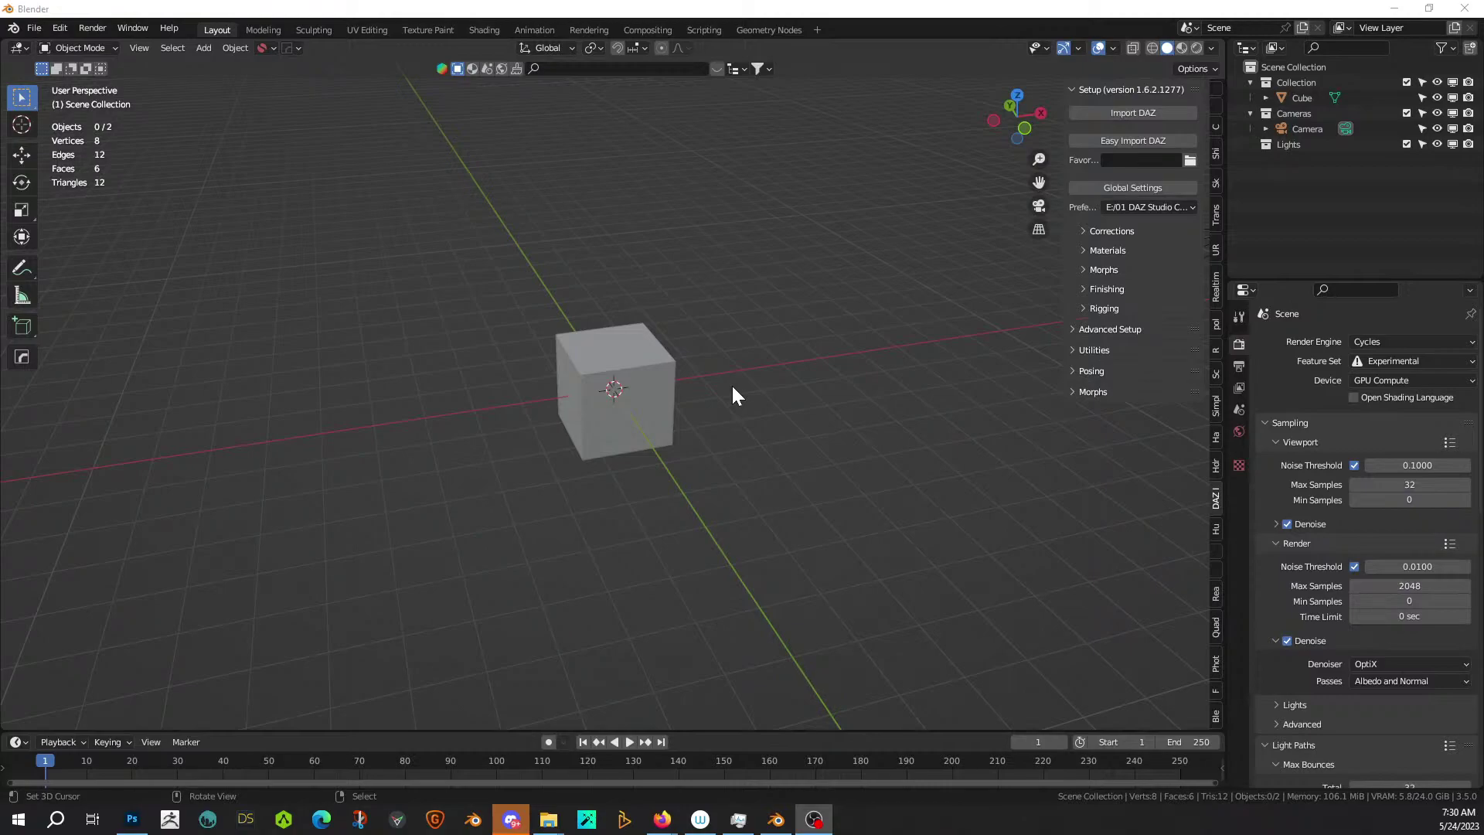
{"action": "scroll", "coordinate": [767, 374], "scroll_direction": "up", "scroll_amount": 2}
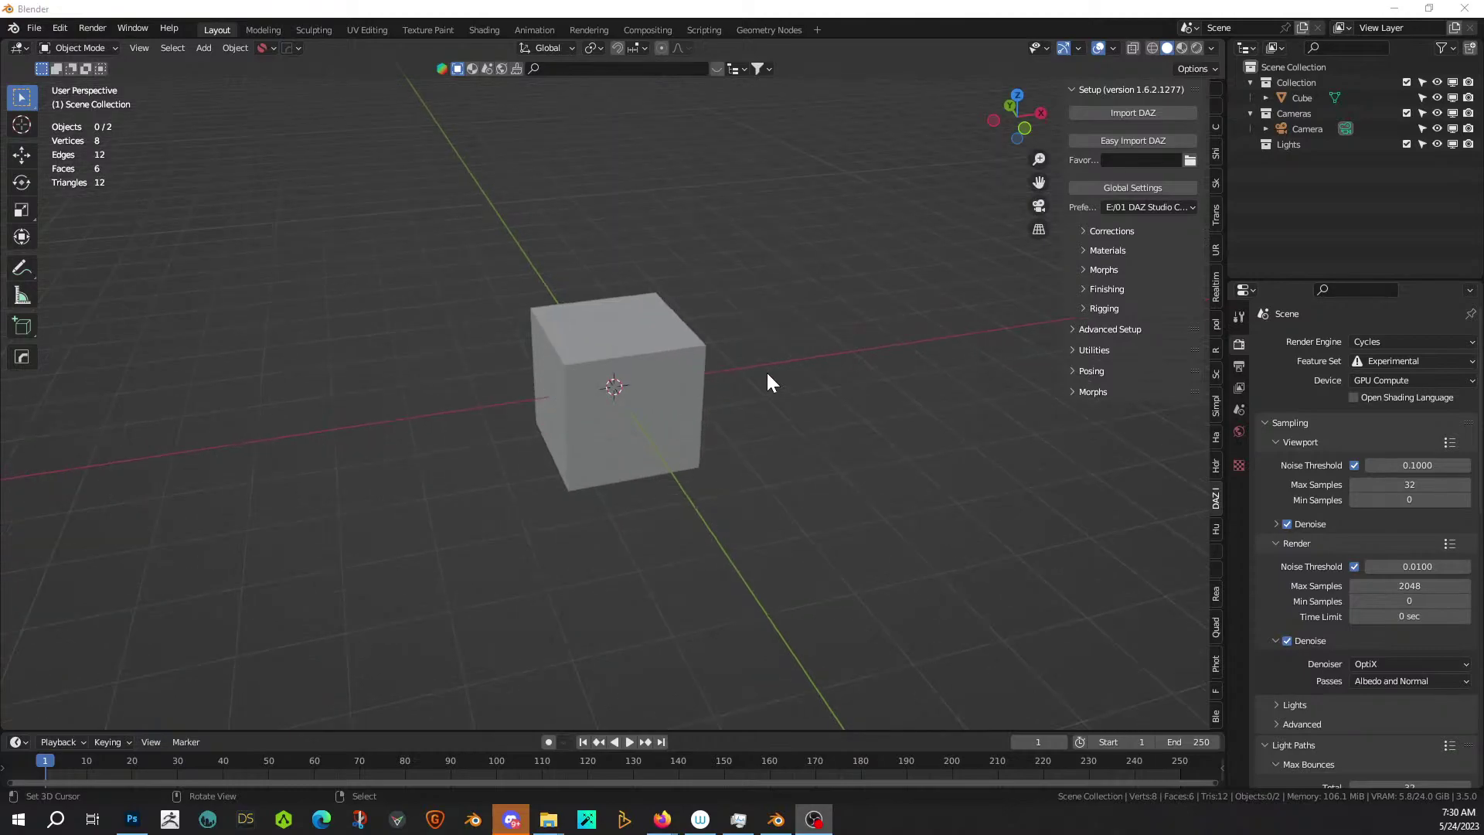
{"action": "middle_click_drag", "start_coordinate": [775, 420], "coordinate": [821, 429]}
{"action": "scroll", "coordinate": [820, 430], "scroll_direction": "up", "scroll_amount": 1}
{"action": "scroll", "coordinate": [820, 430], "scroll_direction": "down", "scroll_amount": 2}
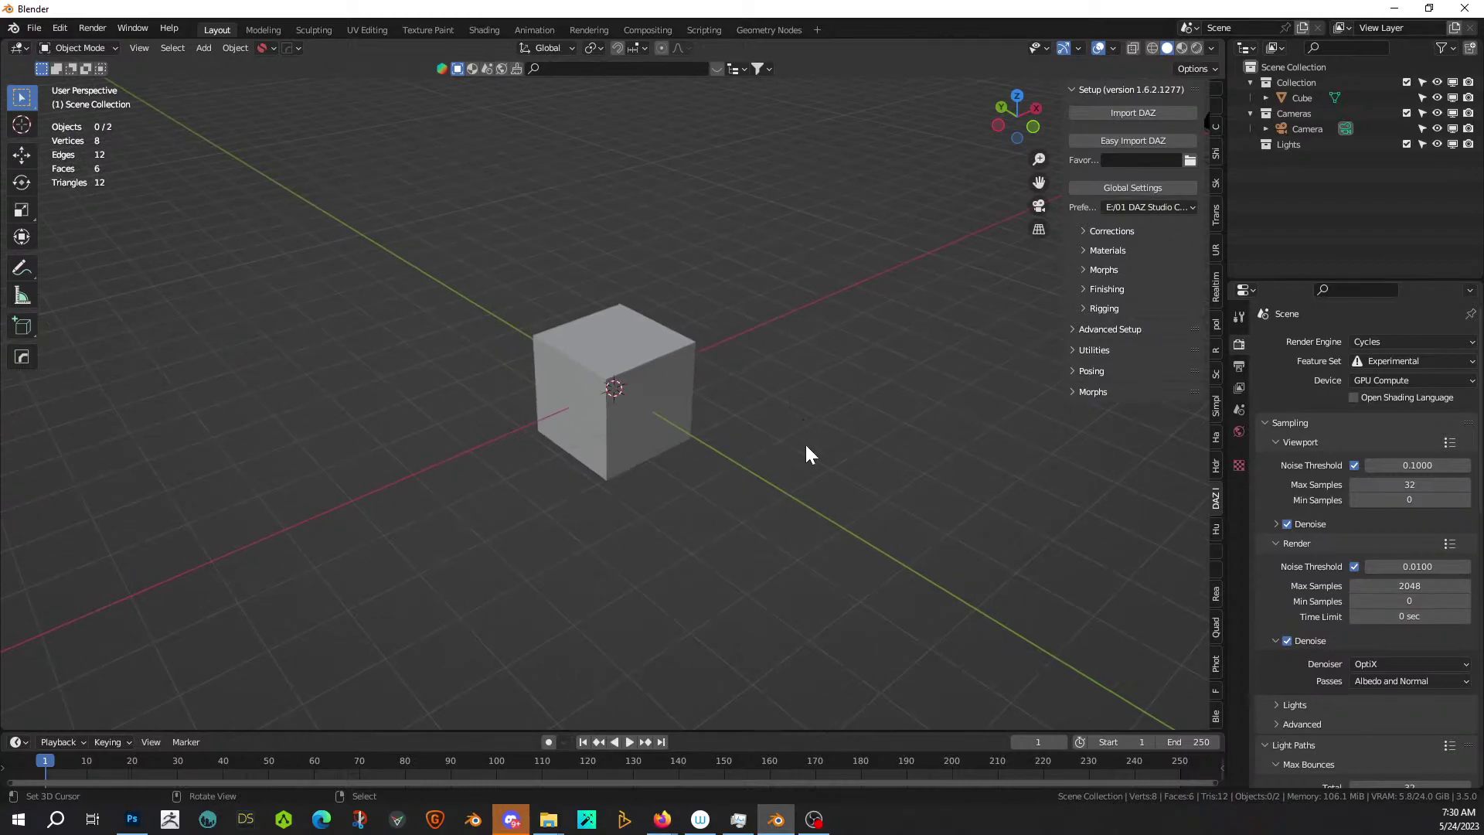
{"action": "mouse_move", "coordinate": [806, 447]}
{"action": "middle_mouse_down"}
{"action": "mouse_move", "coordinate": [745, 433]}
{"action": "mouse_move", "coordinate": [786, 442]}
{"action": "middle_mouse_up"}
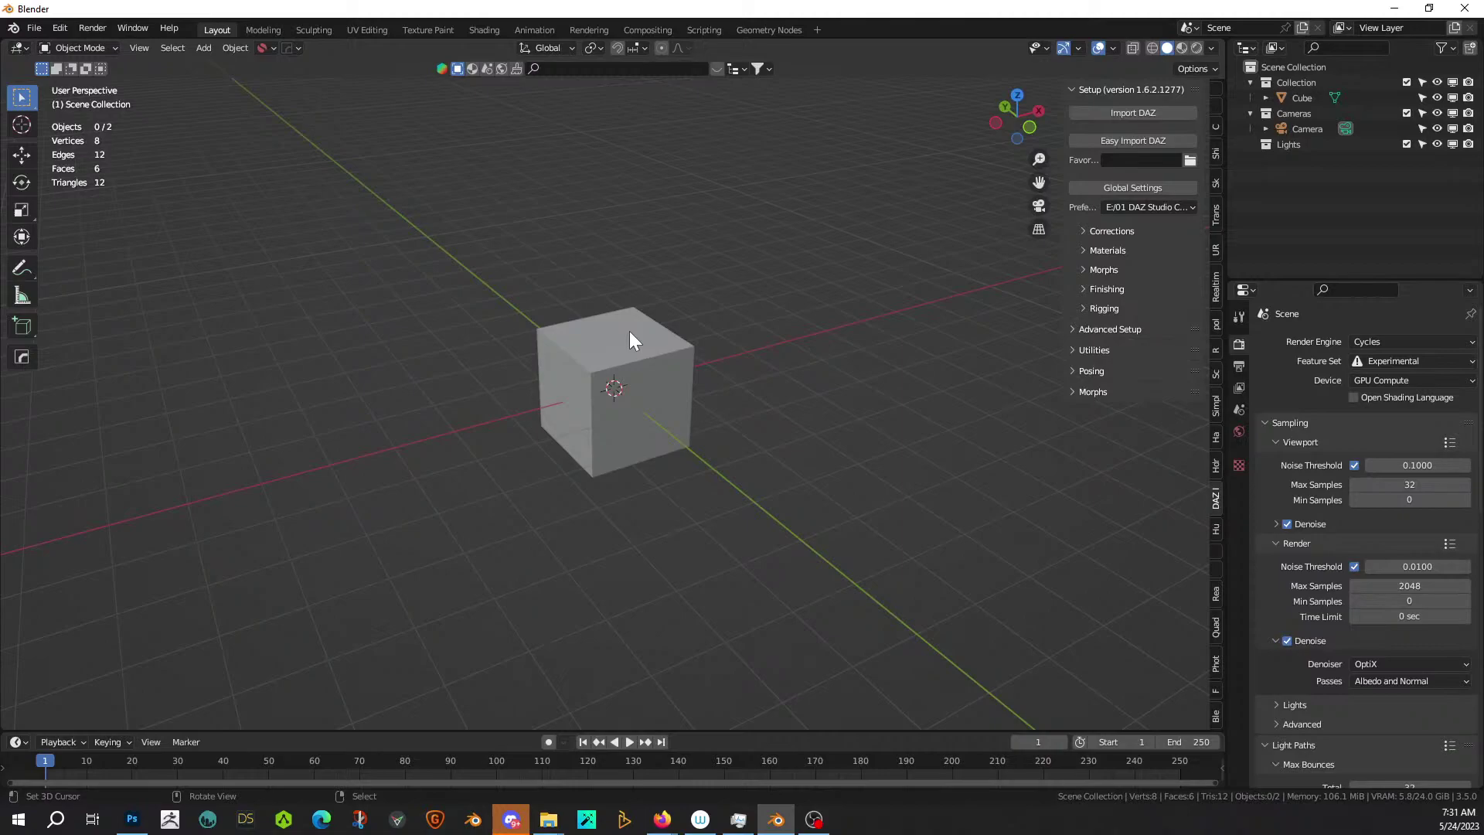
{"action": "mouse_move", "coordinate": [790, 337]}
{"action": "middle_mouse_down"}
{"action": "mouse_move", "coordinate": [818, 408]}
{"action": "mouse_move", "coordinate": [792, 354]}
{"action": "middle_mouse_up"}
{"action": "scroll", "coordinate": [797, 364], "scroll_direction": "down", "scroll_amount": 3}
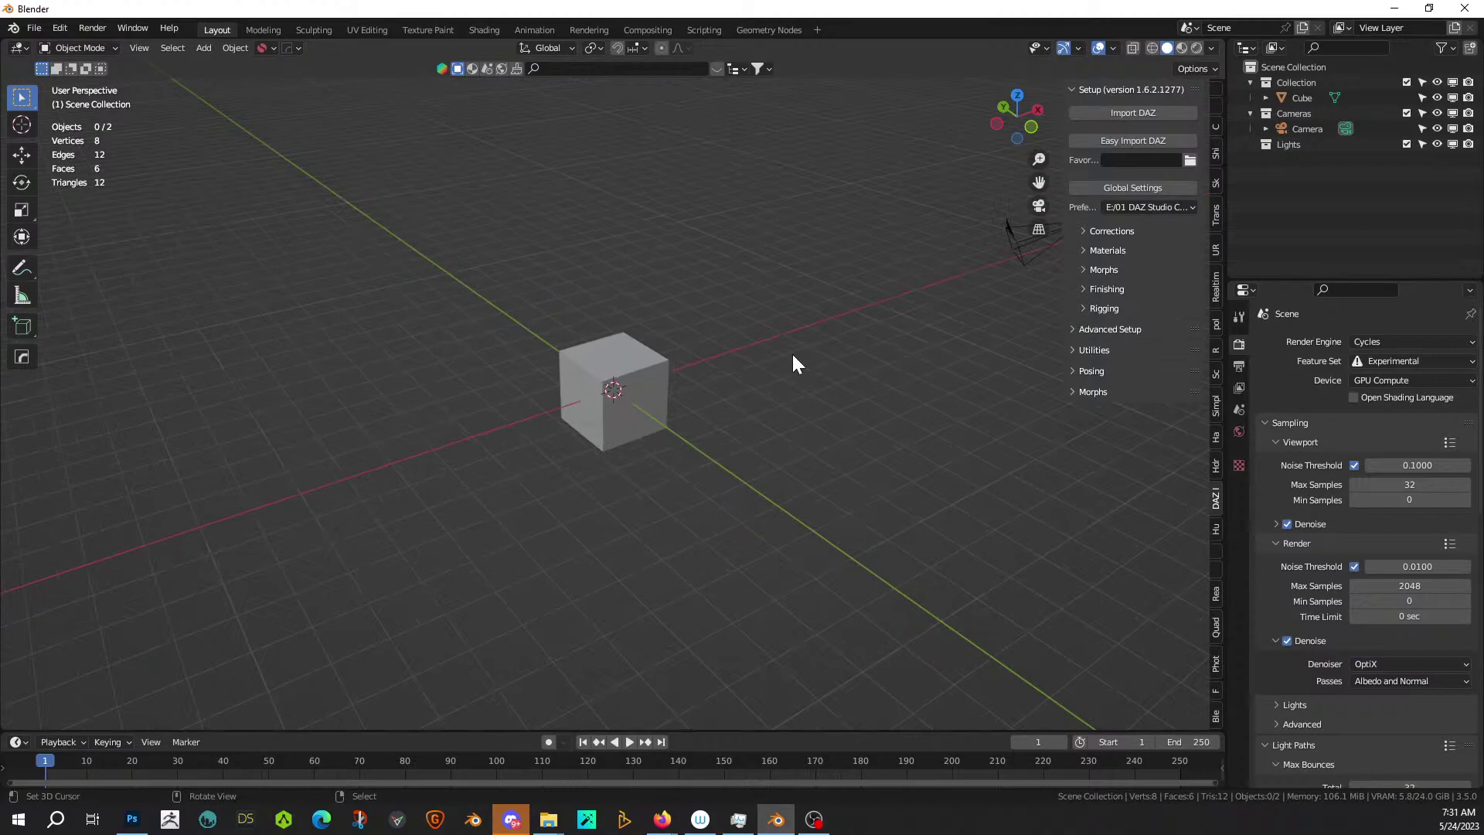
Delete the default cube from the scene.
{"action": "scroll", "coordinate": [793, 357], "scroll_direction": "up", "scroll_amount": 2}
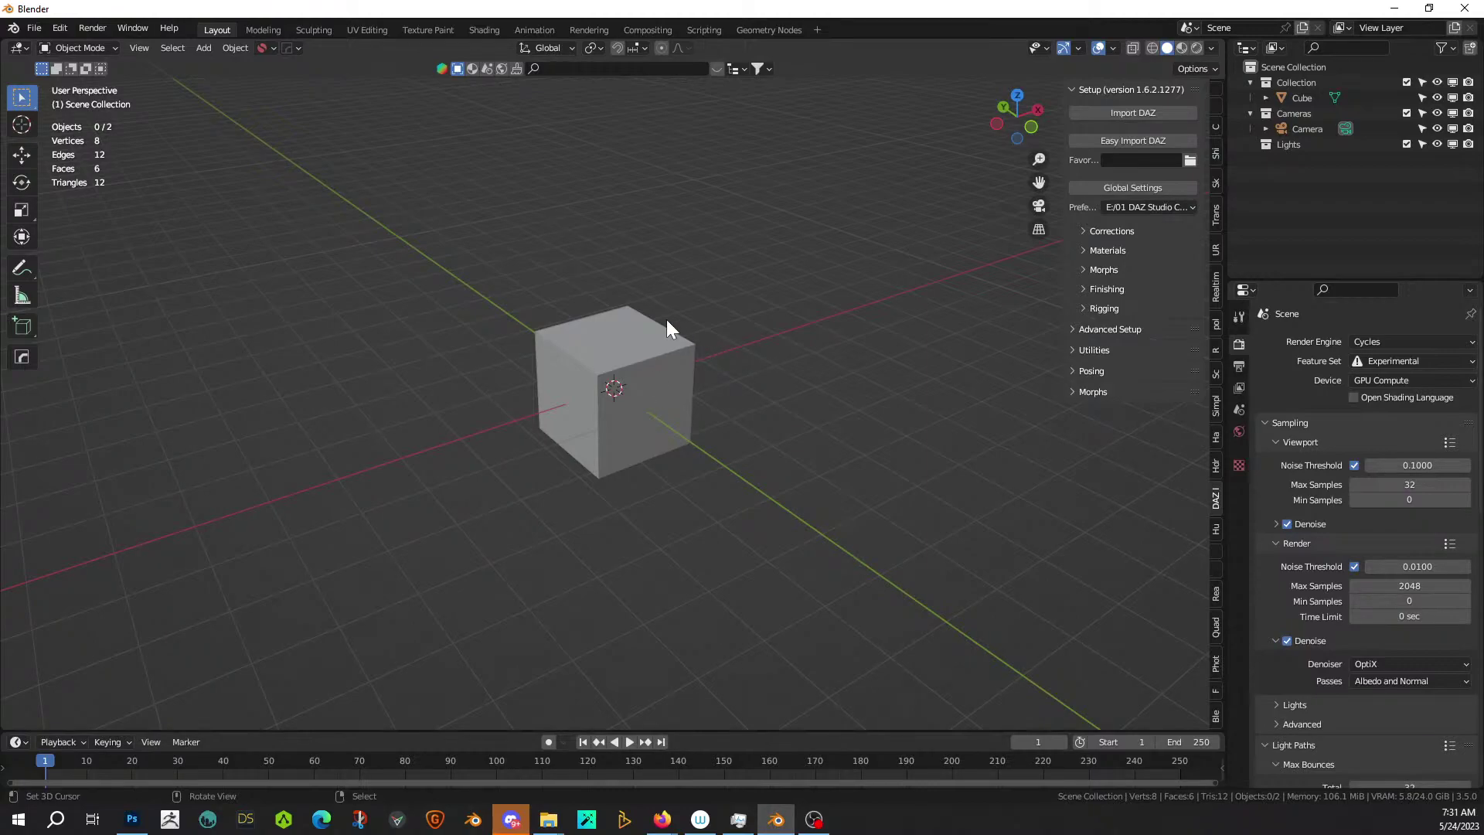
{"action": "left_click", "coordinate": [622, 342]}
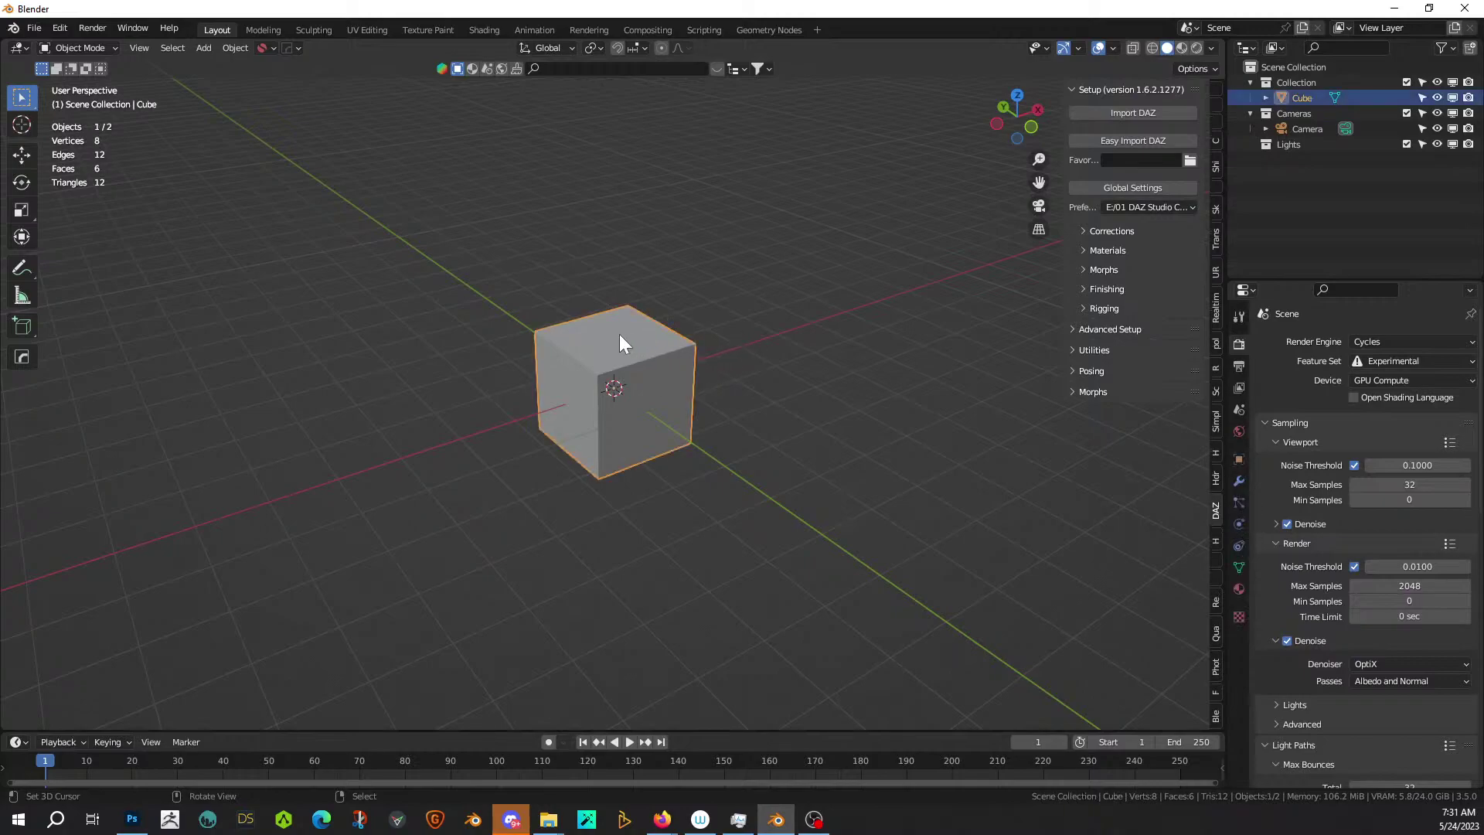
{"action": "key", "text": "Delete"}
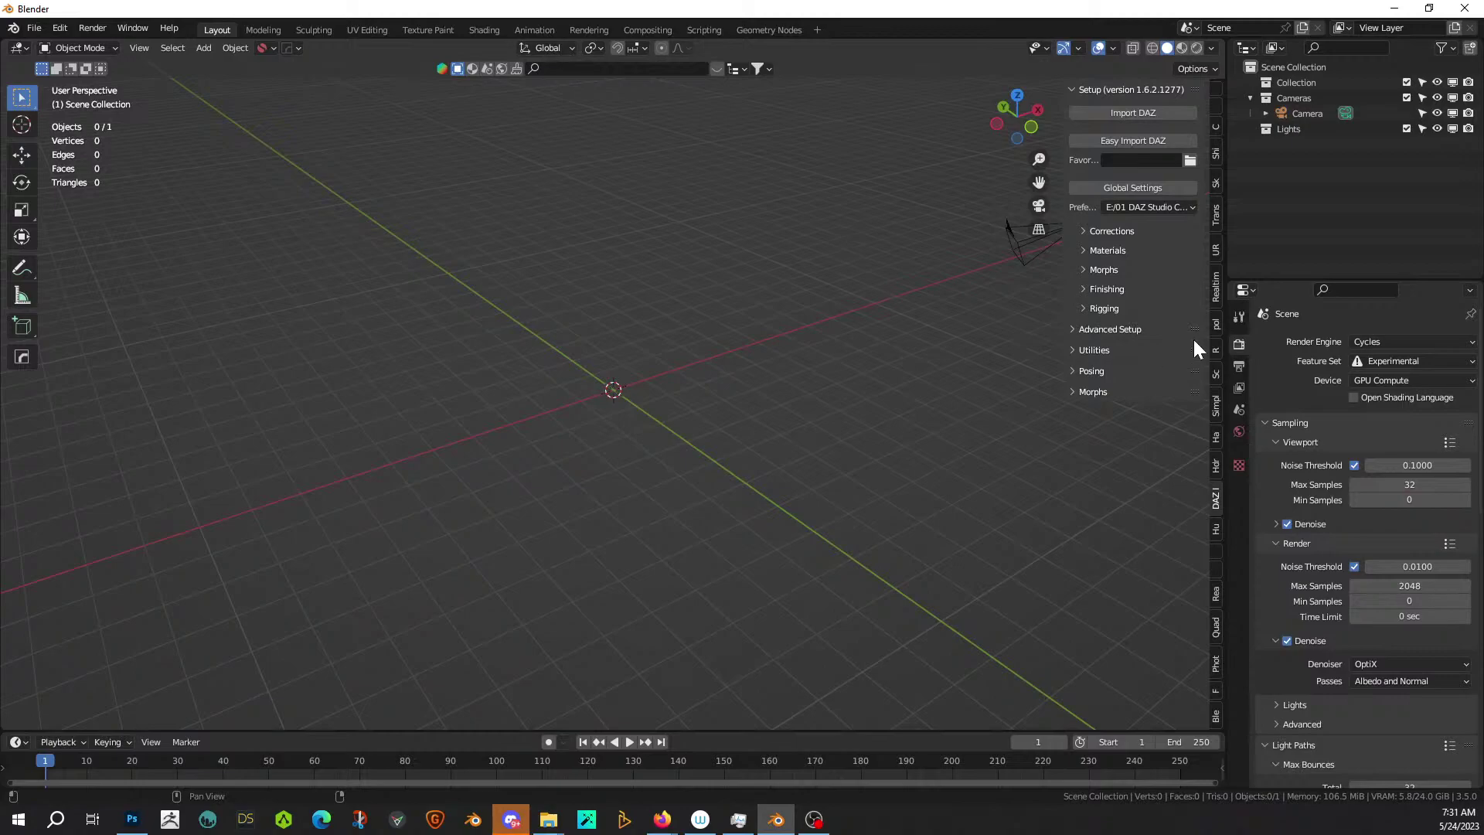
Open the traffiq asset library for spawning and browse its utility vehicles category.
{"action": "left_click", "coordinate": [1218, 323]}
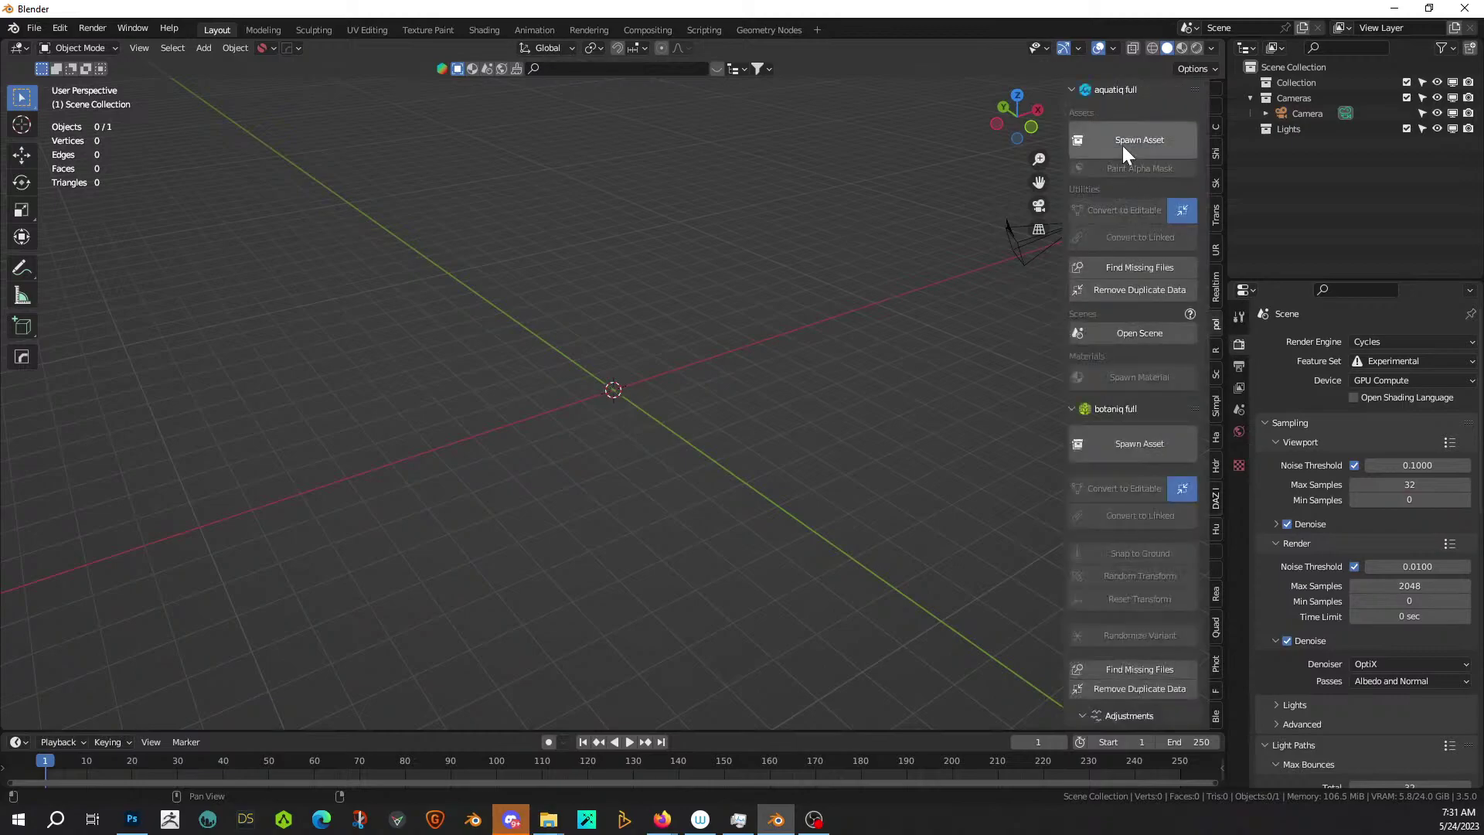
{"action": "left_click", "coordinate": [1070, 88]}
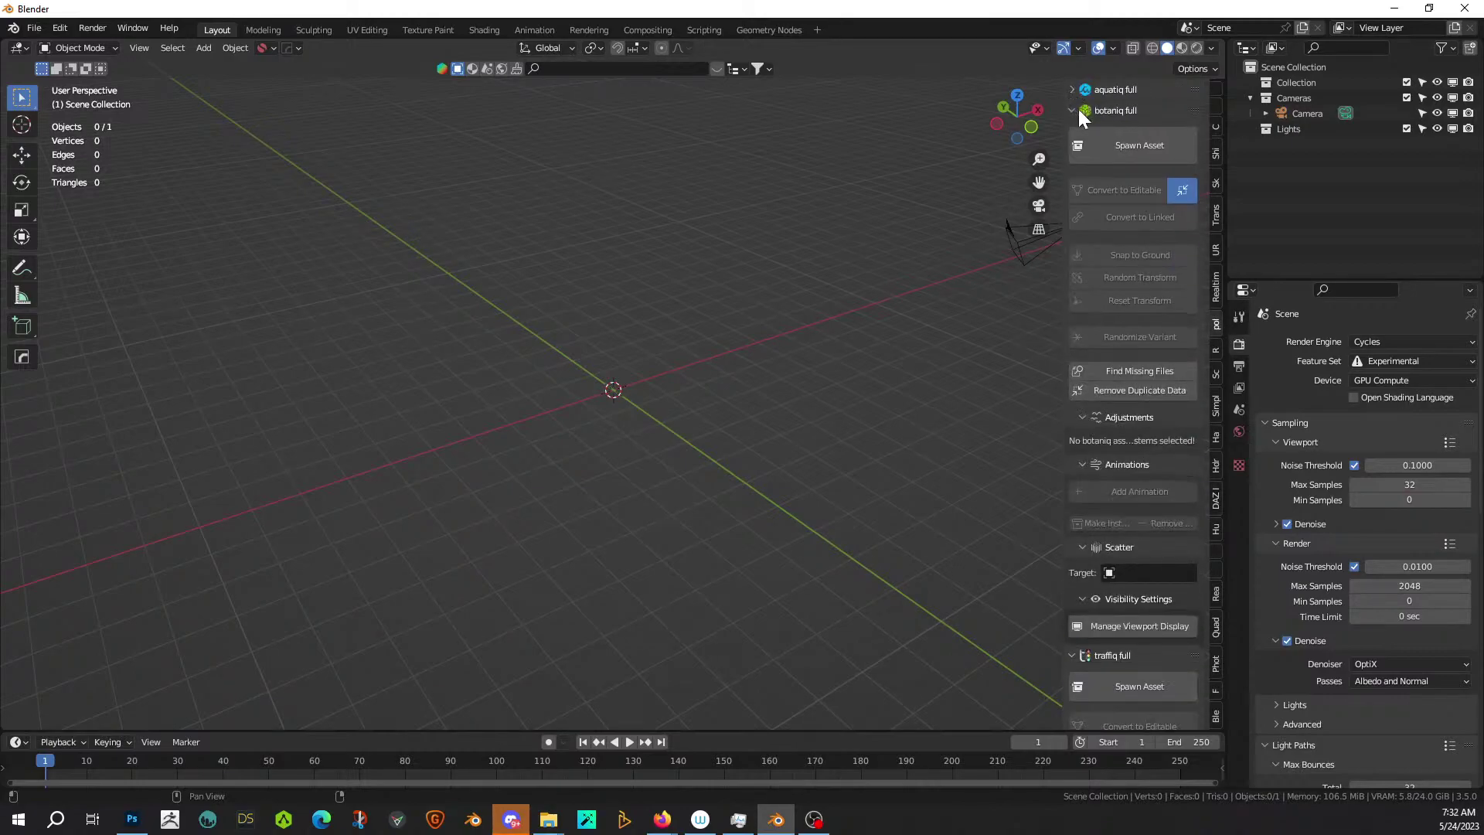
{"action": "left_click", "coordinate": [1078, 110]}
{"action": "left_click", "coordinate": [1125, 163]}
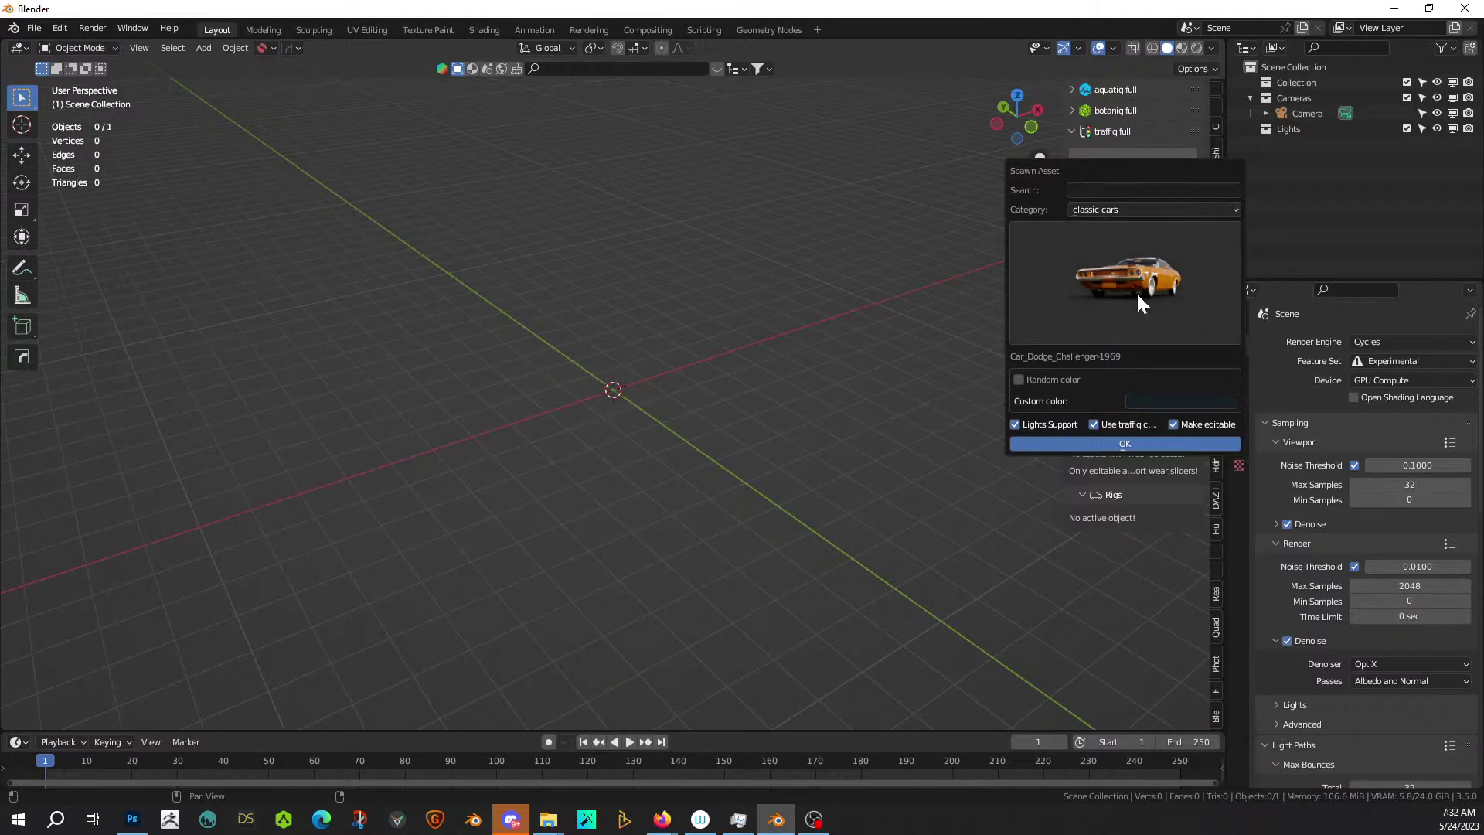
{"action": "left_click", "coordinate": [1142, 204]}
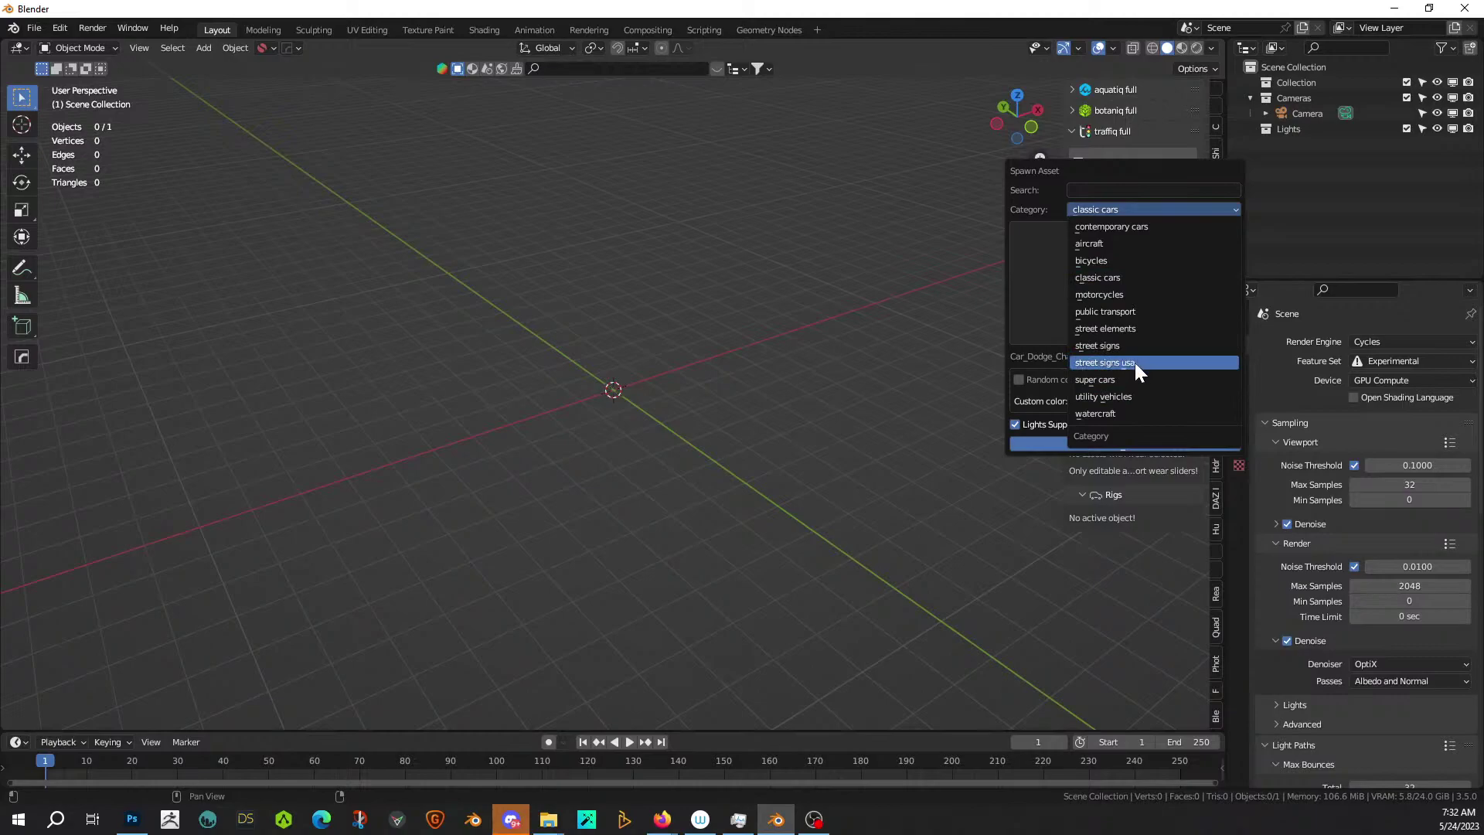
{"action": "left_click", "coordinate": [1120, 394]}
{"action": "left_click", "coordinate": [1131, 288]}
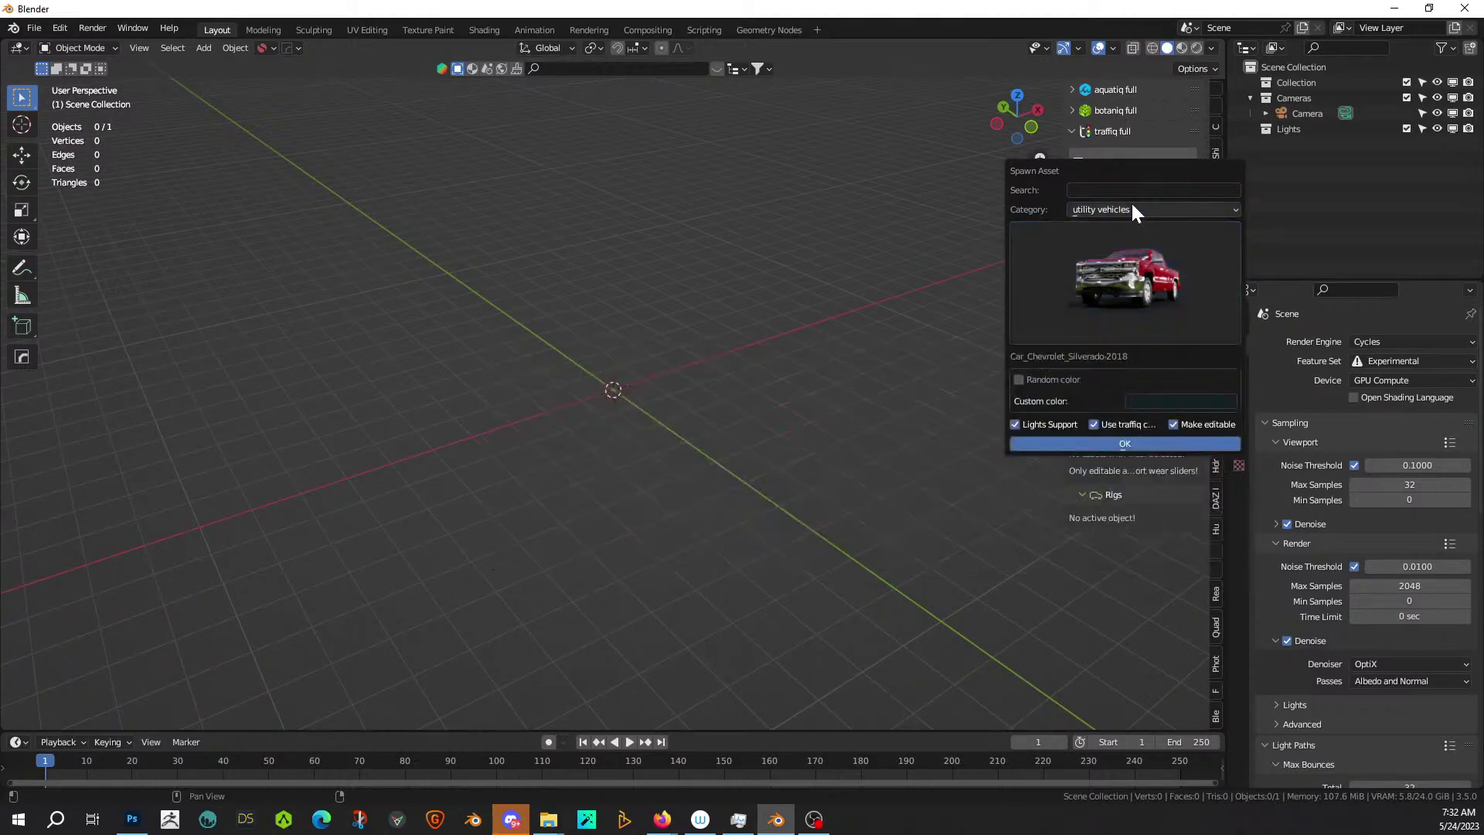
Browse the contemporary cars category of the traffiq library and leave it without spawning an asset.
{"action": "left_click", "coordinate": [1130, 207]}
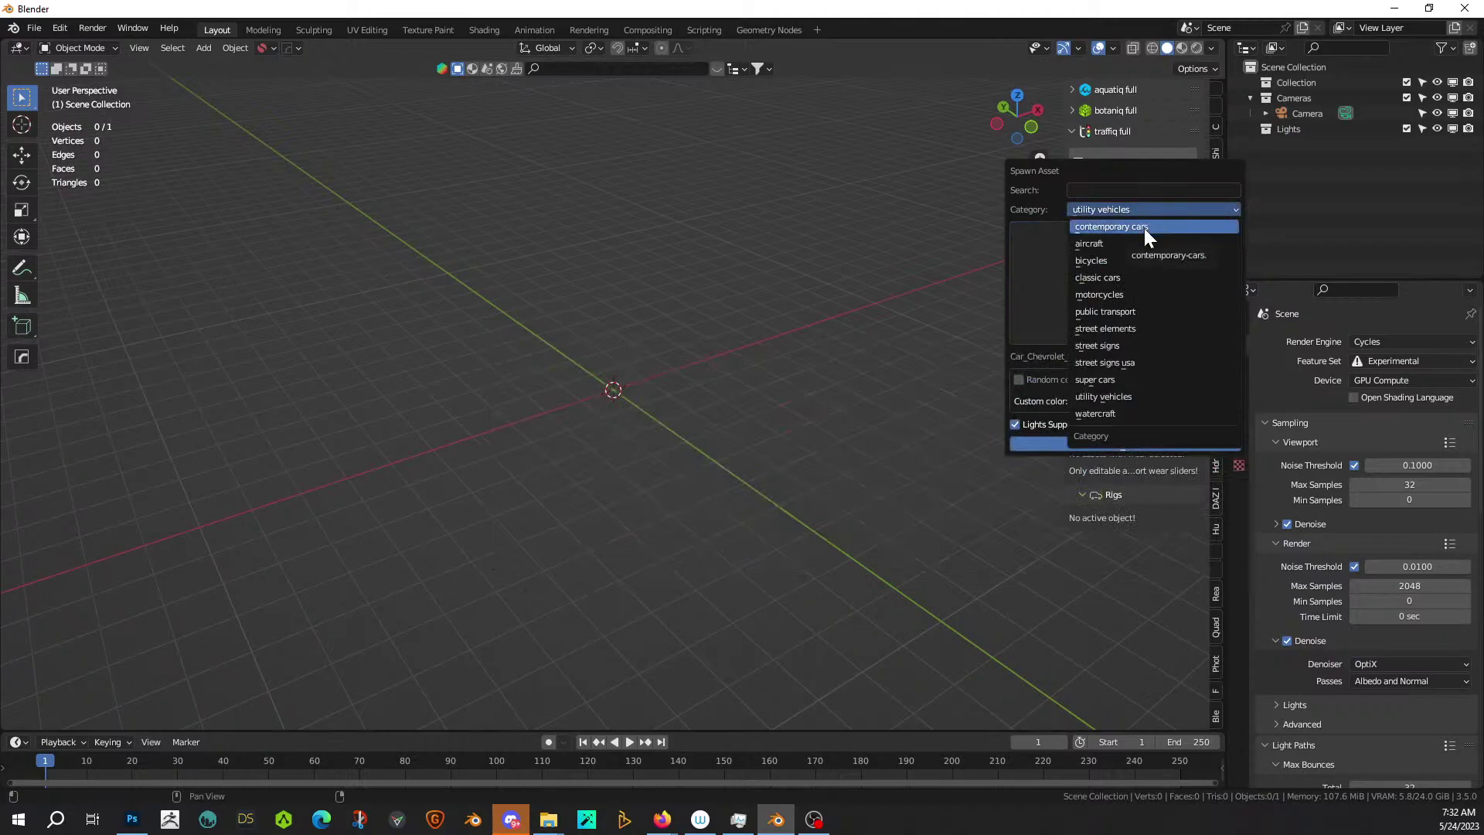
{"action": "left_click", "coordinate": [1144, 229]}
{"action": "left_click", "coordinate": [1144, 271]}
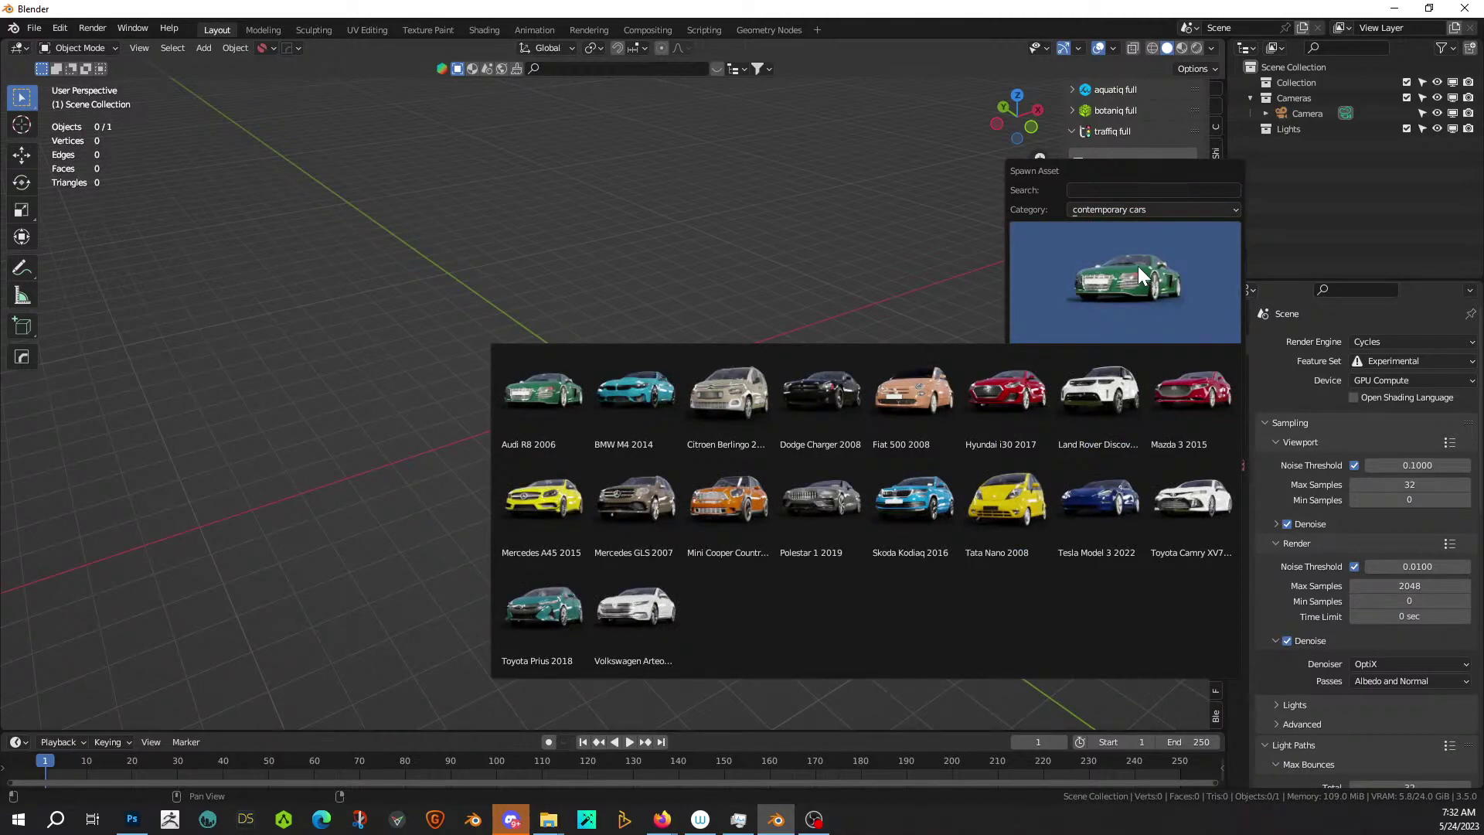
{"action": "left_click", "coordinate": [1112, 215]}
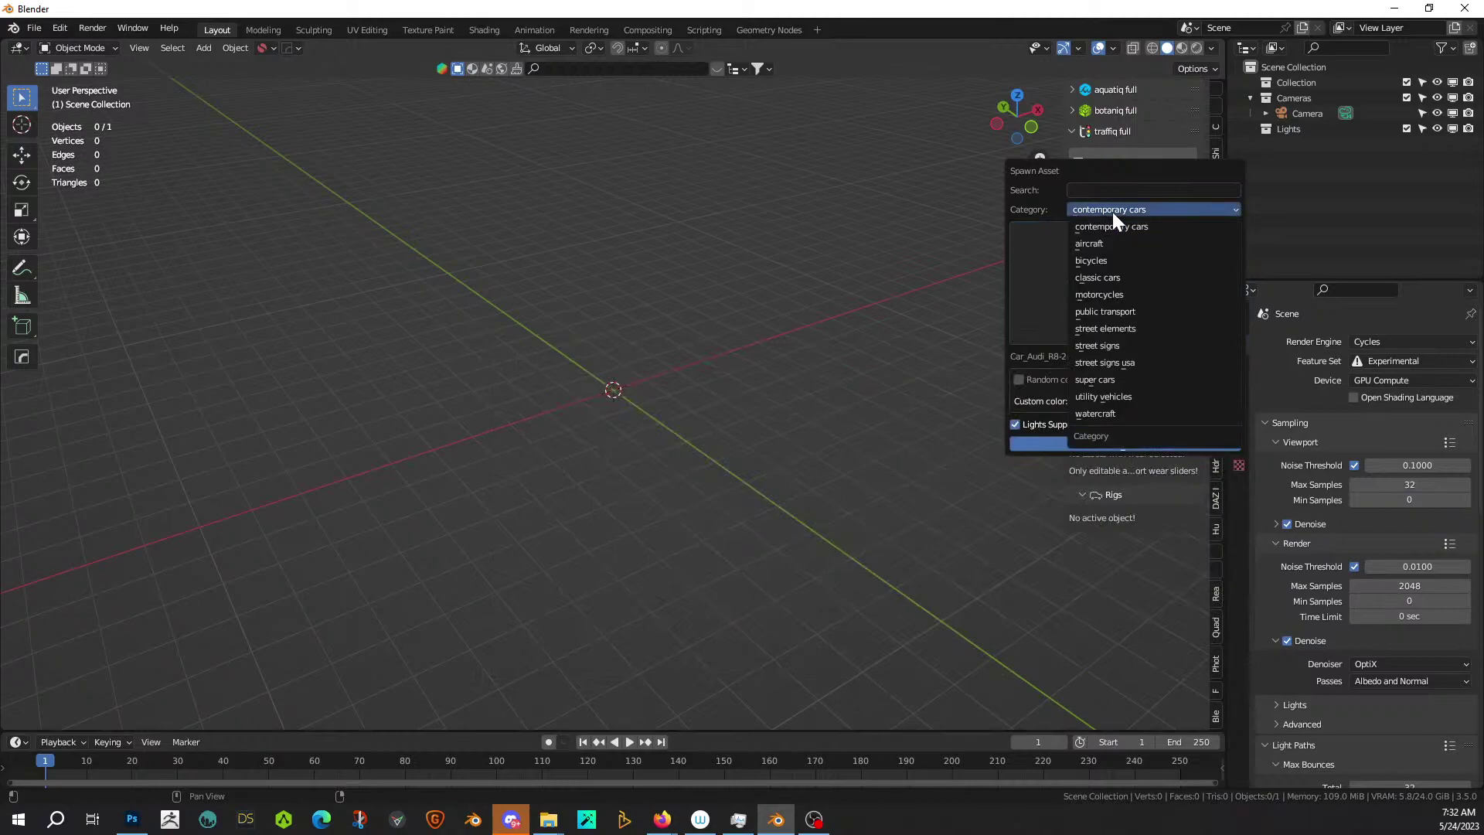
{"action": "left_click", "coordinate": [1112, 213]}
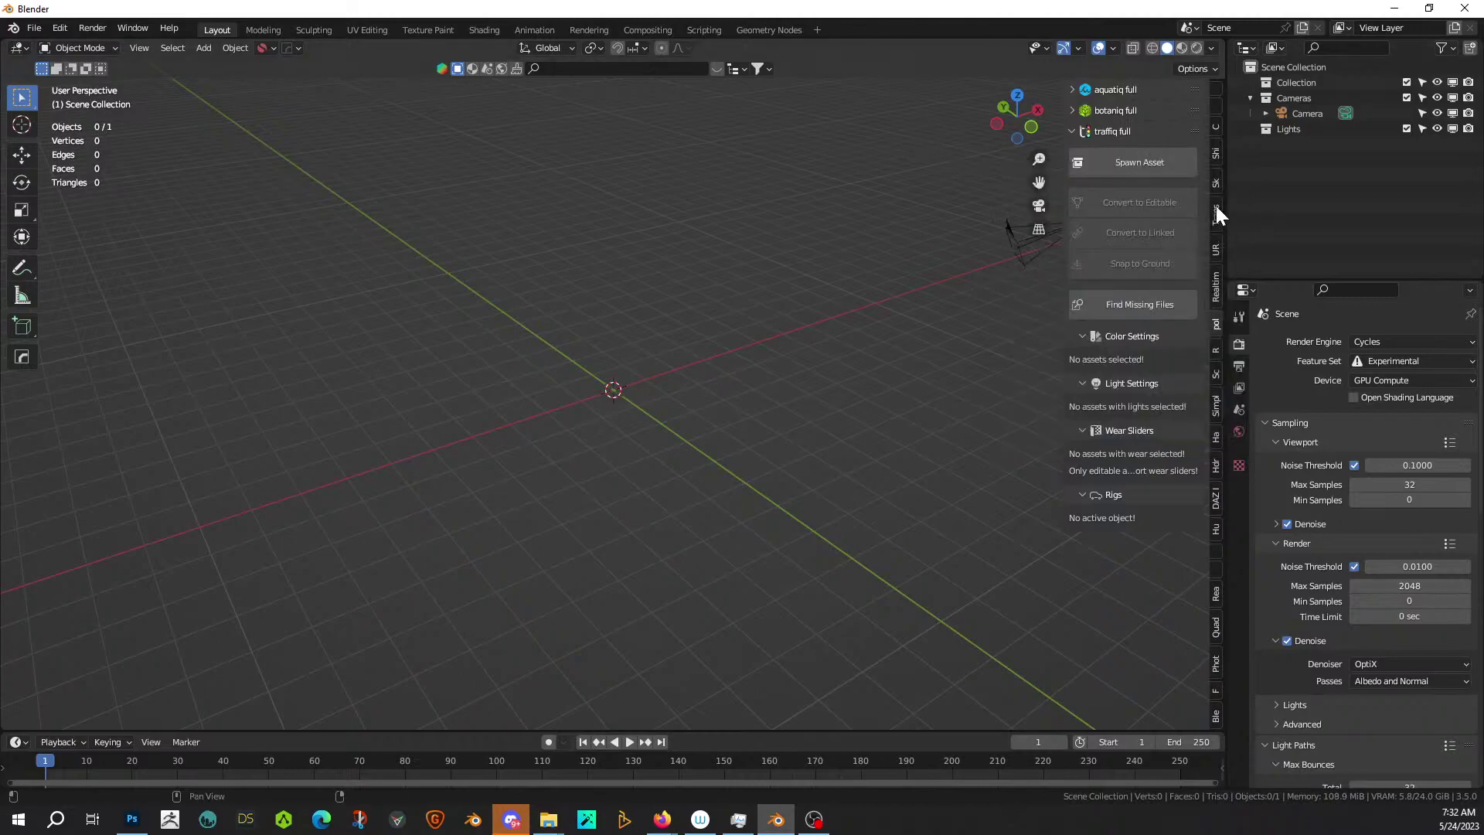
Add the Nissan Murano from the SUV category of the car models in HD at the scene's center.
{"action": "left_click", "coordinate": [1217, 211]}
{"action": "left_click", "coordinate": [1109, 113]}
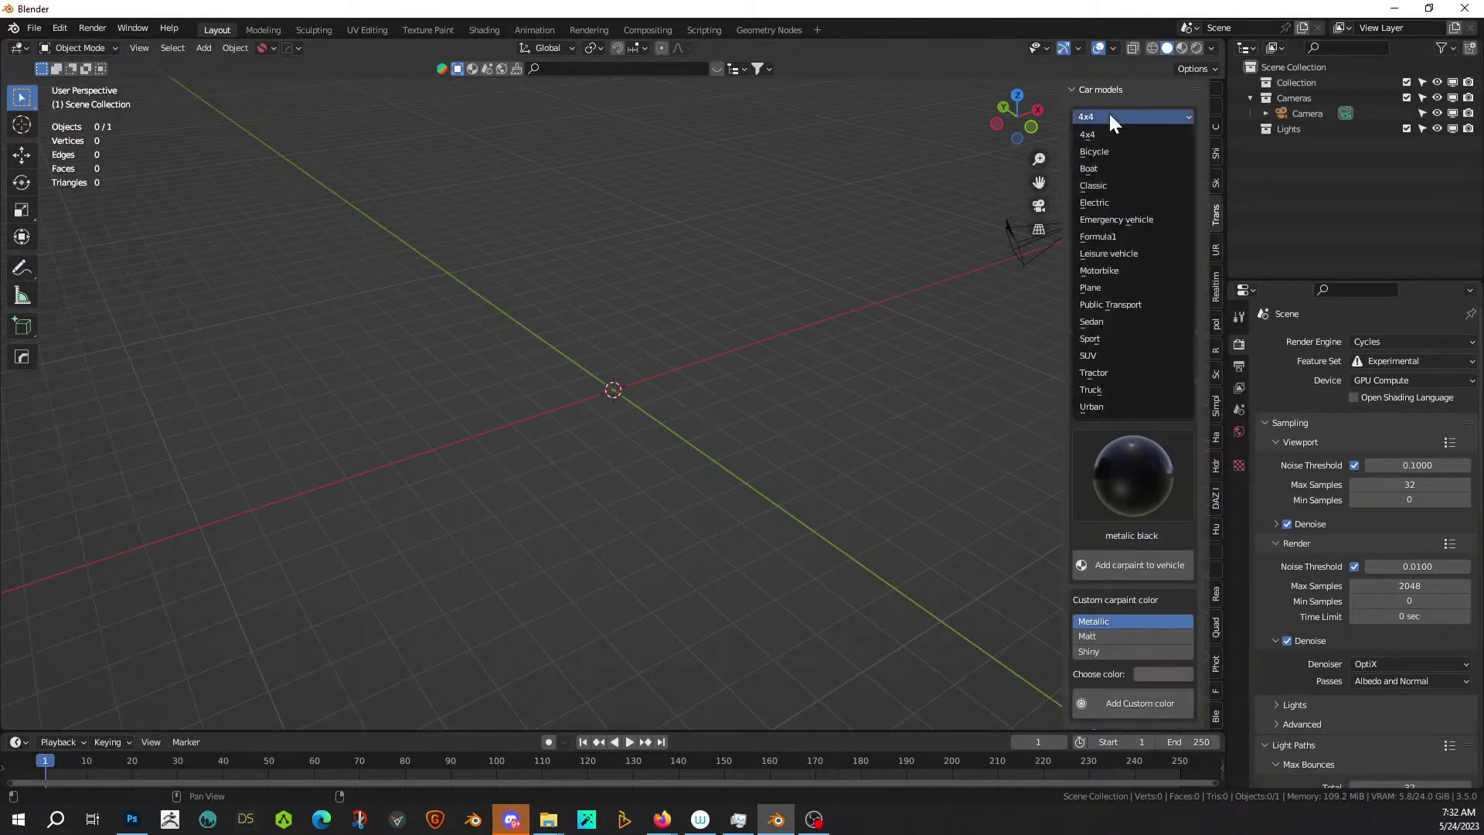
{"action": "left_click", "coordinate": [1126, 356]}
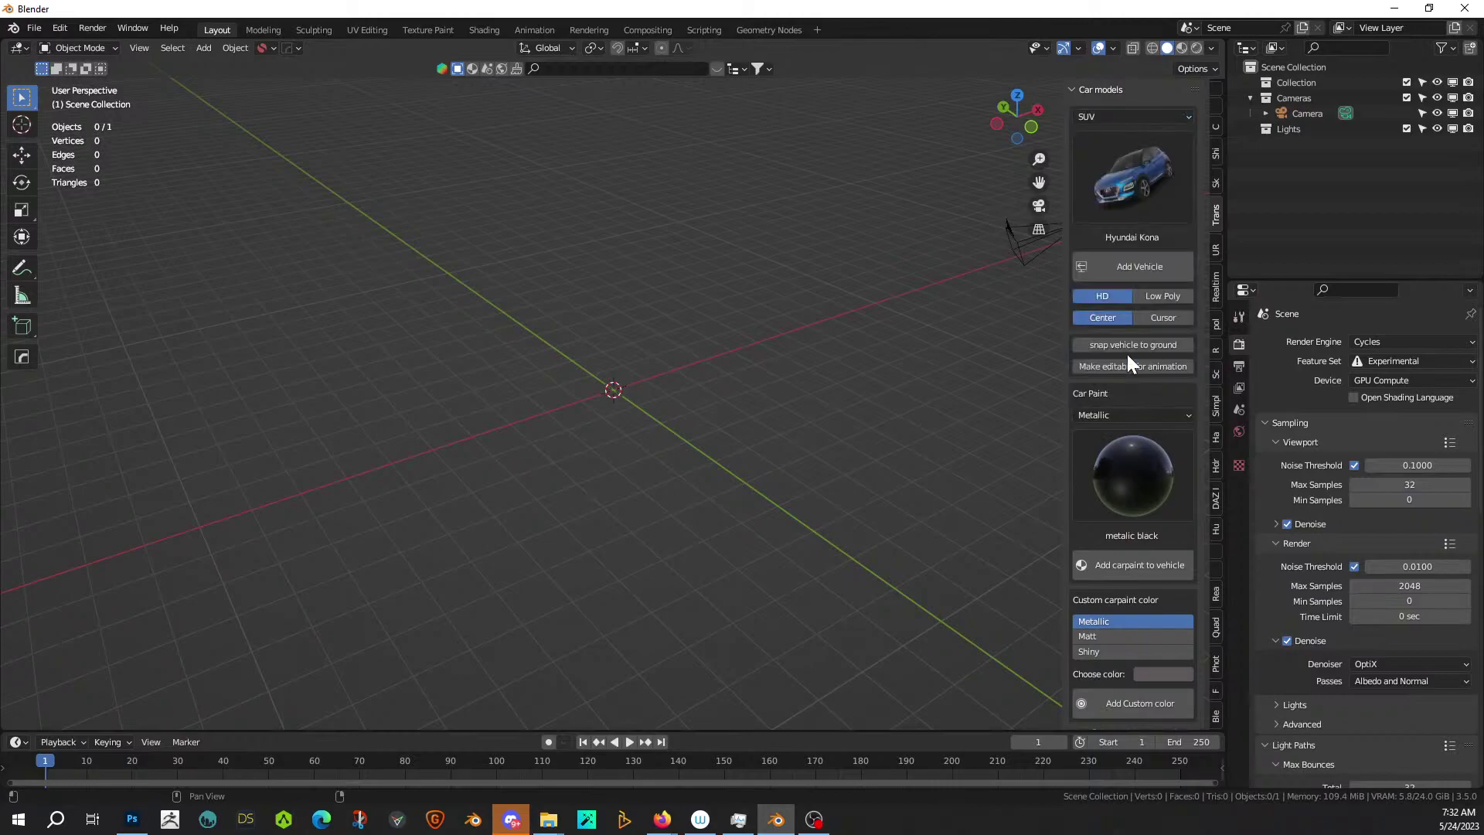
{"action": "left_click", "coordinate": [1149, 189]}
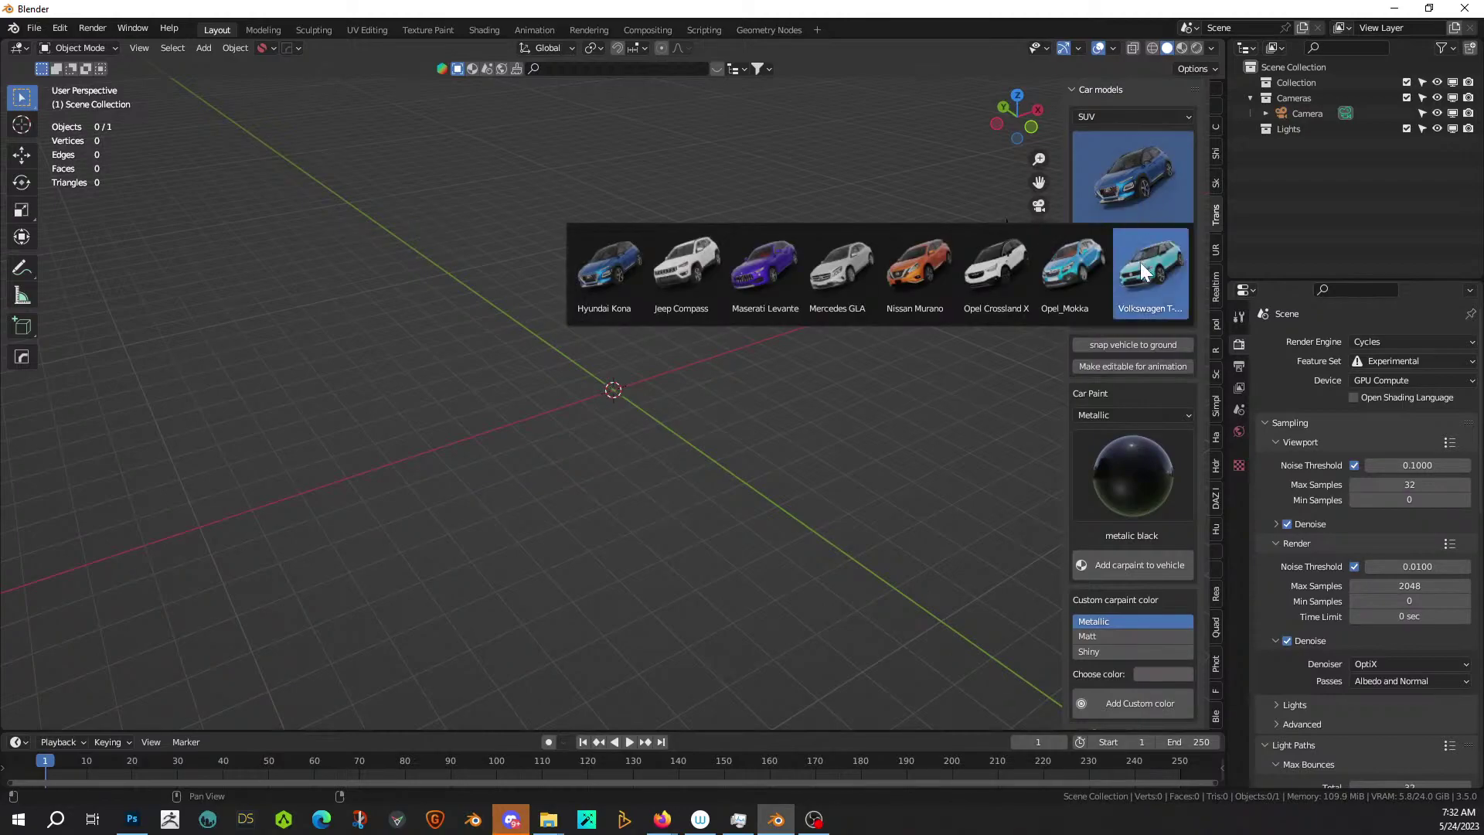
{"action": "left_click", "coordinate": [916, 267]}
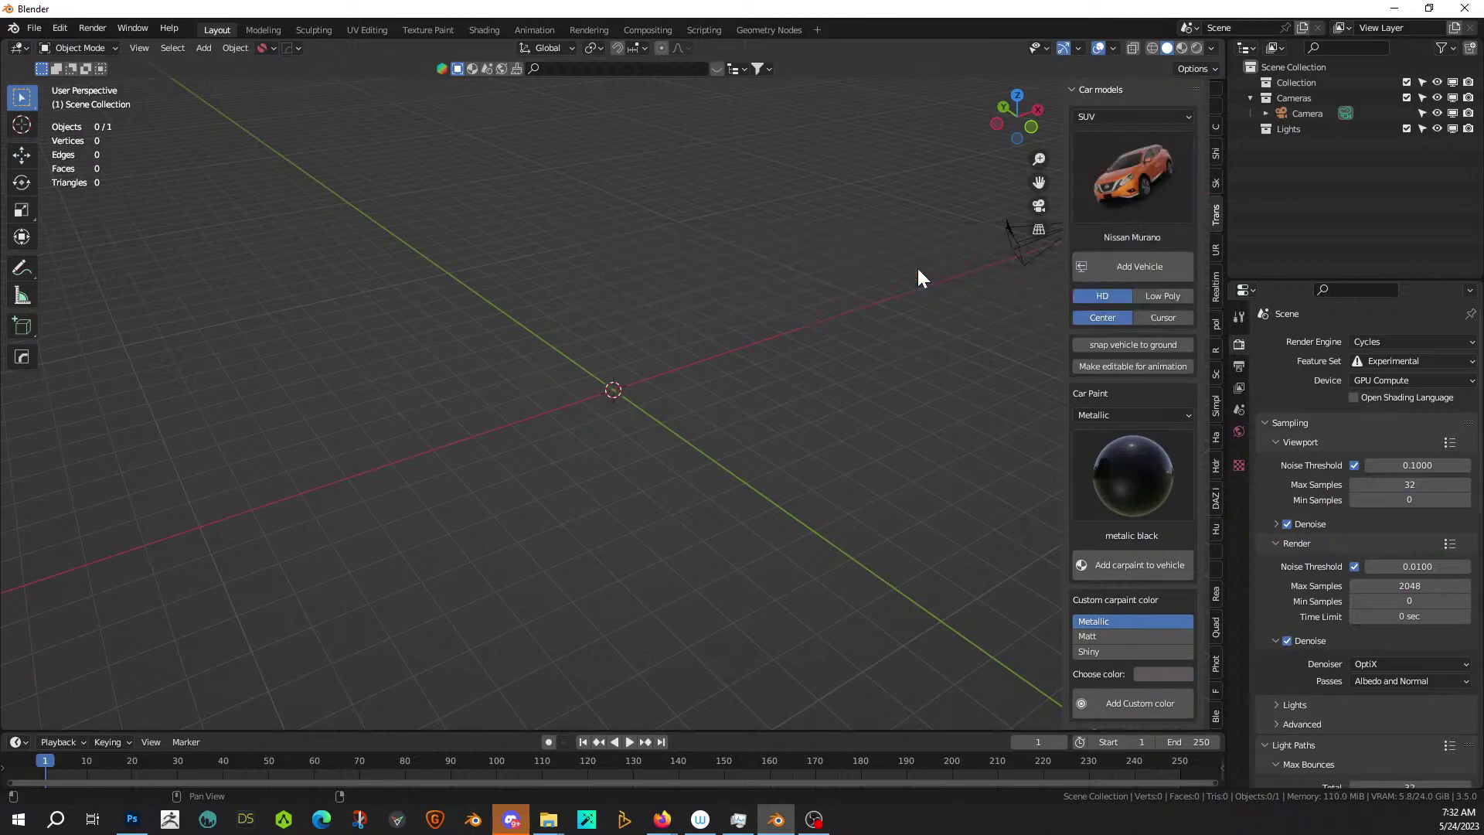
{"action": "left_click", "coordinate": [1132, 268]}
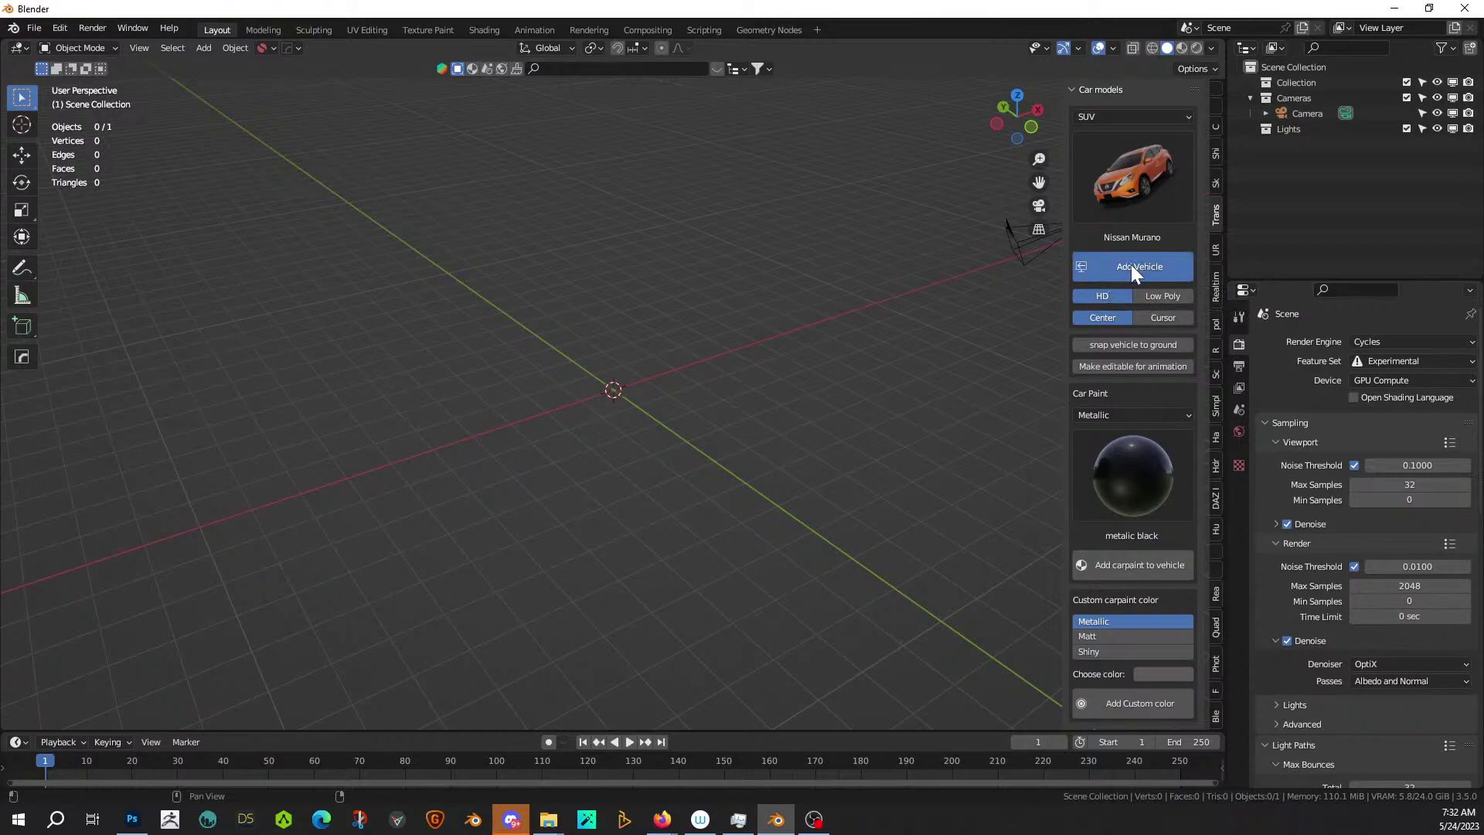
Examine the imported Nissan Murano from several angles and expand its entry in the scene hierarchy.
{"action": "mouse_move", "coordinate": [788, 439]}
{"action": "middle_mouse_down", "text": "alt"}
{"action": "mouse_move", "coordinate": [819, 420]}
{"action": "mouse_move", "coordinate": [800, 425]}
{"action": "middle_mouse_up", "text": "alt"}
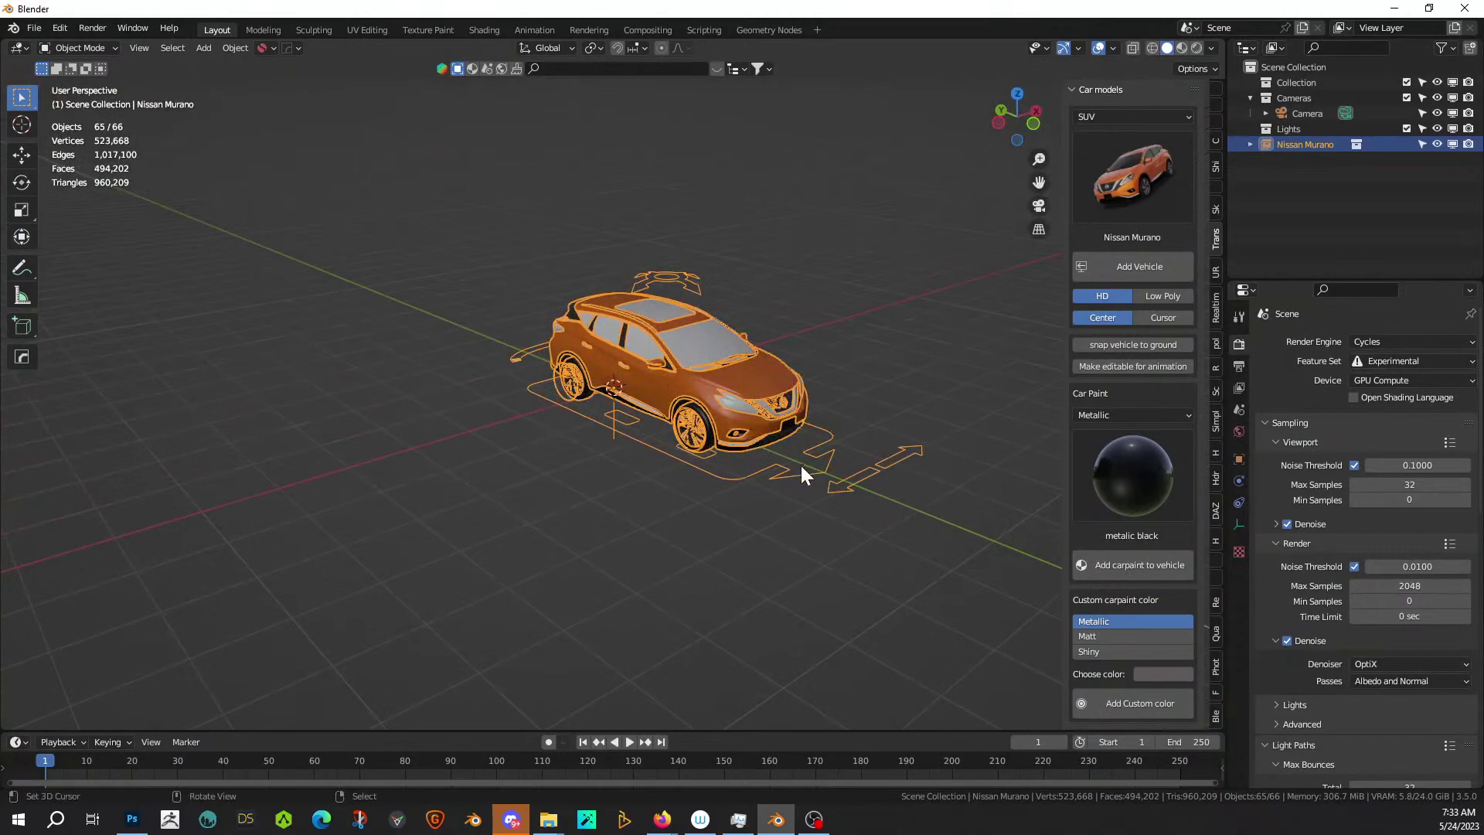
{"action": "middle_click_drag", "start_coordinate": [862, 323], "coordinate": [768, 316]}
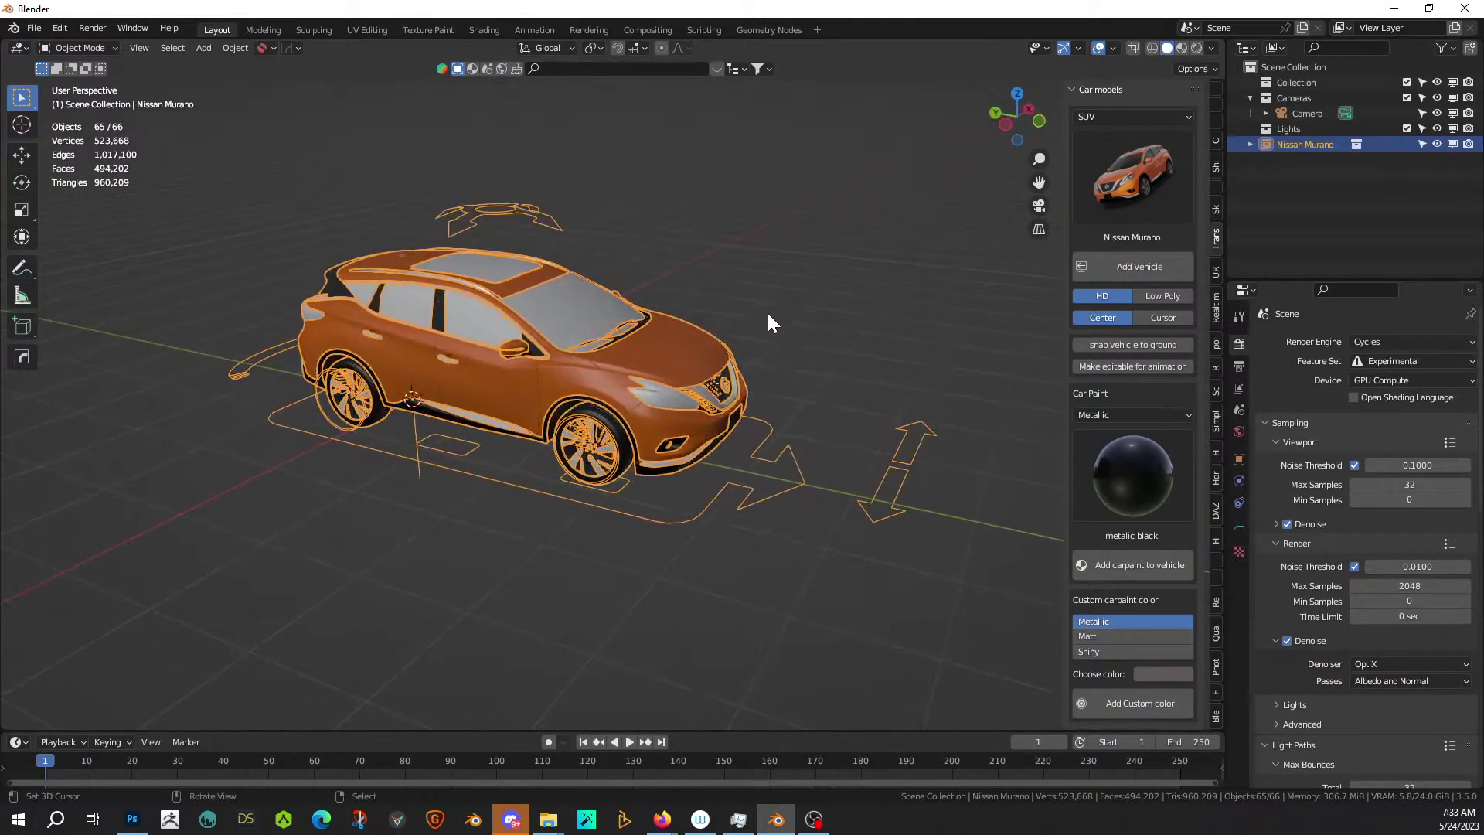
{"action": "mouse_move", "coordinate": [795, 337]}
{"action": "middle_mouse_down"}
{"action": "mouse_move", "coordinate": [734, 321]}
{"action": "mouse_move", "coordinate": [781, 340]}
{"action": "mouse_move", "coordinate": [737, 319]}
{"action": "mouse_move", "coordinate": [802, 323]}
{"action": "middle_mouse_up"}
{"action": "left_click", "coordinate": [736, 319]}
{"action": "middle_click_drag", "start_coordinate": [822, 397], "coordinate": [807, 332]}
{"action": "left_click", "coordinate": [627, 357]}
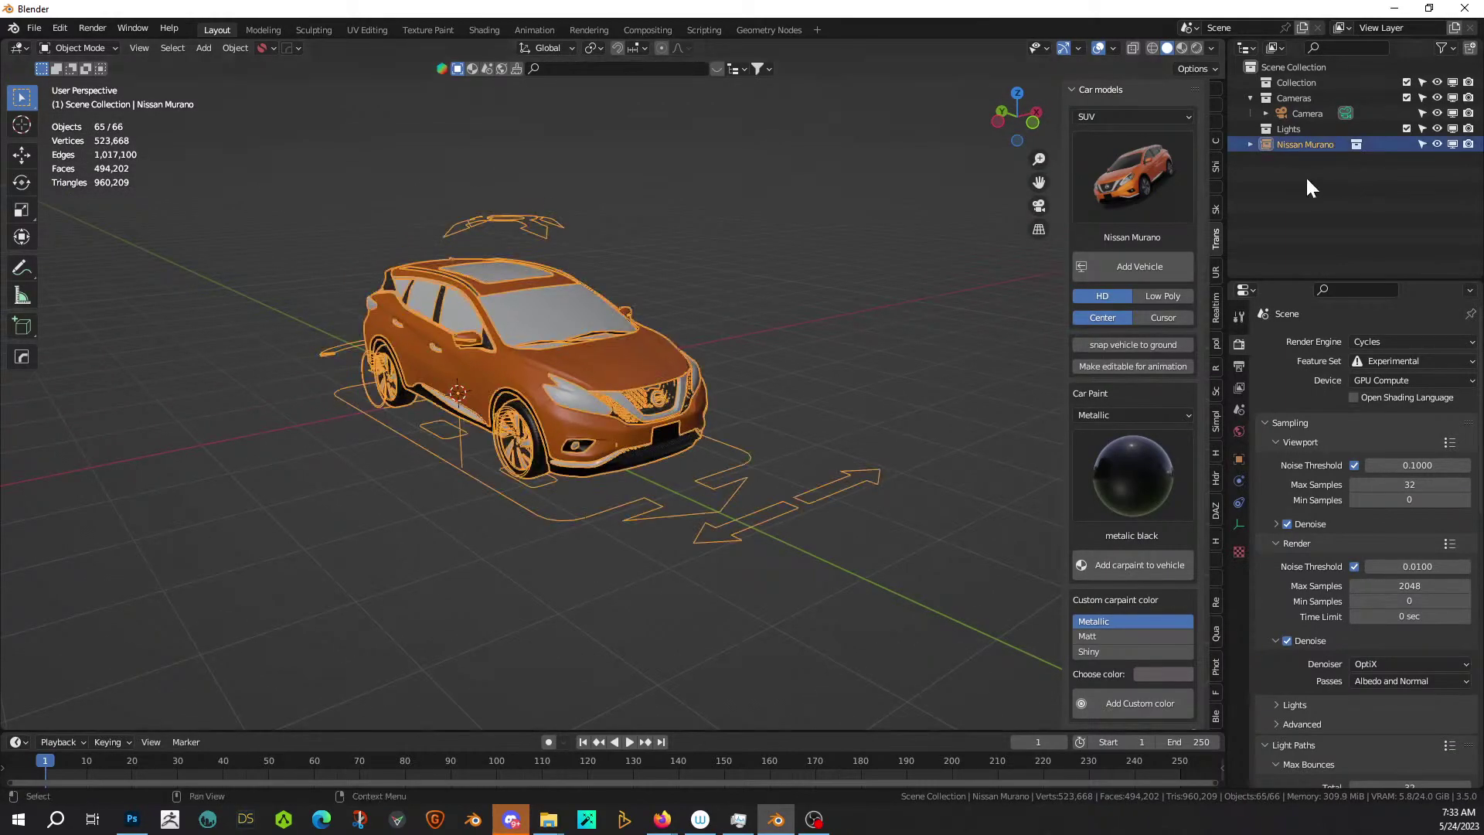
{"action": "left_click", "coordinate": [1250, 145]}
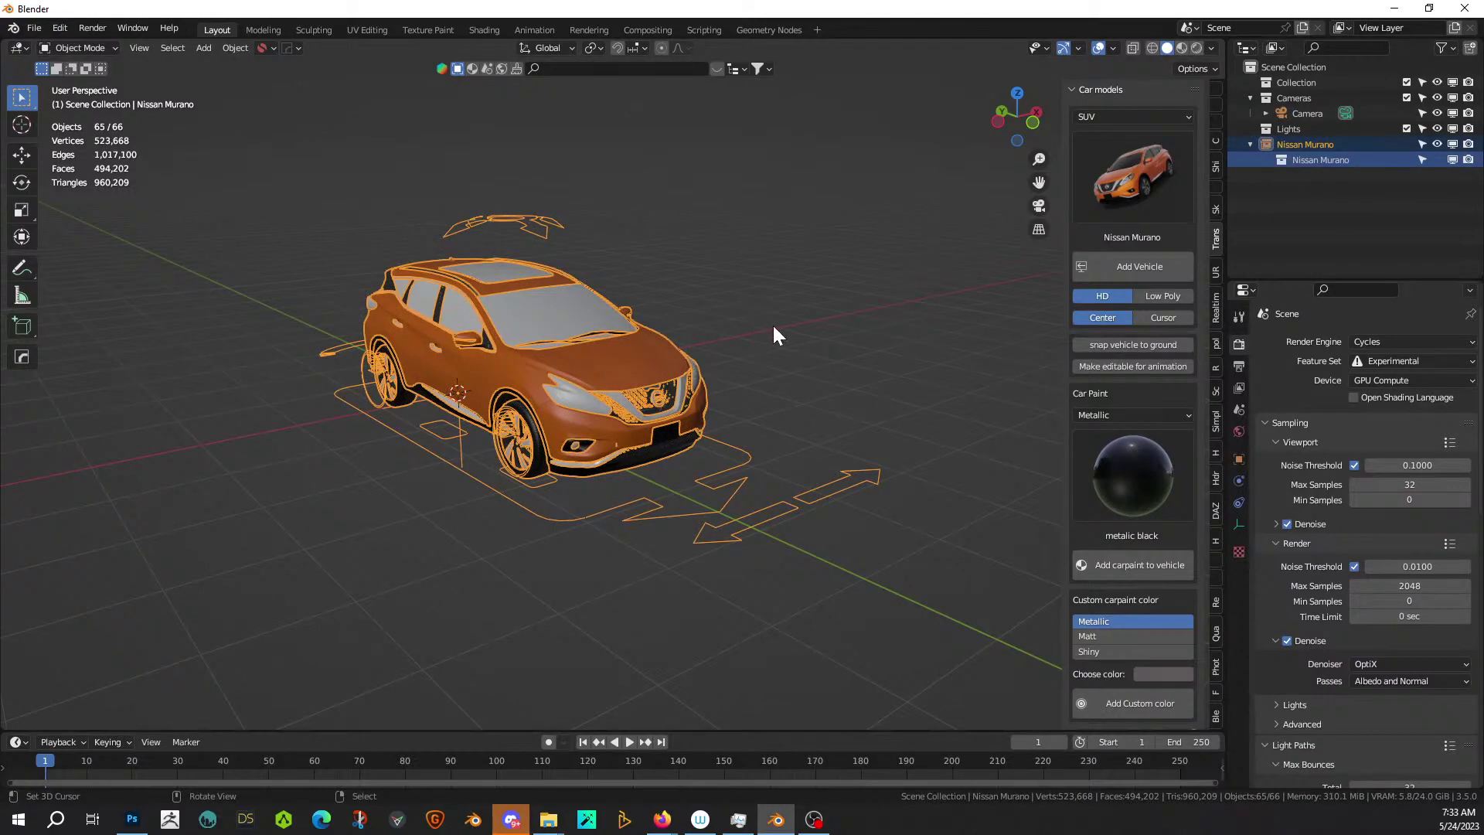
{"action": "middle_click_drag", "start_coordinate": [772, 323], "coordinate": [755, 341]}
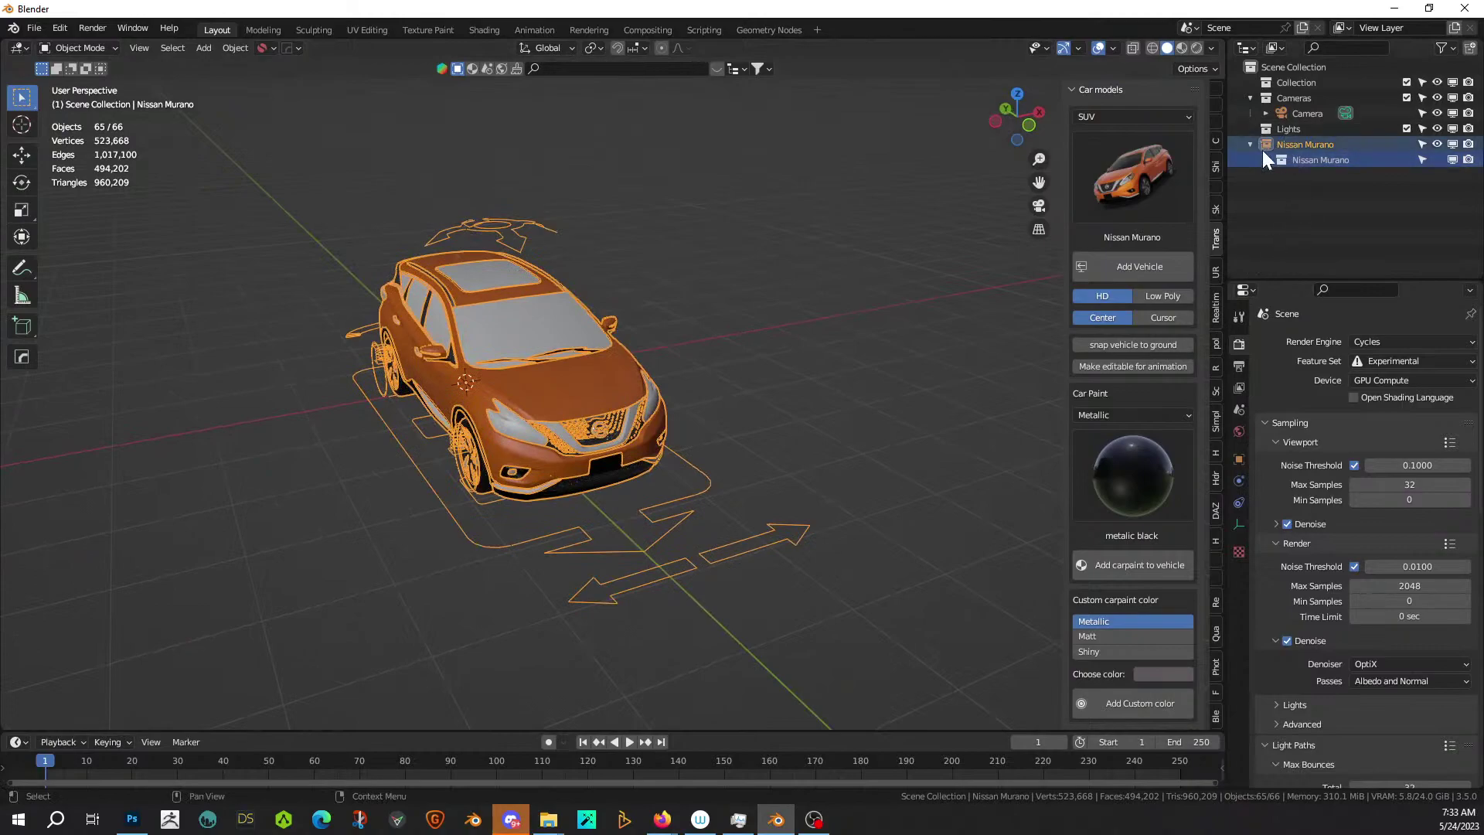
Make the Nissan Murano editable for animation and expand the Car Rig.001 hierarchy to list its parts.
{"action": "left_click", "coordinate": [1142, 365]}
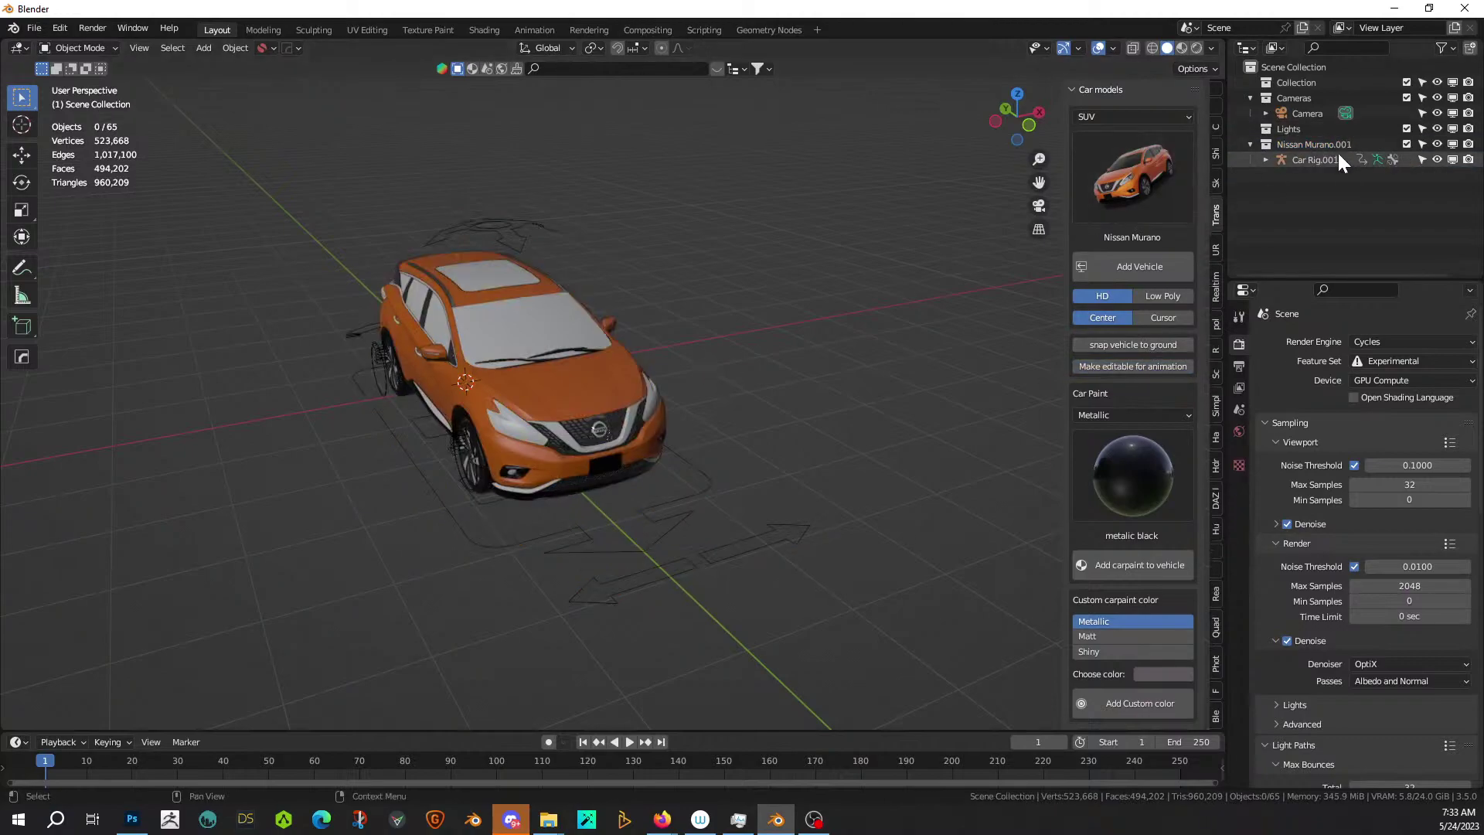
{"action": "left_click", "coordinate": [1326, 161]}
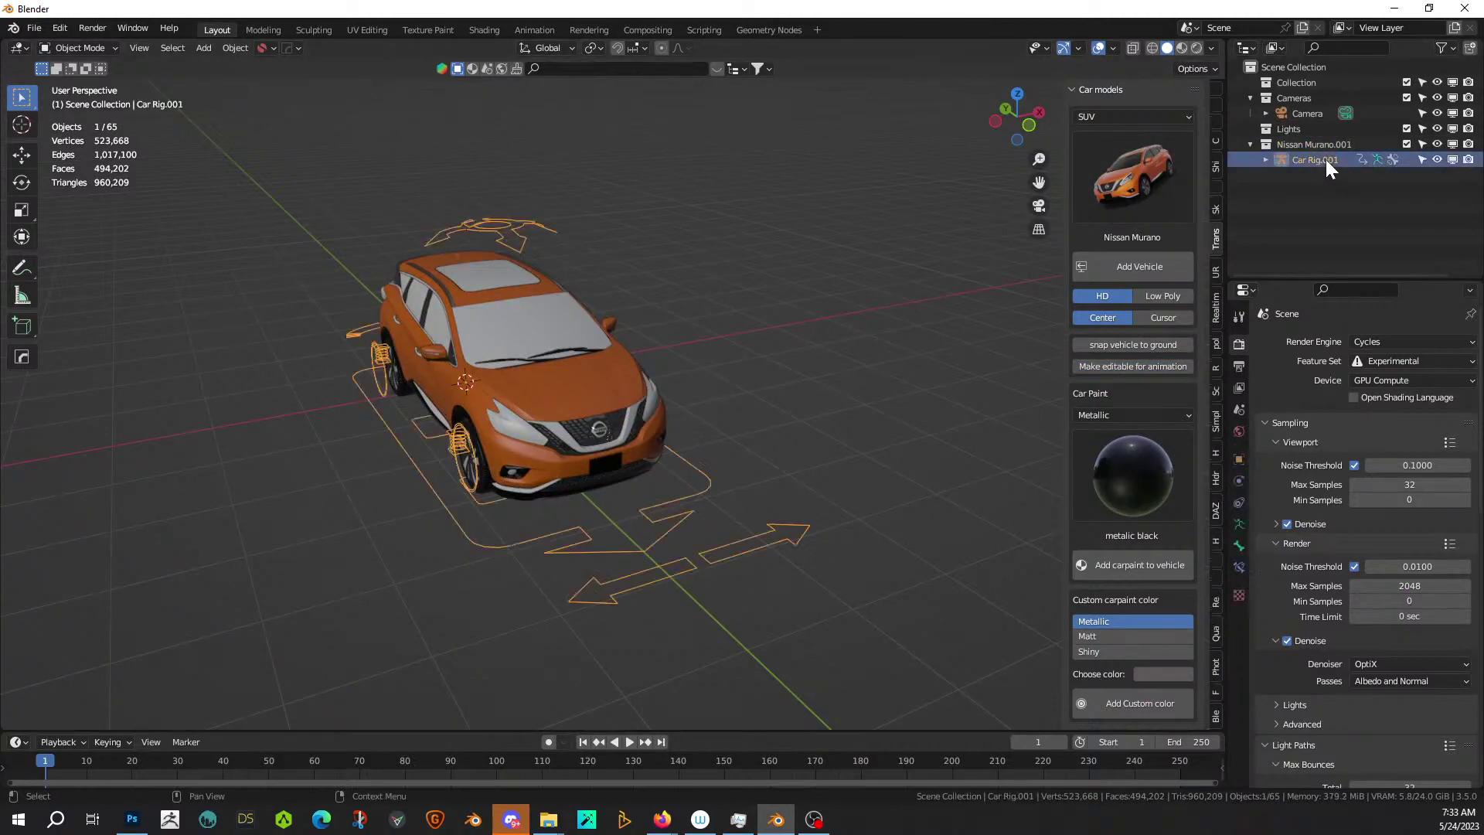
{"action": "left_click", "coordinate": [1268, 159]}
{"action": "scroll", "coordinate": [1286, 205], "scroll_direction": "down", "scroll_amount": 3}
{"action": "scroll", "coordinate": [1287, 205], "scroll_direction": "up", "scroll_amount": 1}
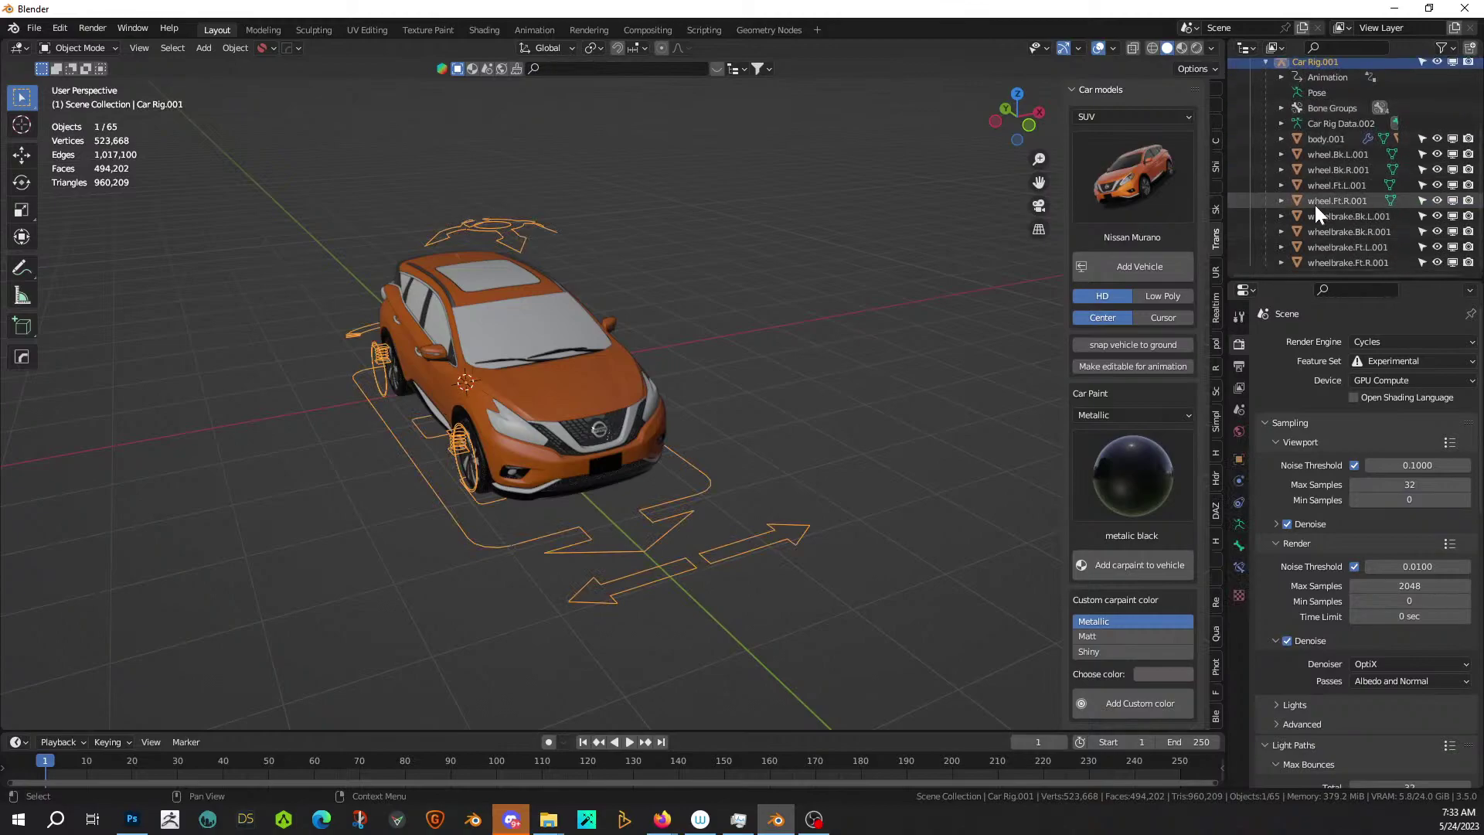
Select all objects with the car body as the active one and join the car's meshes into body.001.
{"action": "key", "text": "a"}
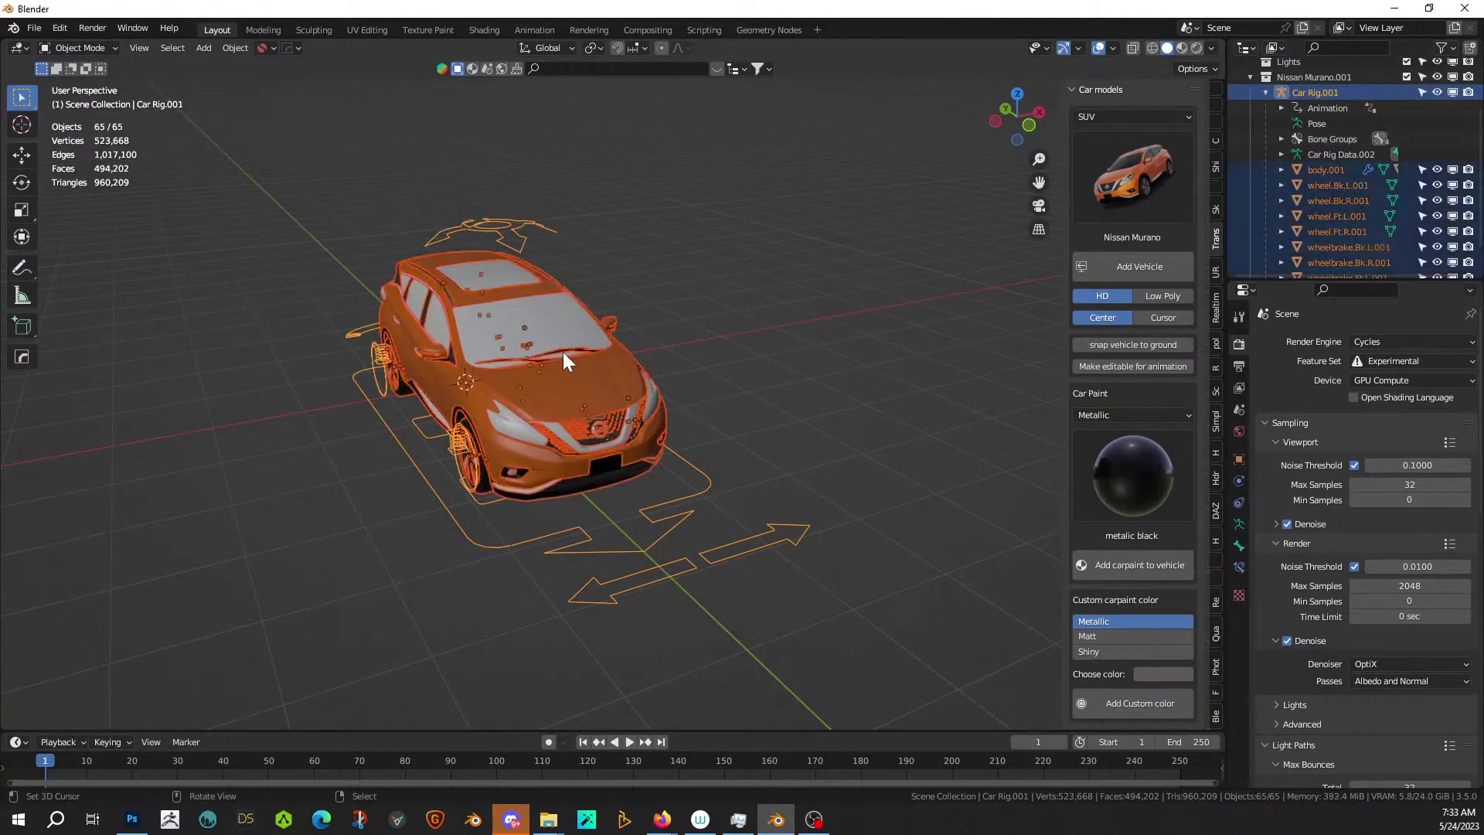
{"action": "left_click", "coordinate": [560, 372], "text": "shift"}
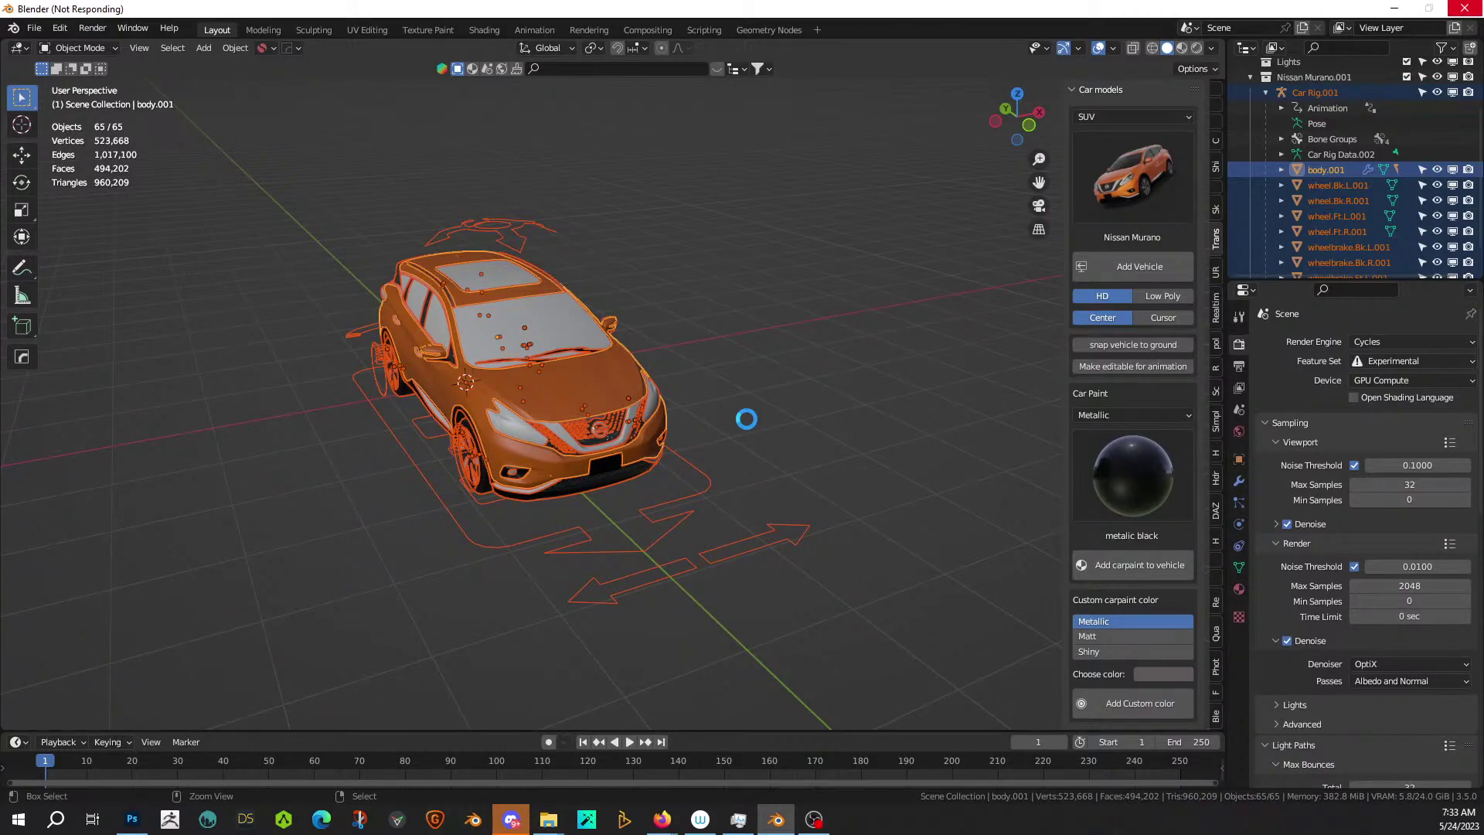
{"action": "middle_click_drag", "start_coordinate": [745, 416], "coordinate": [788, 364]}
{"action": "scroll", "coordinate": [811, 445], "scroll_direction": "up", "scroll_amount": 1}
{"action": "scroll", "coordinate": [827, 405], "scroll_direction": "down", "scroll_amount": 2}
{"action": "scroll", "coordinate": [792, 394], "scroll_direction": "up", "scroll_amount": 3}
{"action": "scroll", "coordinate": [813, 346], "scroll_direction": "down", "scroll_amount": 1}
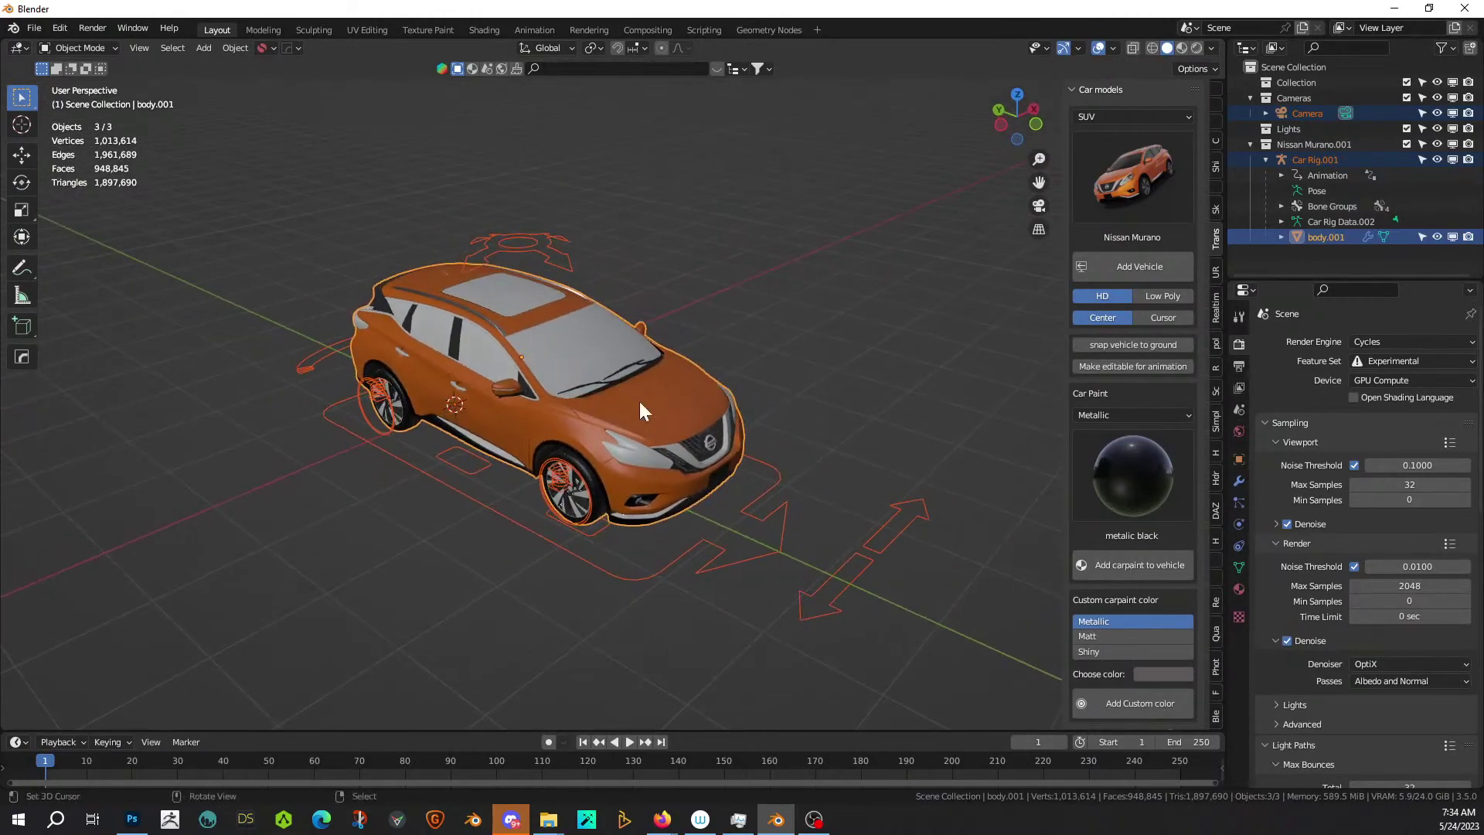
Delete the Car Rig.001 armature from the Nissan Murano.001 collection, keeping the joined car body.
{"action": "middle_click_drag", "start_coordinate": [806, 410], "coordinate": [531, 388]}
{"action": "right_click", "coordinate": [477, 318]}
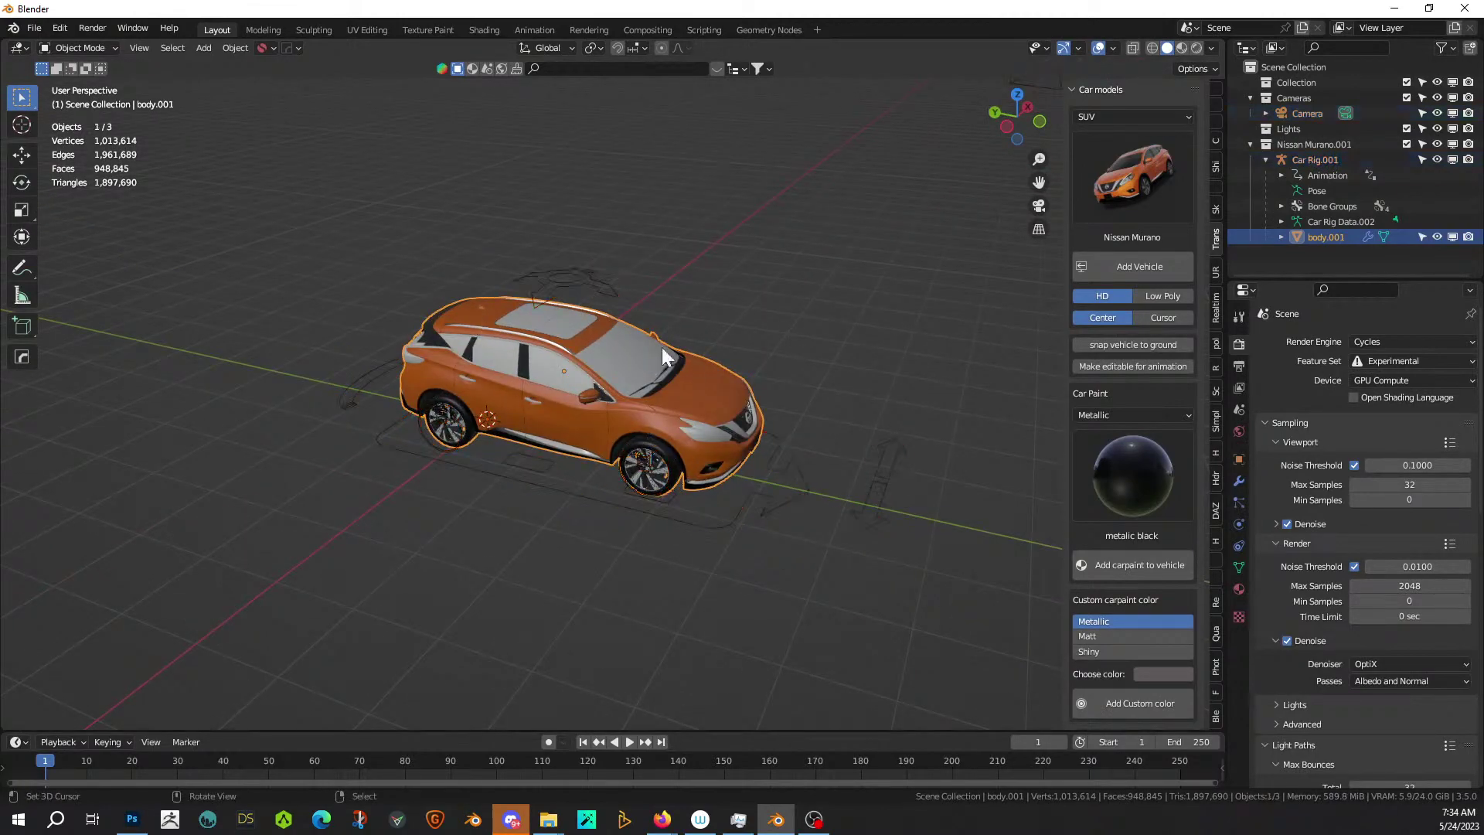
{"action": "scroll", "coordinate": [721, 399], "scroll_direction": "up", "scroll_amount": 2}
{"action": "mouse_move", "coordinate": [721, 398]}
{"action": "middle_mouse_down"}
{"action": "mouse_move", "coordinate": [731, 368]}
{"action": "mouse_move", "coordinate": [705, 379]}
{"action": "middle_mouse_up"}
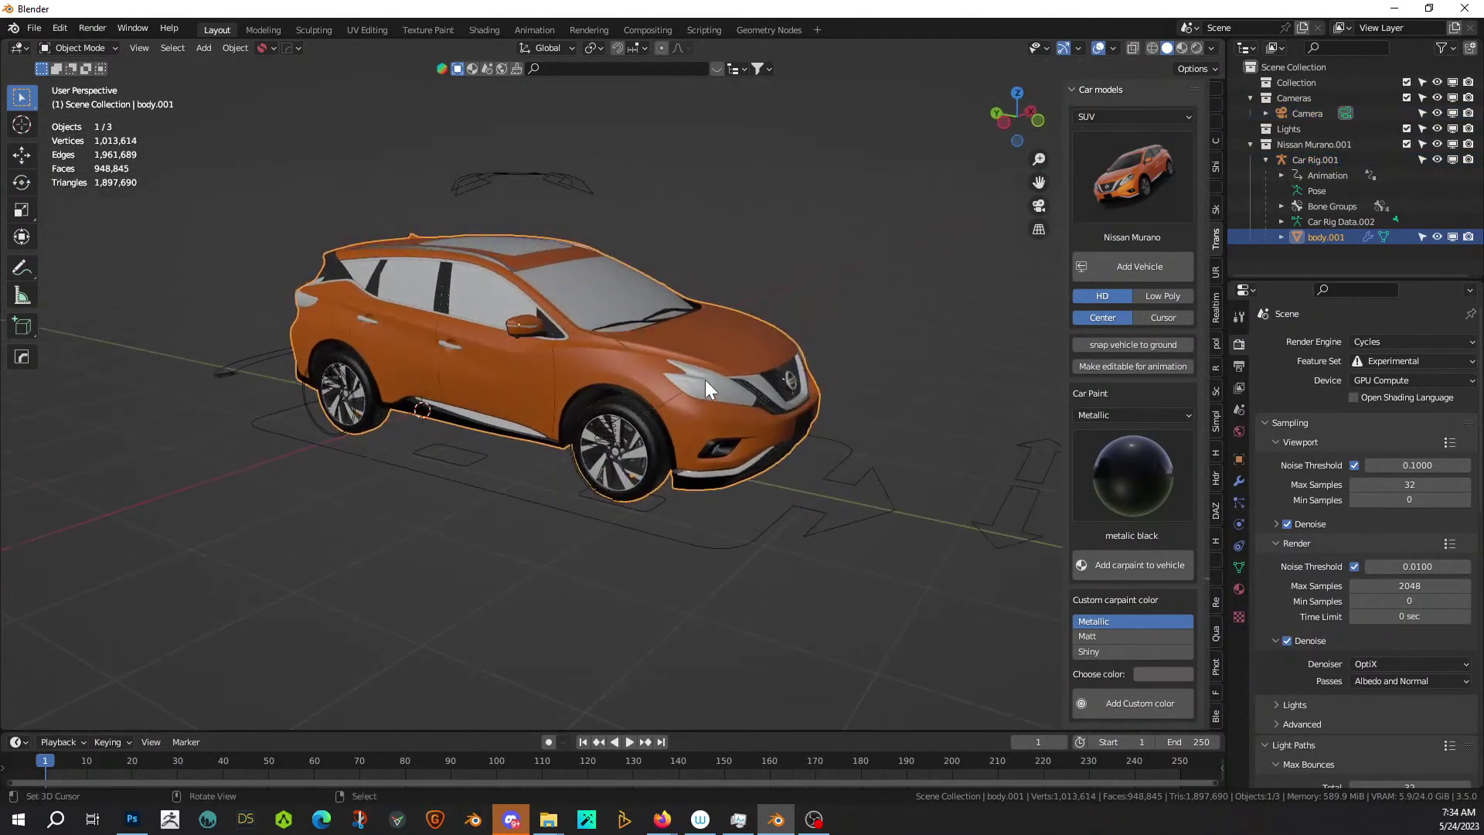
{"action": "left_click", "coordinate": [1306, 162]}
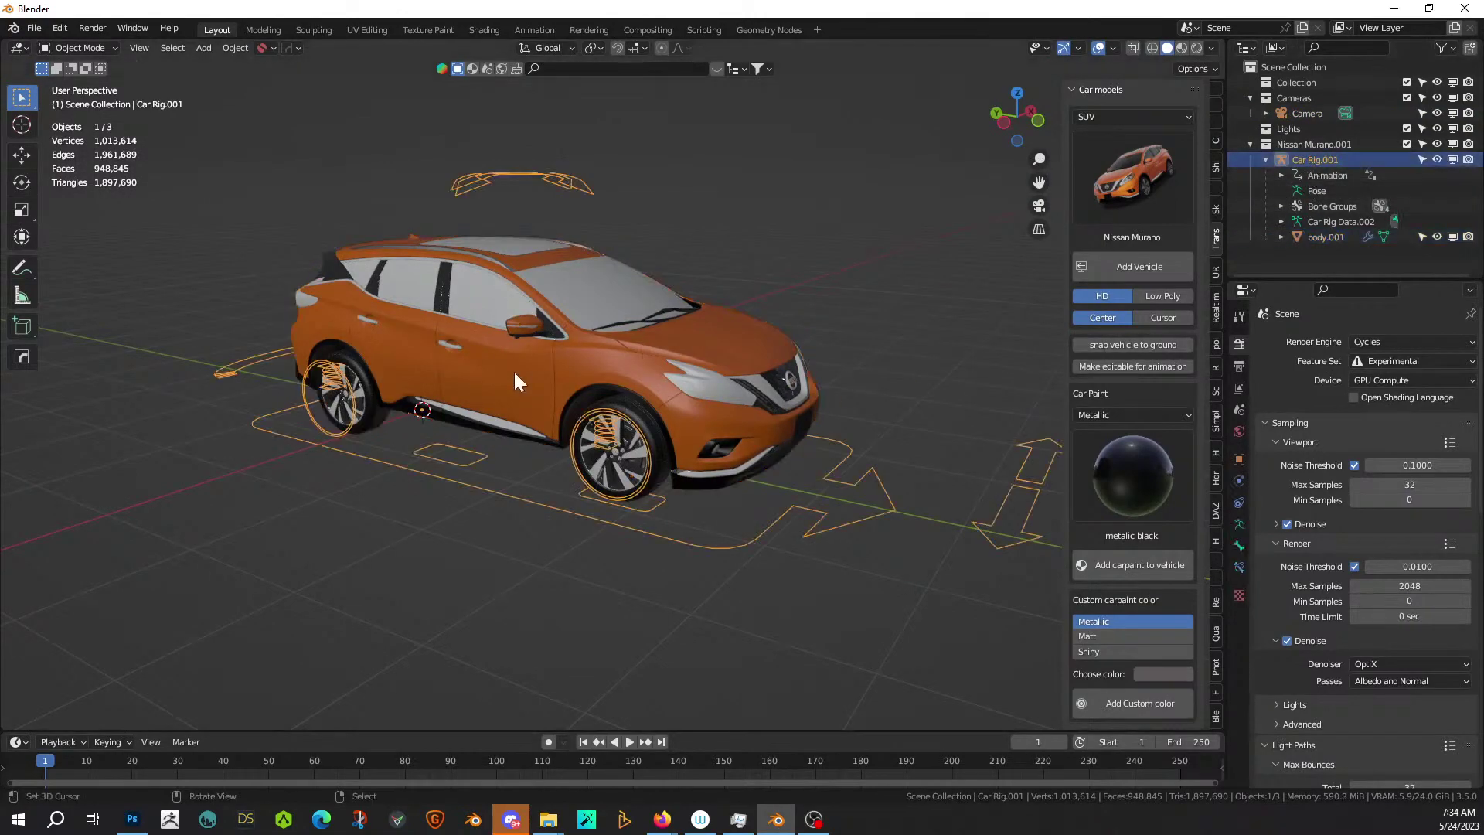
{"action": "key", "text": "Delete"}
{"action": "middle_click_drag", "start_coordinate": [872, 260], "coordinate": [848, 290]}
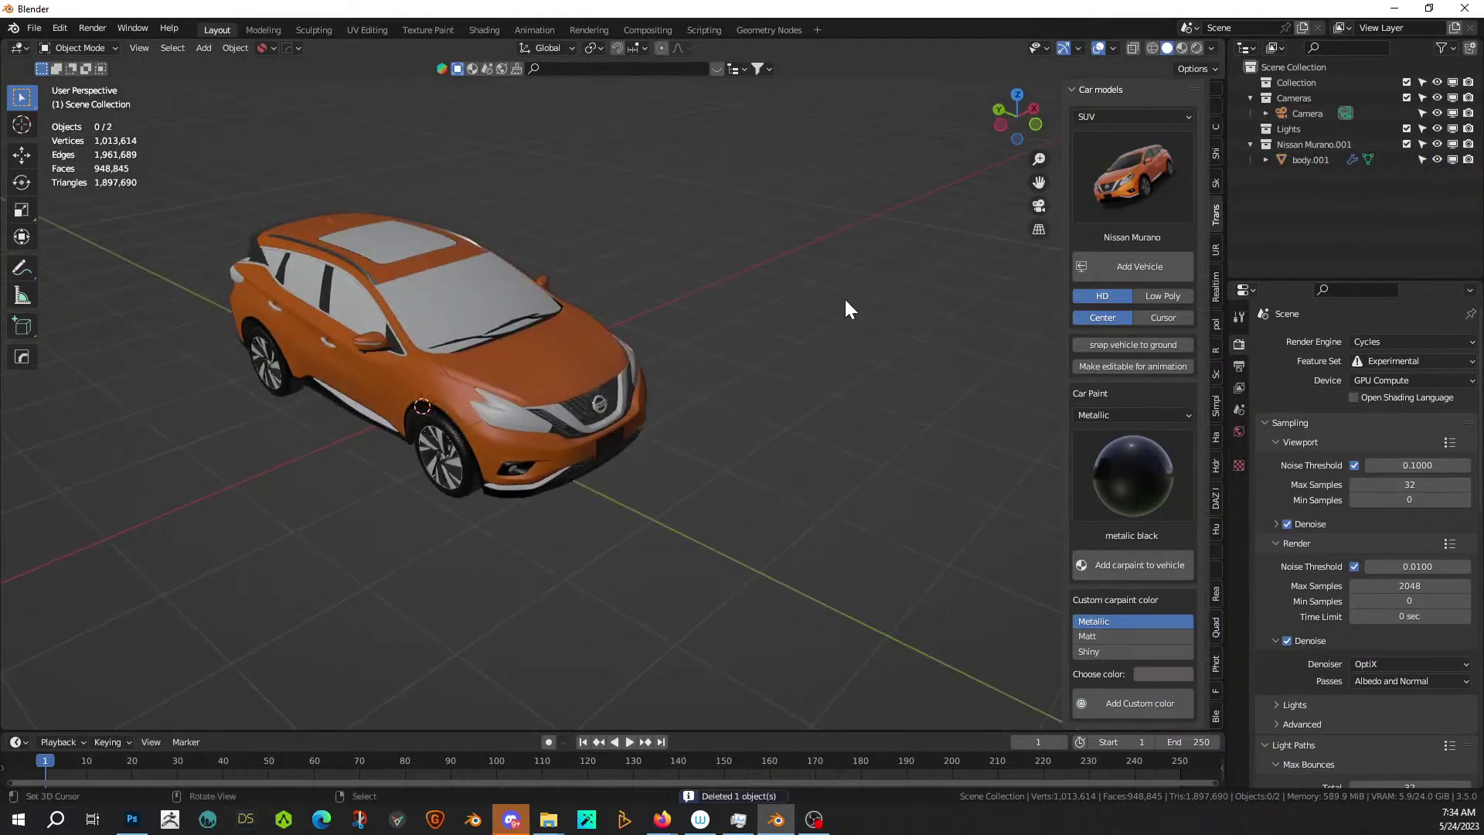
Add a cube mesh at the scene's center, where the car stands.
{"action": "left_click", "coordinate": [439, 341]}
{"action": "middle_click_drag", "start_coordinate": [439, 341], "coordinate": [545, 337], "text": "alt"}
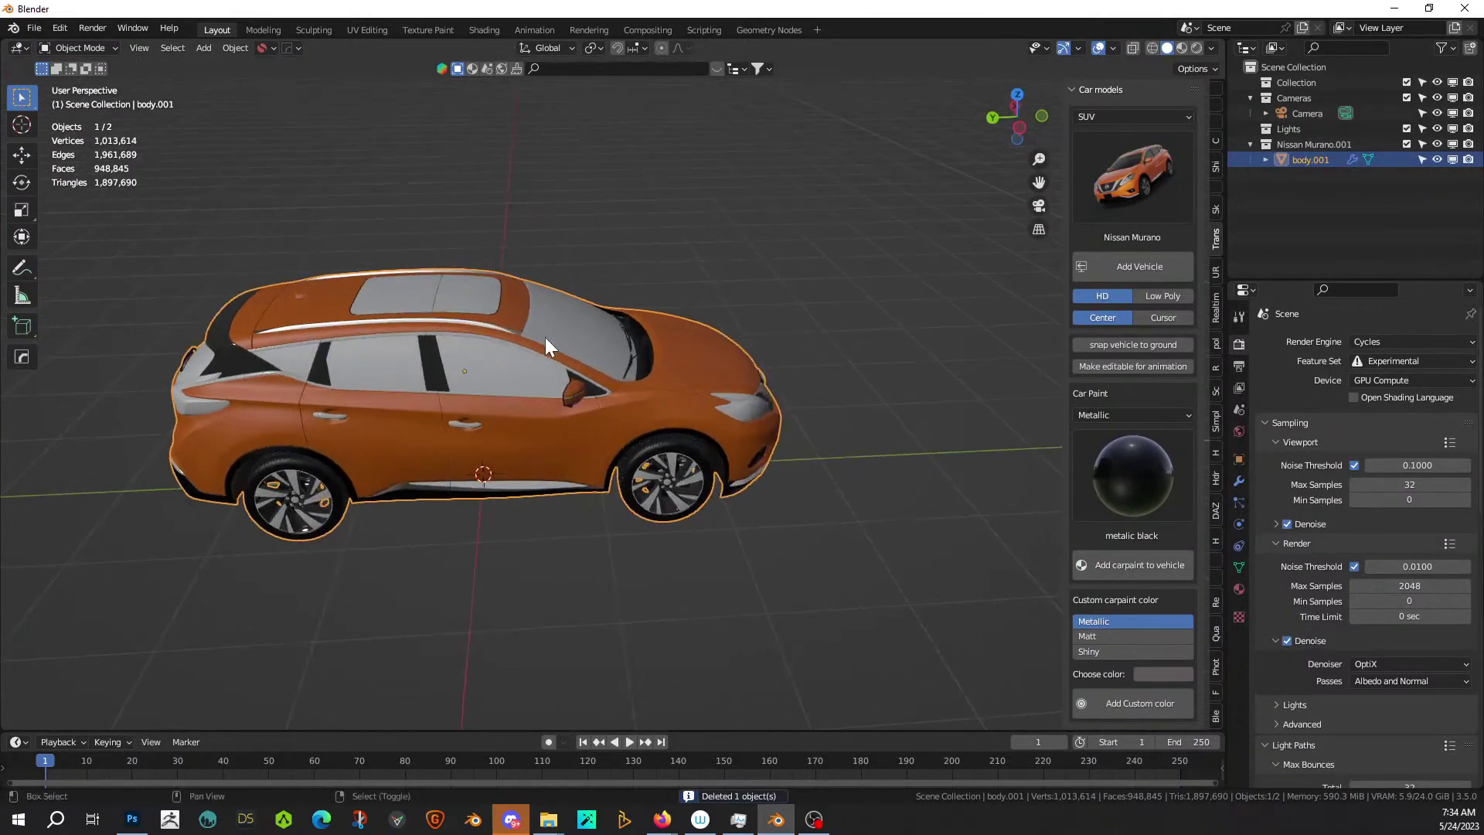
{"action": "key", "text": "shift+a"}
{"action": "mouse_move", "coordinate": [545, 337]}
{"action": "left_click", "coordinate": [649, 377]}
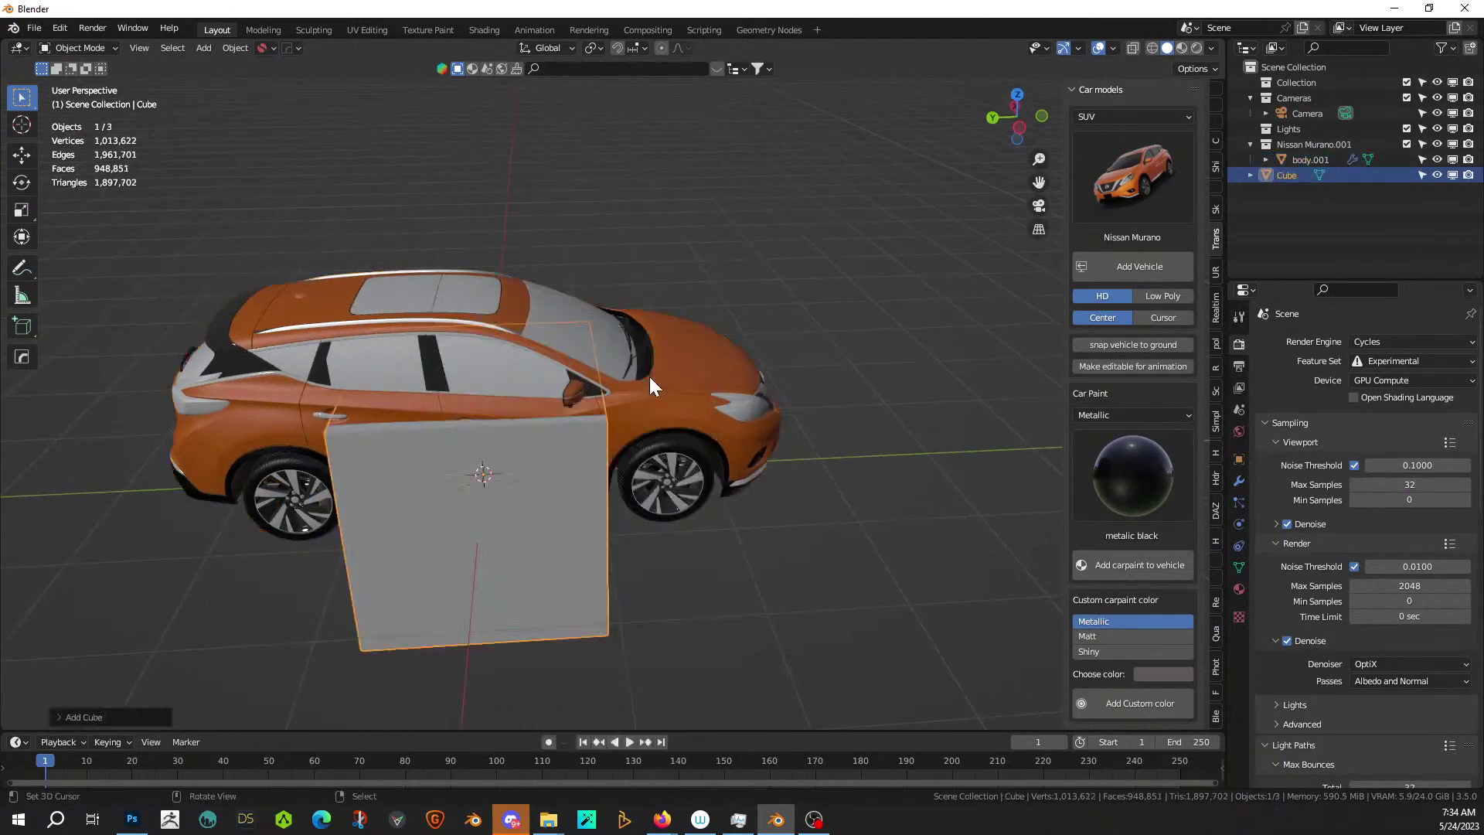
Scale the cube up uniformly in side view and raise it along Z to cover the car's height.
{"action": "key", "text": "KP_3"}
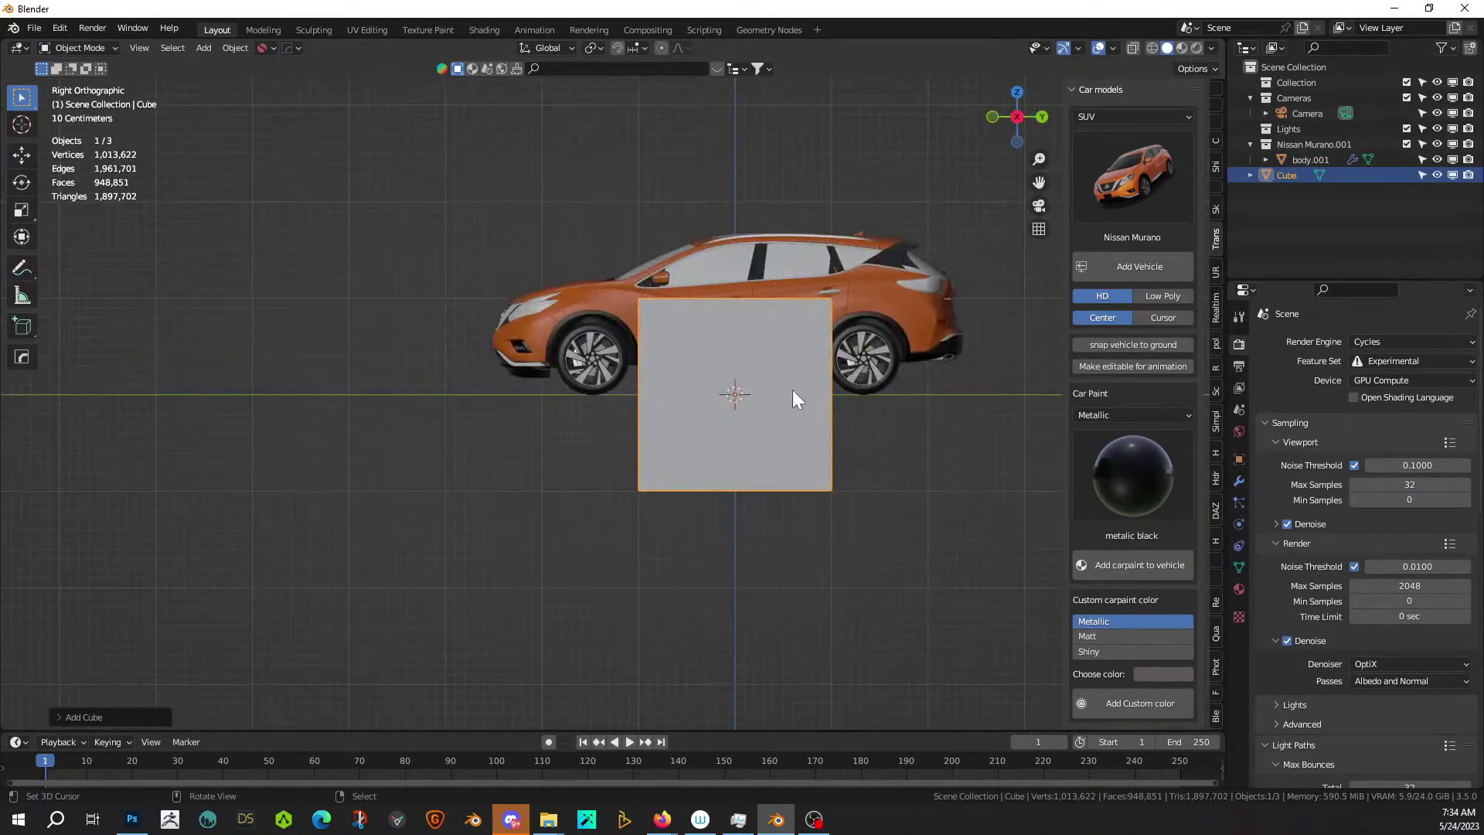
{"action": "key", "text": "s"}
{"action": "left_click", "coordinate": [818, 395]}
{"action": "key", "text": "g"}
{"action": "key", "text": "z"}
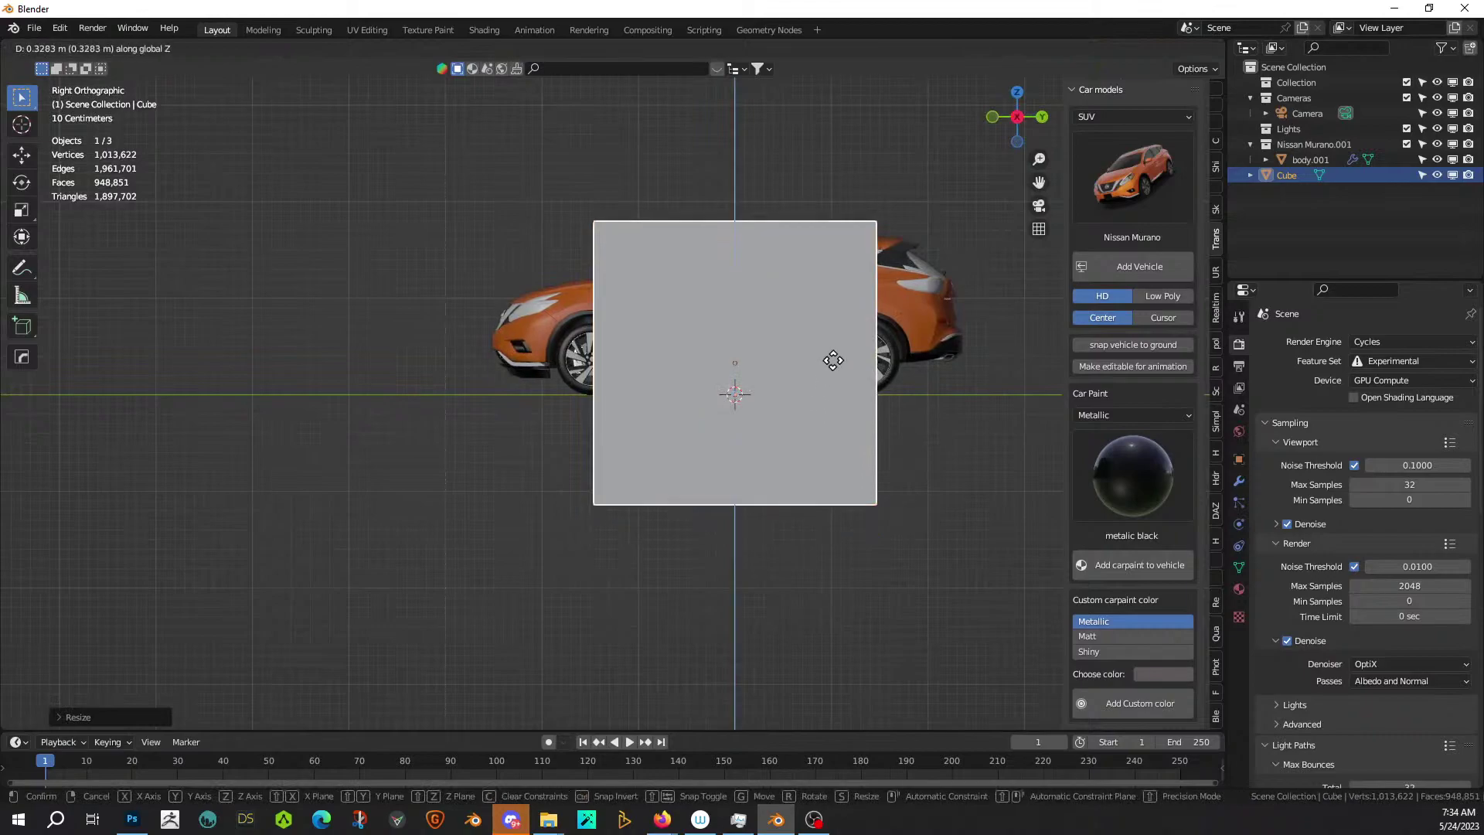
{"action": "left_click", "coordinate": [845, 300]}
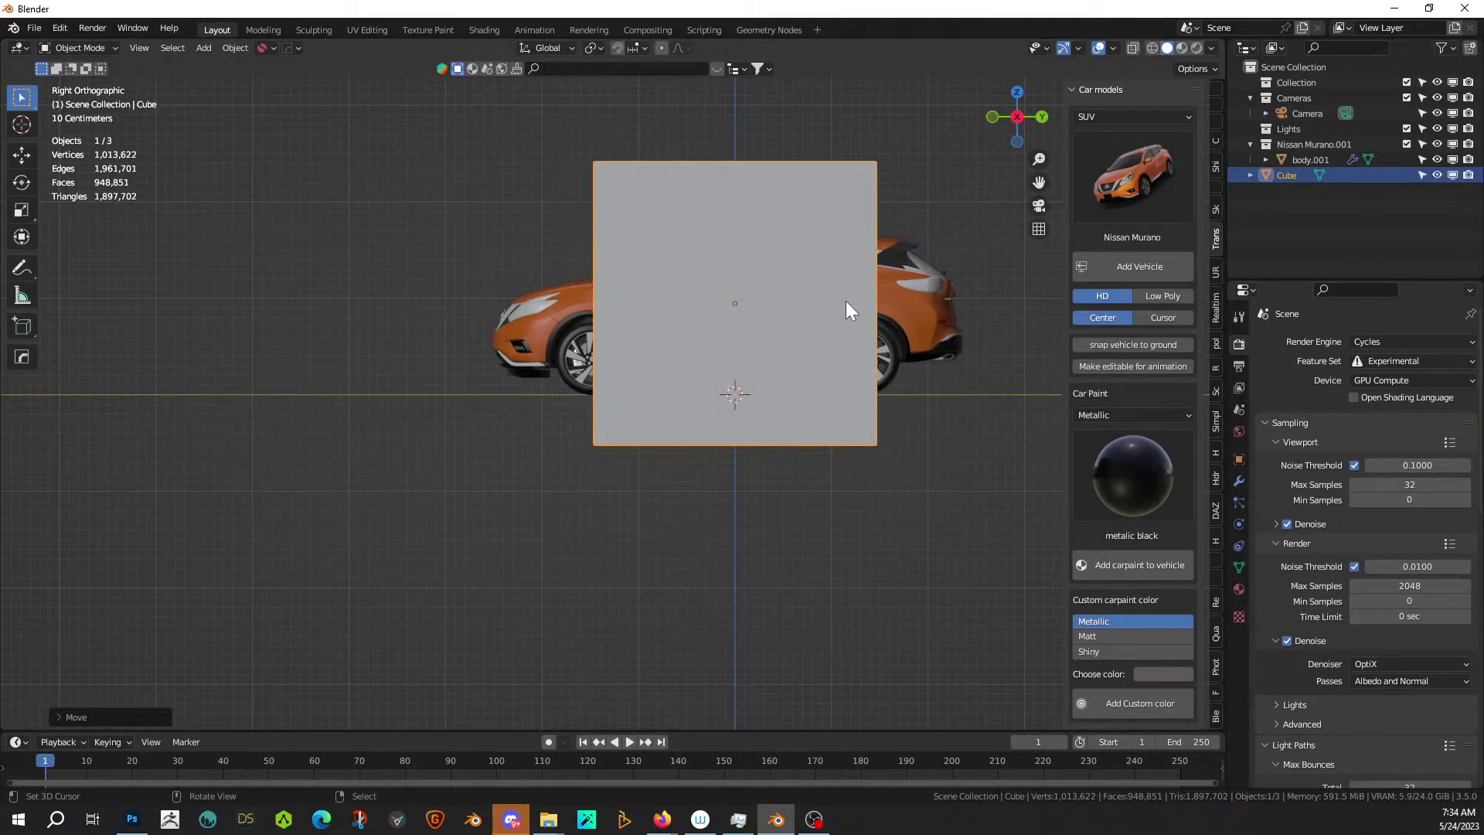
Stretch the cube along the Y axis until it encloses the car's full length.
{"action": "key", "text": "s"}
{"action": "key", "text": "y"}
{"action": "left_click", "coordinate": [941, 333]}
{"action": "mouse_move", "coordinate": [941, 332]}
{"action": "middle_mouse_down"}
{"action": "mouse_move", "coordinate": [841, 425]}
{"action": "mouse_move", "coordinate": [943, 508]}
{"action": "mouse_move", "coordinate": [819, 360]}
{"action": "mouse_move", "coordinate": [901, 328]}
{"action": "mouse_move", "coordinate": [919, 351]}
{"action": "middle_mouse_up"}
{"action": "key", "text": "KP_7"}
{"action": "right_click", "coordinate": [486, 340]}
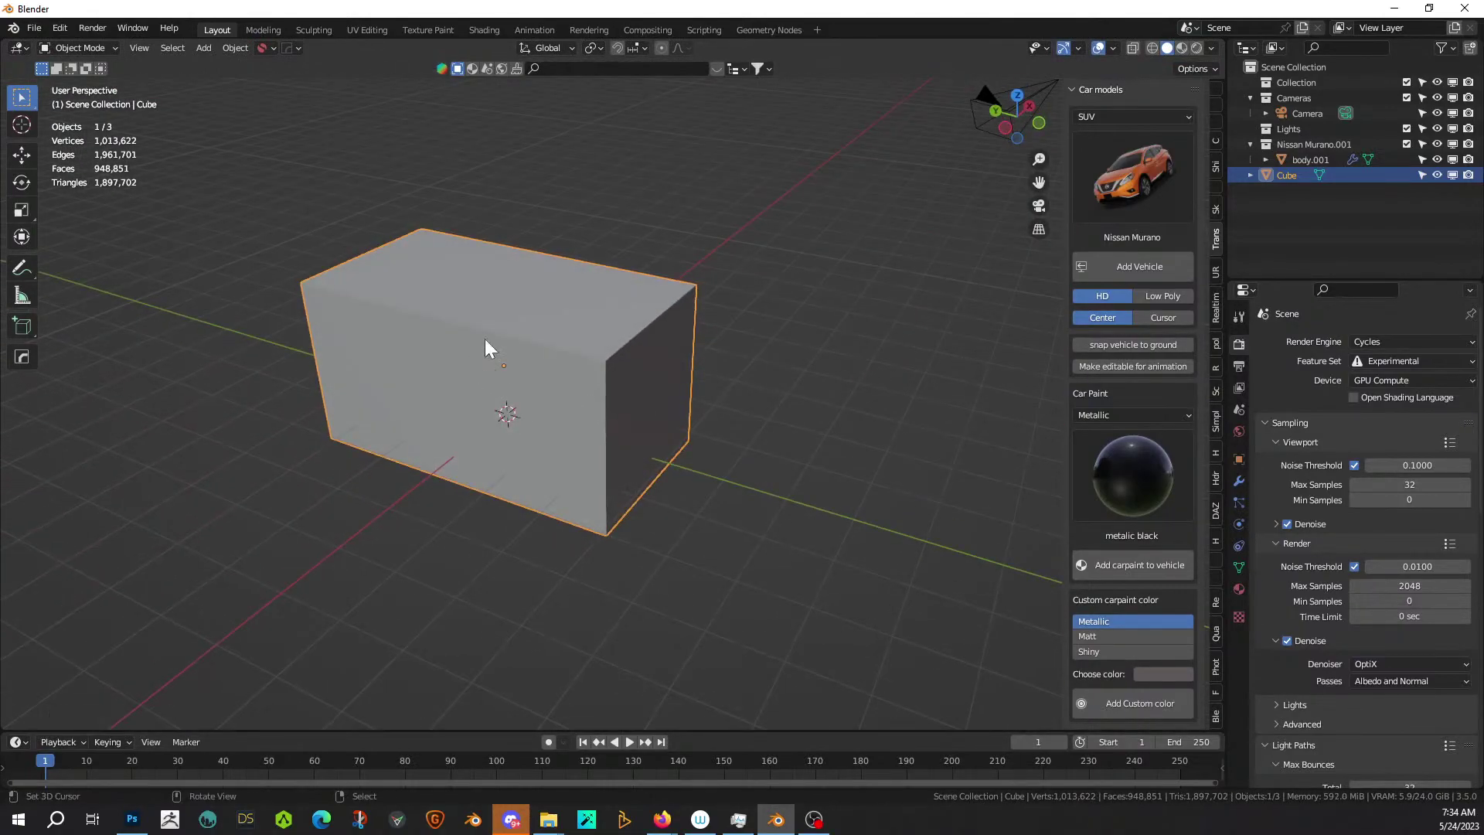
Add a Subdivision Surface modifier to the cube and set its subdivision type to Simple.
{"action": "key", "text": "Tab"}
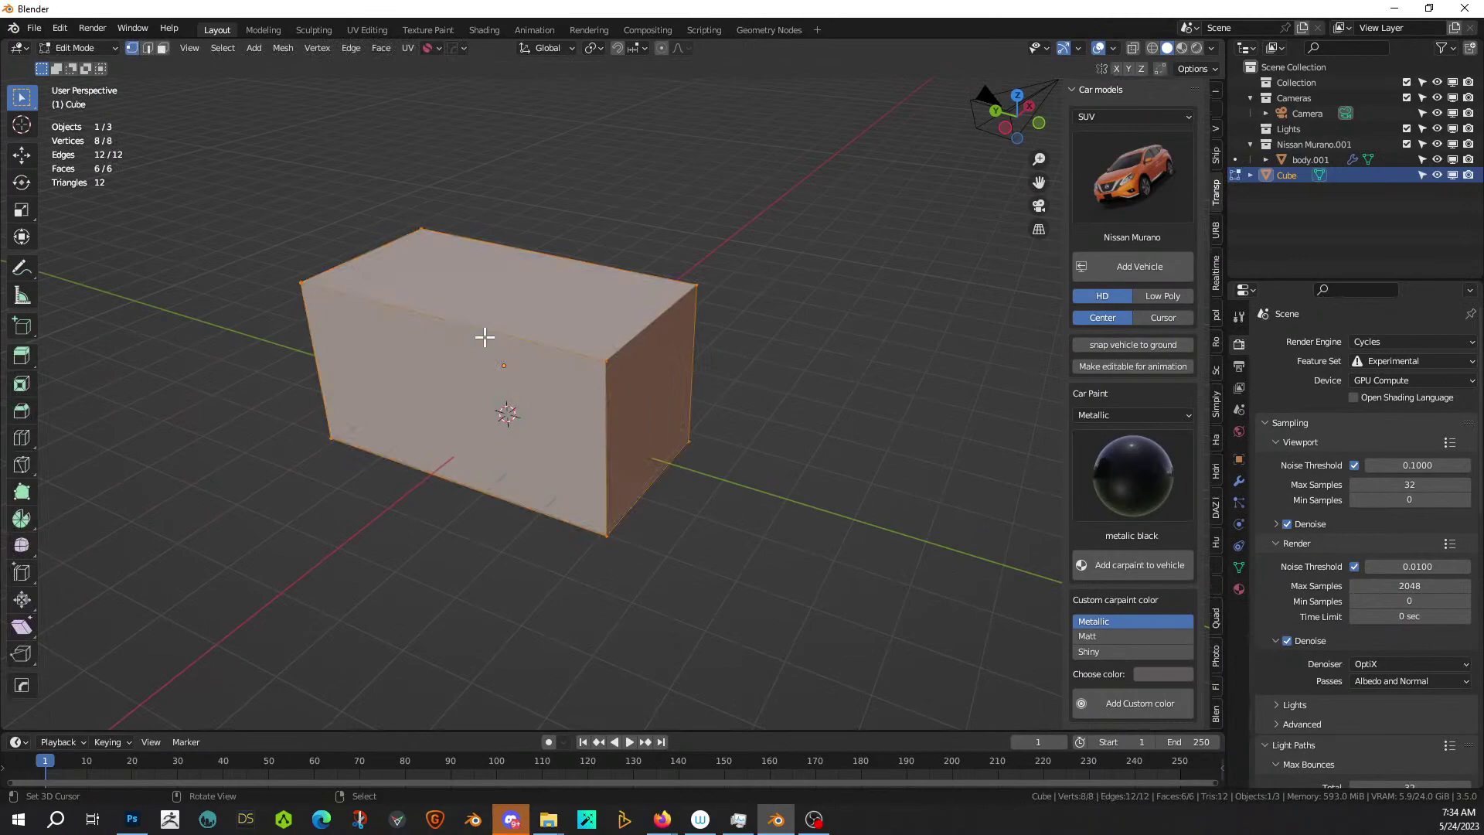
{"action": "key", "text": "Tab"}
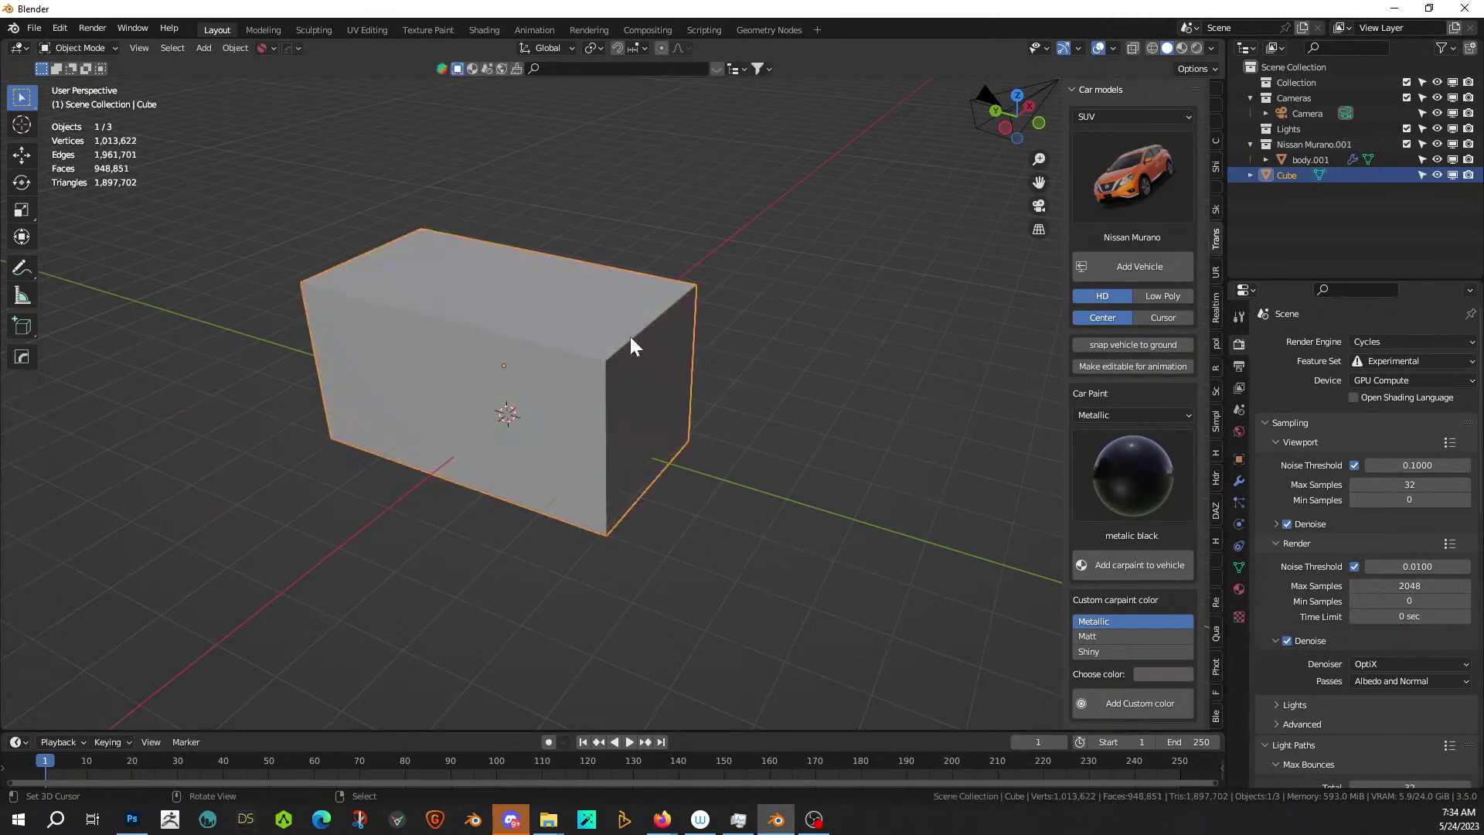
{"action": "left_click", "coordinate": [1239, 480]}
{"action": "left_click", "coordinate": [1279, 342]}
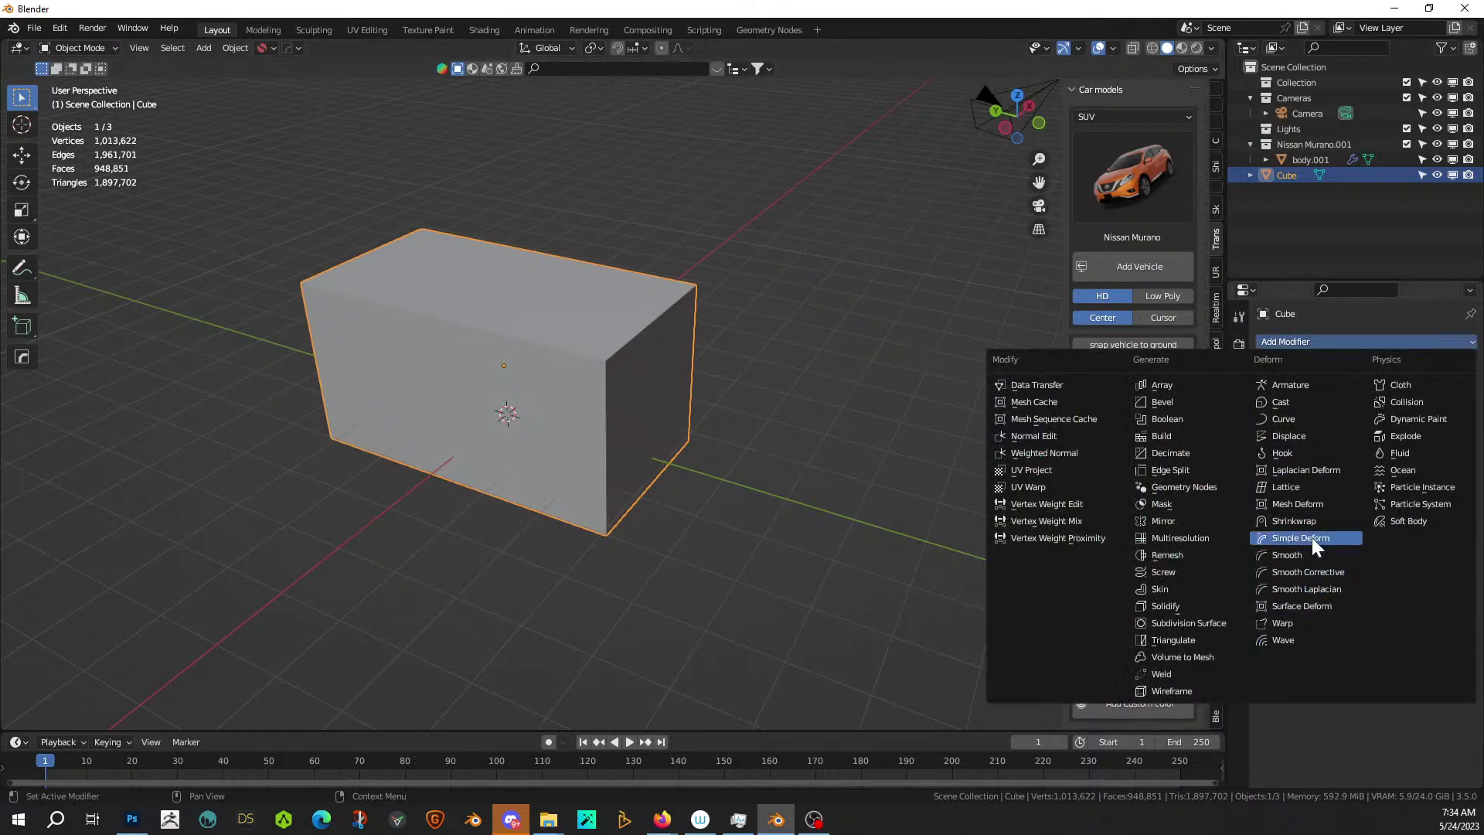
{"action": "left_click", "coordinate": [1200, 623]}
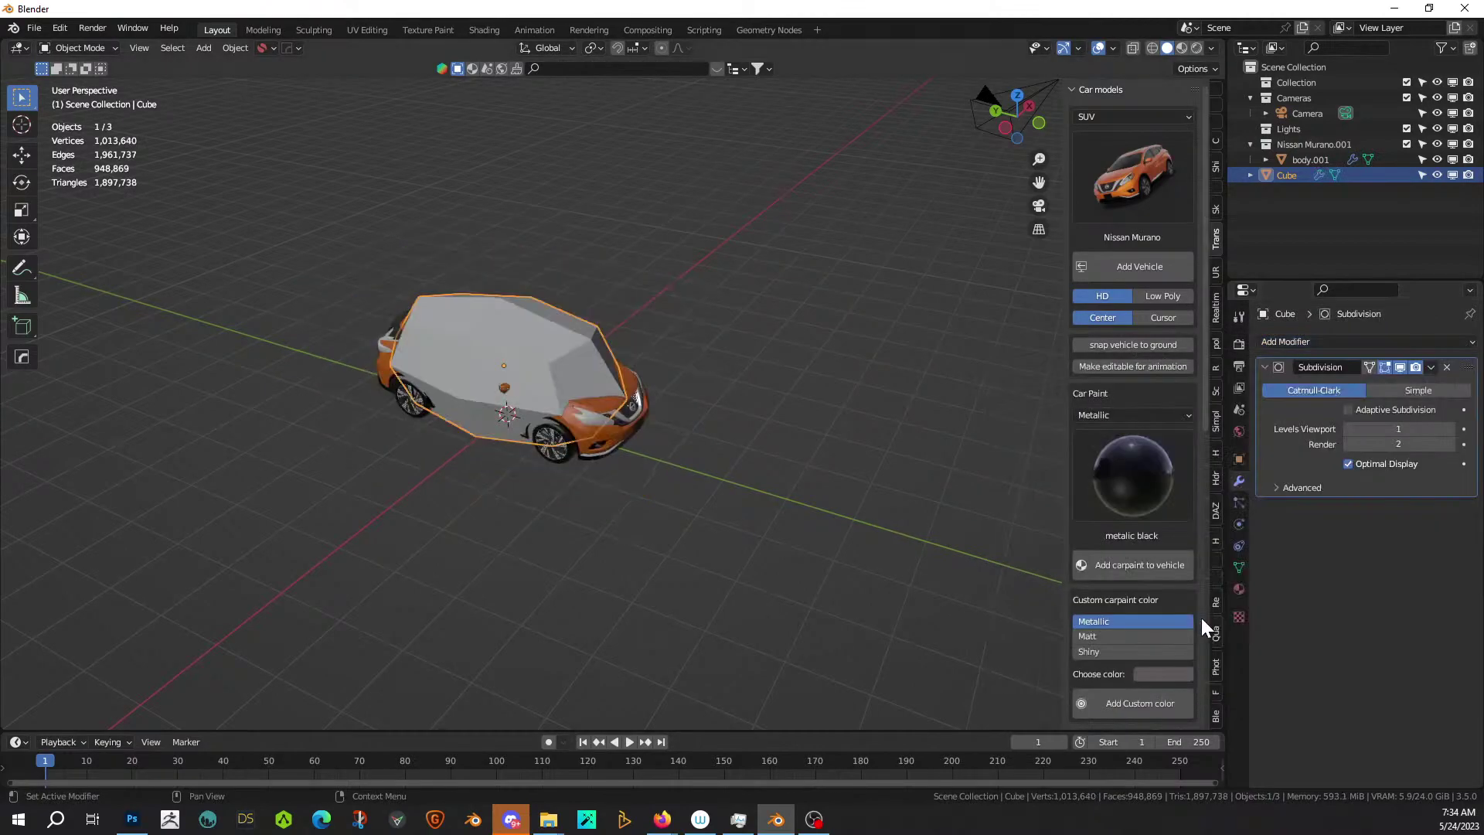
{"action": "left_click", "coordinate": [1389, 389]}
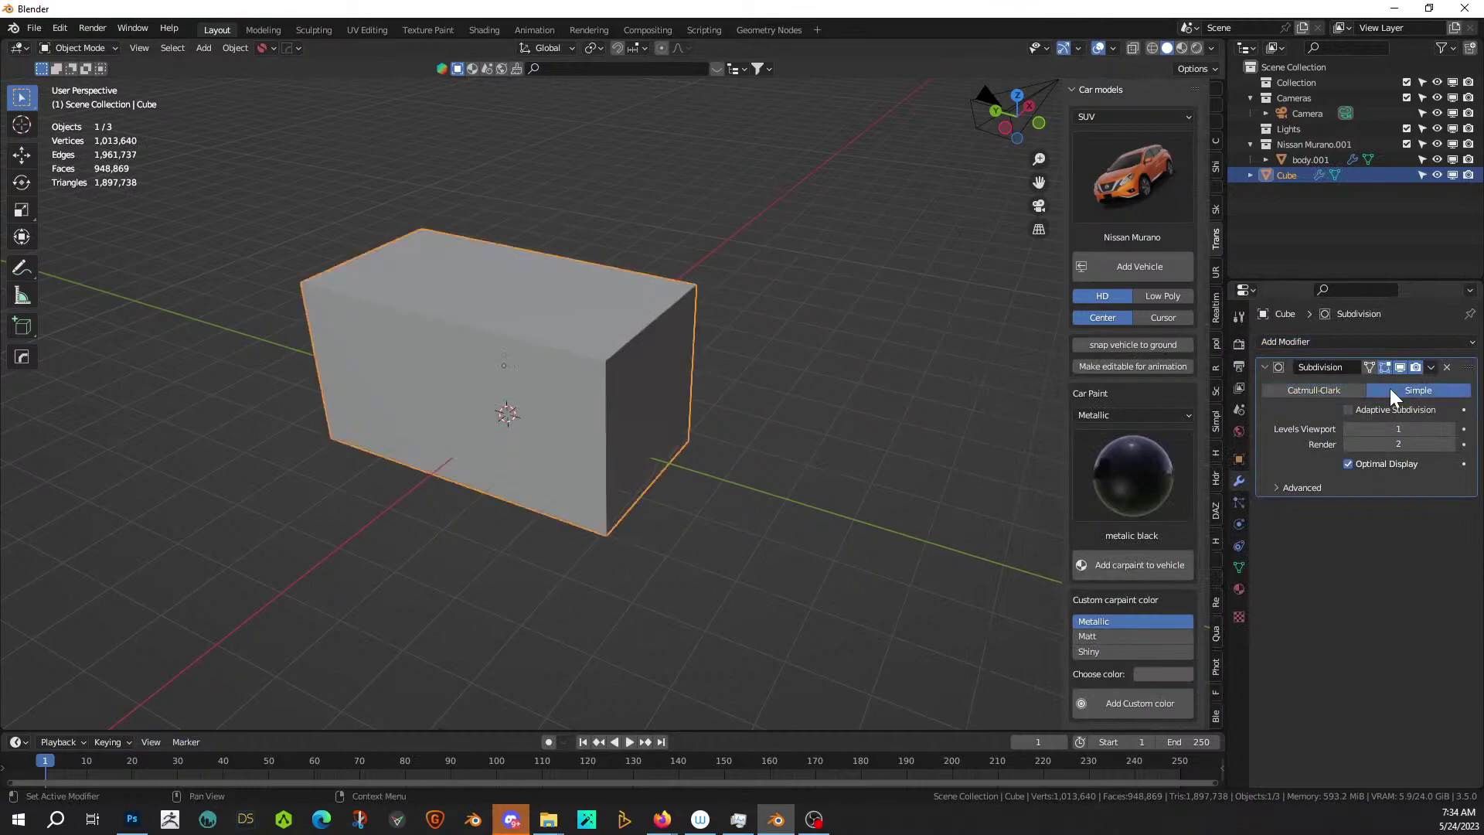
Raise the Subdivision modifier's viewport levels to 5 and apply the modifier to the cube.
{"action": "left_click", "coordinate": [1448, 428]}
{"action": "left_click", "coordinate": [1448, 429]}
{"action": "left_click", "coordinate": [1448, 429]}
{"action": "left_click", "coordinate": [1448, 429]}
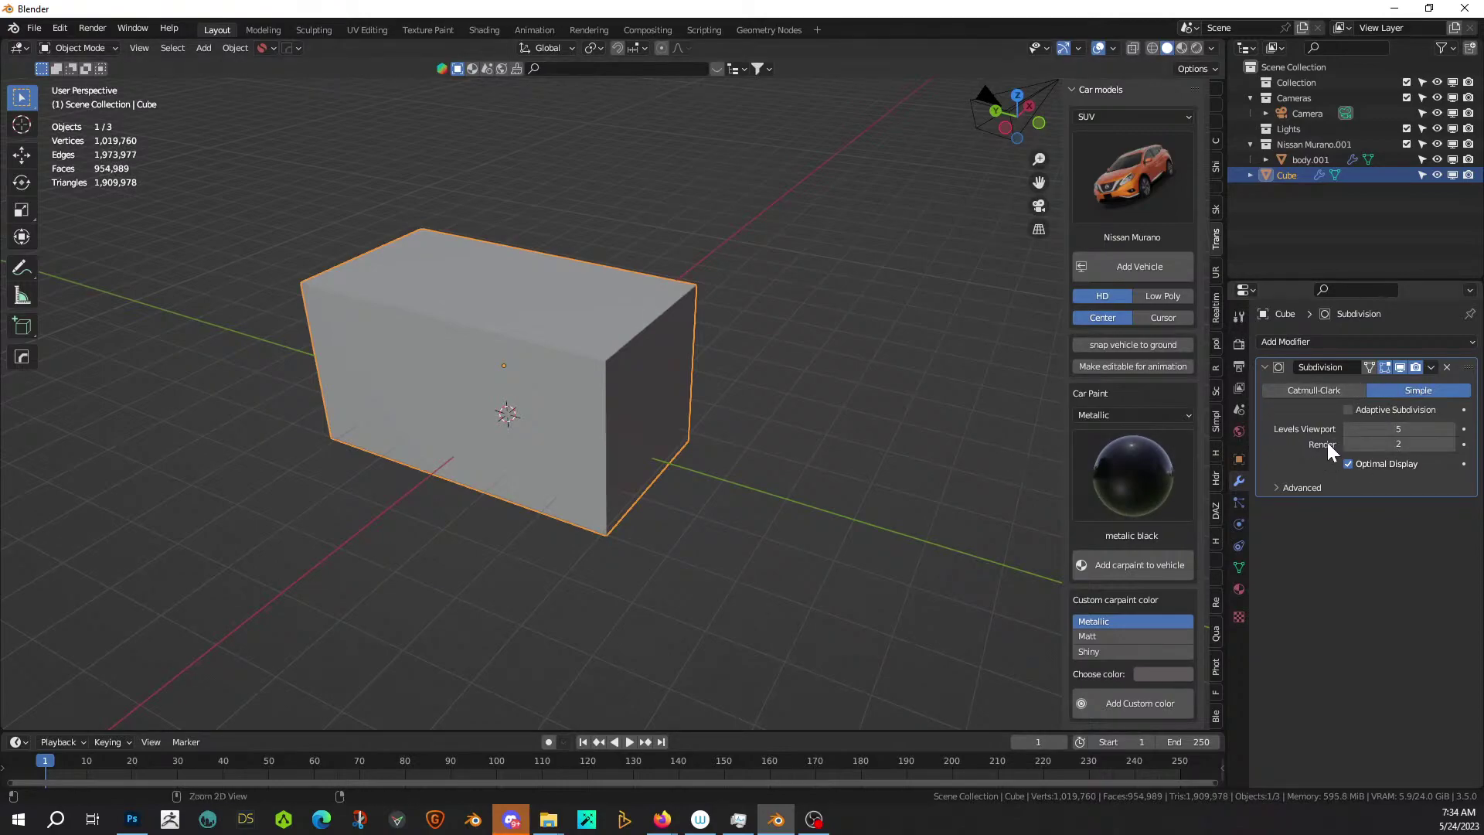
{"action": "key", "text": "ctrl+a"}
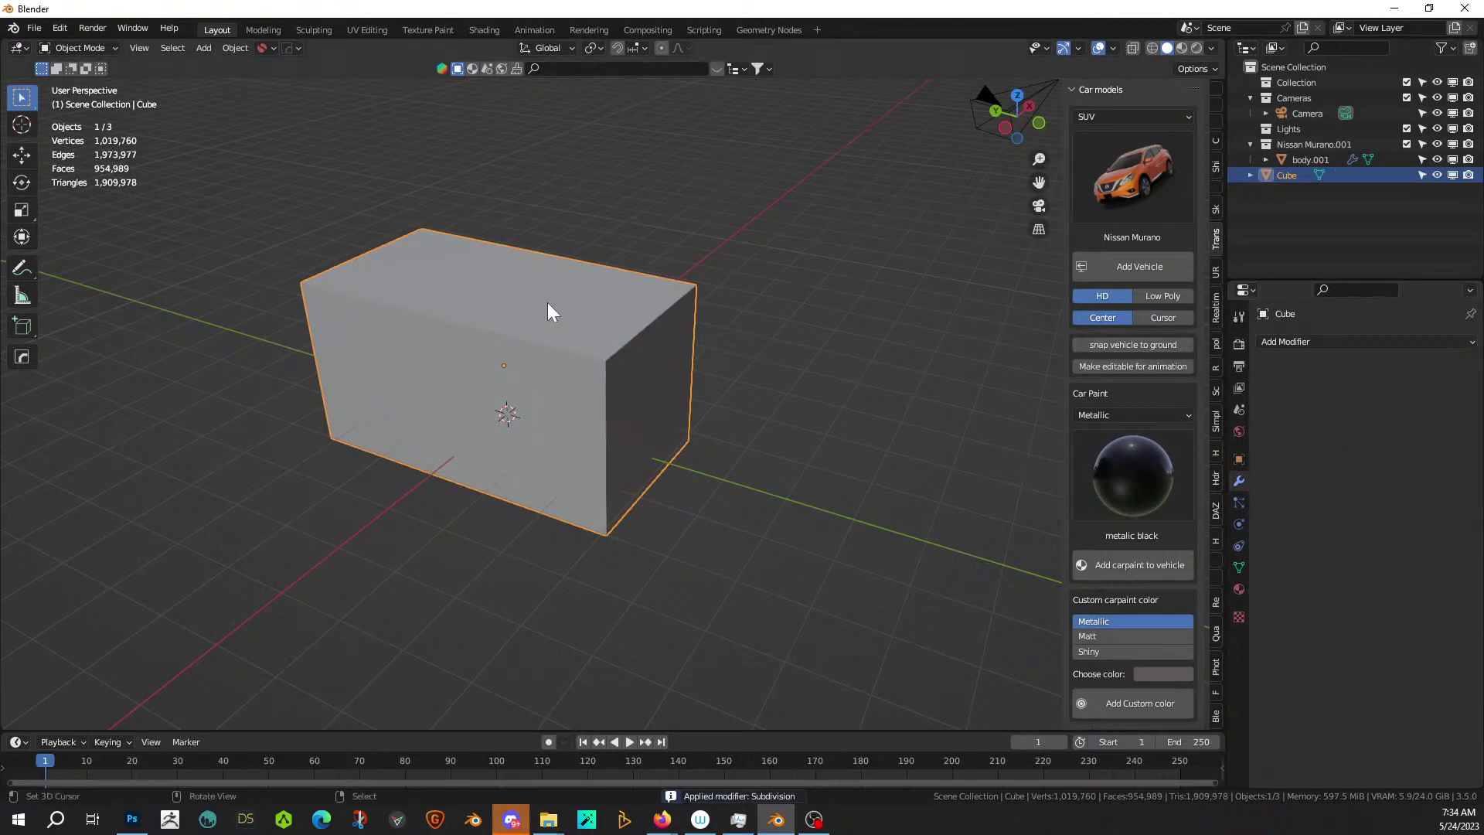
Add a Shrinkwrap modifier to the cube with body.001 as its target and apply it.
{"action": "left_click", "coordinate": [1292, 342]}
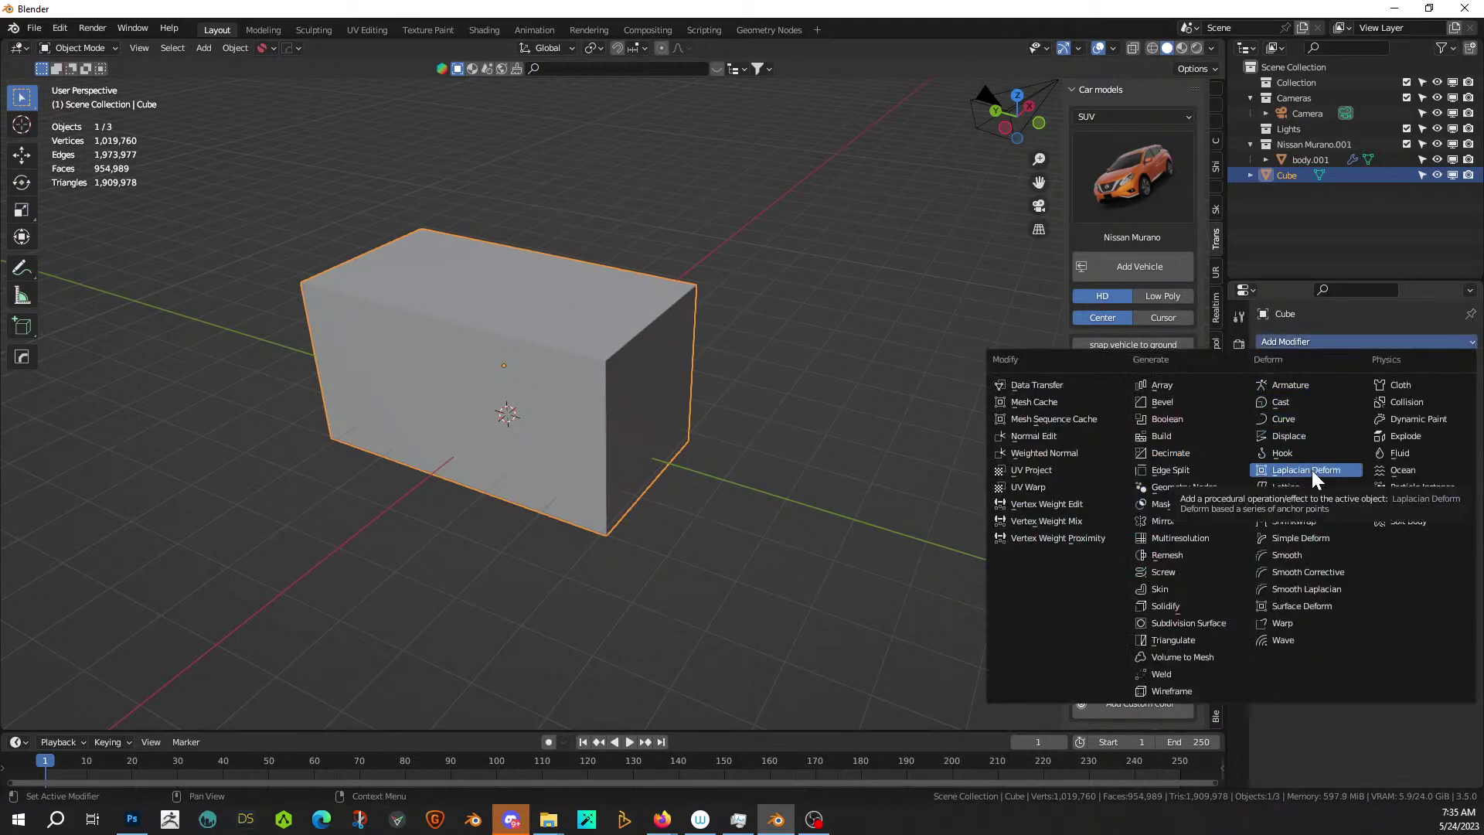
{"action": "left_click", "coordinate": [1298, 522]}
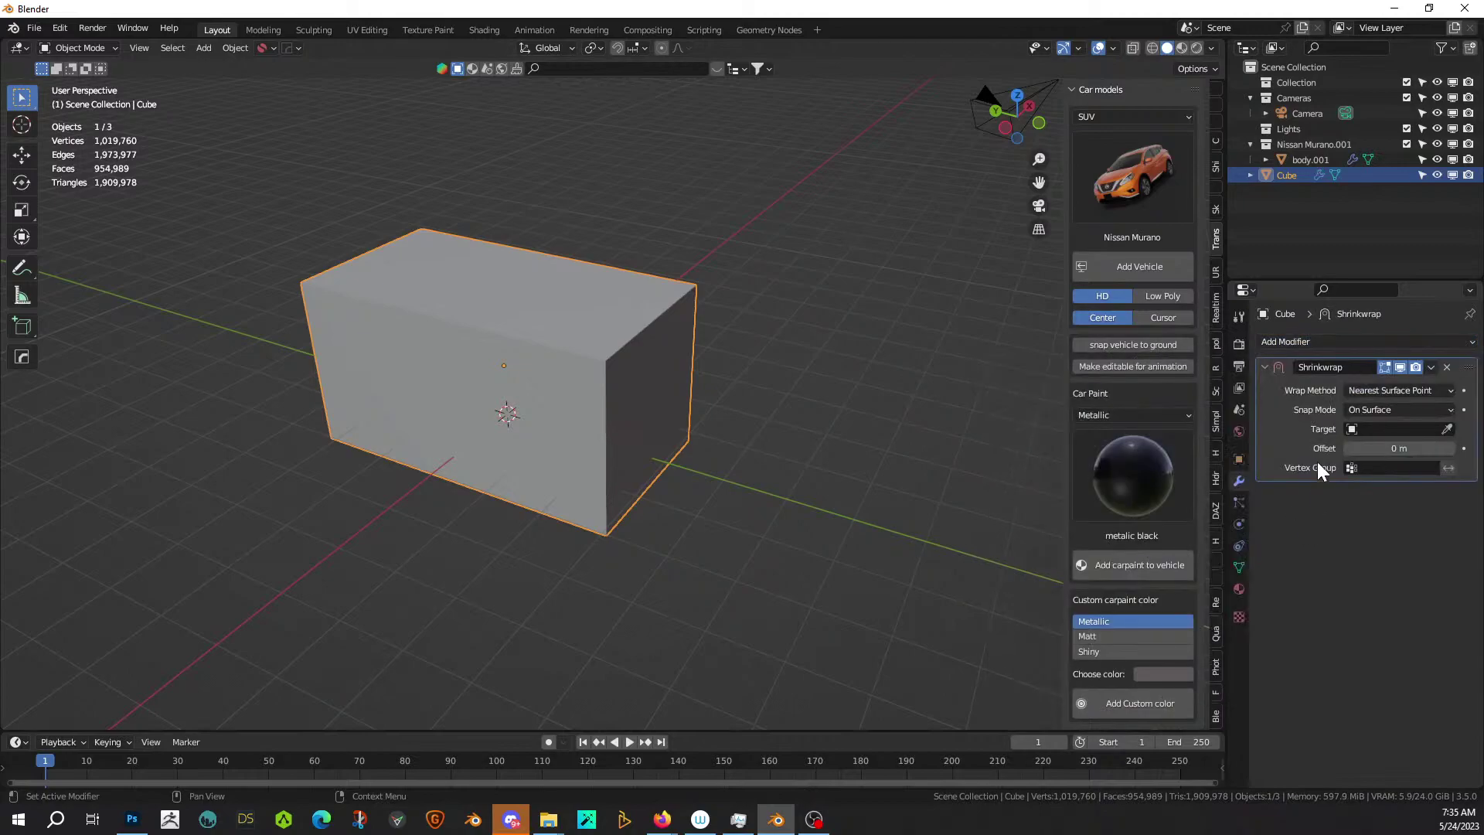
{"action": "left_click", "coordinate": [1447, 429]}
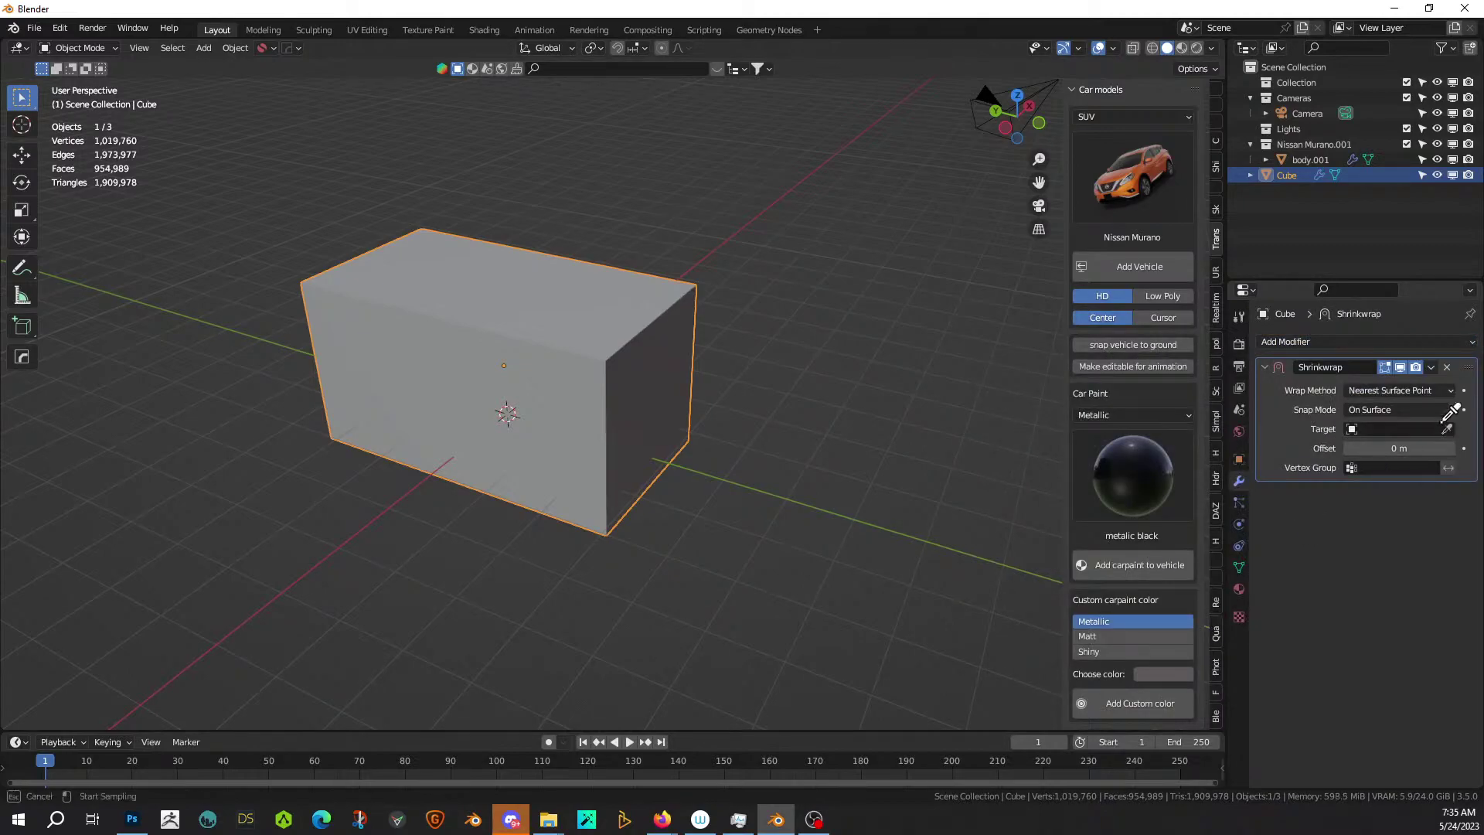
{"action": "left_click", "coordinate": [1314, 160]}
{"action": "middle_click_drag", "start_coordinate": [554, 474], "coordinate": [563, 474]}
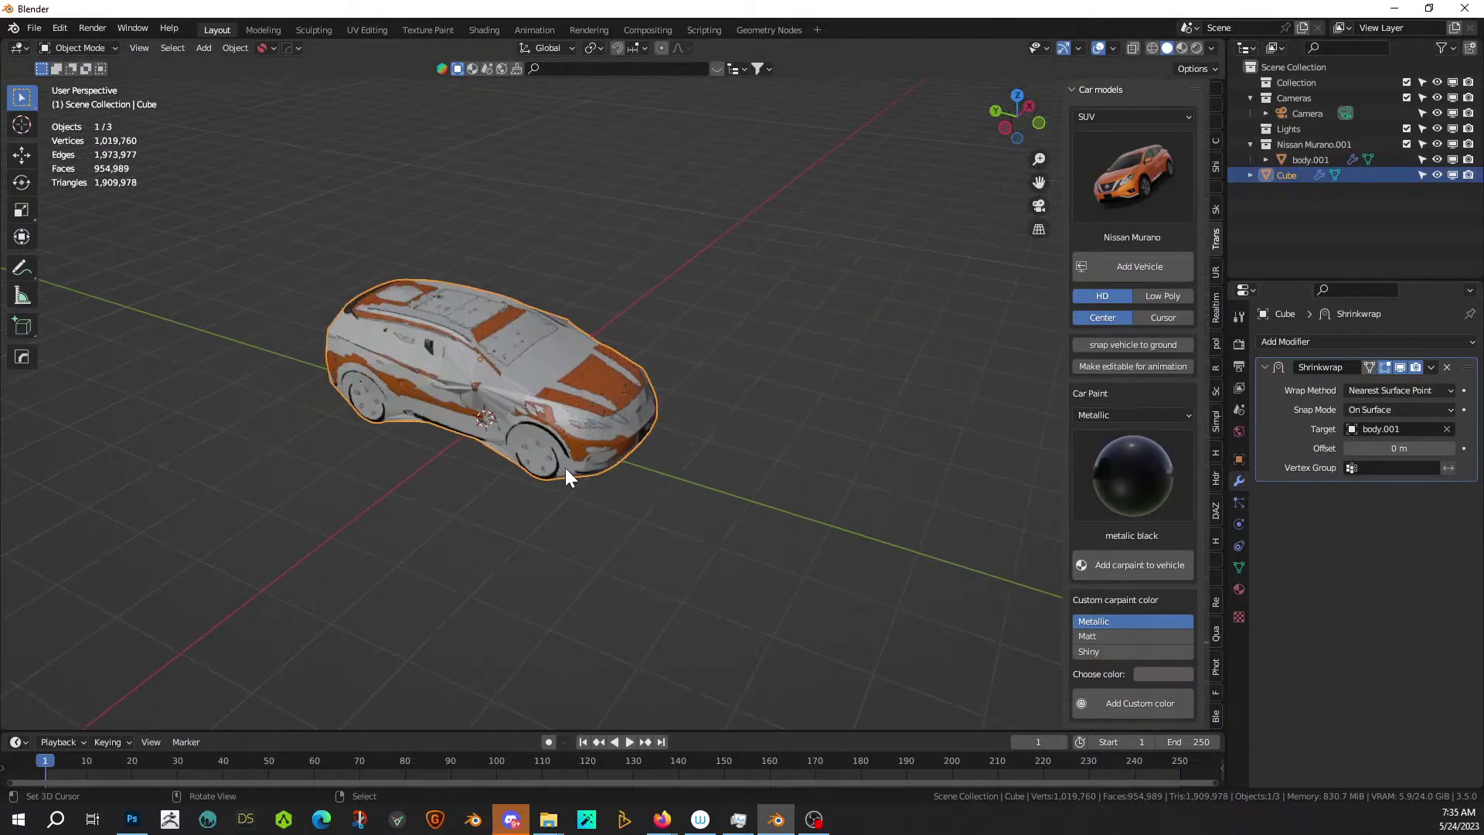
{"action": "key", "text": "ctrl+a"}
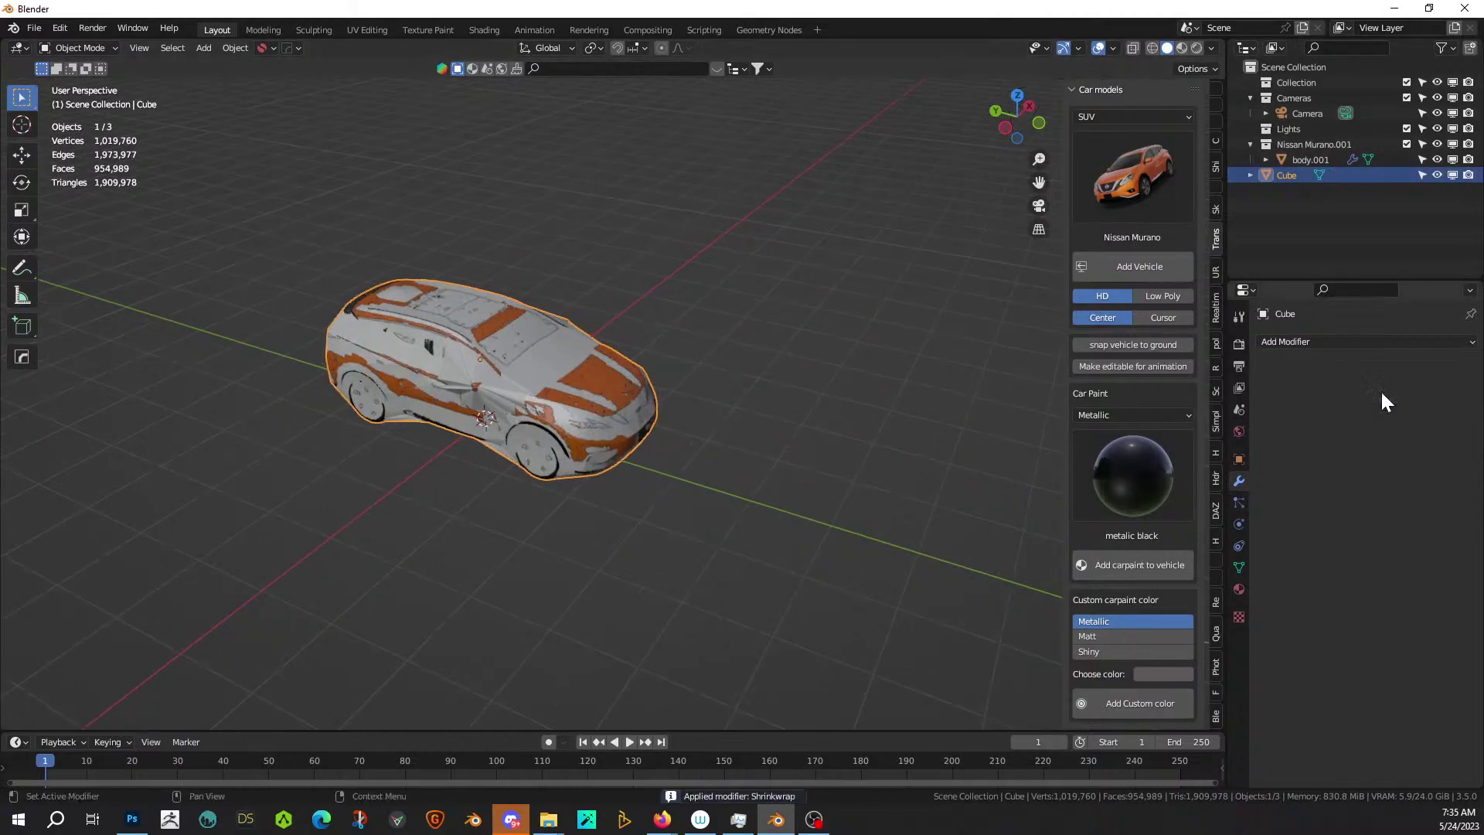
Exclude the Nissan Murano.001 collection from the view layer and examine the wrapped cube's shape and topology around the side mirrors.
{"action": "left_click", "coordinate": [1407, 144]}
{"action": "middle_click_drag", "start_coordinate": [782, 306], "coordinate": [877, 567]}
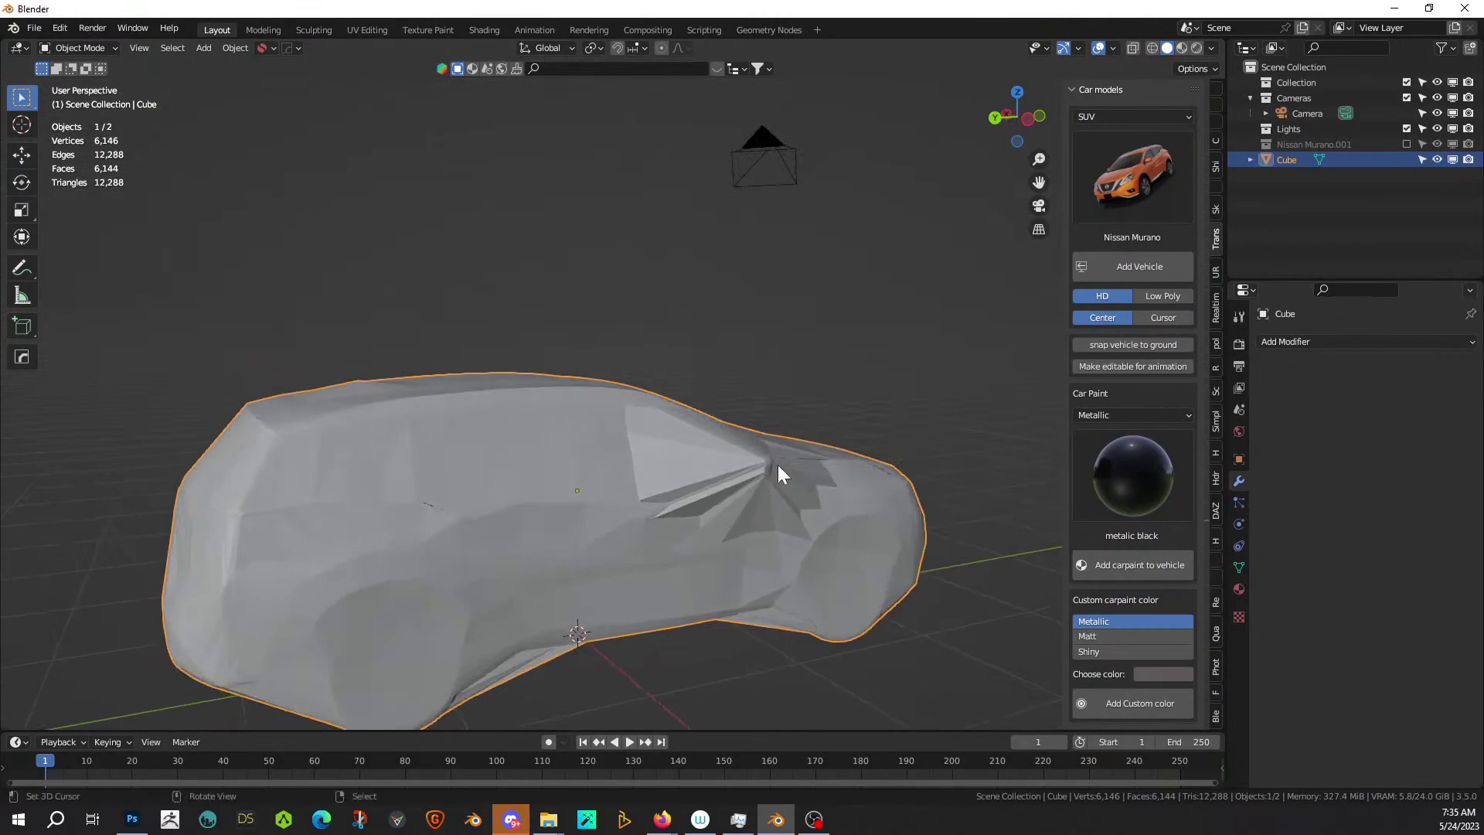
{"action": "middle_click_drag", "start_coordinate": [748, 470], "coordinate": [554, 549]}
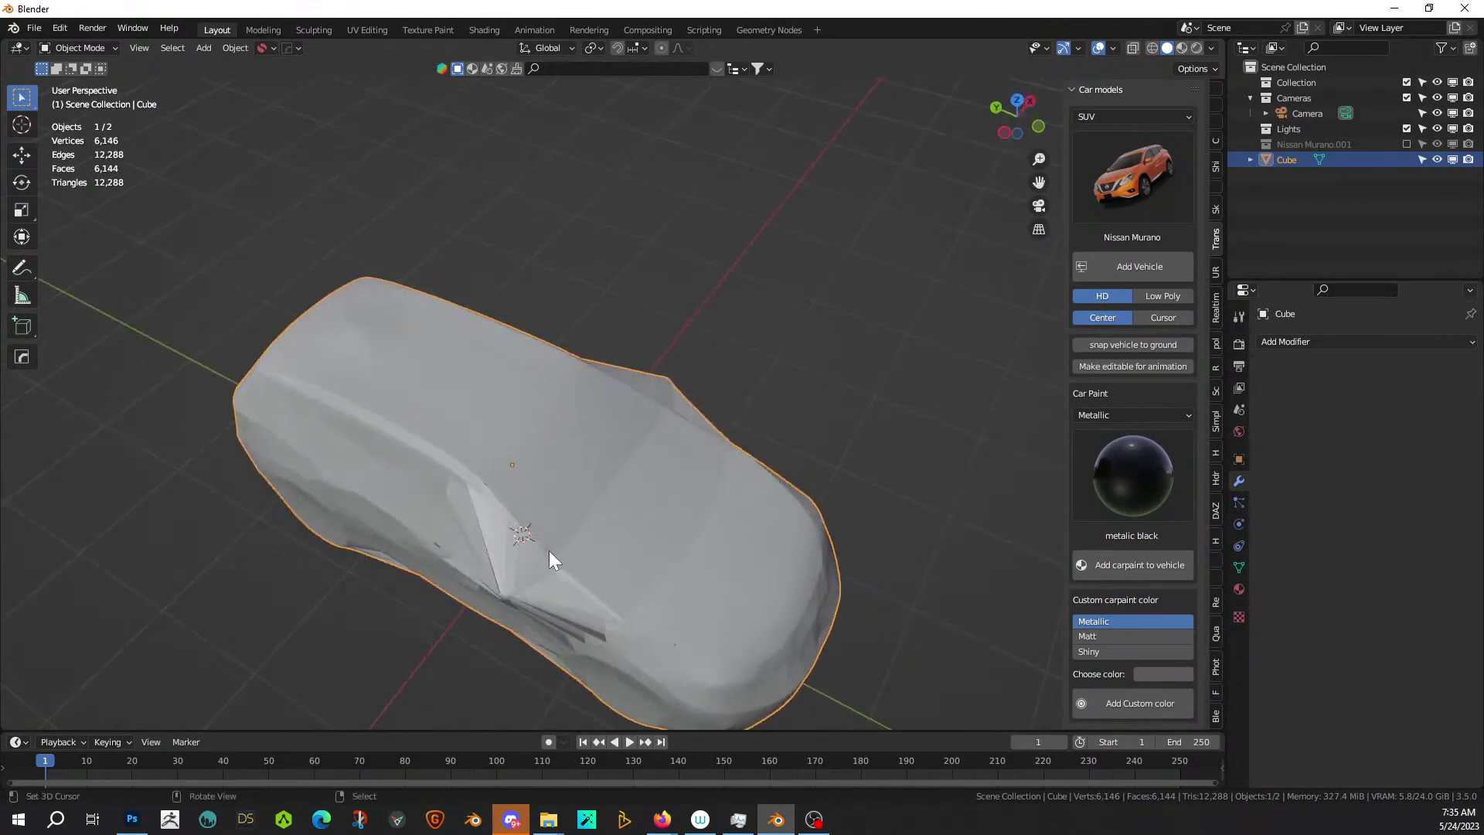
{"action": "middle_click_drag", "start_coordinate": [746, 496], "coordinate": [652, 520]}
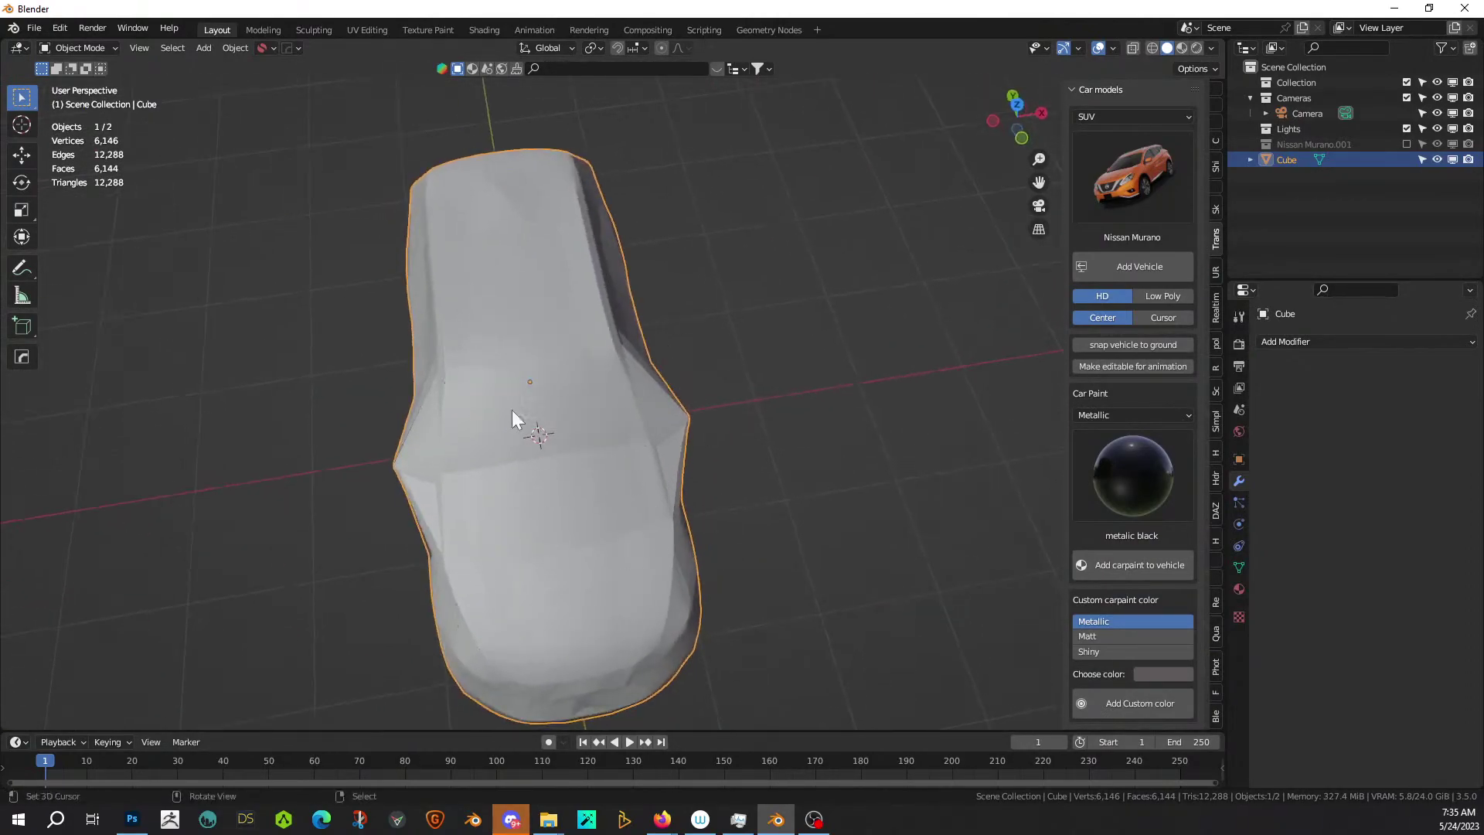
{"action": "middle_click_drag", "start_coordinate": [654, 457], "coordinate": [582, 478]}
{"action": "scroll", "coordinate": [646, 479], "scroll_direction": "up", "scroll_amount": 2}
{"action": "key", "text": "Tab"}
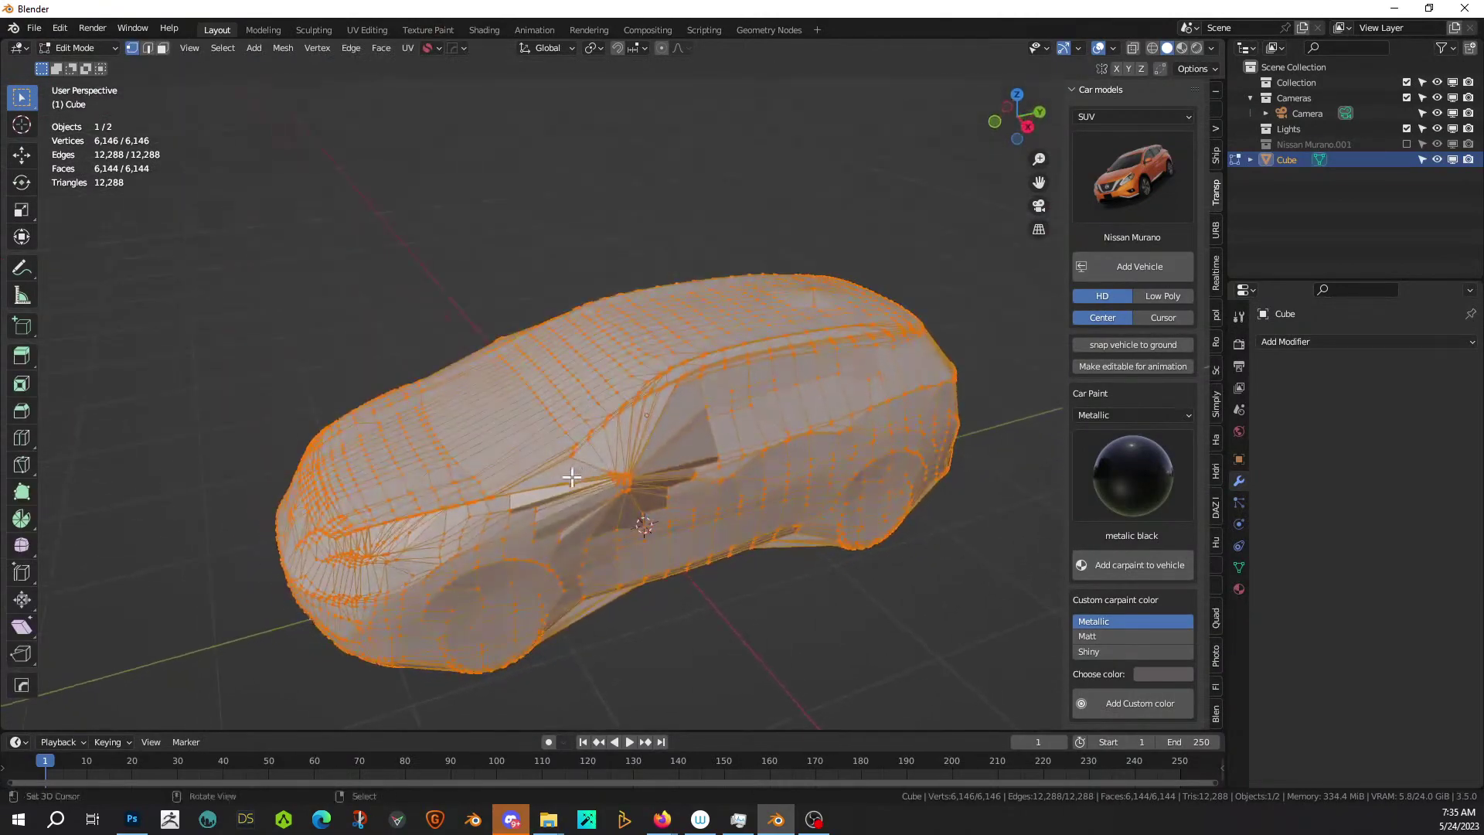
{"action": "key", "text": "alt+a"}
{"action": "key", "text": "Tab"}
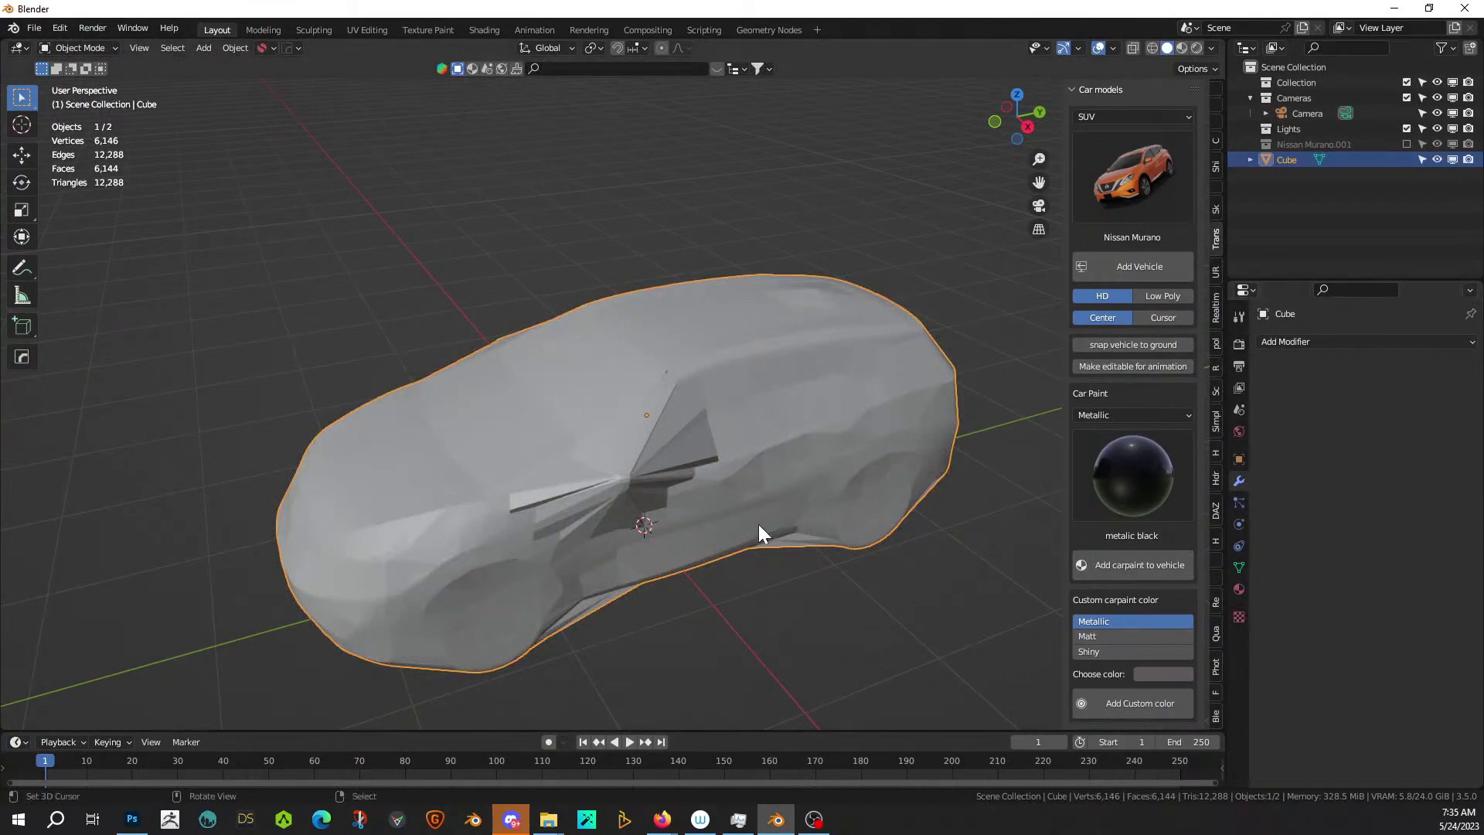
Remesh the car-shaped cube with Quad Remesher at its current settings.
{"action": "scroll", "coordinate": [753, 525], "scroll_direction": "up", "scroll_amount": 2}
{"action": "middle_click_drag", "start_coordinate": [924, 627], "coordinate": [1114, 642]}
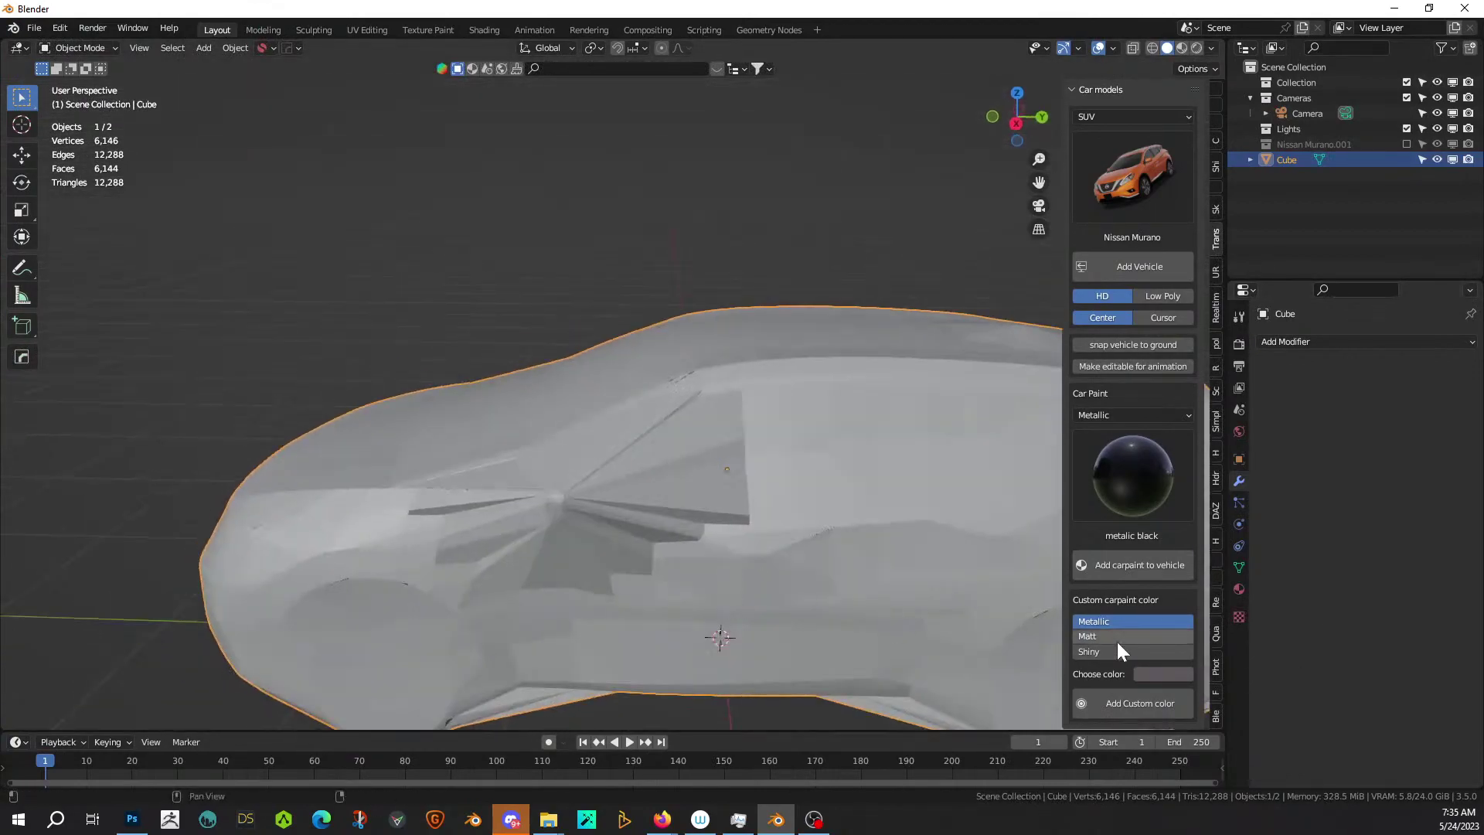
{"action": "left_click", "coordinate": [1214, 631]}
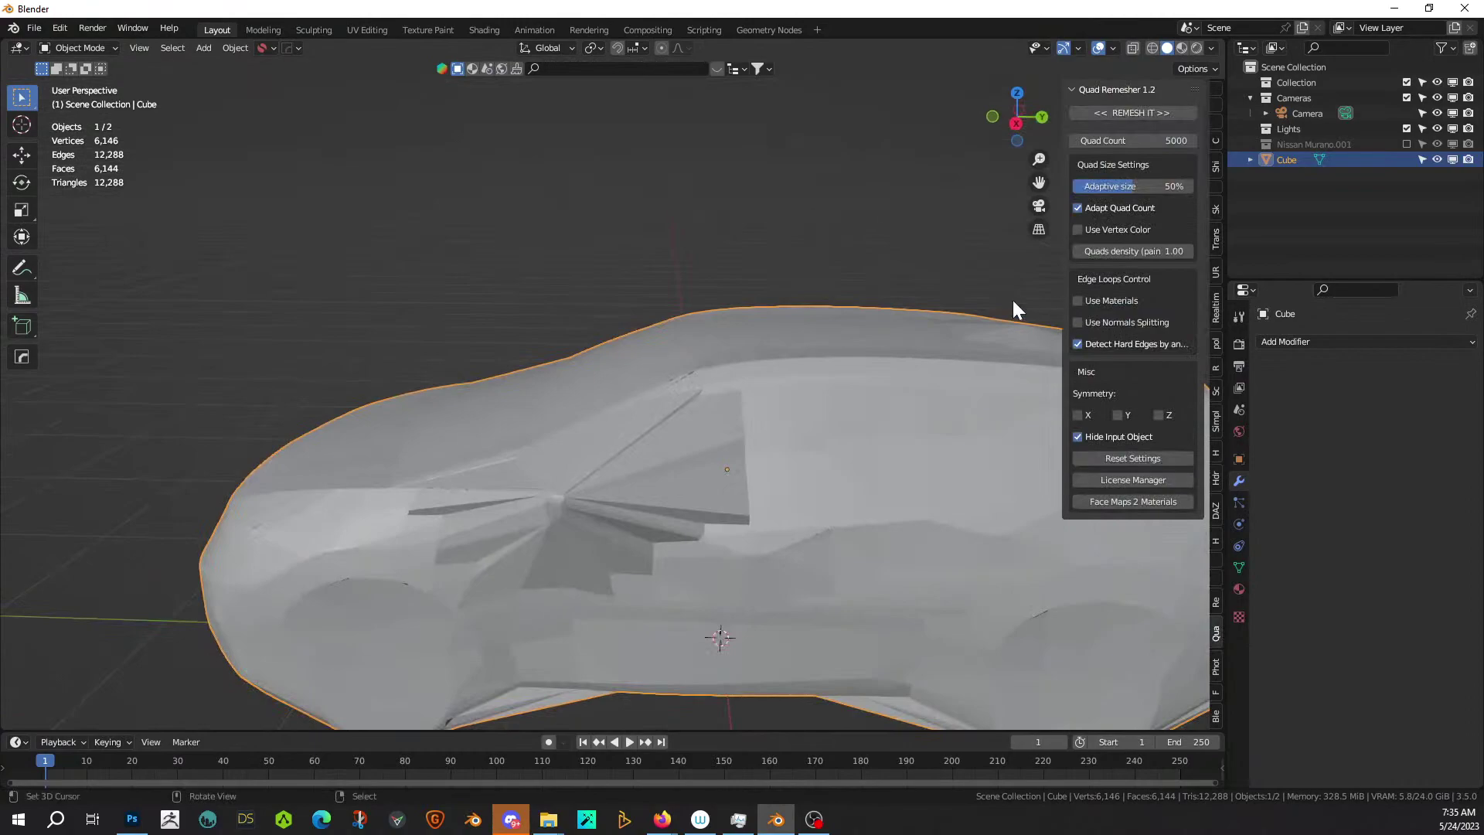
{"action": "scroll", "coordinate": [721, 336], "scroll_direction": "down", "scroll_amount": 2}
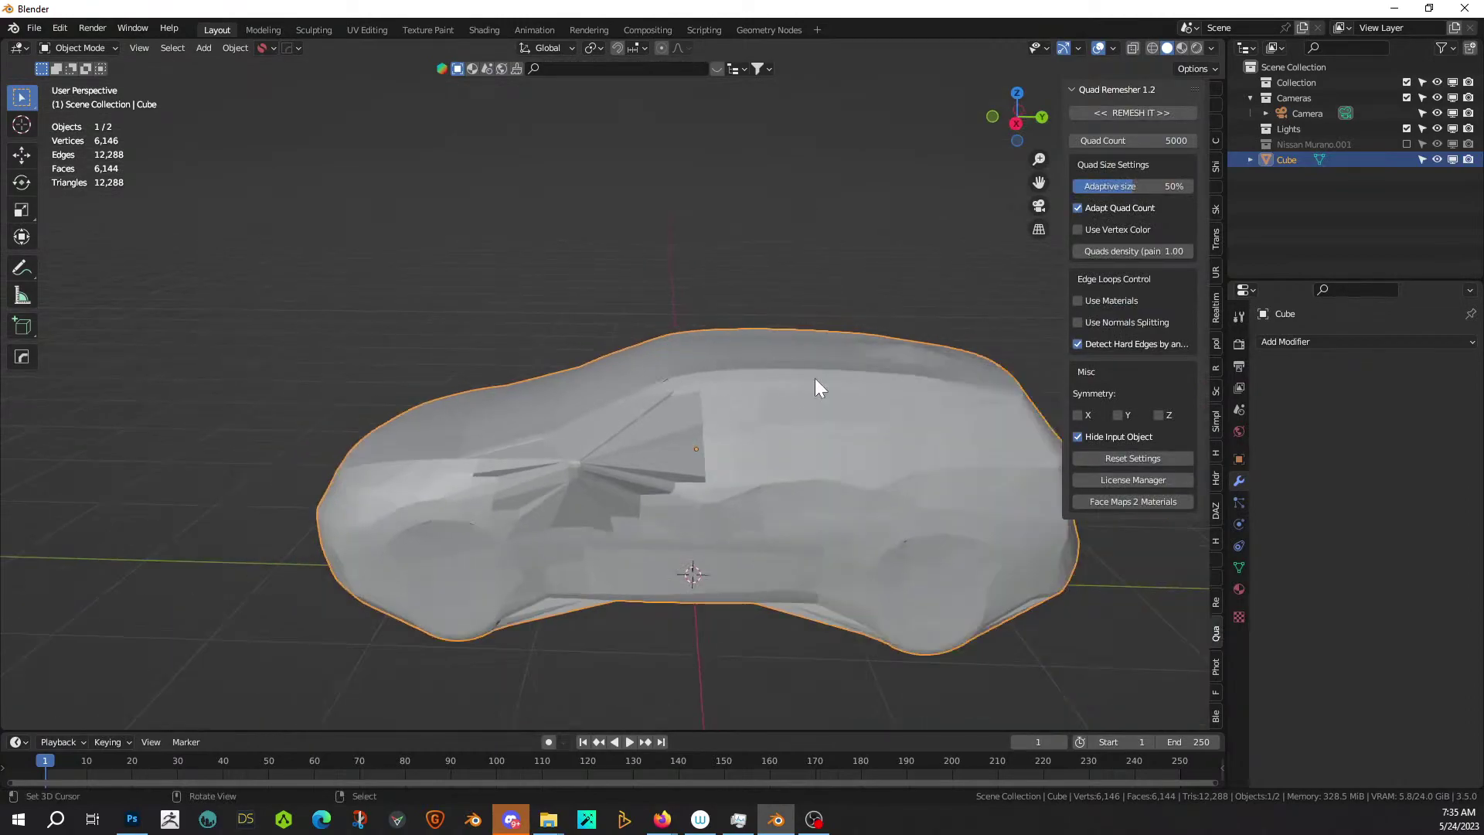
{"action": "left_click", "coordinate": [1143, 111]}
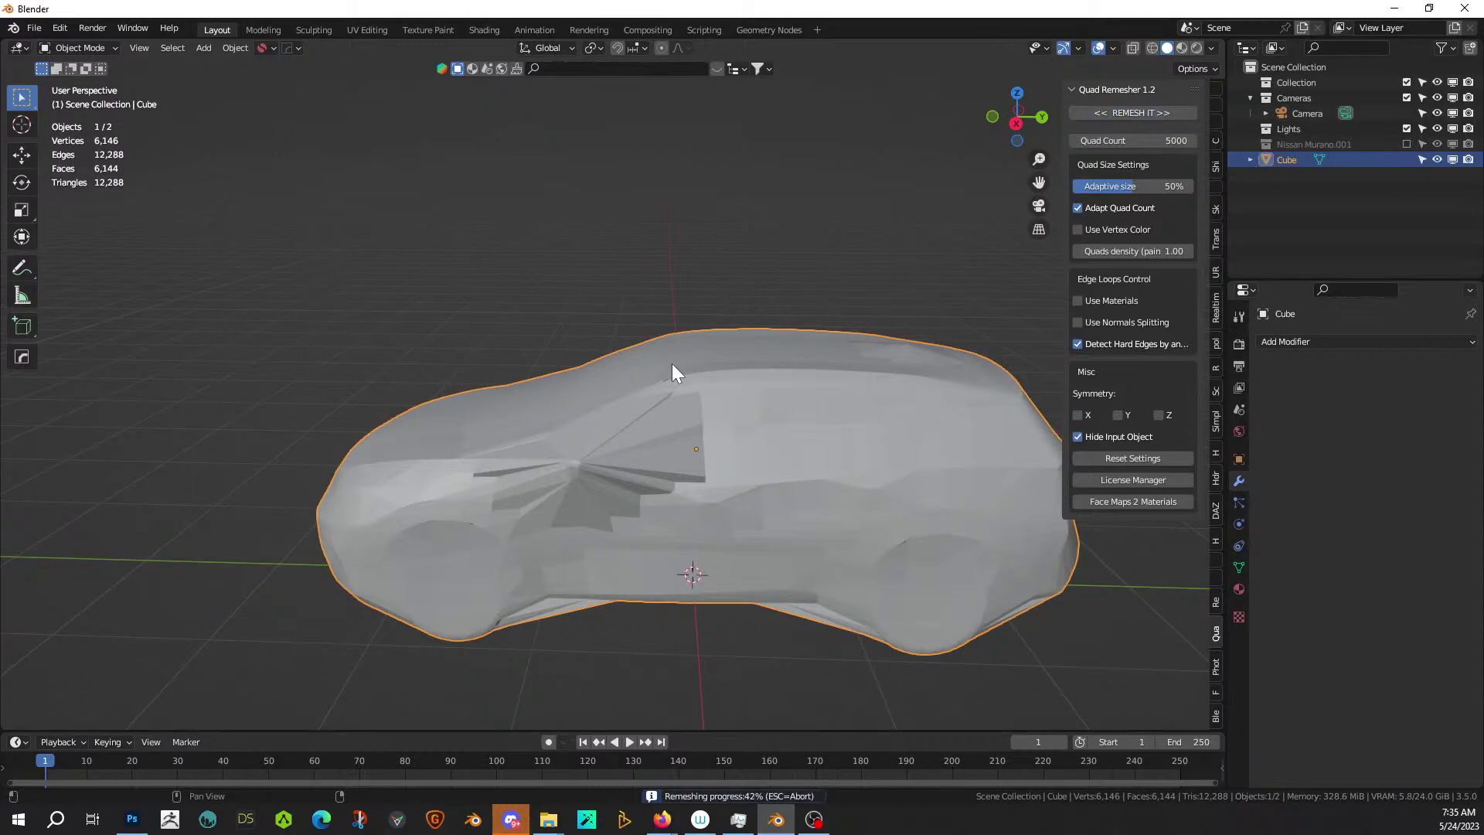
Examine the remeshed car shell's quad topology around the side mirror and across the body.
{"action": "middle_click_drag", "start_coordinate": [672, 489], "coordinate": [751, 467]}
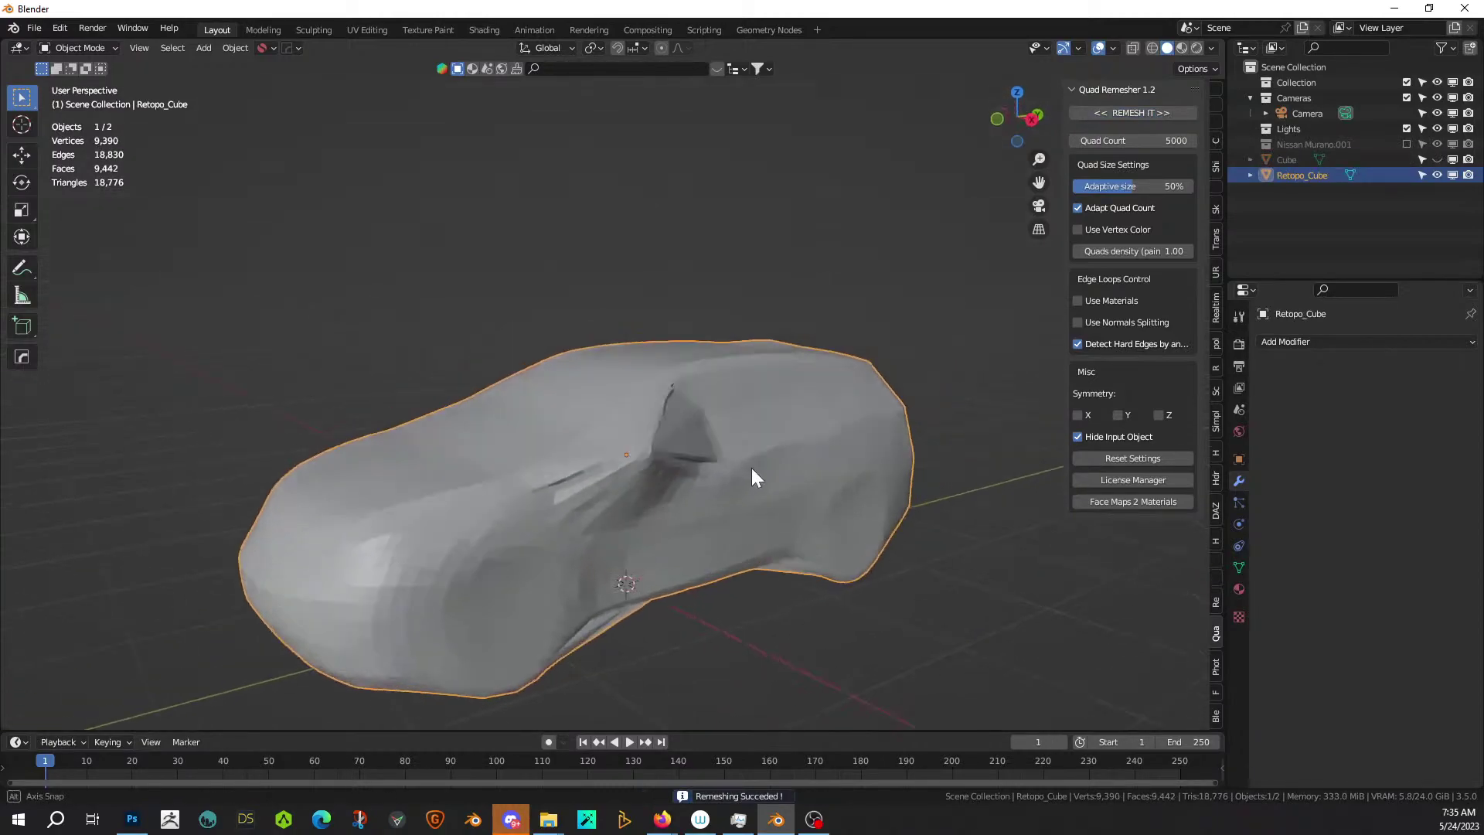
{"action": "key", "text": "Tab"}
{"action": "scroll", "coordinate": [706, 456], "scroll_direction": "up", "scroll_amount": 6}
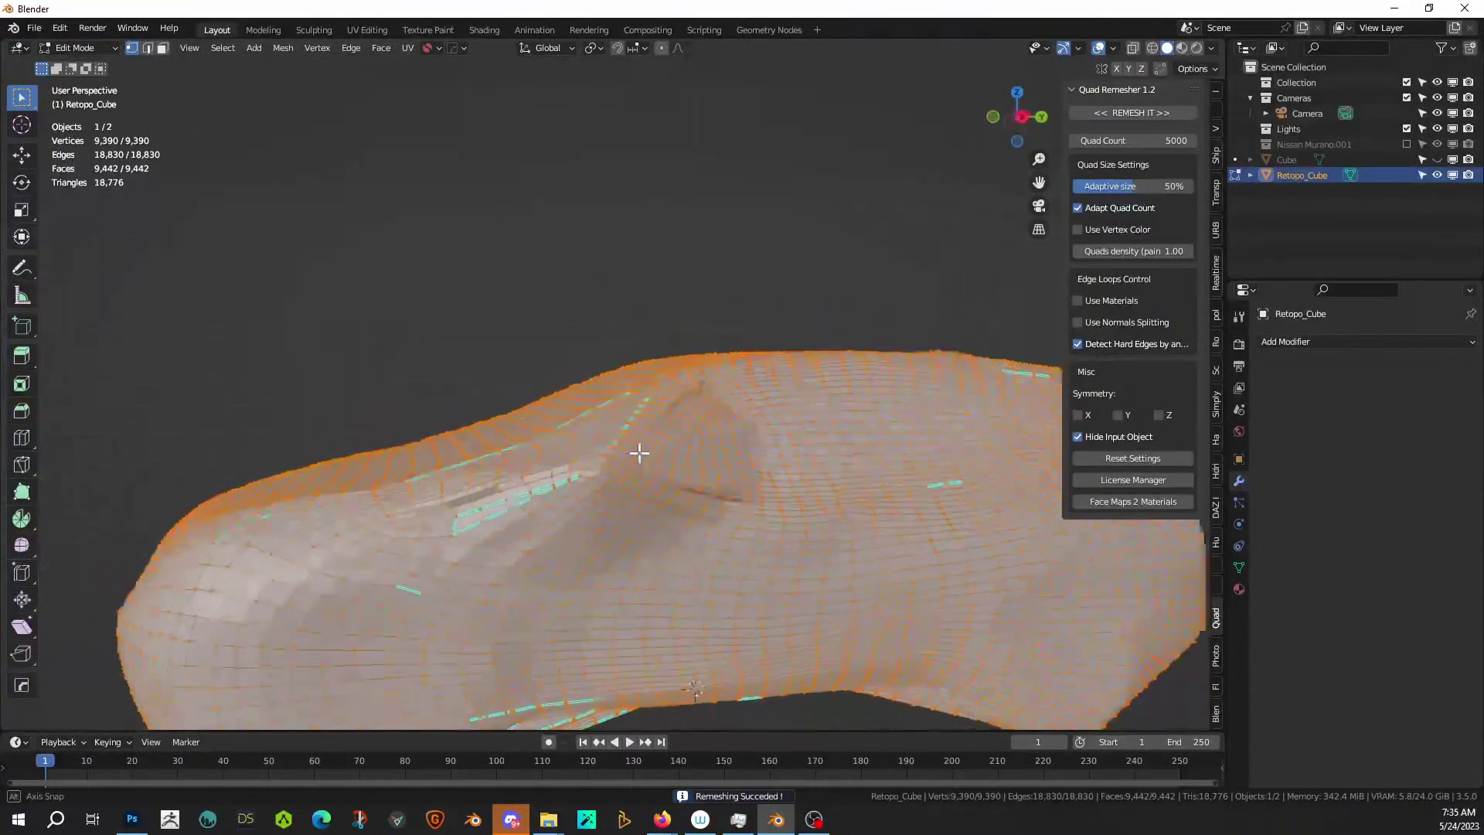
{"action": "middle_click_drag", "start_coordinate": [642, 453], "coordinate": [649, 497]}
{"action": "left_click", "coordinate": [356, 203]}
{"action": "scroll", "coordinate": [466, 294], "scroll_direction": "down", "scroll_amount": 2}
{"action": "middle_click_drag", "start_coordinate": [466, 294], "coordinate": [648, 364]}
{"action": "key", "text": "Tab"}
{"action": "scroll", "coordinate": [599, 375], "scroll_direction": "down", "scroll_amount": 2}
Mirror Retopo_Cube on the X axis with bisect enabled, keeping one half of the car shell as the source.
{"action": "key", "text": "KP_7"}
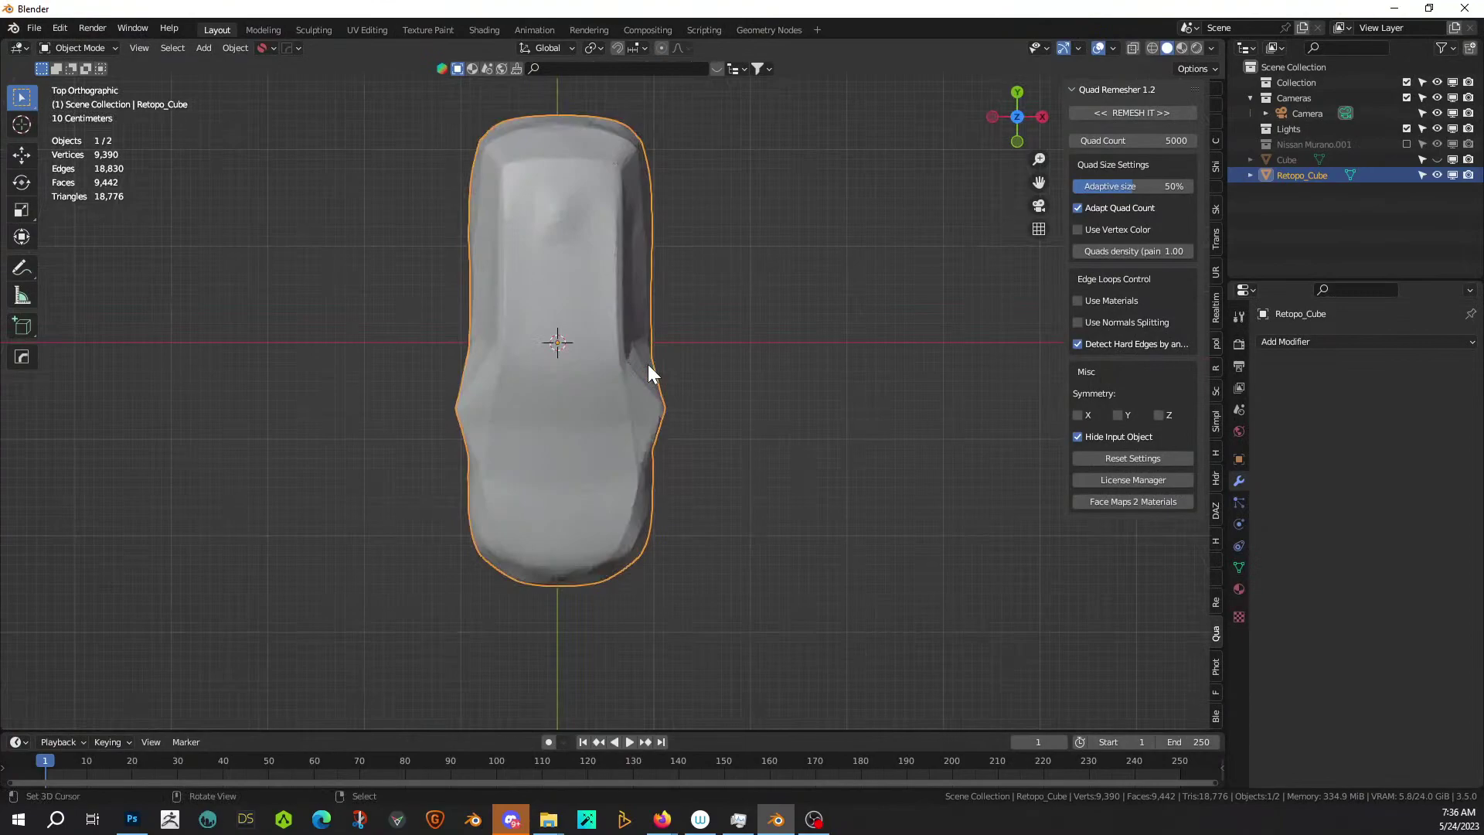
{"action": "key", "text": "alt+x"}
{"action": "left_click", "coordinate": [671, 341]}
{"action": "scroll", "coordinate": [715, 413], "scroll_direction": "up", "scroll_amount": 3}
{"action": "middle_click_drag", "start_coordinate": [717, 425], "coordinate": [662, 506]}
{"action": "scroll", "coordinate": [653, 494], "scroll_direction": "up", "scroll_amount": 6}
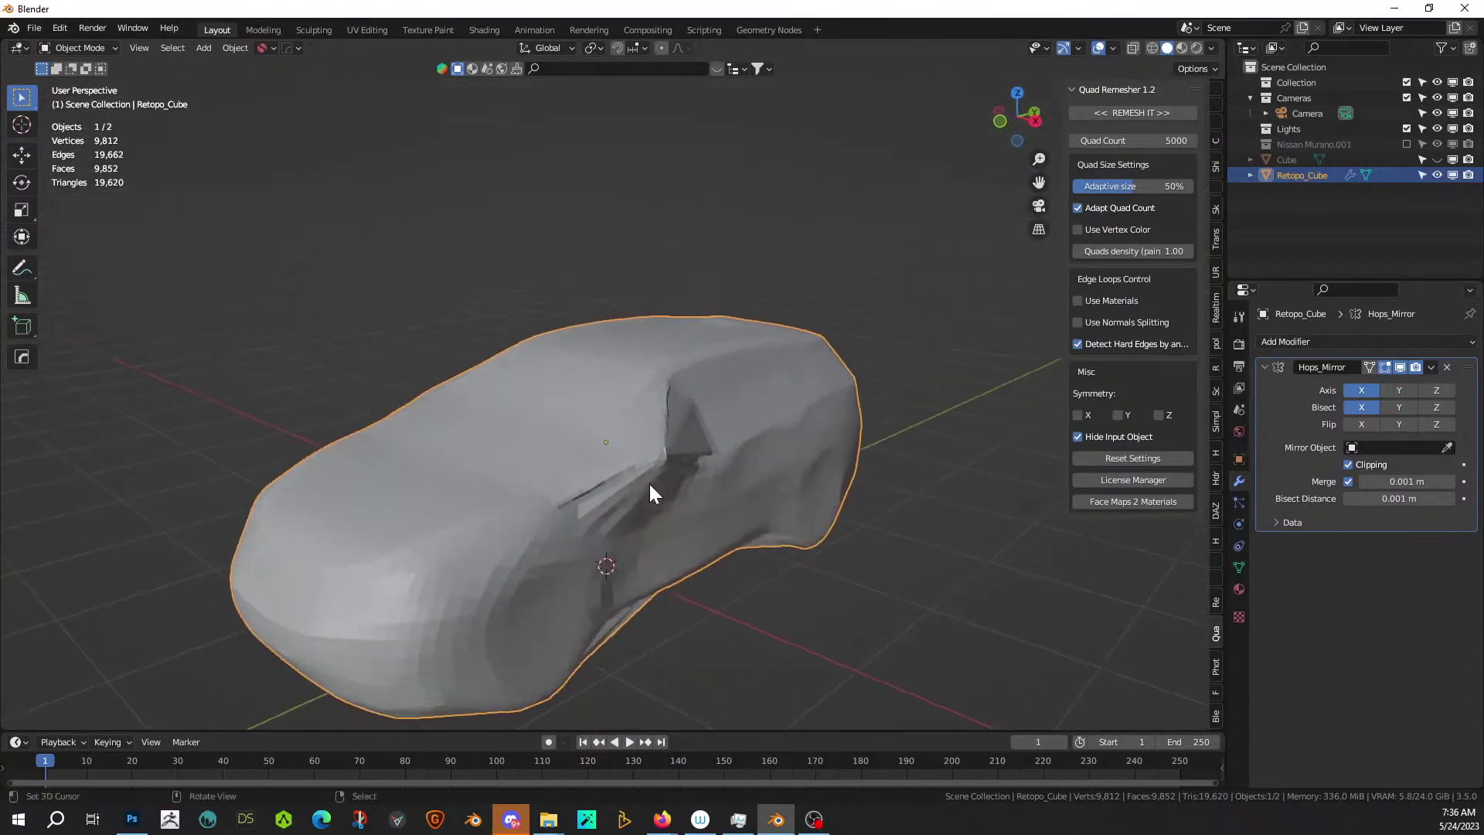
Pull the protruding face at the side mirror's tip about 0.14 m inward along X with proportional editing, using a falloff size of about 0.62 m.
{"action": "key", "text": "Tab"}
{"action": "middle_click_drag", "start_coordinate": [757, 529], "coordinate": [709, 522]}
{"action": "key", "text": "3"}
{"action": "left_click", "coordinate": [702, 539]}
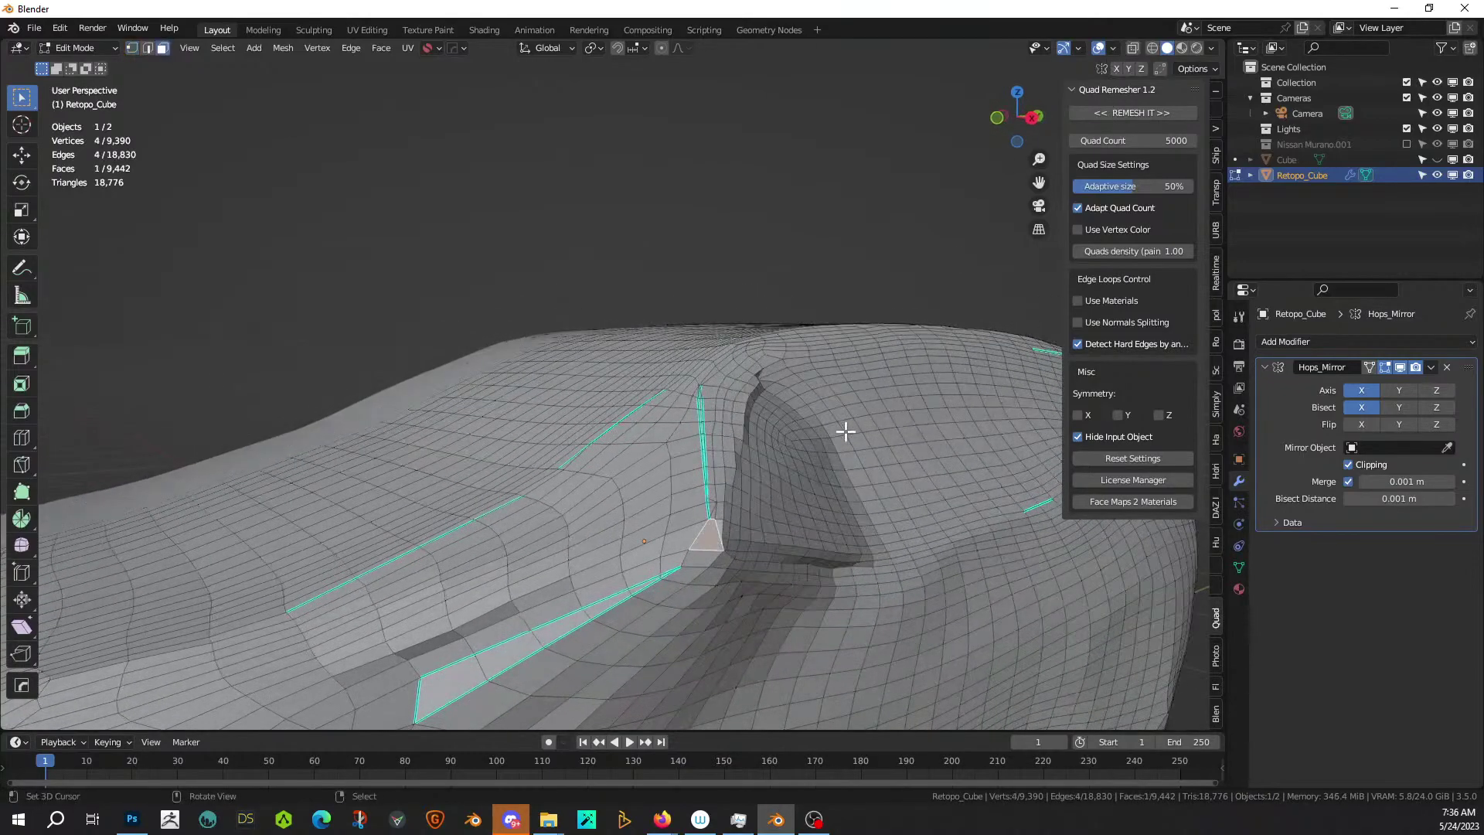
{"action": "key", "text": "o"}
{"action": "scroll", "coordinate": [850, 446], "scroll_direction": "down", "scroll_amount": 2}
{"action": "middle_click_drag", "start_coordinate": [851, 444], "coordinate": [904, 520]}
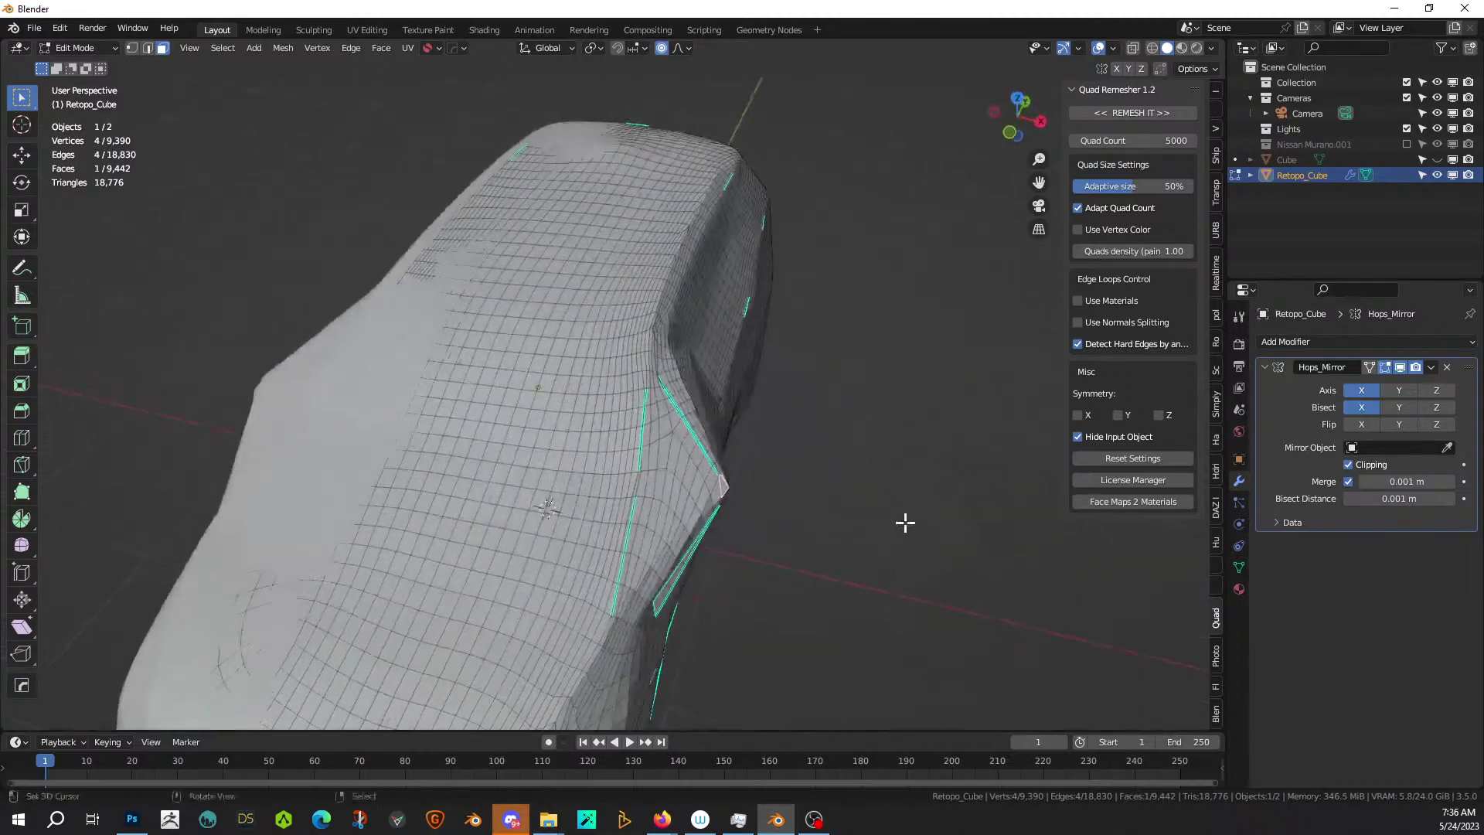
{"action": "middle_click_drag", "start_coordinate": [719, 527], "coordinate": [742, 553]}
{"action": "key", "text": "KP_7"}
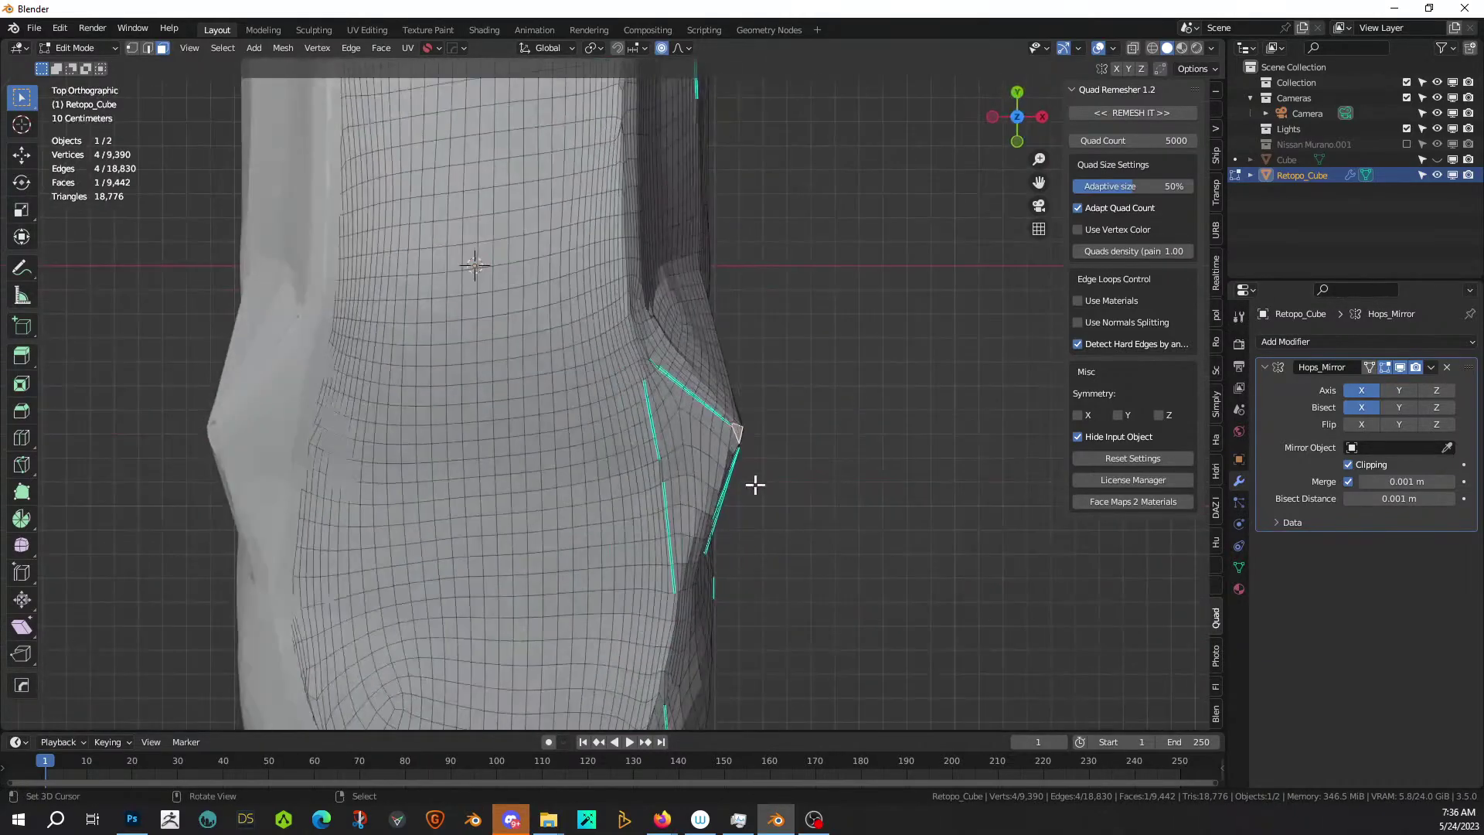
{"action": "key", "text": "g"}
{"action": "key", "text": "x"}
{"action": "scroll", "coordinate": [788, 434], "scroll_direction": "up", "scroll_amount": 3}
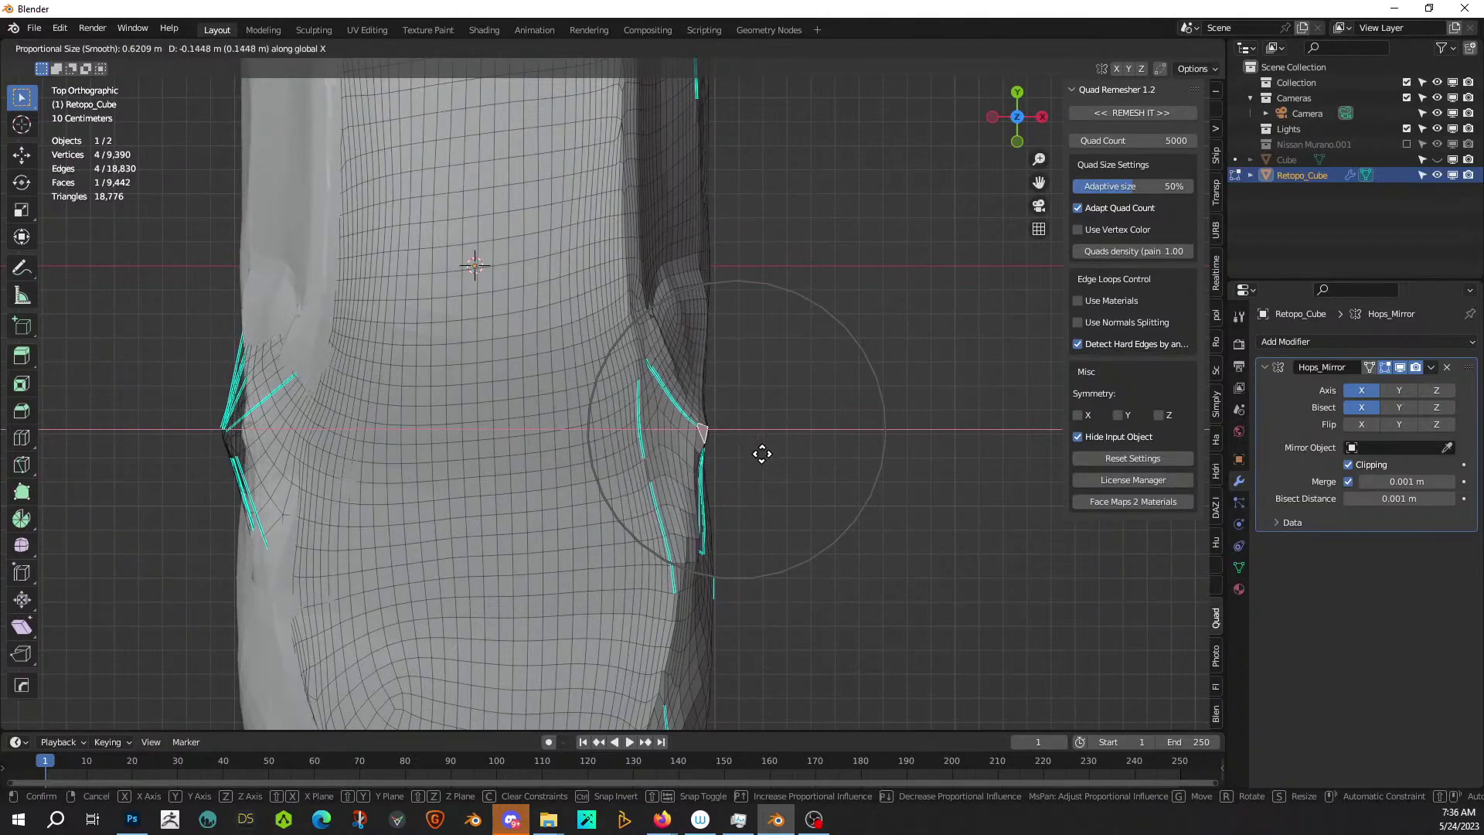
{"action": "left_click", "coordinate": [761, 455]}
Remesh the mirrored car shell with Quad Remesher in Object Mode at a quad count of 500.
{"action": "middle_click_drag", "start_coordinate": [762, 454], "coordinate": [709, 447]}
{"action": "scroll", "coordinate": [725, 513], "scroll_direction": "down", "scroll_amount": 4}
{"action": "middle_click_drag", "start_coordinate": [726, 513], "coordinate": [851, 512]}
{"action": "scroll", "coordinate": [706, 506], "scroll_direction": "up", "scroll_amount": 2}
{"action": "scroll", "coordinate": [707, 507], "scroll_direction": "down", "scroll_amount": 3}
{"action": "key", "text": "Tab"}
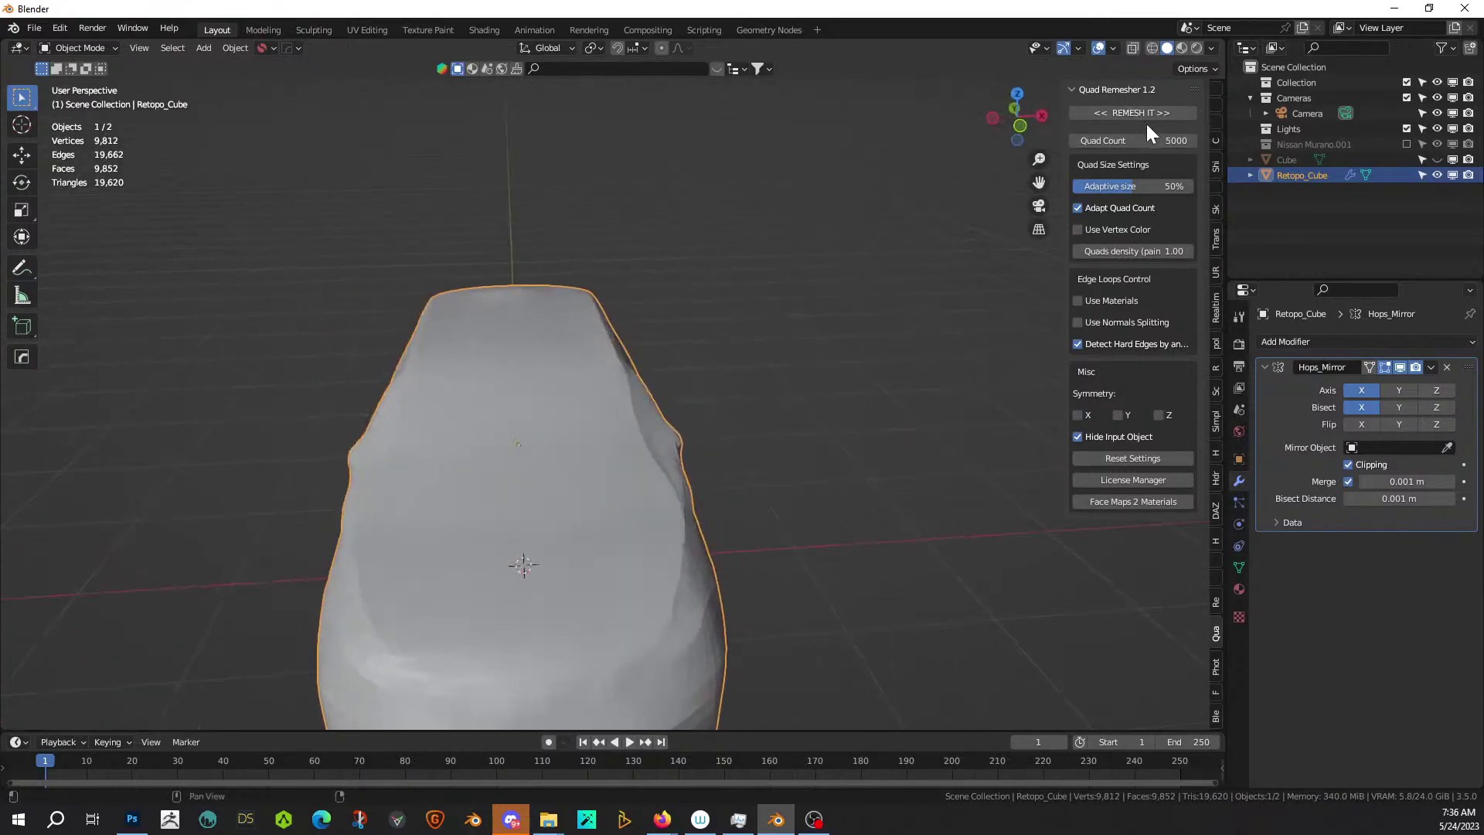
{"action": "double_click", "coordinate": [1124, 140]}
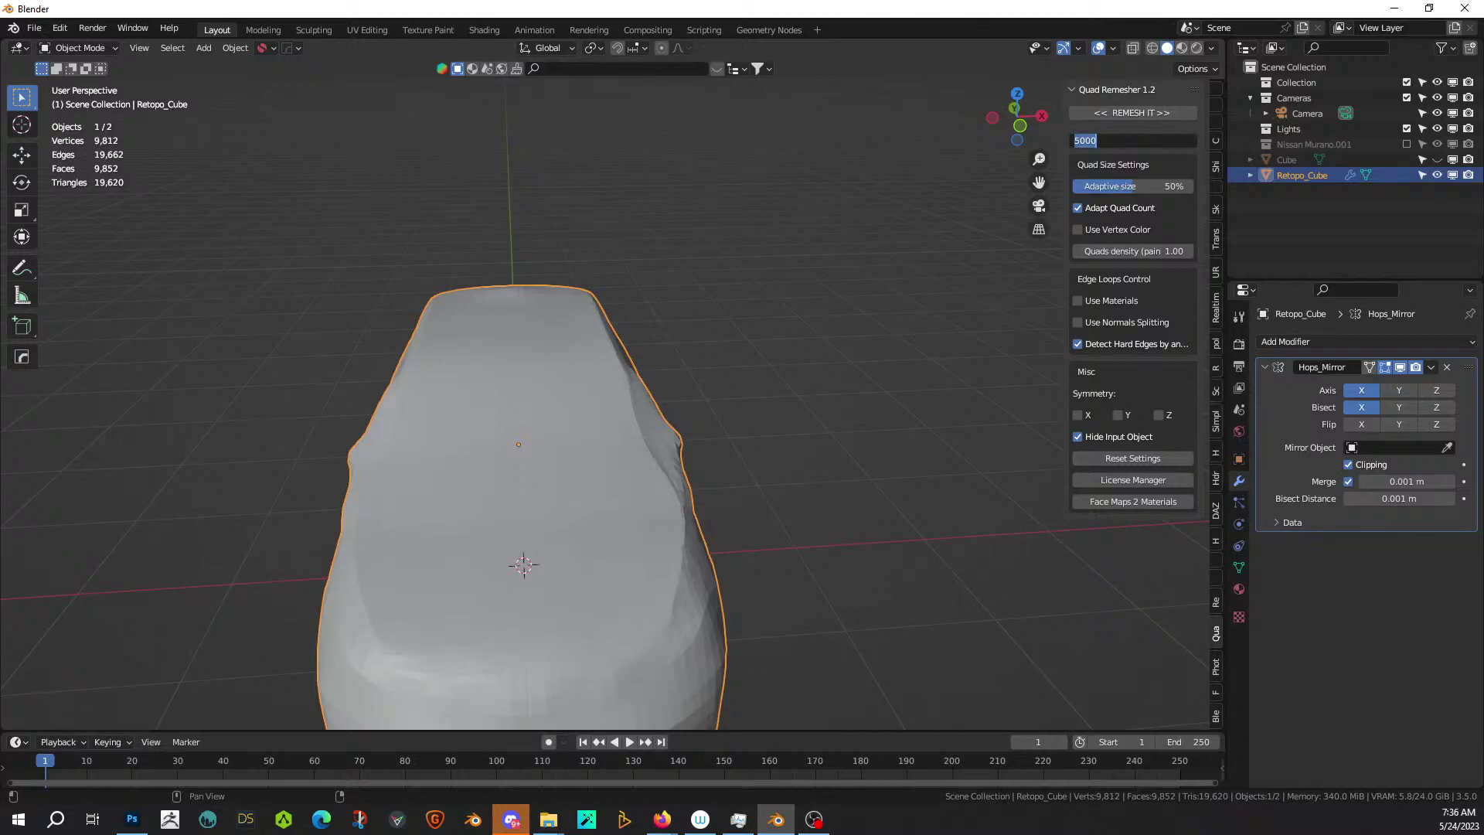
{"action": "type", "text": "500"}
{"action": "key", "text": "Return"}
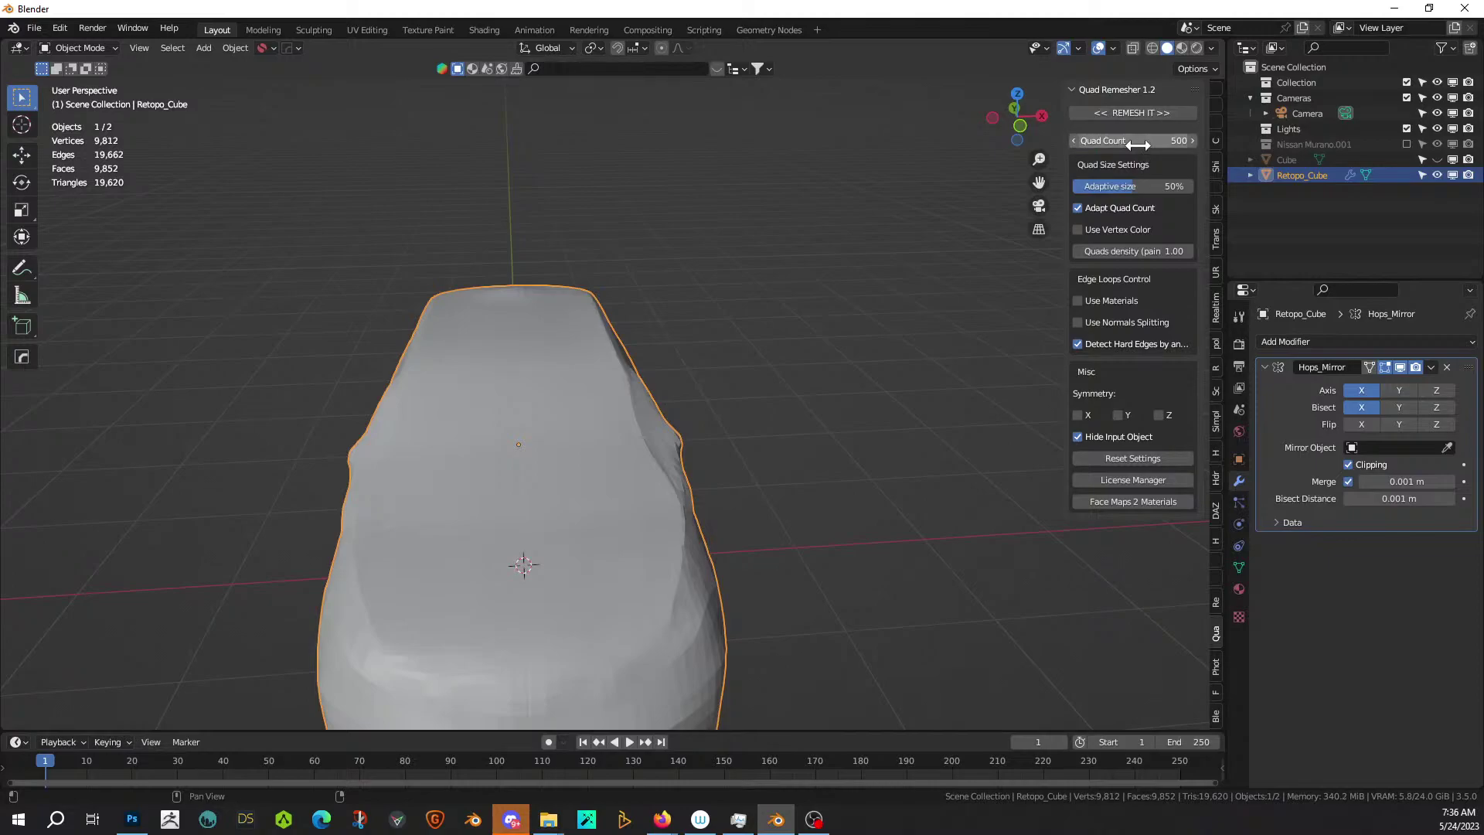
{"action": "left_click", "coordinate": [1132, 115]}
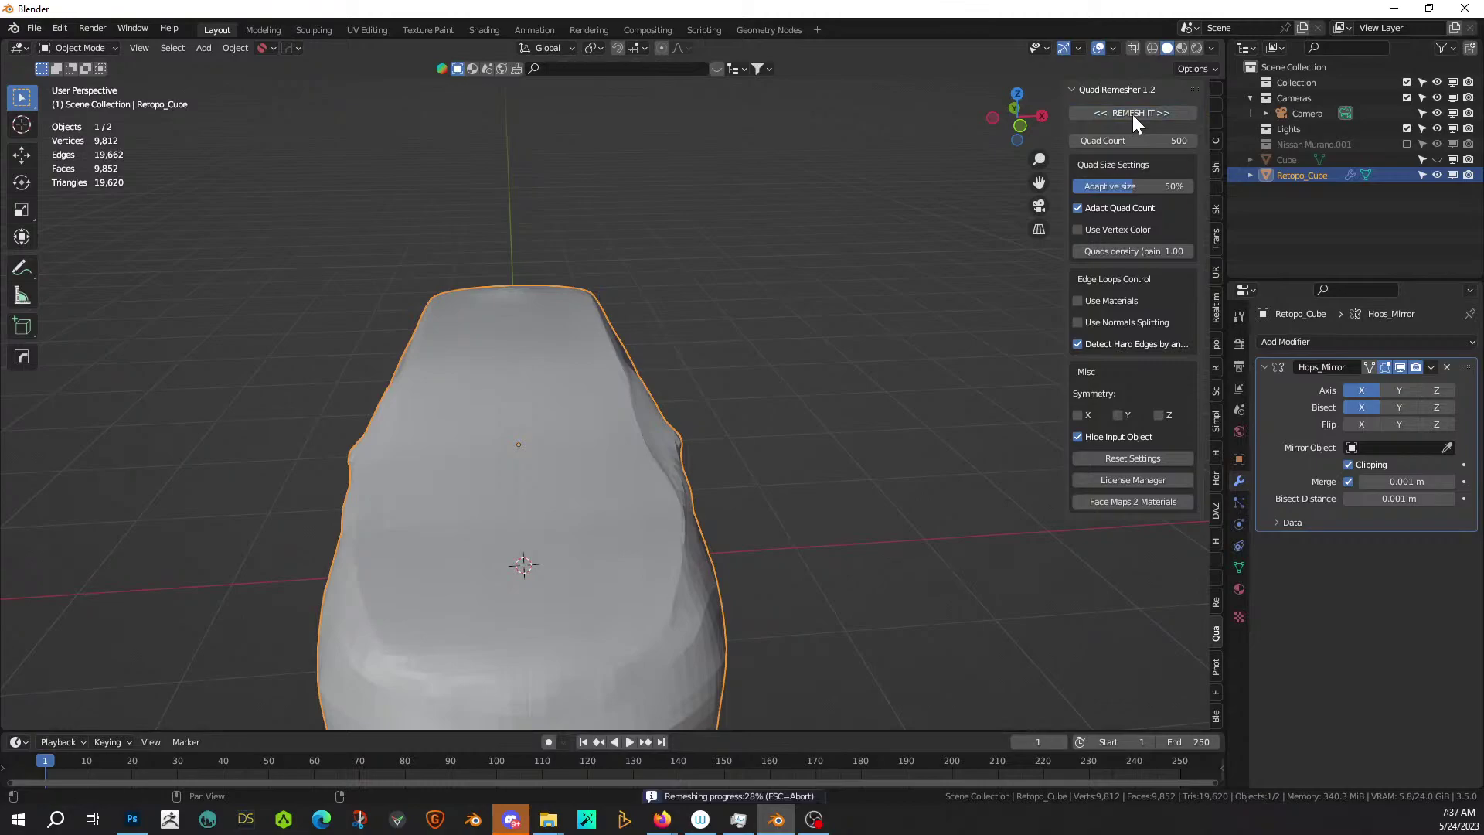
Clear the sharp marks from all edges of the remeshed low-poly car shell in Edit Mode and deselect everything.
{"action": "middle_click_drag", "start_coordinate": [535, 495], "coordinate": [758, 298]}
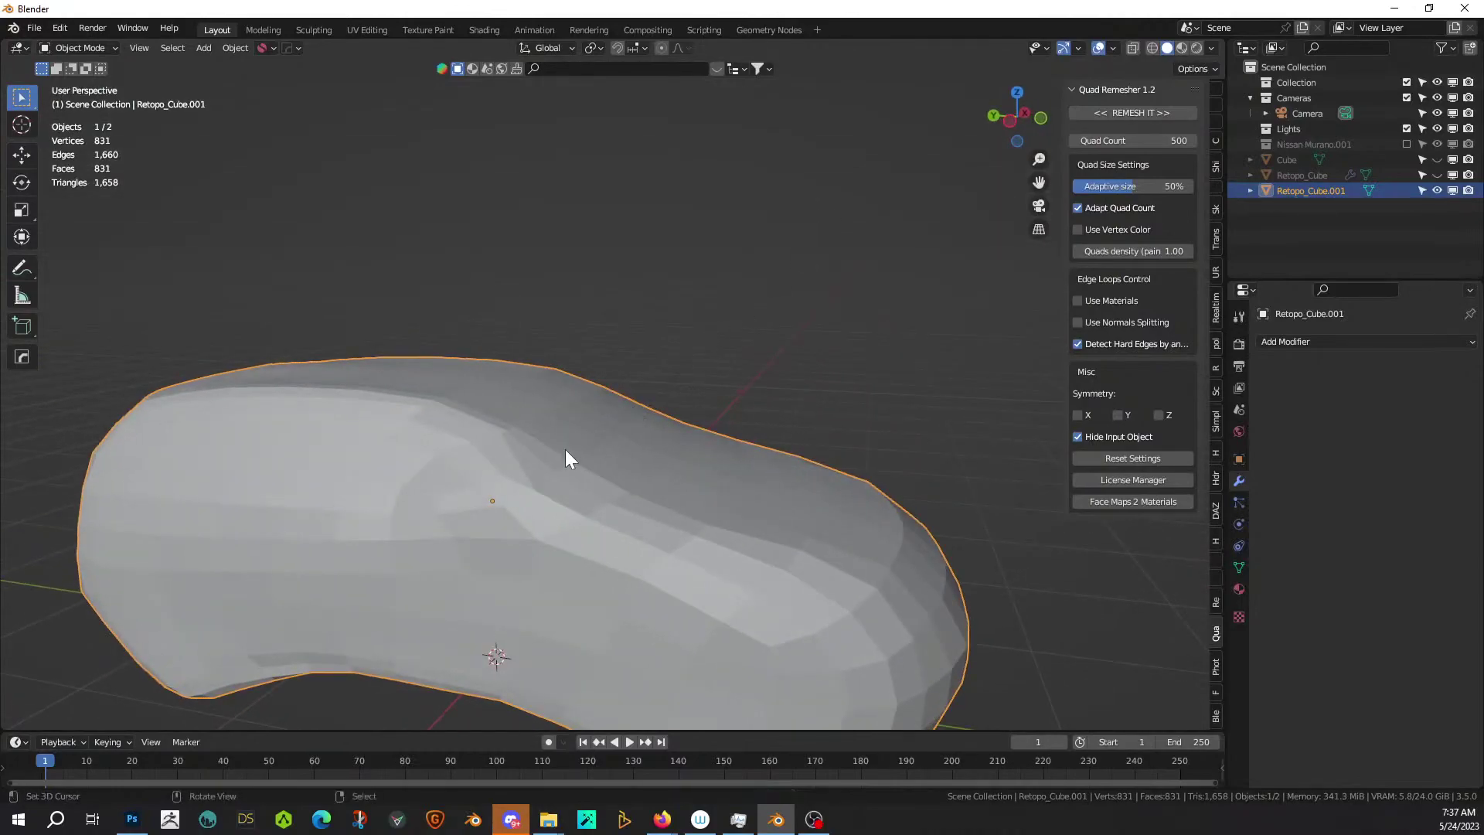
{"action": "key", "text": "Tab"}
{"action": "middle_click_drag", "start_coordinate": [564, 444], "coordinate": [606, 397]}
{"action": "left_click", "coordinate": [542, 270]}
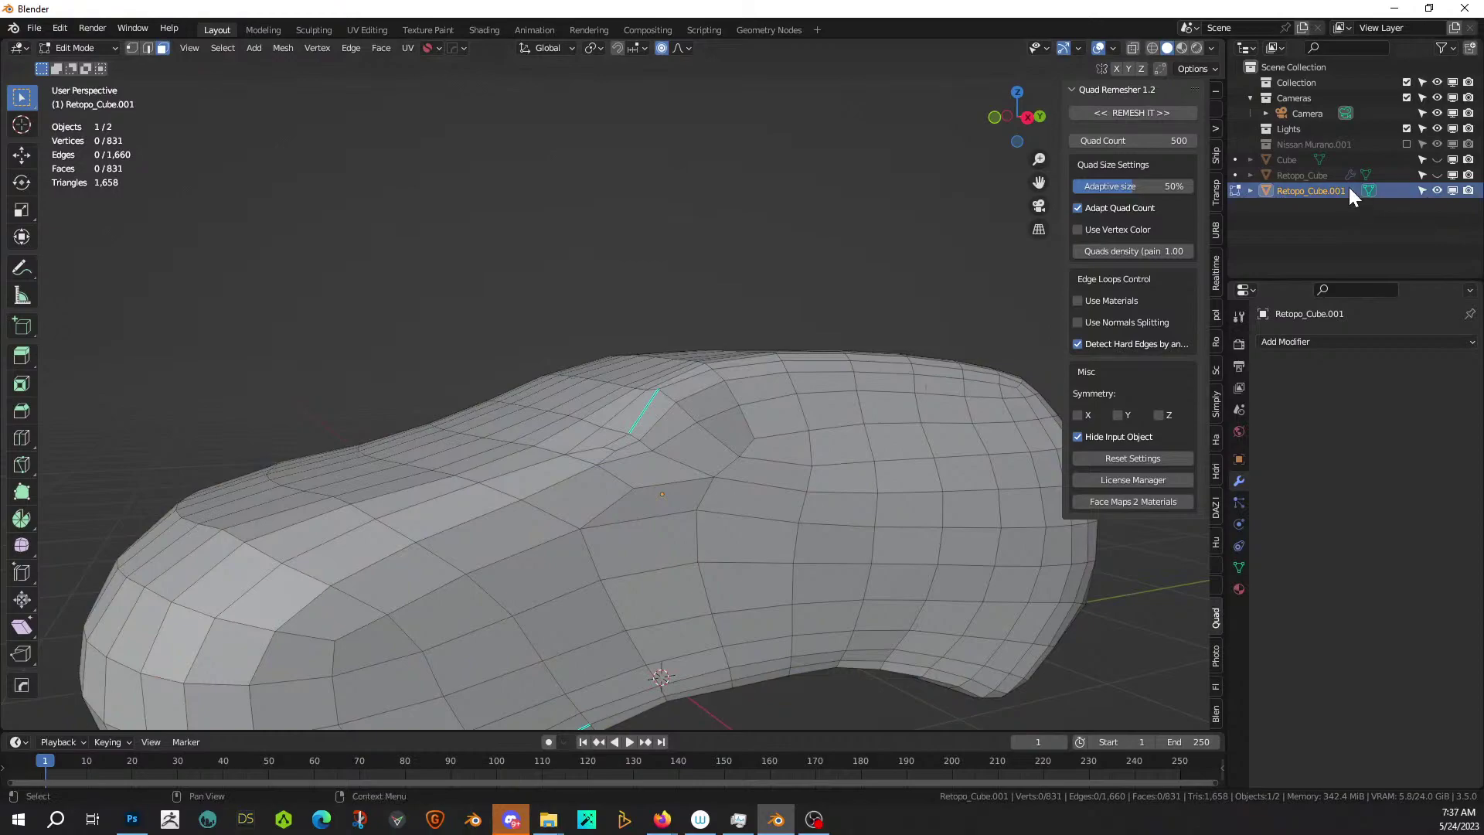
{"action": "scroll", "coordinate": [540, 404], "scroll_direction": "down", "scroll_amount": 4}
{"action": "middle_click_drag", "start_coordinate": [540, 404], "coordinate": [662, 437]}
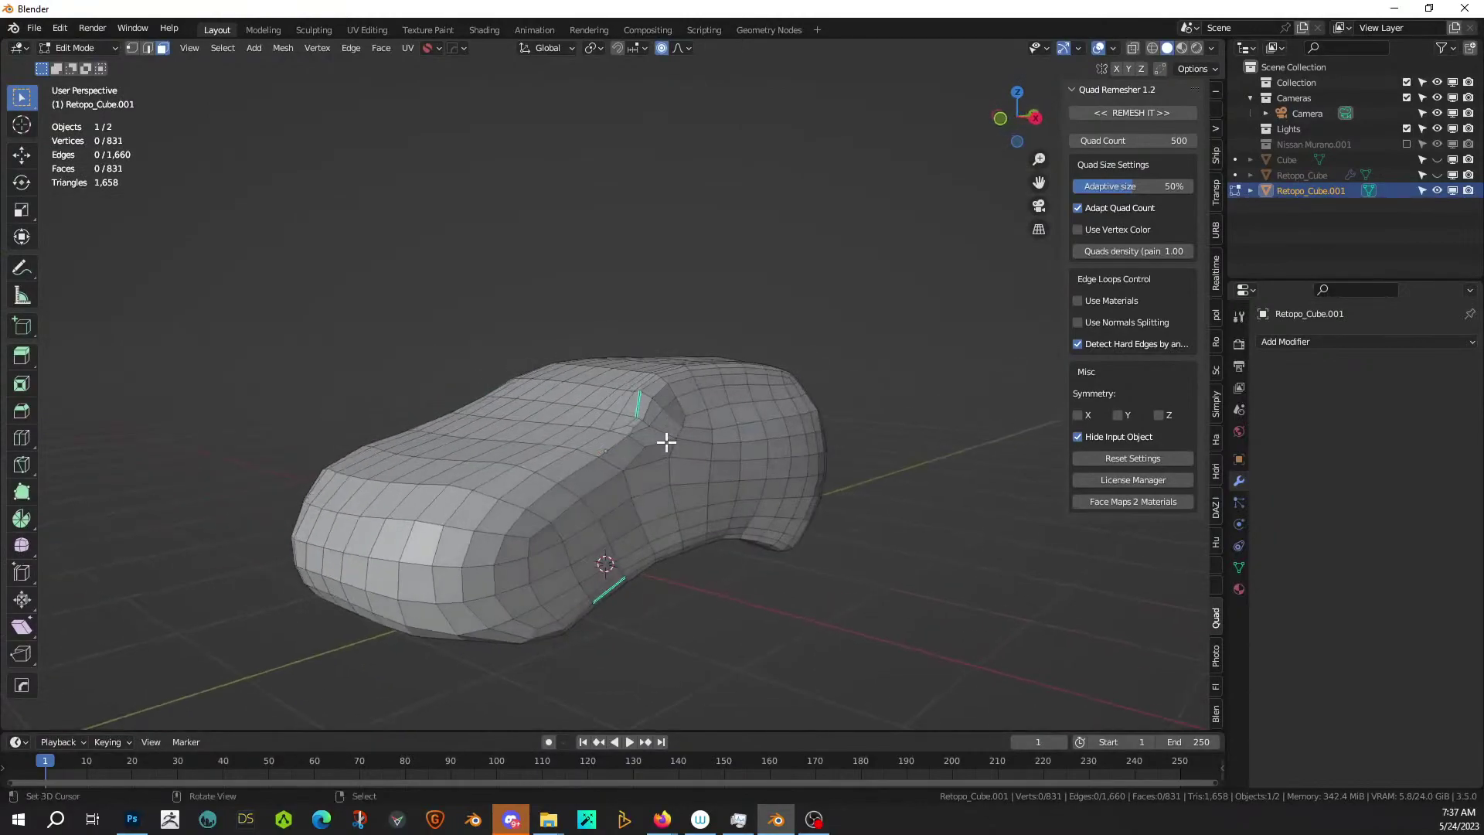
{"action": "scroll", "coordinate": [664, 441], "scroll_direction": "up", "scroll_amount": 5}
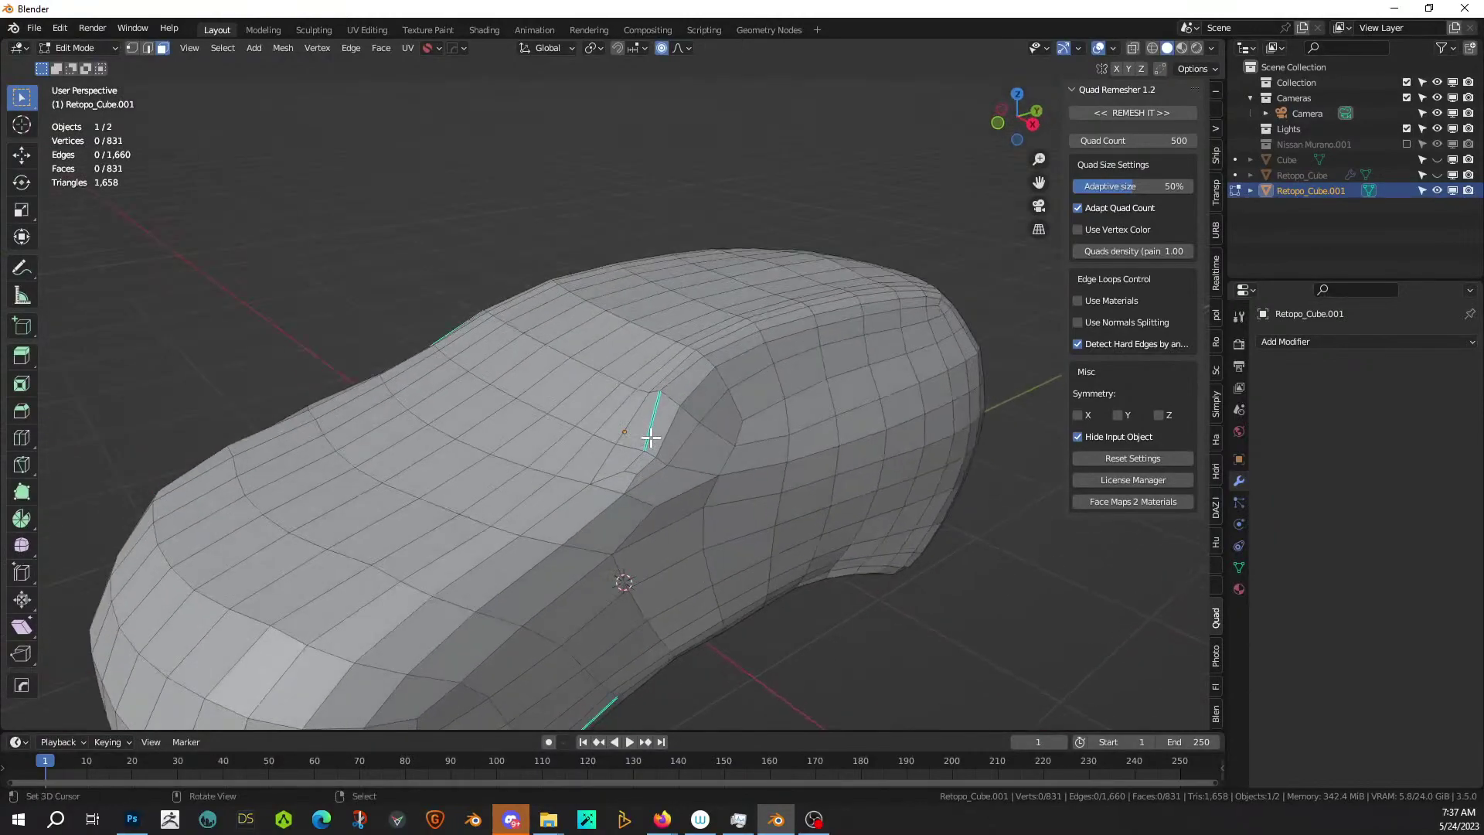
{"action": "key", "text": "a"}
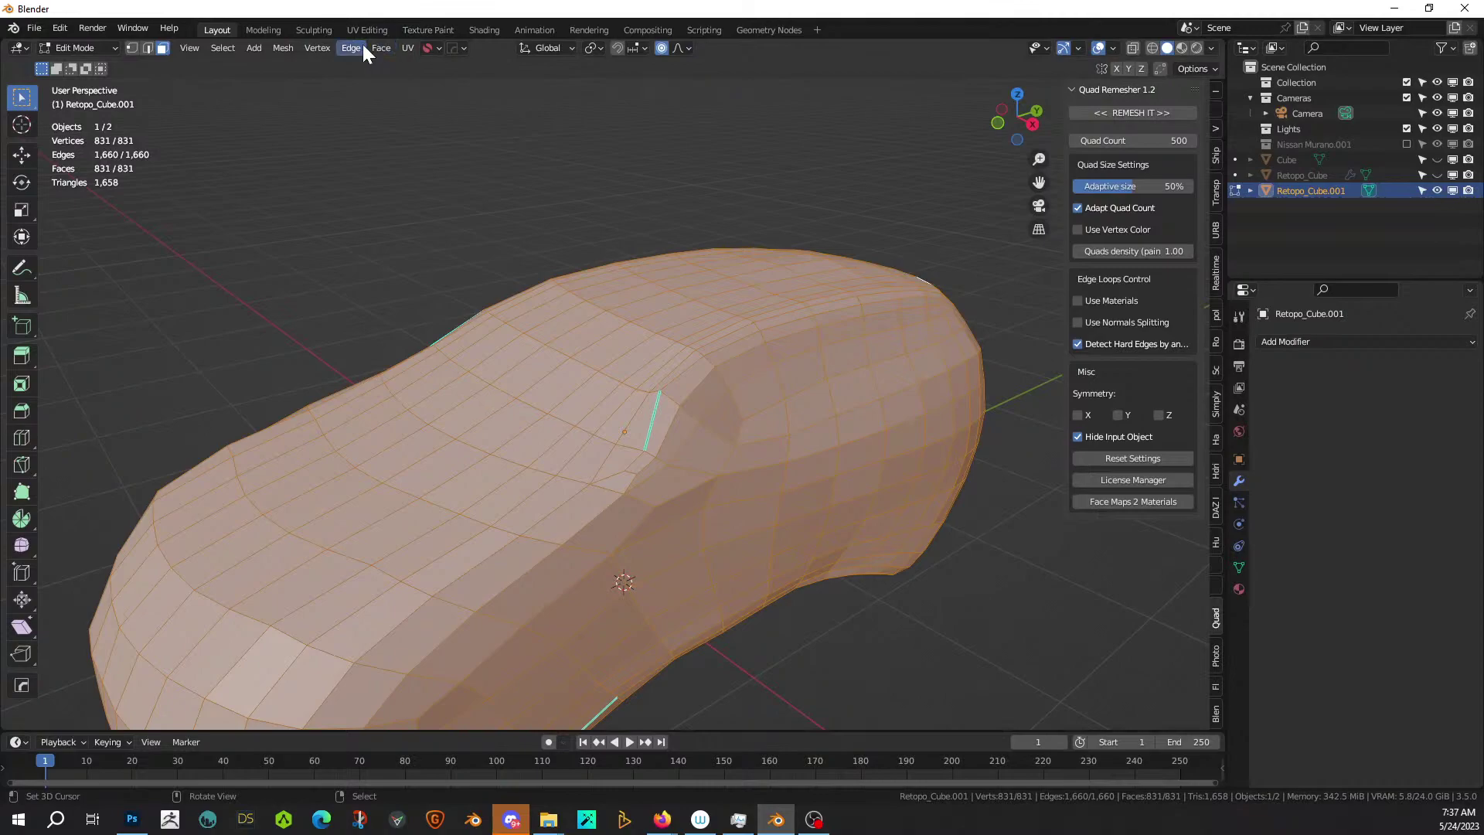
{"action": "left_click", "coordinate": [360, 46]}
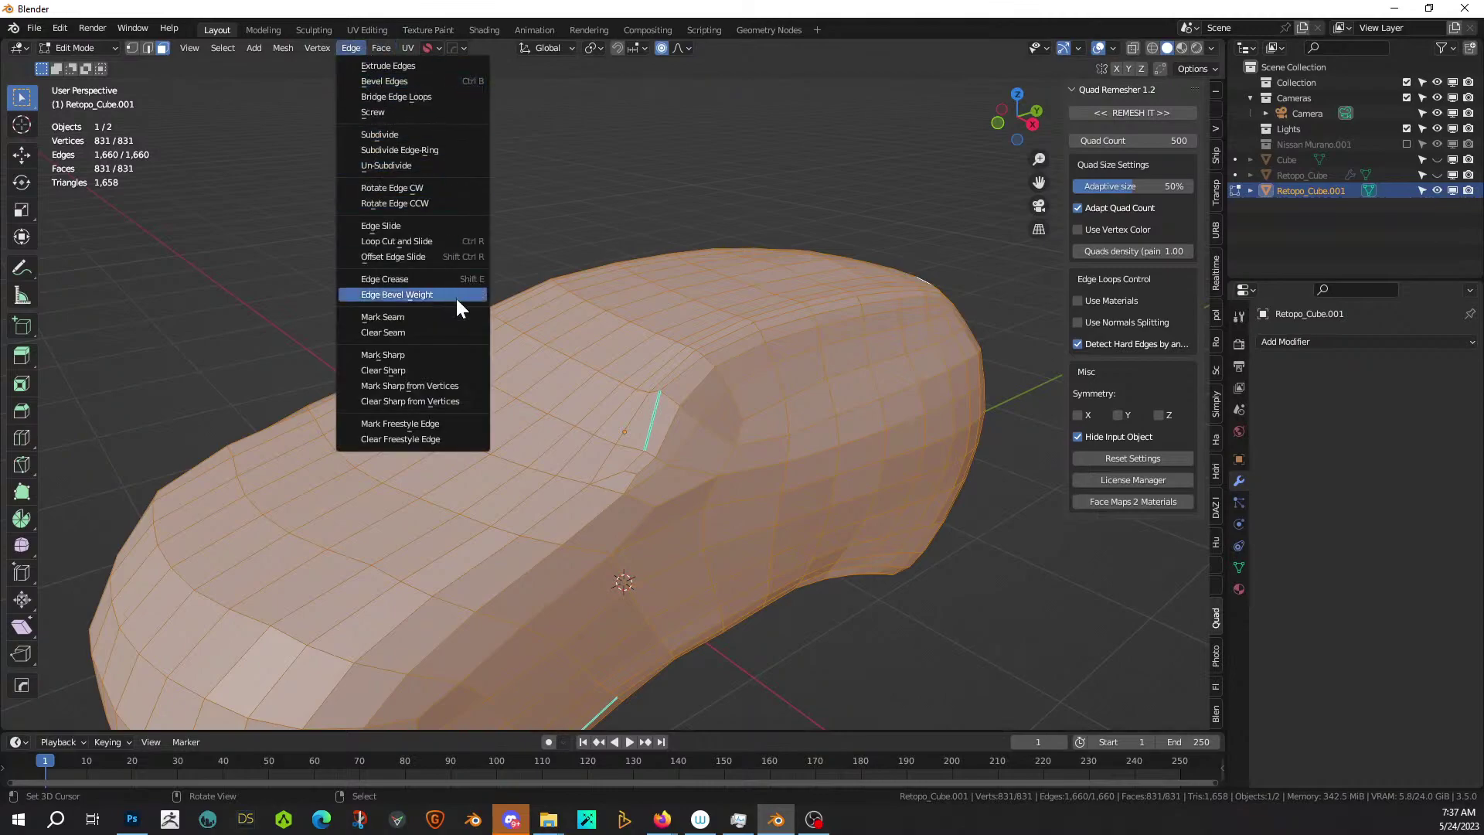
{"action": "left_click", "coordinate": [453, 355]}
{"action": "scroll", "coordinate": [803, 614], "scroll_direction": "down", "scroll_amount": 5}
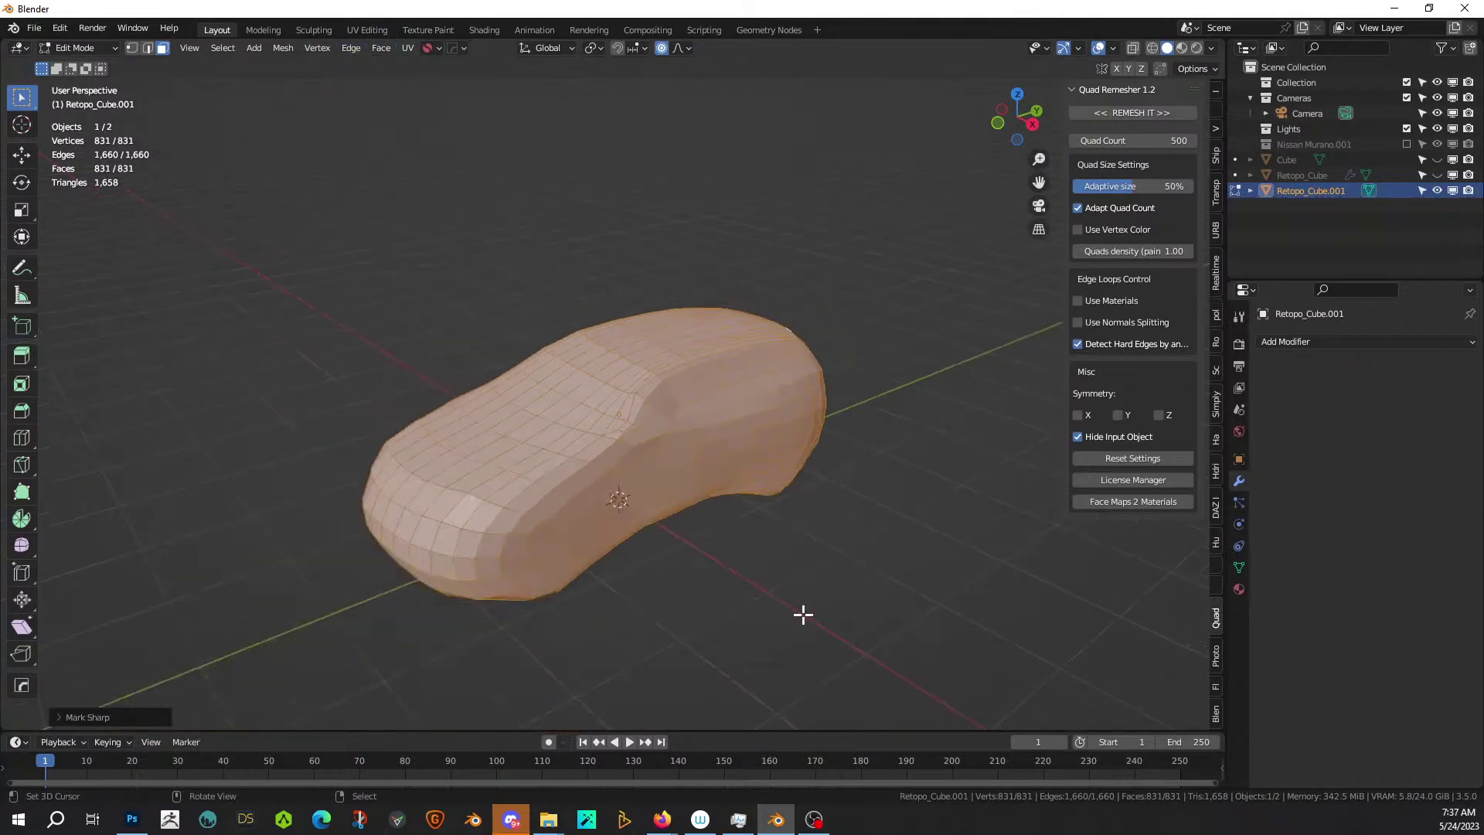
{"action": "key", "text": "alt+a"}
Delete the hidden source objects Retopo_Cube and Cube from the scene, keeping only the low-poly shell.
{"action": "middle_click_drag", "start_coordinate": [794, 600], "coordinate": [709, 552]}
{"action": "middle_click_drag", "start_coordinate": [621, 454], "coordinate": [791, 517]}
{"action": "scroll", "coordinate": [514, 536], "scroll_direction": "down", "scroll_amount": 4}
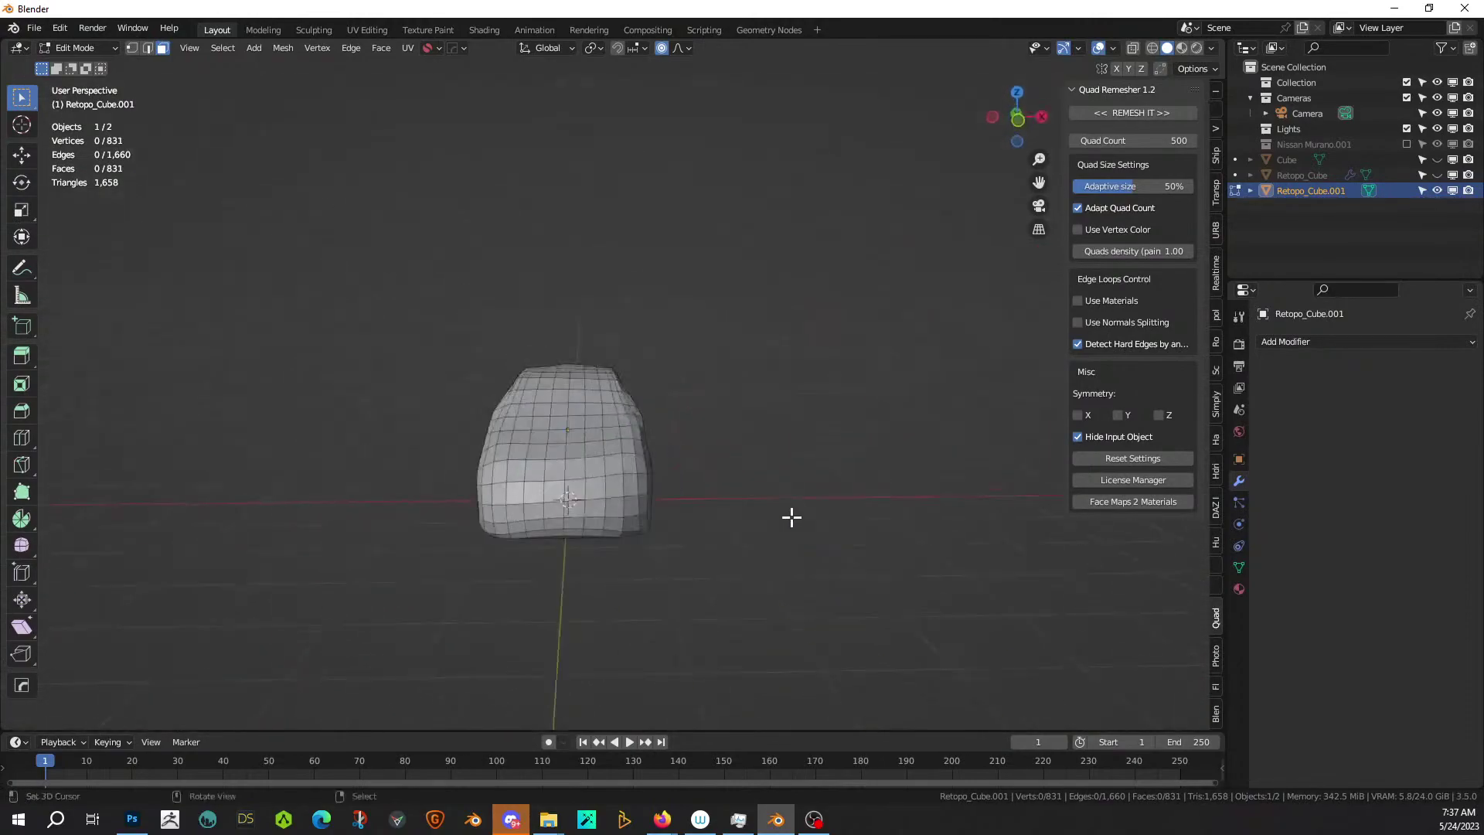
{"action": "scroll", "coordinate": [791, 517], "scroll_direction": "up", "scroll_amount": 2}
{"action": "left_click", "coordinate": [1311, 176]}
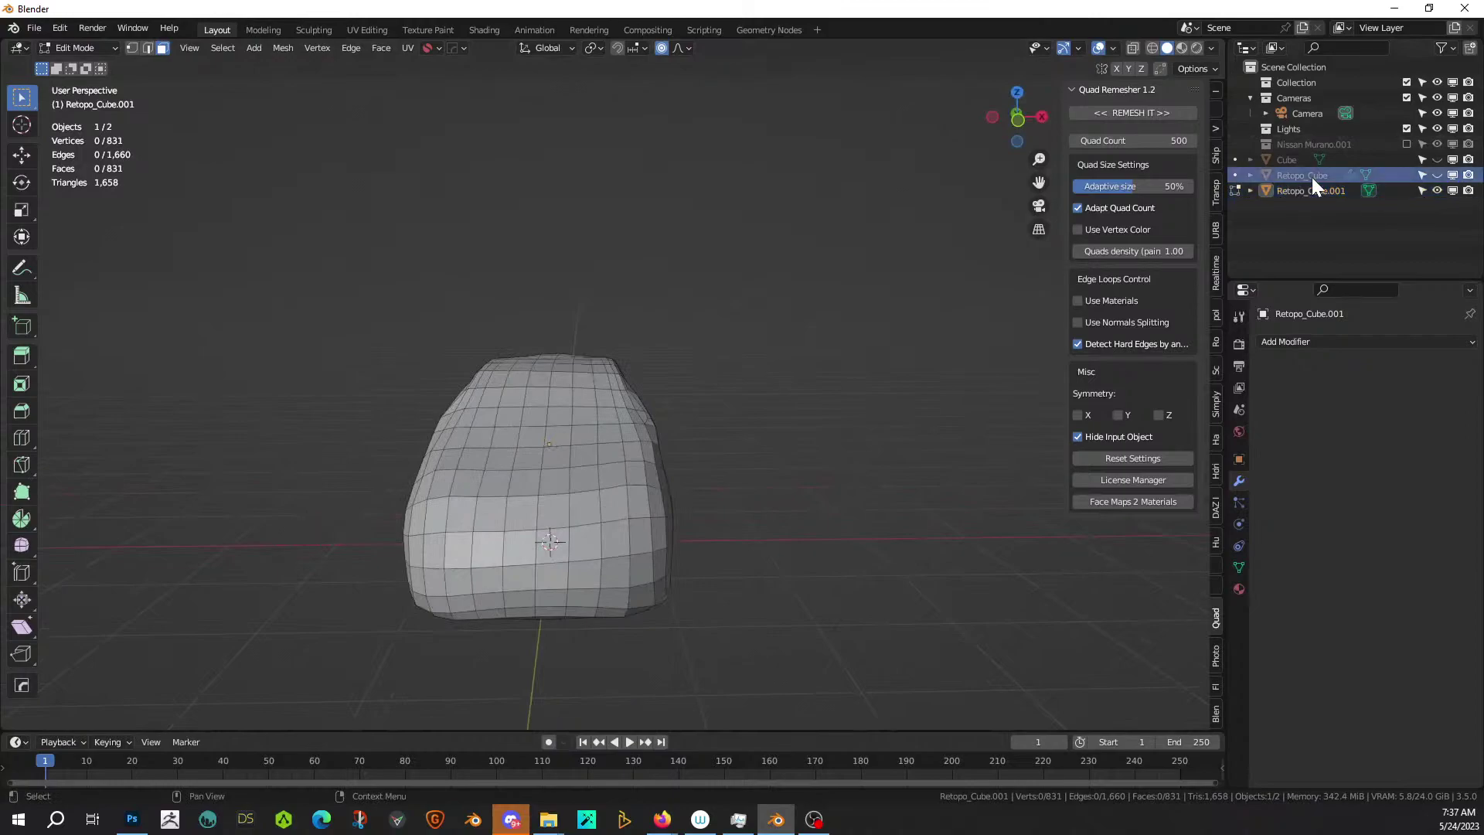
{"action": "key", "text": "x"}
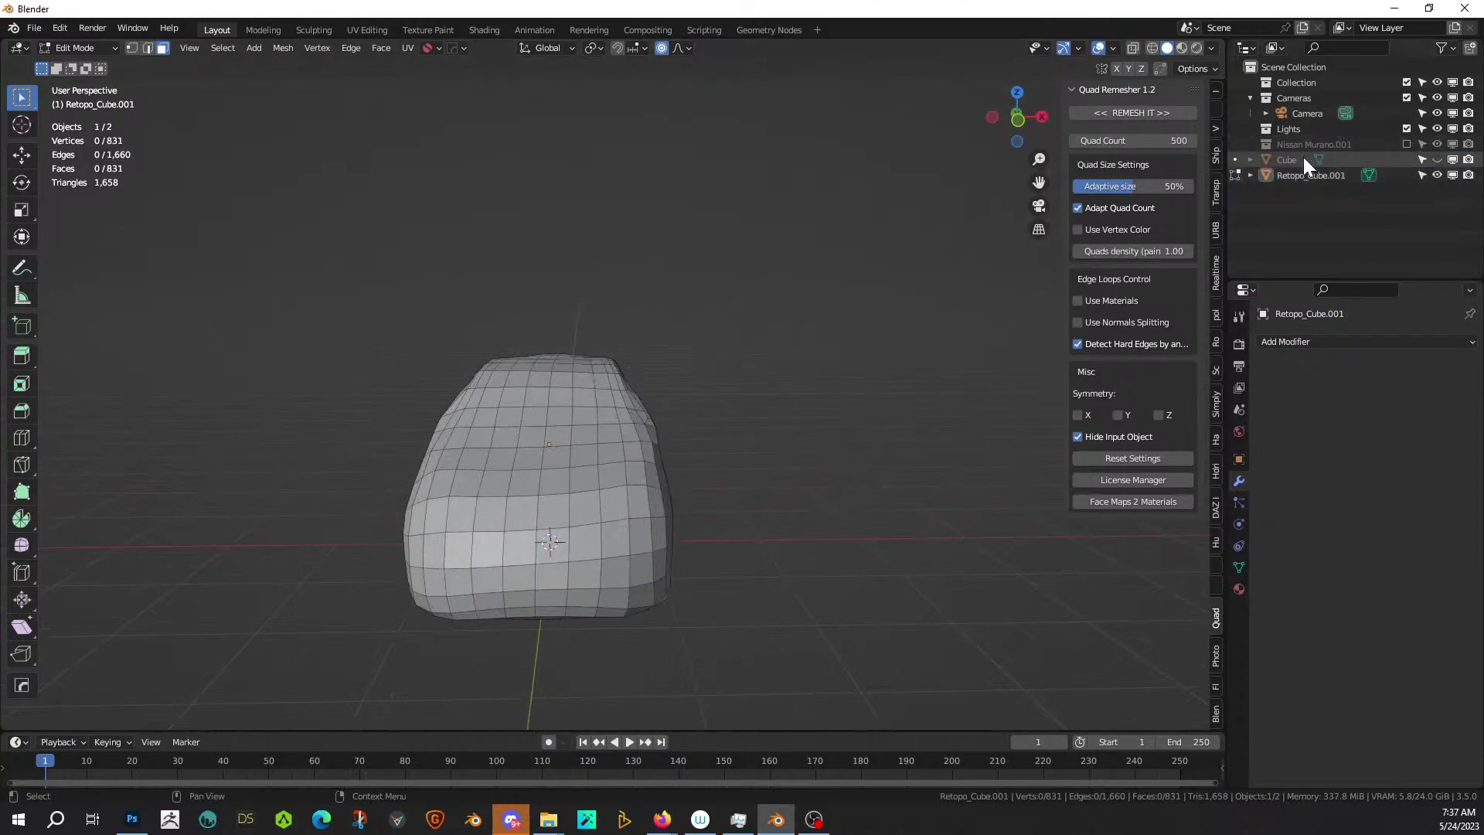
{"action": "left_click", "coordinate": [1302, 160]}
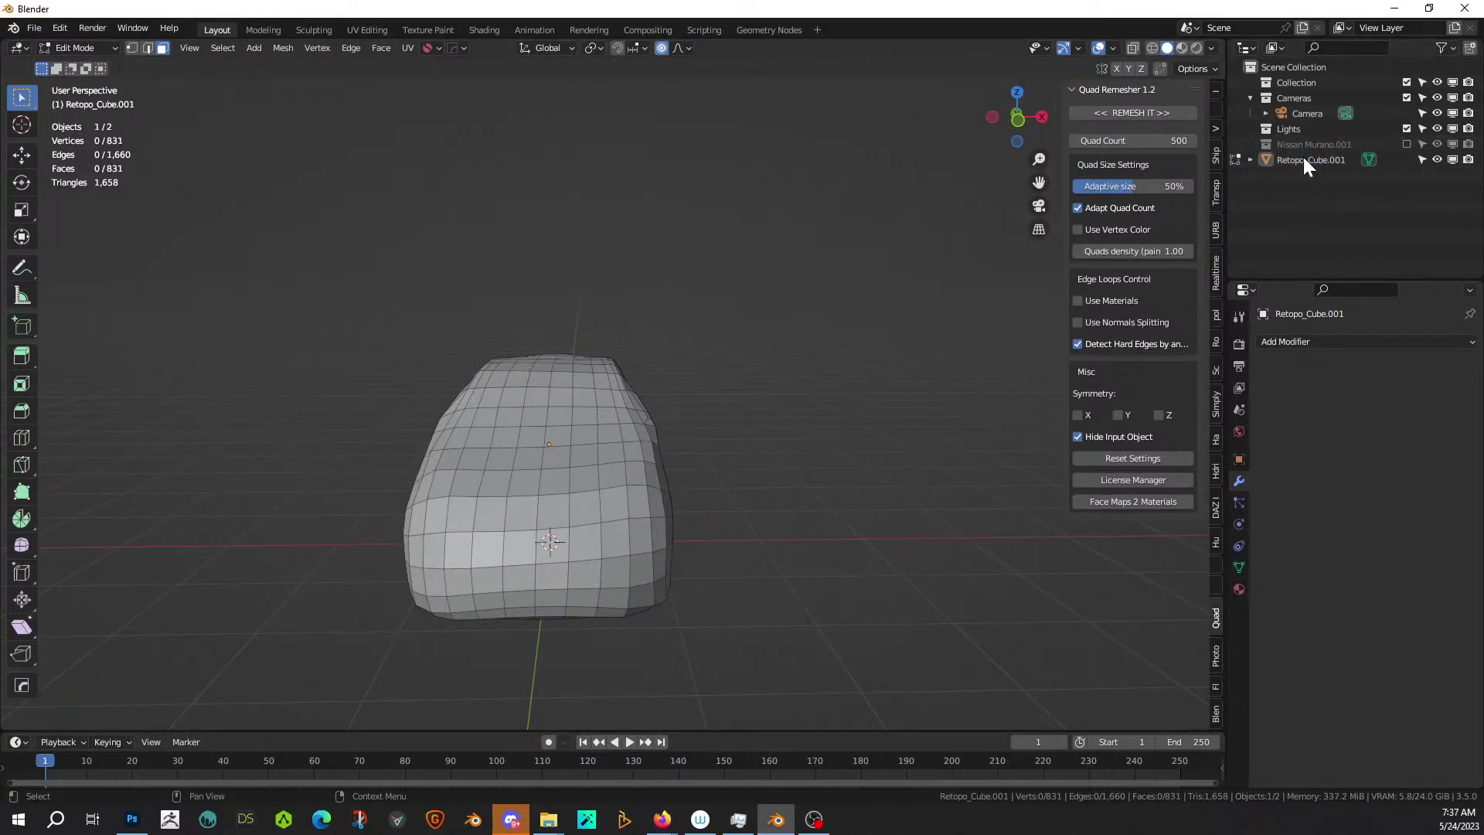
{"action": "key", "text": "x"}
Start saving the file and create a folder named 230524-1 Stream Flying Car inside 000 2023 Paintings.
{"action": "middle_click_drag", "start_coordinate": [459, 500], "coordinate": [234, 224]}
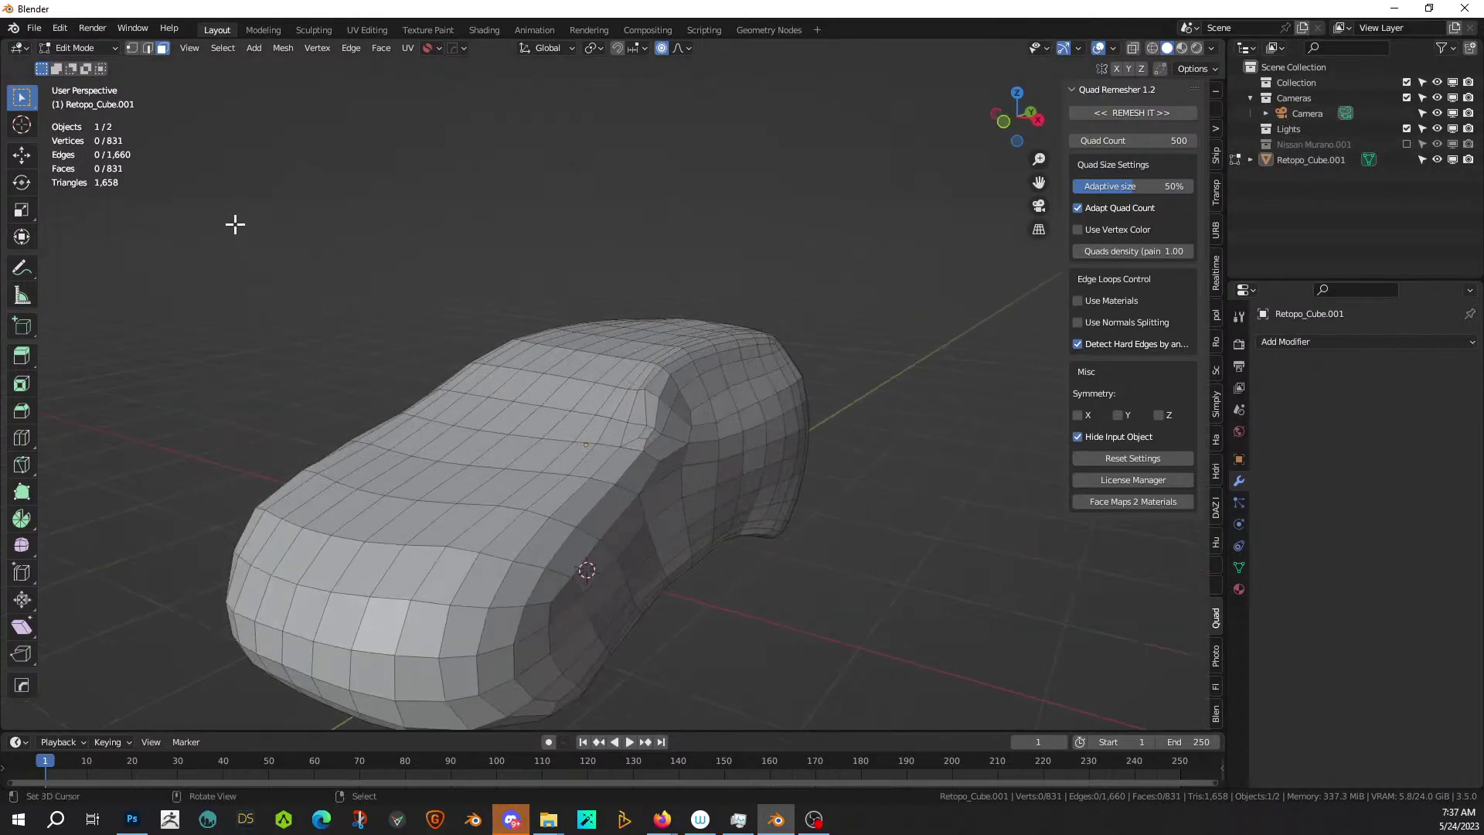
{"action": "left_click", "coordinate": [43, 31]}
{"action": "left_click", "coordinate": [86, 141]}
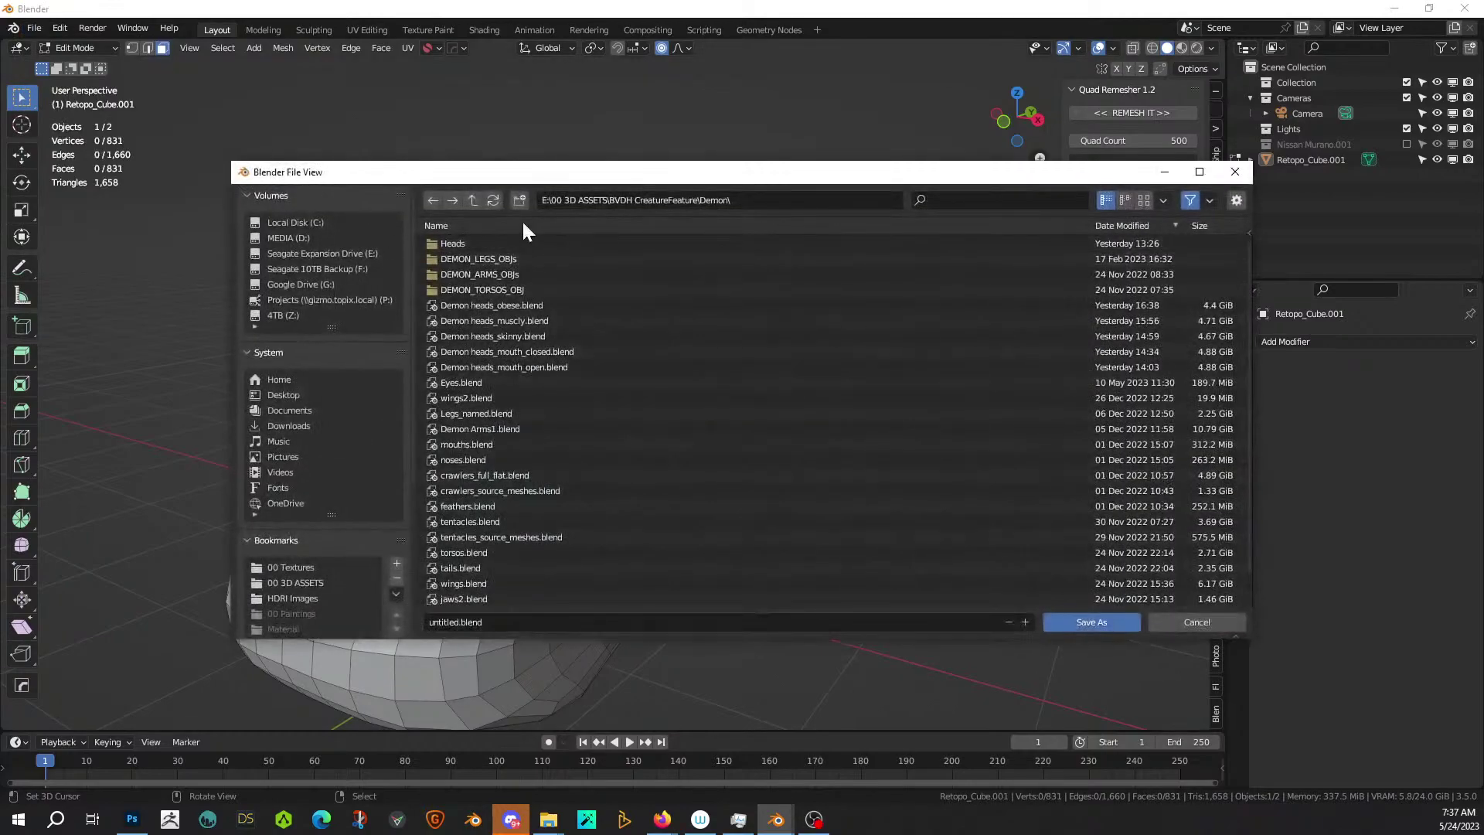
{"action": "scroll", "coordinate": [323, 576], "scroll_direction": "down", "scroll_amount": 5}
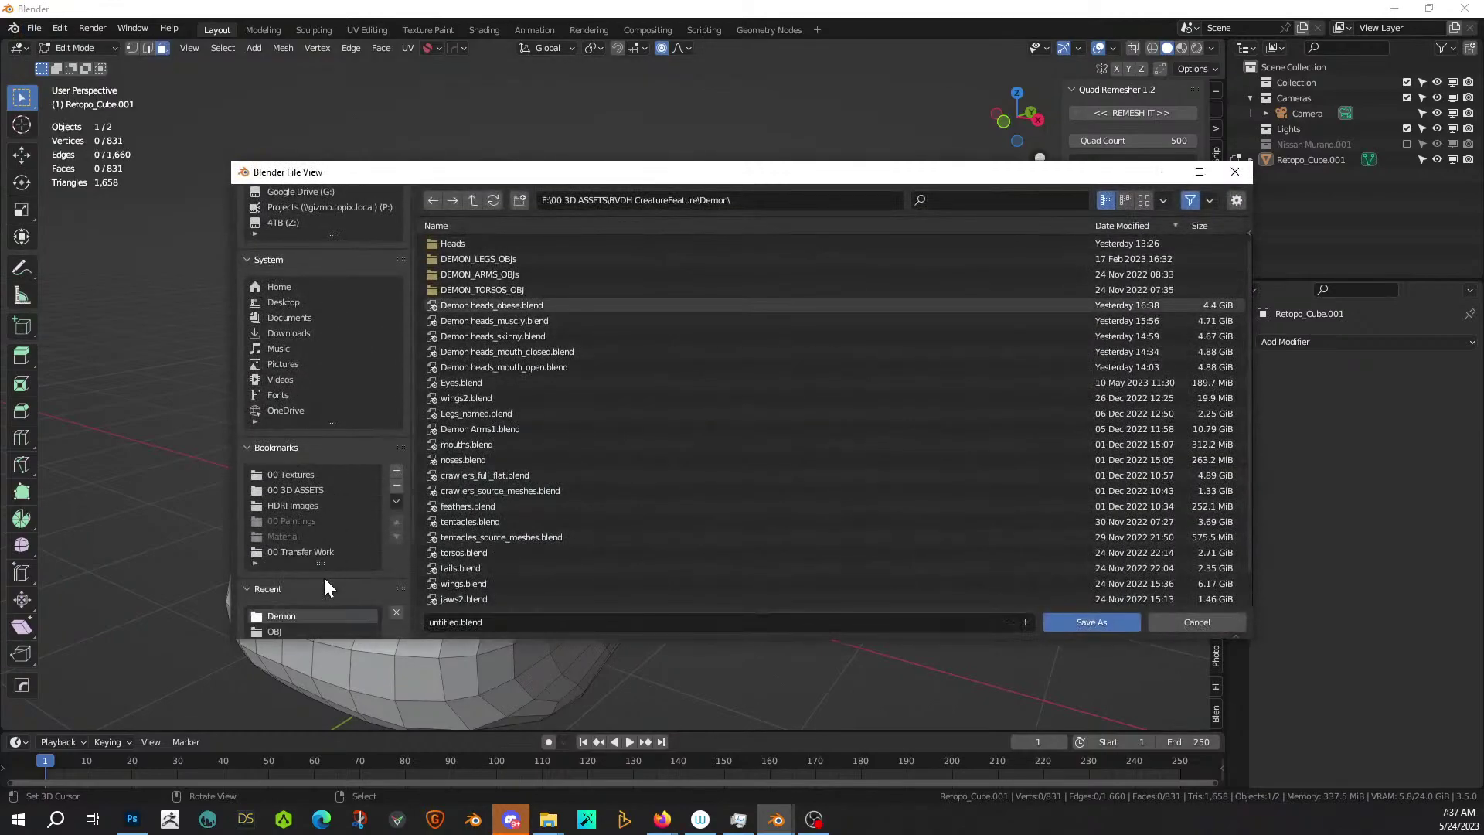
{"action": "left_click", "coordinate": [350, 601]}
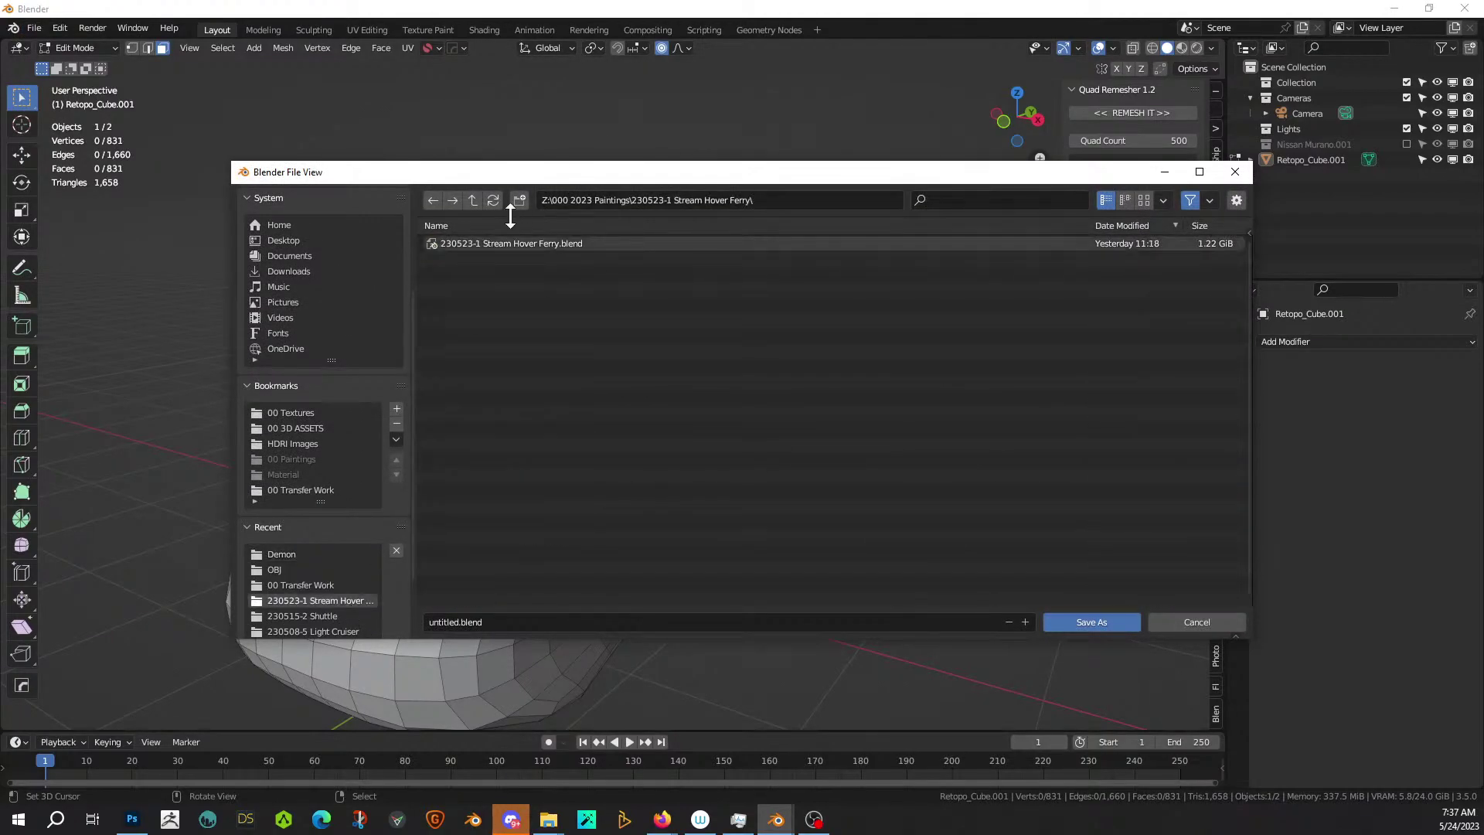
{"action": "left_click", "coordinate": [473, 200]}
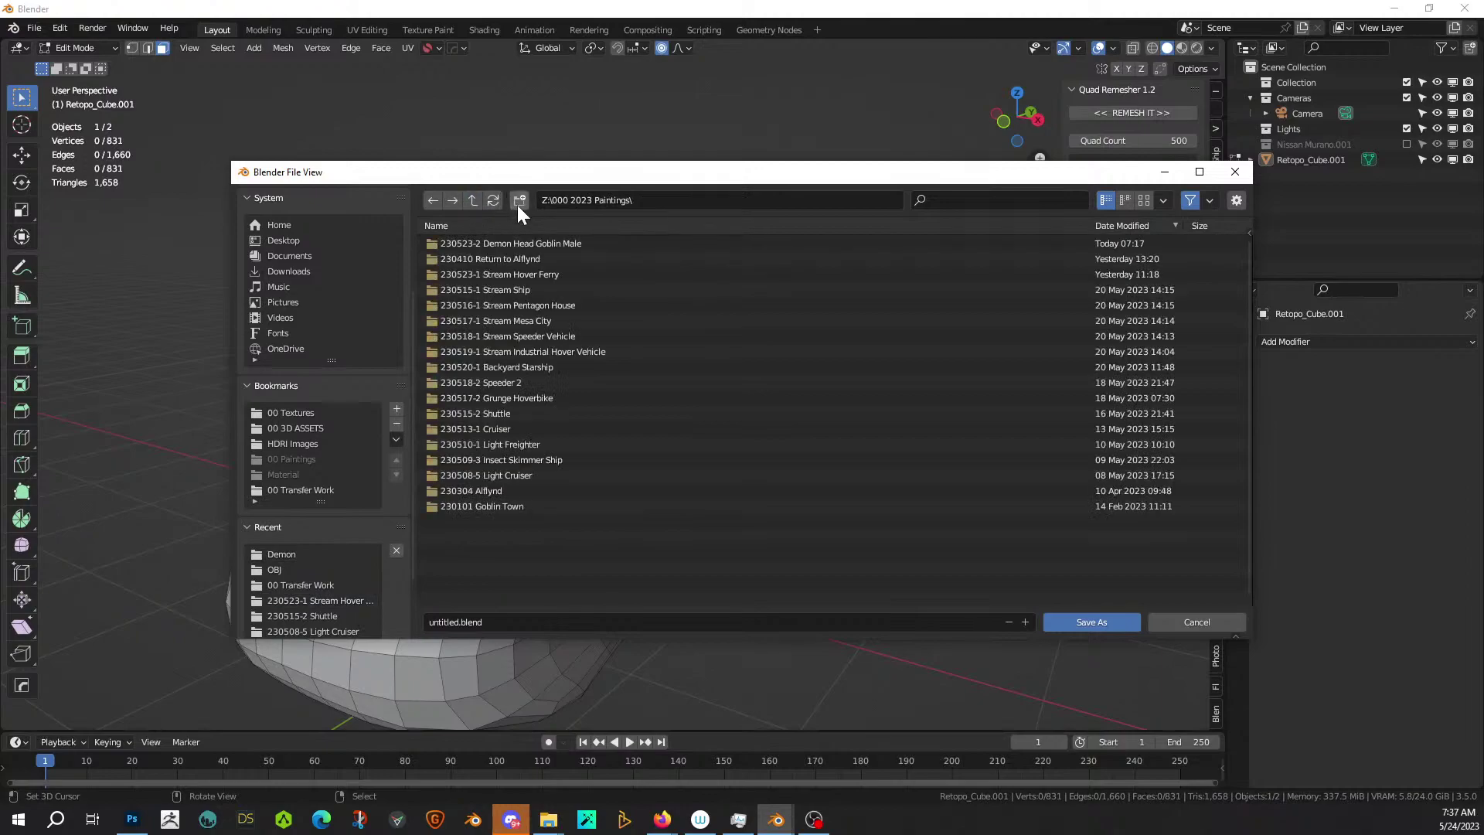
{"action": "left_click", "coordinate": [519, 201]}
{"action": "type", "text": "230524-1 Stream Flying Car"}
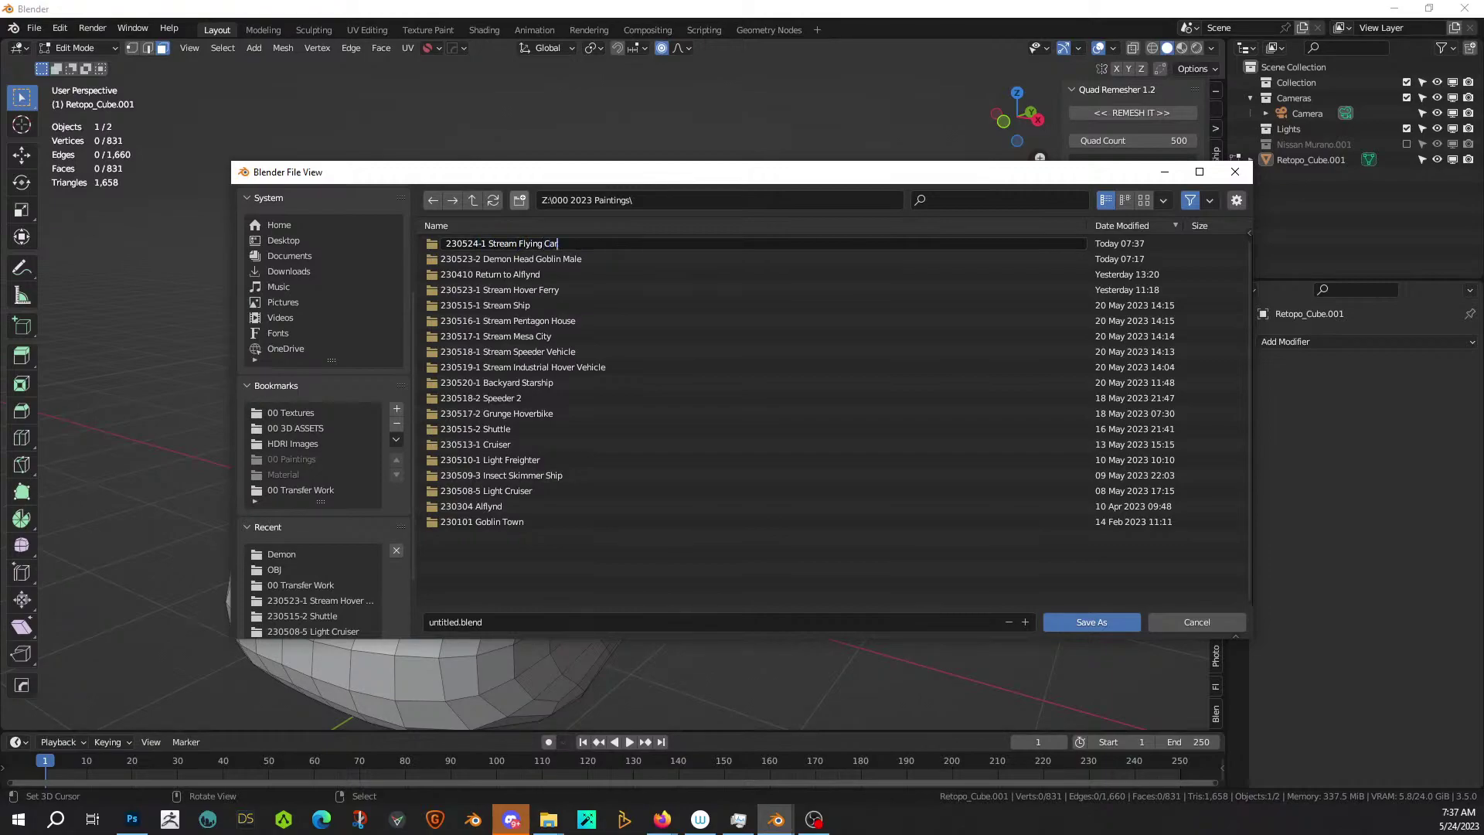
{"action": "key", "text": "Return"}
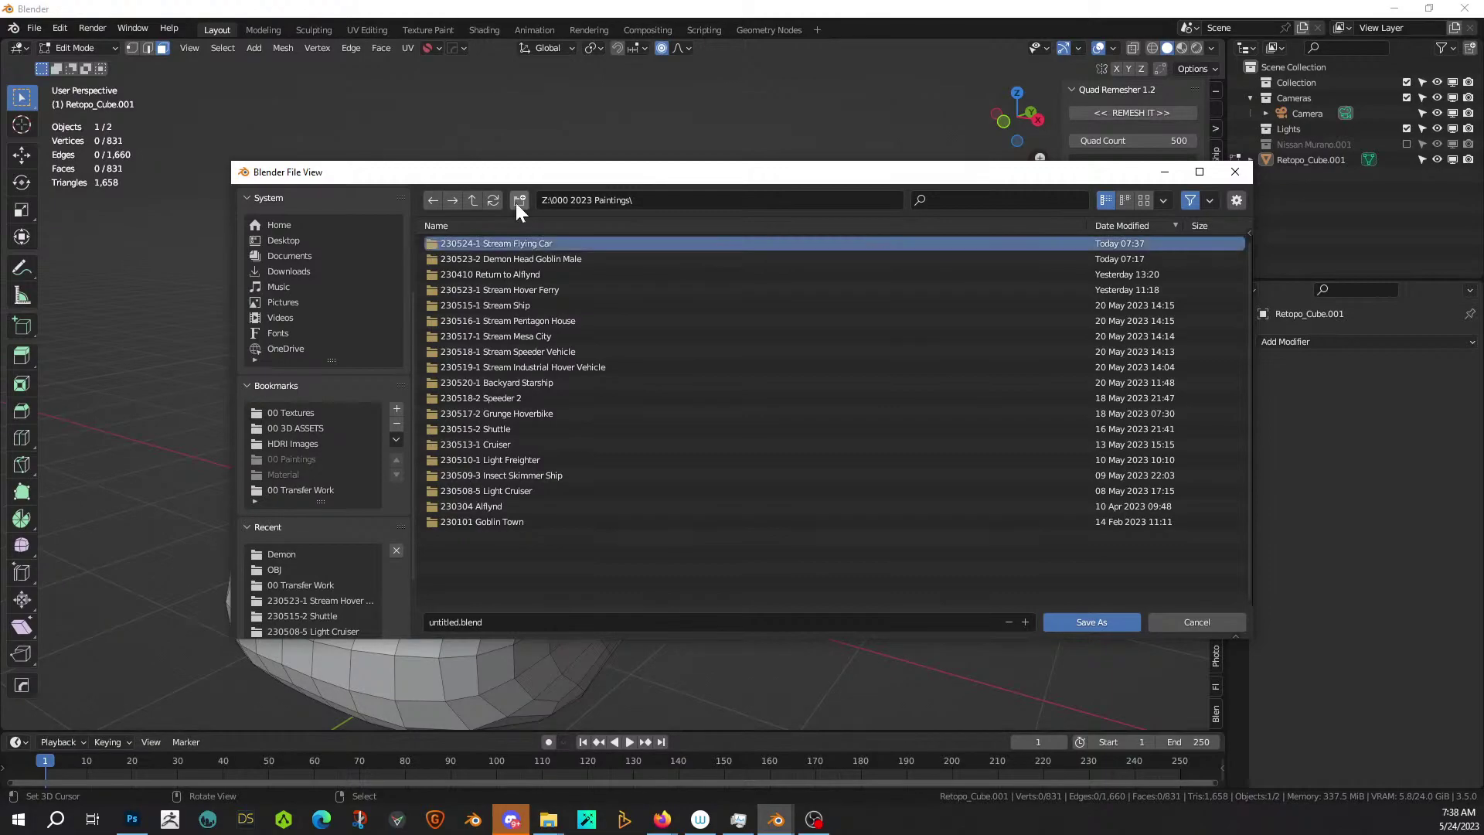
Save the file inside the new folder as 230524-1 Stream Flying Car.
{"action": "double_click", "coordinate": [498, 247]}
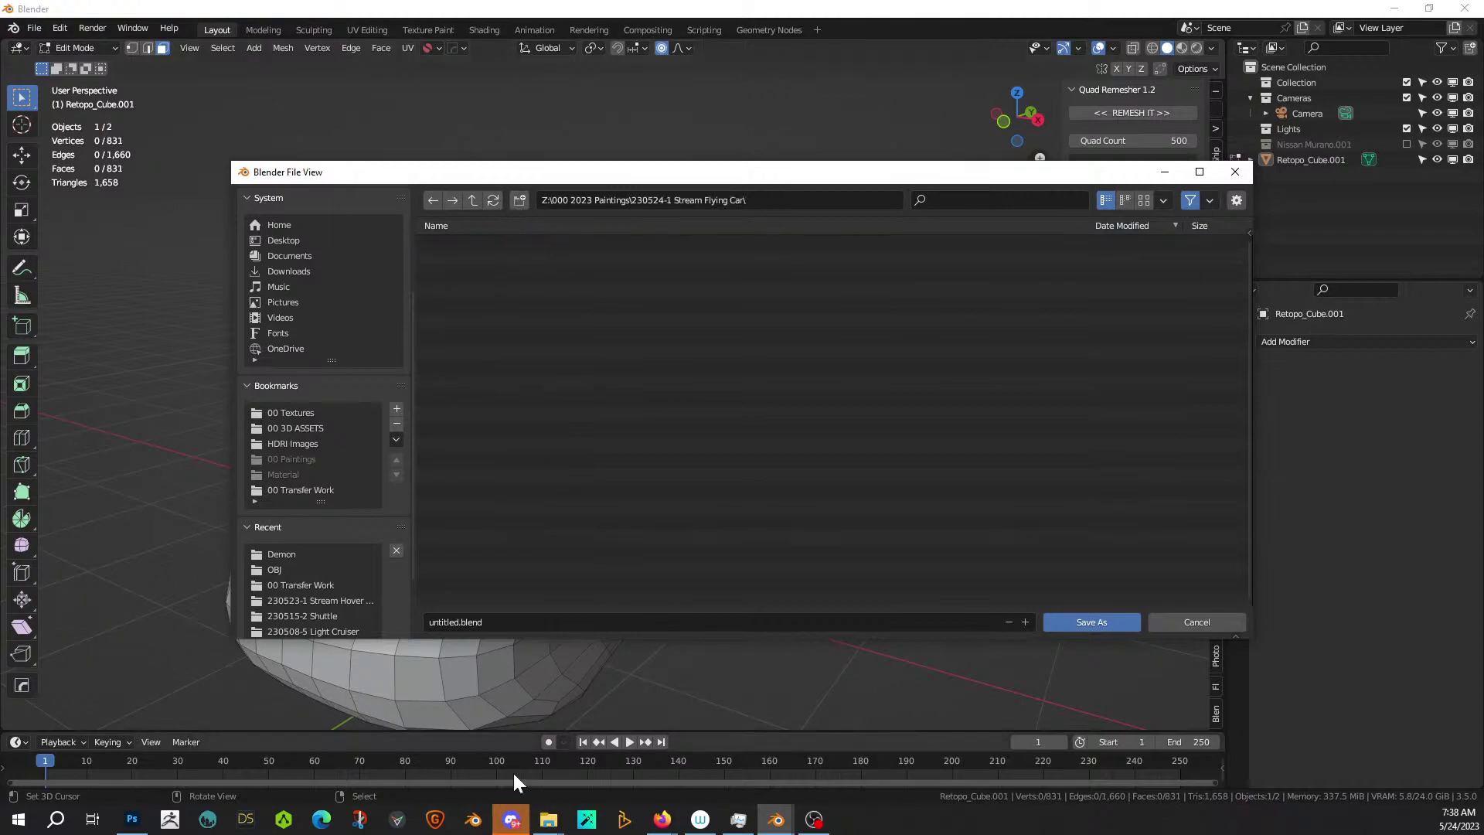
{"action": "left_click", "coordinate": [526, 626]}
{"action": "type", "text": "23"}
{"action": "type", "text": "0524-1 Stream Flying Car"}
{"action": "key", "text": "Return"}
Select the face strip across the lower rear bumper and move it up and backward in right view, with a proportional size of about 0.75 m.
{"action": "middle_click_drag", "start_coordinate": [879, 438], "coordinate": [613, 323]}
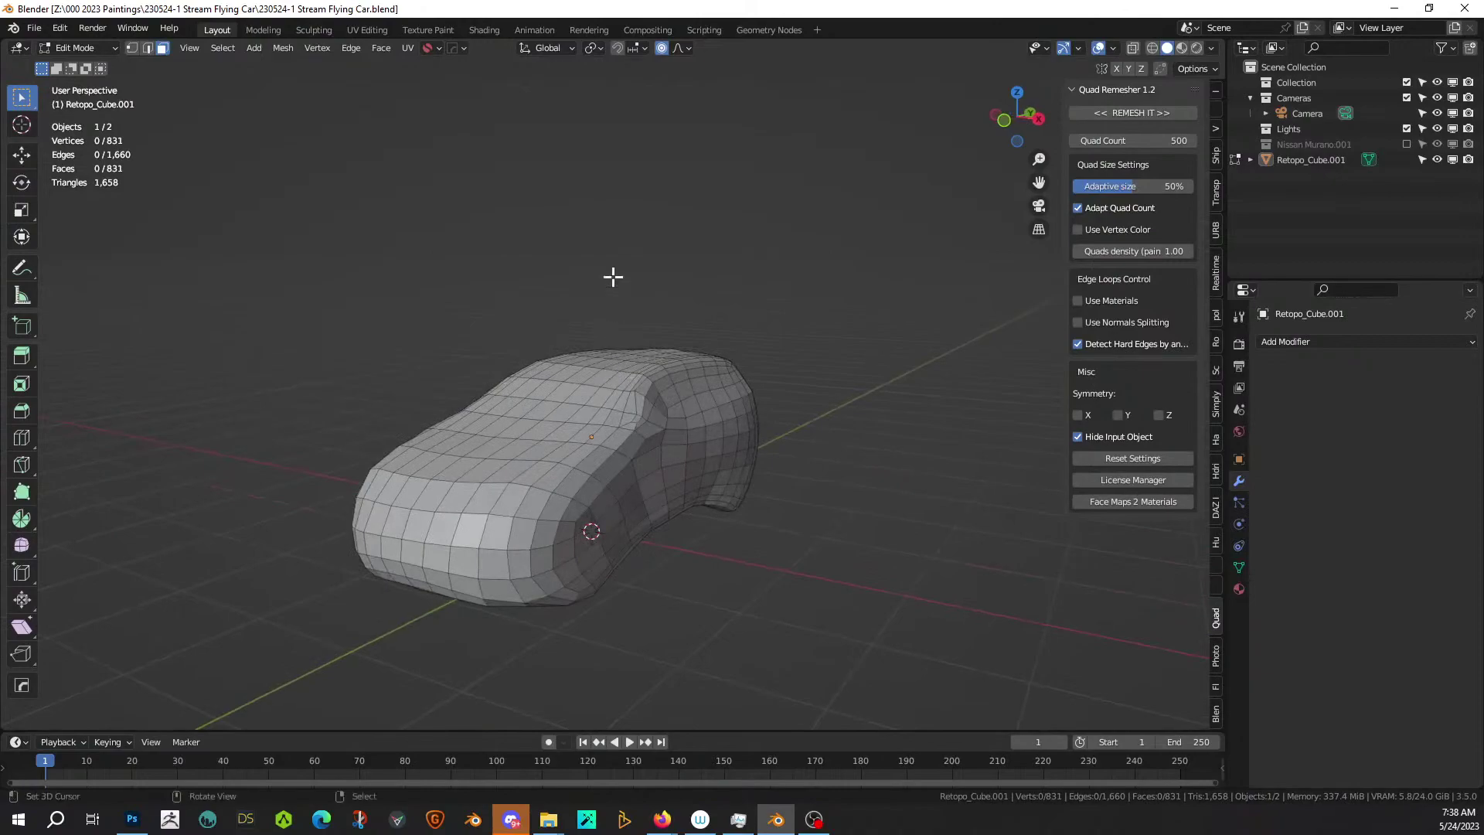
{"action": "middle_click_drag", "start_coordinate": [896, 295], "coordinate": [603, 331]}
{"action": "middle_click_drag", "start_coordinate": [831, 503], "coordinate": [702, 474]}
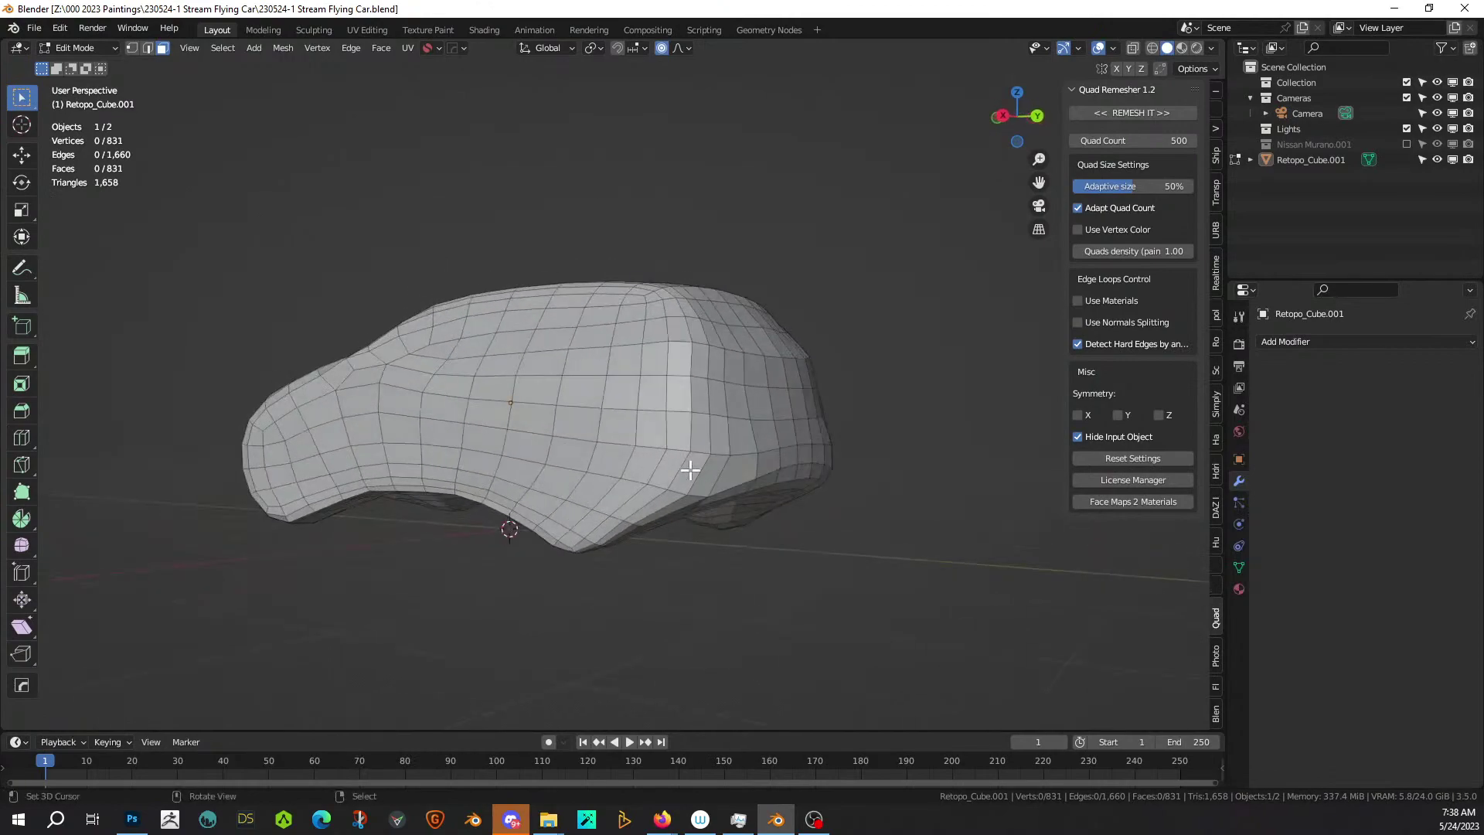
{"action": "middle_click_drag", "start_coordinate": [683, 469], "coordinate": [589, 532]}
{"action": "left_click", "coordinate": [544, 523]}
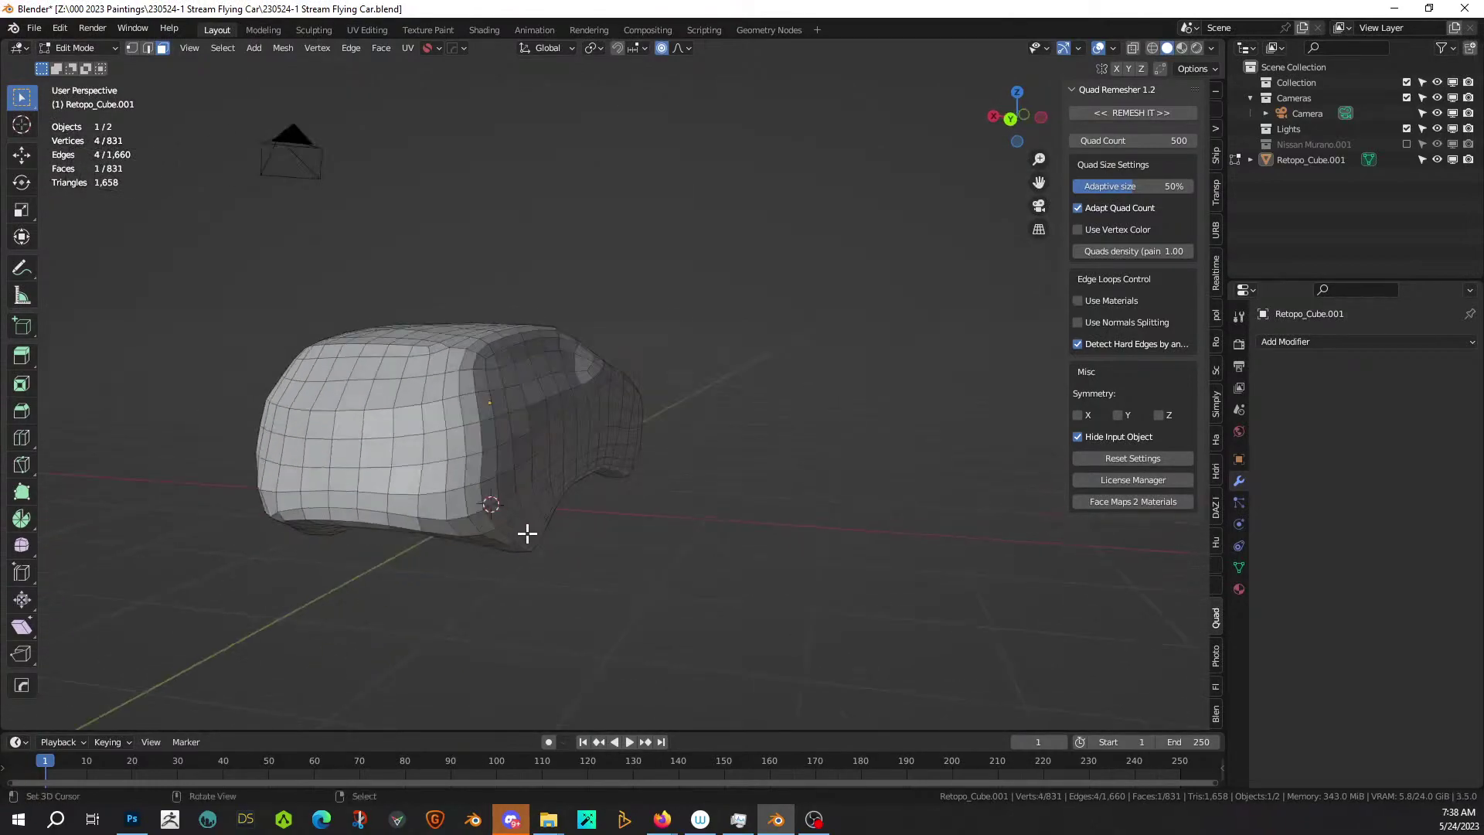
{"action": "left_click", "coordinate": [485, 494], "text": "ctrl"}
{"action": "middle_click_drag", "start_coordinate": [485, 495], "coordinate": [684, 485]}
{"action": "middle_click_drag", "start_coordinate": [984, 485], "coordinate": [852, 482], "text": "shift"}
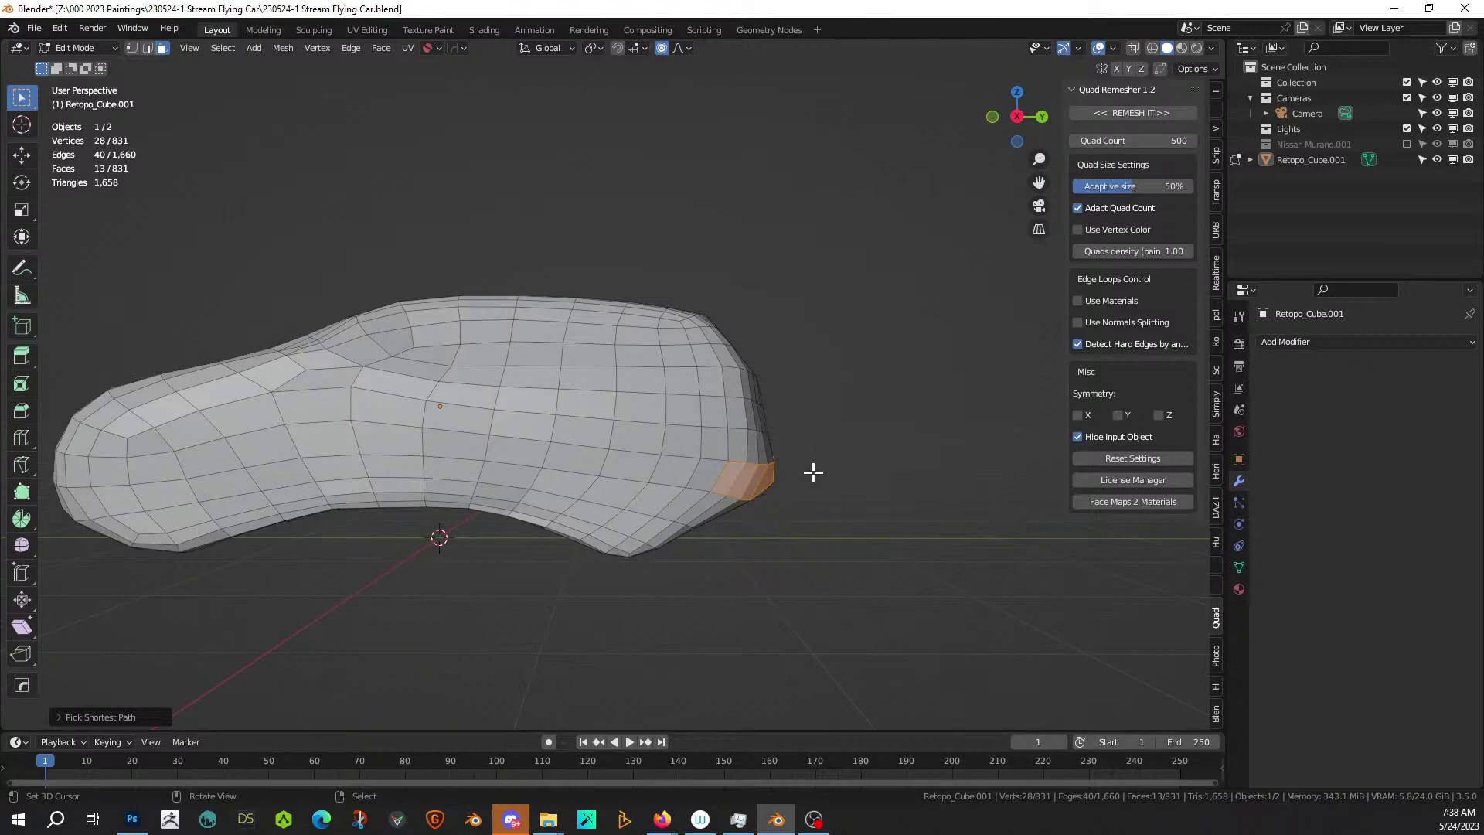
{"action": "key", "text": "KP_3"}
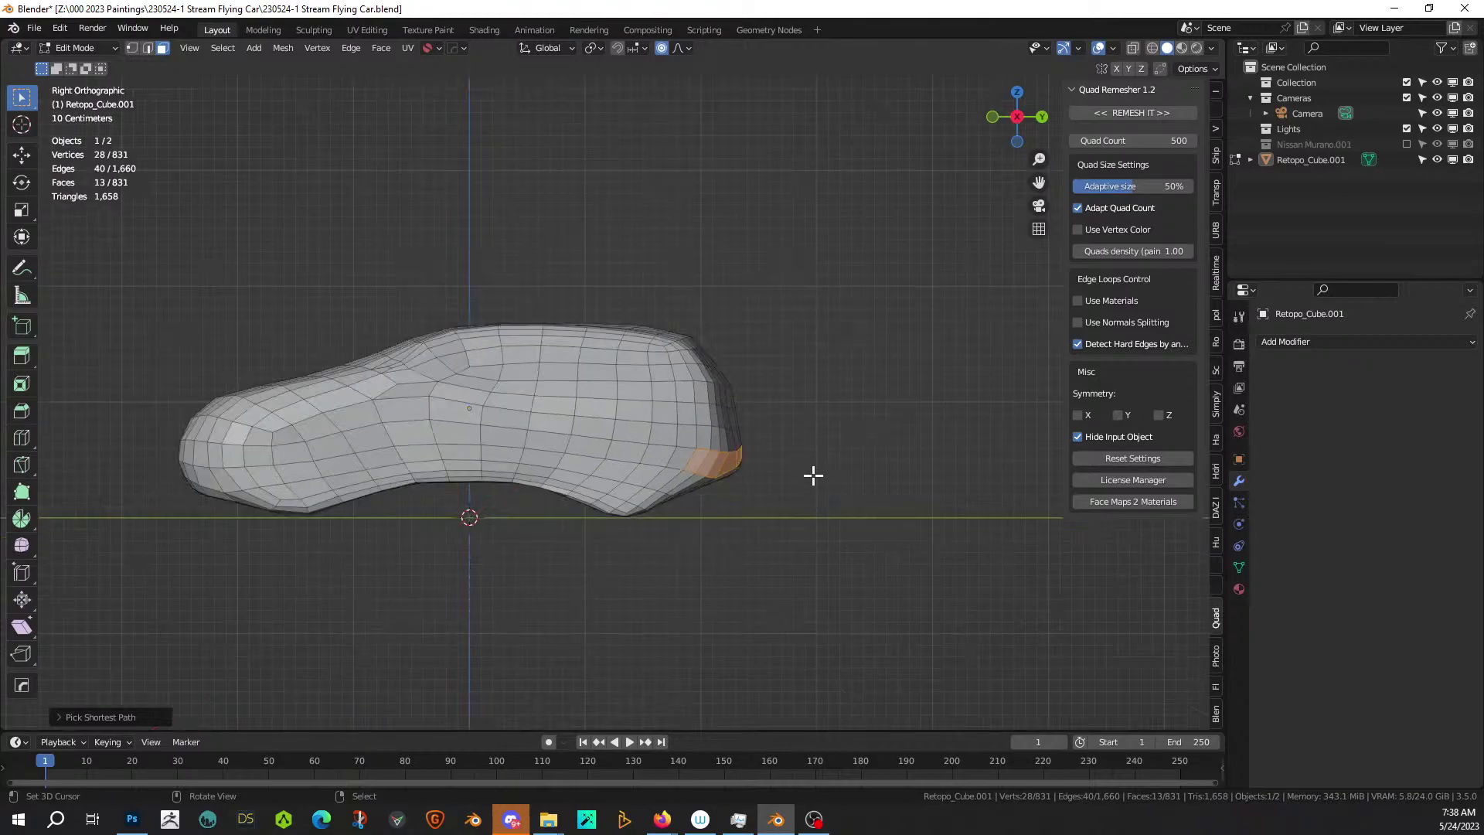
{"action": "key", "text": "g"}
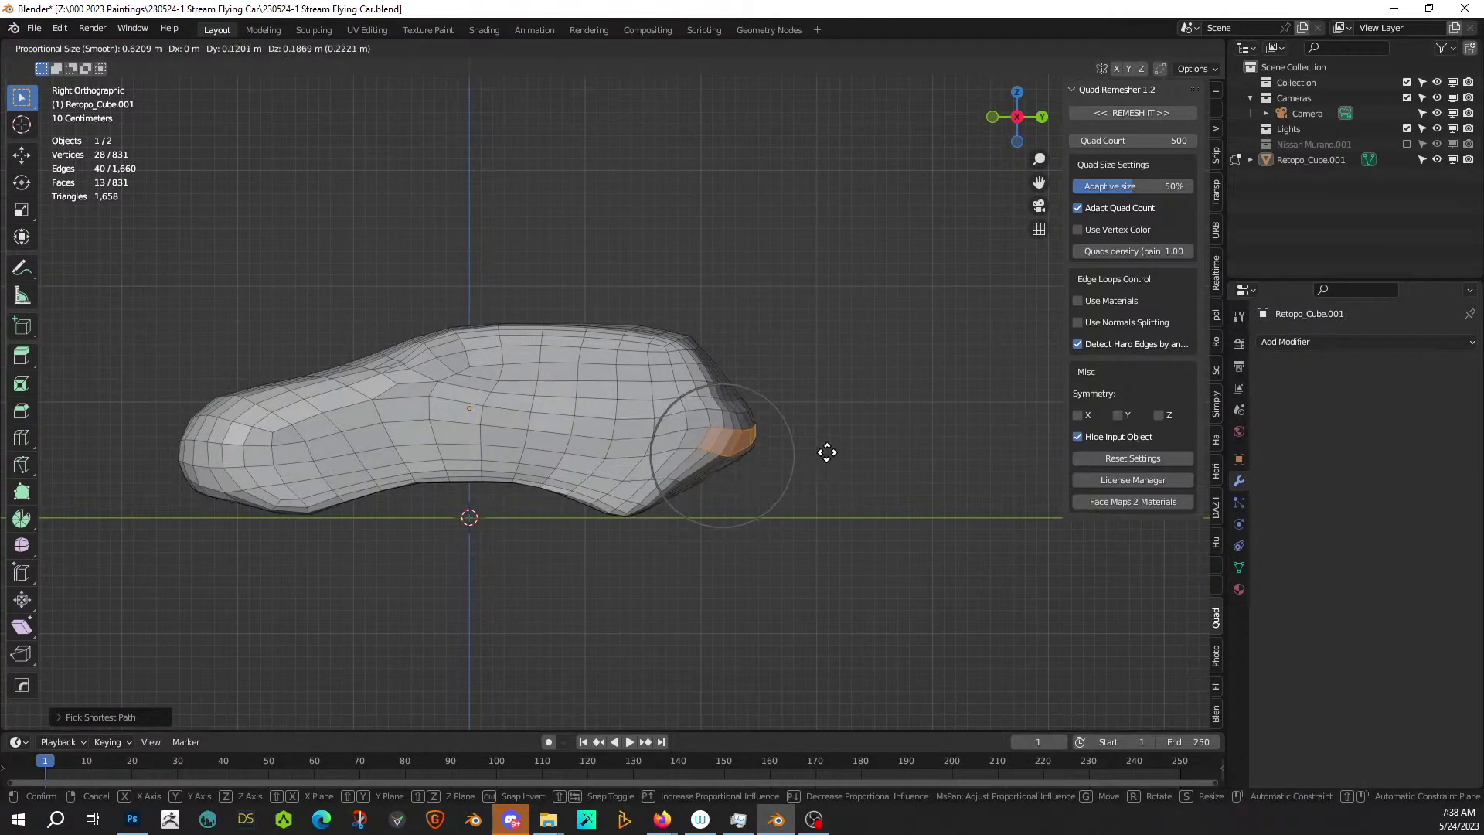
{"action": "scroll", "coordinate": [858, 447], "scroll_direction": "up", "scroll_amount": 2}
{"action": "scroll", "coordinate": [857, 447], "scroll_direction": "down", "scroll_amount": 9}
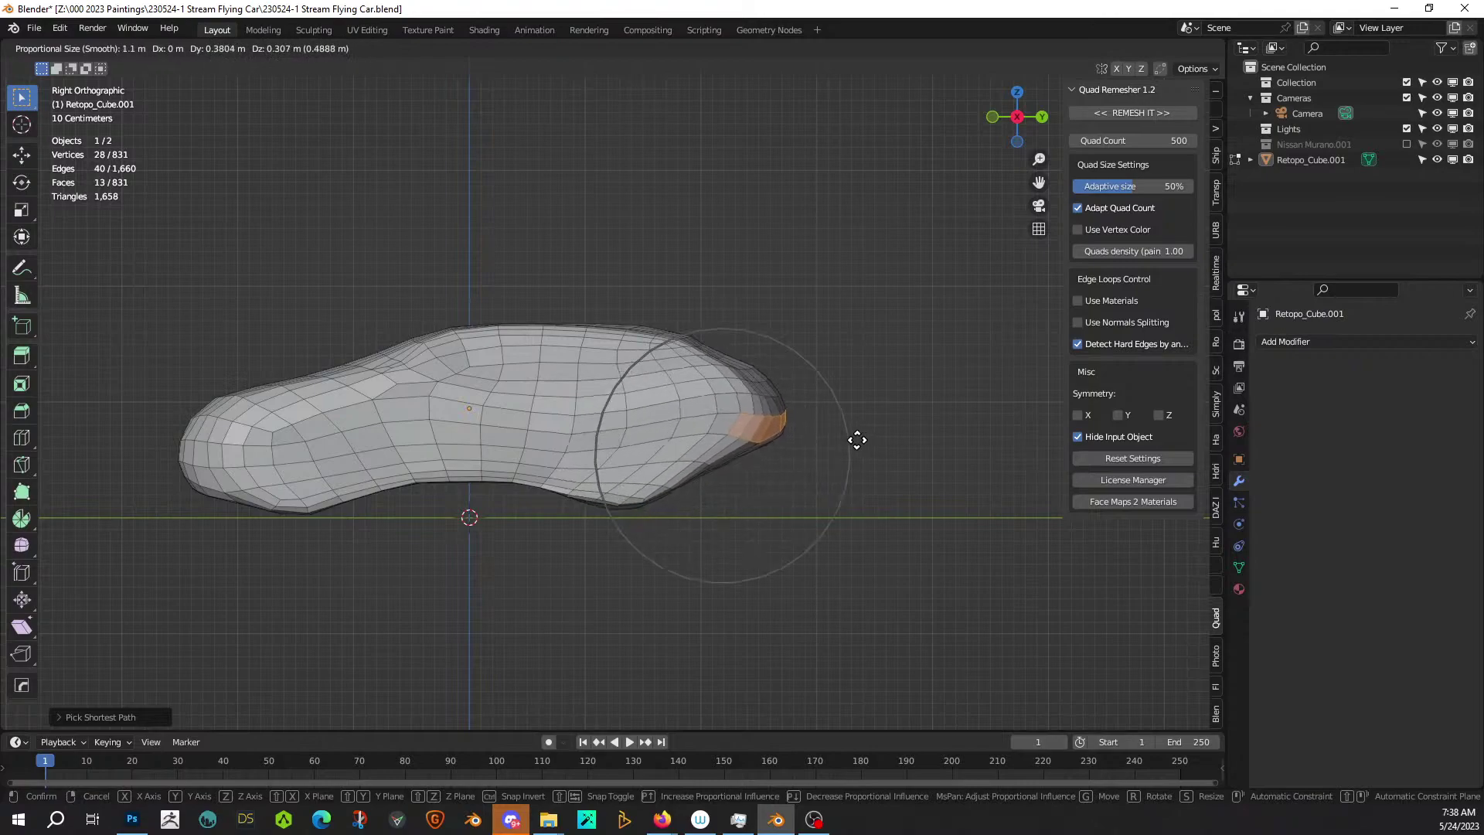
{"action": "scroll", "coordinate": [838, 451], "scroll_direction": "up", "scroll_amount": 2}
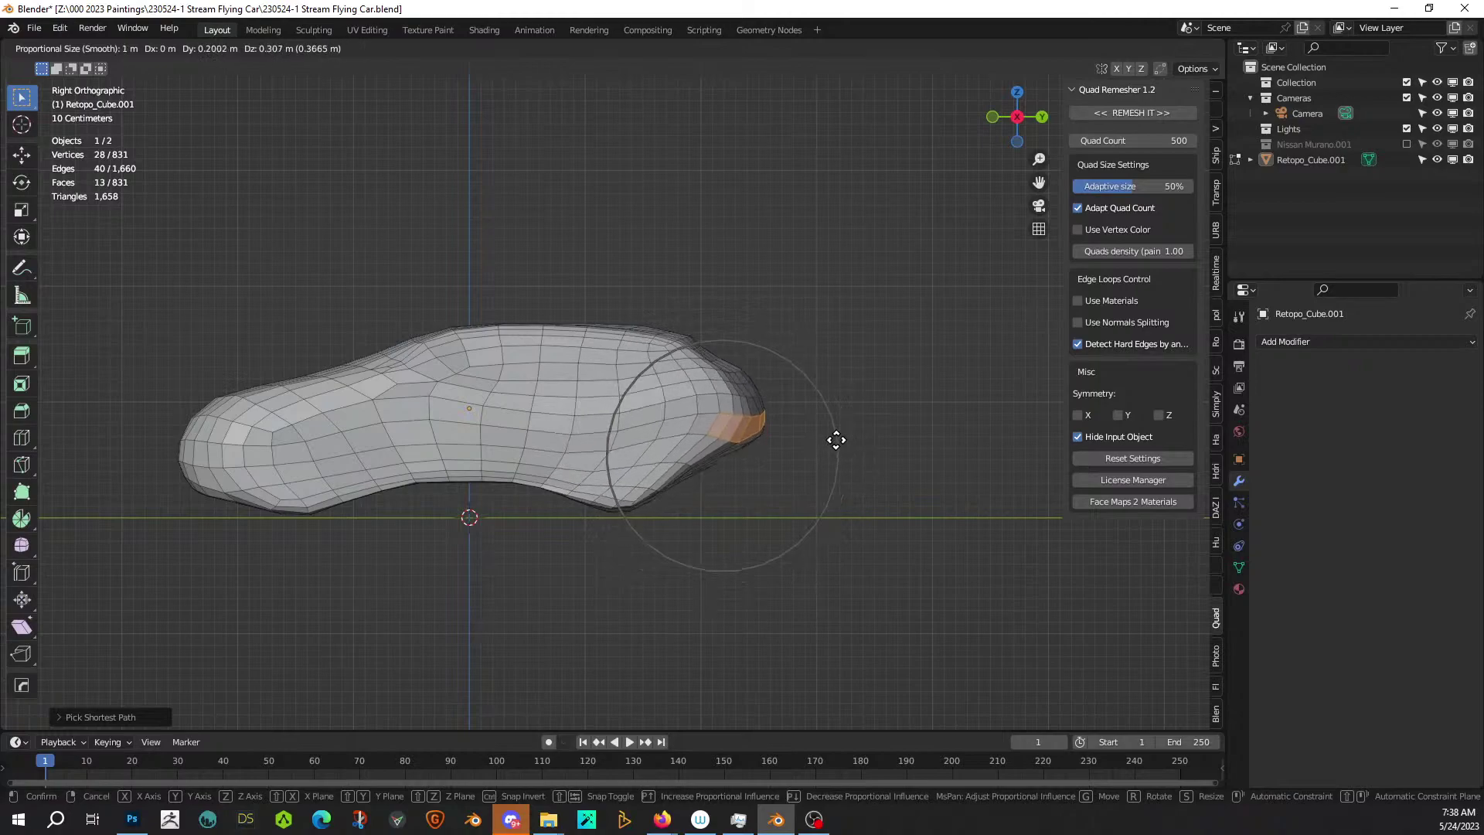
{"action": "scroll", "coordinate": [837, 439], "scroll_direction": "up", "scroll_amount": 3}
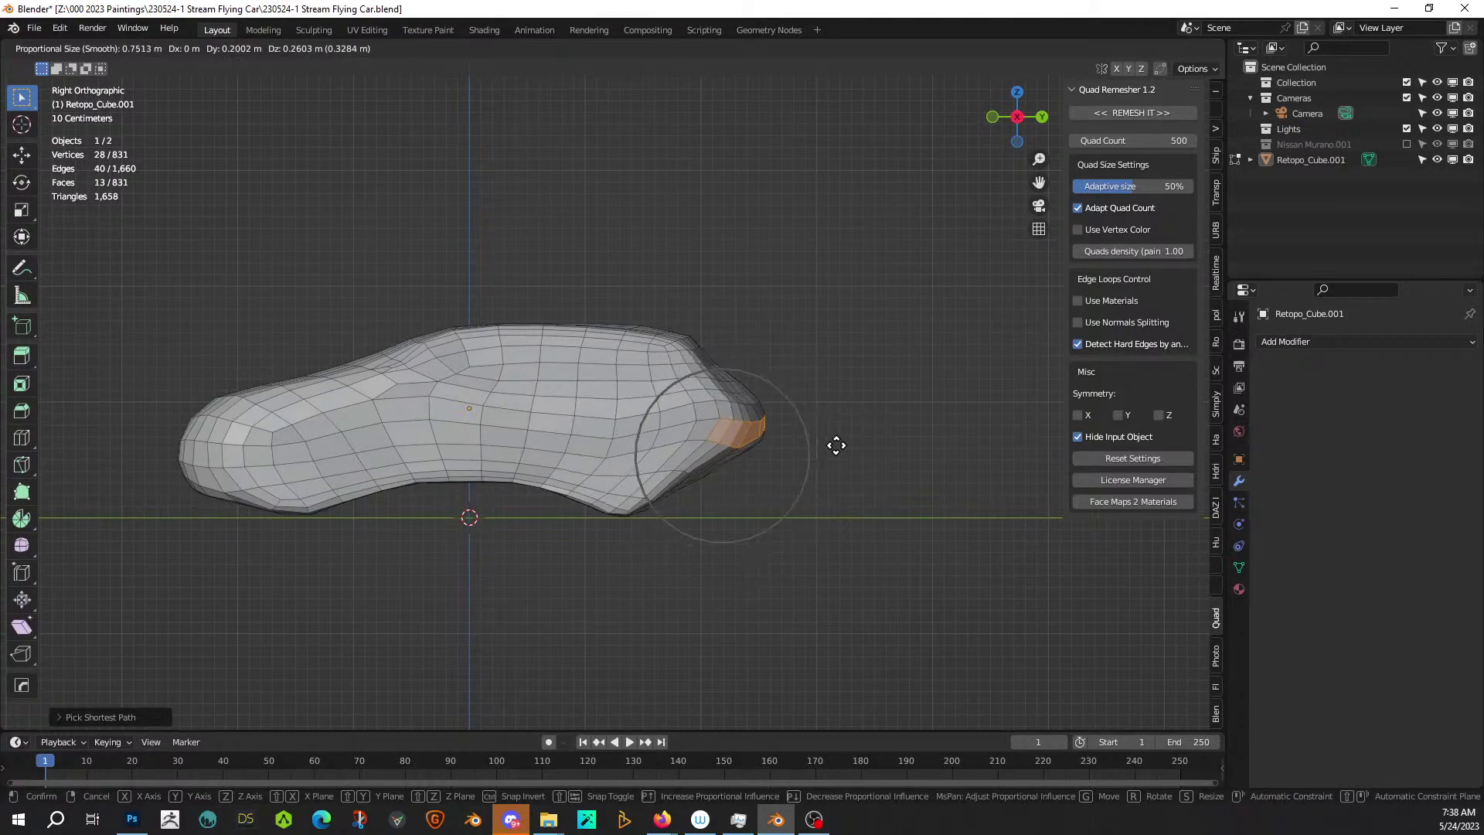
{"action": "left_click", "coordinate": [844, 443]}
Select the block of flat roof faces from the windshield's top edge back to near the rear edge.
{"action": "middle_click_drag", "start_coordinate": [844, 441], "coordinate": [721, 423]}
{"action": "key", "text": "KP_1"}
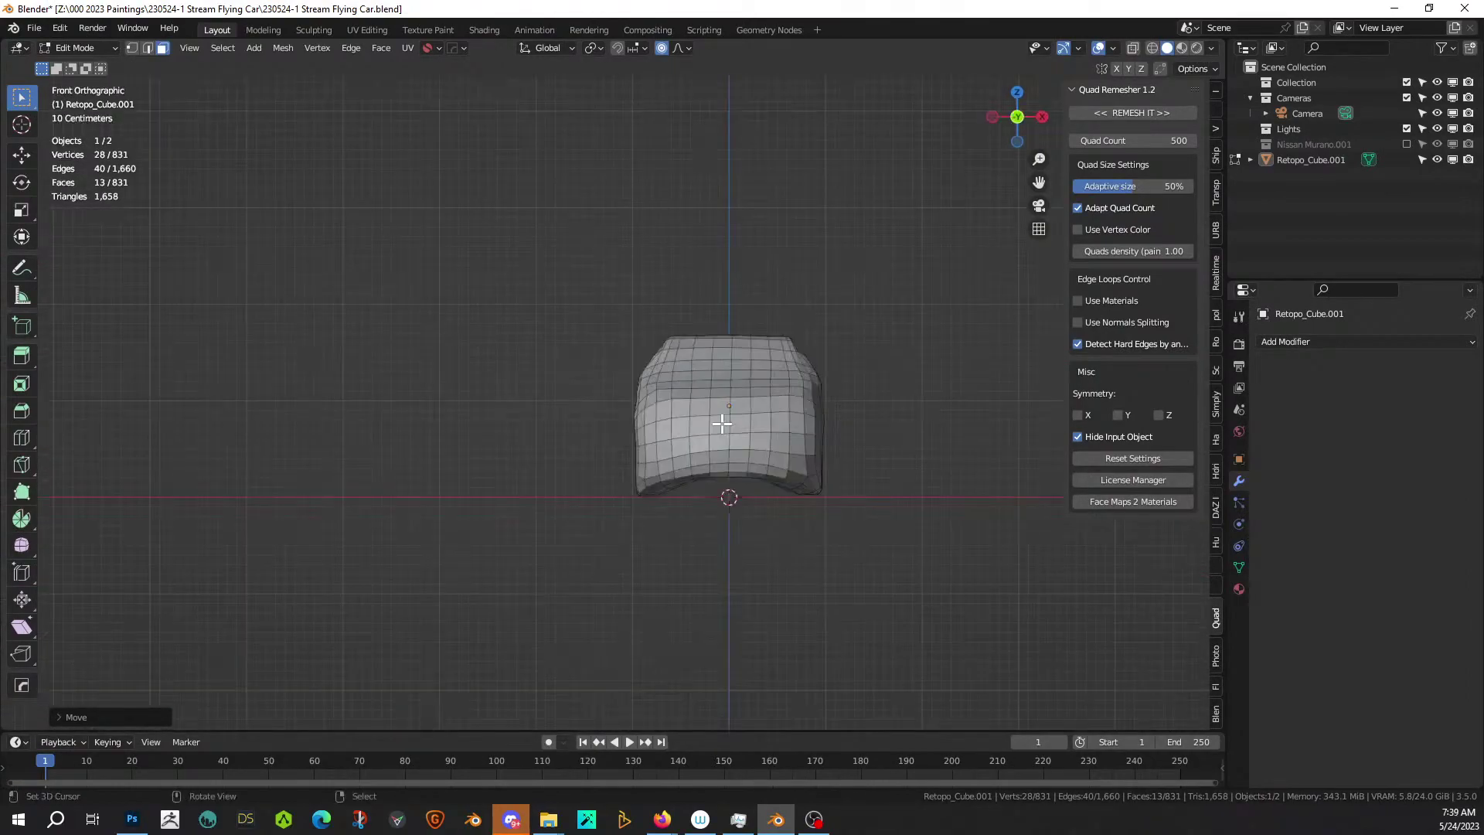
{"action": "key", "text": "KP_3"}
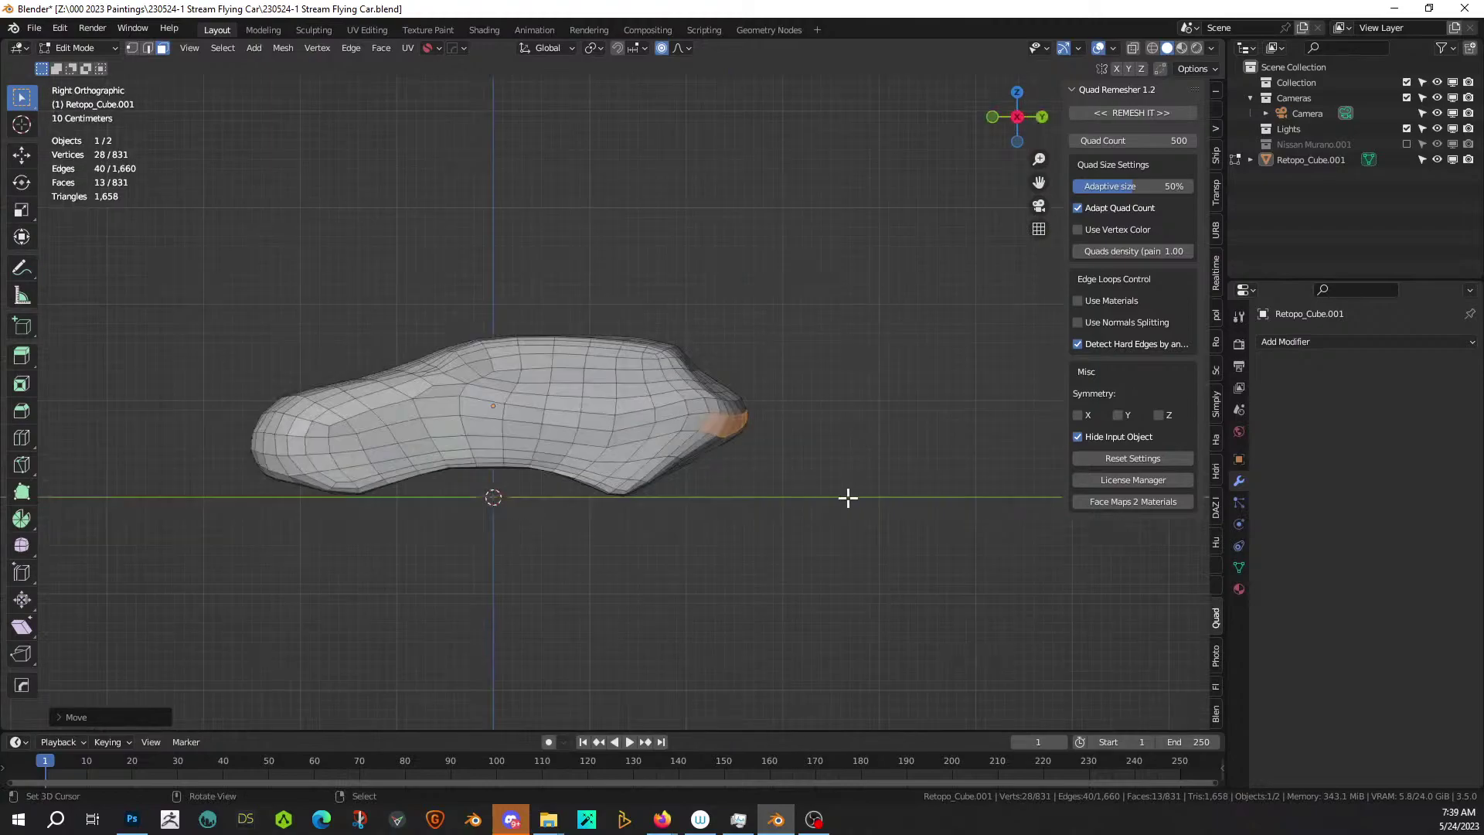
{"action": "scroll", "coordinate": [538, 454], "scroll_direction": "up", "scroll_amount": 2}
{"action": "middle_click_drag", "start_coordinate": [287, 381], "coordinate": [580, 444]}
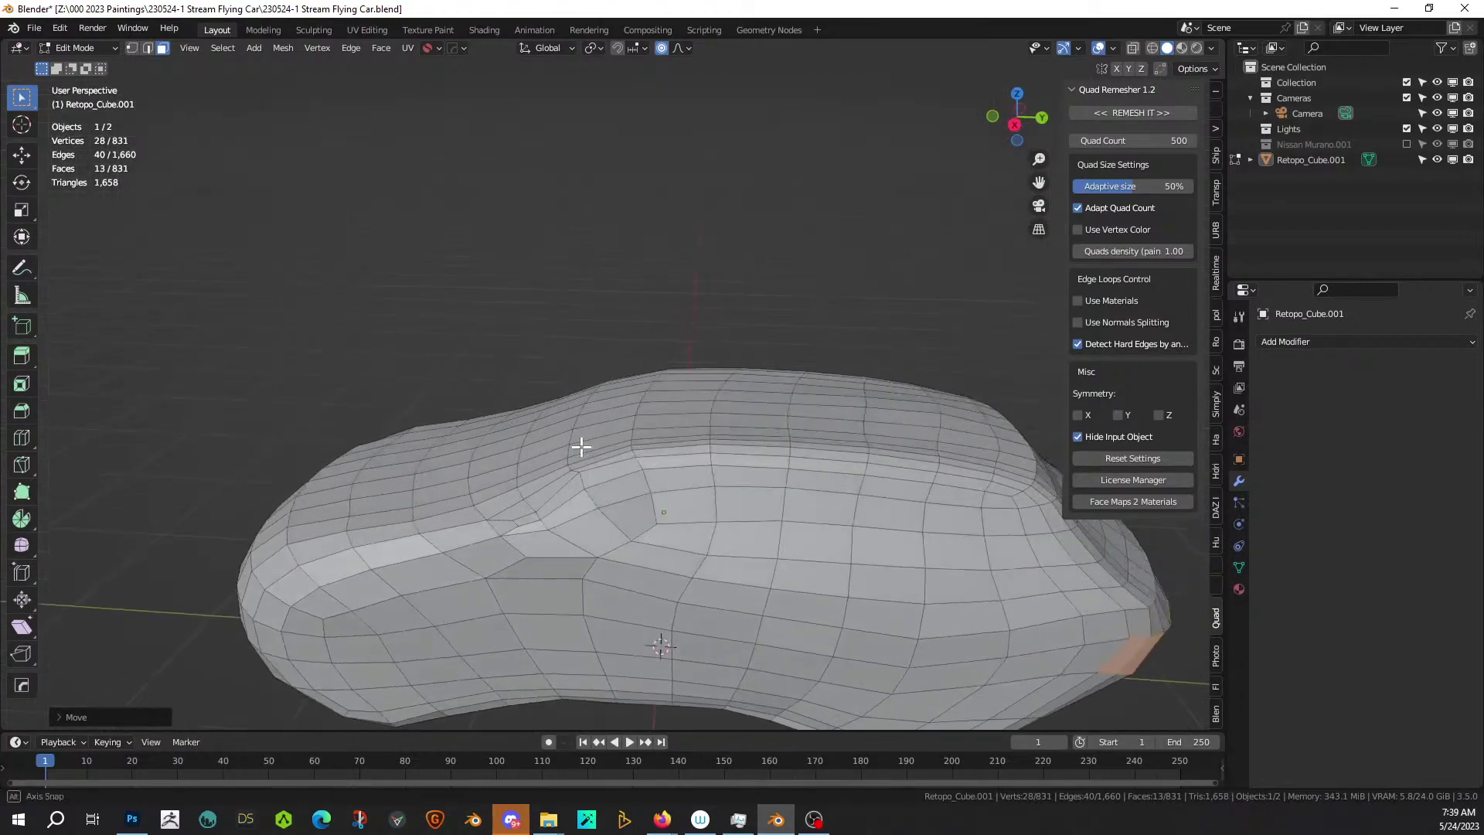
{"action": "left_click", "coordinate": [665, 435]}
{"action": "left_click", "coordinate": [990, 455], "text": "ctrl"}
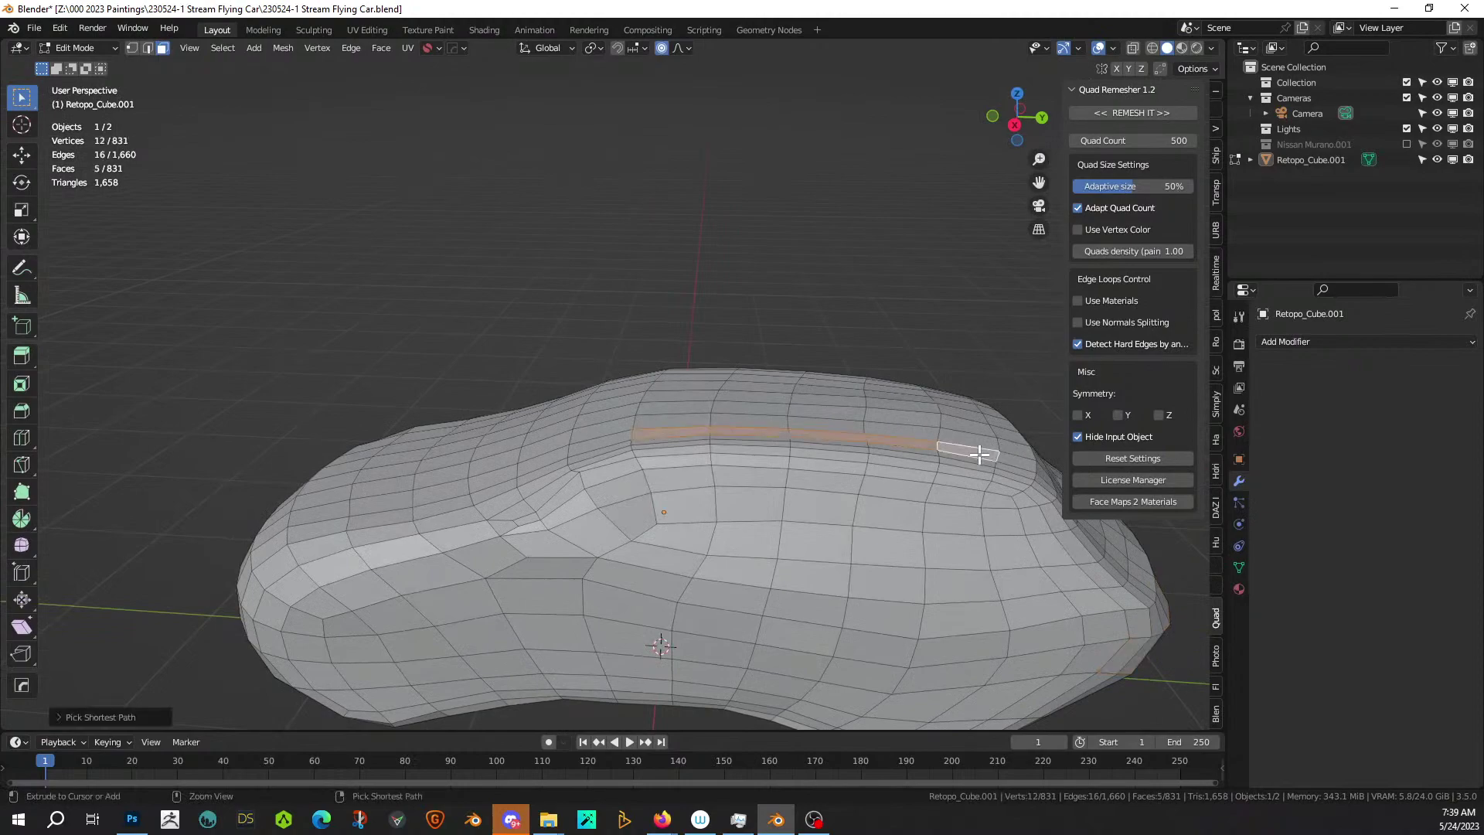
{"action": "middle_click_drag", "start_coordinate": [980, 451], "coordinate": [871, 487]}
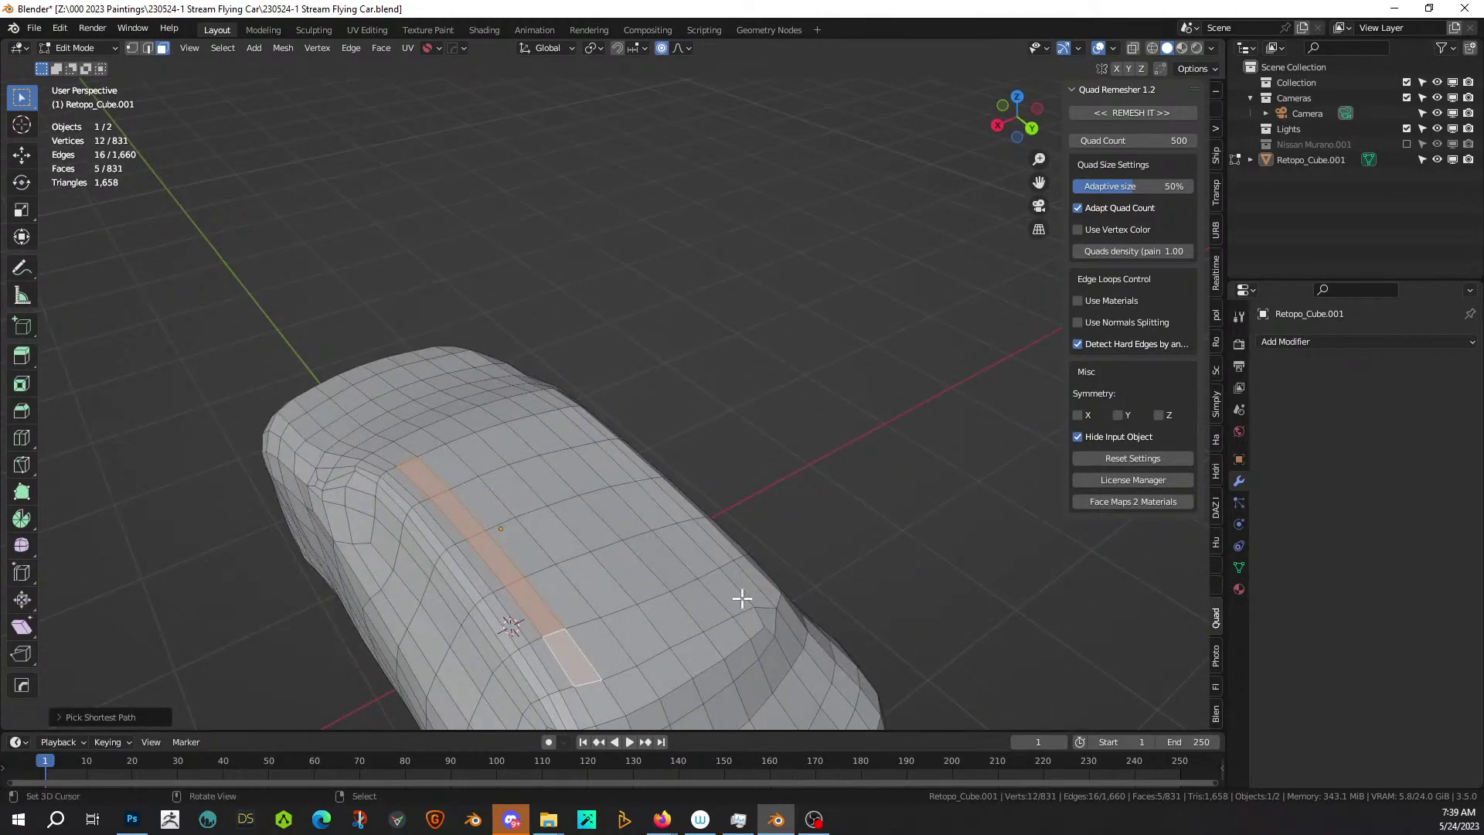
{"action": "key", "text": "KP_7"}
{"action": "middle_click_drag", "start_coordinate": [743, 337], "coordinate": [754, 520], "text": "shift"}
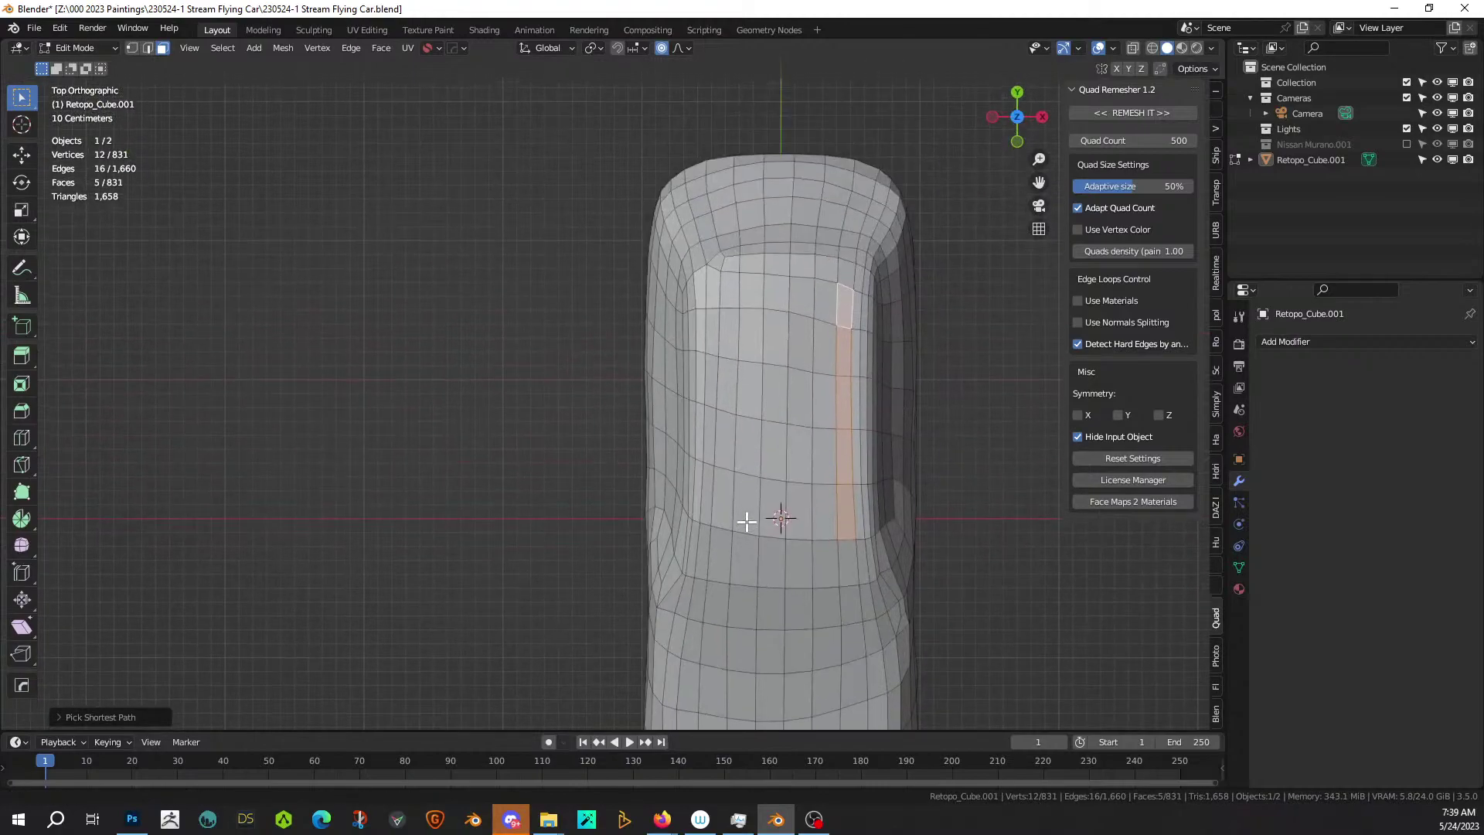
{"action": "key", "text": "c"}
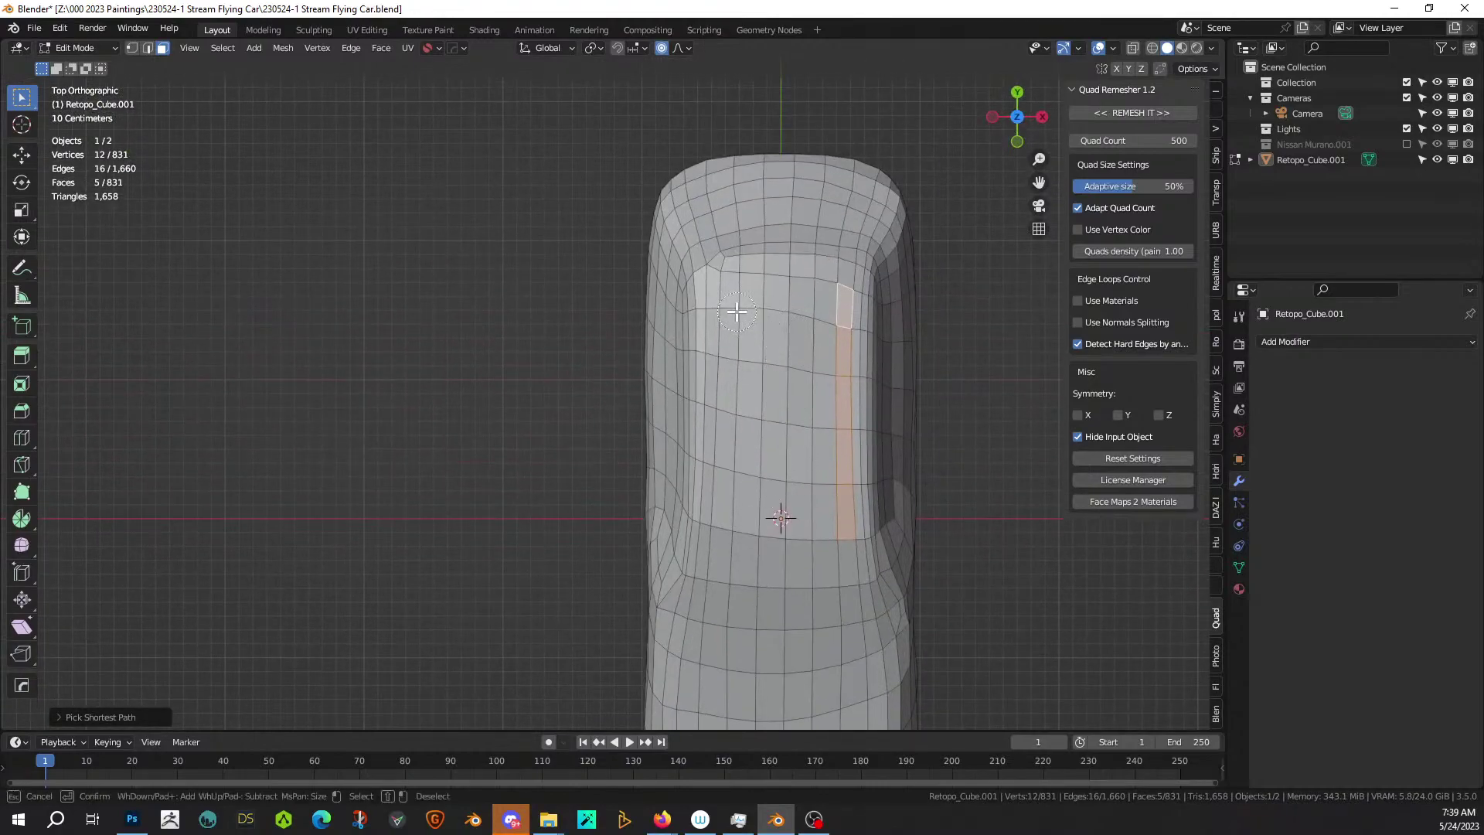
{"action": "mouse_move", "coordinate": [730, 293]}
{"action": "left_mouse_down"}
{"action": "mouse_move", "coordinate": [798, 315]}
{"action": "mouse_move", "coordinate": [811, 499]}
{"action": "mouse_move", "coordinate": [750, 491]}
{"action": "mouse_move", "coordinate": [736, 387]}
{"action": "left_mouse_up"}
{"action": "right_click", "coordinate": [789, 399]}
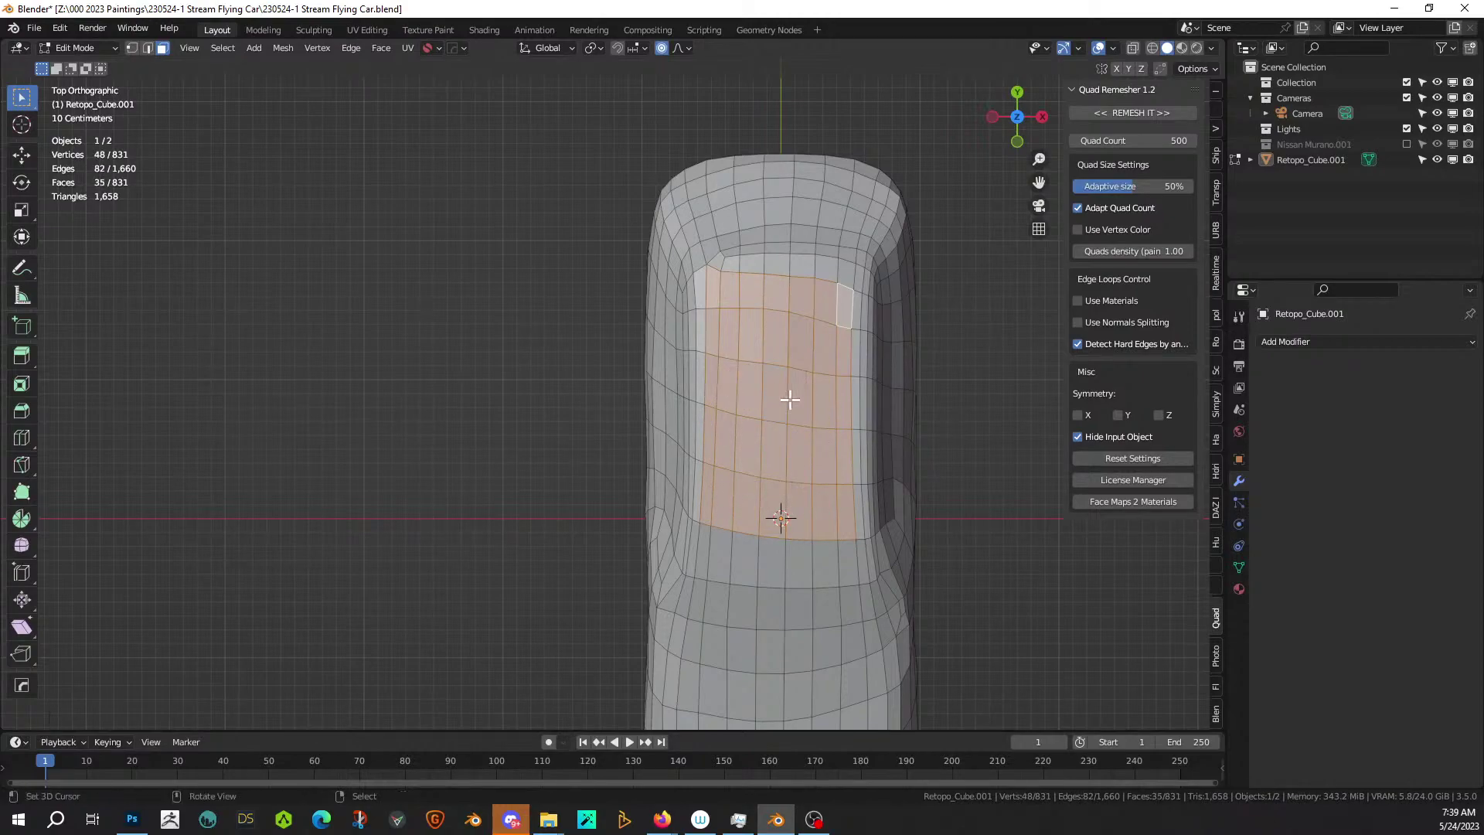
{"action": "middle_click_drag", "start_coordinate": [803, 362], "coordinate": [652, 210]}
{"action": "scroll", "coordinate": [651, 209], "scroll_direction": "down", "scroll_amount": 3}
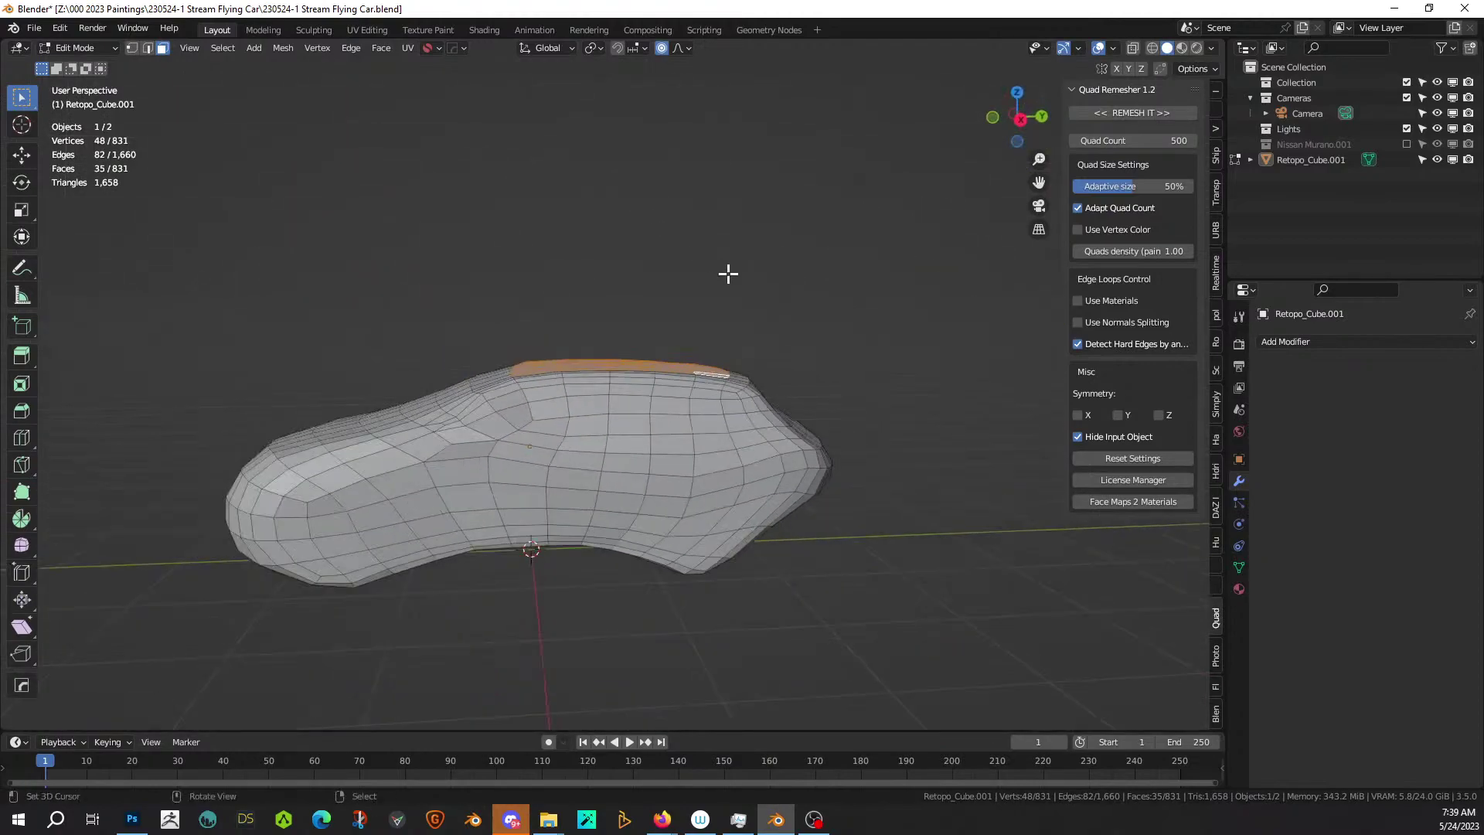
In Object Mode, mirror the car shell across the X axis with bisect and clipping enabled.
{"action": "key", "text": "Tab"}
{"action": "left_click", "coordinate": [697, 434]}
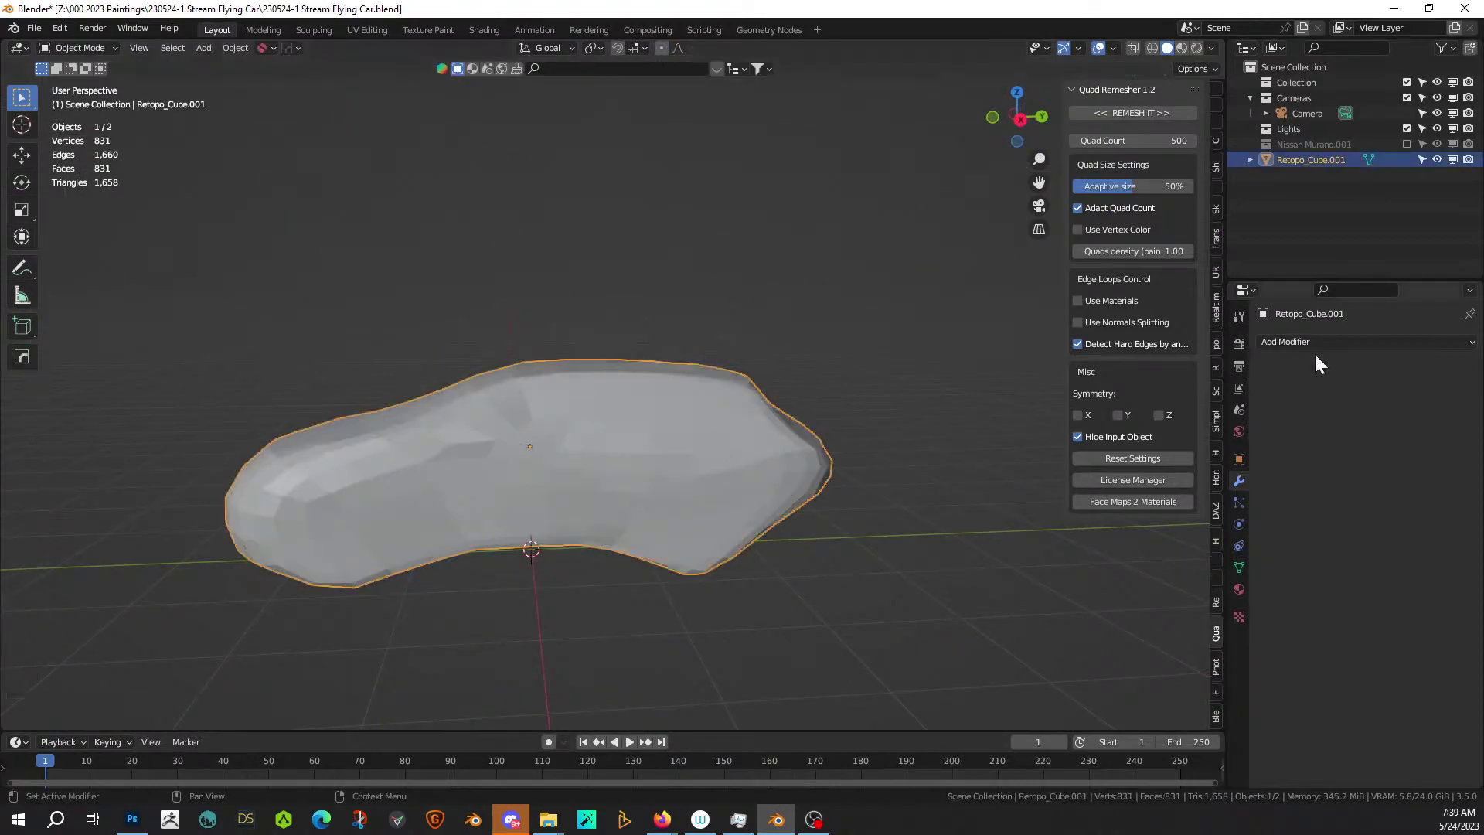
{"action": "middle_click_drag", "start_coordinate": [1051, 448], "coordinate": [805, 431]}
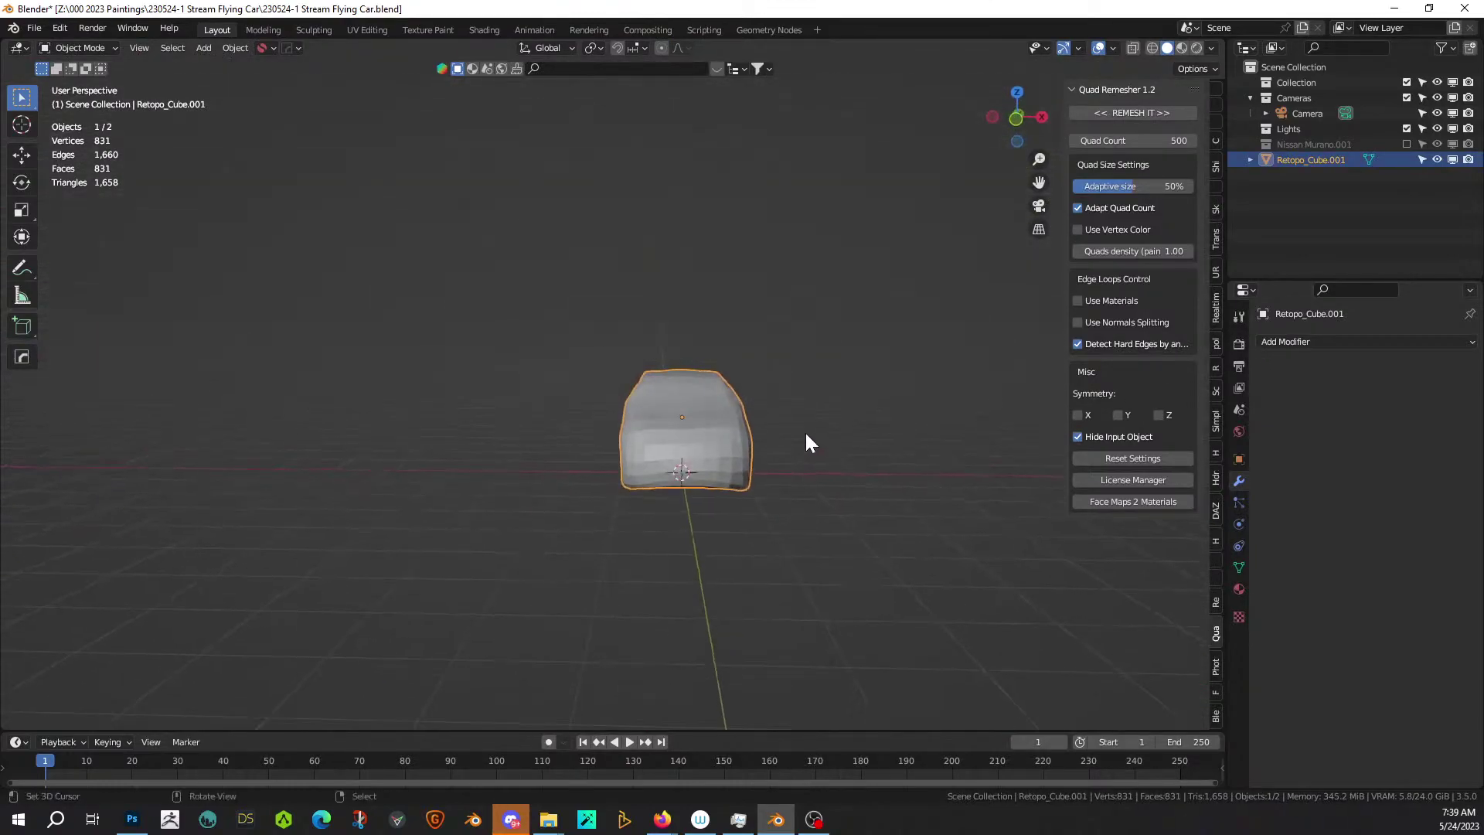
{"action": "key", "text": "alt+x"}
{"action": "left_click", "coordinate": [796, 417]}
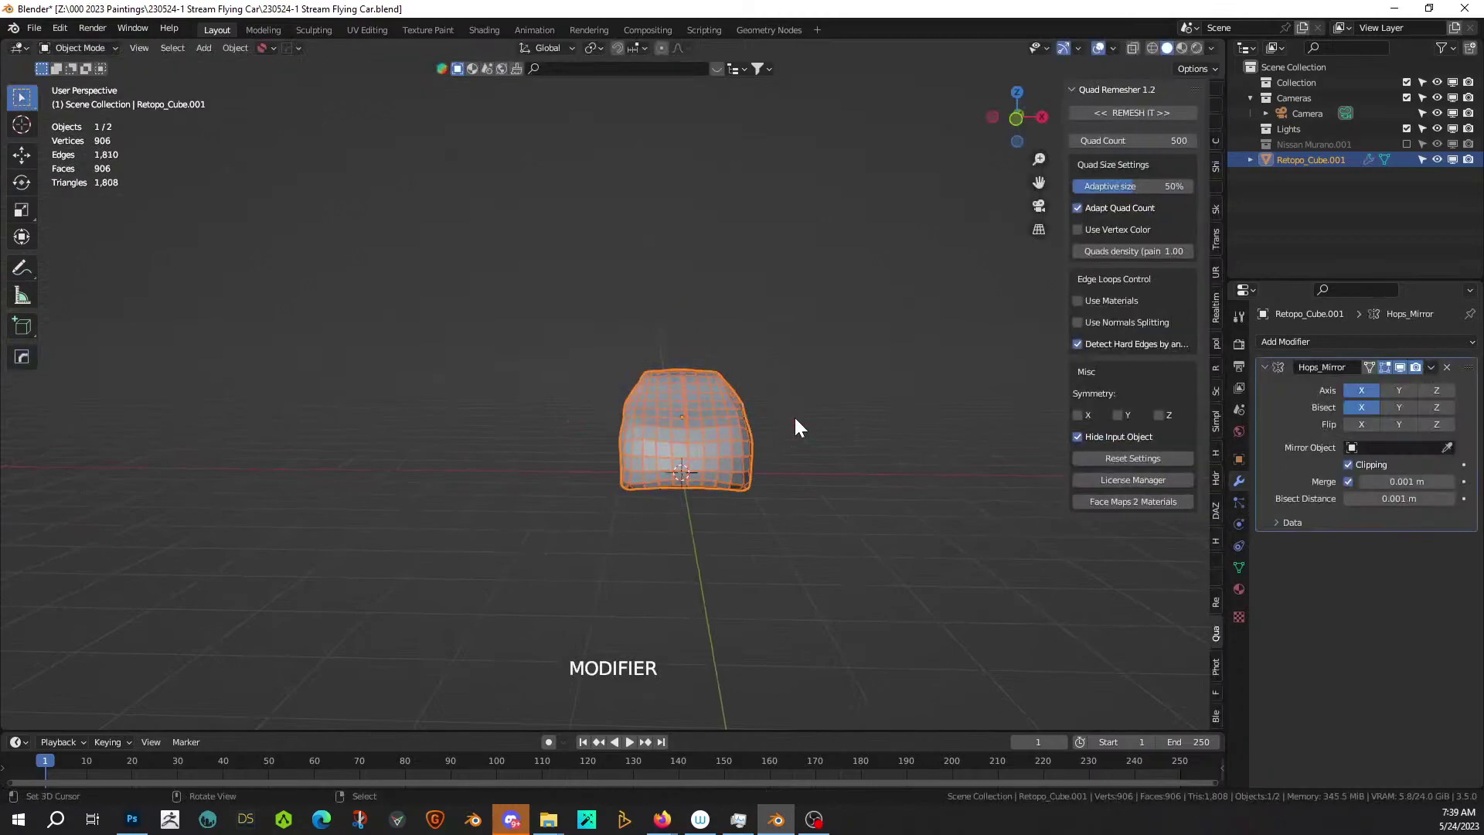
In Edit Mode, flatten the selected roof faces along Z and raise them slightly along Z with proportional editing.
{"action": "middle_click_drag", "start_coordinate": [818, 407], "coordinate": [735, 441]}
{"action": "key", "text": "Tab"}
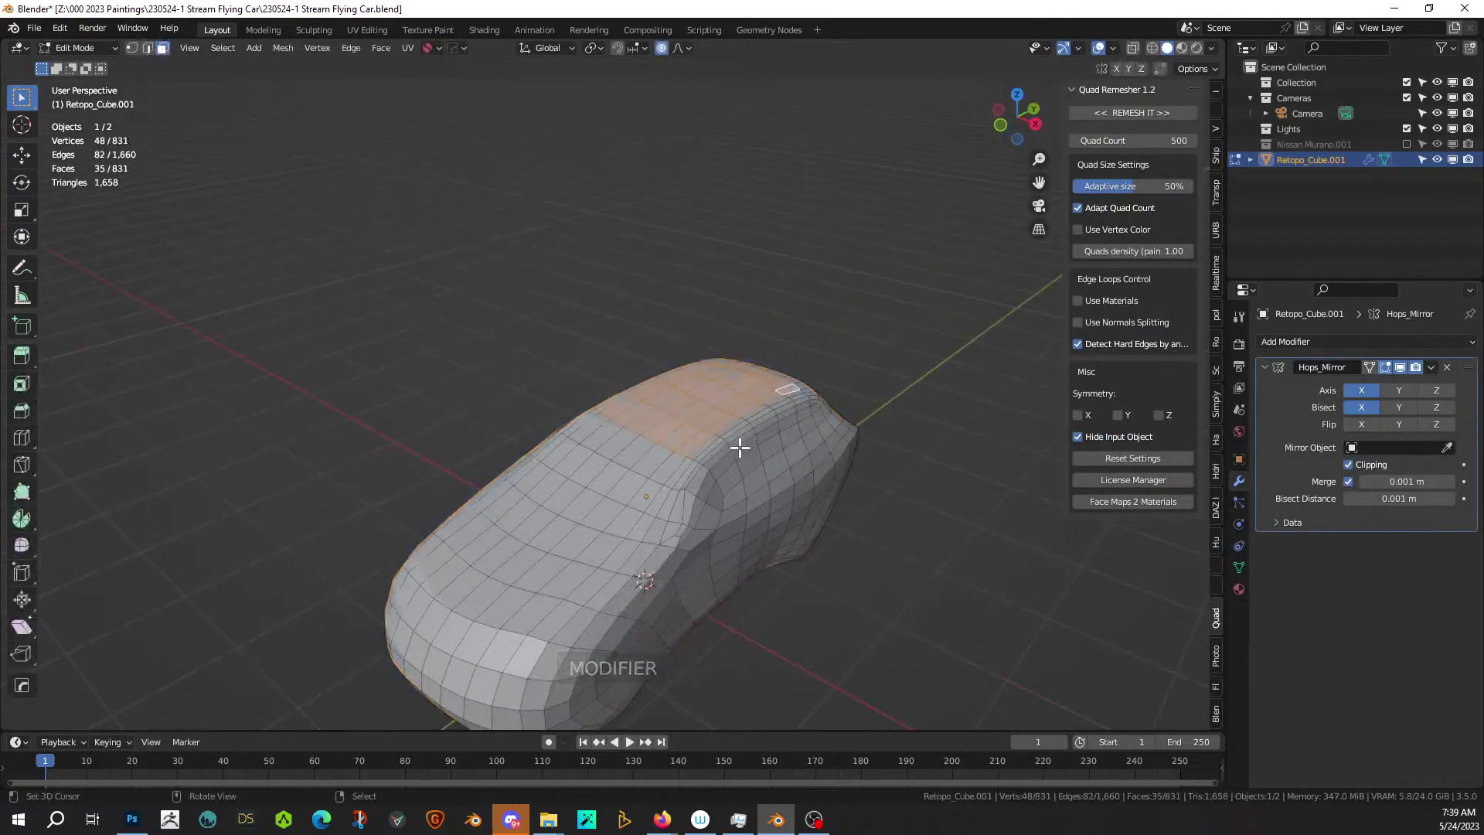
{"action": "scroll", "coordinate": [685, 503], "scroll_direction": "up", "scroll_amount": 3}
{"action": "middle_click_drag", "start_coordinate": [685, 503], "coordinate": [645, 400]}
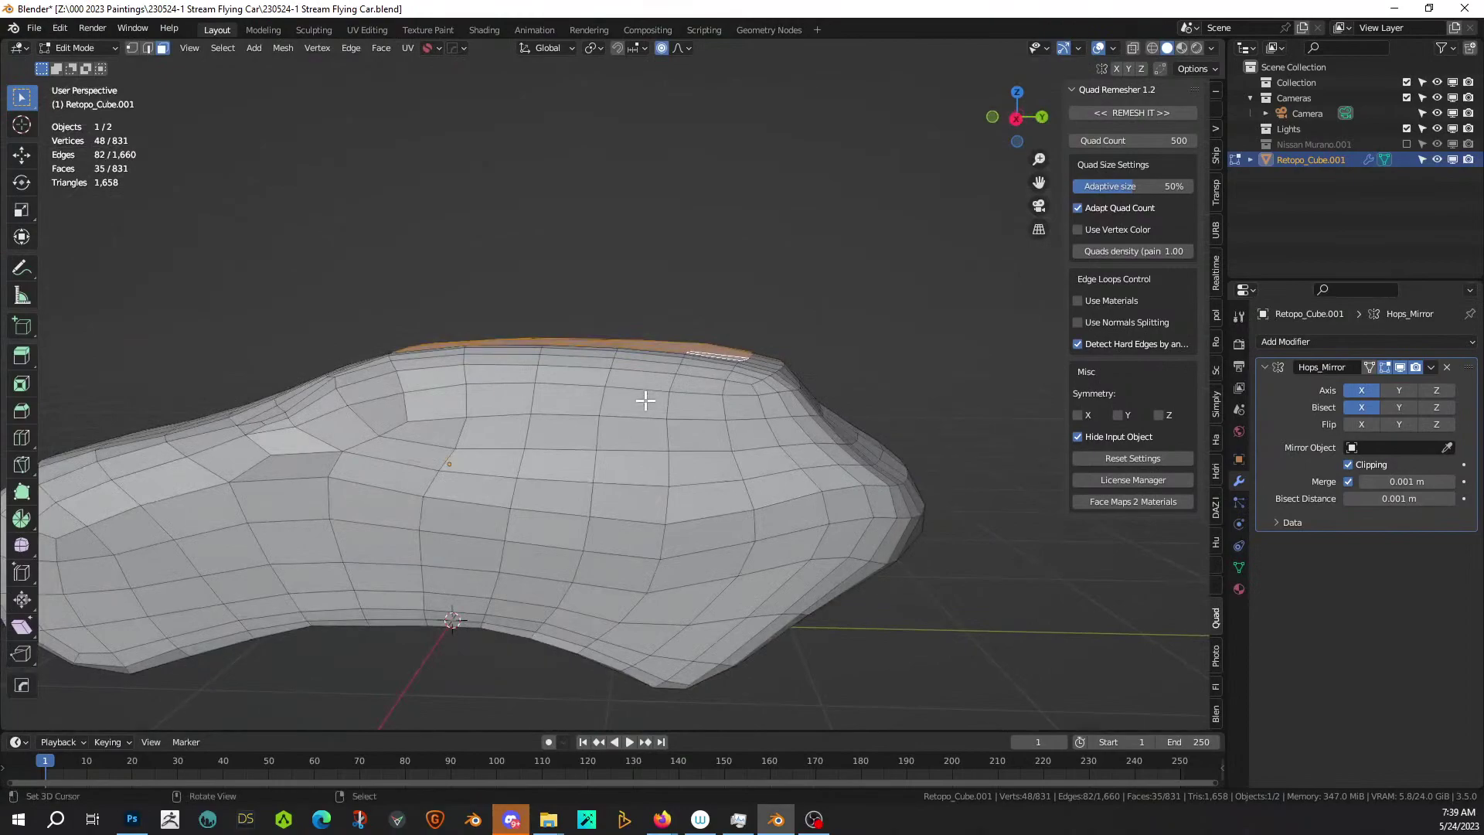
{"action": "left_click", "coordinate": [28, 237]}
{"action": "key", "text": "s"}
{"action": "key", "text": "z"}
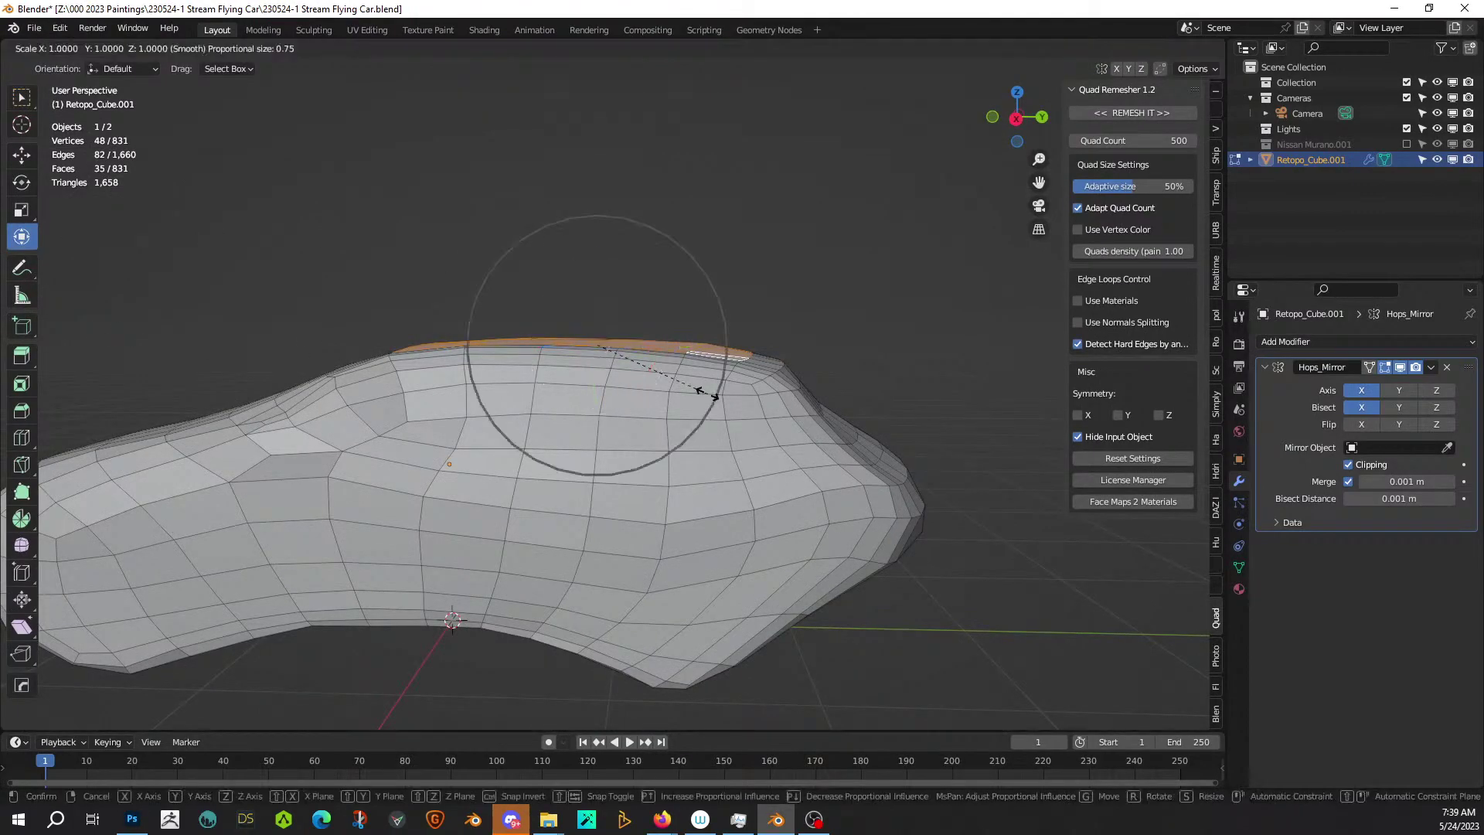
{"action": "left_click", "coordinate": [615, 397]}
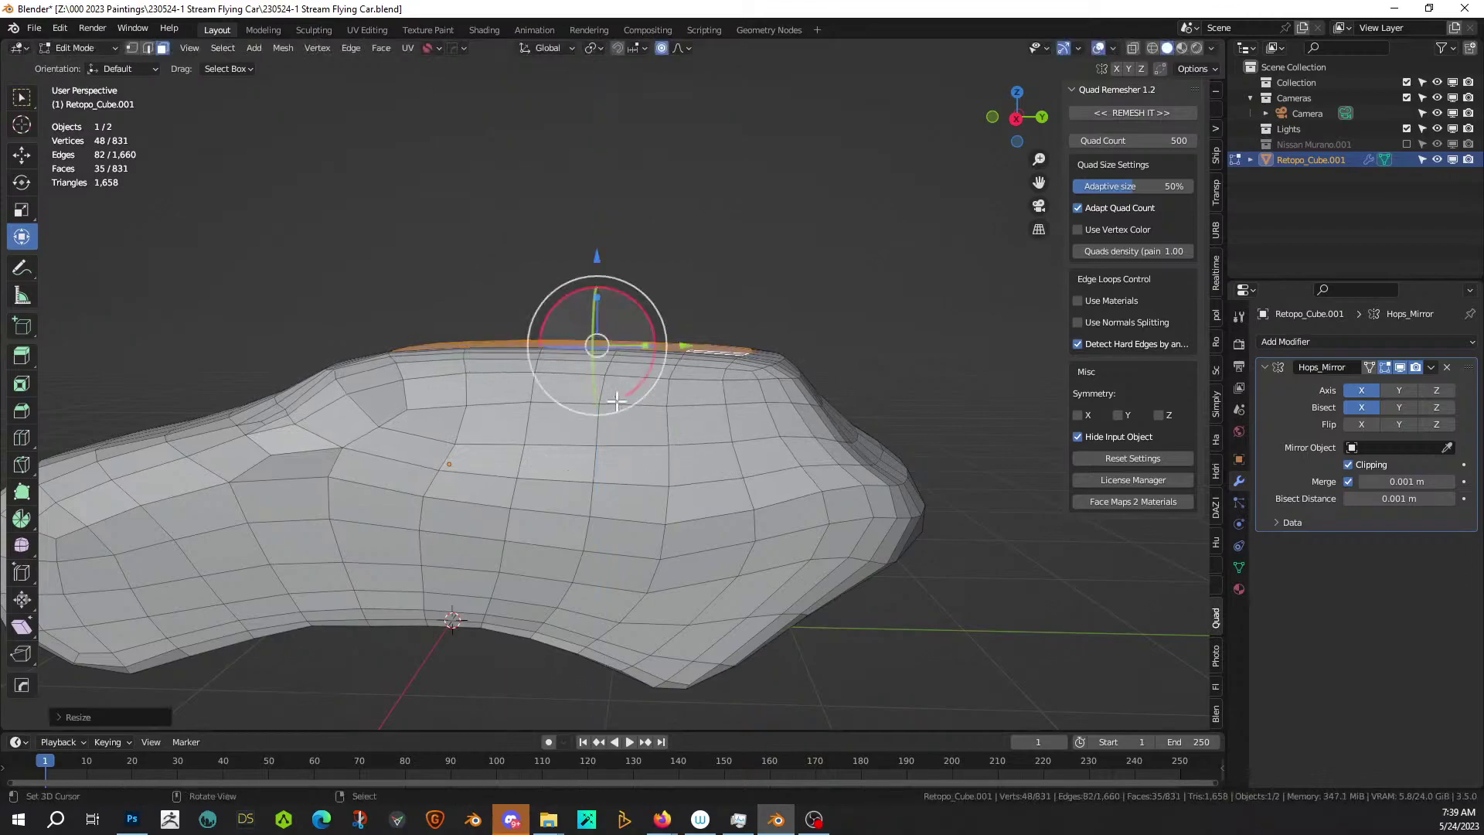
{"action": "key", "text": "g"}
{"action": "key", "text": "z"}
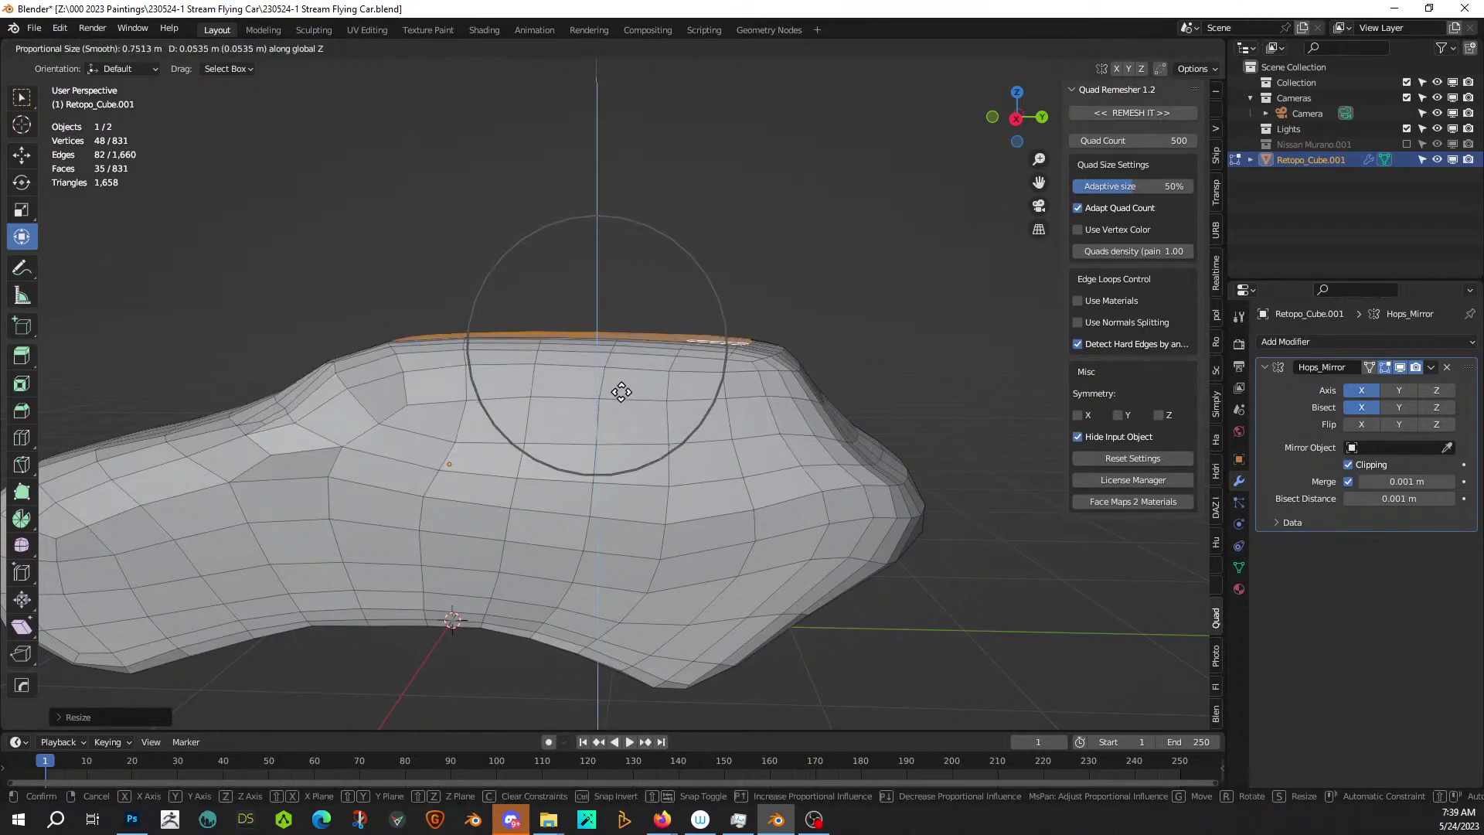
{"action": "left_click", "coordinate": [625, 382]}
Select the edge row across the windshield and scale it to 0 along Y with a proportional size of about 0.18.
{"action": "middle_click_drag", "start_coordinate": [625, 382], "coordinate": [680, 587]}
{"action": "key", "text": "2"}
{"action": "left_click", "coordinate": [776, 536]}
{"action": "left_click", "coordinate": [744, 638], "text": "ctrl"}
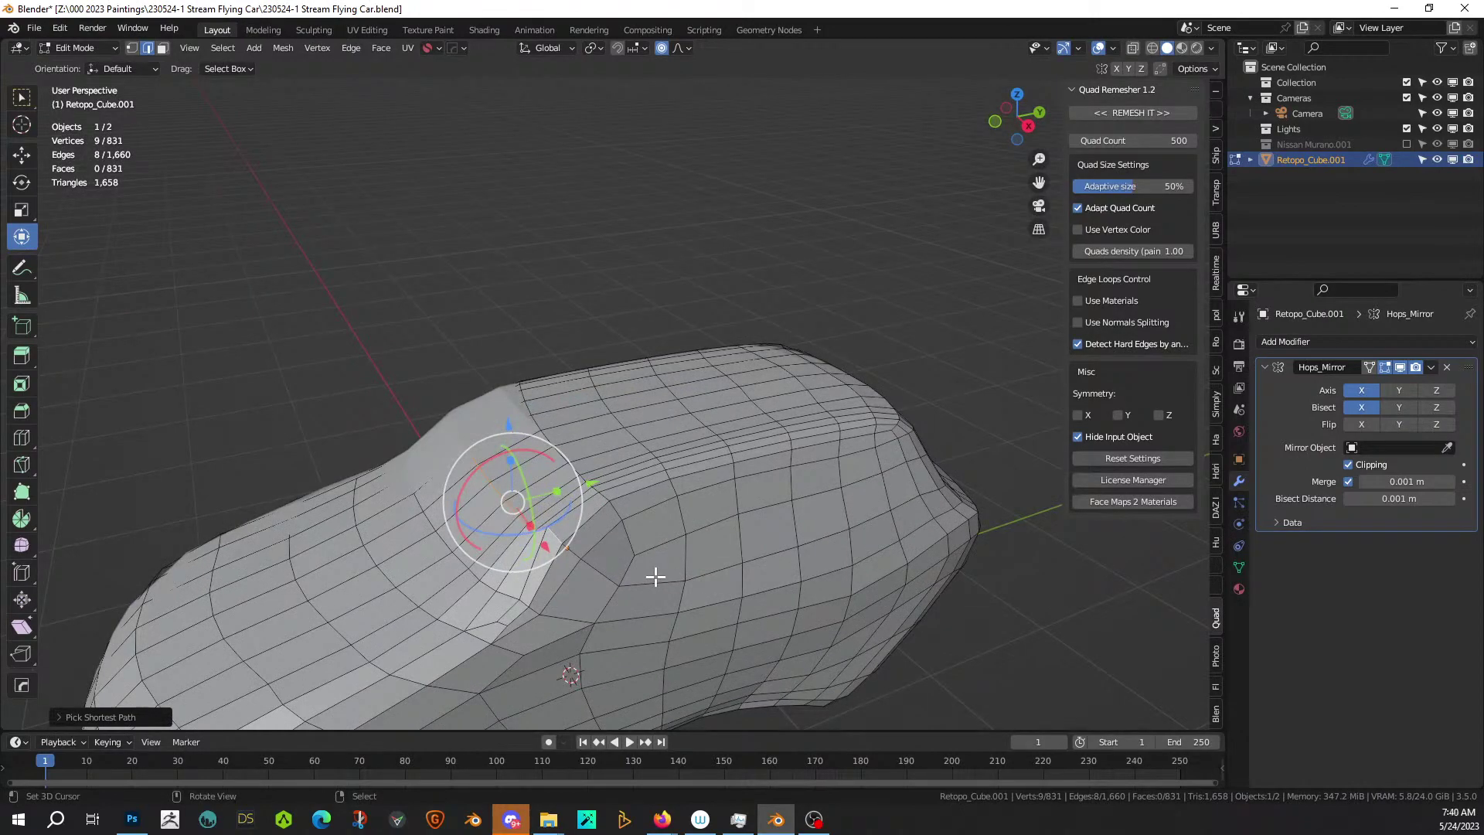
{"action": "key", "text": "s"}
{"action": "type", "text": "y"}
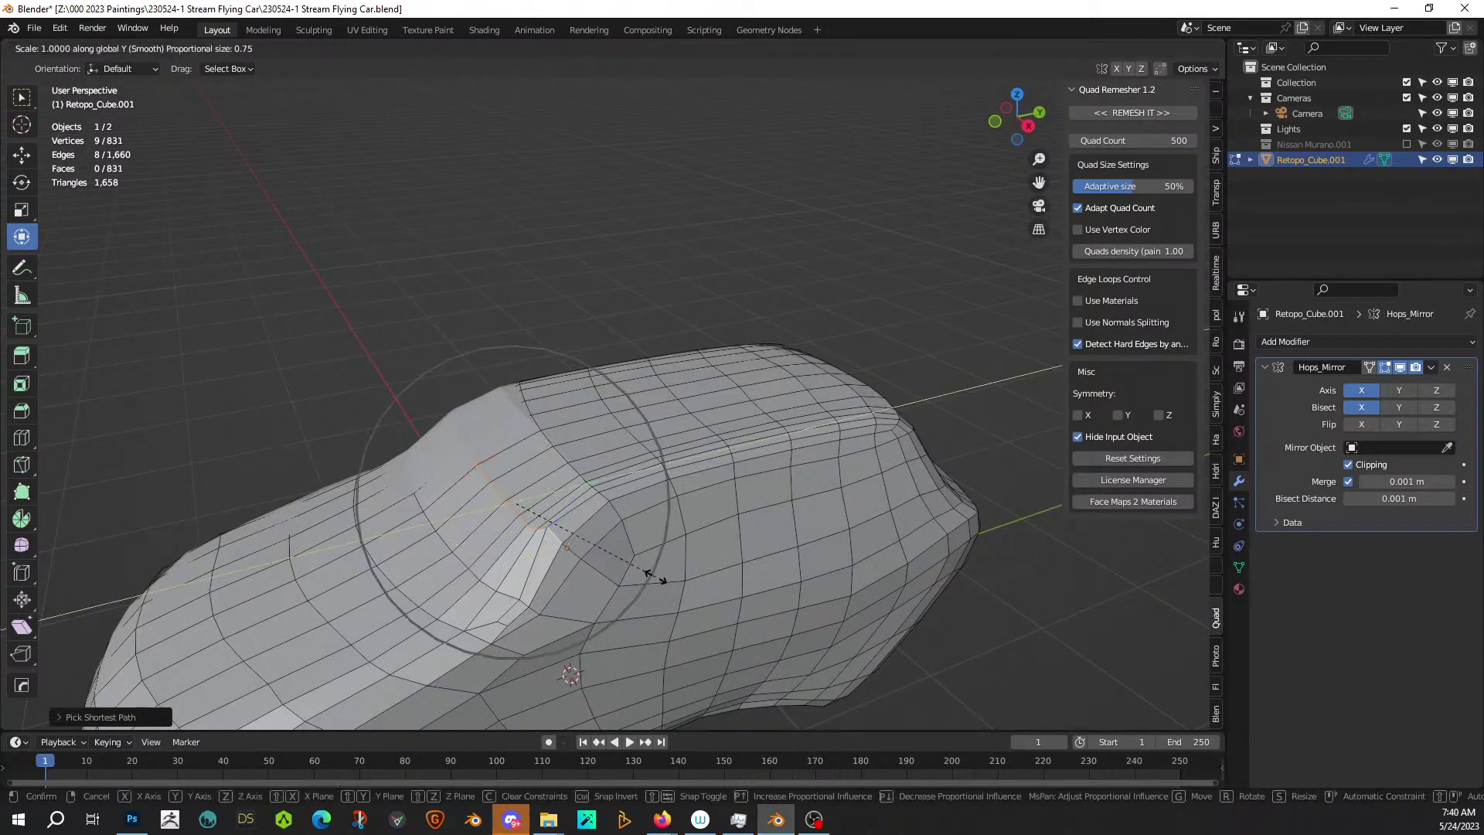
{"action": "type", "text": "0"}
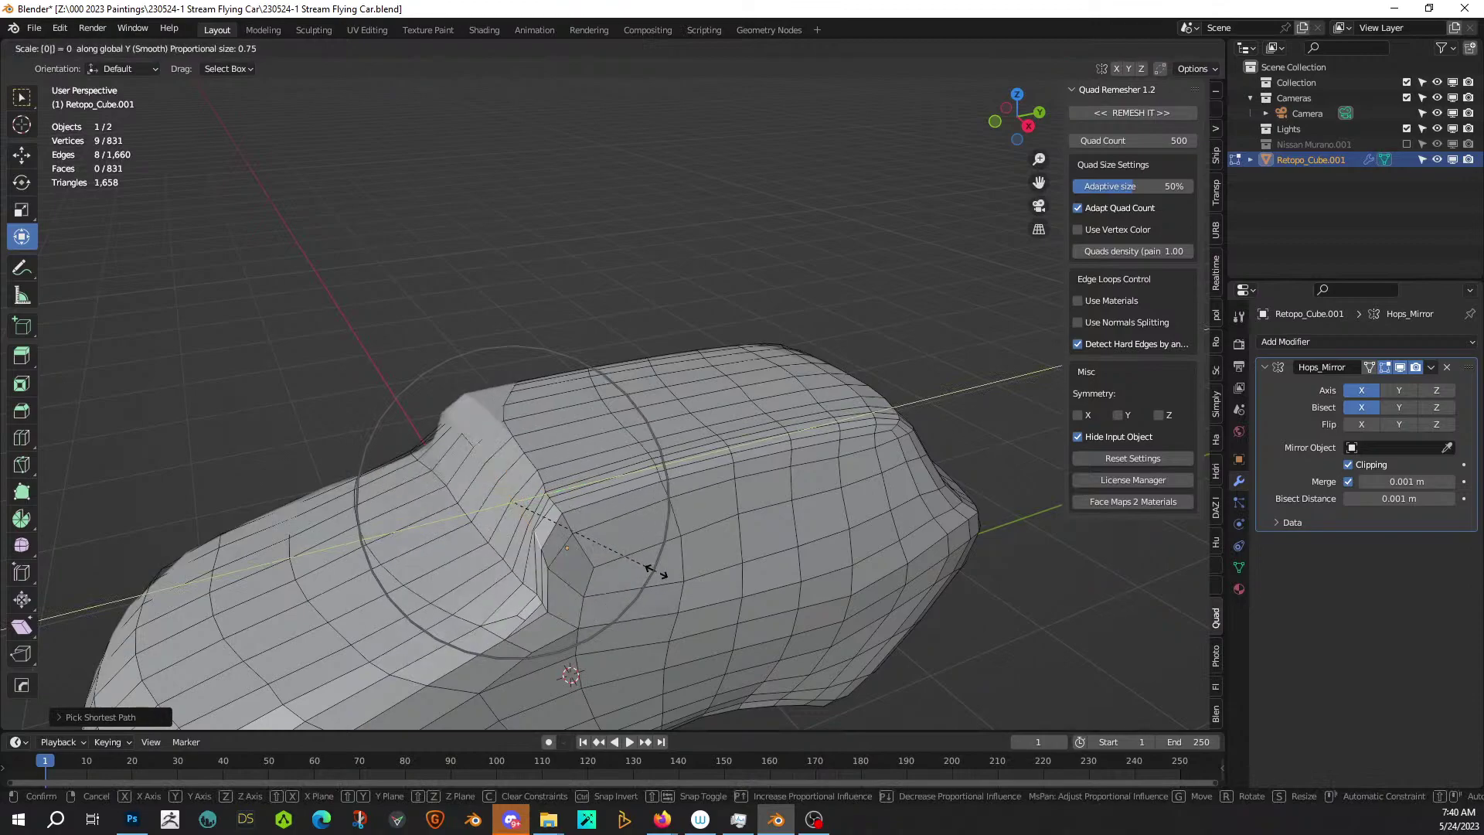
{"action": "scroll", "coordinate": [657, 566], "scroll_direction": "up", "scroll_amount": 13}
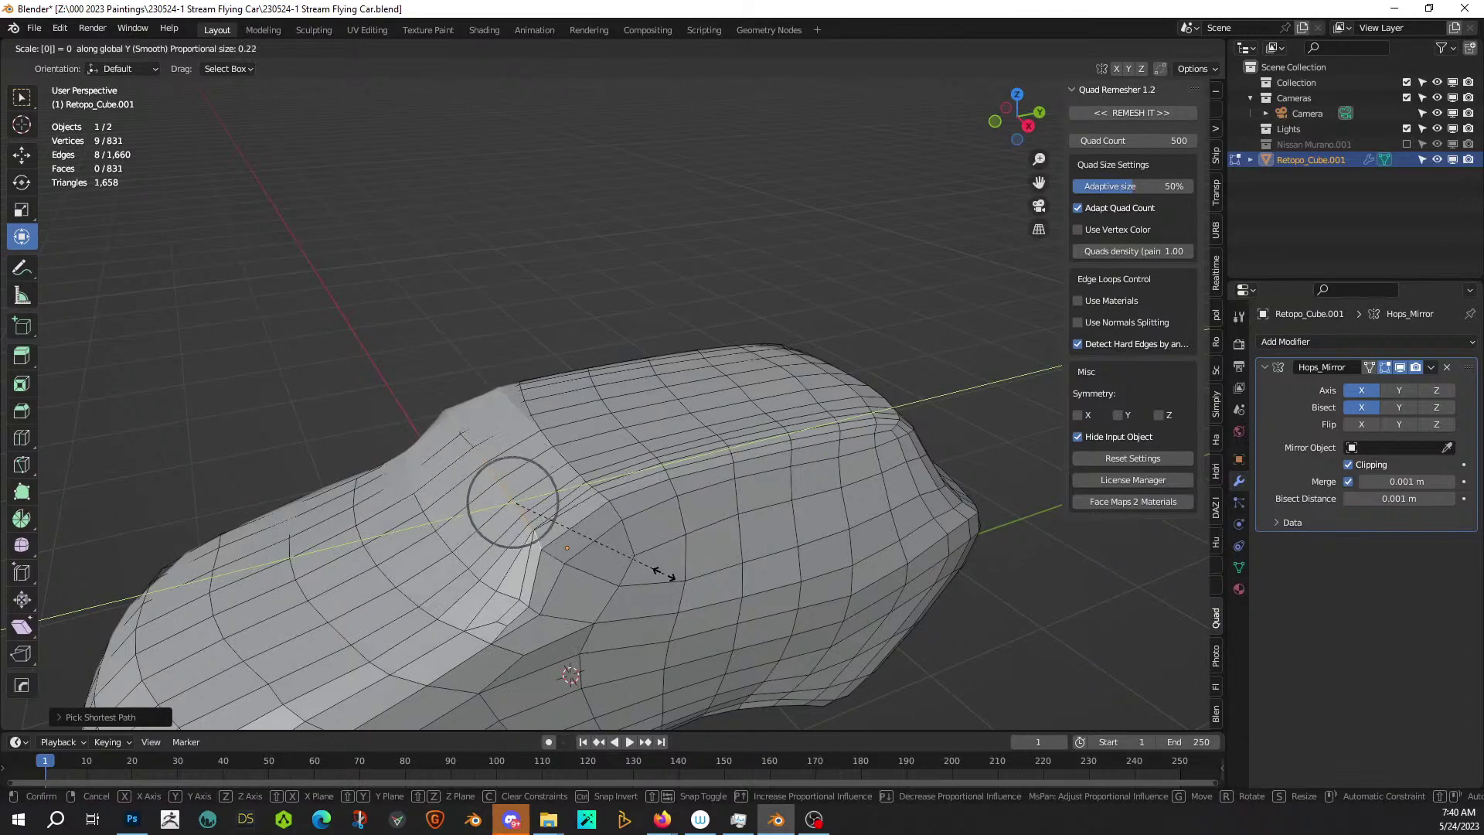
{"action": "scroll", "coordinate": [618, 573], "scroll_direction": "down", "scroll_amount": 4}
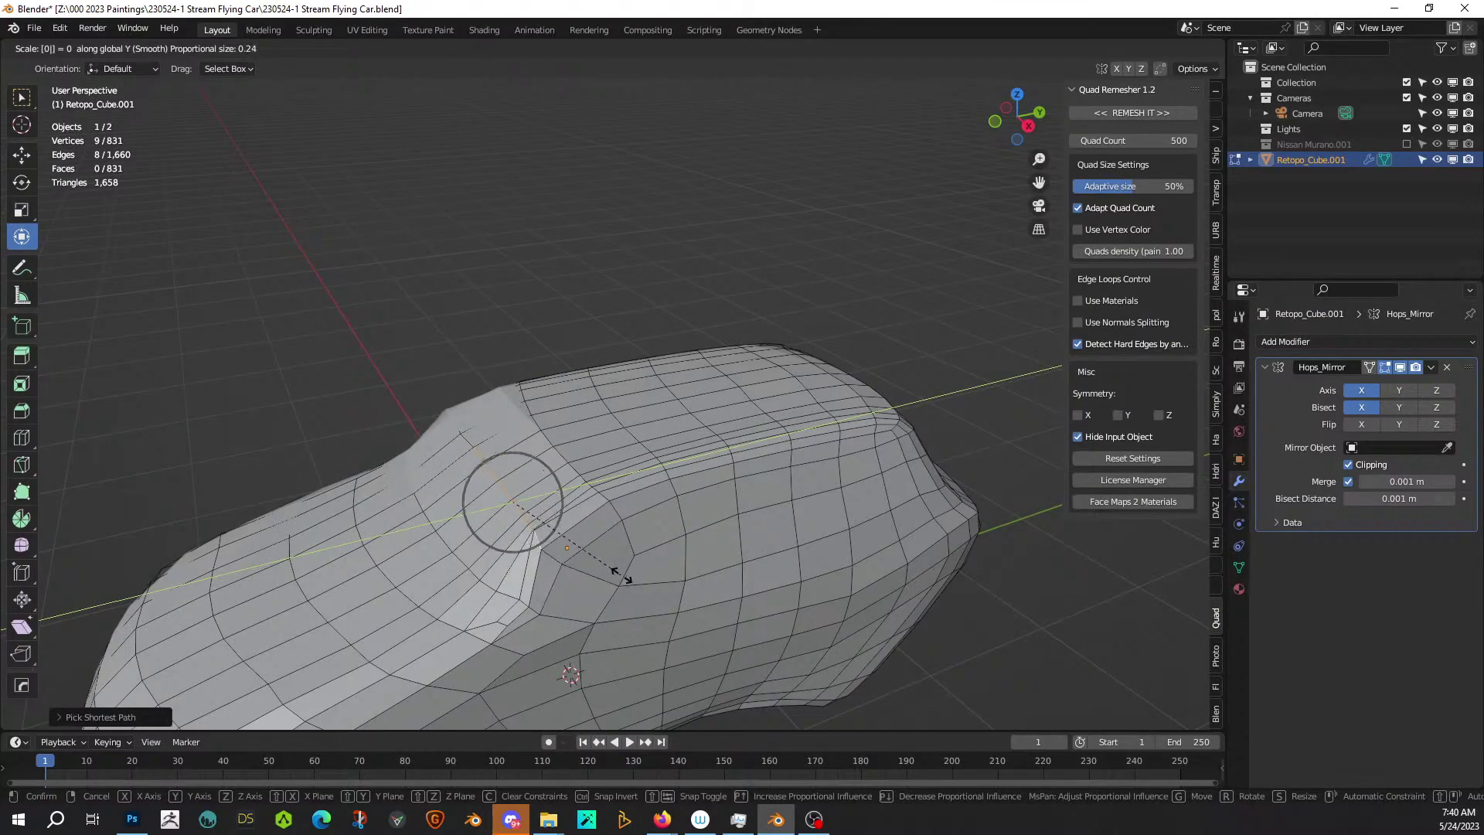
{"action": "scroll", "coordinate": [622, 574], "scroll_direction": "up", "scroll_amount": 5}
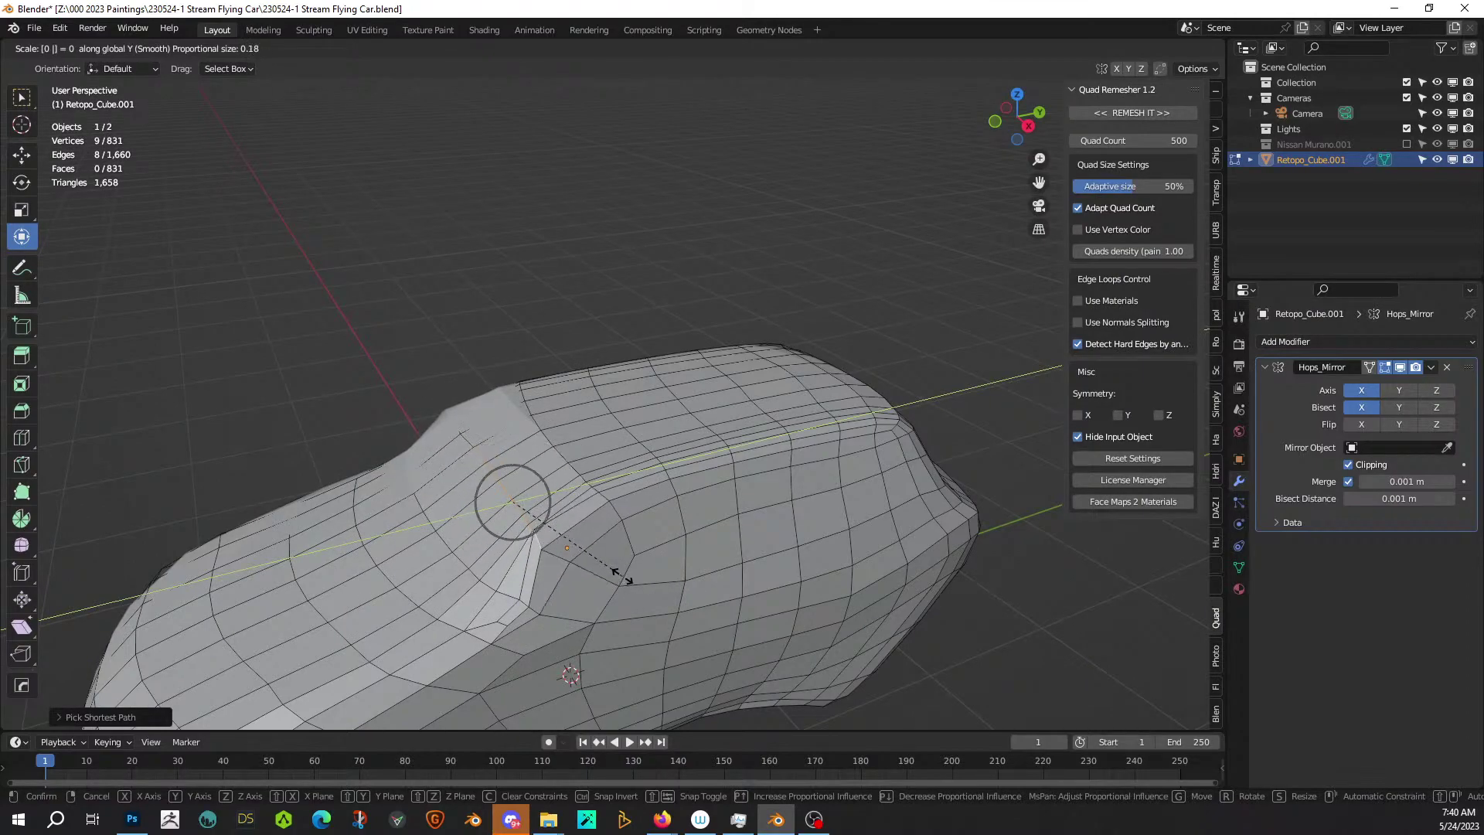
{"action": "key", "text": "Return"}
Turn off proportional editing and move the vertex at the windshield's side corner about 0.04 m, mostly downward.
{"action": "middle_click_drag", "start_coordinate": [801, 563], "coordinate": [825, 545]}
{"action": "left_click", "coordinate": [731, 479]}
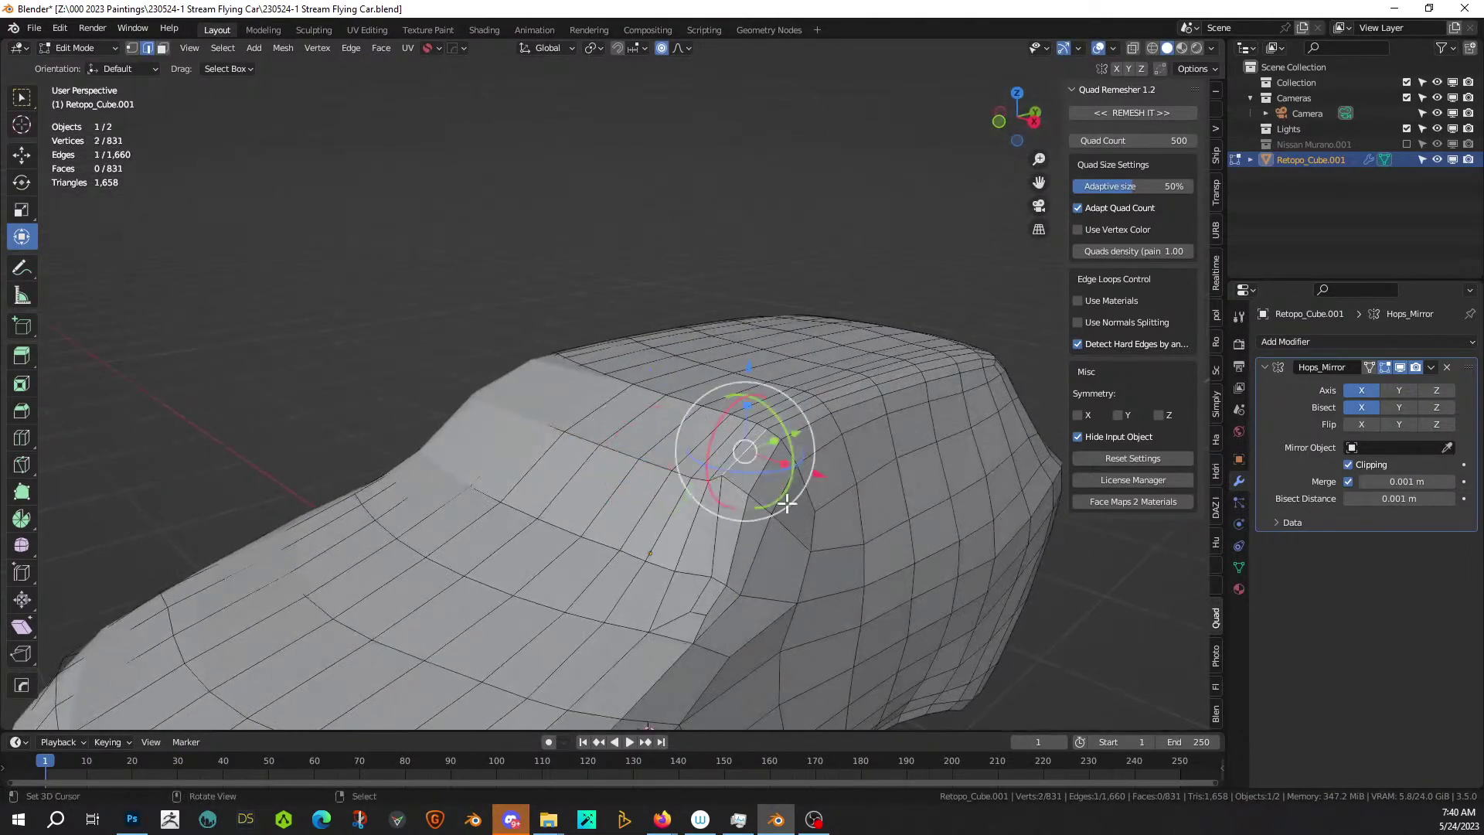
{"action": "scroll", "coordinate": [791, 528], "scroll_direction": "up", "scroll_amount": 4}
{"action": "key", "text": "1"}
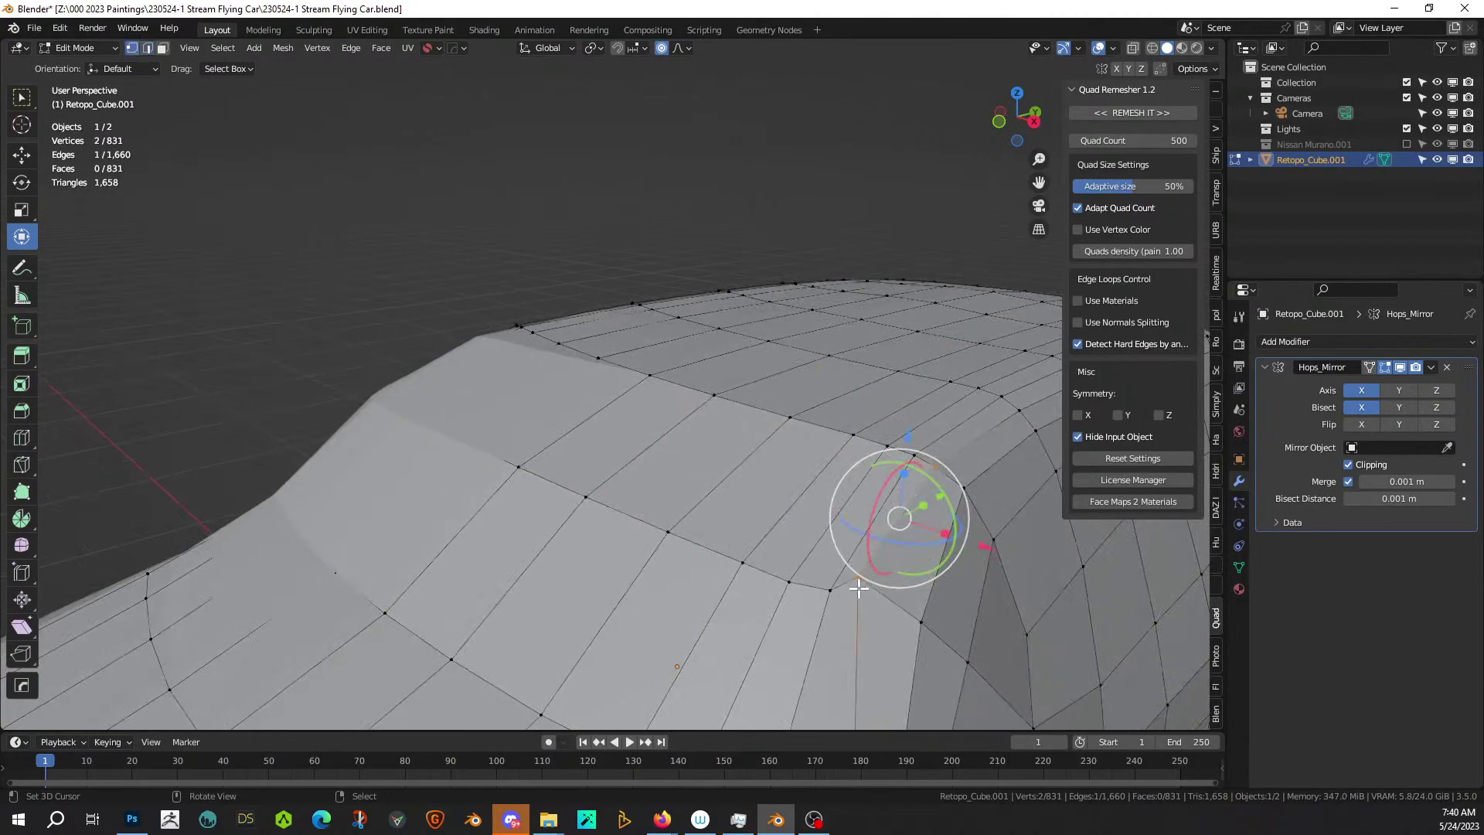
{"action": "left_click", "coordinate": [851, 589]}
{"action": "scroll", "coordinate": [916, 599], "scroll_direction": "down", "scroll_amount": 5}
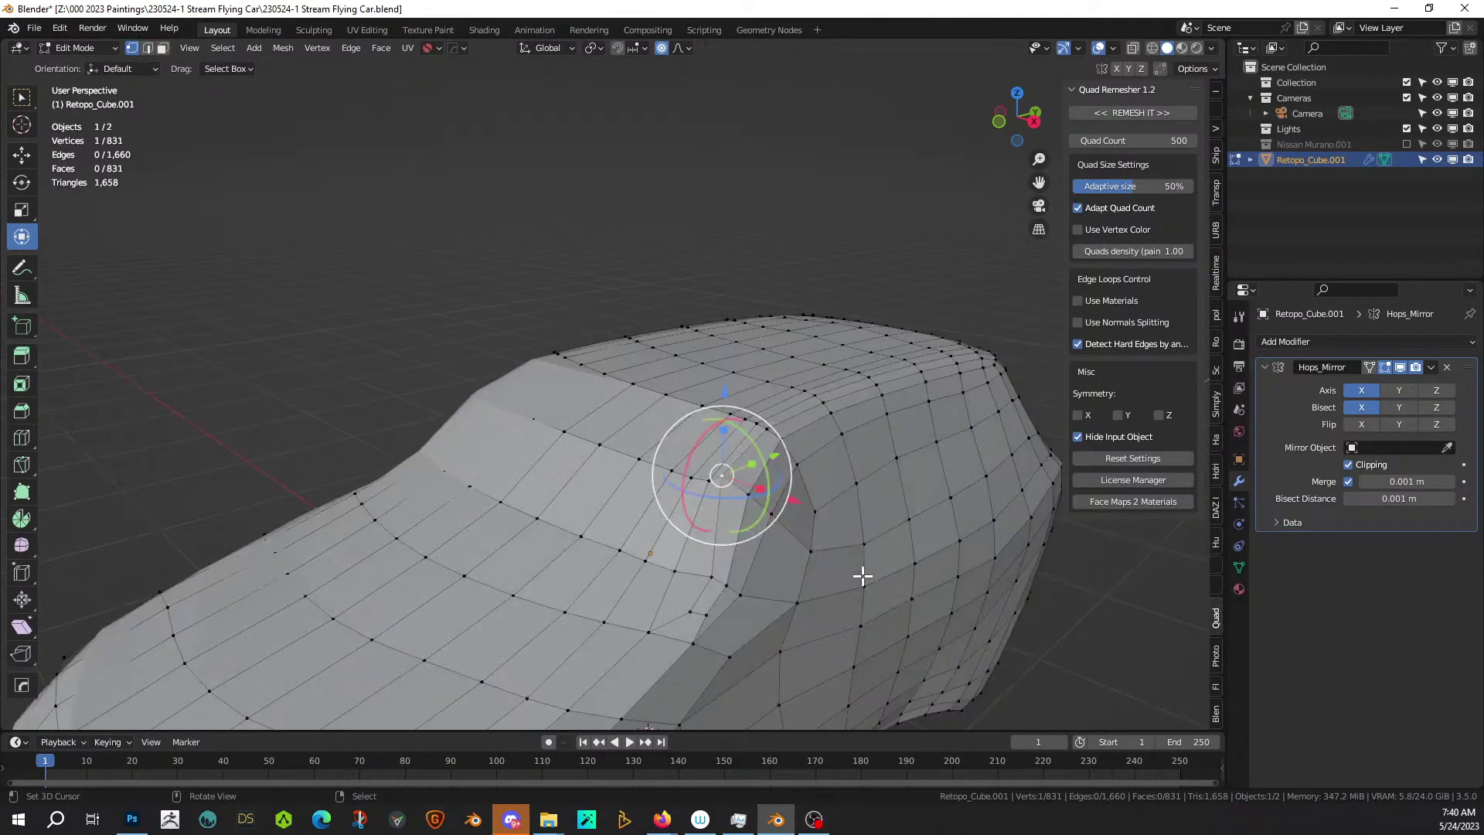
{"action": "key", "text": "g"}
{"action": "right_click", "coordinate": [862, 581]}
{"action": "key", "text": "g"}
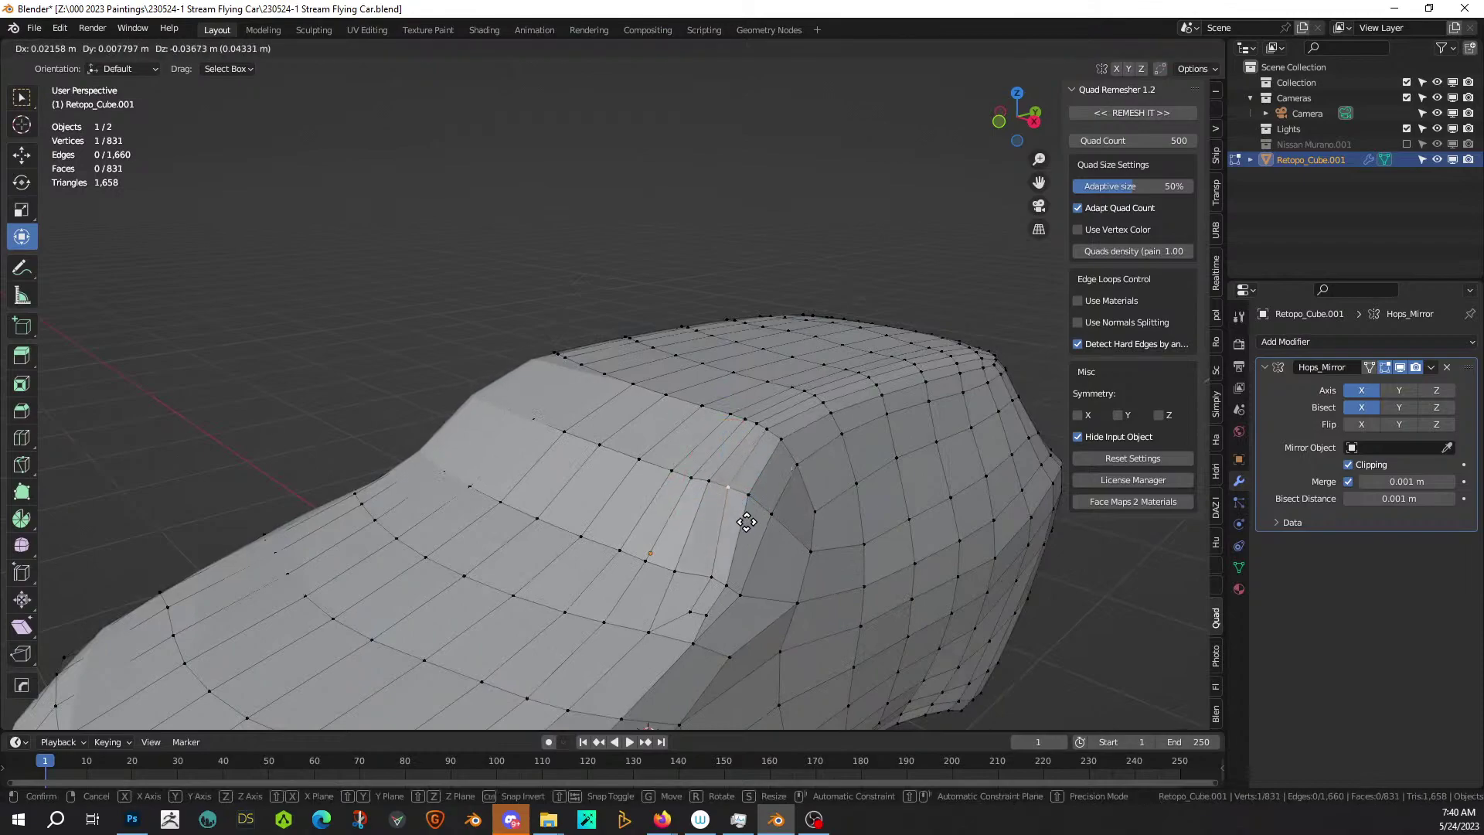
{"action": "left_click", "coordinate": [745, 522]}
Examine the overall car shell from the front and side, with and without its wireframe.
{"action": "key", "text": "Tab"}
{"action": "mouse_move", "coordinate": [745, 522]}
{"action": "middle_mouse_down"}
{"action": "mouse_move", "coordinate": [828, 522]}
{"action": "mouse_move", "coordinate": [723, 520]}
{"action": "middle_mouse_up"}
{"action": "key", "text": "Tab"}
{"action": "scroll", "coordinate": [728, 526], "scroll_direction": "down", "scroll_amount": 5}
{"action": "scroll", "coordinate": [753, 528], "scroll_direction": "up", "scroll_amount": 3}
{"action": "middle_click_drag", "start_coordinate": [753, 529], "coordinate": [672, 487]}
{"action": "scroll", "coordinate": [709, 484], "scroll_direction": "down", "scroll_amount": 2}
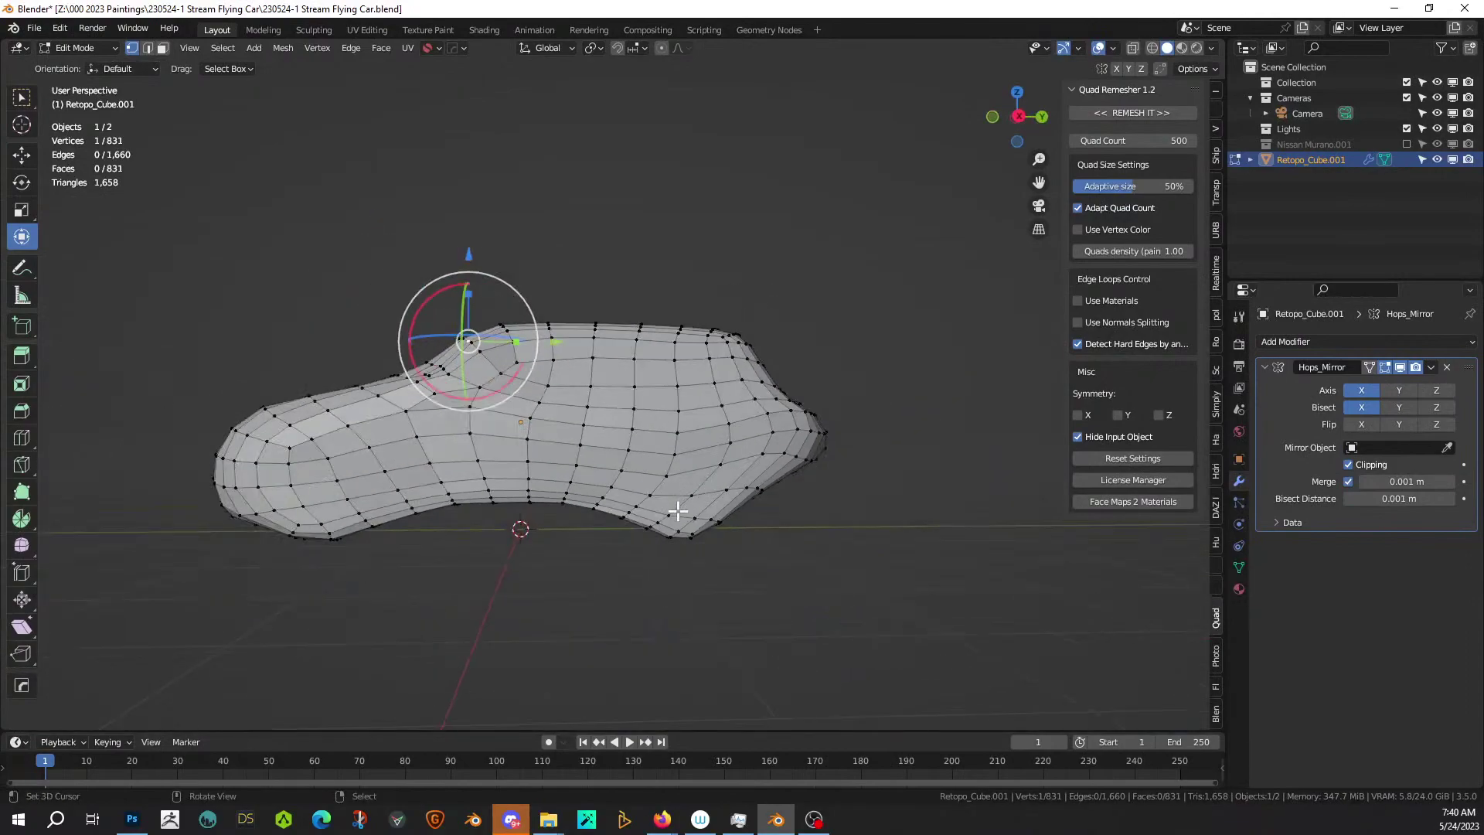
{"action": "key", "text": "Tab"}
{"action": "middle_click_drag", "start_coordinate": [669, 570], "coordinate": [891, 535]}
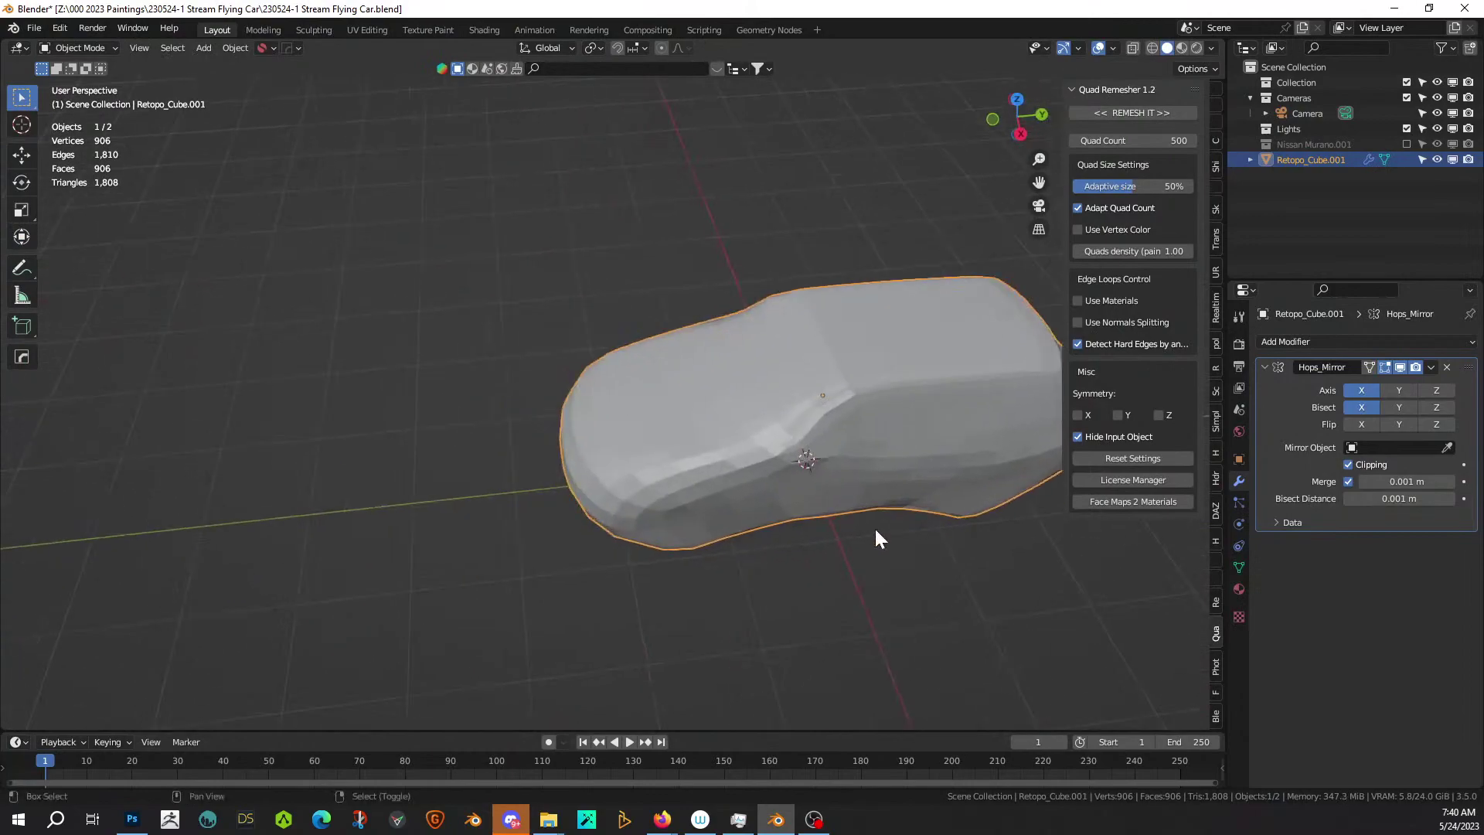
{"action": "mouse_move", "coordinate": [641, 477]}
{"action": "middle_mouse_down"}
{"action": "mouse_move", "coordinate": [680, 508]}
{"action": "mouse_move", "coordinate": [670, 534]}
{"action": "mouse_move", "coordinate": [657, 452]}
{"action": "middle_mouse_up"}
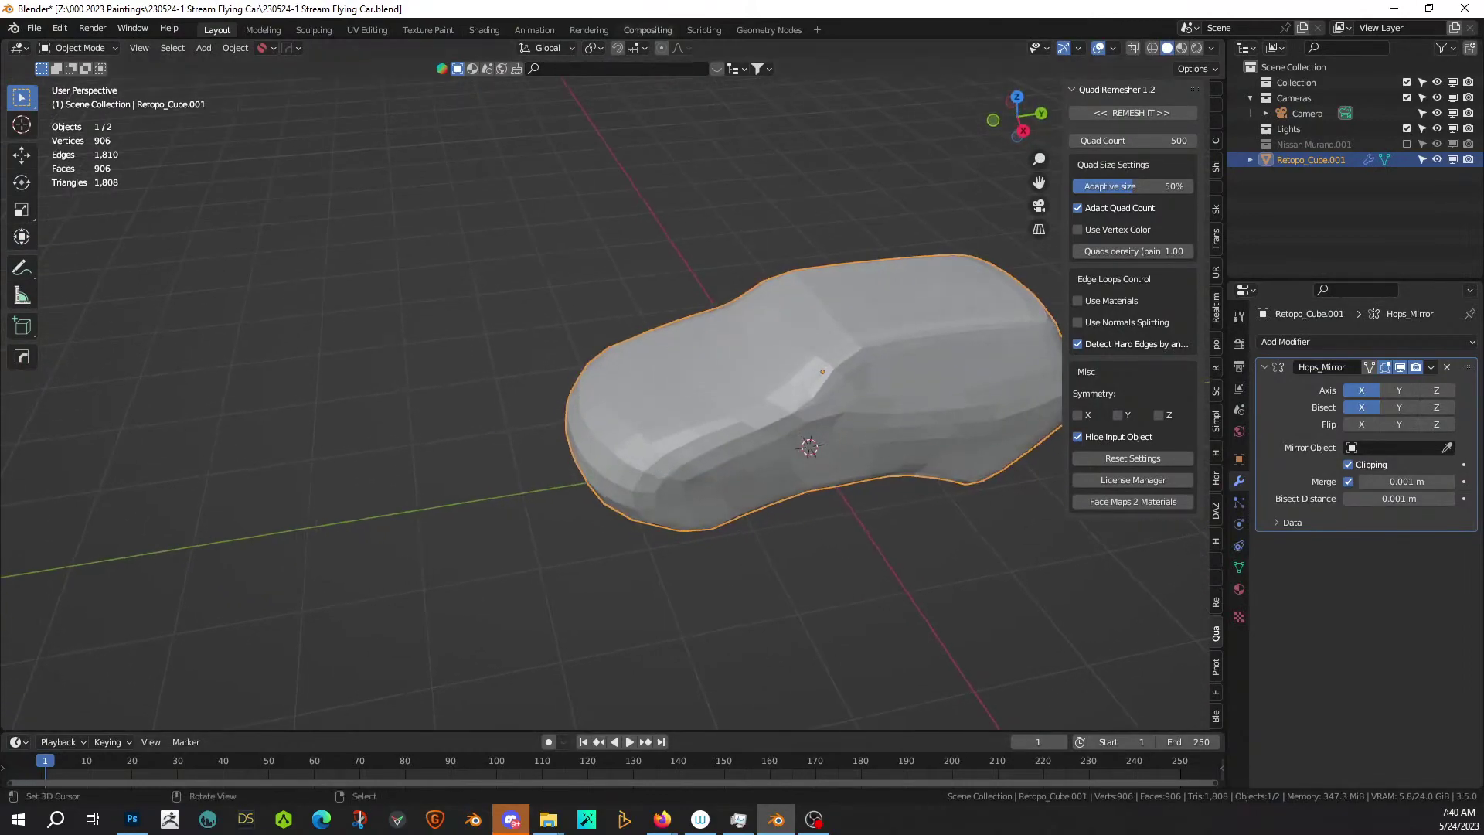
Add a cube in Object Mode and move it along Y over the front of the car.
{"action": "key", "text": "KP_7"}
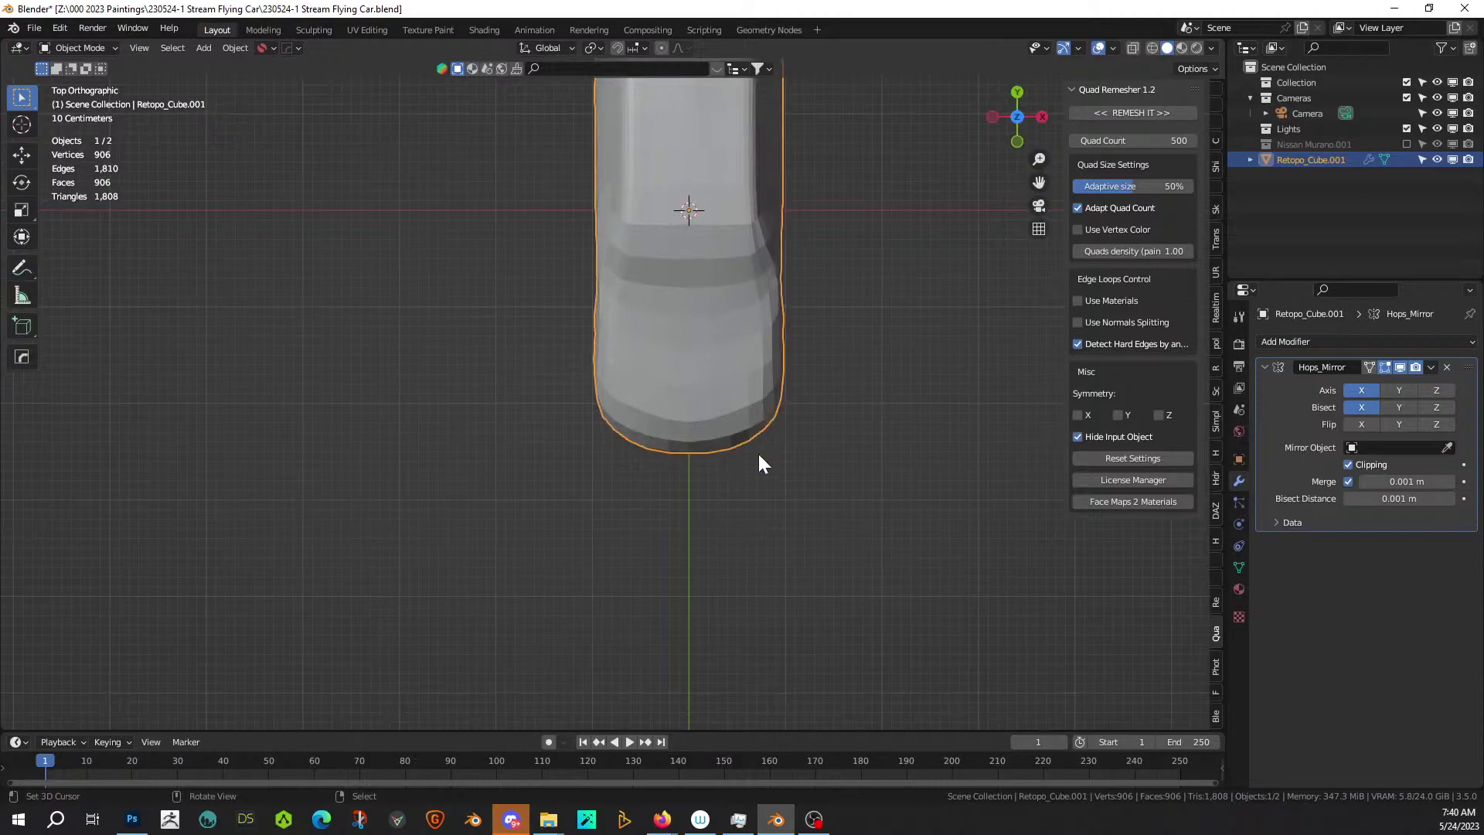
{"action": "mouse_move", "coordinate": [778, 463]}
{"action": "middle_mouse_down"}
{"action": "mouse_move", "coordinate": [677, 325]}
{"action": "mouse_move", "coordinate": [753, 421]}
{"action": "mouse_move", "coordinate": [791, 439]}
{"action": "middle_mouse_up"}
{"action": "key", "text": "KP_7"}
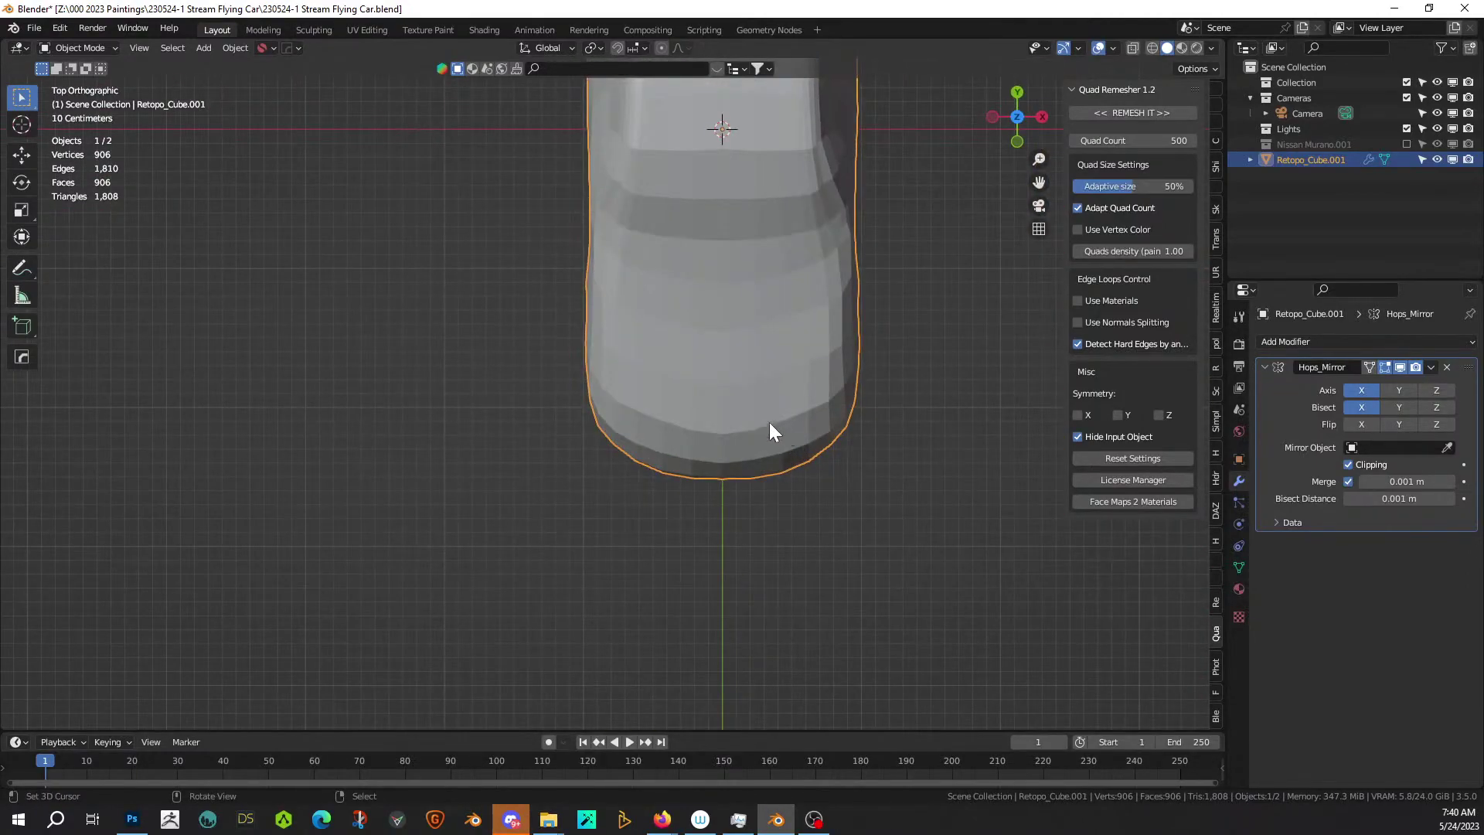
{"action": "key", "text": "Tab"}
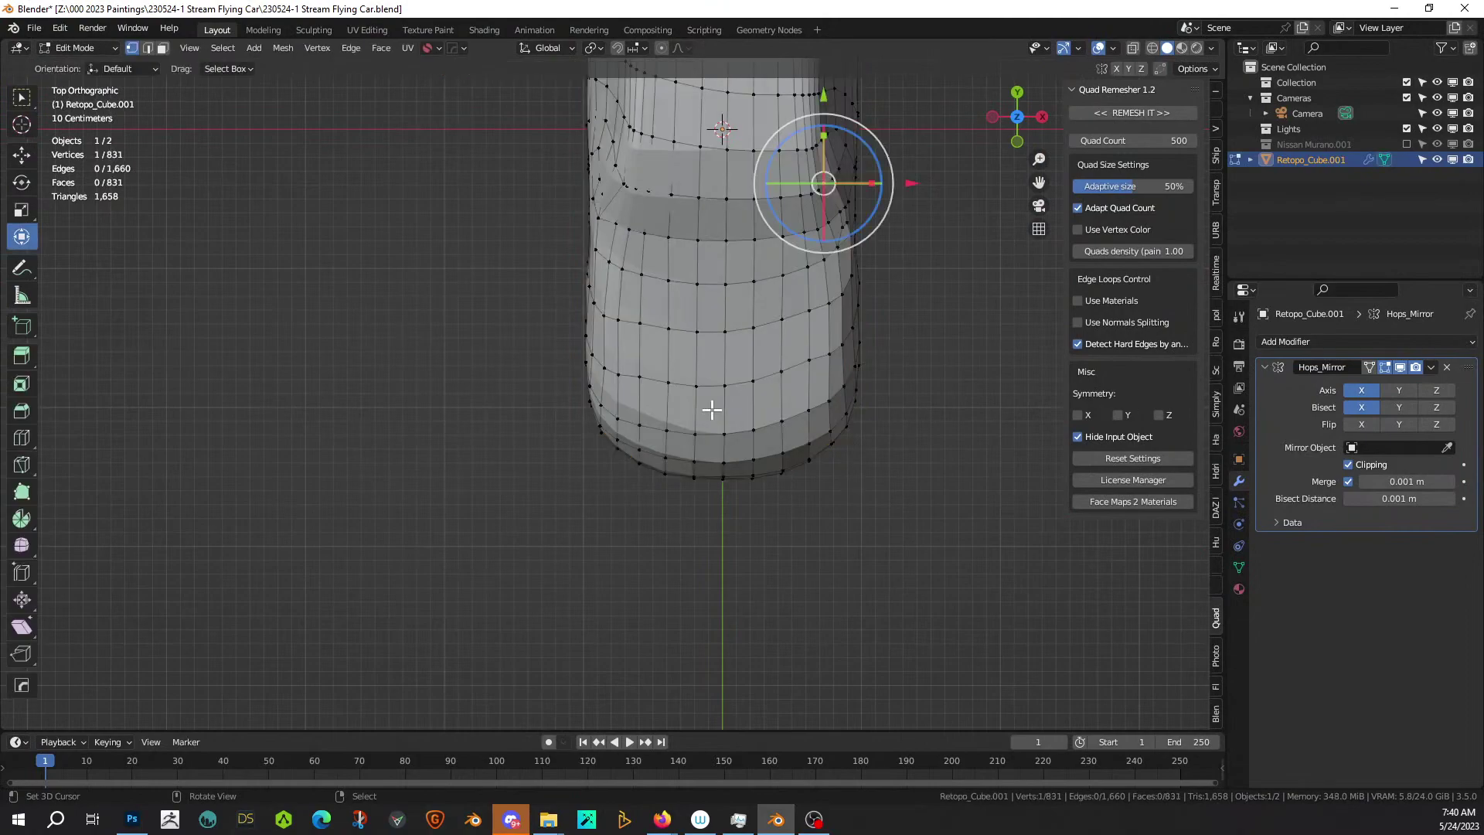
{"action": "key", "text": "Tab"}
{"action": "key", "text": "shift+a"}
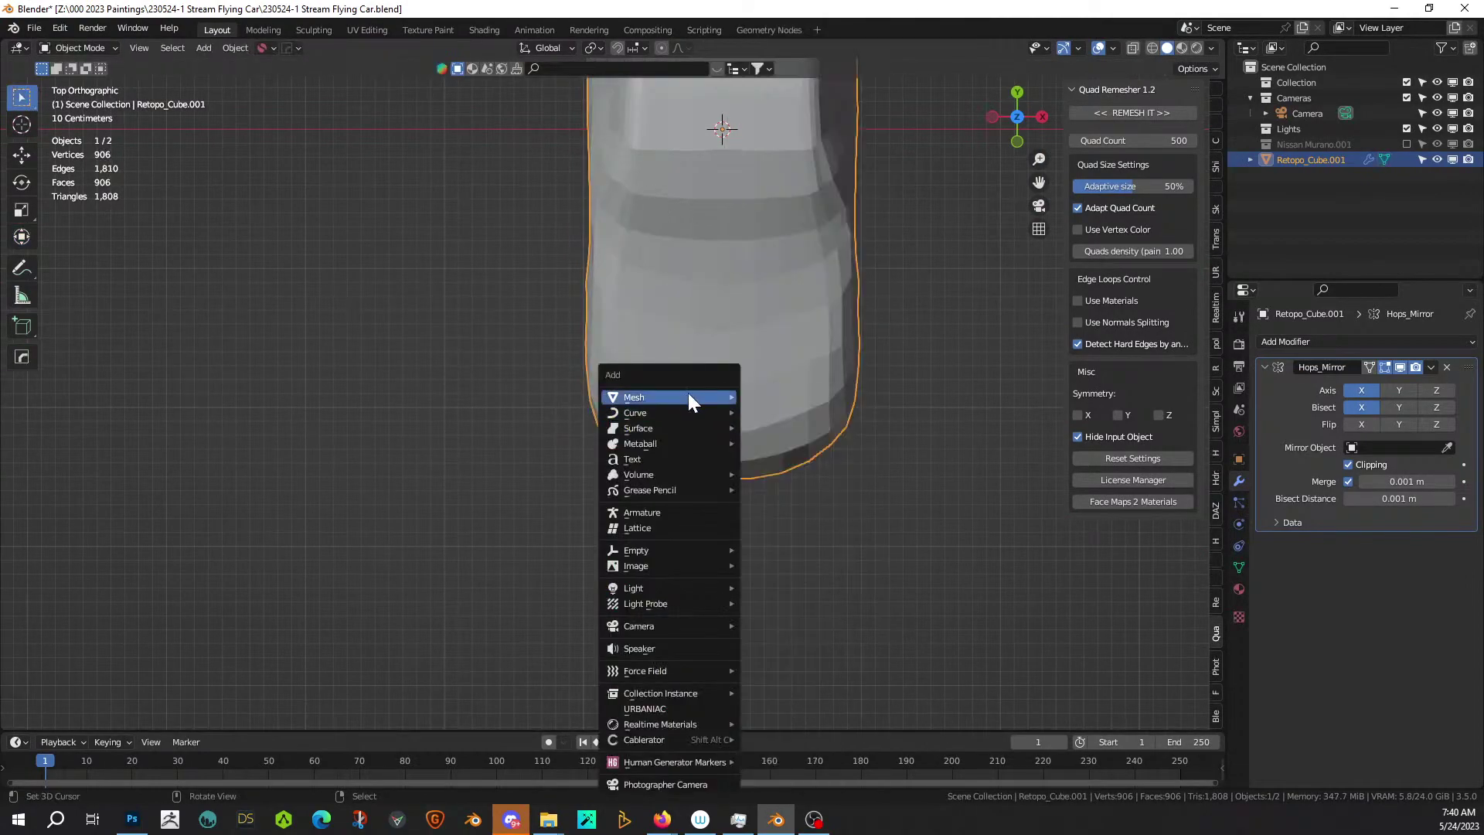
{"action": "mouse_move", "coordinate": [688, 397]}
{"action": "left_click", "coordinate": [823, 433]}
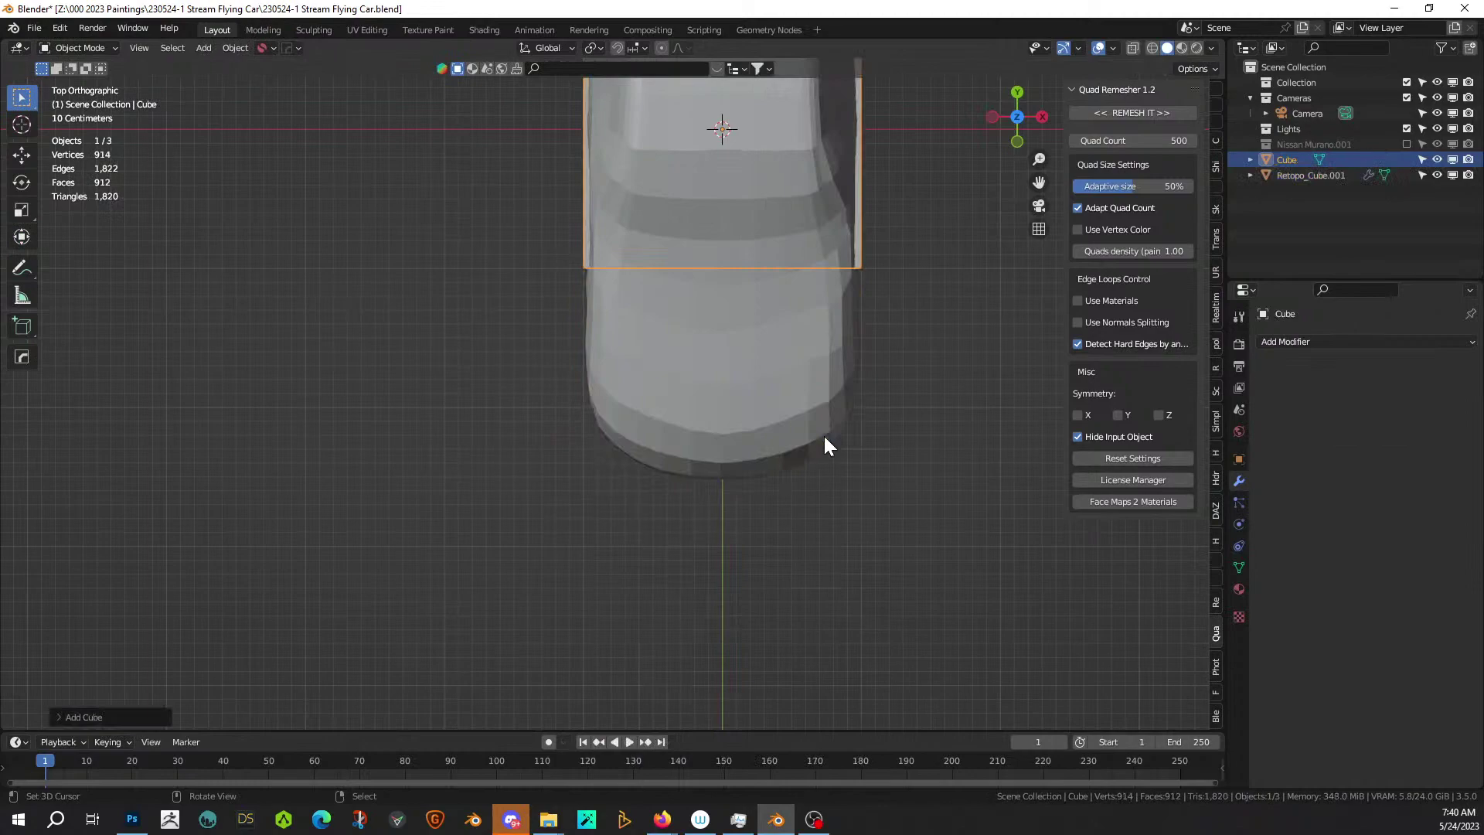
{"action": "key", "text": "g"}
{"action": "key", "text": "y"}
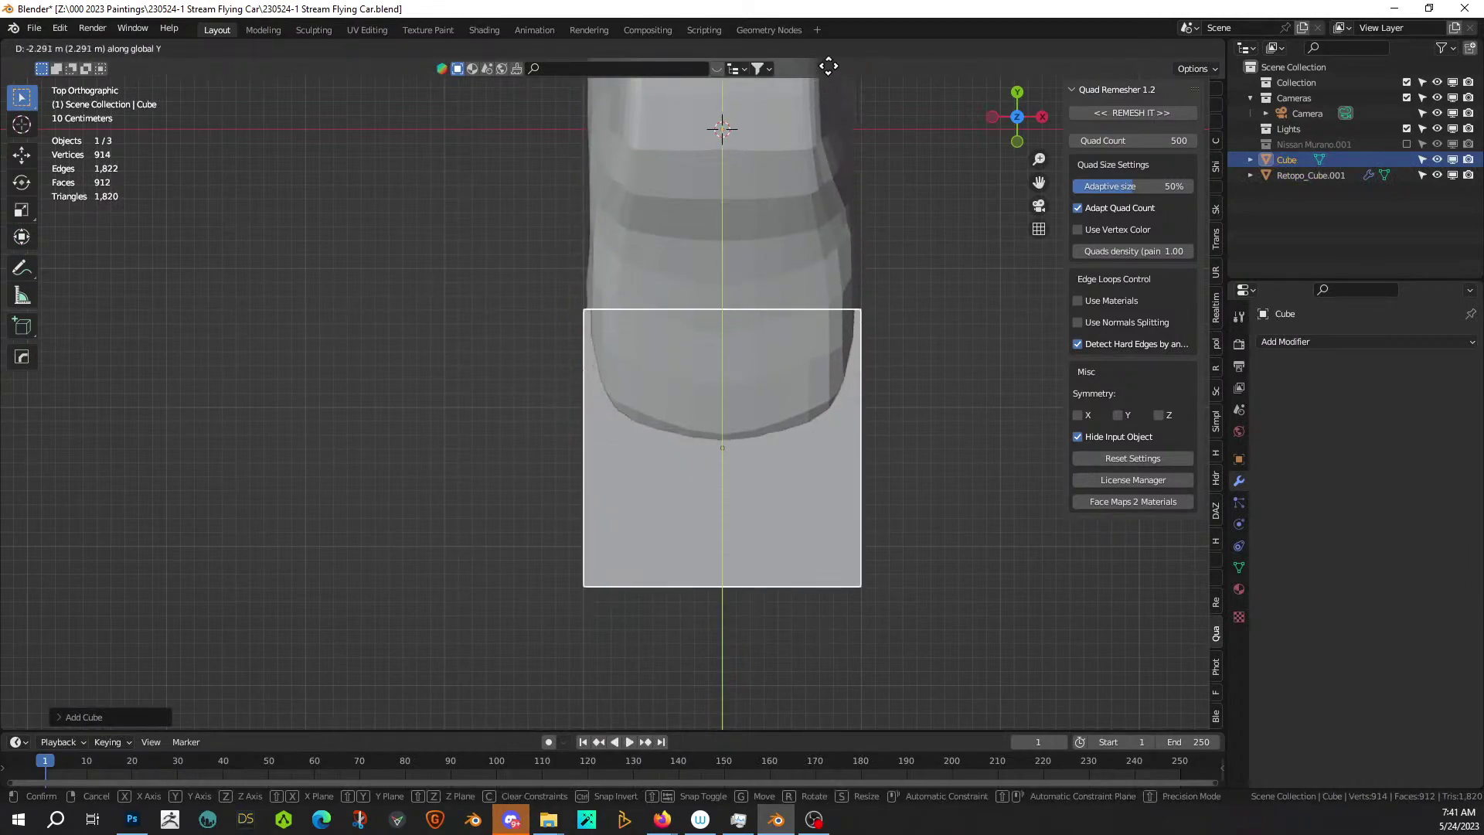
{"action": "left_click", "coordinate": [938, 653]}
Narrow the cube along X, stretch it along Z, and move it along Y to overlap the middle of the nose.
{"action": "key", "text": "s"}
{"action": "key", "text": "x"}
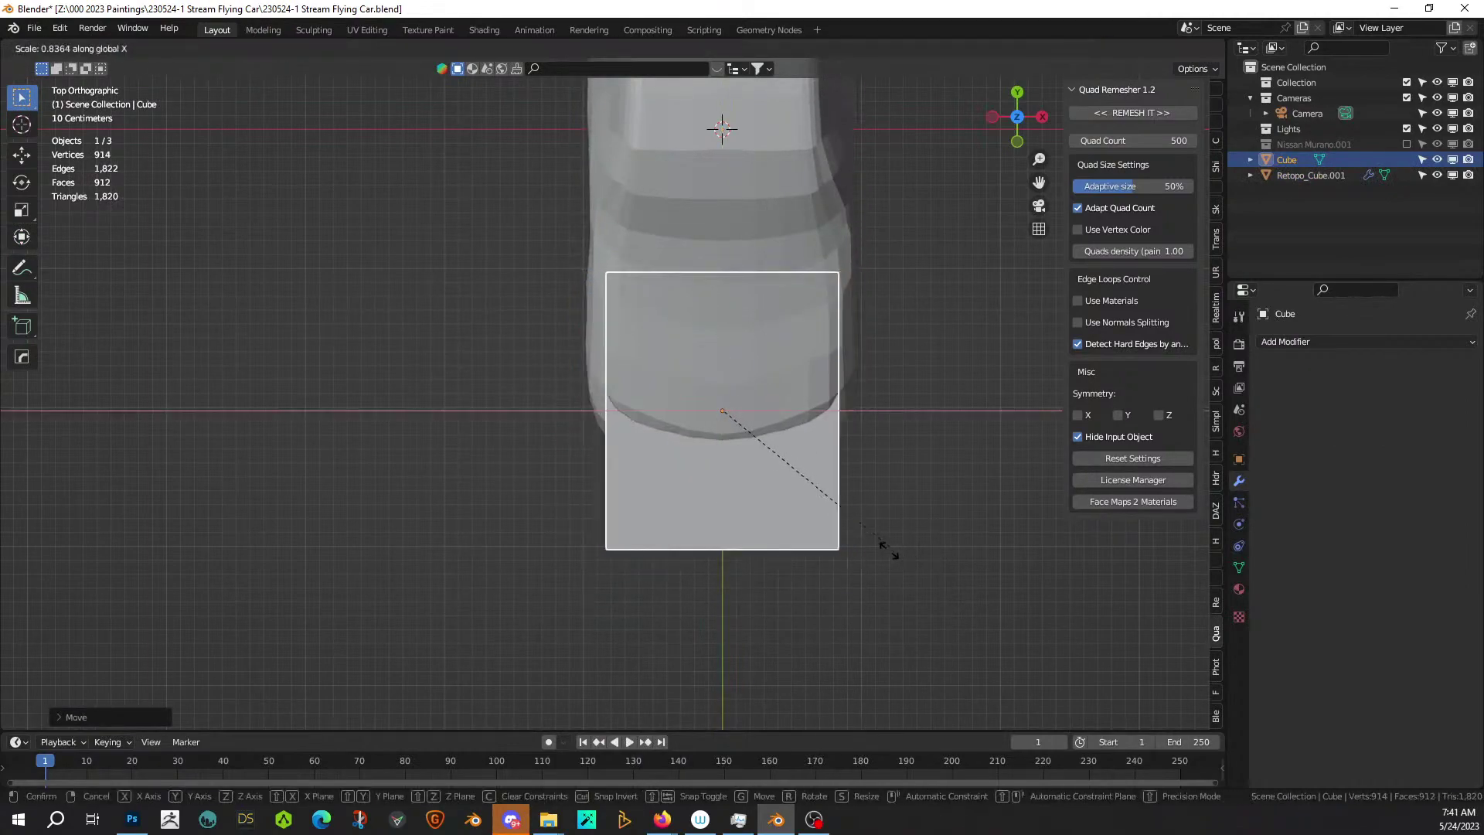
{"action": "left_click", "coordinate": [809, 541]}
{"action": "key", "text": "s"}
{"action": "key", "text": "z"}
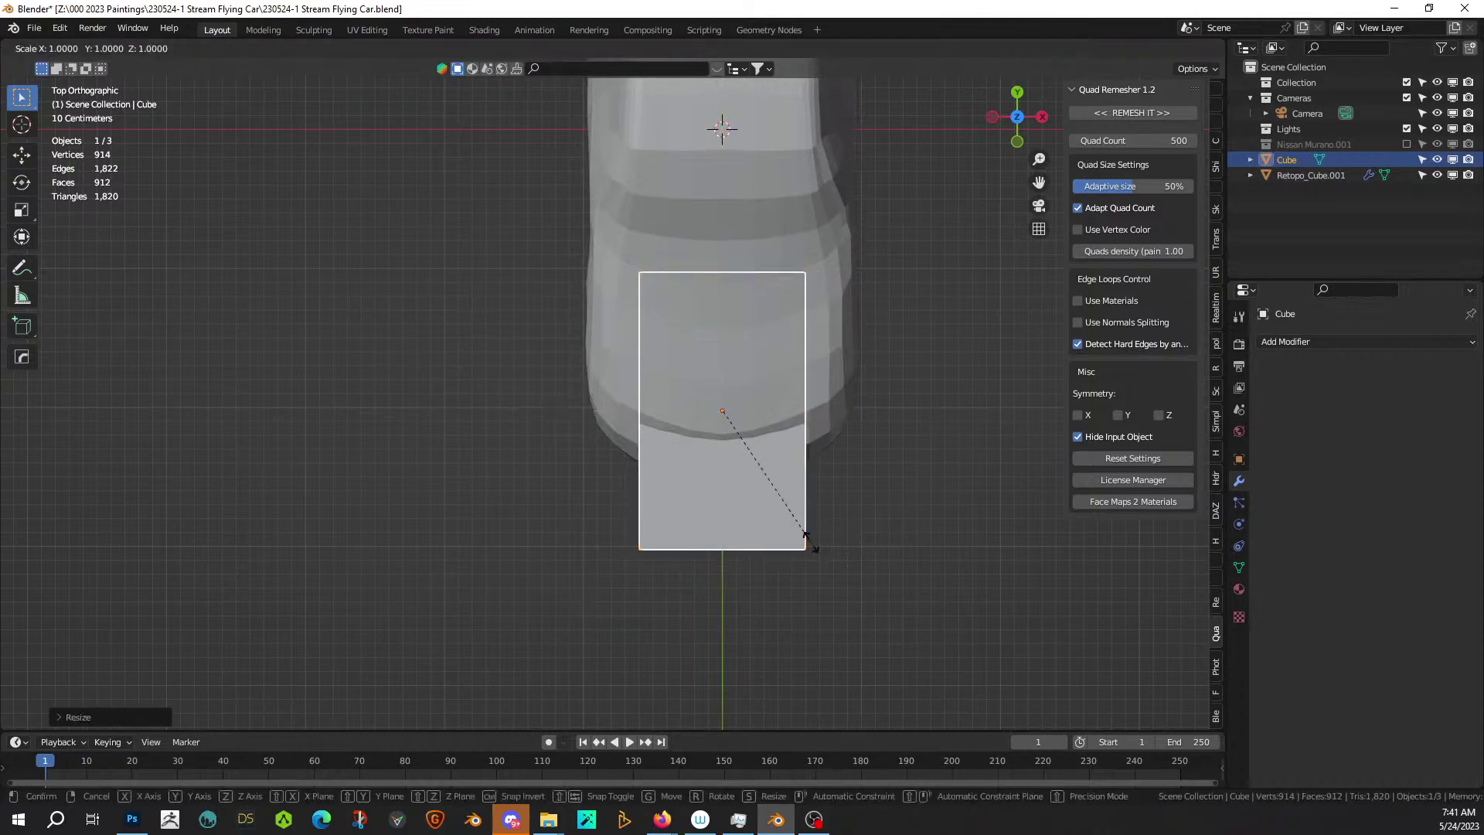
{"action": "left_click", "coordinate": [947, 564]}
{"action": "key", "text": "g"}
{"action": "key", "text": "y"}
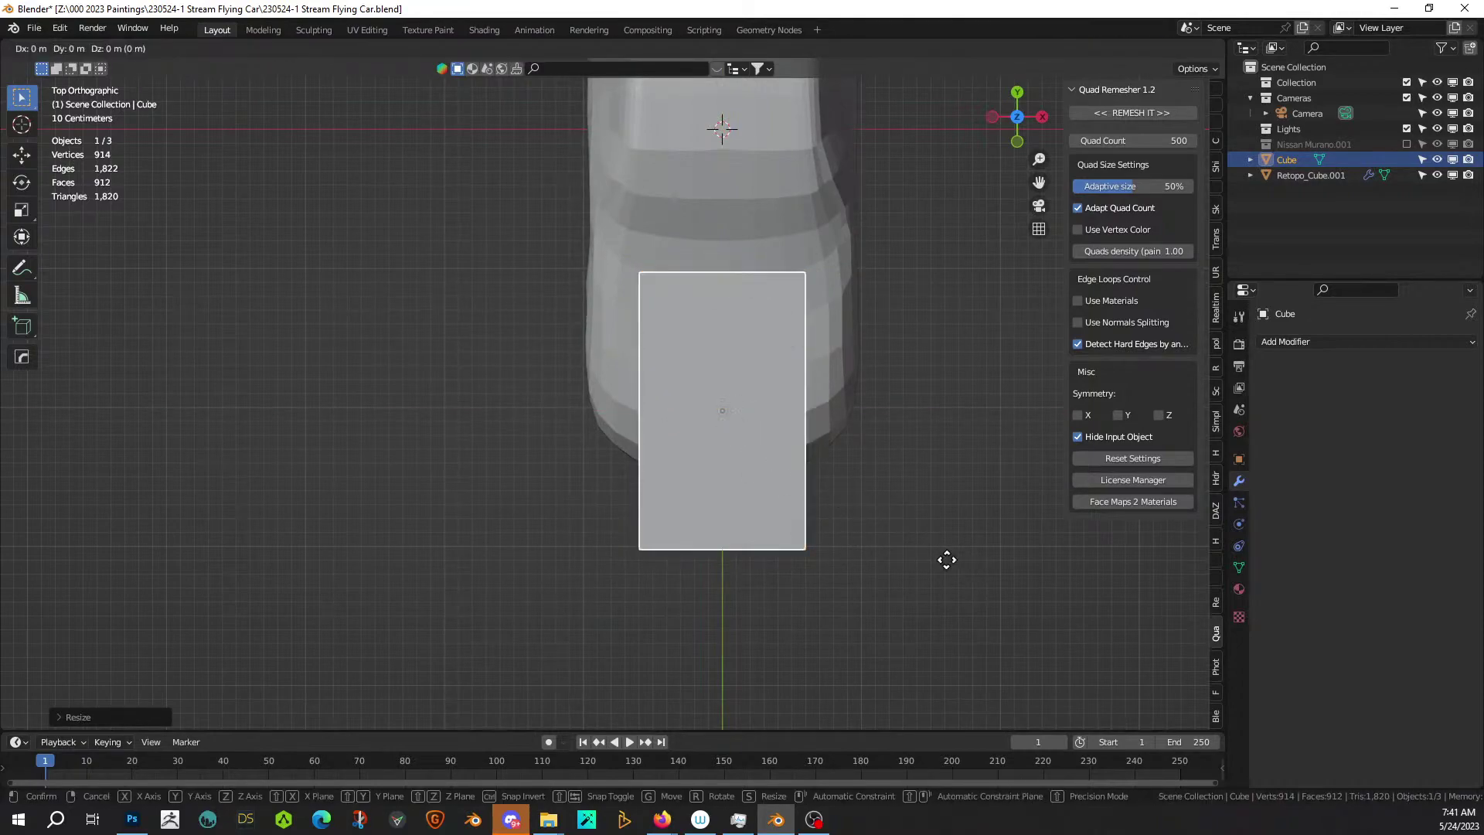
{"action": "left_click", "coordinate": [927, 627]}
Subtract the cube from the car shell with a Hard Ops difference boolean to notch the front.
{"action": "middle_click_drag", "start_coordinate": [856, 535], "coordinate": [591, 336]}
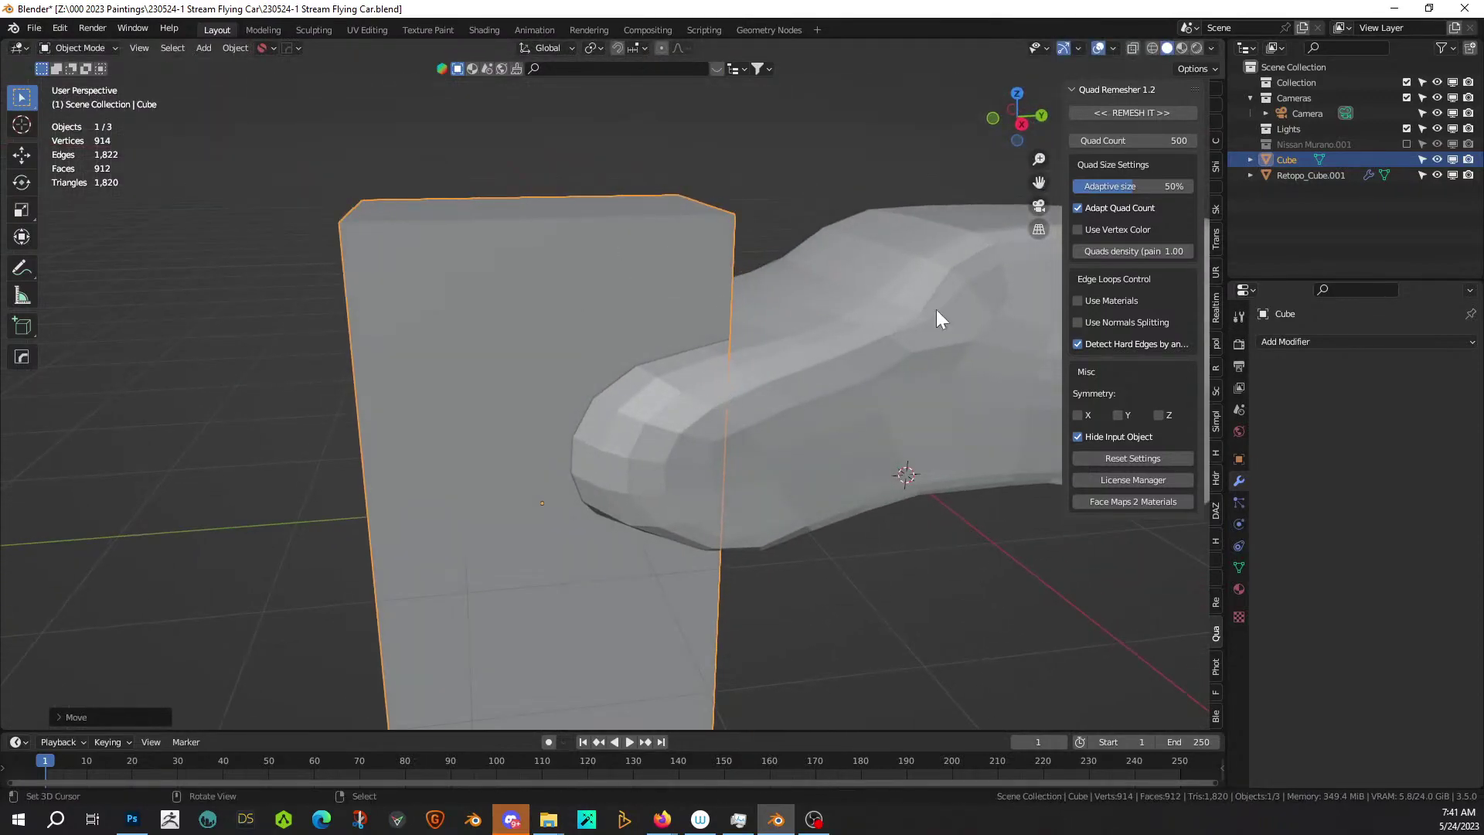
{"action": "left_click", "coordinate": [988, 322], "text": "shift"}
{"action": "key", "text": "ctrl+minus"}
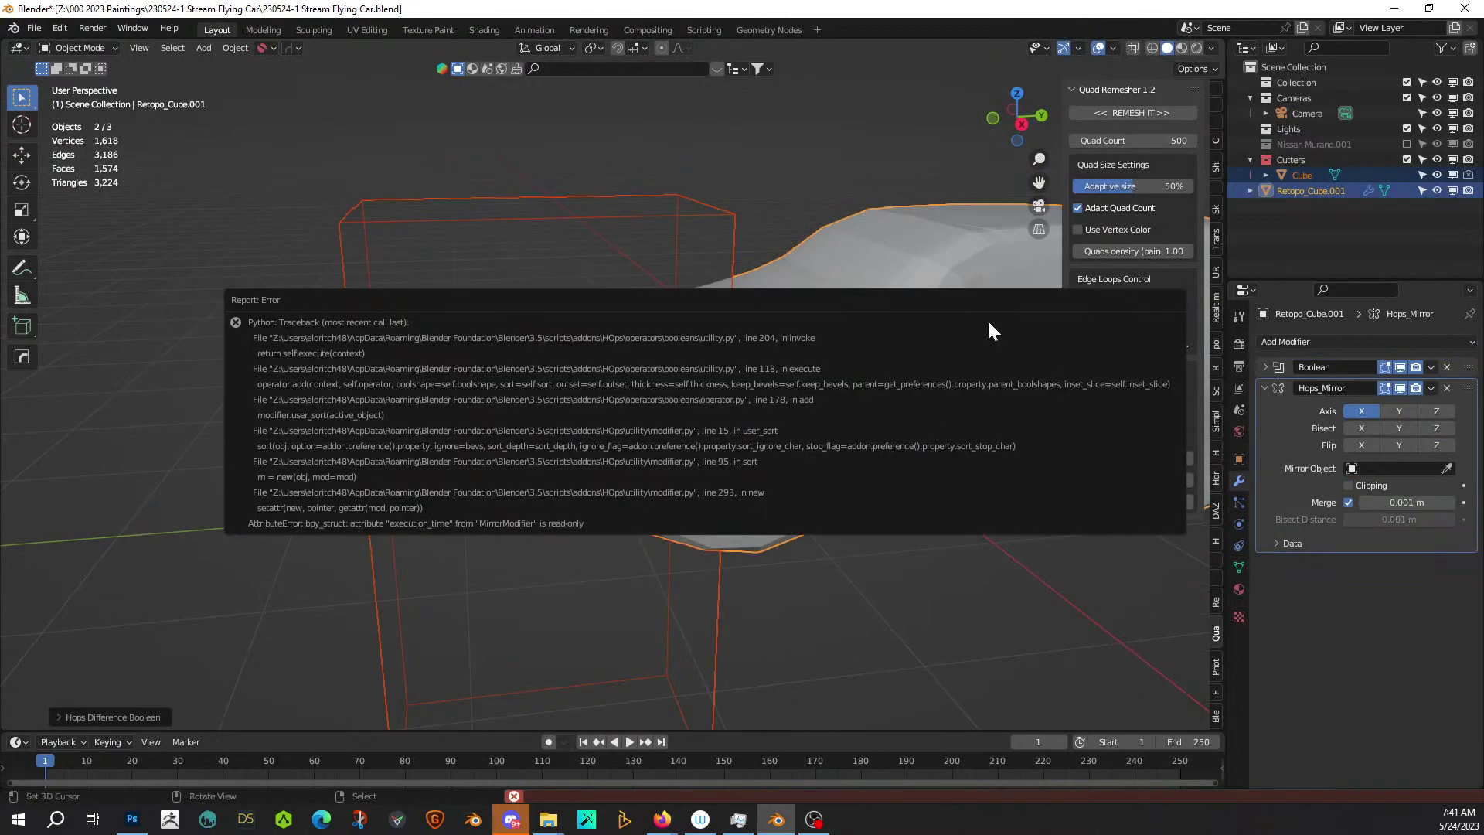
{"action": "middle_click_drag", "start_coordinate": [730, 184], "coordinate": [799, 356]}
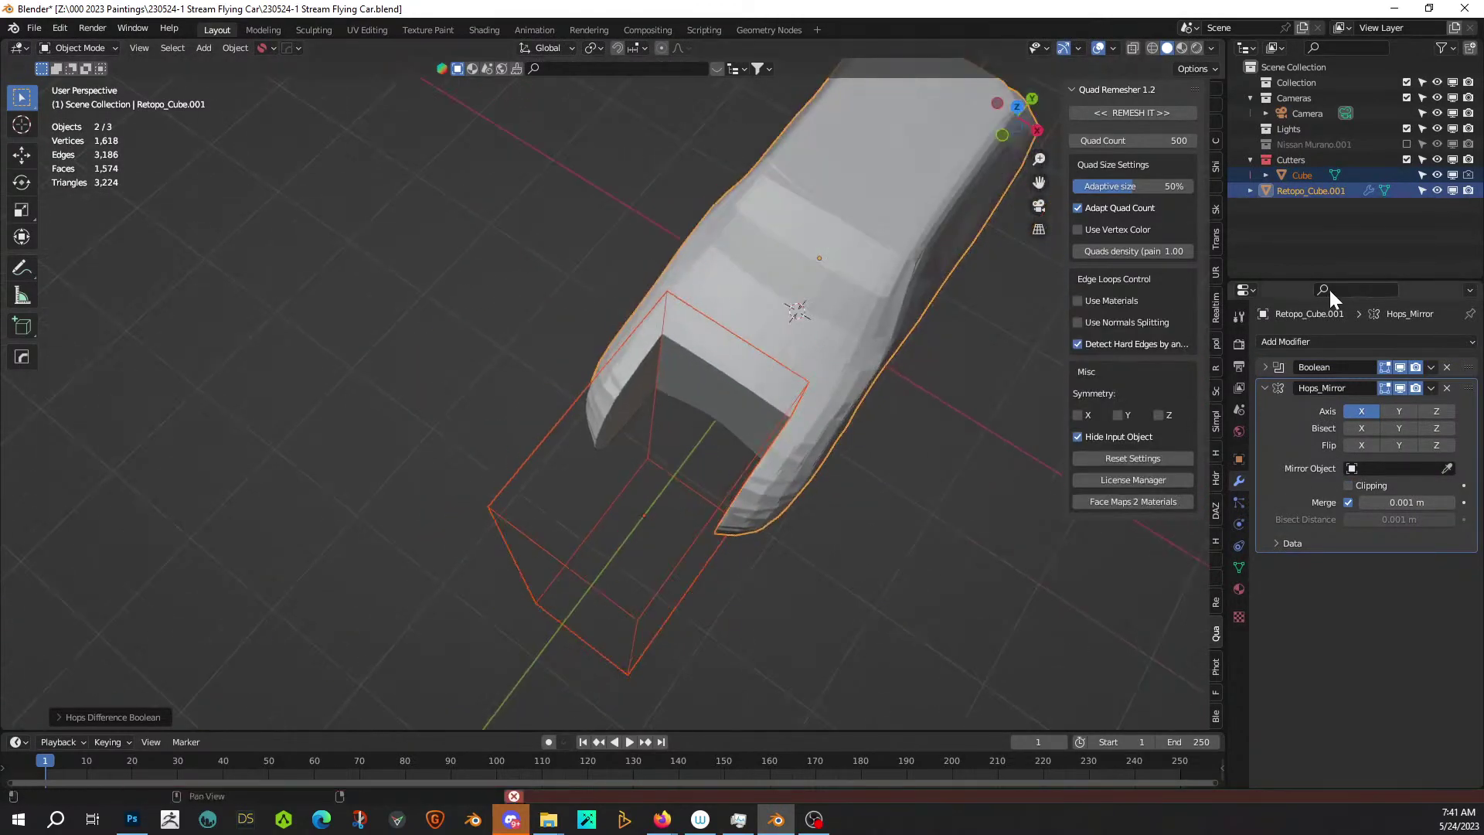
{"action": "middle_click_drag", "start_coordinate": [955, 495], "coordinate": [860, 484]}
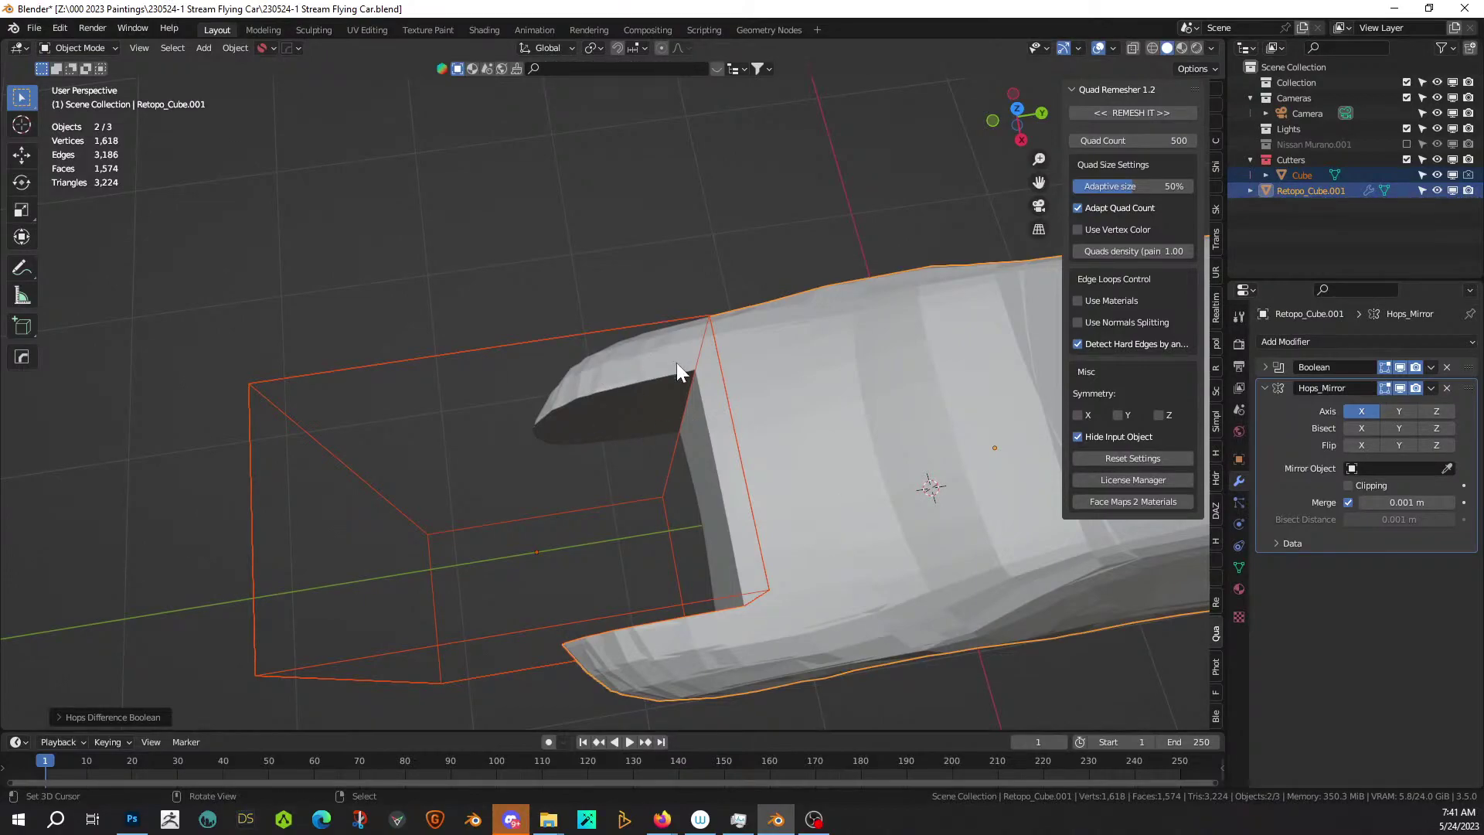
Add a loop cut across the cutter cube and slide it toward the end embedded in the hood.
{"action": "key", "text": "KP_7"}
{"action": "scroll", "coordinate": [842, 424], "scroll_direction": "up", "scroll_amount": 2}
{"action": "middle_click_drag", "start_coordinate": [928, 451], "coordinate": [823, 449], "text": "shift"}
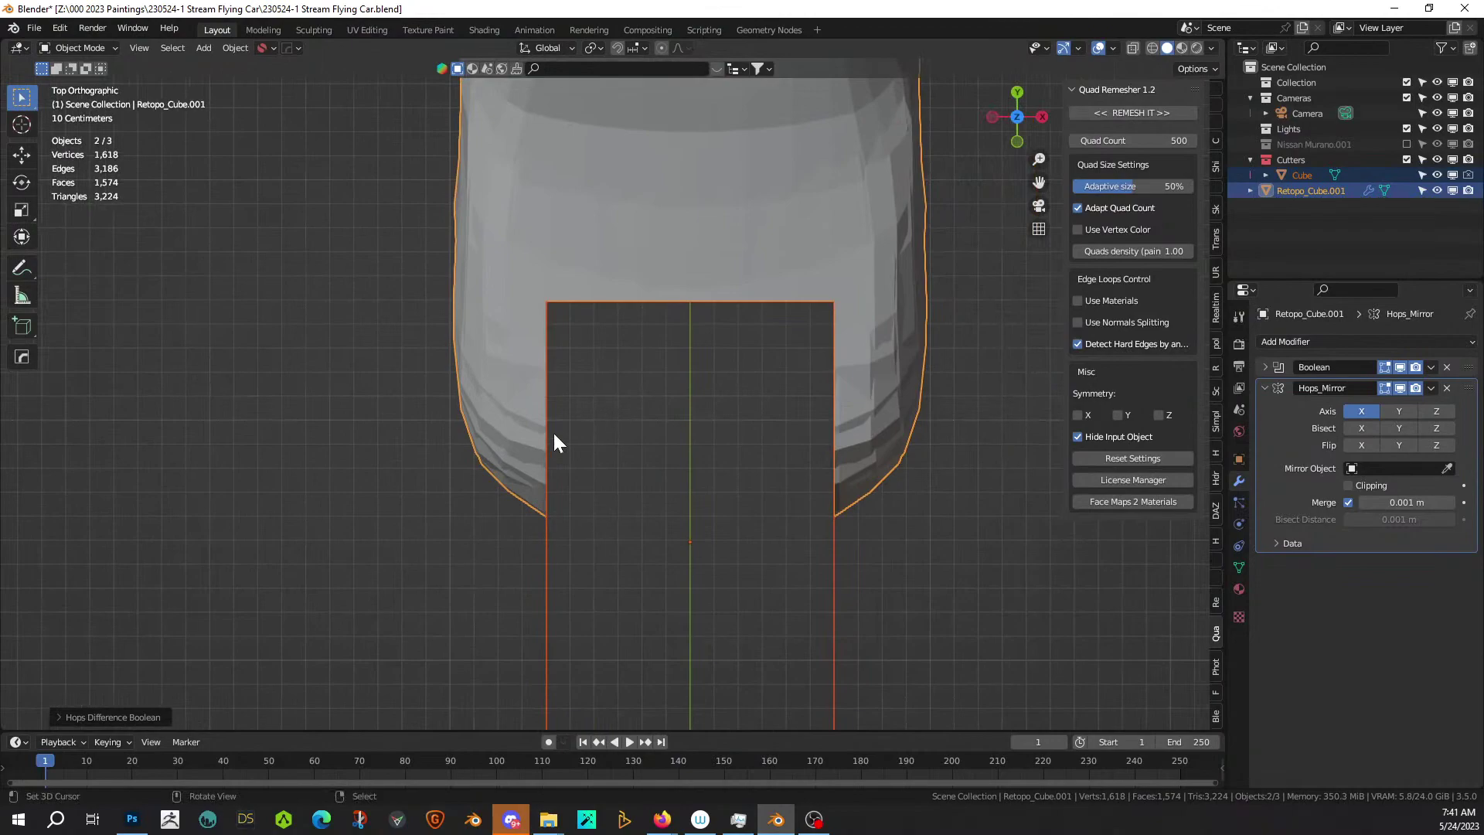
{"action": "left_click", "coordinate": [839, 606]}
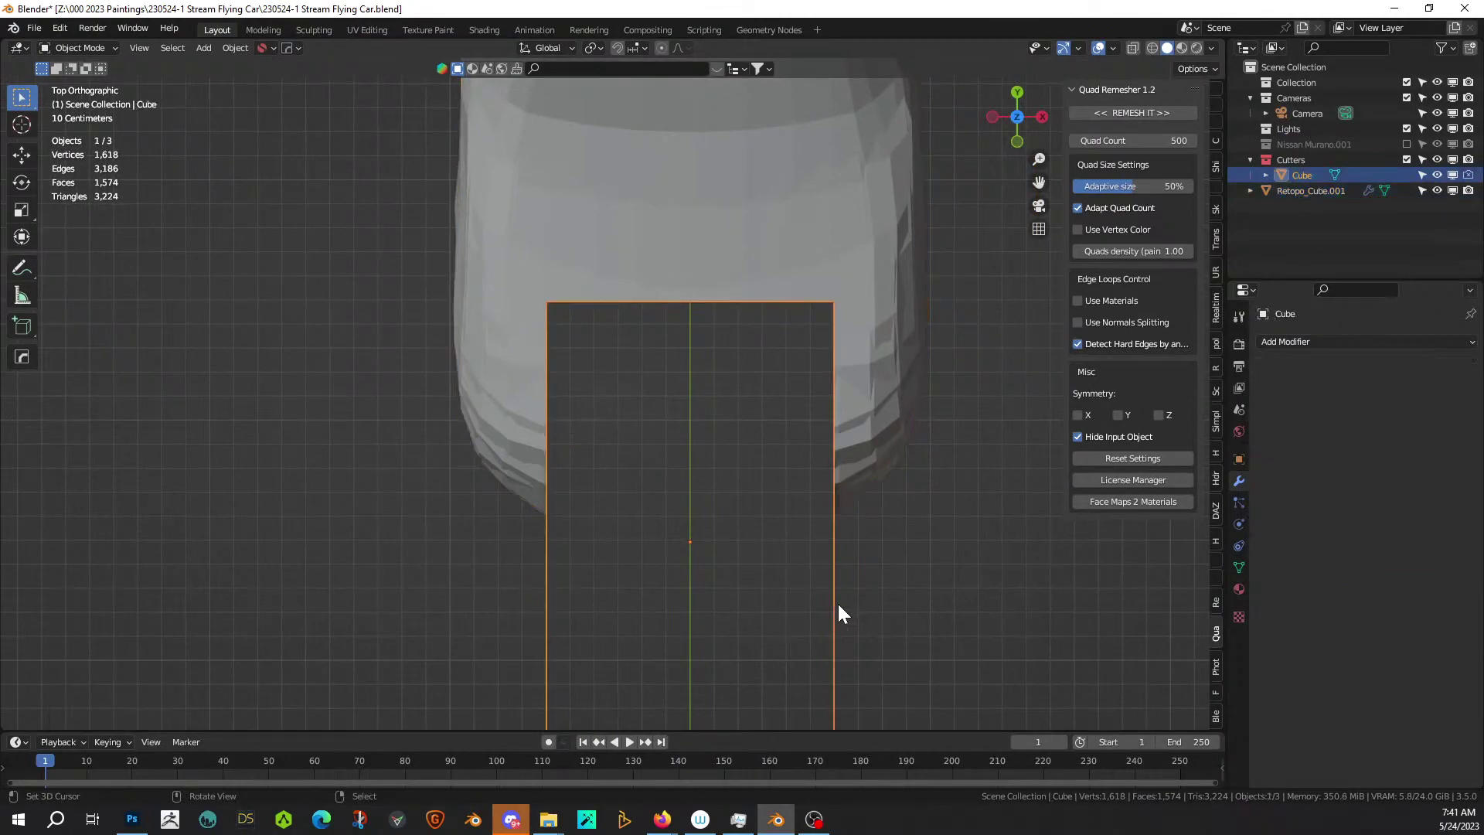
{"action": "key", "text": "Tab"}
{"action": "key", "text": "2"}
{"action": "left_click", "coordinate": [837, 604]}
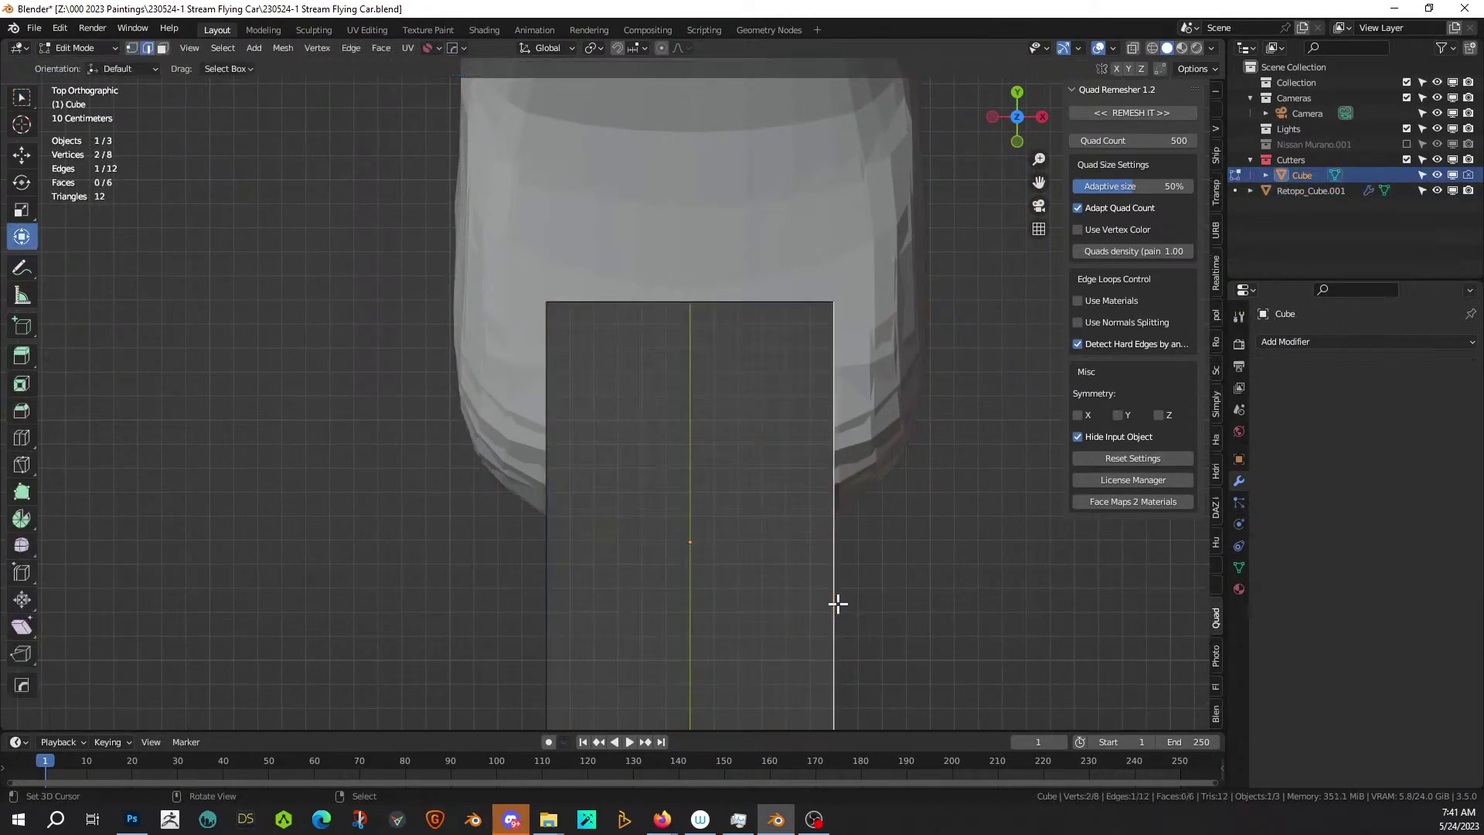
{"action": "key", "text": "ctrl+r"}
{"action": "left_click", "coordinate": [837, 605]}
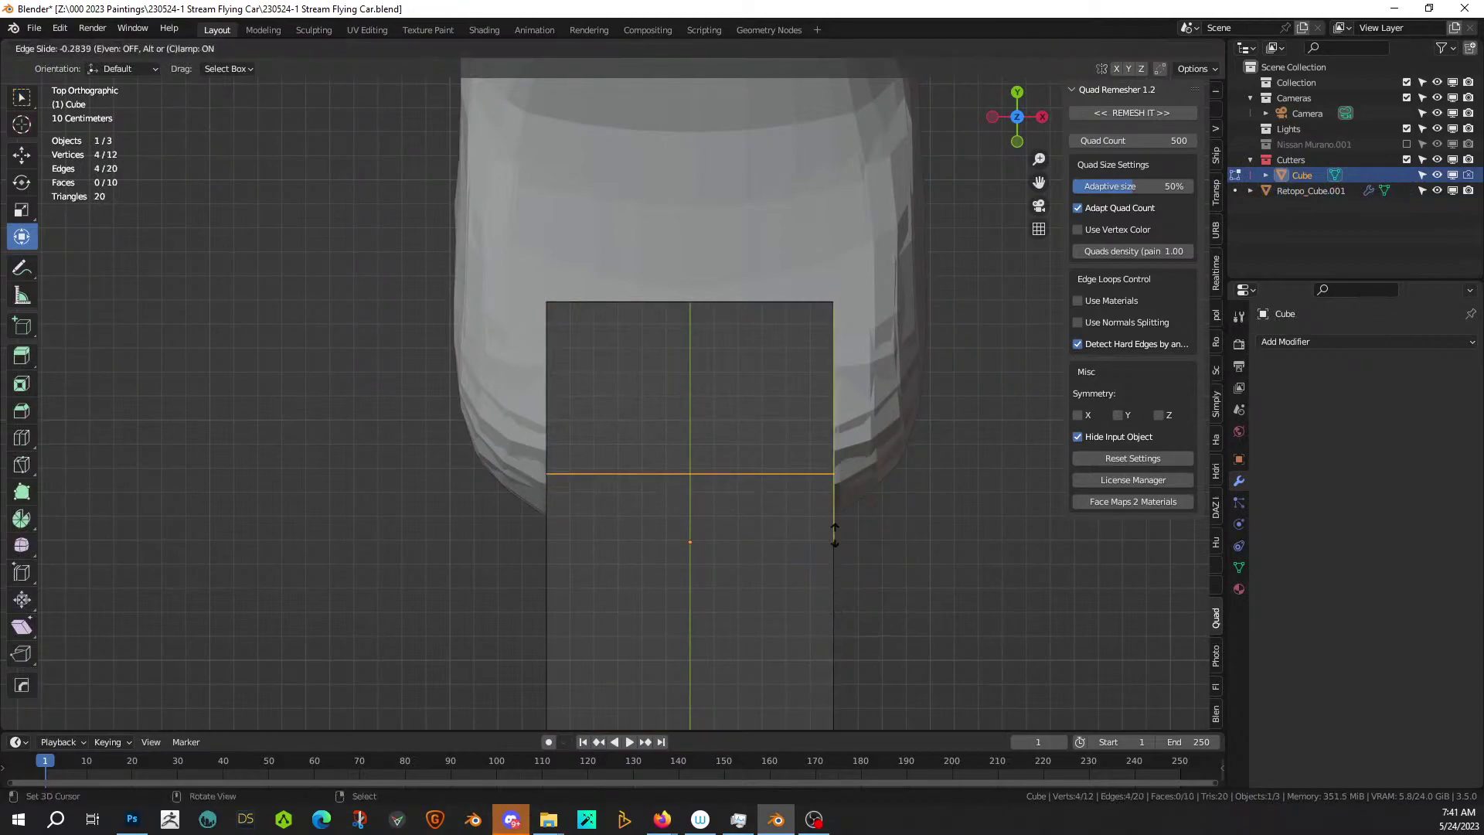
{"action": "left_click", "coordinate": [853, 466]}
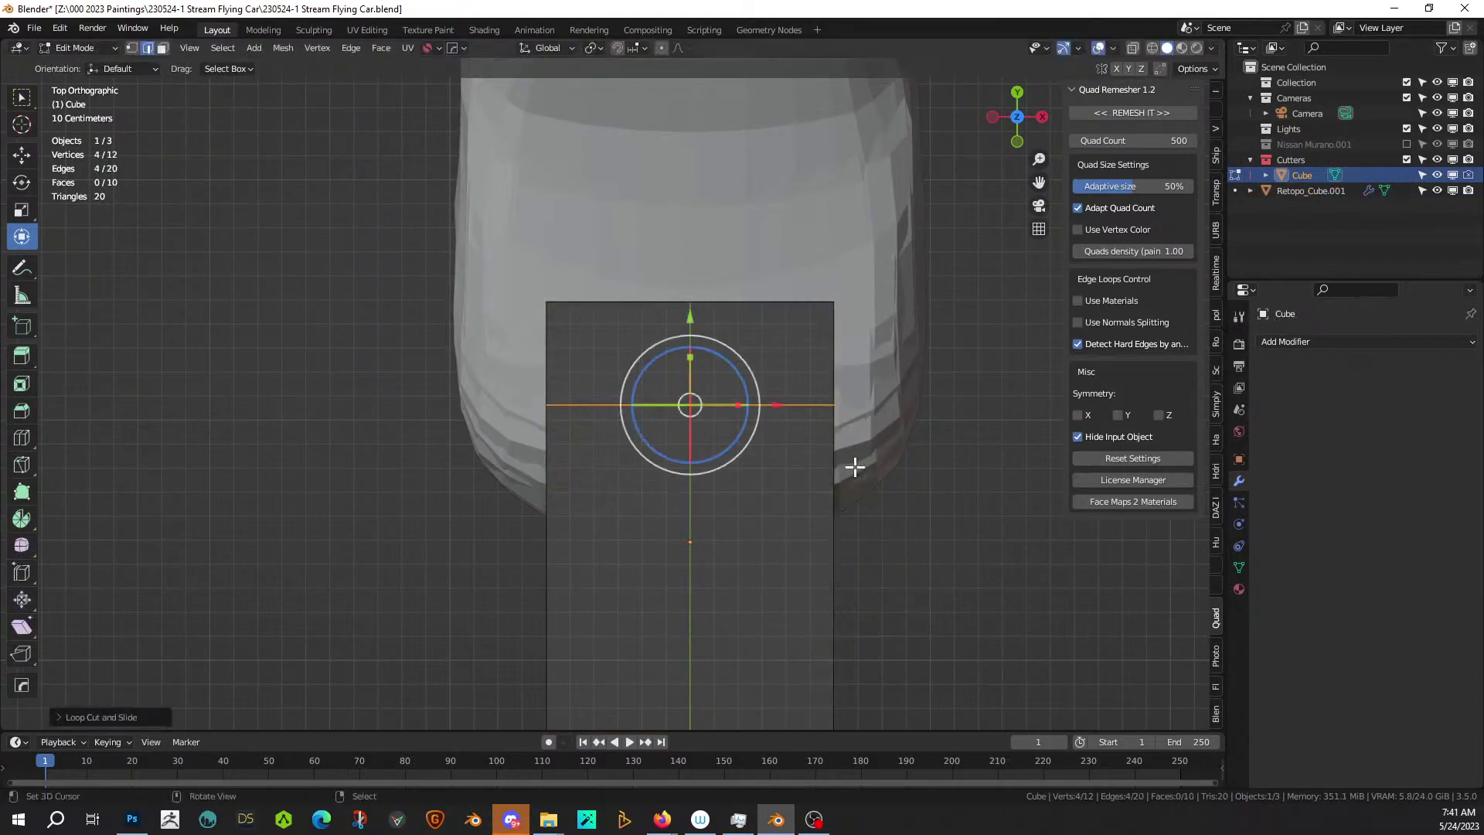
Extrude the cutter's side face between the loop cut and its inner end outward into the fender.
{"action": "middle_click_drag", "start_coordinate": [757, 397], "coordinate": [940, 477]}
{"action": "key", "text": "3"}
{"action": "key", "text": "e"}
{"action": "left_click", "coordinate": [948, 564]}
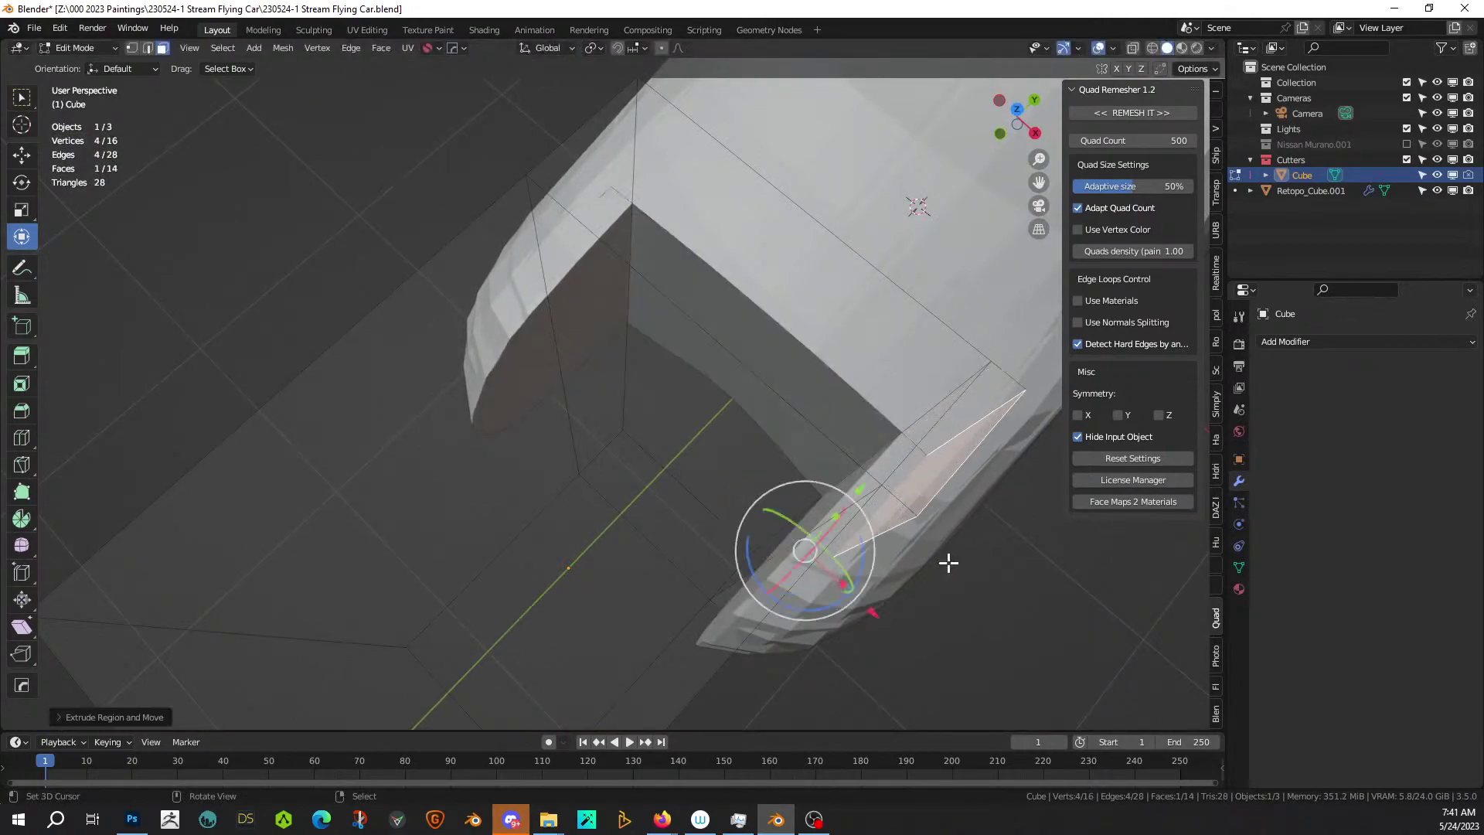
{"action": "middle_click_drag", "start_coordinate": [948, 559], "coordinate": [673, 570]}
{"action": "key", "text": "Tab"}
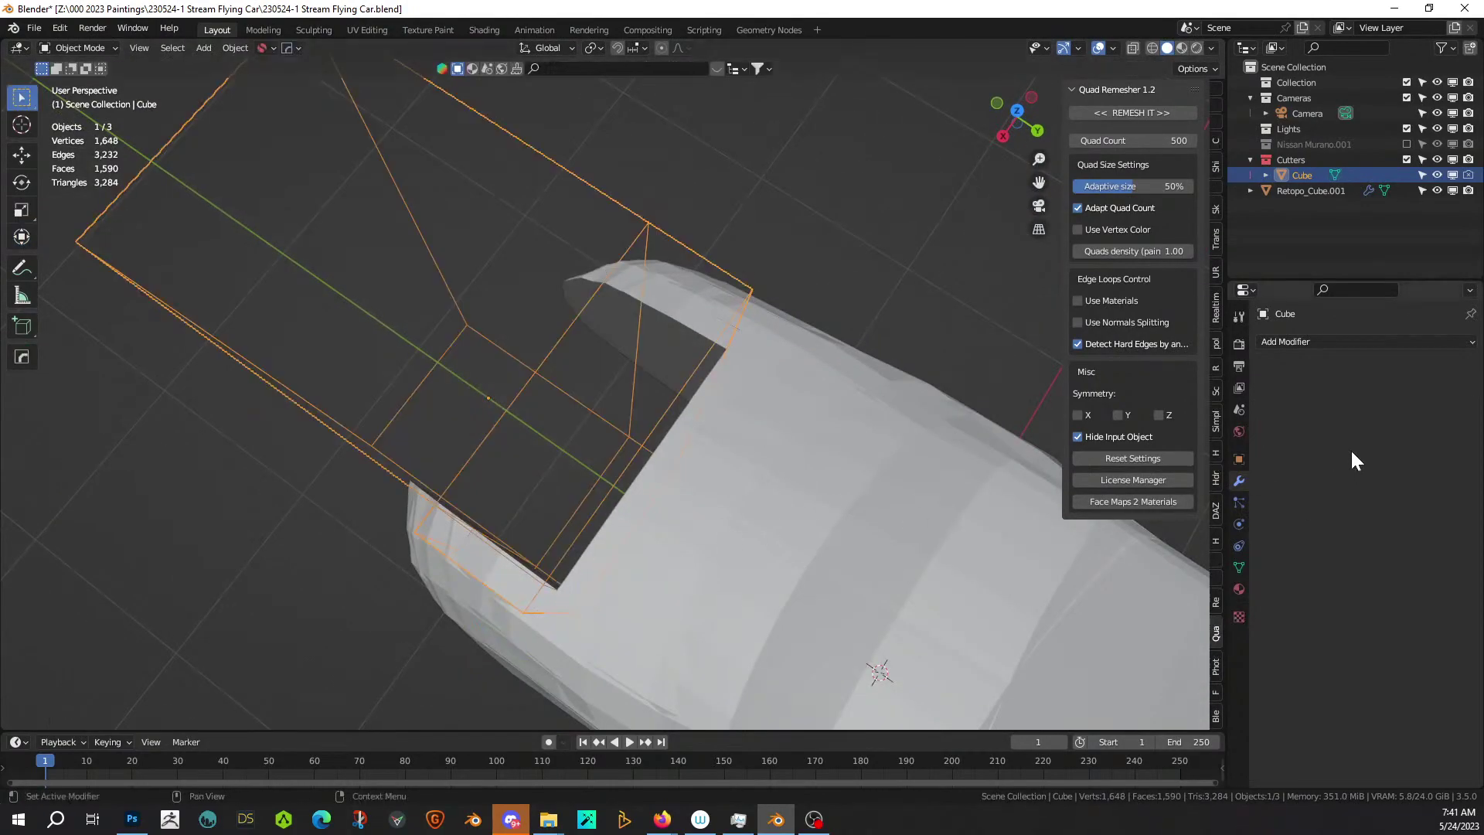
Remove the Hops_Mirror modifier from the car shell.
{"action": "left_click", "coordinate": [727, 425]}
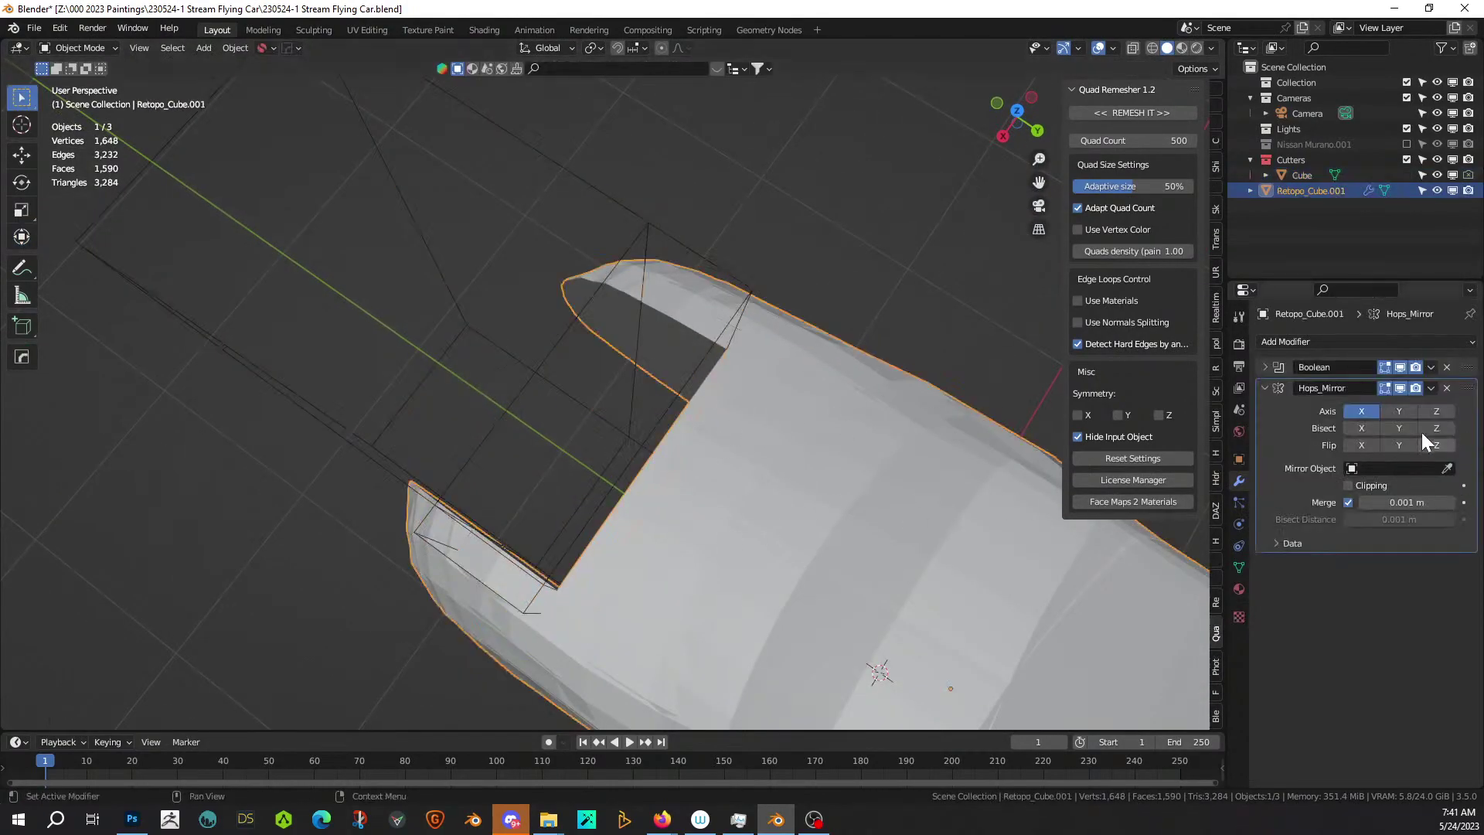
{"action": "left_click", "coordinate": [1446, 389]}
{"action": "middle_click_drag", "start_coordinate": [833, 452], "coordinate": [743, 369]}
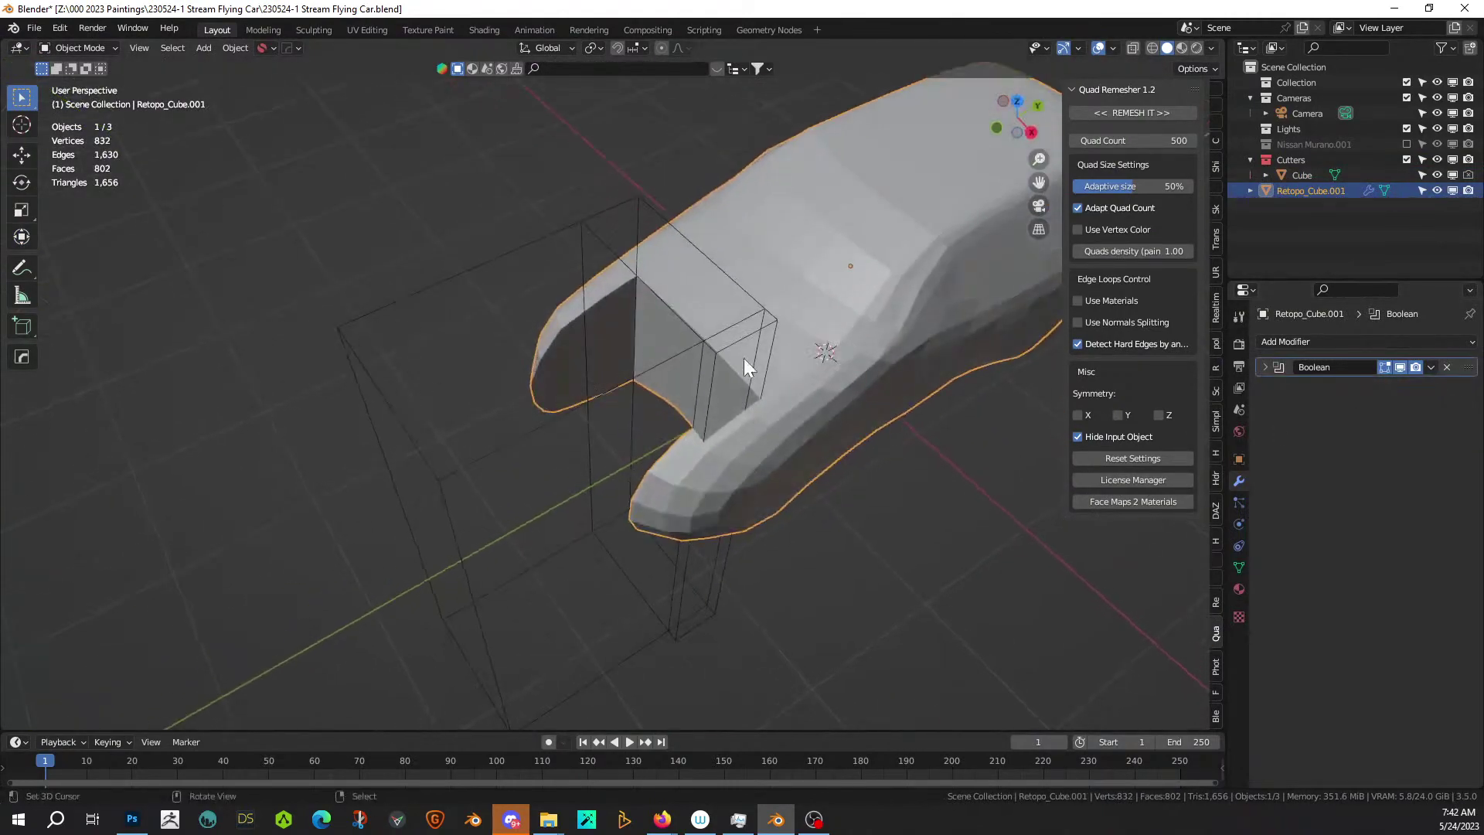
Inspect the front cutout from several angles, briefly hiding the cutter cube and revealing it again.
{"action": "middle_click_drag", "start_coordinate": [753, 558], "coordinate": [874, 397]}
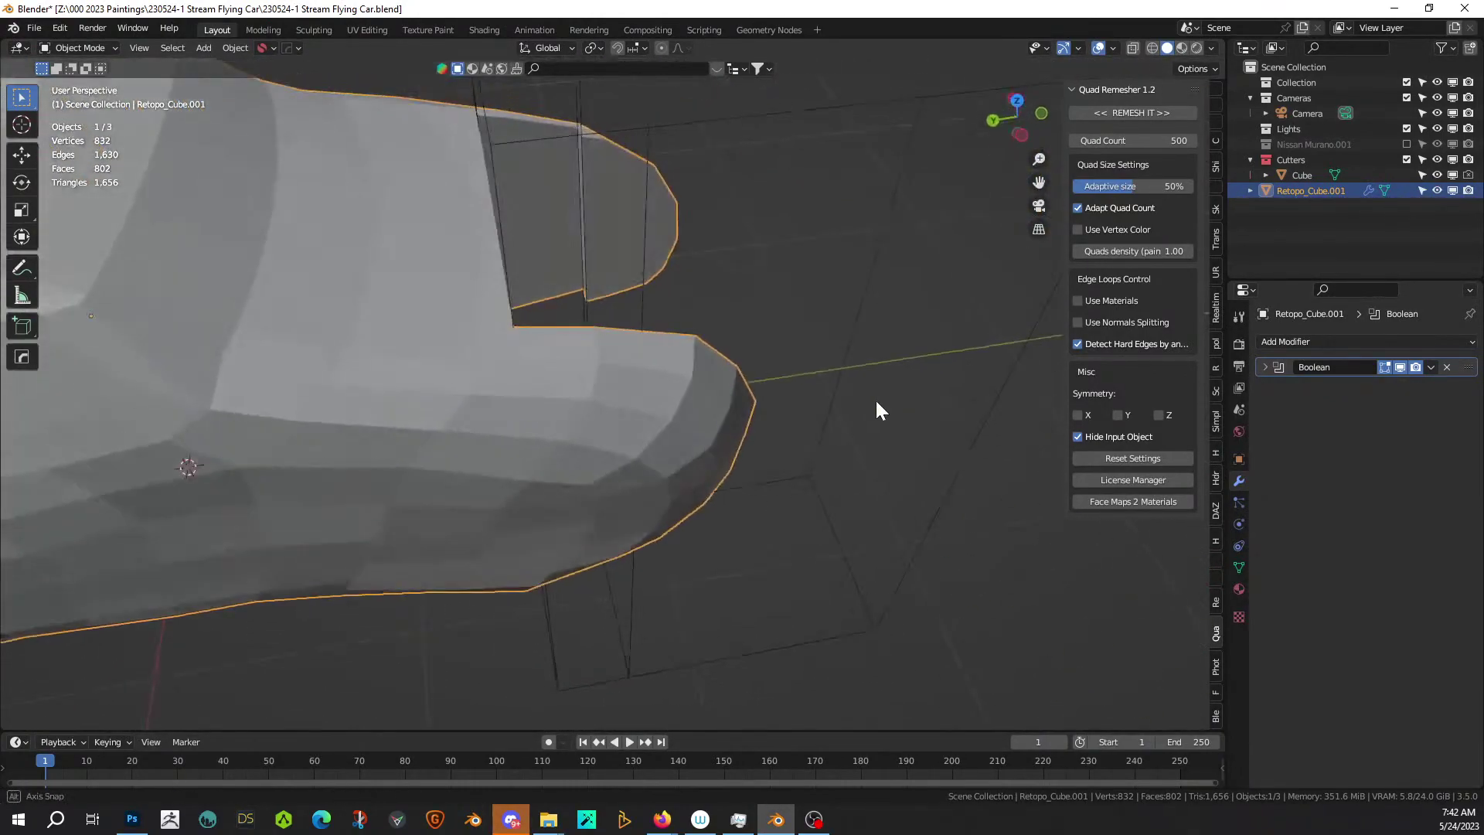
{"action": "middle_click_drag", "start_coordinate": [456, 165], "coordinate": [385, 147]}
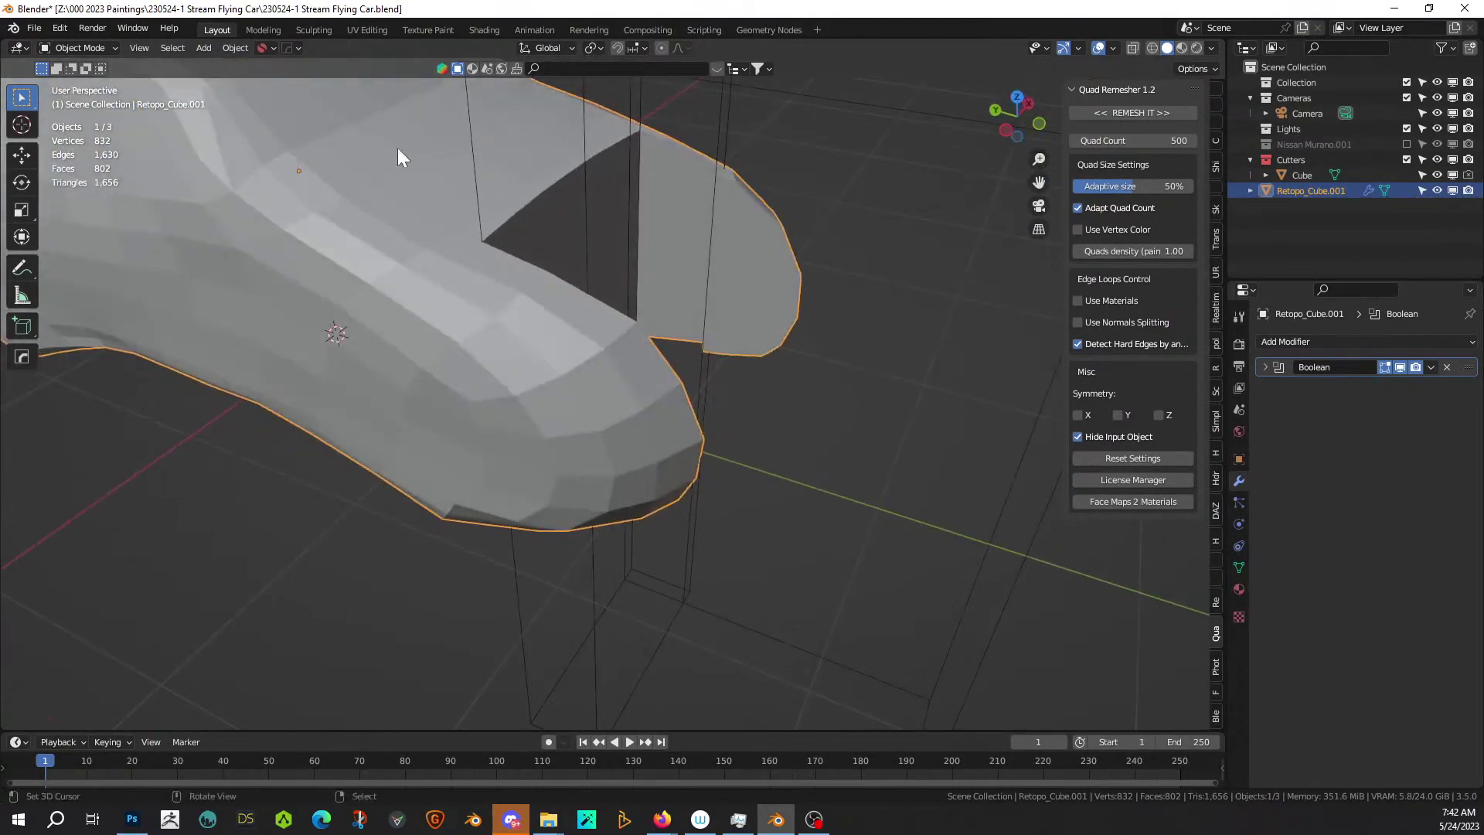
{"action": "middle_click_drag", "start_coordinate": [655, 283], "coordinate": [590, 311]}
{"action": "middle_click_drag", "start_coordinate": [758, 324], "coordinate": [506, 347]}
{"action": "left_click", "coordinate": [532, 301]}
{"action": "key", "text": "h"}
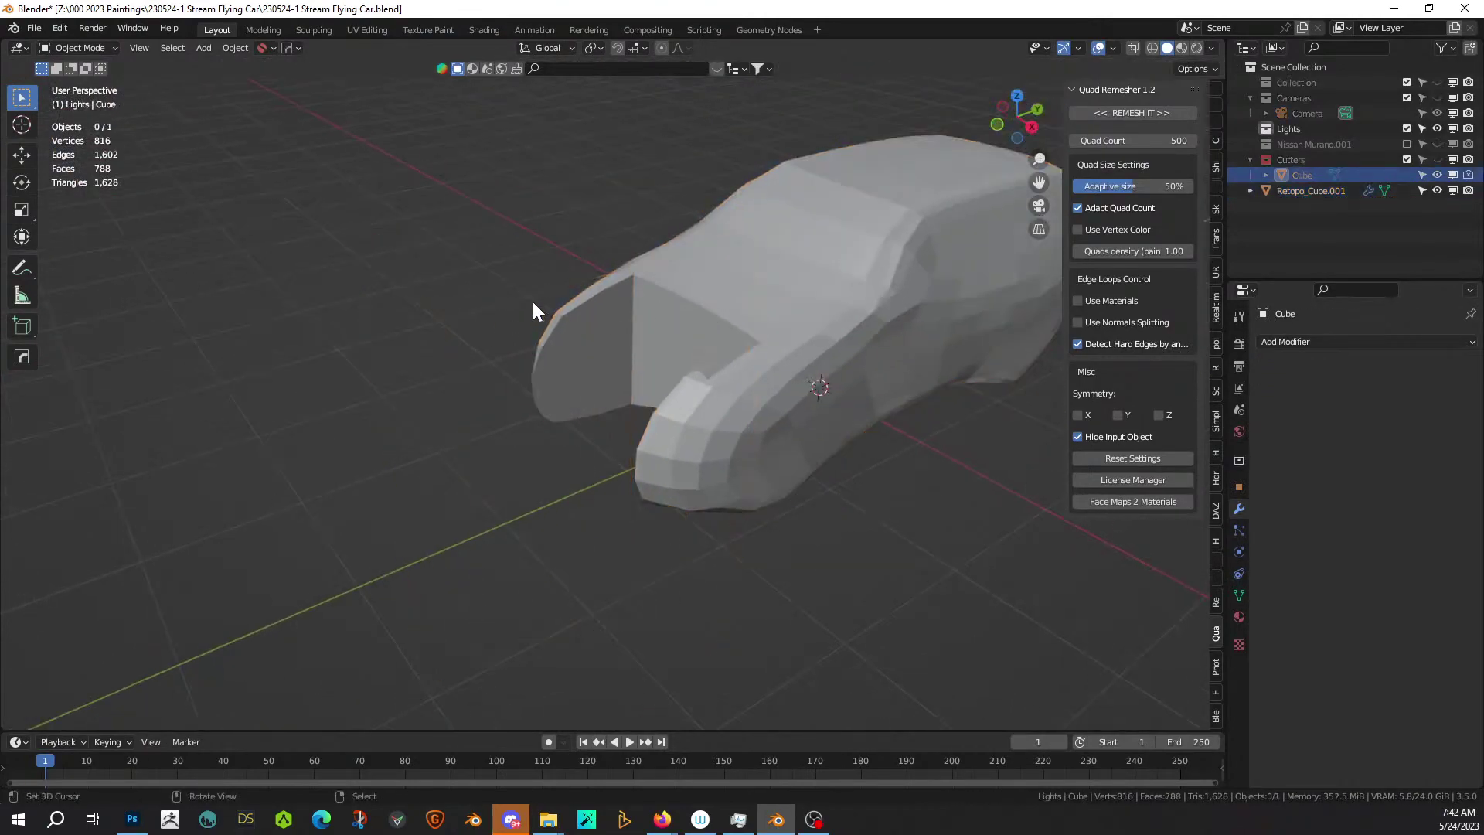
{"action": "key", "text": "alt+h"}
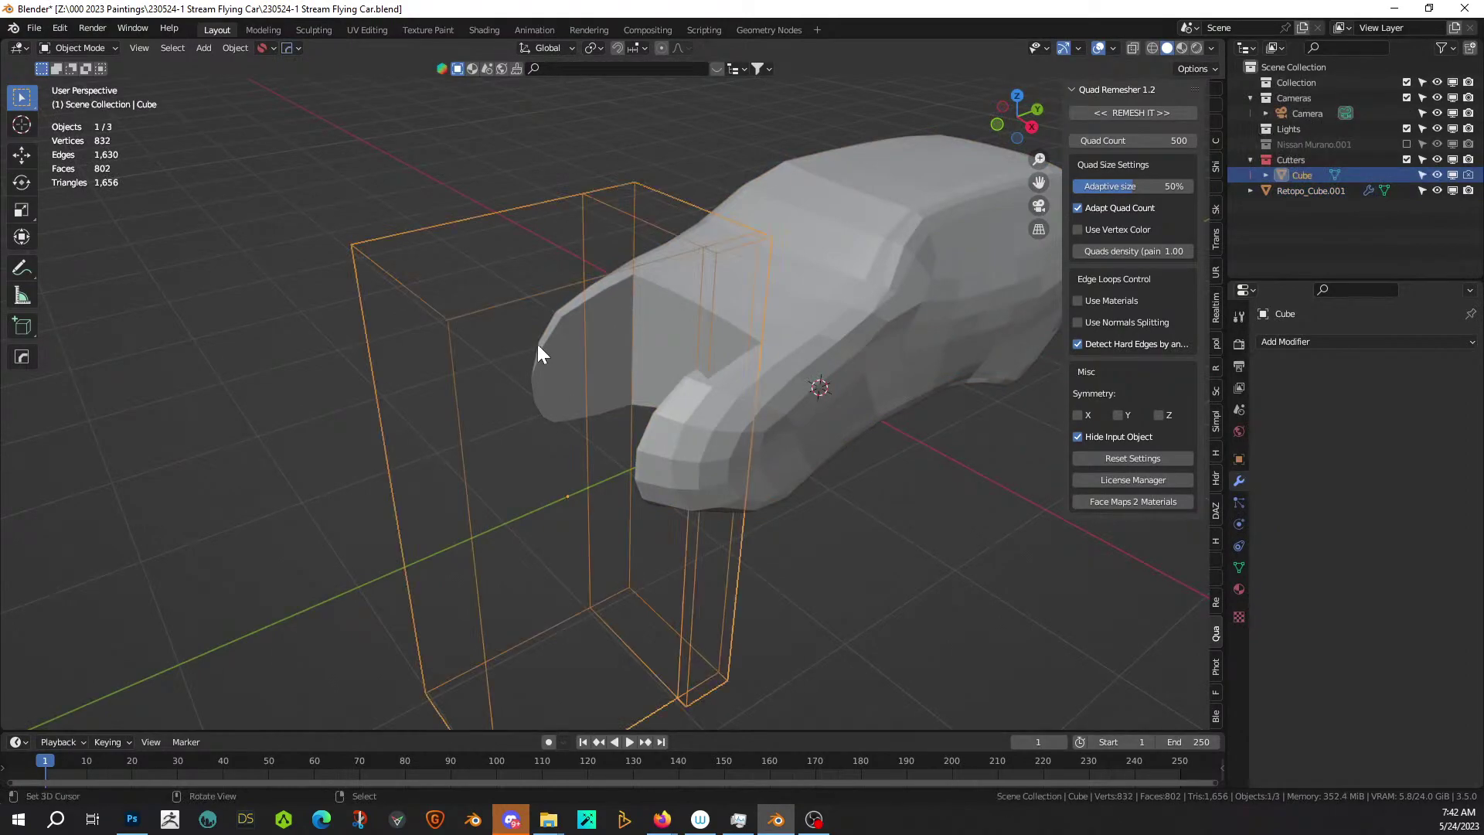
Add a horizontal loop cut around the cutter cube and raise it along Z to about the mid-height of the car's nose.
{"action": "key", "text": "Tab"}
{"action": "left_click", "coordinate": [632, 442]}
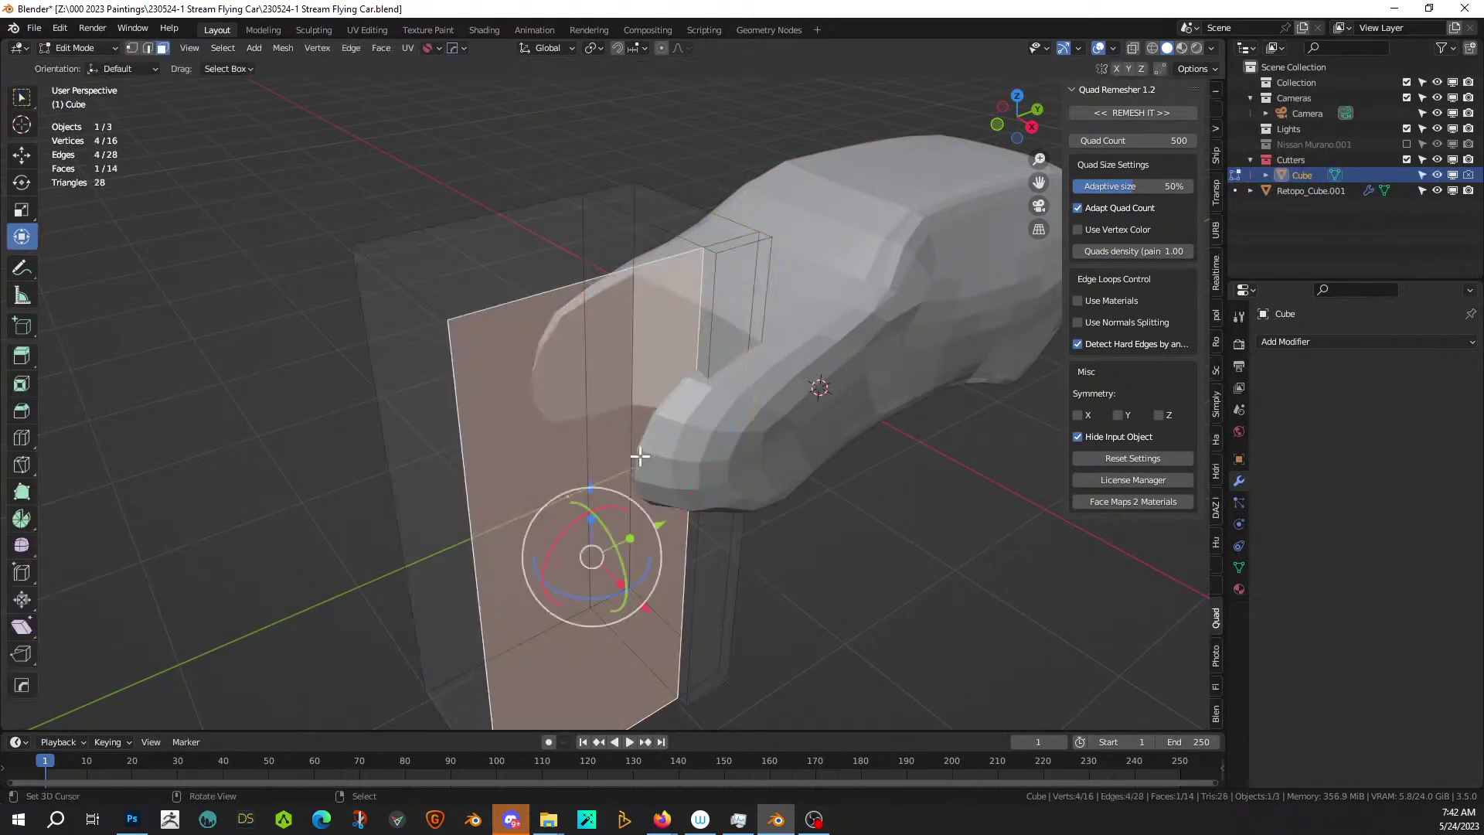
{"action": "key", "text": "ctrl+r"}
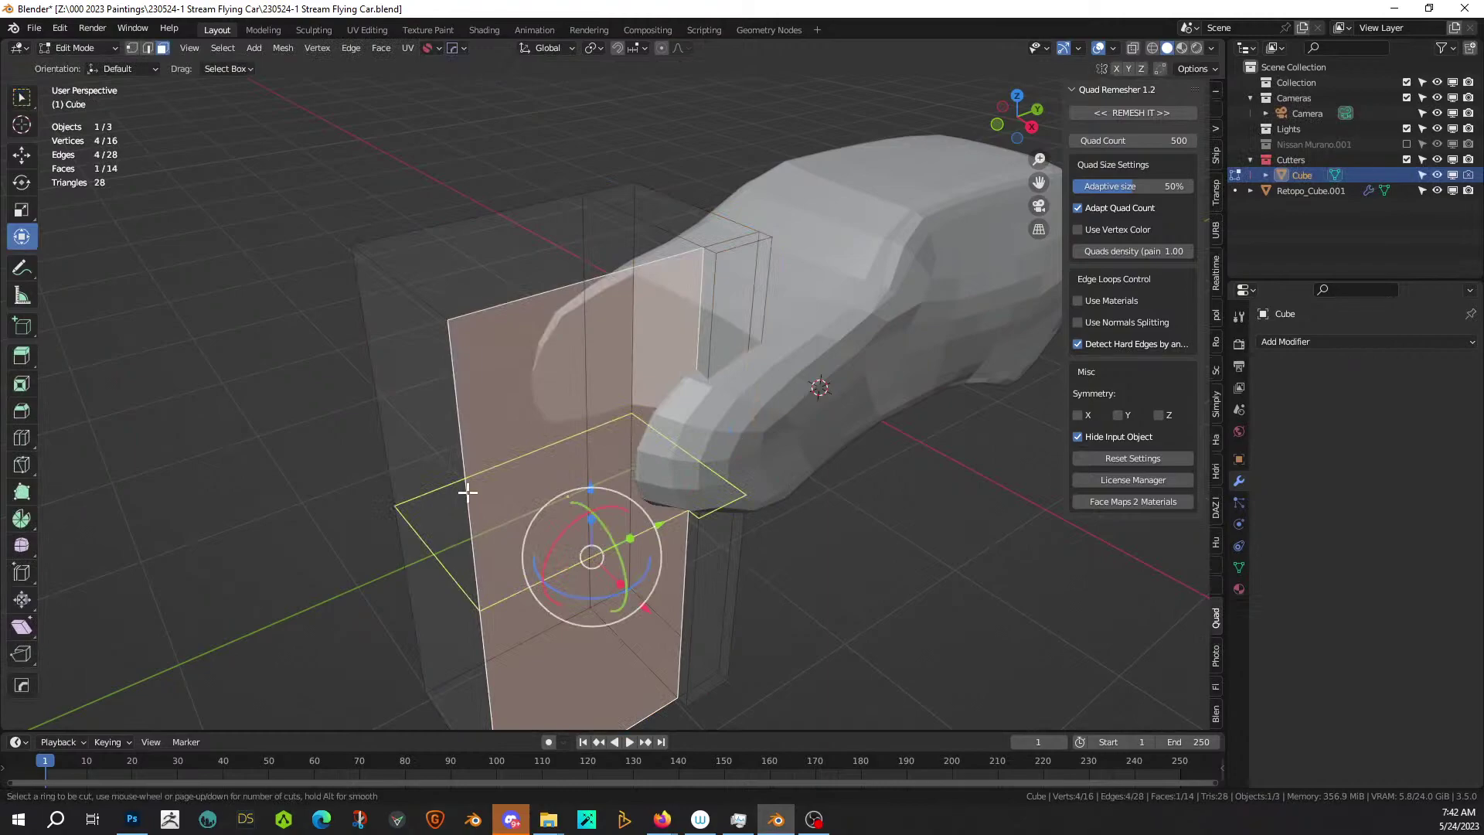
{"action": "left_click", "coordinate": [464, 490]}
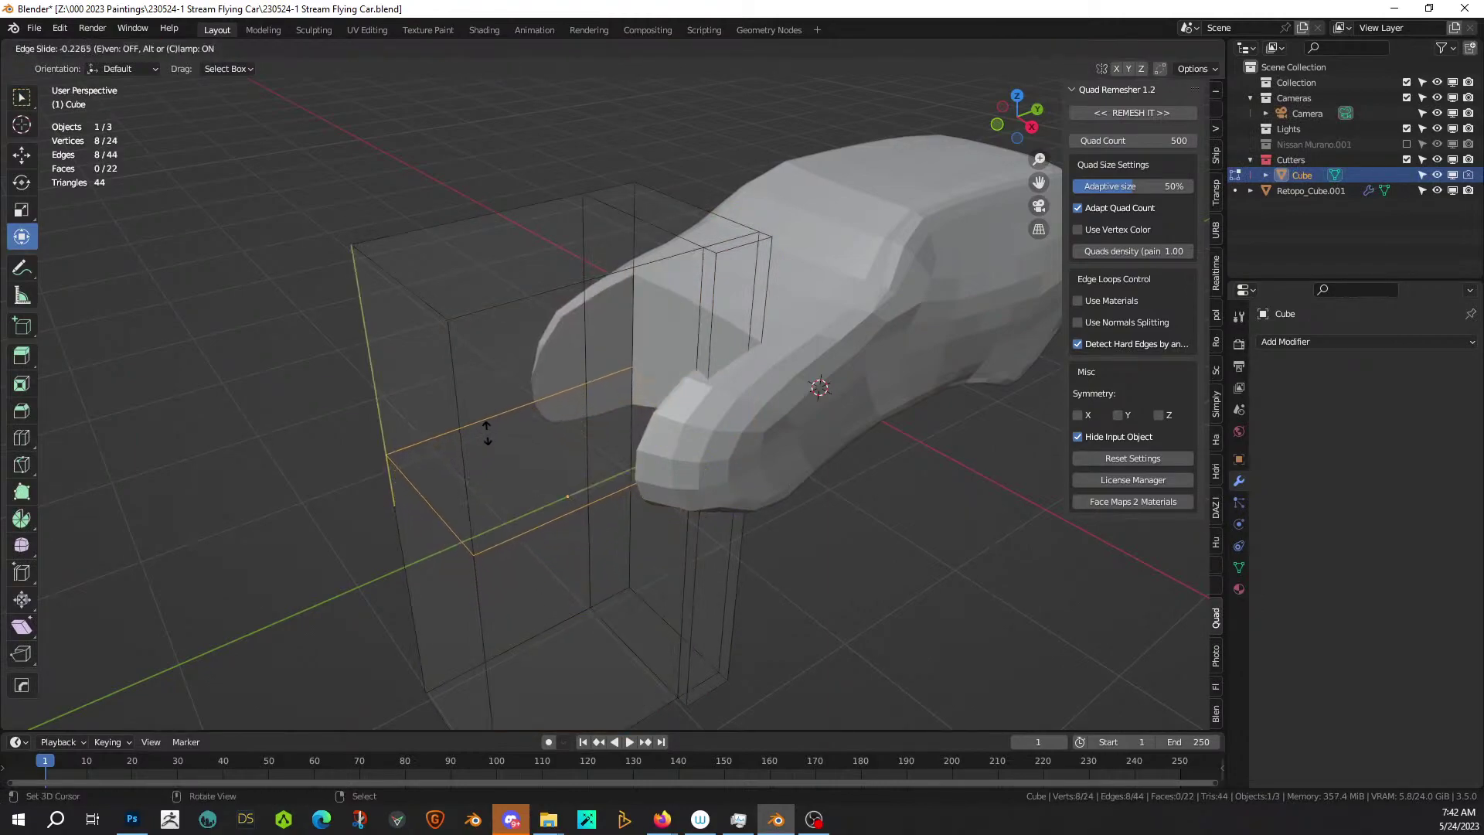
{"action": "left_click", "coordinate": [487, 432]}
{"action": "key", "text": "KP_3"}
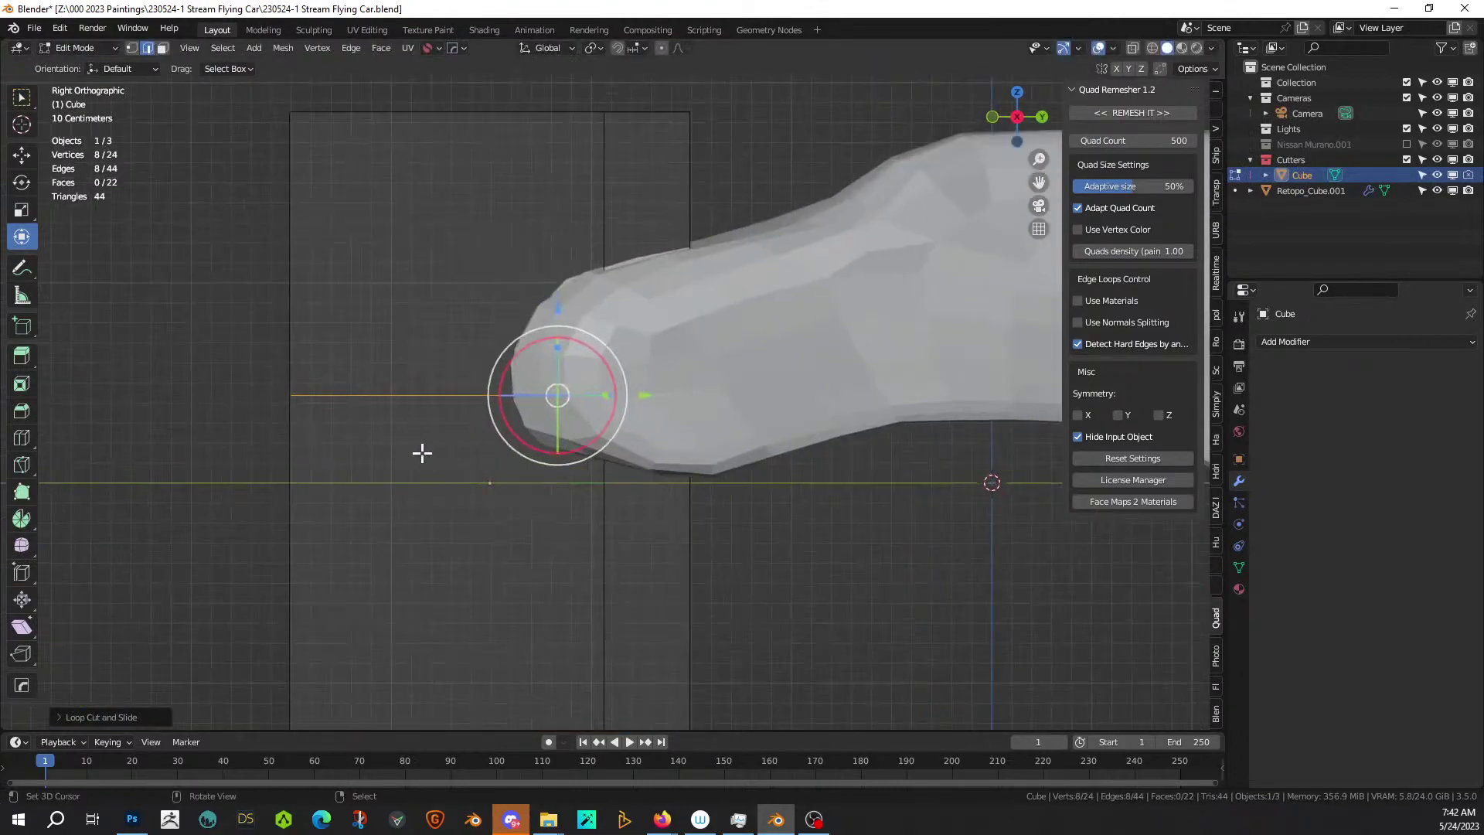
{"action": "key", "text": "g"}
{"action": "key", "text": "z"}
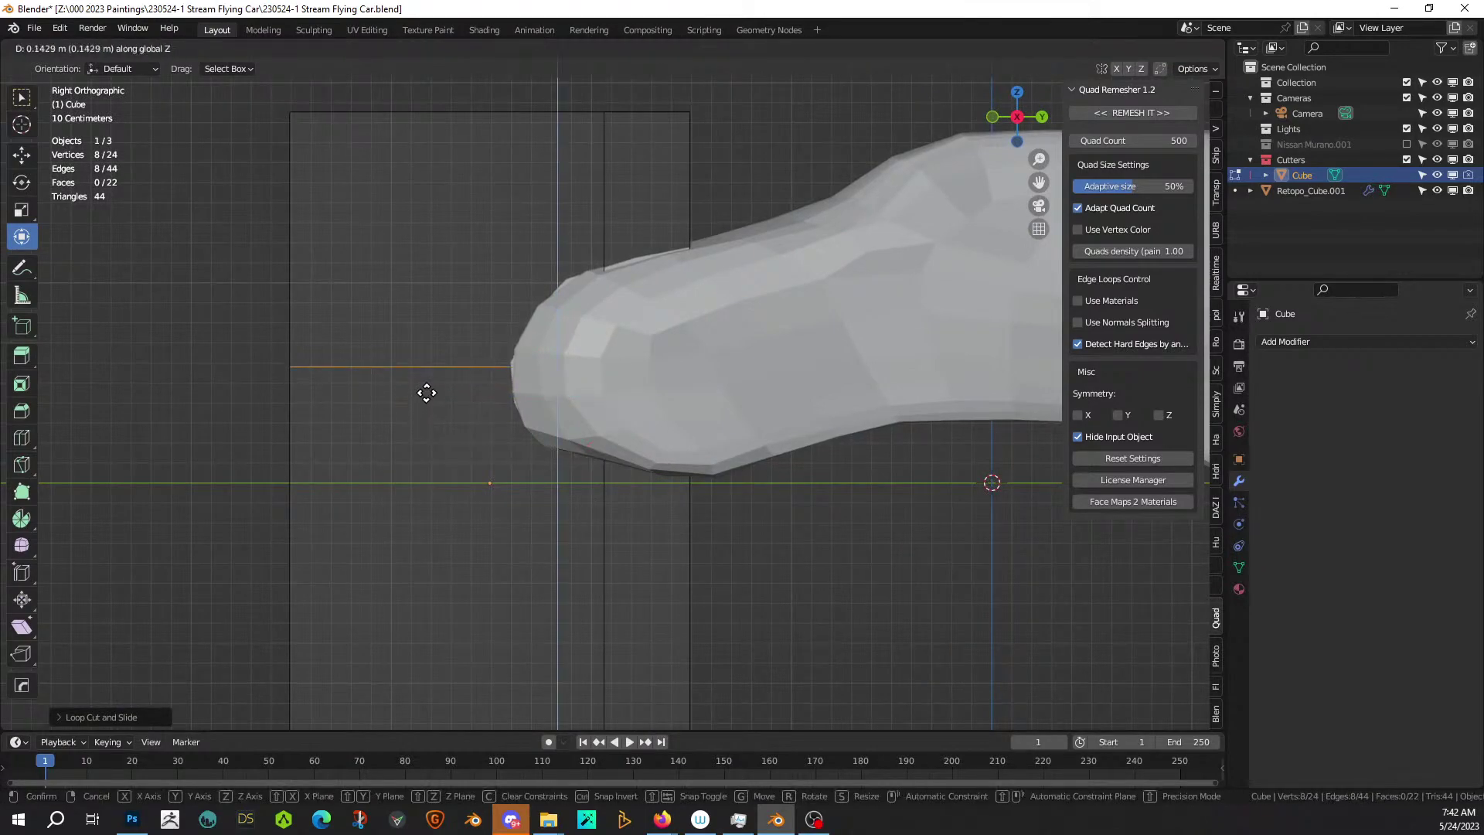
{"action": "left_click", "coordinate": [429, 395]}
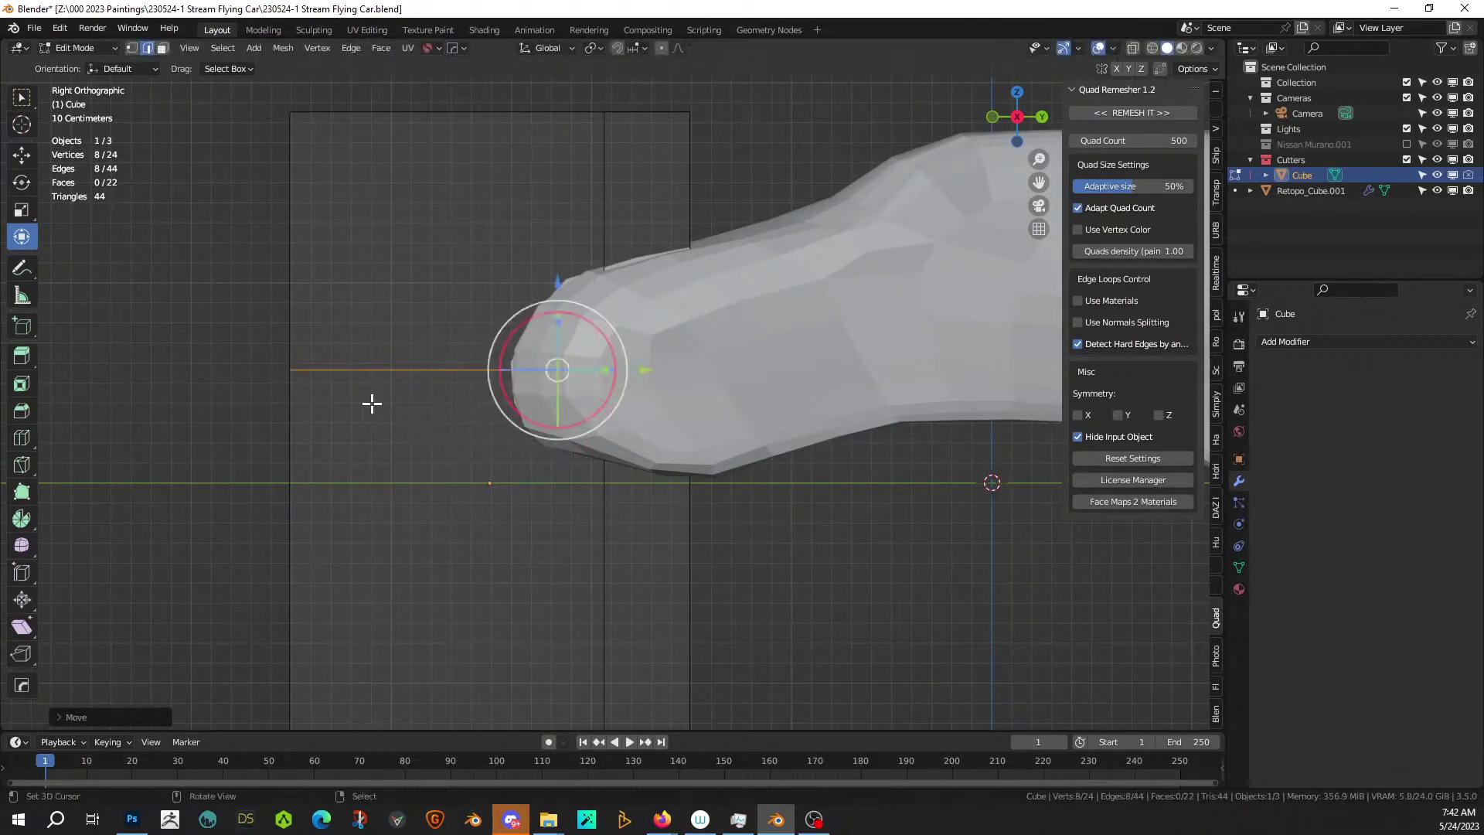
Bevel the cutter's horizontal edge loop by about 0.11 m to form a narrow band of faces.
{"action": "key", "text": "ctrl+b"}
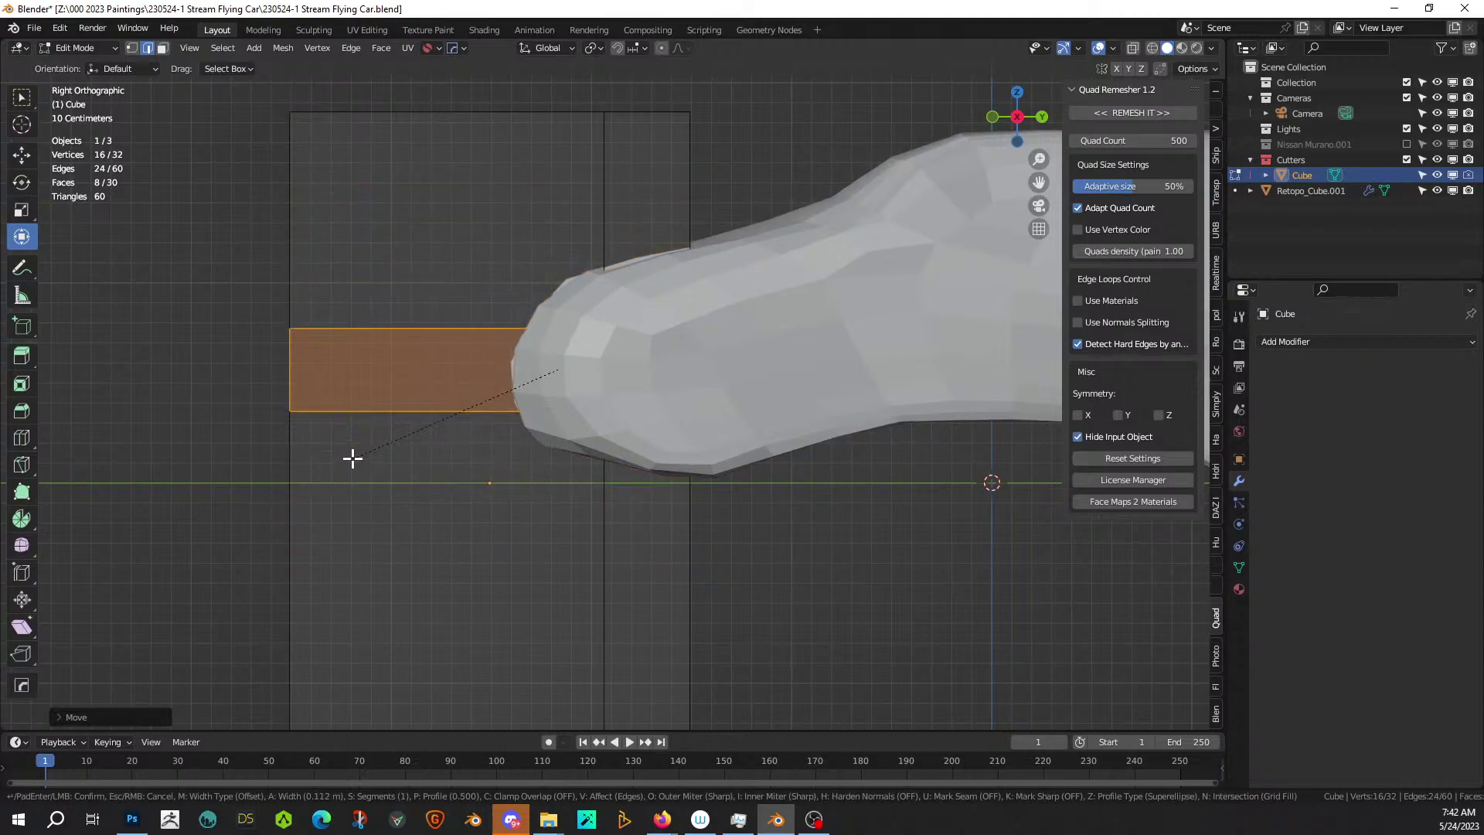
{"action": "left_click", "coordinate": [358, 454]}
{"action": "middle_click_drag", "start_coordinate": [358, 454], "coordinate": [688, 525]}
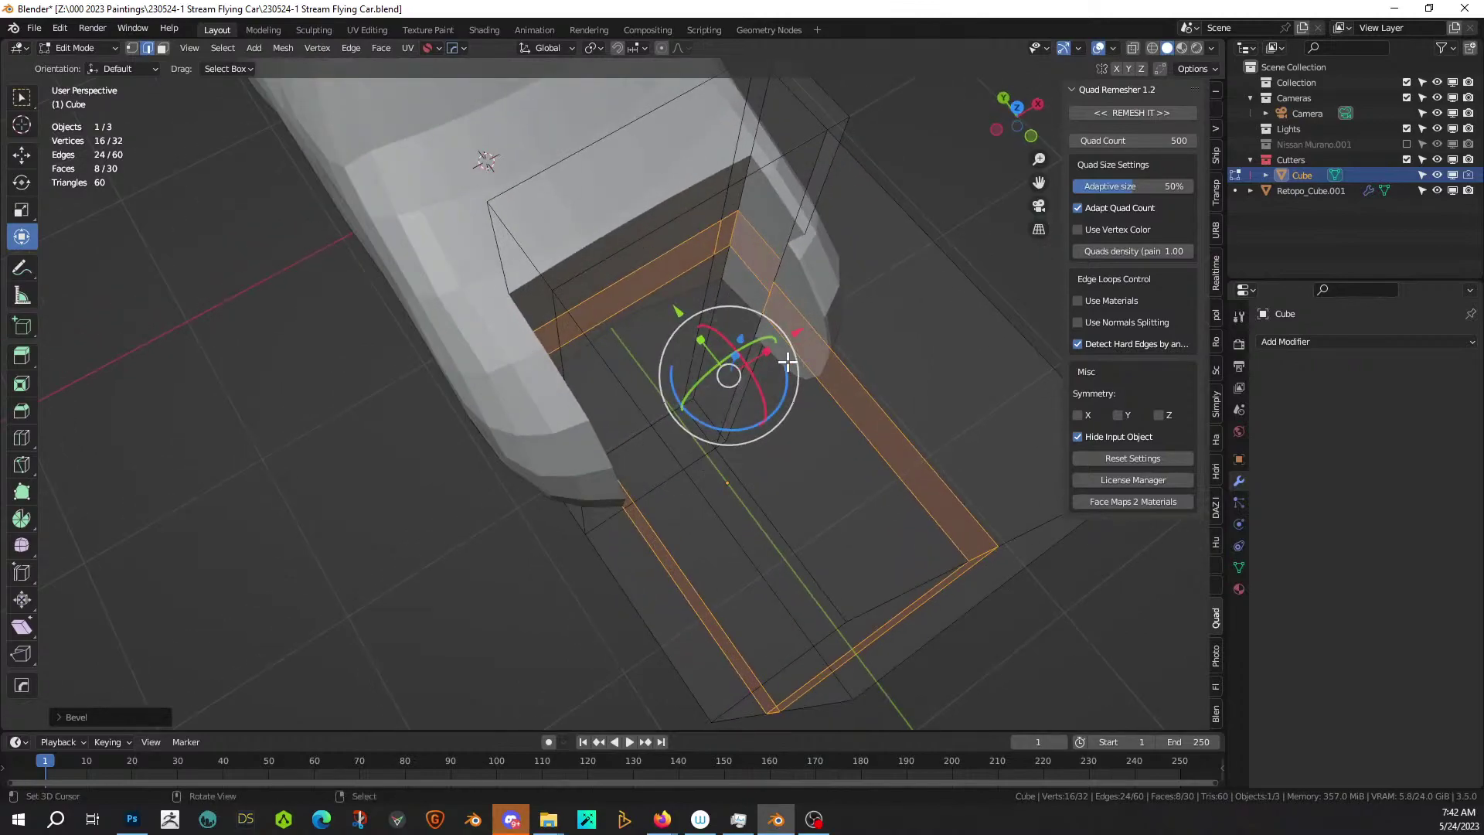
Try to extrude the long side face of the cutter's band and rotate it 90° around the X axis.
{"action": "left_click", "coordinate": [901, 355]}
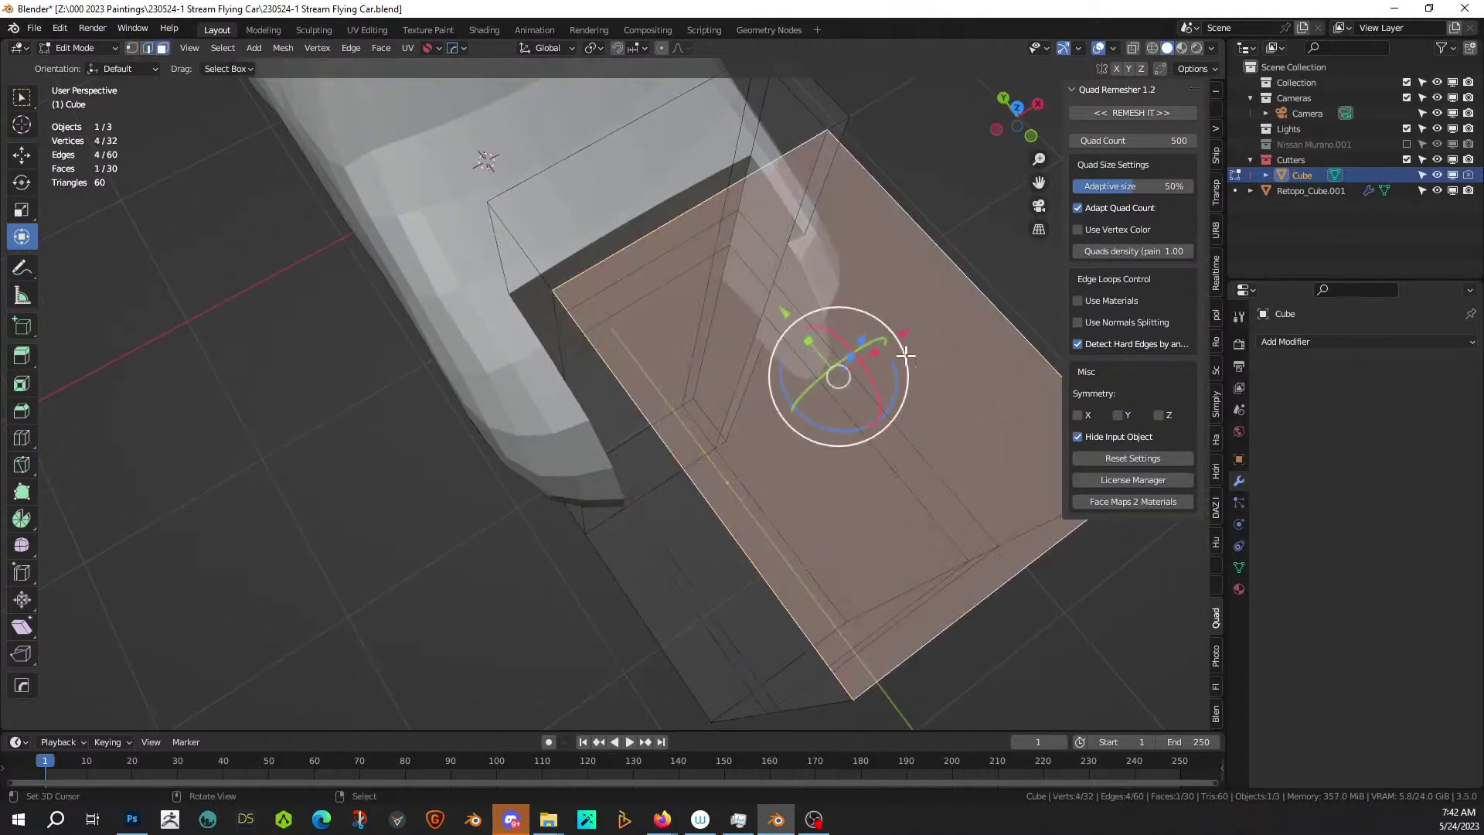
{"action": "middle_click_drag", "start_coordinate": [844, 401], "coordinate": [702, 332]}
{"action": "middle_click_drag", "start_coordinate": [713, 498], "coordinate": [517, 602]}
{"action": "key", "text": "e"}
{"action": "left_click", "coordinate": [782, 450]}
{"action": "key", "text": "r"}
{"action": "key", "text": "x"}
{"action": "key", "text": "9"}
{"action": "key", "text": "0"}
{"action": "key", "text": "Return"}
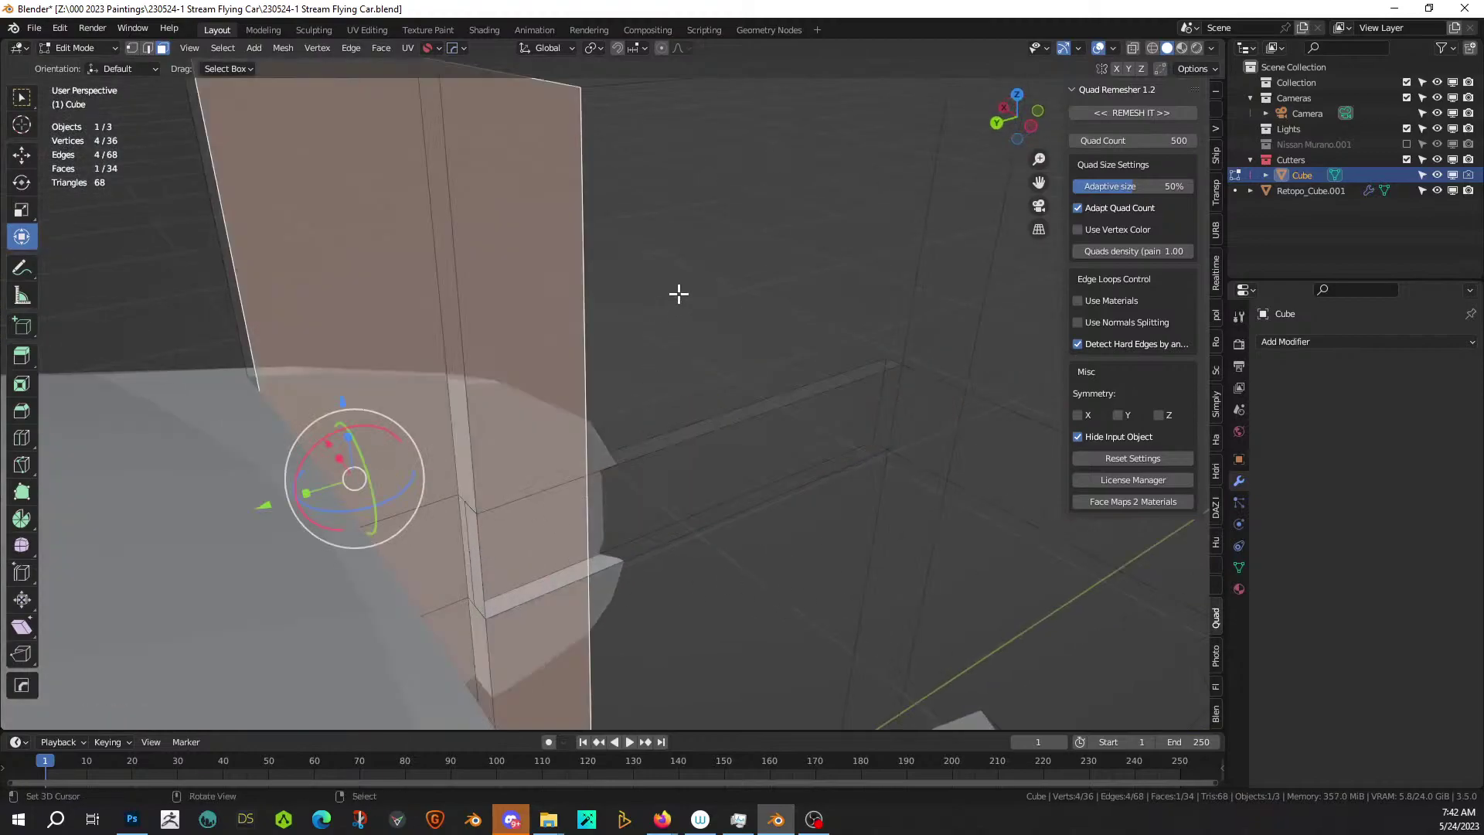
{"action": "key", "text": "ctrl+z"}
{"action": "key", "text": "ctrl+z"}
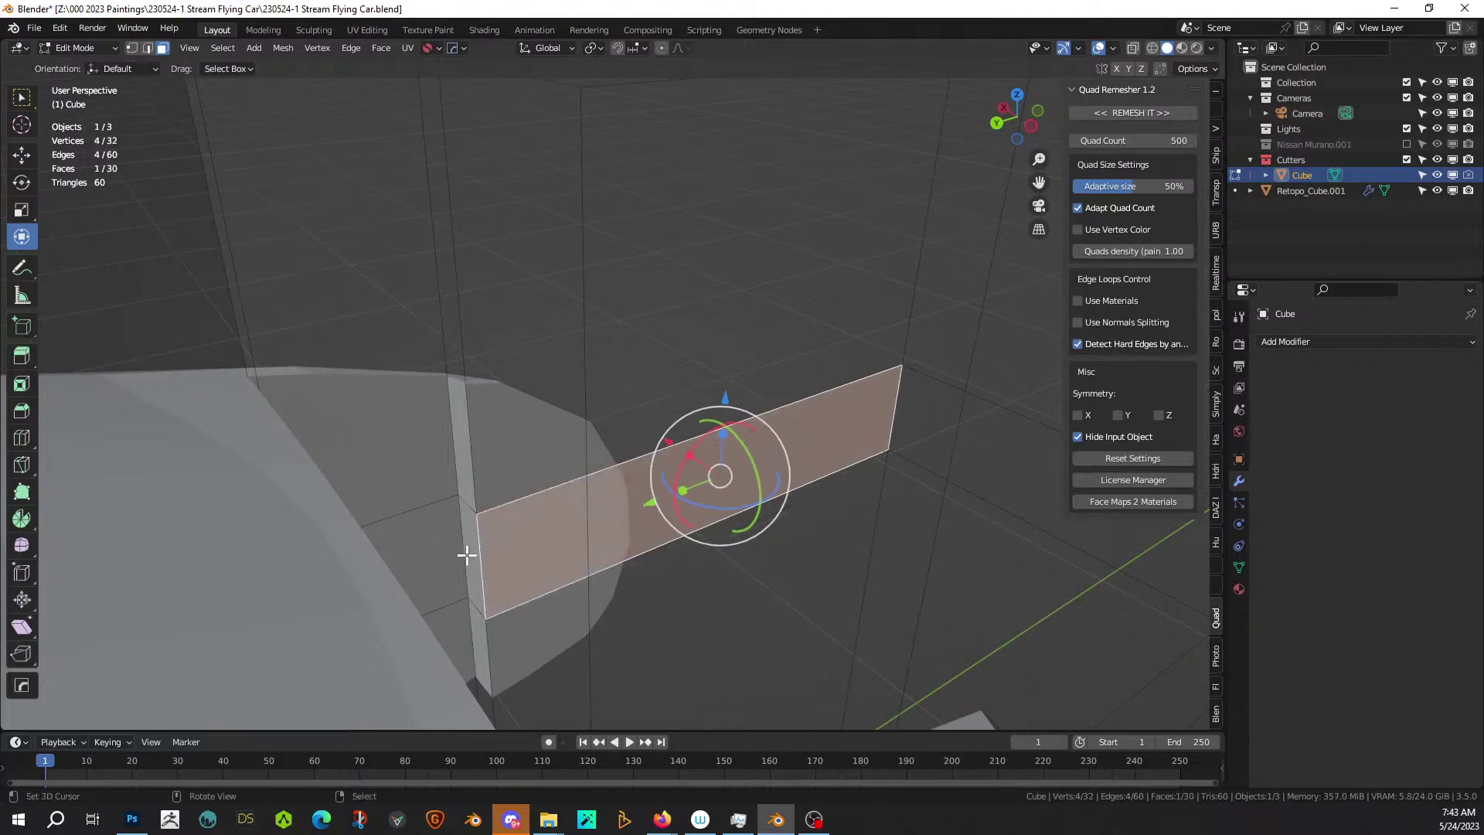
Extrude the two adjoining side faces of the cutter's narrow band along their normals into the fender.
{"action": "left_click", "coordinate": [470, 523], "text": "shift"}
{"action": "middle_click_drag", "start_coordinate": [556, 516], "coordinate": [801, 394]}
{"action": "key", "text": "KP_Divide"}
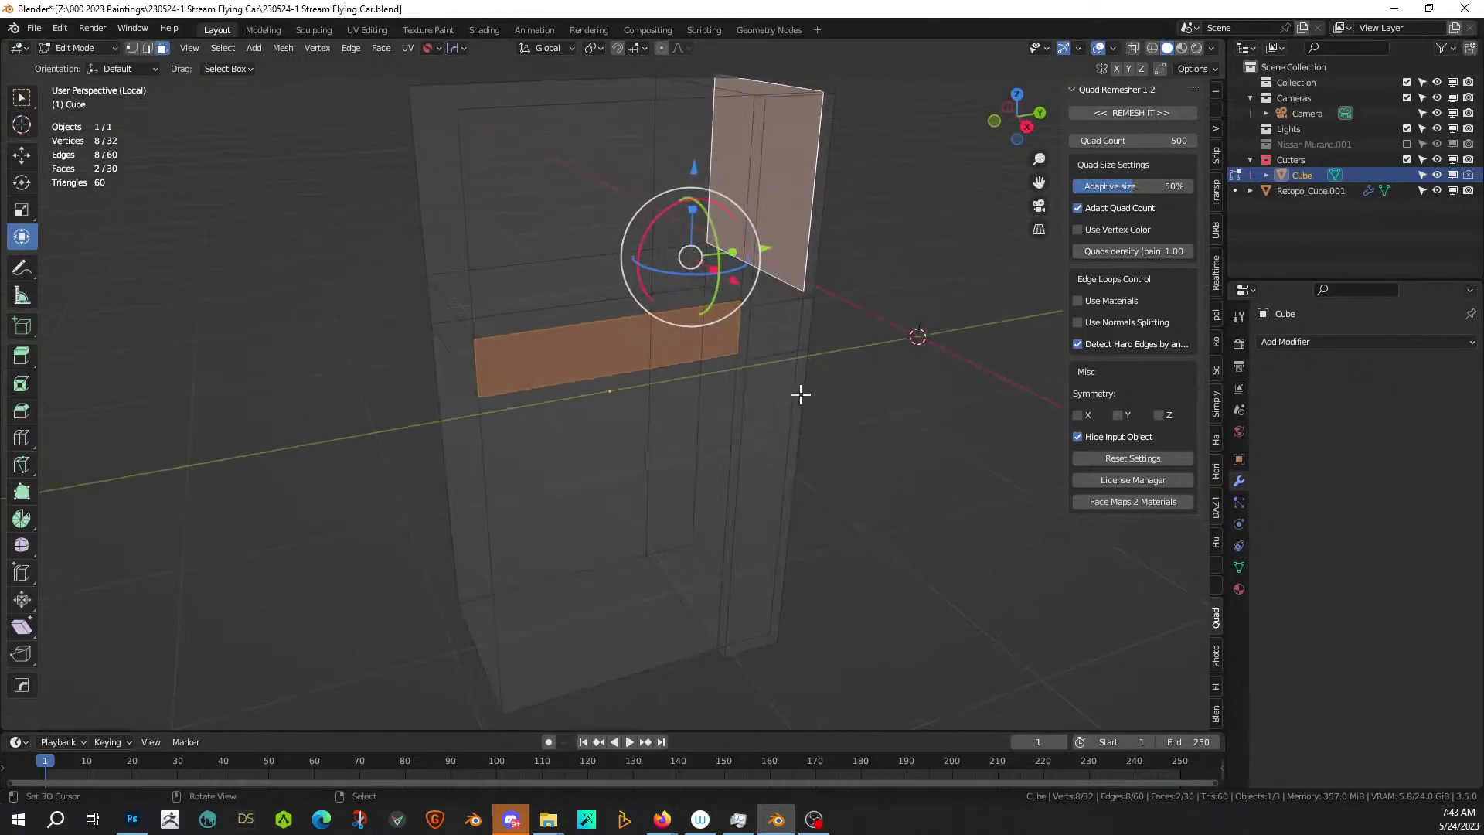
{"action": "left_click", "coordinate": [753, 332]}
{"action": "left_click", "coordinate": [623, 324], "text": "shift"}
{"action": "middle_click_drag", "start_coordinate": [657, 340], "coordinate": [531, 442]}
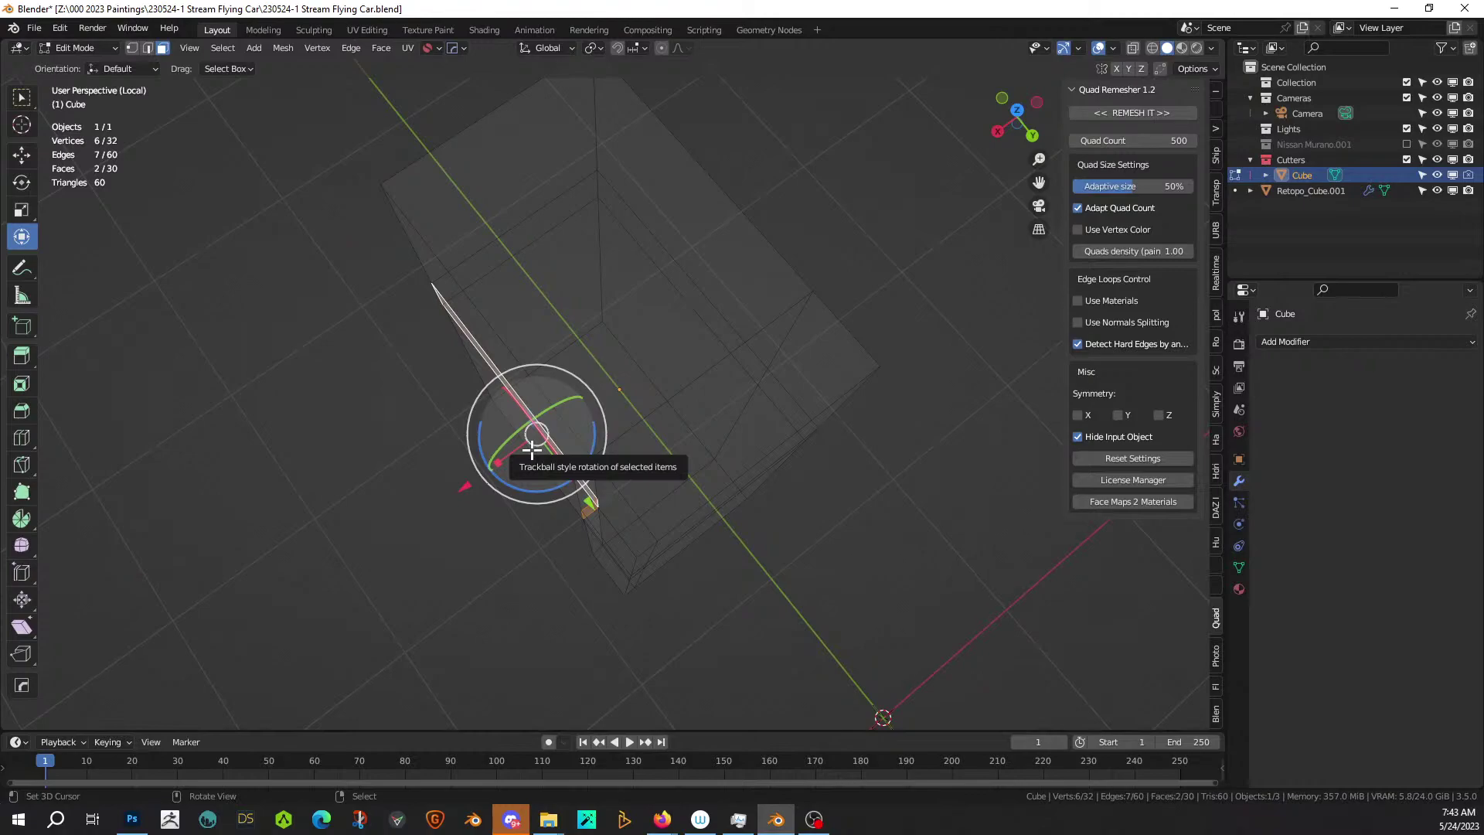
{"action": "key", "text": "KP_Divide"}
{"action": "middle_click_drag", "start_coordinate": [531, 443], "coordinate": [582, 538]}
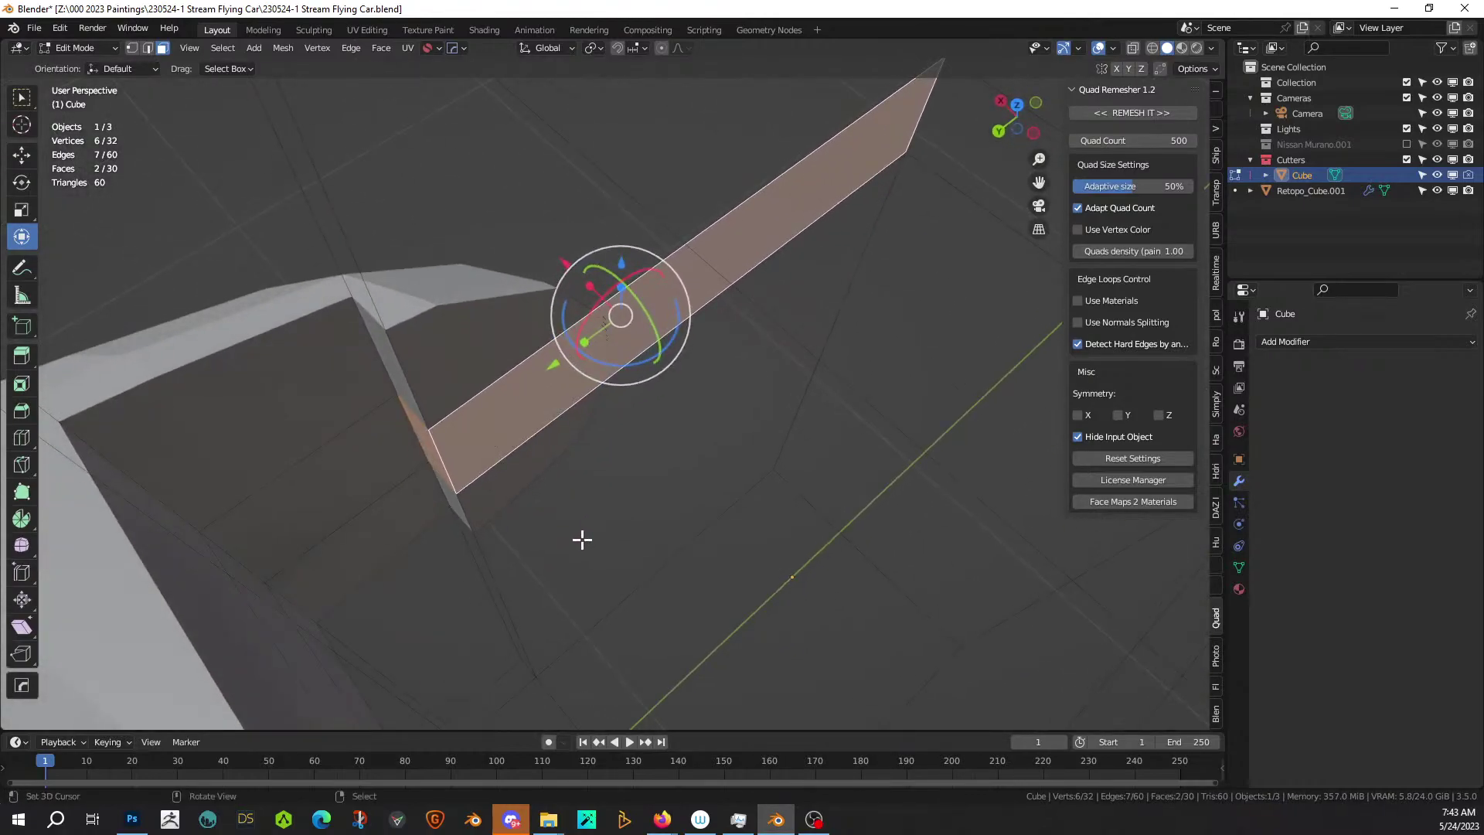
{"action": "key", "text": "alt+e"}
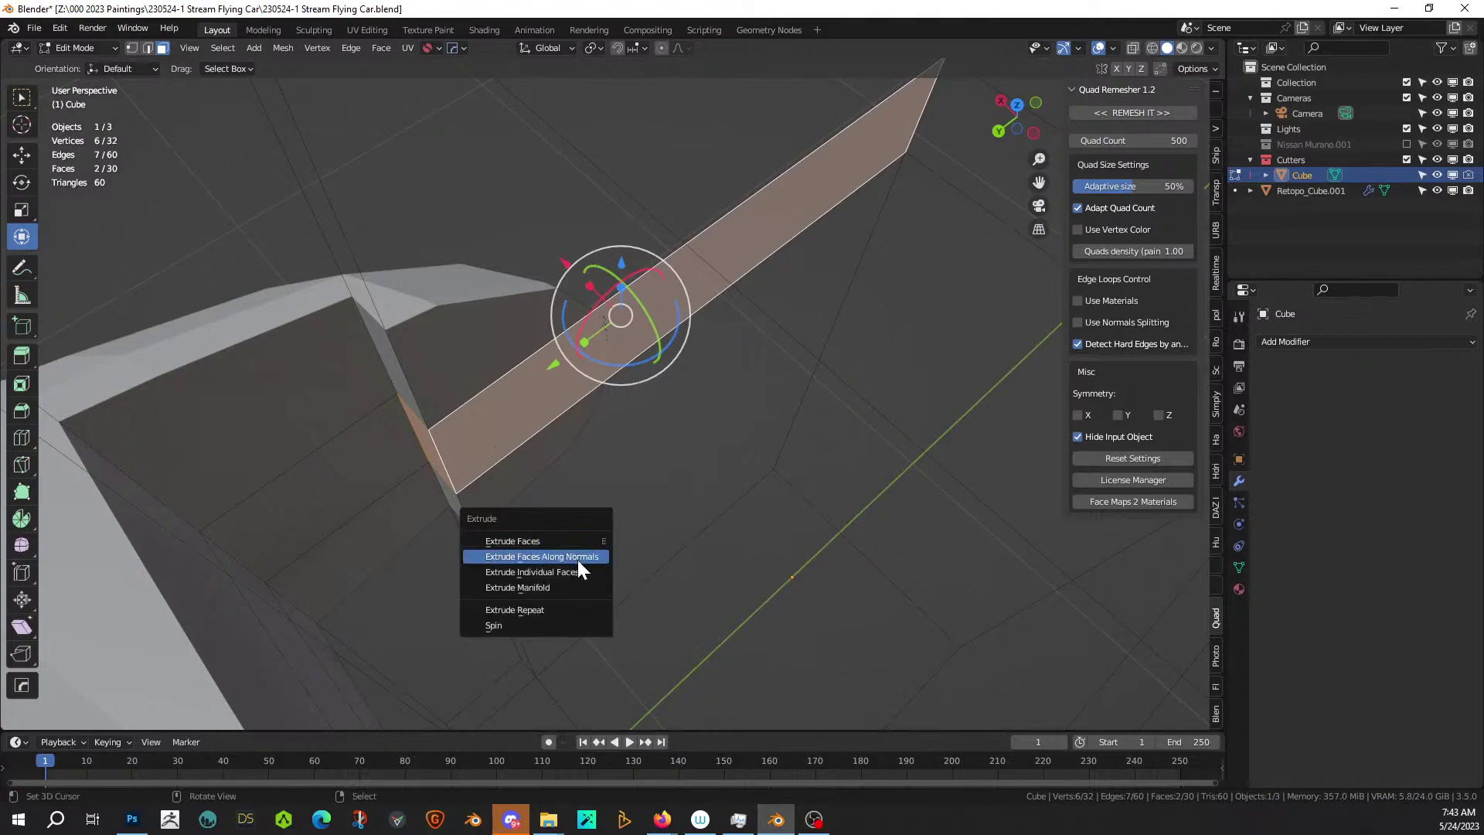
{"action": "left_click", "coordinate": [577, 559]}
{"action": "left_click", "coordinate": [592, 549]}
Move the cutter's extruded band faces along the X axis, farther into the fender.
{"action": "middle_click_drag", "start_coordinate": [589, 546], "coordinate": [479, 552]}
{"action": "key", "text": "g"}
{"action": "key", "text": "x"}
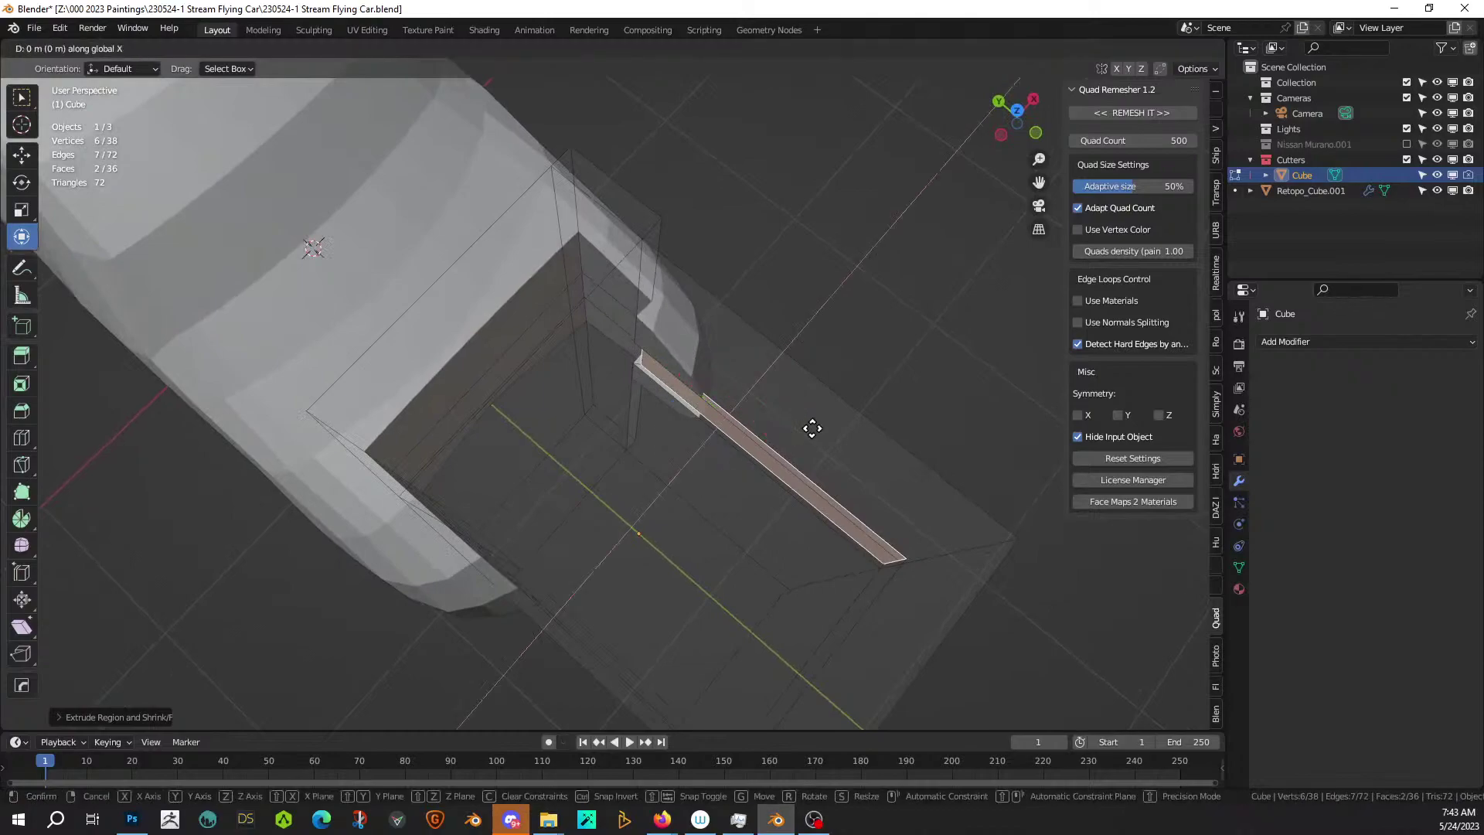
{"action": "left_click", "coordinate": [817, 425]}
{"action": "middle_click_drag", "start_coordinate": [845, 417], "coordinate": [656, 391]}
{"action": "scroll", "coordinate": [656, 393], "scroll_direction": "down", "scroll_amount": 5}
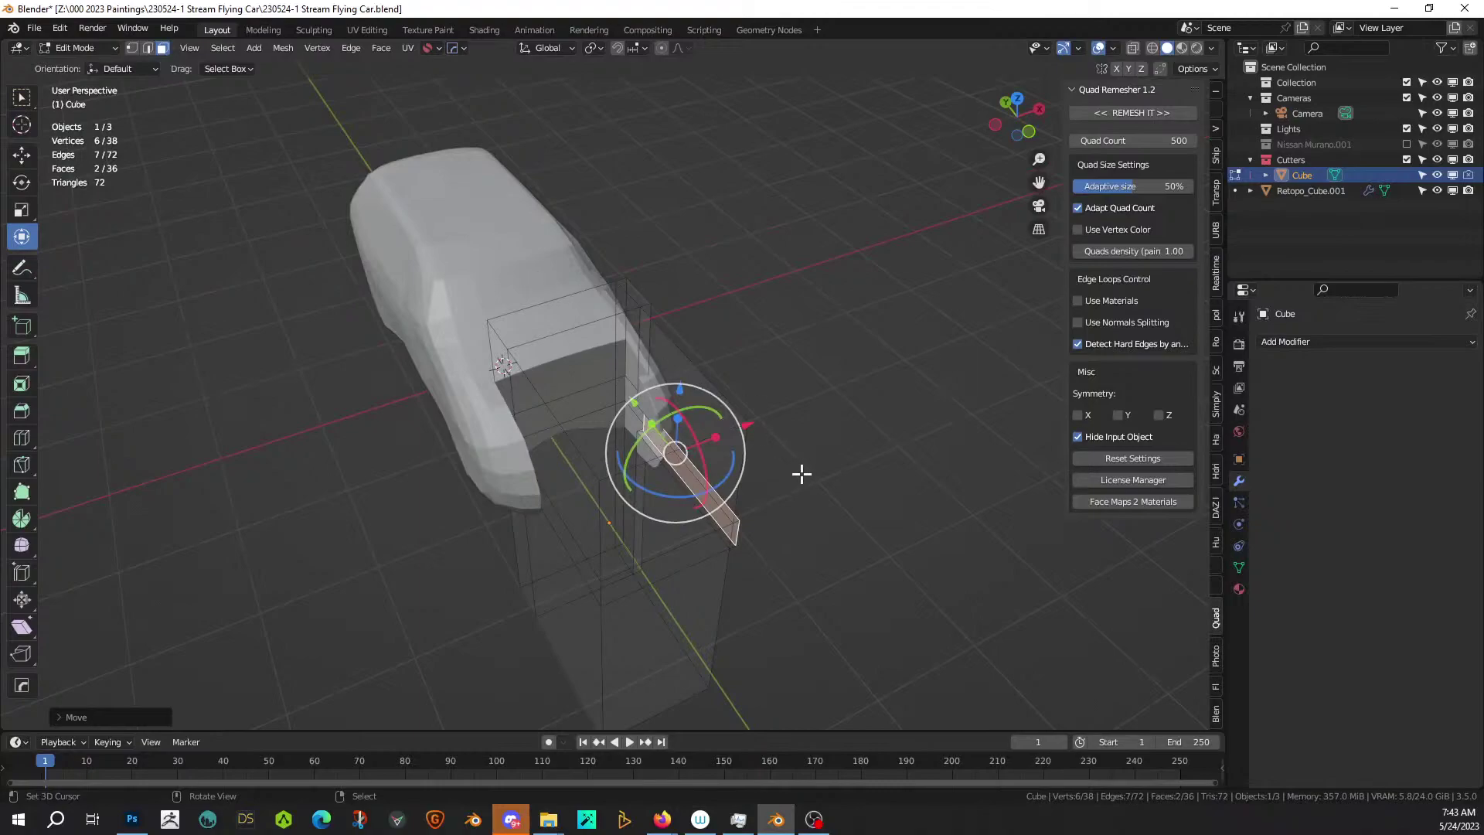
Apply the car shell's Boolean modifier and delete the cutter cube.
{"action": "middle_click_drag", "start_coordinate": [802, 474], "coordinate": [646, 232]}
{"action": "key", "text": "Tab"}
{"action": "left_click", "coordinate": [647, 243]}
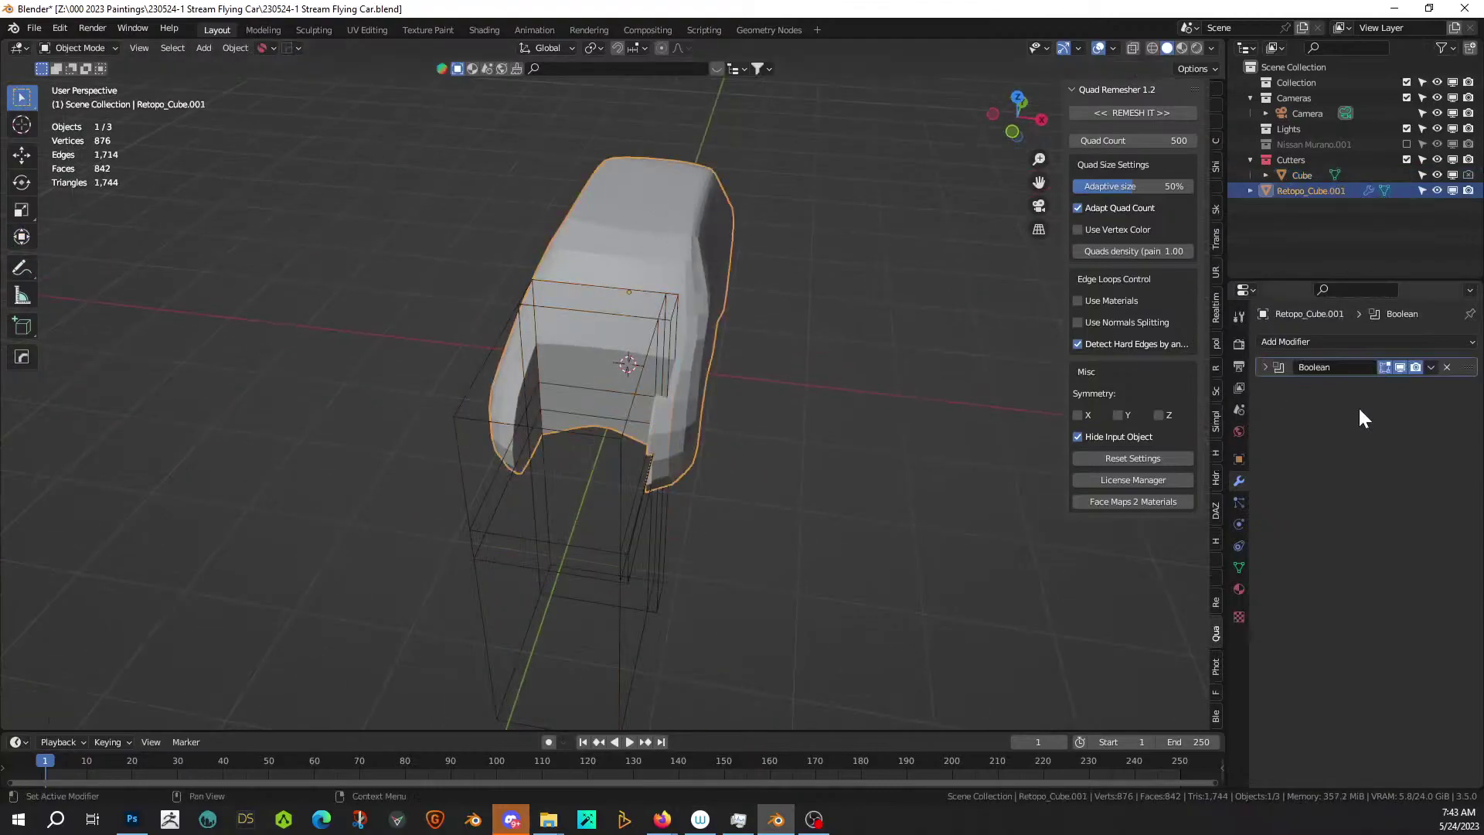
{"action": "left_click", "coordinate": [1430, 369]}
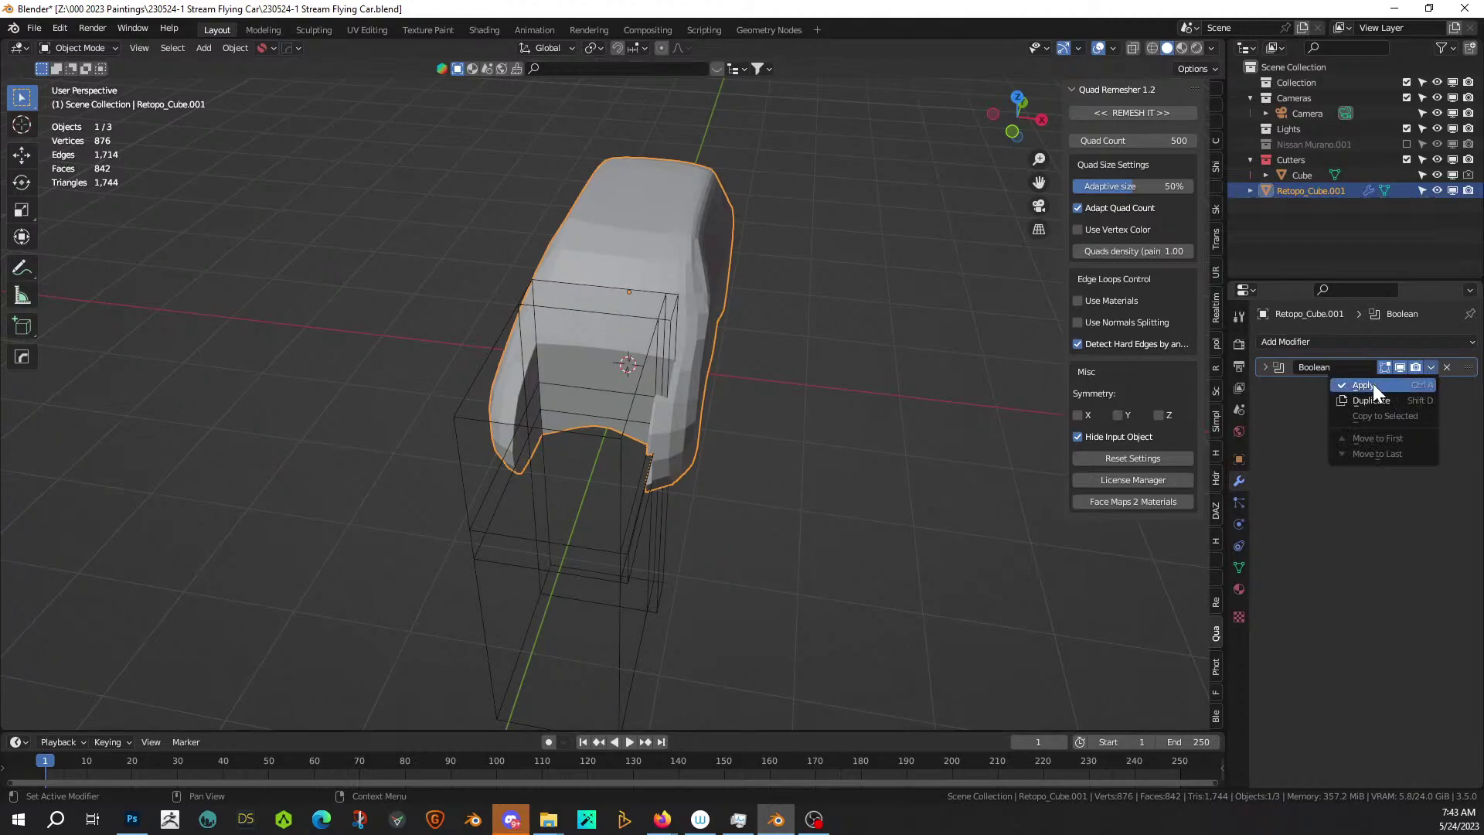
{"action": "left_click", "coordinate": [1373, 383]}
{"action": "left_click", "coordinate": [493, 424]}
{"action": "key", "text": "Delete"}
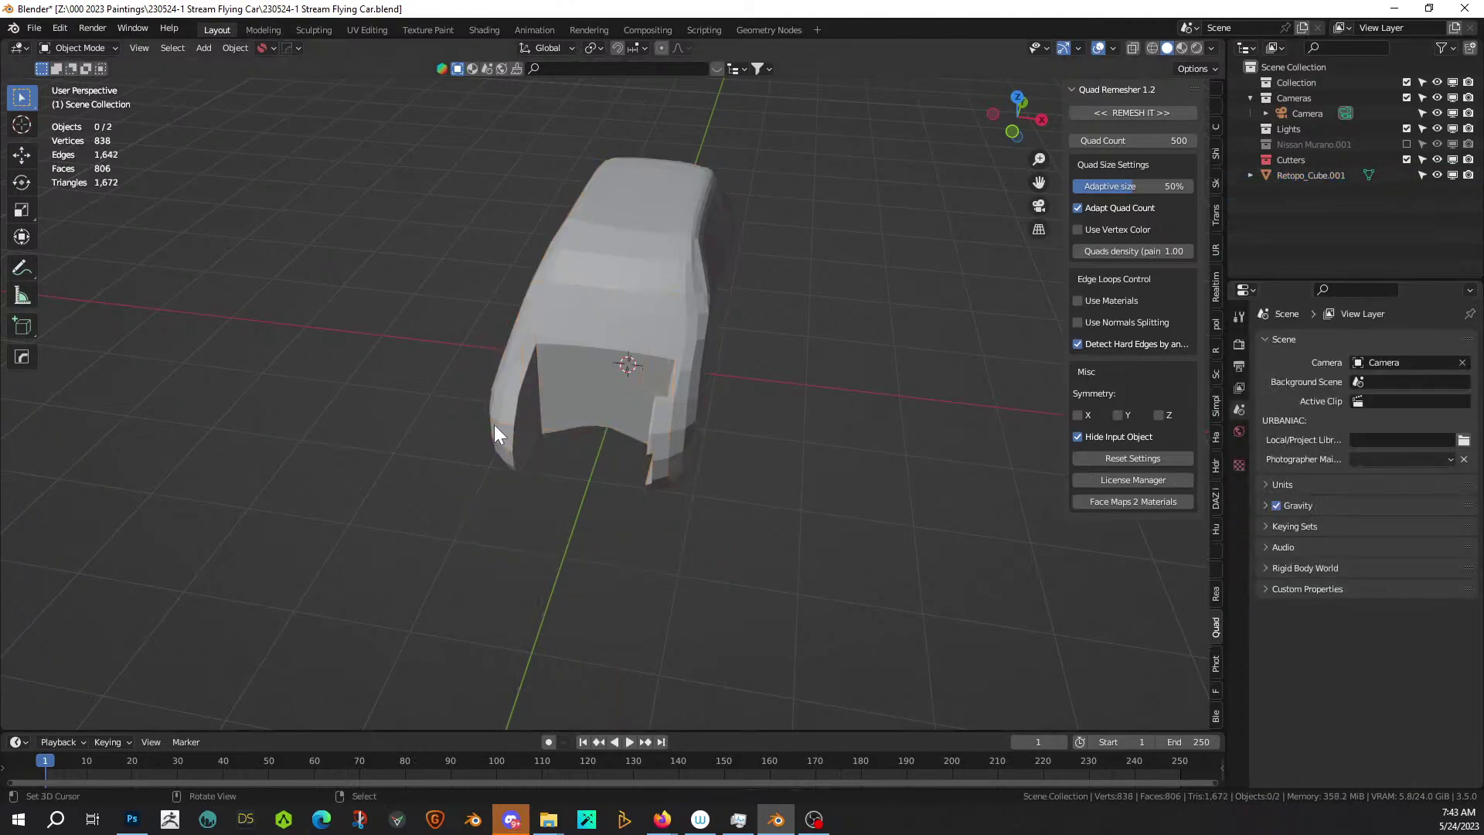
Mirror the car shell across its X axis with a bisecting Hops_Mirror modifier, copying the grooved fender to the other side.
{"action": "scroll", "coordinate": [494, 424], "scroll_direction": "up", "scroll_amount": 3}
{"action": "middle_click_drag", "start_coordinate": [493, 424], "coordinate": [494, 337]}
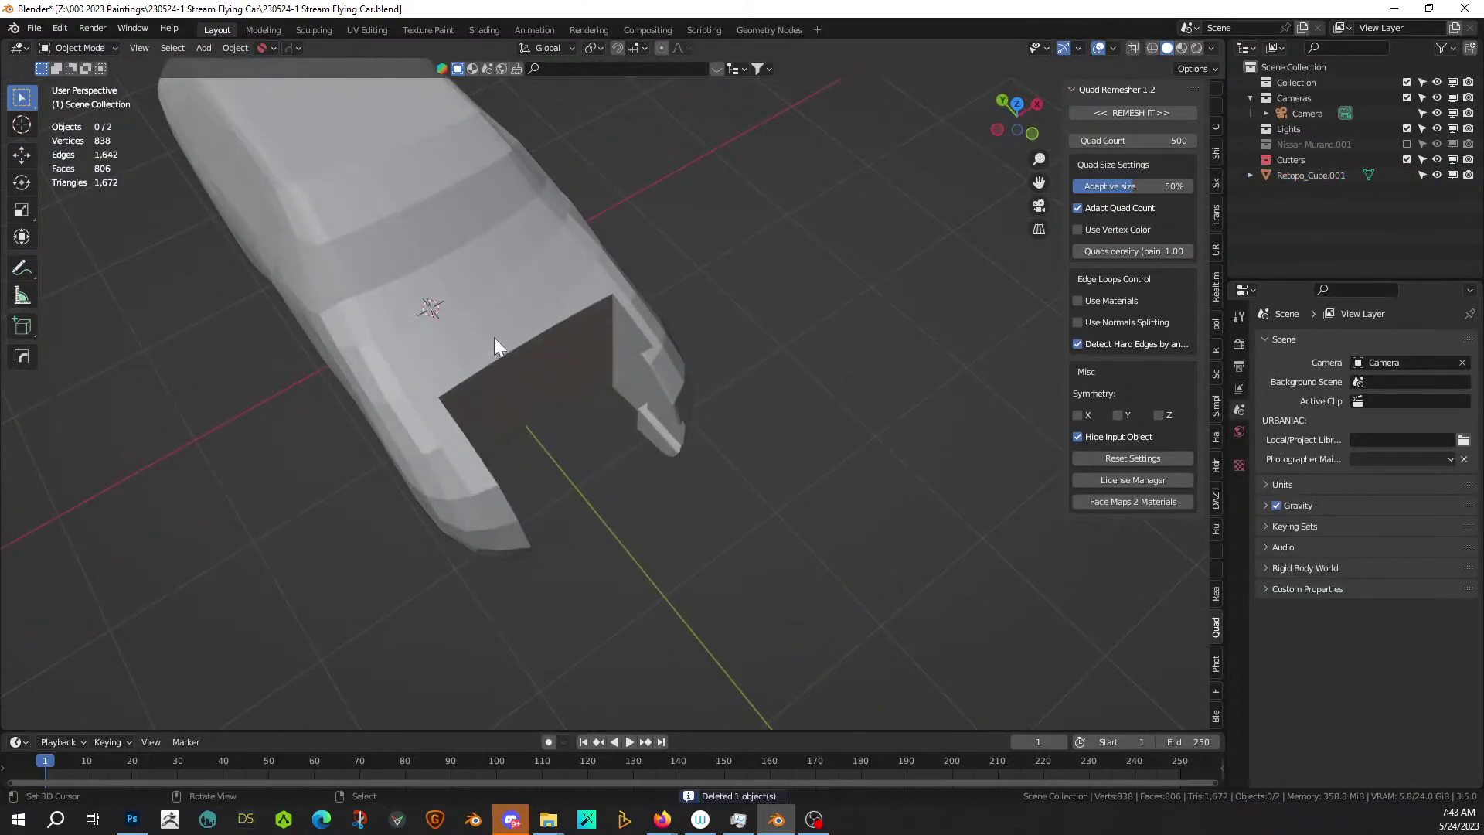
{"action": "left_click", "coordinate": [493, 336]}
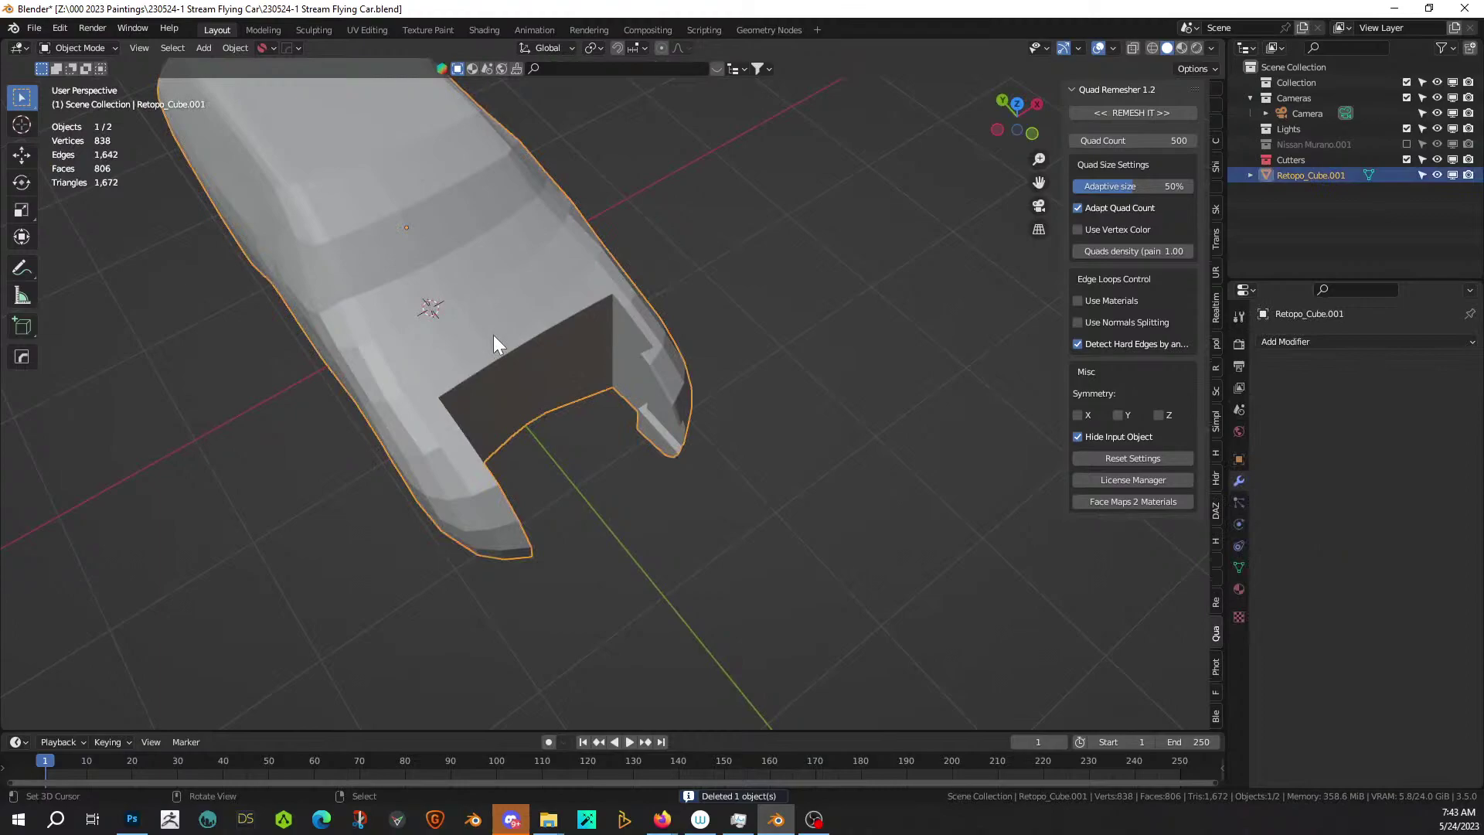
{"action": "key", "text": "shift+alt+x"}
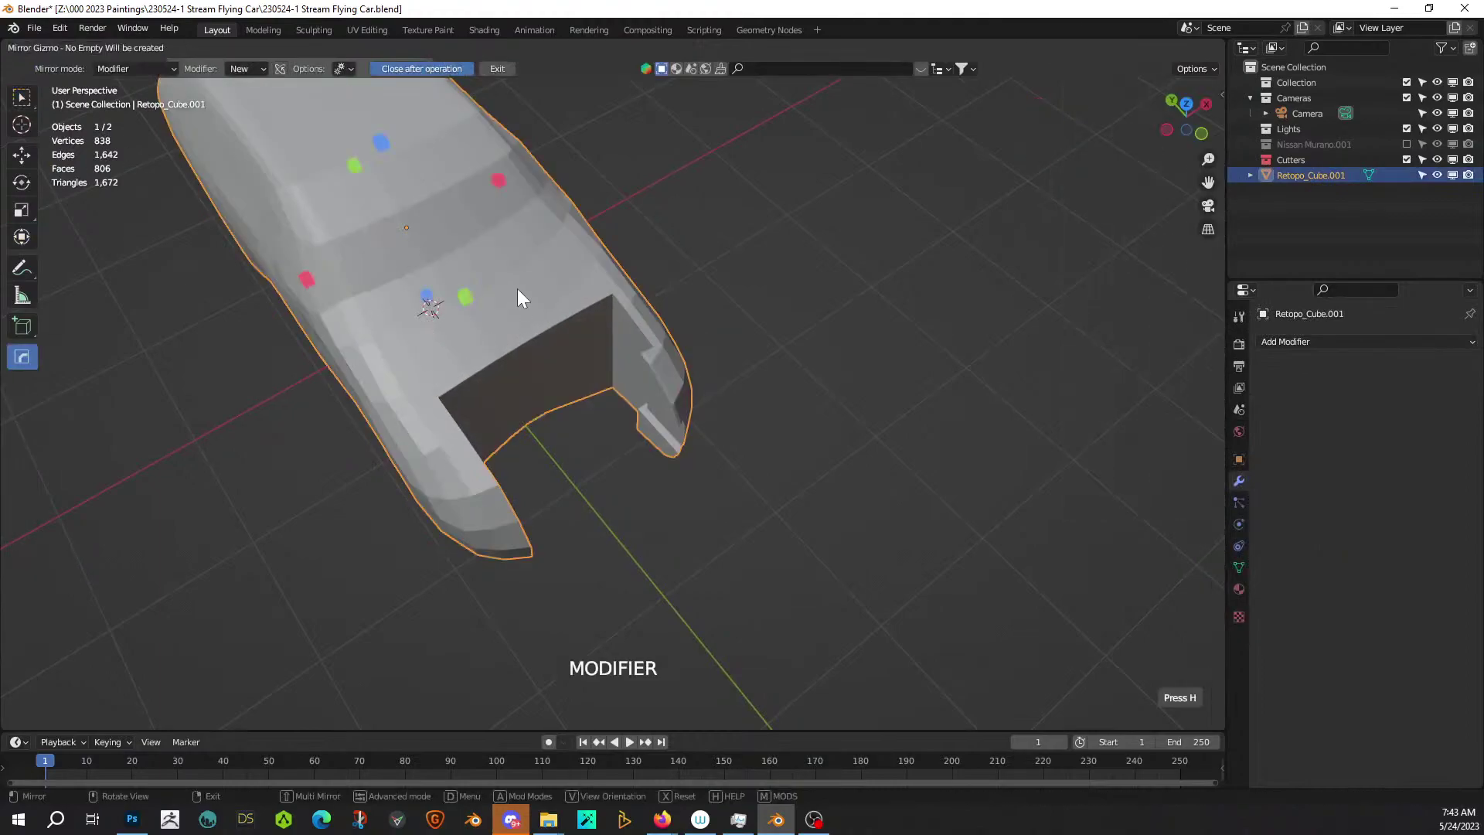
{"action": "left_click", "coordinate": [499, 180]}
{"action": "middle_click_drag", "start_coordinate": [669, 324], "coordinate": [697, 450]}
{"action": "scroll", "coordinate": [697, 451], "scroll_direction": "down", "scroll_amount": 2}
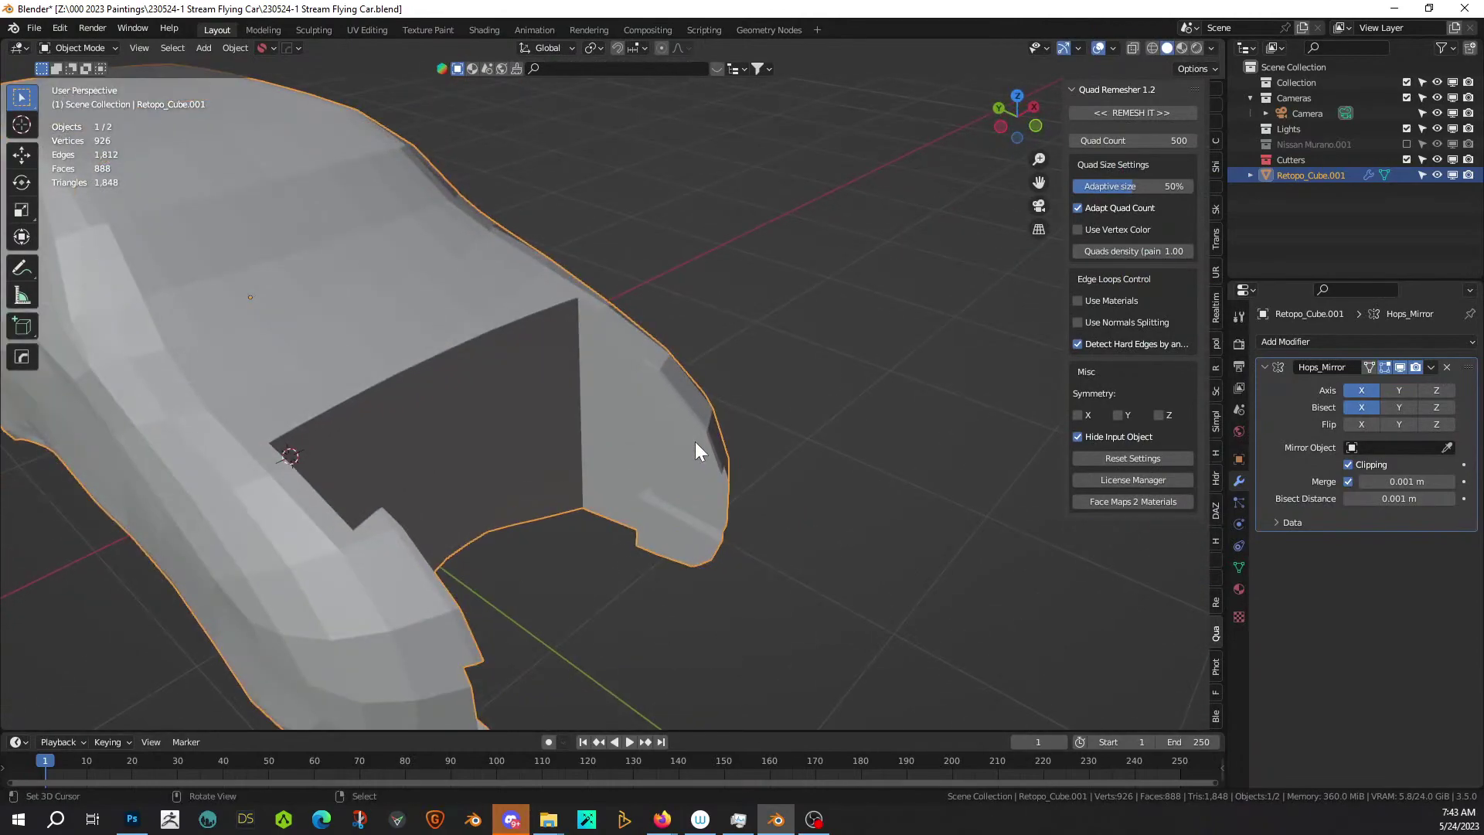
Select all faces of the grooved front fender prong, including hidden ones, using X-ray from the top view.
{"action": "key", "text": "KP_7"}
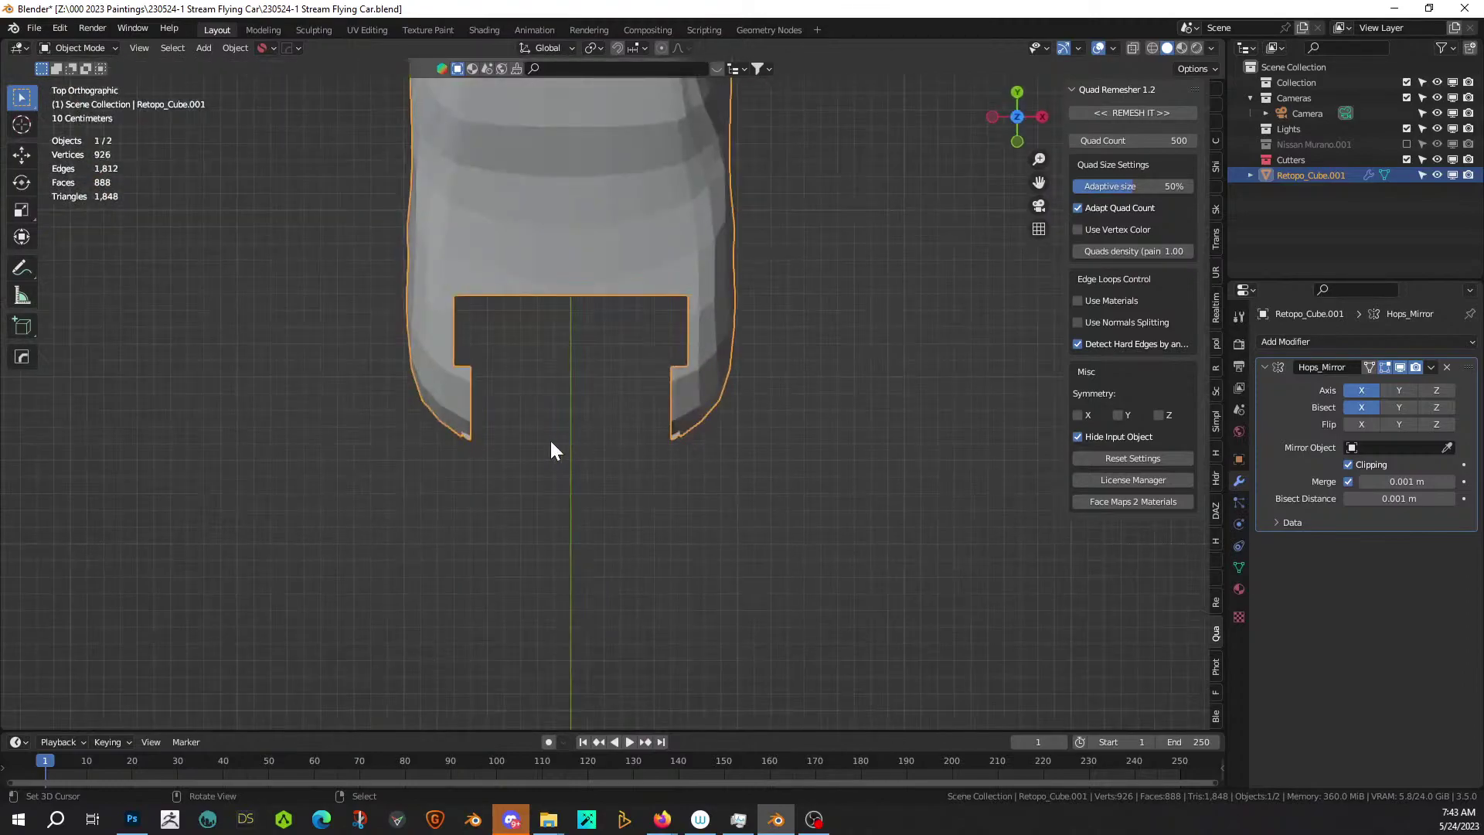
{"action": "key", "text": "Tab"}
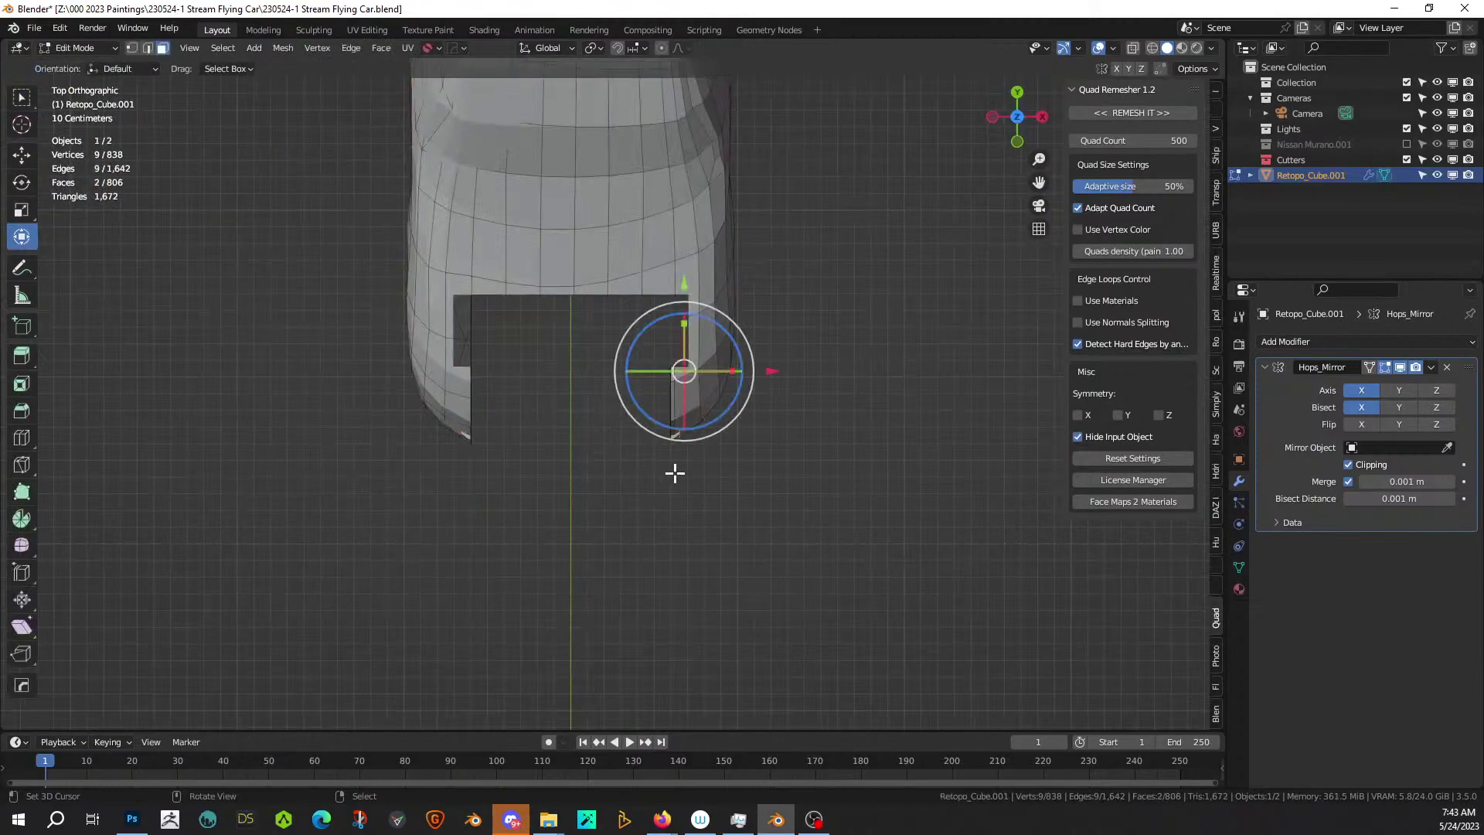
{"action": "key", "text": "alt+z"}
{"action": "left_click_drag", "start_coordinate": [772, 494], "coordinate": [619, 323]}
{"action": "middle_click_drag", "start_coordinate": [667, 368], "coordinate": [692, 454]}
{"action": "key", "text": "KP_7"}
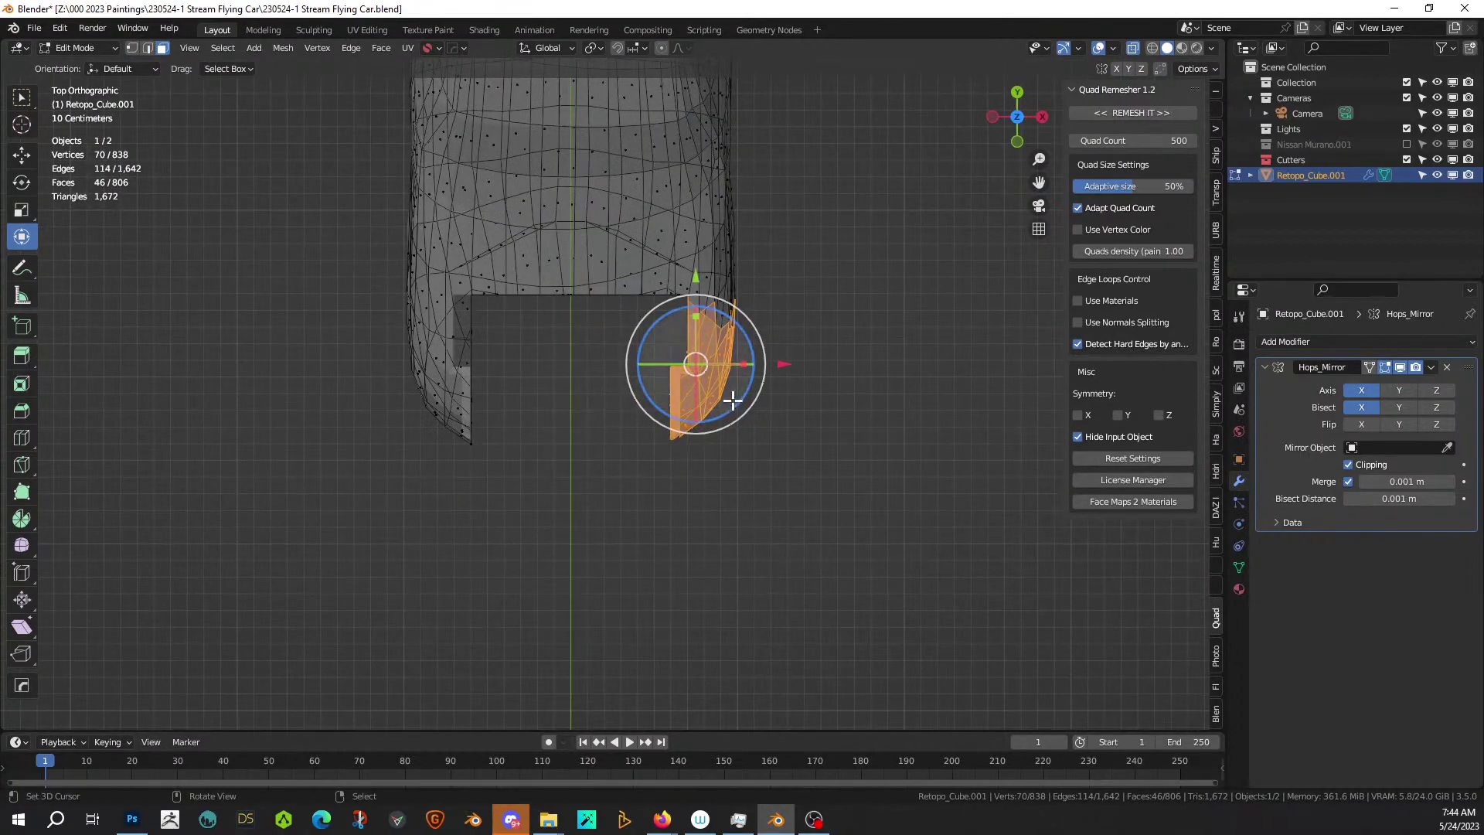
Try to move the selected fender prong forward along the Y axis.
{"action": "key", "text": "g"}
{"action": "key", "text": "y"}
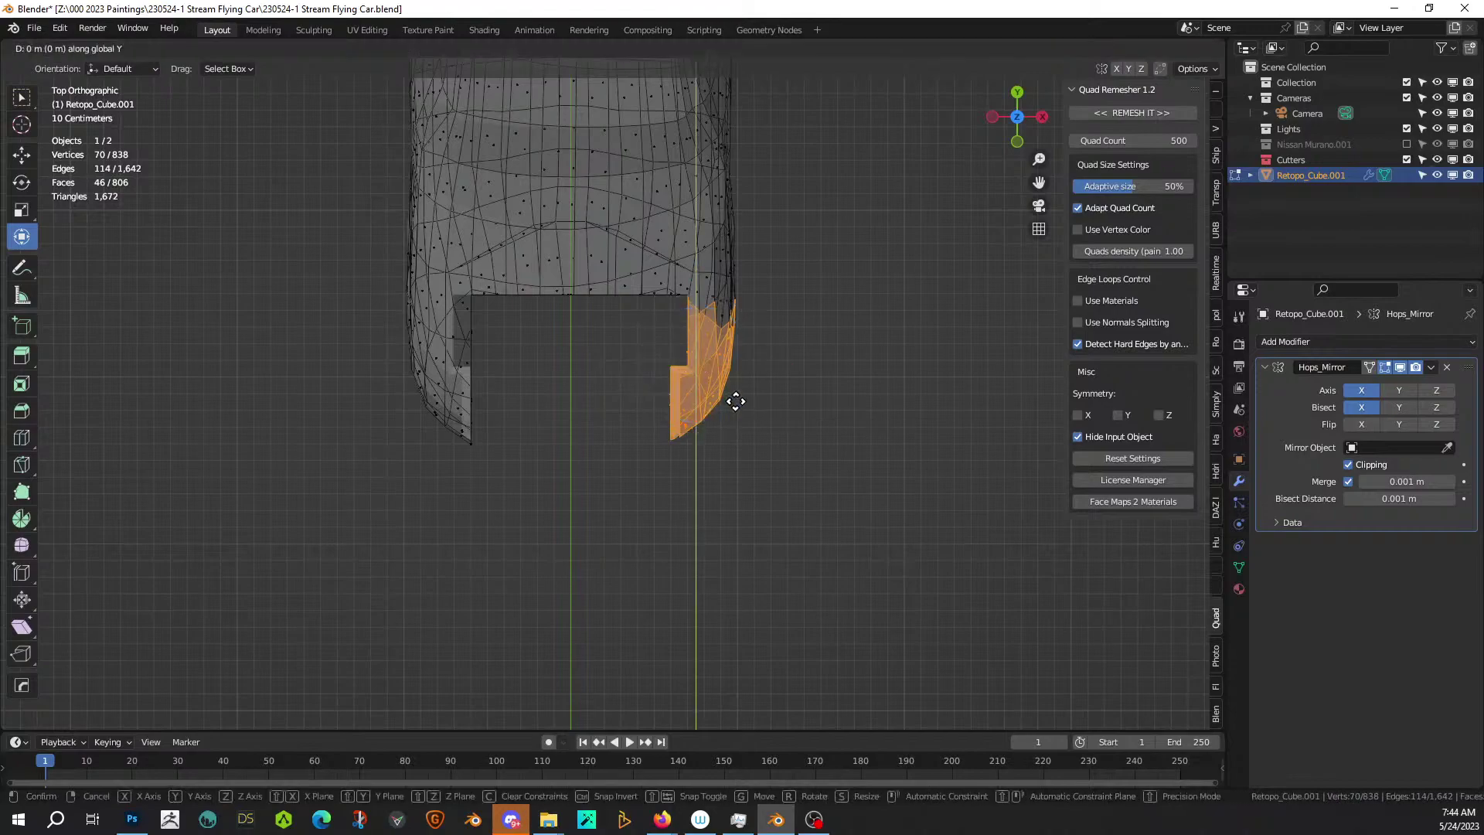
{"action": "left_click", "coordinate": [742, 468]}
{"action": "key", "text": "Tab"}
{"action": "middle_click_drag", "start_coordinate": [742, 467], "coordinate": [830, 448]}
{"action": "middle_click_drag", "start_coordinate": [940, 250], "coordinate": [578, 274]}
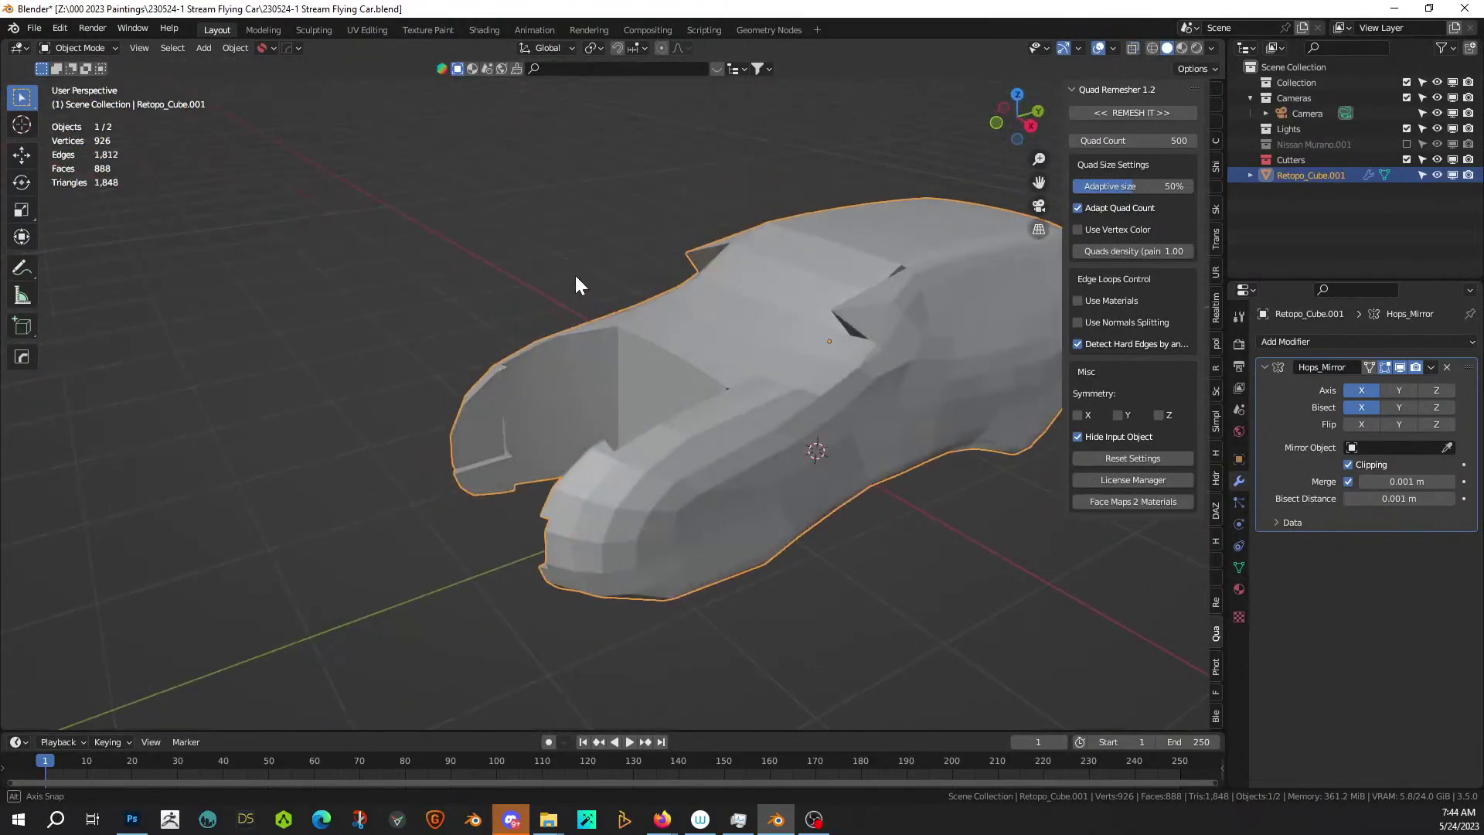
Switch to vertex selection and deselect the stray vertex near the windshield pillar, keeping the fender prong selected.
{"action": "key", "text": "Tab"}
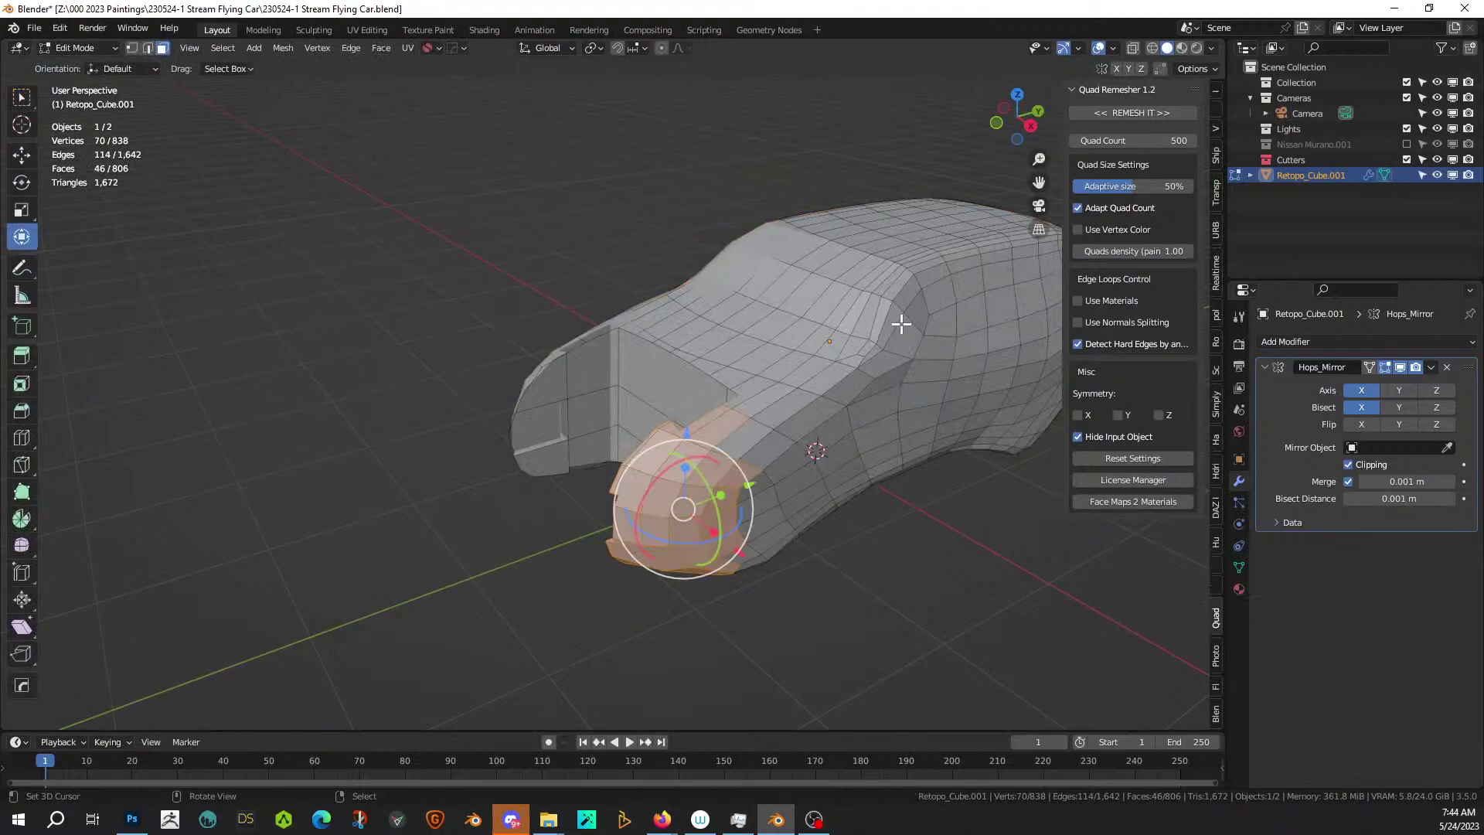
{"action": "middle_click_drag", "start_coordinate": [901, 324], "coordinate": [950, 351]}
{"action": "scroll", "coordinate": [950, 350], "scroll_direction": "up", "scroll_amount": 3}
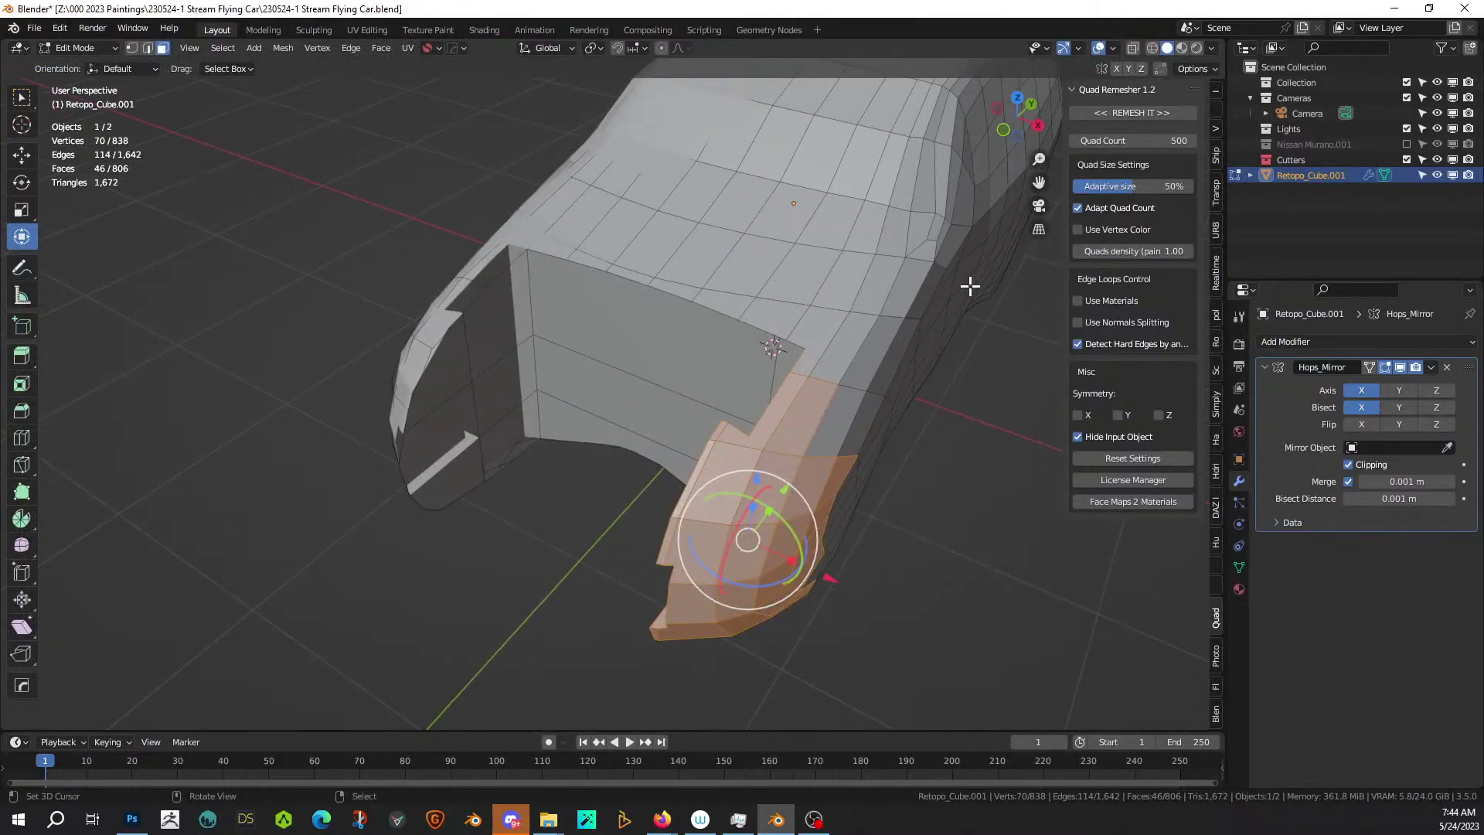
{"action": "key", "text": "1"}
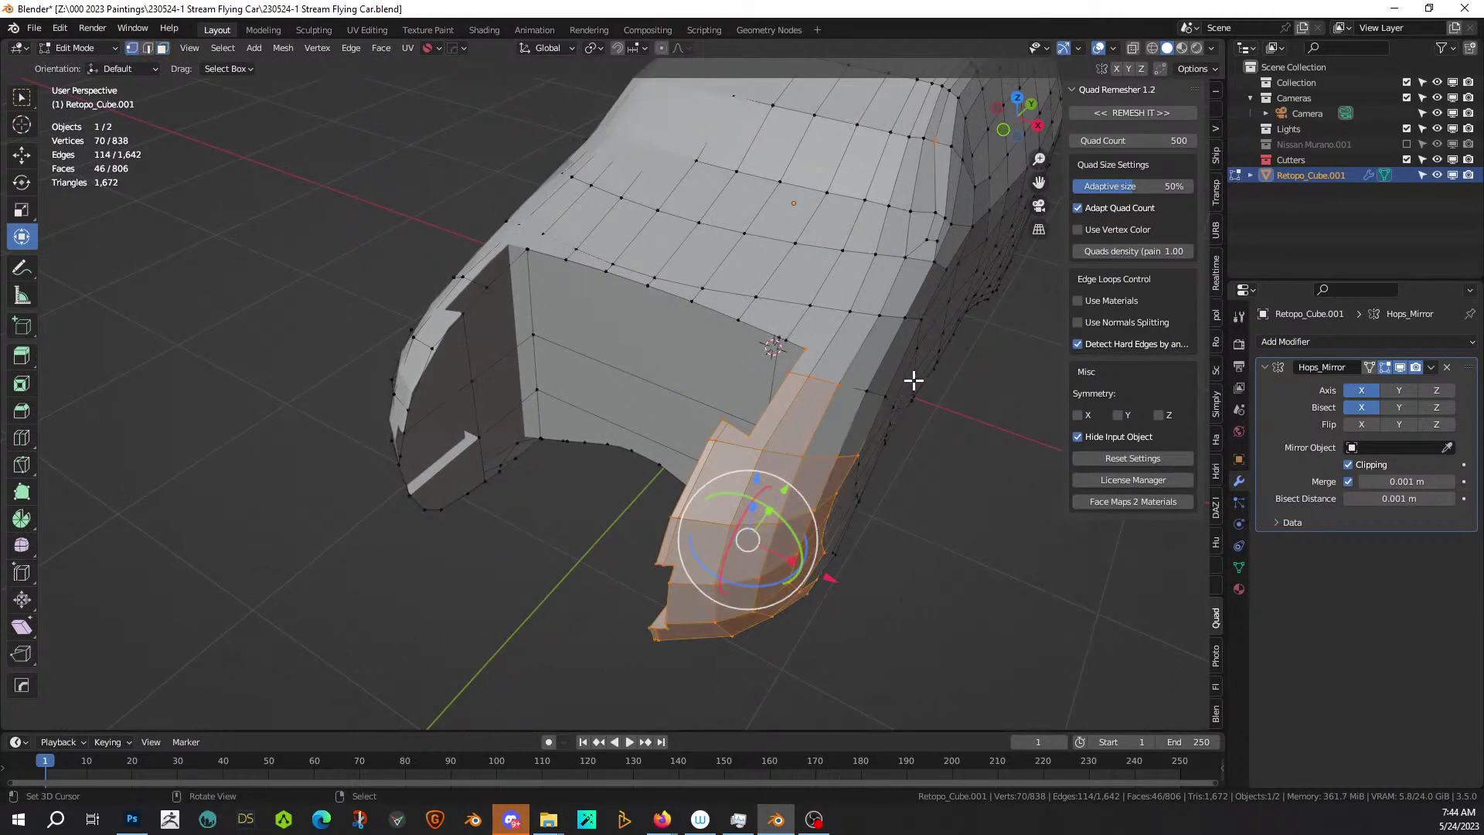
{"action": "left_click", "coordinate": [936, 142], "text": "shift"}
{"action": "key", "text": "Tab"}
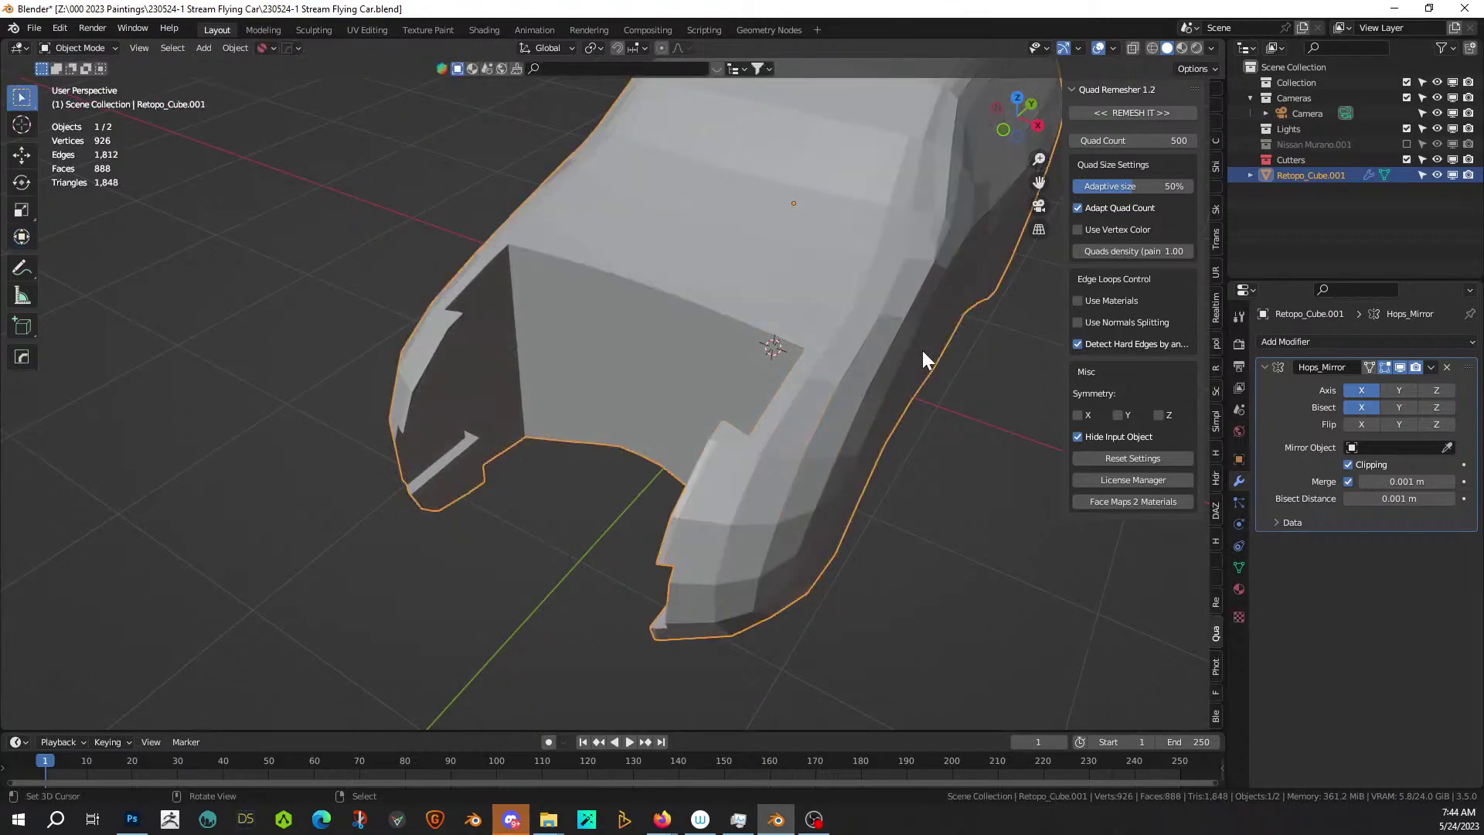
Move the selected front fender prong forward about 0.33 m along the Y axis in the top view.
{"action": "key", "text": "KP_7"}
{"action": "key", "text": "Tab"}
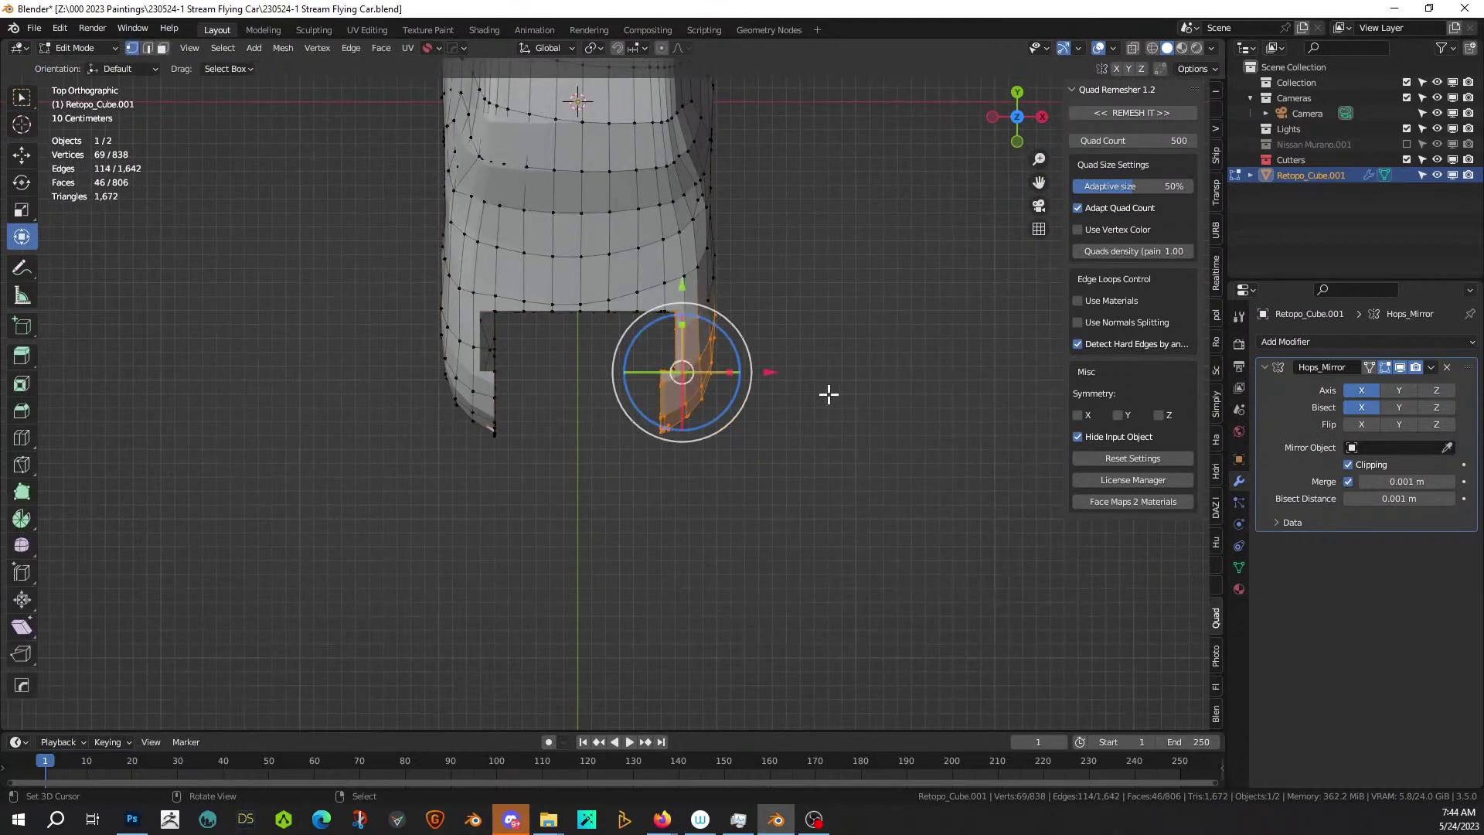
{"action": "key", "text": "g"}
{"action": "key", "text": "y"}
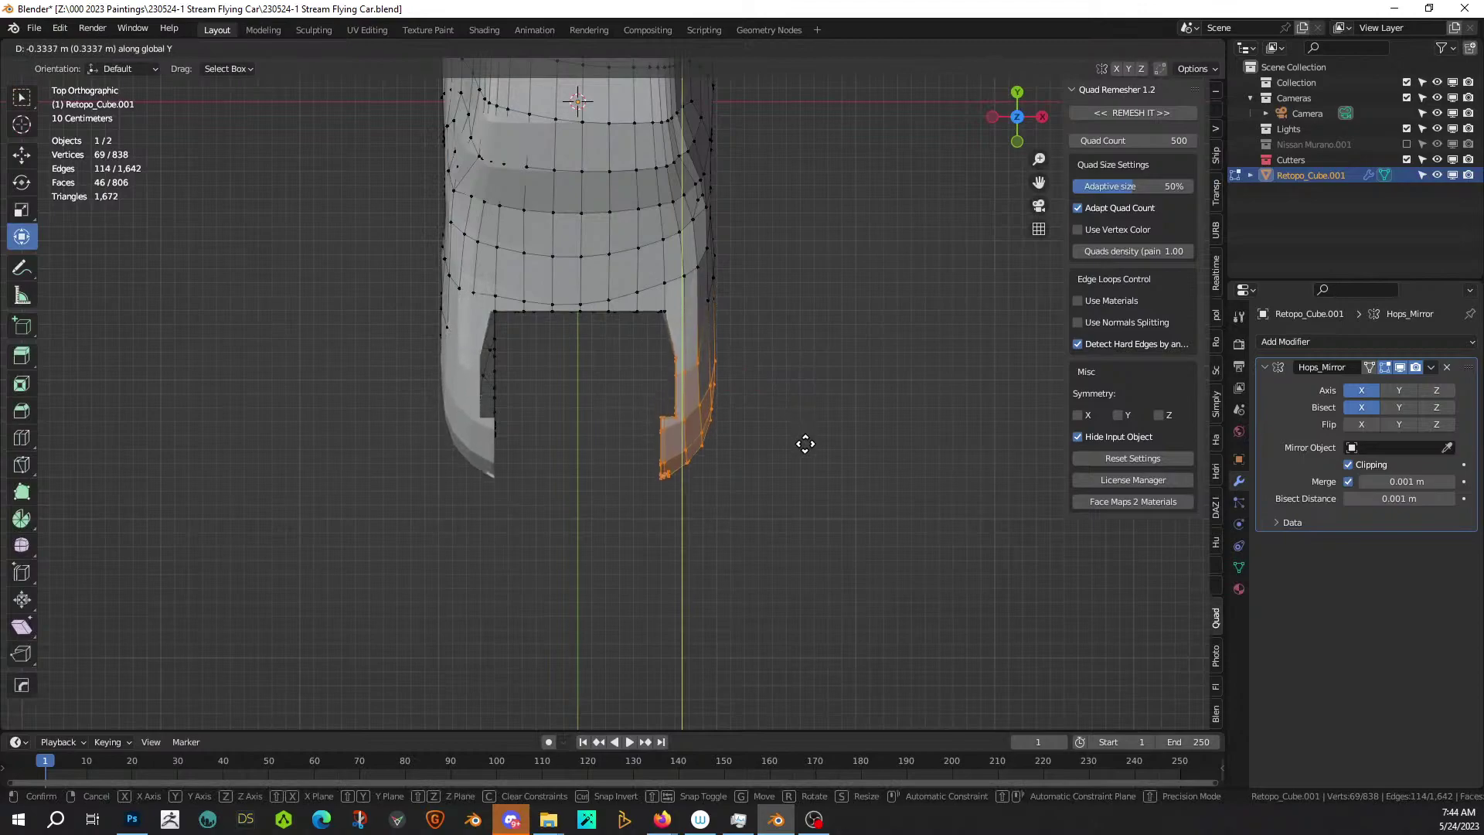
{"action": "left_click", "coordinate": [803, 446]}
{"action": "middle_click_drag", "start_coordinate": [804, 447], "coordinate": [950, 315]}
{"action": "key", "text": "Tab"}
Run the HOps Sharpen operation on the whole car shell to smooth its shading and mark hard edges.
{"action": "scroll", "coordinate": [596, 323], "scroll_direction": "down", "scroll_amount": 5}
{"action": "scroll", "coordinate": [680, 524], "scroll_direction": "up", "scroll_amount": 3}
{"action": "middle_click_drag", "start_coordinate": [680, 523], "coordinate": [665, 461]}
{"action": "scroll", "coordinate": [665, 462], "scroll_direction": "down", "scroll_amount": 3}
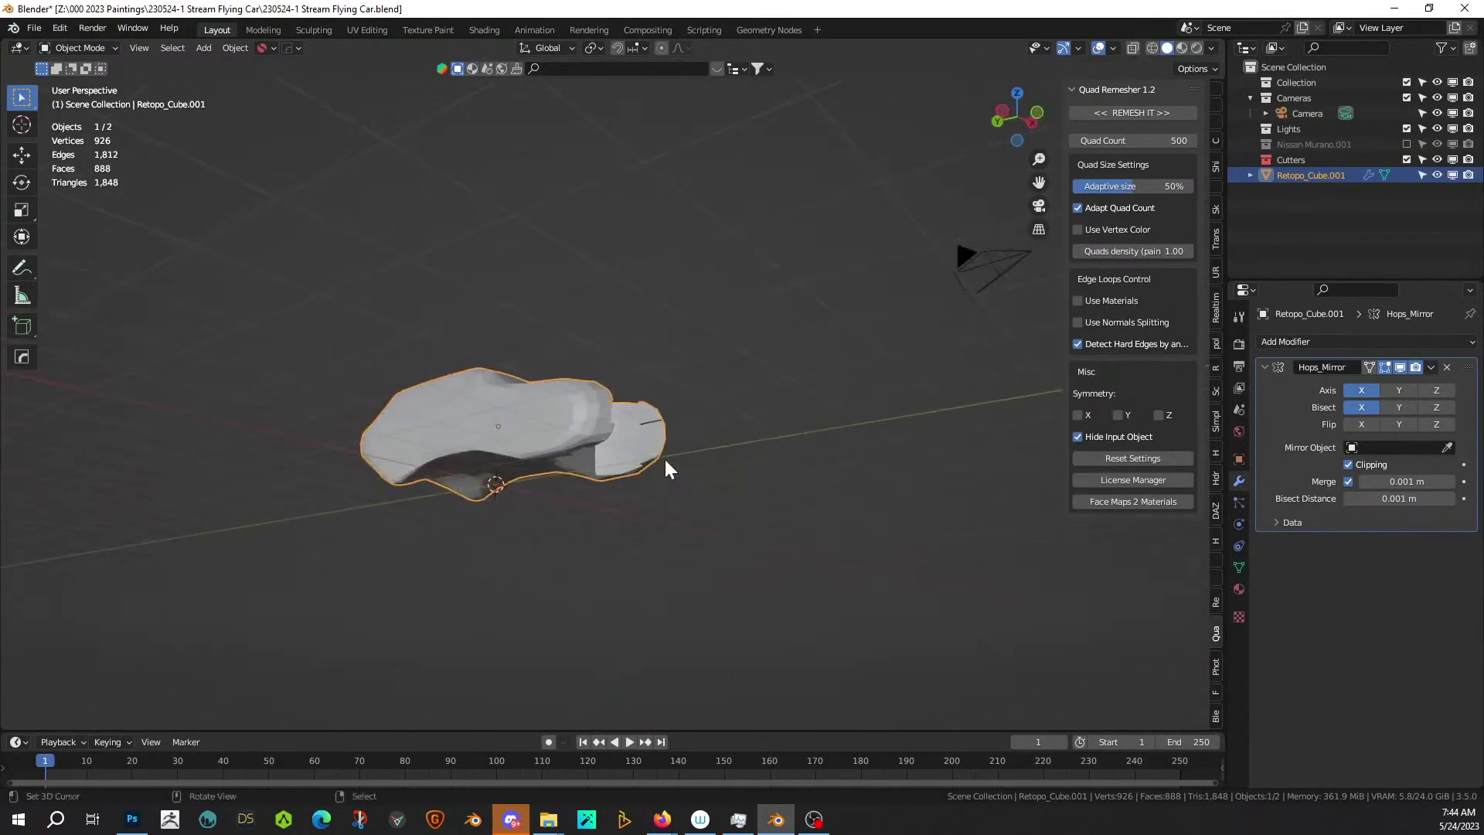
{"action": "middle_click_drag", "start_coordinate": [860, 319], "coordinate": [474, 434]}
{"action": "scroll", "coordinate": [612, 430], "scroll_direction": "up", "scroll_amount": 5}
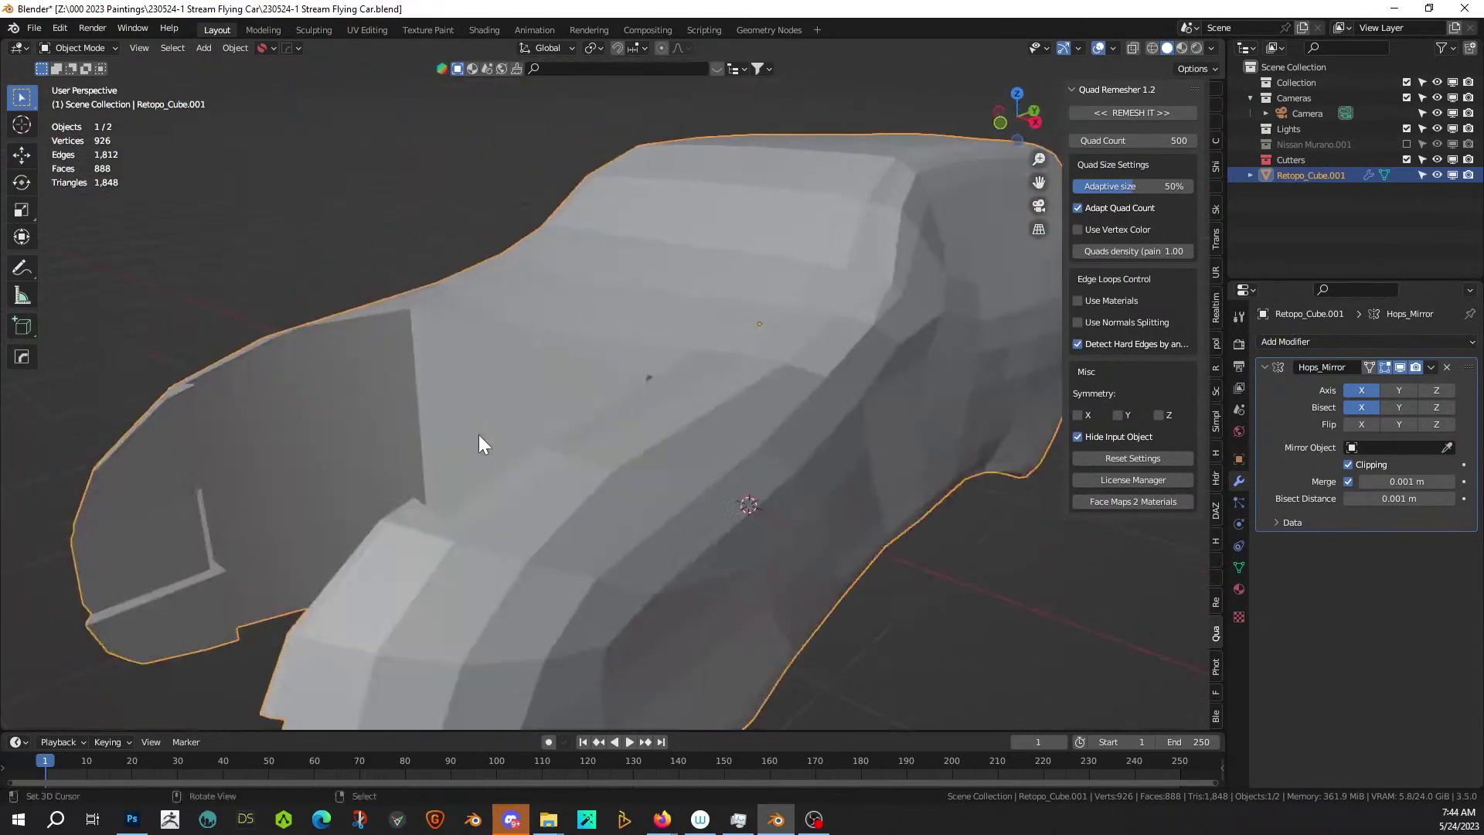
{"action": "scroll", "coordinate": [695, 454], "scroll_direction": "down", "scroll_amount": 3}
{"action": "key", "text": "q"}
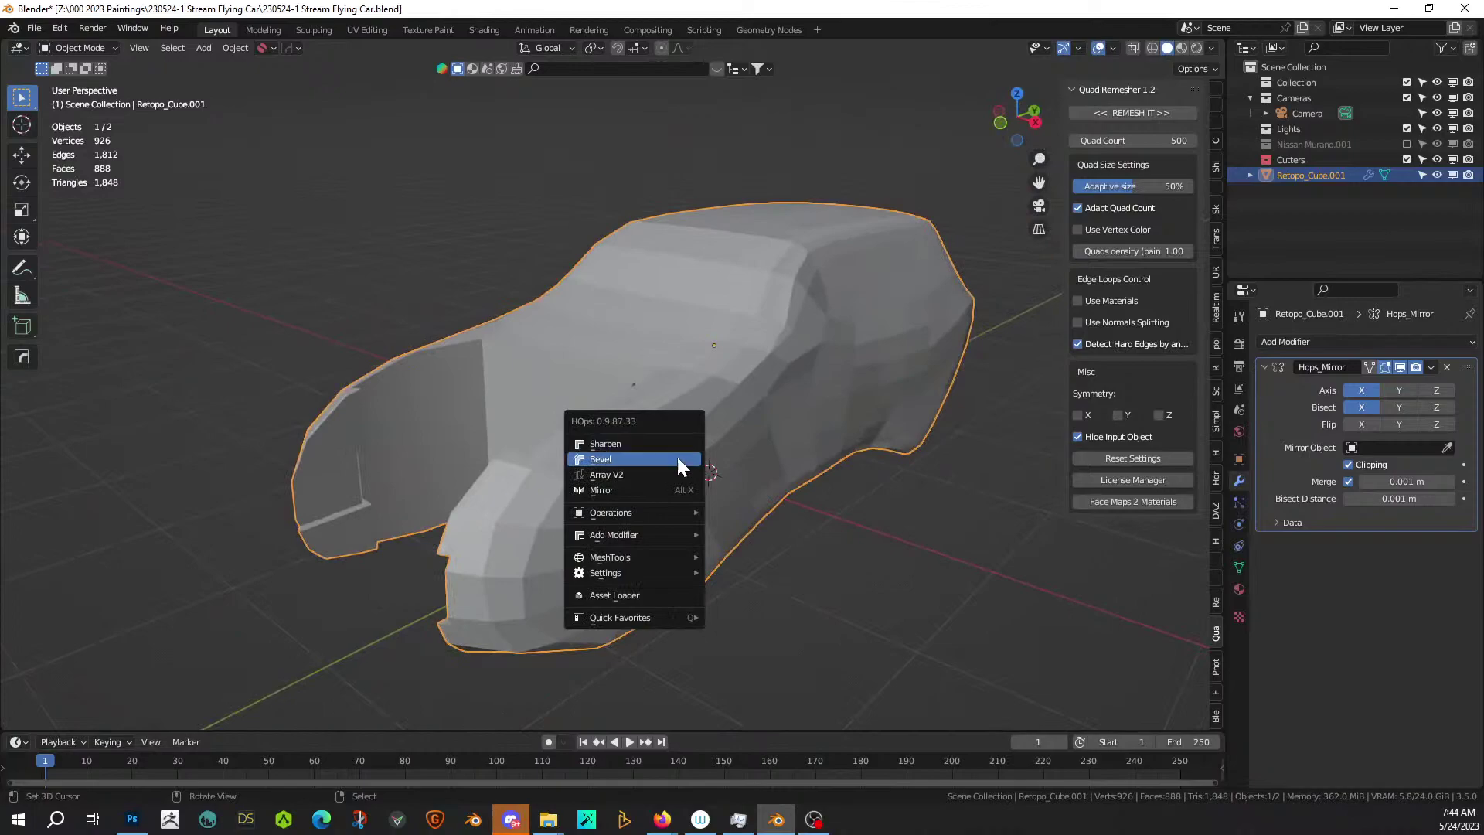
{"action": "left_click", "coordinate": [677, 441]}
Examine the smooth-shaded car shell from the front and side, focusing on the lengthened front fenders.
{"action": "middle_click_drag", "start_coordinate": [677, 447], "coordinate": [732, 421]}
{"action": "scroll", "coordinate": [626, 410], "scroll_direction": "up", "scroll_amount": 3}
{"action": "scroll", "coordinate": [686, 442], "scroll_direction": "down", "scroll_amount": 4}
{"action": "scroll", "coordinate": [731, 422], "scroll_direction": "up", "scroll_amount": 2}
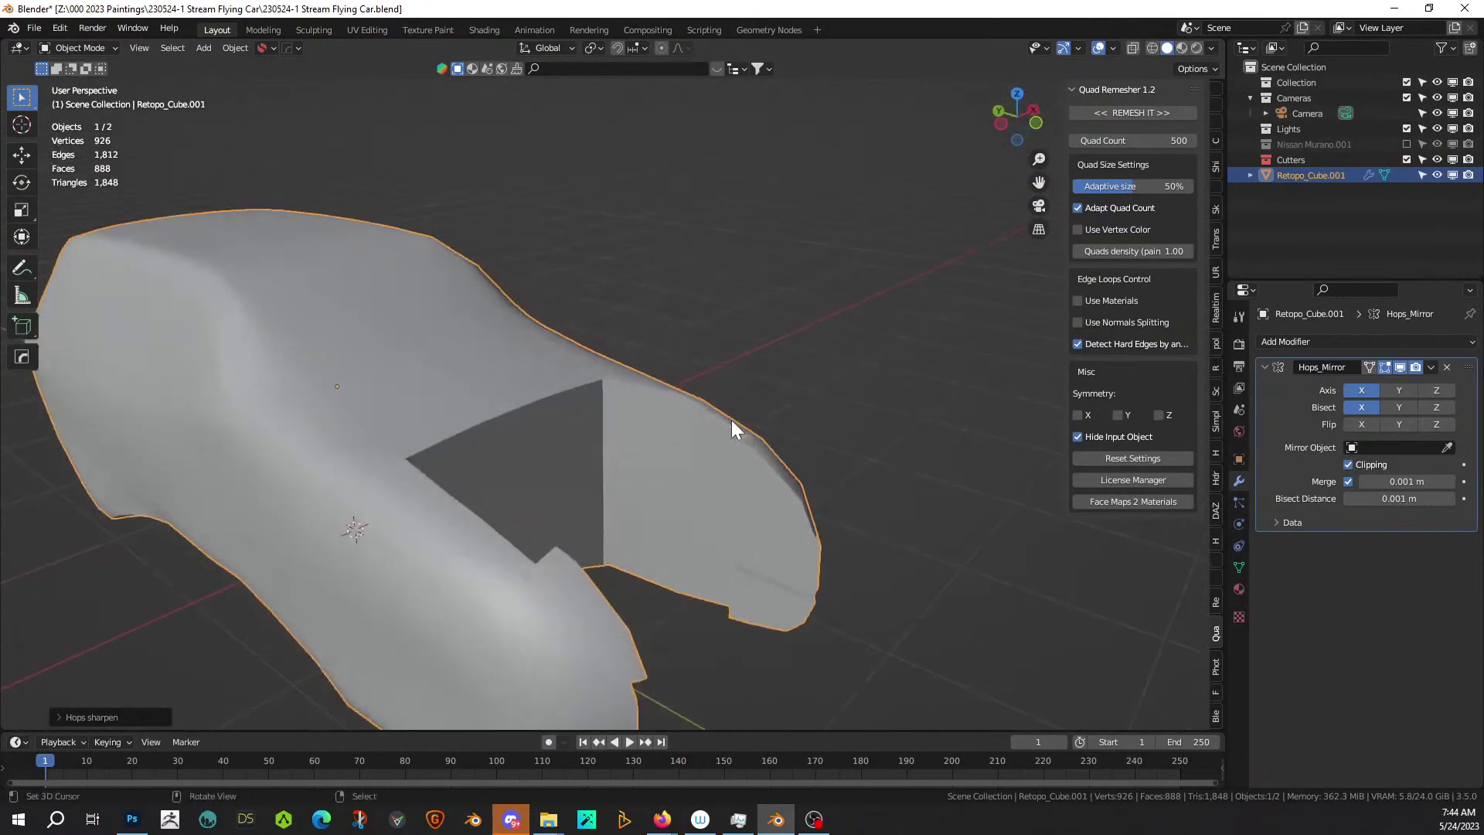
{"action": "middle_click_drag", "start_coordinate": [824, 394], "coordinate": [592, 353]}
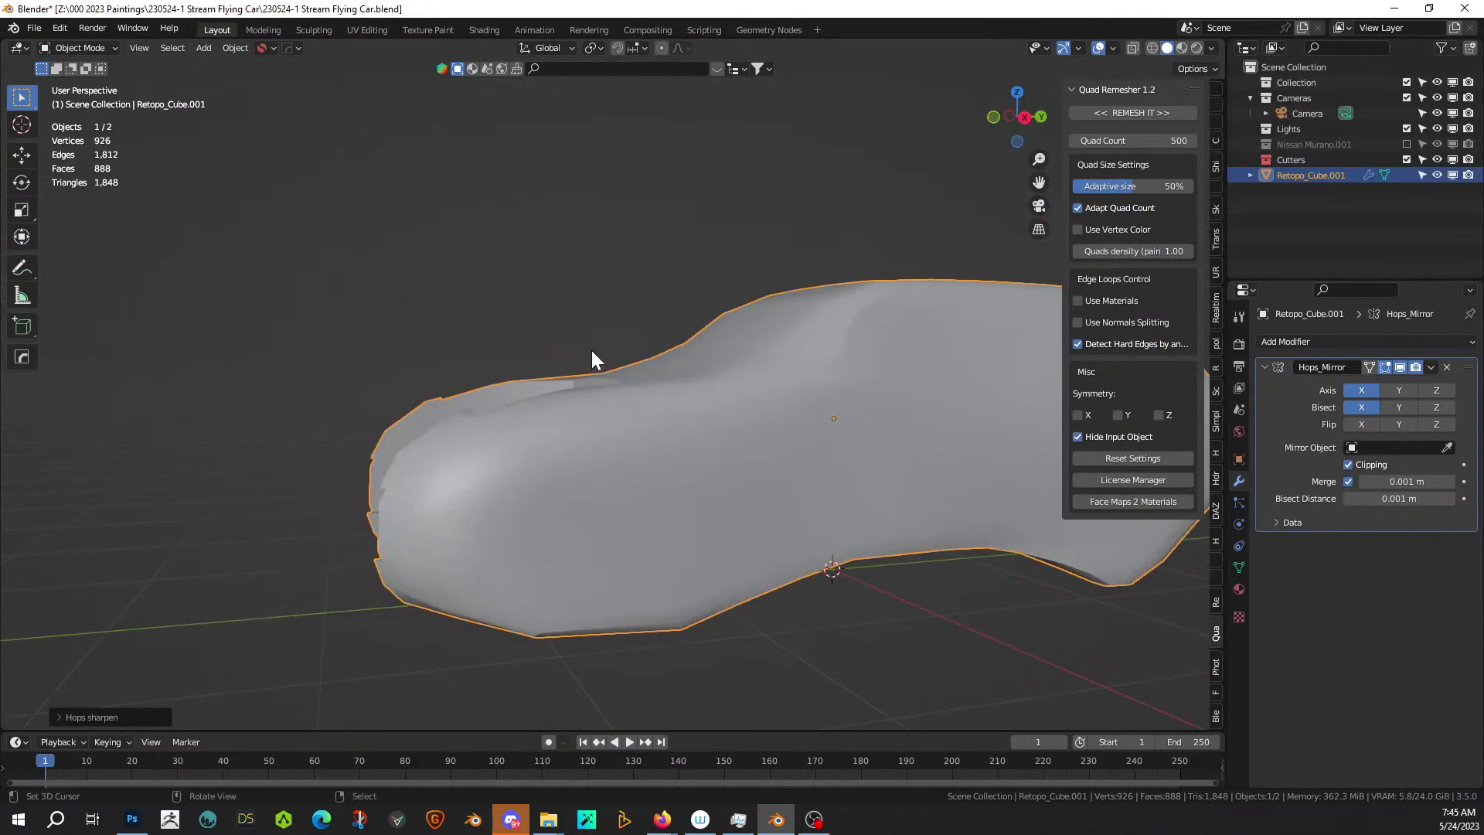
{"action": "scroll", "coordinate": [957, 307], "scroll_direction": "down", "scroll_amount": 2}
{"action": "middle_click_drag", "start_coordinate": [851, 466], "coordinate": [825, 460]}
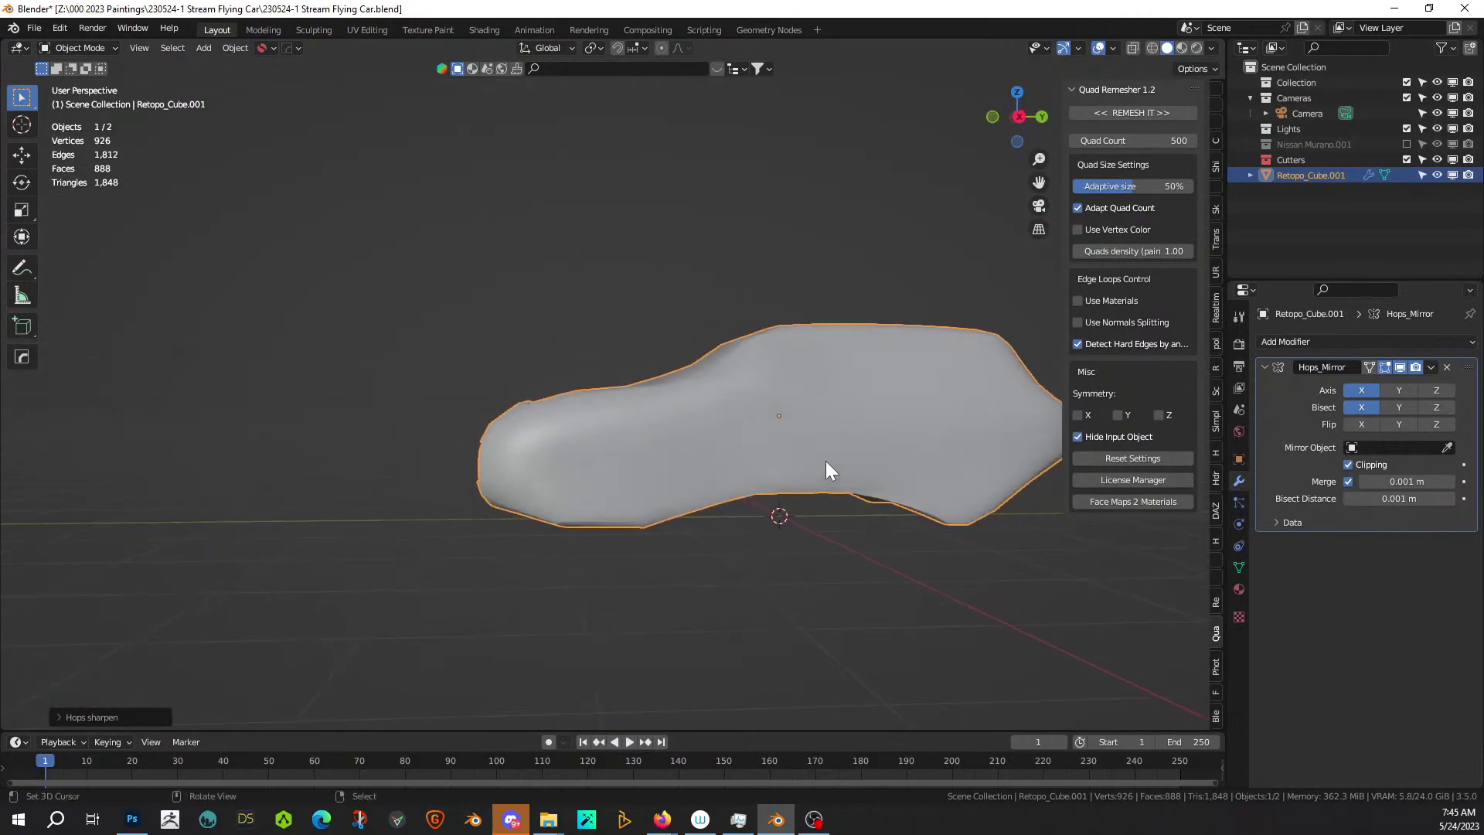
{"action": "key", "text": "KP_1"}
{"action": "key", "text": "KP_3"}
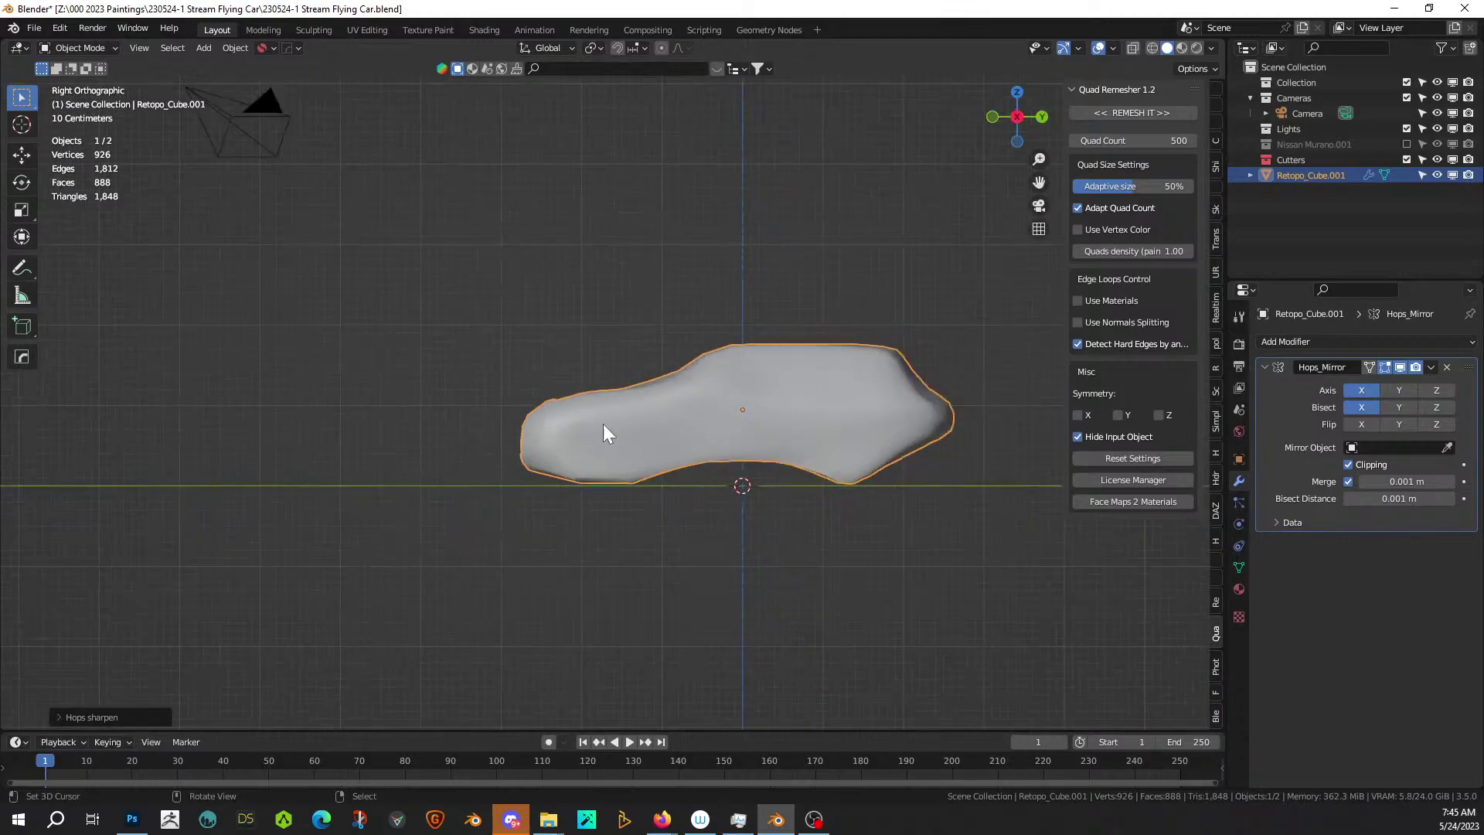
{"action": "scroll", "coordinate": [778, 403], "scroll_direction": "up", "scroll_amount": 5}
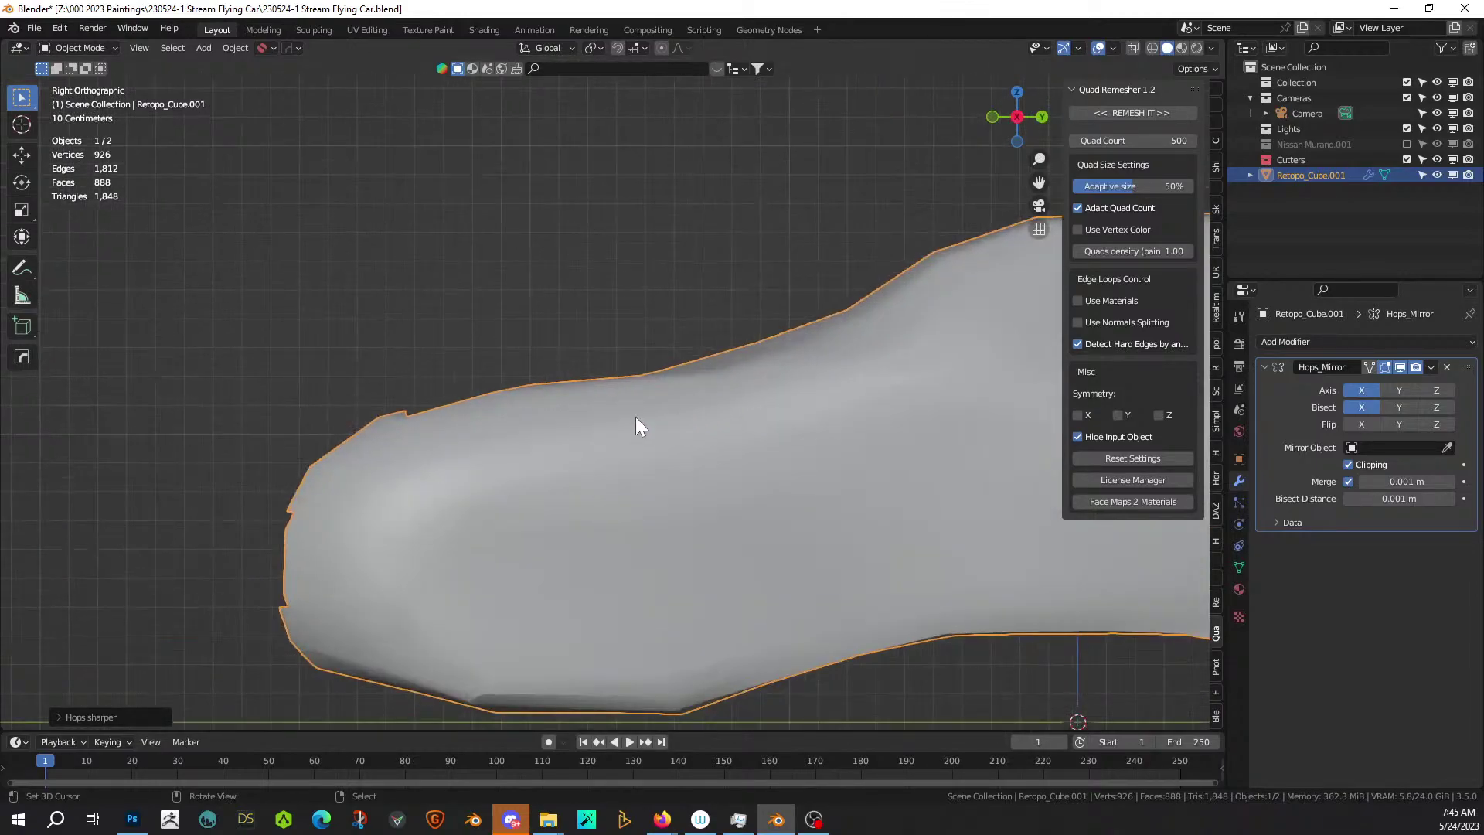
Clear the mesh selection and apply the Hops_Mirror modifier to the car shell.
{"action": "key", "text": "Tab"}
{"action": "left_click", "coordinate": [518, 318]}
{"action": "middle_click_drag", "start_coordinate": [514, 314], "coordinate": [579, 291]}
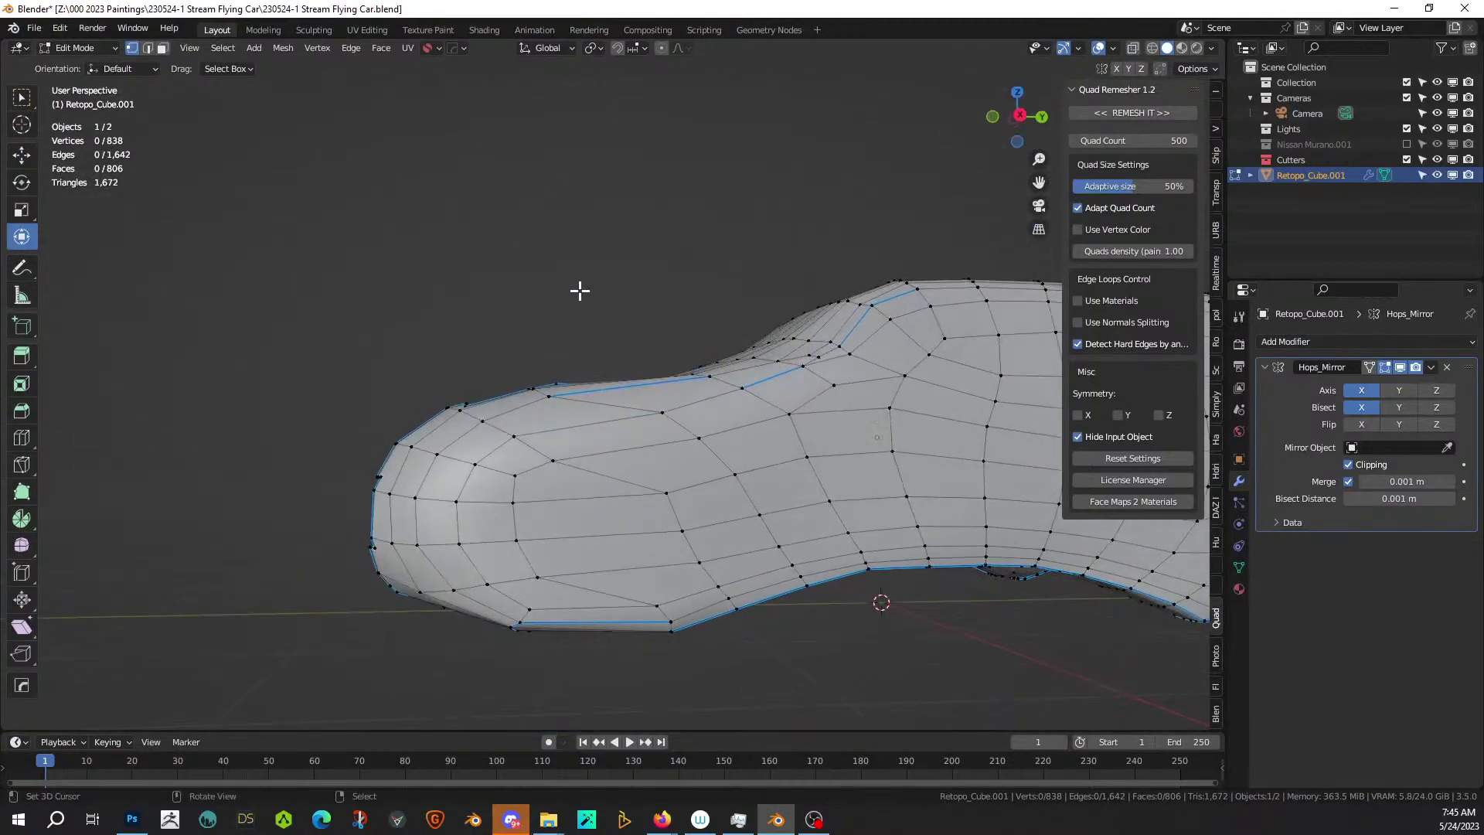
{"action": "key", "text": "KP_1"}
{"action": "key", "text": "KP_3"}
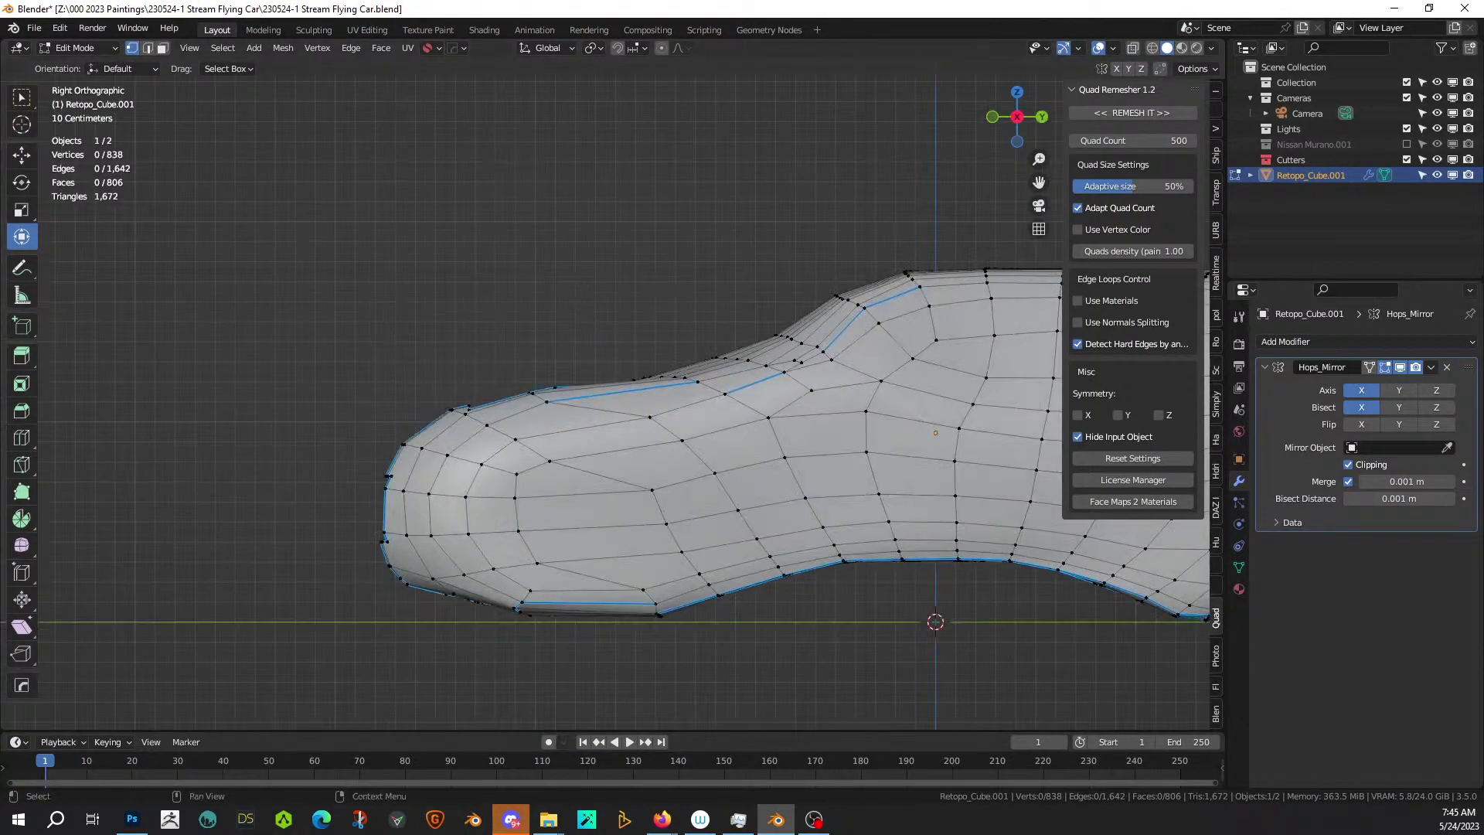
{"action": "left_click", "coordinate": [1431, 366]}
{"action": "key", "text": "Tab"}
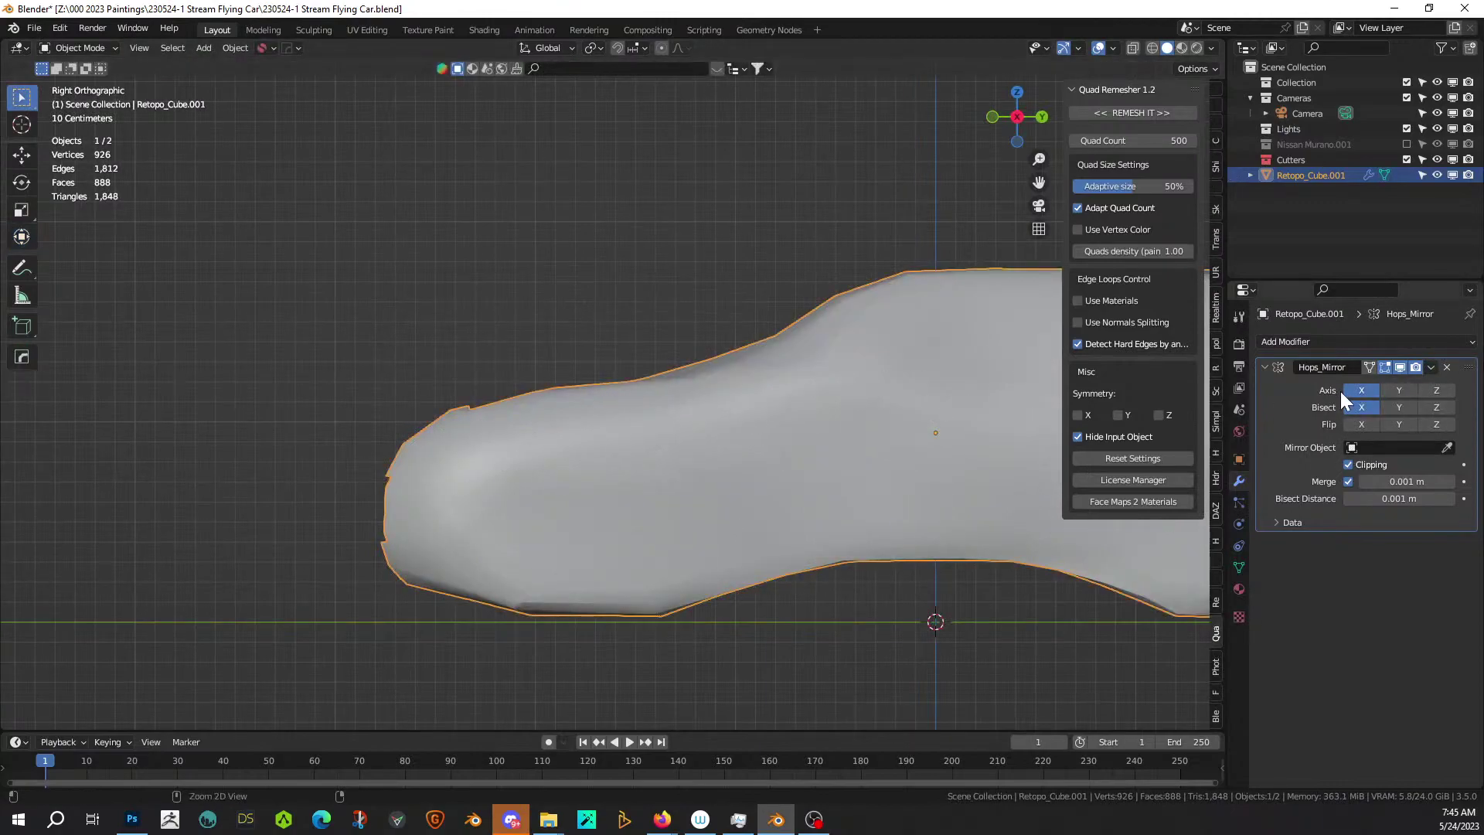
{"action": "key", "text": "ctrl+a"}
{"action": "key", "text": "Tab"}
{"action": "key", "text": "Tab"}
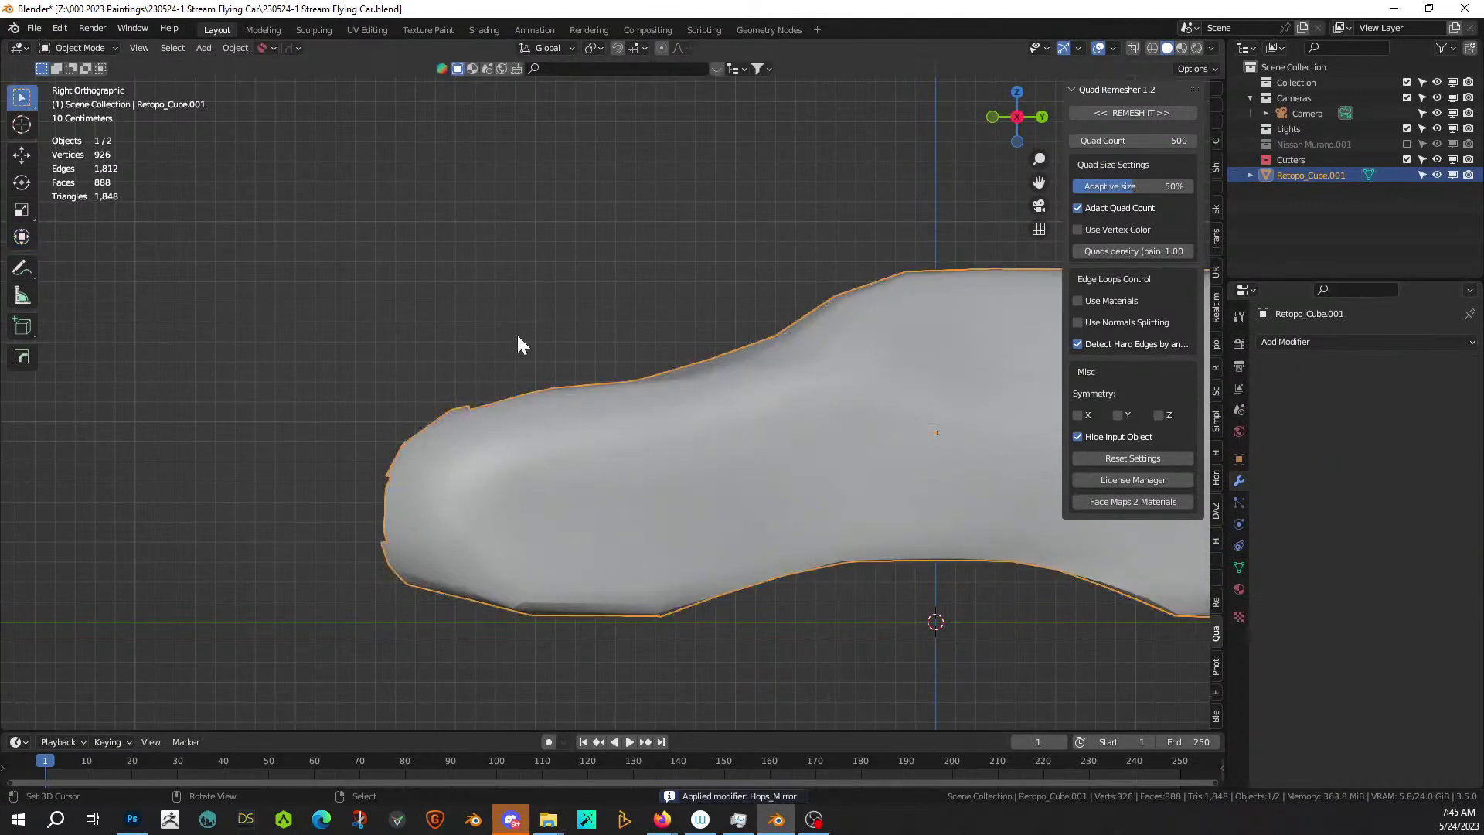
Add a cube, scale it to less than half size, and place it over the top of the front fender.
{"action": "key", "text": "shift+a"}
{"action": "mouse_move", "coordinate": [517, 335]}
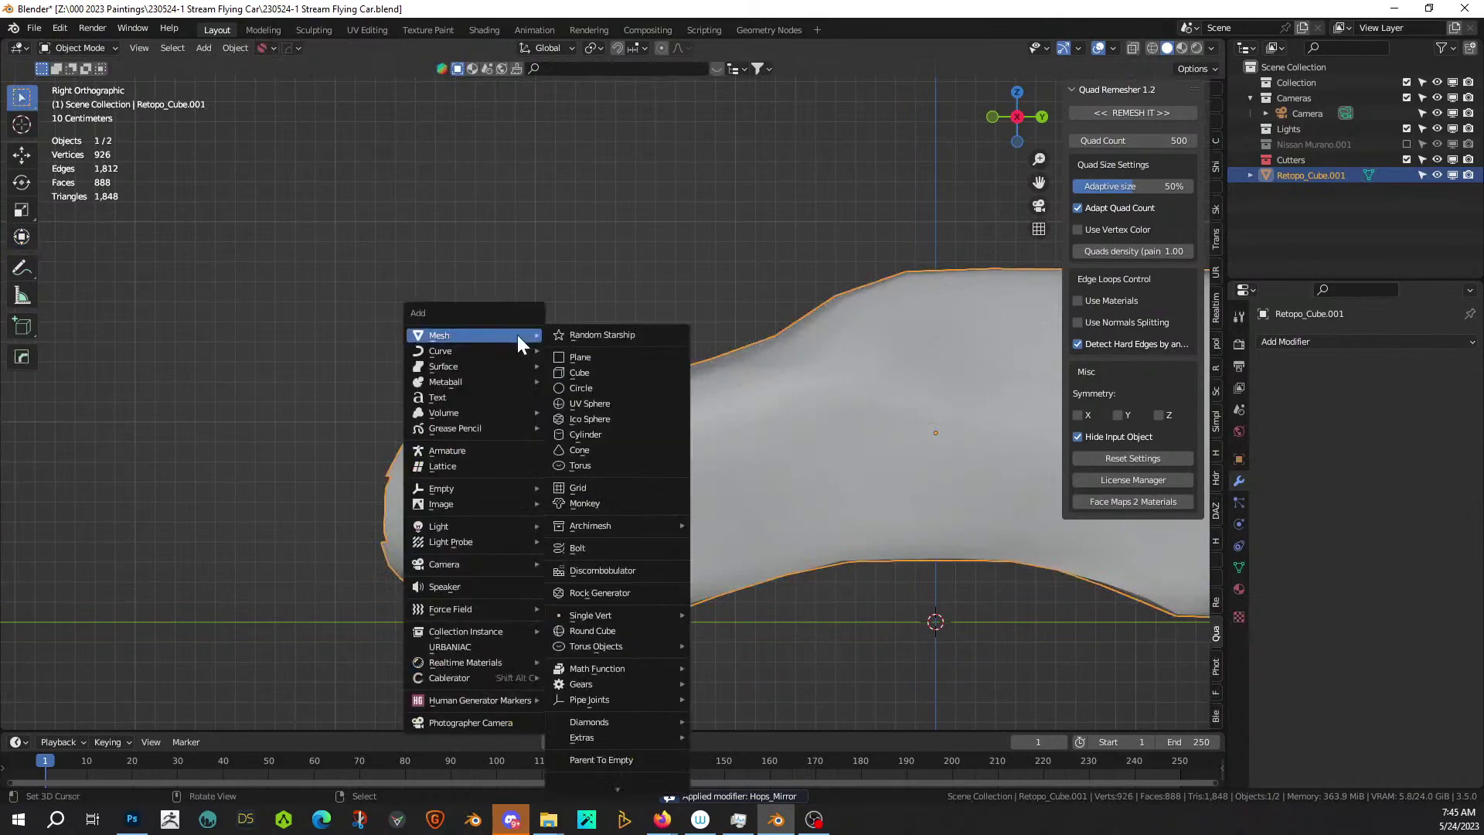
{"action": "left_click", "coordinate": [595, 366]}
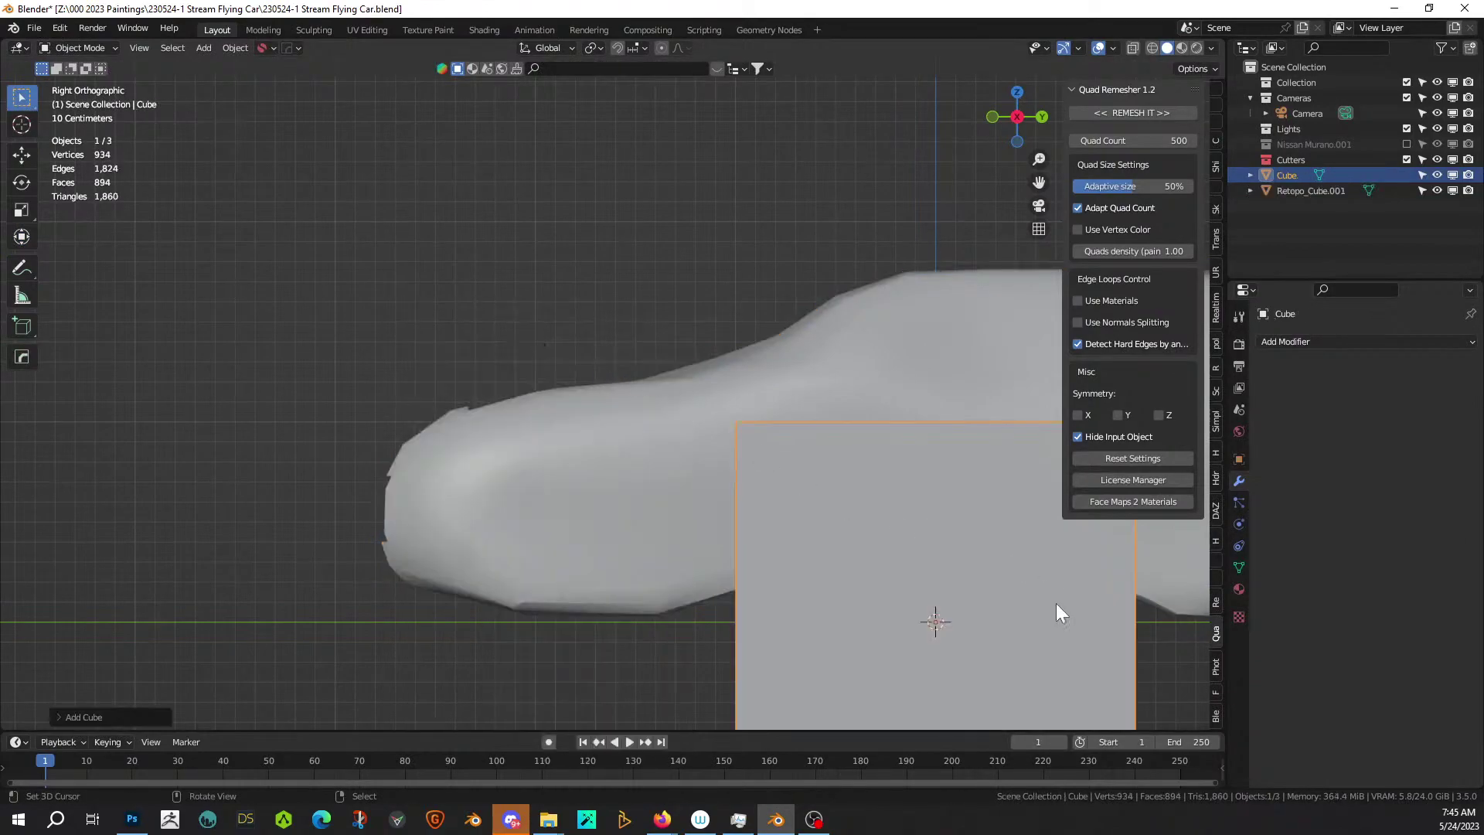
{"action": "key", "text": "g"}
{"action": "left_click", "coordinate": [699, 270]}
{"action": "key", "text": "s"}
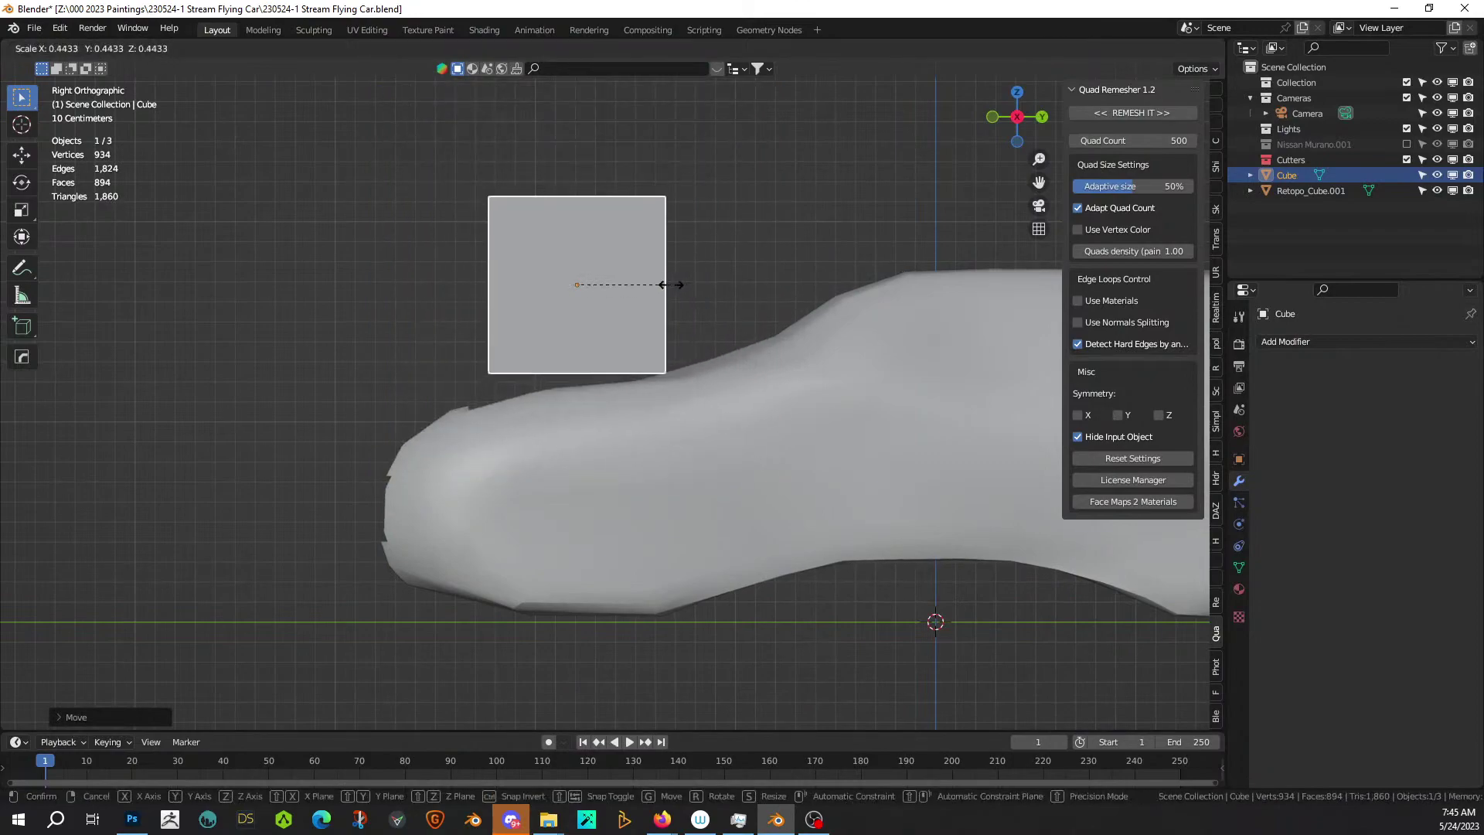
{"action": "left_click", "coordinate": [665, 281]}
{"action": "key", "text": "g"}
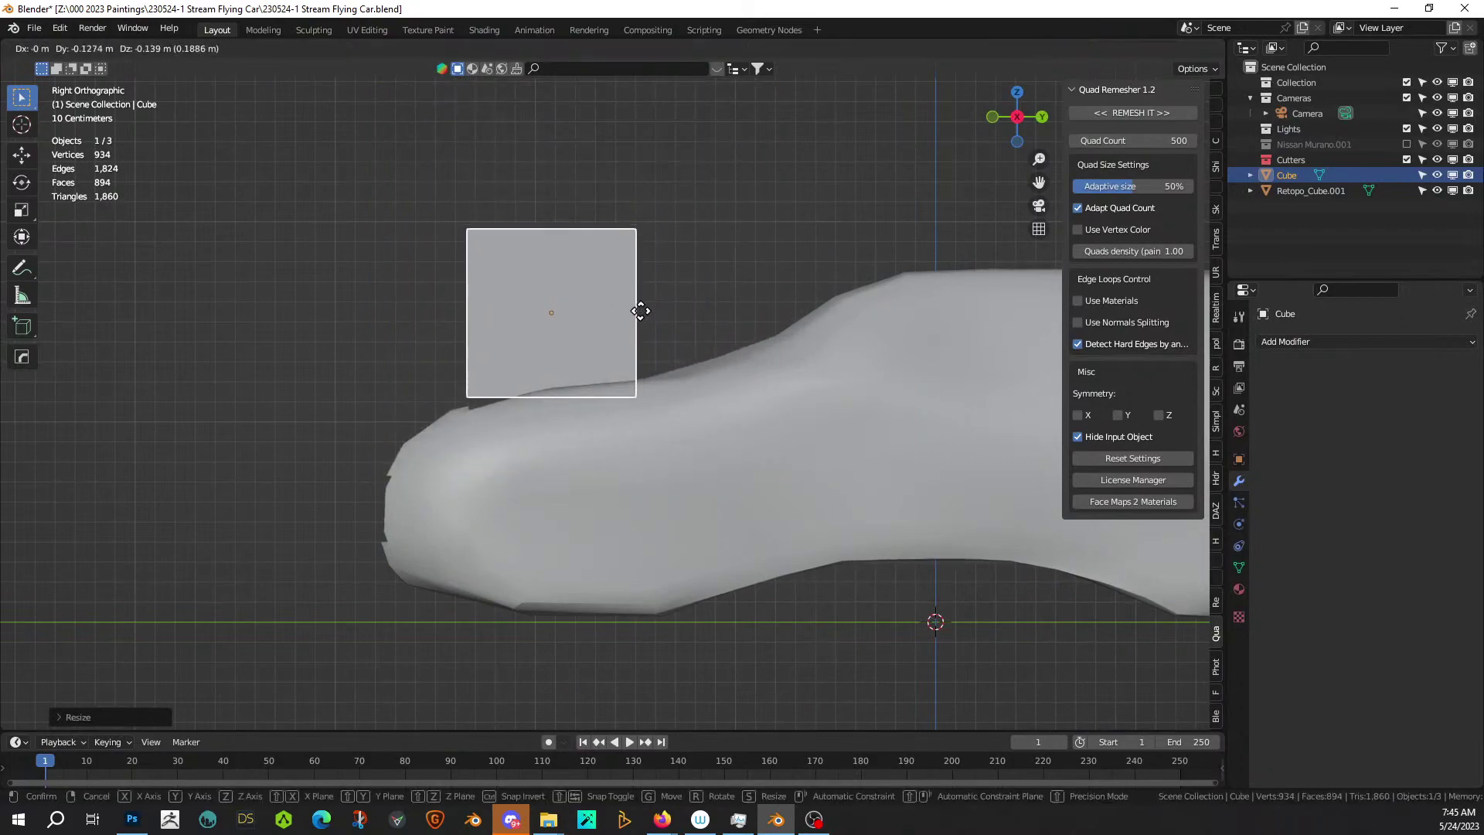
{"action": "left_click", "coordinate": [655, 335]}
Stretch the cube along X to span both front fenders and lower it so its base cuts into their tops.
{"action": "middle_click_drag", "start_coordinate": [655, 327], "coordinate": [755, 433]}
{"action": "key", "text": "s"}
{"action": "key", "text": "x"}
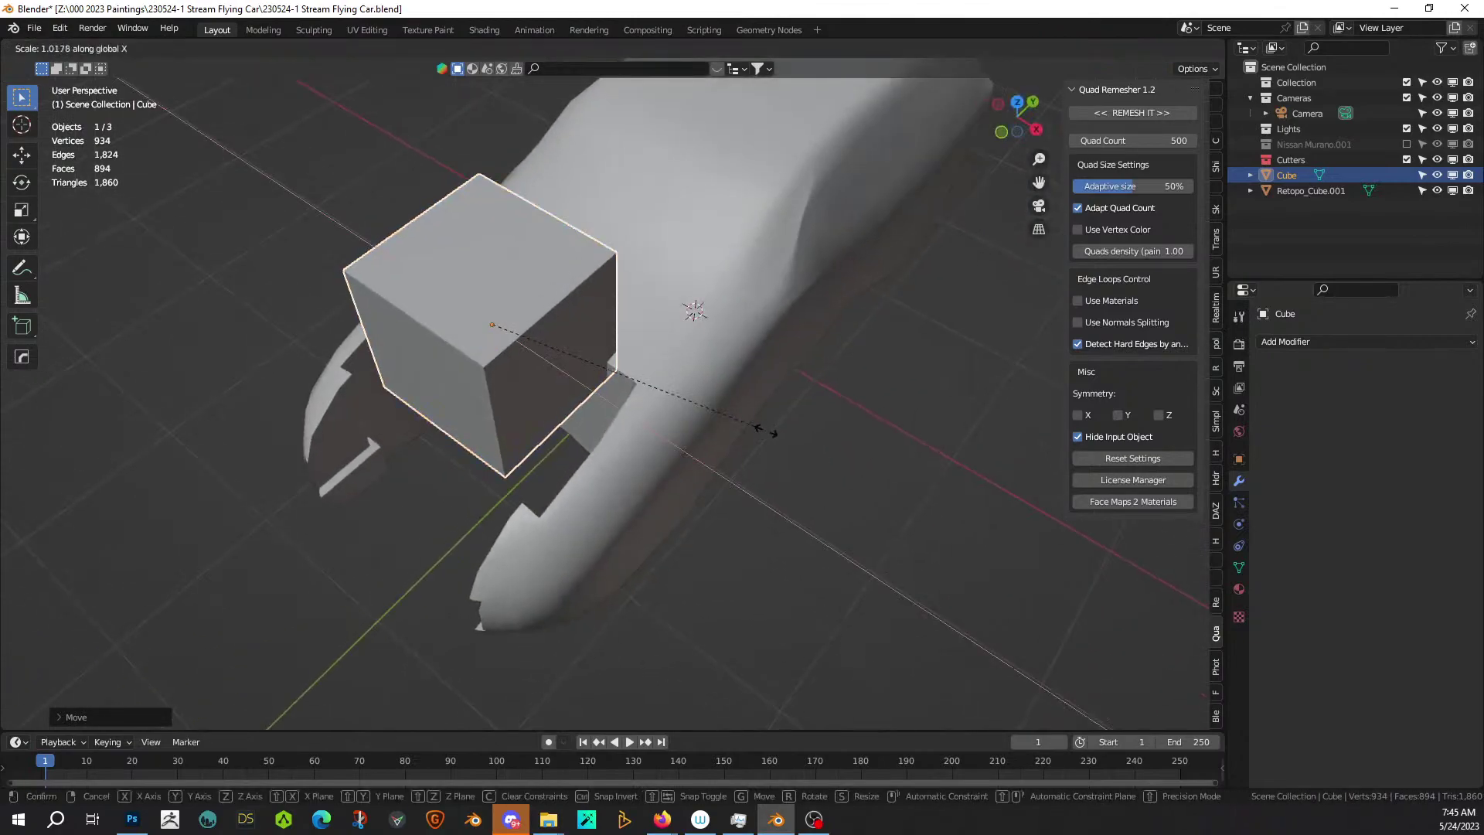
{"action": "left_click", "coordinate": [931, 522]}
{"action": "middle_click_drag", "start_coordinate": [1018, 558], "coordinate": [940, 443]}
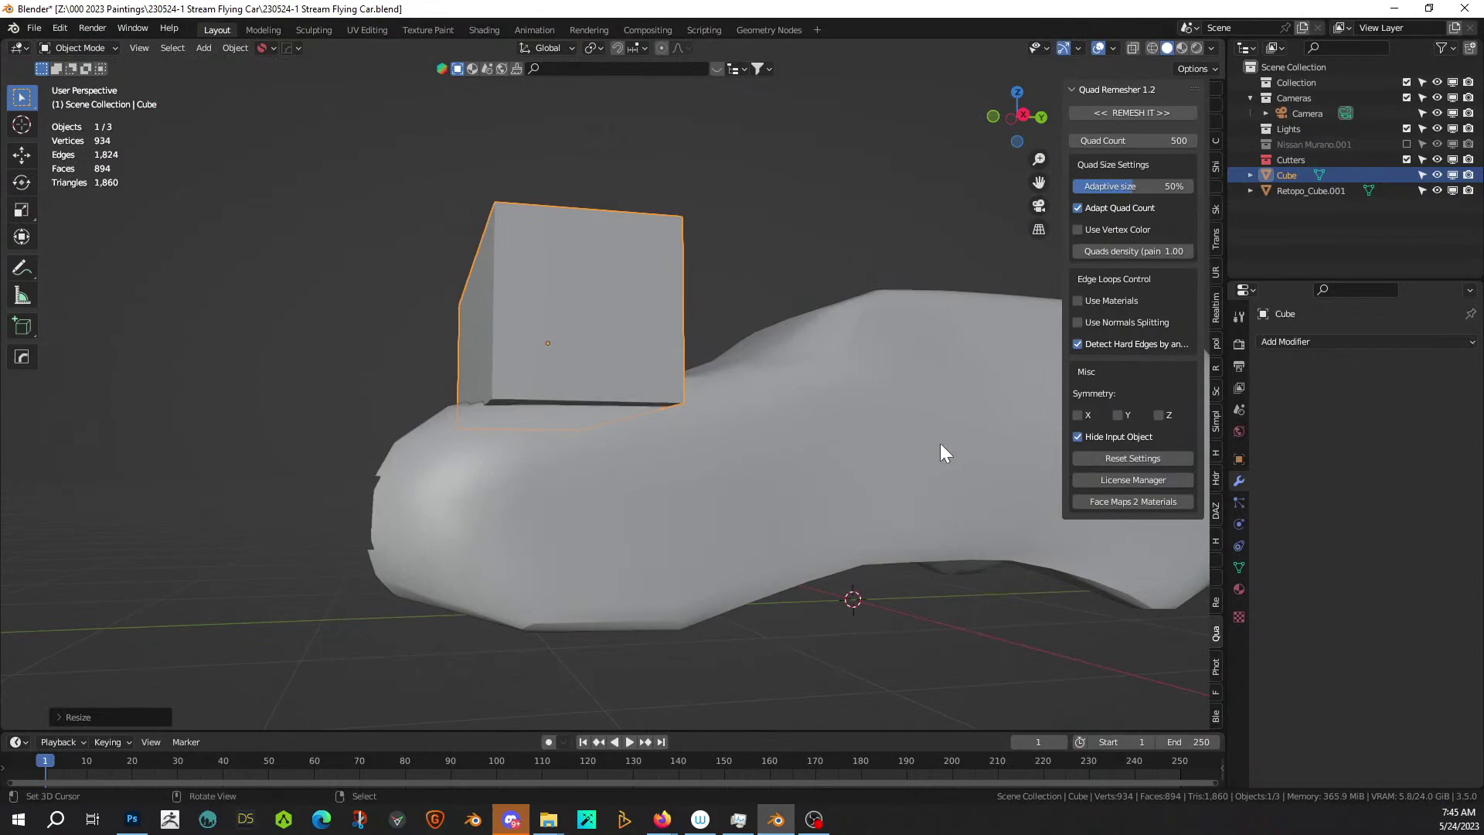
{"action": "key", "text": "KP_3"}
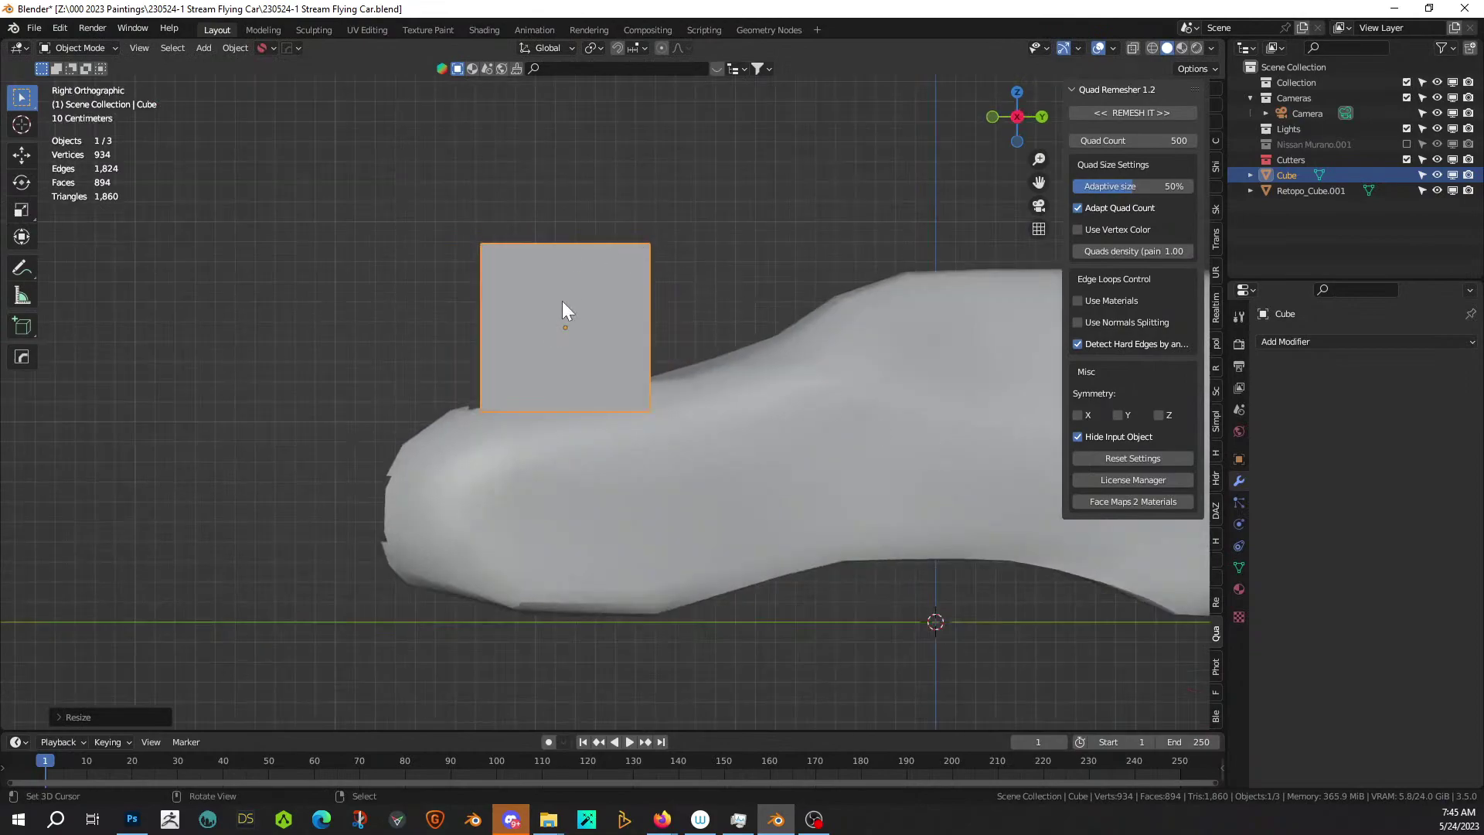
{"action": "key", "text": "g"}
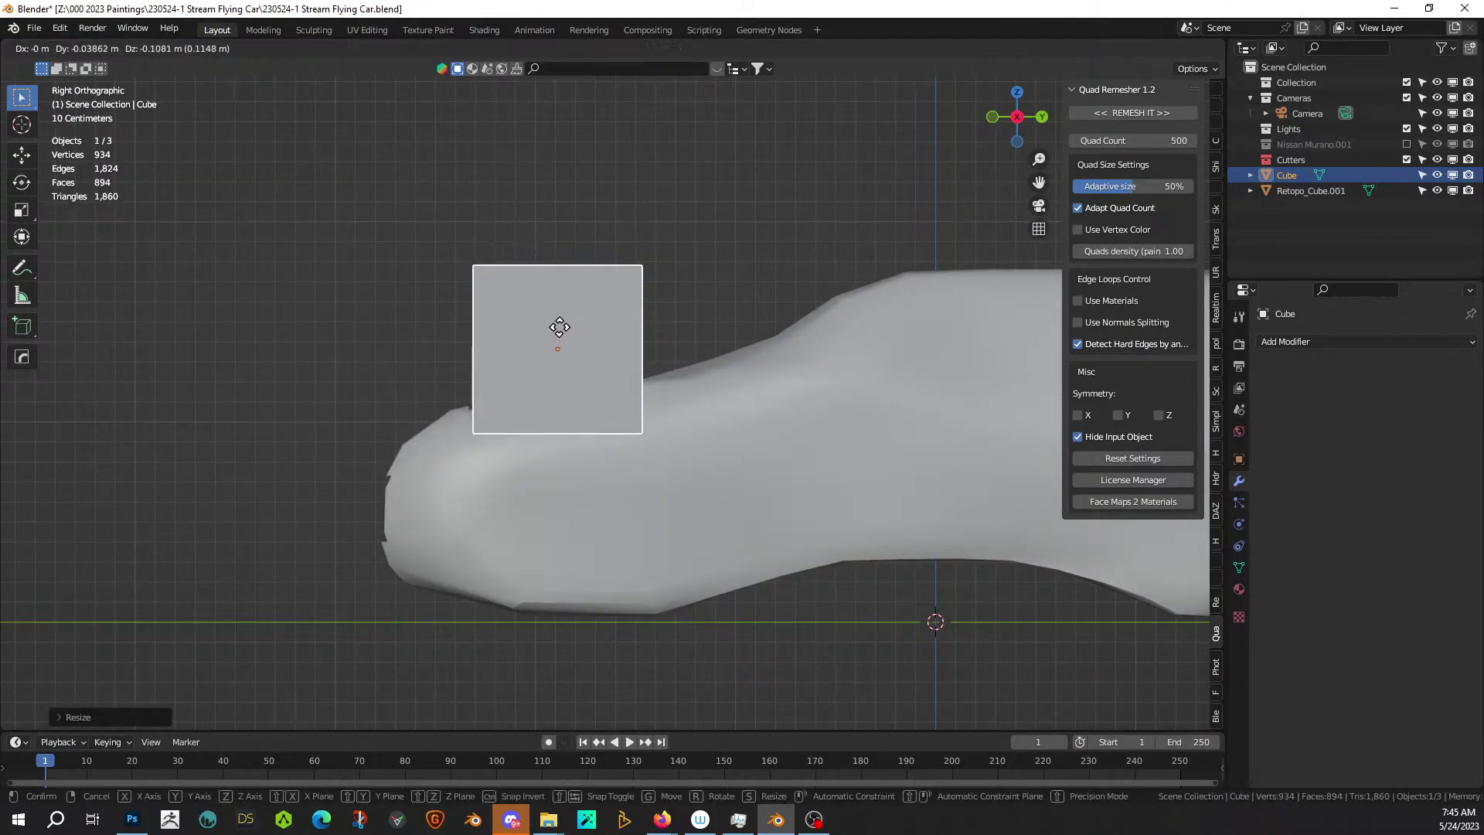
{"action": "left_click", "coordinate": [562, 325]}
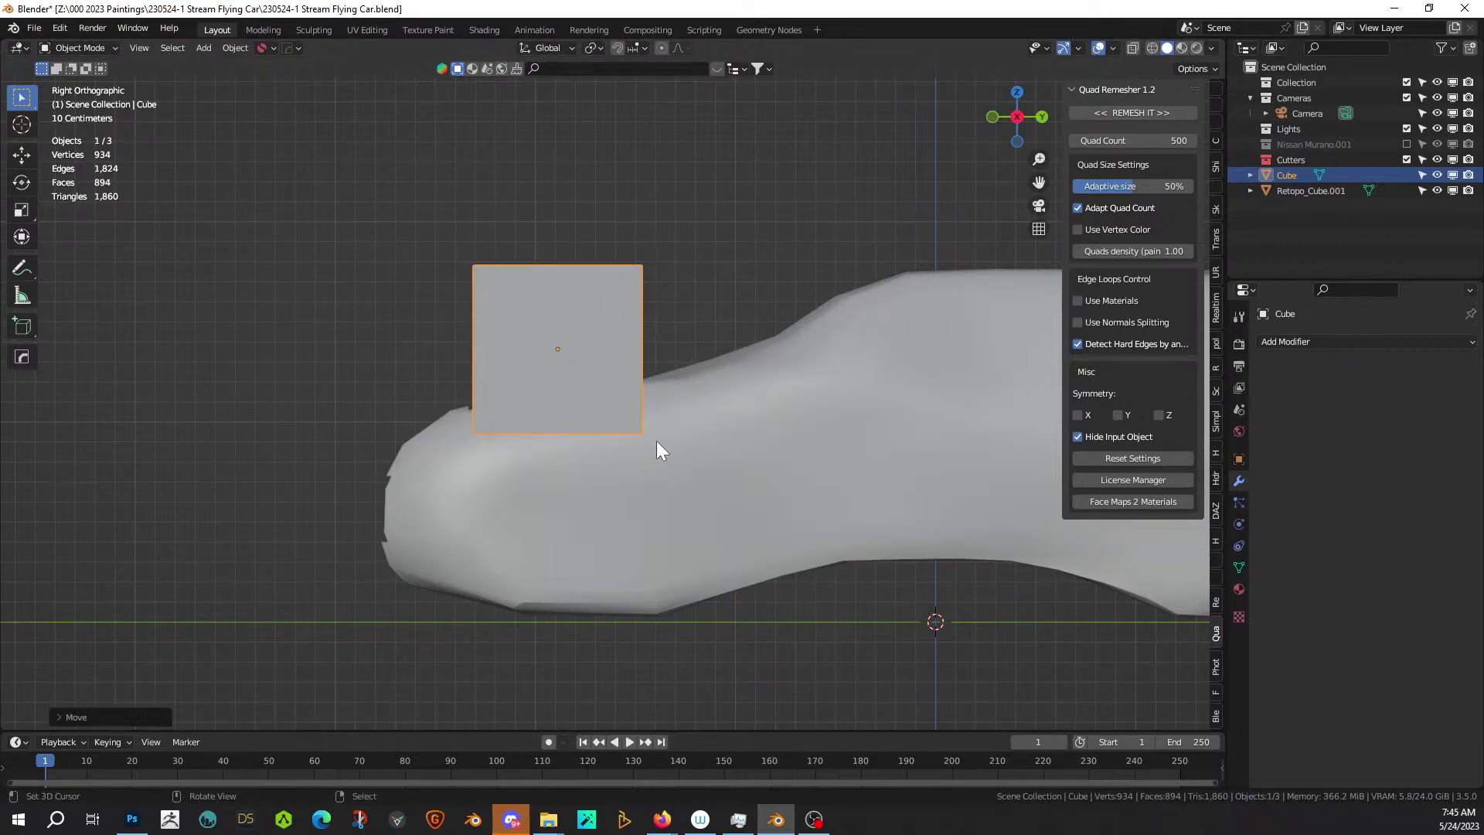
Narrow the cube along the Y axis in two scaling passes.
{"action": "key", "text": "s"}
{"action": "key", "text": "y"}
{"action": "left_click", "coordinate": [609, 424]}
{"action": "middle_click_drag", "start_coordinate": [609, 424], "coordinate": [595, 499]}
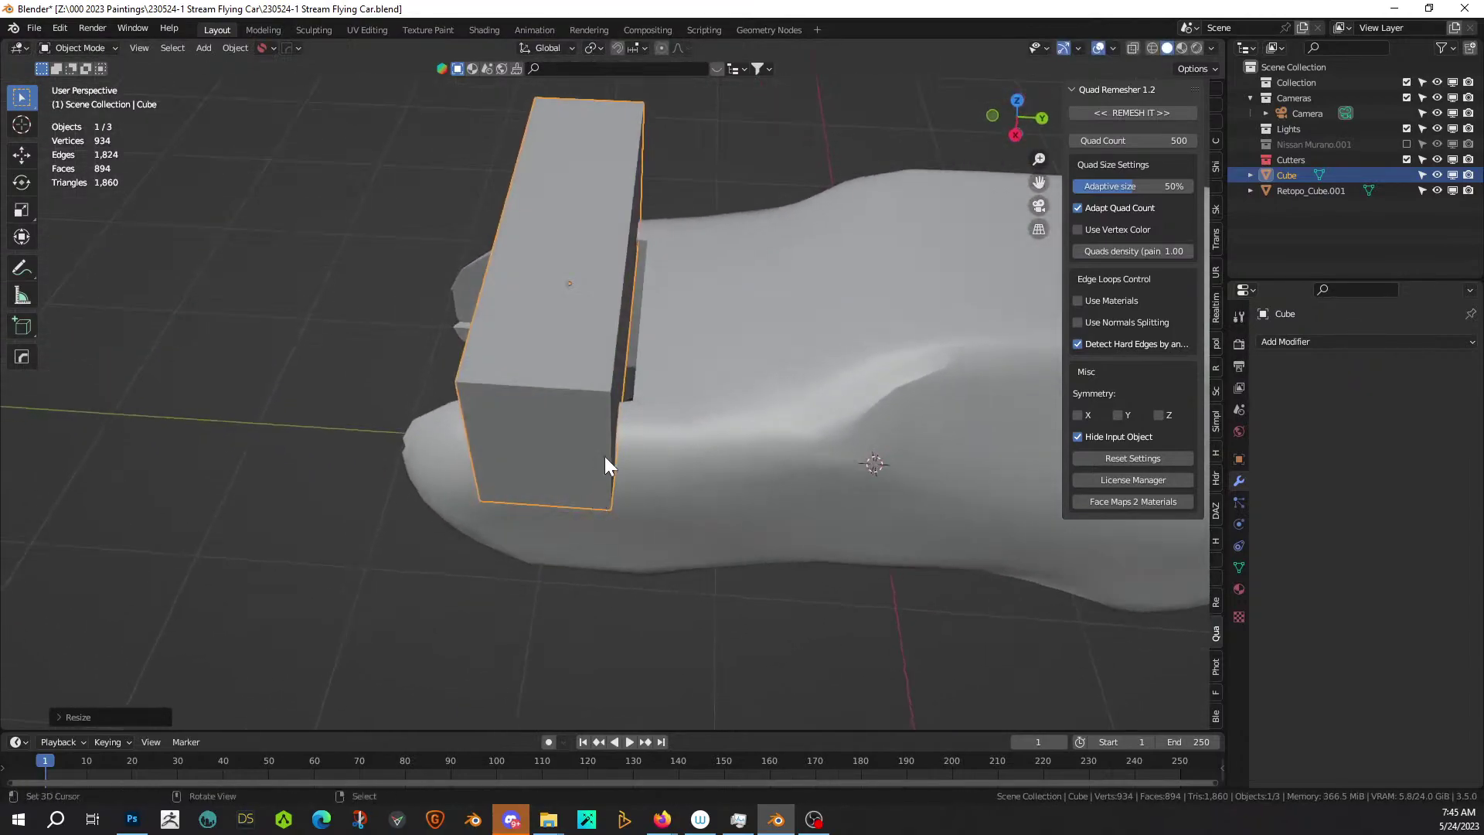
{"action": "key", "text": "s"}
{"action": "key", "text": "y"}
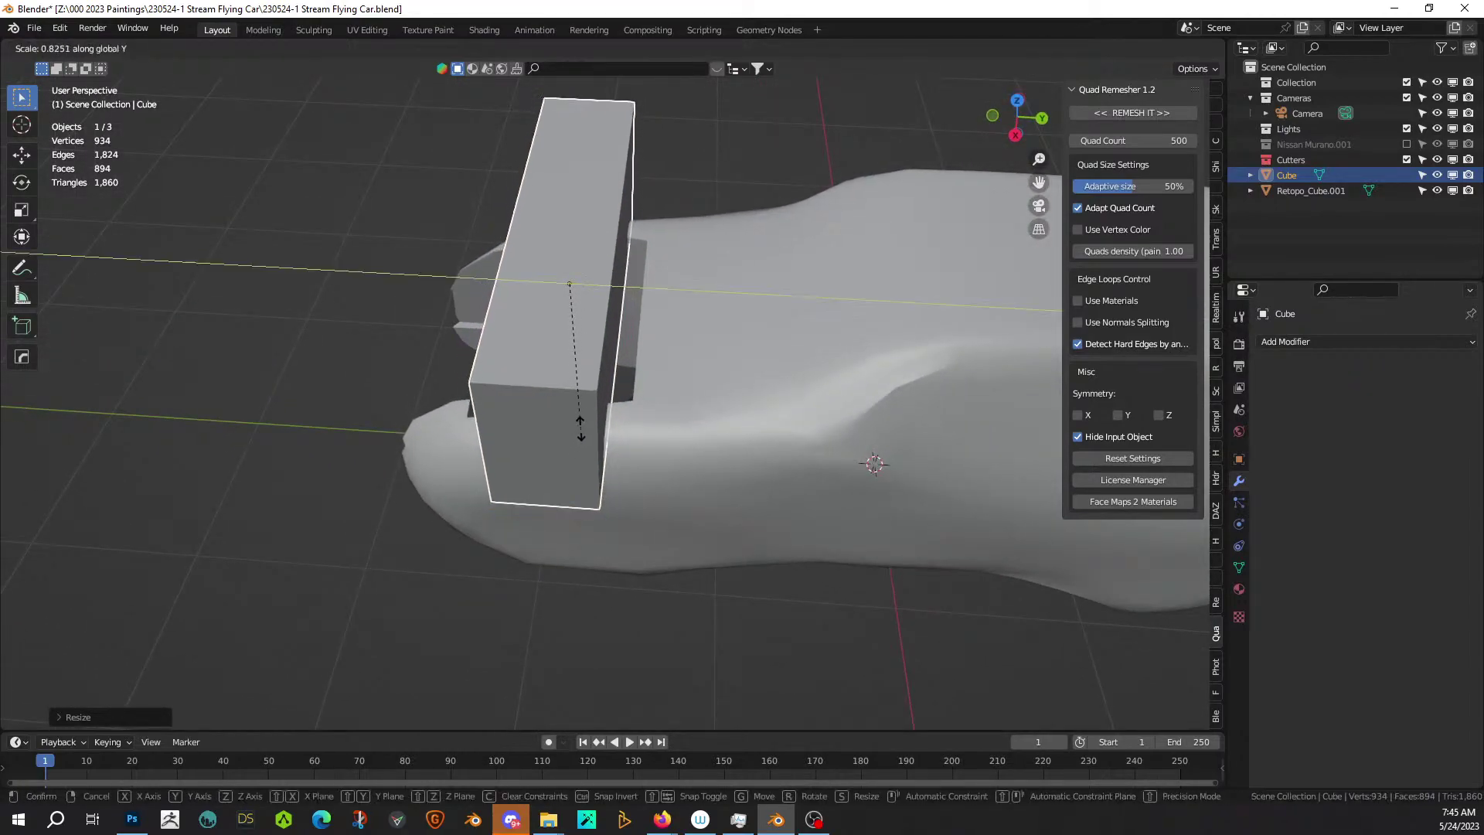
{"action": "left_click", "coordinate": [580, 427]}
Subtract the cube from the car shell with a HOps difference Boolean and apply the Boolean modifier.
{"action": "middle_click_drag", "start_coordinate": [587, 417], "coordinate": [648, 469]}
{"action": "left_click", "coordinate": [600, 535], "text": "shift"}
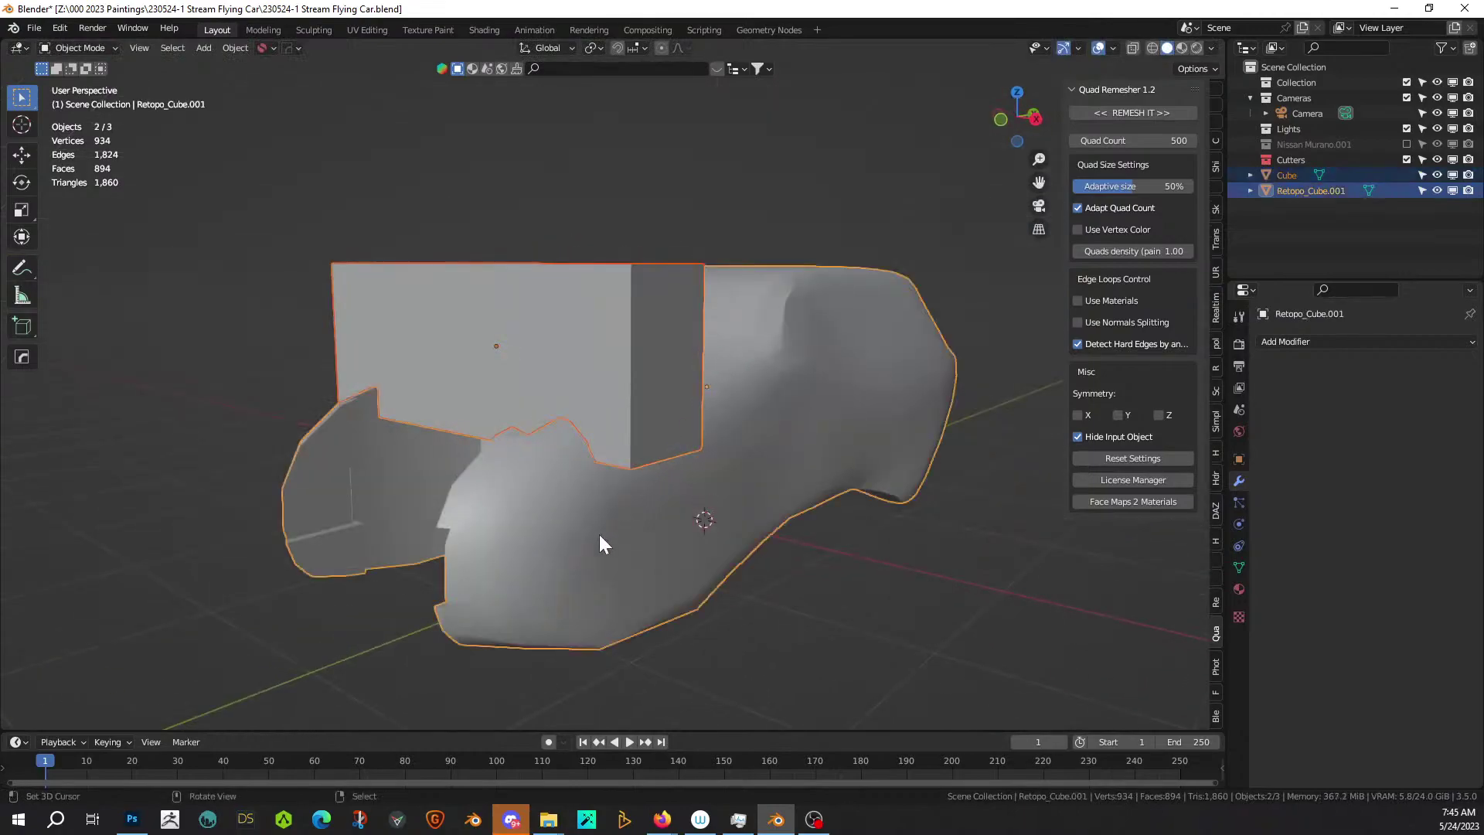
{"action": "key", "text": "ctrl+minus"}
{"action": "middle_click_drag", "start_coordinate": [599, 535], "coordinate": [526, 530]}
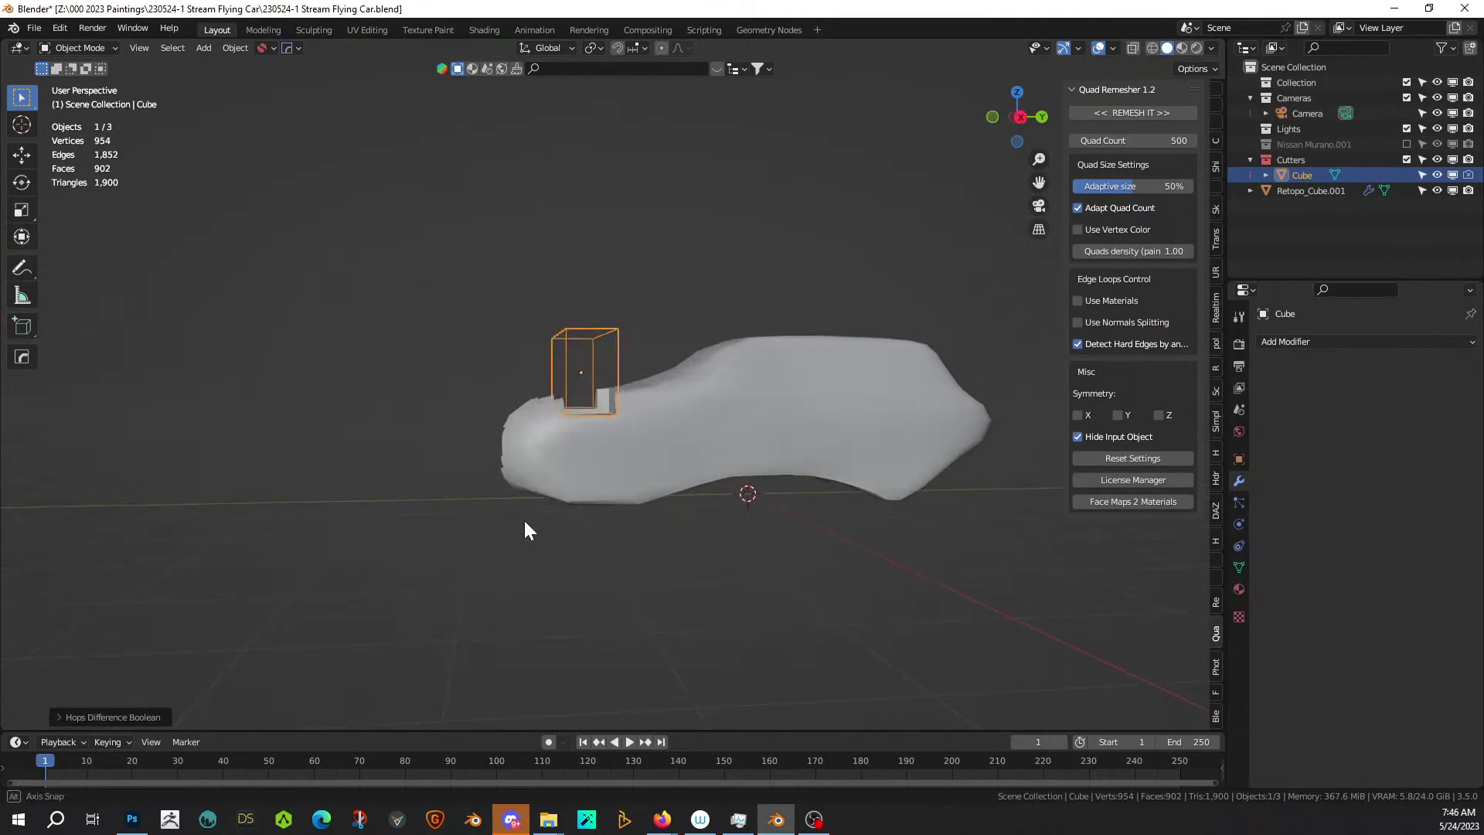
{"action": "left_click", "coordinate": [789, 382]}
{"action": "left_click", "coordinate": [1429, 367]}
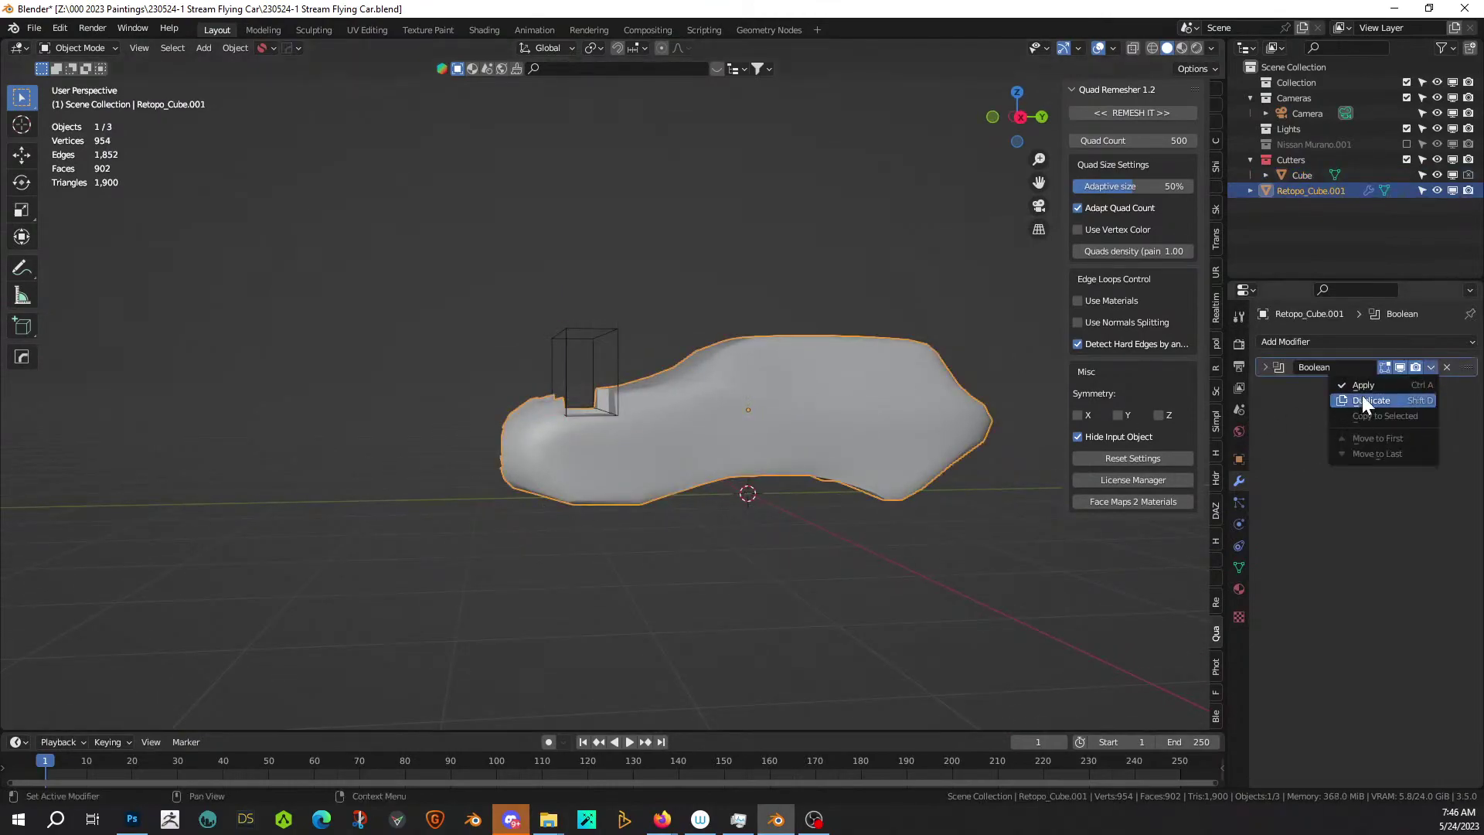
{"action": "left_click", "coordinate": [1368, 387]}
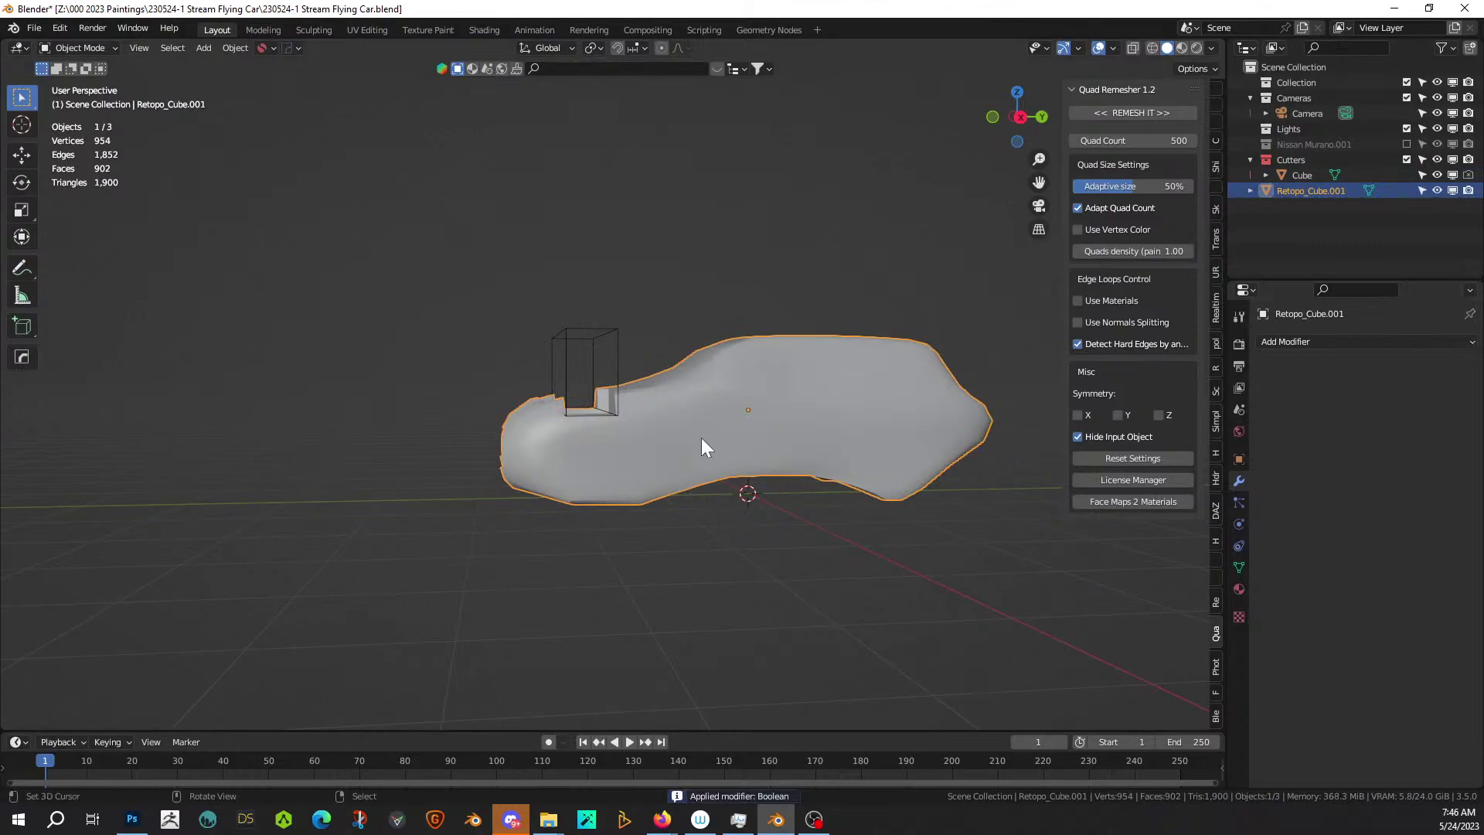
Lower the cube cutter about 1.5 m along Z to the fenders' underside and subtract it from the car shell.
{"action": "left_click", "coordinate": [618, 333]}
{"action": "key", "text": "KP_3"}
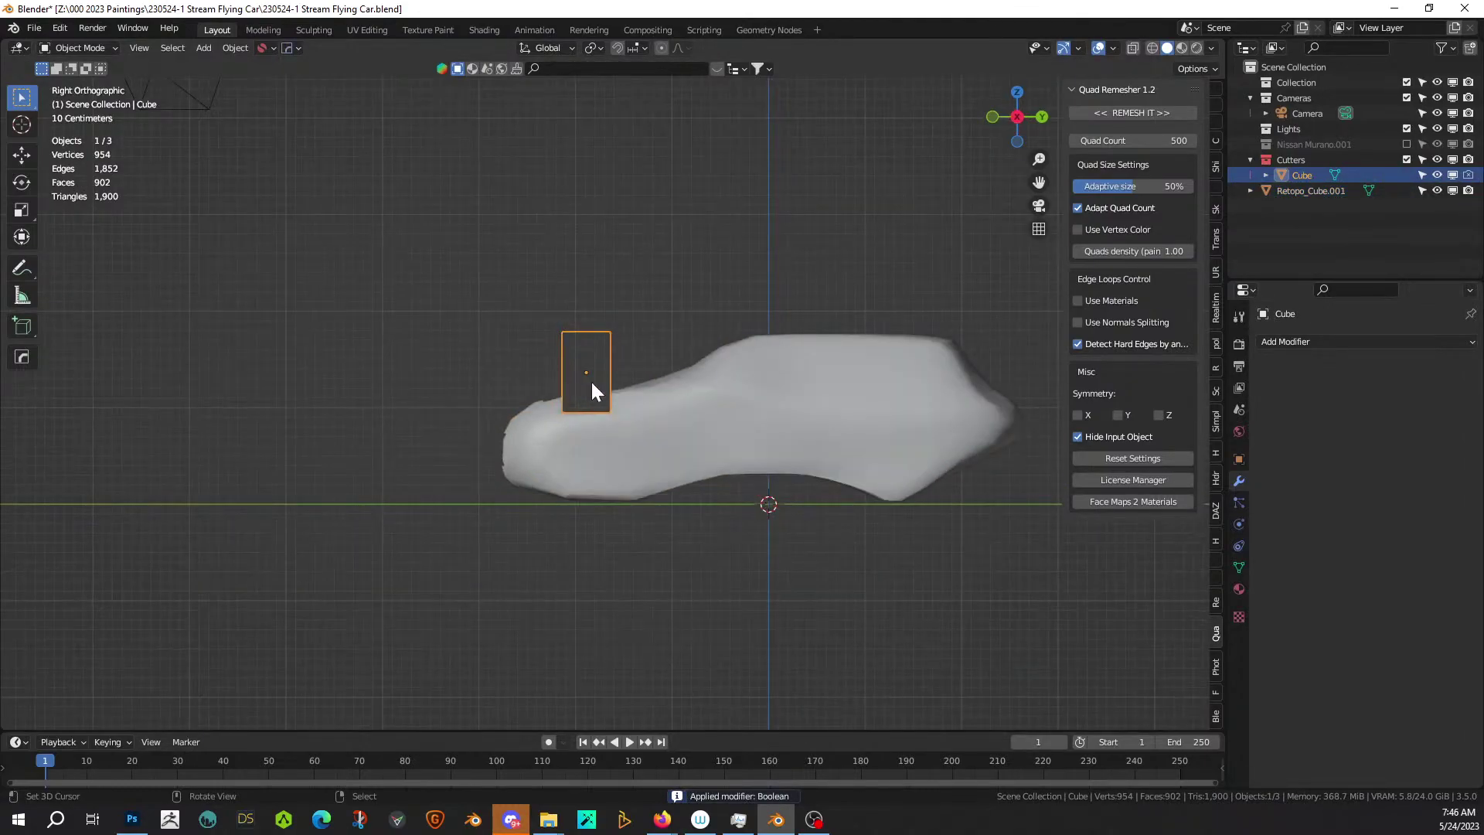
{"action": "key", "text": "g"}
{"action": "key", "text": "z"}
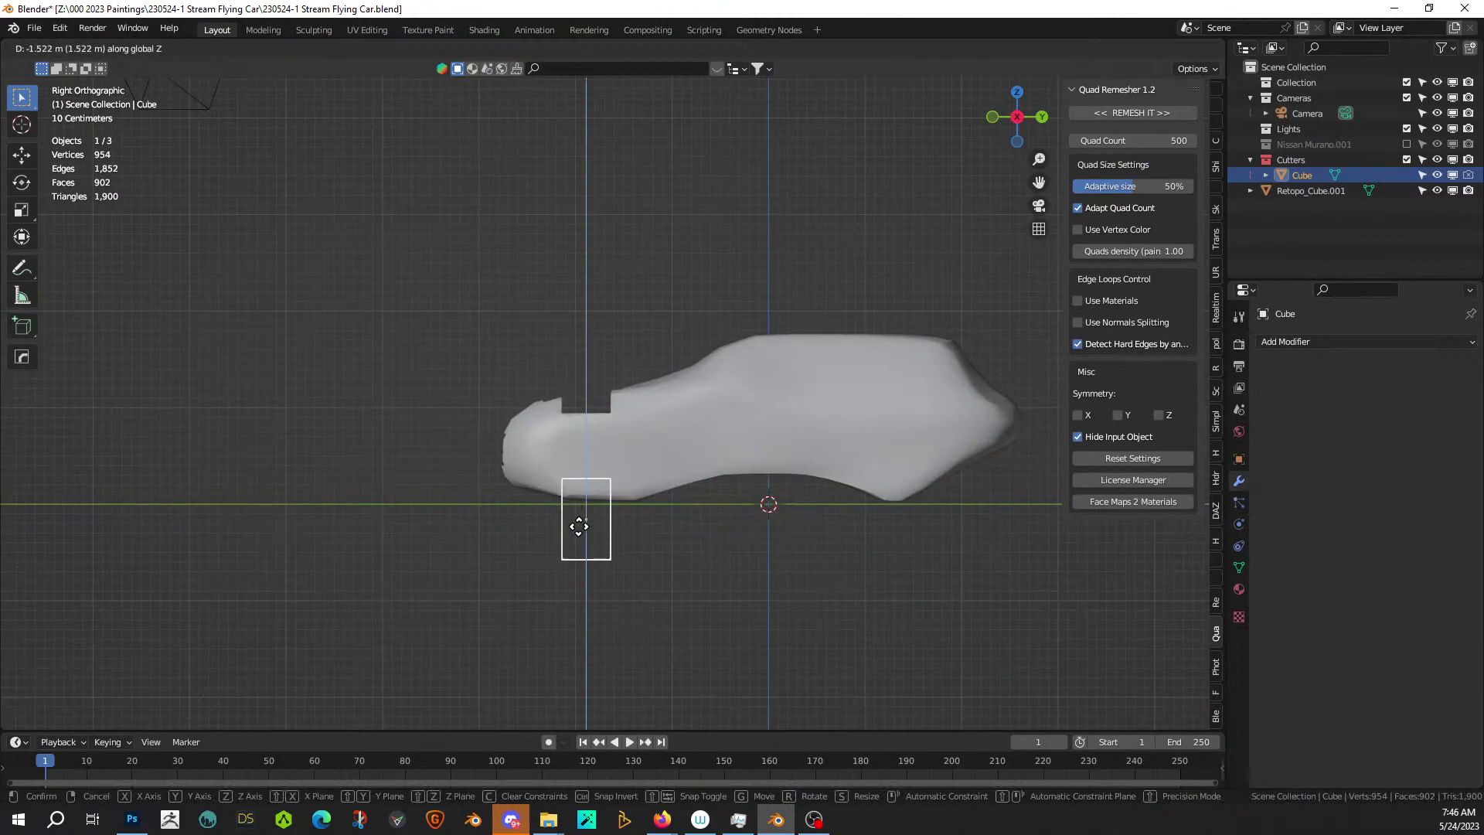
{"action": "left_click", "coordinate": [579, 520]}
{"action": "left_click", "coordinate": [564, 451], "text": "shift"}
{"action": "key", "text": "ctrl+KP_Subtract"}
{"action": "middle_click_drag", "start_coordinate": [565, 451], "coordinate": [915, 447]}
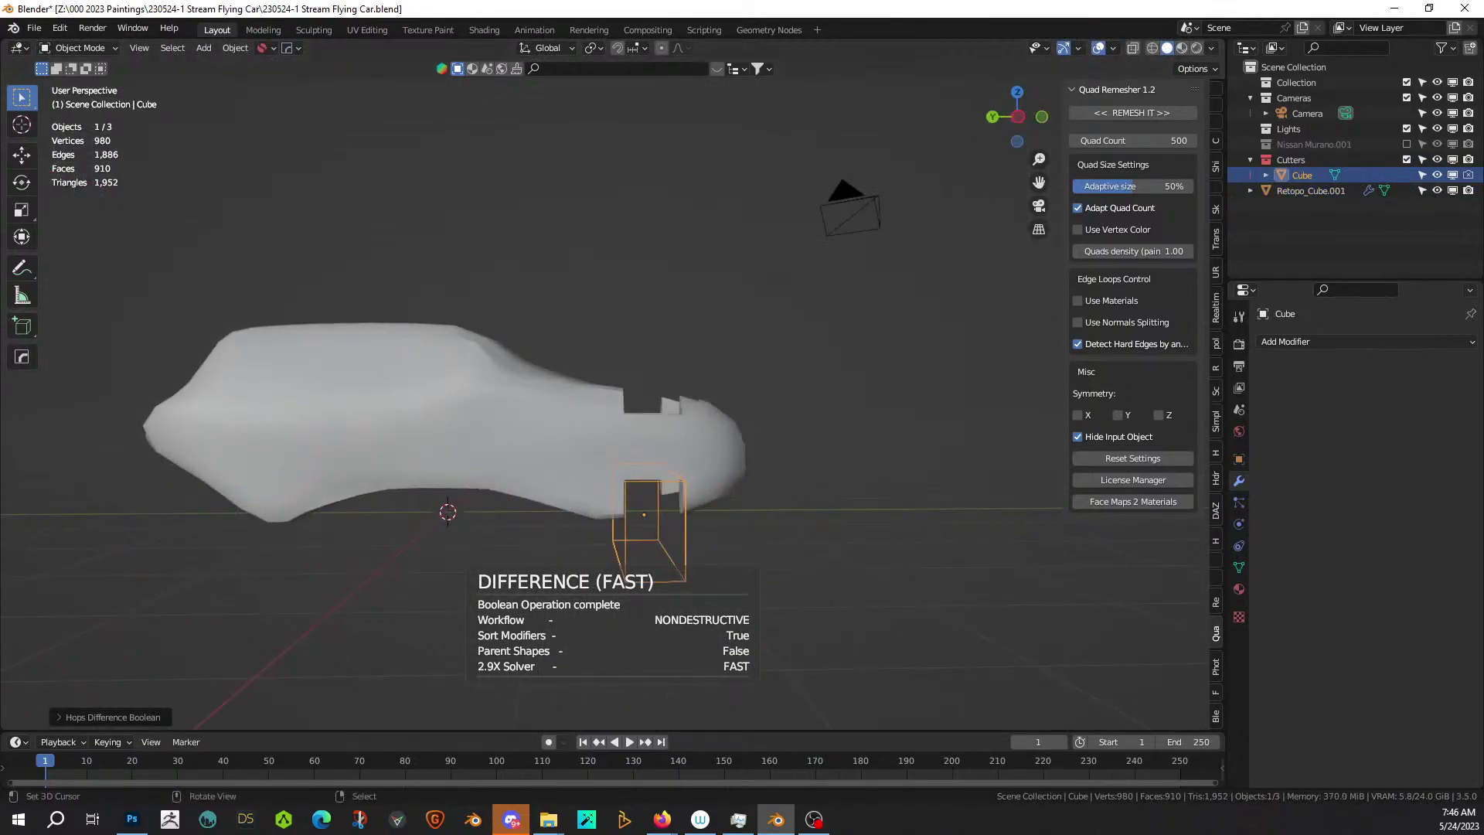
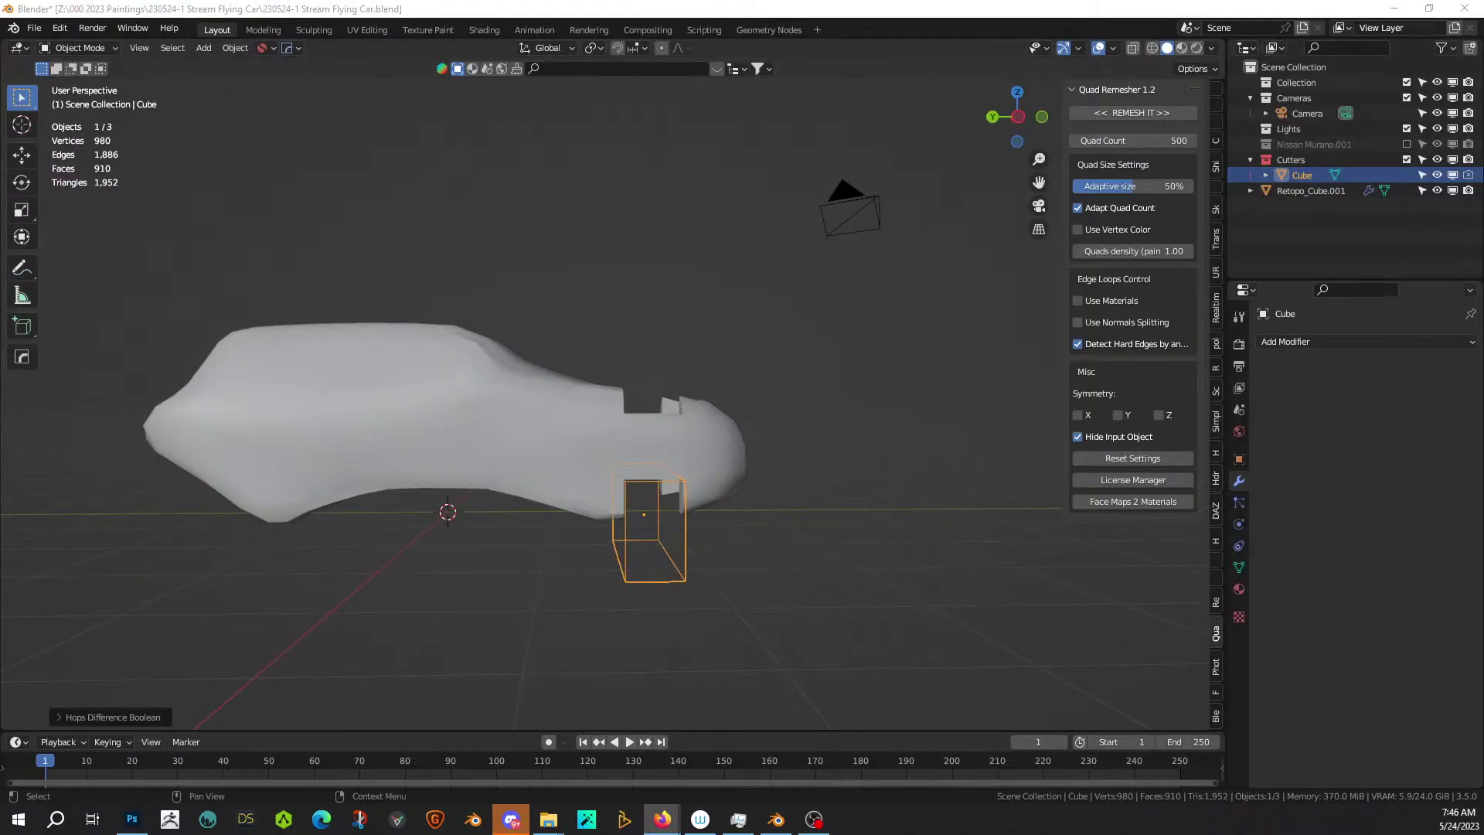
Apply the Boolean modifier on the car shell and delete the cube cutter.
{"action": "middle_click_drag", "start_coordinate": [831, 347], "coordinate": [706, 374]}
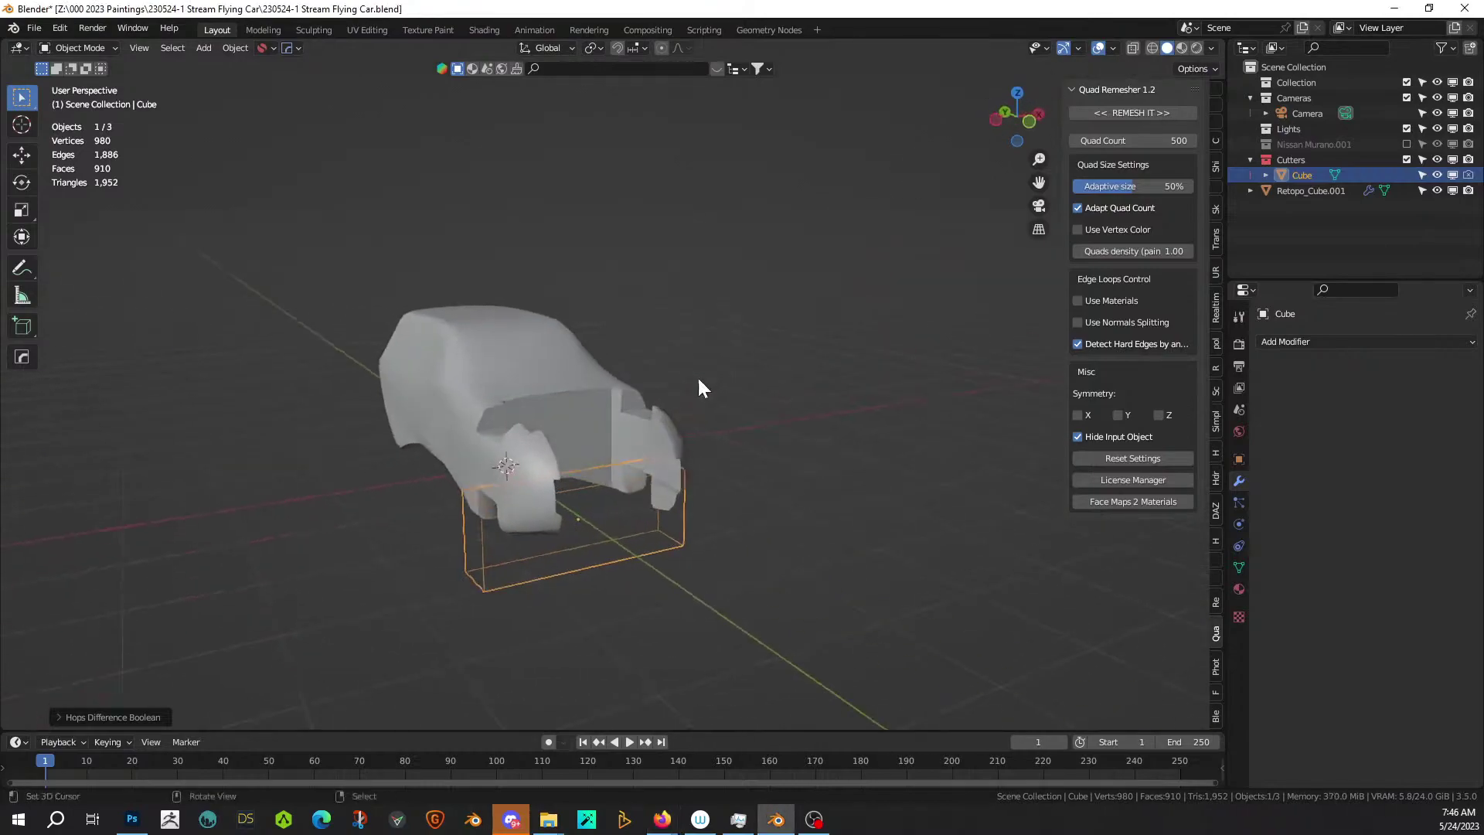
{"action": "left_click", "coordinate": [540, 474]}
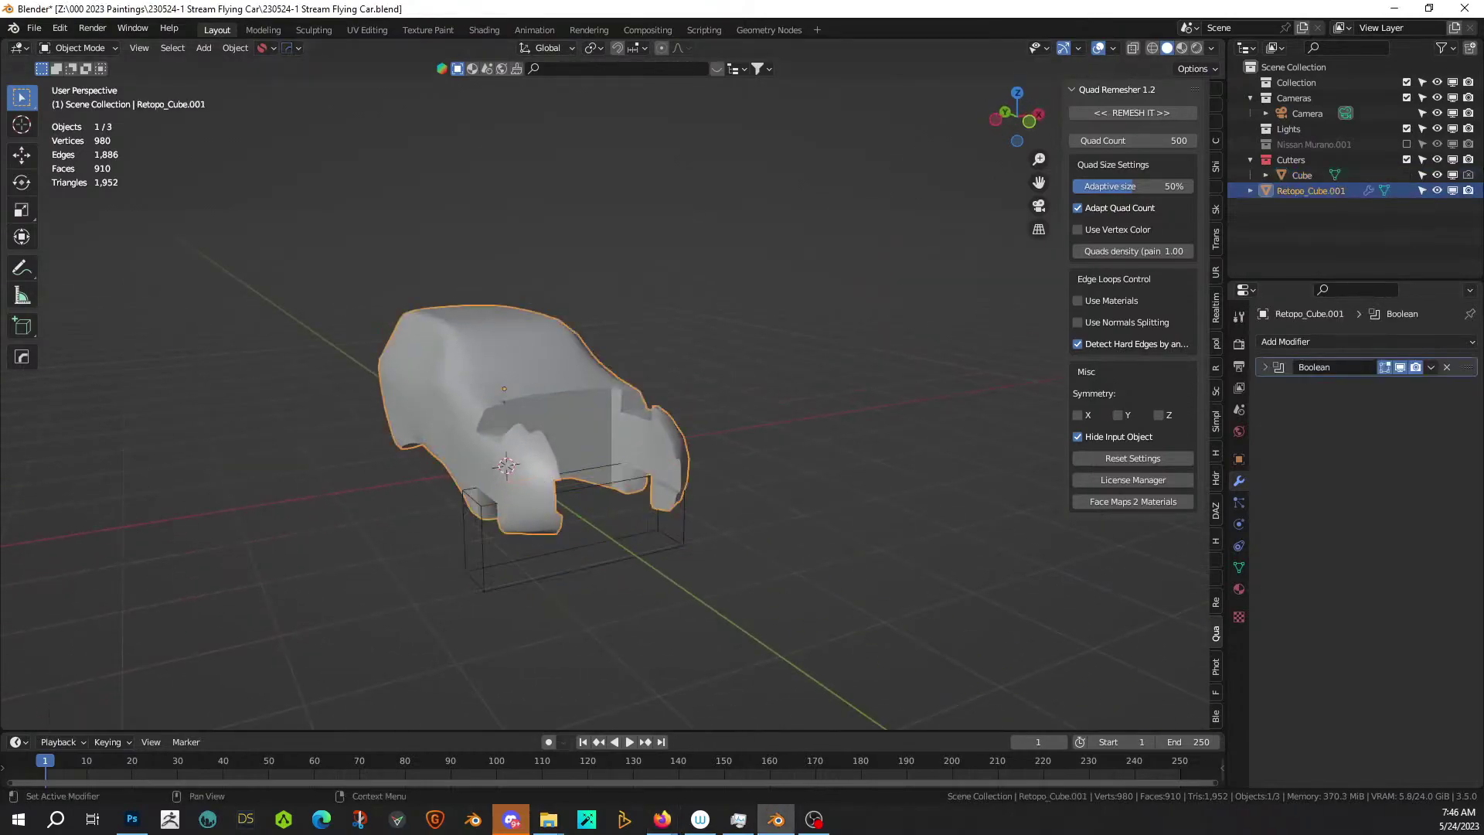
{"action": "left_click", "coordinate": [1430, 363]}
{"action": "left_click", "coordinate": [1383, 390]}
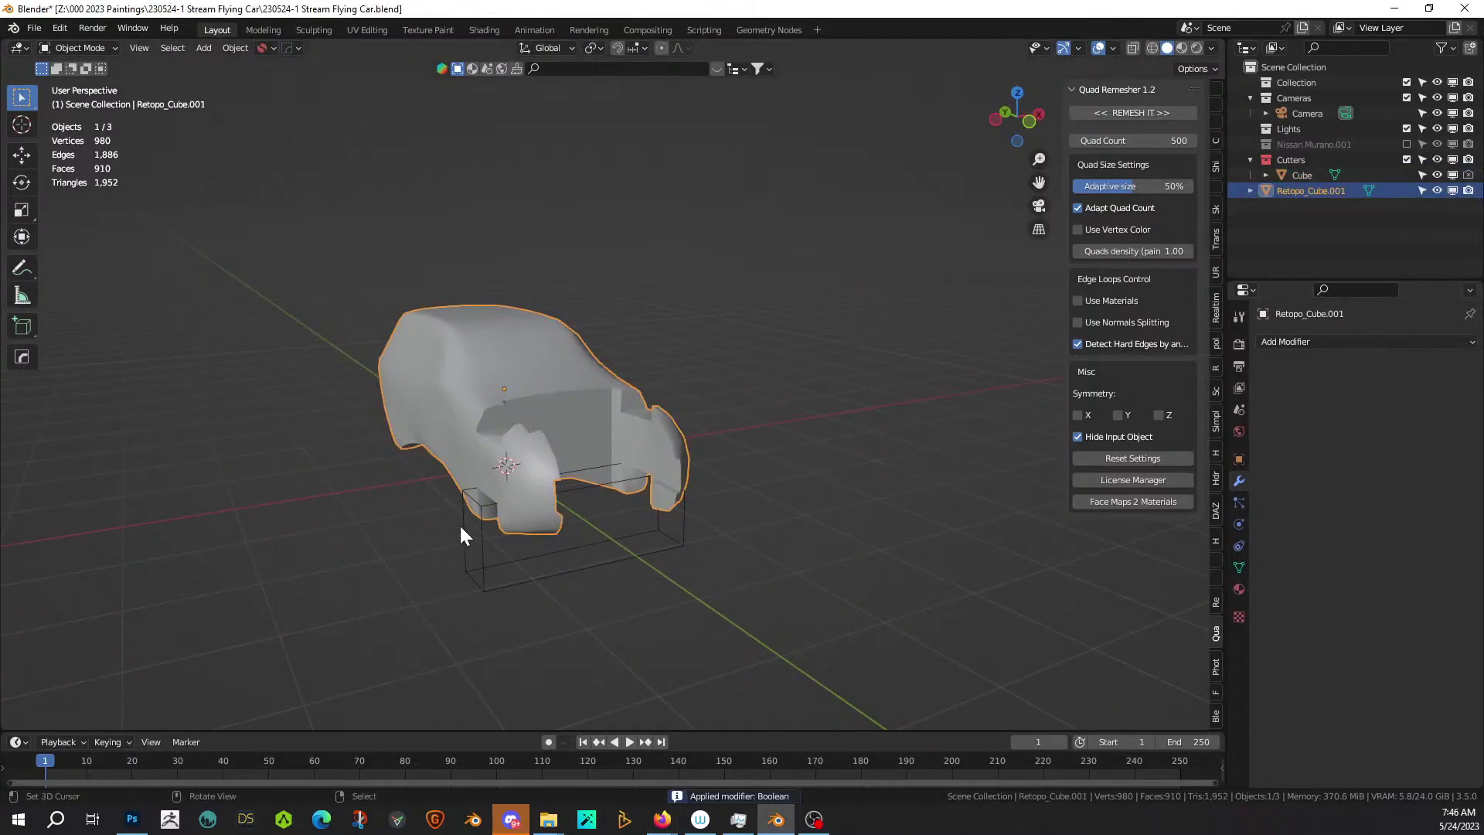
{"action": "left_click", "coordinate": [474, 501]}
{"action": "key", "text": "Delete"}
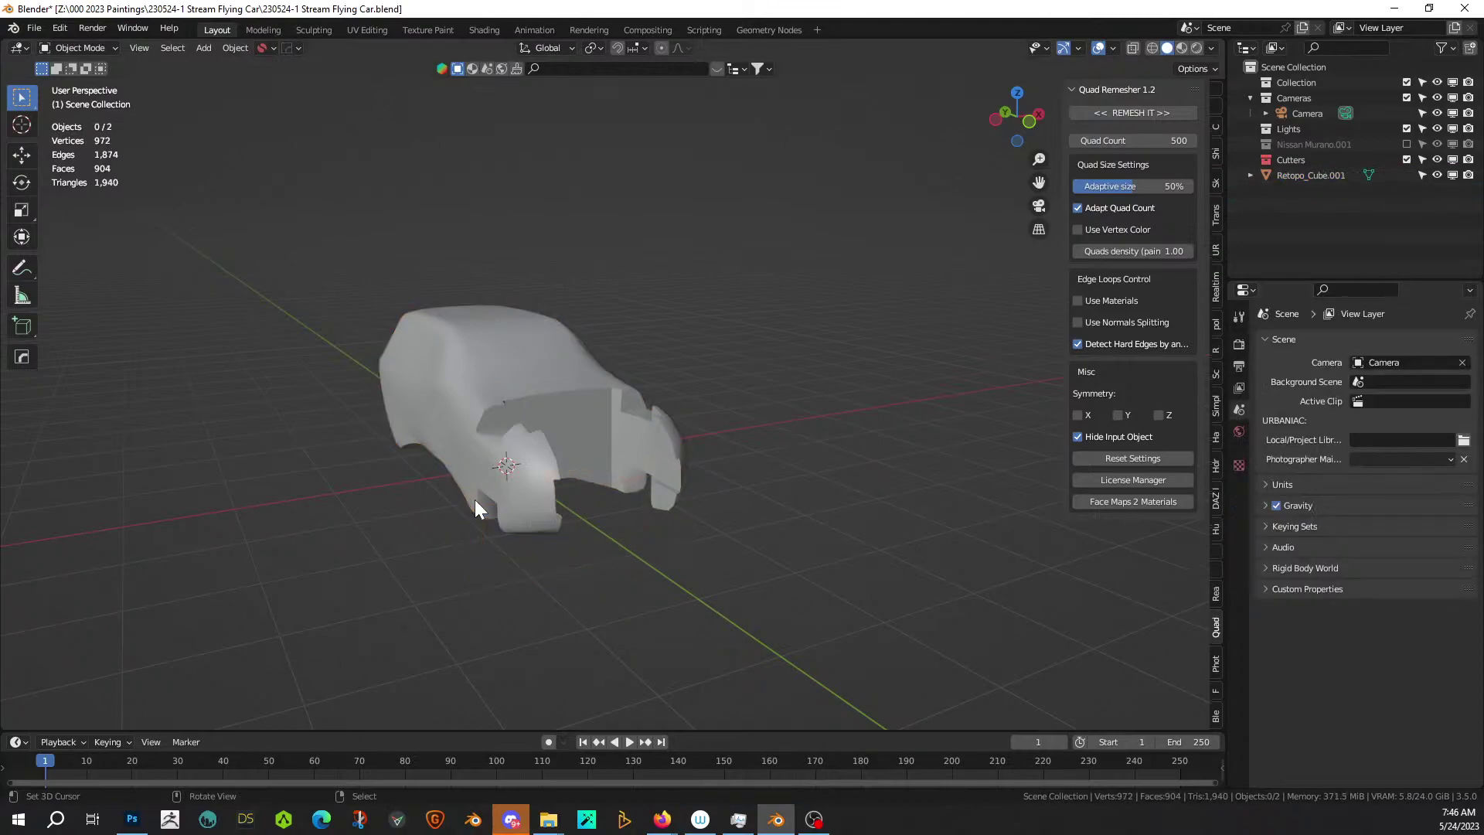
Remesh the notched car shell with Quad Remesher at a quad count of 2000.
{"action": "middle_click_drag", "start_coordinate": [535, 504], "coordinate": [440, 475]}
{"action": "scroll", "coordinate": [655, 500], "scroll_direction": "up", "scroll_amount": 3}
{"action": "scroll", "coordinate": [506, 513], "scroll_direction": "up", "scroll_amount": 3}
{"action": "scroll", "coordinate": [464, 473], "scroll_direction": "up", "scroll_amount": 2}
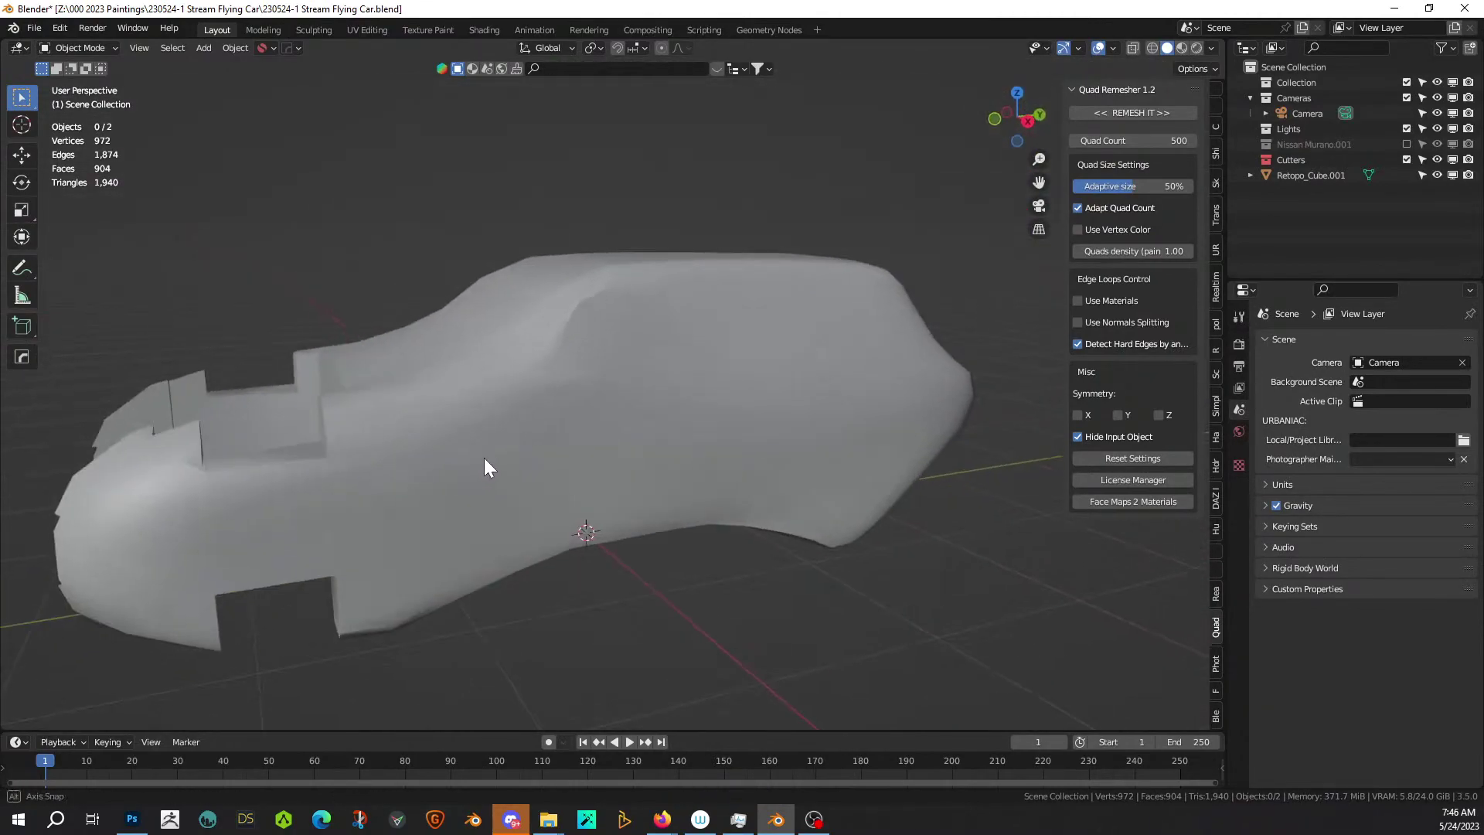
{"action": "scroll", "coordinate": [494, 448], "scroll_direction": "up", "scroll_amount": 2}
{"action": "left_click", "coordinate": [523, 412]}
{"action": "scroll", "coordinate": [523, 412], "scroll_direction": "down", "scroll_amount": 4}
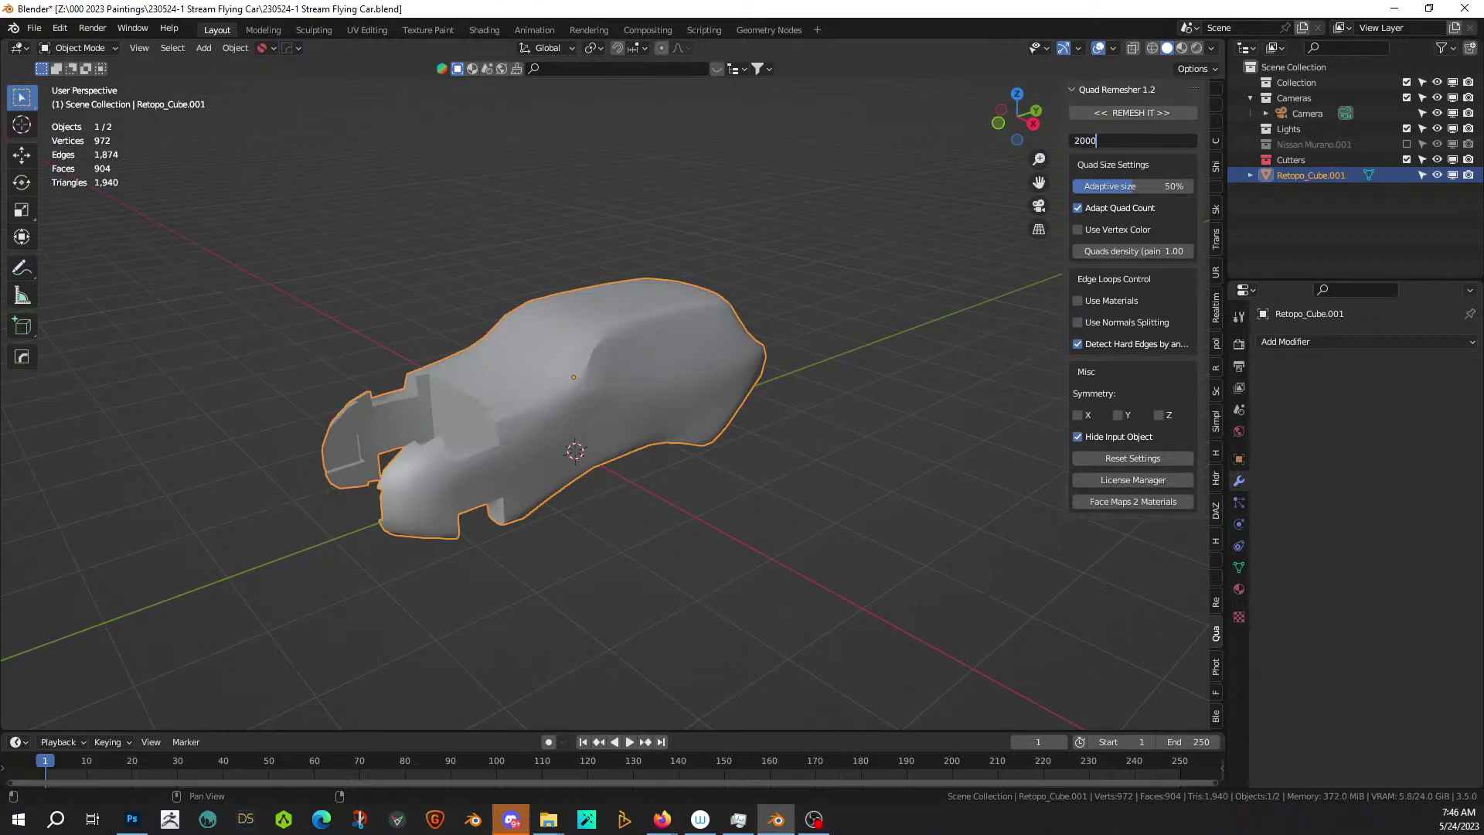
{"action": "left_click", "coordinate": [1142, 113]}
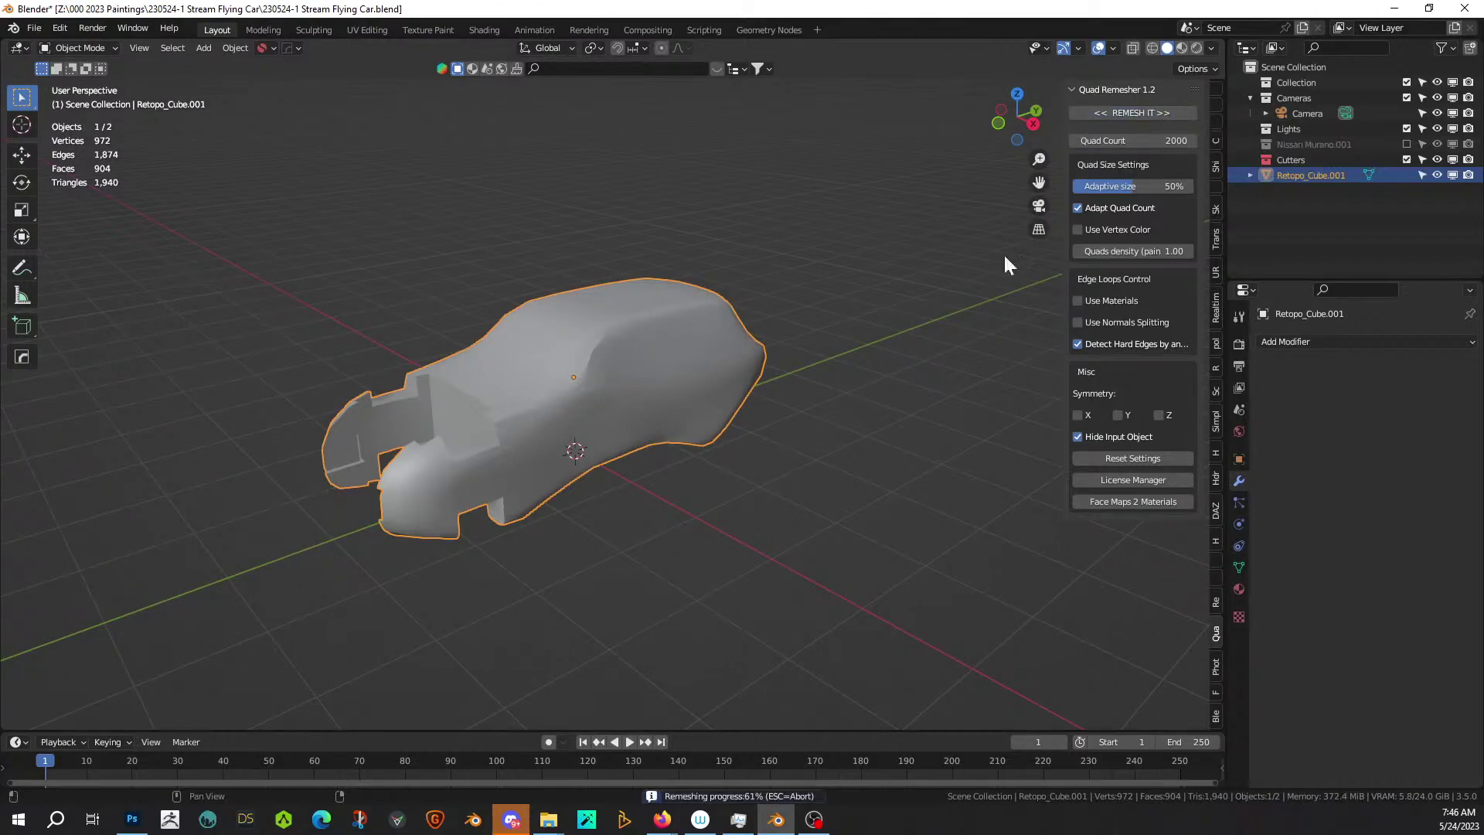
{"action": "scroll", "coordinate": [561, 396], "scroll_direction": "up", "scroll_amount": 3}
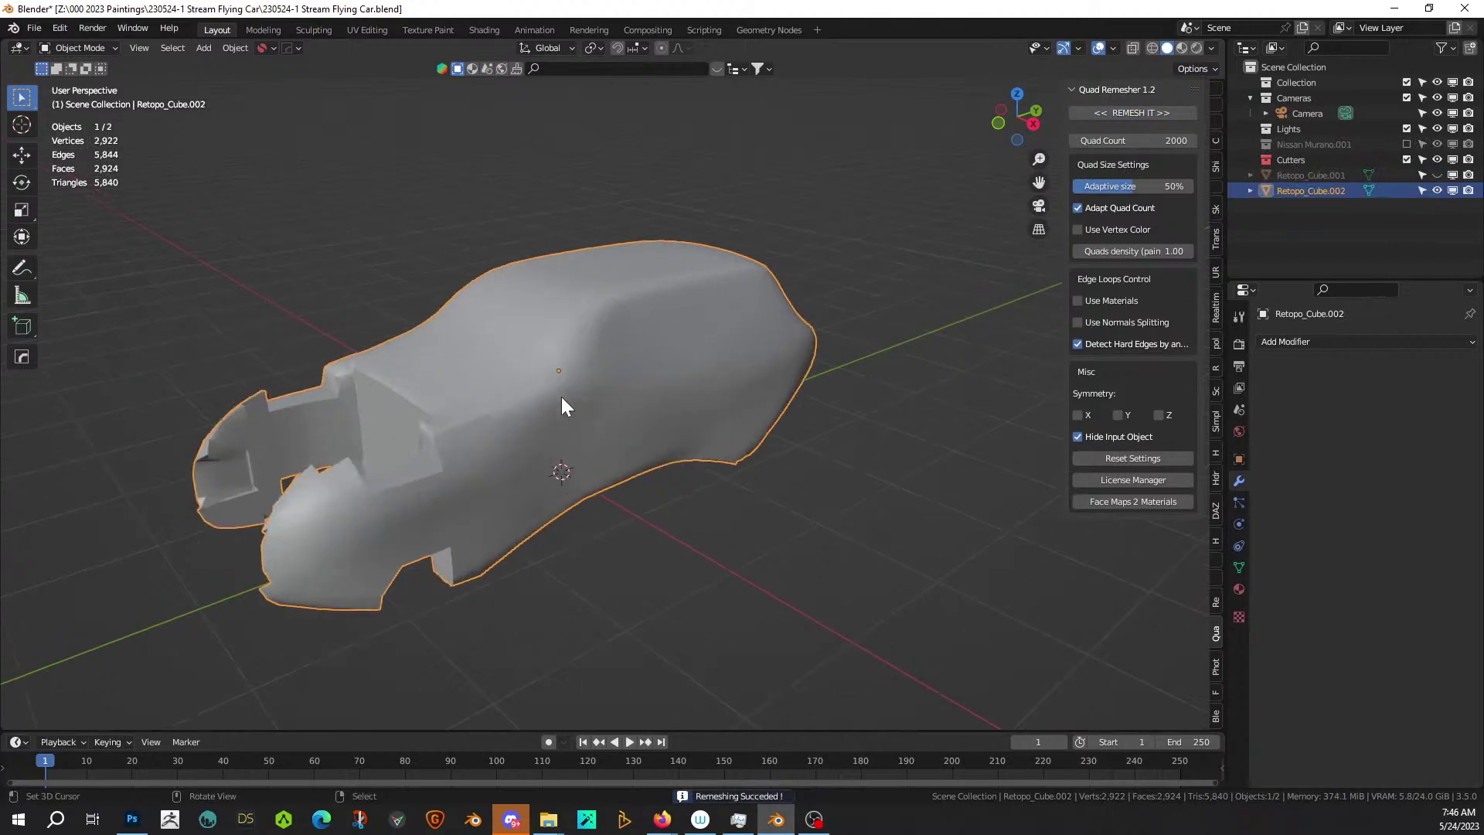
Examine the remeshed shell's topology around the front notches and the inner edges of the fender prongs.
{"action": "key", "text": "Tab"}
{"action": "middle_click_drag", "start_coordinate": [561, 396], "coordinate": [734, 322]}
{"action": "left_click", "coordinate": [867, 322]}
{"action": "scroll", "coordinate": [869, 325], "scroll_direction": "up", "scroll_amount": 4}
{"action": "middle_click_drag", "start_coordinate": [869, 325], "coordinate": [834, 340]}
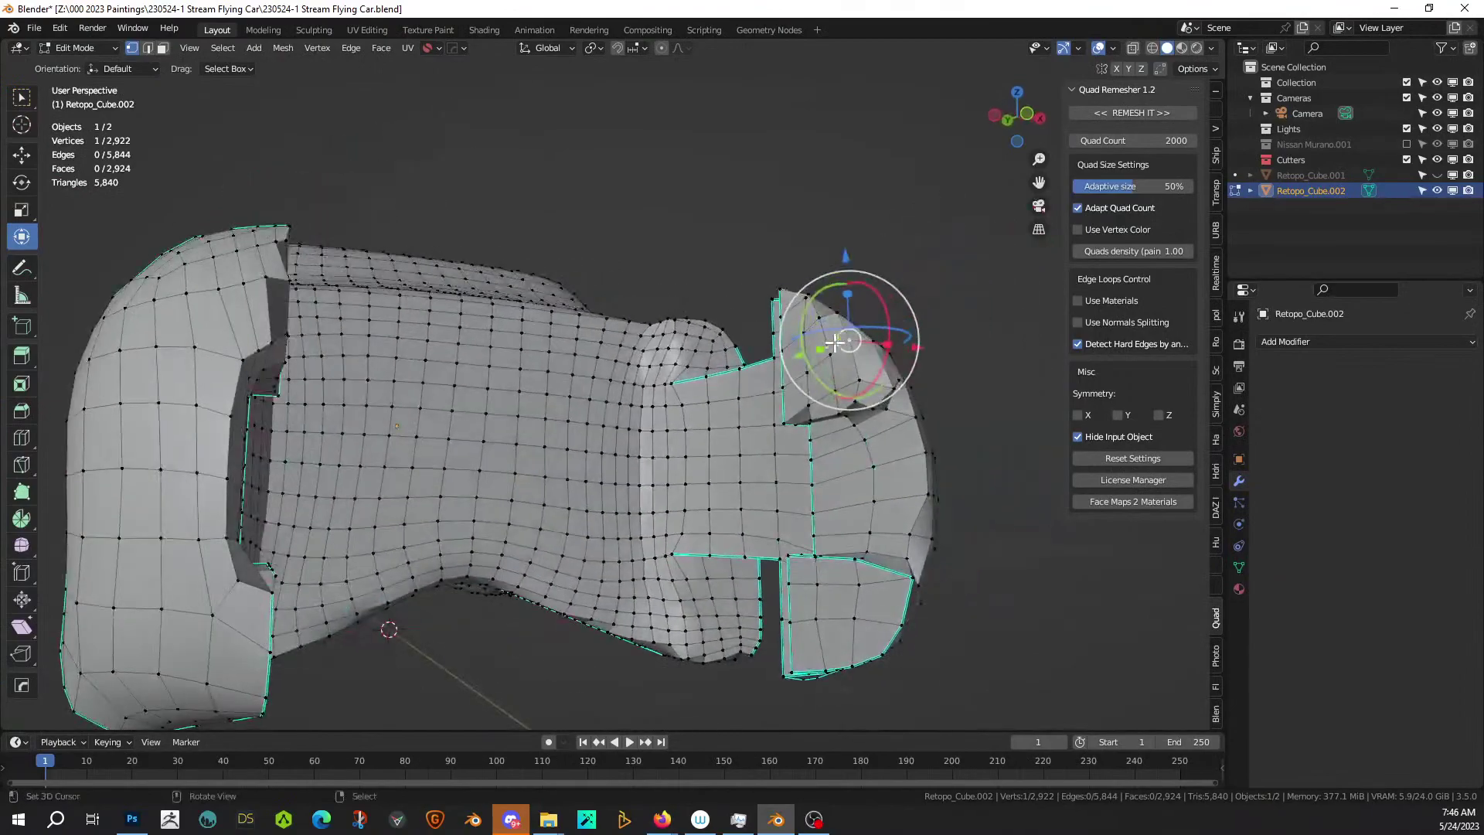
{"action": "middle_click_drag", "start_coordinate": [499, 480], "coordinate": [460, 416]}
{"action": "middle_click_drag", "start_coordinate": [408, 467], "coordinate": [628, 512]}
{"action": "key", "text": "Tab"}
{"action": "middle_click_drag", "start_coordinate": [547, 533], "coordinate": [865, 455]}
{"action": "scroll", "coordinate": [865, 452], "scroll_direction": "up", "scroll_amount": 2}
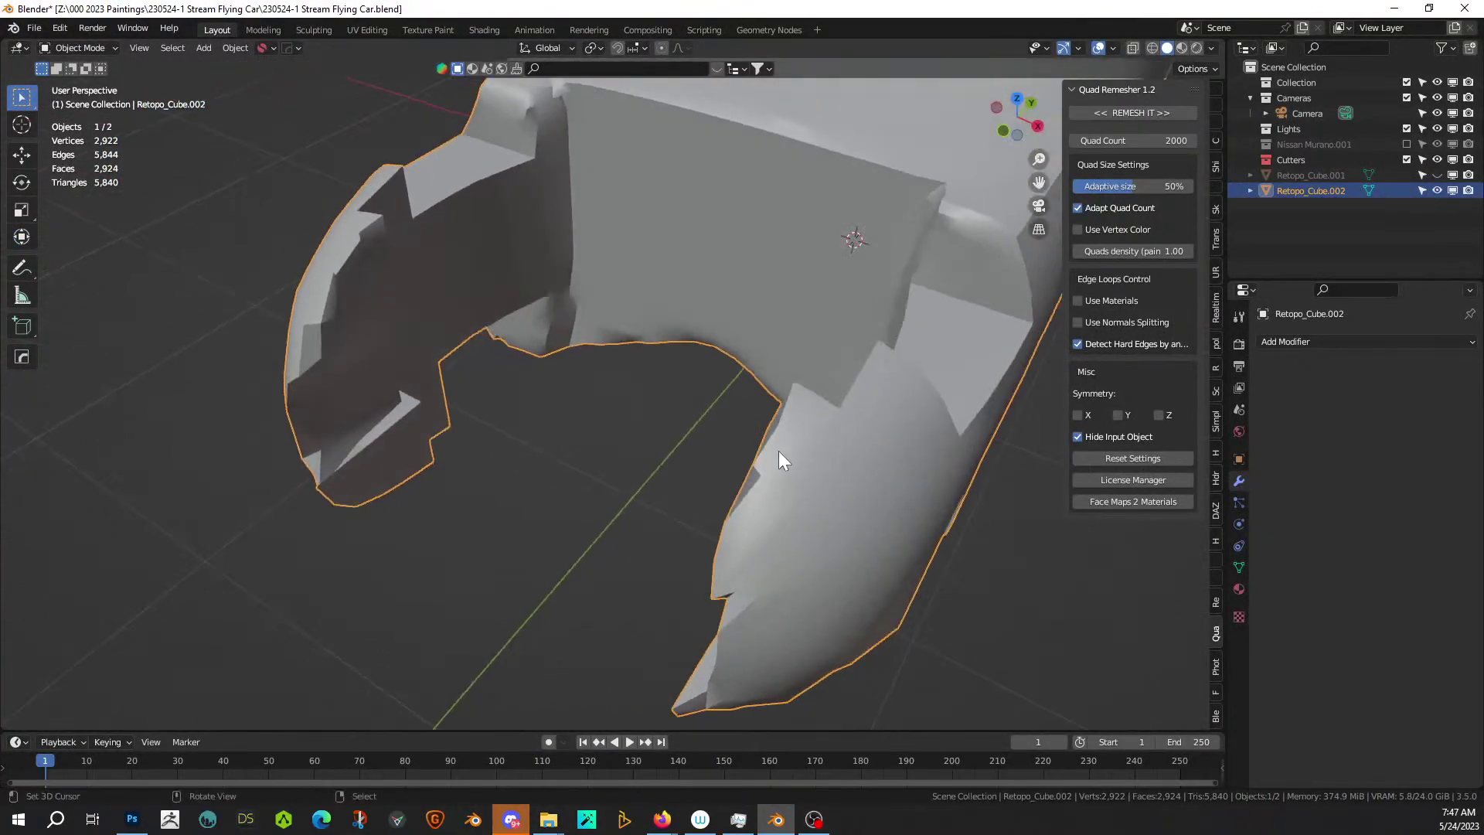
Select the inner-edge vertices of the +X fender prong through the mesh in top view and flatten them by scaling to 0 along X.
{"action": "key", "text": "Tab"}
{"action": "mouse_move", "coordinate": [772, 460]}
{"action": "middle_mouse_down"}
{"action": "mouse_move", "coordinate": [775, 474]}
{"action": "mouse_move", "coordinate": [774, 458]}
{"action": "middle_mouse_up"}
{"action": "key", "text": "KP_7"}
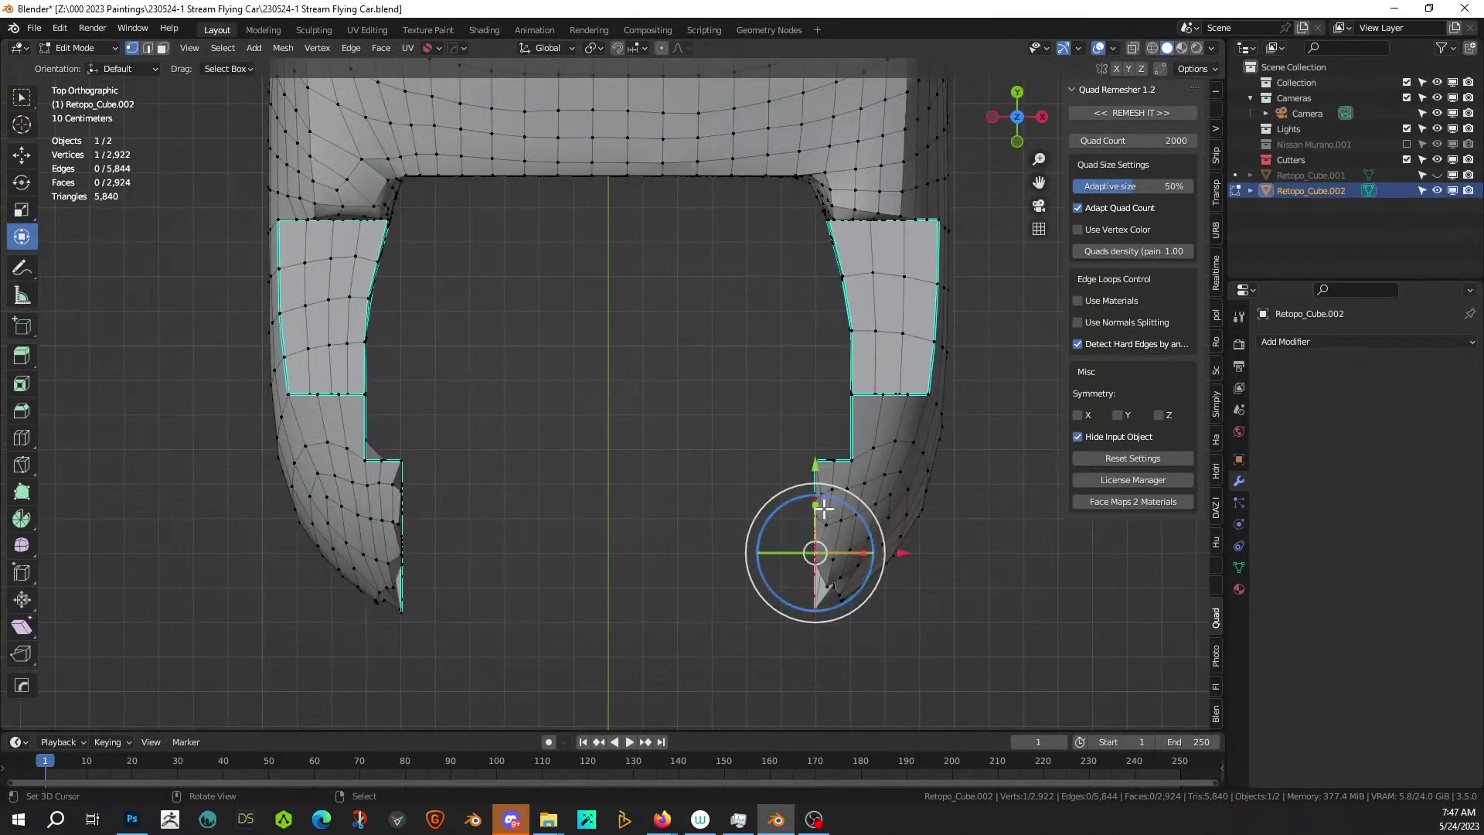
{"action": "left_click", "coordinate": [728, 558]}
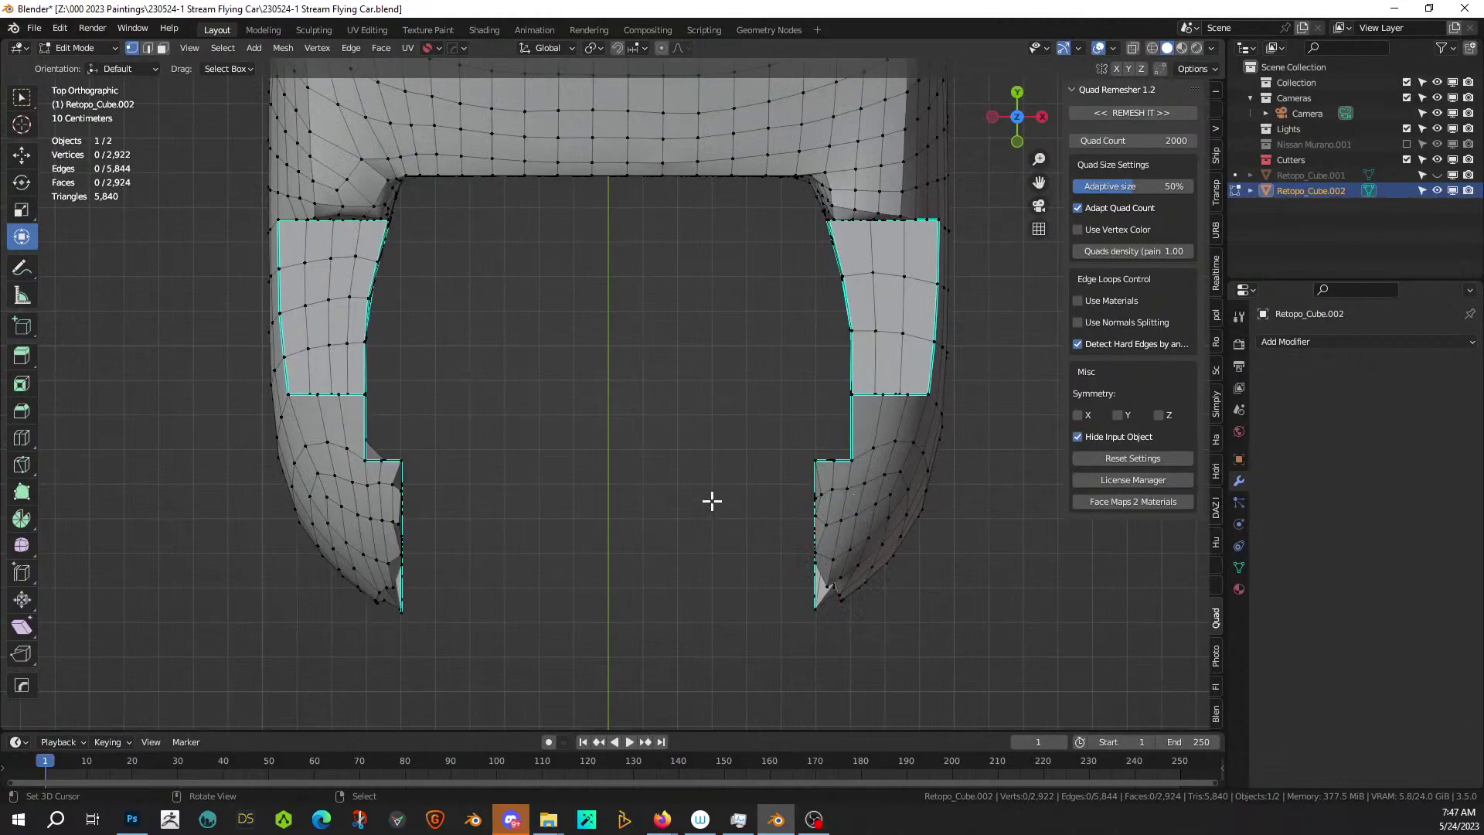
{"action": "key", "text": "alt+z"}
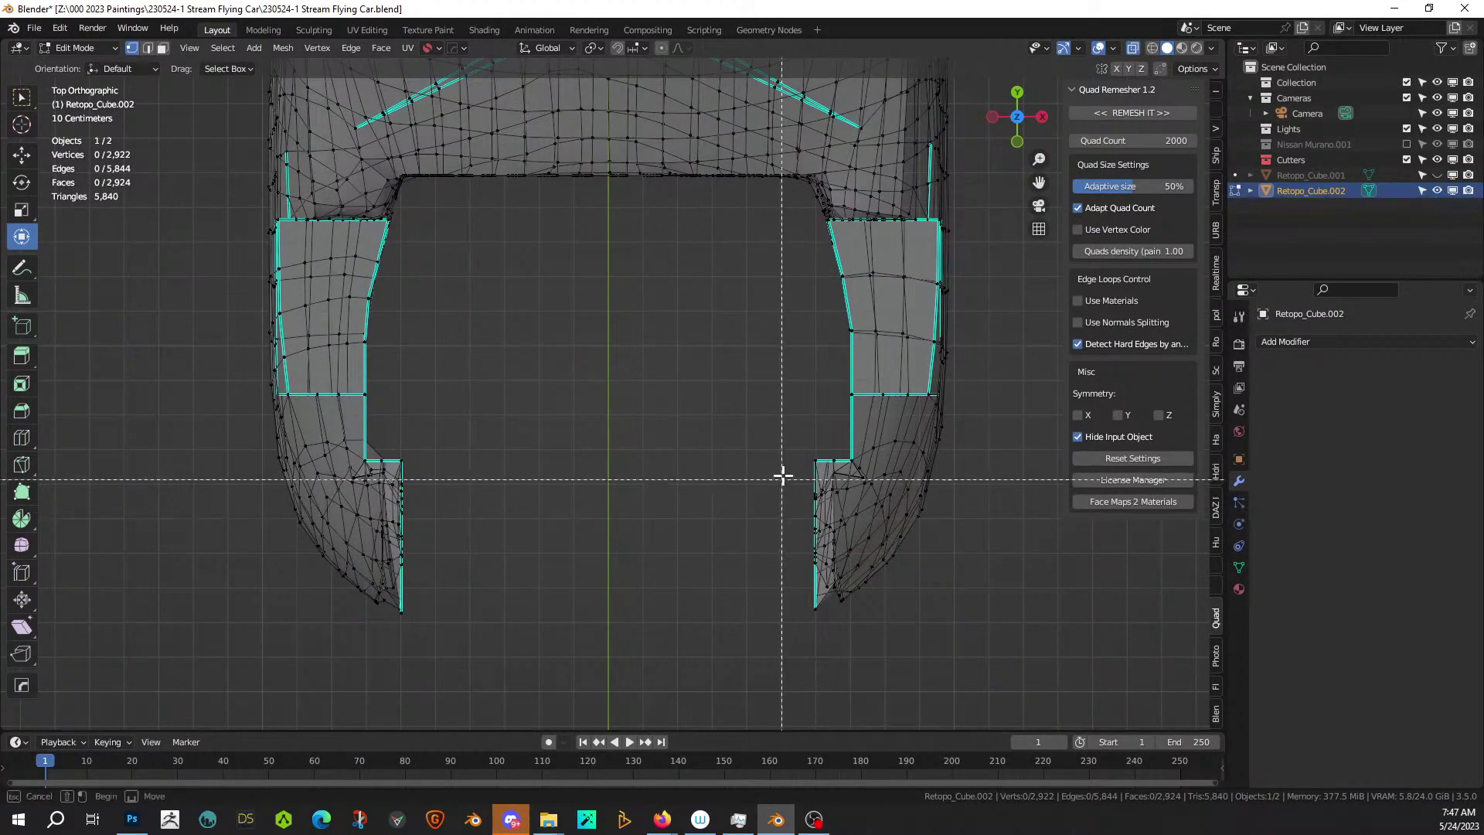
{"action": "left_click_drag", "start_coordinate": [791, 404], "coordinate": [826, 672]}
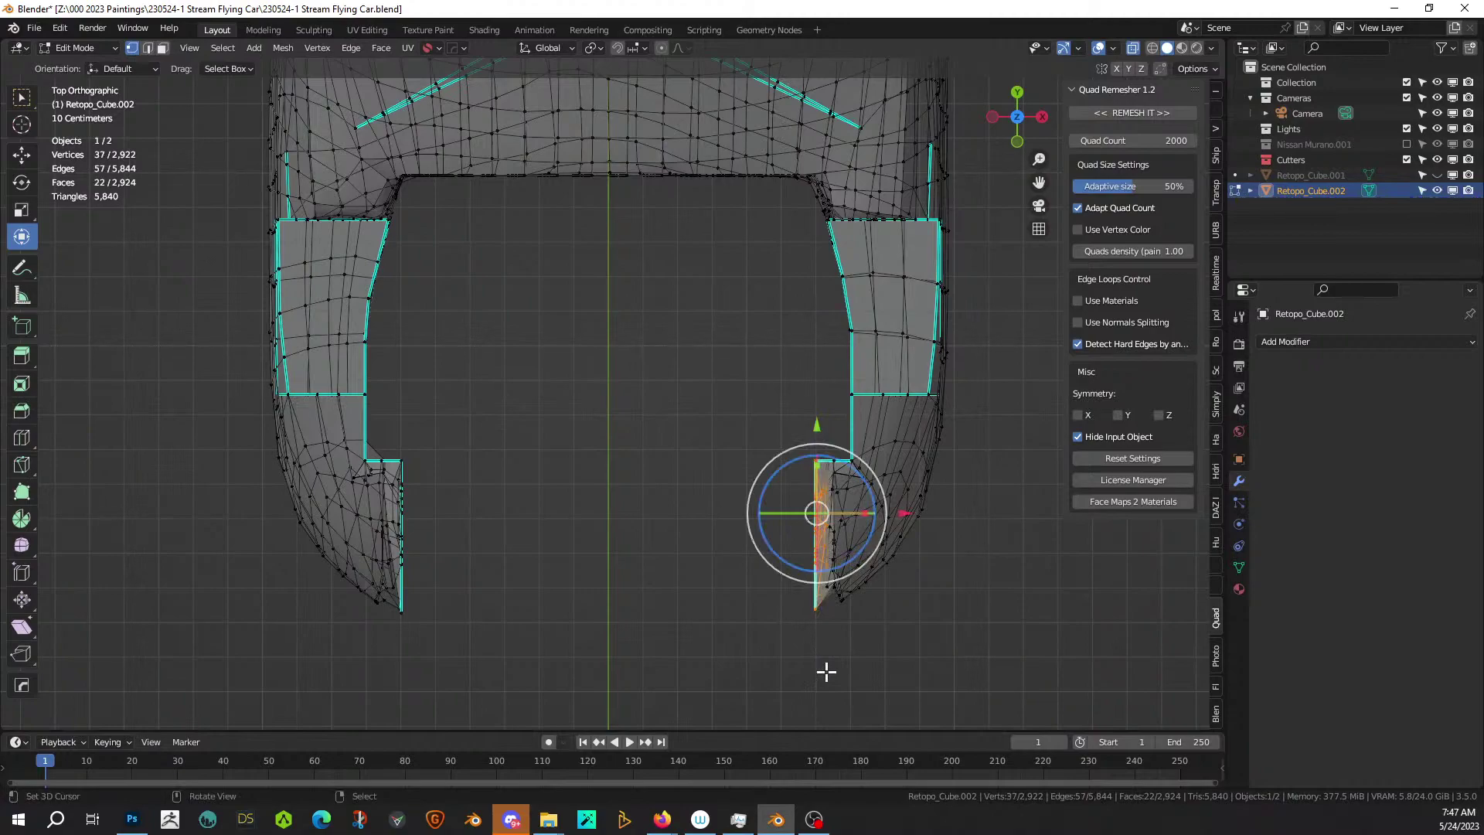
{"action": "key", "text": "s"}
{"action": "key", "text": "x"}
{"action": "key", "text": "0"}
{"action": "key", "text": "Return"}
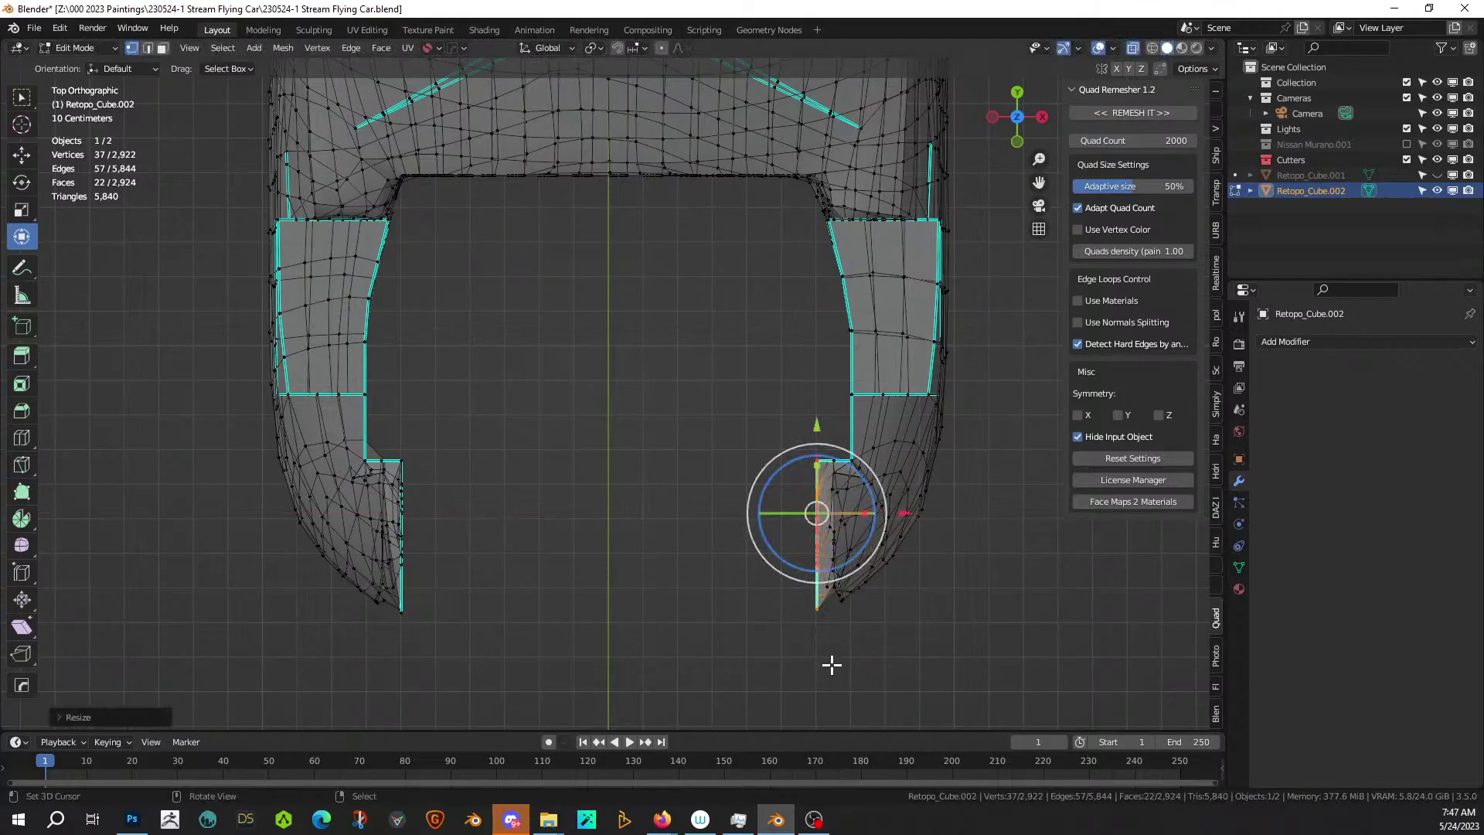
Examine the flattened prong edge and the front notches on the whole car shell from several angles.
{"action": "middle_click_drag", "start_coordinate": [850, 652], "coordinate": [908, 455]}
{"action": "middle_click_drag", "start_coordinate": [809, 504], "coordinate": [717, 318]}
{"action": "key", "text": "Tab"}
{"action": "scroll", "coordinate": [745, 313], "scroll_direction": "up", "scroll_amount": 5}
{"action": "scroll", "coordinate": [717, 318], "scroll_direction": "down", "scroll_amount": 4}
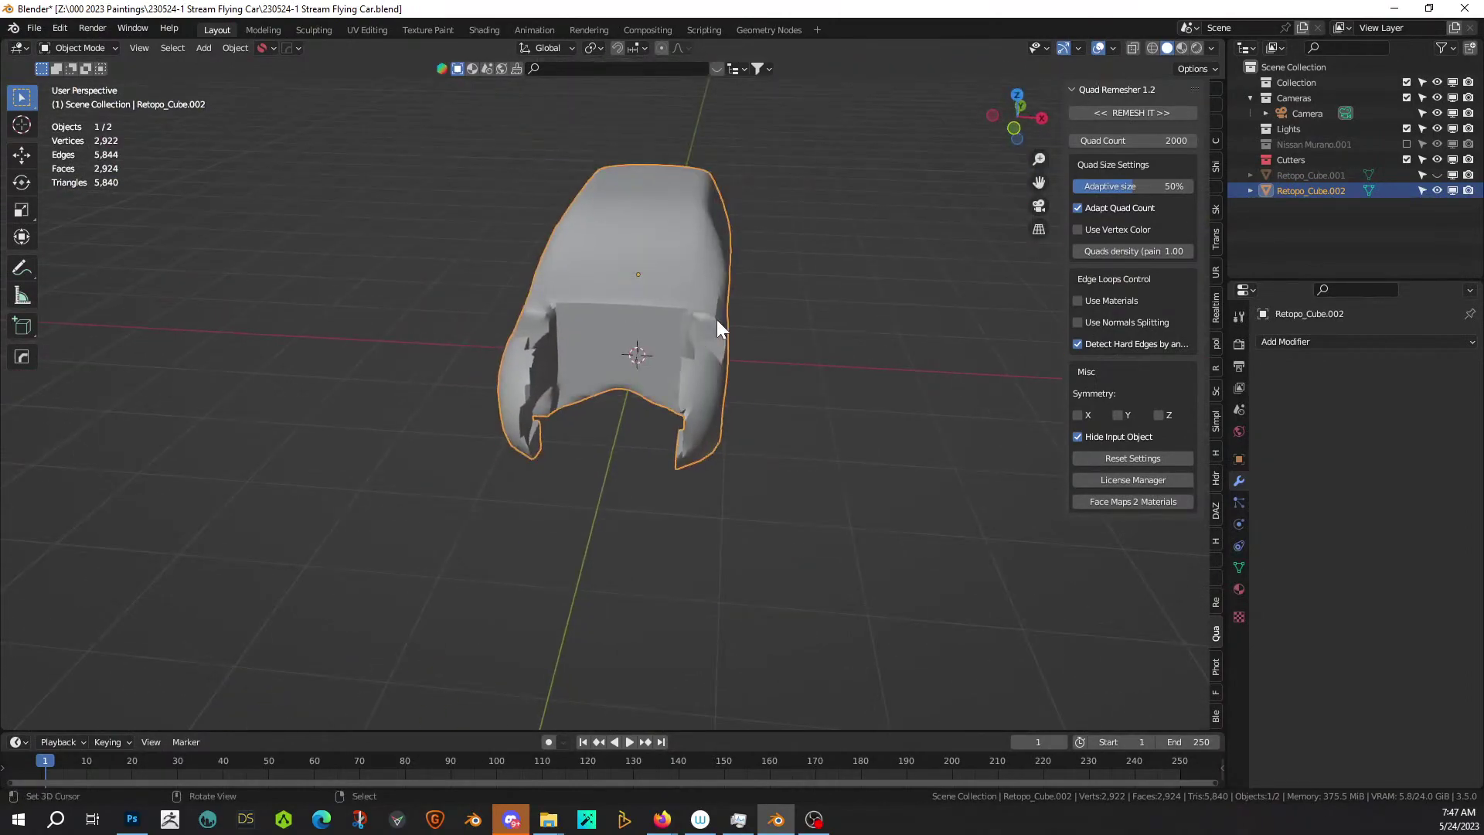
{"action": "middle_click_drag", "start_coordinate": [566, 350], "coordinate": [564, 298]}
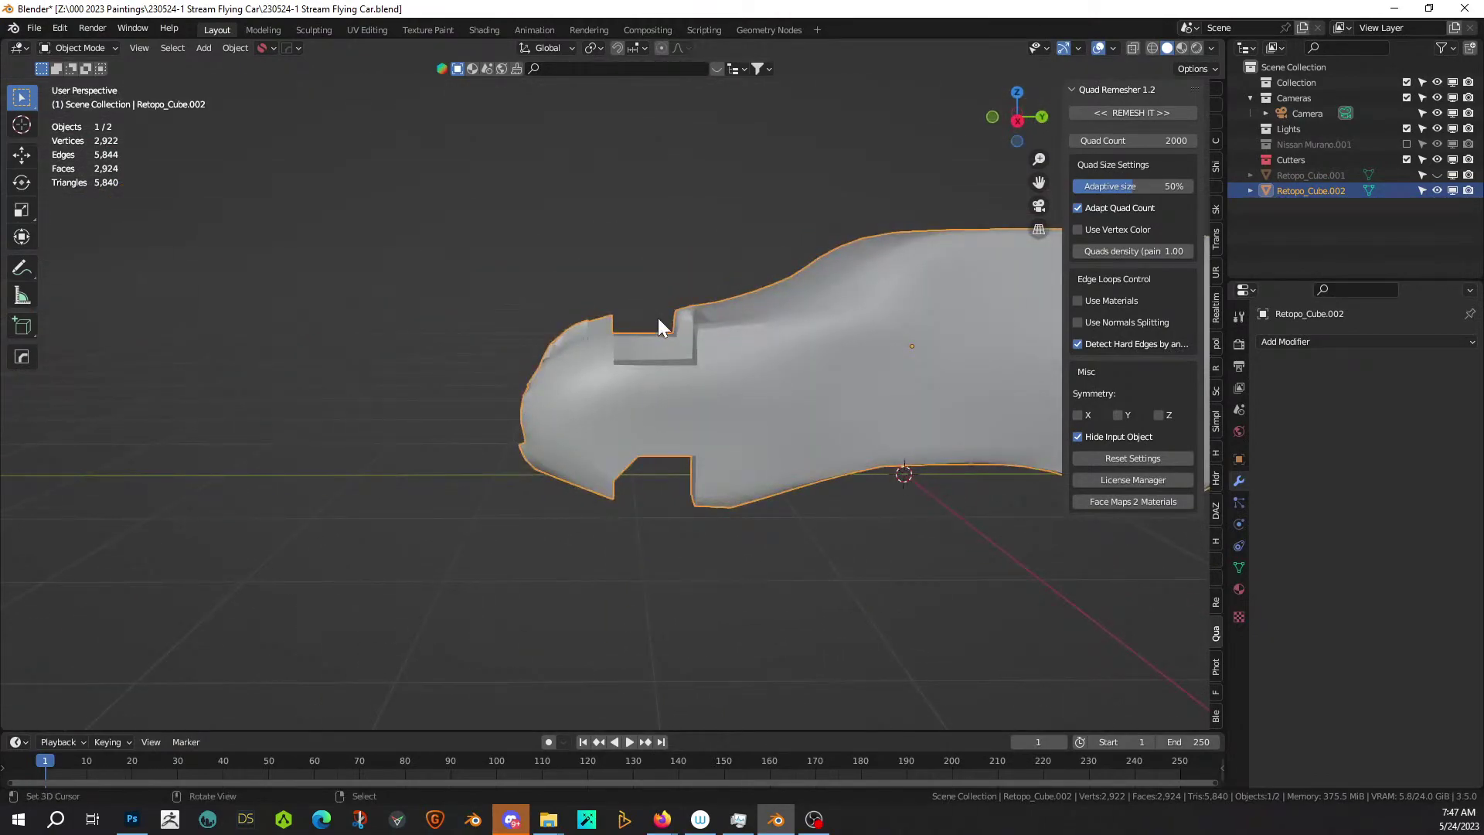
{"action": "middle_click_drag", "start_coordinate": [640, 176], "coordinate": [633, 414]}
Knife-cut a near-vertical edge across the faces on the car's side behind the hood to start the door's front line.
{"action": "key", "text": "Tab"}
{"action": "scroll", "coordinate": [657, 401], "scroll_direction": "up", "scroll_amount": 3}
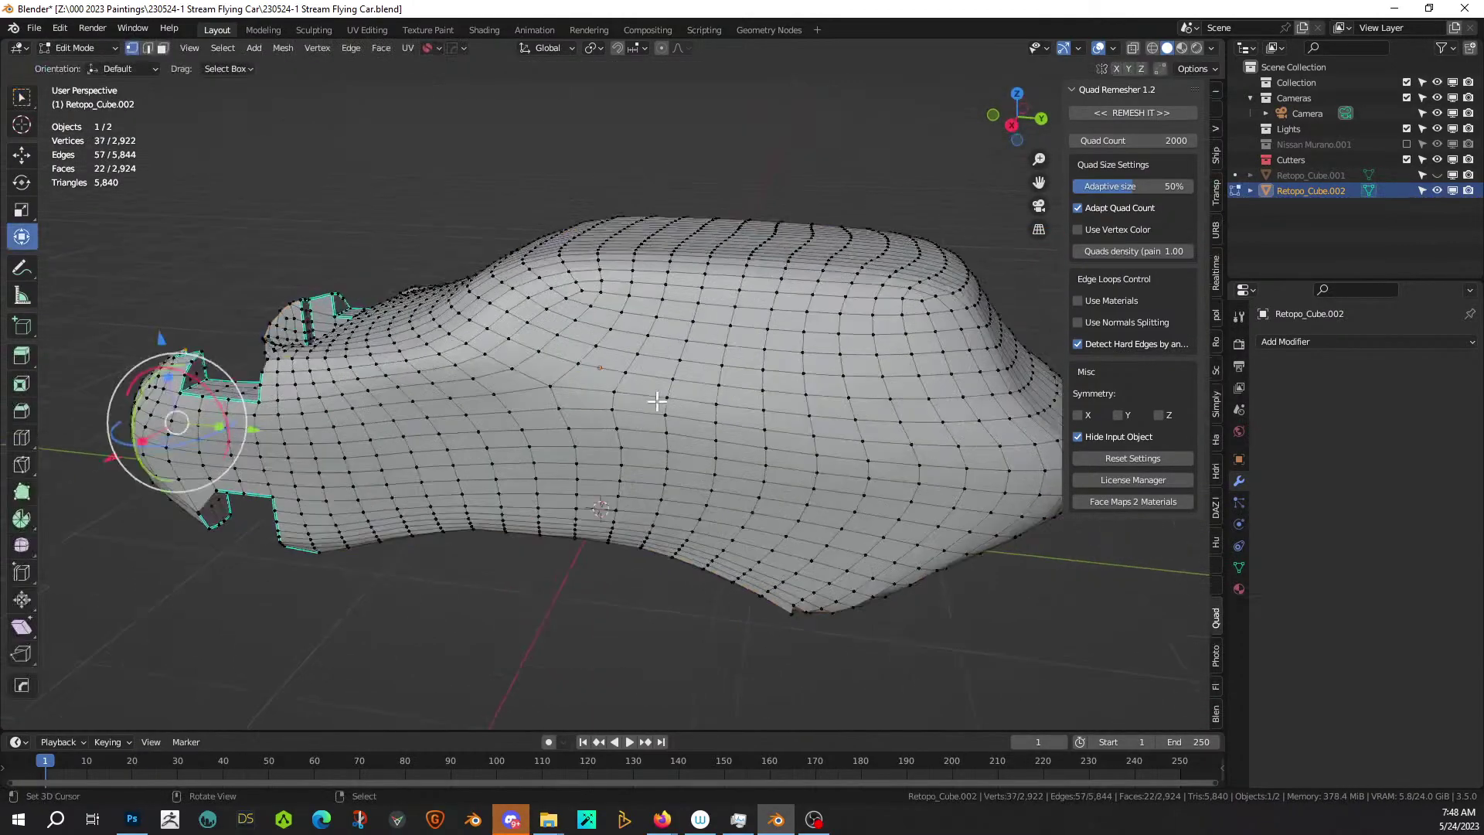
{"action": "scroll", "coordinate": [657, 401], "scroll_direction": "down", "scroll_amount": 2}
{"action": "middle_click_drag", "start_coordinate": [656, 401], "coordinate": [670, 376]}
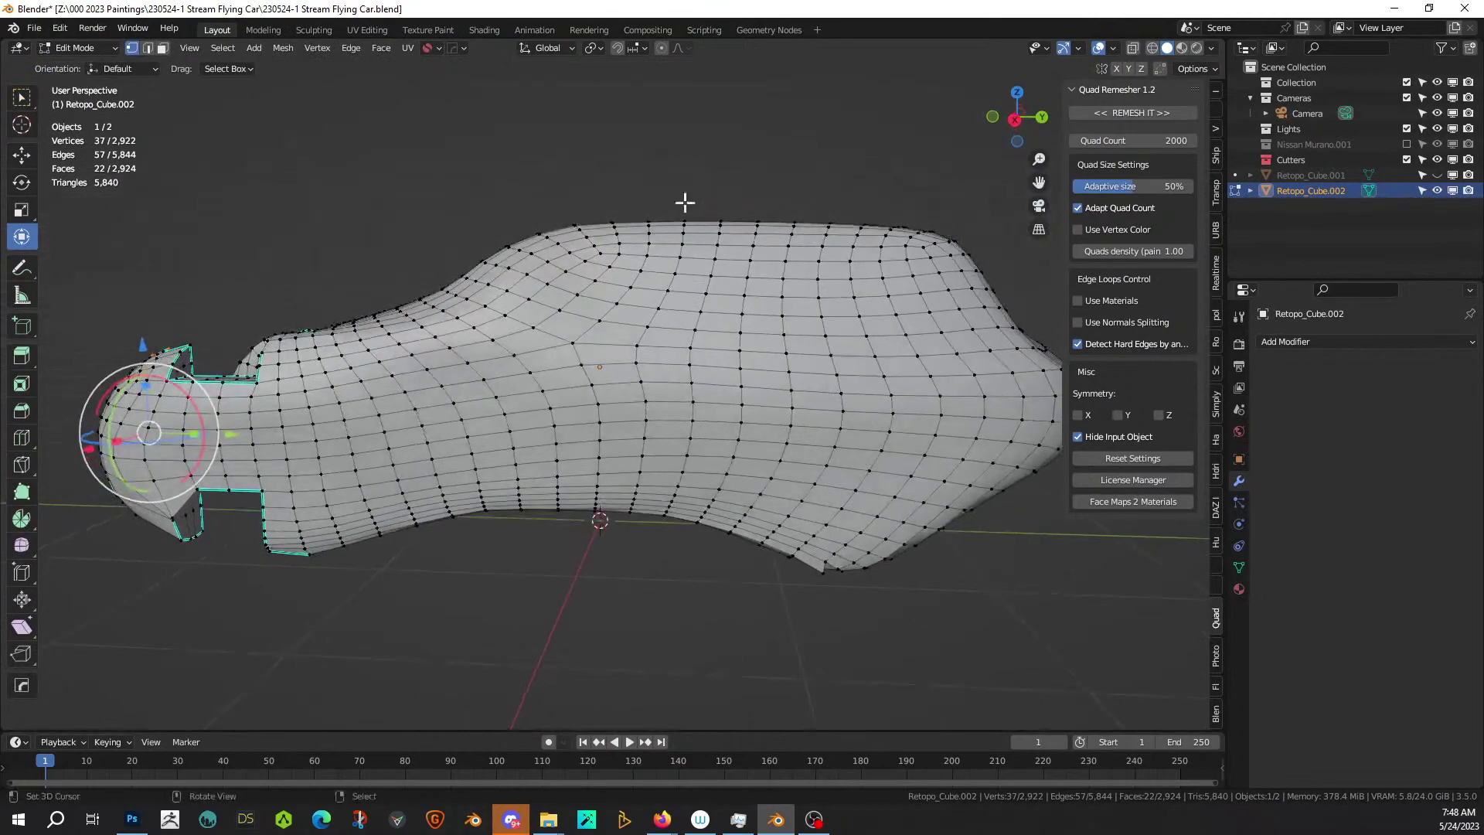
{"action": "scroll", "coordinate": [541, 153], "scroll_direction": "up", "scroll_amount": 2}
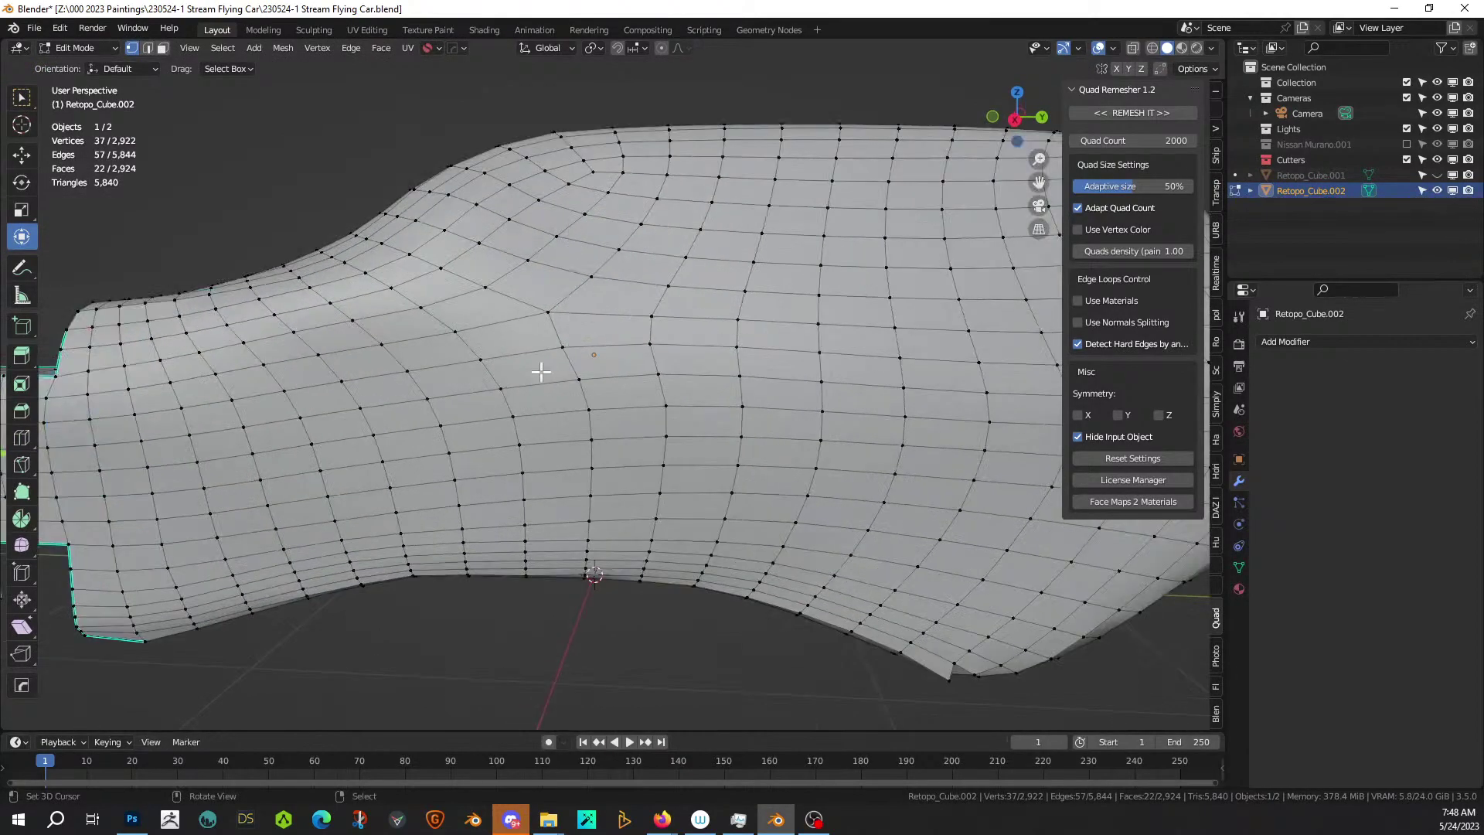
{"action": "key", "text": "k"}
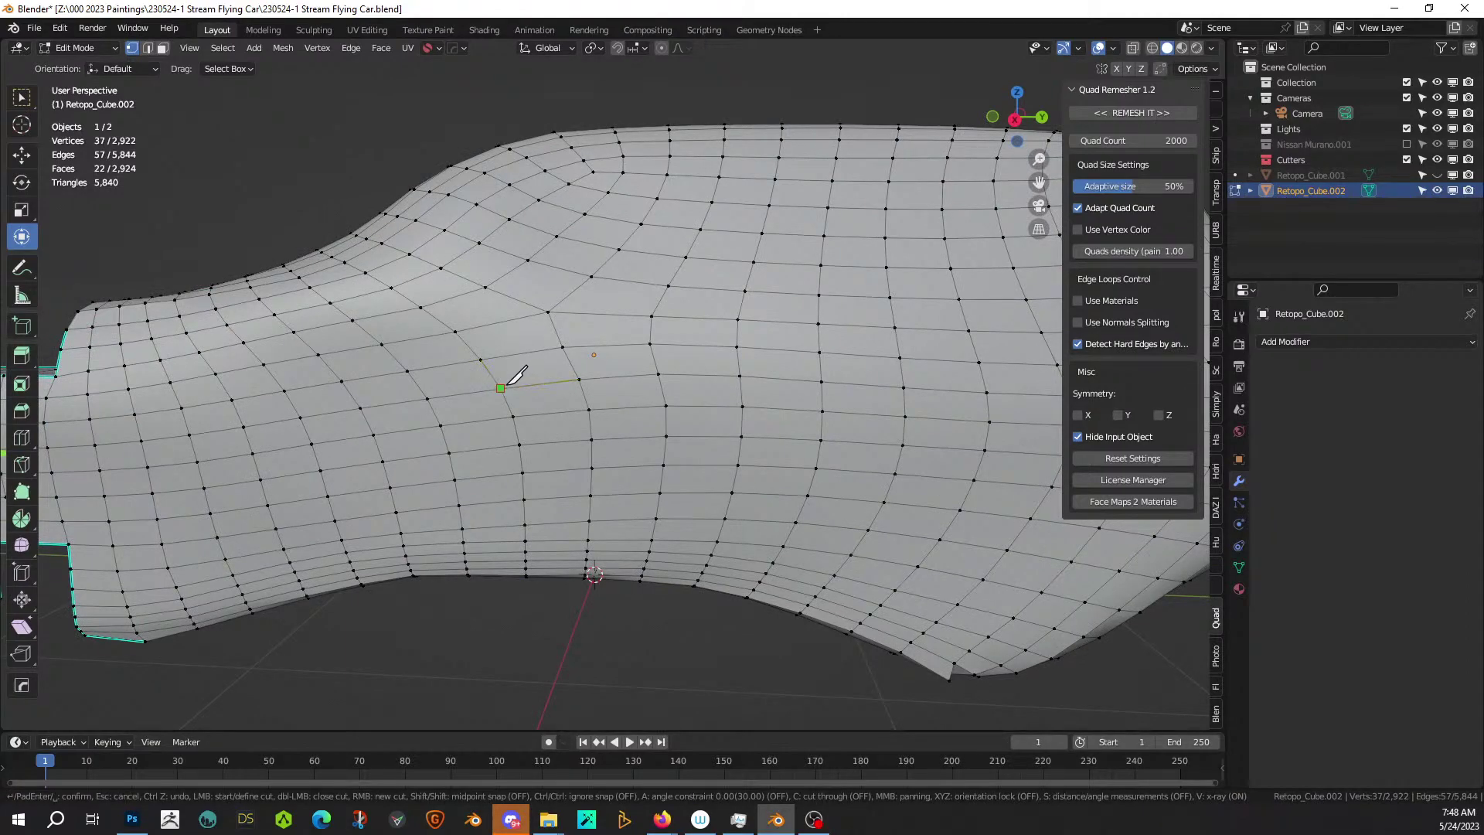
{"action": "left_click", "coordinate": [500, 388]}
{"action": "left_click", "coordinate": [485, 287]}
{"action": "key", "text": "Return"}
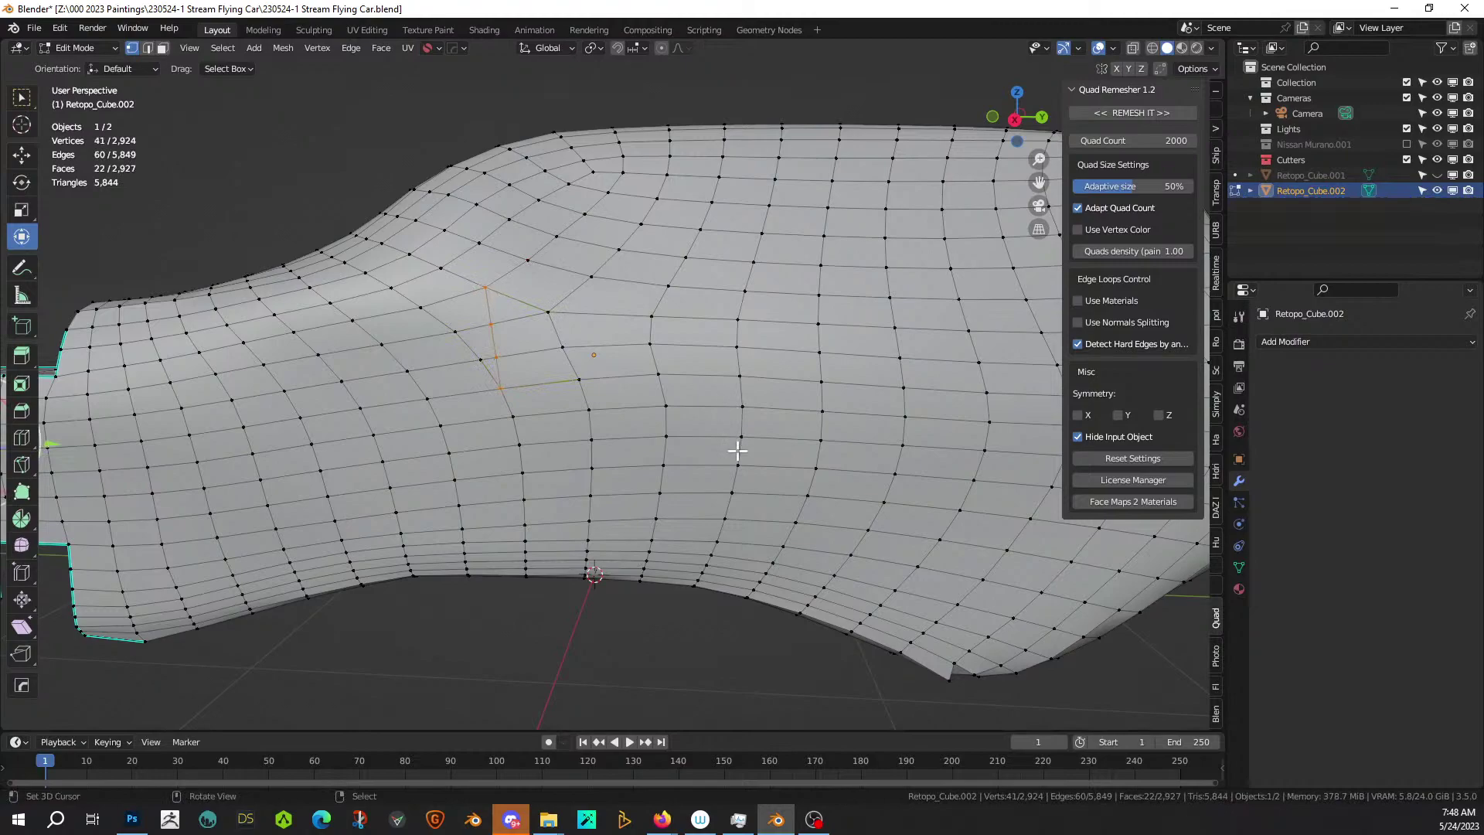
Circle-select the door faces on the car's side in face mode and deselect the stray face along the lower edge.
{"action": "key", "text": "3"}
{"action": "key", "text": "c"}
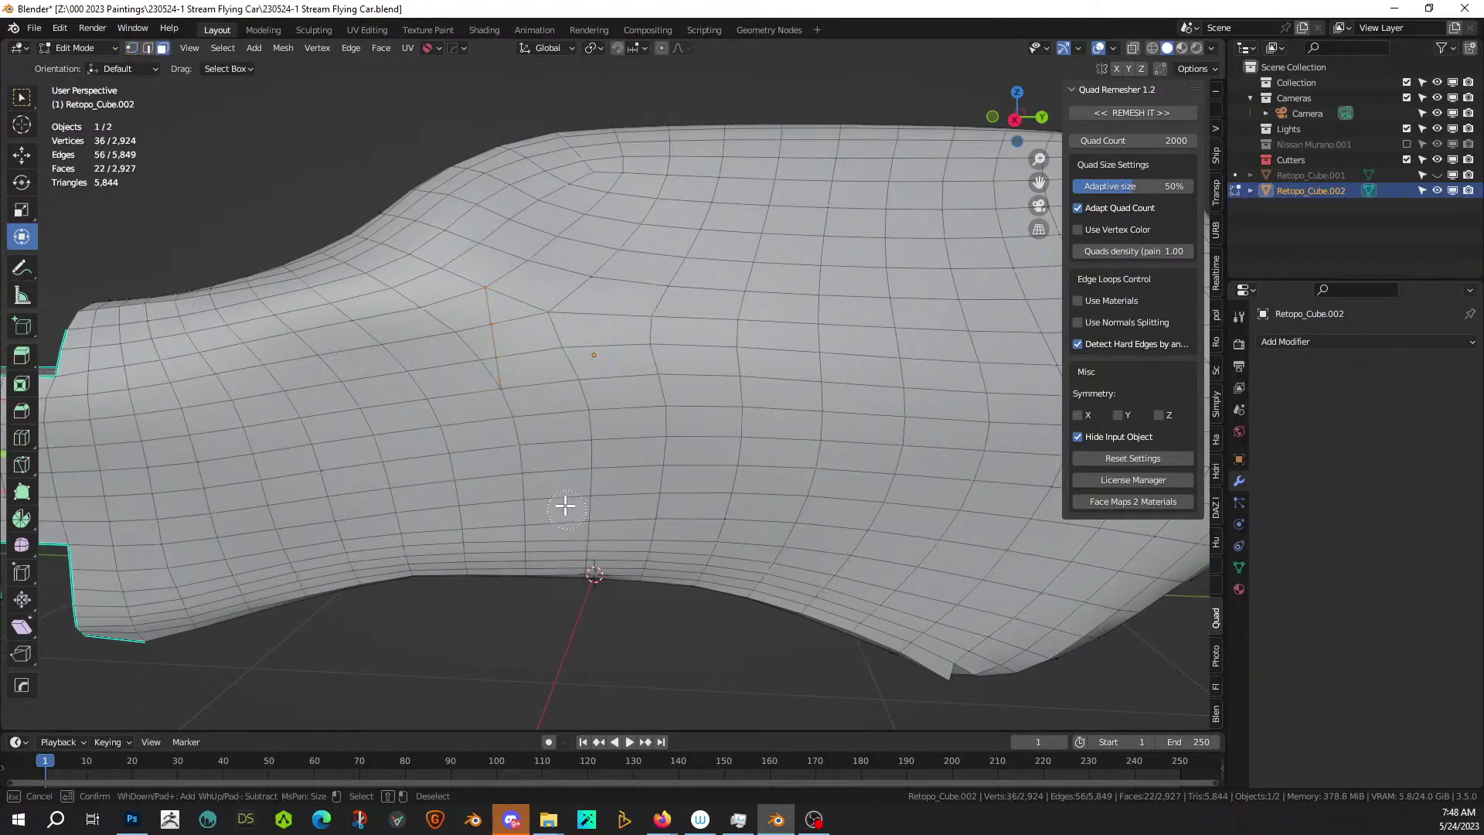
{"action": "mouse_move", "coordinate": [563, 524]}
{"action": "left_mouse_down"}
{"action": "mouse_move", "coordinate": [745, 526]}
{"action": "mouse_move", "coordinate": [792, 185]}
{"action": "mouse_move", "coordinate": [669, 187]}
{"action": "mouse_move", "coordinate": [547, 305]}
{"action": "mouse_move", "coordinate": [575, 456]}
{"action": "mouse_move", "coordinate": [629, 474]}
{"action": "mouse_move", "coordinate": [679, 371]}
{"action": "mouse_move", "coordinate": [690, 261]}
{"action": "left_mouse_up"}
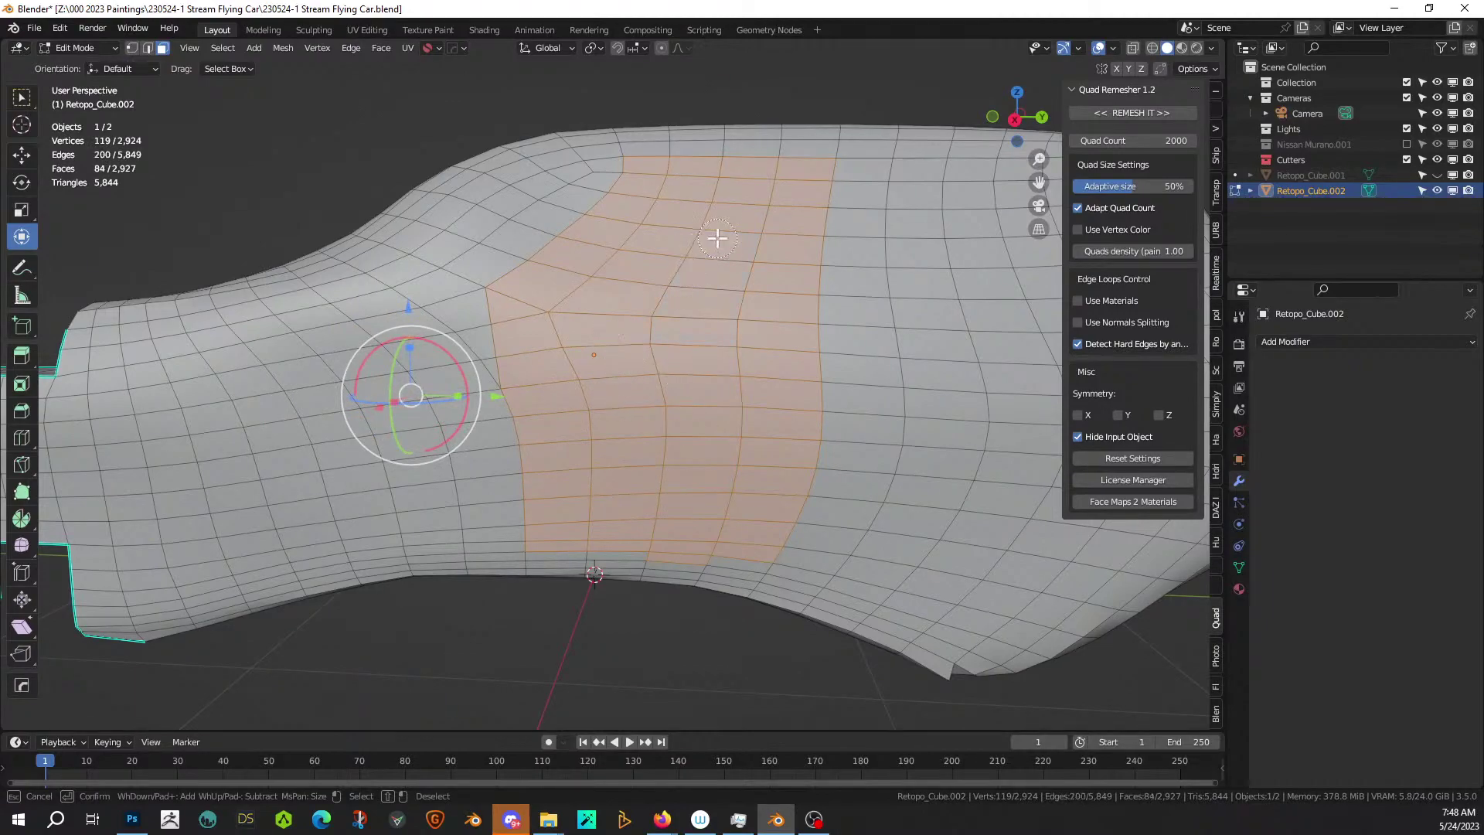
{"action": "key", "text": "Escape"}
{"action": "left_click", "coordinate": [692, 555], "text": "shift"}
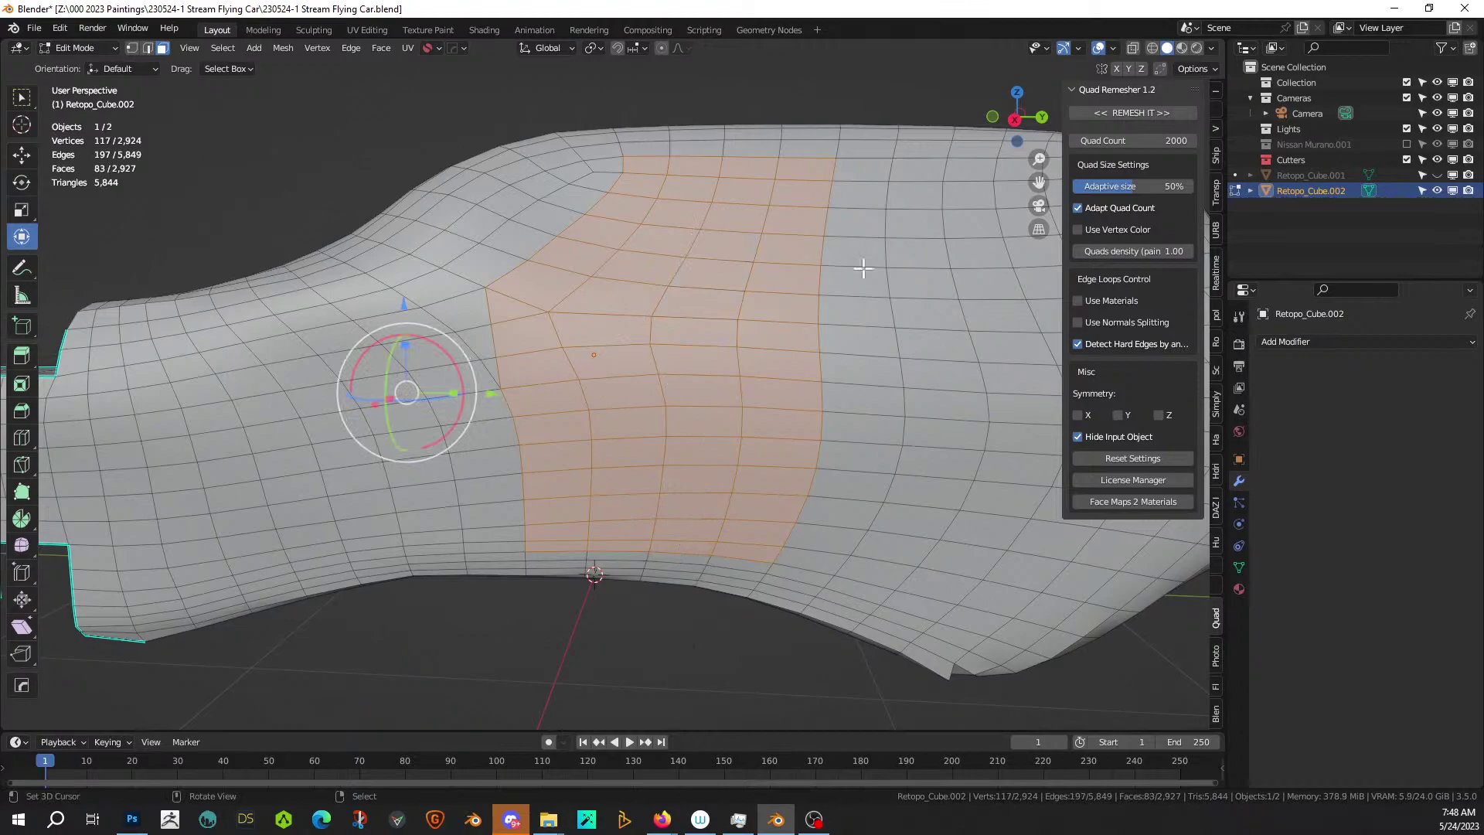
Extend the door's front line upward toward the windshield pillar with two knife cuts across the adjacent faces.
{"action": "scroll", "coordinate": [715, 258], "scroll_direction": "down", "scroll_amount": 5}
{"action": "mouse_move", "coordinate": [712, 280]}
{"action": "middle_mouse_down"}
{"action": "mouse_move", "coordinate": [748, 332]}
{"action": "mouse_move", "coordinate": [751, 288]}
{"action": "mouse_move", "coordinate": [752, 305]}
{"action": "mouse_move", "coordinate": [748, 285]}
{"action": "mouse_move", "coordinate": [705, 278]}
{"action": "middle_mouse_up"}
{"action": "scroll", "coordinate": [715, 321], "scroll_direction": "up", "scroll_amount": 4}
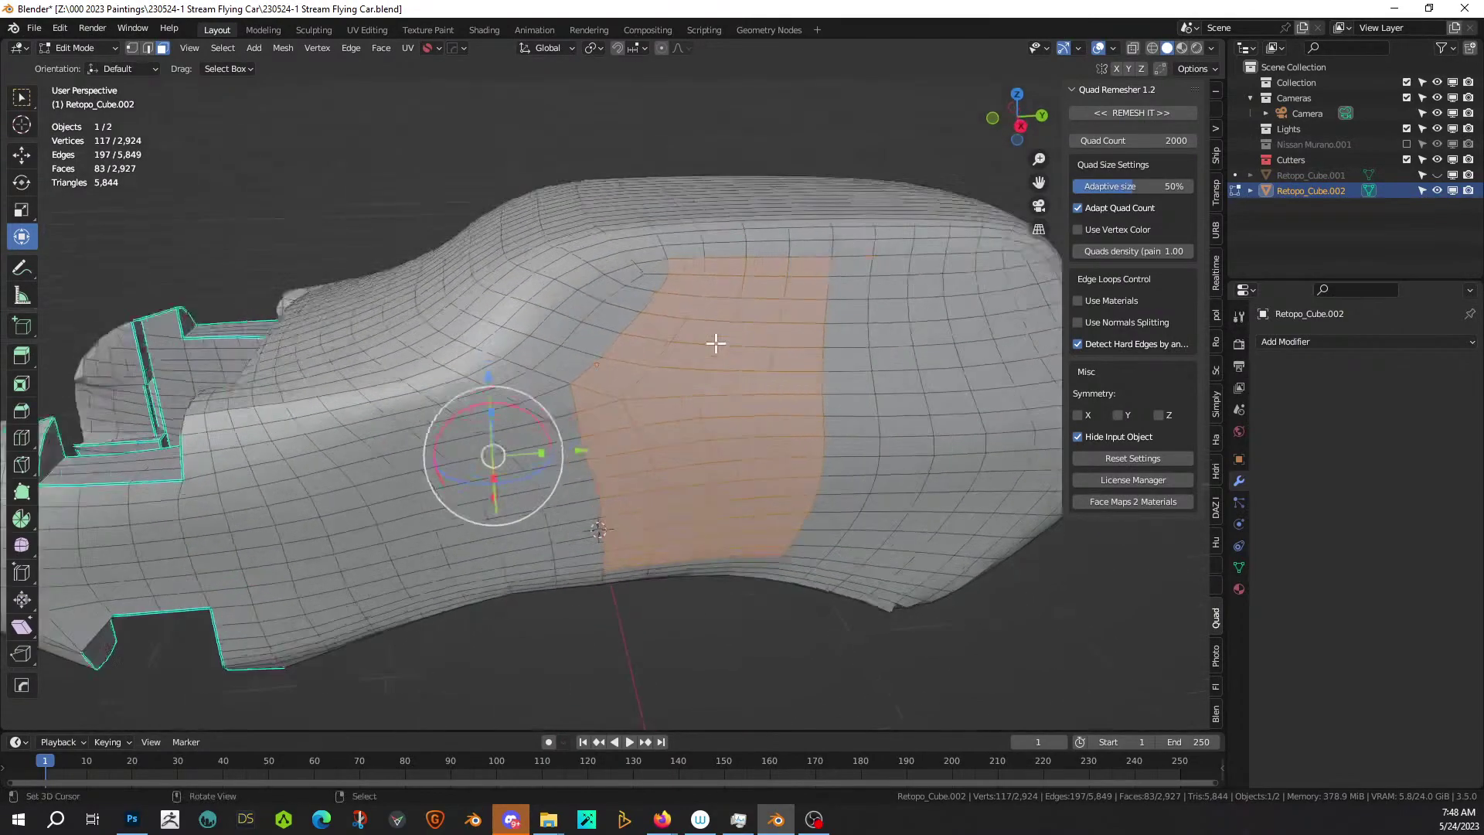
{"action": "scroll", "coordinate": [715, 343], "scroll_direction": "up", "scroll_amount": 2}
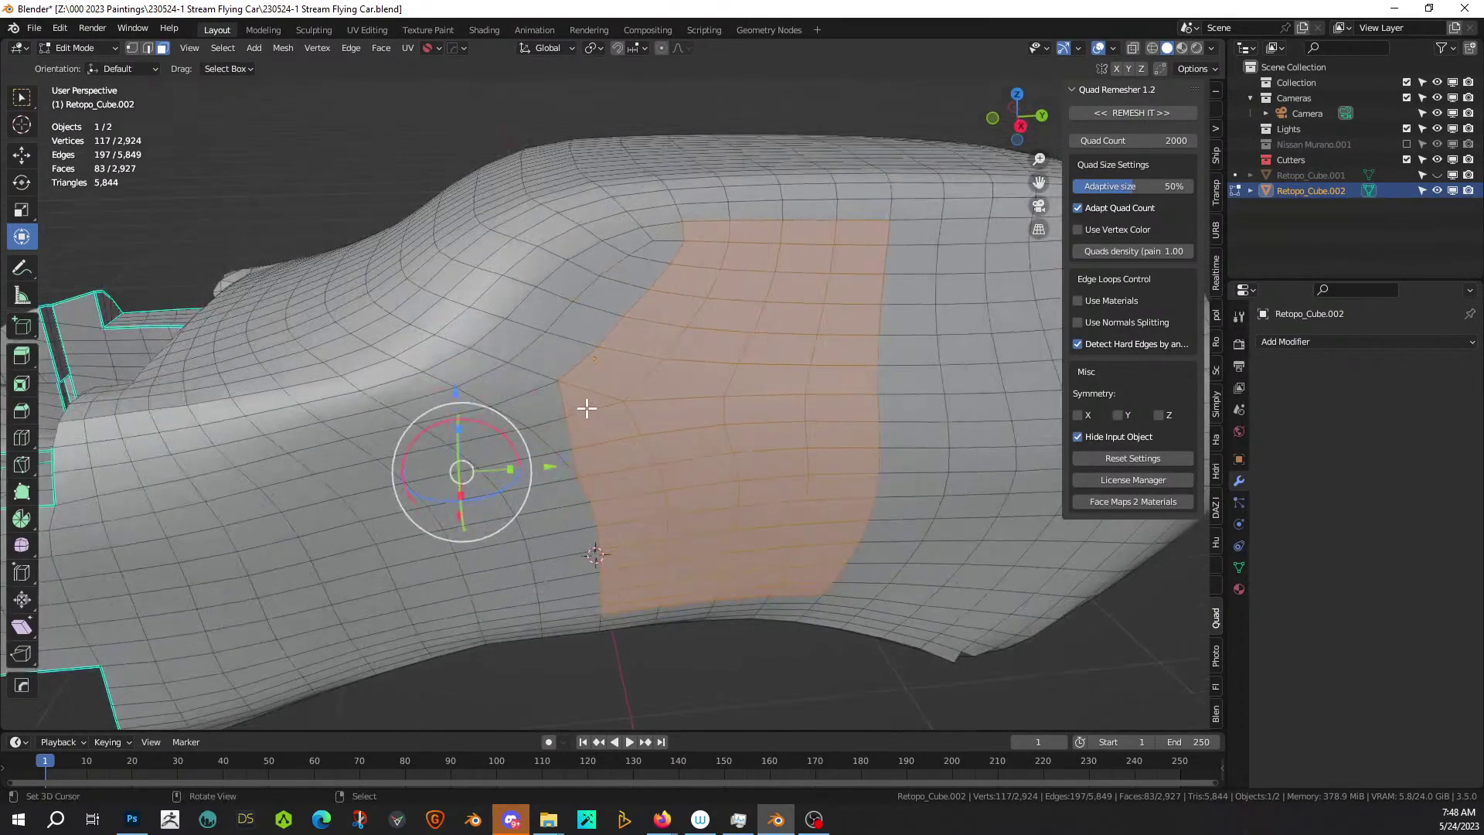
{"action": "key", "text": "k"}
{"action": "left_click", "coordinate": [558, 380]}
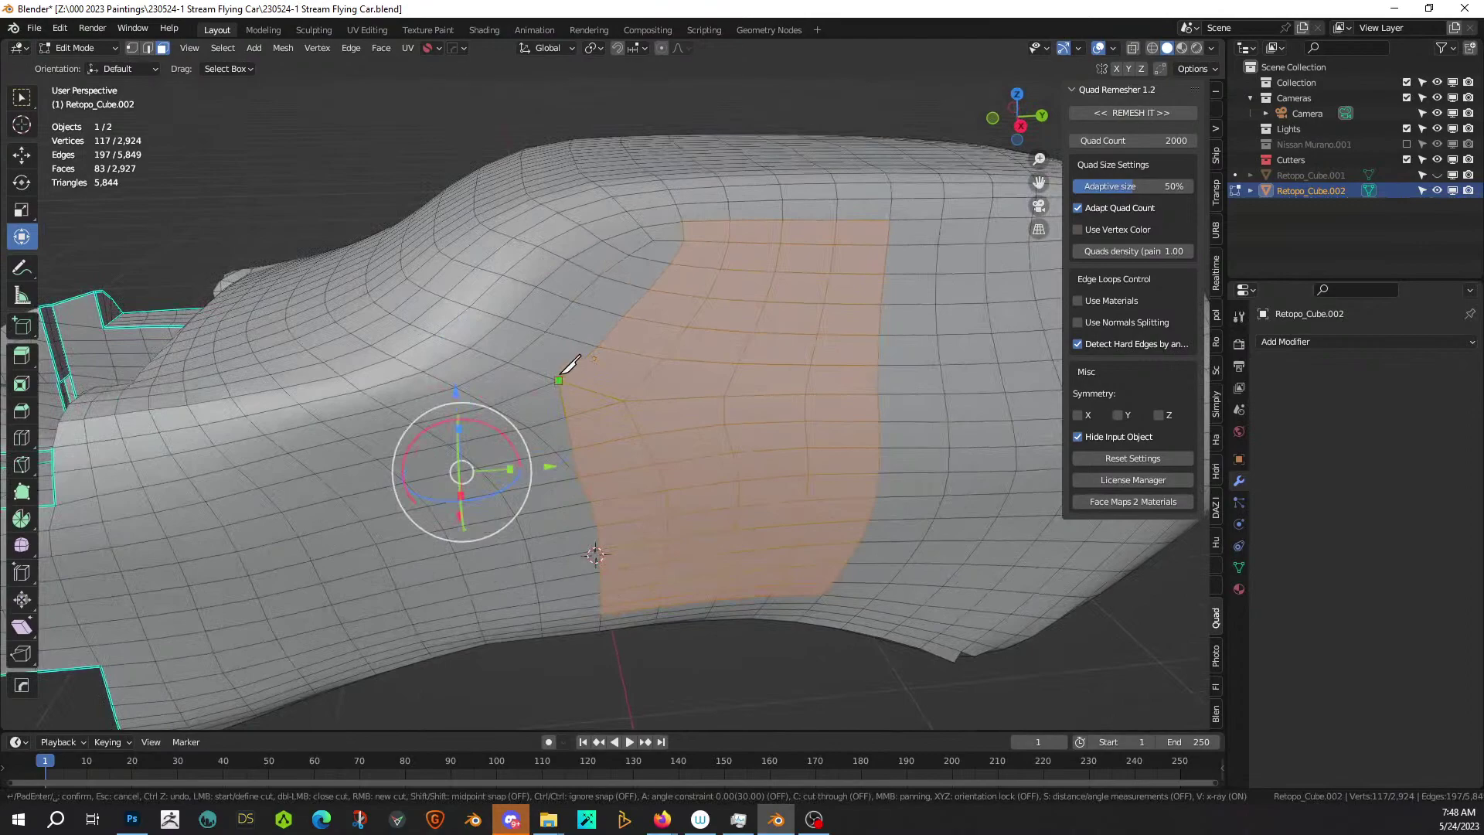
{"action": "left_click", "coordinate": [545, 332]}
{"action": "key", "text": "Return"}
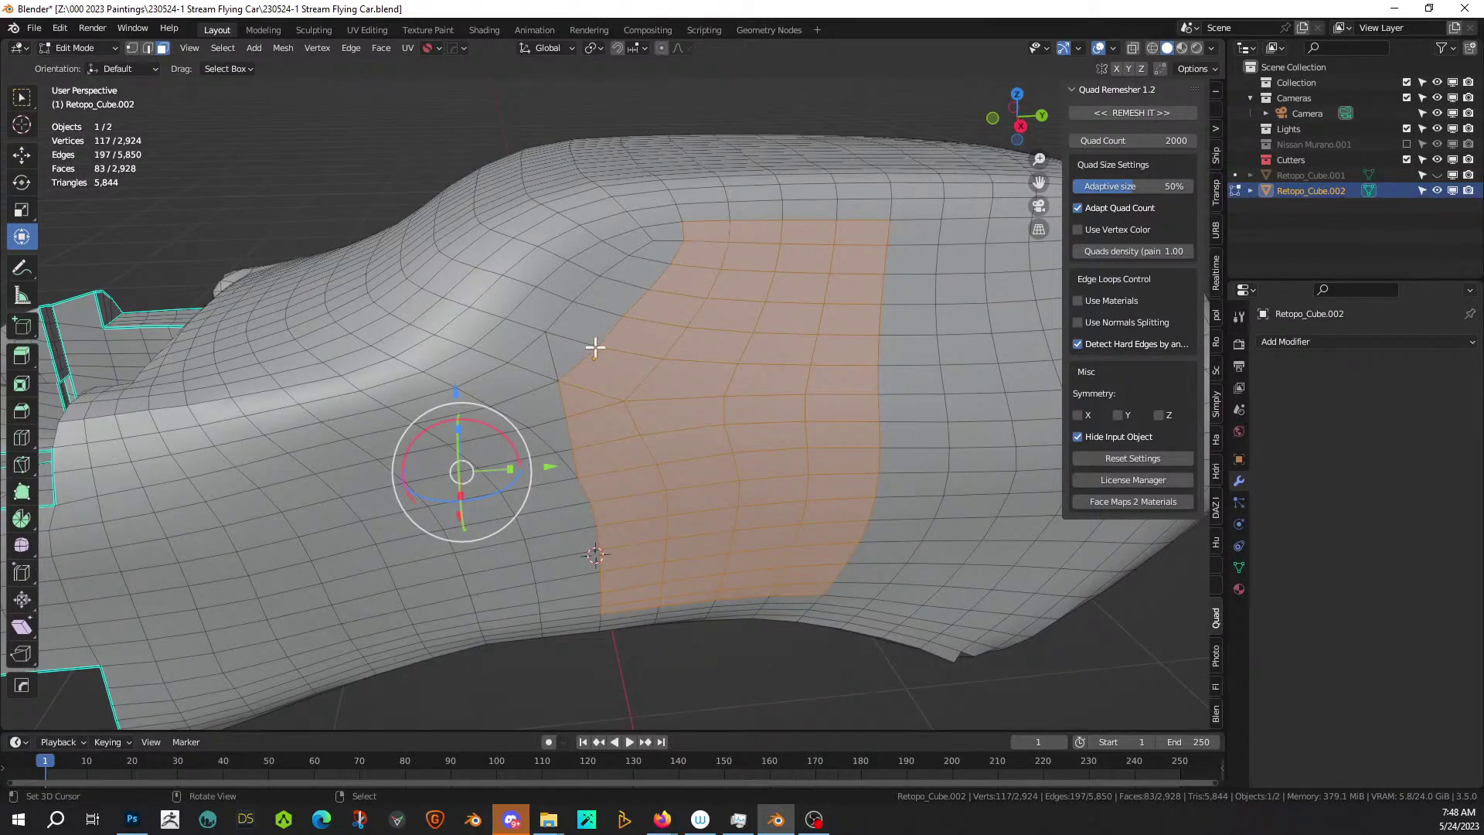
{"action": "key", "text": "k"}
{"action": "left_click", "coordinate": [545, 332]}
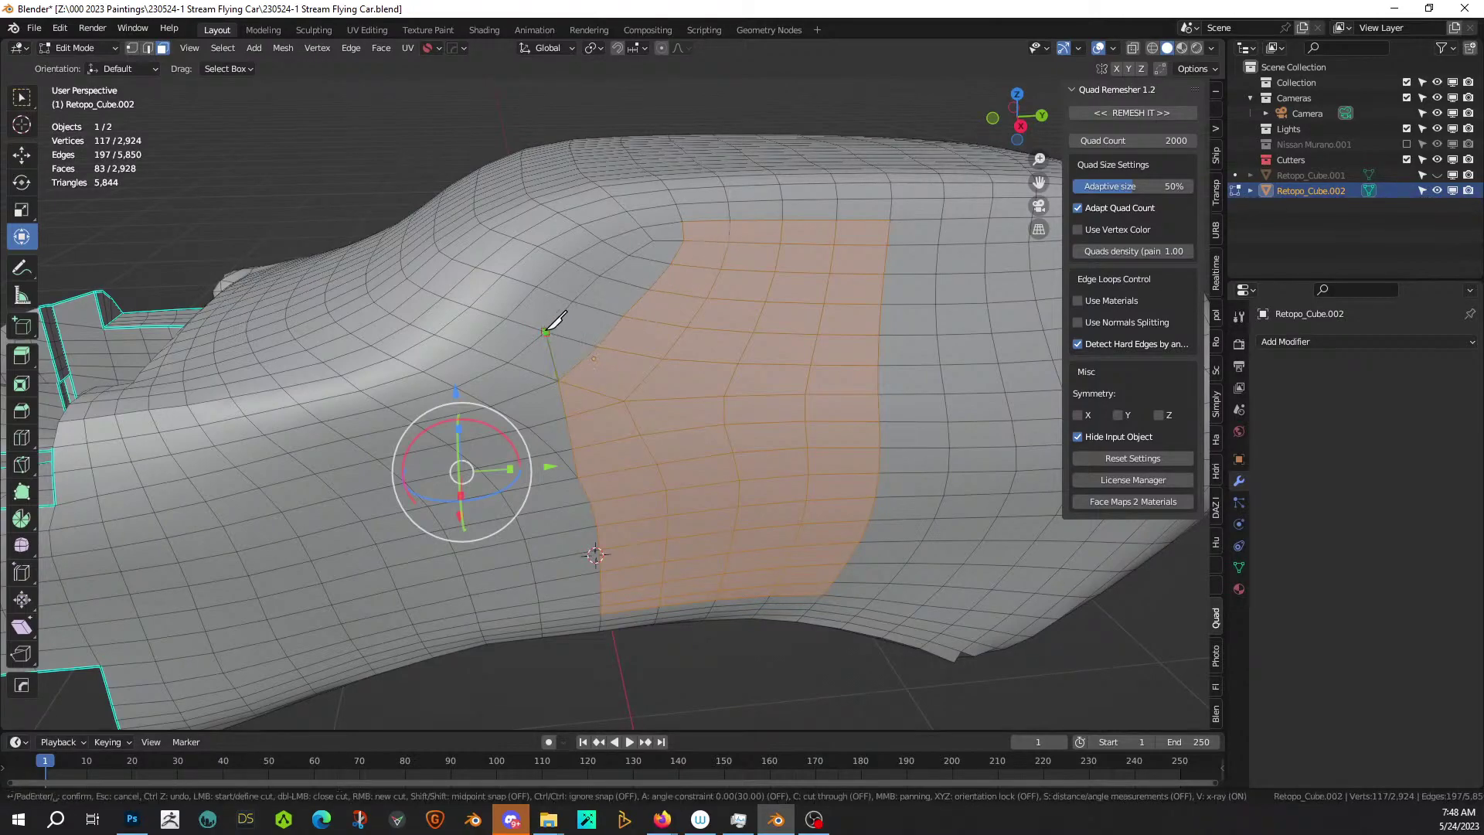
{"action": "left_click", "coordinate": [536, 286]}
{"action": "key", "text": "Return"}
Add the faces at the door's upper front corner to the selection.
{"action": "key", "text": "c"}
{"action": "mouse_move", "coordinate": [606, 334]}
{"action": "left_mouse_down"}
{"action": "mouse_move", "coordinate": [587, 341]}
{"action": "mouse_move", "coordinate": [576, 304]}
{"action": "mouse_move", "coordinate": [684, 248]}
{"action": "left_mouse_up"}
{"action": "key", "text": "Escape"}
Inset the selected door faces by a thickness of about 0.005 m.
{"action": "scroll", "coordinate": [713, 433], "scroll_direction": "down", "scroll_amount": 4}
{"action": "middle_click_drag", "start_coordinate": [711, 421], "coordinate": [709, 395]}
{"action": "scroll", "coordinate": [656, 444], "scroll_direction": "up", "scroll_amount": 2}
{"action": "middle_click_drag", "start_coordinate": [656, 443], "coordinate": [662, 497]}
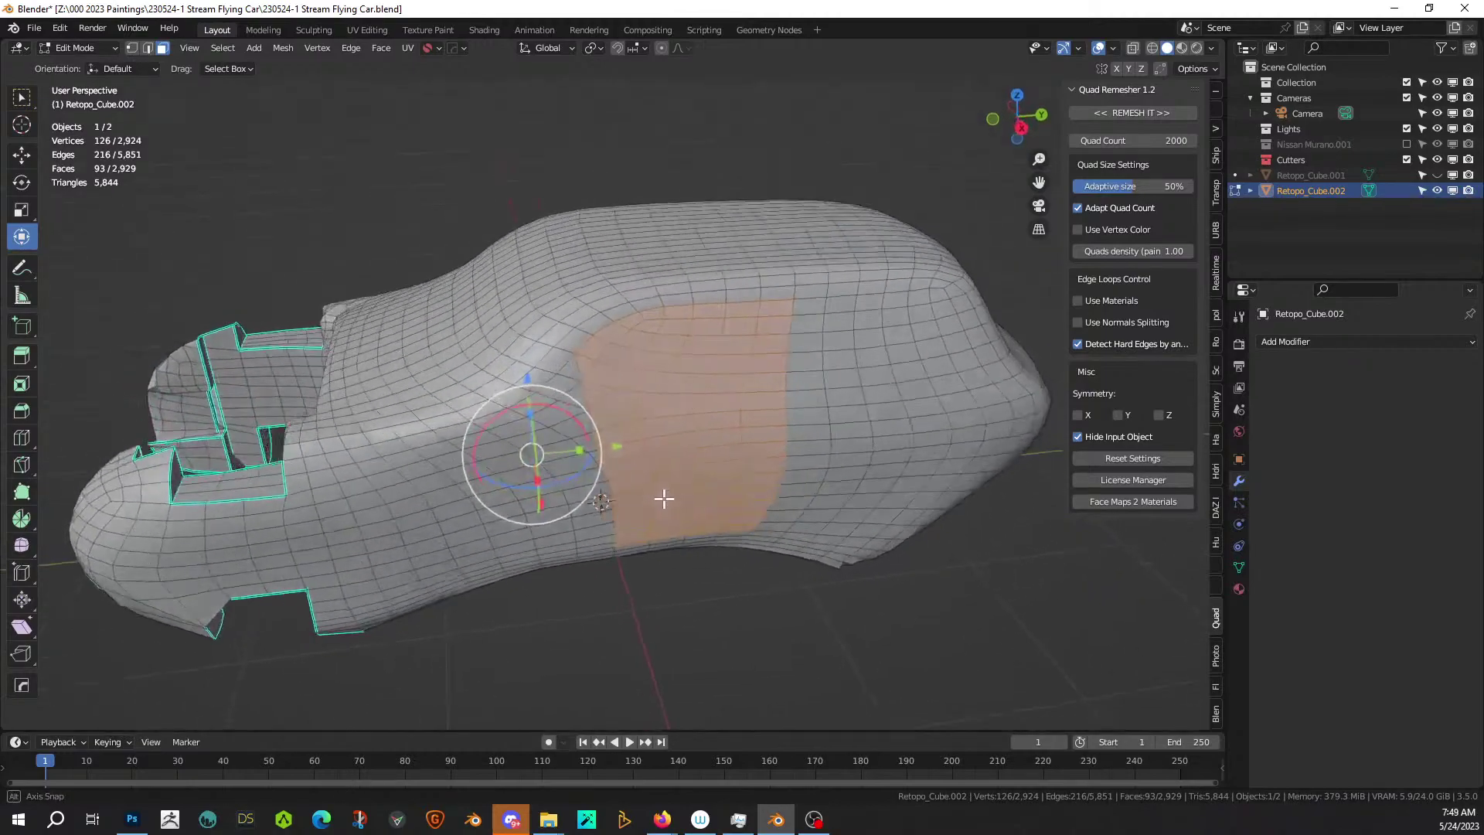
{"action": "scroll", "coordinate": [665, 499], "scroll_direction": "up", "scroll_amount": 3}
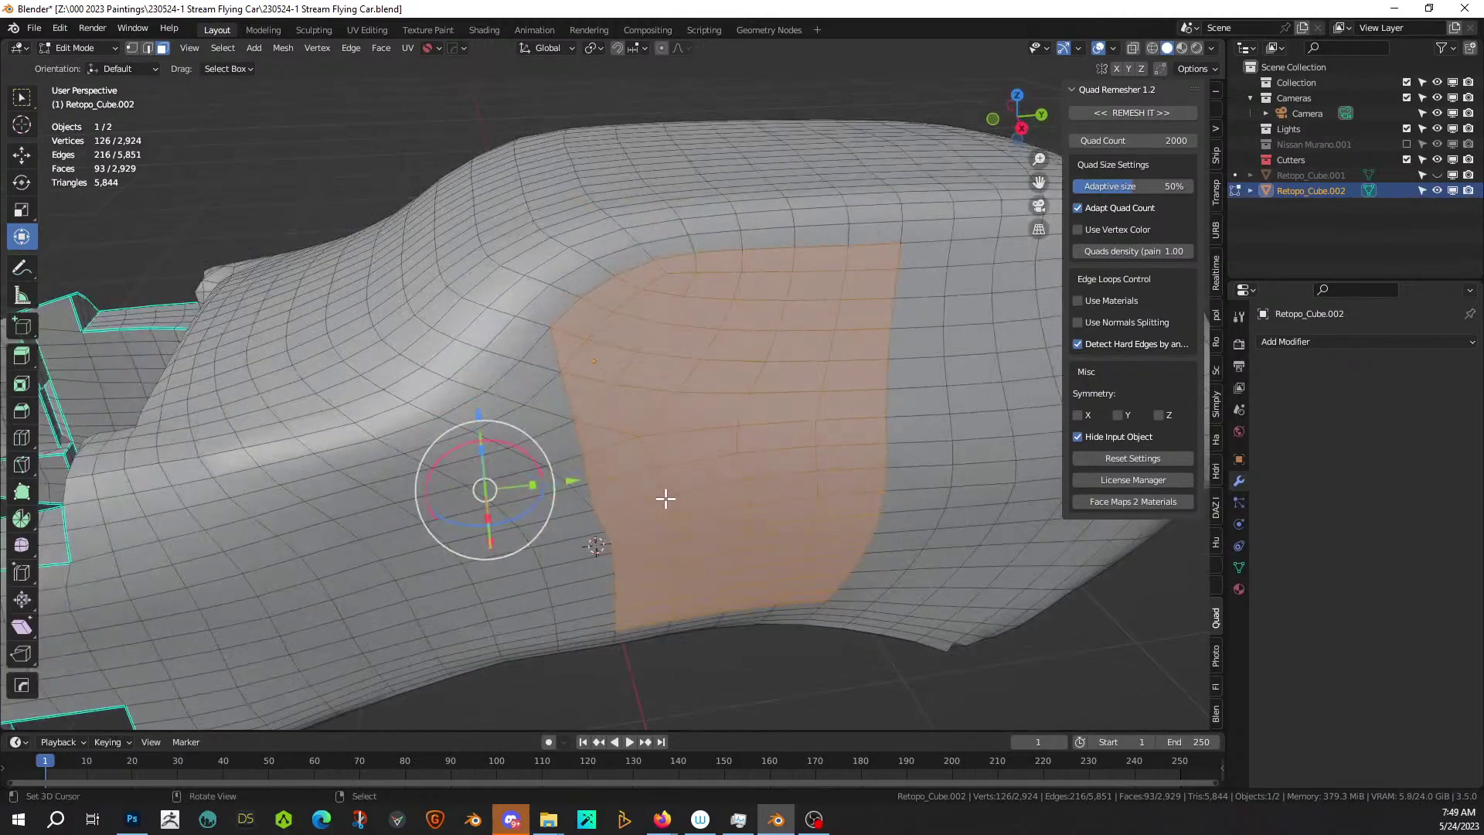
{"action": "middle_click_drag", "start_coordinate": [718, 457], "coordinate": [772, 496]}
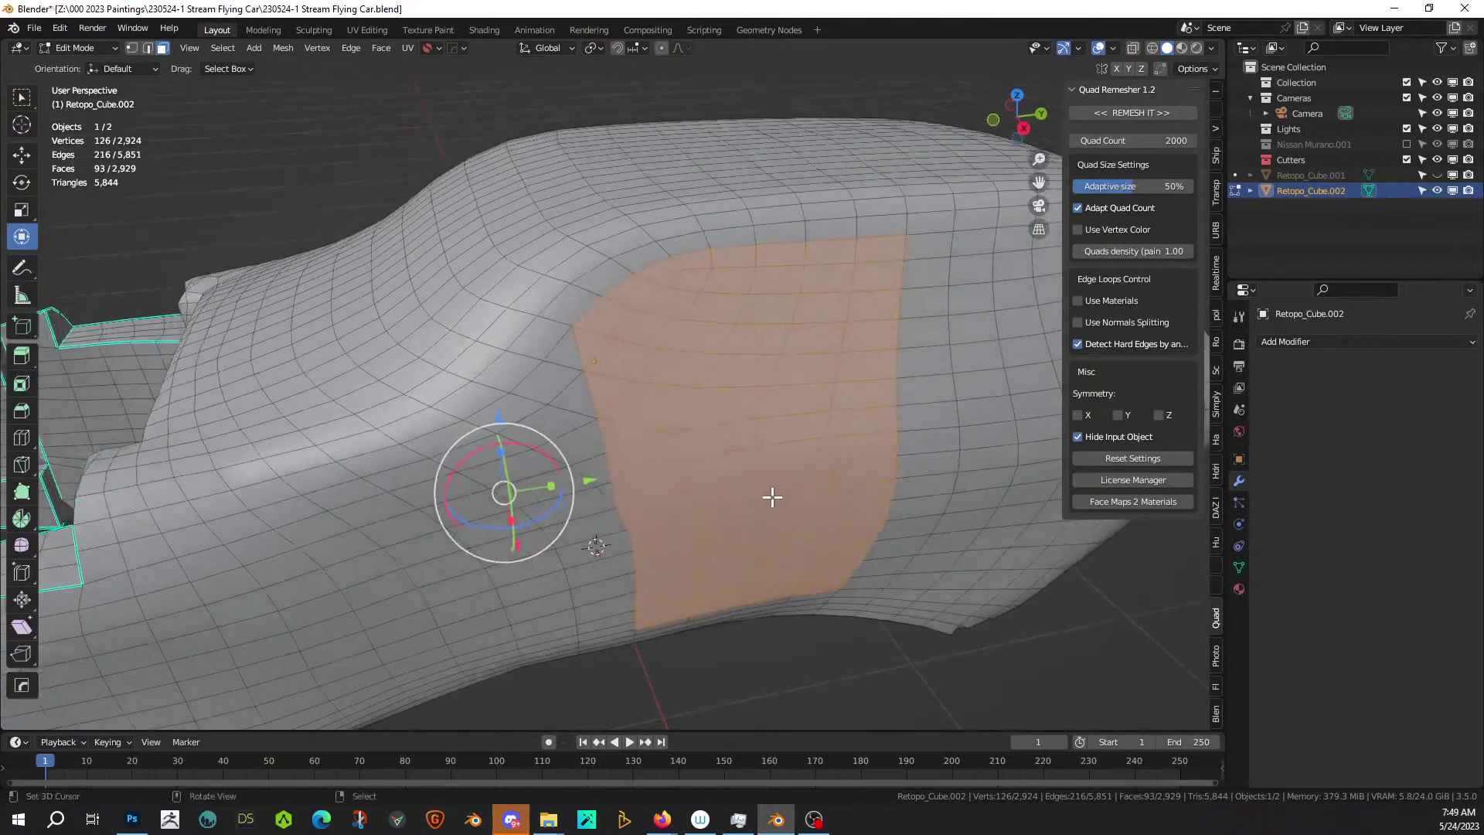
{"action": "key", "text": "i"}
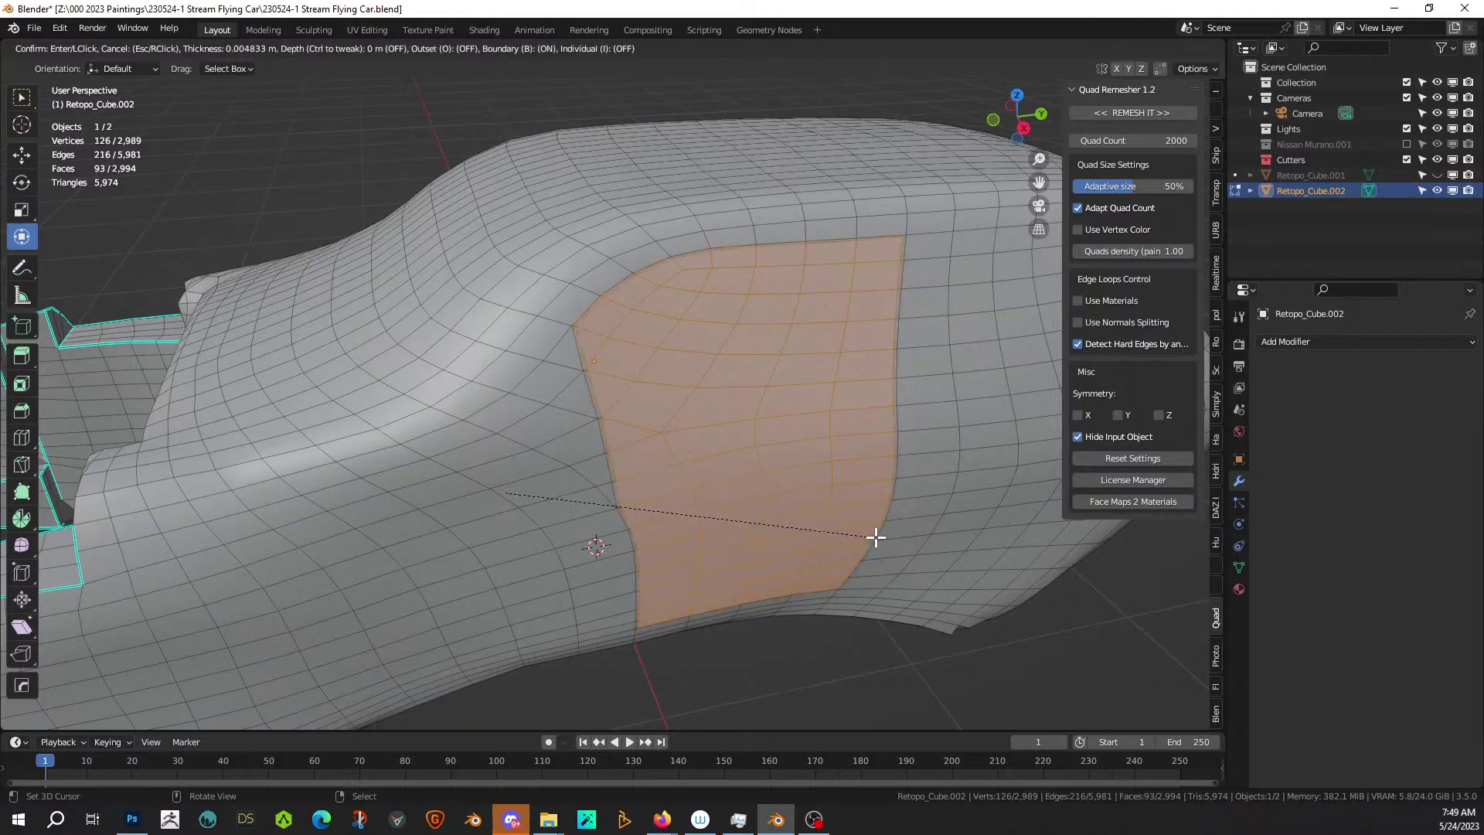
{"action": "left_click", "coordinate": [875, 537]}
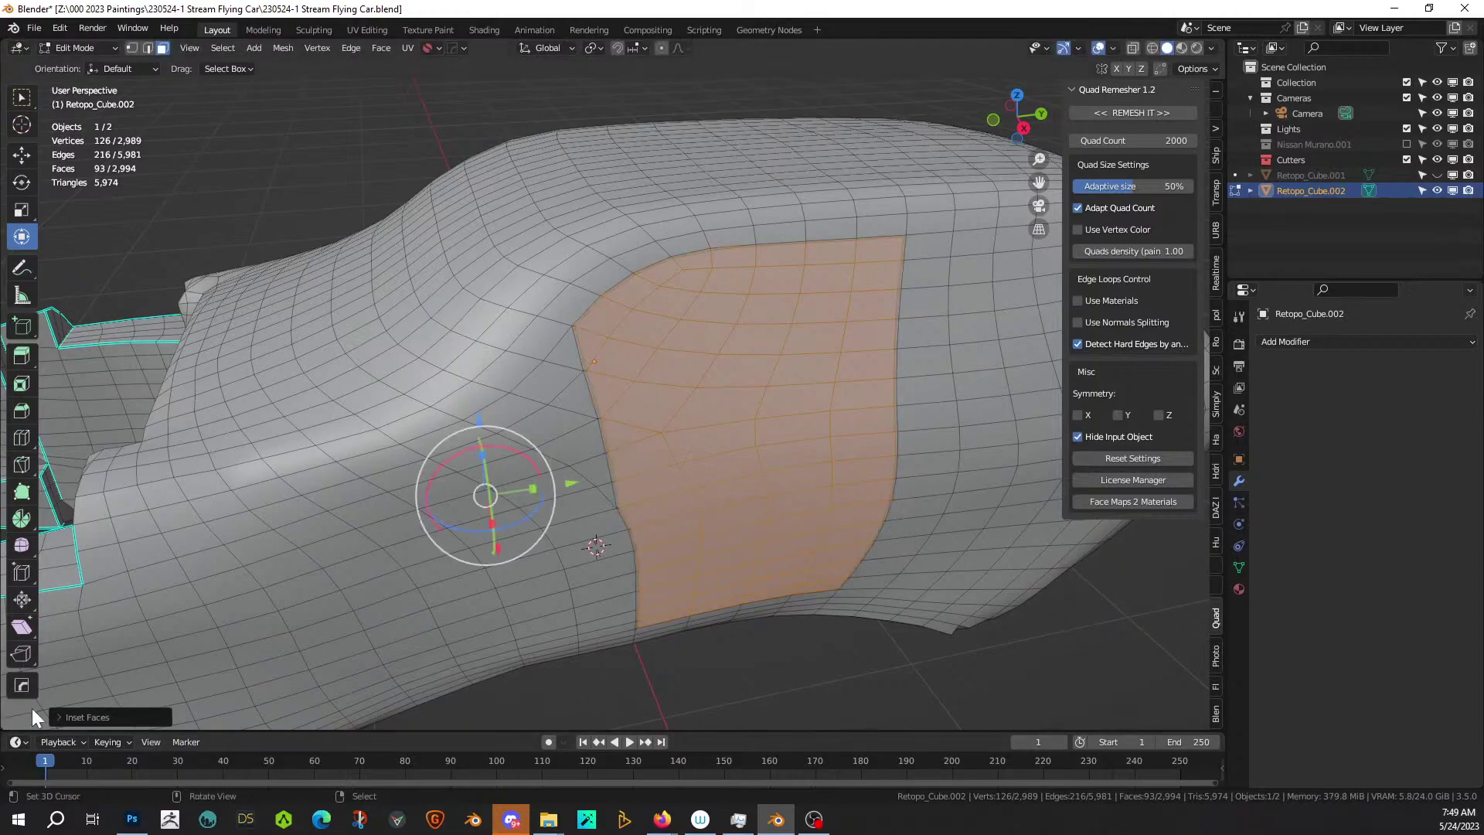
Enable Select Outer for the door inset and extrude the outer border ring inward.
{"action": "left_click", "coordinate": [59, 716]}
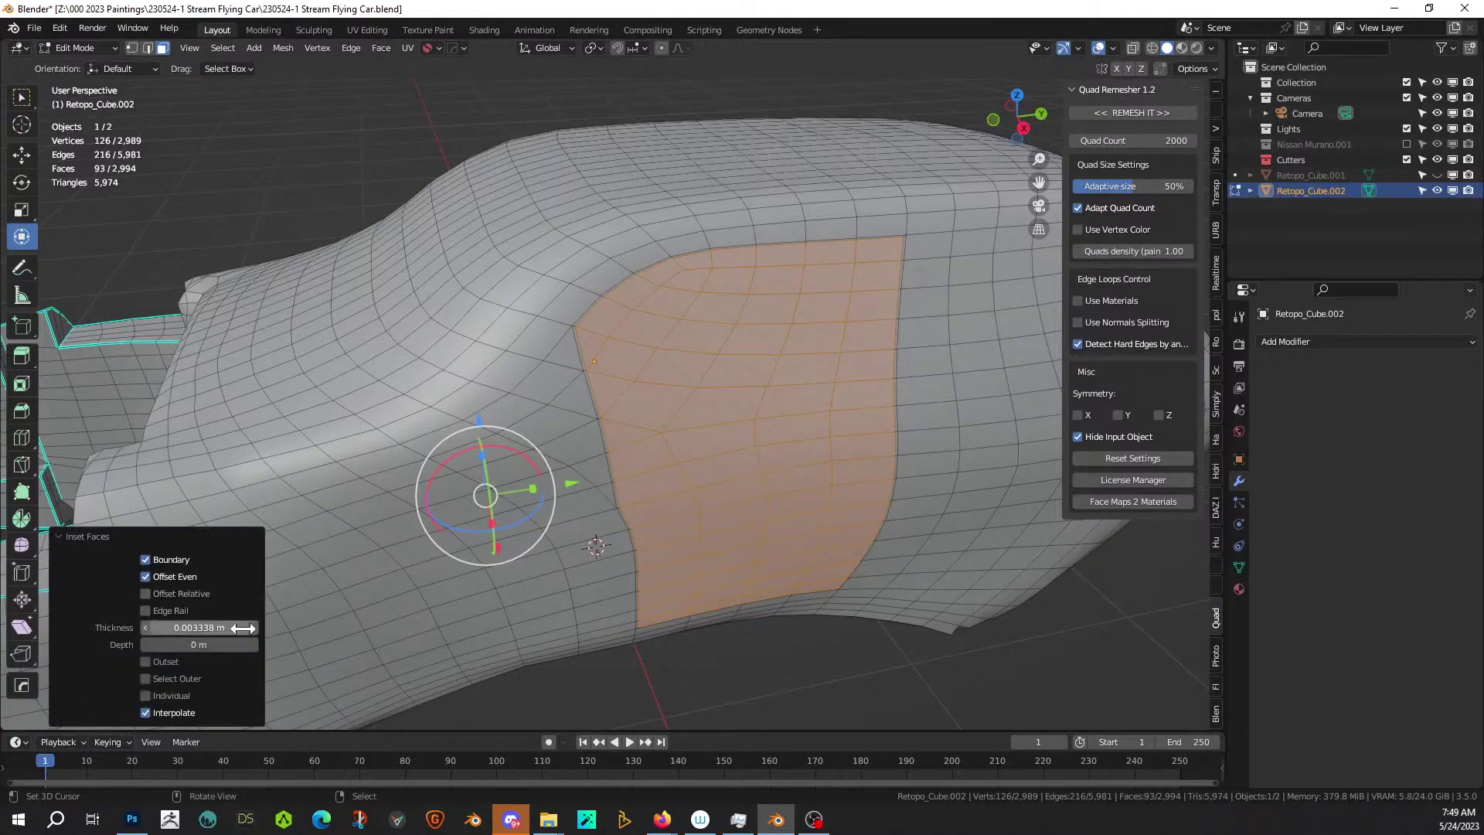
{"action": "left_click", "coordinate": [203, 628]}
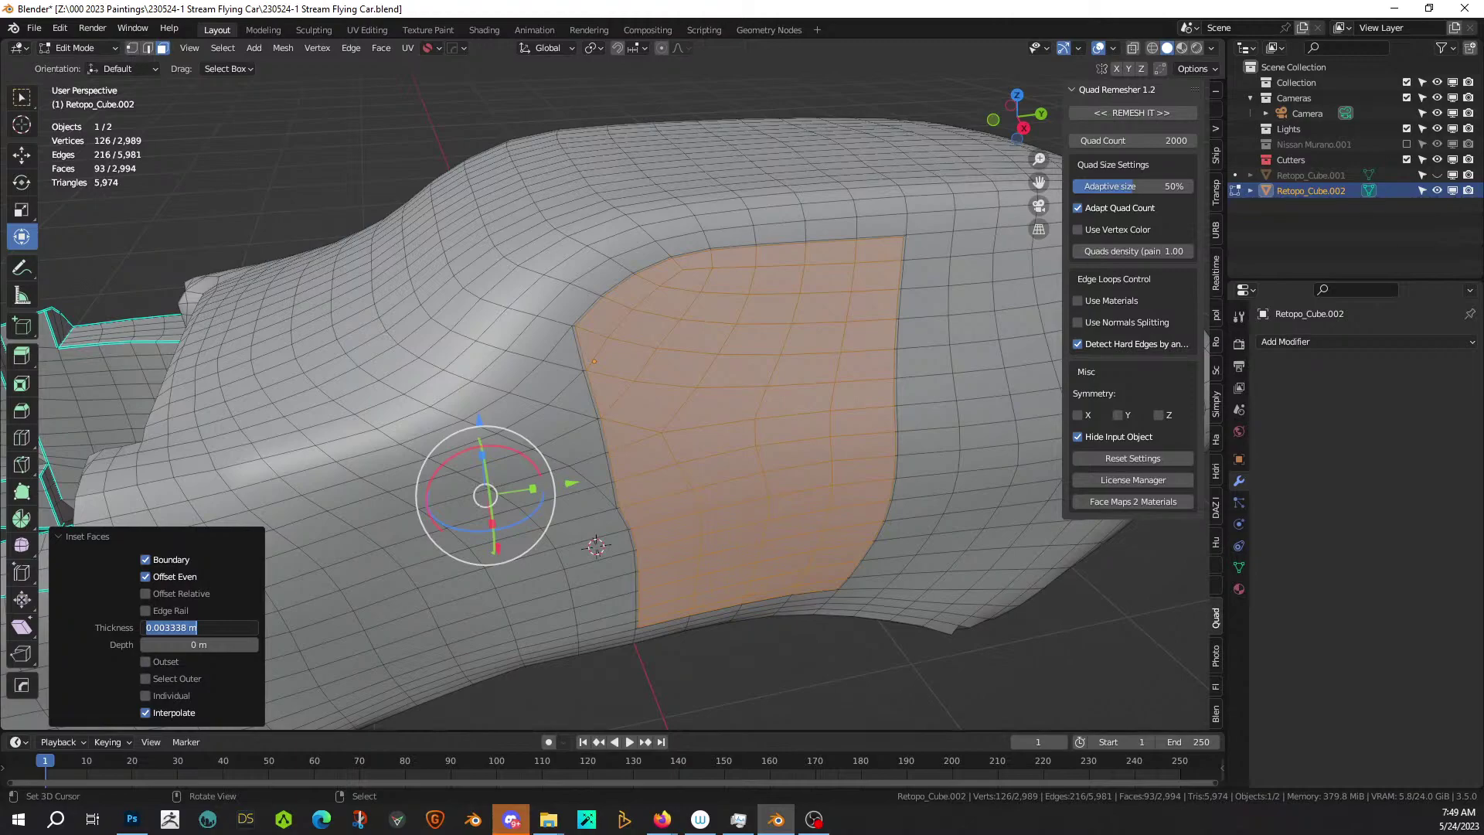
{"action": "key", "text": "Return"}
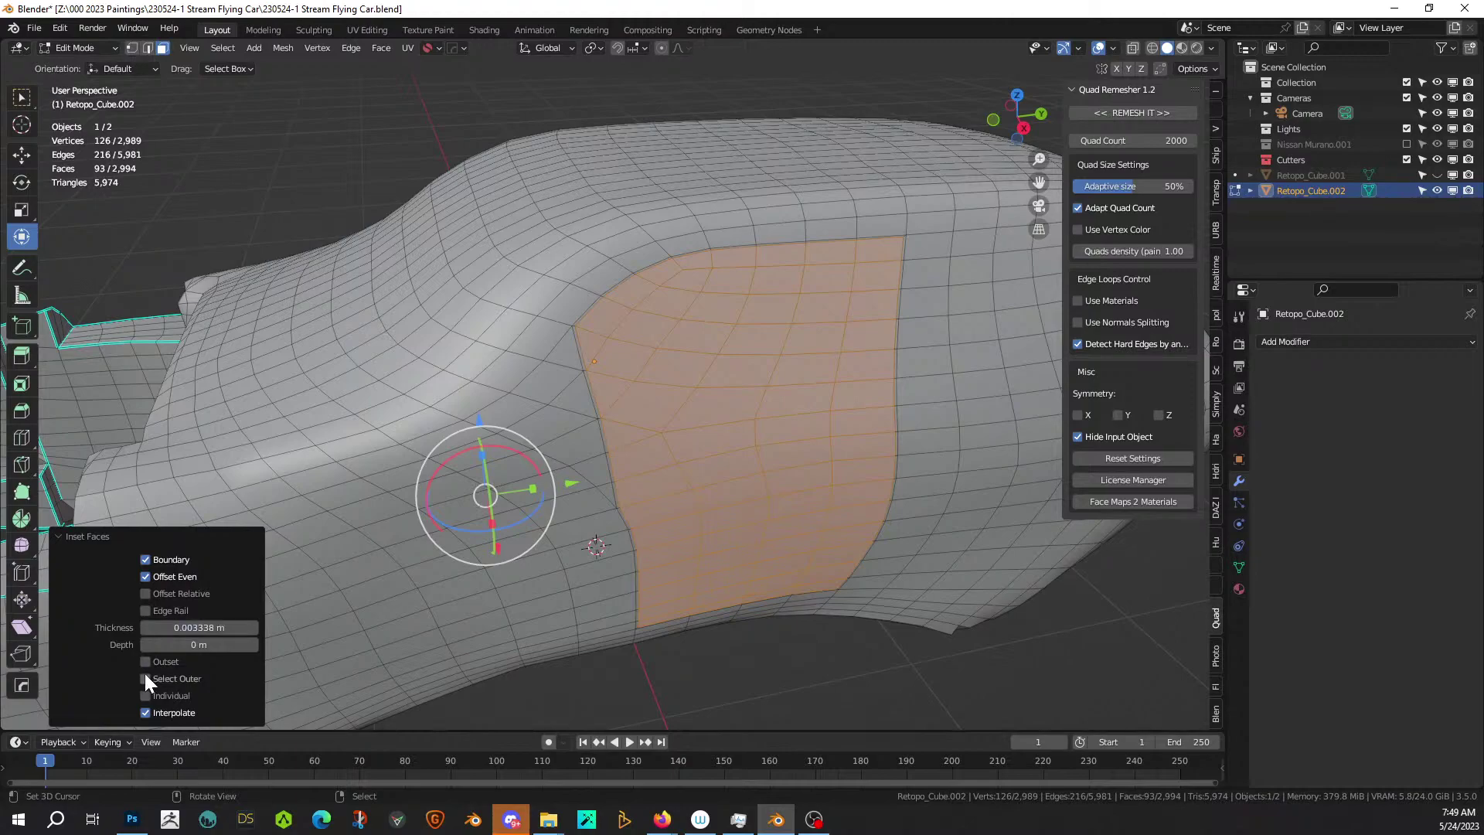
{"action": "left_click", "coordinate": [145, 677]}
{"action": "middle_click_drag", "start_coordinate": [629, 541], "coordinate": [722, 560]}
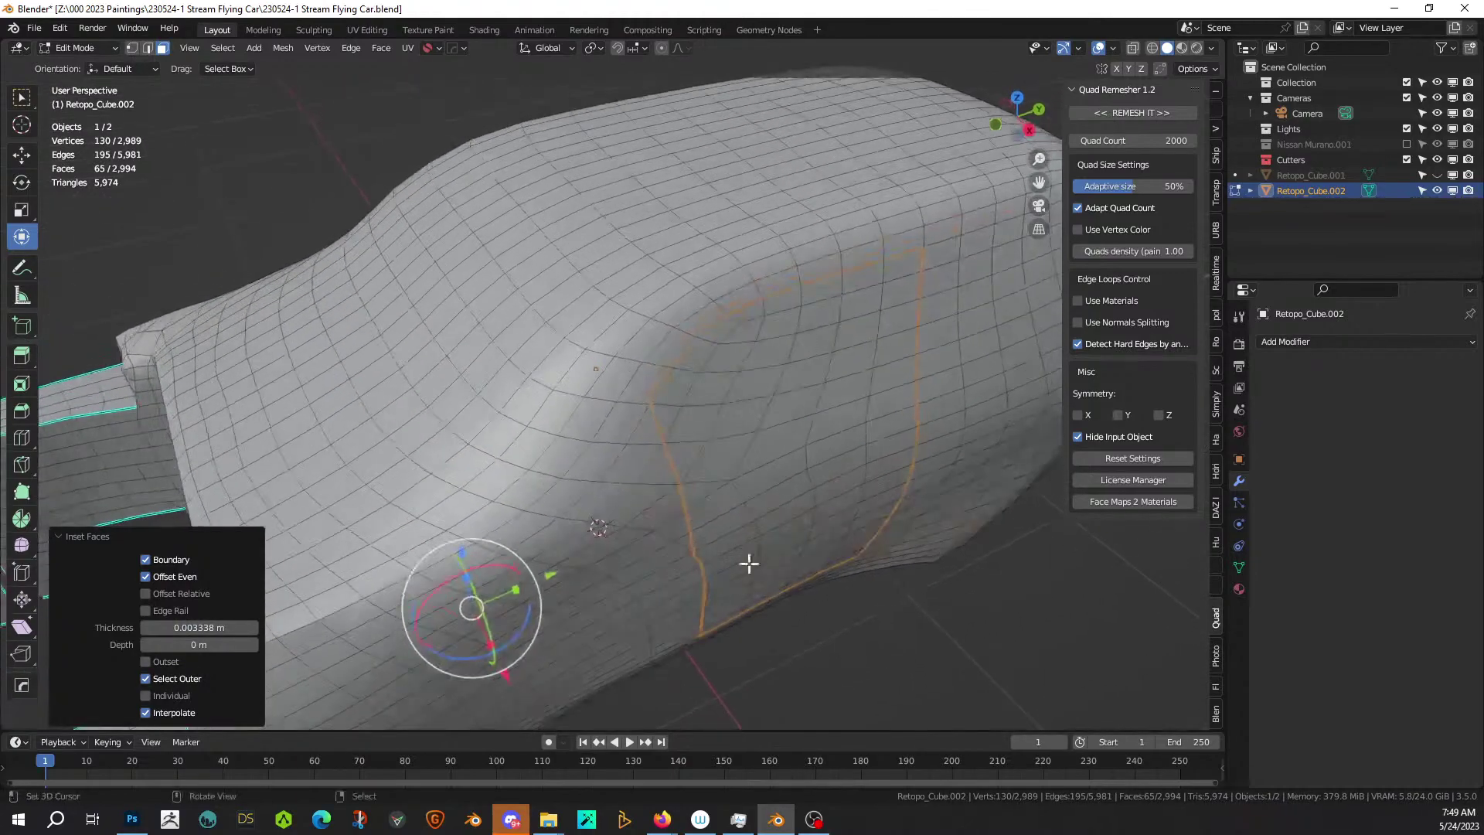
{"action": "key", "text": "e"}
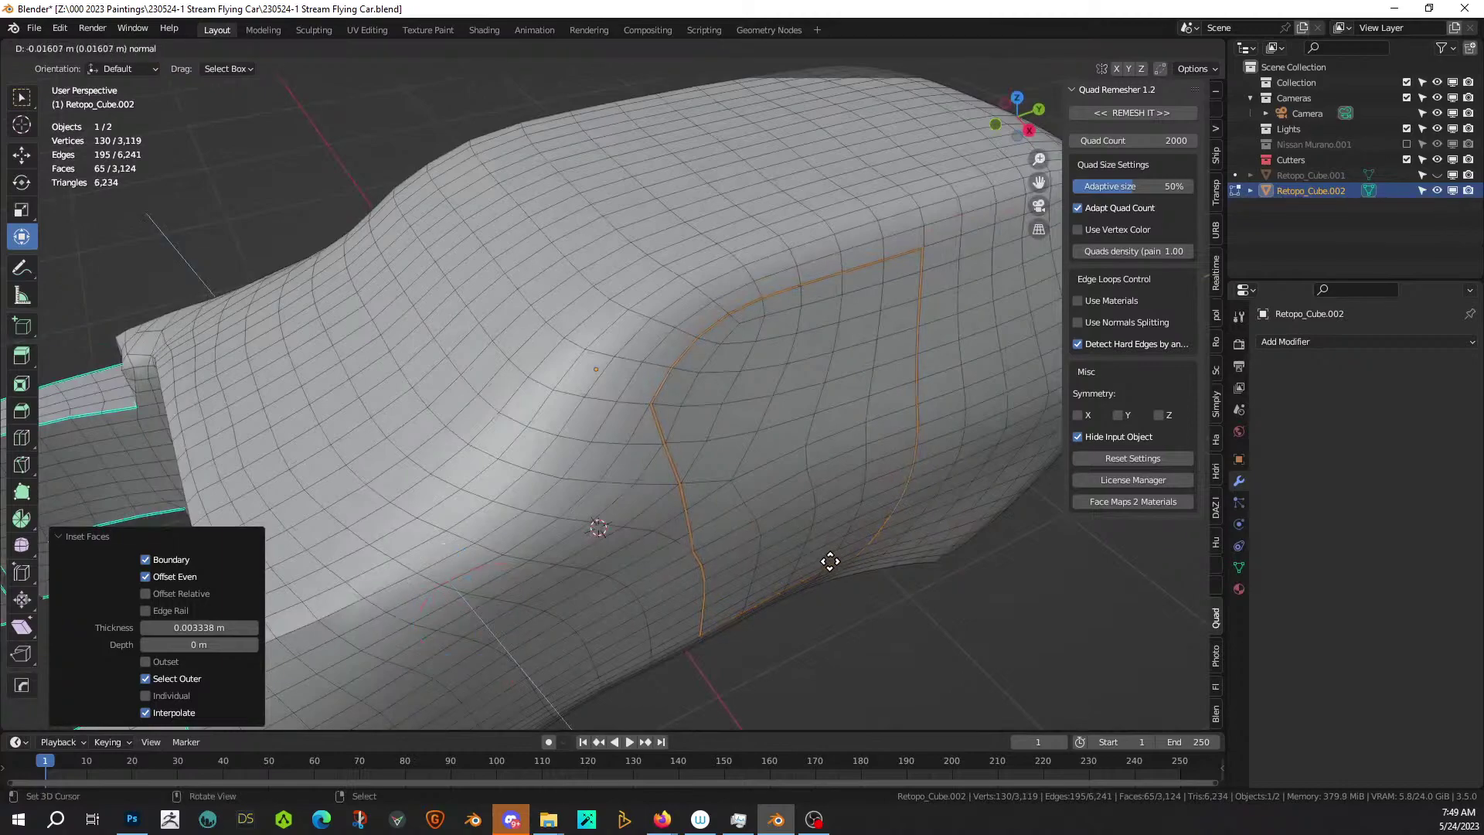
{"action": "left_click", "coordinate": [827, 559]}
Mirror the car body across the X axis with a bisecting Mirror modifier.
{"action": "middle_click_drag", "start_coordinate": [827, 559], "coordinate": [646, 613]}
{"action": "key", "text": "Tab"}
{"action": "key", "text": "Tab"}
{"action": "key", "text": "Tab"}
{"action": "key", "text": "alt+x"}
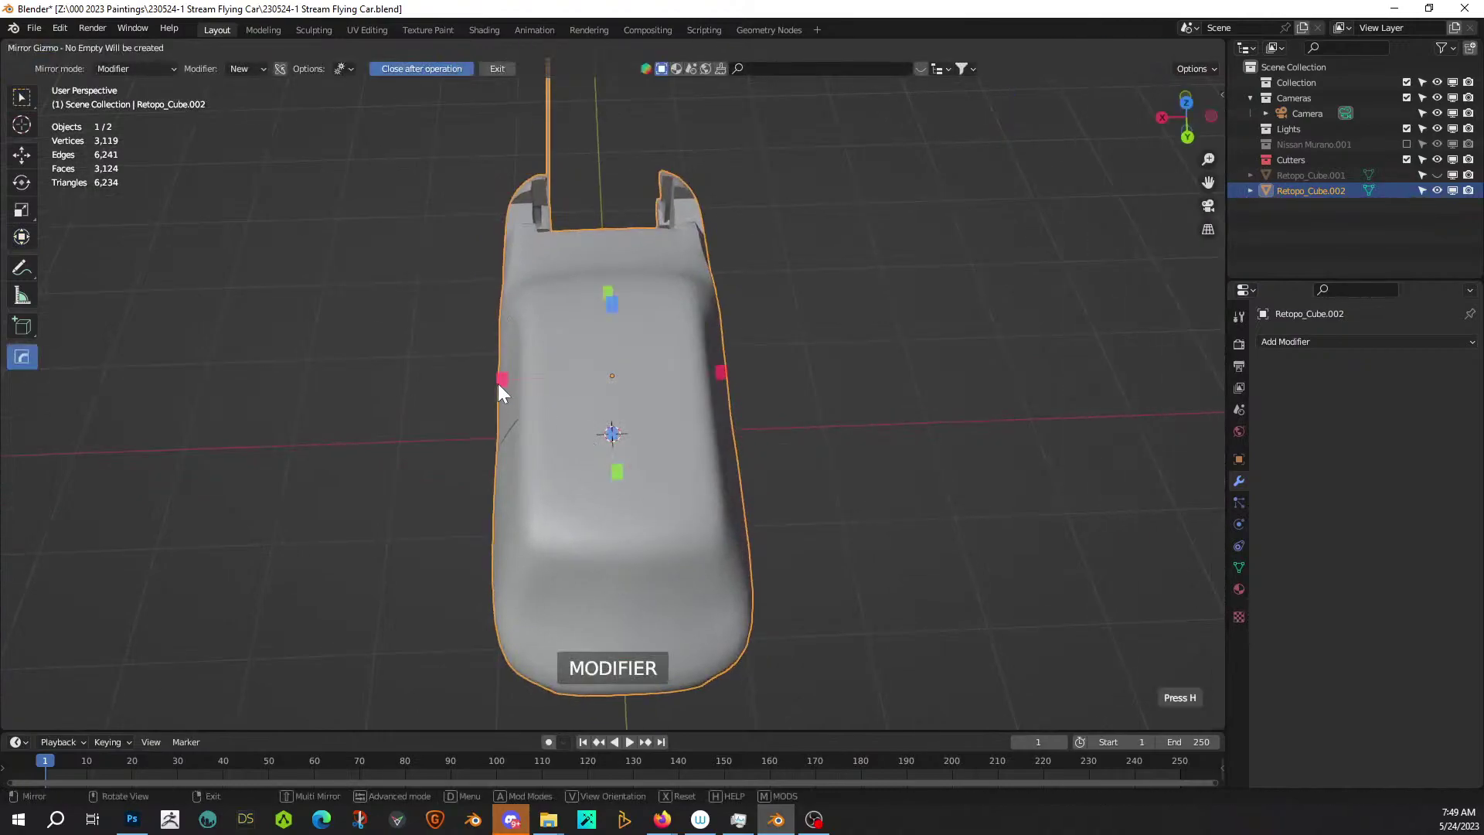
{"action": "left_click", "coordinate": [499, 381]}
{"action": "middle_click_drag", "start_coordinate": [499, 382], "coordinate": [683, 532]}
Isolate the car's collection, add the tip vertex of the long stray spike to the selection and dissolve the selected vertices.
{"action": "key", "text": "Tab"}
{"action": "key", "text": "Tab"}
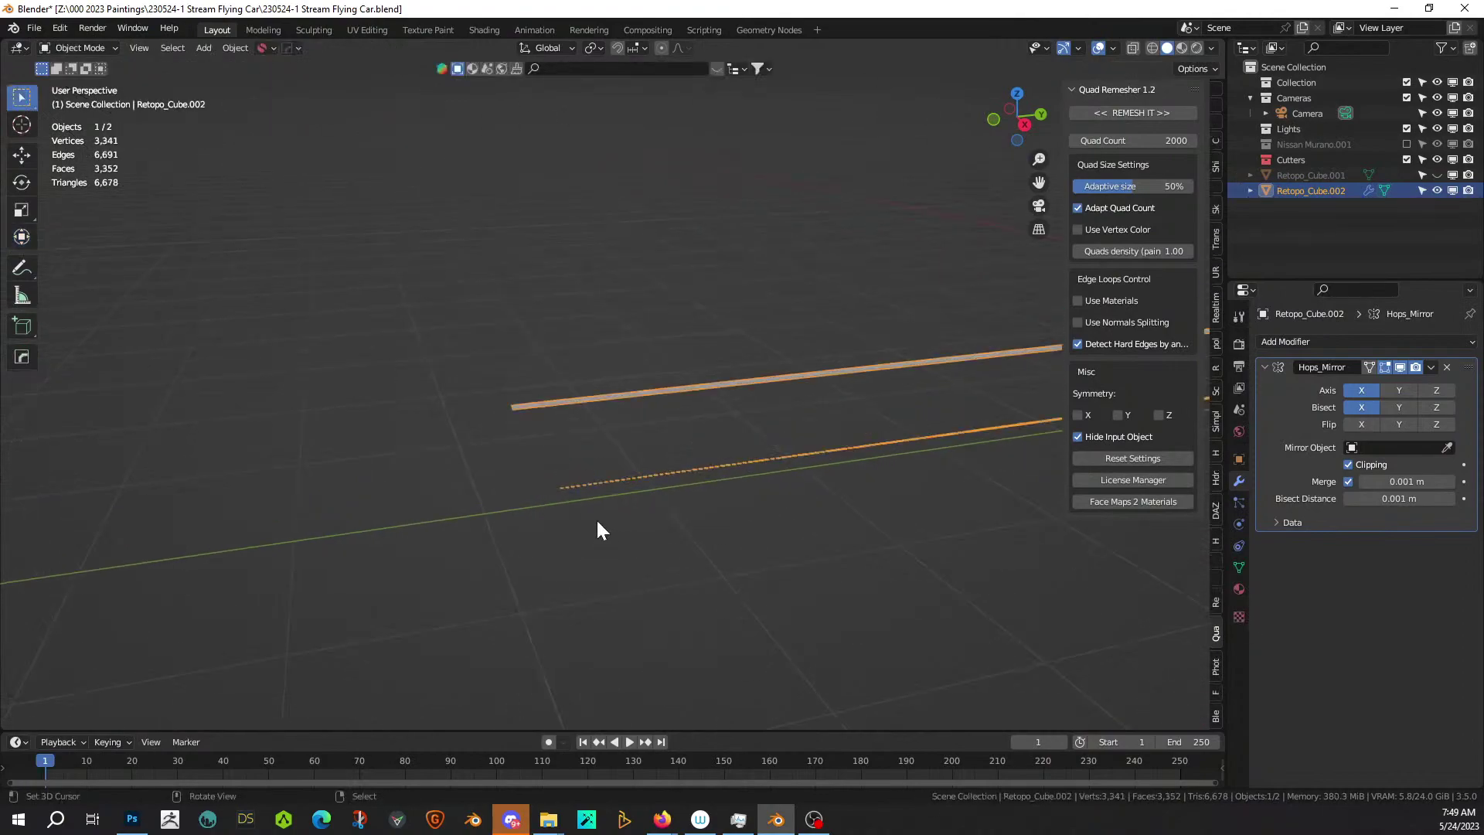
{"action": "scroll", "coordinate": [530, 520], "scroll_direction": "up", "scroll_amount": 3}
{"action": "middle_click_drag", "start_coordinate": [583, 639], "coordinate": [622, 539], "text": "shift"}
{"action": "scroll", "coordinate": [623, 539], "scroll_direction": "up", "scroll_amount": 2}
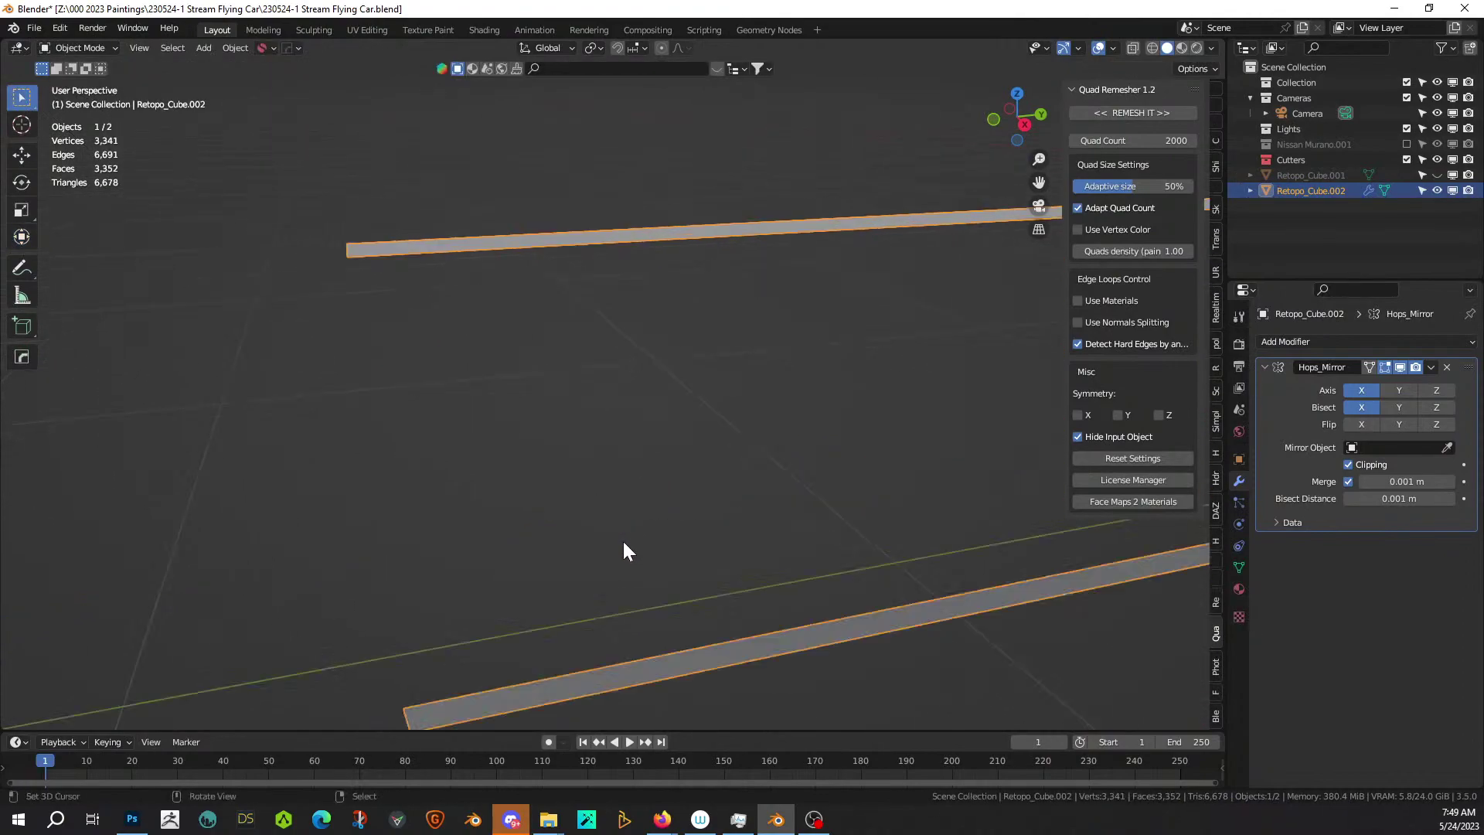
{"action": "key", "text": "1"}
{"action": "middle_click_drag", "start_coordinate": [518, 600], "coordinate": [539, 568], "text": "shift"}
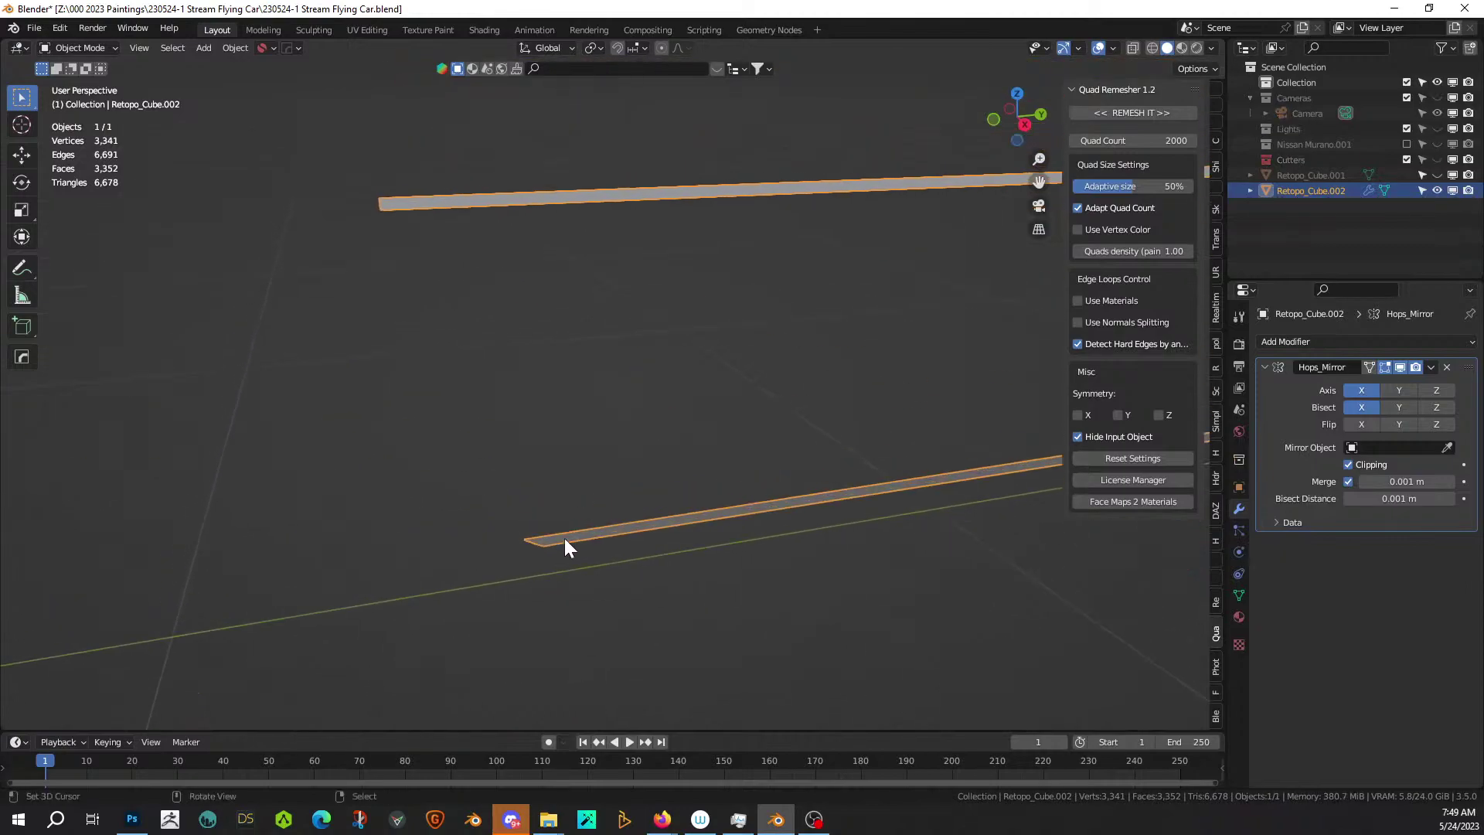
{"action": "key", "text": "Tab"}
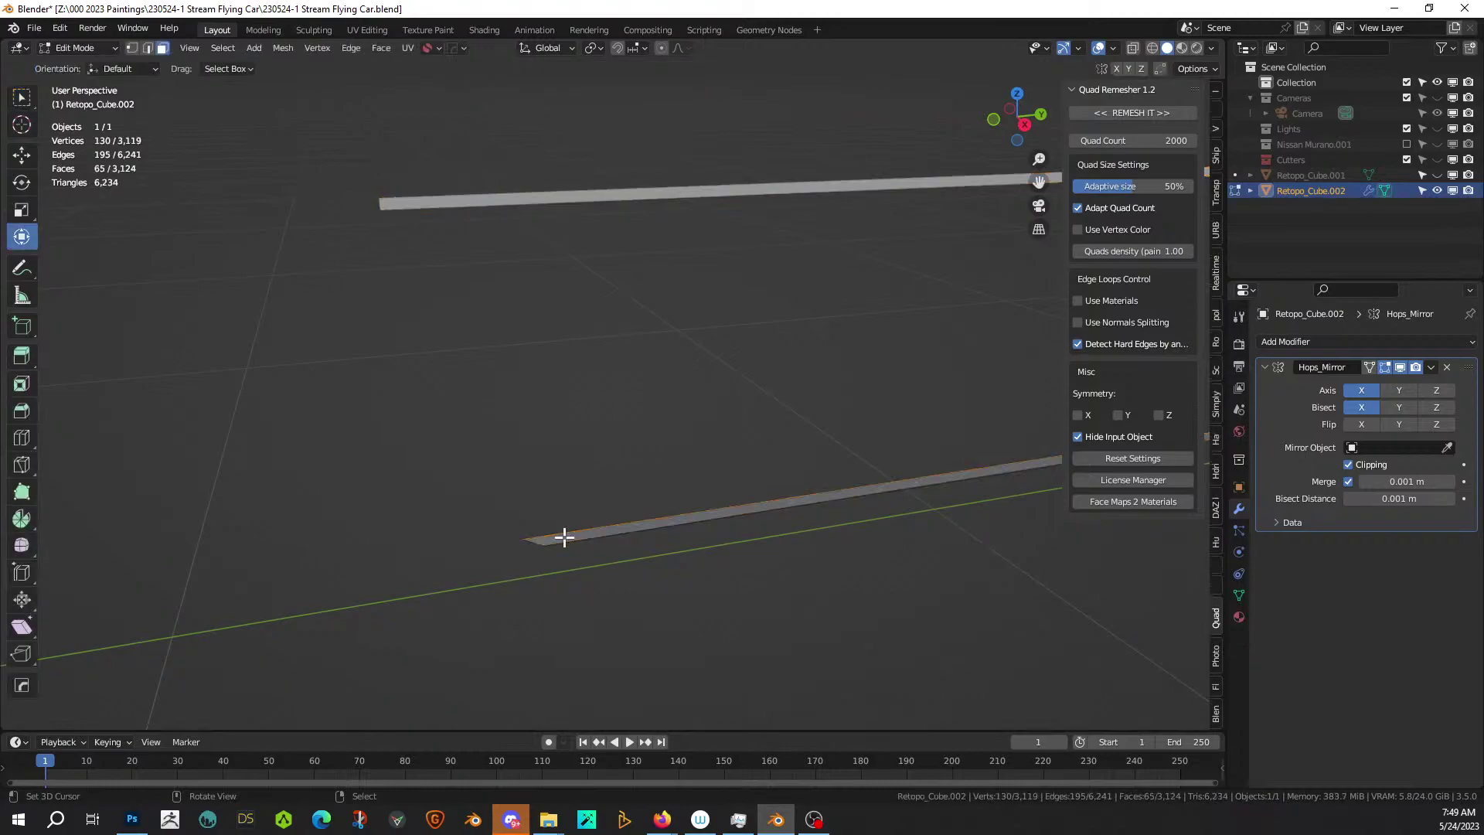
{"action": "key", "text": "1"}
{"action": "left_click", "coordinate": [550, 540], "text": "shift"}
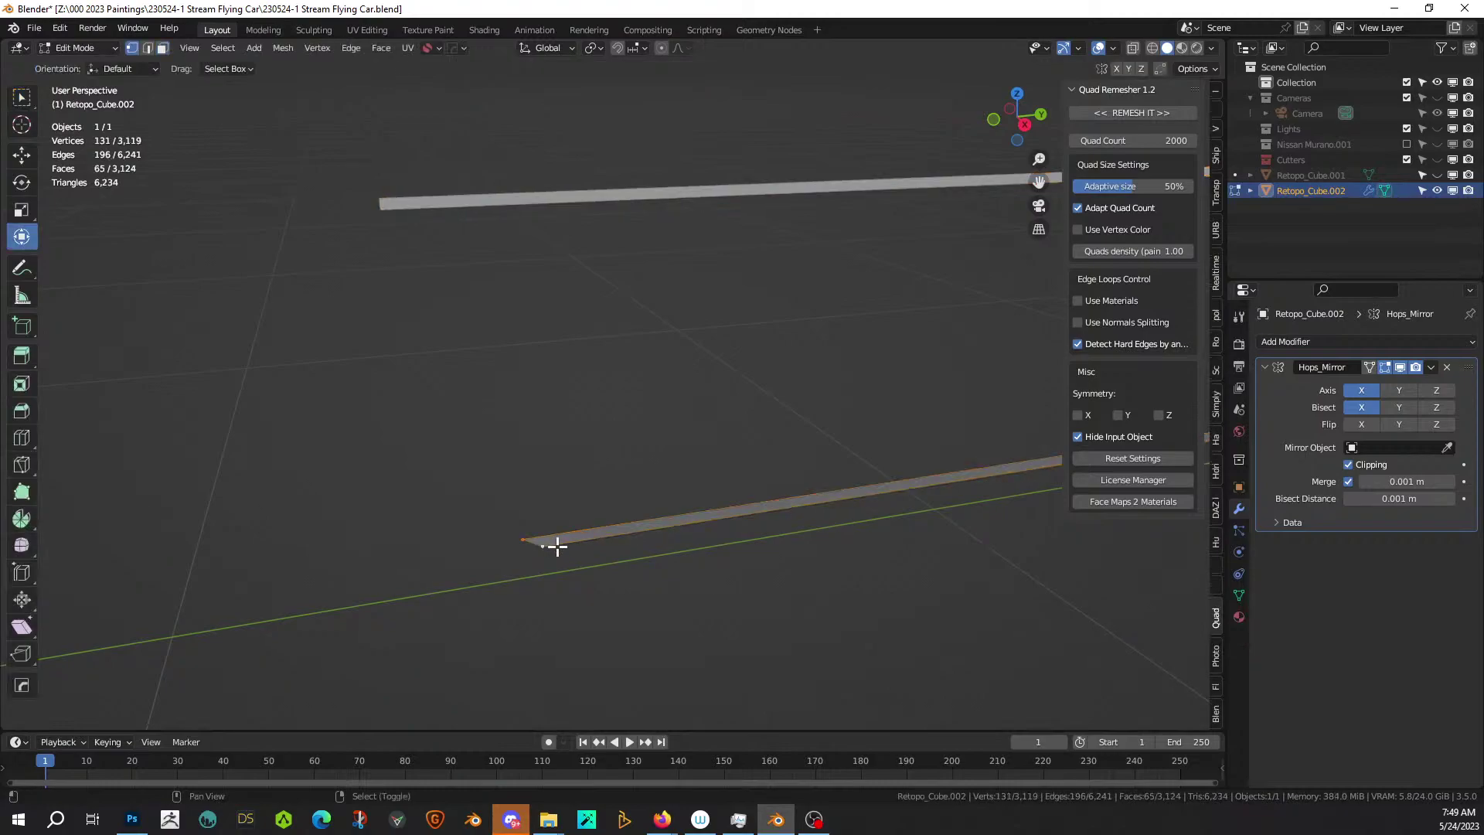
{"action": "key", "text": "x"}
{"action": "left_click", "coordinate": [573, 642]}
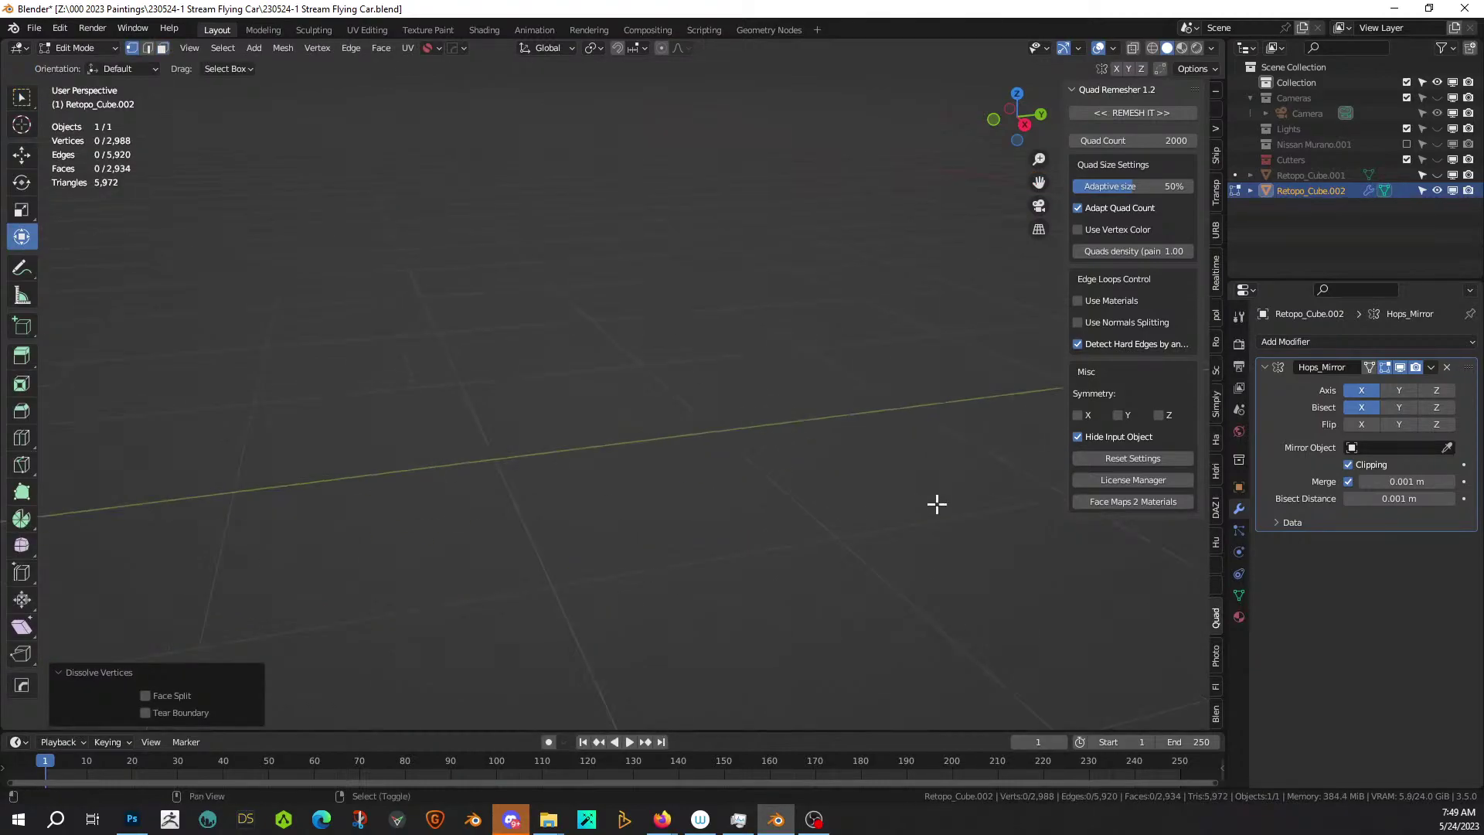
Show the face orientation overlay and examine the flipped faces at the upper corner of the fender prong.
{"action": "middle_click_drag", "start_coordinate": [937, 504], "coordinate": [625, 603]}
{"action": "key", "text": "Tab"}
{"action": "scroll", "coordinate": [773, 621], "scroll_direction": "up", "scroll_amount": 3}
{"action": "scroll", "coordinate": [887, 603], "scroll_direction": "up", "scroll_amount": 2}
{"action": "scroll", "coordinate": [626, 603], "scroll_direction": "up", "scroll_amount": 3}
{"action": "scroll", "coordinate": [649, 575], "scroll_direction": "up", "scroll_amount": 4}
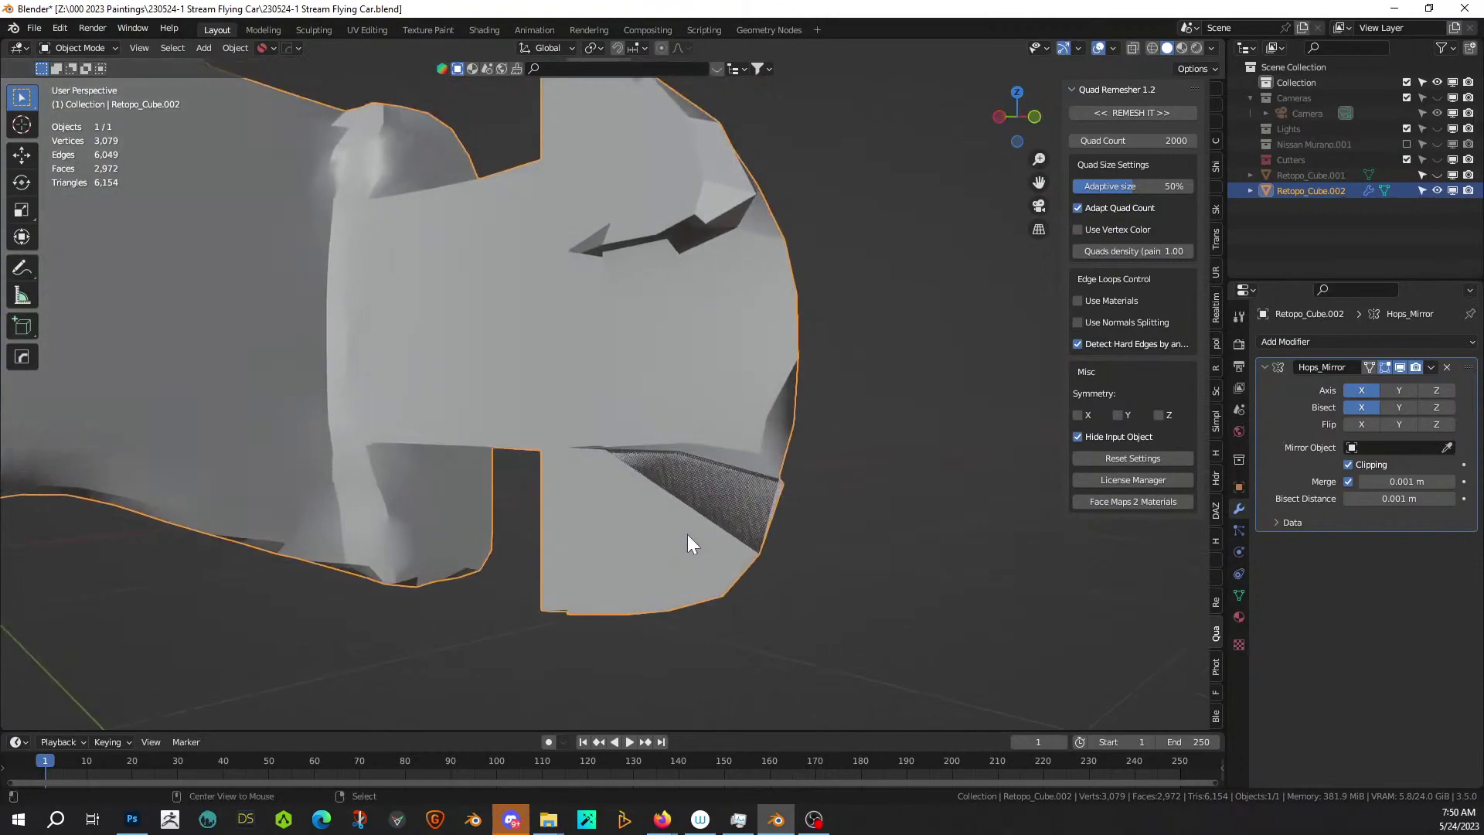
{"action": "key", "text": "shift+z"}
{"action": "left_click", "coordinate": [582, 552]}
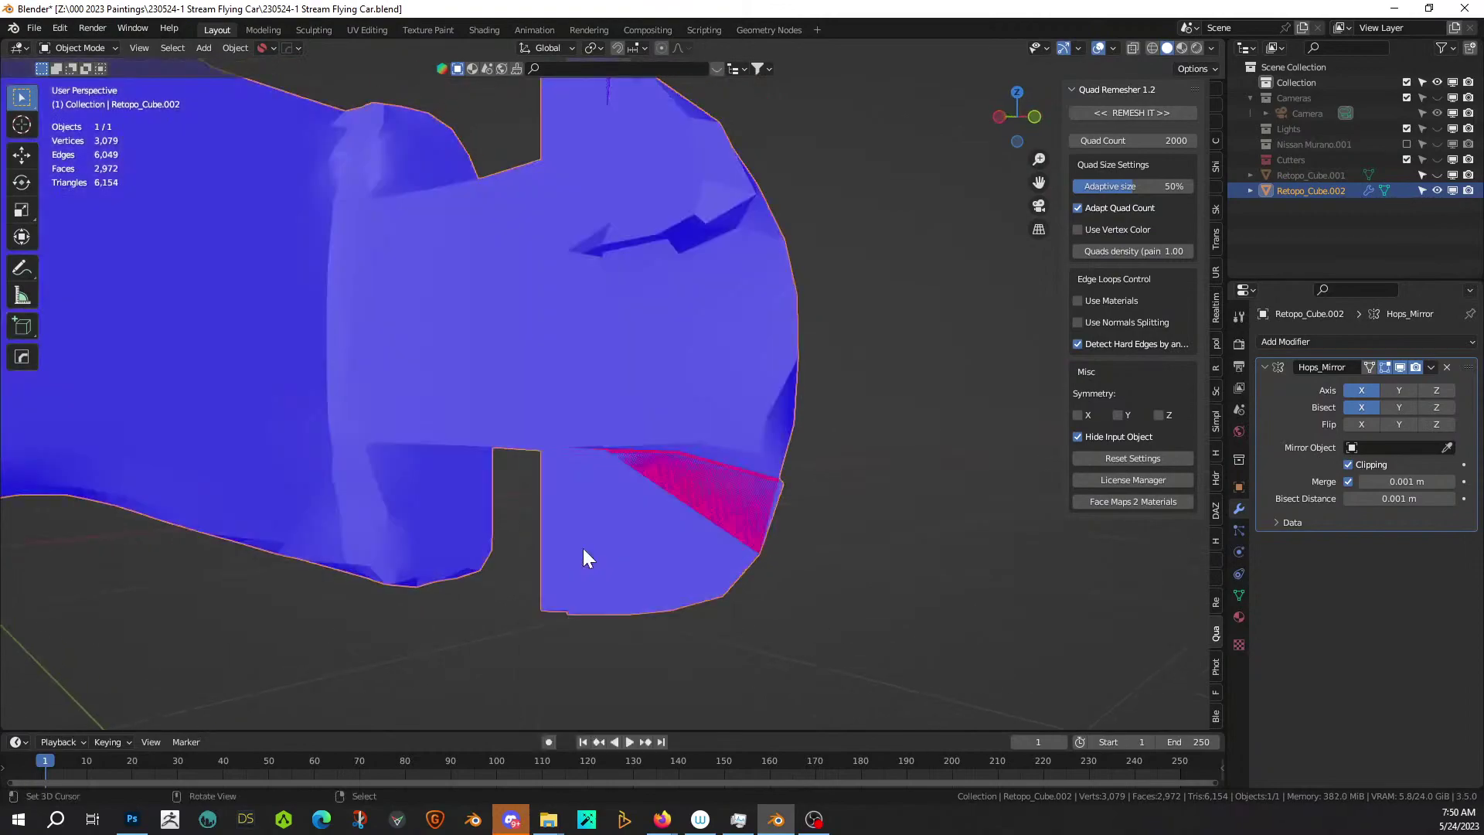
{"action": "key", "text": "Tab"}
{"action": "scroll", "coordinate": [742, 520], "scroll_direction": "up", "scroll_amount": 3}
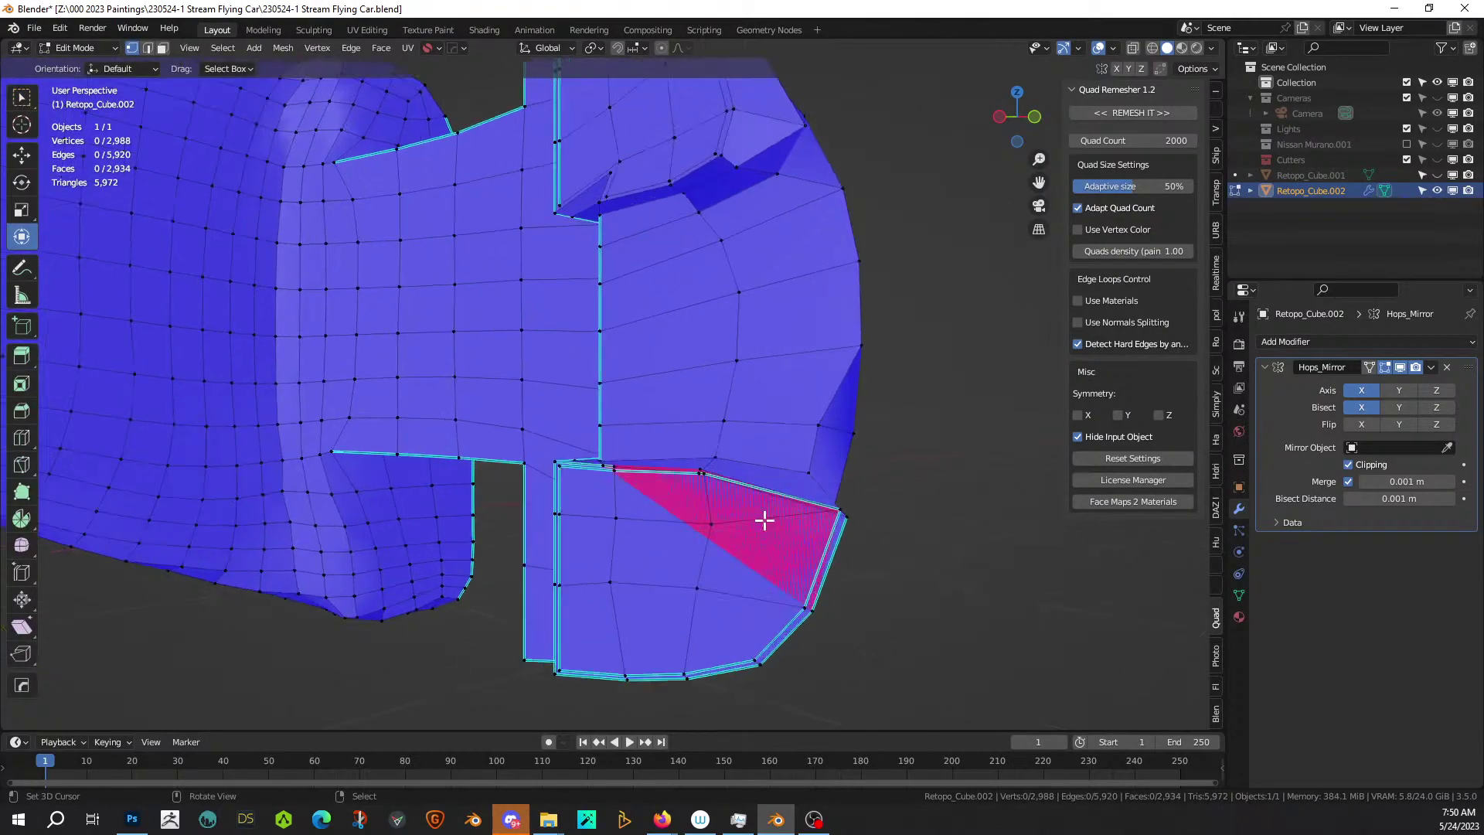
{"action": "middle_click_drag", "start_coordinate": [740, 511], "coordinate": [609, 441]}
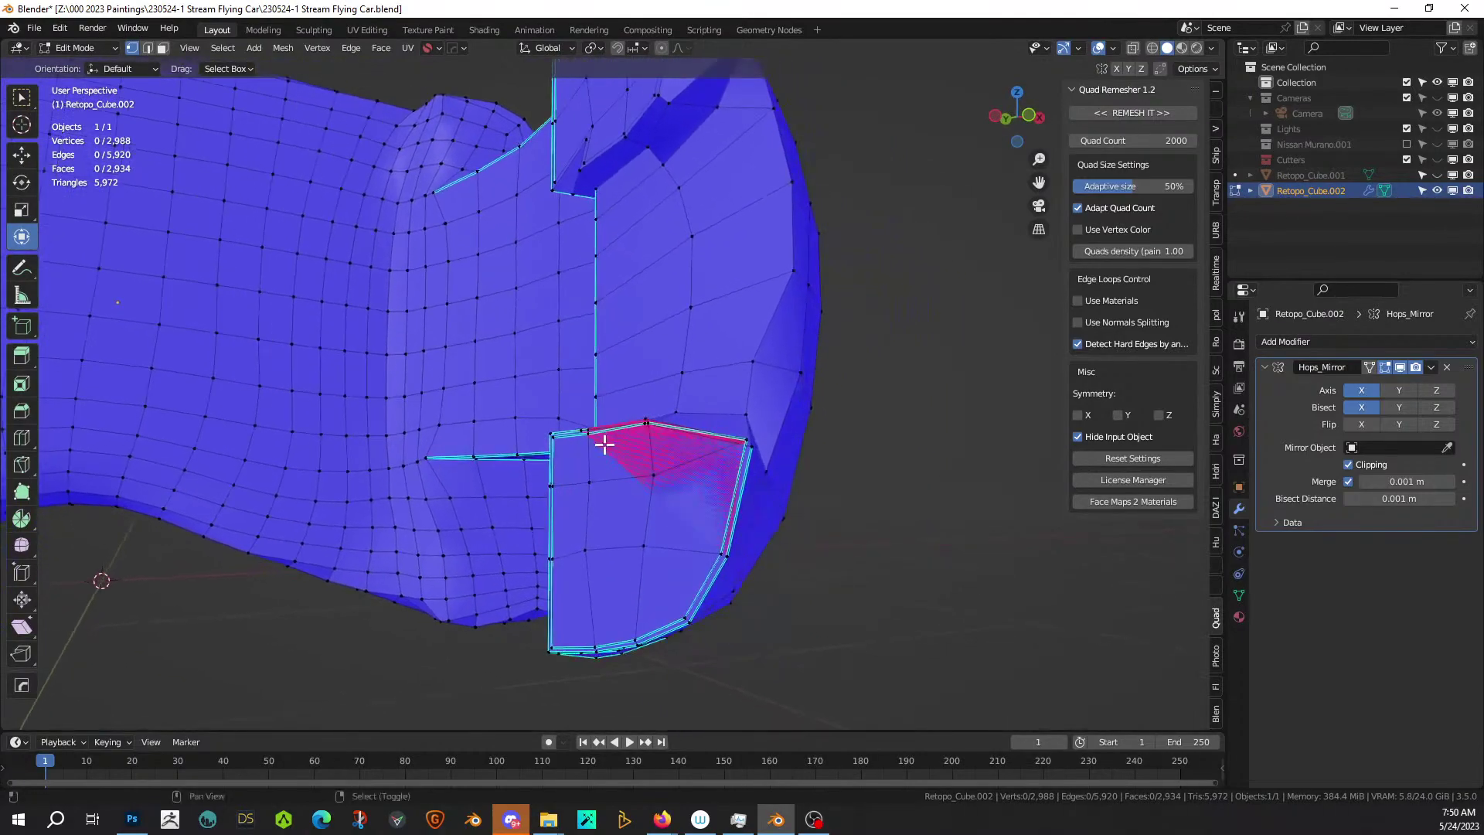
{"action": "scroll", "coordinate": [727, 445], "scroll_direction": "up", "scroll_amount": 3}
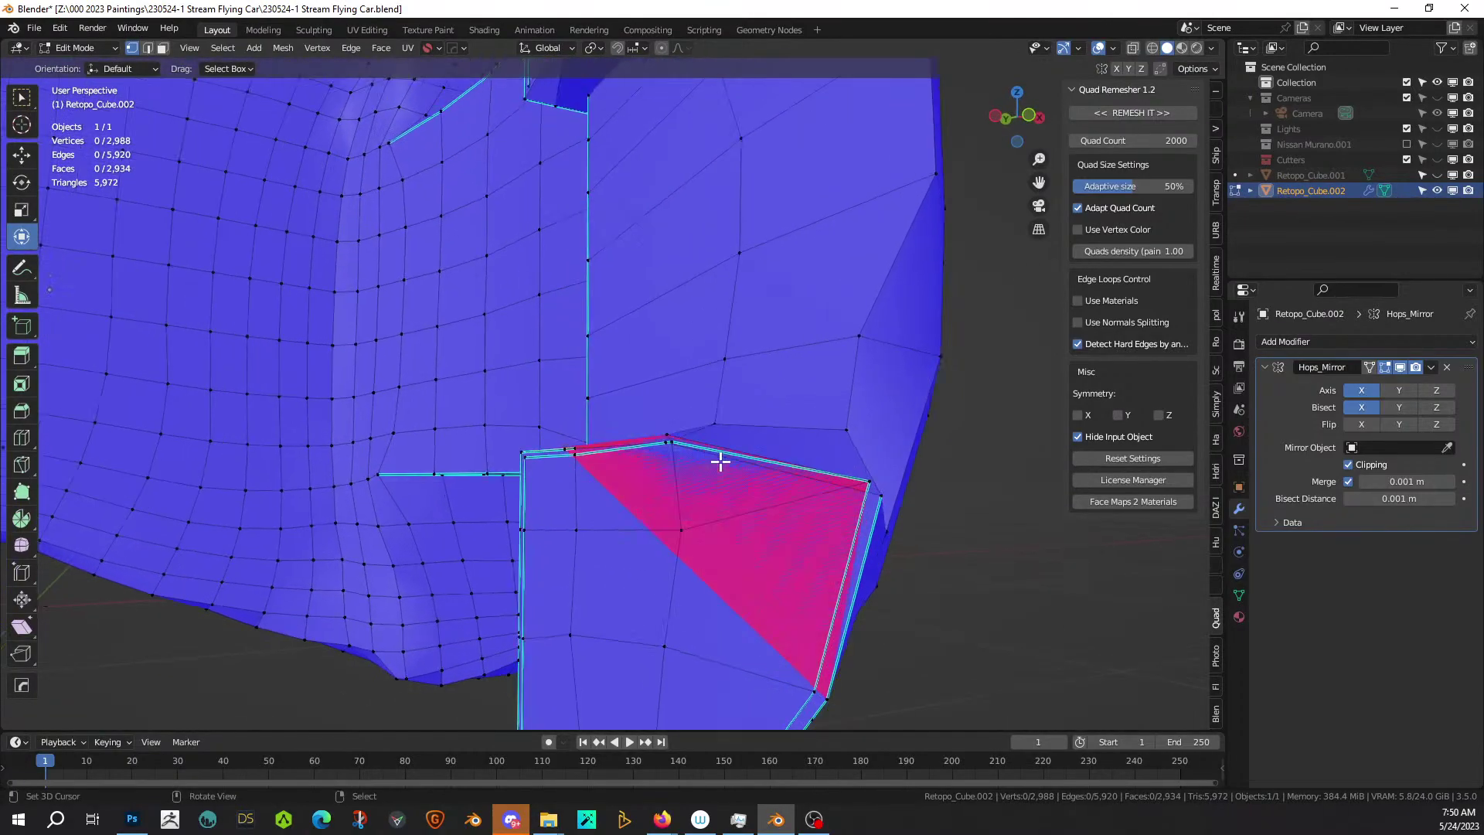
{"action": "middle_click_drag", "start_coordinate": [742, 573], "coordinate": [763, 601]}
Turn on X-ray and select the two nearly overlapping edges along the fender prong's upper rim in edge mode.
{"action": "key", "text": "alt+z"}
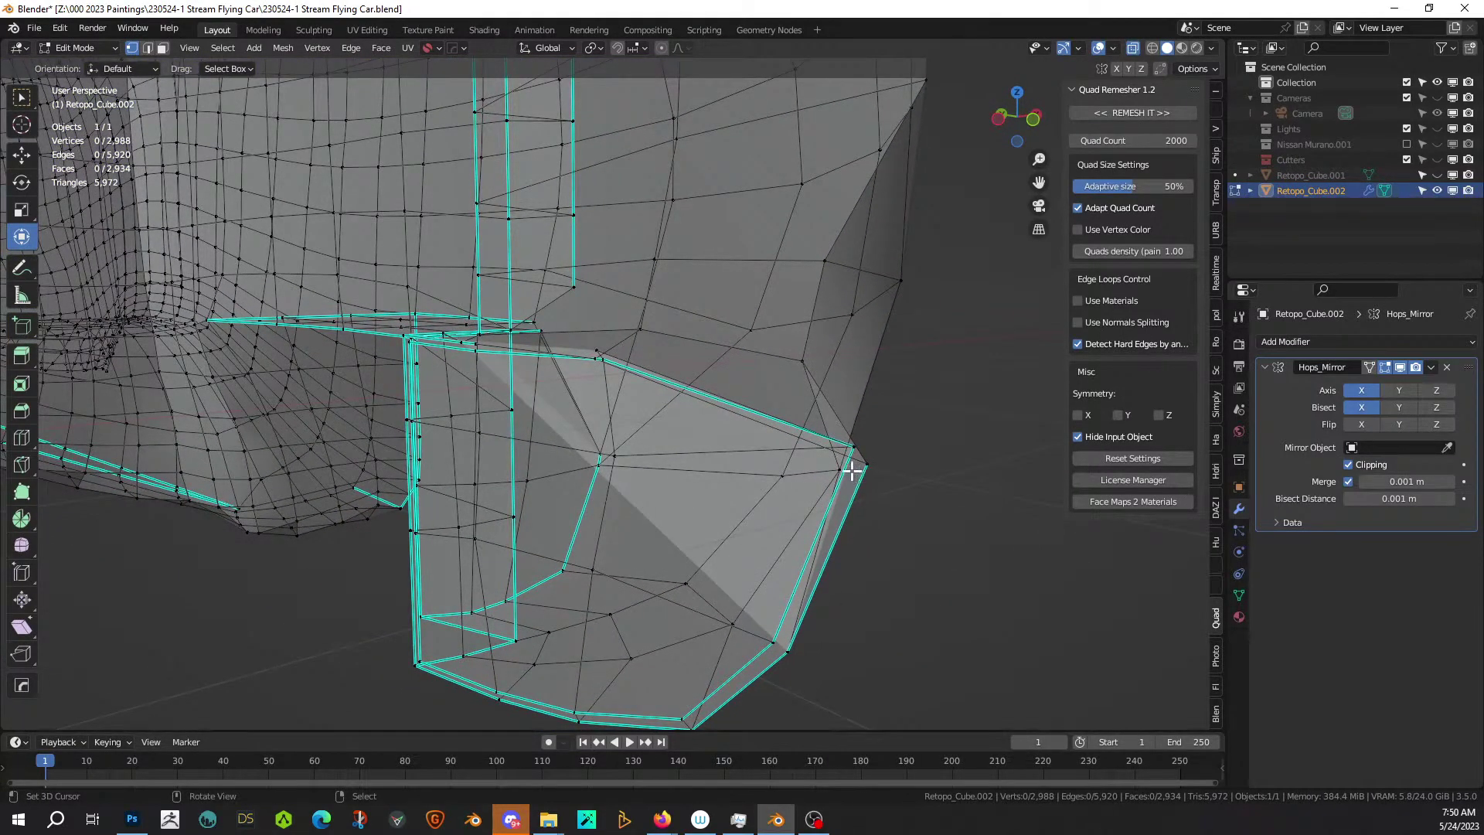
{"action": "key", "text": "2"}
{"action": "left_click", "coordinate": [858, 460]}
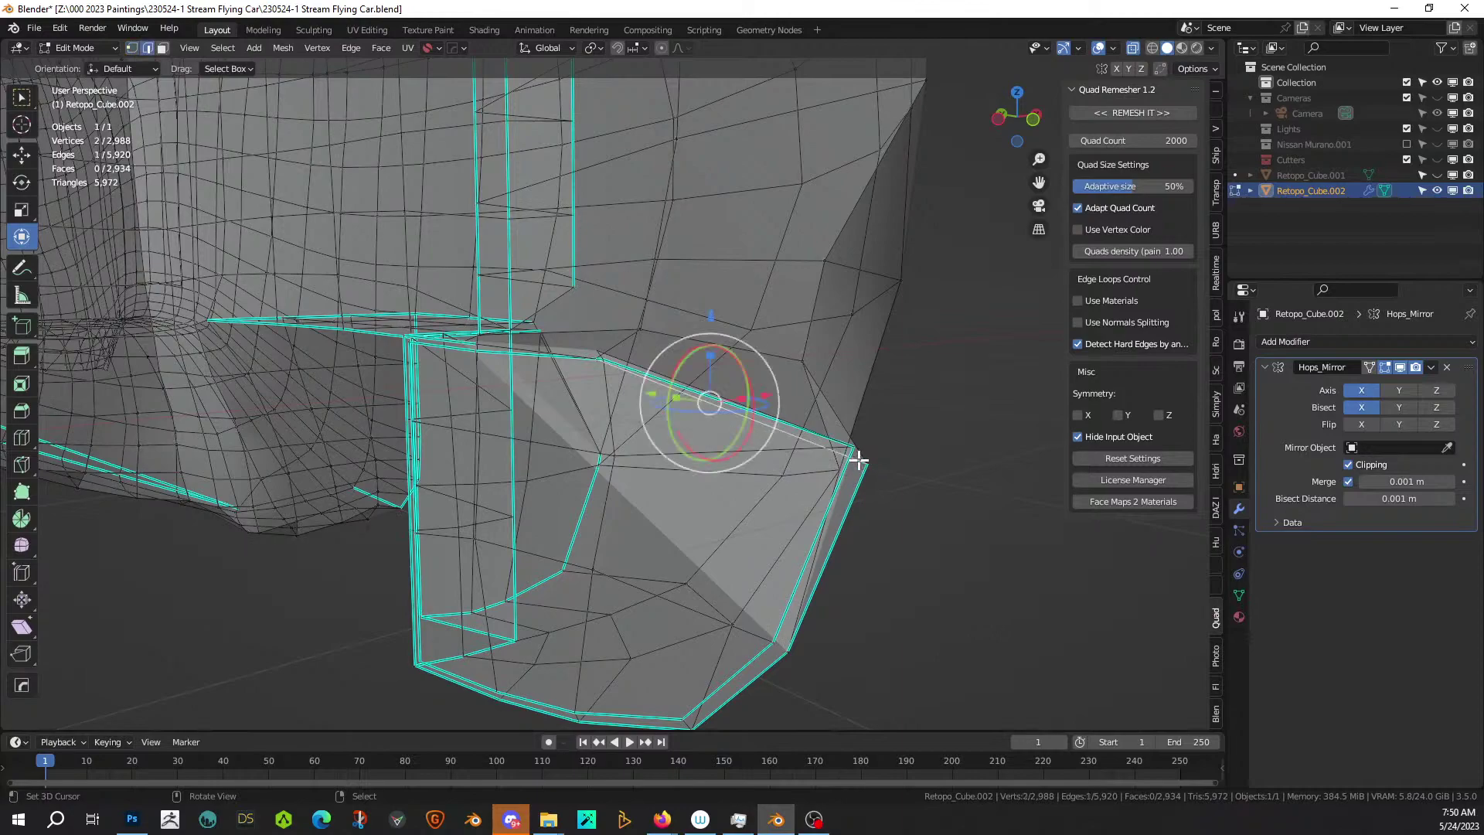
{"action": "left_click", "coordinate": [821, 430], "text": "shift"}
{"action": "key", "text": "ctrl+m"}
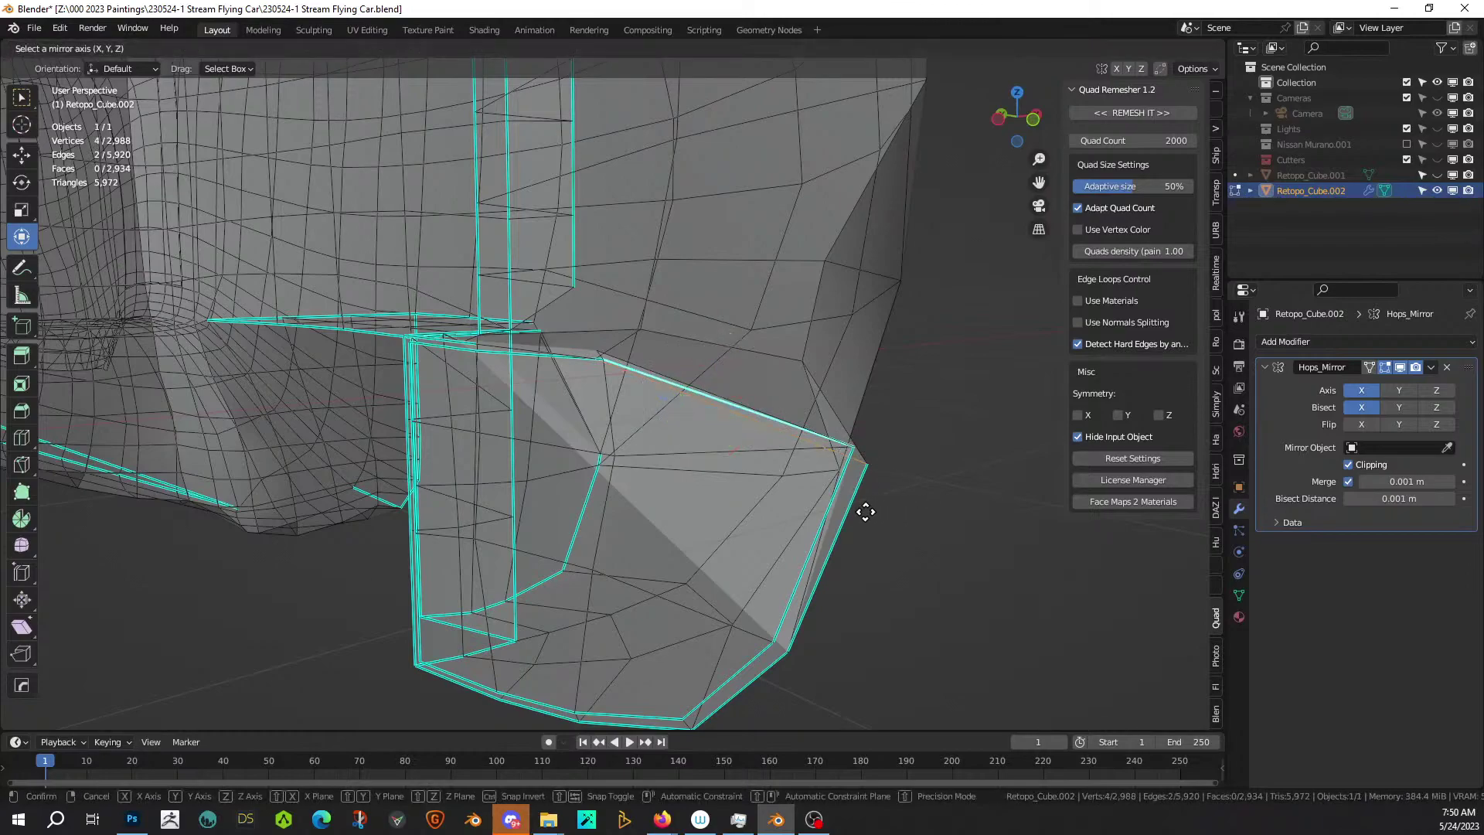
{"action": "key", "text": "y"}
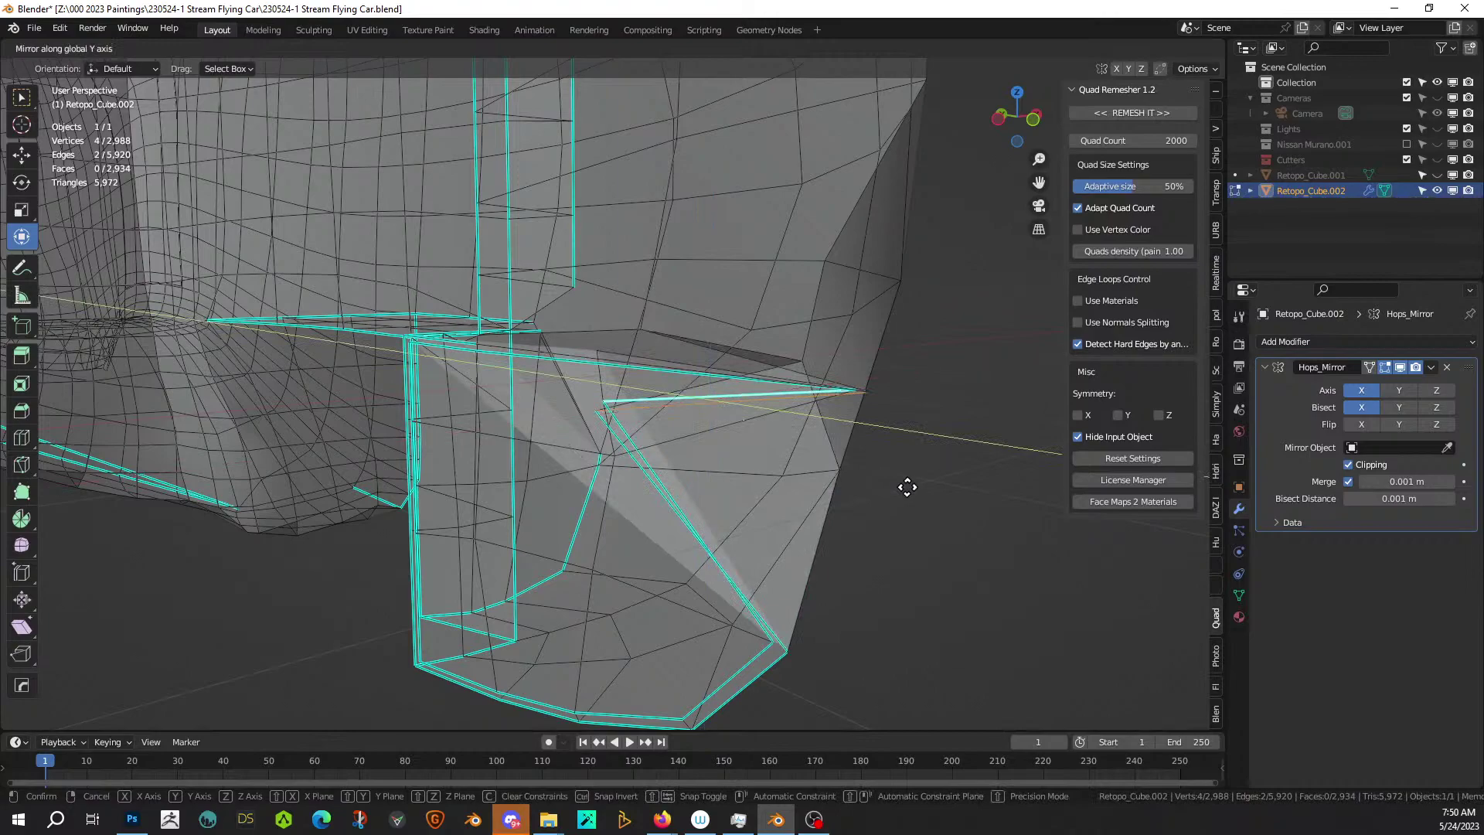
{"action": "right_click", "coordinate": [926, 431]}
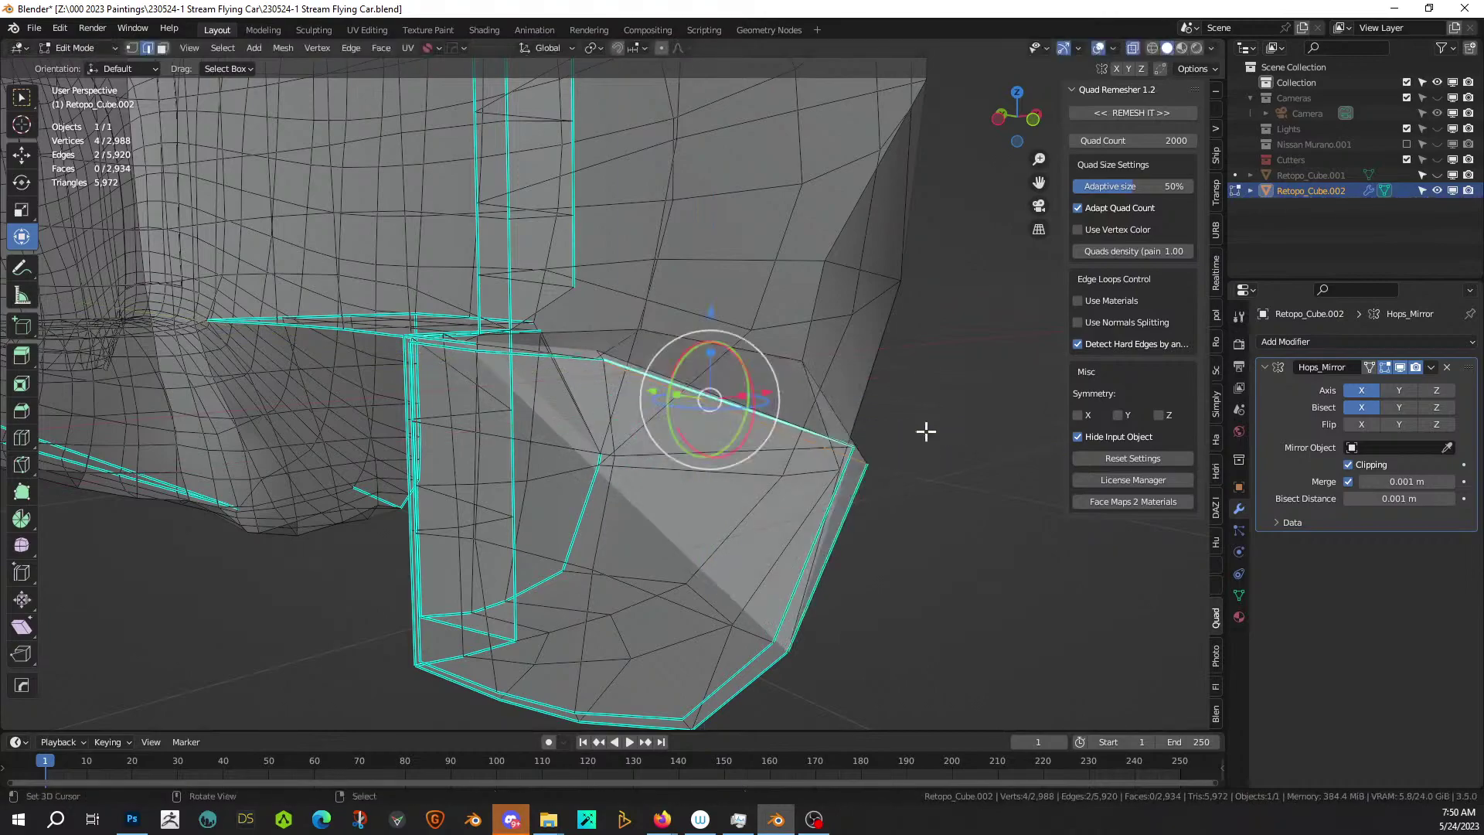
Add the neighbouring vertex at the prong's upper rim to the selection and merge the selected vertices at their center.
{"action": "scroll", "coordinate": [926, 431], "scroll_direction": "up", "scroll_amount": 3}
{"action": "key", "text": "1"}
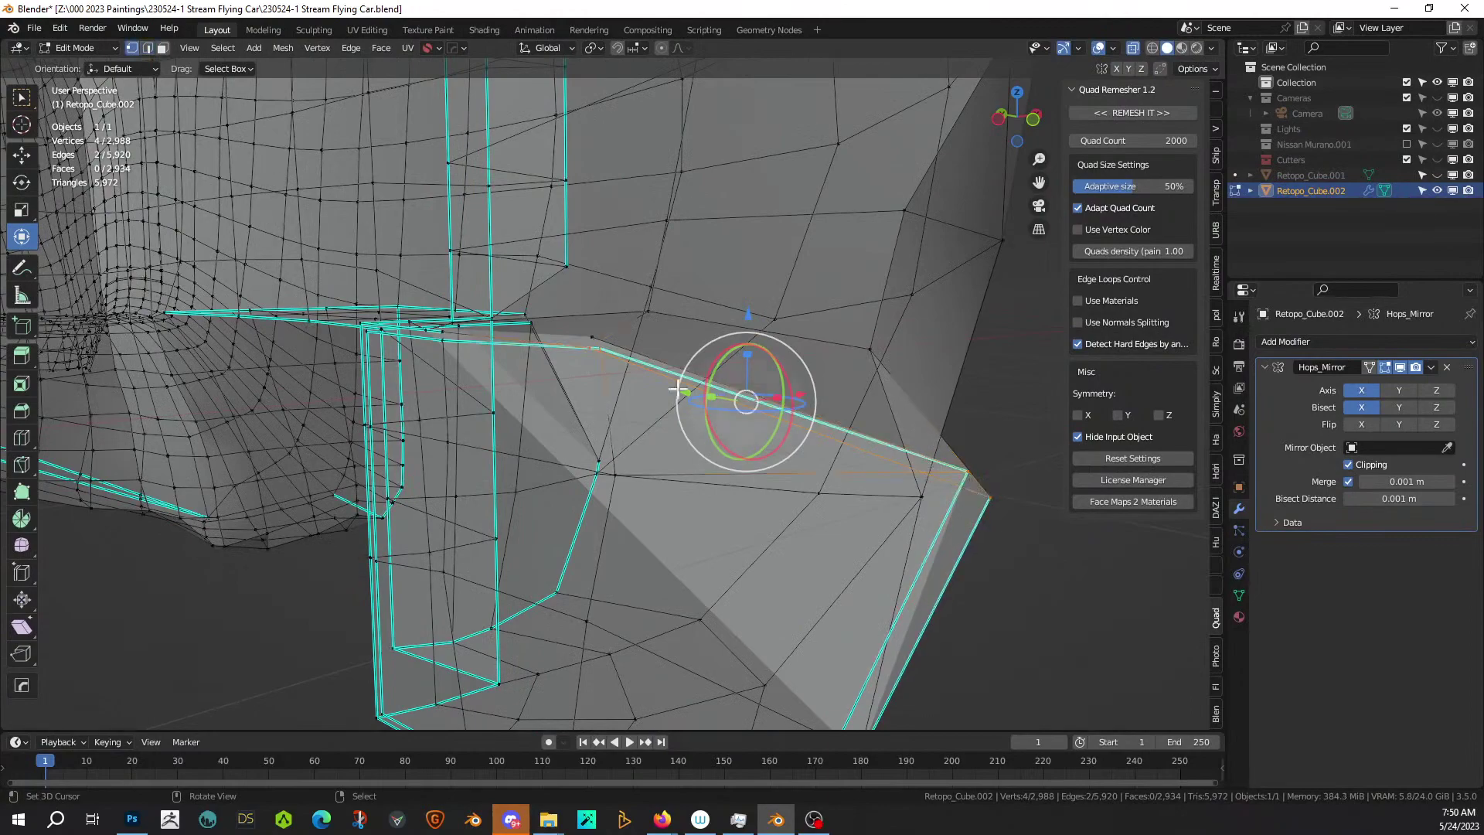
{"action": "left_click", "coordinate": [596, 336], "text": "shift"}
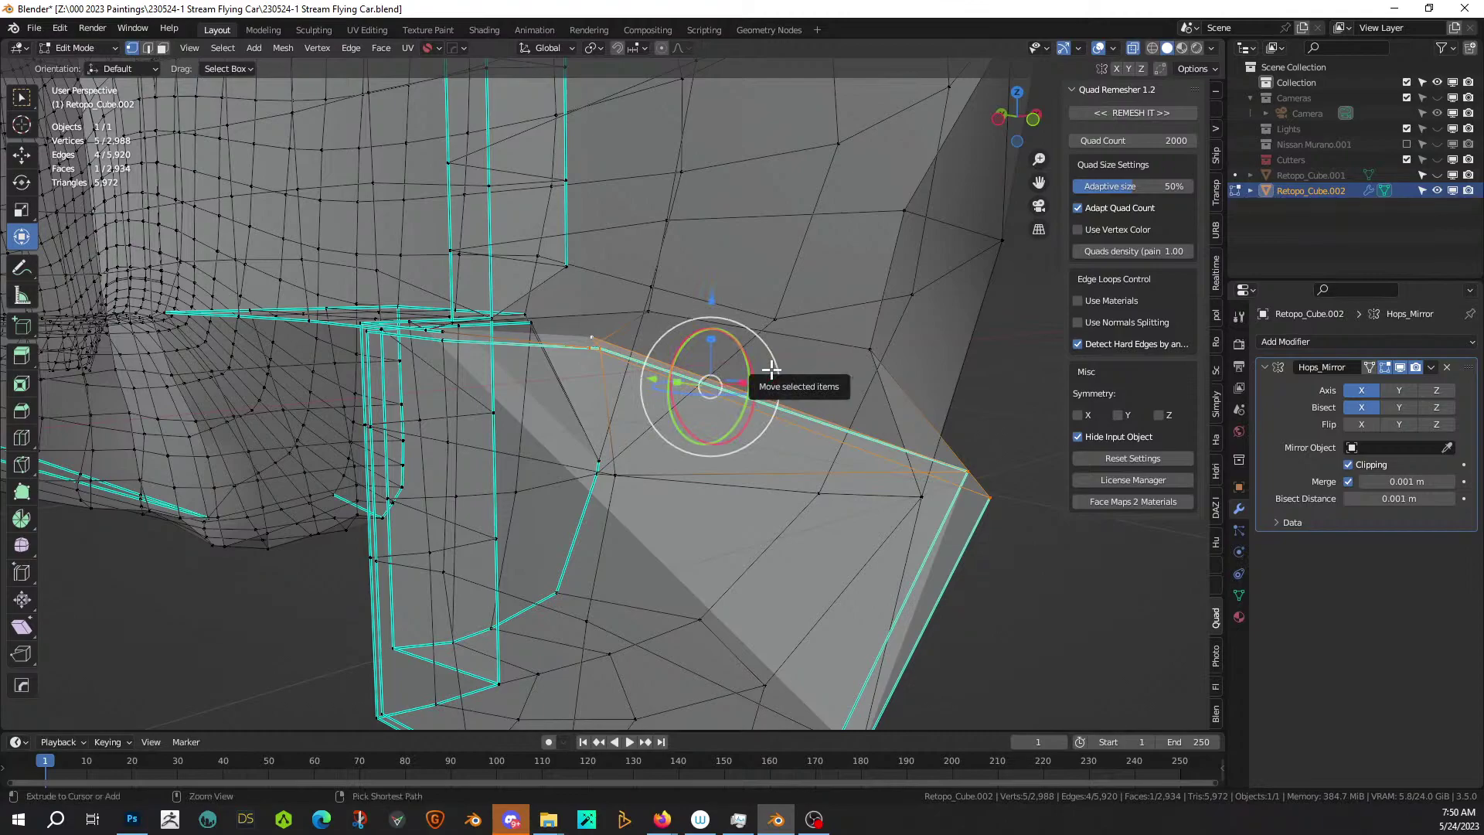
{"action": "key", "text": "ctrl+m"}
{"action": "key", "text": "Escape"}
{"action": "key", "text": "m"}
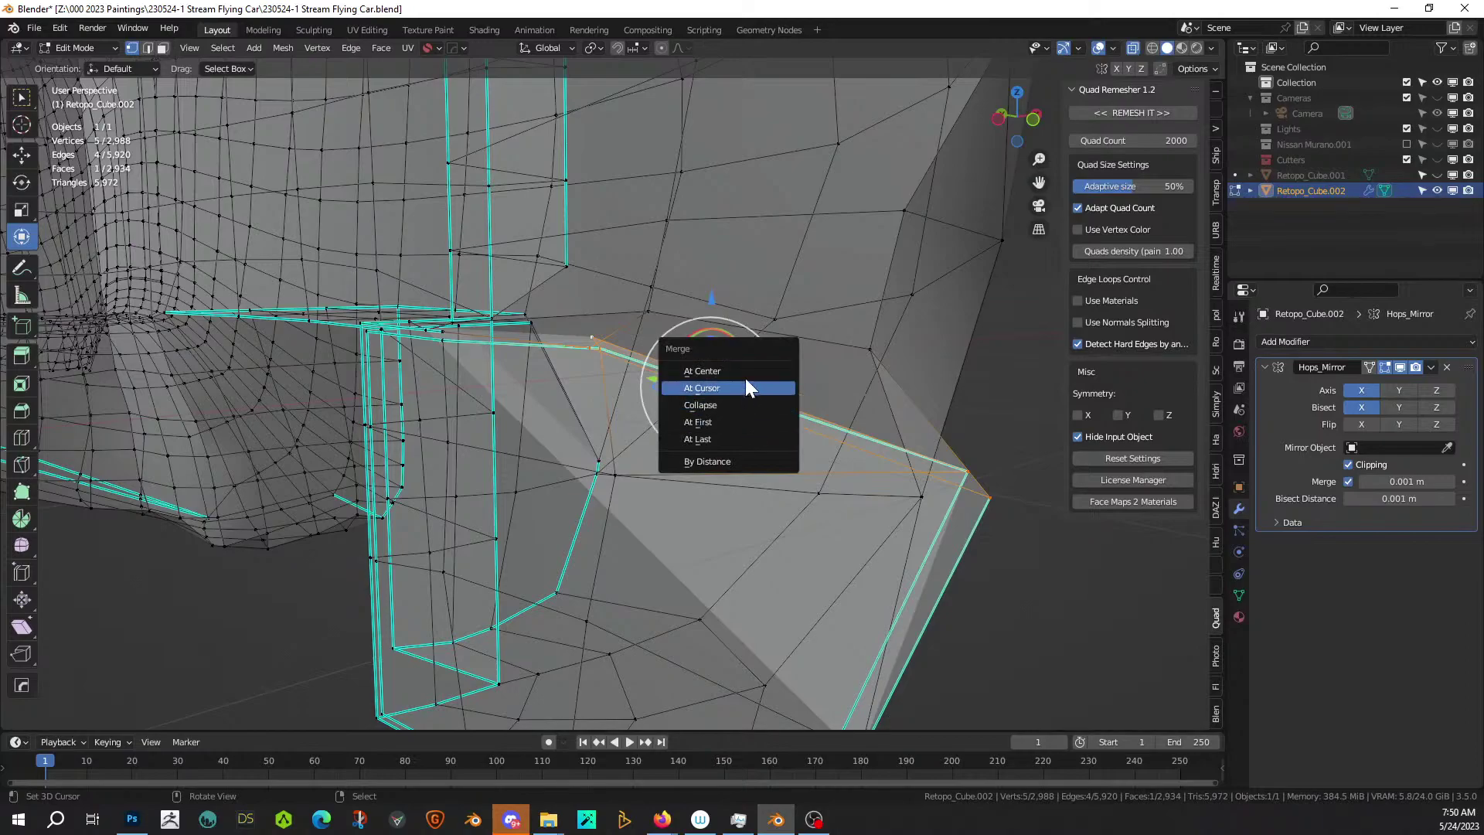
{"action": "left_click", "coordinate": [744, 374]}
Return to object mode and turn off the face orientation overlay.
{"action": "middle_click_drag", "start_coordinate": [744, 374], "coordinate": [689, 433]}
{"action": "key", "text": "Tab"}
{"action": "scroll", "coordinate": [817, 429], "scroll_direction": "down", "scroll_amount": 4}
{"action": "scroll", "coordinate": [689, 433], "scroll_direction": "down", "scroll_amount": 4}
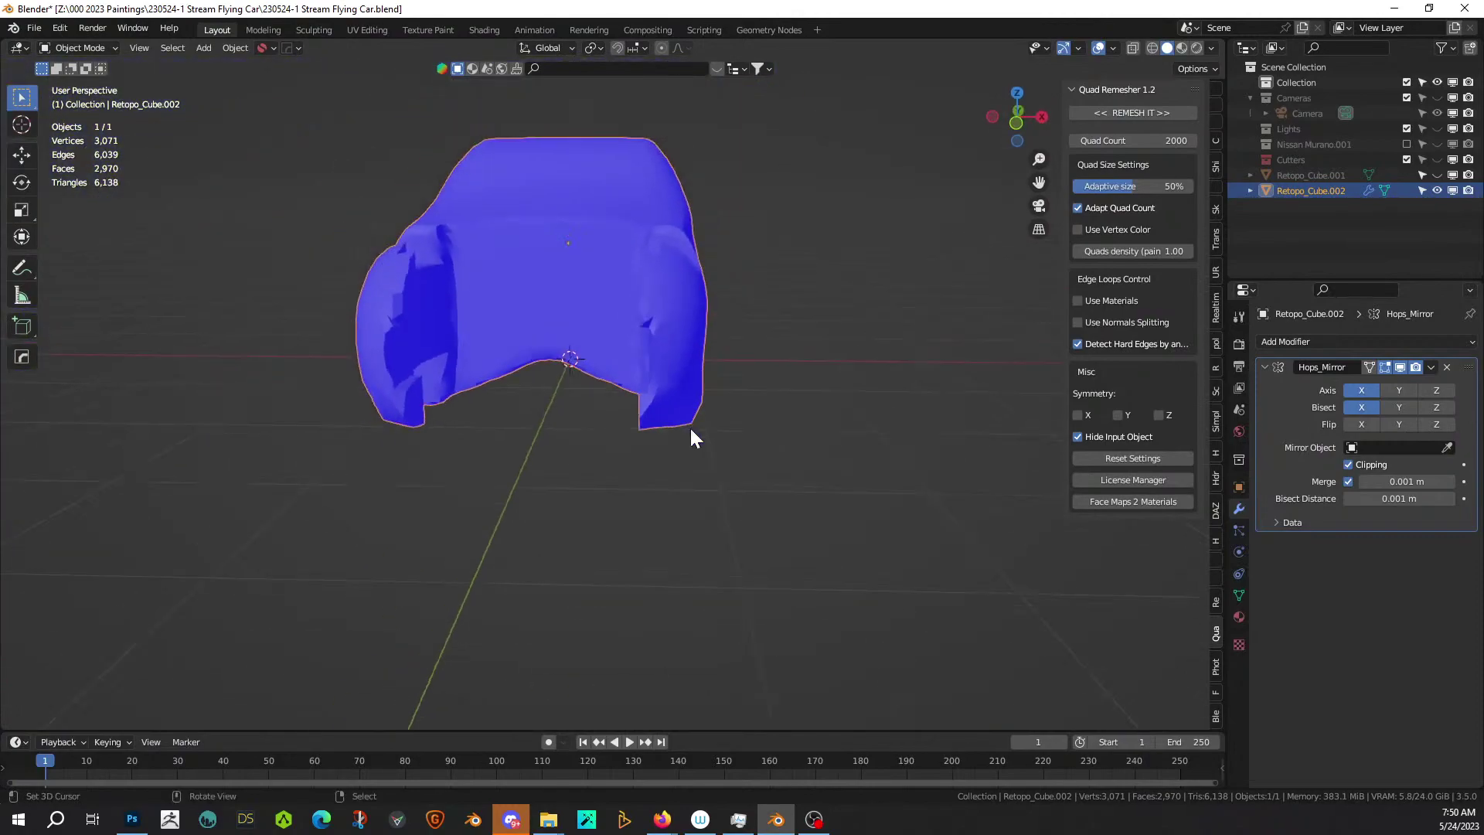
{"action": "key", "text": "z"}
{"action": "left_click", "coordinate": [690, 428]}
{"action": "mouse_move", "coordinate": [701, 427]}
{"action": "middle_mouse_down"}
{"action": "mouse_move", "coordinate": [581, 409]}
{"action": "mouse_move", "coordinate": [671, 394]}
{"action": "mouse_move", "coordinate": [583, 547]}
{"action": "mouse_move", "coordinate": [595, 565]}
{"action": "mouse_move", "coordinate": [778, 643]}
{"action": "mouse_move", "coordinate": [864, 606]}
{"action": "mouse_move", "coordinate": [593, 583]}
{"action": "mouse_move", "coordinate": [610, 563]}
{"action": "middle_mouse_up"}
Select the thin border faces around the door in face mode and extrude them about 0.057 m inward.
{"action": "key", "text": "Tab"}
{"action": "key", "text": "Tab"}
{"action": "scroll", "coordinate": [605, 554], "scroll_direction": "up", "scroll_amount": 3}
{"action": "scroll", "coordinate": [601, 321], "scroll_direction": "up", "scroll_amount": 2}
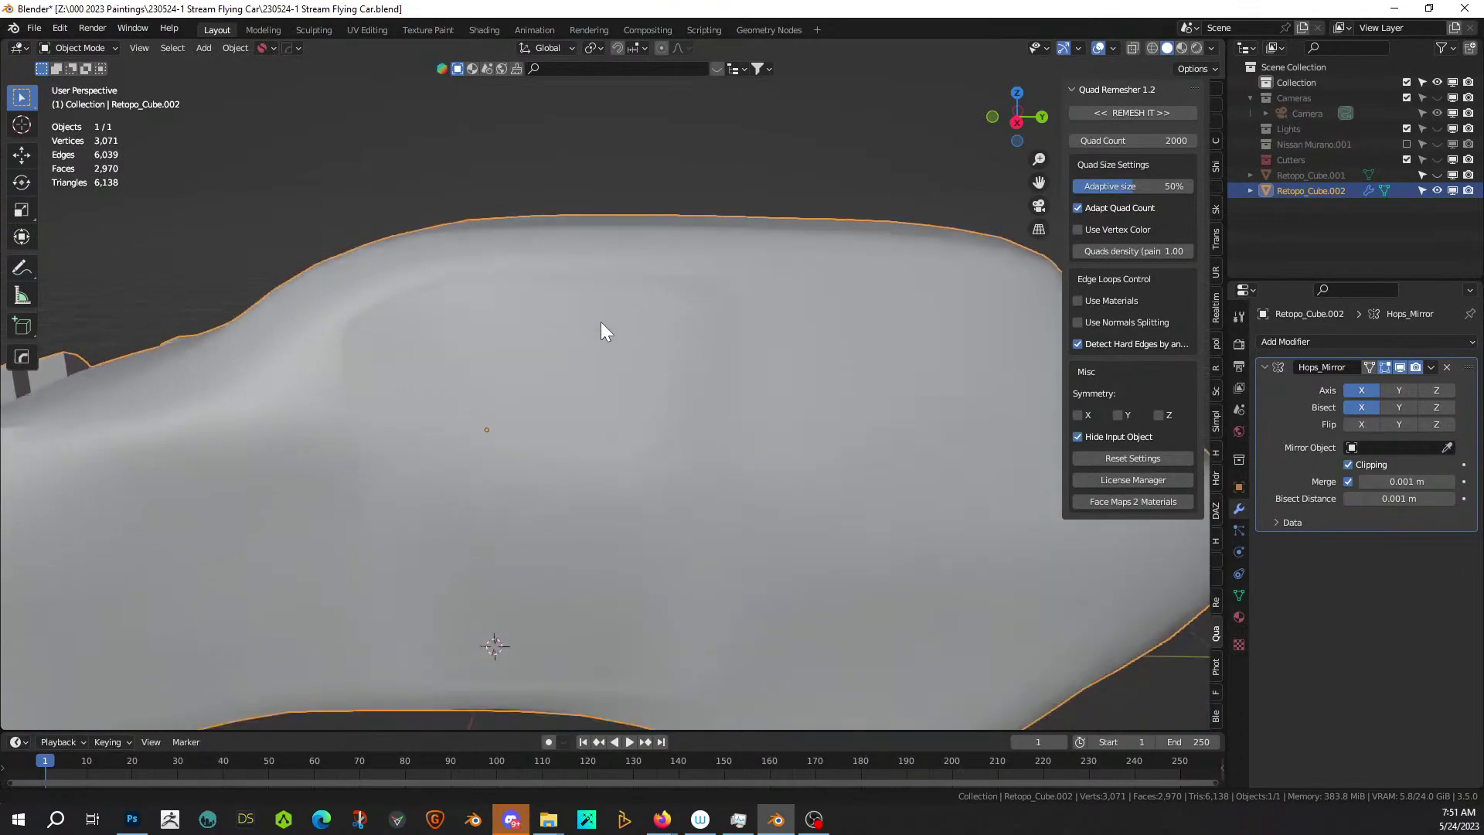
{"action": "key", "text": "Tab"}
{"action": "middle_click_drag", "start_coordinate": [533, 378], "coordinate": [483, 484]}
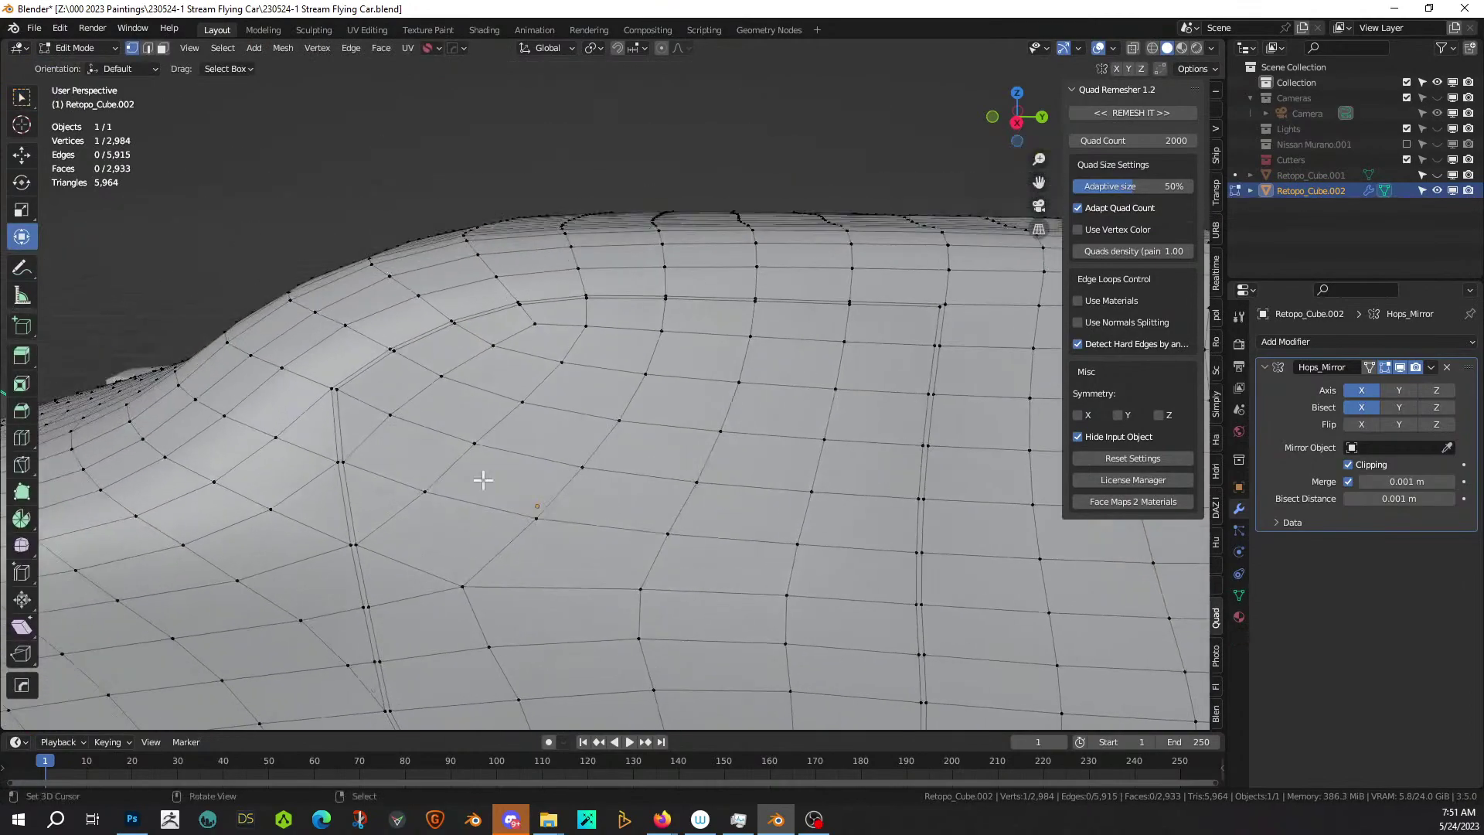
{"action": "middle_click_drag", "start_coordinate": [358, 467], "coordinate": [409, 464]}
{"action": "scroll", "coordinate": [409, 463], "scroll_direction": "up", "scroll_amount": 2}
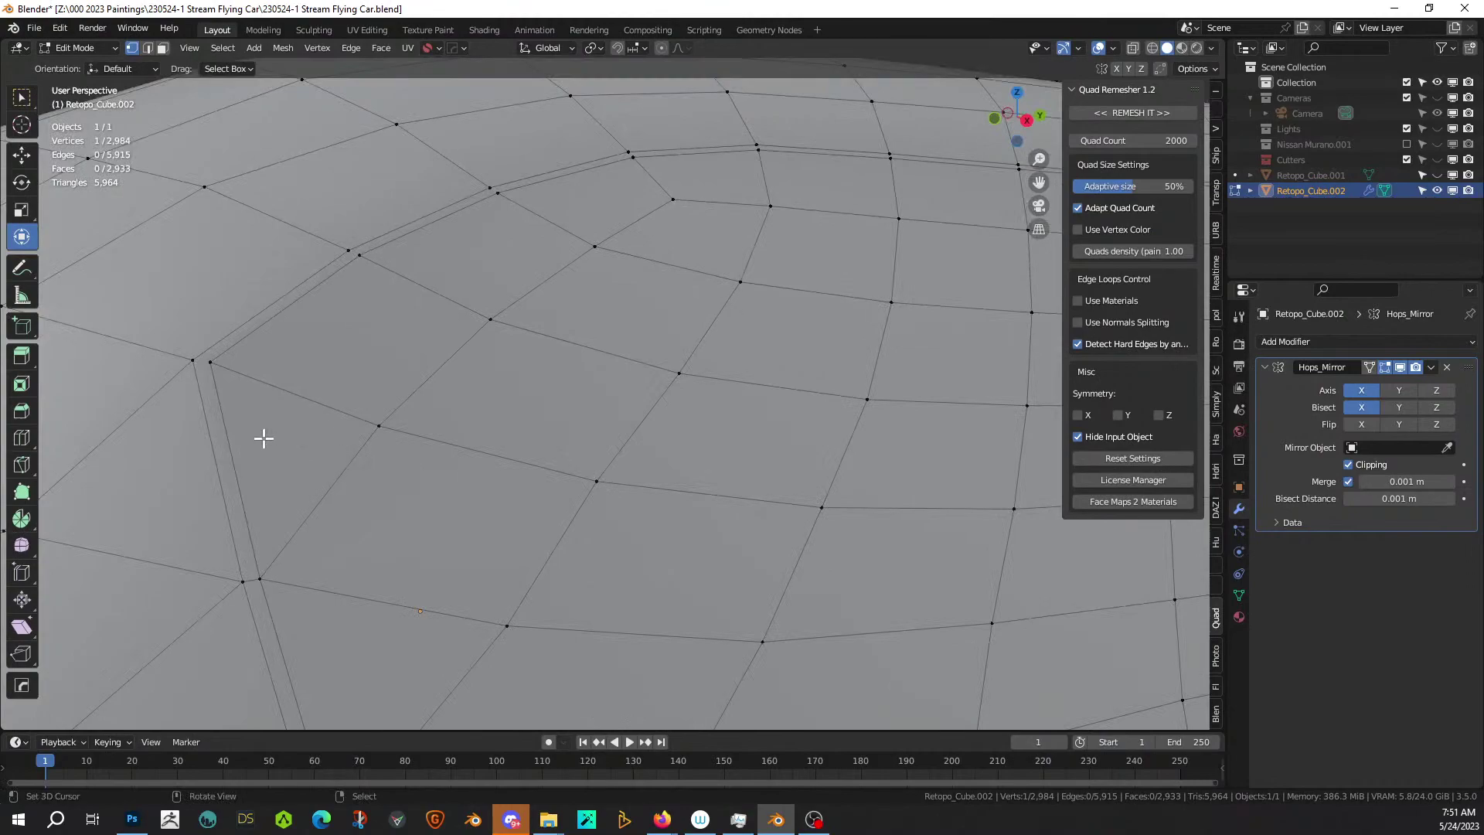
{"action": "key", "text": "3"}
{"action": "left_click", "coordinate": [207, 363]}
{"action": "left_click", "coordinate": [254, 607], "text": "shift"}
{"action": "scroll", "coordinate": [265, 600], "scroll_direction": "down", "scroll_amount": 5}
{"action": "middle_click_drag", "start_coordinate": [344, 586], "coordinate": [322, 540], "text": "shift"}
{"action": "middle_click_drag", "start_coordinate": [495, 528], "coordinate": [595, 576]}
{"action": "scroll", "coordinate": [773, 537], "scroll_direction": "down", "scroll_amount": 2}
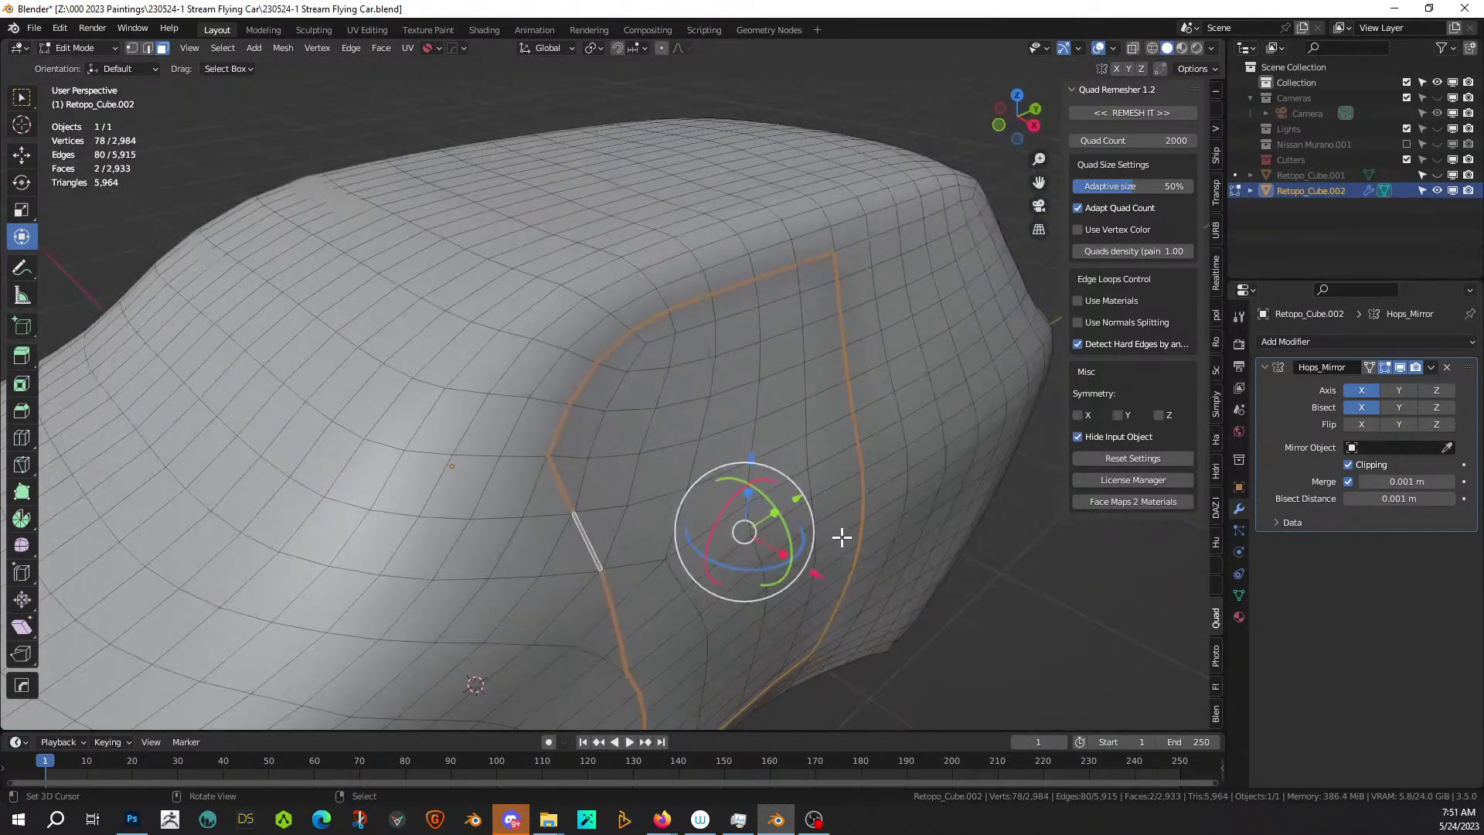
{"action": "key", "text": "e"}
{"action": "left_click", "coordinate": [821, 541]}
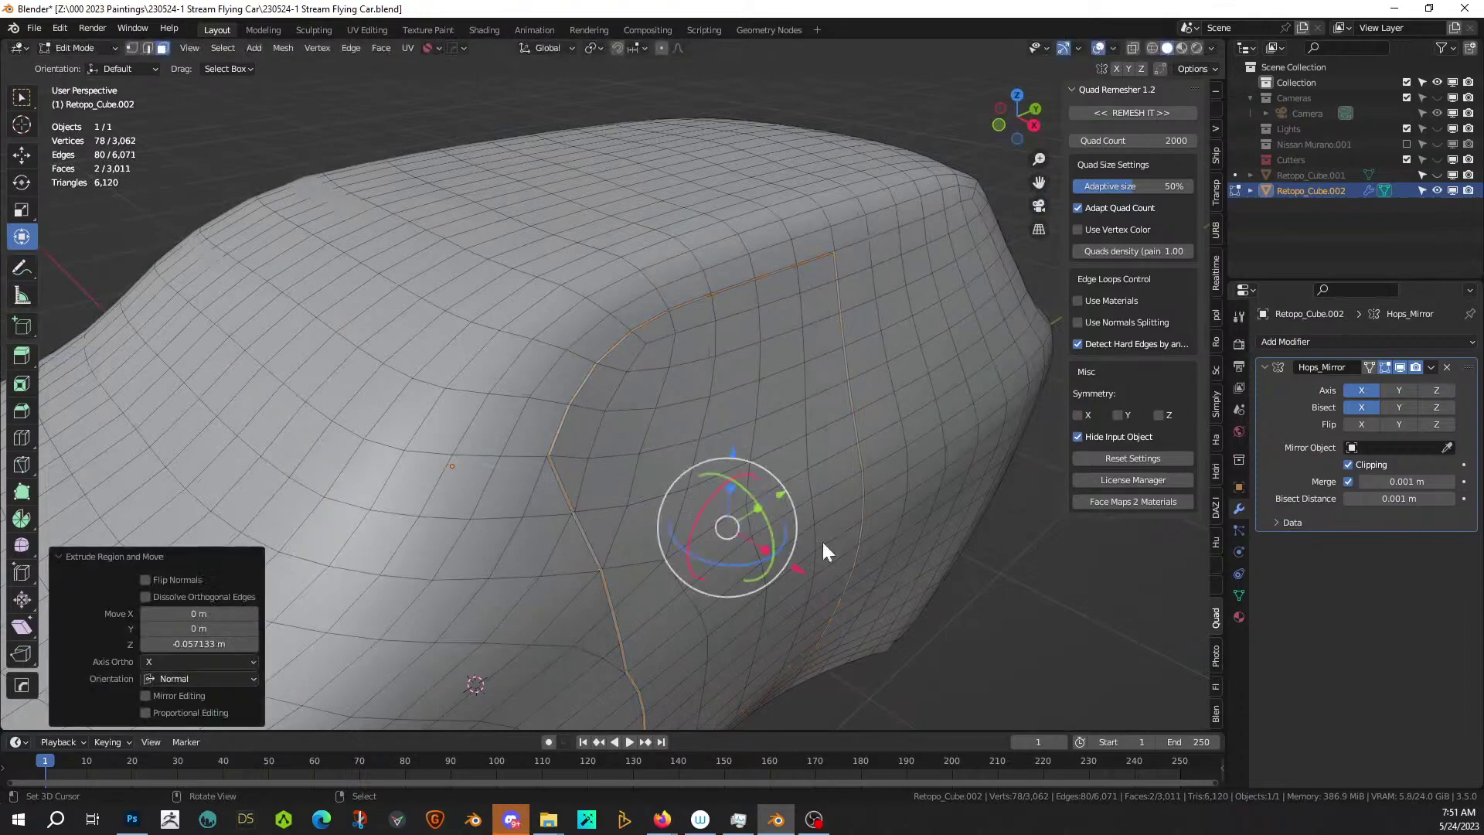
Inspect the door gap on the car's side in object mode.
{"action": "key", "text": "Tab"}
{"action": "scroll", "coordinate": [822, 541], "scroll_direction": "down", "scroll_amount": 2}
{"action": "middle_click_drag", "start_coordinate": [823, 541], "coordinate": [699, 517]}
{"action": "scroll", "coordinate": [688, 577], "scroll_direction": "down", "scroll_amount": 3}
{"action": "scroll", "coordinate": [777, 517], "scroll_direction": "up", "scroll_amount": 2}
{"action": "scroll", "coordinate": [751, 507], "scroll_direction": "up", "scroll_amount": 3}
{"action": "scroll", "coordinate": [524, 386], "scroll_direction": "up", "scroll_amount": 3}
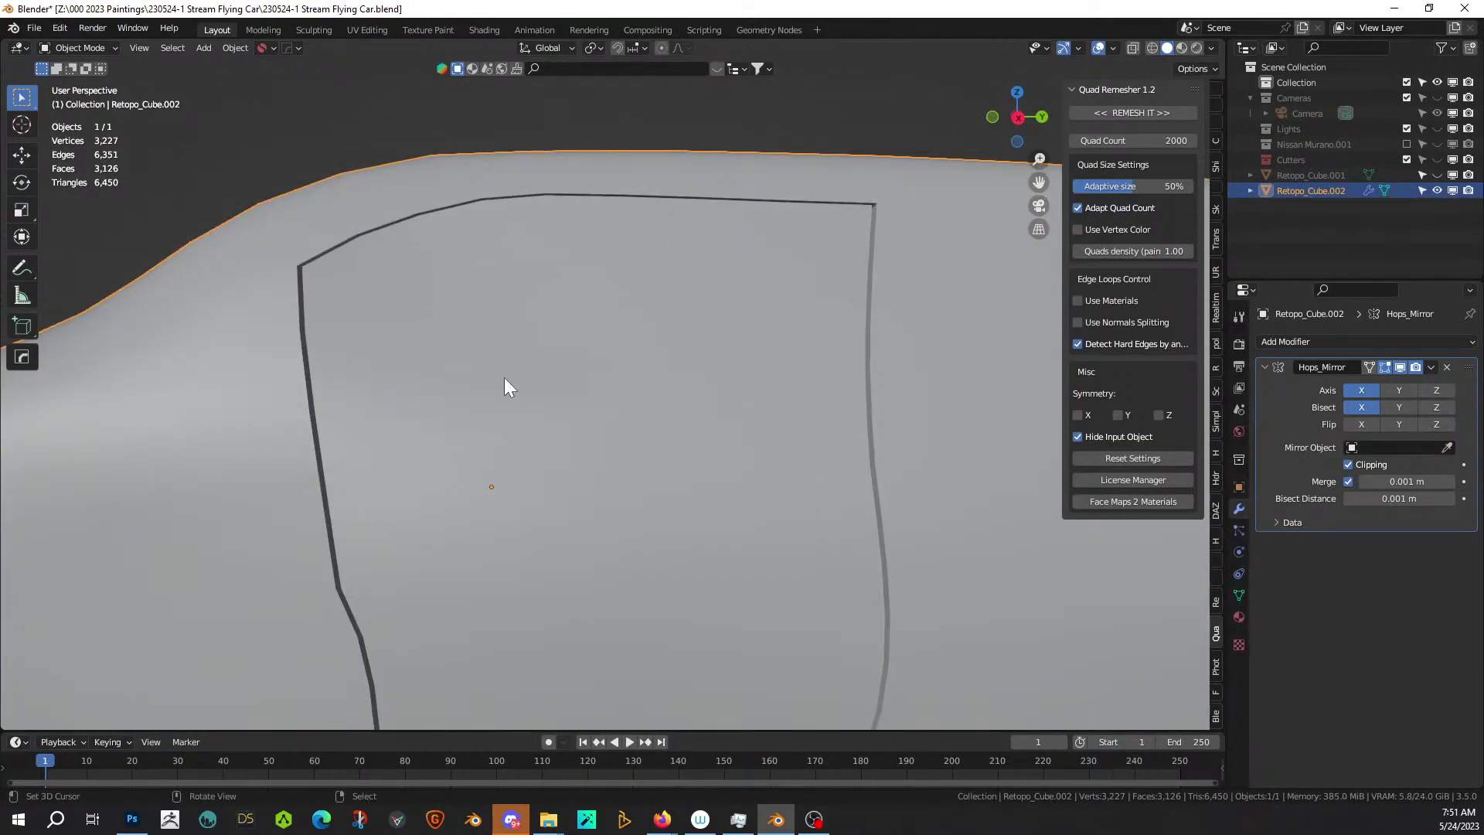
In edit mode, select all the faces in the upper part of the door panel, where the side window goes.
{"action": "key", "text": "Tab"}
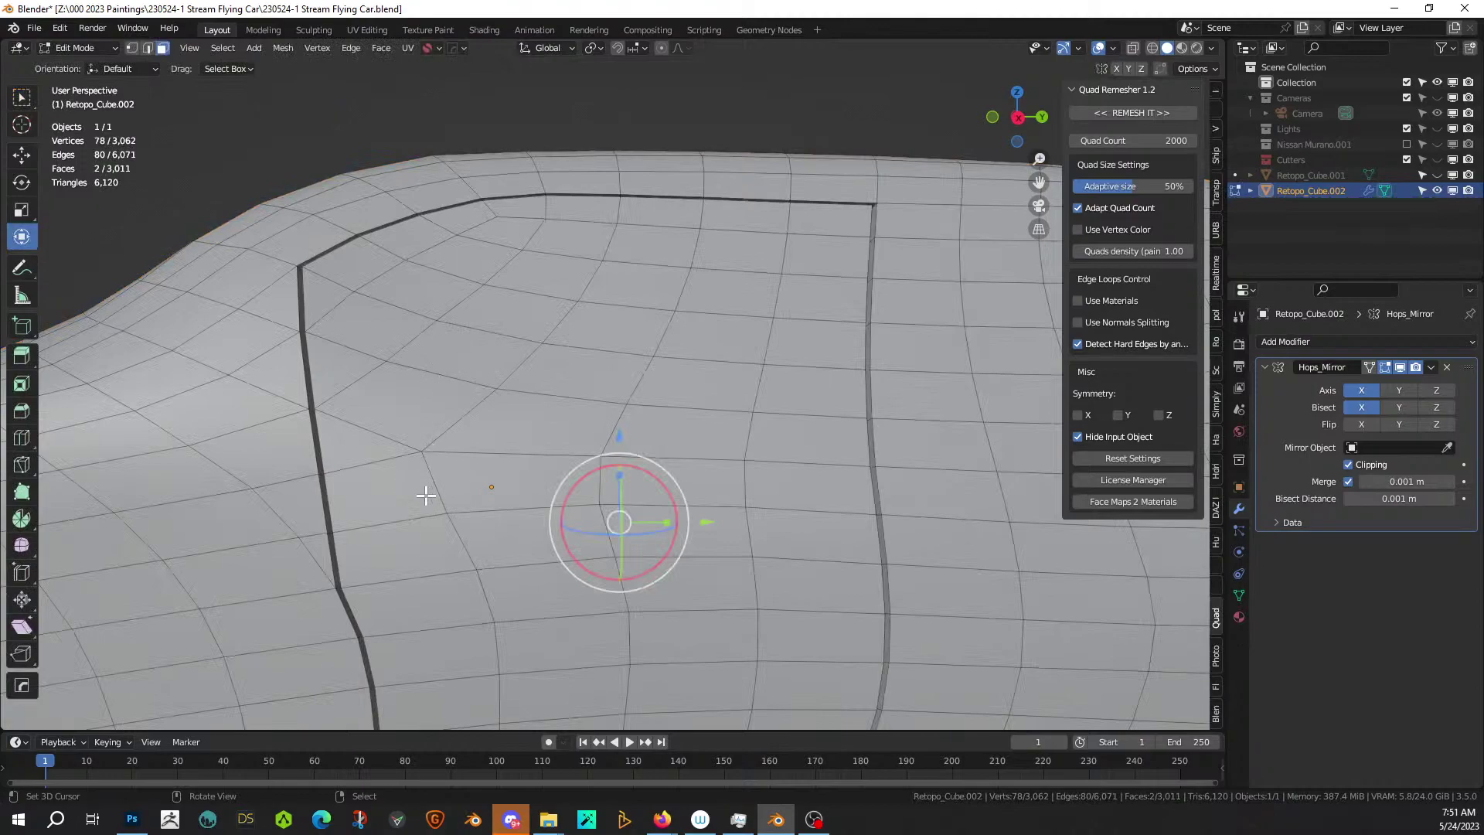
{"action": "scroll", "coordinate": [426, 496], "scroll_direction": "down", "scroll_amount": 3}
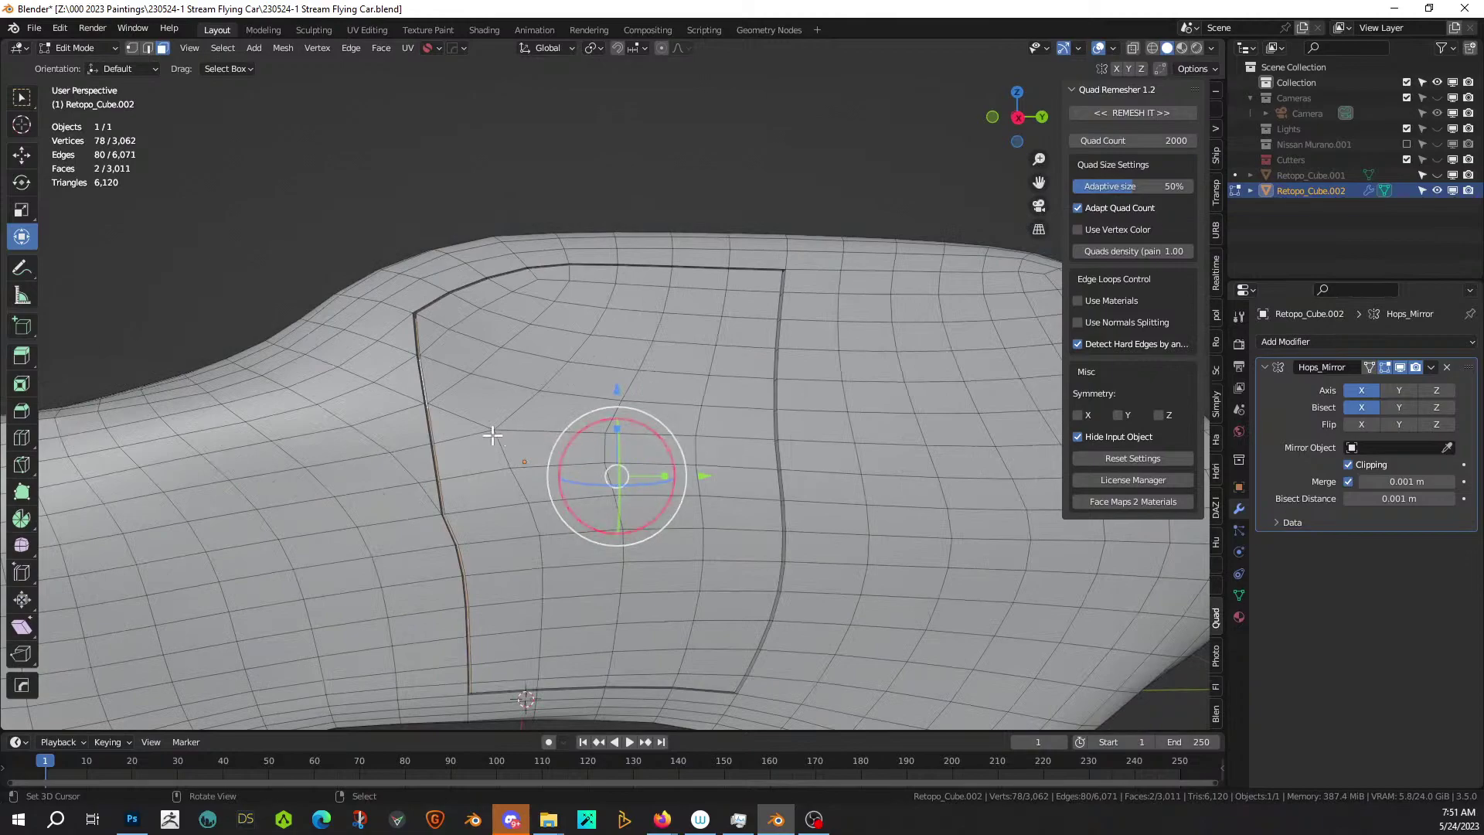
{"action": "left_click", "coordinate": [519, 377]}
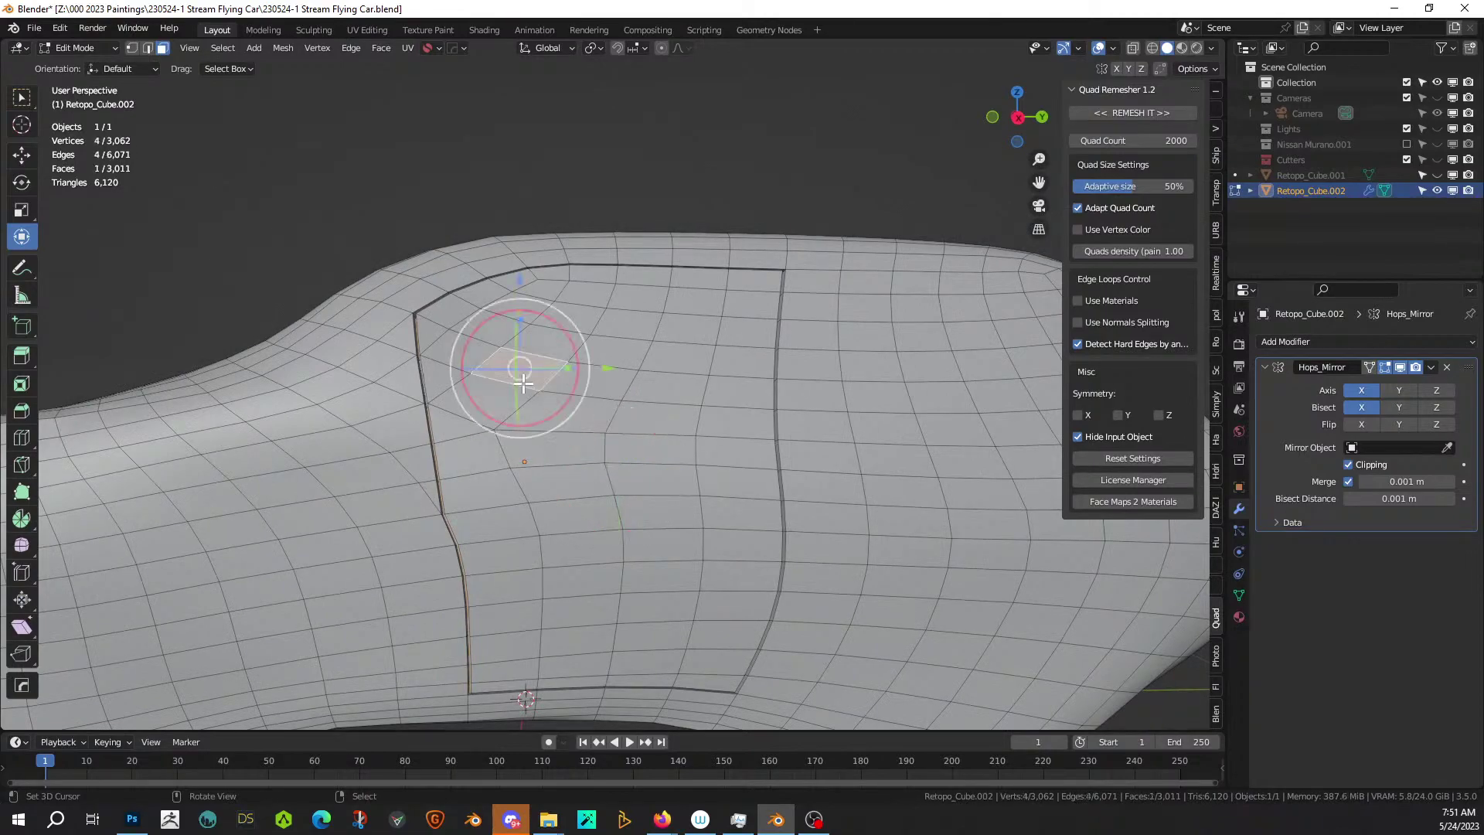
{"action": "key", "text": "c"}
{"action": "mouse_move", "coordinate": [470, 403]}
{"action": "left_mouse_down"}
{"action": "mouse_move", "coordinate": [445, 386]}
{"action": "mouse_move", "coordinate": [437, 336]}
{"action": "mouse_move", "coordinate": [564, 286]}
{"action": "mouse_move", "coordinate": [709, 291]}
{"action": "mouse_move", "coordinate": [721, 384]}
{"action": "mouse_move", "coordinate": [603, 397]}
{"action": "mouse_move", "coordinate": [560, 352]}
{"action": "left_mouse_up"}
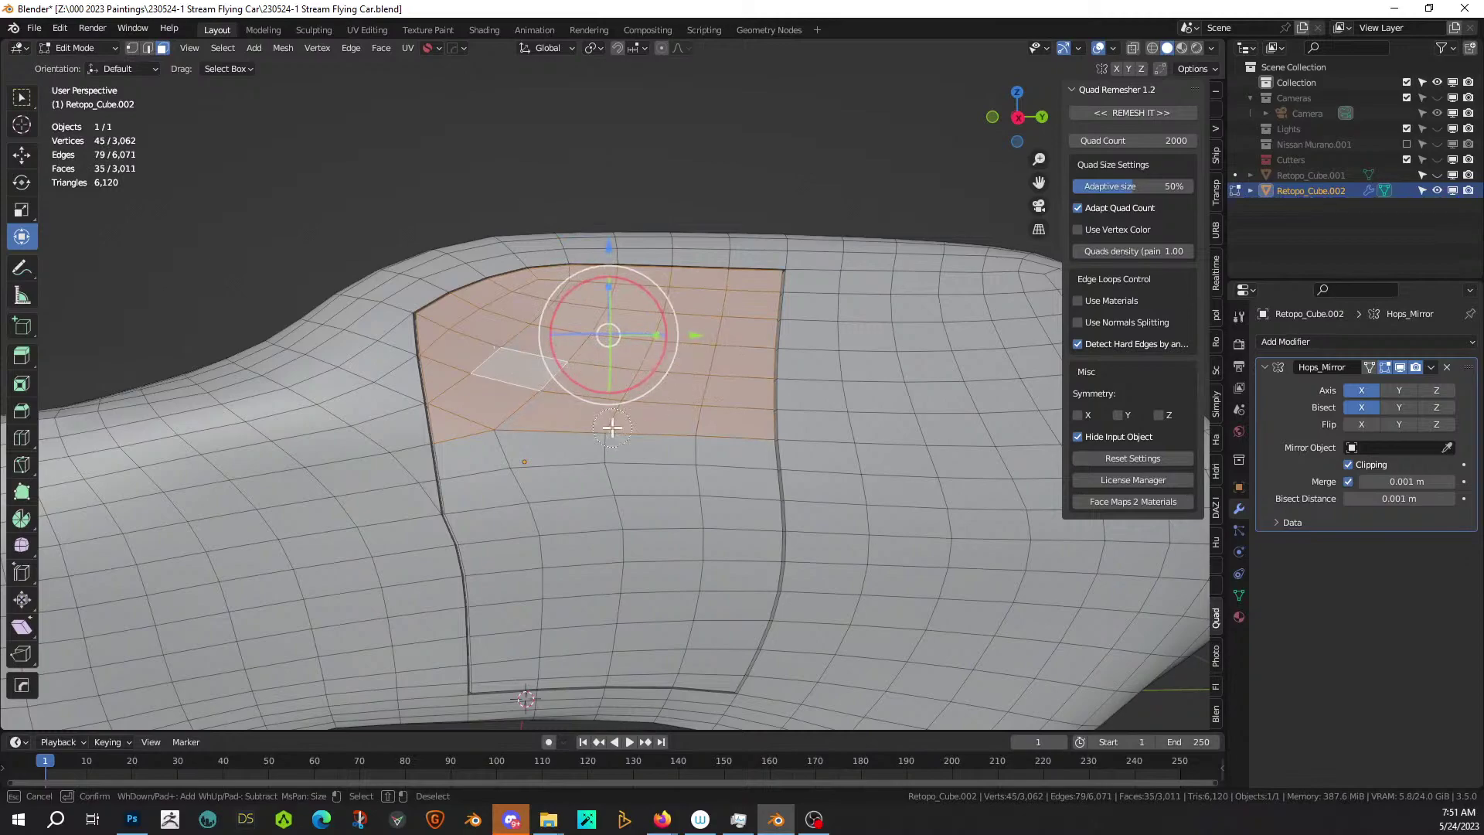
{"action": "key", "text": "Escape"}
{"action": "key", "text": "Escape"}
Inset the selected window faces about 0.026 m and turn off Select Outer so the inner faces are selected.
{"action": "middle_click_drag", "start_coordinate": [612, 427], "coordinate": [612, 509], "text": "ctrl"}
{"action": "key", "text": "i"}
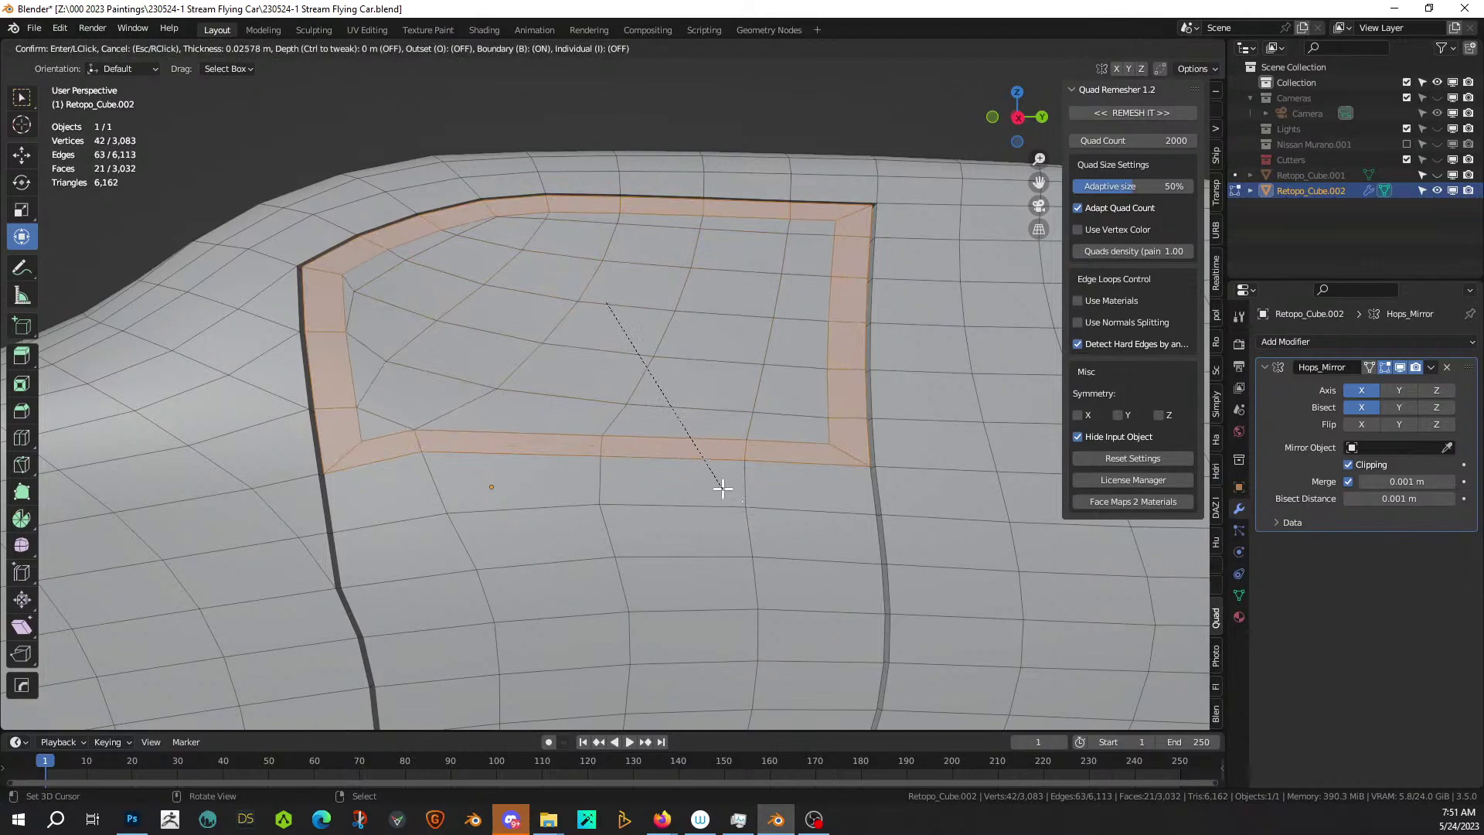
{"action": "left_click", "coordinate": [723, 486]}
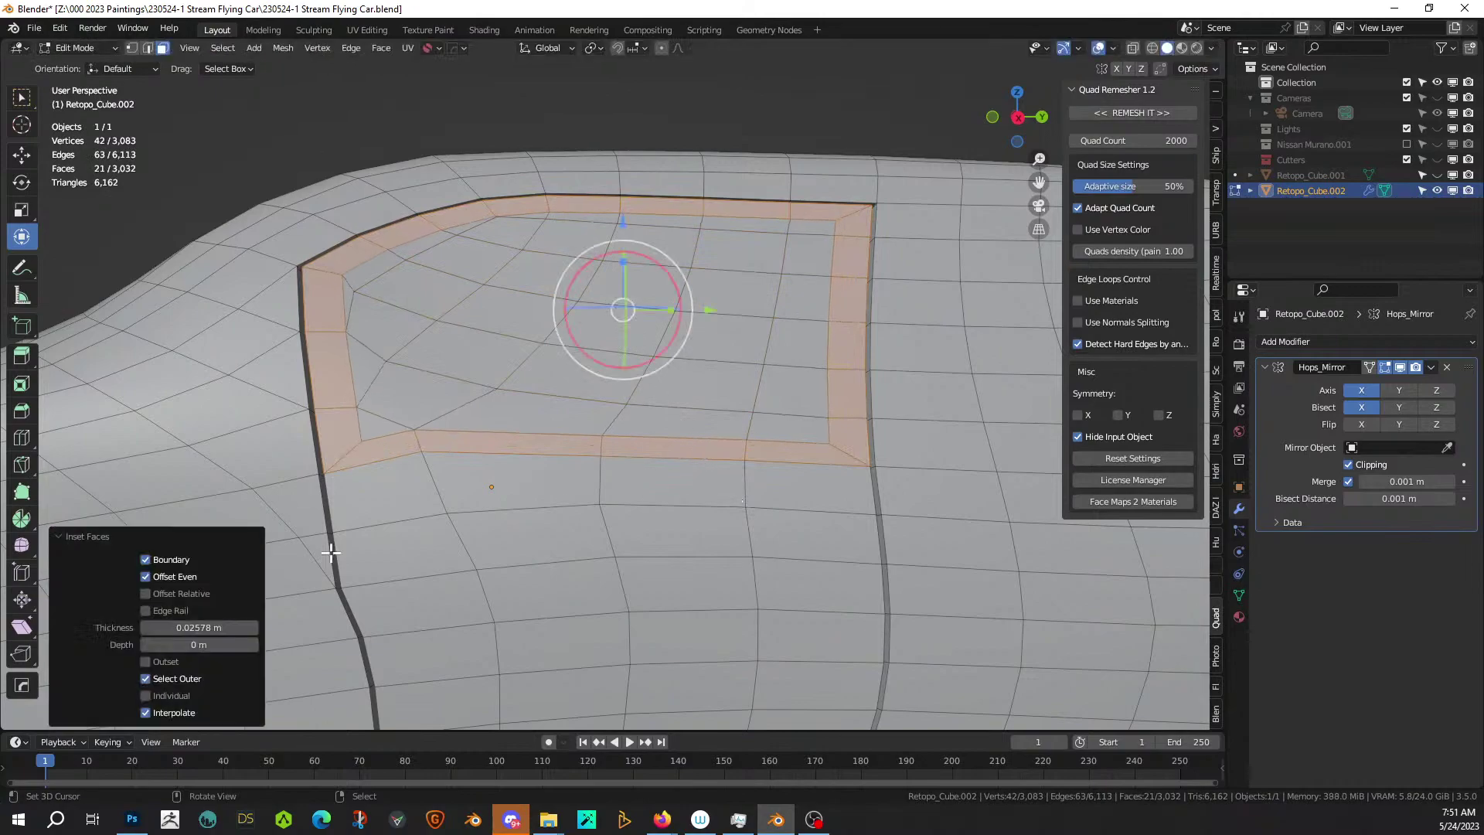
{"action": "left_click", "coordinate": [146, 679]}
Extrude the inner window faces about 0.008 m inward.
{"action": "middle_click_drag", "start_coordinate": [470, 433], "coordinate": [788, 430]}
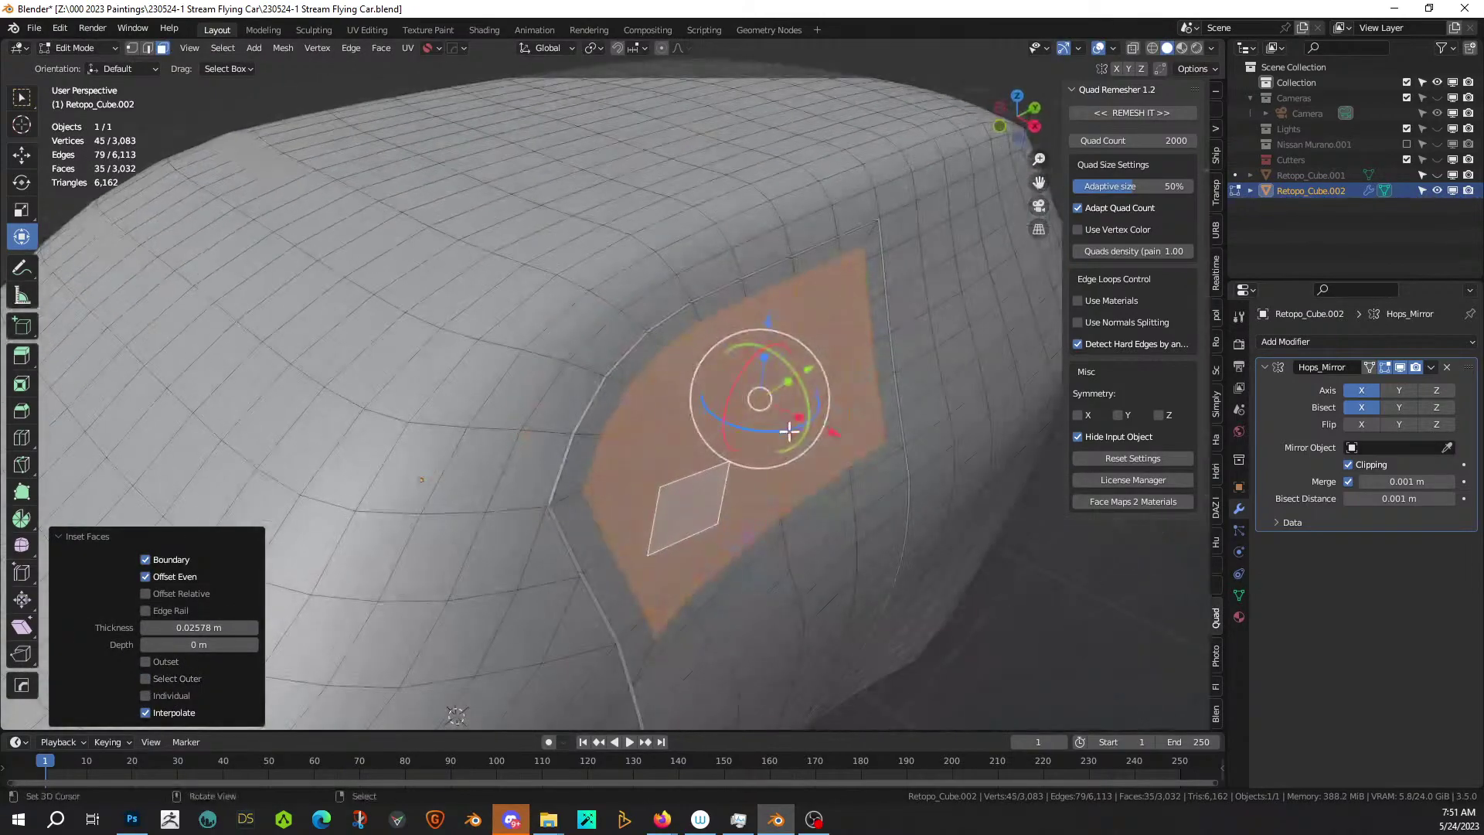
{"action": "scroll", "coordinate": [804, 424], "scroll_direction": "up", "scroll_amount": 3}
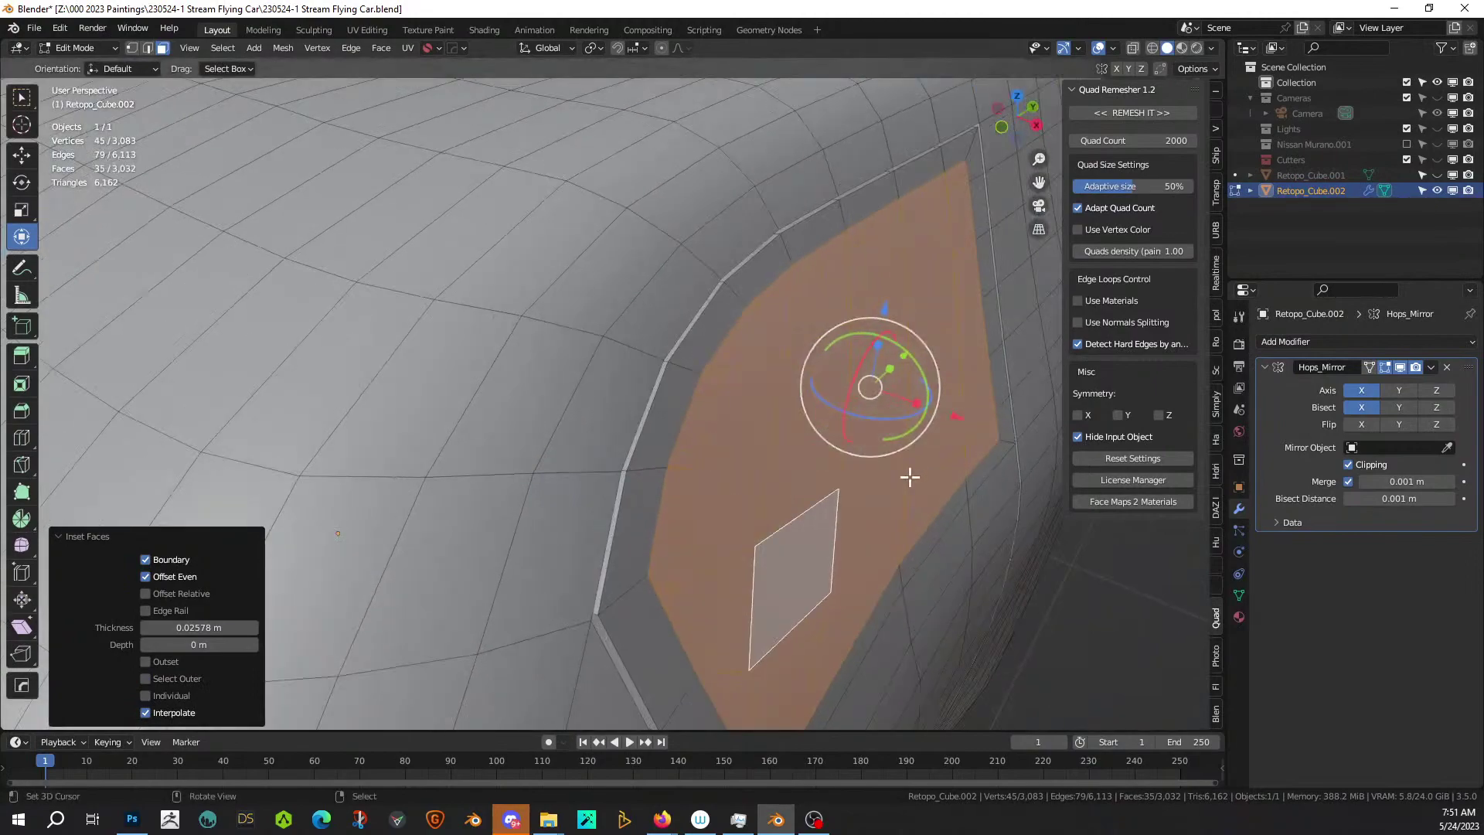
{"action": "key", "text": "e"}
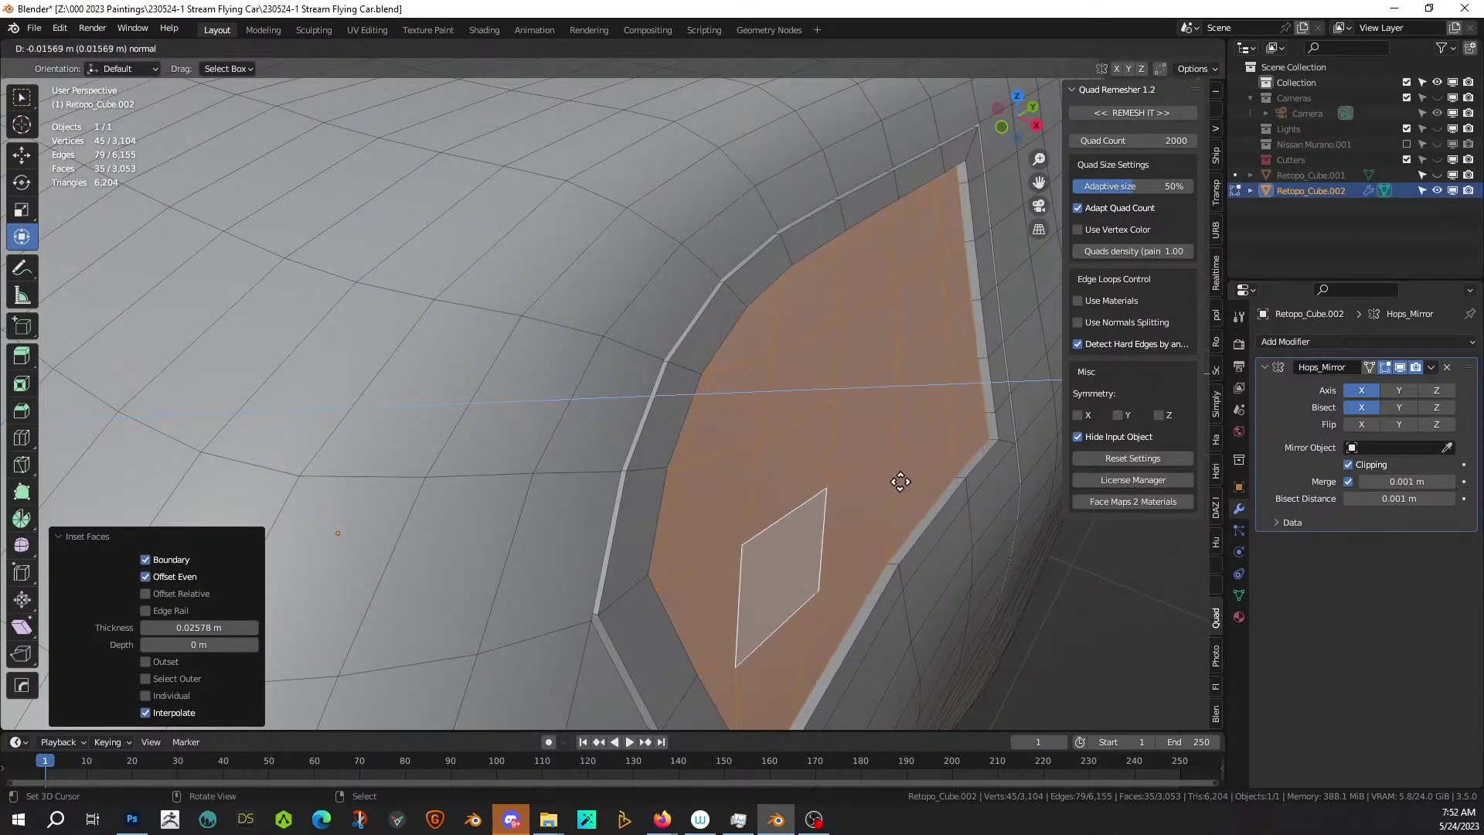
{"action": "left_click", "coordinate": [901, 483]}
{"action": "mouse_move", "coordinate": [901, 484]}
{"action": "middle_mouse_down"}
{"action": "mouse_move", "coordinate": [897, 457]}
{"action": "mouse_move", "coordinate": [855, 457]}
{"action": "mouse_move", "coordinate": [911, 488]}
{"action": "middle_mouse_up"}
Inset the recessed window faces about 0.002 m and extrude them about 0.003 m further inward.
{"action": "key", "text": "i"}
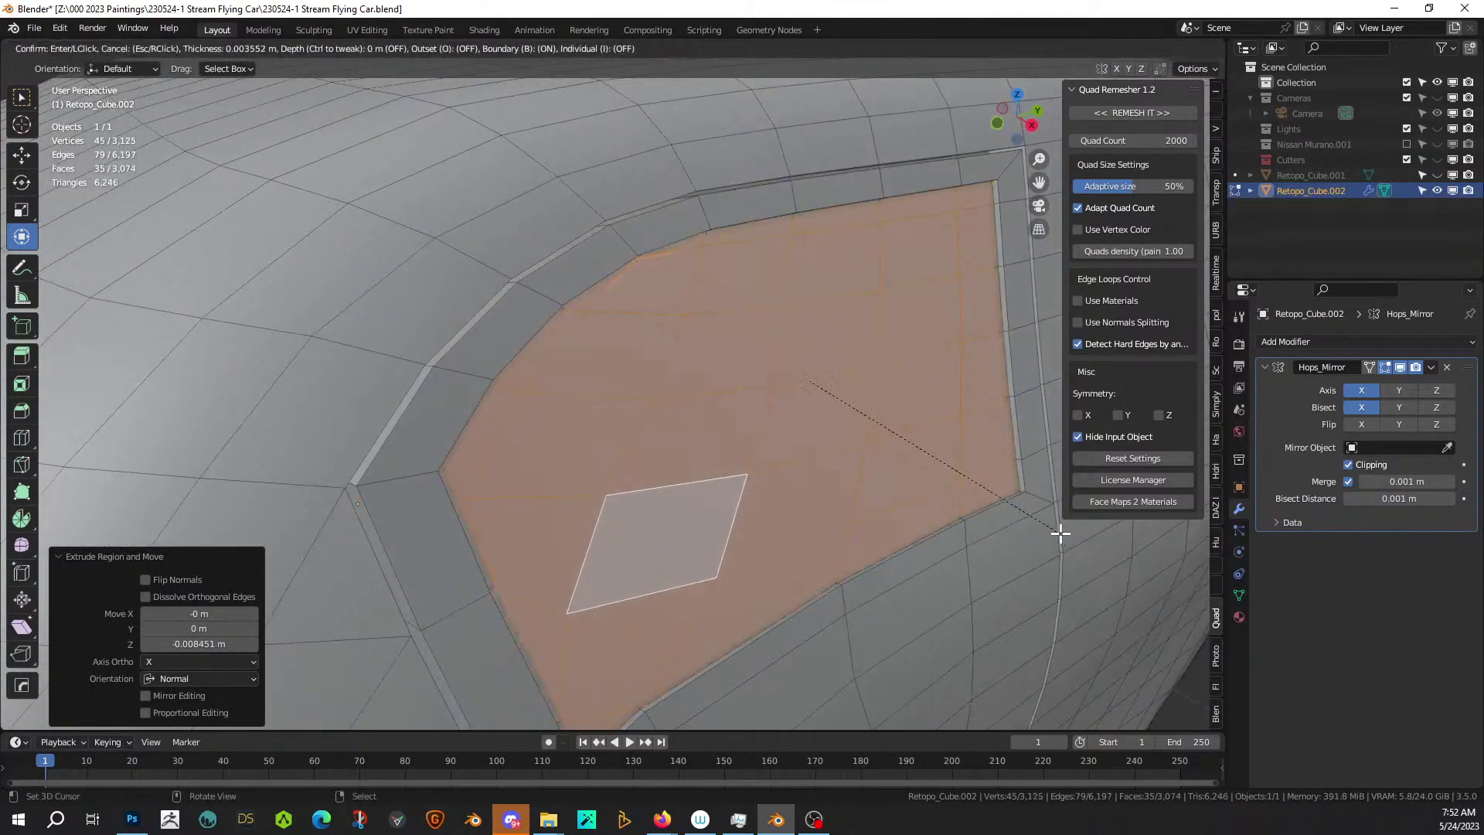
{"action": "left_click", "coordinate": [1040, 540]}
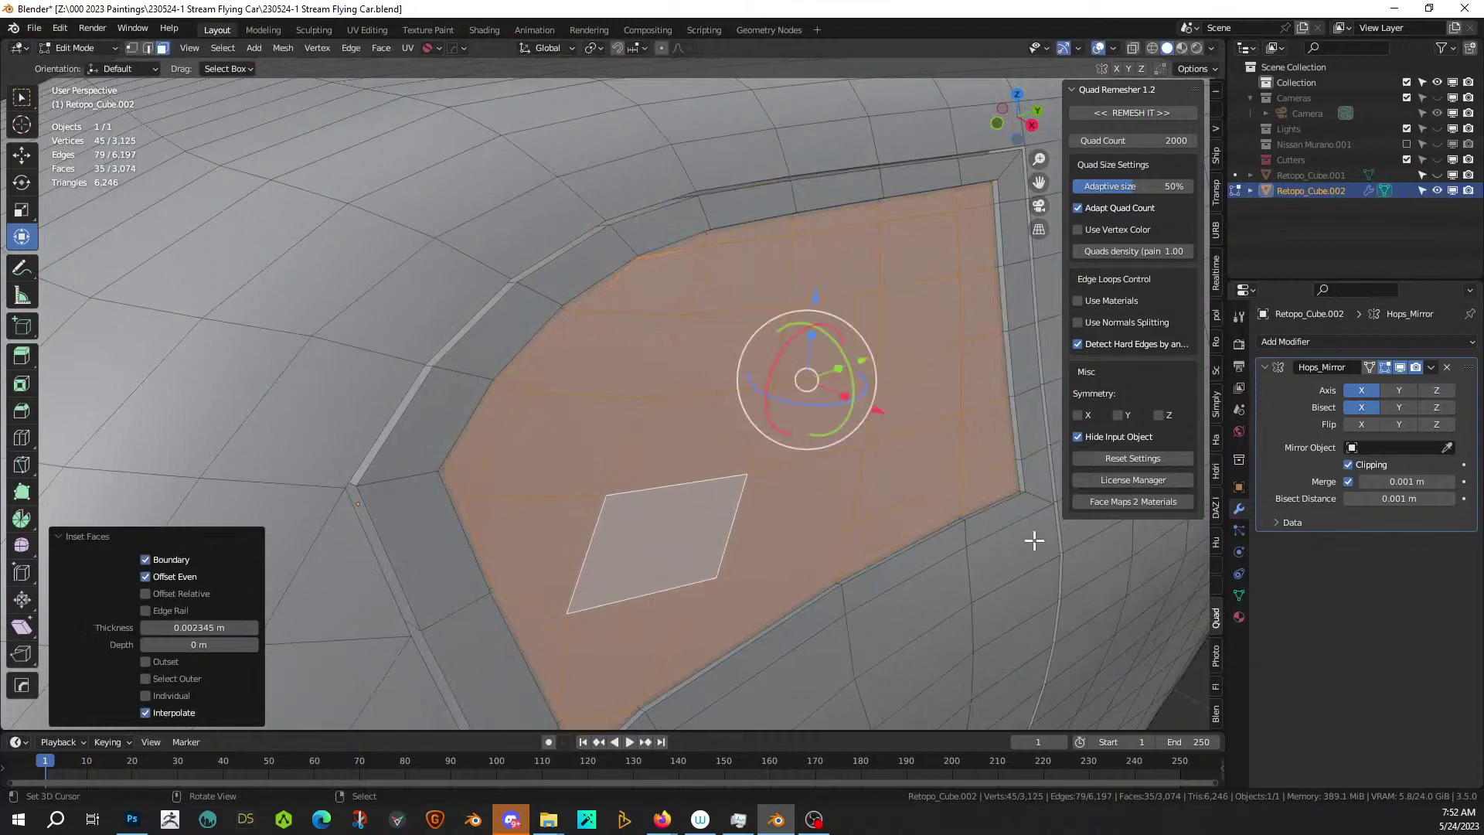
{"action": "middle_click_drag", "start_coordinate": [1034, 540], "coordinate": [1039, 530]}
{"action": "key", "text": "e"}
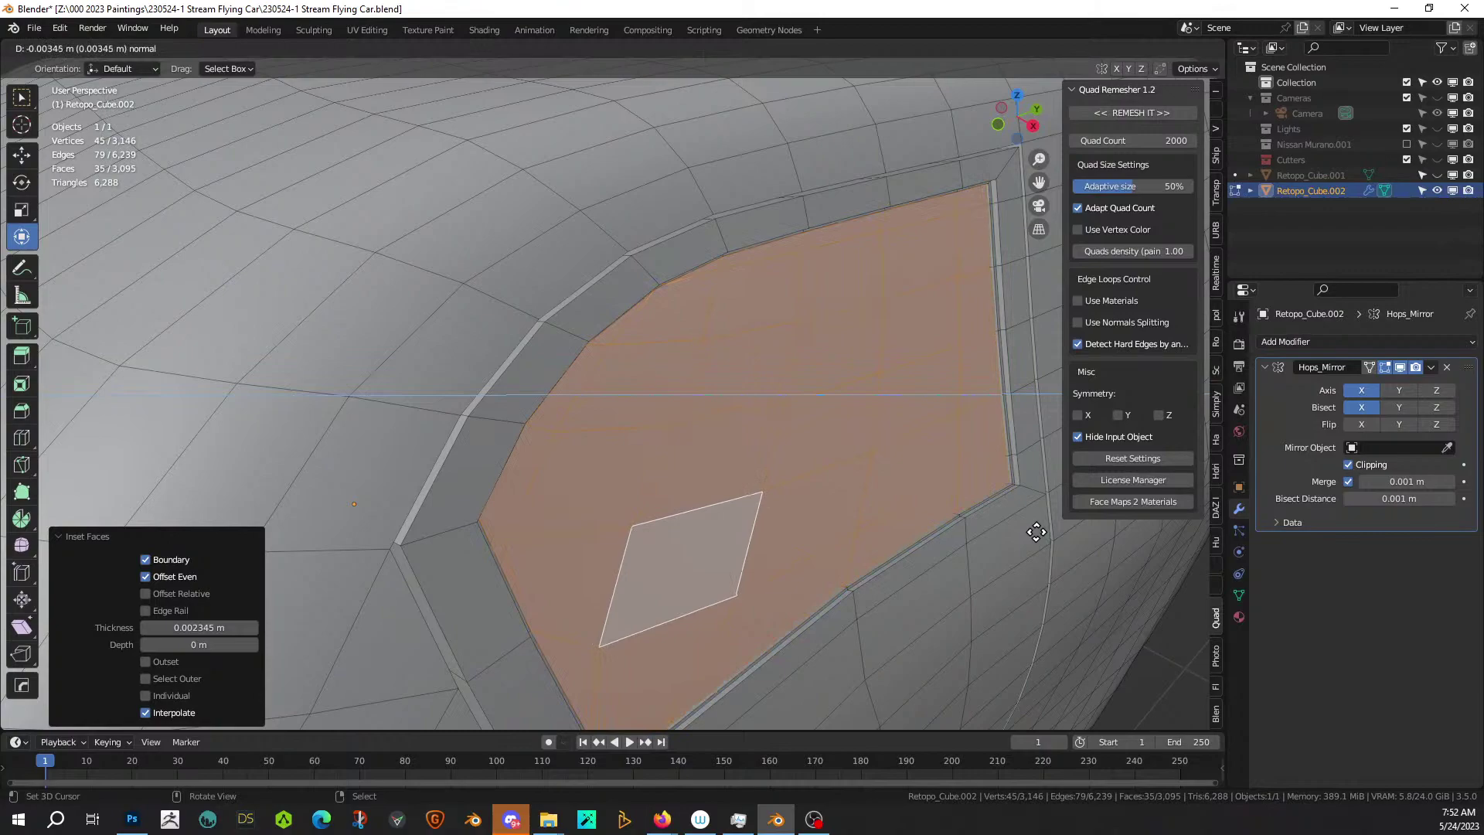
{"action": "left_click", "coordinate": [1034, 532]}
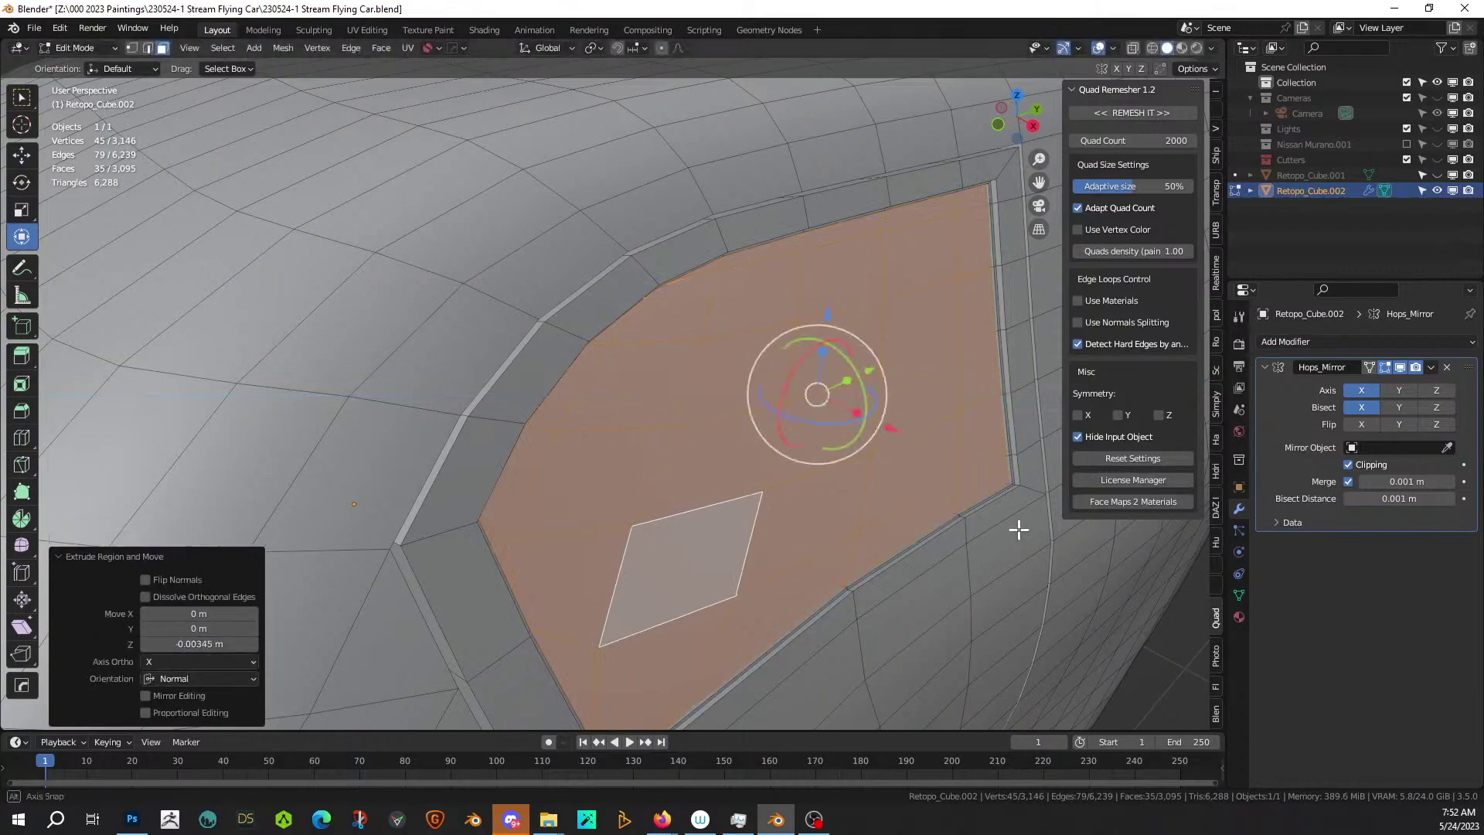
Return to object mode and create a new material named Body for the car shell.
{"action": "middle_click_drag", "start_coordinate": [1026, 530], "coordinate": [938, 510]}
{"action": "scroll", "coordinate": [933, 516], "scroll_direction": "down", "scroll_amount": 4}
{"action": "key", "text": "Tab"}
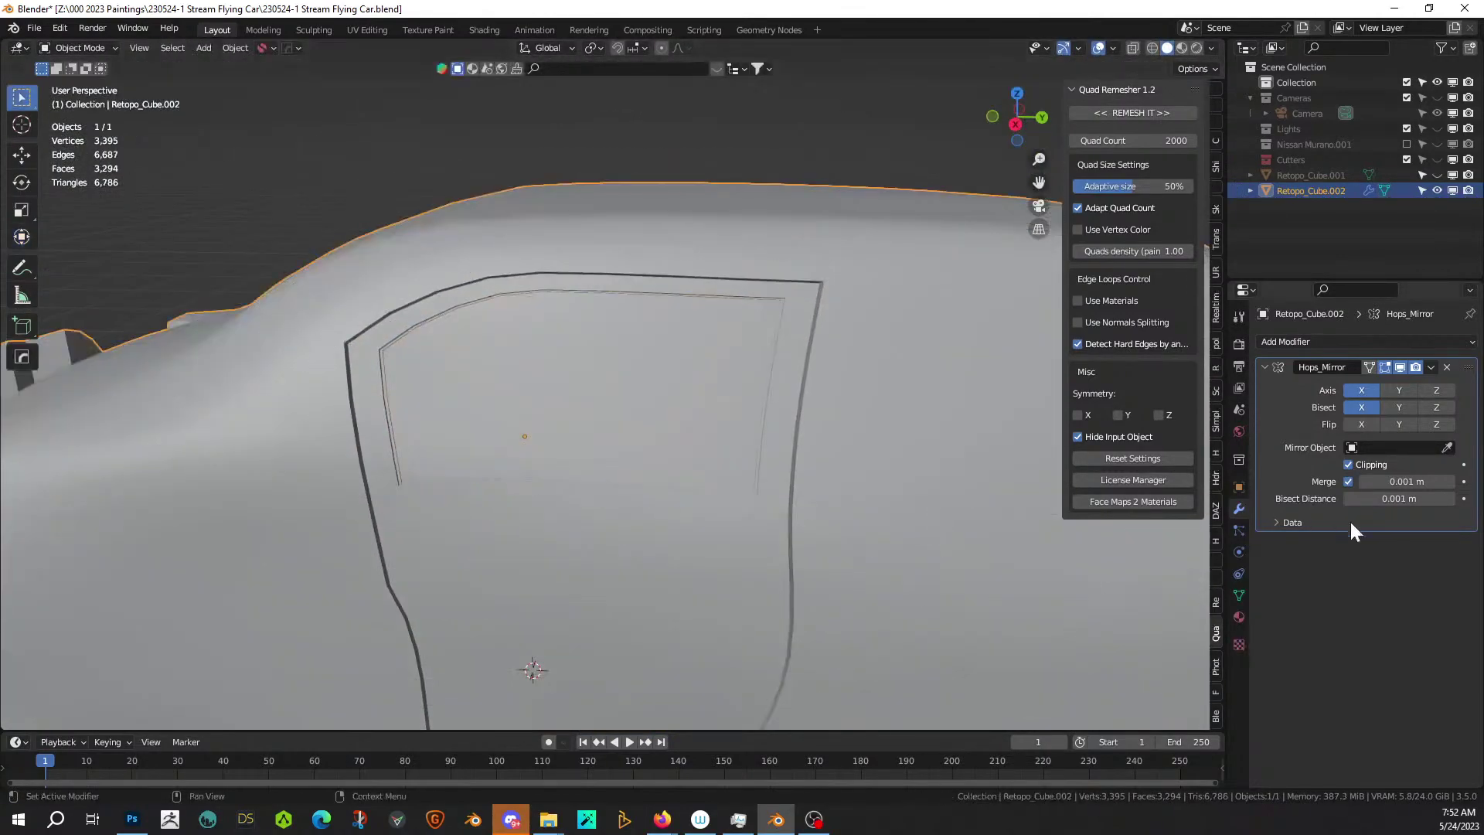
{"action": "left_click", "coordinate": [1241, 618]}
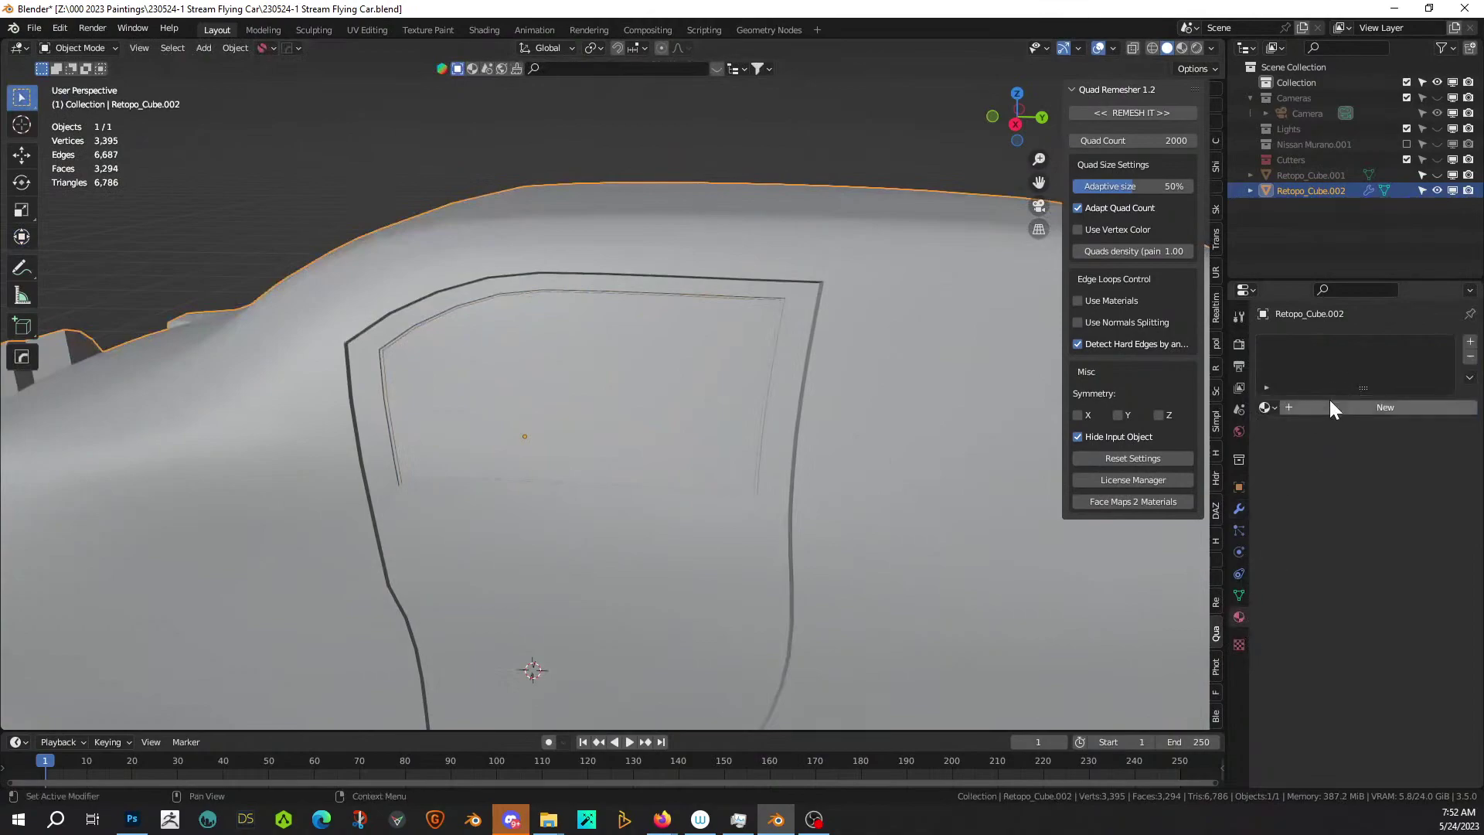
{"action": "left_click", "coordinate": [1270, 406]}
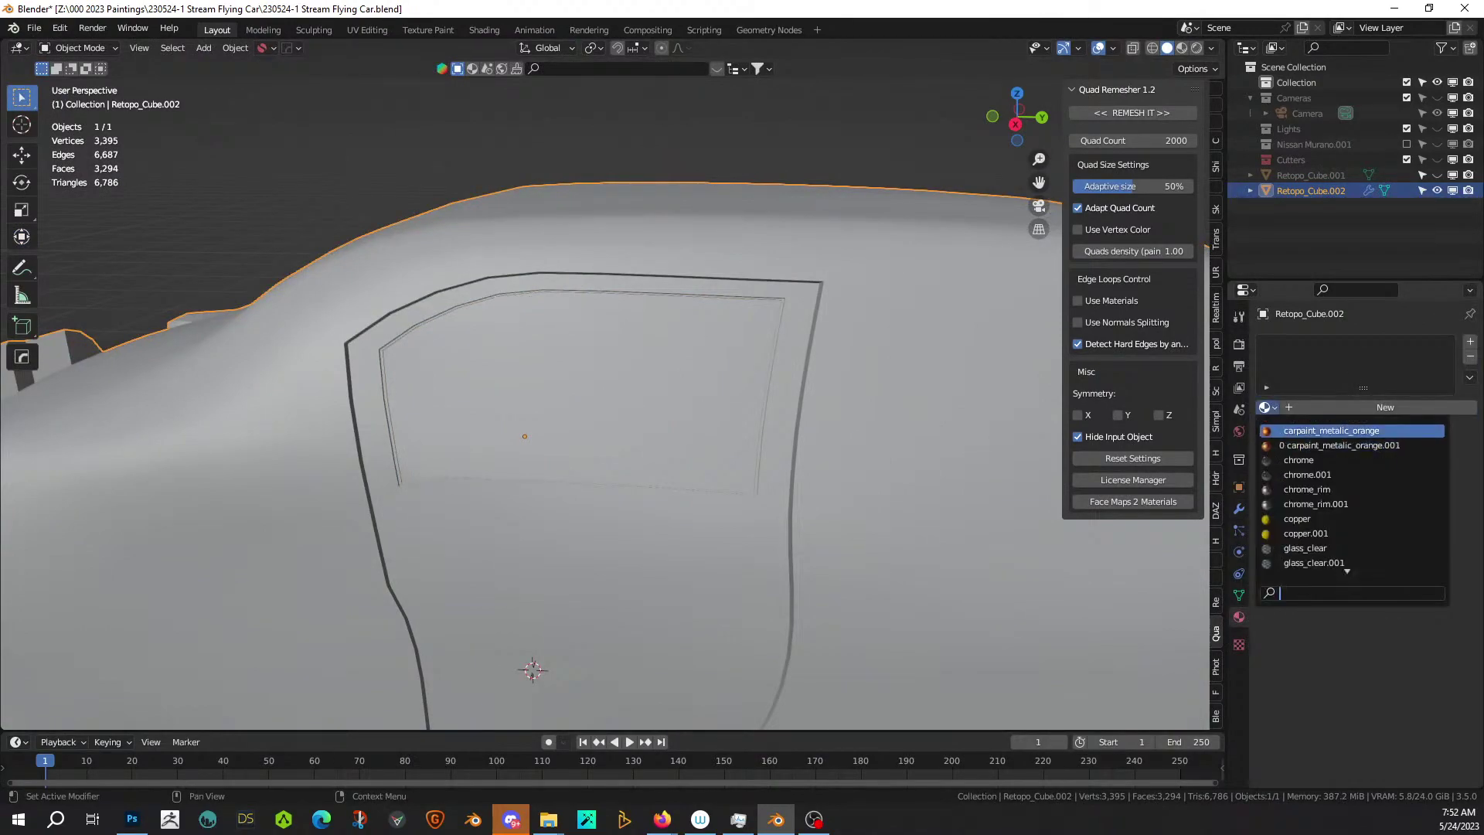
{"action": "left_click", "coordinate": [1346, 410]}
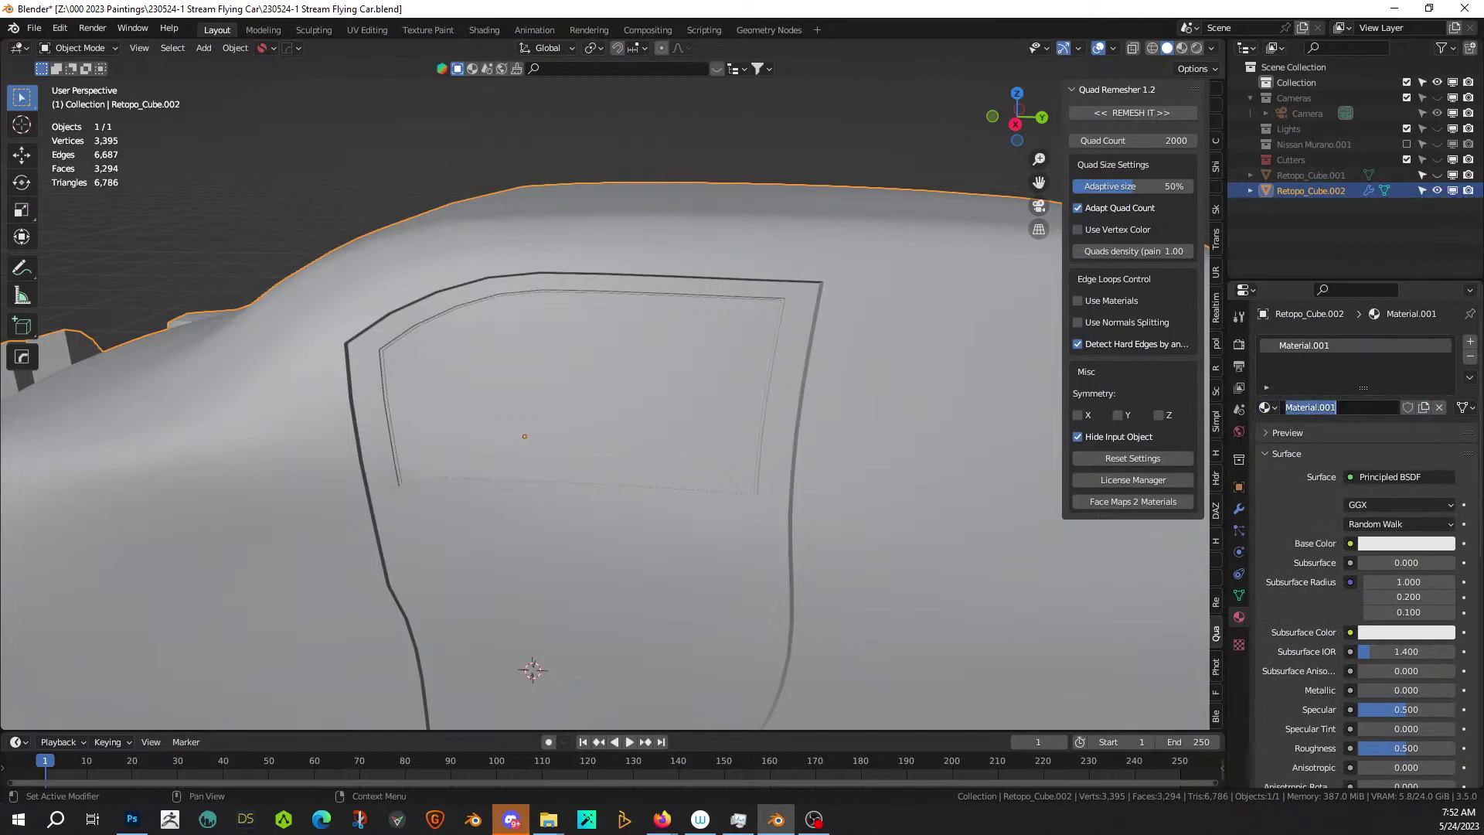
{"action": "type", "text": "Body"}
{"action": "key", "text": "Return"}
In edit mode, assign a second material named Window to the selected window faces and give it a blue base color.
{"action": "key", "text": "Tab"}
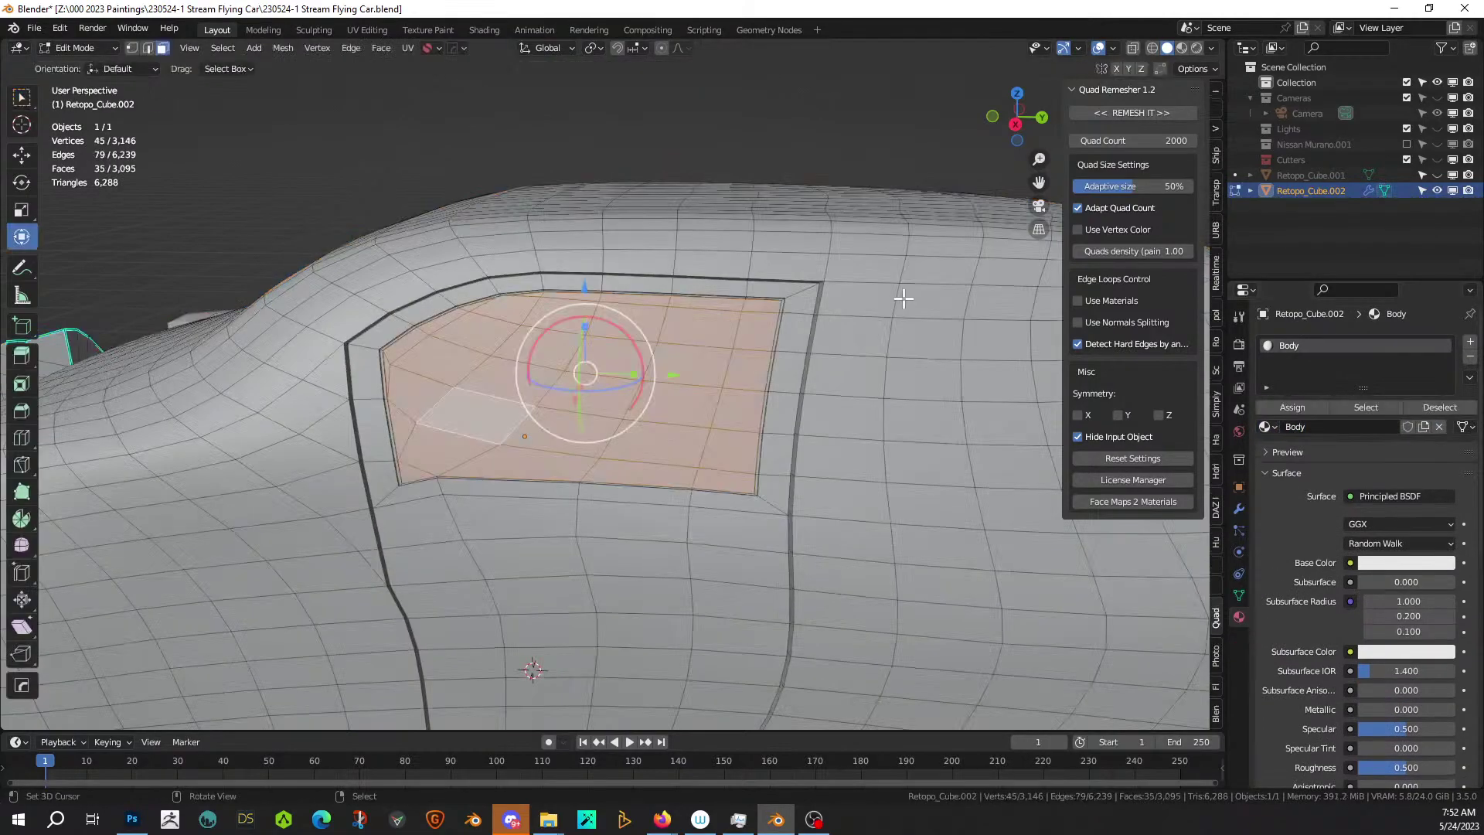
{"action": "left_click", "coordinate": [1469, 342]}
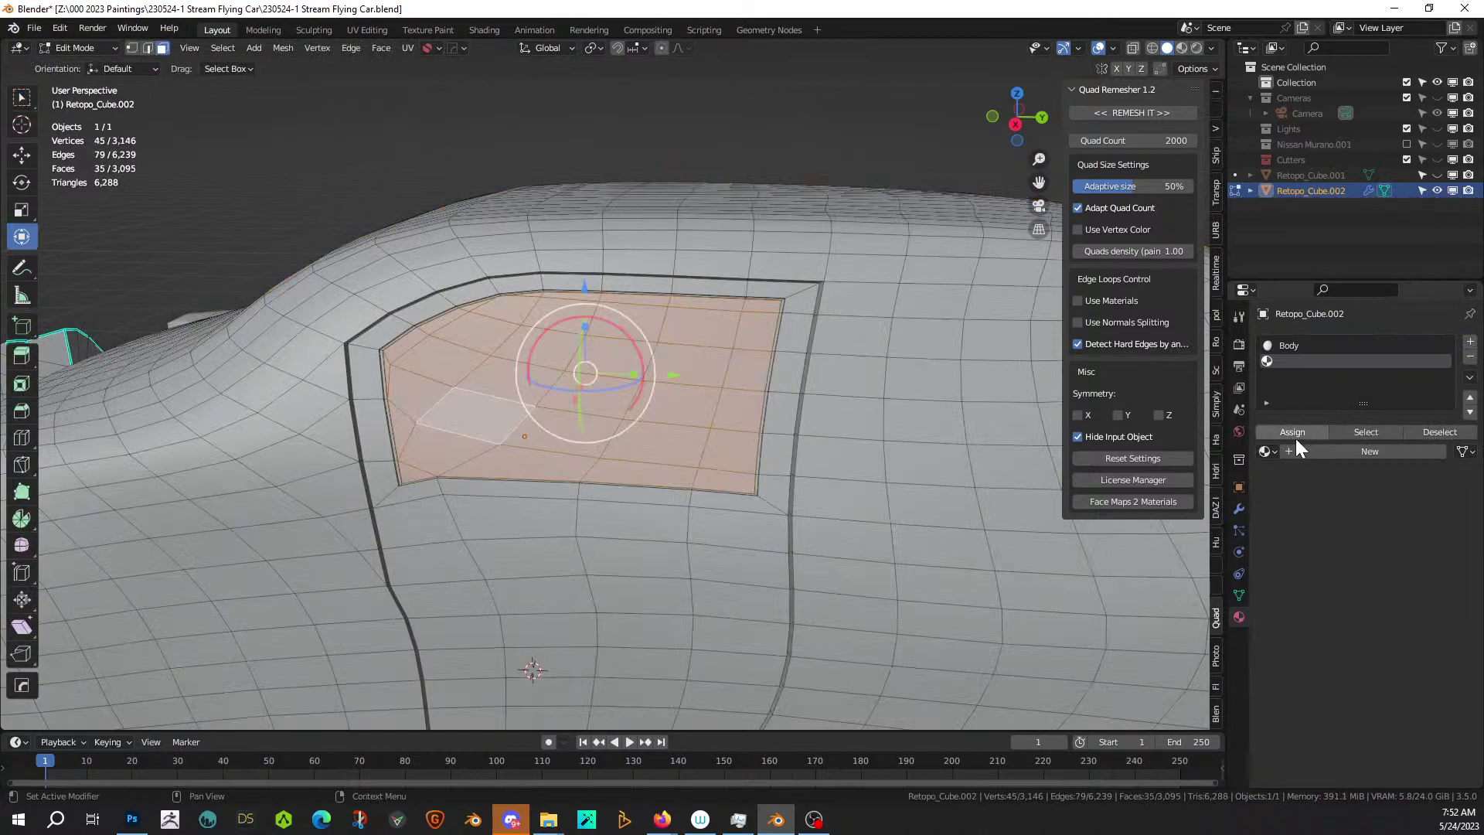
{"action": "left_click", "coordinate": [1300, 449]}
{"action": "double_click", "coordinate": [1301, 451]}
{"action": "type", "text": "Window"}
{"action": "key", "text": "Return"}
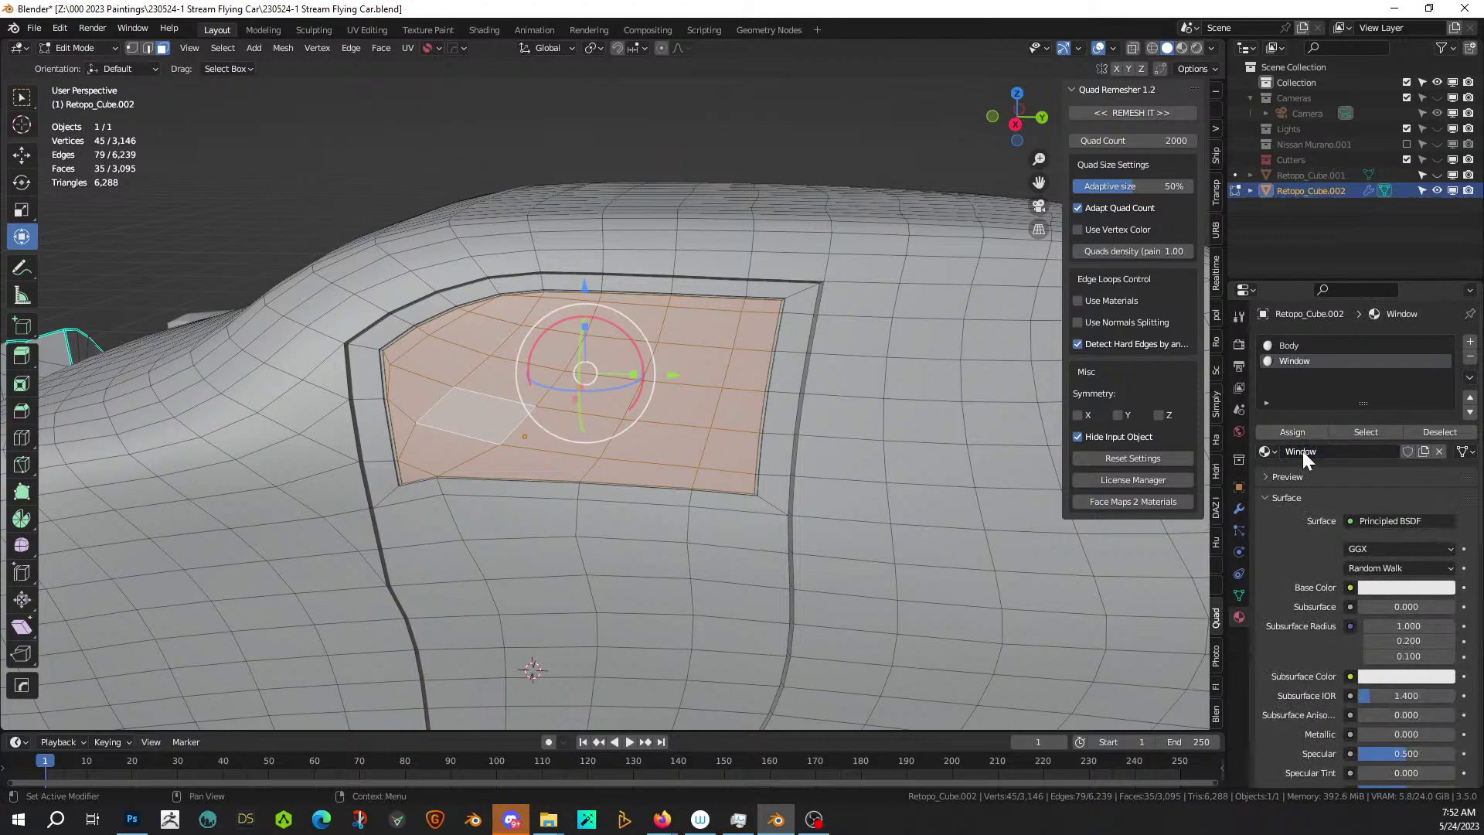
{"action": "left_click", "coordinate": [1385, 589]}
{"action": "left_click", "coordinate": [1397, 387]}
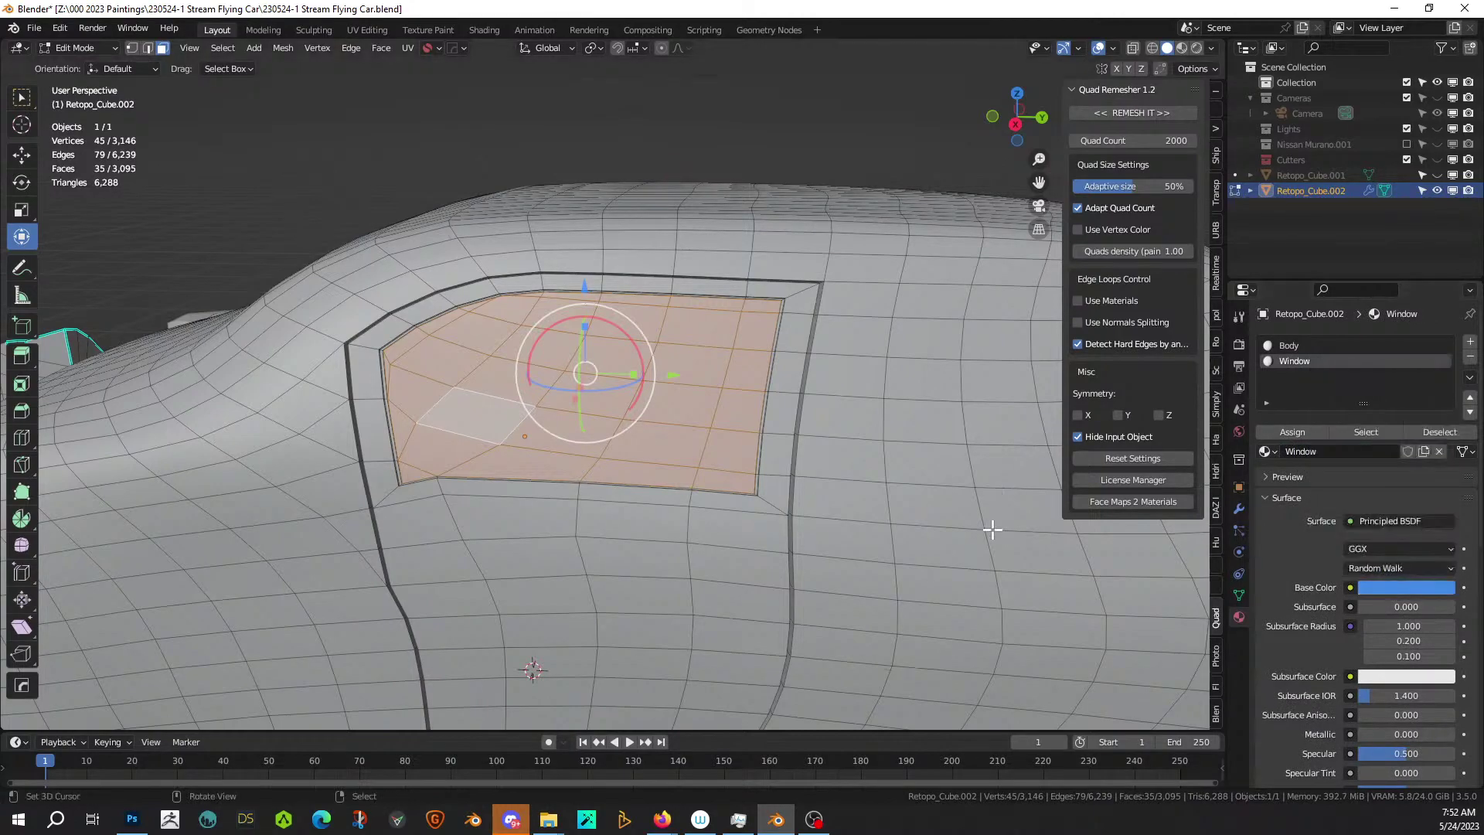
Inspect the side window's material from several angles in rendered shading in object mode, and return to solid shading.
{"action": "key", "text": "Tab"}
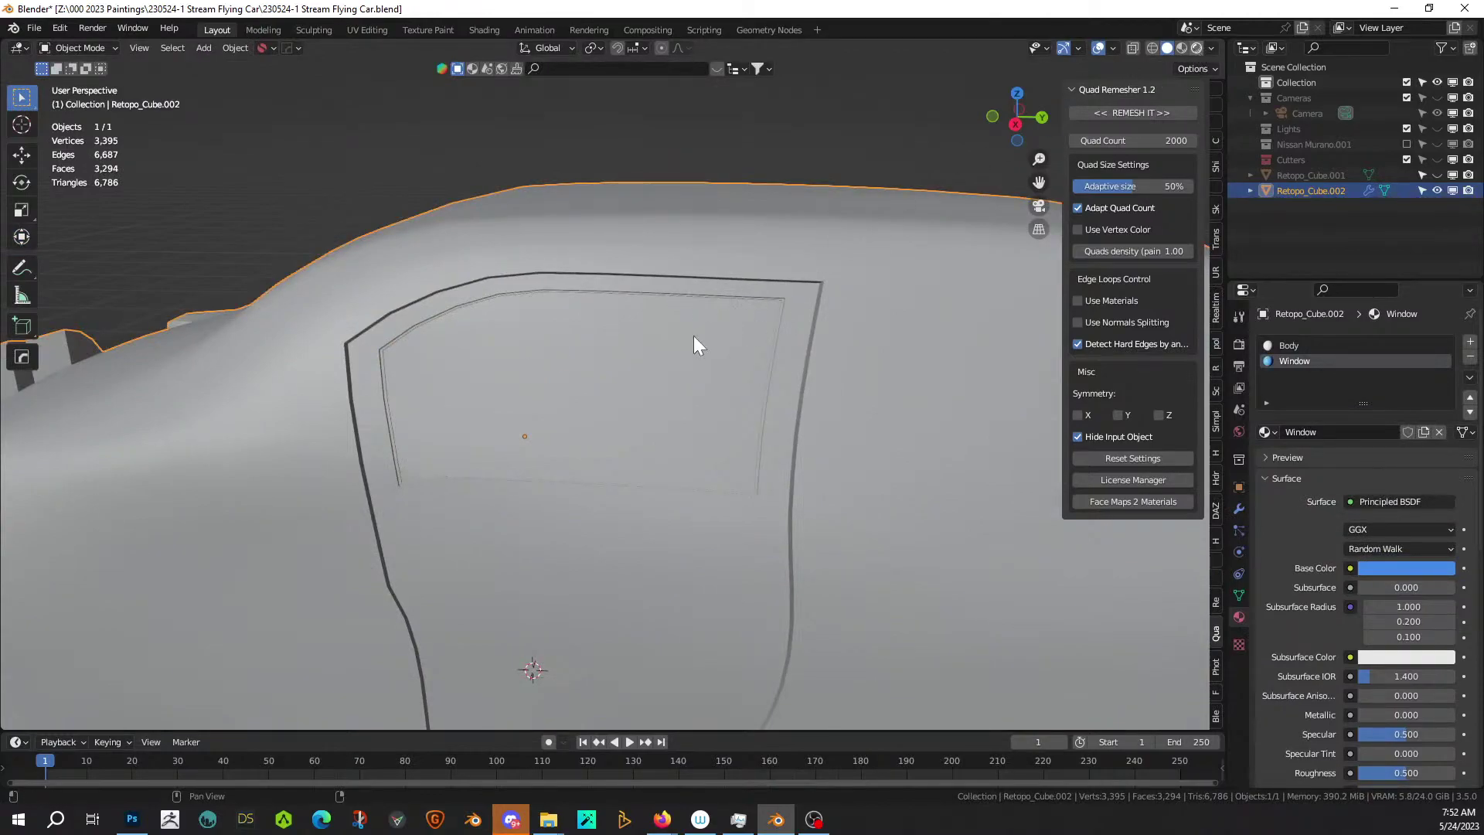
{"action": "key", "text": "shift+z"}
{"action": "scroll", "coordinate": [693, 338], "scroll_direction": "down", "scroll_amount": 2}
{"action": "middle_click_drag", "start_coordinate": [693, 340], "coordinate": [725, 312]}
{"action": "scroll", "coordinate": [694, 256], "scroll_direction": "up", "scroll_amount": 2}
{"action": "scroll", "coordinate": [694, 257], "scroll_direction": "up", "scroll_amount": 2}
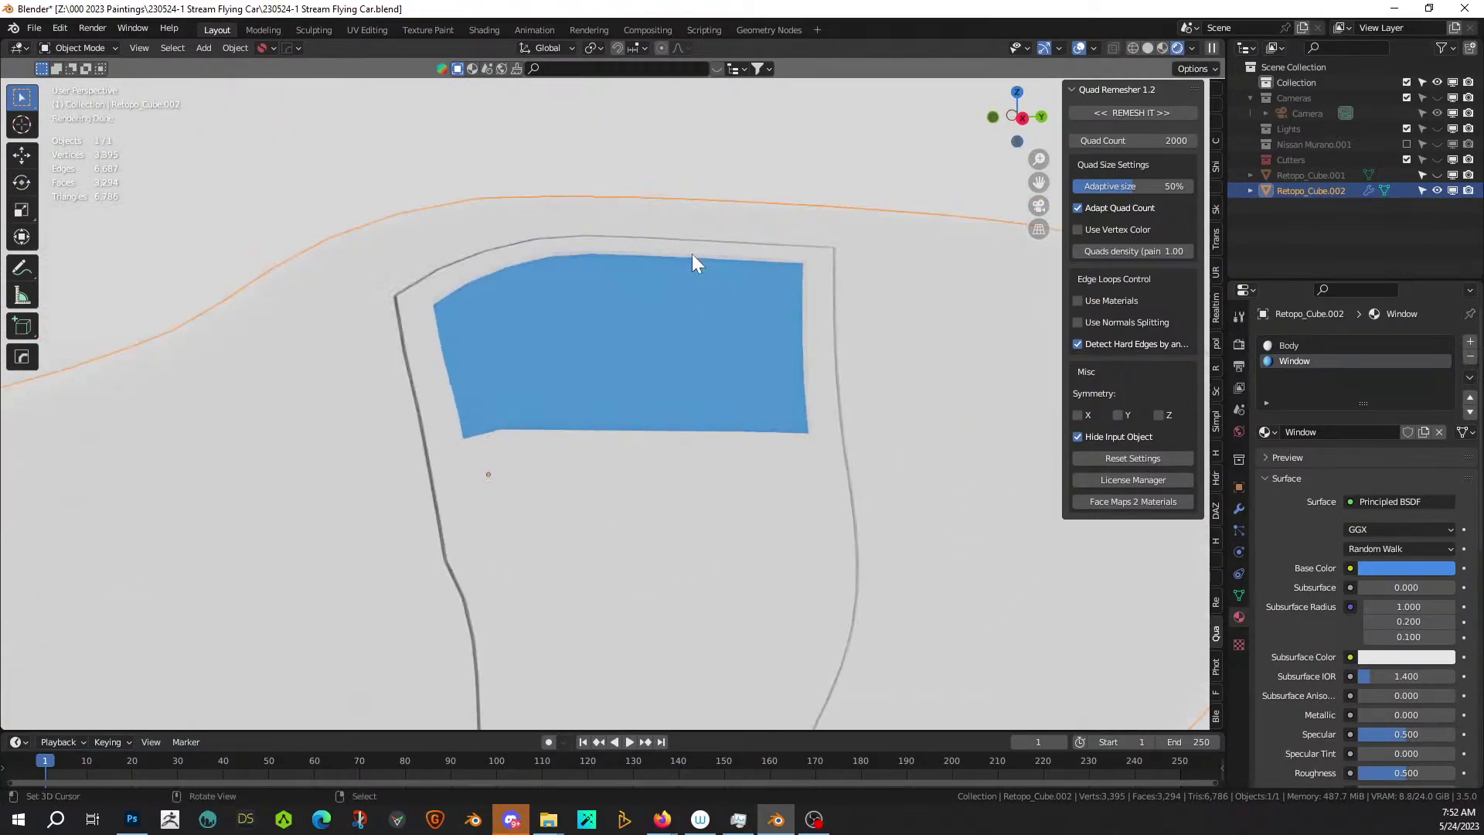
{"action": "middle_click_drag", "start_coordinate": [707, 250], "coordinate": [773, 271]}
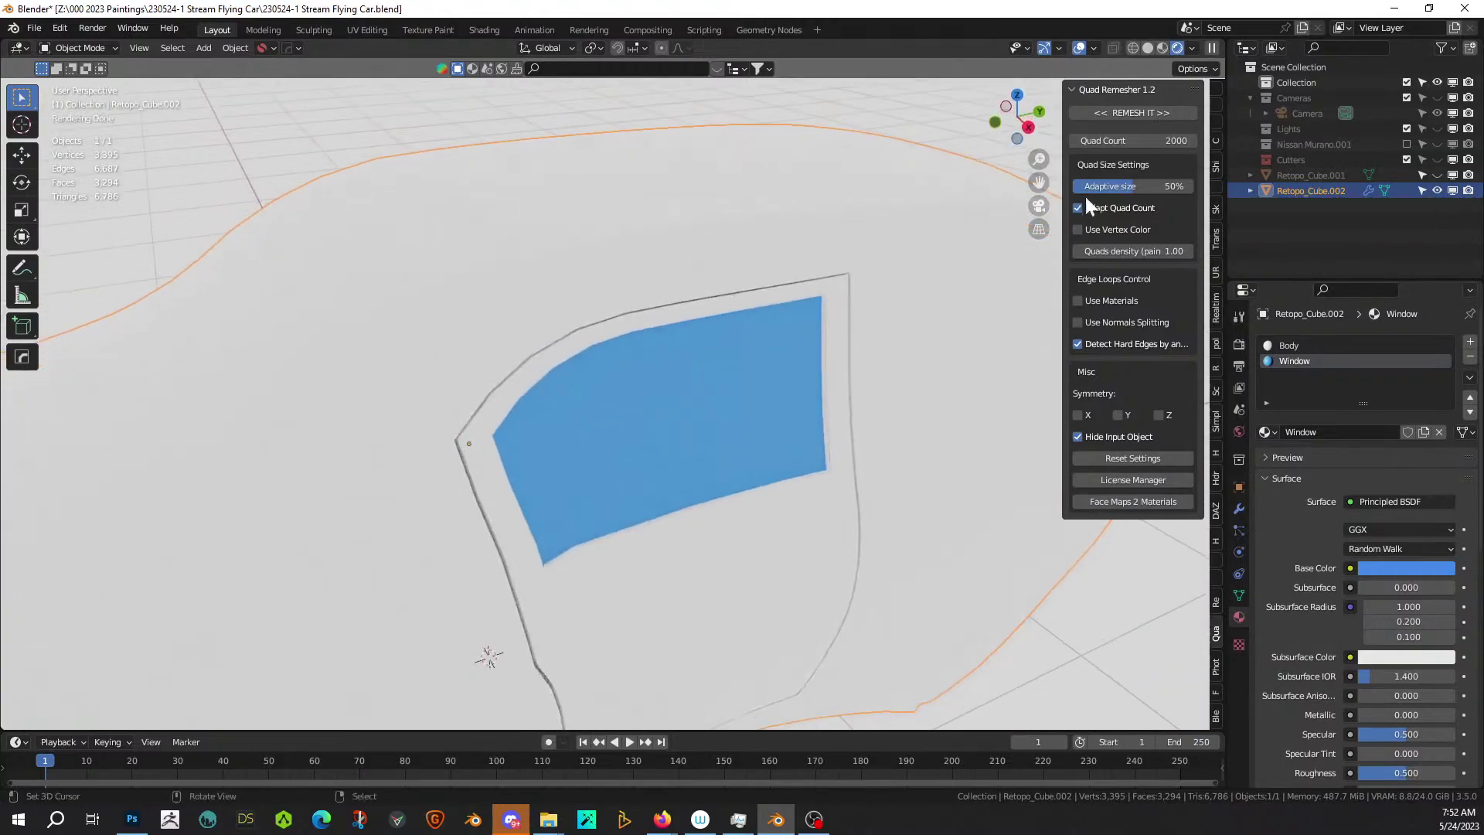
{"action": "left_click", "coordinate": [1147, 48]}
{"action": "mouse_move", "coordinate": [698, 311]}
{"action": "middle_mouse_down"}
{"action": "mouse_move", "coordinate": [652, 304]}
{"action": "mouse_move", "coordinate": [683, 315]}
{"action": "mouse_move", "coordinate": [623, 454]}
{"action": "middle_mouse_up"}
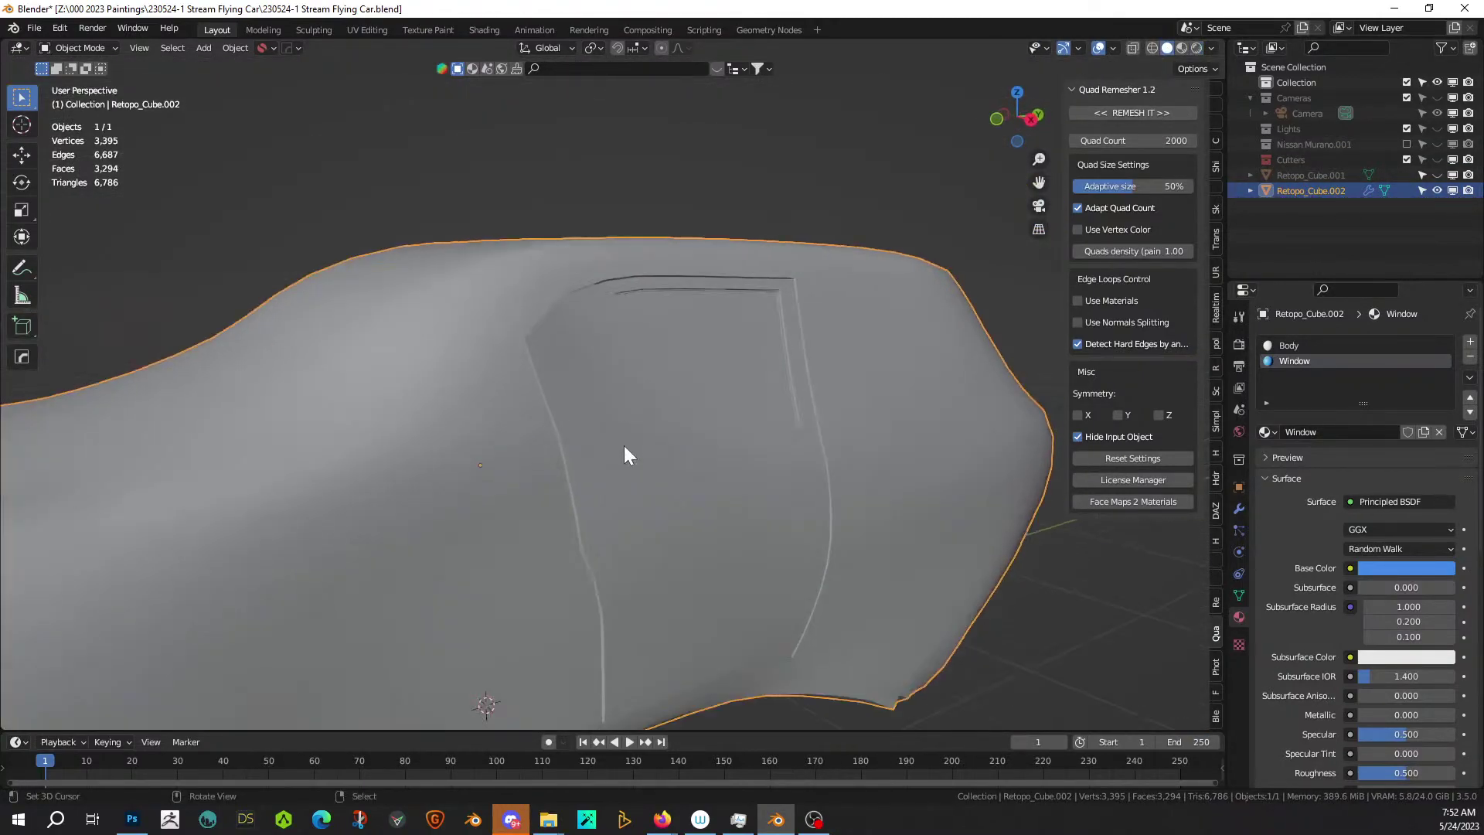
In Edit Mode, knife-cut a new edge from the door window's lower front corner down through the door faces below it.
{"action": "scroll", "coordinate": [587, 447], "scroll_direction": "up", "scroll_amount": 3}
{"action": "scroll", "coordinate": [556, 425], "scroll_direction": "up", "scroll_amount": 2}
{"action": "scroll", "coordinate": [567, 382], "scroll_direction": "up", "scroll_amount": 2}
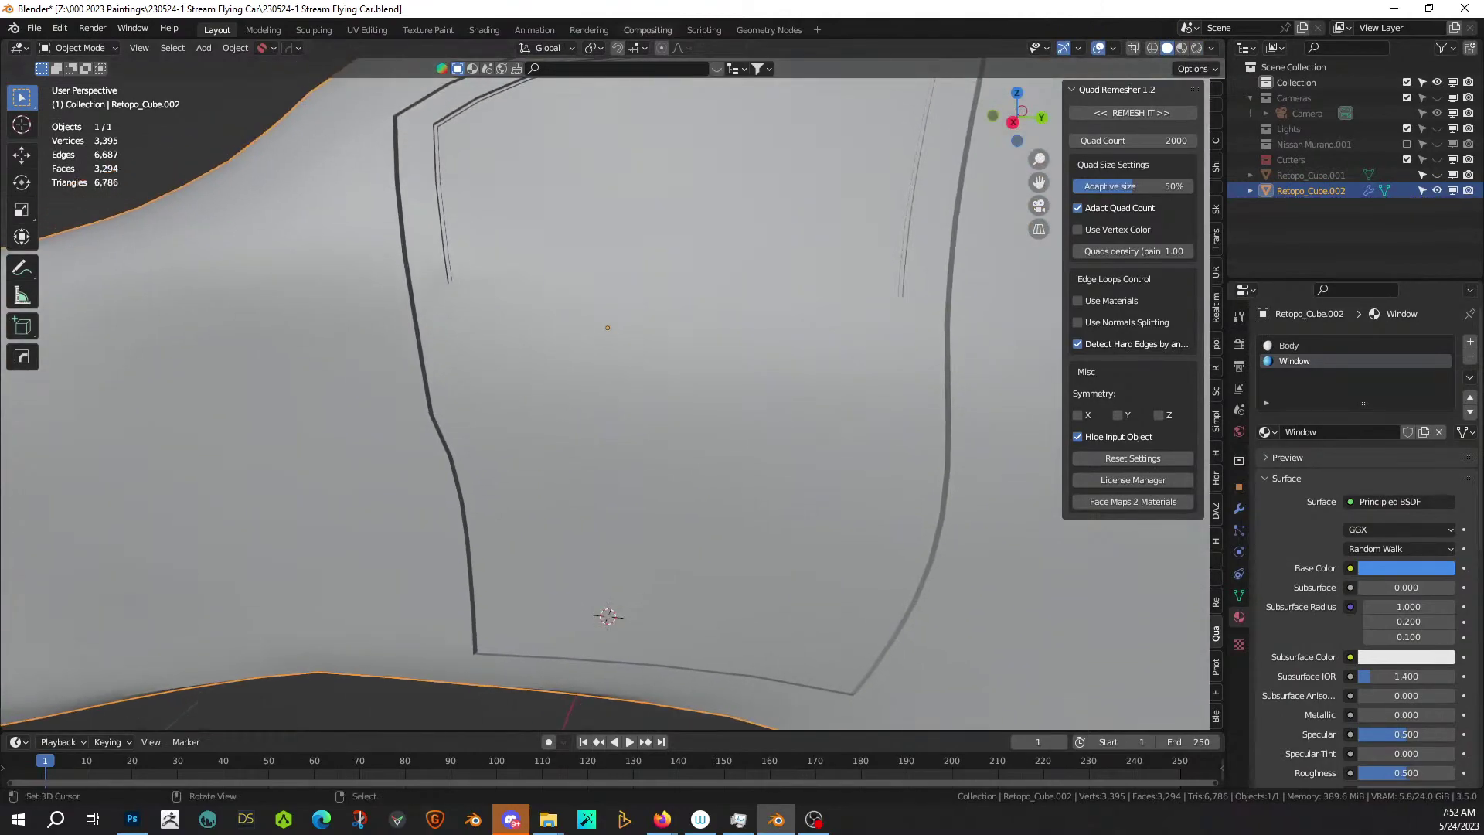
{"action": "key", "text": "alt+Tab"}
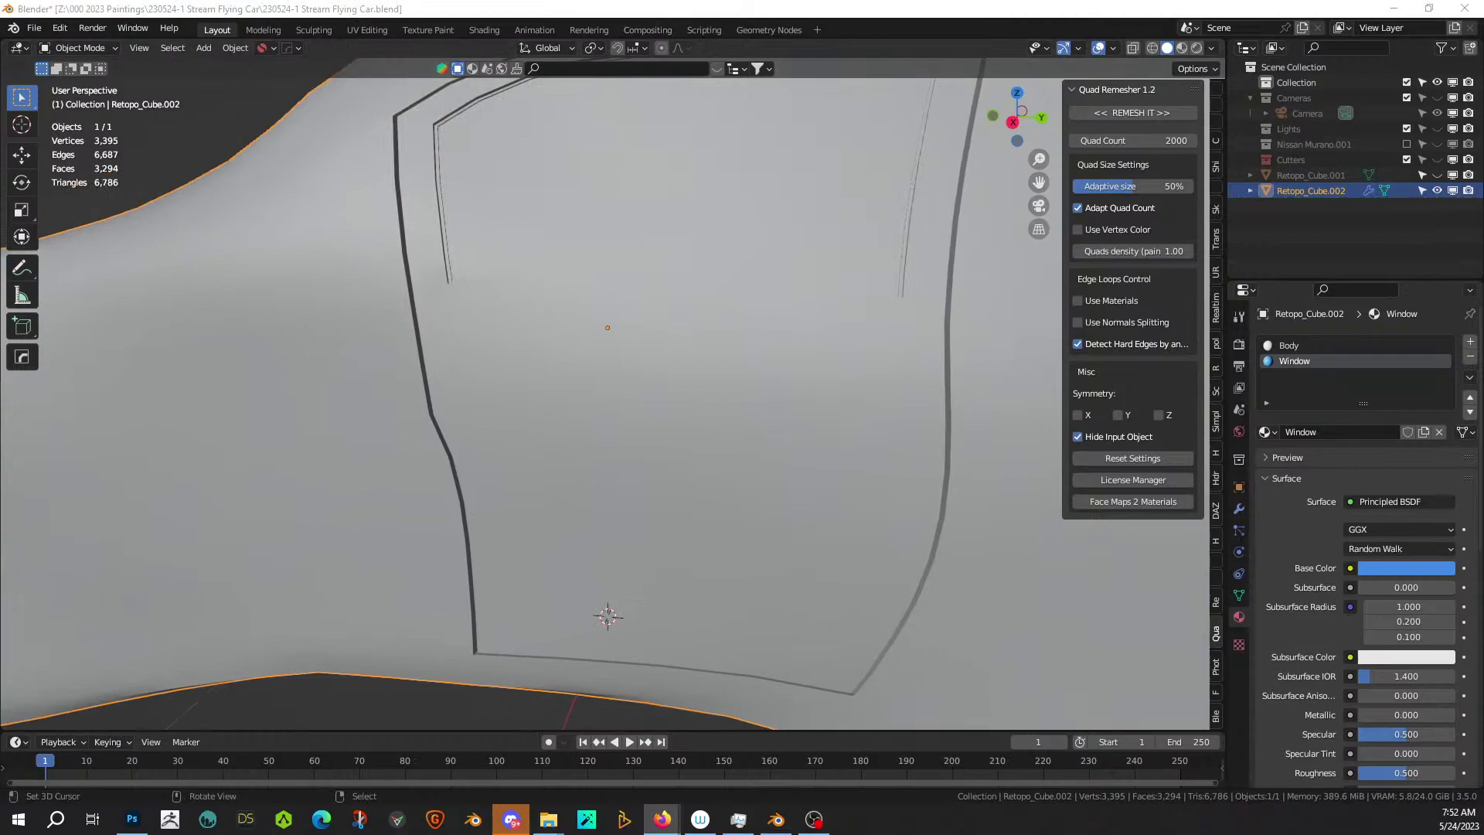
{"action": "scroll", "coordinate": [683, 480], "scroll_direction": "up", "scroll_amount": 3}
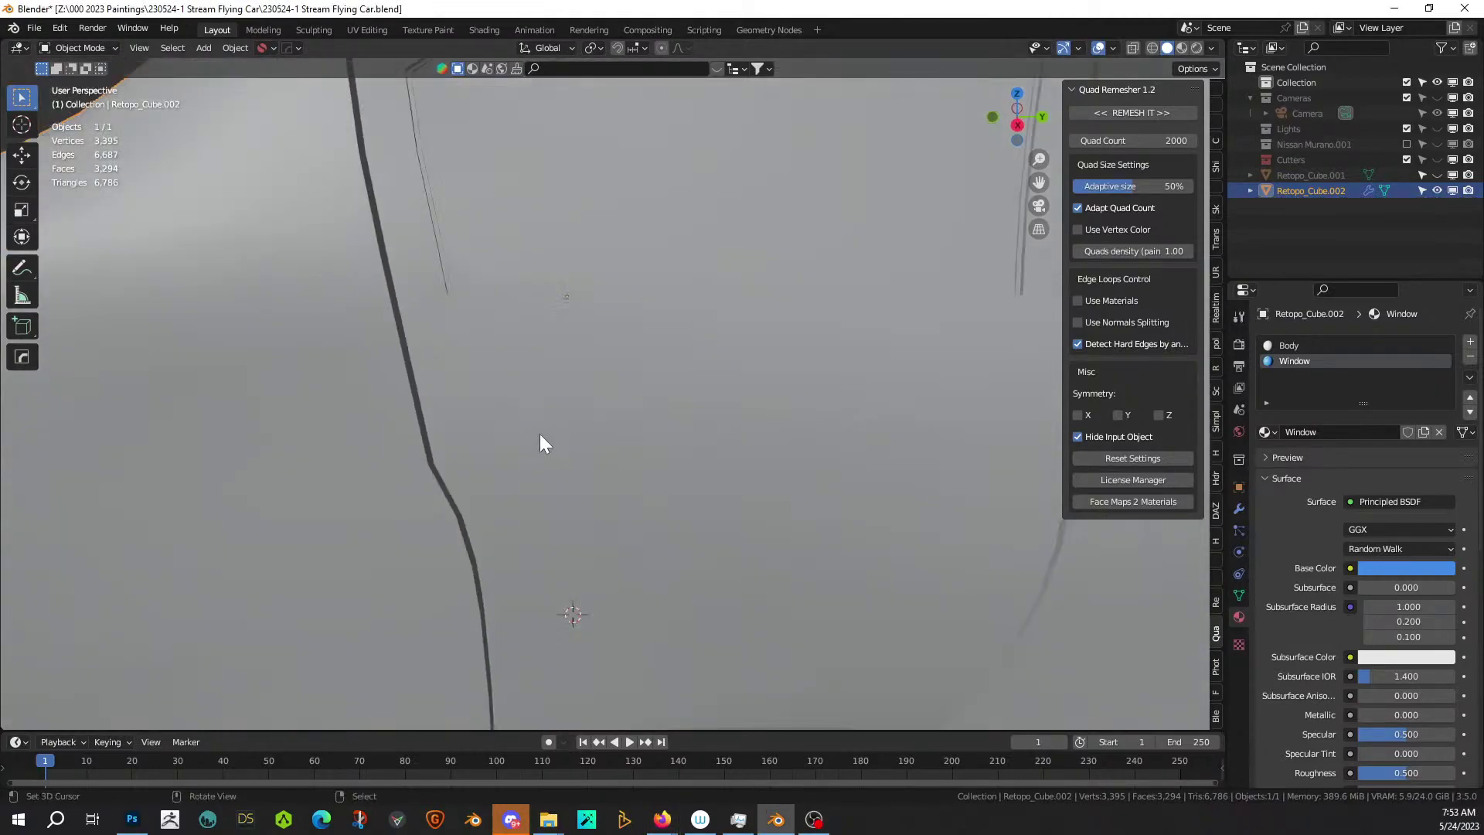
{"action": "key", "text": "Tab"}
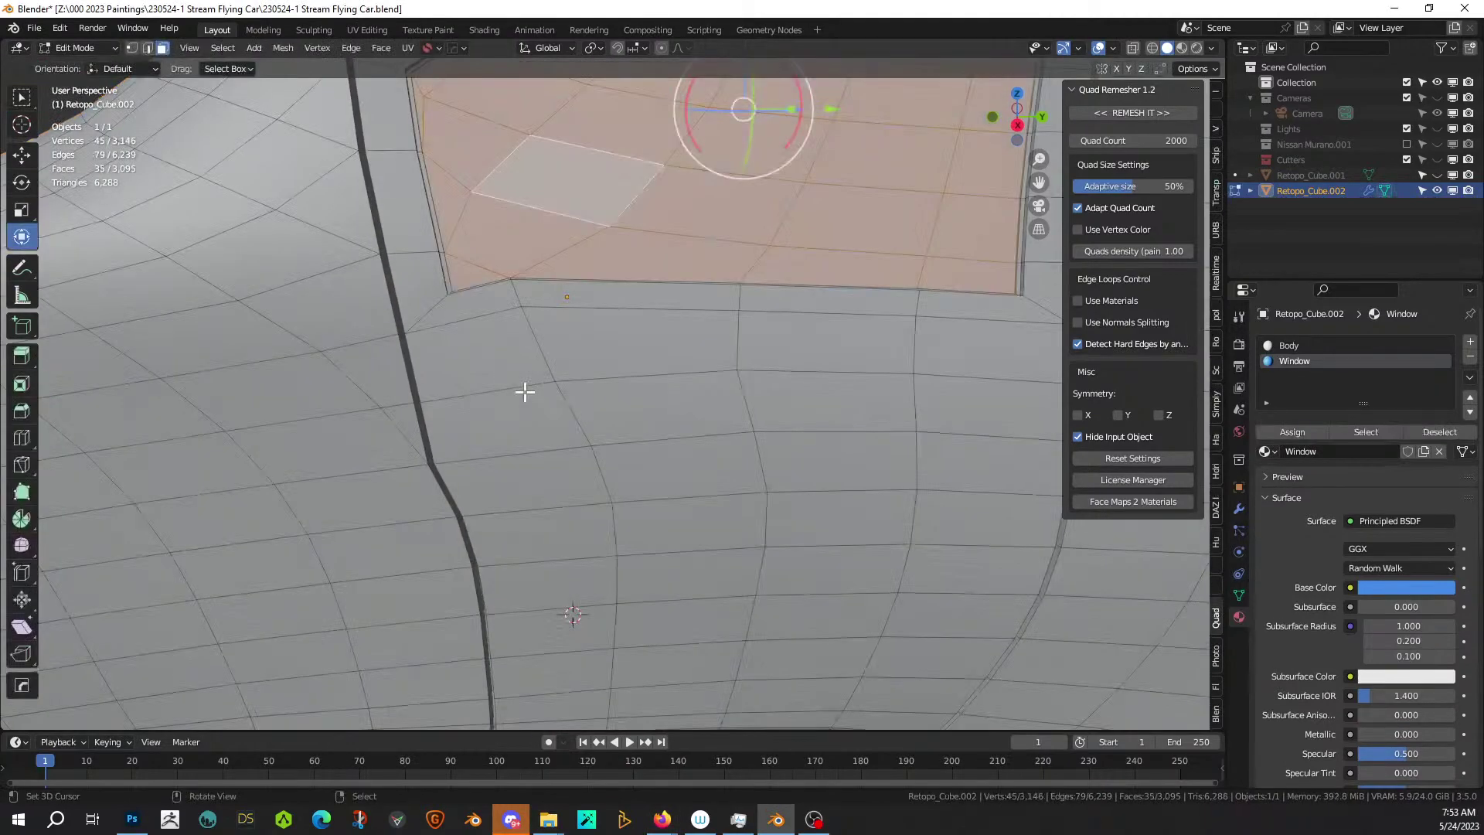
{"action": "scroll", "coordinate": [513, 390], "scroll_direction": "down", "scroll_amount": 2}
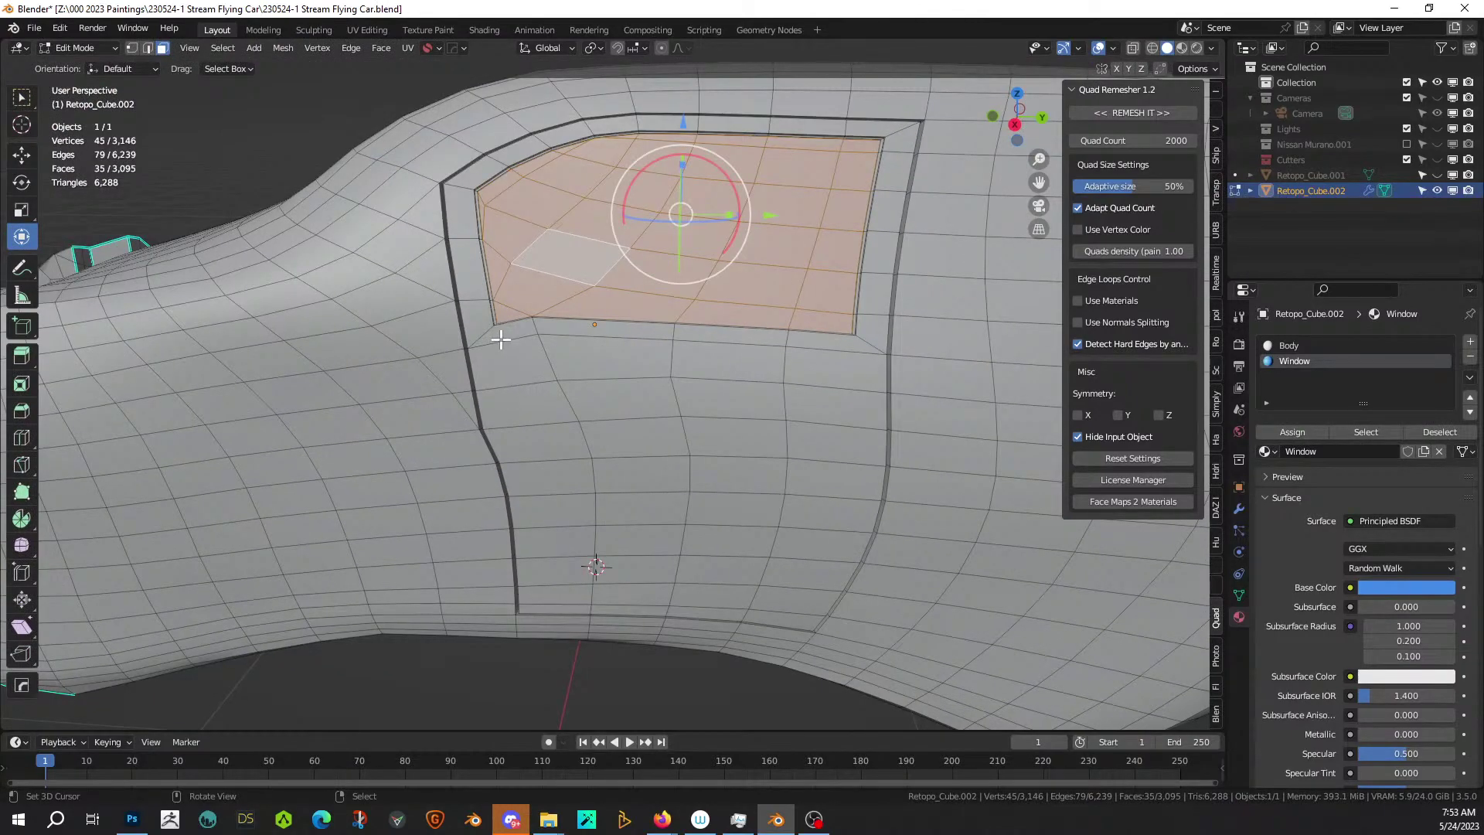
{"action": "key", "text": "k"}
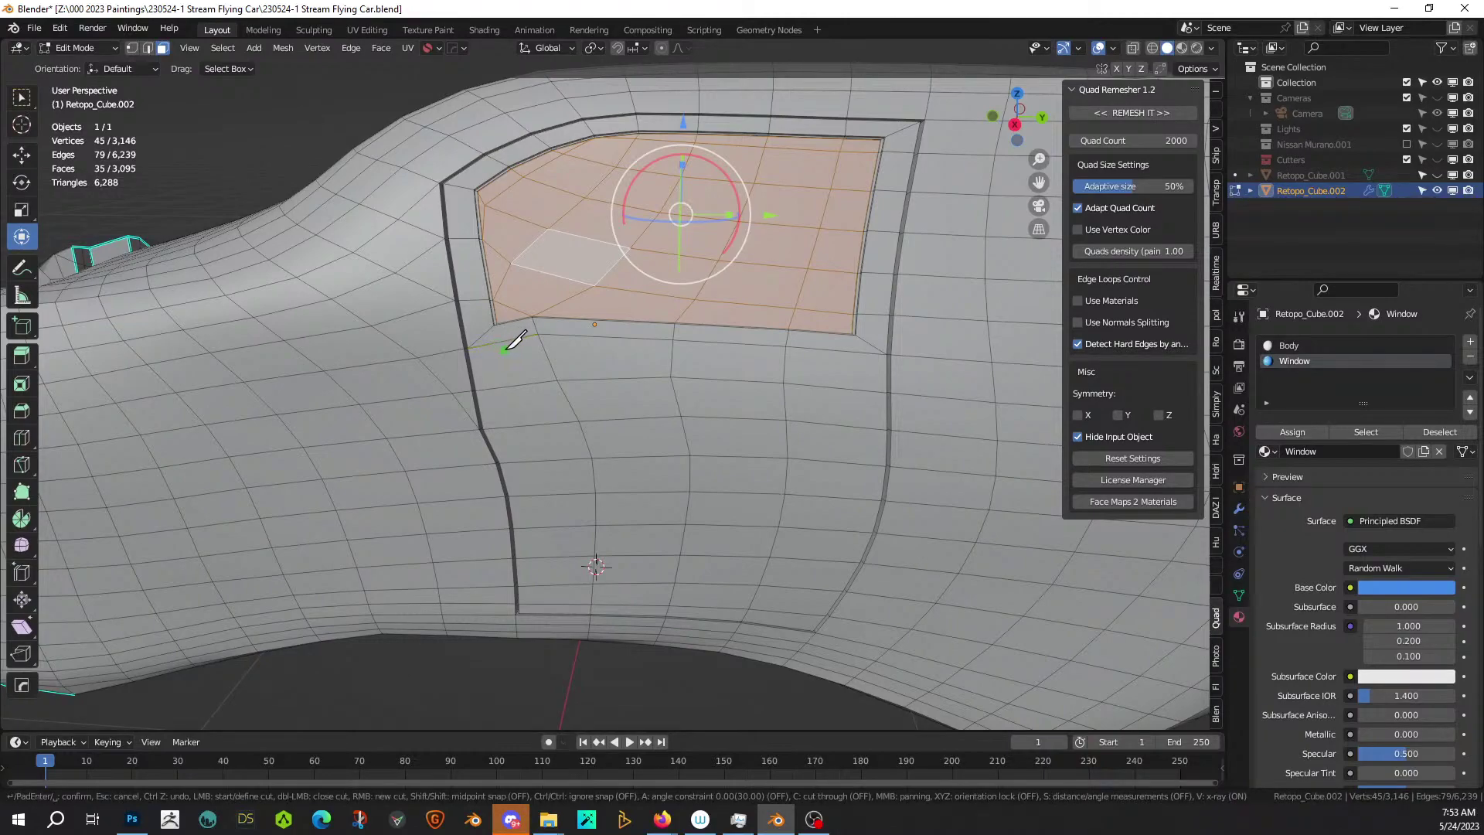
{"action": "left_click", "coordinate": [492, 325]}
{"action": "left_click", "coordinate": [538, 460]}
{"action": "key", "text": "Return"}
{"action": "scroll", "coordinate": [625, 437], "scroll_direction": "up", "scroll_amount": 2}
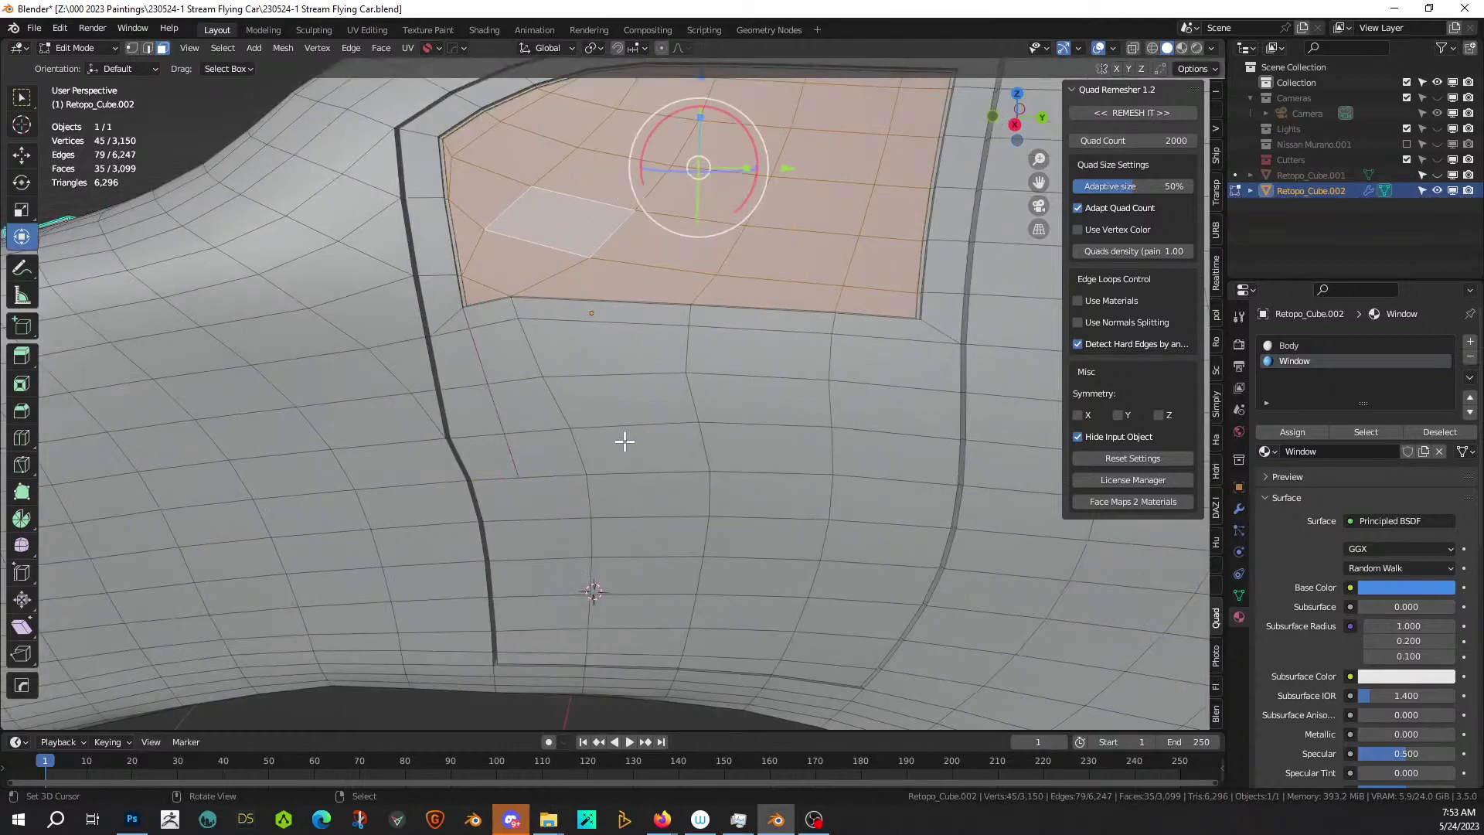
{"action": "left_click", "coordinate": [532, 418]}
{"action": "left_click", "coordinate": [568, 459], "text": "shift"}
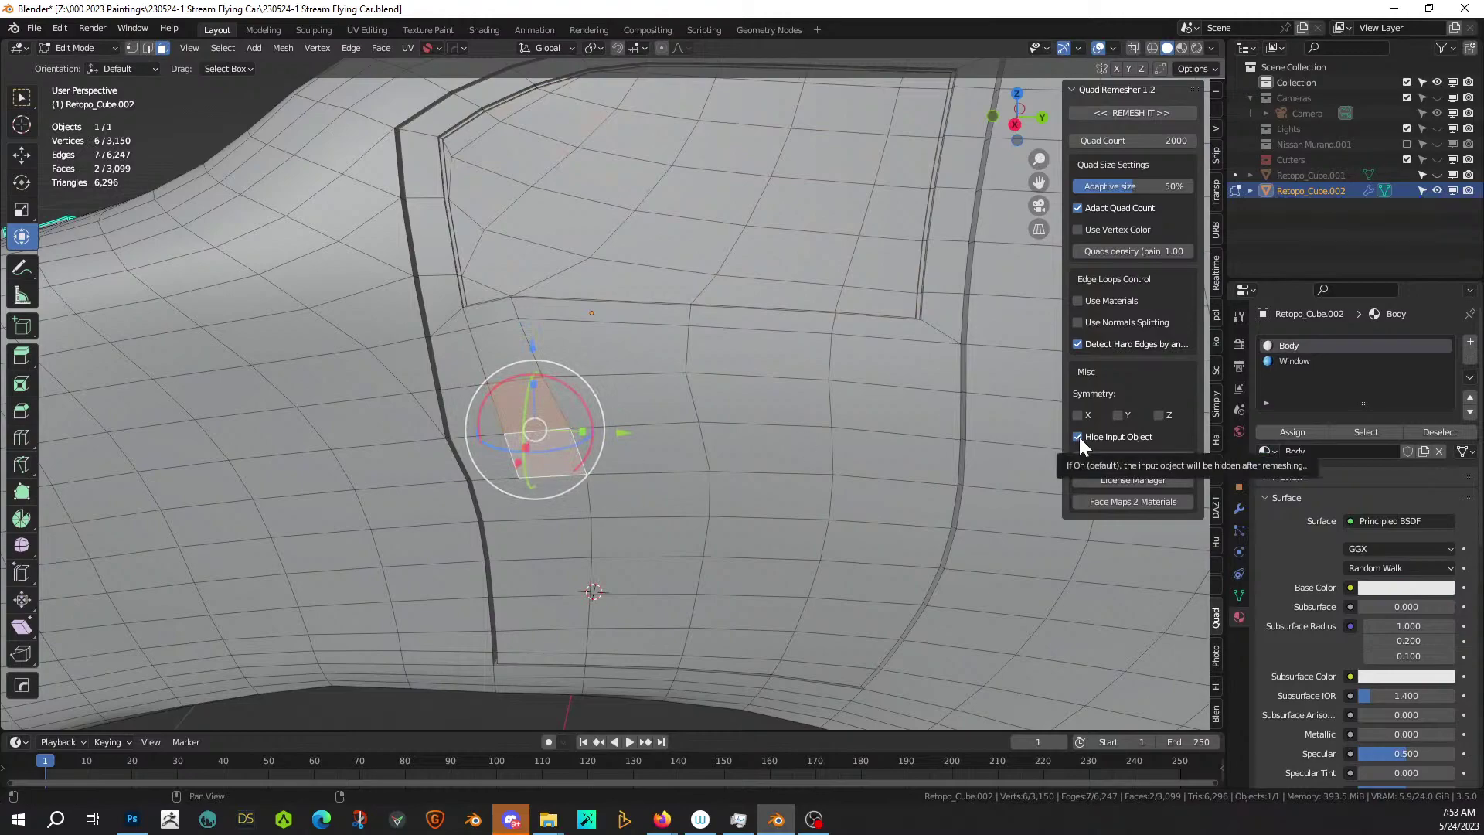
{"action": "middle_click_drag", "start_coordinate": [1035, 436], "coordinate": [917, 431]}
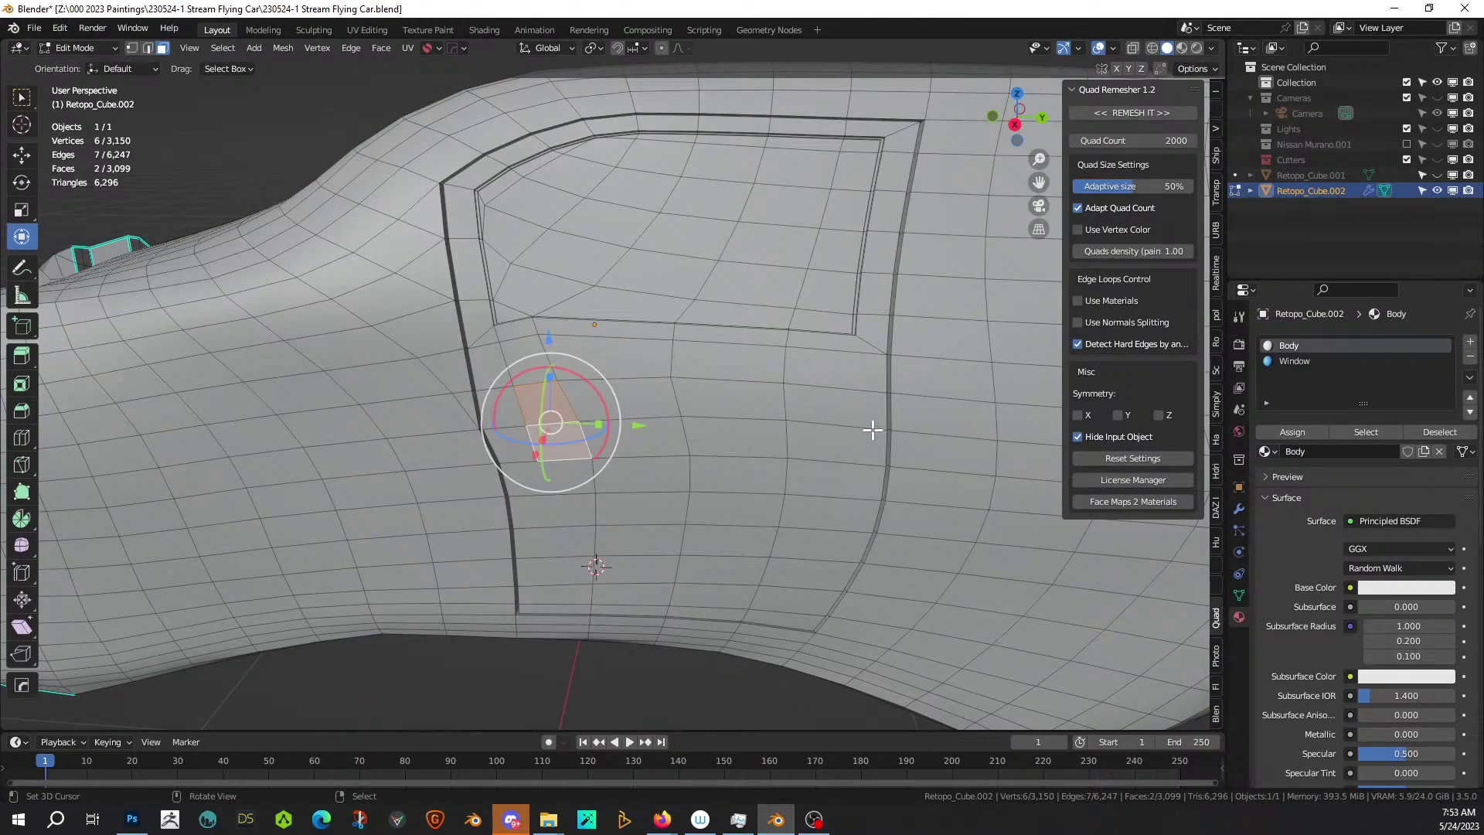
Knife-cut a new edge from the door window's lower rear corner straight down across the door faces.
{"action": "left_click", "coordinate": [864, 349]}
{"action": "key", "text": "k"}
{"action": "left_click", "coordinate": [865, 352]}
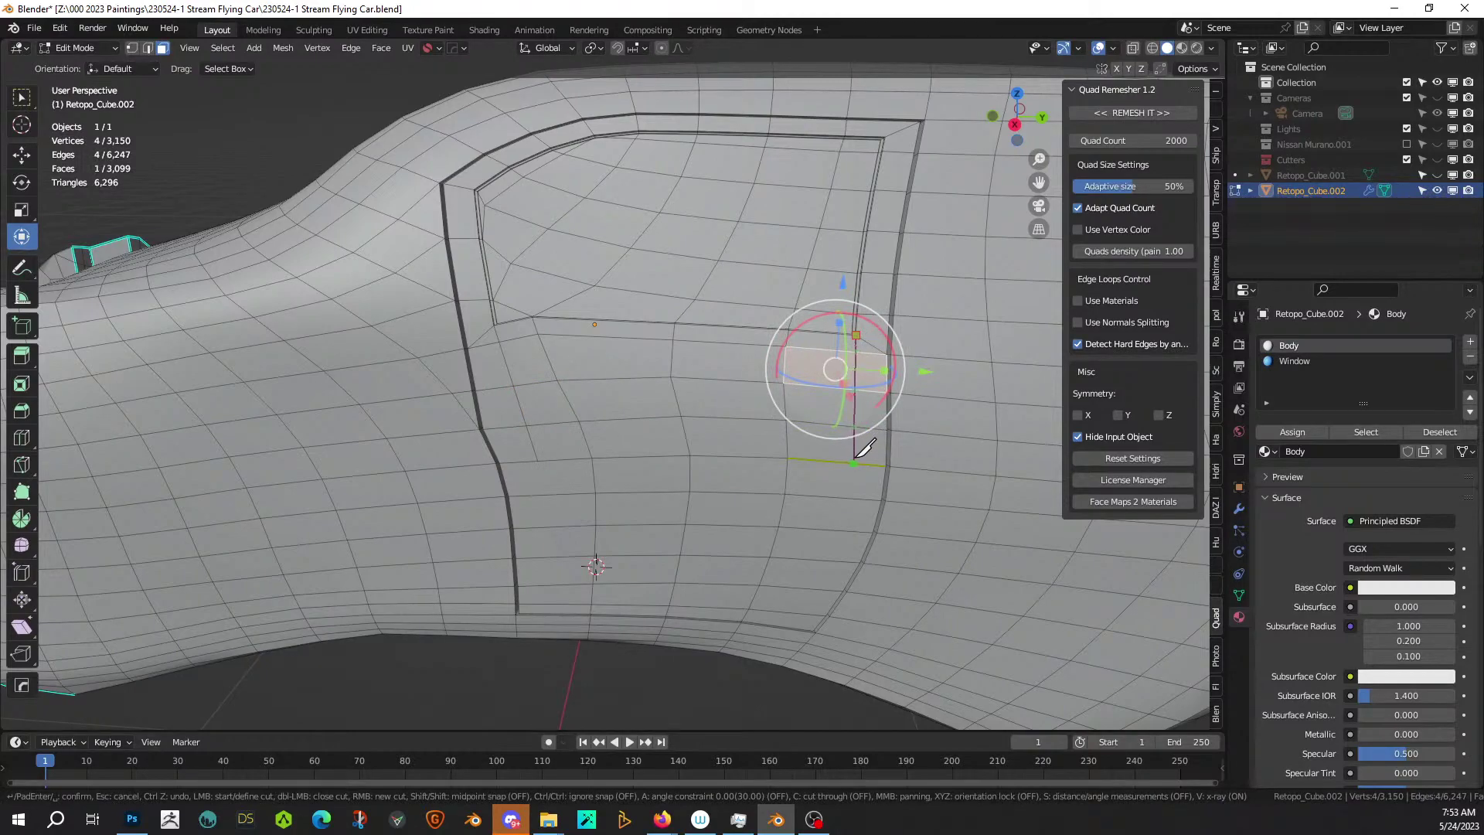
{"action": "left_click", "coordinate": [854, 461]}
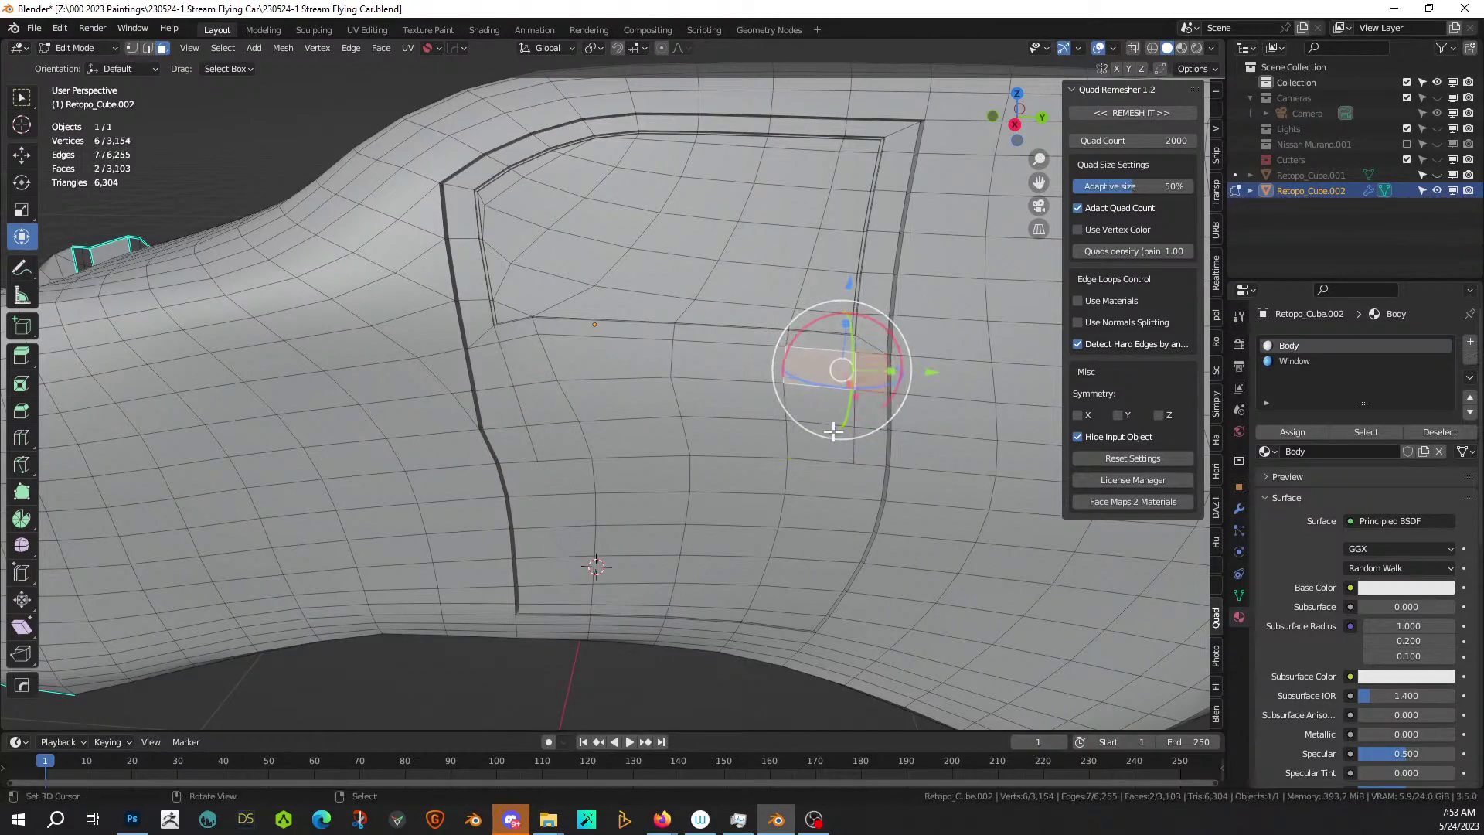
{"action": "key", "text": "Return"}
Inset the two stacked faces below the window's rear corner about 0.009 m and extrude them inward about 0.016 m as a handle recess.
{"action": "left_click", "coordinate": [821, 445], "text": "shift"}
{"action": "scroll", "coordinate": [855, 480], "scroll_direction": "up", "scroll_amount": 2}
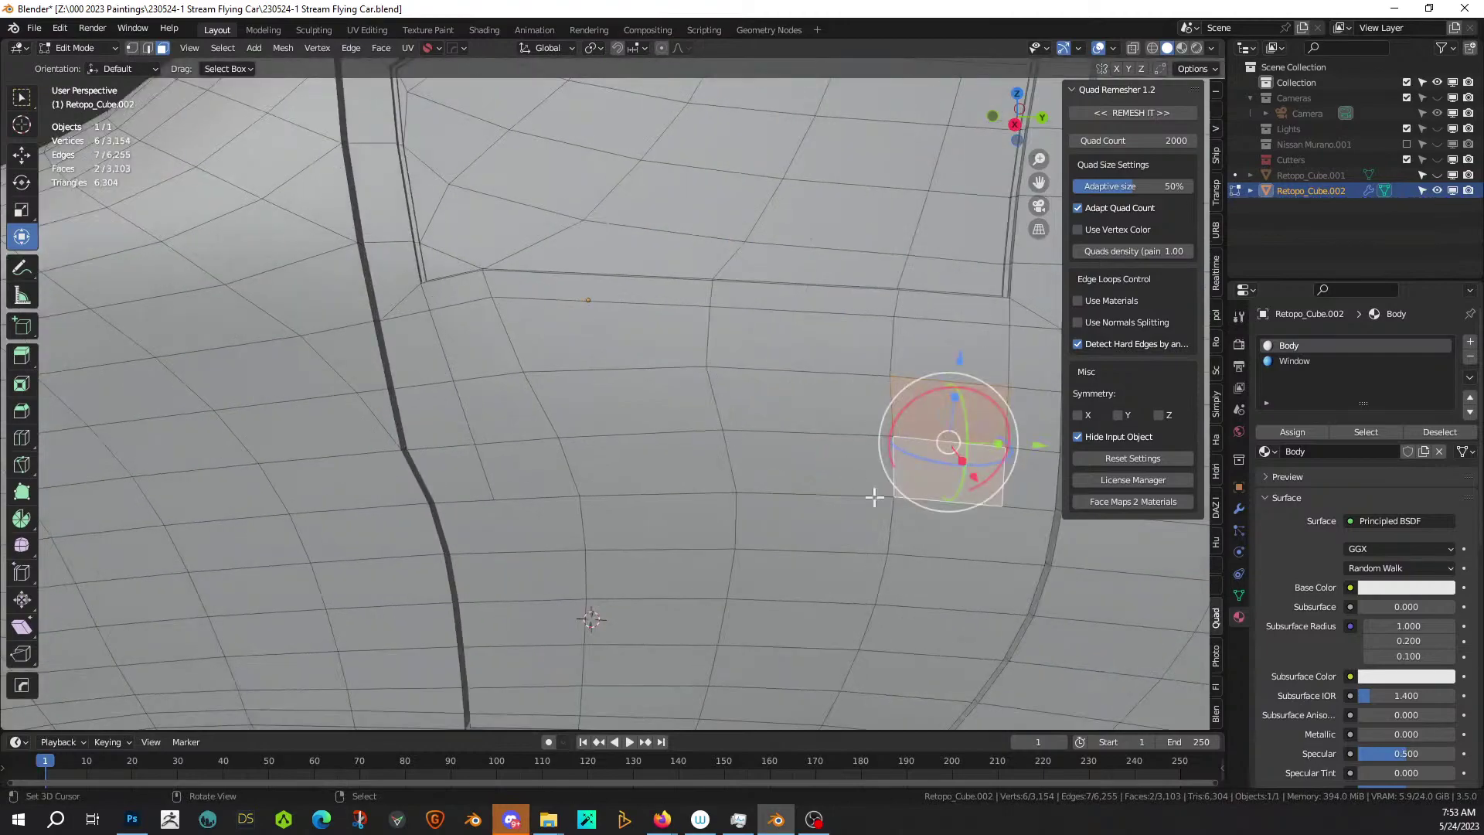
{"action": "key", "text": "i"}
{"action": "left_click", "coordinate": [1017, 559]}
{"action": "middle_click_drag", "start_coordinate": [1017, 559], "coordinate": [951, 520]}
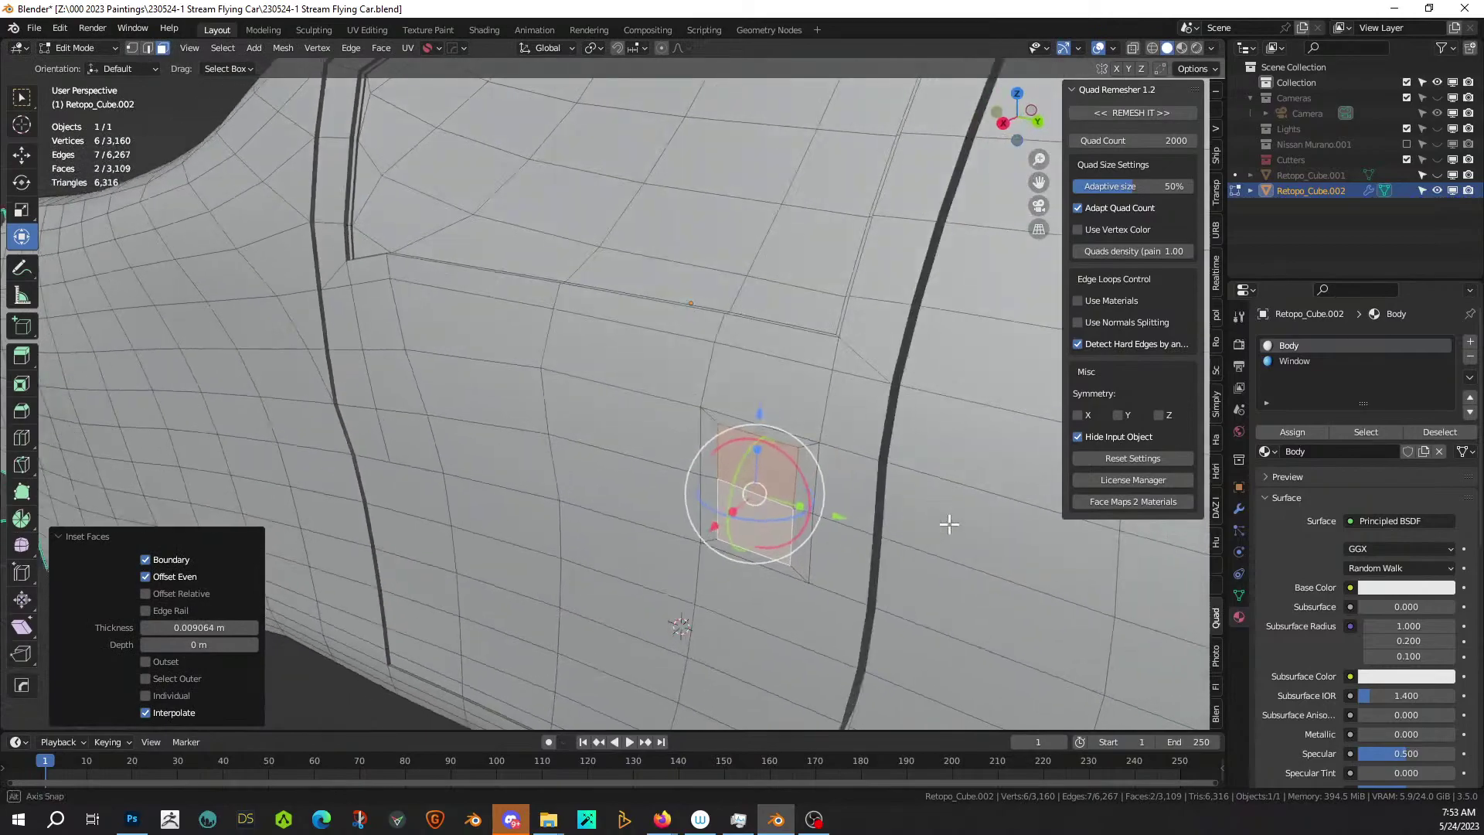
{"action": "key", "text": "e"}
{"action": "left_click", "coordinate": [952, 518]}
{"action": "scroll", "coordinate": [928, 521], "scroll_direction": "down", "scroll_amount": 8}
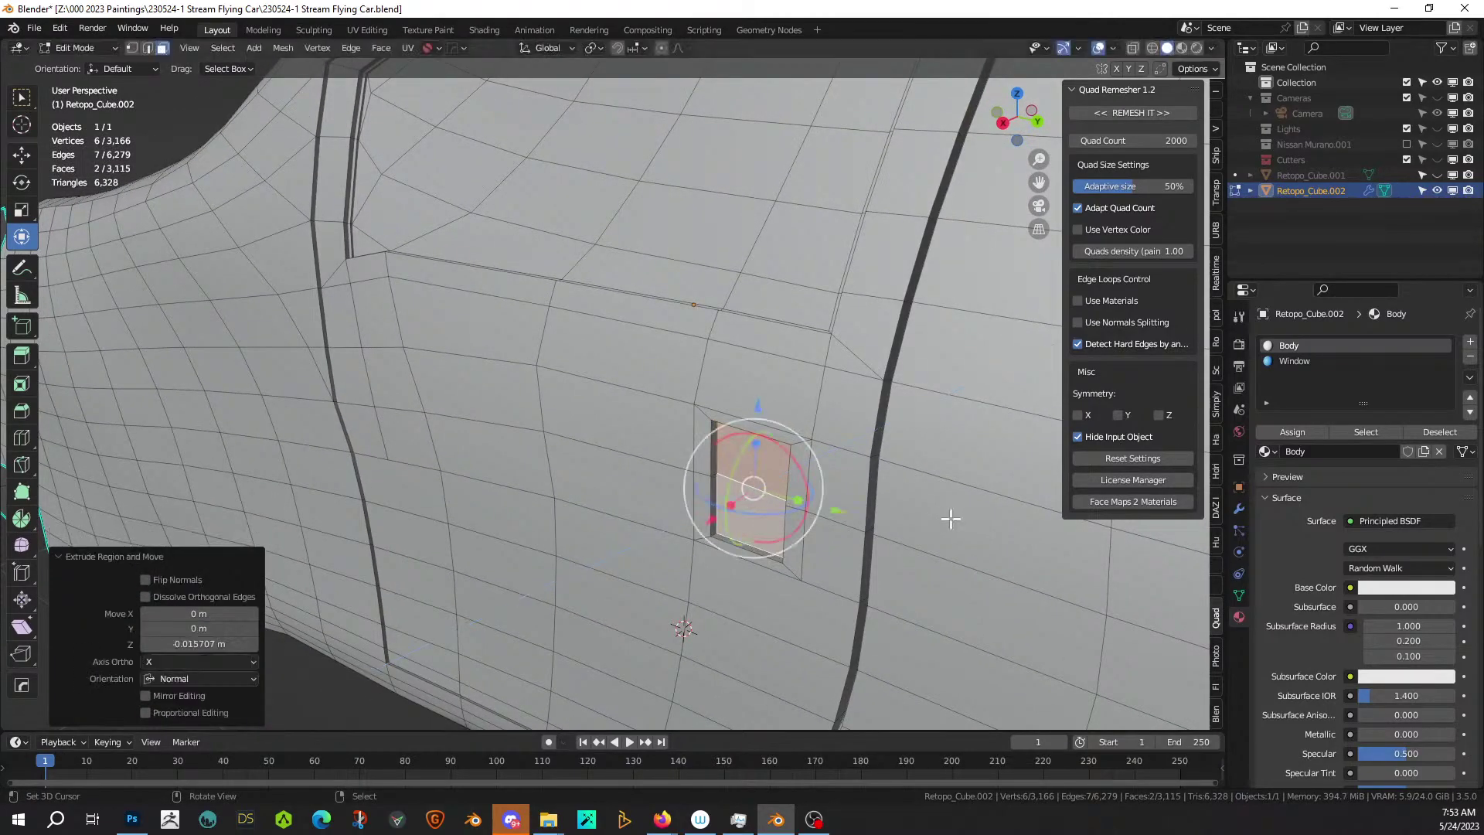
Select a rectangular block of 20 faces on the body side behind the door for a rear side window.
{"action": "key", "text": "Tab"}
{"action": "middle_click_drag", "start_coordinate": [920, 499], "coordinate": [516, 482]}
{"action": "scroll", "coordinate": [874, 510], "scroll_direction": "up", "scroll_amount": 5}
{"action": "key", "text": "Tab"}
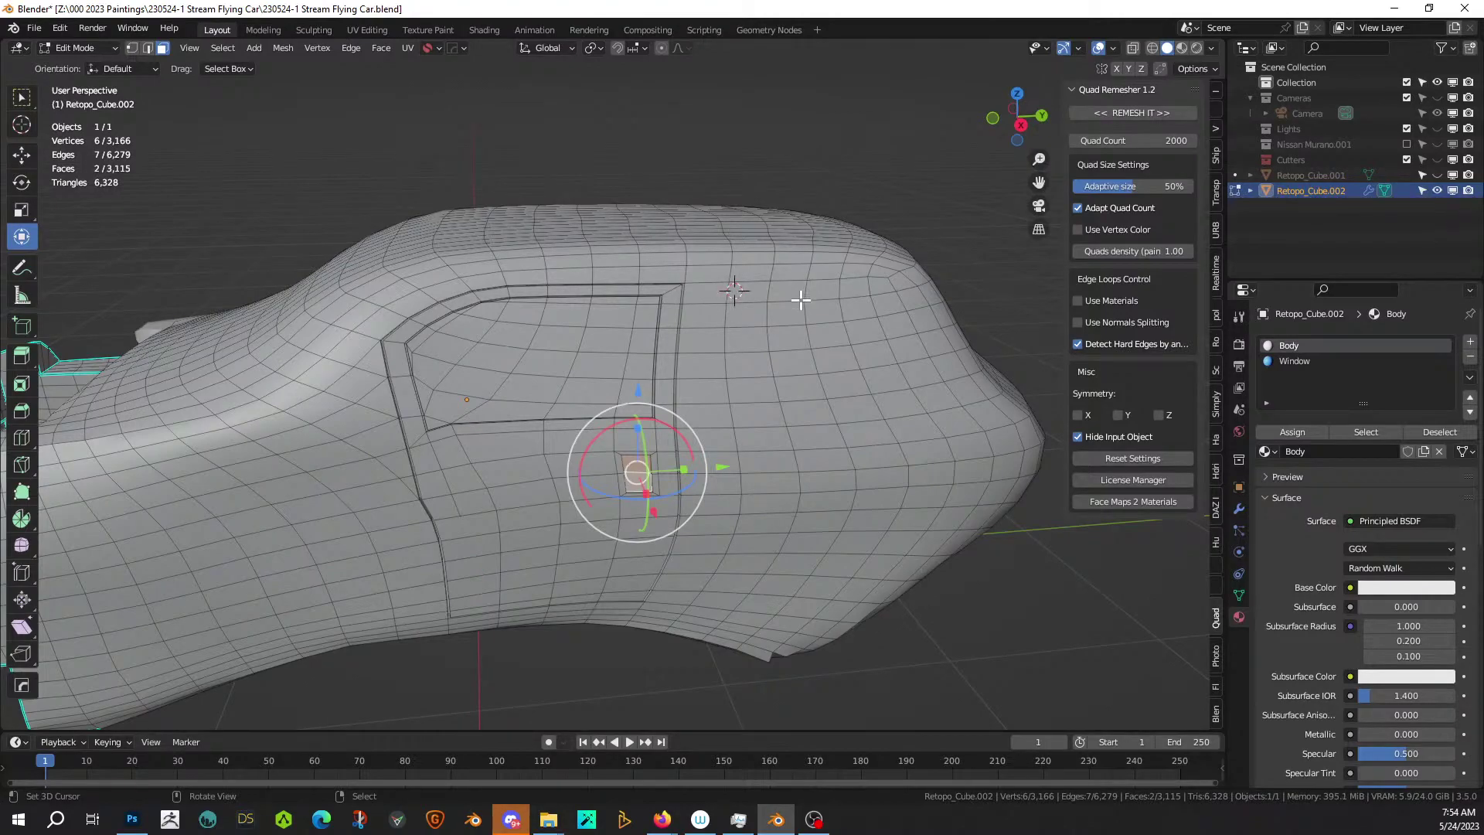
{"action": "key", "text": "c"}
{"action": "mouse_move", "coordinate": [749, 328]}
{"action": "left_mouse_down"}
{"action": "mouse_move", "coordinate": [773, 309]}
{"action": "mouse_move", "coordinate": [853, 303]}
{"action": "left_mouse_up"}
{"action": "key", "text": "Escape"}
{"action": "left_click", "coordinate": [948, 168]}
{"action": "key", "text": "c"}
{"action": "mouse_move", "coordinate": [762, 316]}
{"action": "left_mouse_down"}
{"action": "mouse_move", "coordinate": [750, 310]}
{"action": "mouse_move", "coordinate": [938, 295]}
{"action": "mouse_move", "coordinate": [951, 356]}
{"action": "left_mouse_up"}
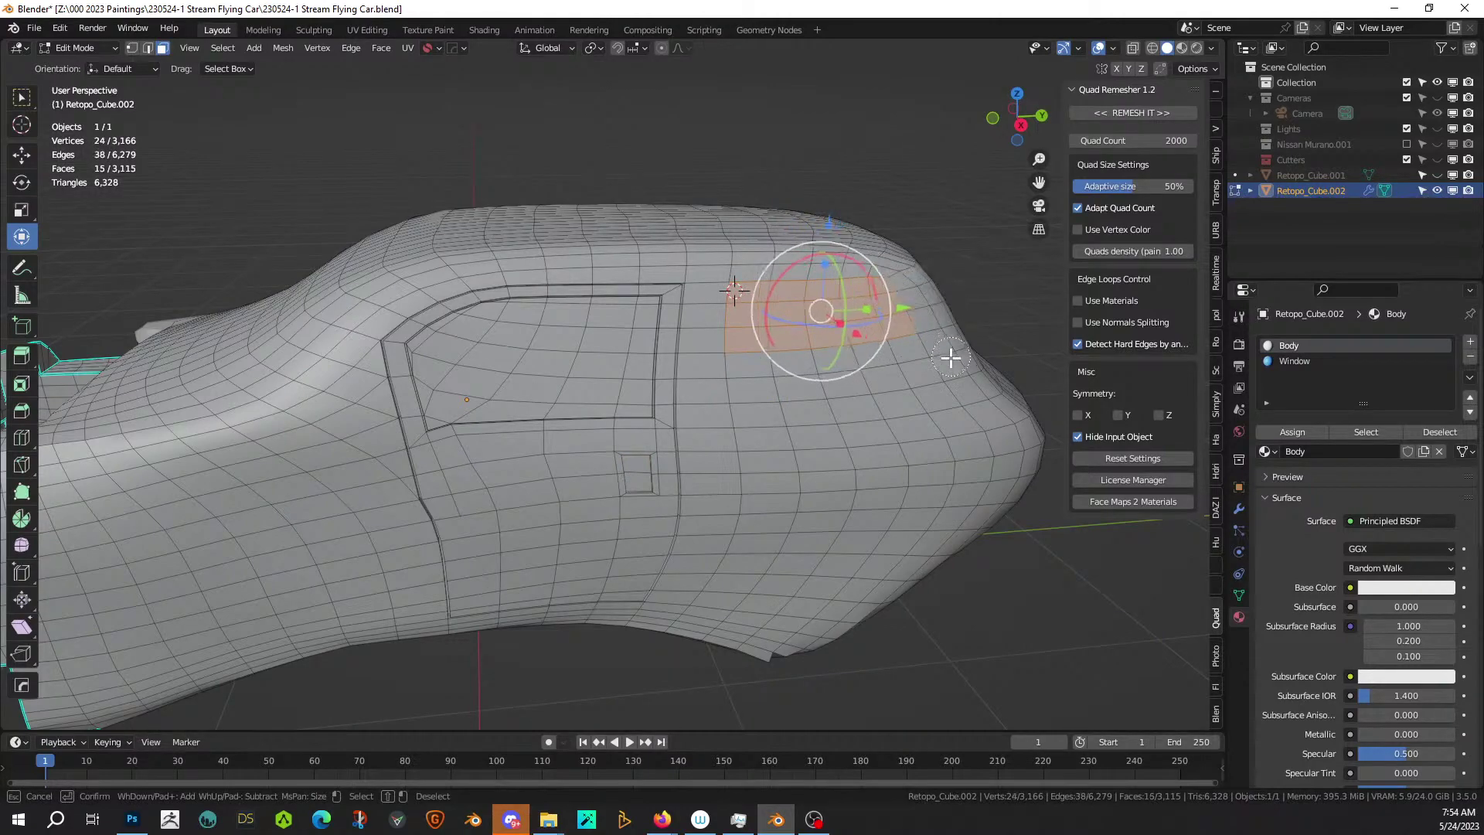
{"action": "mouse_move", "coordinate": [759, 352]}
{"action": "left_mouse_down"}
{"action": "mouse_move", "coordinate": [773, 370]}
{"action": "mouse_move", "coordinate": [838, 367]}
{"action": "mouse_move", "coordinate": [876, 325]}
{"action": "left_mouse_up"}
{"action": "right_click", "coordinate": [812, 428]}
{"action": "scroll", "coordinate": [813, 435], "scroll_direction": "up", "scroll_amount": 2}
{"action": "middle_click_drag", "start_coordinate": [814, 433], "coordinate": [562, 536], "text": "shift"}
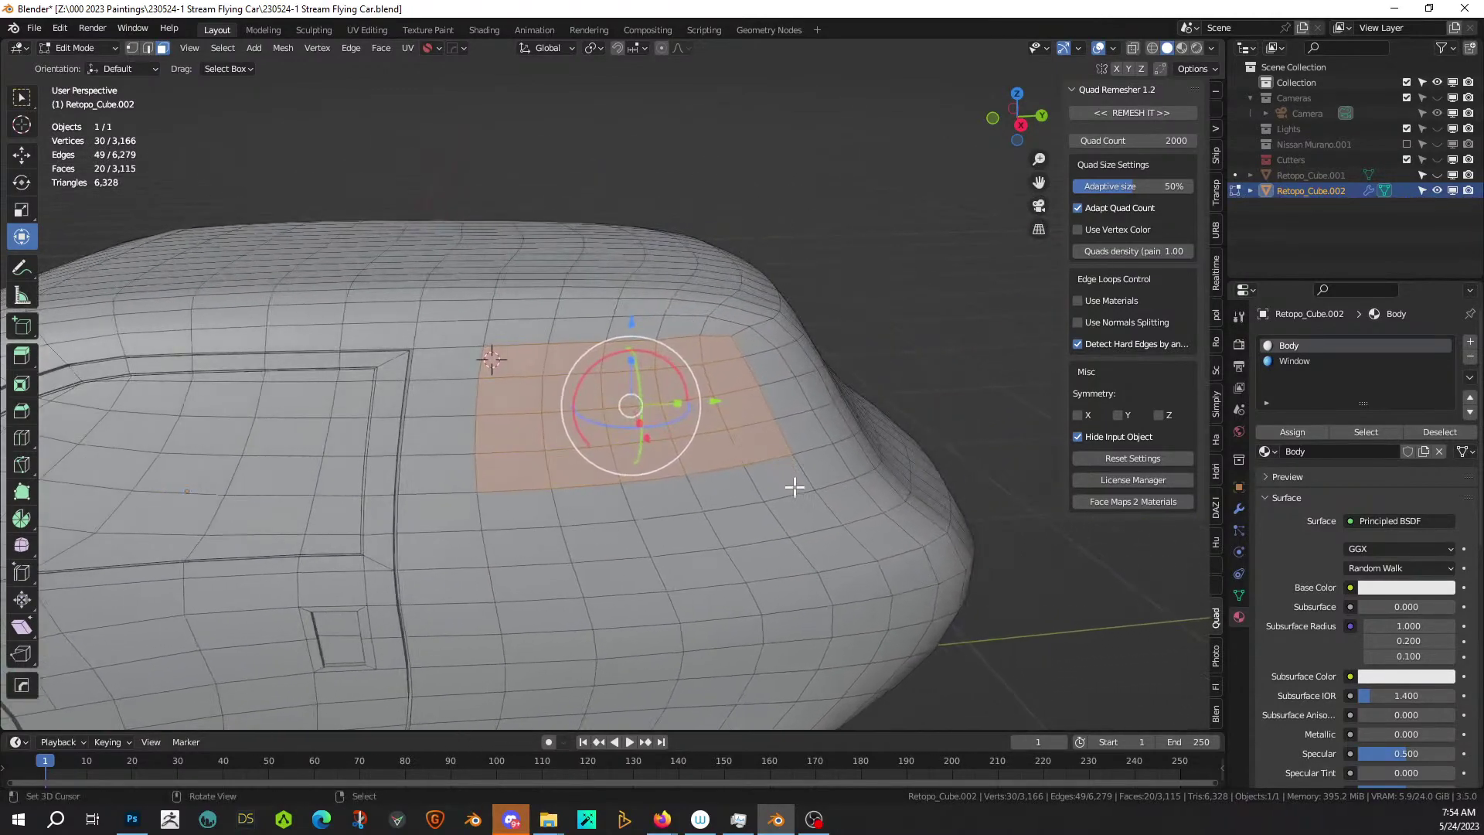
Inset the selected rear side window faces about 0.028 m and extrude them inward about 0.003 m.
{"action": "key", "text": "i"}
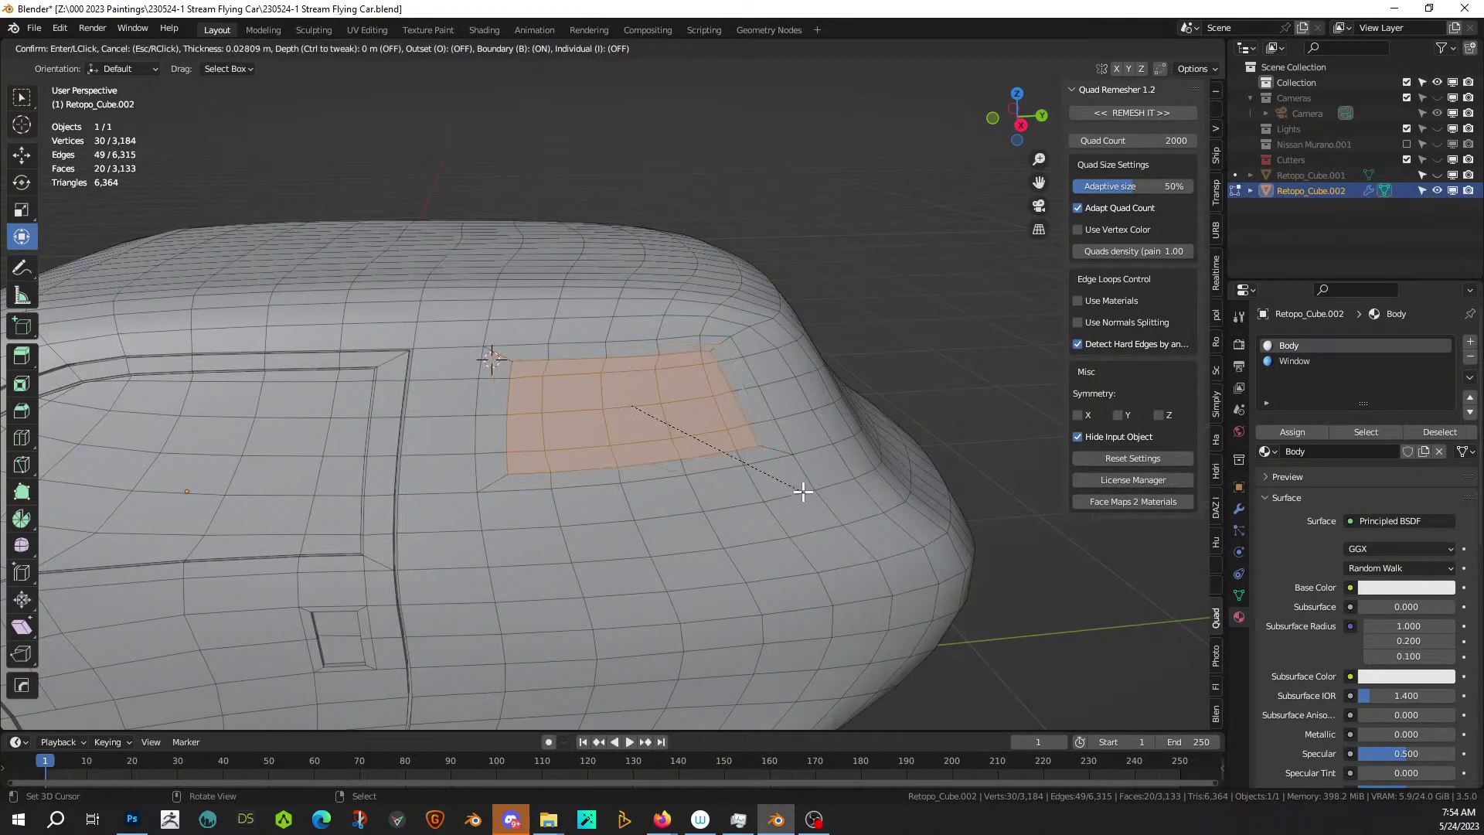
{"action": "left_click", "coordinate": [802, 490]}
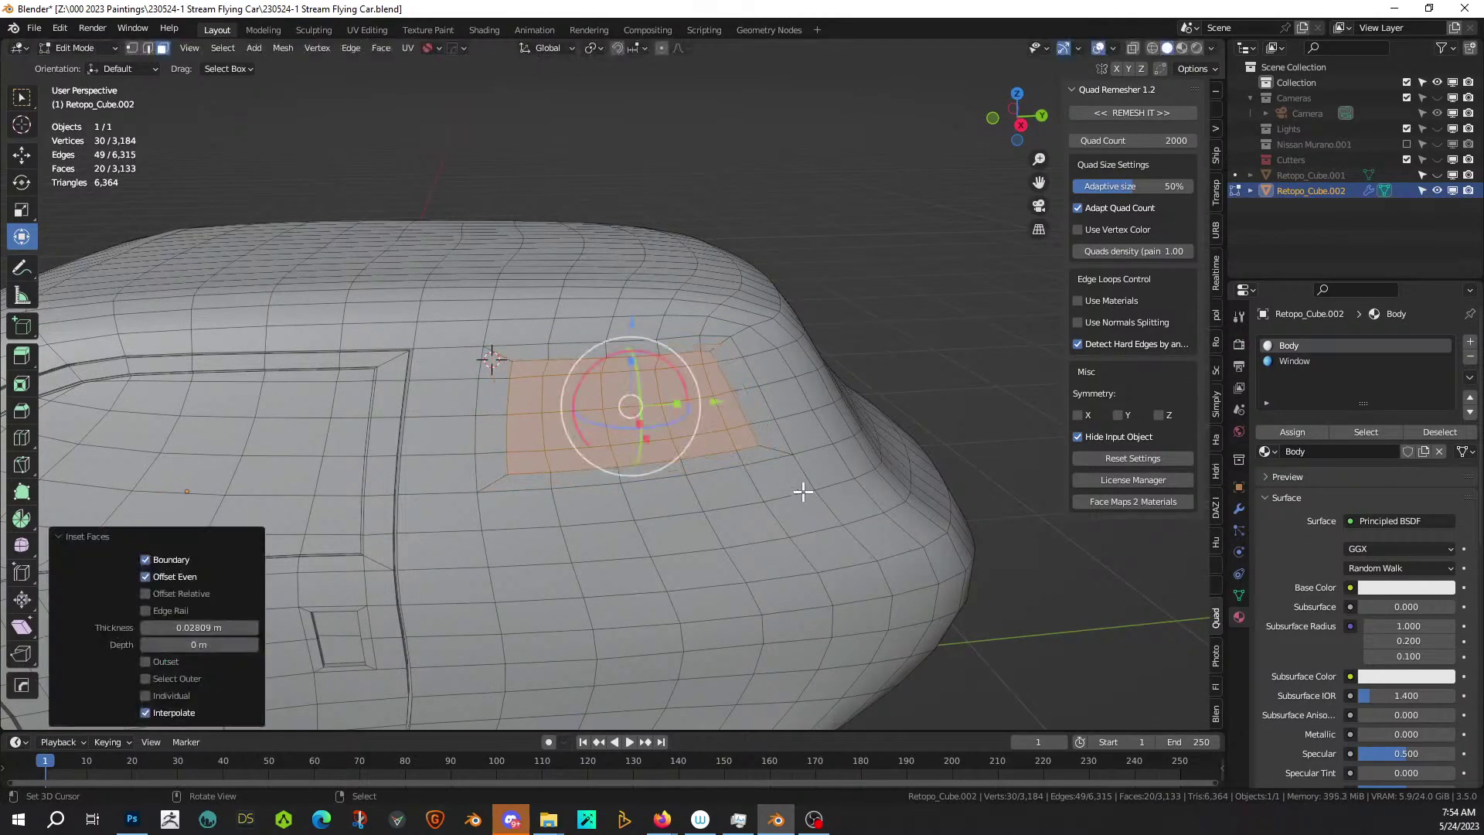
{"action": "scroll", "coordinate": [819, 491], "scroll_direction": "up", "scroll_amount": 6}
{"action": "middle_click_drag", "start_coordinate": [818, 500], "coordinate": [870, 510]}
{"action": "key", "text": "e"}
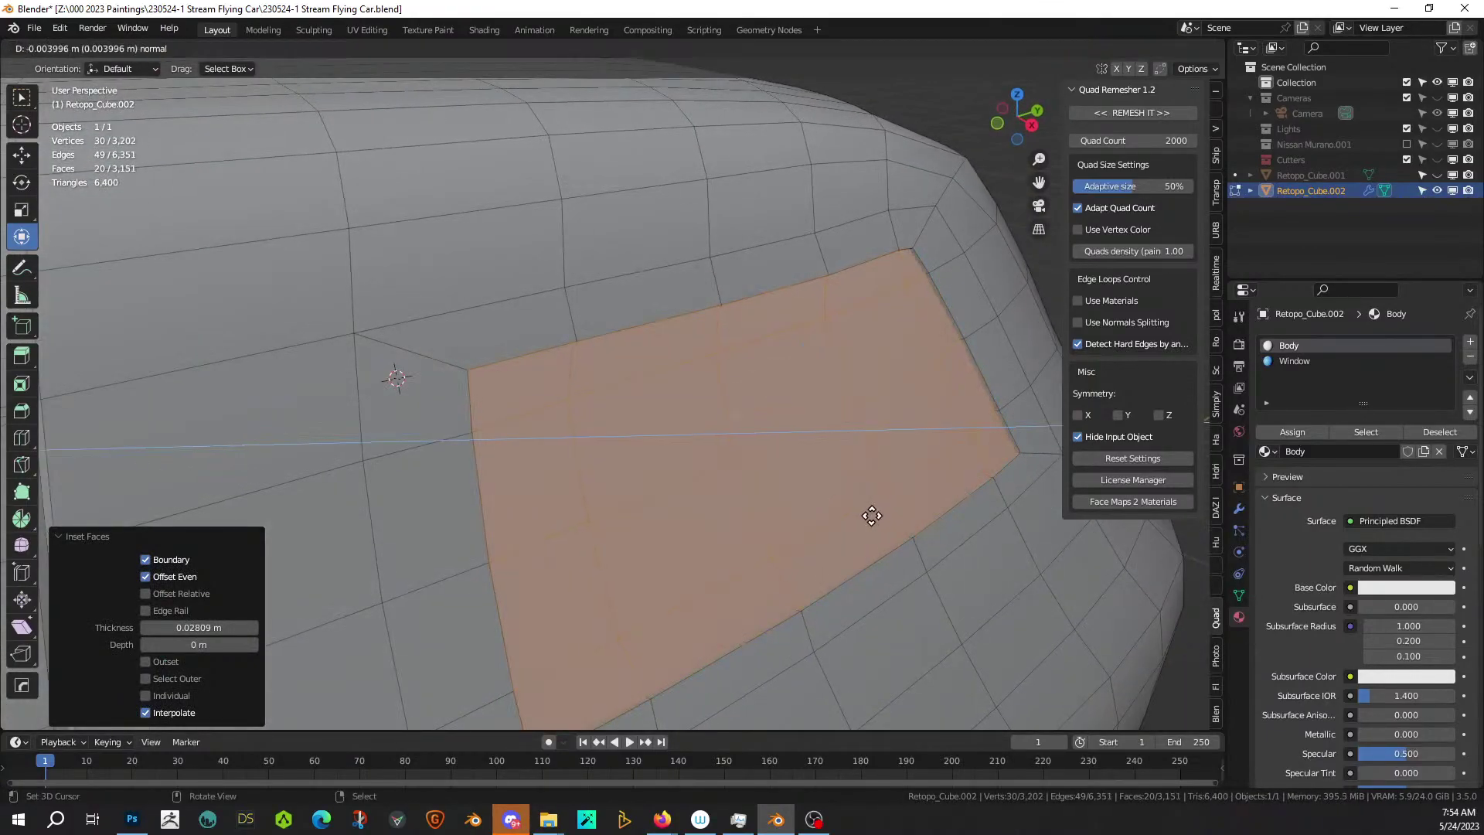
{"action": "left_click", "coordinate": [873, 516]}
Inset the recessed rear side window faces again by about 0.0015 m and extrude them inward about 0.0029 m.
{"action": "key", "text": "i"}
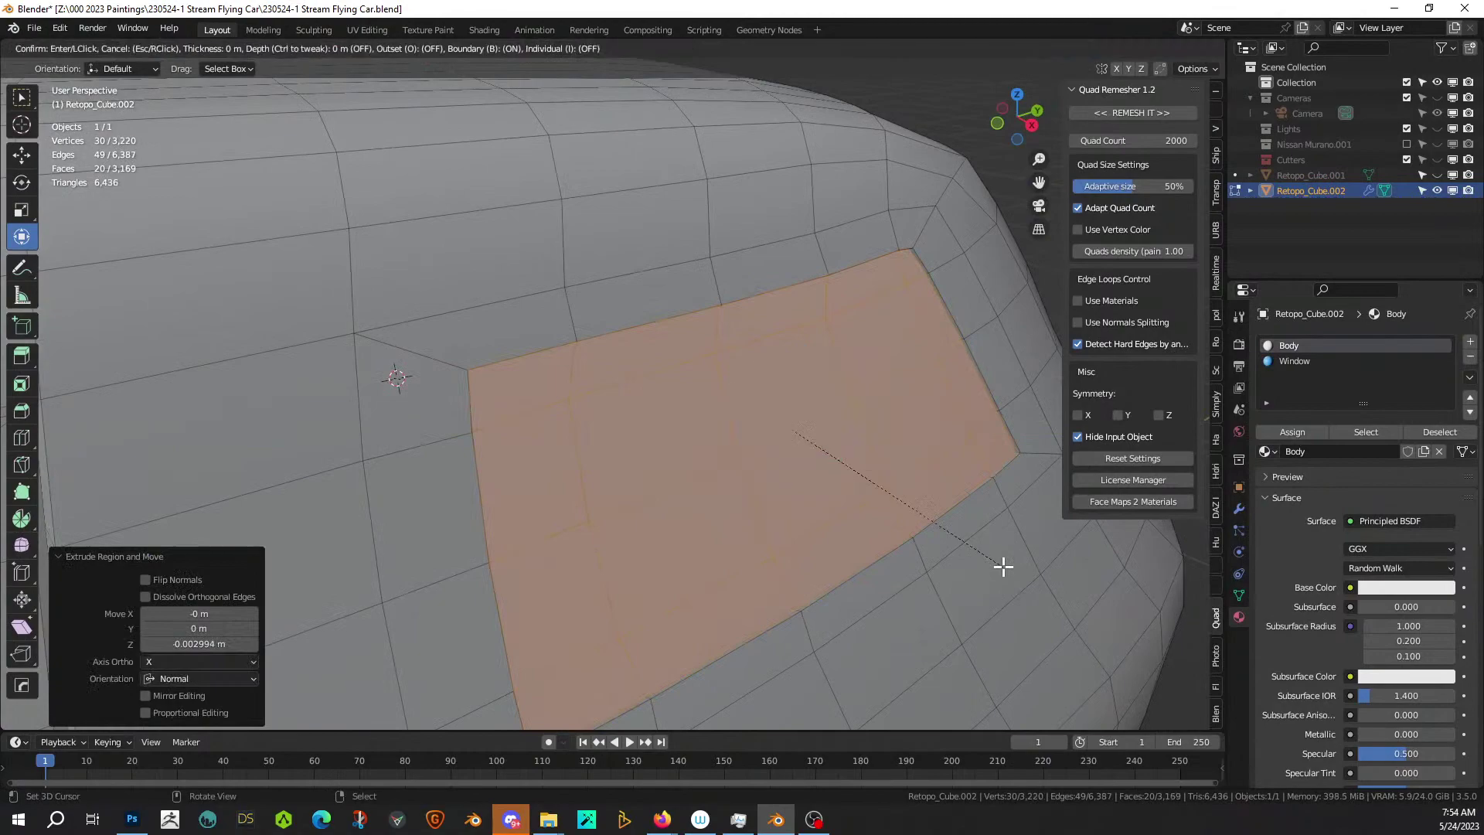
{"action": "left_click", "coordinate": [999, 565]}
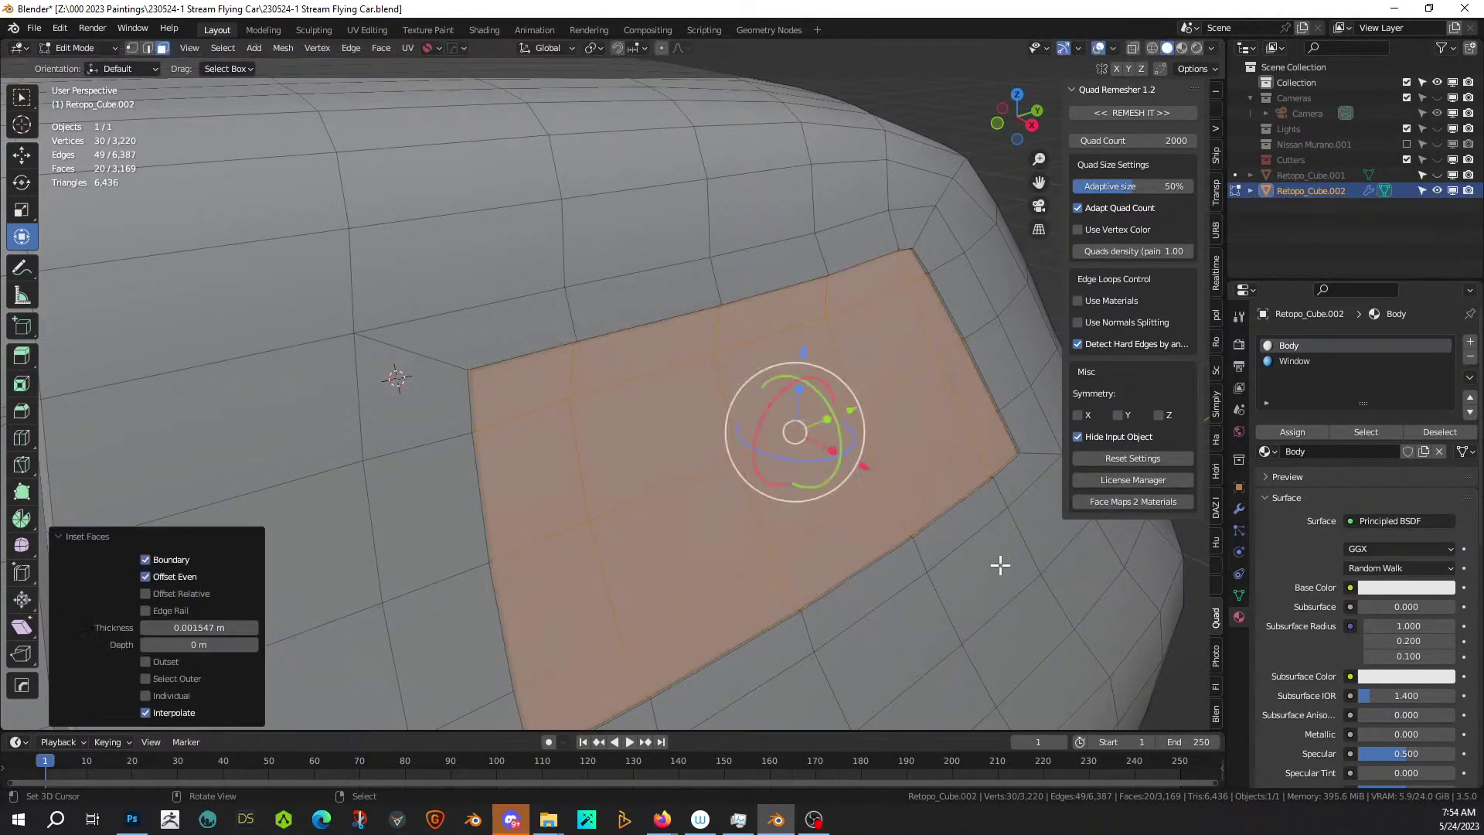
{"action": "key", "text": "e"}
{"action": "left_click", "coordinate": [999, 565]}
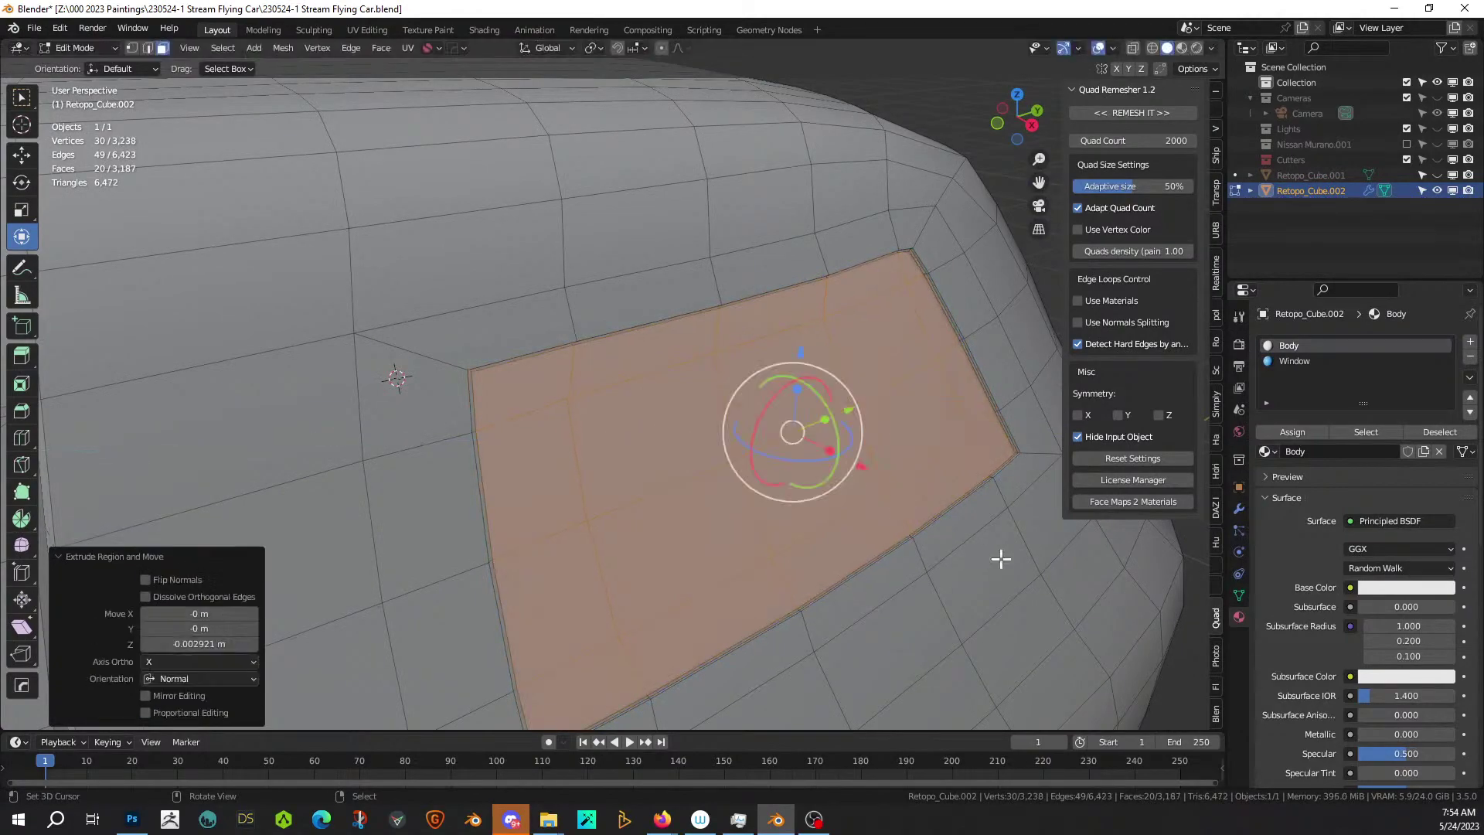
Assign the Window material to the recessed rear side window faces and return to Object Mode.
{"action": "left_click", "coordinate": [1295, 361]}
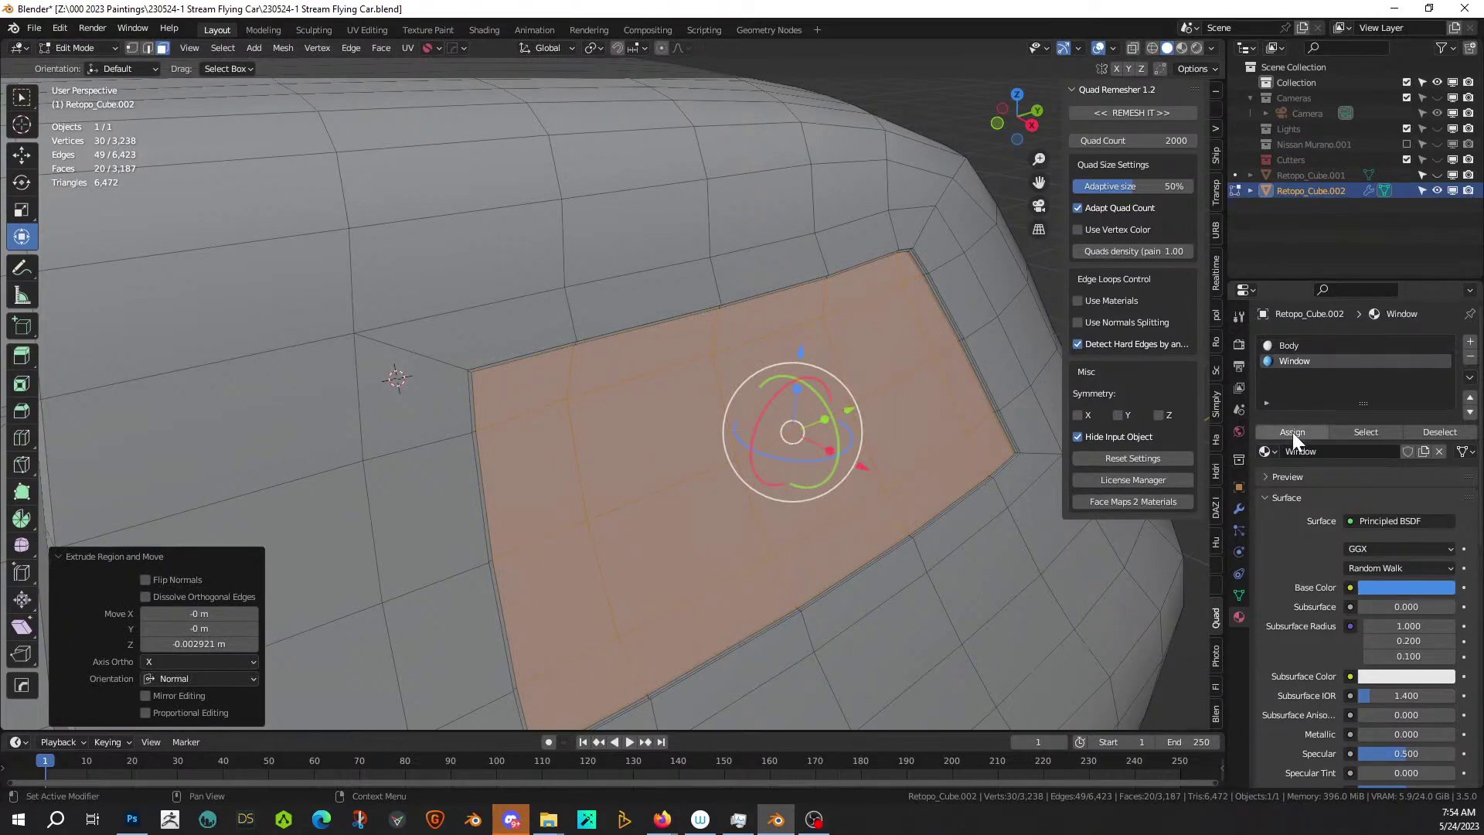
{"action": "left_click", "coordinate": [1292, 433]}
{"action": "key", "text": "Tab"}
{"action": "scroll", "coordinate": [584, 452], "scroll_direction": "down", "scroll_amount": 5}
{"action": "mouse_move", "coordinate": [584, 452]}
{"action": "middle_mouse_down"}
{"action": "mouse_move", "coordinate": [397, 437]}
{"action": "mouse_move", "coordinate": [599, 425]}
{"action": "mouse_move", "coordinate": [601, 469]}
{"action": "middle_mouse_up"}
{"action": "scroll", "coordinate": [507, 437], "scroll_direction": "down", "scroll_amount": 5}
{"action": "scroll", "coordinate": [509, 437], "scroll_direction": "up", "scroll_amount": 3}
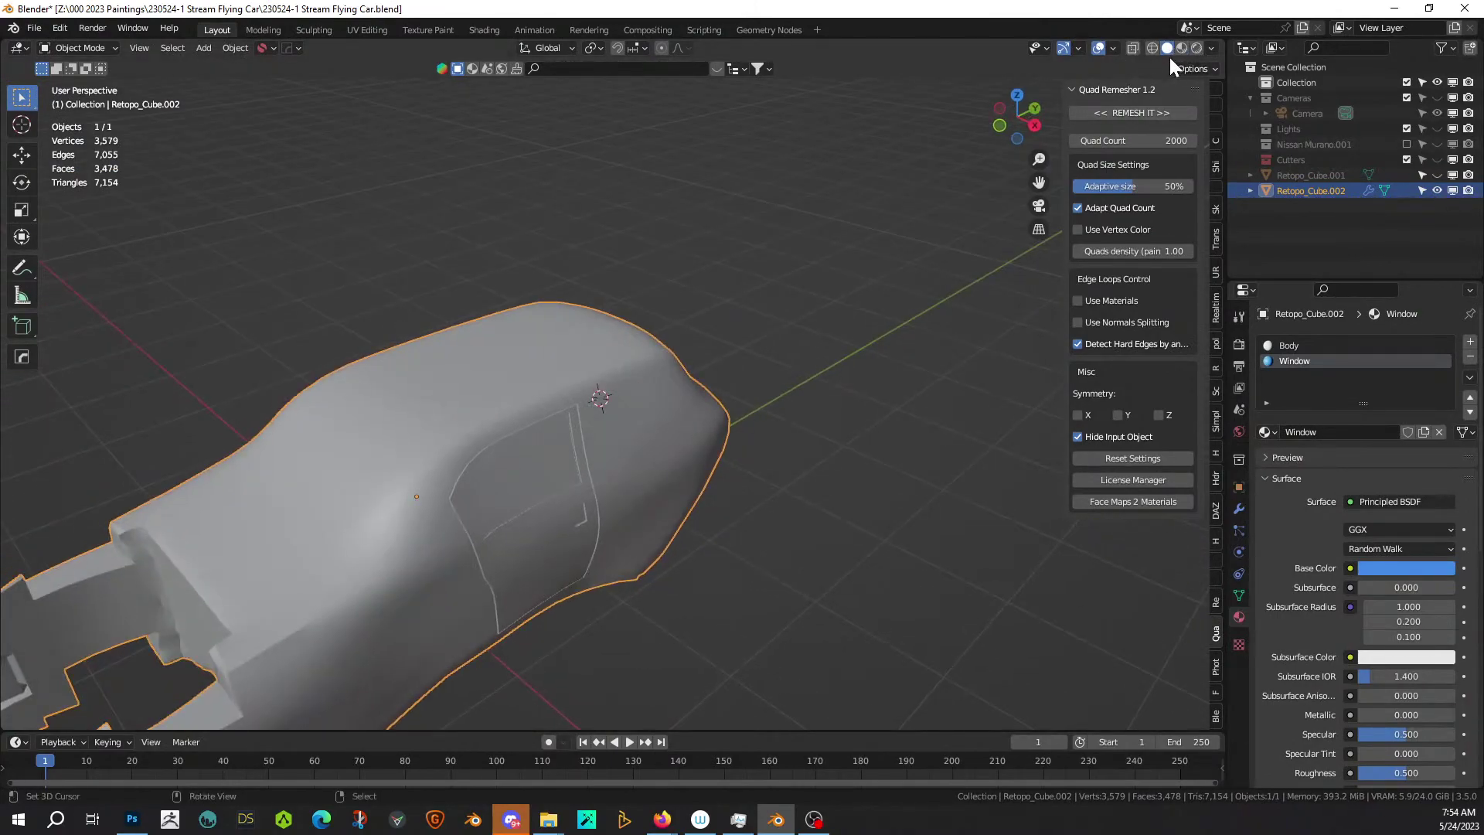
Check the side windows' material in rendered viewport shading, then restore solid shading.
{"action": "left_click", "coordinate": [1195, 47]}
{"action": "scroll", "coordinate": [624, 488], "scroll_direction": "down", "scroll_amount": 4}
{"action": "mouse_move", "coordinate": [624, 490]}
{"action": "middle_mouse_down"}
{"action": "mouse_move", "coordinate": [709, 428]}
{"action": "mouse_move", "coordinate": [624, 420]}
{"action": "mouse_move", "coordinate": [521, 442]}
{"action": "mouse_move", "coordinate": [512, 475]}
{"action": "middle_mouse_up"}
{"action": "scroll", "coordinate": [556, 473], "scroll_direction": "up", "scroll_amount": 5}
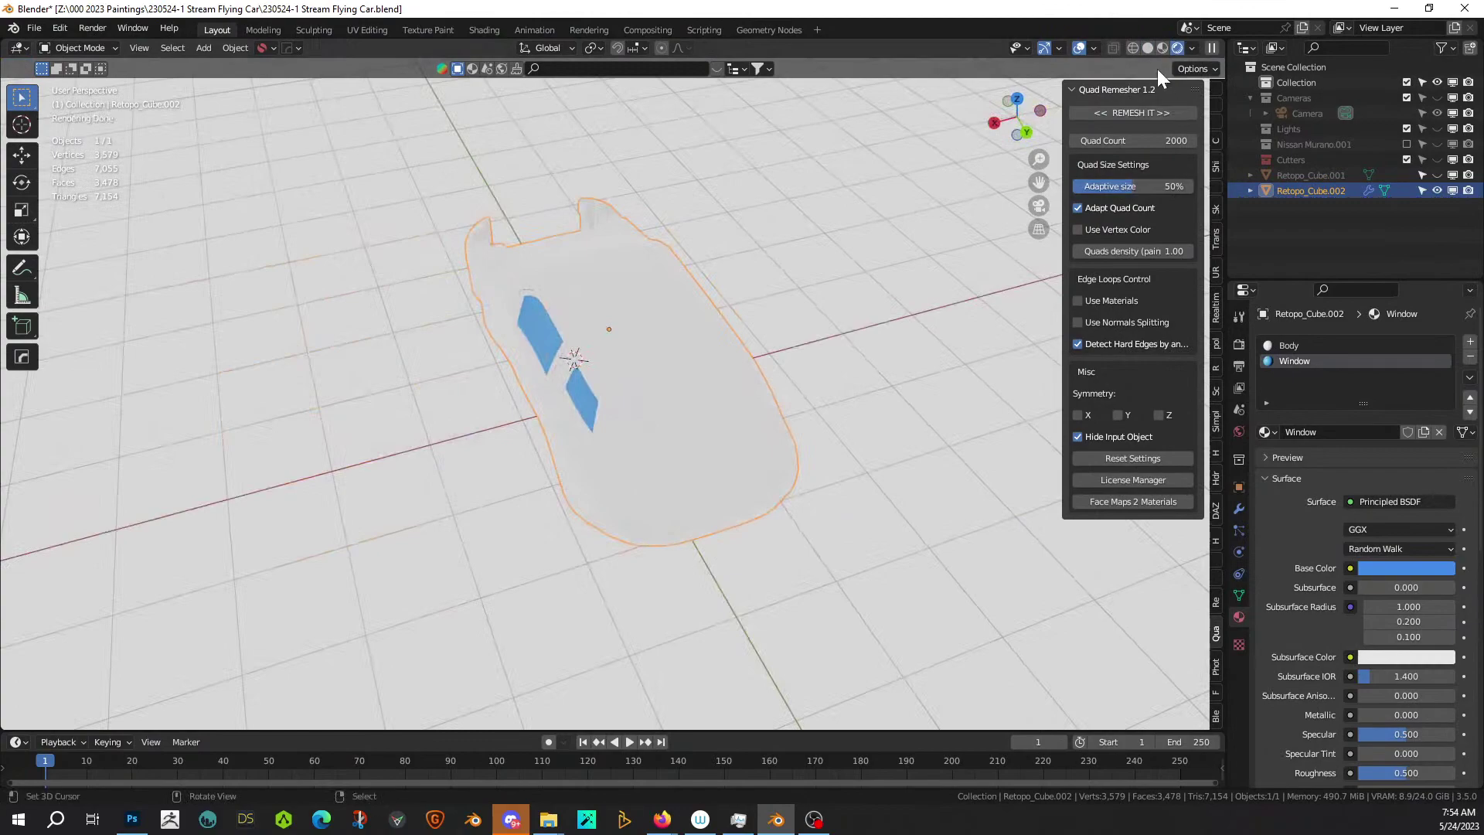
{"action": "left_click", "coordinate": [1148, 48]}
In Edit Mode, add the block of faces across the back of the cabin to the selection for the rear window.
{"action": "scroll", "coordinate": [687, 368], "scroll_direction": "up", "scroll_amount": 3}
{"action": "mouse_move", "coordinate": [656, 390]}
{"action": "middle_mouse_down"}
{"action": "mouse_move", "coordinate": [720, 358]}
{"action": "mouse_move", "coordinate": [703, 410]}
{"action": "mouse_move", "coordinate": [647, 401]}
{"action": "mouse_move", "coordinate": [757, 382]}
{"action": "mouse_move", "coordinate": [865, 328]}
{"action": "mouse_move", "coordinate": [774, 345]}
{"action": "middle_mouse_up"}
{"action": "key", "text": "Tab"}
{"action": "middle_click_drag", "start_coordinate": [694, 412], "coordinate": [673, 405]}
{"action": "scroll", "coordinate": [673, 405], "scroll_direction": "up", "scroll_amount": 1}
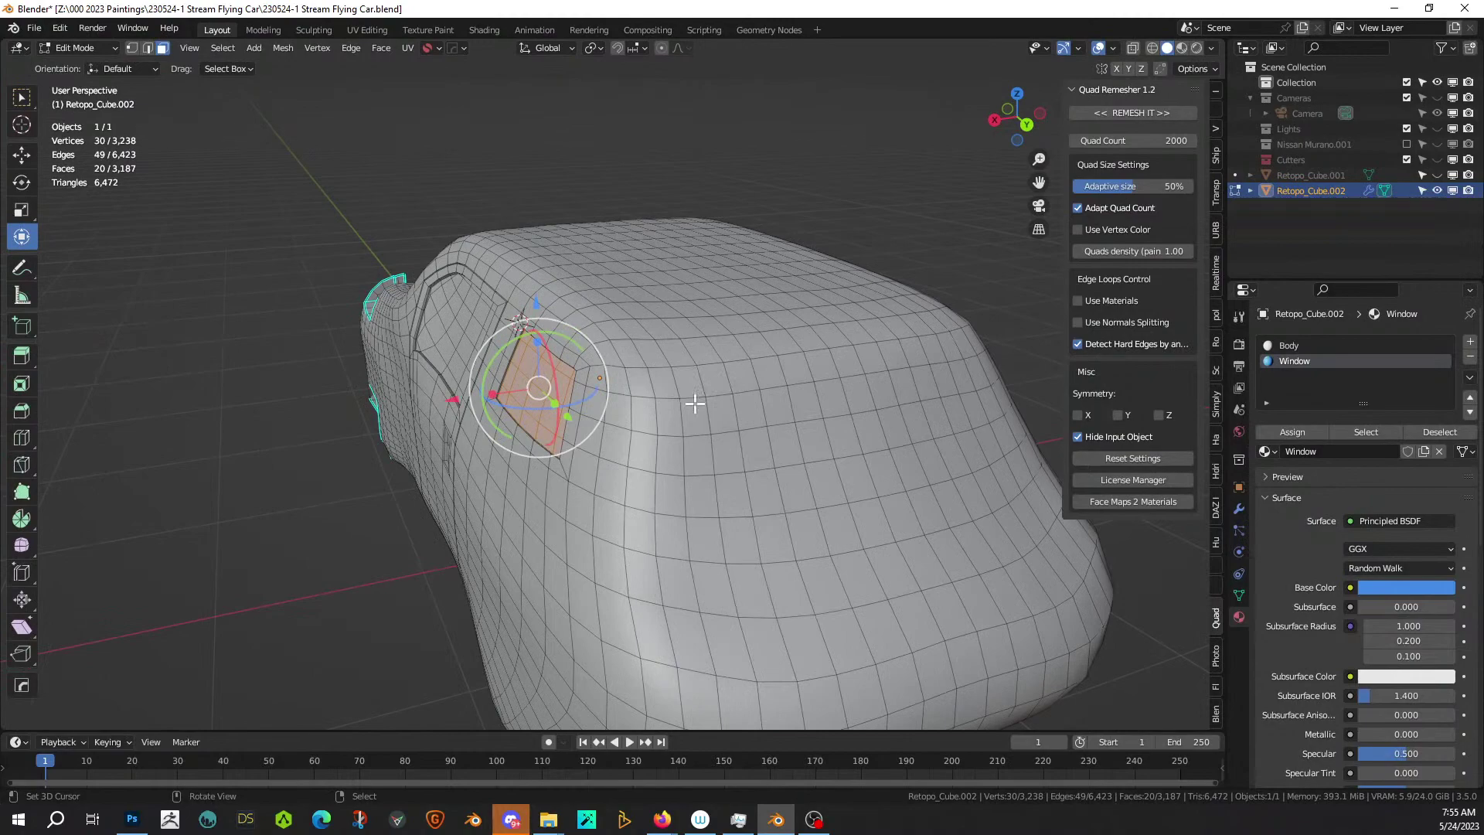
{"action": "key", "text": "c"}
{"action": "mouse_move", "coordinate": [679, 398]}
{"action": "left_mouse_down"}
{"action": "mouse_move", "coordinate": [682, 469]}
{"action": "mouse_move", "coordinate": [901, 480]}
{"action": "mouse_move", "coordinate": [978, 440]}
{"action": "mouse_move", "coordinate": [954, 364]}
{"action": "mouse_move", "coordinate": [827, 391]}
{"action": "mouse_move", "coordinate": [806, 423]}
{"action": "left_mouse_up"}
{"action": "mouse_move", "coordinate": [895, 433]}
{"action": "middle_mouse_down"}
{"action": "mouse_move", "coordinate": [917, 520]}
{"action": "mouse_move", "coordinate": [881, 536]}
{"action": "mouse_move", "coordinate": [992, 506]}
{"action": "middle_mouse_up"}
{"action": "key", "text": "Escape"}
{"action": "middle_click_drag", "start_coordinate": [873, 521], "coordinate": [748, 544]}
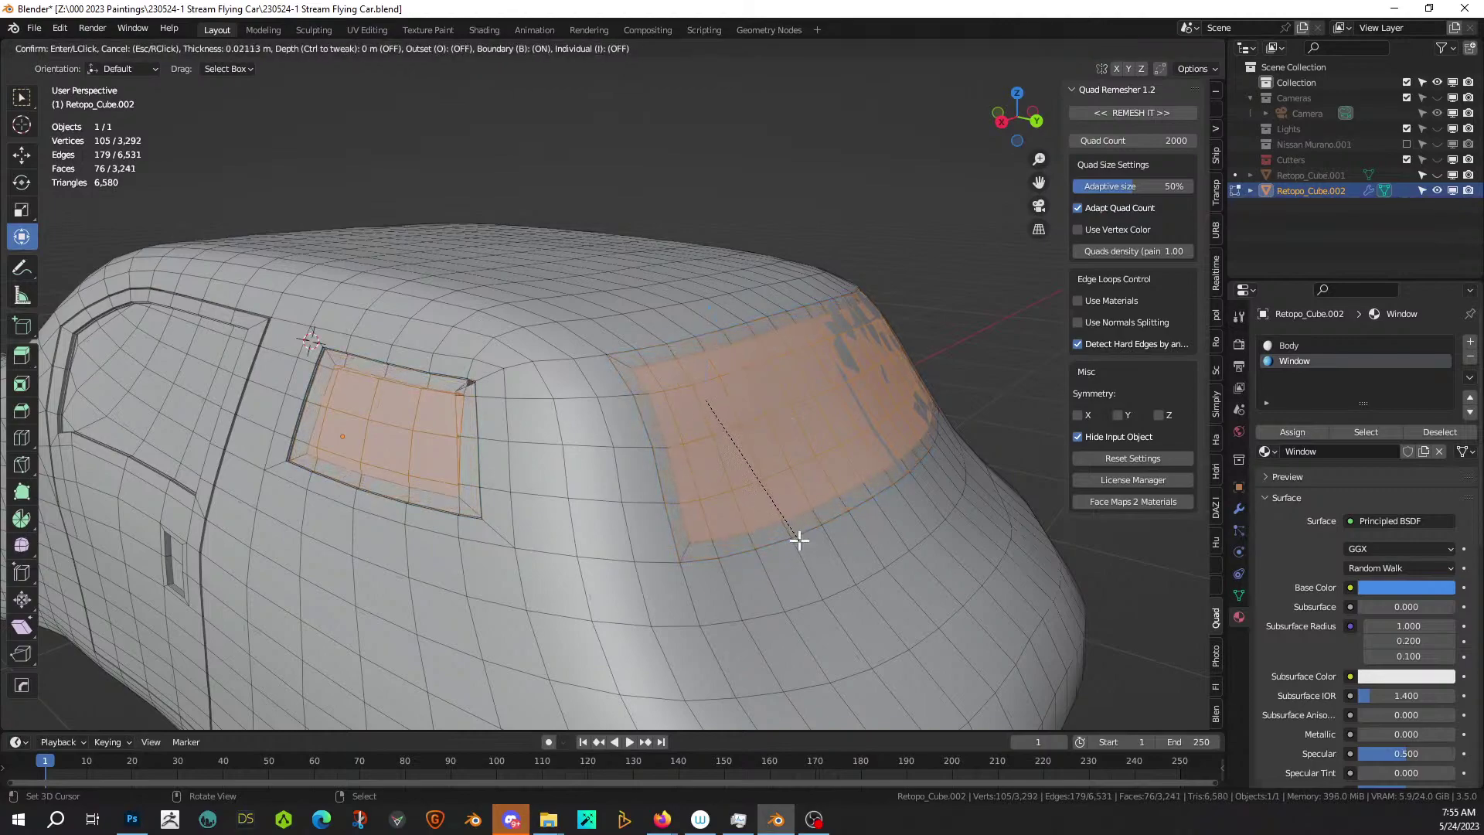
Deselect the rear side window's faces, keeping only the back window faces selected.
{"action": "key", "text": "c"}
{"action": "mouse_move", "coordinate": [355, 463]}
{"action": "middle_mouse_down"}
{"action": "mouse_move", "coordinate": [345, 381]}
{"action": "mouse_move", "coordinate": [338, 432]}
{"action": "mouse_move", "coordinate": [471, 483]}
{"action": "mouse_move", "coordinate": [446, 377]}
{"action": "middle_mouse_up"}
{"action": "key", "text": "Escape"}
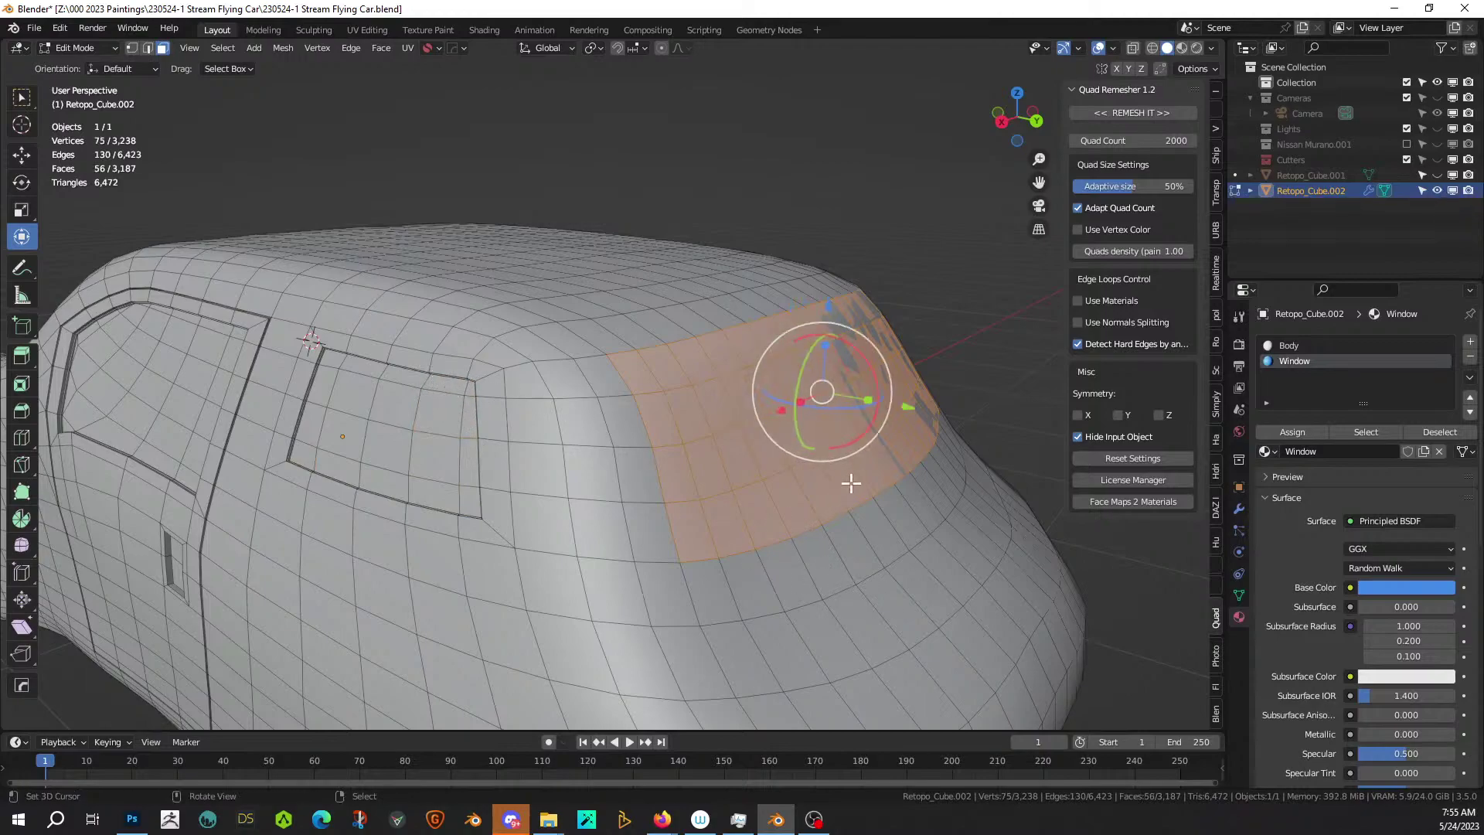
Inset the back window faces about 0.027 m and extrude them inward about 0.012 m.
{"action": "key", "text": "i"}
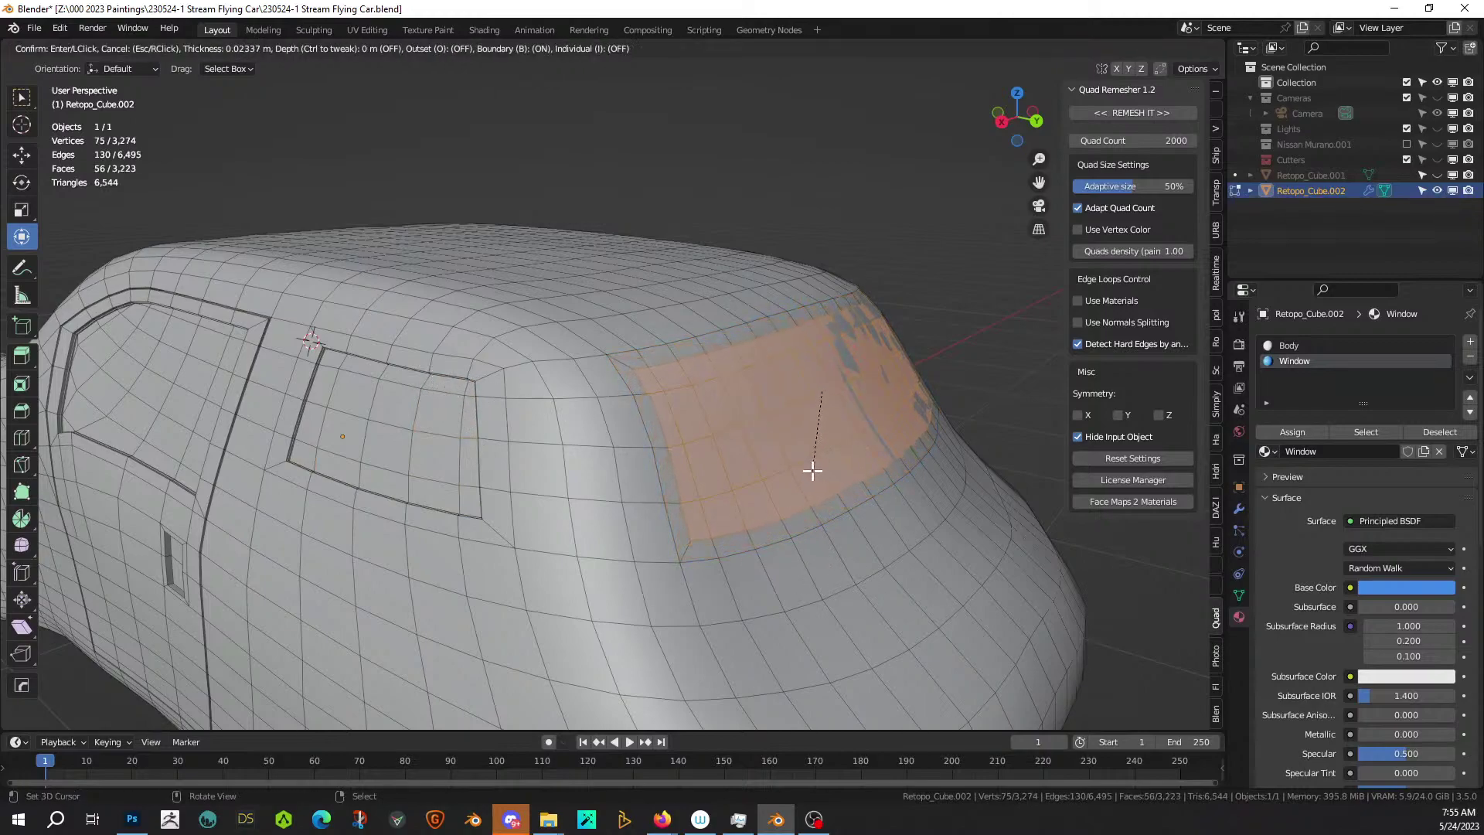
{"action": "left_click", "coordinate": [802, 464]}
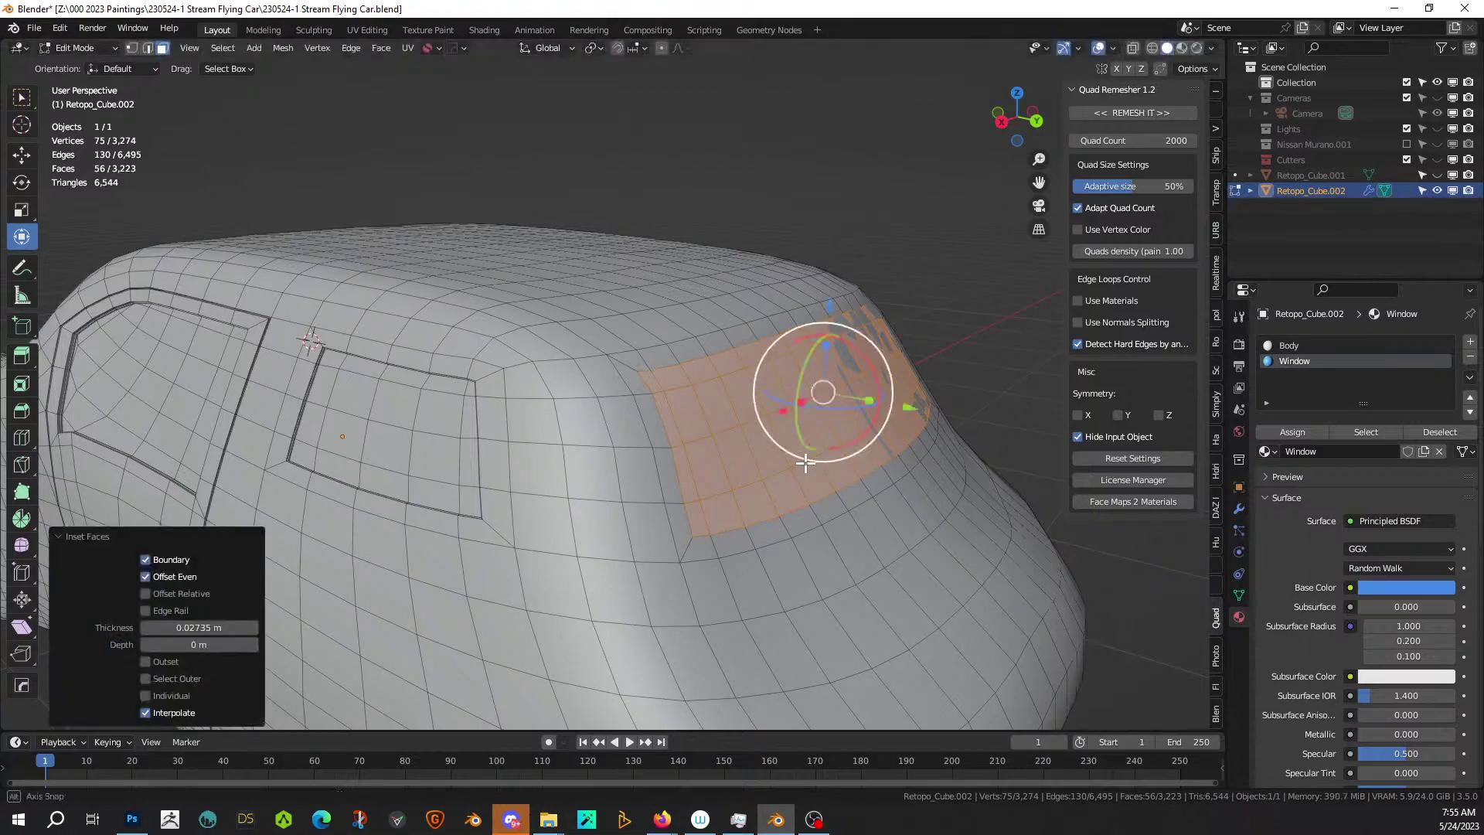
{"action": "middle_click_drag", "start_coordinate": [803, 463], "coordinate": [860, 479]}
{"action": "key", "text": "e"}
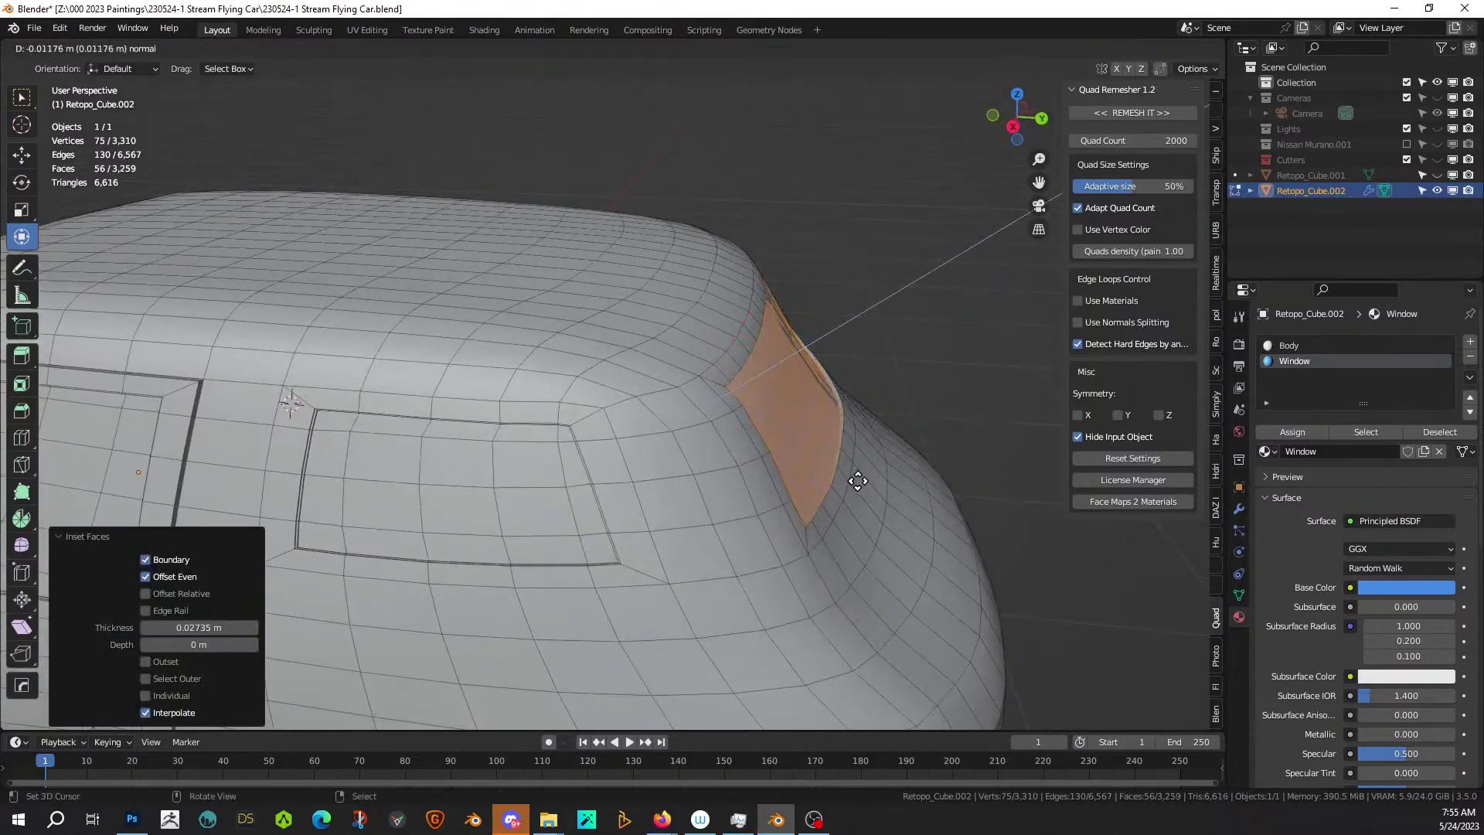
{"action": "left_click", "coordinate": [858, 481]}
Inset the recessed back window faces again by about 0.0027 m and extrude them inward about 0.0038 m.
{"action": "middle_click_drag", "start_coordinate": [994, 477], "coordinate": [904, 519]}
{"action": "key", "text": "i"}
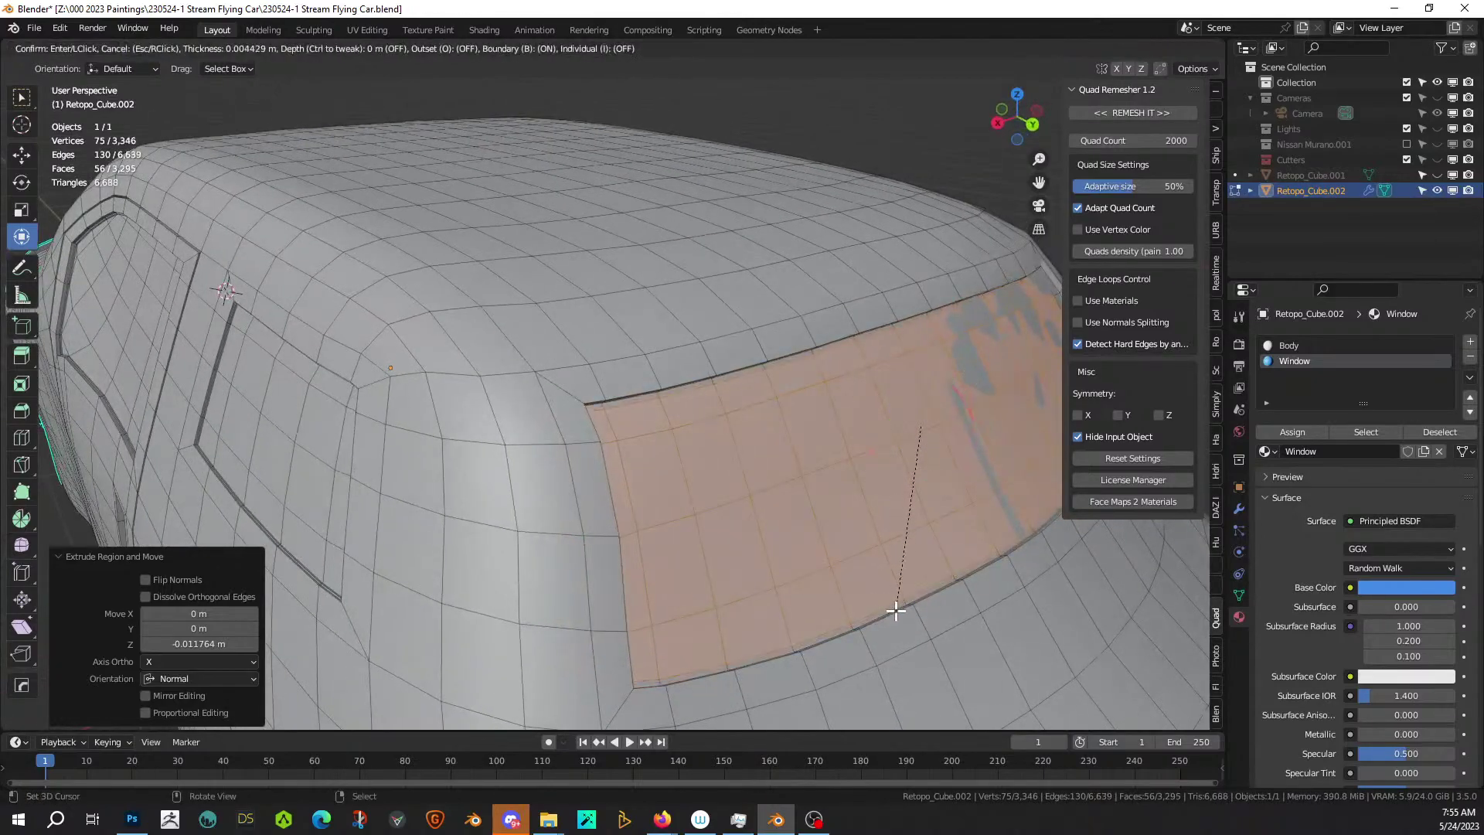
{"action": "left_click", "coordinate": [895, 612]}
{"action": "middle_click_drag", "start_coordinate": [895, 613], "coordinate": [956, 597]}
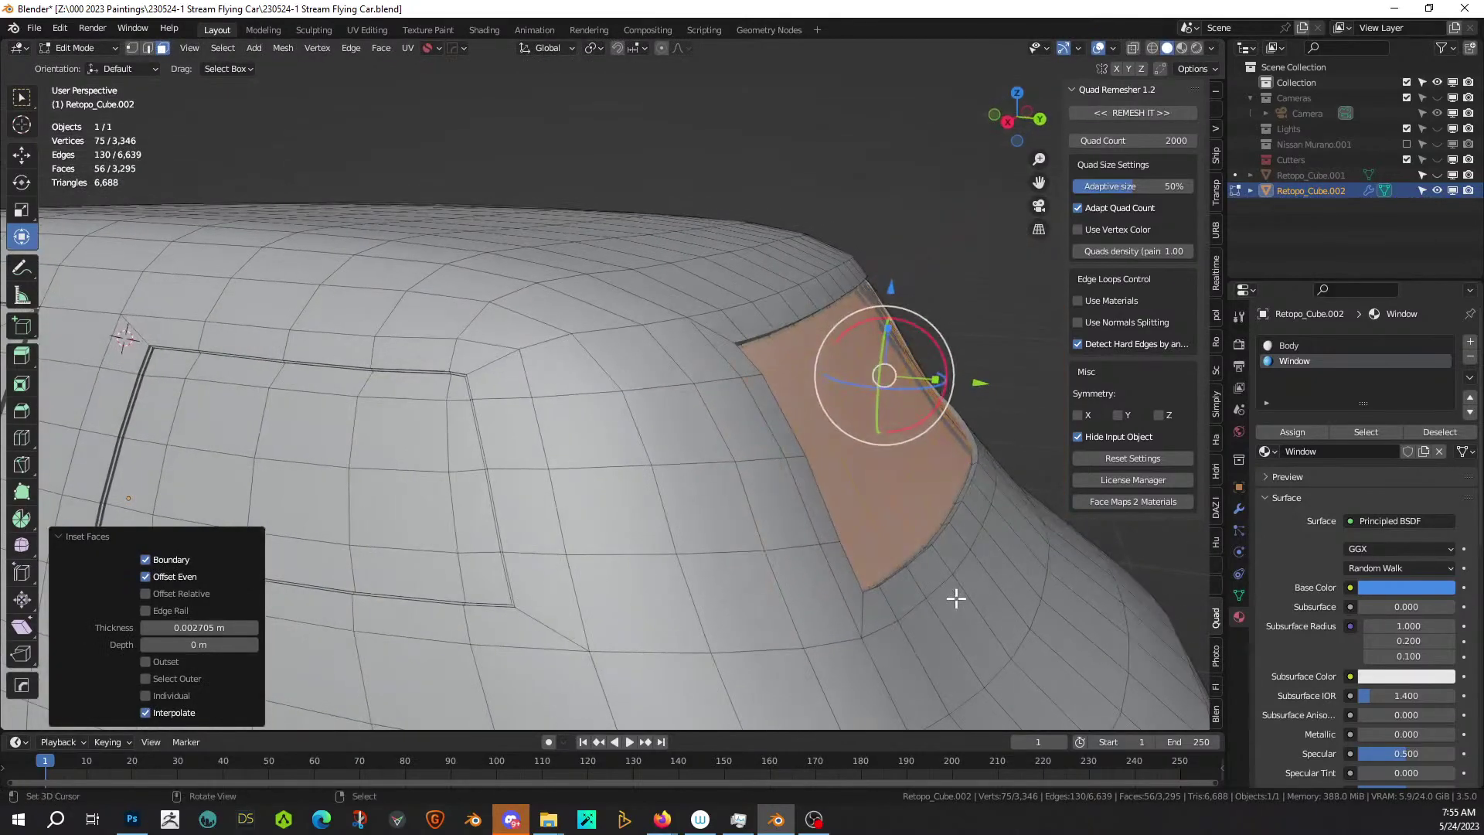
{"action": "key", "text": "e"}
{"action": "left_click", "coordinate": [961, 533]}
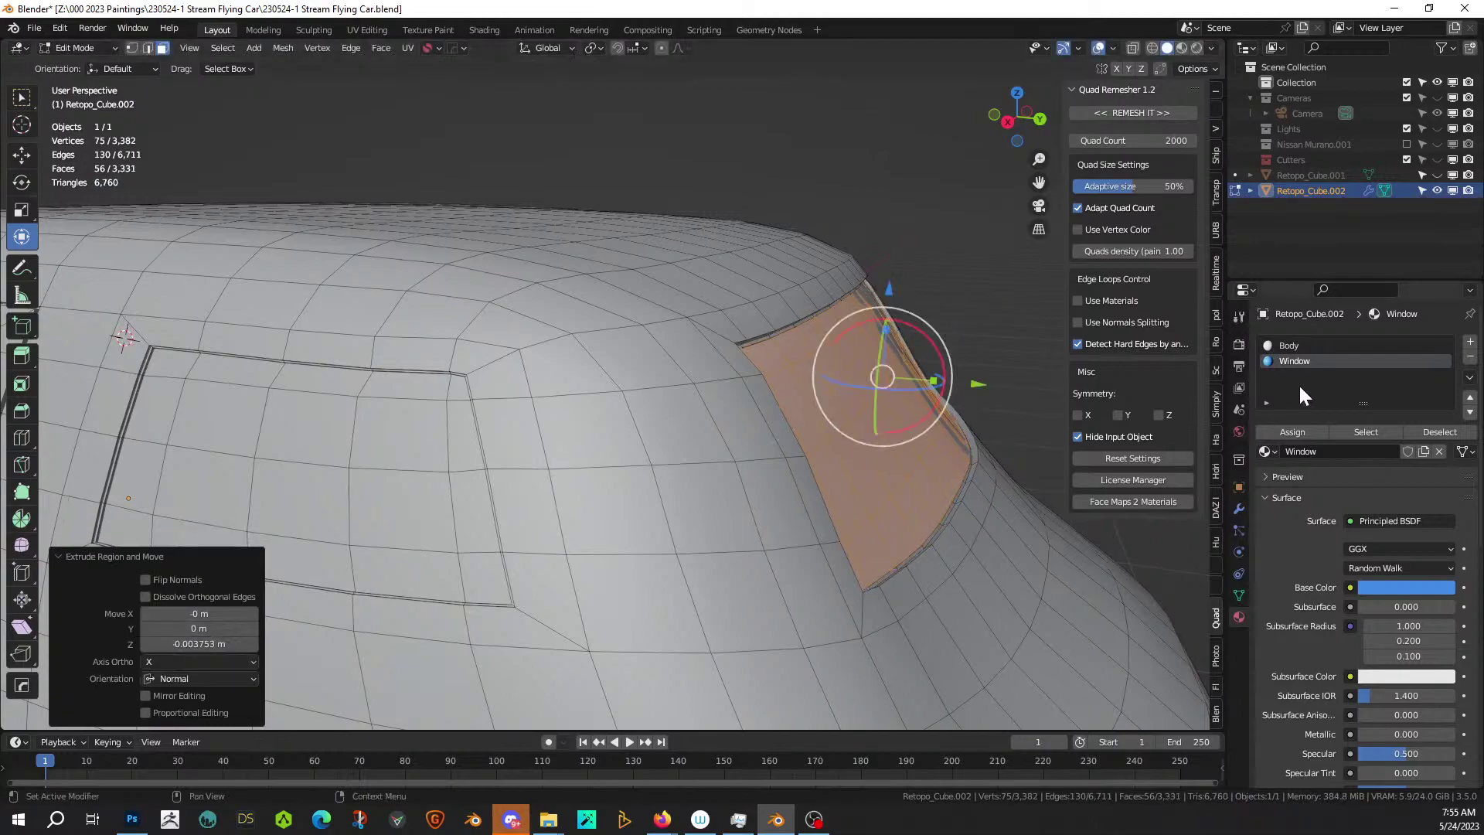
Assign the Window material to the recessed back window faces and return to Object Mode.
{"action": "left_click", "coordinate": [1295, 430]}
{"action": "scroll", "coordinate": [850, 433], "scroll_direction": "down", "scroll_amount": 3}
{"action": "key", "text": "Tab"}
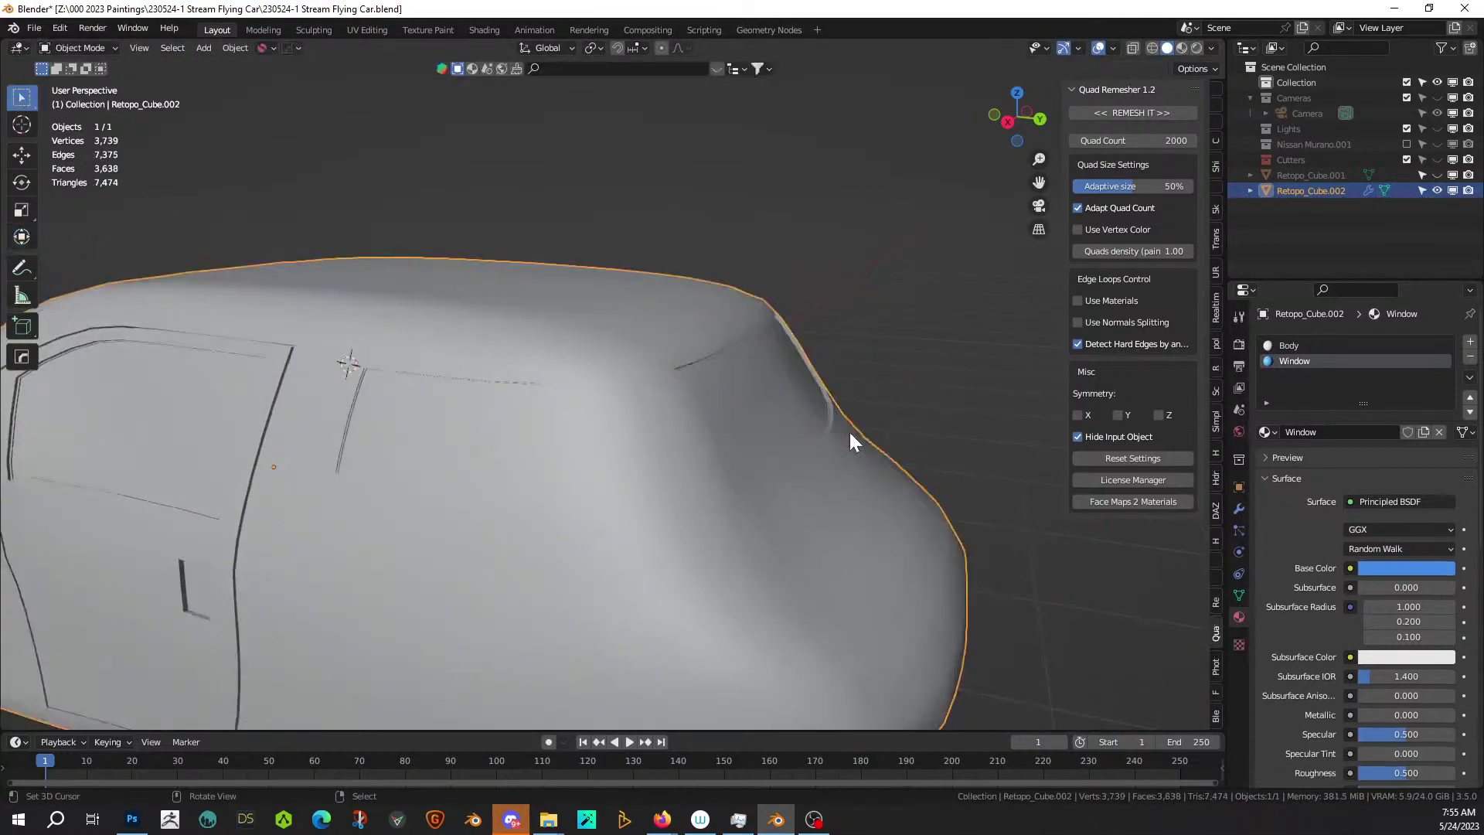
Switch the viewport to rendered shading and check the window materials along the car's side.
{"action": "scroll", "coordinate": [850, 432], "scroll_direction": "down", "scroll_amount": 3}
{"action": "middle_click_drag", "start_coordinate": [850, 433], "coordinate": [974, 483]}
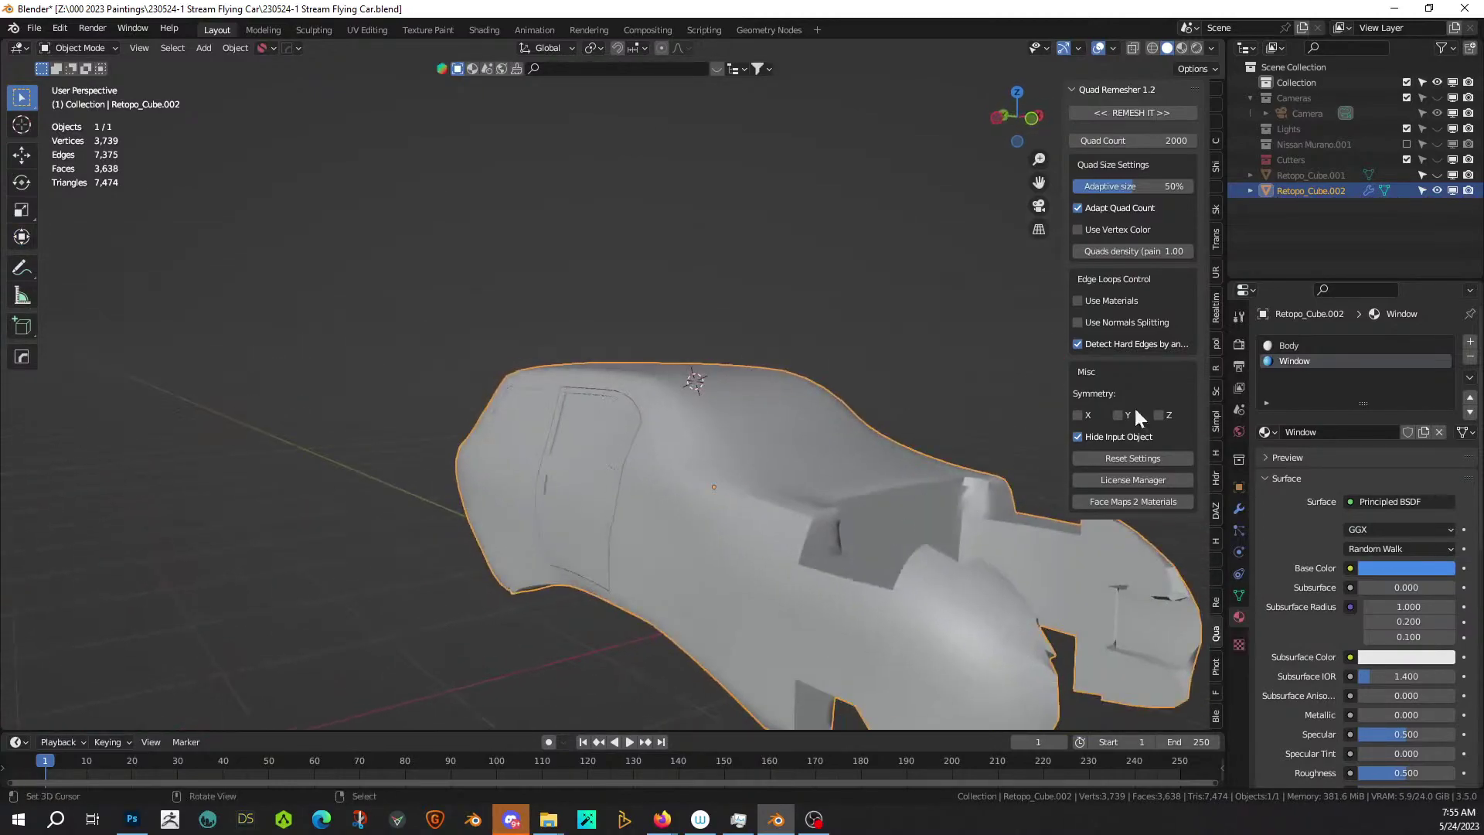
{"action": "left_click", "coordinate": [1196, 48]}
{"action": "middle_click_drag", "start_coordinate": [797, 408], "coordinate": [567, 425]}
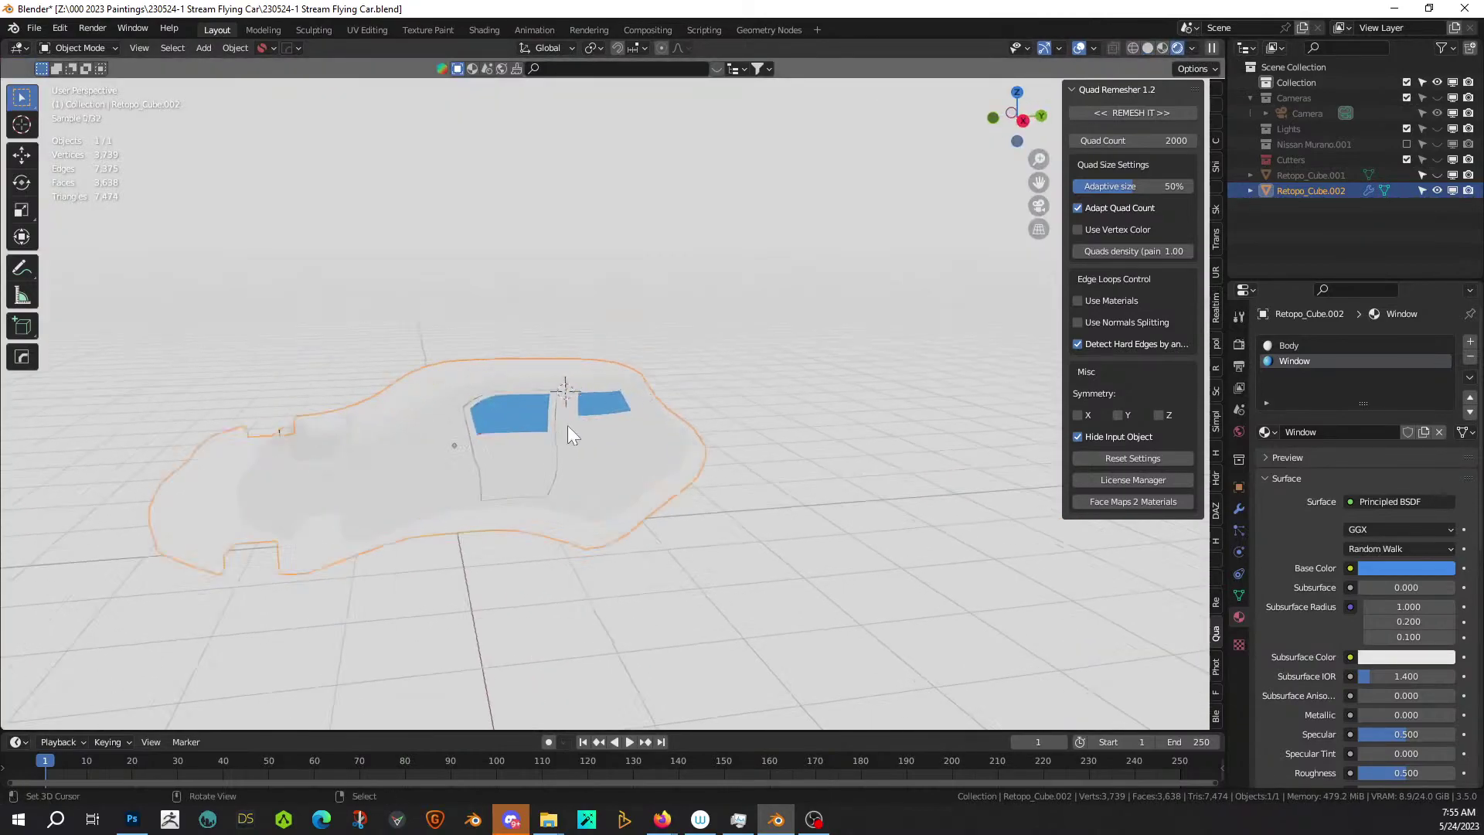
{"action": "scroll", "coordinate": [567, 425], "scroll_direction": "up", "scroll_amount": 4}
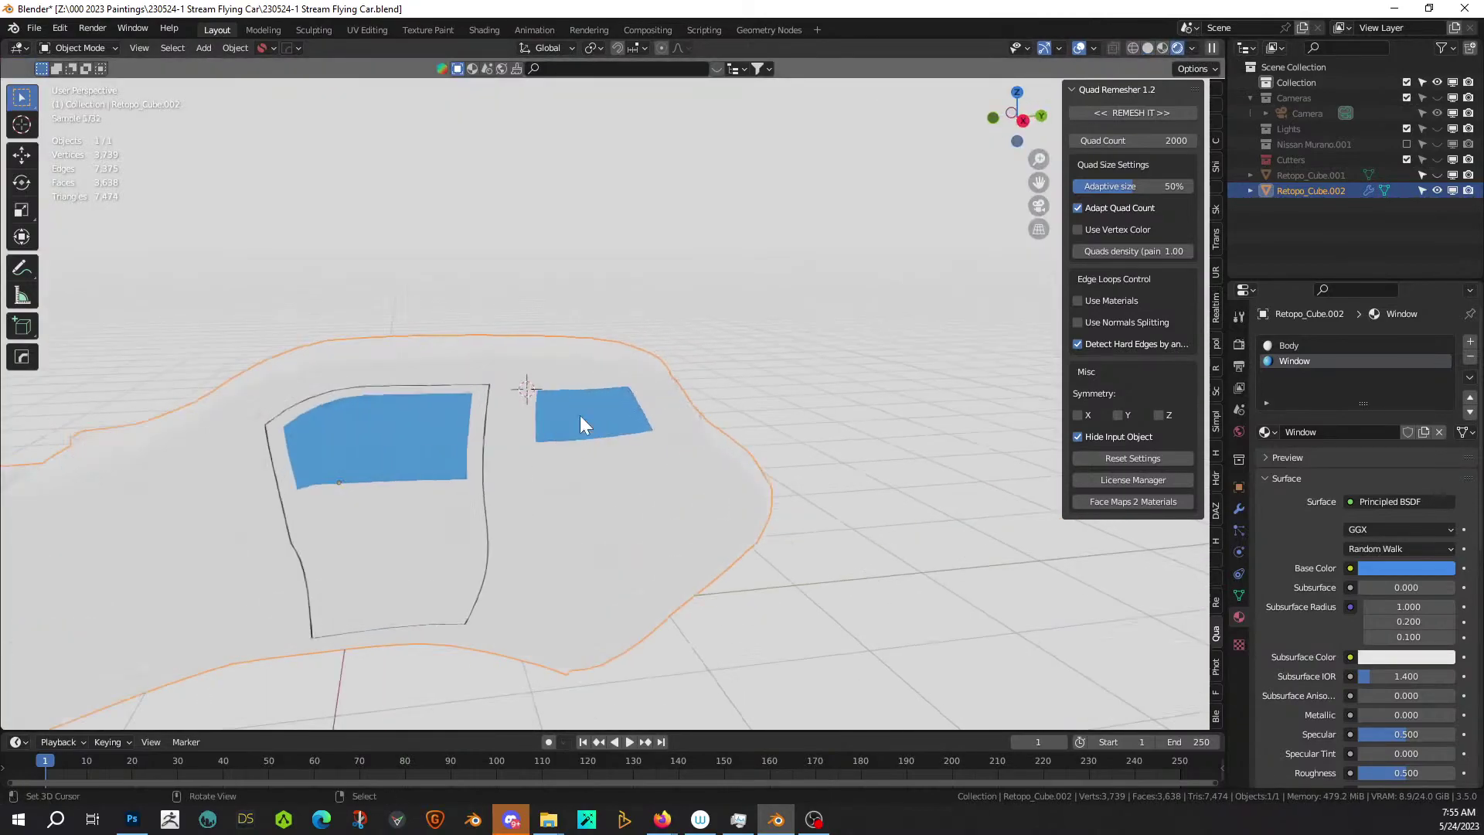
Replace the material in the Body slot with carpaint_metalic_orange.
{"action": "left_click", "coordinate": [1305, 345]}
{"action": "left_click", "coordinate": [1277, 435]}
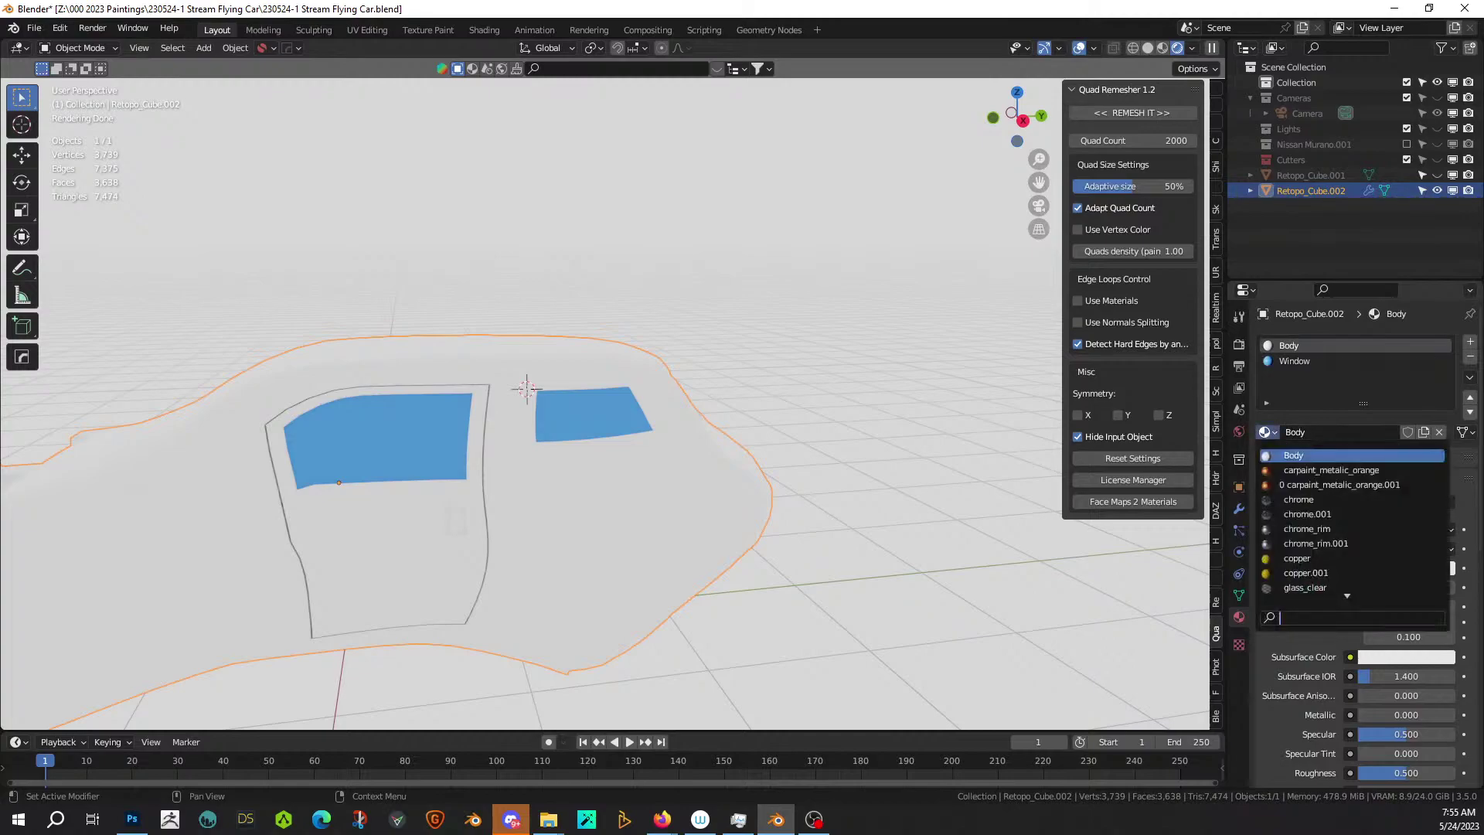
{"action": "left_click", "coordinate": [1320, 469]}
{"action": "scroll", "coordinate": [646, 453], "scroll_direction": "down", "scroll_amount": 2}
{"action": "middle_click_drag", "start_coordinate": [632, 452], "coordinate": [368, 420]}
{"action": "scroll", "coordinate": [488, 414], "scroll_direction": "up", "scroll_amount": 3}
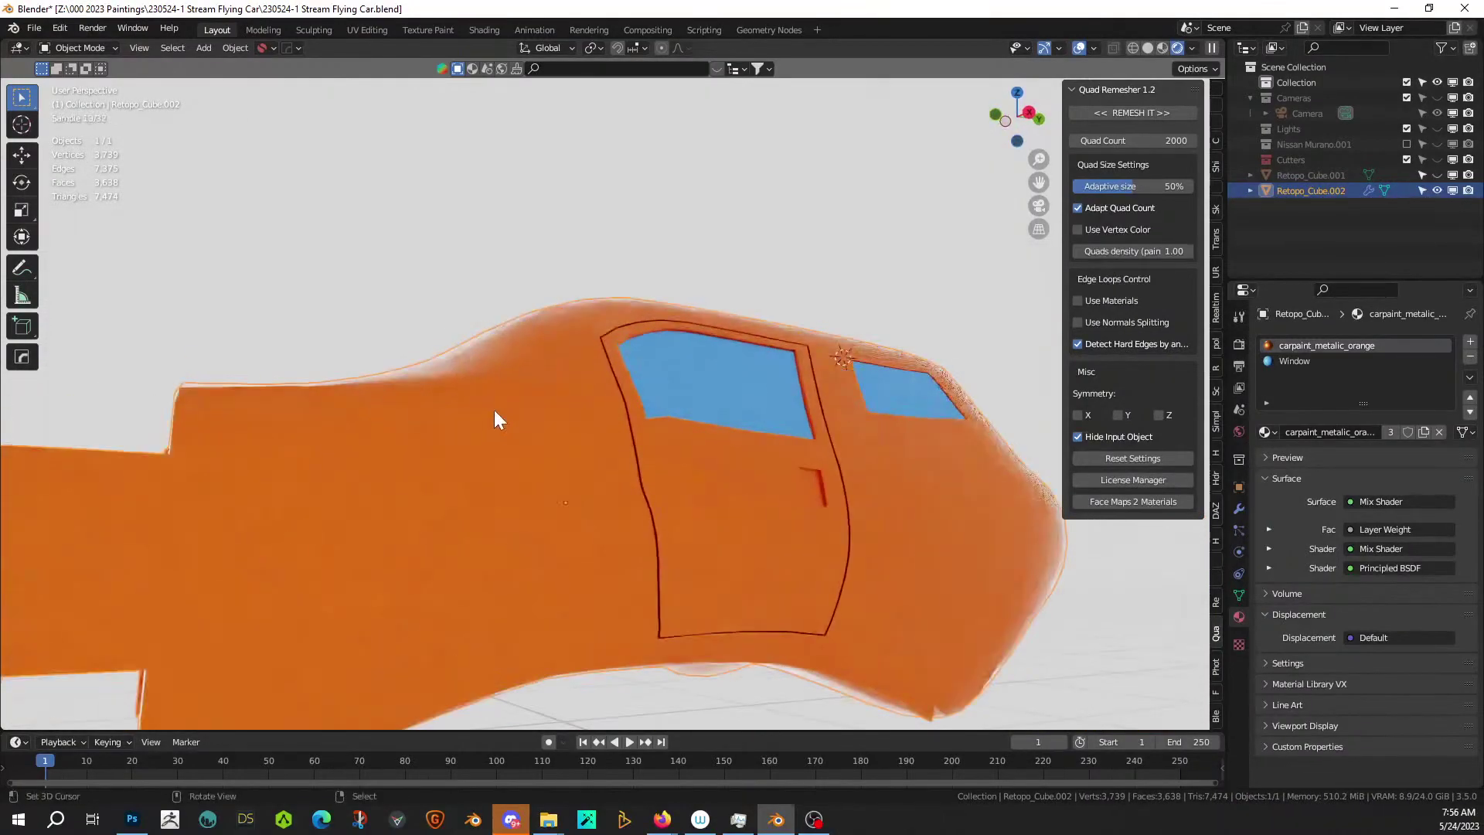
In Edit Mode, knife-cut a vertical line through the body faces just ahead of the door's front edge.
{"action": "middle_click_drag", "start_coordinate": [558, 341], "coordinate": [581, 397]}
{"action": "scroll", "coordinate": [556, 387], "scroll_direction": "up", "scroll_amount": 2}
{"action": "key", "text": "Tab"}
{"action": "scroll", "coordinate": [550, 348], "scroll_direction": "up", "scroll_amount": 3}
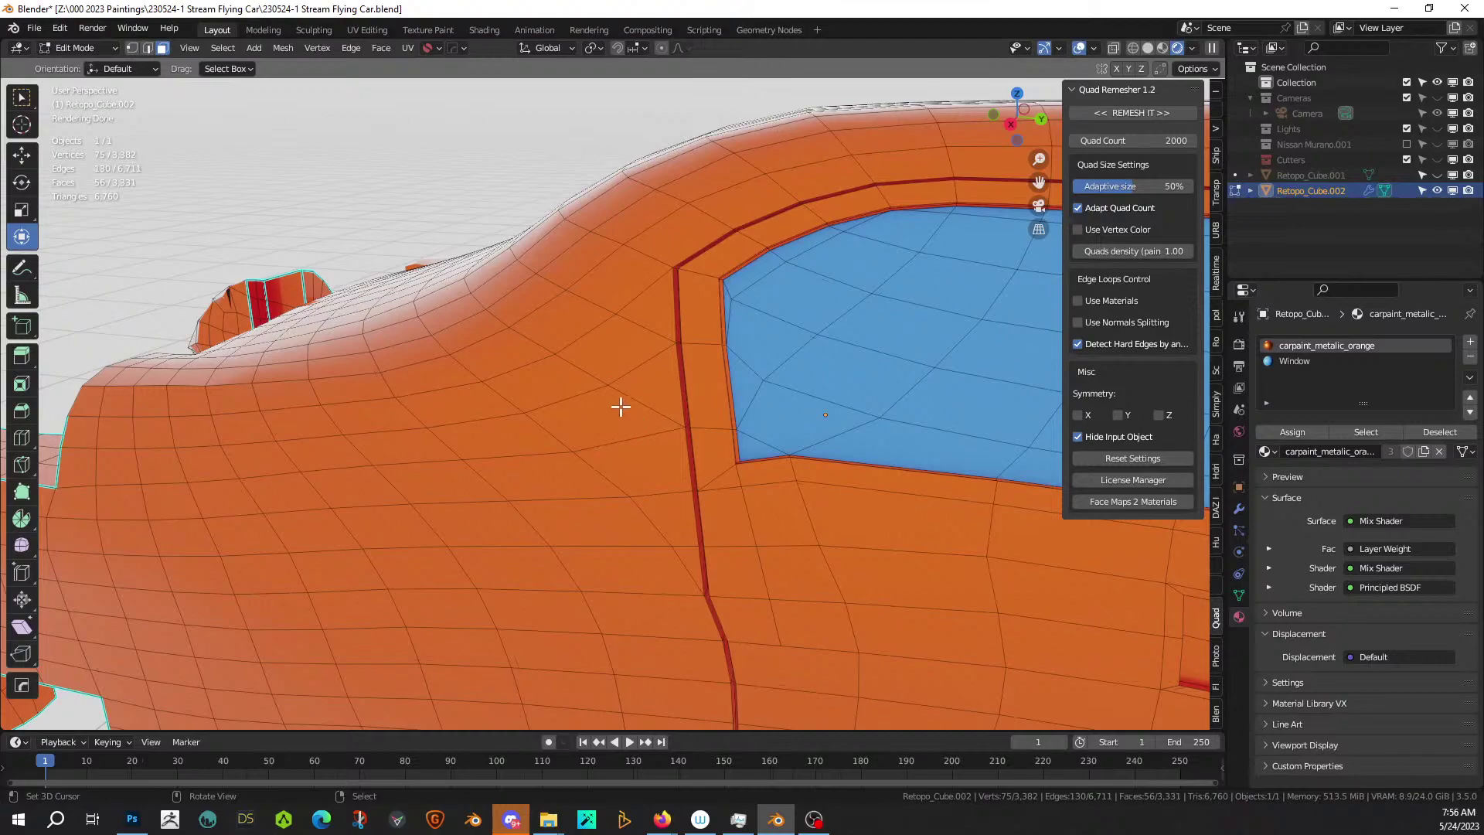
{"action": "key", "text": "k"}
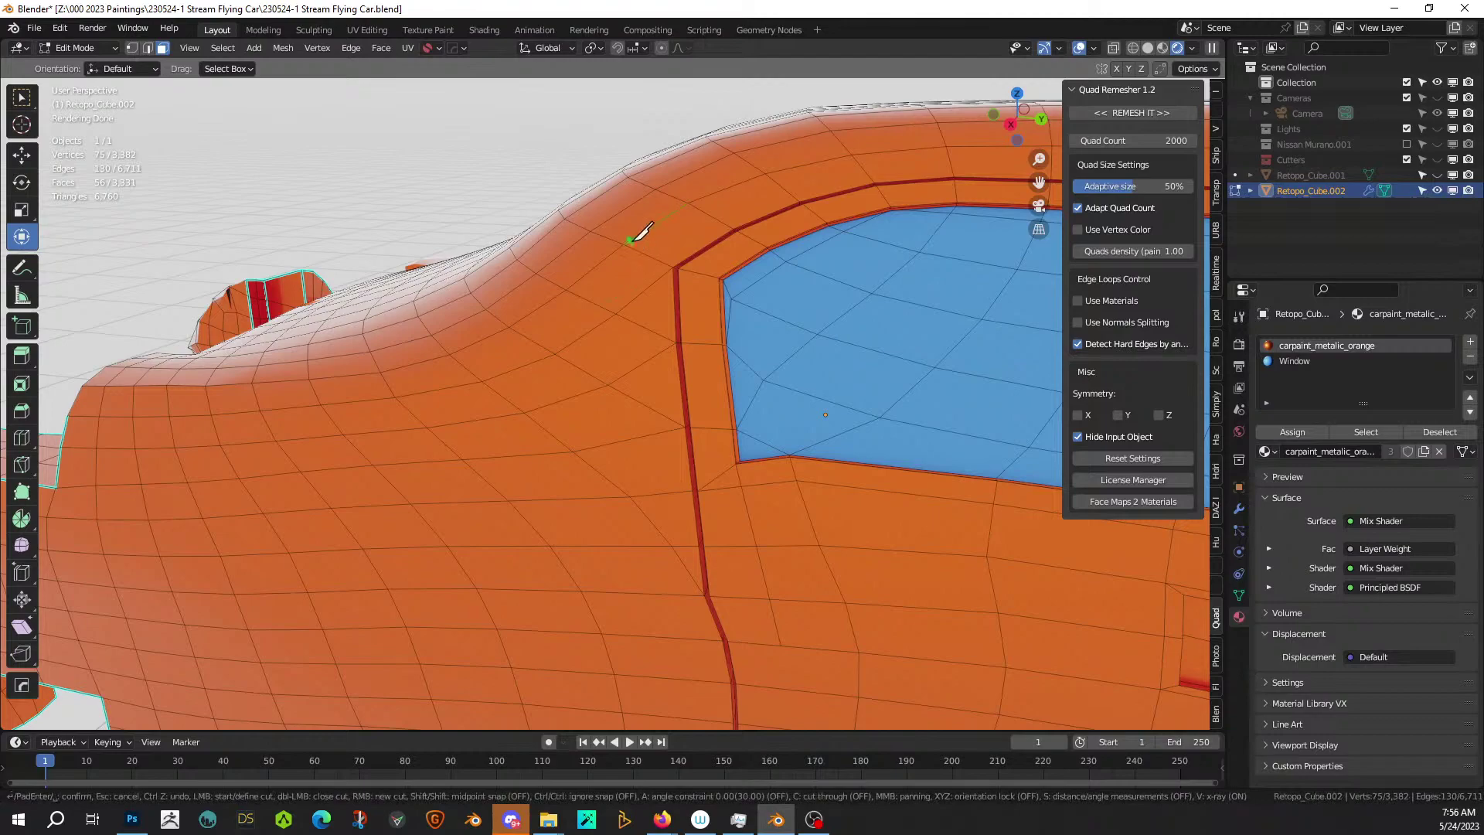
{"action": "left_click", "coordinate": [623, 245]}
{"action": "key", "text": "Return"}
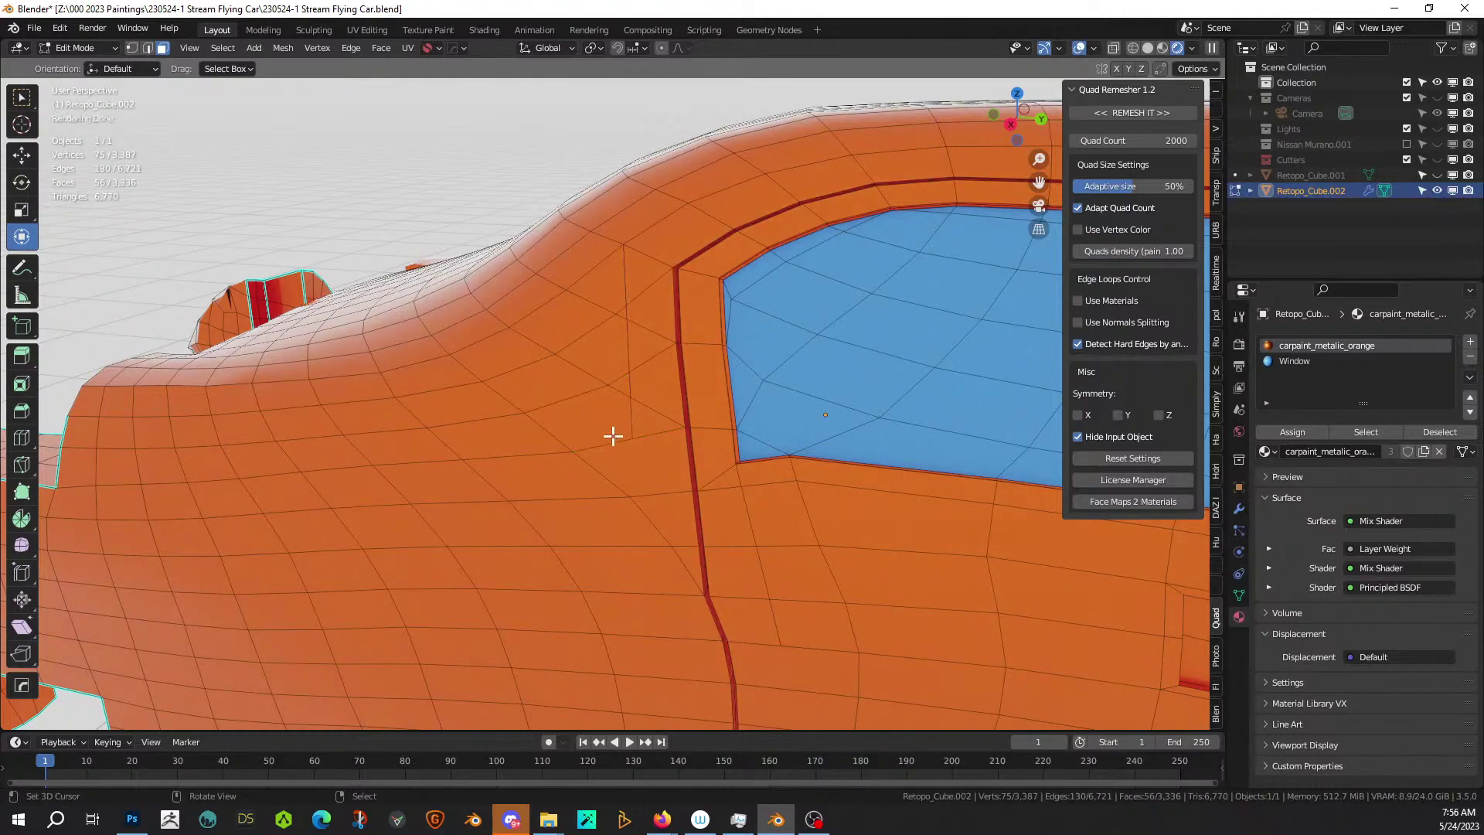
Select the eight faces ahead of the new cut that form the triangular front quarter window.
{"action": "left_click", "coordinate": [612, 435]}
{"action": "left_click", "coordinate": [618, 367], "text": "shift"}
{"action": "left_click", "coordinate": [611, 319], "text": "shift"}
{"action": "left_click", "coordinate": [609, 279], "text": "shift"}
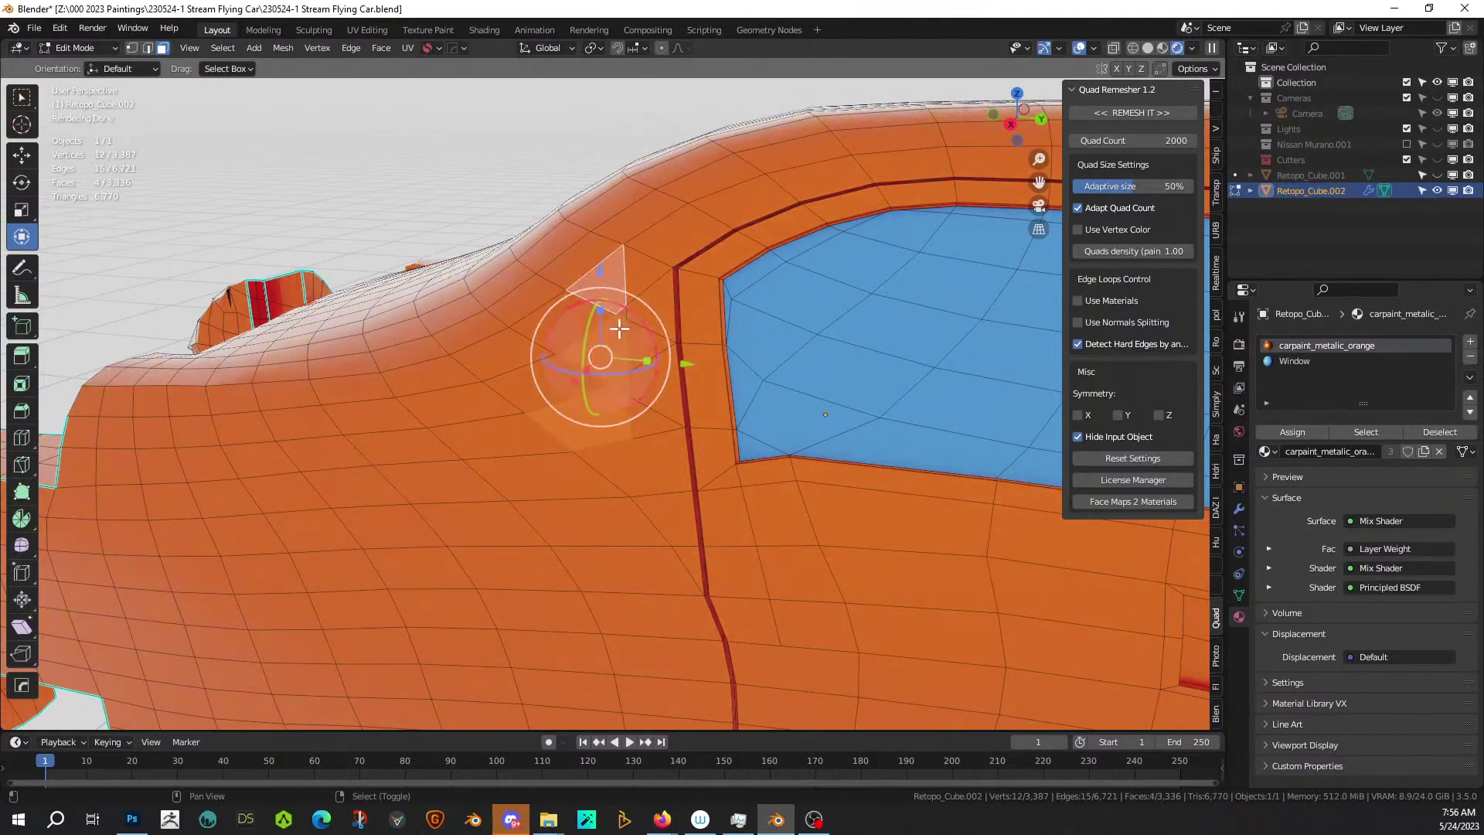
{"action": "left_click", "coordinate": [608, 303], "text": "shift"}
{"action": "left_click", "coordinate": [591, 347], "text": "shift"}
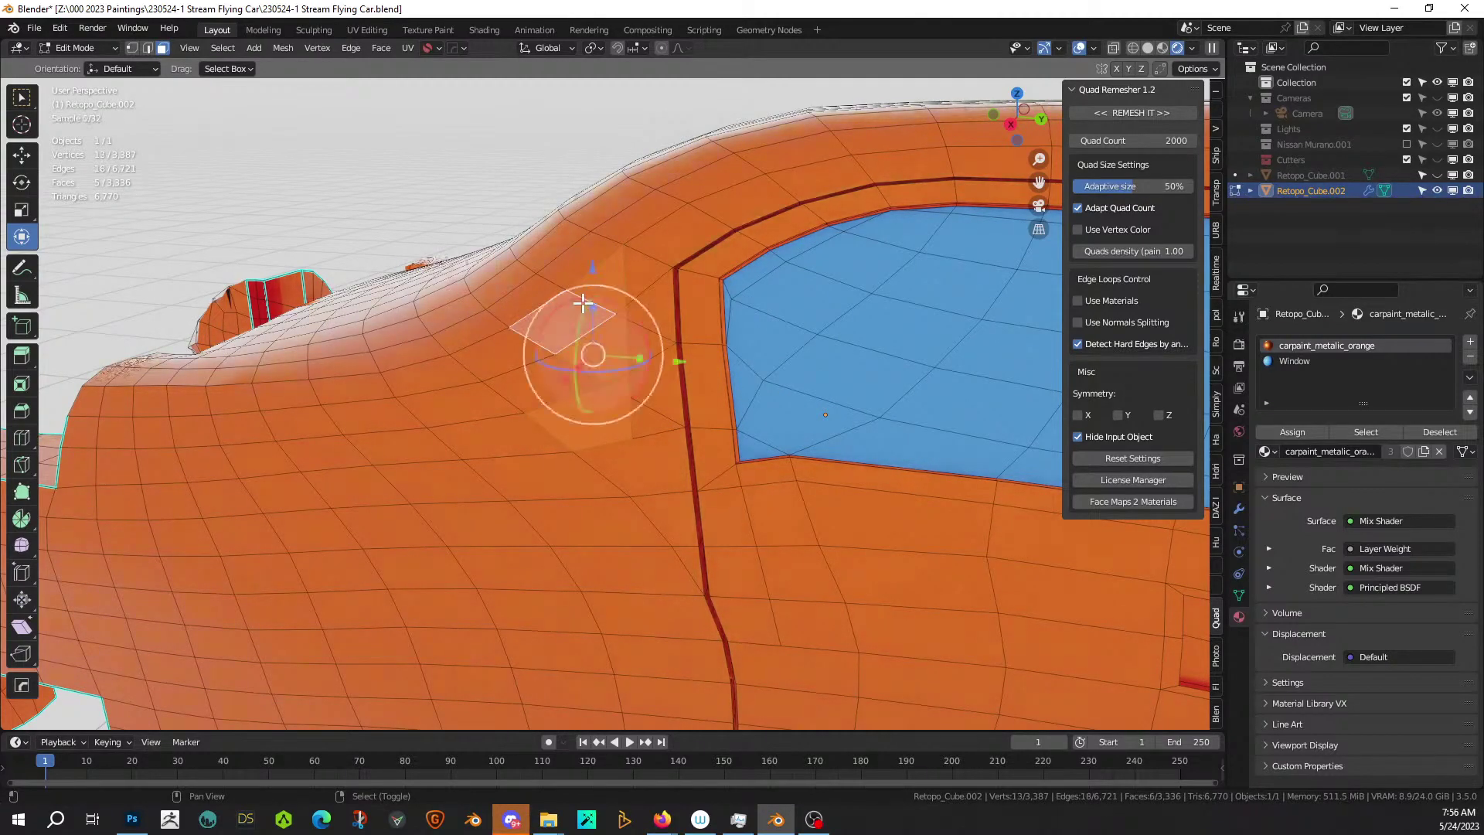
{"action": "left_click", "coordinate": [570, 371], "text": "shift"}
{"action": "left_click", "coordinate": [501, 356], "text": "shift"}
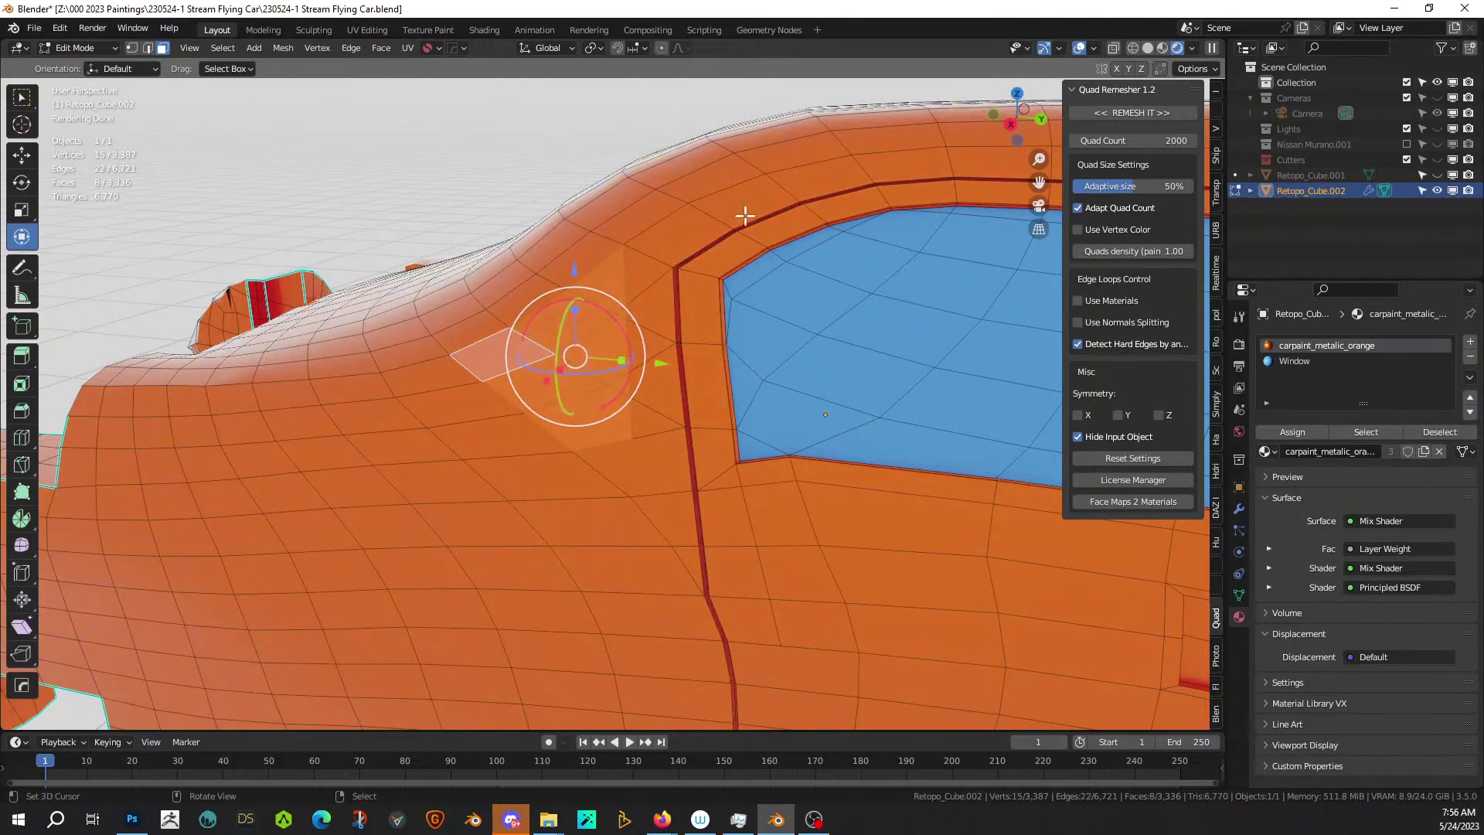
Switch the viewport to solid shading and get a close view of the selected quarter window faces.
{"action": "left_click", "coordinate": [1147, 48]}
{"action": "scroll", "coordinate": [464, 464], "scroll_direction": "up", "scroll_amount": 1}
{"action": "middle_click_drag", "start_coordinate": [463, 463], "coordinate": [550, 505]}
{"action": "scroll", "coordinate": [415, 395], "scroll_direction": "up", "scroll_amount": 1}
{"action": "scroll", "coordinate": [642, 378], "scroll_direction": "down", "scroll_amount": 3}
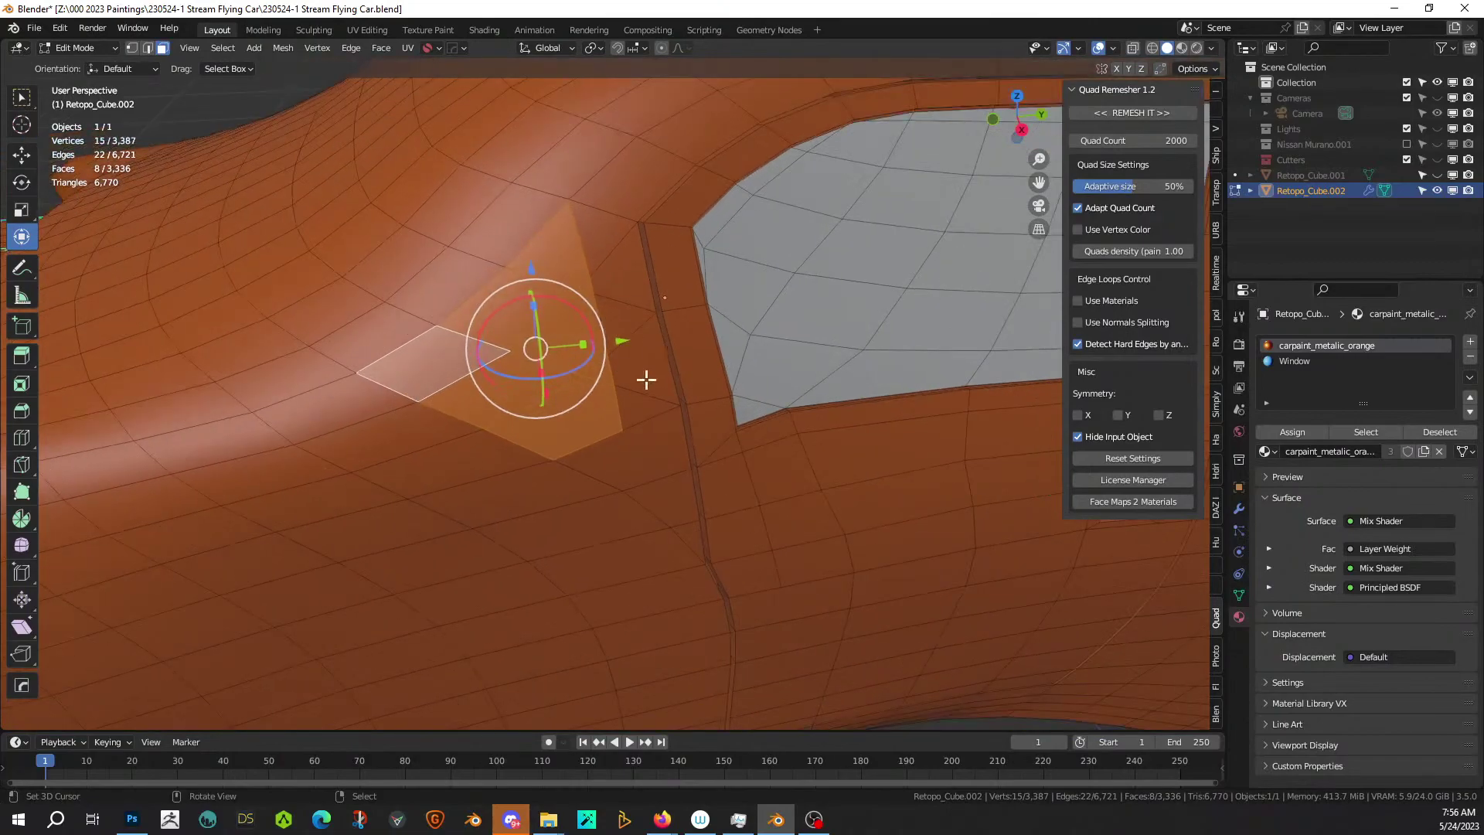
{"action": "middle_click_drag", "start_coordinate": [685, 371], "coordinate": [669, 338]}
{"action": "scroll", "coordinate": [541, 386], "scroll_direction": "up", "scroll_amount": 3}
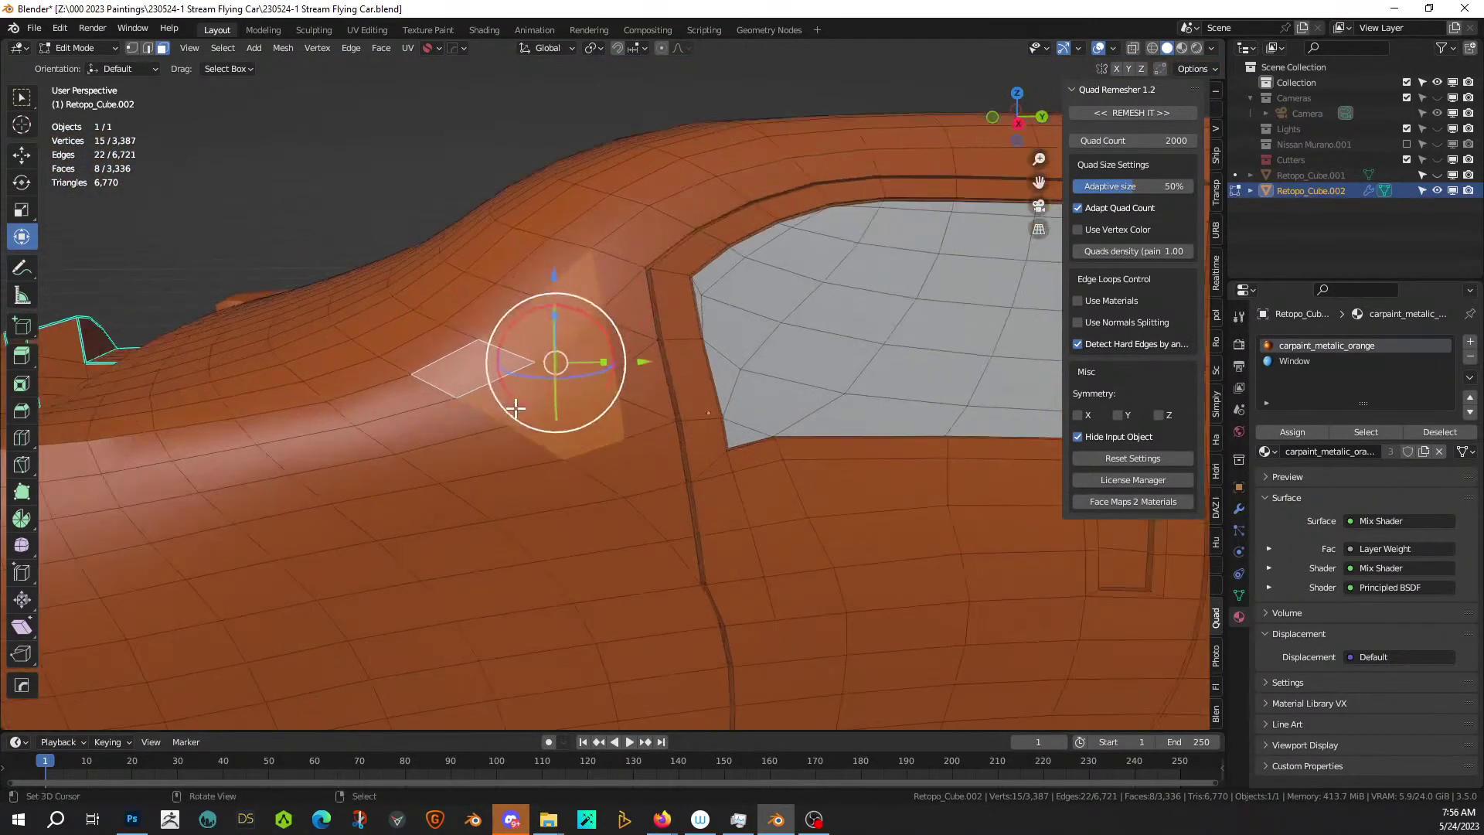
{"action": "scroll", "coordinate": [472, 495], "scroll_direction": "up", "scroll_amount": 2}
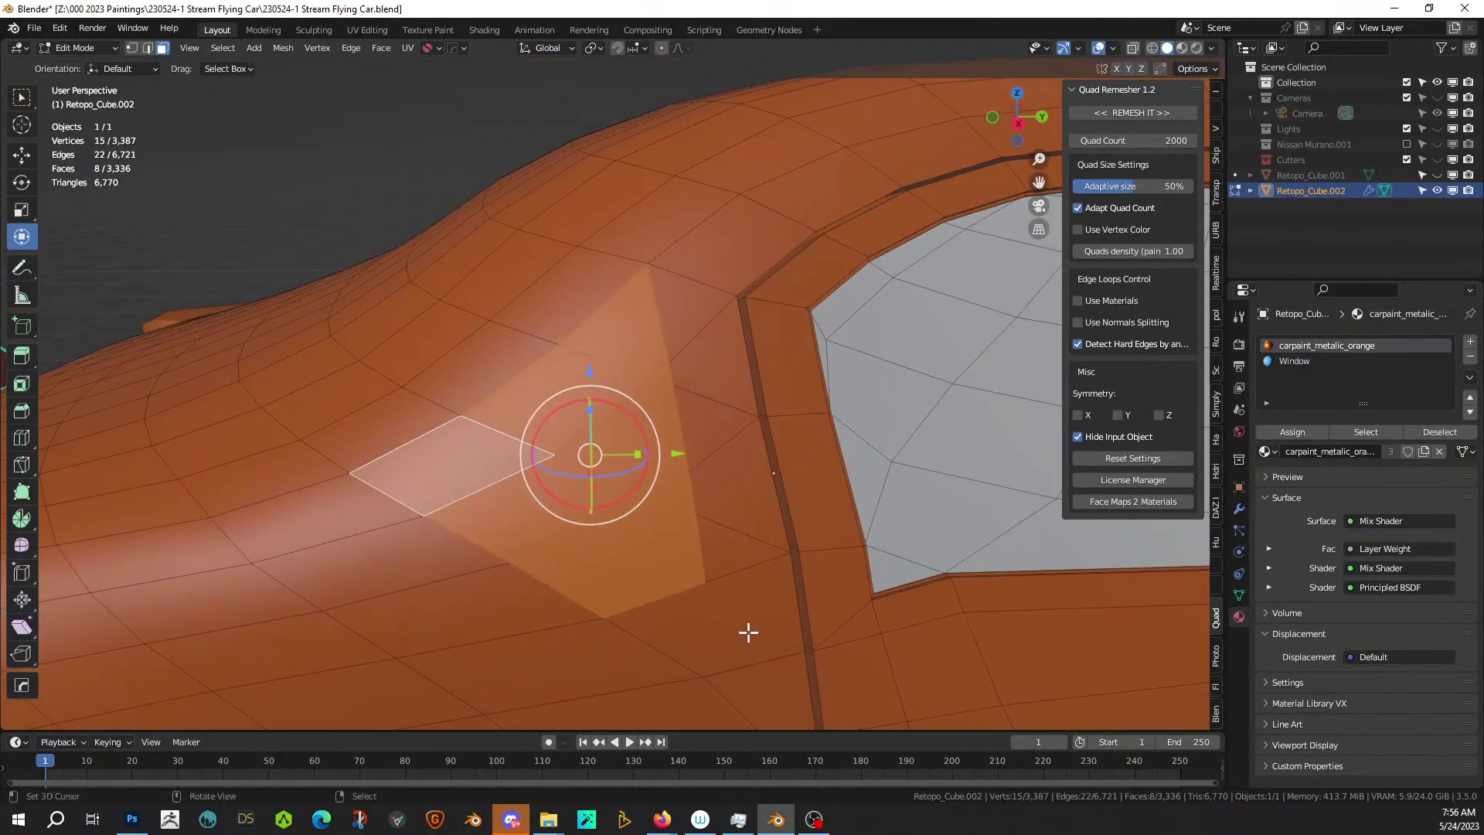
{"action": "key", "text": "i"}
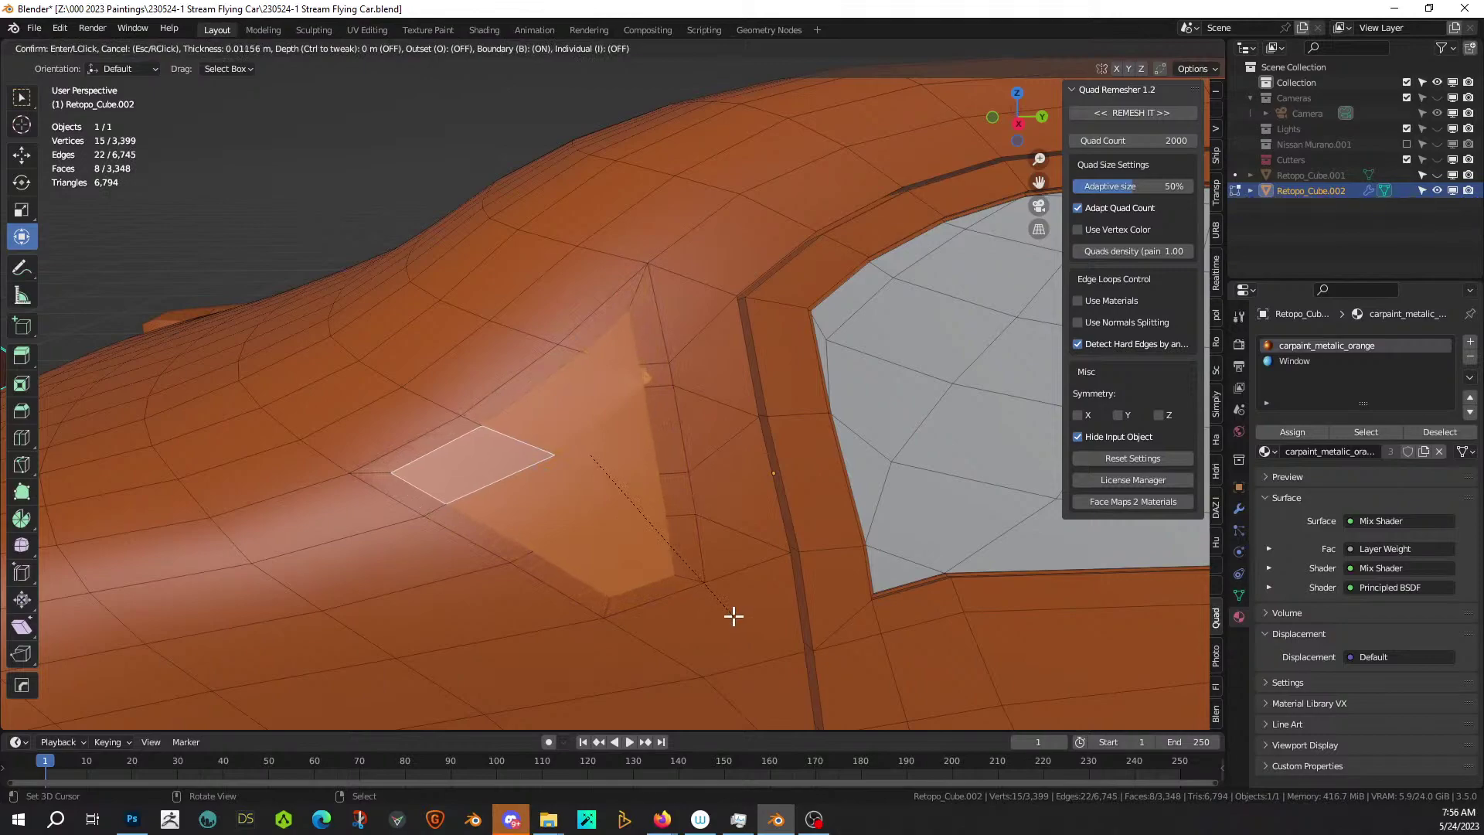
{"action": "right_click", "coordinate": [738, 614]}
{"action": "key", "text": "i"}
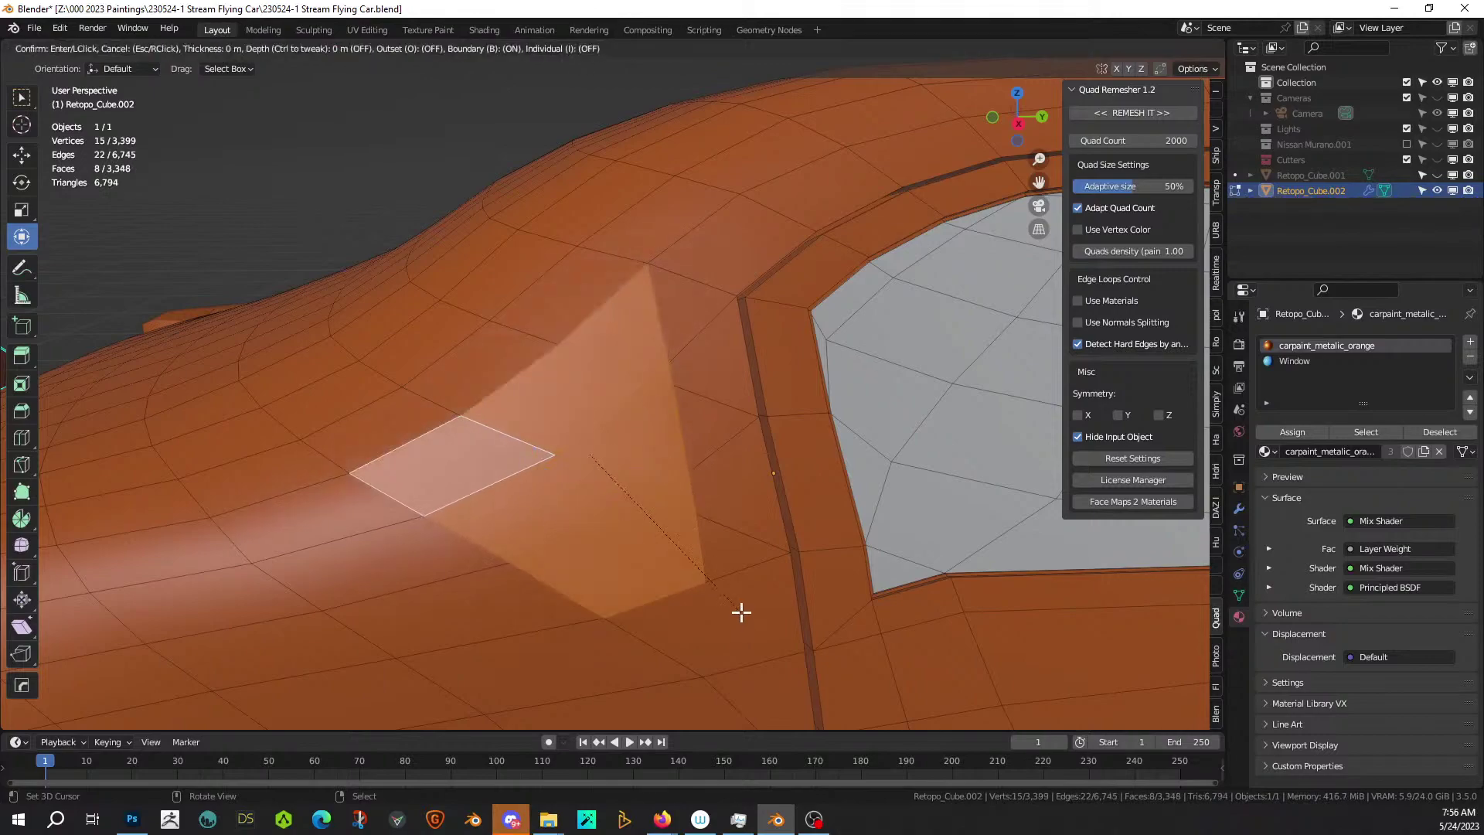
{"action": "right_click", "coordinate": [739, 608]}
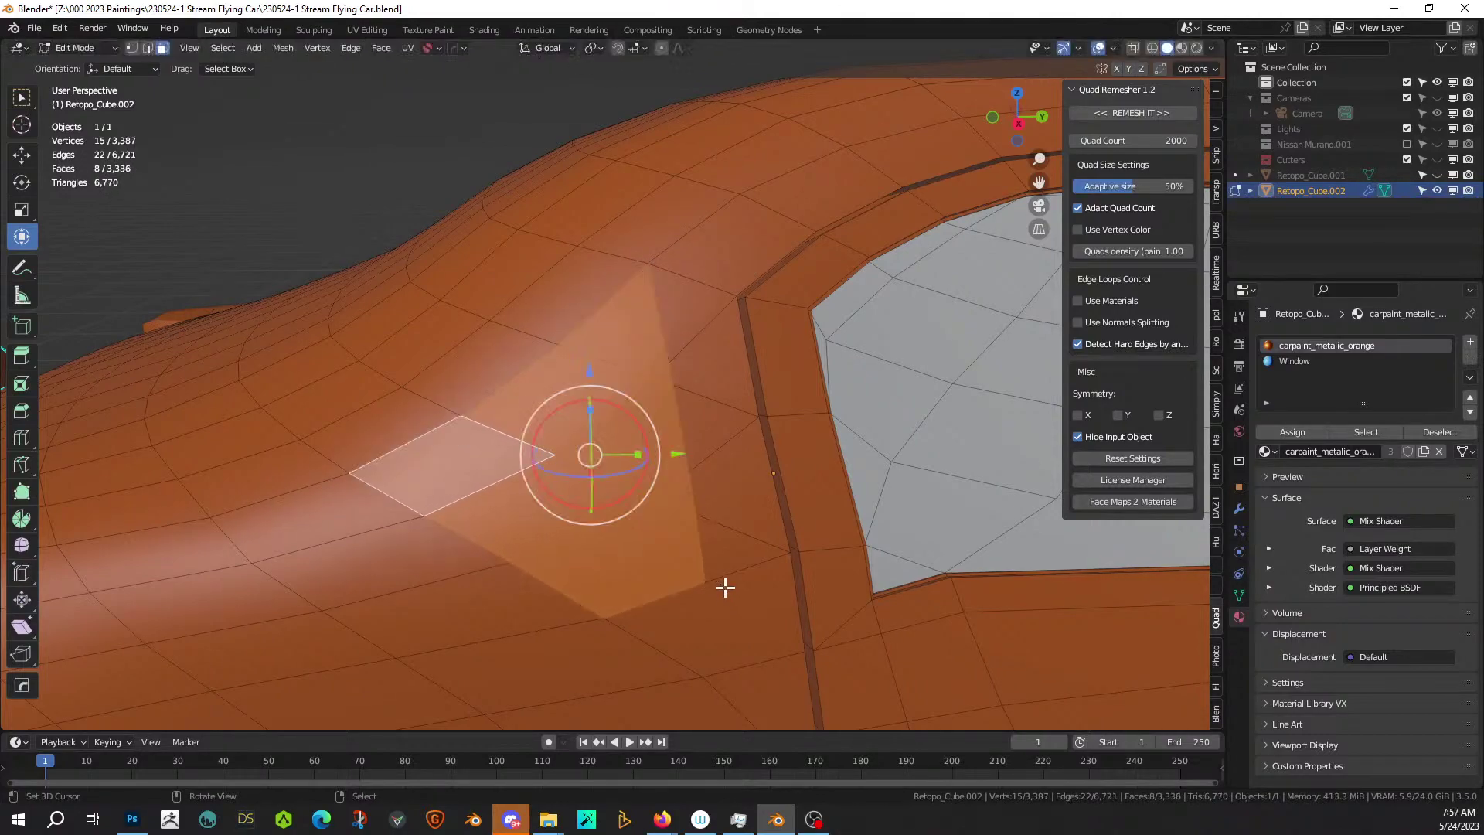
Inset the front quarter window faces about 0.0058 m and extrude them inward about 0.0045 m.
{"action": "key", "text": "i"}
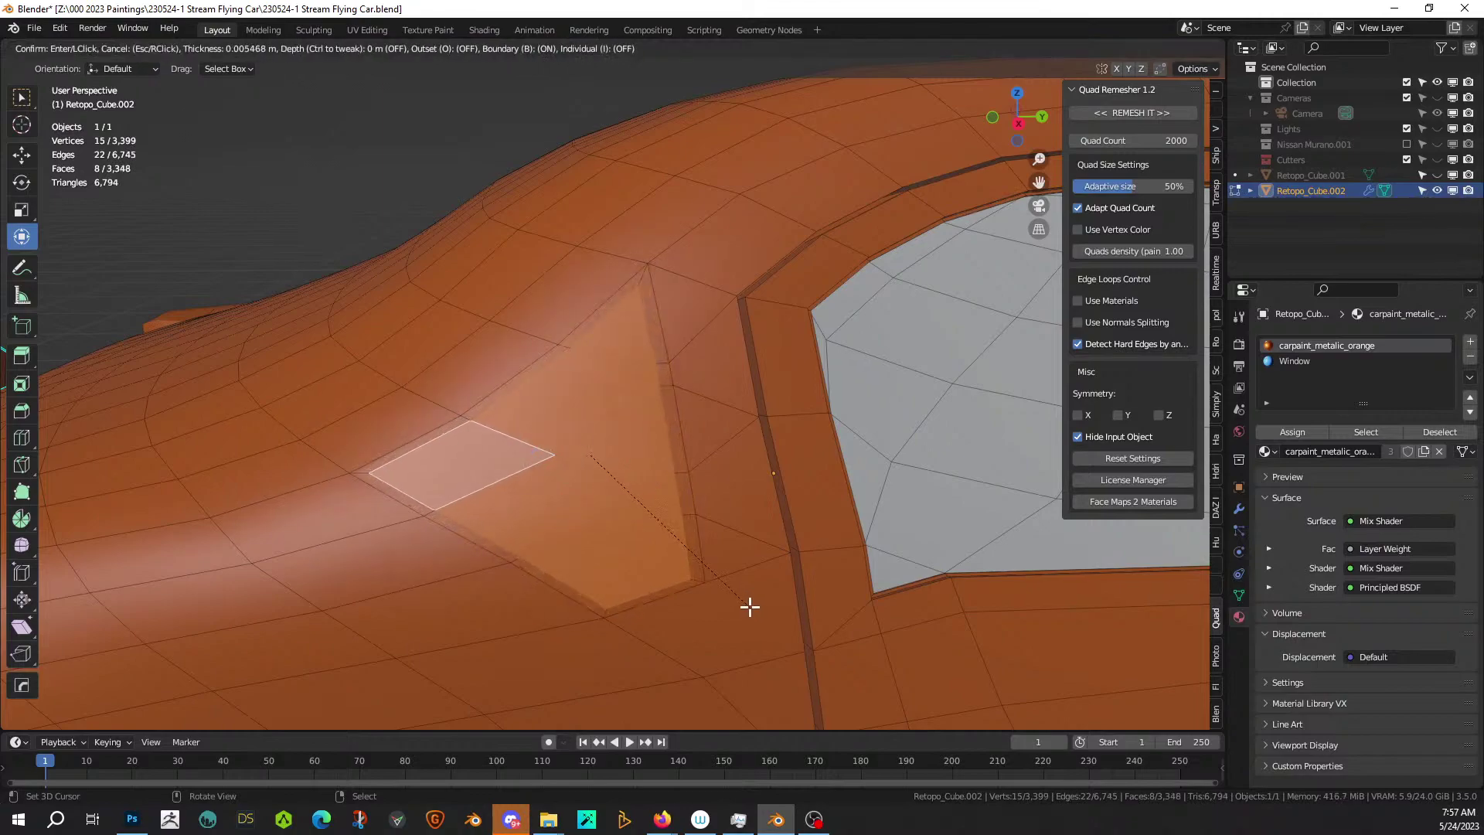
{"action": "left_click", "coordinate": [749, 606]}
{"action": "middle_click_drag", "start_coordinate": [755, 606], "coordinate": [882, 609]}
{"action": "middle_click_drag", "start_coordinate": [685, 578], "coordinate": [711, 580]}
{"action": "key", "text": "e"}
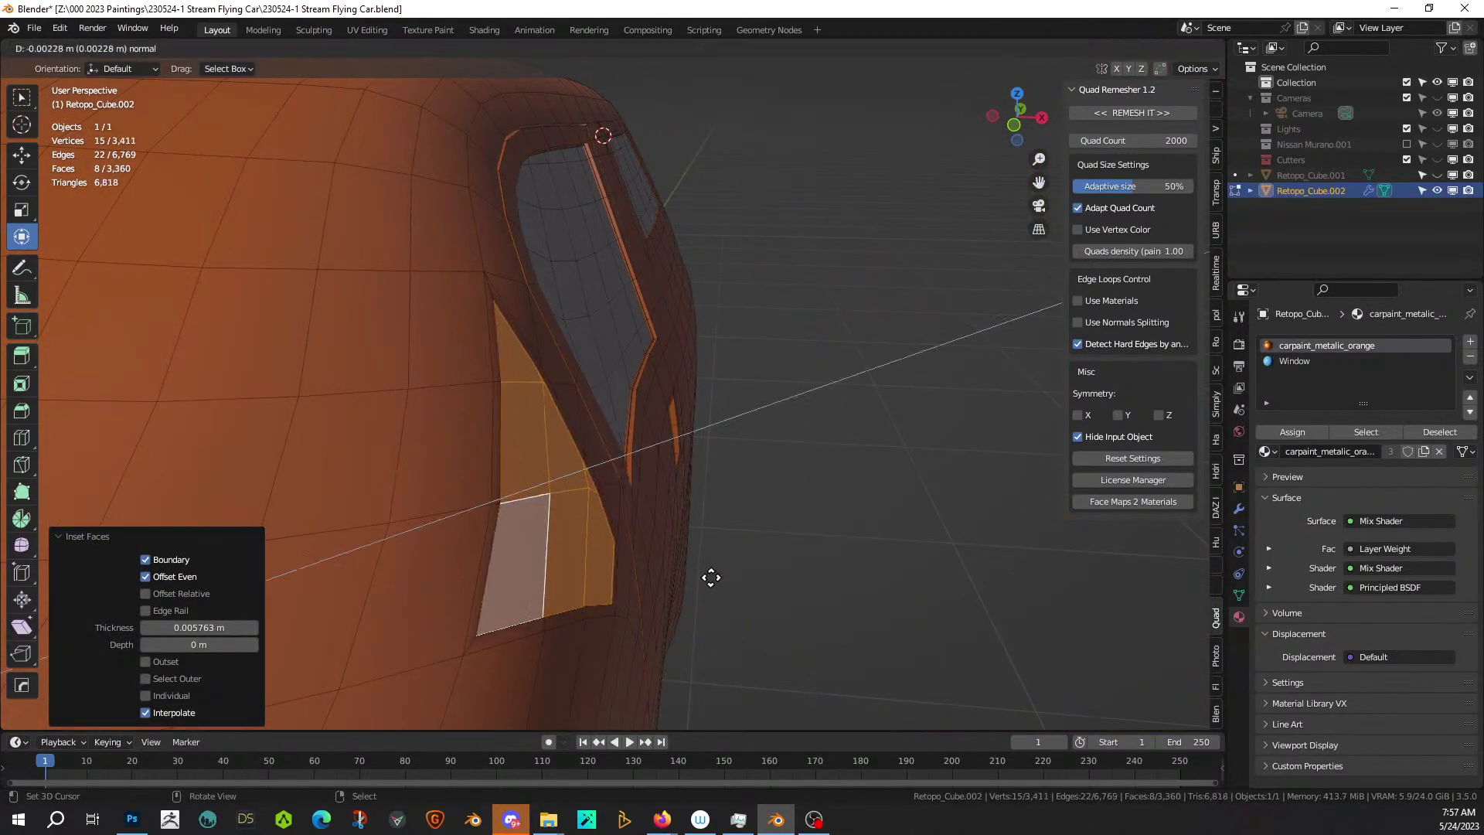
{"action": "left_click", "coordinate": [708, 574]}
{"action": "scroll", "coordinate": [581, 547], "scroll_direction": "up", "scroll_amount": 2}
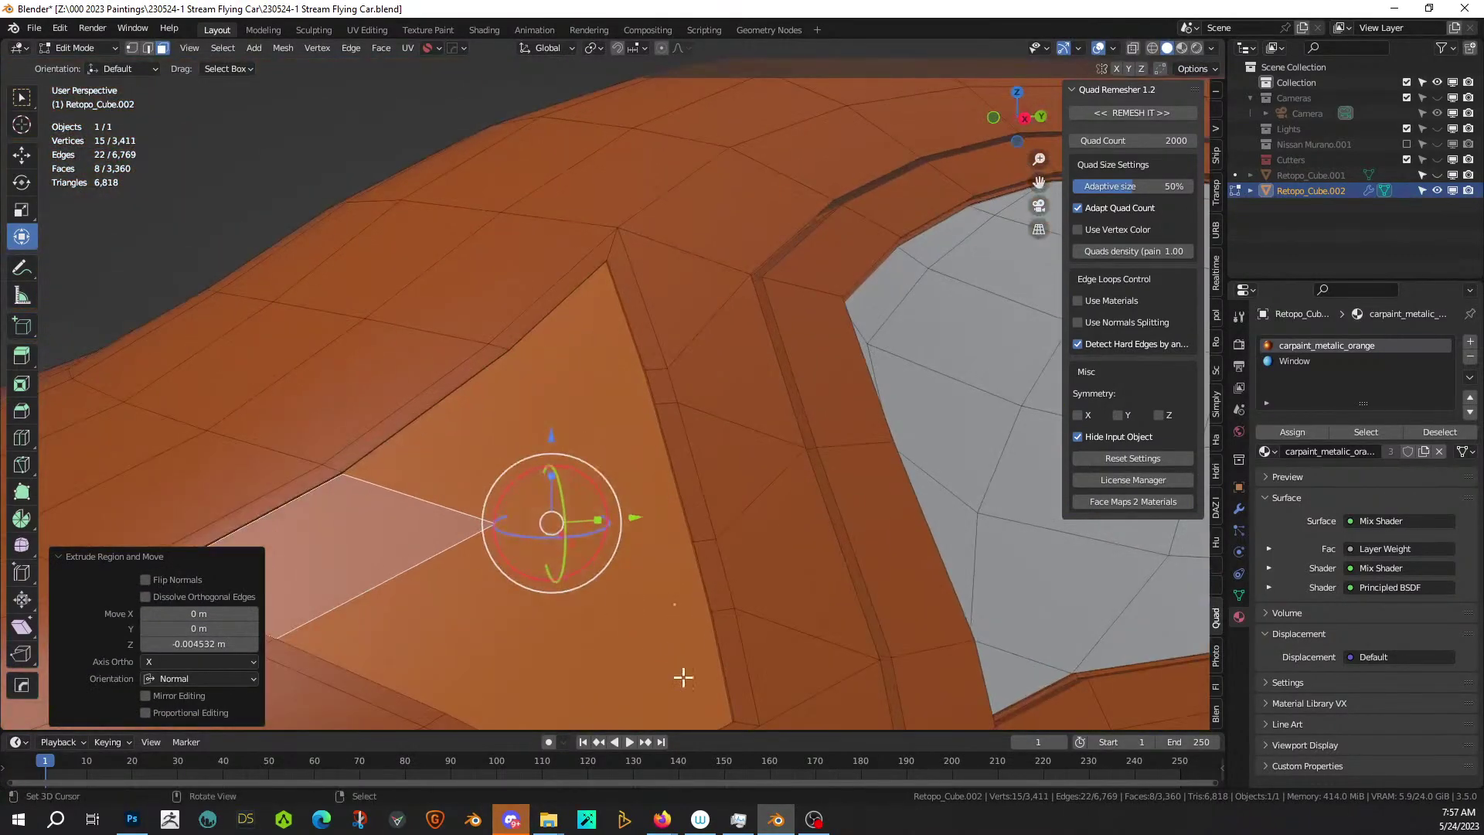
Inset the recessed quarter window faces again by about 0.0016 m and extrude them inward about 0.0025 m.
{"action": "key", "text": "i"}
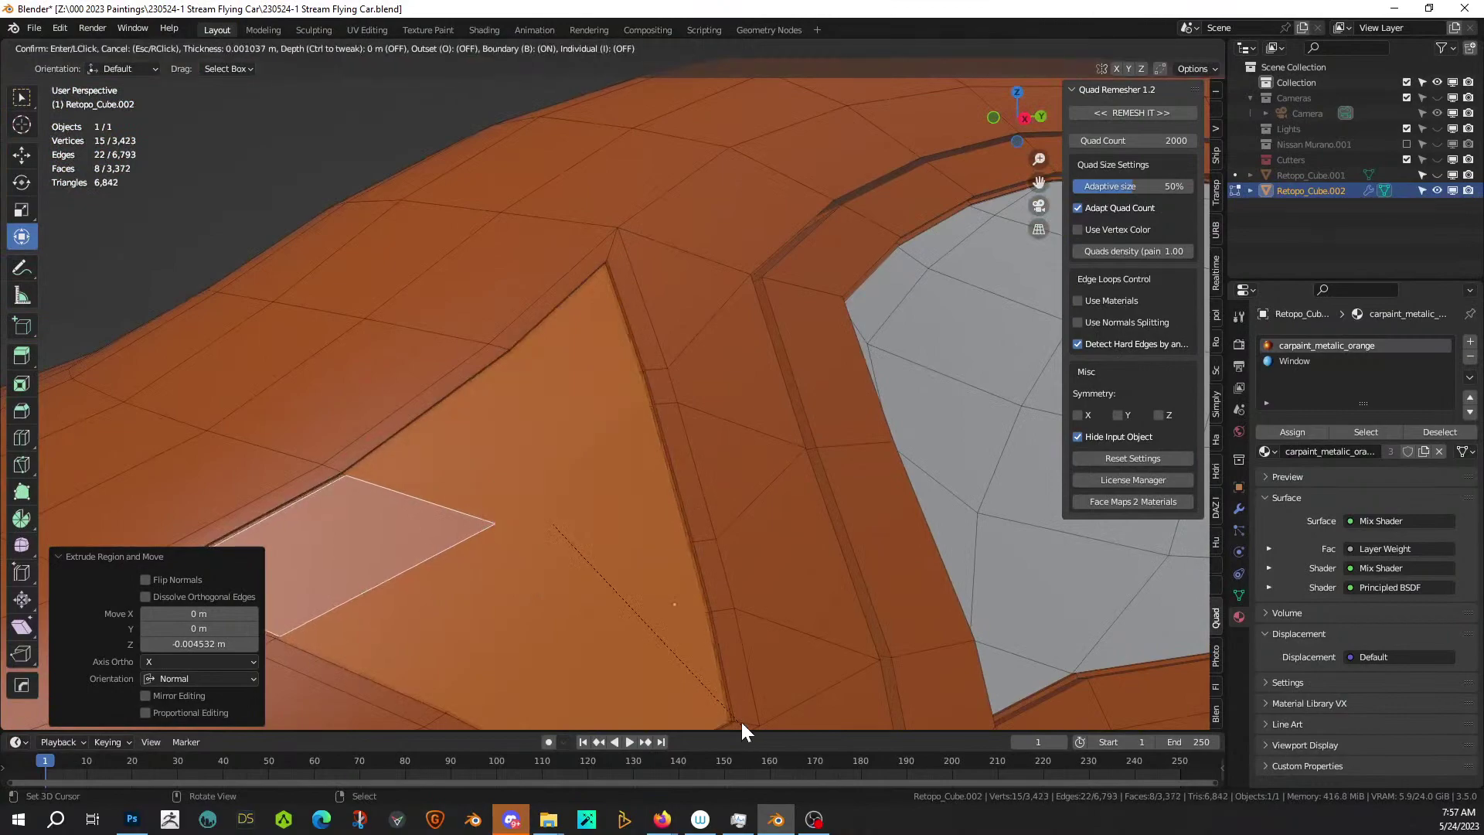
{"action": "left_click", "coordinate": [740, 721]}
{"action": "middle_click_drag", "start_coordinate": [740, 721], "coordinate": [837, 67]}
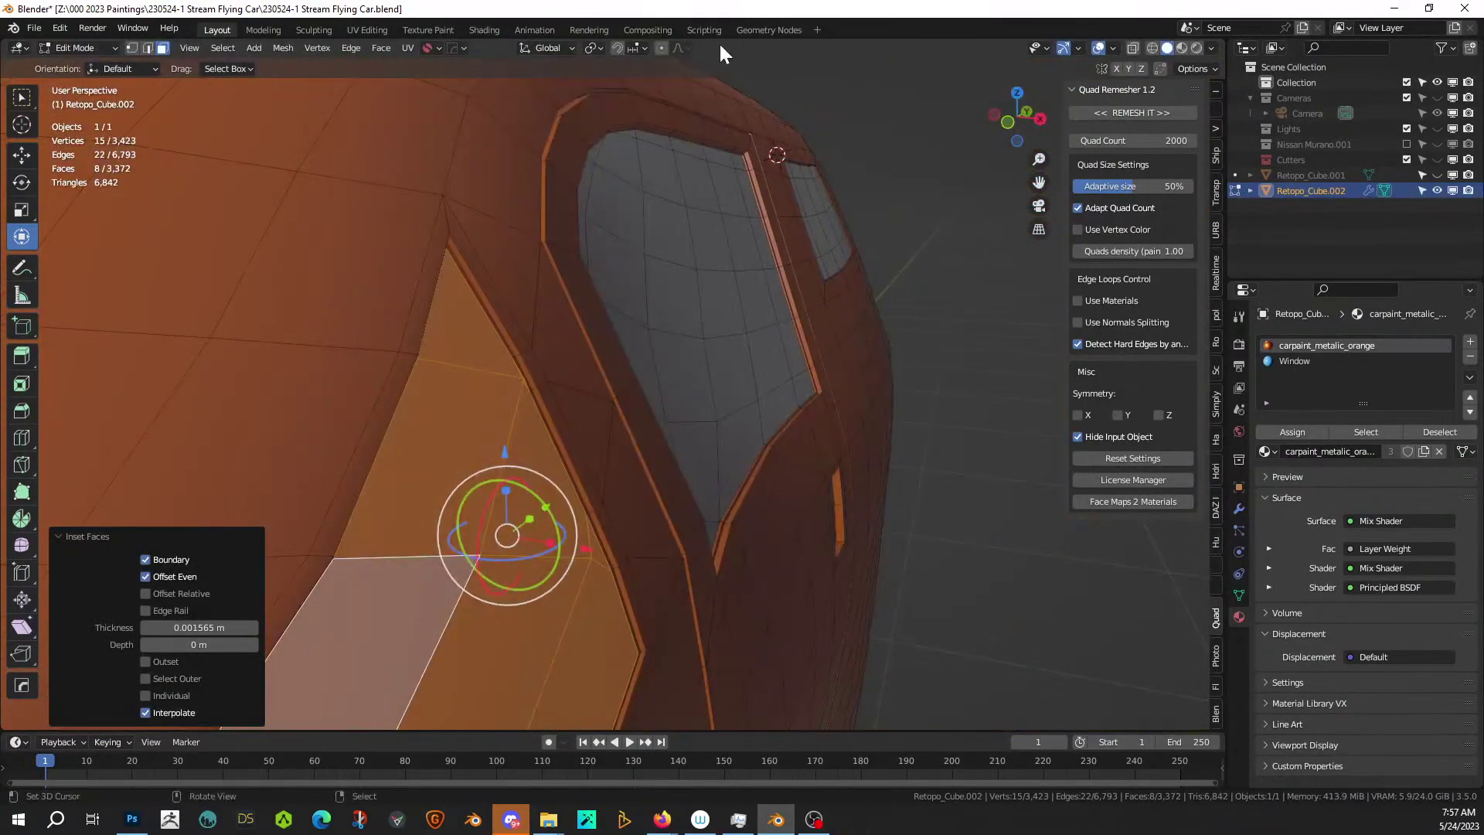
{"action": "key", "text": "e"}
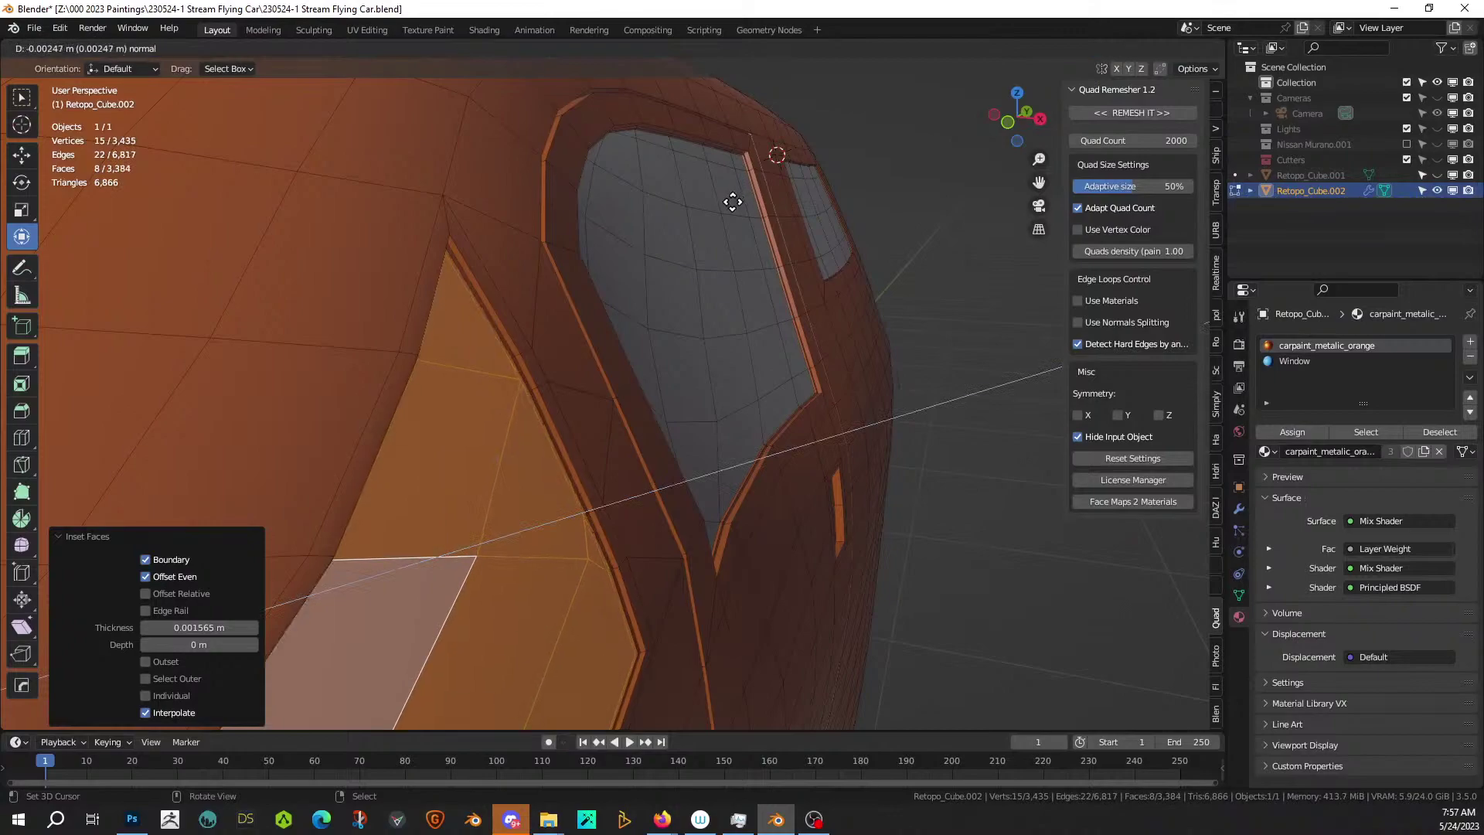
{"action": "left_click", "coordinate": [733, 202]}
Assign the Window material to the recessed quarter window faces and clear the selection.
{"action": "left_click", "coordinate": [1285, 361]}
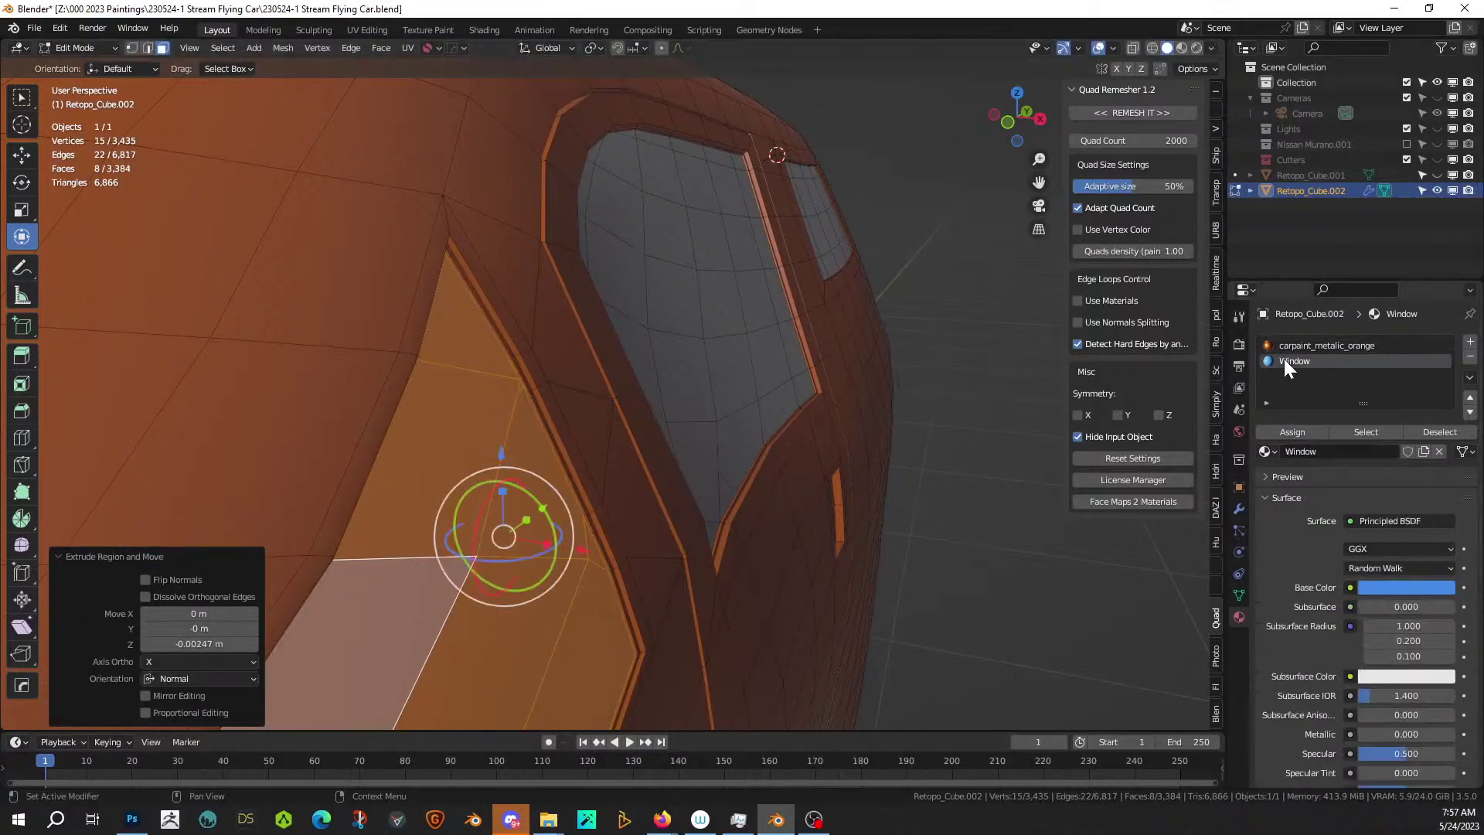
{"action": "left_click", "coordinate": [1288, 431]}
{"action": "scroll", "coordinate": [464, 421], "scroll_direction": "down", "scroll_amount": 5}
{"action": "left_click", "coordinate": [921, 418]}
Examine the side windows and the windshield area from several angles and distances.
{"action": "middle_click_drag", "start_coordinate": [921, 418], "coordinate": [595, 397]}
{"action": "scroll", "coordinate": [773, 417], "scroll_direction": "down", "scroll_amount": 6}
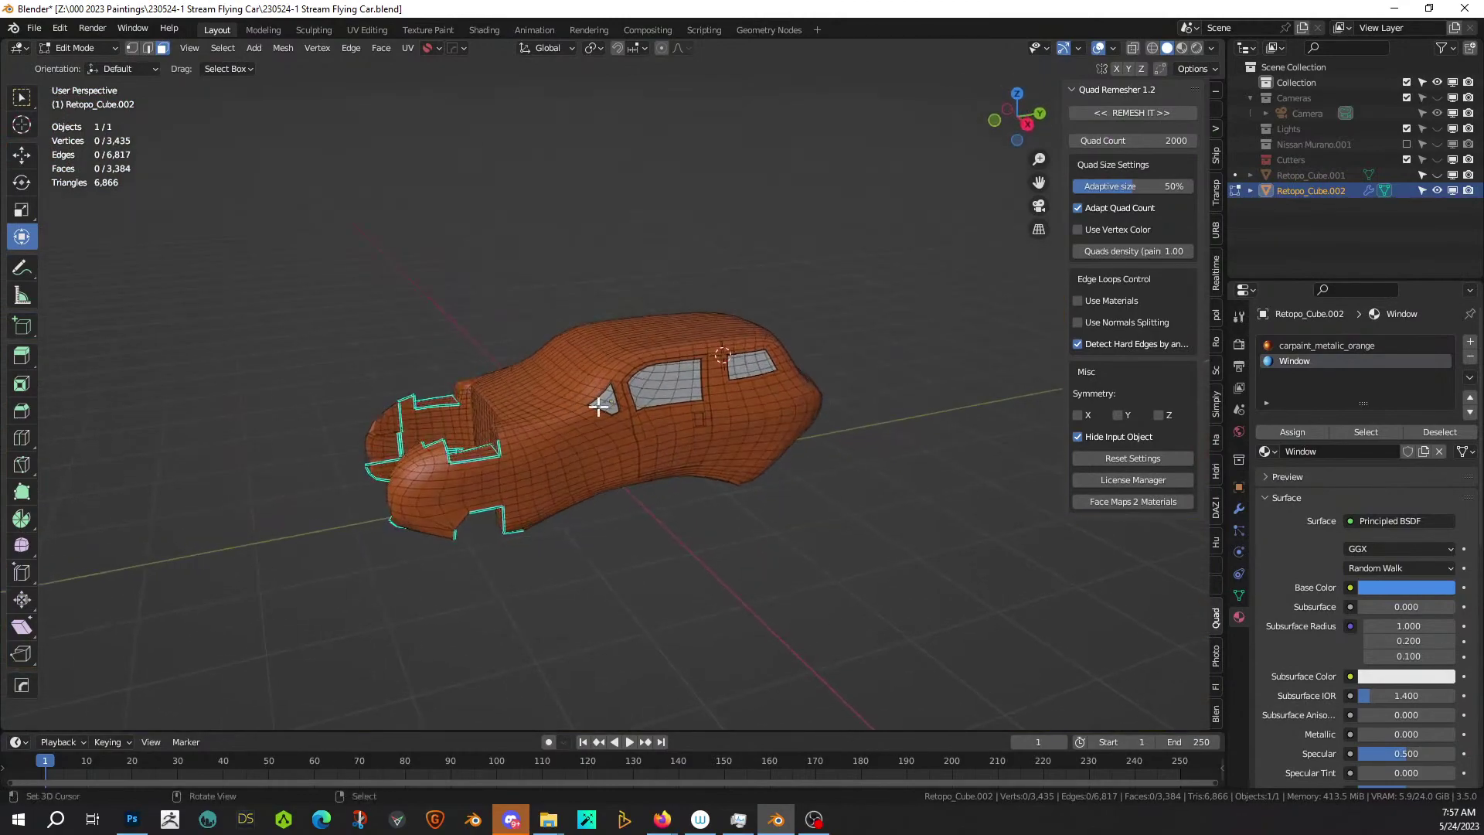
{"action": "scroll", "coordinate": [598, 406], "scroll_direction": "up", "scroll_amount": 5}
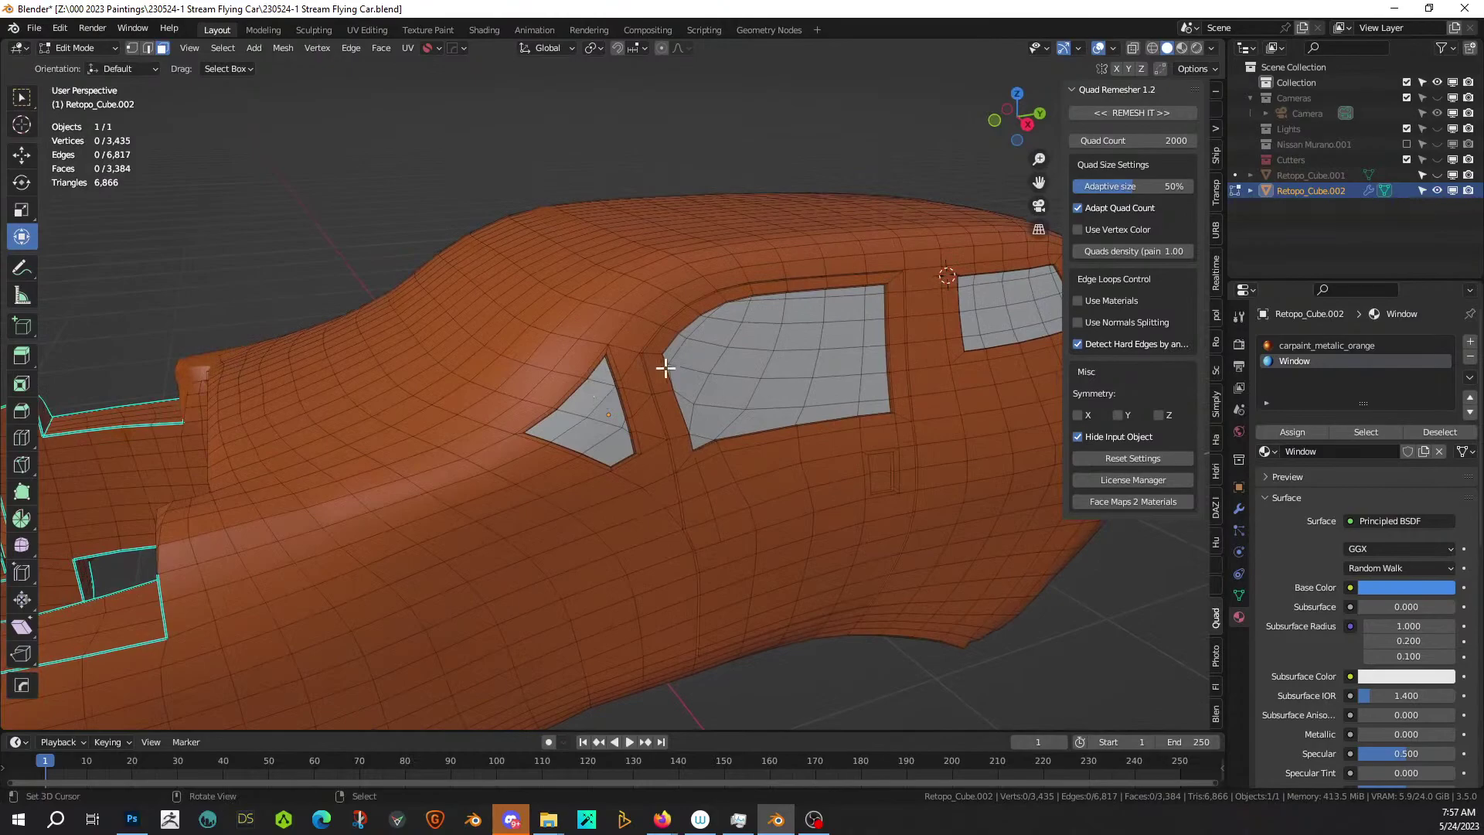
{"action": "scroll", "coordinate": [564, 378], "scroll_direction": "down", "scroll_amount": 5}
{"action": "middle_click_drag", "start_coordinate": [572, 378], "coordinate": [534, 417]}
{"action": "scroll", "coordinate": [523, 330], "scroll_direction": "down", "scroll_amount": 5}
{"action": "scroll", "coordinate": [613, 399], "scroll_direction": "up", "scroll_amount": 3}
{"action": "scroll", "coordinate": [448, 407], "scroll_direction": "up", "scroll_amount": 5}
{"action": "scroll", "coordinate": [563, 414], "scroll_direction": "down", "scroll_amount": 5}
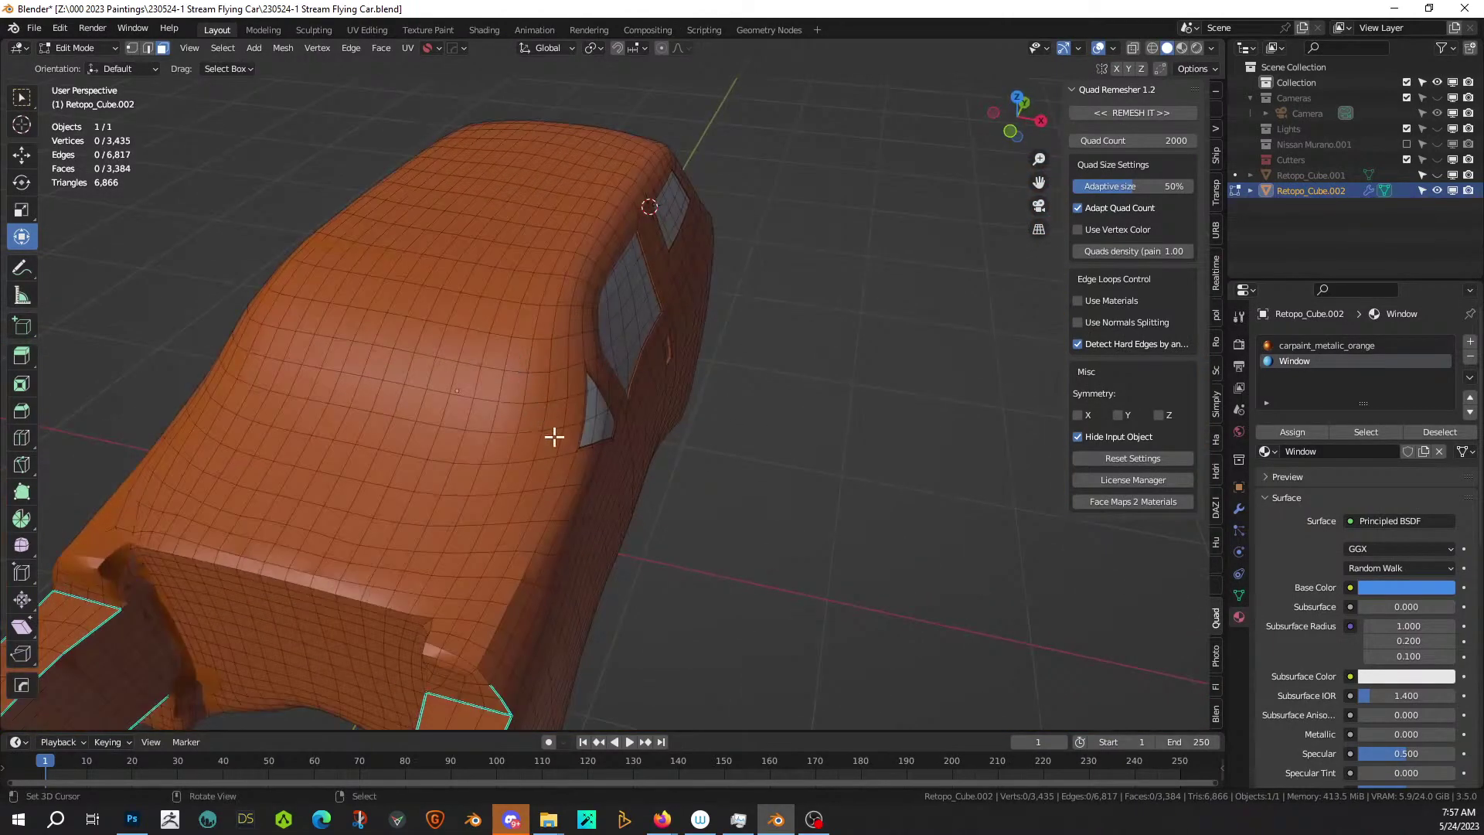
Select a row of faces across the windshield's base from the top view and extend it up the side beside the quarter window.
{"action": "key", "text": "KP_7"}
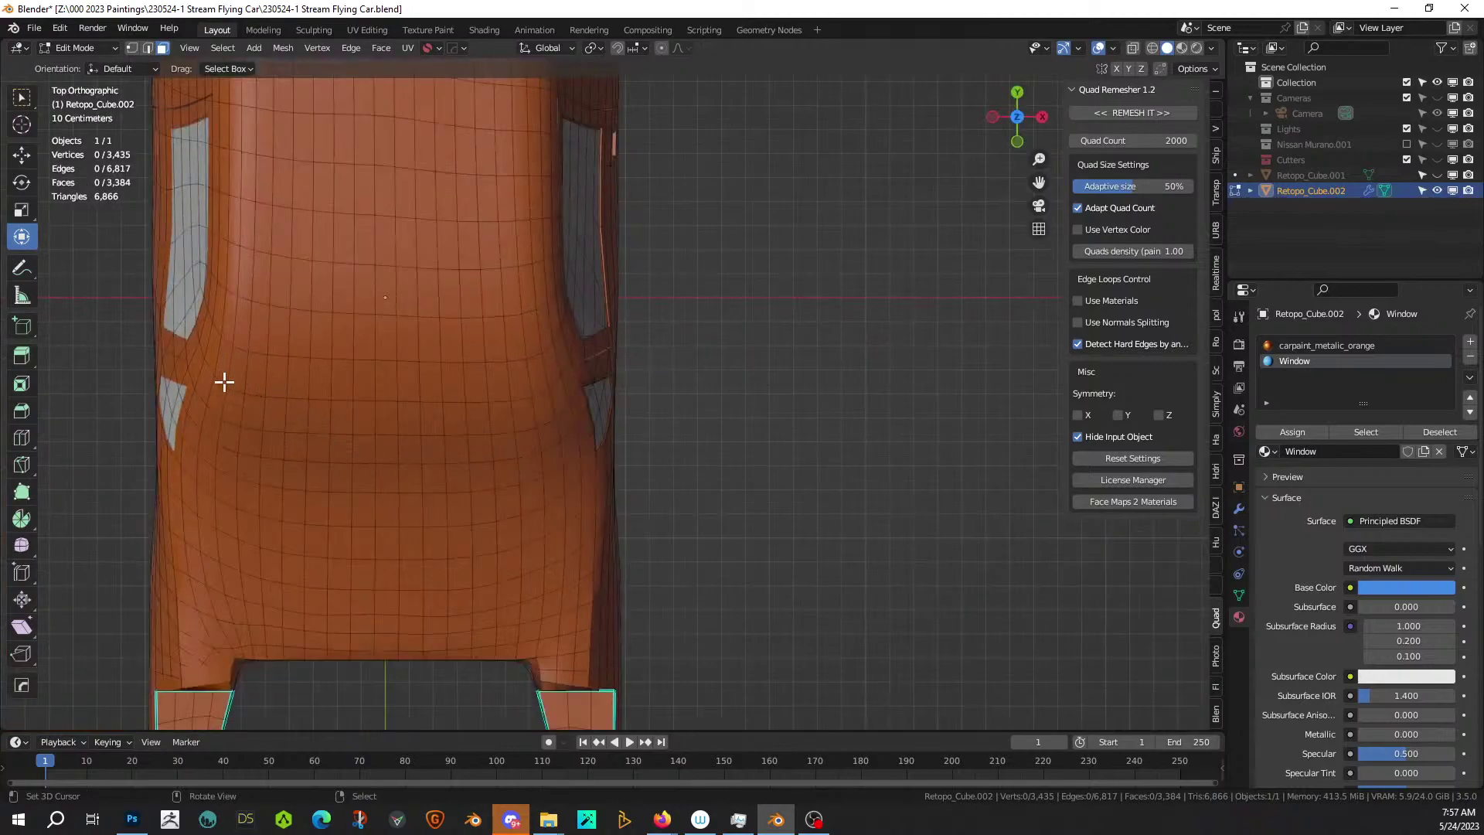
{"action": "left_click", "coordinate": [207, 475]}
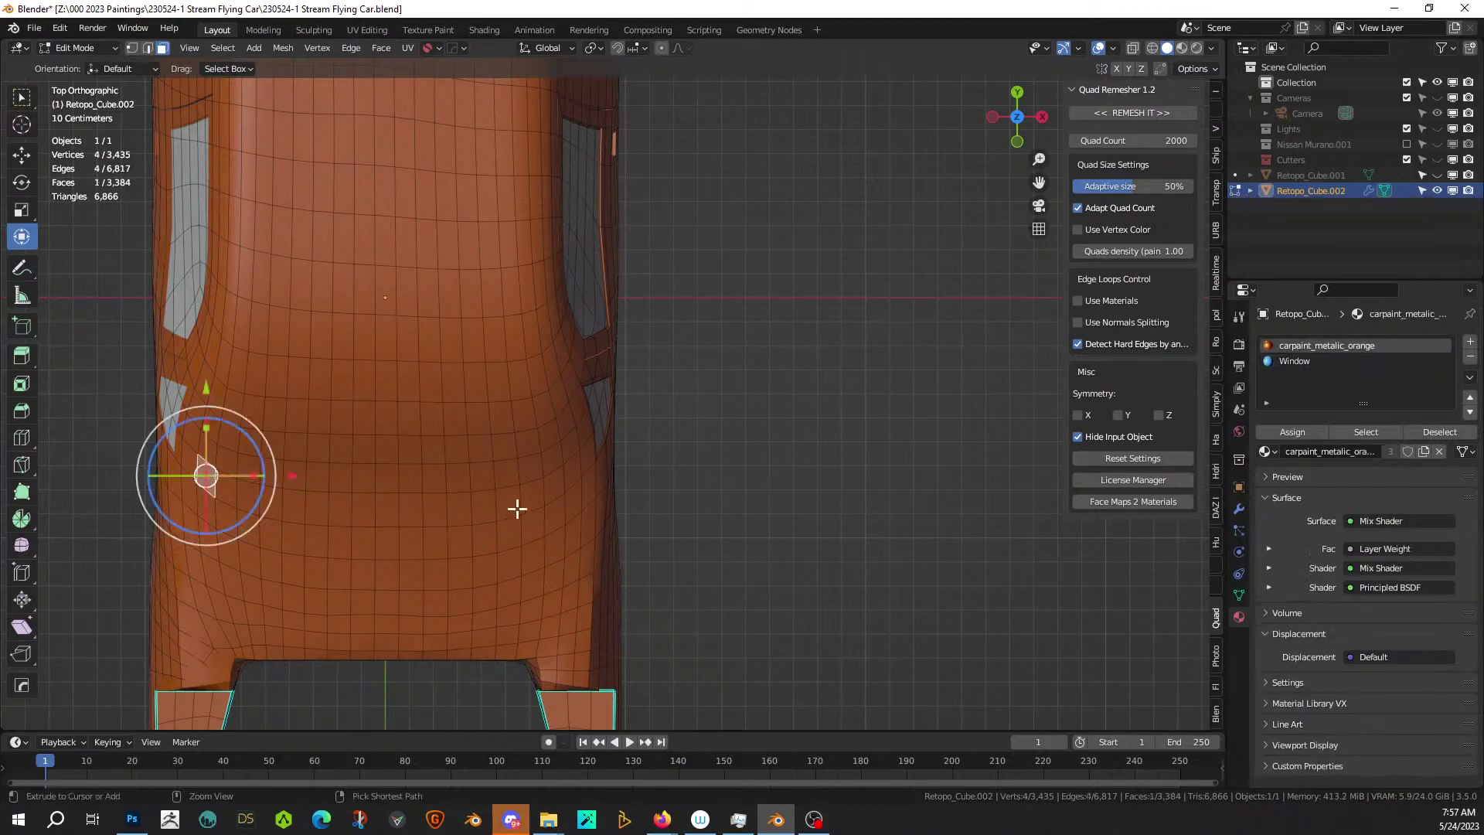
{"action": "left_click", "coordinate": [571, 472], "text": "ctrl"}
{"action": "middle_click_drag", "start_coordinate": [571, 472], "coordinate": [542, 389]}
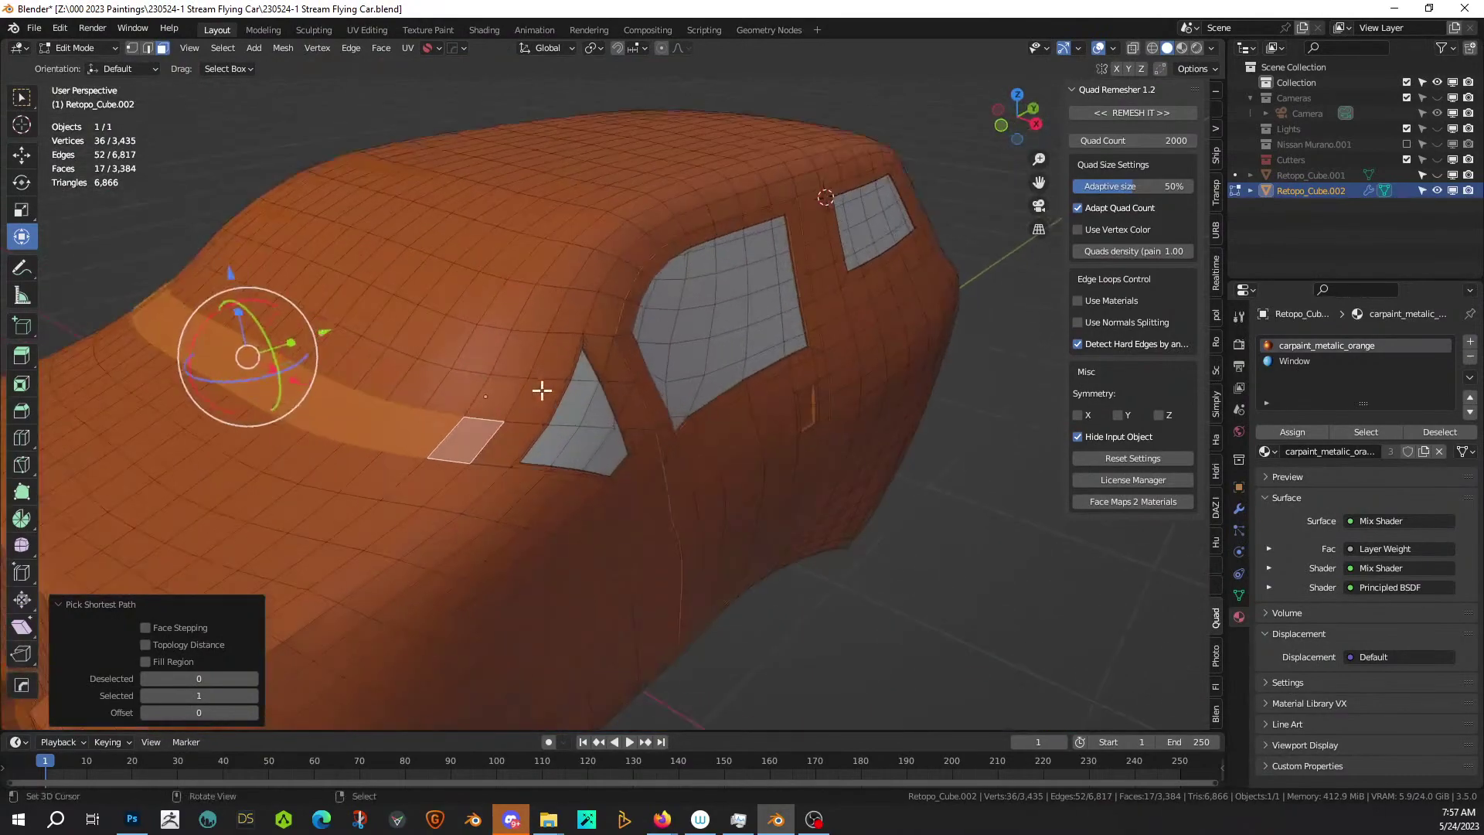
{"action": "left_click", "coordinate": [547, 304], "text": "ctrl"}
{"action": "mouse_move", "coordinate": [550, 304]}
{"action": "middle_mouse_down"}
{"action": "mouse_move", "coordinate": [555, 361]}
{"action": "mouse_move", "coordinate": [513, 391]}
{"action": "mouse_move", "coordinate": [530, 397]}
{"action": "middle_mouse_up"}
Circle-select the faces above the base row to fill in the windshield area, and check the selection beside the quarter window.
{"action": "key", "text": "c"}
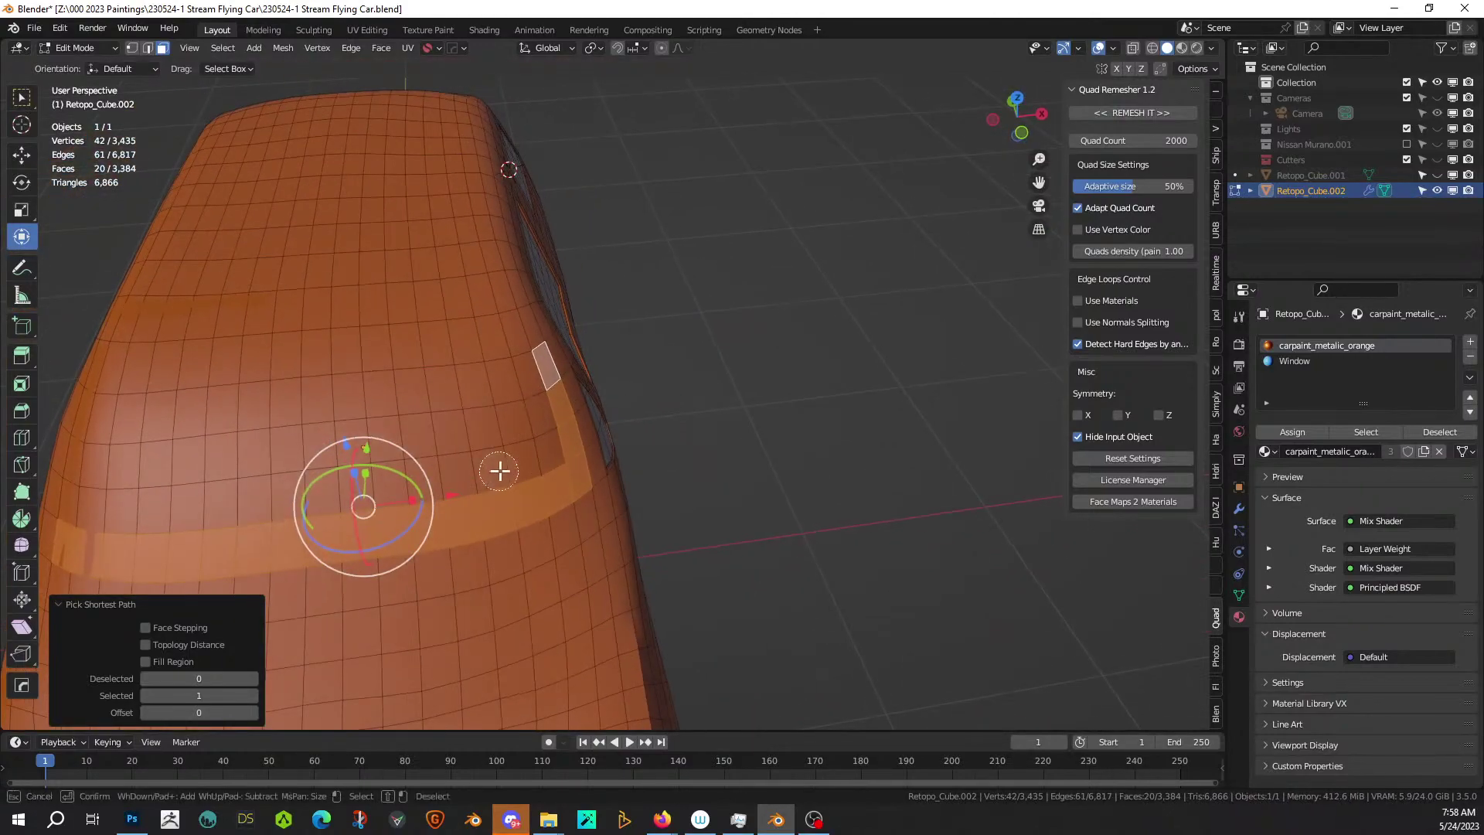
{"action": "mouse_move", "coordinate": [545, 451]}
{"action": "left_mouse_down"}
{"action": "mouse_move", "coordinate": [520, 374]}
{"action": "mouse_move", "coordinate": [278, 427]}
{"action": "mouse_move", "coordinate": [223, 450]}
{"action": "mouse_move", "coordinate": [211, 497]}
{"action": "mouse_move", "coordinate": [397, 490]}
{"action": "mouse_move", "coordinate": [492, 446]}
{"action": "left_mouse_up"}
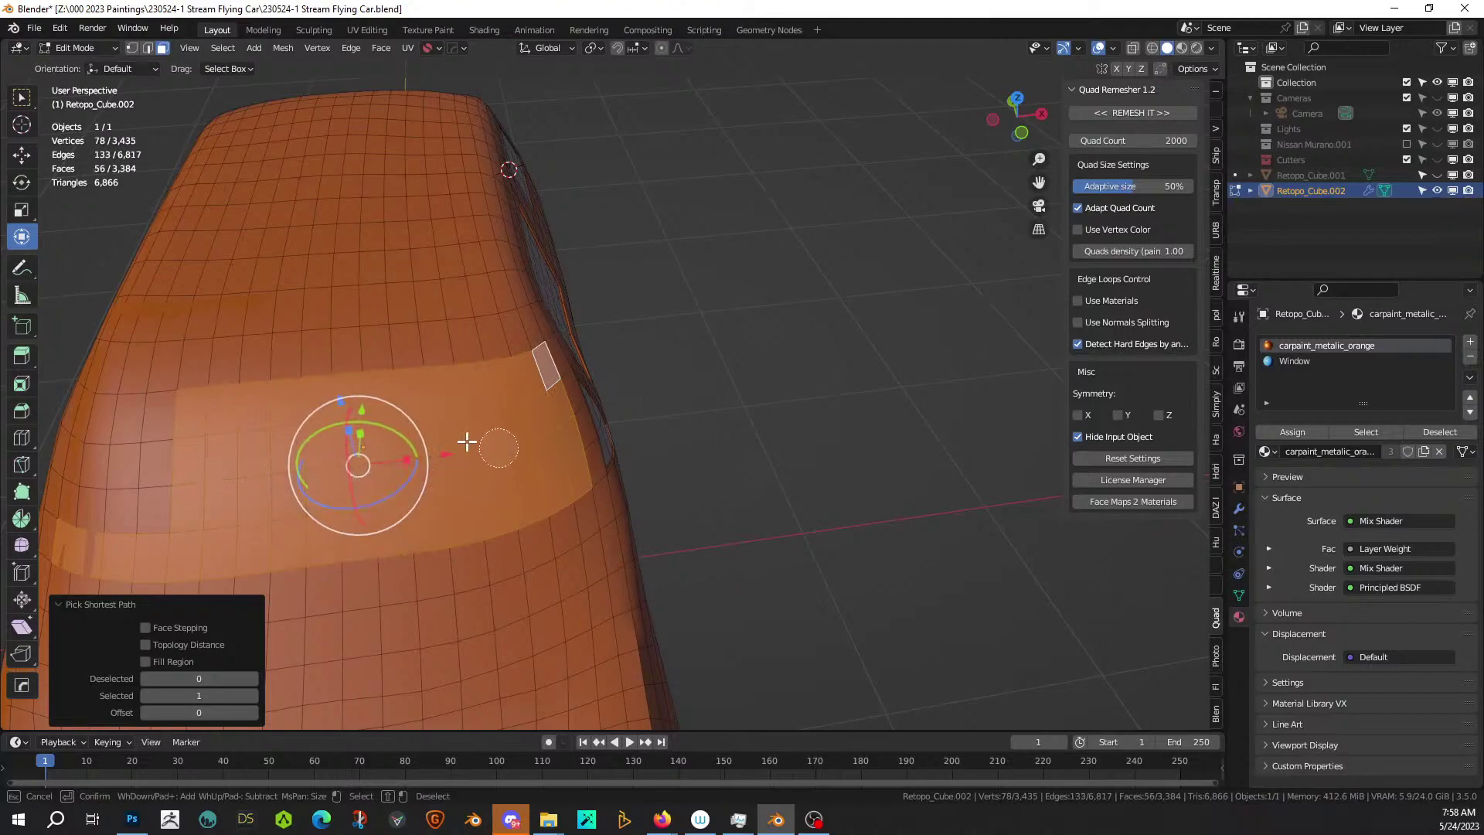
{"action": "left_click_drag", "start_coordinate": [194, 443], "coordinate": [146, 484]}
{"action": "key", "text": "Escape"}
{"action": "middle_click_drag", "start_coordinate": [656, 429], "coordinate": [545, 395]}
{"action": "scroll", "coordinate": [548, 398], "scroll_direction": "up", "scroll_amount": 2}
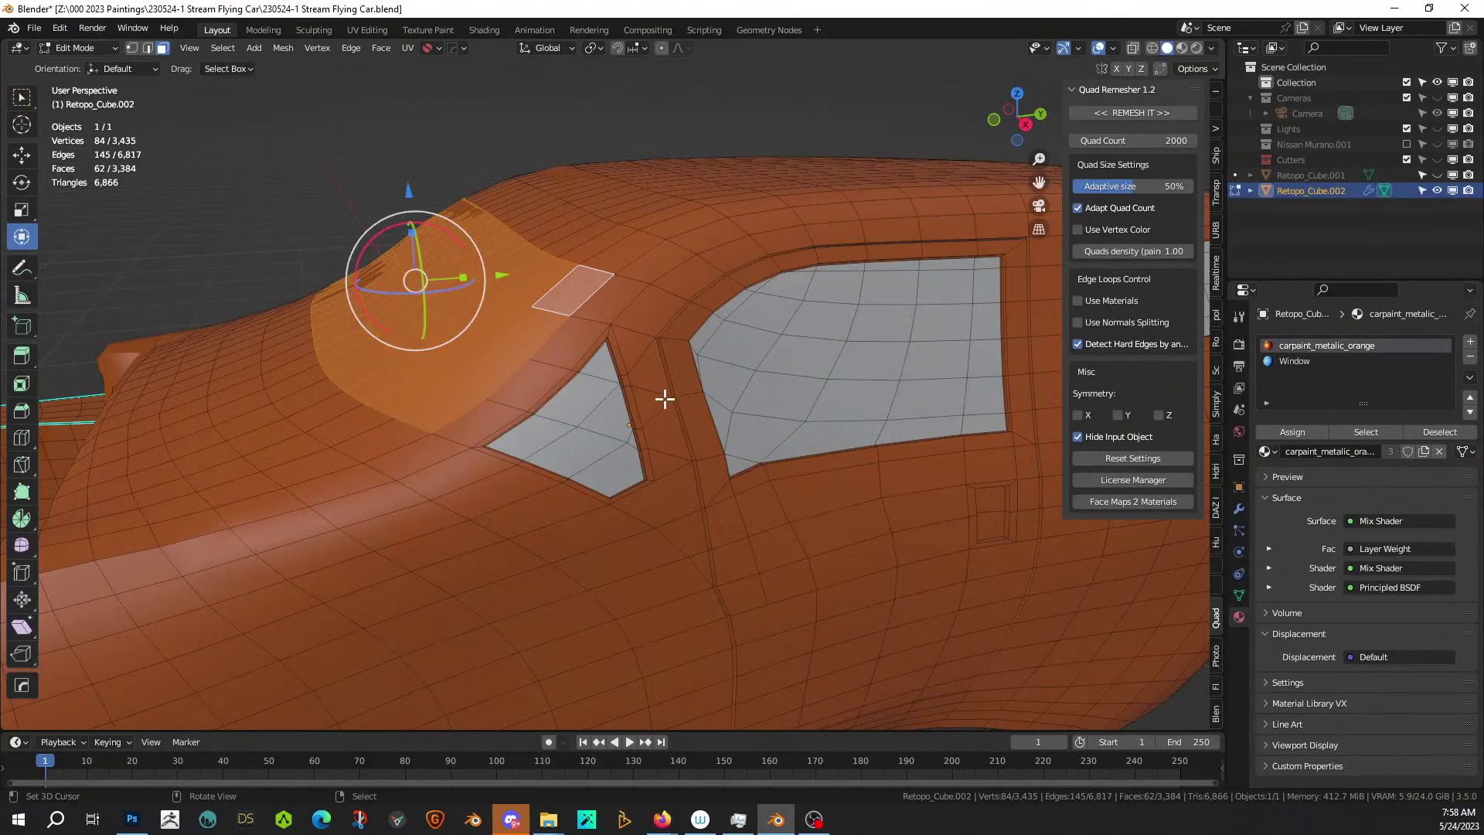
{"action": "scroll", "coordinate": [698, 382], "scroll_direction": "up", "scroll_amount": 2}
{"action": "mouse_move", "coordinate": [698, 382]}
{"action": "middle_mouse_down"}
{"action": "mouse_move", "coordinate": [718, 384]}
{"action": "mouse_move", "coordinate": [704, 390]}
{"action": "middle_mouse_up"}
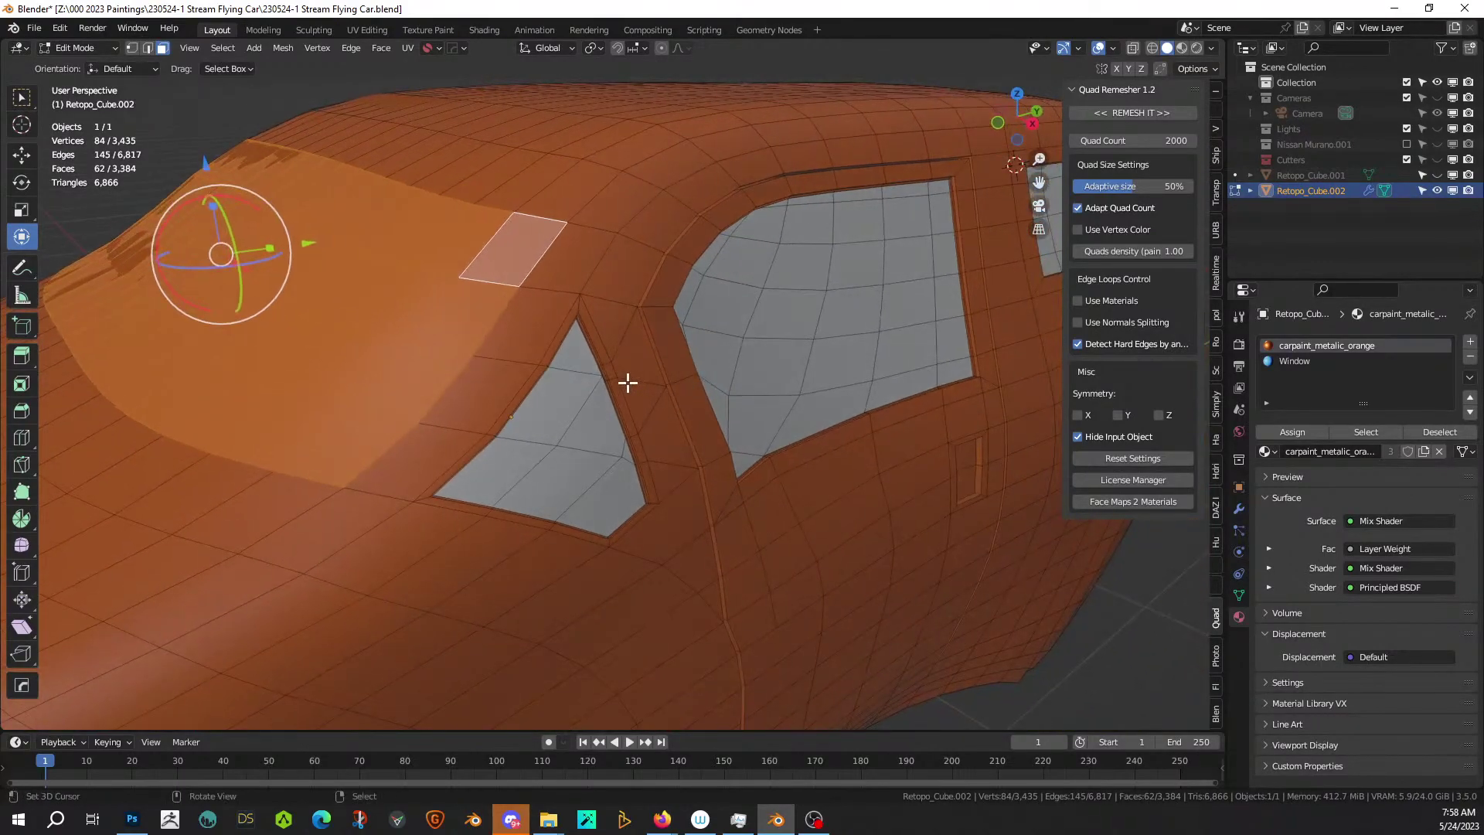
Recess the windshield faces by extruding them inward, inset them about 0.002 m, and extrude them inward again by about 0.008 m.
{"action": "key", "text": "e"}
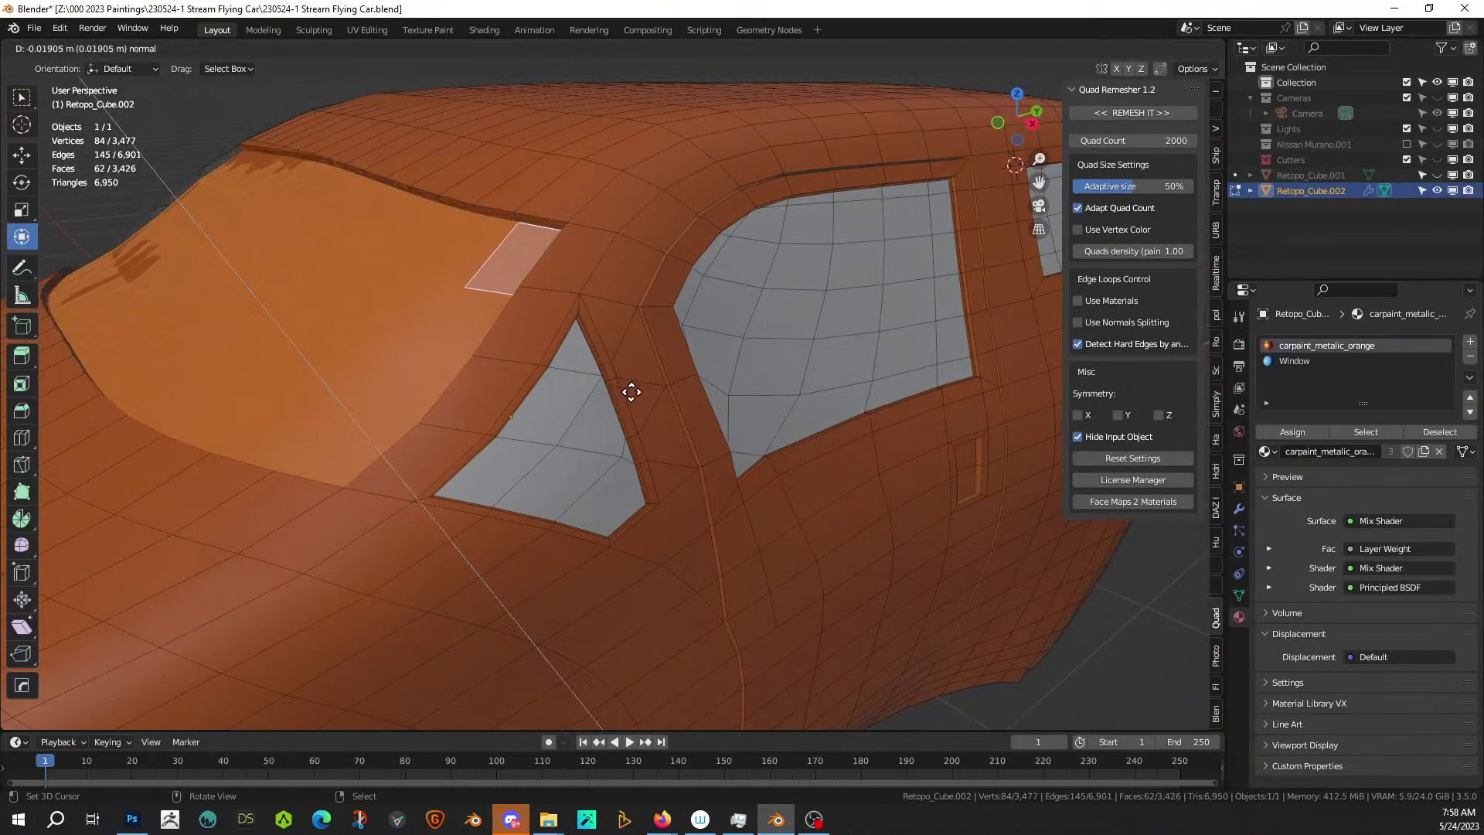
{"action": "left_click", "coordinate": [629, 388]}
{"action": "middle_click_drag", "start_coordinate": [718, 390], "coordinate": [470, 425]}
{"action": "key", "text": "i"}
{"action": "left_click", "coordinate": [601, 431]}
{"action": "key", "text": "e"}
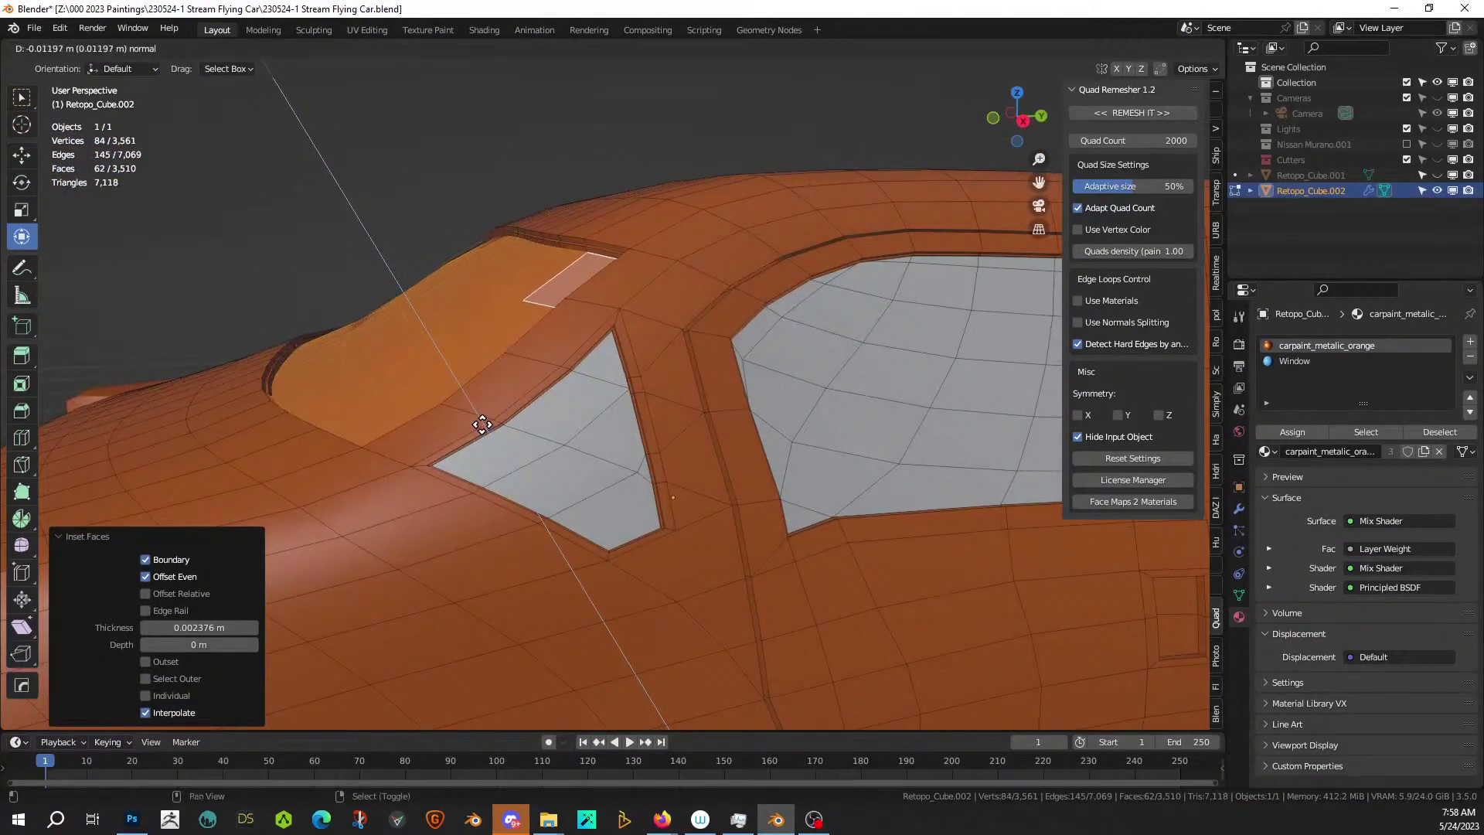
{"action": "left_click", "coordinate": [476, 408]}
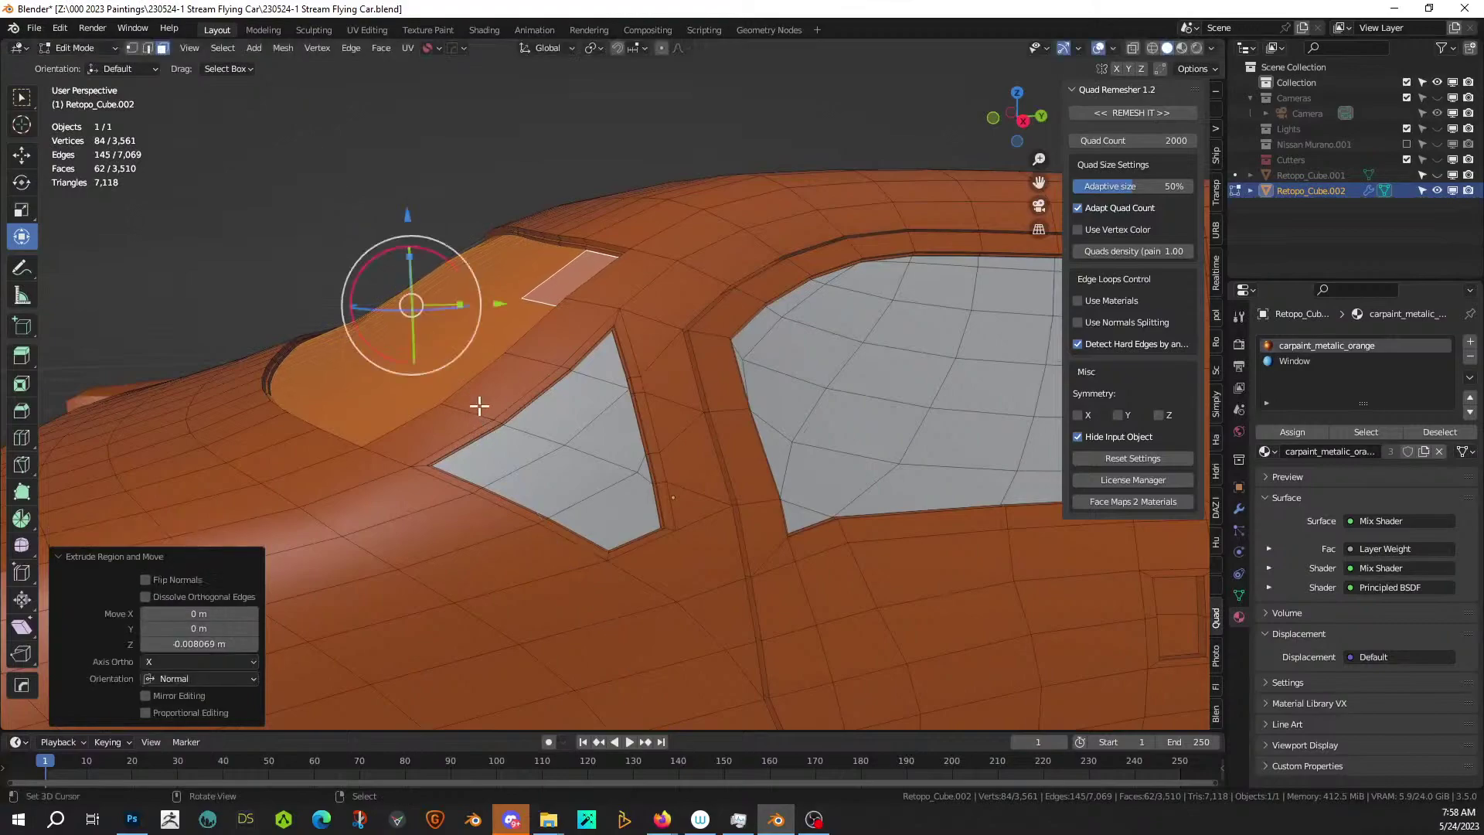
Assign the Window material to the recessed windshield faces and clear the selection.
{"action": "left_click", "coordinate": [1288, 361]}
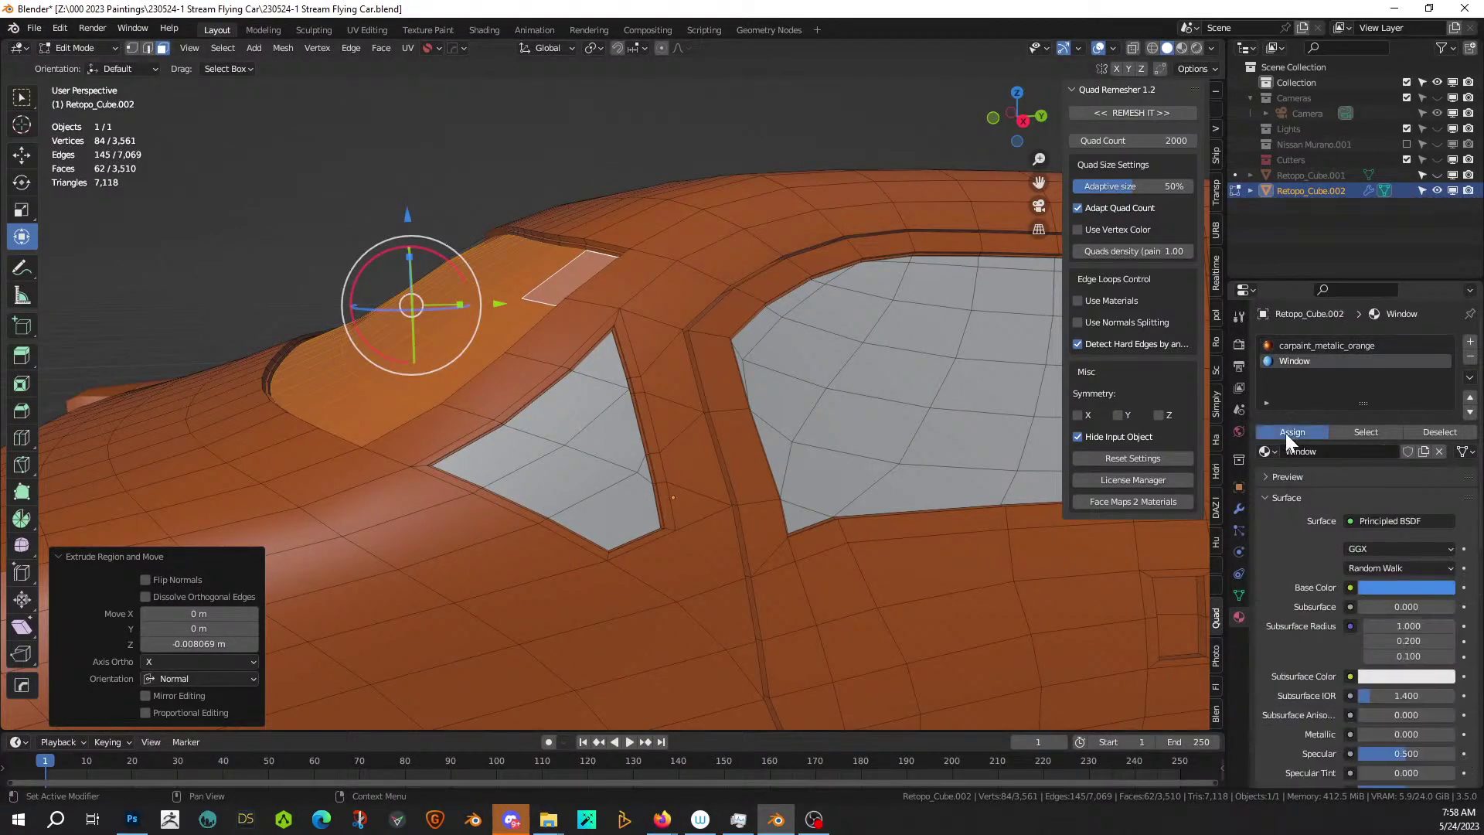
{"action": "left_click", "coordinate": [1286, 432]}
{"action": "middle_click_drag", "start_coordinate": [799, 358], "coordinate": [832, 379]}
{"action": "scroll", "coordinate": [832, 379], "scroll_direction": "down", "scroll_amount": 8}
{"action": "left_click", "coordinate": [741, 589]}
Examine the windshield and side windows in Edit Mode and Object Mode, from near and far.
{"action": "middle_click_drag", "start_coordinate": [742, 590], "coordinate": [954, 543]}
{"action": "scroll", "coordinate": [801, 557], "scroll_direction": "up", "scroll_amount": 2}
{"action": "middle_click_drag", "start_coordinate": [801, 557], "coordinate": [769, 509]}
{"action": "key", "text": "Tab"}
{"action": "scroll", "coordinate": [578, 524], "scroll_direction": "down", "scroll_amount": 3}
{"action": "scroll", "coordinate": [726, 522], "scroll_direction": "up", "scroll_amount": 4}
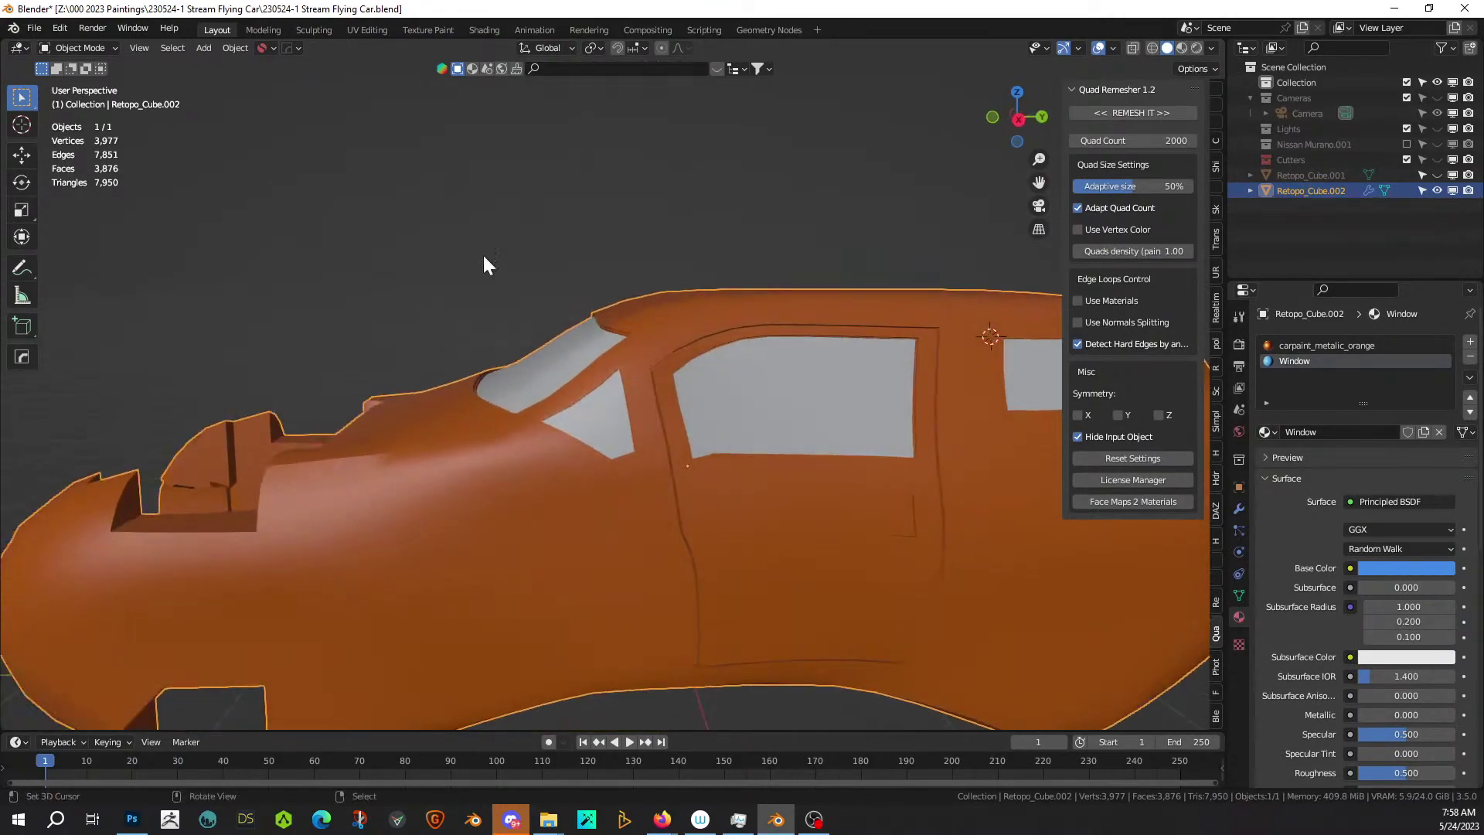
{"action": "scroll", "coordinate": [523, 234], "scroll_direction": "down", "scroll_amount": 4}
{"action": "middle_click_drag", "start_coordinate": [522, 235], "coordinate": [611, 403]}
{"action": "scroll", "coordinate": [613, 325], "scroll_direction": "down", "scroll_amount": 3}
Bevel a run of edges along the hood's front edge above the nose opening by about 0.029 m, and check it in Object Mode.
{"action": "key", "text": "Tab"}
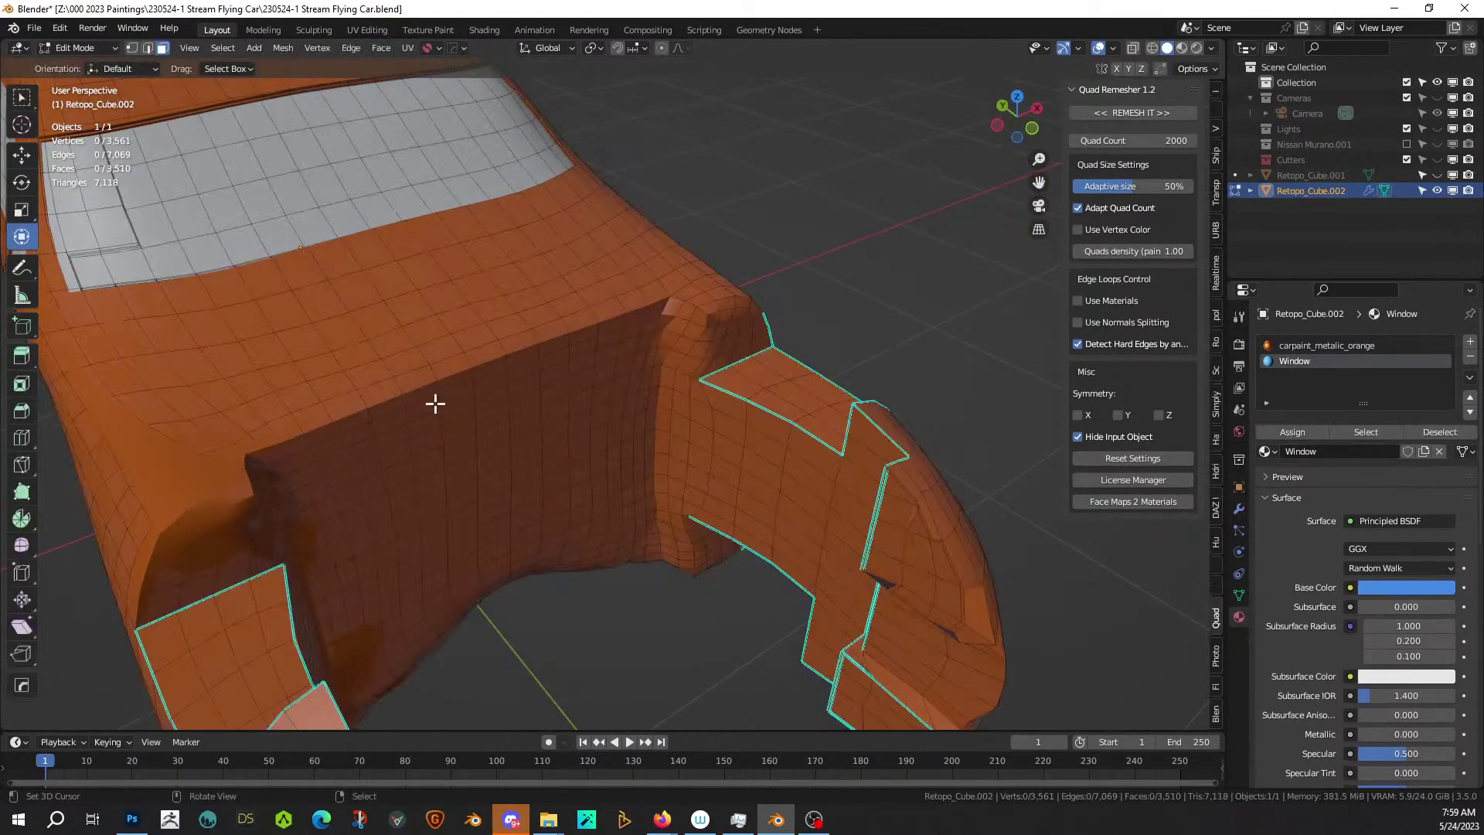
{"action": "key", "text": "2"}
{"action": "left_click", "coordinate": [385, 397]}
{"action": "left_click", "coordinate": [663, 298], "text": "ctrl"}
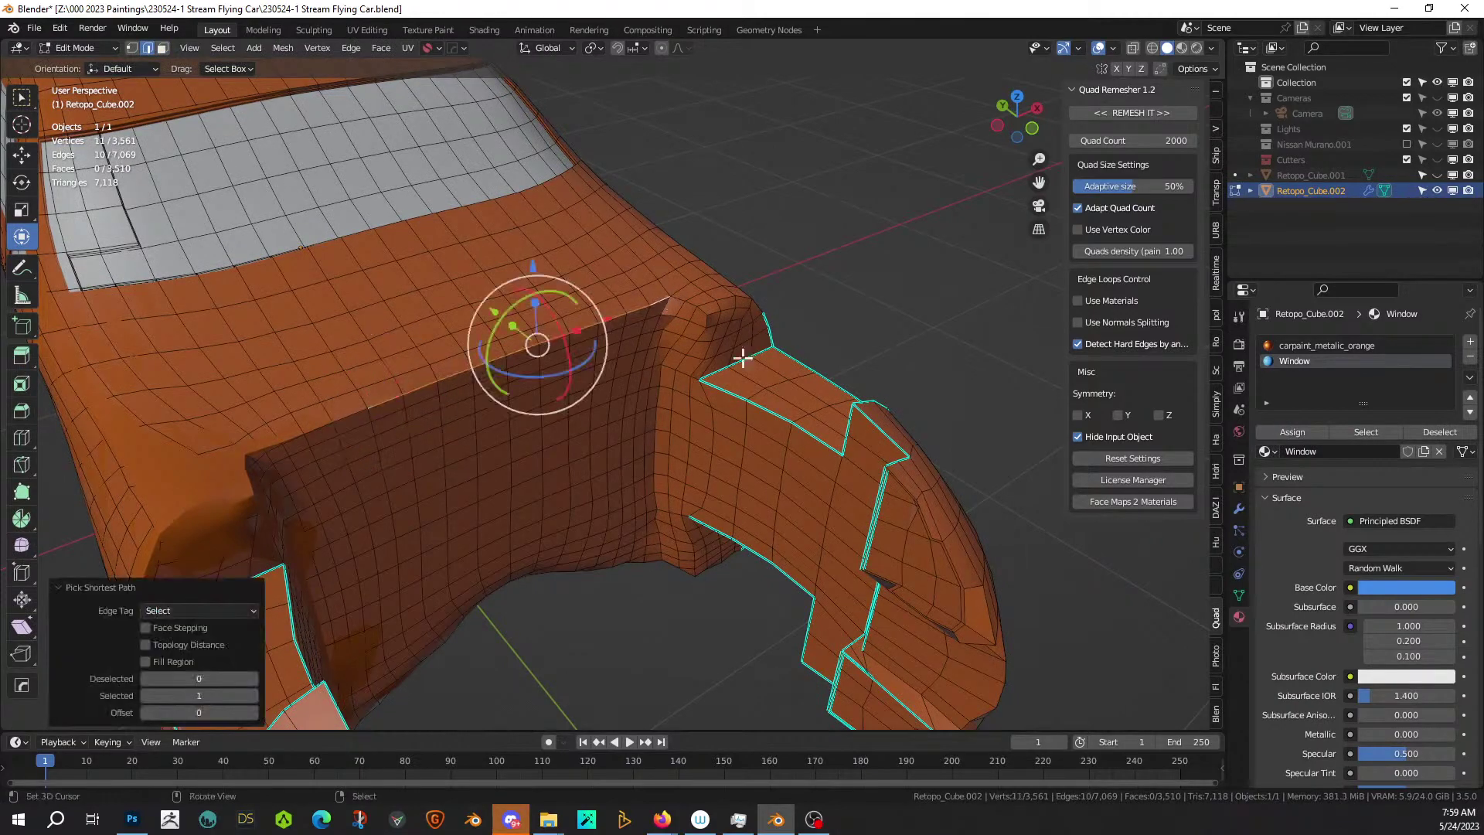
{"action": "key", "text": "ctrl+b"}
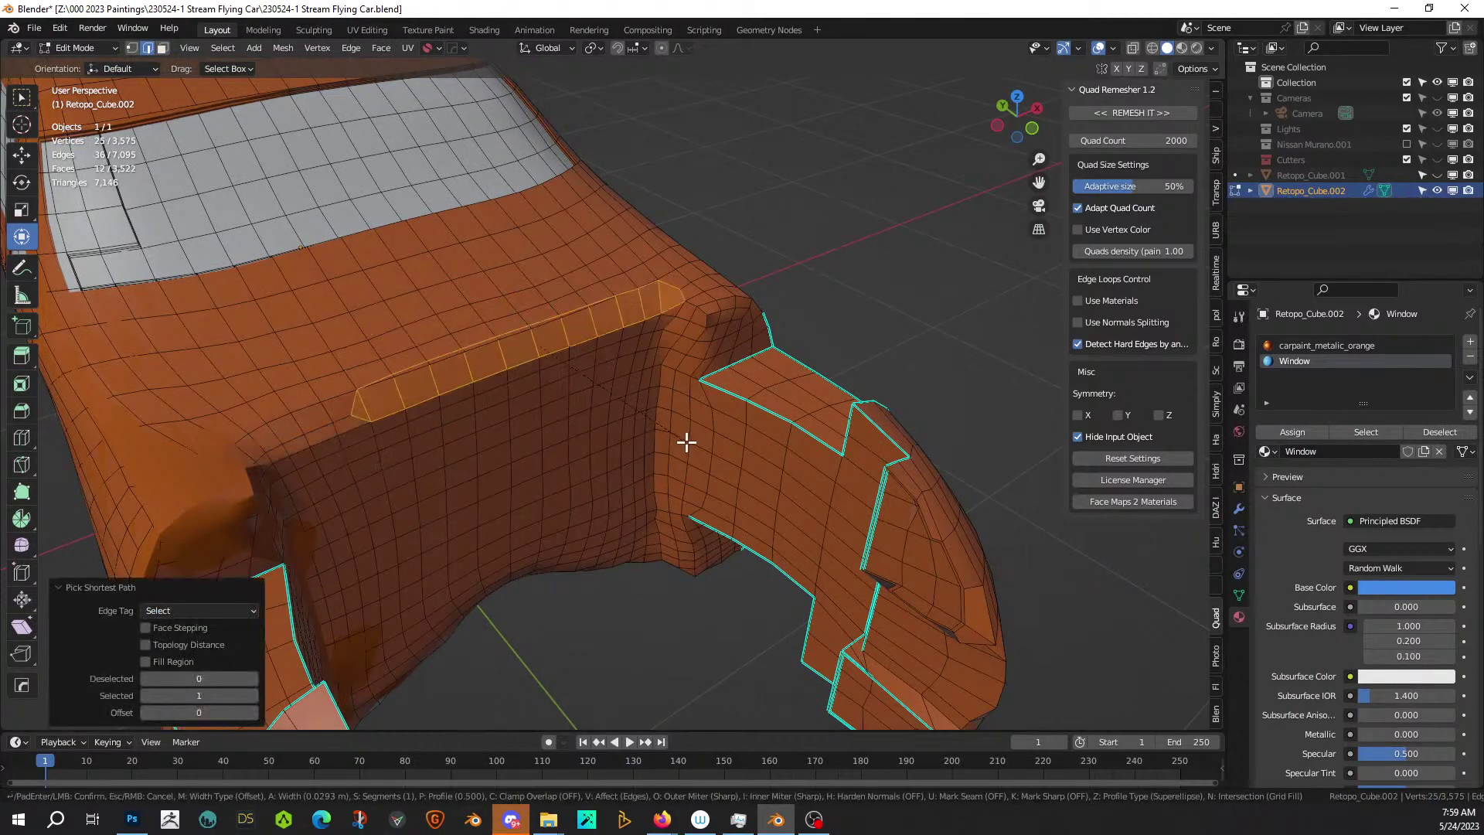
{"action": "left_click", "coordinate": [689, 446]}
{"action": "middle_click_drag", "start_coordinate": [689, 446], "coordinate": [672, 324]}
{"action": "key", "text": "Tab"}
{"action": "scroll", "coordinate": [554, 427], "scroll_direction": "down", "scroll_amount": 2}
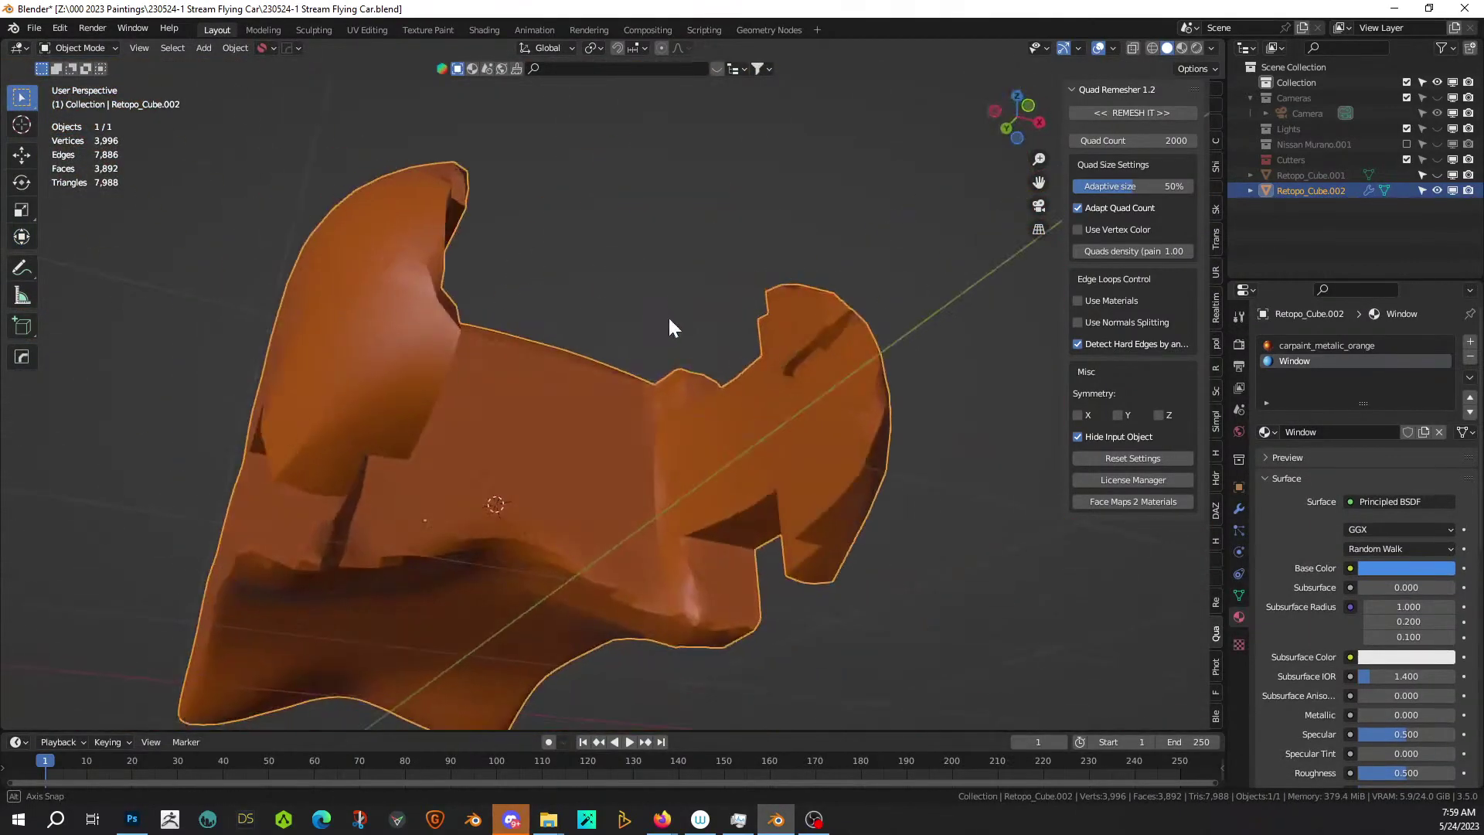
{"action": "key", "text": "Tab"}
{"action": "middle_click_drag", "start_coordinate": [333, 590], "coordinate": [555, 522]}
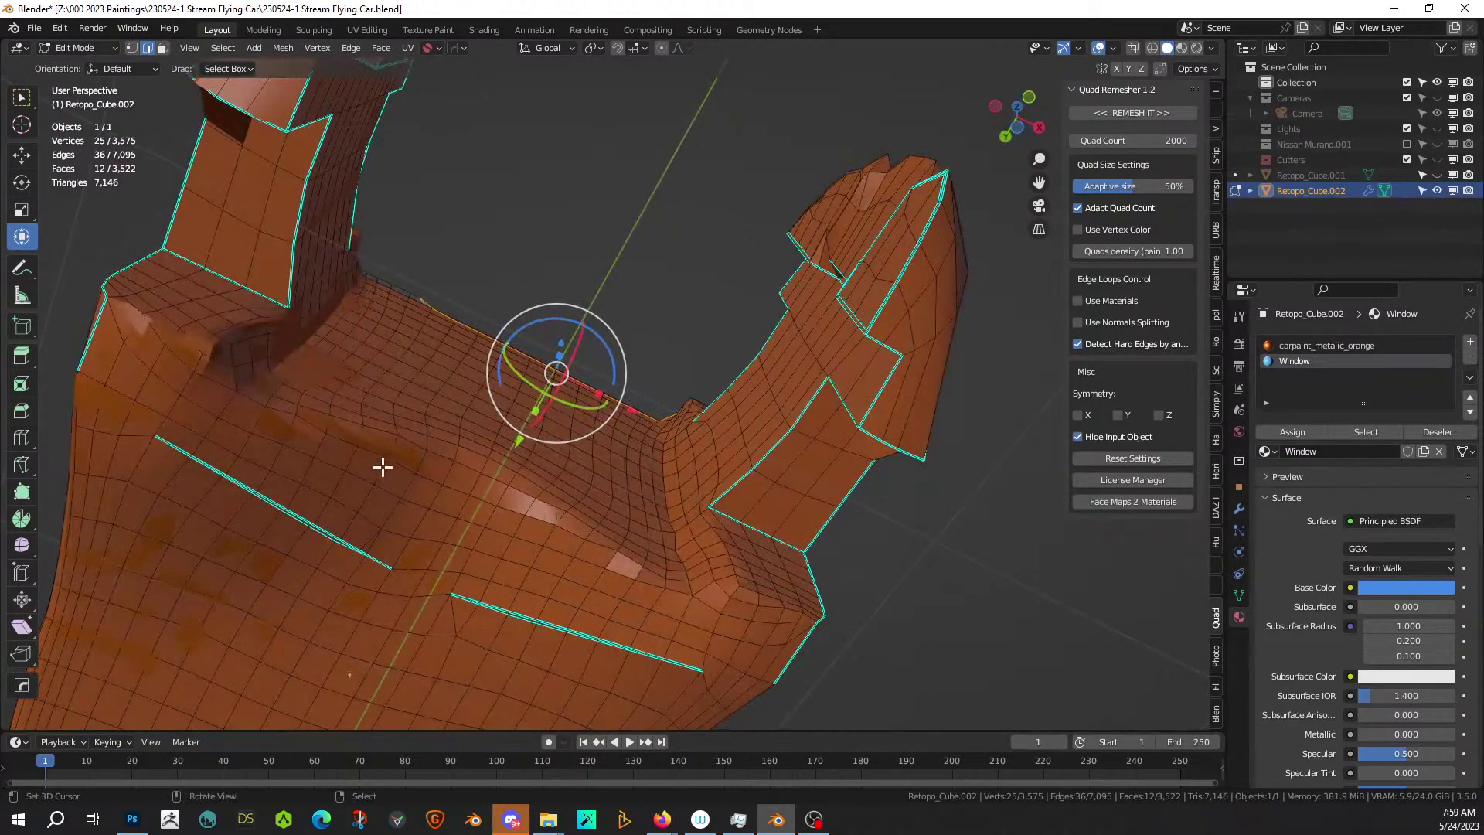
{"action": "left_click", "coordinate": [564, 529], "text": "alt"}
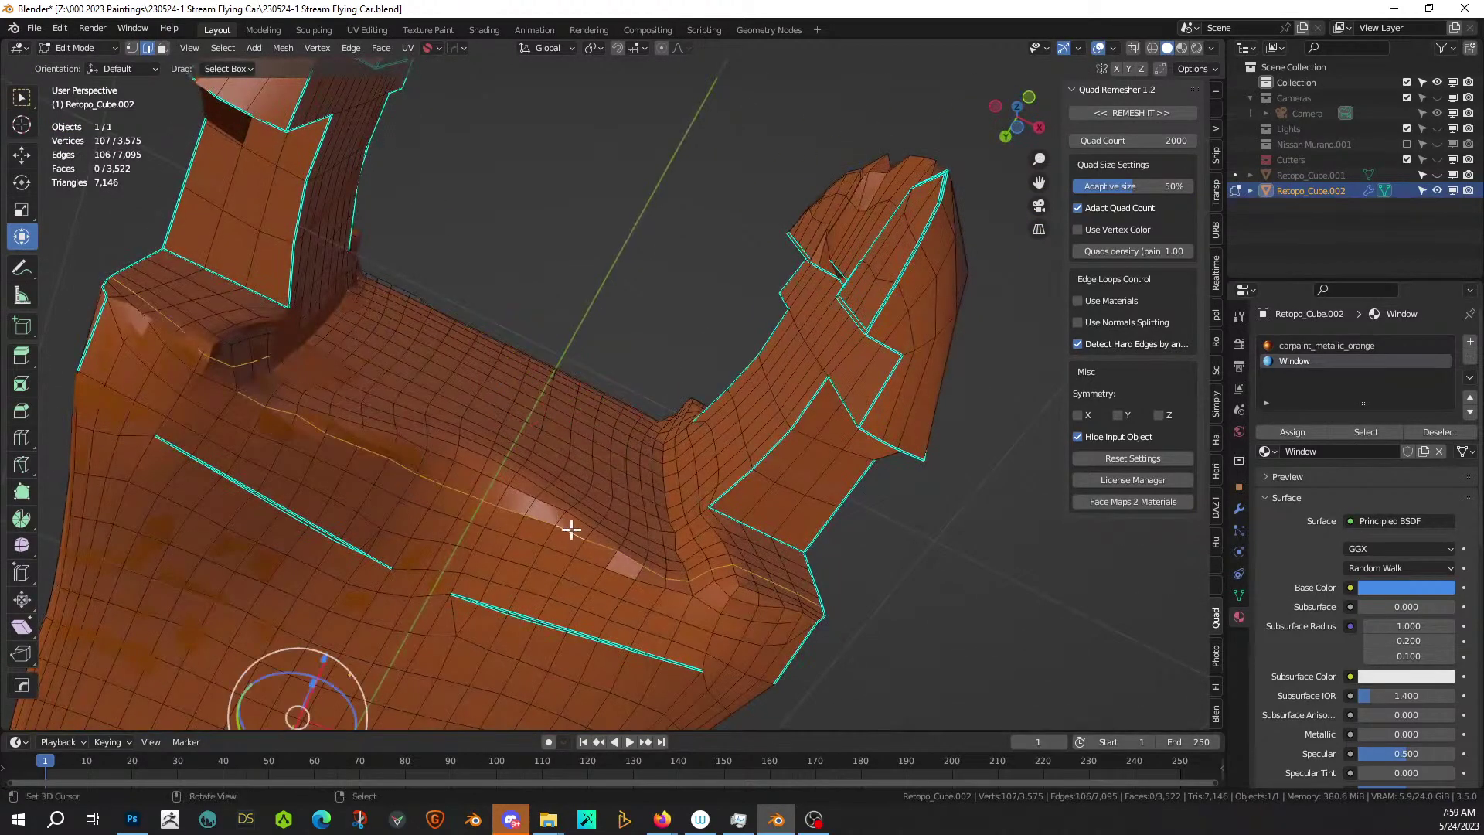
{"action": "left_click", "coordinate": [685, 578]}
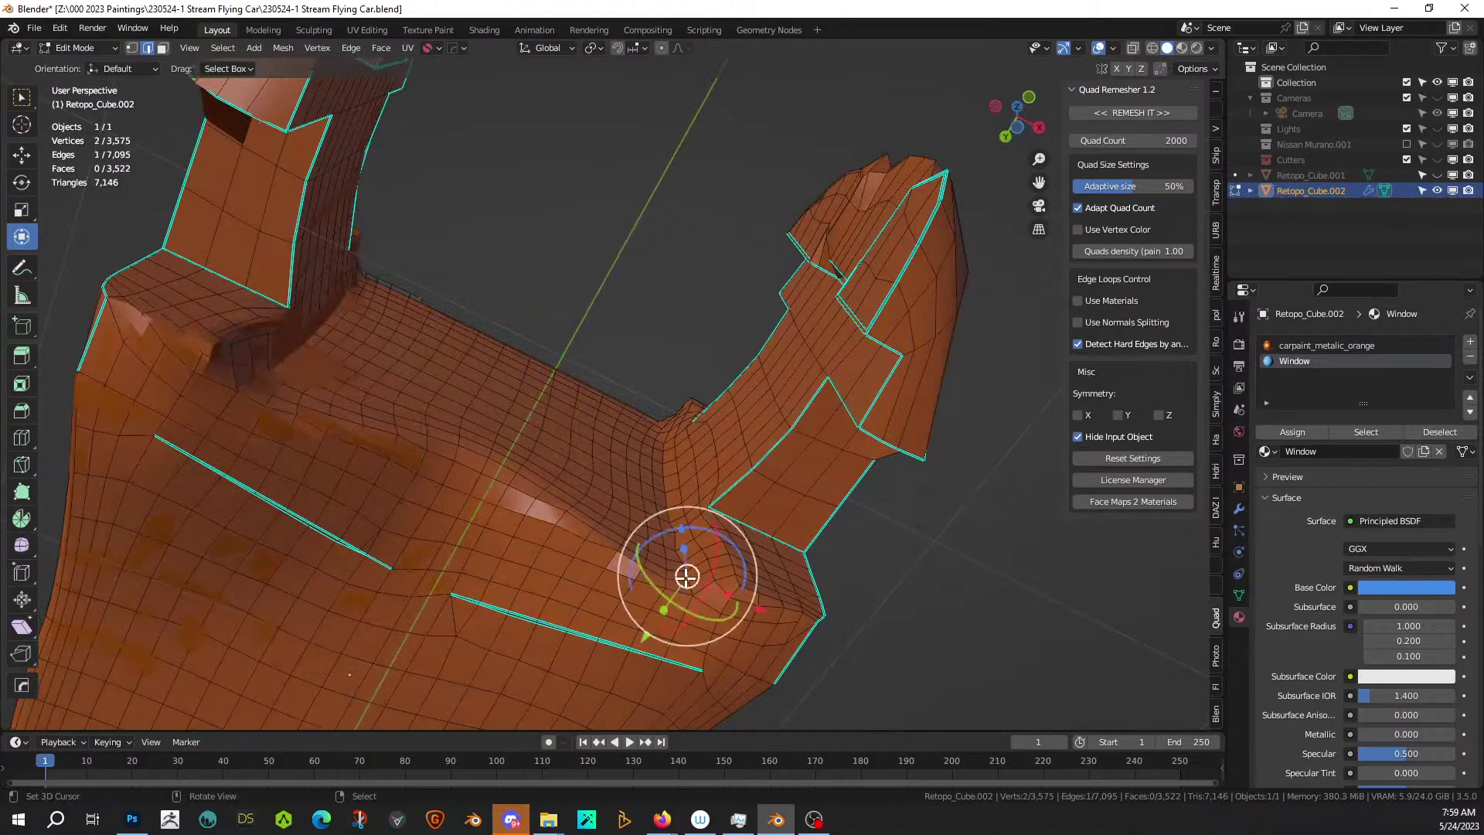
{"action": "middle_click_drag", "start_coordinate": [665, 599], "coordinate": [673, 632]}
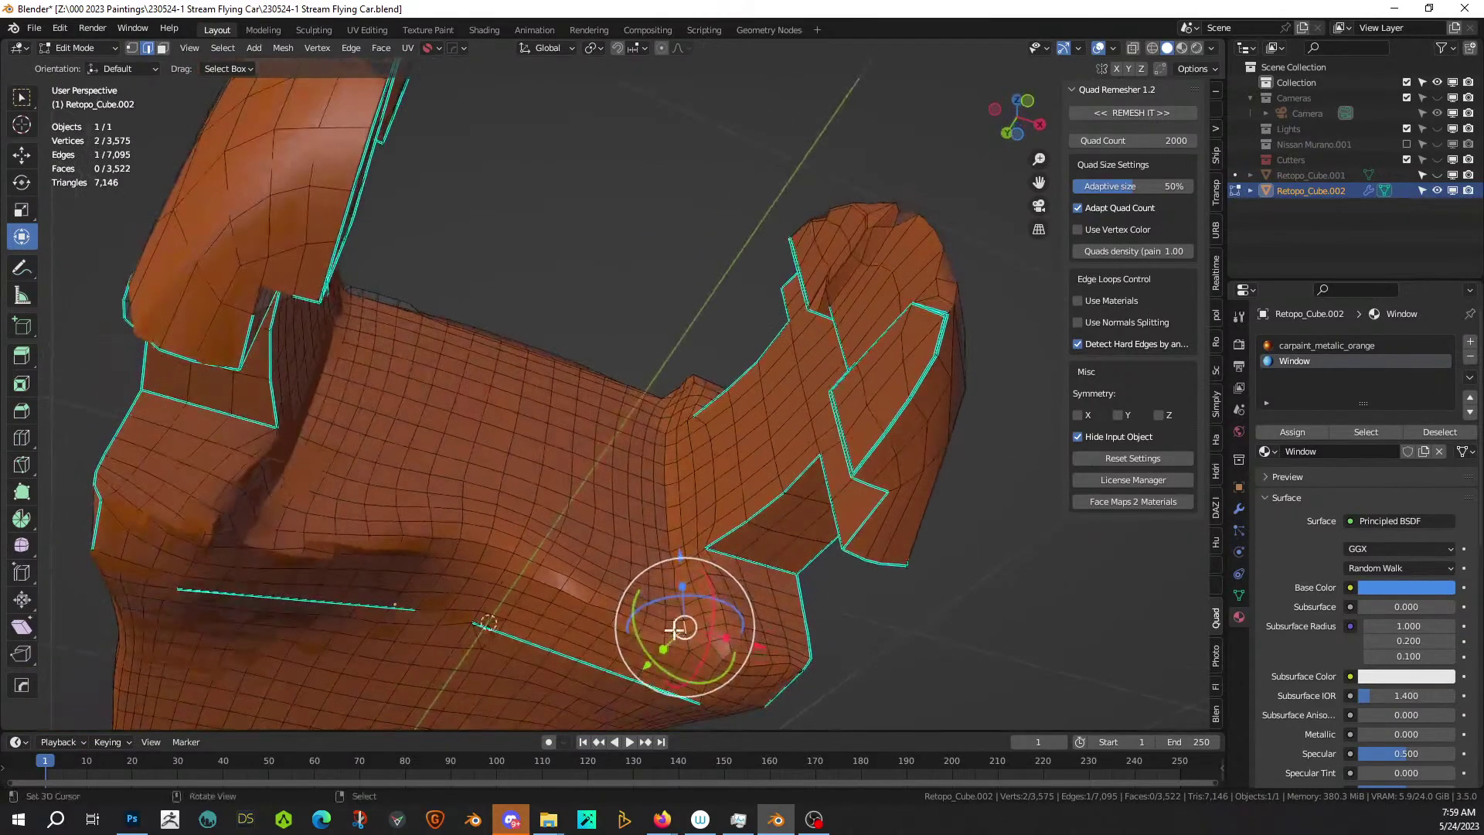
{"action": "left_click", "coordinate": [515, 575], "text": "ctrl"}
{"action": "left_click", "coordinate": [459, 559], "text": "ctrl"}
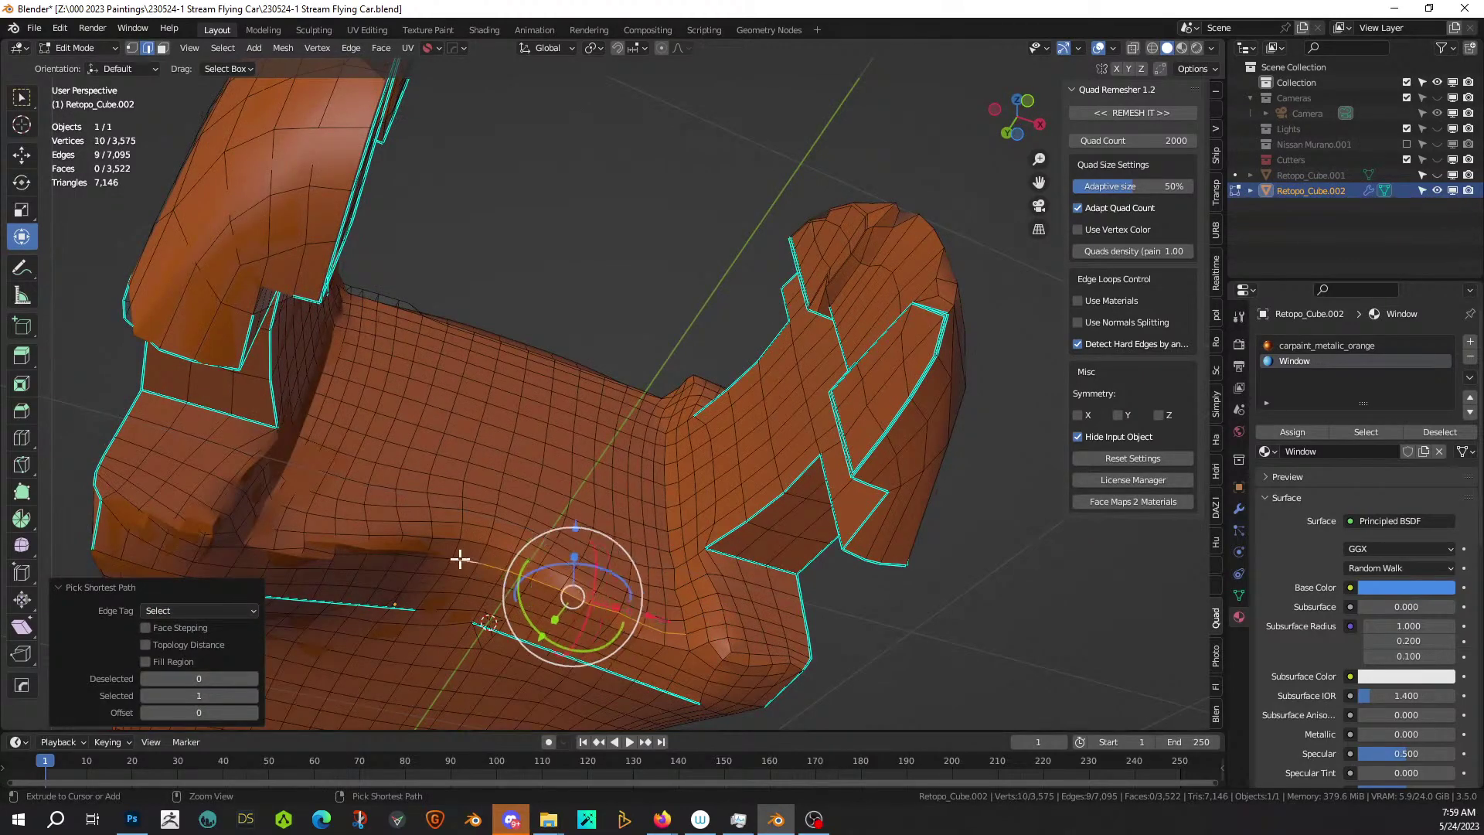
{"action": "right_click", "coordinate": [436, 559], "text": "ctrl"}
{"action": "middle_click_drag", "start_coordinate": [587, 553], "coordinate": [579, 600]}
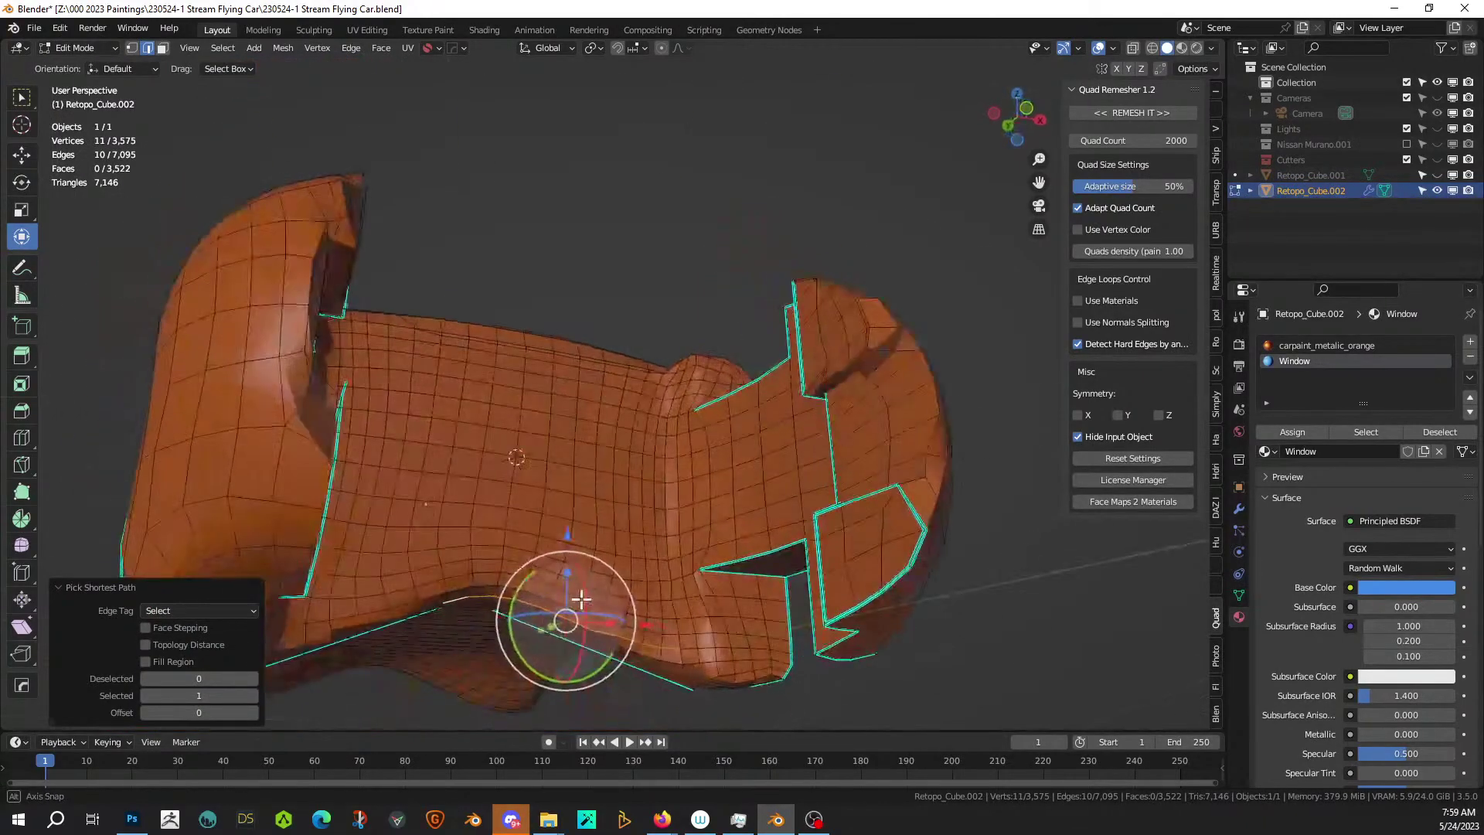
{"action": "key", "text": "ctrl+b"}
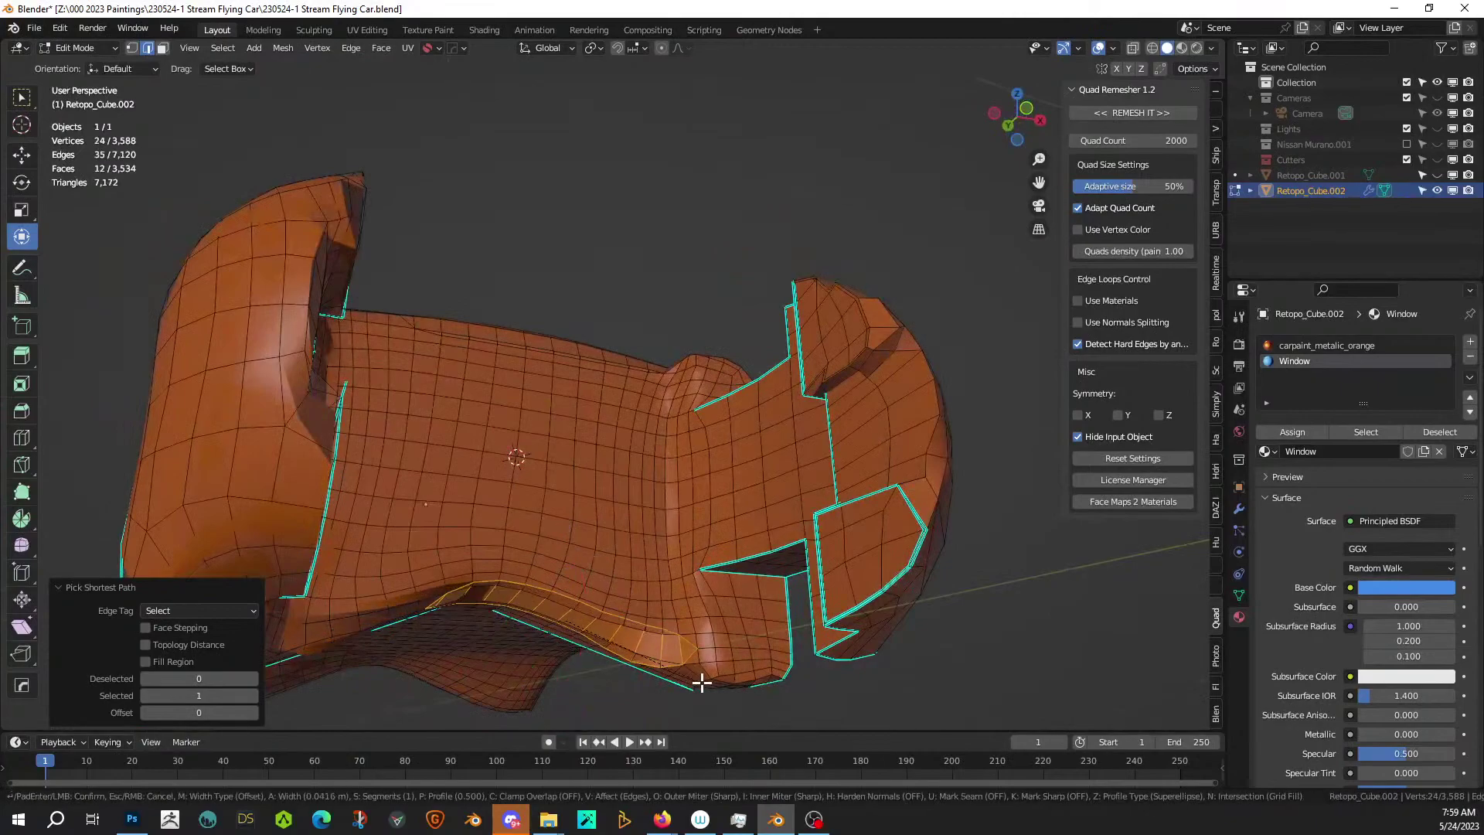
{"action": "key", "text": "1"}
{"action": "key", "text": "Escape"}
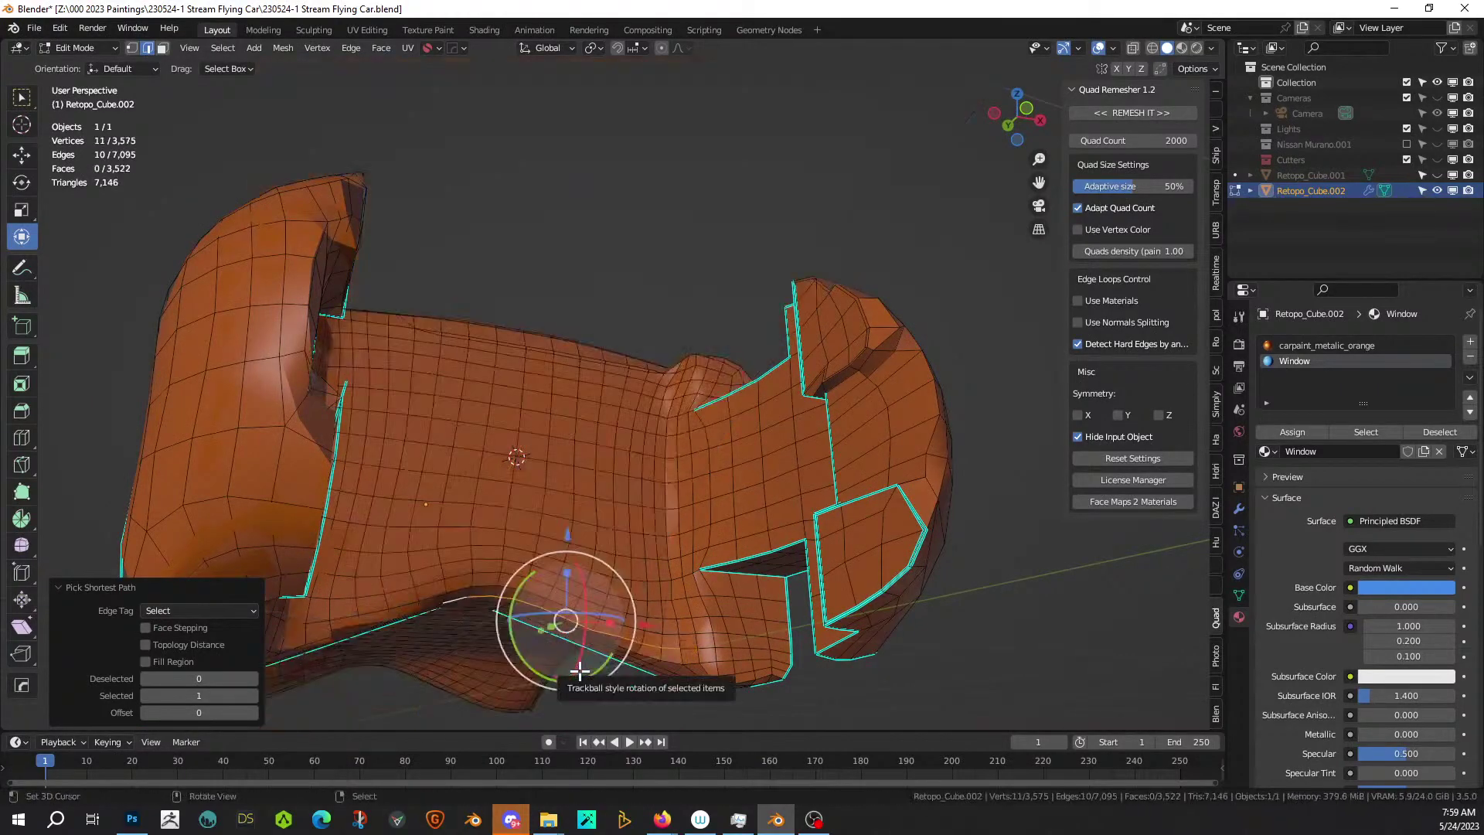
Select a path of edges along the lower lip of the nose opening and bevel it by about 0.018 m.
{"action": "left_click", "coordinate": [420, 634]}
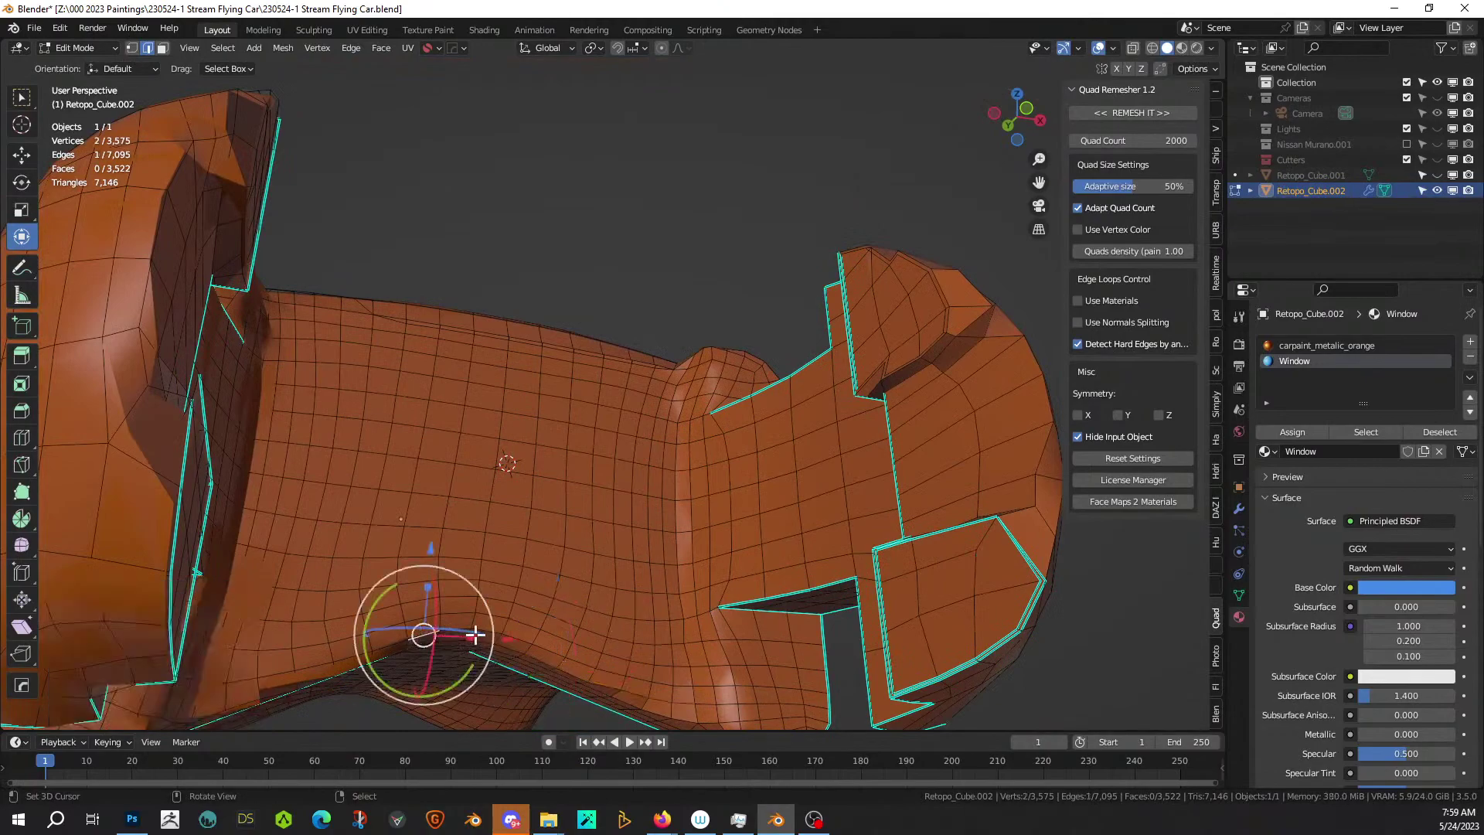
{"action": "left_click", "coordinate": [484, 635], "text": "ctrl"}
{"action": "left_click", "coordinate": [534, 643], "text": "ctrl"}
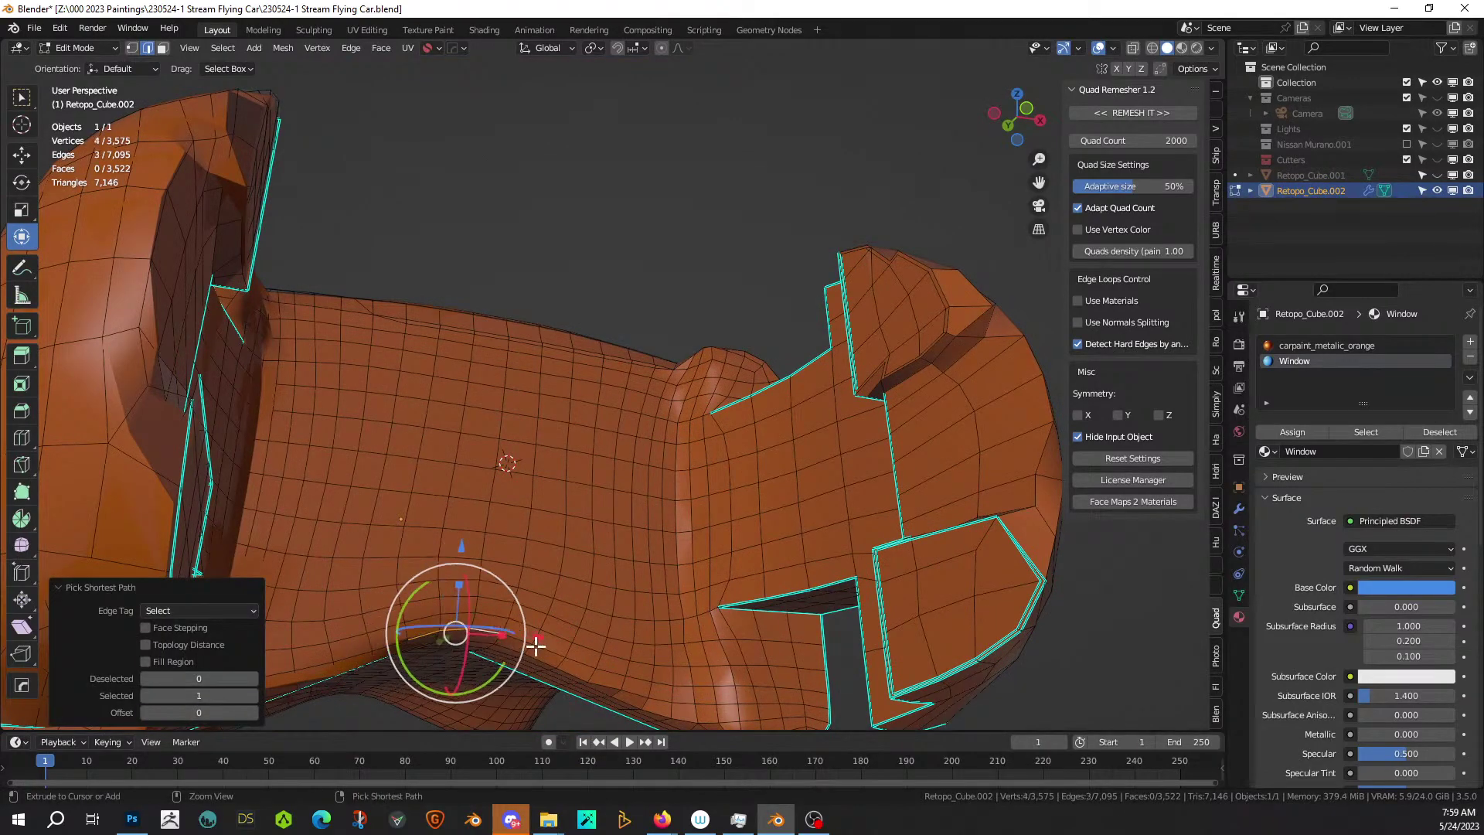
{"action": "left_click", "coordinate": [568, 662], "text": "ctrl"}
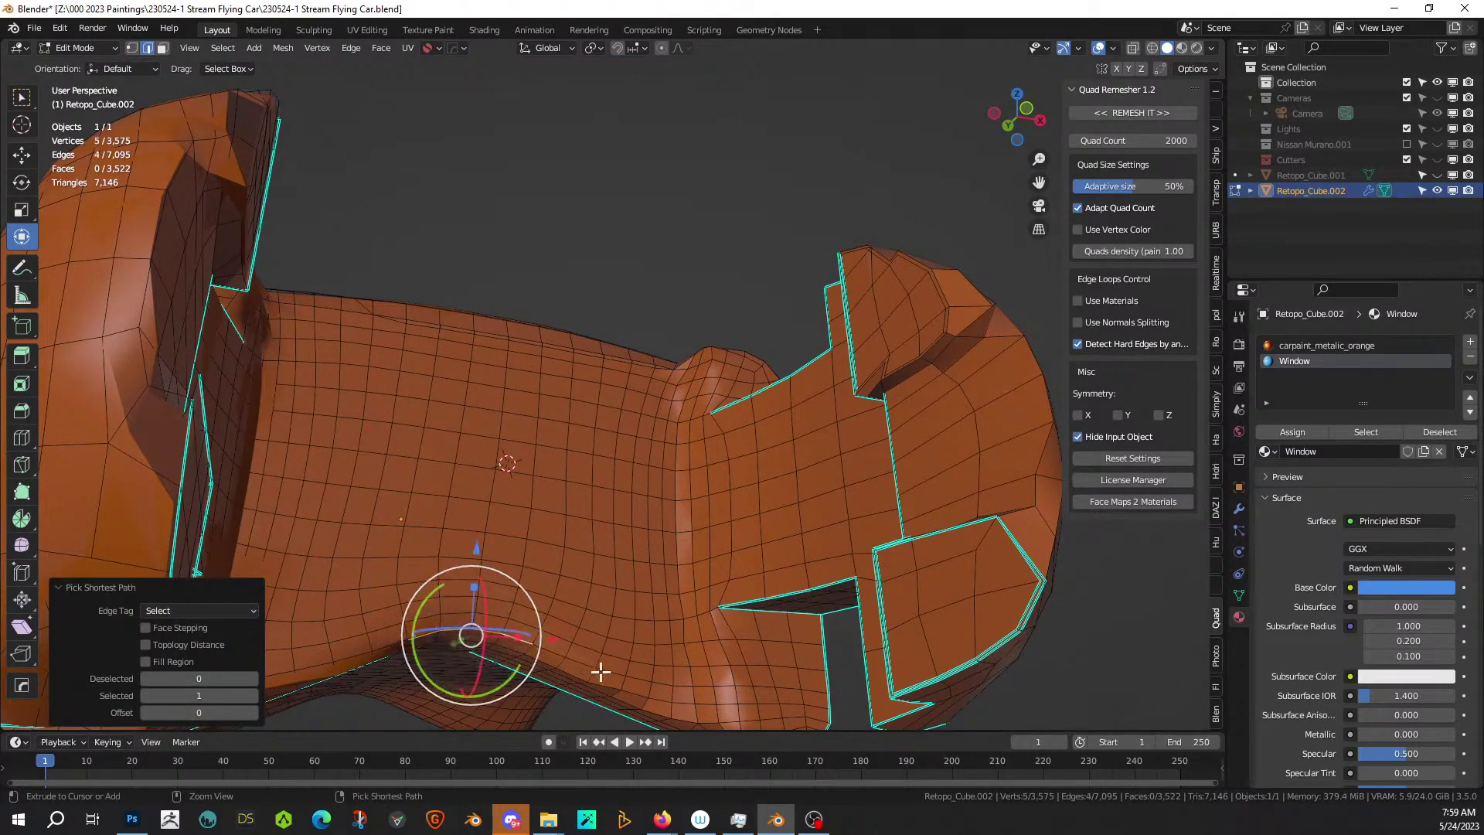
{"action": "left_click", "coordinate": [632, 678], "text": "ctrl"}
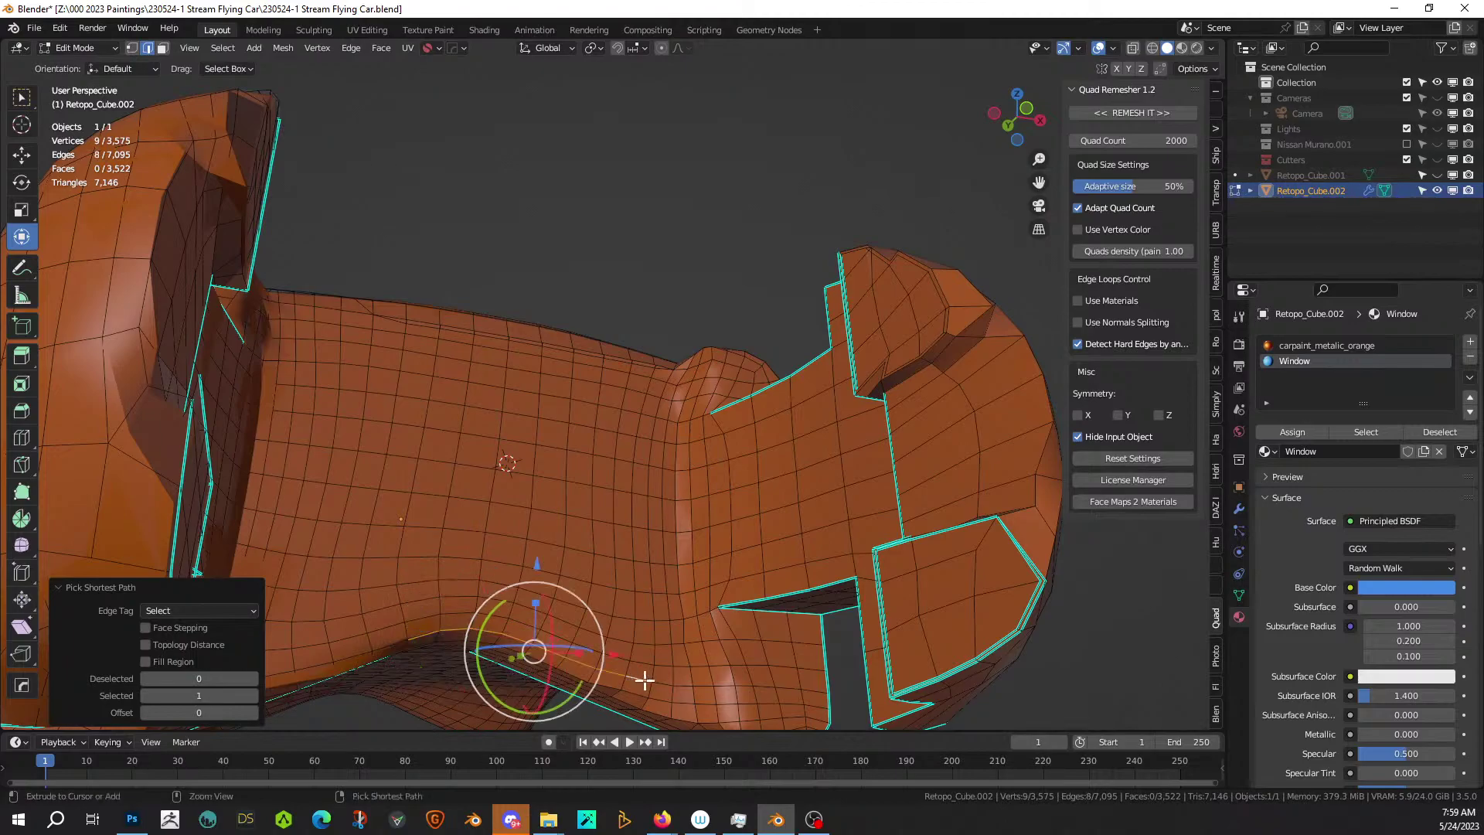
{"action": "key", "text": "ctrl+b"}
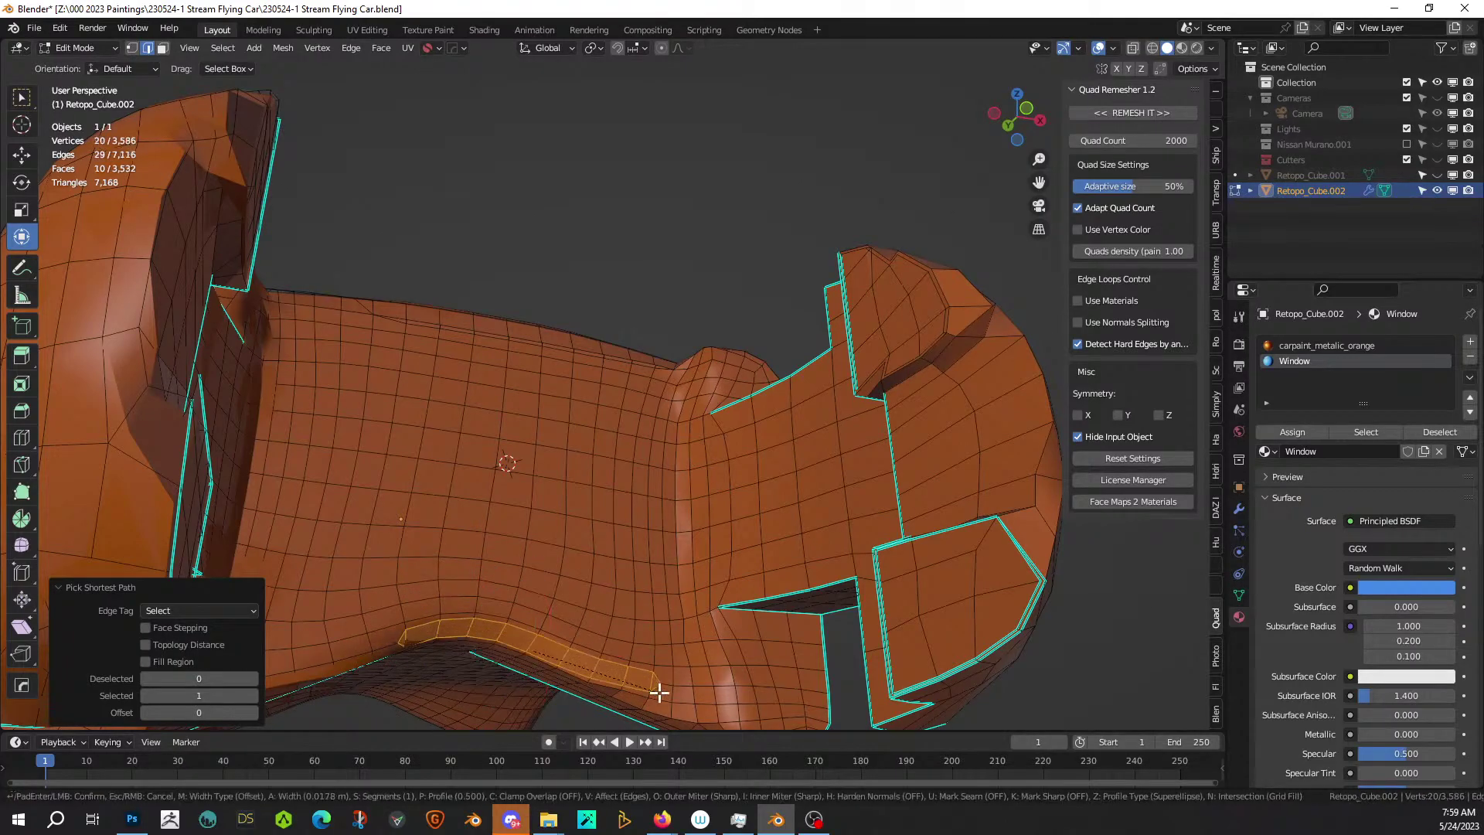
{"action": "left_click", "coordinate": [659, 691]}
Inspect the whole car body in Object Mode from the front, side and rear.
{"action": "key", "text": "Tab"}
{"action": "scroll", "coordinate": [632, 701], "scroll_direction": "down", "scroll_amount": 3}
{"action": "middle_click_drag", "start_coordinate": [632, 701], "coordinate": [587, 726]}
{"action": "middle_click_drag", "start_coordinate": [778, 325], "coordinate": [843, 191]}
{"action": "scroll", "coordinate": [921, 341], "scroll_direction": "down", "scroll_amount": 5}
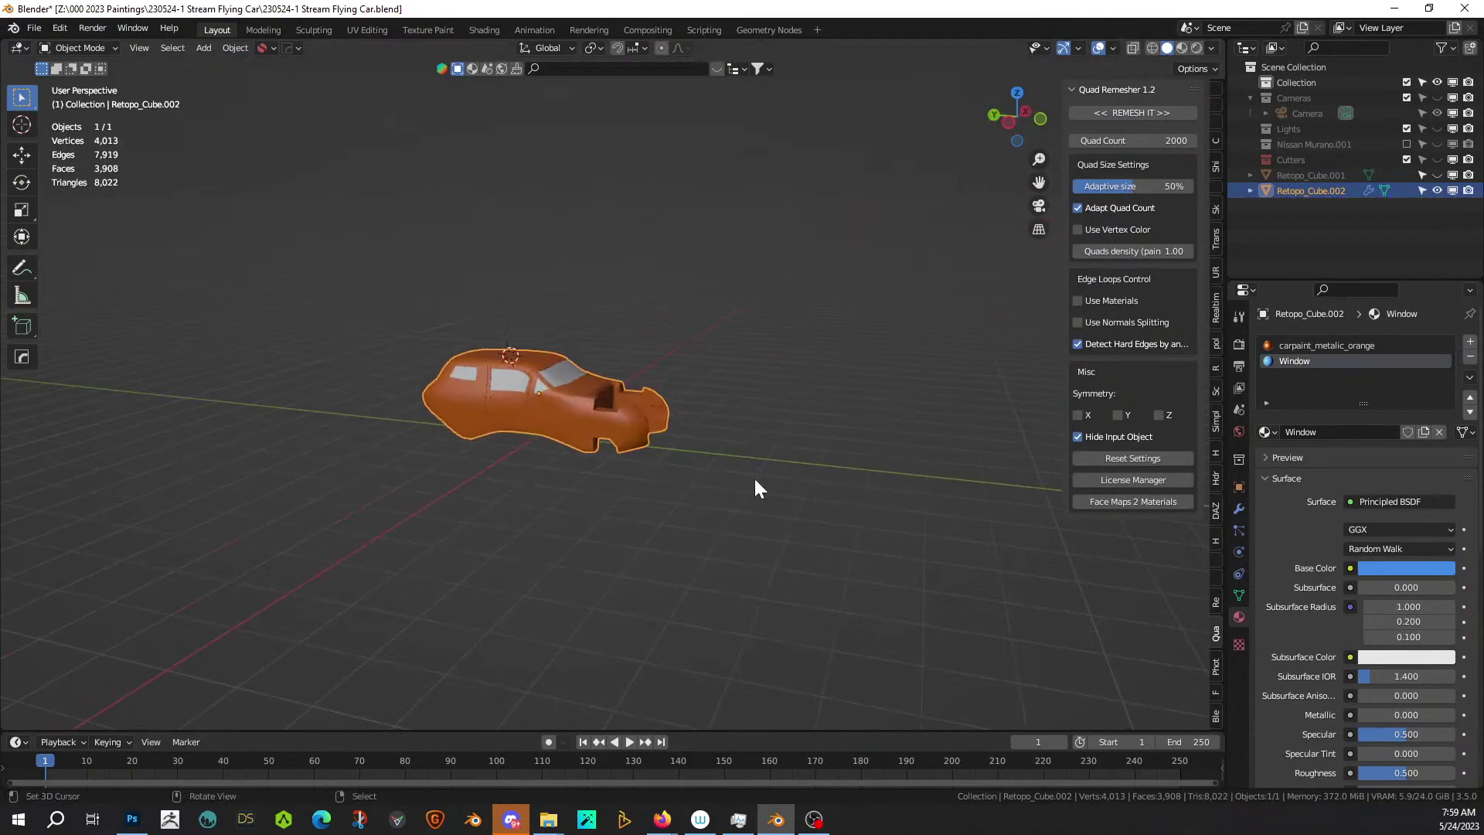
{"action": "scroll", "coordinate": [754, 479], "scroll_direction": "up", "scroll_amount": 3}
{"action": "middle_click_drag", "start_coordinate": [781, 457], "coordinate": [475, 603]}
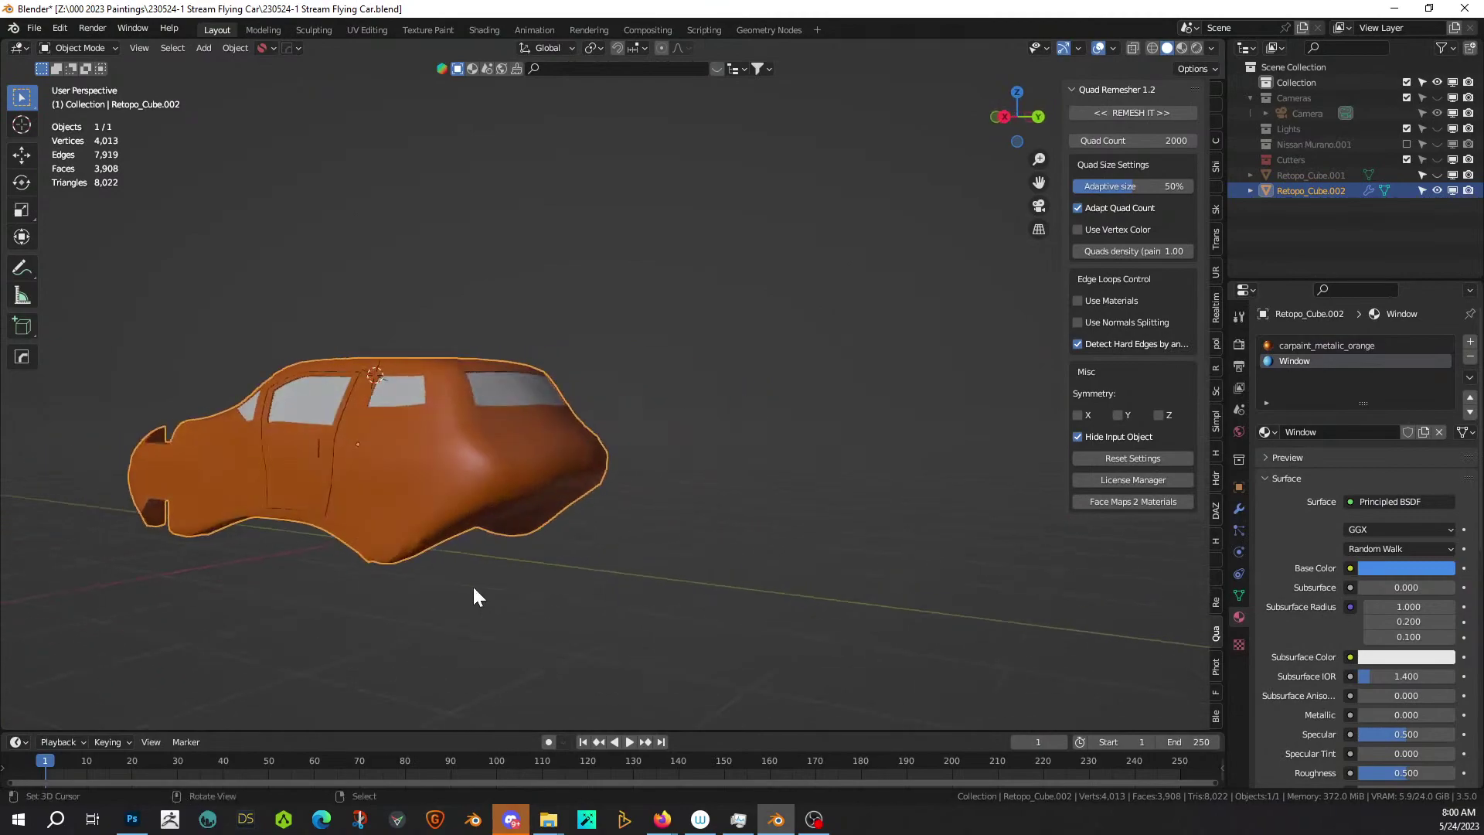
Select a row of faces across the car's rear below the rear window, from one corner to the other.
{"action": "key", "text": "Tab"}
{"action": "scroll", "coordinate": [540, 471], "scroll_direction": "up", "scroll_amount": 3}
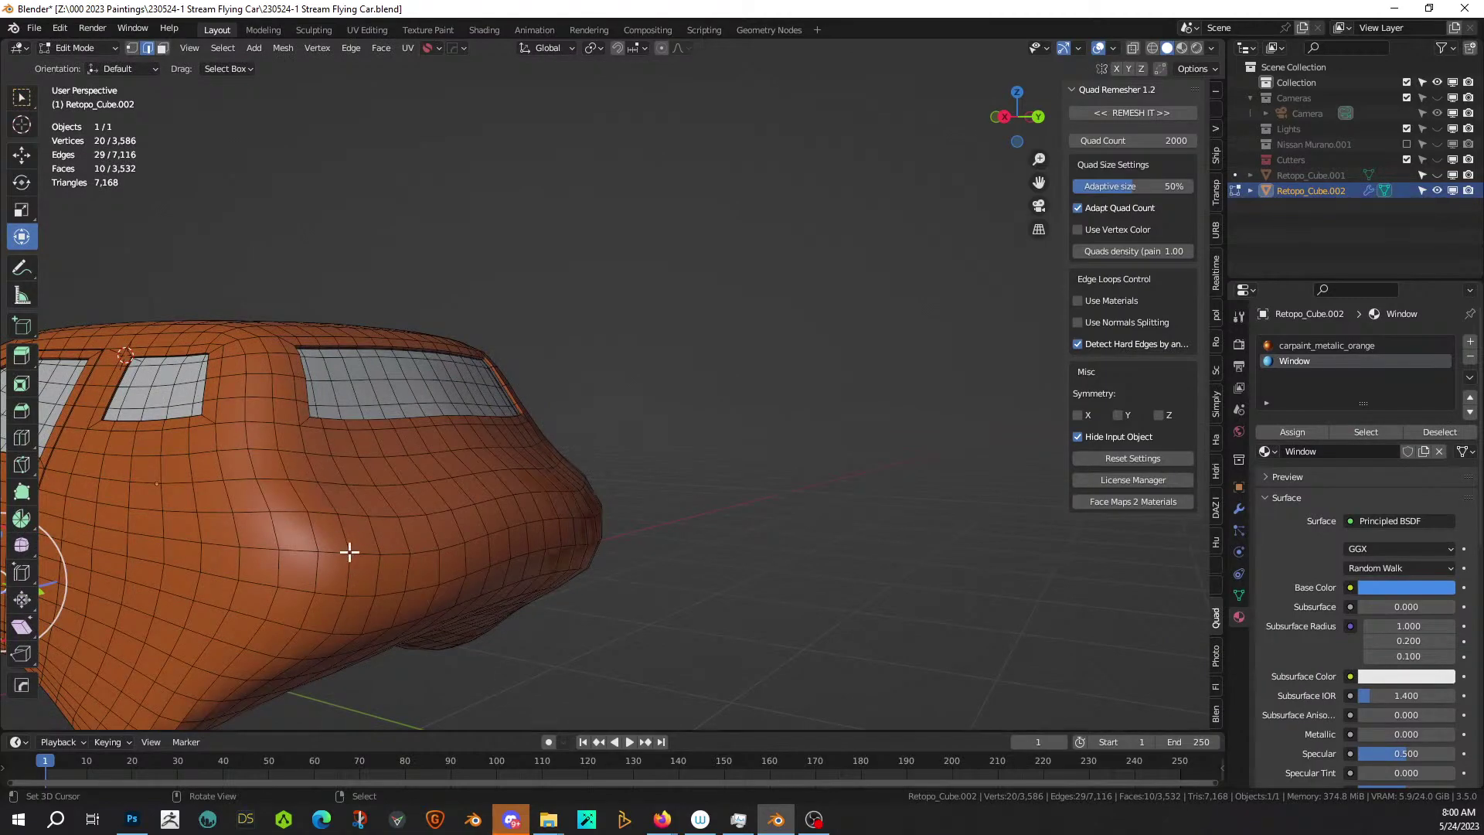
{"action": "left_click", "coordinate": [362, 572]}
{"action": "key", "text": "3"}
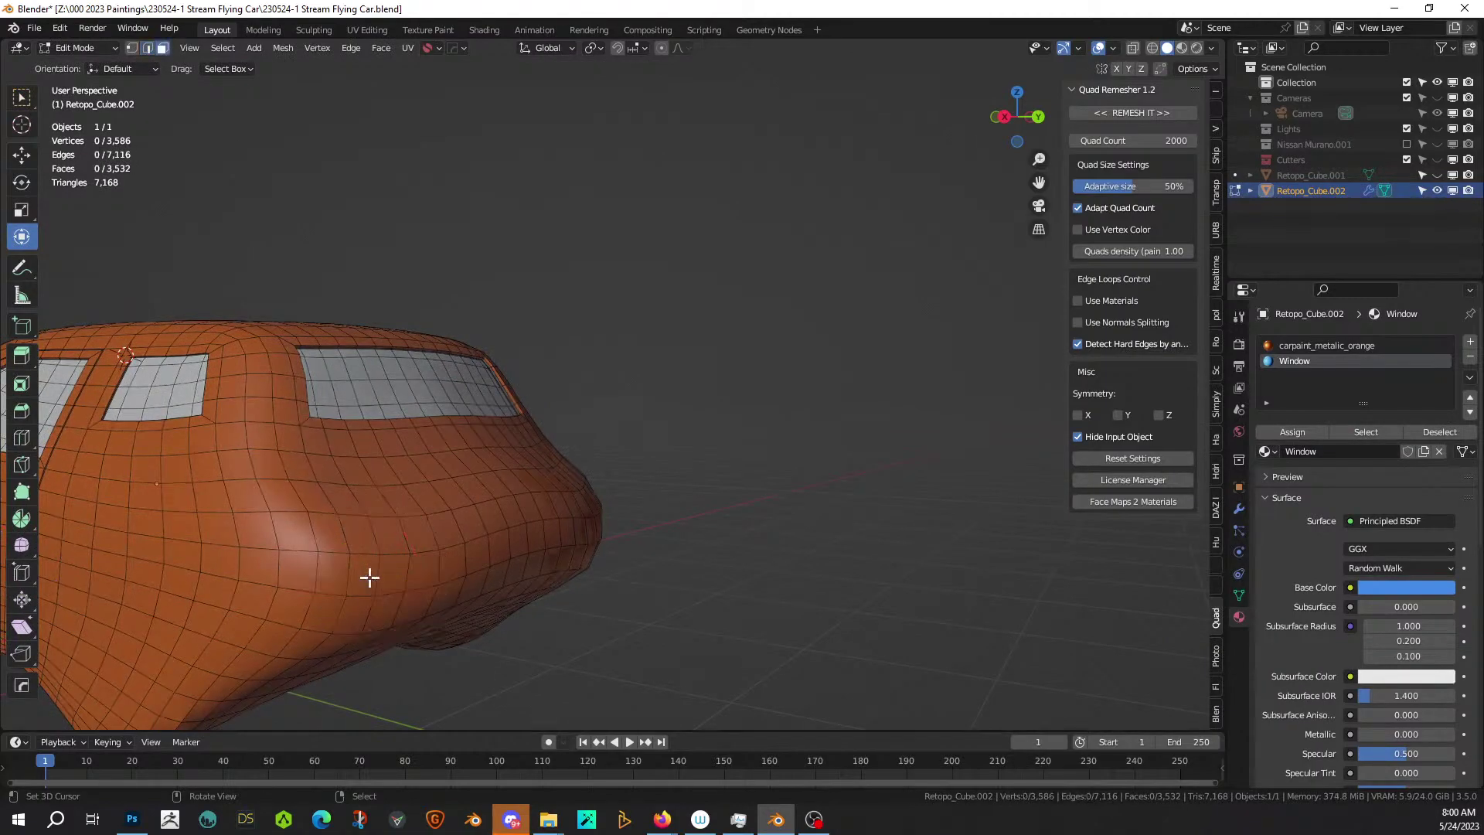
{"action": "left_click", "coordinate": [365, 575]}
{"action": "middle_click_drag", "start_coordinate": [566, 507], "coordinate": [491, 539]}
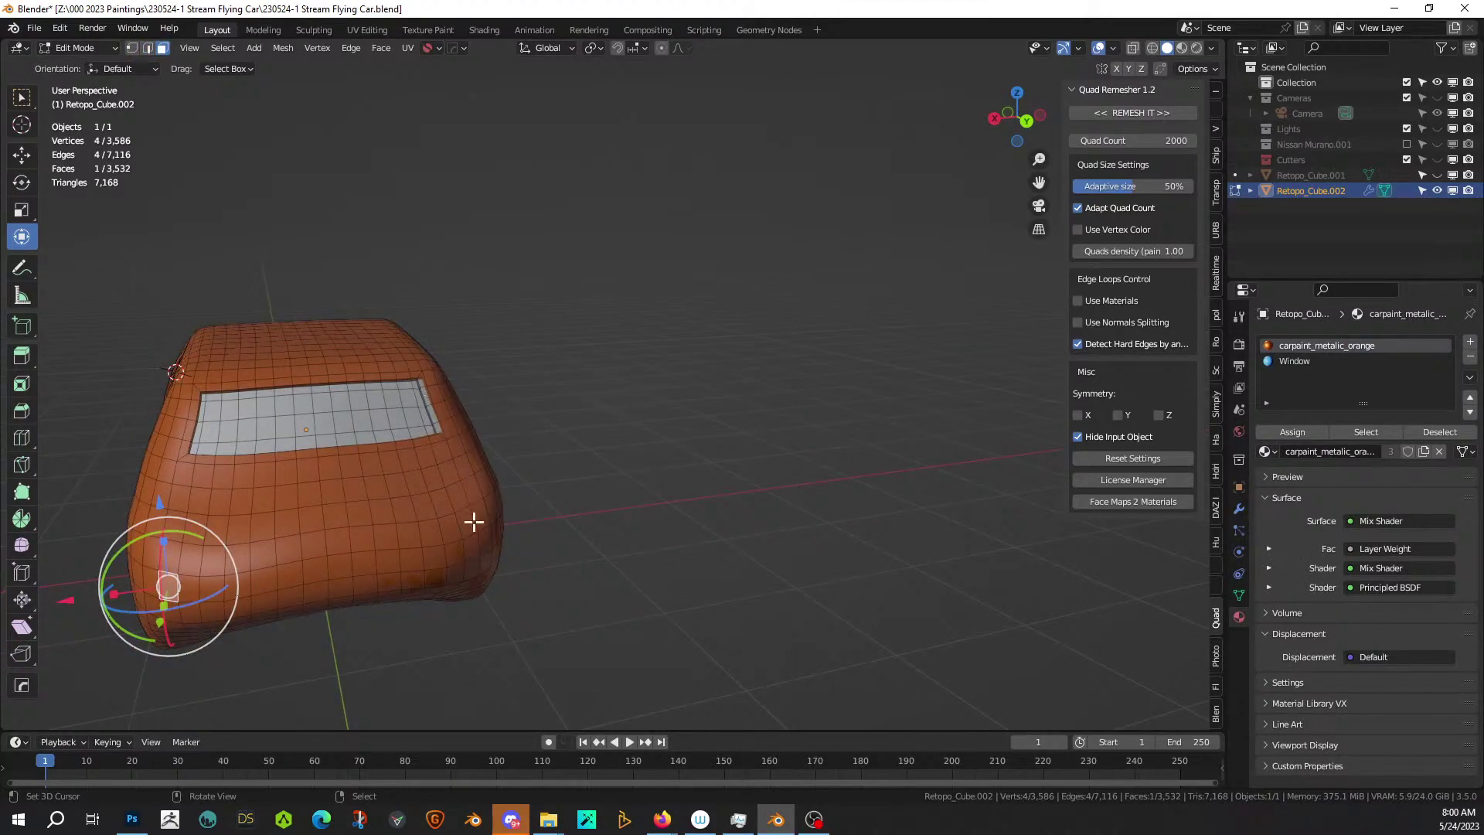
{"action": "left_click", "coordinate": [481, 542], "text": "ctrl"}
{"action": "middle_click_drag", "start_coordinate": [480, 542], "coordinate": [550, 503]}
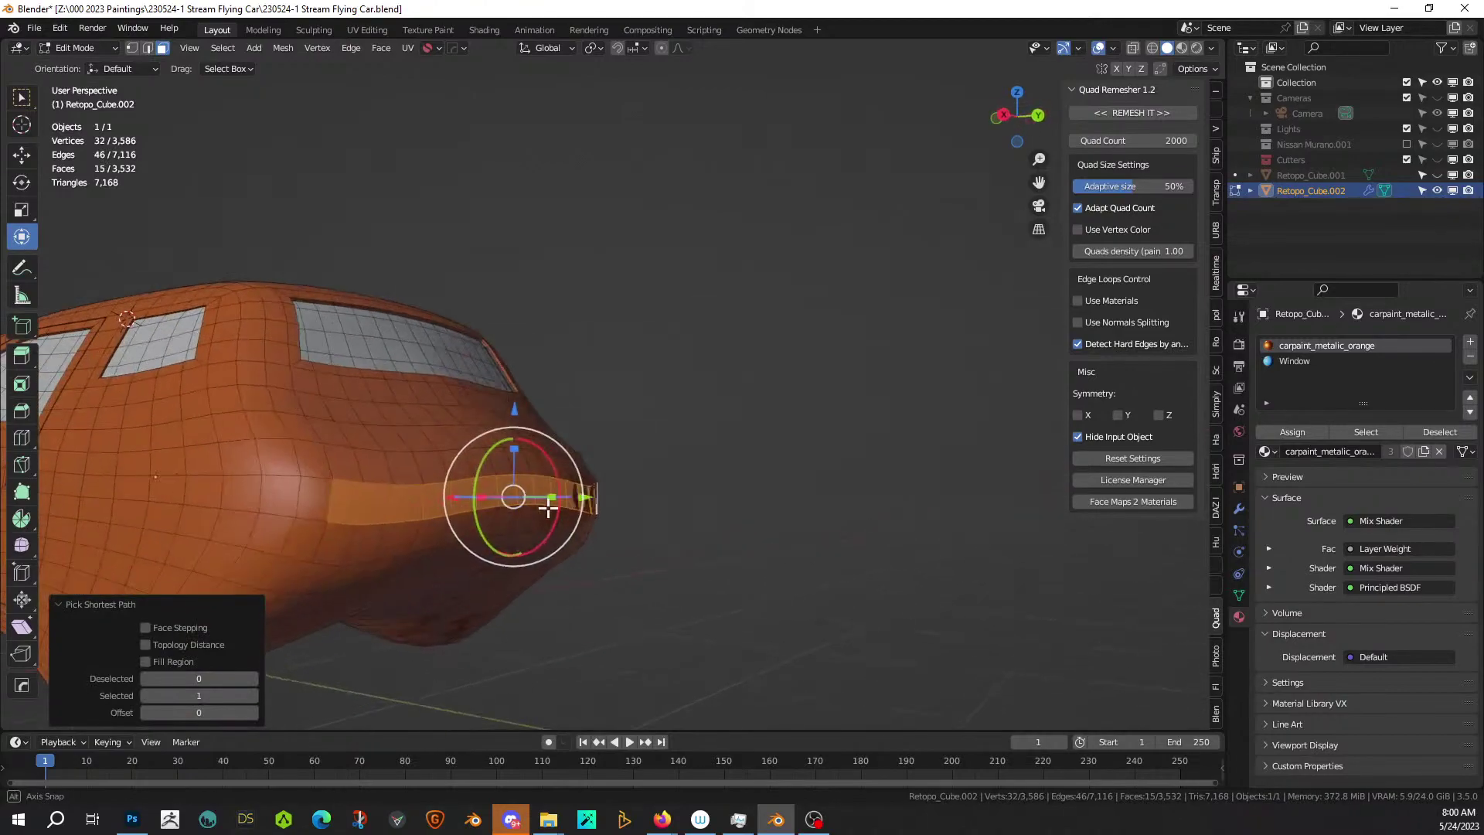
Extend the rear face selection with one matching row above and one below the first row.
{"action": "left_click", "coordinate": [352, 482], "text": "shift"}
{"action": "middle_click_drag", "start_coordinate": [354, 479], "coordinate": [437, 493]}
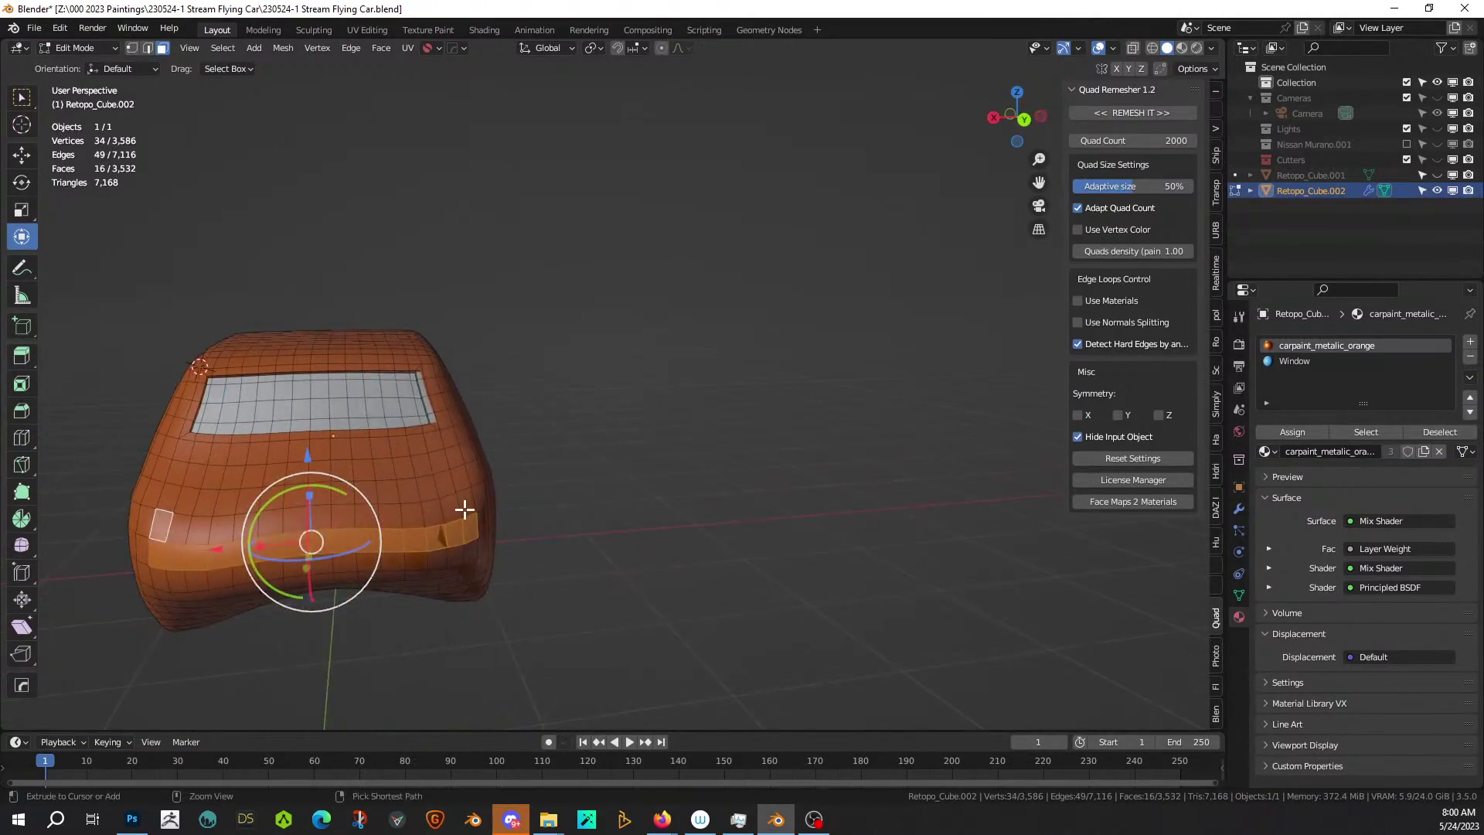
{"action": "left_click", "coordinate": [463, 510], "text": "ctrl"}
{"action": "left_click", "coordinate": [467, 550], "text": "shift"}
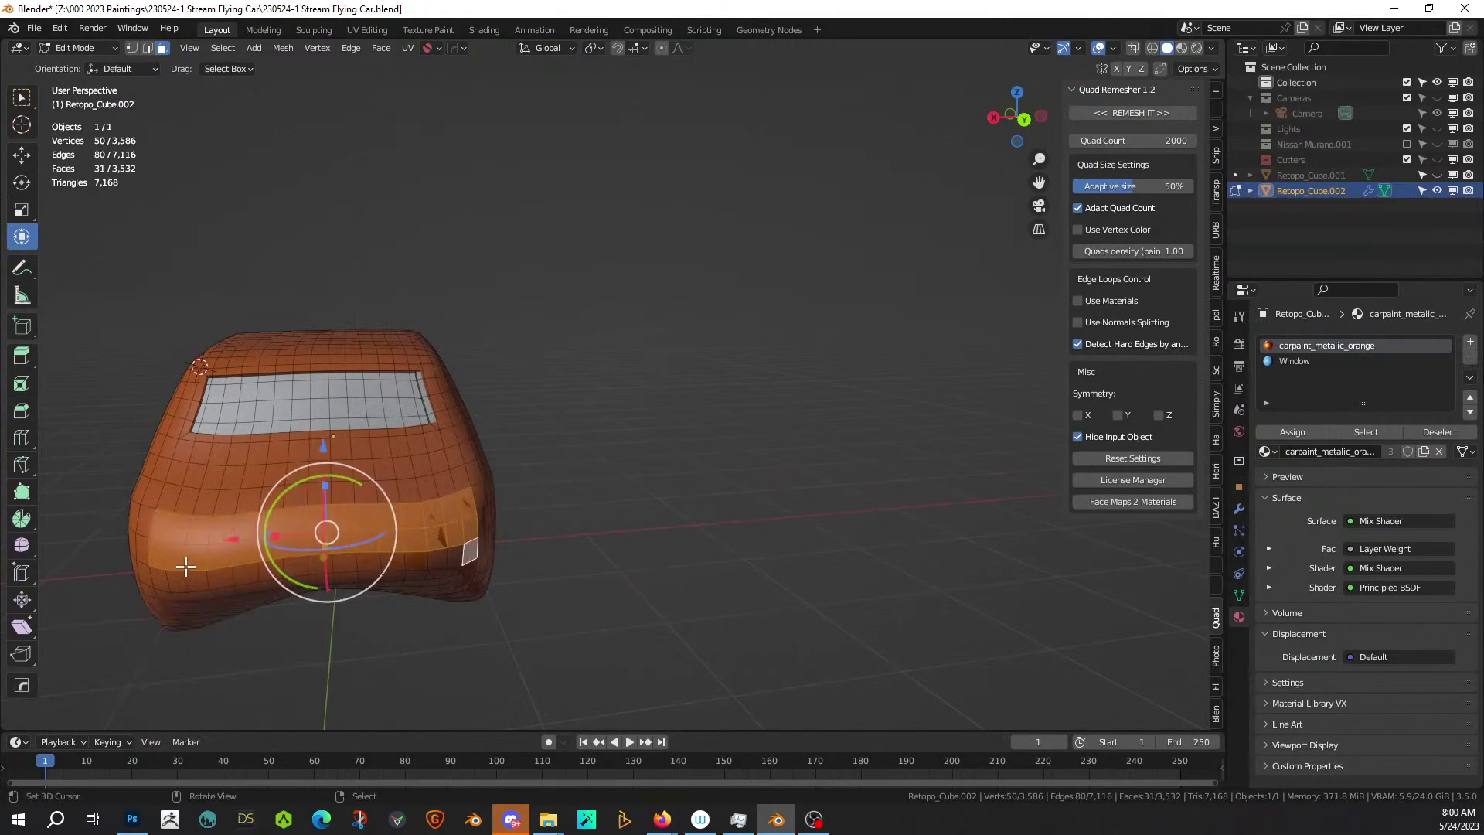
{"action": "left_click", "coordinate": [164, 578], "text": "ctrl"}
{"action": "middle_click_drag", "start_coordinate": [164, 578], "coordinate": [358, 530]}
{"action": "scroll", "coordinate": [357, 530], "scroll_direction": "up", "scroll_amount": 3}
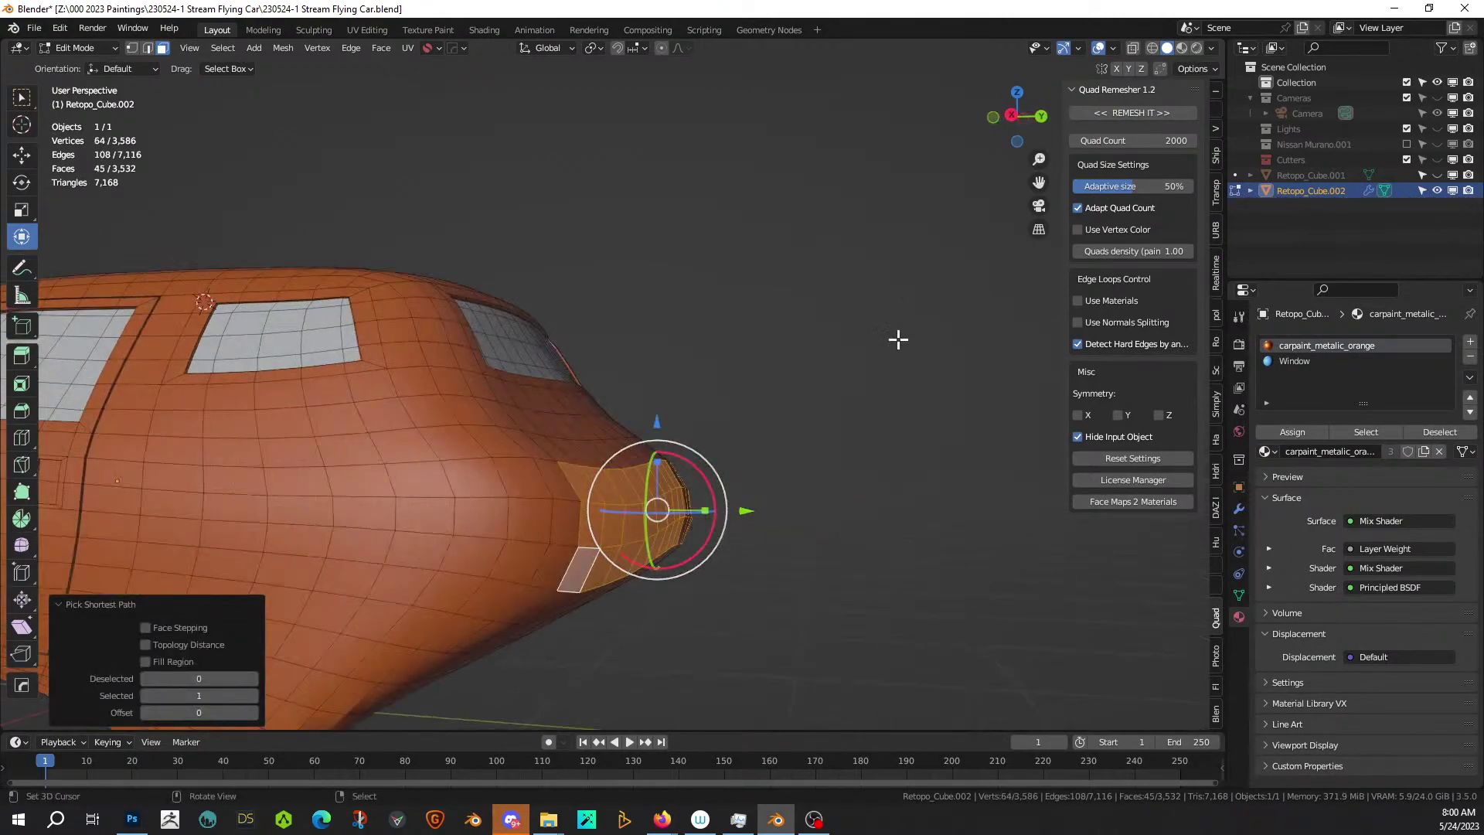
Turn on proportional editing and scale the rear faces along Y to 0.974 with a proportional size of about 0.386.
{"action": "key", "text": "o"}
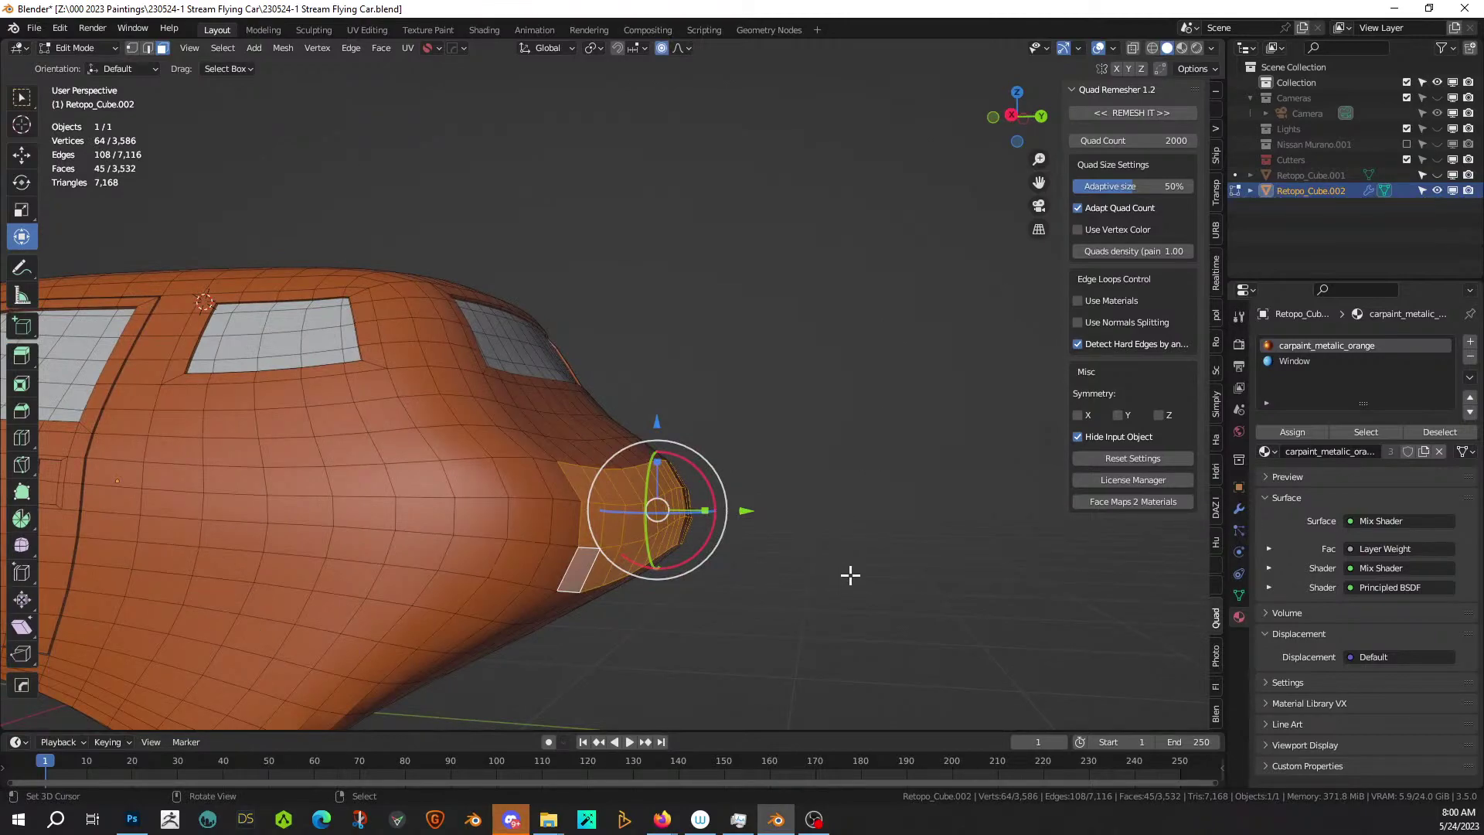
{"action": "key", "text": "s"}
{"action": "key", "text": "y"}
{"action": "scroll", "coordinate": [822, 575], "scroll_direction": "up", "scroll_amount": 1}
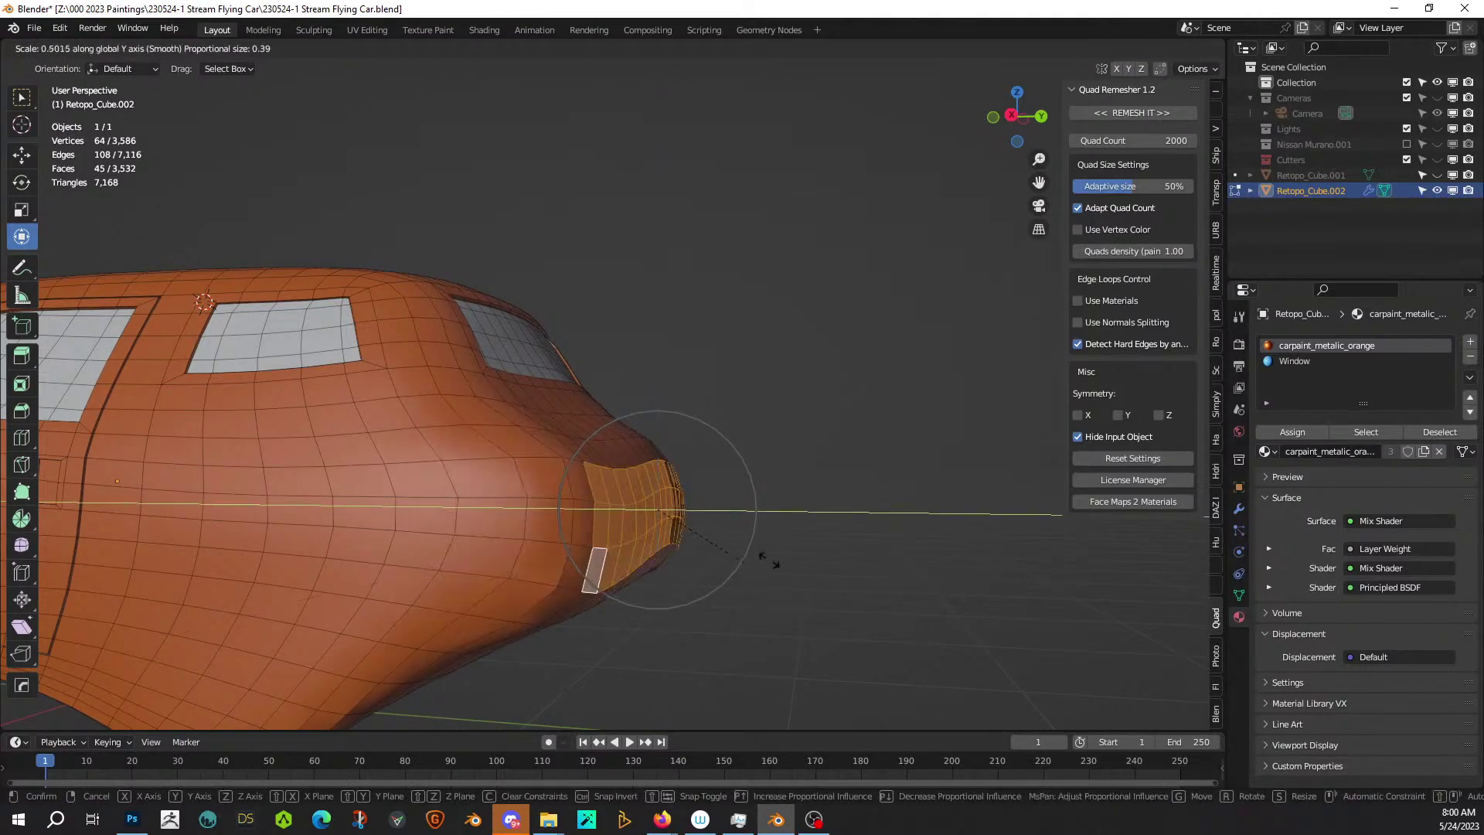
{"action": "left_click", "coordinate": [855, 530]}
{"action": "mouse_move", "coordinate": [855, 530]}
{"action": "middle_mouse_down"}
{"action": "mouse_move", "coordinate": [752, 579]}
{"action": "mouse_move", "coordinate": [837, 520]}
{"action": "middle_mouse_up"}
Move the rear faces about 0.038 m outward along Y with a proportional size of about 0.319.
{"action": "key", "text": "g"}
{"action": "key", "text": "y"}
{"action": "scroll", "coordinate": [777, 509], "scroll_direction": "up", "scroll_amount": 2}
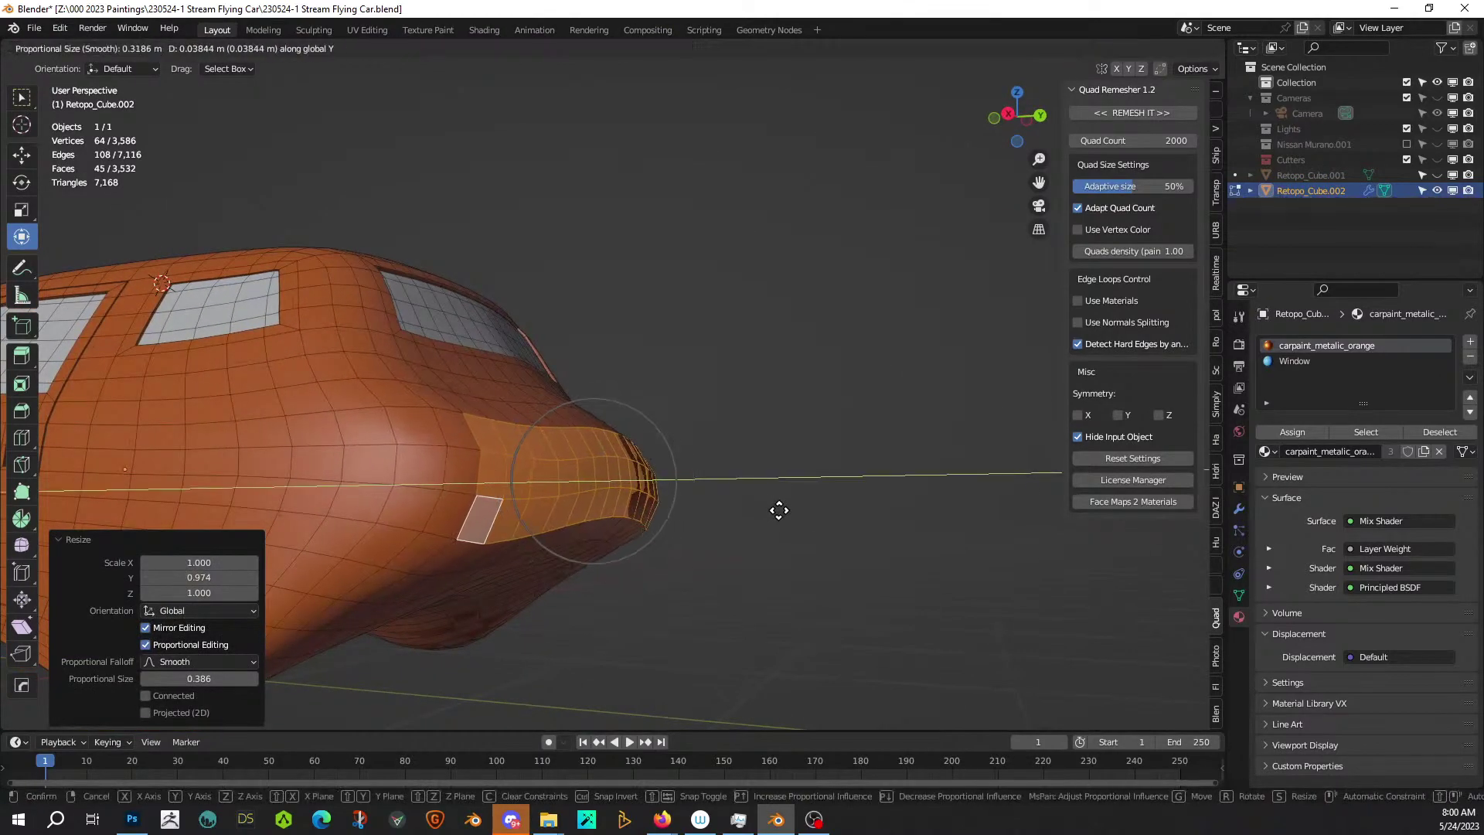
{"action": "left_click", "coordinate": [778, 510]}
{"action": "middle_click_drag", "start_coordinate": [791, 507], "coordinate": [808, 450]}
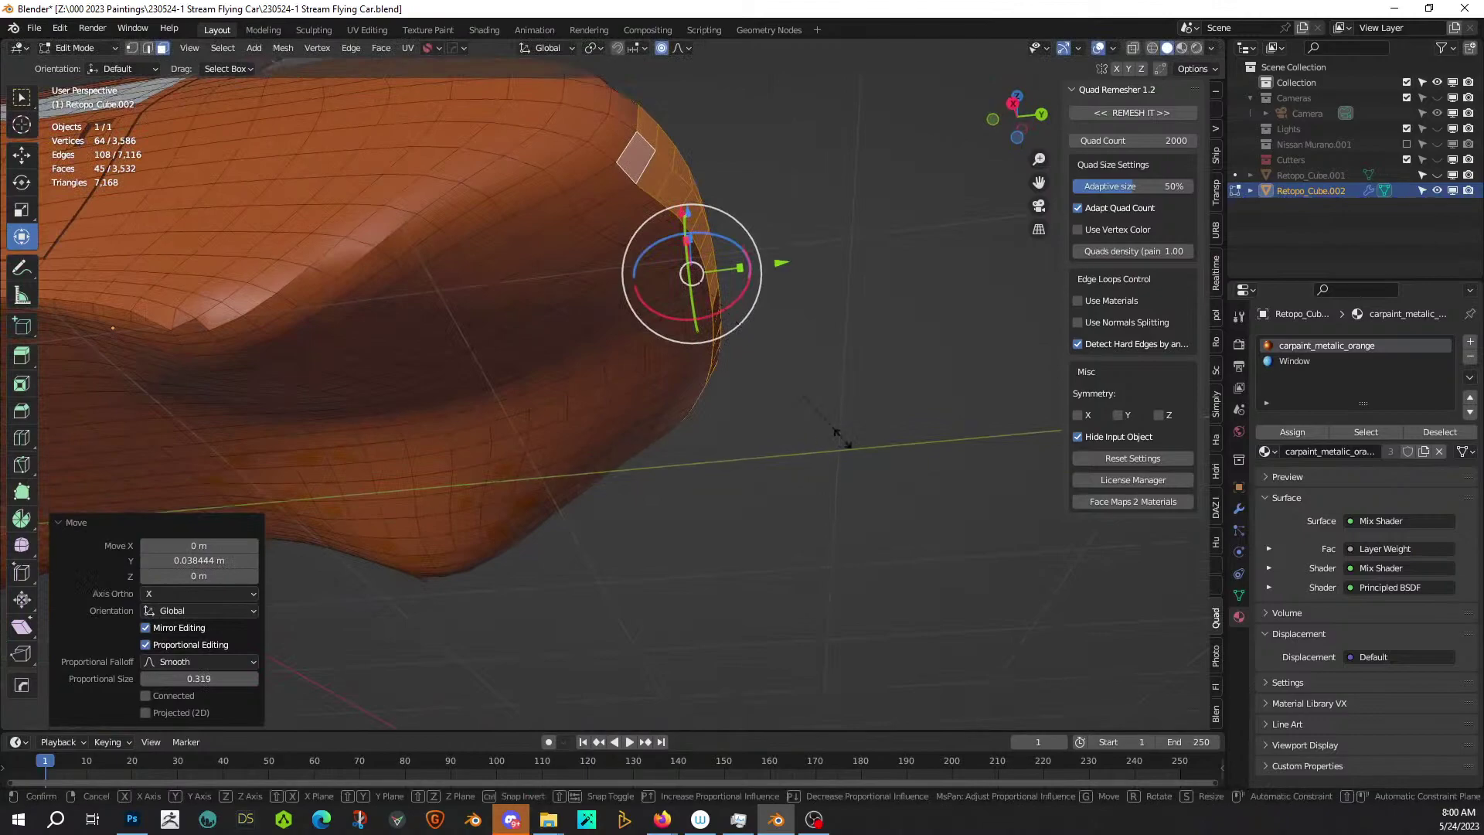
Scale the selected rear faces along Y to 0.548, and flatten them completely with a Y scale of 0.
{"action": "key", "text": "s"}
{"action": "key", "text": "y"}
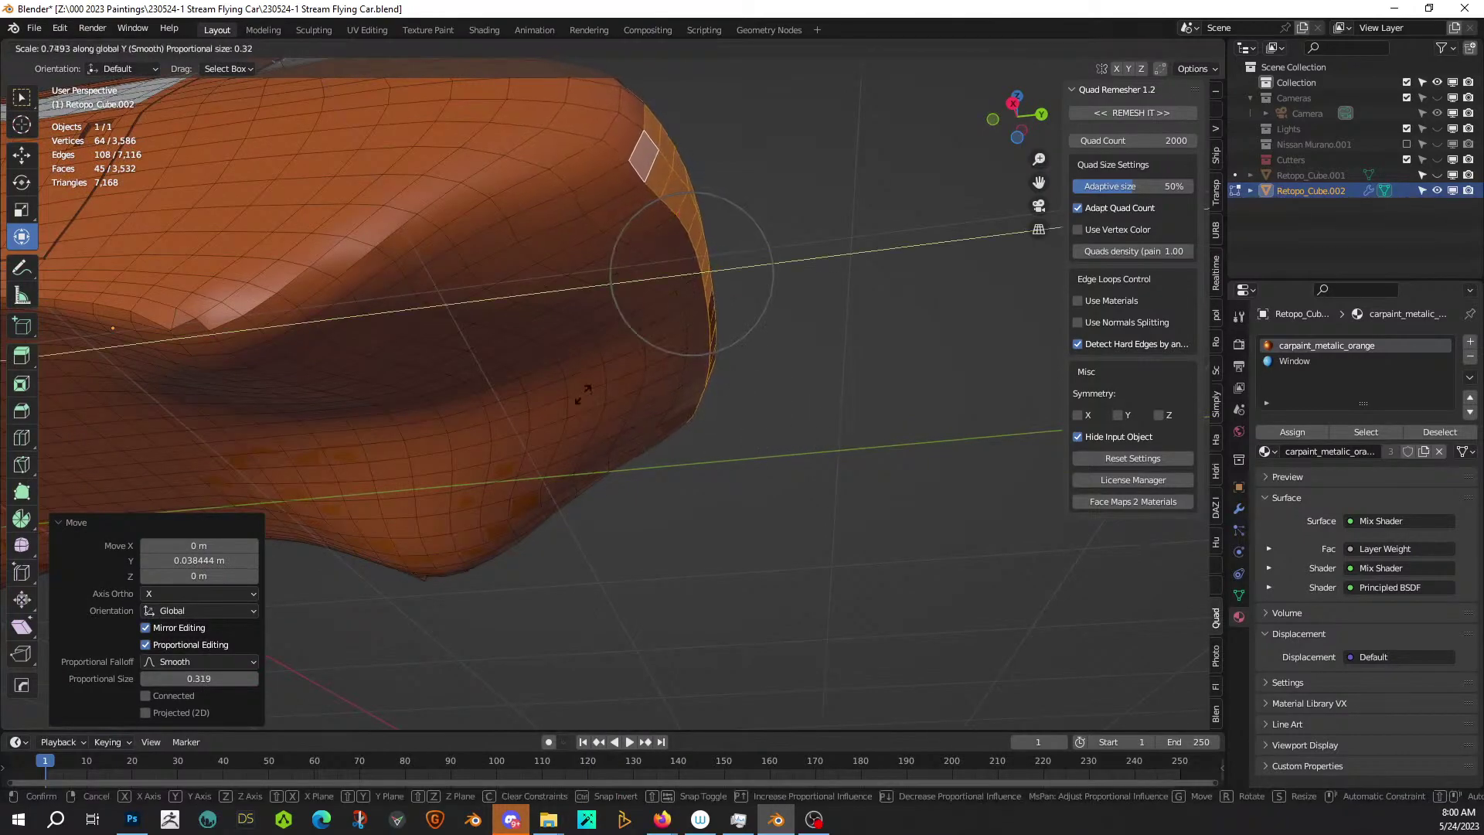
{"action": "left_click", "coordinate": [657, 381]}
{"action": "middle_click_drag", "start_coordinate": [657, 381], "coordinate": [671, 464]}
{"action": "key", "text": "s"}
{"action": "key", "text": "y"}
{"action": "key", "text": "0"}
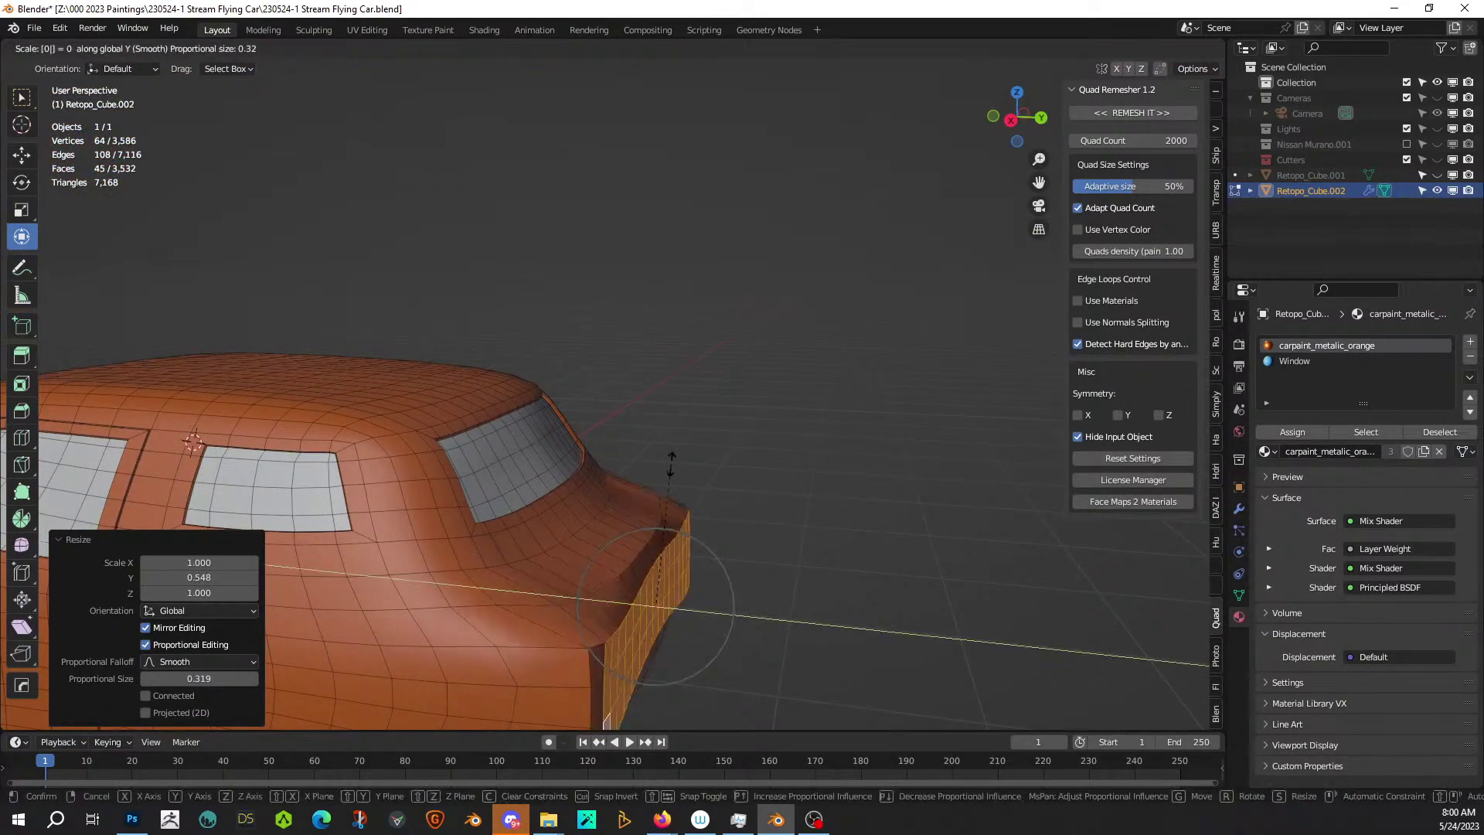
{"action": "key", "text": "Return"}
{"action": "middle_click_drag", "start_coordinate": [822, 534], "coordinate": [818, 494]}
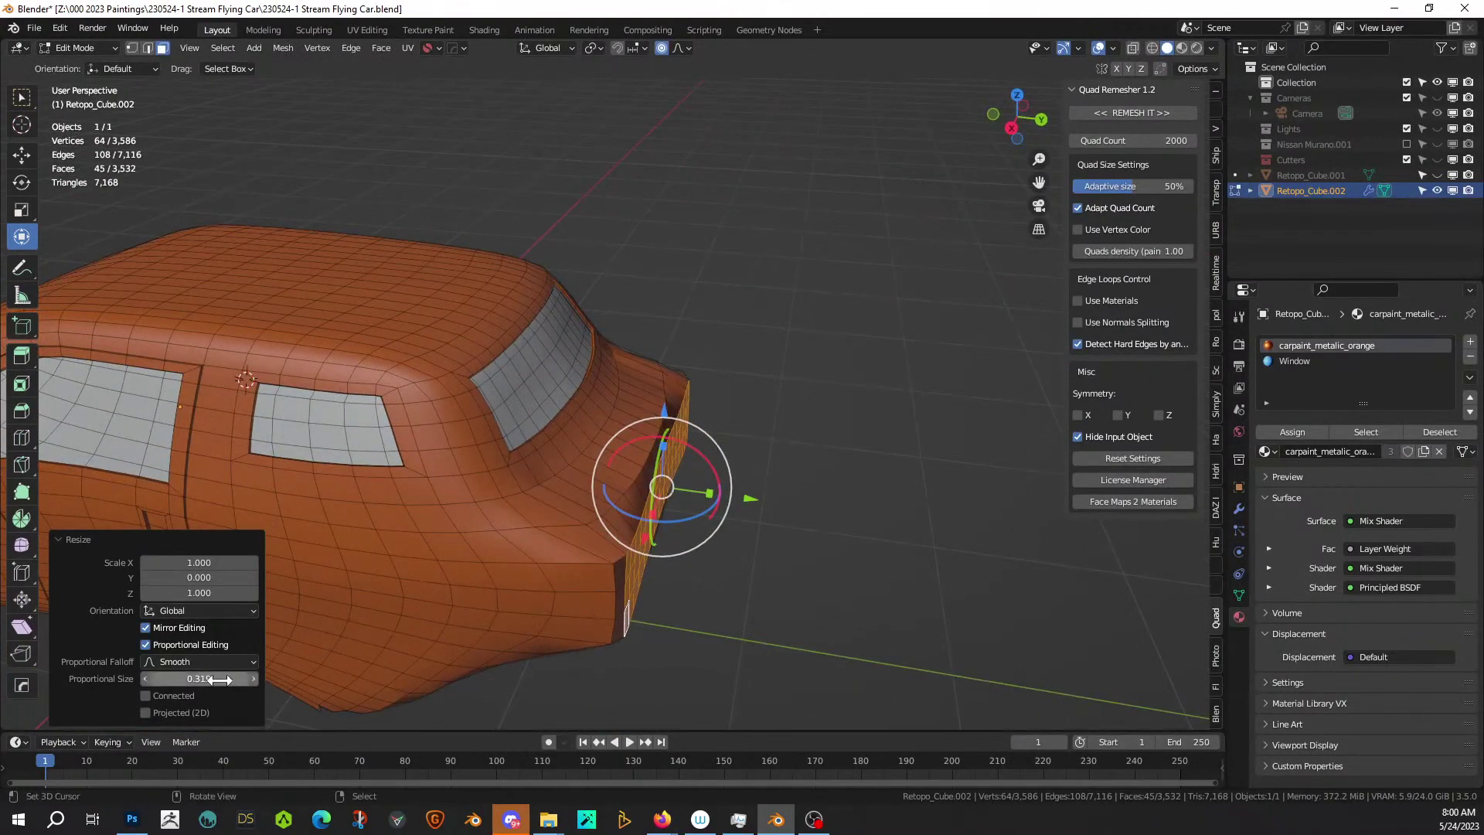
Reduce the proportional size of the flattening to 0.2 and further to 0.1, and clear the face selection.
{"action": "left_click", "coordinate": [215, 678]}
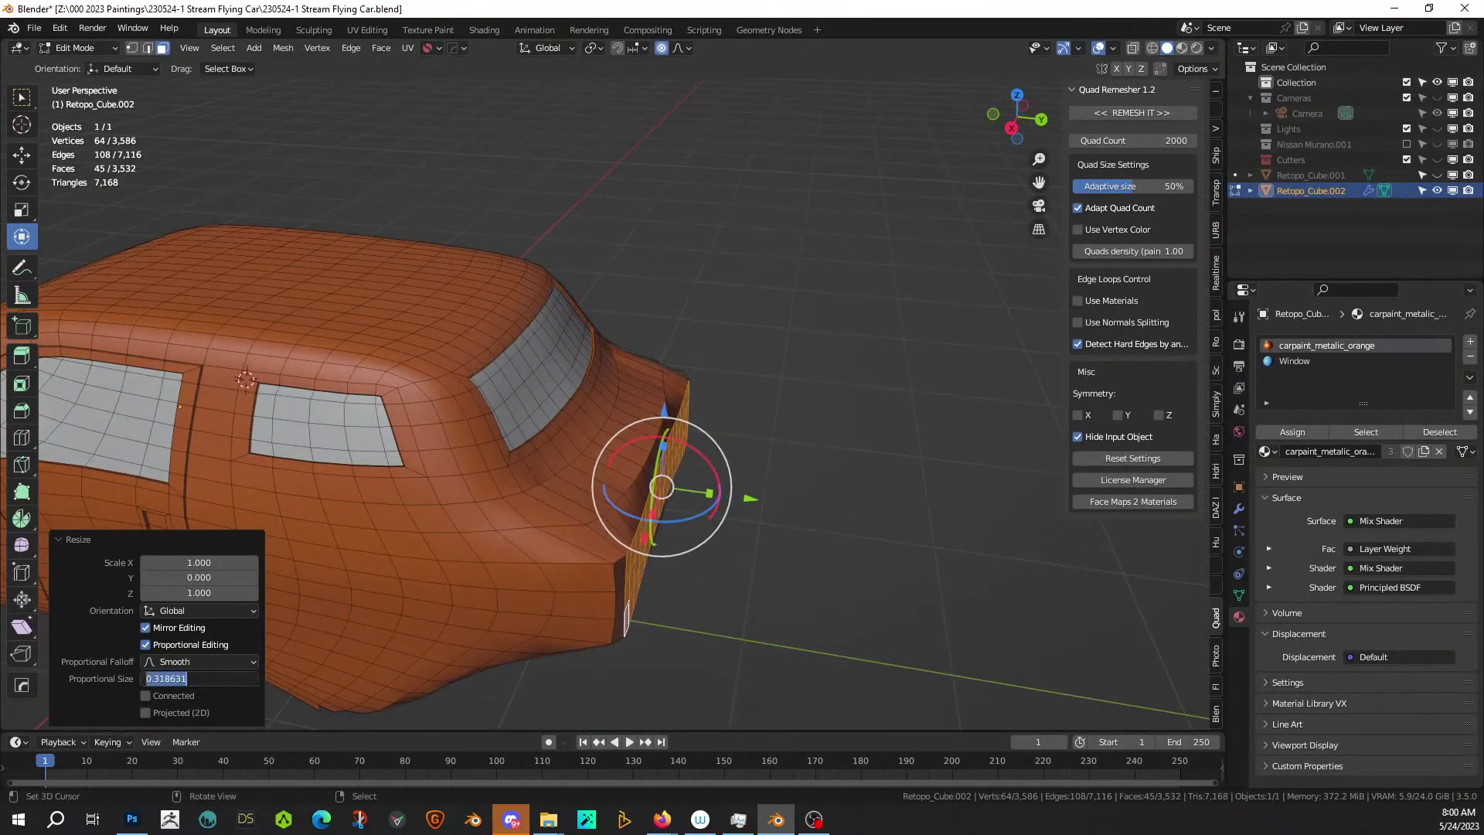
{"action": "type", "text": "0.2"}
{"action": "key", "text": "Return"}
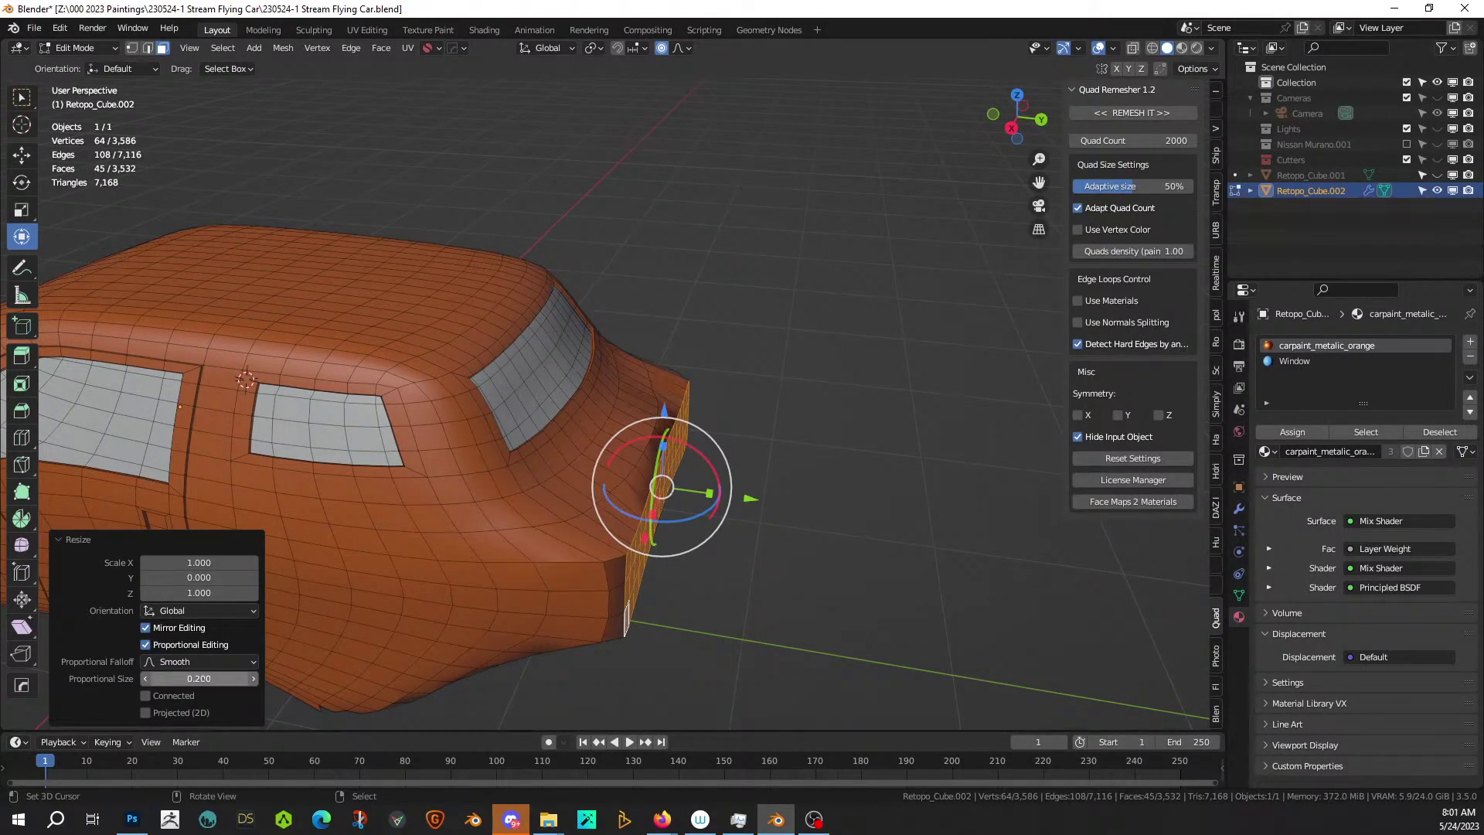
{"action": "key", "text": "Return"}
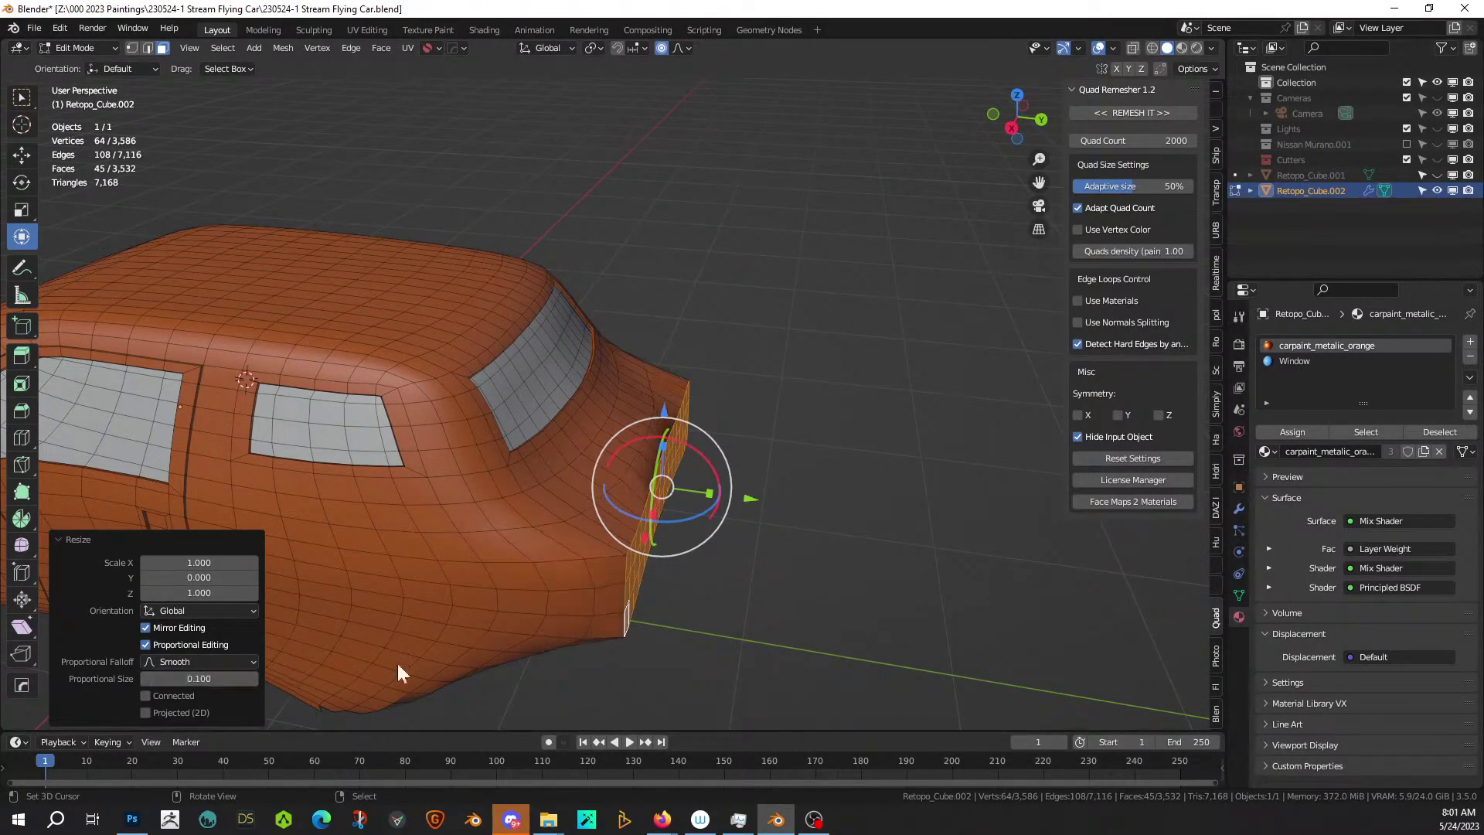
{"action": "middle_click_drag", "start_coordinate": [647, 570], "coordinate": [770, 508]}
{"action": "scroll", "coordinate": [670, 516], "scroll_direction": "down", "scroll_amount": 5}
{"action": "scroll", "coordinate": [670, 516], "scroll_direction": "up", "scroll_amount": 2}
{"action": "scroll", "coordinate": [558, 581], "scroll_direction": "up", "scroll_amount": 4}
{"action": "scroll", "coordinate": [683, 541], "scroll_direction": "up", "scroll_amount": 2}
{"action": "right_click", "coordinate": [728, 514]}
{"action": "scroll", "coordinate": [727, 513], "scroll_direction": "down", "scroll_amount": 4}
{"action": "scroll", "coordinate": [770, 507], "scroll_direction": "down", "scroll_amount": 4}
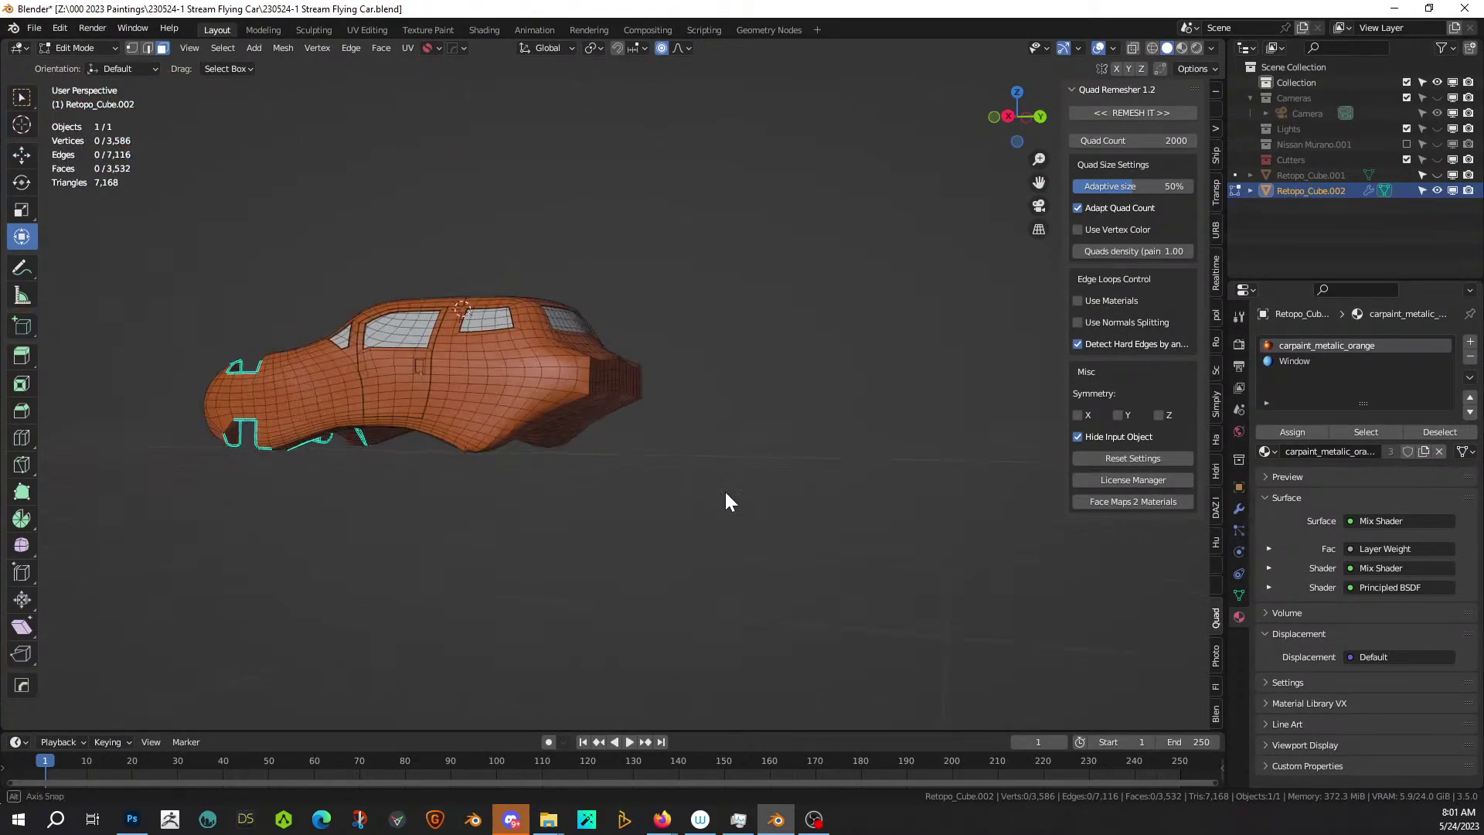
In edge mode, select the vertical corner edges of the flat rear panel and the edge path along its upper border.
{"action": "scroll", "coordinate": [722, 489], "scroll_direction": "up", "scroll_amount": 2}
{"action": "middle_click_drag", "start_coordinate": [767, 497], "coordinate": [554, 447]}
{"action": "scroll", "coordinate": [670, 520], "scroll_direction": "up", "scroll_amount": 2}
{"action": "scroll", "coordinate": [670, 521], "scroll_direction": "up", "scroll_amount": 1}
{"action": "scroll", "coordinate": [614, 513], "scroll_direction": "up", "scroll_amount": 2}
{"action": "key", "text": "2"}
{"action": "left_click", "coordinate": [527, 426]}
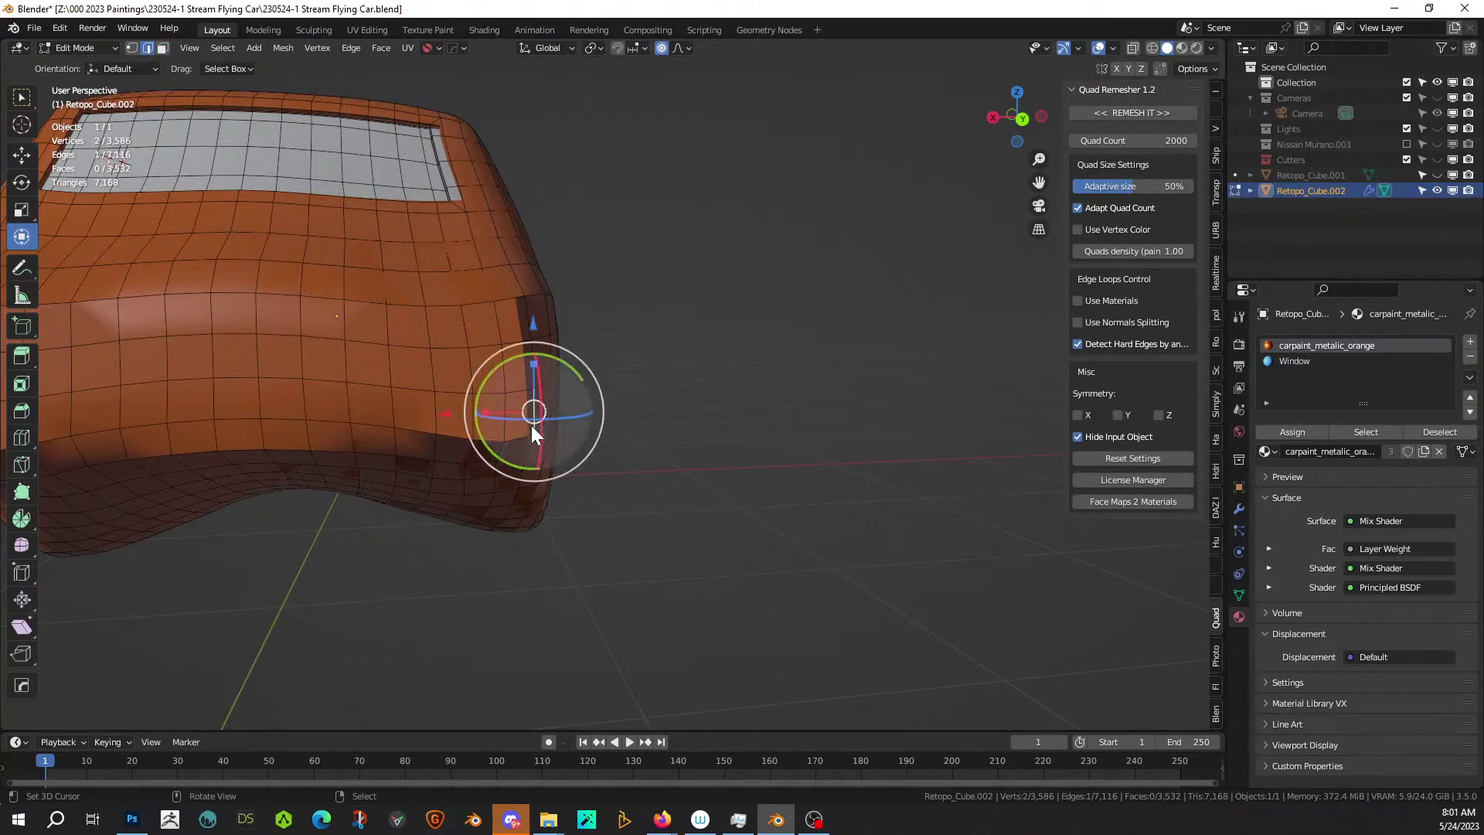
{"action": "scroll", "coordinate": [533, 426], "scroll_direction": "up", "scroll_amount": 2}
{"action": "middle_click_drag", "start_coordinate": [533, 427], "coordinate": [441, 519]}
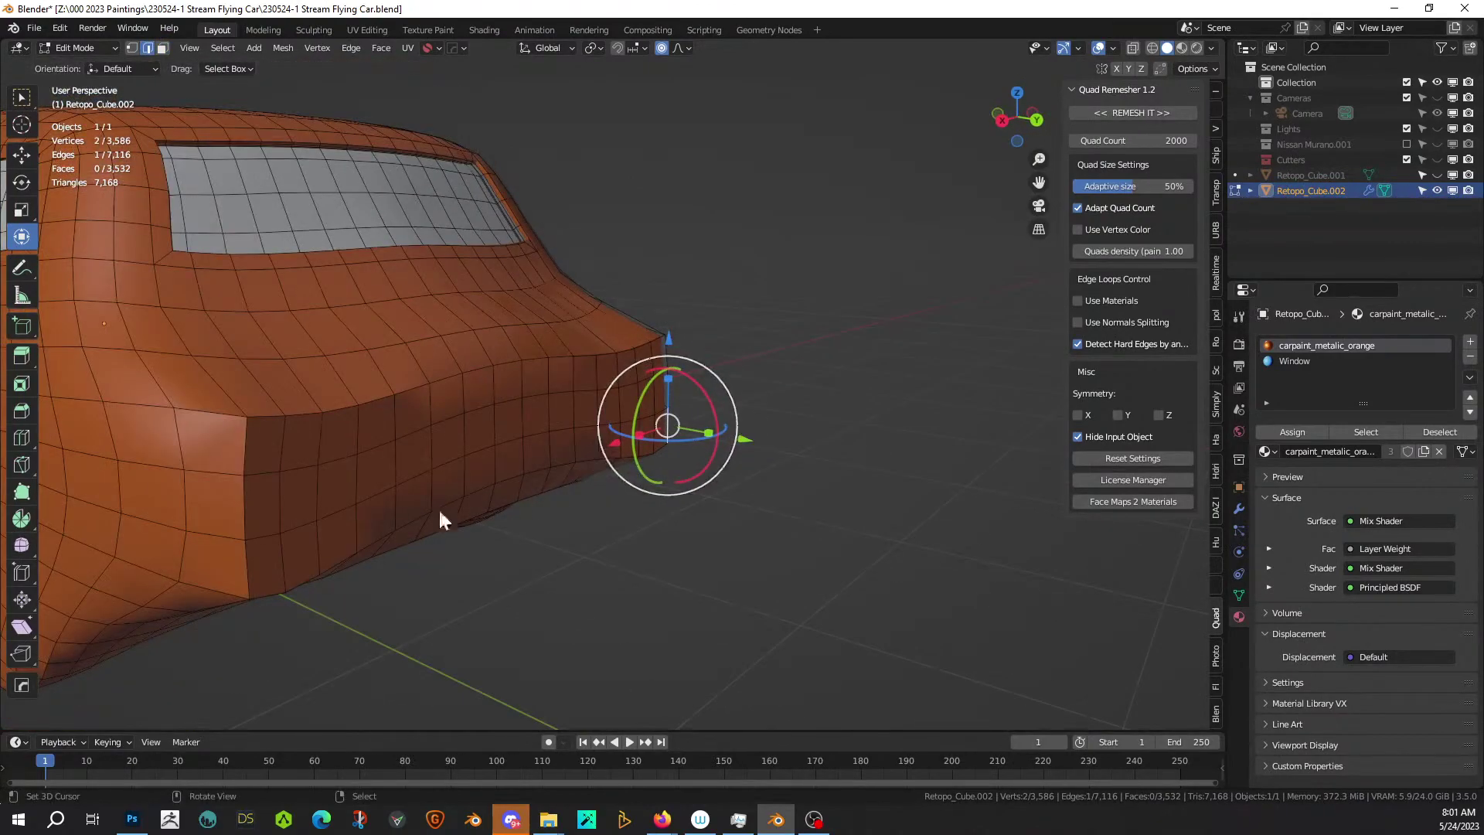
{"action": "left_click", "coordinate": [243, 448]}
{"action": "left_click", "coordinate": [244, 575], "text": "shift"}
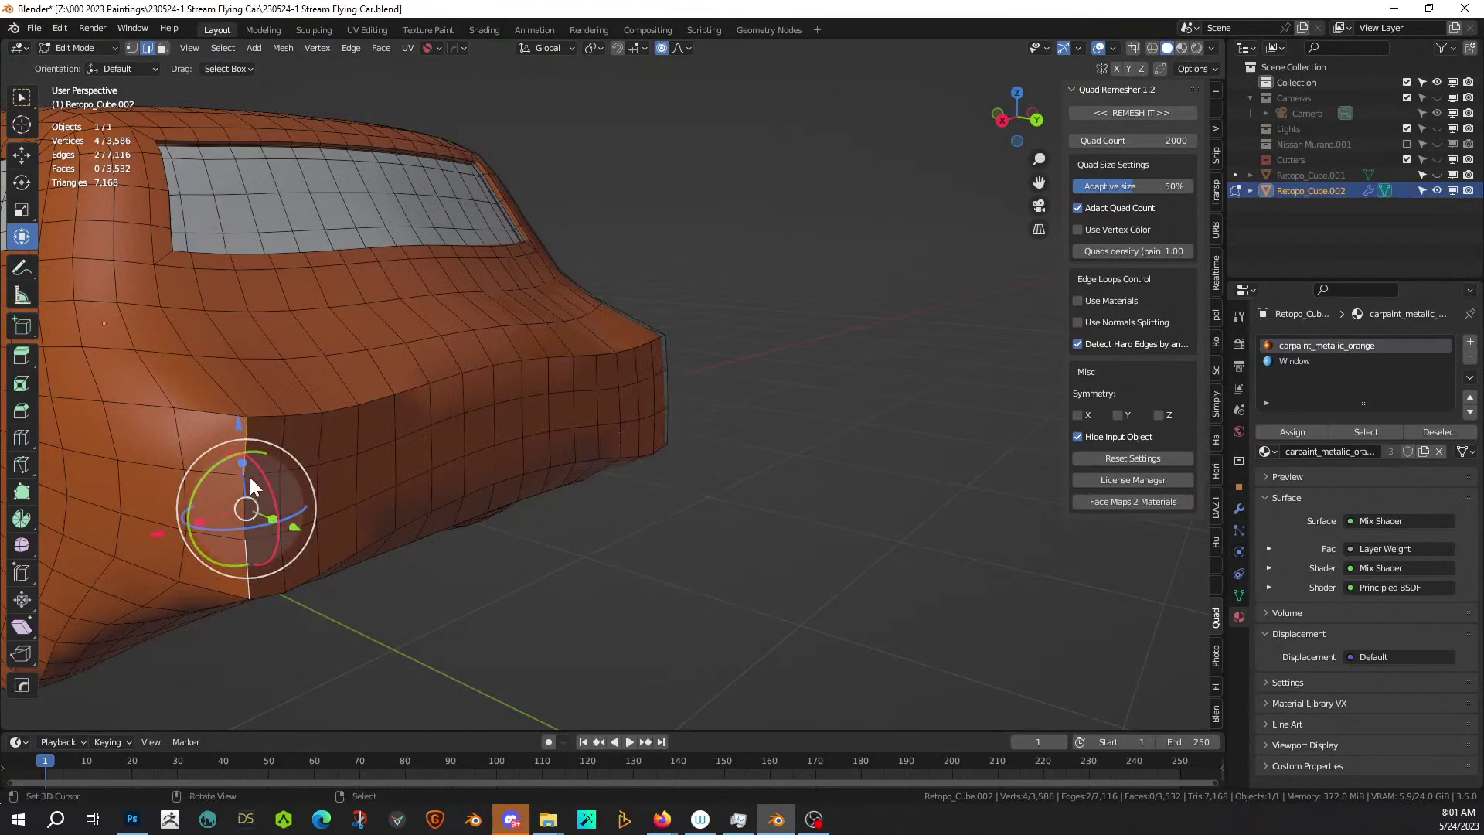
{"action": "left_click", "coordinate": [244, 434], "text": "ctrl"}
{"action": "left_click", "coordinate": [584, 358], "text": "ctrl"}
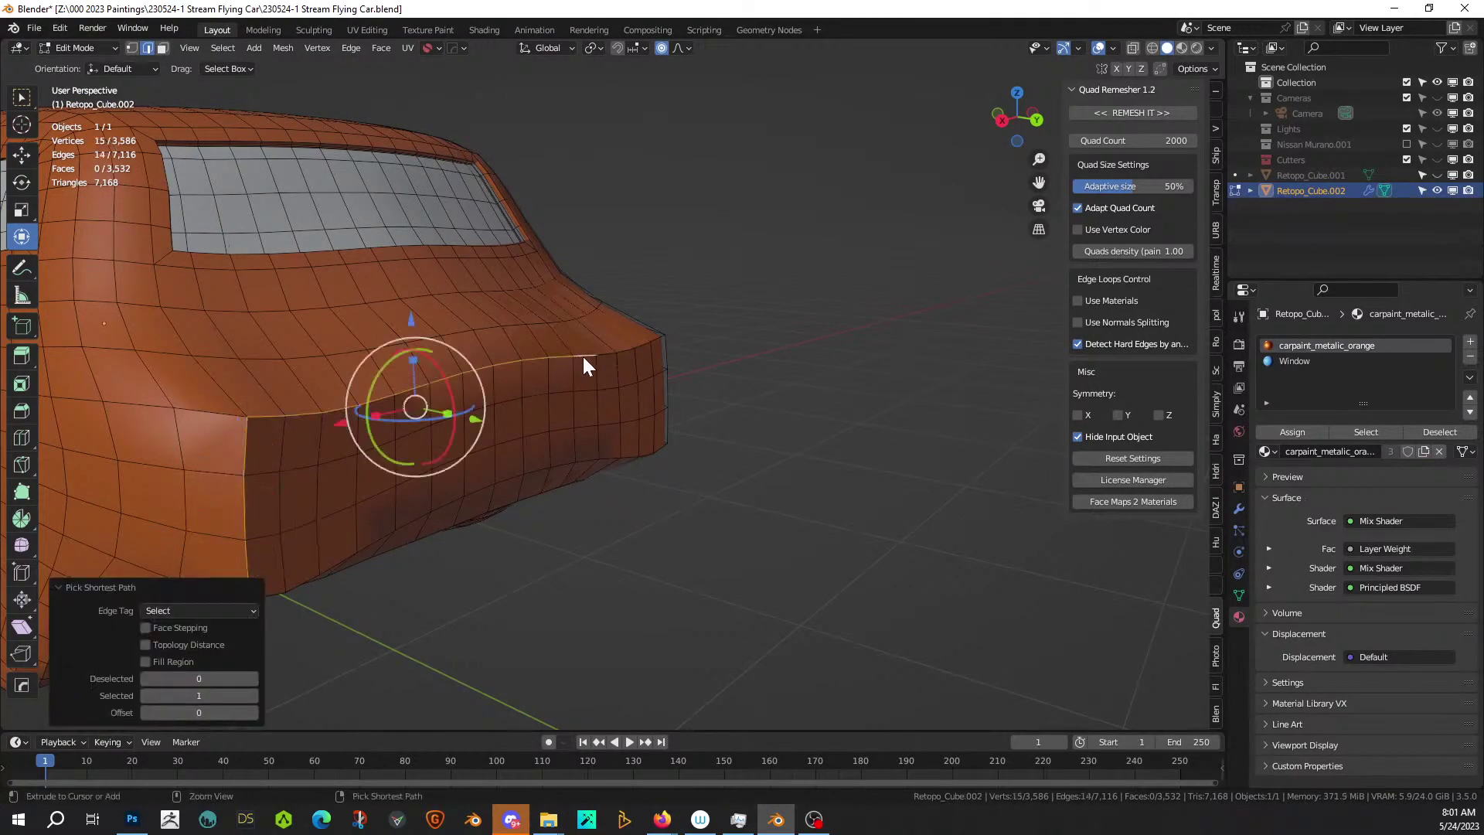
Add the edge path along the rear panel's lower border to the selection and mark all selected edges sharp.
{"action": "middle_click_drag", "start_coordinate": [256, 582], "coordinate": [497, 451]}
{"action": "left_click", "coordinate": [324, 463], "text": "shift"}
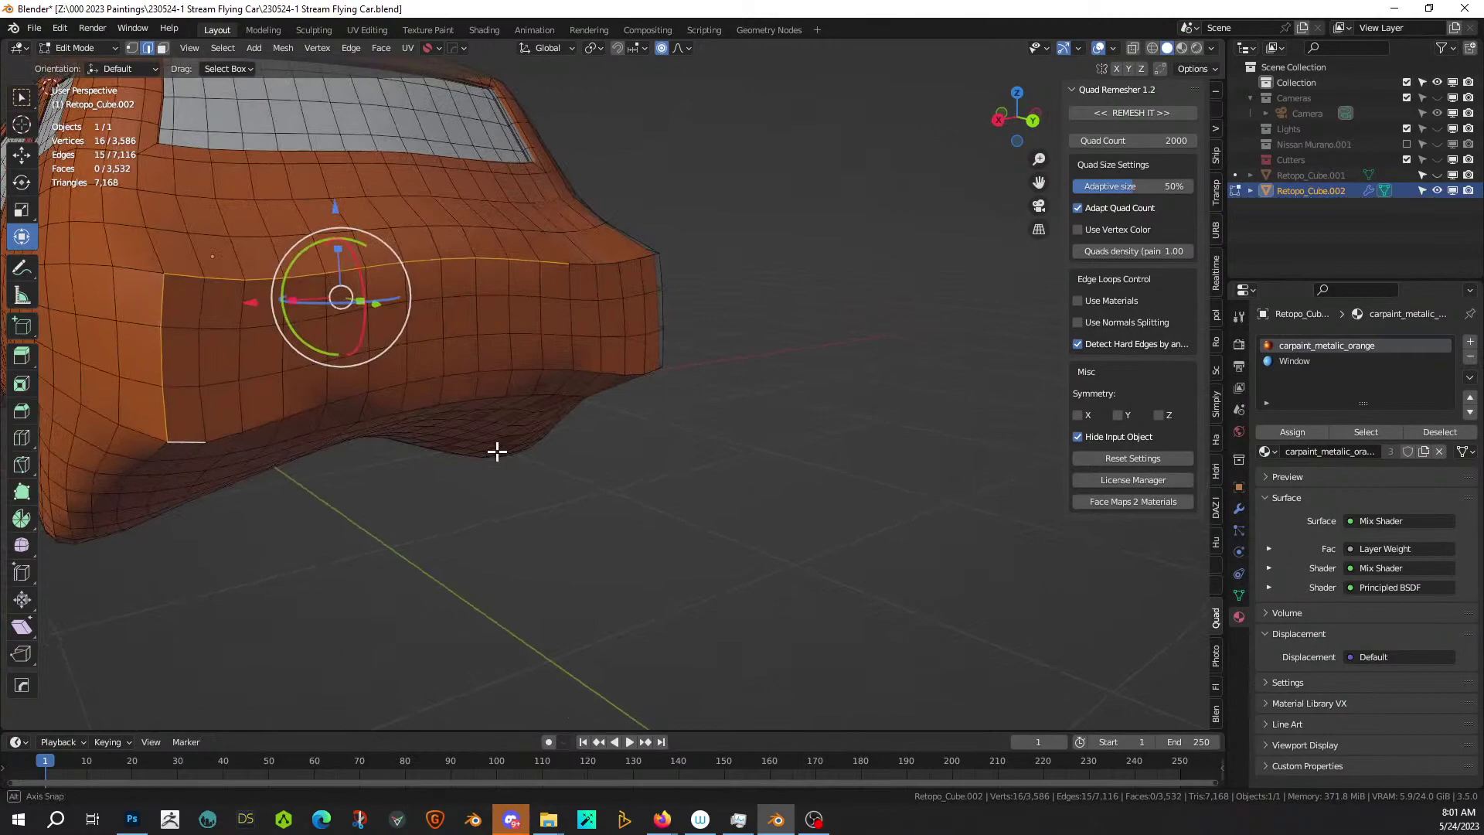
{"action": "left_click", "coordinate": [558, 369], "text": "ctrl"}
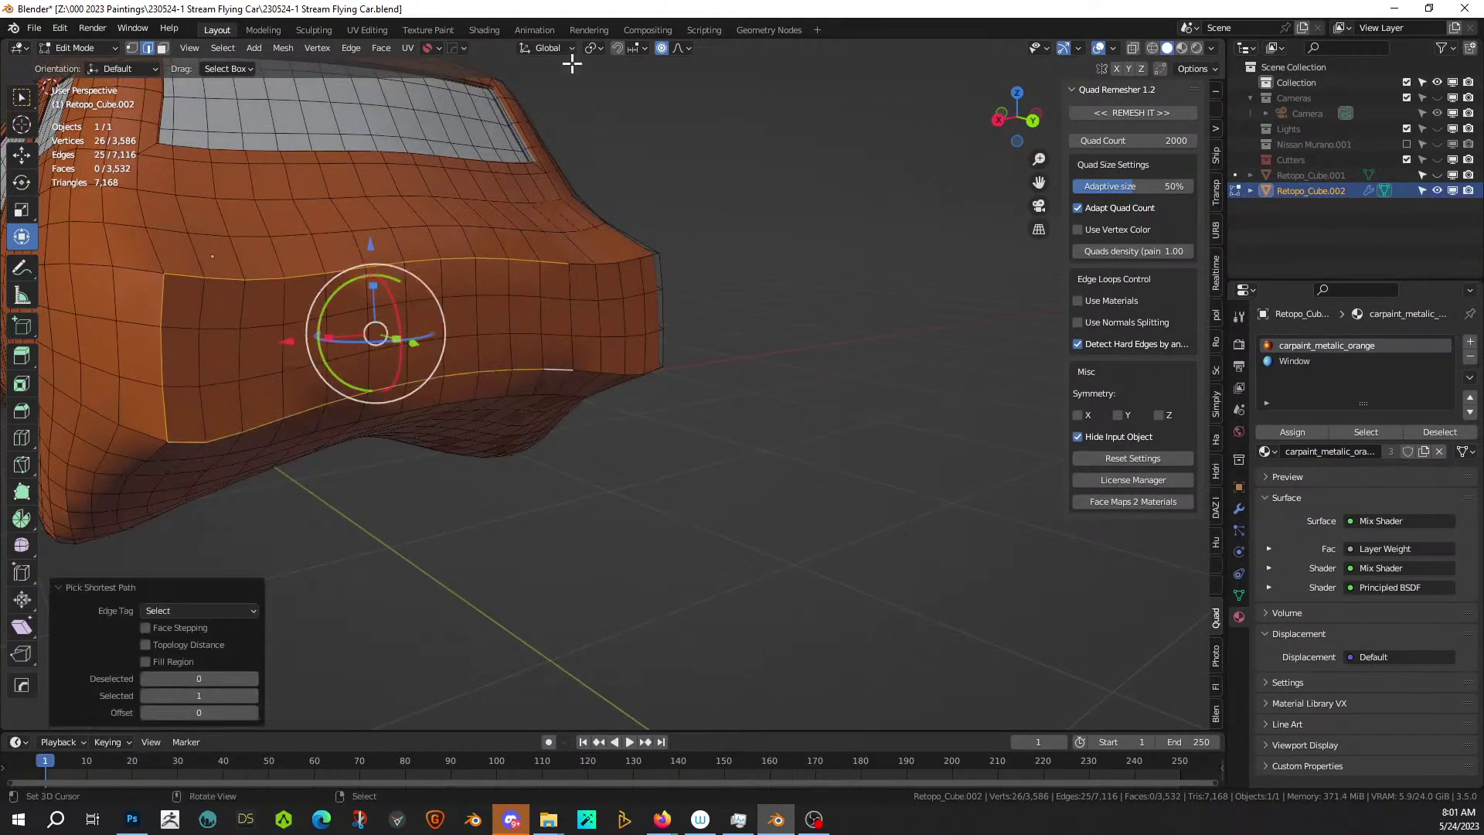
{"action": "left_click", "coordinate": [360, 50]}
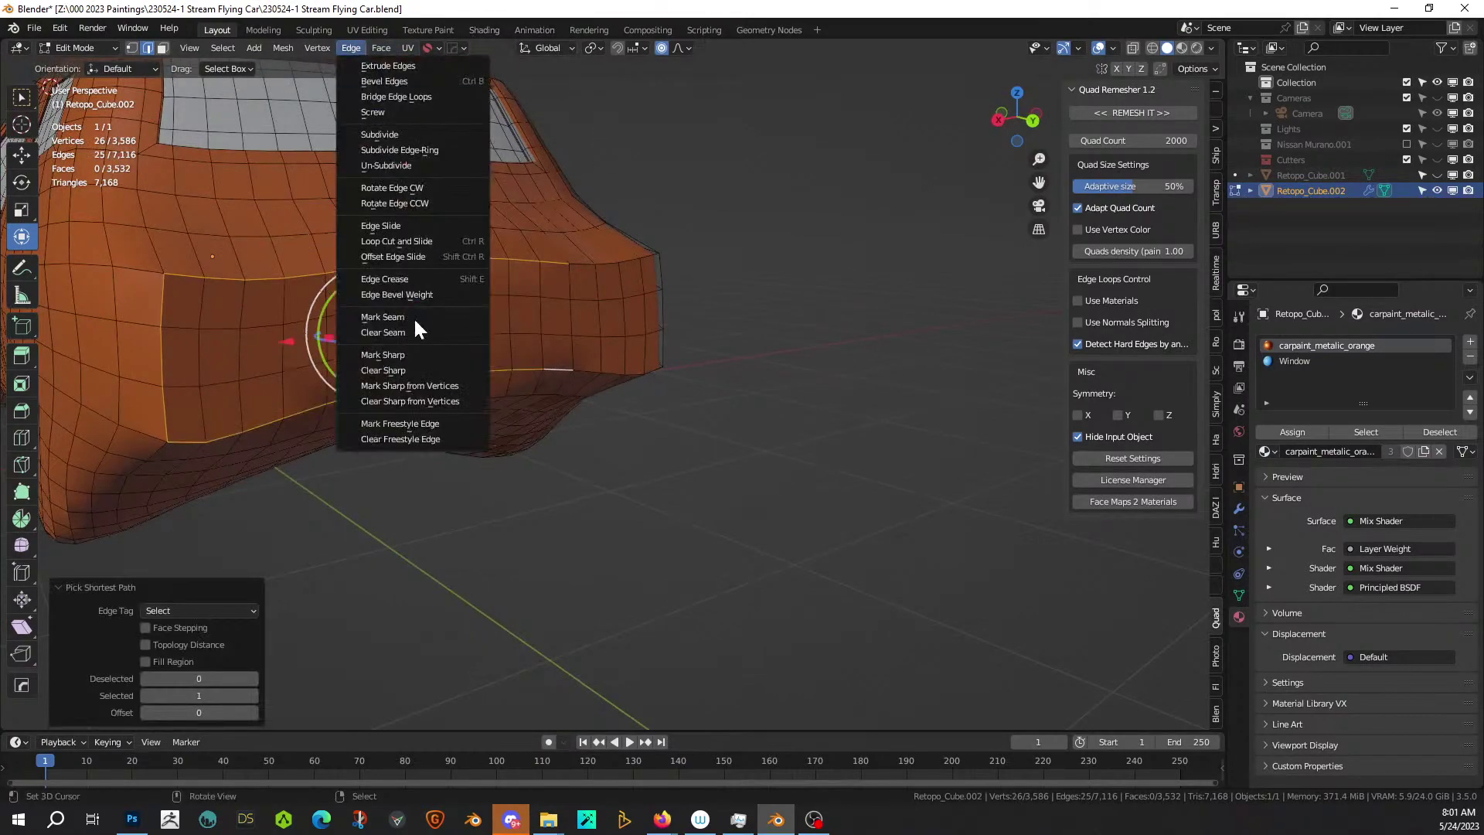
{"action": "left_click", "coordinate": [414, 354]}
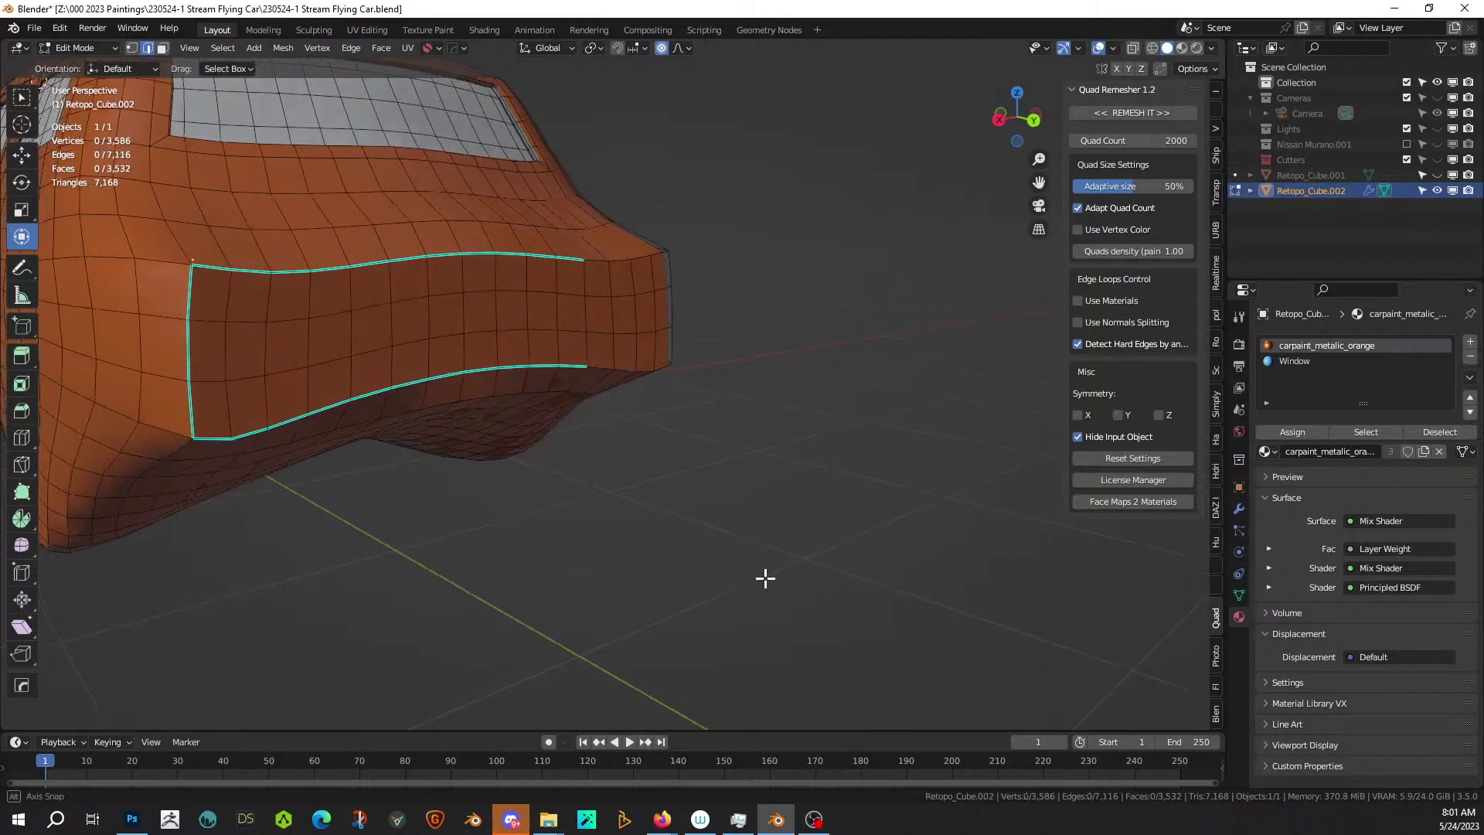
Return to Object Mode, inspect the car body from the side and rear, and save the file.
{"action": "key", "text": "Tab"}
{"action": "middle_click_drag", "start_coordinate": [611, 502], "coordinate": [735, 521]}
{"action": "scroll", "coordinate": [656, 540], "scroll_direction": "down", "scroll_amount": 5}
{"action": "scroll", "coordinate": [702, 541], "scroll_direction": "up", "scroll_amount": 5}
{"action": "scroll", "coordinate": [609, 520], "scroll_direction": "down", "scroll_amount": 3}
{"action": "key", "text": "ctrl+s"}
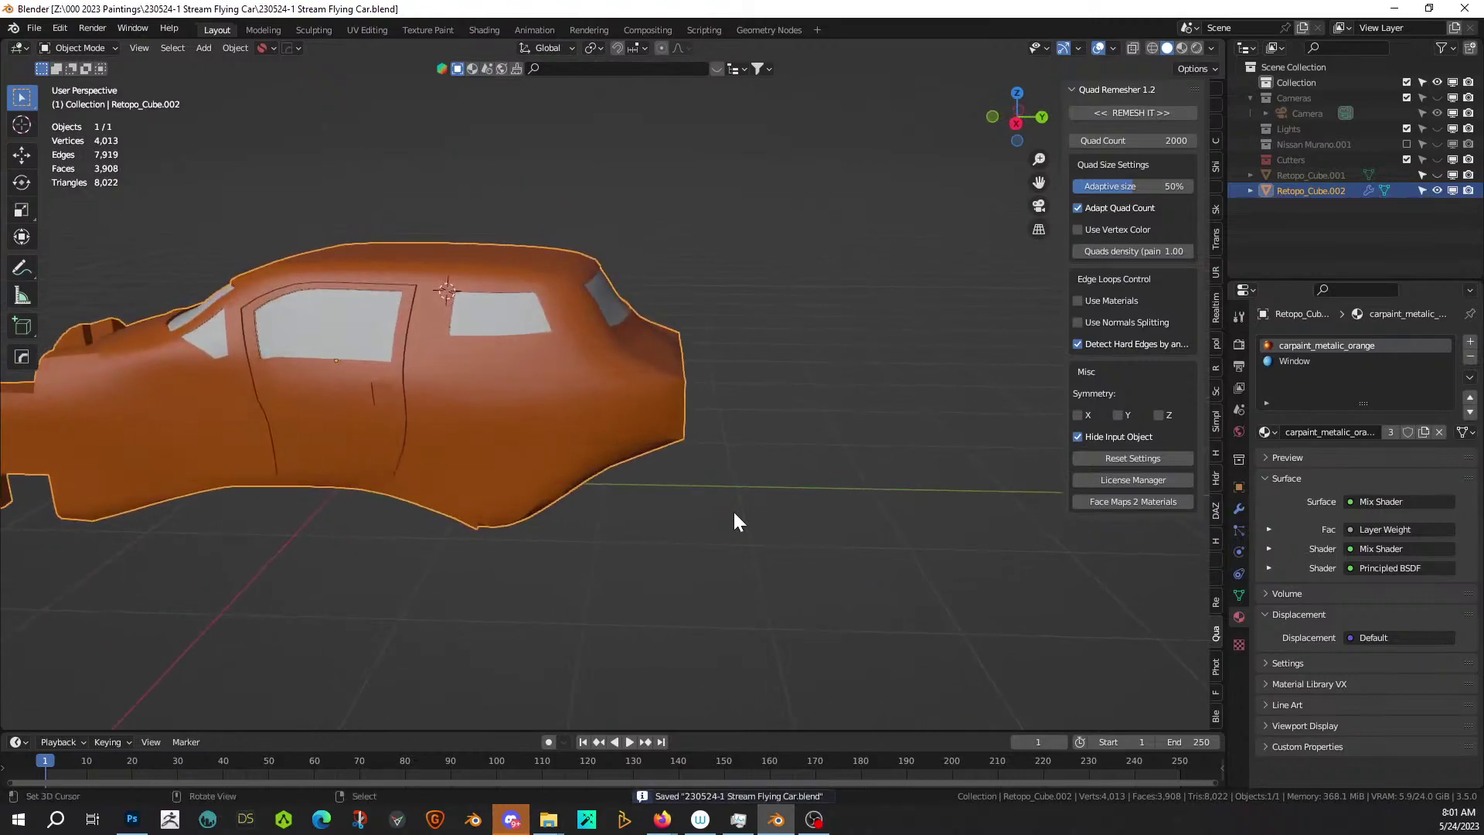
{"action": "middle_click_drag", "start_coordinate": [516, 338], "coordinate": [632, 369]}
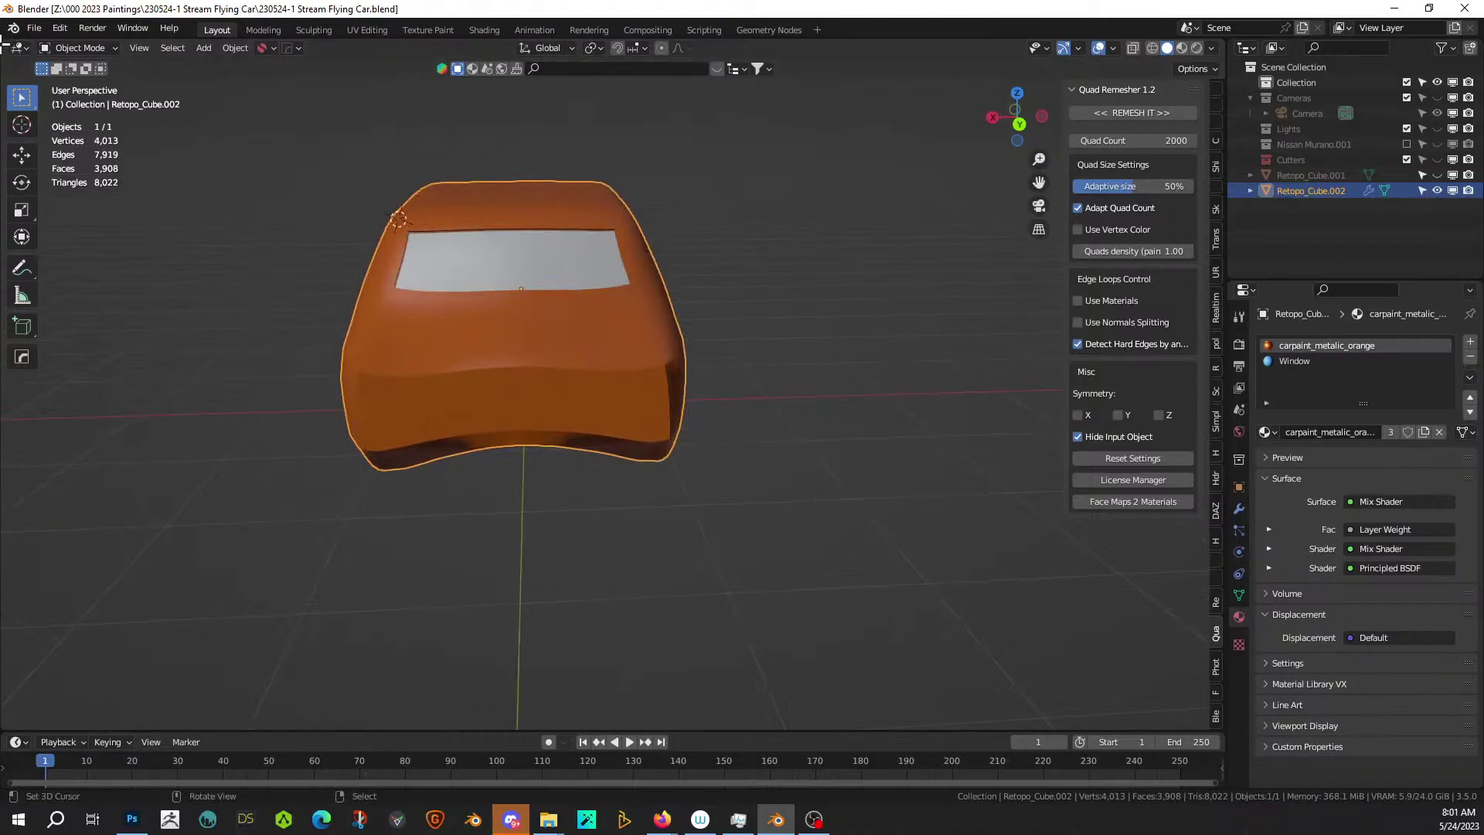
Split the viewport, switch the new area to the Asset Browser, and load the Big Medium Small library.
{"action": "left_click_drag", "start_coordinate": [6, 46], "coordinate": [501, 151]}
{"action": "key", "text": "shift+F1"}
{"action": "key", "text": "shift+F1"}
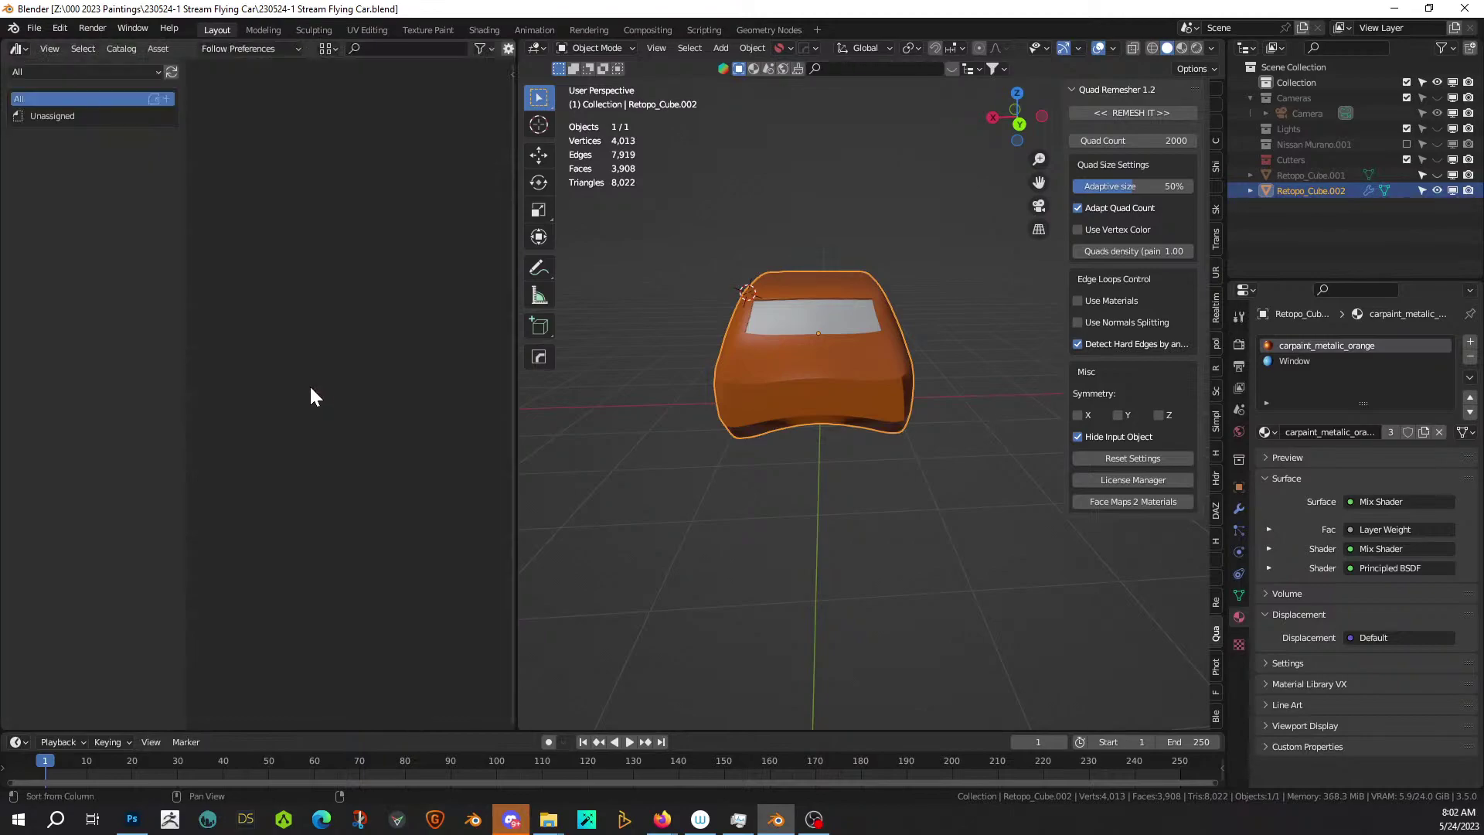
{"action": "left_click", "coordinate": [75, 68]}
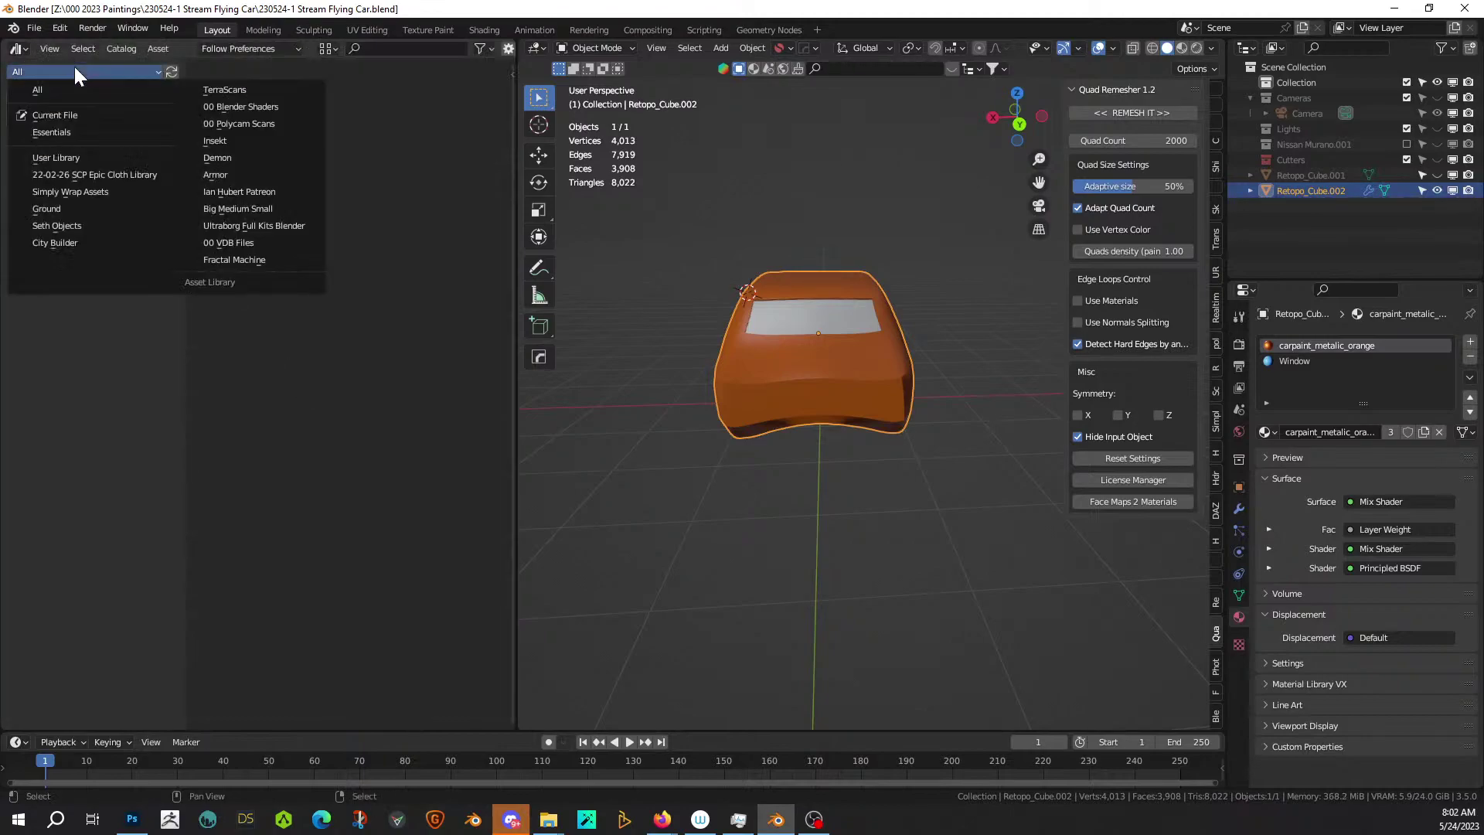
{"action": "left_click", "coordinate": [264, 207]}
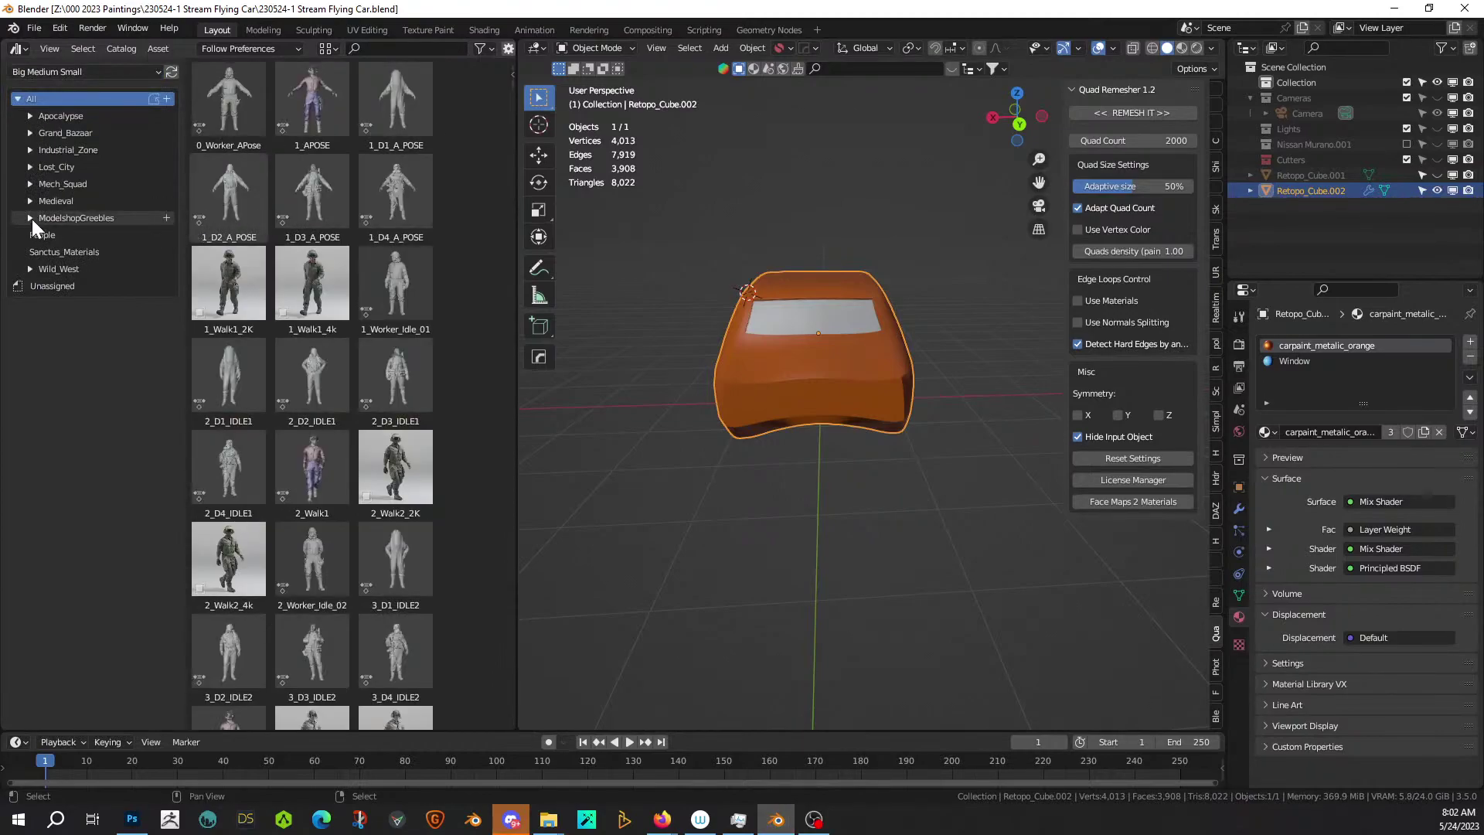
Show the Exhausts catalog under ModelshopGreebles, KitObjects, Trimsheet (Best Quality).
{"action": "left_click", "coordinate": [28, 216]}
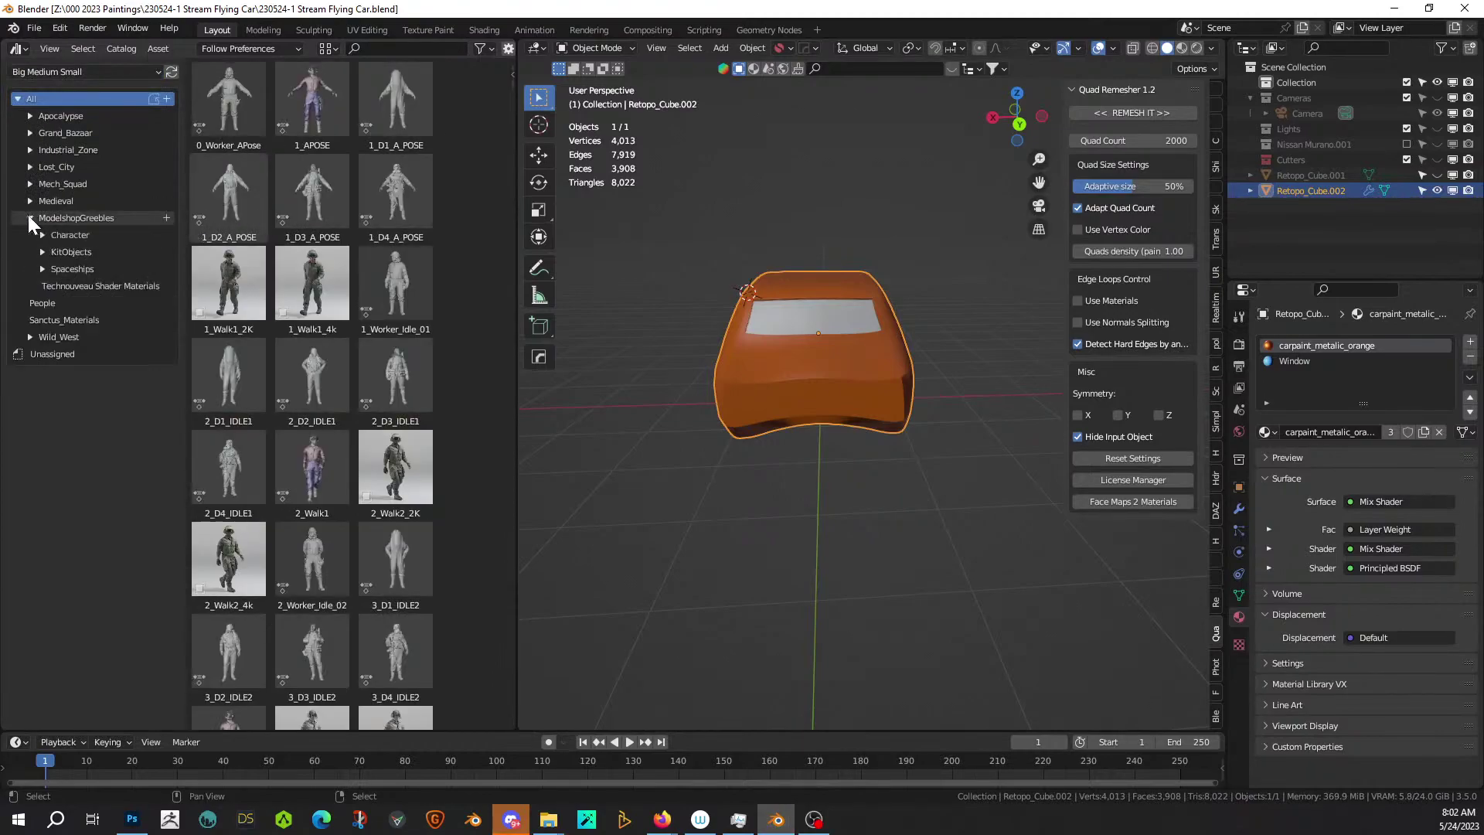
{"action": "left_click", "coordinate": [44, 251]}
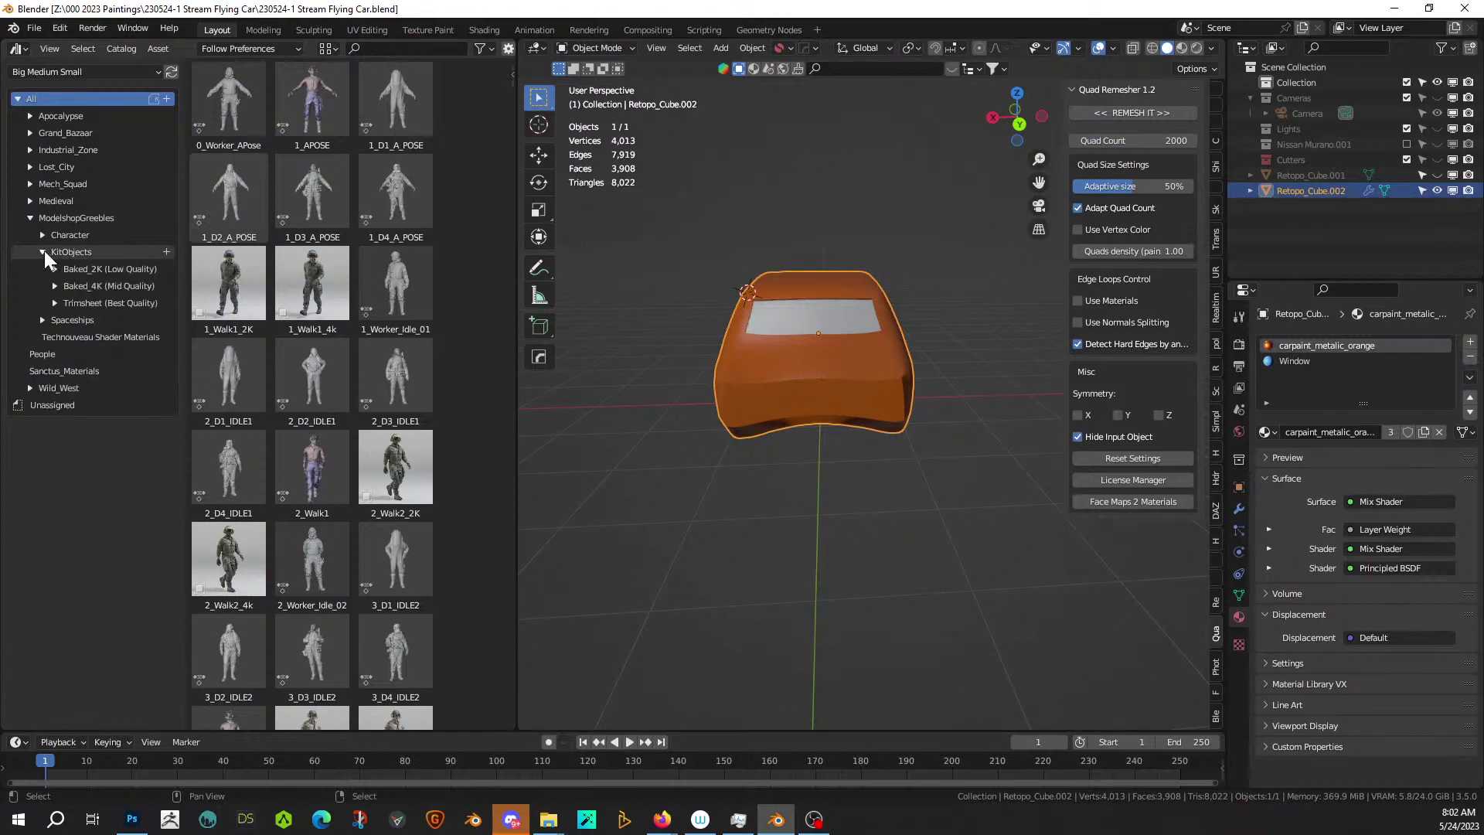
{"action": "left_click", "coordinate": [56, 301]}
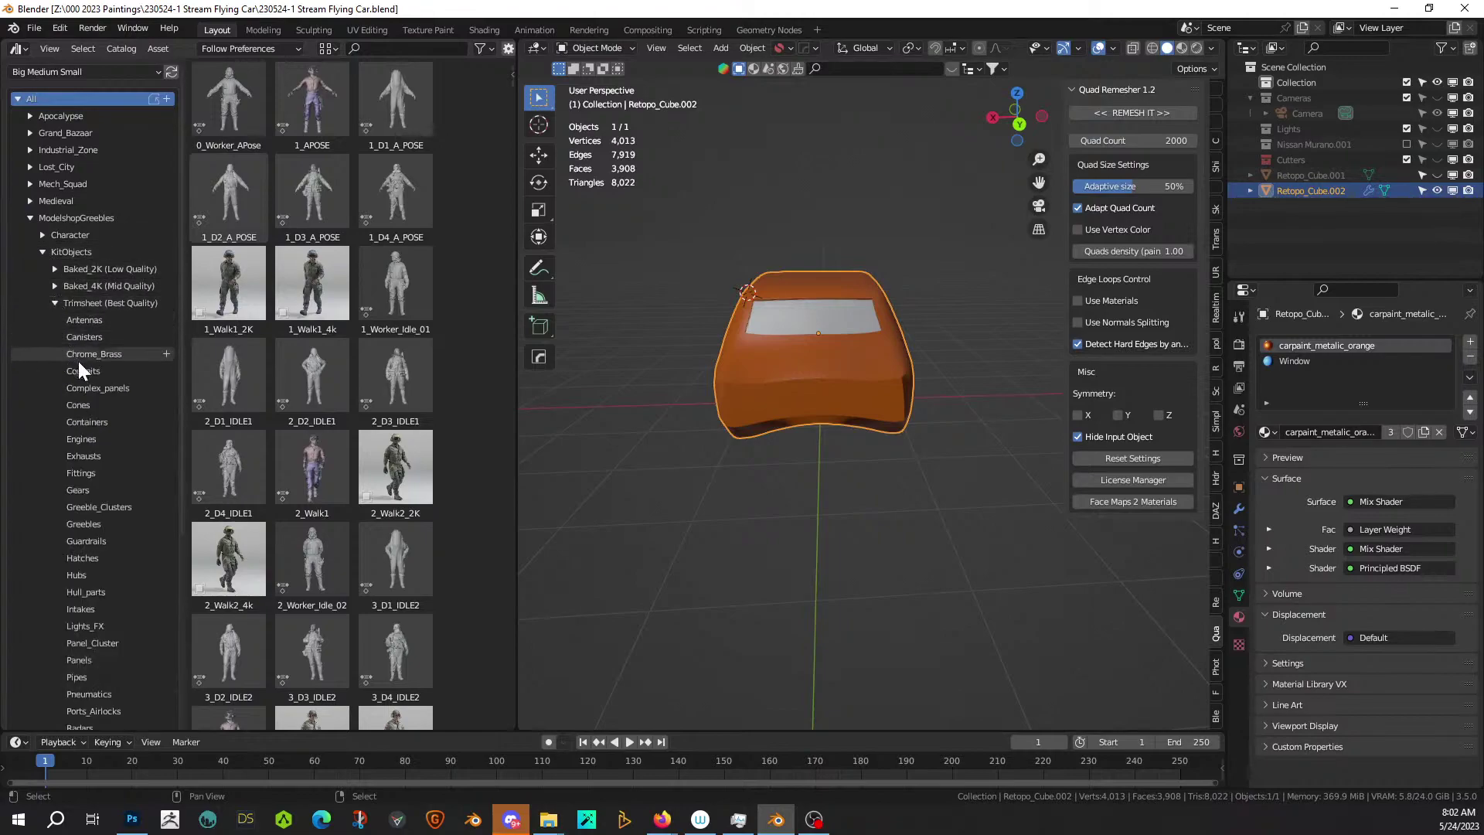
{"action": "left_click", "coordinate": [105, 457]}
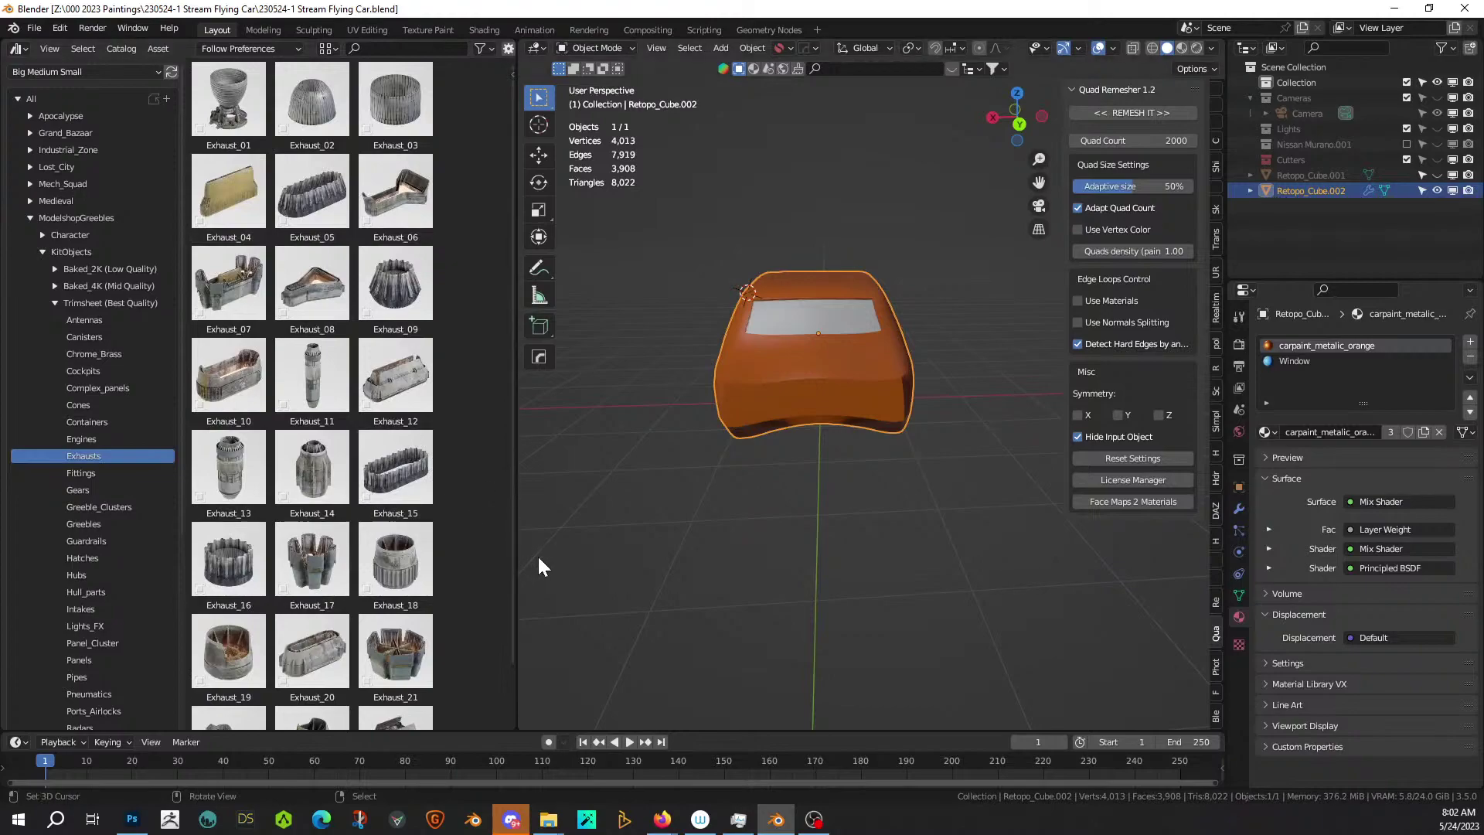
Browse the exhaust assets, place Exhaust_12 in the scene, and clear its location to the world origin.
{"action": "scroll", "coordinate": [411, 530], "scroll_direction": "down", "scroll_amount": 3}
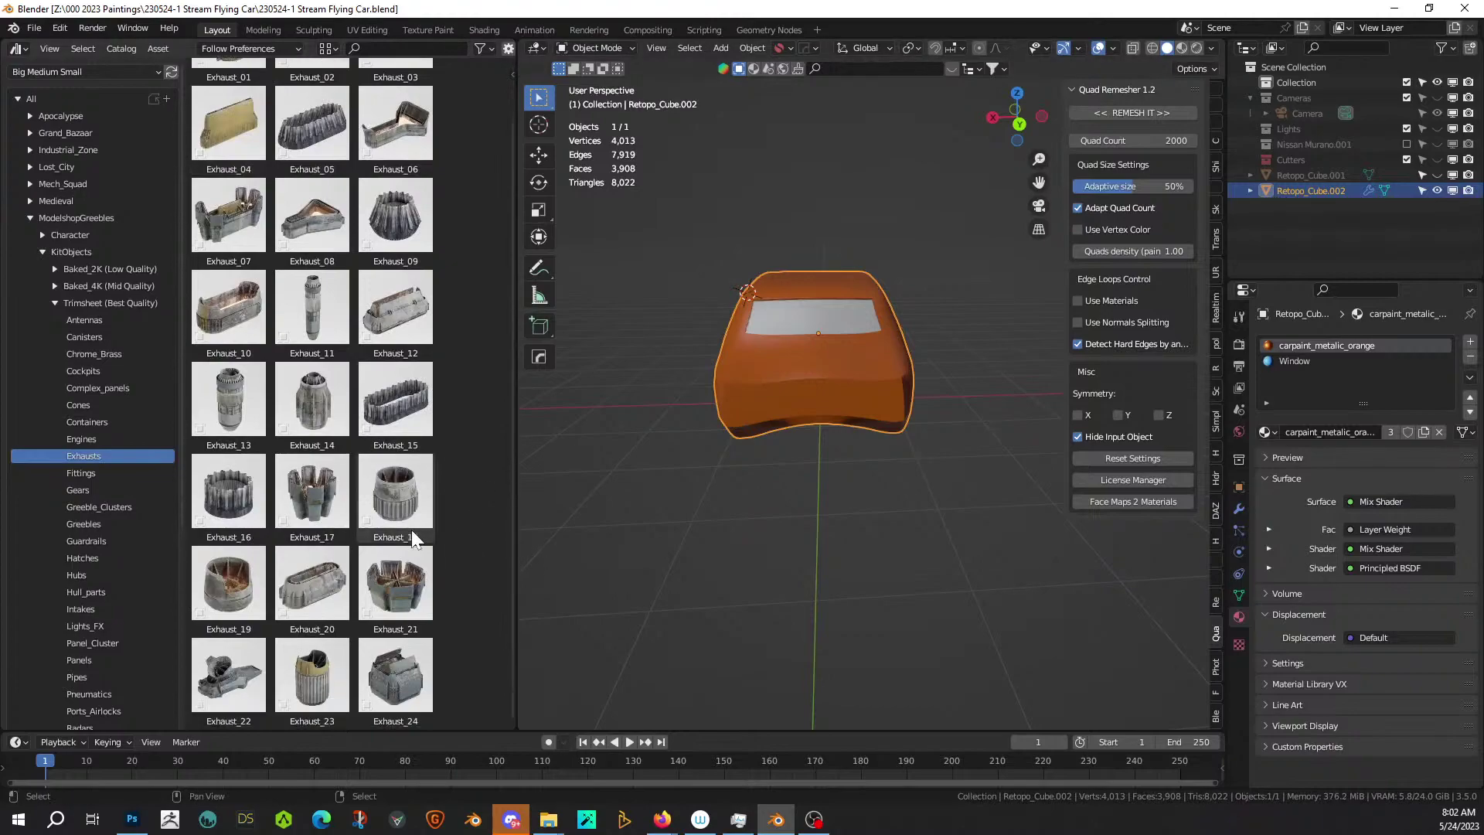
{"action": "scroll", "coordinate": [403, 541], "scroll_direction": "up", "scroll_amount": 2}
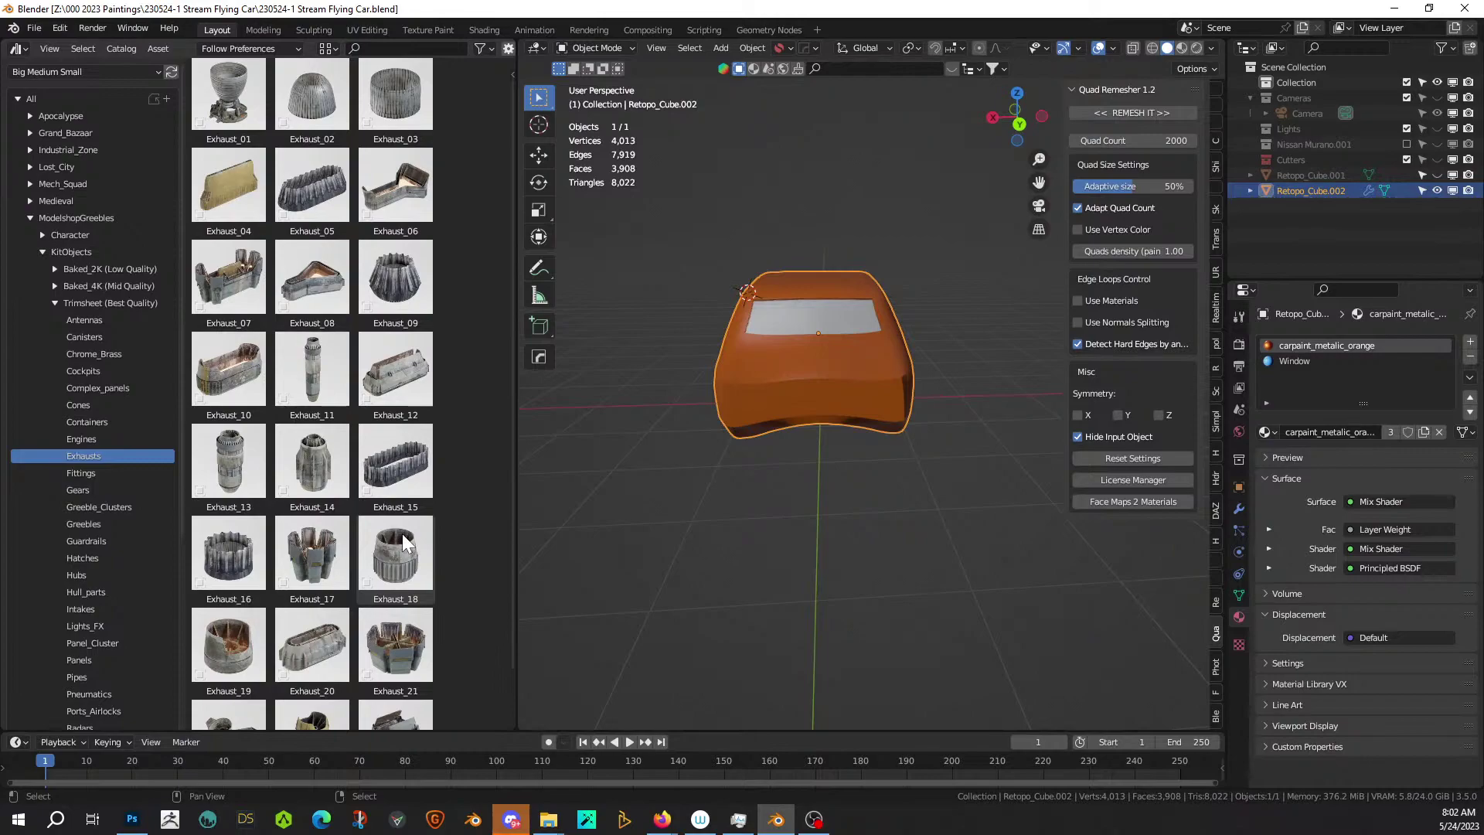
{"action": "left_click", "coordinate": [388, 362]}
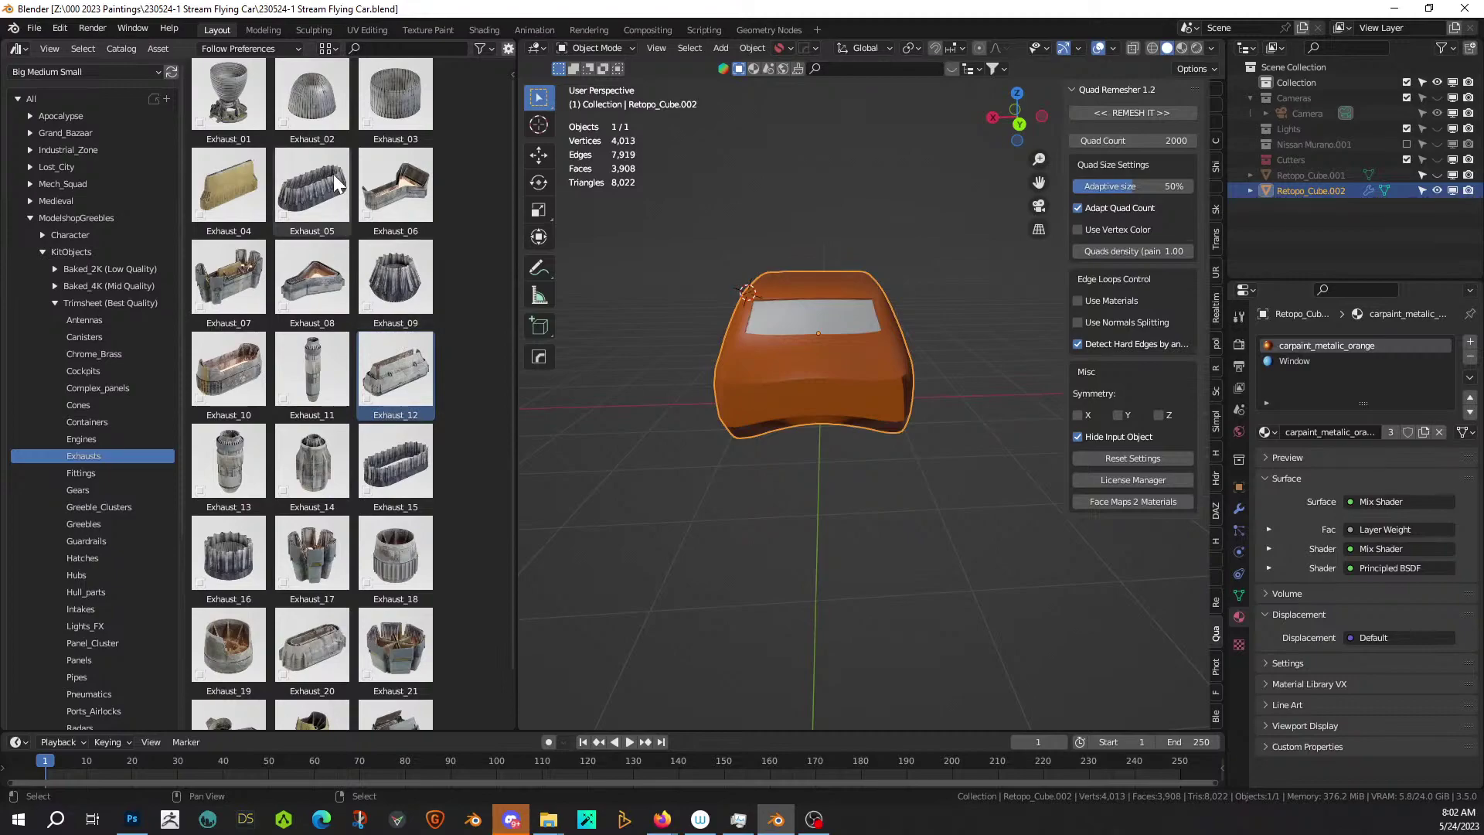
{"action": "scroll", "coordinate": [403, 493], "scroll_direction": "down", "scroll_amount": 2}
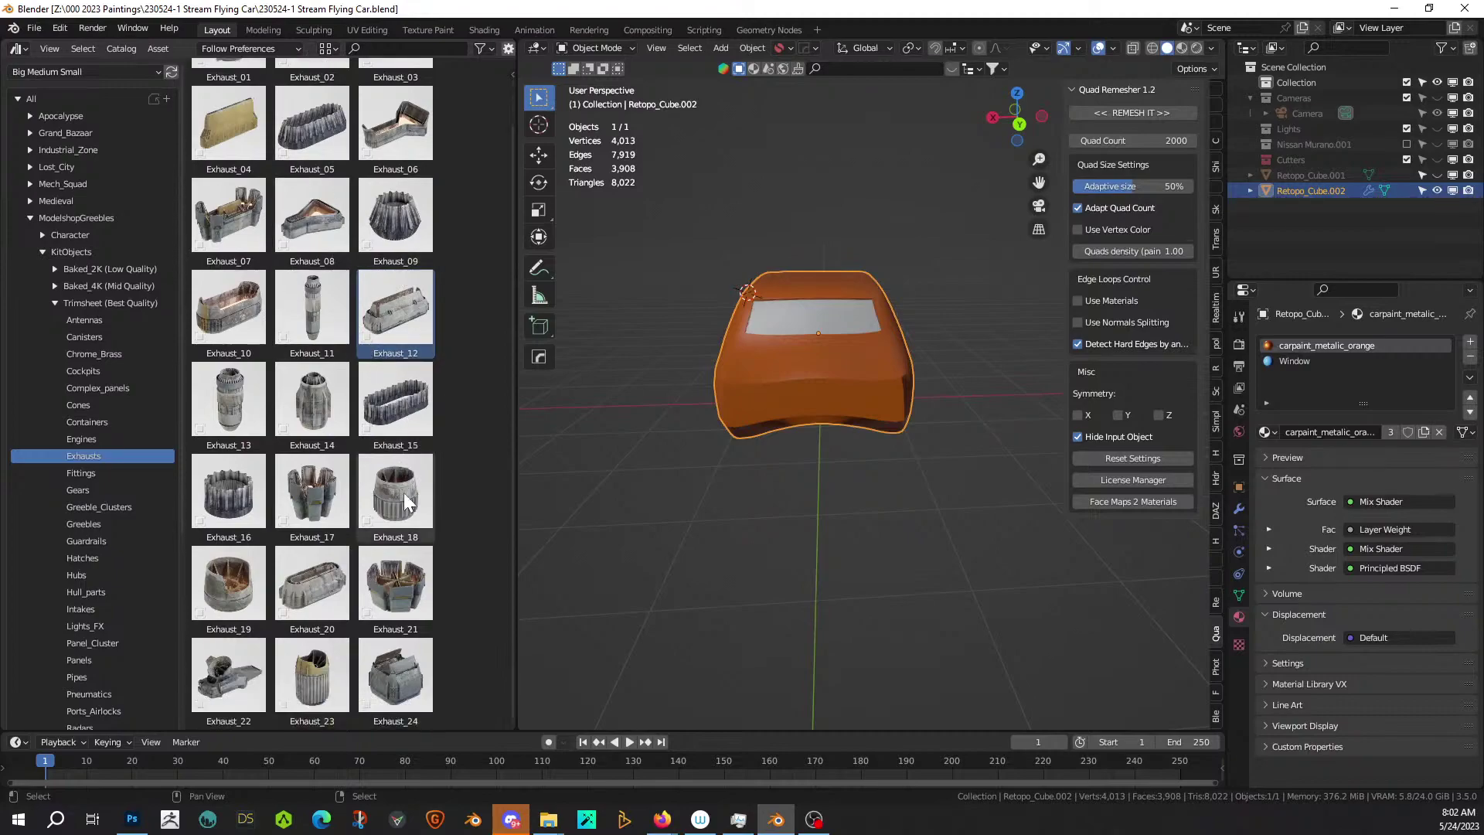
{"action": "left_click", "coordinate": [325, 581]}
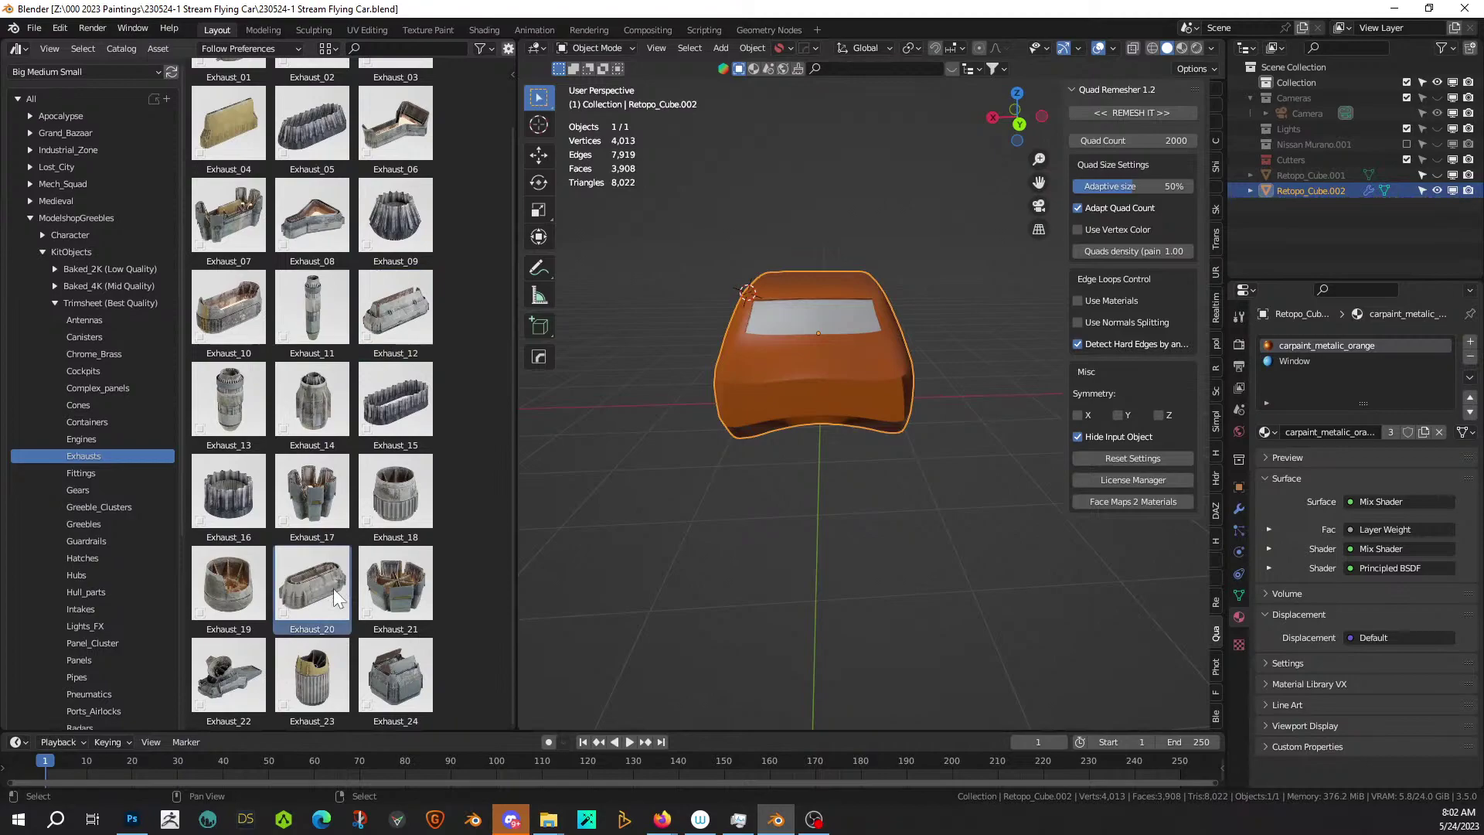
{"action": "left_click_drag", "start_coordinate": [392, 340], "coordinate": [808, 397]}
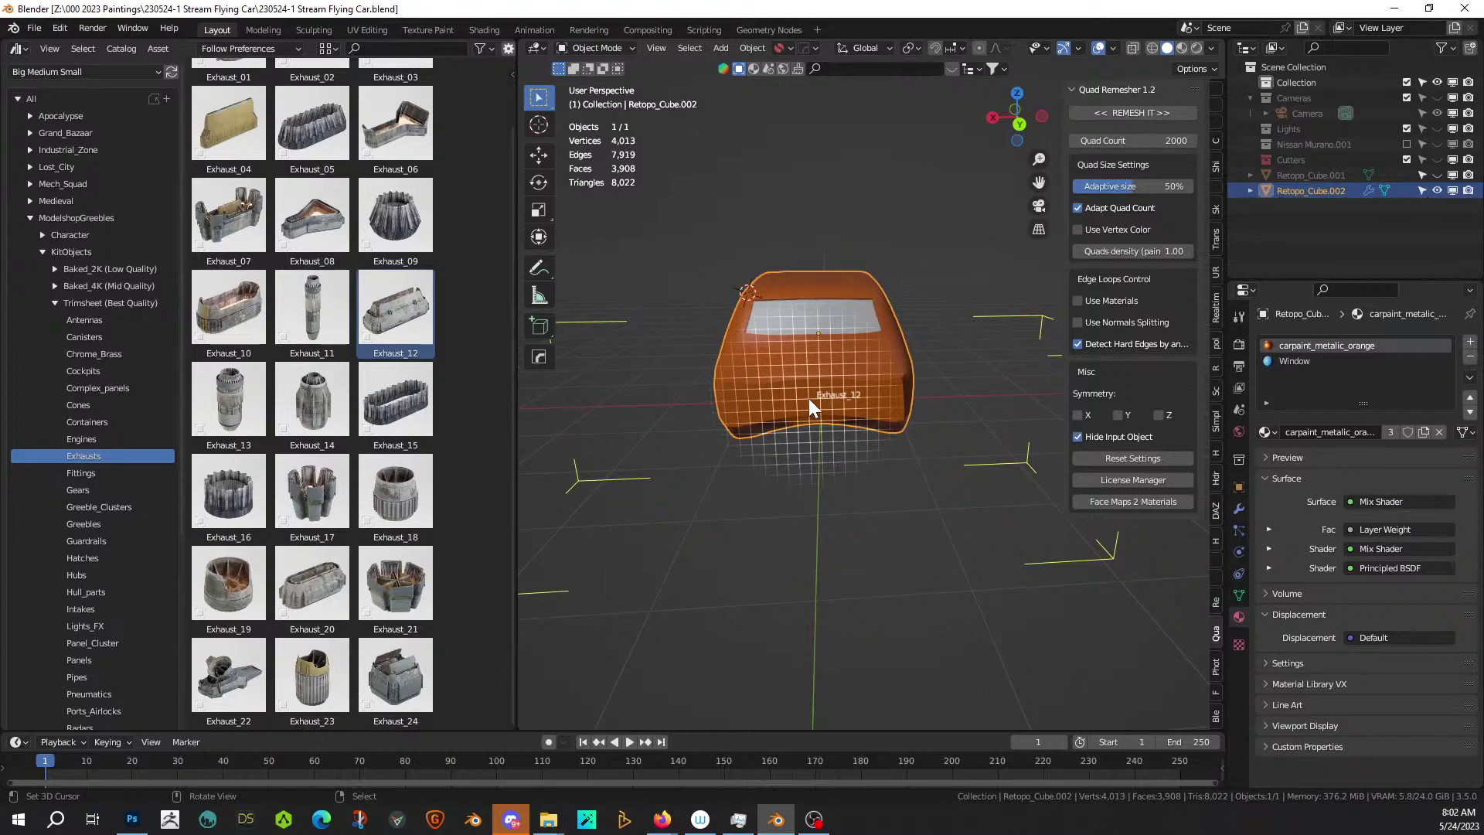
{"action": "left_click_drag", "start_coordinate": [808, 397], "coordinate": [808, 397]}
{"action": "key", "text": "alt+g"}
{"action": "middle_click_drag", "start_coordinate": [809, 397], "coordinate": [938, 437]}
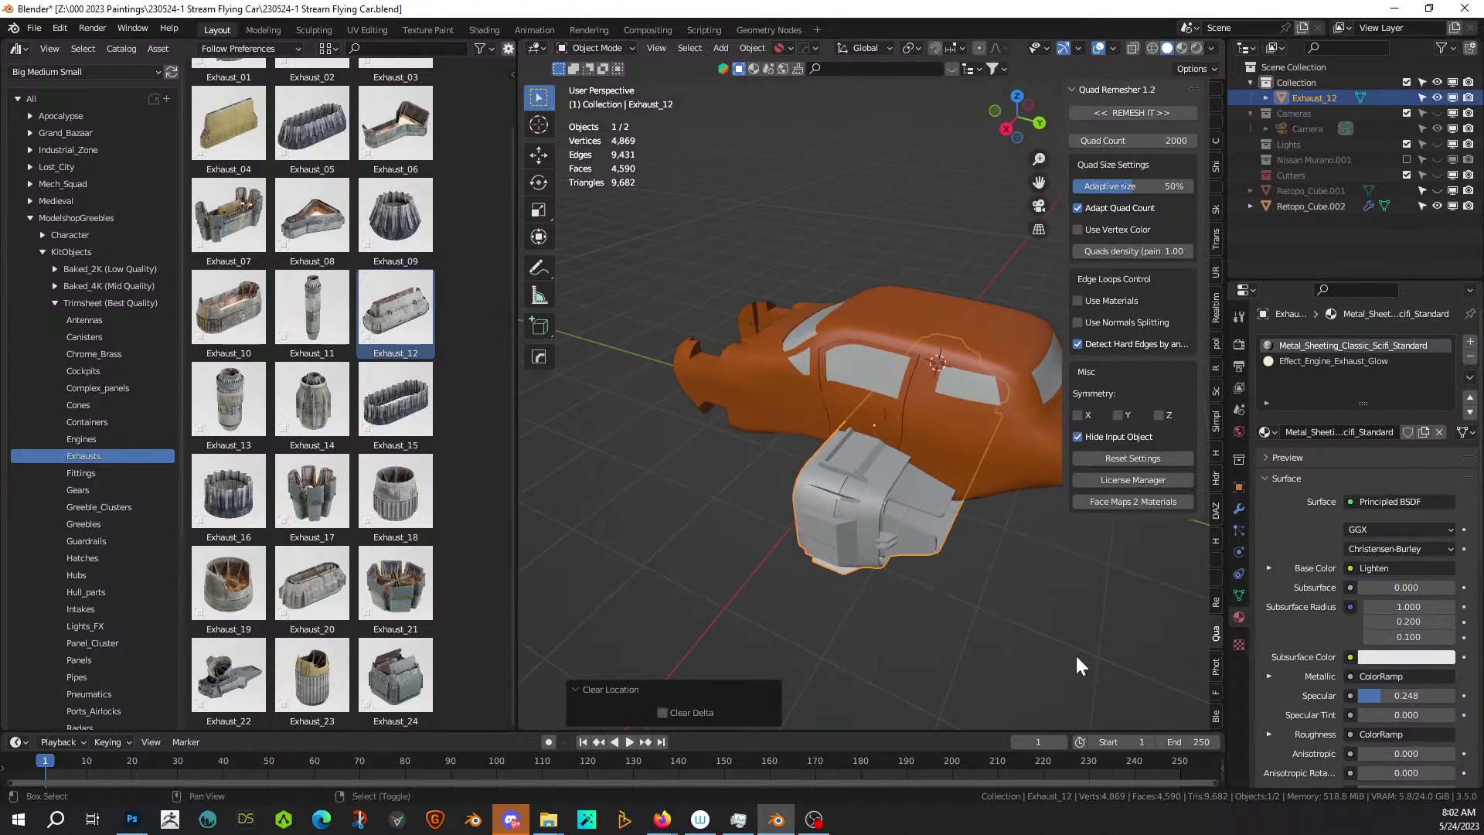
Scale Exhaust_12 uniformly to about 0.361.
{"action": "middle_click_drag", "start_coordinate": [1076, 662], "coordinate": [868, 599]}
{"action": "key", "text": "s"}
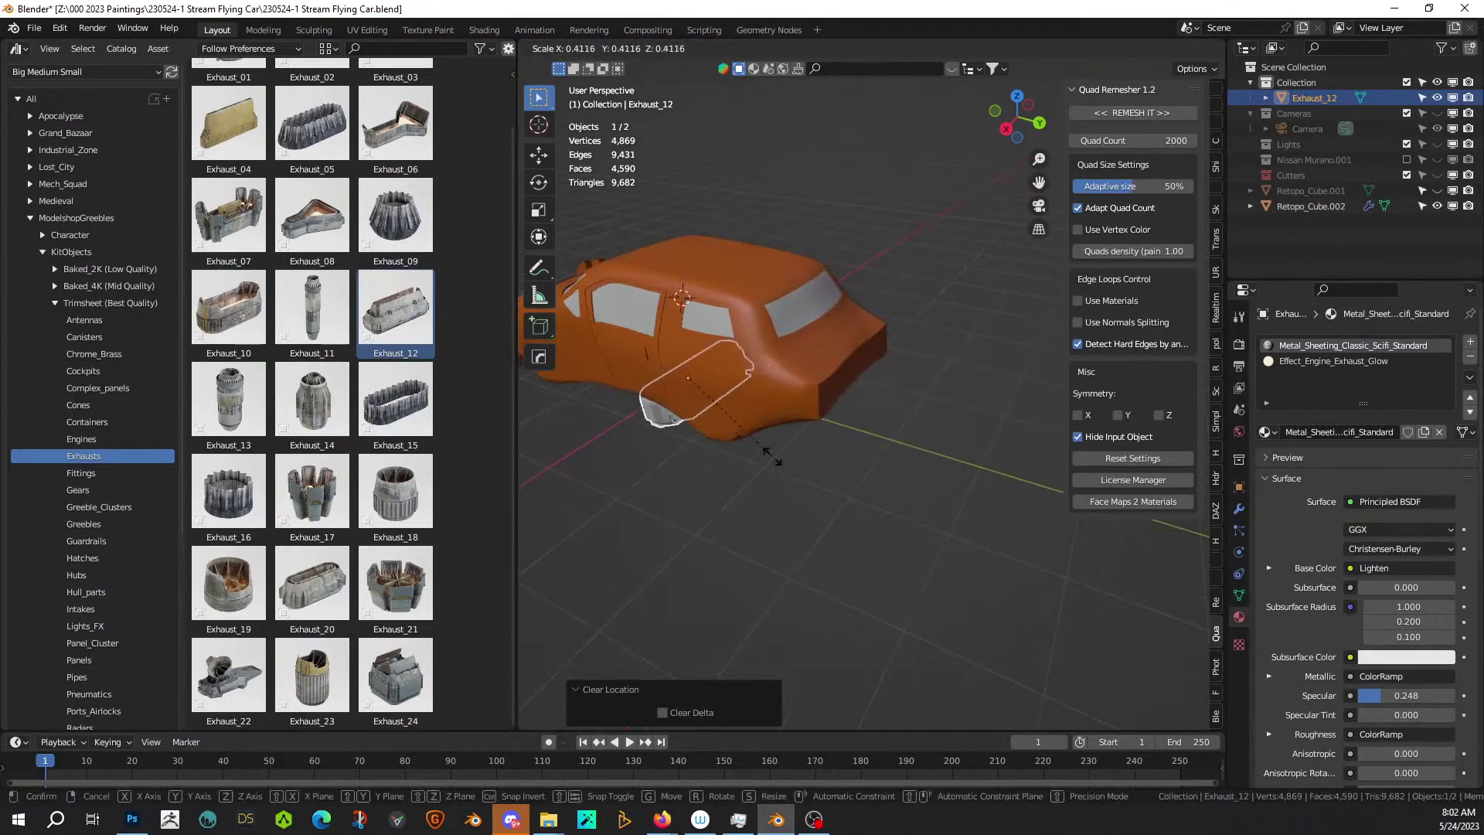
{"action": "left_click", "coordinate": [767, 439]}
Move Exhaust_12 about 2.248 m along Y and about 0.838 m up along Z onto the car's flat rear panel.
{"action": "key", "text": "g"}
{"action": "key", "text": "y"}
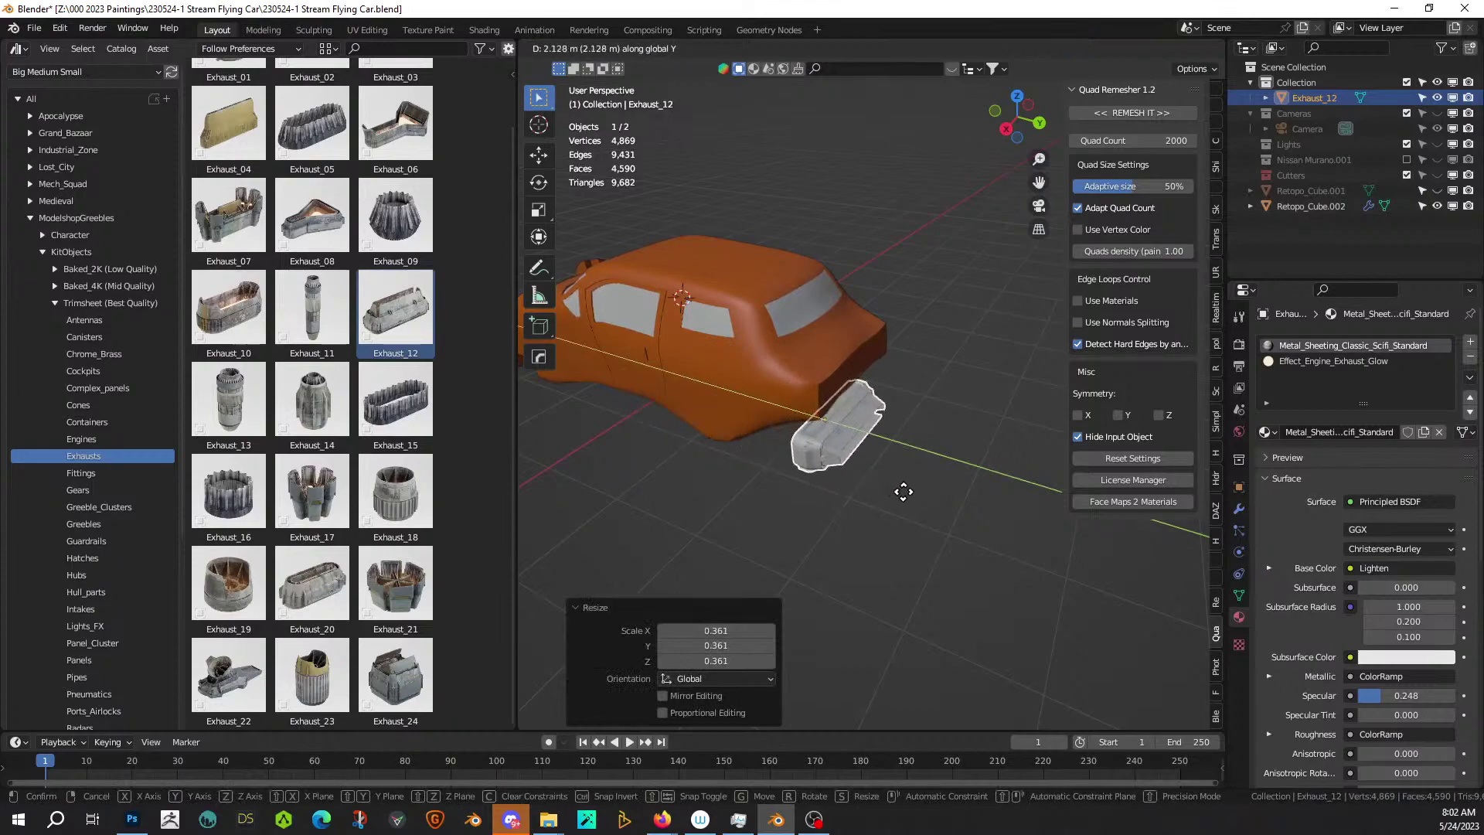
{"action": "left_click", "coordinate": [909, 504]}
{"action": "key", "text": "g"}
{"action": "key", "text": "z"}
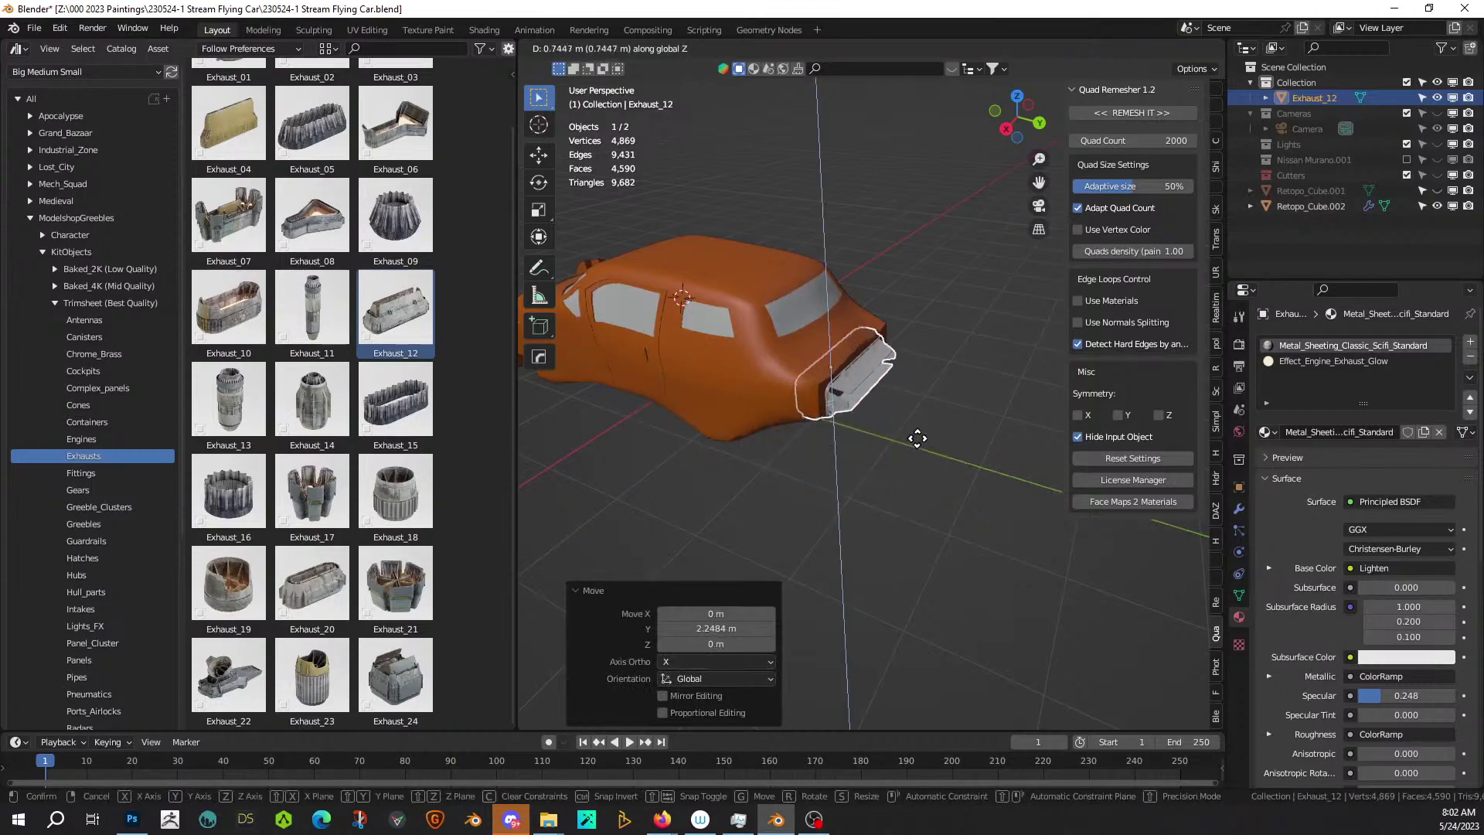
{"action": "left_click", "coordinate": [921, 429]}
{"action": "scroll", "coordinate": [914, 443], "scroll_direction": "up", "scroll_amount": 2}
{"action": "middle_click_drag", "start_coordinate": [912, 431], "coordinate": [915, 534]}
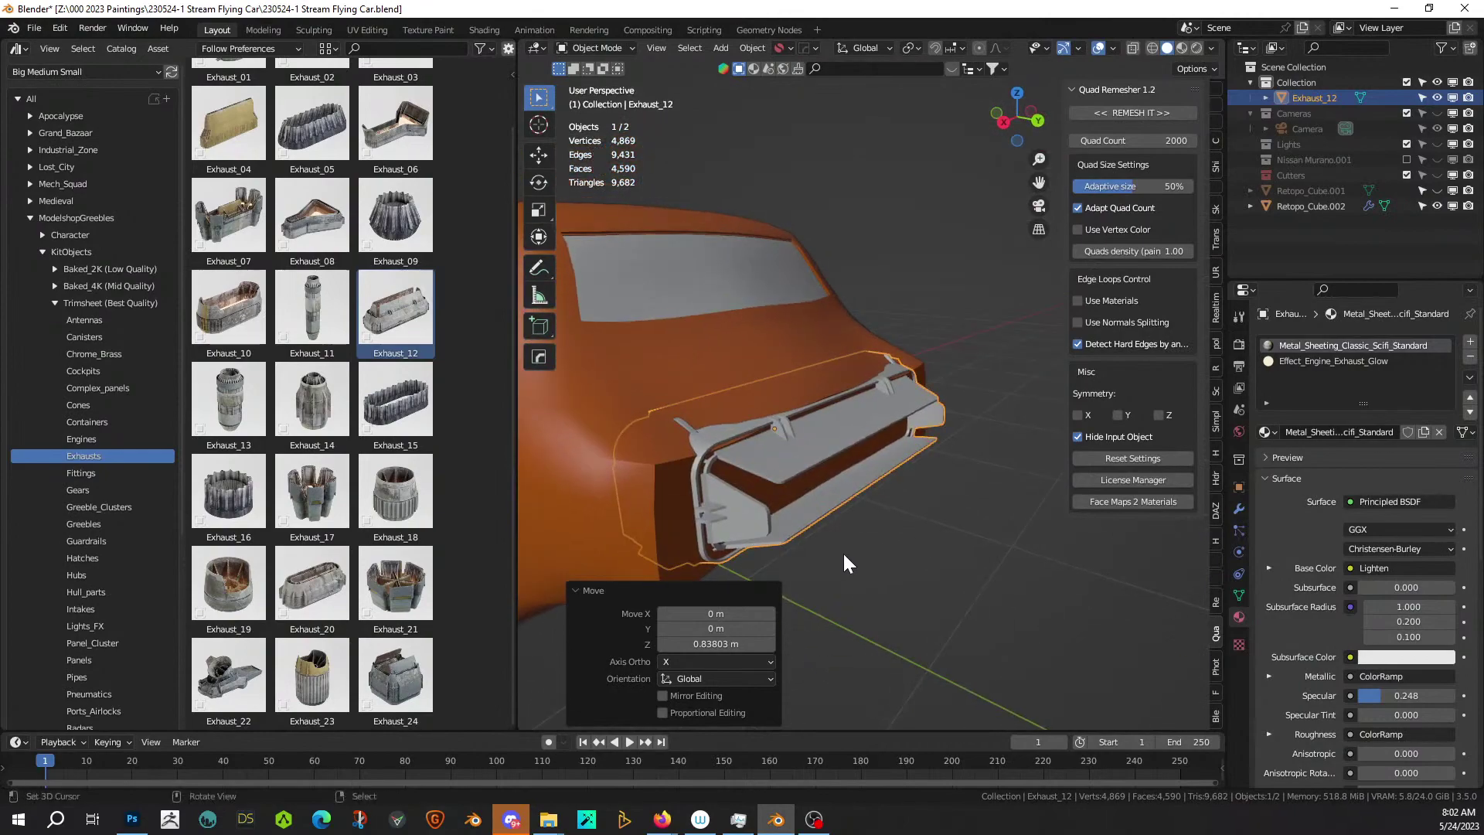
Move Exhaust_12 about 0.116 m along Y, outward from the car's rear panel.
{"action": "key", "text": "g"}
{"action": "key", "text": "y"}
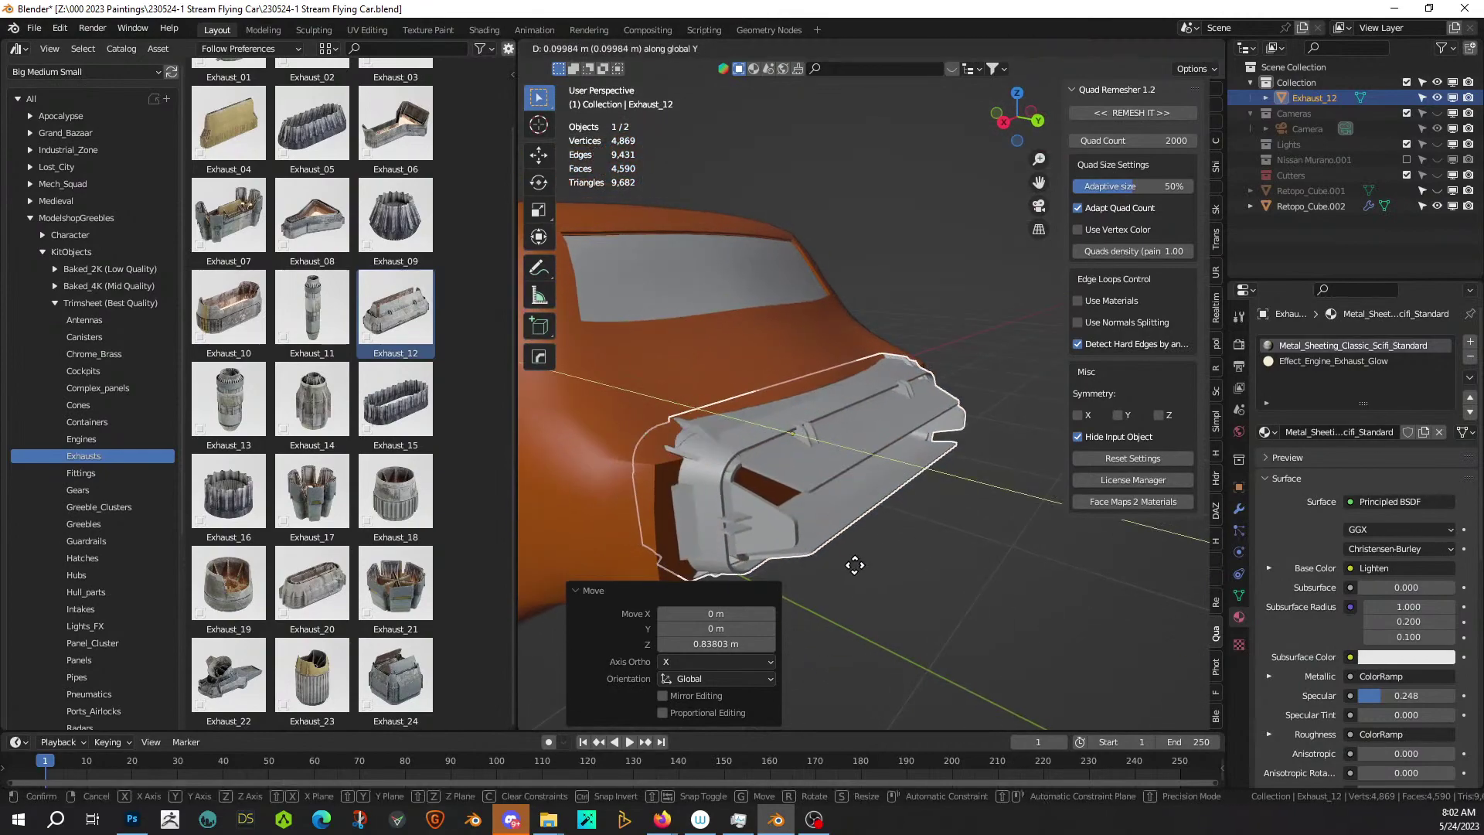
{"action": "left_click", "coordinate": [854, 565]}
{"action": "middle_click_drag", "start_coordinate": [854, 565], "coordinate": [924, 582]}
{"action": "scroll", "coordinate": [927, 587], "scroll_direction": "up", "scroll_amount": 2}
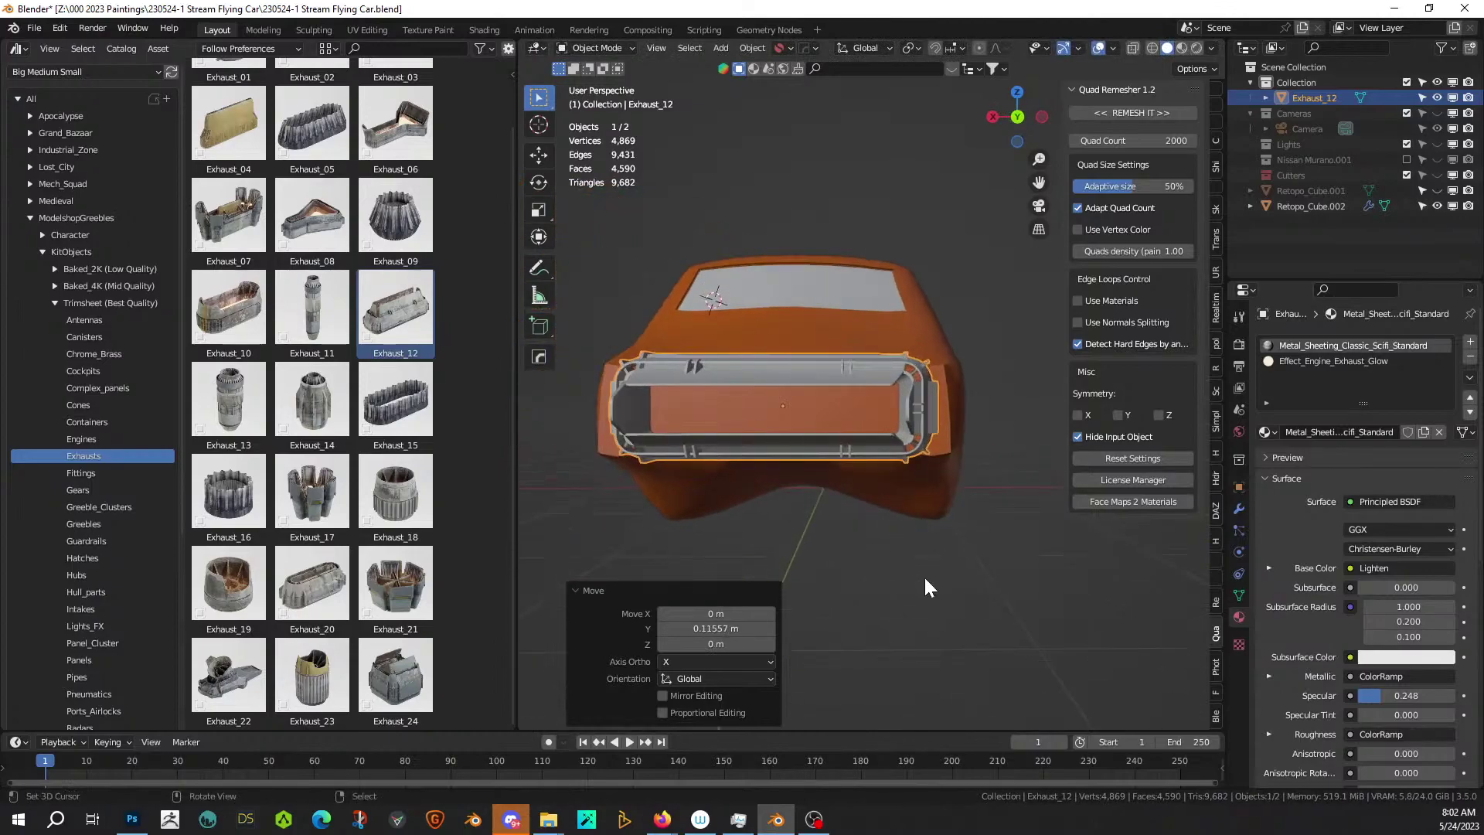
Scale Exhaust_12 by about 1.099 along X and about 0.798 along Z to match the rear panel's outline.
{"action": "key", "text": "ctrl+KP_1"}
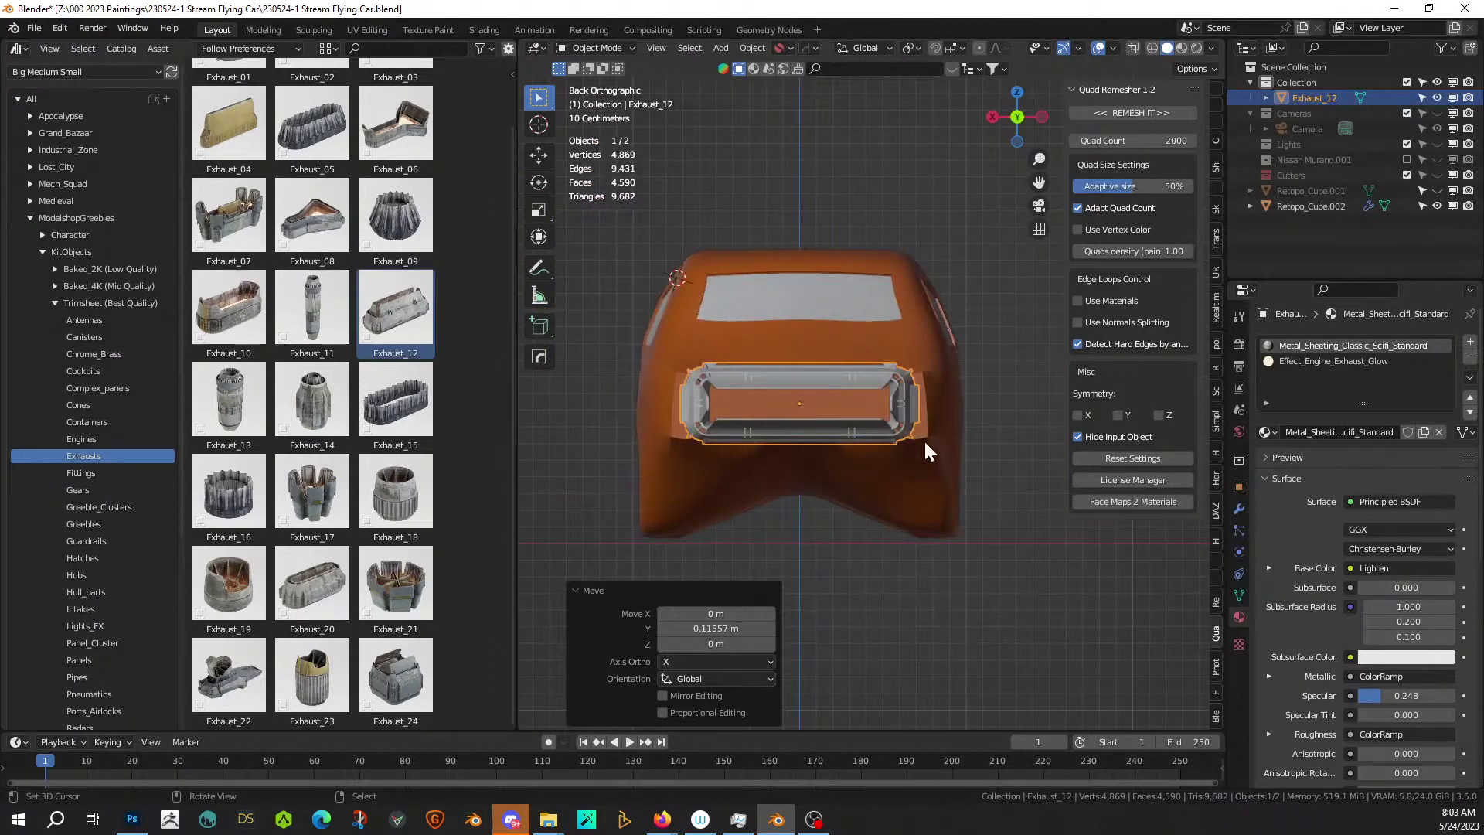
{"action": "left_click", "coordinate": [540, 236]}
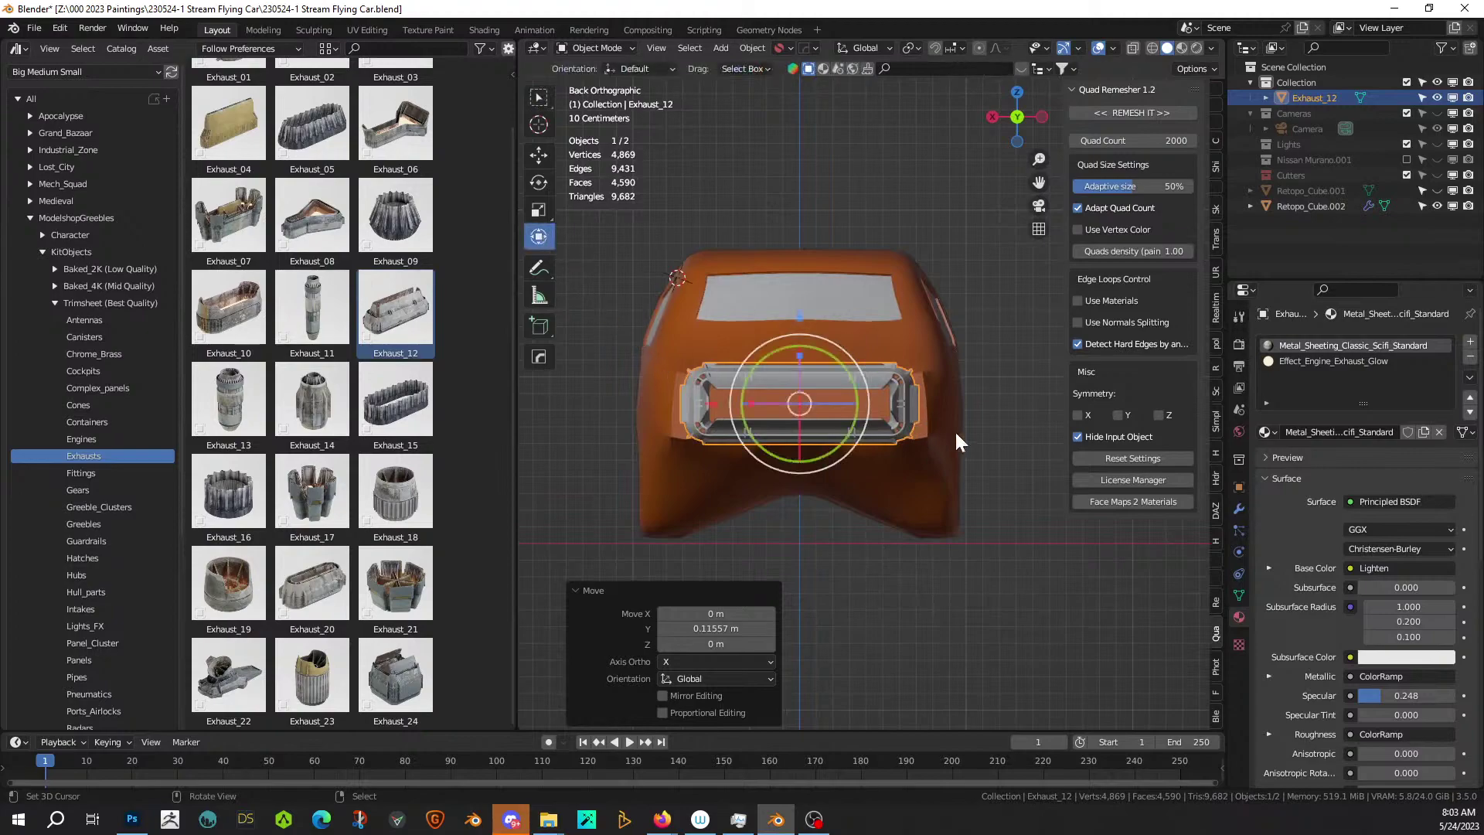
{"action": "key", "text": "s"}
{"action": "key", "text": "x"}
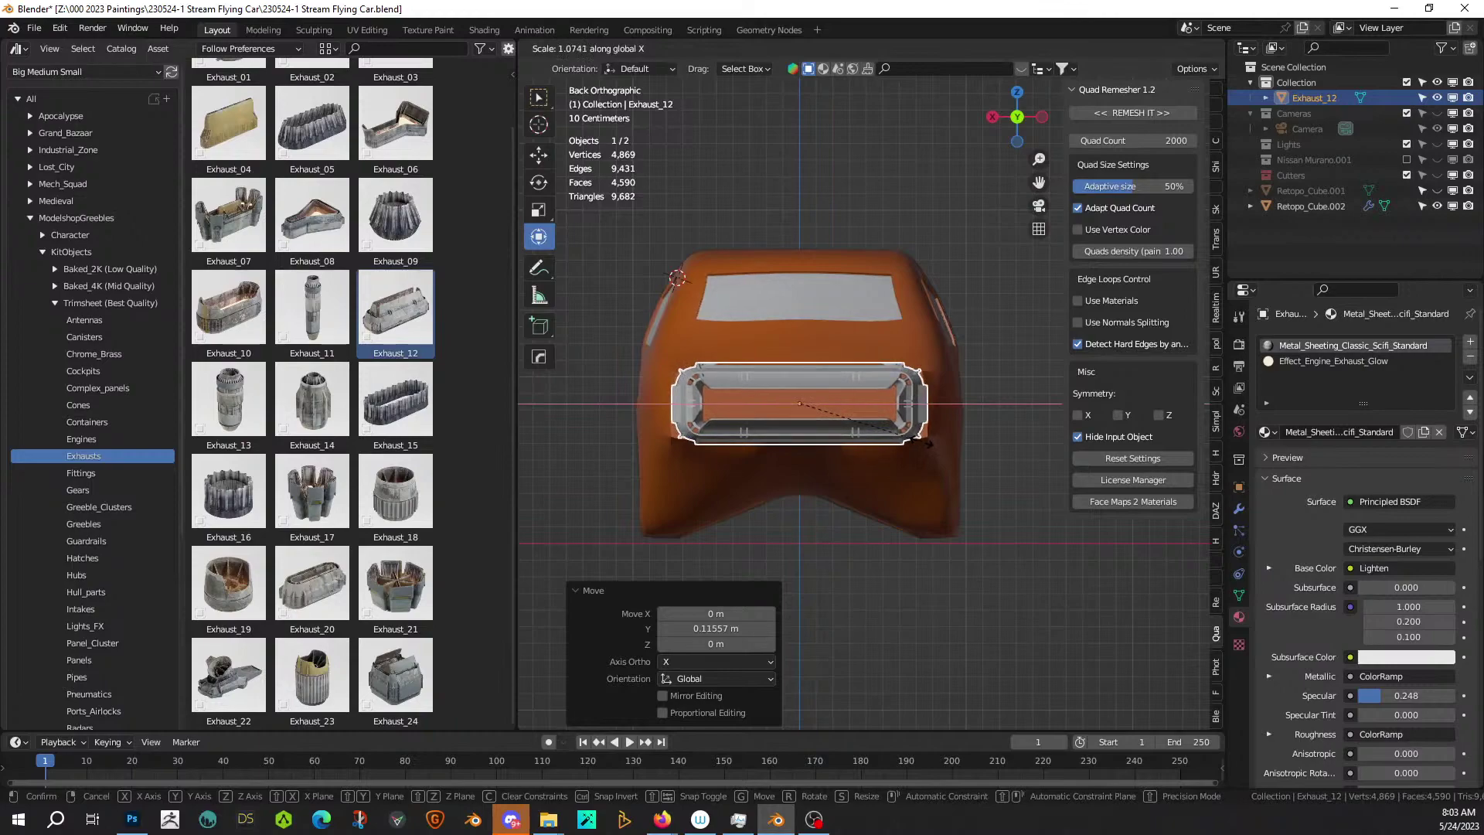
{"action": "left_click", "coordinate": [924, 439]}
{"action": "mouse_move", "coordinate": [924, 439]}
{"action": "middle_mouse_down"}
{"action": "mouse_move", "coordinate": [946, 460]}
{"action": "mouse_move", "coordinate": [921, 459]}
{"action": "middle_mouse_up"}
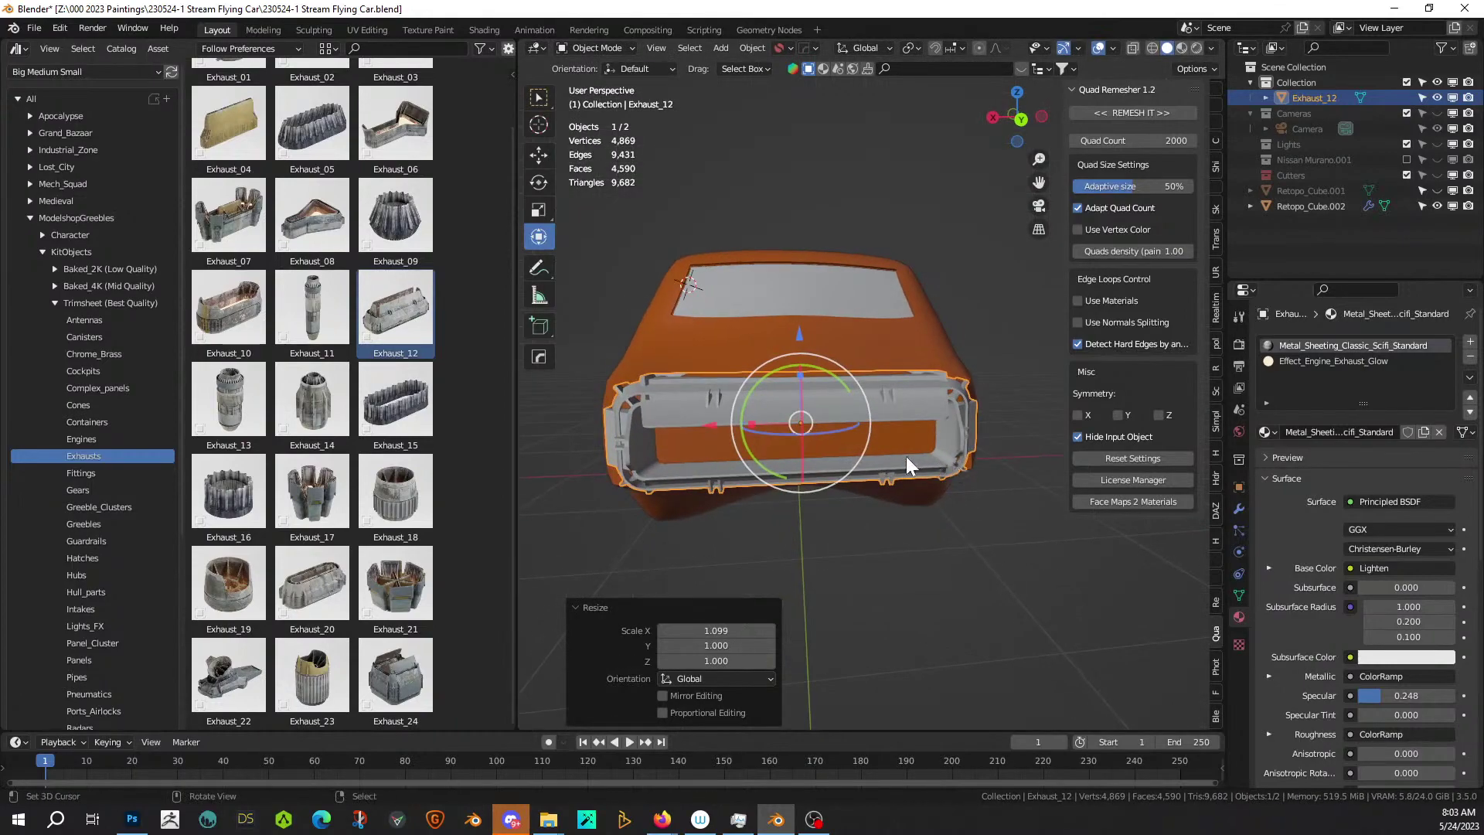
{"action": "key", "text": "s"}
{"action": "key", "text": "z"}
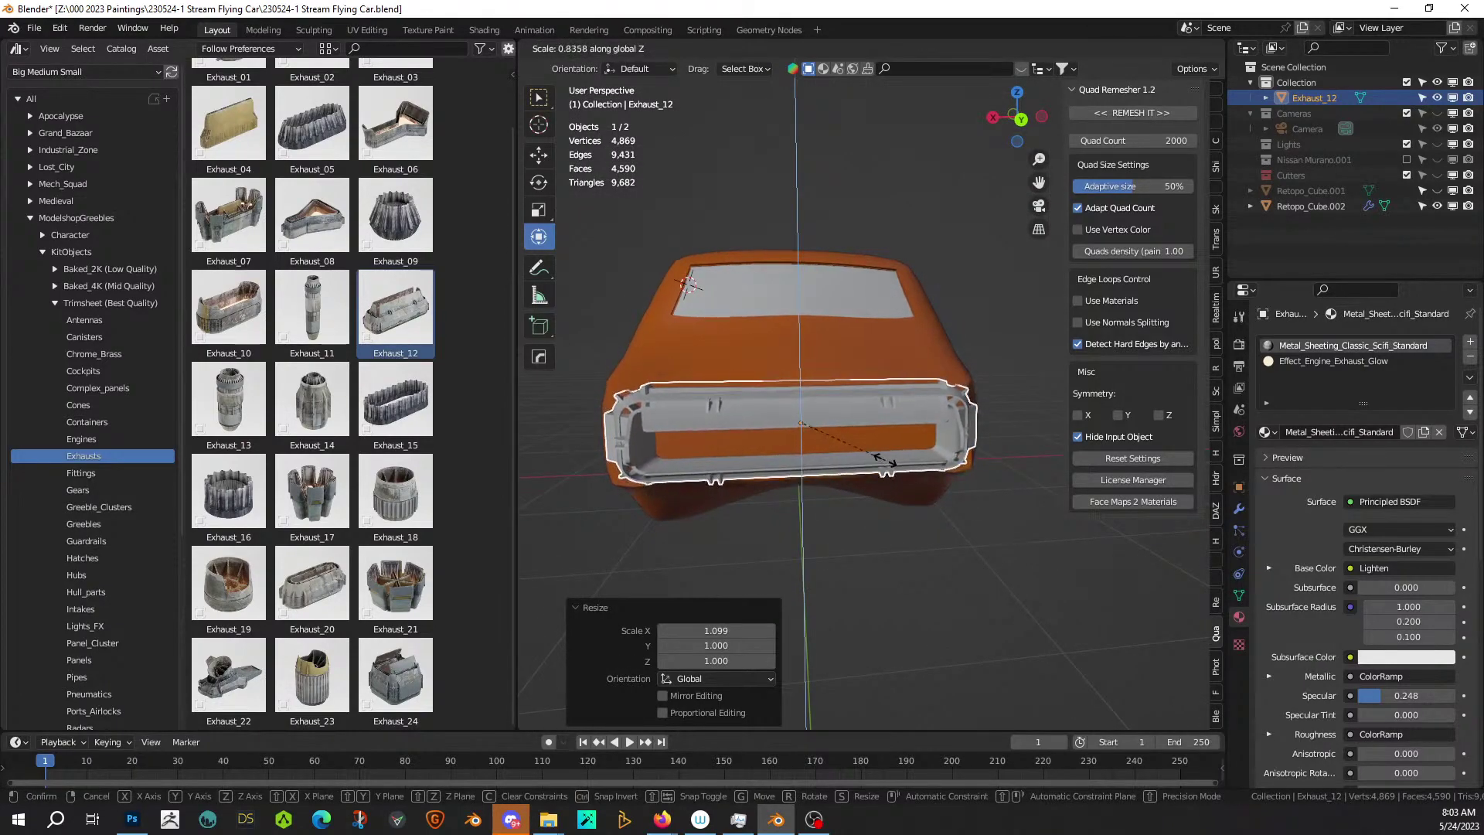
{"action": "left_click", "coordinate": [882, 459]}
Scale Exhaust_12 along Y by about 0.578 to reduce its depth.
{"action": "key", "text": "ctrl+KP_1"}
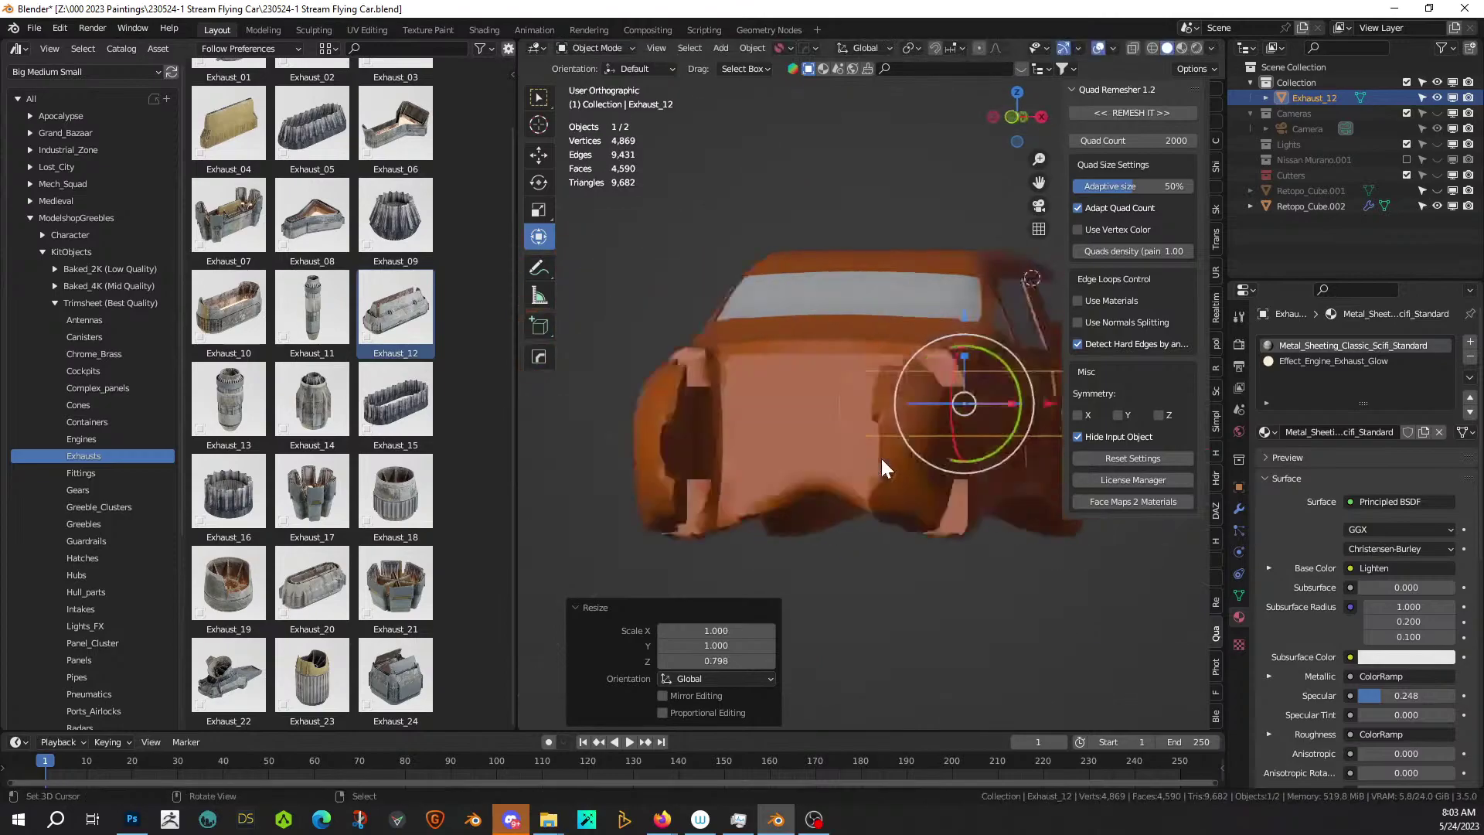
{"action": "scroll", "coordinate": [881, 456], "scroll_direction": "up", "scroll_amount": 2}
{"action": "middle_click_drag", "start_coordinate": [883, 457], "coordinate": [966, 517]}
{"action": "scroll", "coordinate": [985, 564], "scroll_direction": "down", "scroll_amount": 3}
{"action": "scroll", "coordinate": [985, 567], "scroll_direction": "up", "scroll_amount": 3}
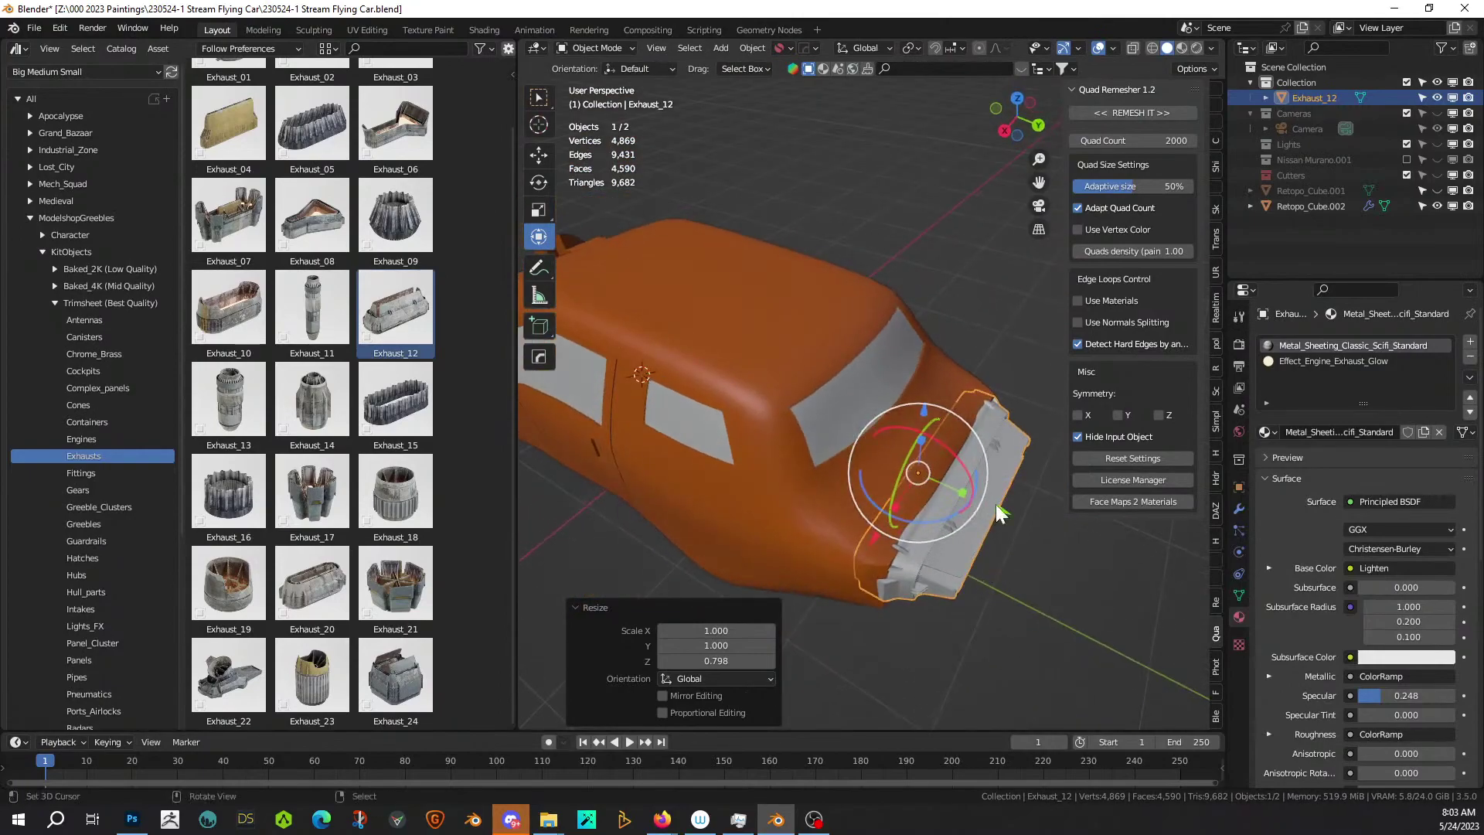
{"action": "left_click_drag", "start_coordinate": [1004, 512], "coordinate": [964, 492]}
Show the scene in rendered shading and move Exhaust_12 about 0.023 m along Y.
{"action": "left_click", "coordinate": [1195, 49]}
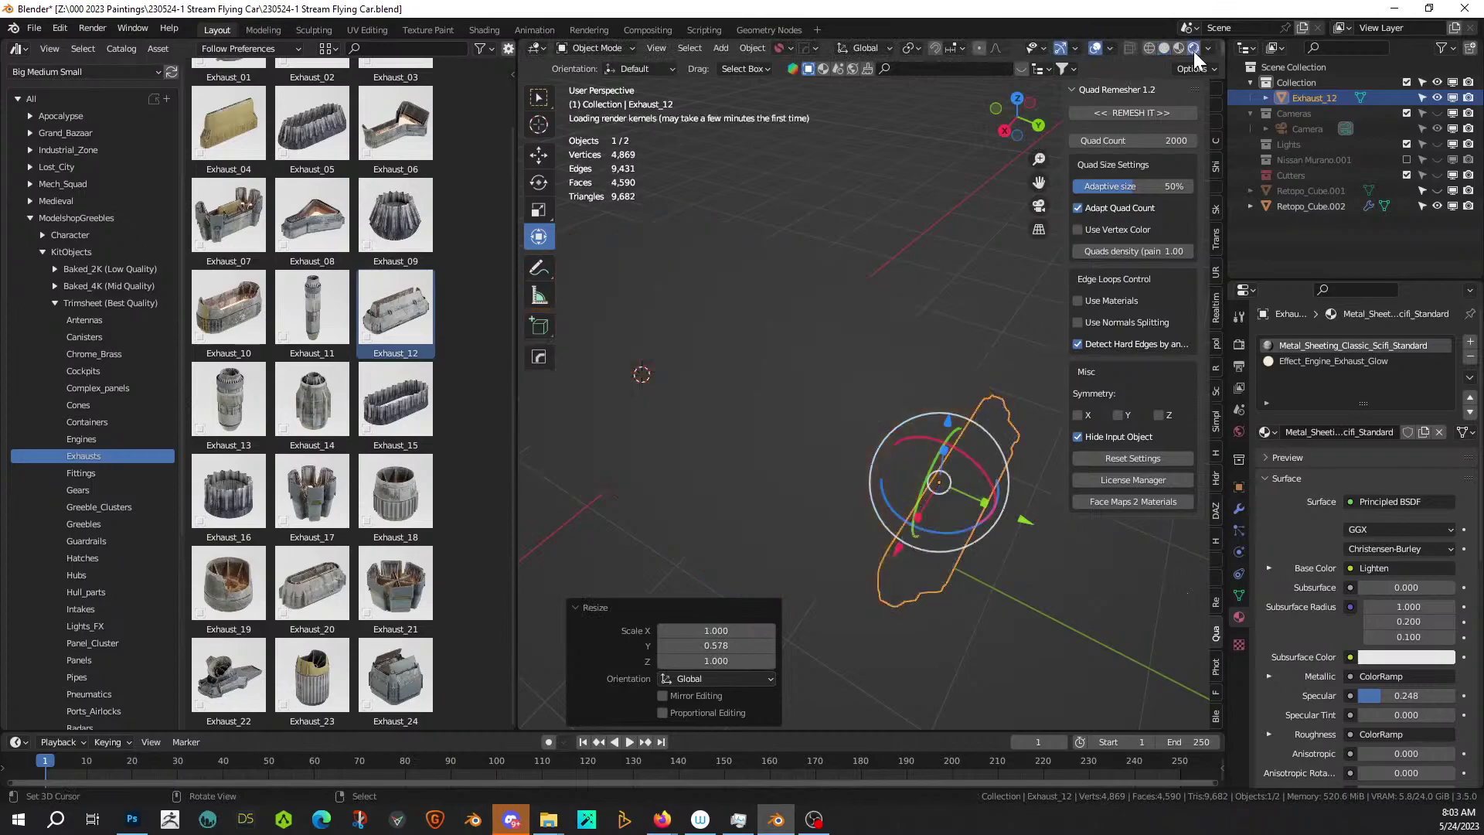
{"action": "mouse_move", "coordinate": [963, 480]}
{"action": "middle_mouse_down"}
{"action": "mouse_move", "coordinate": [924, 535]}
{"action": "mouse_move", "coordinate": [882, 479]}
{"action": "mouse_move", "coordinate": [856, 471]}
{"action": "mouse_move", "coordinate": [774, 496]}
{"action": "mouse_move", "coordinate": [901, 479]}
{"action": "mouse_move", "coordinate": [906, 536]}
{"action": "mouse_move", "coordinate": [1003, 492]}
{"action": "middle_mouse_up"}
{"action": "scroll", "coordinate": [774, 497], "scroll_direction": "up", "scroll_amount": 6}
{"action": "scroll", "coordinate": [830, 481], "scroll_direction": "down", "scroll_amount": 3}
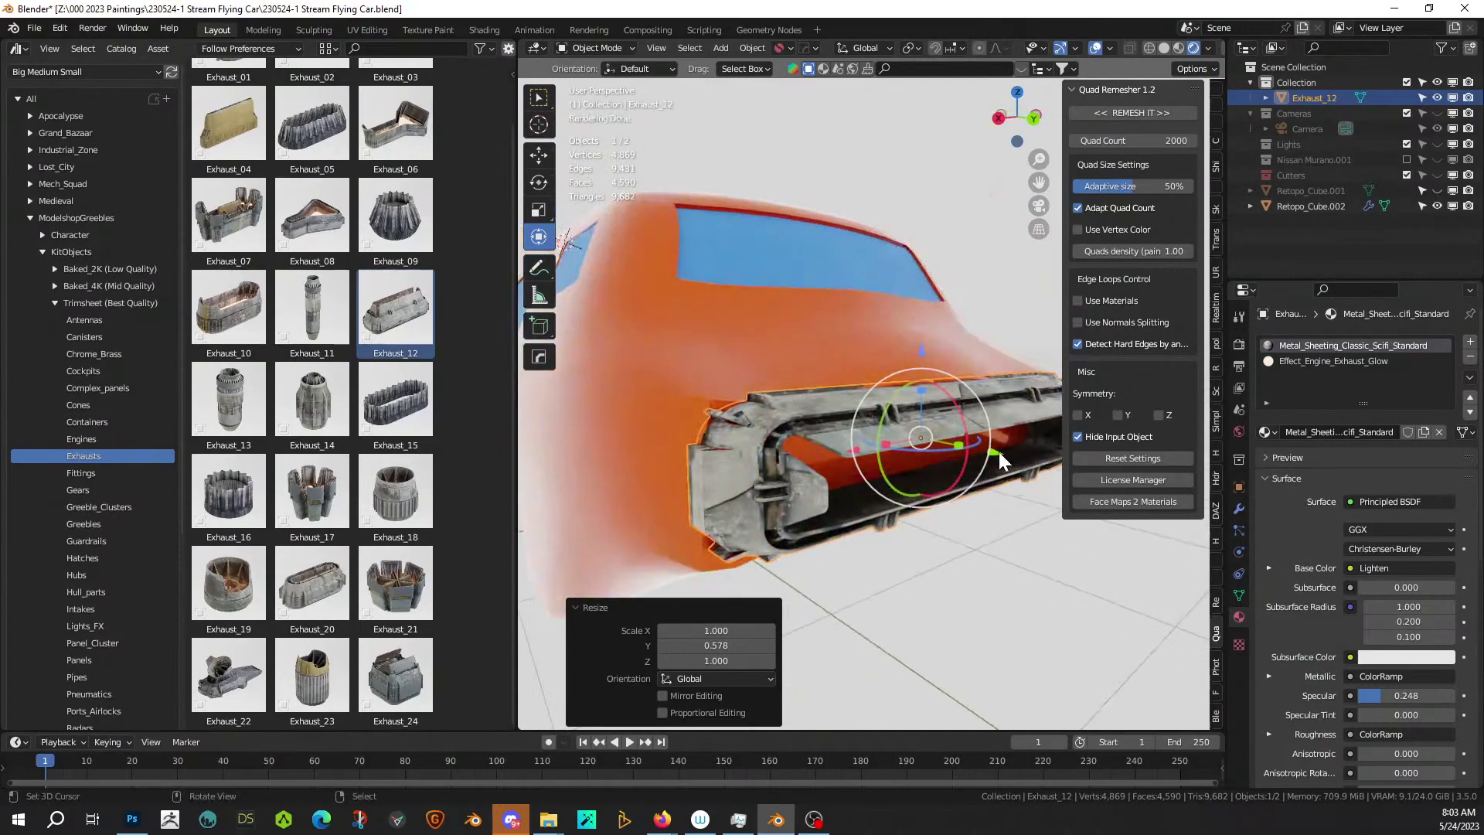
{"action": "left_click_drag", "start_coordinate": [1003, 448], "coordinate": [992, 457]}
{"action": "middle_click_drag", "start_coordinate": [993, 457], "coordinate": [986, 490]}
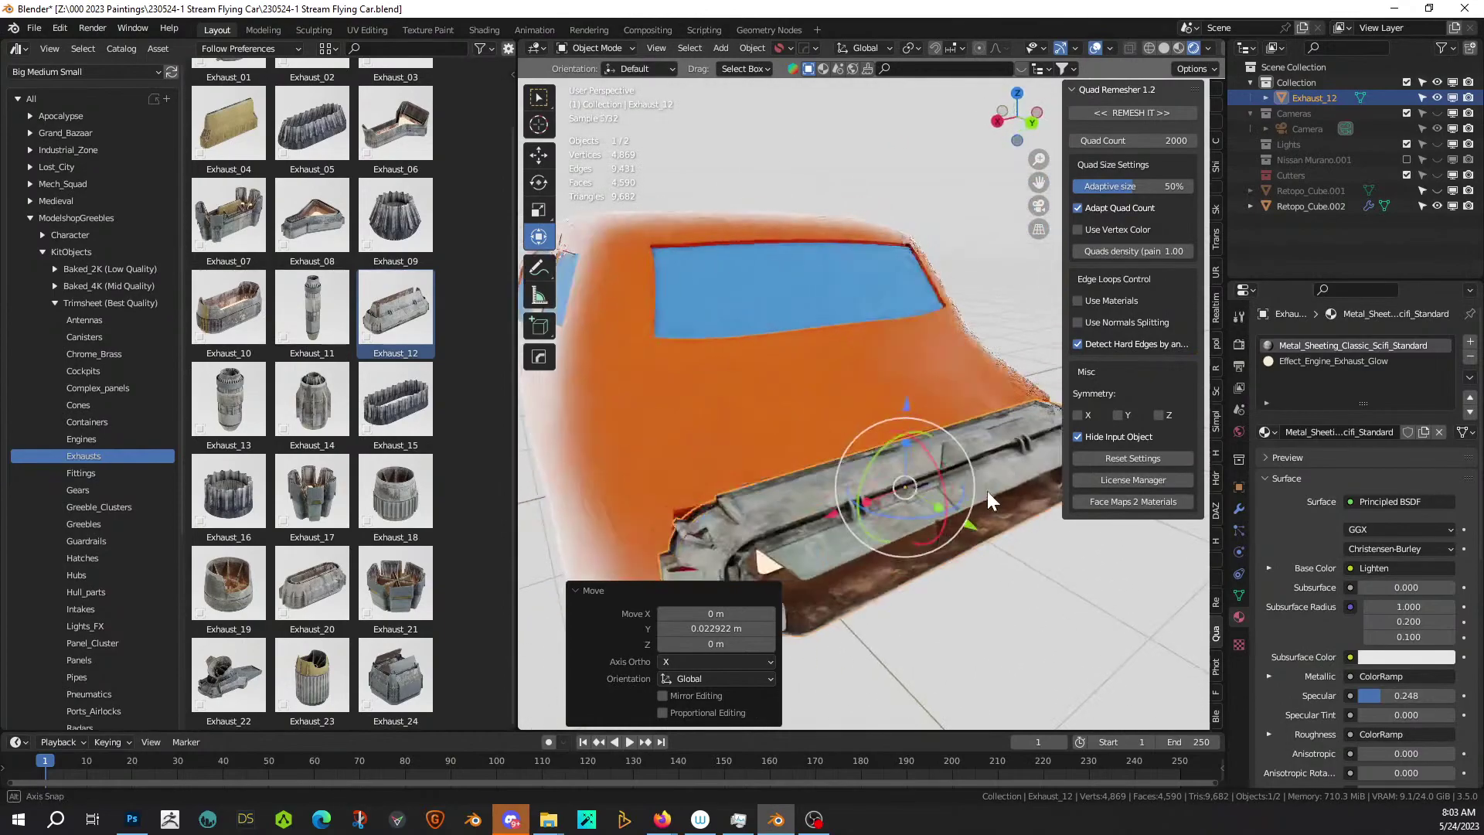
In the car body's Edit Mode, select the strip of faces bordering the rear panel along its upper edge, one side and part of the underside.
{"action": "scroll", "coordinate": [937, 518], "scroll_direction": "down", "scroll_amount": 3}
{"action": "left_click", "coordinate": [782, 447]}
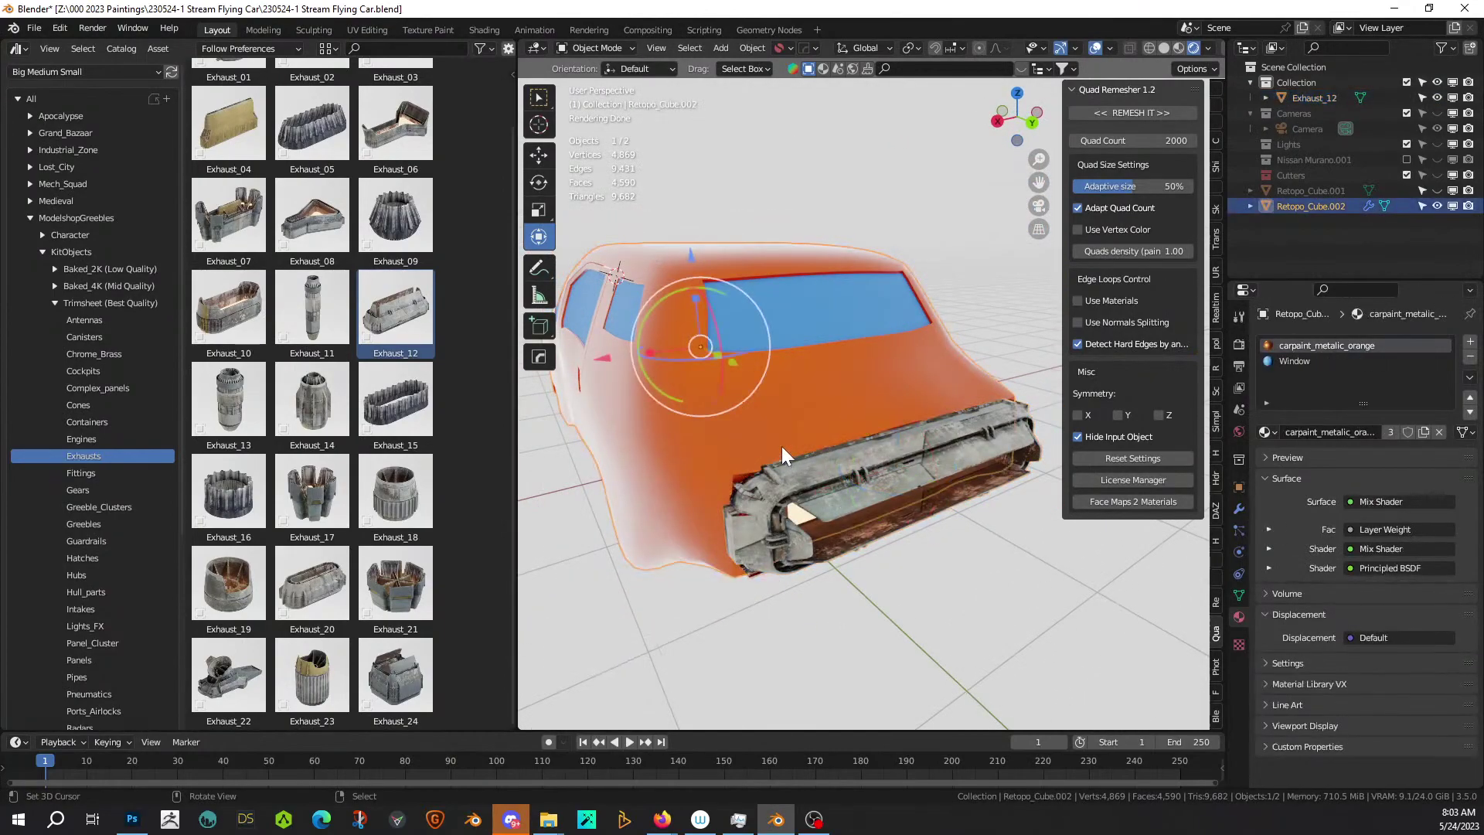
{"action": "key", "text": "Tab"}
{"action": "scroll", "coordinate": [671, 530], "scroll_direction": "up", "scroll_amount": 2}
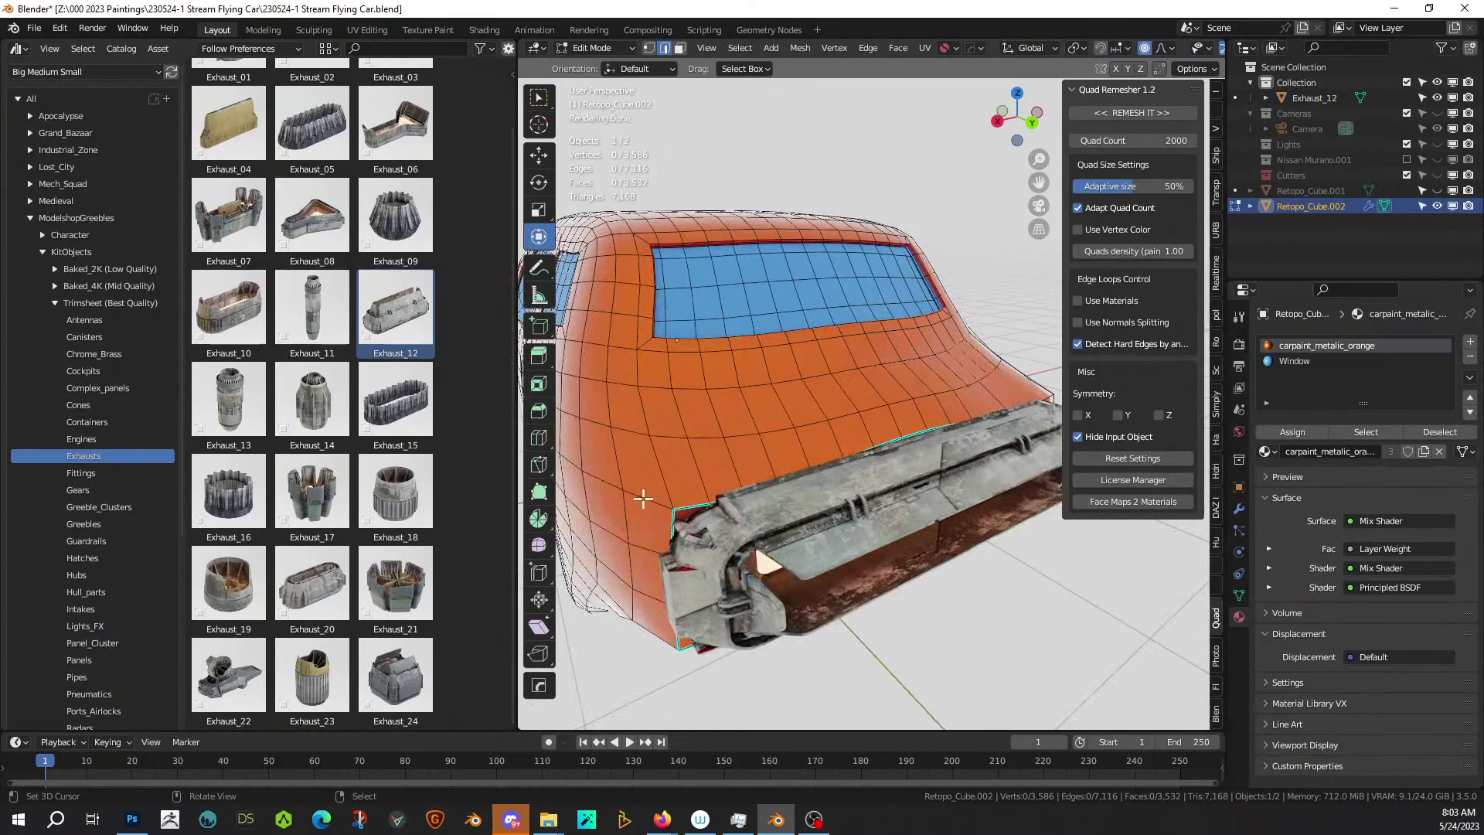
{"action": "key", "text": "3"}
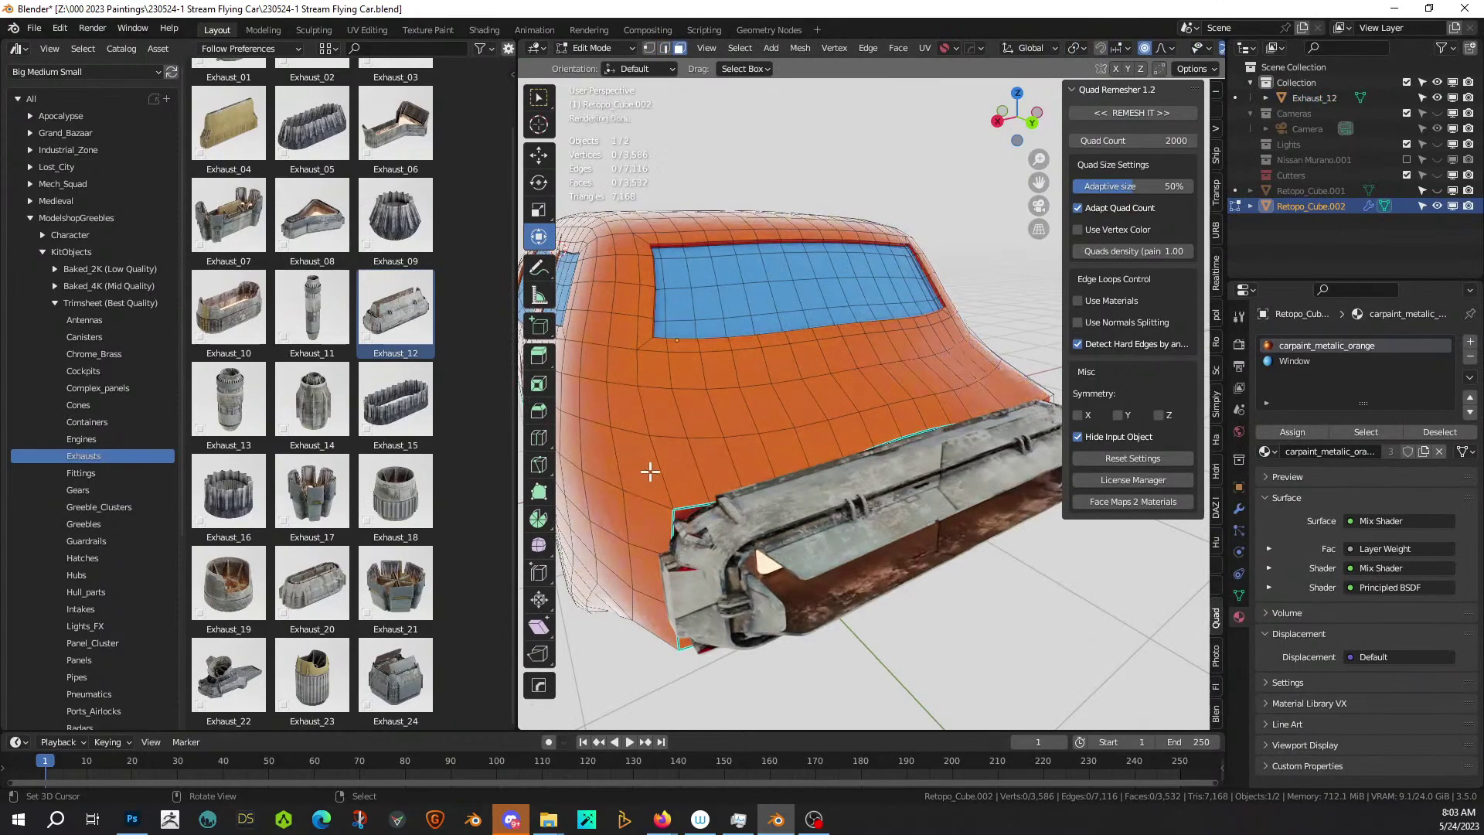
{"action": "left_click", "coordinate": [650, 470]}
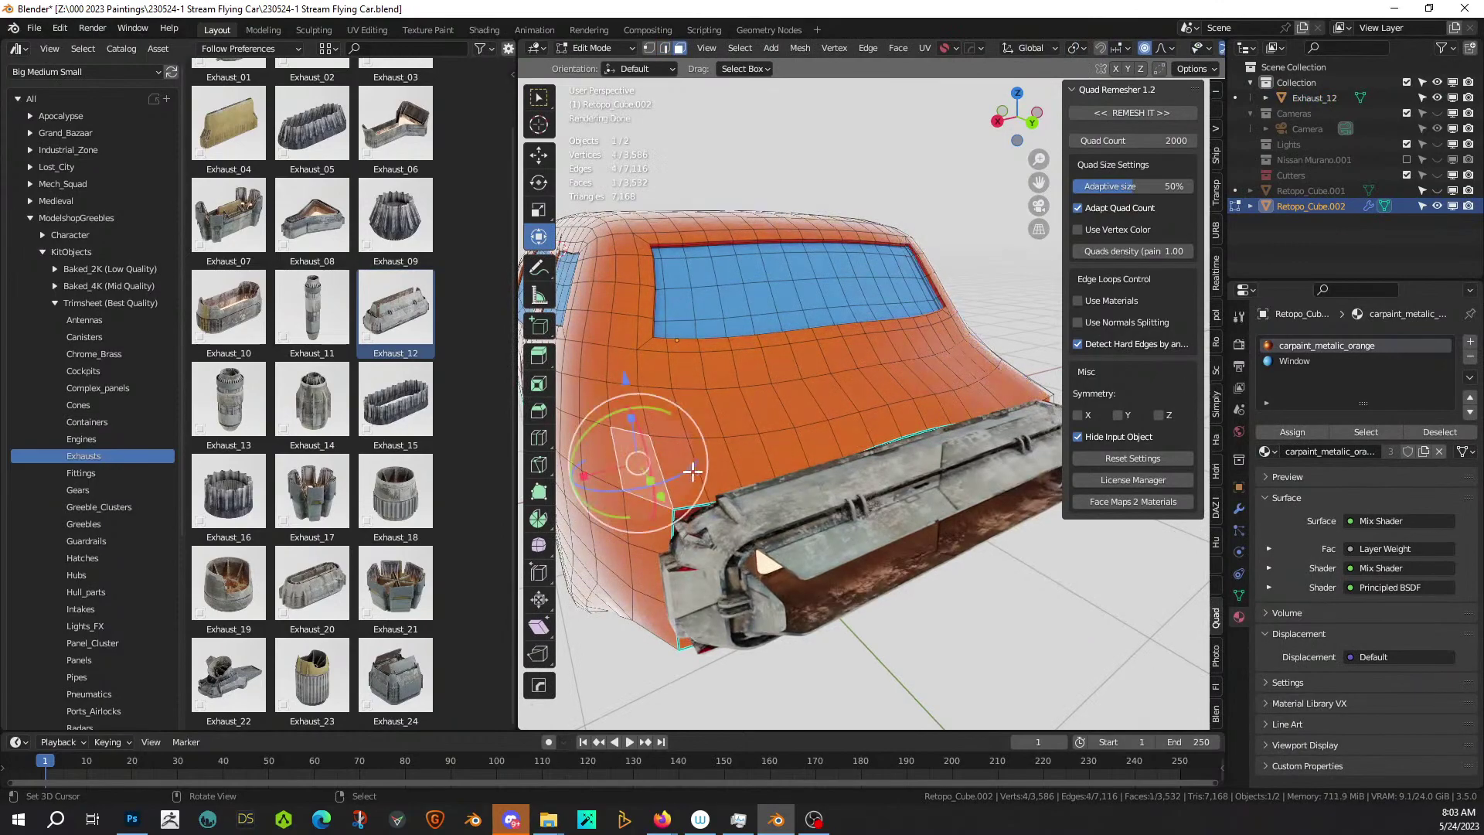
{"action": "right_click", "coordinate": [659, 532], "text": "shift"}
{"action": "middle_click_drag", "start_coordinate": [659, 531], "coordinate": [682, 421]}
{"action": "right_click", "coordinate": [677, 443], "text": "ctrl"}
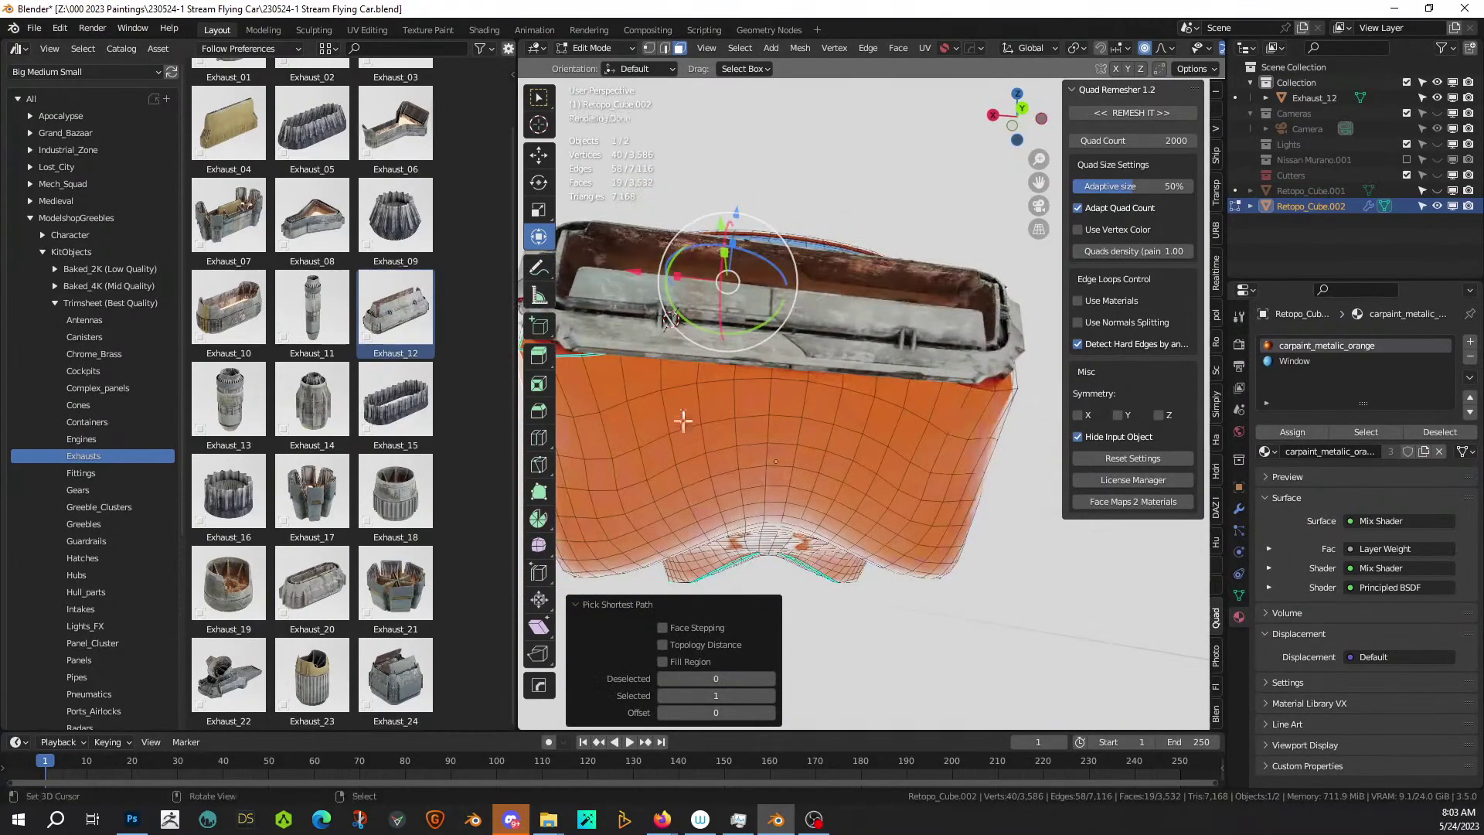
{"action": "right_click", "coordinate": [784, 374], "text": "ctrl"}
{"action": "middle_click_drag", "start_coordinate": [828, 435], "coordinate": [896, 560]}
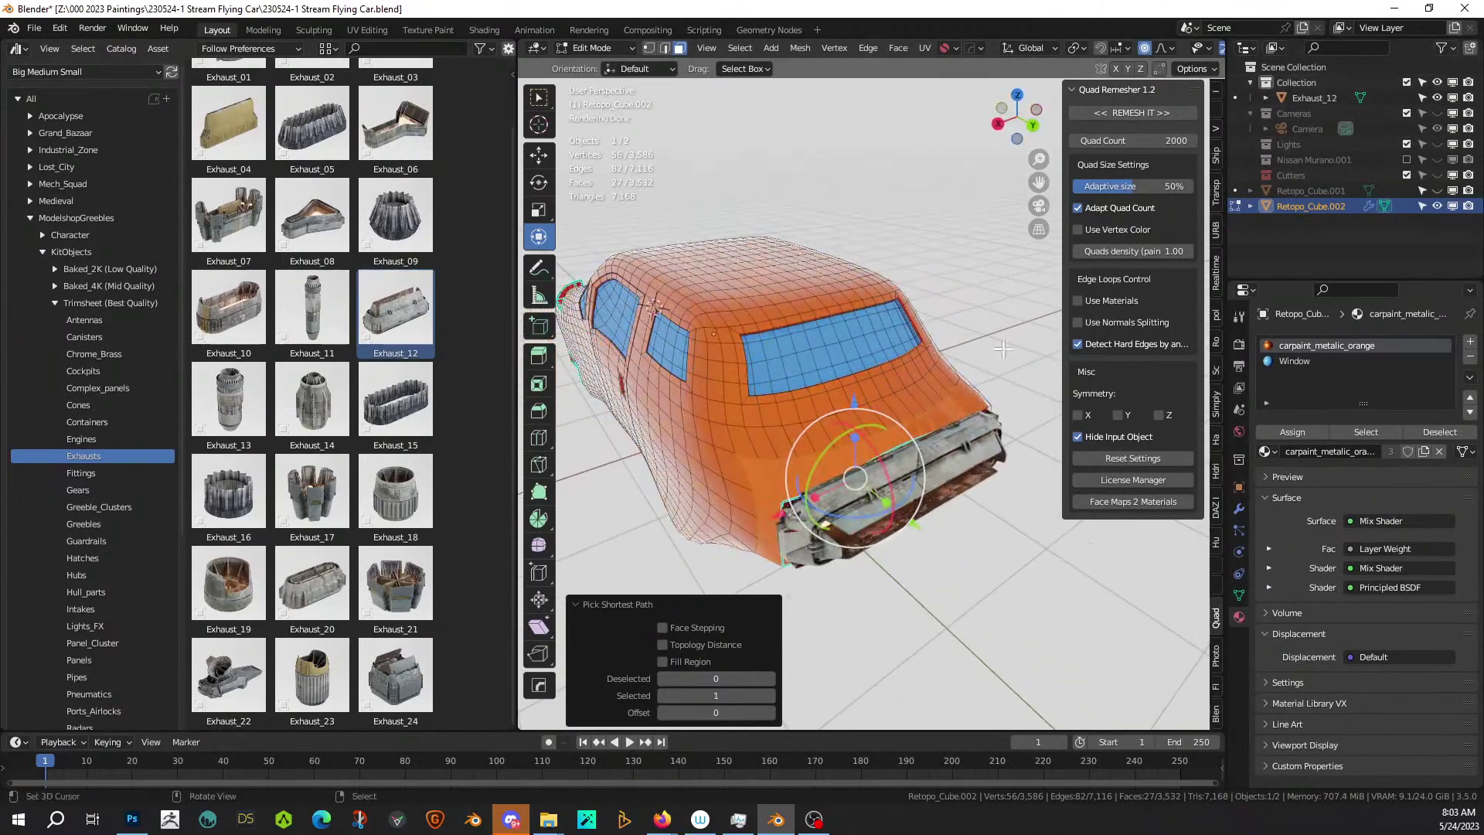
Return to solid shading and try to inset the selected face strip around the rear panel.
{"action": "key", "text": "z"}
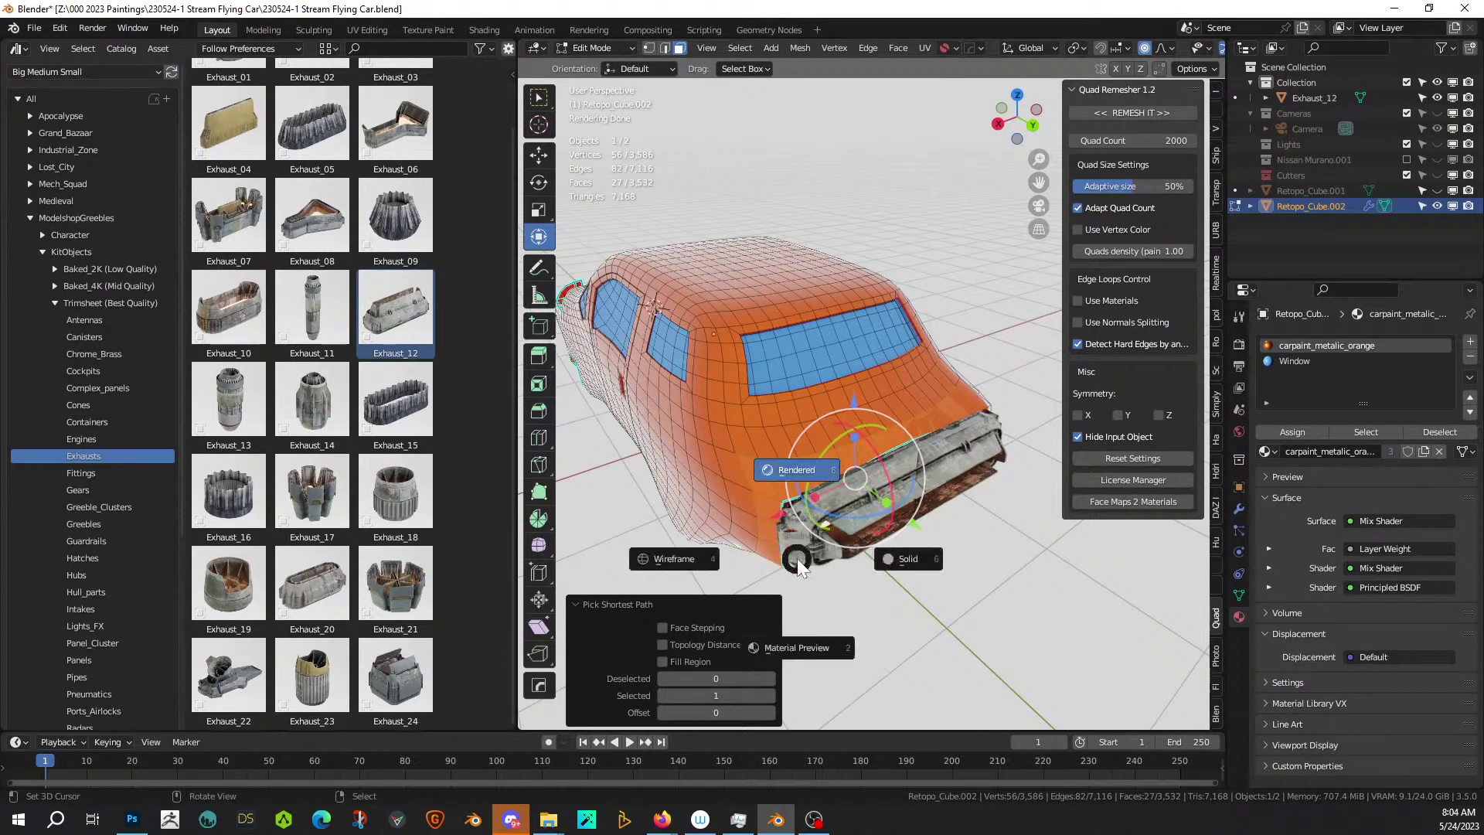
{"action": "left_click", "coordinate": [906, 557]}
{"action": "scroll", "coordinate": [887, 556], "scroll_direction": "up", "scroll_amount": 3}
{"action": "mouse_move", "coordinate": [888, 557]}
{"action": "middle_mouse_down"}
{"action": "mouse_move", "coordinate": [795, 547]}
{"action": "mouse_move", "coordinate": [911, 530]}
{"action": "mouse_move", "coordinate": [874, 513]}
{"action": "mouse_move", "coordinate": [877, 497]}
{"action": "mouse_move", "coordinate": [896, 551]}
{"action": "middle_mouse_up"}
{"action": "key", "text": "i"}
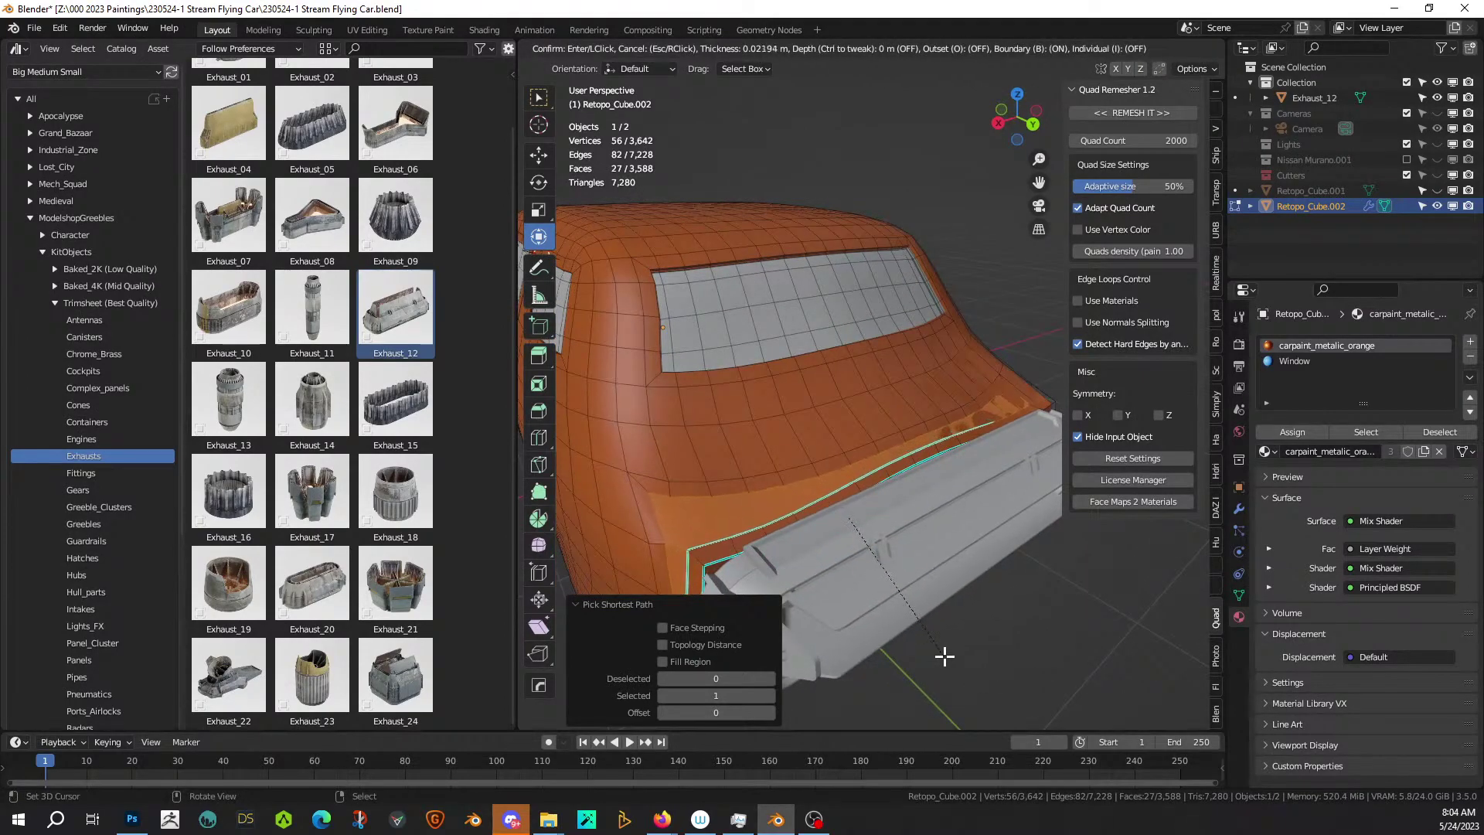
{"action": "key", "text": "Escape"}
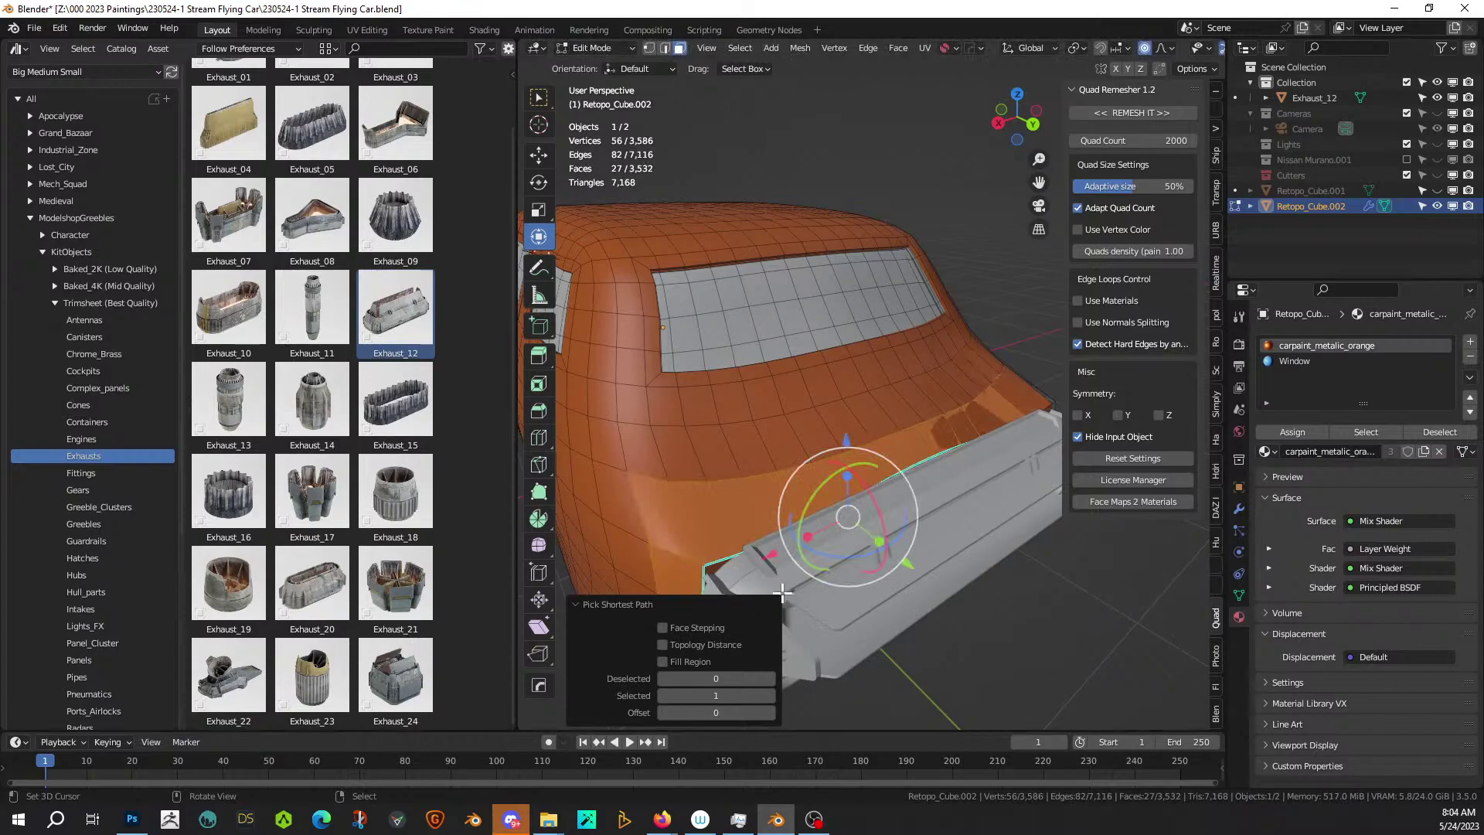
Inset the selected face strip by about 0.021 m and pick a path of faces down the narrow band beside the exhaust.
{"action": "middle_click_drag", "start_coordinate": [726, 572], "coordinate": [731, 543]}
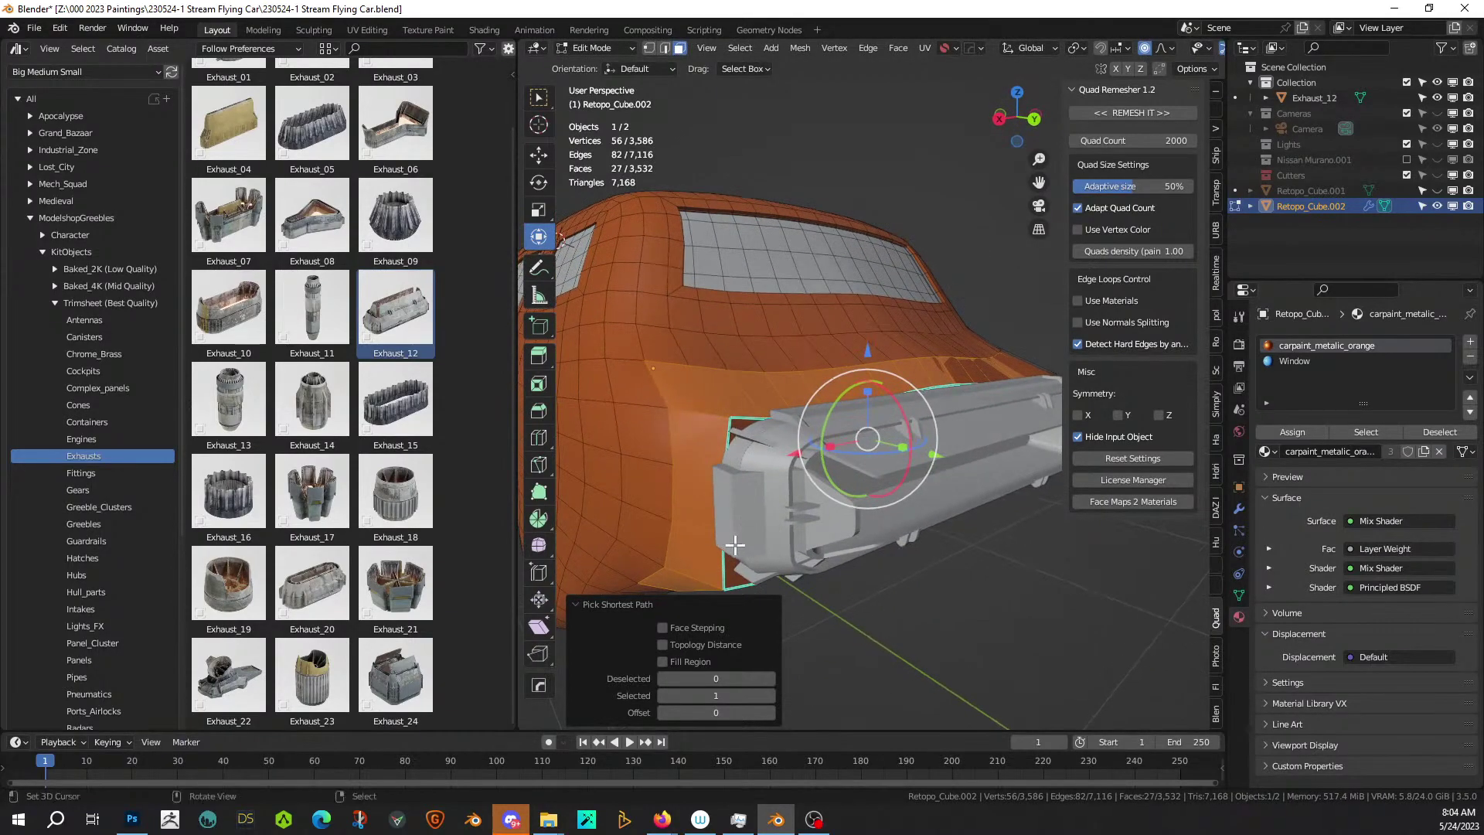
{"action": "key", "text": "i"}
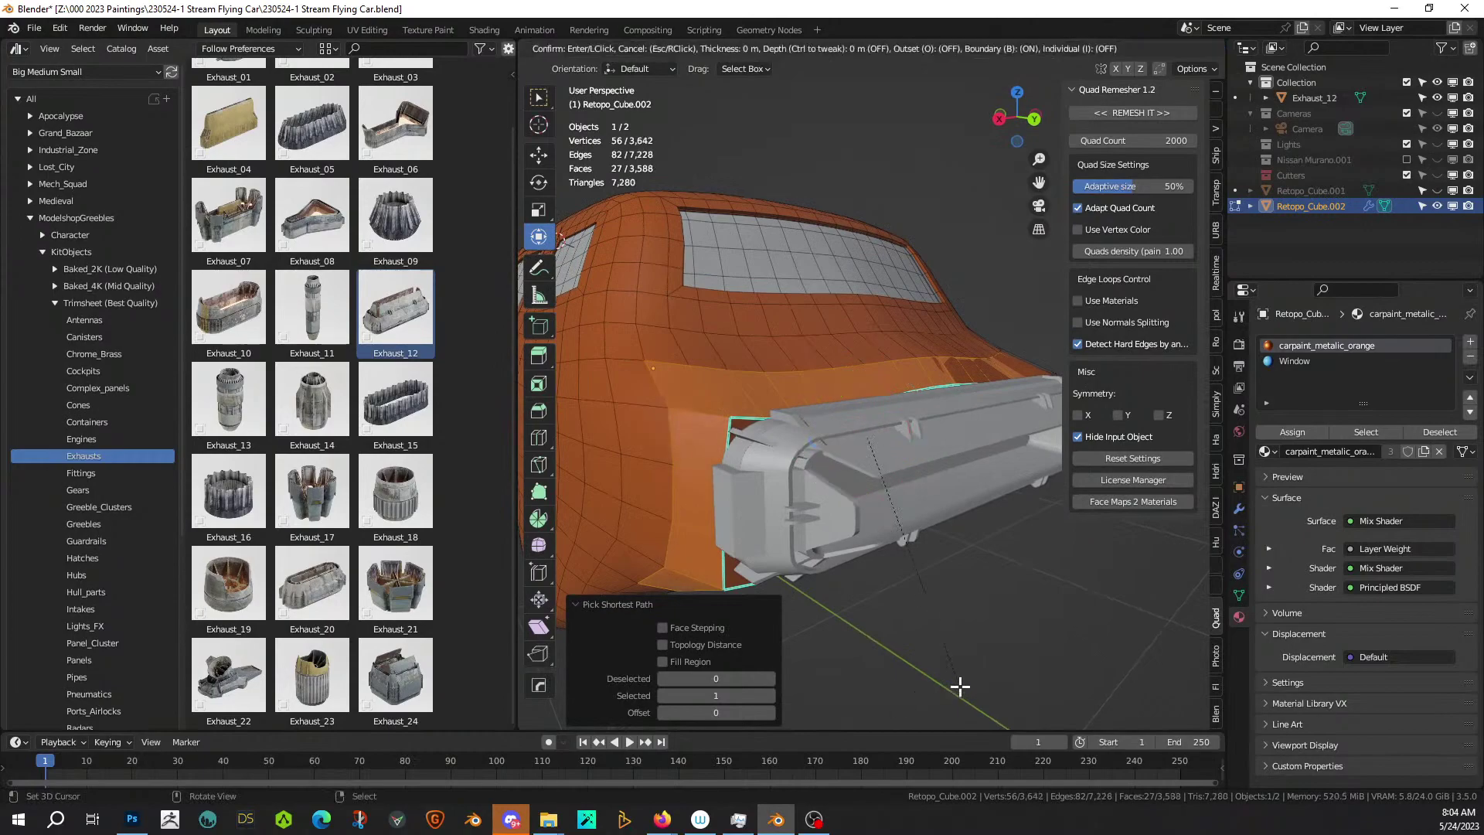
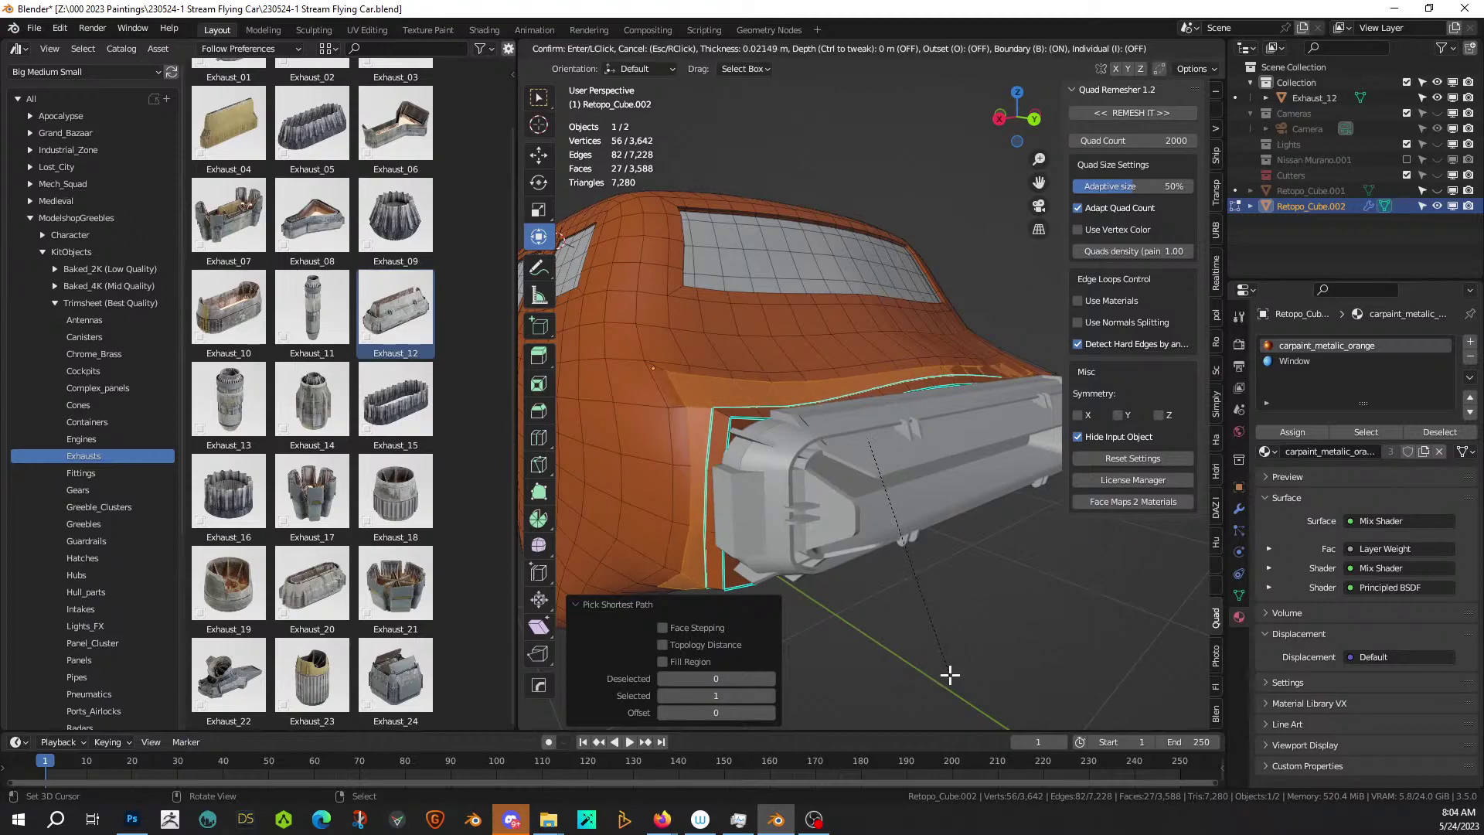
{"action": "left_click", "coordinate": [950, 674]}
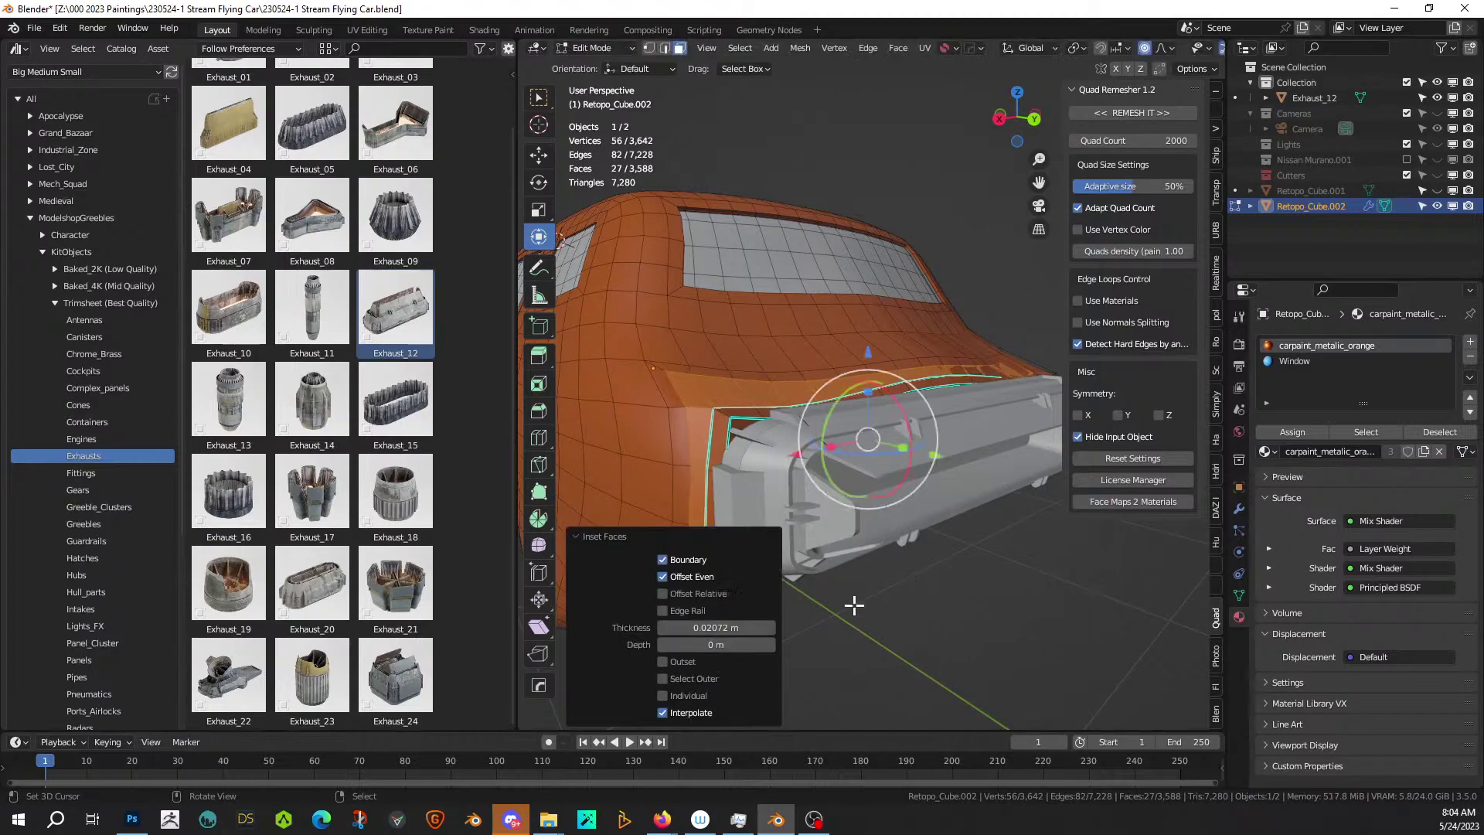
{"action": "left_click", "coordinate": [942, 662]}
{"action": "middle_click_drag", "start_coordinate": [941, 663], "coordinate": [926, 634]}
{"action": "middle_click_drag", "start_coordinate": [745, 432], "coordinate": [760, 460]}
{"action": "left_click", "coordinate": [776, 466]}
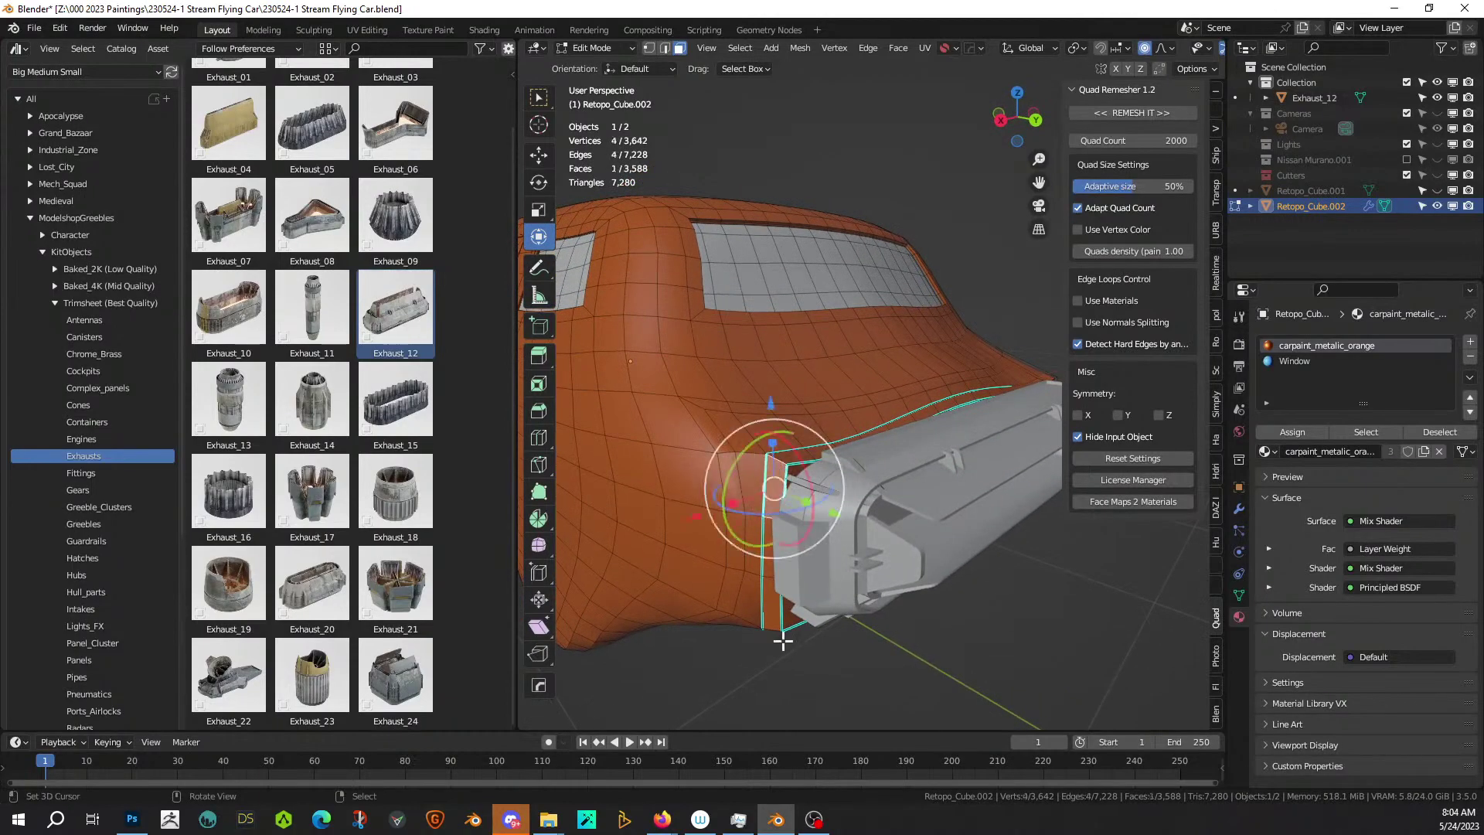
{"action": "left_click", "coordinate": [777, 618], "text": "ctrl"}
Undo the face picks and the inset, restoring the face strip selection around the rear panel.
{"action": "key", "text": "ctrl+z"}
{"action": "key", "text": "ctrl+z"}
{"action": "key", "text": "ctrl+z"}
{"action": "key", "text": "ctrl+z"}
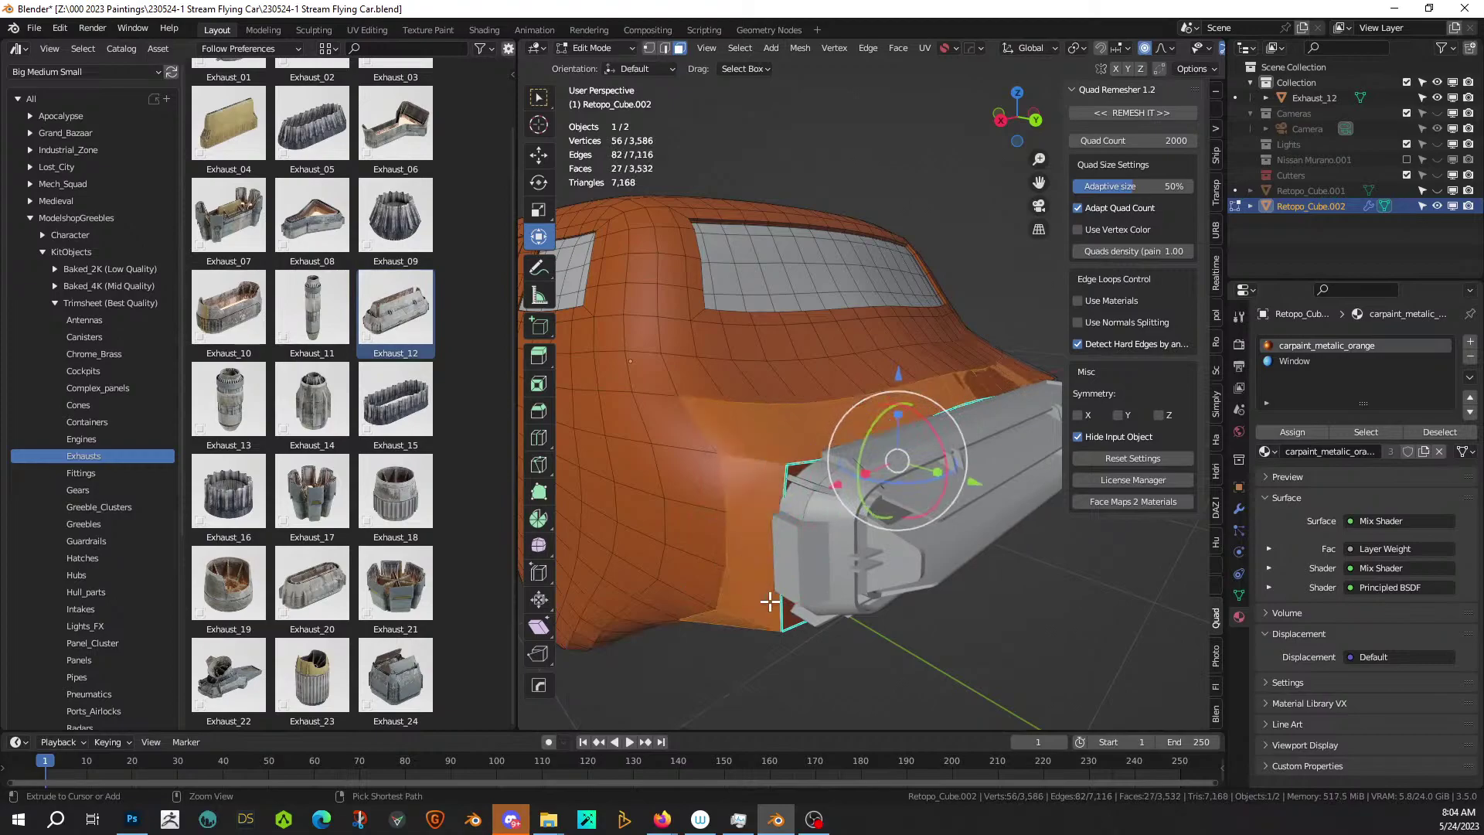
Inset the face strip around the rear panel by about 0.016 m and select the narrow face loops it creates.
{"action": "key", "text": "i"}
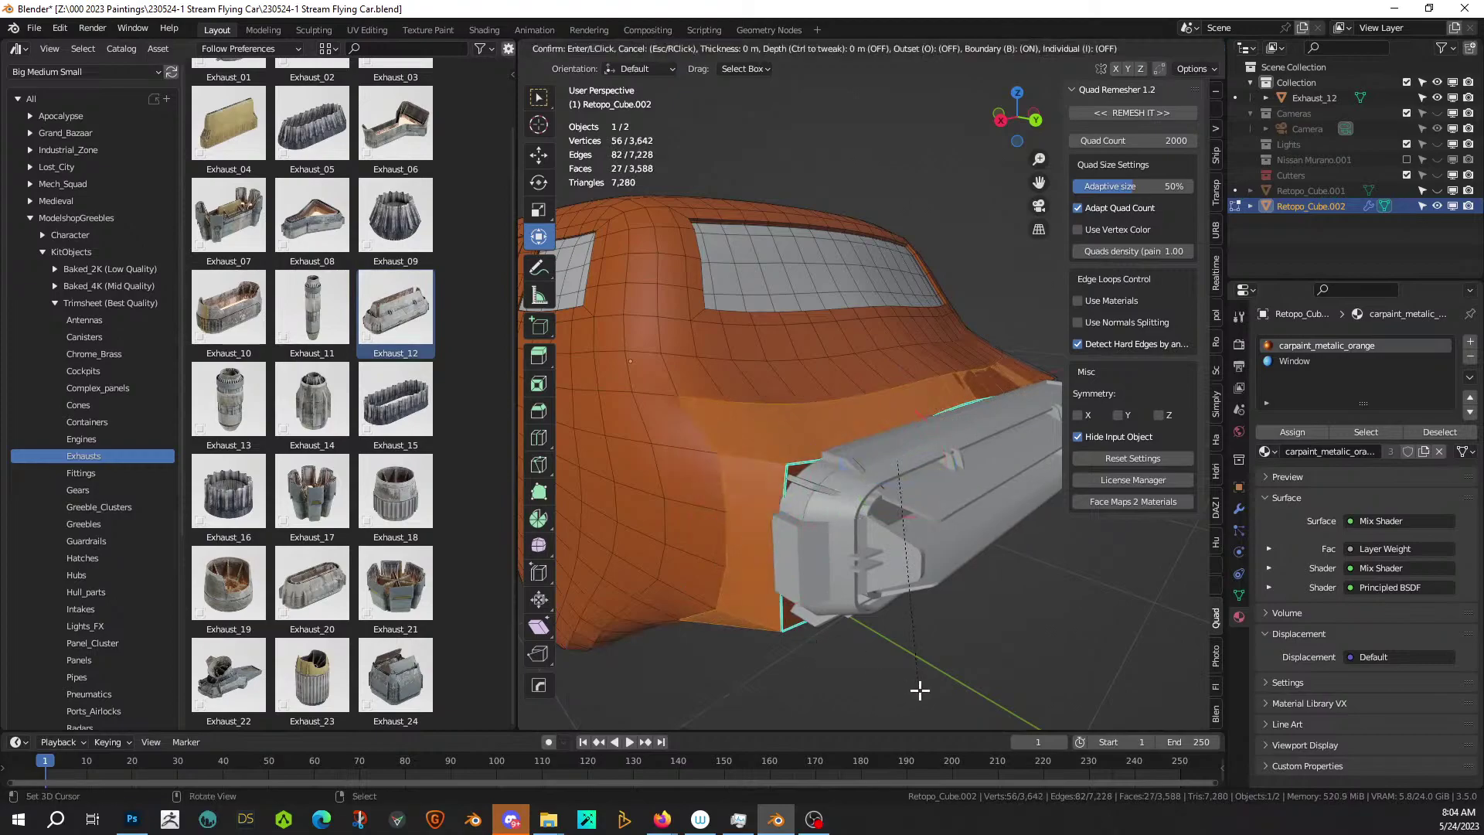
{"action": "left_click", "coordinate": [915, 681]}
{"action": "middle_click_drag", "start_coordinate": [910, 678], "coordinate": [853, 675]}
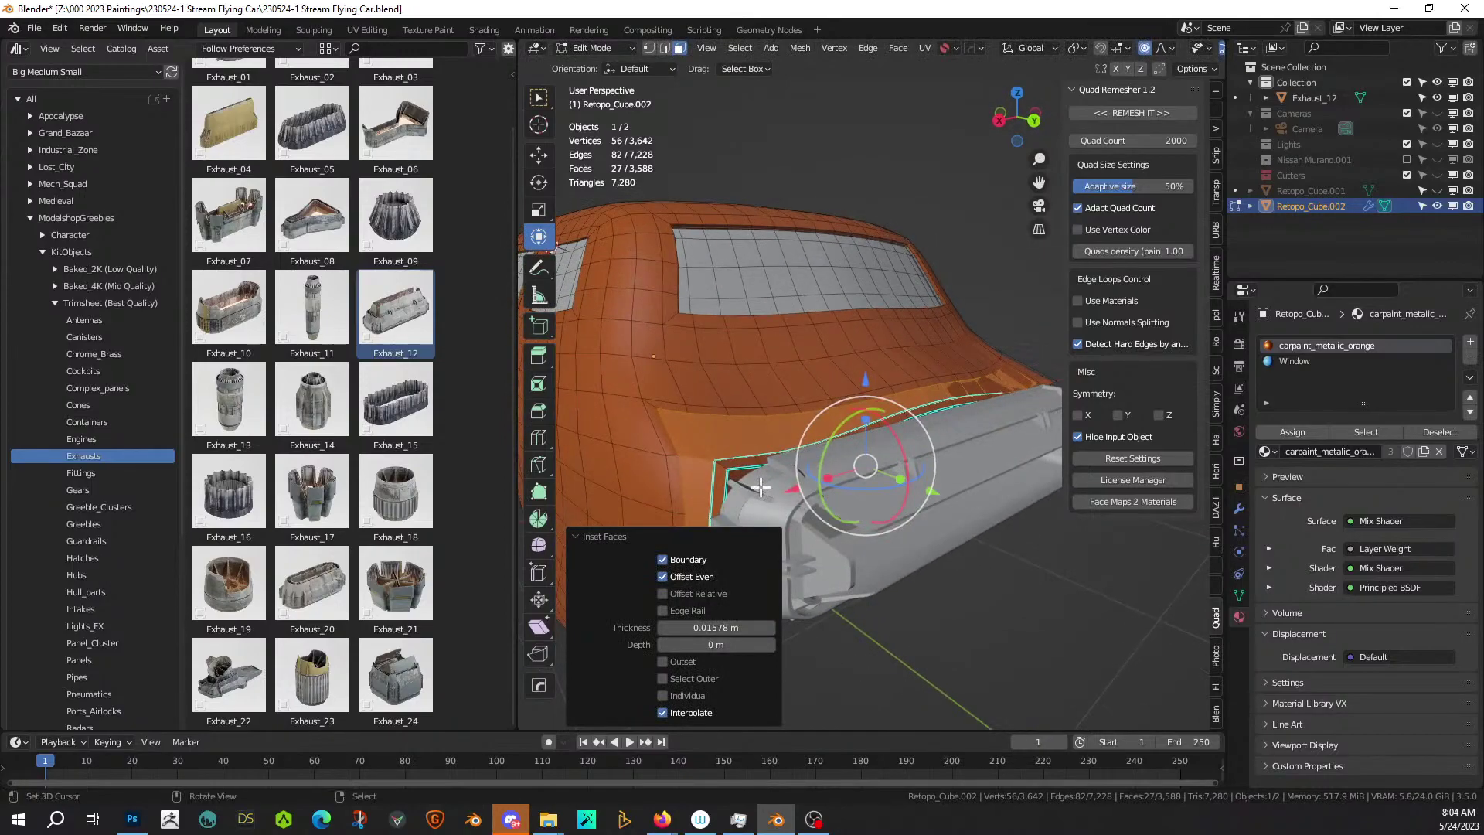
{"action": "right_click", "coordinate": [721, 468]}
{"action": "right_click", "coordinate": [722, 467], "text": "alt"}
{"action": "mouse_move", "coordinate": [837, 659]}
{"action": "middle_mouse_down"}
{"action": "mouse_move", "coordinate": [841, 587]}
{"action": "mouse_move", "coordinate": [805, 582]}
{"action": "mouse_move", "coordinate": [762, 616]}
{"action": "mouse_move", "coordinate": [798, 656]}
{"action": "mouse_move", "coordinate": [840, 663]}
{"action": "middle_mouse_up"}
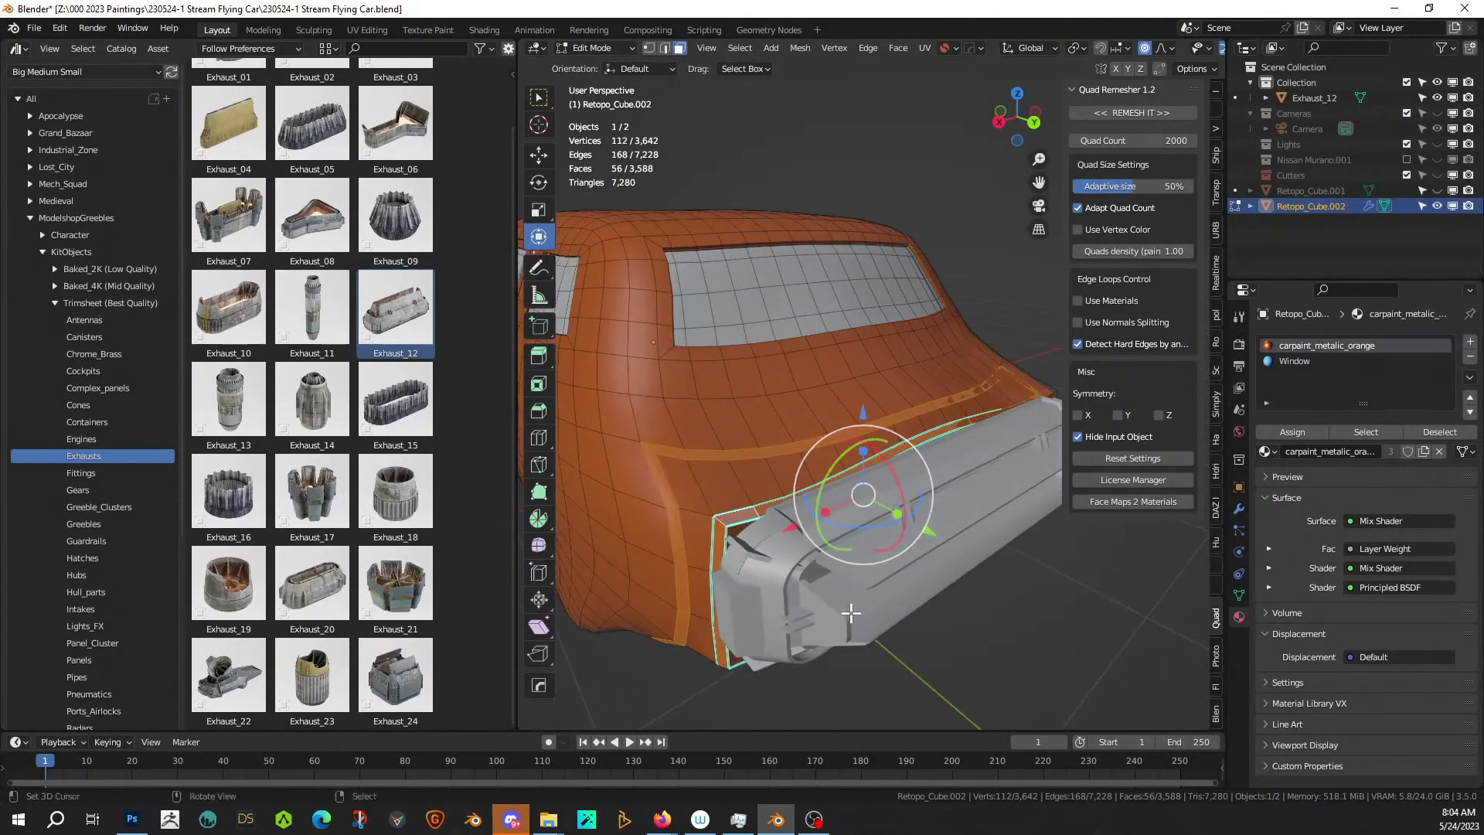
Inspect the inset around the rear panel with the car body isolated, and undo the loop selection and the inset.
{"action": "middle_click_drag", "start_coordinate": [852, 611], "coordinate": [801, 513]}
{"action": "key", "text": "slash"}
{"action": "scroll", "coordinate": [811, 534], "scroll_direction": "up", "scroll_amount": 4}
{"action": "key", "text": "ctrl+z"}
{"action": "key", "text": "ctrl+z"}
{"action": "key", "text": "ctrl+z"}
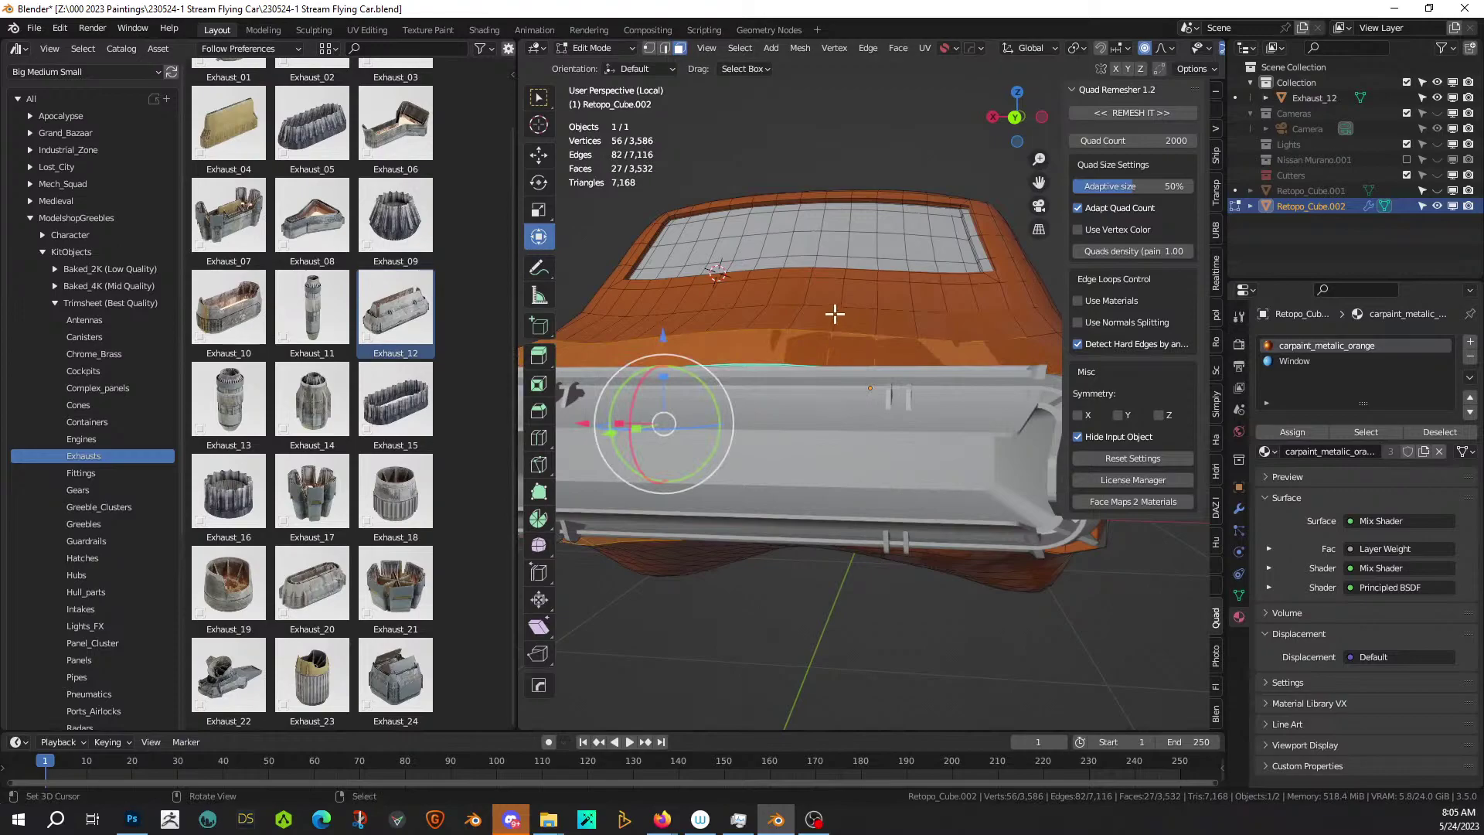
Isolate the car body in local view and look at it straight from the back.
{"action": "key", "text": "KP_Divide"}
{"action": "key", "text": "KP_Divide"}
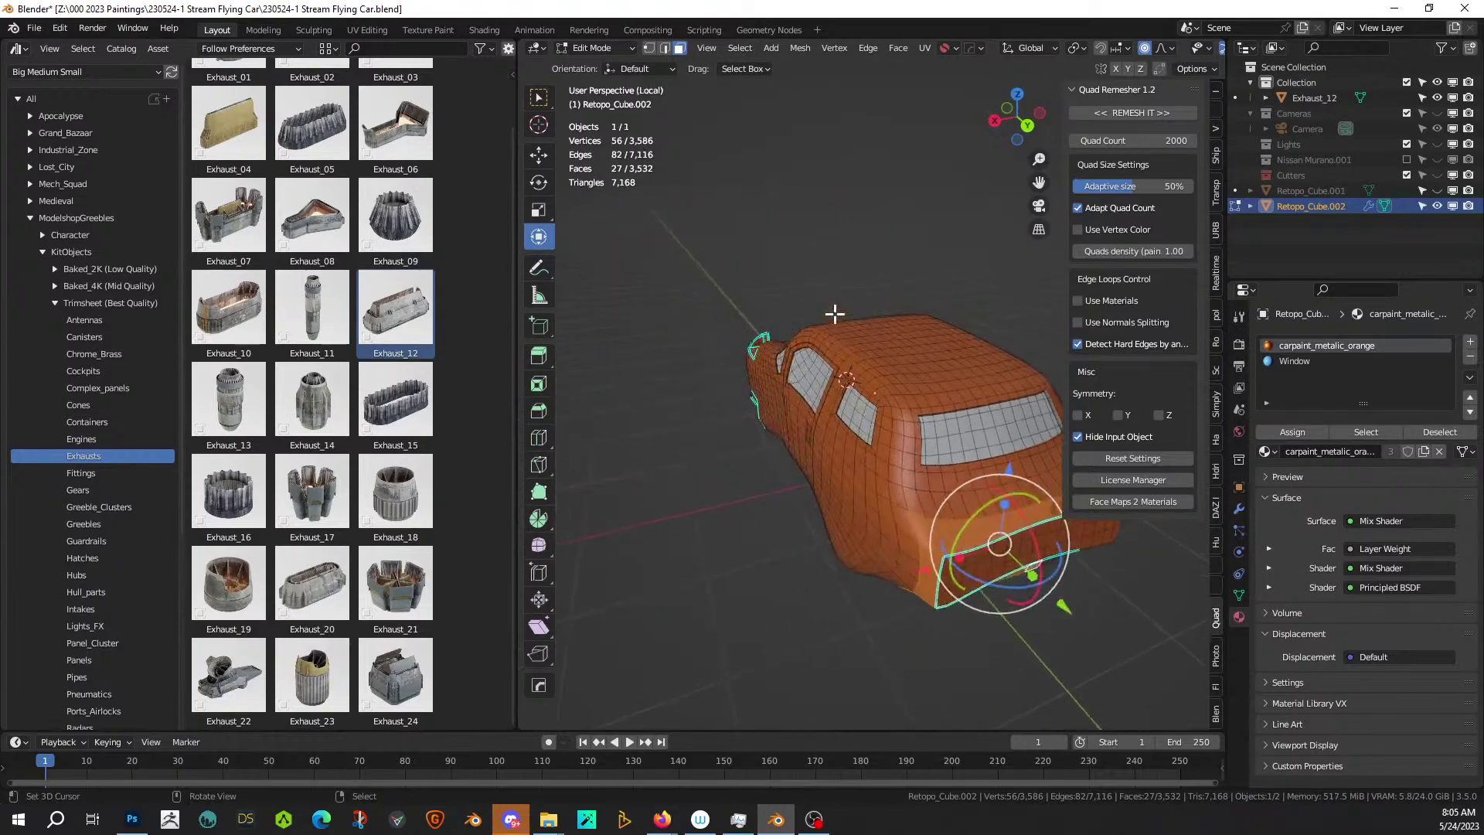
{"action": "key", "text": "KP_1"}
{"action": "key", "text": "ctrl+KP_1"}
Complete the face strip selection around the remaining sides of the rear panel and deselect the stray faces crossing its middle.
{"action": "scroll", "coordinate": [814, 385], "scroll_direction": "up", "scroll_amount": 6}
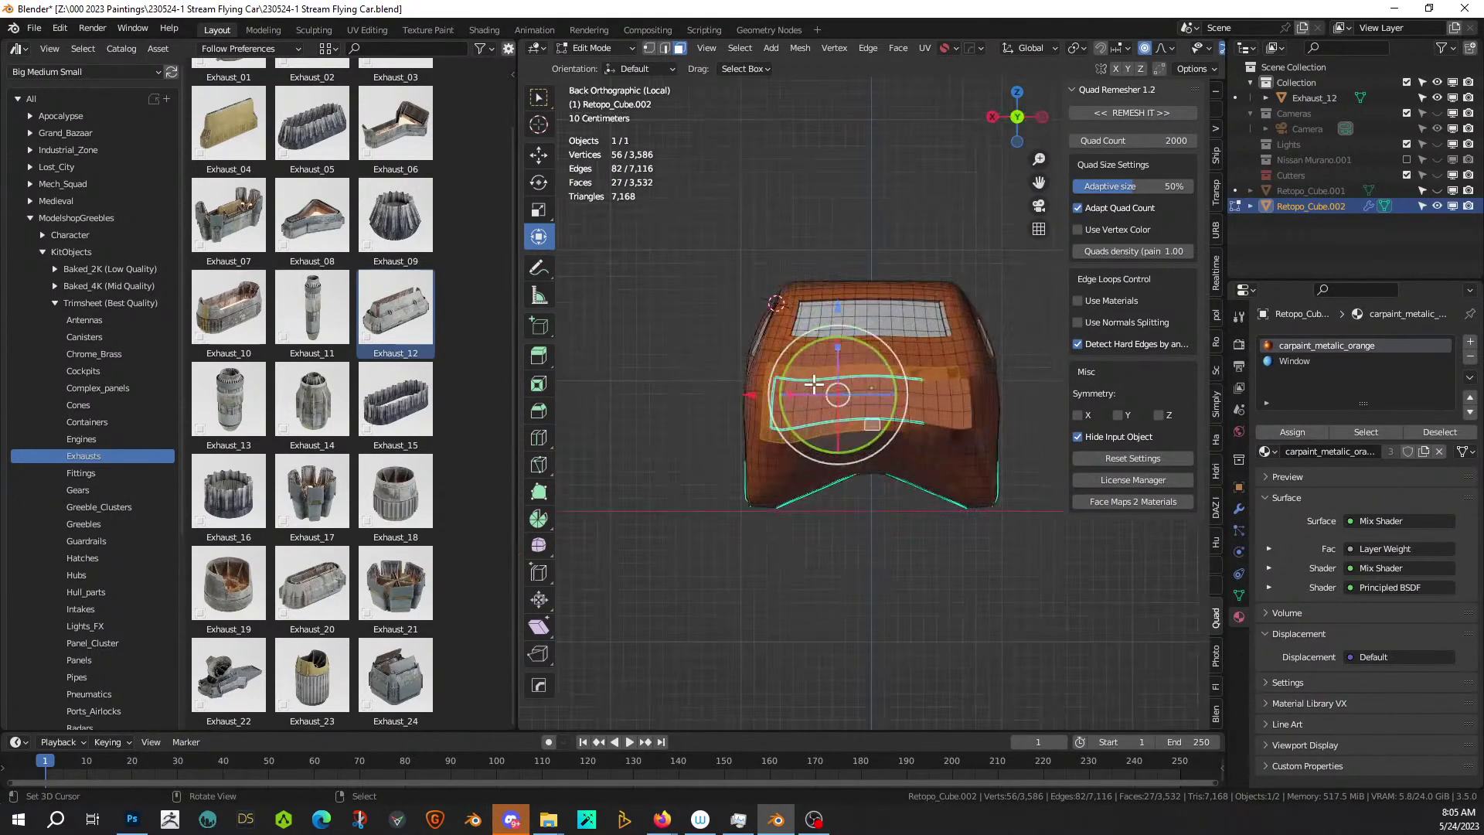
{"action": "scroll", "coordinate": [813, 384], "scroll_direction": "up", "scroll_amount": 1}
{"action": "middle_click_drag", "start_coordinate": [791, 392], "coordinate": [653, 407], "text": "shift"}
{"action": "key", "text": "c"}
{"action": "key", "text": "Escape"}
{"action": "left_click", "coordinate": [781, 485], "text": "ctrl"}
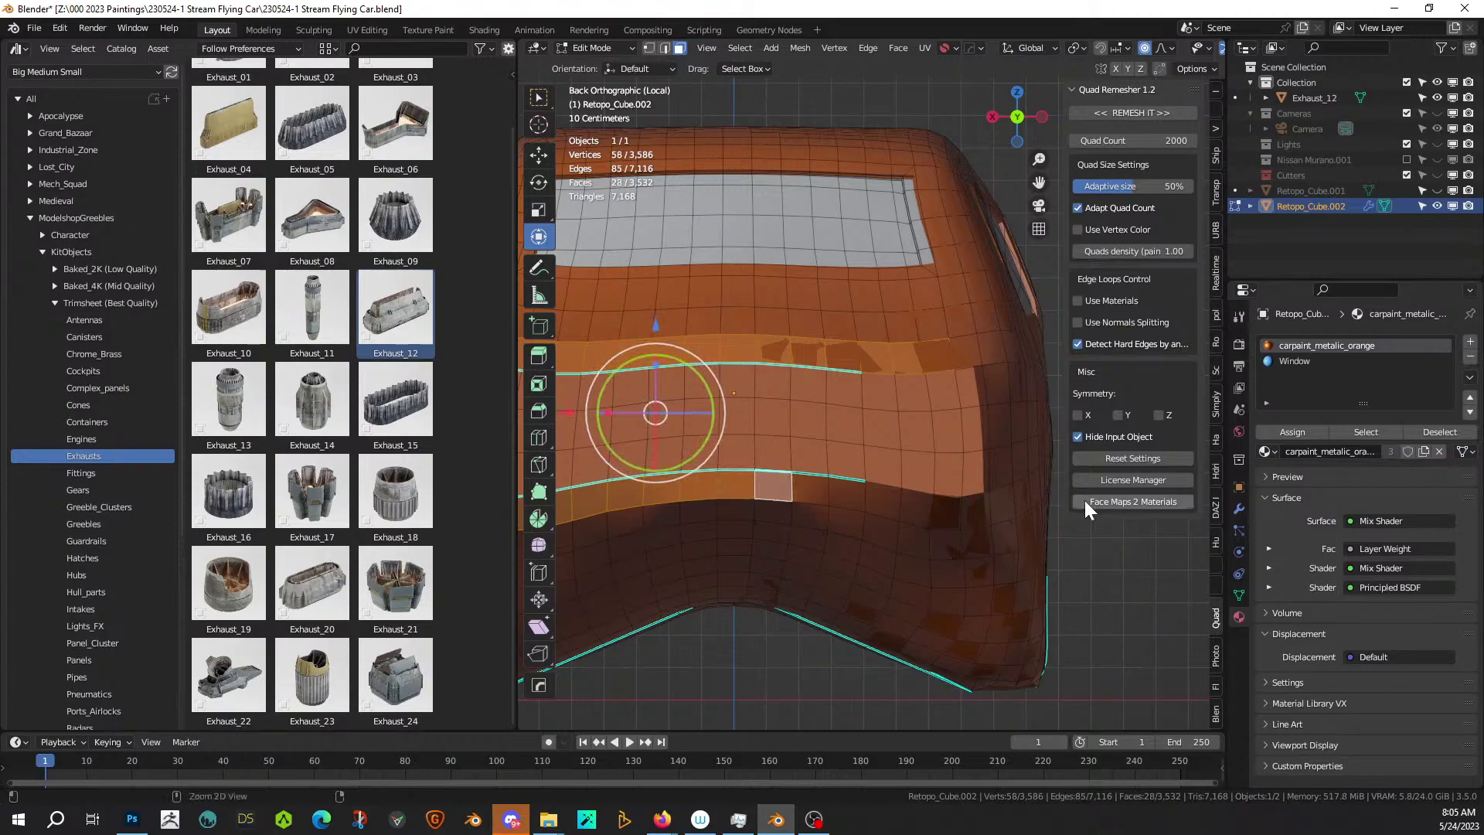
{"action": "left_click", "coordinate": [1003, 511], "text": "ctrl"}
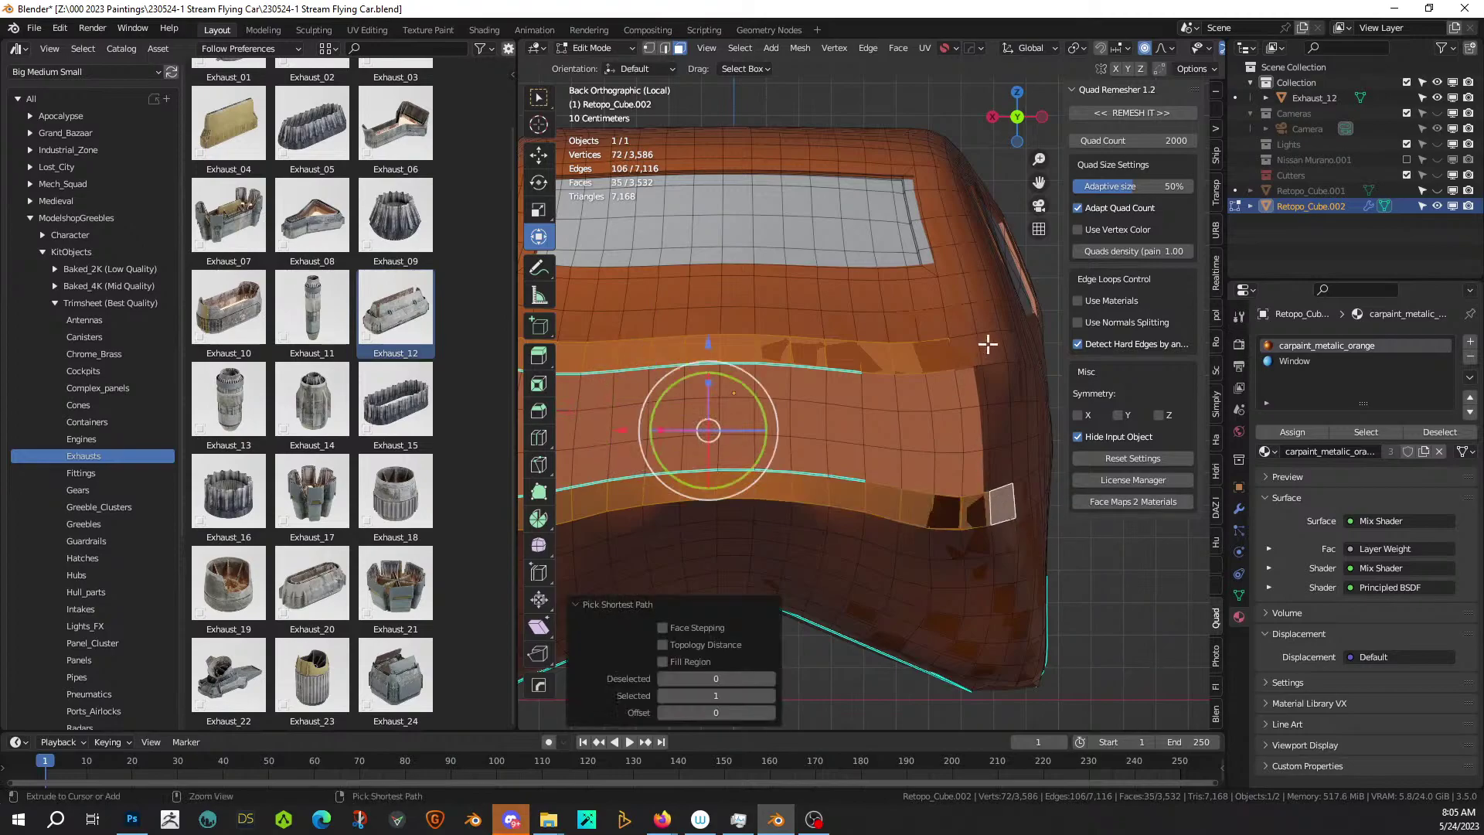
{"action": "left_click", "coordinate": [781, 350], "text": "ctrl"}
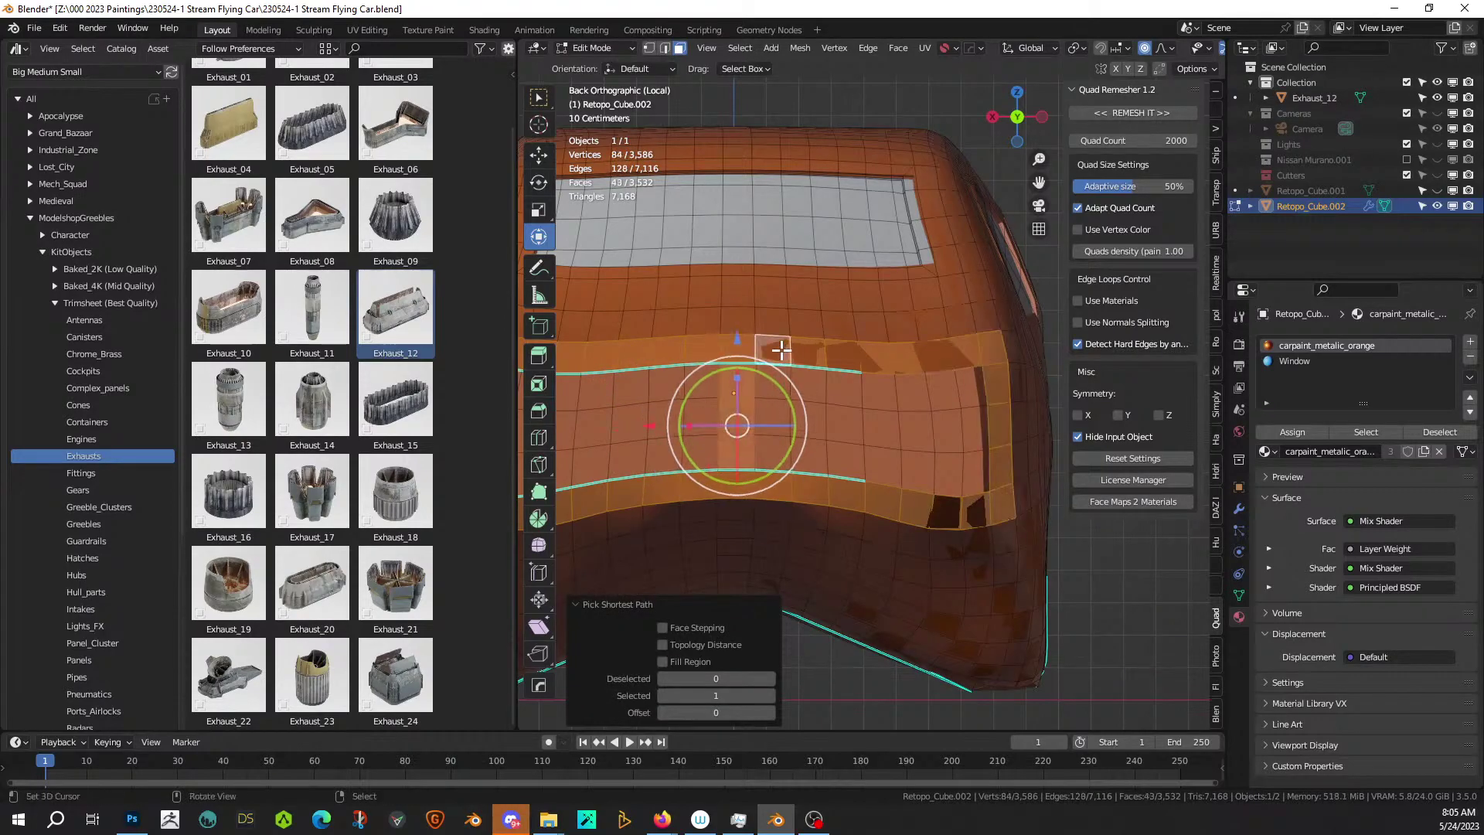
{"action": "right_click", "coordinate": [741, 395], "text": "shift"}
{"action": "right_click", "coordinate": [740, 407], "text": "shift"}
{"action": "right_click", "coordinate": [739, 462], "text": "shift"}
Inset the face strip around the rear panel by about 0.0225 m and select the closed inner face loop it creates.
{"action": "middle_click_drag", "start_coordinate": [739, 462], "coordinate": [854, 513]}
{"action": "scroll", "coordinate": [863, 517], "scroll_direction": "up", "scroll_amount": 3}
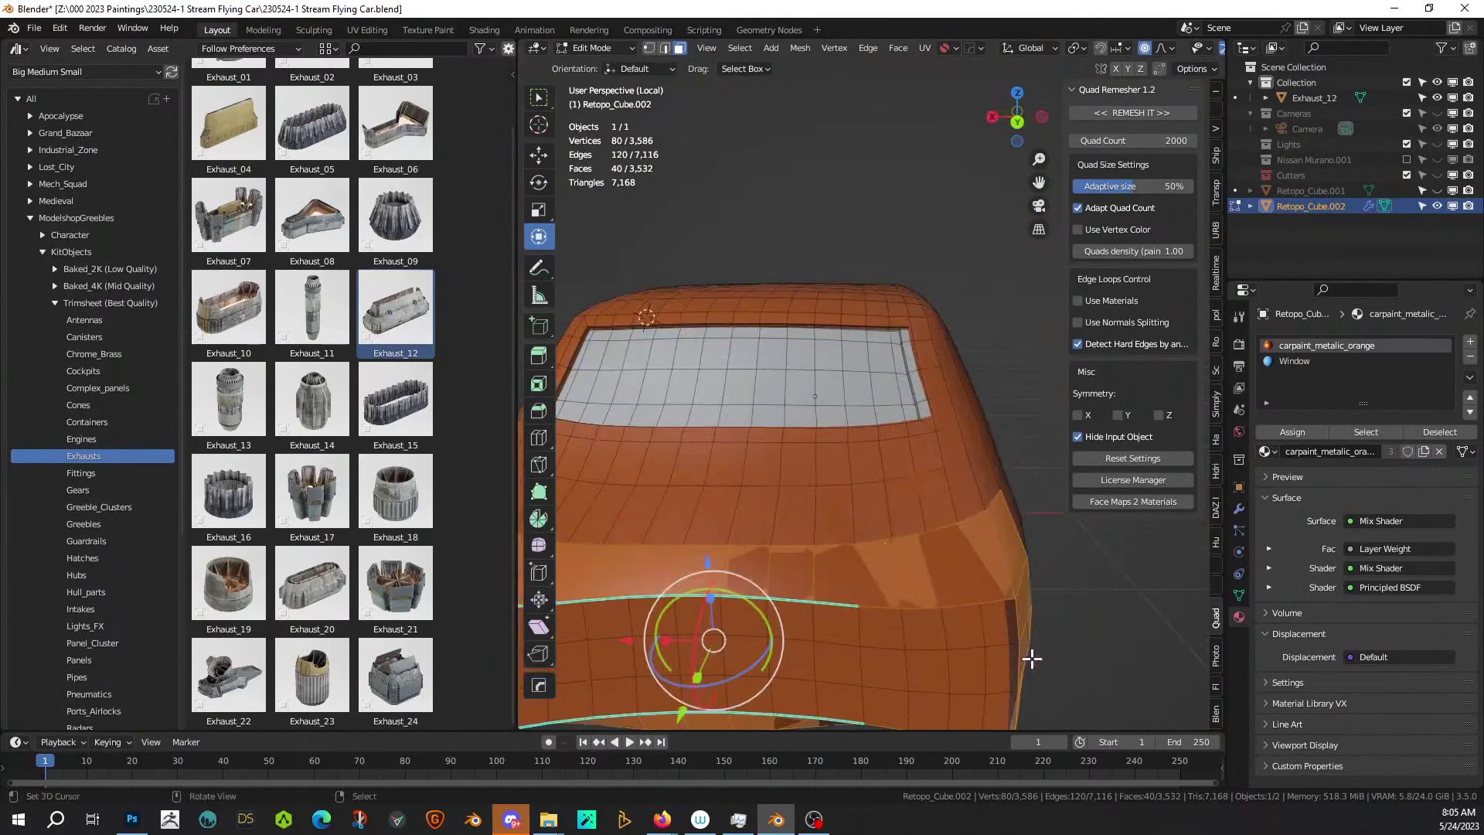
{"action": "key", "text": "i"}
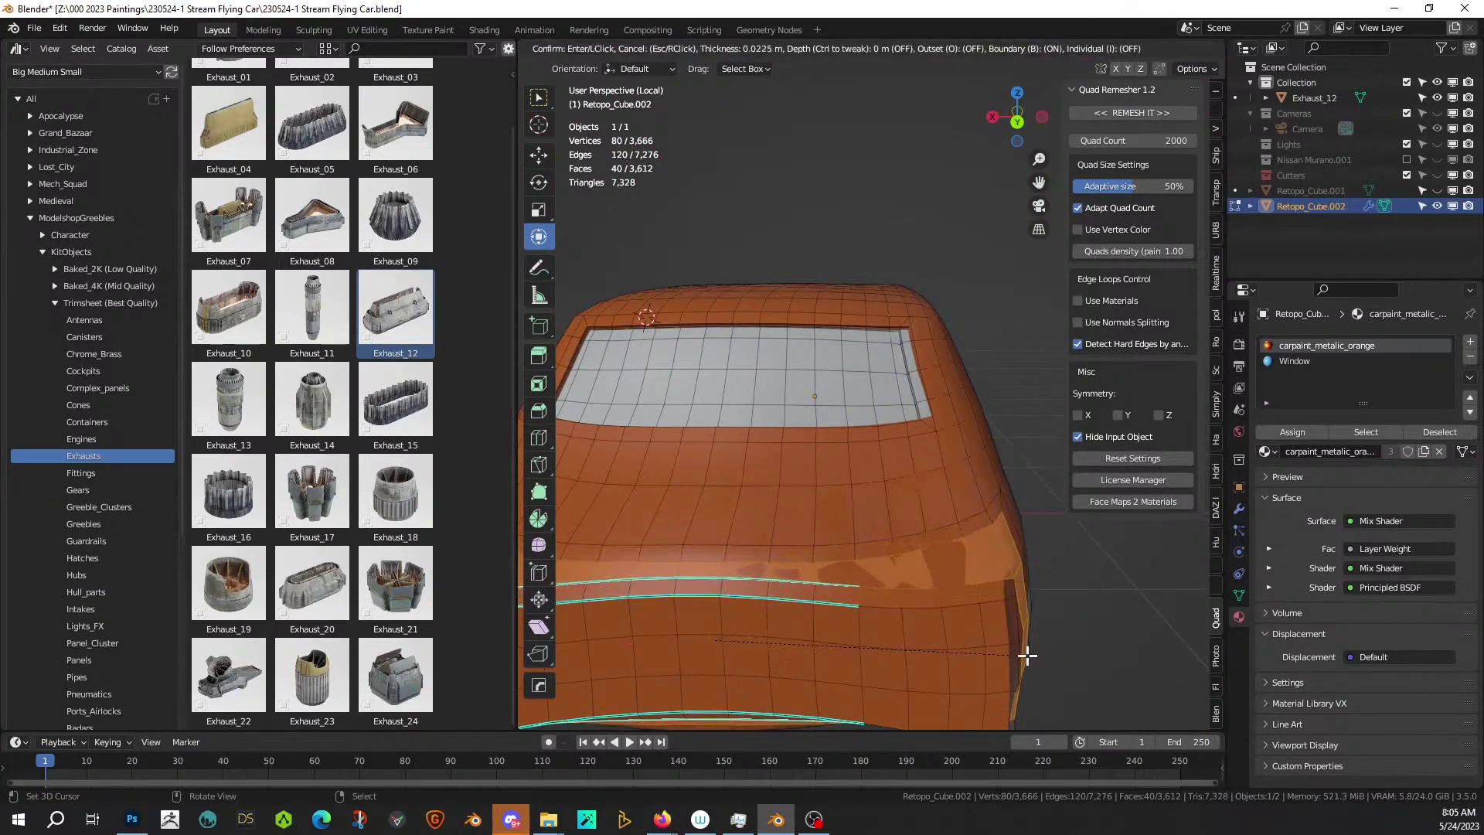
{"action": "left_click", "coordinate": [1026, 655]}
{"action": "scroll", "coordinate": [1028, 653], "scroll_direction": "down", "scroll_amount": 4}
{"action": "middle_click_drag", "start_coordinate": [1028, 653], "coordinate": [916, 592]}
{"action": "scroll", "coordinate": [845, 569], "scroll_direction": "up", "scroll_amount": 3}
{"action": "scroll", "coordinate": [925, 600], "scroll_direction": "up", "scroll_amount": 5}
{"action": "left_click", "coordinate": [854, 366], "text": "alt"}
{"action": "scroll", "coordinate": [857, 371], "scroll_direction": "down", "scroll_amount": 6}
Show the exhaust again by leaving local view, and extrude the selected frame faces along their normals by about 0.0264 m.
{"action": "key", "text": "KP_Divide"}
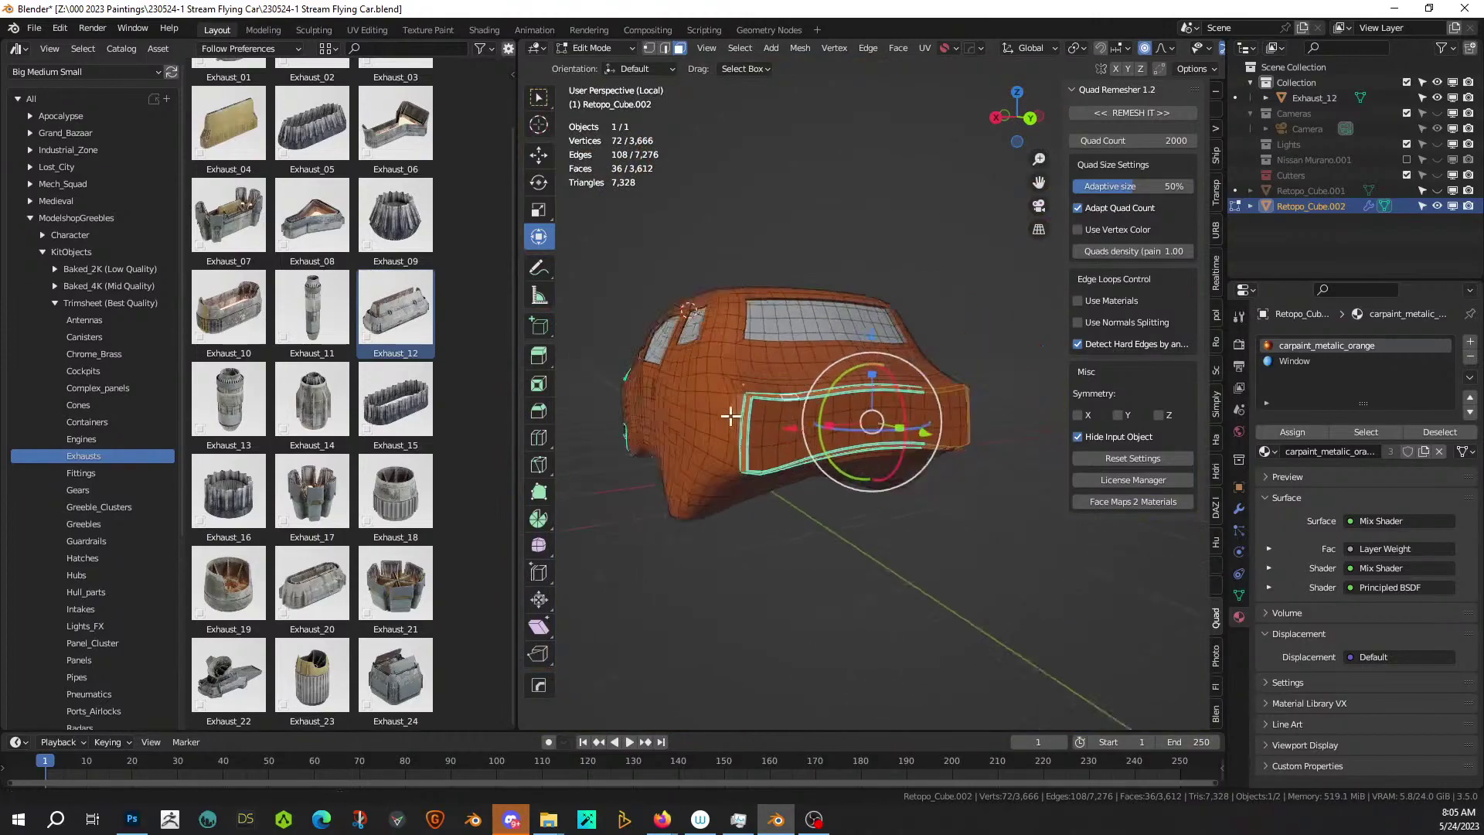
{"action": "scroll", "coordinate": [705, 414], "scroll_direction": "up", "scroll_amount": 4}
{"action": "middle_click_drag", "start_coordinate": [712, 413], "coordinate": [778, 427]}
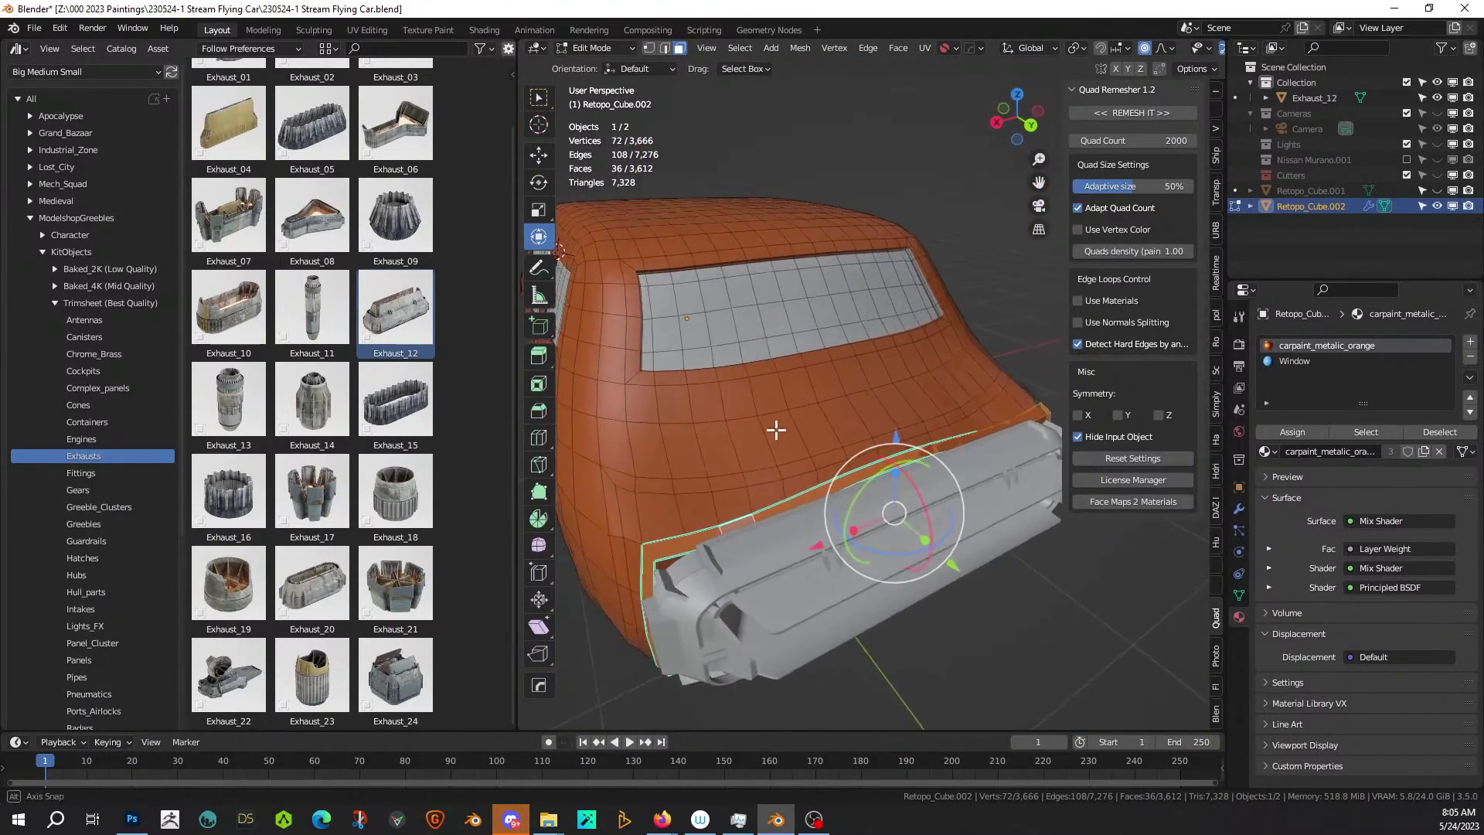
{"action": "right_click", "coordinate": [879, 541]}
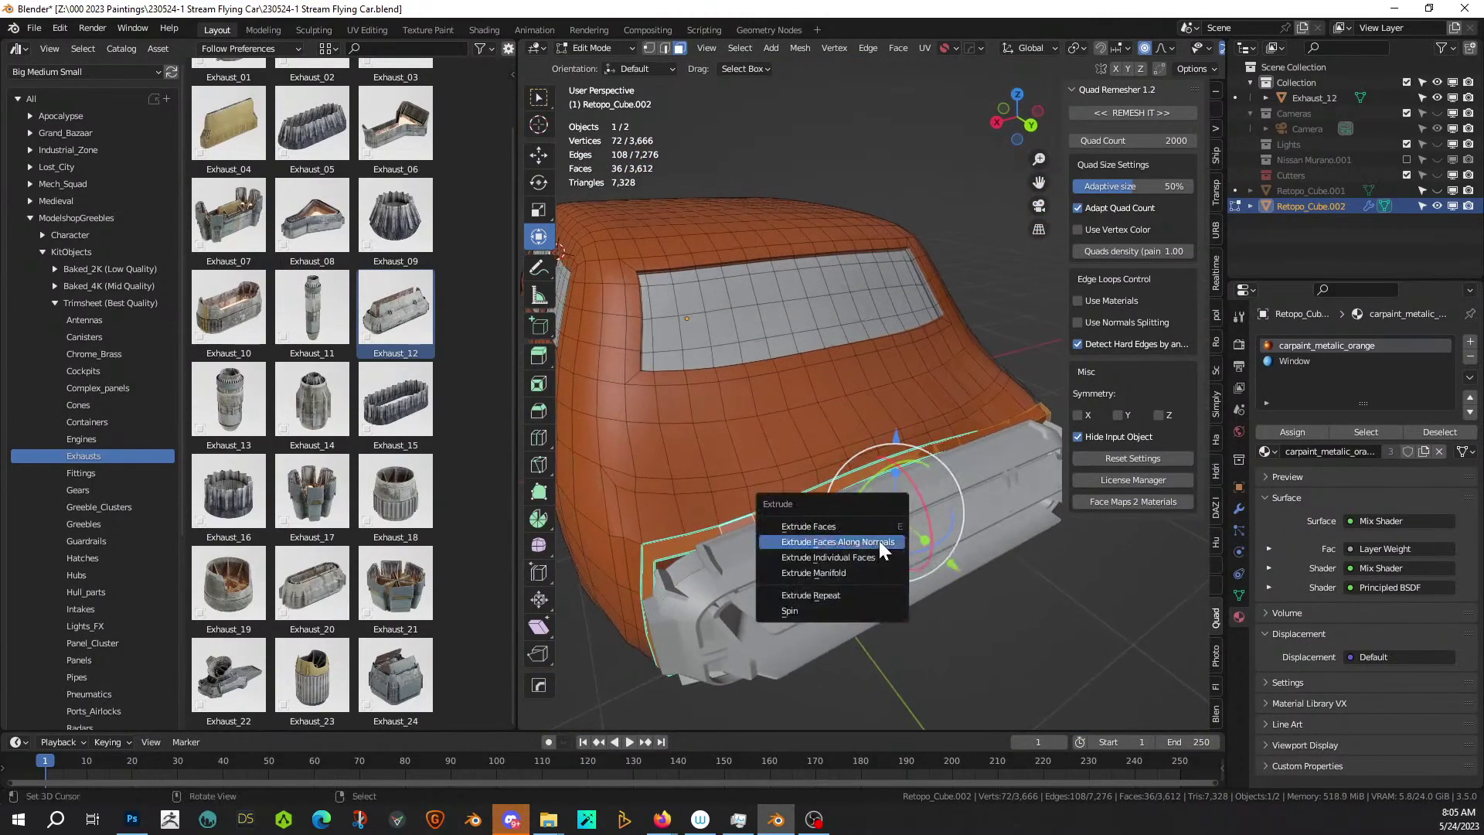
{"action": "left_click", "coordinate": [881, 543]}
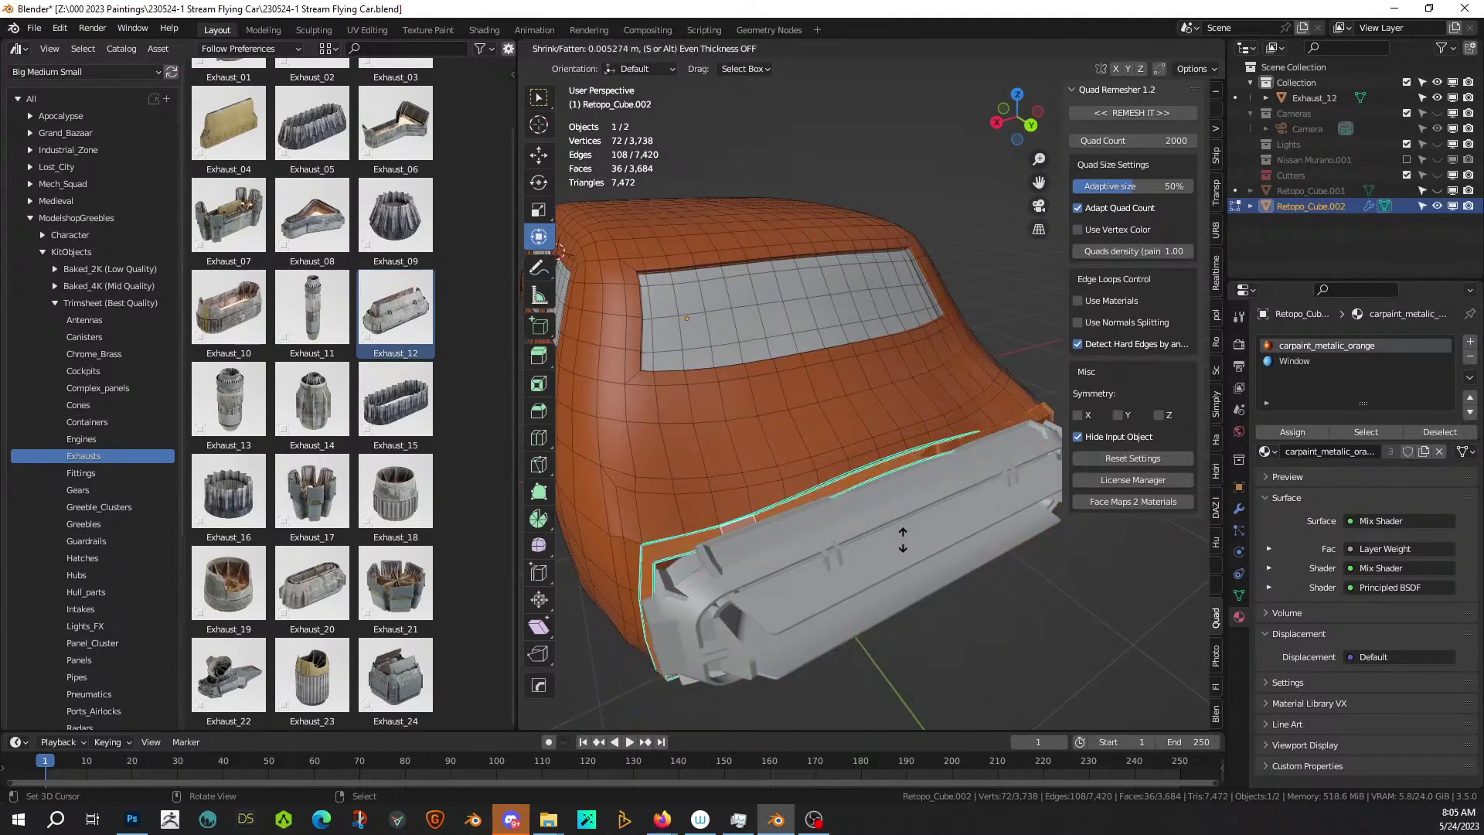
{"action": "left_click", "coordinate": [901, 520]}
Flatten the extruded frame around the exhaust by scaling it to 0 along the Y axis.
{"action": "mouse_move", "coordinate": [901, 520]}
{"action": "middle_mouse_down"}
{"action": "mouse_move", "coordinate": [966, 502]}
{"action": "mouse_move", "coordinate": [866, 506]}
{"action": "mouse_move", "coordinate": [879, 508]}
{"action": "middle_mouse_up"}
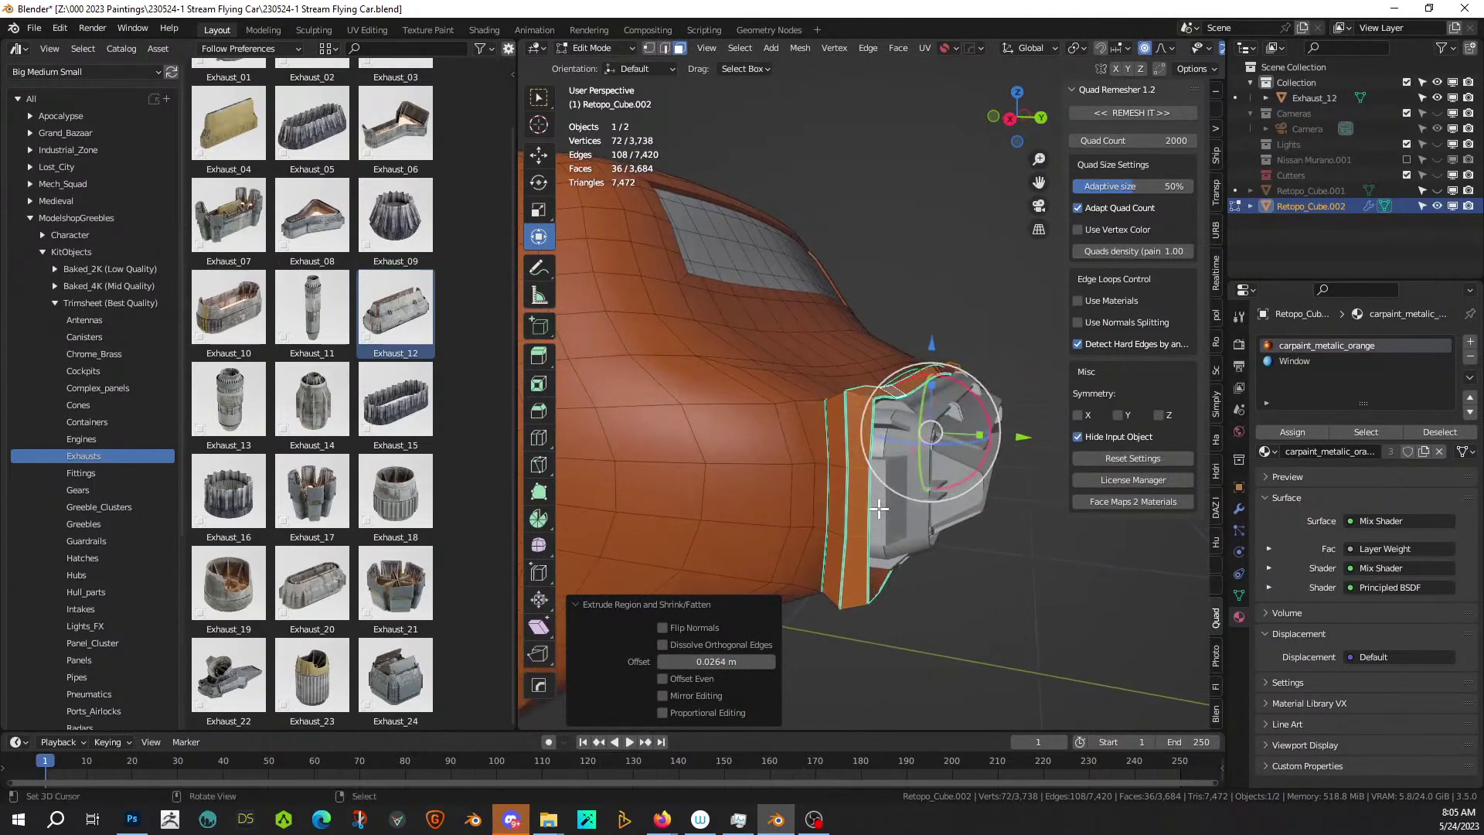
{"action": "type", "text": "sy"}
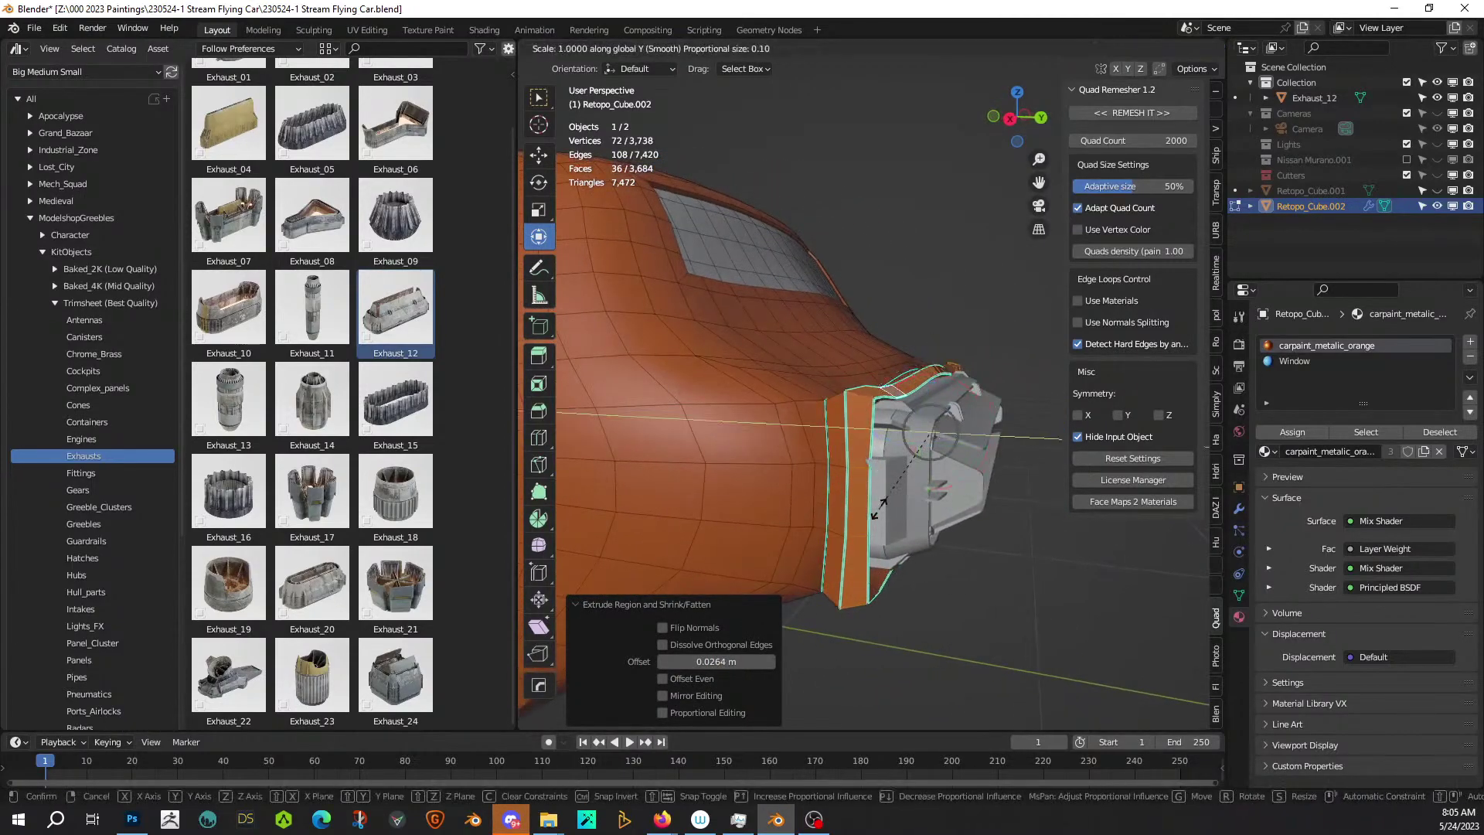
{"action": "type", "text": "0"}
{"action": "key", "text": "Return"}
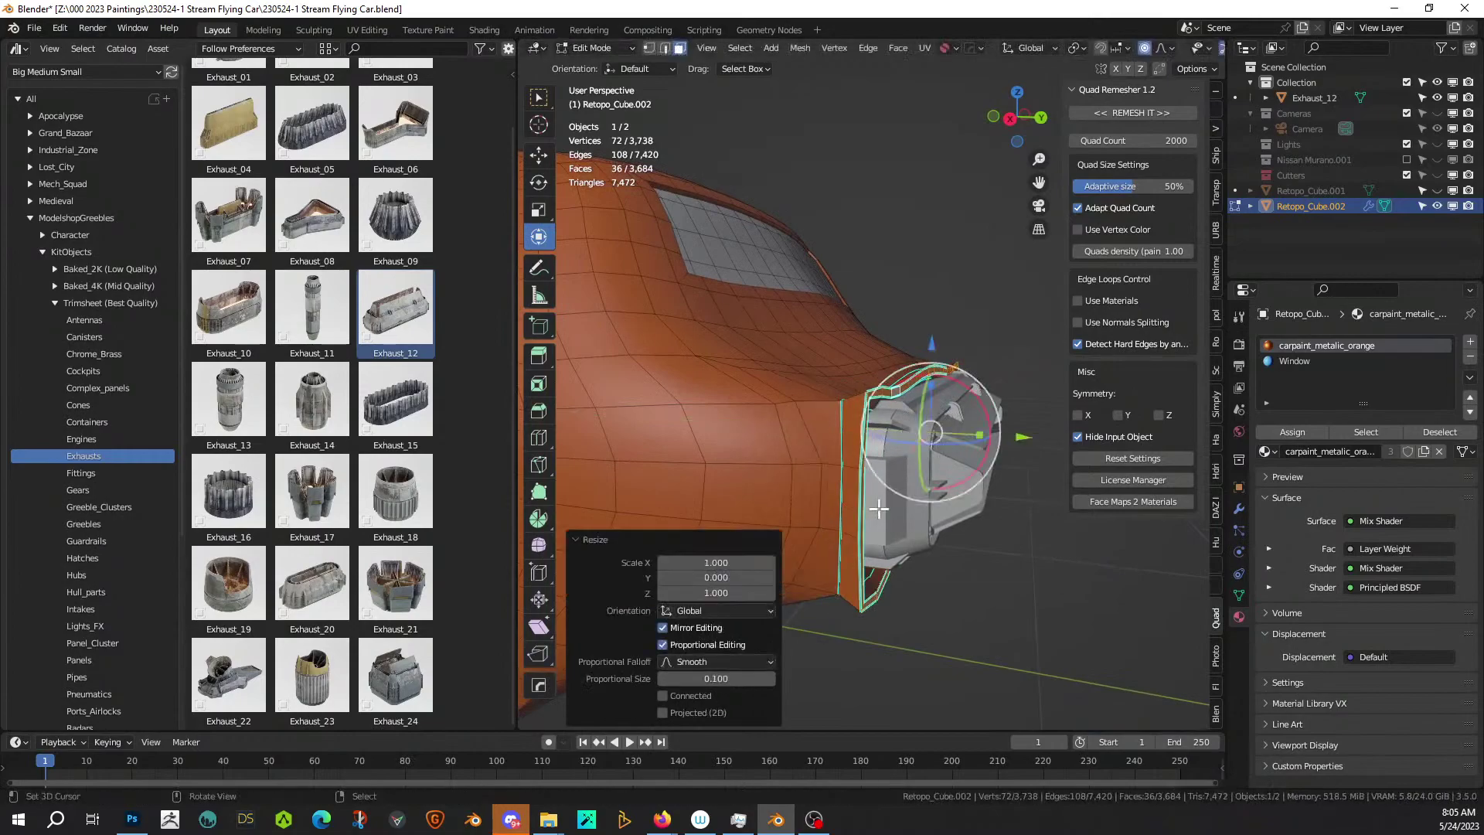
{"action": "middle_click_drag", "start_coordinate": [879, 507], "coordinate": [919, 491]}
Isolate the car body in local view and select the face at the frame's lower left corner.
{"action": "key", "text": "KP_Divide"}
{"action": "middle_click_drag", "start_coordinate": [888, 421], "coordinate": [924, 557]}
{"action": "scroll", "coordinate": [970, 536], "scroll_direction": "down", "scroll_amount": 5}
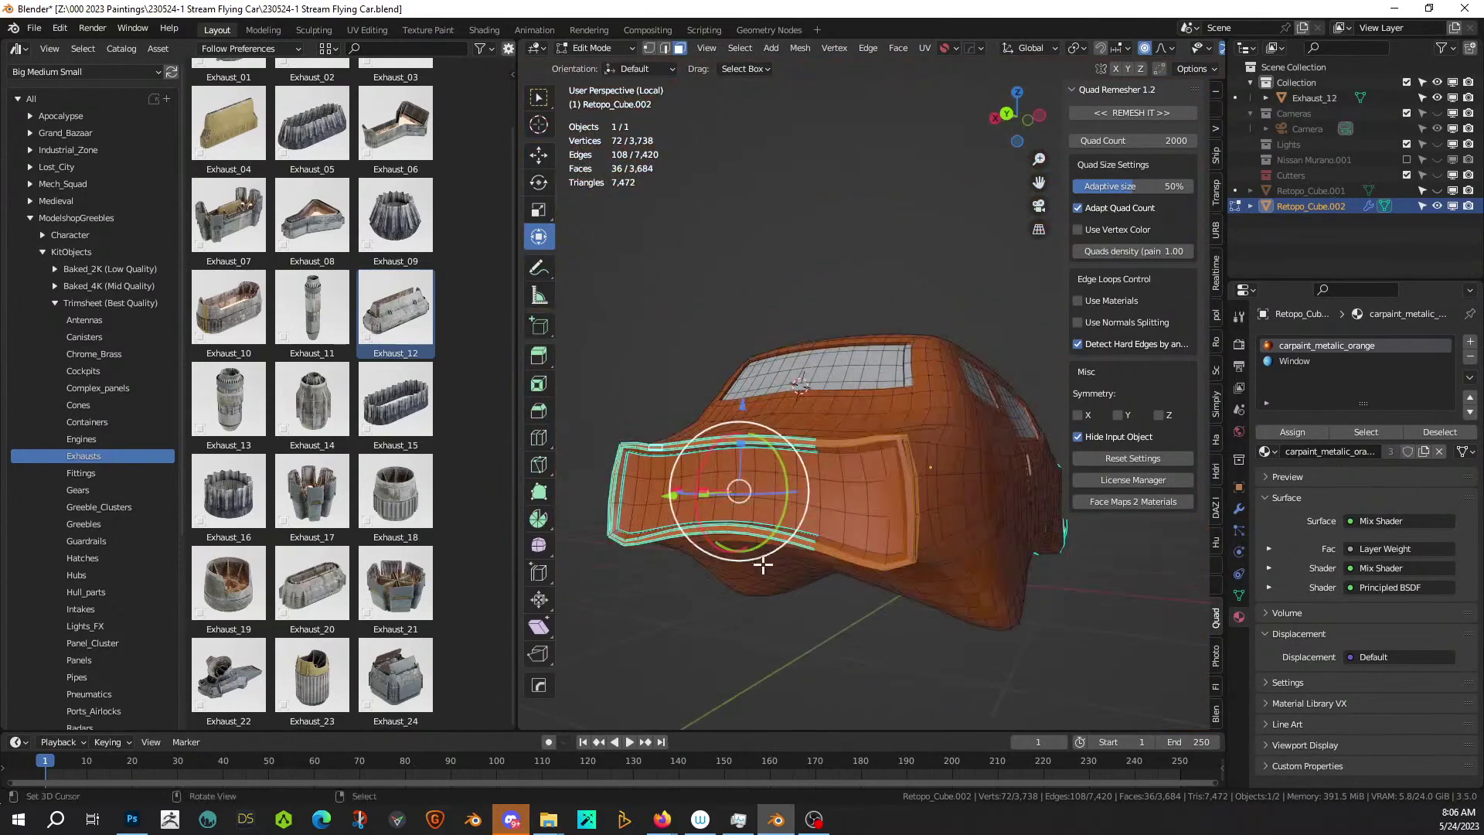
{"action": "middle_click_drag", "start_coordinate": [715, 528], "coordinate": [692, 526]}
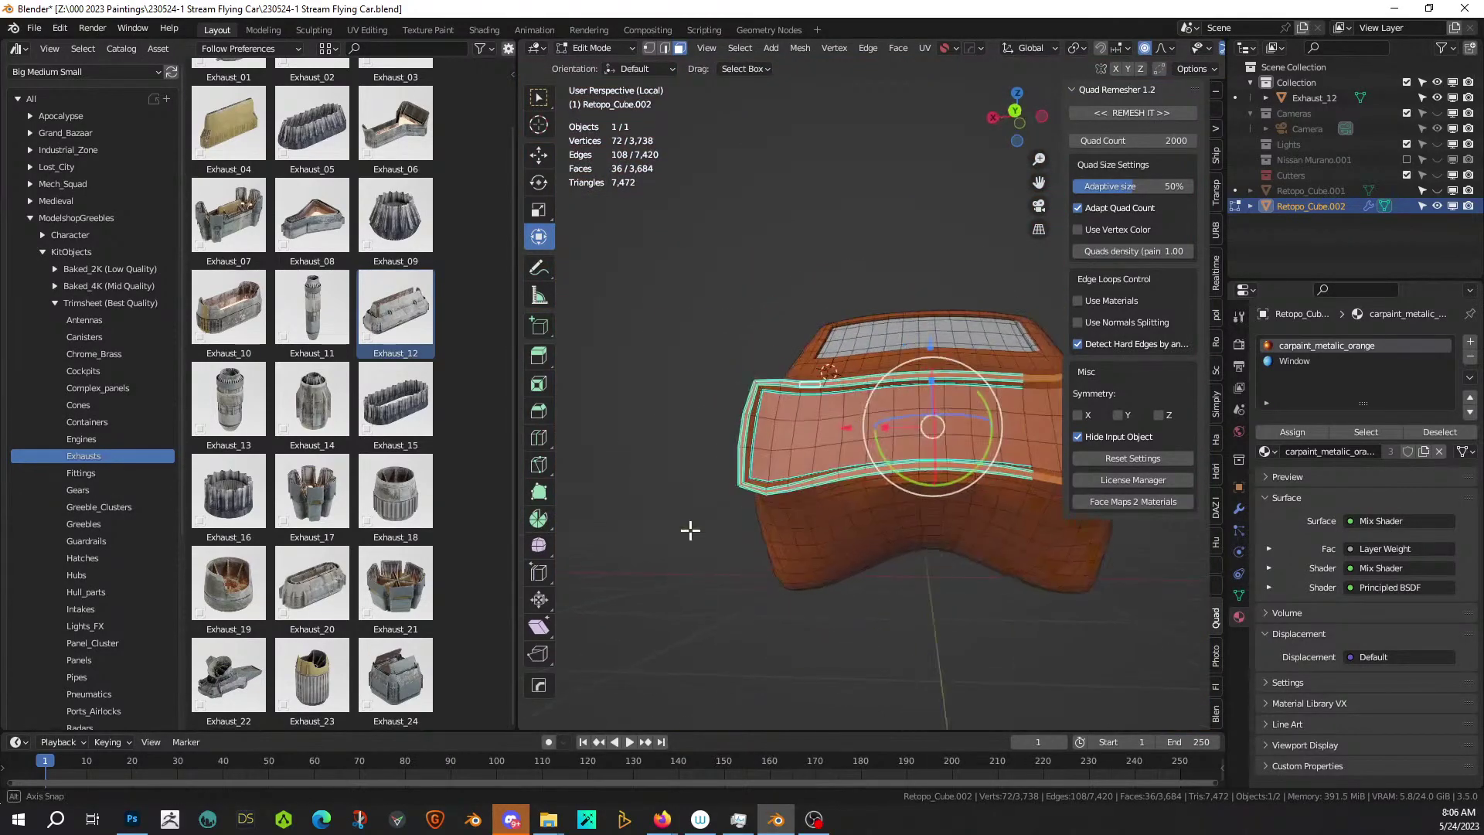
{"action": "right_click", "coordinate": [753, 491]}
{"action": "middle_click_drag", "start_coordinate": [846, 506], "coordinate": [808, 522], "text": "shift"}
{"action": "scroll", "coordinate": [809, 526], "scroll_direction": "up", "scroll_amount": 4}
{"action": "scroll", "coordinate": [811, 527], "scroll_direction": "down", "scroll_amount": 3}
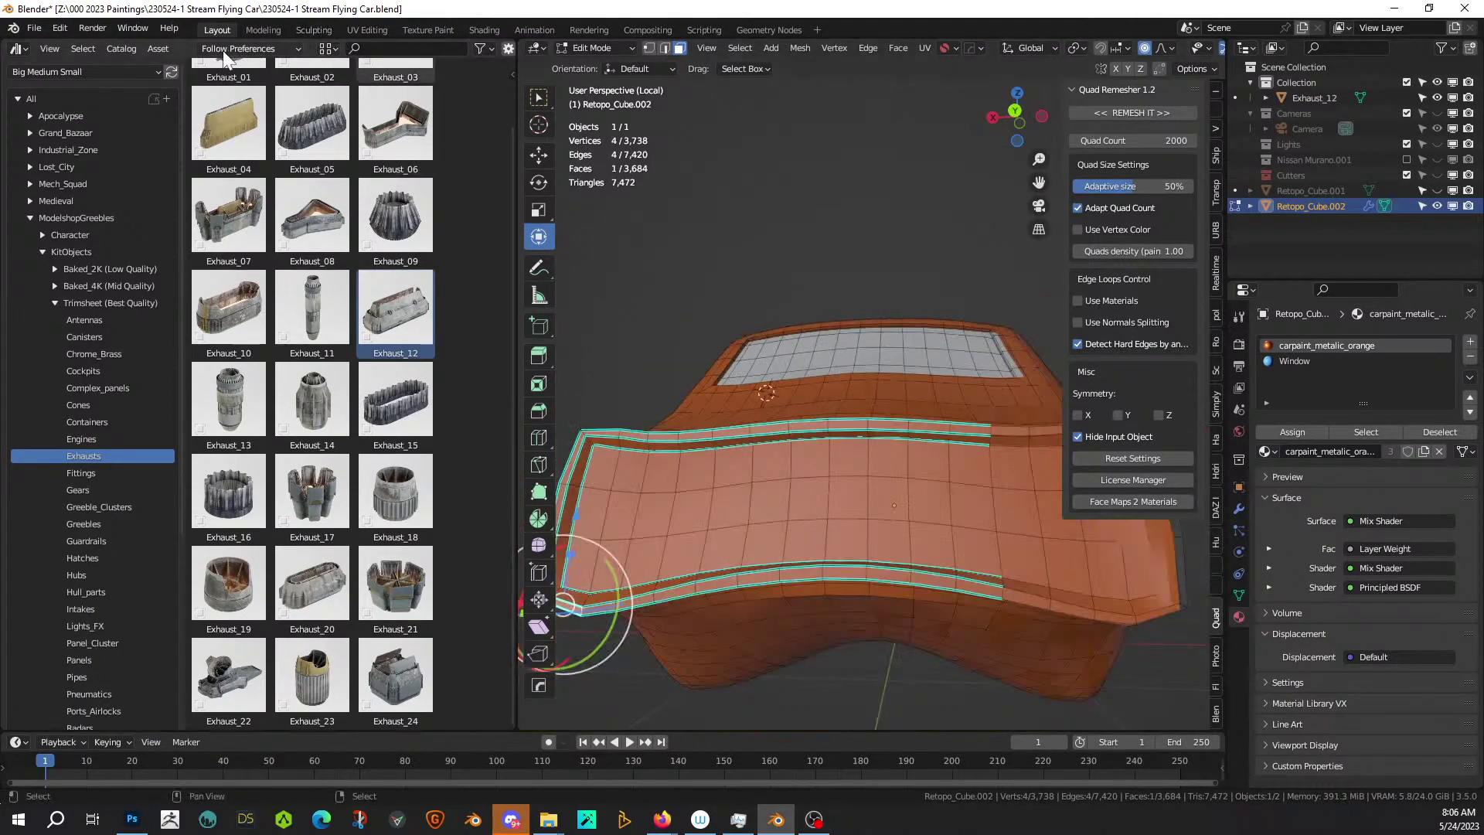
Close the asset browser area to give the 3D viewport more room.
{"action": "right_click", "coordinate": [181, 49]}
{"action": "left_click", "coordinate": [159, 179]}
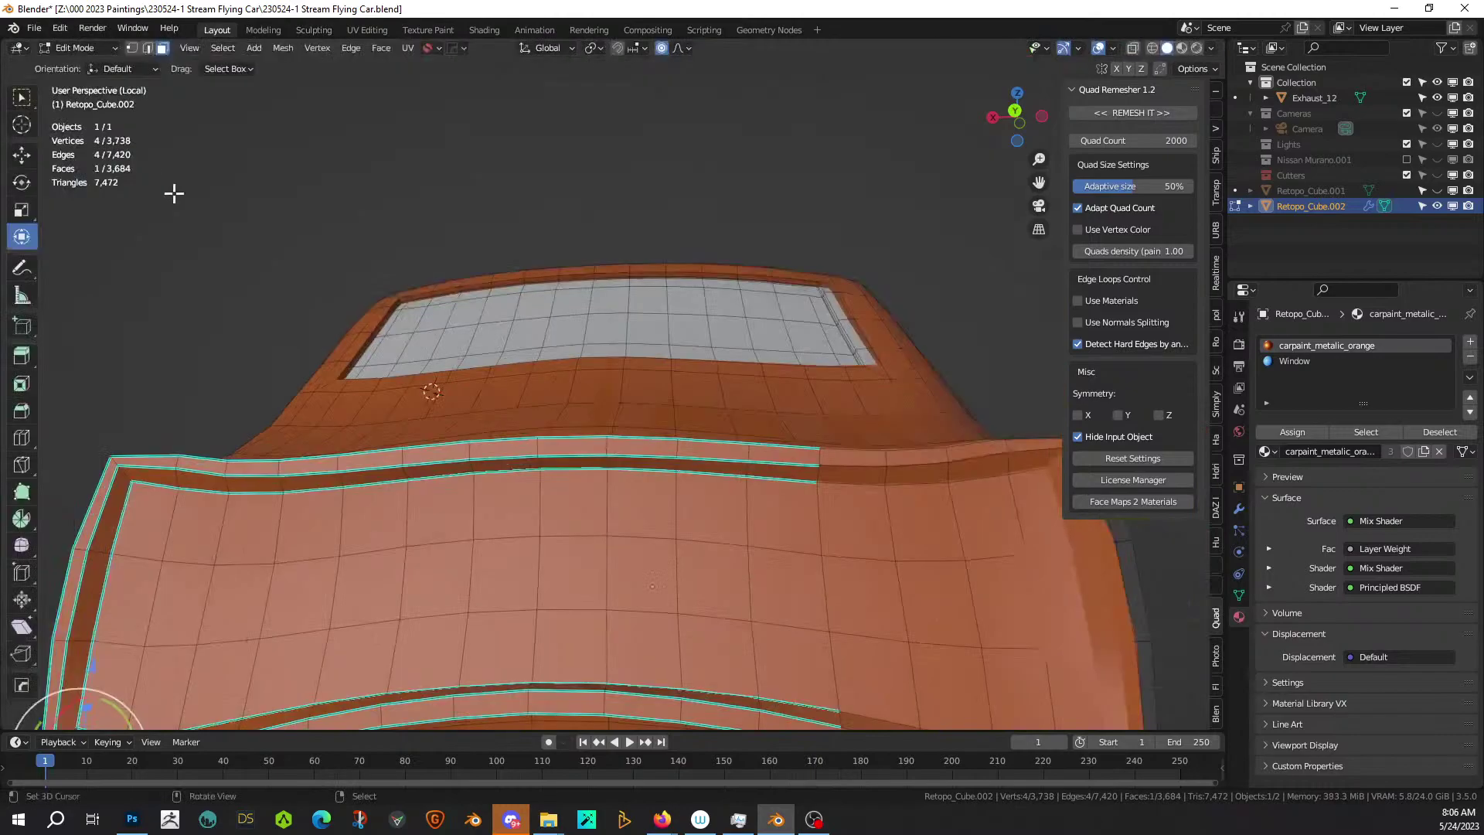
Extend the selection along the frame's lower face strip to the opposite corner and try scaling it.
{"action": "middle_click_drag", "start_coordinate": [559, 523], "coordinate": [591, 462], "text": "shift"}
{"action": "scroll", "coordinate": [352, 591], "scroll_direction": "down", "scroll_amount": 4, "text": "ctrl"}
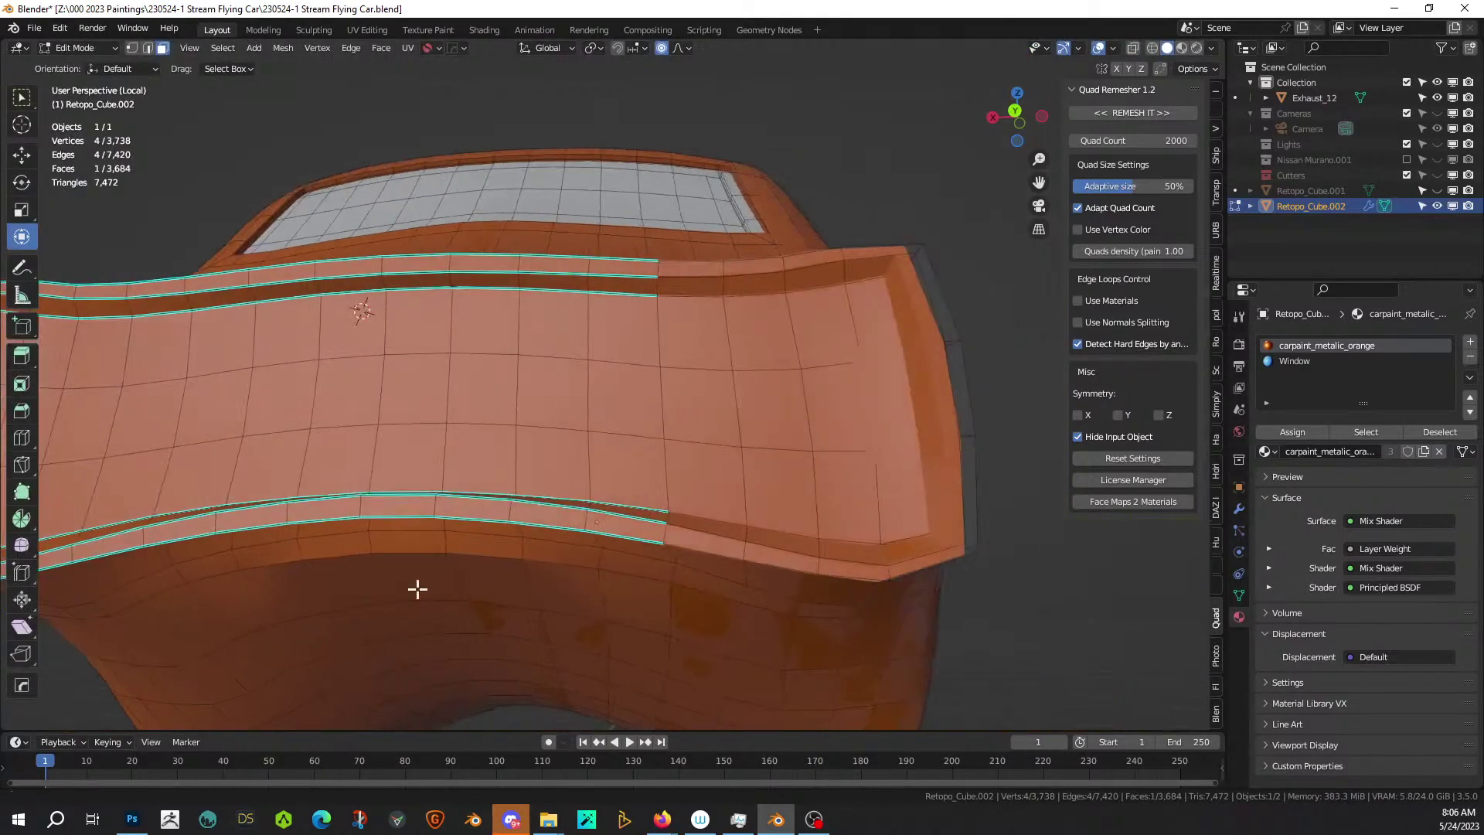
{"action": "left_click", "coordinate": [926, 556], "text": "ctrl"}
{"action": "scroll", "coordinate": [888, 580], "scroll_direction": "down", "scroll_amount": 4}
{"action": "middle_click_drag", "start_coordinate": [888, 580], "coordinate": [738, 569]}
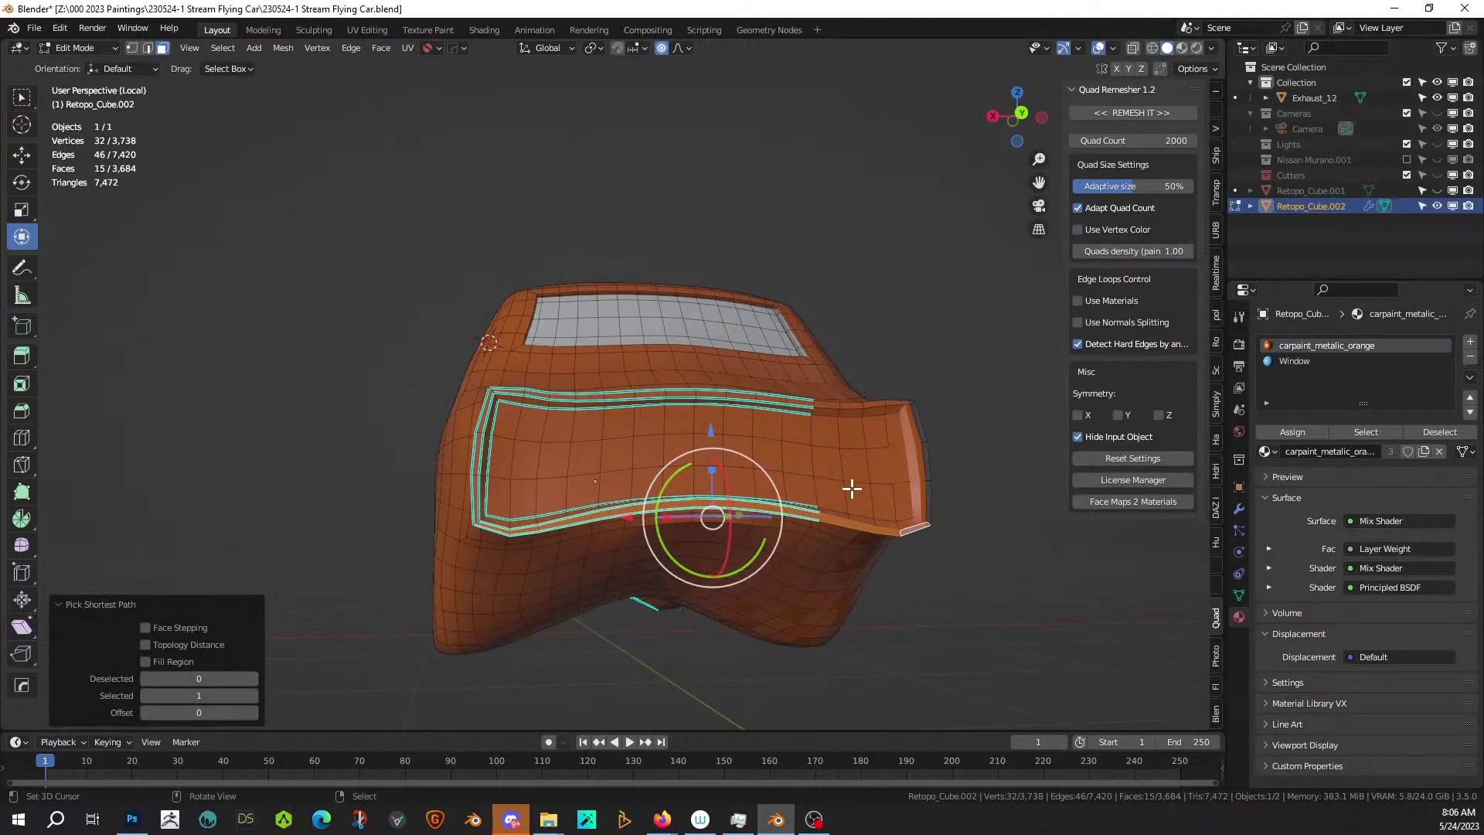
{"action": "key", "text": "s"}
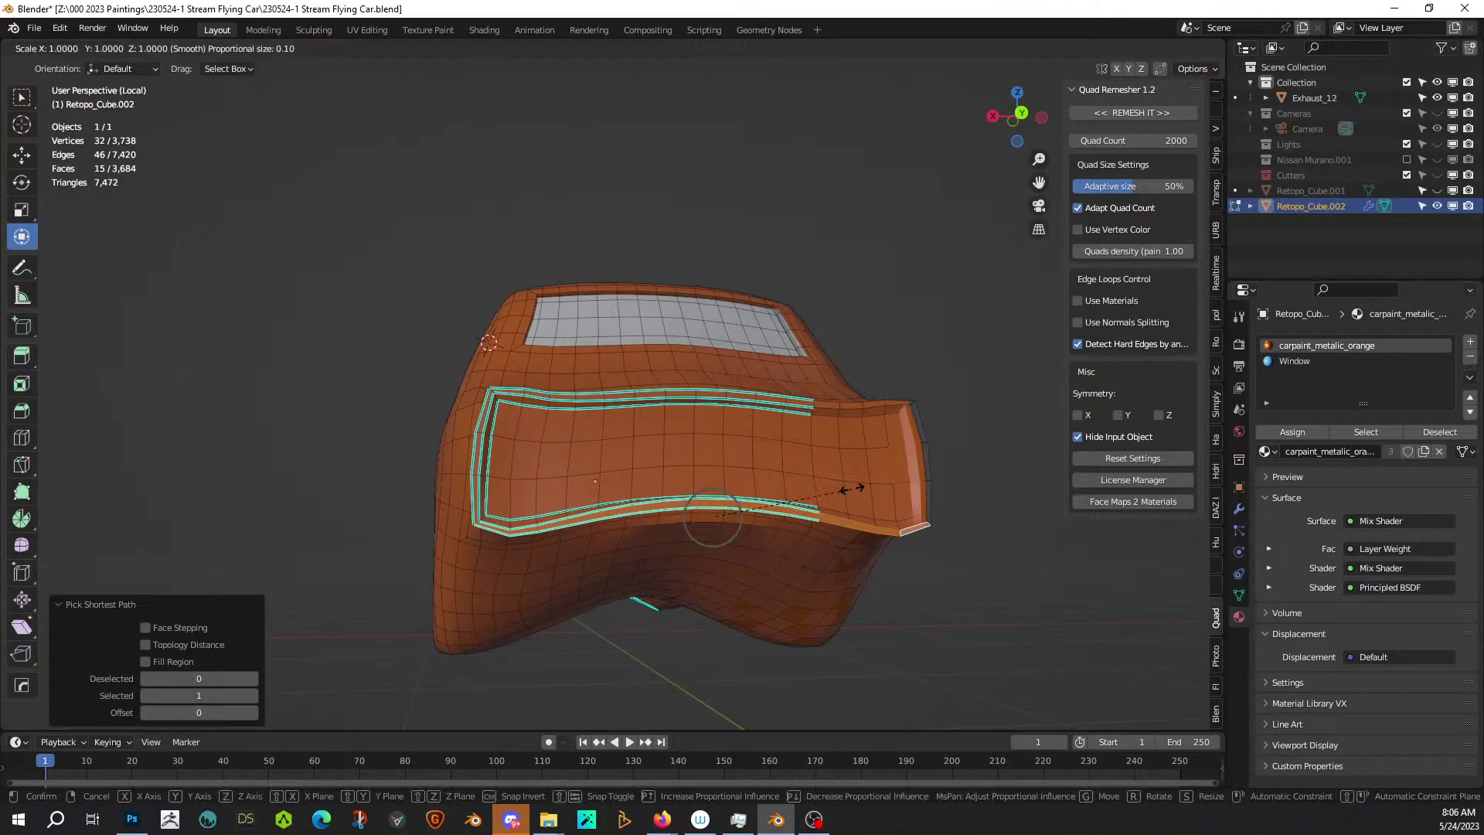
{"action": "right_click", "coordinate": [798, 527]}
Try flattening the frame's lower outer edge chain to 0 along Z with a proportional size of 0.29, and undo the scaling.
{"action": "scroll", "coordinate": [677, 519], "scroll_direction": "up", "scroll_amount": 3}
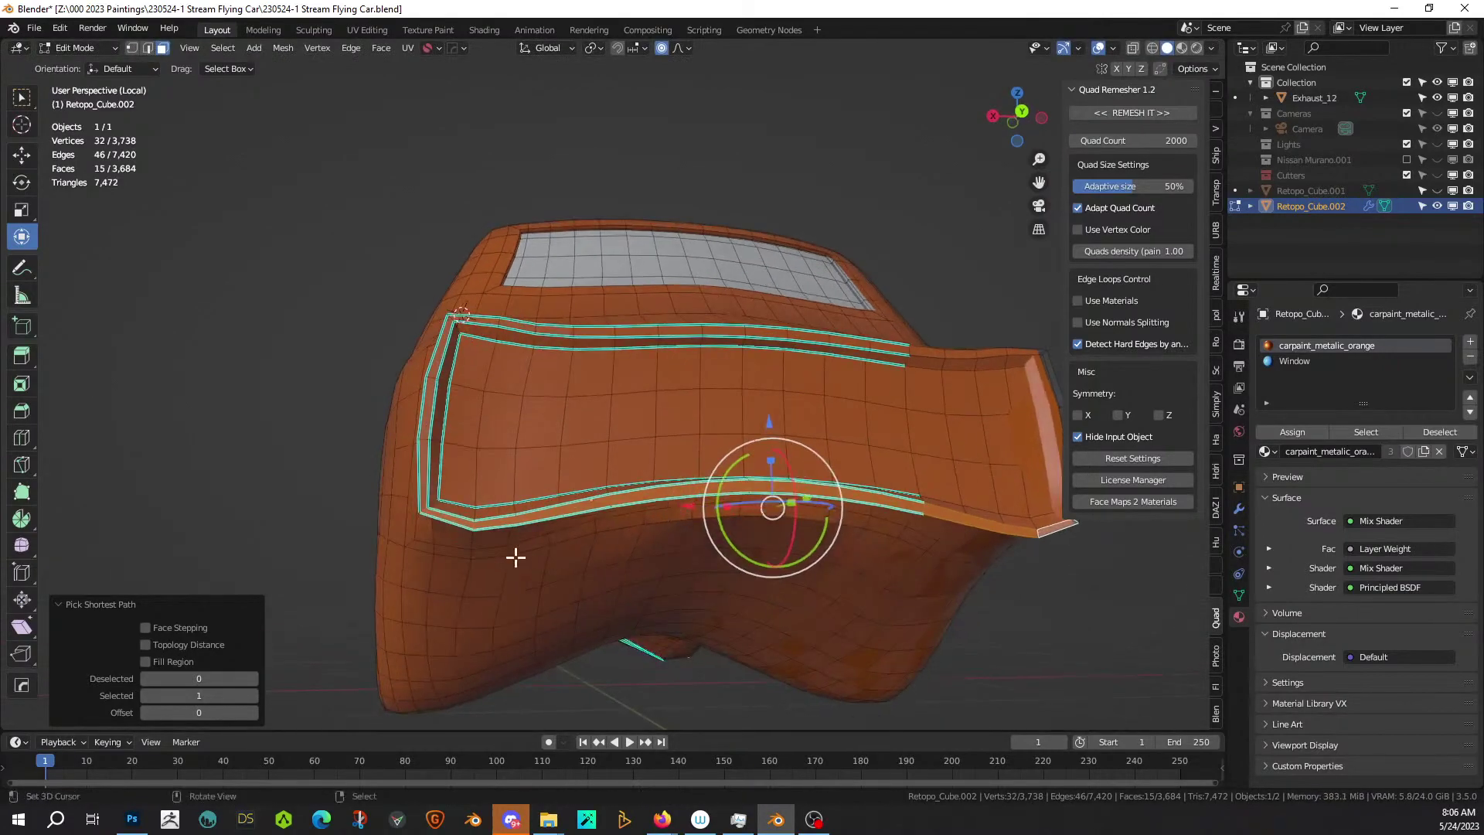
{"action": "key", "text": "2"}
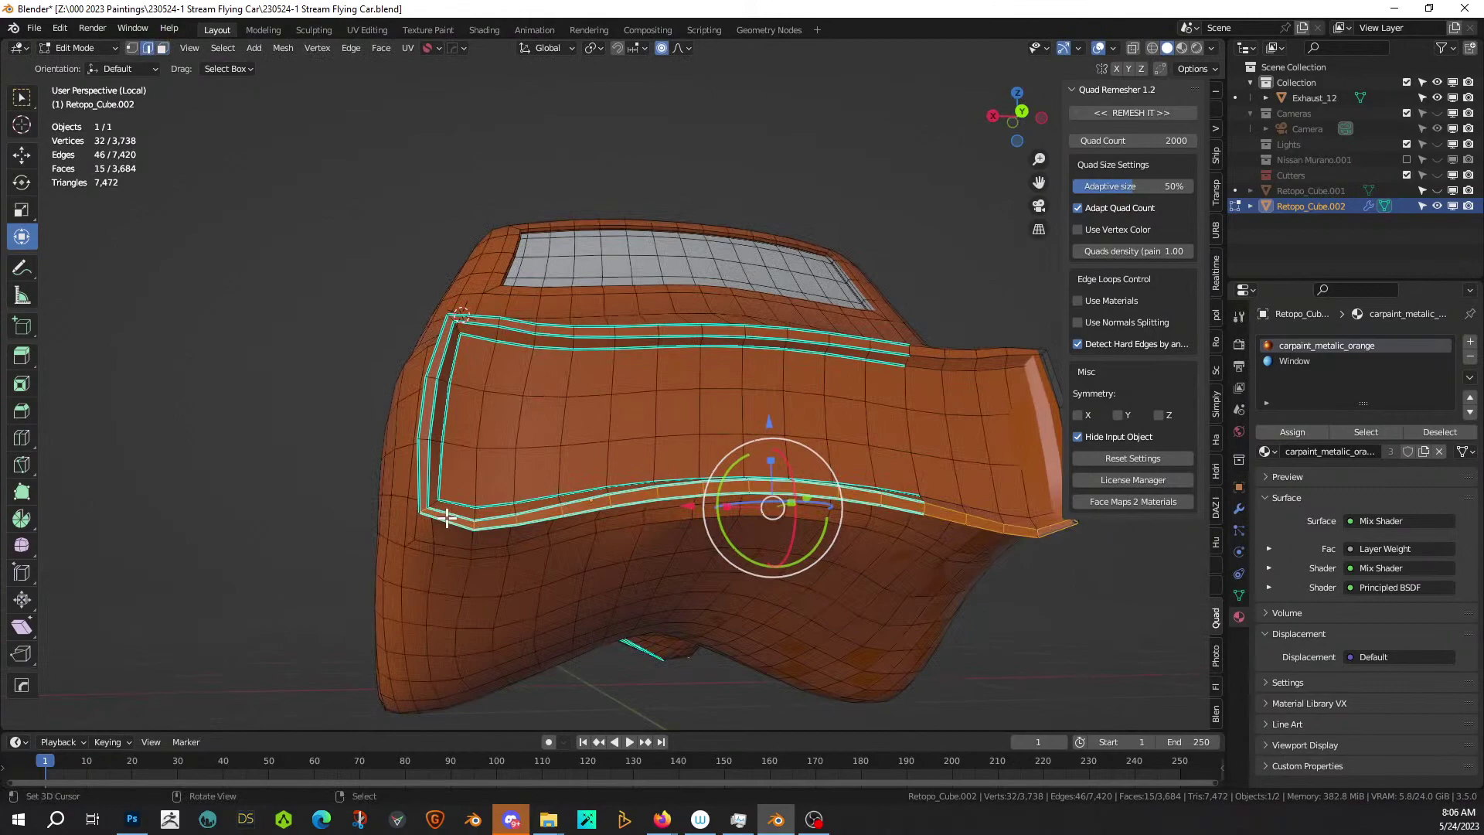
{"action": "left_click", "coordinate": [447, 522]}
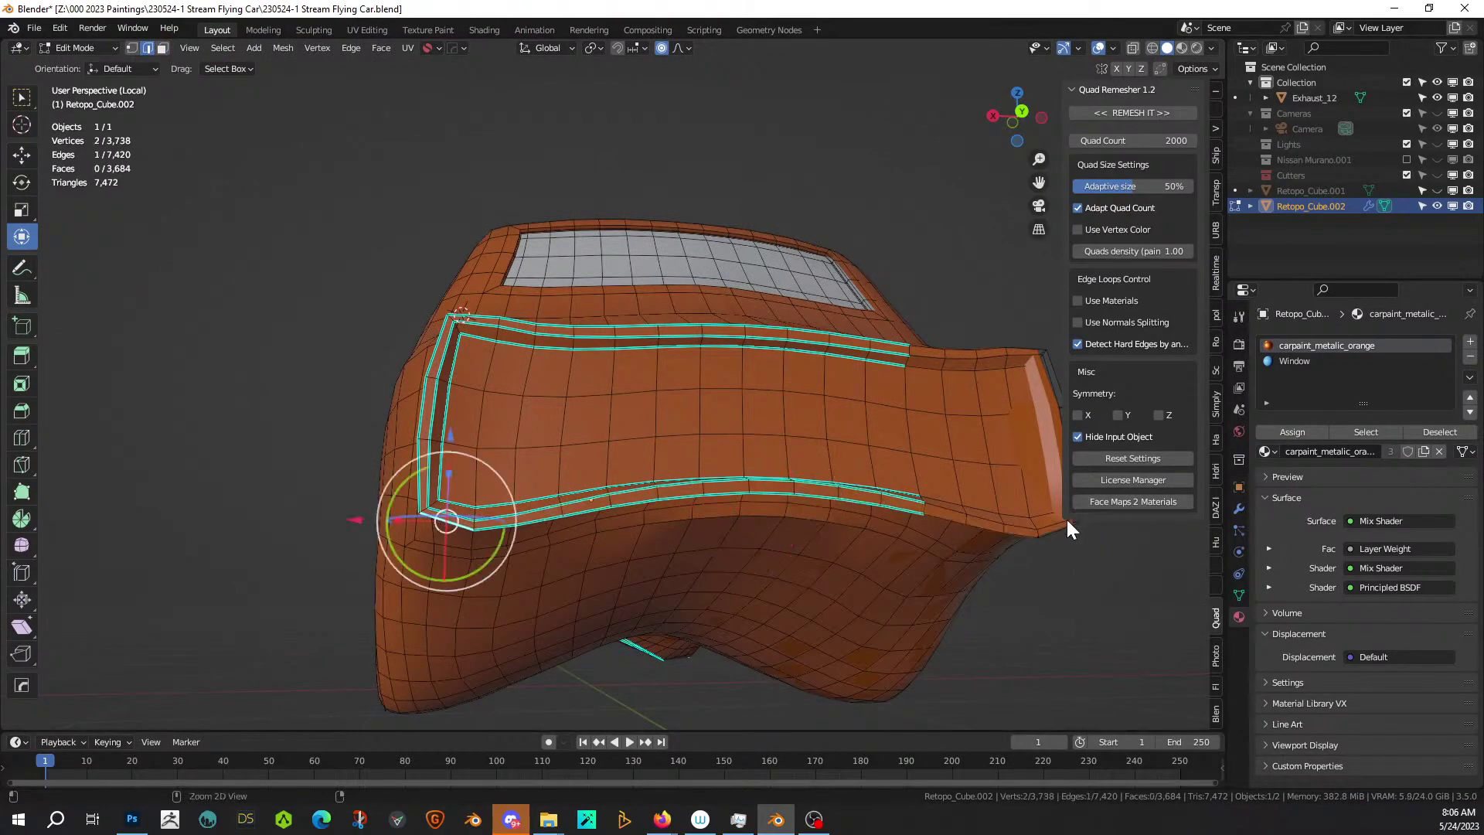
{"action": "left_click", "coordinate": [1045, 530], "text": "ctrl"}
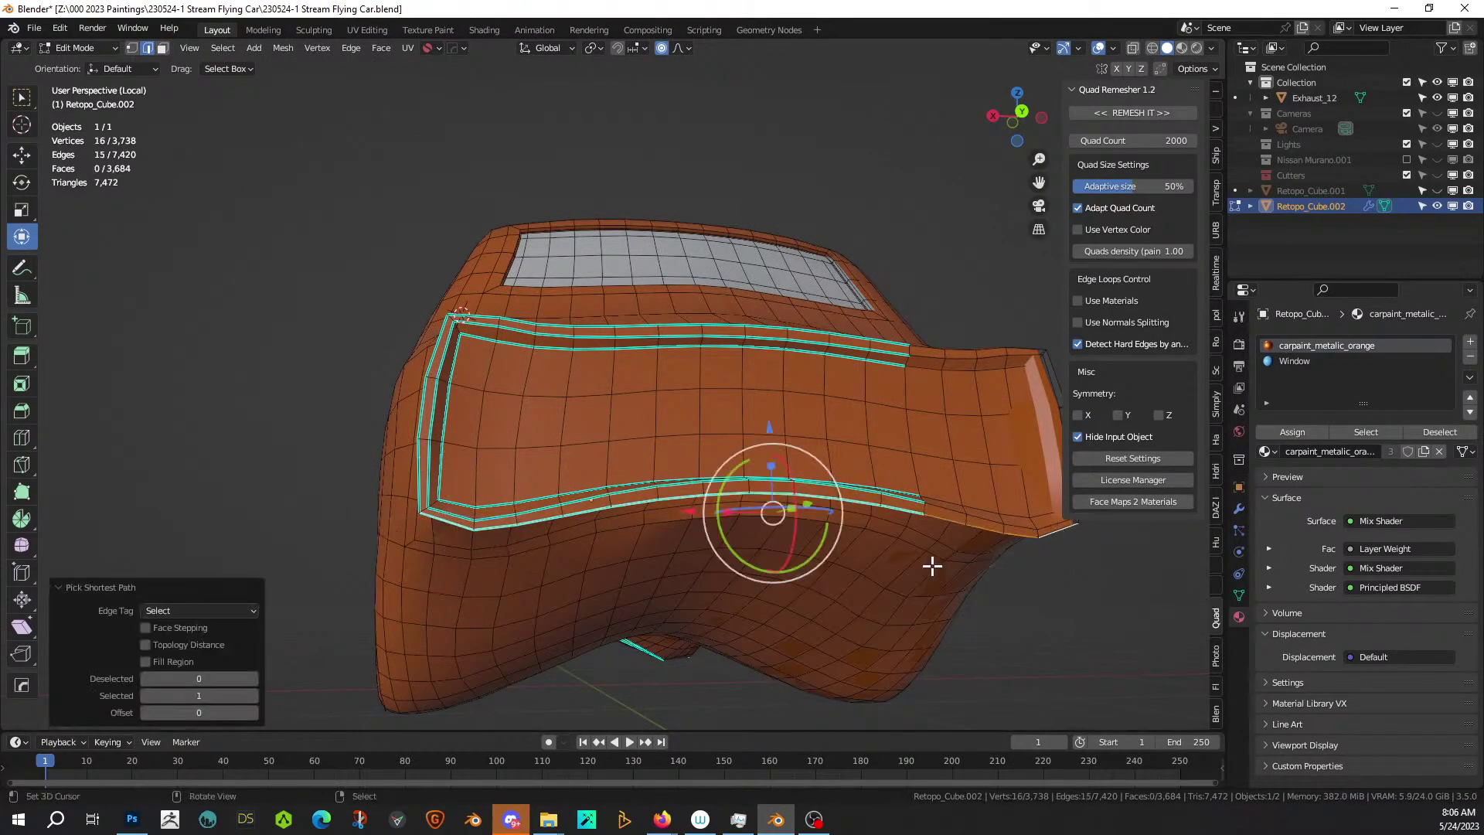
{"action": "key", "text": "s"}
{"action": "key", "text": "z"}
{"action": "key", "text": "0"}
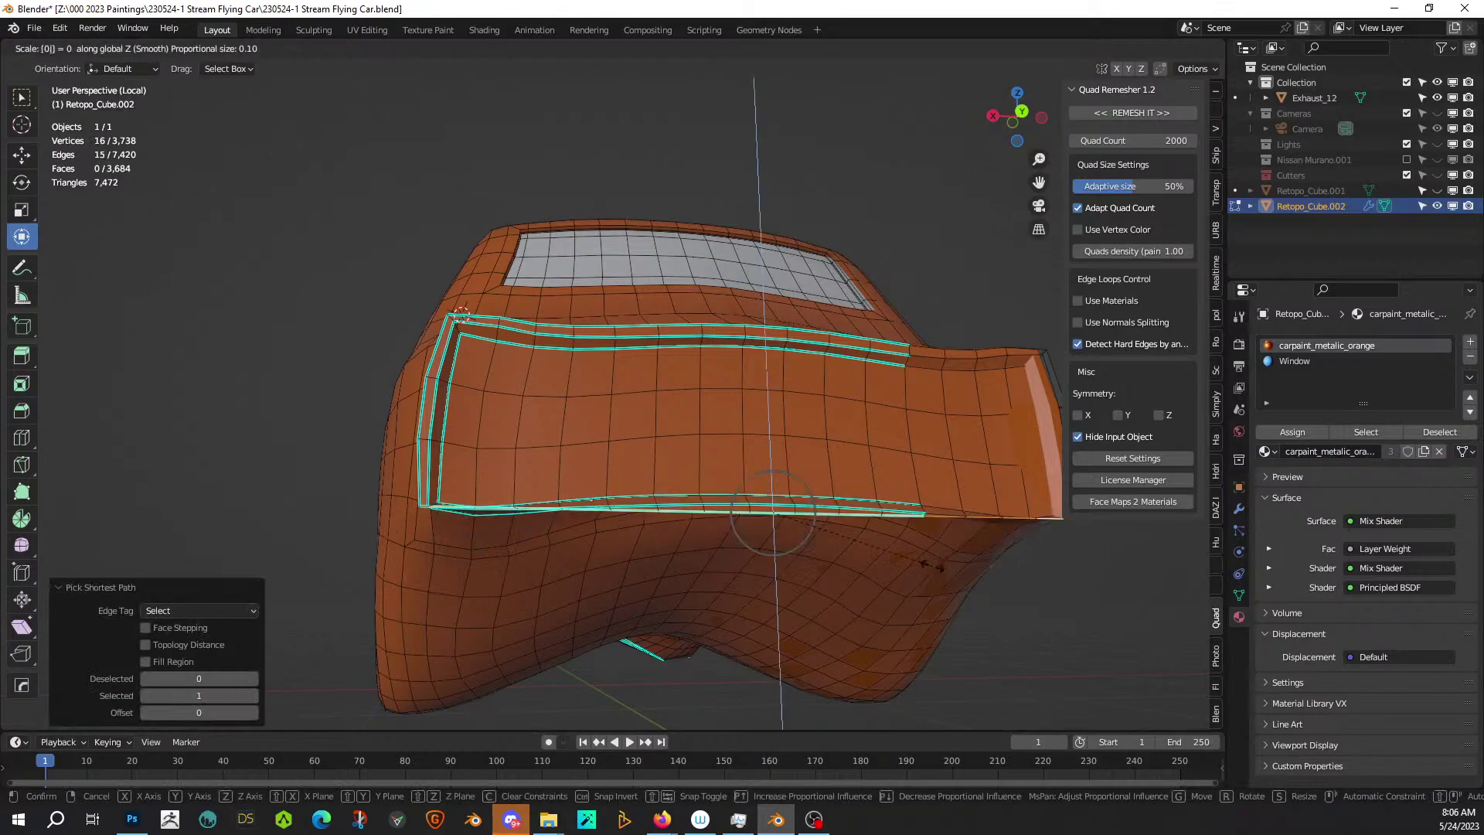
{"action": "key", "text": "Return"}
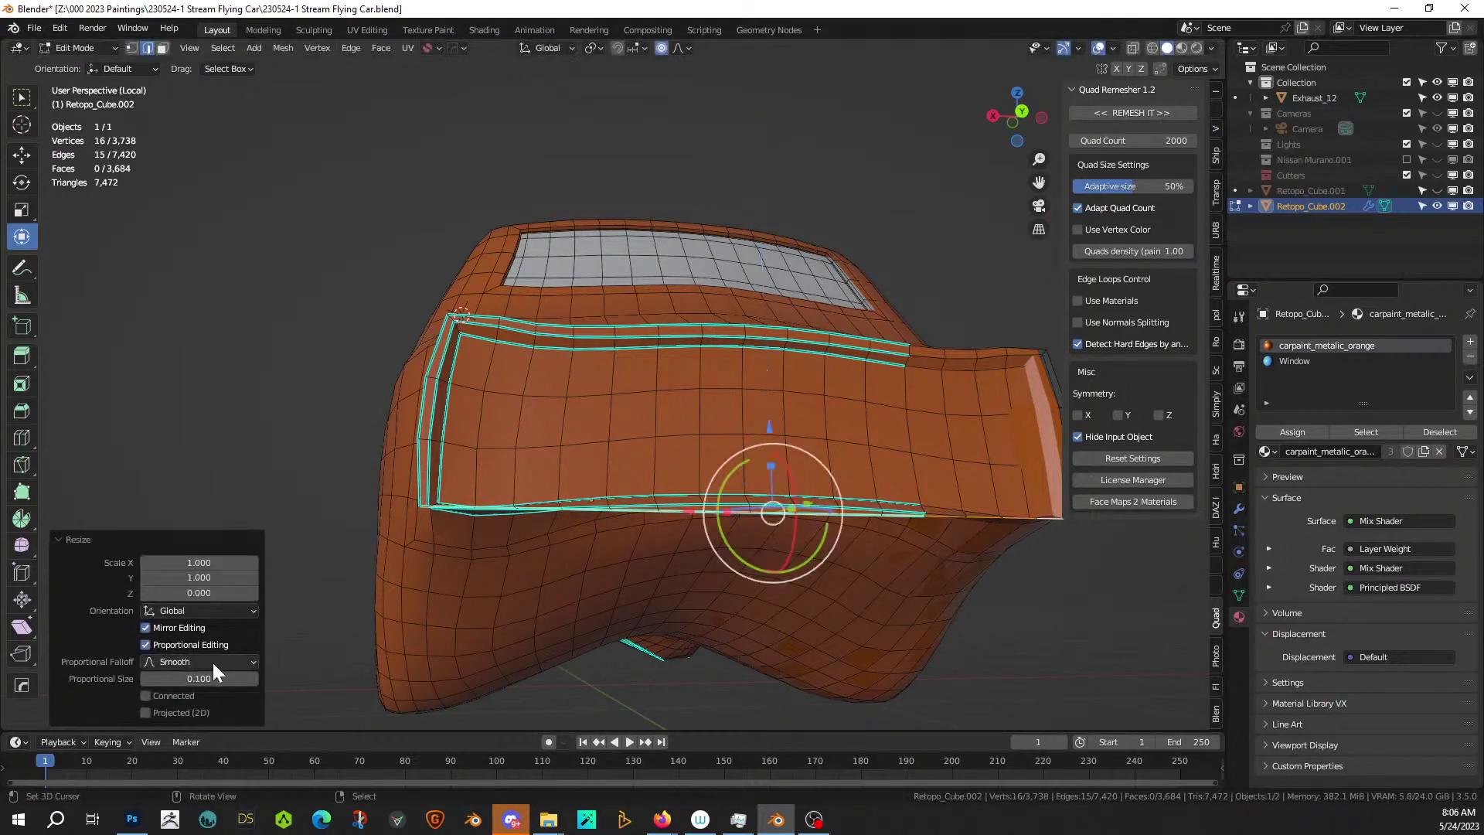
{"action": "left_click_drag", "start_coordinate": [188, 677], "coordinate": [196, 677]}
{"action": "key", "text": "ctrl+z"}
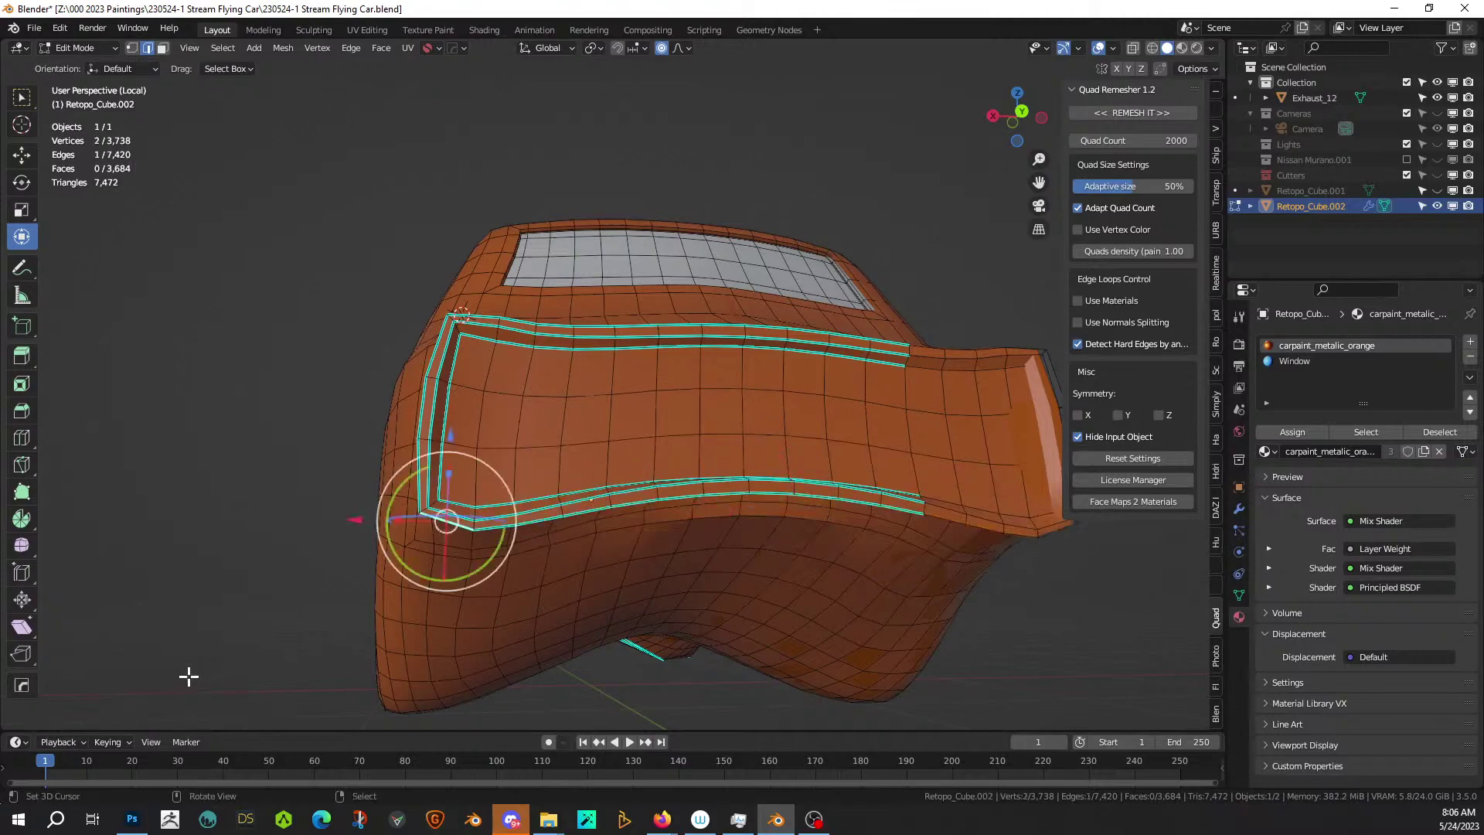
Select the frame's lower face strip from corner to corner and scale it to 0 along the Z axis.
{"action": "middle_click_drag", "start_coordinate": [530, 576], "coordinate": [530, 569]}
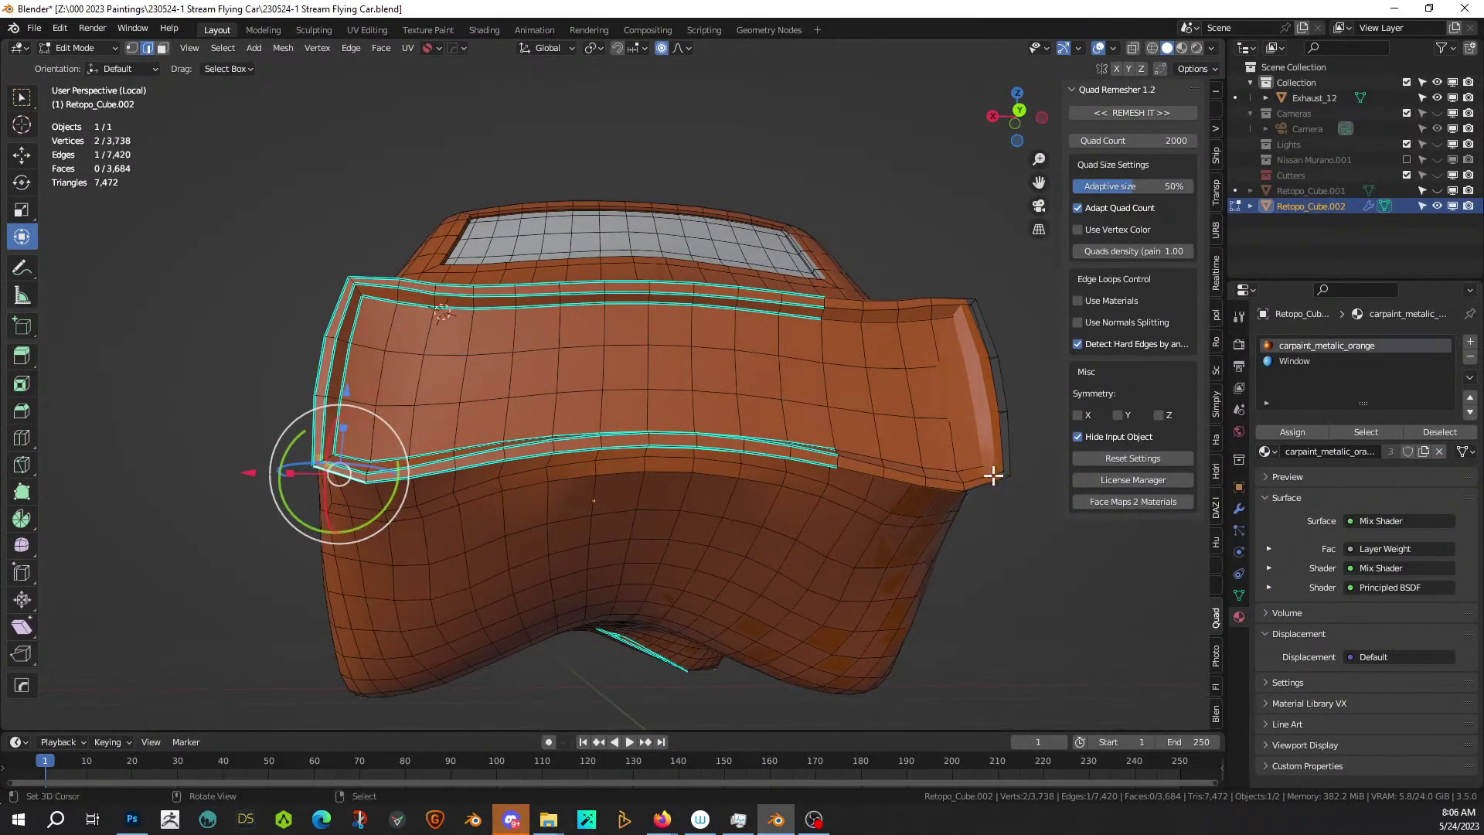
{"action": "key", "text": "3"}
{"action": "left_click", "coordinate": [994, 475]}
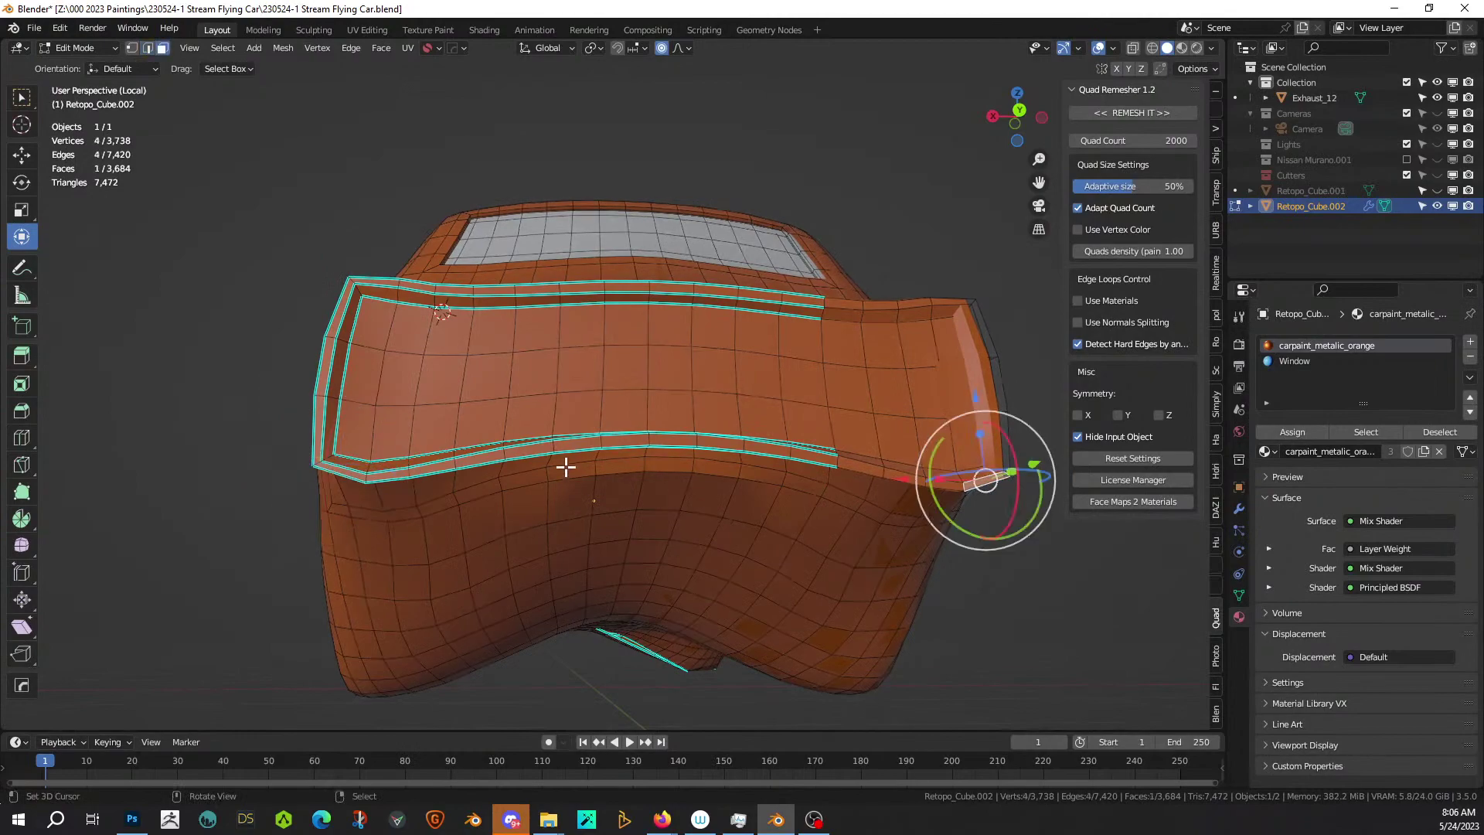
{"action": "left_click", "coordinate": [338, 464], "text": "ctrl"}
{"action": "key", "text": "s"}
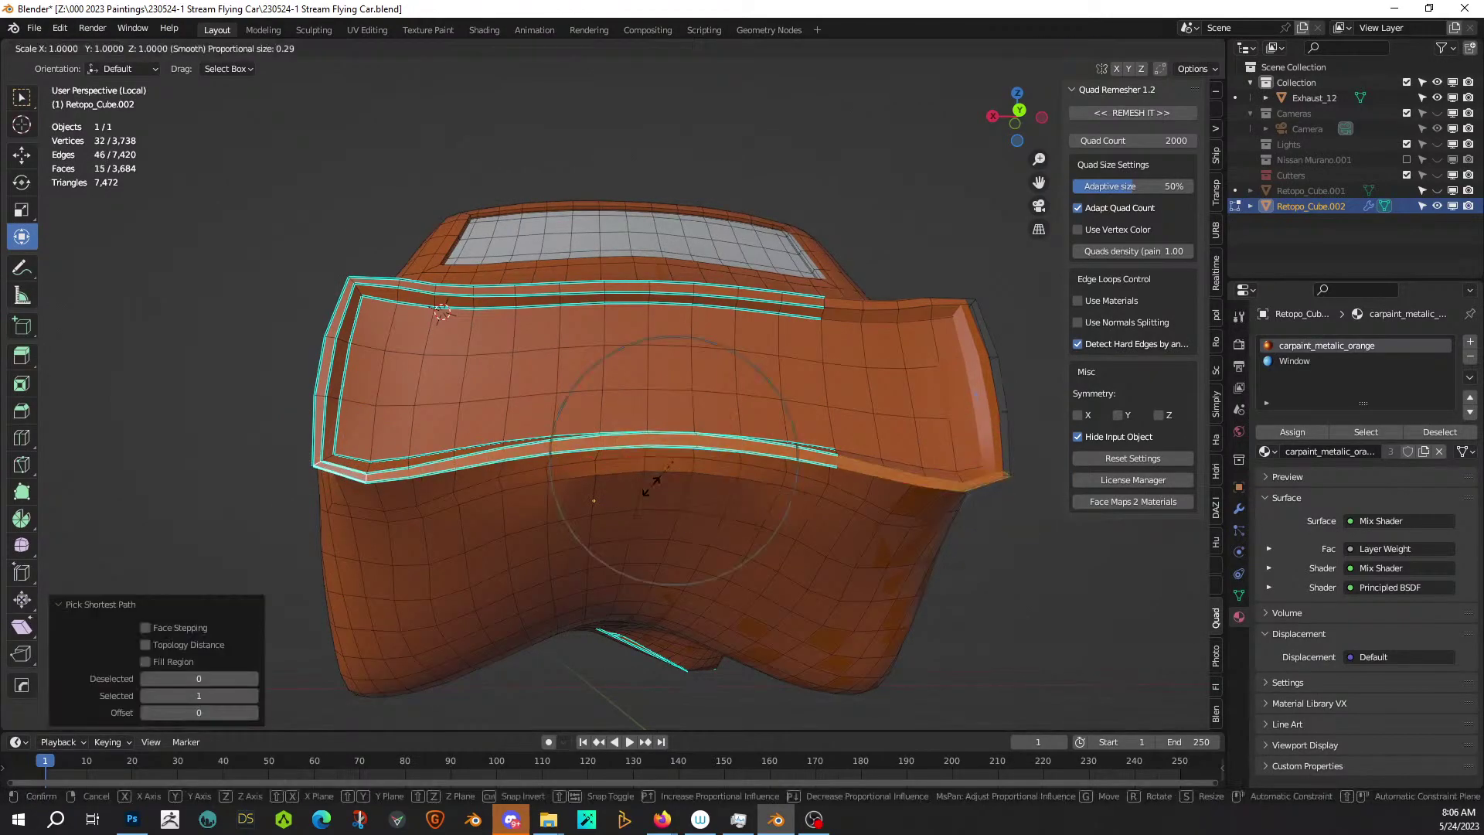
{"action": "key", "text": "z"}
{"action": "key", "text": "0"}
{"action": "key", "text": "Return"}
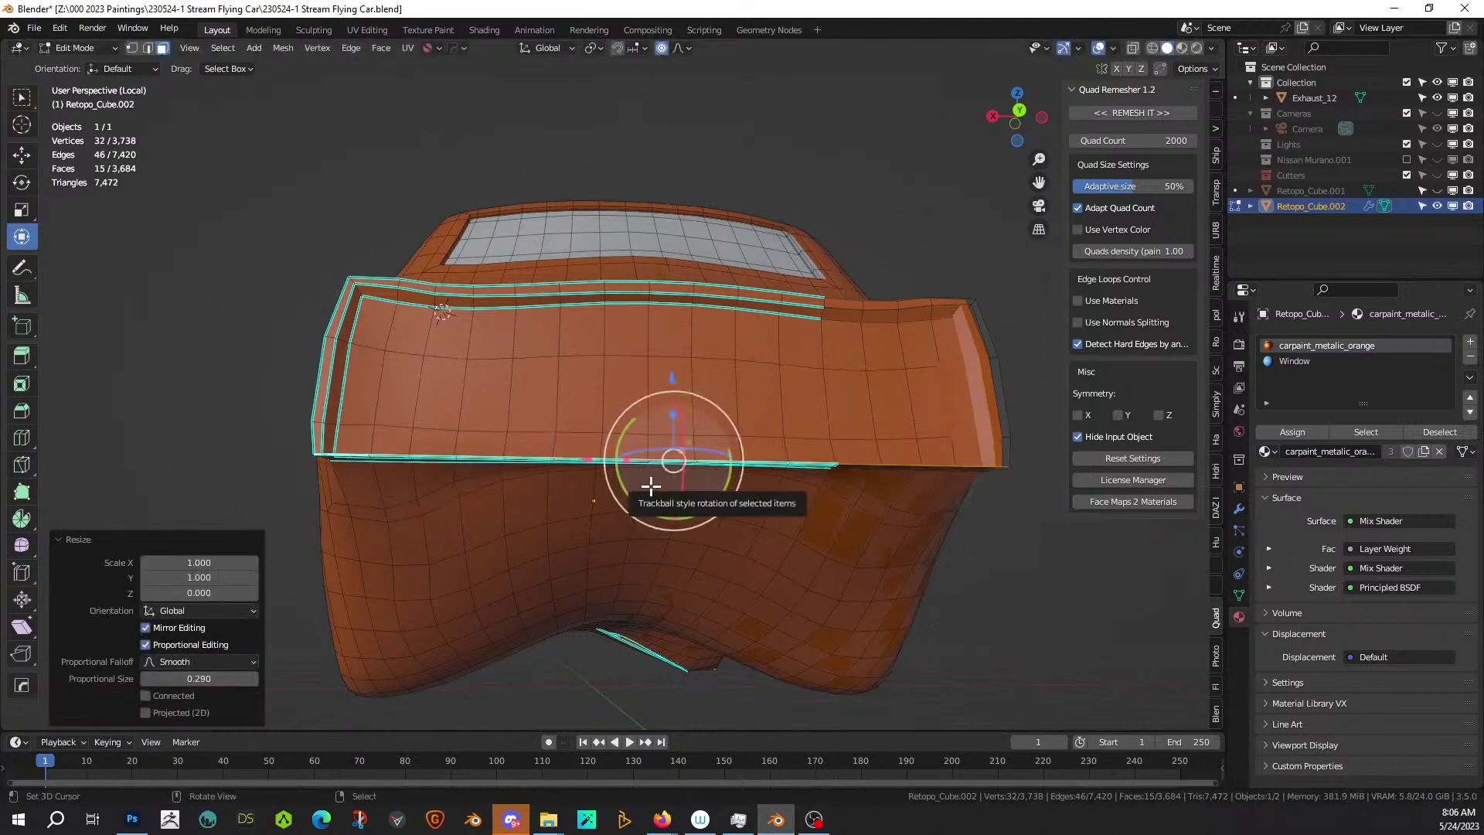
Undo the flattening of the lower face strip and reapply the scale to 0 along Z.
{"action": "middle_click_drag", "start_coordinate": [665, 490], "coordinate": [497, 431]}
{"action": "key", "text": "ctrl+z"}
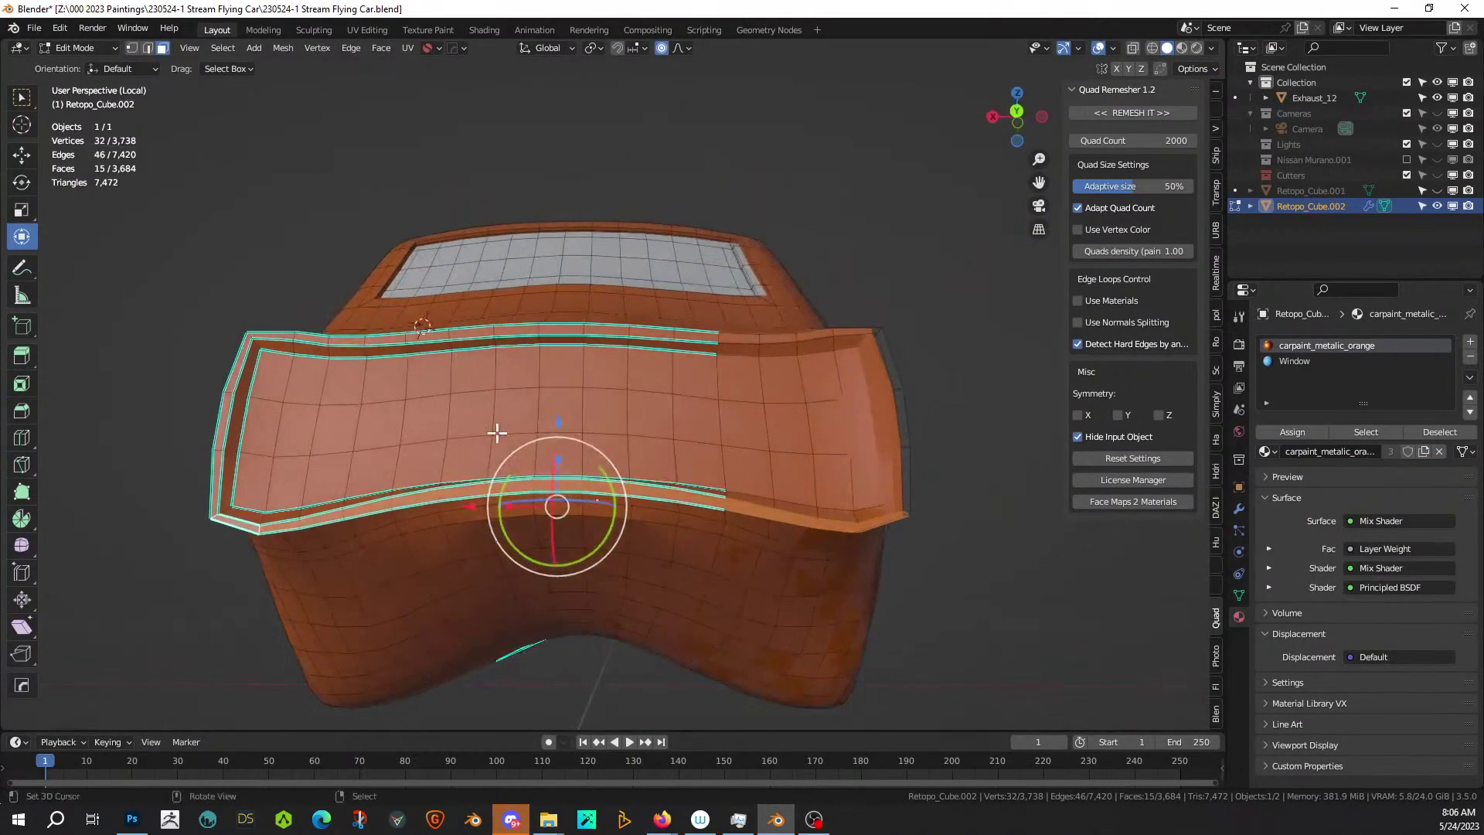
{"action": "key", "text": "s"}
{"action": "key", "text": "z"}
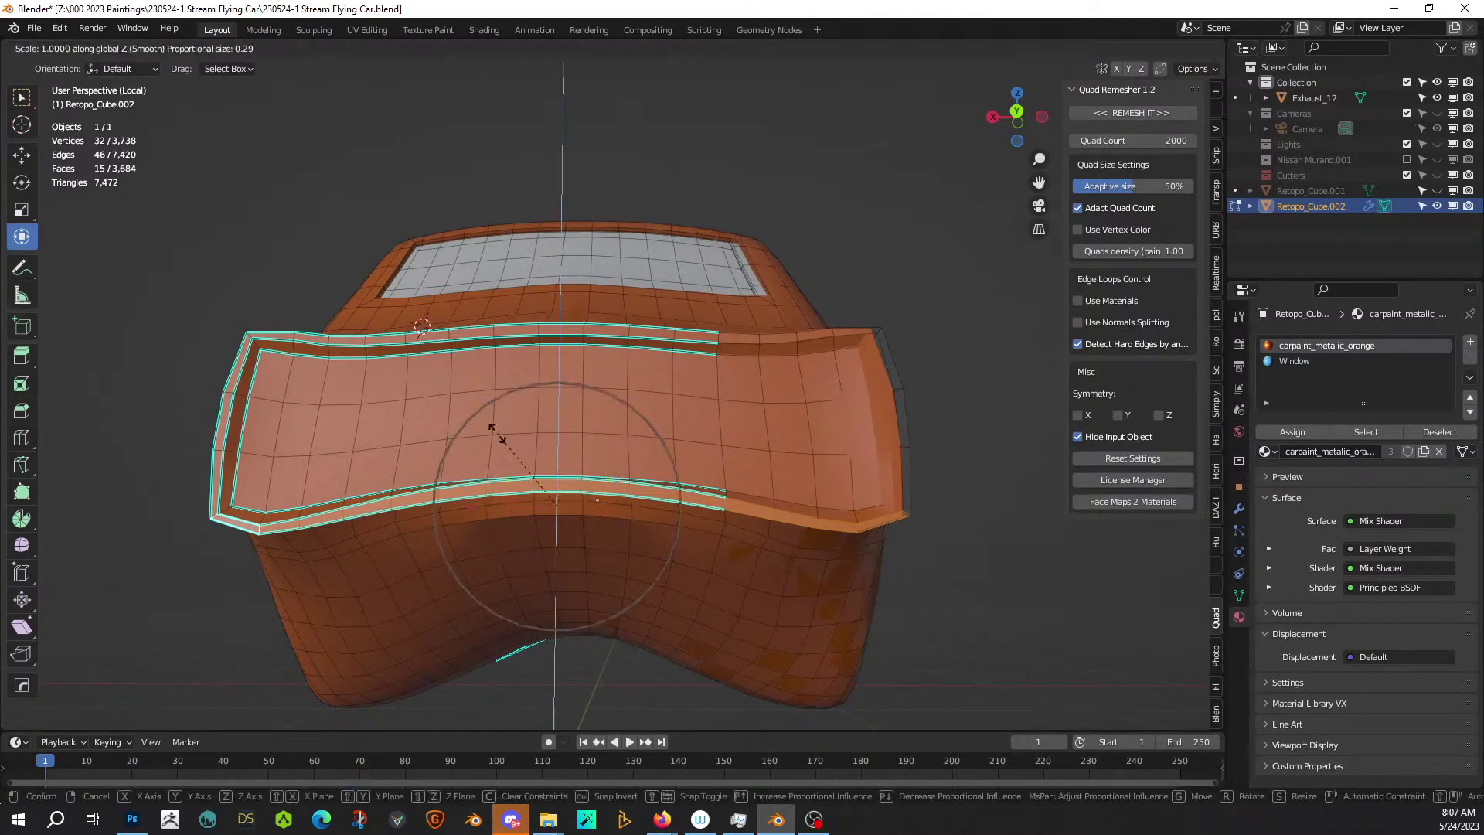
{"action": "key", "text": "0"}
{"action": "key", "text": "Return"}
Extrude the frame's flattened lower face strip by about 0.03 m, and return to the full scene in Object Mode.
{"action": "middle_click_drag", "start_coordinate": [497, 431], "coordinate": [507, 420]}
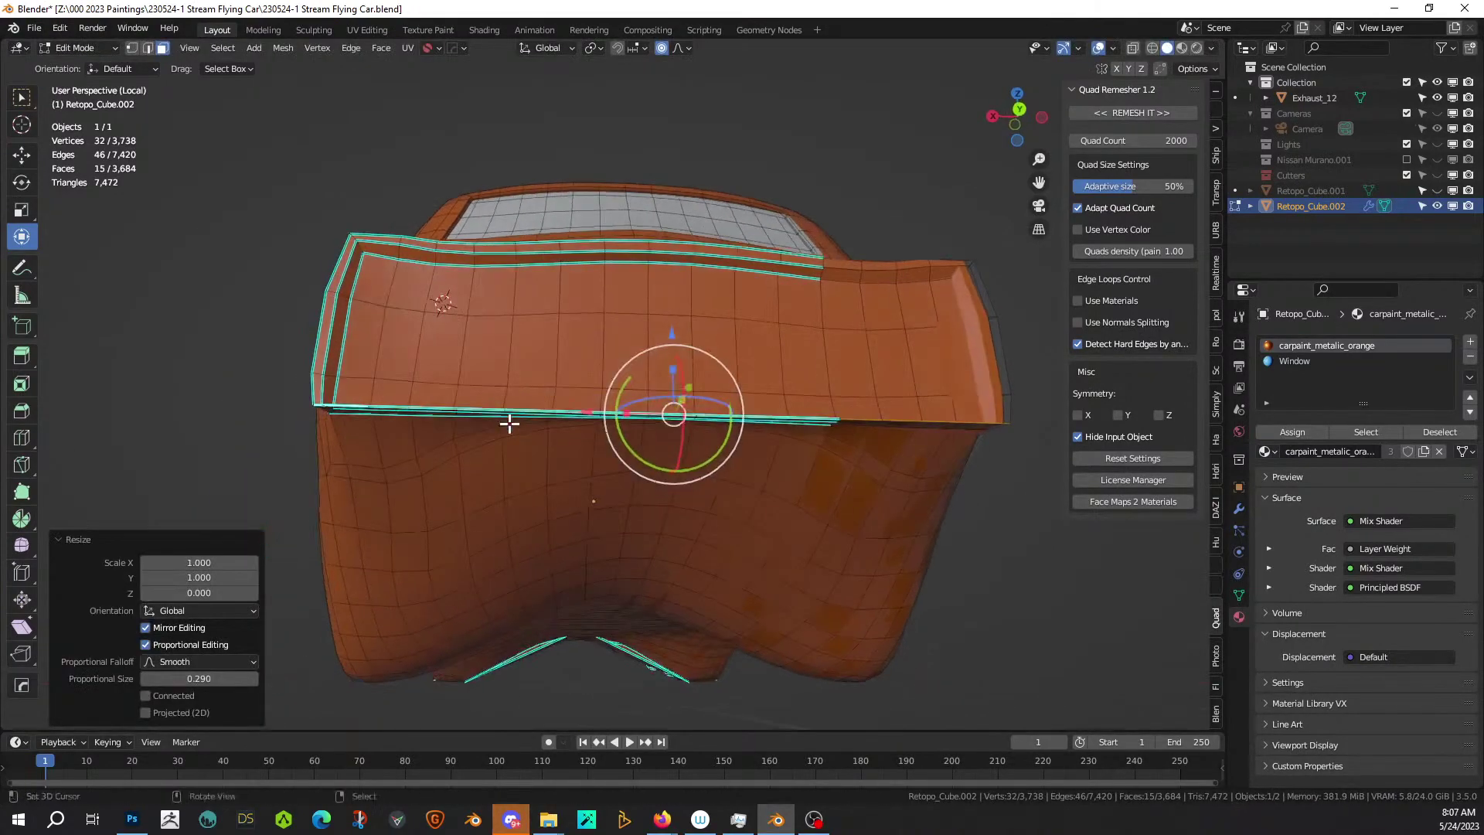
{"action": "key", "text": "e"}
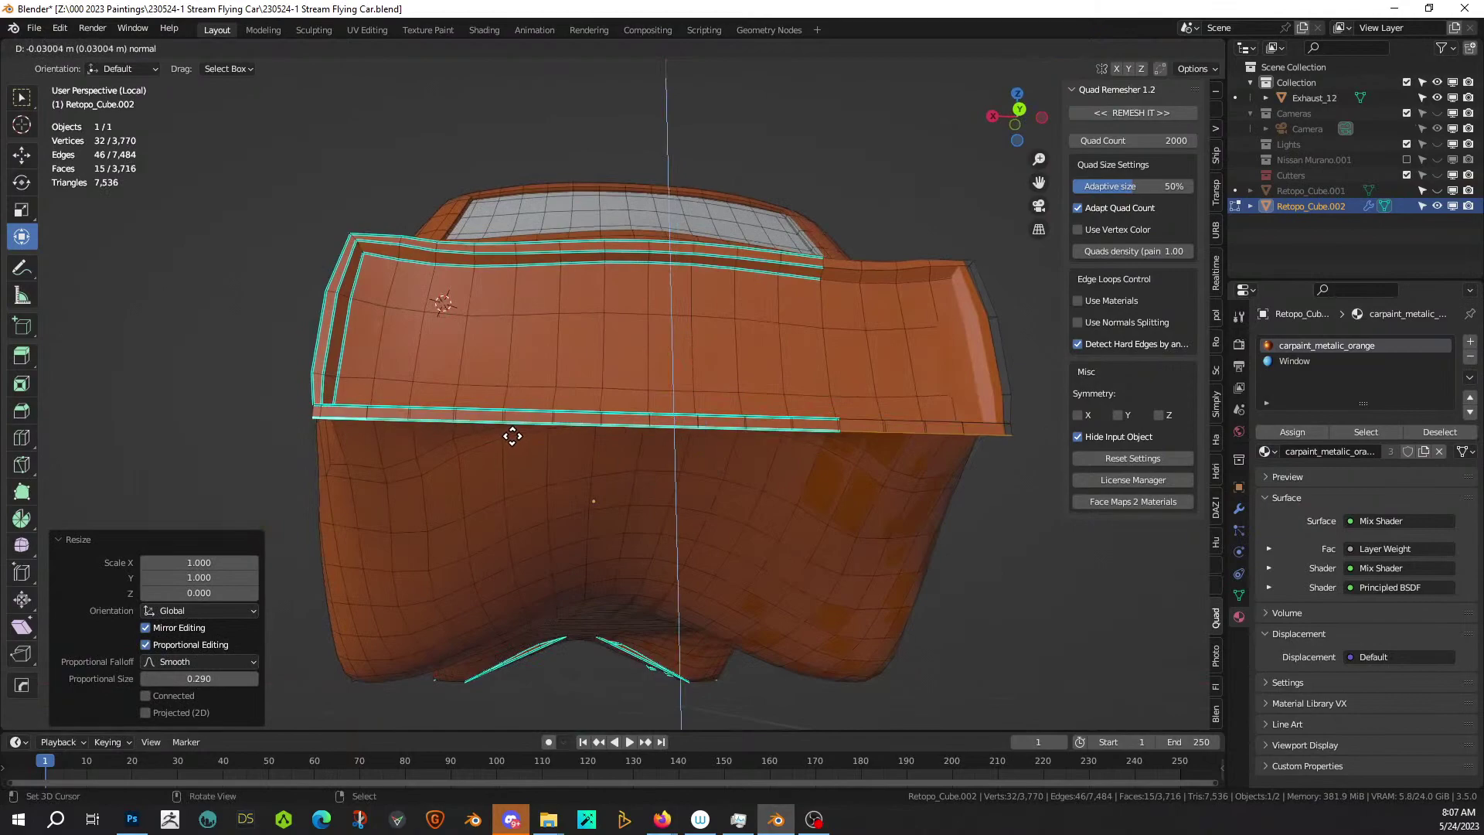
{"action": "left_click", "coordinate": [513, 434]}
{"action": "middle_click_drag", "start_coordinate": [514, 434], "coordinate": [484, 469]}
{"action": "key", "text": "Tab"}
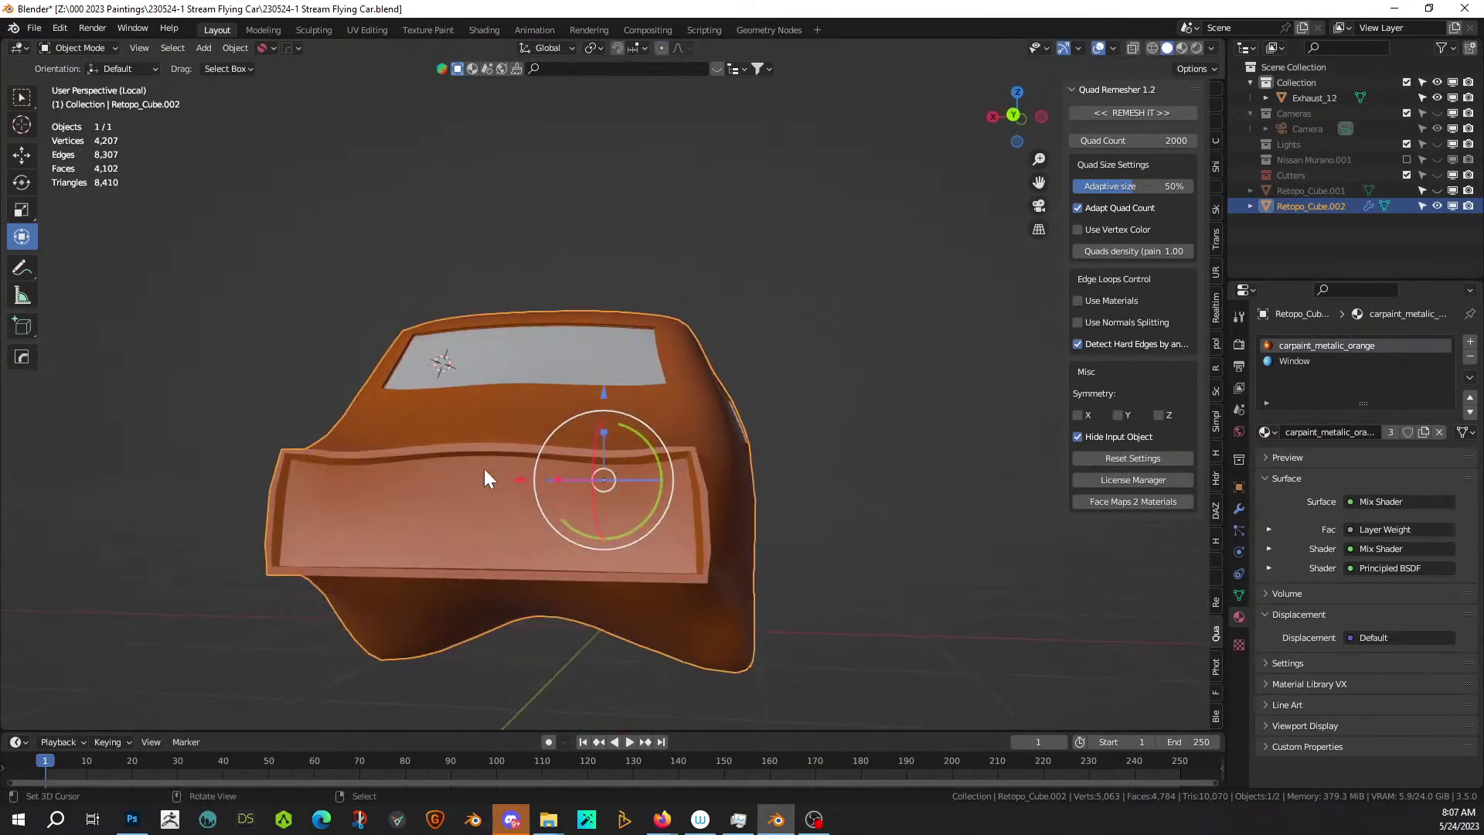
{"action": "key", "text": "KP_Divide"}
{"action": "middle_click_drag", "start_coordinate": [485, 472], "coordinate": [520, 524]}
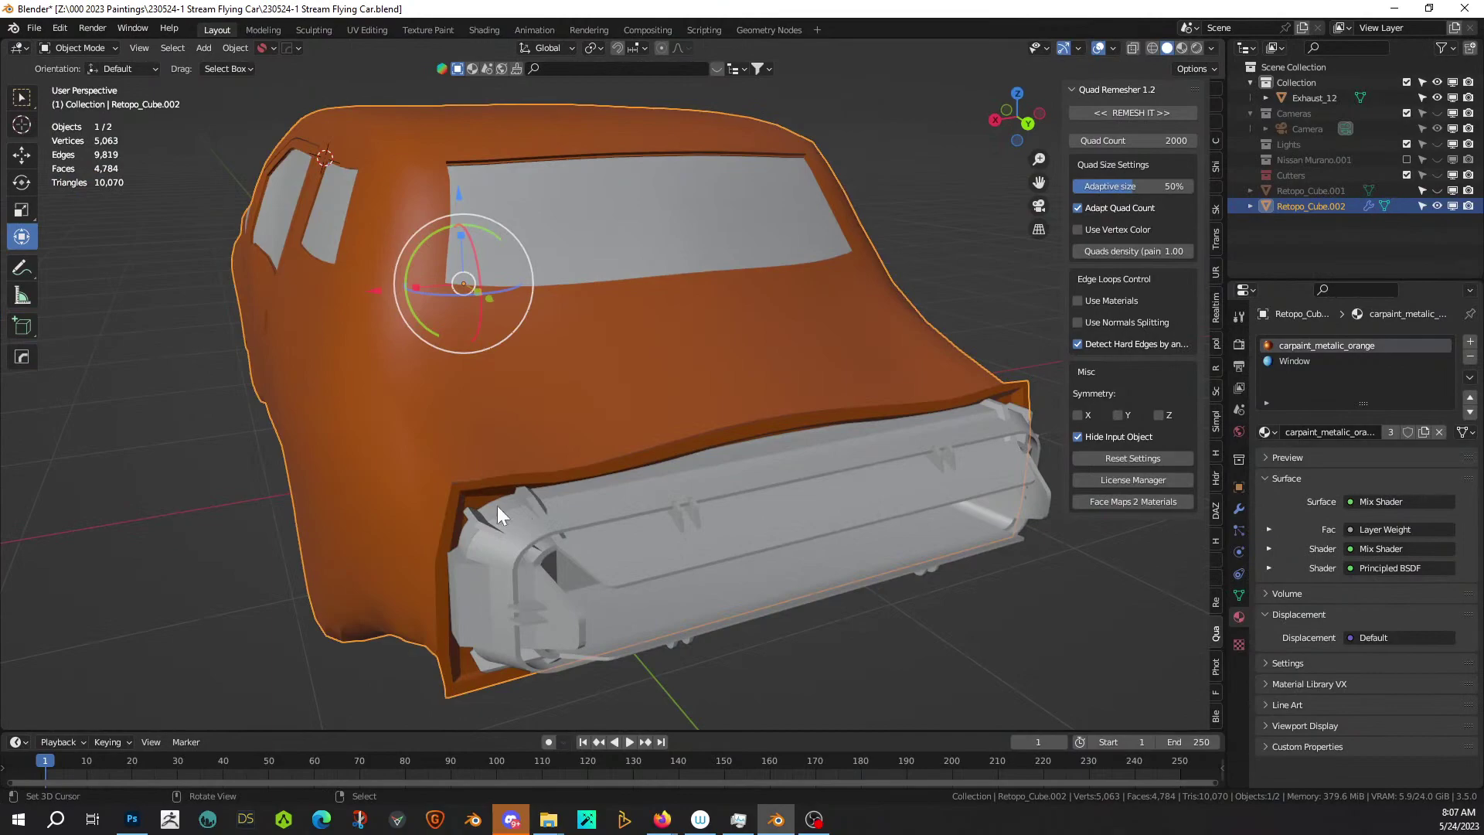
Select the frame's upper face strip from corner to corner and scale it to 0 along the Z axis.
{"action": "key", "text": "Tab"}
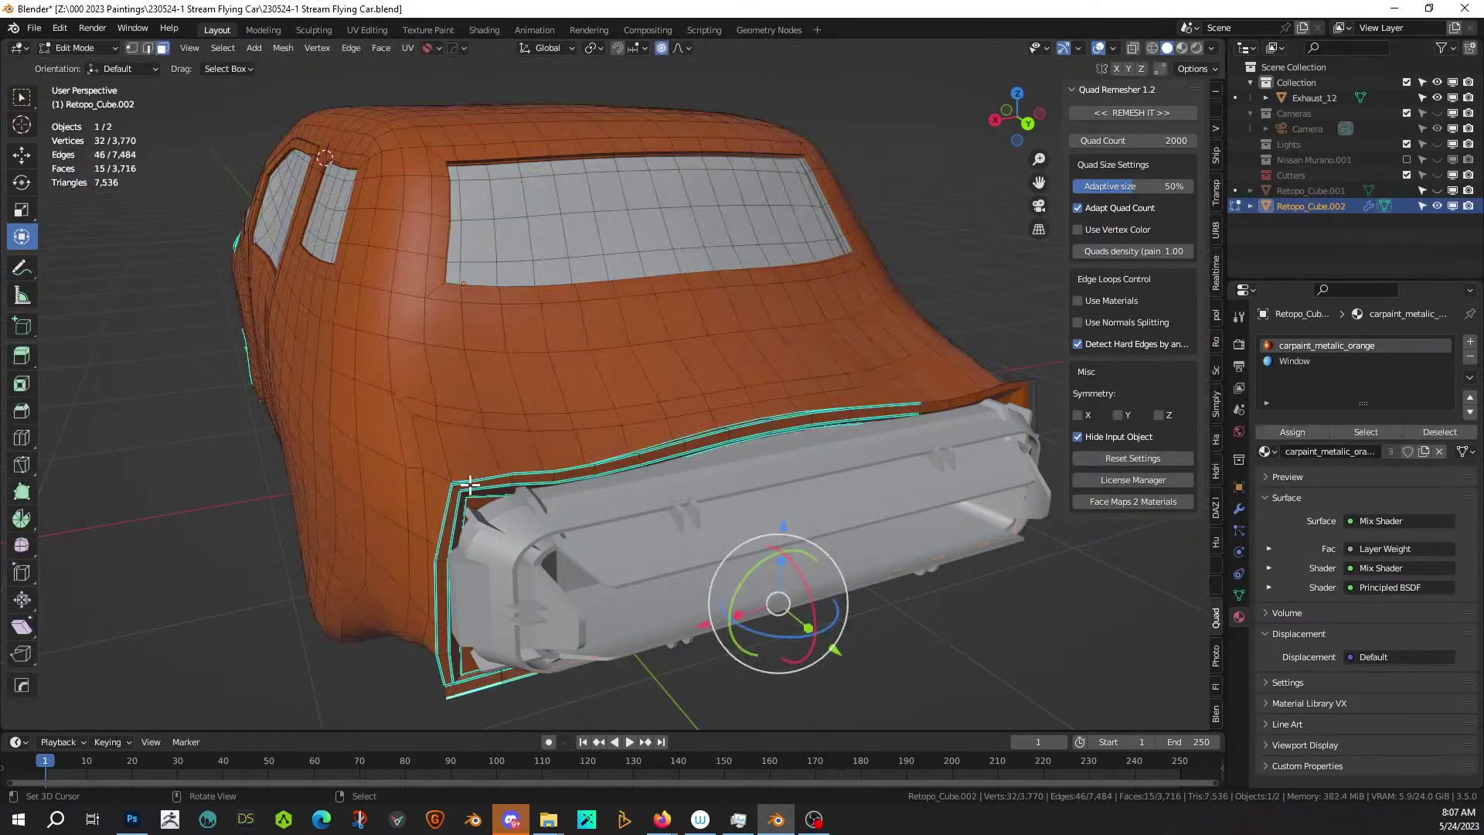
{"action": "left_click", "coordinate": [1021, 379], "text": "ctrl"}
{"action": "key", "text": "s"}
{"action": "key", "text": "z"}
{"action": "key", "text": "0"}
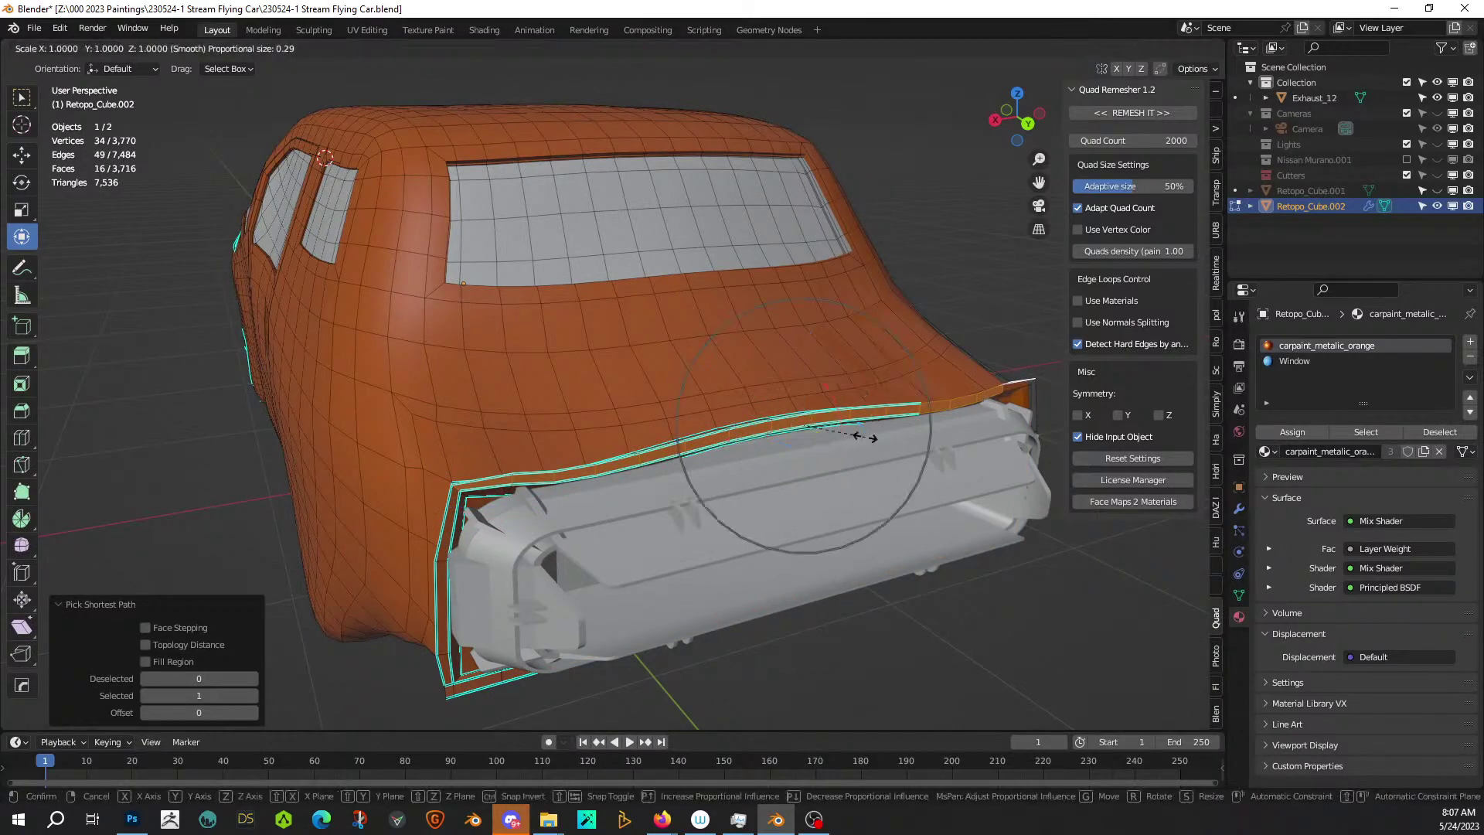
{"action": "key", "text": "Return"}
Extrude the frame's flattened upper face strip by about 0.026 m, deselect the car body and save the file.
{"action": "middle_click_drag", "start_coordinate": [811, 424], "coordinate": [890, 397]}
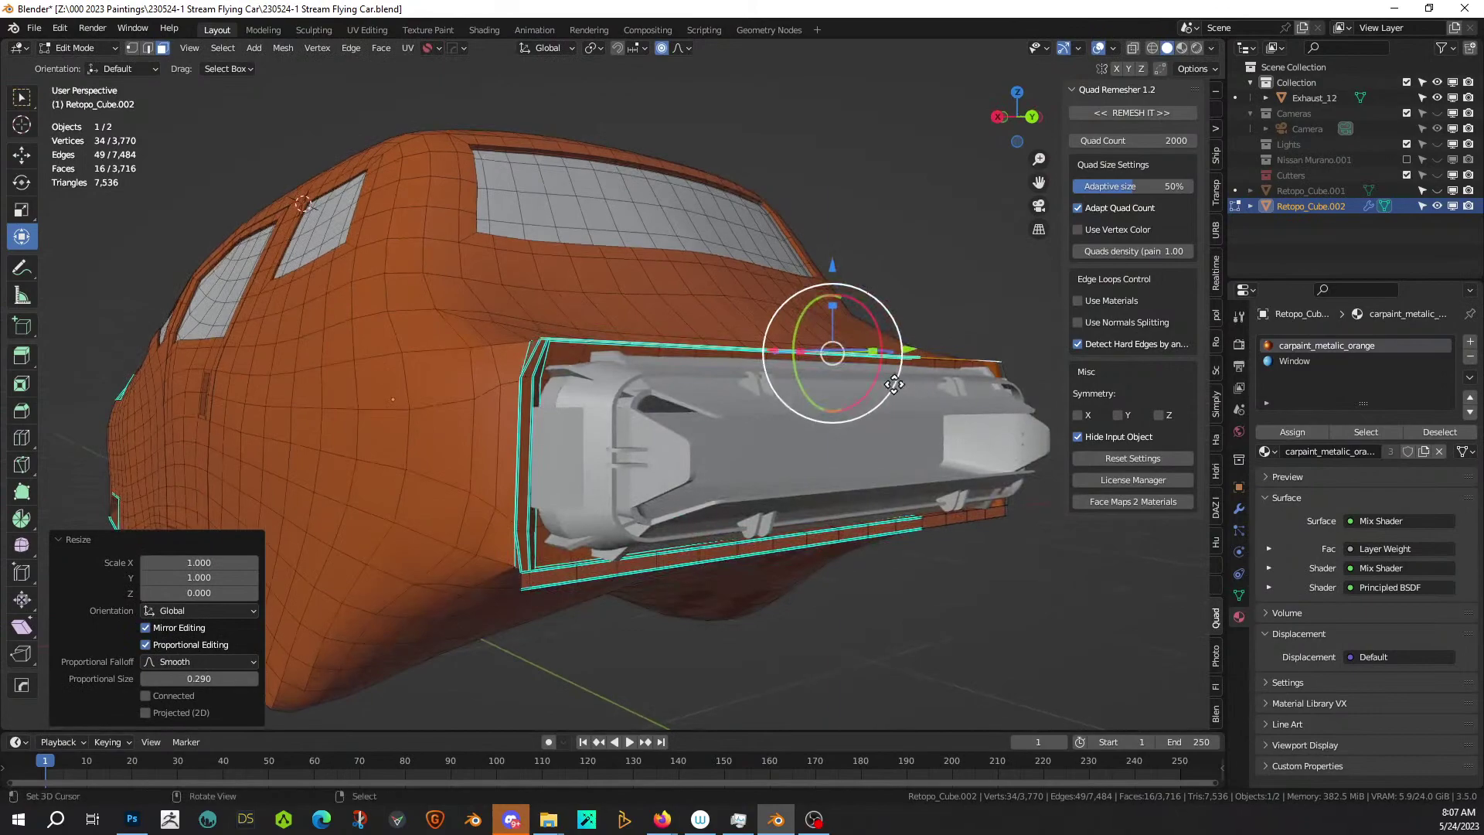
{"action": "key", "text": "e"}
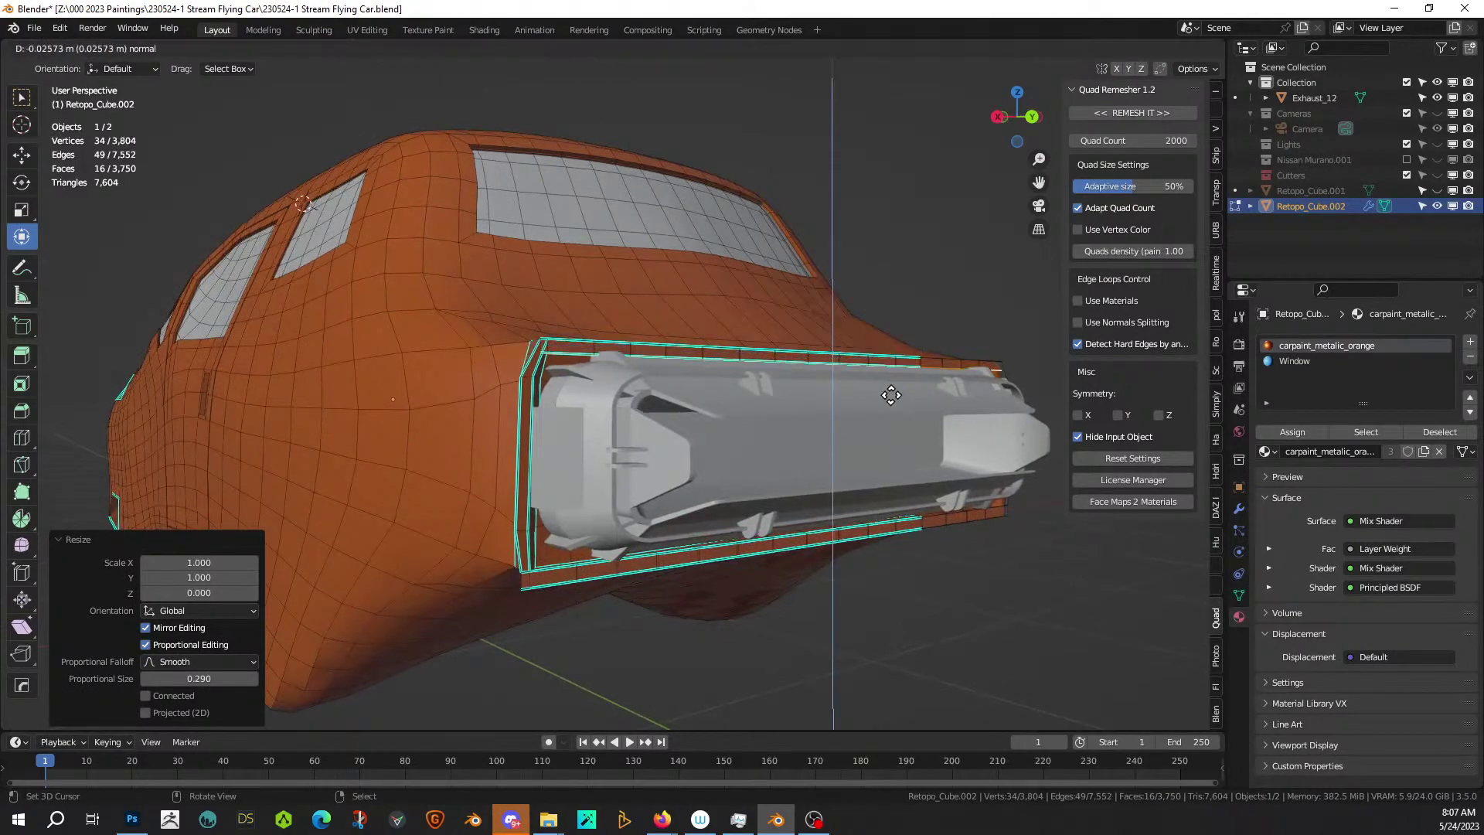
{"action": "left_click", "coordinate": [890, 395]}
{"action": "key", "text": "Tab"}
{"action": "scroll", "coordinate": [887, 396], "scroll_direction": "down", "scroll_amount": 3}
{"action": "middle_click_drag", "start_coordinate": [887, 396], "coordinate": [483, 531]}
{"action": "left_click", "coordinate": [957, 467]}
Examine the whole car body from the rear, sides and front, including the framed exhaust and the open front end.
{"action": "scroll", "coordinate": [547, 547], "scroll_direction": "up", "scroll_amount": 5}
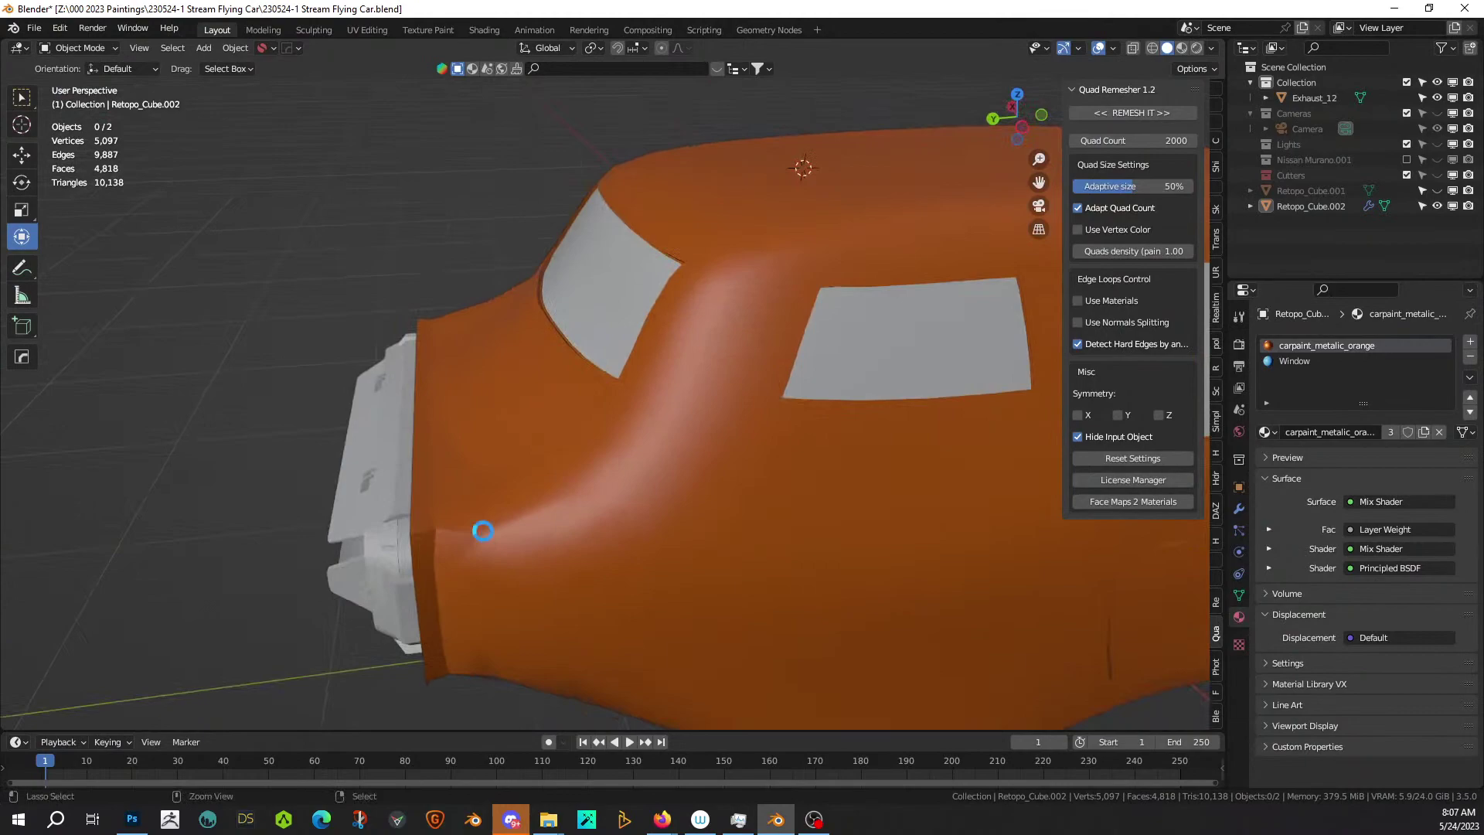
{"action": "scroll", "coordinate": [484, 531], "scroll_direction": "down", "scroll_amount": 5}
{"action": "middle_click_drag", "start_coordinate": [484, 530], "coordinate": [736, 486]}
{"action": "middle_click_drag", "start_coordinate": [685, 533], "coordinate": [753, 507]}
{"action": "scroll", "coordinate": [845, 516], "scroll_direction": "down", "scroll_amount": 3}
{"action": "middle_click_drag", "start_coordinate": [741, 371], "coordinate": [651, 397]}
{"action": "scroll", "coordinate": [701, 419], "scroll_direction": "up", "scroll_amount": 2}
{"action": "scroll", "coordinate": [702, 418], "scroll_direction": "down", "scroll_amount": 2}
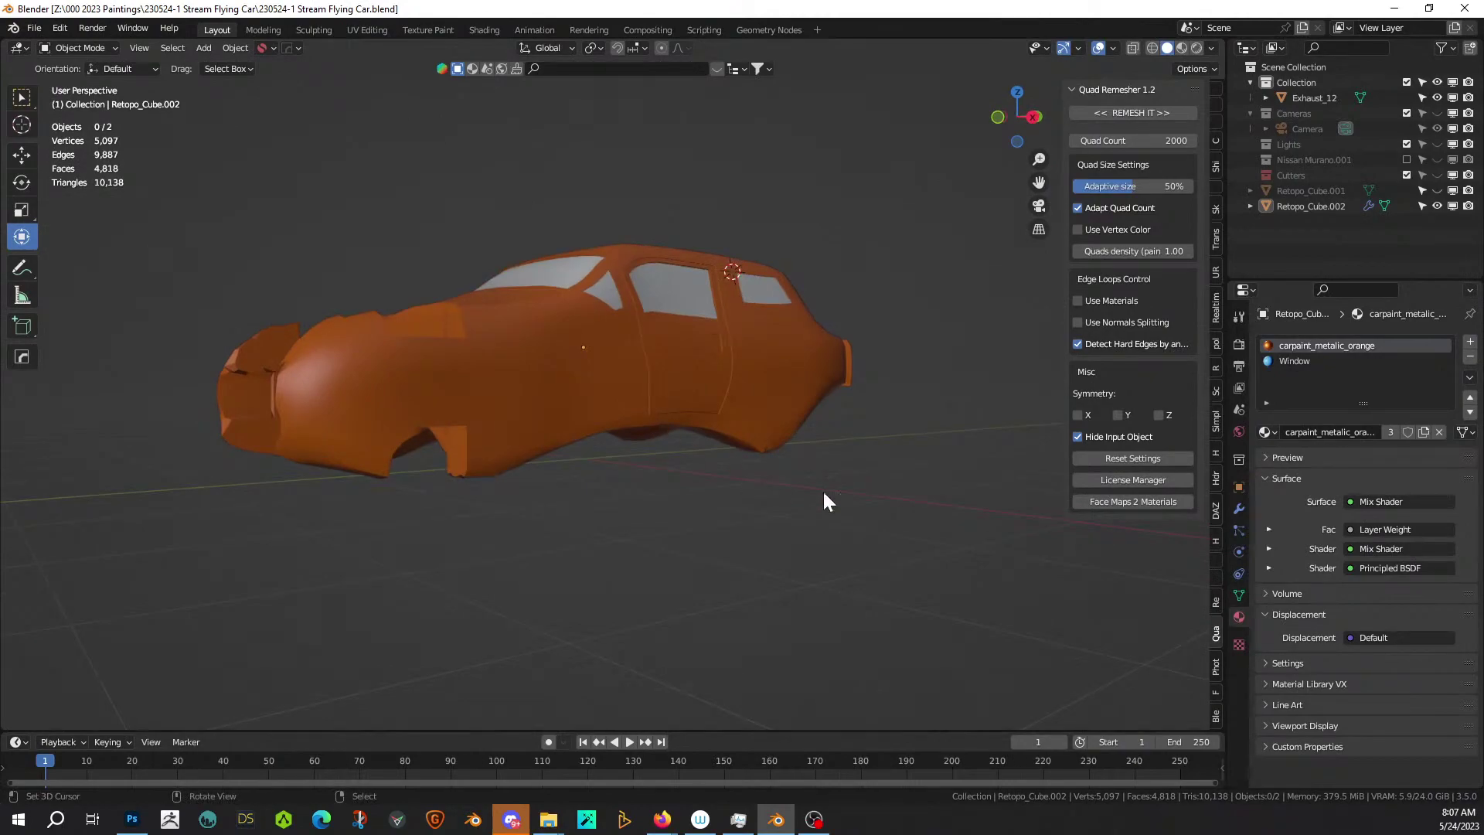
{"action": "middle_click_drag", "start_coordinate": [748, 520], "coordinate": [818, 572]}
{"action": "scroll", "coordinate": [854, 518], "scroll_direction": "up", "scroll_amount": 1}
{"action": "scroll", "coordinate": [817, 564], "scroll_direction": "up", "scroll_amount": 1}
{"action": "scroll", "coordinate": [818, 564], "scroll_direction": "down", "scroll_amount": 1}
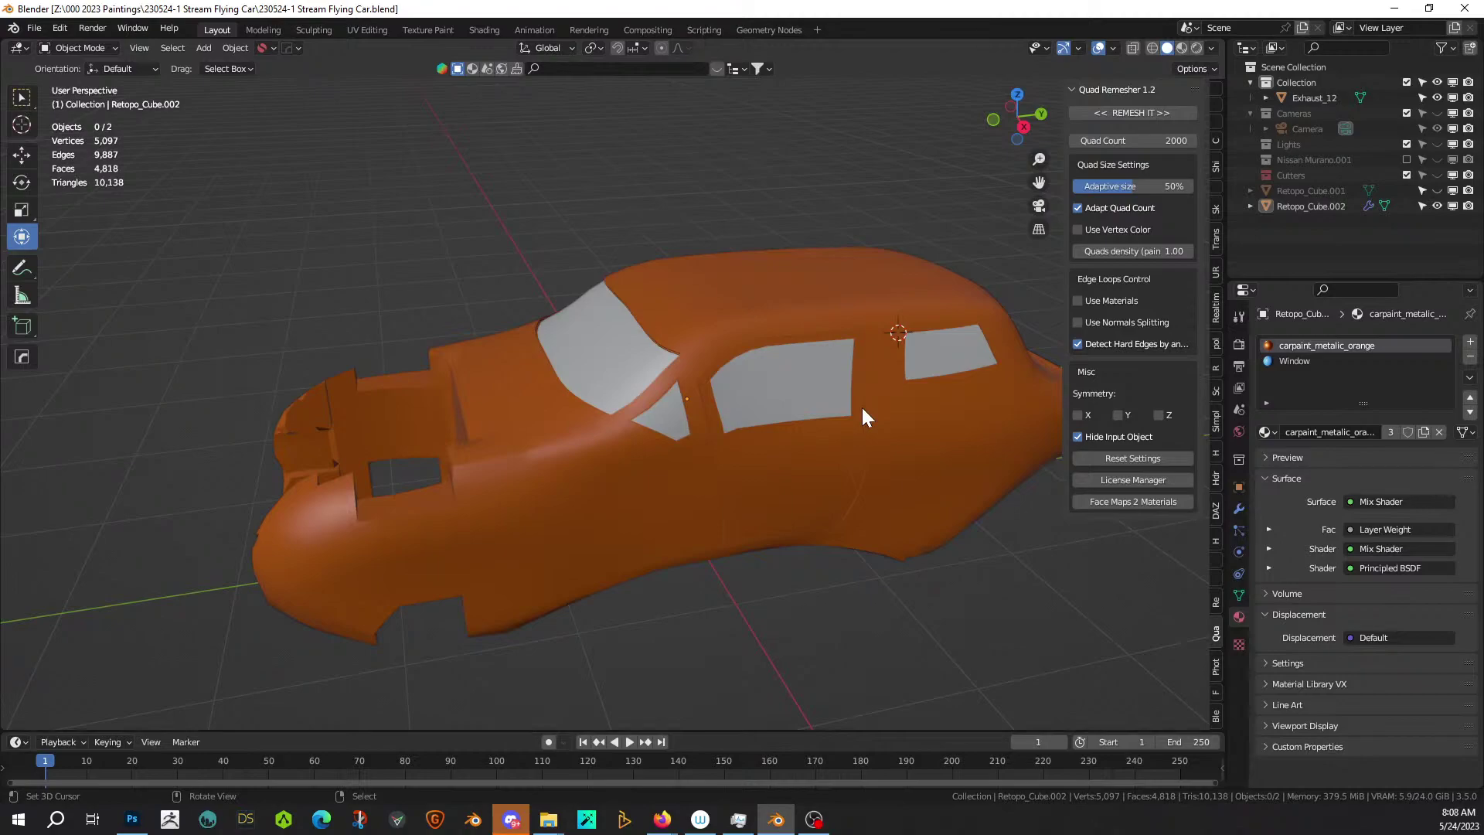
{"action": "middle_click_drag", "start_coordinate": [891, 329], "coordinate": [577, 439]}
{"action": "scroll", "coordinate": [578, 443], "scroll_direction": "down", "scroll_amount": 2}
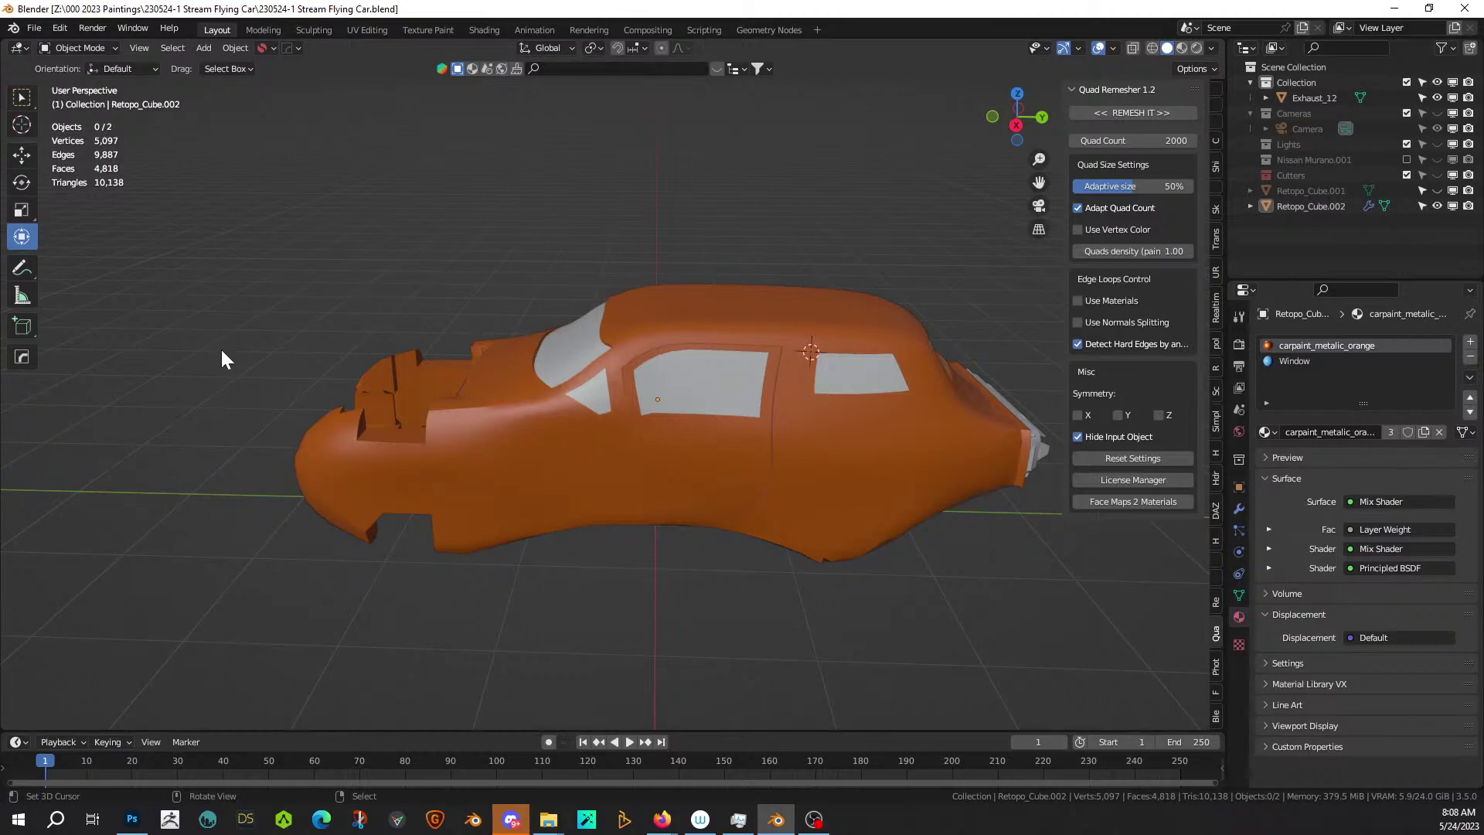
{"action": "middle_click_drag", "start_coordinate": [240, 448], "coordinate": [328, 407]}
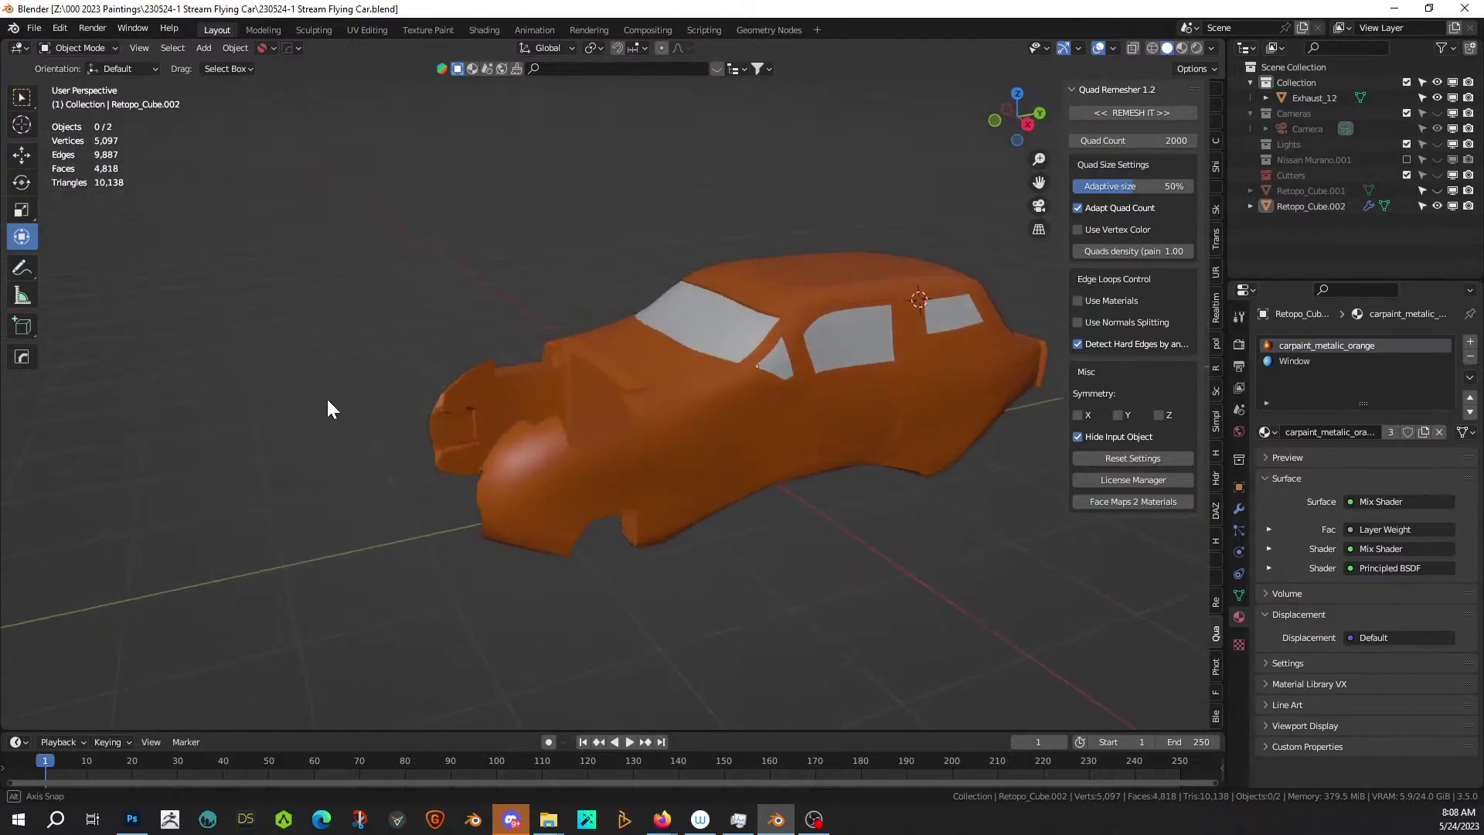
{"action": "scroll", "coordinate": [326, 396], "scroll_direction": "up", "scroll_amount": 3}
{"action": "middle_click_drag", "start_coordinate": [420, 341], "coordinate": [705, 338]}
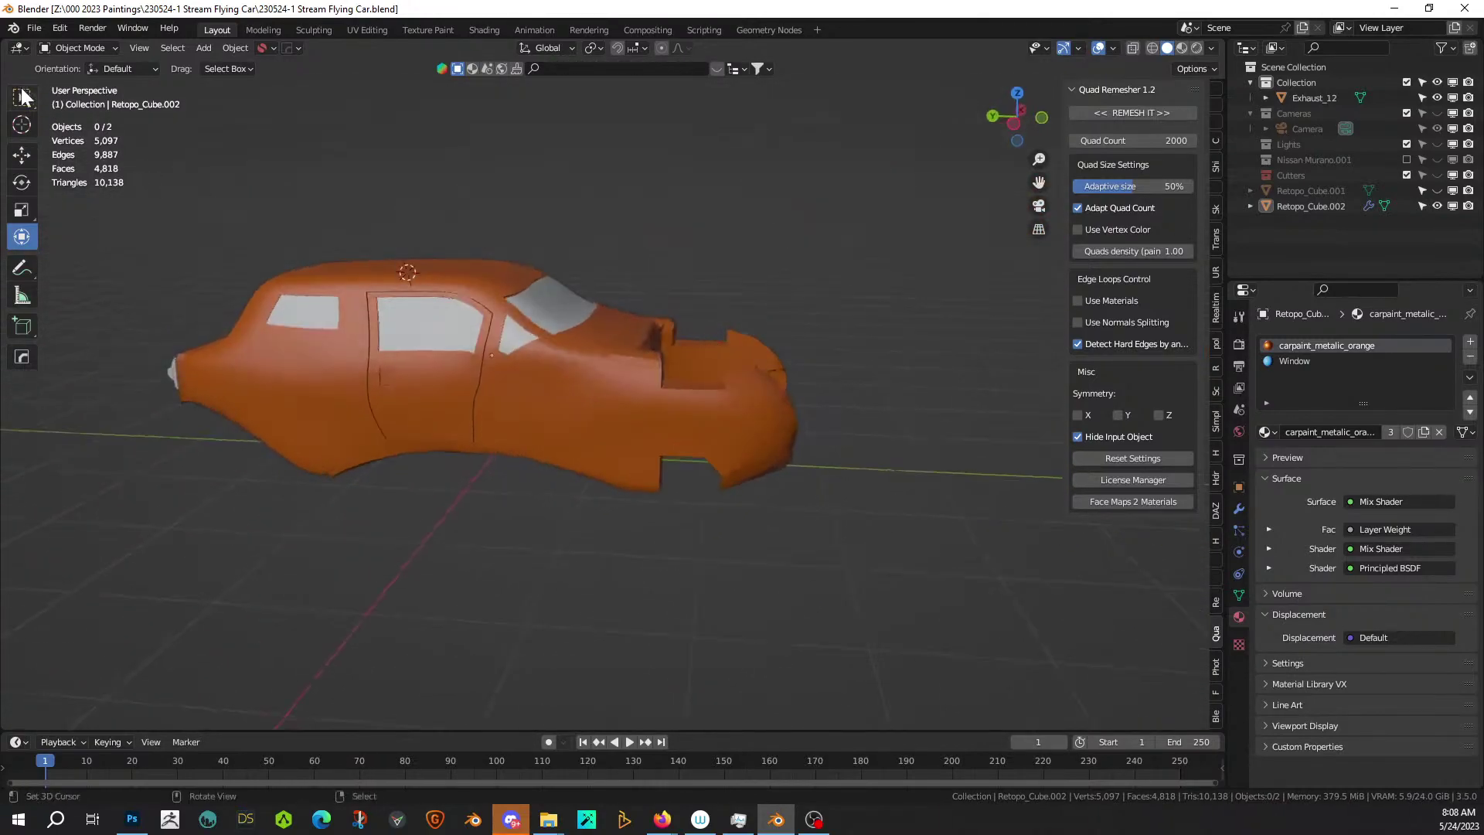
Split the 3D viewport into two areas and turn the new one into an Asset Browser.
{"action": "left_click_drag", "start_coordinate": [3, 36], "coordinate": [596, 325]}
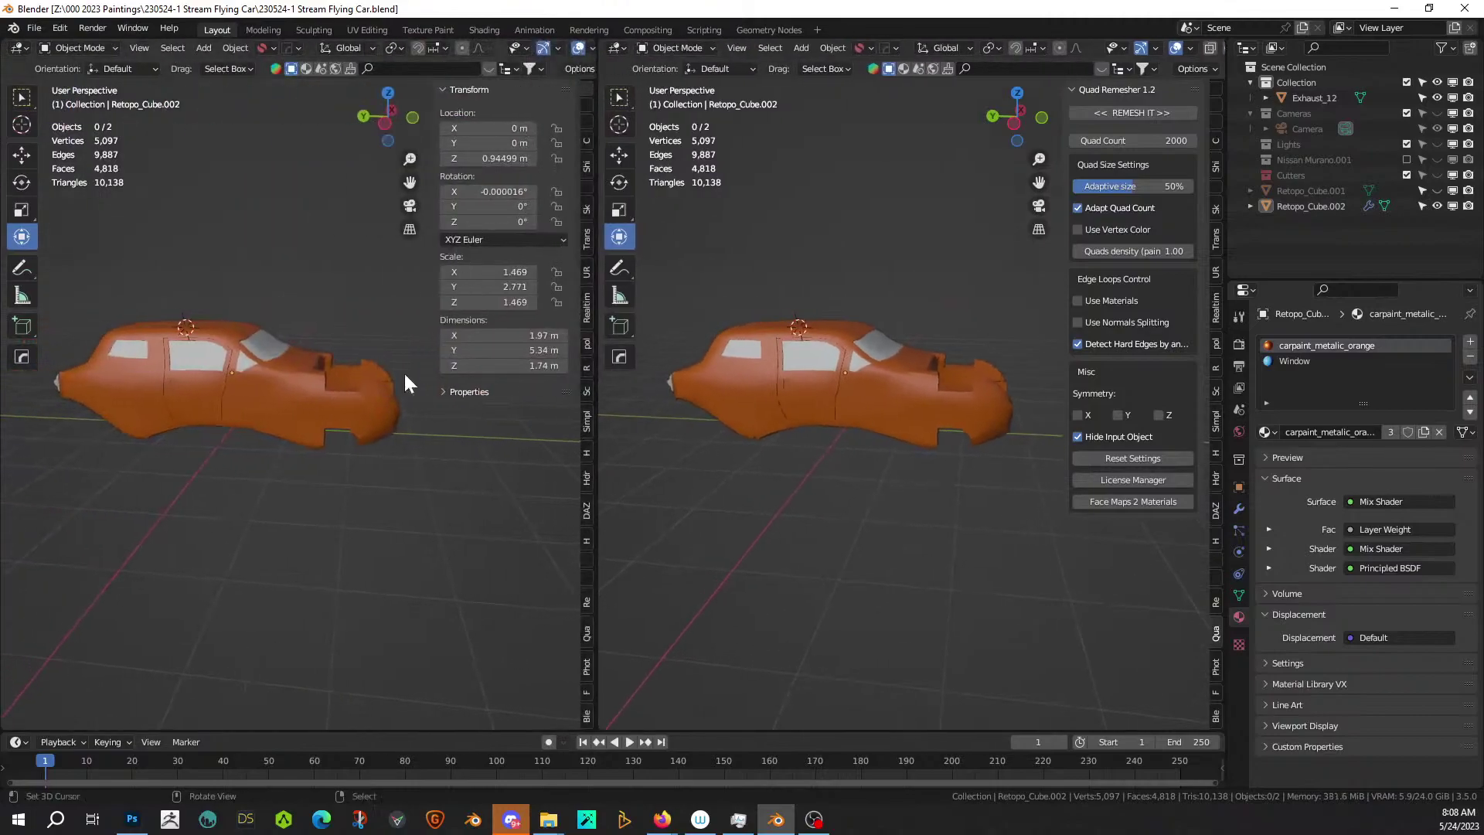
{"action": "key", "text": "shift+F1"}
{"action": "key", "text": "shift+F1"}
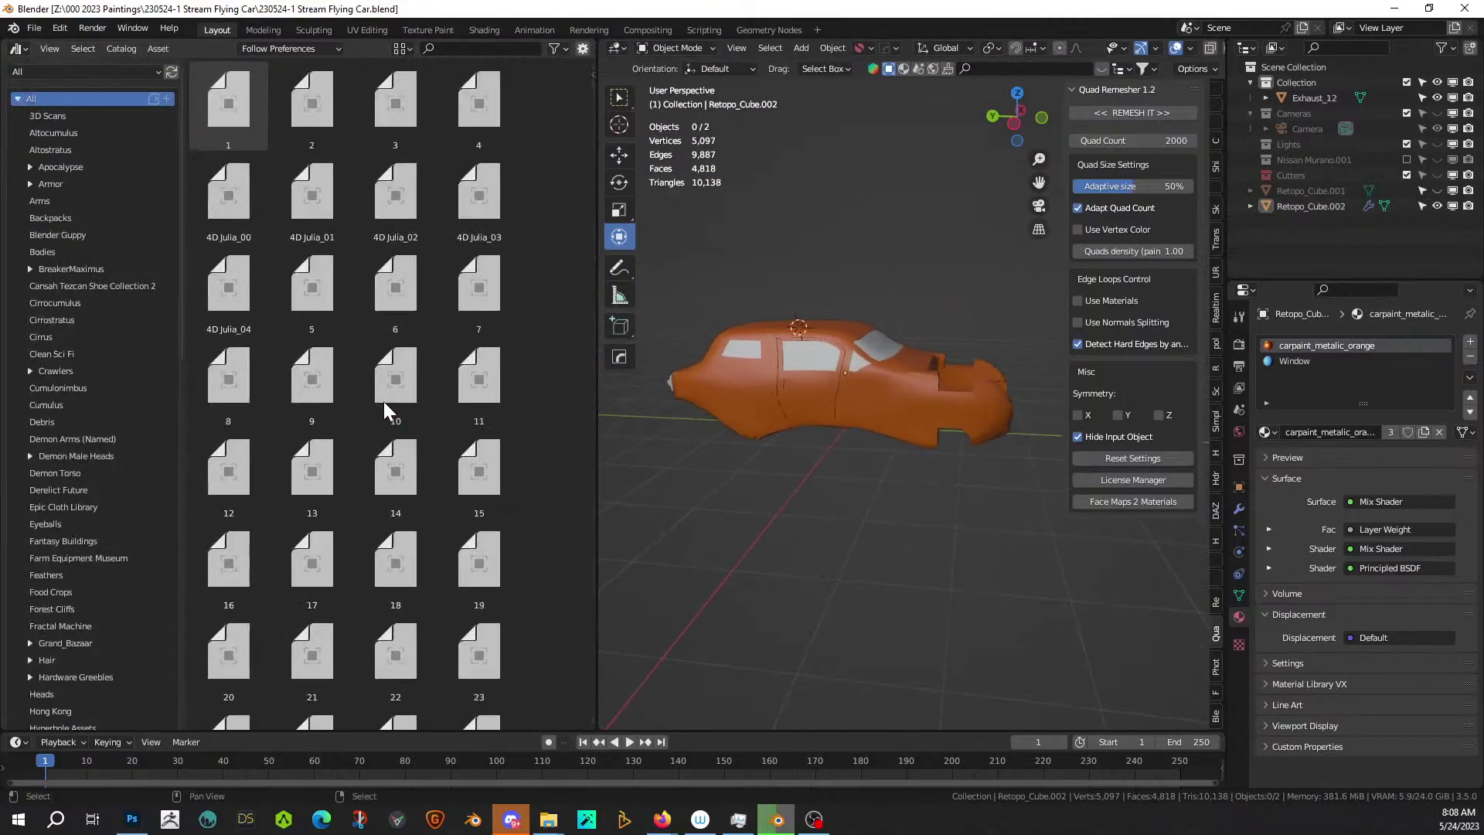
Load the Big Medium Small asset library and open the Exhausts category of ModelshopGreebles' Trimsheet (Best Quality) KitObjects.
{"action": "left_click", "coordinate": [90, 68]}
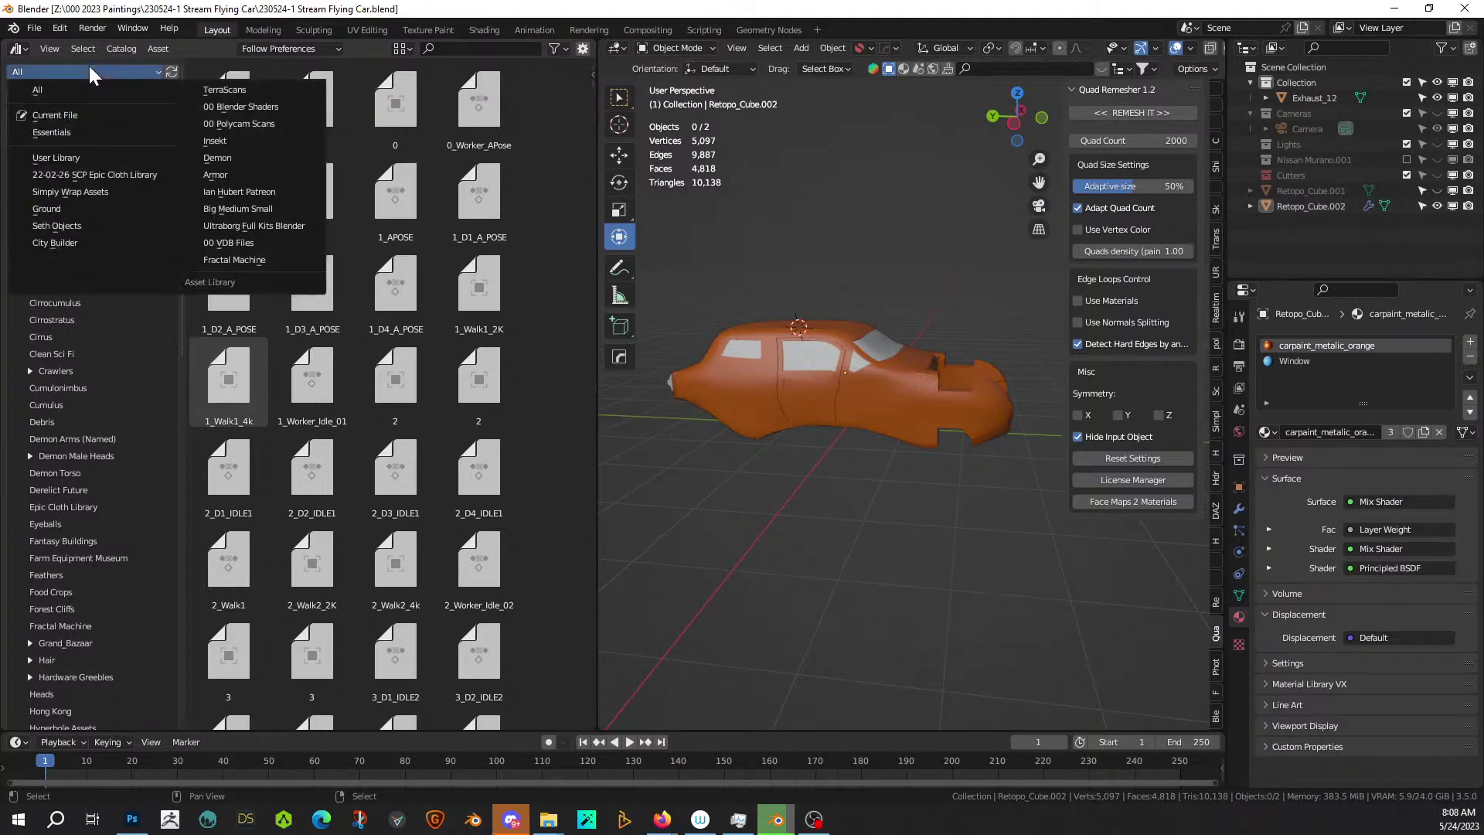
{"action": "left_click", "coordinate": [264, 212]}
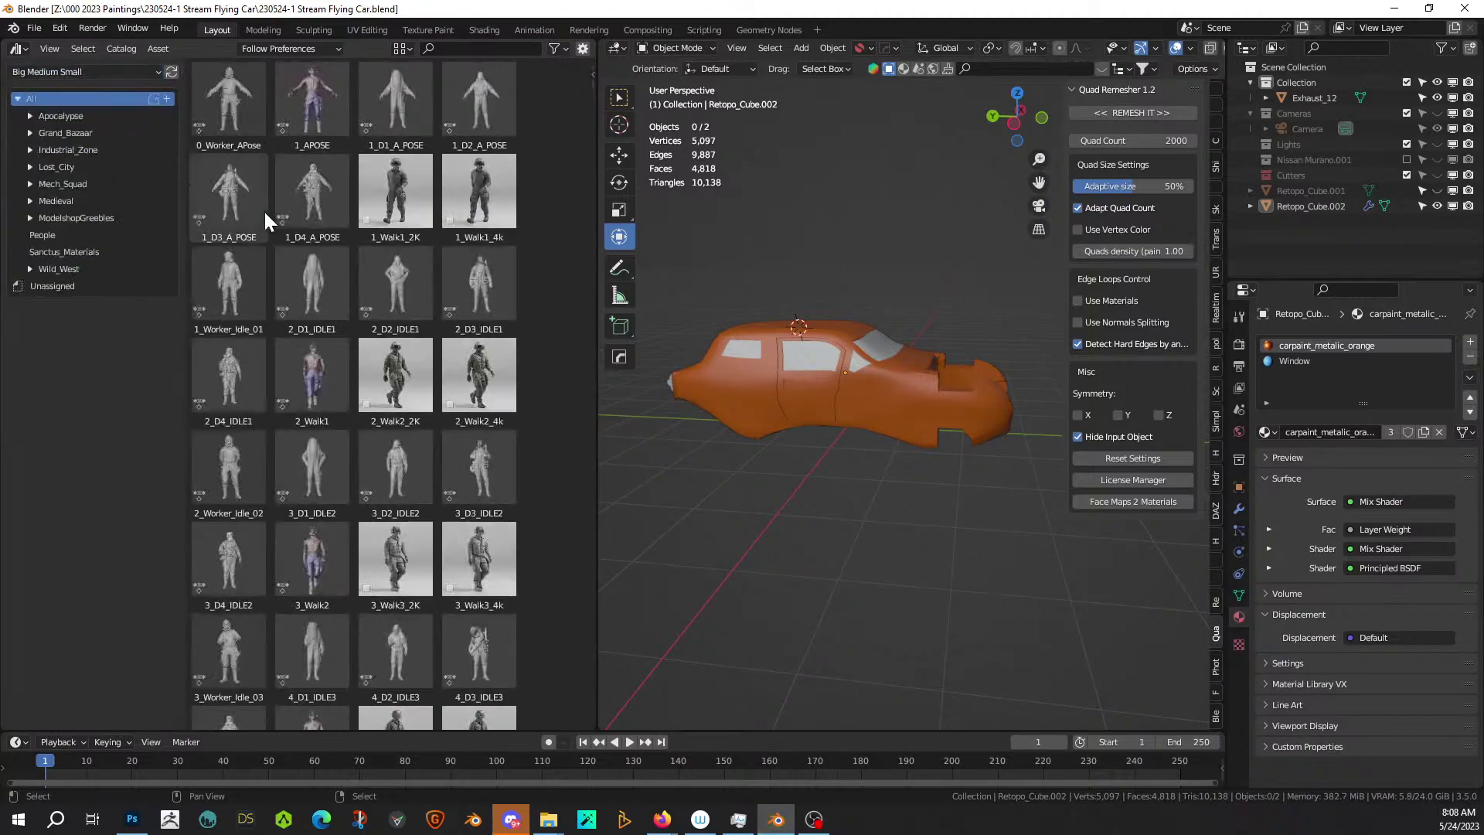
{"action": "left_click", "coordinate": [30, 217]}
{"action": "left_click", "coordinate": [41, 252]}
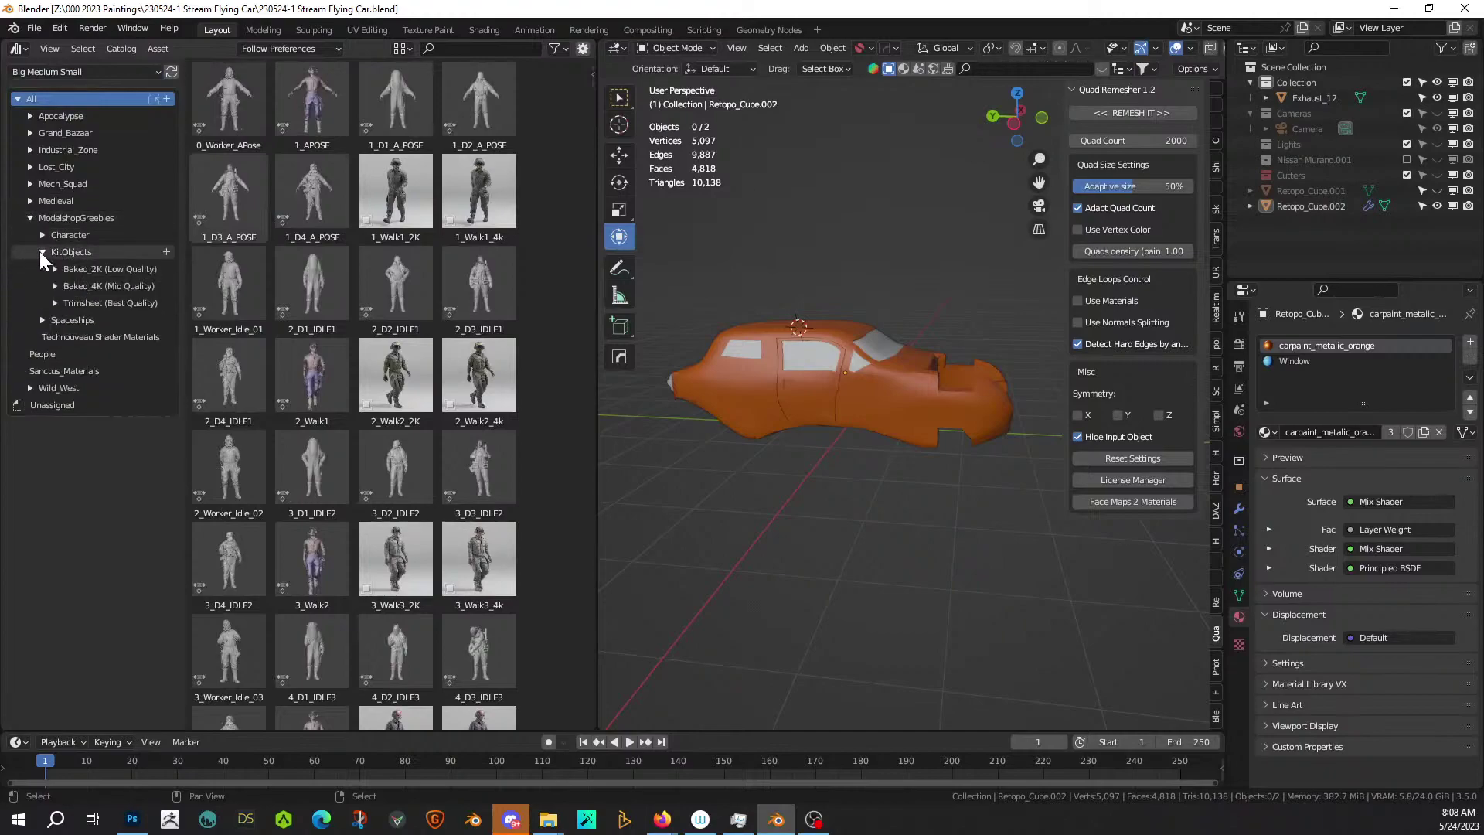
{"action": "left_click", "coordinate": [55, 303]}
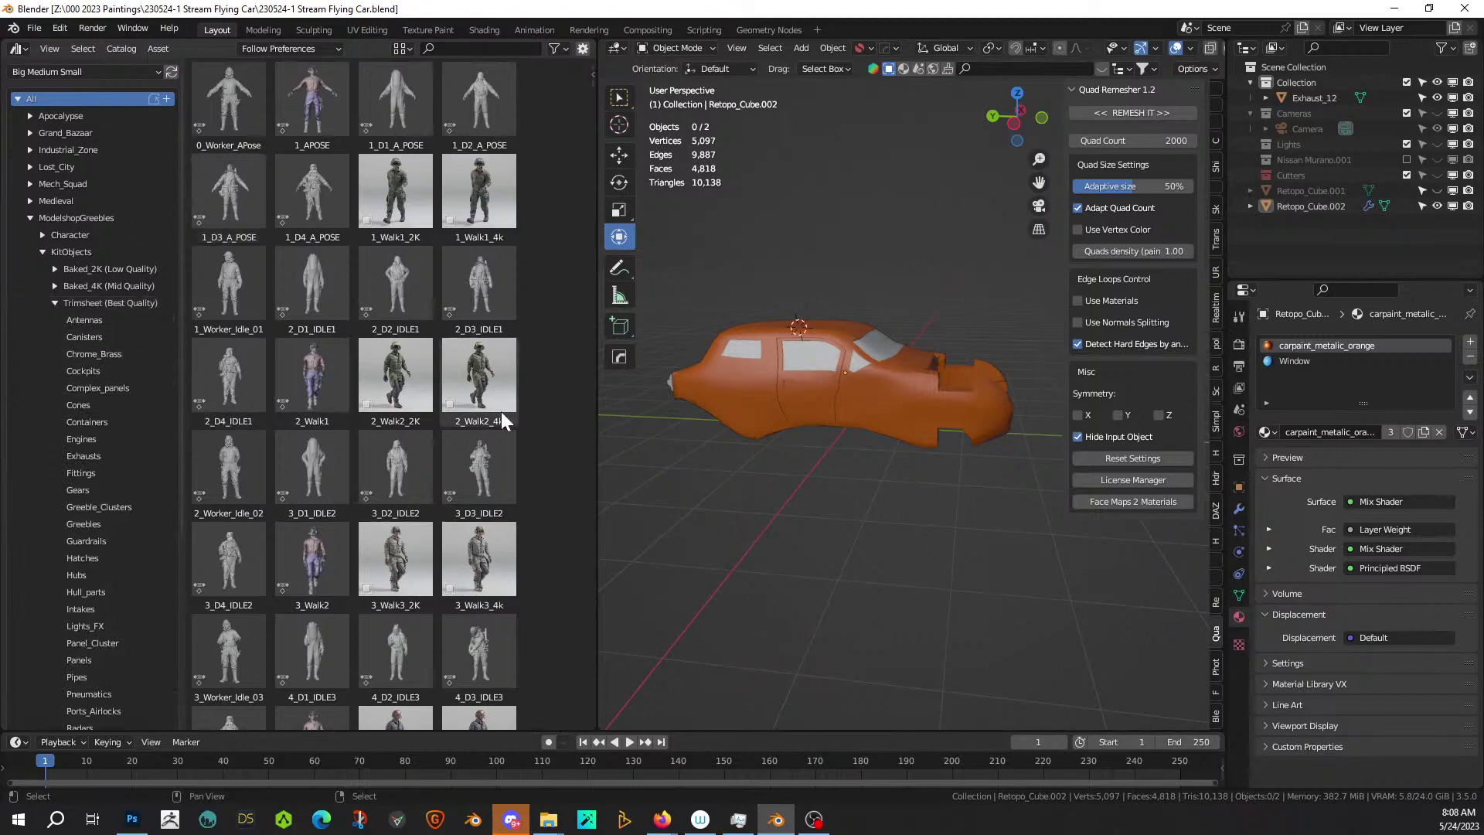
{"action": "left_click", "coordinate": [107, 456]}
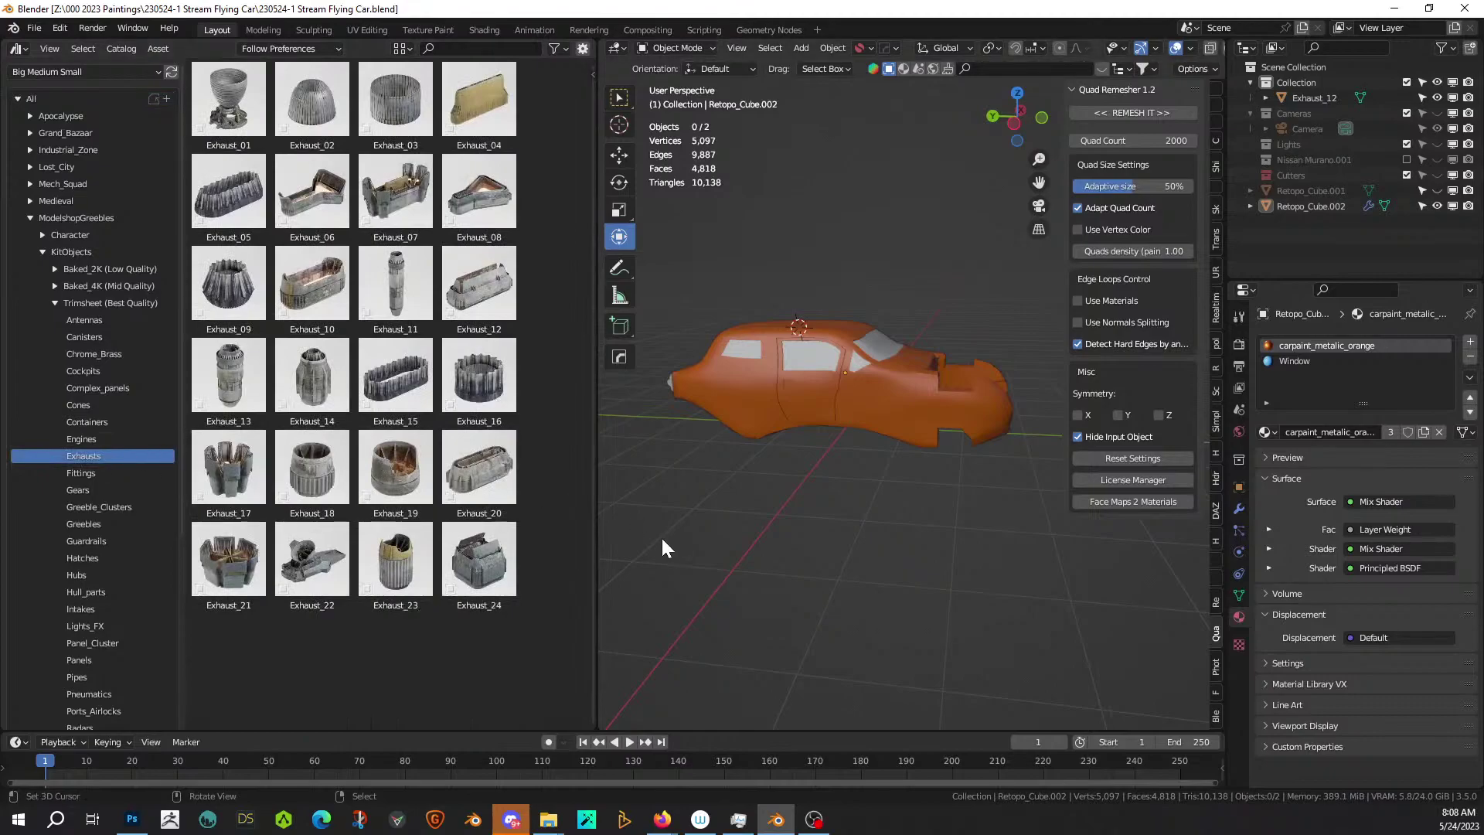
Add Exhaust_22 to the scene beside the car and rotate it 90° about the Y axis.
{"action": "left_click_drag", "start_coordinate": [312, 559], "coordinate": [850, 516]}
{"action": "scroll", "coordinate": [850, 516], "scroll_direction": "down", "scroll_amount": 5}
{"action": "middle_click_drag", "start_coordinate": [850, 516], "coordinate": [802, 614]}
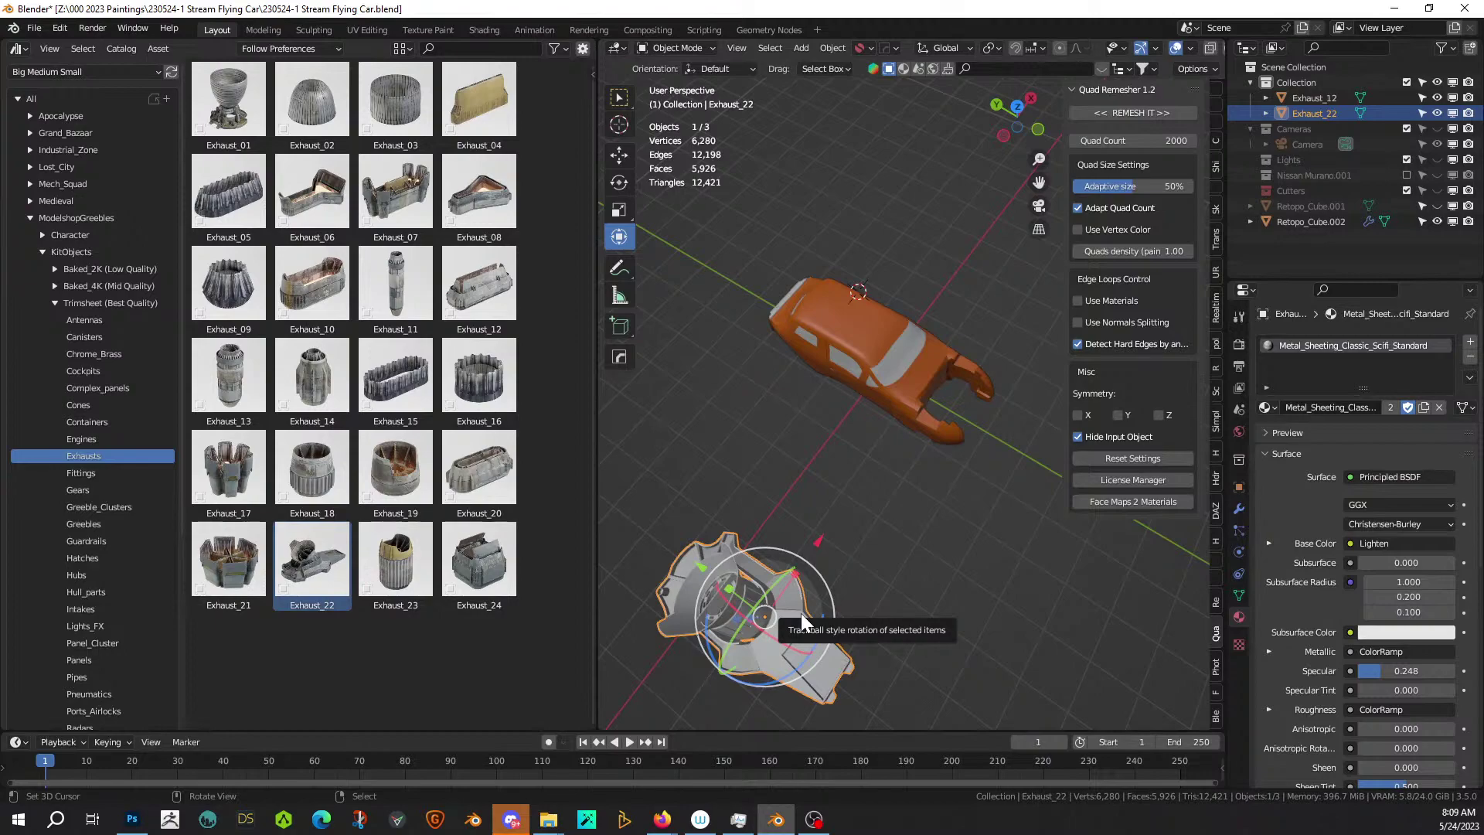
{"action": "type", "text": "ry90"}
{"action": "key", "text": "Return"}
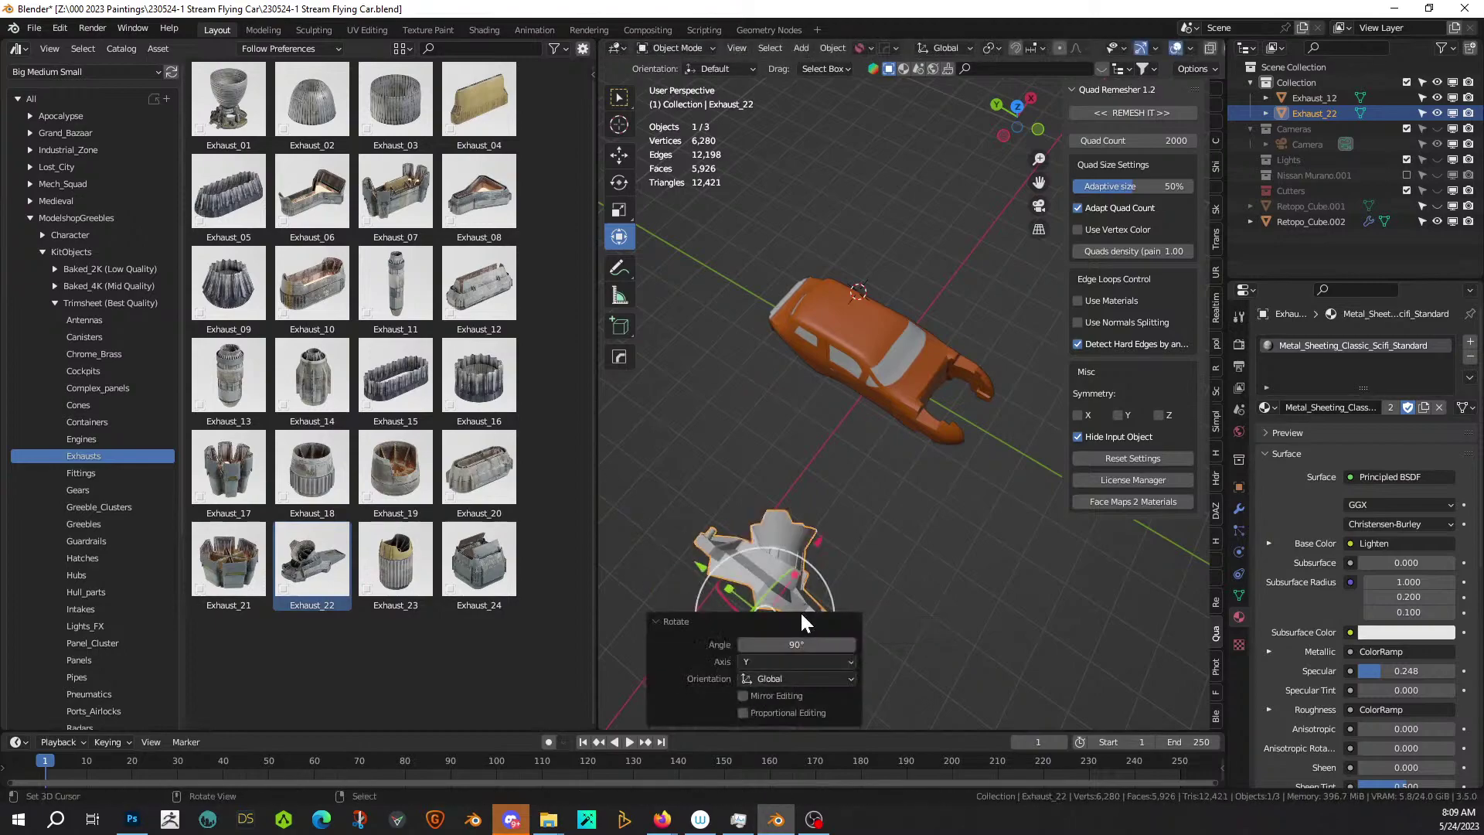
Shrink Exhaust_22 by factors of about 0.426 and 0.767, positioning it over the car's front fender on the negative X side in top view.
{"action": "key", "text": "s"}
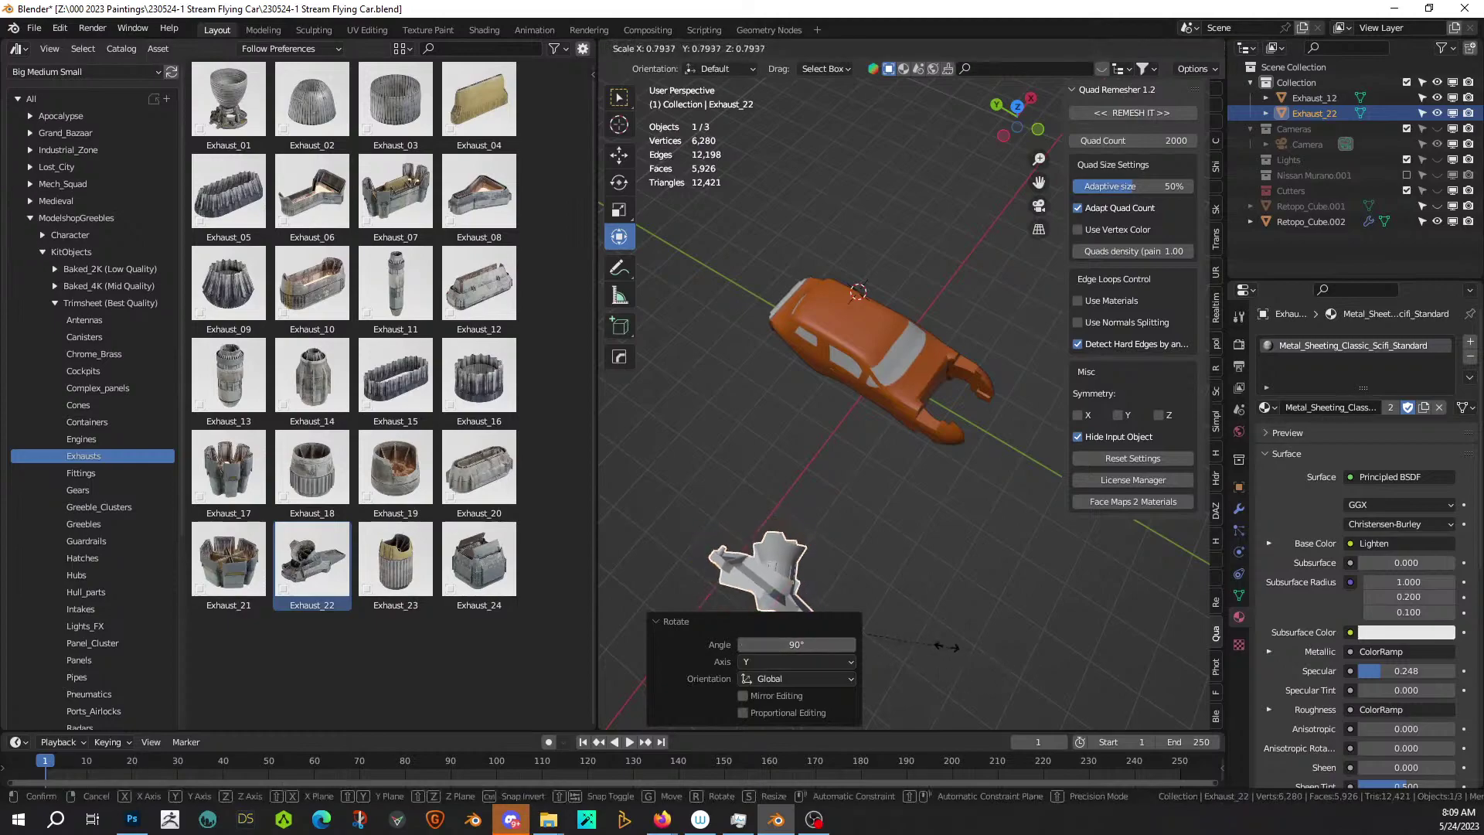
{"action": "left_click", "coordinate": [864, 602]}
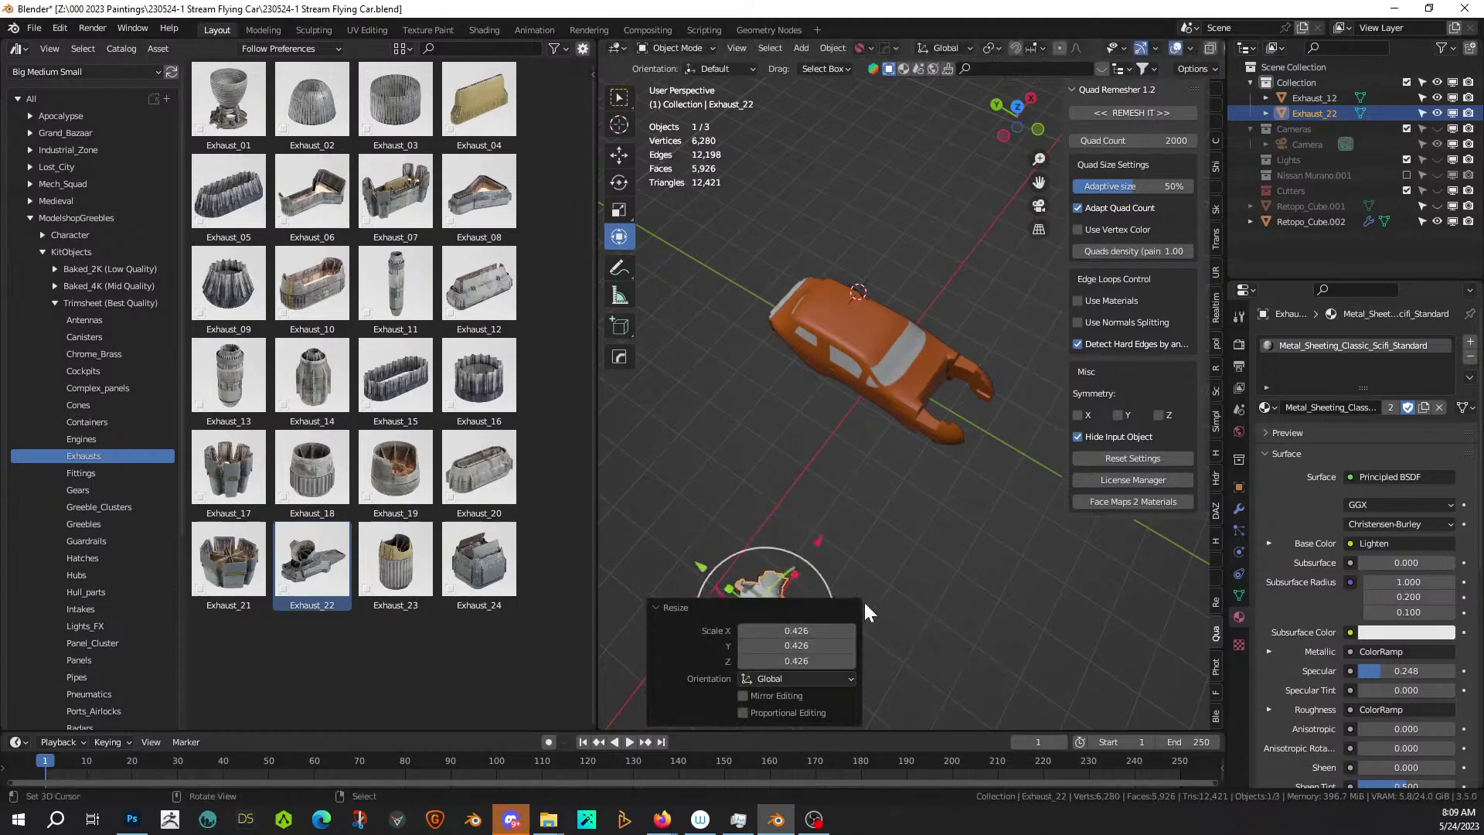
{"action": "key", "text": "KP_7"}
{"action": "key", "text": "g"}
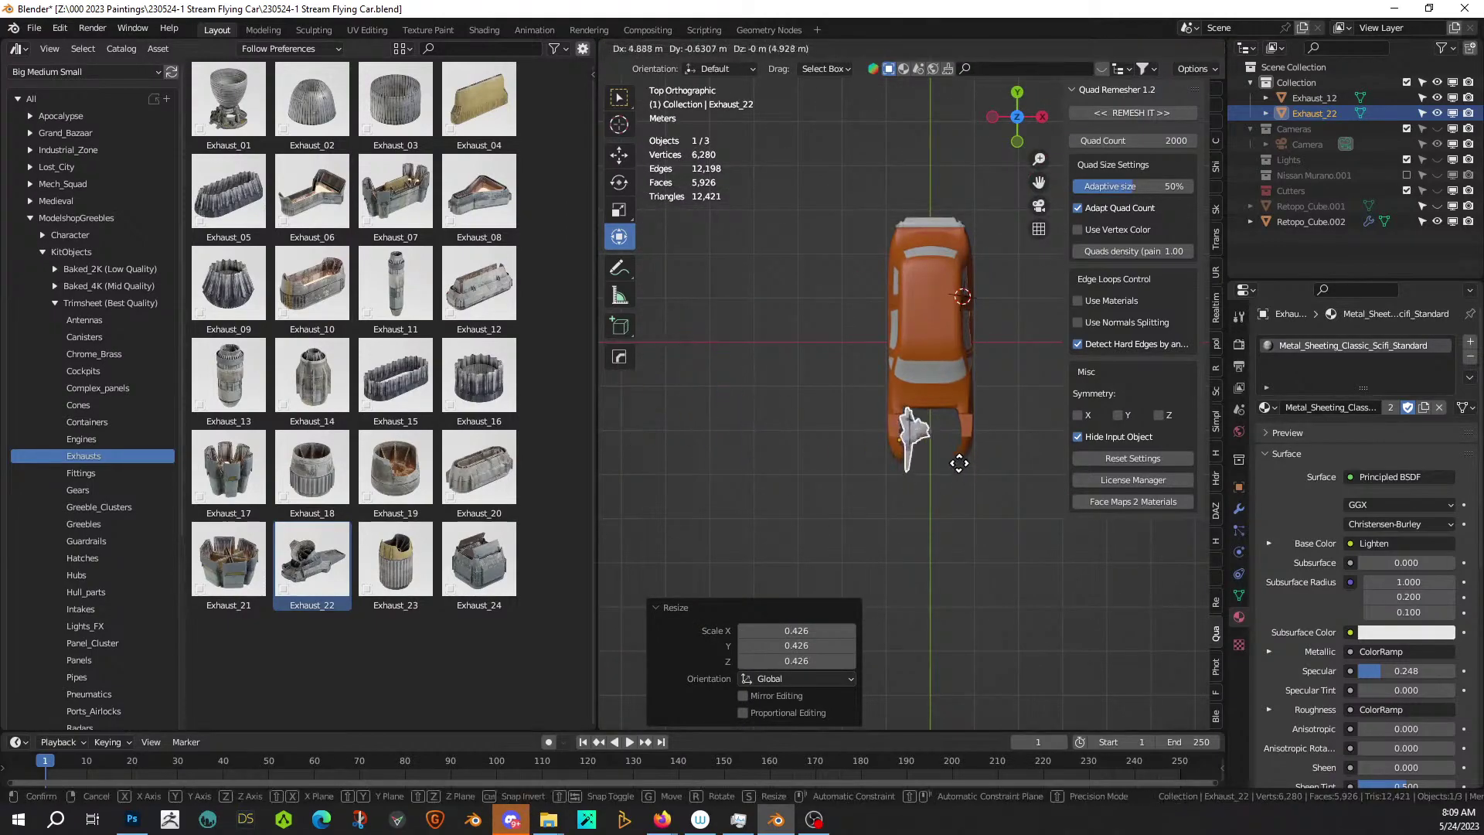
{"action": "left_click", "coordinate": [955, 458]}
{"action": "scroll", "coordinate": [953, 460], "scroll_direction": "up", "scroll_amount": 1}
{"action": "key", "text": "s"}
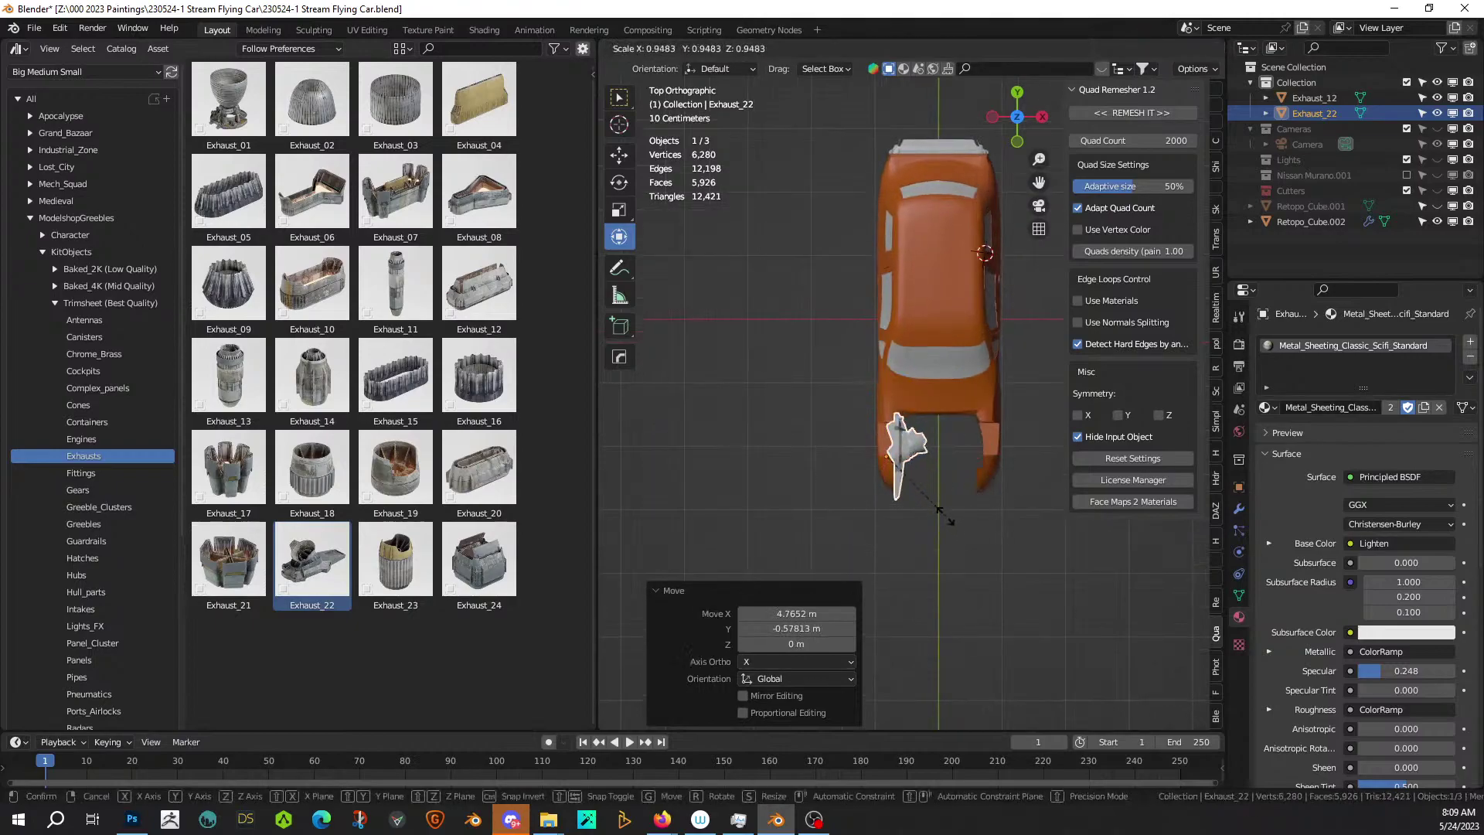
{"action": "left_click", "coordinate": [939, 498]}
Lower Exhaust_22 about 0.986 m along the Z axis into the open front fender.
{"action": "middle_click_drag", "start_coordinate": [939, 498], "coordinate": [871, 359]}
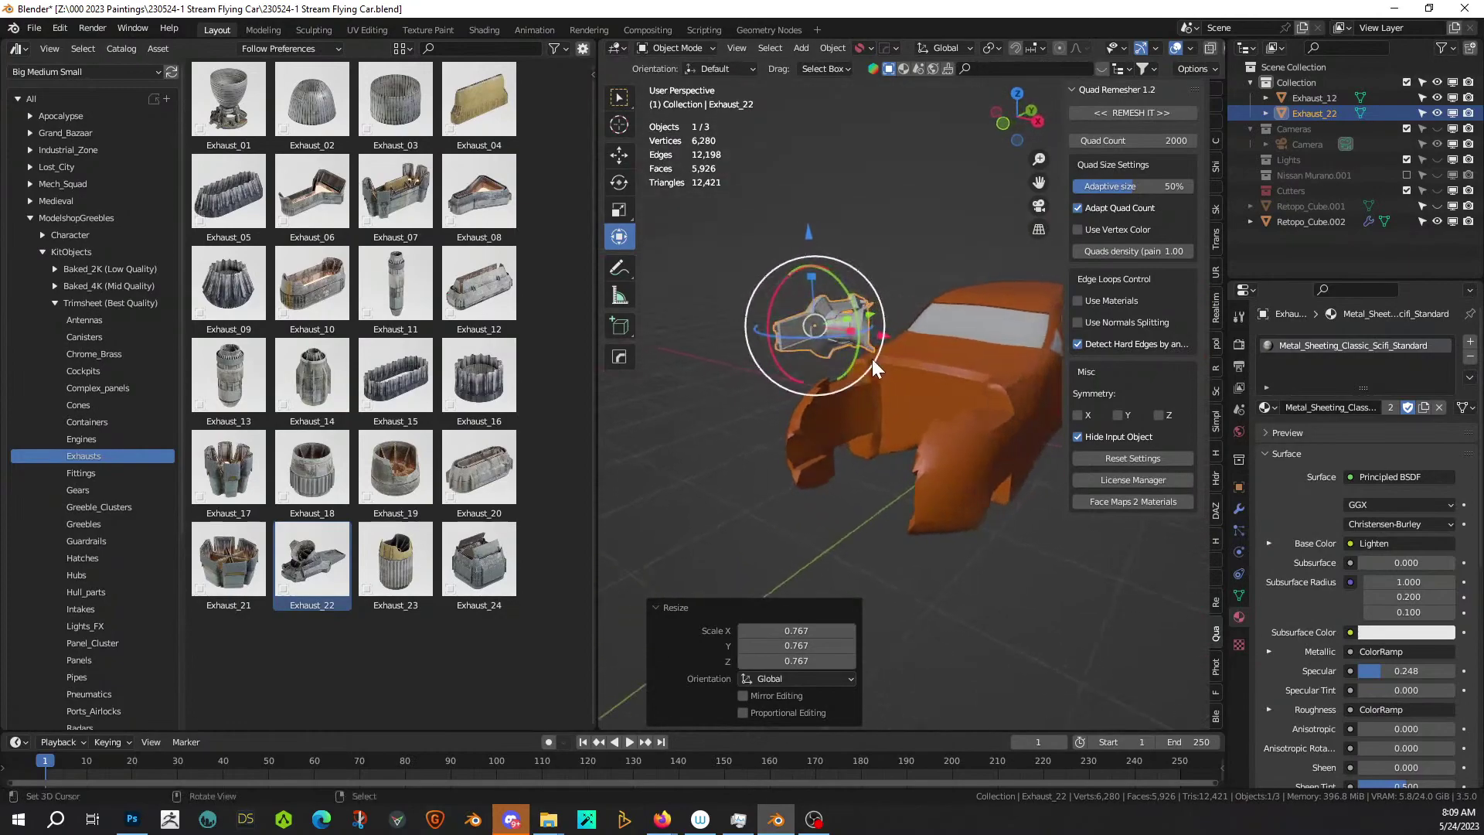
{"action": "key", "text": "g"}
{"action": "key", "text": "z"}
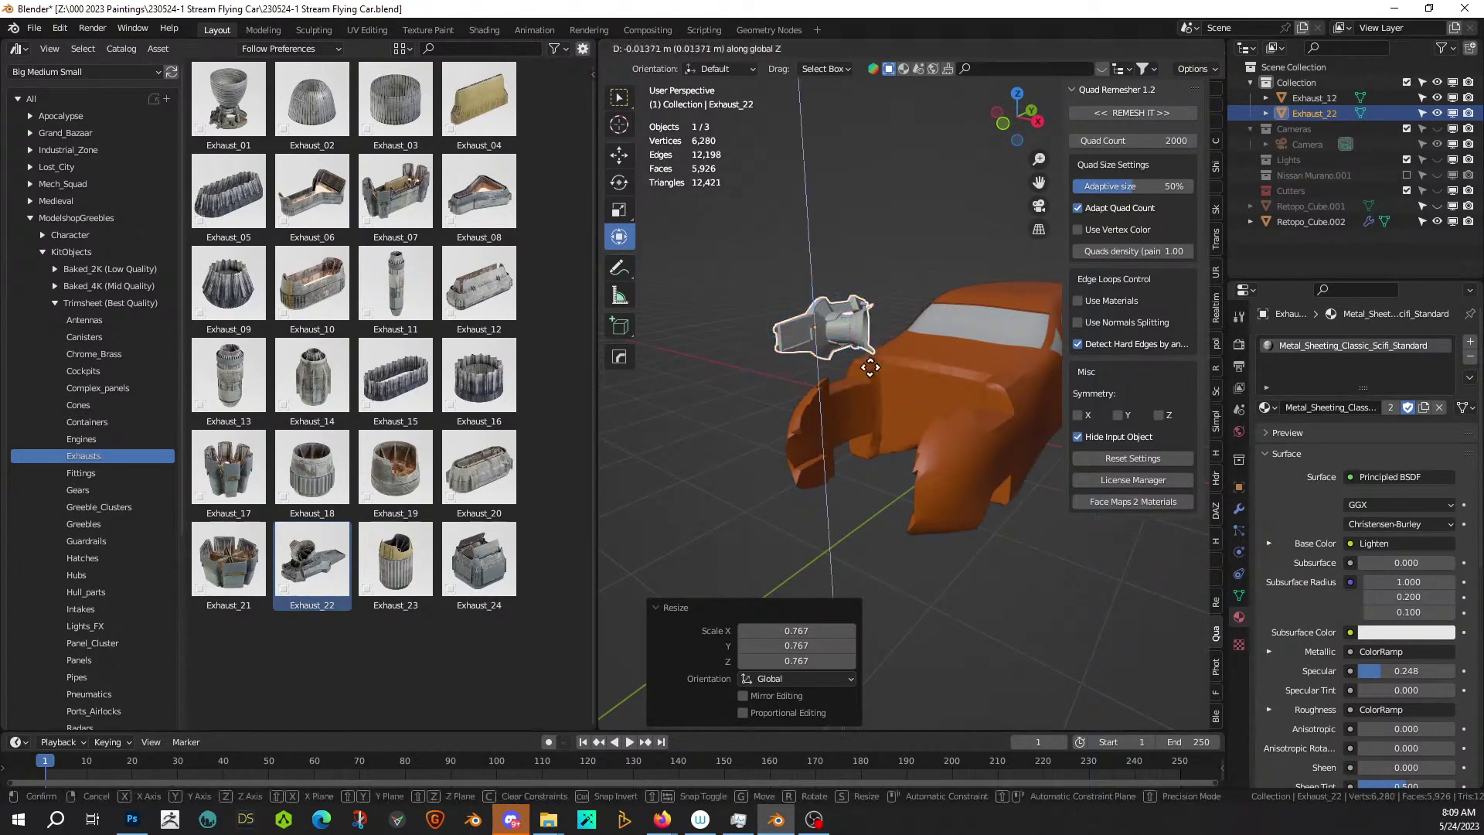
{"action": "left_click", "coordinate": [875, 457]}
{"action": "middle_click_drag", "start_coordinate": [875, 457], "coordinate": [845, 465]}
{"action": "scroll", "coordinate": [772, 546], "scroll_direction": "up", "scroll_amount": 5}
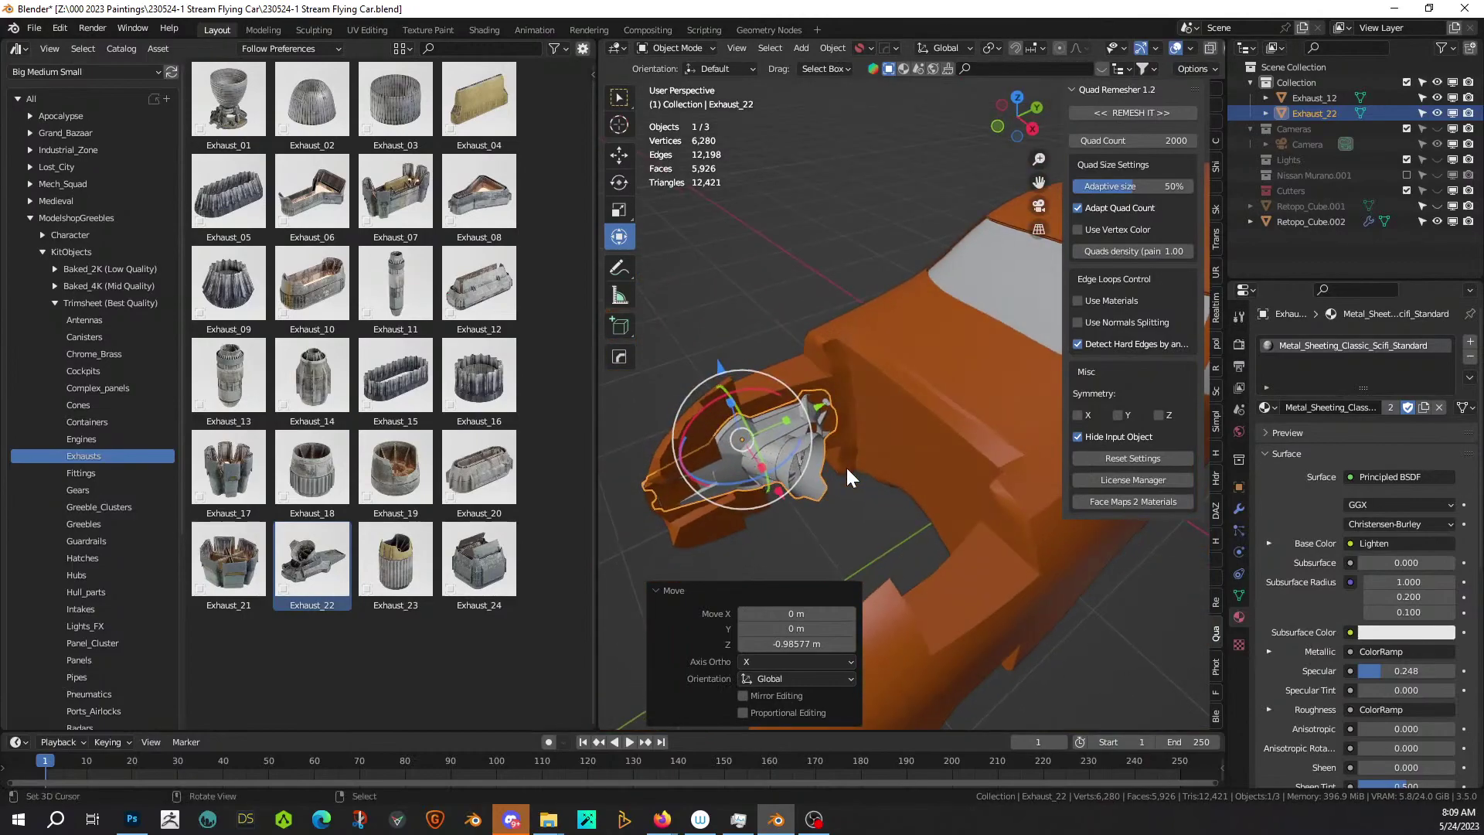
Rotate Exhaust_22 180° about the X axis and shift it slightly along the Y axis at the front fender.
{"action": "type", "text": "rx180"}
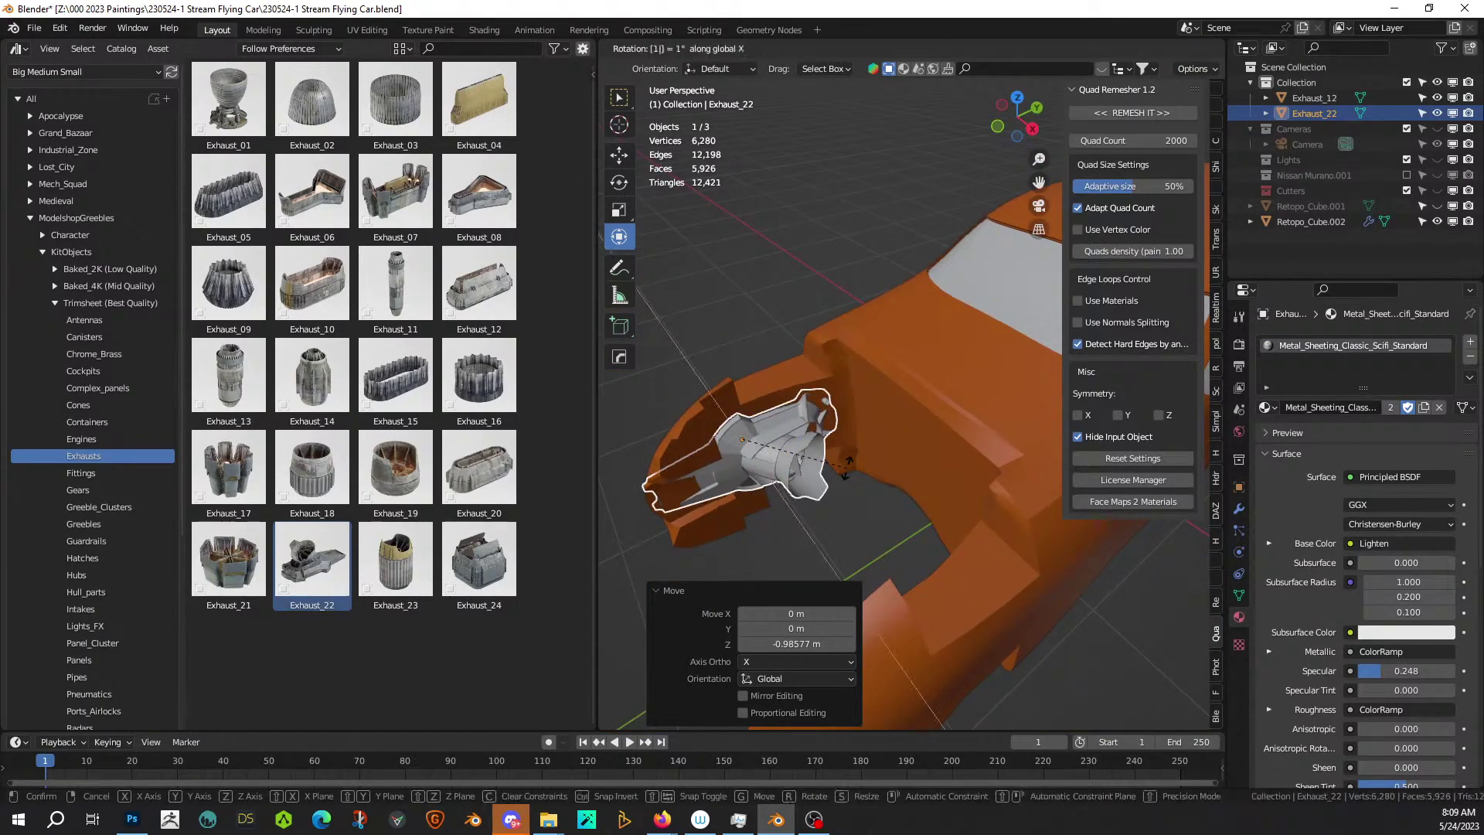
{"action": "key", "text": "Return"}
{"action": "middle_click_drag", "start_coordinate": [859, 457], "coordinate": [796, 475]}
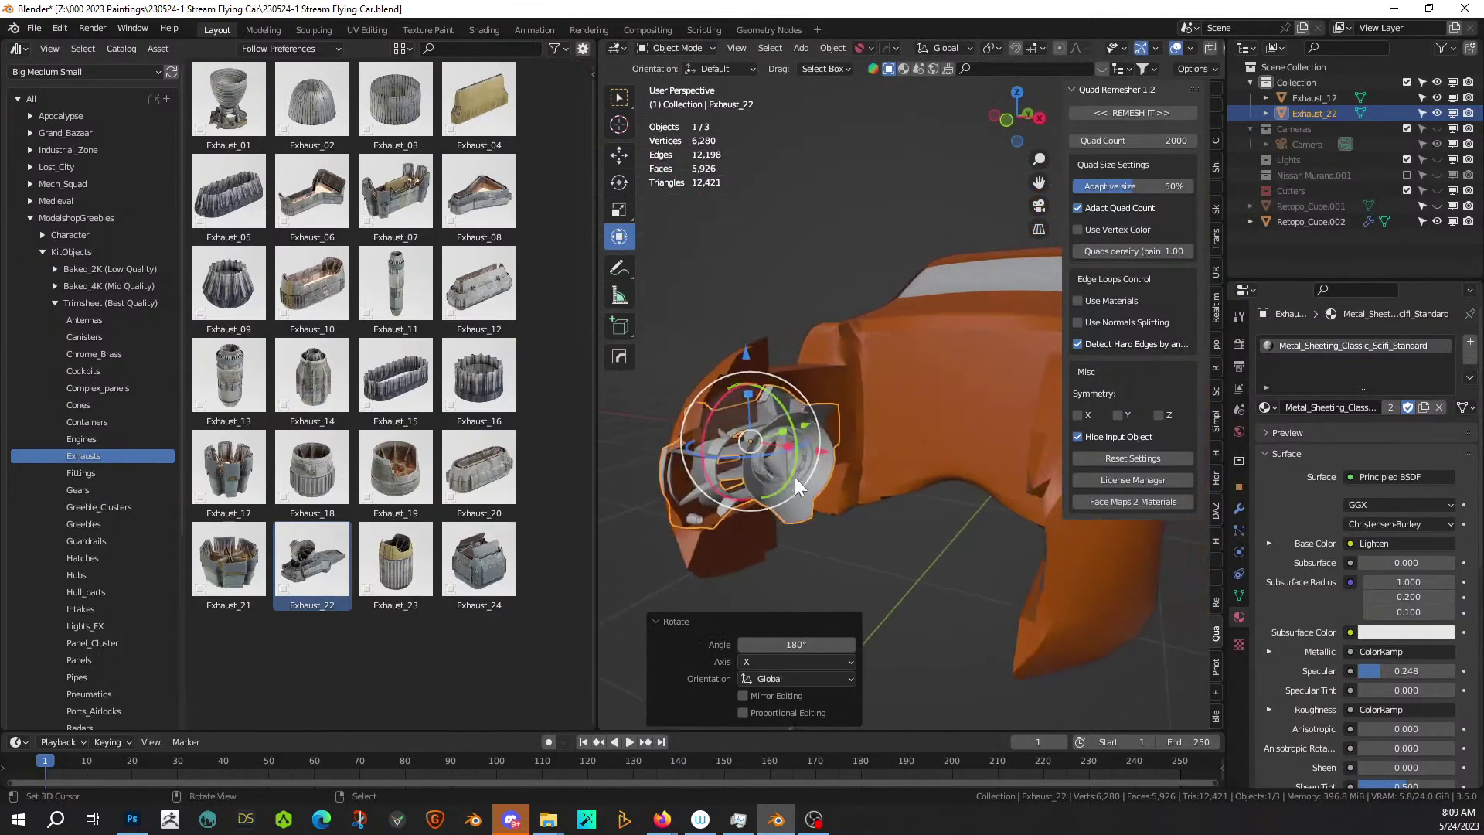
{"action": "key", "text": "g"}
{"action": "key", "text": "y"}
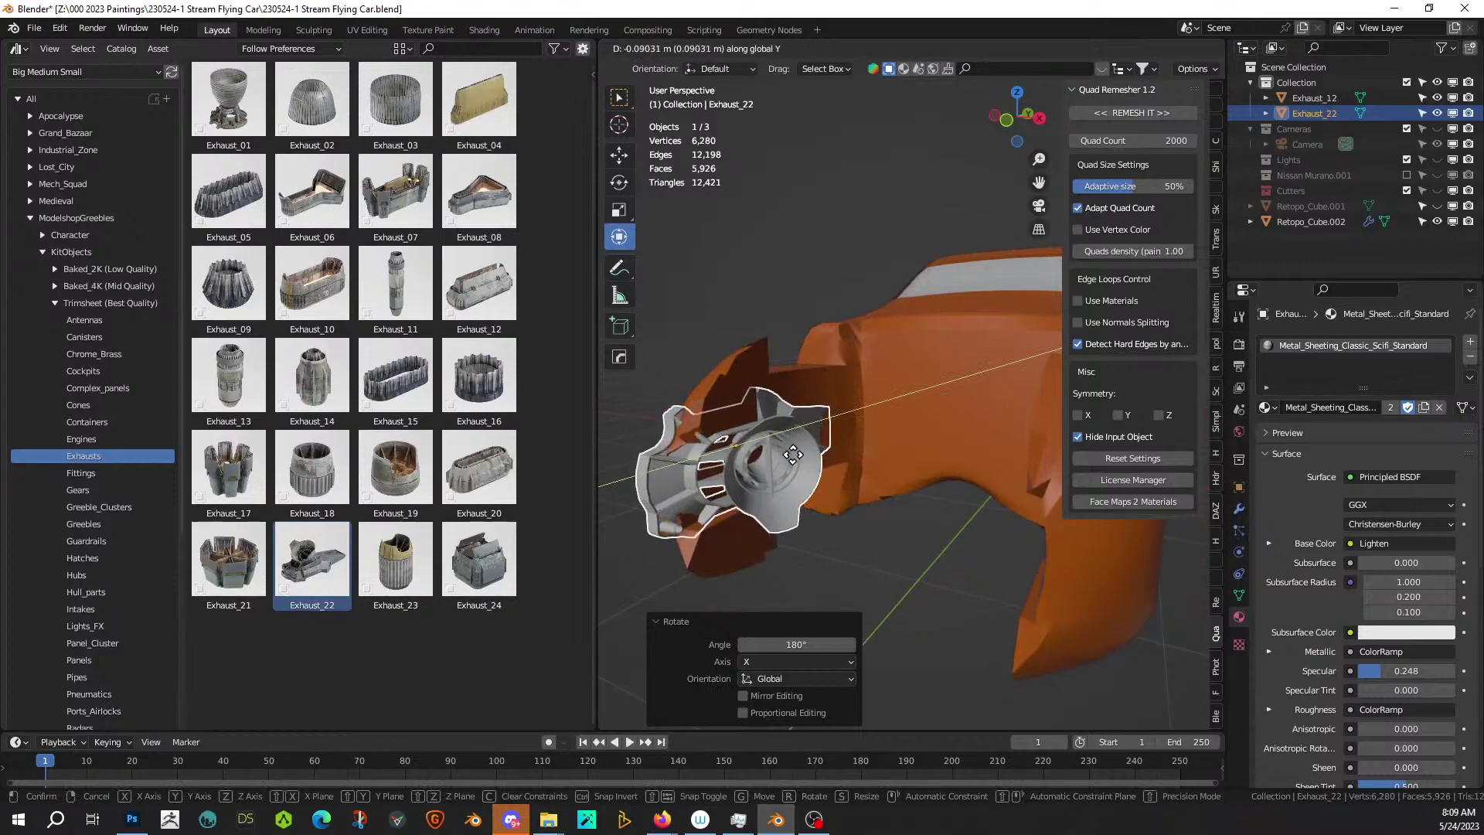
{"action": "left_click", "coordinate": [786, 461]}
Isolate Exhaust_22 at the front fender in local view and open its mesh for editing with edge selection.
{"action": "middle_click_drag", "start_coordinate": [786, 461], "coordinate": [848, 410]}
{"action": "key", "text": "KP_Divide"}
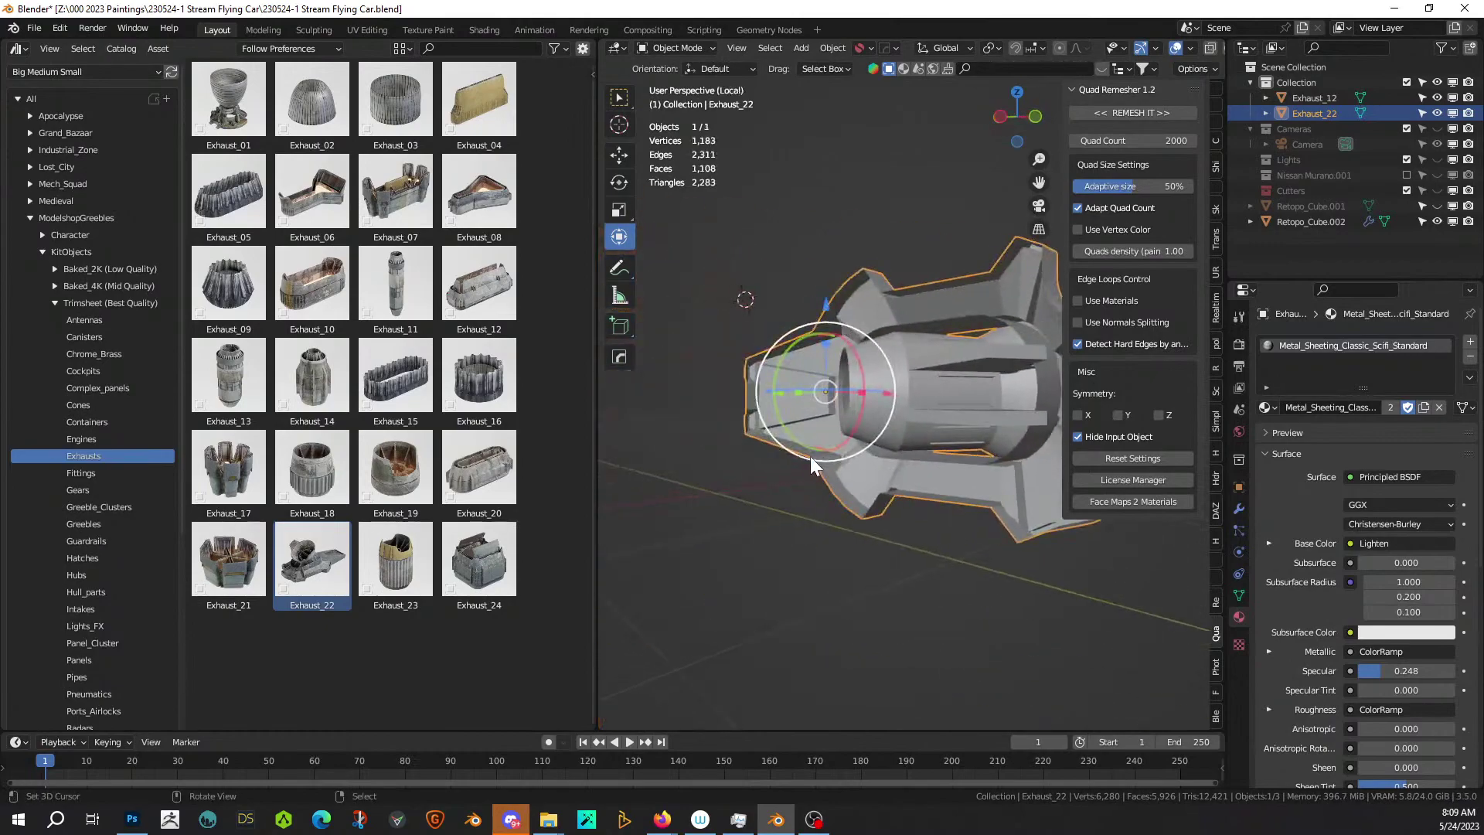
{"action": "middle_click_drag", "start_coordinate": [680, 513], "coordinate": [915, 485]}
{"action": "key", "text": "Tab"}
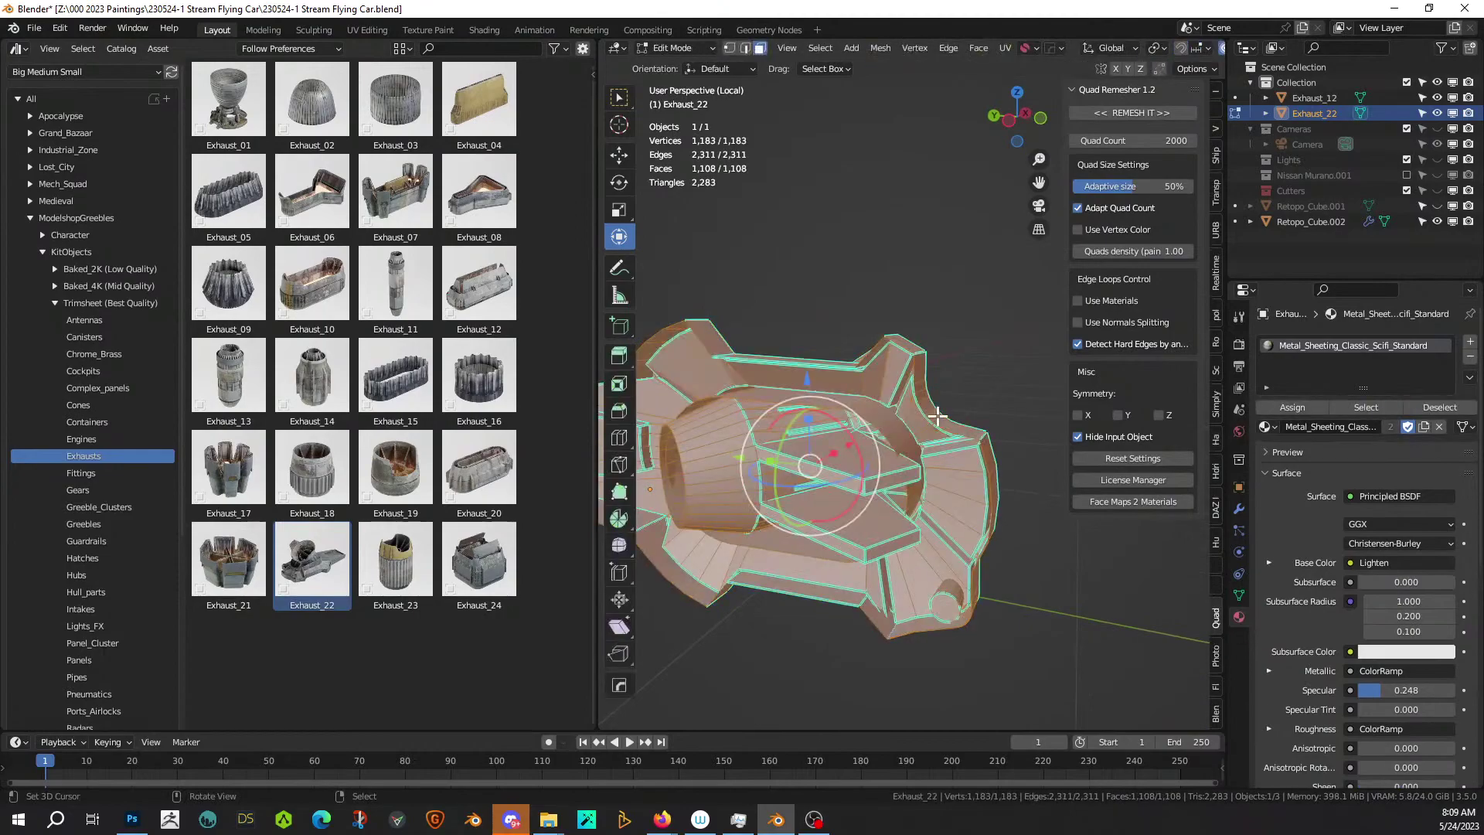
{"action": "key", "text": "2"}
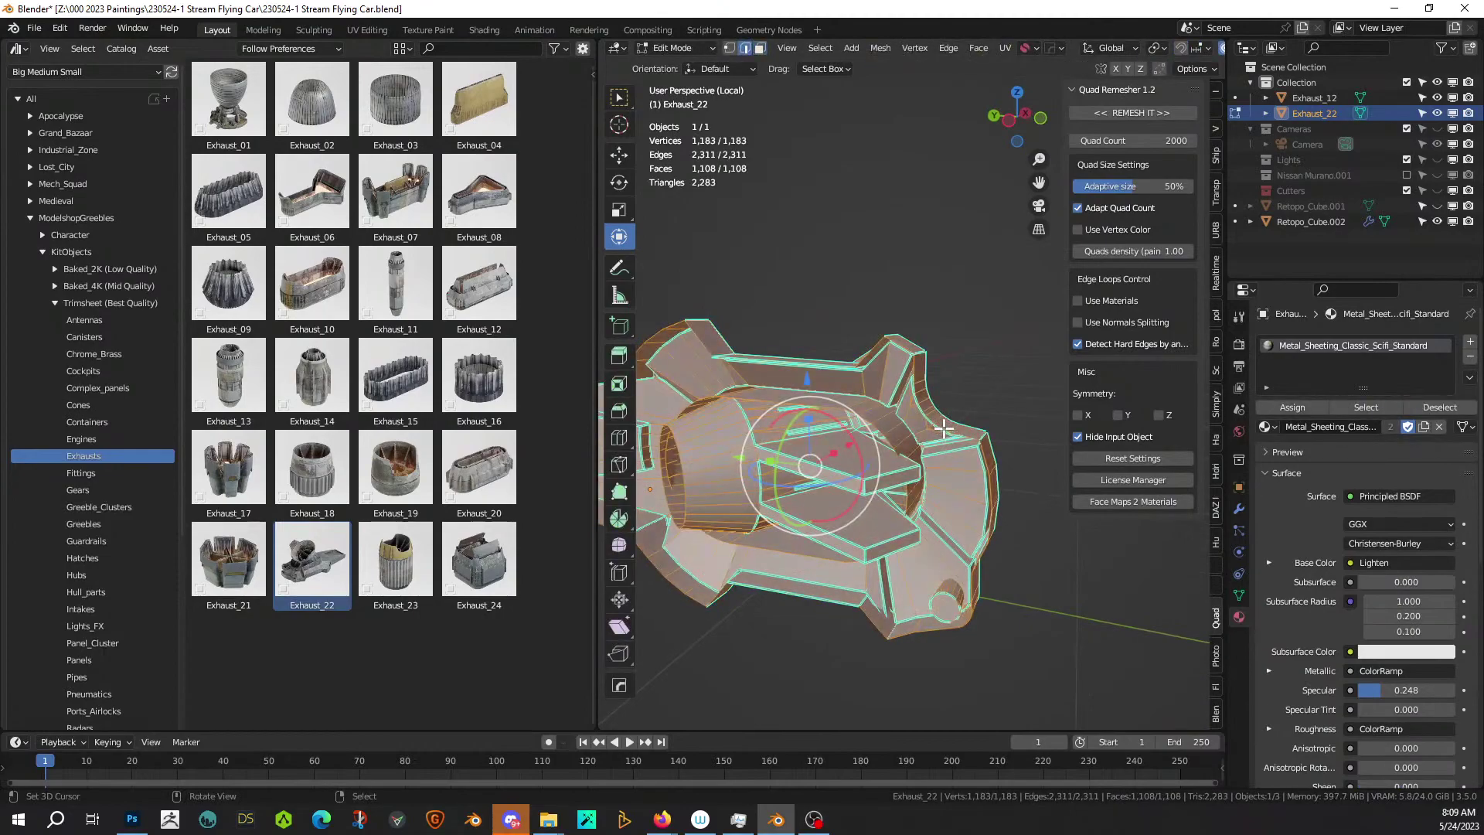
Select the boundary edge loop of Exhaust_22's inner opening and fill it with a face.
{"action": "left_click", "coordinate": [944, 427]}
{"action": "scroll", "coordinate": [941, 414], "scroll_direction": "up", "scroll_amount": 2}
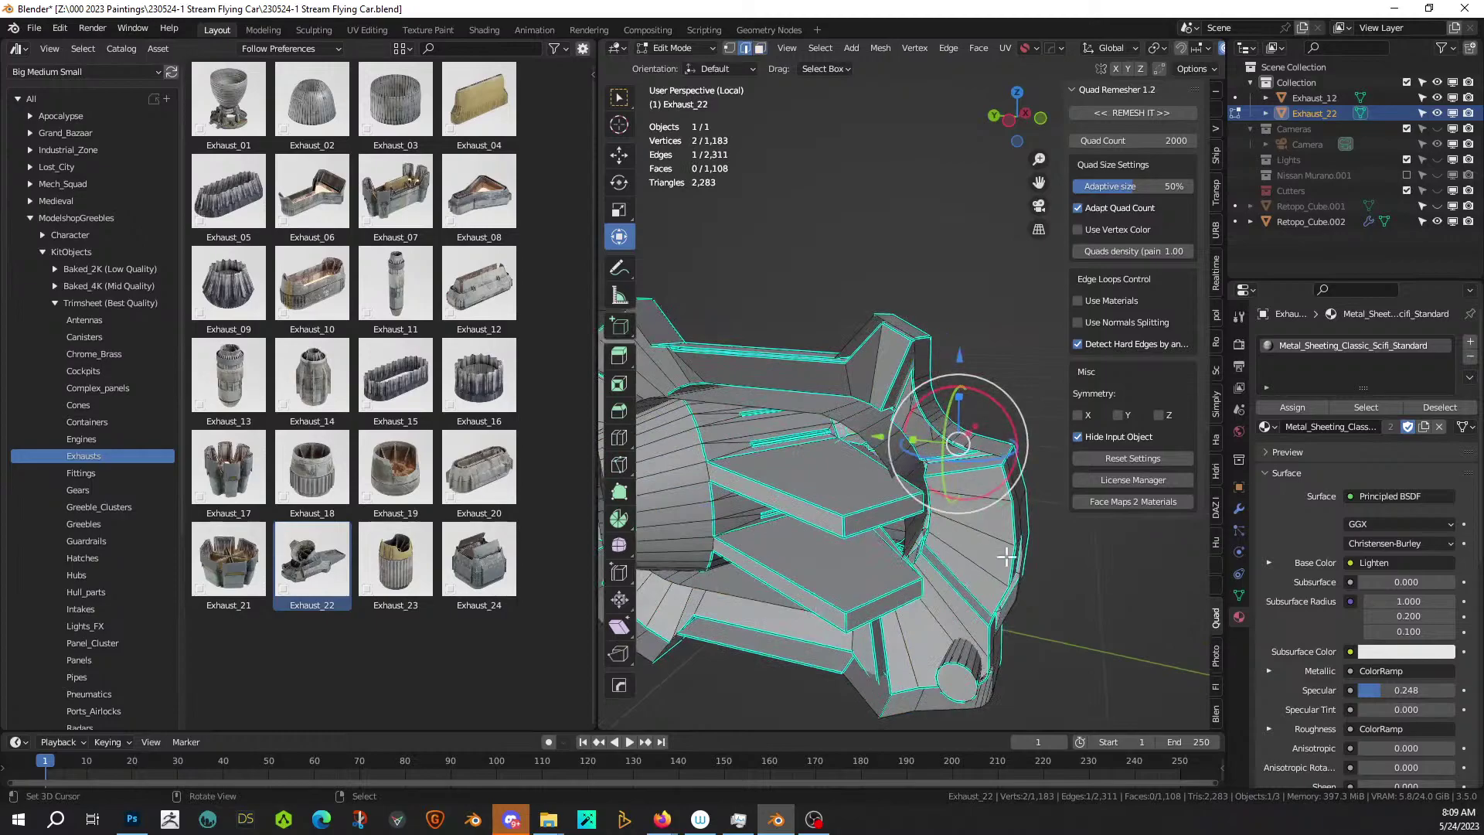
{"action": "left_click", "coordinate": [1018, 529]}
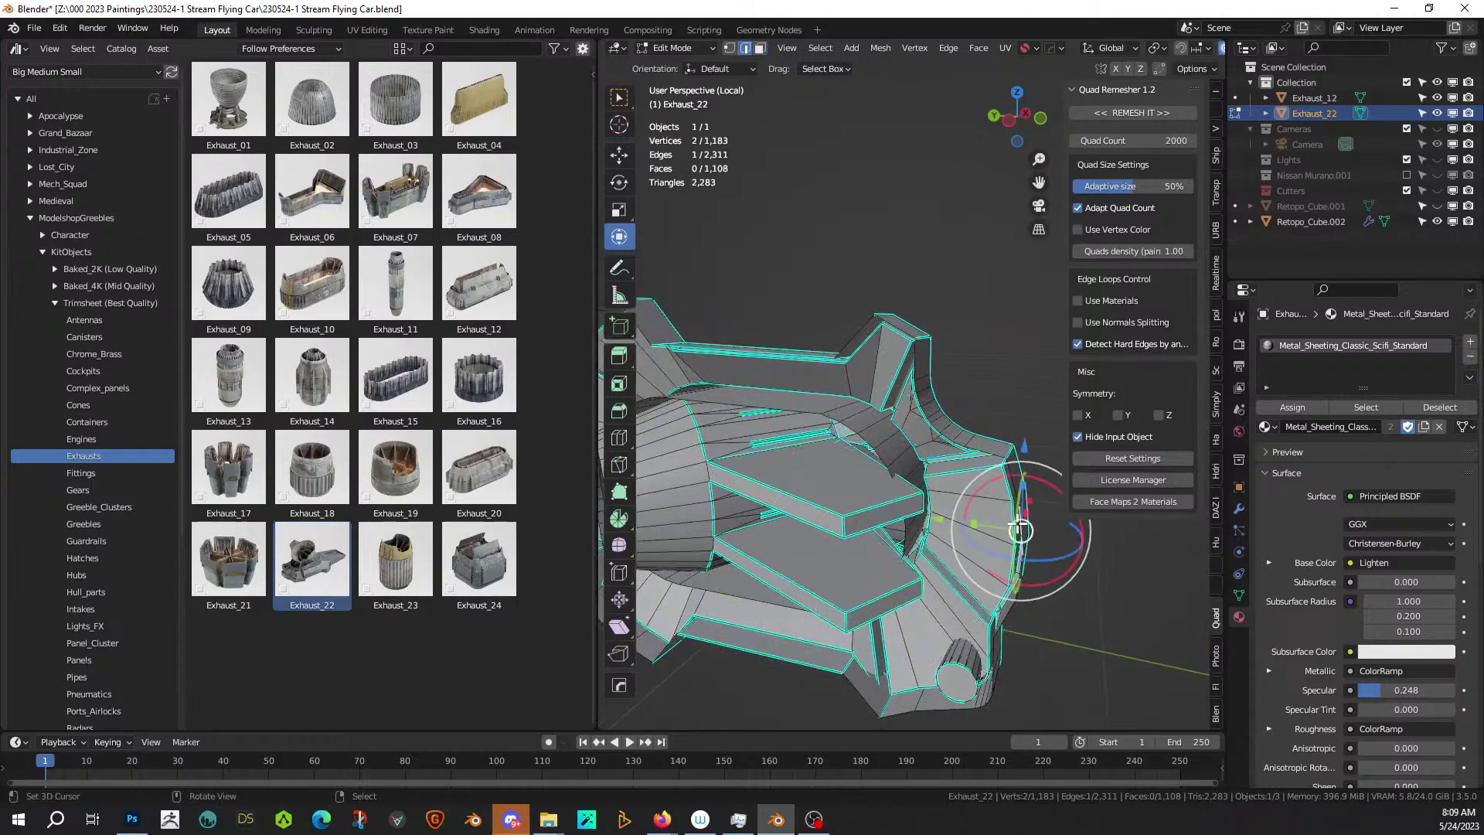
{"action": "left_click", "coordinate": [1003, 488], "text": "alt"}
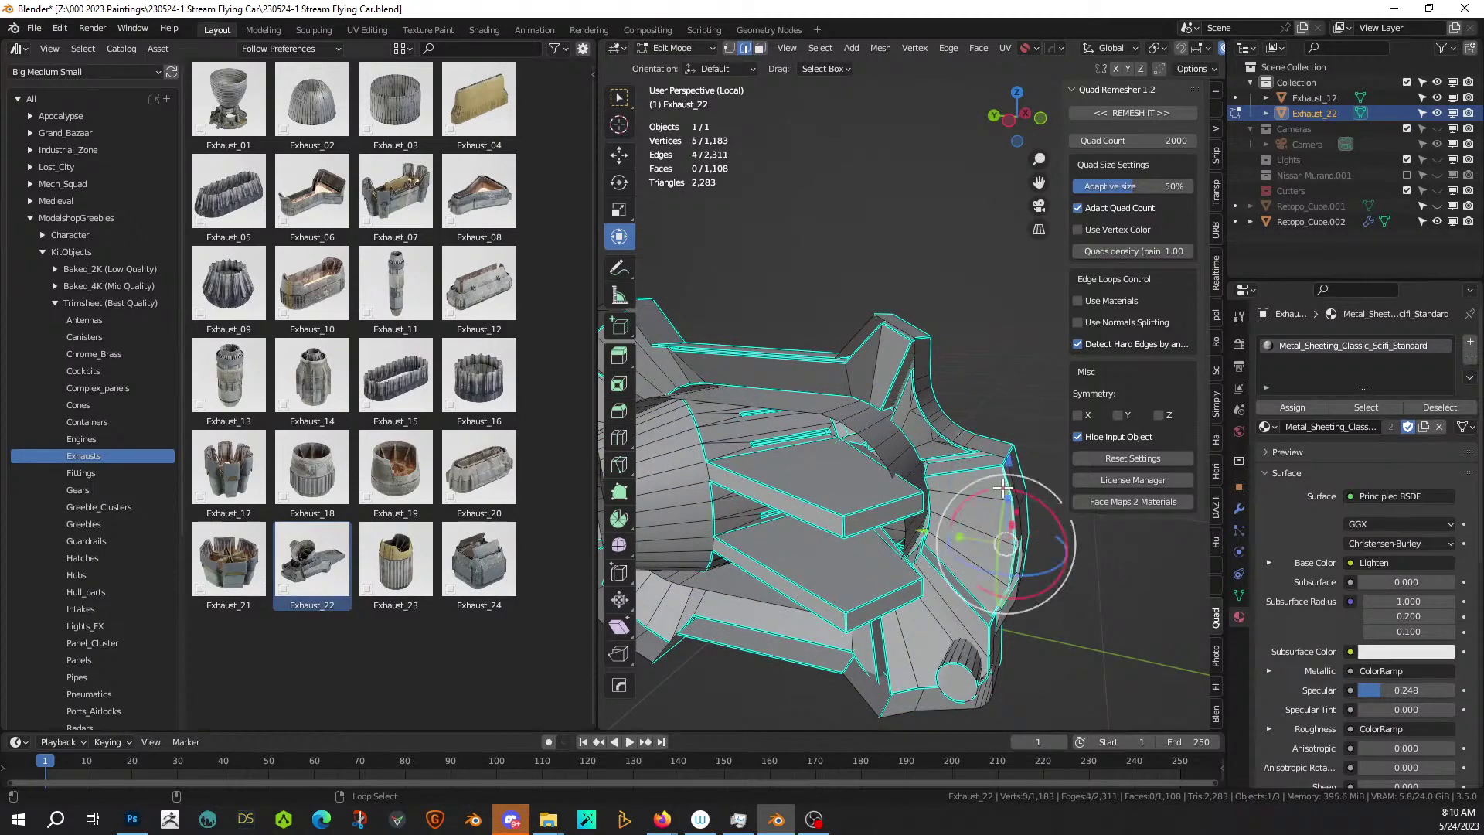
{"action": "middle_click_drag", "start_coordinate": [957, 455], "coordinate": [963, 421]}
{"action": "scroll", "coordinate": [966, 424], "scroll_direction": "up", "scroll_amount": 8}
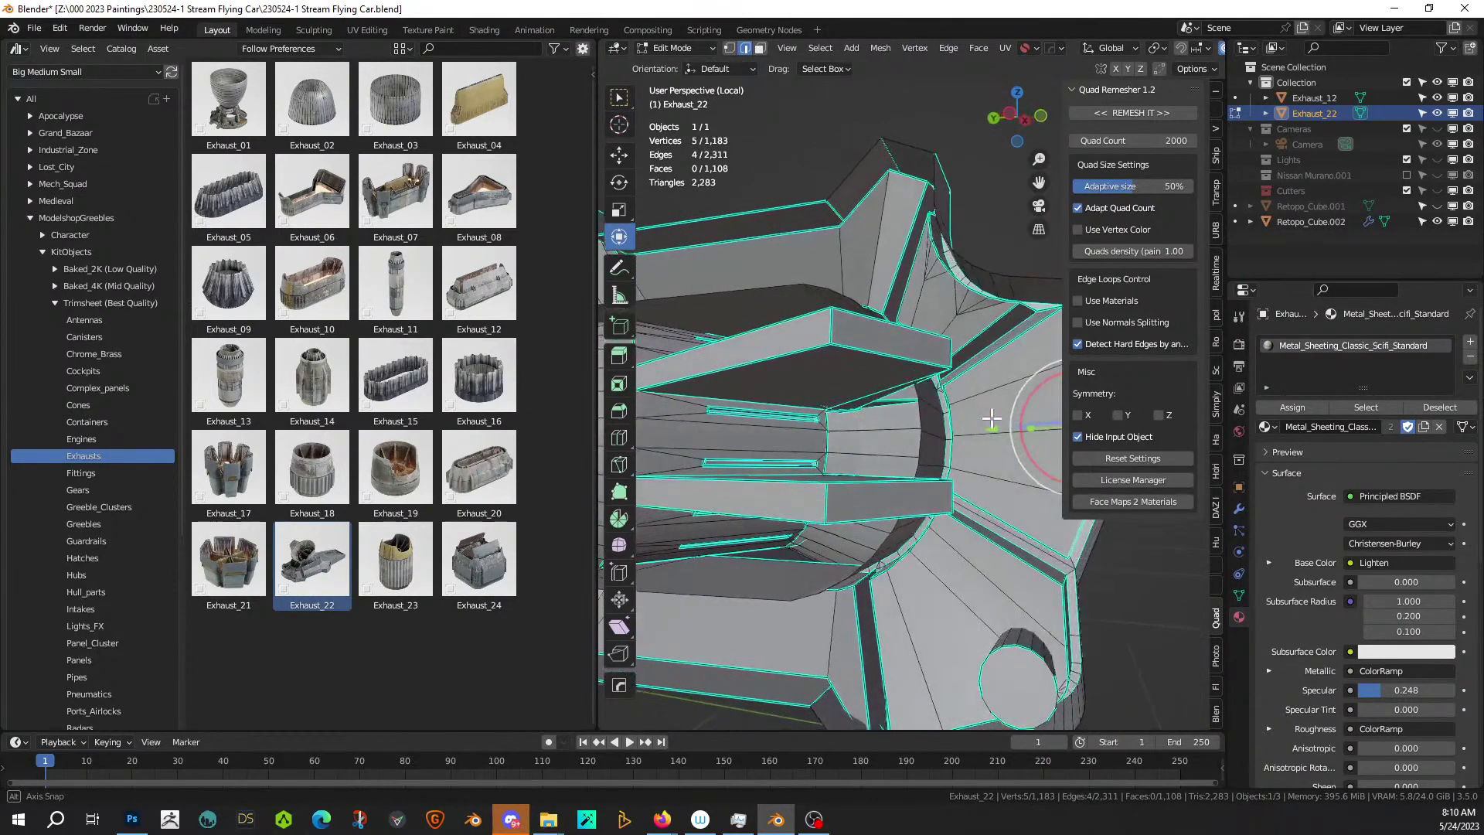
{"action": "left_click", "coordinate": [915, 462], "text": "alt"}
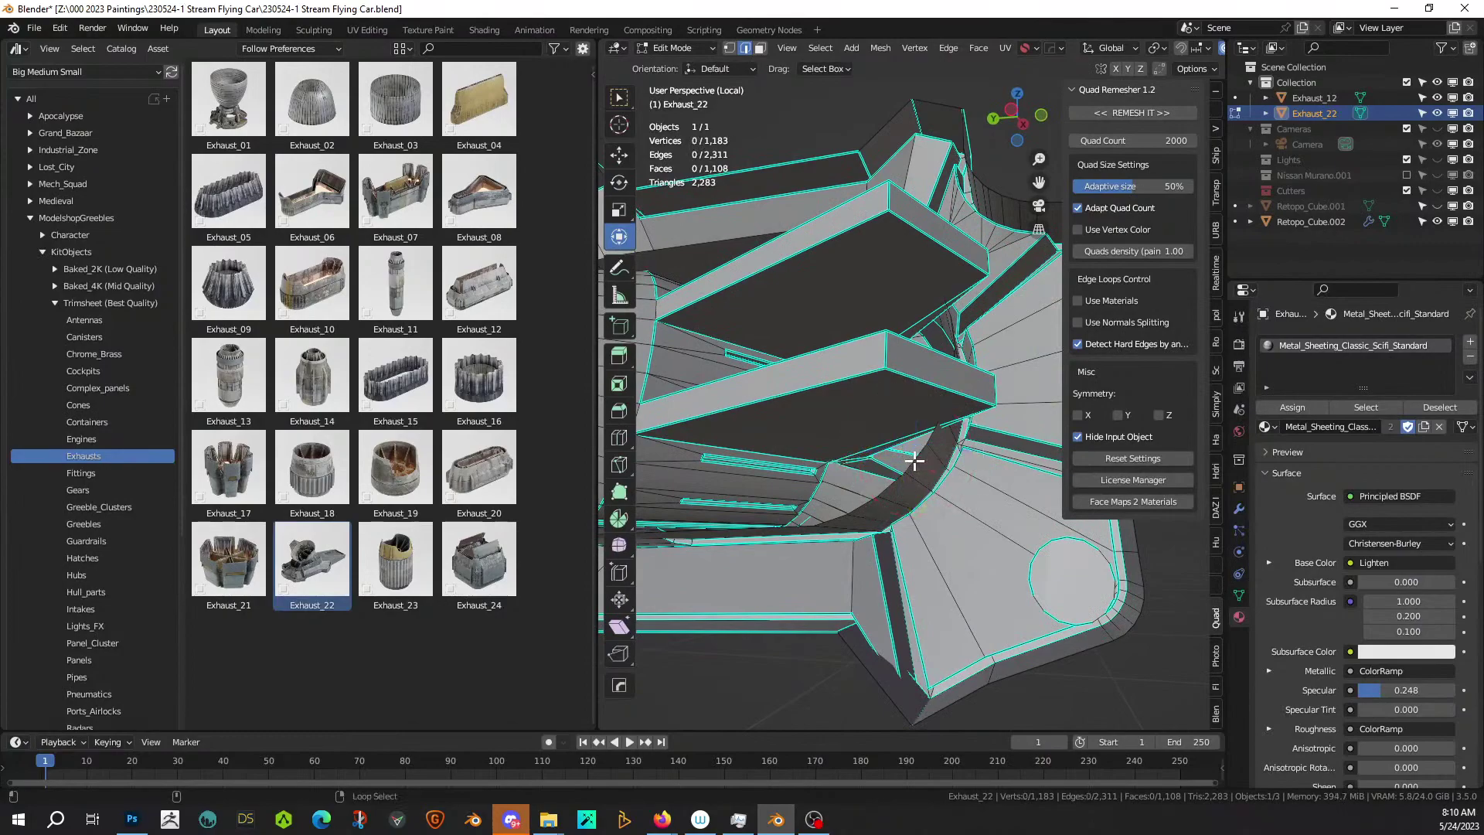
{"action": "key", "text": "f"}
{"action": "scroll", "coordinate": [914, 461], "scroll_direction": "down", "scroll_amount": 5}
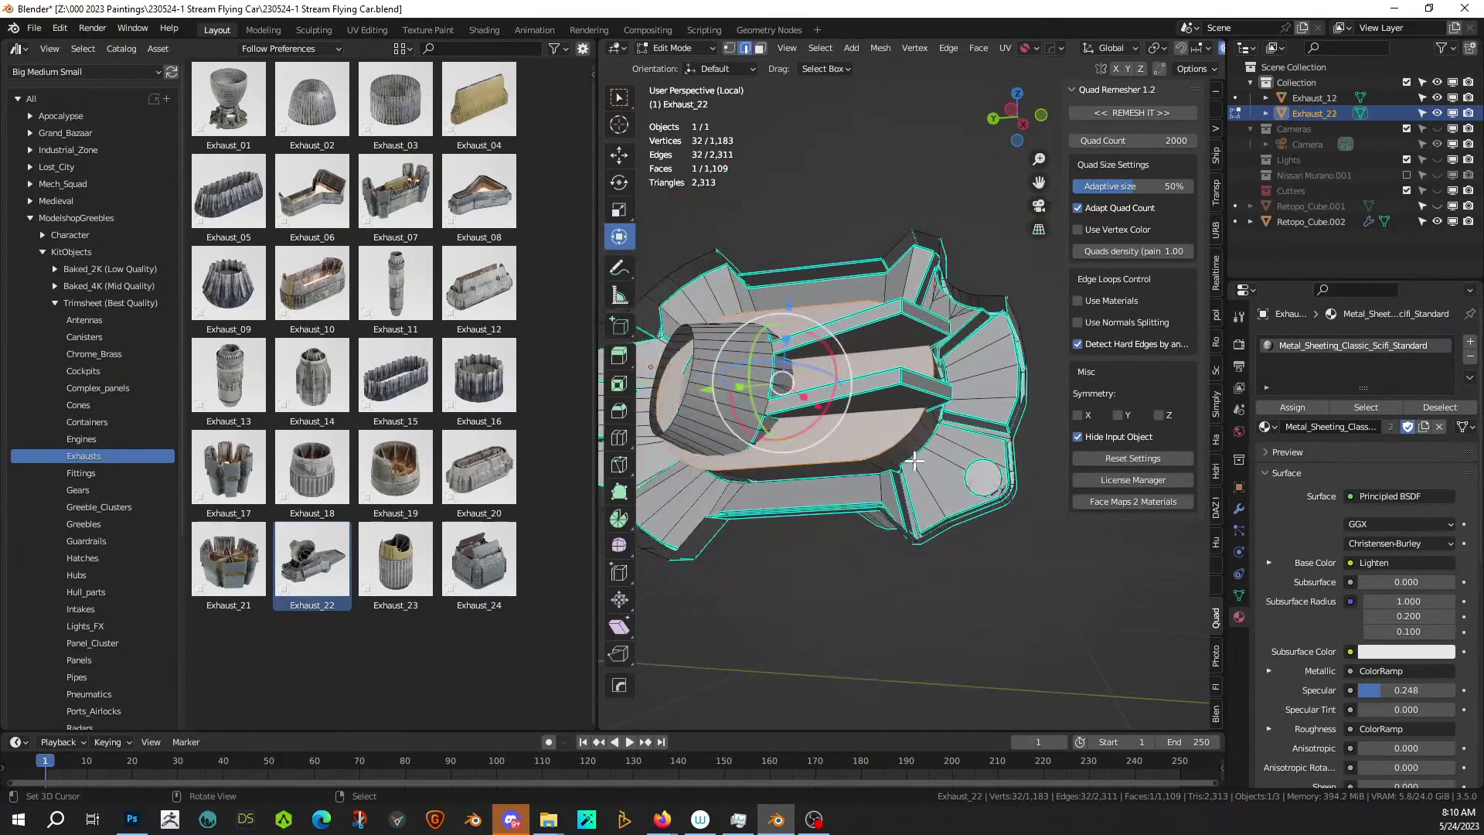
Fill the outer boundary edge loop of Exhaust_22 with a face, and return to the full scene in Object Mode.
{"action": "middle_click_drag", "start_coordinate": [915, 513], "coordinate": [889, 475]}
{"action": "scroll", "coordinate": [884, 470], "scroll_direction": "up", "scroll_amount": 5}
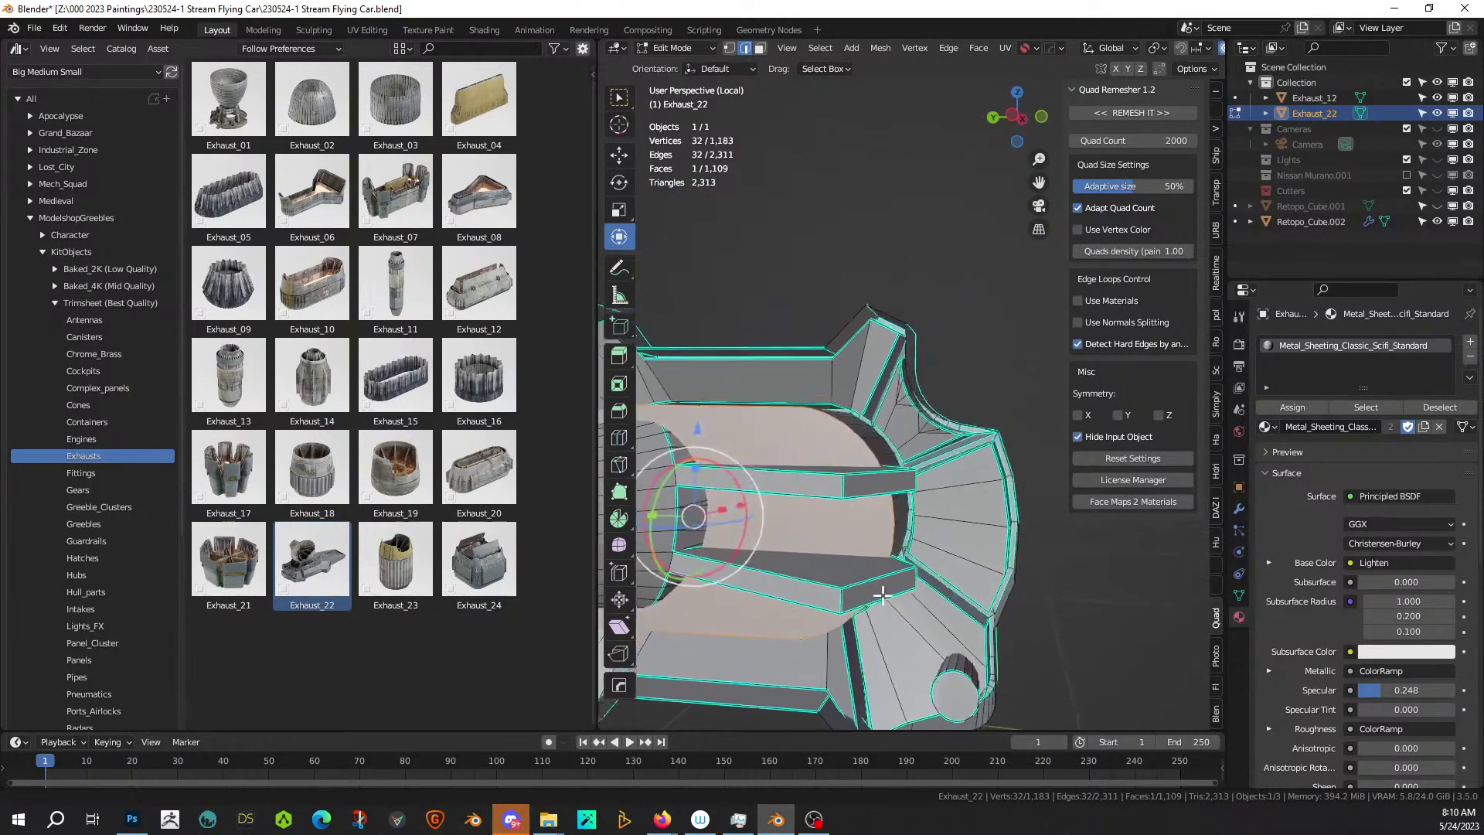
{"action": "left_click", "coordinate": [864, 385]}
{"action": "left_click", "coordinate": [864, 385], "text": "alt"}
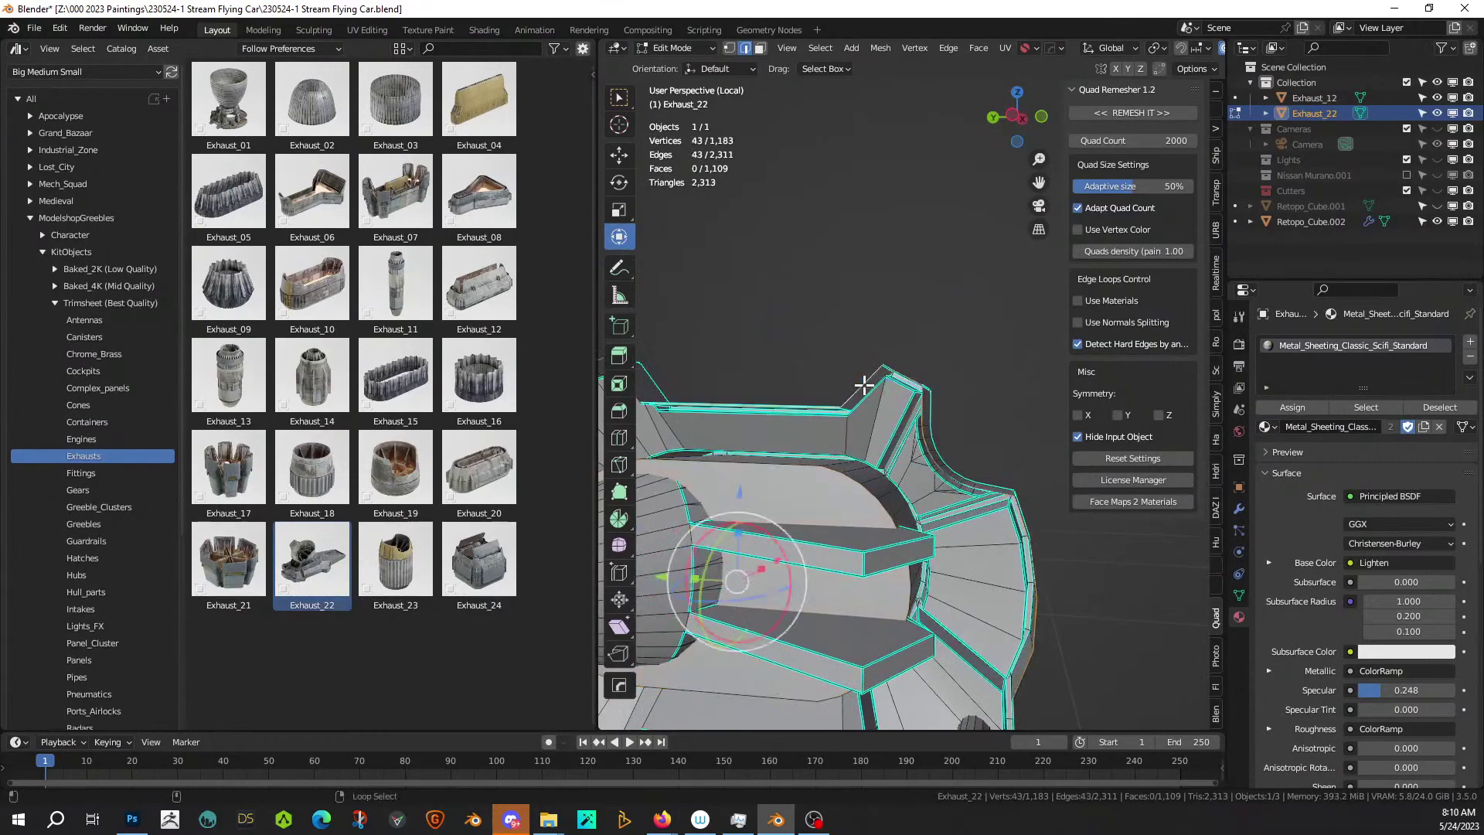
{"action": "key", "text": "f"}
{"action": "scroll", "coordinate": [864, 384], "scroll_direction": "down", "scroll_amount": 5}
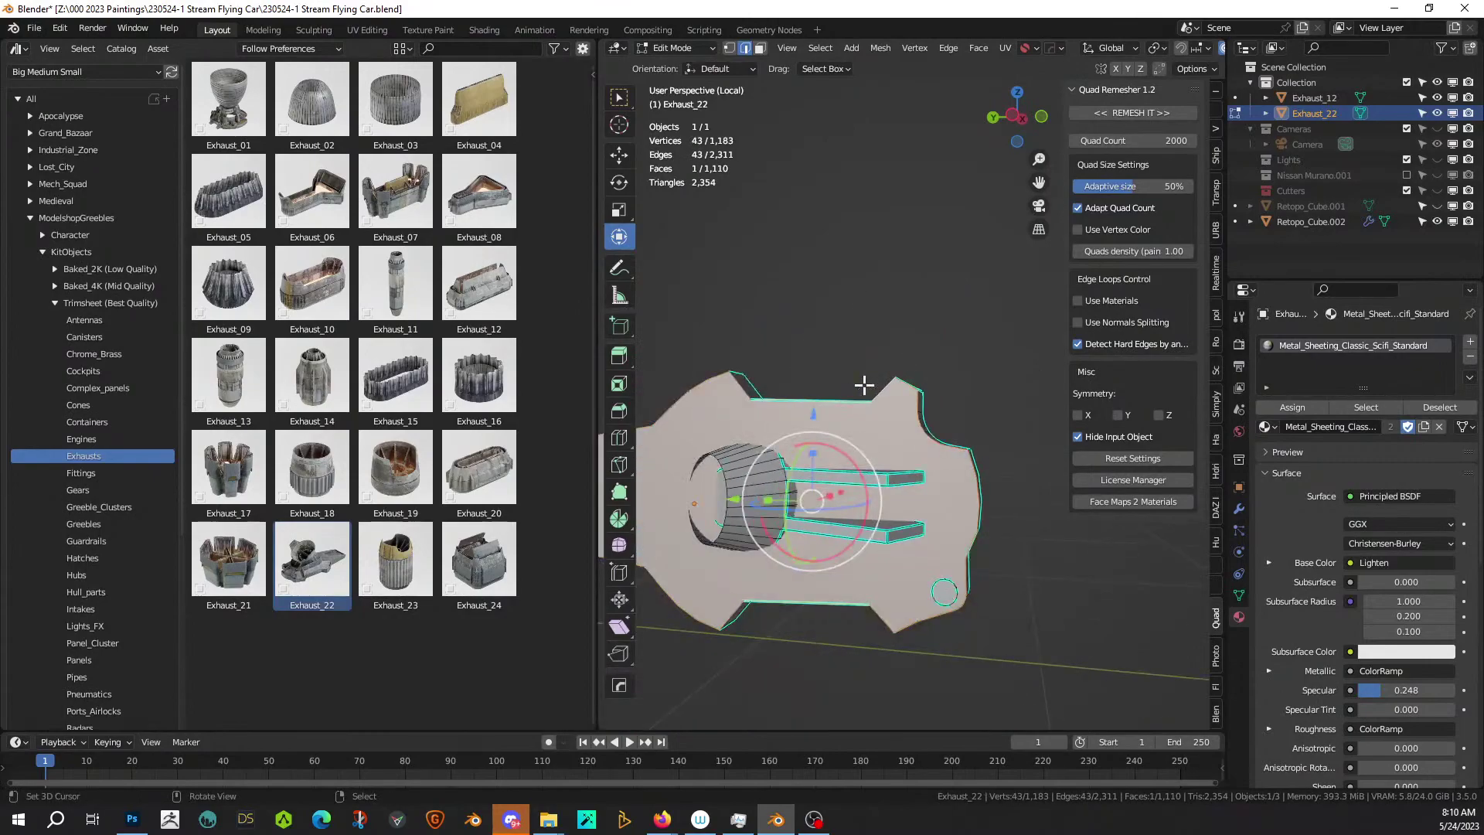
{"action": "key", "text": "Tab"}
{"action": "middle_click_drag", "start_coordinate": [863, 385], "coordinate": [875, 618]}
{"action": "key", "text": "KP_Divide"}
Mirror Exhaust_22 across the car body along the X axis onto the opposite front fender, and save the file.
{"action": "left_click", "coordinate": [780, 235], "text": "shift"}
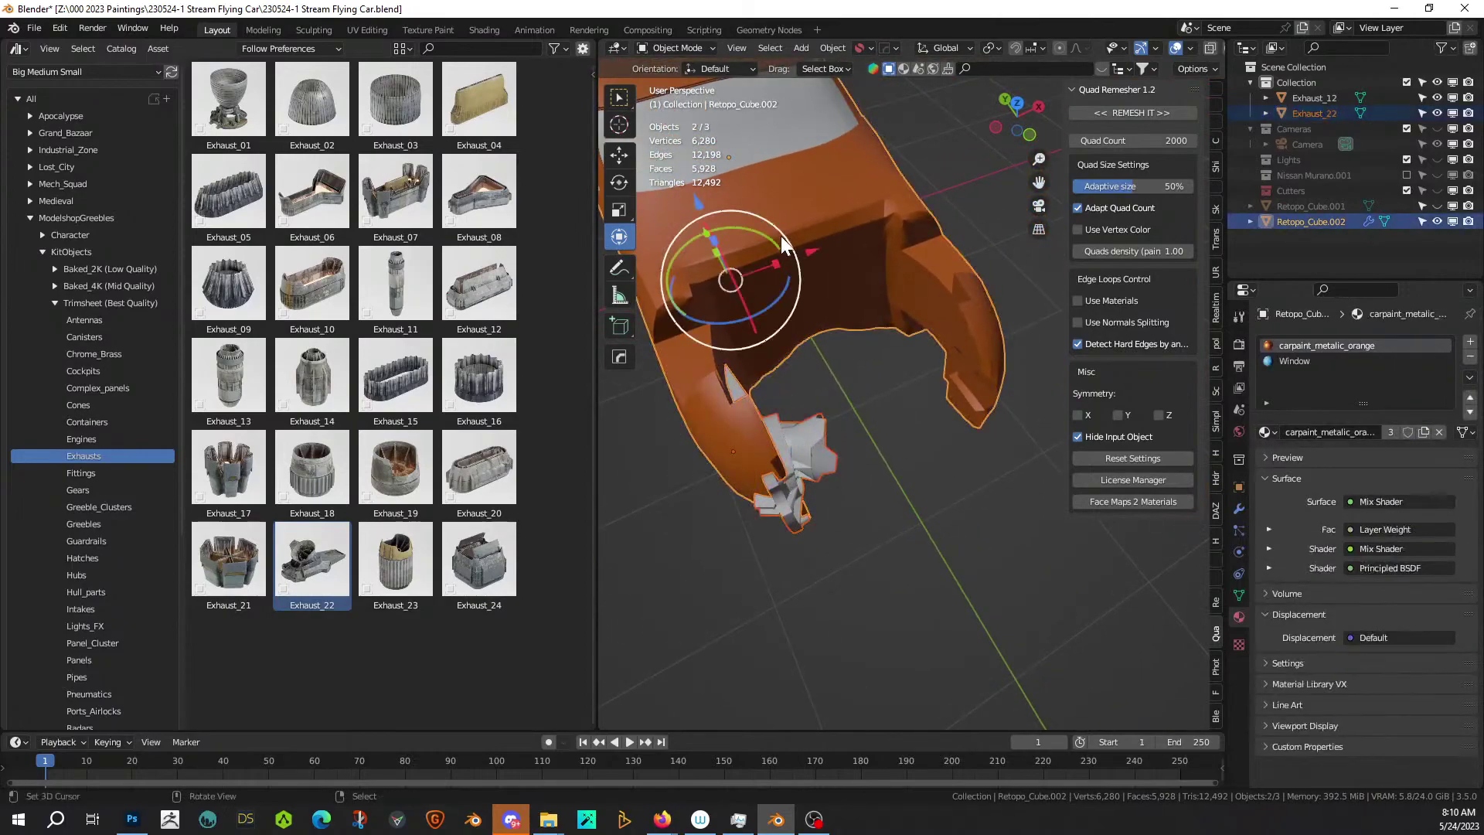
{"action": "key", "text": "alt+x"}
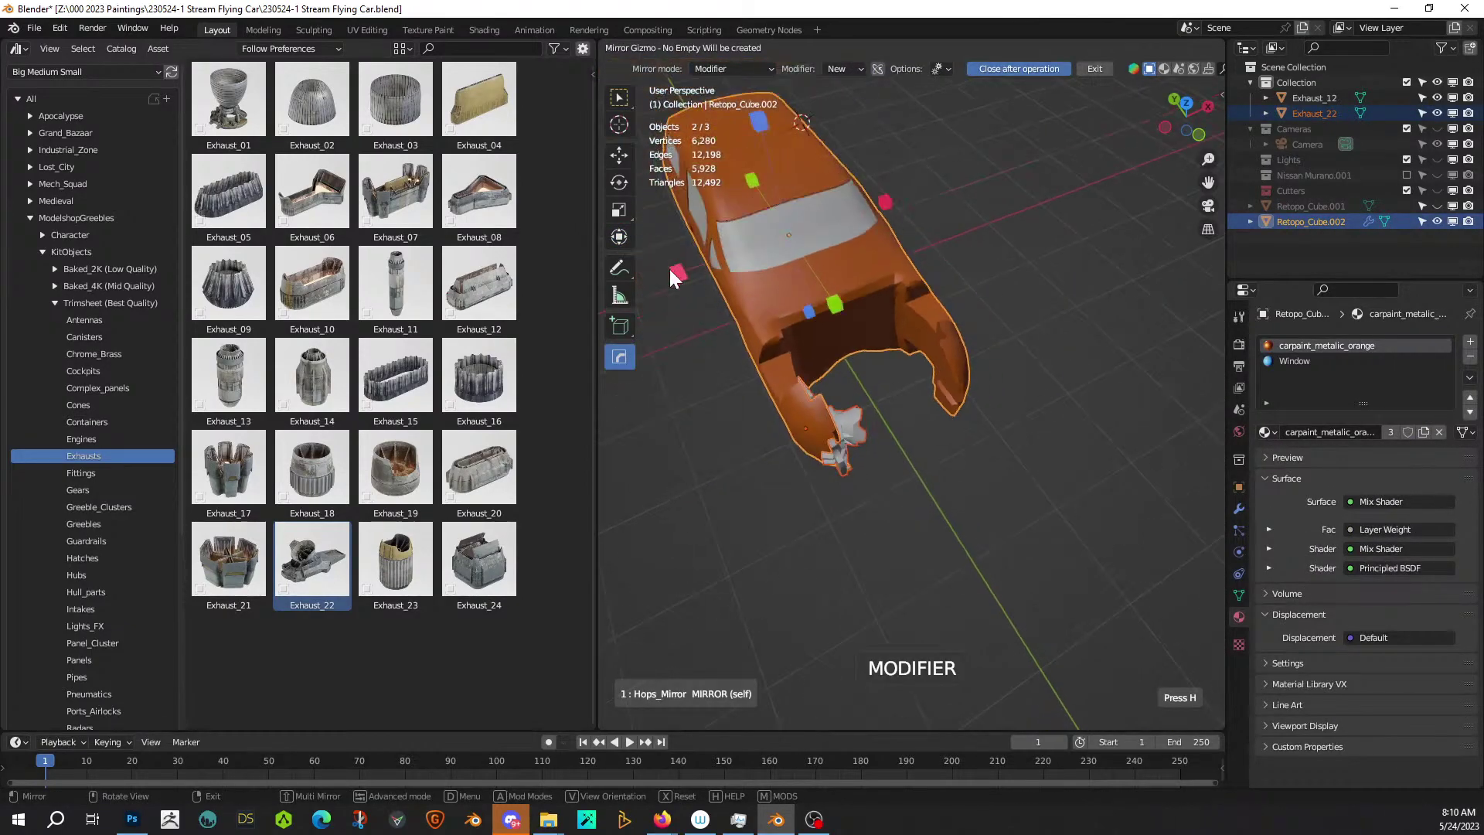
{"action": "left_click", "coordinate": [677, 274]}
{"action": "left_click", "coordinate": [910, 498]}
{"action": "middle_click_drag", "start_coordinate": [910, 498], "coordinate": [833, 602]}
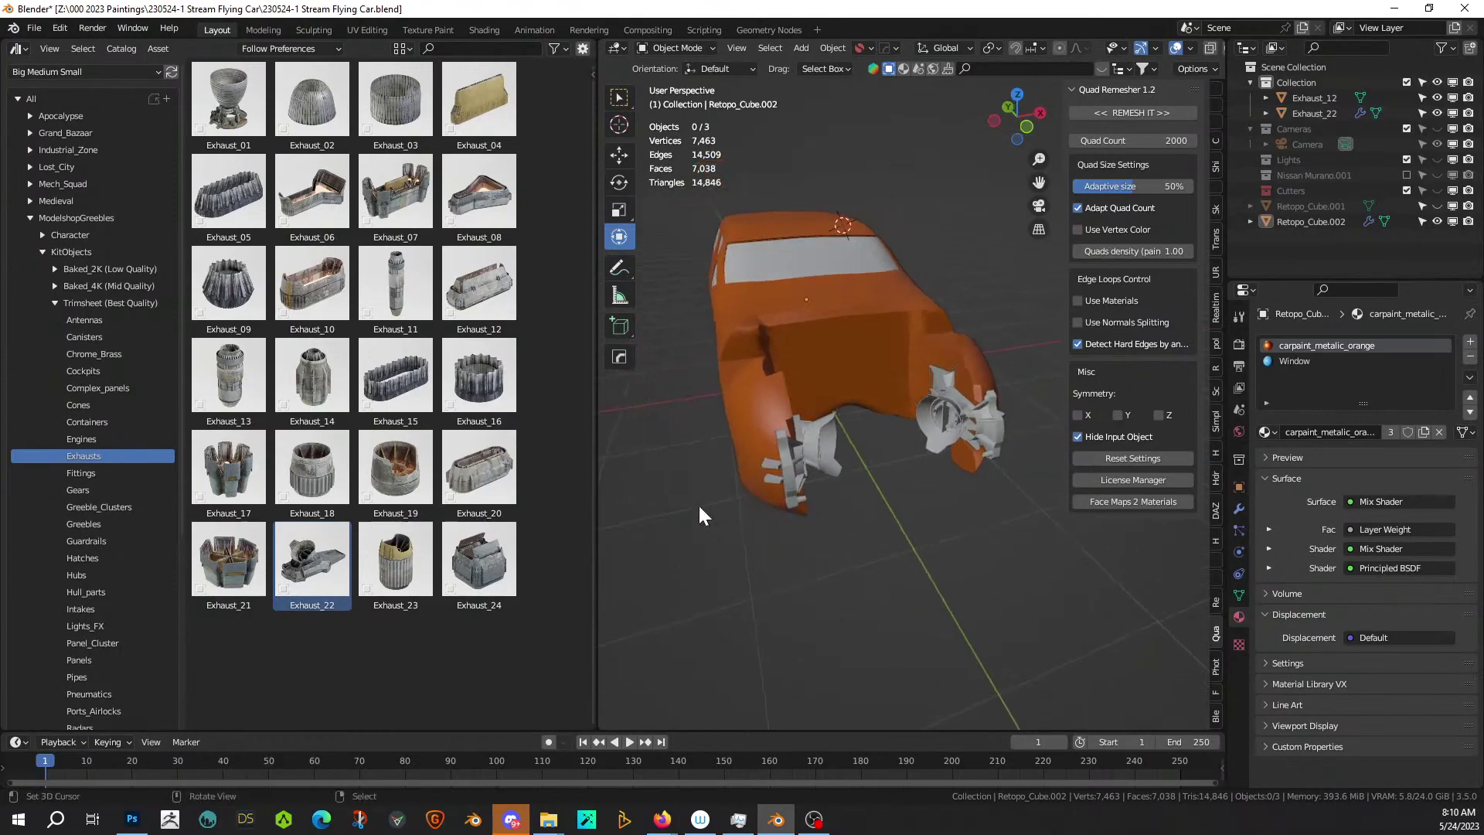
{"action": "middle_click_drag", "start_coordinate": [698, 503], "coordinate": [893, 461]}
{"action": "key", "text": "ctrl+s"}
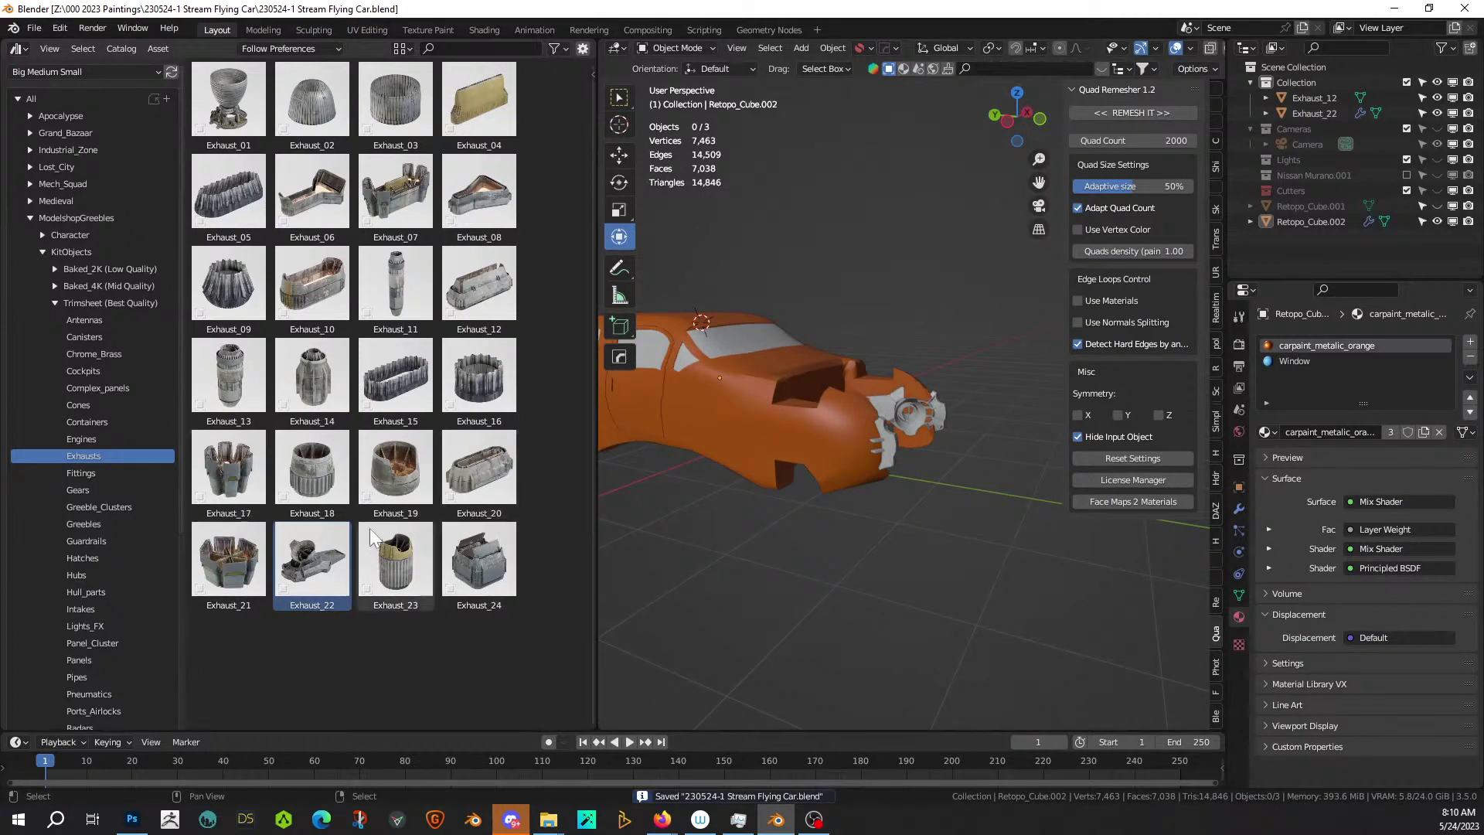
Browse the Engines, Complex_panels and Greeble_Clusters kitbash categories and add Greeble_Cluster_01 to the scene near the car's front.
{"action": "left_click", "coordinate": [101, 440]}
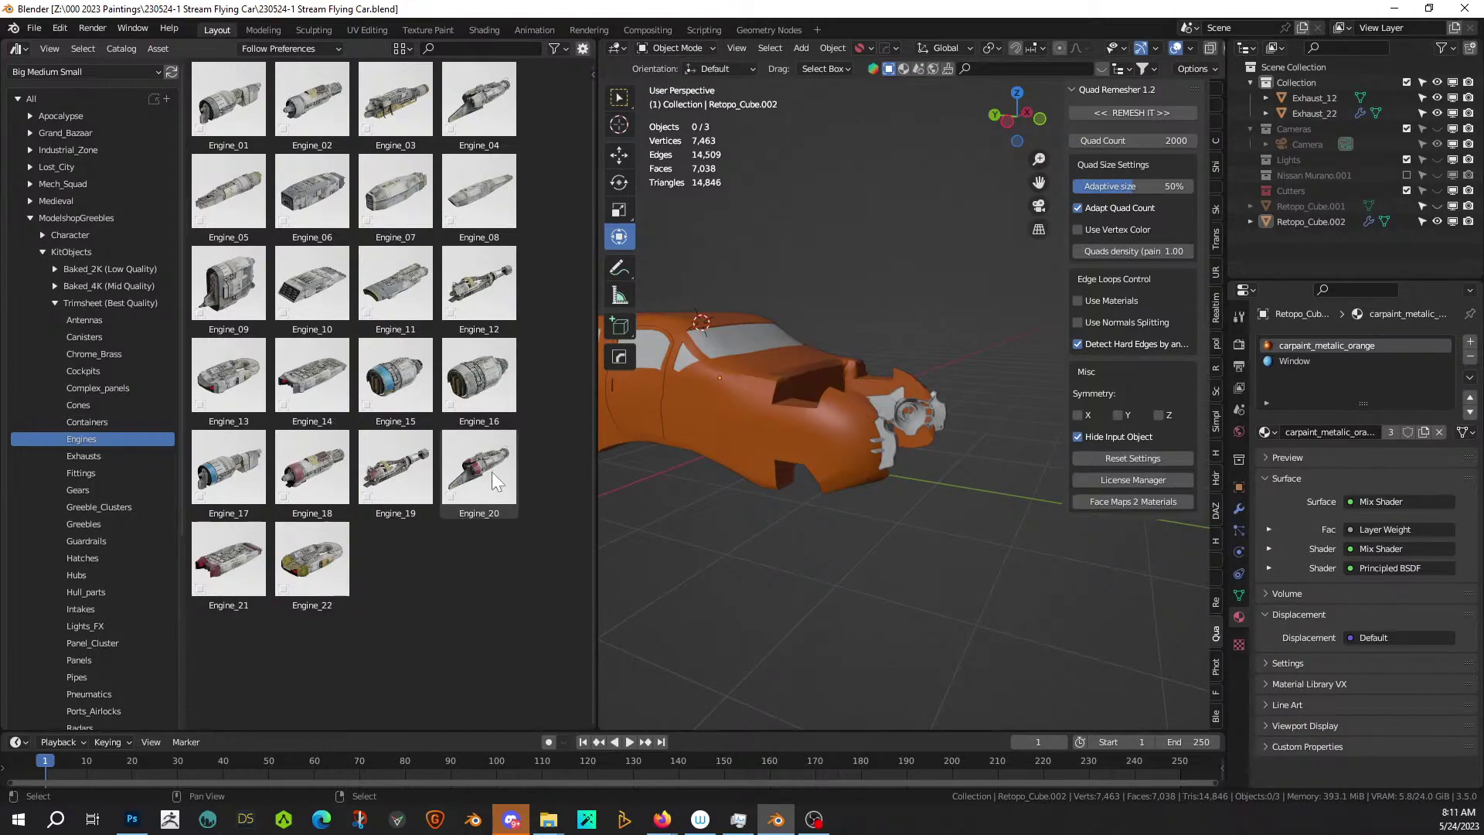
{"action": "left_click", "coordinate": [108, 387]}
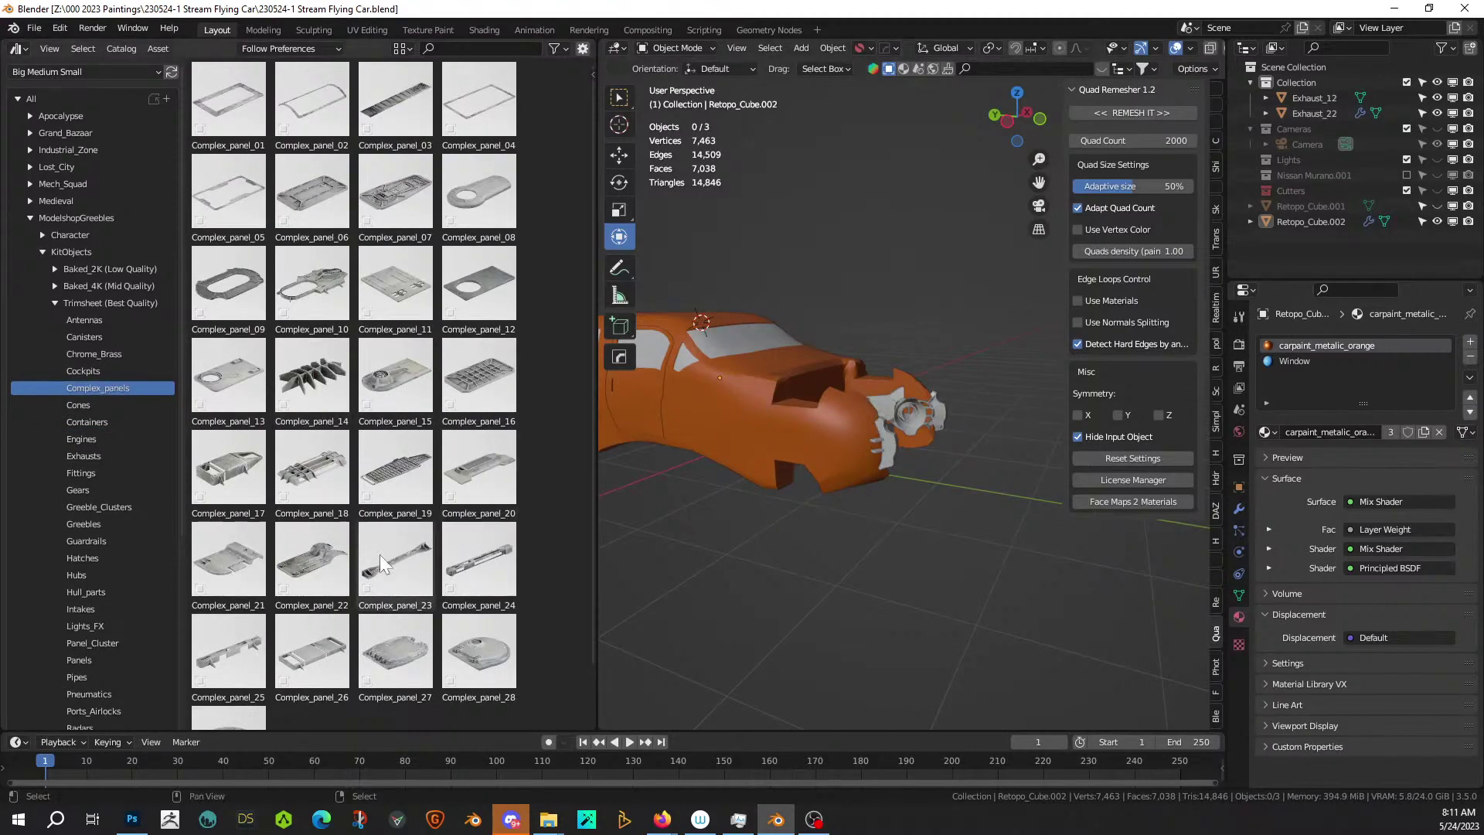
{"action": "scroll", "coordinate": [427, 497], "scroll_direction": "down", "scroll_amount": 2}
{"action": "scroll", "coordinate": [426, 498], "scroll_direction": "up", "scroll_amount": 2}
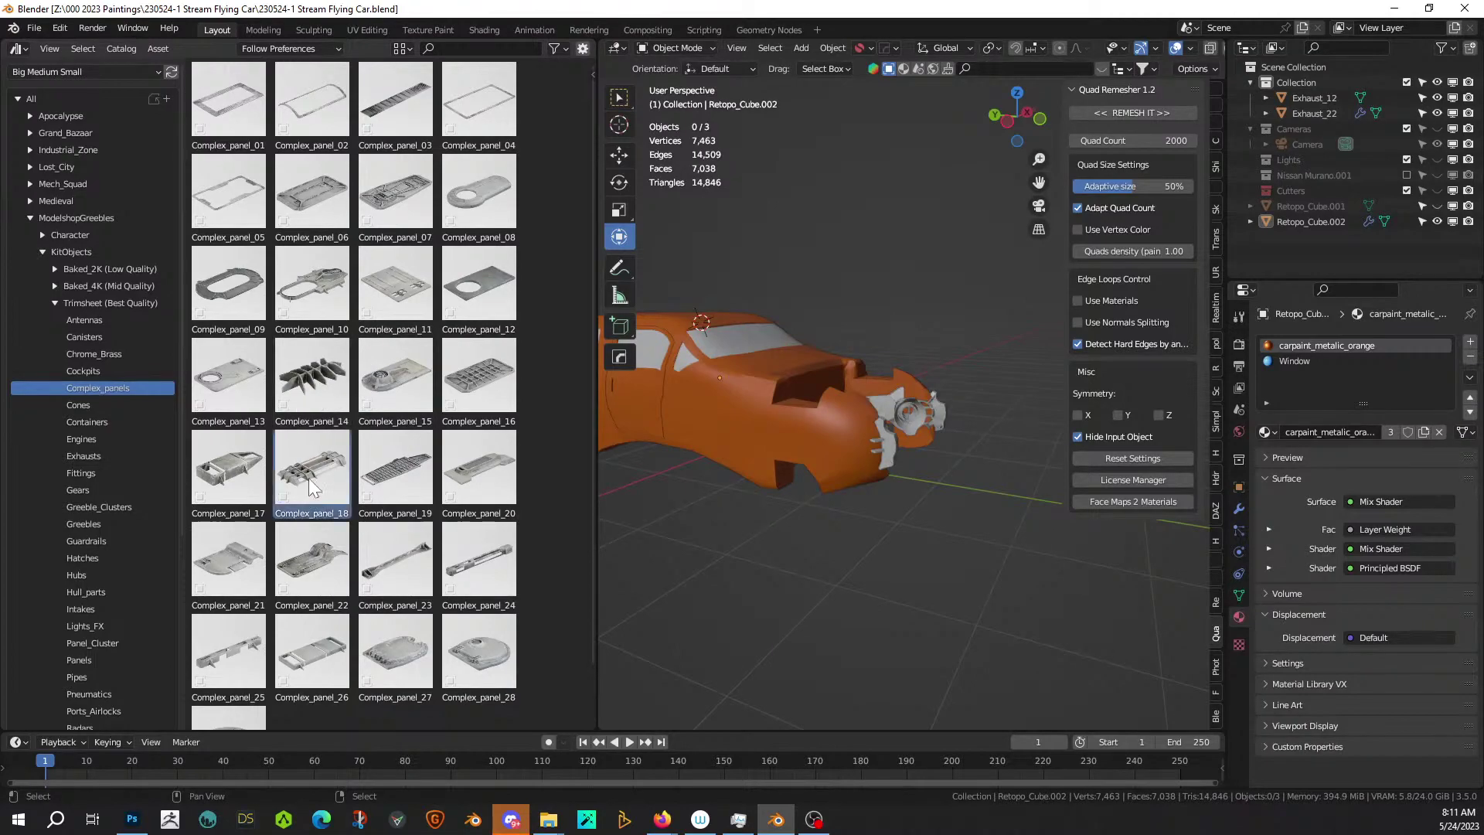
{"action": "left_click", "coordinate": [131, 507]}
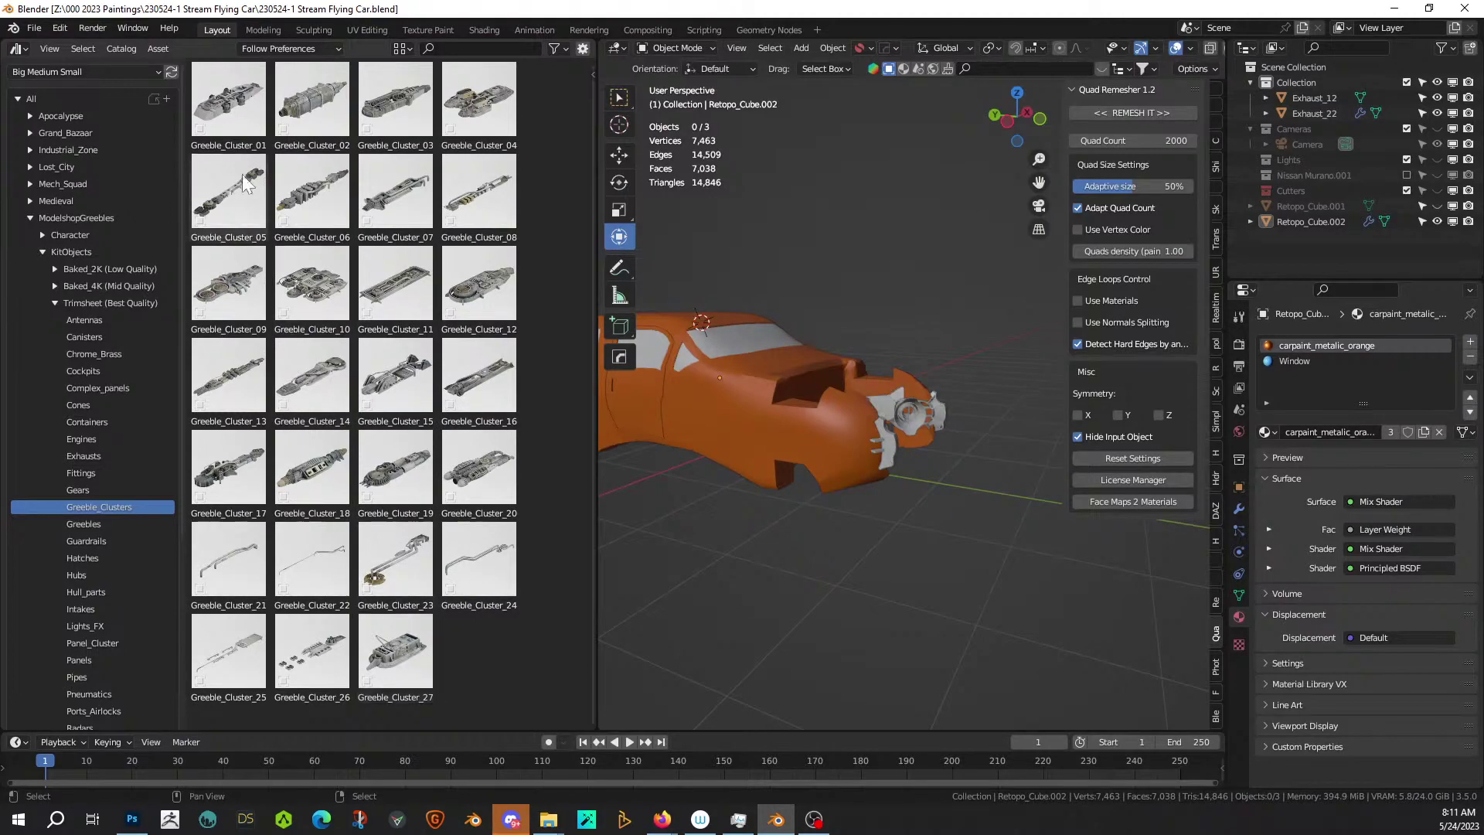
{"action": "left_click_drag", "start_coordinate": [234, 105], "coordinate": [902, 547]}
In top view, scale Greeble_Cluster_01 to 0.329 and rotate it 90° about the Z axis and 90° about the X axis.
{"action": "scroll", "coordinate": [902, 547], "scroll_direction": "down", "scroll_amount": 8}
{"action": "key", "text": "KP_7"}
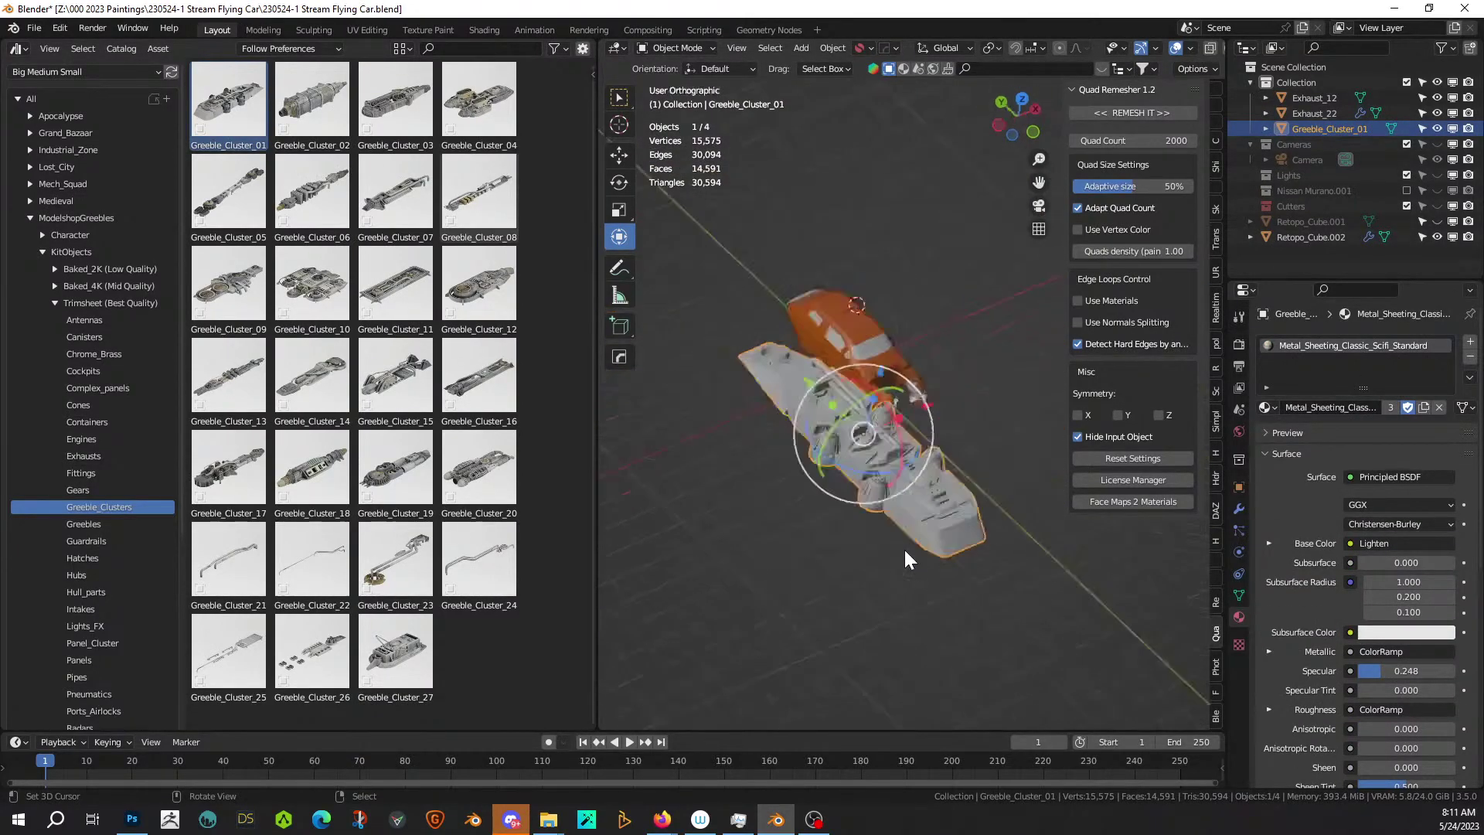
{"action": "key", "text": "s"}
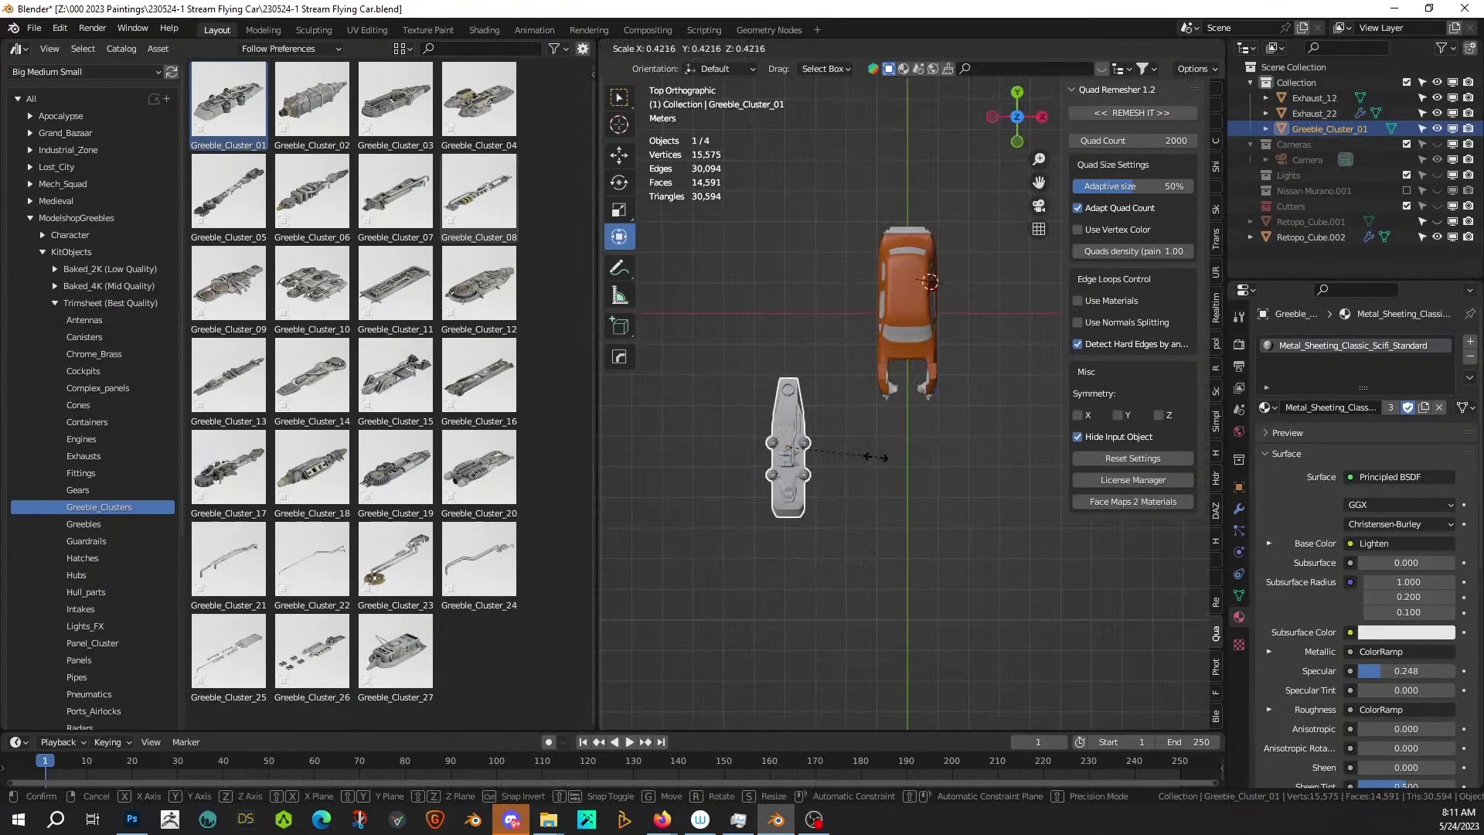
{"action": "left_click", "coordinate": [851, 479]}
{"action": "type", "text": "rz"}
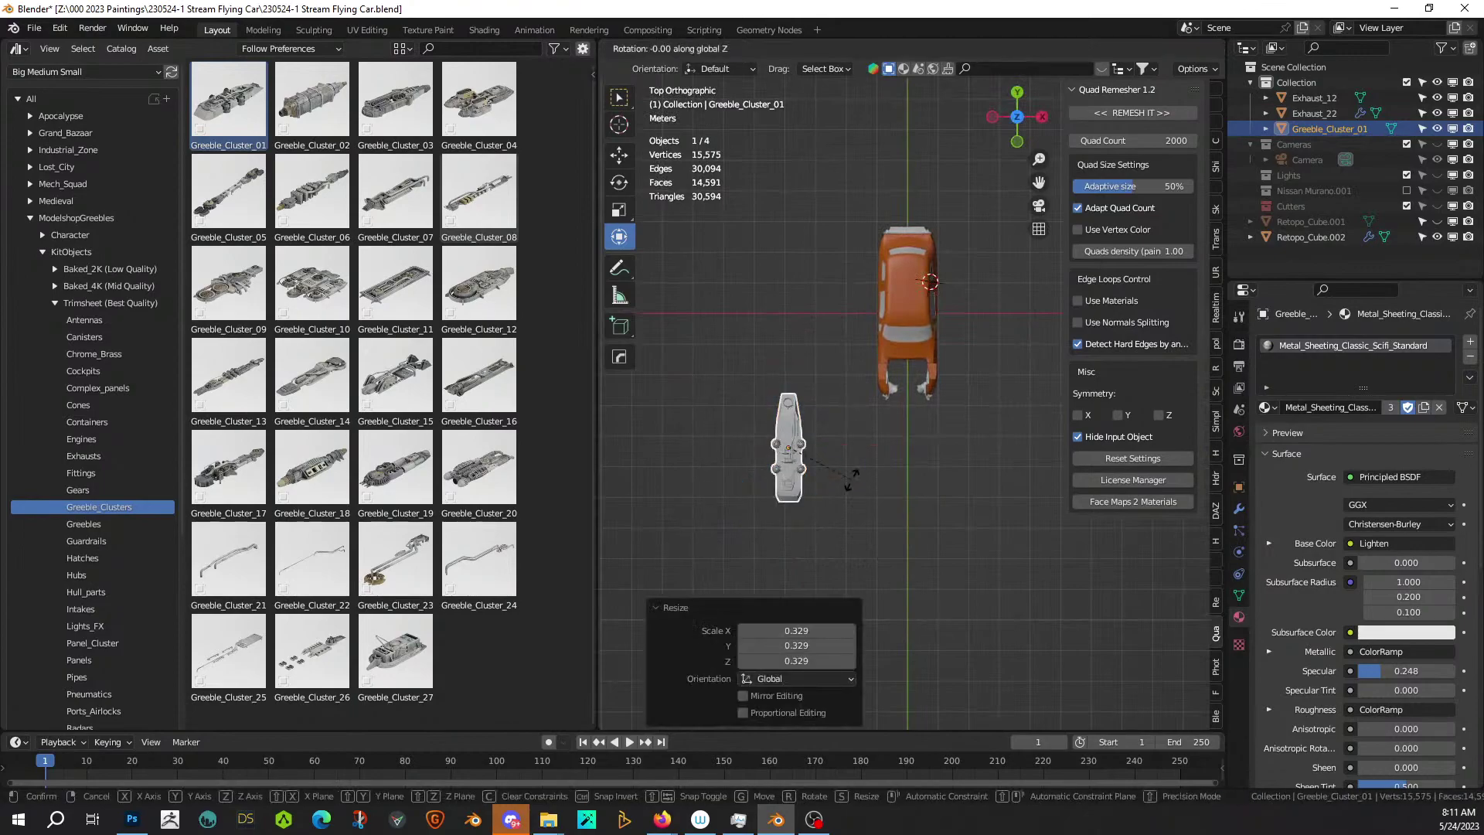
{"action": "type", "text": "90"}
{"action": "key", "text": "Return"}
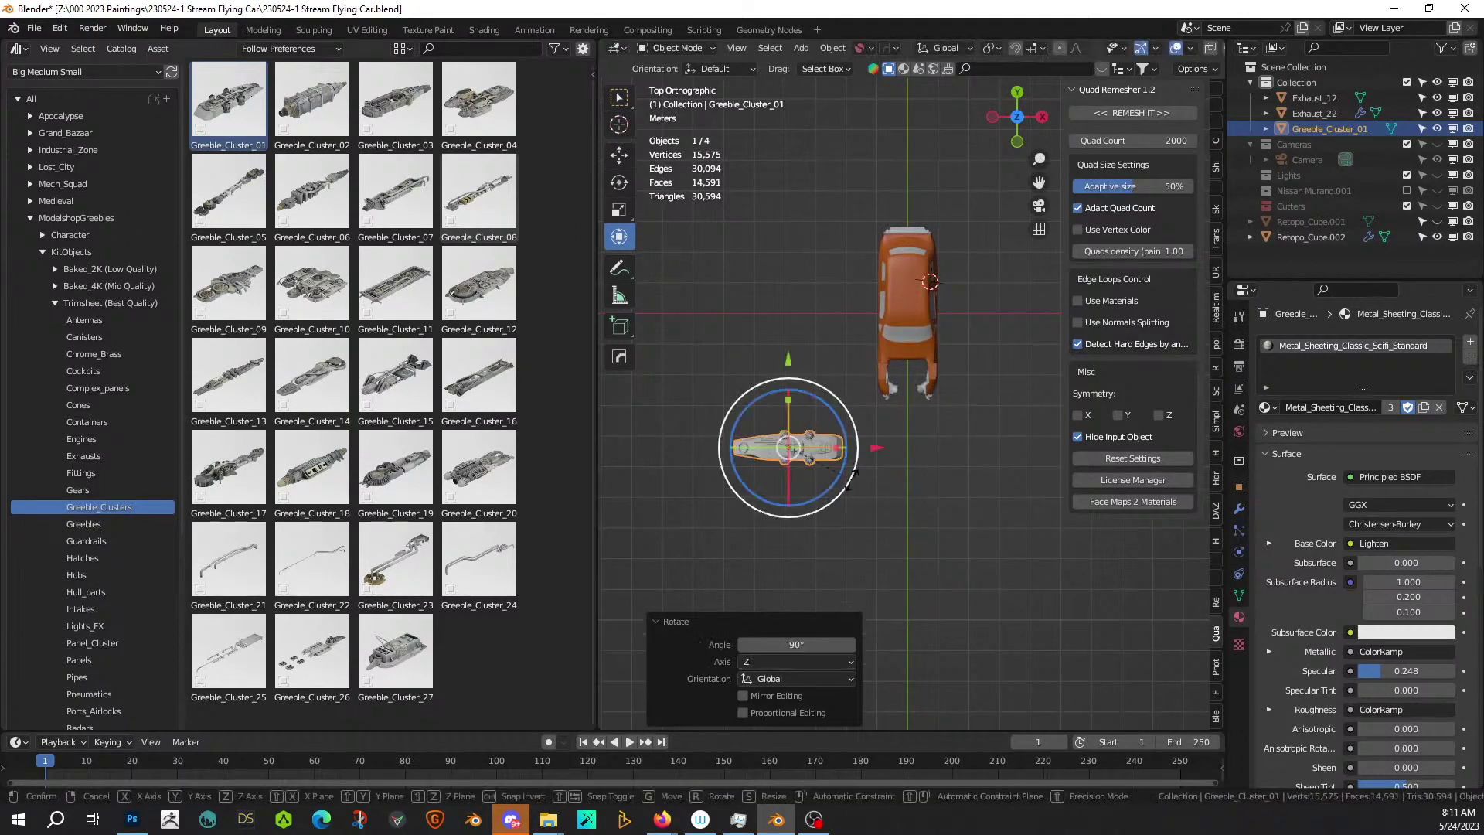
{"action": "type", "text": "x90"}
{"action": "key", "text": "Return"}
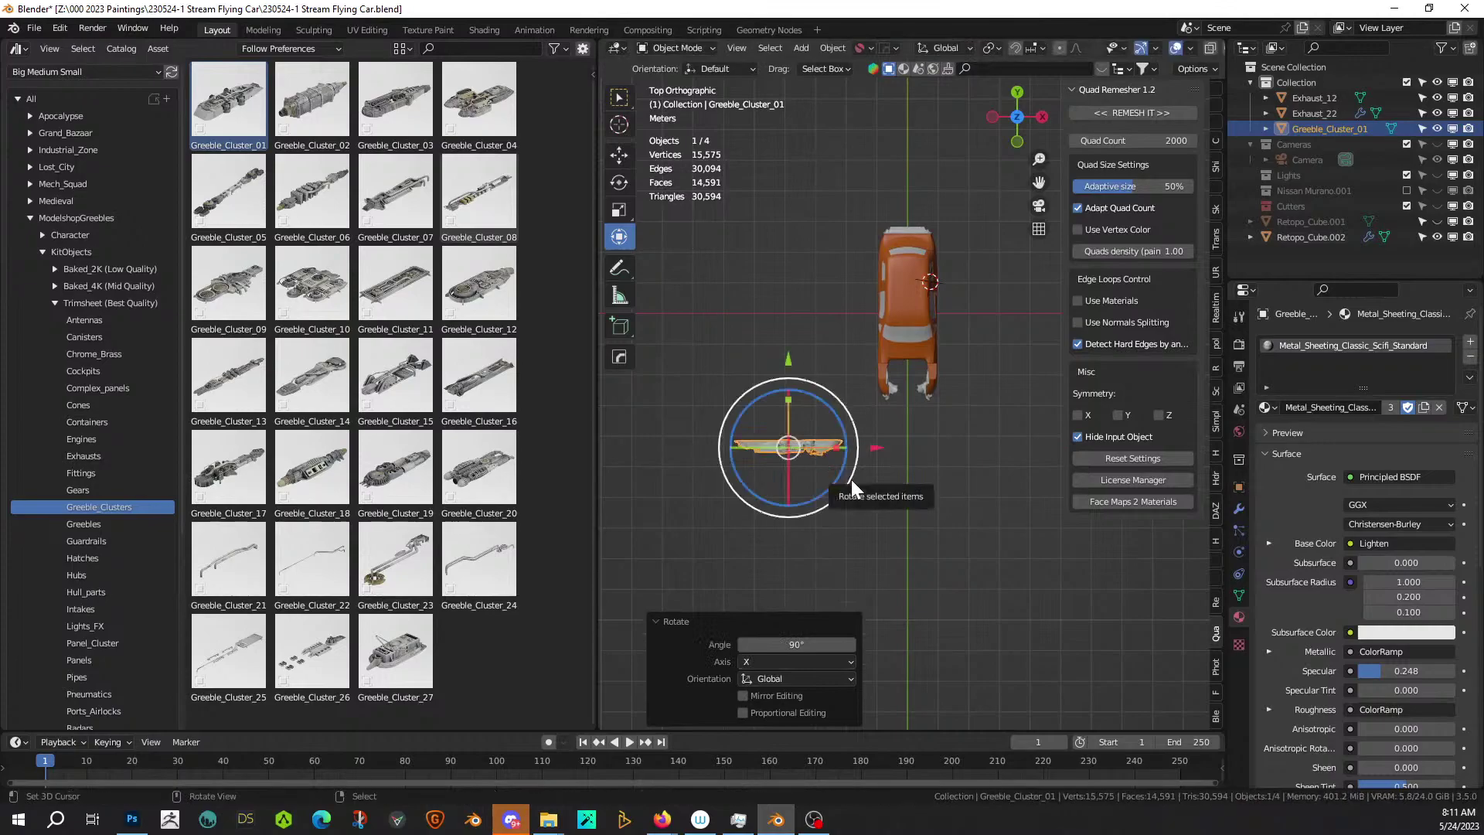
Scale Greeble_Cluster_01 by 0.547 and move it about 3.82 m along X and 2.87 m along Y, across the car's front opening.
{"action": "scroll", "coordinate": [828, 476], "scroll_direction": "up", "scroll_amount": 2}
{"action": "key", "text": "s"}
{"action": "left_click", "coordinate": [746, 508]}
{"action": "key", "text": "g"}
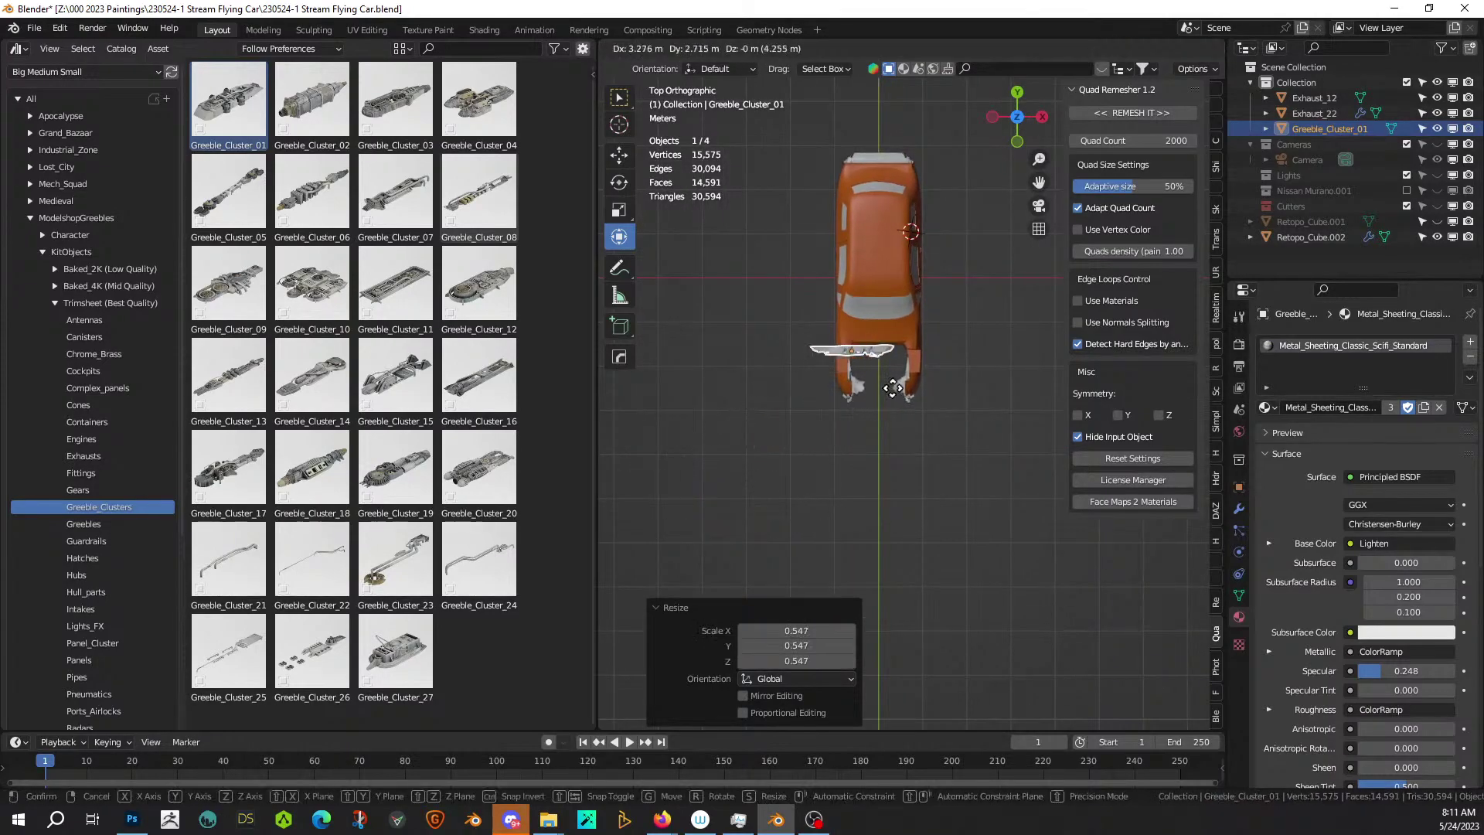
{"action": "left_click", "coordinate": [914, 385]}
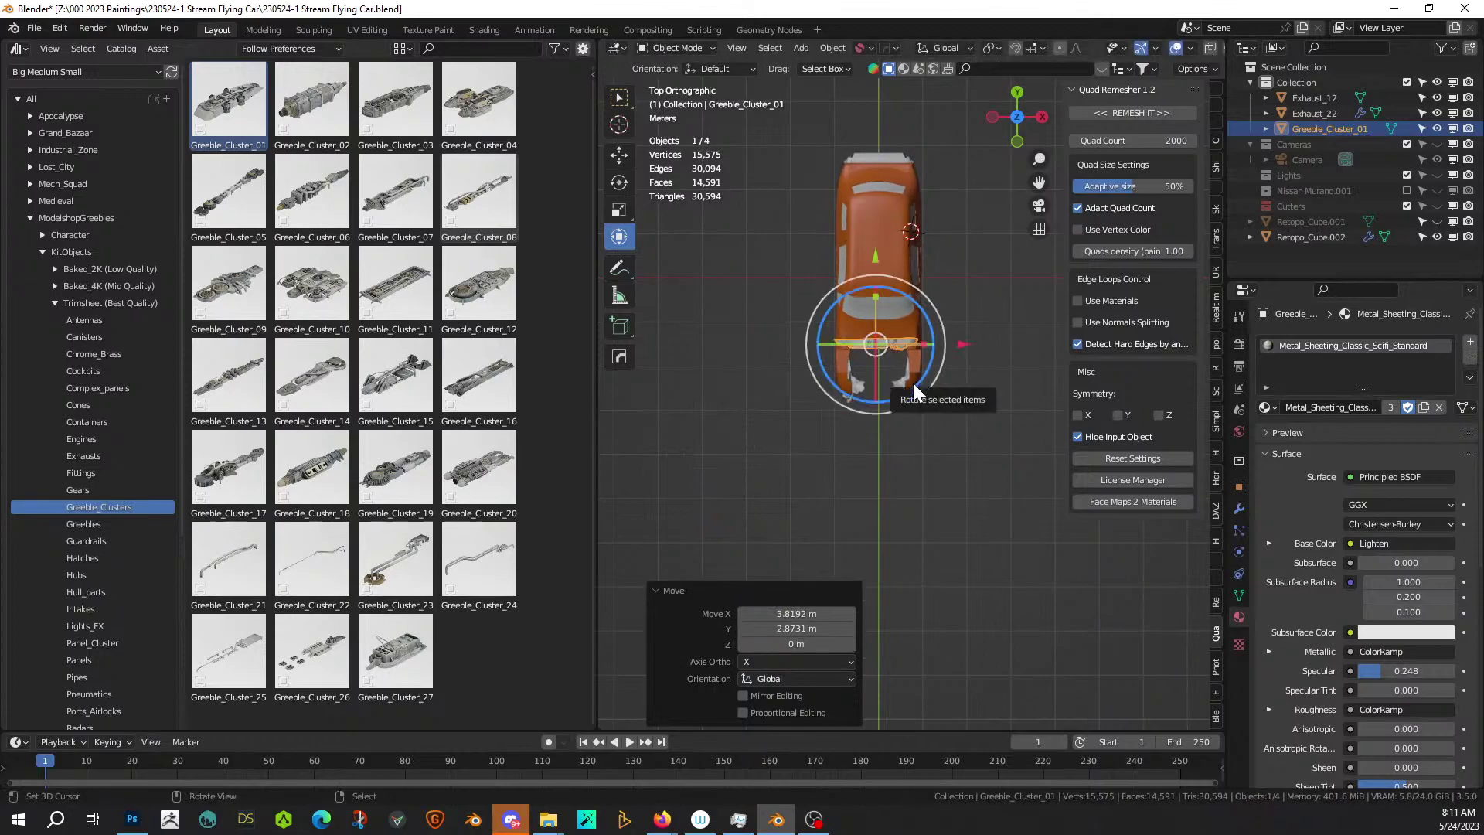
In front view, lower Greeble_Cluster_01 about 1.475 m between the front fenders and shift it about -0.083 m along X.
{"action": "key", "text": "KP_Decimal"}
{"action": "key", "text": "KP_1"}
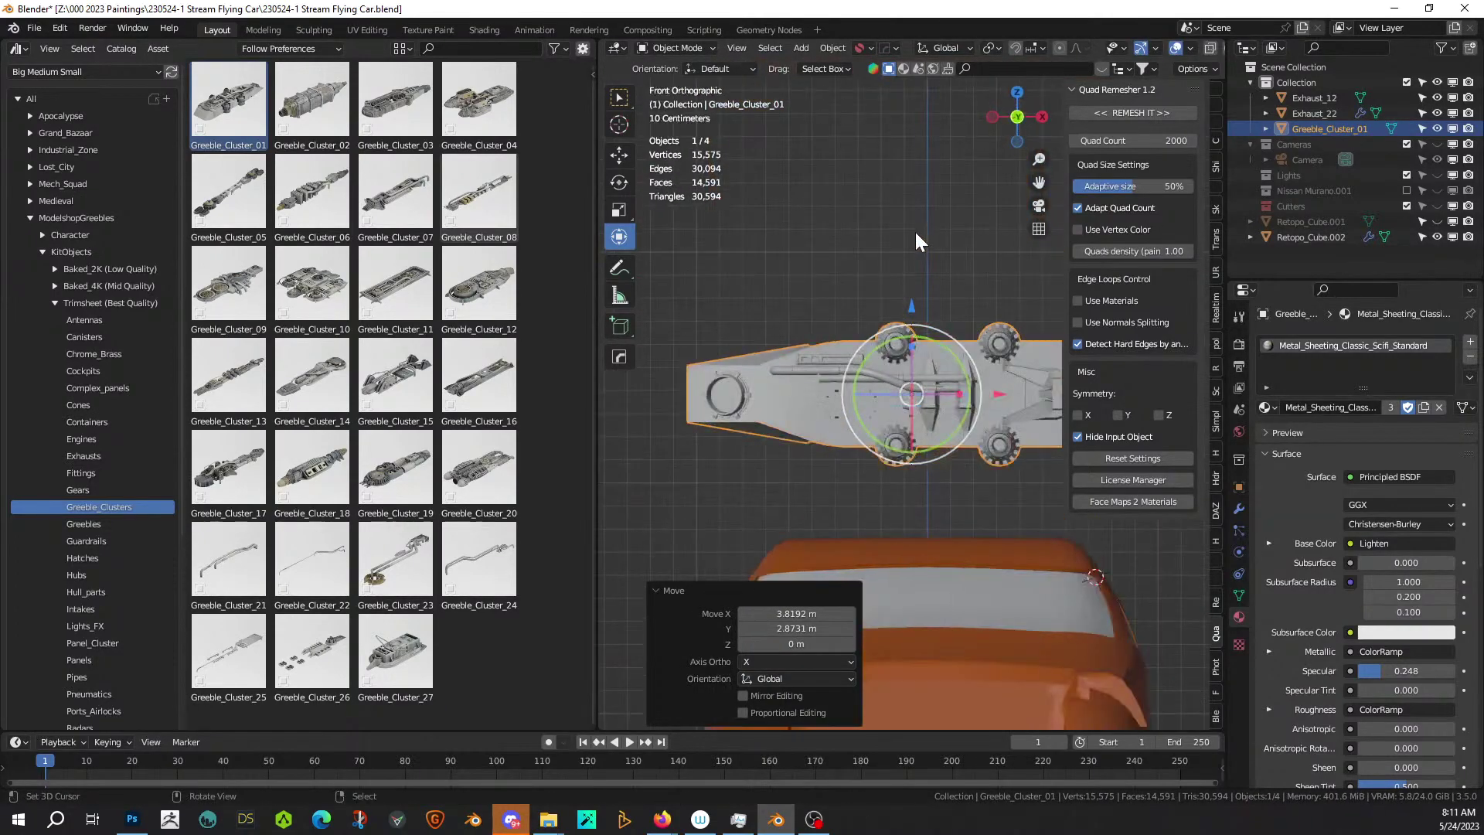
{"action": "scroll", "coordinate": [915, 242], "scroll_direction": "down", "scroll_amount": 4}
{"action": "key", "text": "g"}
{"action": "key", "text": "z"}
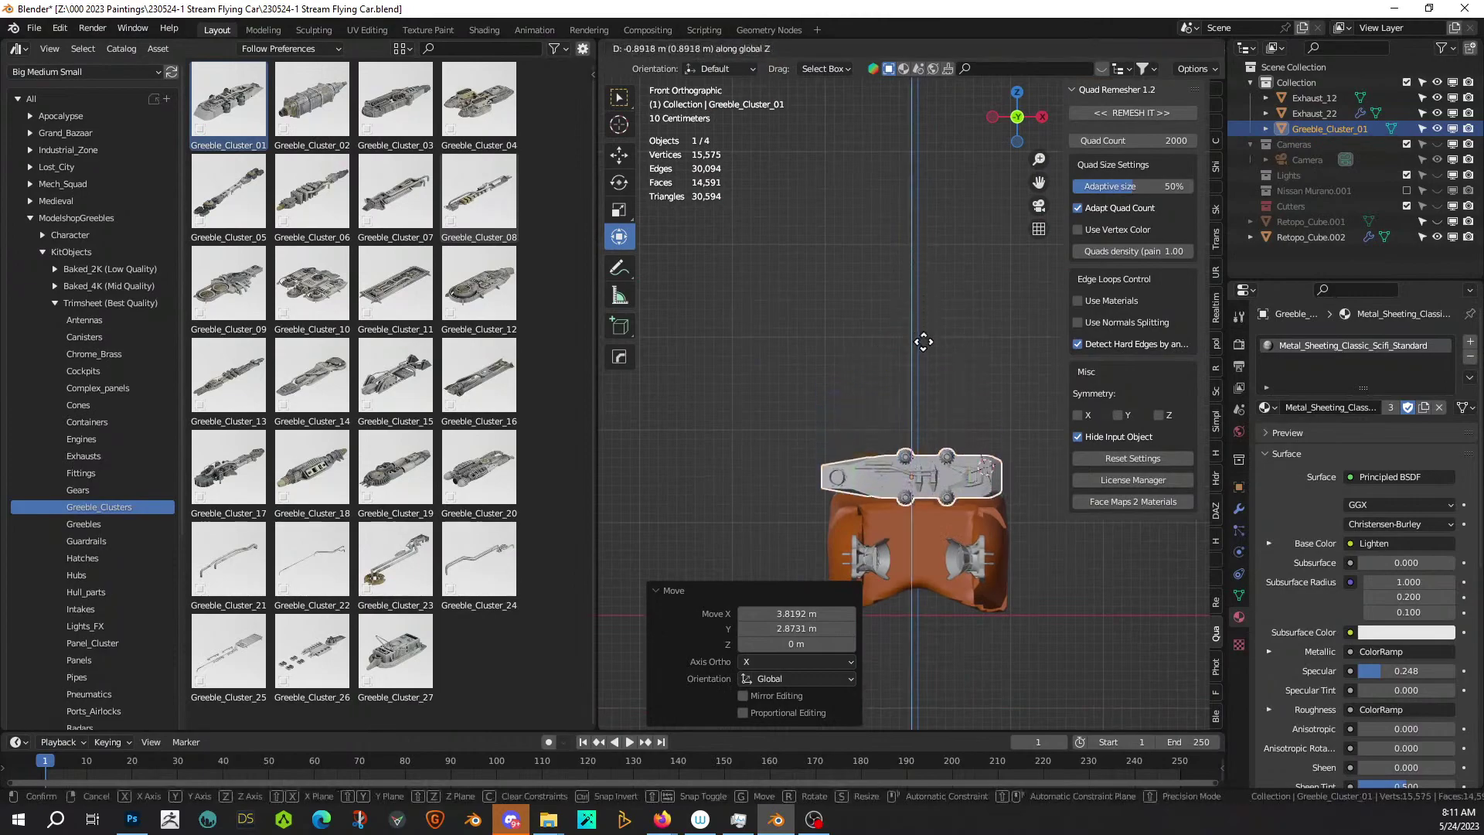
{"action": "left_click", "coordinate": [927, 391]}
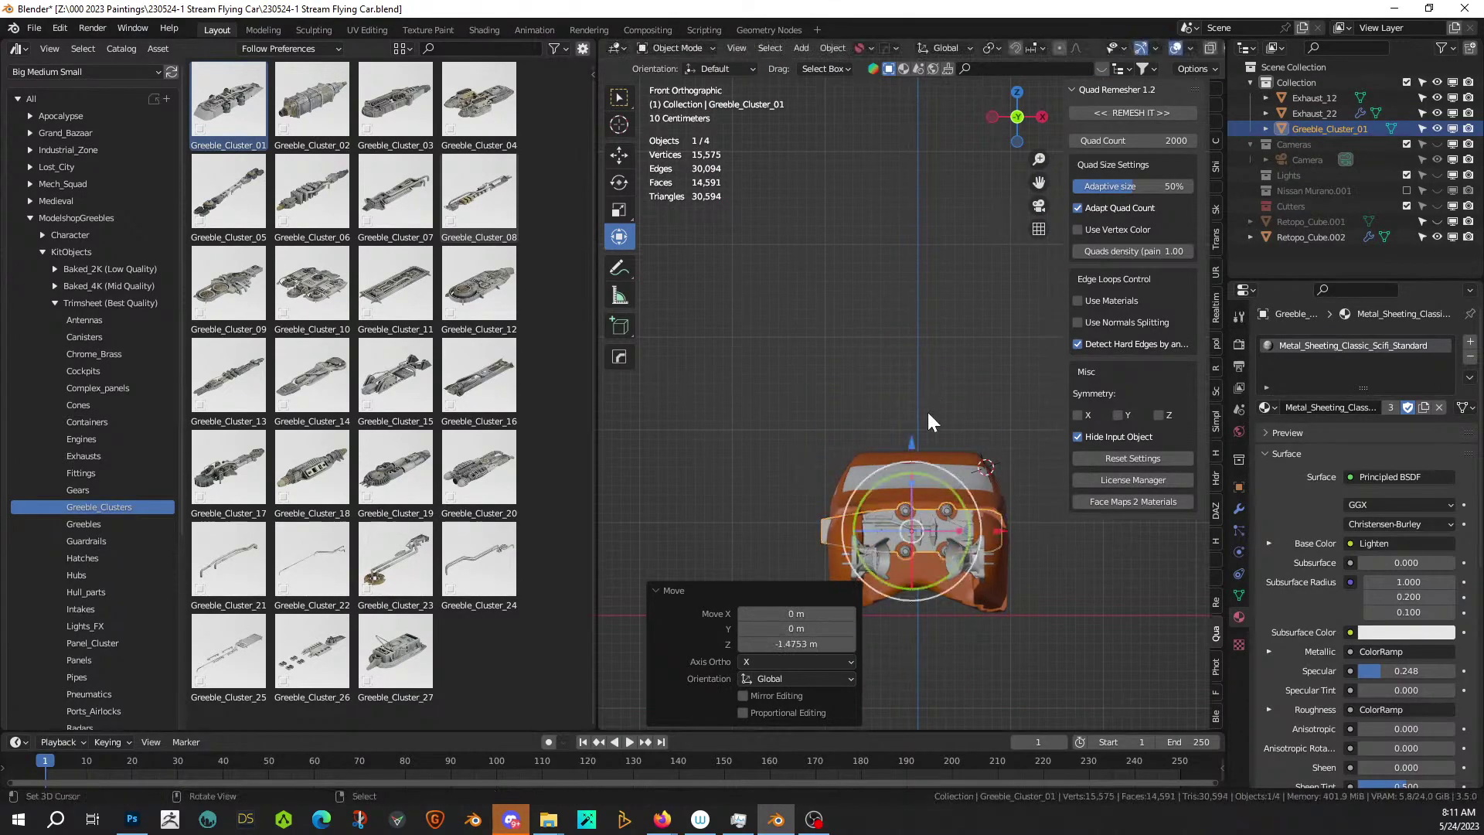
{"action": "scroll", "coordinate": [928, 418], "scroll_direction": "up", "scroll_amount": 1}
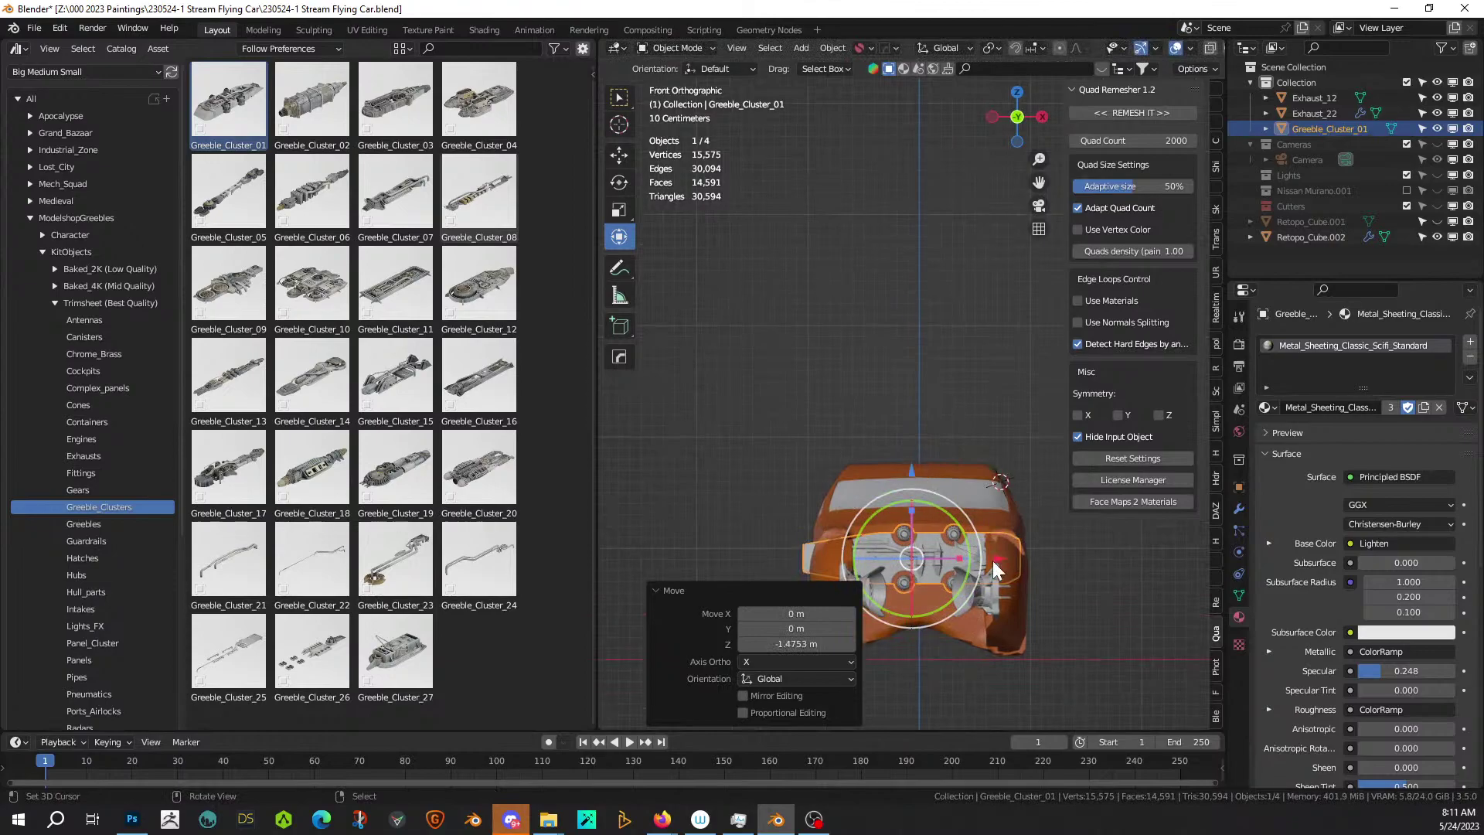
{"action": "left_click_drag", "start_coordinate": [998, 554], "coordinate": [989, 558]}
Mirror Greeble_Cluster_01 across its local Y axis with a HardOps mirror modifier, and show the modifier's settings.
{"action": "middle_click_drag", "start_coordinate": [989, 558], "coordinate": [993, 605]}
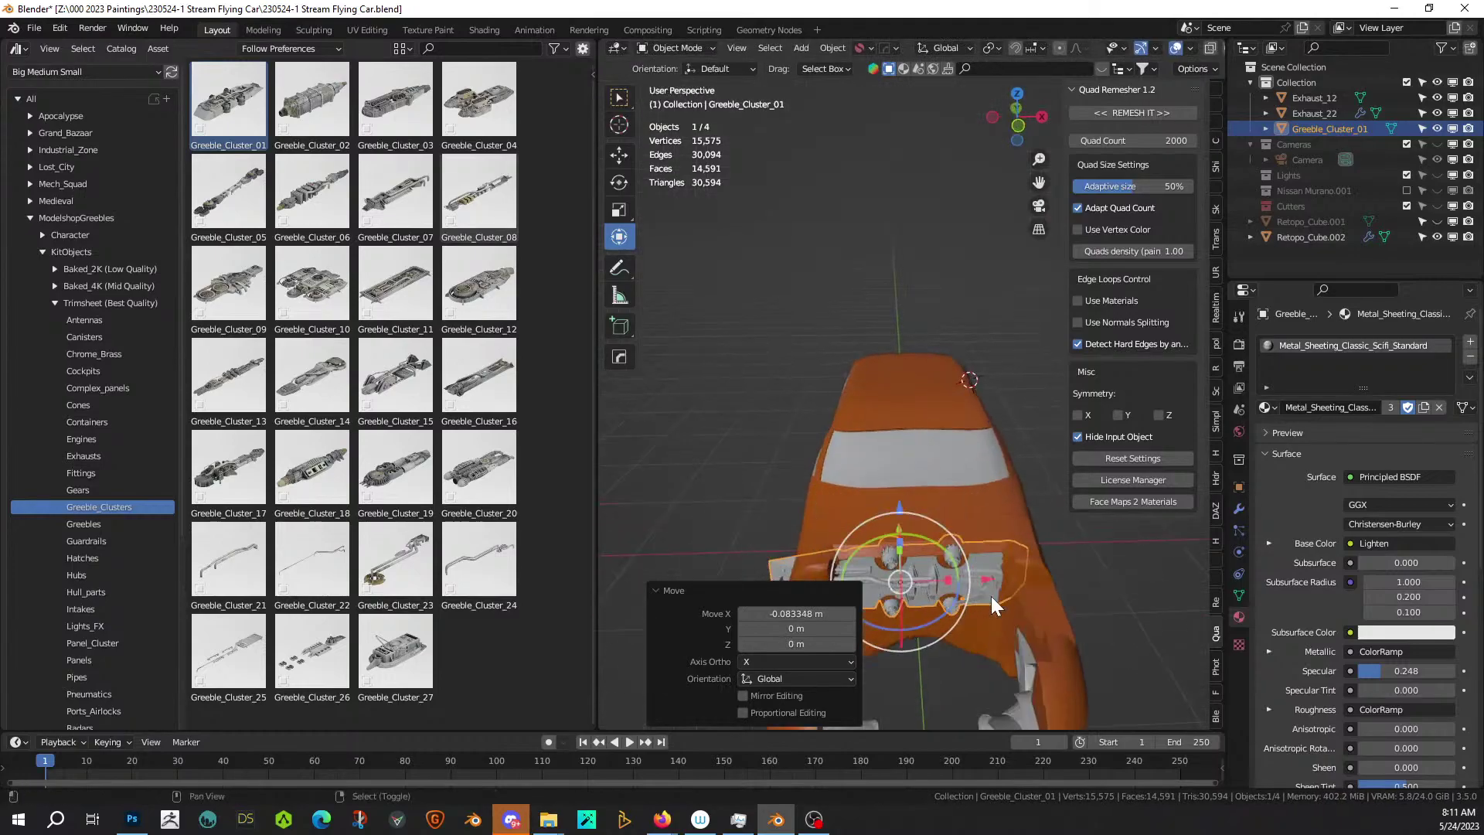
{"action": "right_click", "coordinate": [928, 570]}
{"action": "key", "text": "alt+x"}
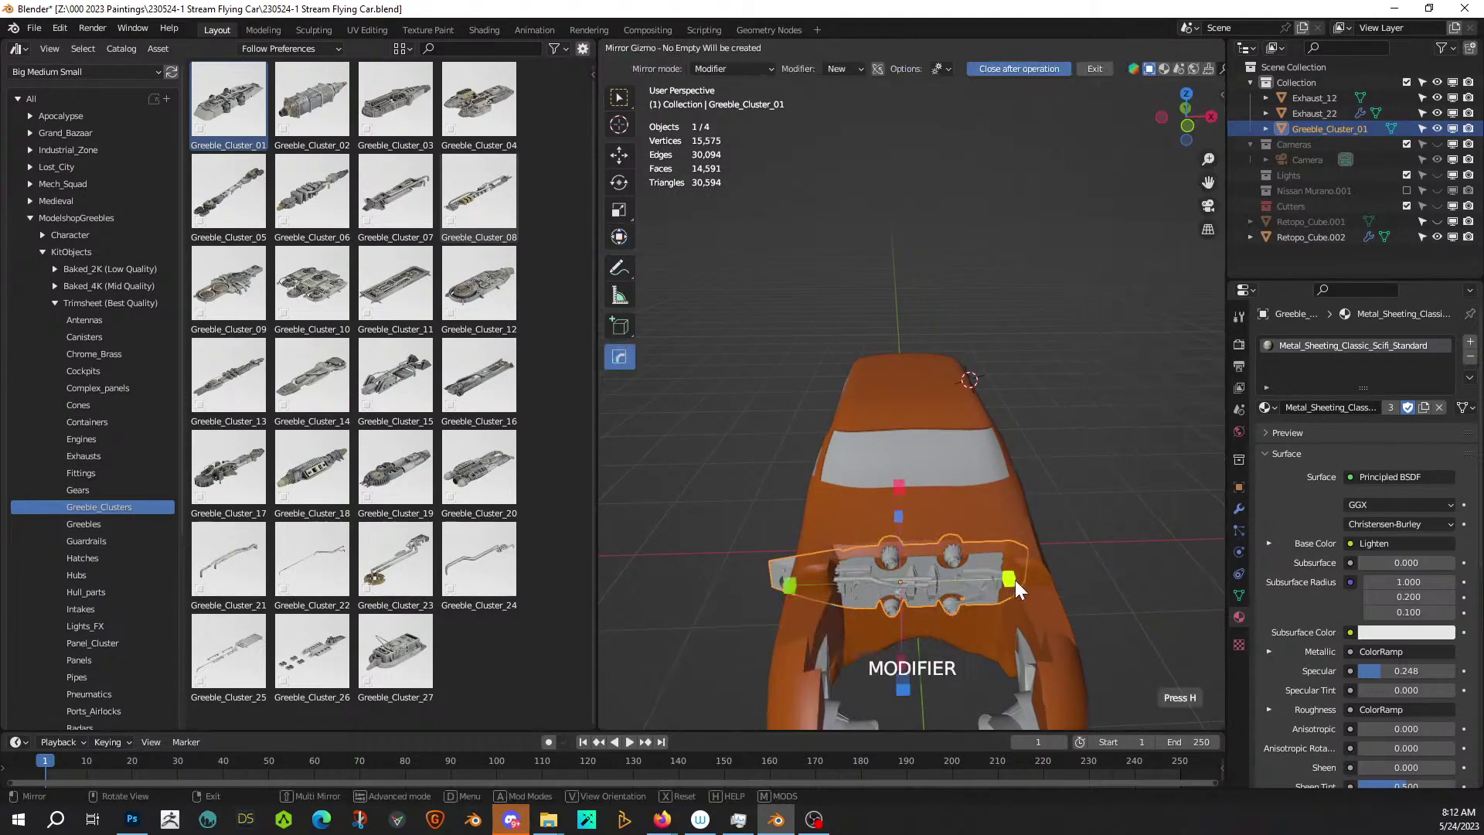
{"action": "left_click", "coordinate": [1009, 580]}
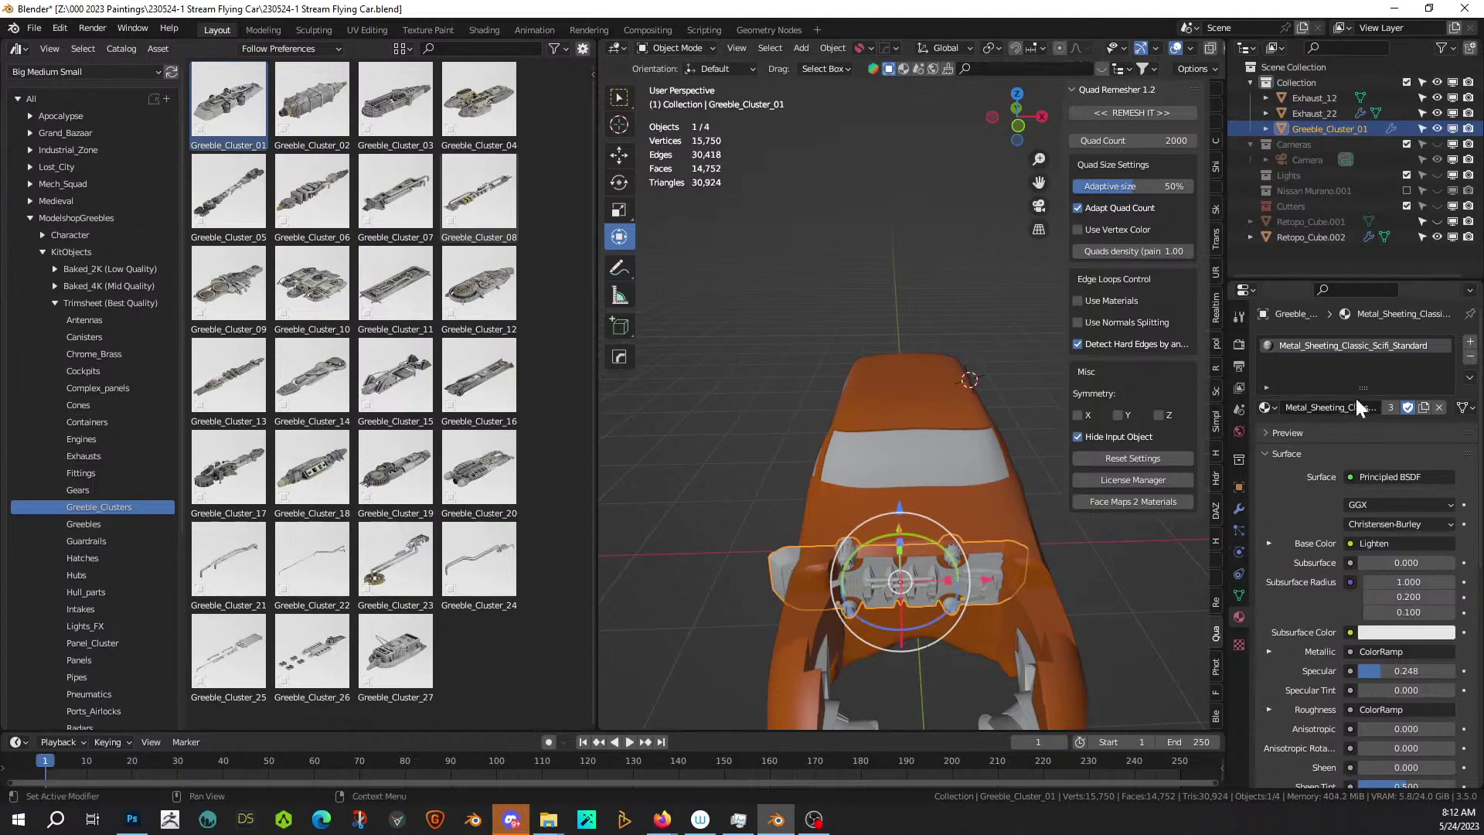
{"action": "left_click", "coordinate": [1238, 508]}
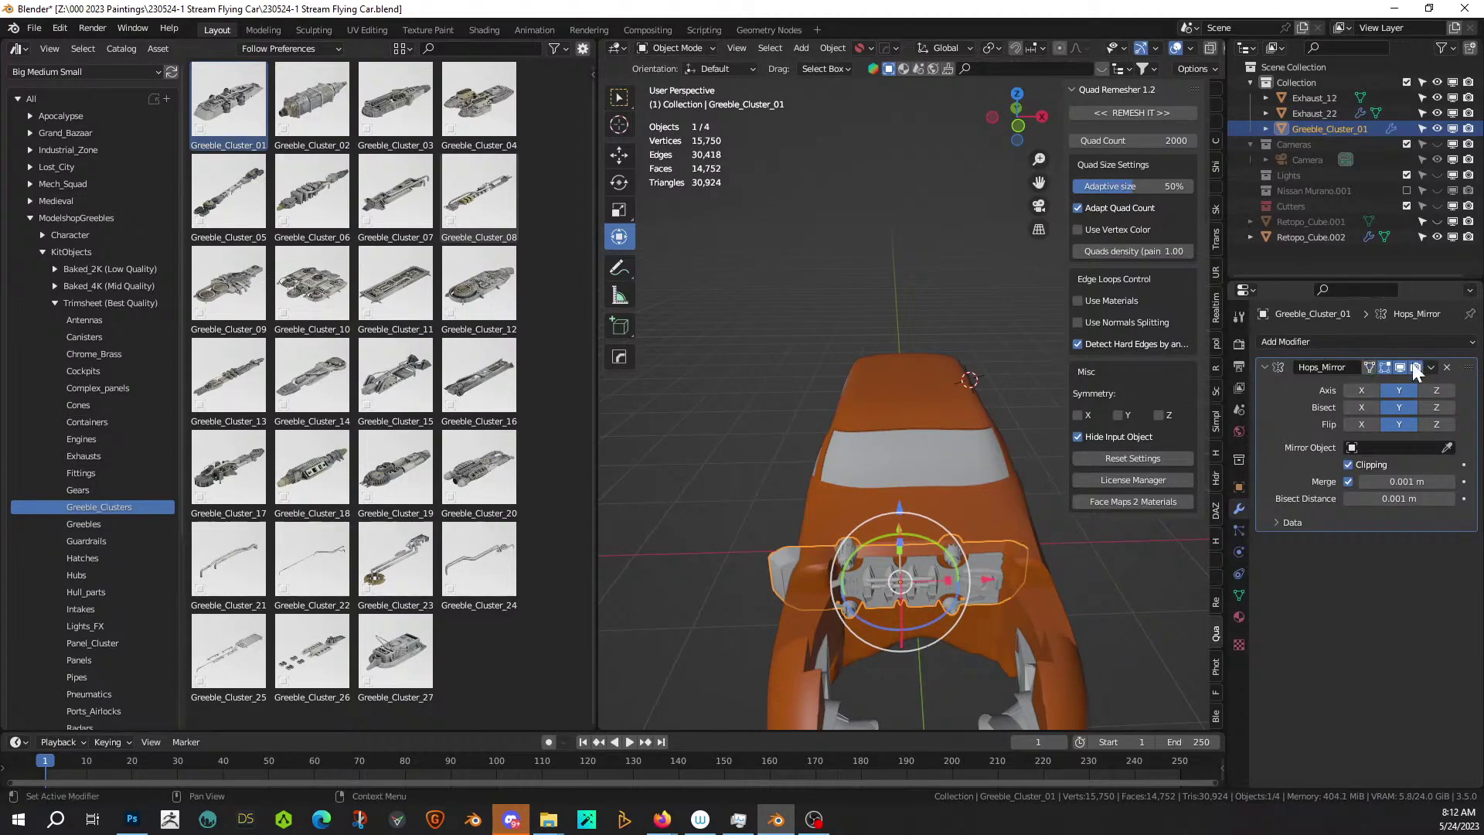
Apply Greeble_Cluster_01's Hops_Mirror modifier, clear the object's location and move it about -1.2 m along Y toward the car's front.
{"action": "key", "text": "ctrl+a"}
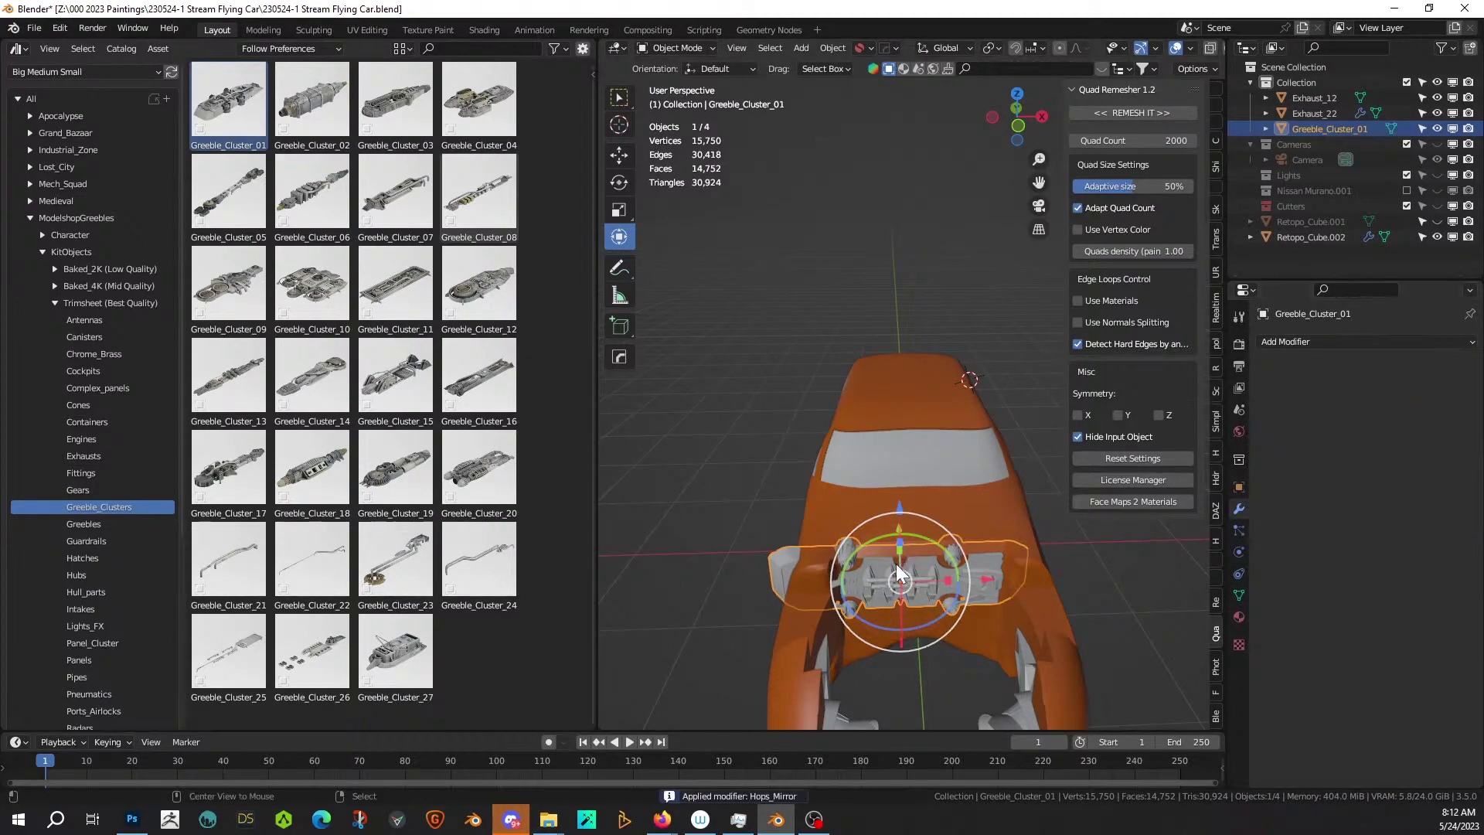
{"action": "key", "text": "alt+g"}
{"action": "key", "text": "g"}
{"action": "key", "text": "y"}
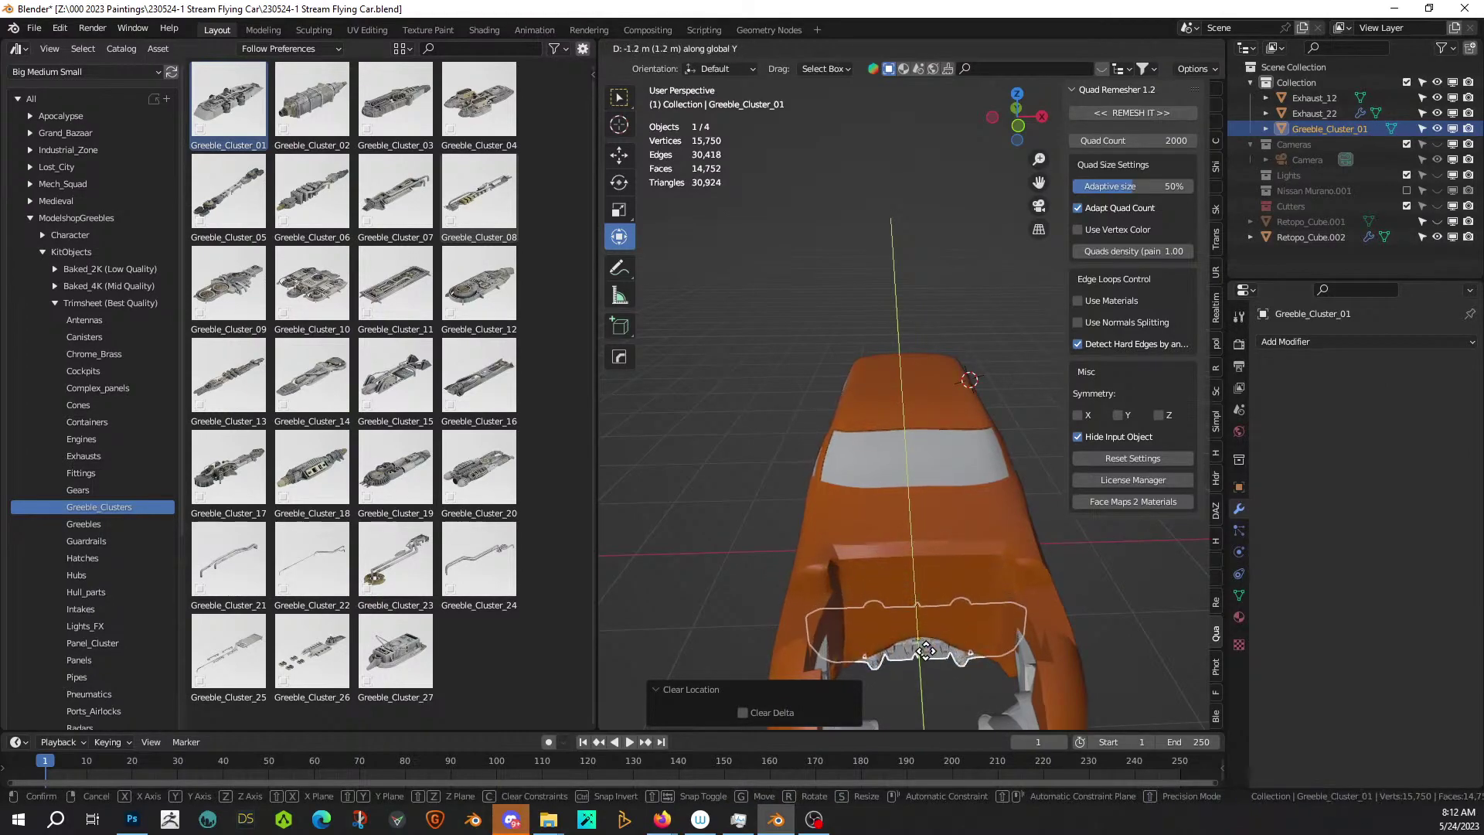
{"action": "left_click", "coordinate": [925, 650]}
Raise Greeble_Cluster_01 about 0.506 m along Z and shift it about -0.371 m along Y into the front opening.
{"action": "key", "text": "g"}
{"action": "key", "text": "z"}
{"action": "left_click", "coordinate": [938, 605]}
{"action": "key", "text": "g"}
{"action": "key", "text": "y"}
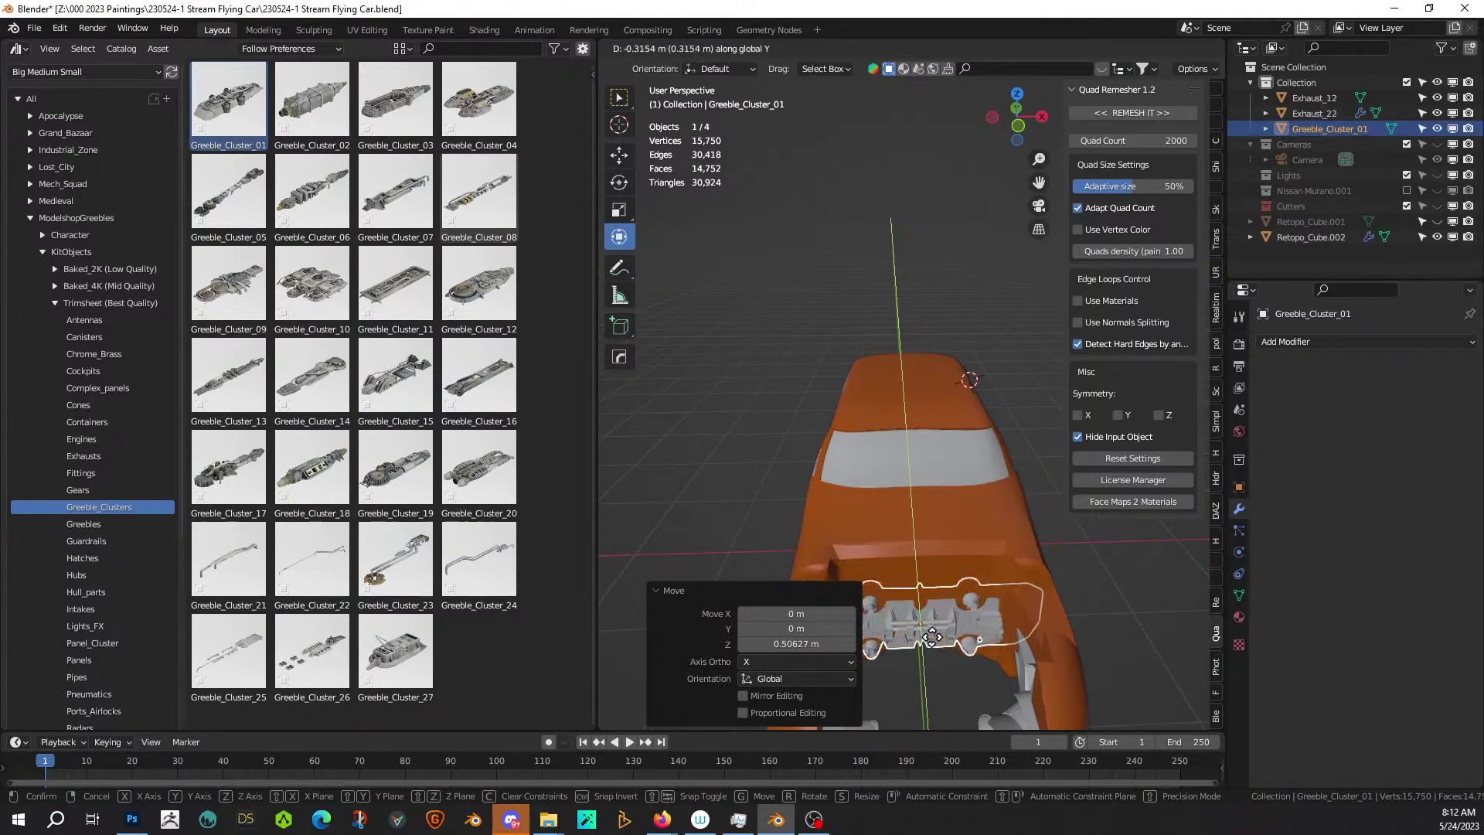
{"action": "left_click", "coordinate": [930, 642]}
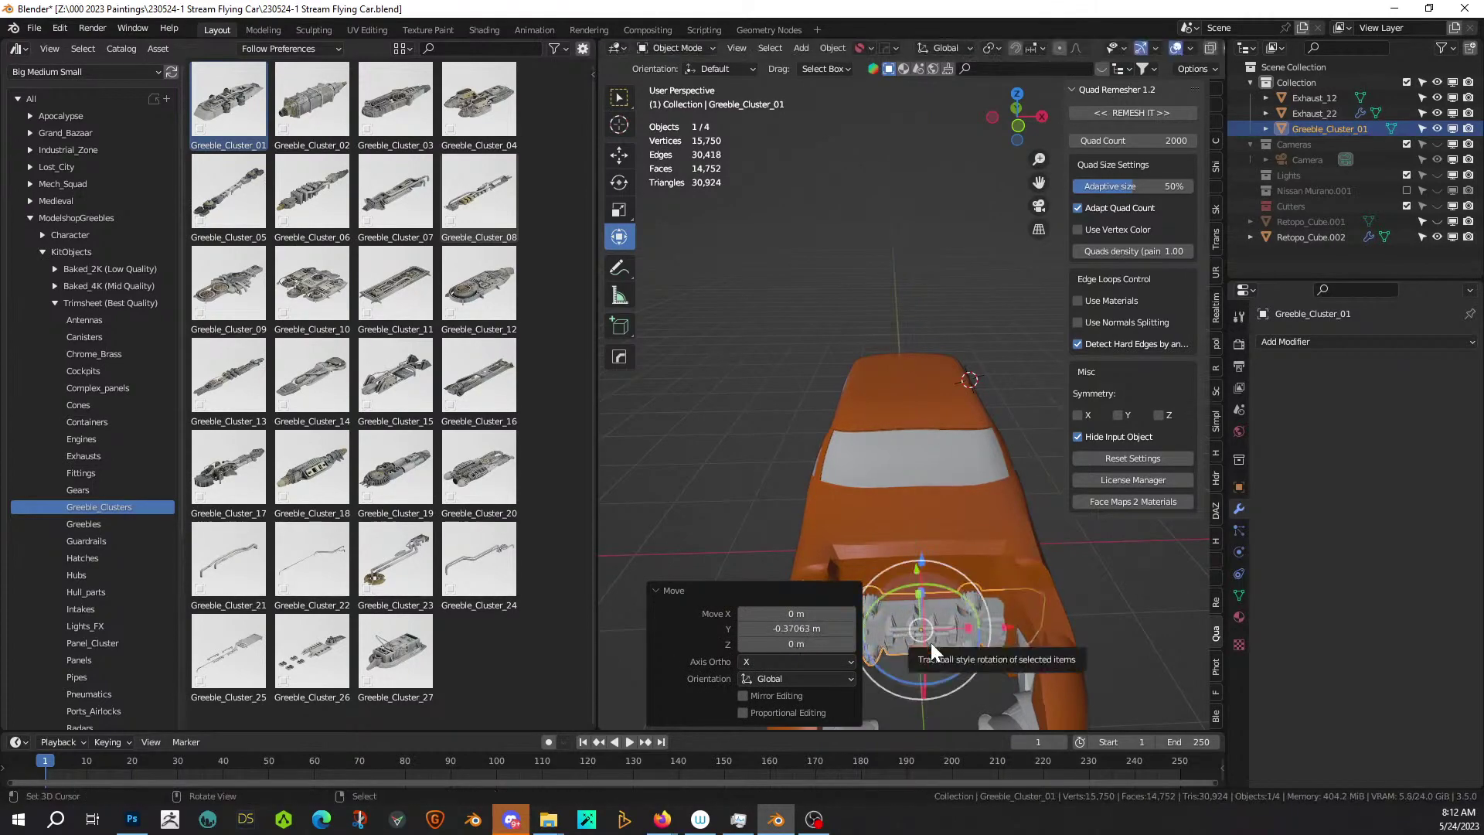
Raise Greeble_Cluster_01 about 0.341 m along Z between the front fenders and scale it by 0.949.
{"action": "key", "text": "KP_Decimal"}
{"action": "middle_click_drag", "start_coordinate": [931, 642], "coordinate": [870, 541]}
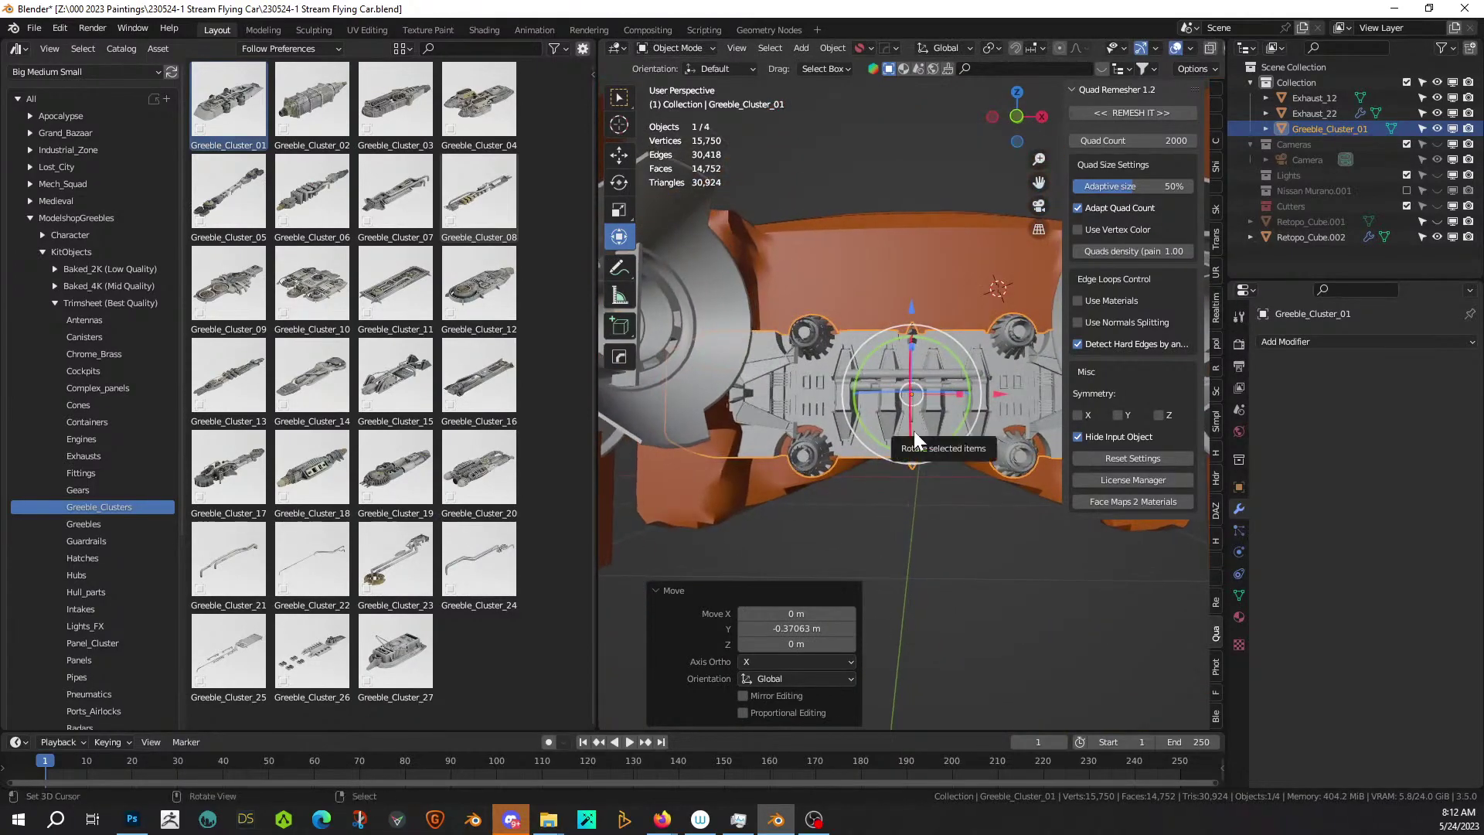
{"action": "key", "text": "g"}
{"action": "key", "text": "z"}
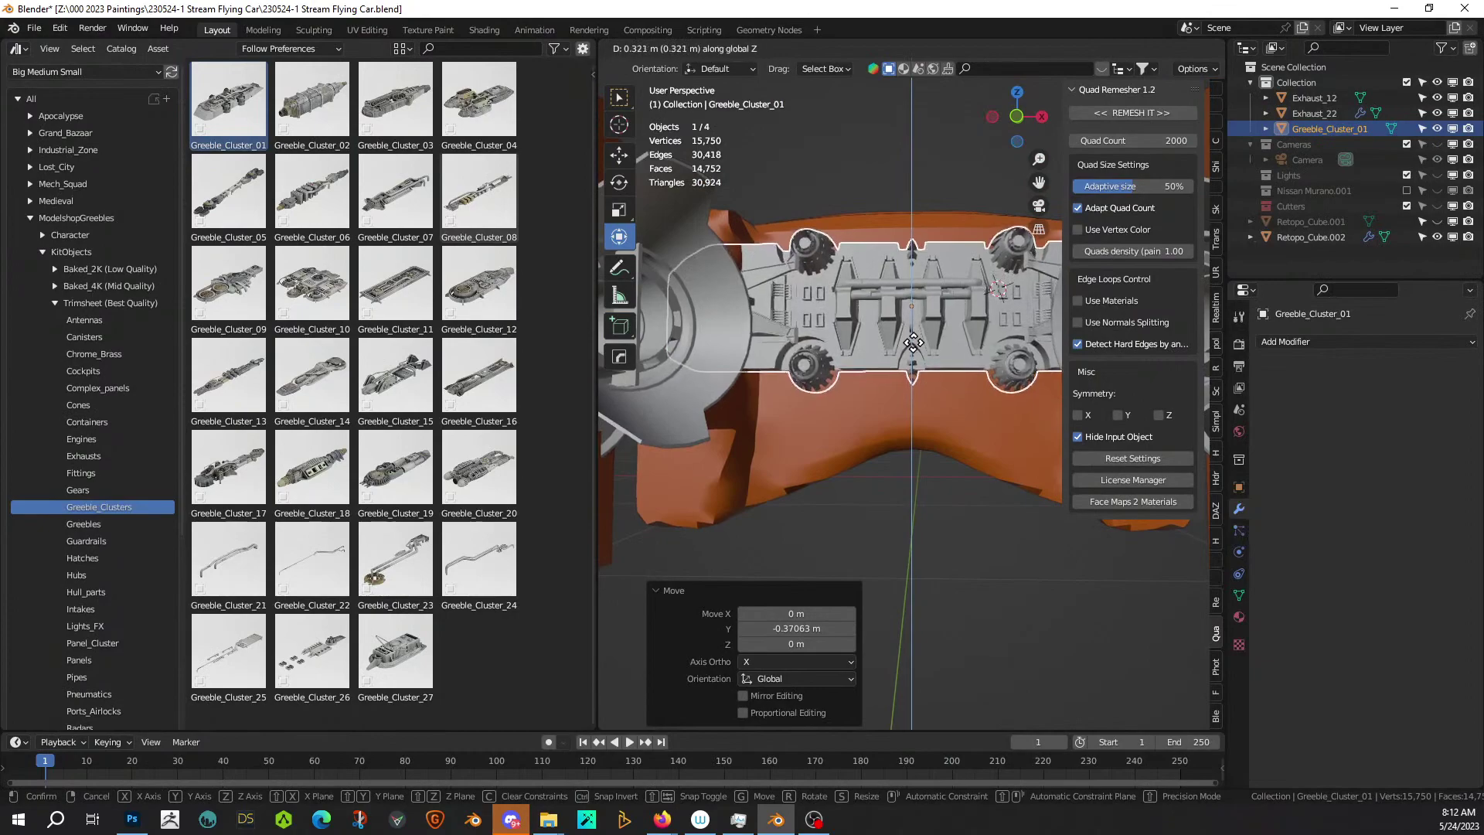
{"action": "left_click", "coordinate": [915, 337]}
{"action": "middle_click_drag", "start_coordinate": [915, 337], "coordinate": [909, 428], "text": "alt"}
{"action": "key", "text": "s"}
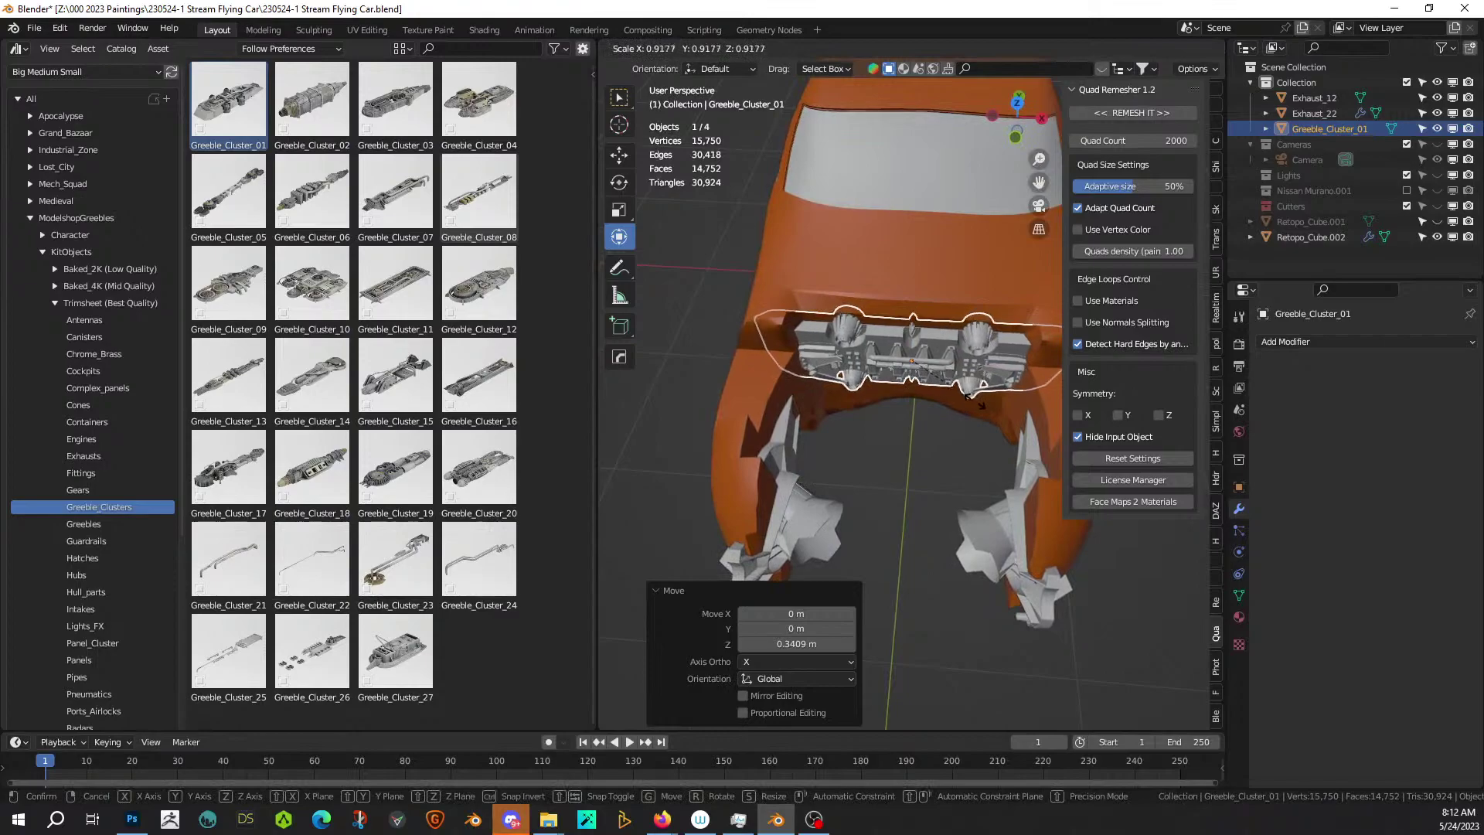
{"action": "left_click", "coordinate": [981, 387]}
{"action": "middle_click_drag", "start_coordinate": [981, 386], "coordinate": [985, 307]}
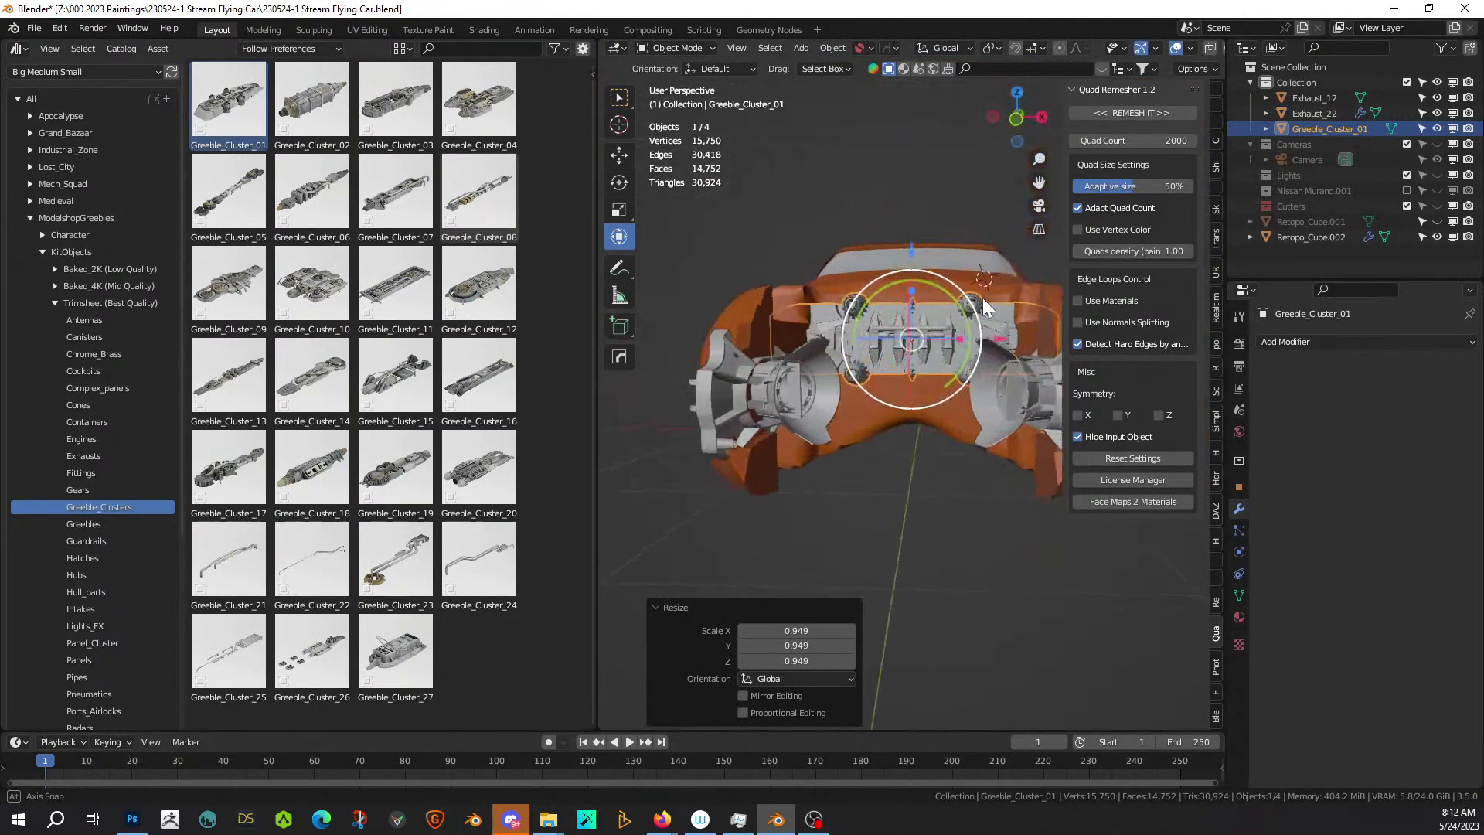
{"action": "scroll", "coordinate": [968, 355], "scroll_direction": "up", "scroll_amount": 3}
{"action": "middle_click_drag", "start_coordinate": [852, 432], "coordinate": [731, 553]}
Deselect Greeble_Cluster_01 and save the Blender file.
{"action": "left_click", "coordinate": [826, 449]}
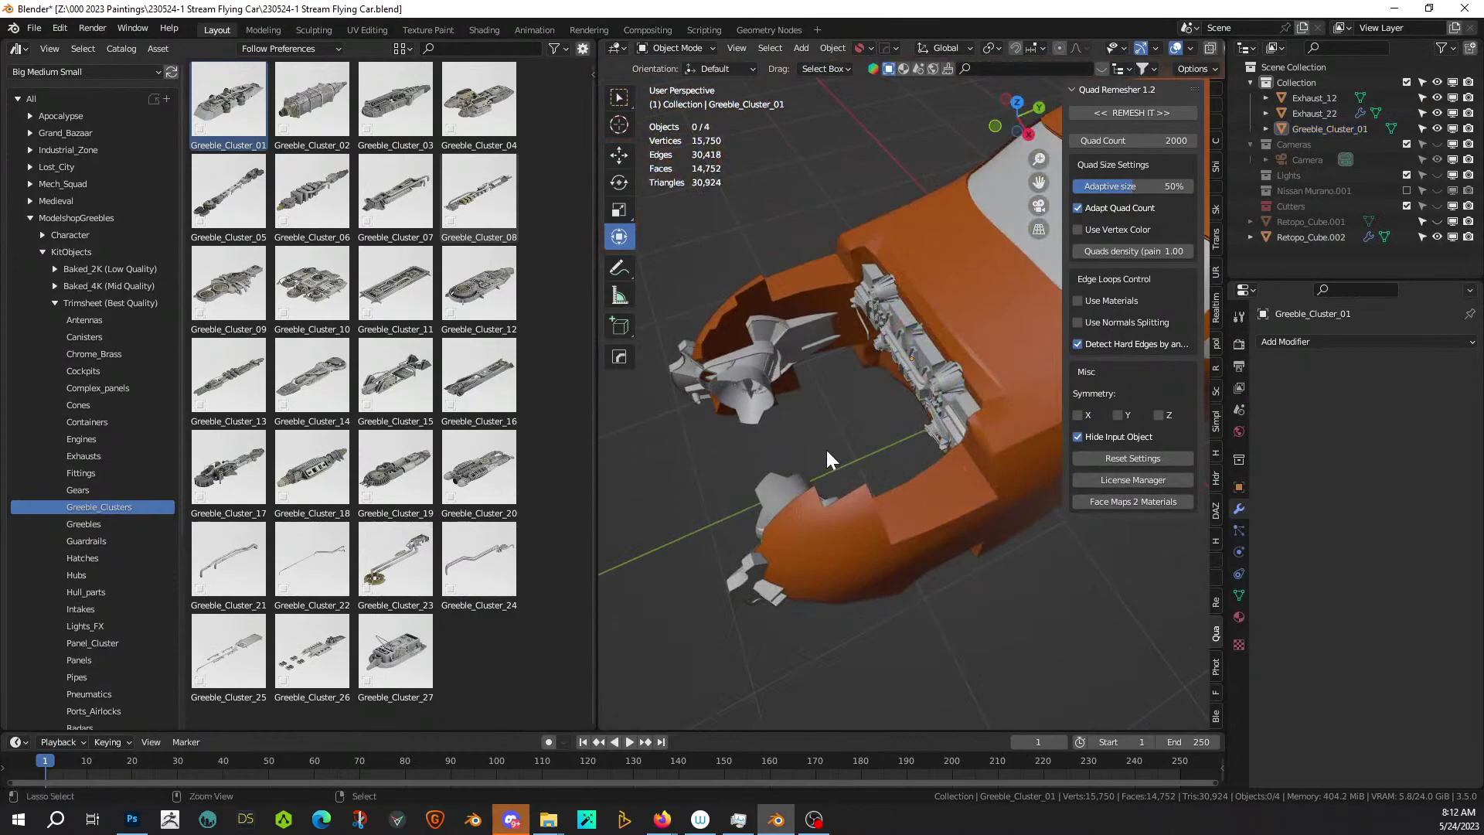
{"action": "key", "text": "ctrl+s"}
{"action": "scroll", "coordinate": [827, 450], "scroll_direction": "down", "scroll_amount": 2}
{"action": "middle_click_drag", "start_coordinate": [826, 450], "coordinate": [924, 402]}
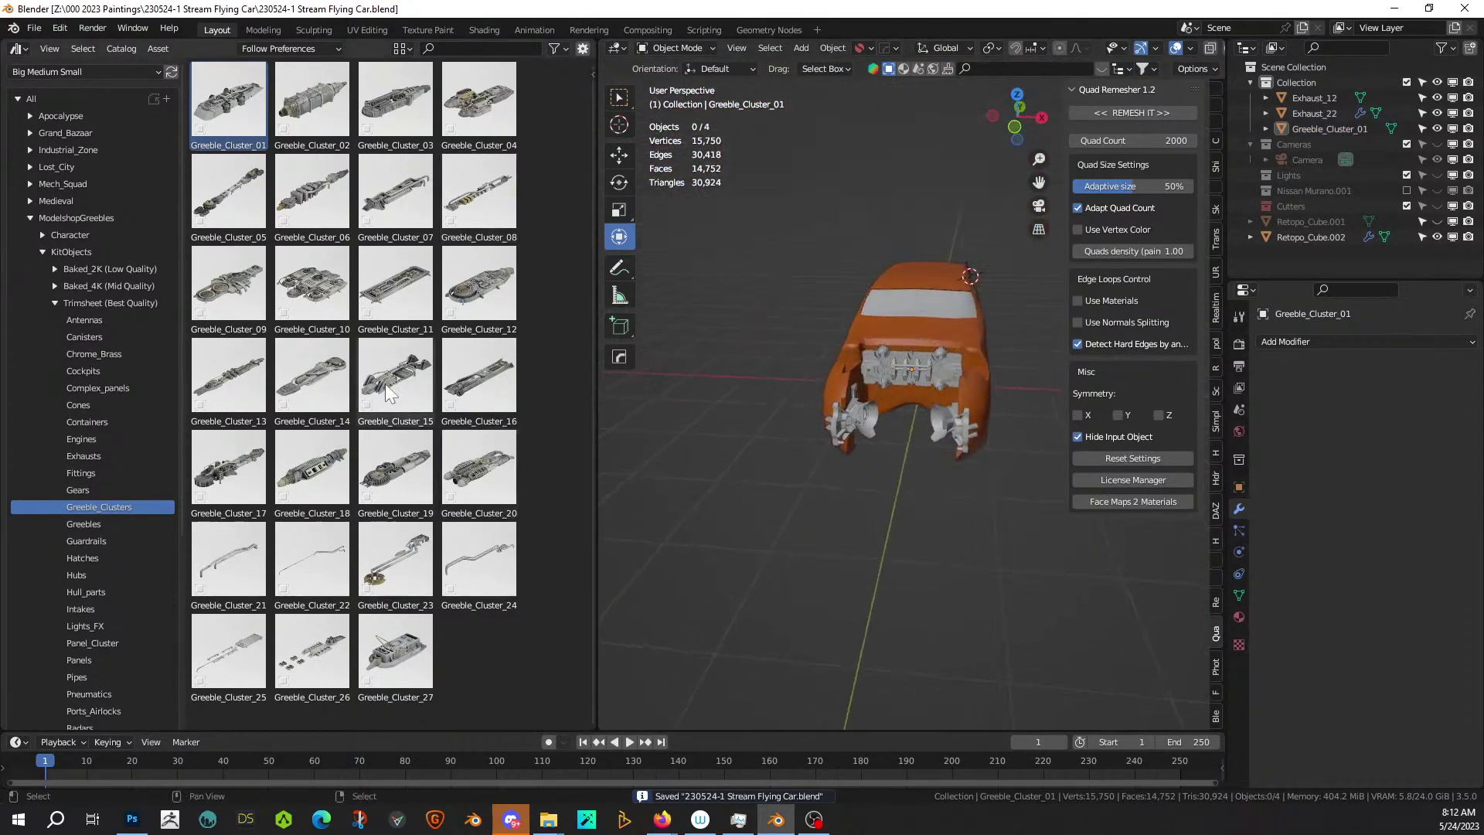
Add Greeble_Cluster_08 from the Greeble_Clusters assets to the scene in front of the car.
{"action": "left_click", "coordinate": [470, 216]}
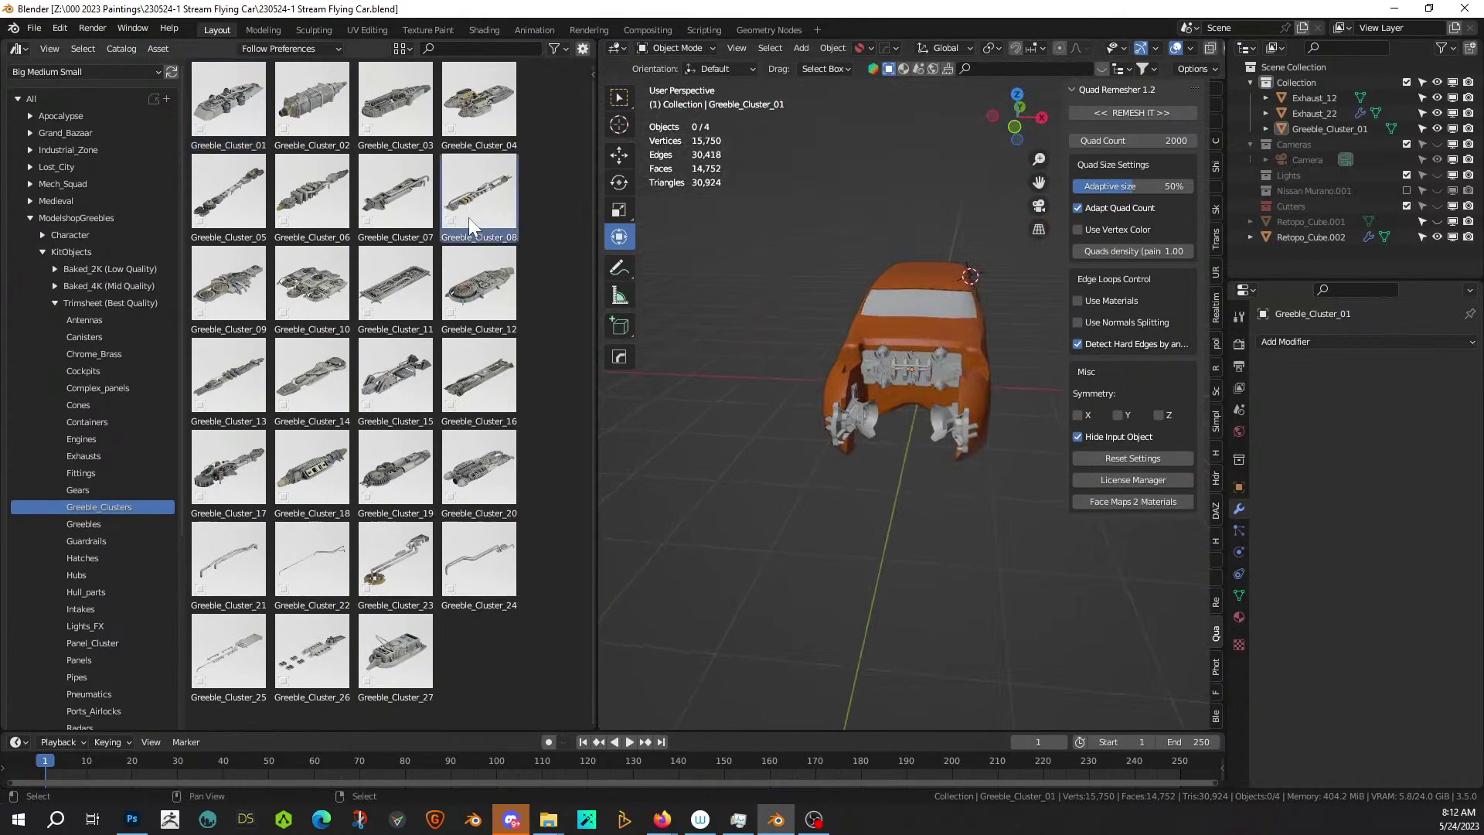
{"action": "left_click_drag", "start_coordinate": [465, 203], "coordinate": [864, 507]}
{"action": "scroll", "coordinate": [864, 506], "scroll_direction": "down", "scroll_amount": 4}
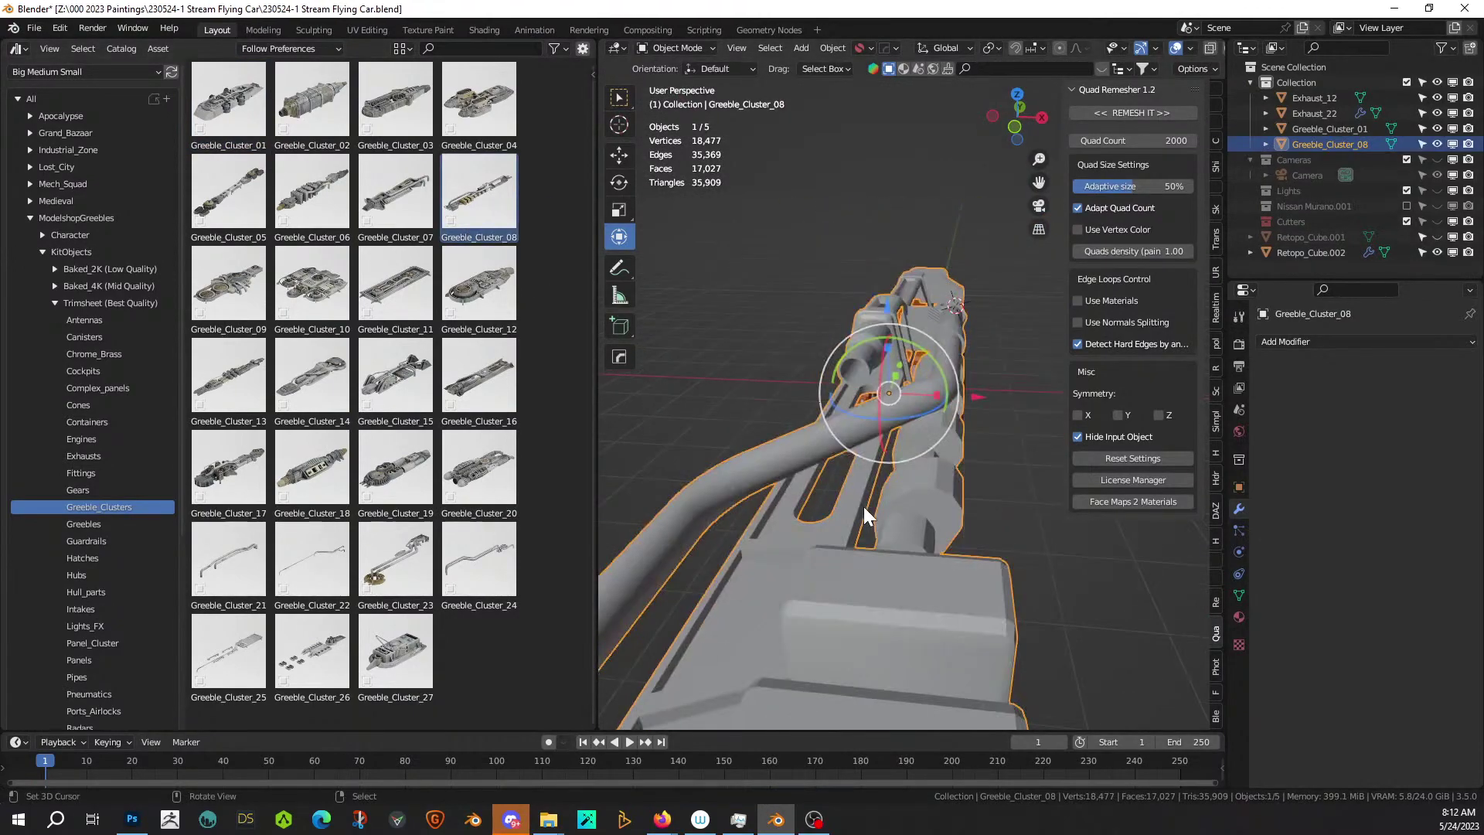
{"action": "scroll", "coordinate": [864, 507], "scroll_direction": "down", "scroll_amount": 3}
In top view, scale Greeble_Cluster_08 to 0.114 and rotate it 90° about the Z axis and 90° about the X axis.
{"action": "key", "text": "KP_7"}
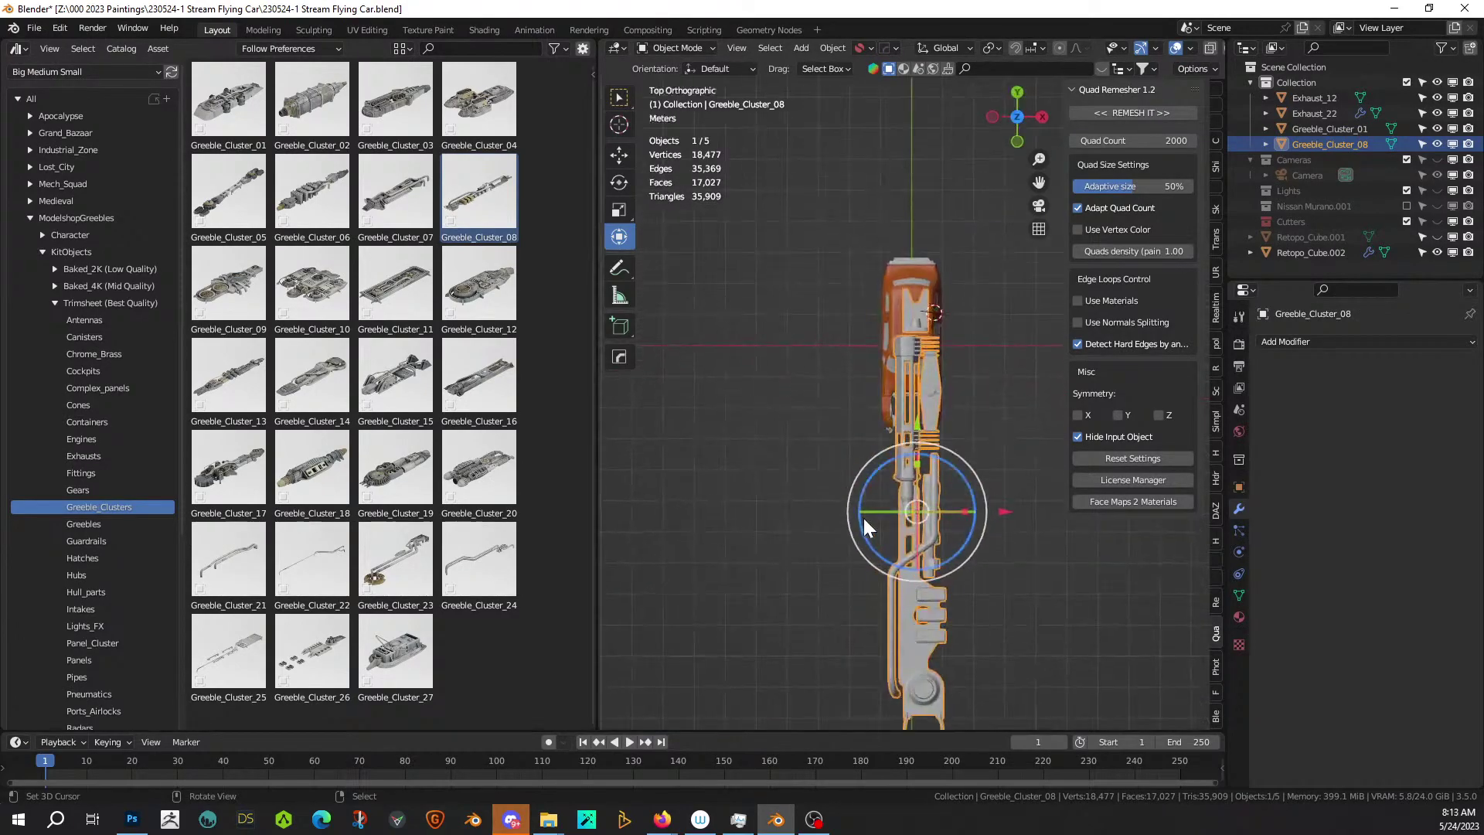
{"action": "key", "text": "s"}
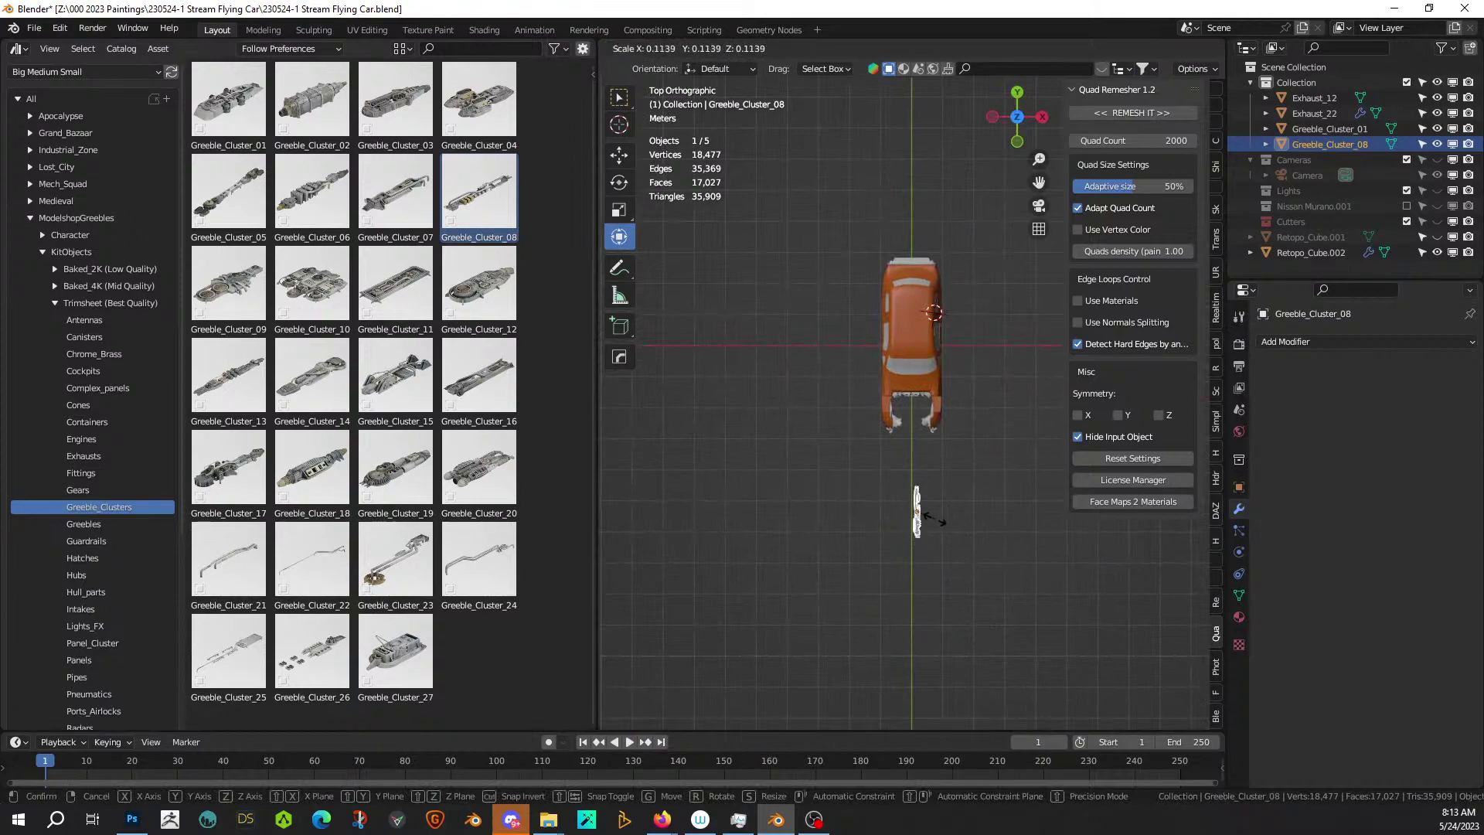
{"action": "left_click", "coordinate": [934, 516]}
{"action": "type", "text": "r90"}
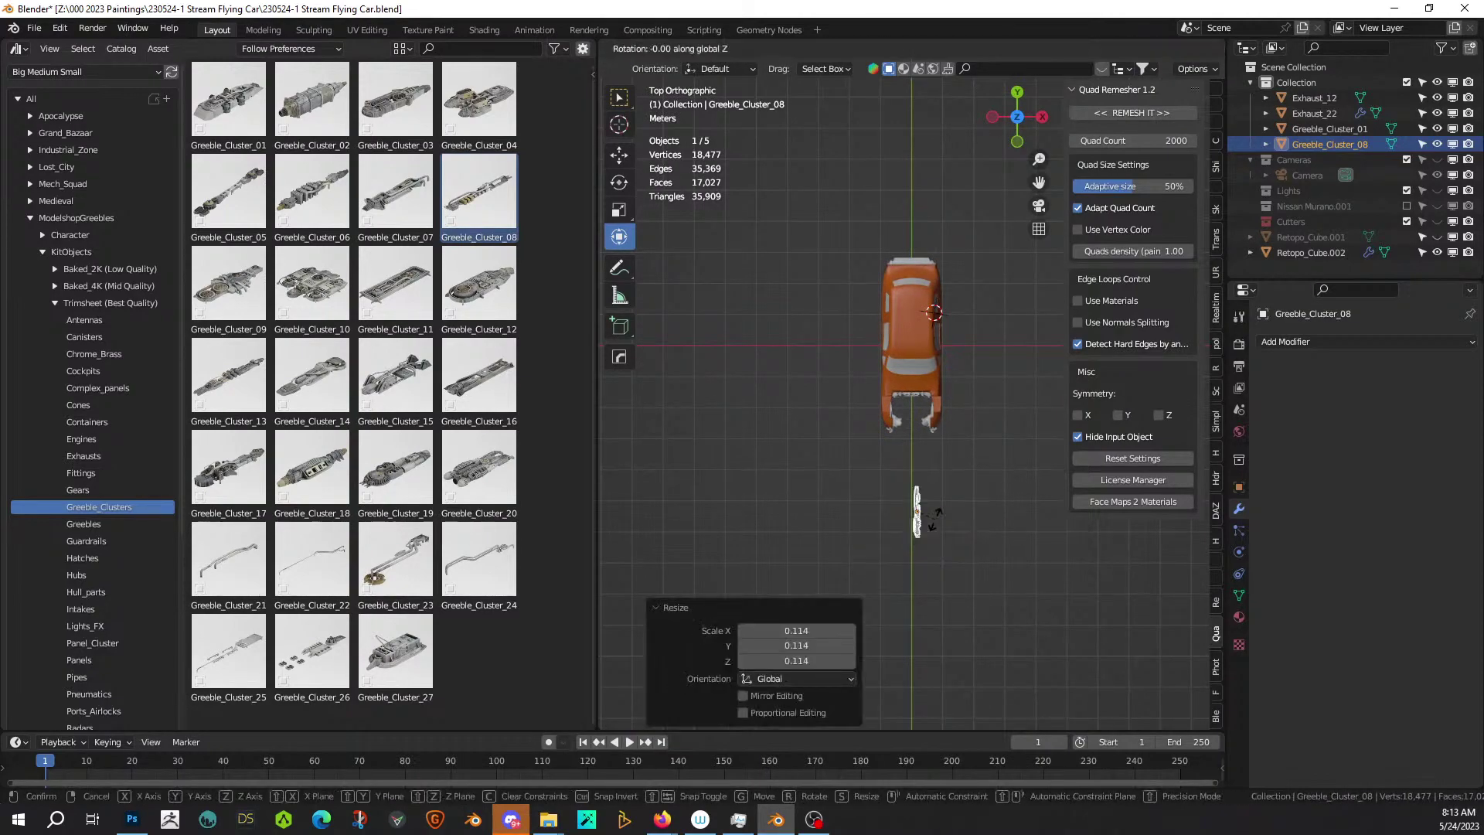
{"action": "key", "text": "Return"}
{"action": "type", "text": "rx90"}
{"action": "key", "text": "Return"}
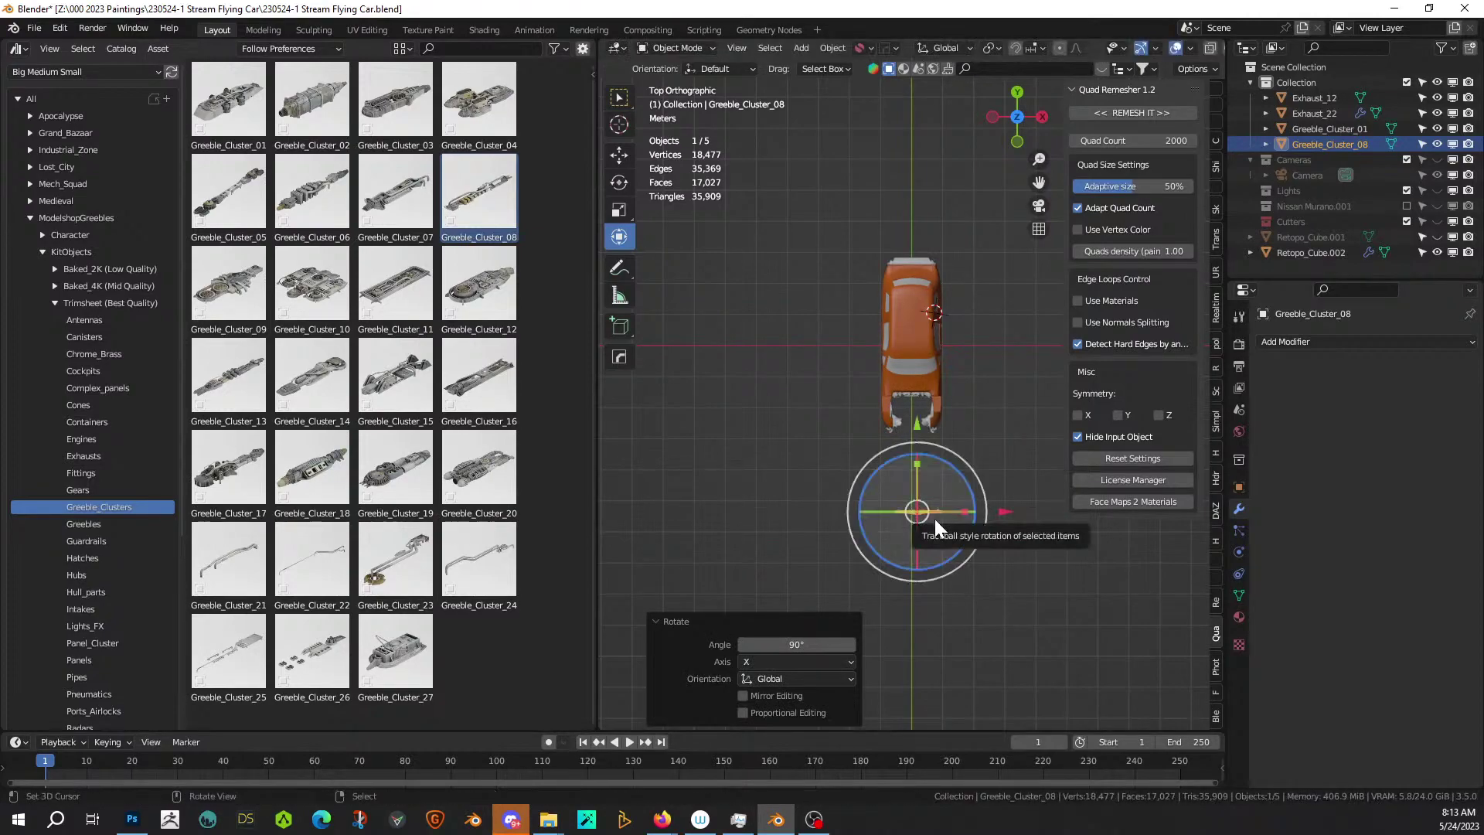
In front view, lower Greeble_Cluster_08 about 1.65 m along Z and shift it about -0.183 m along X.
{"action": "key", "text": "KP_1"}
{"action": "scroll", "coordinate": [923, 480], "scroll_direction": "up", "scroll_amount": 4}
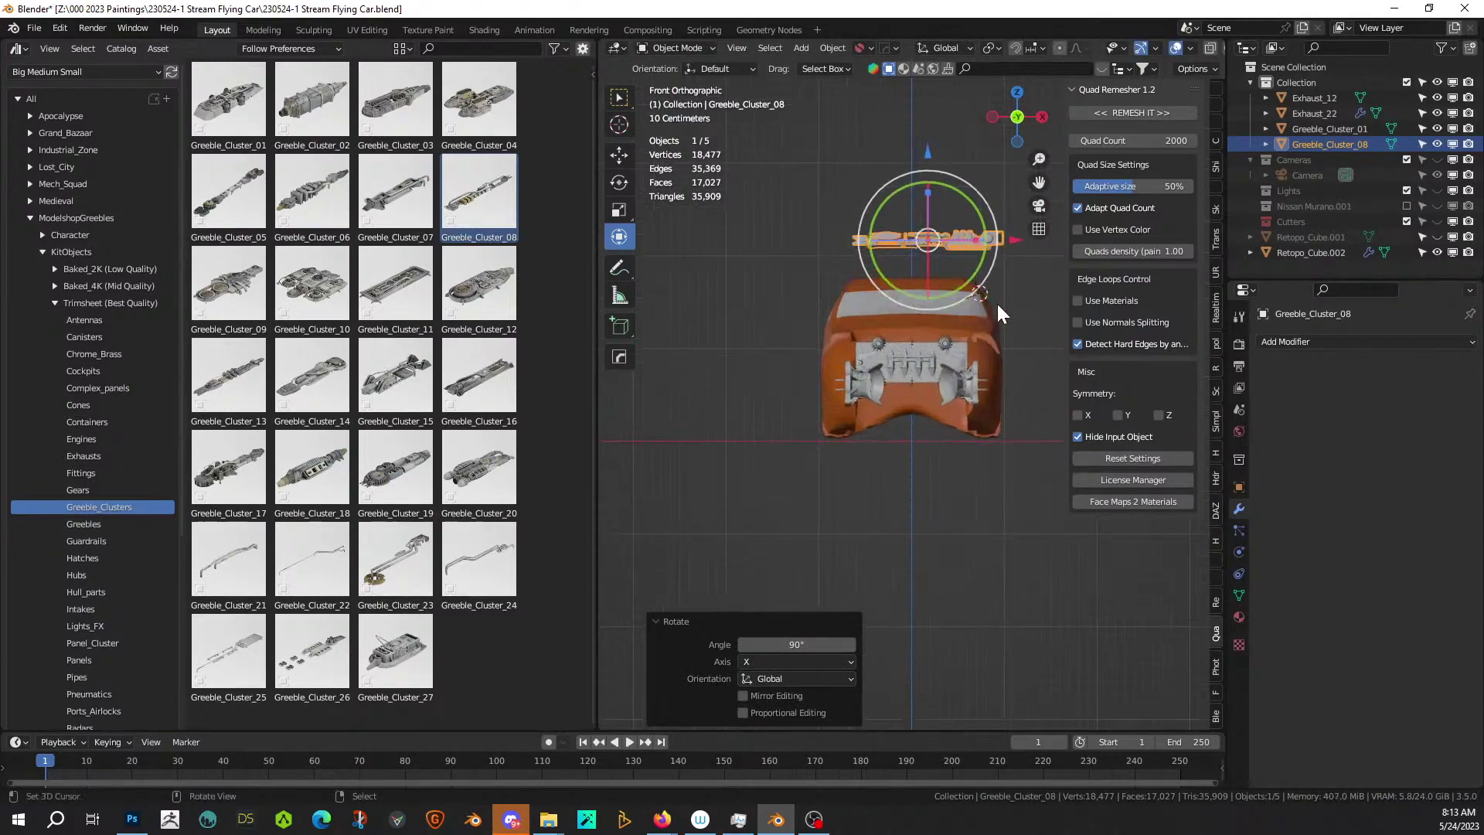
{"action": "key", "text": "g"}
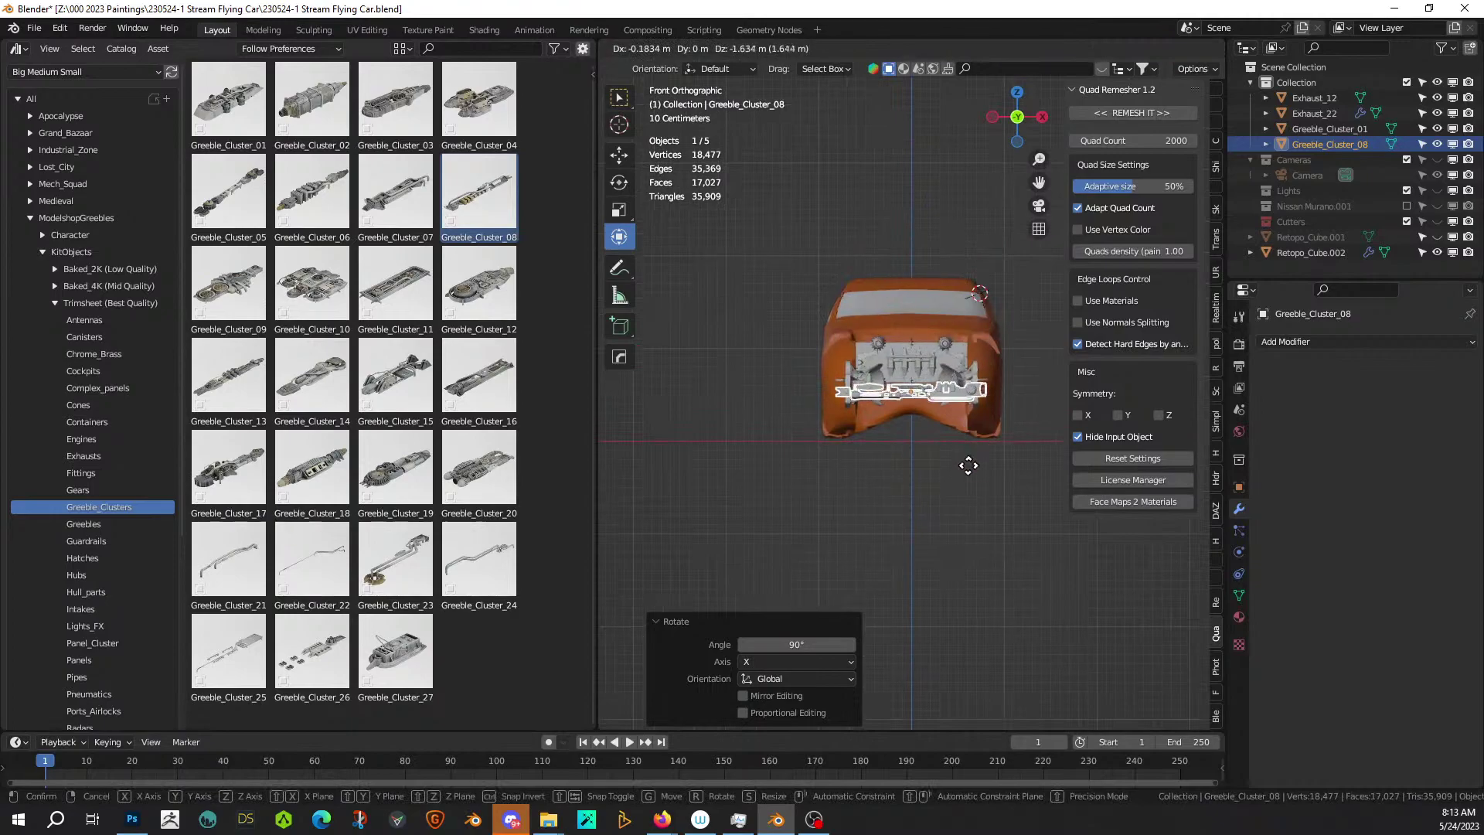
{"action": "left_click", "coordinate": [967, 466]}
{"action": "scroll", "coordinate": [967, 466], "scroll_direction": "up", "scroll_amount": 3}
{"action": "mouse_move", "coordinate": [968, 466]}
{"action": "middle_mouse_down"}
{"action": "mouse_move", "coordinate": [962, 499]}
{"action": "mouse_move", "coordinate": [975, 494]}
{"action": "middle_mouse_up"}
{"action": "scroll", "coordinate": [972, 484], "scroll_direction": "down", "scroll_amount": 8}
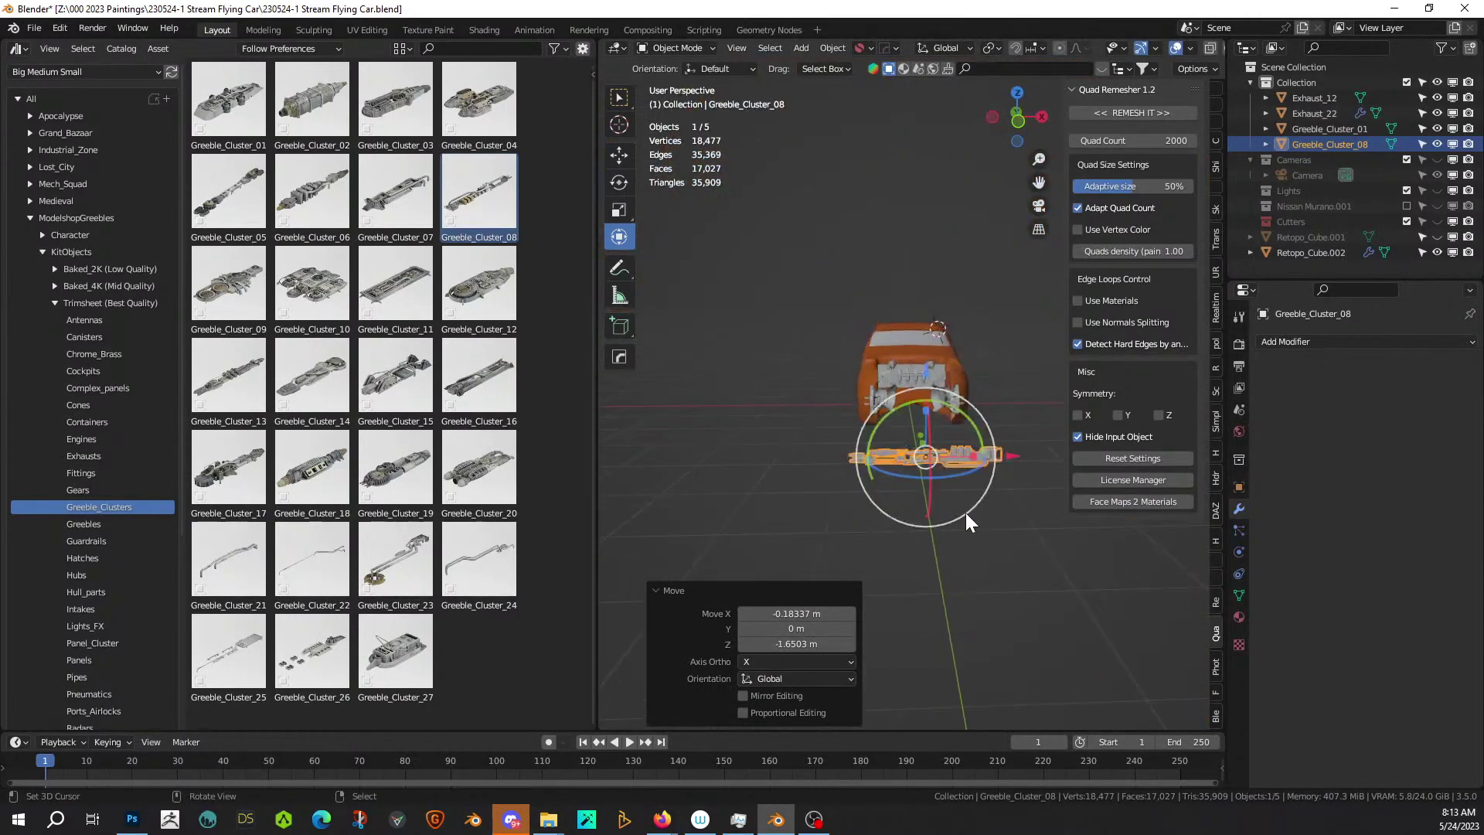
Scale Greeble_Cluster_08 by 0.999 in front view.
{"action": "key", "text": "KP_1"}
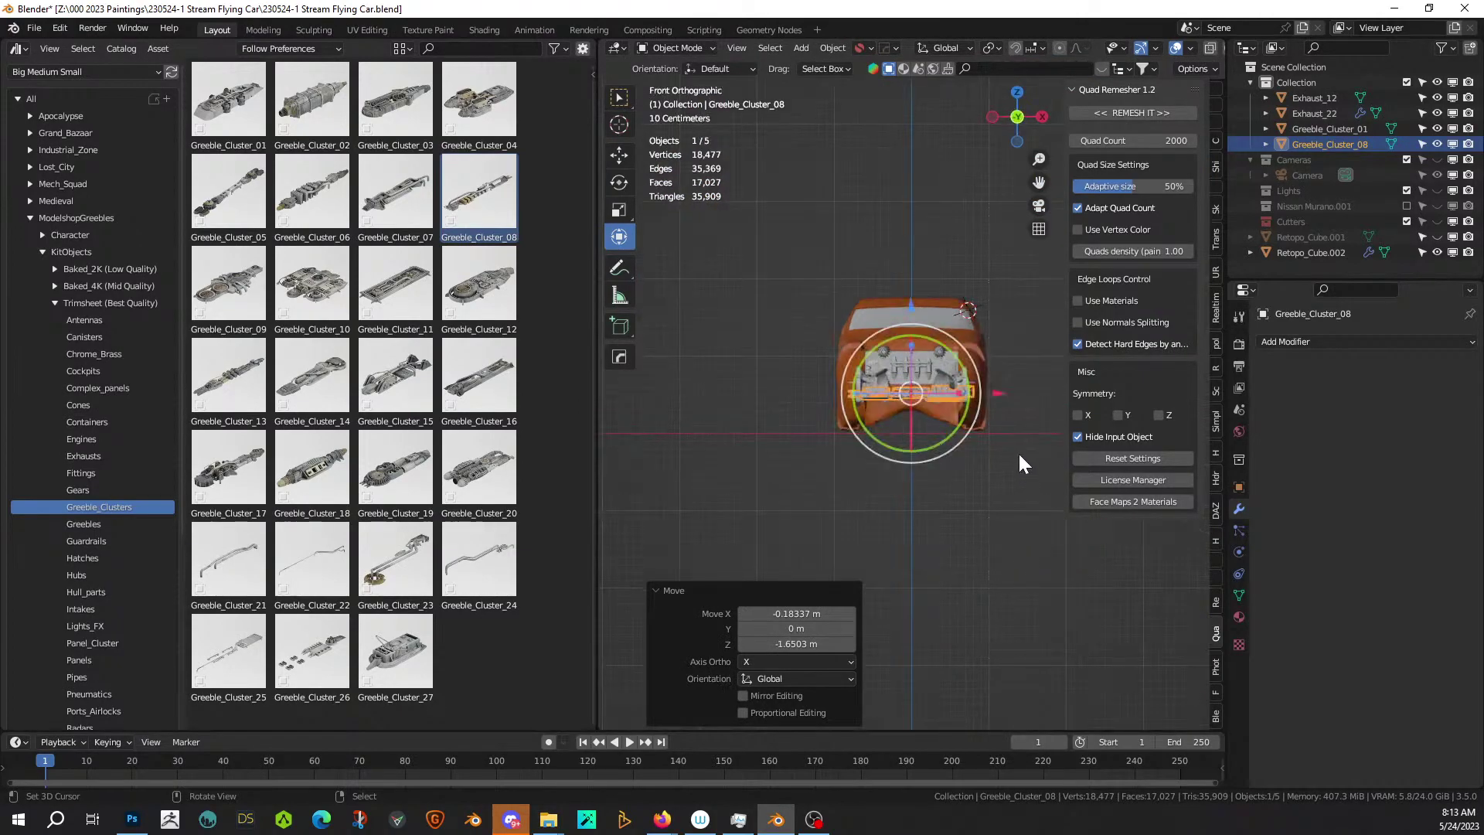
{"action": "scroll", "coordinate": [1018, 451], "scroll_direction": "up", "scroll_amount": 7}
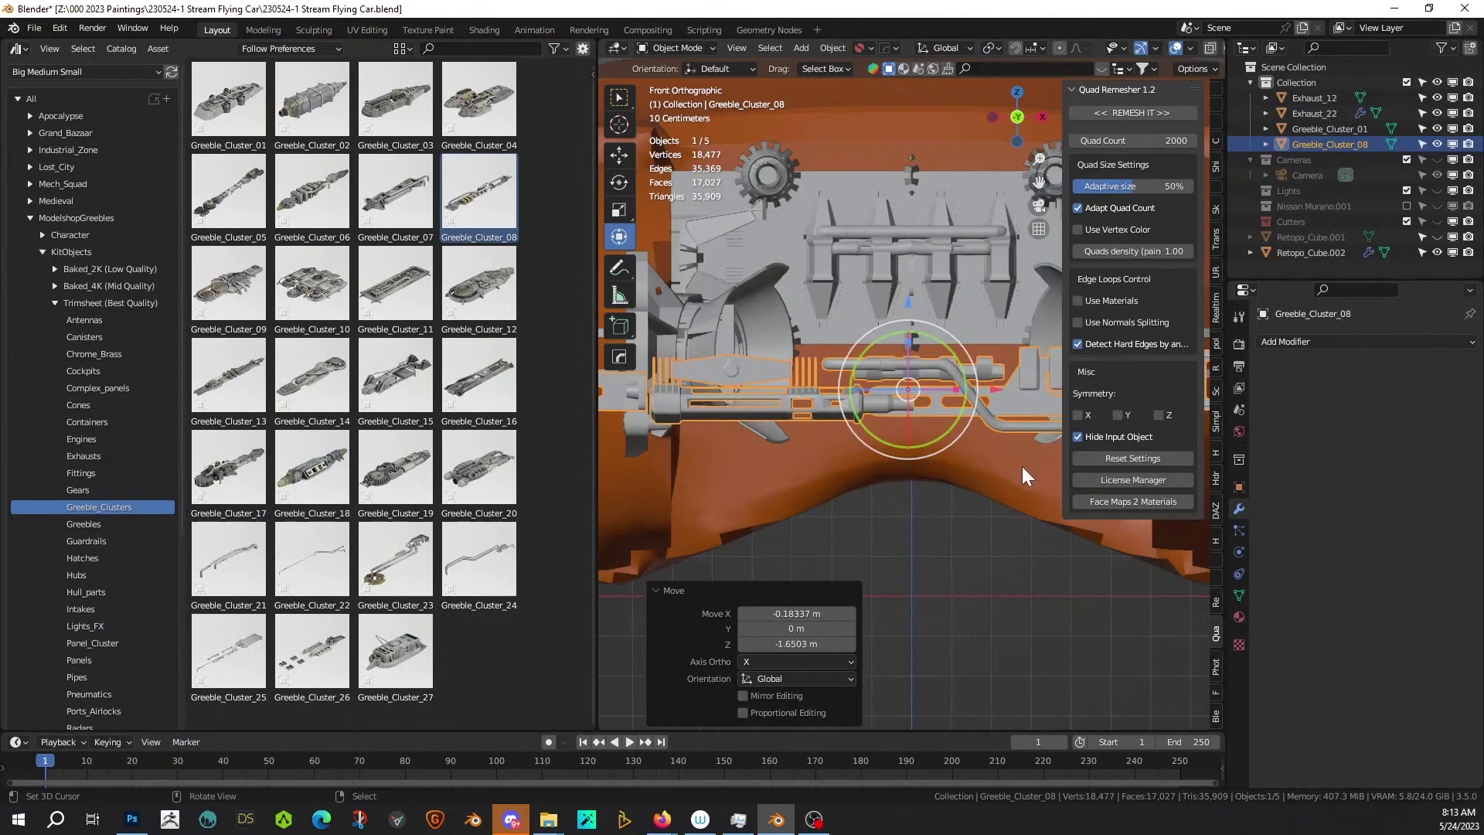
{"action": "key", "text": "s"}
{"action": "left_click", "coordinate": [1023, 453]}
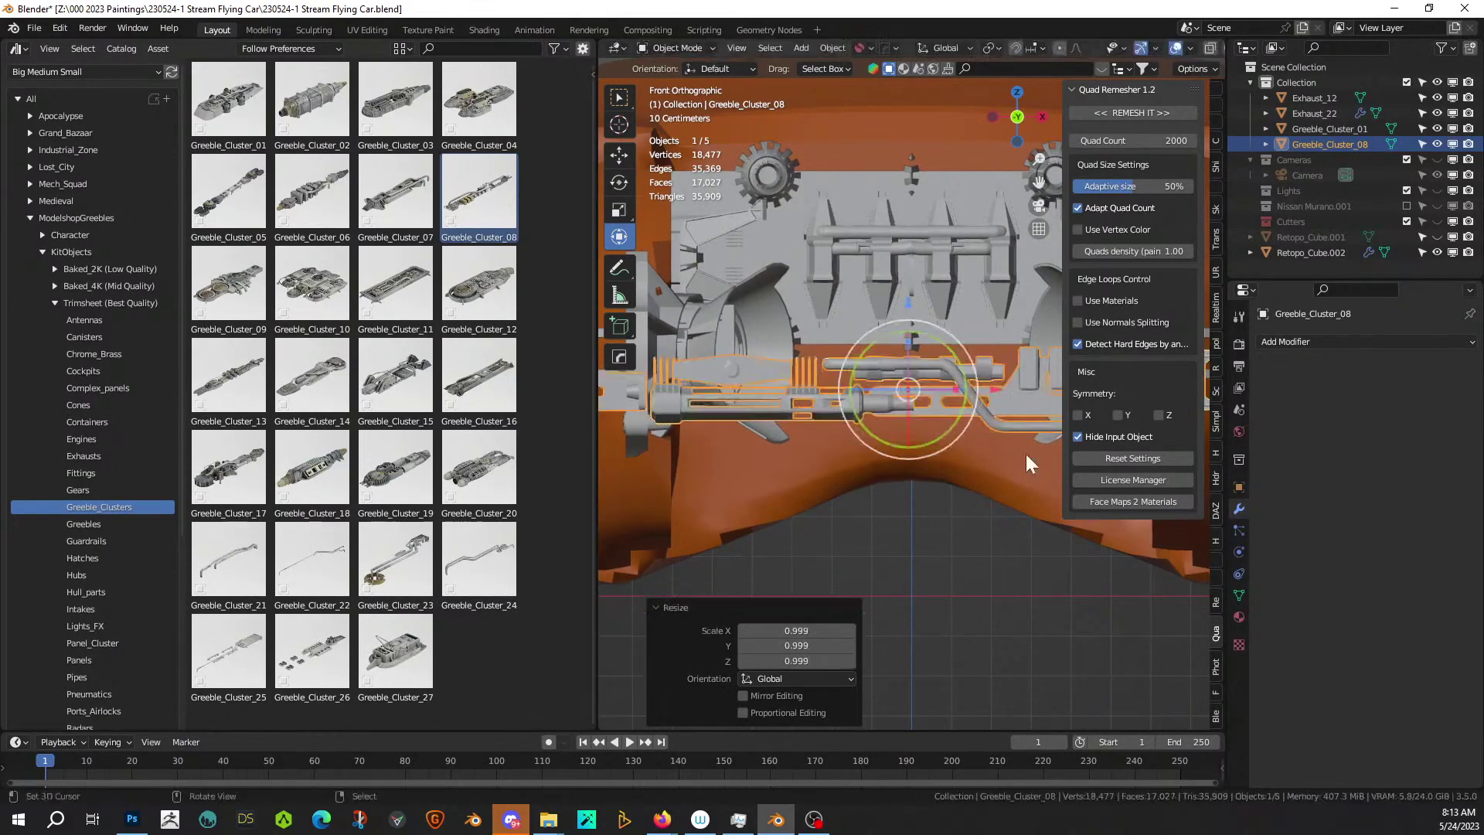
{"action": "scroll", "coordinate": [971, 411], "scroll_direction": "down", "scroll_amount": 2}
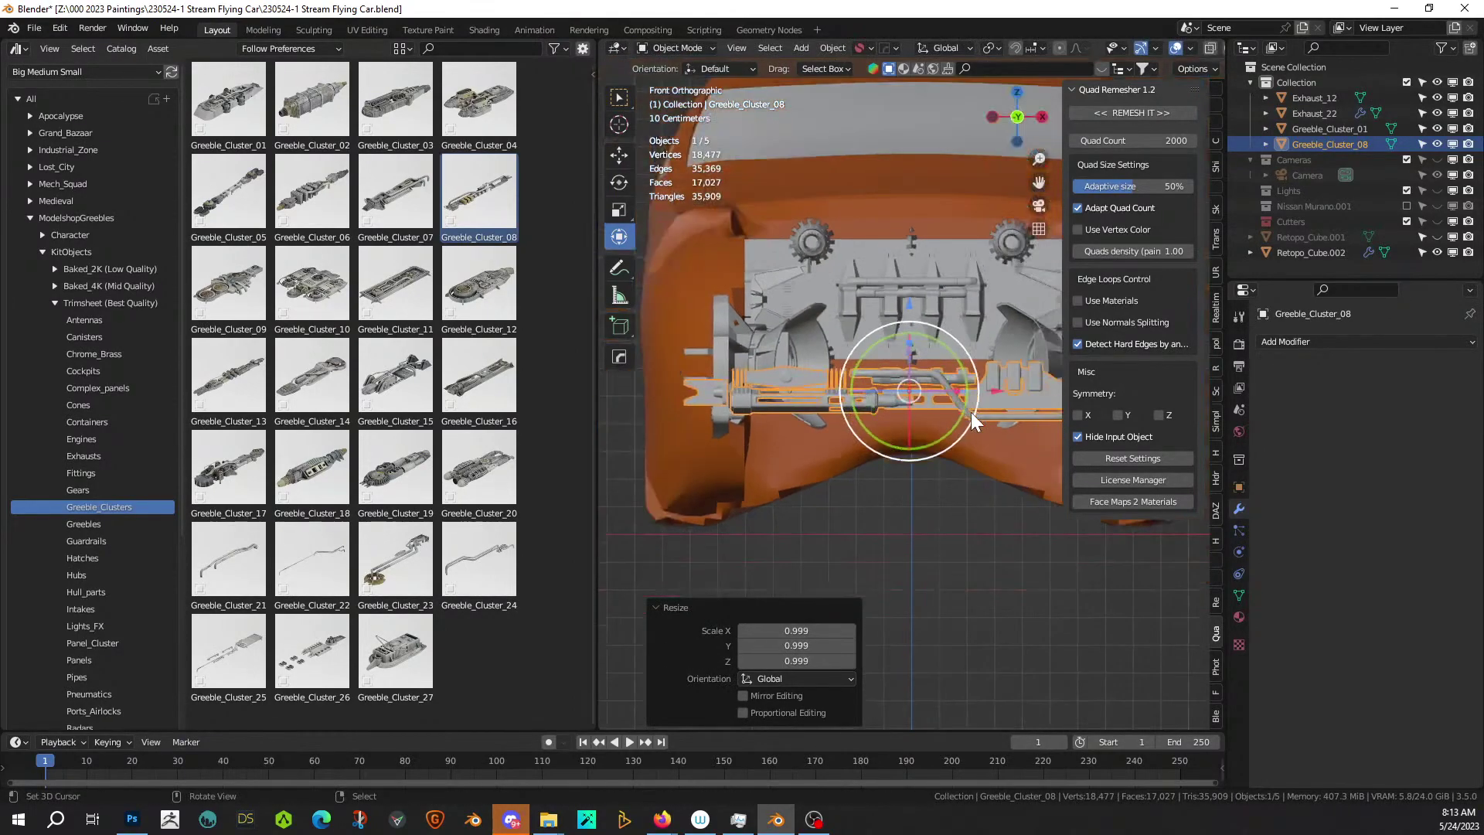
Mirror Greeble_Cluster_08 across its local Y axis with a HardOps mirror modifier.
{"action": "scroll", "coordinate": [1003, 402], "scroll_direction": "down", "scroll_amount": 2}
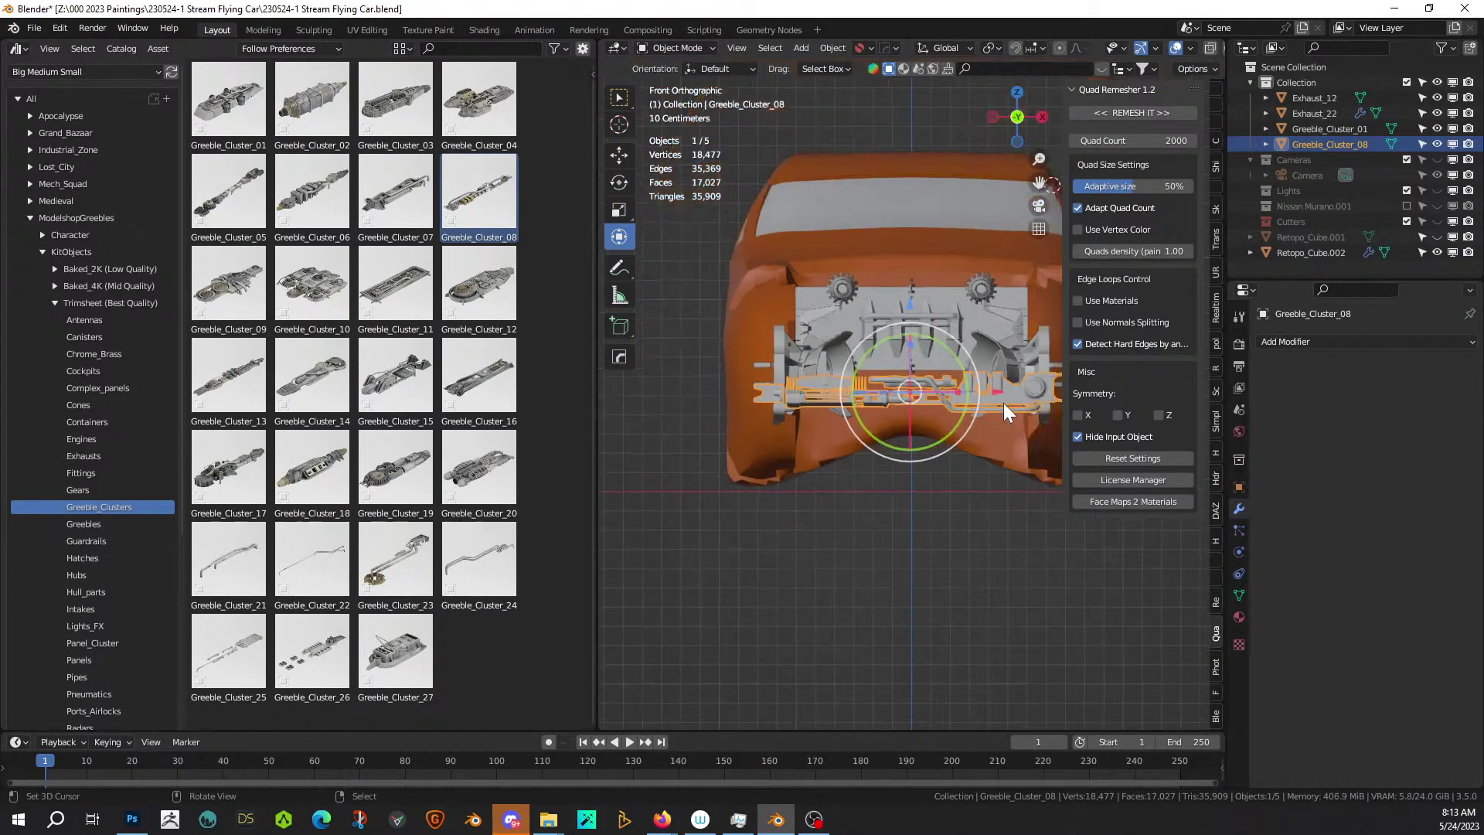
{"action": "key", "text": "alt+x"}
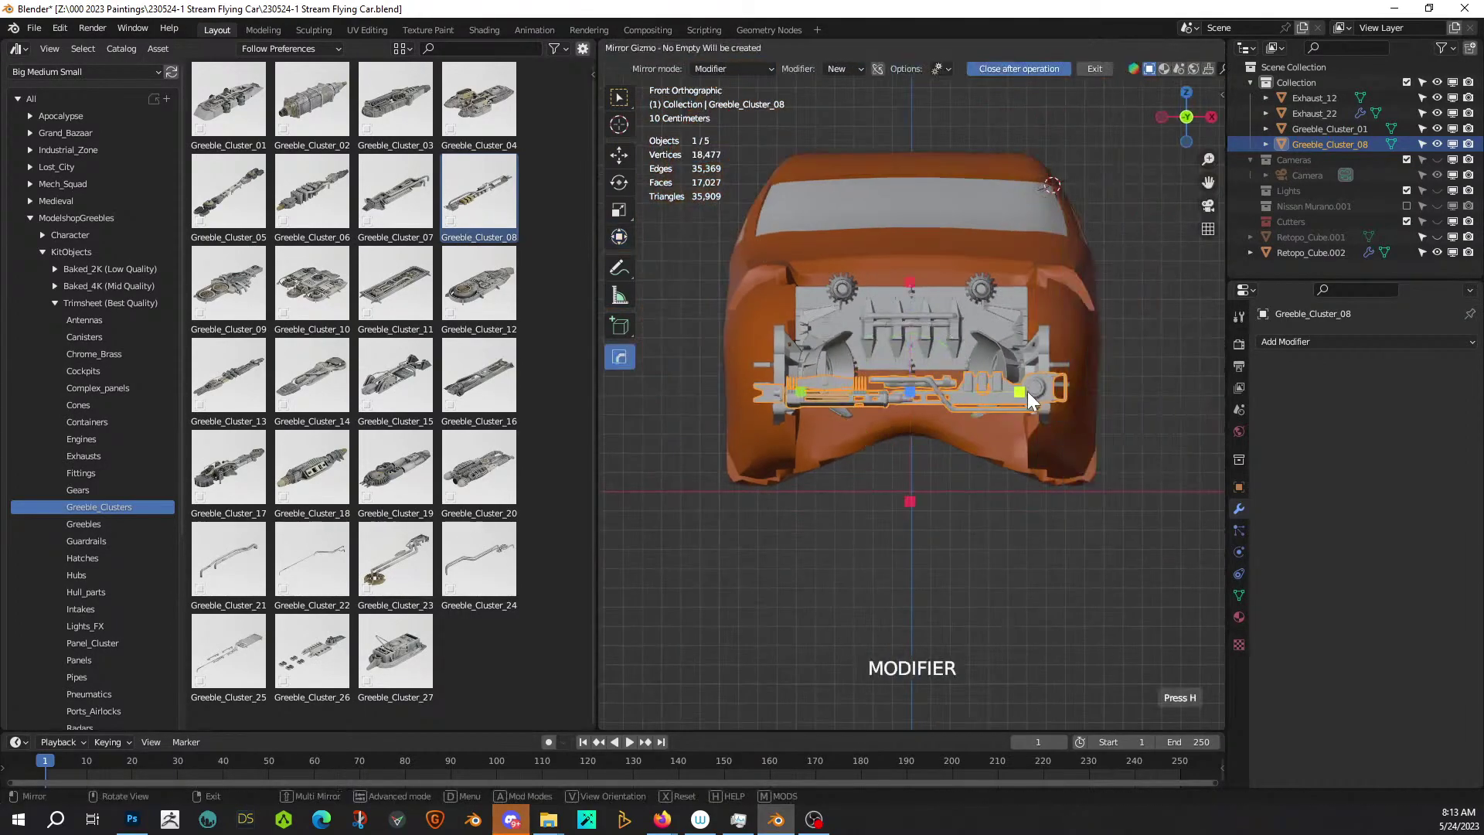
{"action": "left_click", "coordinate": [1020, 391]}
In top view, move Greeble_Cluster_08 about 3.73 m along Y into the opening between the front fenders.
{"action": "scroll", "coordinate": [1001, 417], "scroll_direction": "up", "scroll_amount": 3}
{"action": "key", "text": "KP_8"}
{"action": "key", "text": "KP_8"}
{"action": "key", "text": "KP_8"}
{"action": "key", "text": "KP_8"}
{"action": "key", "text": "KP_8"}
{"action": "key", "text": "KP_8"}
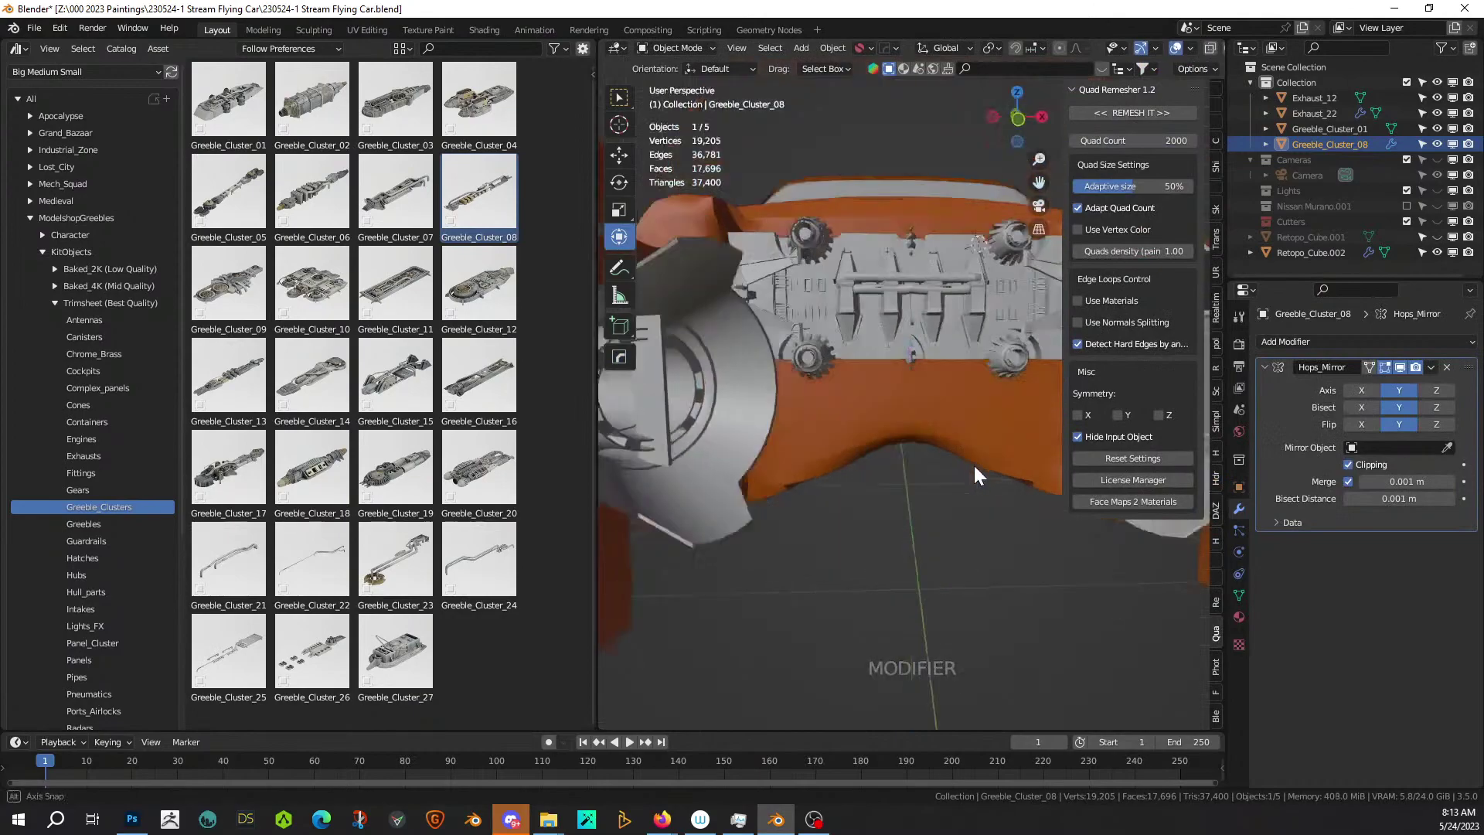
{"action": "scroll", "coordinate": [1029, 539], "scroll_direction": "down", "scroll_amount": 2}
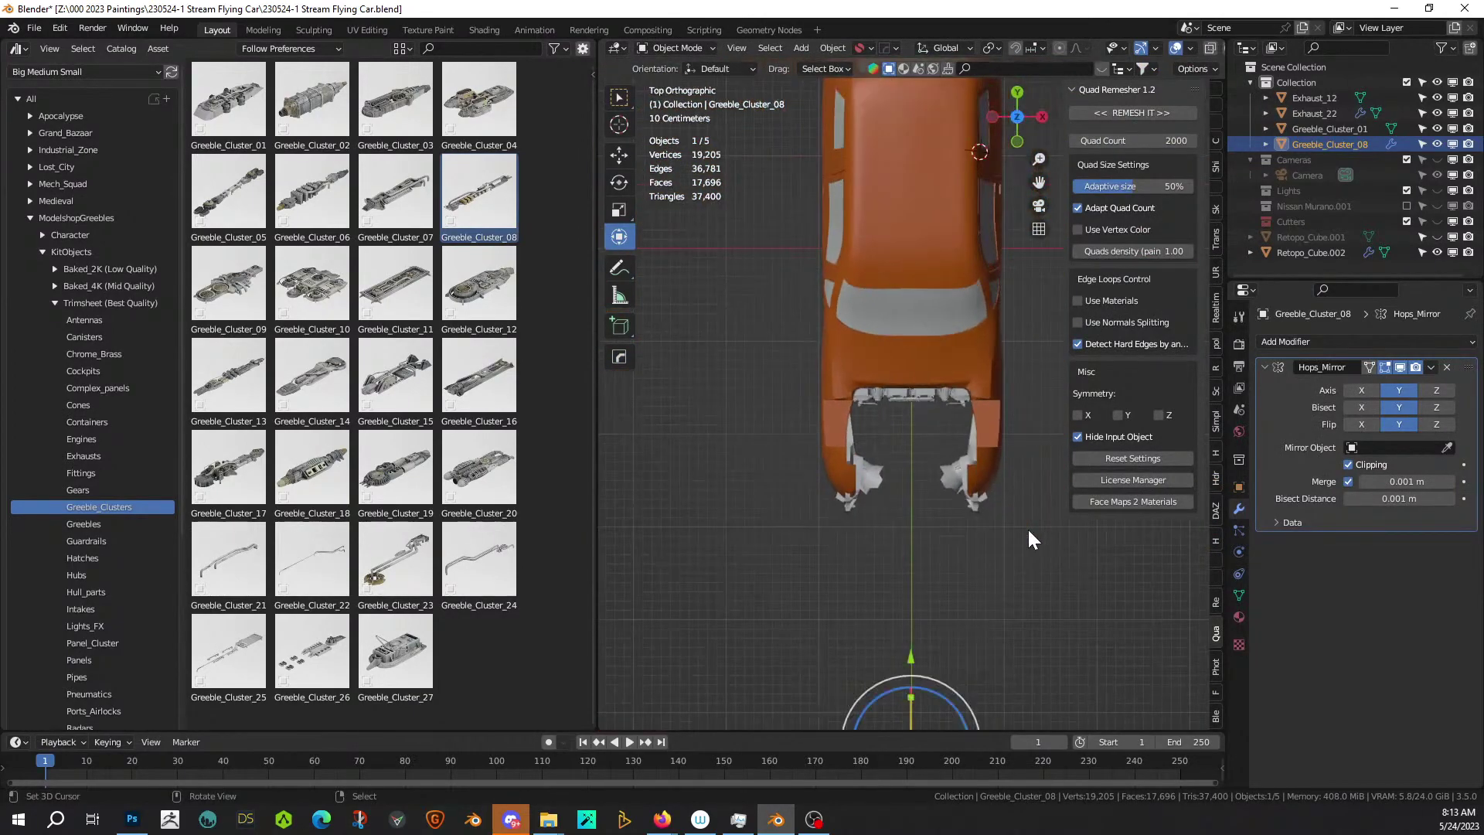
{"action": "key", "text": "g"}
{"action": "key", "text": "y"}
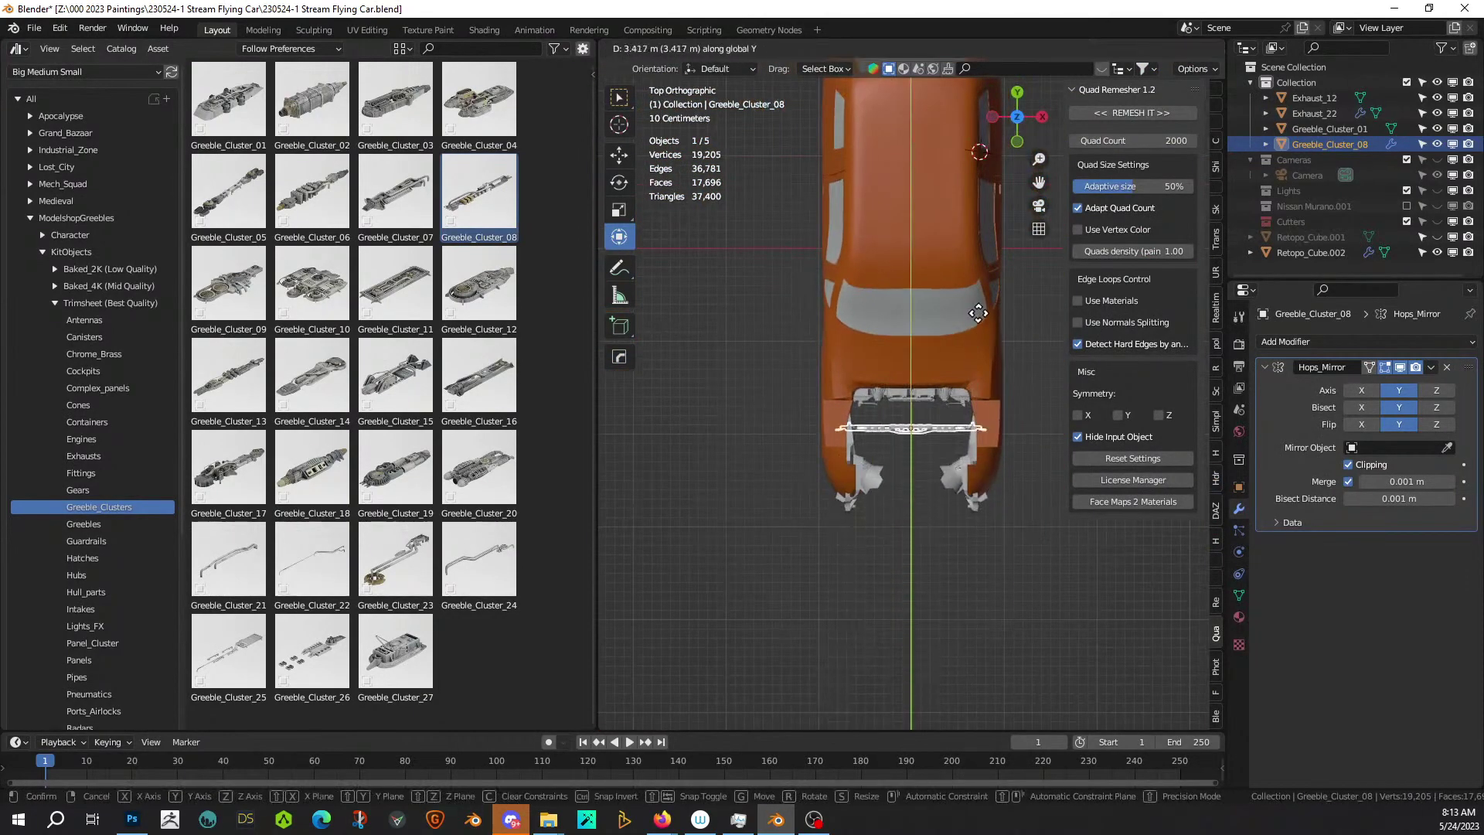
{"action": "left_click", "coordinate": [978, 290]}
Lower Greeble_Cluster_08 about 0.238 m along Z so it sits beneath Greeble_Cluster_01.
{"action": "scroll", "coordinate": [980, 285], "scroll_direction": "up", "scroll_amount": 5}
{"action": "middle_click_drag", "start_coordinate": [980, 285], "coordinate": [953, 350]}
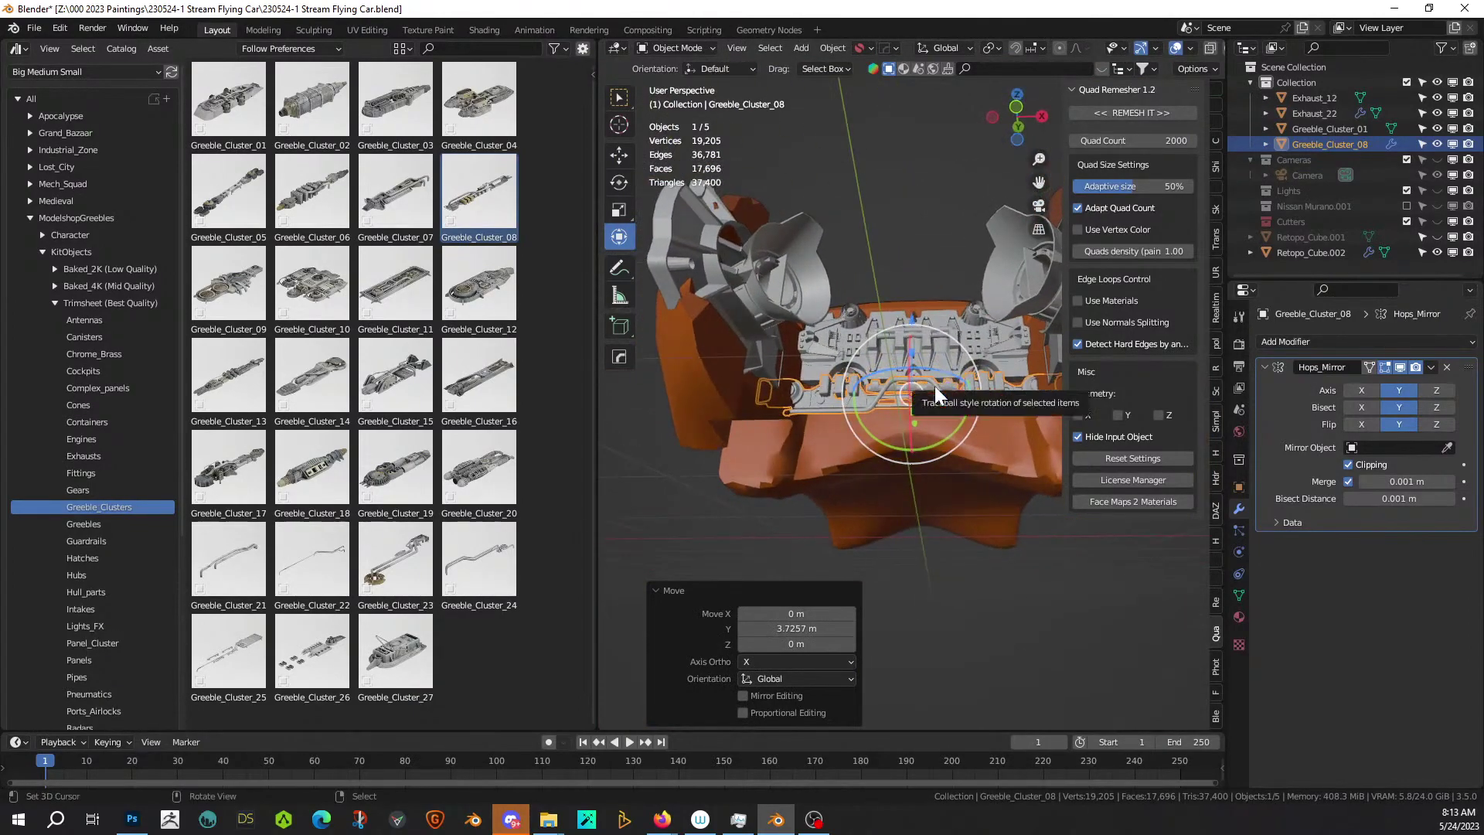
{"action": "left_click_drag", "start_coordinate": [934, 387], "coordinate": [928, 421]}
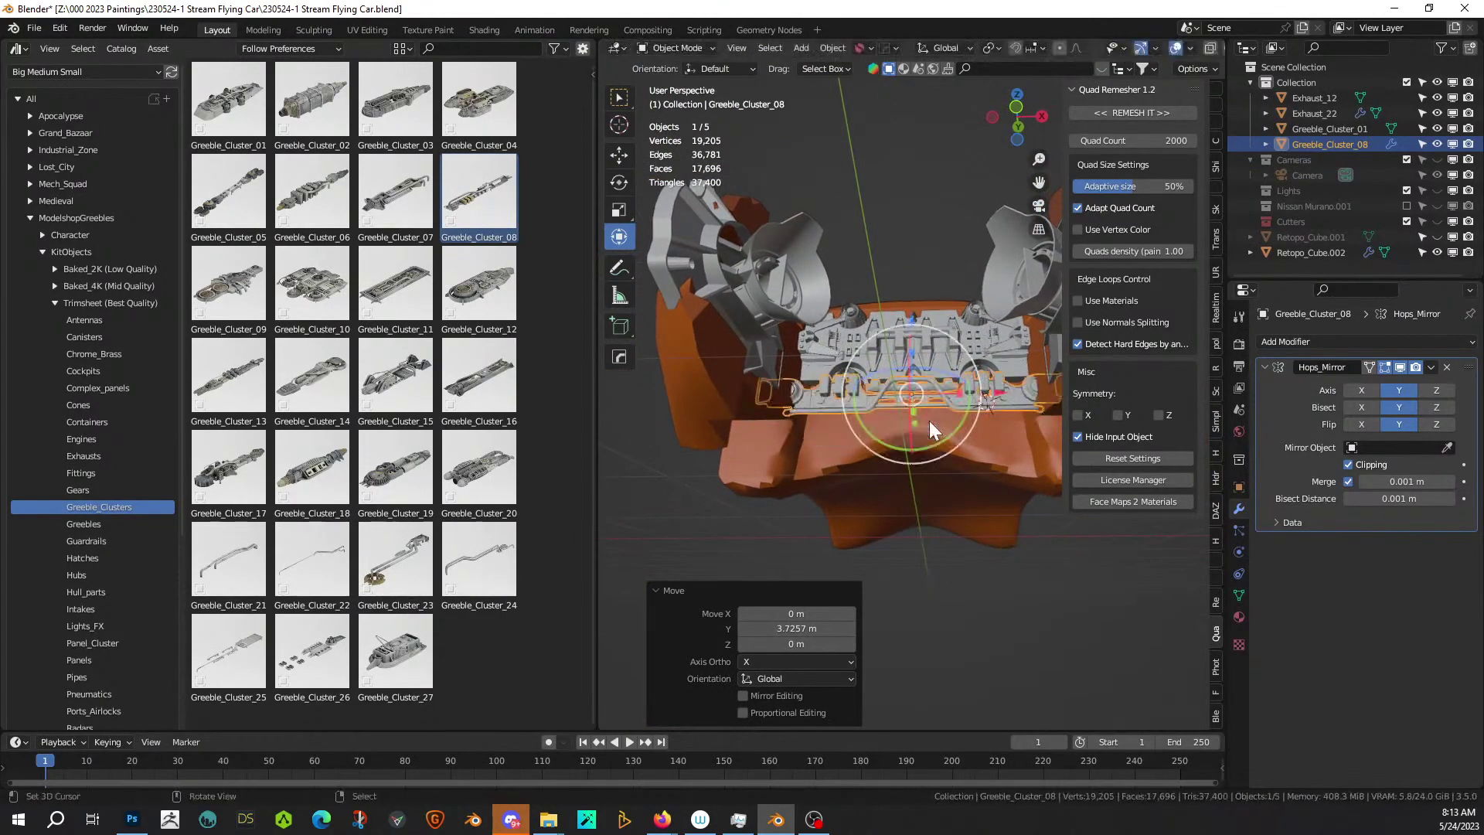
{"action": "key", "text": "g"}
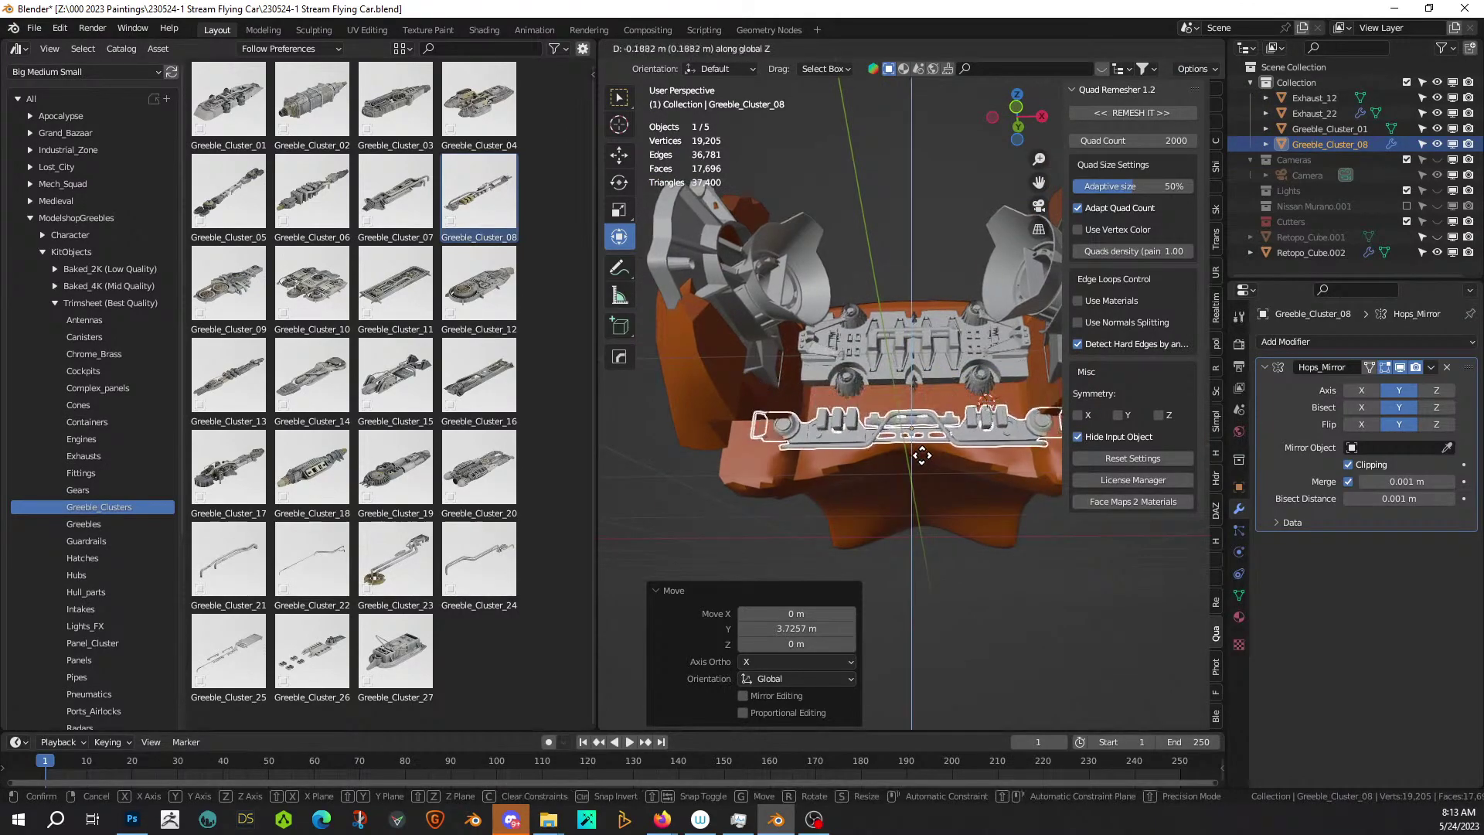
{"action": "left_click", "coordinate": [920, 465]}
Scale Greeble_Cluster_08 by about 1.087 and then by 0.992 to fit the width between the fenders.
{"action": "mouse_move", "coordinate": [920, 465]}
{"action": "middle_mouse_down"}
{"action": "mouse_move", "coordinate": [944, 484]}
{"action": "mouse_move", "coordinate": [929, 479]}
{"action": "middle_mouse_up"}
{"action": "scroll", "coordinate": [929, 480], "scroll_direction": "up", "scroll_amount": 2}
{"action": "key", "text": "s"}
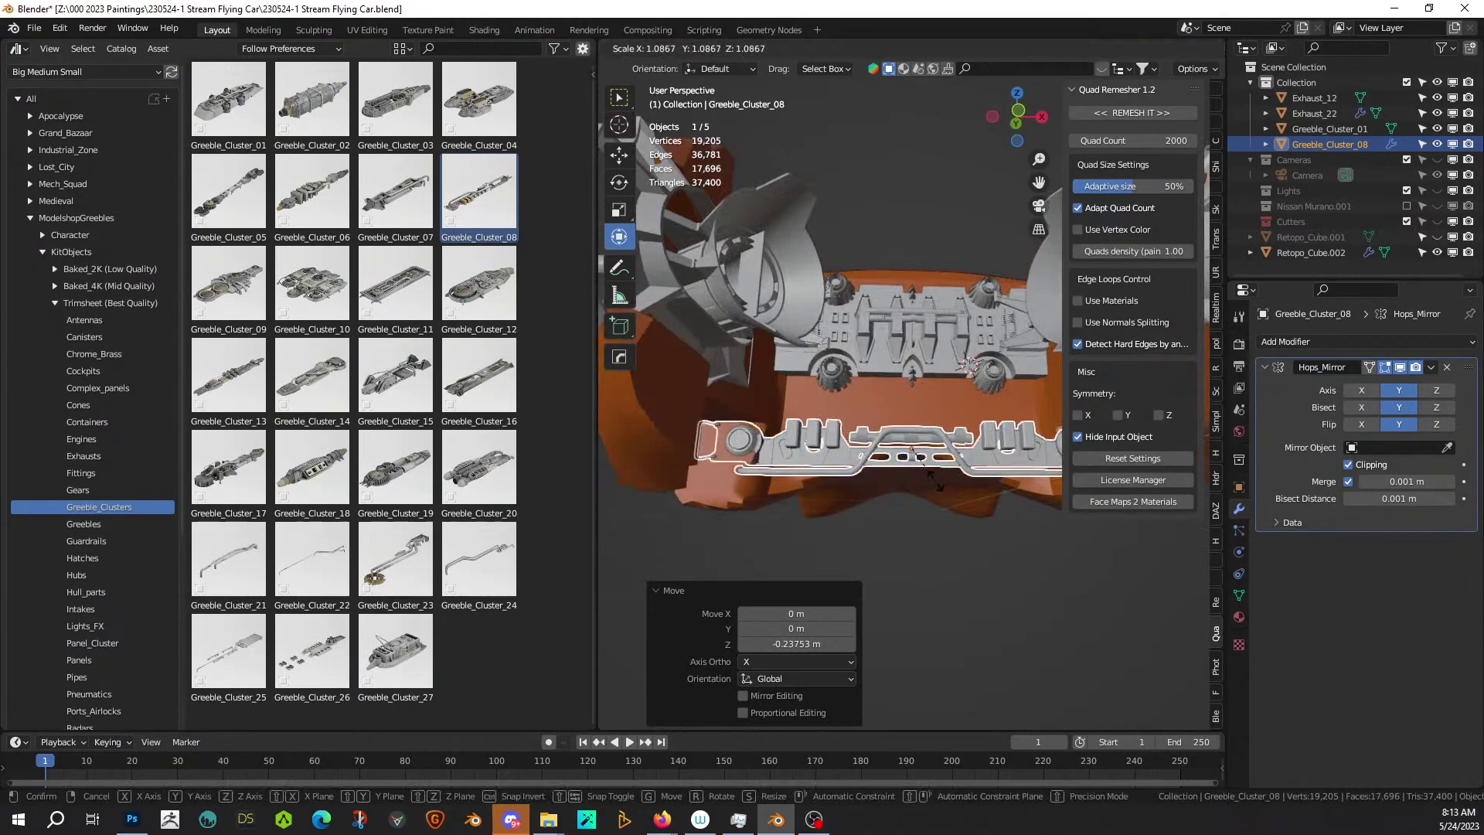
{"action": "left_click", "coordinate": [940, 479]}
{"action": "middle_click_drag", "start_coordinate": [935, 486], "coordinate": [845, 457]}
{"action": "key", "text": "s"}
{"action": "left_click", "coordinate": [833, 457]}
Duplicate Greeble_Cluster_08 and raise the copy about 0.222 m along Z, between the original and Greeble_Cluster_01.
{"action": "scroll", "coordinate": [846, 458], "scroll_direction": "up", "scroll_amount": 5}
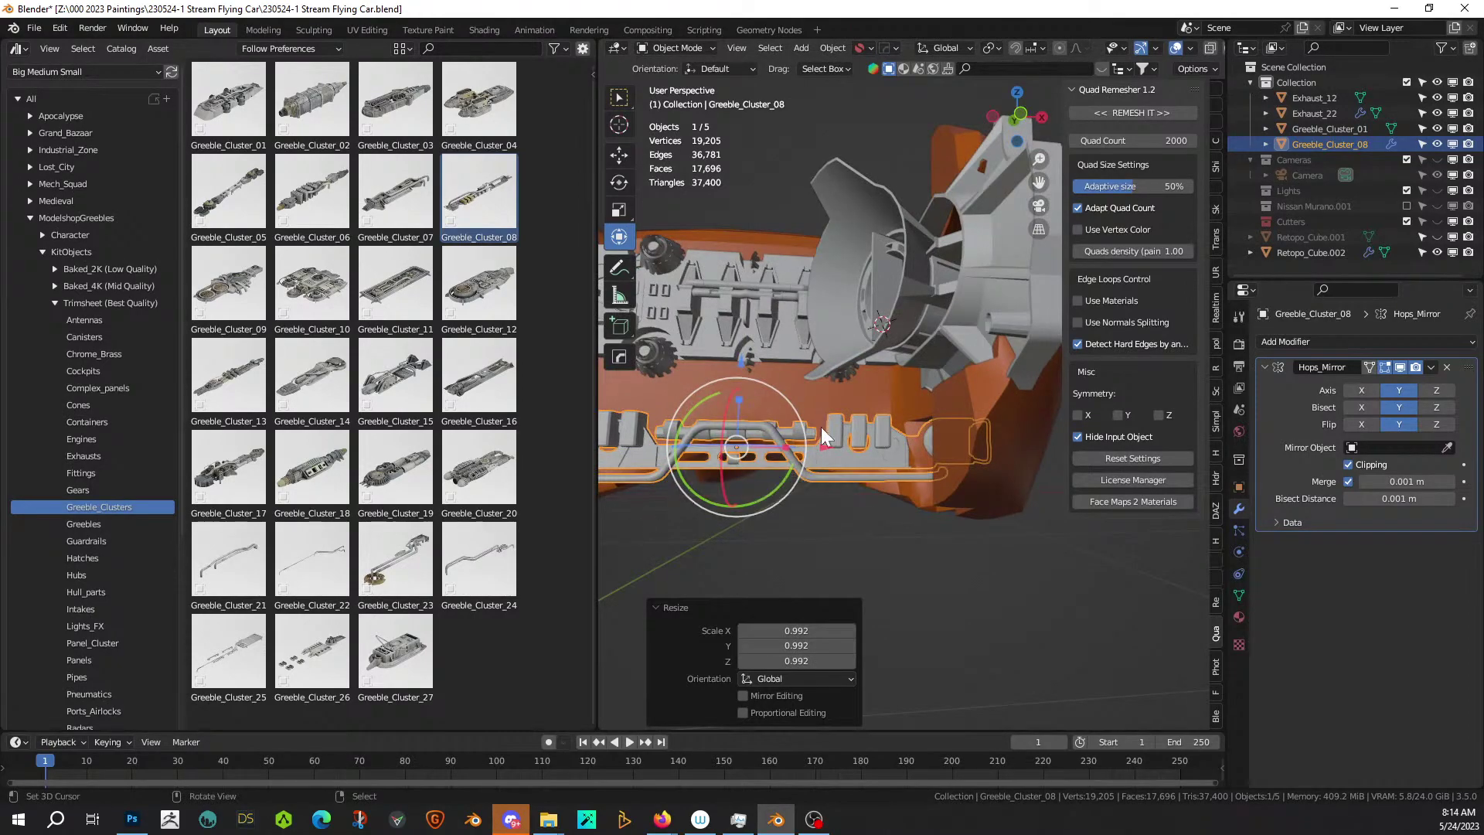
{"action": "key", "text": "g"}
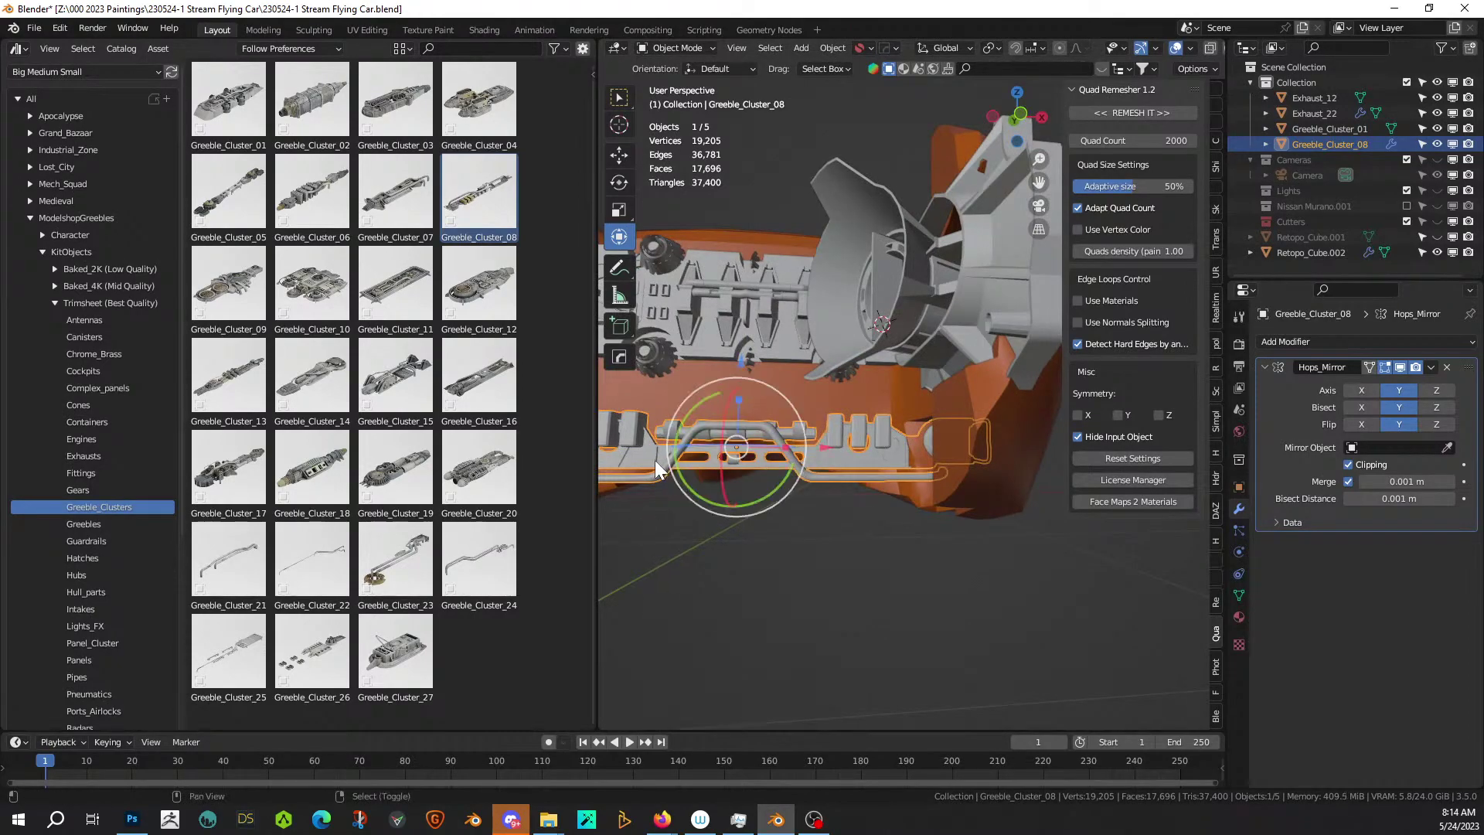
{"action": "key", "text": "shift+d"}
{"action": "key", "text": "z"}
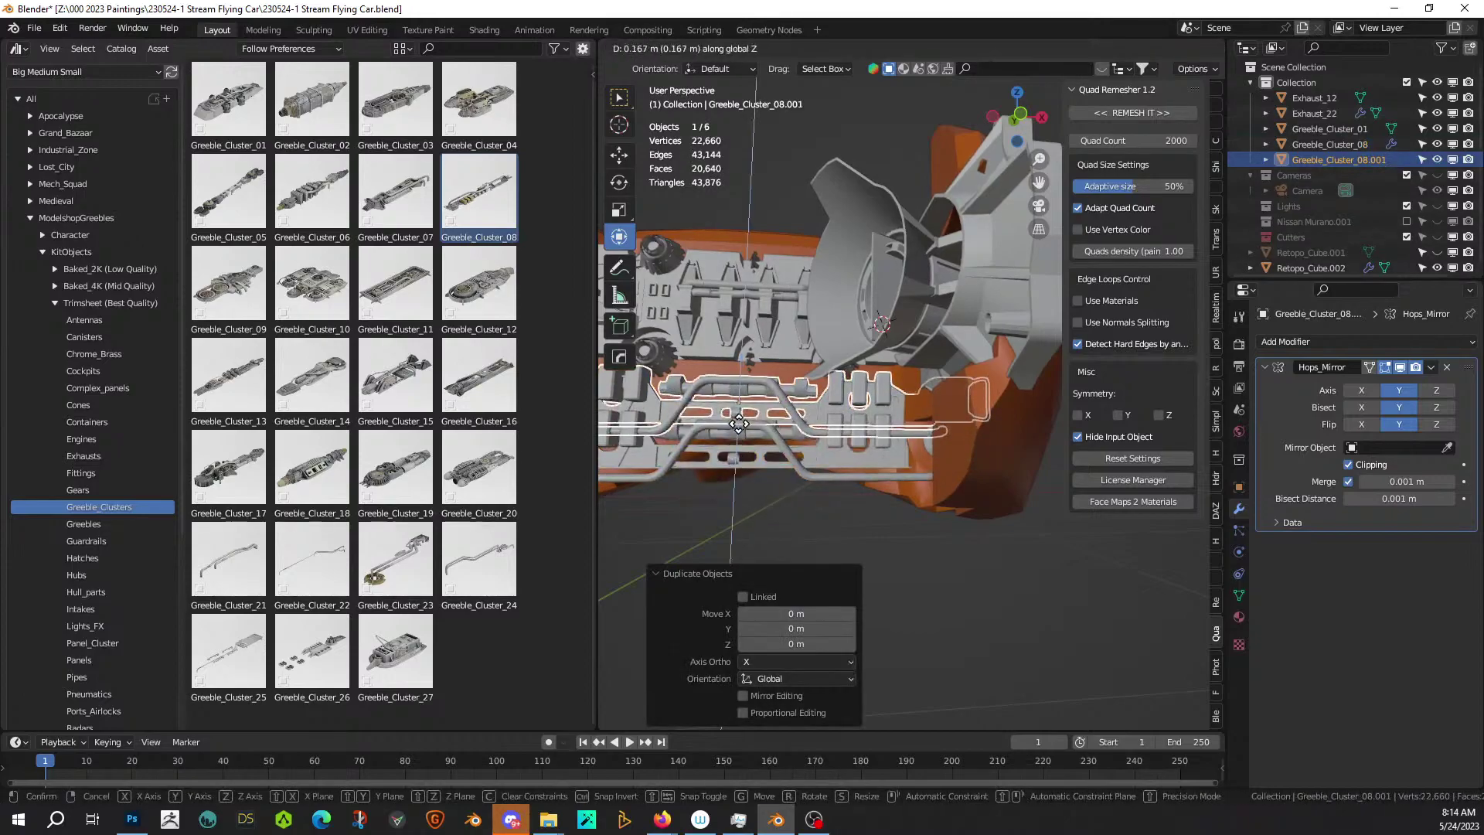
{"action": "left_click", "coordinate": [745, 409]}
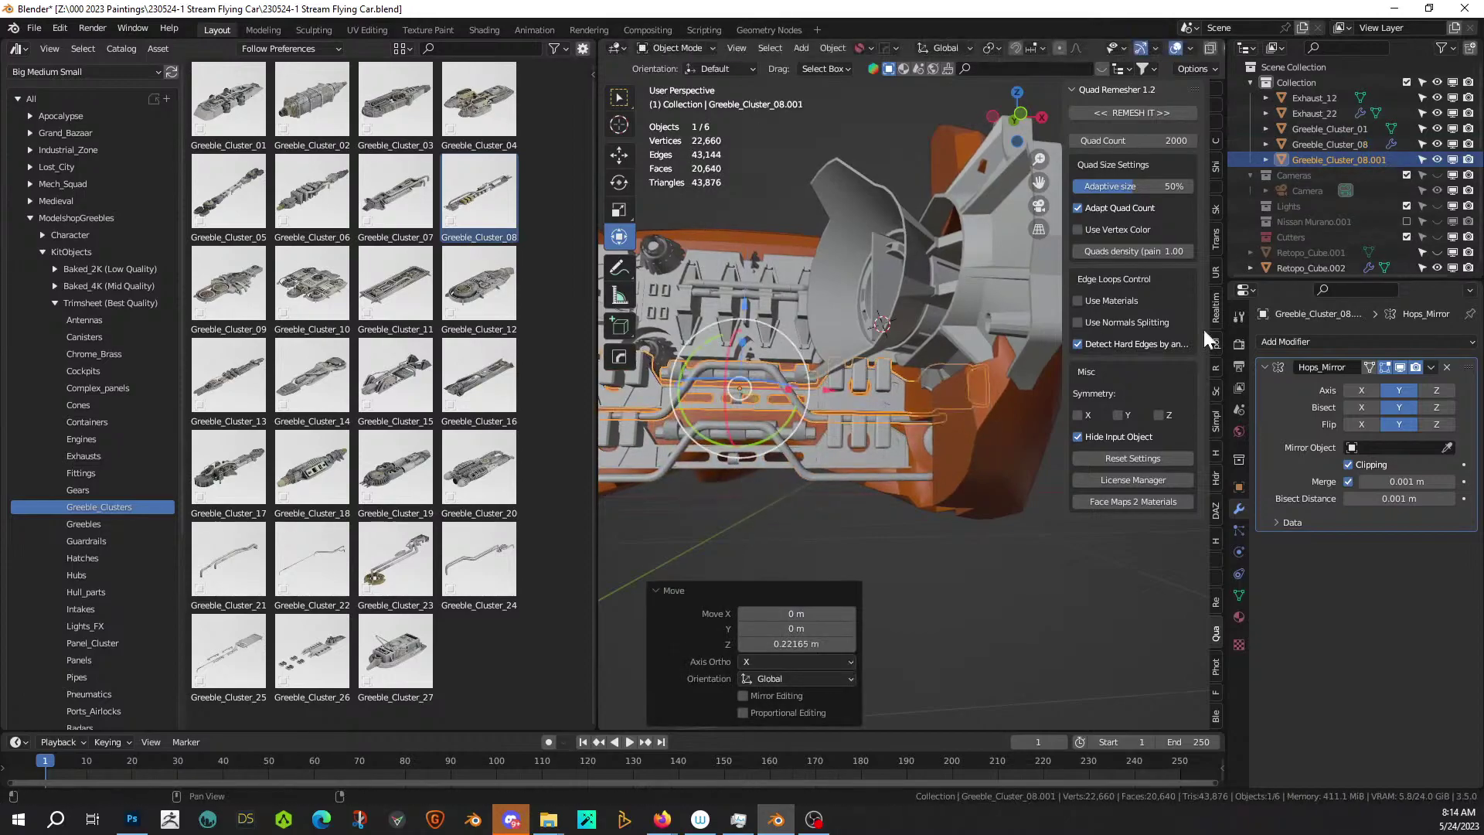
Turn off the Y flip in the duplicate cluster's mirror modifier and scale the duplicate by about 0.907.
{"action": "left_click", "coordinate": [1402, 424]}
{"action": "middle_click_drag", "start_coordinate": [637, 479], "coordinate": [845, 566]}
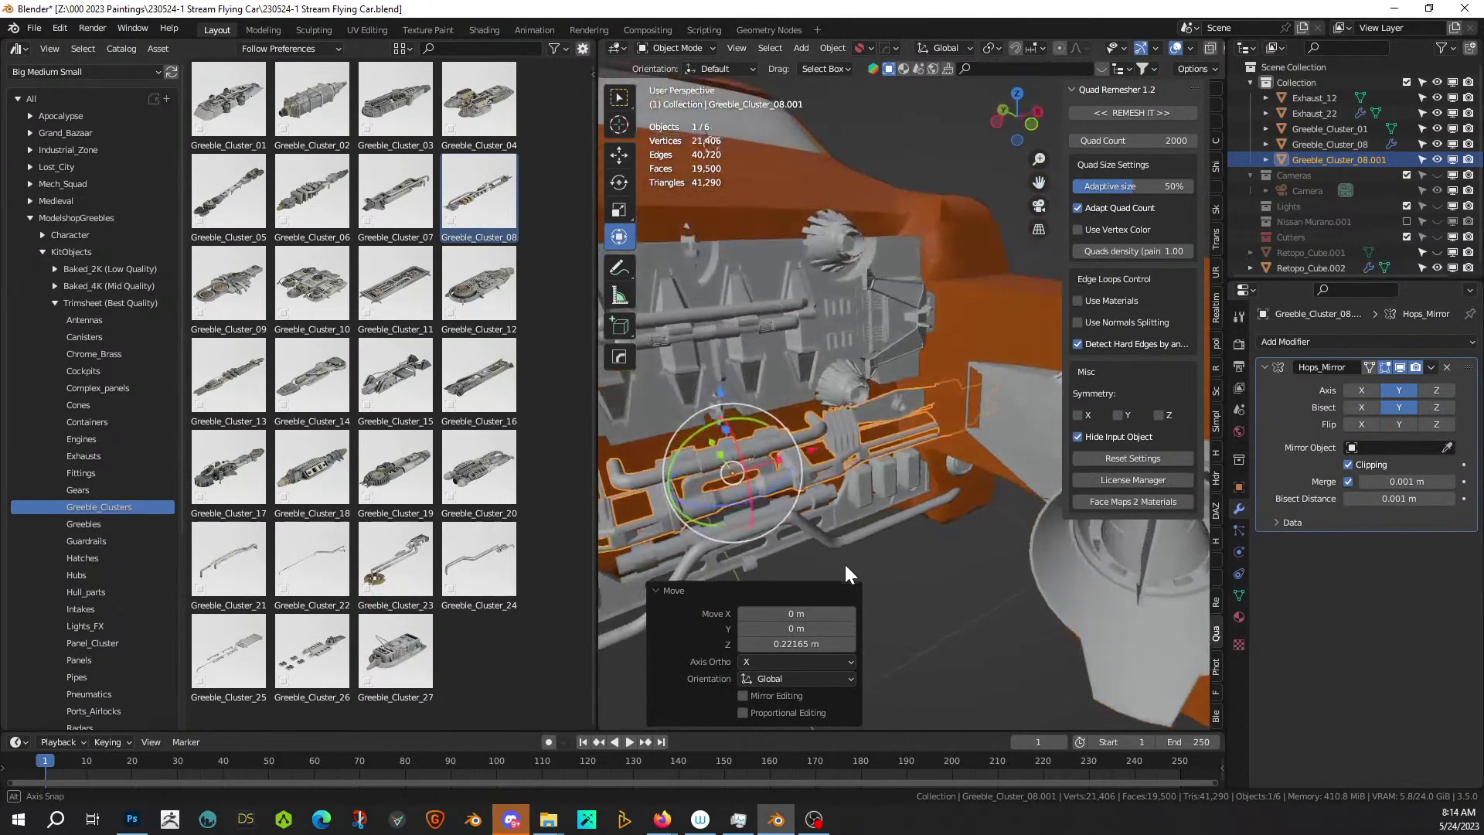
{"action": "key", "text": "s"}
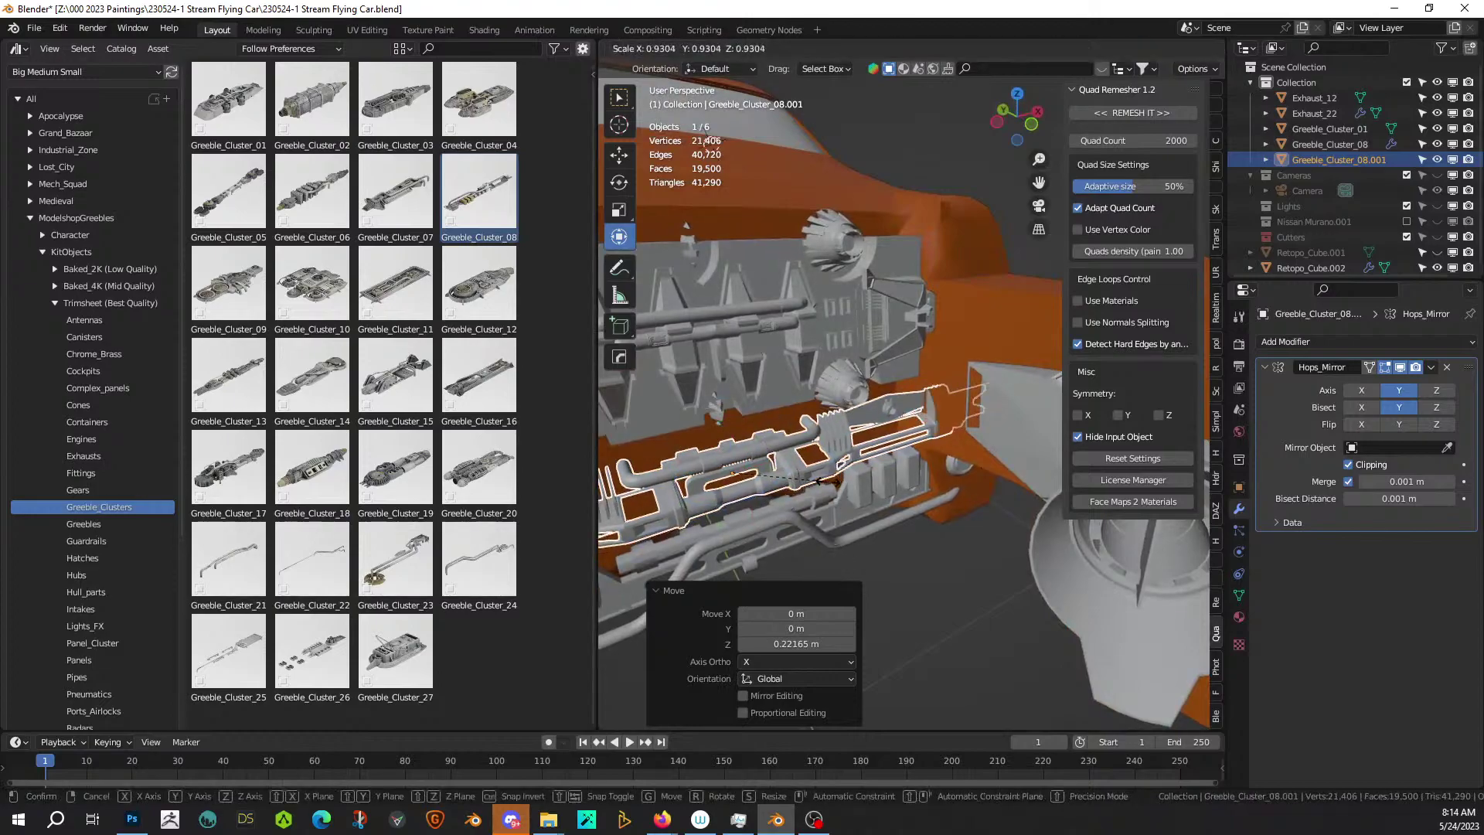
{"action": "left_click", "coordinate": [826, 480]}
Move the duplicated cluster about 0.092 m along Y between the front fenders and deselect it.
{"action": "key", "text": "g"}
{"action": "key", "text": "y"}
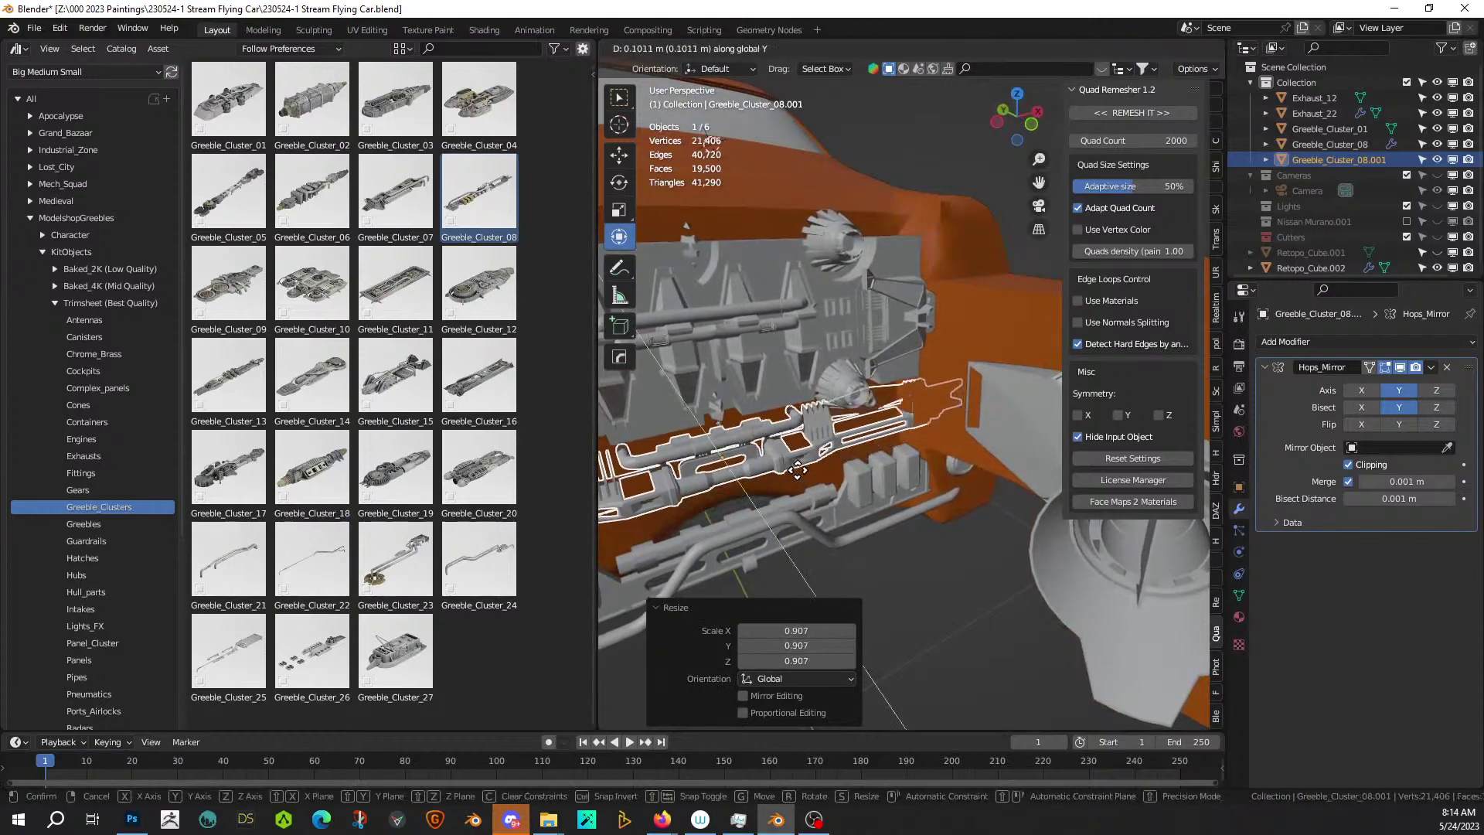
{"action": "left_click", "coordinate": [800, 474]}
{"action": "middle_click_drag", "start_coordinate": [800, 474], "coordinate": [768, 448]}
{"action": "scroll", "coordinate": [768, 448], "scroll_direction": "down", "scroll_amount": 5}
{"action": "scroll", "coordinate": [768, 447], "scroll_direction": "up", "scroll_amount": 3}
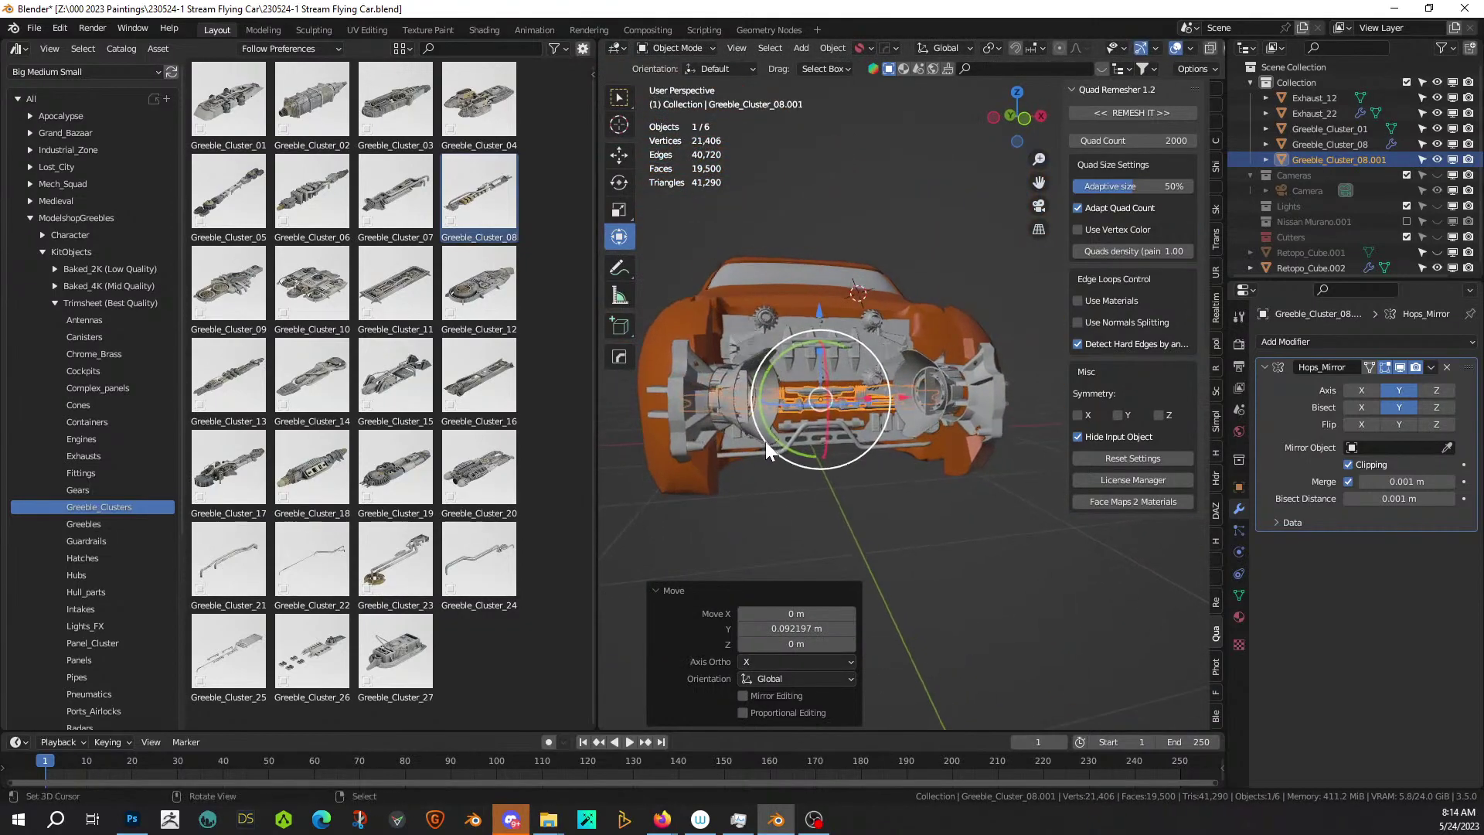
{"action": "scroll", "coordinate": [765, 442], "scroll_direction": "down", "scroll_amount": 2}
{"action": "left_click", "coordinate": [949, 534]}
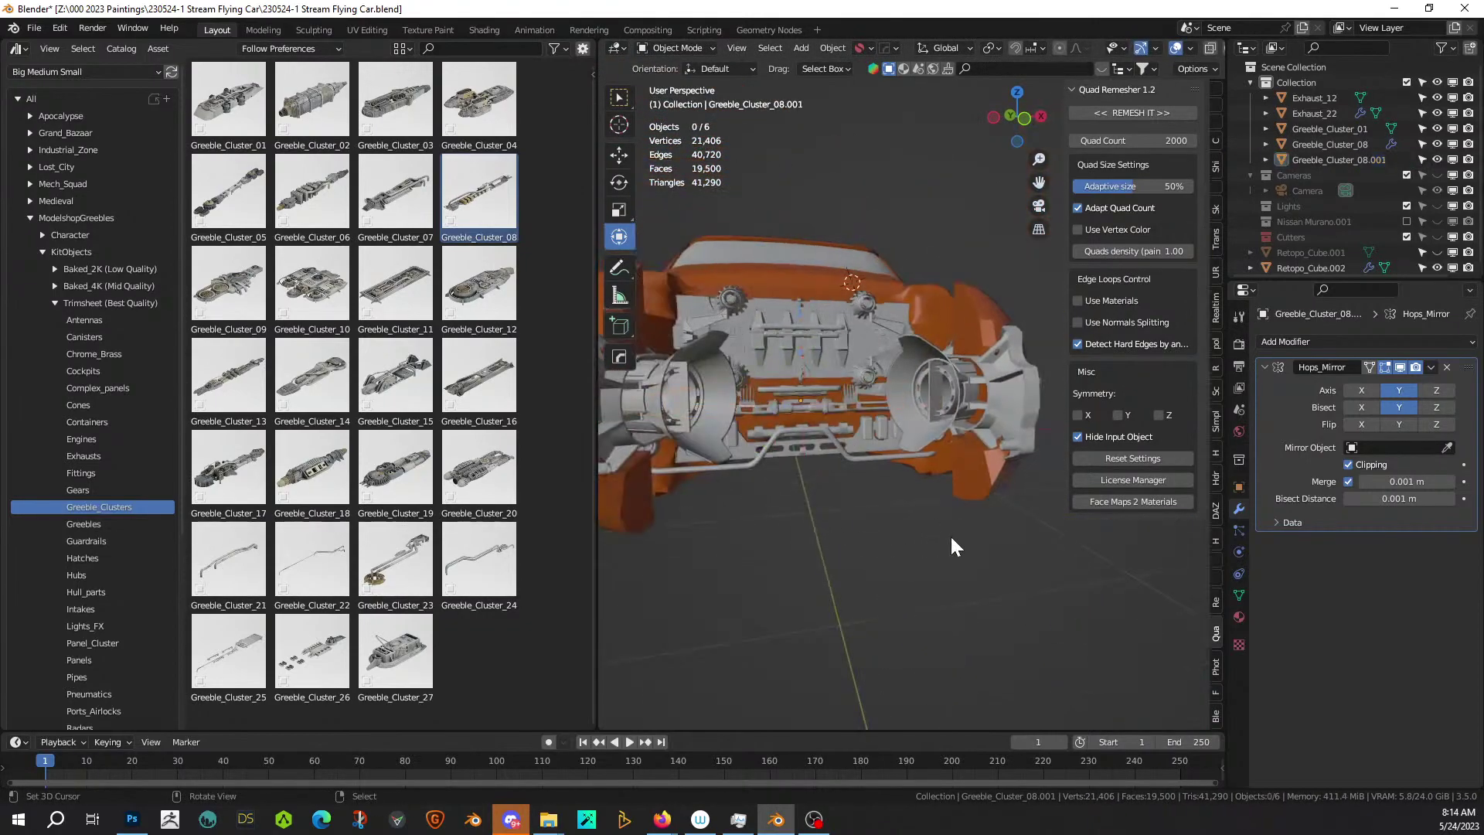
Switch the viewport to rendered shading and examine the kitbashed front of the car from above and from the front.
{"action": "scroll", "coordinate": [949, 535], "scroll_direction": "down", "scroll_amount": 2}
{"action": "middle_click_drag", "start_coordinate": [949, 534], "coordinate": [922, 614]}
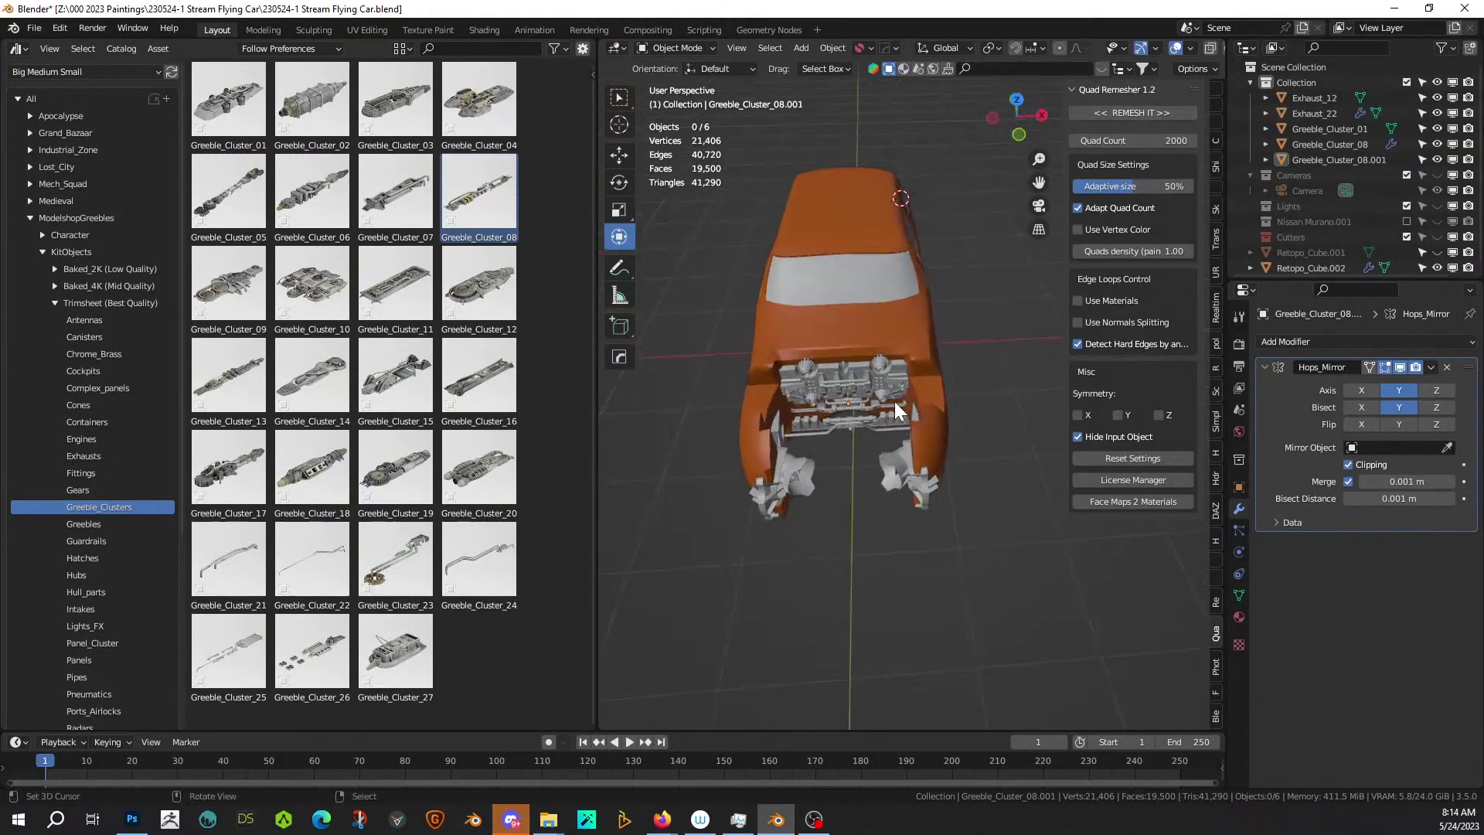
{"action": "key", "text": "z"}
{"action": "left_click", "coordinate": [897, 313]}
{"action": "mouse_move", "coordinate": [896, 313]}
{"action": "middle_mouse_down"}
{"action": "mouse_move", "coordinate": [921, 356]}
{"action": "mouse_move", "coordinate": [918, 323]}
{"action": "mouse_move", "coordinate": [870, 317]}
{"action": "mouse_move", "coordinate": [781, 263]}
{"action": "mouse_move", "coordinate": [877, 264]}
{"action": "mouse_move", "coordinate": [941, 193]}
{"action": "mouse_move", "coordinate": [892, 257]}
{"action": "middle_mouse_up"}
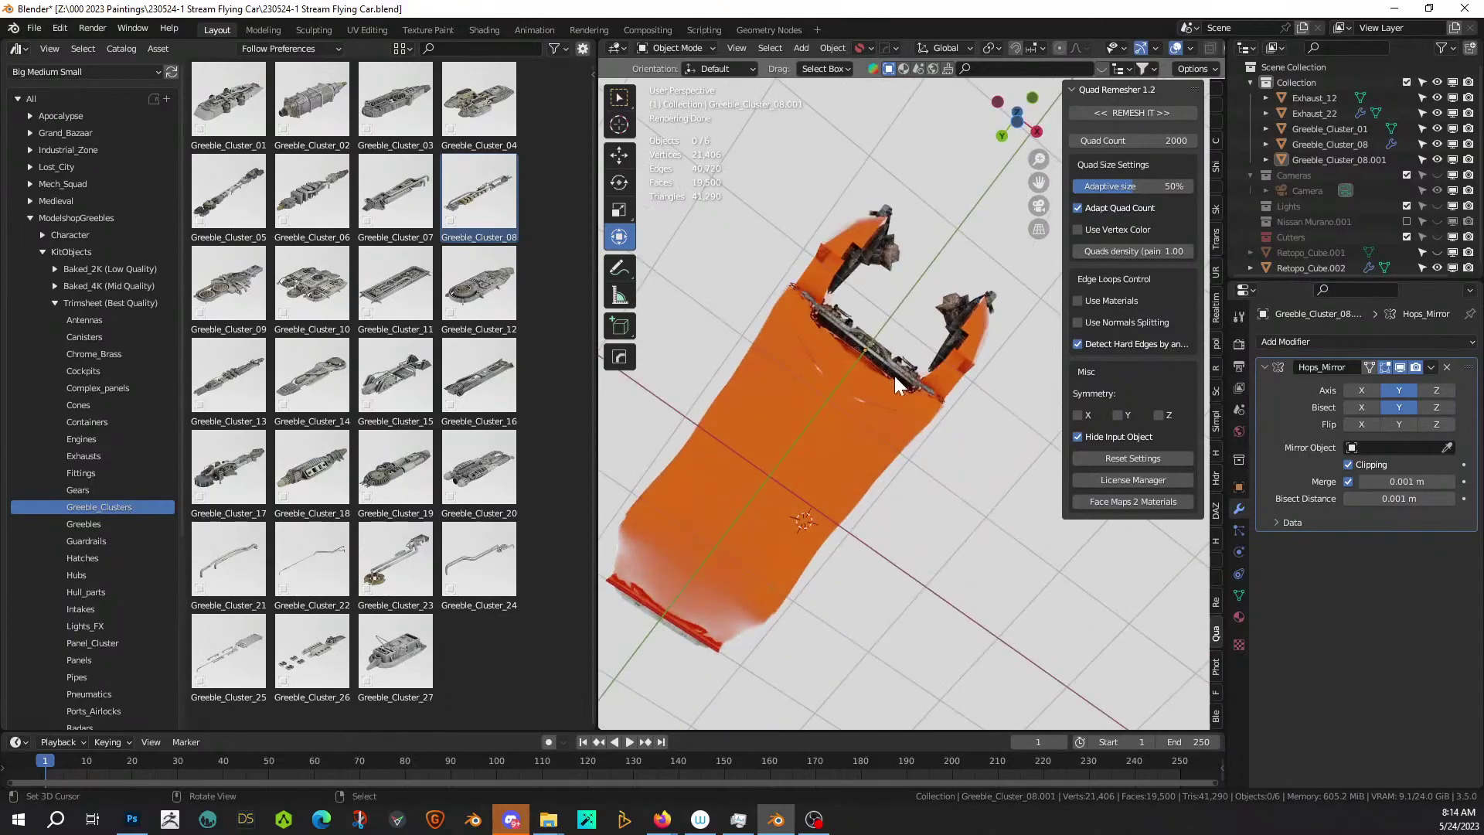
{"action": "scroll", "coordinate": [813, 402], "scroll_direction": "up", "scroll_amount": 3}
{"action": "middle_click_drag", "start_coordinate": [813, 402], "coordinate": [828, 547]}
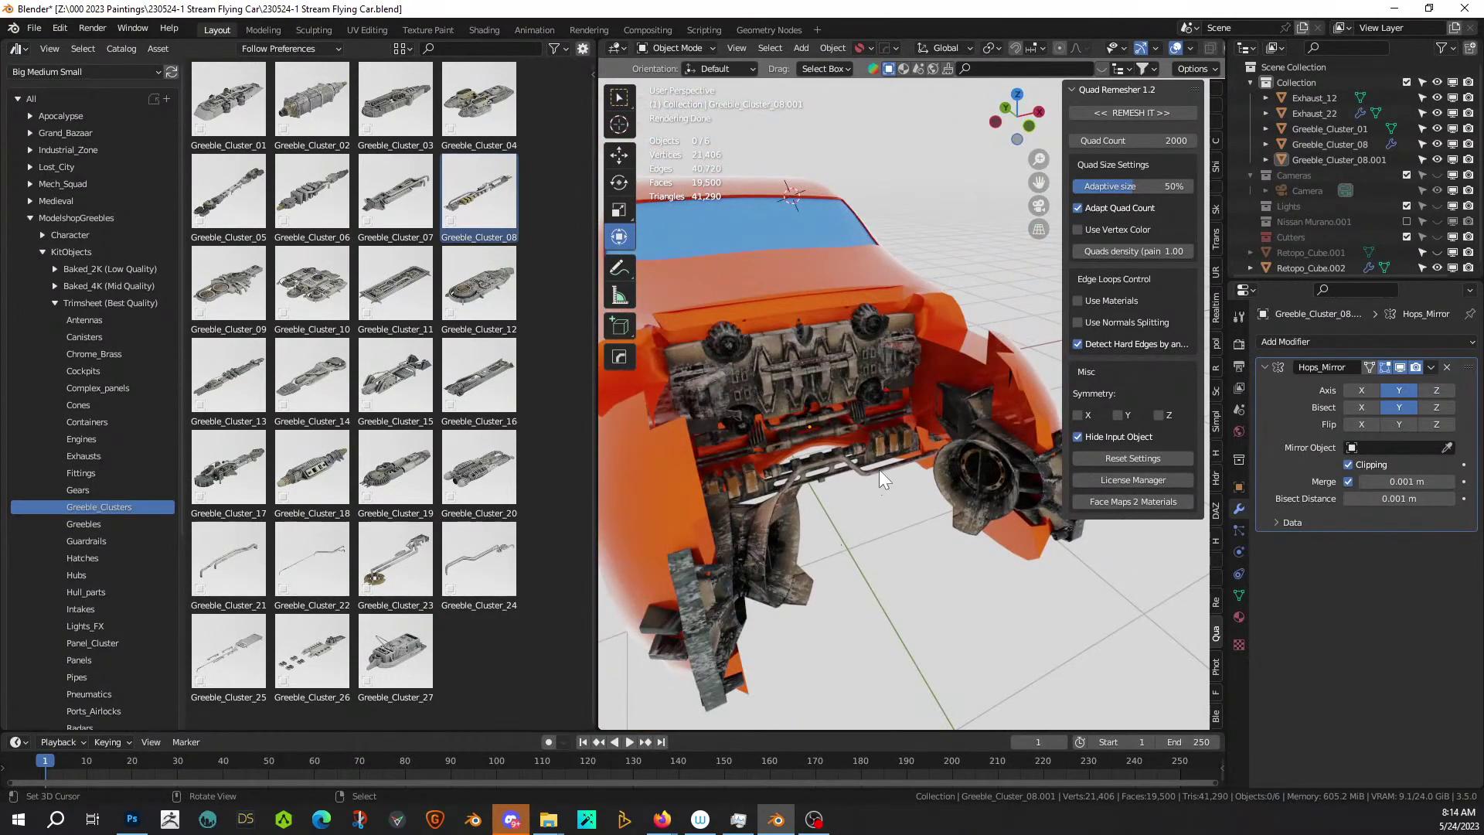
Add Greeble_Cluster_18 from the asset library beneath the car and scale it by about 0.242.
{"action": "middle_click_drag", "start_coordinate": [879, 470], "coordinate": [996, 17]}
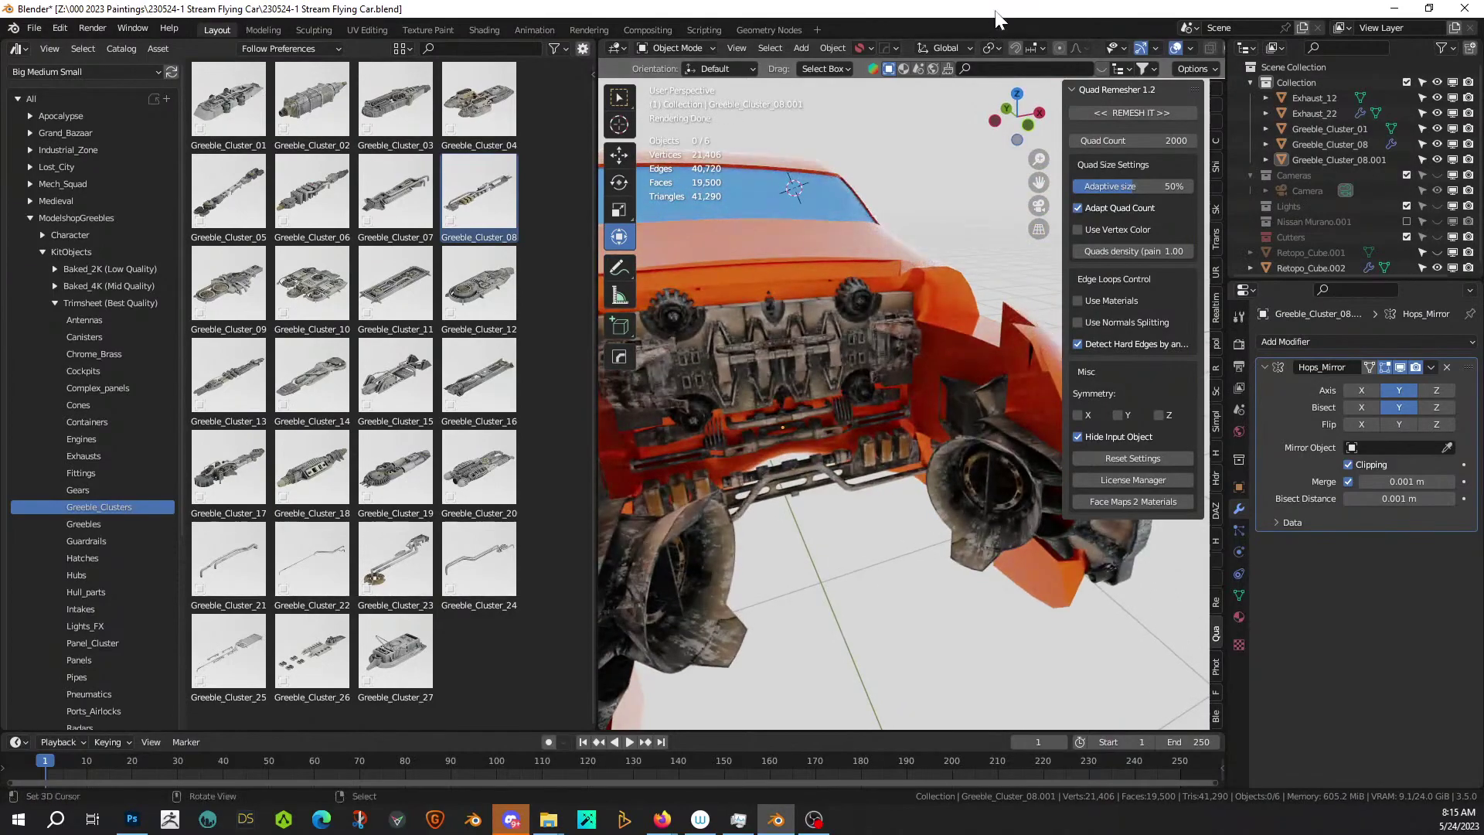
{"action": "middle_click_drag", "start_coordinate": [998, 469], "coordinate": [919, 299]}
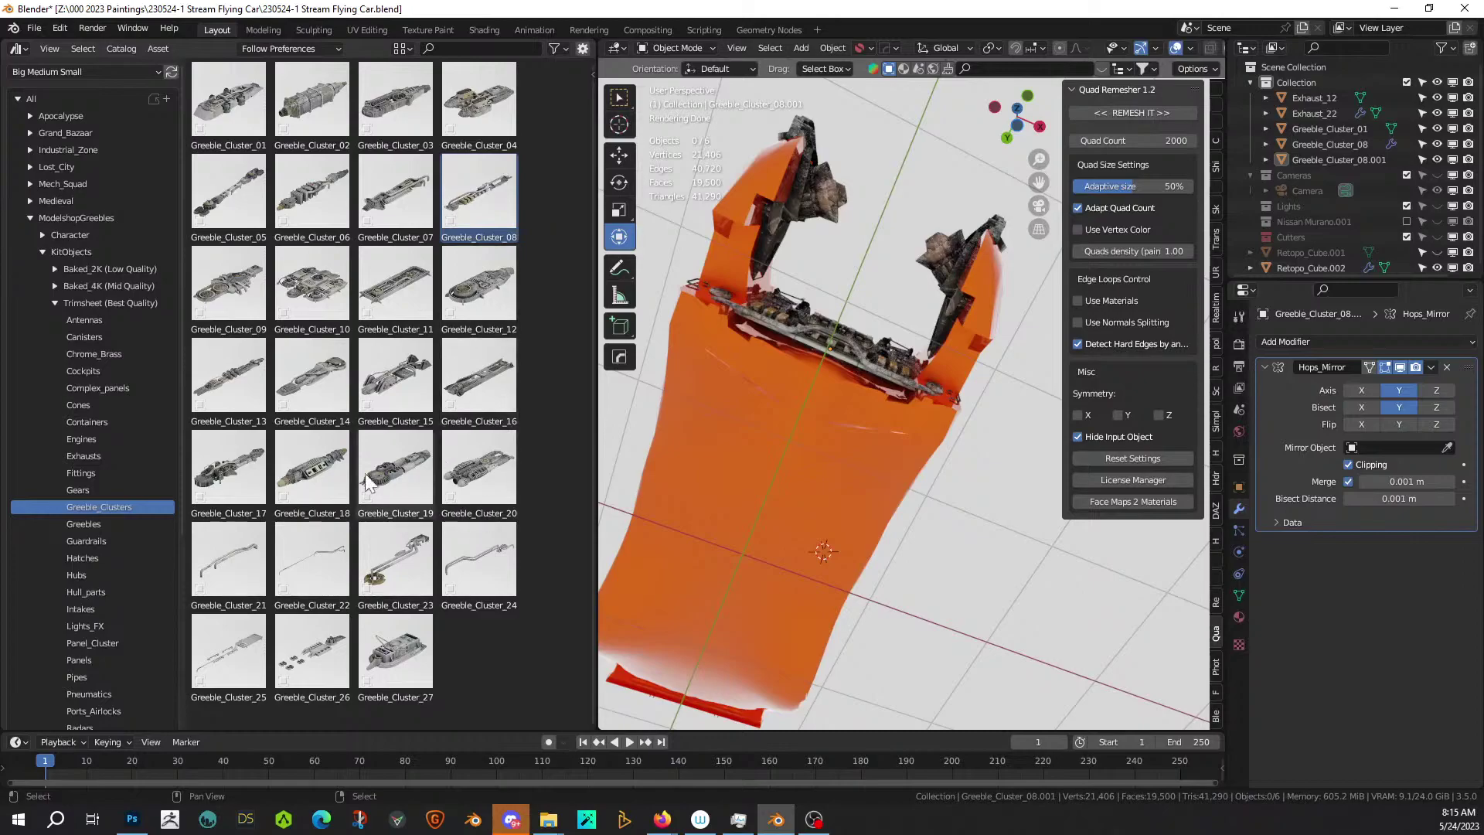
{"action": "left_click_drag", "start_coordinate": [731, 463], "coordinate": [731, 463]}
{"action": "scroll", "coordinate": [731, 463], "scroll_direction": "down", "scroll_amount": 4}
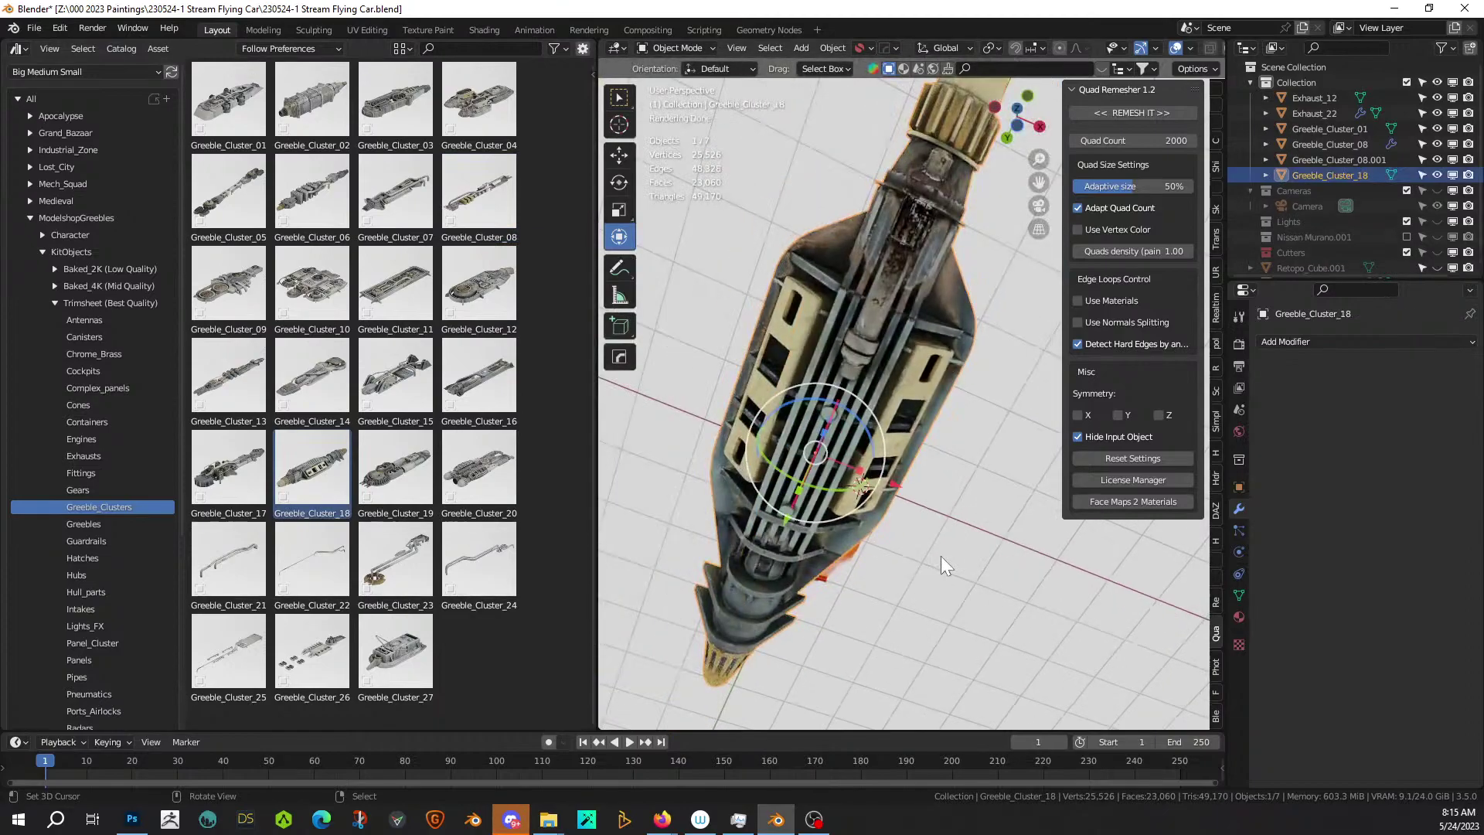
{"action": "key", "text": "s"}
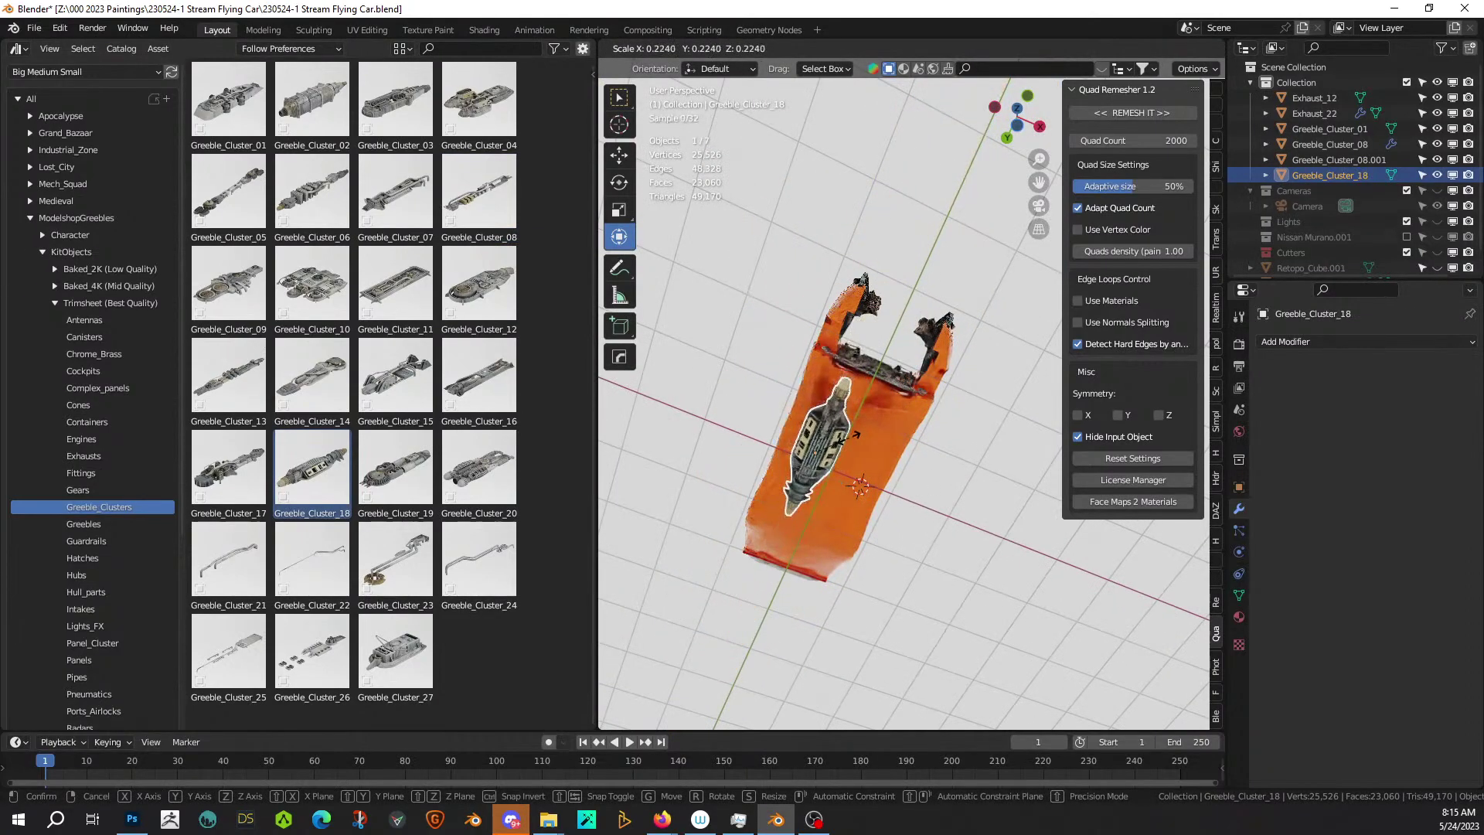
{"action": "left_click", "coordinate": [852, 437]}
From the bottom view, scale Greeble_Cluster_18 up by about 1.338 and move it about 0.79 m along Y.
{"action": "key", "text": "ctrl+KP_7"}
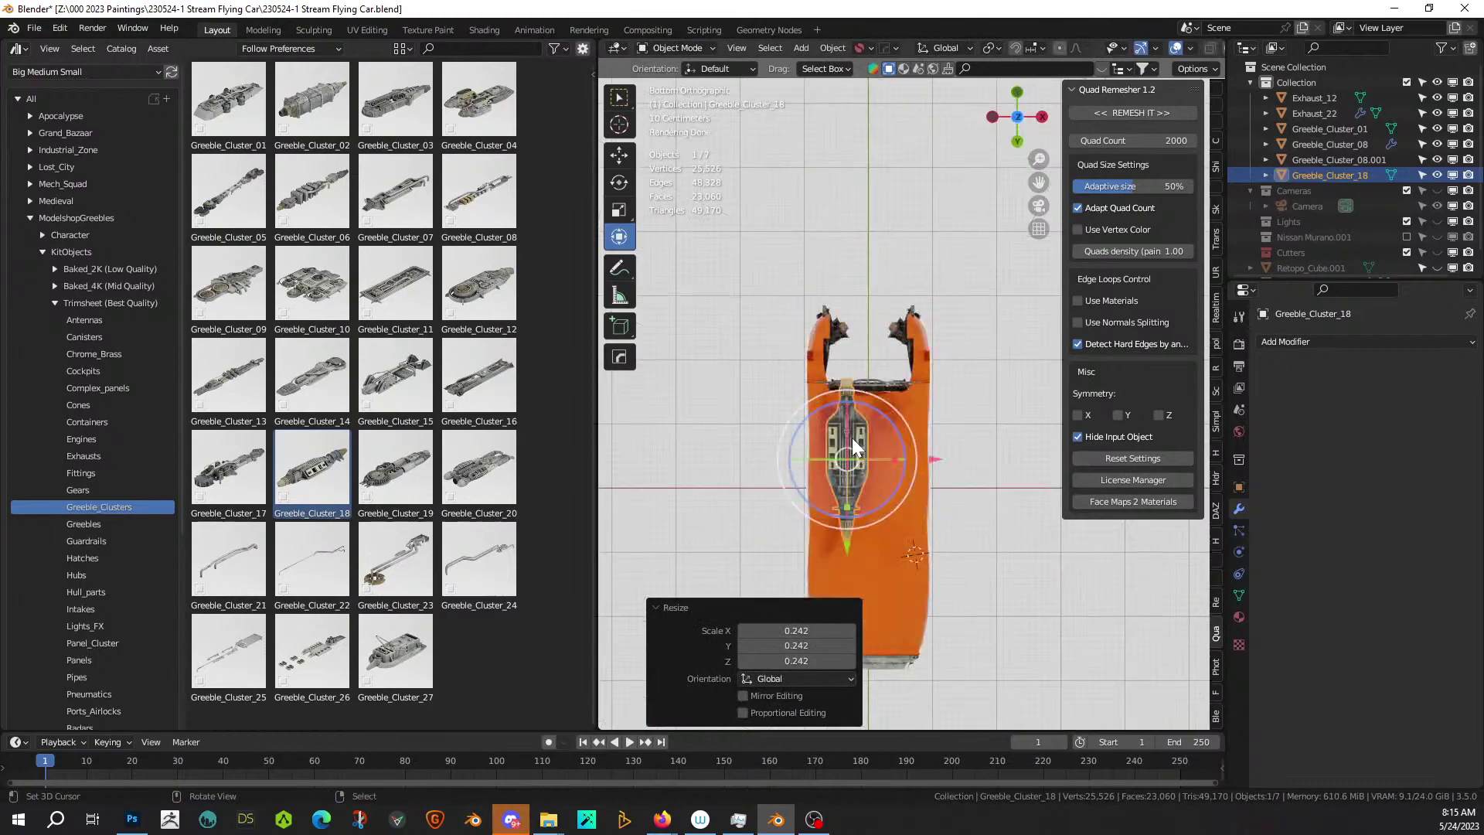
{"action": "scroll", "coordinate": [872, 438], "scroll_direction": "up", "scroll_amount": 3}
{"action": "middle_click_drag", "start_coordinate": [871, 439], "coordinate": [856, 168], "text": "shift"}
{"action": "scroll", "coordinate": [855, 171], "scroll_direction": "down", "scroll_amount": 2}
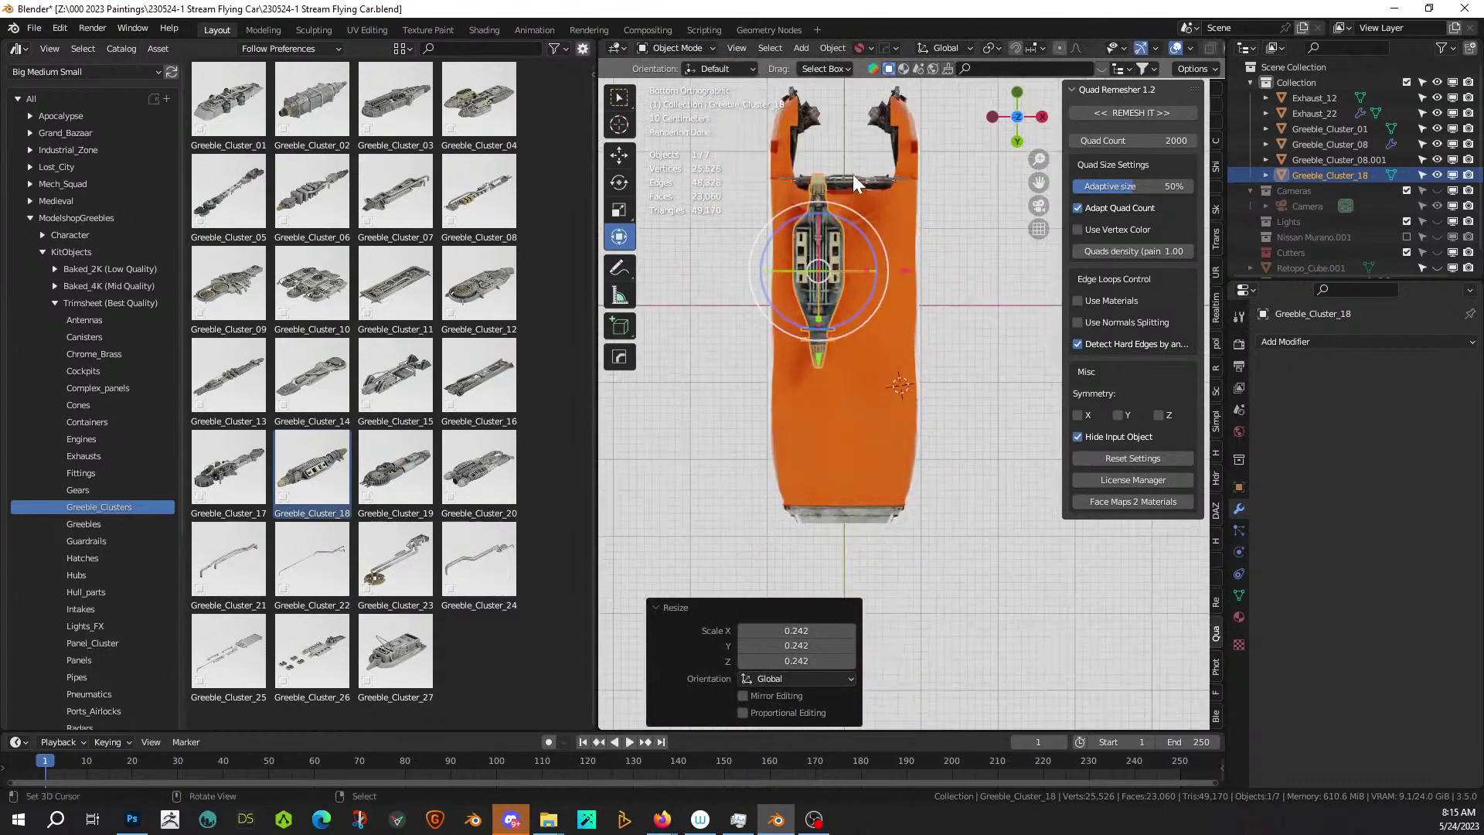
{"action": "key", "text": "s"}
{"action": "left_click", "coordinate": [881, 248]}
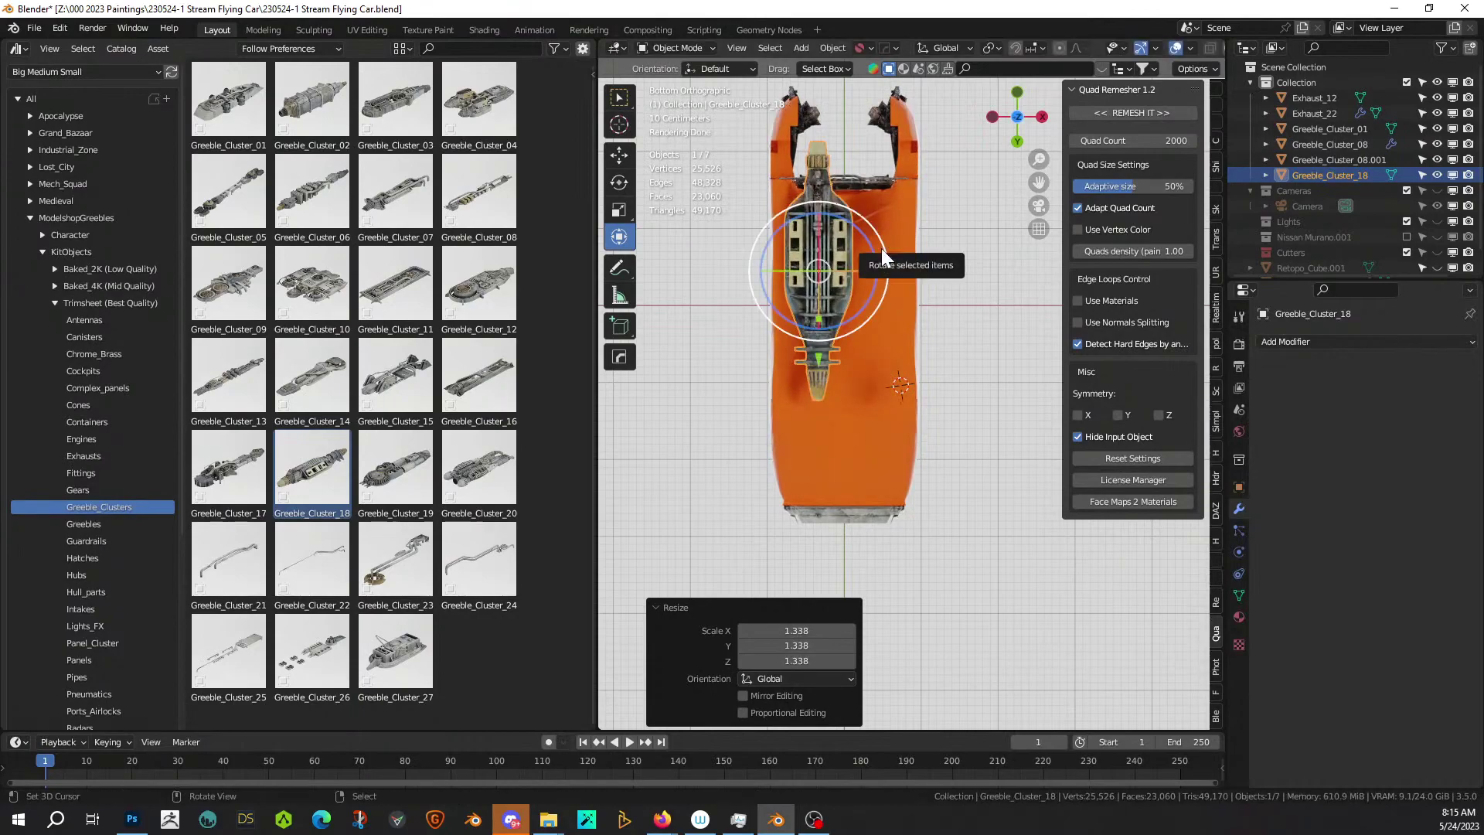
{"action": "key", "text": "g"}
{"action": "key", "text": "y"}
{"action": "left_click", "coordinate": [884, 309]}
Raise Greeble_Cluster_18 about 0.66 m along Z so it sits against the car's underside.
{"action": "middle_click_drag", "start_coordinate": [884, 309], "coordinate": [1045, 488]}
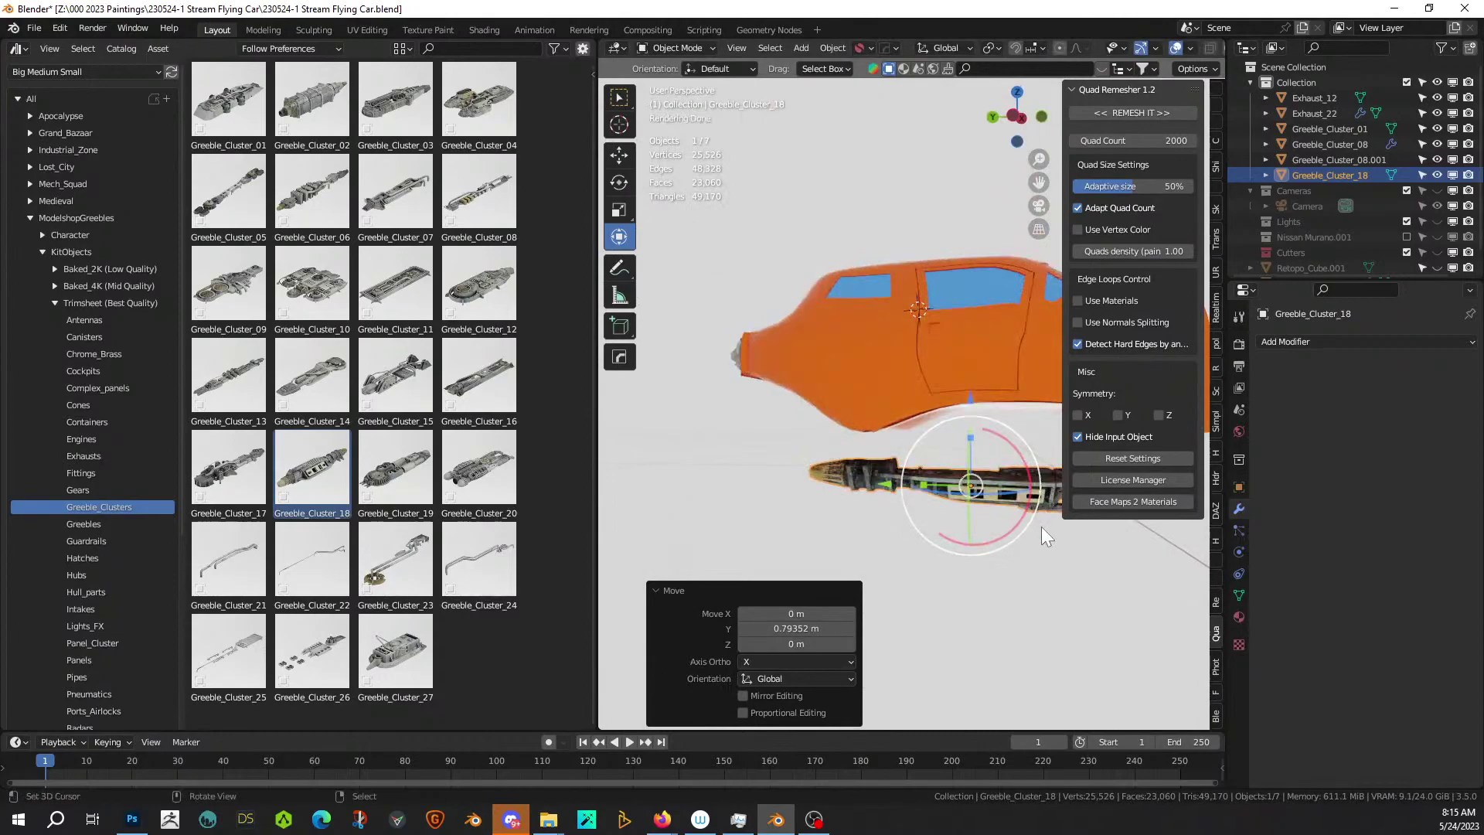
{"action": "key", "text": "g"}
{"action": "key", "text": "z"}
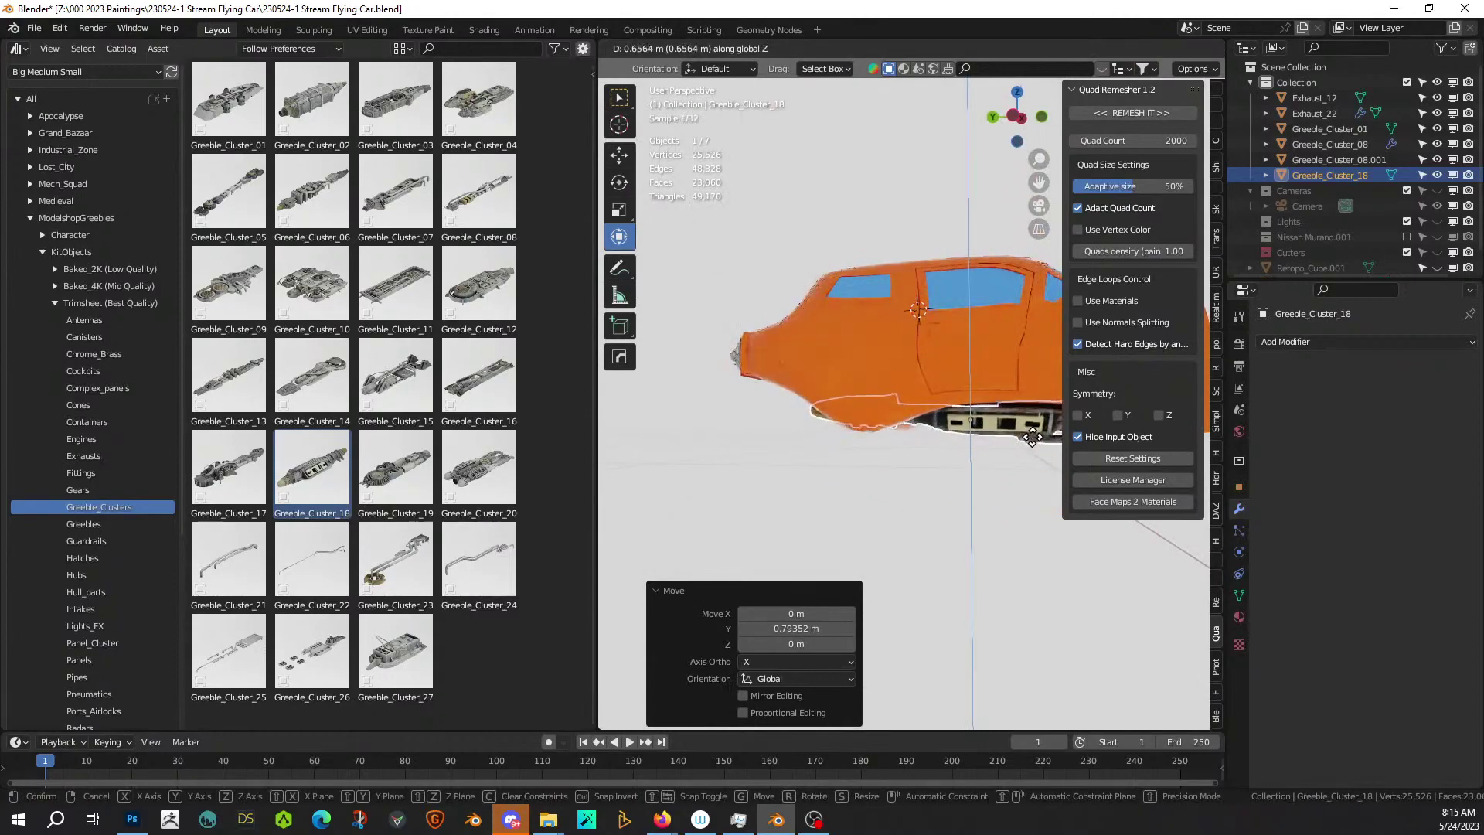
{"action": "left_click", "coordinate": [1032, 435]}
Scale the underside cluster by about 0.93 and shift it along Y toward the car's open front end.
{"action": "middle_click_drag", "start_coordinate": [1034, 432], "coordinate": [912, 363]}
{"action": "scroll", "coordinate": [876, 325], "scroll_direction": "up", "scroll_amount": 3}
{"action": "key", "text": "s"}
{"action": "left_click", "coordinate": [902, 365]}
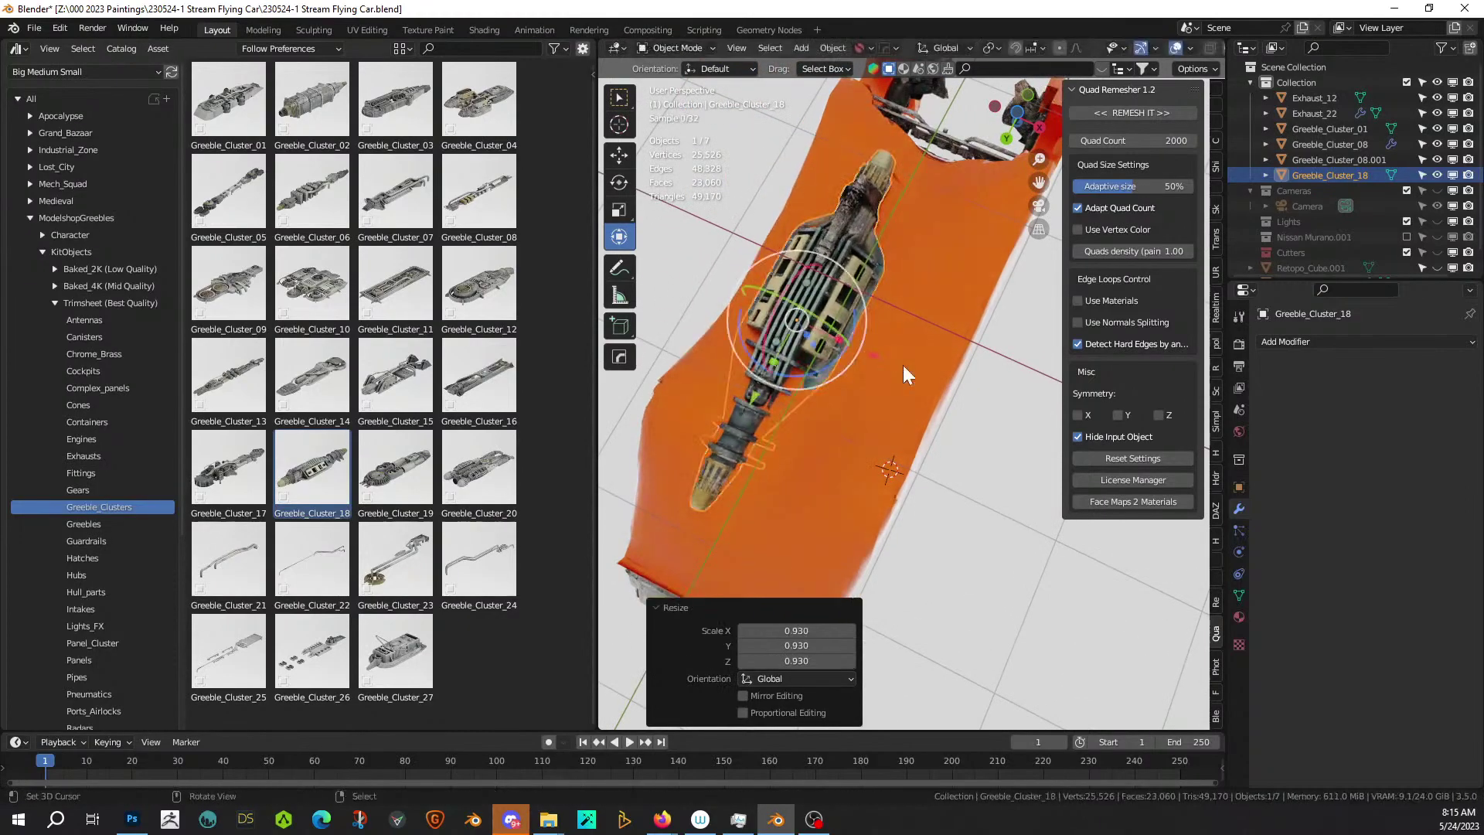
{"action": "key", "text": "g"}
{"action": "key", "text": "y"}
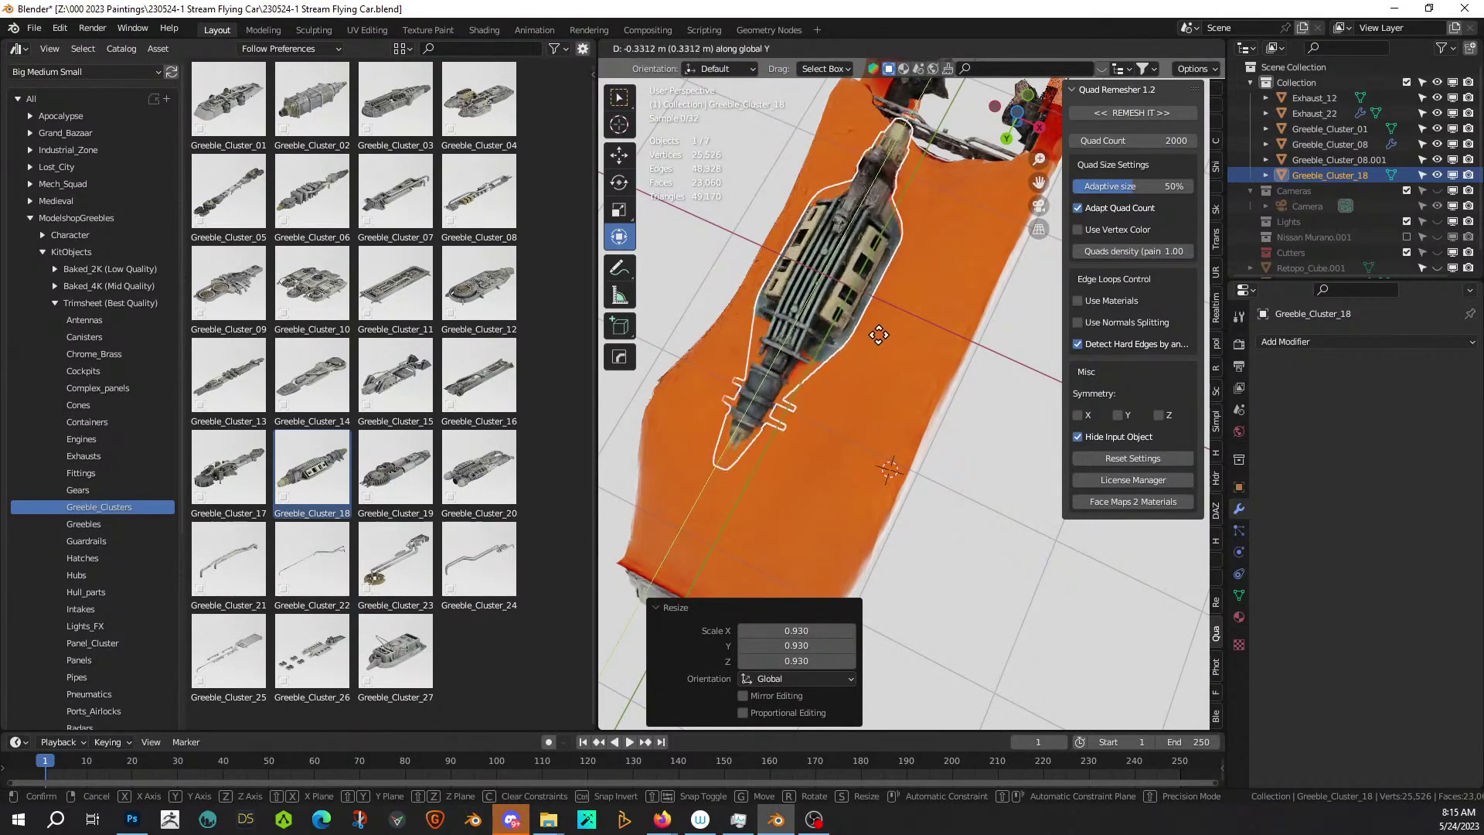
{"action": "left_click", "coordinate": [882, 325]}
Mirror Greeble_Cluster_18 across the X axis using the car body as the mirror reference.
{"action": "middle_click_drag", "start_coordinate": [884, 331], "coordinate": [904, 557]}
{"action": "left_click", "coordinate": [876, 495], "text": "shift"}
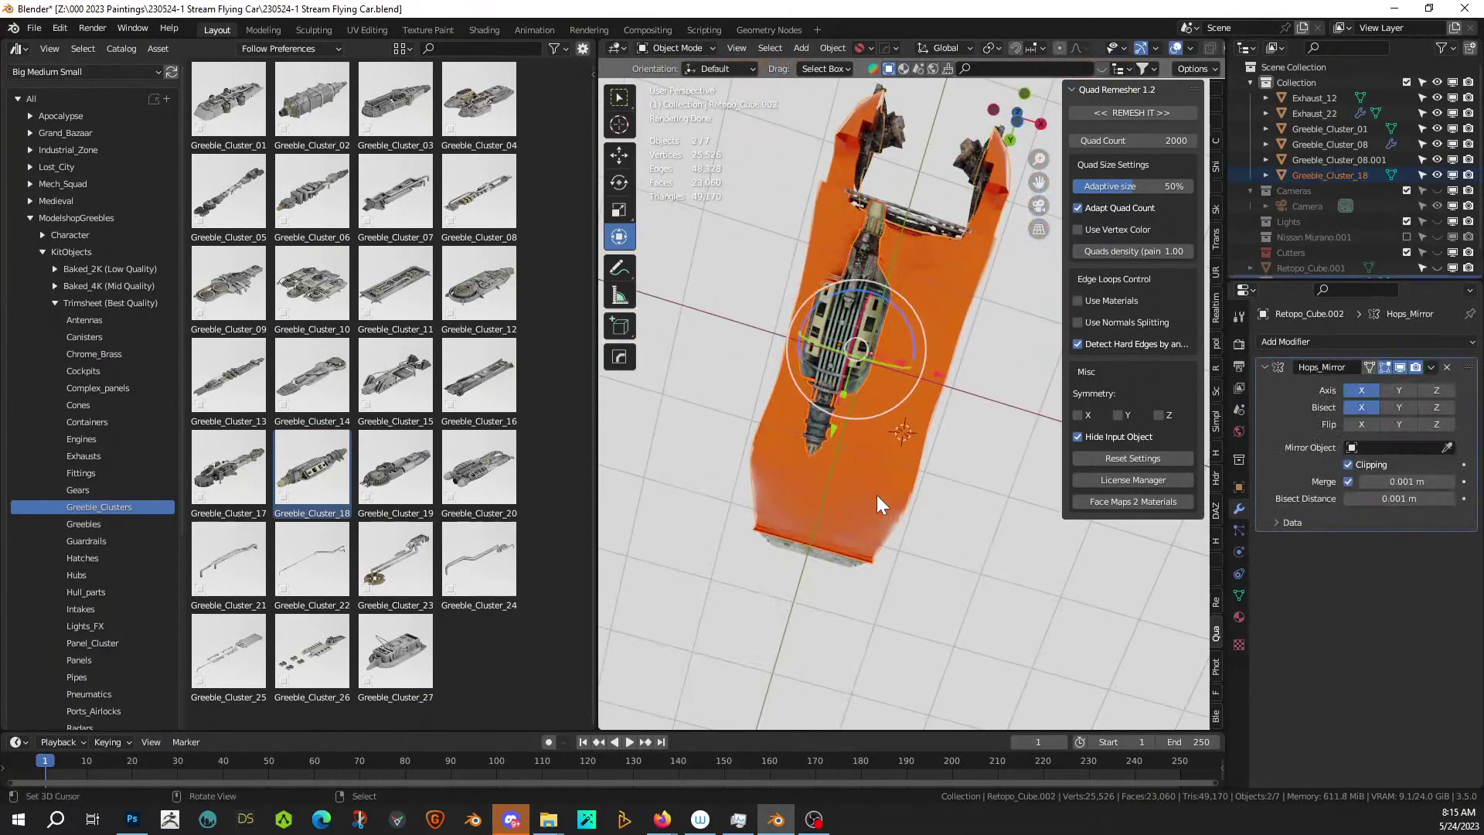
{"action": "key", "text": "alt+x"}
{"action": "left_click", "coordinate": [765, 318]}
{"action": "key", "text": "n"}
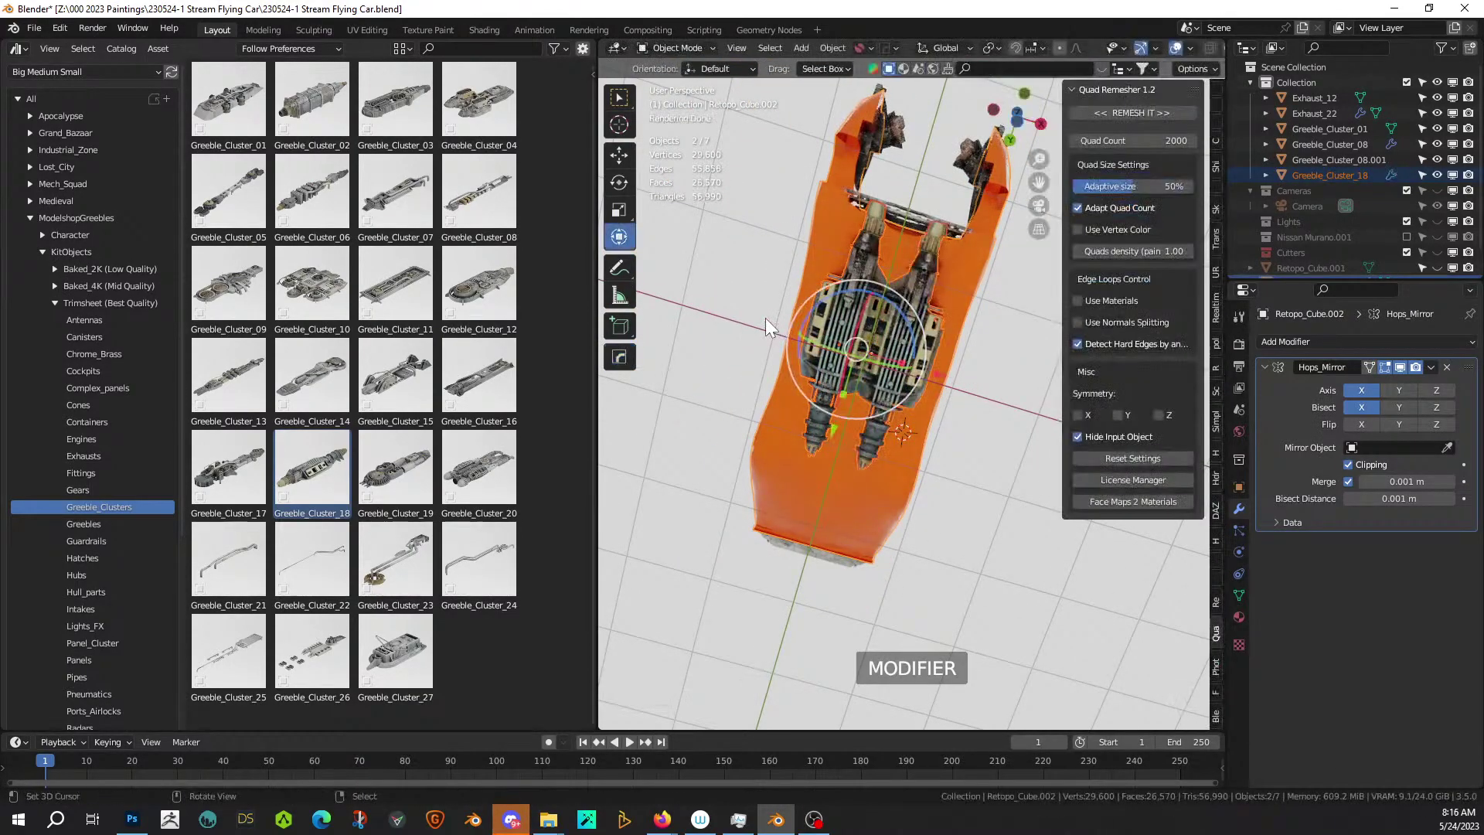
Add Greeble_Cluster_24 from the asset library, clear its rotation and scale it by about 0.126.
{"action": "middle_click_drag", "start_coordinate": [1008, 354], "coordinate": [870, 498]}
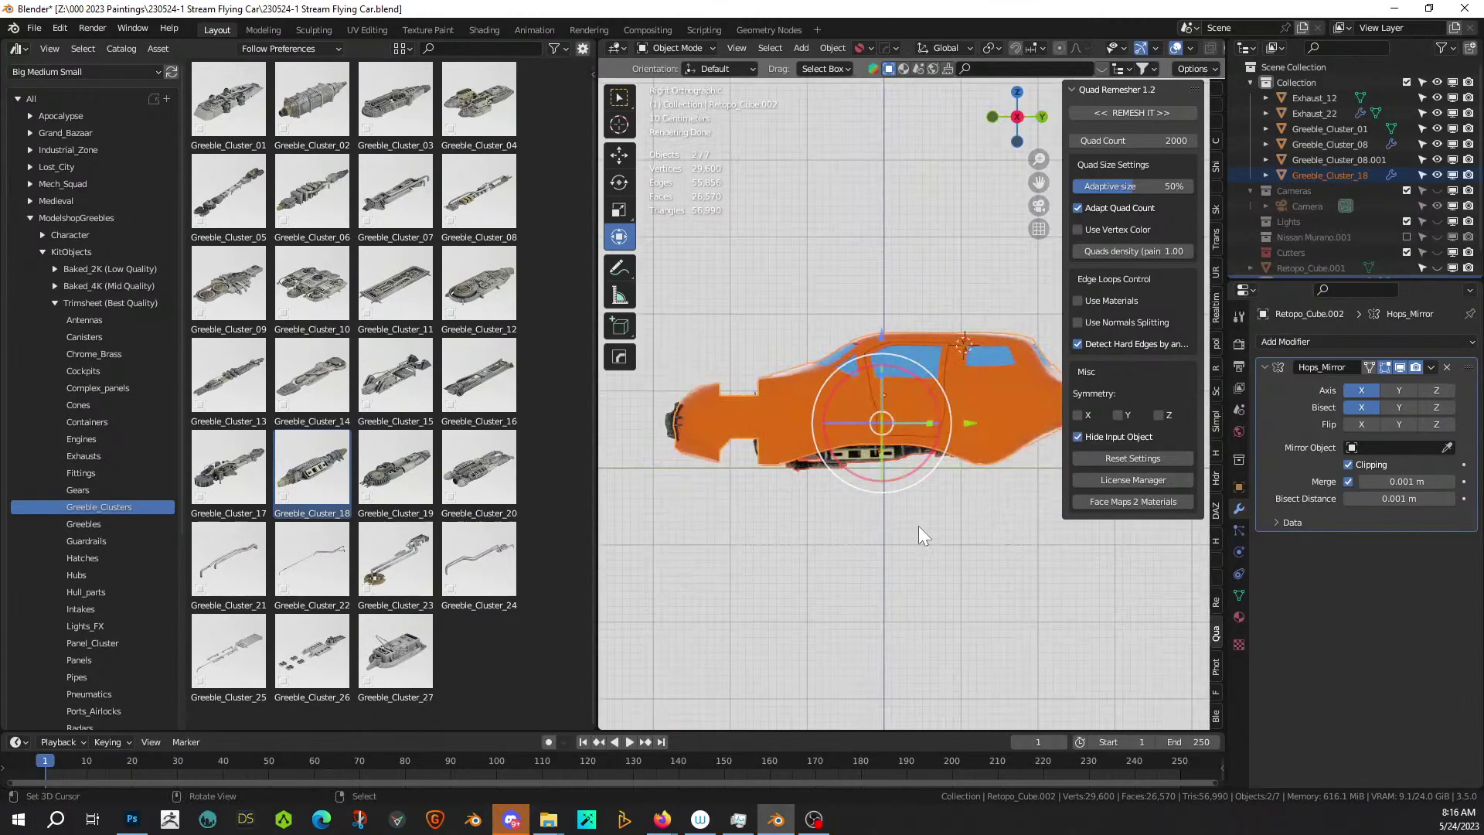
{"action": "mouse_move", "coordinate": [902, 508]}
{"action": "middle_mouse_down"}
{"action": "mouse_move", "coordinate": [948, 483]}
{"action": "mouse_move", "coordinate": [1017, 390]}
{"action": "mouse_move", "coordinate": [707, 401]}
{"action": "mouse_move", "coordinate": [814, 402]}
{"action": "mouse_move", "coordinate": [859, 436]}
{"action": "mouse_move", "coordinate": [746, 532]}
{"action": "mouse_move", "coordinate": [791, 498]}
{"action": "mouse_move", "coordinate": [809, 453]}
{"action": "mouse_move", "coordinate": [906, 488]}
{"action": "middle_mouse_up"}
{"action": "middle_click_drag", "start_coordinate": [745, 522], "coordinate": [563, 591]}
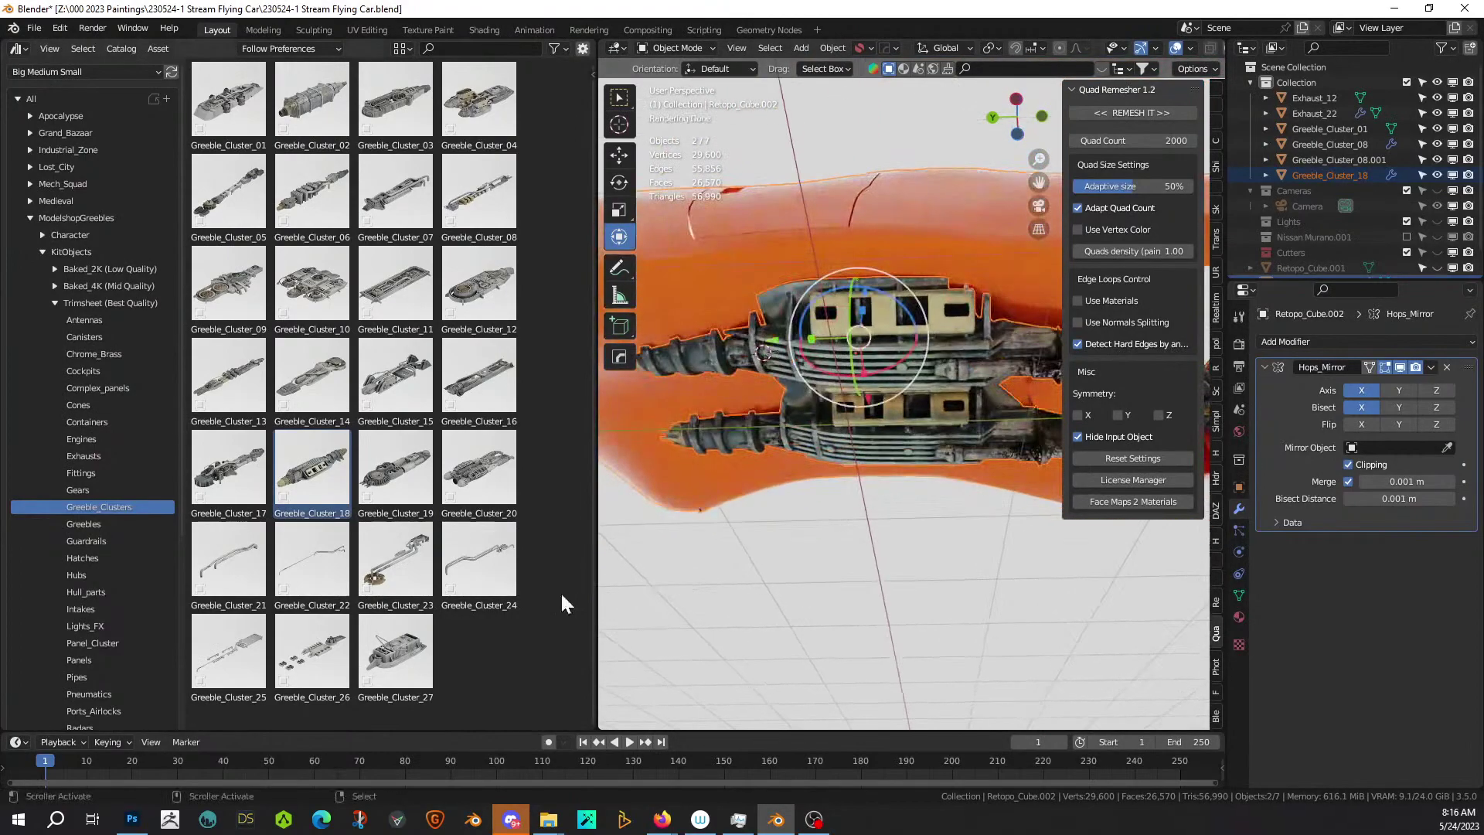
{"action": "left_click_drag", "start_coordinate": [510, 589], "coordinate": [884, 218]}
{"action": "middle_click_drag", "start_coordinate": [884, 218], "coordinate": [986, 431]}
{"action": "key", "text": "alt+r"}
{"action": "key", "text": "s"}
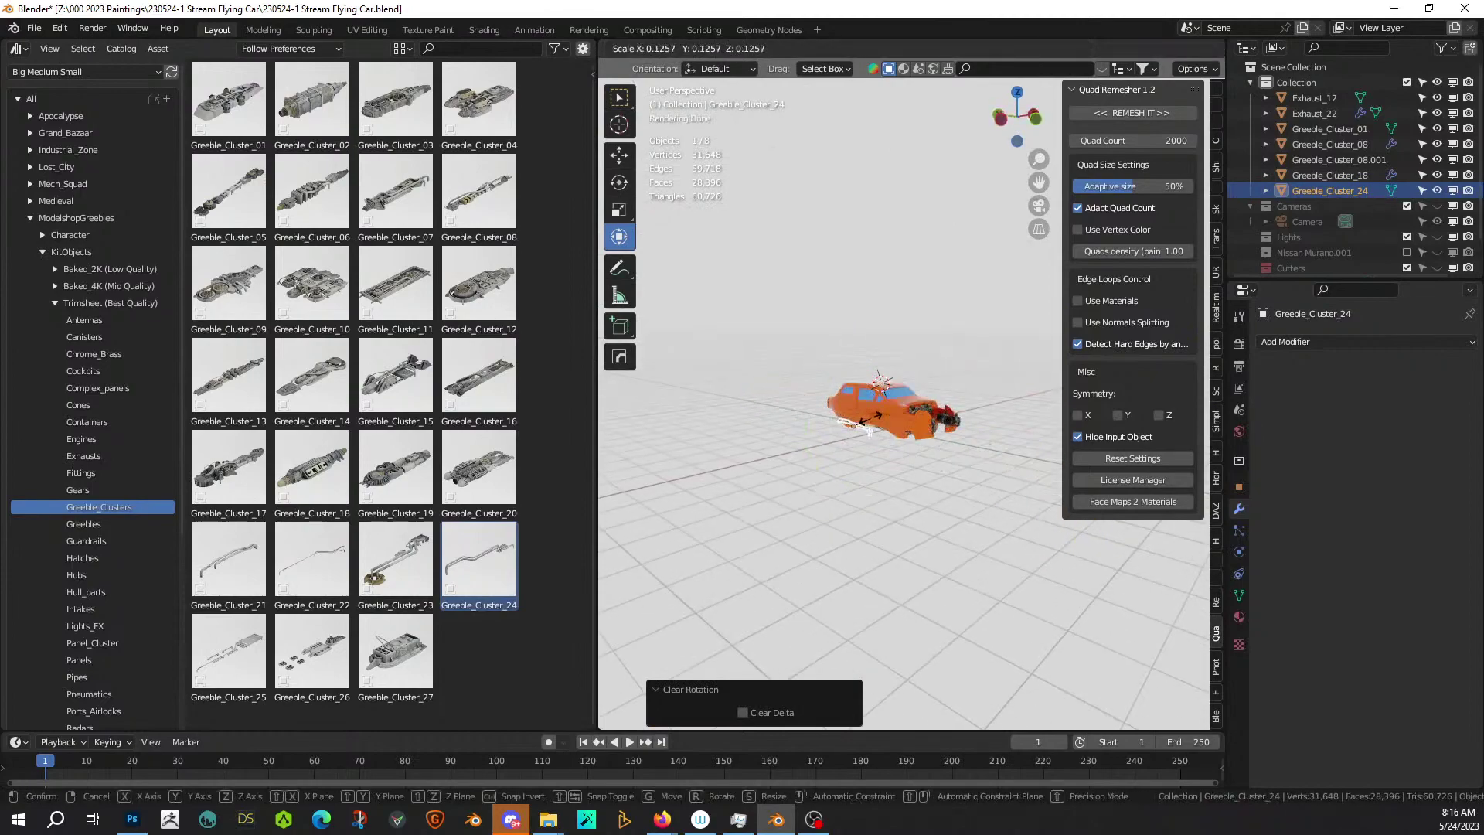
{"action": "left_click", "coordinate": [877, 419]}
Rotate the Greeble_Cluster_24 pipes 90° around the Y axis.
{"action": "scroll", "coordinate": [878, 419], "scroll_direction": "up", "scroll_amount": 8}
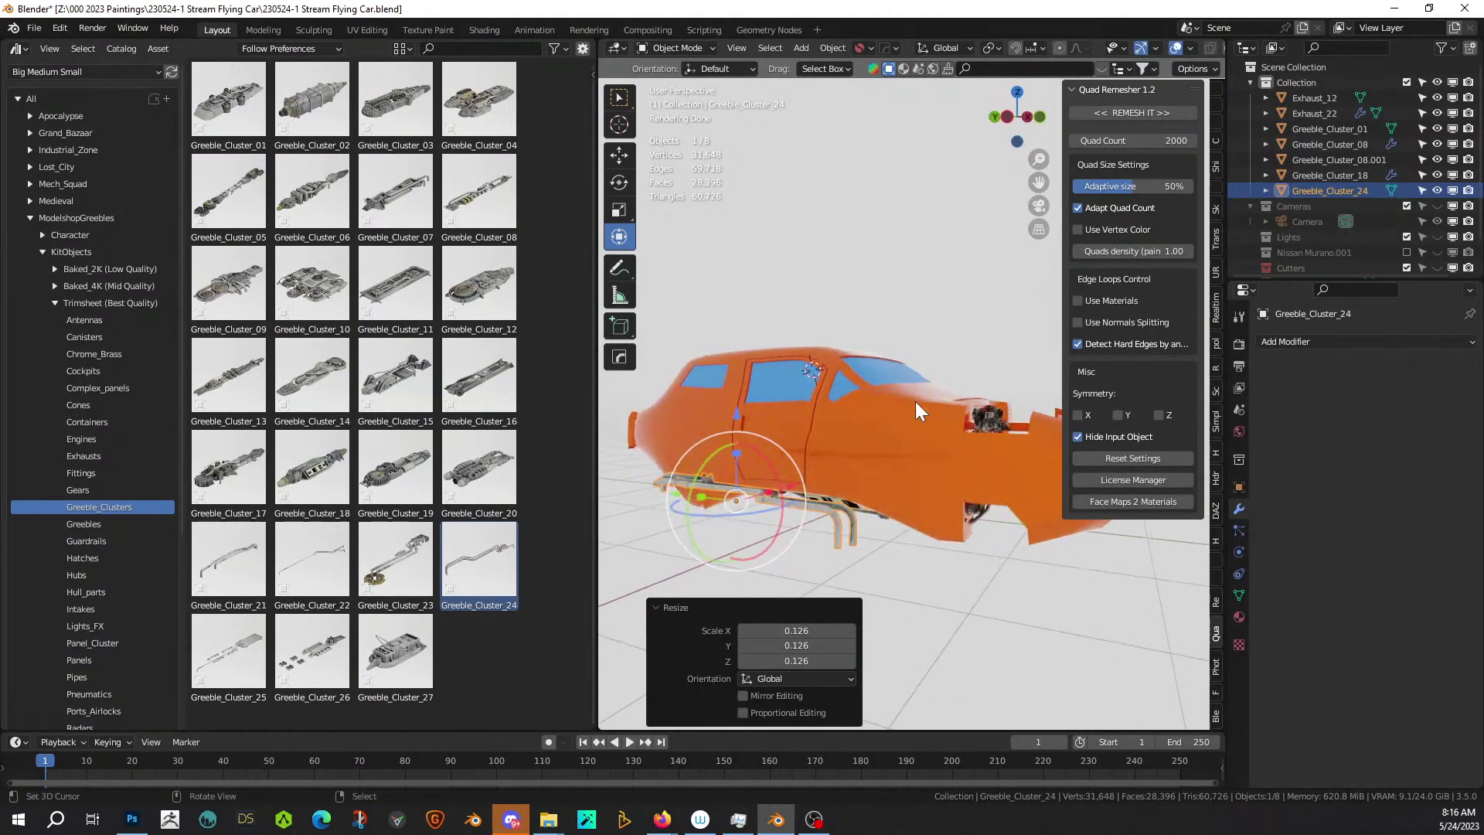
{"action": "type", "text": "ry90"}
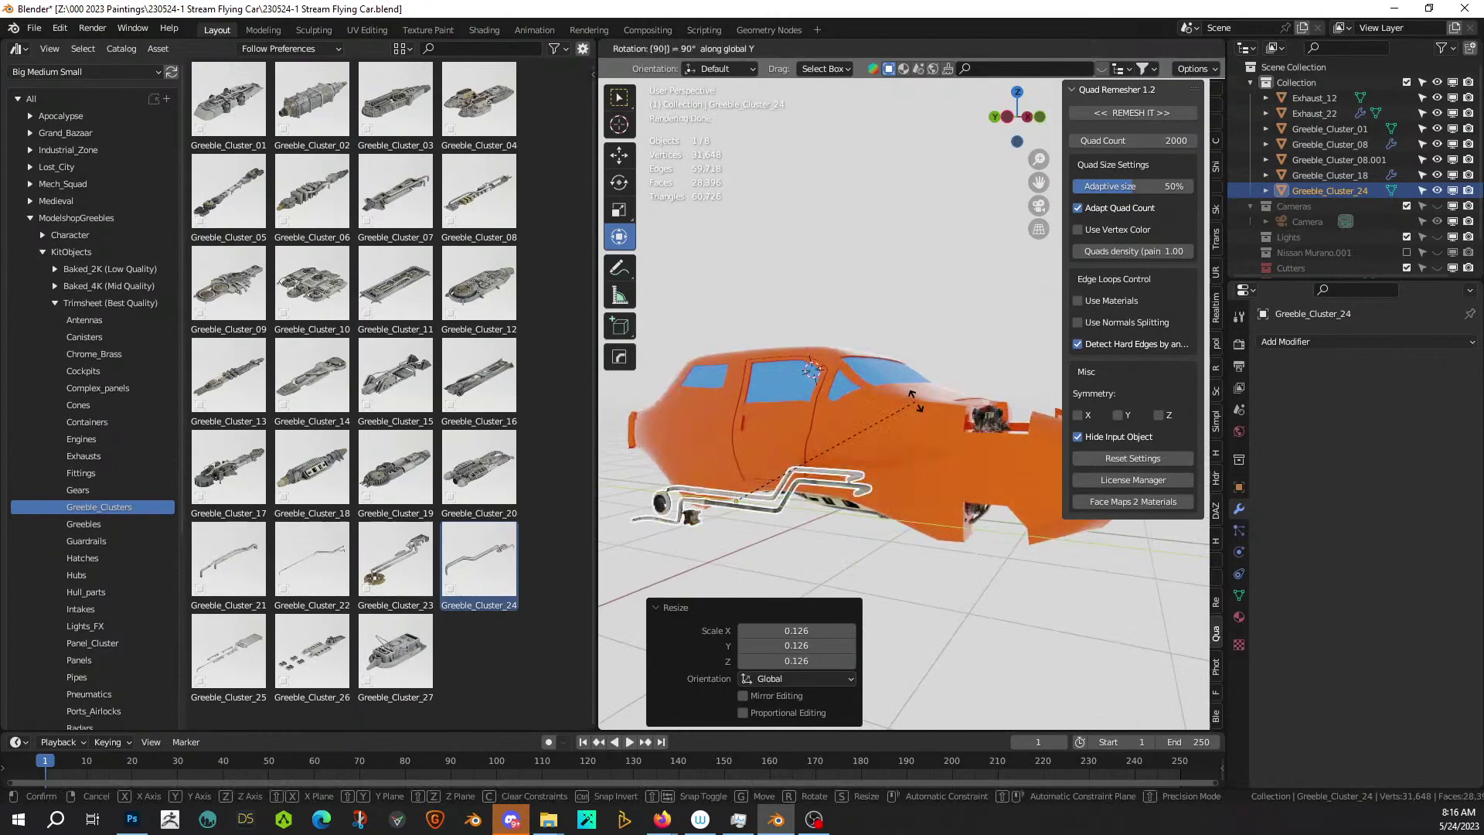
{"action": "key", "text": "Return"}
Move the pipe cluster to the car's positive X side in top view and shift it about -0.17 m along Y.
{"action": "middle_click_drag", "start_coordinate": [934, 401], "coordinate": [781, 518]}
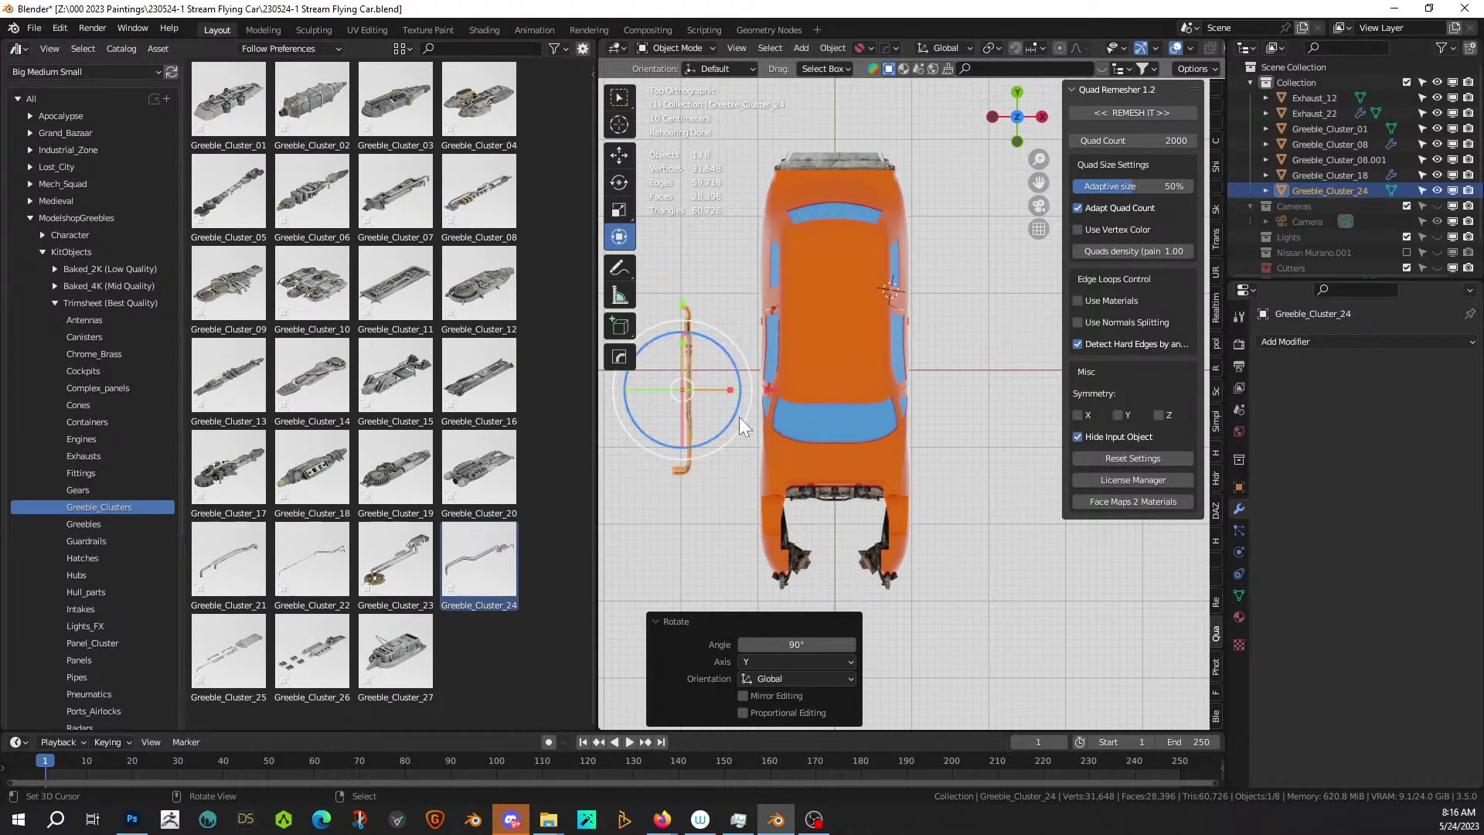
{"action": "key", "text": "g"}
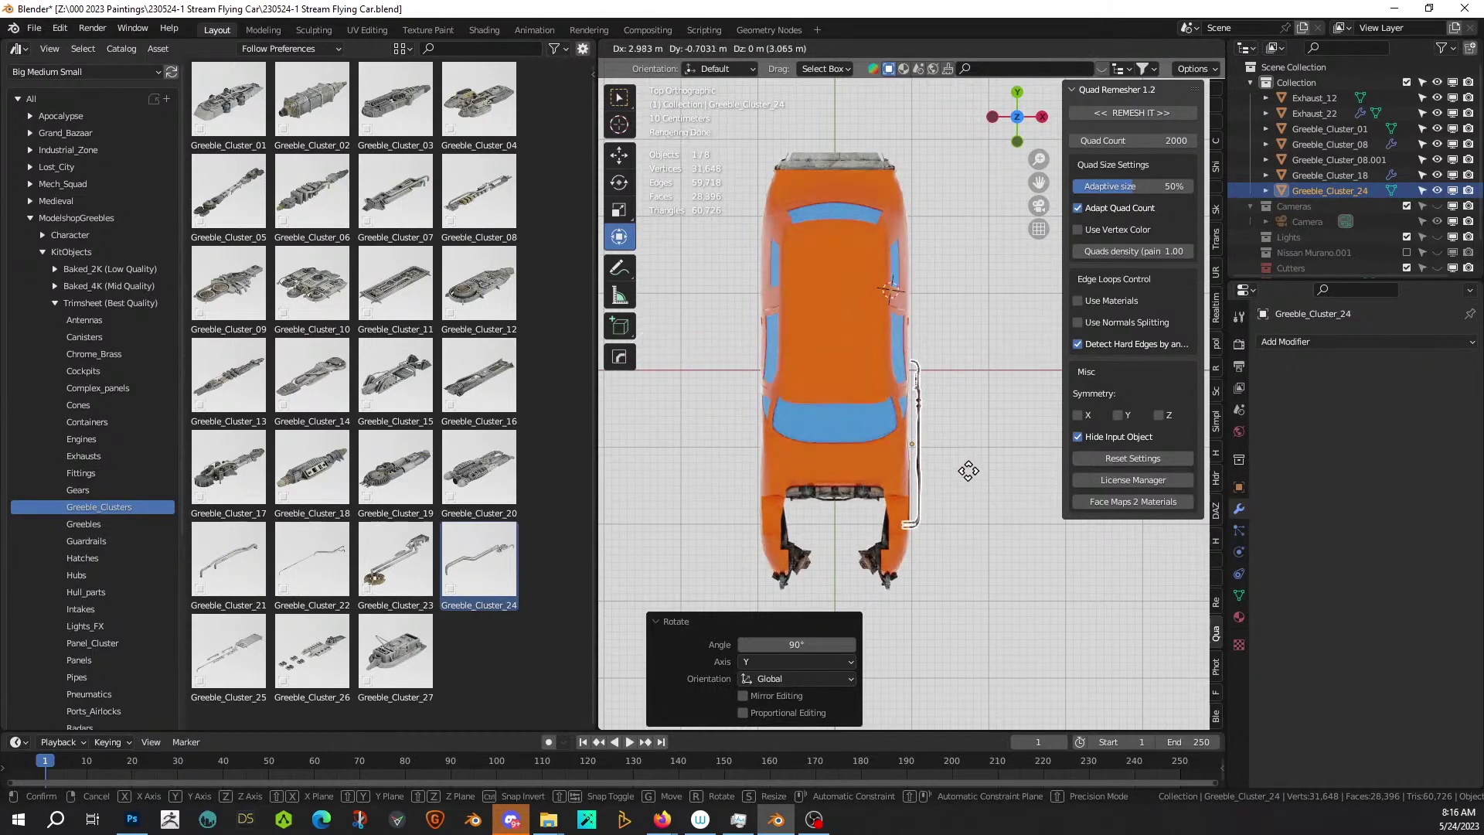
{"action": "left_click", "coordinate": [964, 473]}
{"action": "mouse_move", "coordinate": [964, 473]}
{"action": "middle_mouse_down"}
{"action": "mouse_move", "coordinate": [921, 443]}
{"action": "mouse_move", "coordinate": [840, 298]}
{"action": "mouse_move", "coordinate": [802, 274]}
{"action": "mouse_move", "coordinate": [771, 285]}
{"action": "mouse_move", "coordinate": [772, 298]}
{"action": "mouse_move", "coordinate": [888, 321]}
{"action": "mouse_move", "coordinate": [956, 488]}
{"action": "middle_mouse_up"}
{"action": "left_click_drag", "start_coordinate": [989, 516], "coordinate": [967, 522]}
Move the pipe cluster about -0.089 m along X so it fits against the car's side panel.
{"action": "middle_click_drag", "start_coordinate": [968, 523], "coordinate": [949, 586]}
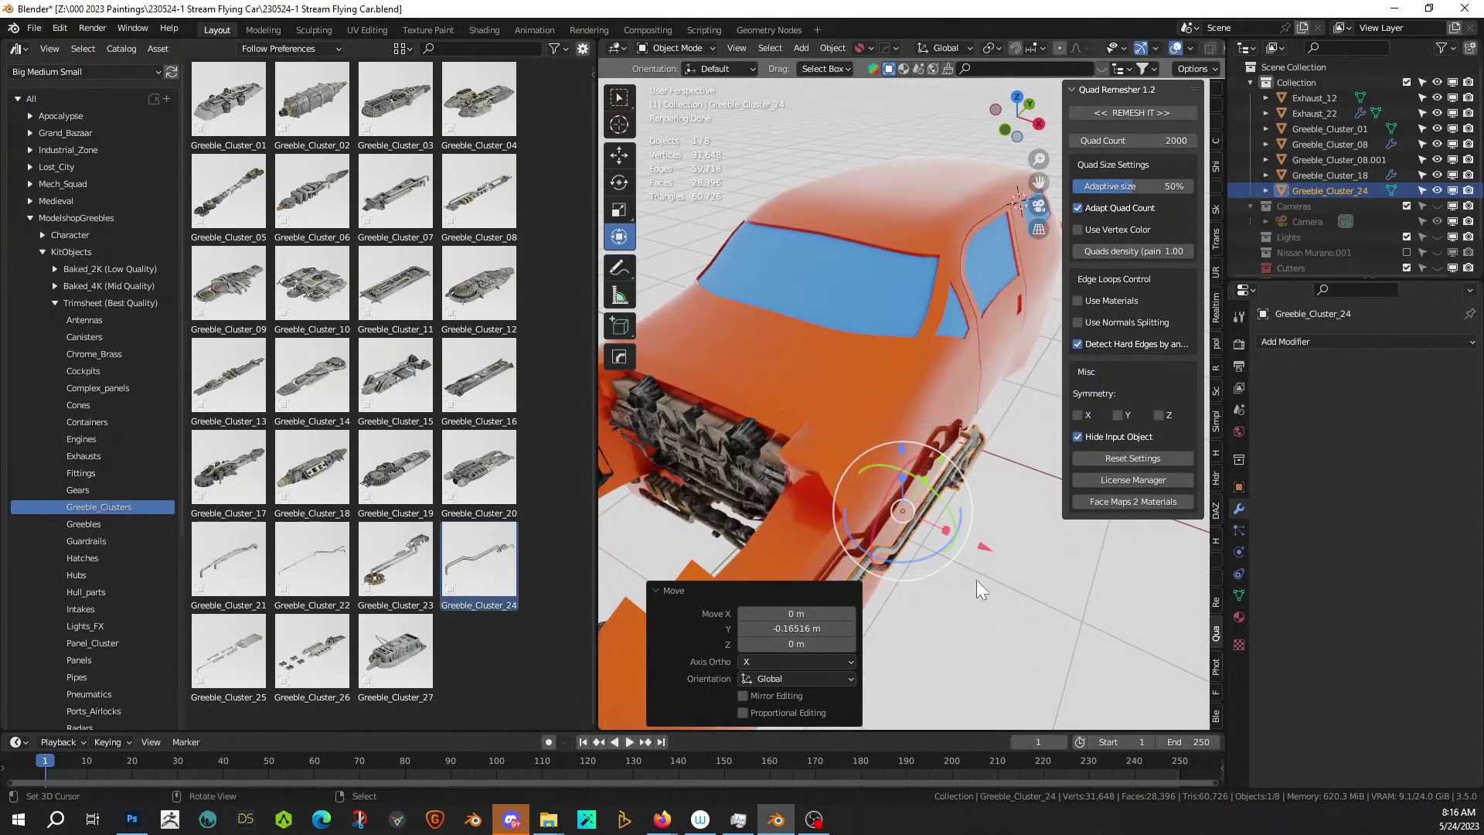
{"action": "key", "text": "g"}
{"action": "key", "text": "x"}
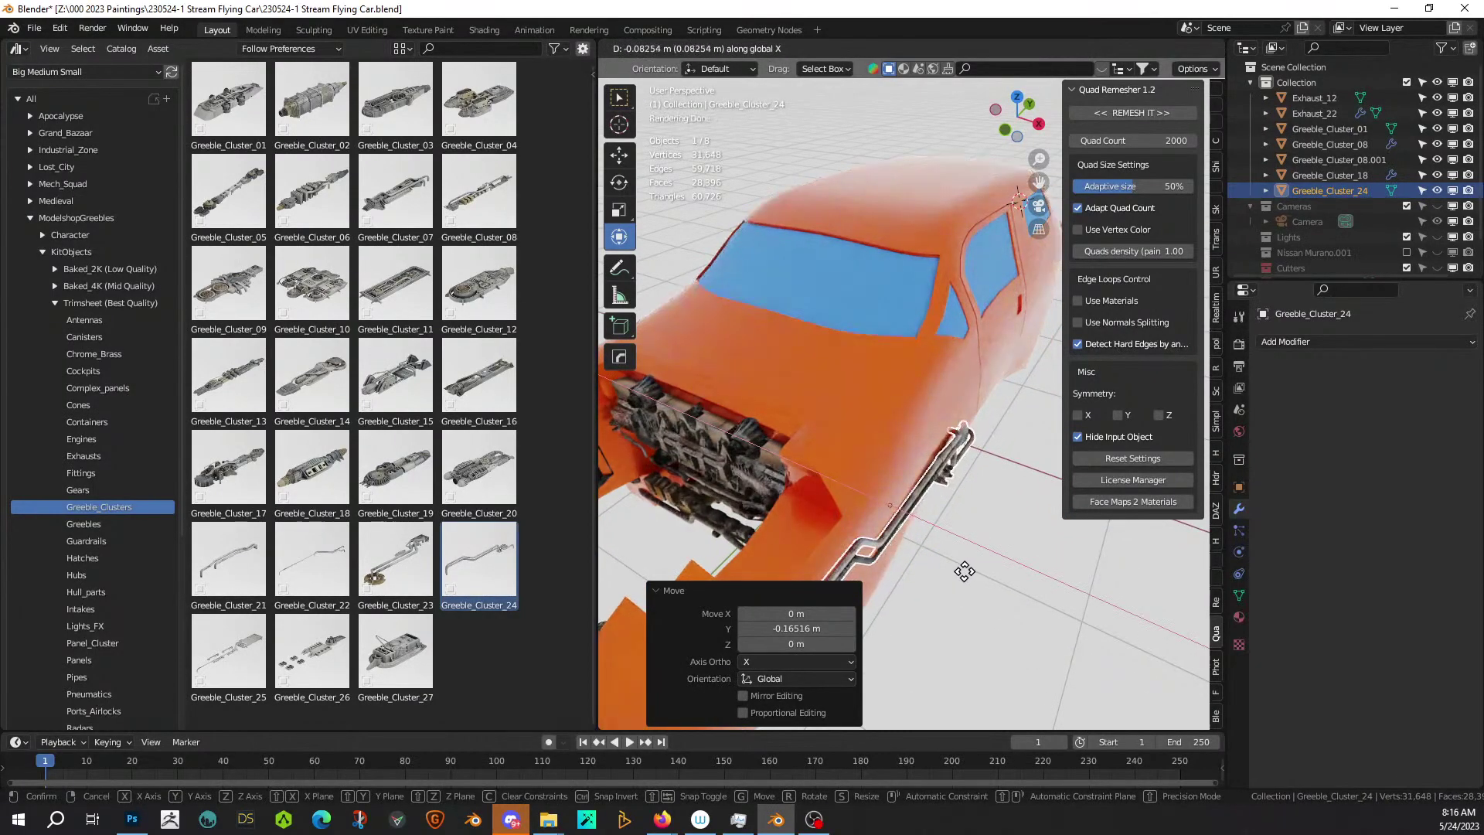
{"action": "left_click", "coordinate": [960, 570]}
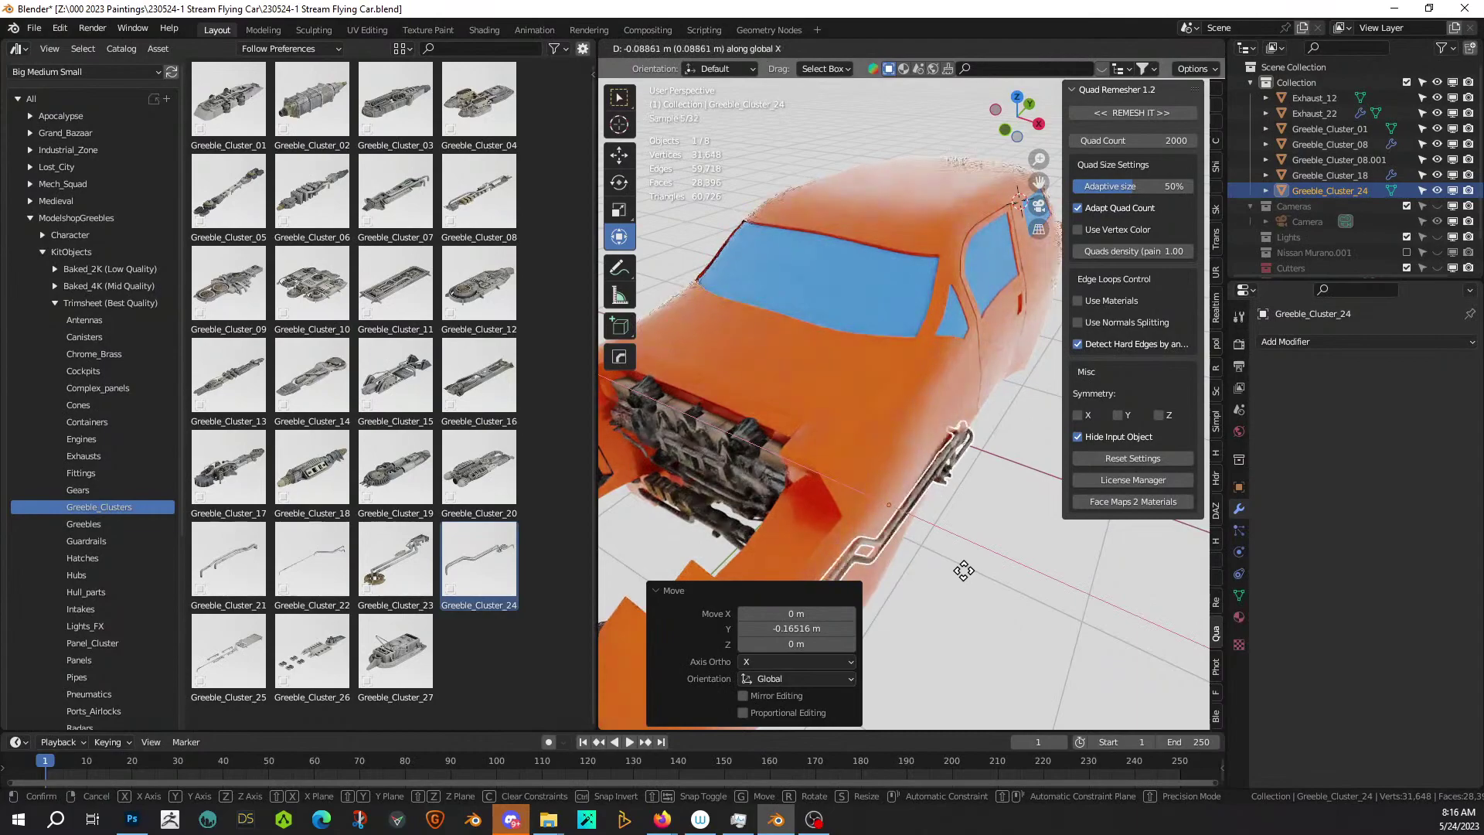
Switch the viewport to solid shading and widen it over the asset browser for a closer look at the pipes.
{"action": "scroll", "coordinate": [875, 466], "scroll_direction": "up", "scroll_amount": 4}
{"action": "middle_click_drag", "start_coordinate": [963, 570], "coordinate": [1221, 332]}
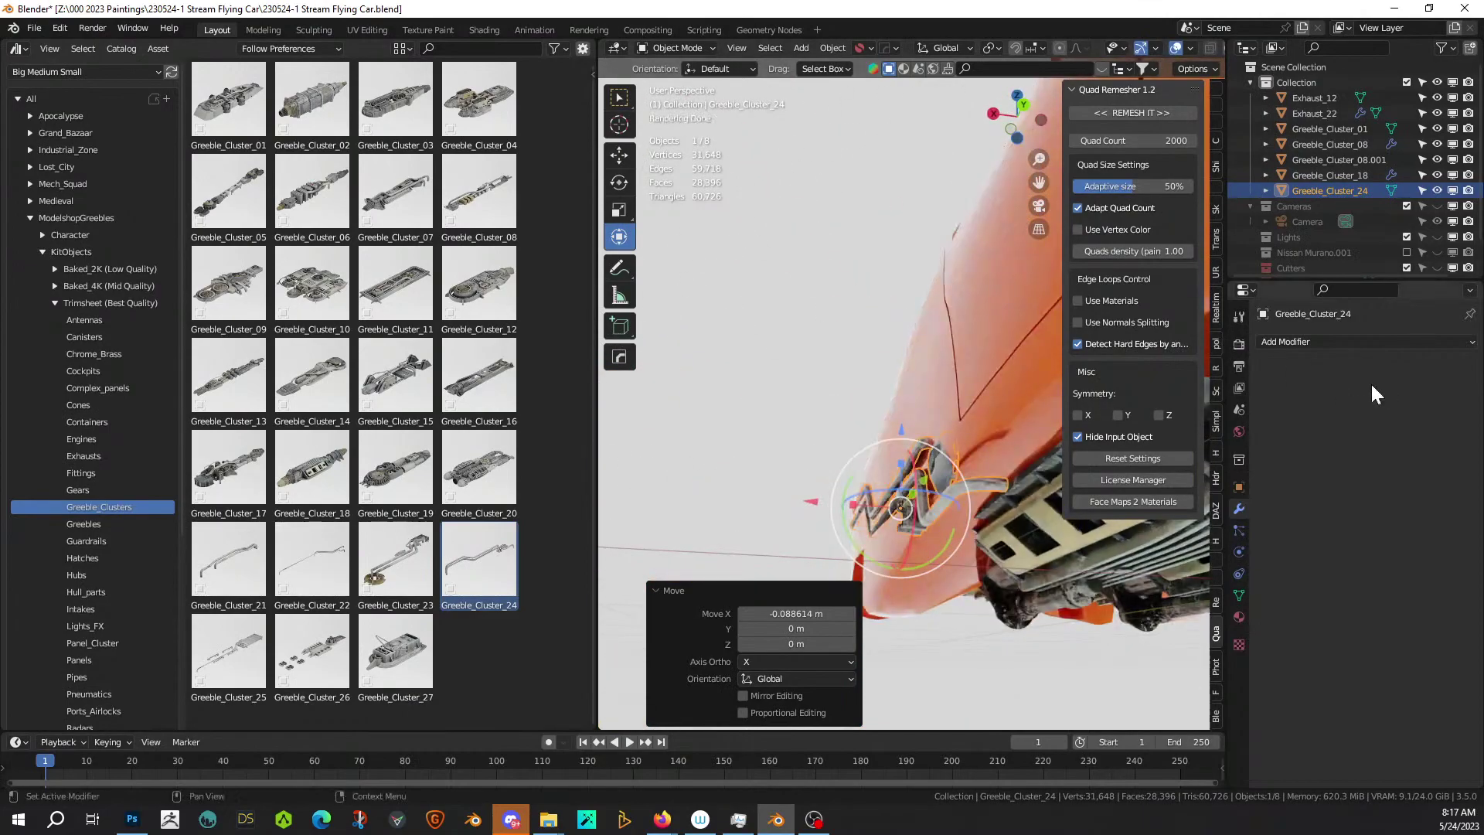
{"action": "middle_click_drag", "start_coordinate": [940, 456], "coordinate": [800, 508]}
{"action": "middle_click_drag", "start_coordinate": [855, 480], "coordinate": [900, 532]}
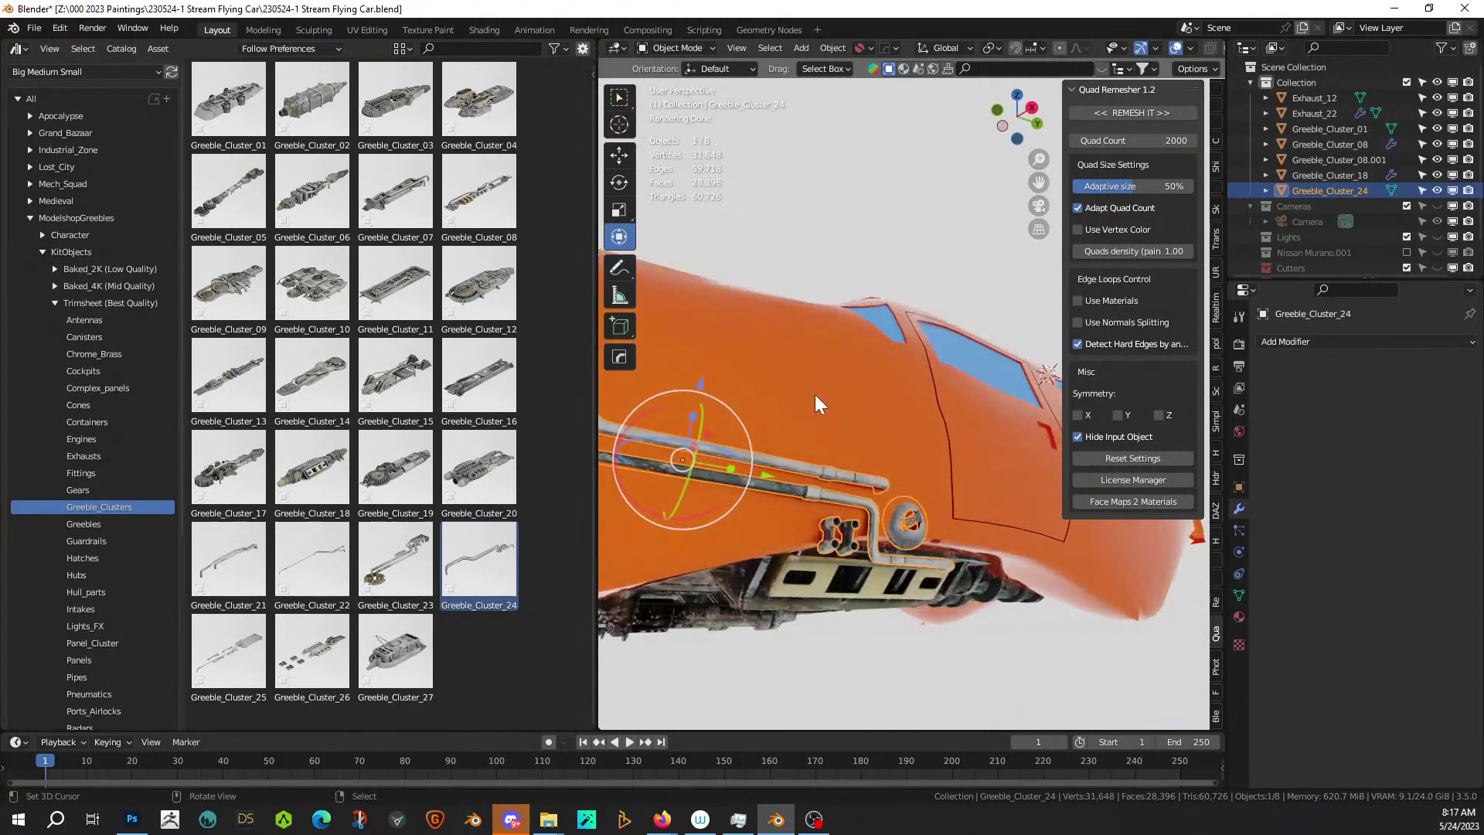
{"action": "key", "text": "z"}
{"action": "left_click", "coordinate": [946, 389]}
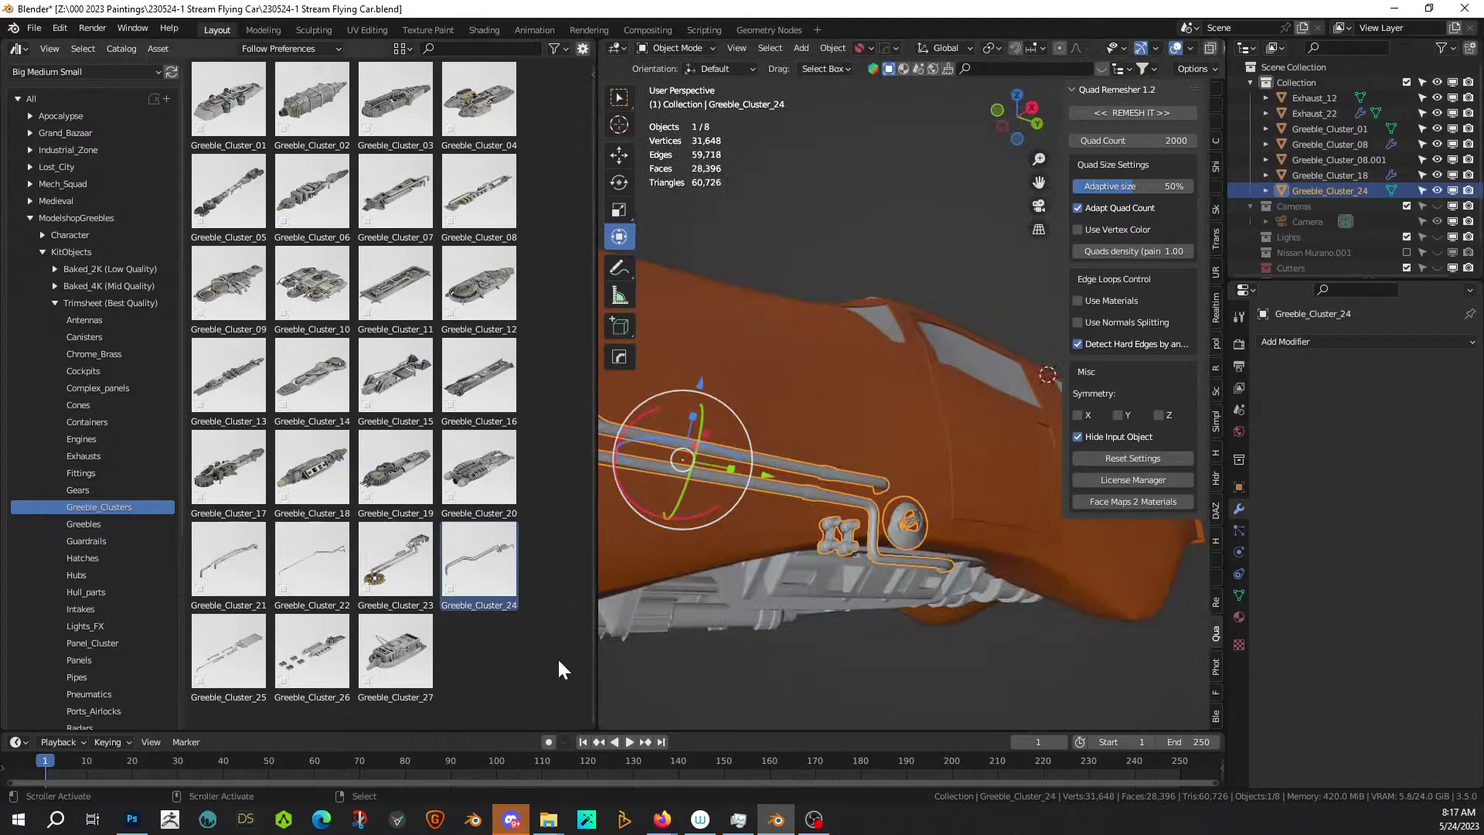
{"action": "left_click_drag", "start_coordinate": [596, 673], "coordinate": [183, 672]}
{"action": "middle_click_drag", "start_coordinate": [443, 535], "coordinate": [664, 485]}
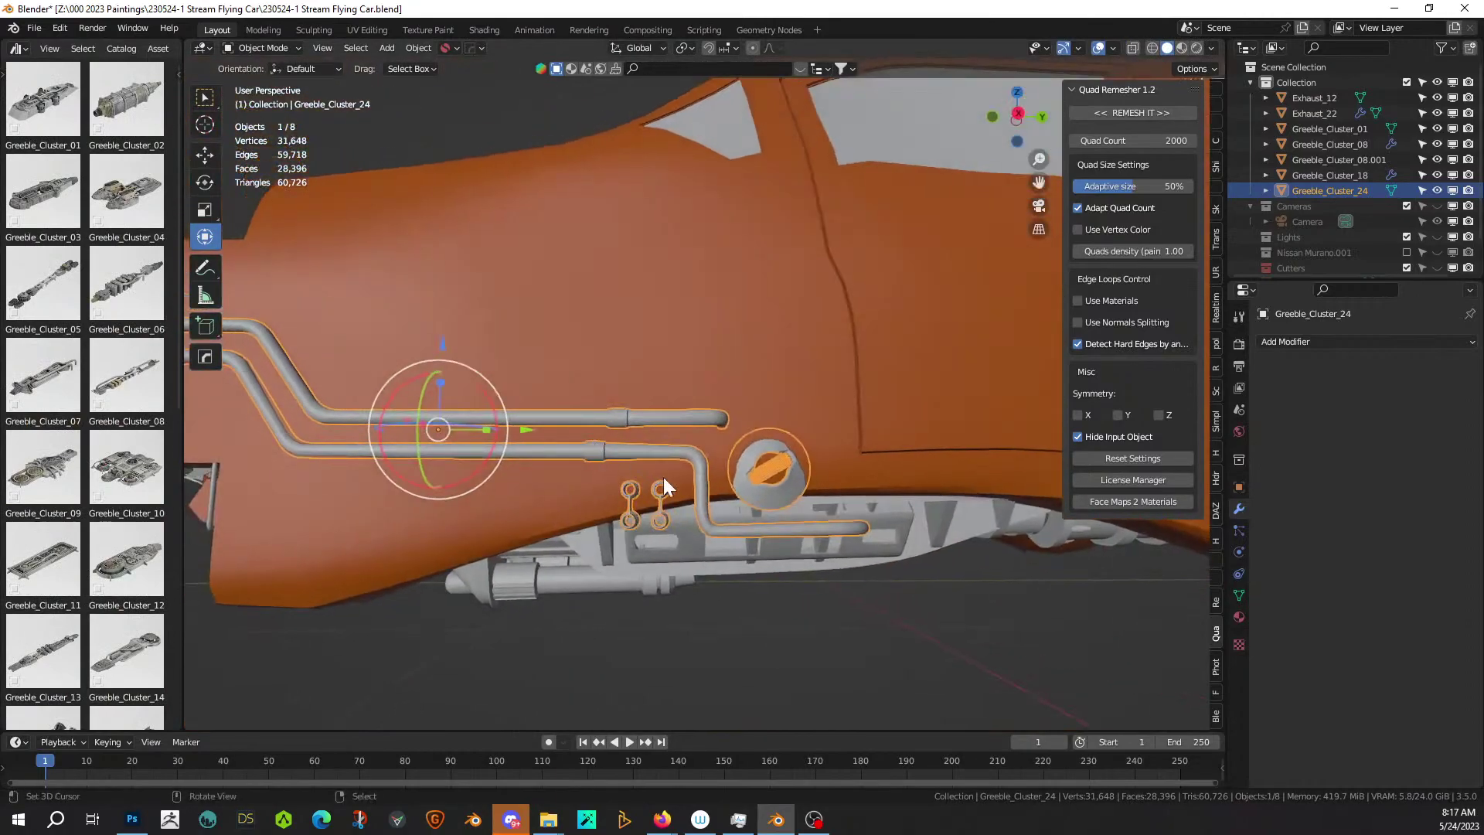
Enter Edit Mode on the pipe cluster and select the linked geometry of the round cap.
{"action": "key", "text": "Tab"}
{"action": "left_click", "coordinate": [742, 487]}
{"action": "key", "text": "l"}
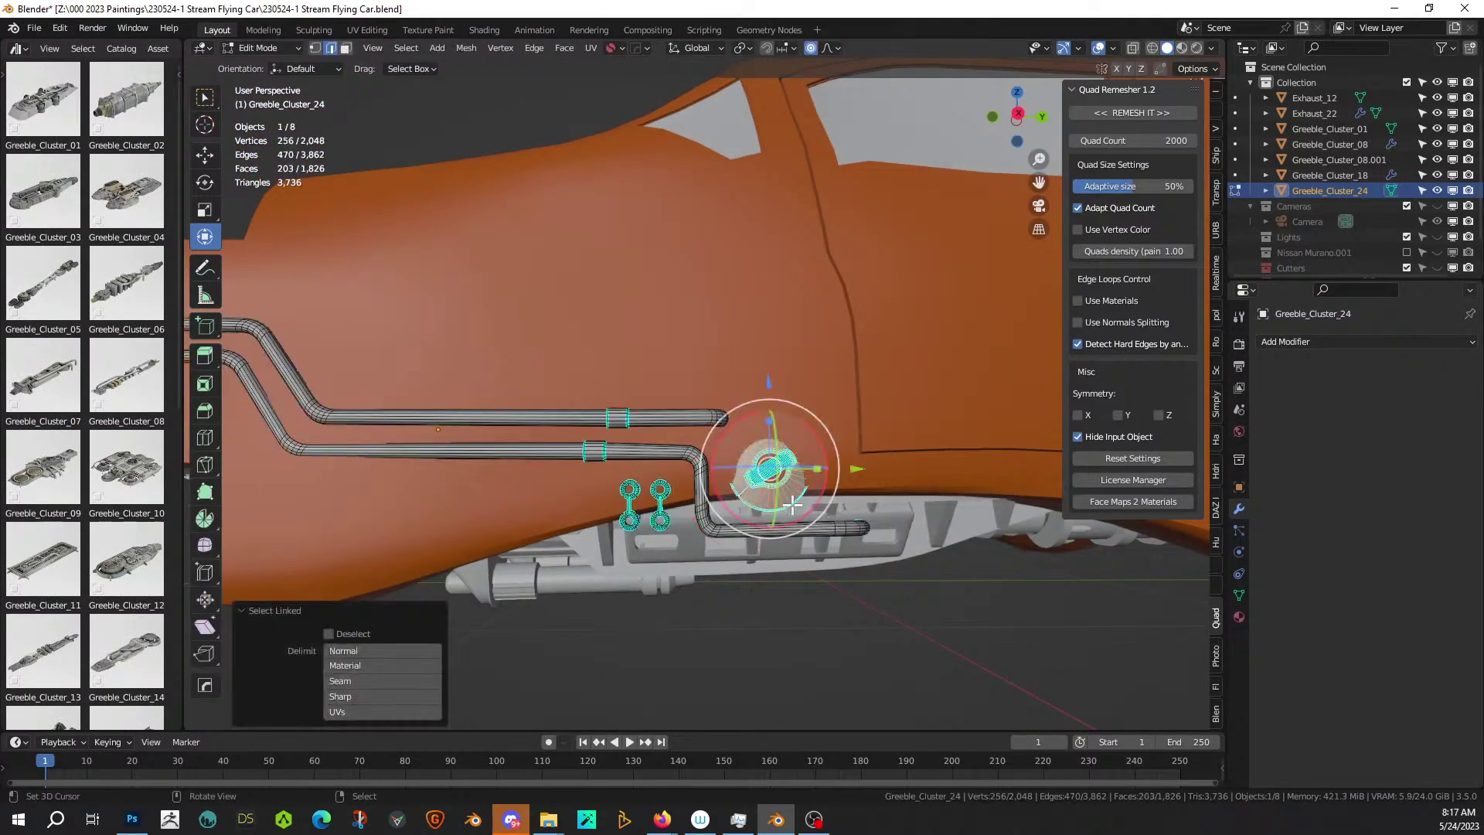
{"action": "scroll", "coordinate": [792, 504], "scroll_direction": "up", "scroll_amount": 1}
{"action": "left_click_drag", "start_coordinate": [796, 506], "coordinate": [803, 469]}
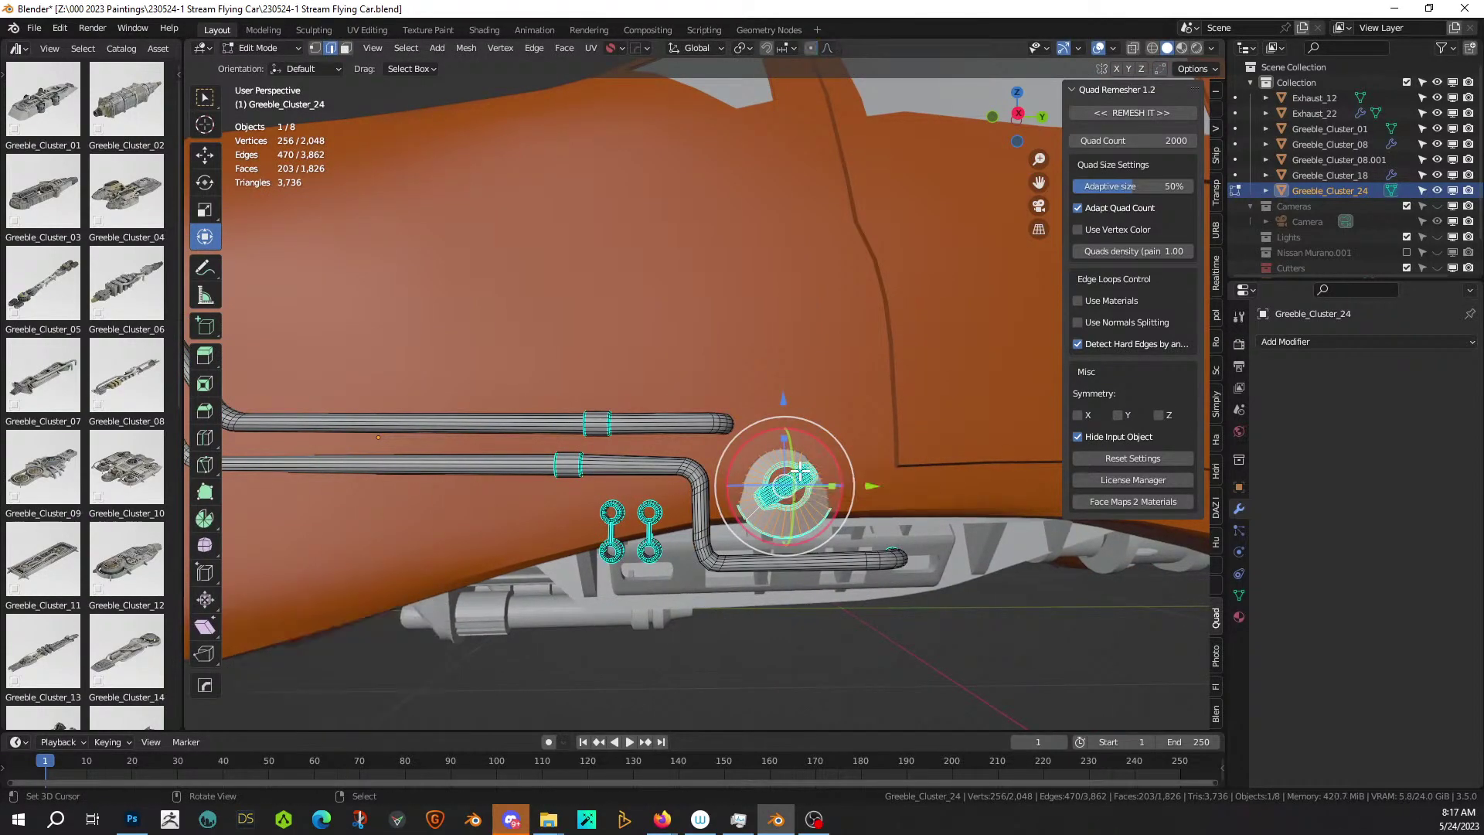
Try to raise the selected cap geometry about 0.08 m along Z.
{"action": "key", "text": "g"}
{"action": "key", "text": "z"}
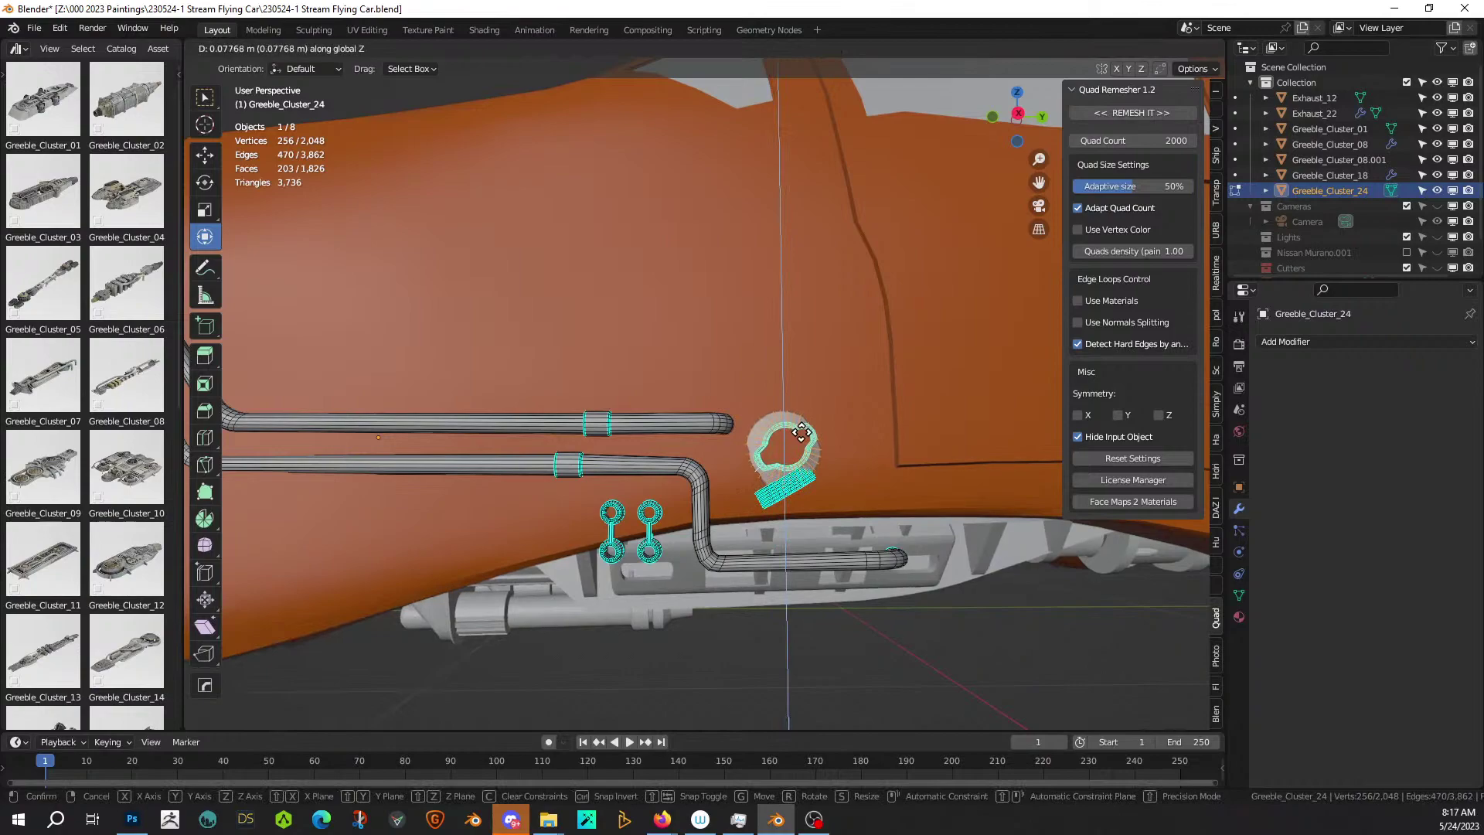
{"action": "left_click", "coordinate": [800, 434]}
Add the remaining linked piece of the round cap to the selection.
{"action": "scroll", "coordinate": [773, 559], "scroll_direction": "up", "scroll_amount": 4}
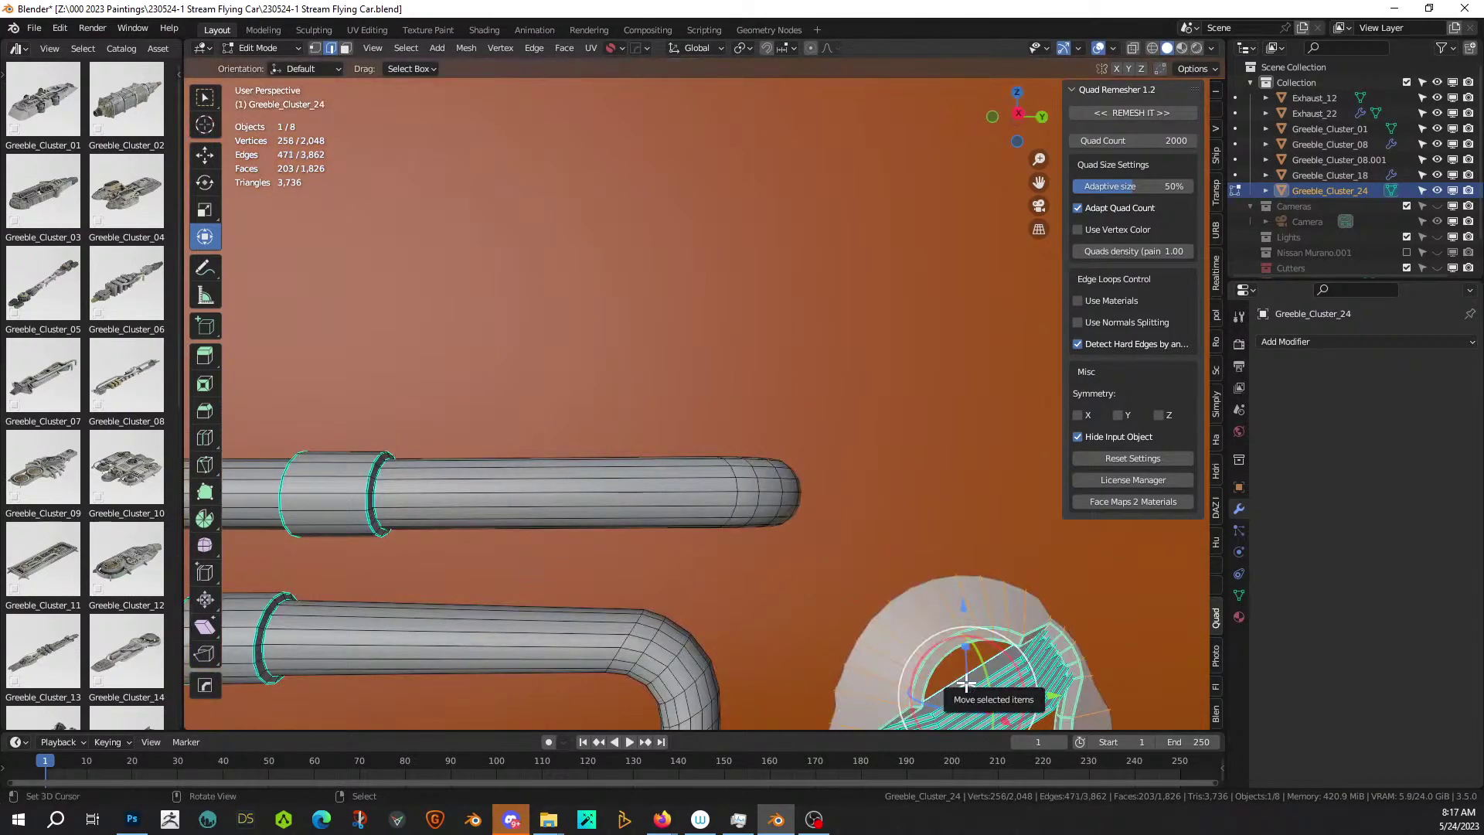
{"action": "key", "text": "l"}
{"action": "scroll", "coordinate": [966, 680], "scroll_direction": "down", "scroll_amount": 3}
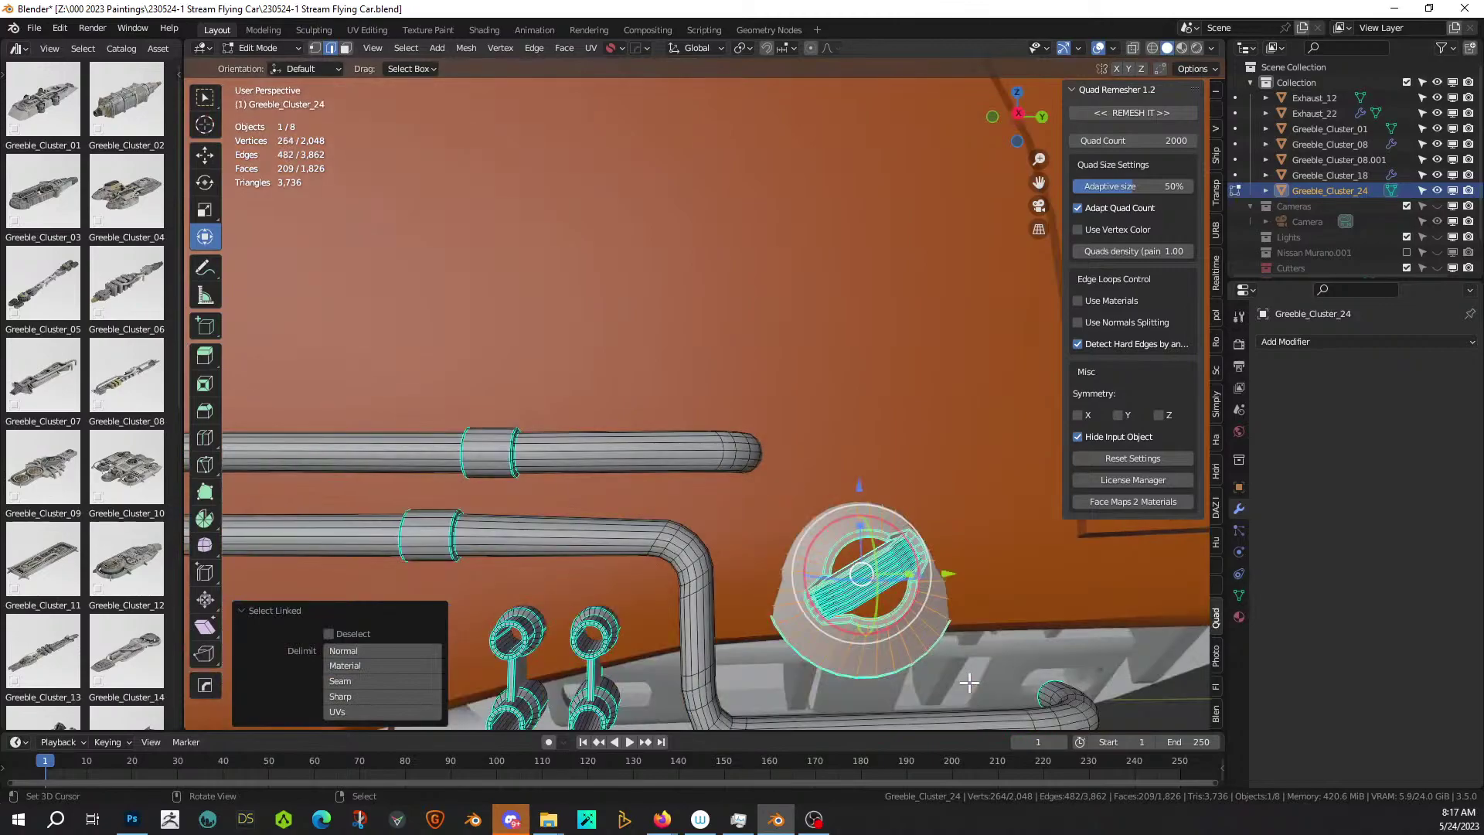
Isolate the pipe cluster in local view and frame the round cap in the right orthographic view.
{"action": "key", "text": "slash"}
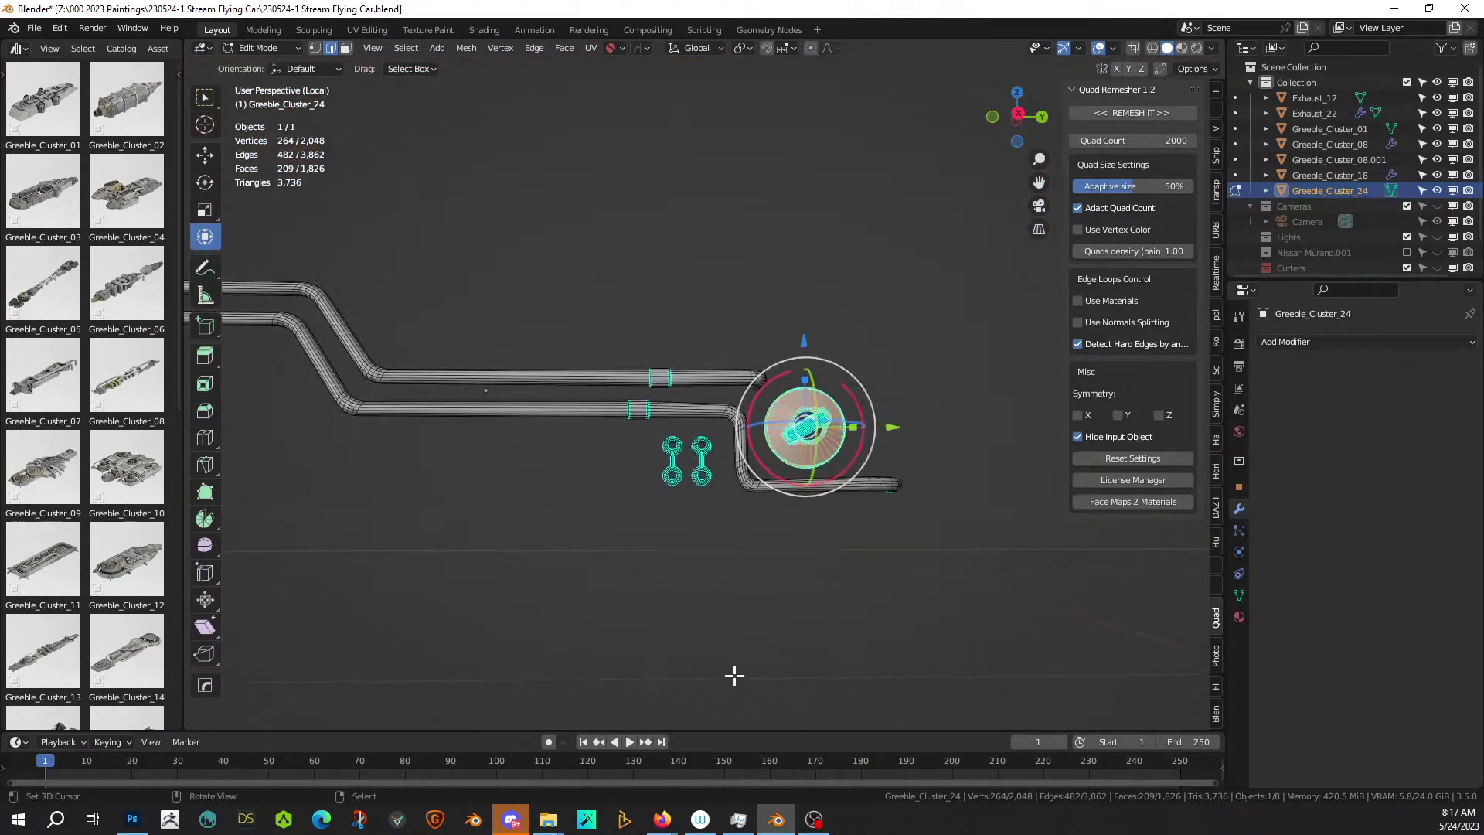
{"action": "key", "text": "KP_3"}
{"action": "scroll", "coordinate": [755, 646], "scroll_direction": "up", "scroll_amount": 3}
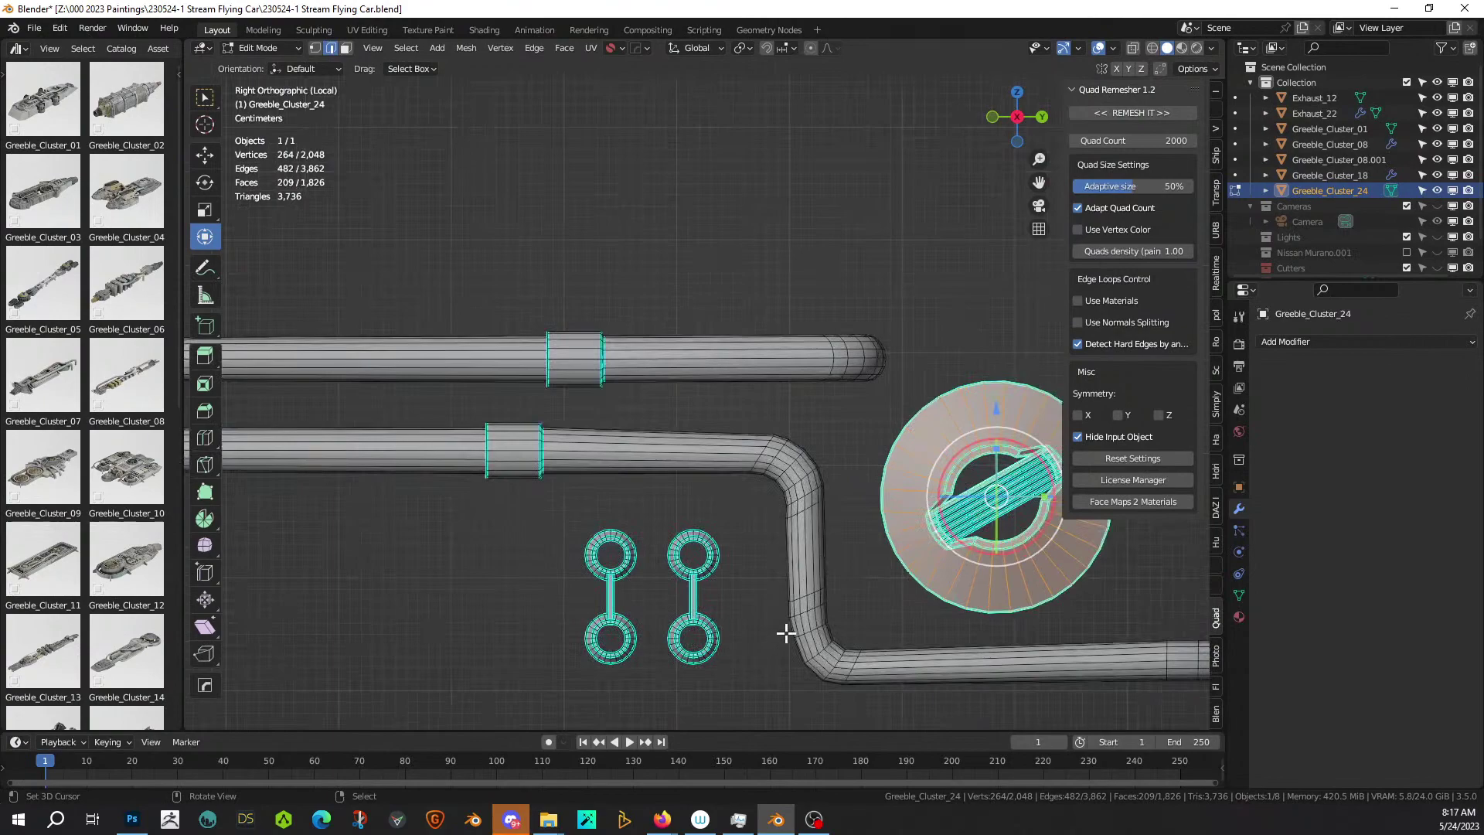
{"action": "middle_click_drag", "start_coordinate": [788, 630], "coordinate": [694, 630], "text": "shift"}
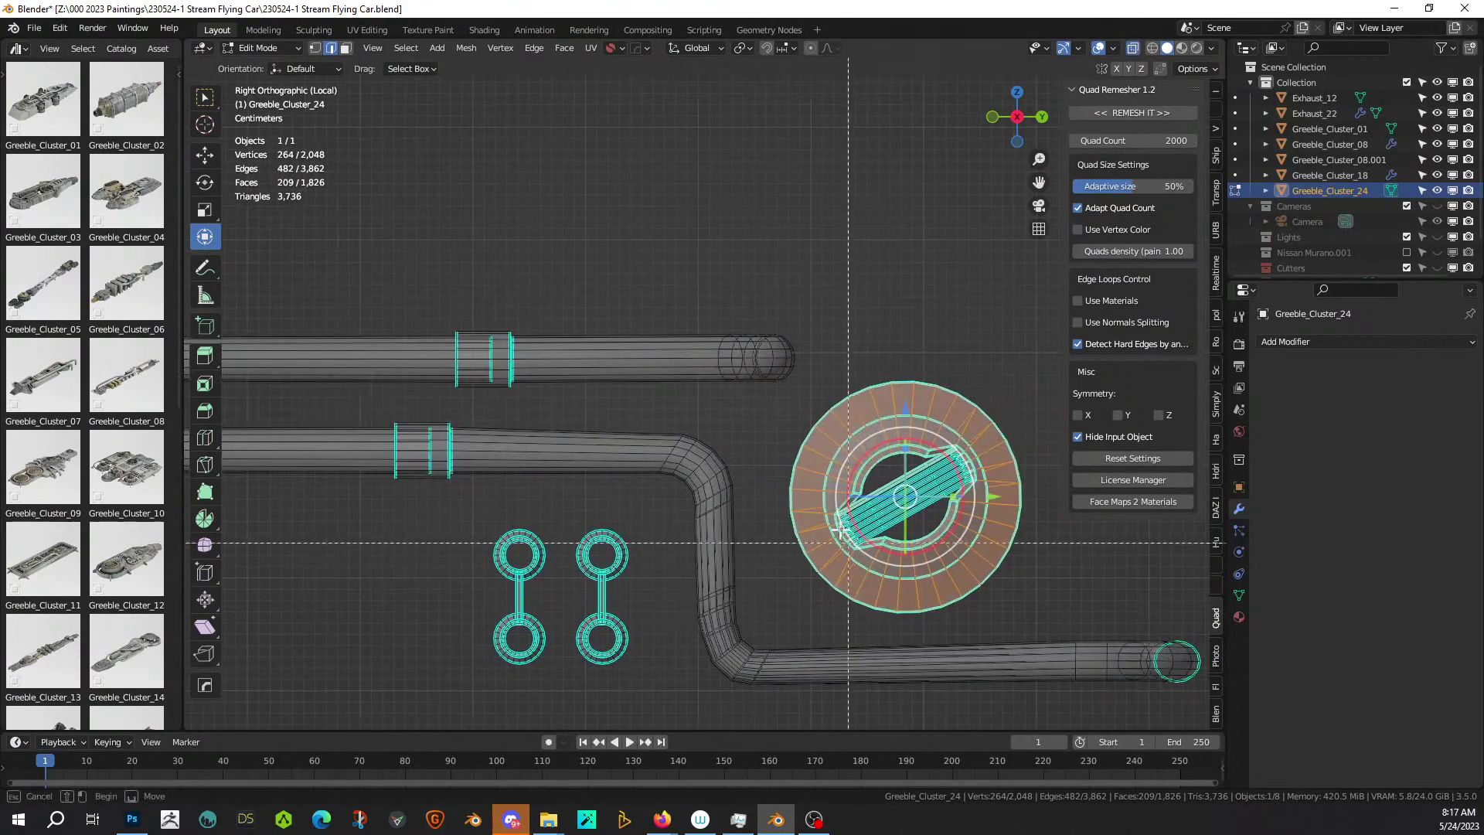
Complete the round cap's linked selection, then leave local view and resume editing the pipe cluster against the full car.
{"action": "left_click_drag", "start_coordinate": [1027, 602], "coordinate": [1026, 602]}
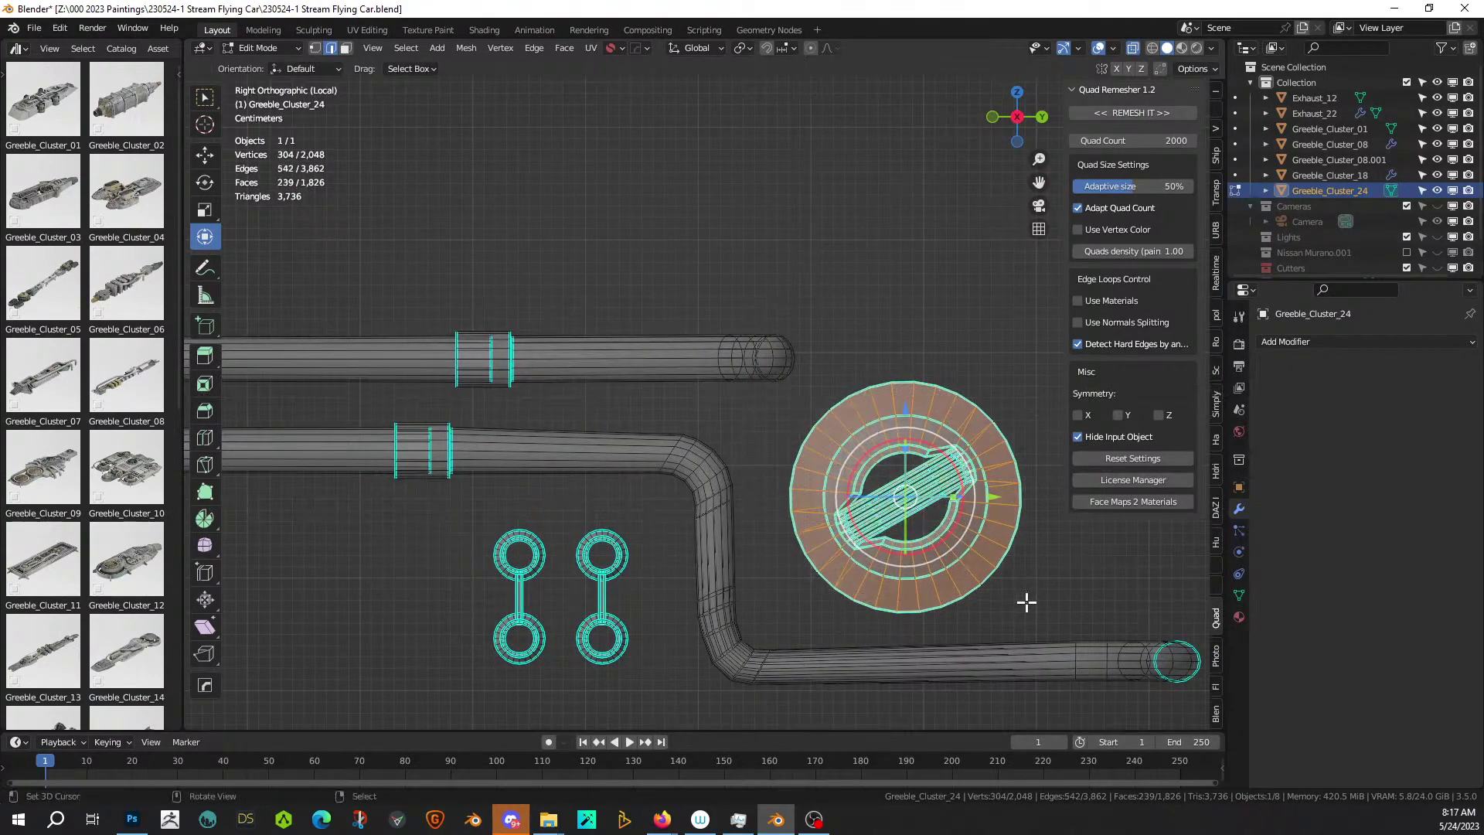
{"action": "key", "text": "ctrl+l"}
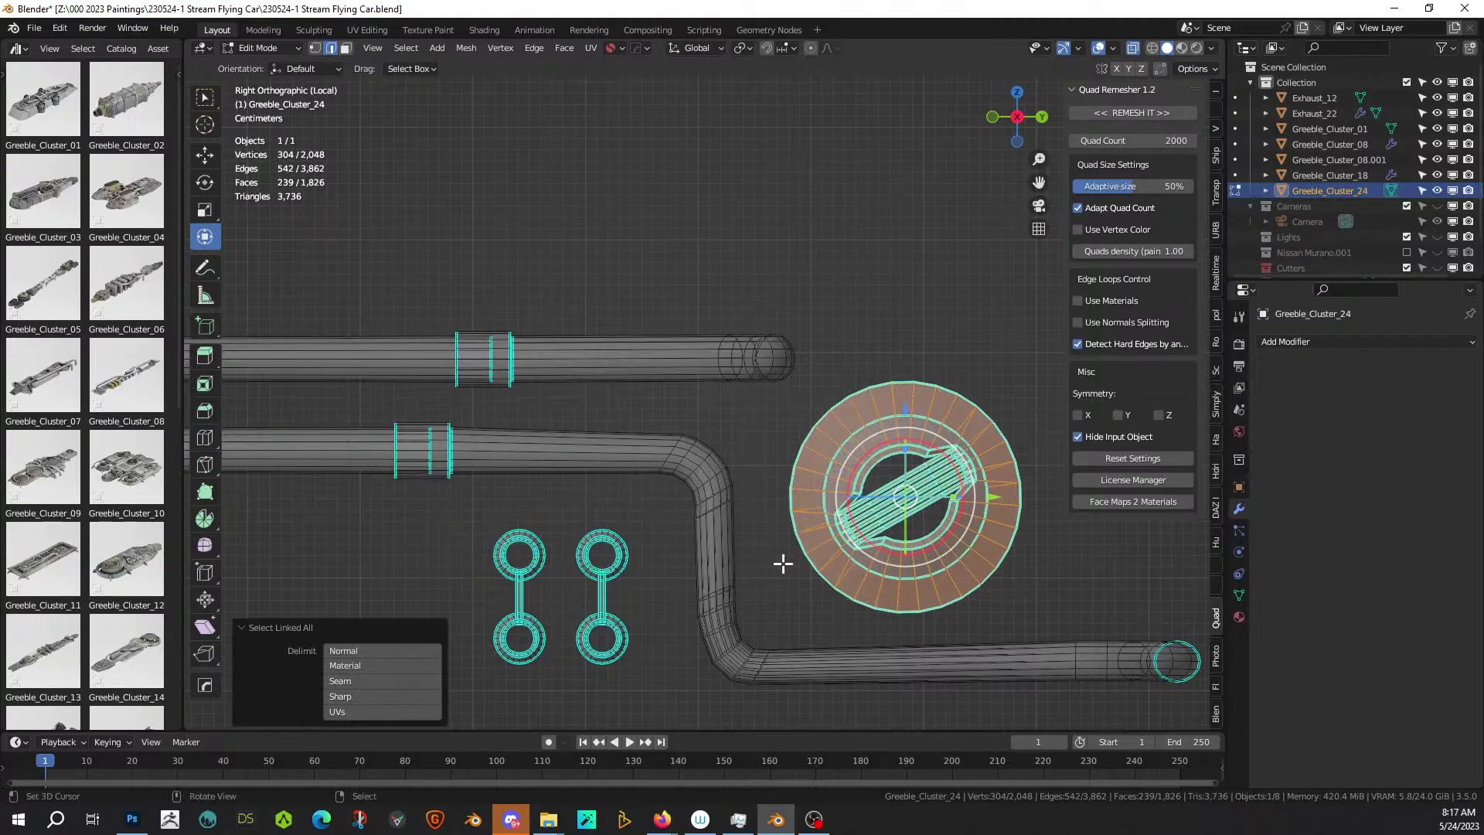
{"action": "key", "text": "Tab"}
{"action": "key", "text": "KP_Divide"}
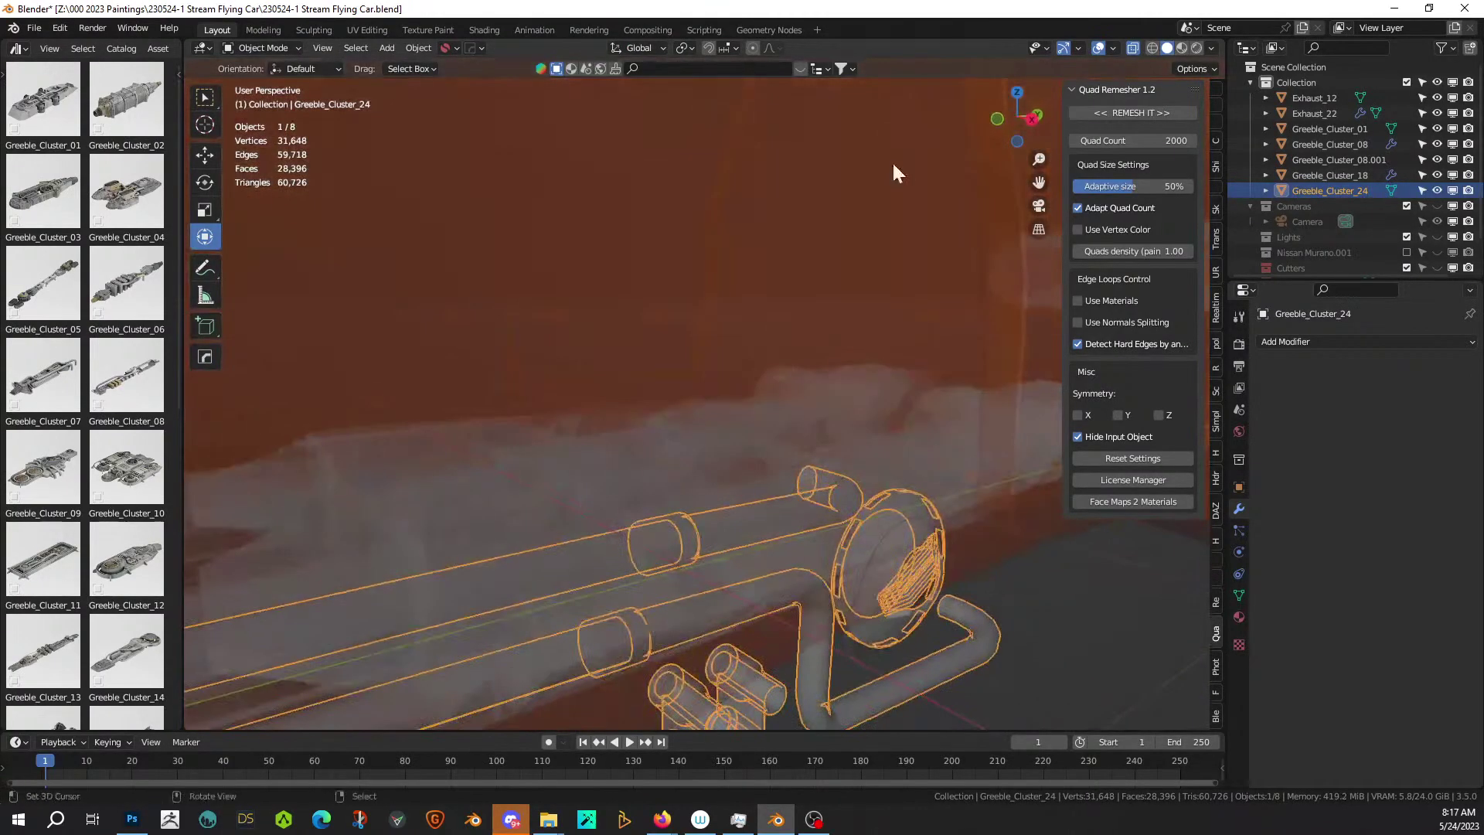
{"action": "key", "text": "Tab"}
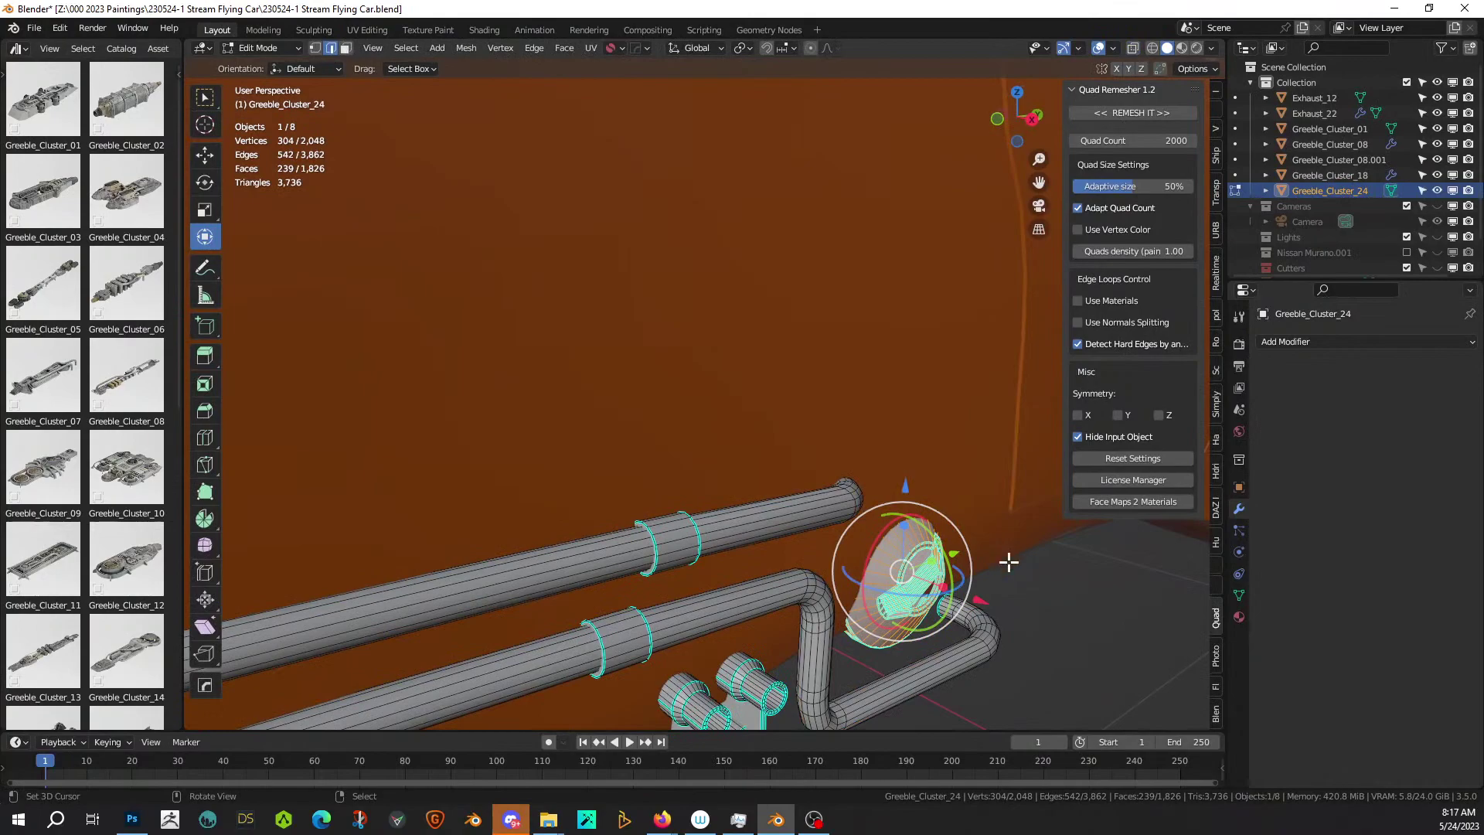
Raise the selected round cap along Z and reposition it along X beside the car body.
{"action": "key", "text": "g"}
{"action": "key", "text": "z"}
{"action": "left_click", "coordinate": [1006, 481]}
{"action": "key", "text": "g"}
{"action": "key", "text": "x"}
{"action": "left_click", "coordinate": [989, 530]}
Move the round cap about 0.038 m along Y and about 0.018 m along X.
{"action": "middle_click_drag", "start_coordinate": [988, 529], "coordinate": [693, 631]}
{"action": "key", "text": "g"}
{"action": "key", "text": "y"}
{"action": "left_click", "coordinate": [977, 513]}
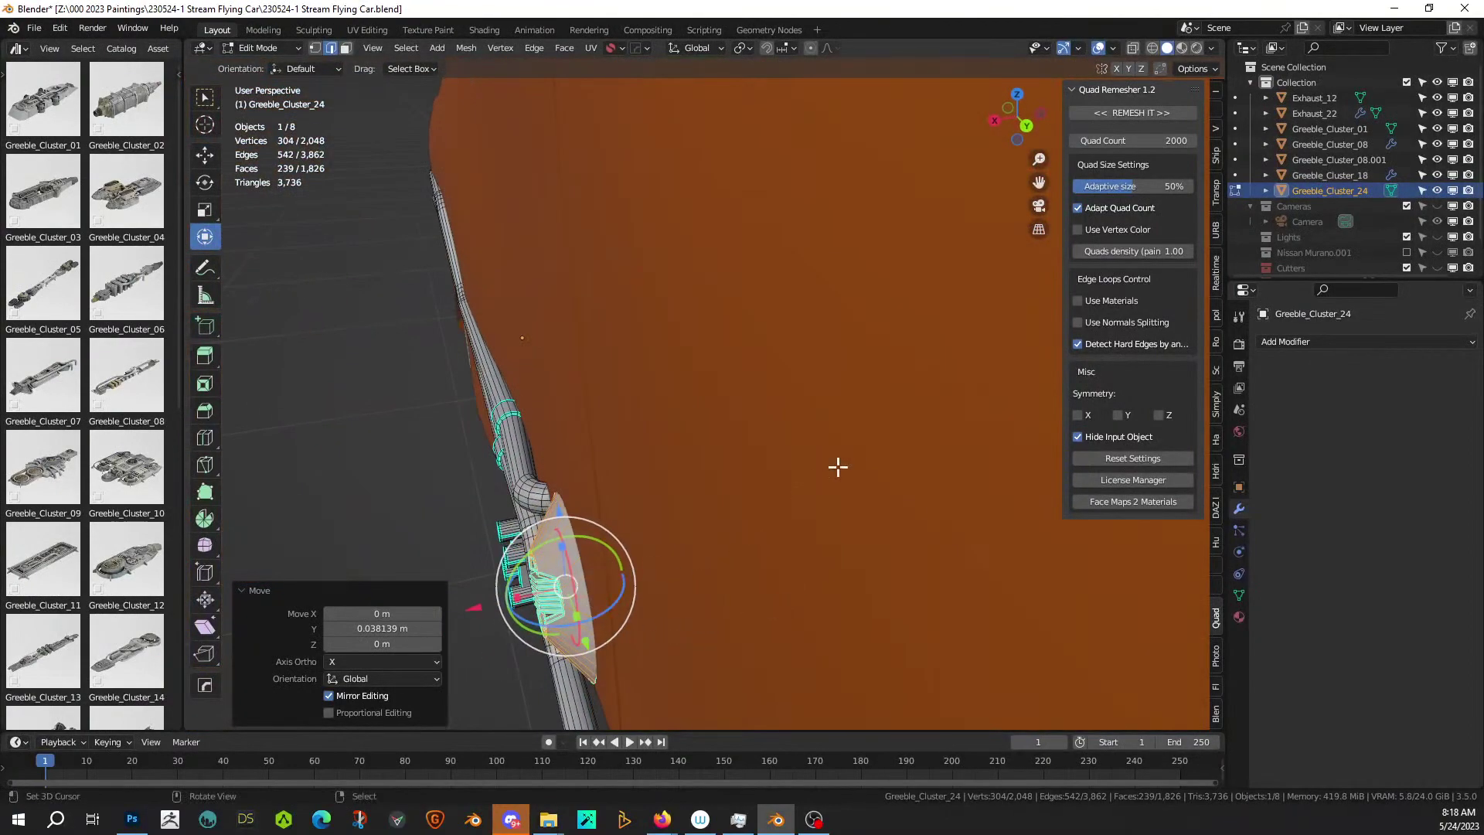
{"action": "key", "text": "g"}
{"action": "key", "text": "x"}
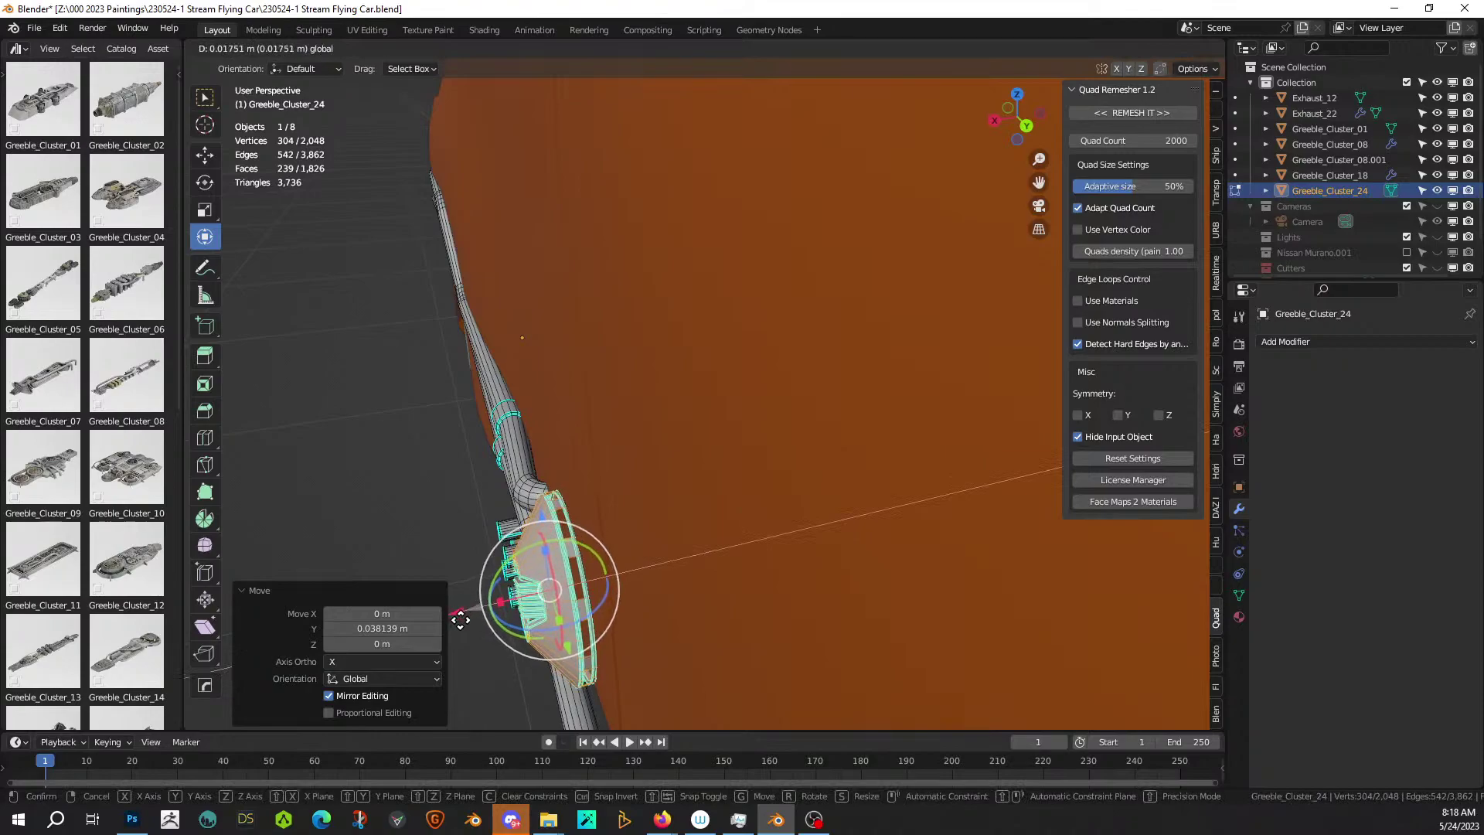
{"action": "left_click", "coordinate": [456, 610]}
Isolate the pipe cluster in local view and select the ring of faces on the round cap's back side.
{"action": "middle_click_drag", "start_coordinate": [456, 610], "coordinate": [533, 486]}
{"action": "key", "text": "slash"}
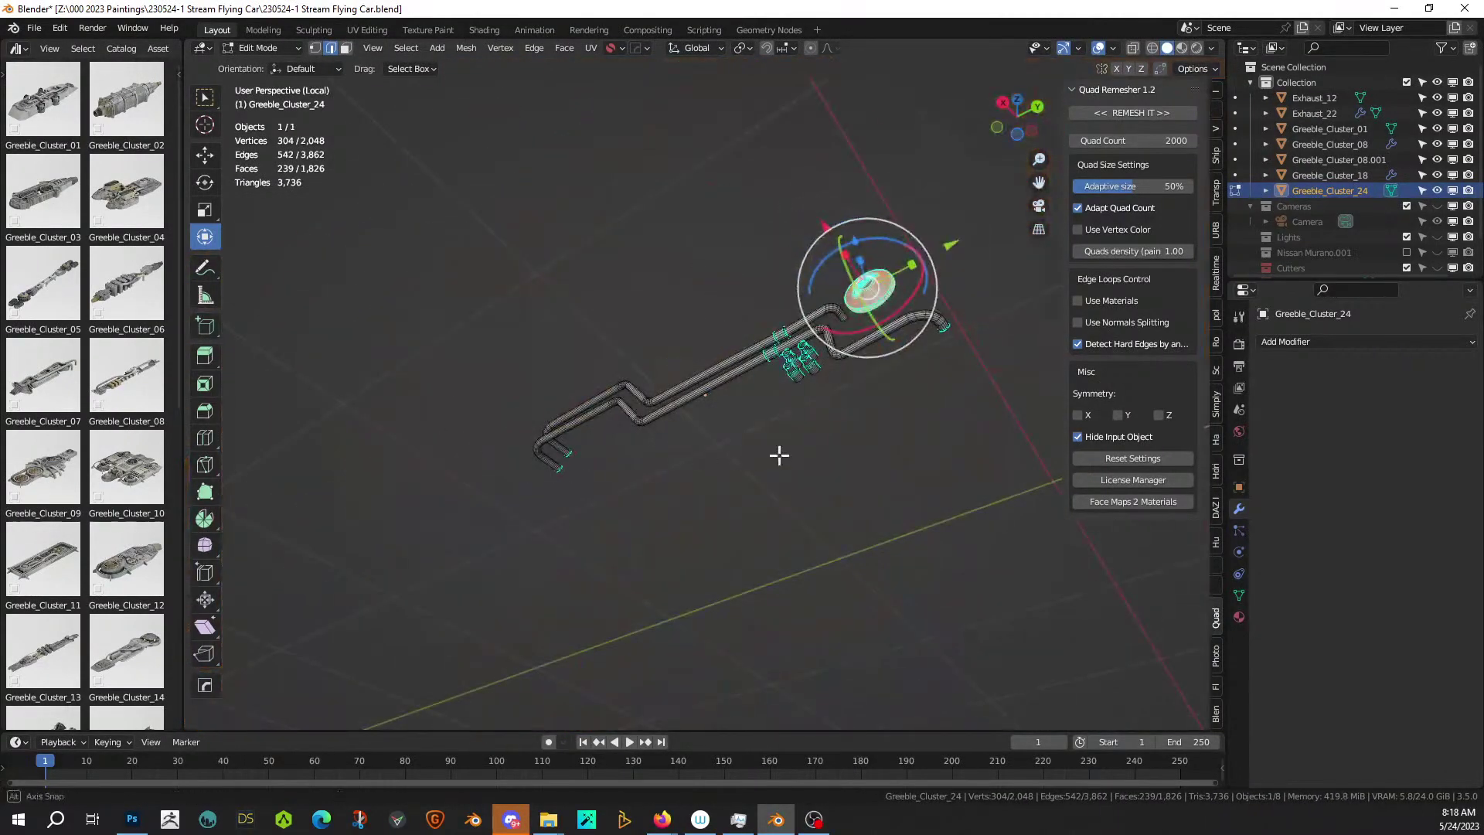
{"action": "middle_click_drag", "start_coordinate": [778, 454], "coordinate": [649, 540]}
{"action": "scroll", "coordinate": [649, 540], "scroll_direction": "up", "scroll_amount": 5}
{"action": "left_click", "coordinate": [388, 207]}
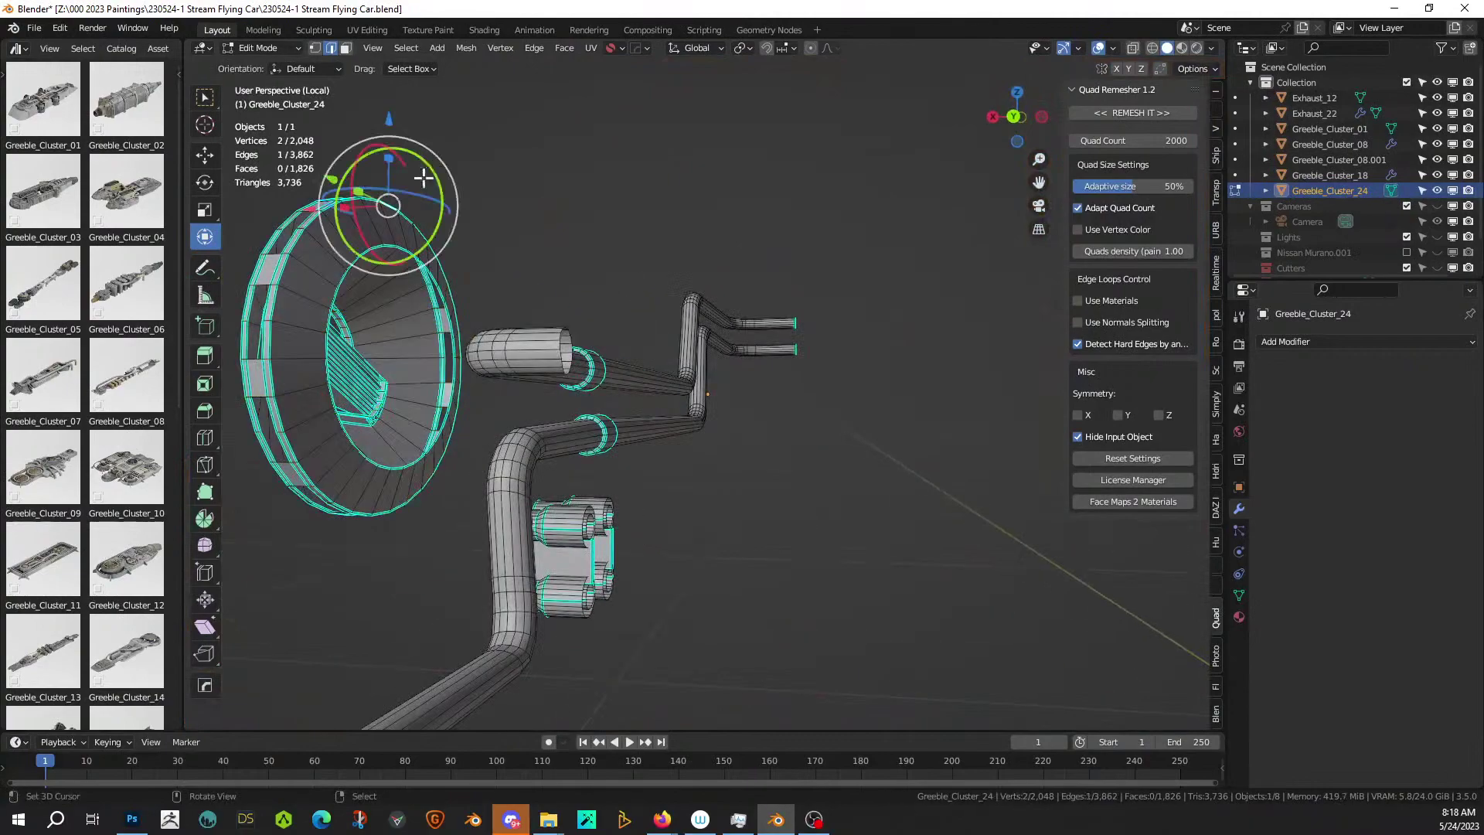
{"action": "key", "text": "alt+a"}
{"action": "left_click", "coordinate": [306, 290], "text": "alt"}
Extrude the round cap's back face ring toward the car body, then return to Object Mode and the full scene.
{"action": "middle_click_drag", "start_coordinate": [610, 331], "coordinate": [745, 500]}
{"action": "key", "text": "e"}
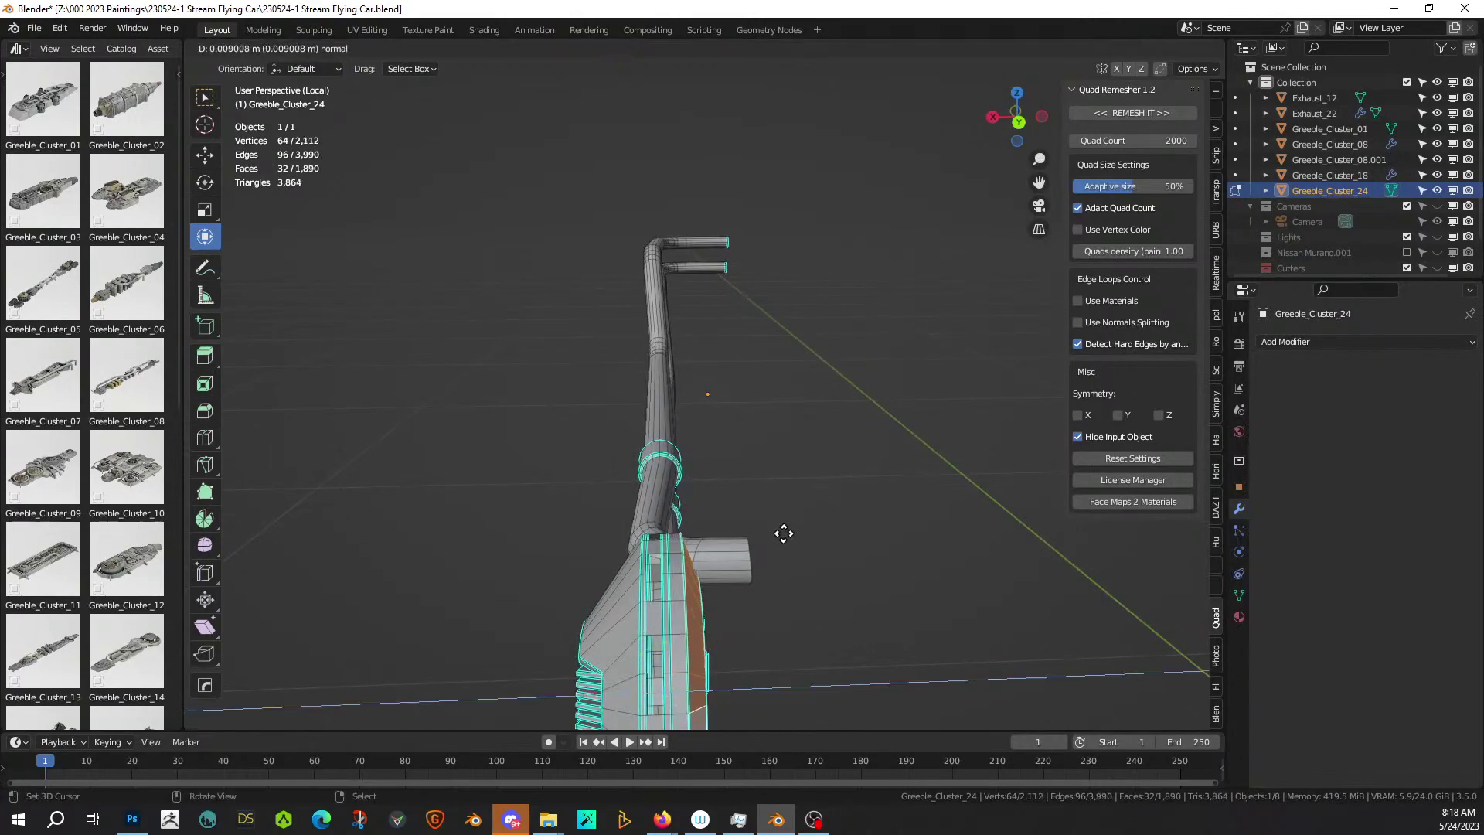
{"action": "left_click", "coordinate": [834, 533]}
{"action": "key", "text": "Tab"}
{"action": "scroll", "coordinate": [838, 541], "scroll_direction": "down", "scroll_amount": 4}
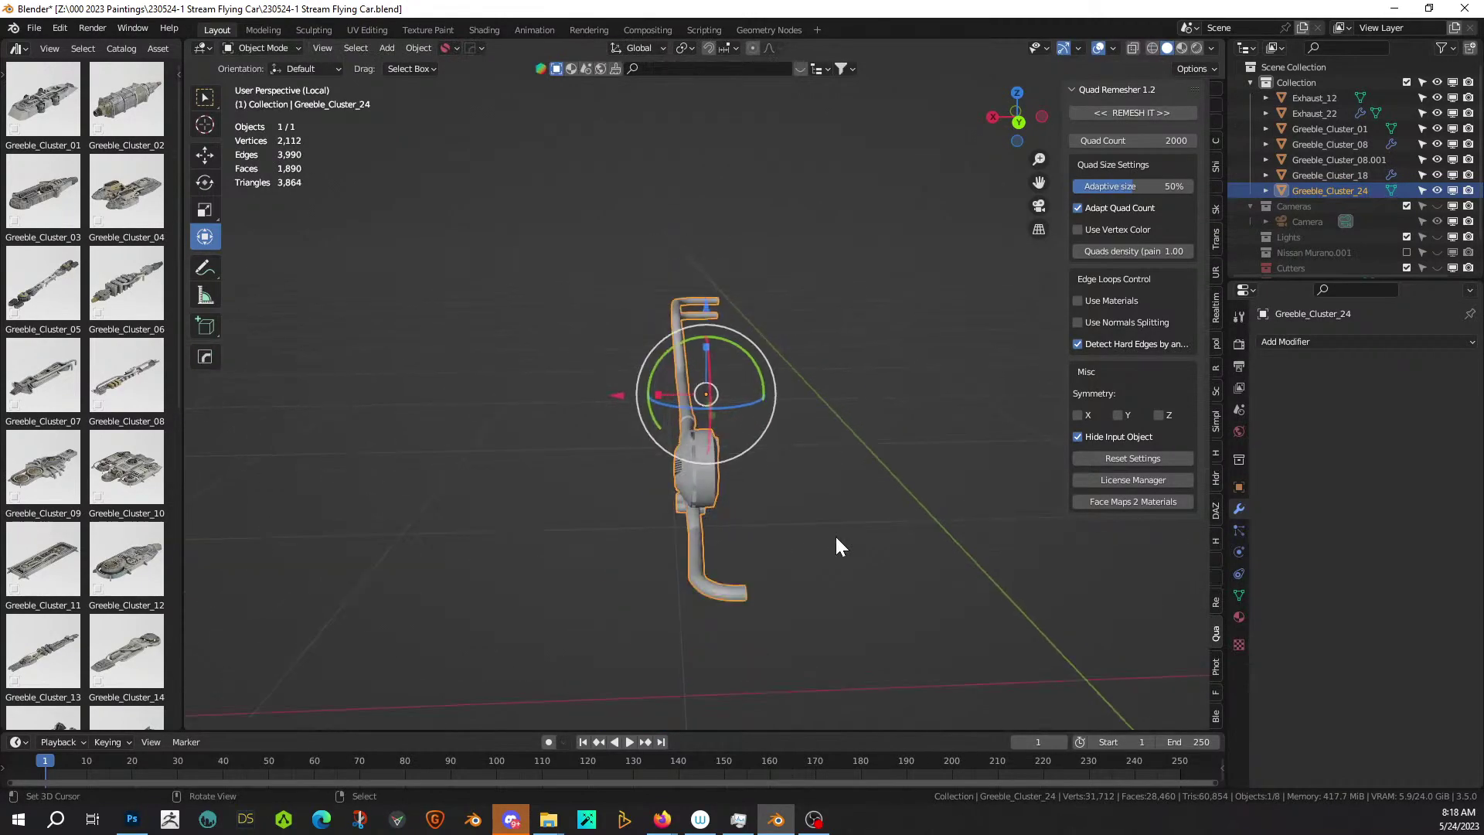
{"action": "key", "text": "slash"}
{"action": "middle_click_drag", "start_coordinate": [836, 536], "coordinate": [795, 479]}
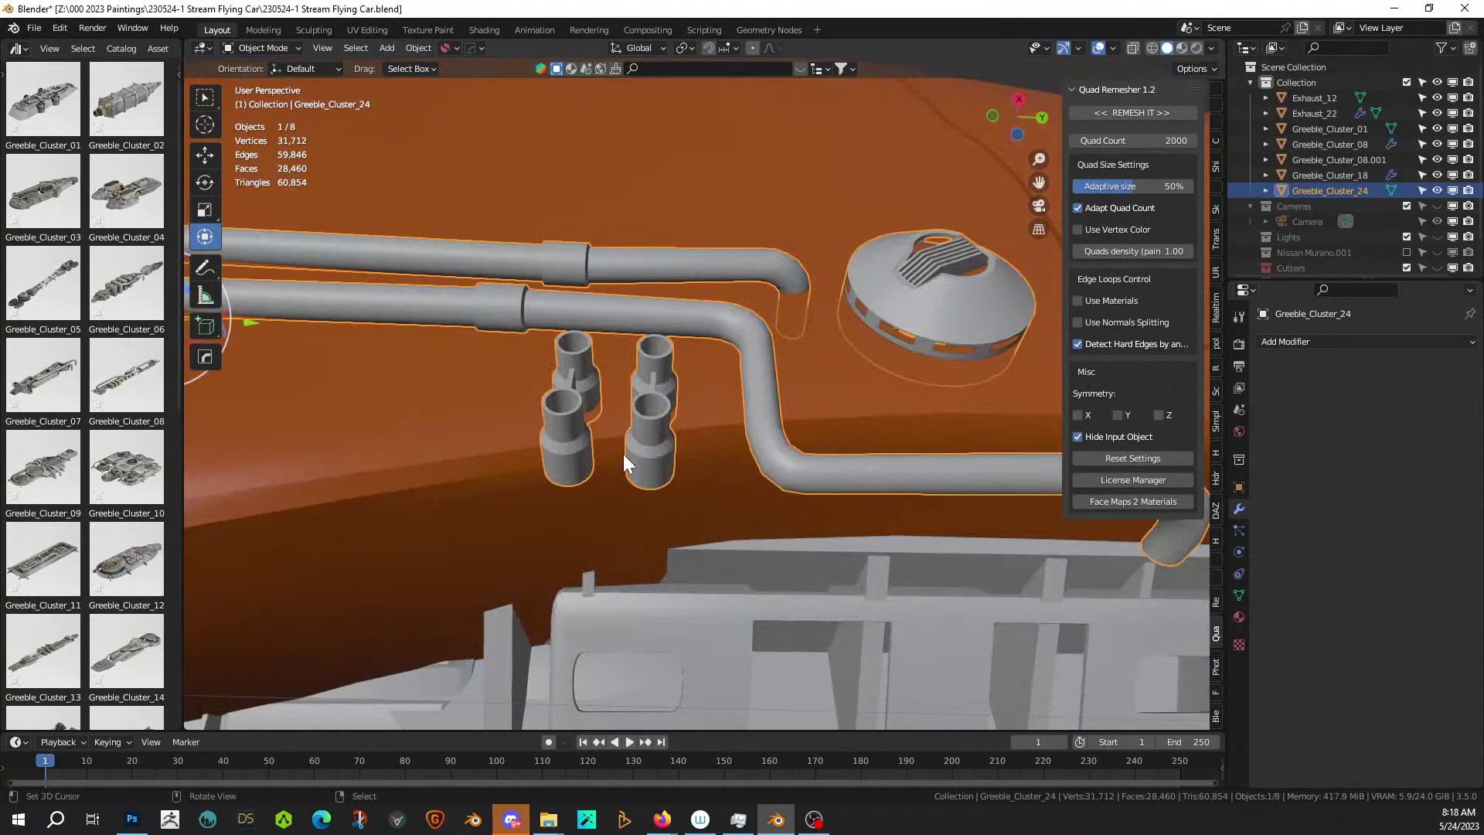
In Edit Mode, select the linked geometry of the four small pipe fittings below the pipes.
{"action": "key", "text": "Tab"}
{"action": "left_click", "coordinate": [644, 451]}
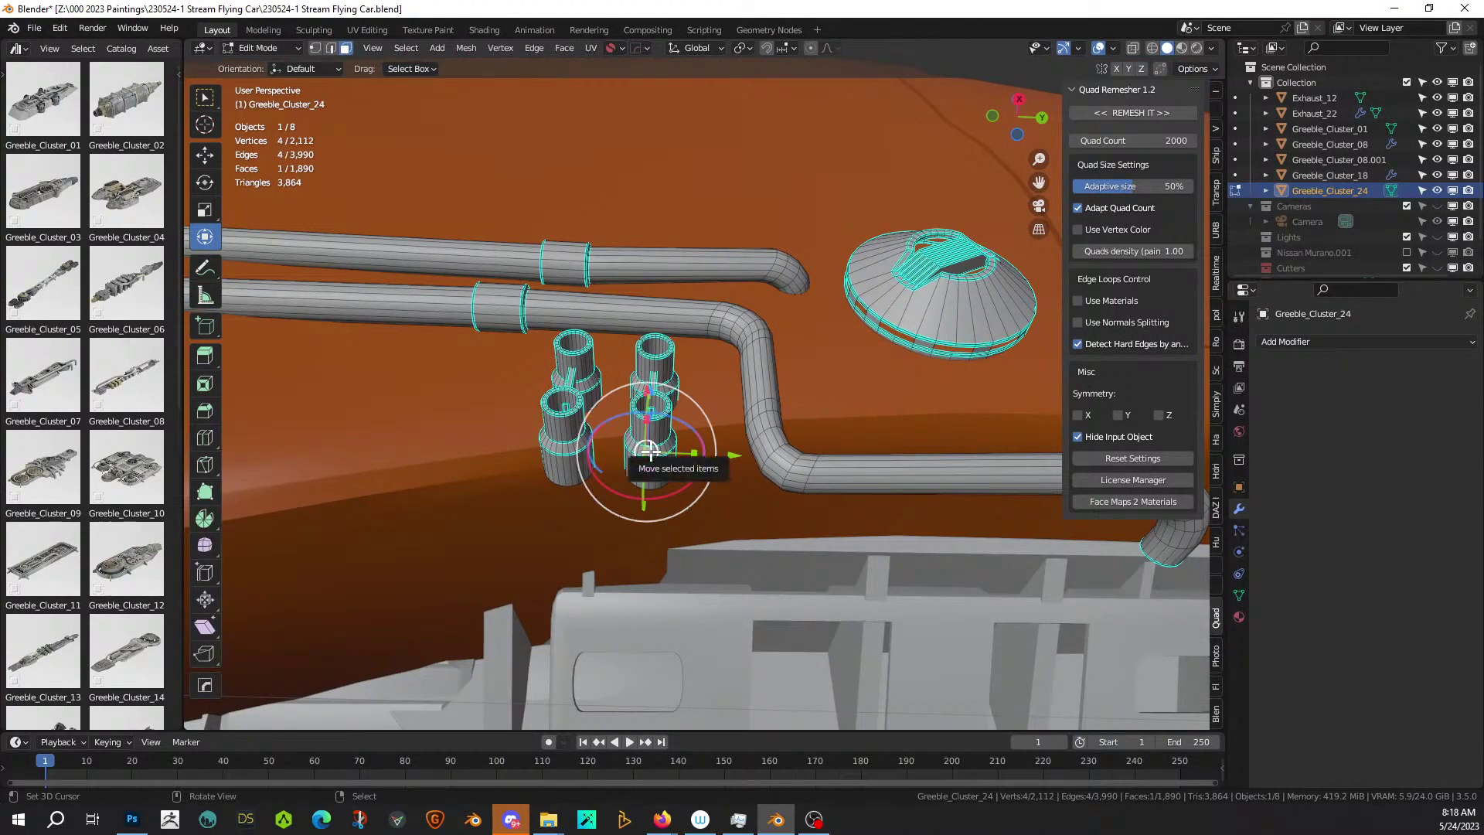
{"action": "key", "text": "ctrl+l"}
{"action": "key", "text": "l"}
{"action": "key", "text": "l"}
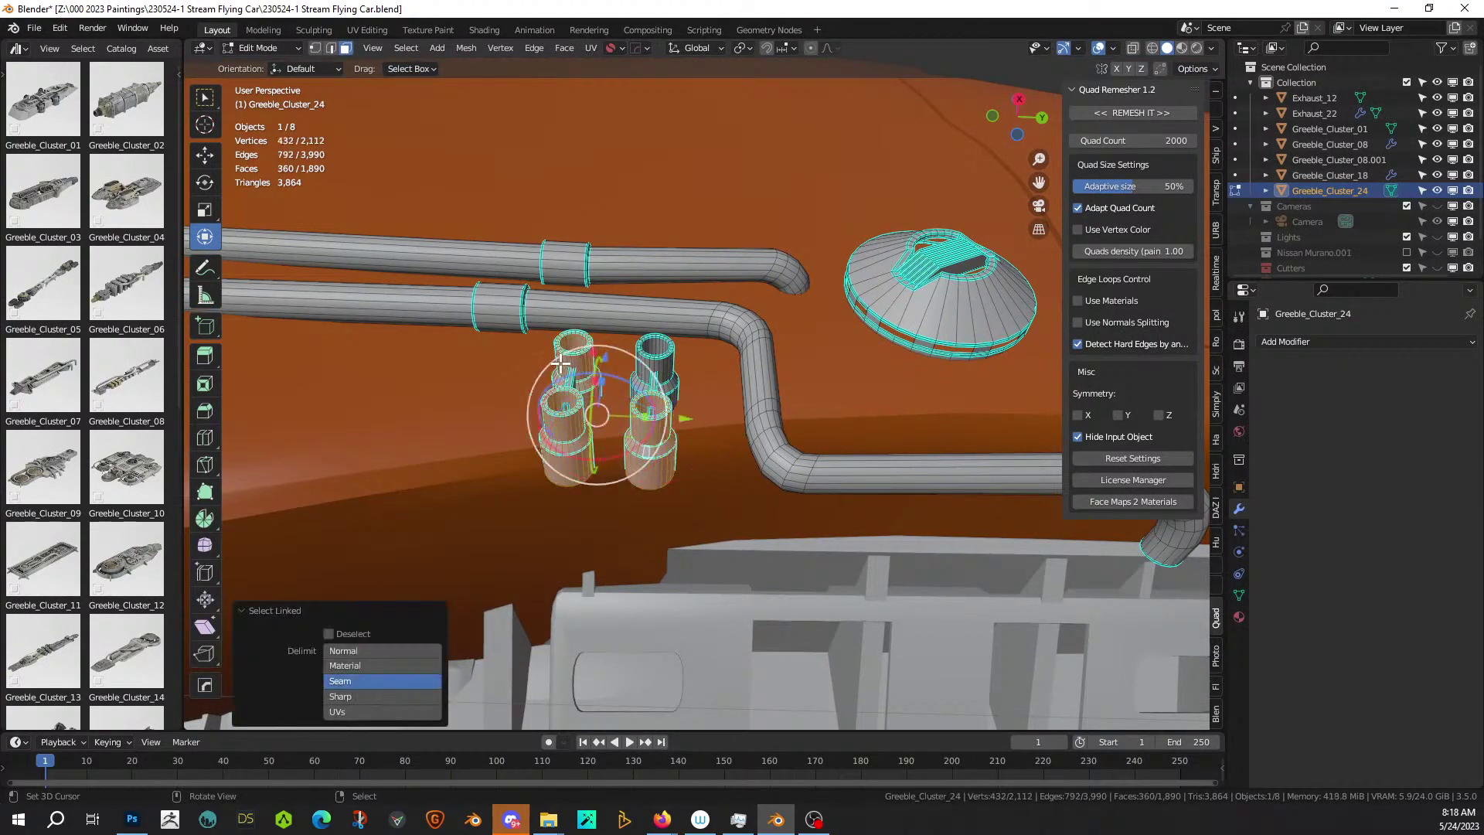
{"action": "key", "text": "l"}
Move the four small pipe fittings about -0.39 m along Y toward the car's front.
{"action": "middle_click_drag", "start_coordinate": [657, 369], "coordinate": [633, 549]}
{"action": "key", "text": "g"}
{"action": "key", "text": "y"}
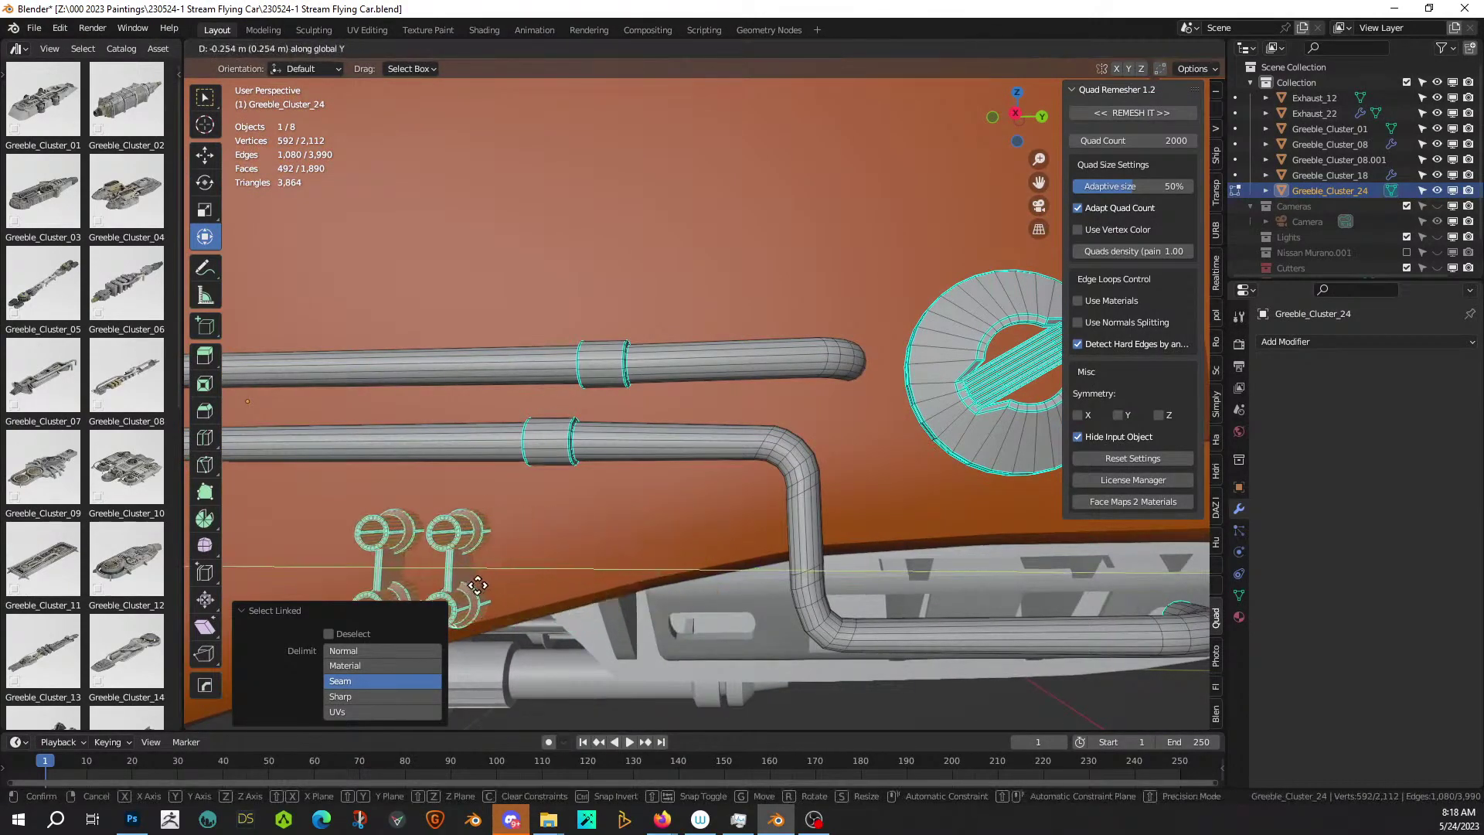
{"action": "left_click", "coordinate": [356, 580]}
{"action": "middle_click_drag", "start_coordinate": [382, 578], "coordinate": [1002, 588], "text": "shift"}
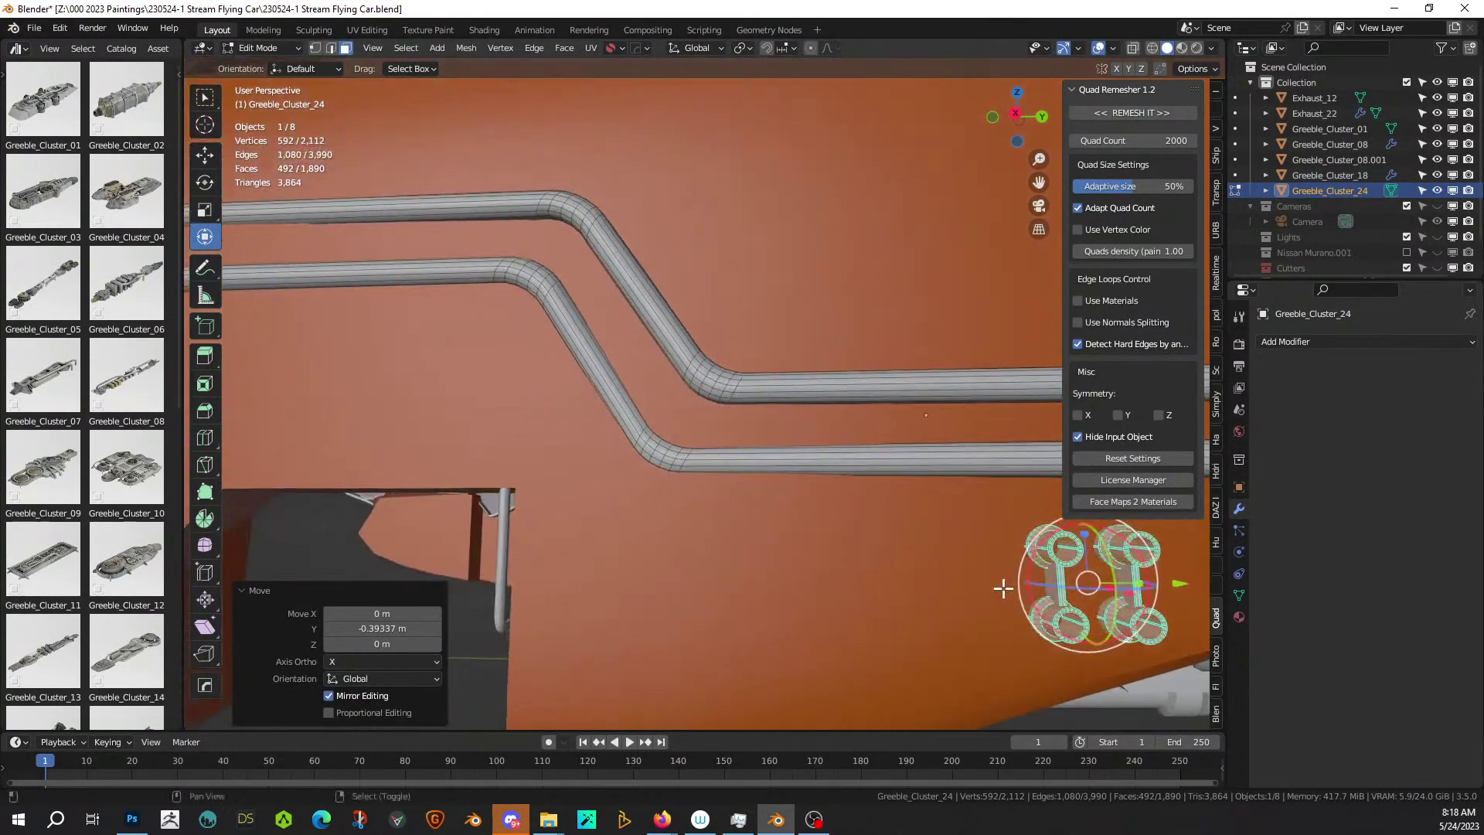
{"action": "scroll", "coordinate": [1003, 588], "scroll_direction": "down", "scroll_amount": 6}
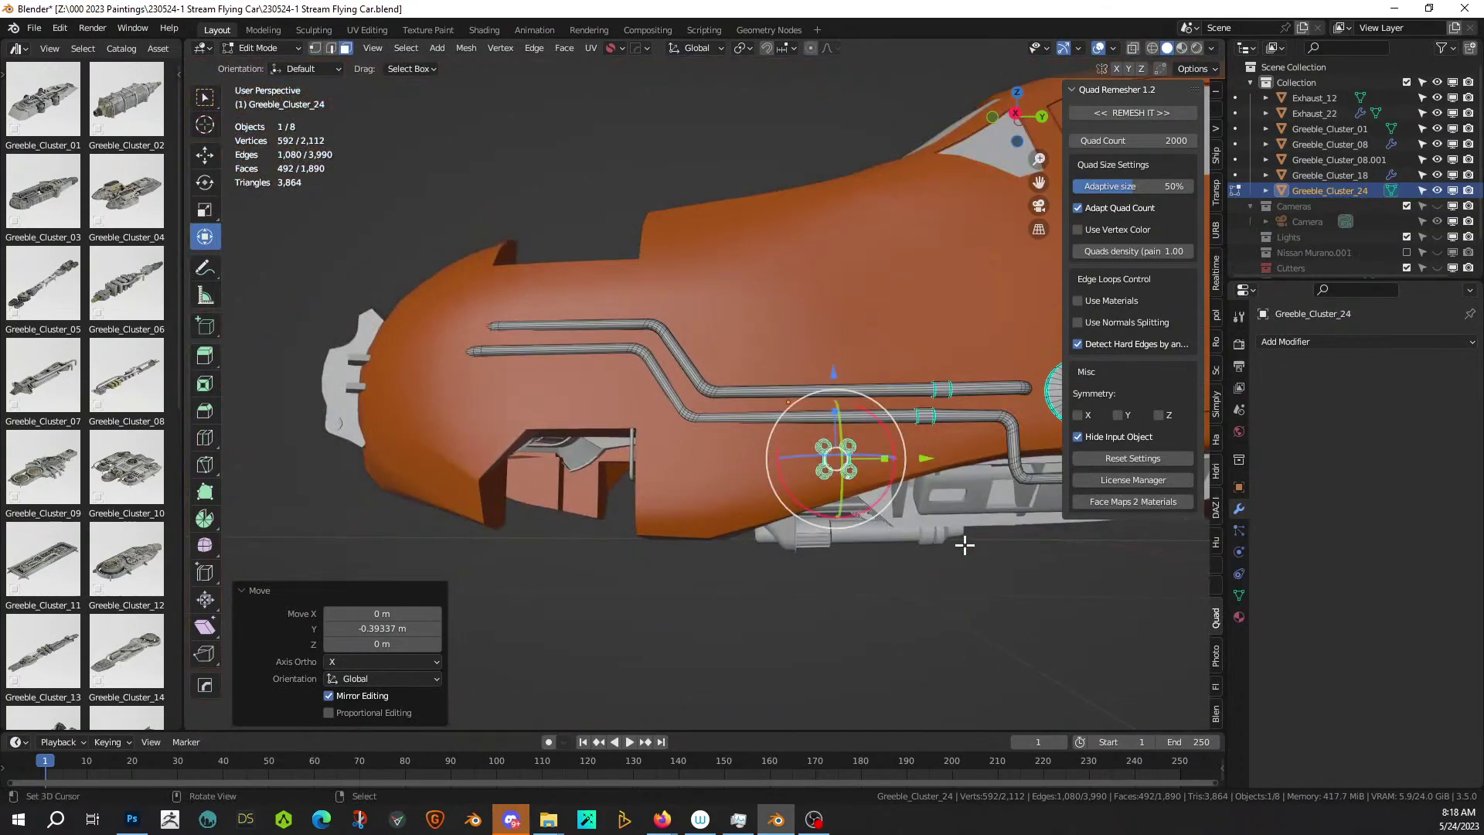
In the right orthographic view, move the fittings about -0.68 m along Y and 0.25 m along Z, near the front pipe bends.
{"action": "key", "text": "KP_7"}
{"action": "key", "text": "KP_1"}
{"action": "key", "text": "KP_3"}
{"action": "key", "text": "ctrl+KP_3"}
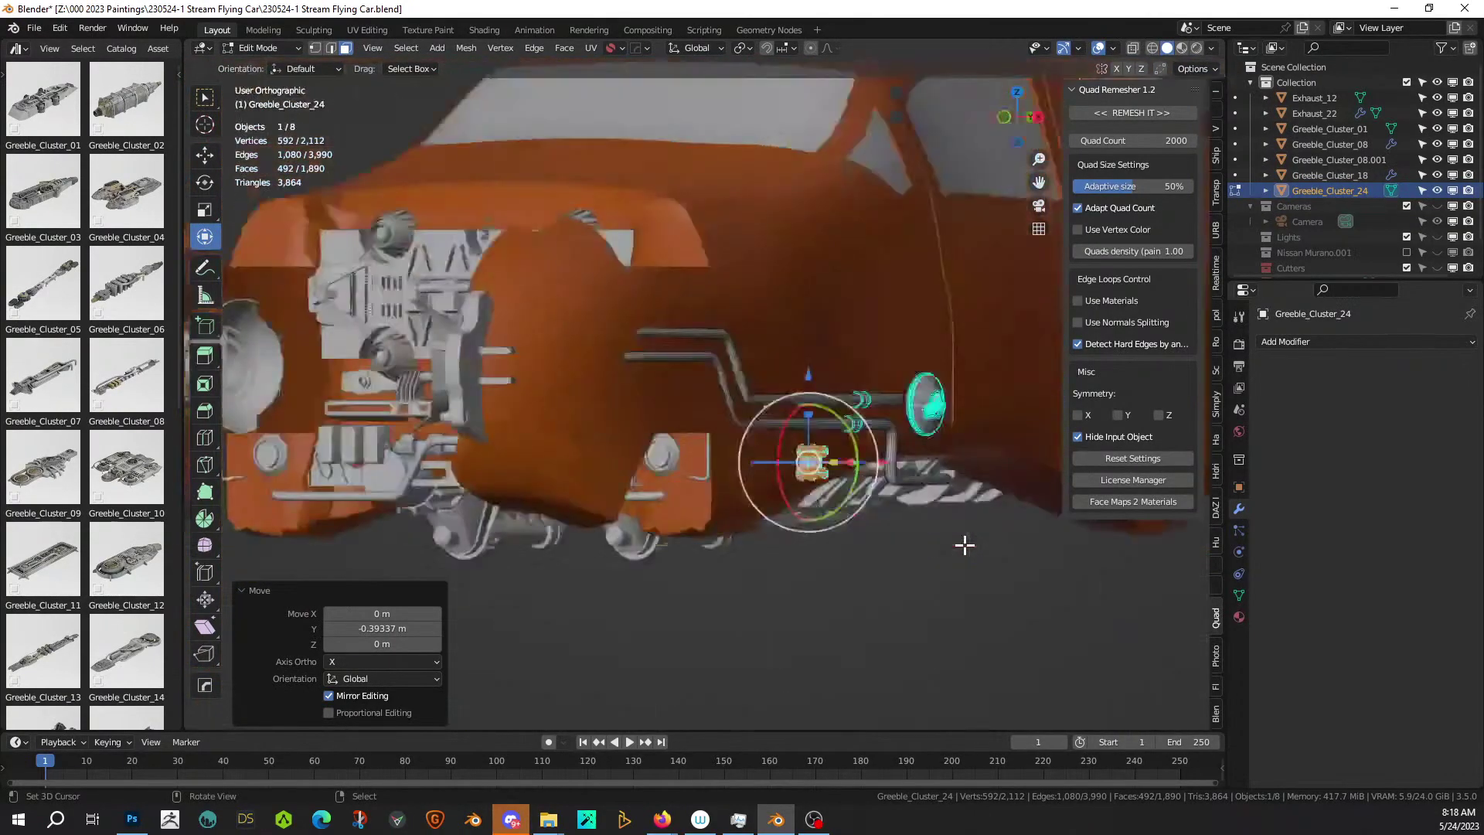
{"action": "key", "text": "KP_3"}
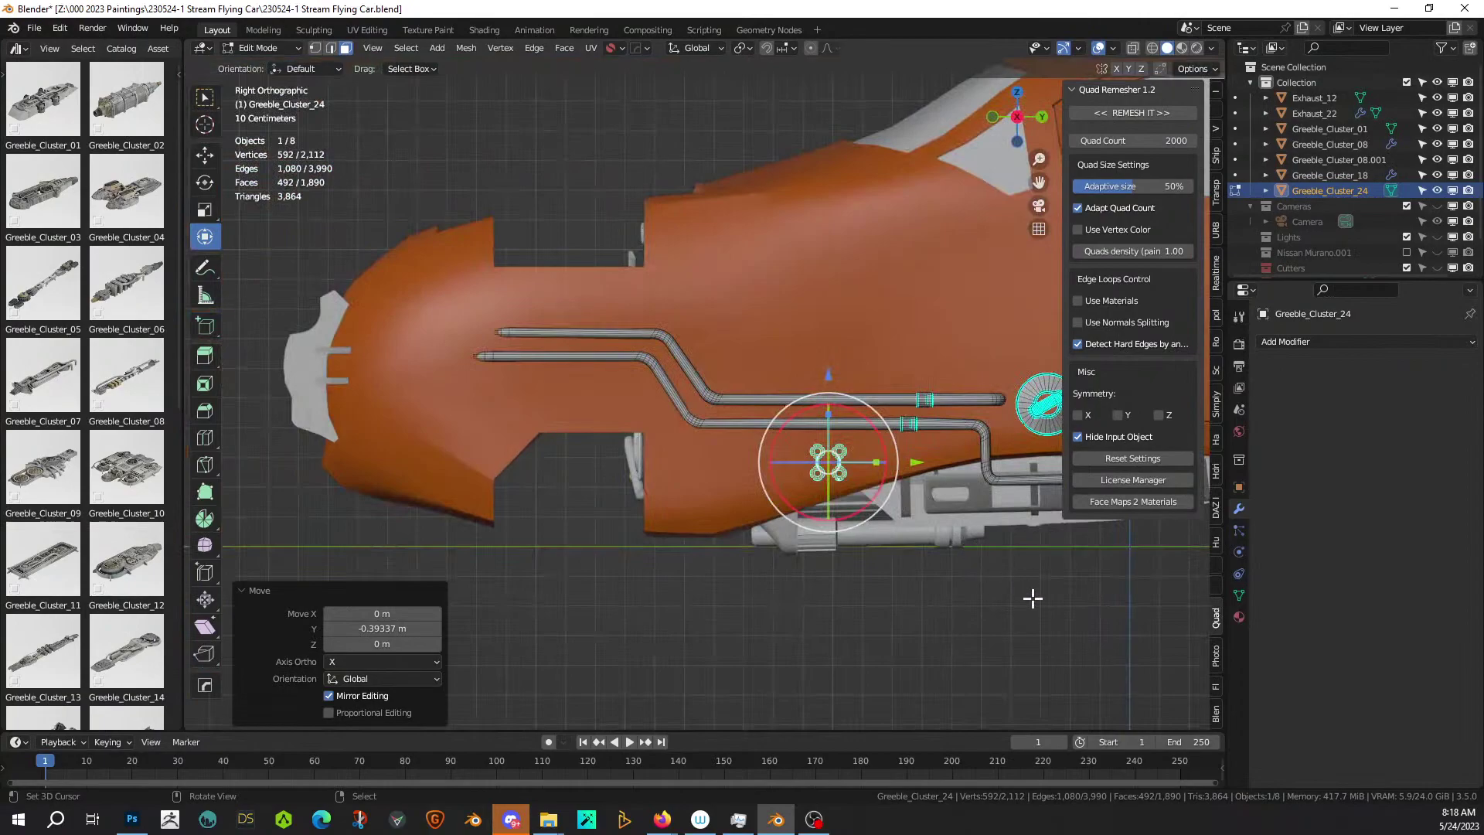
{"action": "key", "text": "g"}
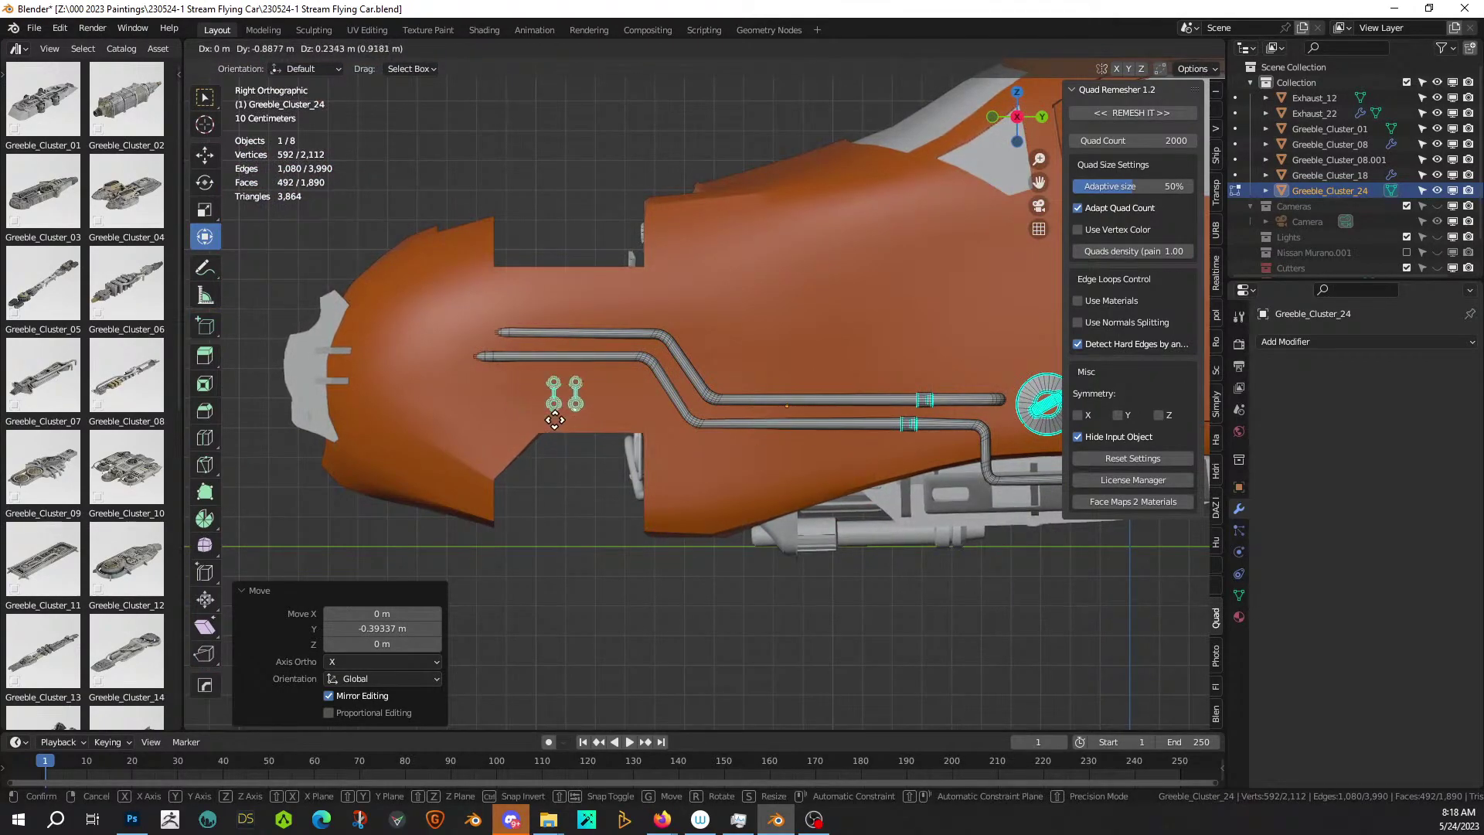
{"action": "left_click", "coordinate": [616, 416]}
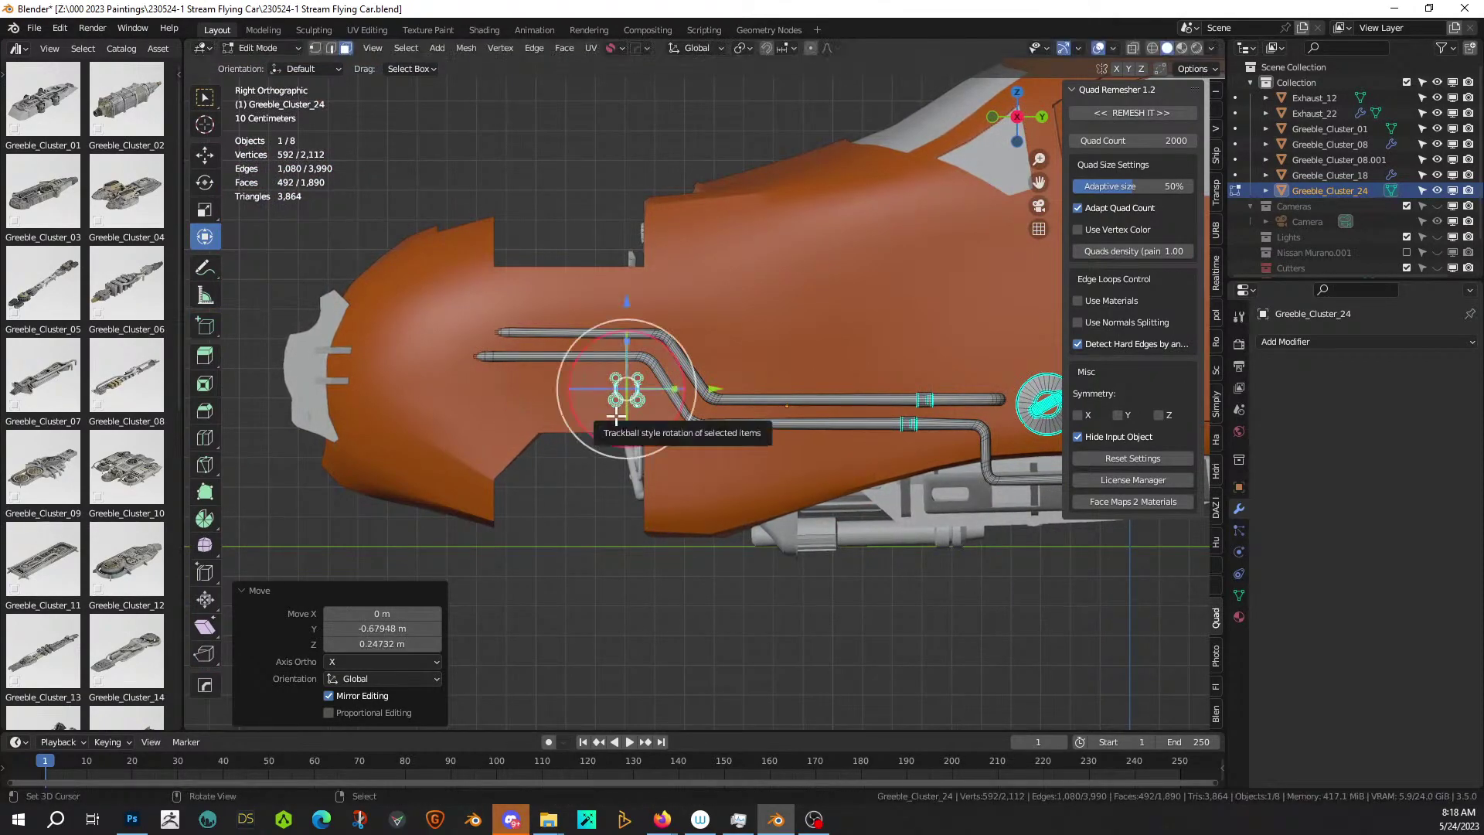
Move the four fittings about 0.03 m outward along X from the body side.
{"action": "key", "text": "KP_Decimal"}
{"action": "middle_click_drag", "start_coordinate": [616, 417], "coordinate": [750, 462]}
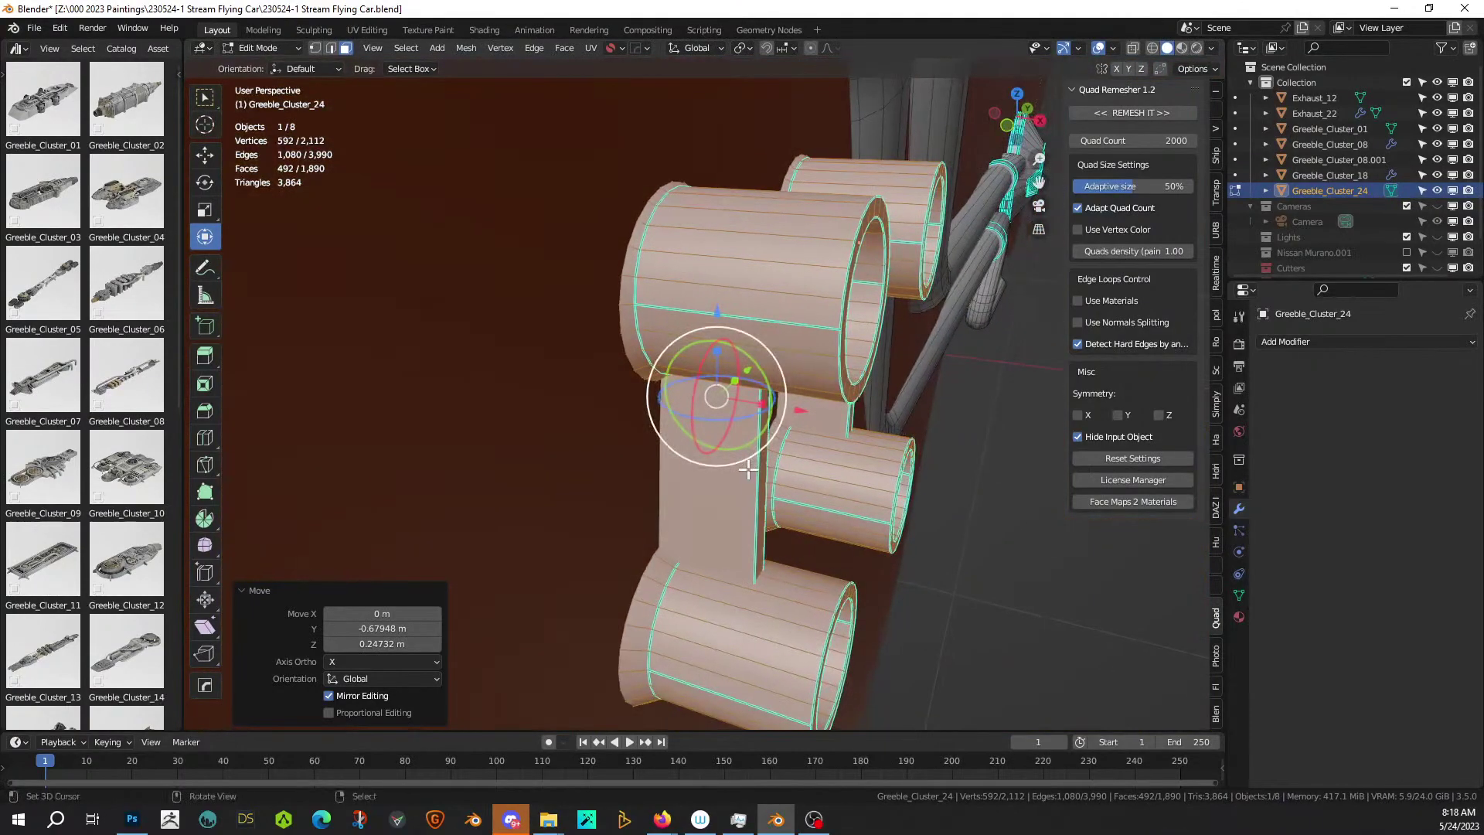
{"action": "key", "text": "g"}
{"action": "key", "text": "x"}
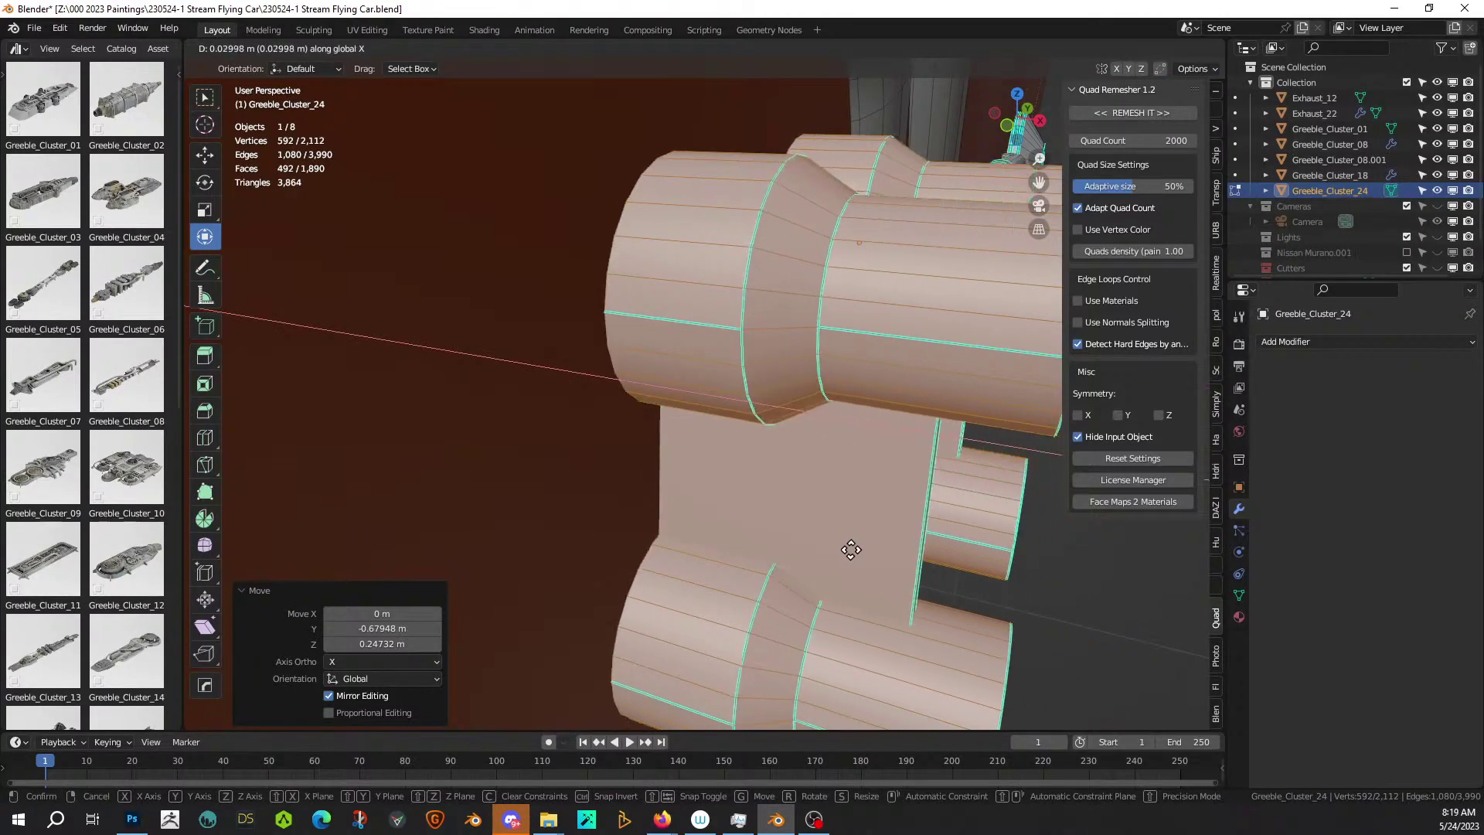
{"action": "left_click", "coordinate": [851, 549]}
Scale the four fittings along X by about 0.527 to shorten them.
{"action": "middle_click_drag", "start_coordinate": [850, 546], "coordinate": [732, 474]}
{"action": "scroll", "coordinate": [840, 441], "scroll_direction": "up", "scroll_amount": 4}
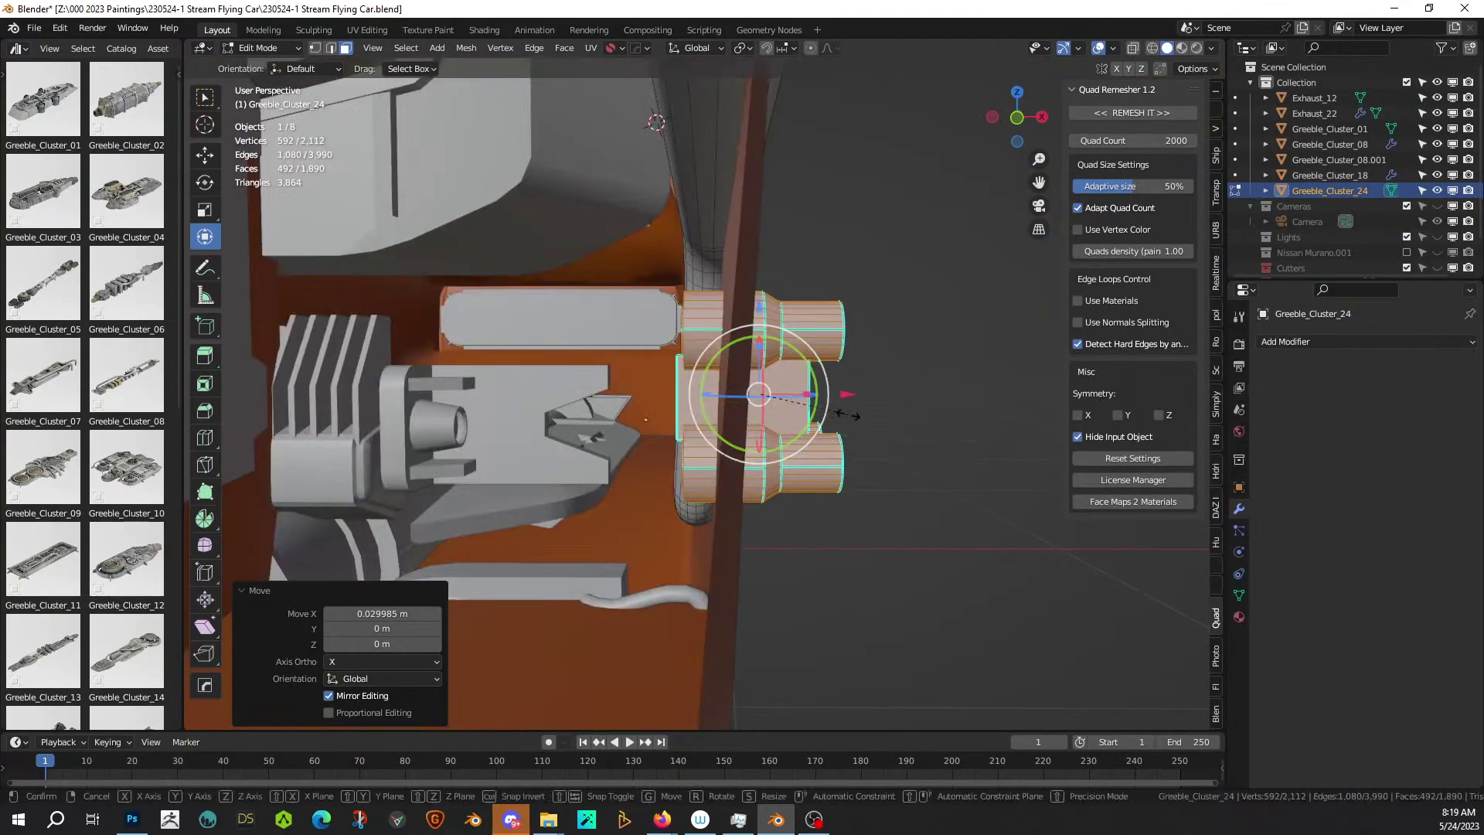
{"action": "key", "text": "s"}
{"action": "key", "text": "x"}
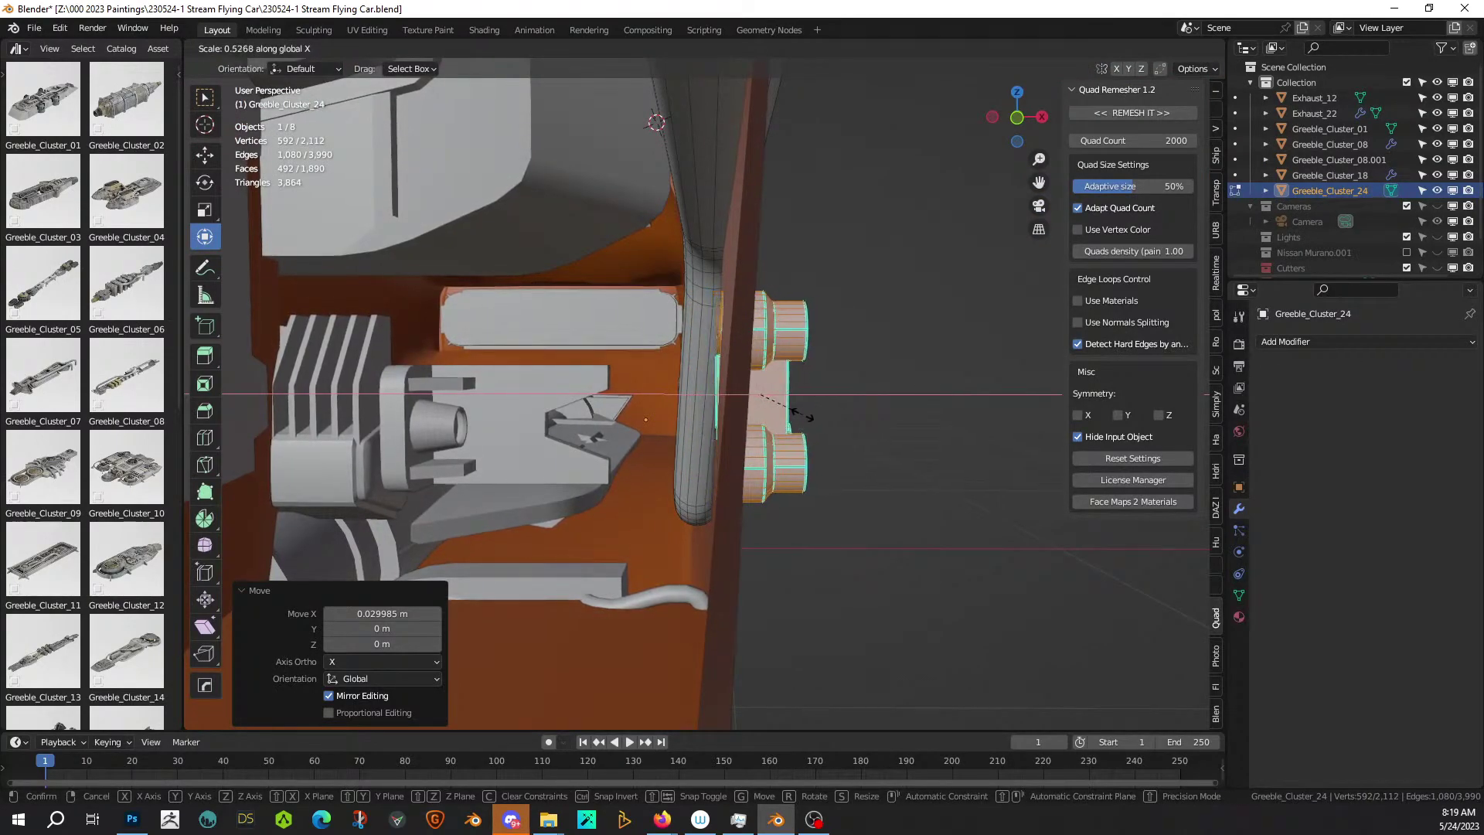
{"action": "left_click", "coordinate": [801, 415]}
Nudge the shortened fittings along X to seat them on the body surface, then leave Edit Mode.
{"action": "middle_click_drag", "start_coordinate": [755, 387], "coordinate": [834, 391]}
{"action": "key", "text": "g"}
{"action": "key", "text": "x"}
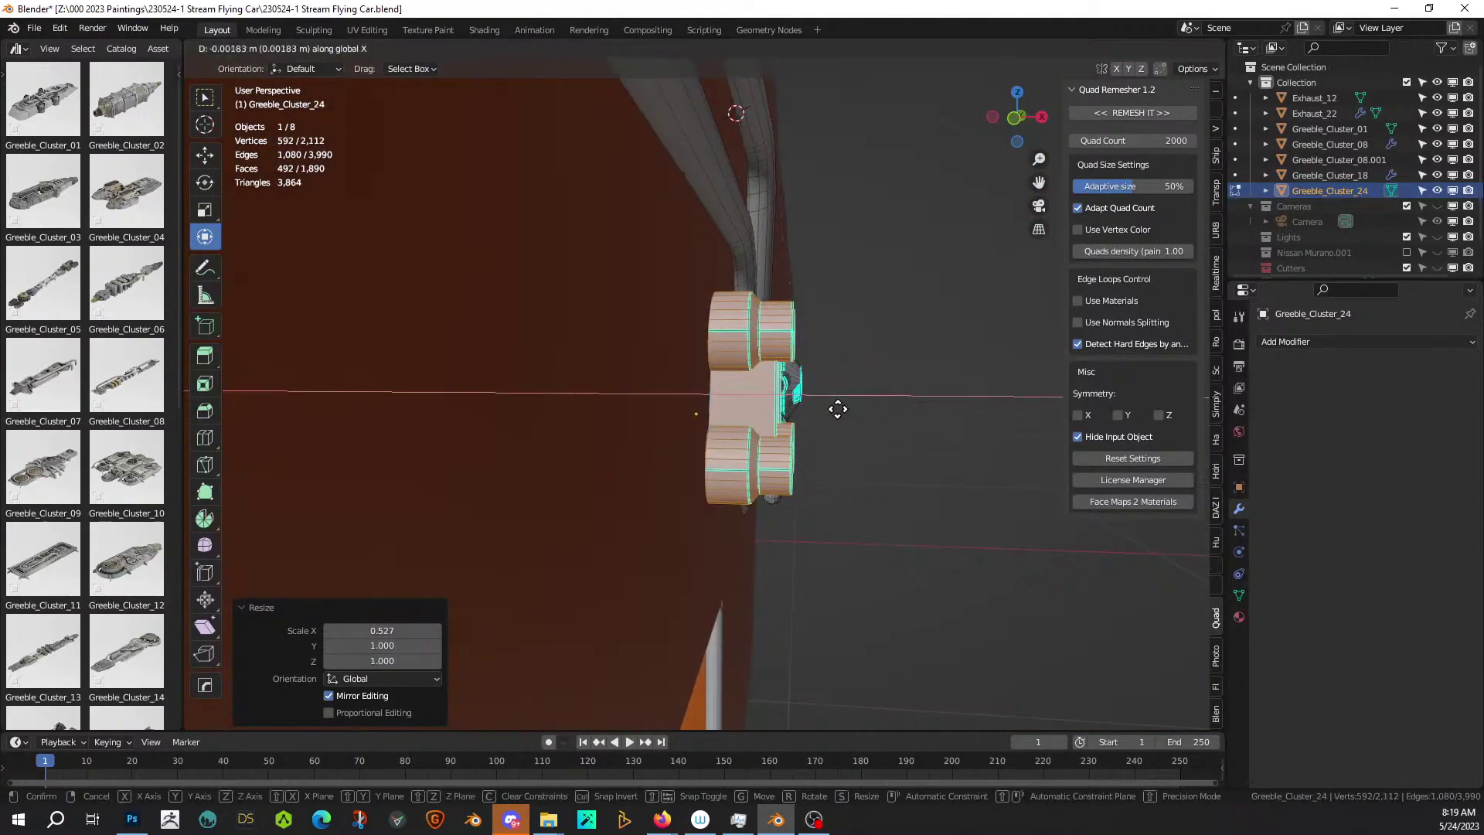
{"action": "left_click", "coordinate": [821, 419]}
{"action": "middle_click_drag", "start_coordinate": [822, 418], "coordinate": [720, 487]}
{"action": "key", "text": "Tab"}
Isolate the pipe cluster in local view and select a face at the rear end of the lower pipe in Edit Mode.
{"action": "scroll", "coordinate": [591, 411], "scroll_direction": "down", "scroll_amount": 8}
{"action": "scroll", "coordinate": [619, 434], "scroll_direction": "up", "scroll_amount": 2}
{"action": "middle_click_drag", "start_coordinate": [618, 433], "coordinate": [398, 262]}
{"action": "scroll", "coordinate": [399, 262], "scroll_direction": "up", "scroll_amount": 3}
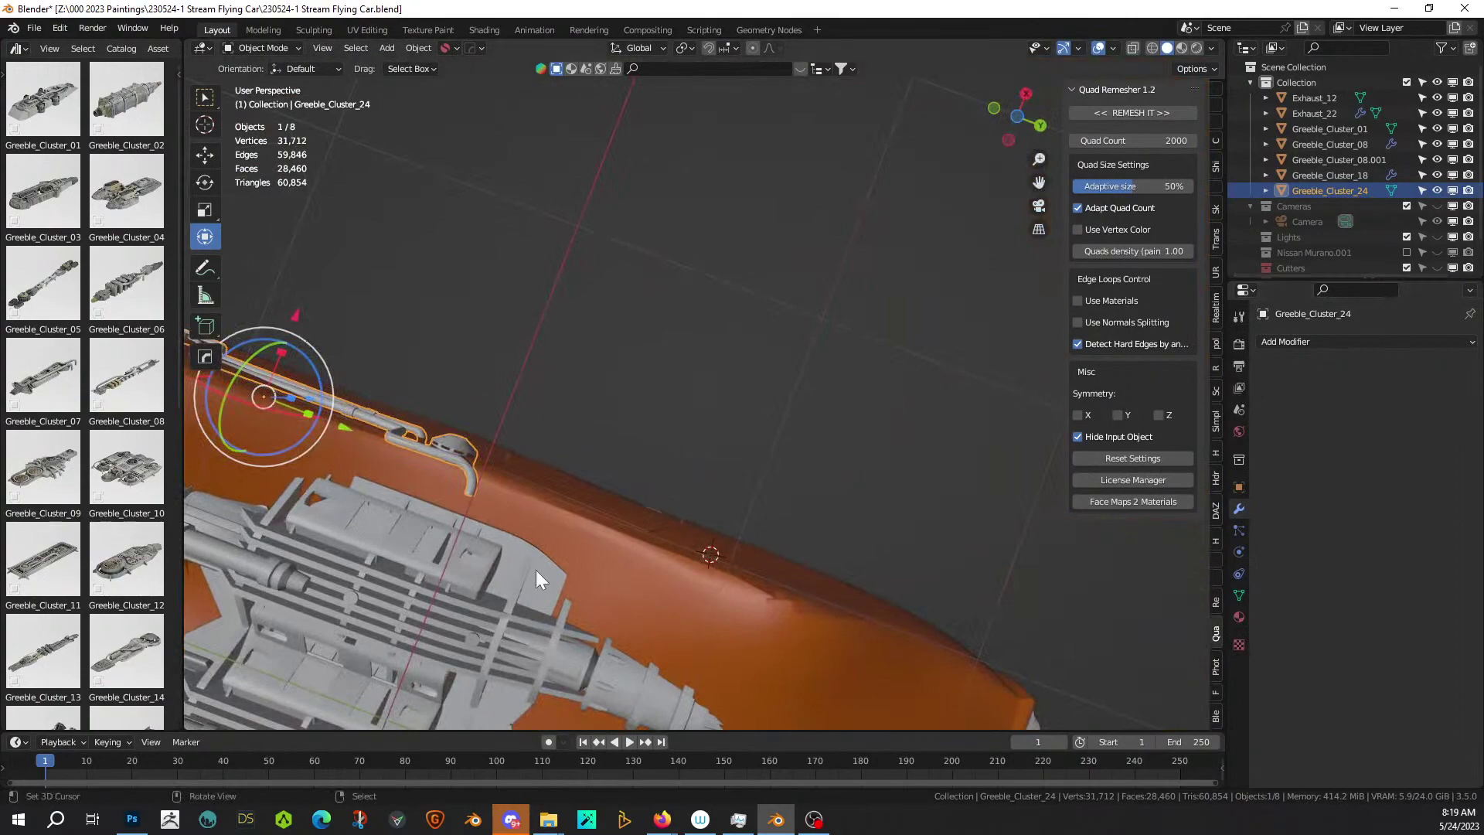
{"action": "key", "text": "KP_Divide"}
{"action": "key", "text": "Tab"}
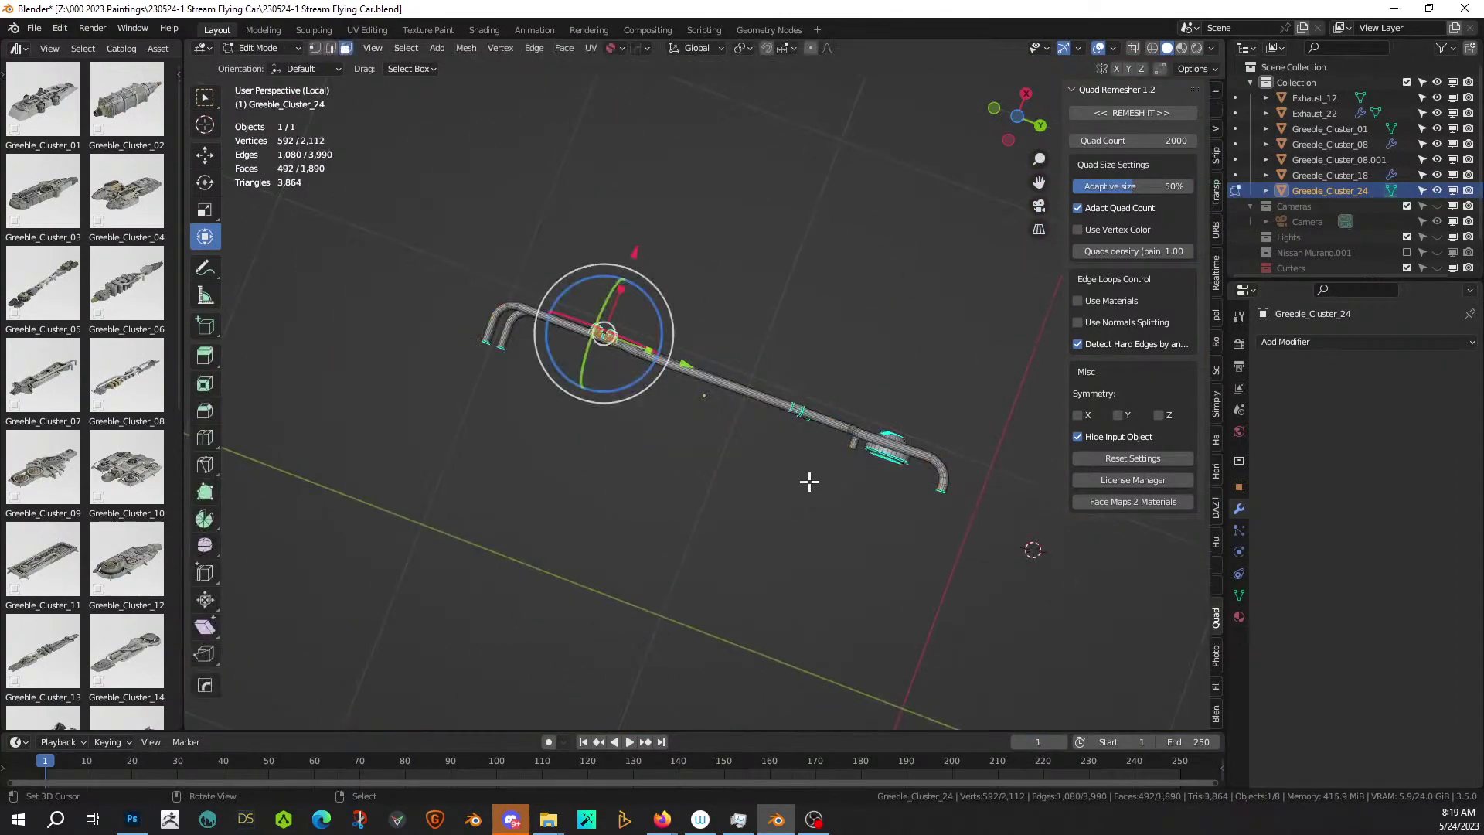
{"action": "left_click", "coordinate": [942, 490]}
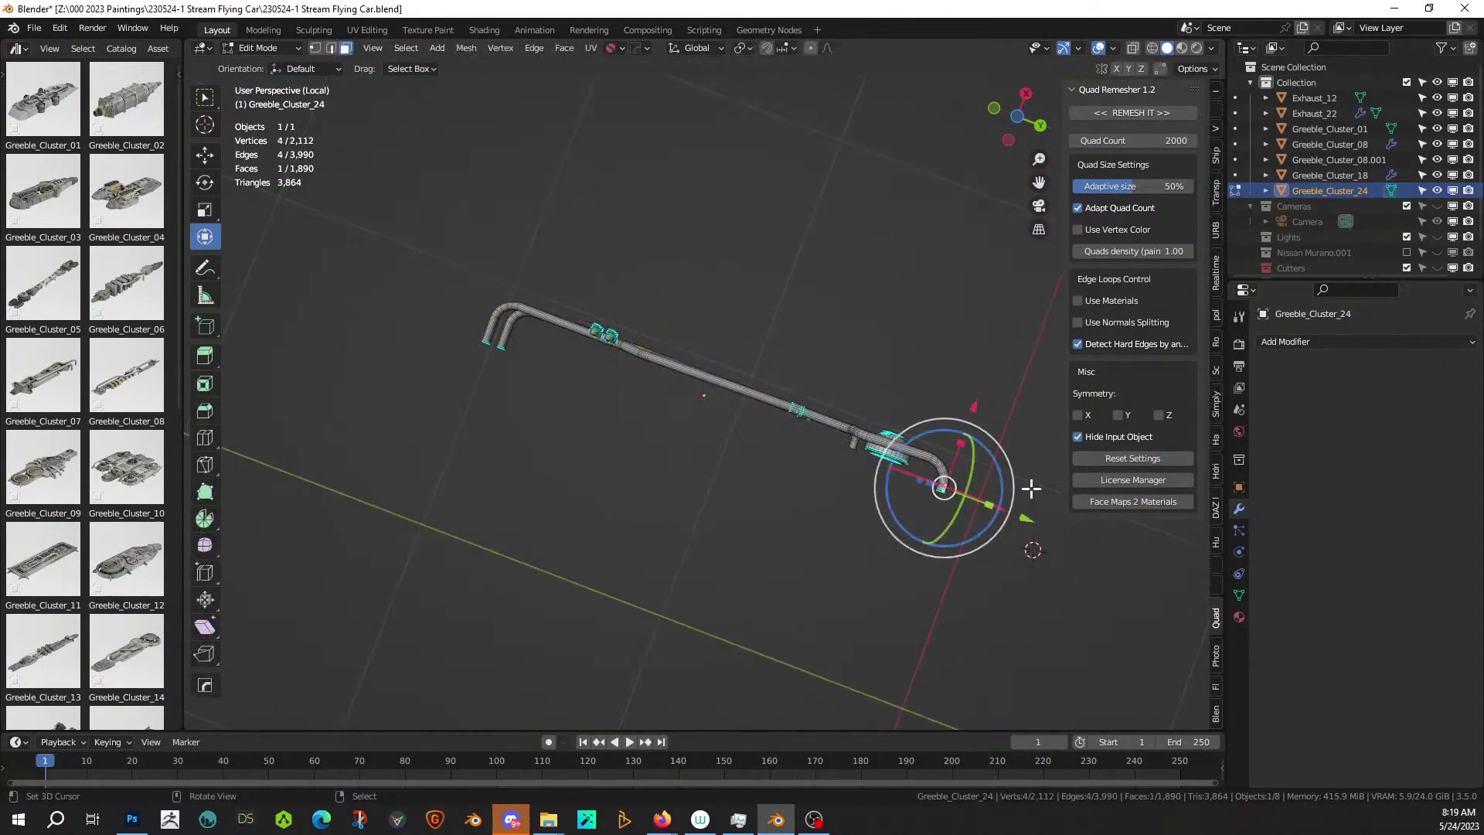
{"action": "key", "text": "KP_Decimal"}
Extrude the end face of the lower pipe about 0.11 m and leave local view.
{"action": "middle_click_drag", "start_coordinate": [783, 527], "coordinate": [173, 66]}
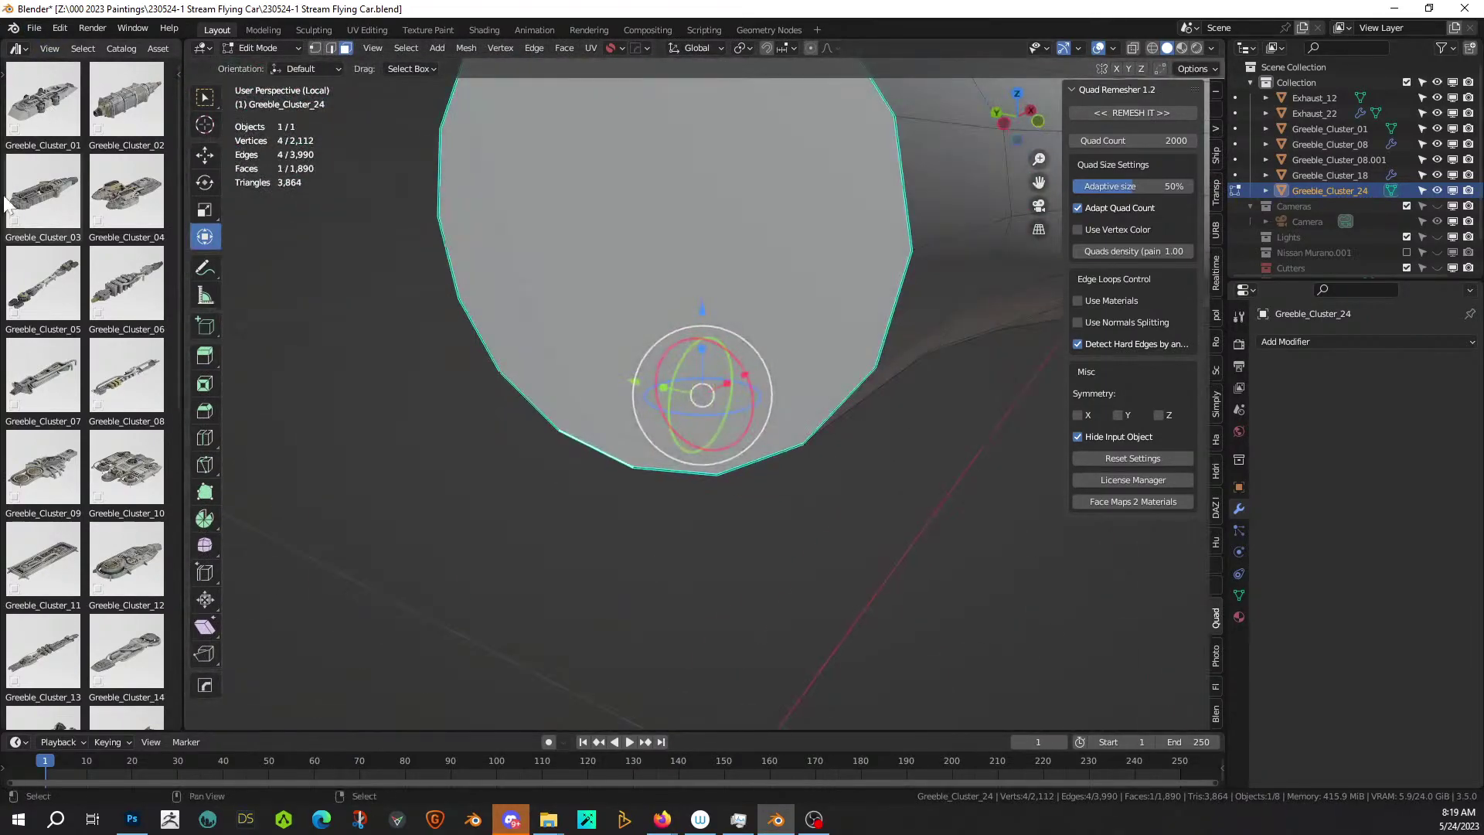
{"action": "scroll", "coordinate": [696, 520], "scroll_direction": "down", "scroll_amount": 8}
{"action": "middle_click_drag", "start_coordinate": [709, 513], "coordinate": [473, 452], "text": "shift"}
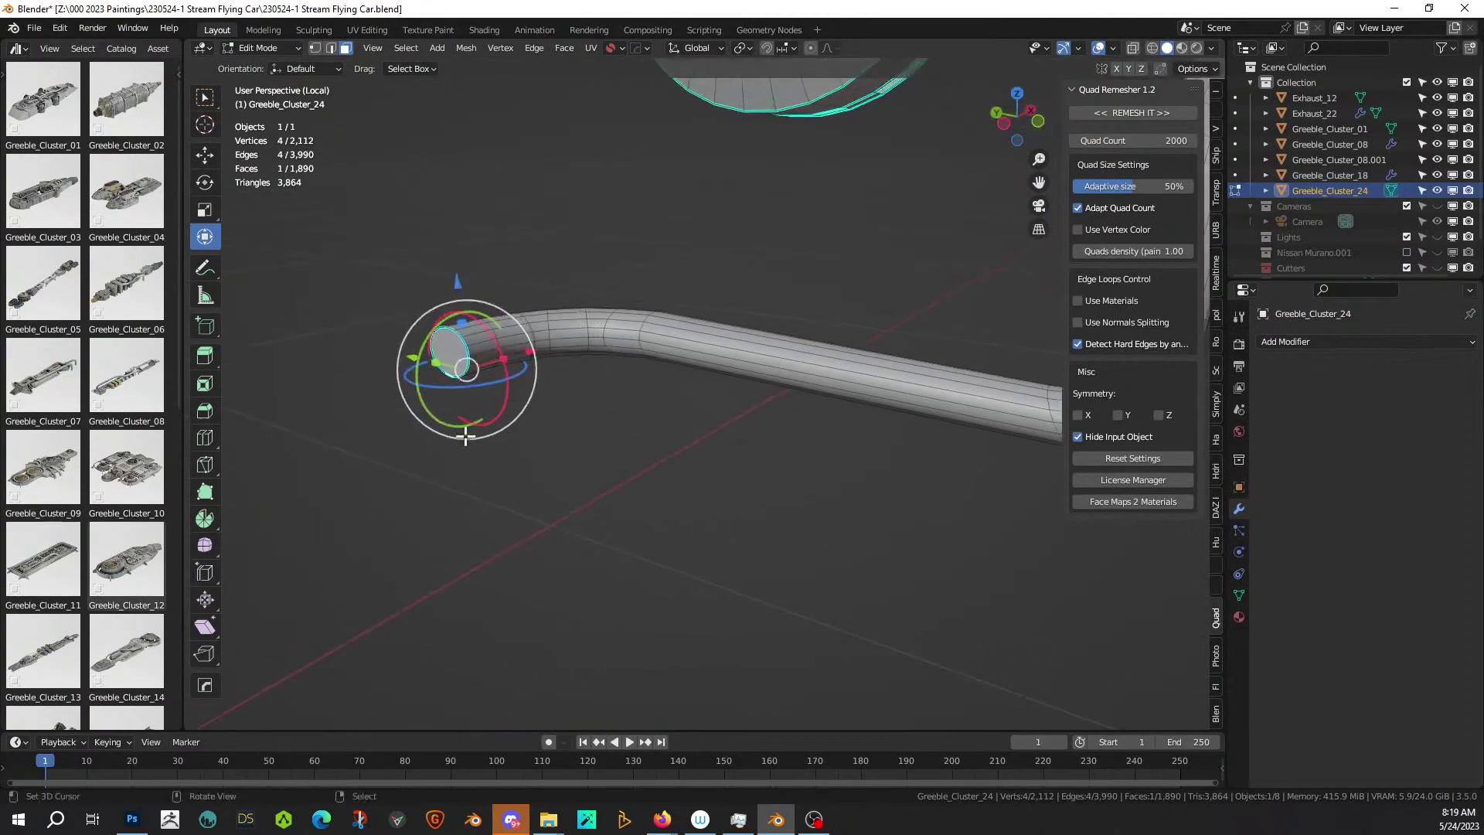
{"action": "key", "text": "e"}
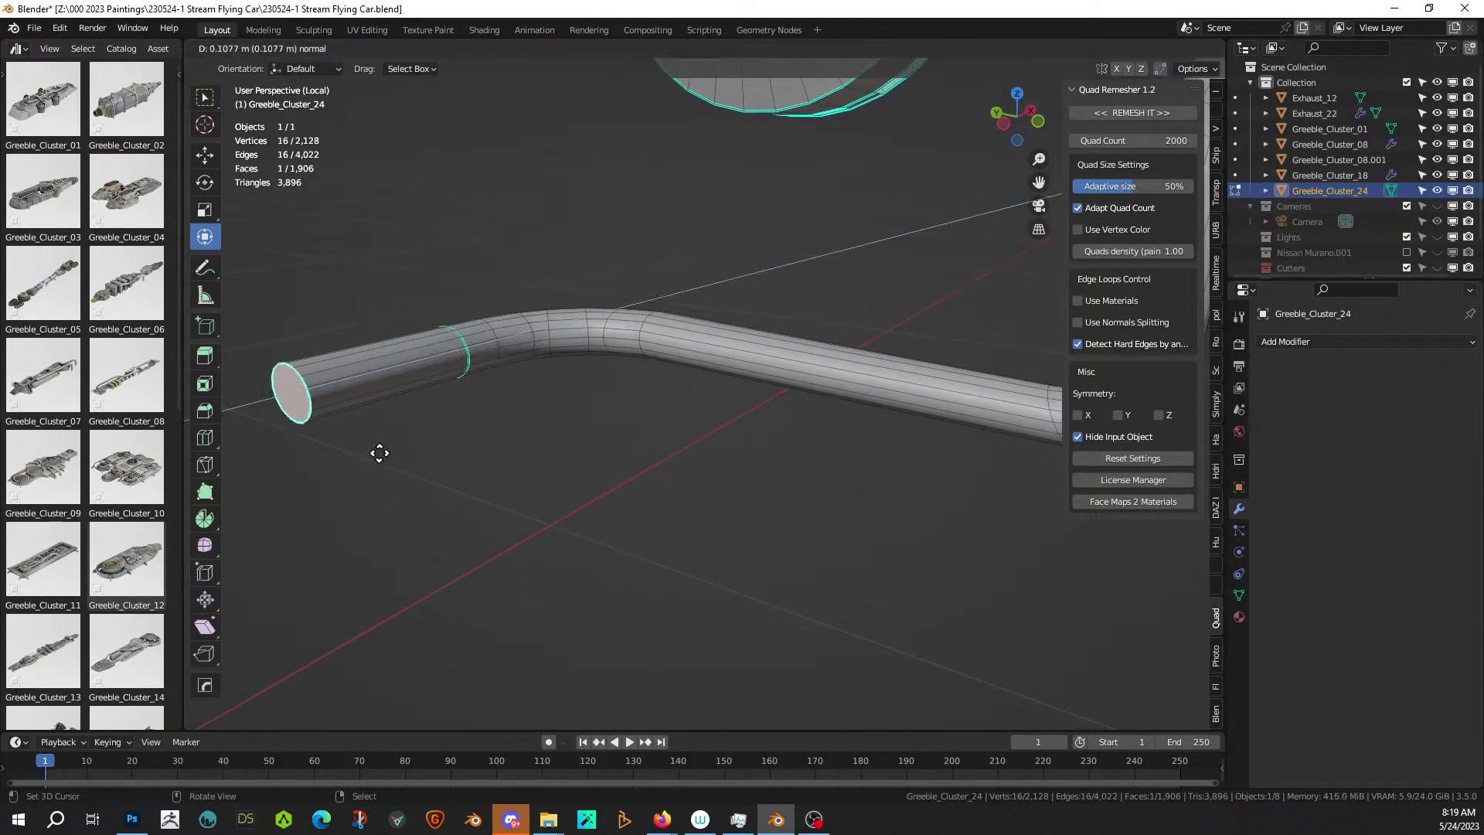
{"action": "left_click", "coordinate": [373, 457]}
{"action": "key", "text": "KP_Divide"}
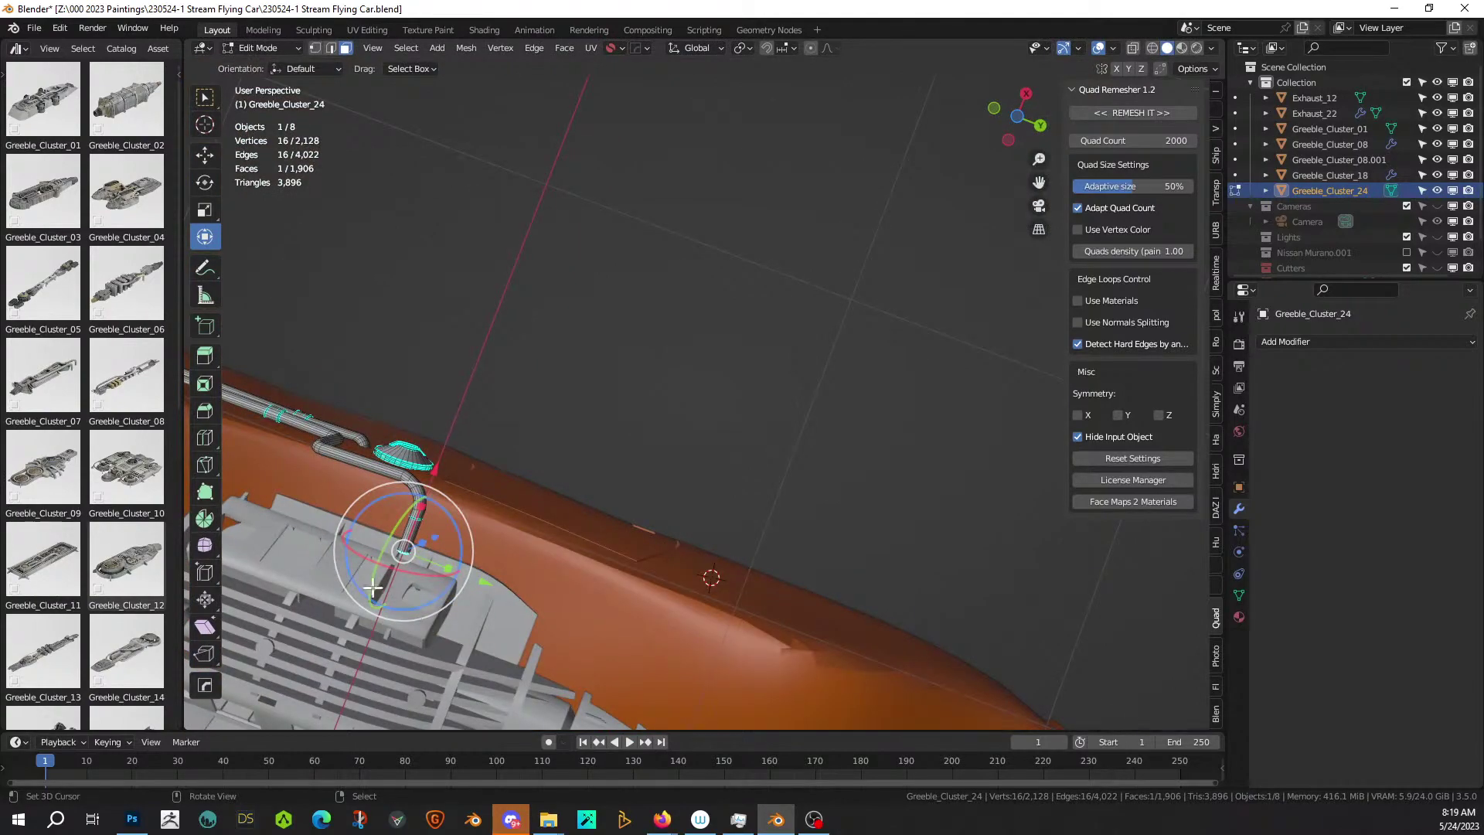
Move the extruded pipe end about -0.24 m along X into the underside machinery, then leave Edit Mode.
{"action": "key", "text": "g"}
{"action": "key", "text": "x"}
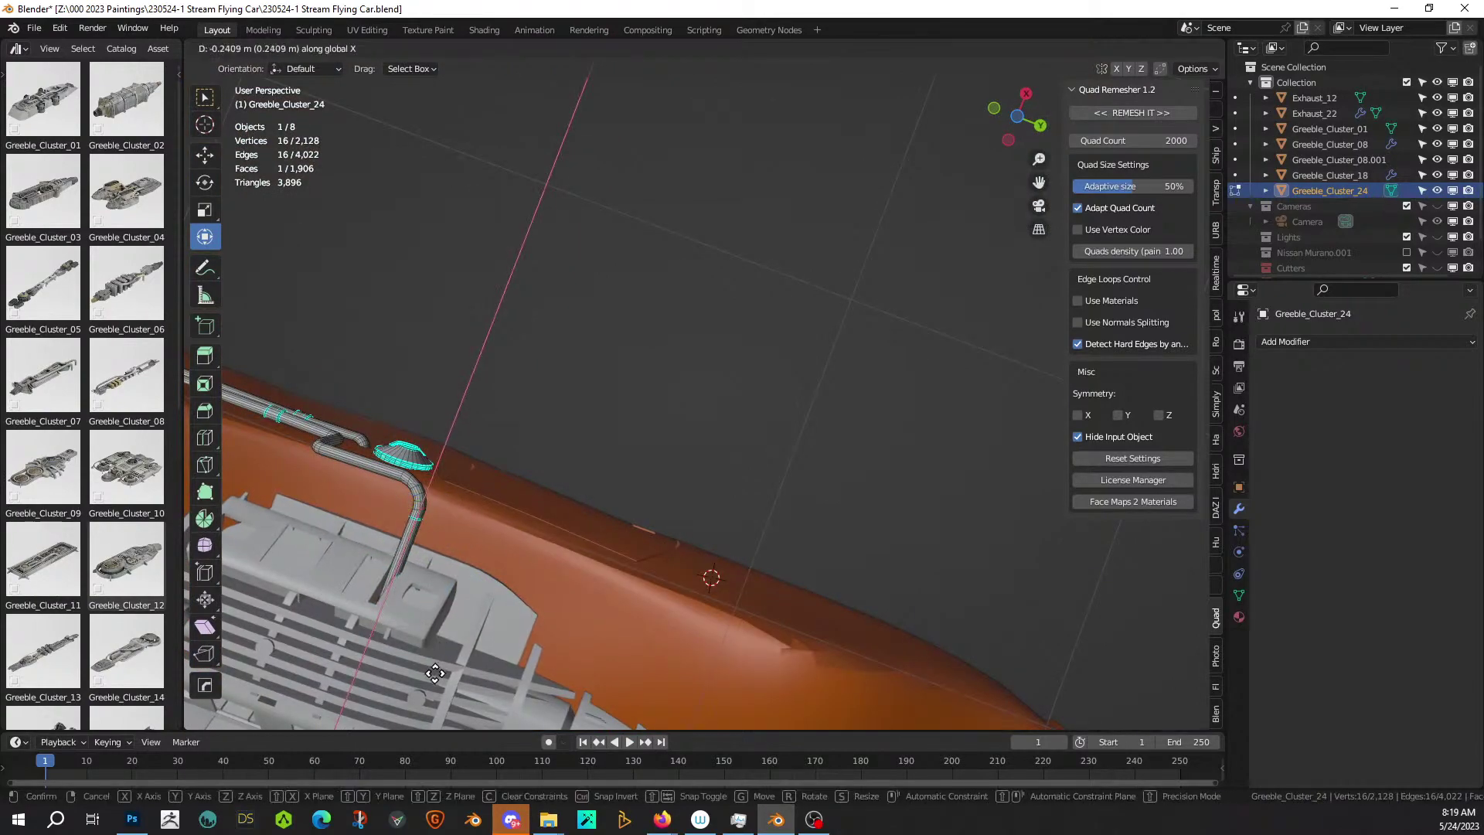
{"action": "left_click", "coordinate": [435, 673]}
{"action": "middle_click_drag", "start_coordinate": [439, 668], "coordinate": [737, 718]}
{"action": "key", "text": "Tab"}
Mirror the side pipe cluster across X onto the opposite side of the body with the mirror gizmo, then save the file.
{"action": "scroll", "coordinate": [687, 553], "scroll_direction": "down", "scroll_amount": 5}
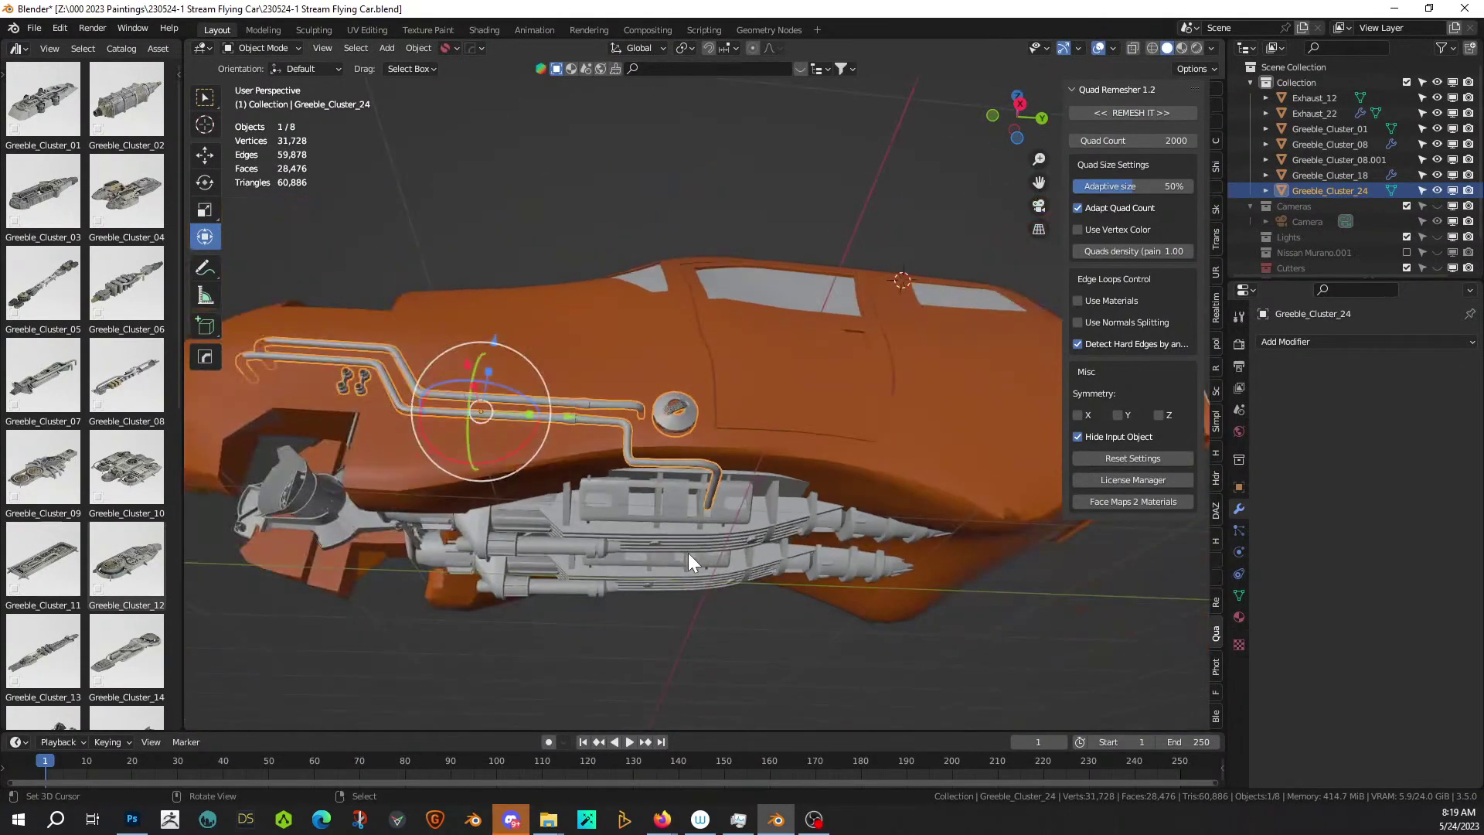
{"action": "middle_click_drag", "start_coordinate": [458, 437], "coordinate": [688, 482]}
{"action": "scroll", "coordinate": [678, 425], "scroll_direction": "down", "scroll_amount": 3}
{"action": "left_click", "coordinate": [589, 348], "text": "shift"}
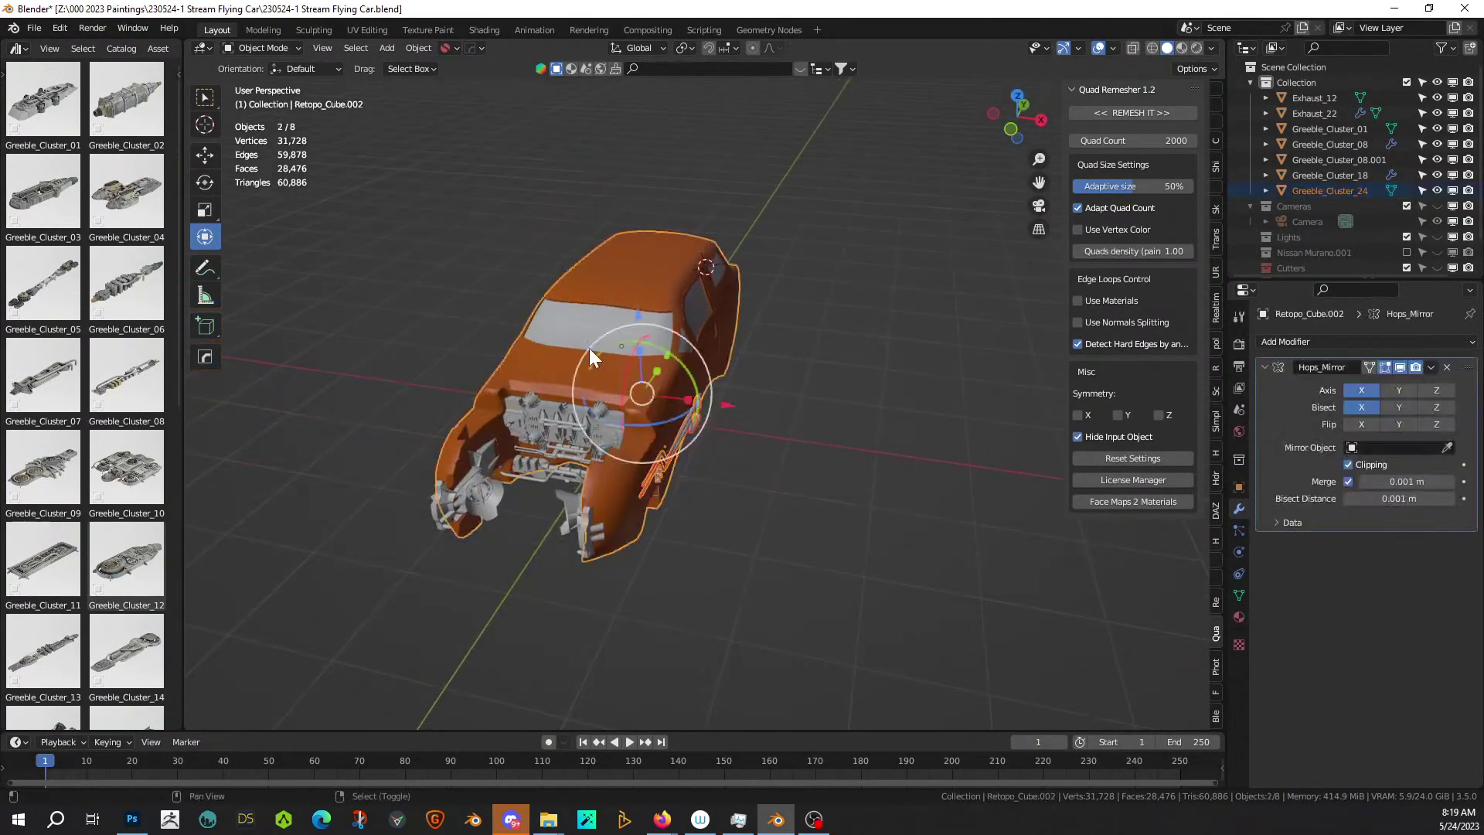
{"action": "key", "text": "alt+shift+x"}
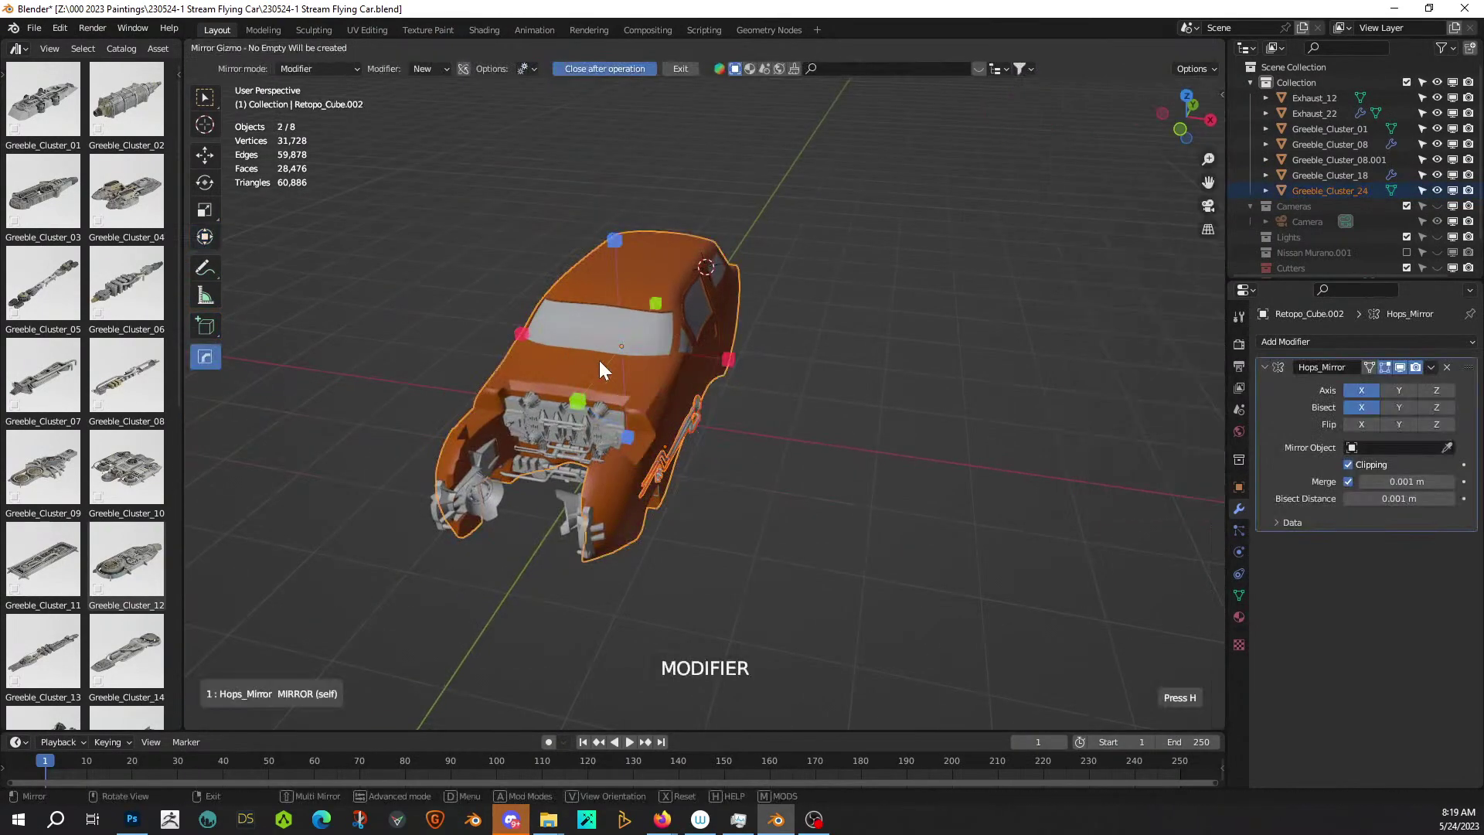
{"action": "left_click", "coordinate": [731, 360]}
{"action": "middle_click_drag", "start_coordinate": [731, 418], "coordinate": [566, 406]}
{"action": "key", "text": "ctrl+s"}
{"action": "scroll", "coordinate": [698, 456], "scroll_direction": "up", "scroll_amount": 3}
{"action": "scroll", "coordinate": [699, 456], "scroll_direction": "down", "scroll_amount": 3}
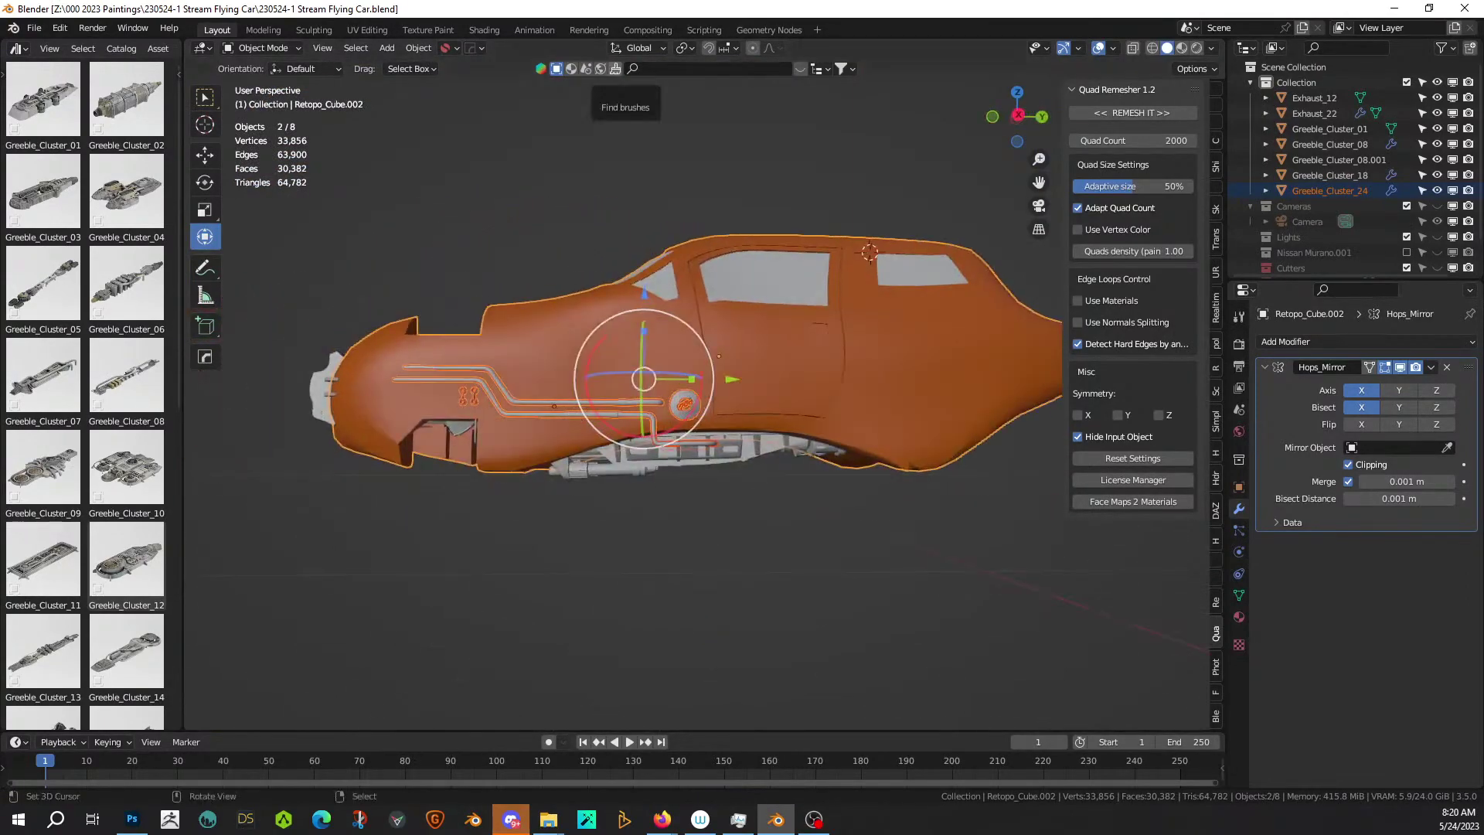
Inspect the car's sides and pipes in rendered viewport shading, then return to solid shading.
{"action": "scroll", "coordinate": [713, 435], "scroll_direction": "up", "scroll_amount": 5}
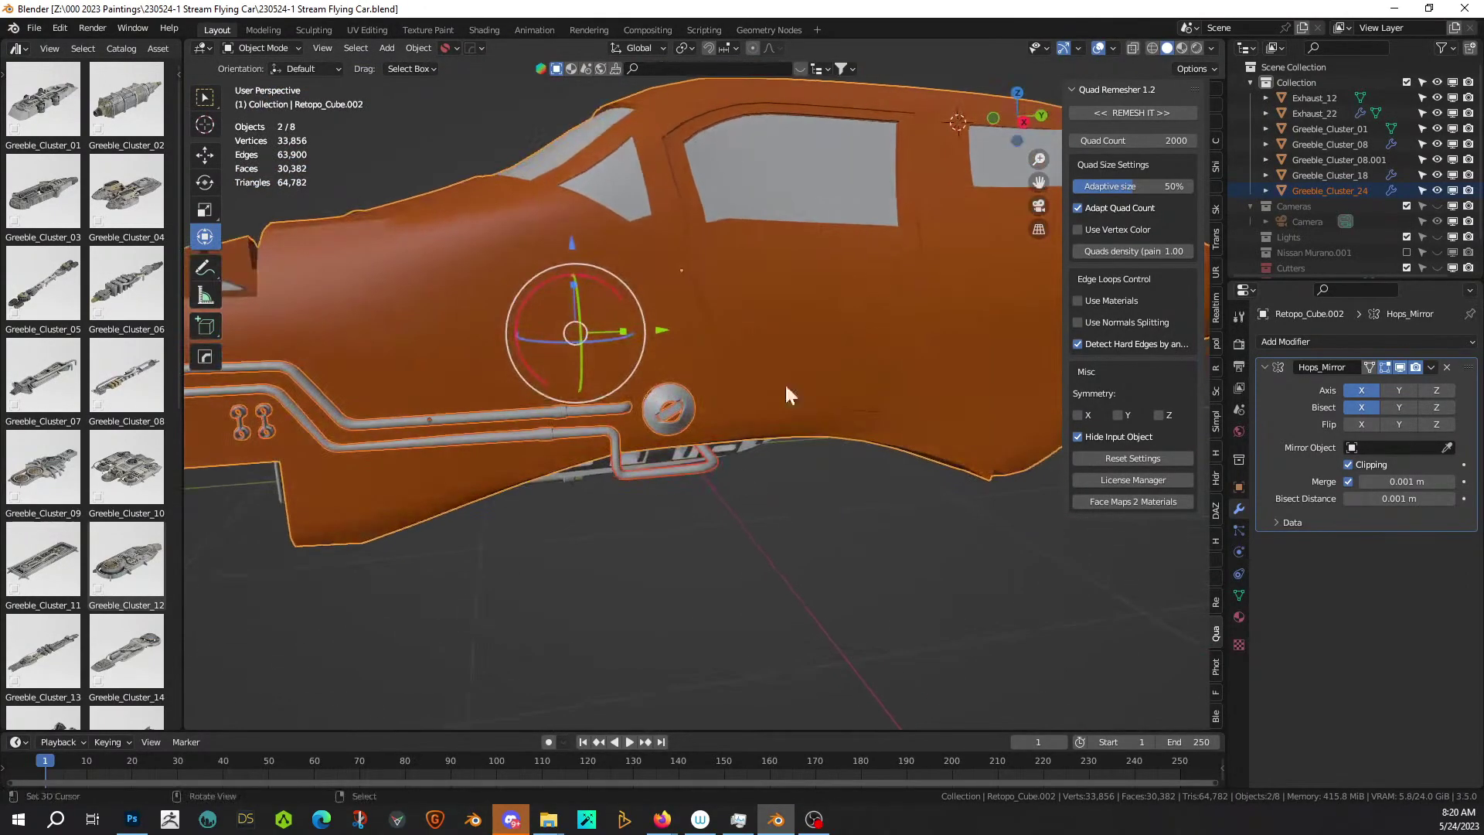
{"action": "left_click", "coordinate": [1196, 48]}
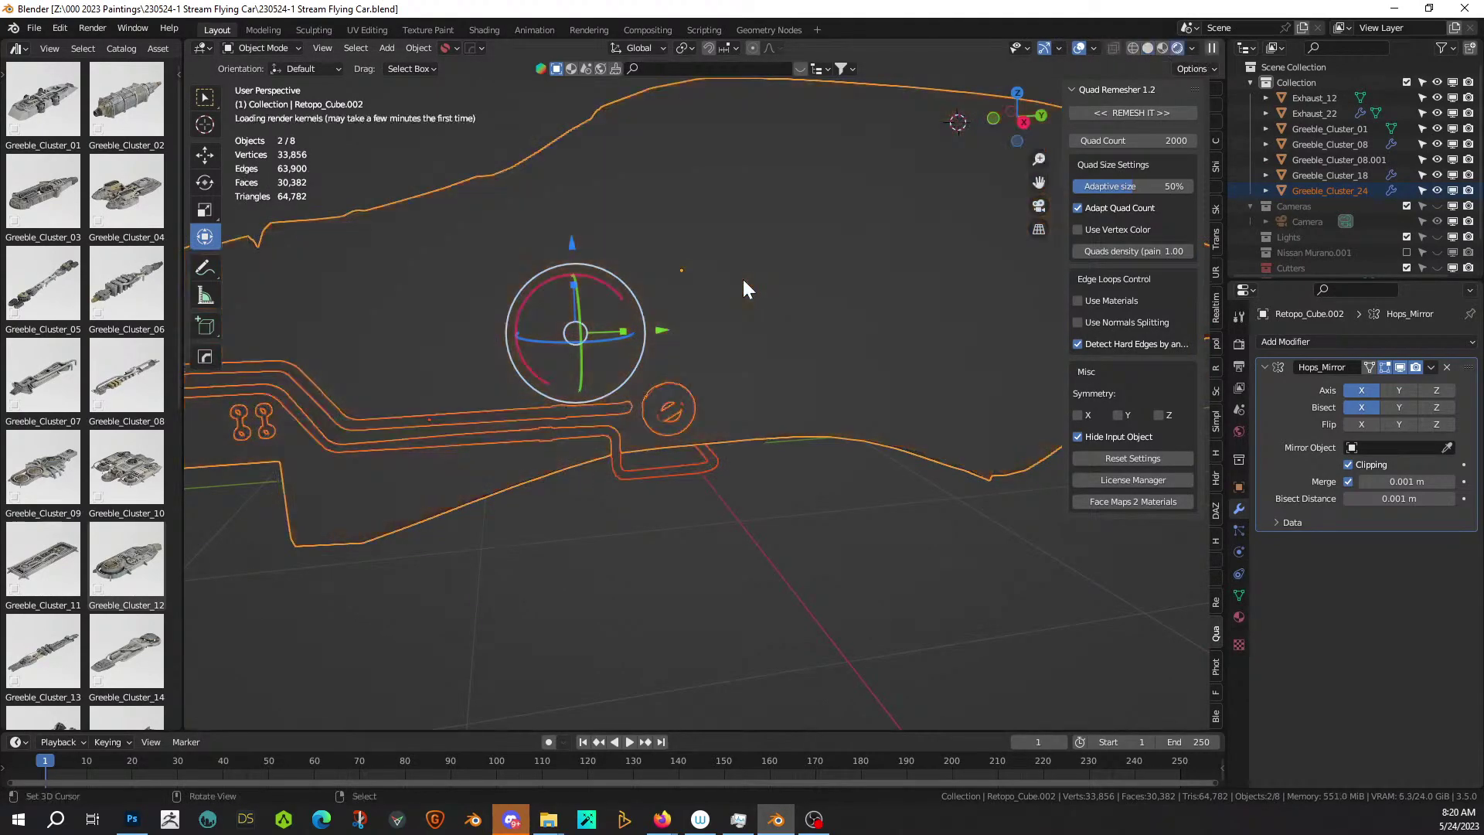
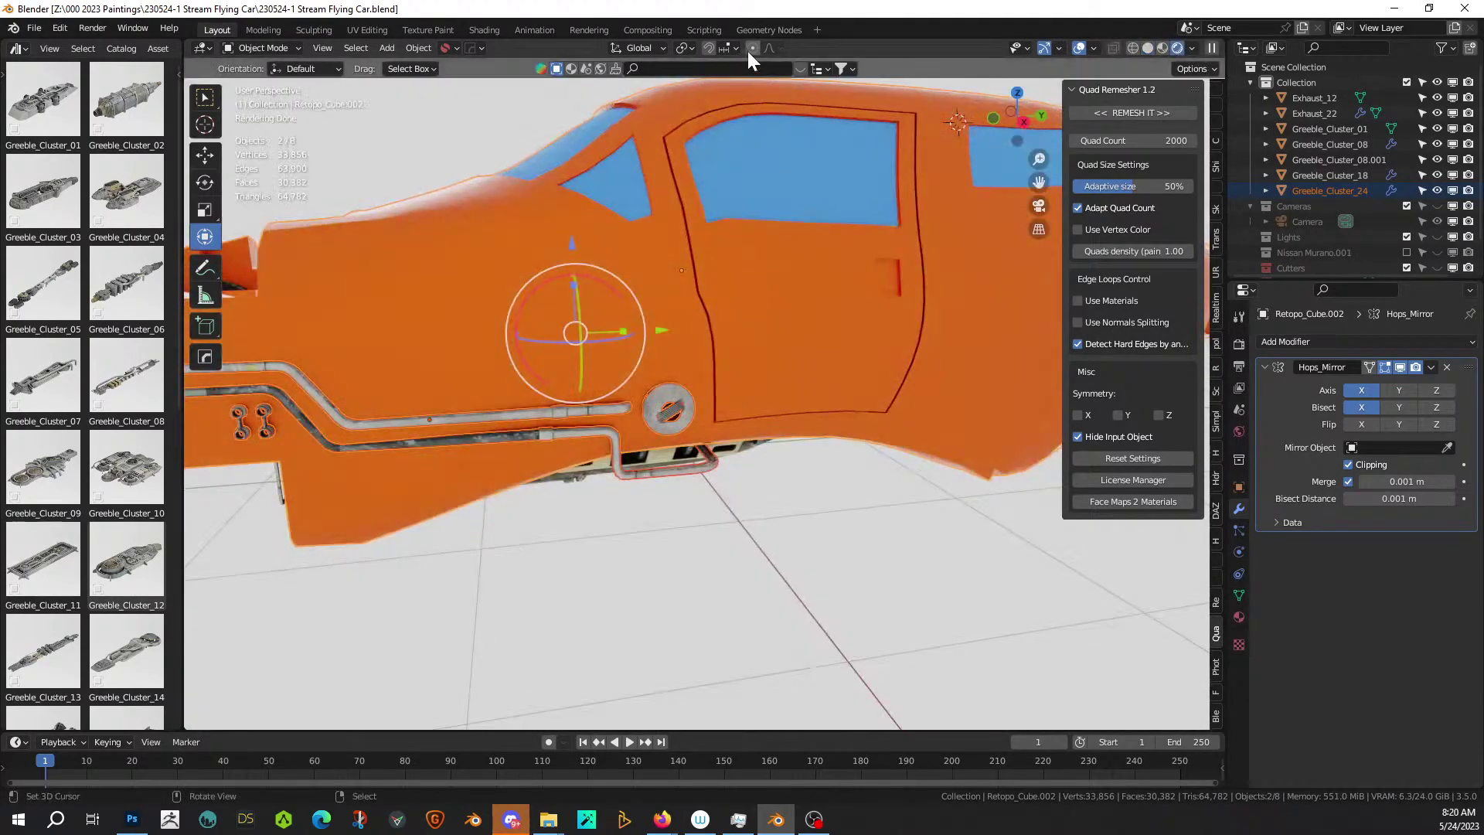
{"action": "scroll", "coordinate": [660, 521], "scroll_direction": "down", "scroll_amount": 4}
{"action": "middle_click_drag", "start_coordinate": [660, 521], "coordinate": [662, 708]}
{"action": "scroll", "coordinate": [637, 530], "scroll_direction": "up", "scroll_amount": 4}
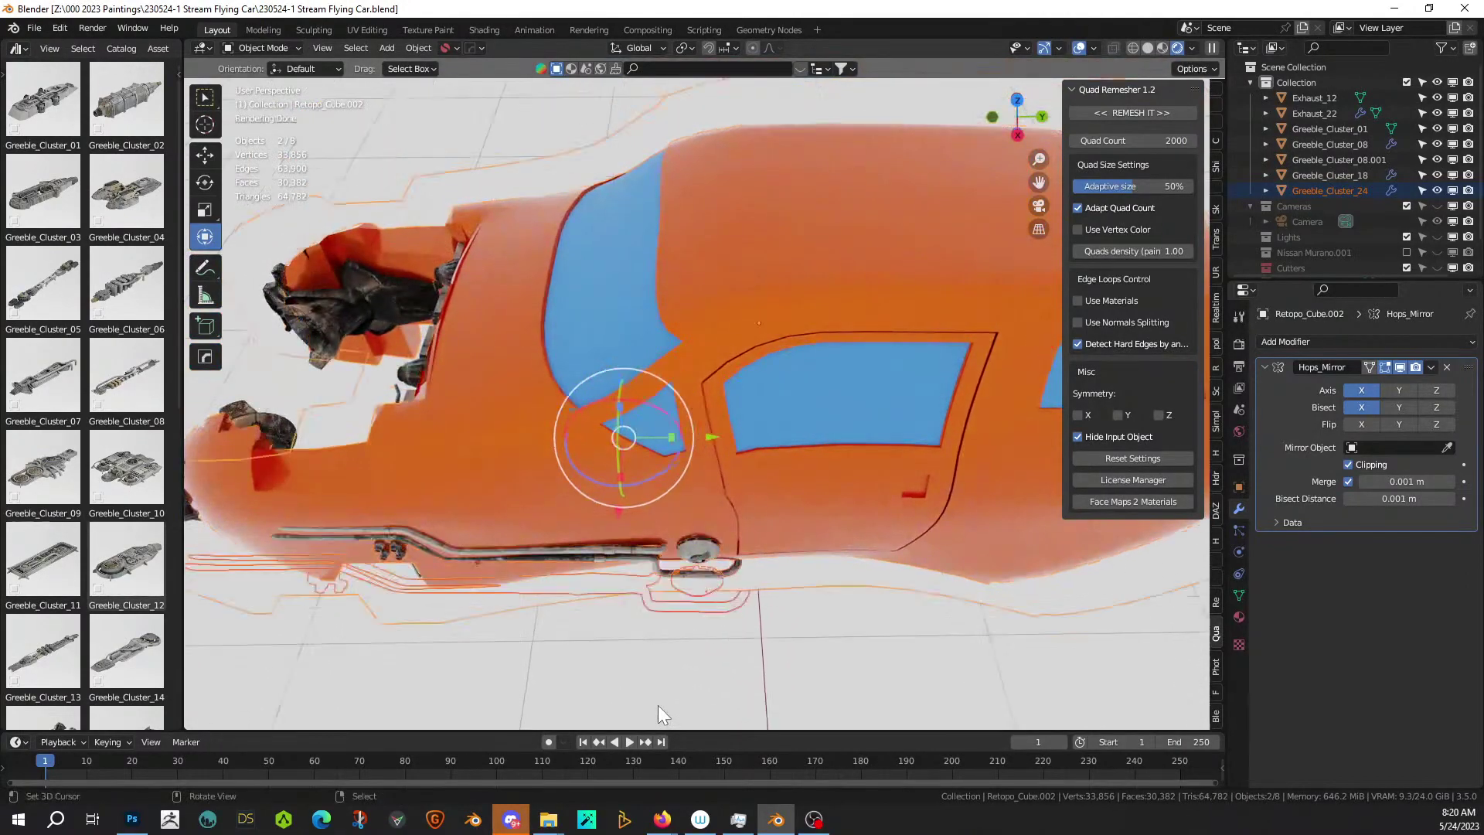
{"action": "scroll", "coordinate": [659, 708], "scroll_direction": "up", "scroll_amount": 4}
{"action": "middle_click_drag", "start_coordinate": [662, 640], "coordinate": [432, 721], "text": "alt"}
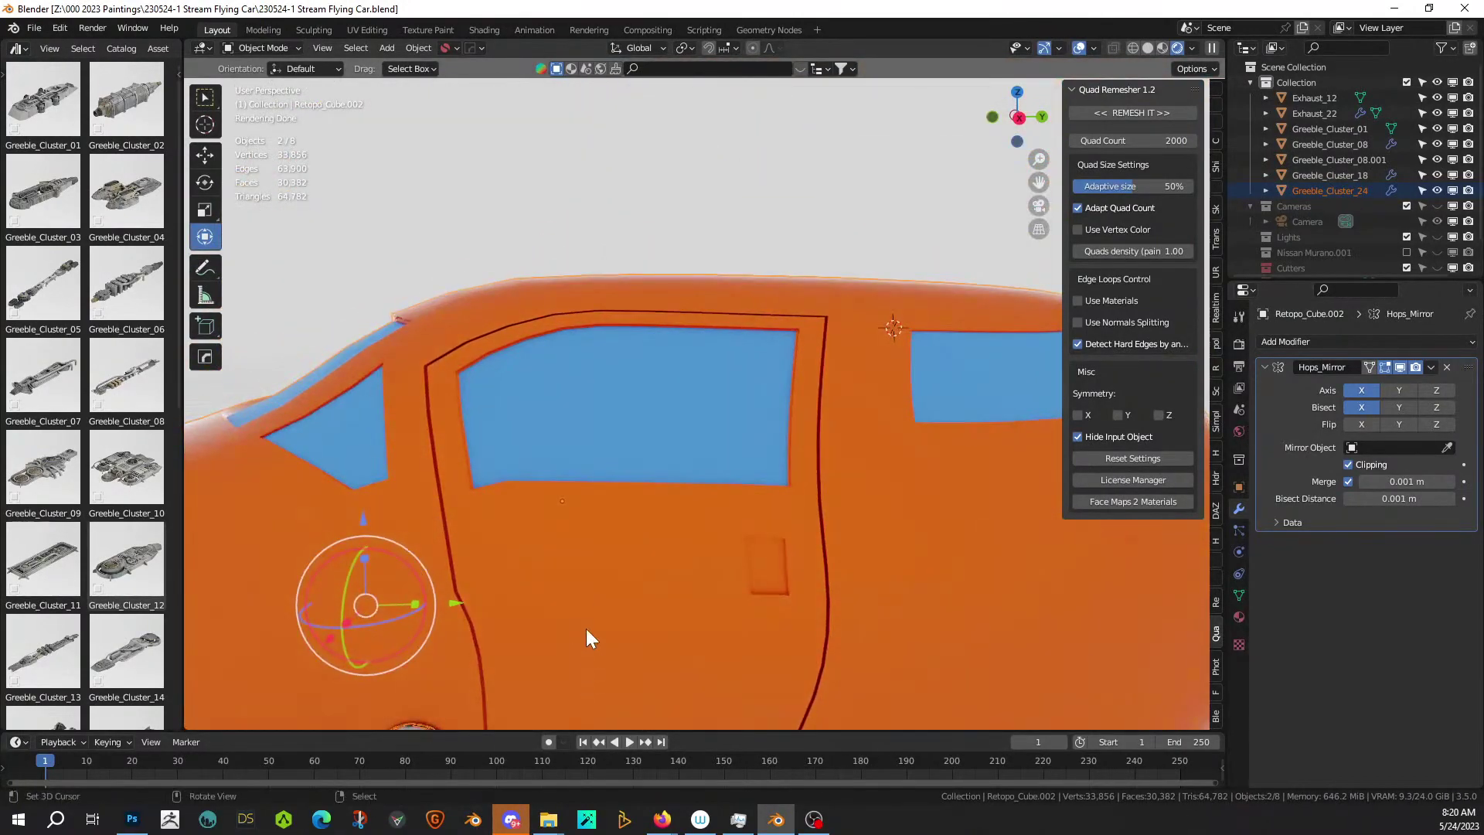
{"action": "scroll", "coordinate": [601, 595], "scroll_direction": "down", "scroll_amount": 2}
{"action": "scroll", "coordinate": [601, 596], "scroll_direction": "down", "scroll_amount": 2}
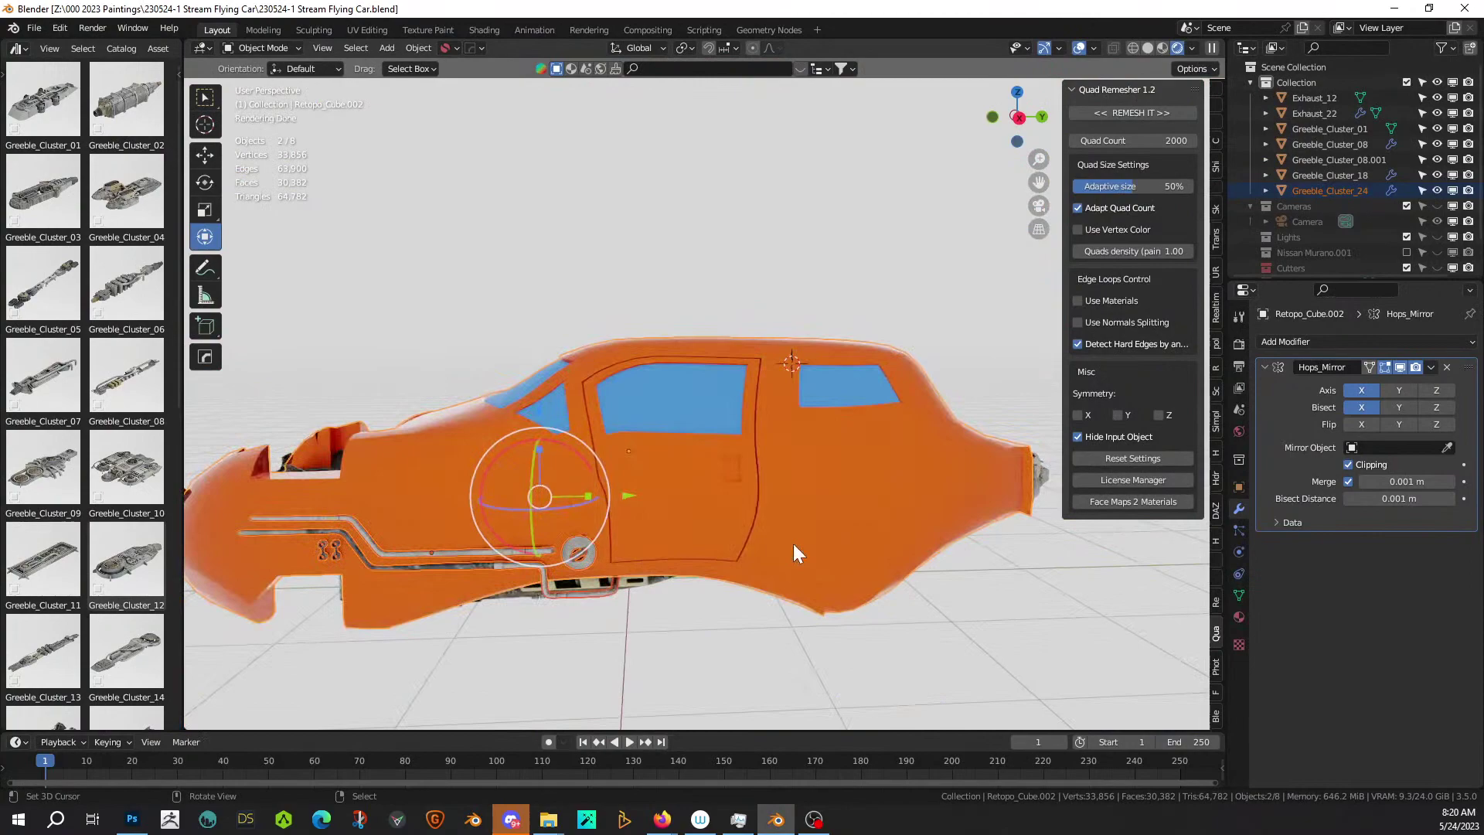
{"action": "left_click", "coordinate": [1145, 48]}
Enter Edit Mode on the car body and circle-select the hood faces below the windshield in top view.
{"action": "scroll", "coordinate": [840, 521], "scroll_direction": "up", "scroll_amount": 2}
{"action": "key", "text": "Tab"}
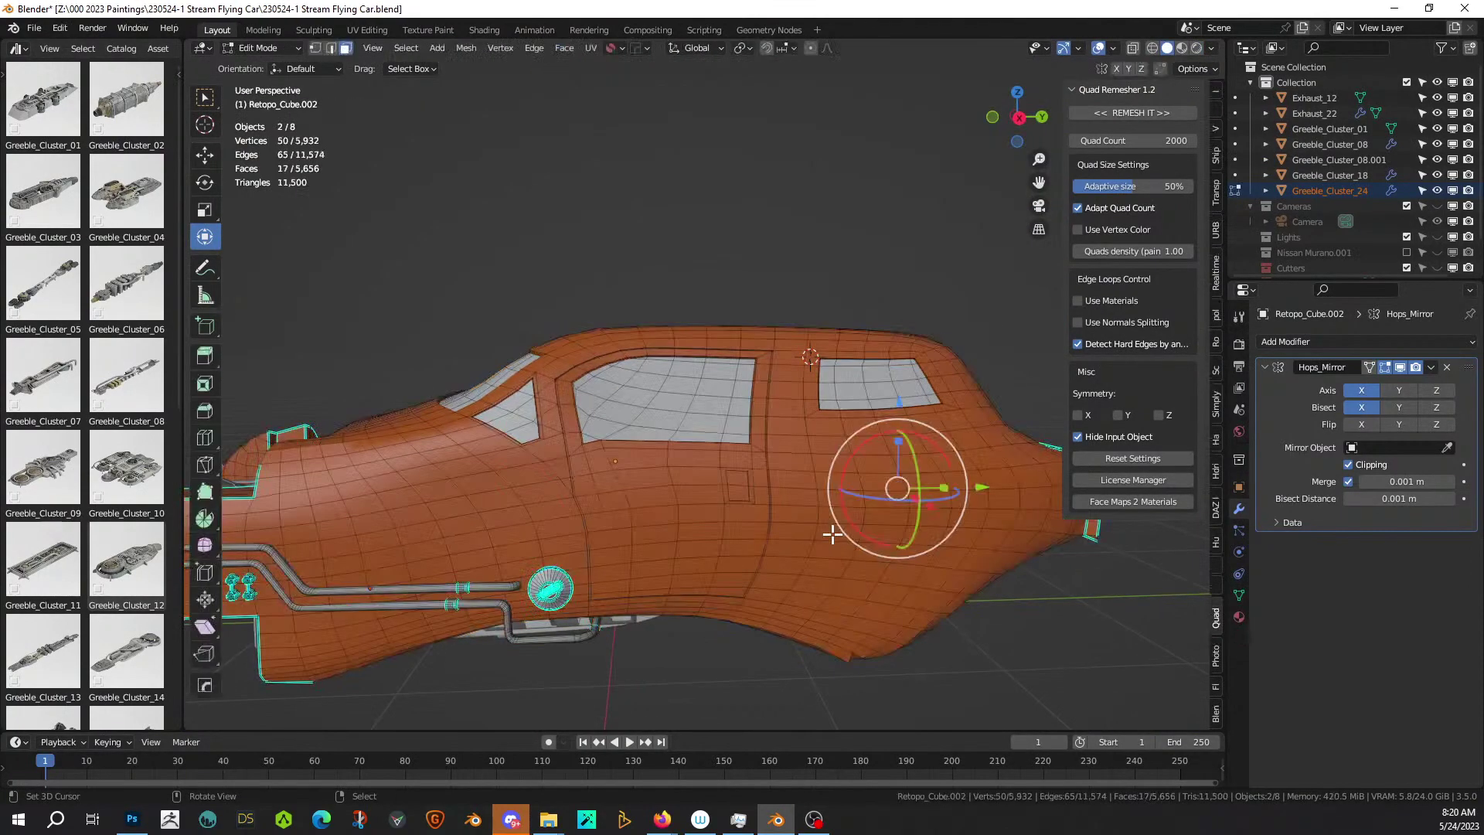
{"action": "middle_click_drag", "start_coordinate": [740, 593], "coordinate": [916, 686]}
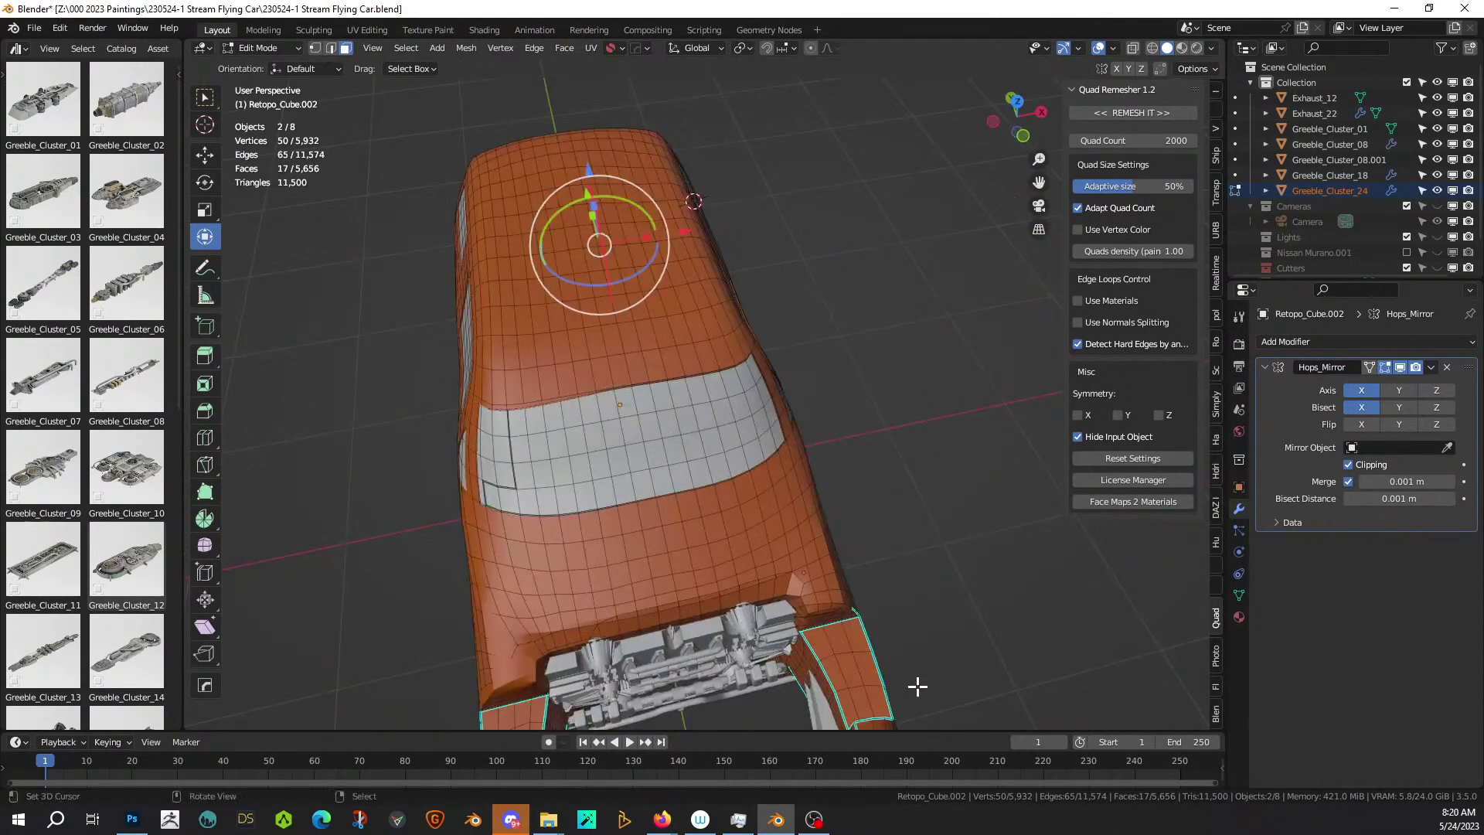
{"action": "key", "text": "KP_7"}
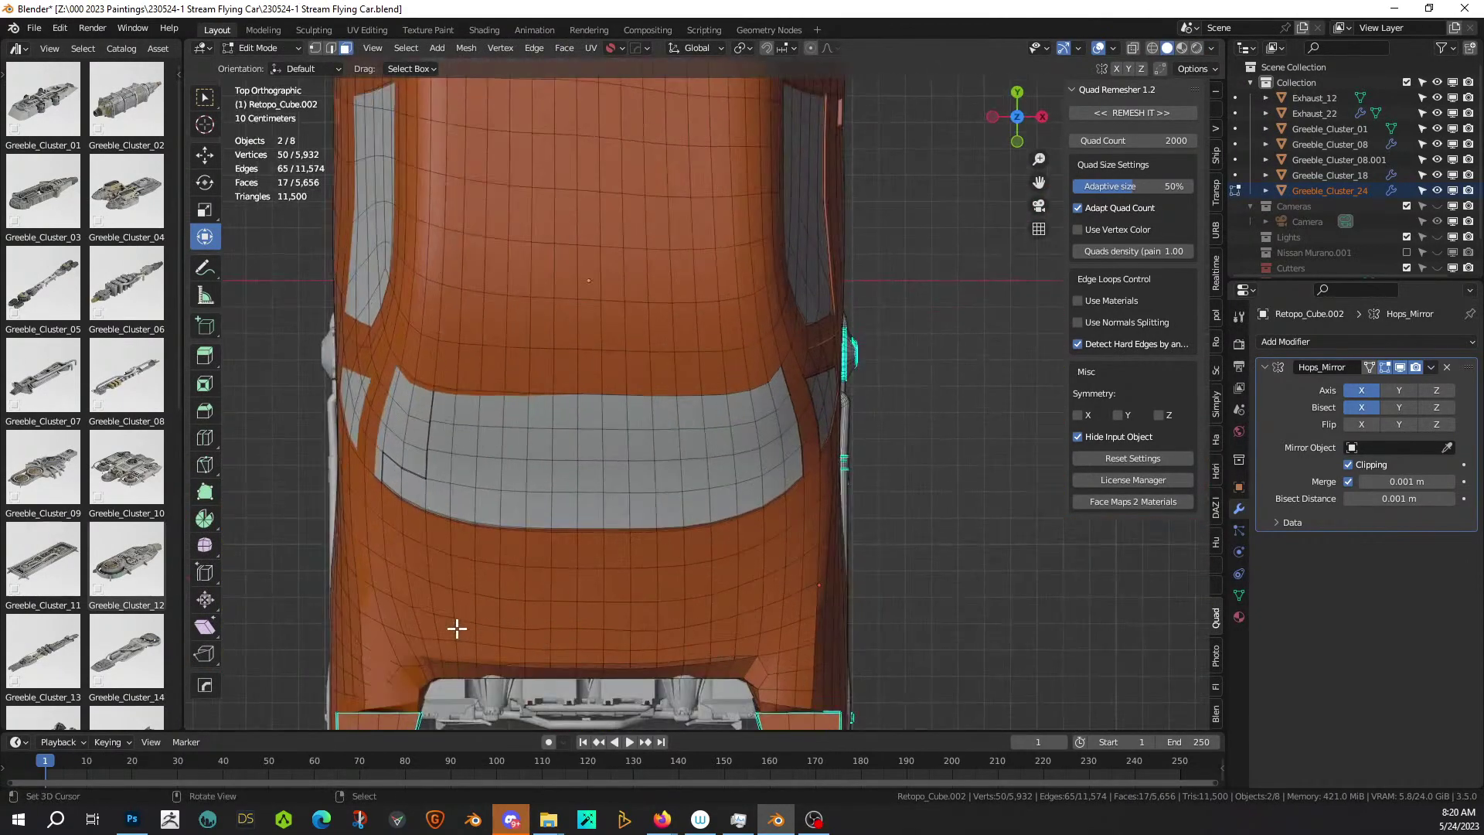
{"action": "key", "text": "c"}
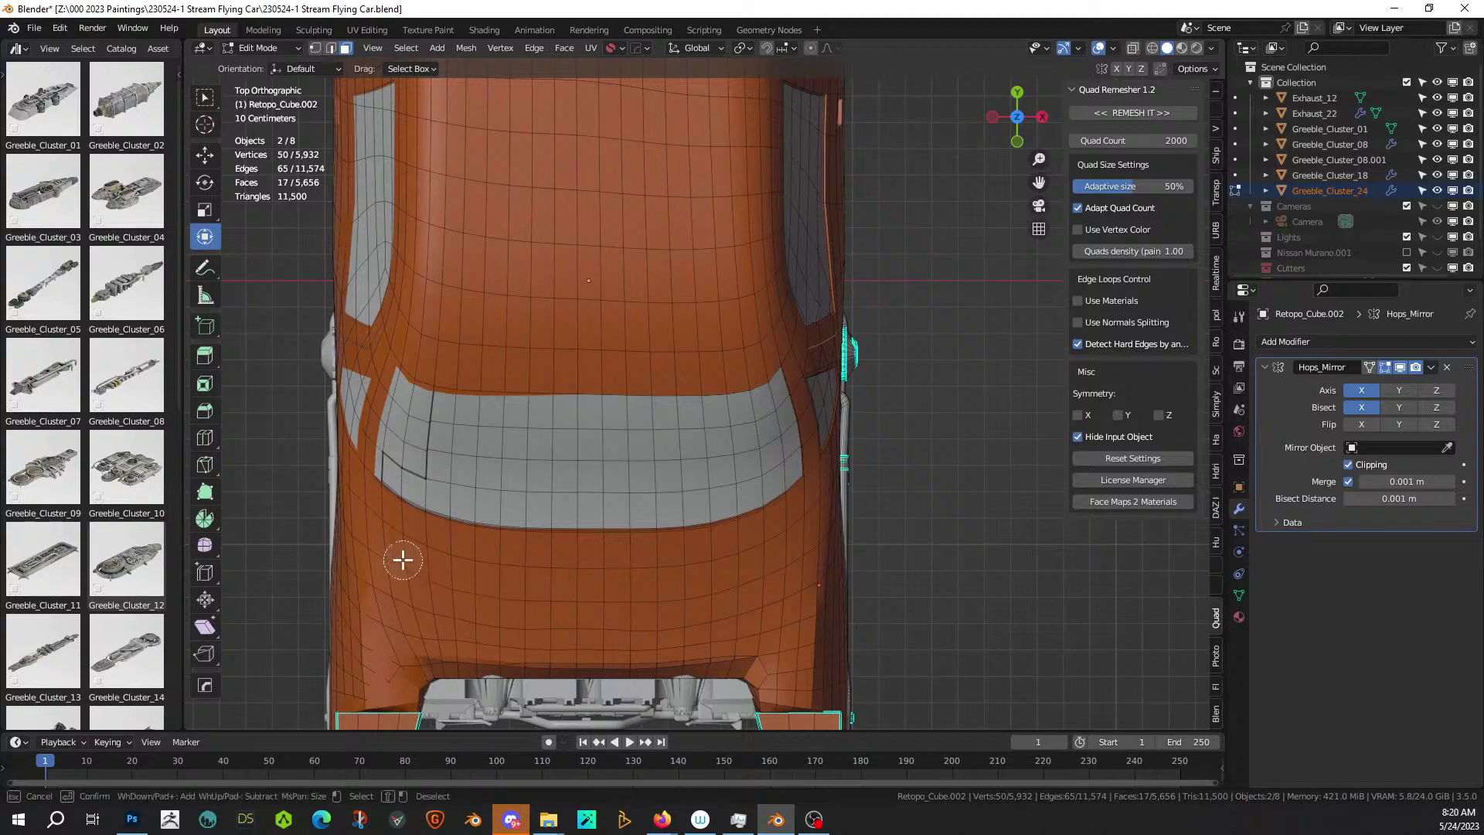
{"action": "mouse_move", "coordinate": [397, 534]}
{"action": "left_mouse_down"}
{"action": "mouse_move", "coordinate": [685, 566]}
{"action": "mouse_move", "coordinate": [775, 533]}
{"action": "left_mouse_up"}
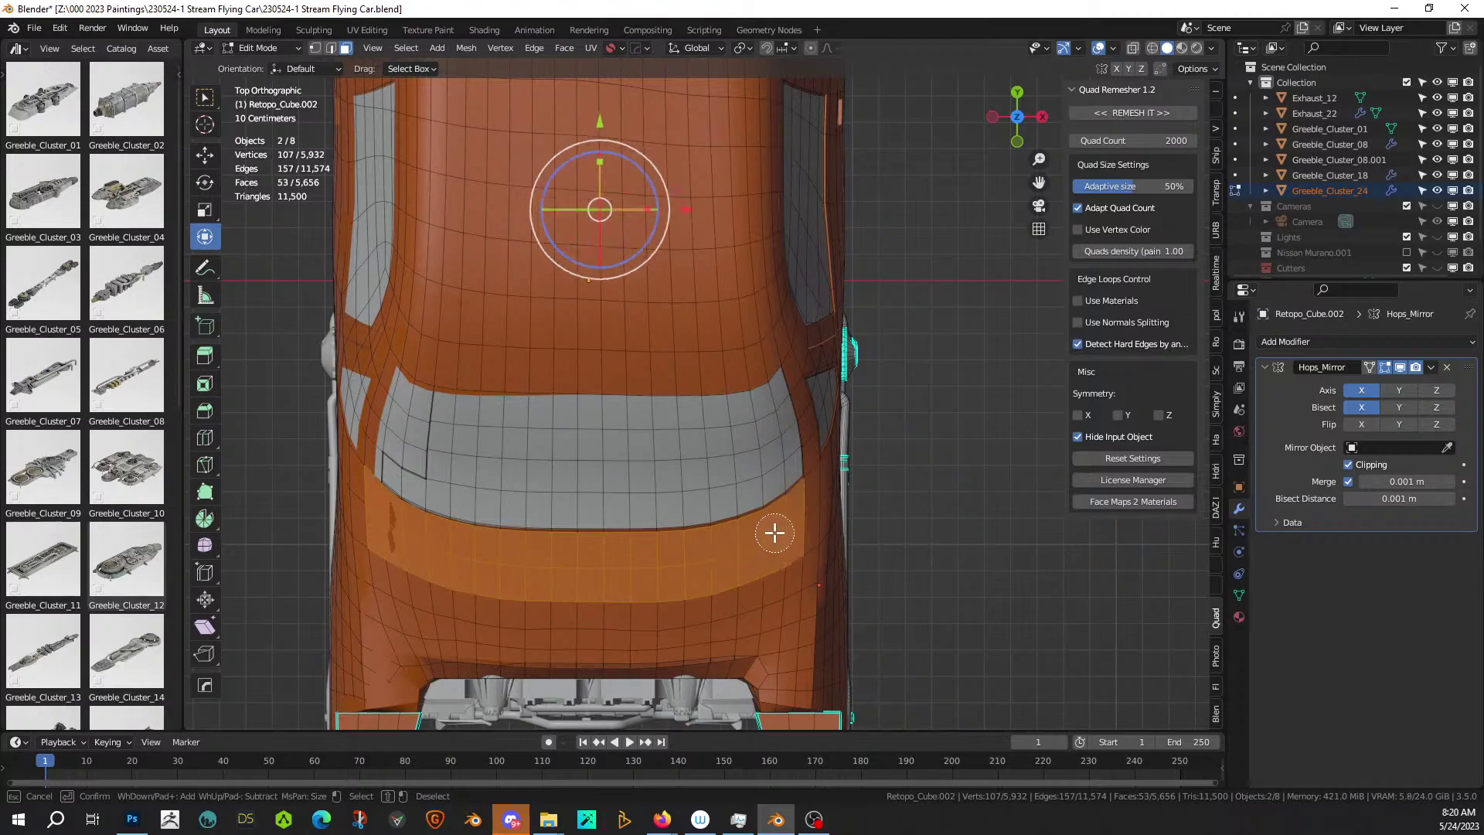
{"action": "mouse_move", "coordinate": [783, 527]}
{"action": "left_mouse_down"}
{"action": "mouse_move", "coordinate": [788, 605]}
{"action": "mouse_move", "coordinate": [762, 615]}
{"action": "mouse_move", "coordinate": [494, 635]}
{"action": "mouse_move", "coordinate": [421, 623]}
{"action": "mouse_move", "coordinate": [407, 603]}
{"action": "left_mouse_up"}
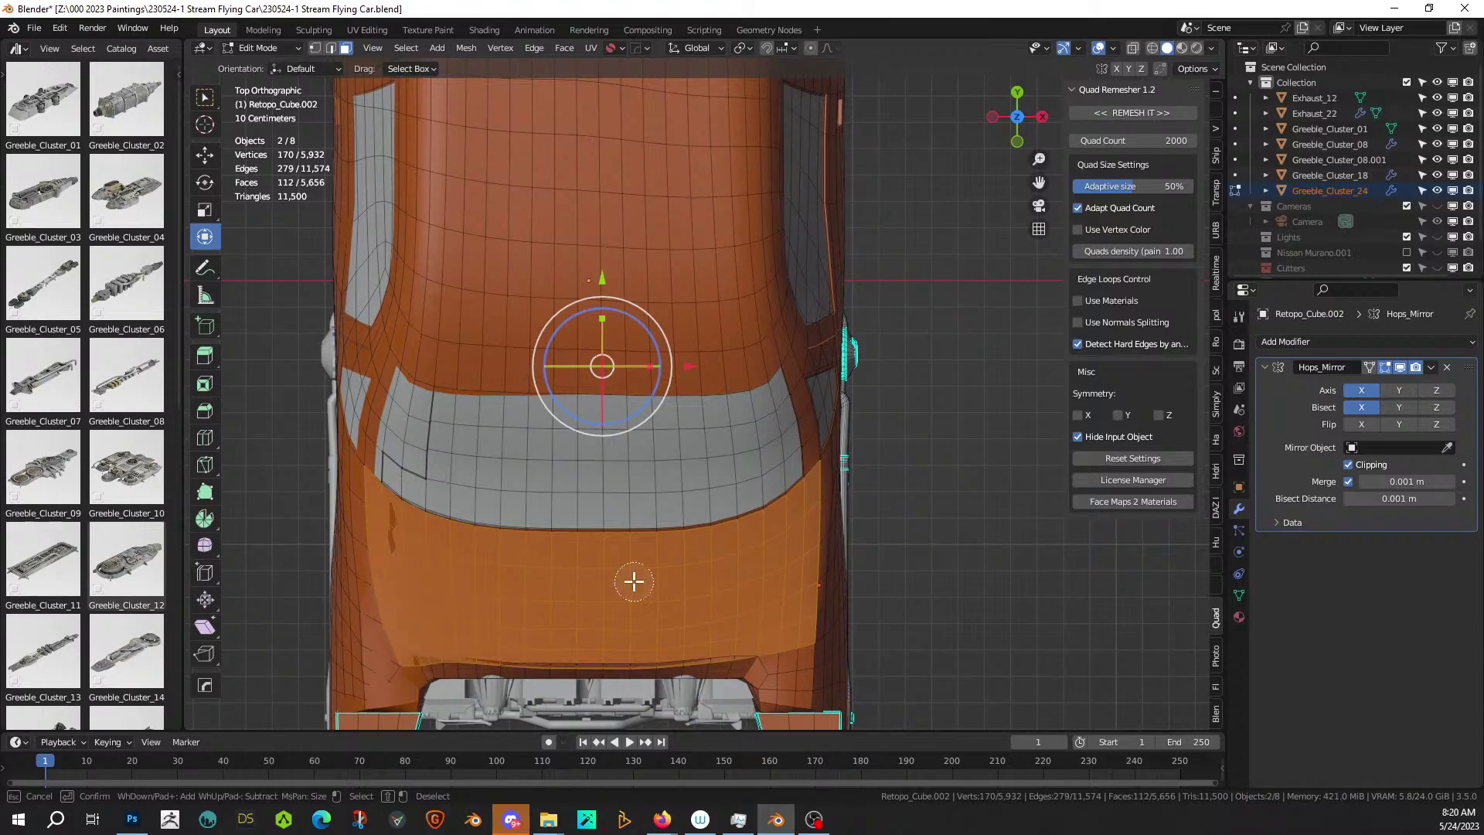
{"action": "middle_click_drag", "start_coordinate": [673, 583], "coordinate": [582, 481]}
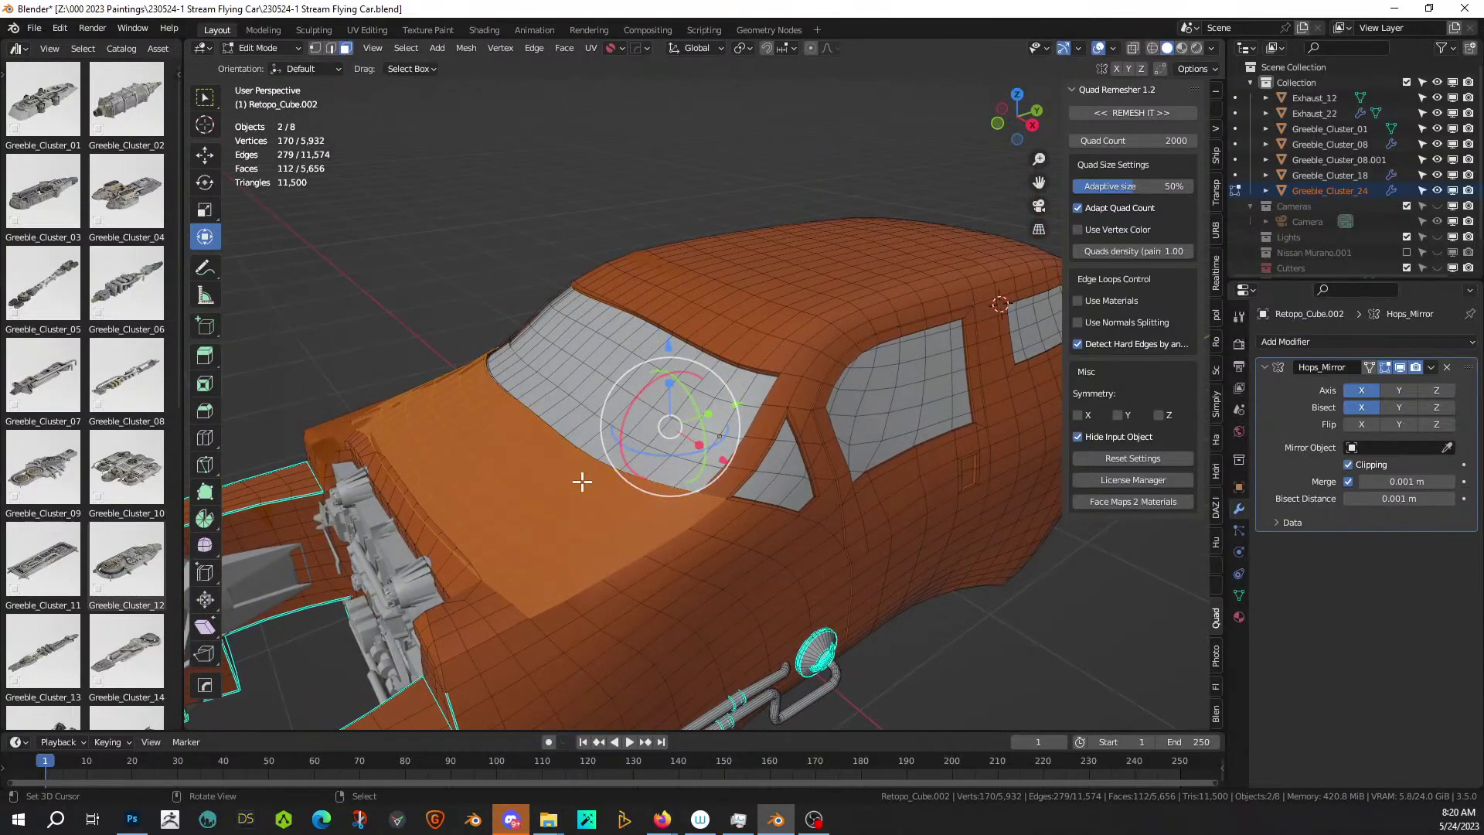
Leave Edit Mode and generate Random Panels on the selected hood faces with notch seed 2.
{"action": "key", "text": "Tab"}
{"action": "key", "text": "shift+q"}
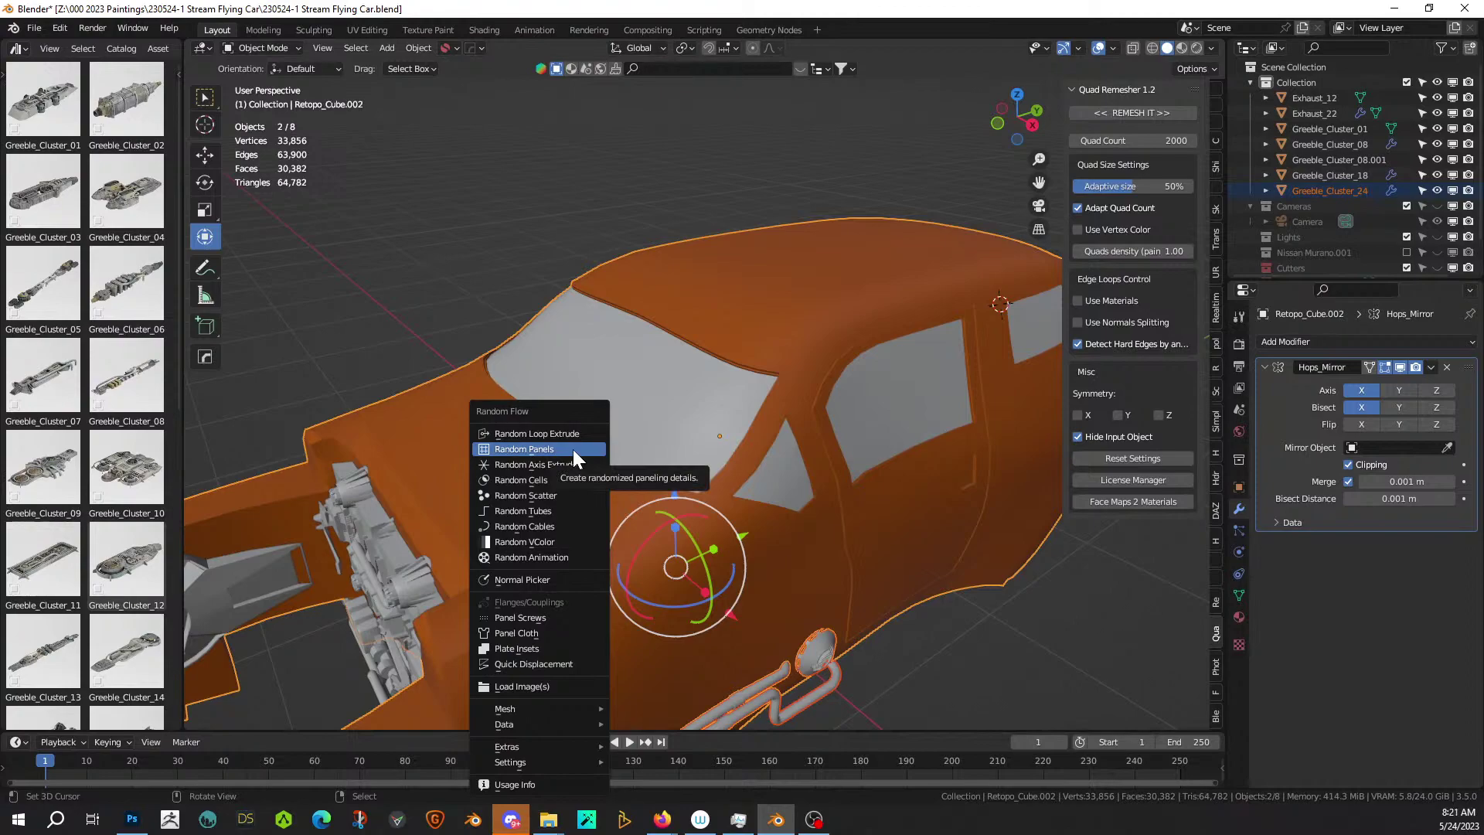
{"action": "left_click", "coordinate": [572, 448]}
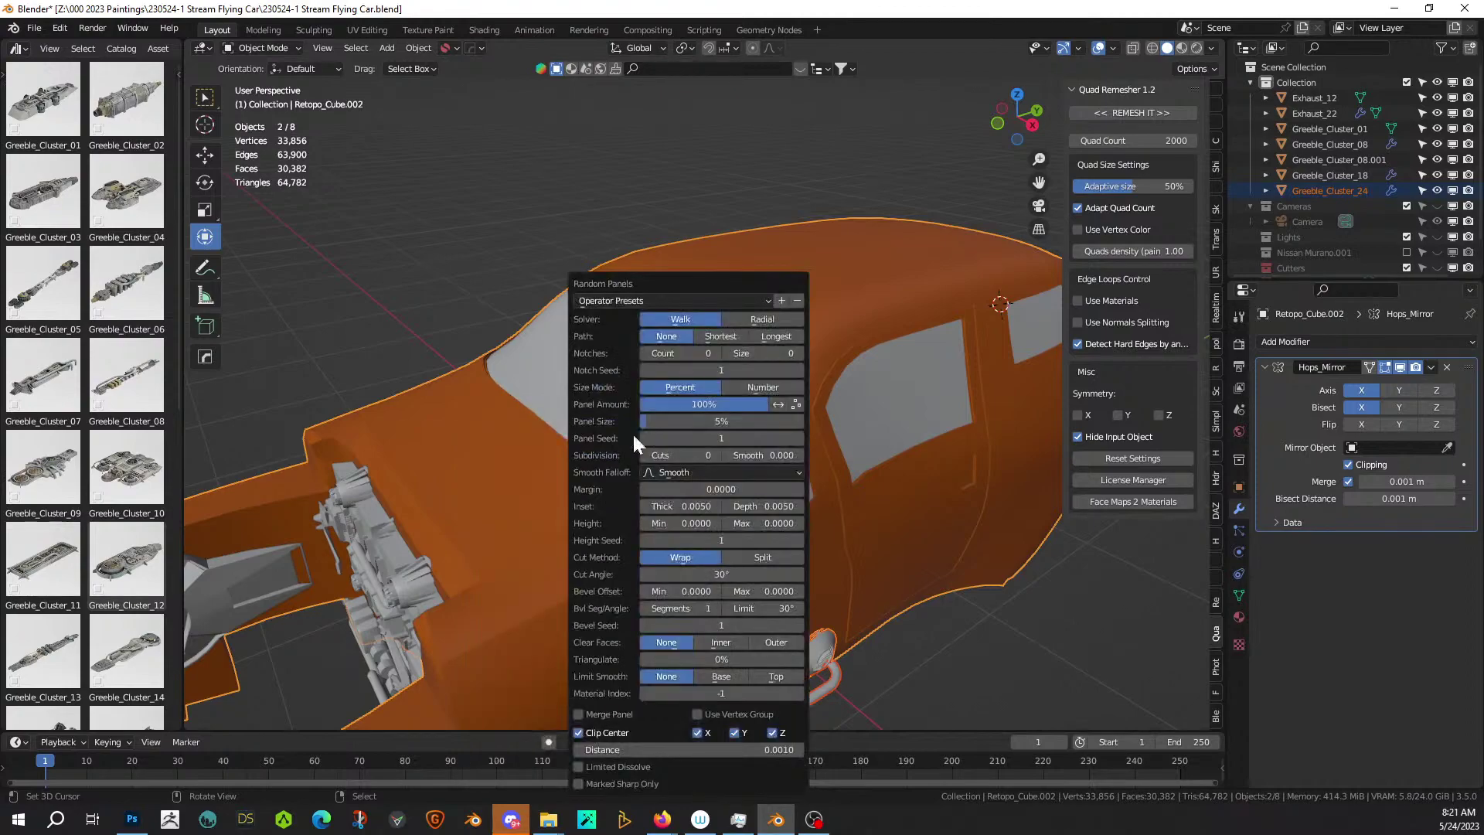
{"action": "left_click", "coordinate": [801, 369]}
{"action": "middle_click_drag", "start_coordinate": [277, 536], "coordinate": [400, 533]}
{"action": "key", "text": "F9"}
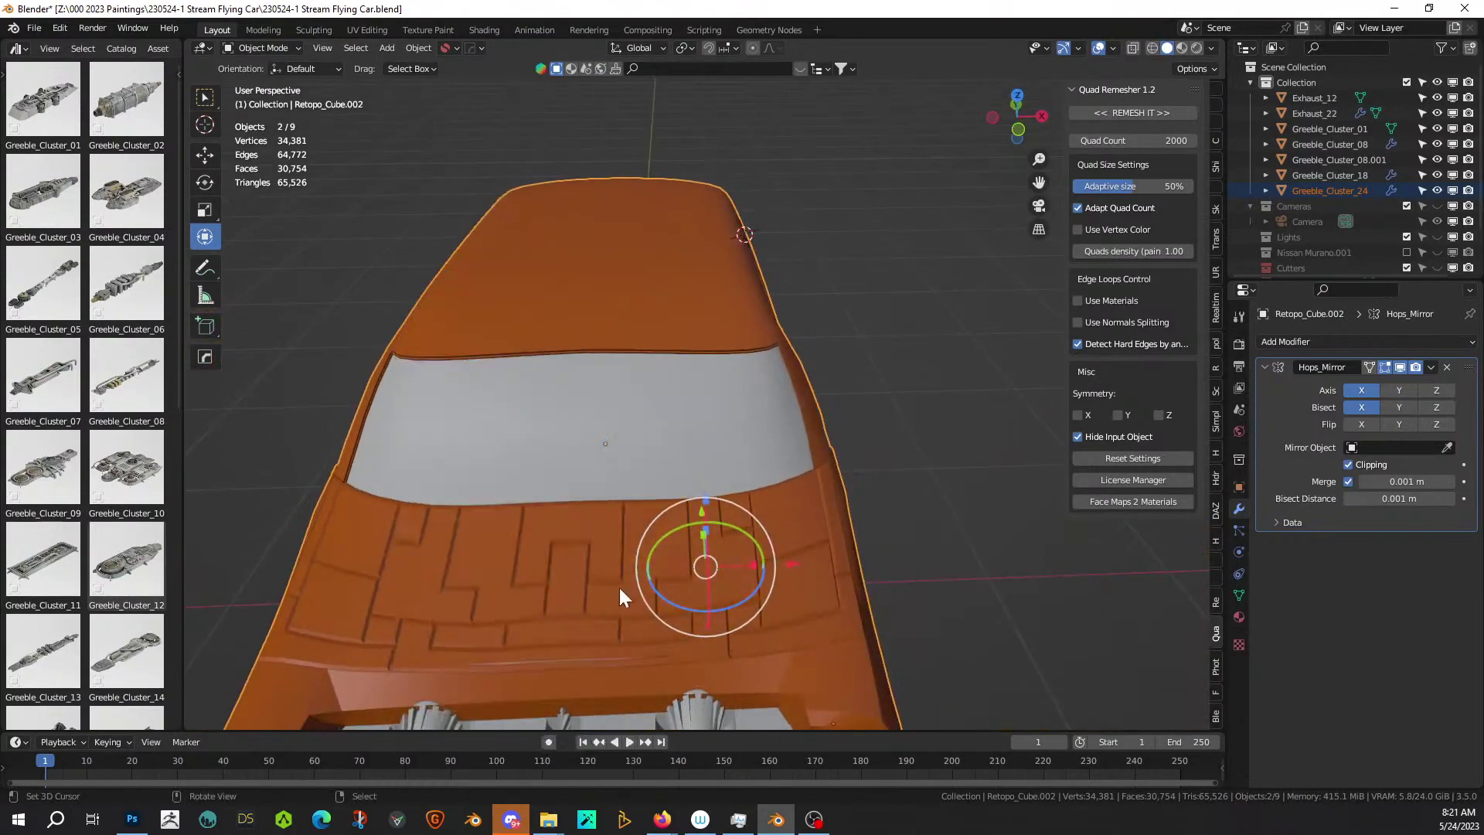
Switch the hood panels to the Radial solver with a panel size of 21%, then deselect everything.
{"action": "key", "text": "F9"}
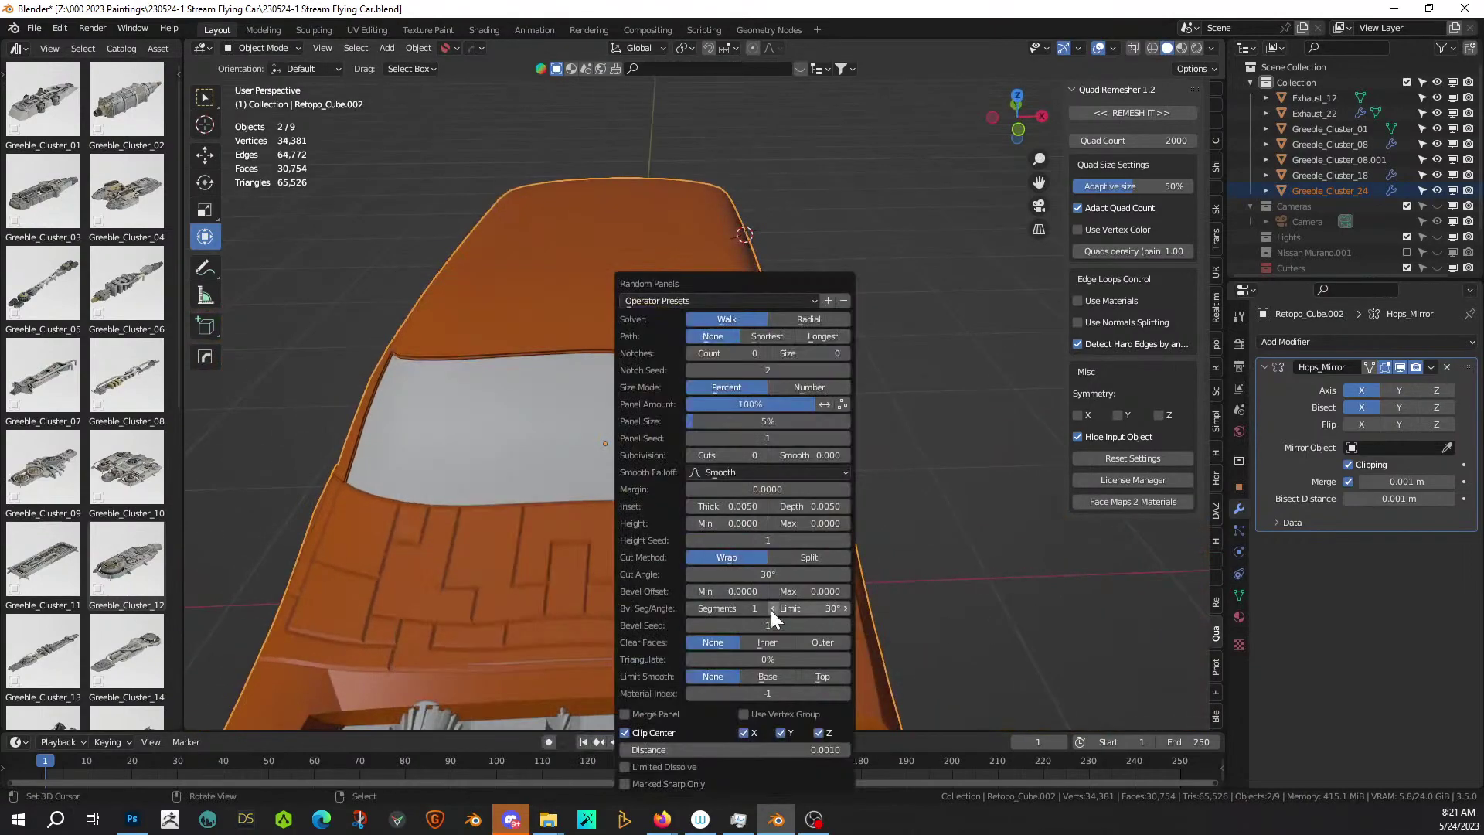
{"action": "left_click", "coordinate": [834, 319]}
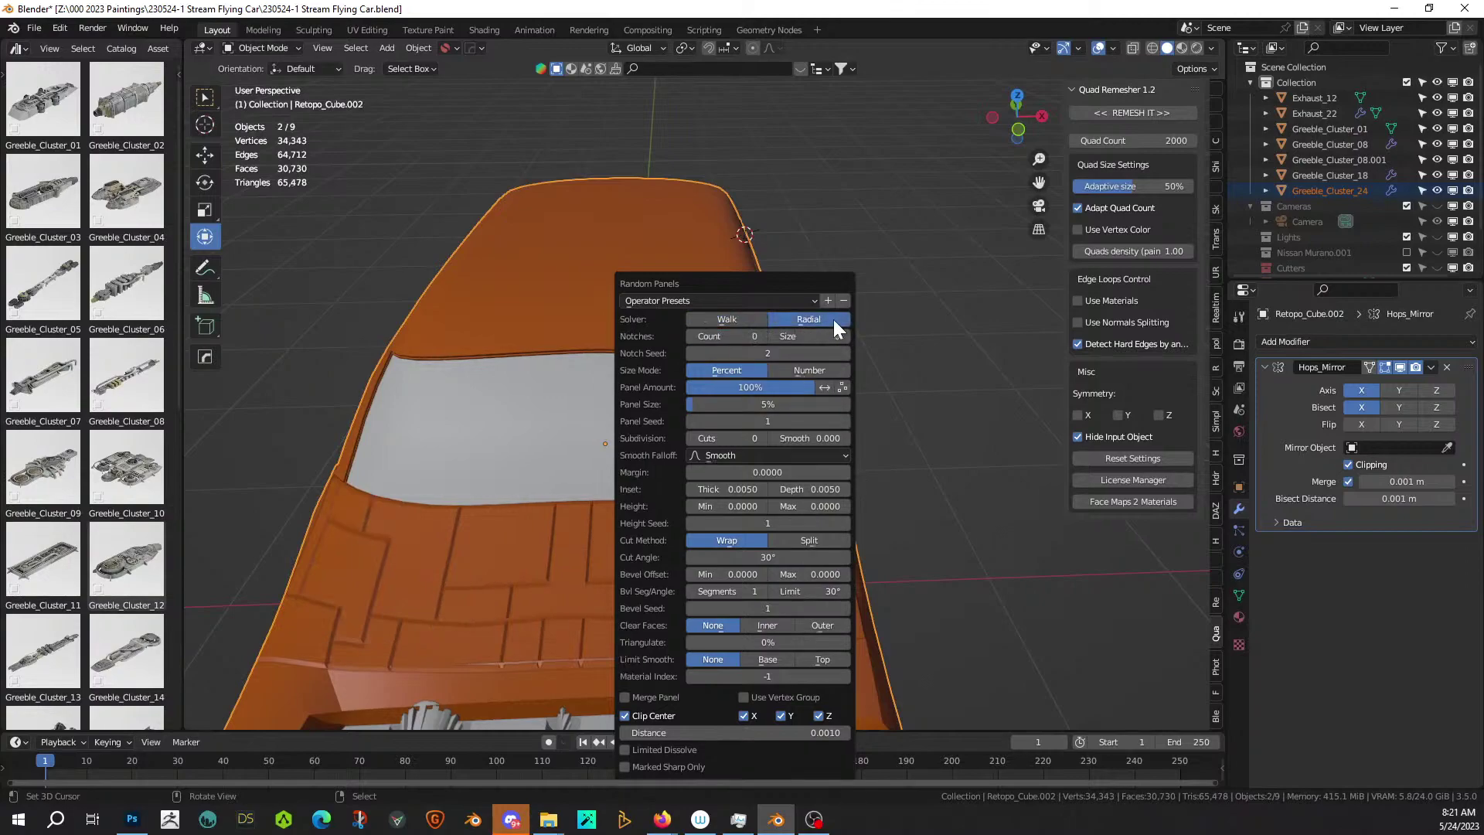
{"action": "left_click_drag", "start_coordinate": [693, 399], "coordinate": [750, 399]}
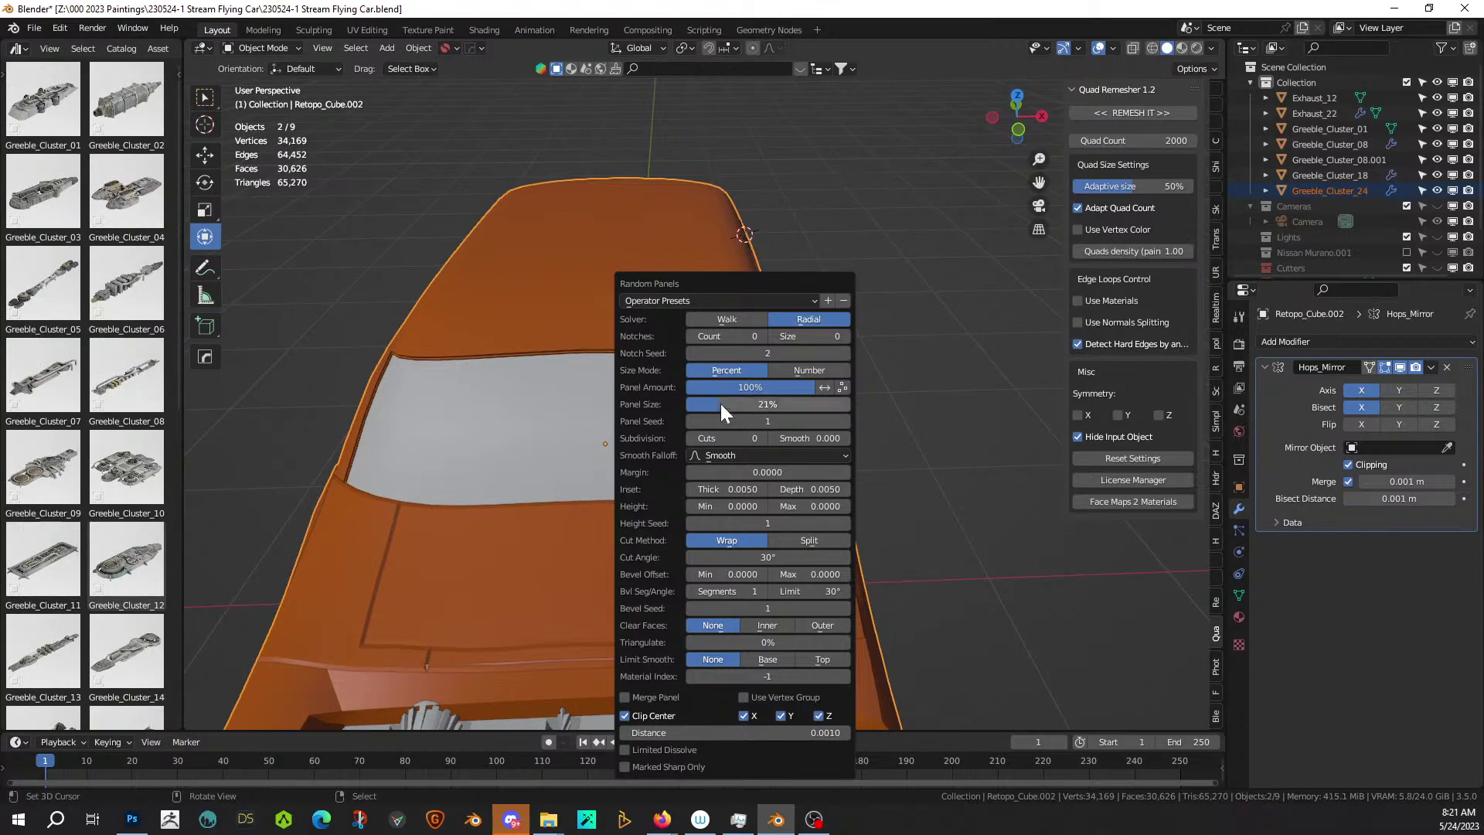
{"action": "left_click_drag", "start_coordinate": [707, 284], "coordinate": [957, 253]}
{"action": "scroll", "coordinate": [513, 485], "scroll_direction": "down", "scroll_amount": 3}
{"action": "middle_click_drag", "start_coordinate": [565, 519], "coordinate": [391, 445]}
{"action": "scroll", "coordinate": [391, 437], "scroll_direction": "down", "scroll_amount": 2}
{"action": "right_click", "coordinate": [387, 252]}
{"action": "middle_click_drag", "start_coordinate": [388, 252], "coordinate": [562, 253]}
{"action": "scroll", "coordinate": [582, 477], "scroll_direction": "up", "scroll_amount": 2}
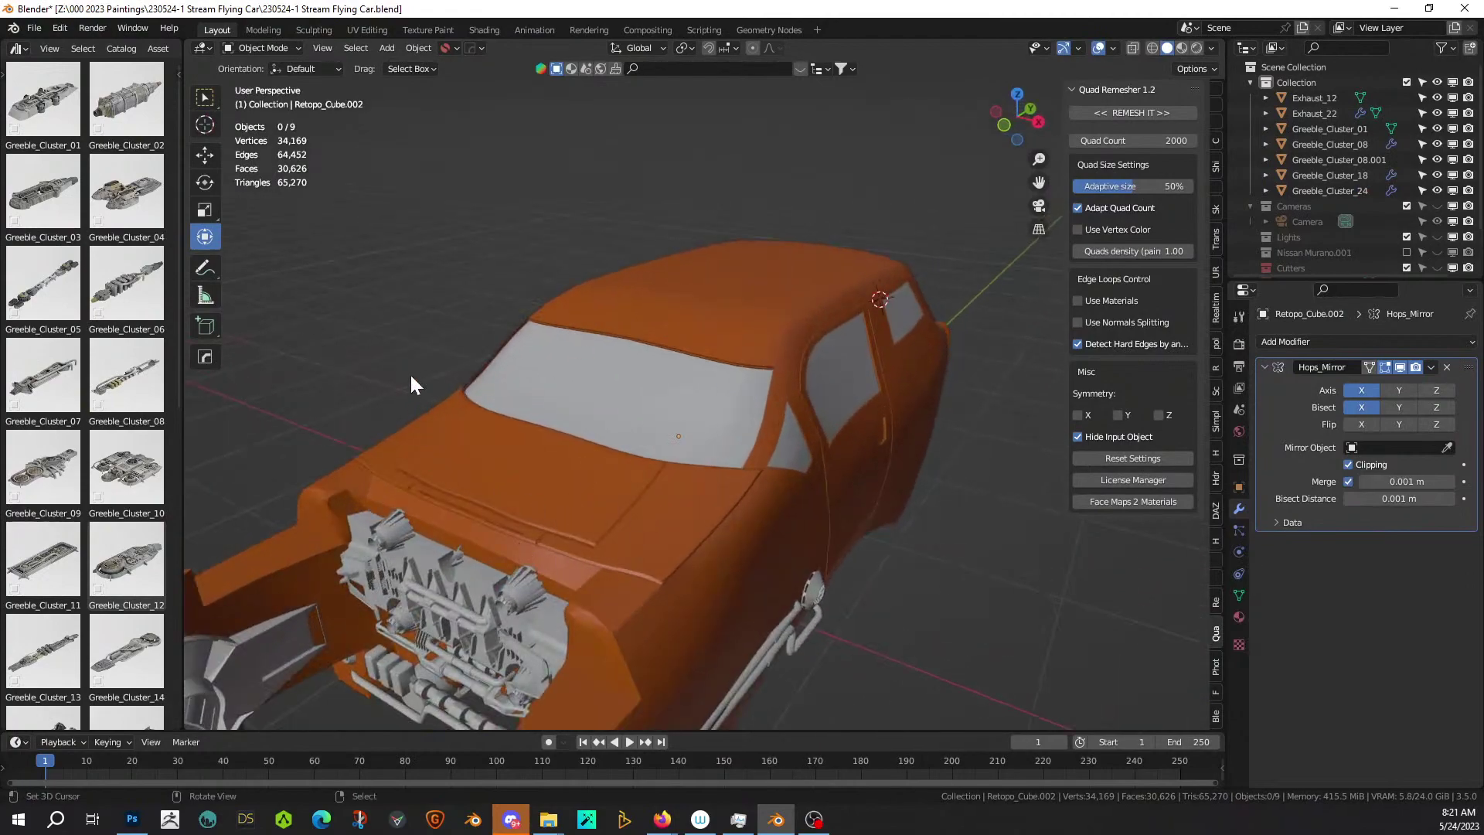
Enter Edit Mode on the car body and circle-select the faces on the outer side of the front fender.
{"action": "middle_click_drag", "start_coordinate": [535, 558], "coordinate": [716, 483]}
{"action": "scroll", "coordinate": [705, 483], "scroll_direction": "down", "scroll_amount": 2}
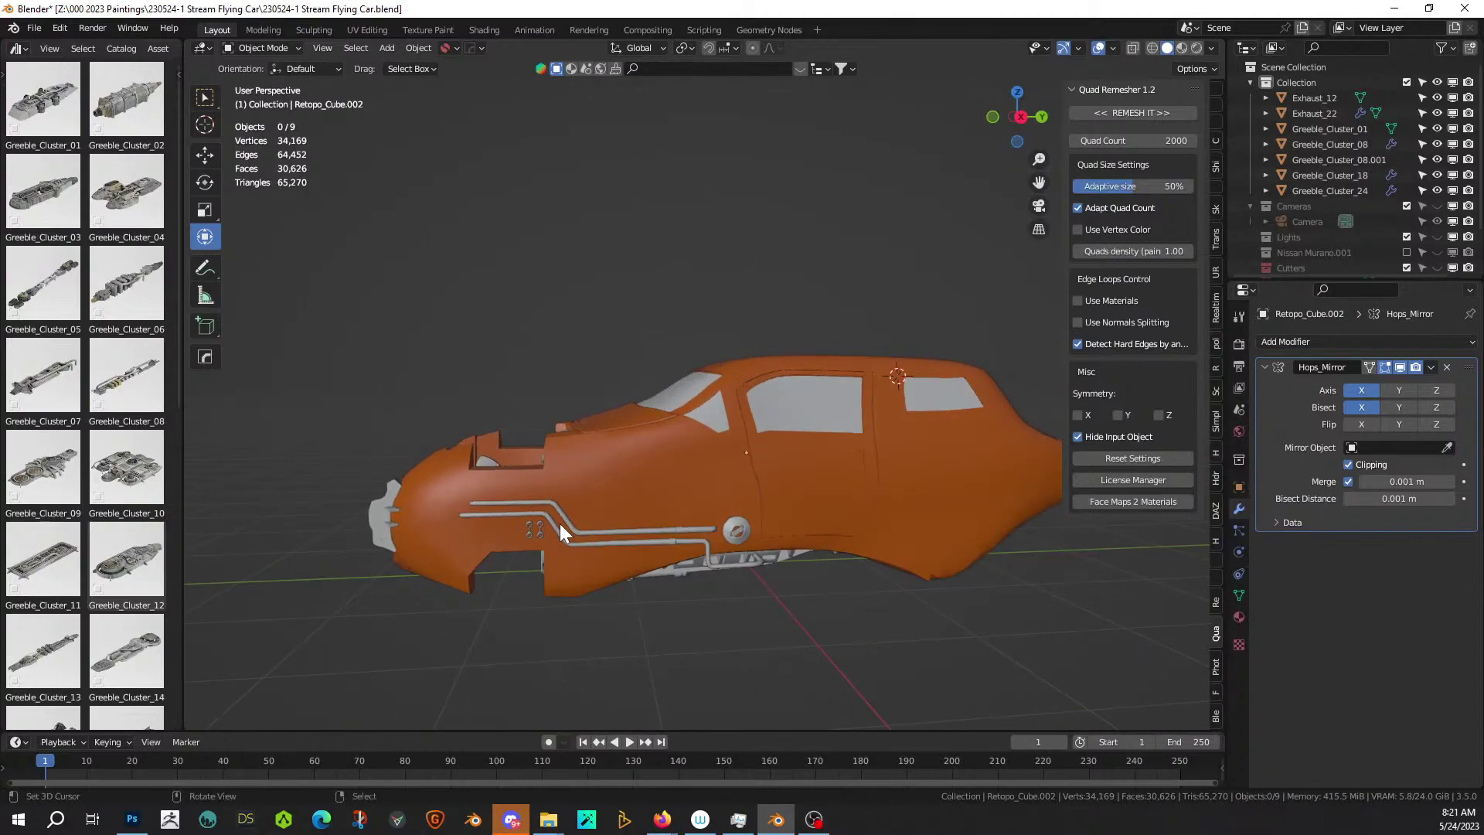
{"action": "left_click", "coordinate": [579, 499]}
{"action": "key", "text": "Tab"}
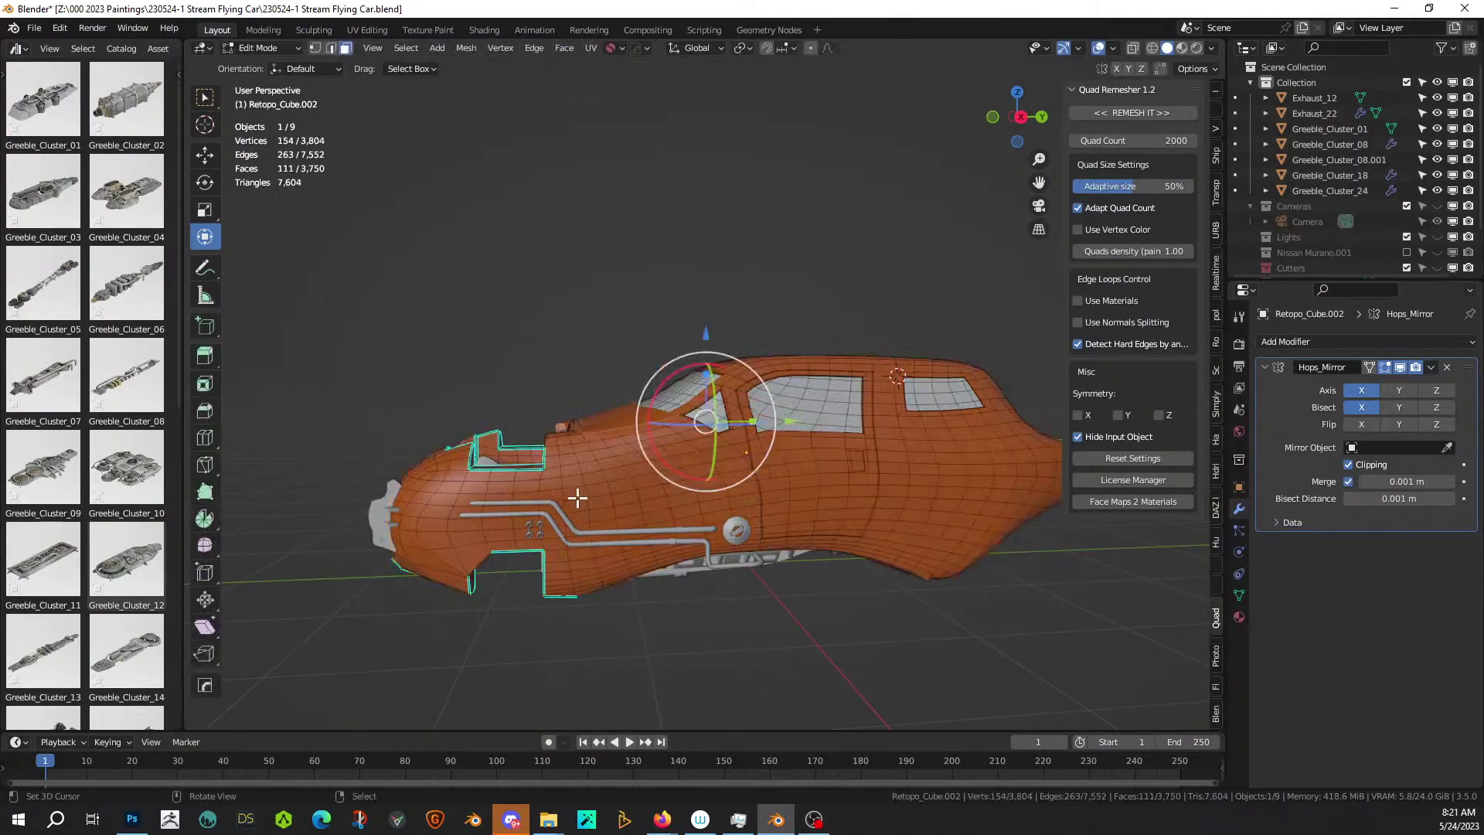
{"action": "scroll", "coordinate": [574, 498], "scroll_direction": "up", "scroll_amount": 3}
{"action": "key", "text": "c"}
{"action": "left_click_drag", "start_coordinate": [526, 592], "coordinate": [525, 487]}
{"action": "mouse_move", "coordinate": [504, 547]}
{"action": "left_mouse_down"}
{"action": "mouse_move", "coordinate": [488, 592]}
{"action": "mouse_move", "coordinate": [464, 503]}
{"action": "mouse_move", "coordinate": [503, 448]}
{"action": "left_mouse_up"}
Extend the face selection around the front edge and underside of the same fender.
{"action": "middle_click_drag", "start_coordinate": [500, 450], "coordinate": [739, 513]}
{"action": "key", "text": "c"}
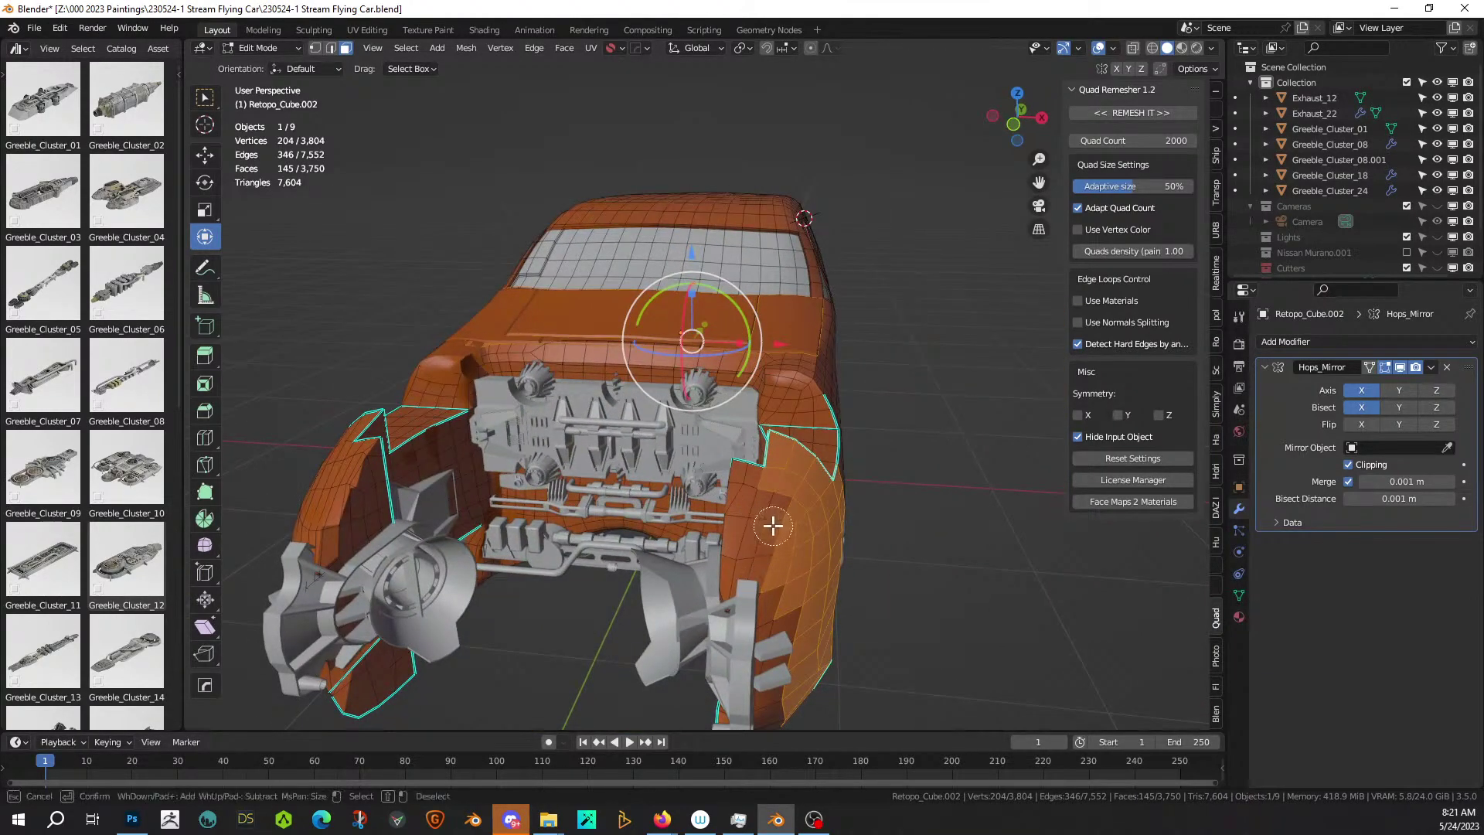
{"action": "mouse_move", "coordinate": [752, 500]}
{"action": "left_mouse_down"}
{"action": "mouse_move", "coordinate": [765, 530]}
{"action": "mouse_move", "coordinate": [754, 576]}
{"action": "mouse_move", "coordinate": [776, 622]}
{"action": "mouse_move", "coordinate": [756, 712]}
{"action": "left_mouse_up"}
{"action": "key", "text": "Escape"}
{"action": "middle_click_drag", "start_coordinate": [843, 635], "coordinate": [853, 489]}
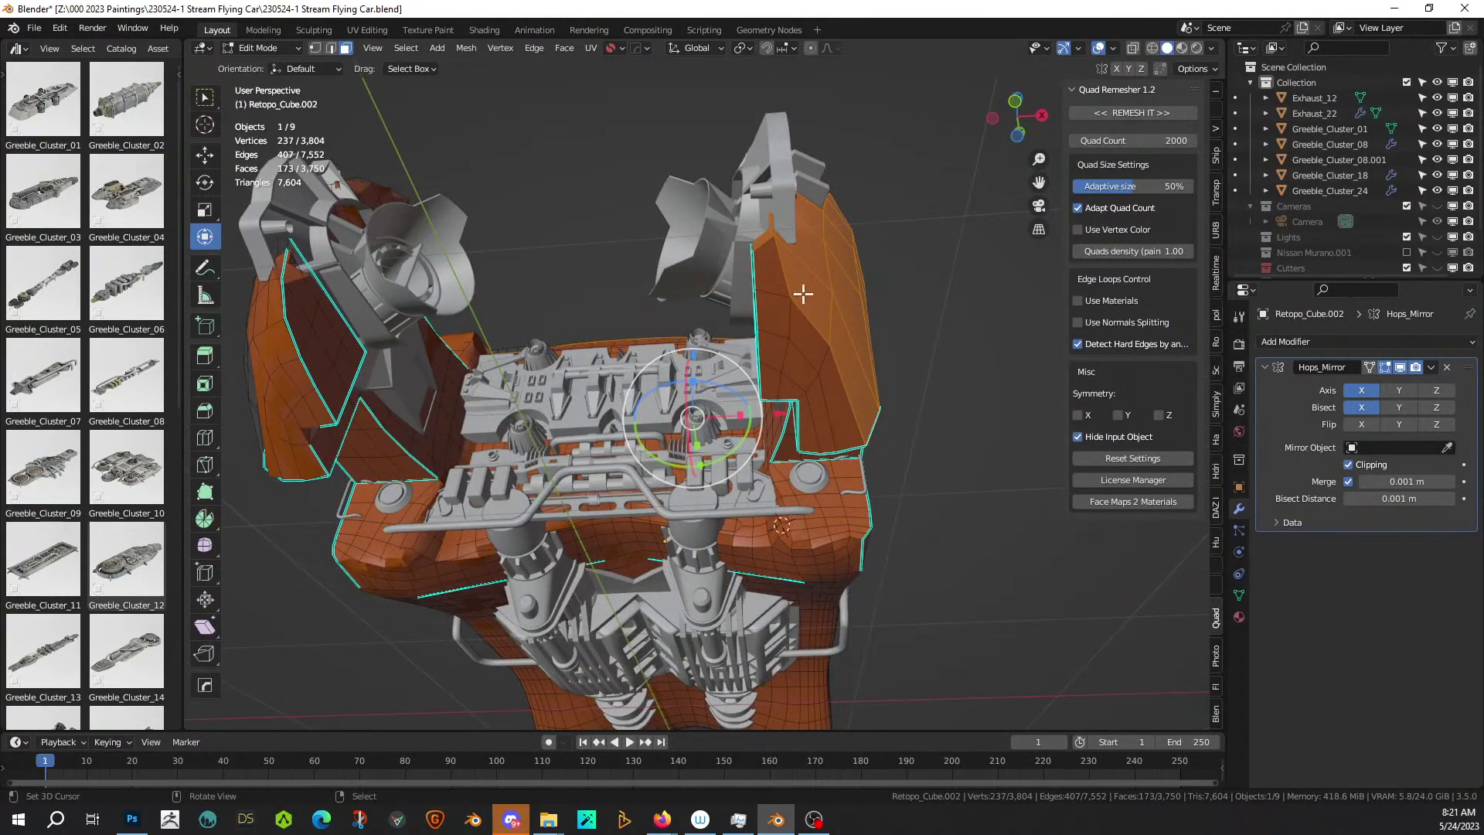
{"action": "left_click", "coordinate": [771, 381], "text": "ctrl"}
{"action": "key", "text": "c"}
{"action": "left_click_drag", "start_coordinate": [805, 374], "coordinate": [806, 369]}
{"action": "right_click", "coordinate": [940, 376]}
{"action": "middle_click_drag", "start_coordinate": [937, 384], "coordinate": [623, 596]}
Leave Edit Mode and generate Random Panels on the selected body faces with the Radial solver, notch seed 2 and panel size 21%.
{"action": "key", "text": "Tab"}
{"action": "key", "text": "ctrl+alt+x"}
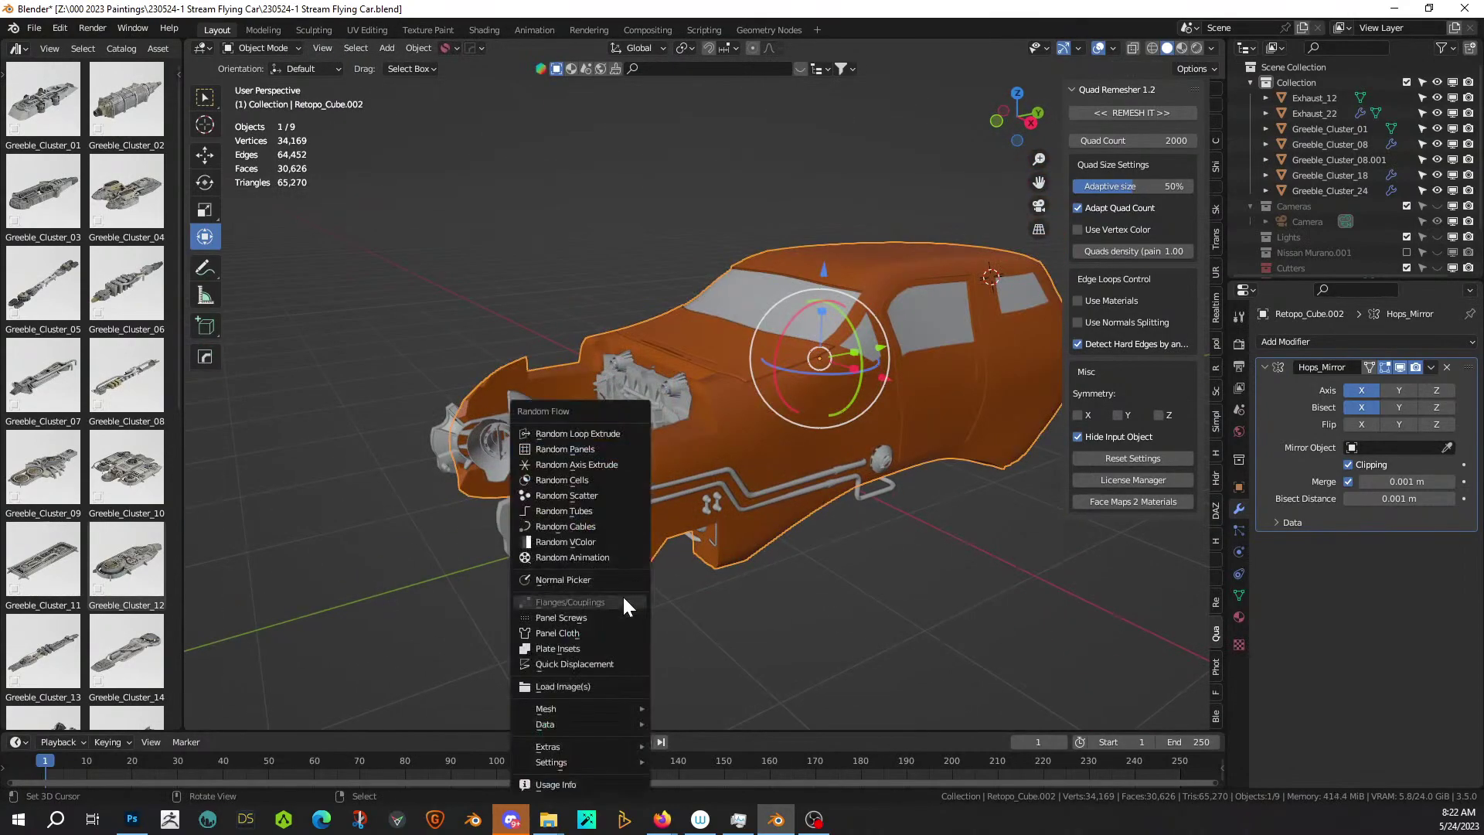
{"action": "left_click", "coordinate": [615, 452]}
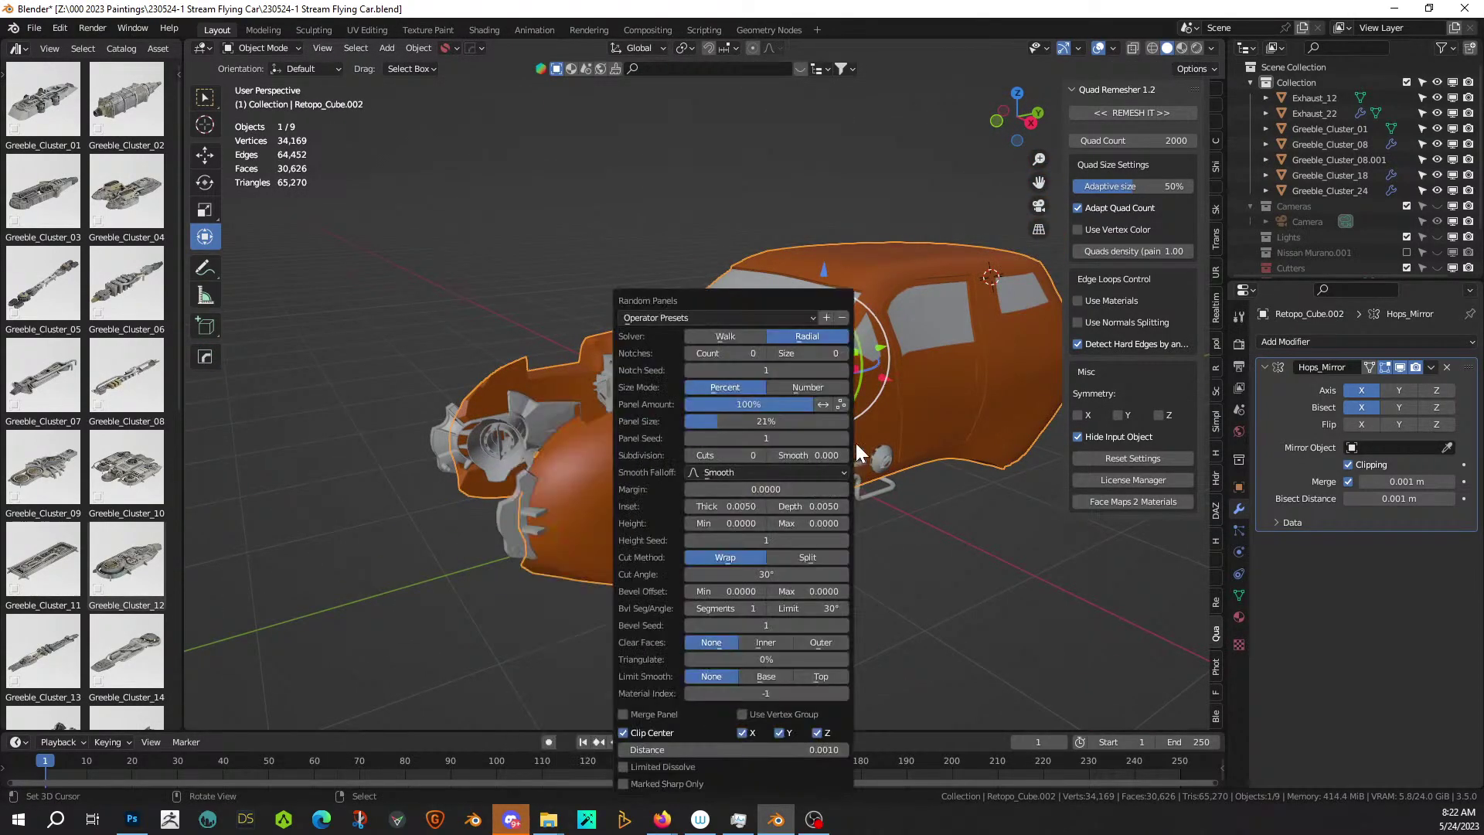
{"action": "left_click", "coordinate": [844, 370]}
{"action": "left_click_drag", "start_coordinate": [732, 294], "coordinate": [986, 244]}
{"action": "middle_click_drag", "start_coordinate": [811, 401], "coordinate": [638, 576]}
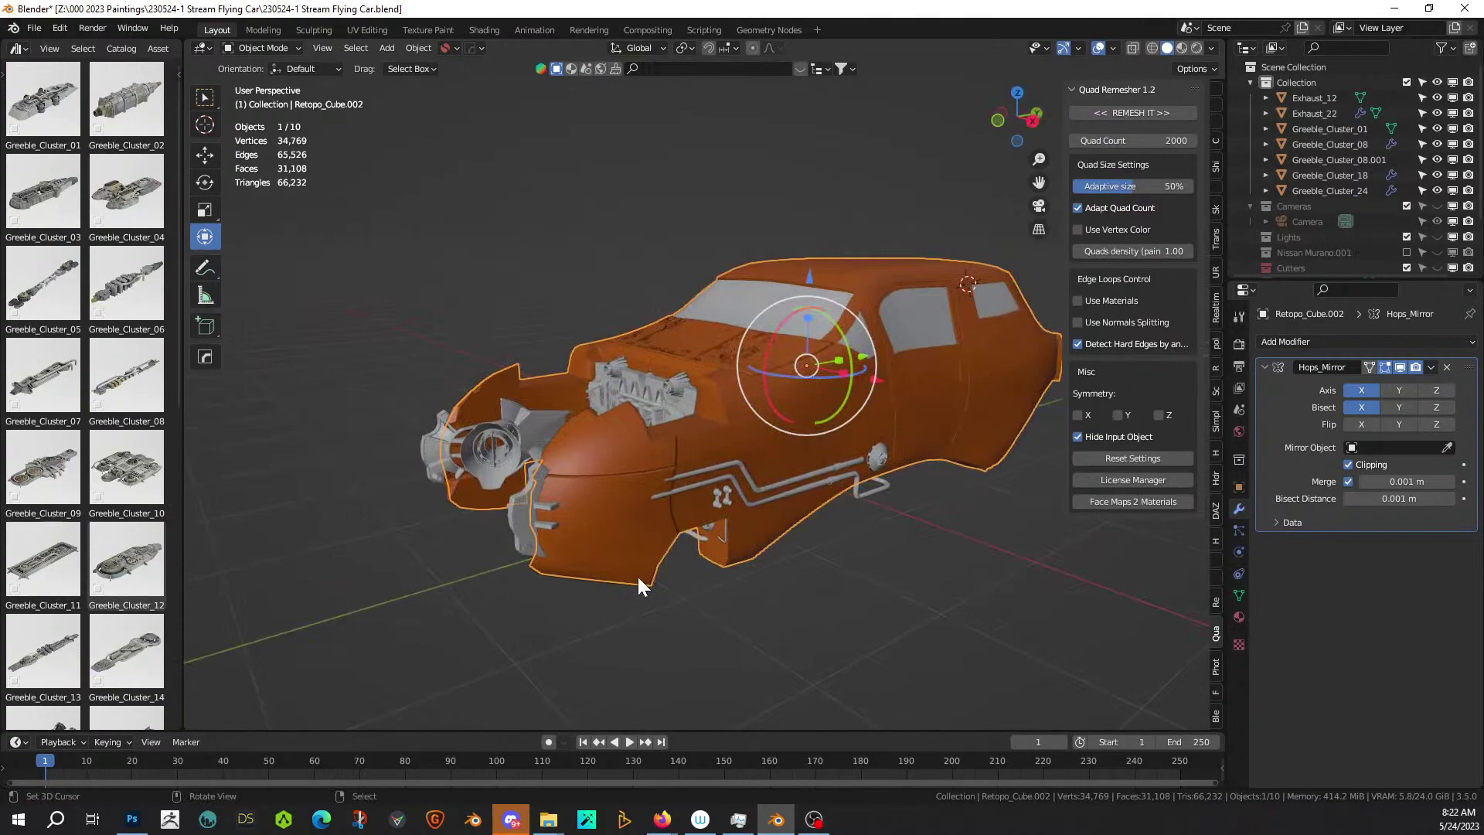
Reduce the panel size of the new random panels to break the fender into smaller pieces.
{"action": "key", "text": "F9"}
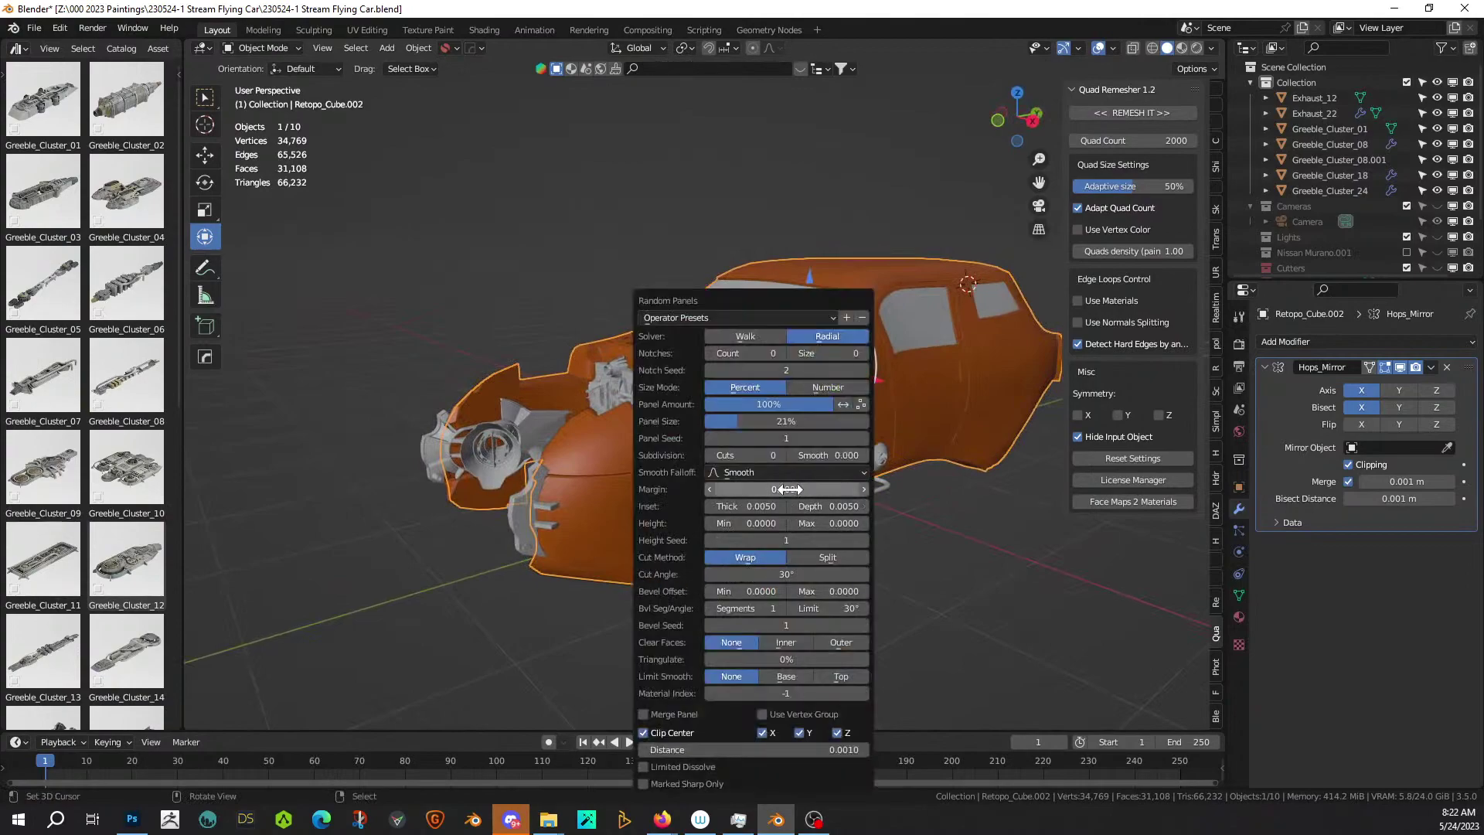
{"action": "left_click_drag", "start_coordinate": [730, 309], "coordinate": [346, 246]}
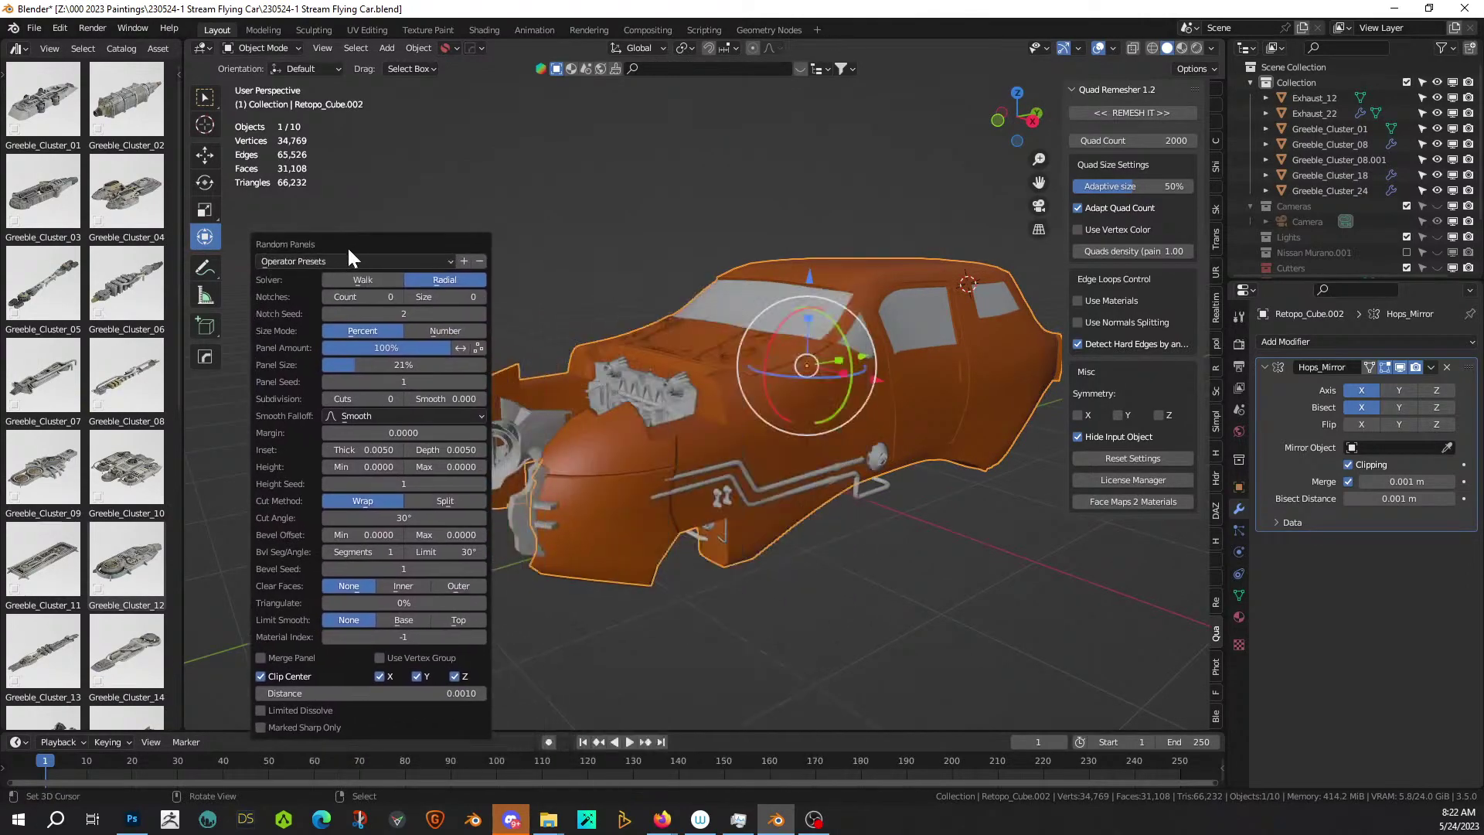
{"action": "left_click_drag", "start_coordinate": [335, 355], "coordinate": [319, 356]}
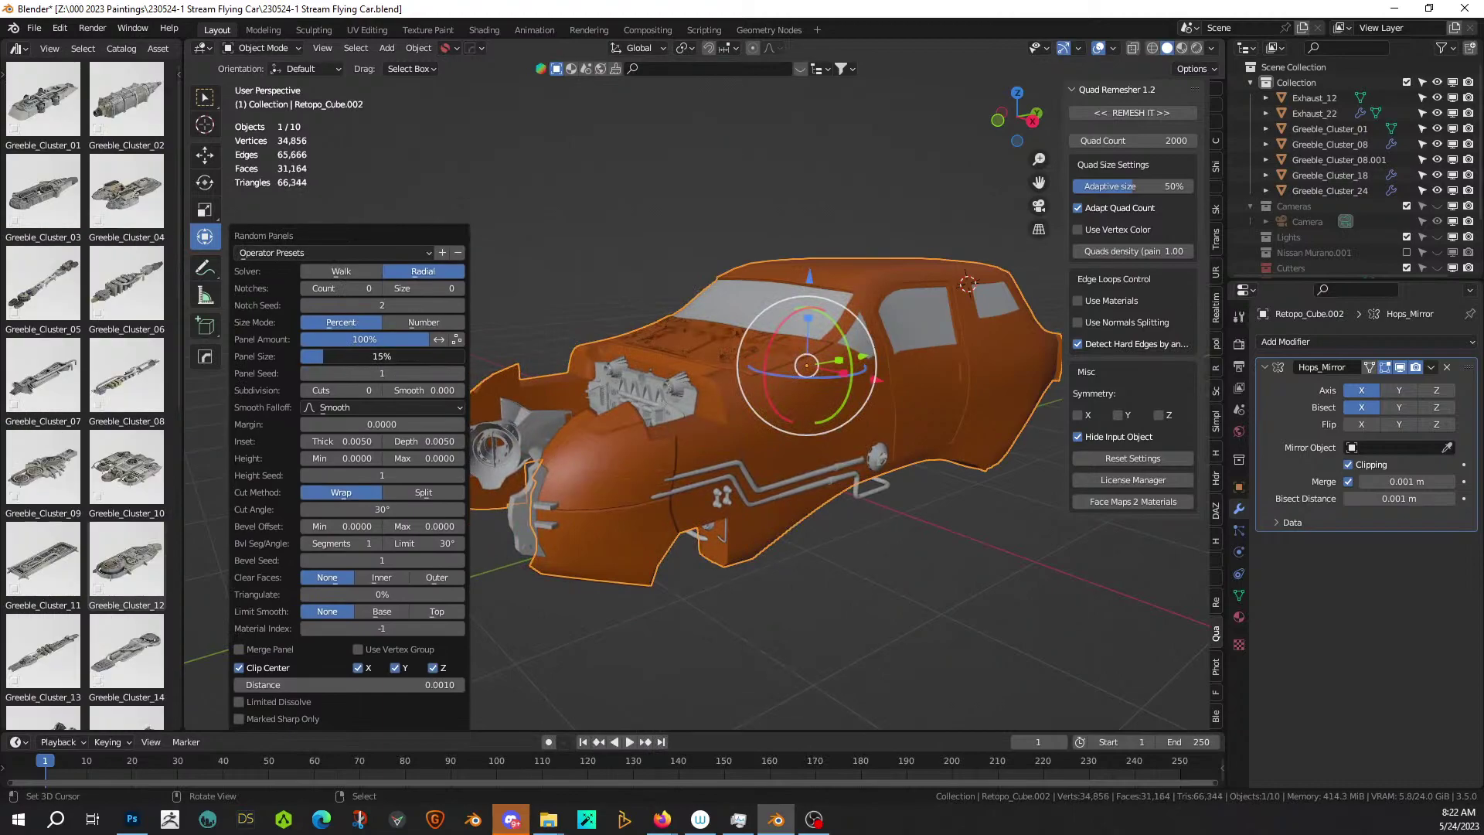
{"action": "left_click_drag", "start_coordinate": [321, 355], "coordinate": [326, 355]}
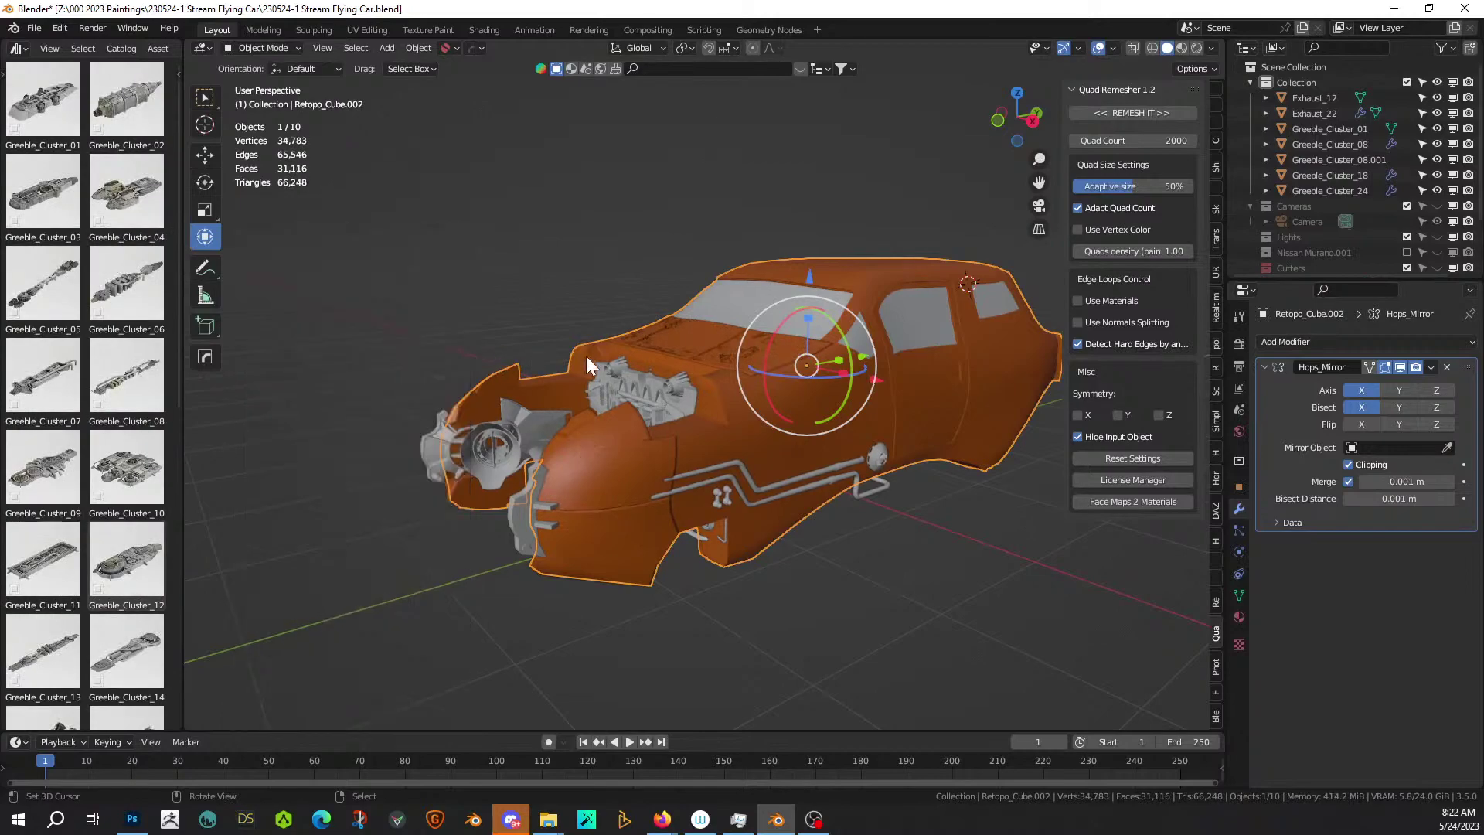
Undo the last random panels, enter Edit Mode on the isolated car body and deselect the hood faces, leaving the fender selected.
{"action": "key", "text": "ctrl+z"}
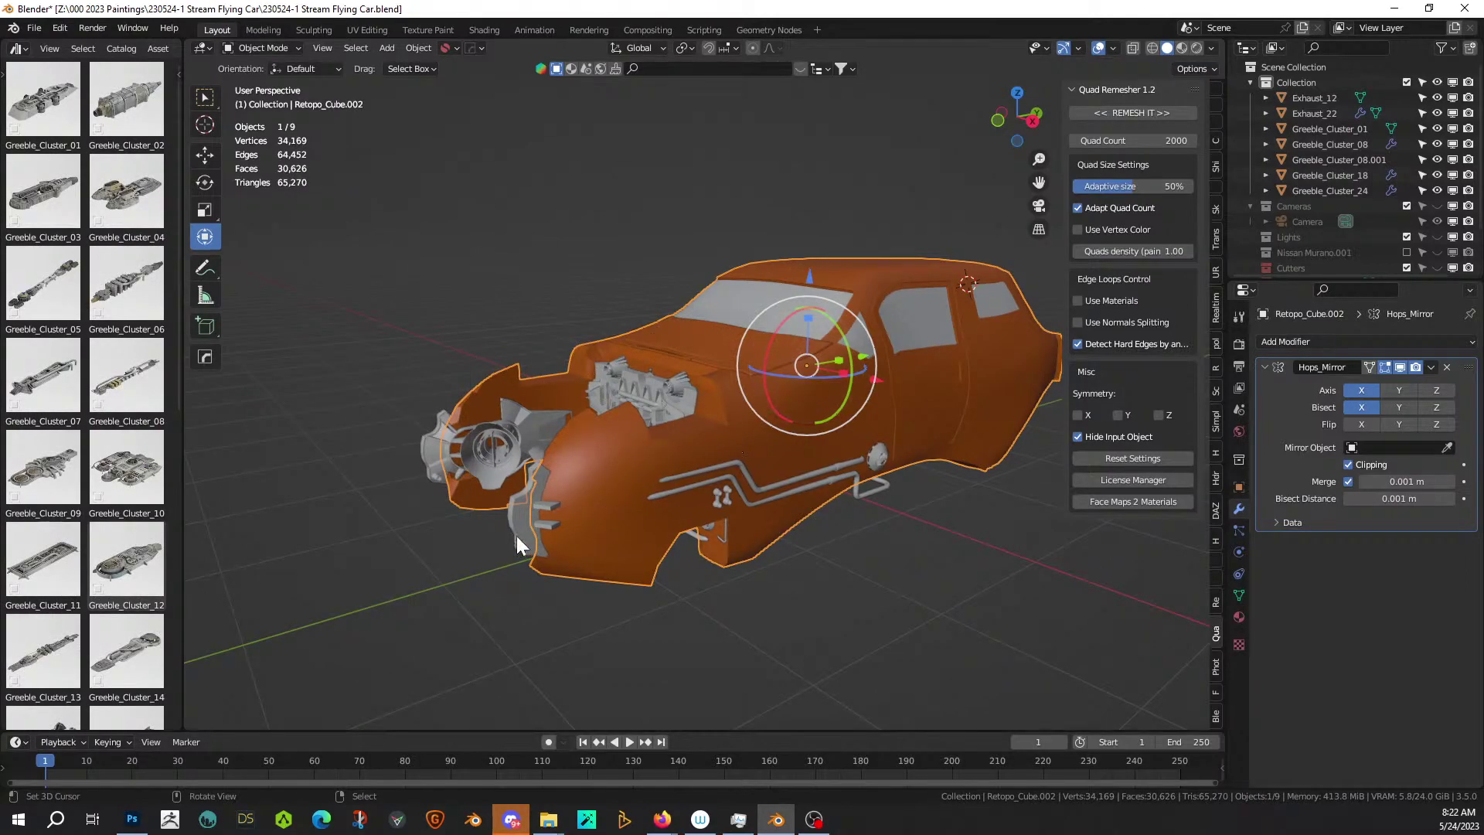
{"action": "key", "text": "Tab"}
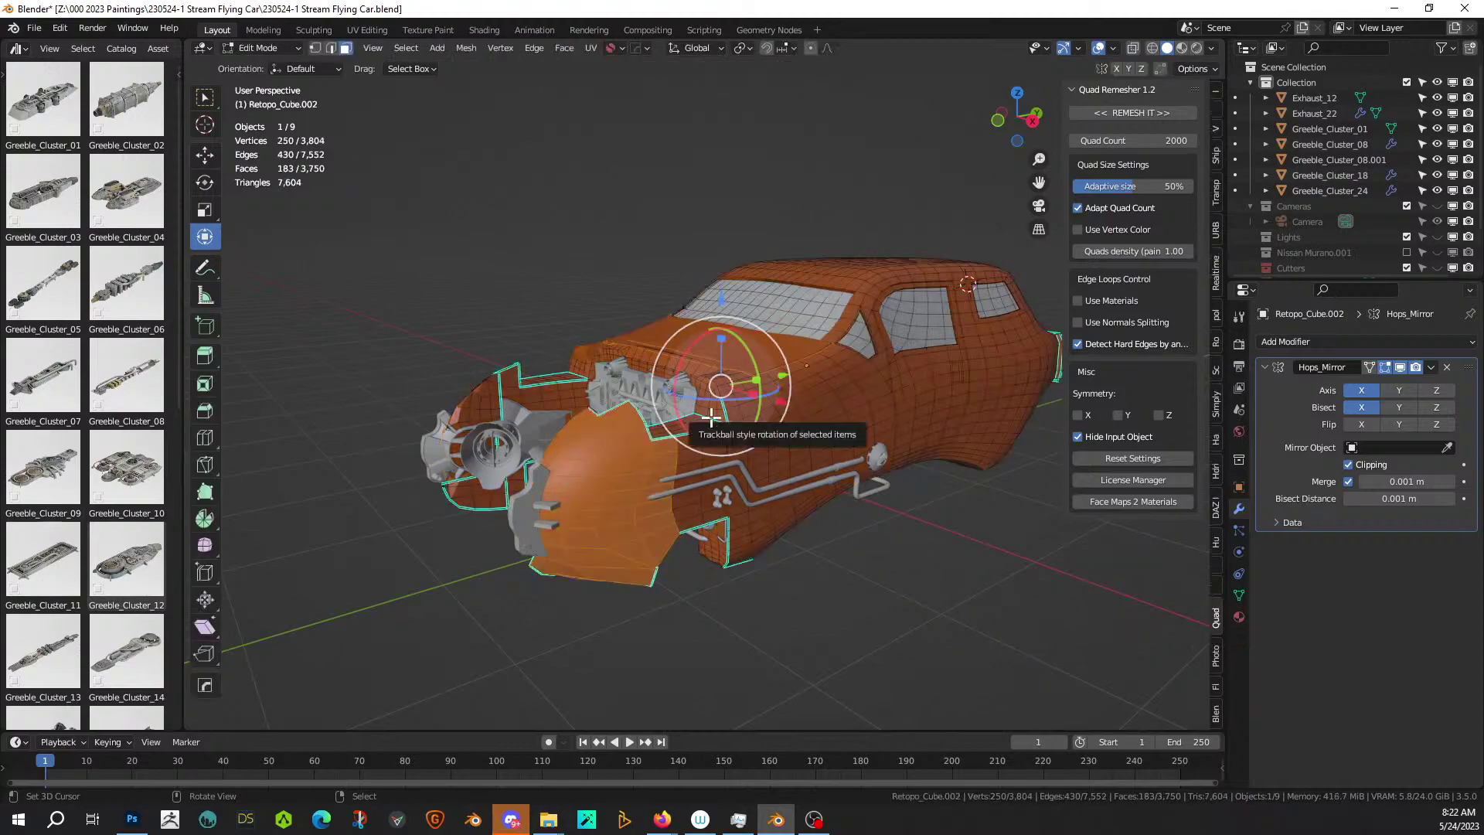
{"action": "key", "text": "KP_Divide"}
{"action": "middle_click_drag", "start_coordinate": [712, 417], "coordinate": [822, 491]}
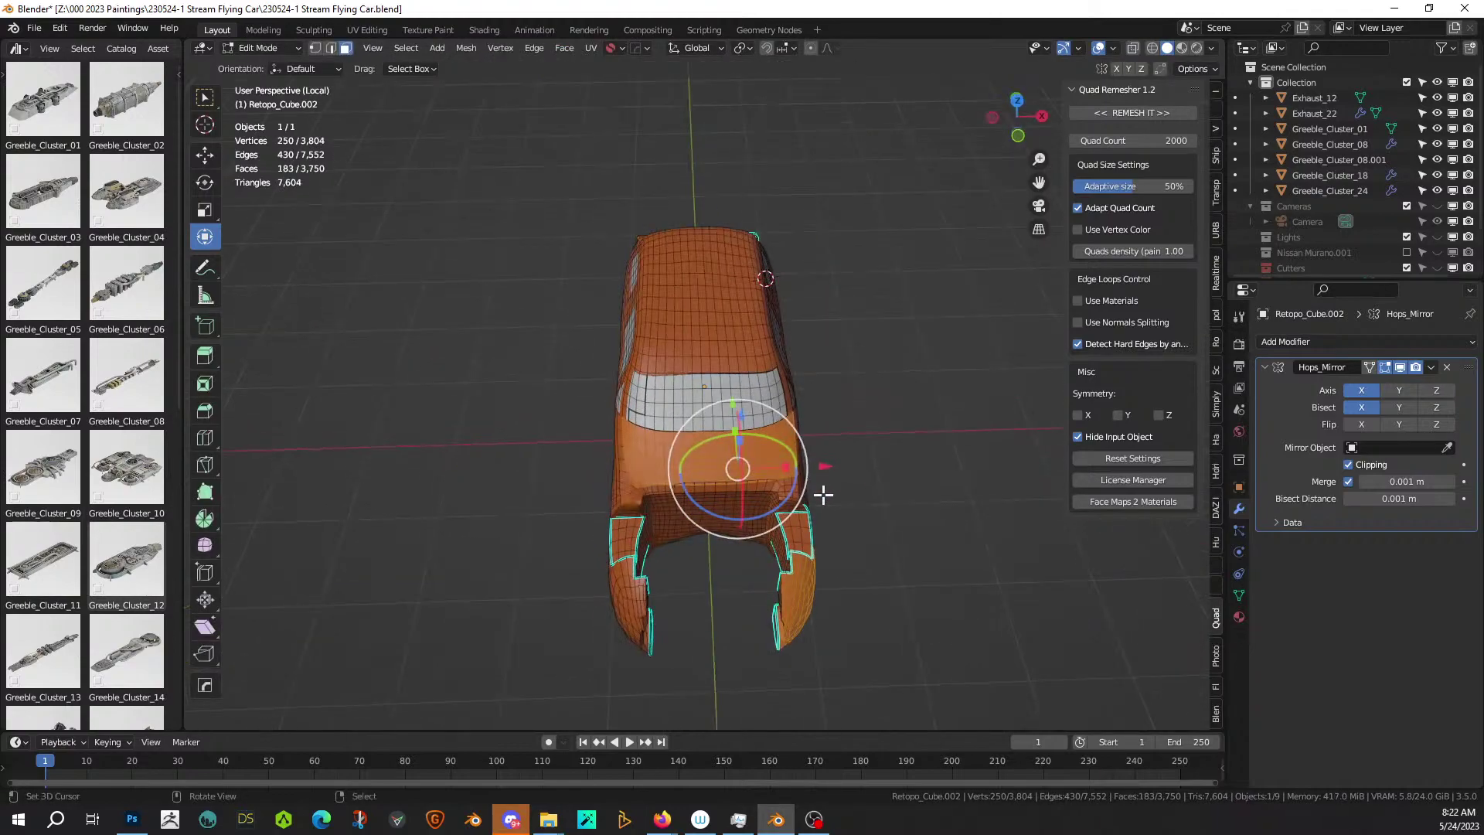
{"action": "left_click_drag", "start_coordinate": [577, 374], "coordinate": [839, 508]}
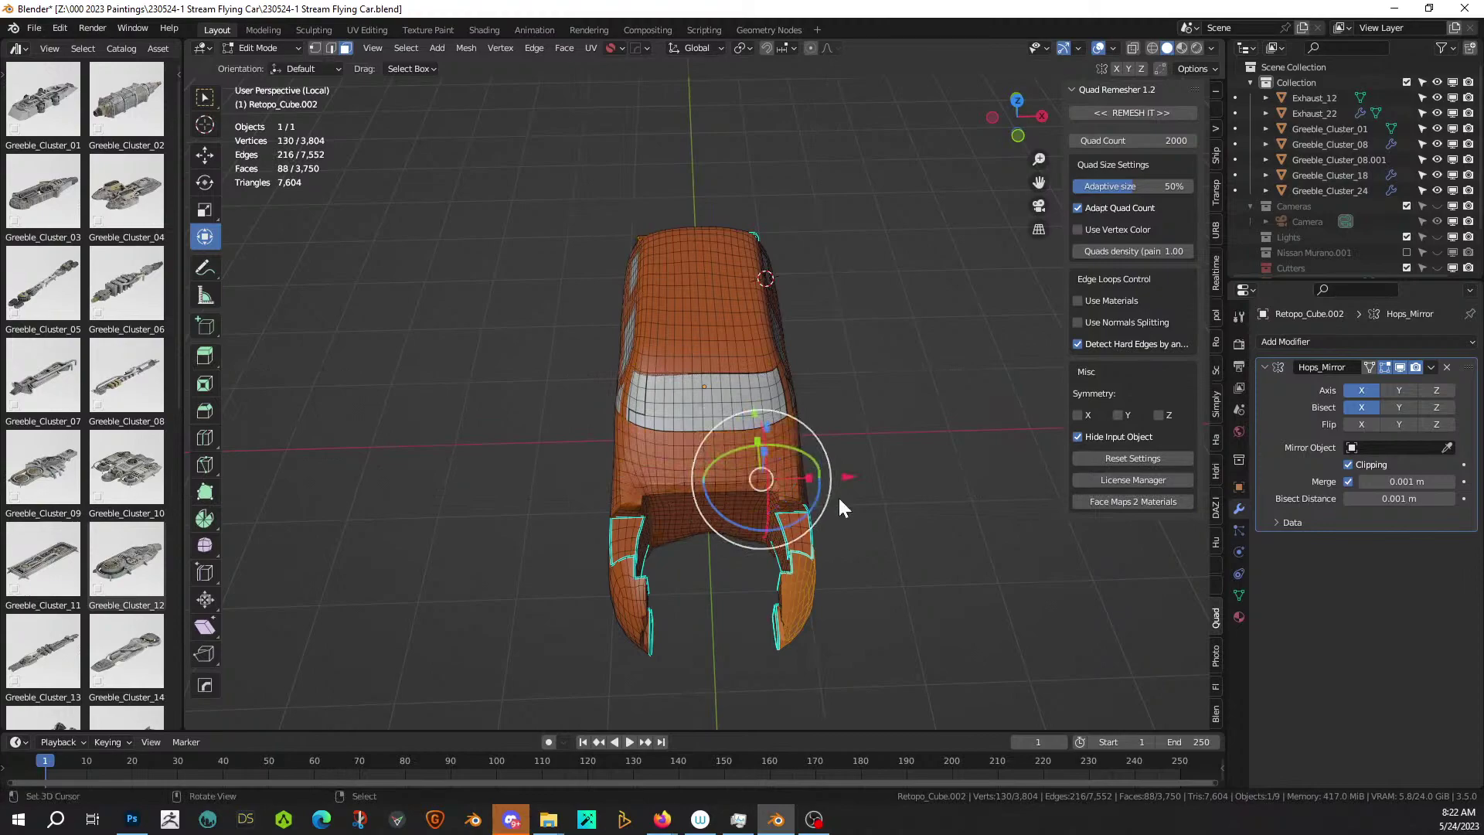
Leave Edit Mode, generate Random Panels on the selected fender faces with panel size 16% and panel seed 3, and exit the isolated view.
{"action": "key", "text": "Tab"}
{"action": "middle_click_drag", "start_coordinate": [824, 494], "coordinate": [716, 438]}
{"action": "key", "text": "shift+q"}
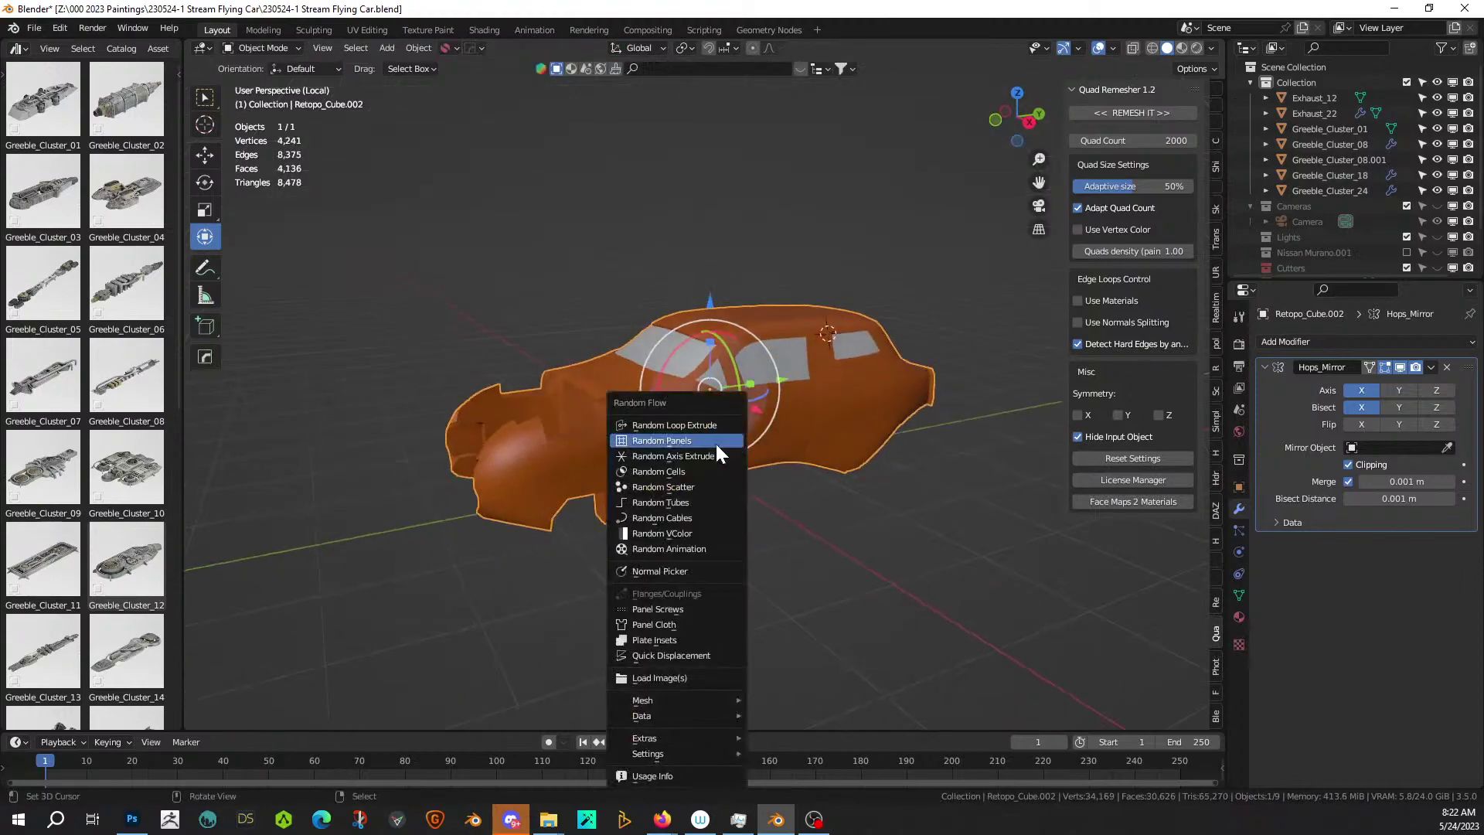
{"action": "left_click", "coordinate": [715, 444]}
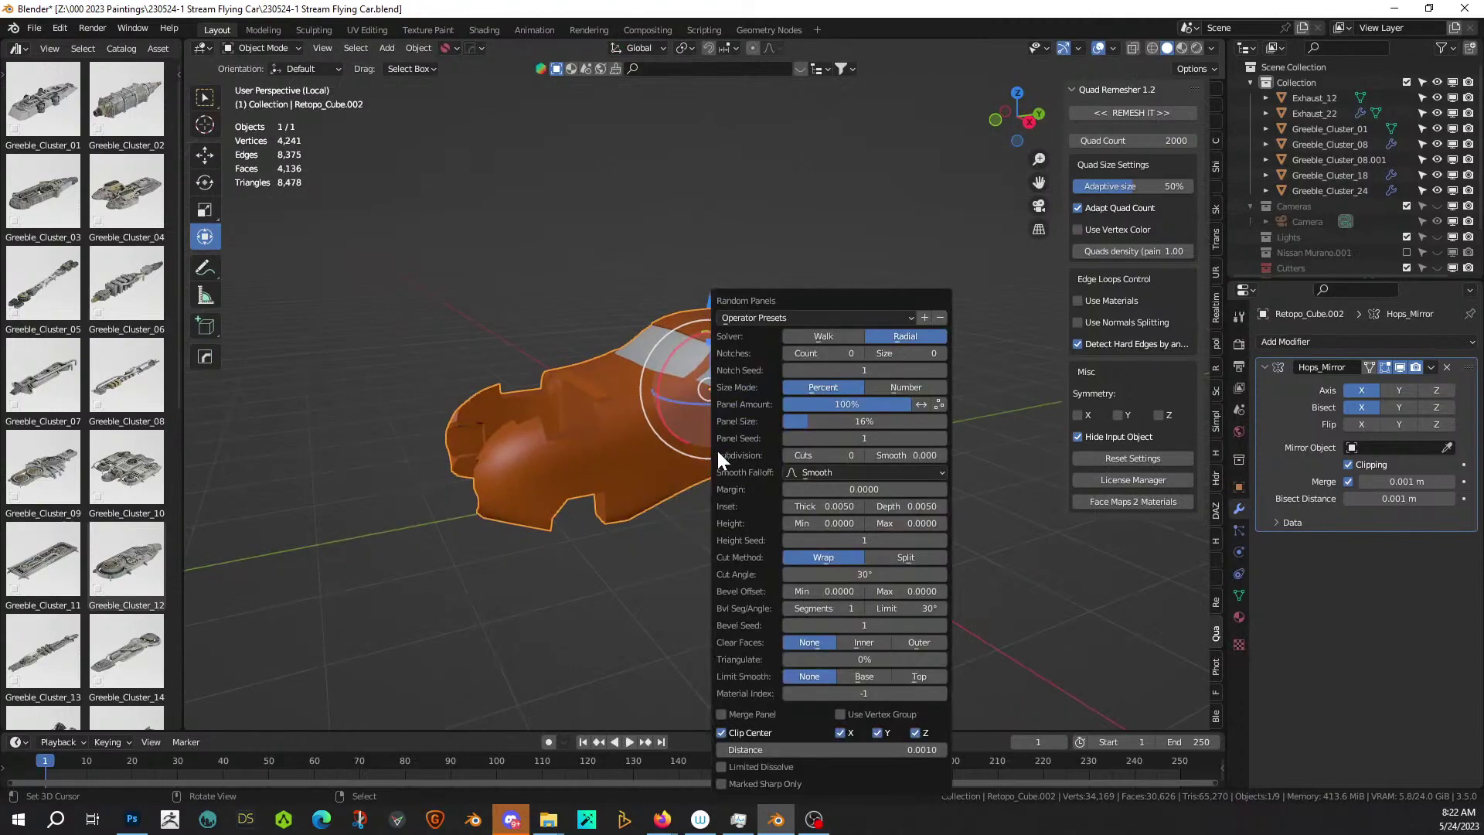
{"action": "left_click", "coordinate": [941, 437]}
{"action": "left_click", "coordinate": [941, 438]}
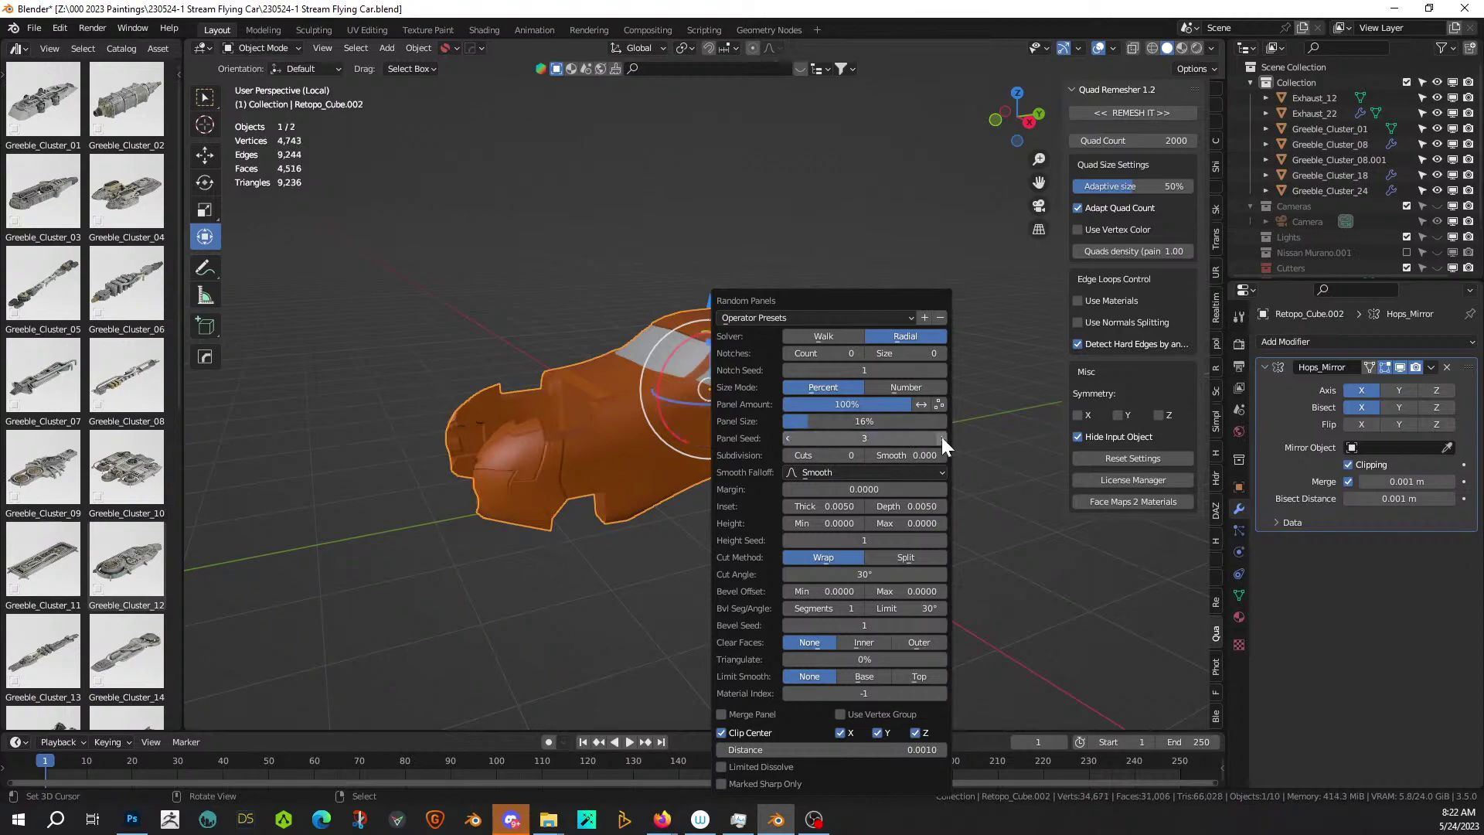
{"action": "middle_click_drag", "start_coordinate": [941, 437], "coordinate": [1070, 596]}
{"action": "key", "text": "KP_Divide"}
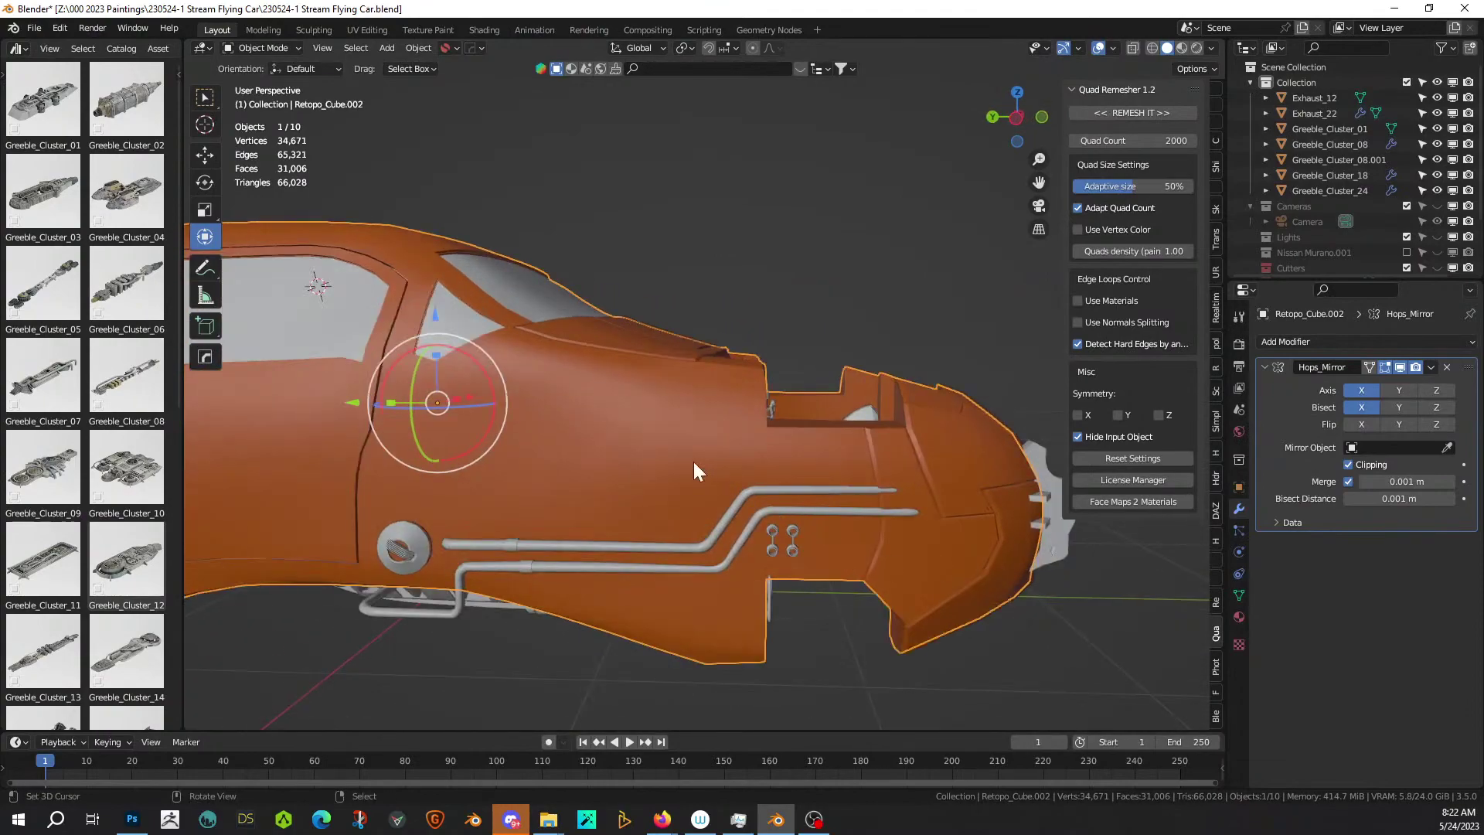
Enter Edit Mode on the car body and select two vertices on the inner wall at the front of the upper fender cutout.
{"action": "middle_click_drag", "start_coordinate": [827, 582], "coordinate": [699, 566]}
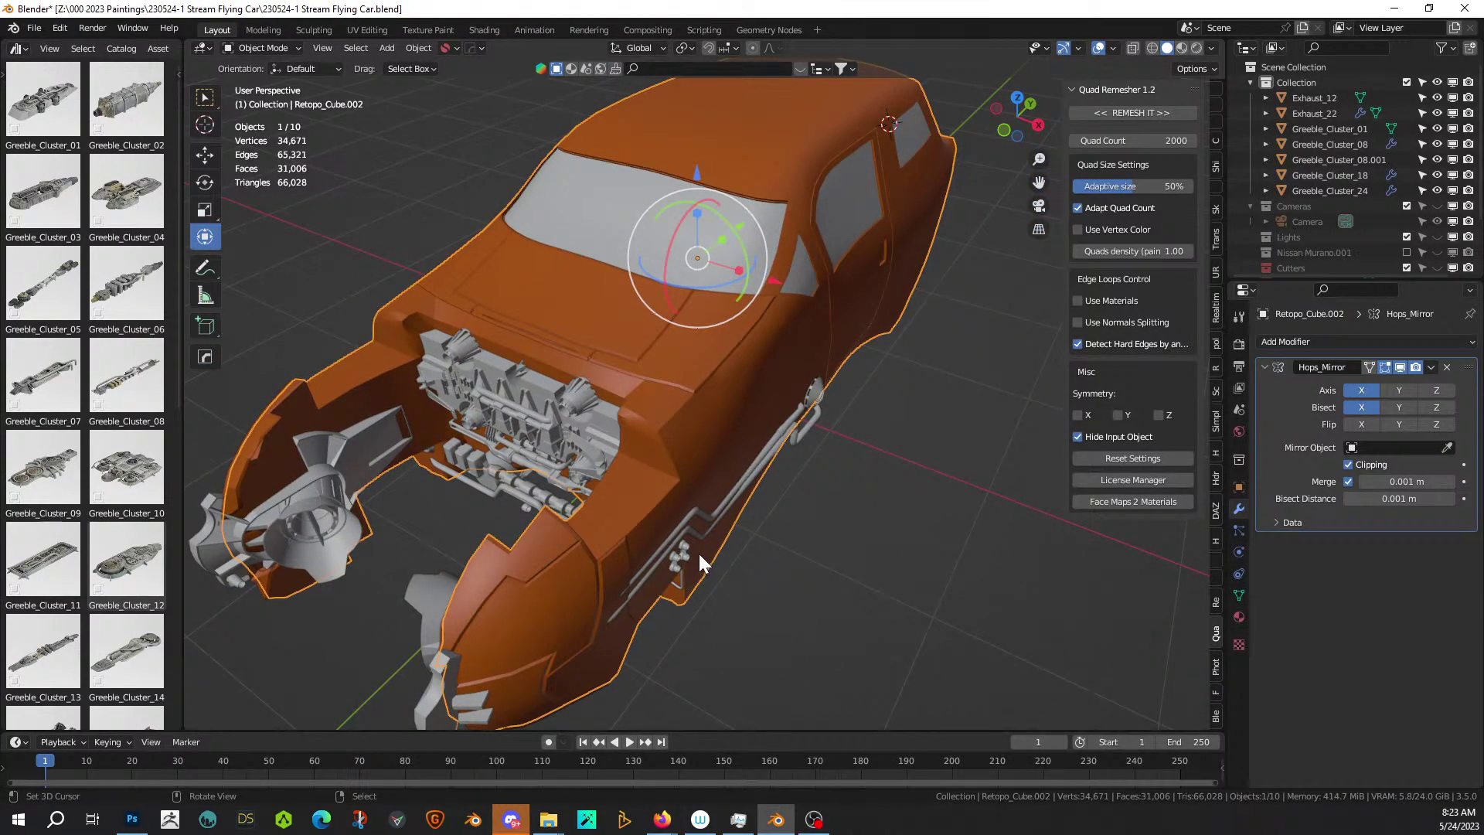
{"action": "scroll", "coordinate": [711, 550], "scroll_direction": "up", "scroll_amount": 3}
{"action": "middle_click_drag", "start_coordinate": [731, 548], "coordinate": [950, 429], "text": "shift"}
{"action": "key", "text": "Tab"}
{"action": "left_click", "coordinate": [829, 435]}
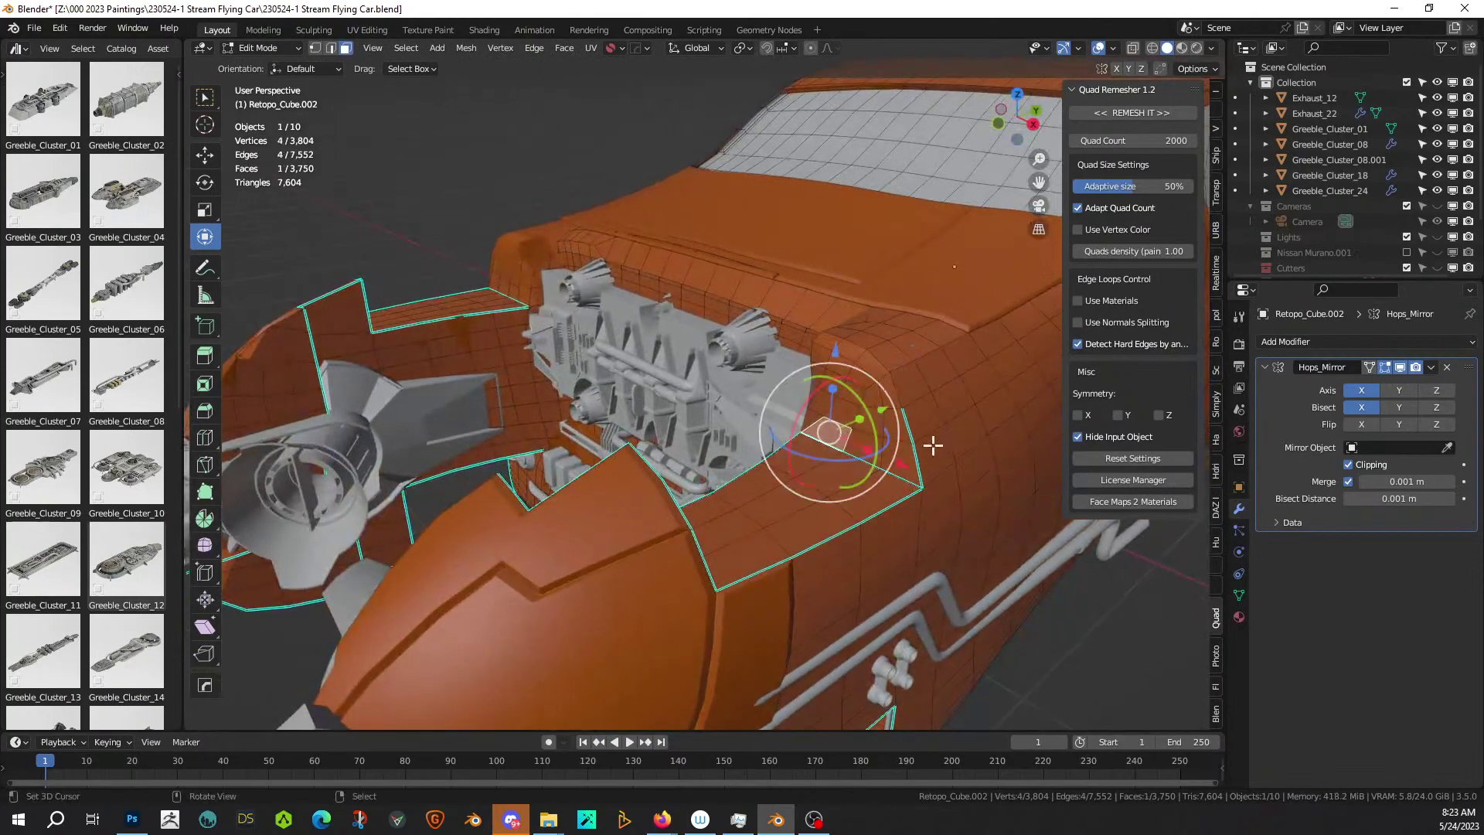
{"action": "key", "text": "KP_Decimal"}
{"action": "mouse_move", "coordinate": [915, 441]}
{"action": "middle_mouse_down"}
{"action": "mouse_move", "coordinate": [1006, 447]}
{"action": "mouse_move", "coordinate": [906, 447]}
{"action": "middle_mouse_up"}
{"action": "key", "text": "1"}
{"action": "left_click", "coordinate": [802, 362]}
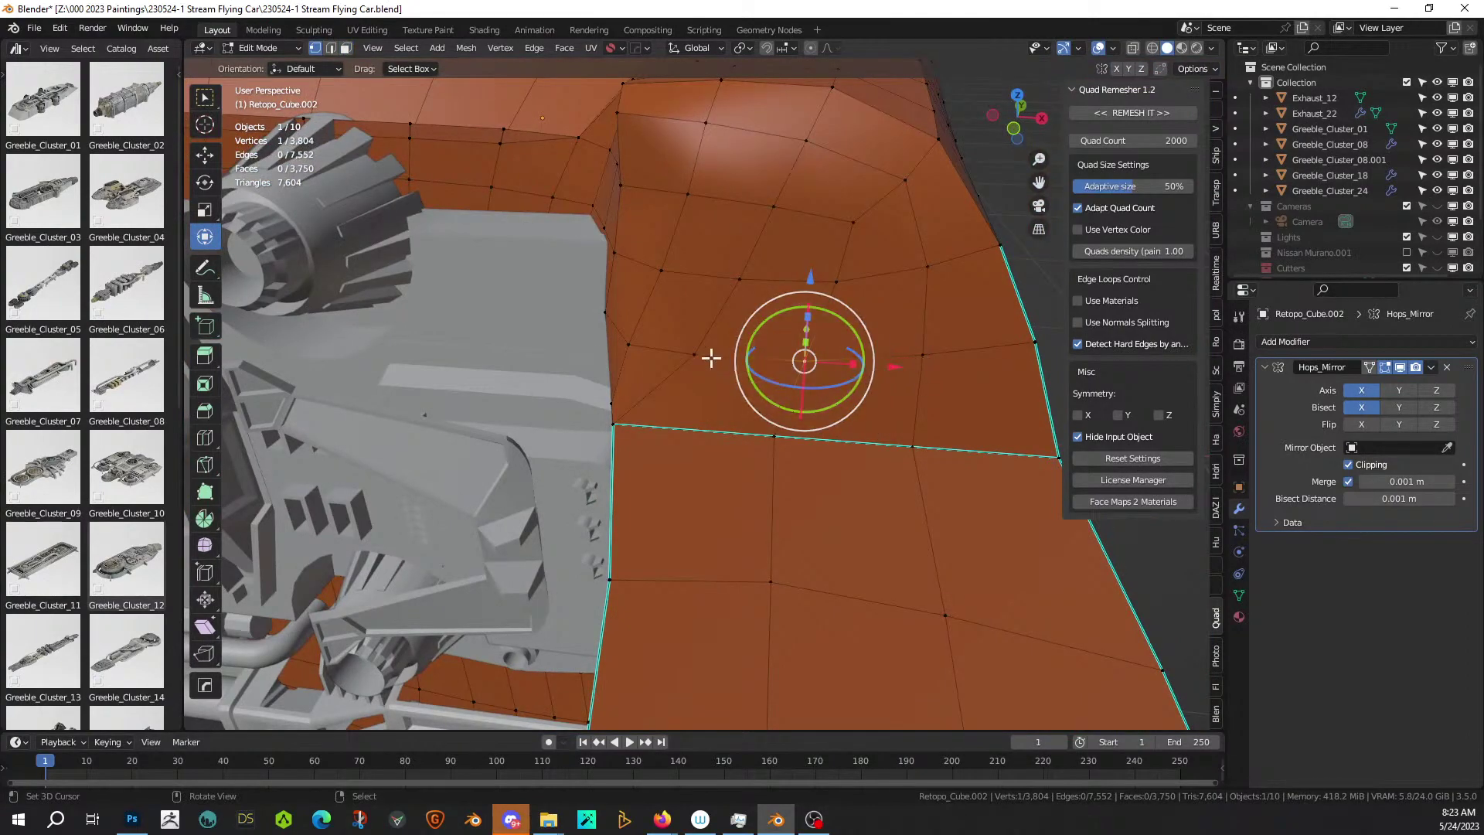
{"action": "middle_click_drag", "start_coordinate": [748, 363], "coordinate": [600, 519]}
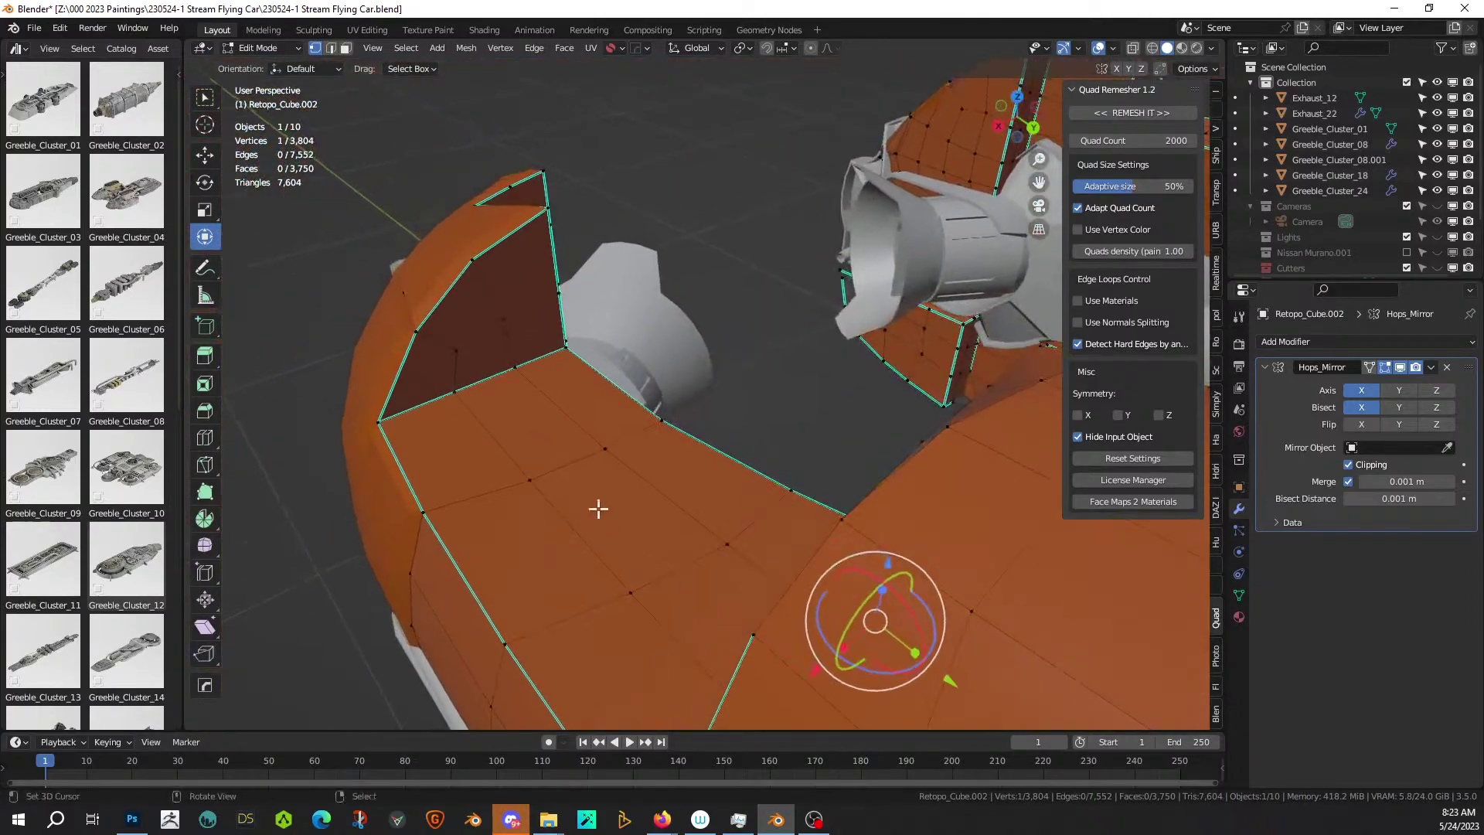
{"action": "left_click", "coordinate": [456, 340]}
{"action": "left_click", "coordinate": [503, 317], "text": "shift"}
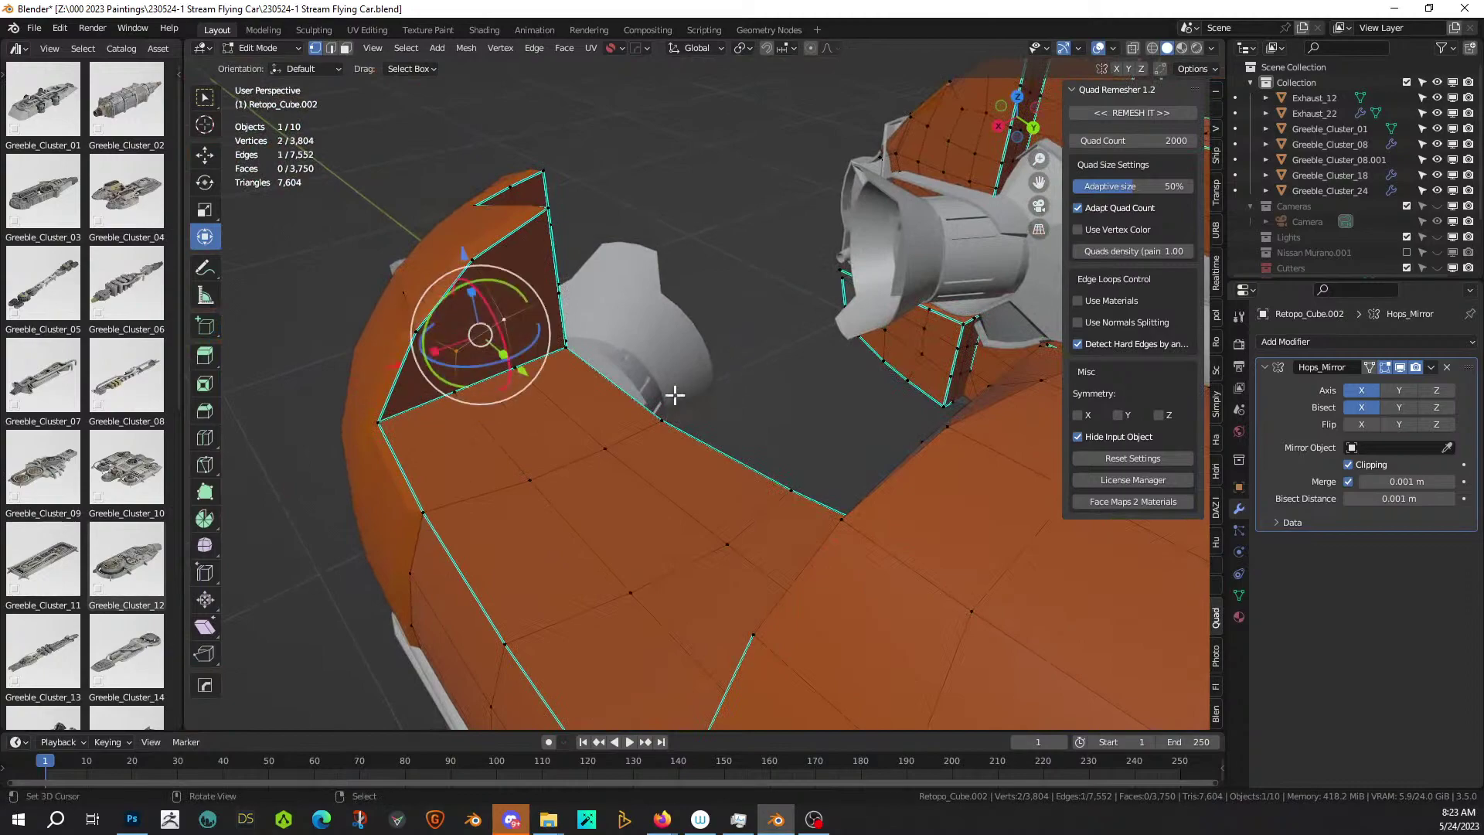
Convert the two vertices to 16-segment circles and extrude them into short cylinders inside the fender cutout, ending in Object Mode.
{"action": "key", "text": "q"}
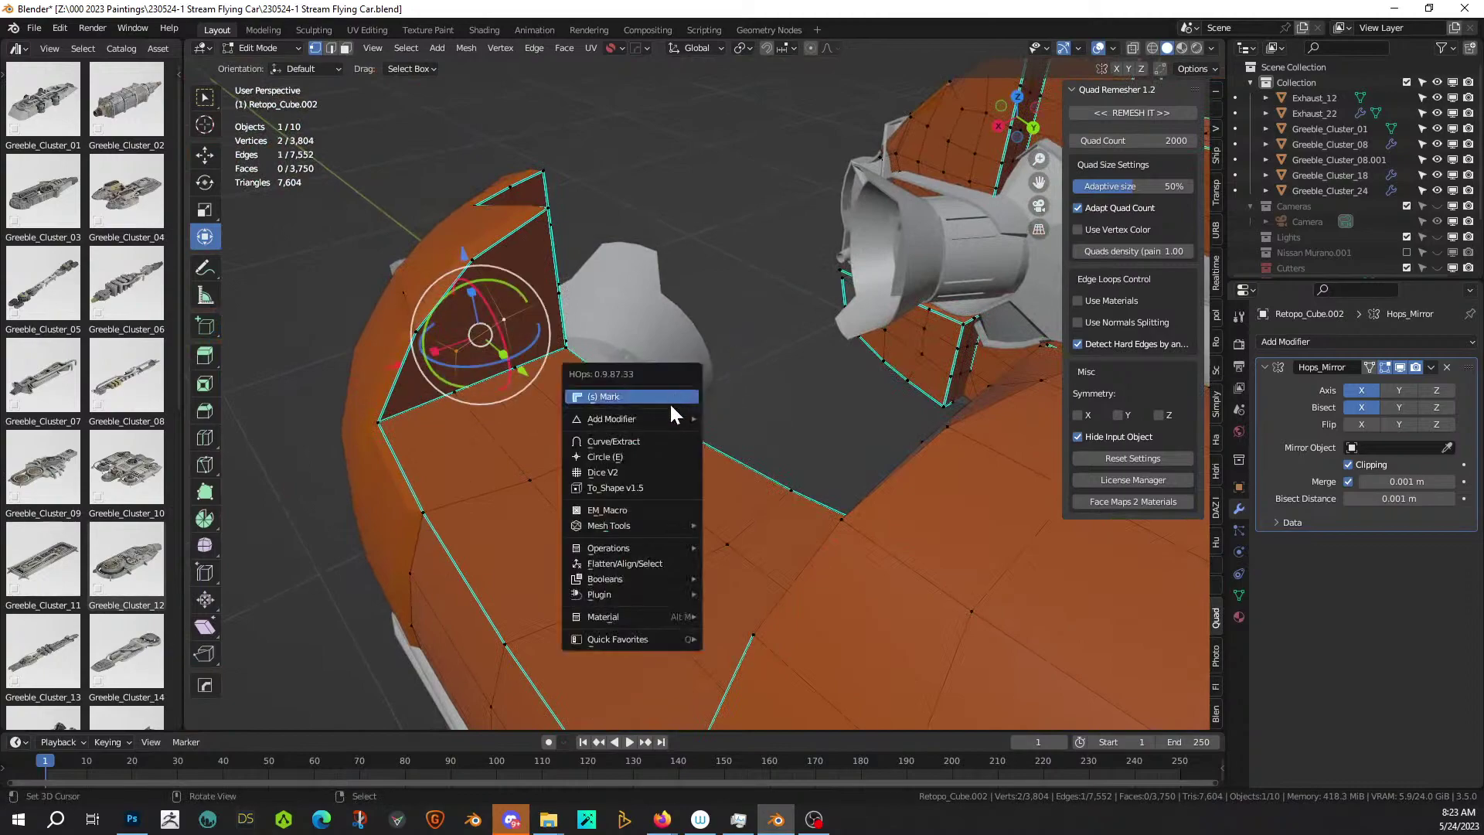
{"action": "left_click", "coordinate": [649, 456]}
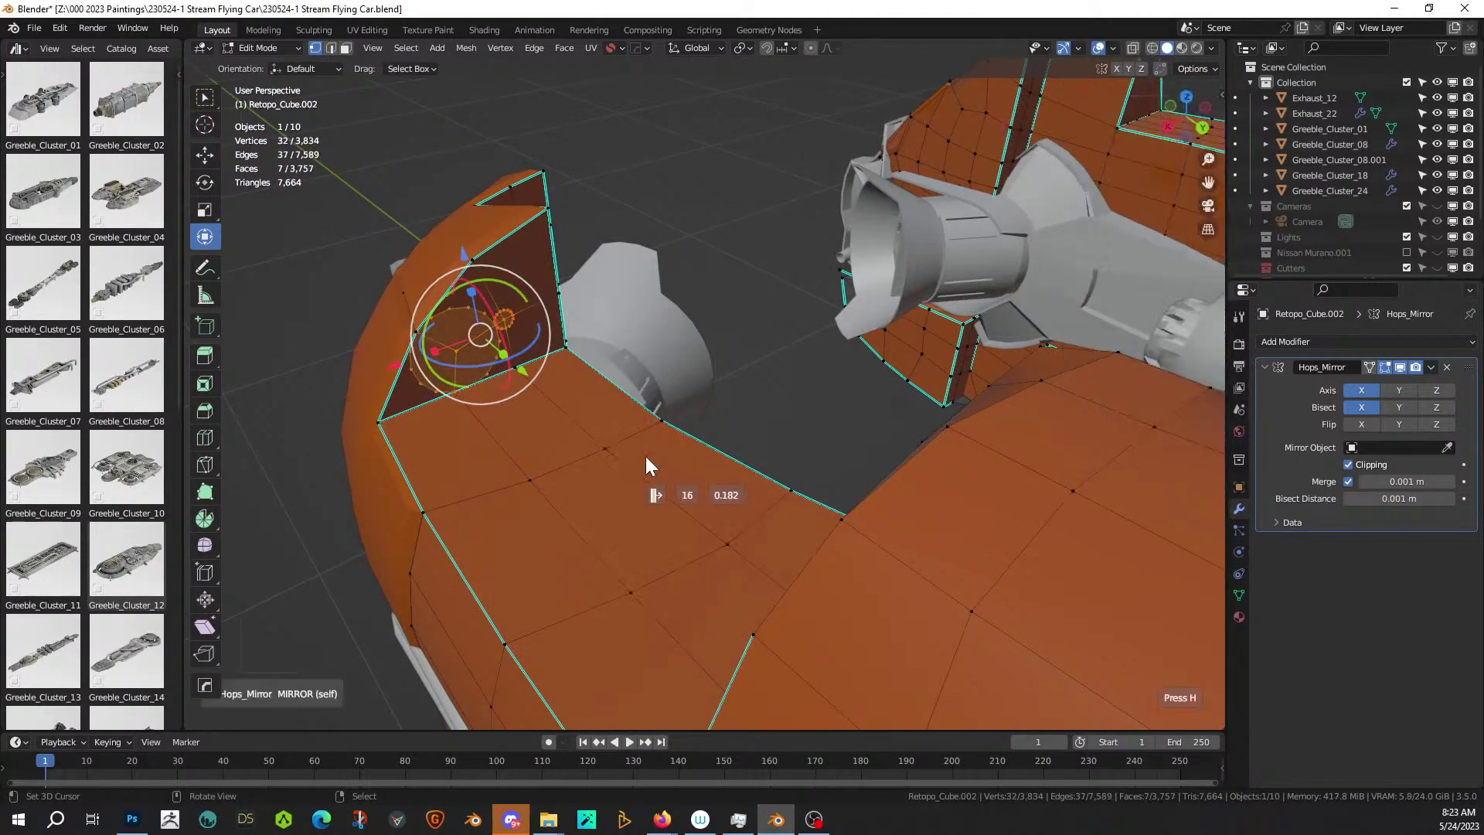
{"action": "left_click", "coordinate": [587, 400]}
{"action": "middle_click_drag", "start_coordinate": [589, 404], "coordinate": [804, 463]}
{"action": "key", "text": "e"}
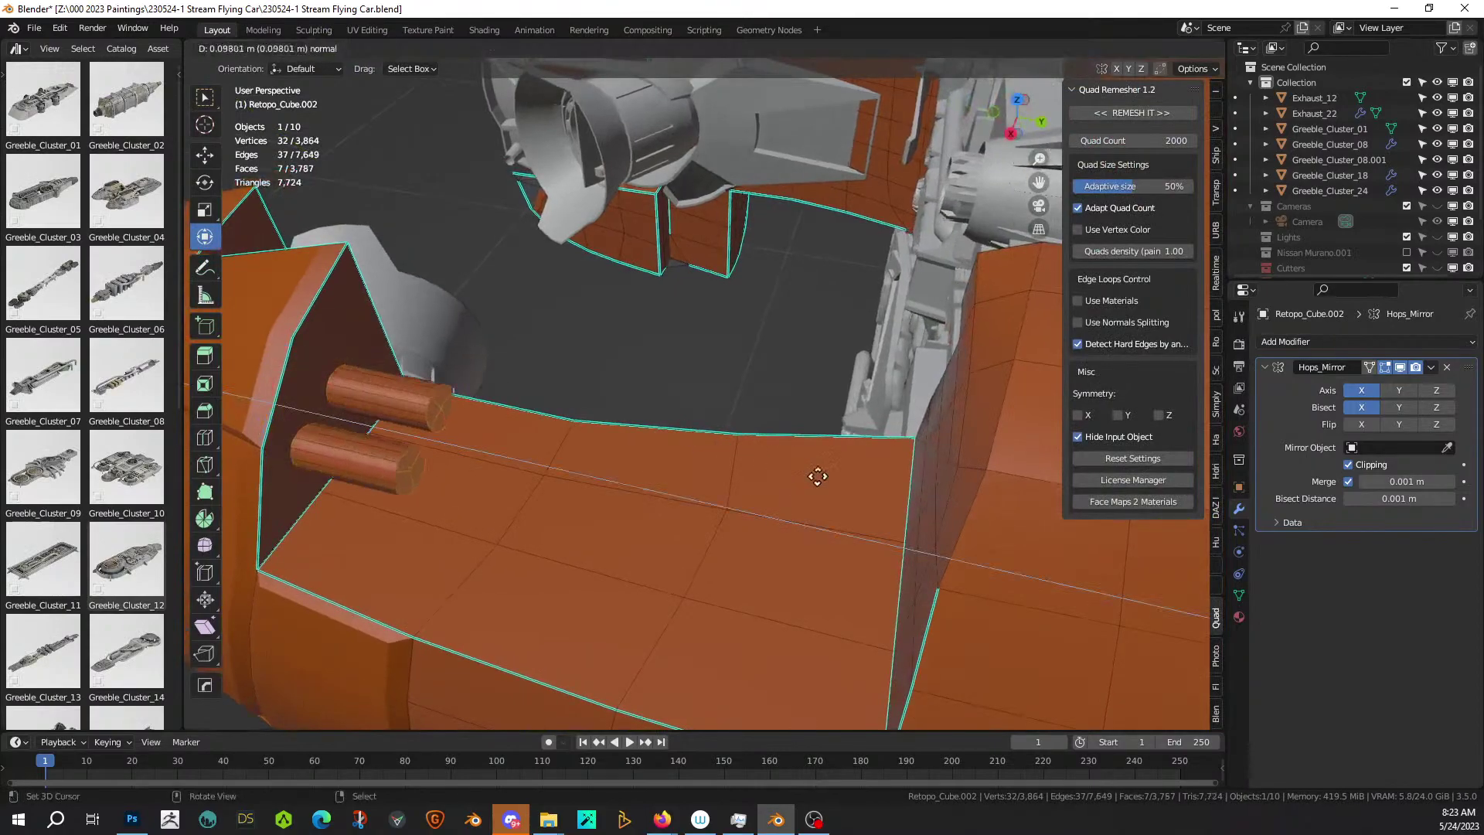
{"action": "left_click", "coordinate": [803, 471]}
{"action": "key", "text": "Tab"}
Move the Greeble_Cluster_08 object along the global Z axis in the lower fender cutout.
{"action": "middle_click_drag", "start_coordinate": [634, 503], "coordinate": [701, 289]}
{"action": "middle_click_drag", "start_coordinate": [688, 321], "coordinate": [826, 593]}
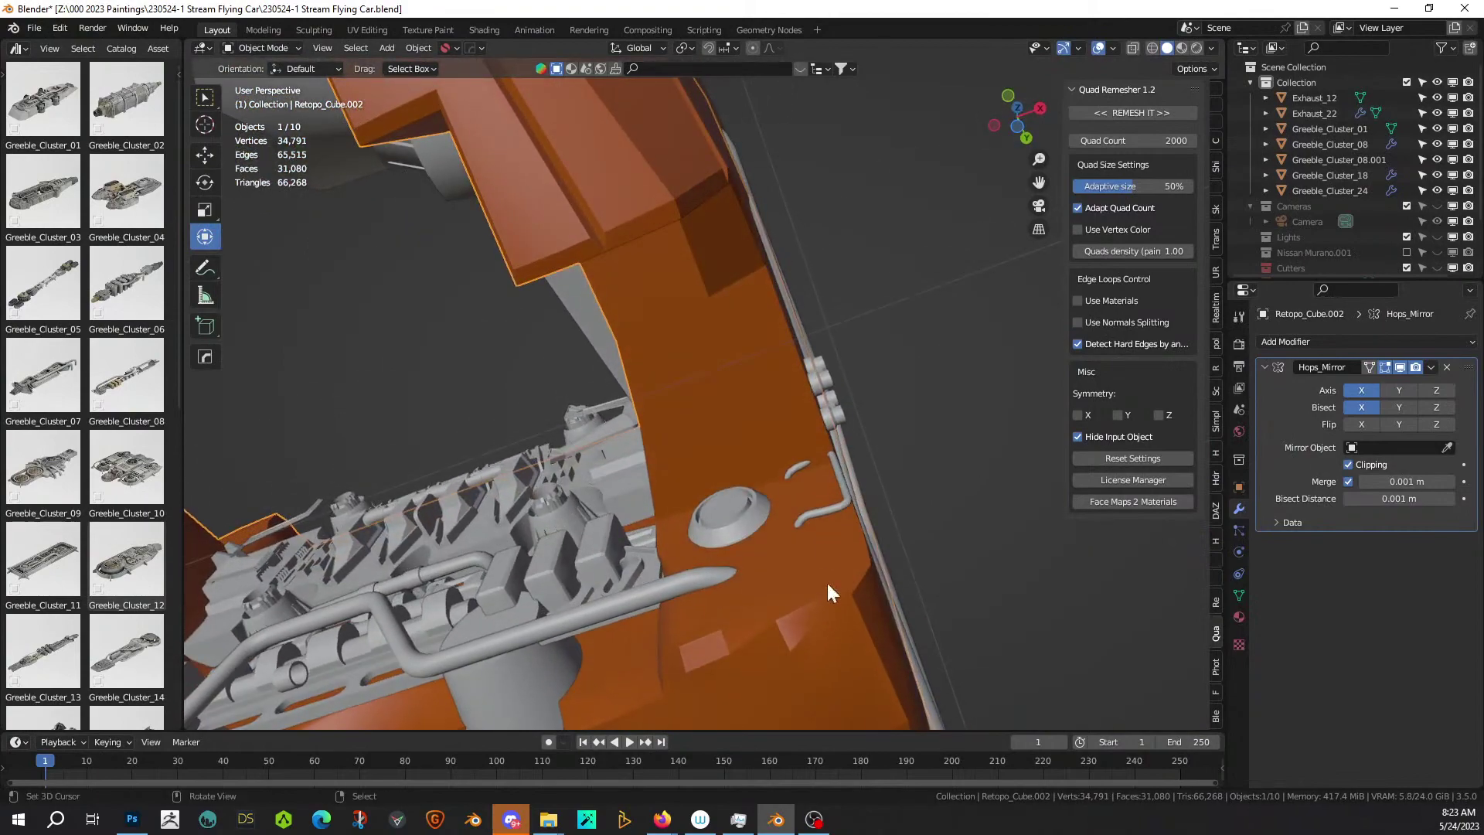
{"action": "left_click", "coordinate": [827, 508]}
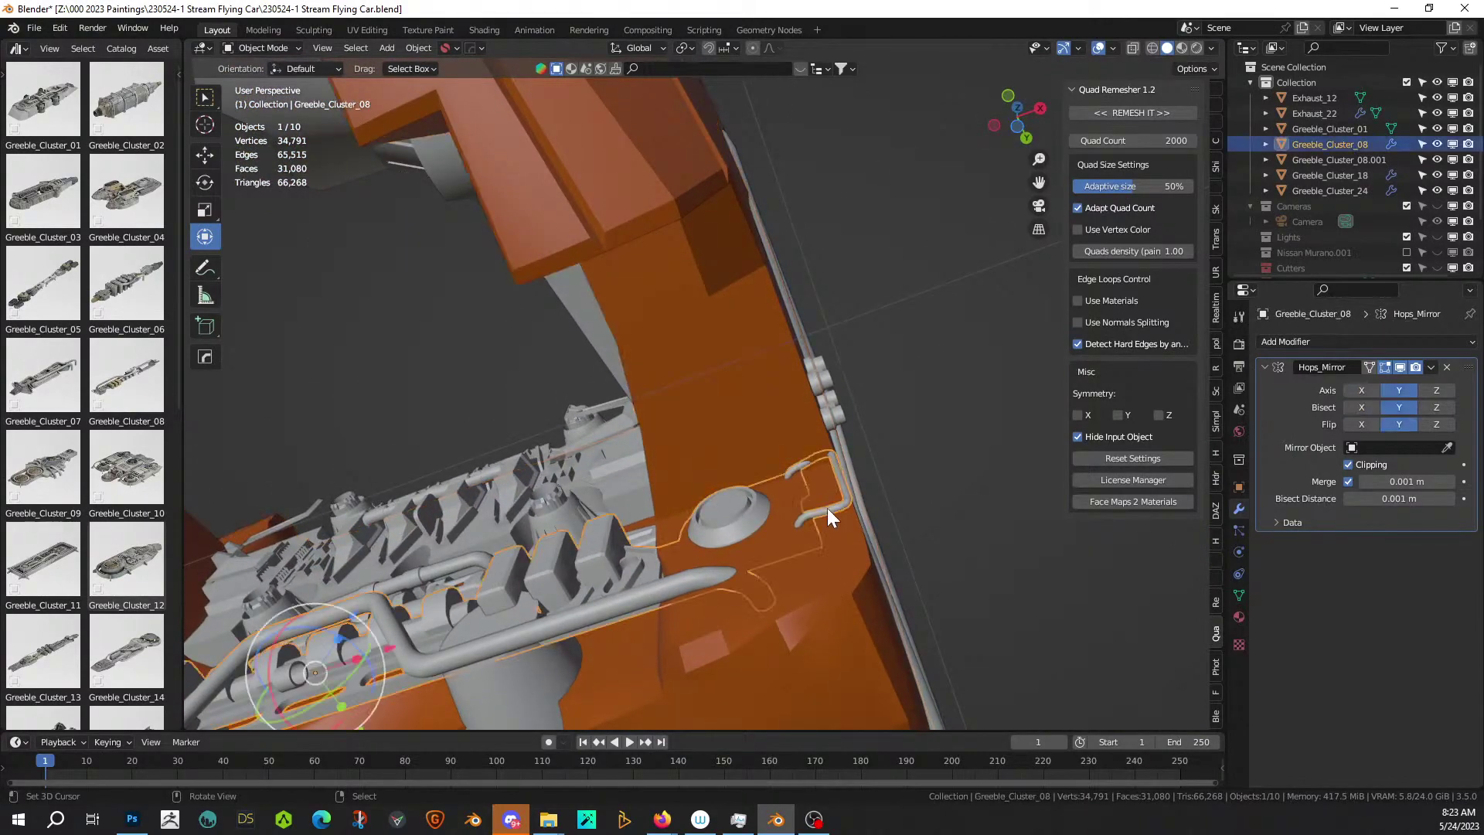
{"action": "key", "text": "g"}
{"action": "key", "text": "z"}
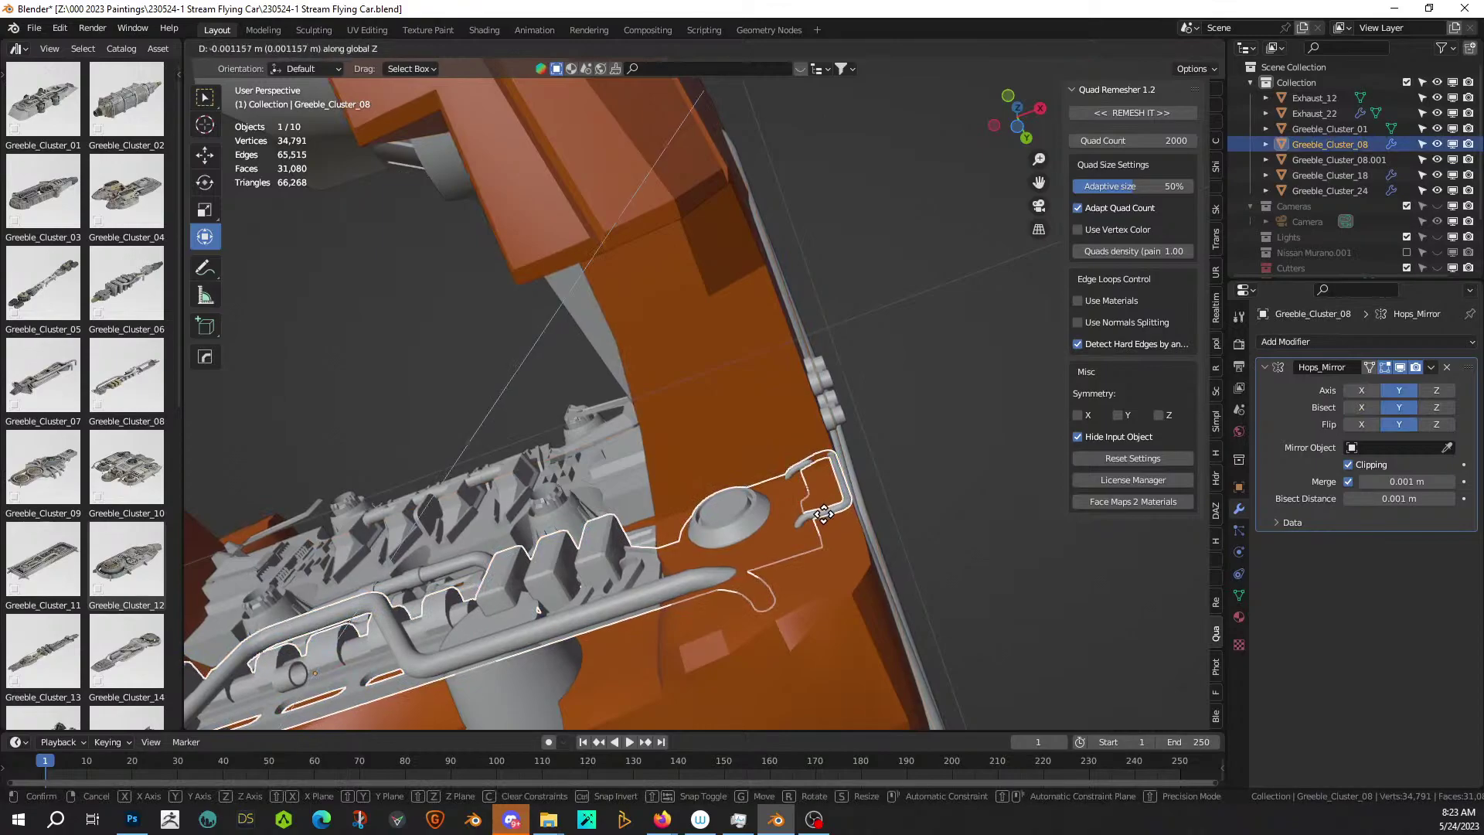
{"action": "left_click", "coordinate": [807, 579]}
Edit the car body and convert a vertex on the lower cutout's rear wall, beside the greeble pipe end, to a 16-segment circle.
{"action": "middle_click_drag", "start_coordinate": [807, 579], "coordinate": [789, 453]}
{"action": "key", "text": "Tab"}
{"action": "key", "text": "alt+q"}
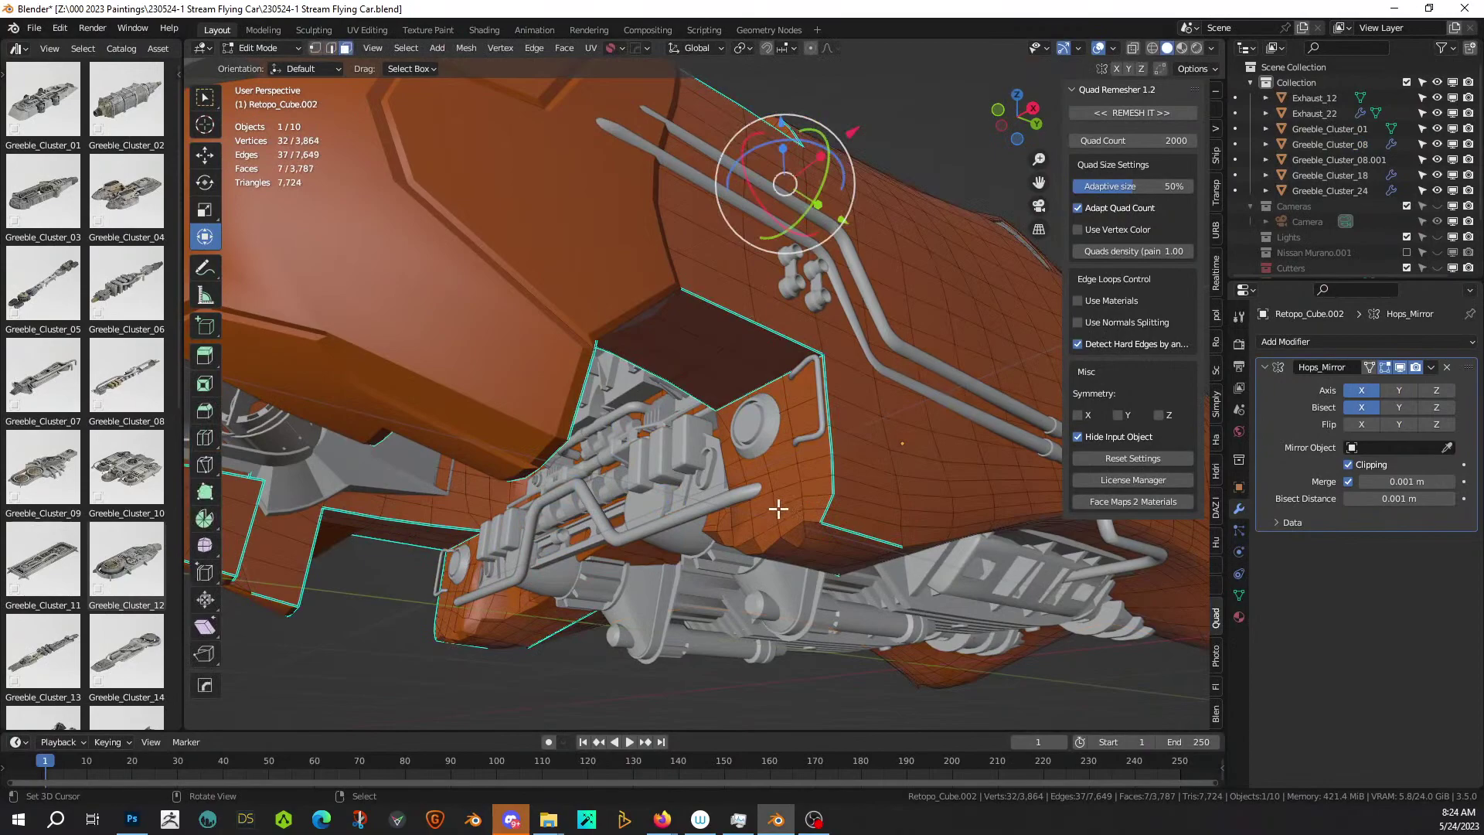
{"action": "left_click", "coordinate": [788, 510]}
{"action": "left_click", "coordinate": [804, 506]}
{"action": "key", "text": "KP_Decimal"}
{"action": "scroll", "coordinate": [801, 506], "scroll_direction": "down", "scroll_amount": 5}
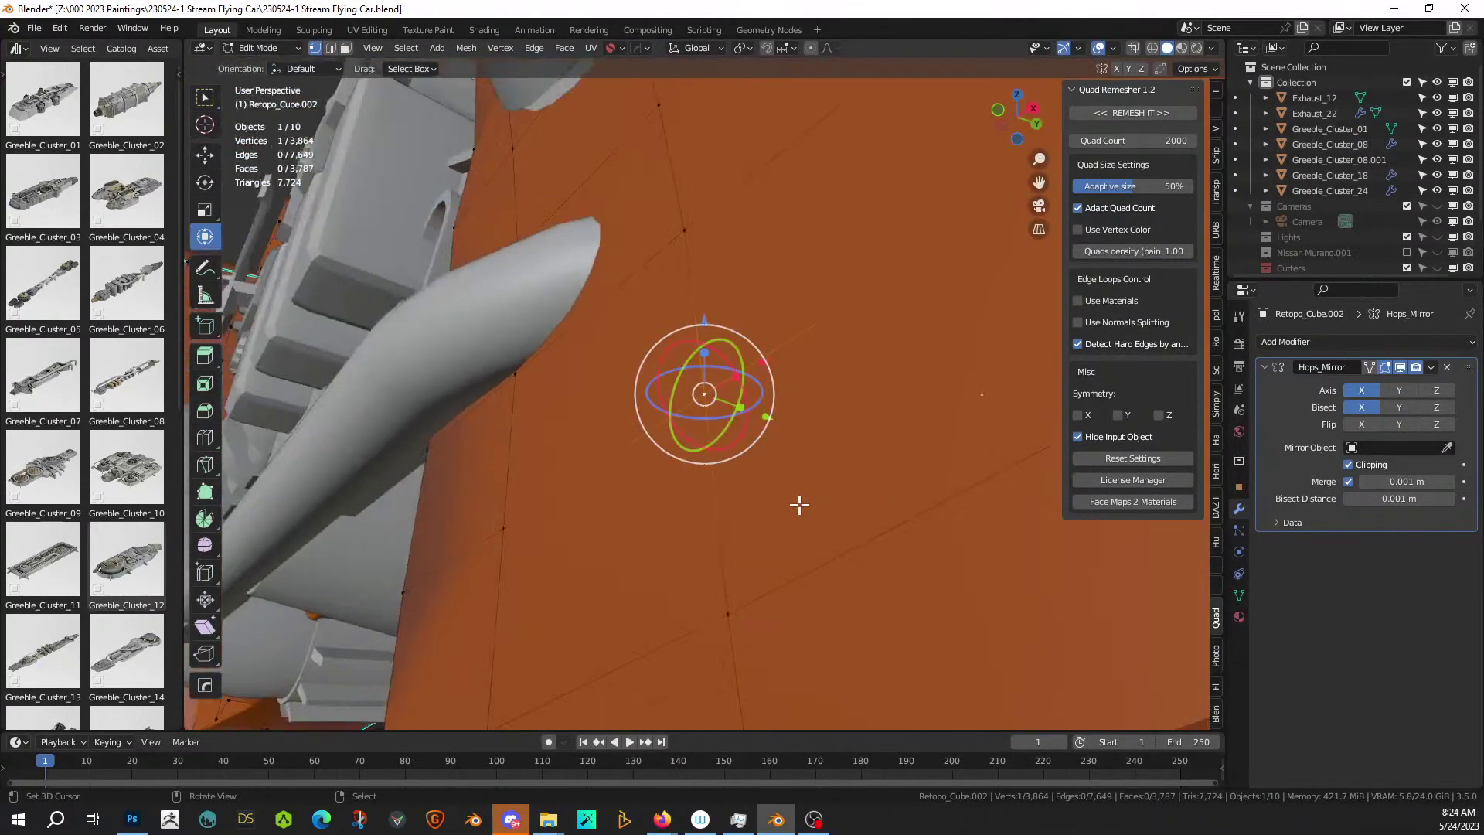
{"action": "key", "text": "q"}
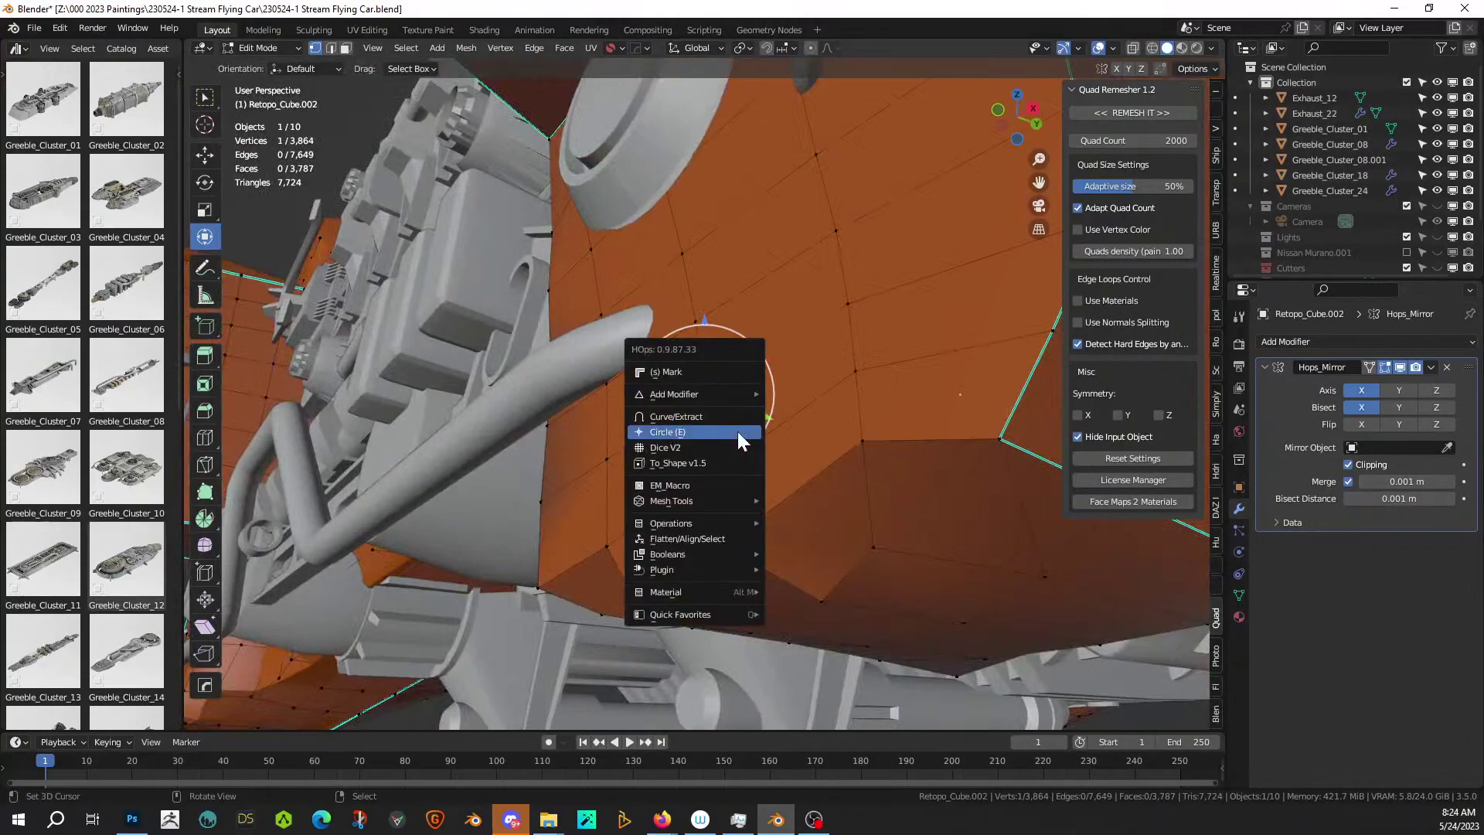
{"action": "left_click", "coordinate": [737, 431]}
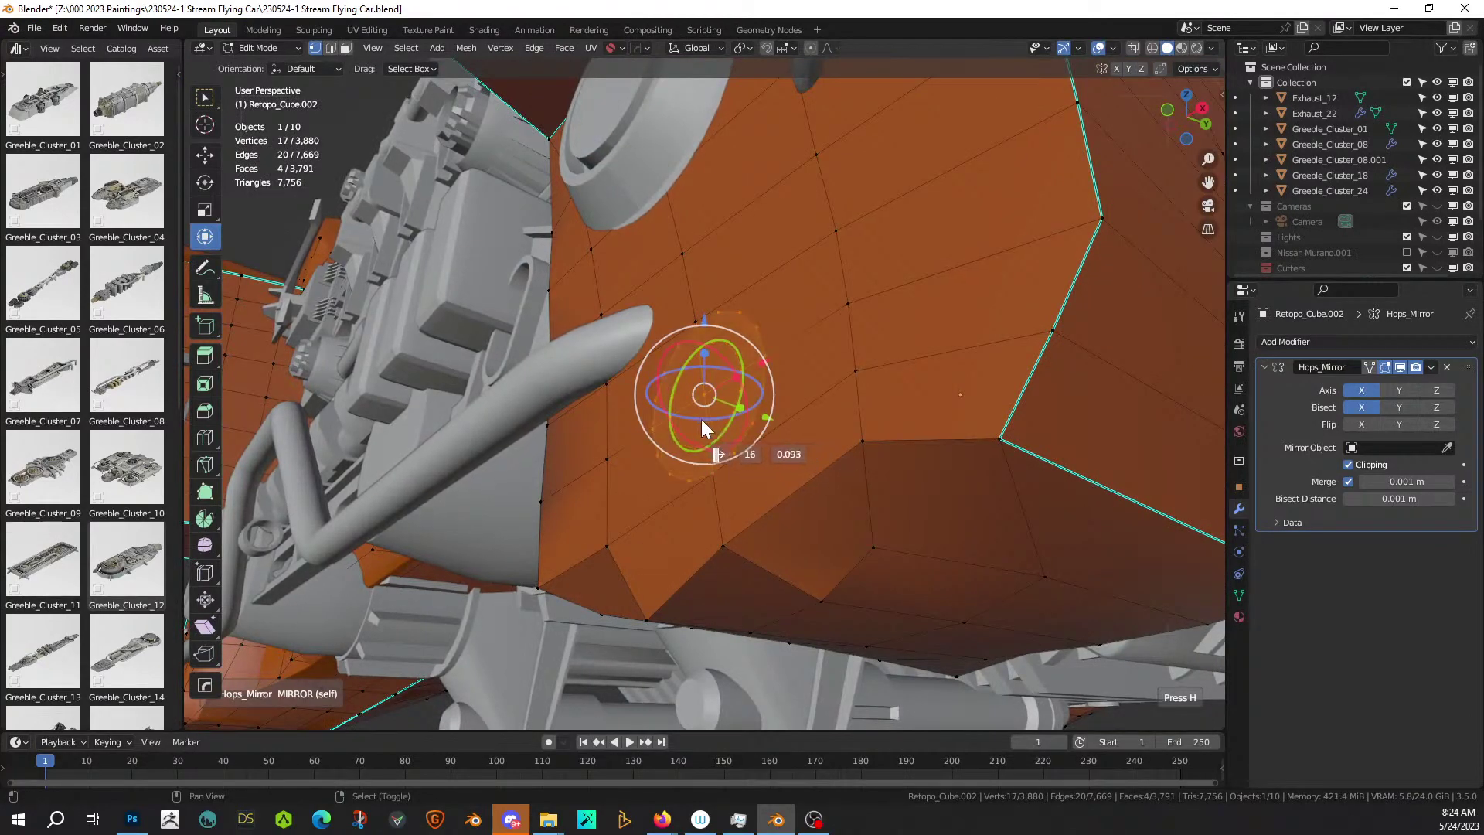
{"action": "left_click", "coordinate": [366, 618]}
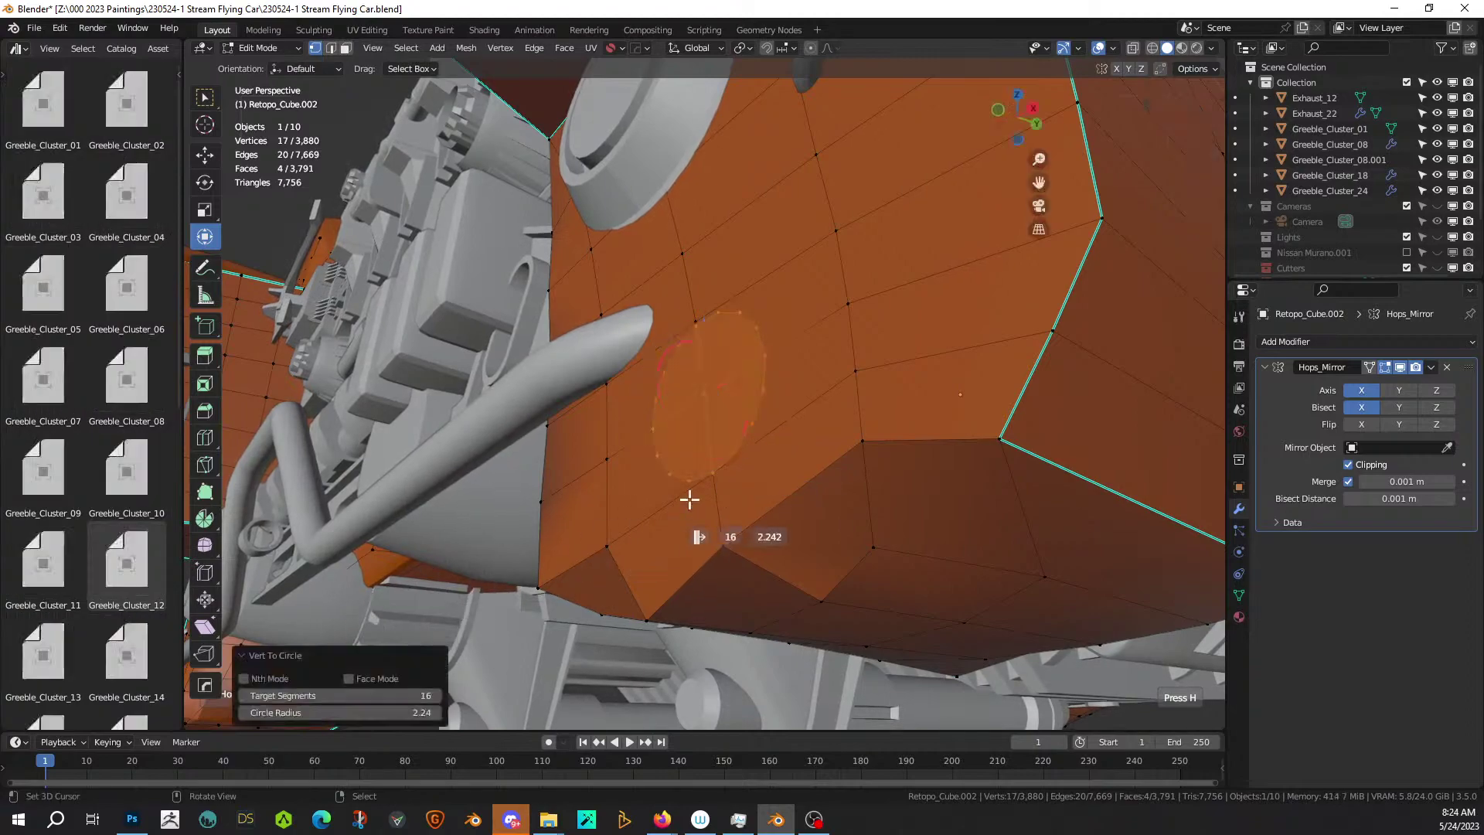
Set the new circle's radius to 0.01.
{"action": "left_click", "coordinate": [364, 709]}
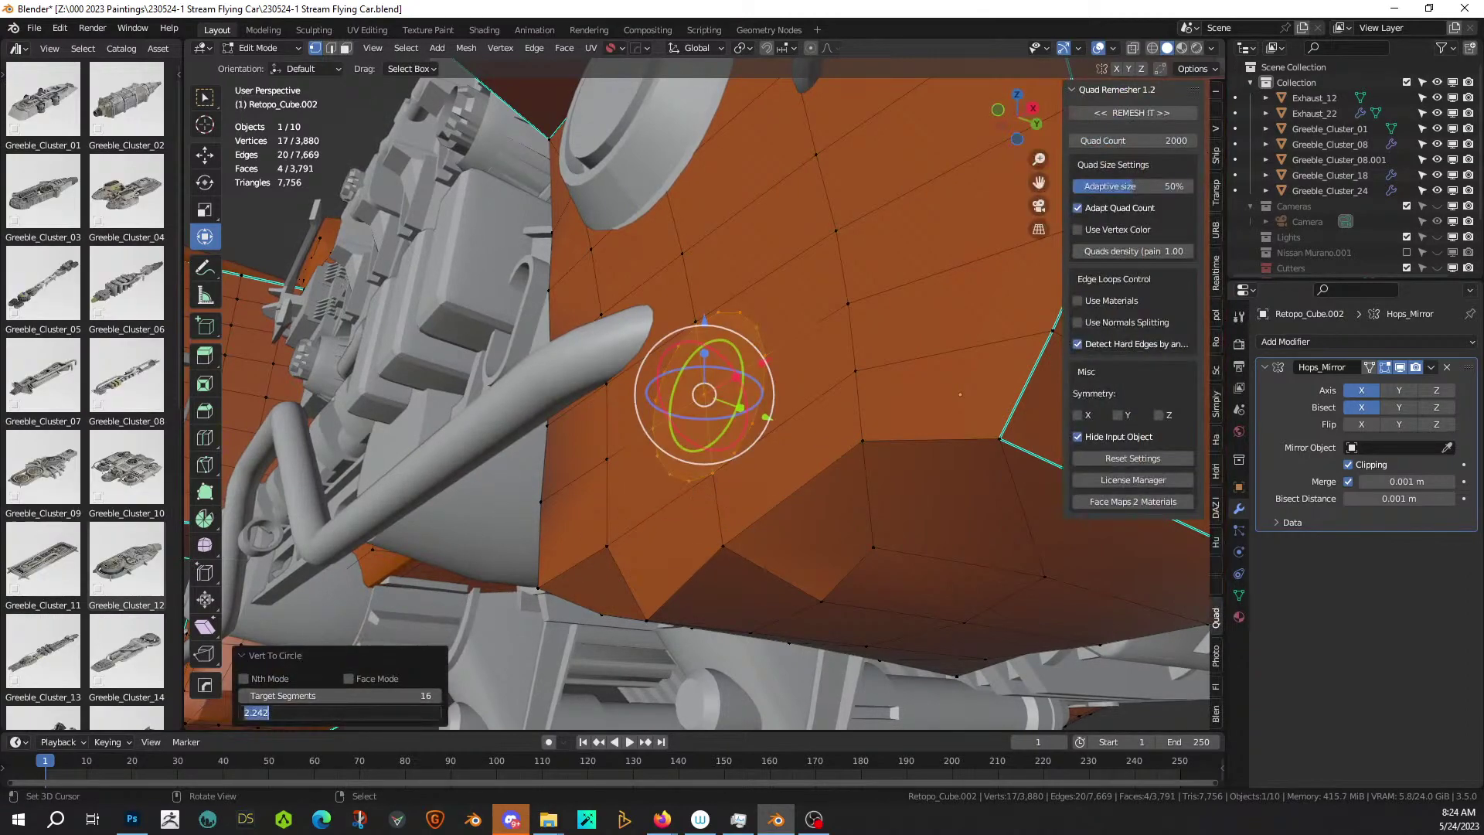
{"action": "type", "text": "0.1"}
{"action": "key", "text": "Return"}
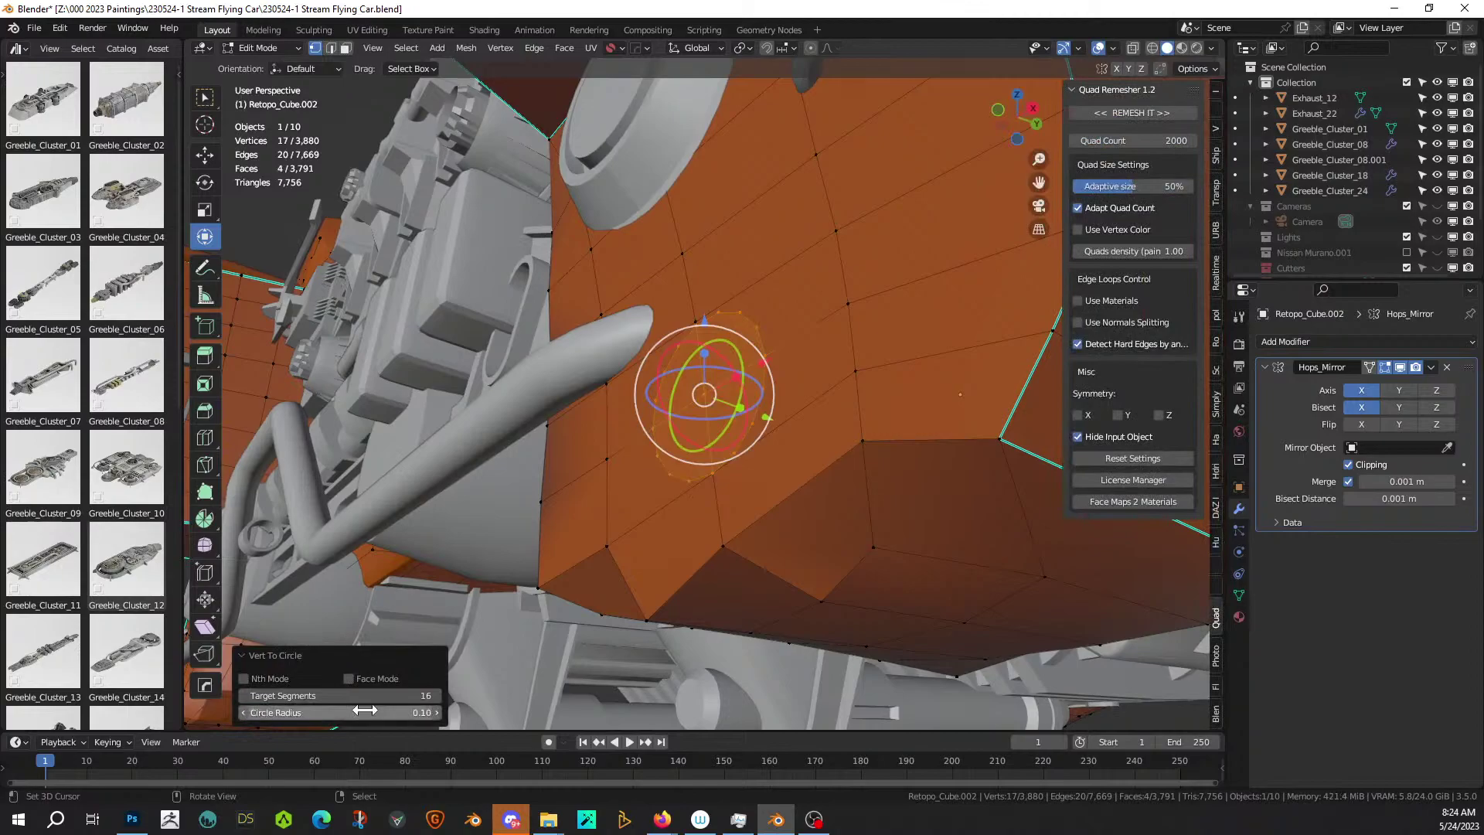
{"action": "left_click", "coordinate": [365, 709]}
{"action": "type", "text": ".01"}
{"action": "key", "text": "Return"}
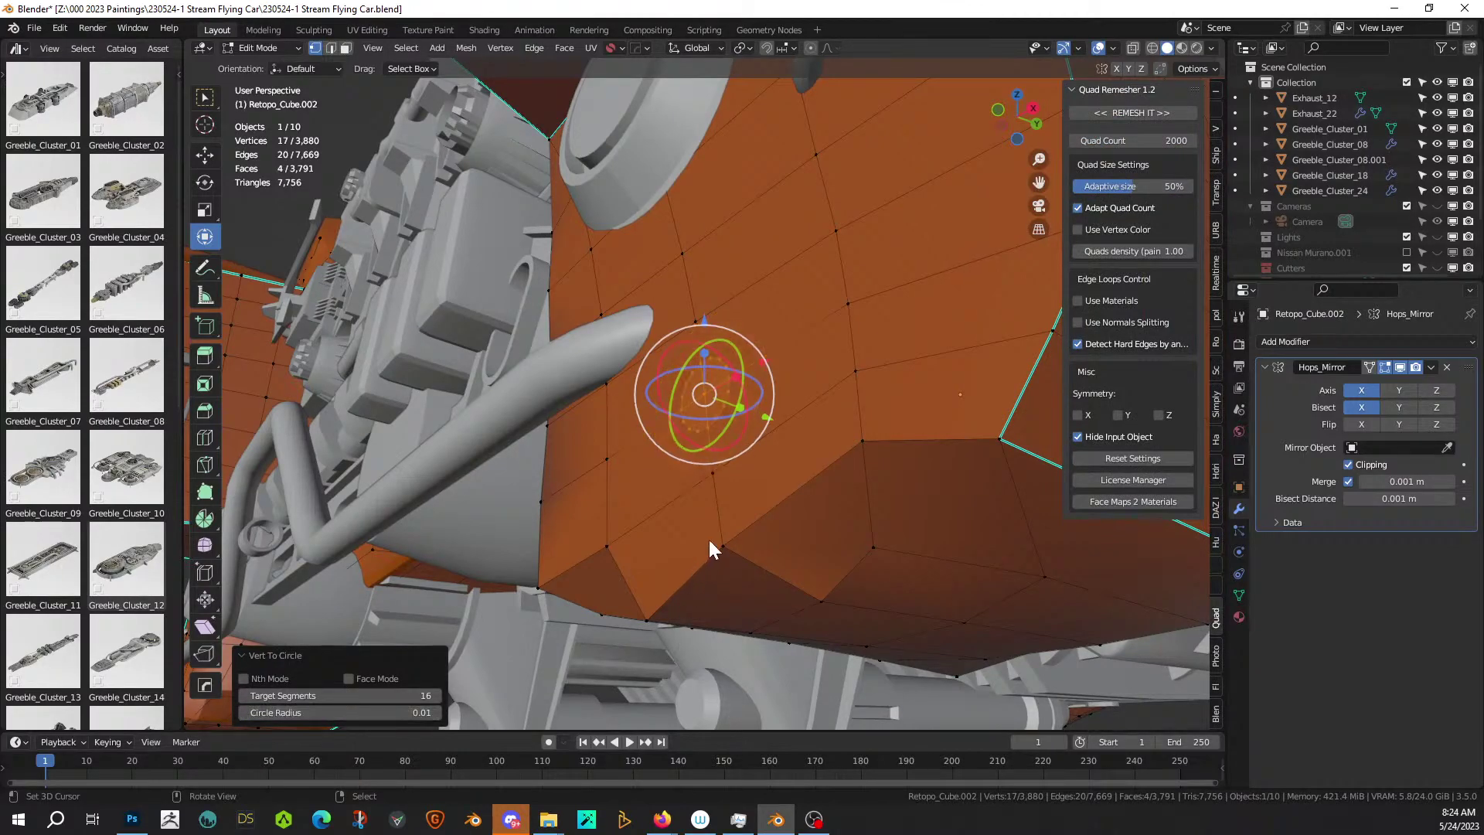
Extrude the circle's faces forward about 0.54 m to form a thin rod across the lower fender cutout.
{"action": "key", "text": "3"}
{"action": "middle_click_drag", "start_coordinate": [723, 522], "coordinate": [669, 603]}
{"action": "scroll", "coordinate": [670, 602], "scroll_direction": "down", "scroll_amount": 4}
{"action": "key", "text": "e"}
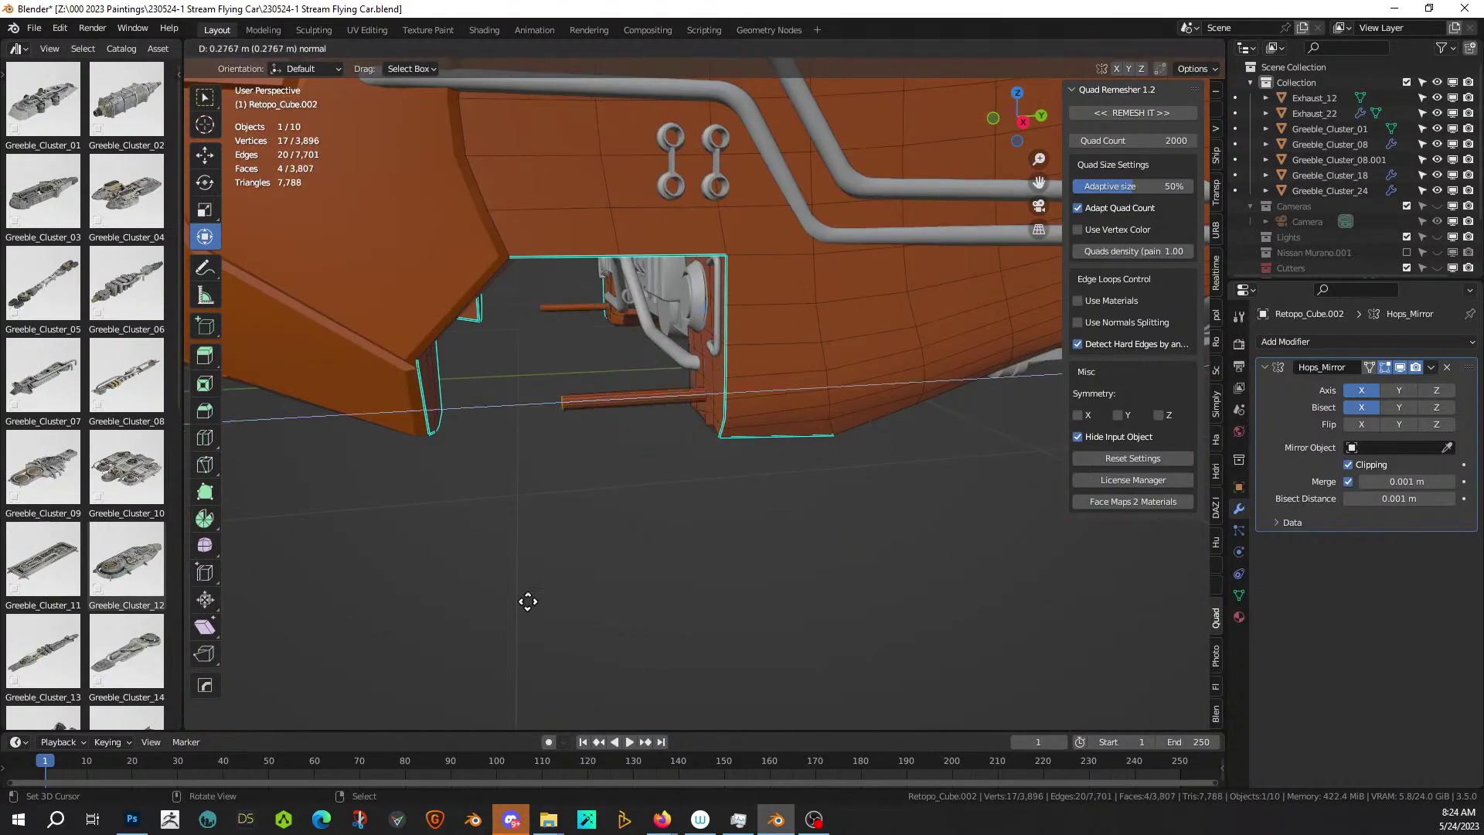
{"action": "left_click", "coordinate": [379, 600]}
Convert a vertex above and outboard of the rod to a second 16-segment circle with radius 0.010.
{"action": "middle_click_drag", "start_coordinate": [380, 602], "coordinate": [600, 596]}
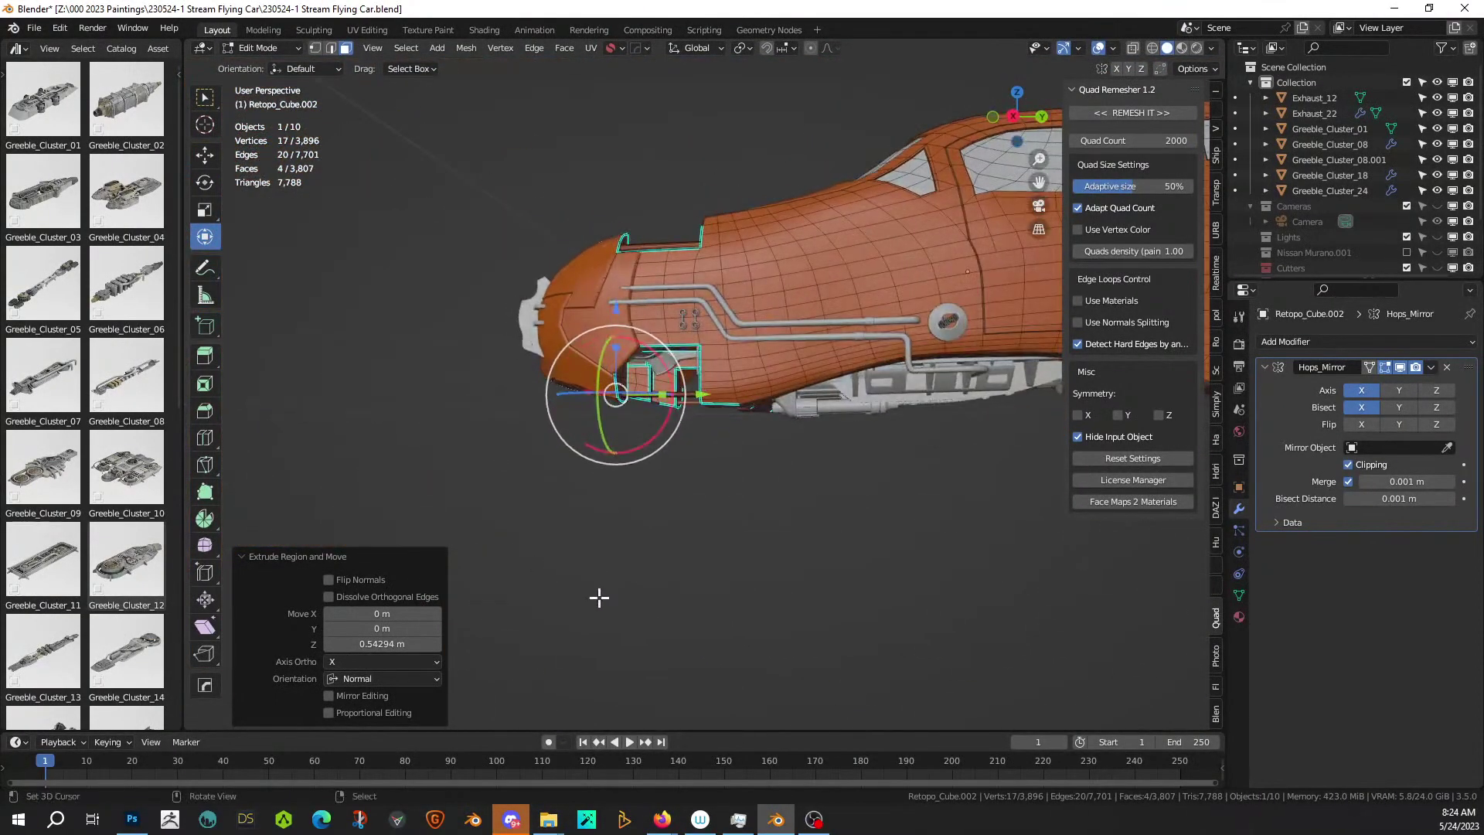
{"action": "scroll", "coordinate": [600, 599], "scroll_direction": "up", "scroll_amount": 5}
{"action": "scroll", "coordinate": [522, 602], "scroll_direction": "up", "scroll_amount": 2}
{"action": "middle_click_drag", "start_coordinate": [506, 606], "coordinate": [745, 626]}
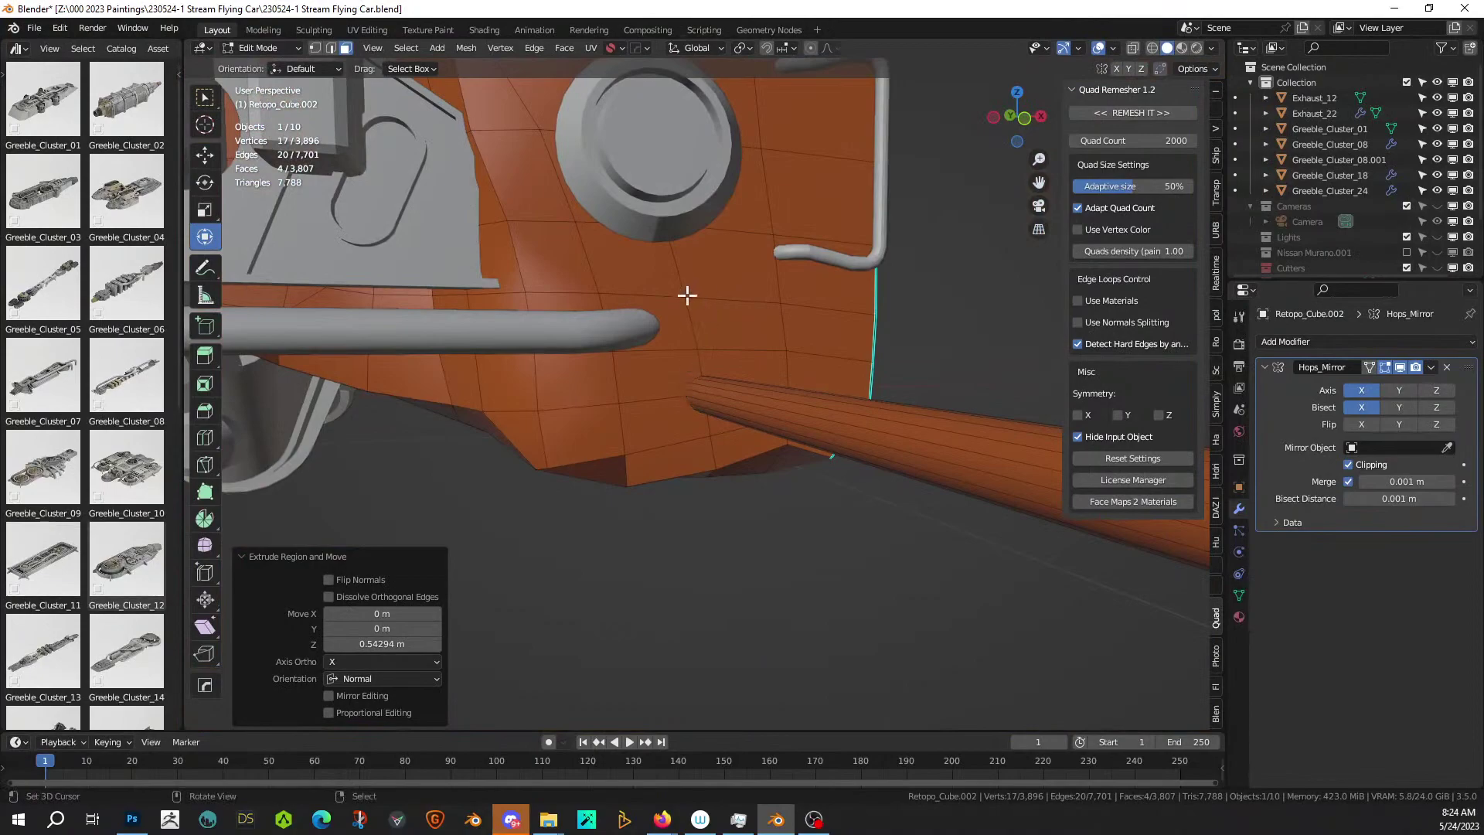
{"action": "key", "text": "1"}
{"action": "left_click", "coordinate": [783, 304]}
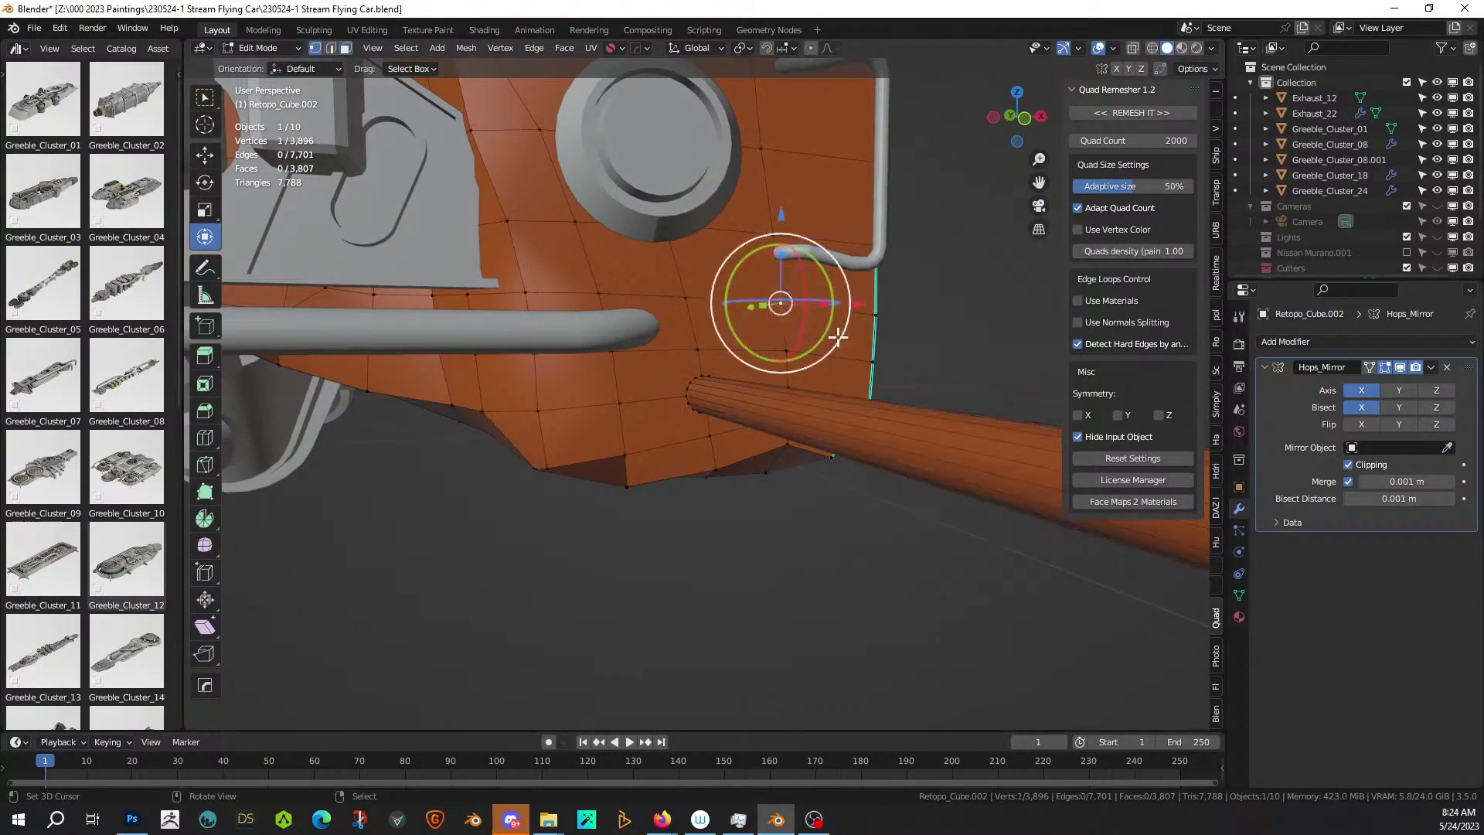
{"action": "right_click", "coordinate": [838, 337]}
{"action": "left_click", "coordinate": [837, 337]}
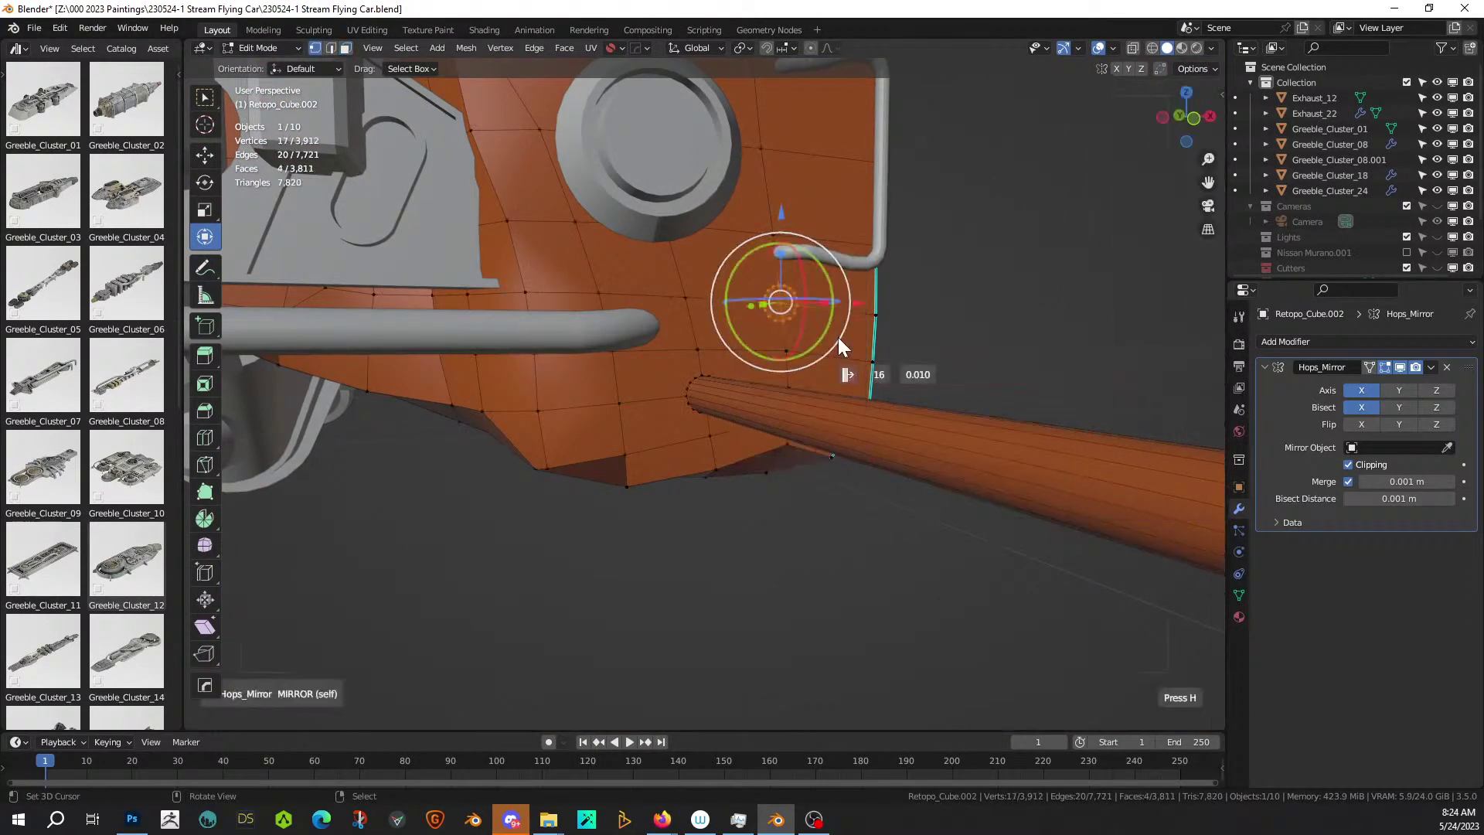
Extrude the second circle forward into a rod spanning the lower cutout, leave Edit Mode and save the file.
{"action": "middle_click_drag", "start_coordinate": [838, 337], "coordinate": [585, 400]}
{"action": "key", "text": "e"}
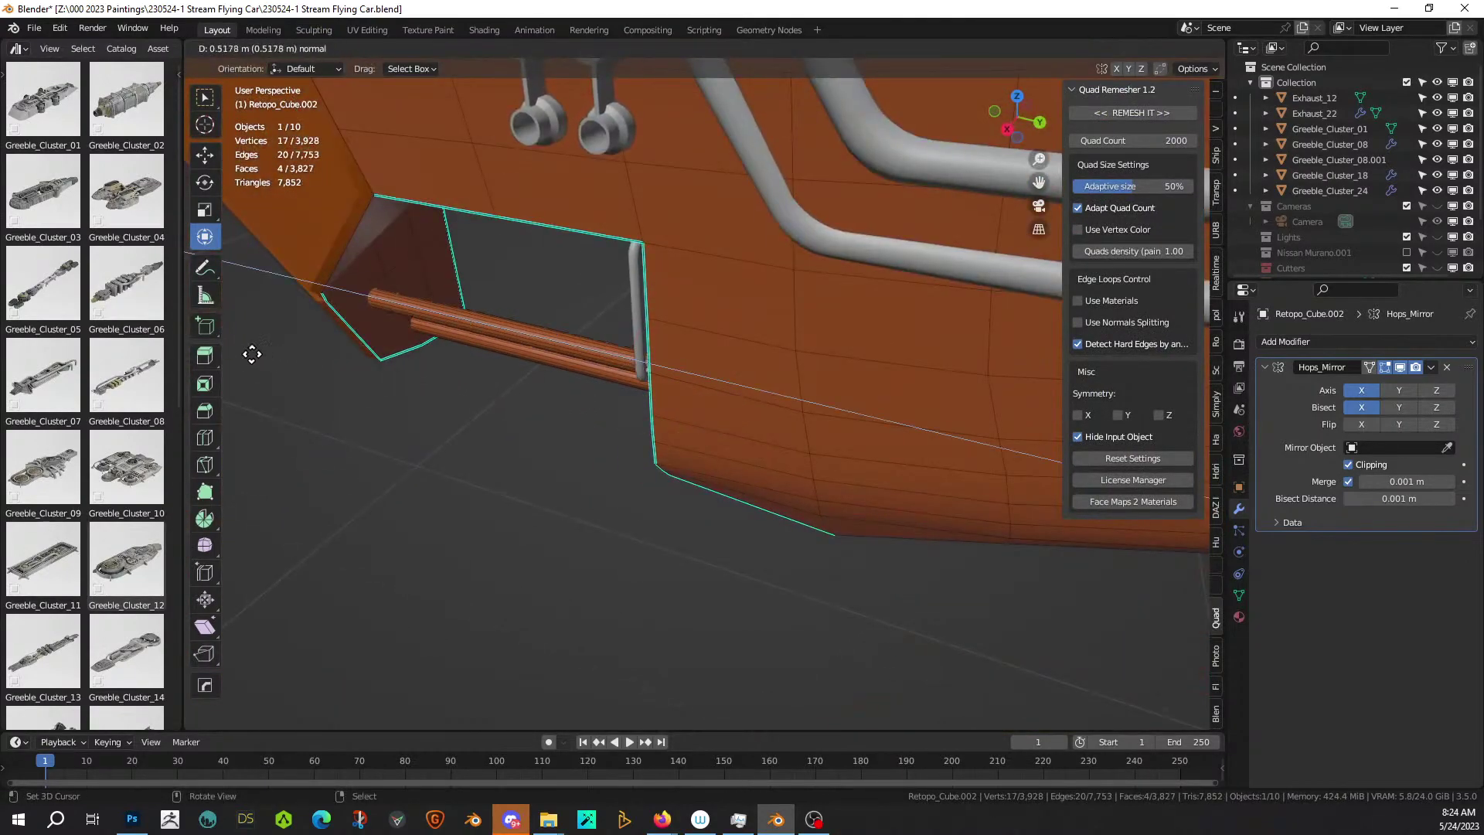
{"action": "left_click", "coordinate": [232, 348]}
{"action": "key", "text": "Tab"}
{"action": "middle_click_drag", "start_coordinate": [215, 340], "coordinate": [632, 392]}
{"action": "scroll", "coordinate": [623, 383], "scroll_direction": "down", "scroll_amount": 3}
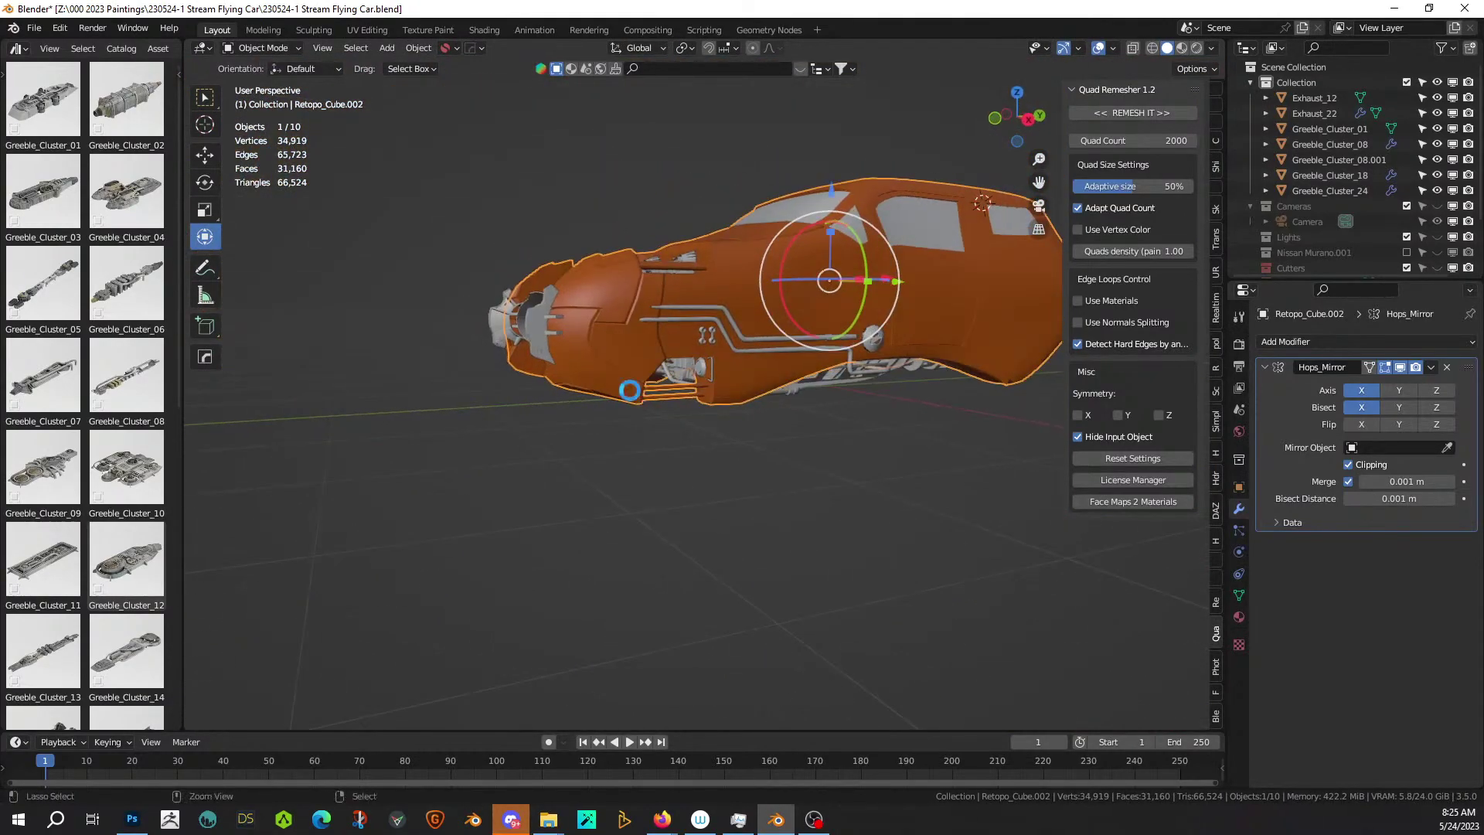
{"action": "key", "text": "ctrl+s"}
{"action": "scroll", "coordinate": [734, 463], "scroll_direction": "down", "scroll_amount": 2}
{"action": "middle_click_drag", "start_coordinate": [772, 484], "coordinate": [547, 456]}
{"action": "scroll", "coordinate": [587, 603], "scroll_direction": "up", "scroll_amount": 3}
{"action": "scroll", "coordinate": [595, 532], "scroll_direction": "up", "scroll_amount": 2}
{"action": "middle_click_drag", "start_coordinate": [547, 456], "coordinate": [590, 244], "text": "shift"}
{"action": "scroll", "coordinate": [662, 273], "scroll_direction": "up", "scroll_amount": 2}
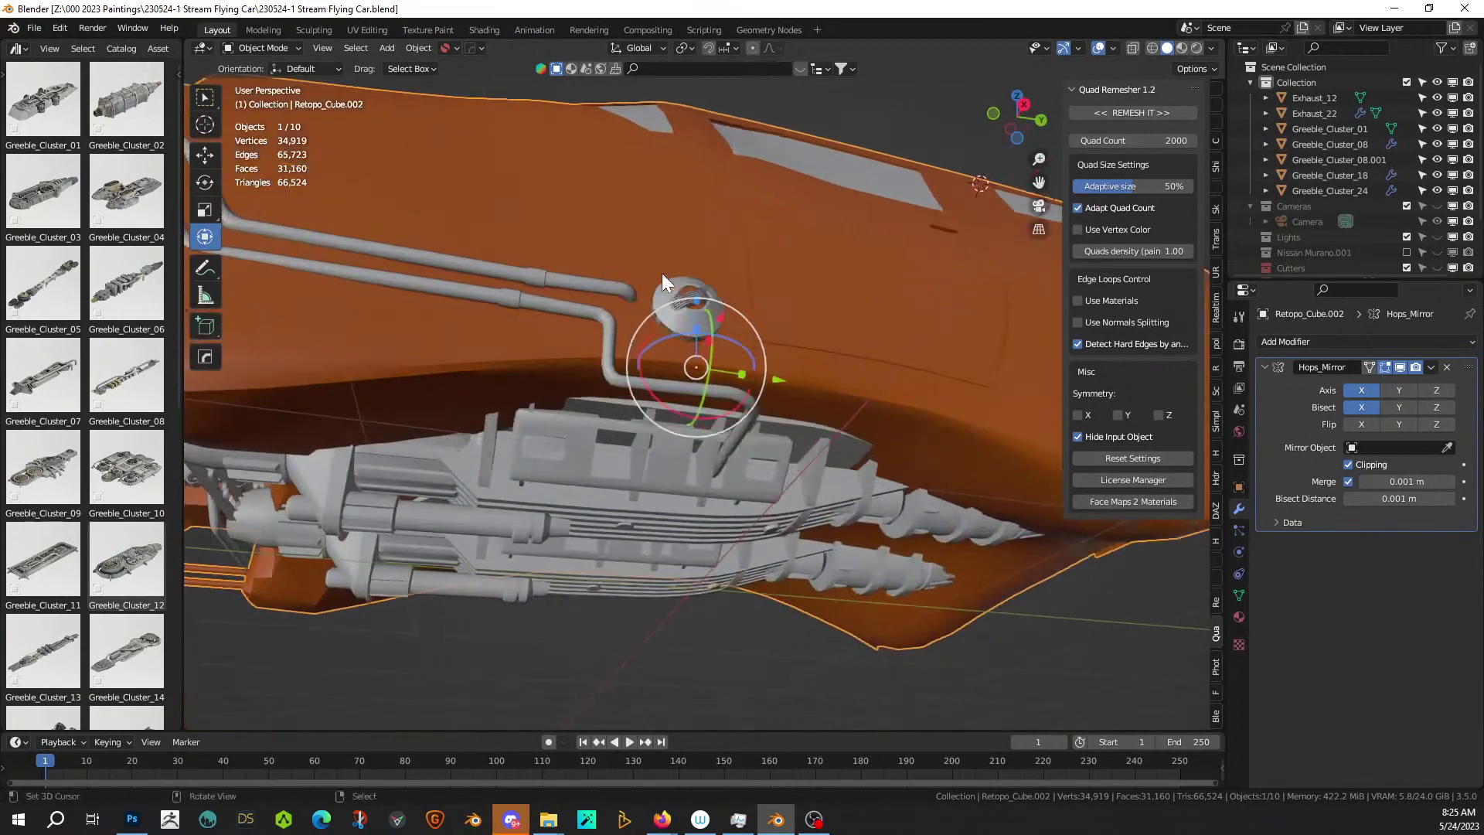
In Edit Mode, move the stray vertex at the rear fender's lower corner about 0.016 m to smooth the edge.
{"action": "middle_click_drag", "start_coordinate": [679, 297], "coordinate": [533, 378]}
{"action": "middle_click_drag", "start_coordinate": [605, 418], "coordinate": [694, 625]}
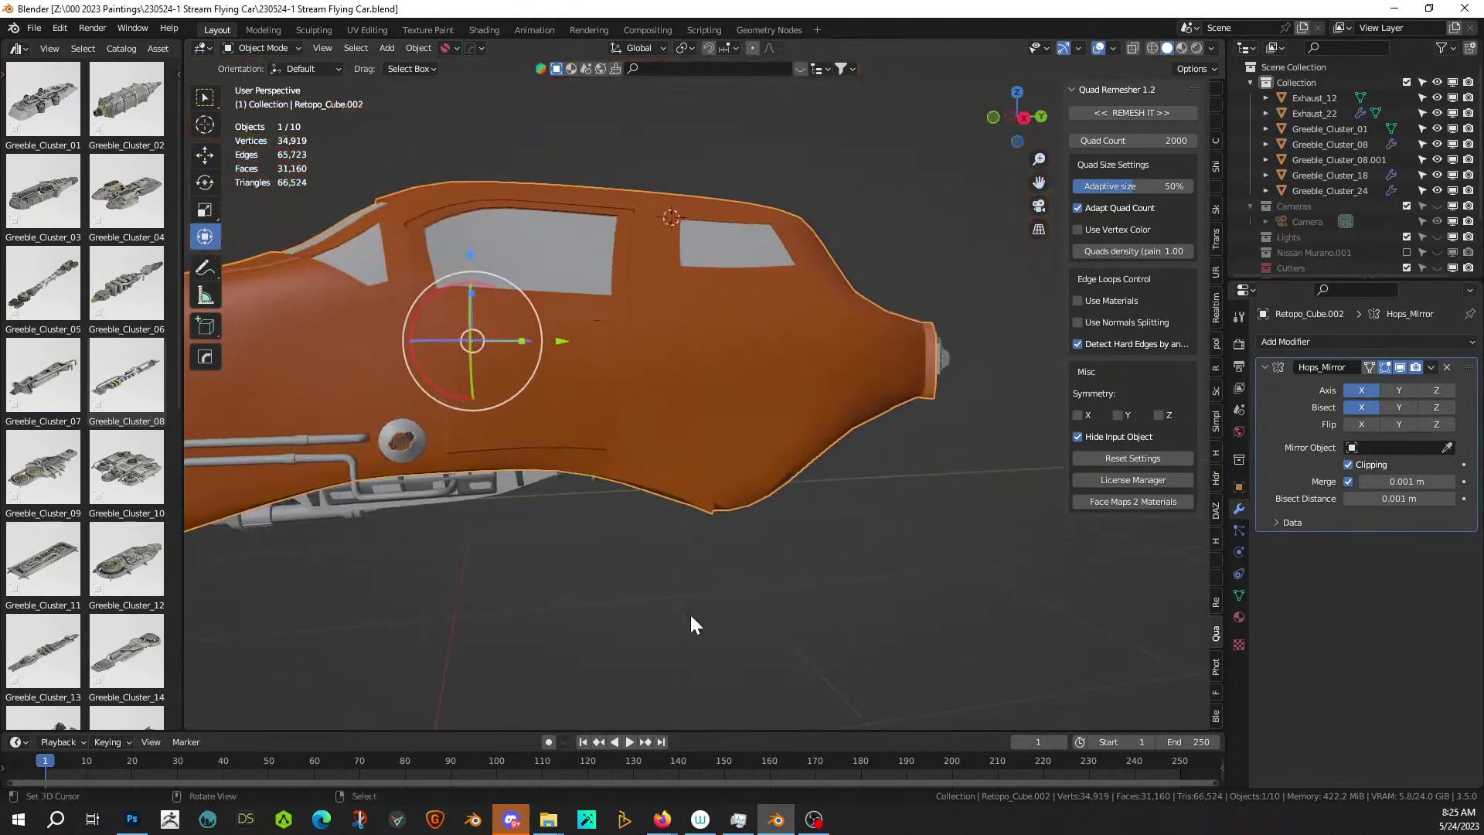
{"action": "key", "text": "Tab"}
{"action": "scroll", "coordinate": [716, 414], "scroll_direction": "up", "scroll_amount": 1}
{"action": "mouse_move", "coordinate": [718, 454]}
{"action": "middle_mouse_down"}
{"action": "mouse_move", "coordinate": [699, 433]}
{"action": "mouse_move", "coordinate": [700, 366]}
{"action": "mouse_move", "coordinate": [775, 368]}
{"action": "mouse_move", "coordinate": [799, 387]}
{"action": "mouse_move", "coordinate": [749, 312]}
{"action": "mouse_move", "coordinate": [721, 437]}
{"action": "middle_mouse_up"}
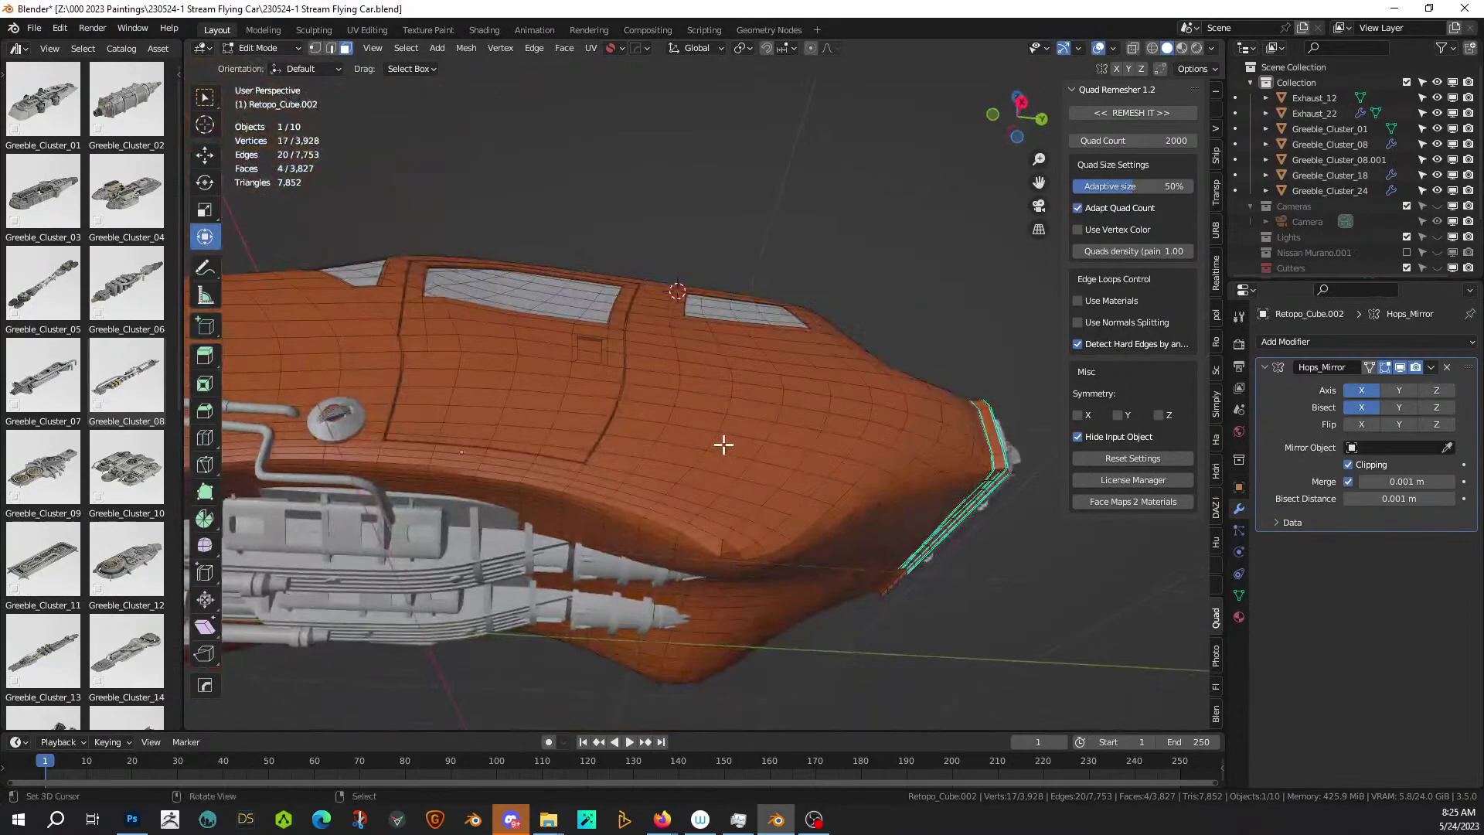
{"action": "scroll", "coordinate": [721, 437], "scroll_direction": "up", "scroll_amount": 4}
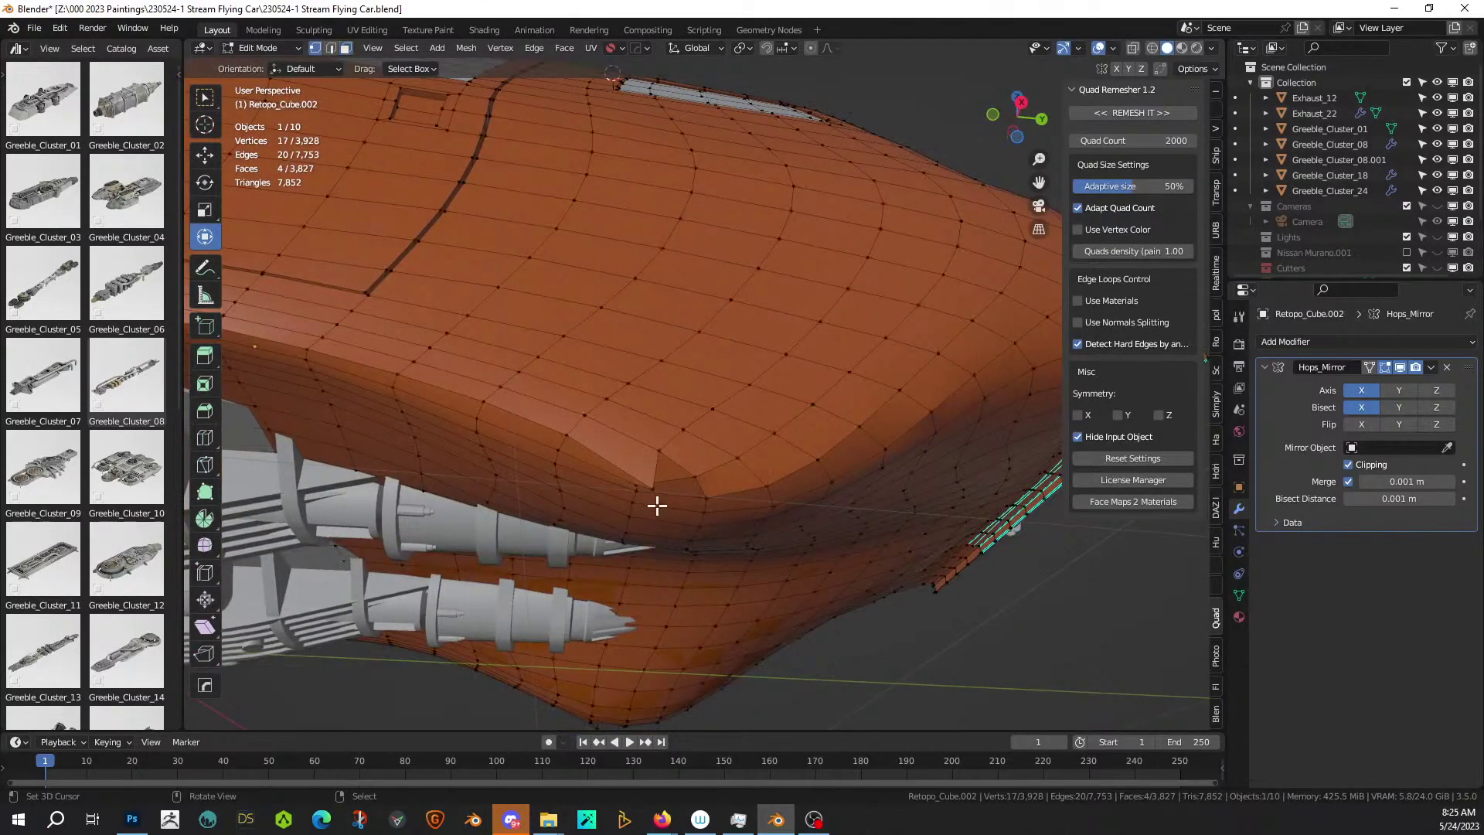
{"action": "left_click", "coordinate": [654, 488]}
{"action": "middle_click_drag", "start_coordinate": [801, 537], "coordinate": [656, 554]}
{"action": "key", "text": "g"}
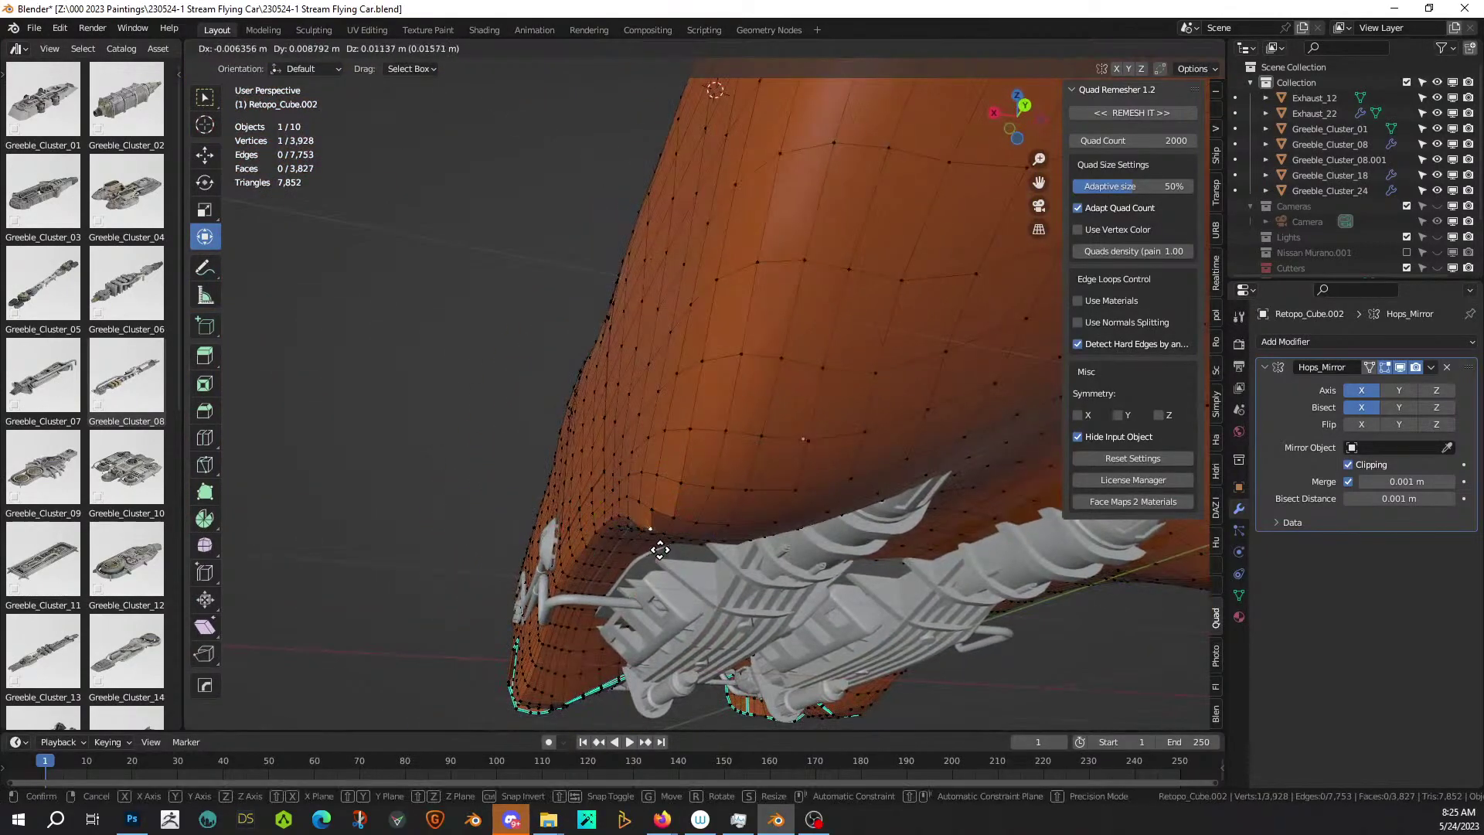
{"action": "left_click", "coordinate": [656, 550]}
Move the same fender corner vertex twice more to even out the lower silhouette, and leave Edit Mode.
{"action": "middle_click_drag", "start_coordinate": [657, 550], "coordinate": [863, 490]}
{"action": "key", "text": "Tab"}
{"action": "scroll", "coordinate": [919, 606], "scroll_direction": "down", "scroll_amount": 3}
{"action": "key", "text": "Tab"}
{"action": "scroll", "coordinate": [790, 491], "scroll_direction": "up", "scroll_amount": 4}
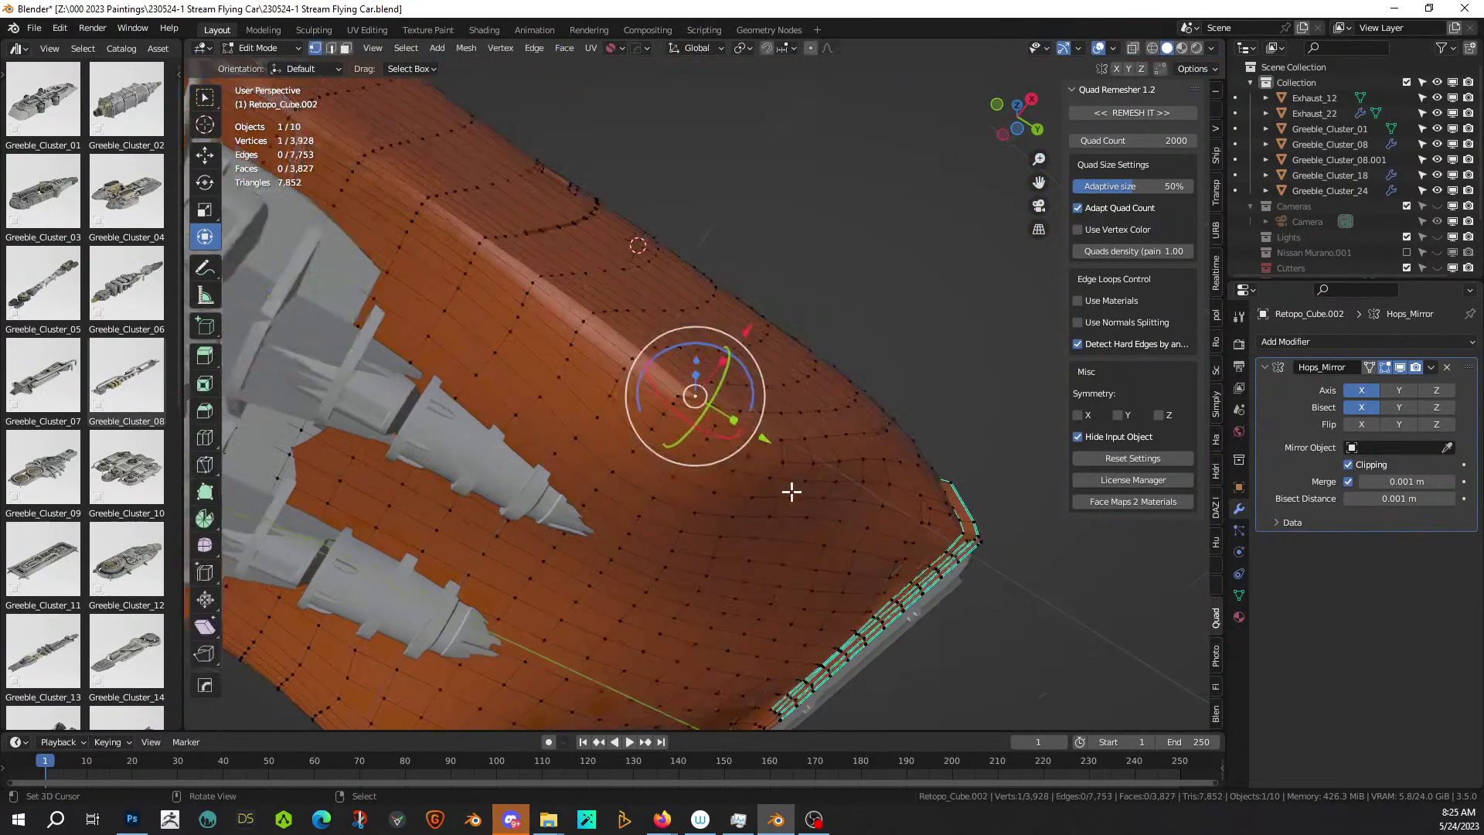
{"action": "scroll", "coordinate": [772, 487], "scroll_direction": "up", "scroll_amount": 2}
{"action": "key", "text": "g"}
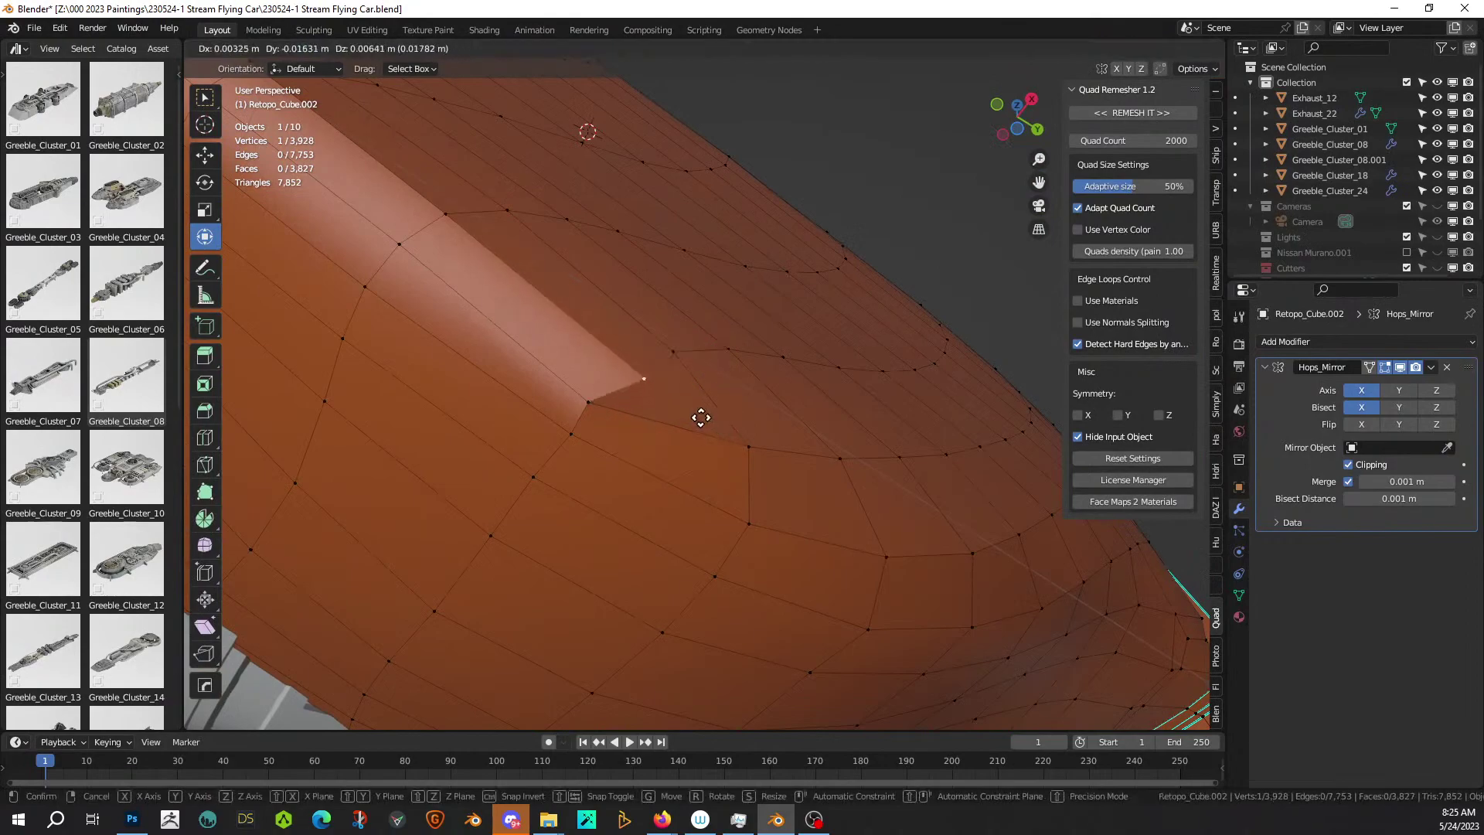
{"action": "left_click", "coordinate": [688, 399]}
{"action": "middle_click_drag", "start_coordinate": [692, 398], "coordinate": [738, 672]}
{"action": "key", "text": "g"}
{"action": "left_click", "coordinate": [826, 581]}
{"action": "key", "text": "Tab"}
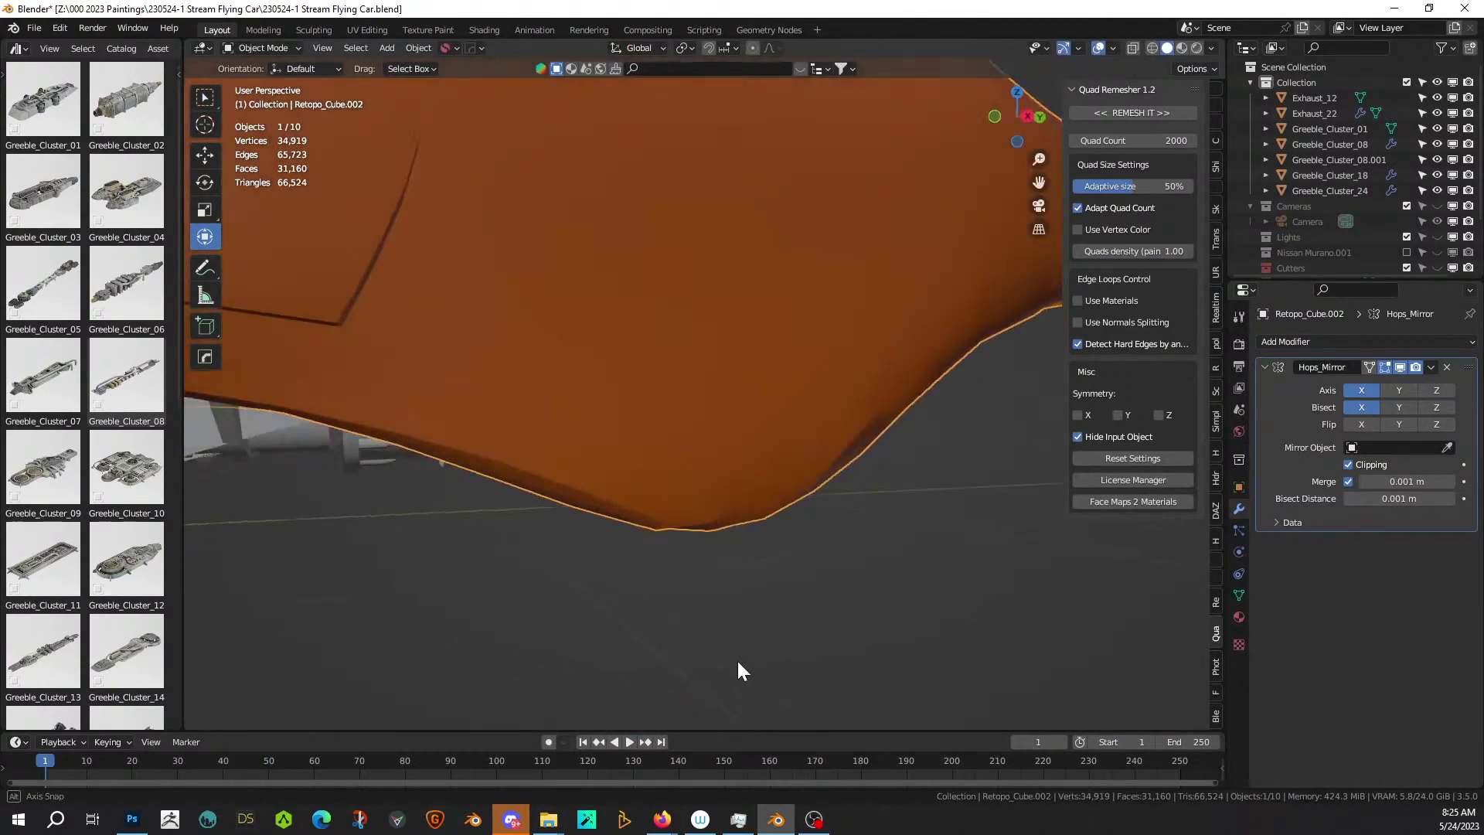
In Edit Mode, select a closed outline of faces around the rear quarter, from below the rear window to the lower fender and door seam.
{"action": "key", "text": "Tab"}
{"action": "middle_click_drag", "start_coordinate": [626, 500], "coordinate": [583, 589]}
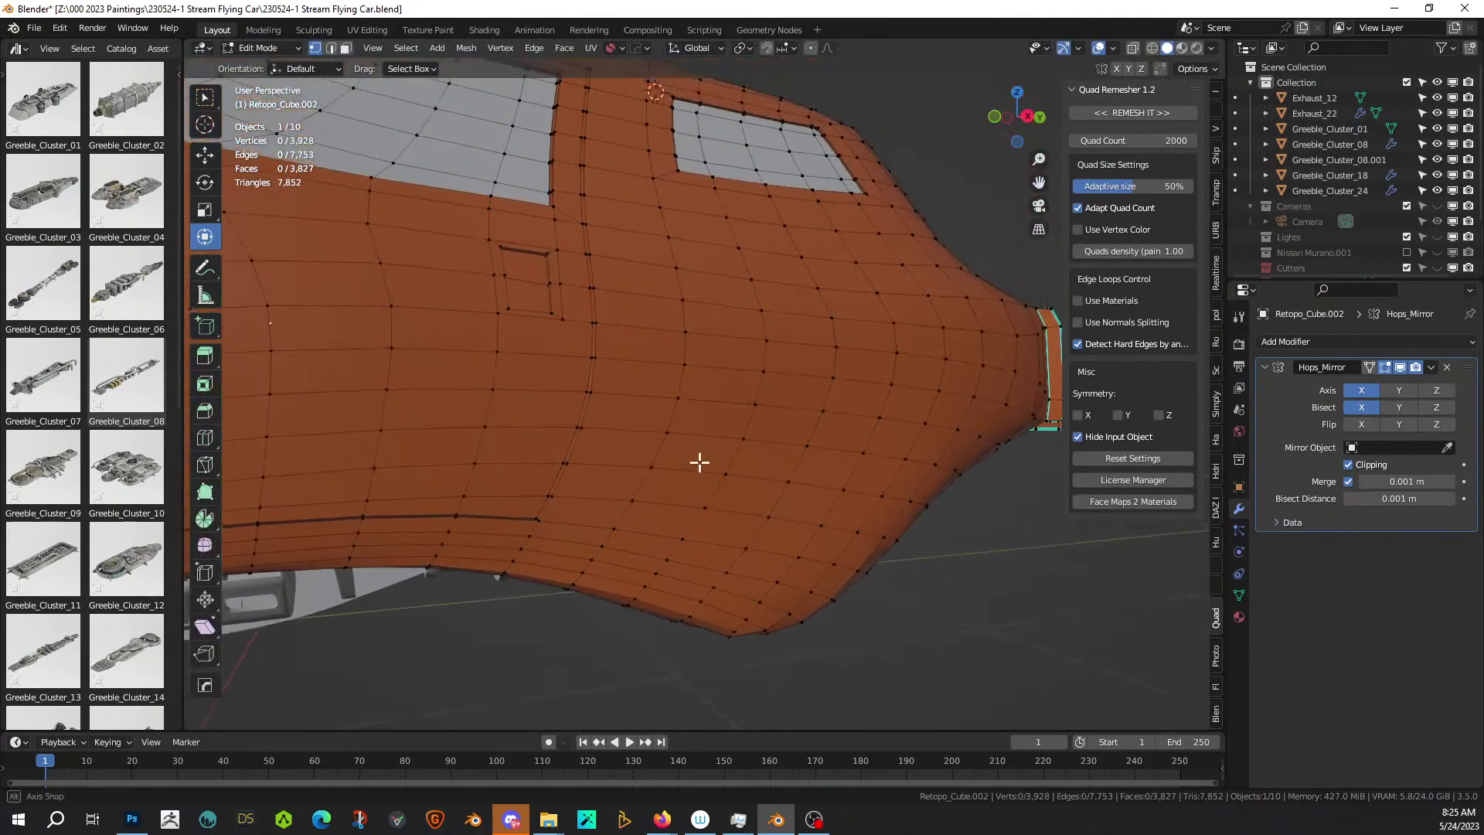
{"action": "middle_click_drag", "start_coordinate": [699, 463], "coordinate": [656, 490]}
{"action": "scroll", "coordinate": [657, 491], "scroll_direction": "down", "scroll_amount": 4}
{"action": "scroll", "coordinate": [680, 462], "scroll_direction": "up", "scroll_amount": 2}
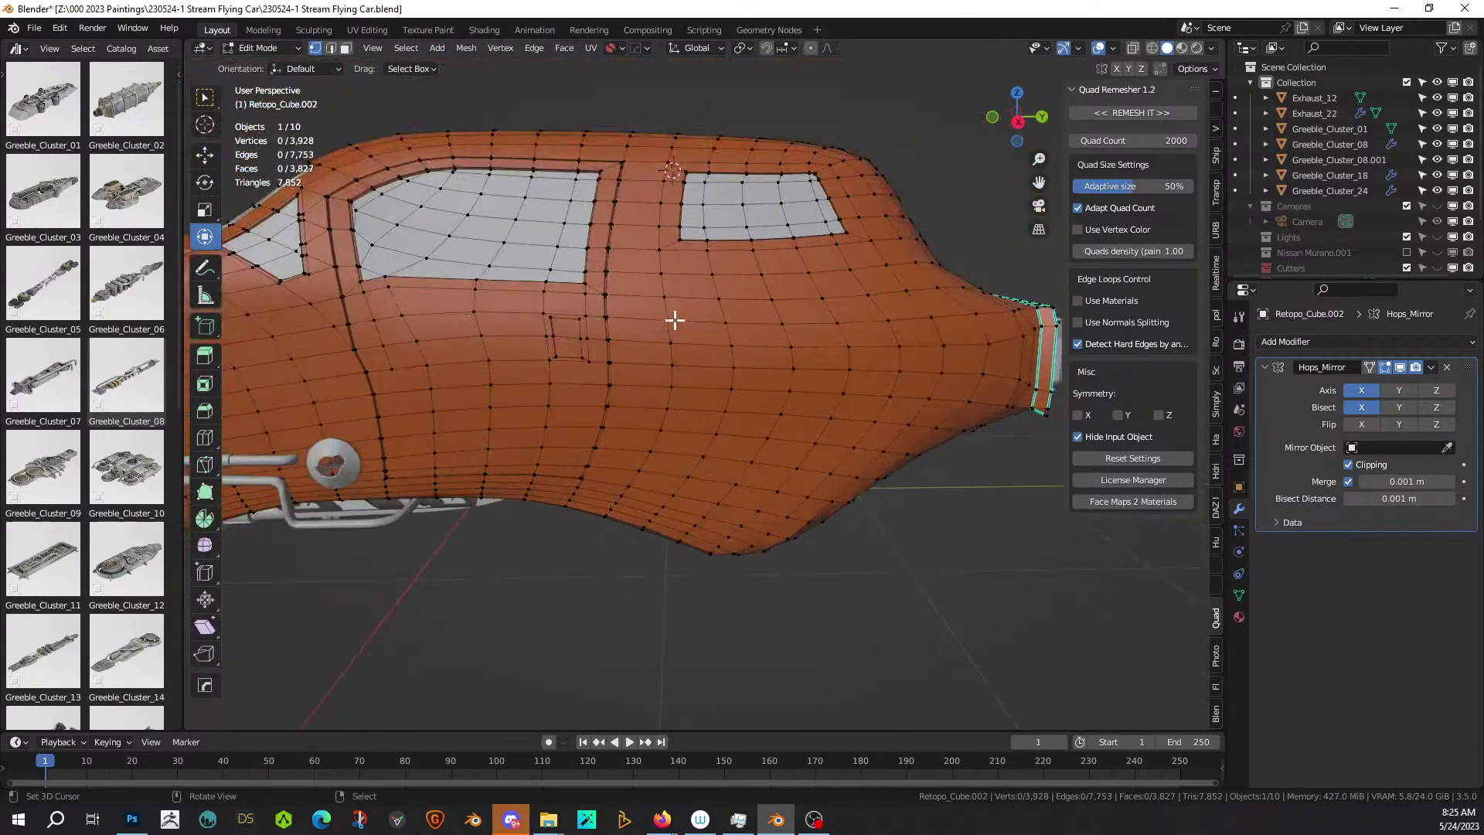
{"action": "left_click", "coordinate": [644, 279]}
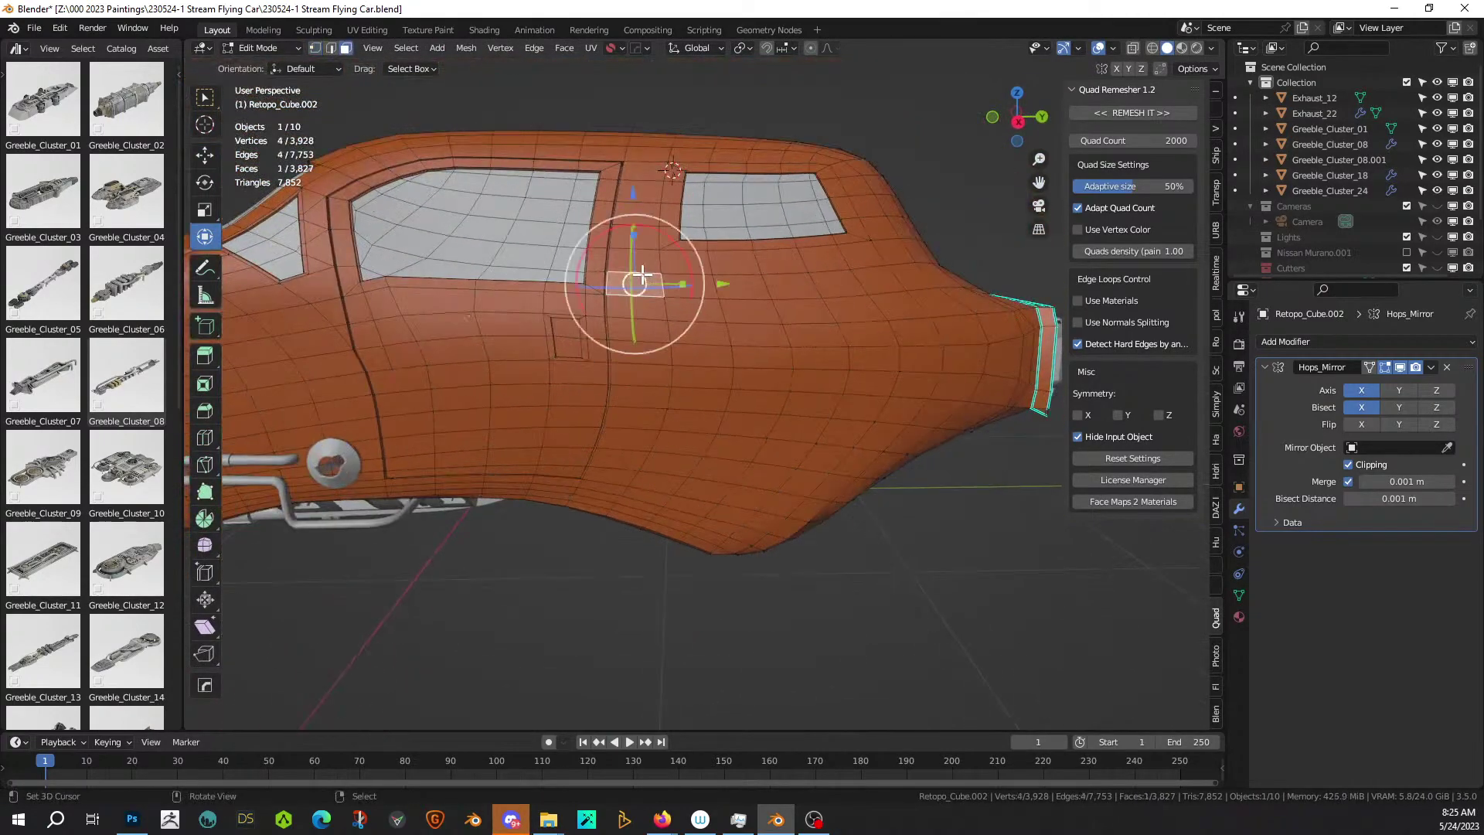
{"action": "left_click", "coordinate": [634, 262]}
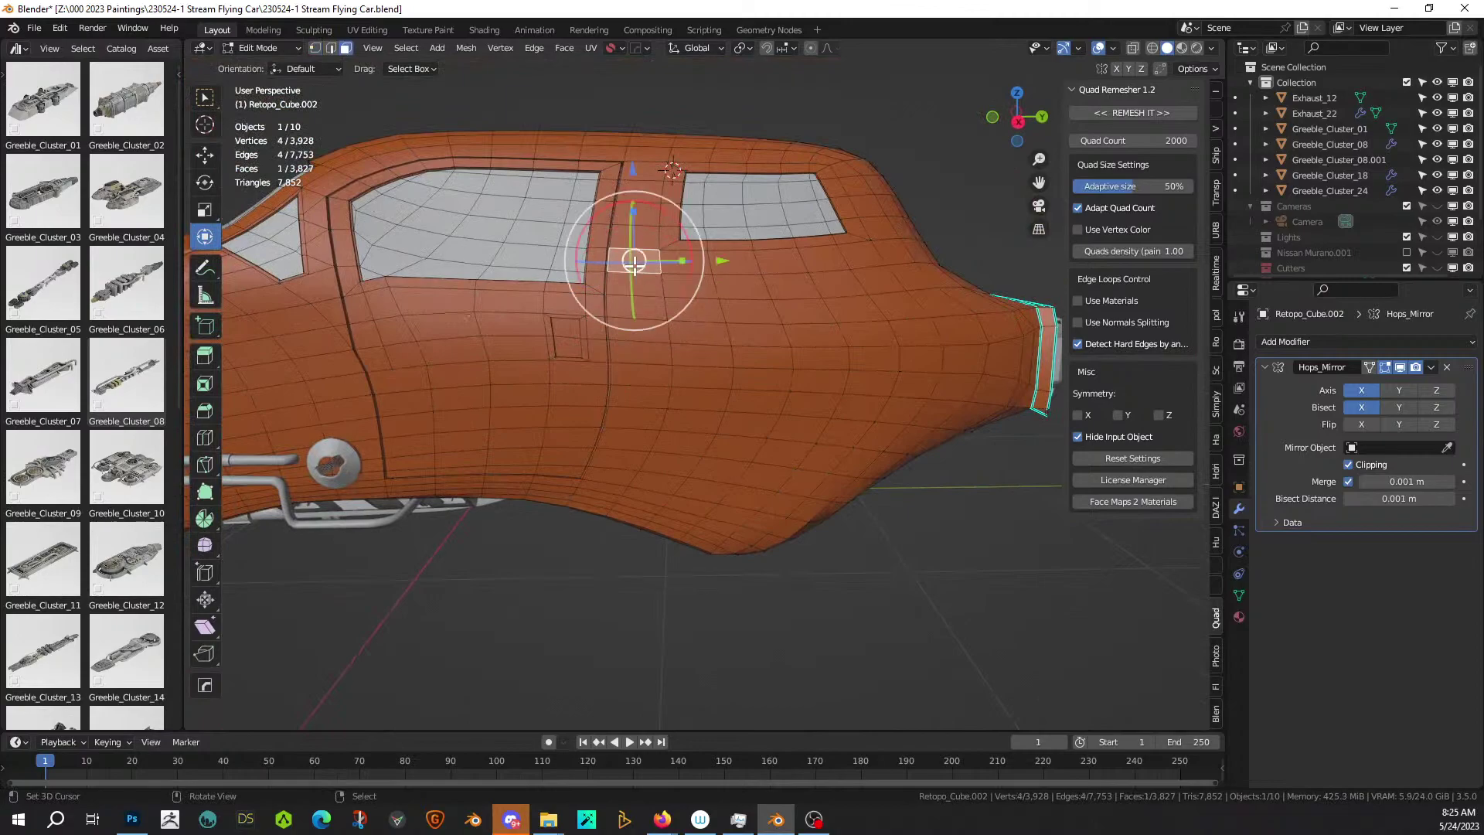
{"action": "left_click", "coordinate": [893, 245], "text": "ctrl"}
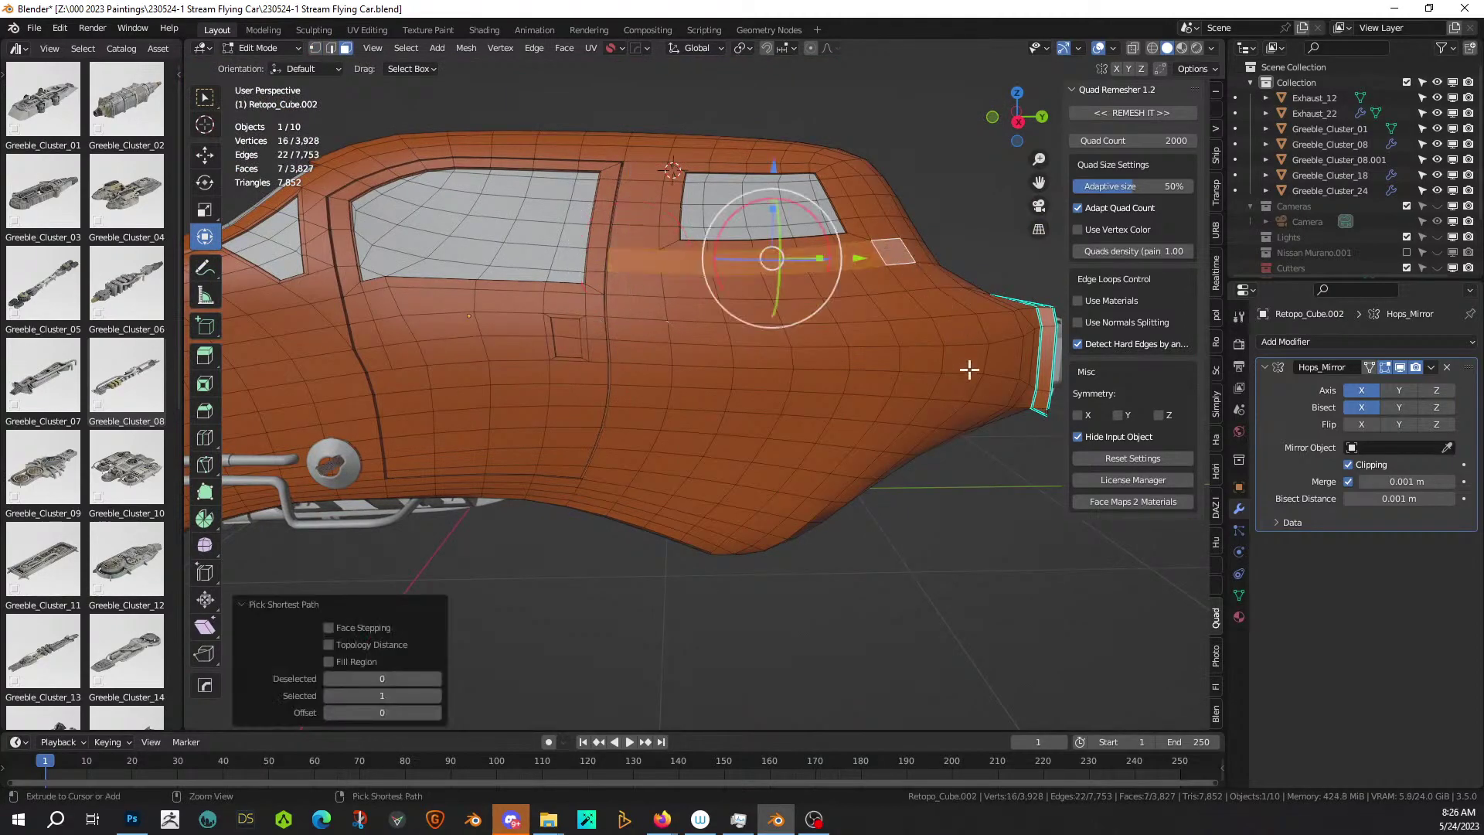
{"action": "left_click", "coordinate": [938, 412], "text": "ctrl"}
{"action": "left_click", "coordinate": [832, 486], "text": "ctrl"}
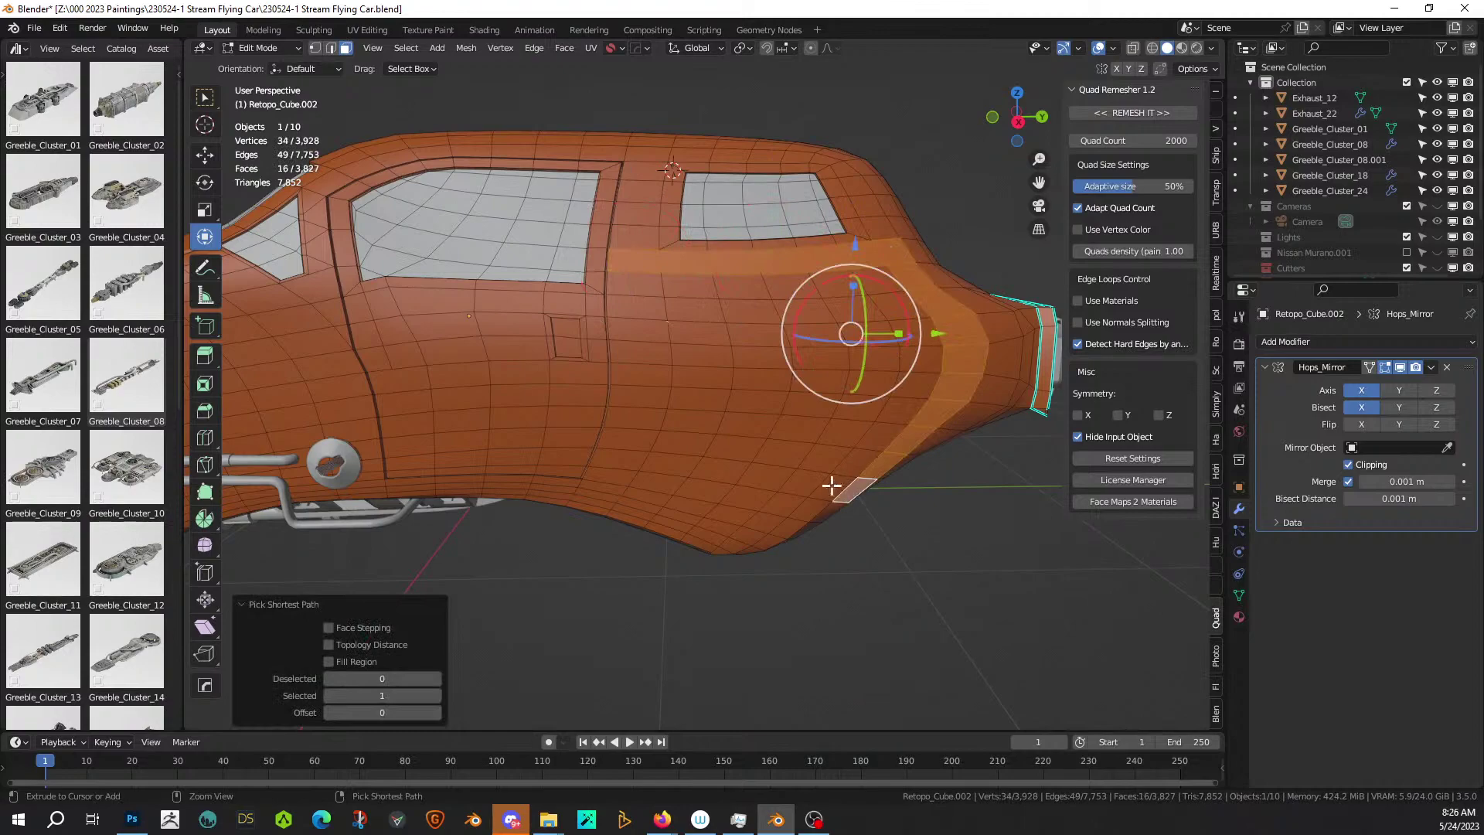
{"action": "left_click", "coordinate": [628, 456], "text": "ctrl"}
{"action": "left_click", "coordinate": [656, 292], "text": "ctrl"}
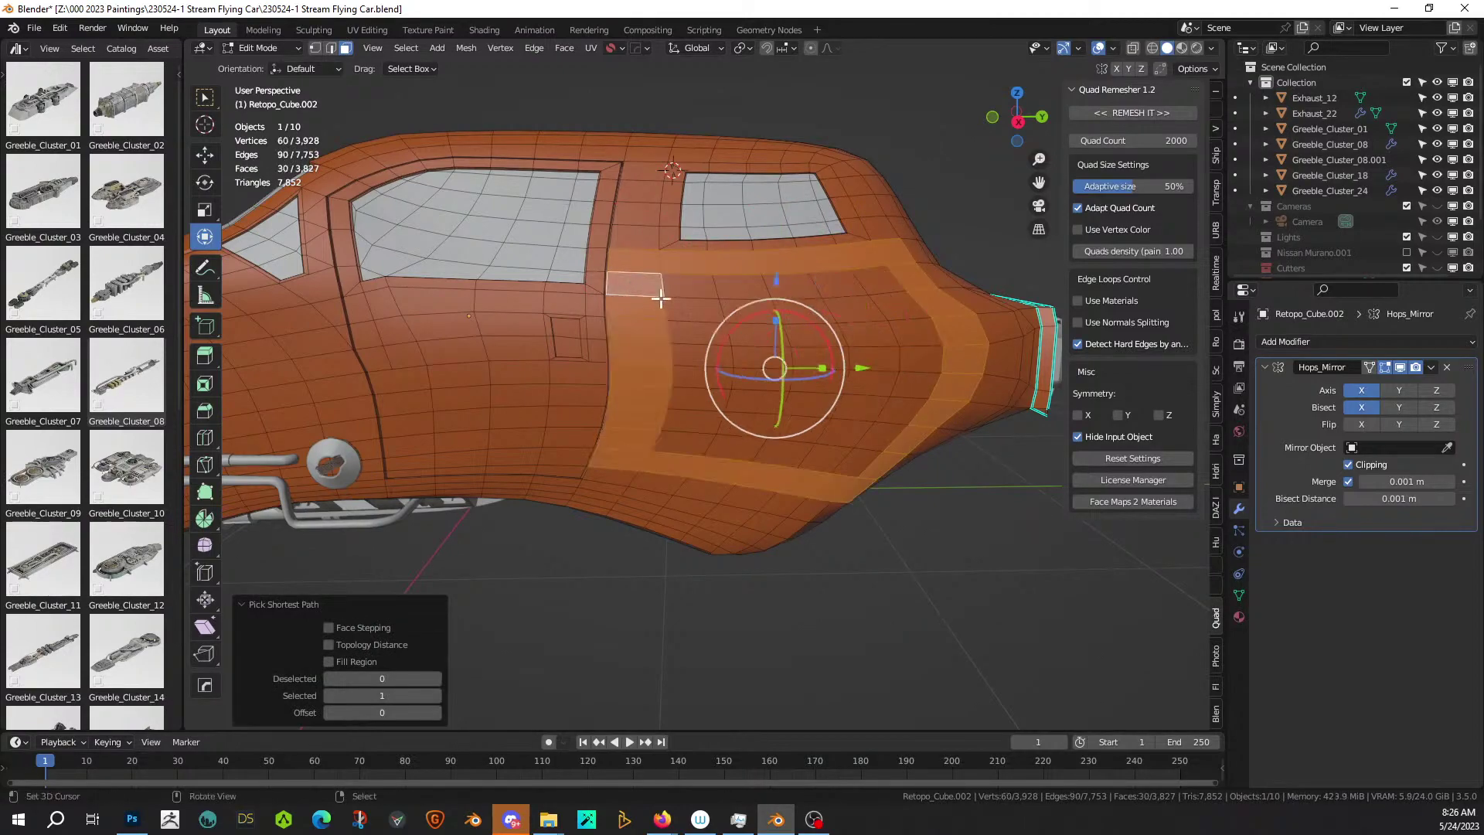
Fill the outline's interior with circle selection, add a strip of faces along its lower edge, and return to Object Mode.
{"action": "key", "text": "c"}
{"action": "mouse_move", "coordinate": [679, 434]}
{"action": "left_mouse_down"}
{"action": "mouse_move", "coordinate": [799, 447]}
{"action": "mouse_move", "coordinate": [870, 407]}
{"action": "mouse_move", "coordinate": [911, 322]}
{"action": "mouse_move", "coordinate": [819, 280]}
{"action": "mouse_move", "coordinate": [684, 294]}
{"action": "mouse_move", "coordinate": [761, 357]}
{"action": "mouse_move", "coordinate": [785, 417]}
{"action": "left_mouse_up"}
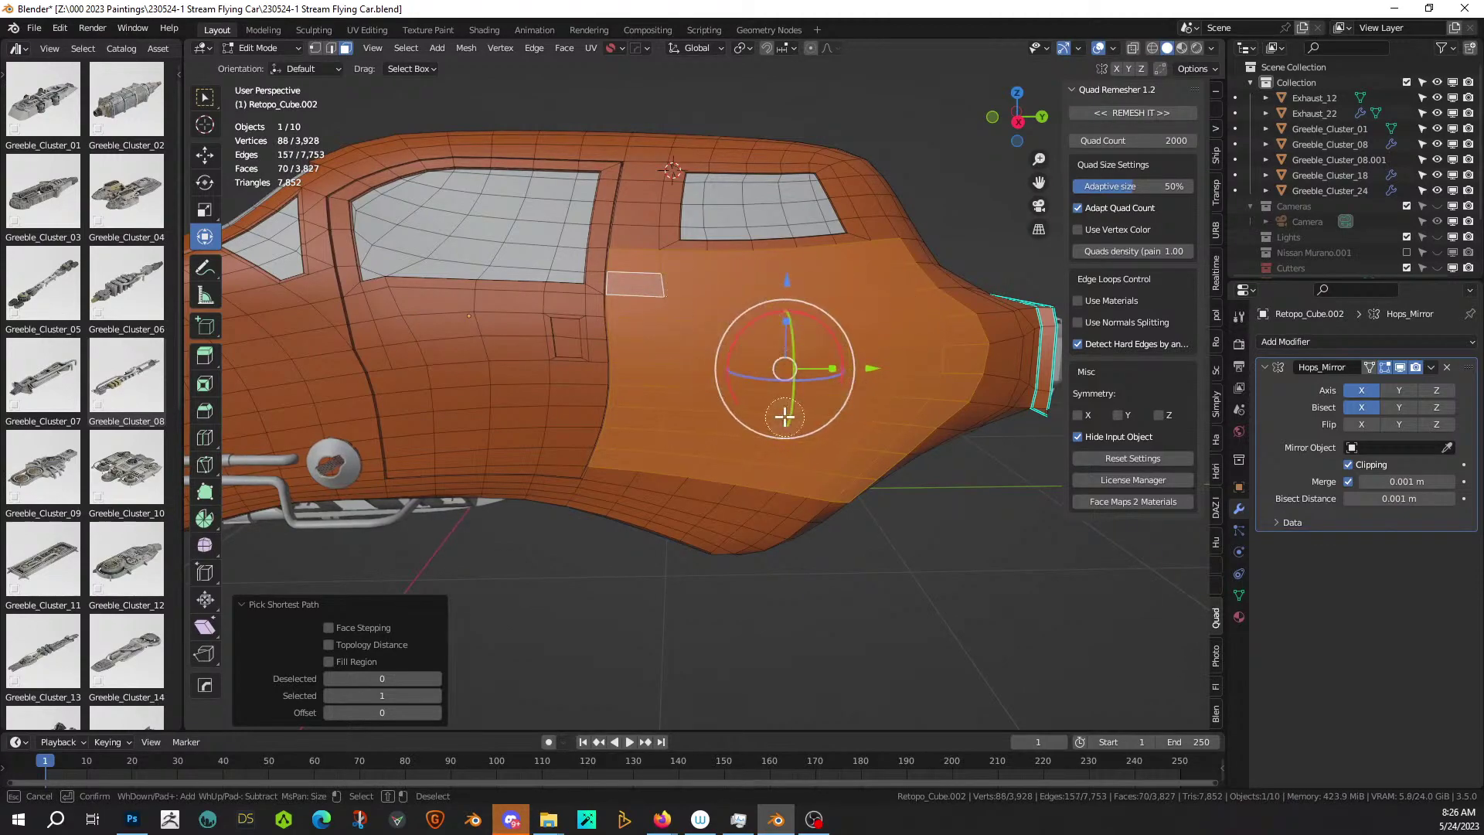
{"action": "right_click", "coordinate": [785, 418]}
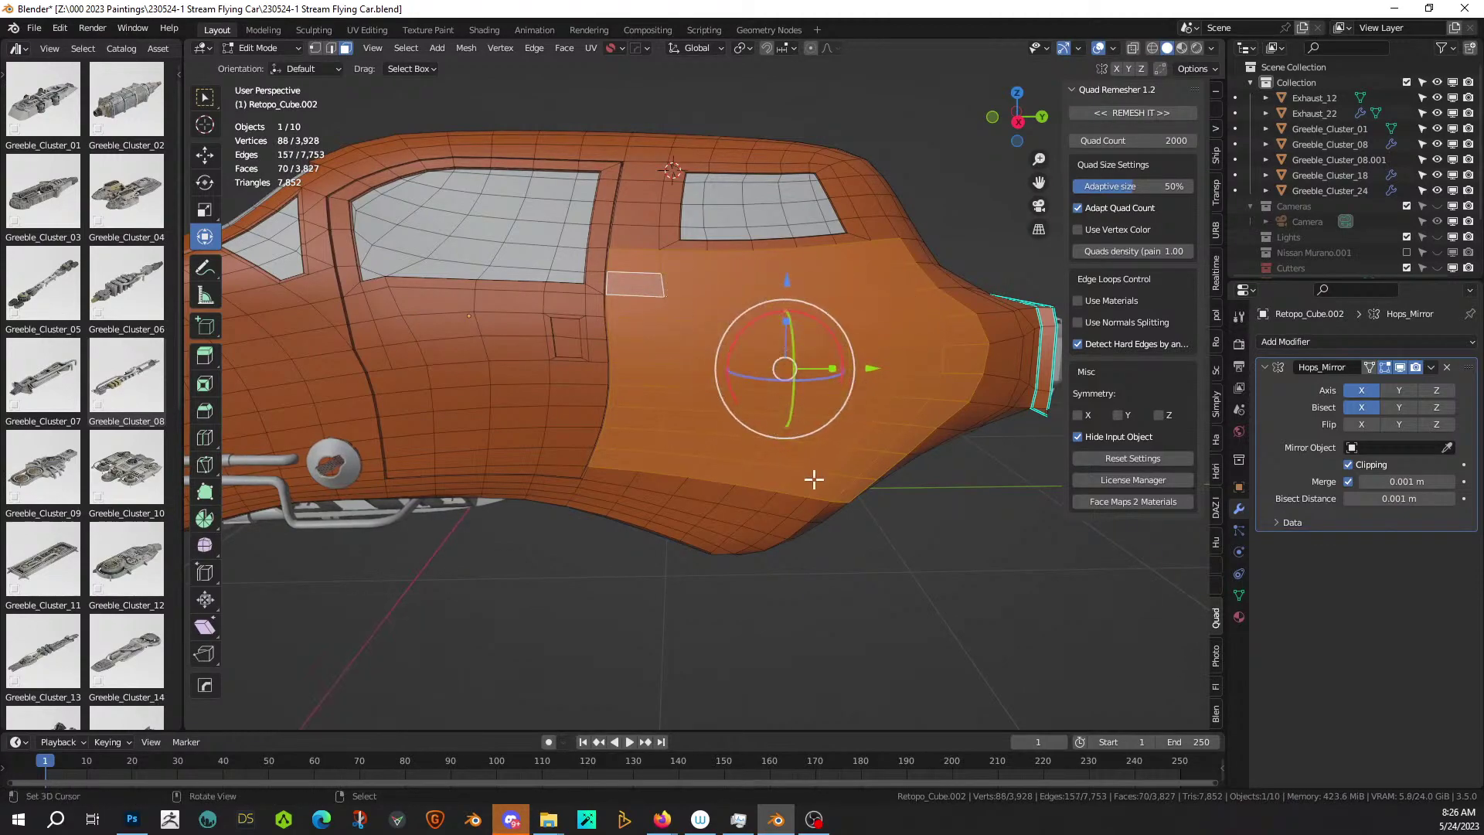
{"action": "left_click", "coordinate": [616, 476], "text": "shift"}
{"action": "left_click", "coordinate": [831, 516], "text": "ctrl"}
{"action": "middle_click_drag", "start_coordinate": [832, 515], "coordinate": [814, 442]}
{"action": "key", "text": "Tab"}
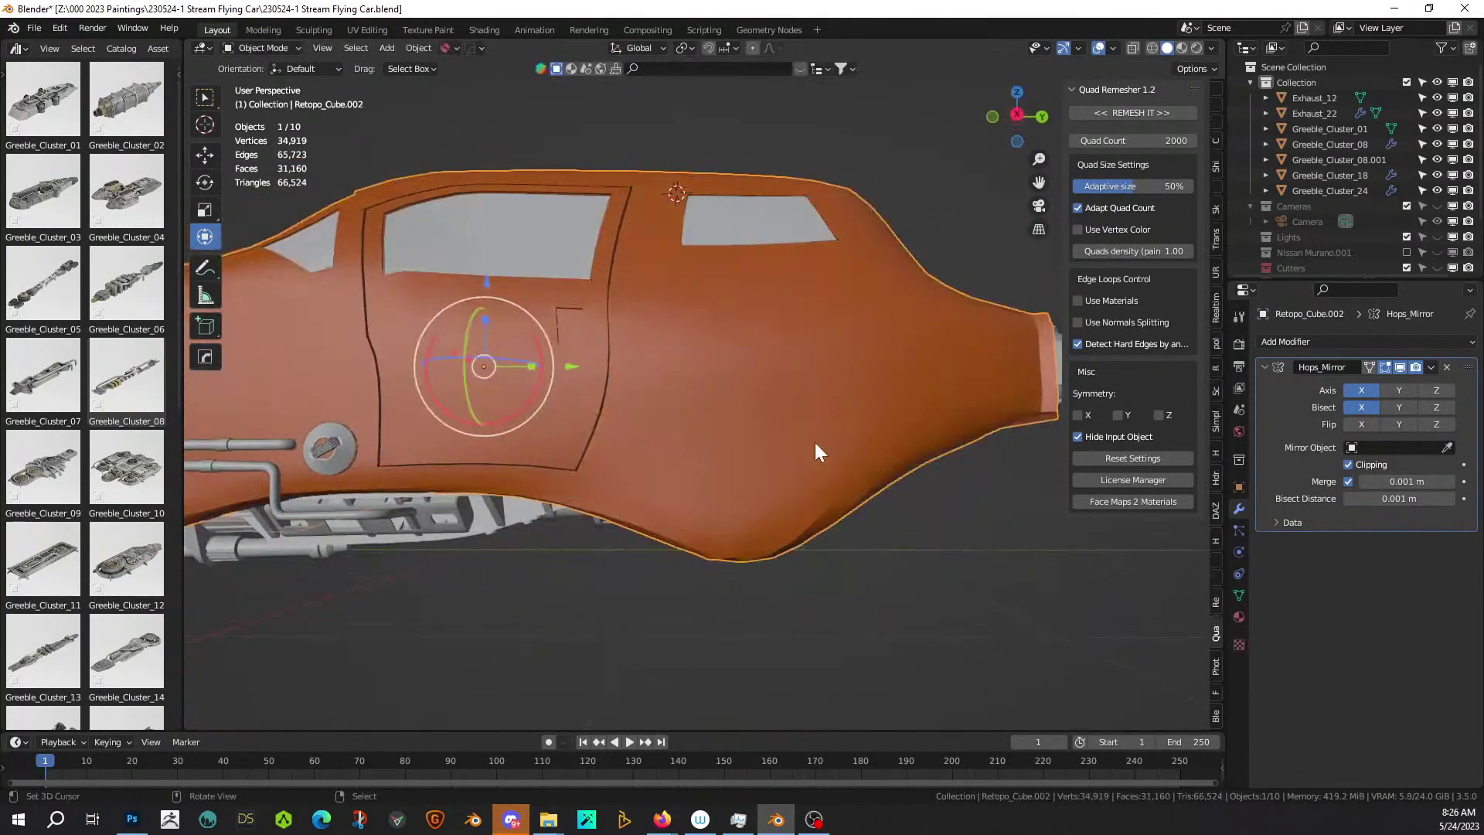
Generate Random Panels on the selected rear quarter faces with panel seed 2.
{"action": "key", "text": "shift+q"}
{"action": "left_click", "coordinate": [815, 442]}
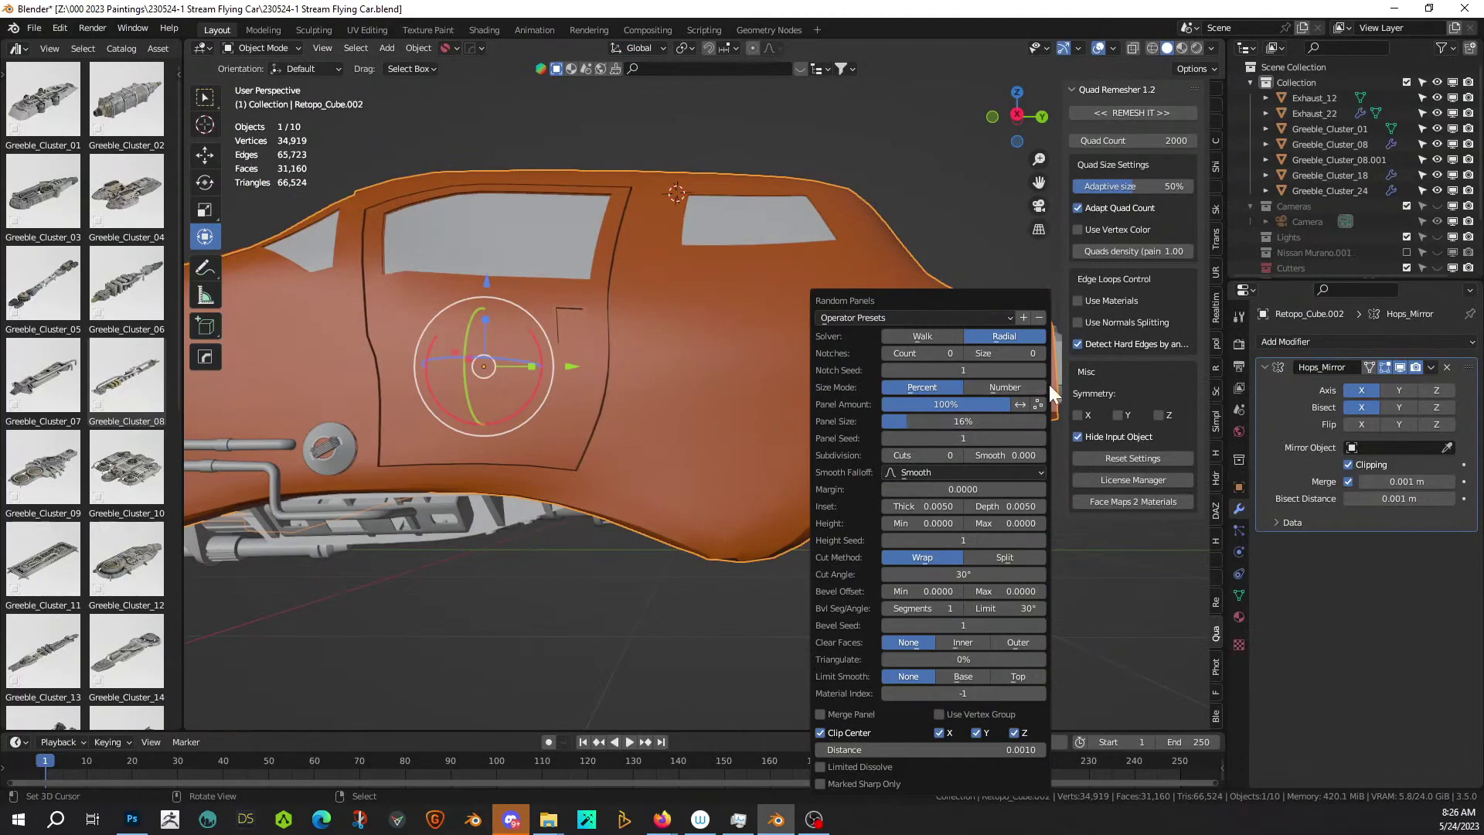
{"action": "left_click", "coordinate": [1042, 438]}
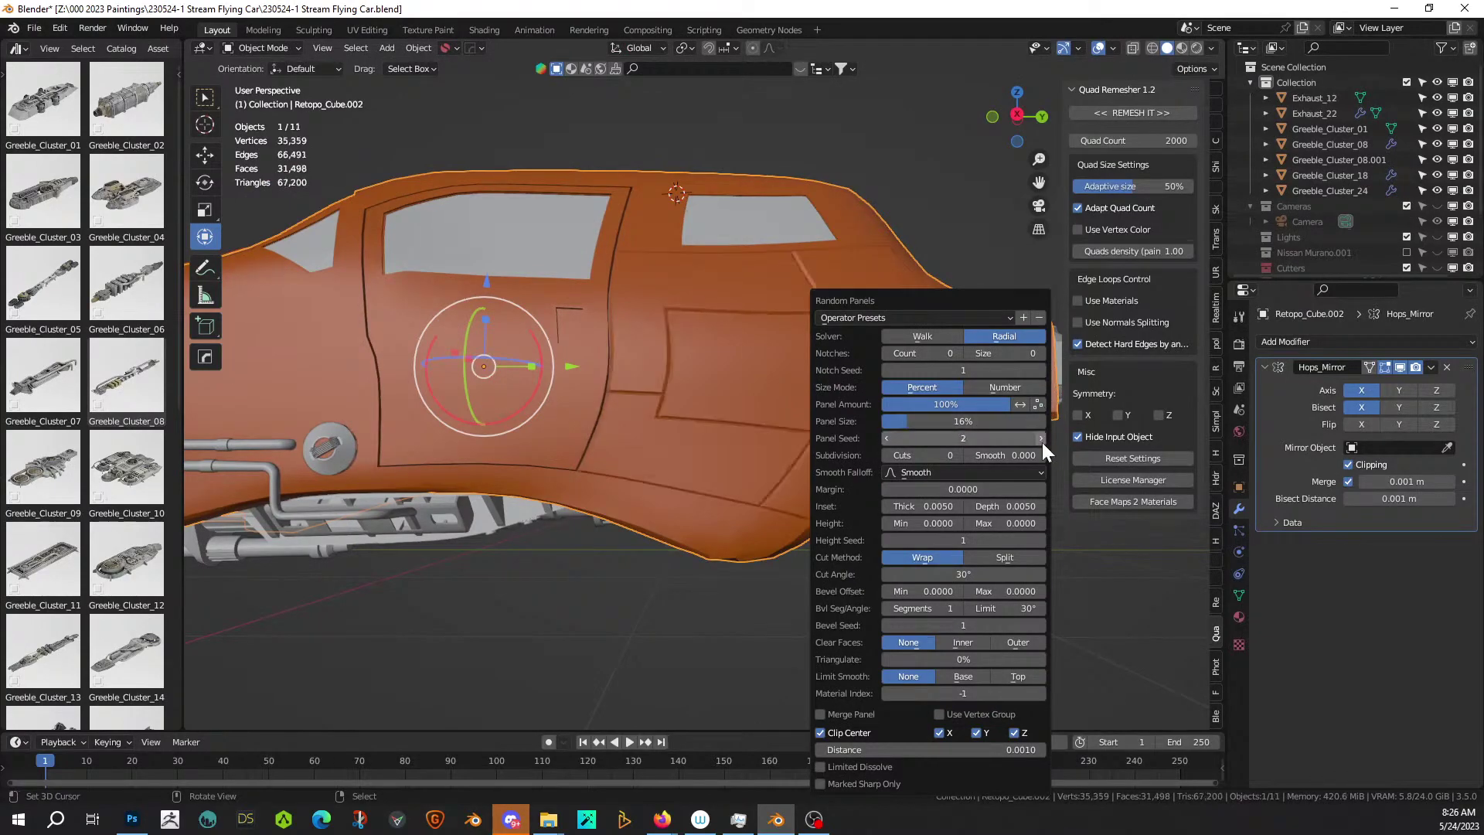
{"action": "left_click_drag", "start_coordinate": [945, 292], "coordinate": [400, 313]}
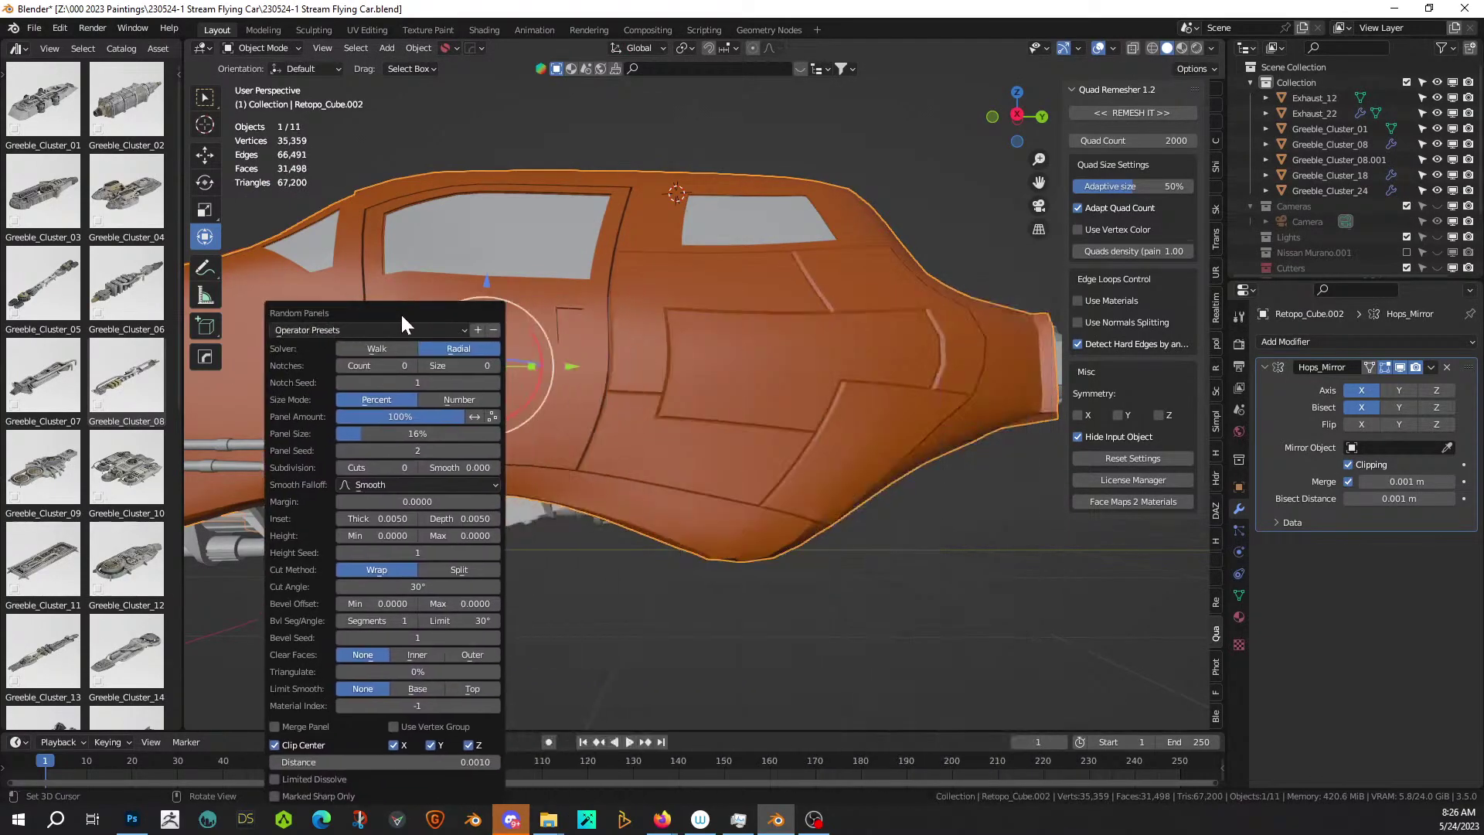
Raise the rear quarter's panel seed one value at a time past 8 to choose a different panel layout.
{"action": "left_click", "coordinate": [496, 437]}
{"action": "left_click", "coordinate": [498, 437]}
{"action": "left_click", "coordinate": [497, 438]}
{"action": "left_click", "coordinate": [498, 438]}
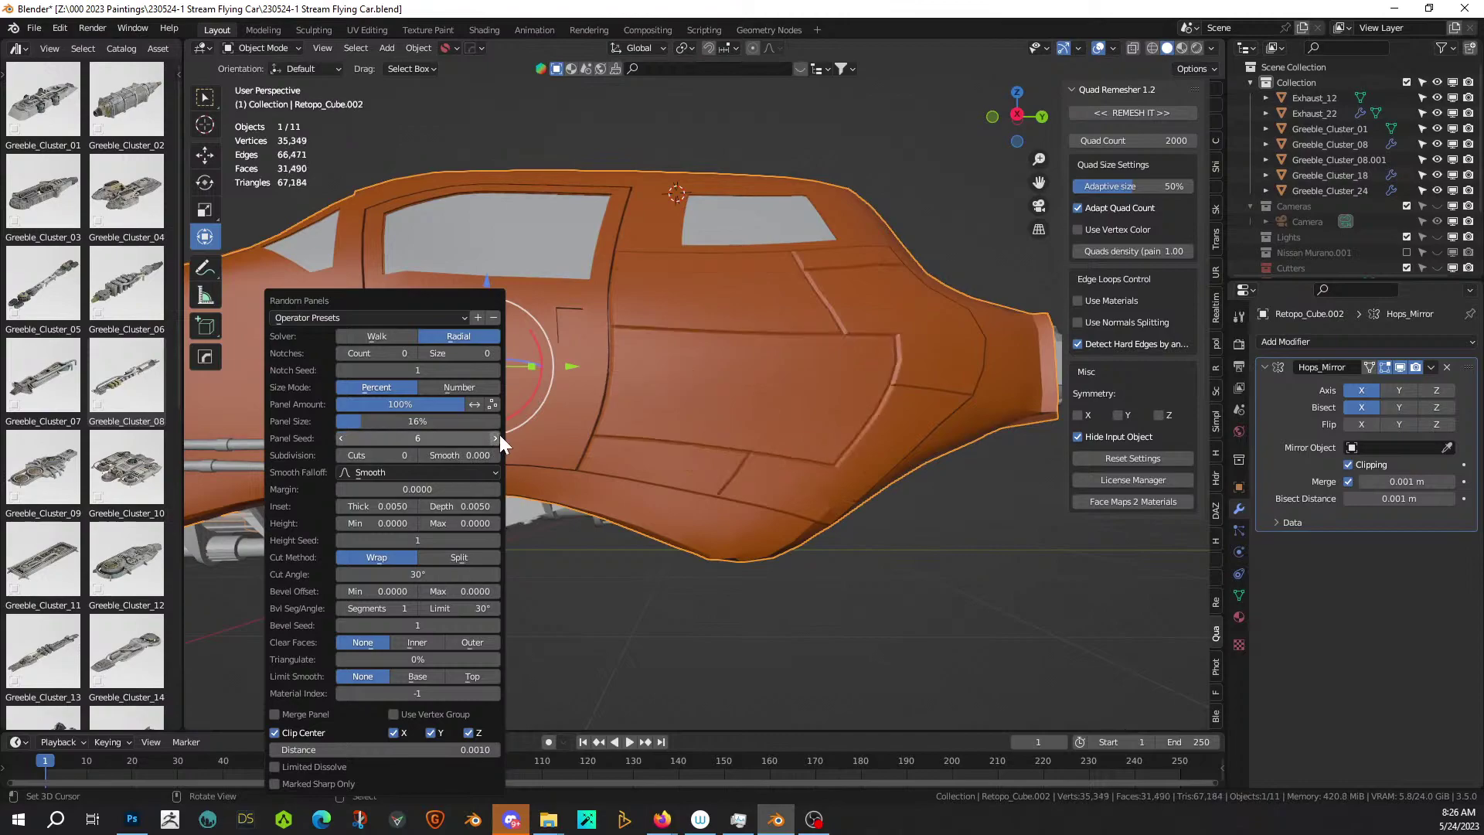
{"action": "left_click", "coordinate": [496, 438]}
{"action": "left_click", "coordinate": [496, 437]}
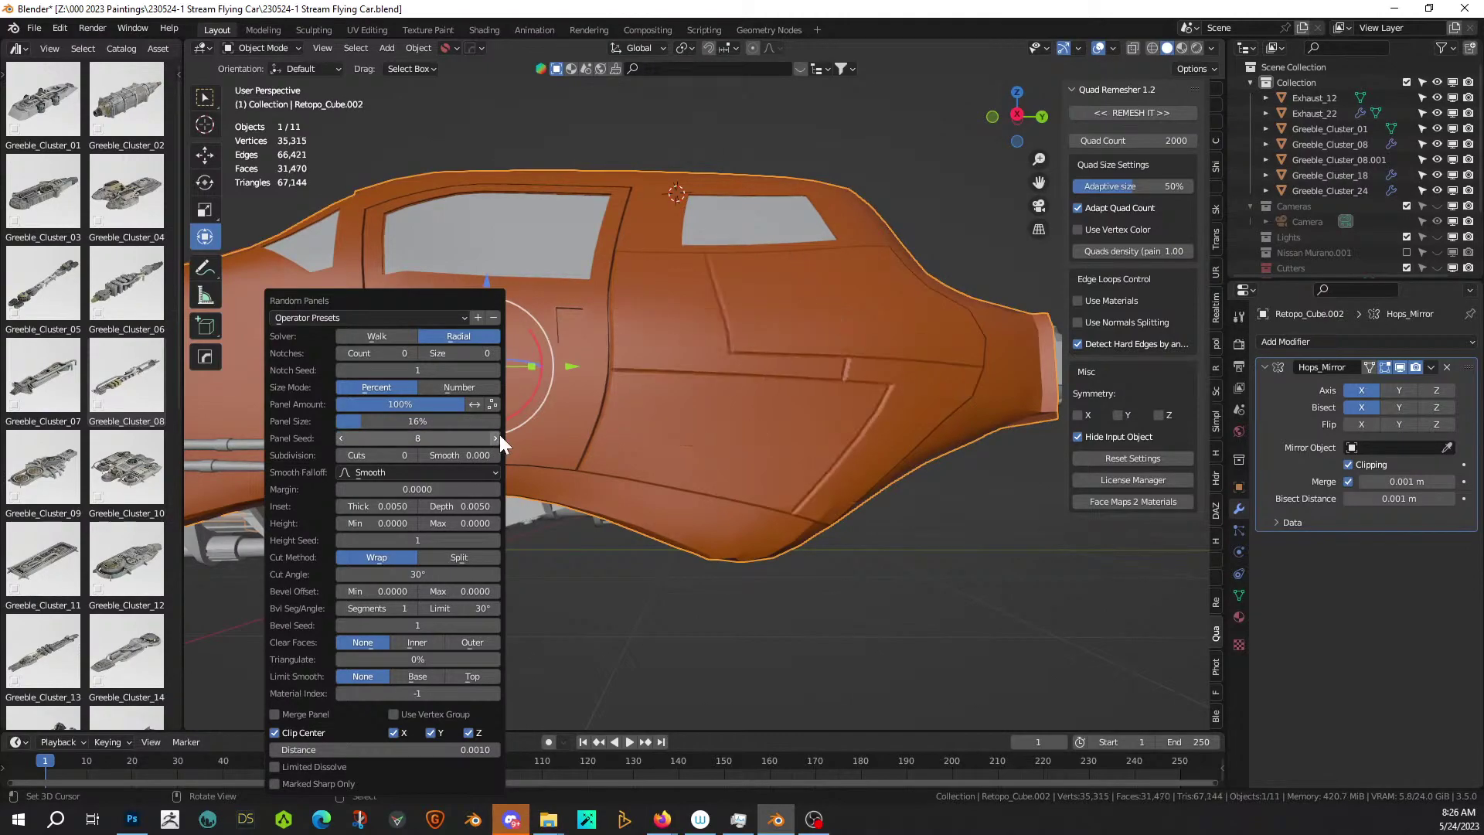
{"action": "left_click", "coordinate": [497, 437]}
{"action": "left_click", "coordinate": [497, 437]}
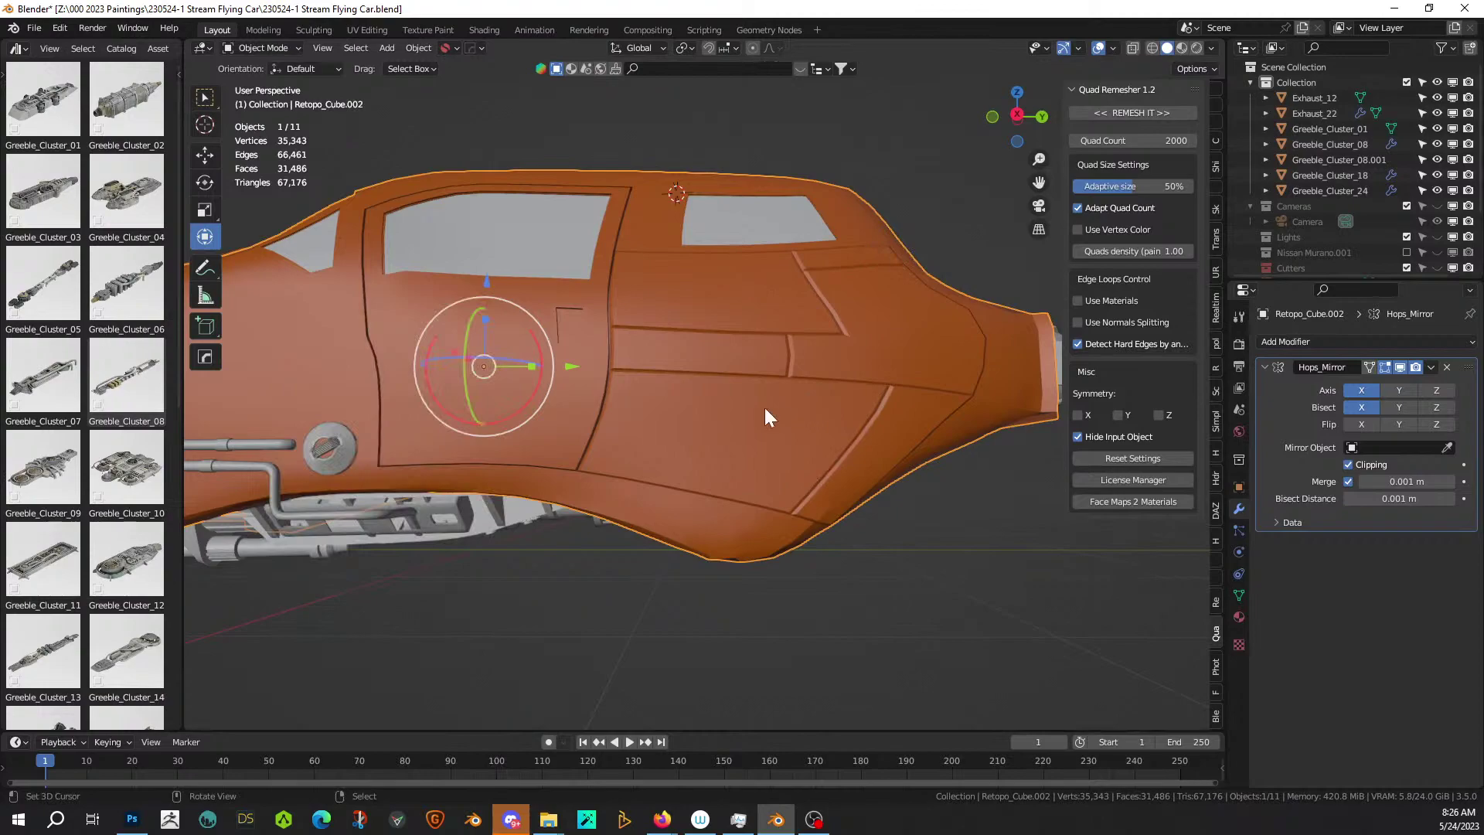
In Edit Mode, select the rows of faces along the rear fender's lower edge toward the rear bumper.
{"action": "middle_click_drag", "start_coordinate": [815, 468], "coordinate": [516, 317]}
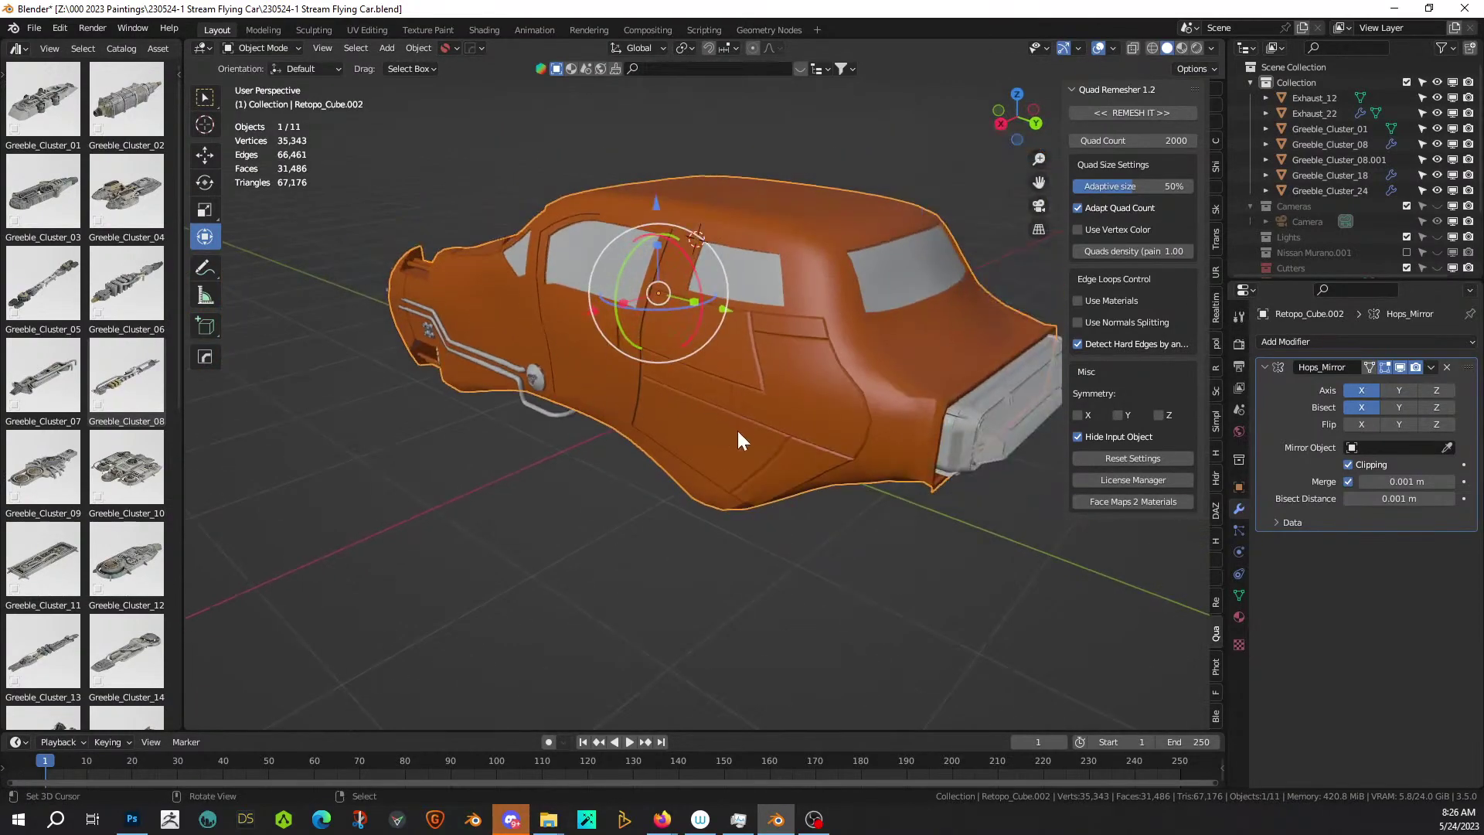
{"action": "middle_click_drag", "start_coordinate": [927, 556], "coordinate": [529, 587], "text": "alt"}
{"action": "key", "text": "Tab"}
{"action": "middle_click_drag", "start_coordinate": [546, 364], "coordinate": [484, 397]}
{"action": "left_click", "coordinate": [513, 326]}
{"action": "left_click", "coordinate": [434, 504], "text": "ctrl"}
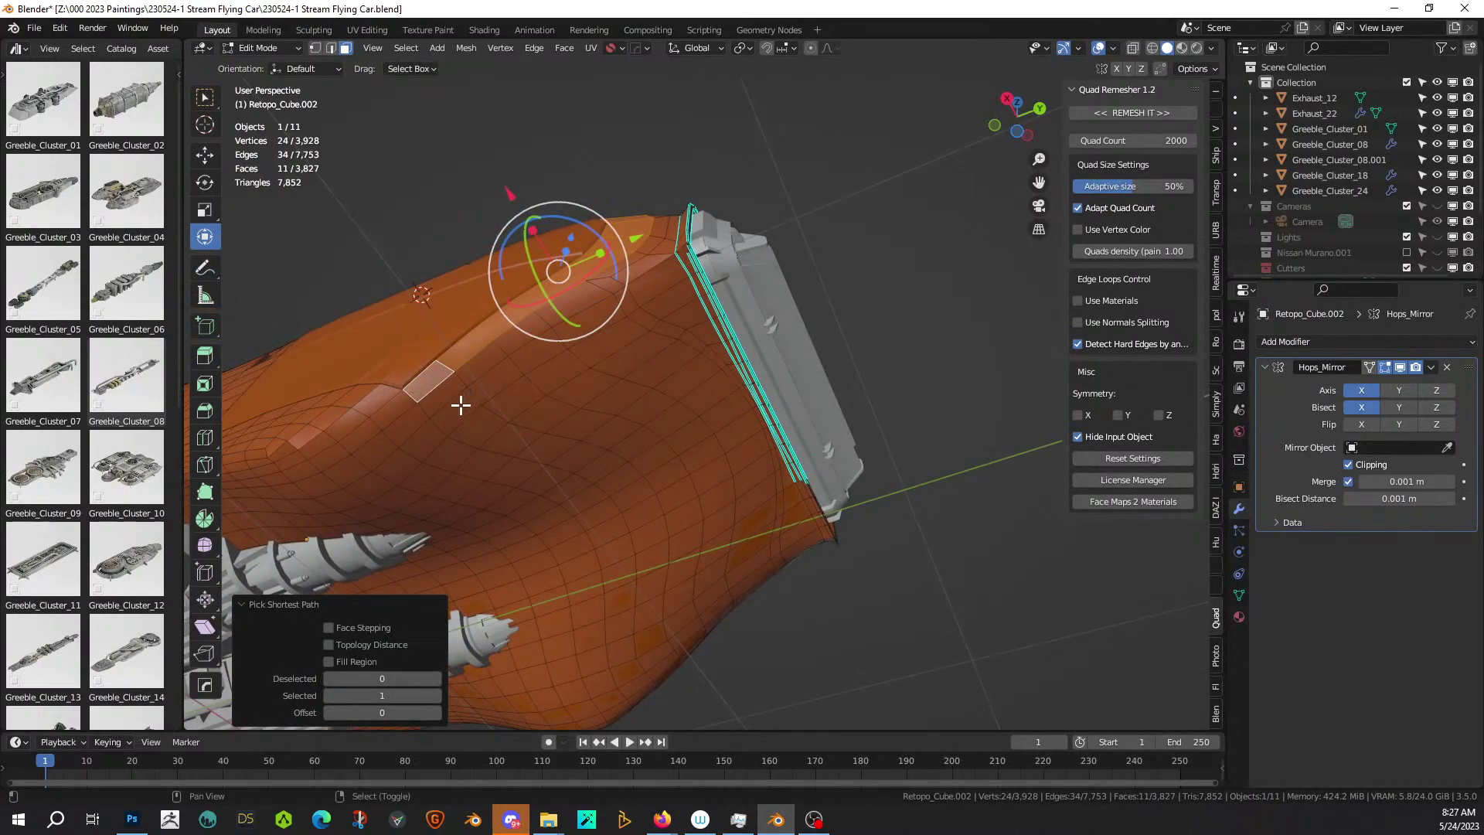
{"action": "left_click", "coordinate": [446, 397], "text": "shift"}
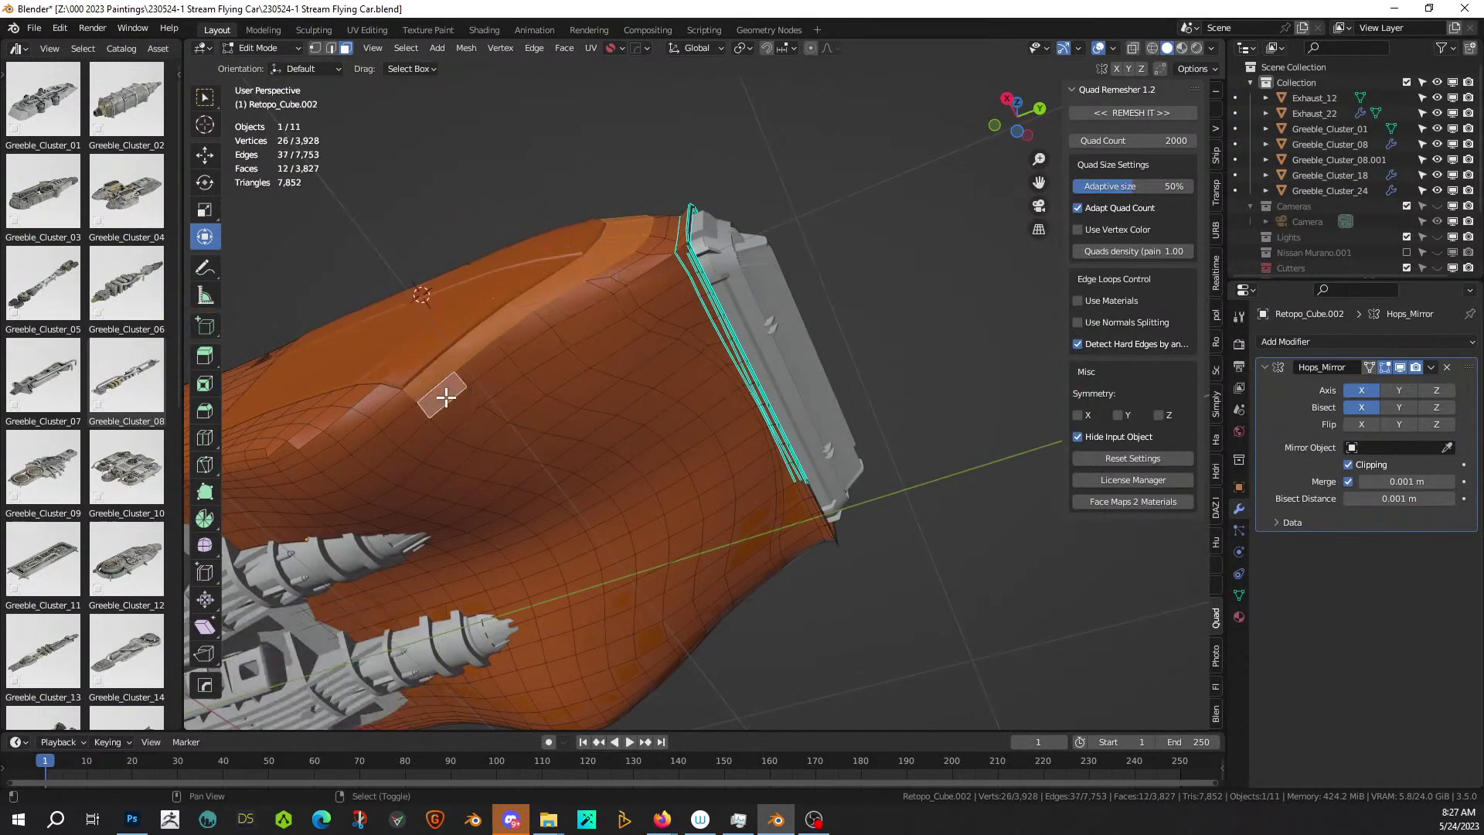
{"action": "left_click", "coordinate": [639, 262], "text": "ctrl"}
{"action": "middle_click_drag", "start_coordinate": [640, 263], "coordinate": [628, 368]}
Add the side faces ahead of the rear bumper and the trunk's outer edge faces to the selection.
{"action": "key", "text": "c"}
{"action": "left_click_drag", "start_coordinate": [592, 388], "coordinate": [625, 292]}
{"action": "middle_click_drag", "start_coordinate": [626, 303], "coordinate": [626, 408]}
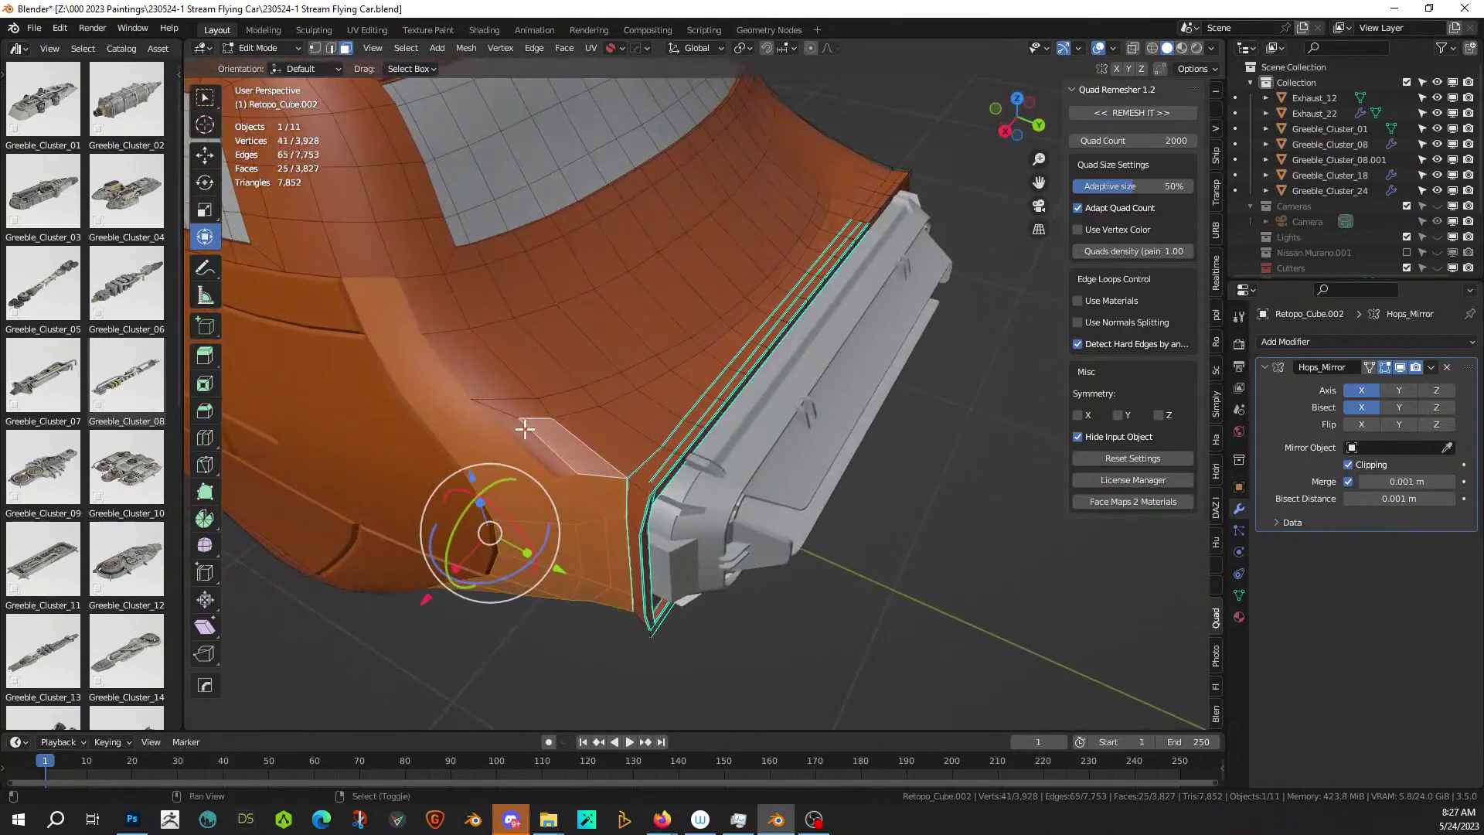
{"action": "left_click", "coordinate": [432, 304], "text": "shift"}
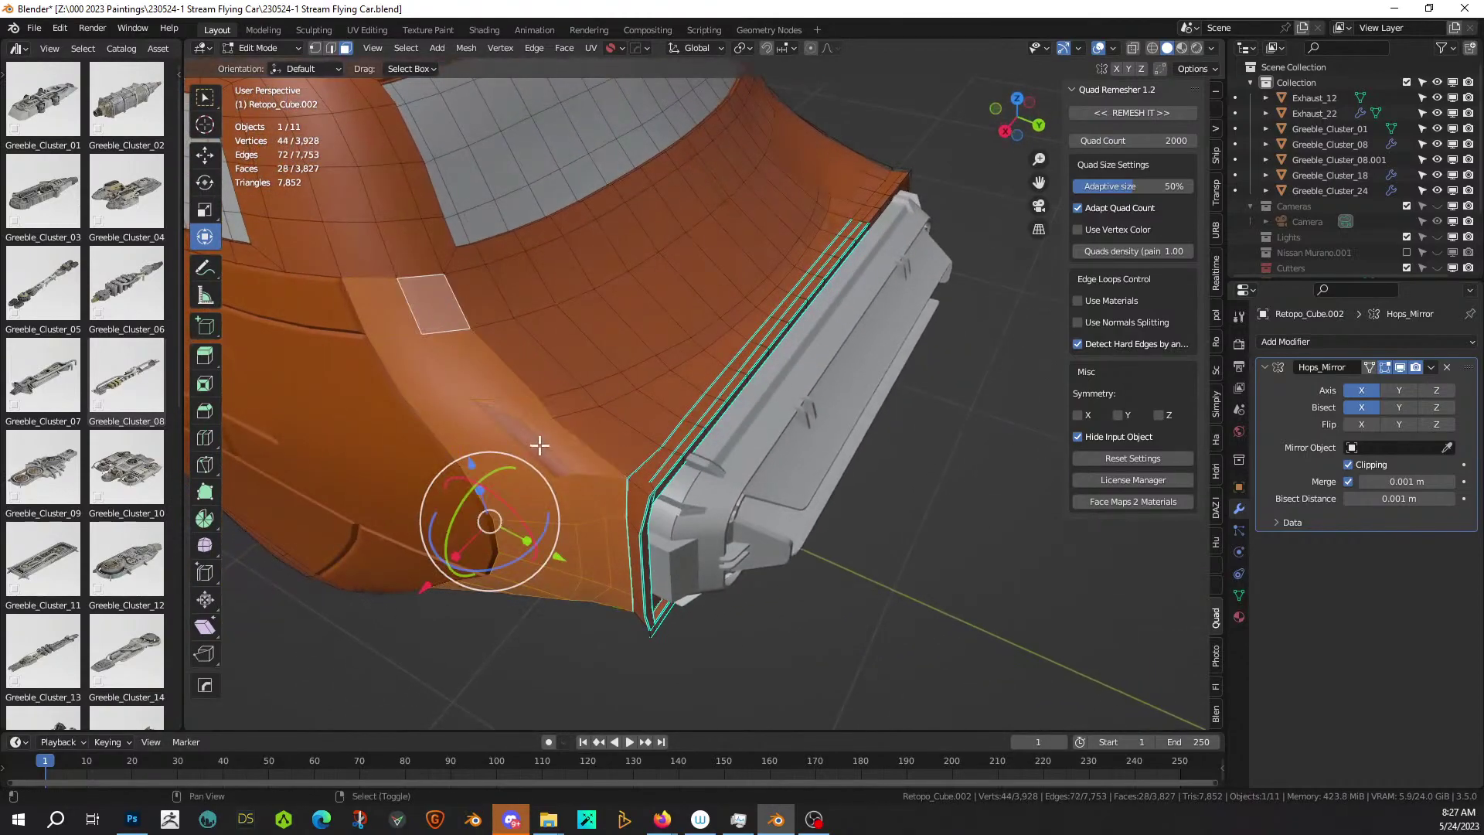
{"action": "left_click", "coordinate": [534, 444], "text": "shift"}
Circle-select the trunk deck faces between the rear window and the rear bumper as well.
{"action": "mouse_move", "coordinate": [534, 445]}
{"action": "middle_mouse_down"}
{"action": "mouse_move", "coordinate": [526, 464]}
{"action": "mouse_move", "coordinate": [464, 474]}
{"action": "middle_mouse_up"}
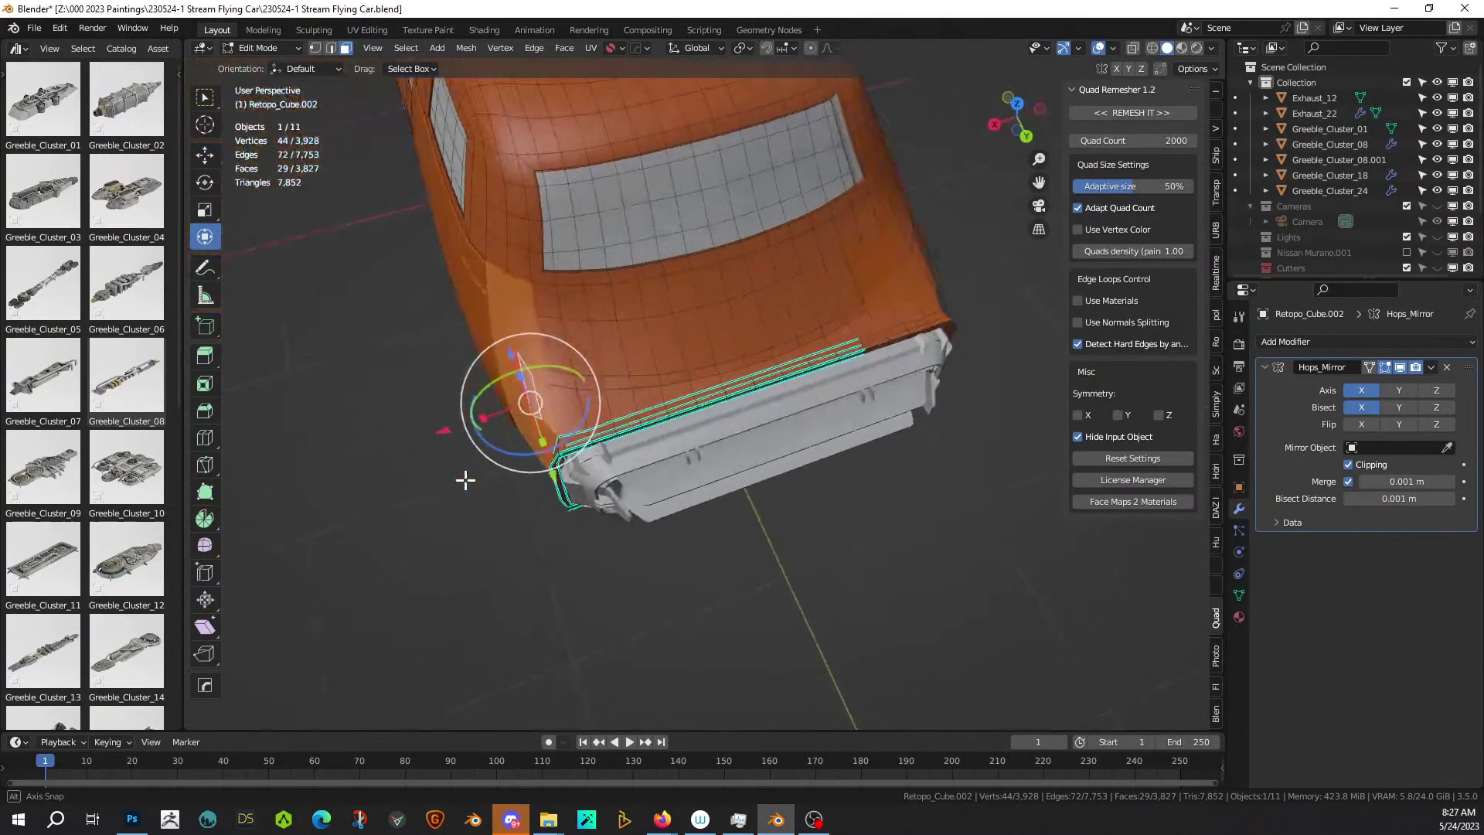
{"action": "key", "text": "c"}
{"action": "mouse_move", "coordinate": [545, 317]}
{"action": "left_mouse_down"}
{"action": "mouse_move", "coordinate": [679, 308]}
{"action": "mouse_move", "coordinate": [837, 252]}
{"action": "mouse_move", "coordinate": [835, 312]}
{"action": "mouse_move", "coordinate": [694, 367]}
{"action": "left_mouse_up"}
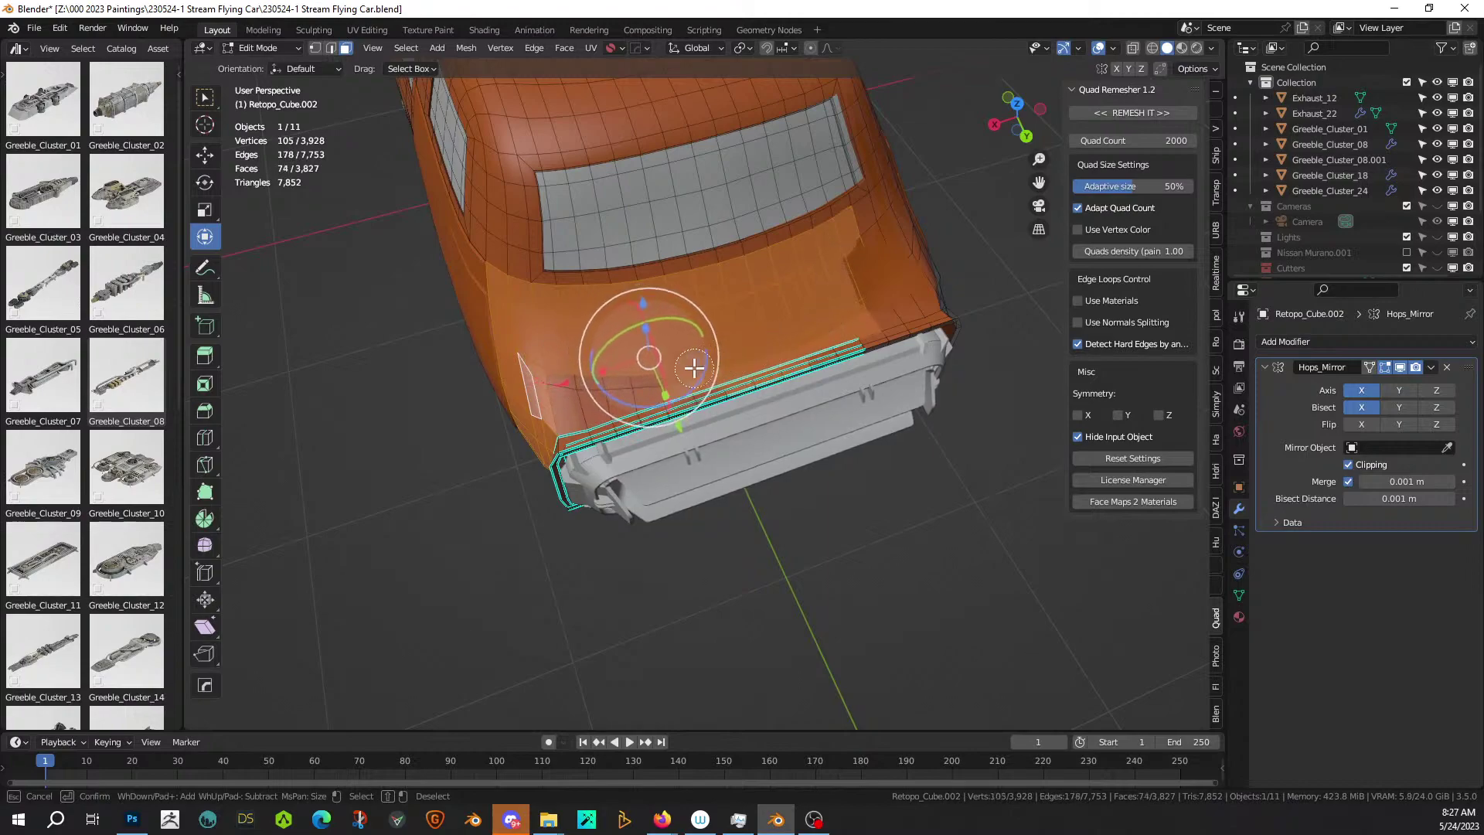
{"action": "left_click_drag", "start_coordinate": [590, 380], "coordinate": [648, 371]}
{"action": "right_click", "coordinate": [643, 371]}
Correct individual faces along the trunk's rear rim in the selection, and leave Edit Mode.
{"action": "scroll", "coordinate": [638, 398], "scroll_direction": "up", "scroll_amount": 6}
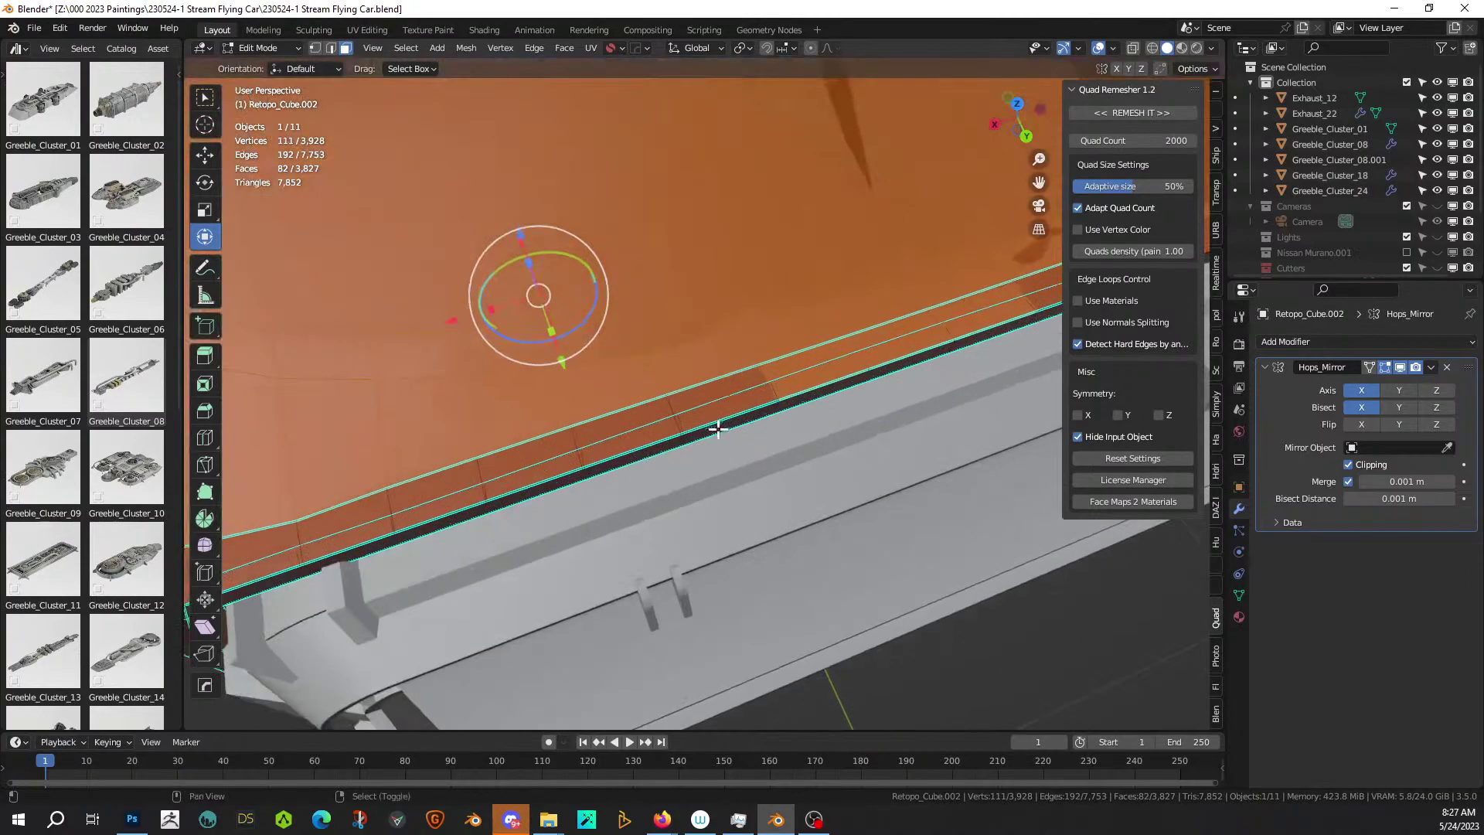
{"action": "left_click", "coordinate": [642, 402], "text": "shift"}
{"action": "left_click", "coordinate": [783, 373], "text": "shift"}
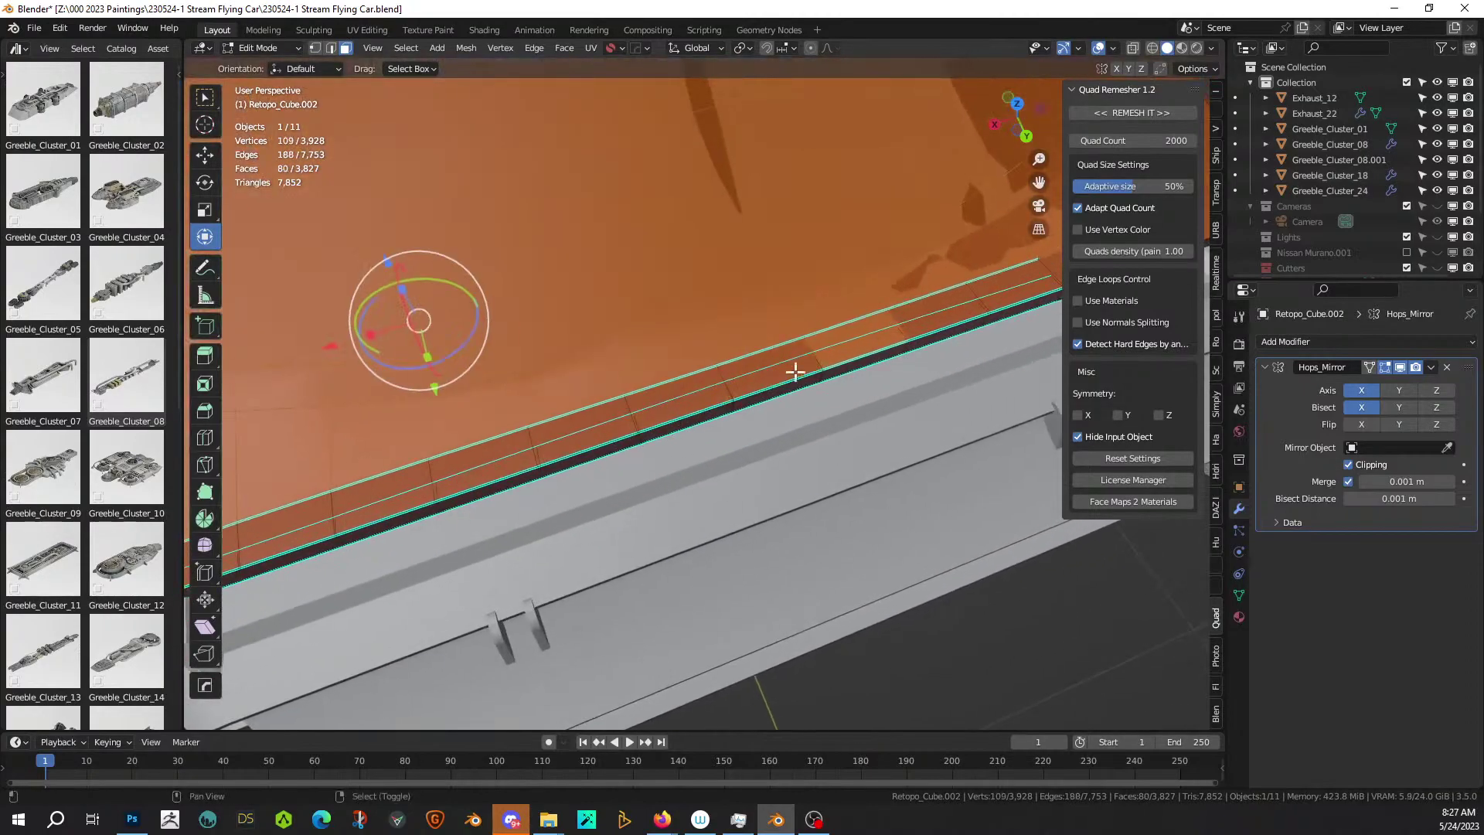
{"action": "left_click", "coordinate": [841, 334], "text": "shift"}
{"action": "scroll", "coordinate": [874, 322], "scroll_direction": "down", "scroll_amount": 5}
{"action": "mouse_move", "coordinate": [874, 321]}
{"action": "middle_mouse_down"}
{"action": "mouse_move", "coordinate": [868, 274]}
{"action": "mouse_move", "coordinate": [904, 242]}
{"action": "mouse_move", "coordinate": [891, 162]}
{"action": "mouse_move", "coordinate": [874, 215]}
{"action": "mouse_move", "coordinate": [891, 301]}
{"action": "middle_mouse_up"}
{"action": "key", "text": "Tab"}
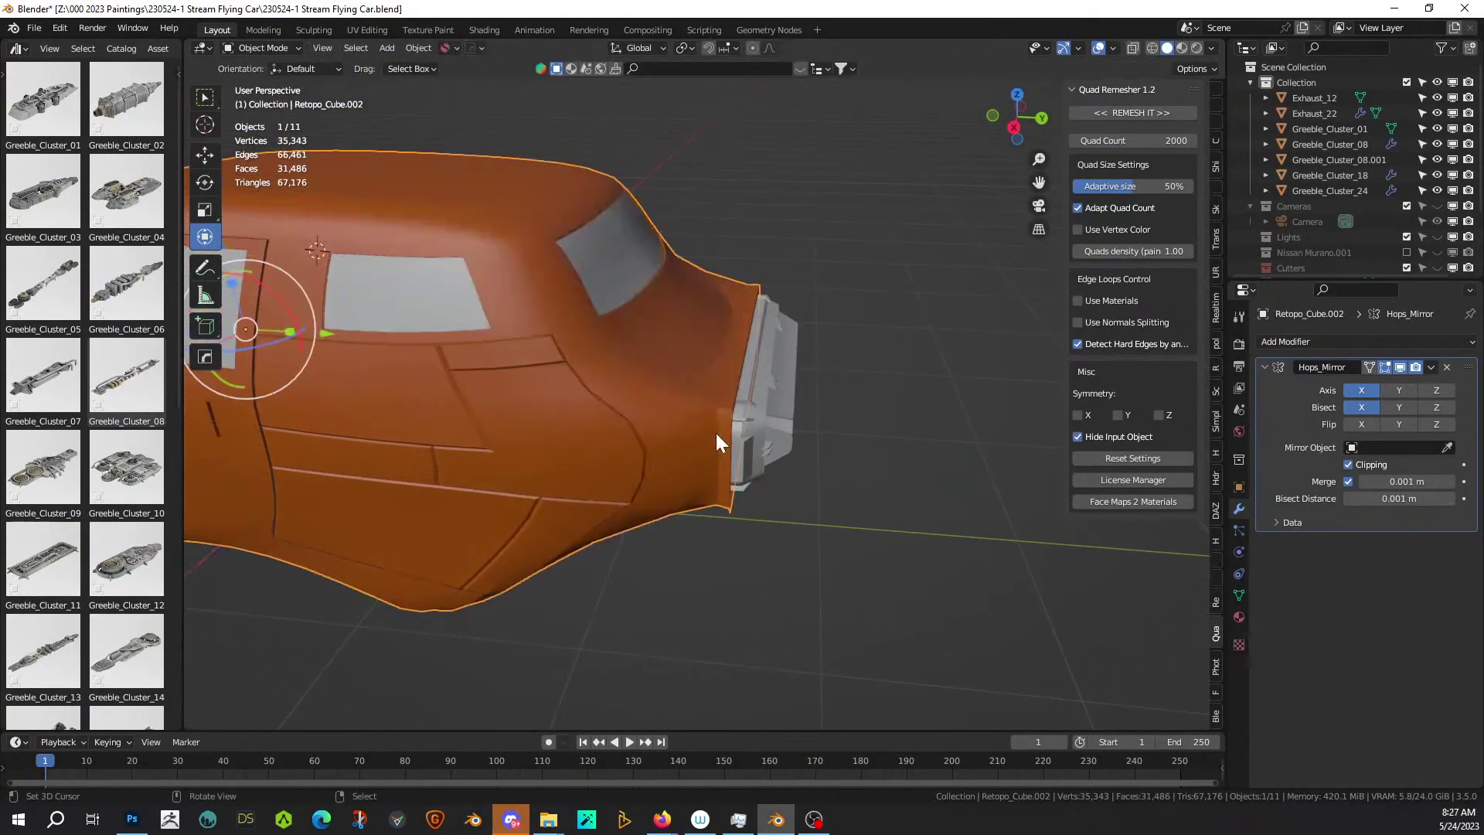
Generate Random Panels on the selected rear quarter and trunk faces, trying several panel seeds before keeping a layout.
{"action": "key", "text": "shift+alt+x"}
{"action": "left_click", "coordinate": [716, 433]}
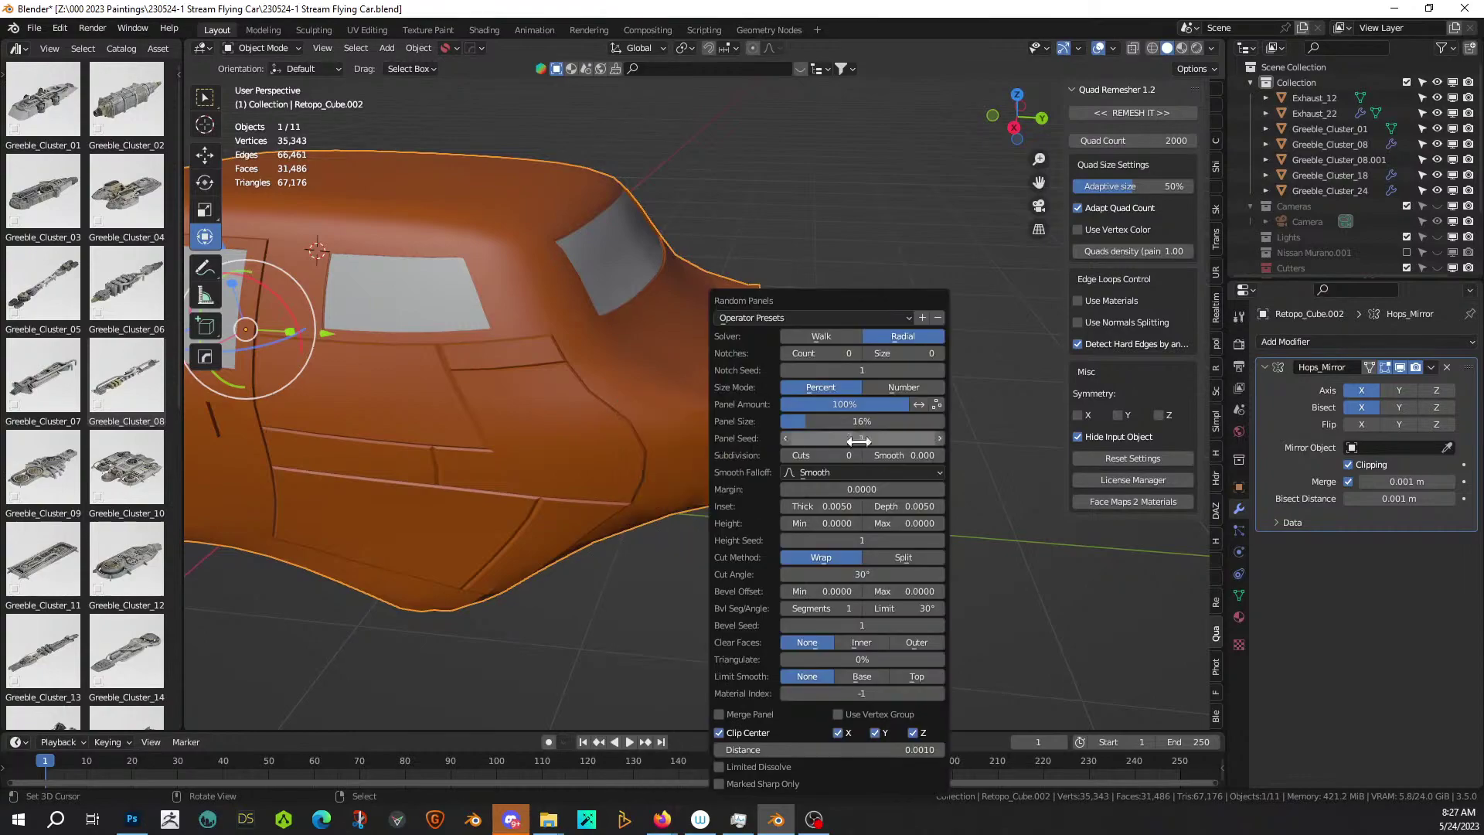
{"action": "left_click", "coordinate": [939, 437]}
{"action": "left_click", "coordinate": [939, 438]}
{"action": "left_click", "coordinate": [939, 437]}
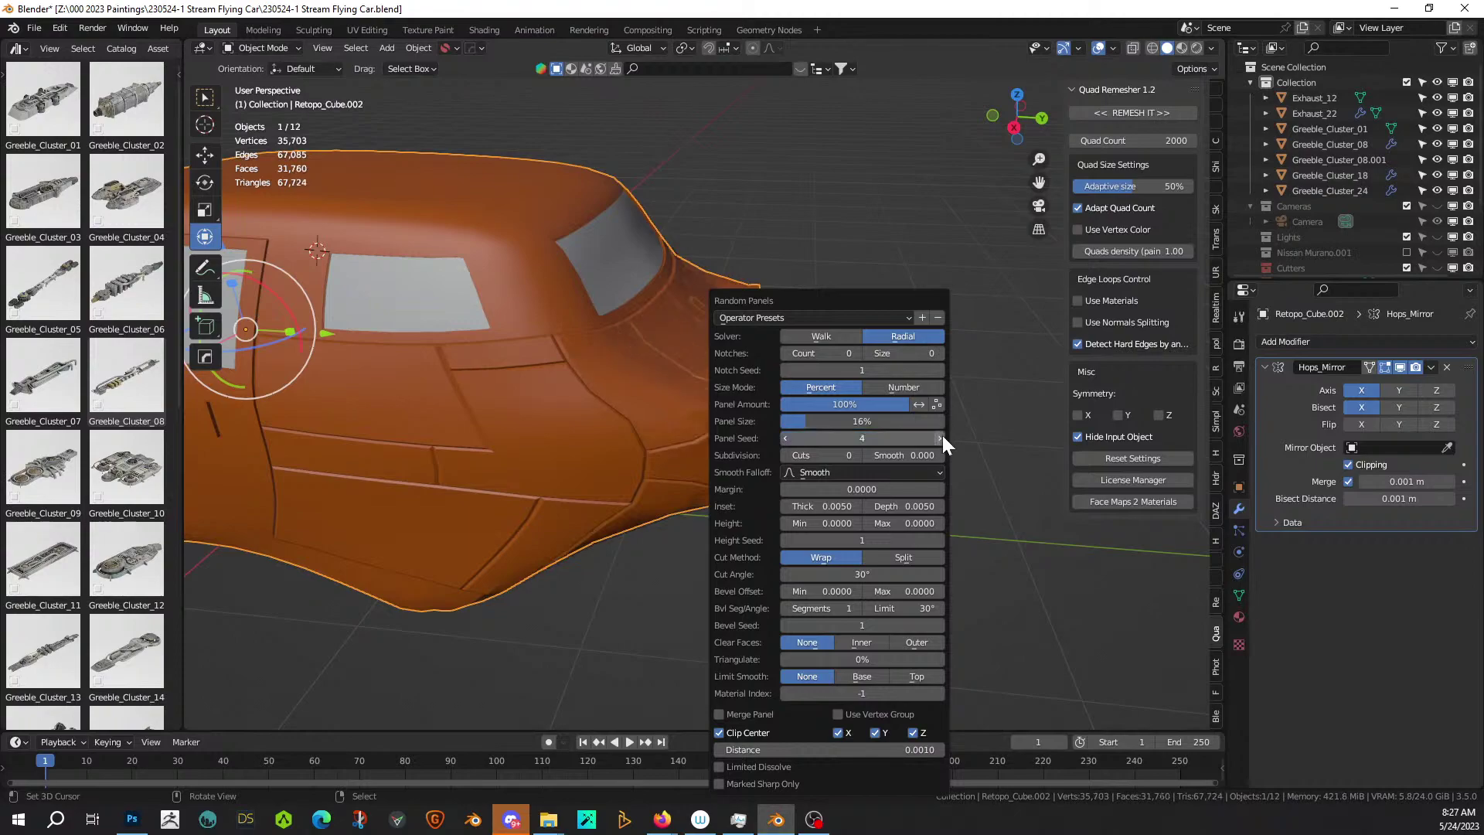
{"action": "left_click", "coordinate": [940, 438]}
{"action": "left_click", "coordinate": [940, 437]}
{"action": "left_click_drag", "start_coordinate": [851, 297], "coordinate": [998, 232]}
{"action": "middle_click_drag", "start_coordinate": [797, 445], "coordinate": [706, 479]}
{"action": "scroll", "coordinate": [706, 479], "scroll_direction": "up", "scroll_amount": 6}
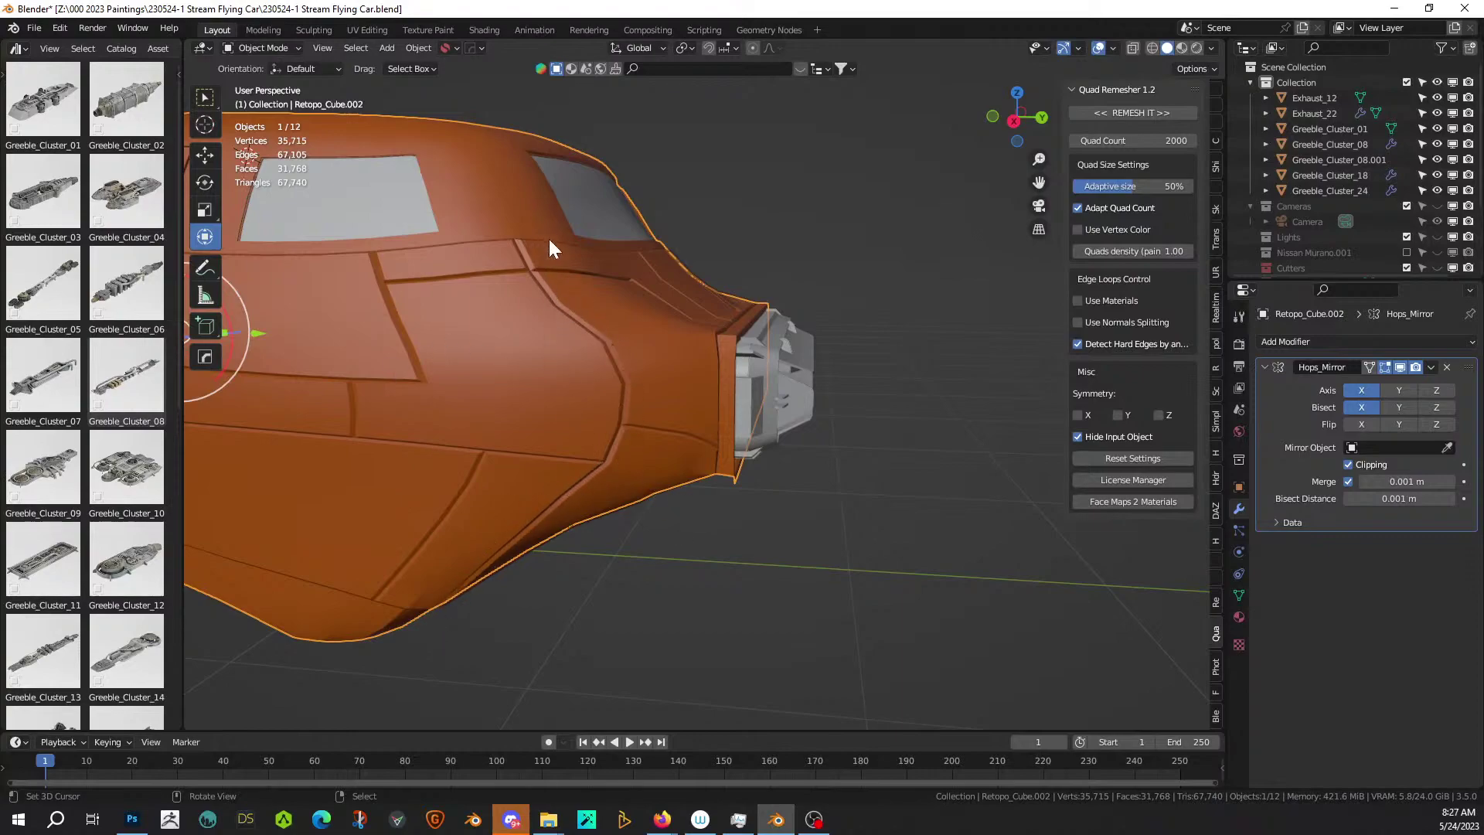
{"action": "middle_click_drag", "start_coordinate": [424, 630], "coordinate": [683, 556]}
{"action": "scroll", "coordinate": [576, 429], "scroll_direction": "up", "scroll_amount": 2}
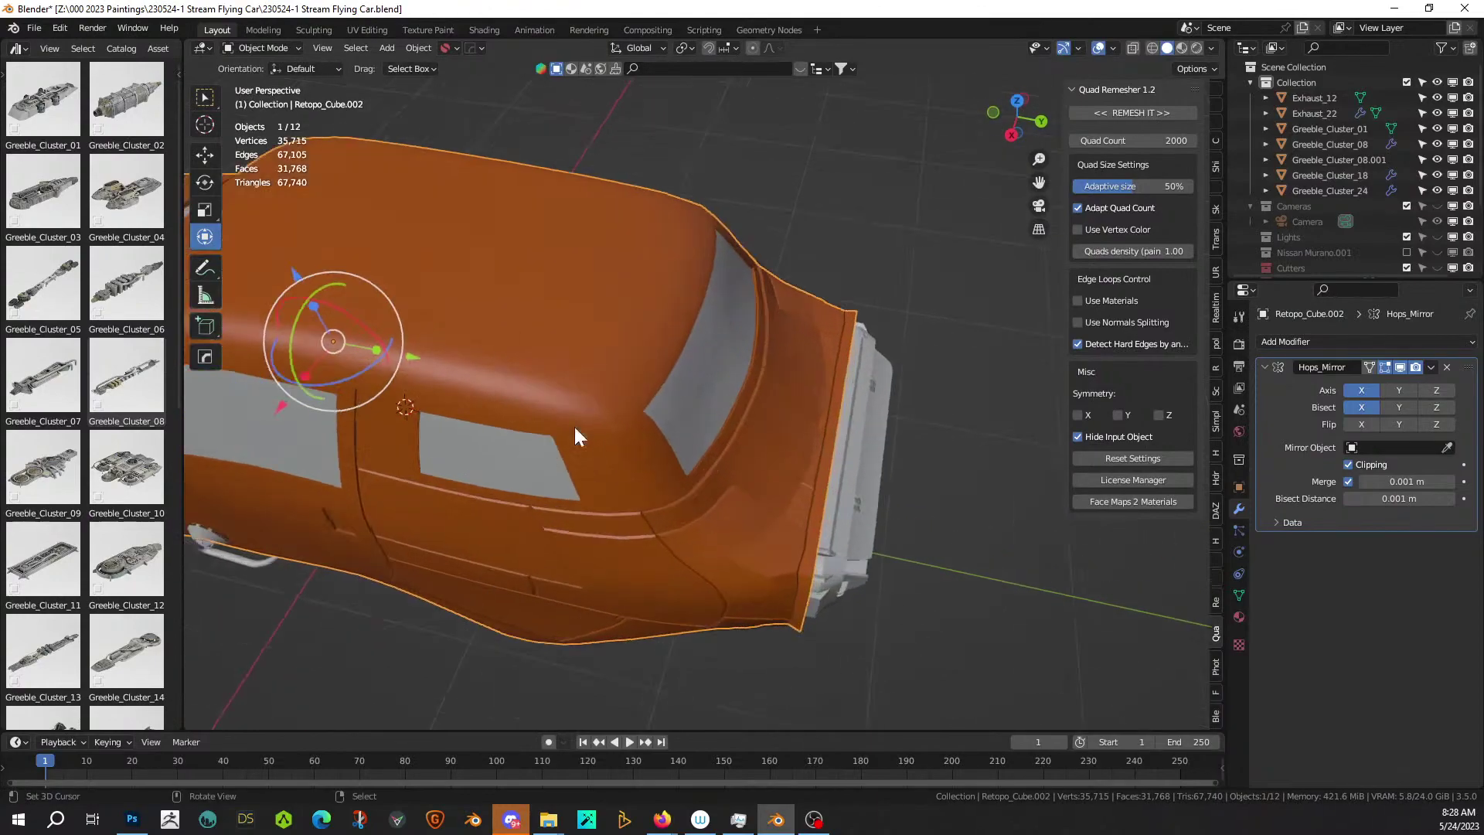
In Edit Mode, start a new selection with the ring of faces around the rear side window.
{"action": "key", "text": "Tab"}
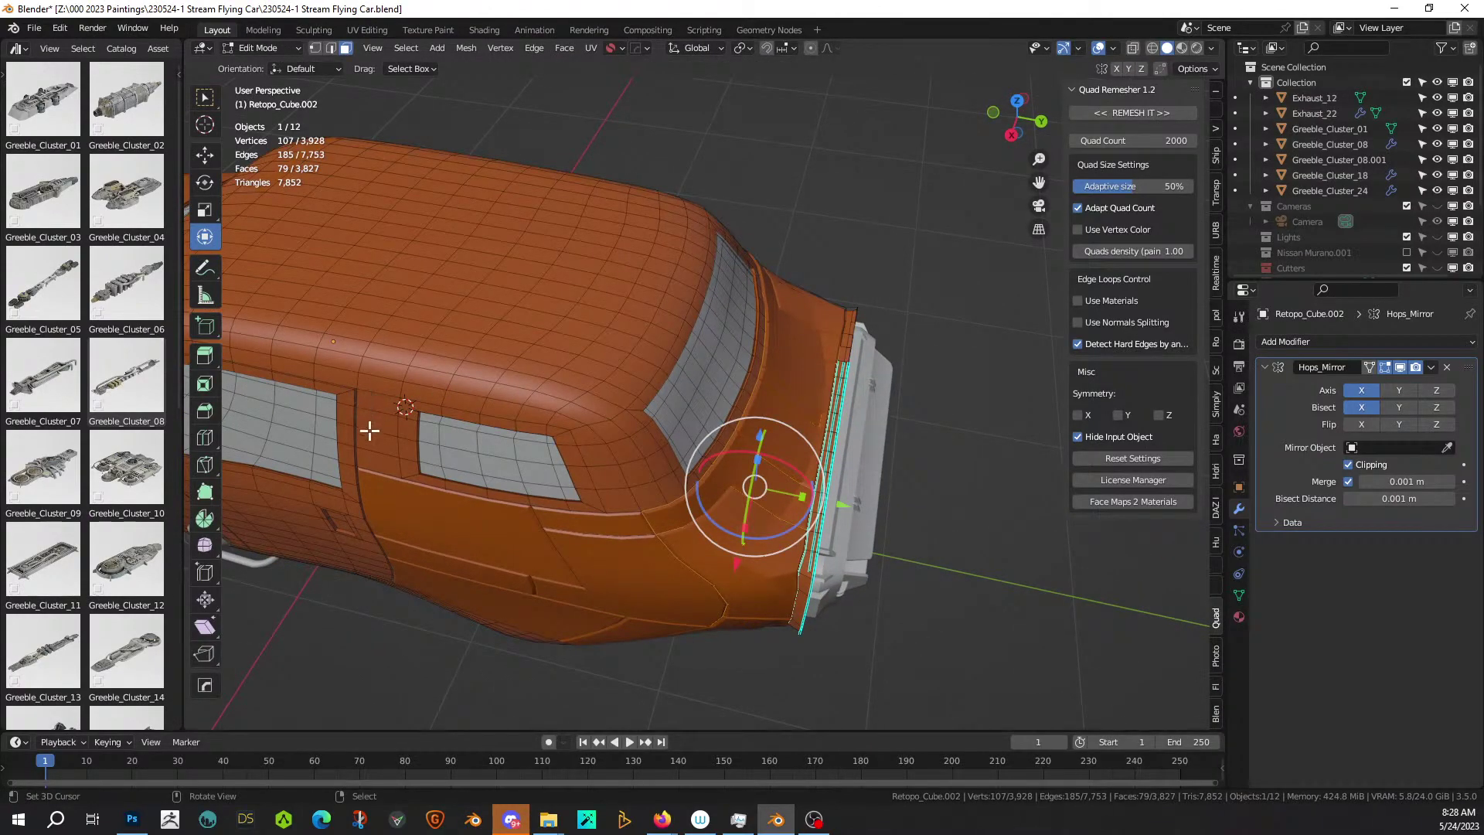
{"action": "left_click", "coordinate": [376, 458]}
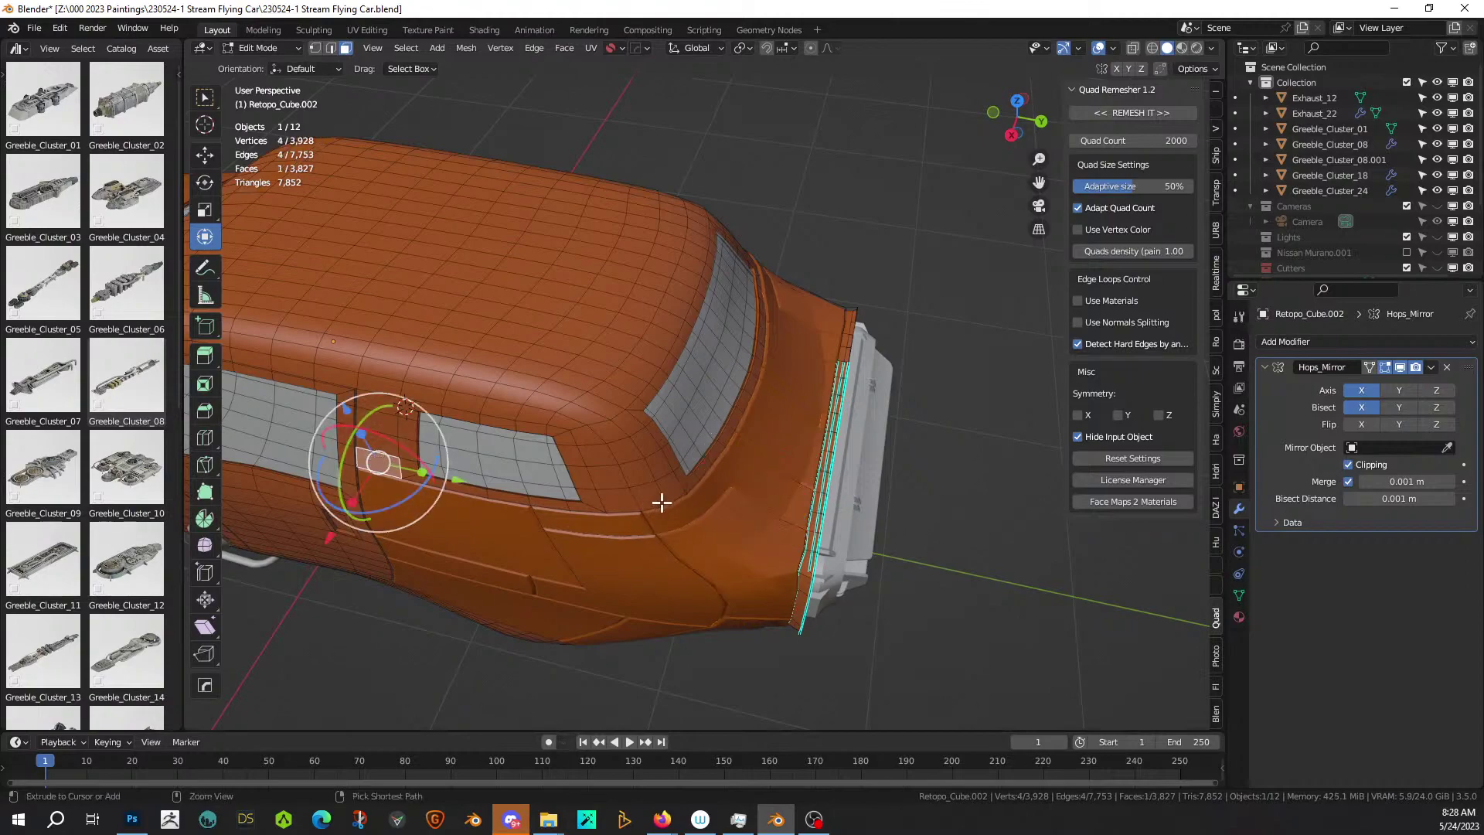
{"action": "left_click", "coordinate": [624, 501], "text": "ctrl"}
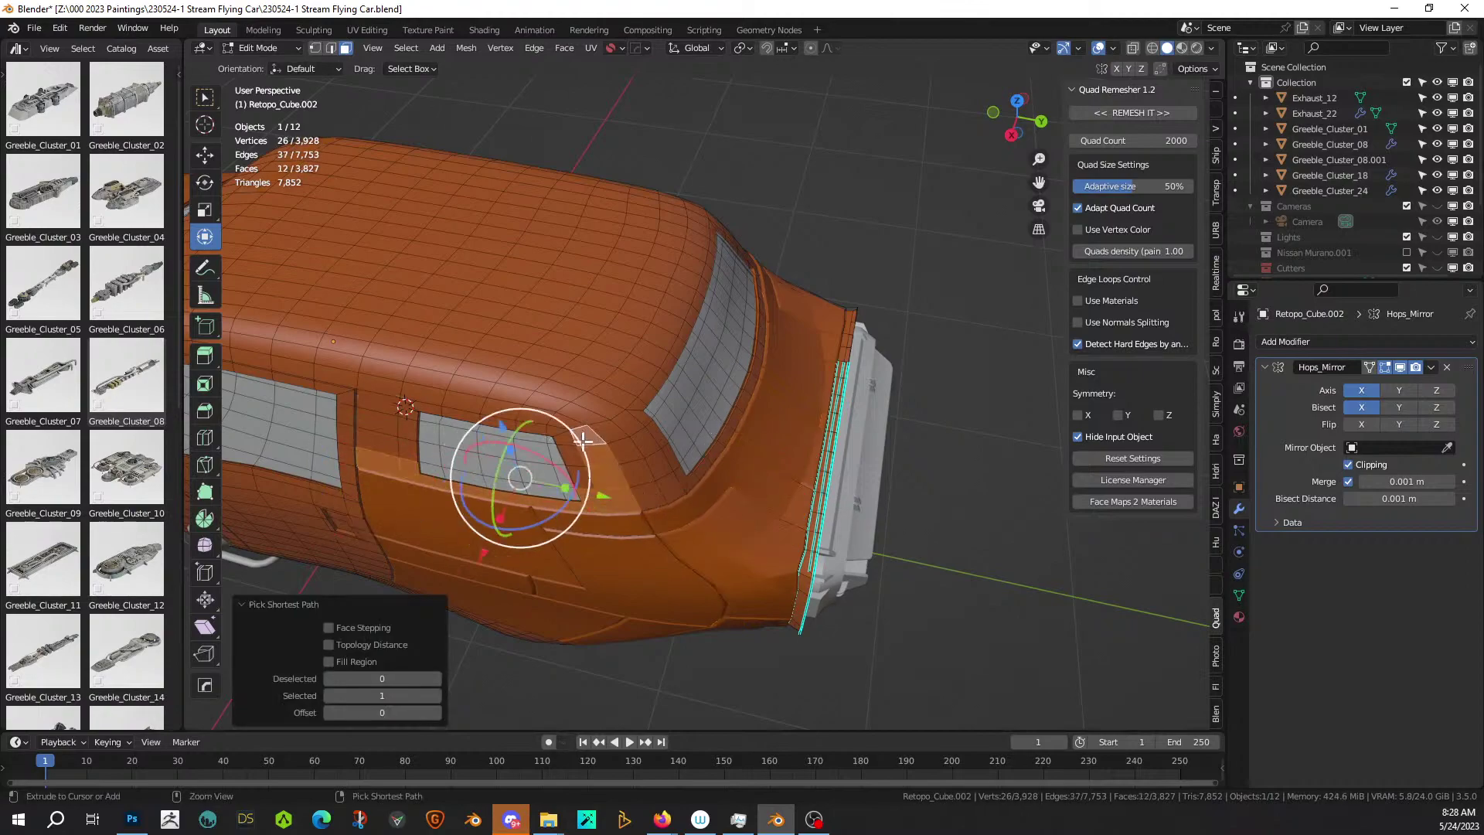
{"action": "left_click", "coordinate": [379, 384], "text": "ctrl"}
{"action": "left_click", "coordinate": [388, 441], "text": "ctrl"}
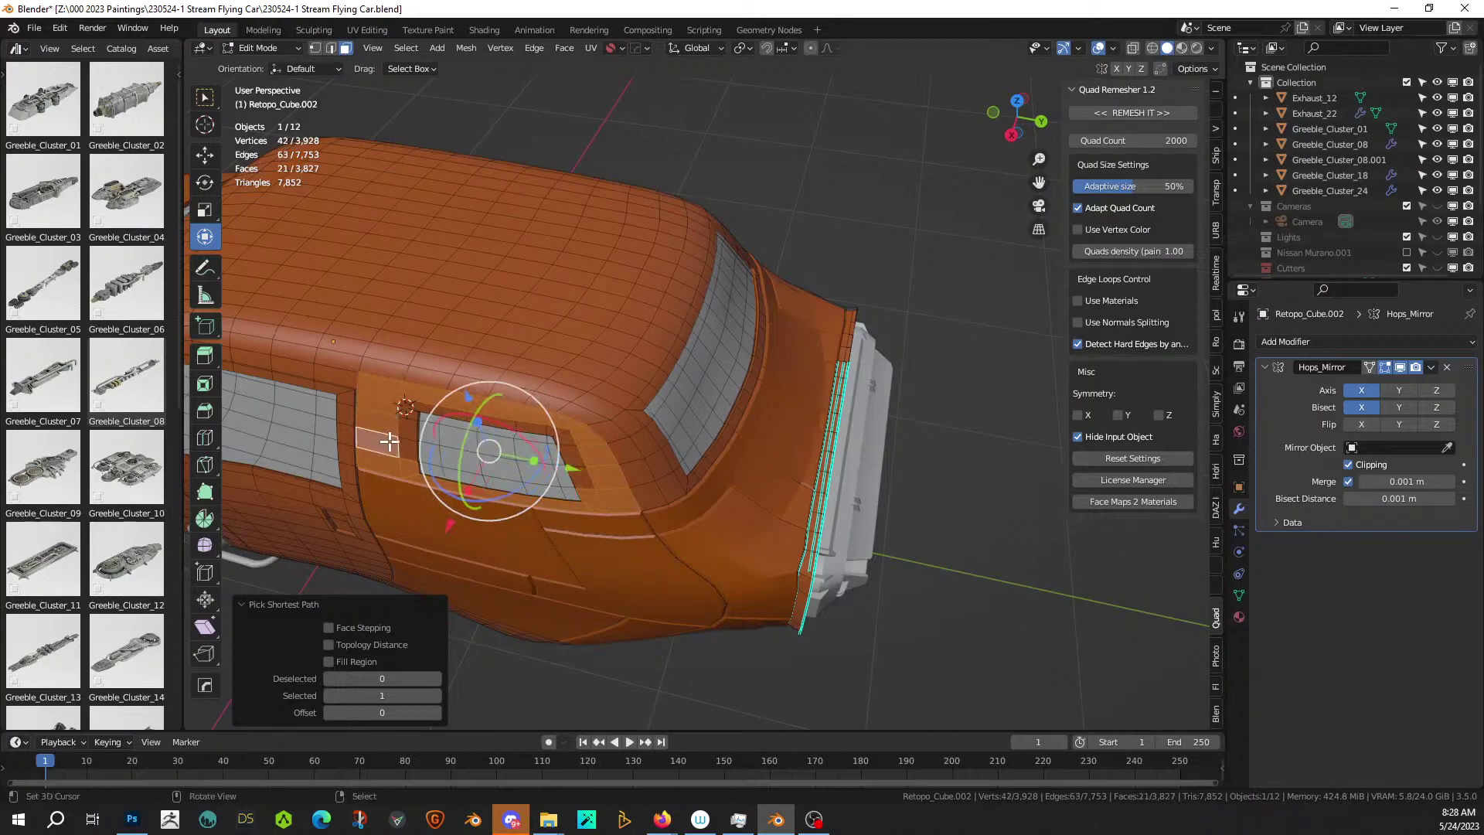
Circle-select the remaining faces ahead of, above and behind the rear side window to fill out the selection.
{"action": "middle_click_drag", "start_coordinate": [388, 442], "coordinate": [422, 394]}
{"action": "scroll", "coordinate": [422, 394], "scroll_direction": "up", "scroll_amount": 3}
{"action": "key", "text": "c"}
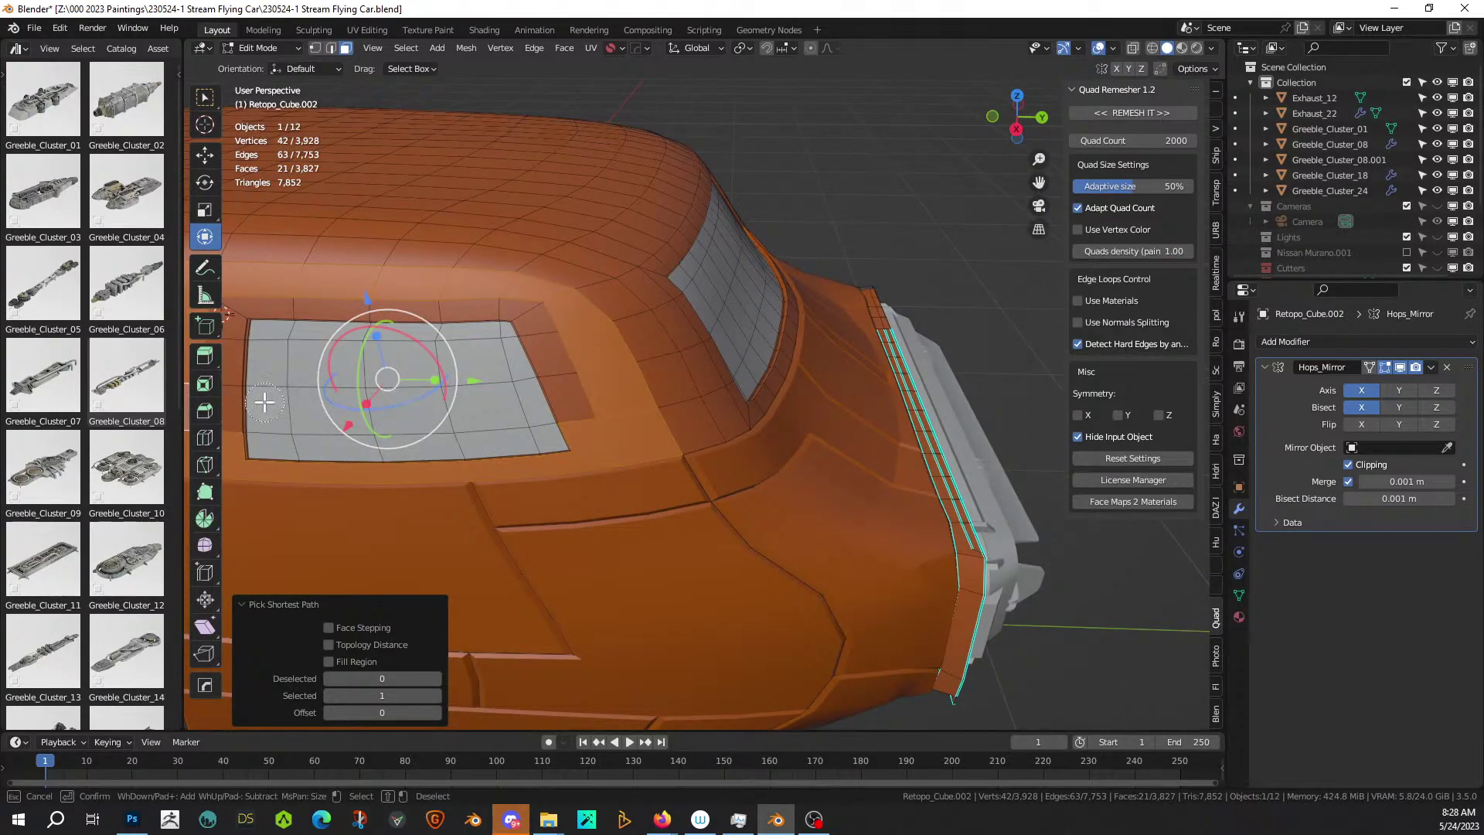
{"action": "mouse_move", "coordinate": [225, 391]}
{"action": "left_mouse_down"}
{"action": "mouse_move", "coordinate": [258, 298]}
{"action": "mouse_move", "coordinate": [417, 278]}
{"action": "mouse_move", "coordinate": [502, 287]}
{"action": "mouse_move", "coordinate": [560, 364]}
{"action": "mouse_move", "coordinate": [586, 268]}
{"action": "mouse_move", "coordinate": [467, 237]}
{"action": "left_mouse_up"}
{"action": "middle_click_drag", "start_coordinate": [468, 236], "coordinate": [340, 229]}
{"action": "key", "text": "Escape"}
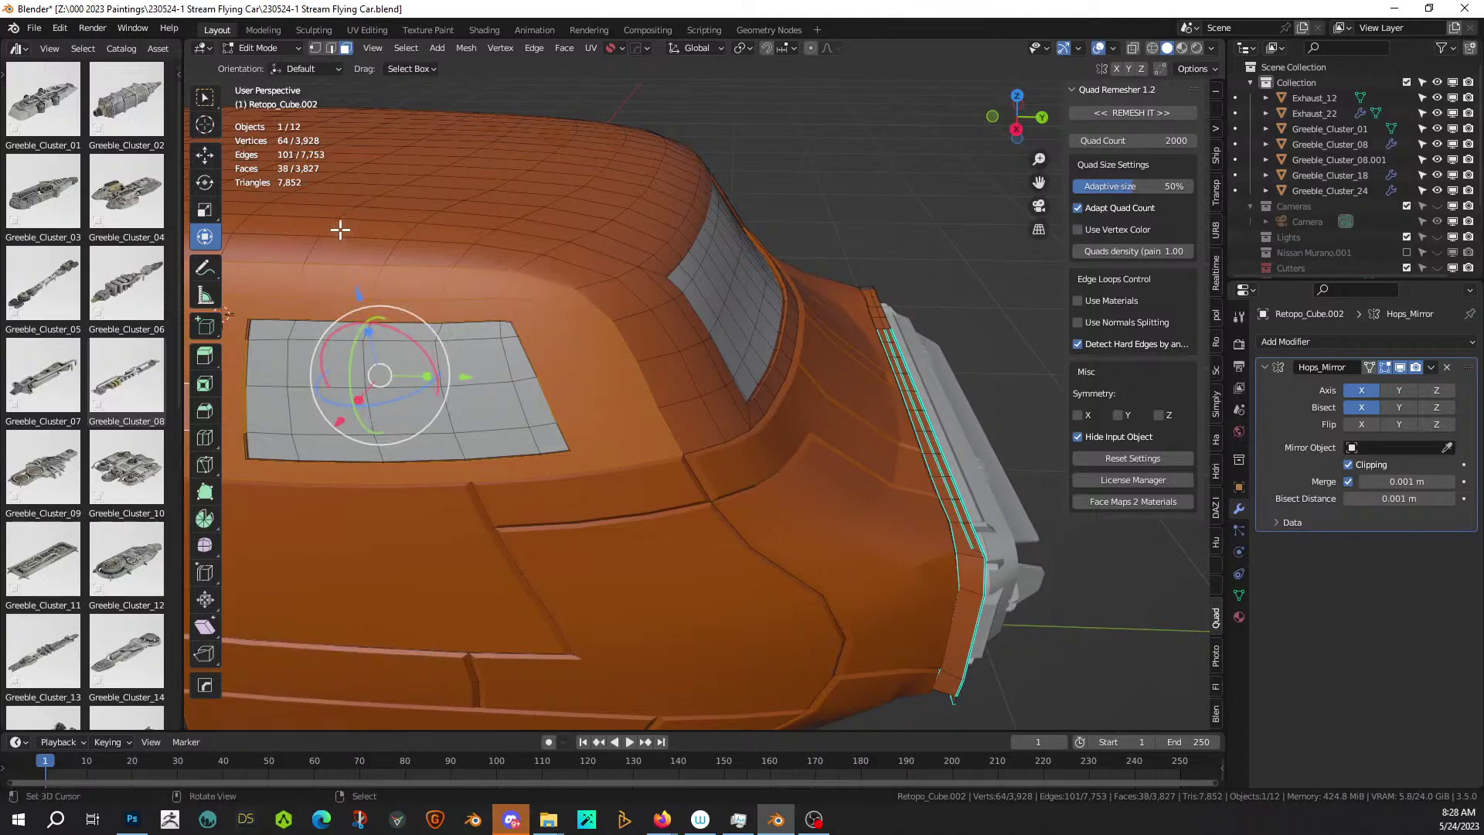
Isolate the car body and remove the thin rim faces at the rear side window's front edge from the selection, keeping the adjacent body face.
{"action": "key", "text": "KP_Divide"}
{"action": "middle_click_drag", "start_coordinate": [686, 481], "coordinate": [241, 483], "text": "shift"}
{"action": "scroll", "coordinate": [410, 469], "scroll_direction": "up", "scroll_amount": 2}
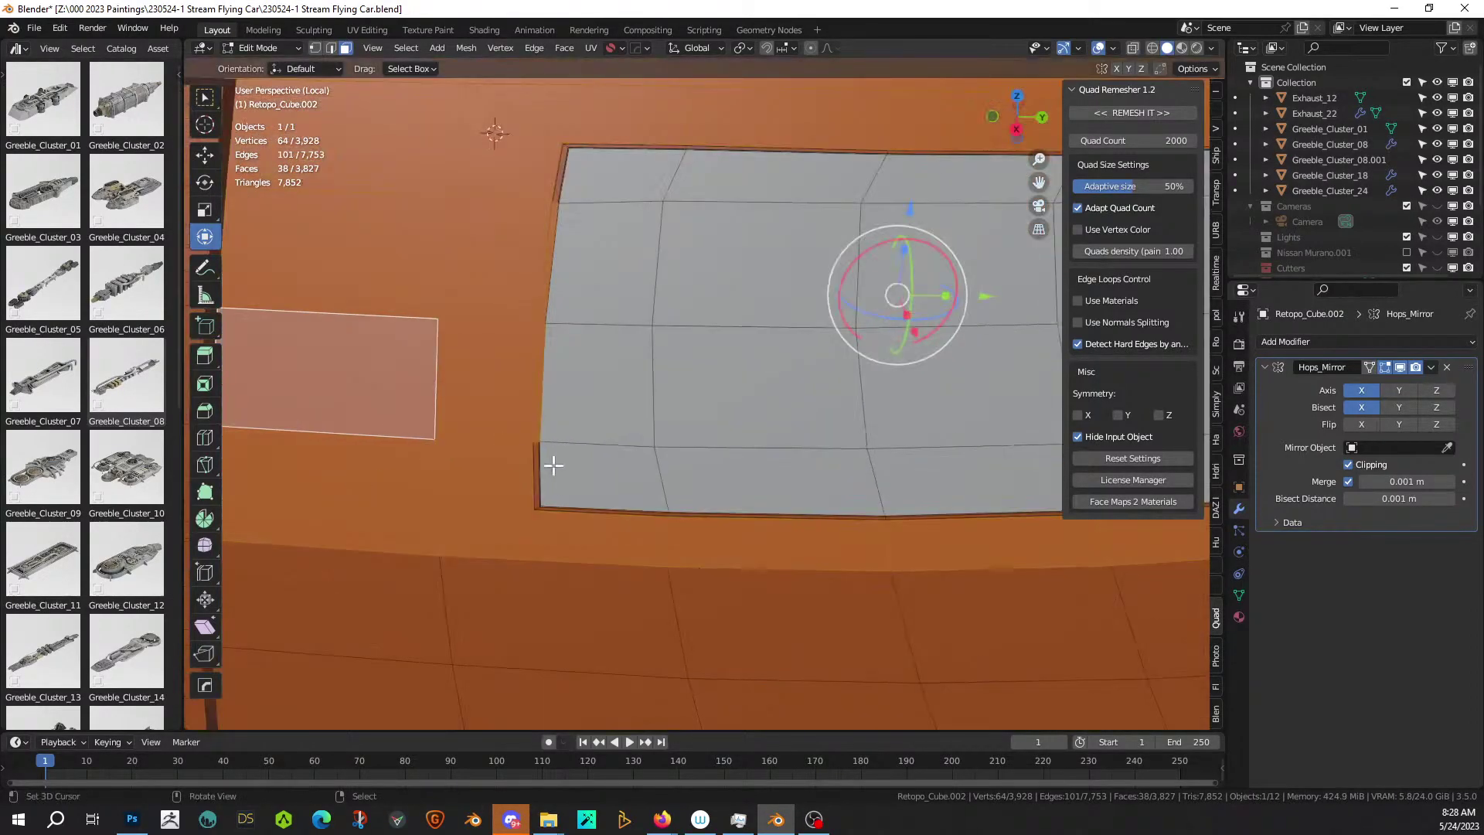
{"action": "left_click", "coordinate": [534, 396], "text": "shift"}
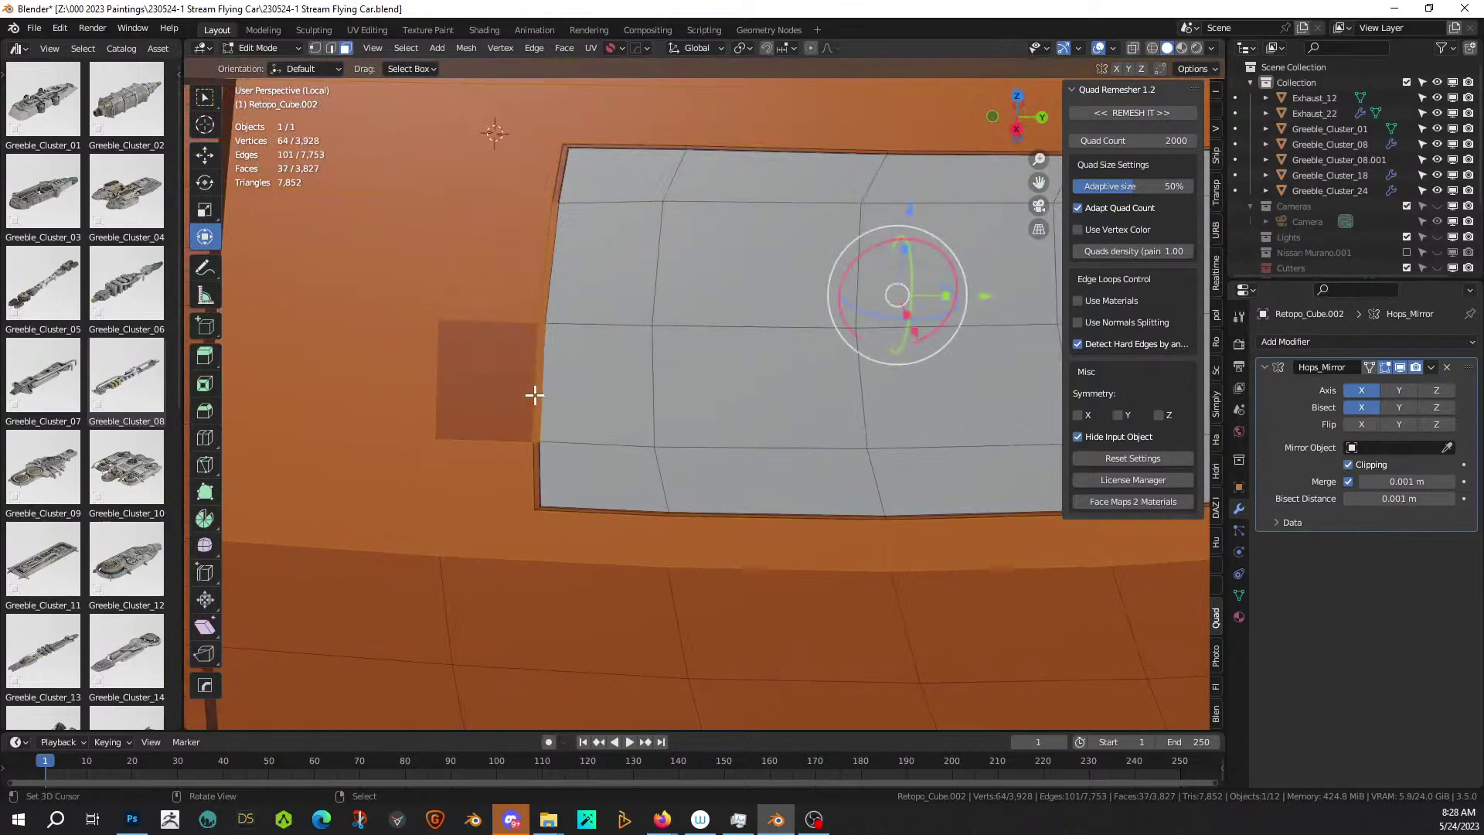
{"action": "left_click", "coordinate": [563, 305], "text": "shift"}
{"action": "left_click", "coordinate": [565, 304], "text": "shift"}
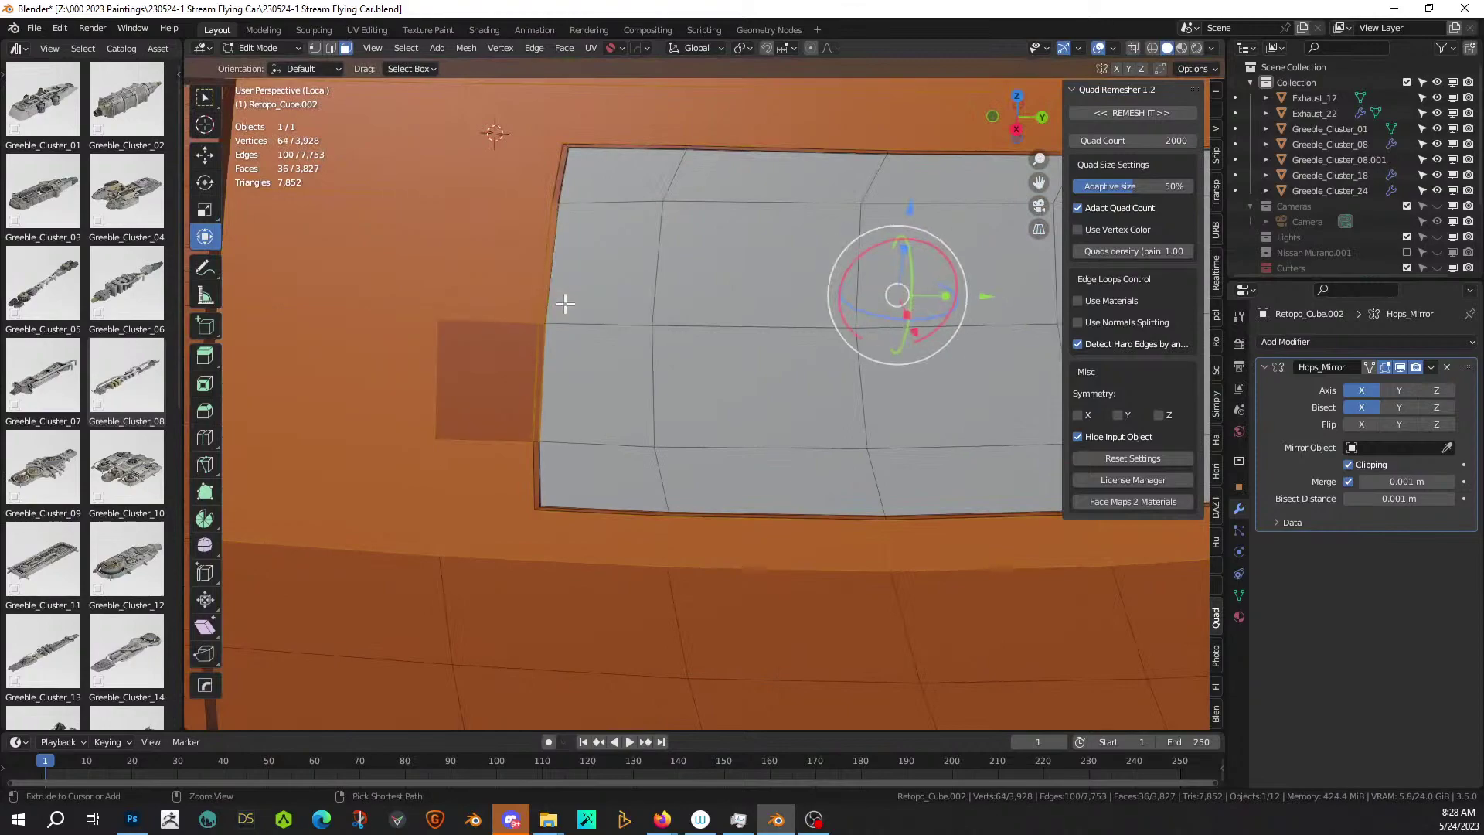
{"action": "left_click", "coordinate": [502, 386], "text": "shift"}
{"action": "key", "text": "c"}
{"action": "middle_click", "coordinate": [558, 402]}
{"action": "middle_click_drag", "start_coordinate": [575, 325], "coordinate": [562, 306]}
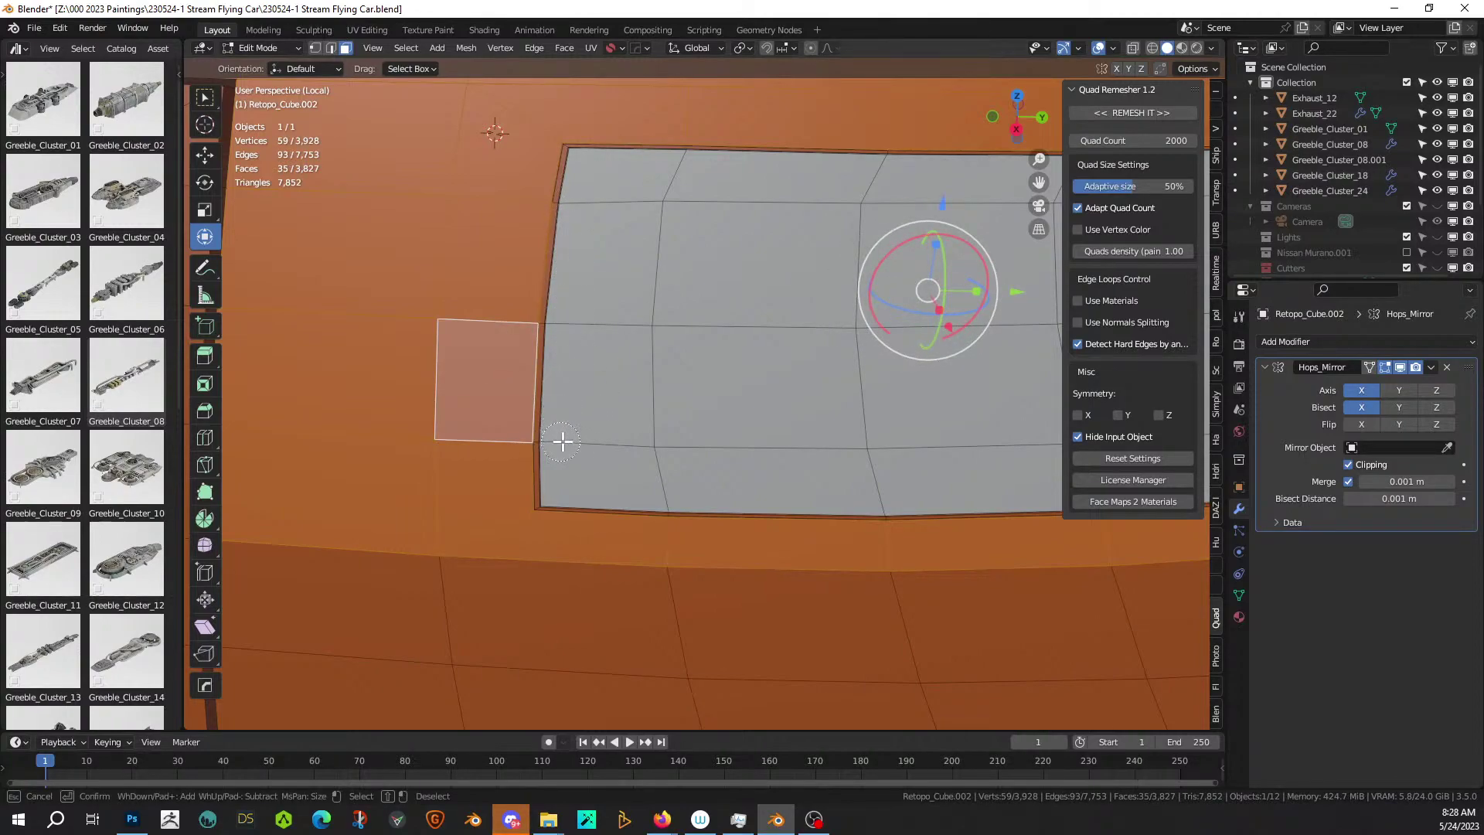
{"action": "key", "text": "Escape"}
Touch up the face selection along the rear side window's back edge and exit the isolated view.
{"action": "scroll", "coordinate": [772, 460], "scroll_direction": "down", "scroll_amount": 4}
{"action": "mouse_move", "coordinate": [772, 460]}
{"action": "middle_mouse_down"}
{"action": "mouse_move", "coordinate": [811, 477]}
{"action": "mouse_move", "coordinate": [563, 473]}
{"action": "mouse_move", "coordinate": [546, 410]}
{"action": "middle_mouse_up"}
{"action": "scroll", "coordinate": [784, 449], "scroll_direction": "up", "scroll_amount": 4}
{"action": "key", "text": "c"}
{"action": "left_click_drag", "start_coordinate": [589, 394], "coordinate": [596, 388]}
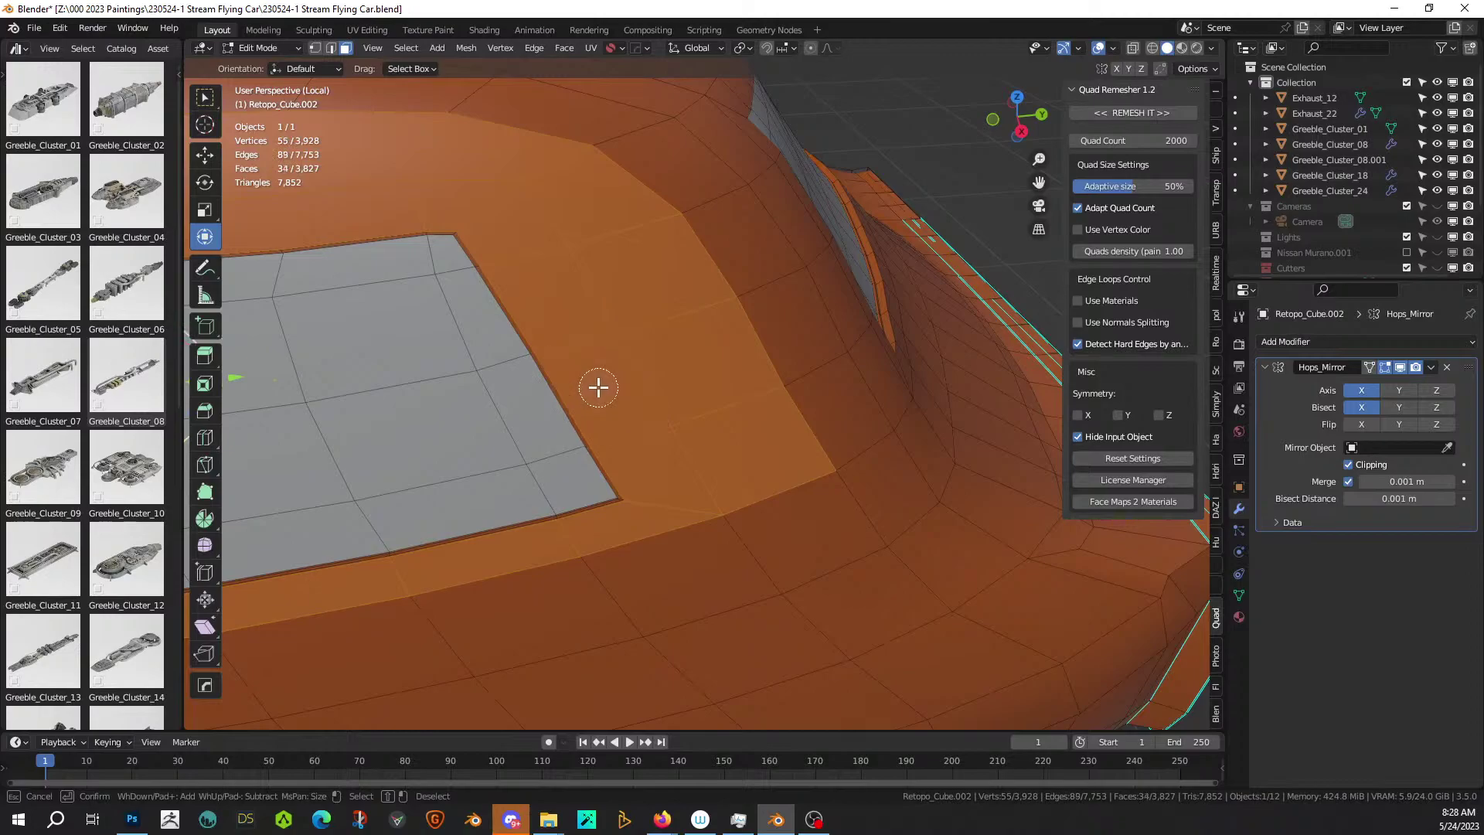
{"action": "key", "text": "Escape"}
{"action": "scroll", "coordinate": [767, 454], "scroll_direction": "down", "scroll_amount": 7}
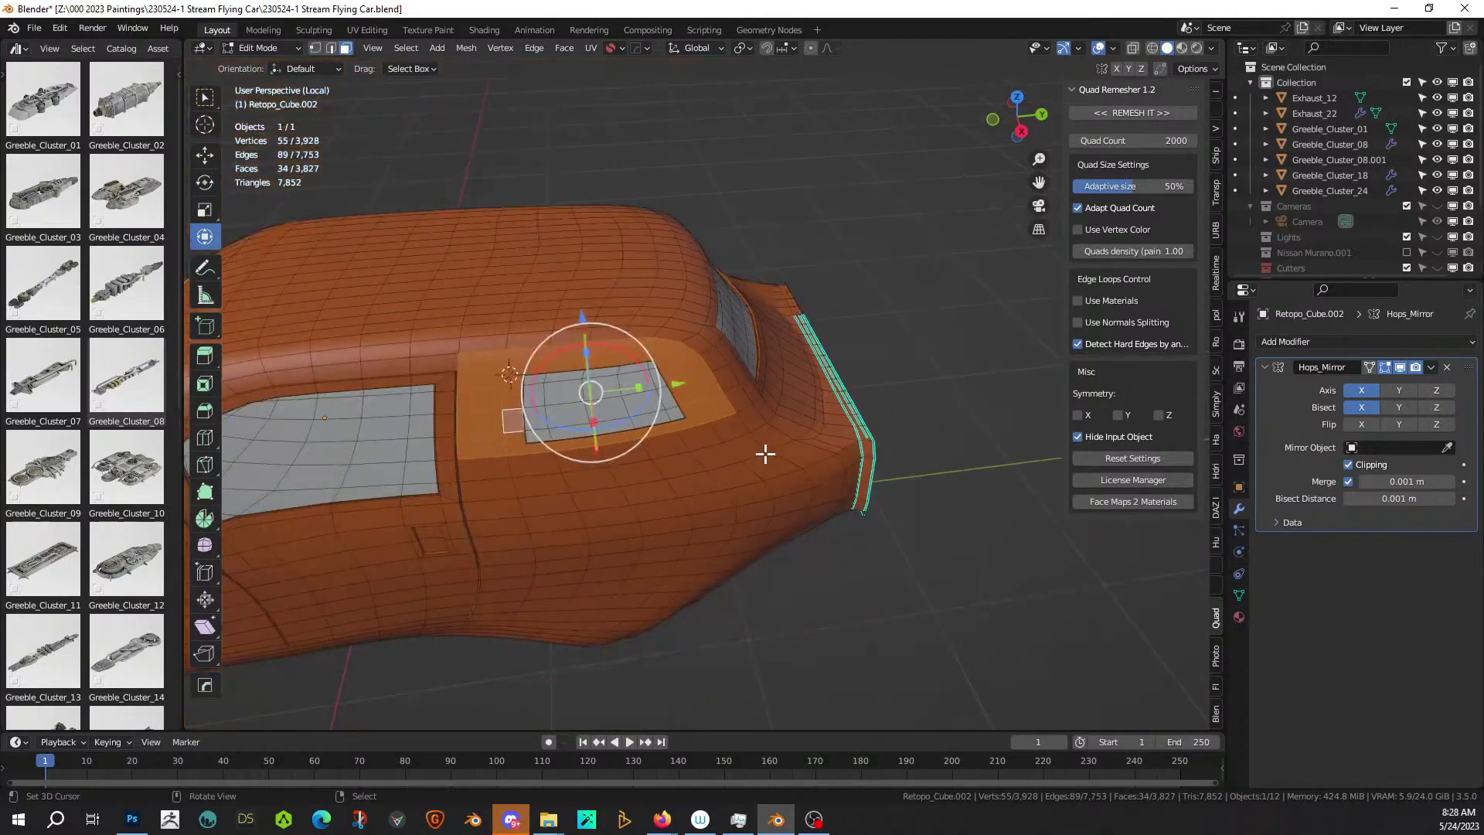
{"action": "middle_click_drag", "start_coordinate": [766, 453], "coordinate": [735, 428]}
{"action": "scroll", "coordinate": [735, 428], "scroll_direction": "up", "scroll_amount": 2}
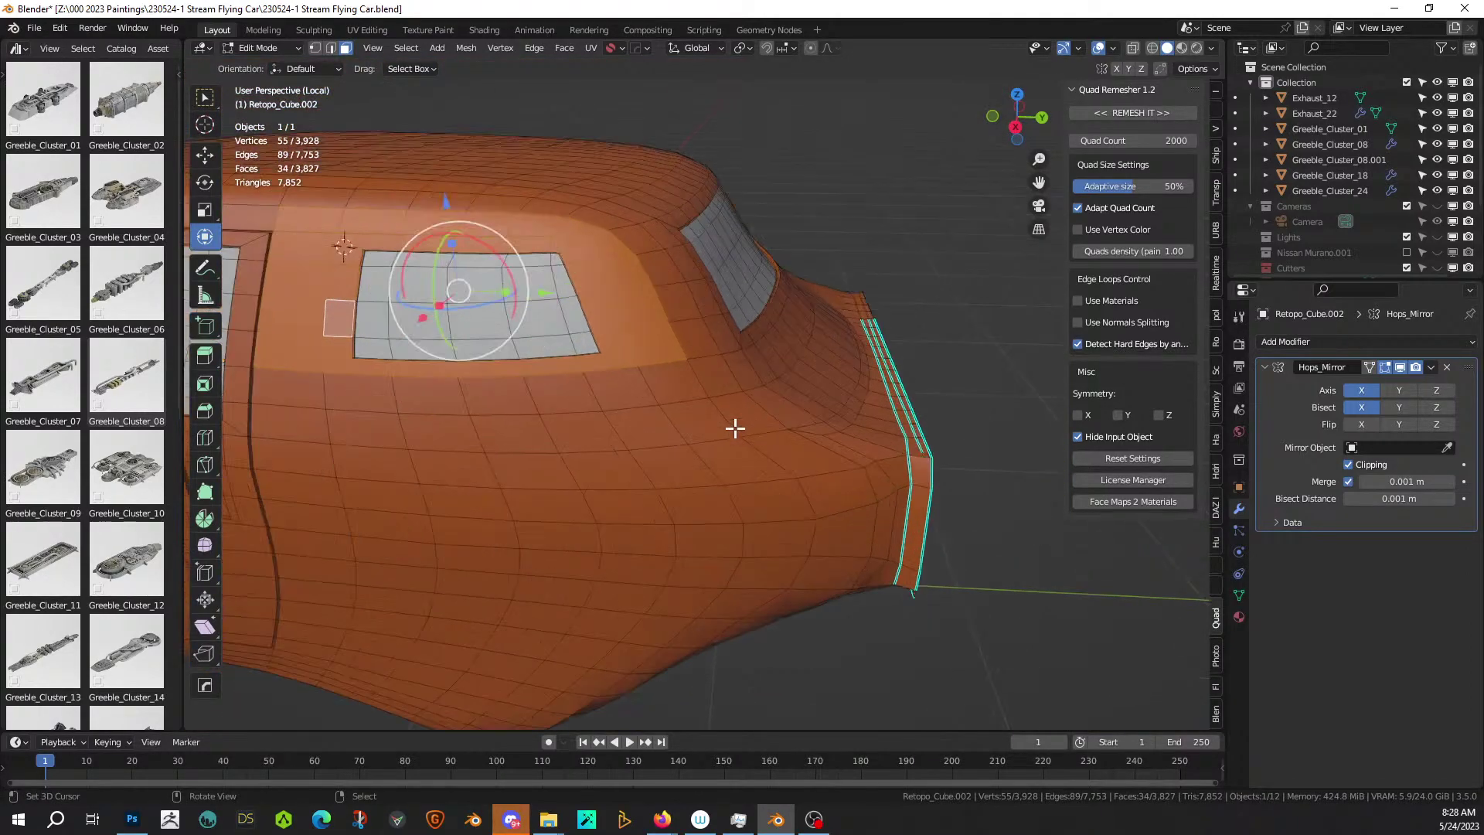
{"action": "key", "text": "KP_Divide"}
Leave Edit Mode and generate Random Panels with panel seed 2 on the faces around the rear side window.
{"action": "scroll", "coordinate": [600, 440], "scroll_direction": "down", "scroll_amount": 3}
{"action": "middle_click_drag", "start_coordinate": [600, 441], "coordinate": [569, 446]}
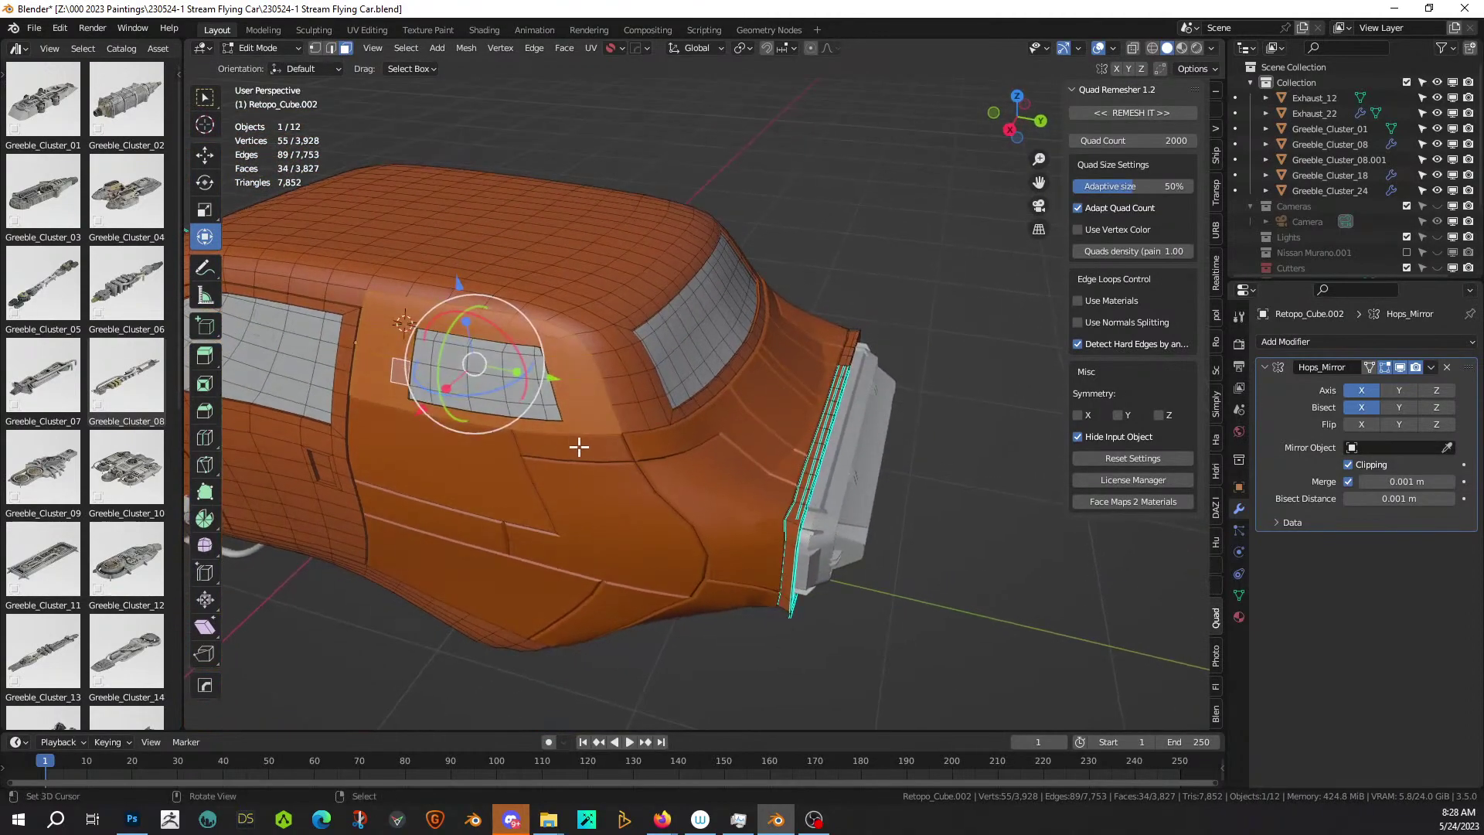
{"action": "scroll", "coordinate": [574, 447], "scroll_direction": "up", "scroll_amount": 2}
{"action": "scroll", "coordinate": [579, 446], "scroll_direction": "down", "scroll_amount": 3}
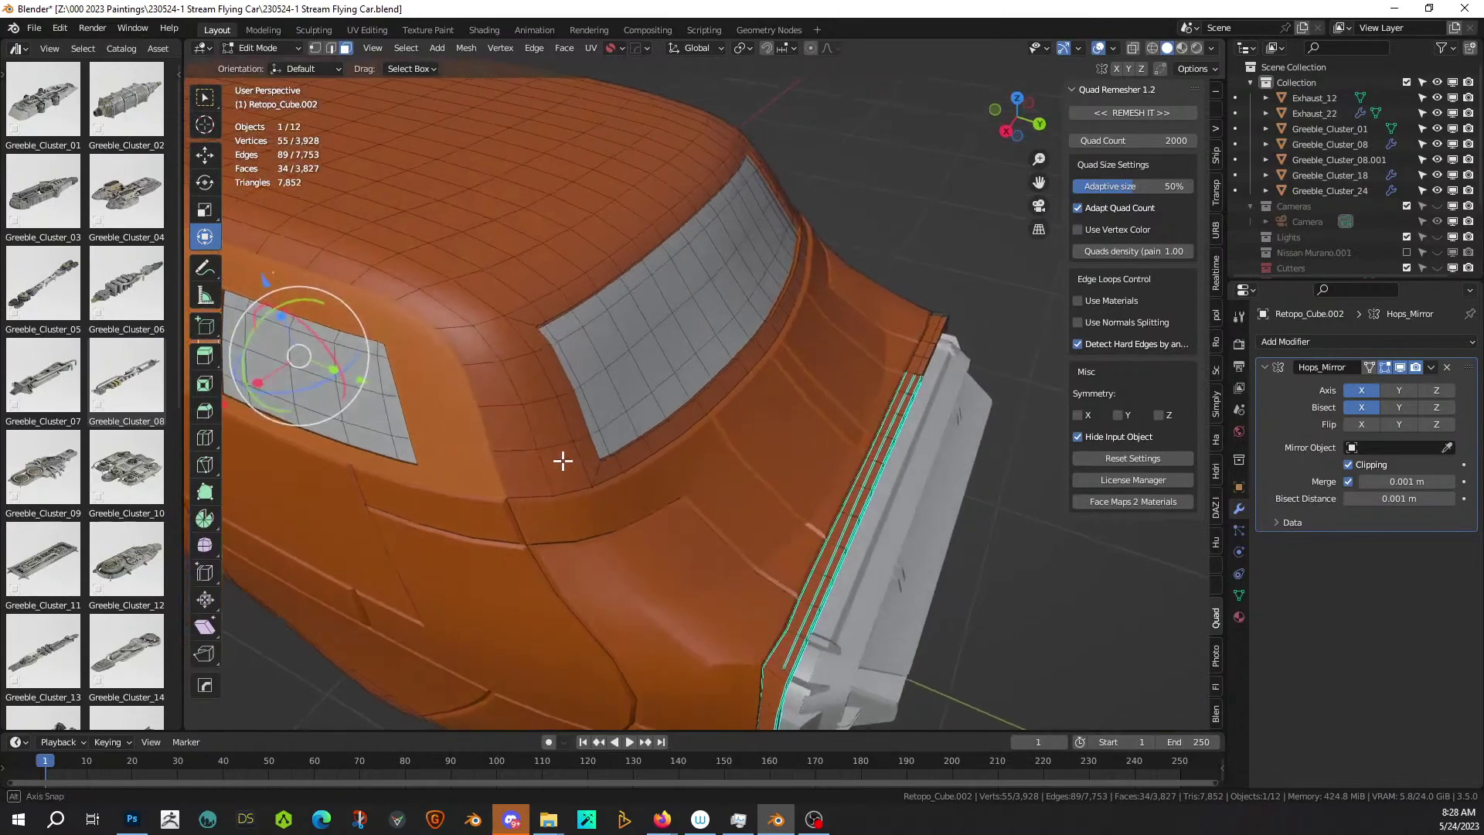
{"action": "scroll", "coordinate": [555, 342], "scroll_direction": "down", "scroll_amount": 2}
{"action": "middle_click_drag", "start_coordinate": [555, 342], "coordinate": [812, 457]}
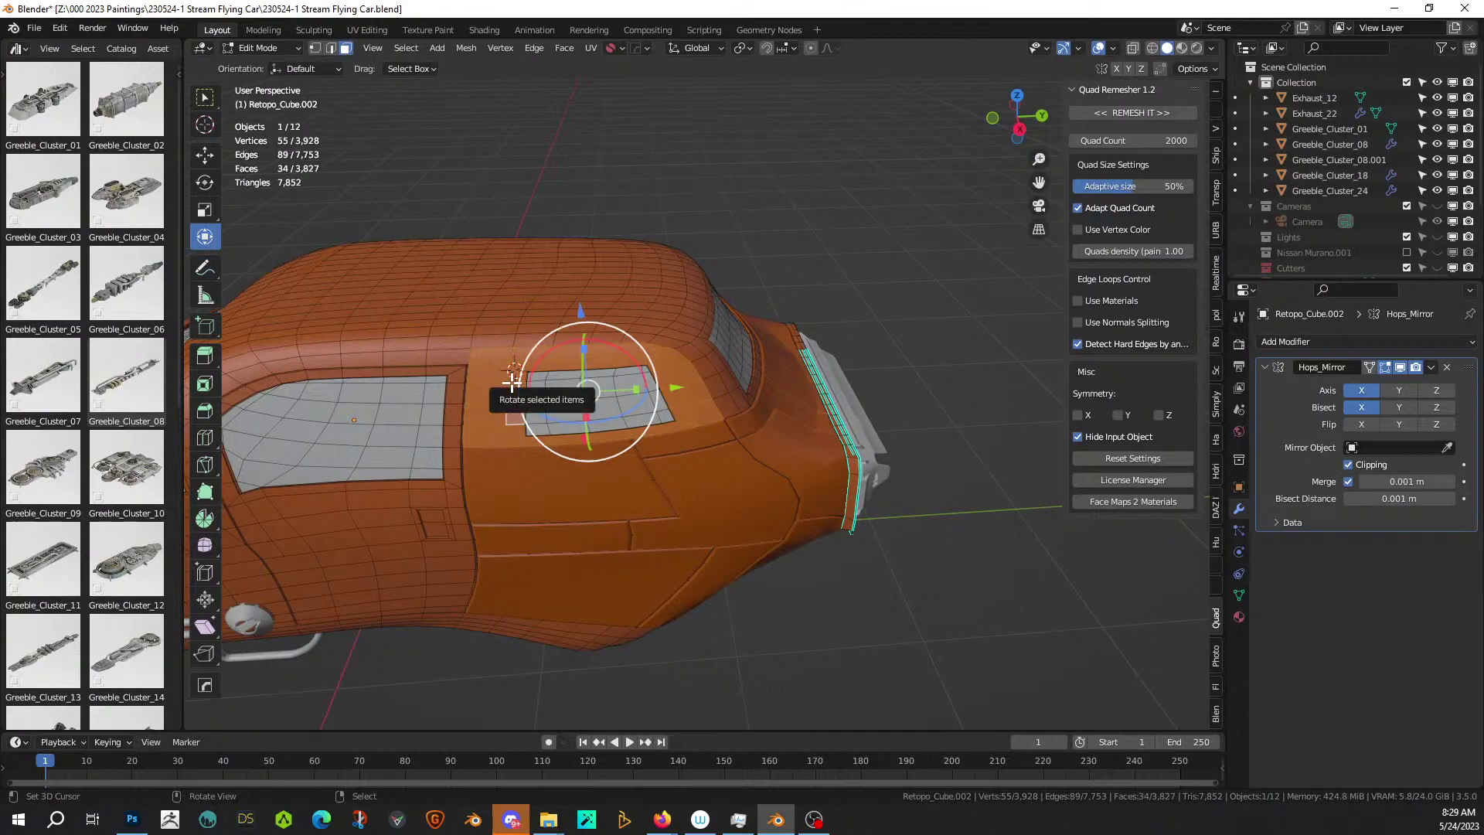
{"action": "key", "text": "Tab"}
{"action": "right_click", "coordinate": [535, 390]}
{"action": "left_click", "coordinate": [535, 389]}
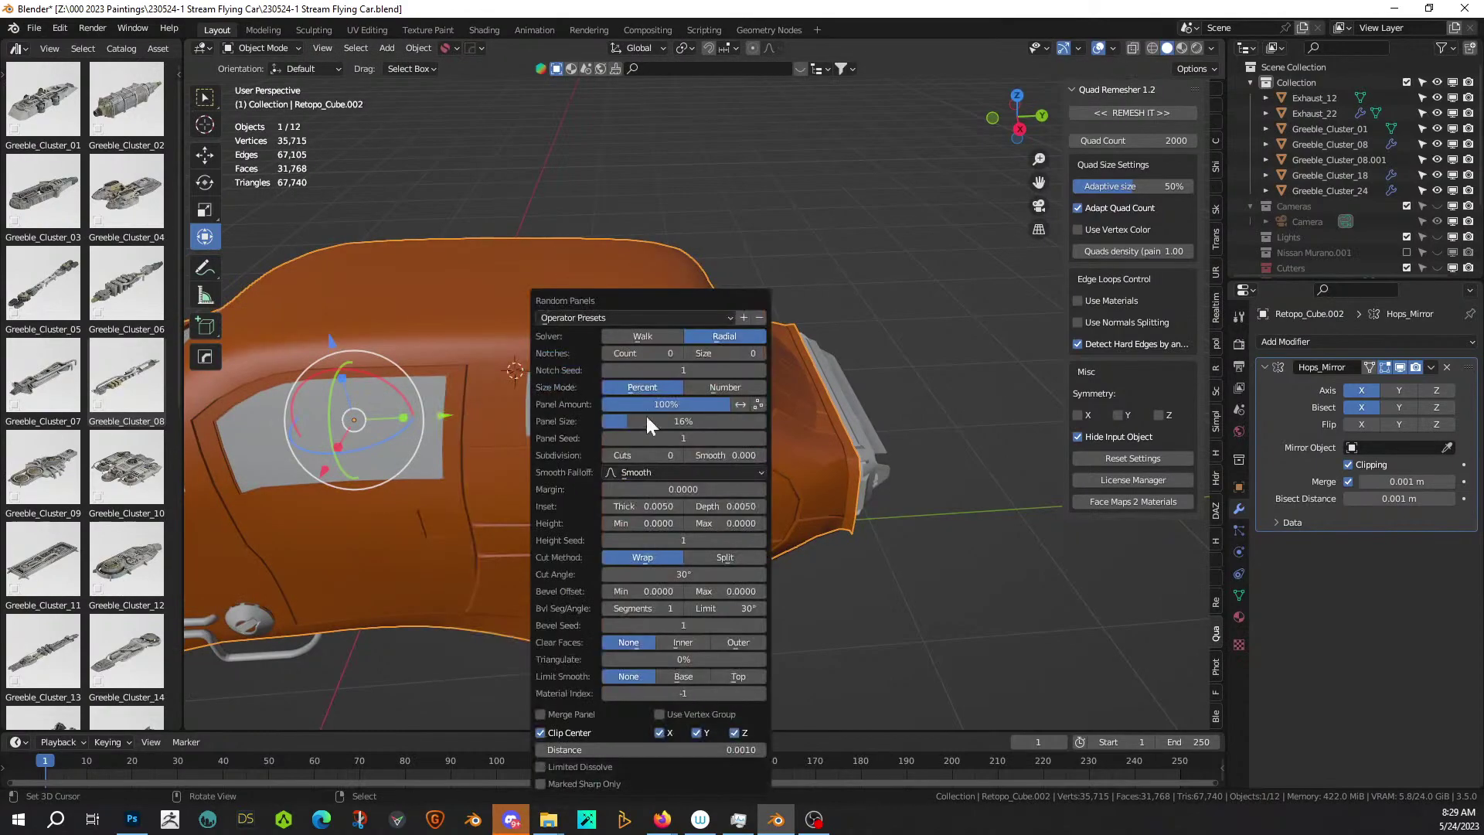
{"action": "left_click", "coordinate": [758, 437]}
{"action": "left_click_drag", "start_coordinate": [677, 306], "coordinate": [1079, 223]}
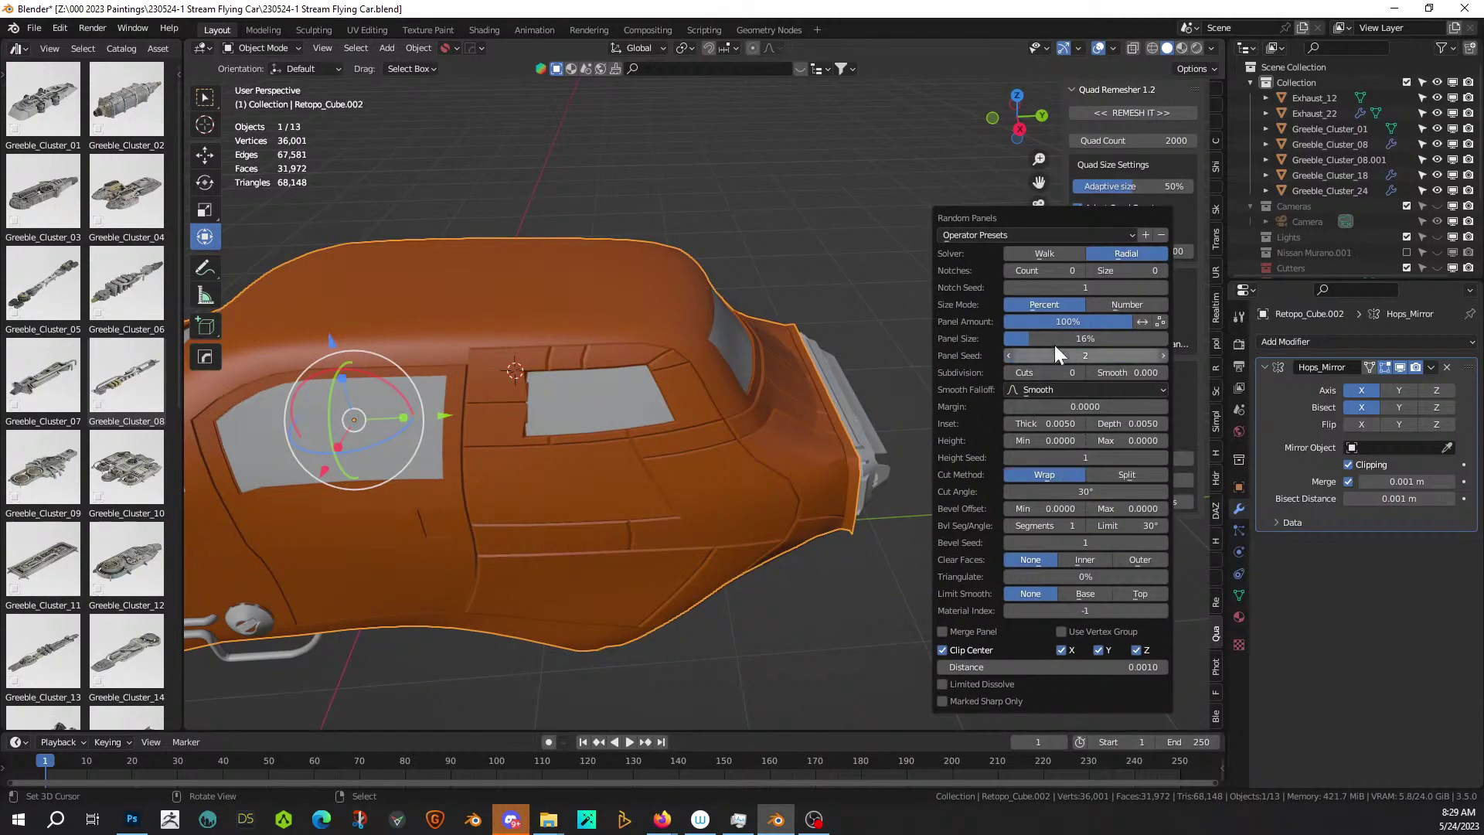
Set the panel size to 36%, advance the panel seed for a different layout, and deselect the body.
{"action": "left_click_drag", "start_coordinate": [1031, 337], "coordinate": [1061, 338]}
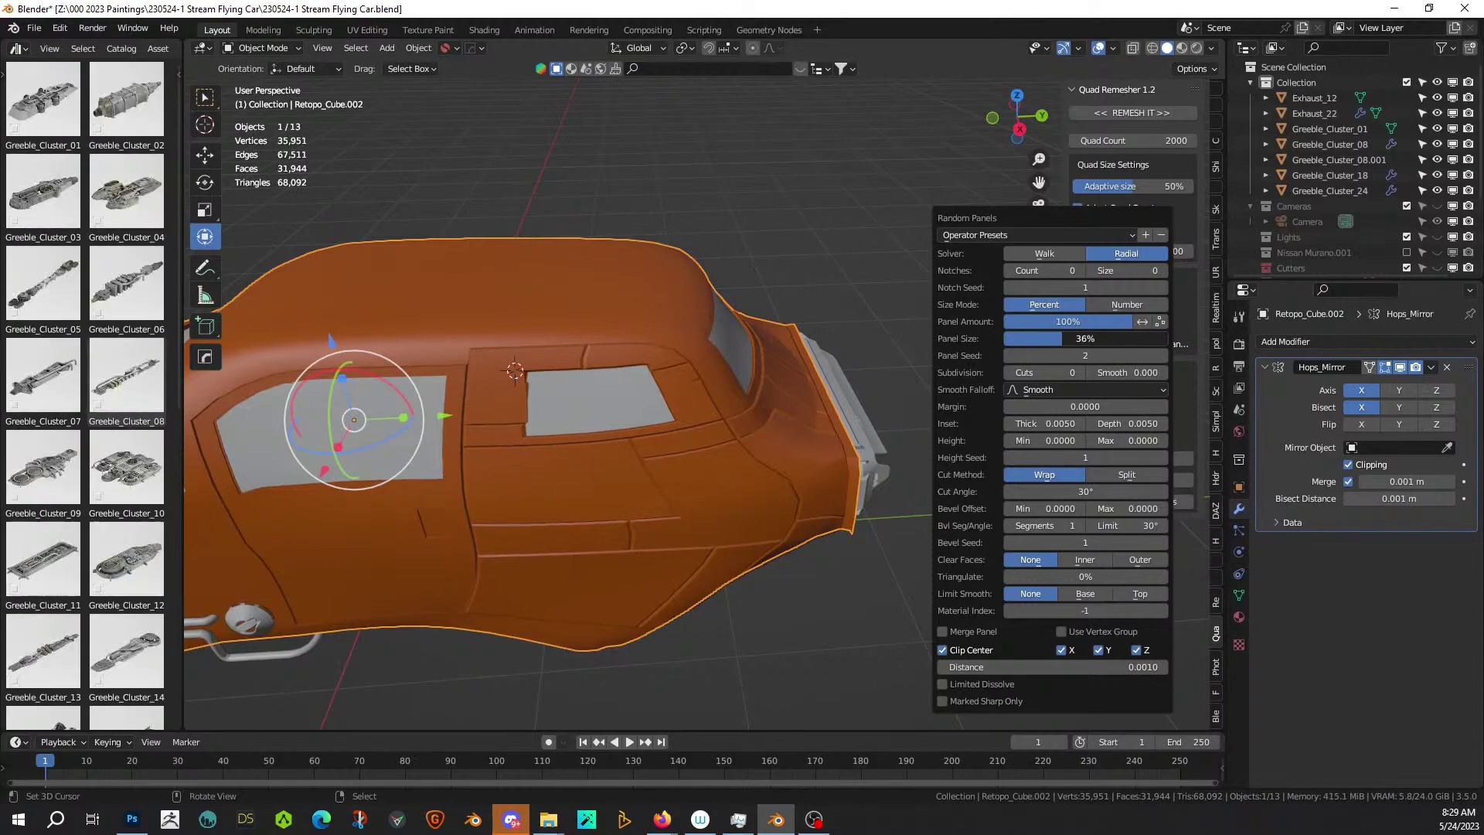
{"action": "left_click", "coordinate": [1161, 356]}
{"action": "left_click", "coordinate": [1161, 357]}
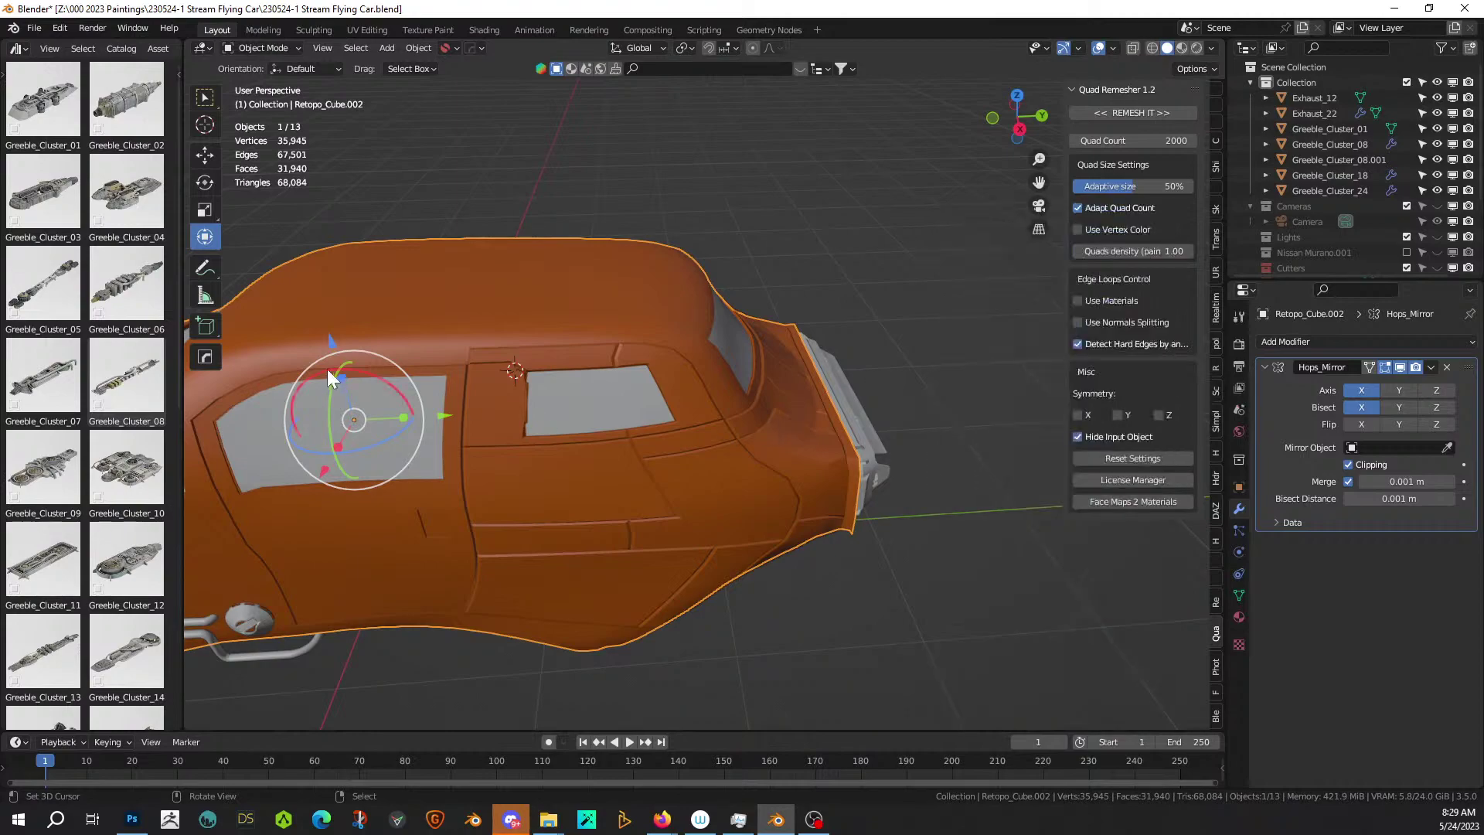
{"action": "scroll", "coordinate": [527, 425], "scroll_direction": "up", "scroll_amount": 4}
{"action": "mouse_move", "coordinate": [550, 420]}
{"action": "middle_mouse_down"}
{"action": "mouse_move", "coordinate": [573, 424]}
{"action": "mouse_move", "coordinate": [555, 424]}
{"action": "middle_mouse_up"}
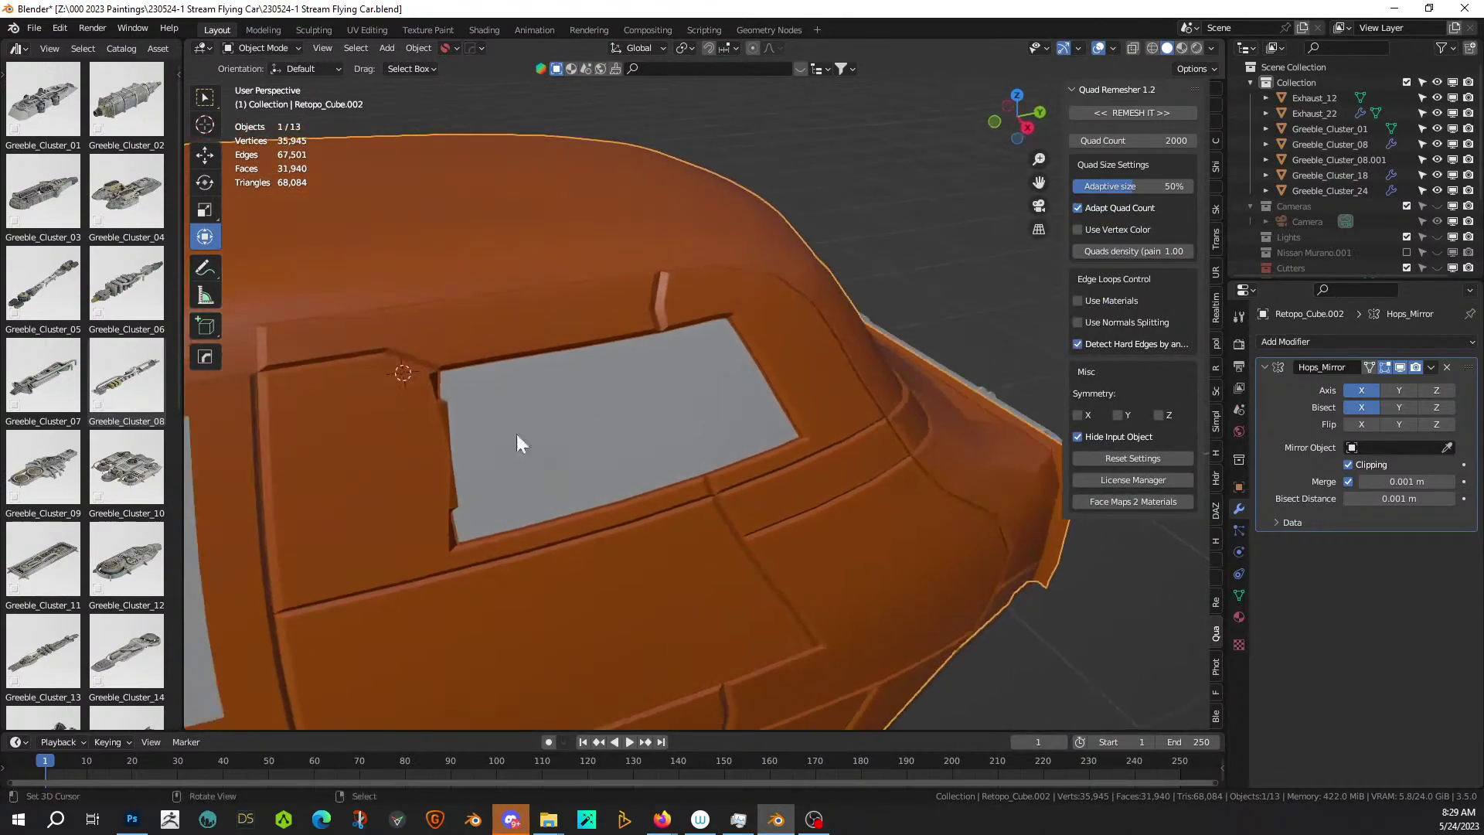
{"action": "scroll", "coordinate": [487, 440], "scroll_direction": "down", "scroll_amount": 4}
{"action": "key", "text": "alt+a"}
Select the car body again and enter Edit Mode, bringing the front door and windshield pillar area into side view.
{"action": "middle_click_drag", "start_coordinate": [858, 308], "coordinate": [809, 336]}
{"action": "scroll", "coordinate": [724, 406], "scroll_direction": "up", "scroll_amount": 2}
{"action": "middle_click_drag", "start_coordinate": [593, 463], "coordinate": [734, 388], "text": "shift"}
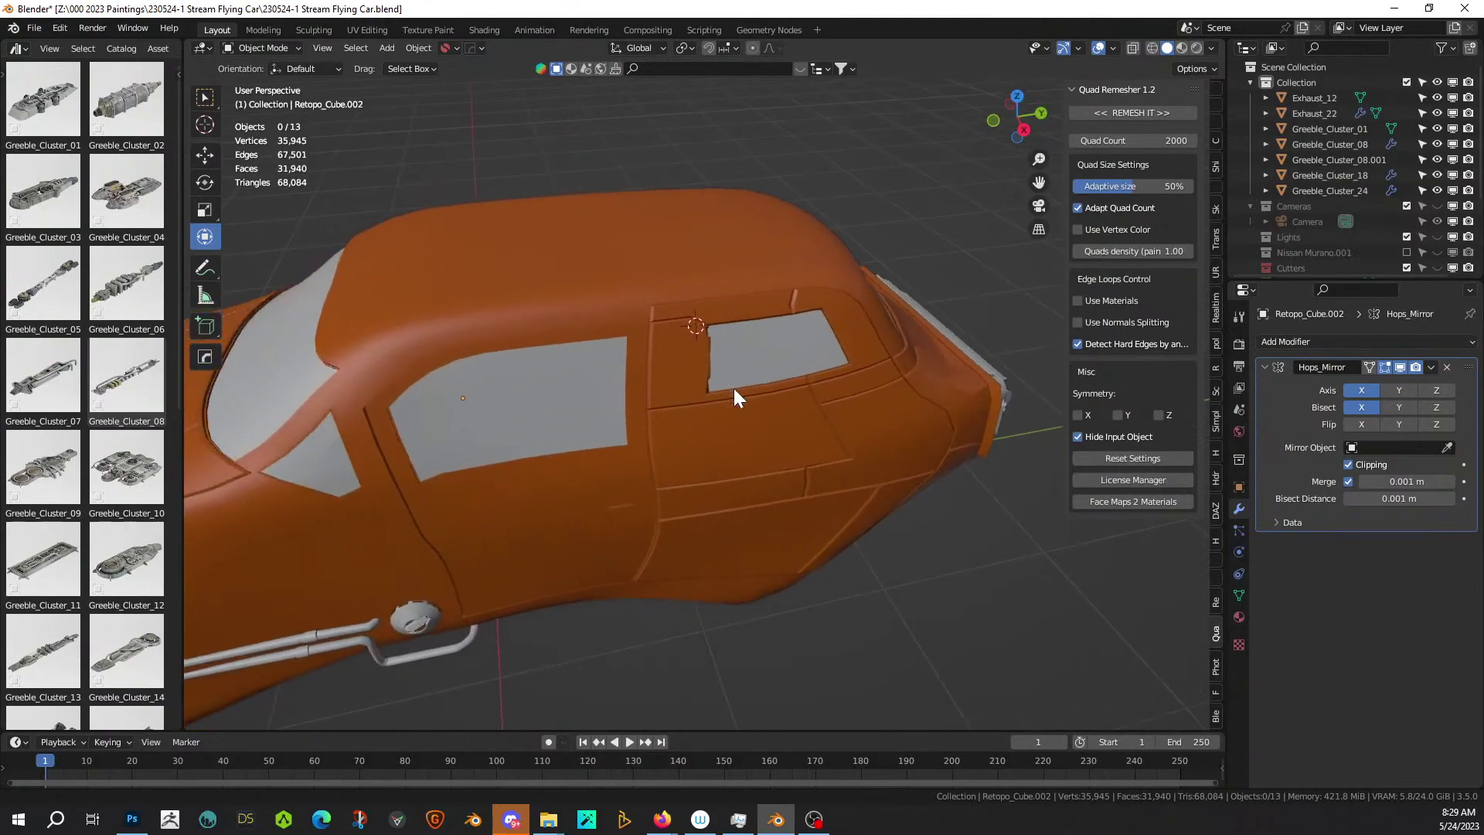
{"action": "left_click", "coordinate": [550, 337]}
{"action": "middle_click_drag", "start_coordinate": [549, 337], "coordinate": [580, 326]}
{"action": "key", "text": "Tab"}
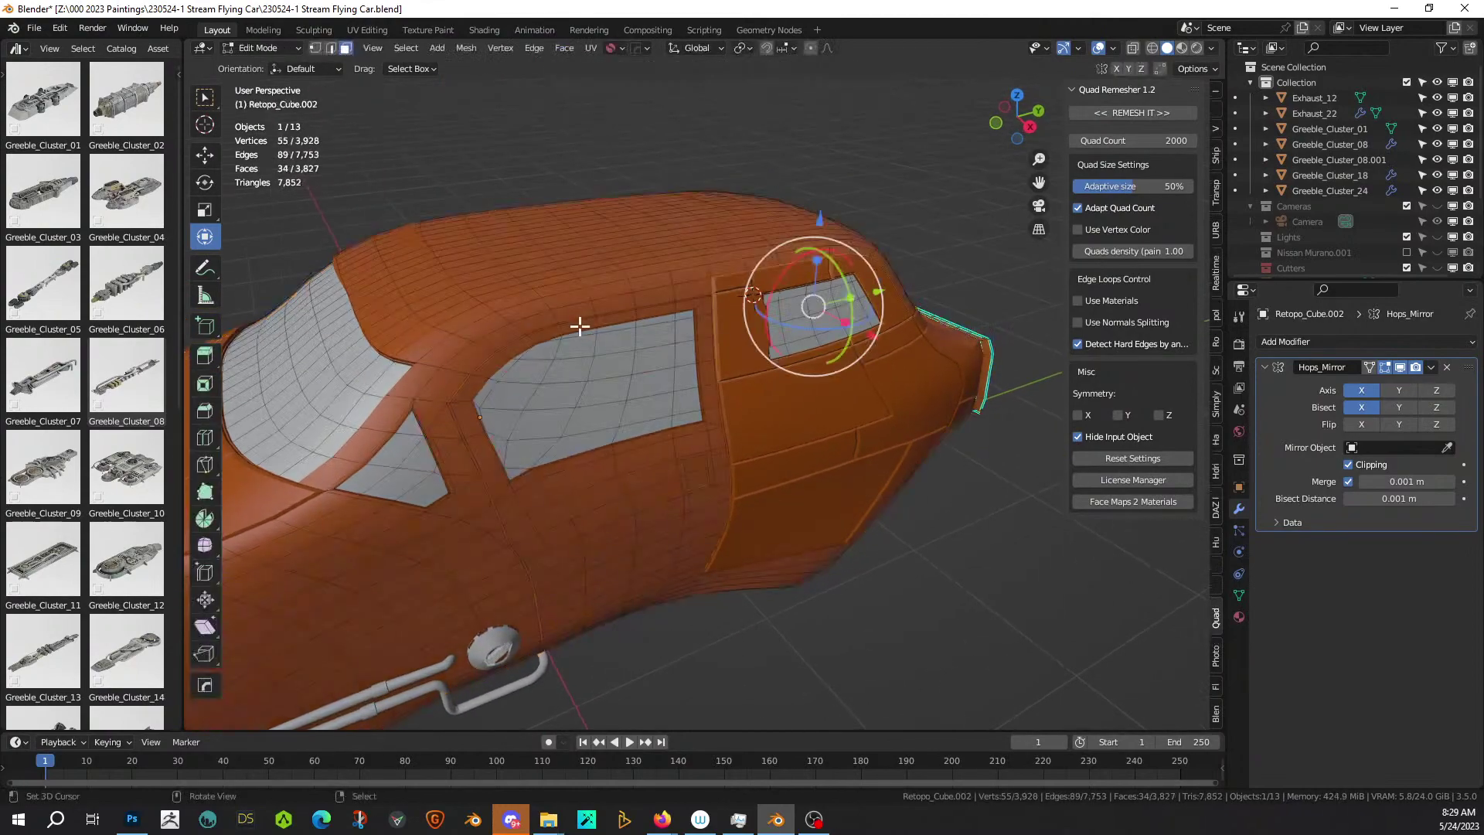
{"action": "scroll", "coordinate": [579, 326], "scroll_direction": "up", "scroll_amount": 2}
{"action": "middle_click_drag", "start_coordinate": [695, 319], "coordinate": [665, 355]}
{"action": "scroll", "coordinate": [721, 288], "scroll_direction": "down", "scroll_amount": 3}
{"action": "scroll", "coordinate": [702, 357], "scroll_direction": "down", "scroll_amount": 3}
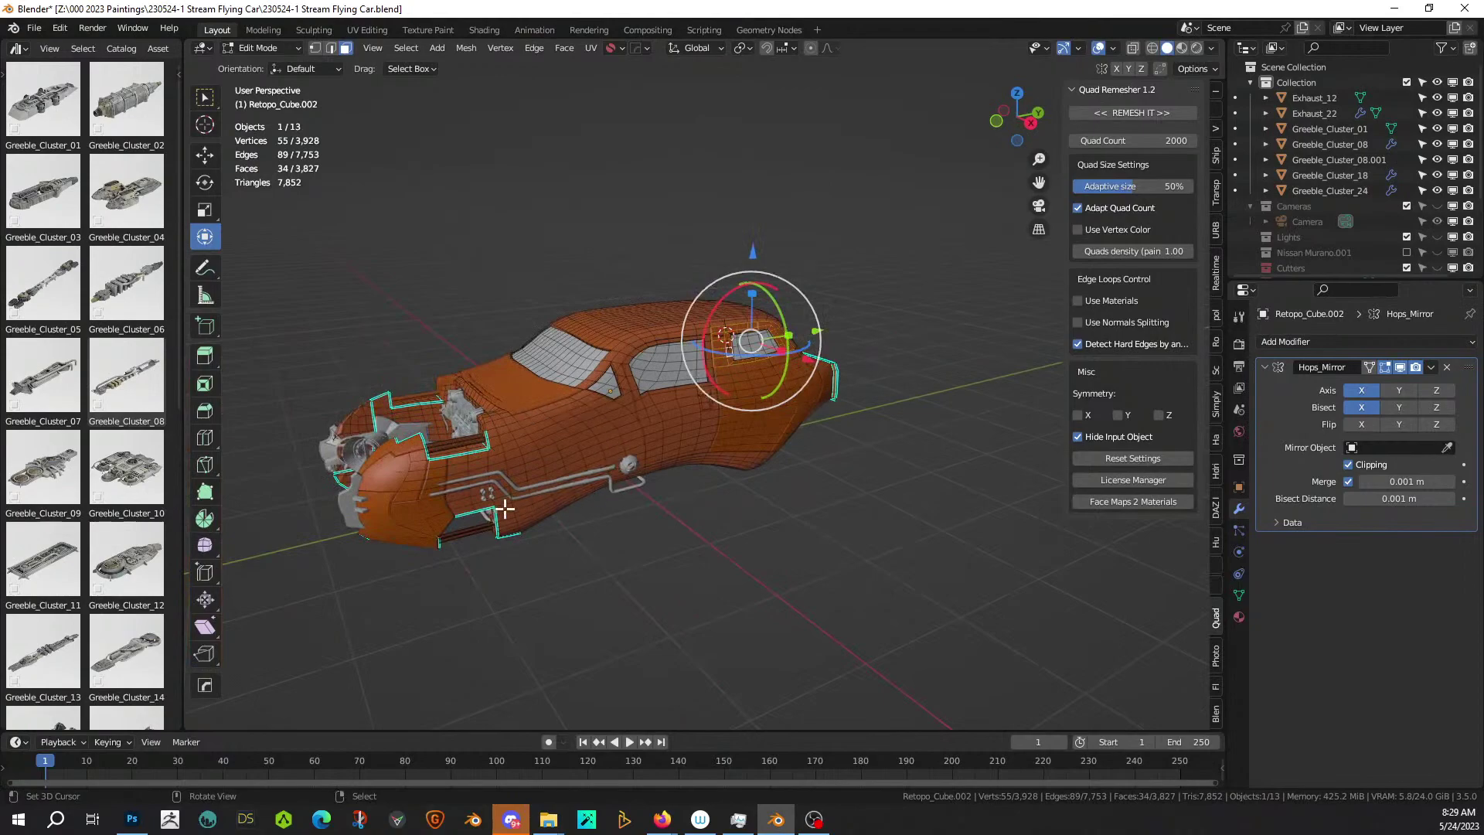
{"action": "scroll", "coordinate": [629, 492], "scroll_direction": "up", "scroll_amount": 5}
{"action": "middle_click_drag", "start_coordinate": [632, 491], "coordinate": [712, 579]}
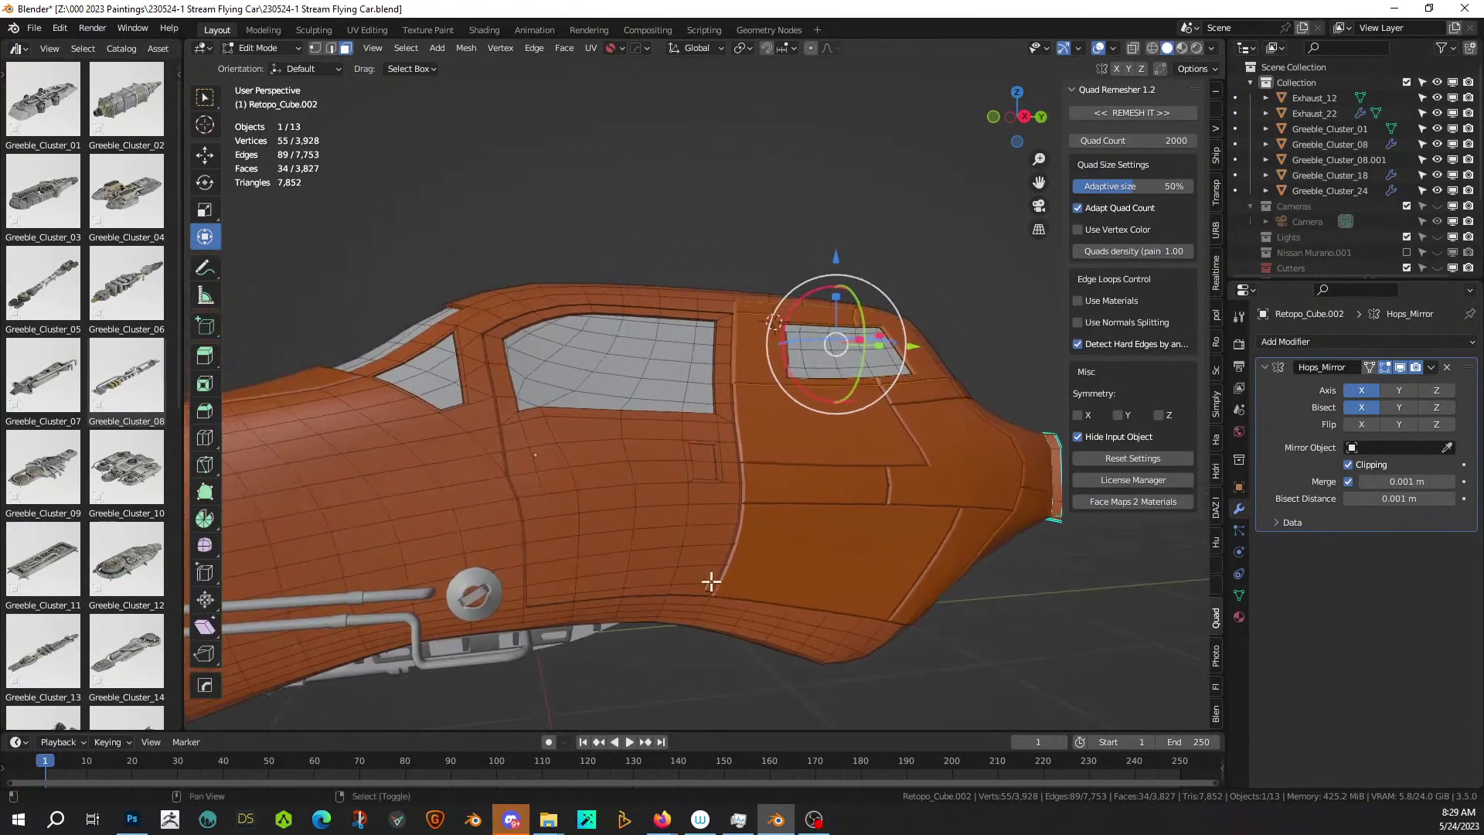
Add the faces below the windshield quarter glass, up the pillar and along the strip above the front side window to the selection.
{"action": "left_click", "coordinate": [476, 418], "text": "shift"}
{"action": "left_click", "coordinate": [487, 439], "text": "shift"}
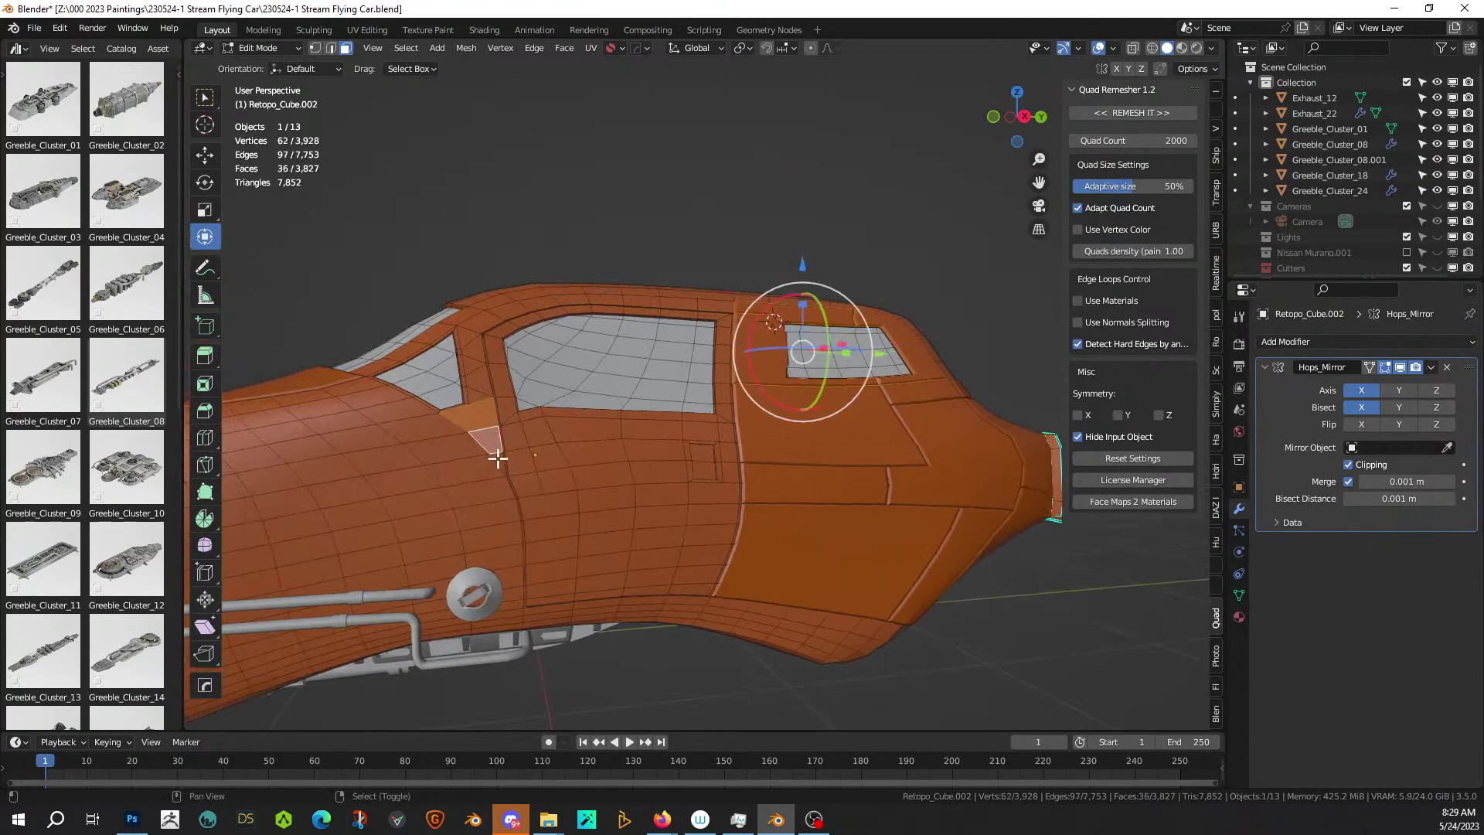
{"action": "left_click", "coordinate": [470, 340], "text": "ctrl"}
{"action": "left_click", "coordinate": [479, 319], "text": "ctrl"}
{"action": "middle_click_drag", "start_coordinate": [479, 319], "coordinate": [563, 484], "text": "shift"}
{"action": "left_click", "coordinate": [726, 507], "text": "ctrl"}
{"action": "middle_click_drag", "start_coordinate": [718, 513], "coordinate": [412, 608]}
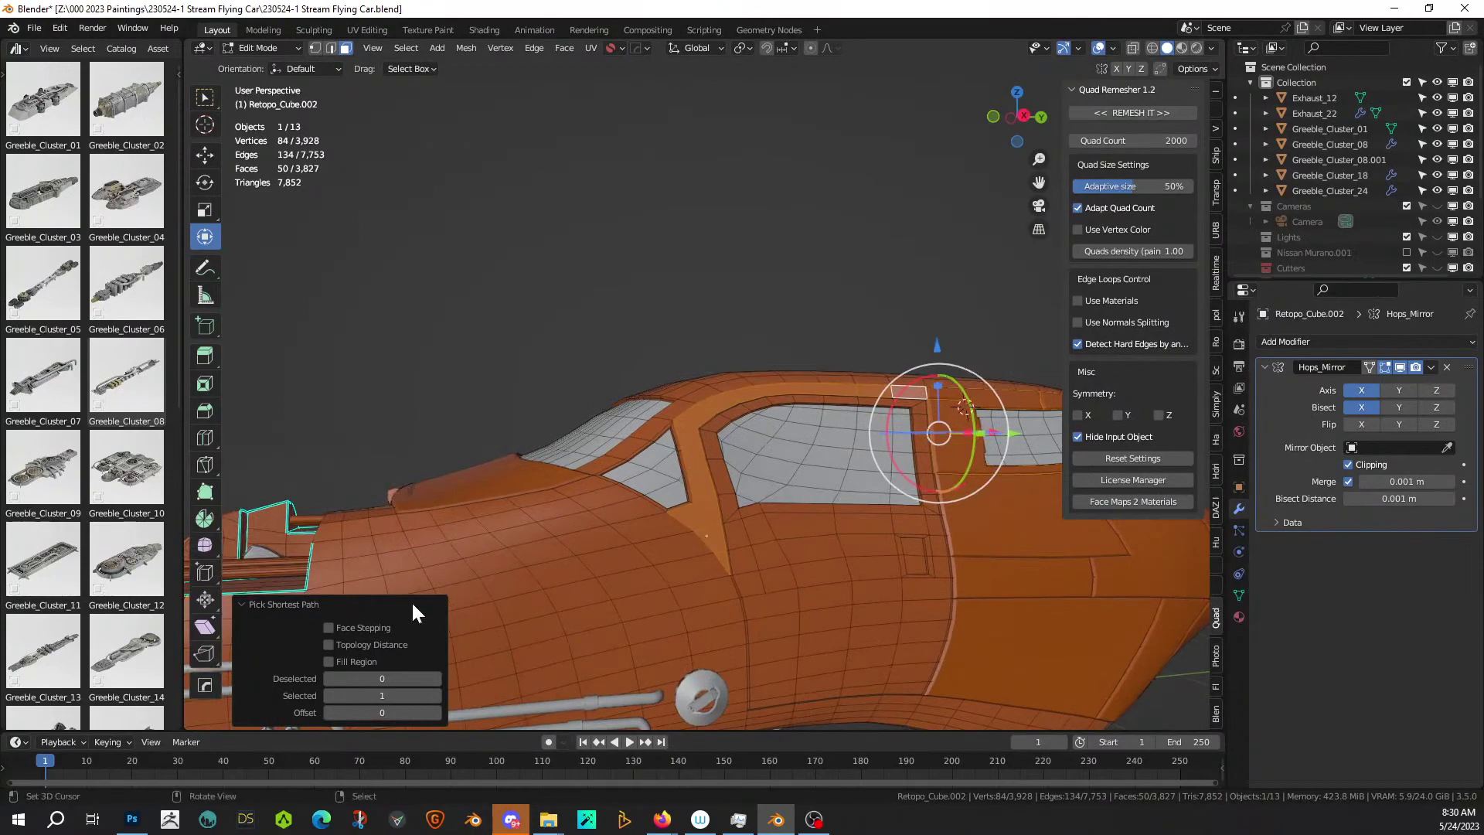
{"action": "middle_click_drag", "start_coordinate": [593, 605], "coordinate": [613, 467]}
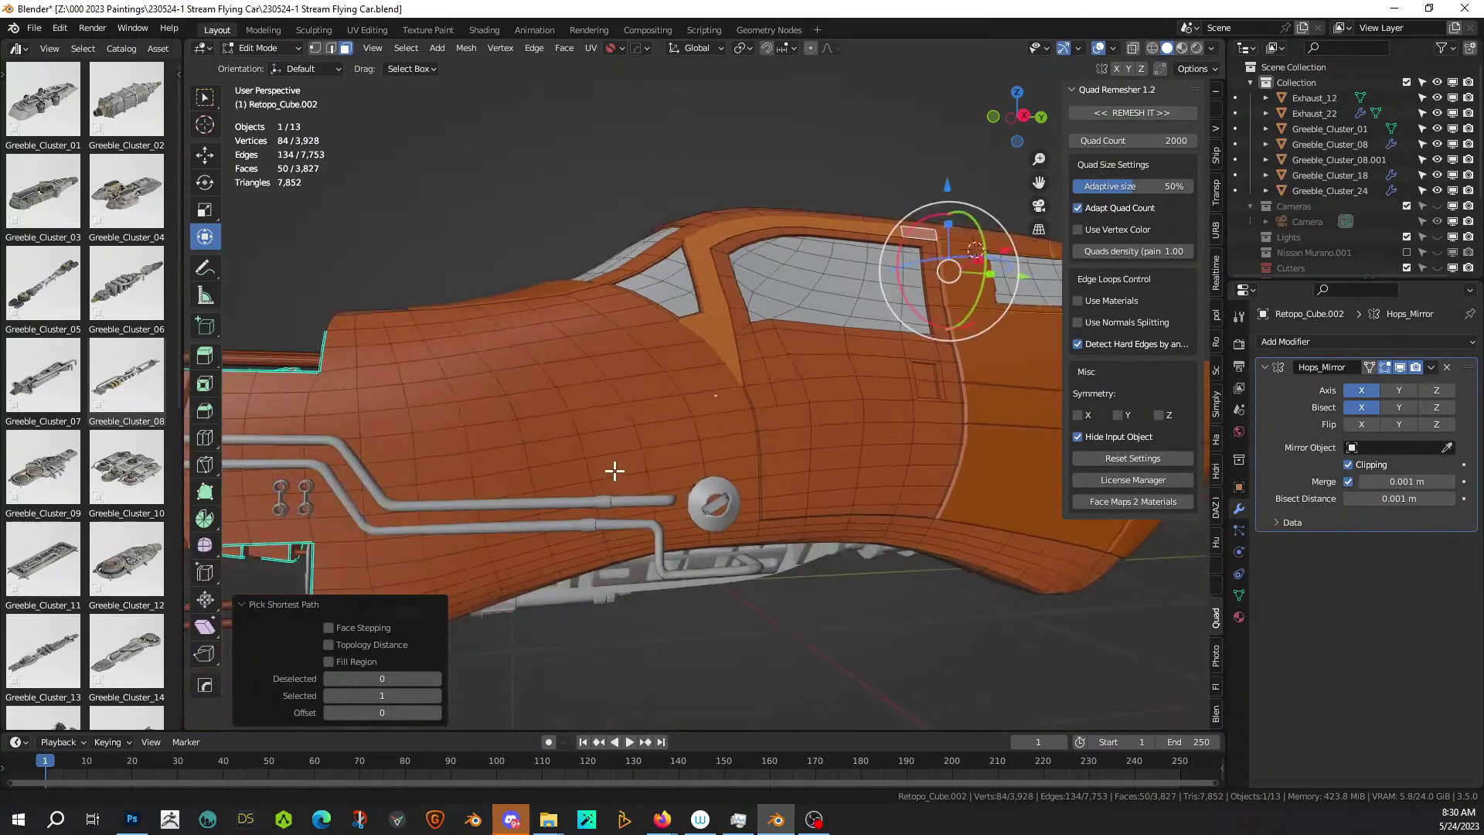
Try generating Random Panels with panel seed 2 on the selected window-surround faces in Object Mode.
{"action": "key", "text": "Tab"}
{"action": "right_click", "coordinate": [615, 469]}
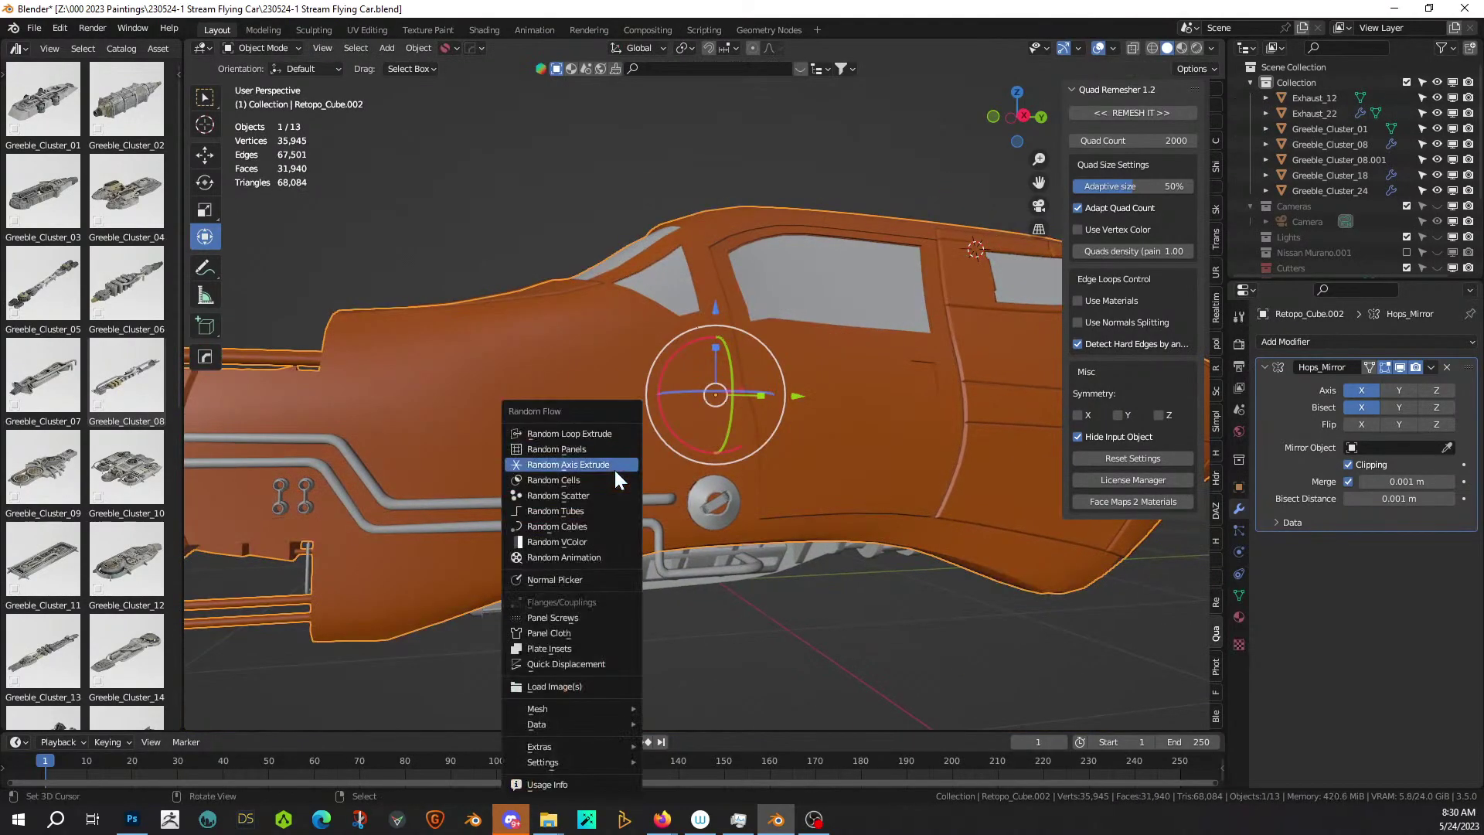
{"action": "left_click", "coordinate": [587, 458]}
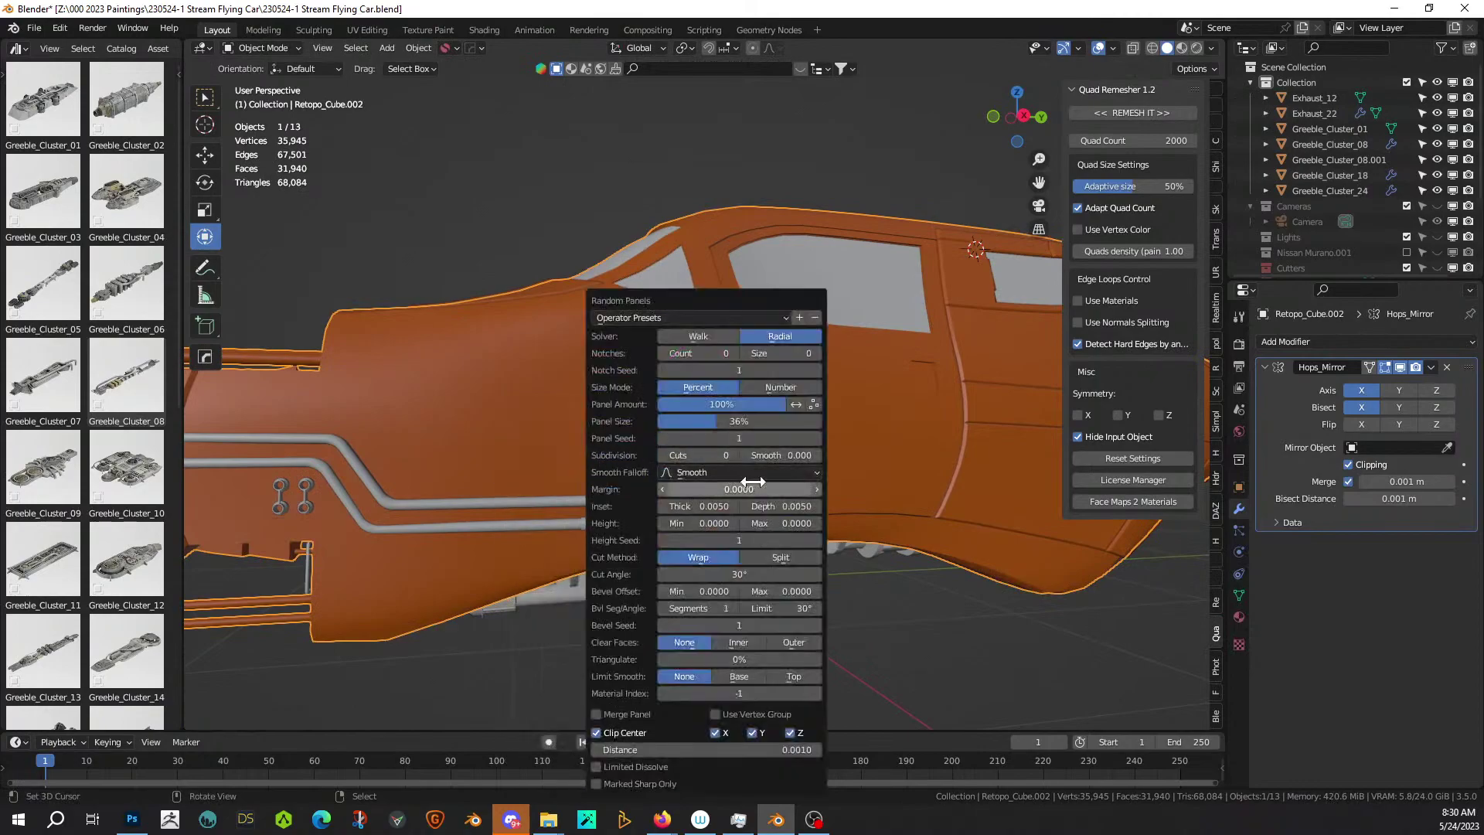
{"action": "left_click", "coordinate": [817, 438]}
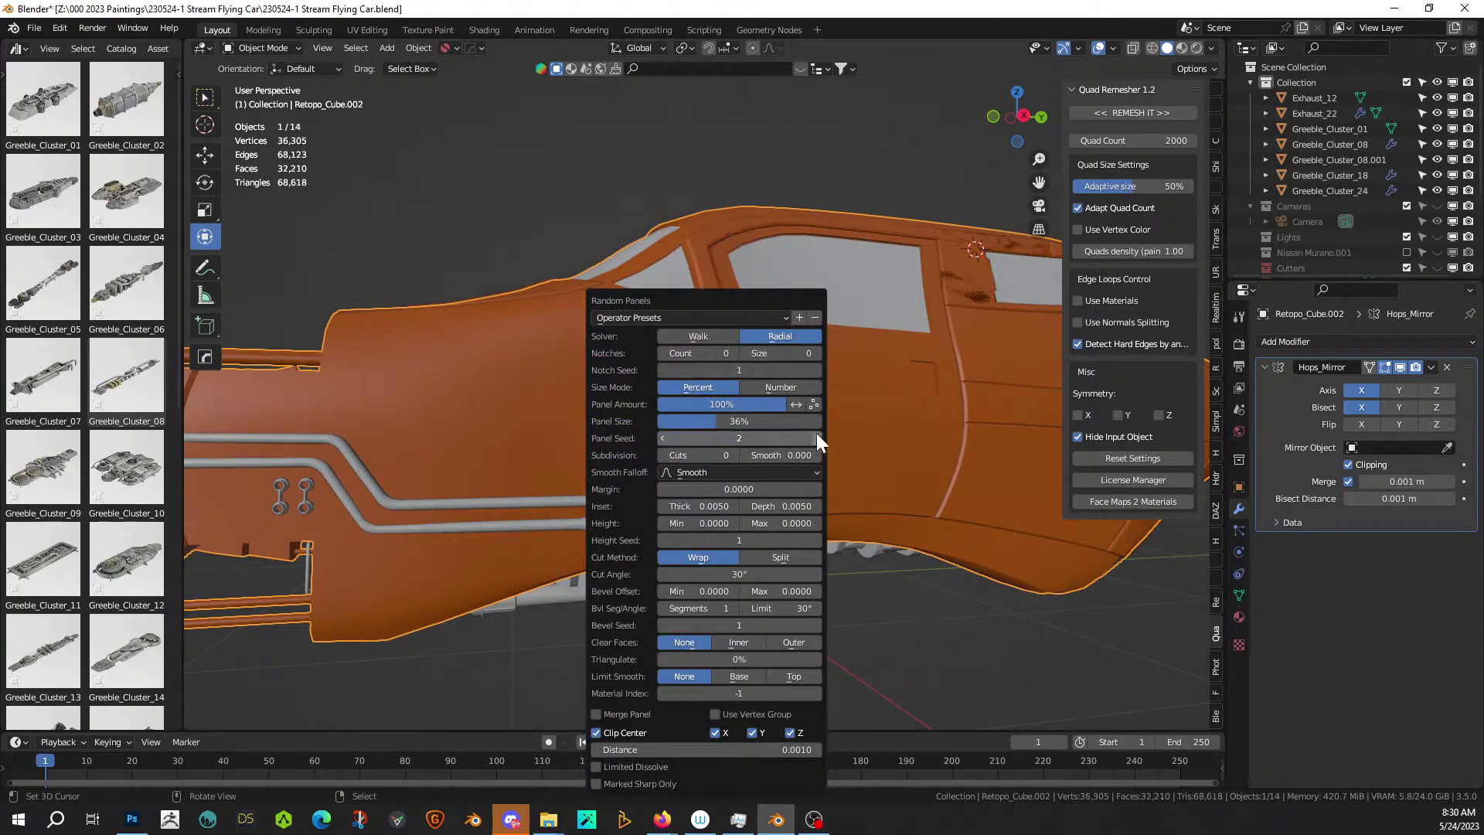
{"action": "middle_click_drag", "start_coordinate": [796, 532], "coordinate": [731, 574]}
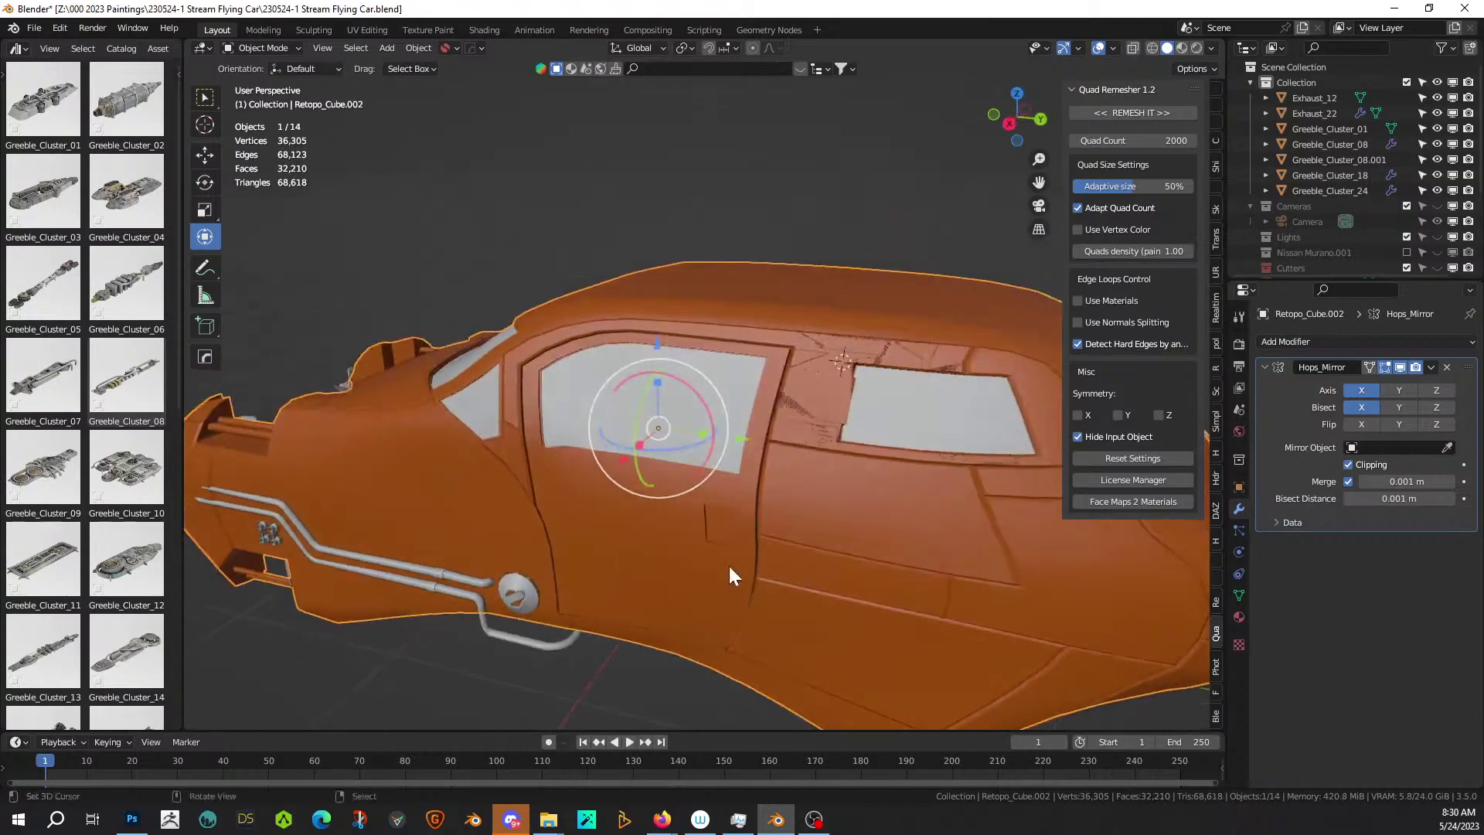
{"action": "key", "text": "ctrl+z"}
Isolate the car body in local view, enter Edit Mode, and circle-deselect the faces around the rear side window.
{"action": "key", "text": "KP_Divide"}
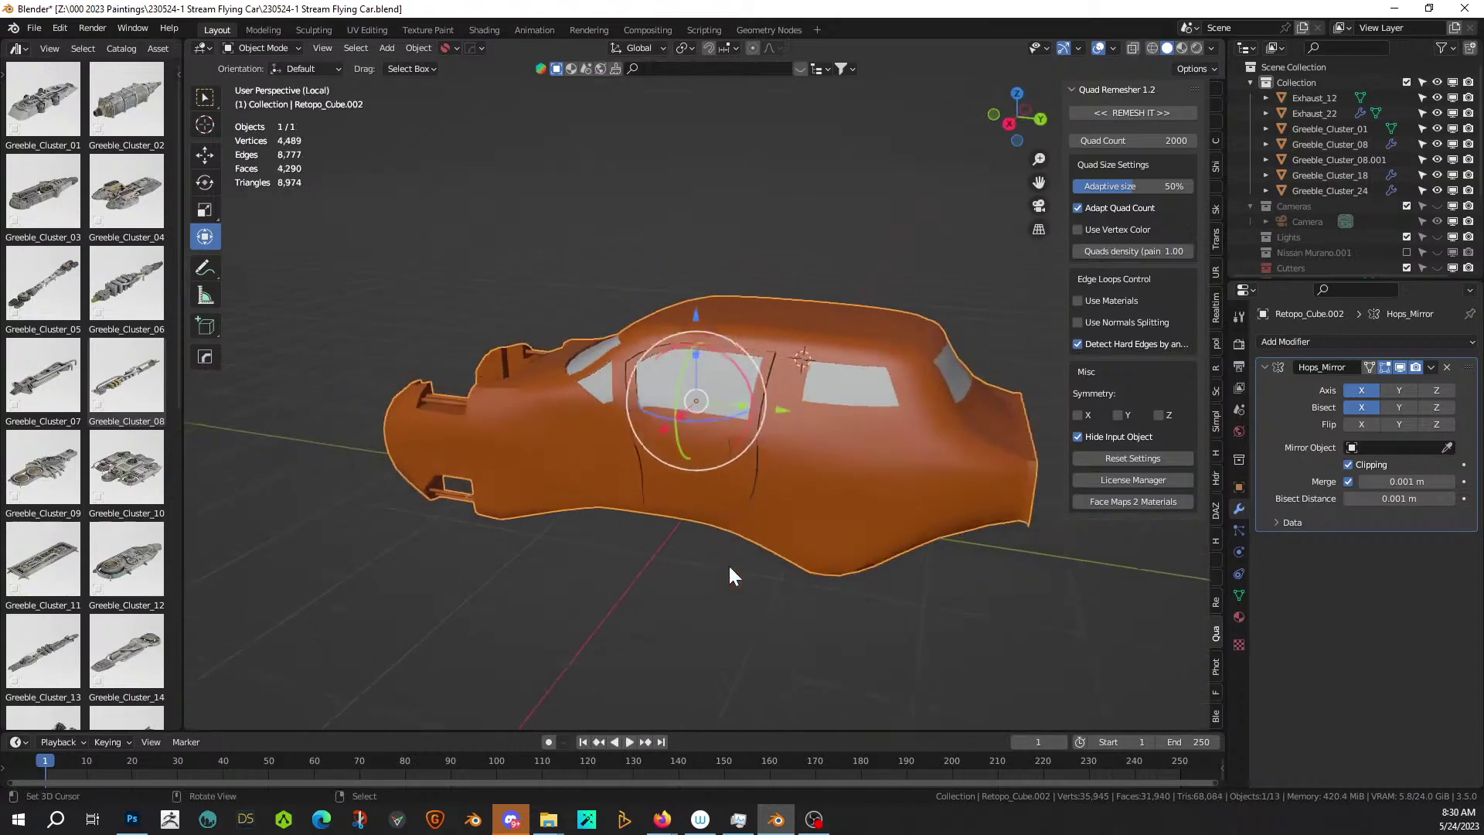
{"action": "key", "text": "Tab"}
{"action": "scroll", "coordinate": [768, 520], "scroll_direction": "up", "scroll_amount": 3}
{"action": "middle_click_drag", "start_coordinate": [768, 520], "coordinate": [591, 581]}
{"action": "scroll", "coordinate": [591, 581], "scroll_direction": "up", "scroll_amount": 2}
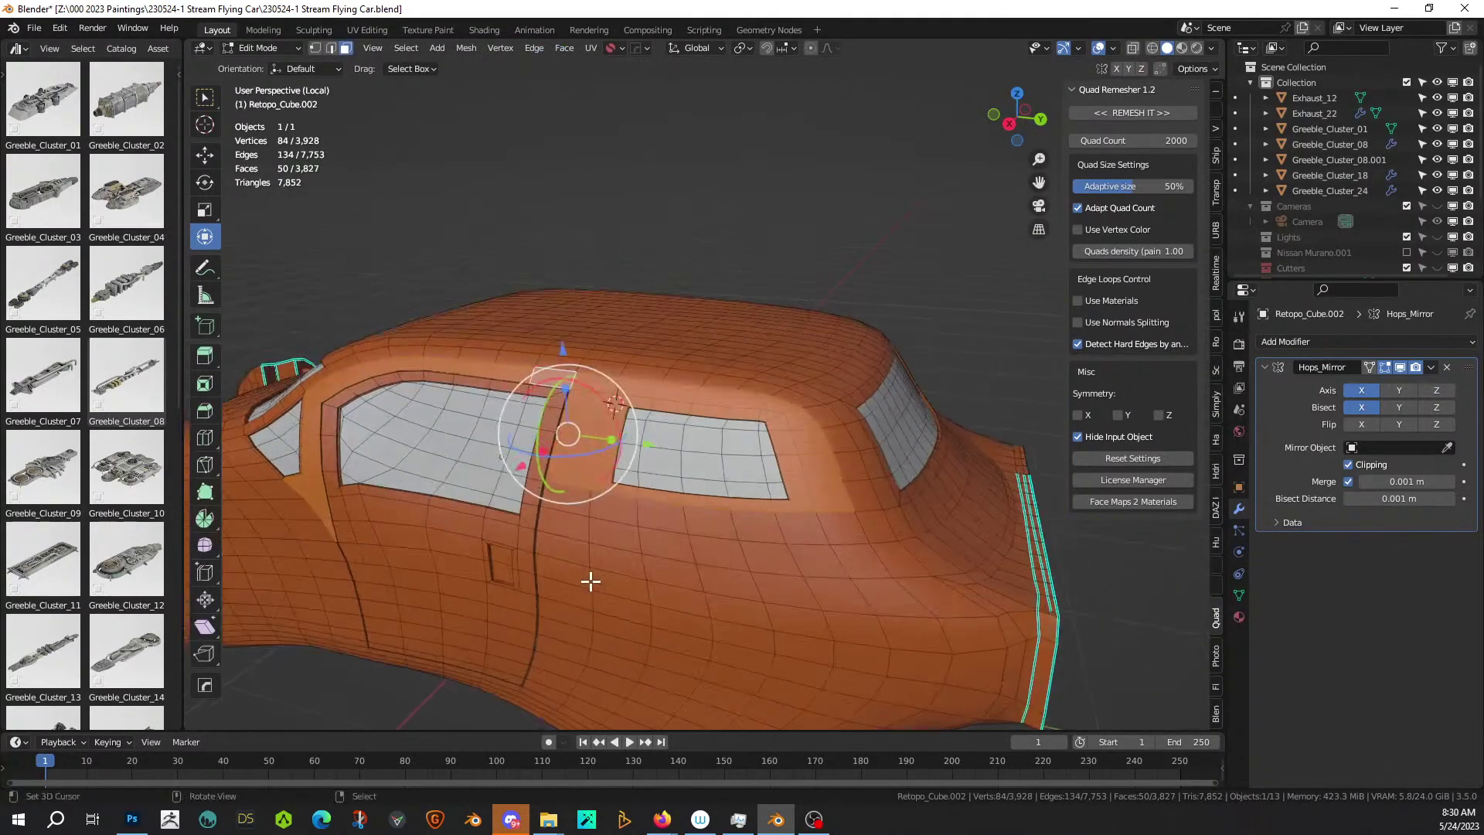
{"action": "key", "text": "c"}
{"action": "mouse_move", "coordinate": [696, 390]}
{"action": "middle_mouse_down"}
{"action": "mouse_move", "coordinate": [797, 421]}
{"action": "mouse_move", "coordinate": [783, 502]}
{"action": "mouse_move", "coordinate": [649, 499]}
{"action": "mouse_move", "coordinate": [685, 488]}
{"action": "middle_mouse_up"}
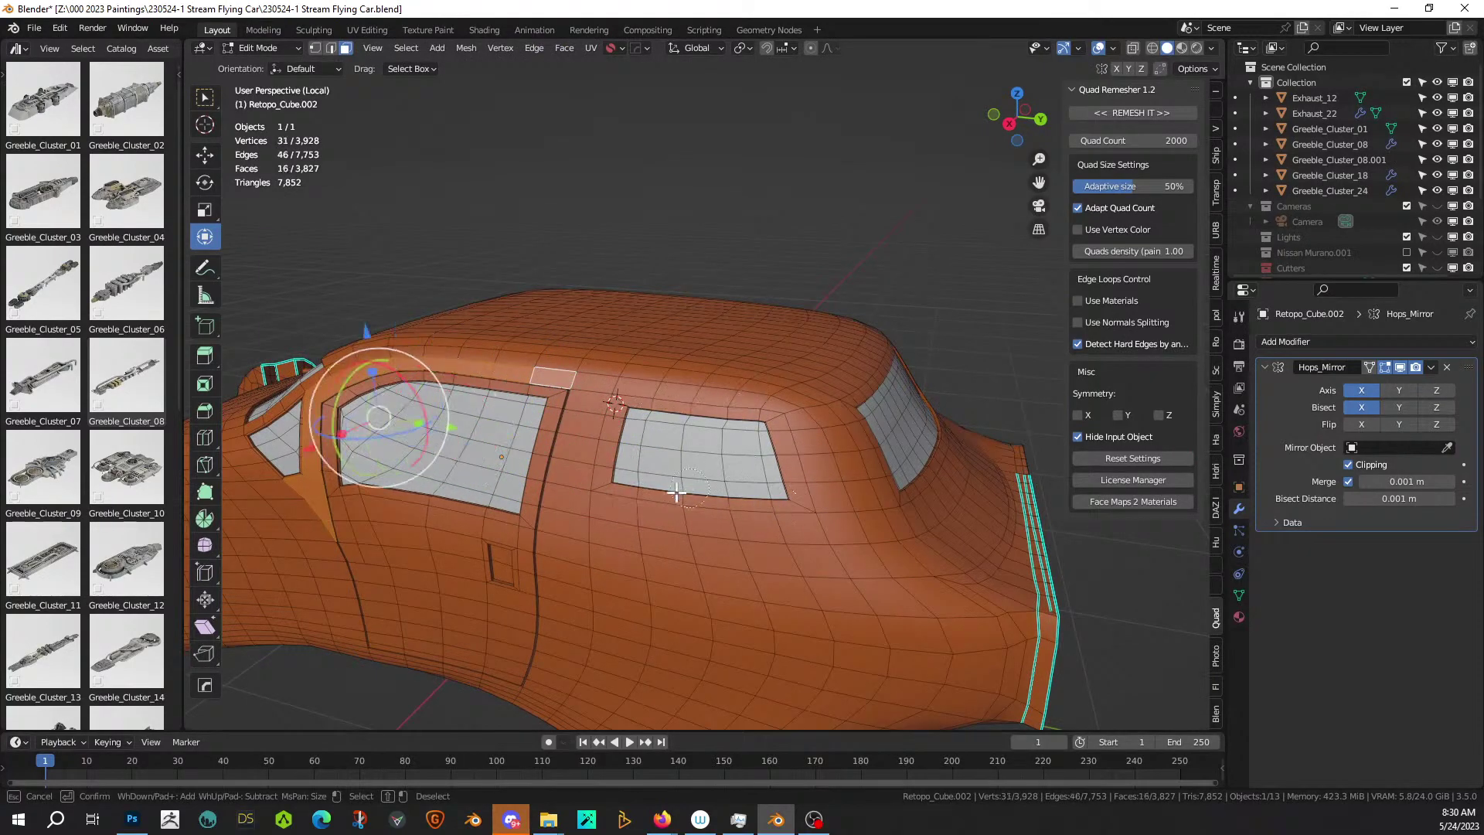
{"action": "right_click", "coordinate": [650, 501]}
Leave Edit Mode and generate Random Panels on the front side window surround, advancing the panel seed for another layout.
{"action": "key", "text": "Tab"}
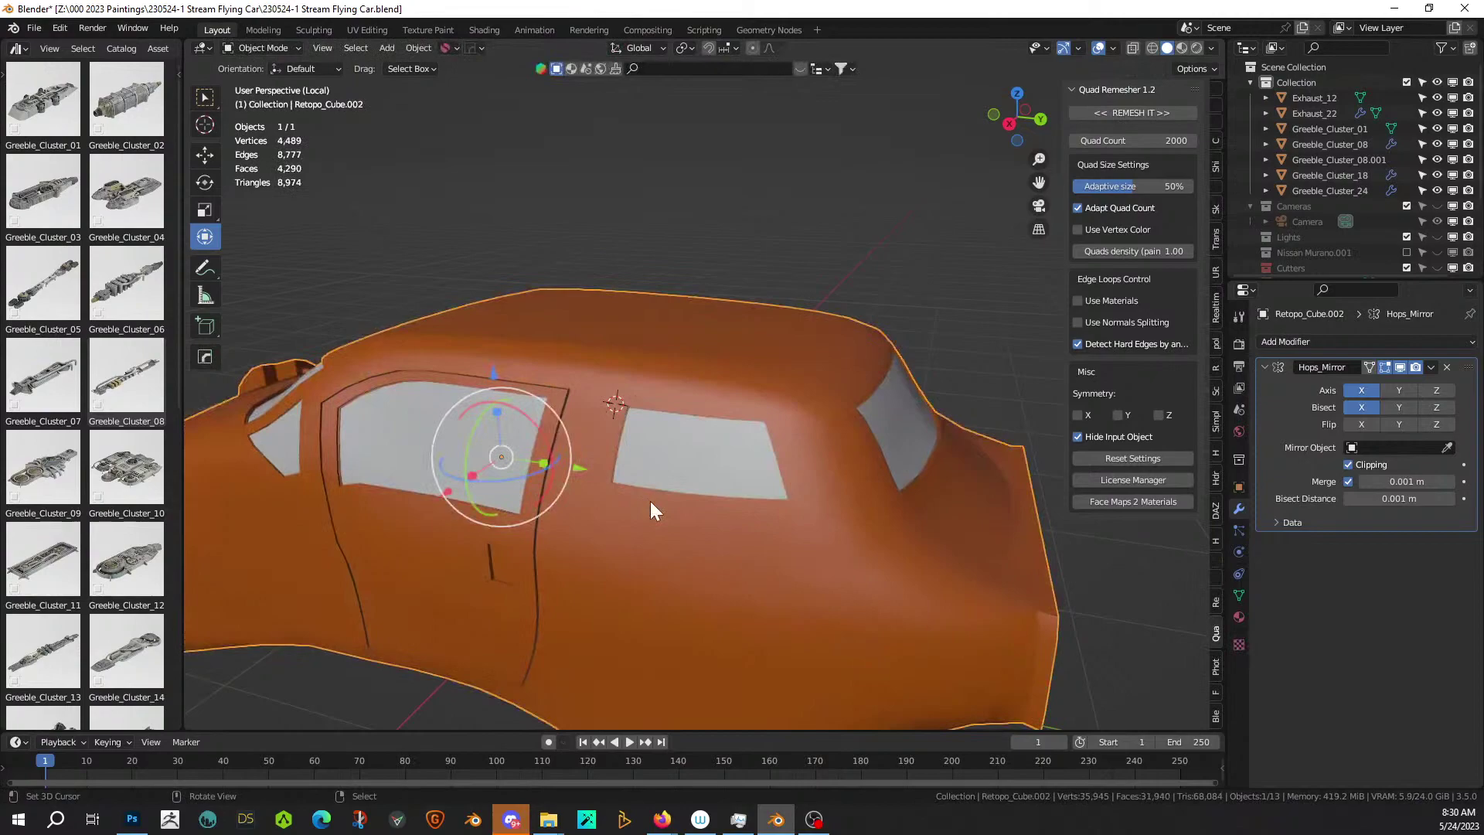
{"action": "key", "text": "shift+alt+x"}
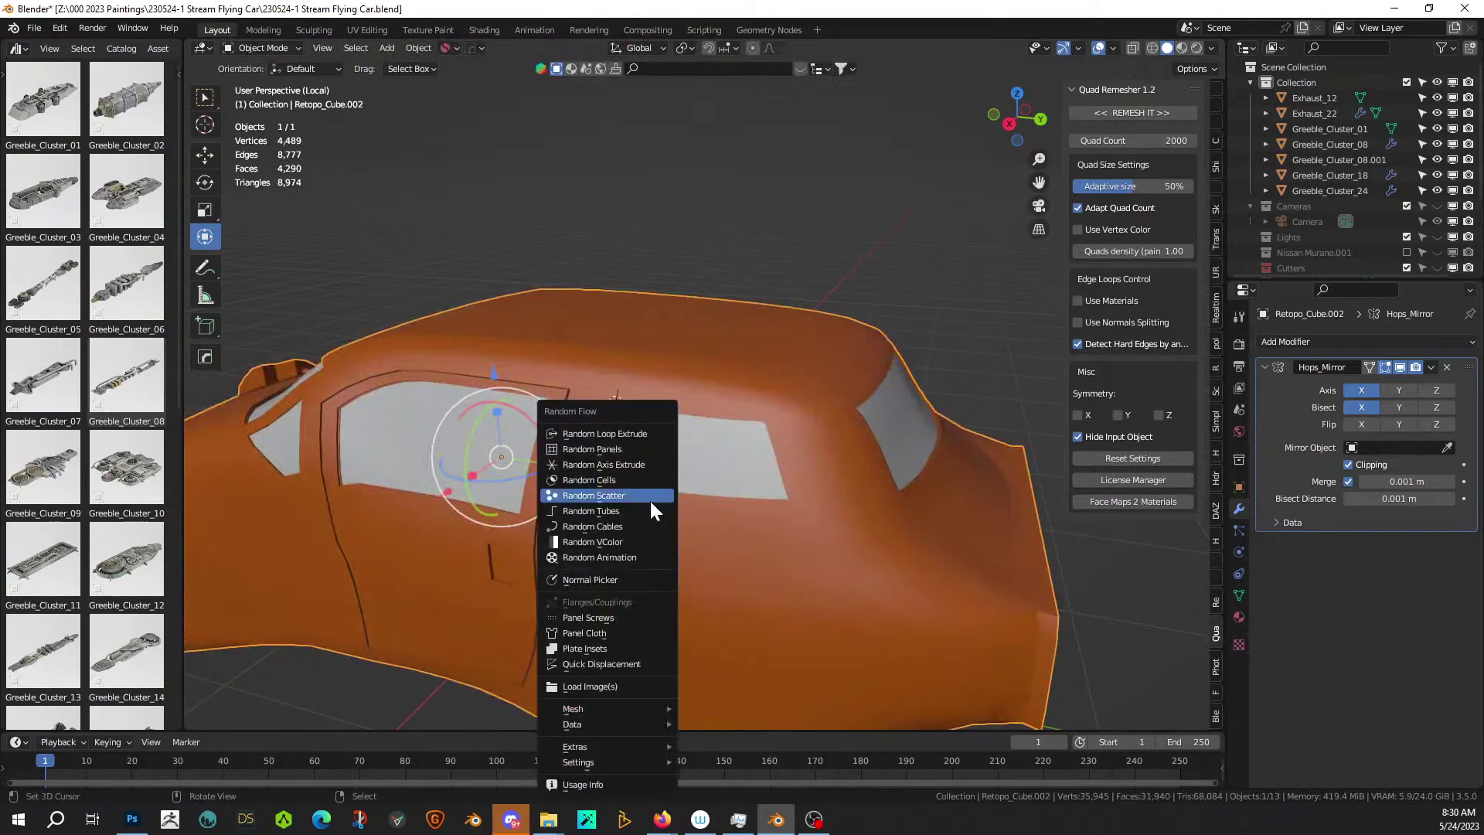
{"action": "left_click", "coordinate": [641, 444]}
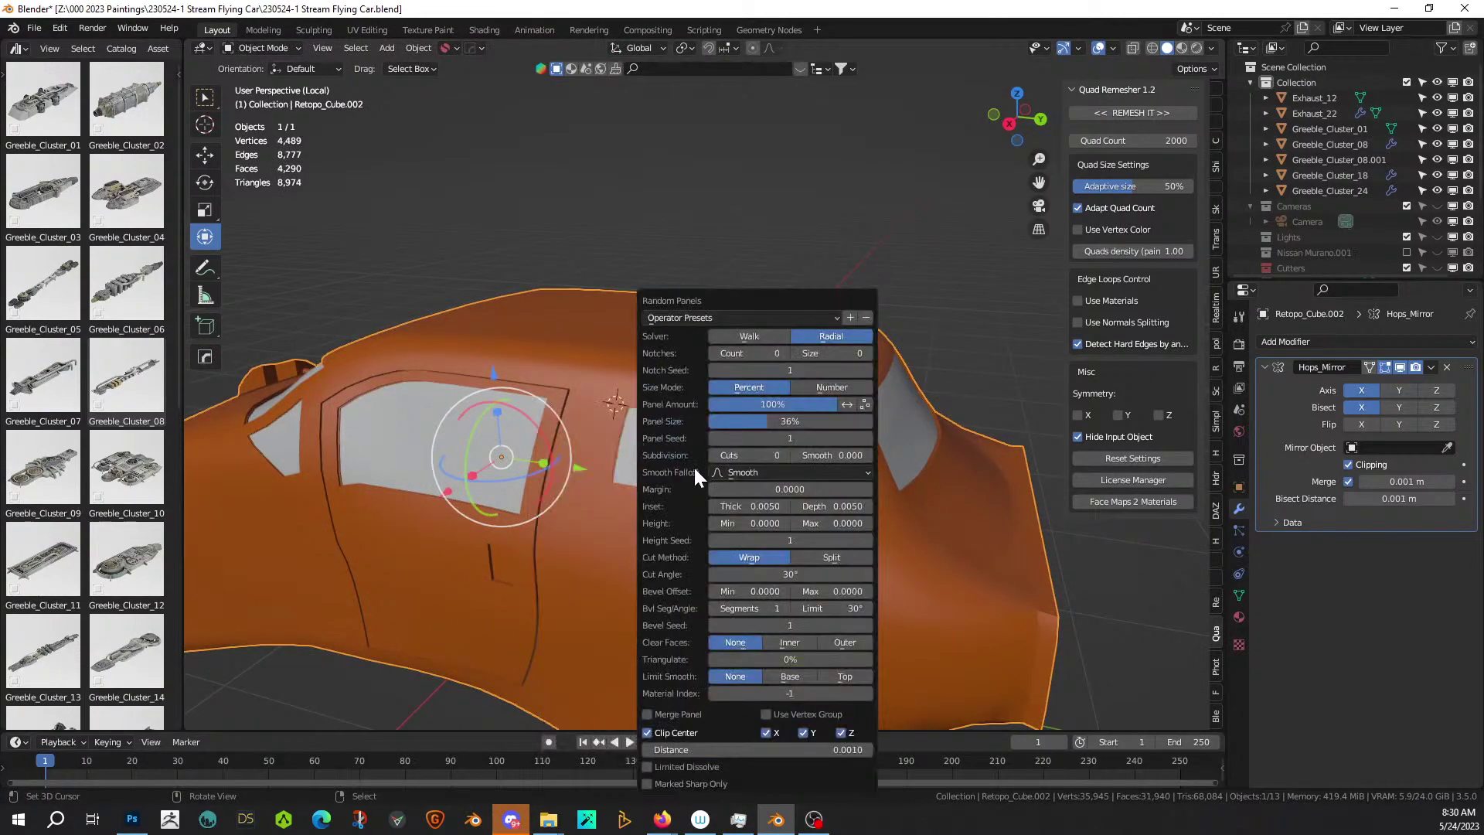
{"action": "left_click", "coordinate": [867, 438]}
{"action": "left_click", "coordinate": [868, 438]}
Leave local view, deselect the car body, and switch the viewport to rendered shading to check the side detailing.
{"action": "middle_click_drag", "start_coordinate": [467, 227], "coordinate": [553, 199]}
{"action": "scroll", "coordinate": [527, 214], "scroll_direction": "down", "scroll_amount": 5}
{"action": "key", "text": "slash"}
{"action": "middle_click_drag", "start_coordinate": [774, 351], "coordinate": [847, 330]}
{"action": "scroll", "coordinate": [842, 336], "scroll_direction": "down", "scroll_amount": 4}
{"action": "left_click", "coordinate": [751, 265]}
{"action": "middle_click_drag", "start_coordinate": [751, 265], "coordinate": [838, 281]}
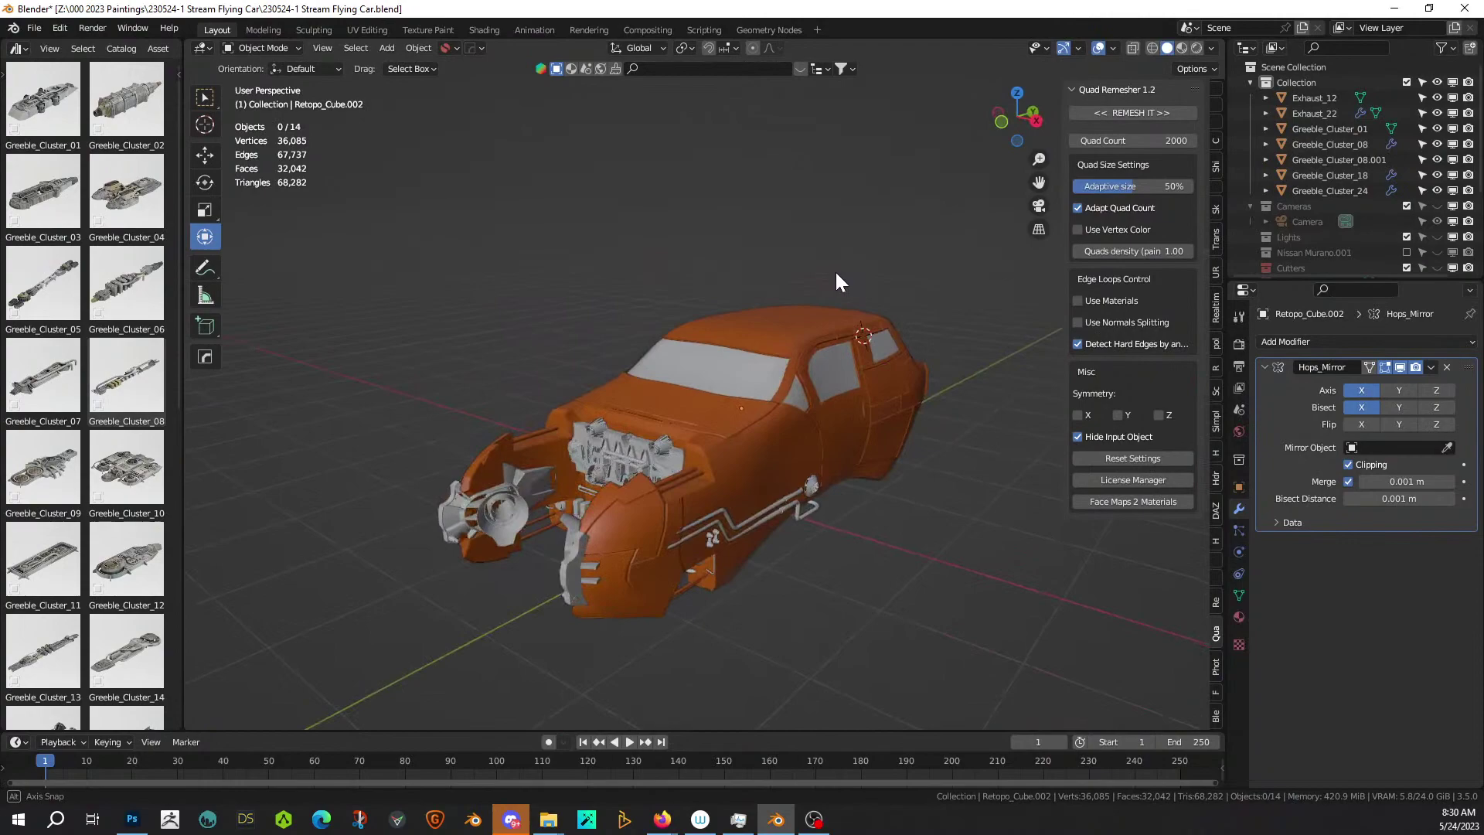
{"action": "left_click", "coordinate": [1194, 45]}
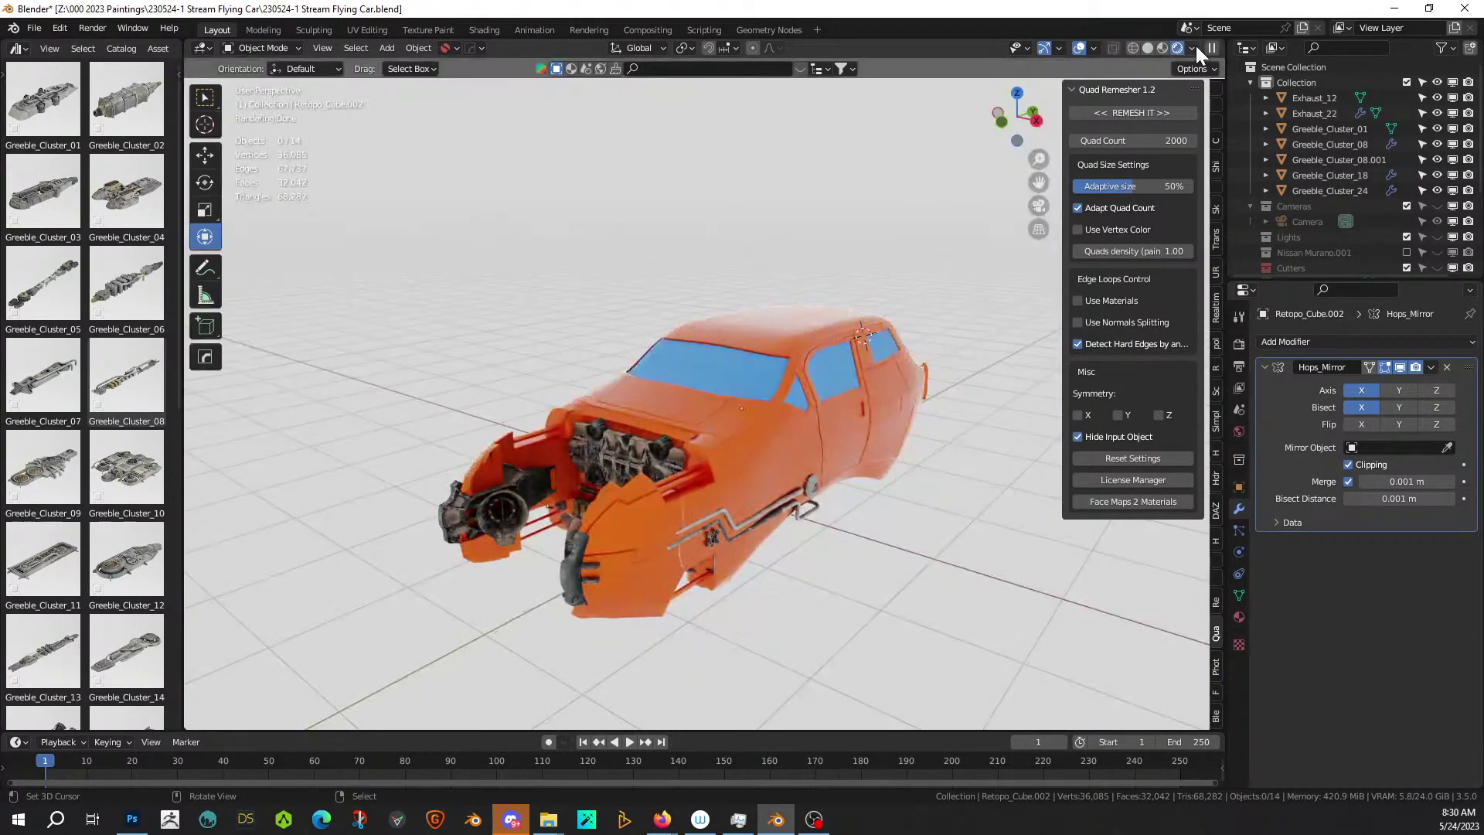
{"action": "middle_click_drag", "start_coordinate": [717, 601], "coordinate": [641, 487]}
{"action": "scroll", "coordinate": [666, 526], "scroll_direction": "up", "scroll_amount": 3}
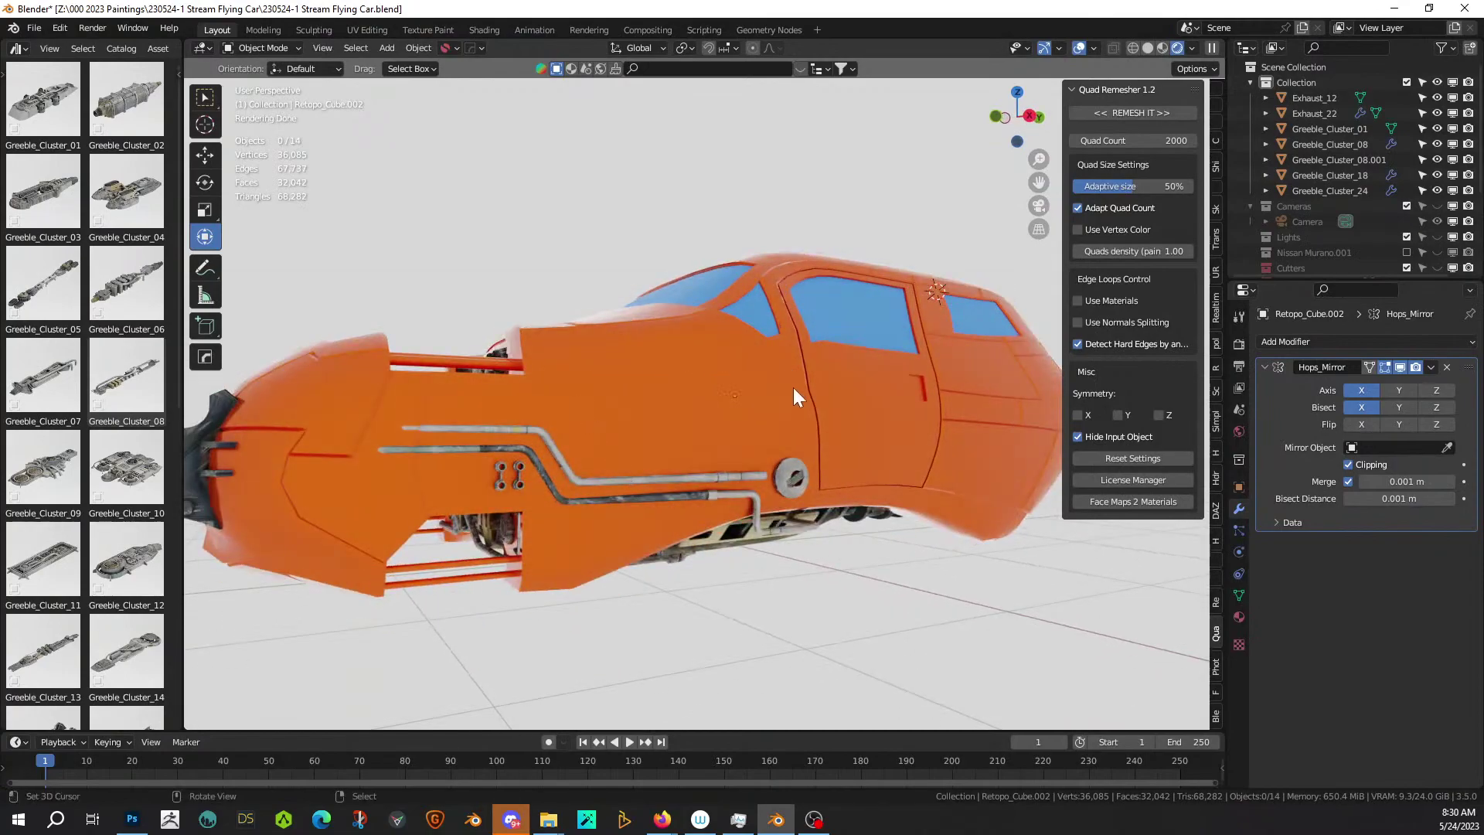
{"action": "middle_click_drag", "start_coordinate": [587, 374], "coordinate": [567, 462]}
{"action": "scroll", "coordinate": [554, 486], "scroll_direction": "down", "scroll_amount": 3}
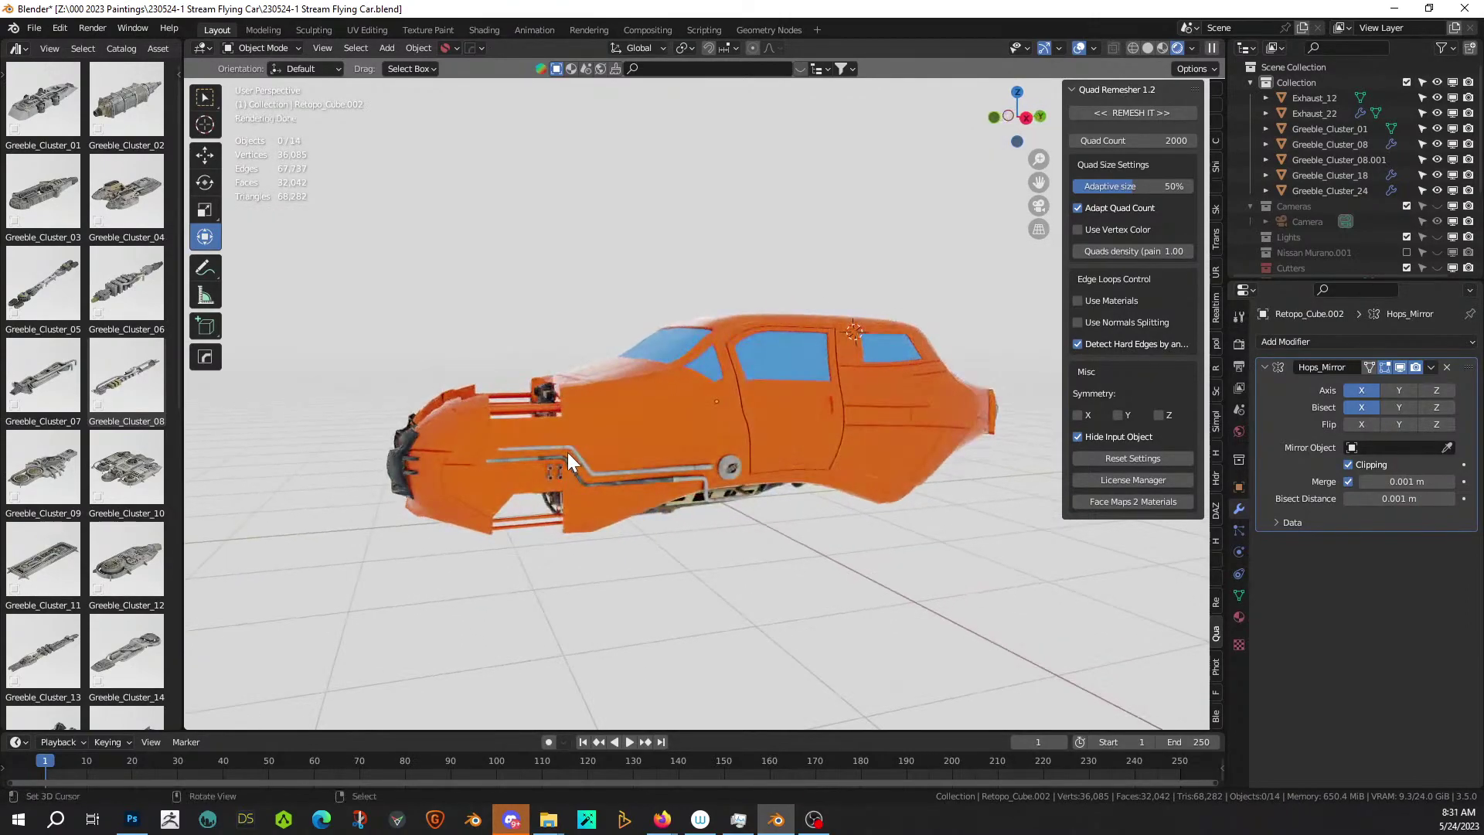
Enter Edit Mode on the car body and circle-select a block of front fender faces above the side pipes.
{"action": "scroll", "coordinate": [567, 462], "scroll_direction": "up", "scroll_amount": 2}
{"action": "left_click", "coordinate": [584, 428]}
{"action": "key", "text": "Tab"}
{"action": "scroll", "coordinate": [584, 428], "scroll_direction": "up", "scroll_amount": 4}
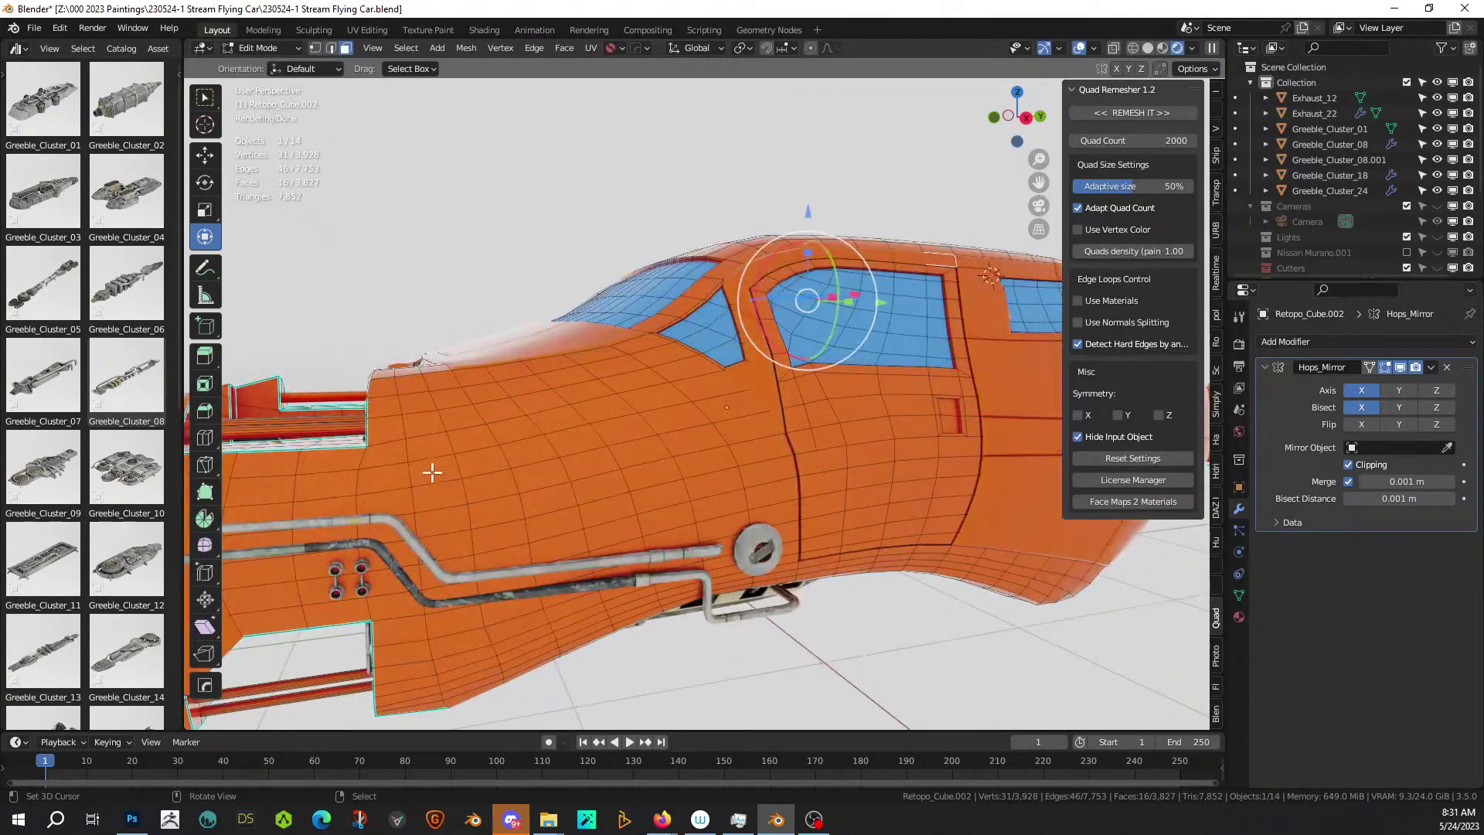
{"action": "left_click", "coordinate": [423, 403]}
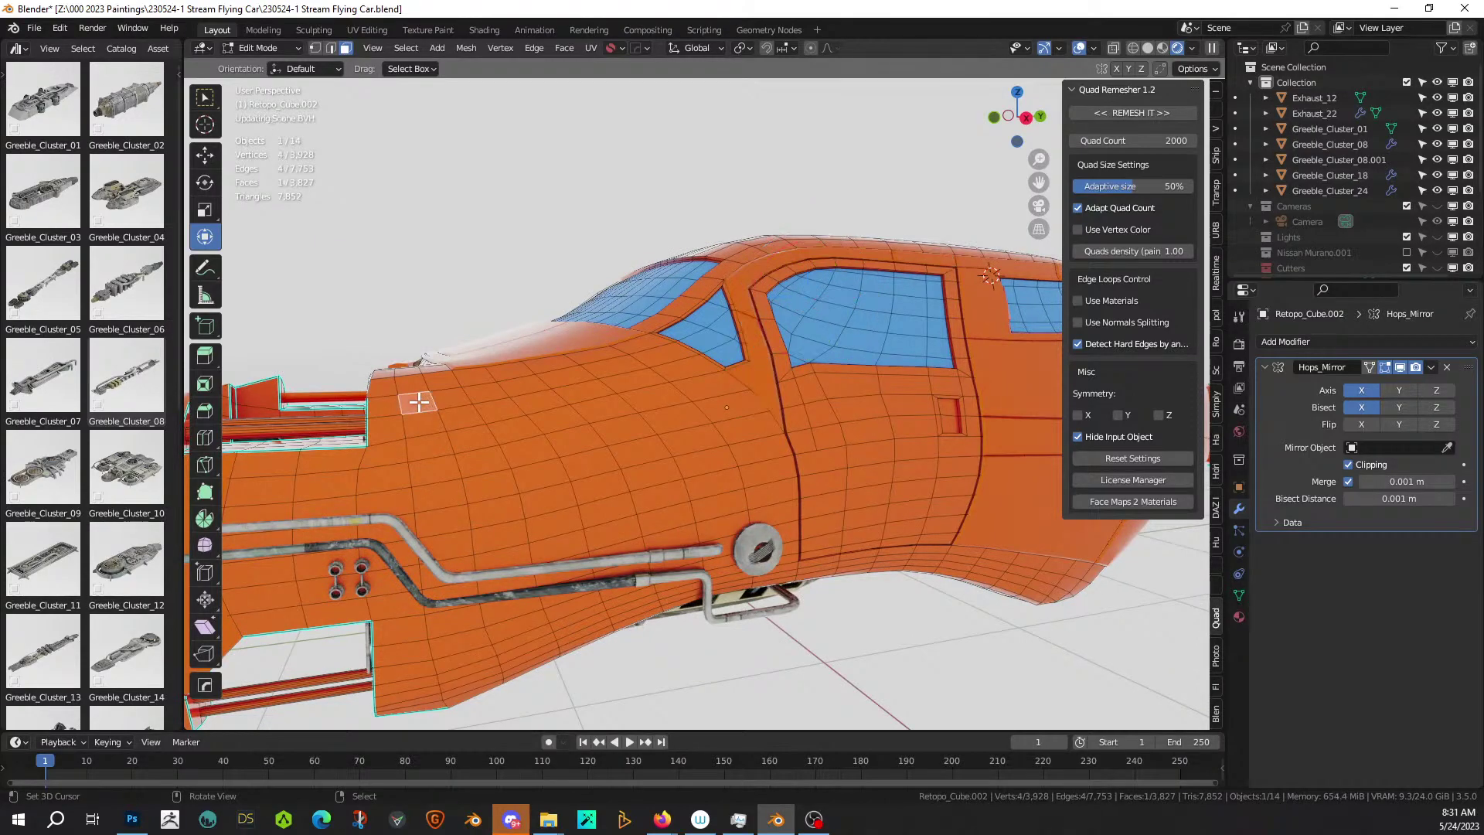
{"action": "left_click", "coordinate": [440, 497], "text": "shift"}
{"action": "key", "text": "c"}
{"action": "mouse_move", "coordinate": [430, 451]}
{"action": "left_mouse_down"}
{"action": "mouse_move", "coordinate": [471, 475]}
{"action": "mouse_move", "coordinate": [656, 420]}
{"action": "mouse_move", "coordinate": [613, 414]}
{"action": "mouse_move", "coordinate": [592, 384]}
{"action": "mouse_move", "coordinate": [506, 417]}
{"action": "left_mouse_up"}
{"action": "key", "text": "Escape"}
{"action": "mouse_move", "coordinate": [513, 427]}
{"action": "middle_mouse_down"}
{"action": "mouse_move", "coordinate": [515, 458]}
{"action": "mouse_move", "coordinate": [538, 386]}
{"action": "mouse_move", "coordinate": [565, 384]}
{"action": "middle_mouse_up"}
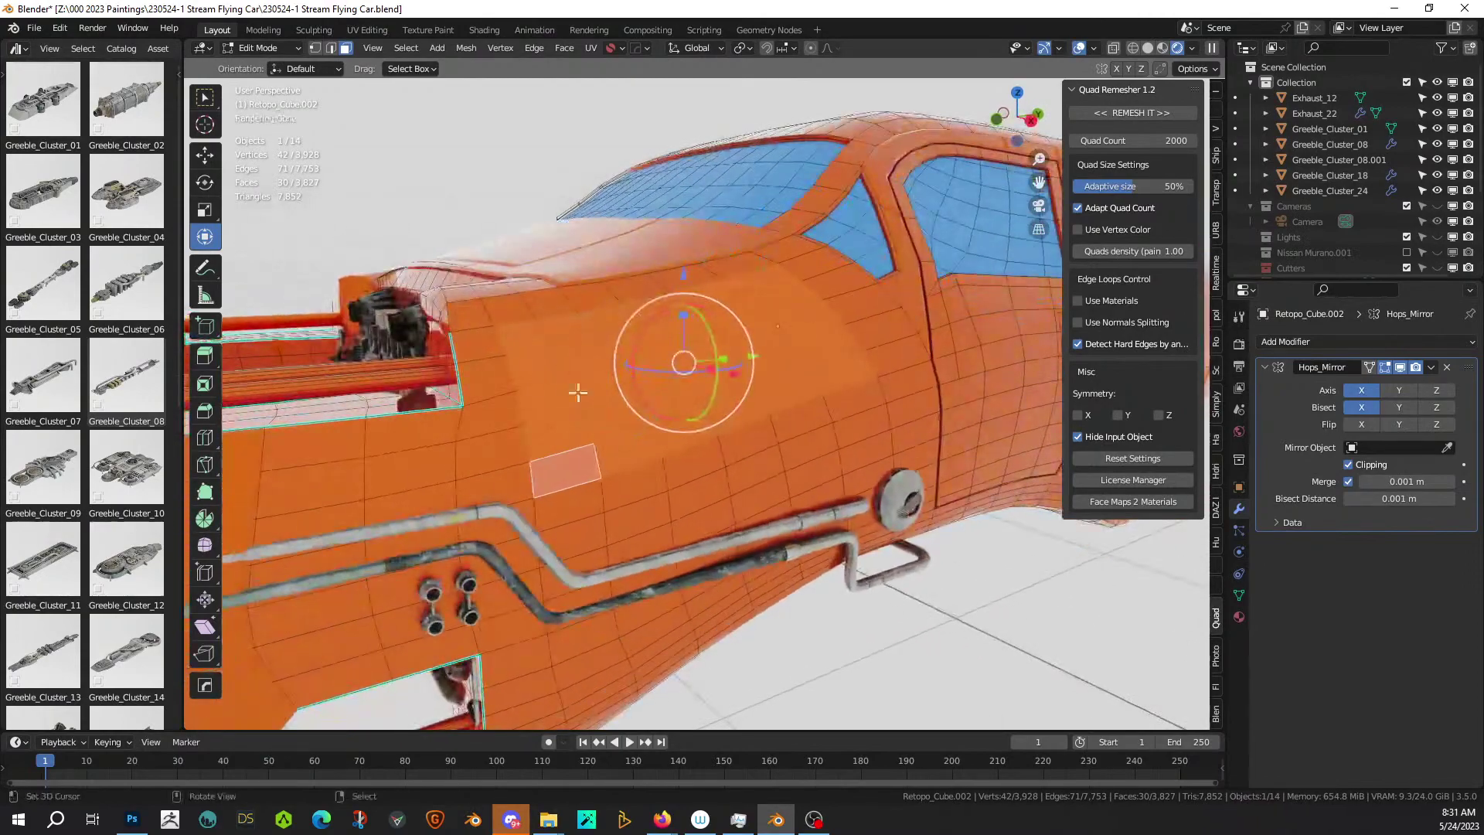
Inset the selected fender faces by 0.0102 m and push them about 0.01 m inward along their Normal Z axis.
{"action": "key", "text": "i"}
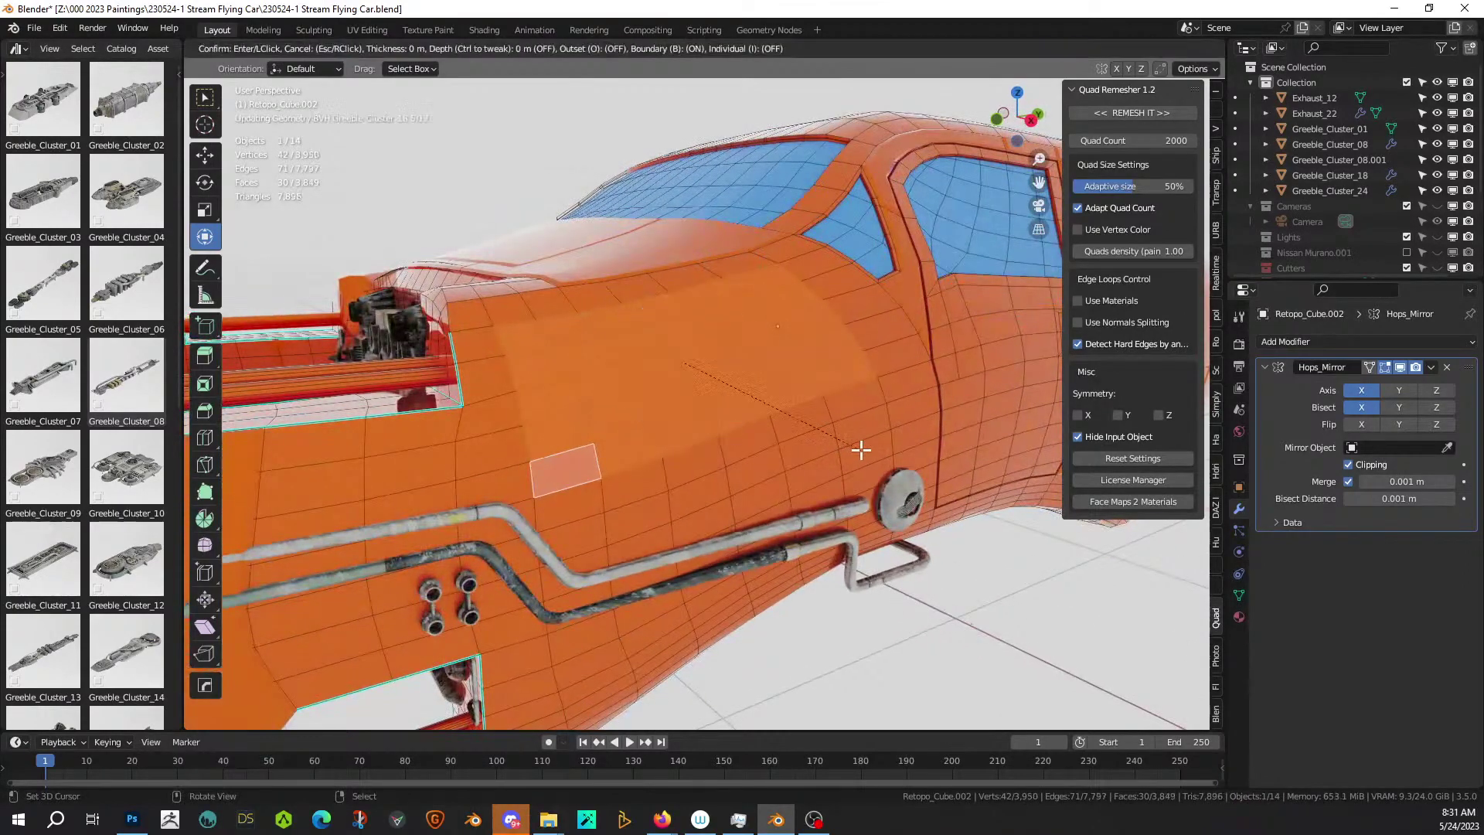
{"action": "left_click", "coordinate": [853, 439]}
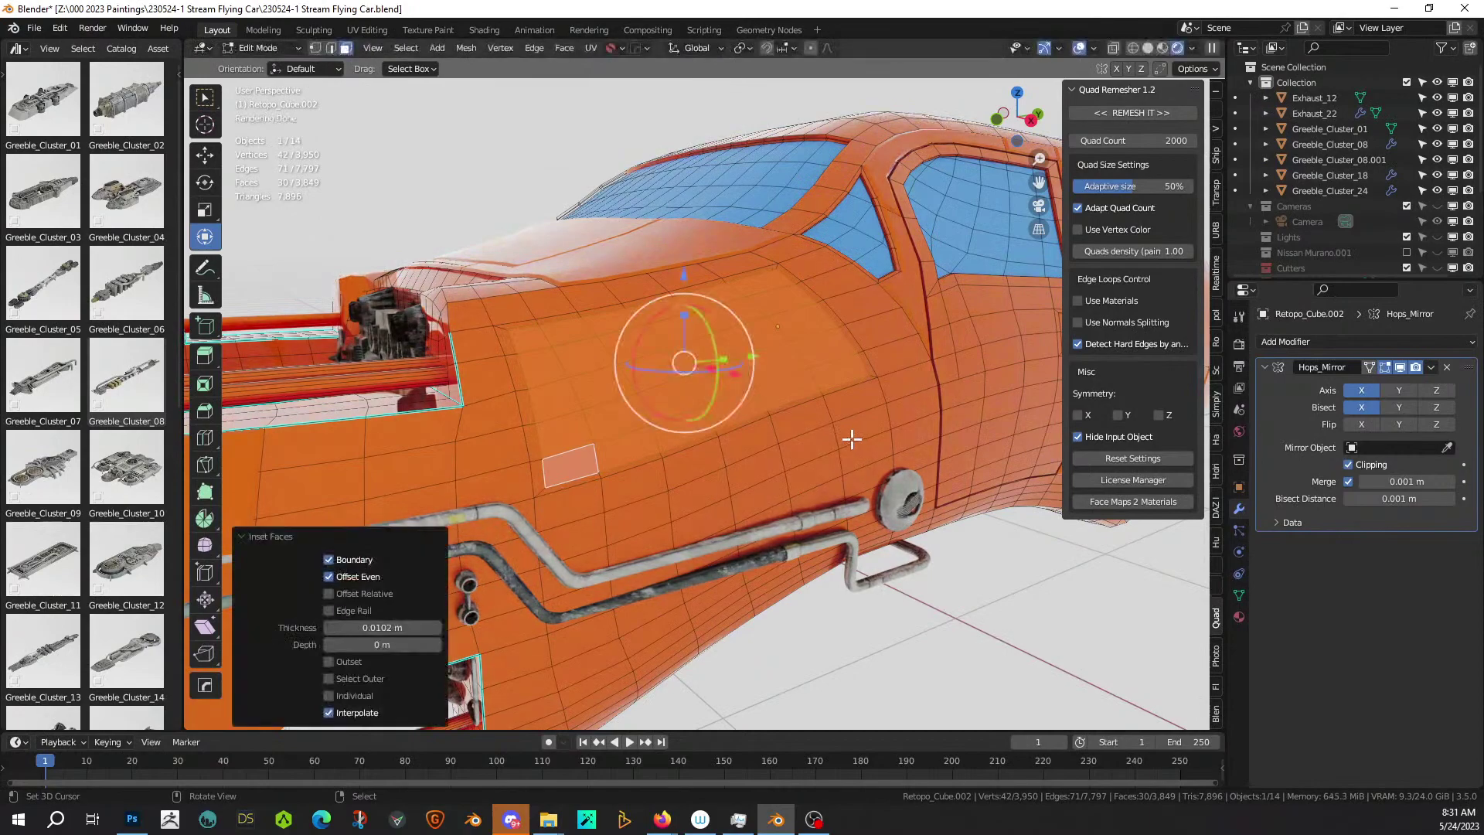
{"action": "middle_click_drag", "start_coordinate": [853, 439], "coordinate": [868, 441]}
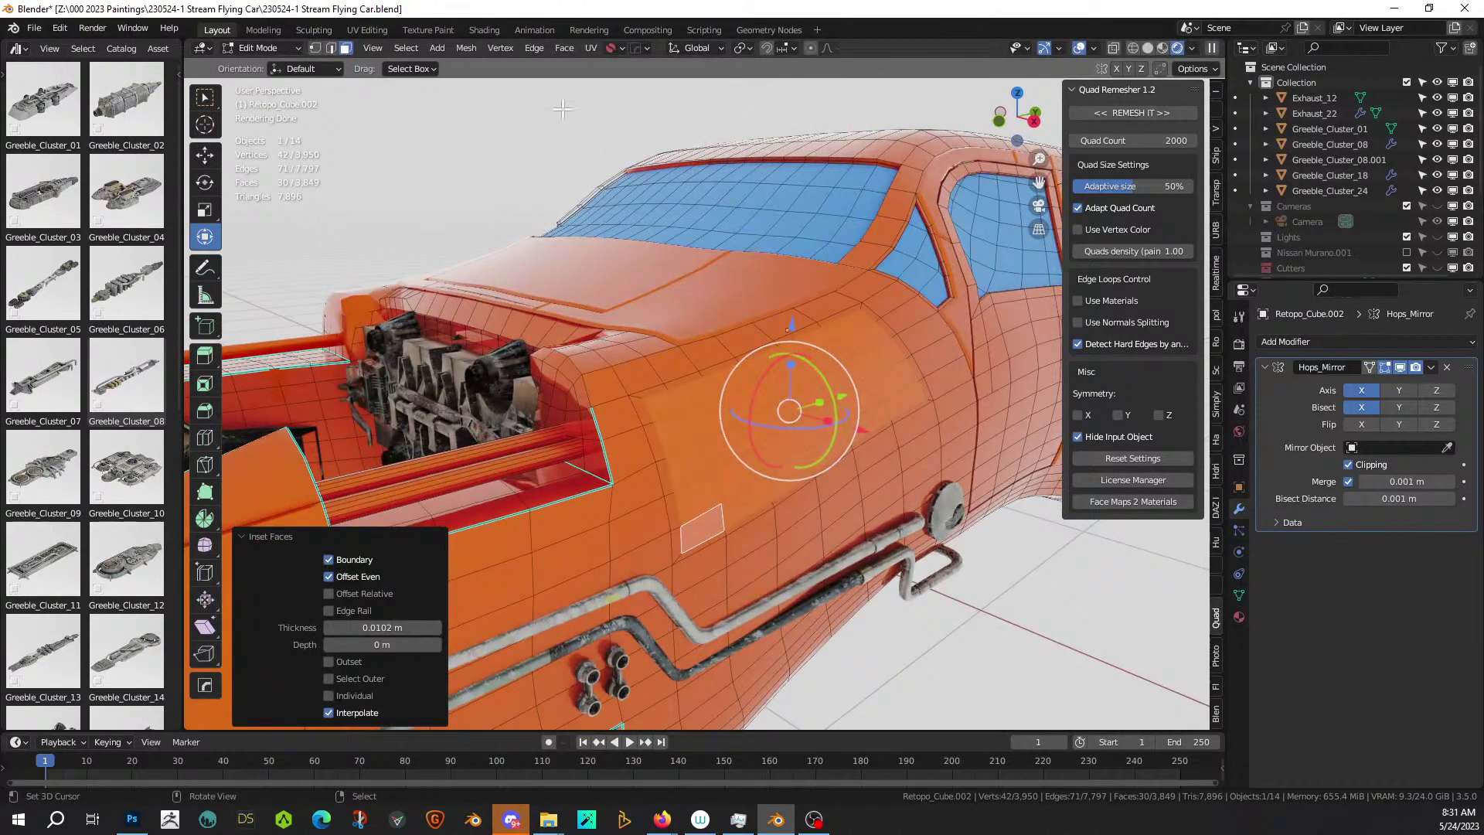
{"action": "left_click", "coordinate": [698, 49]}
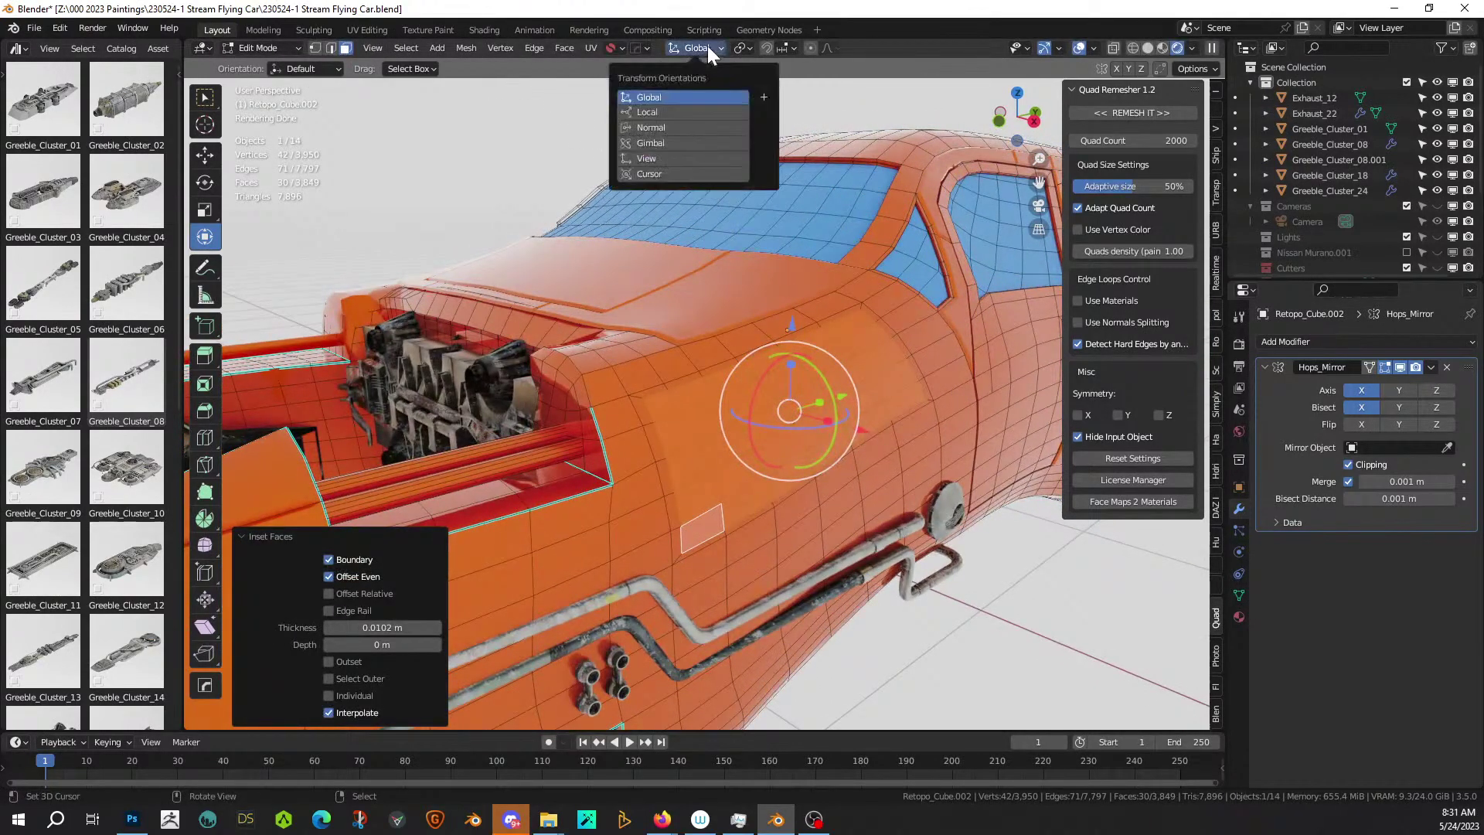
{"action": "left_click", "coordinate": [661, 125]}
{"action": "middle_click_drag", "start_coordinate": [831, 308], "coordinate": [881, 418]}
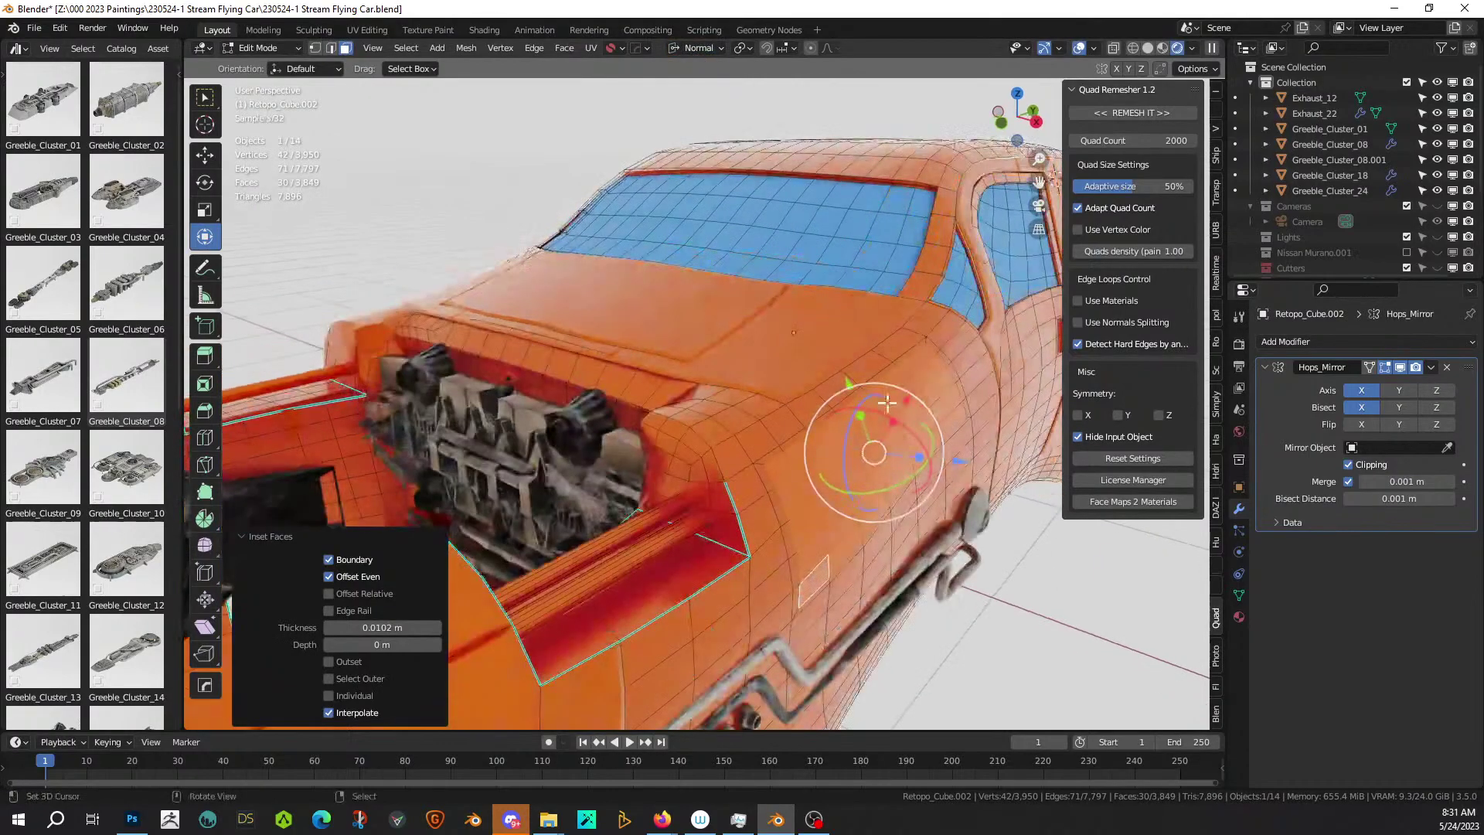
{"action": "key", "text": "g"}
{"action": "key", "text": "z"}
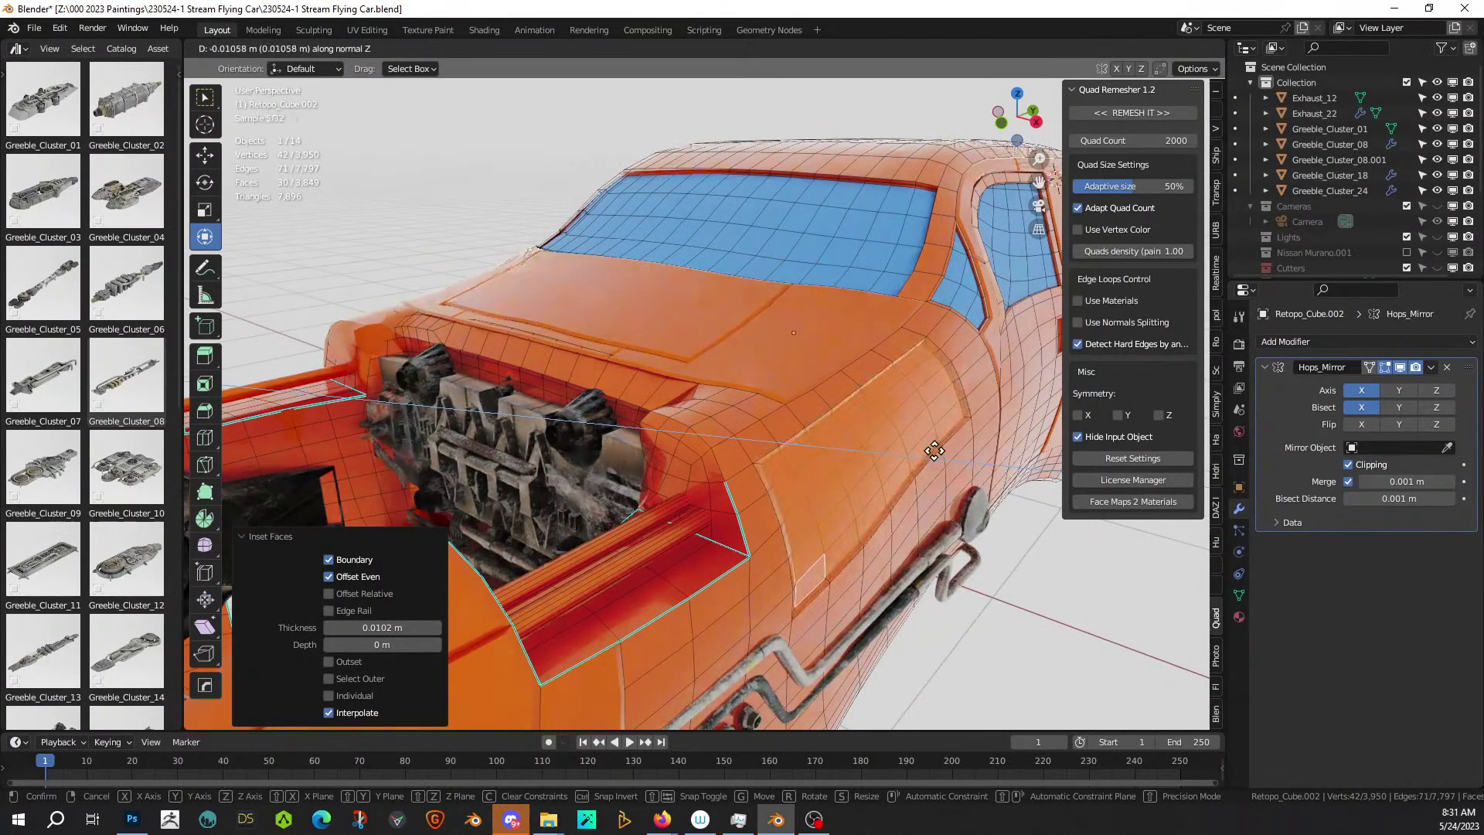
{"action": "left_click", "coordinate": [931, 451]}
Leave Edit Mode, deselect the body, and examine the fender panel, roof and both sides of the car.
{"action": "middle_click_drag", "start_coordinate": [931, 451], "coordinate": [745, 679]}
{"action": "key", "text": "Tab"}
{"action": "scroll", "coordinate": [742, 445], "scroll_direction": "down", "scroll_amount": 6}
{"action": "scroll", "coordinate": [883, 447], "scroll_direction": "up", "scroll_amount": 4}
{"action": "scroll", "coordinate": [748, 451], "scroll_direction": "down", "scroll_amount": 4}
{"action": "right_click", "coordinate": [927, 635]}
{"action": "scroll", "coordinate": [911, 632], "scroll_direction": "up", "scroll_amount": 3}
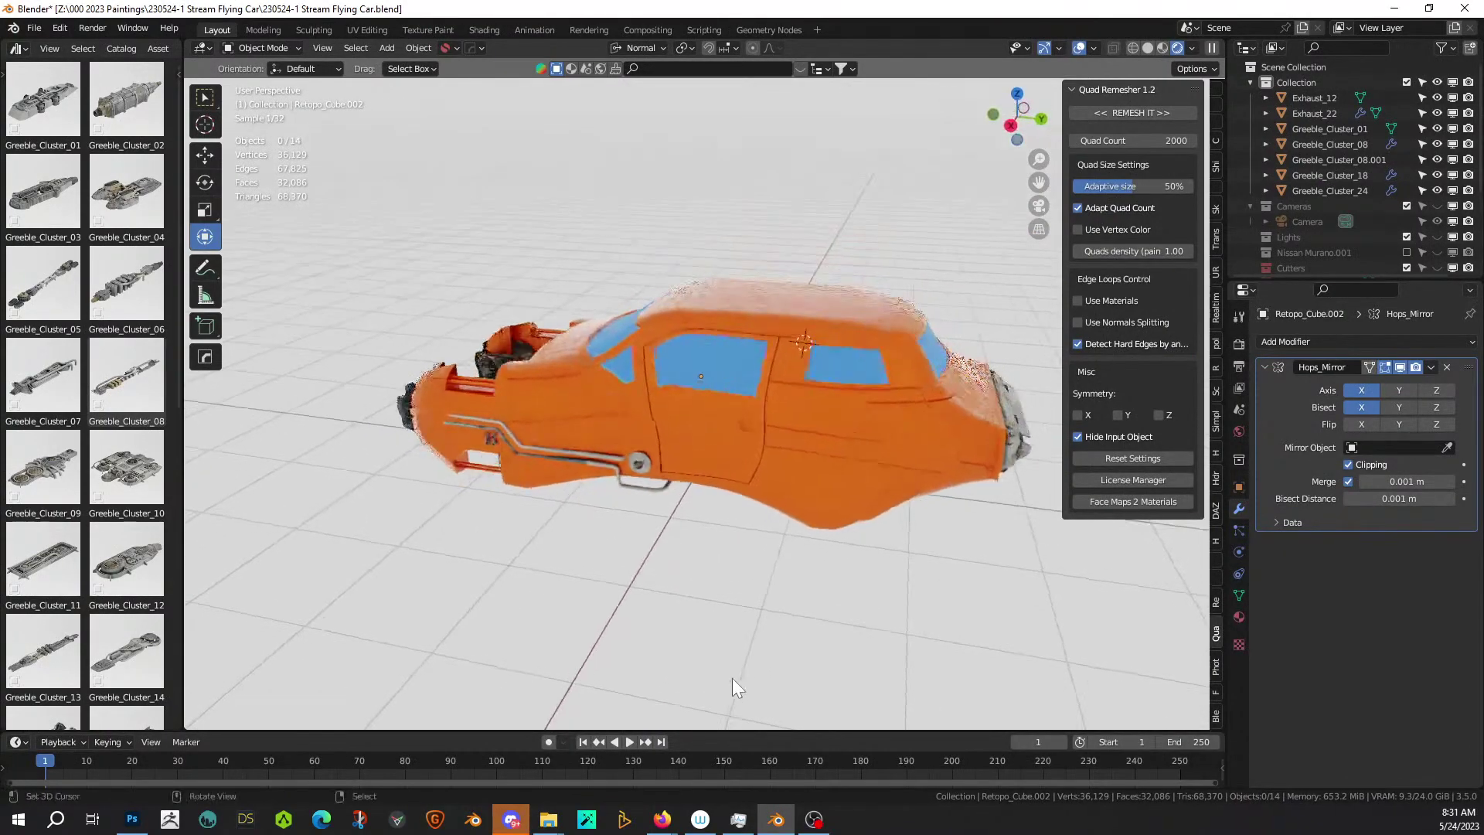
{"action": "scroll", "coordinate": [434, 554], "scroll_direction": "up", "scroll_amount": 5}
{"action": "middle_click_drag", "start_coordinate": [399, 545], "coordinate": [1001, 533]}
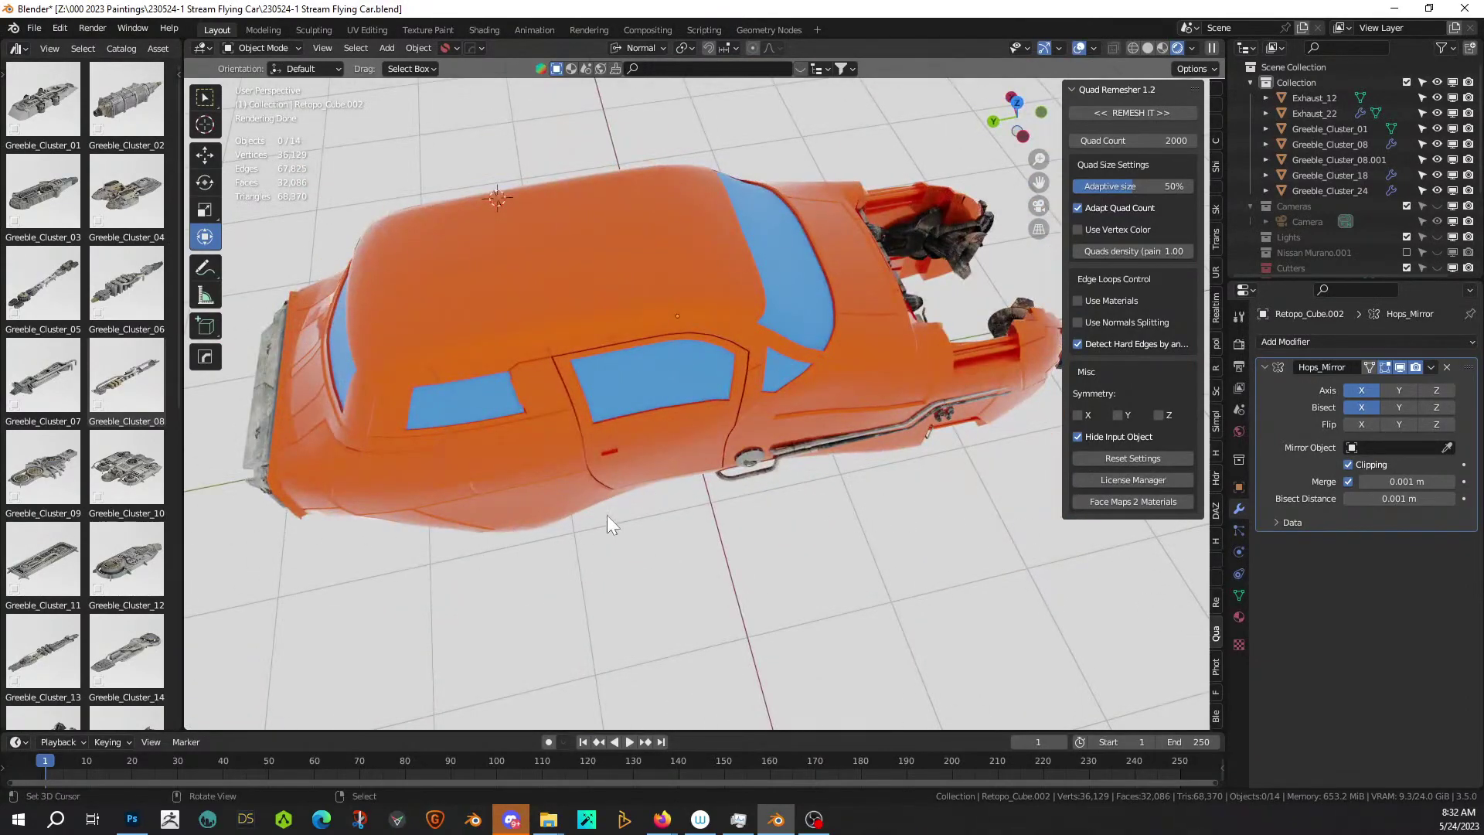
{"action": "middle_click_drag", "start_coordinate": [504, 270], "coordinate": [678, 219]}
{"action": "middle_click_drag", "start_coordinate": [616, 299], "coordinate": [999, 298]}
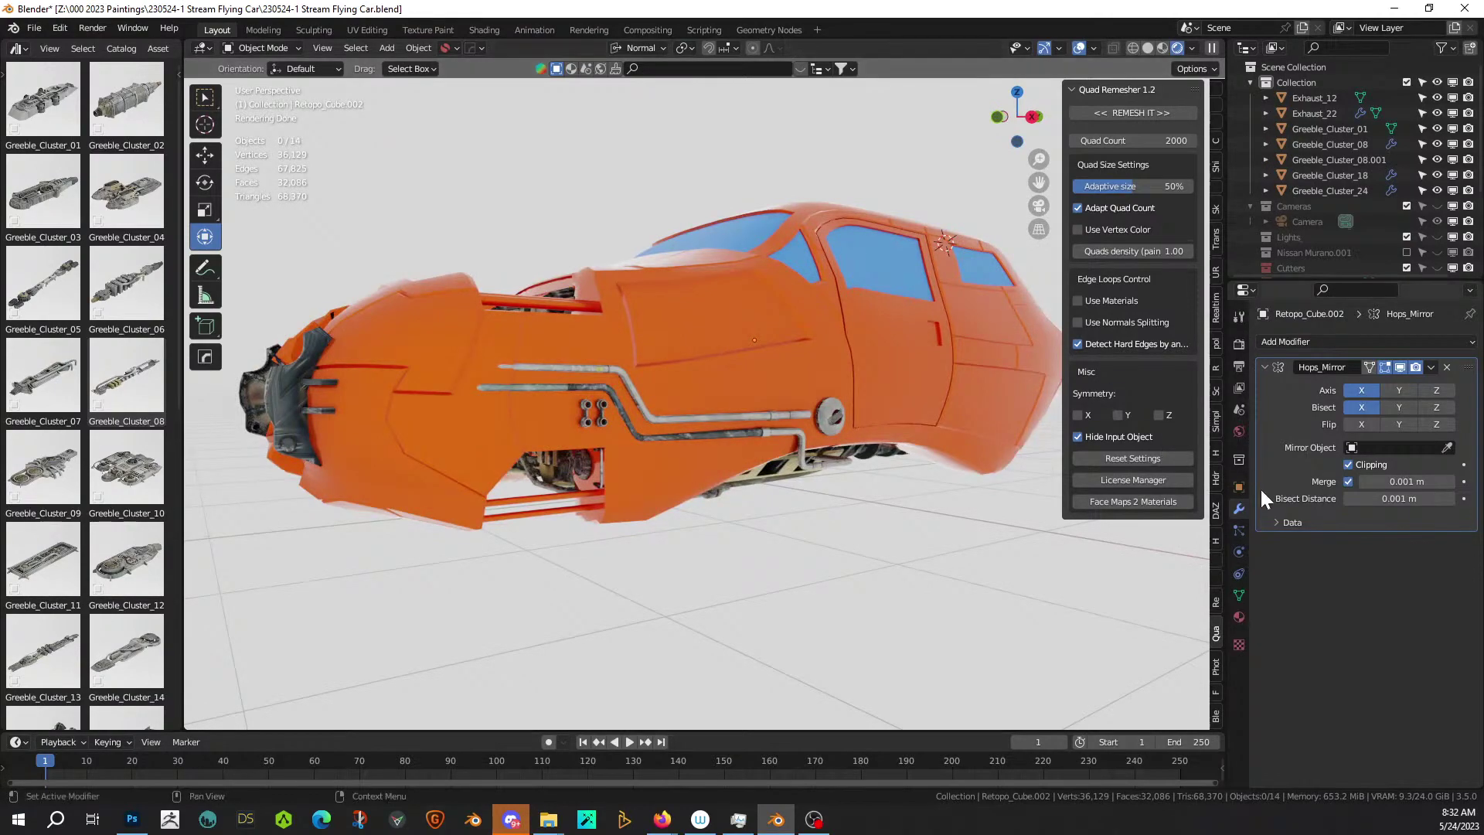
Enter Edit Mode on the car body and box-select a block of roof faces from the top view.
{"action": "middle_click_drag", "start_coordinate": [716, 594], "coordinate": [634, 503]}
{"action": "right_click", "coordinate": [629, 370]}
{"action": "key", "text": "Tab"}
{"action": "middle_click_drag", "start_coordinate": [630, 370], "coordinate": [686, 341]}
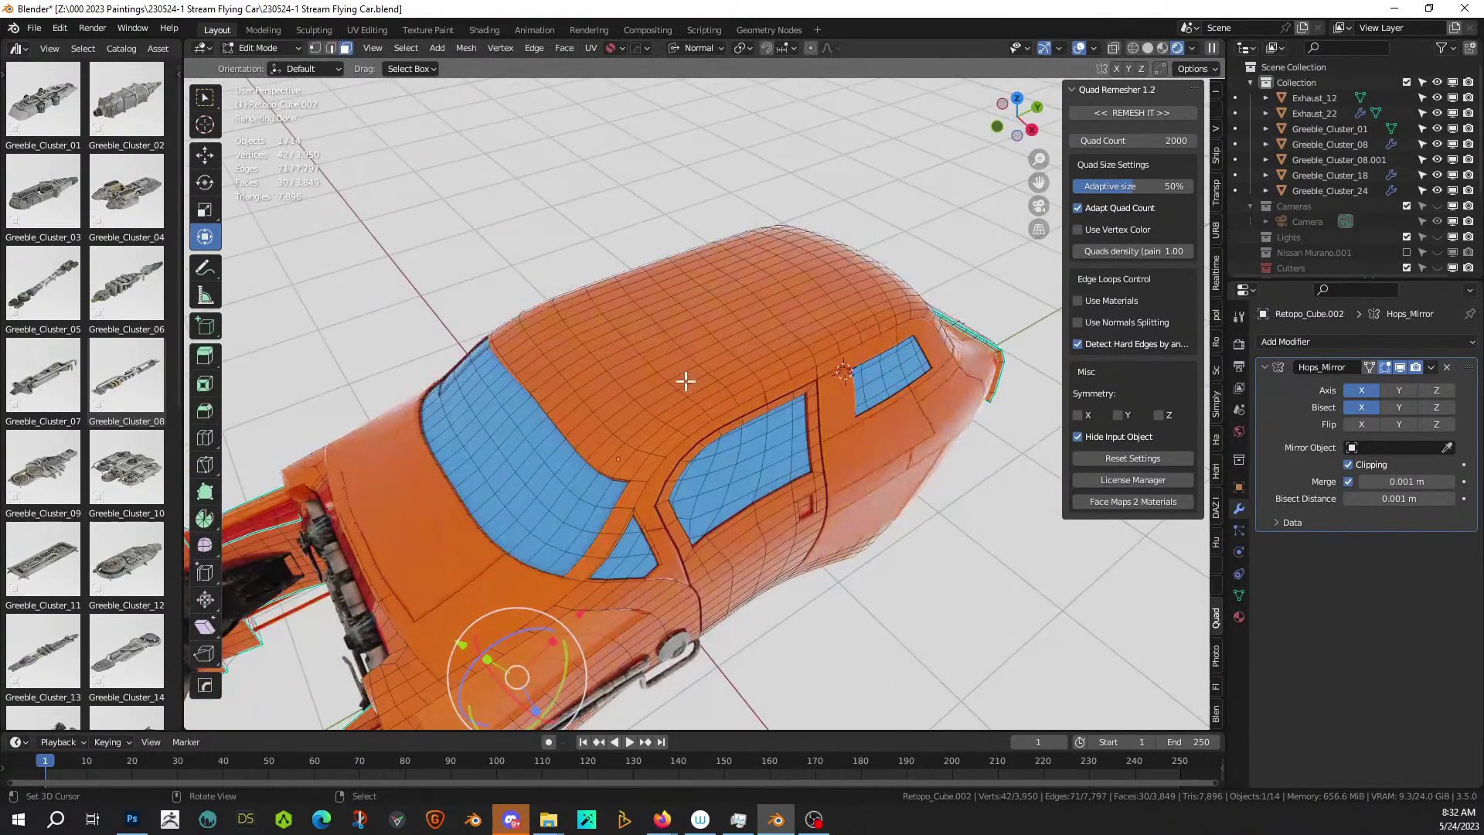
{"action": "key", "text": "KP_7"}
{"action": "key", "text": "b"}
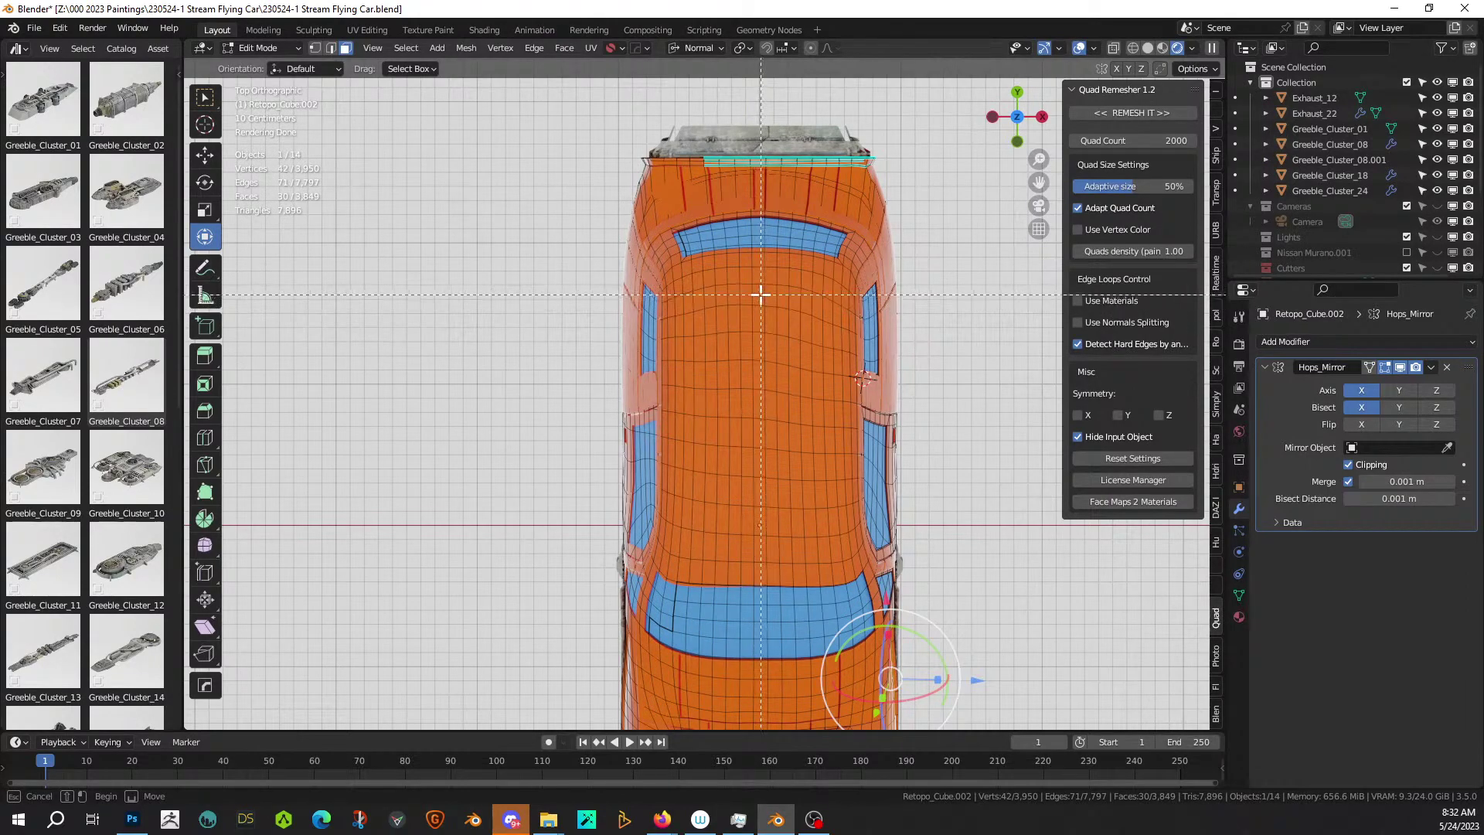
{"action": "left_click_drag", "start_coordinate": [808, 531], "coordinate": [817, 530]}
Extend the roof selection by the row of faces running lengthwise above the side windows.
{"action": "scroll", "coordinate": [812, 521], "scroll_direction": "up", "scroll_amount": 2}
{"action": "middle_click_drag", "start_coordinate": [812, 522], "coordinate": [690, 456]}
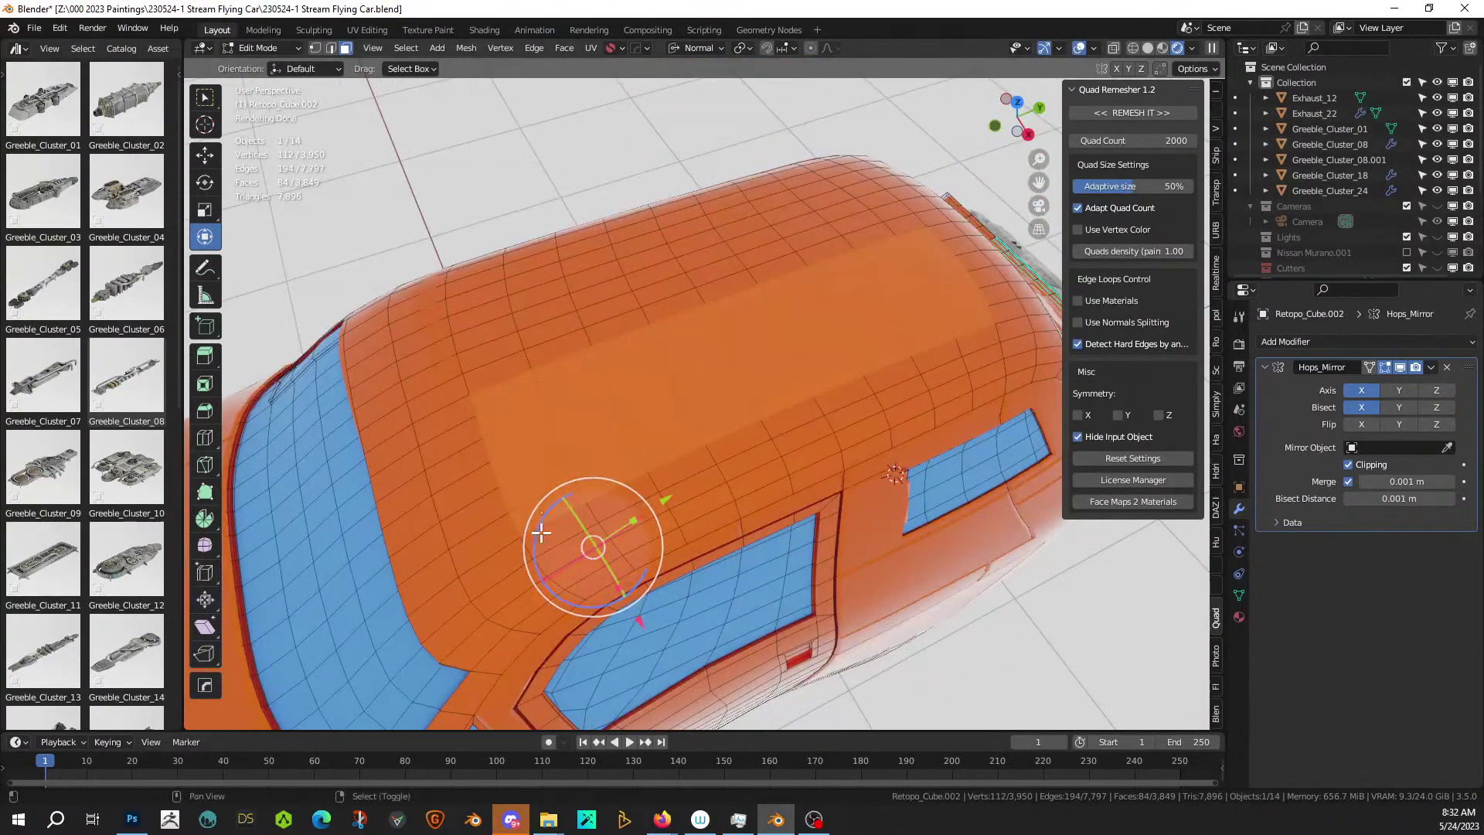
{"action": "right_click", "coordinate": [541, 533], "text": "shift"}
{"action": "right_click", "coordinate": [991, 339], "text": "ctrl"}
{"action": "middle_click_drag", "start_coordinate": [914, 414], "coordinate": [772, 438]}
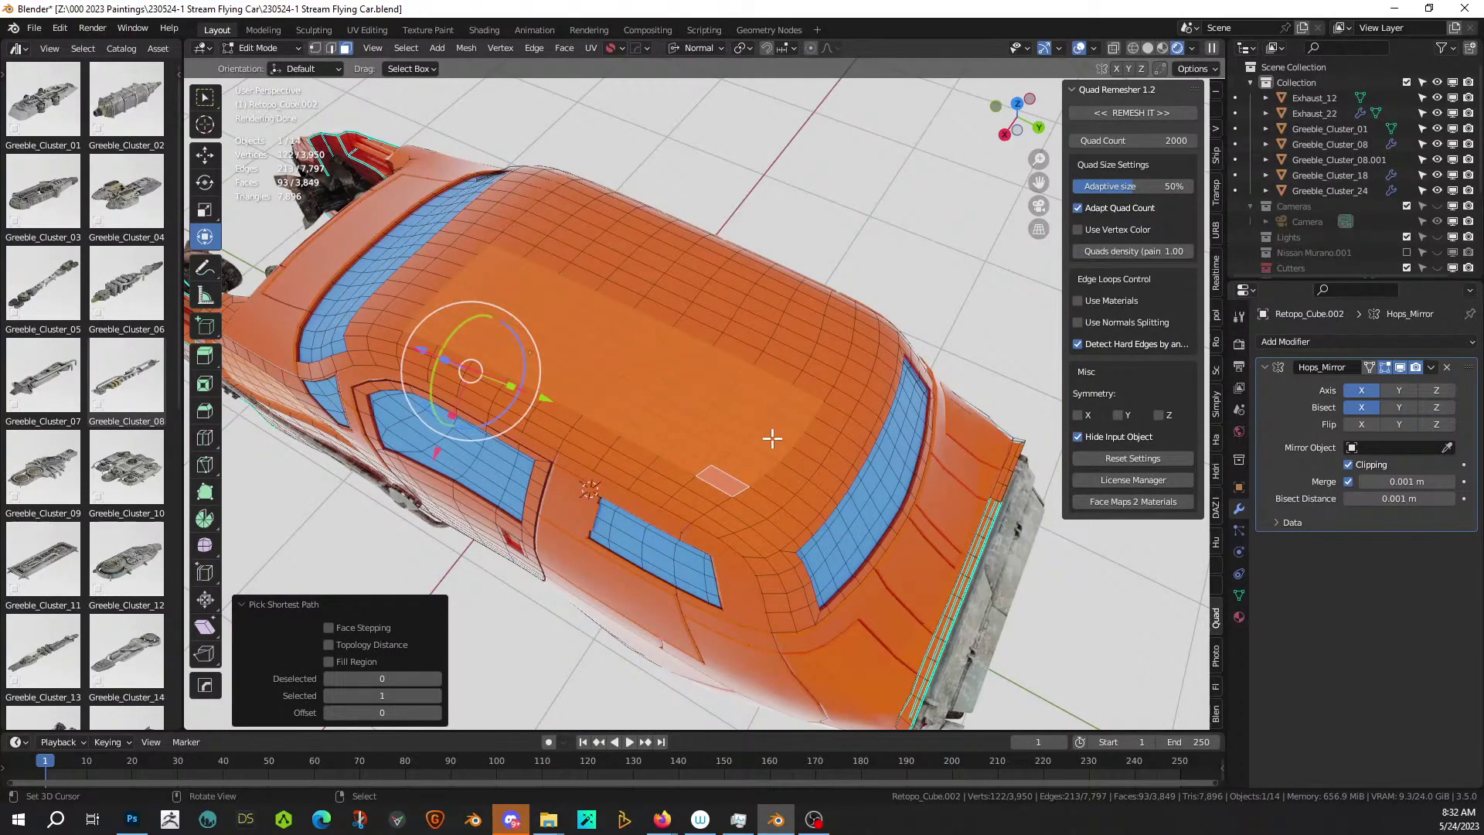
Duplicate the selected roof and fender faces in place and separate the copy into its own object.
{"action": "key", "text": "shift+d"}
{"action": "key", "text": "Escape"}
{"action": "key", "text": "p"}
{"action": "left_click", "coordinate": [772, 438]}
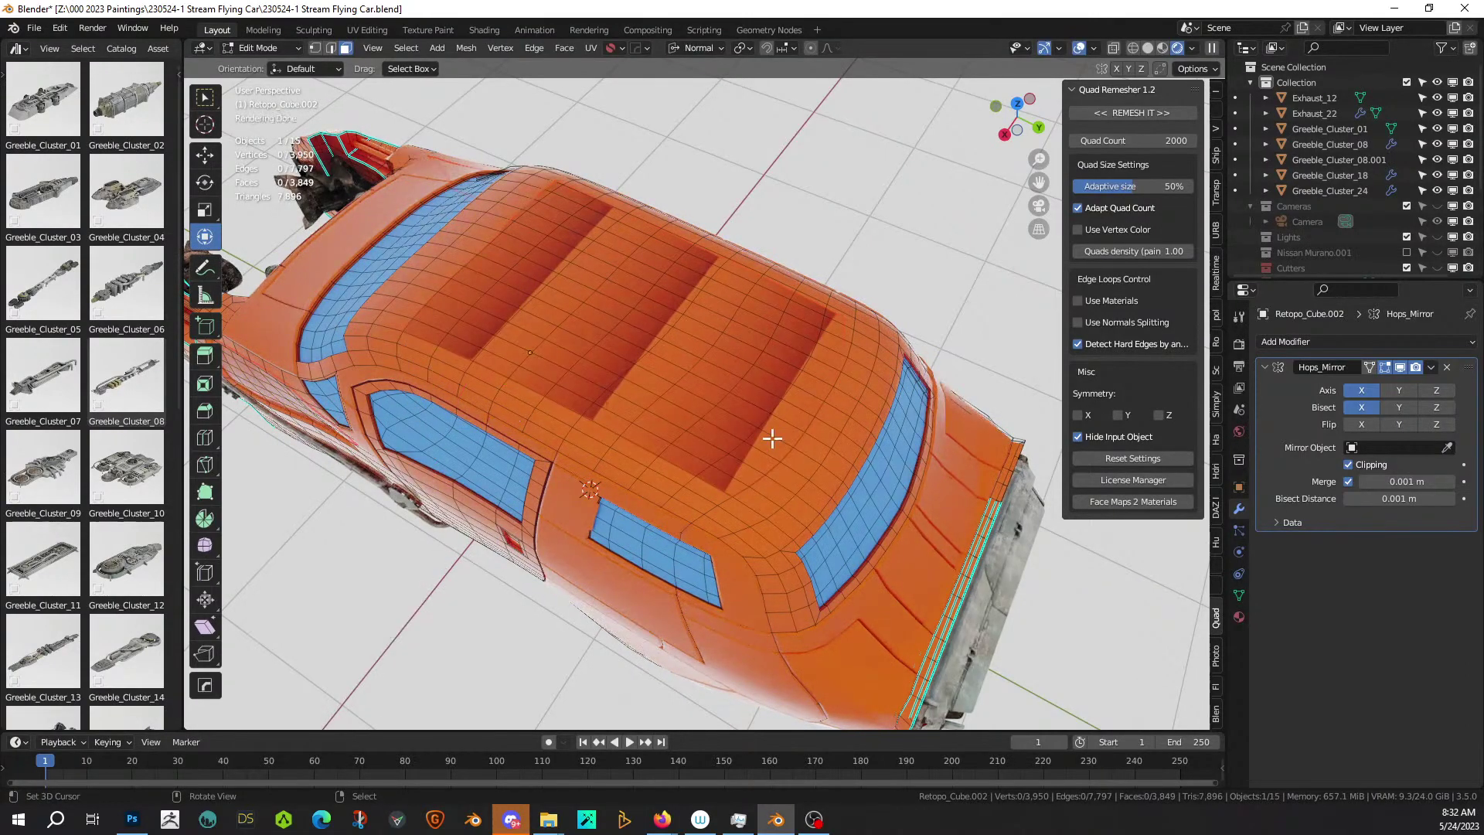
Leave Edit Mode, select the separated roof and fender piece, and isolate it in local view.
{"action": "key", "text": "Tab"}
{"action": "left_click", "coordinate": [774, 455]}
{"action": "key", "text": "KP_Divide"}
{"action": "middle_click_drag", "start_coordinate": [775, 453], "coordinate": [745, 499]}
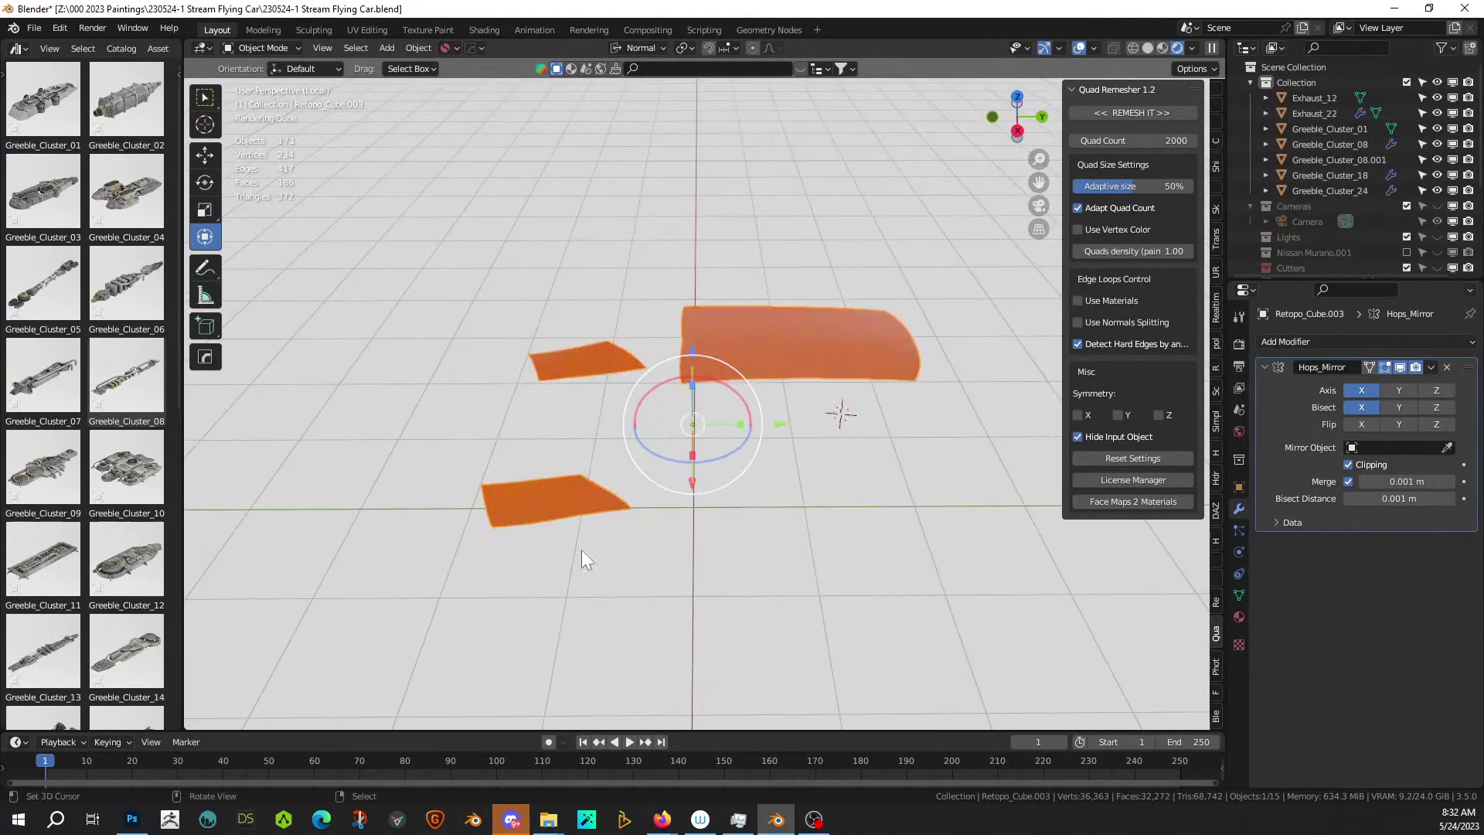
Enter Edit Mode on the separated piece, select the linked fender patch, and dissolve its vertices.
{"action": "key", "text": "Tab"}
{"action": "key", "text": "l"}
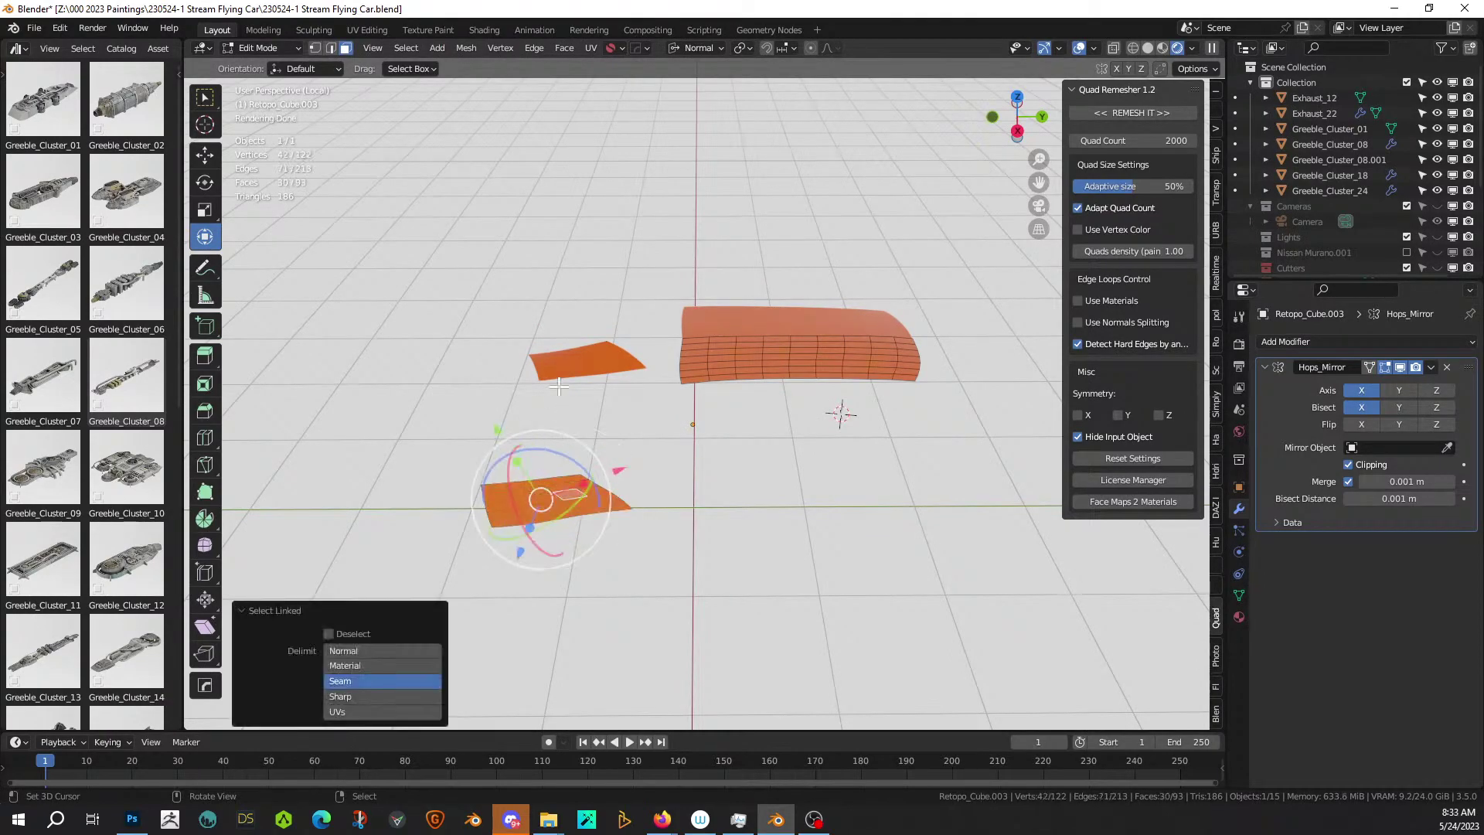
{"action": "key", "text": "x"}
{"action": "left_click", "coordinate": [569, 374]}
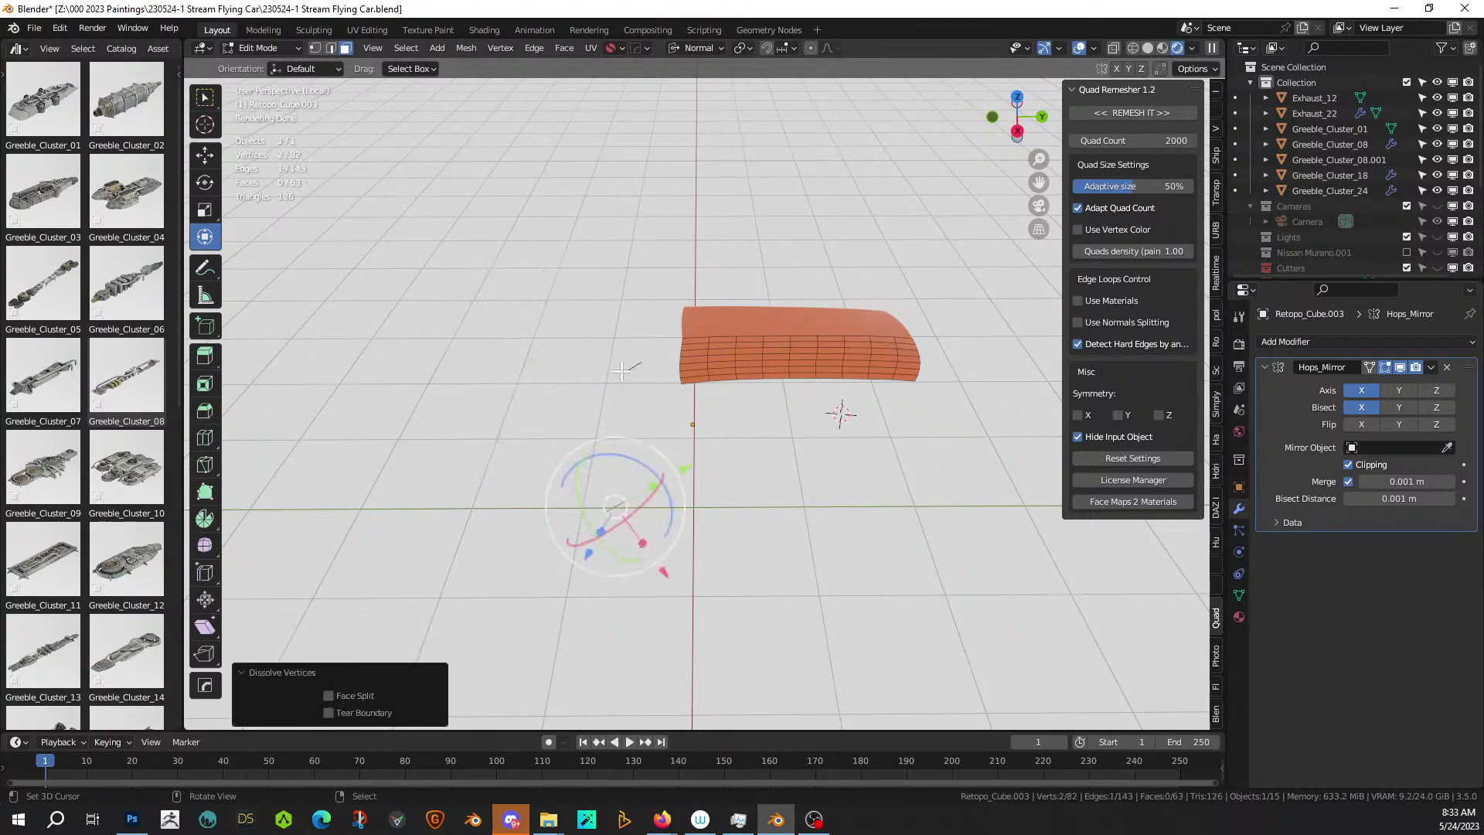
{"action": "scroll", "coordinate": [726, 368], "scroll_direction": "up", "scroll_amount": 1}
{"action": "middle_click_drag", "start_coordinate": [652, 369], "coordinate": [633, 528]}
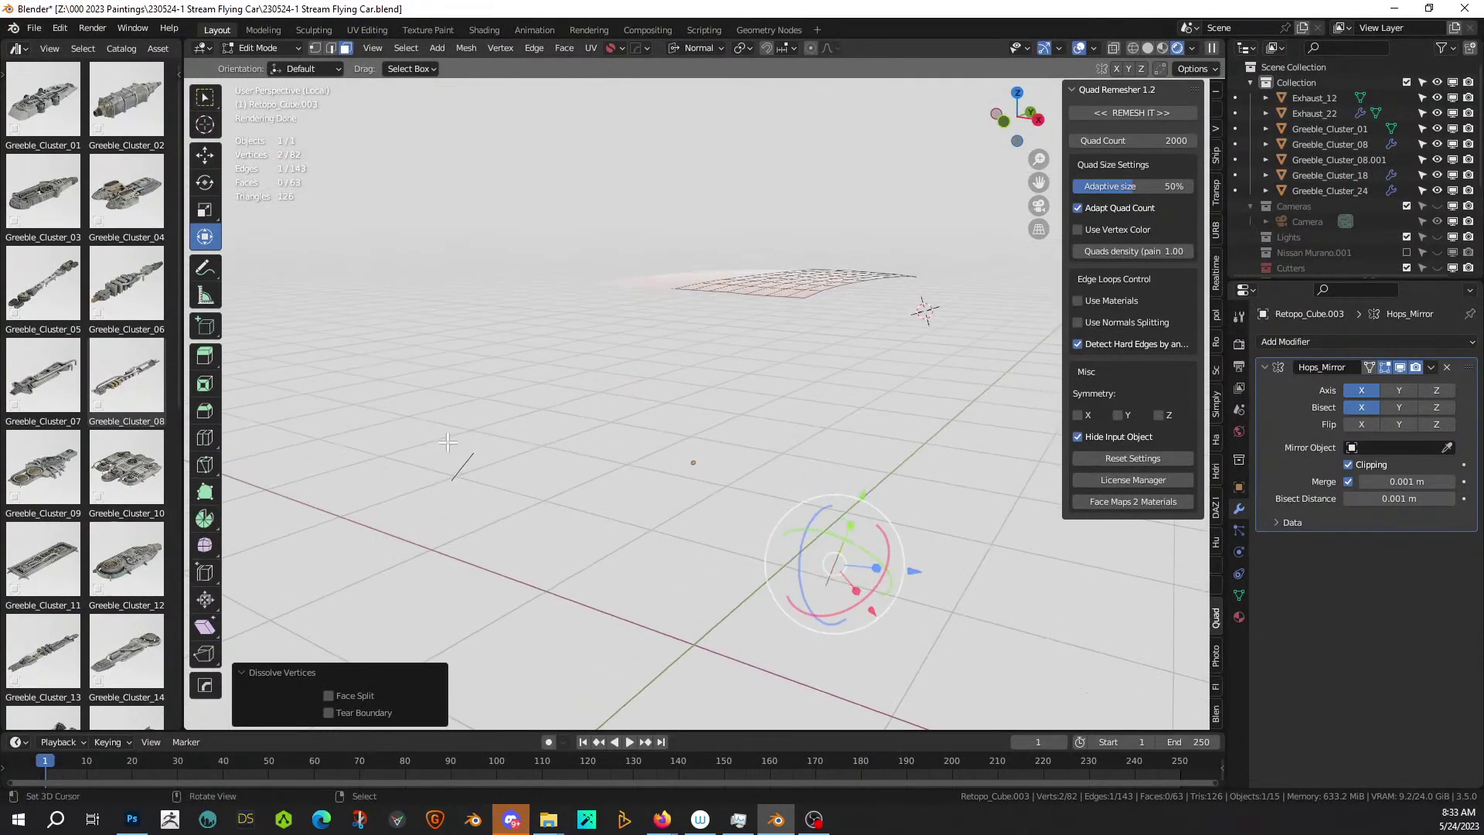
Leave Edit Mode and apply the Hops_Mirror modifier on the separated roof piece.
{"action": "key", "text": "Tab"}
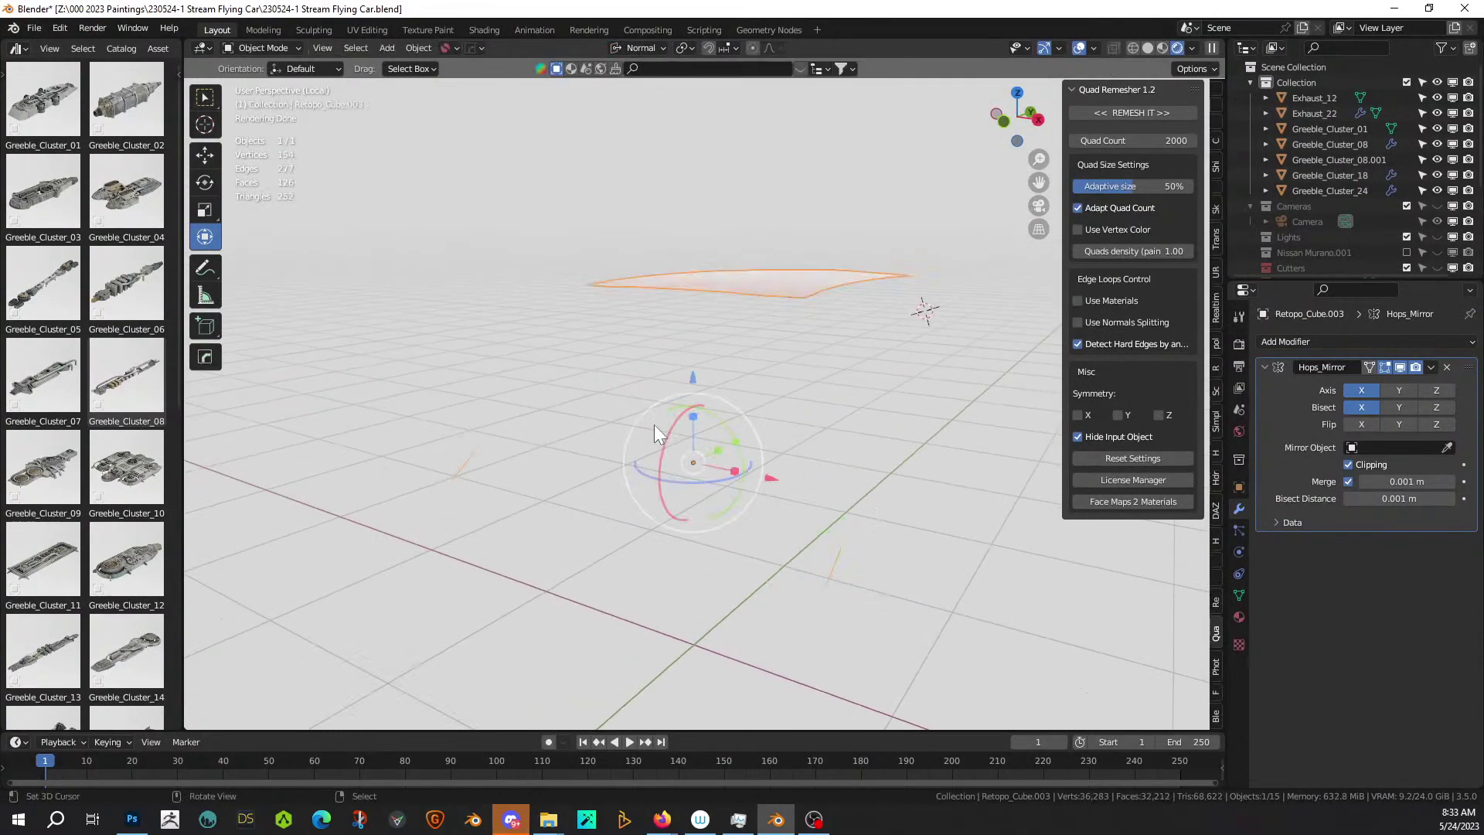
{"action": "left_click", "coordinate": [1431, 368]}
{"action": "left_click", "coordinate": [1370, 386]}
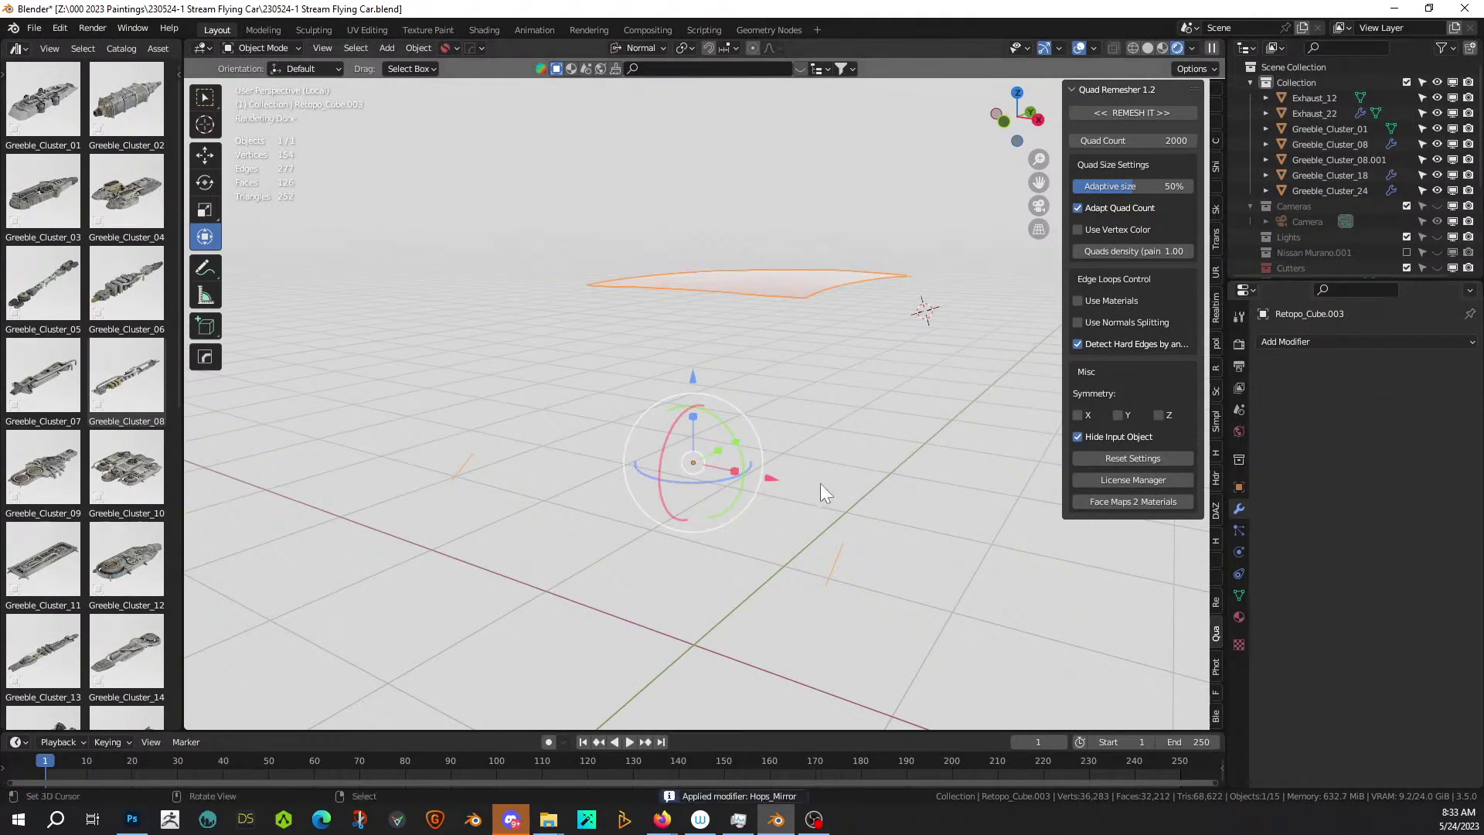
Delete the leftover fender edge on each side of the piece so only the roof patch is kept, and leave Edit Mode.
{"action": "key", "text": "Tab"}
{"action": "key", "text": "2"}
{"action": "left_click", "coordinate": [839, 564]}
{"action": "key", "text": "x"}
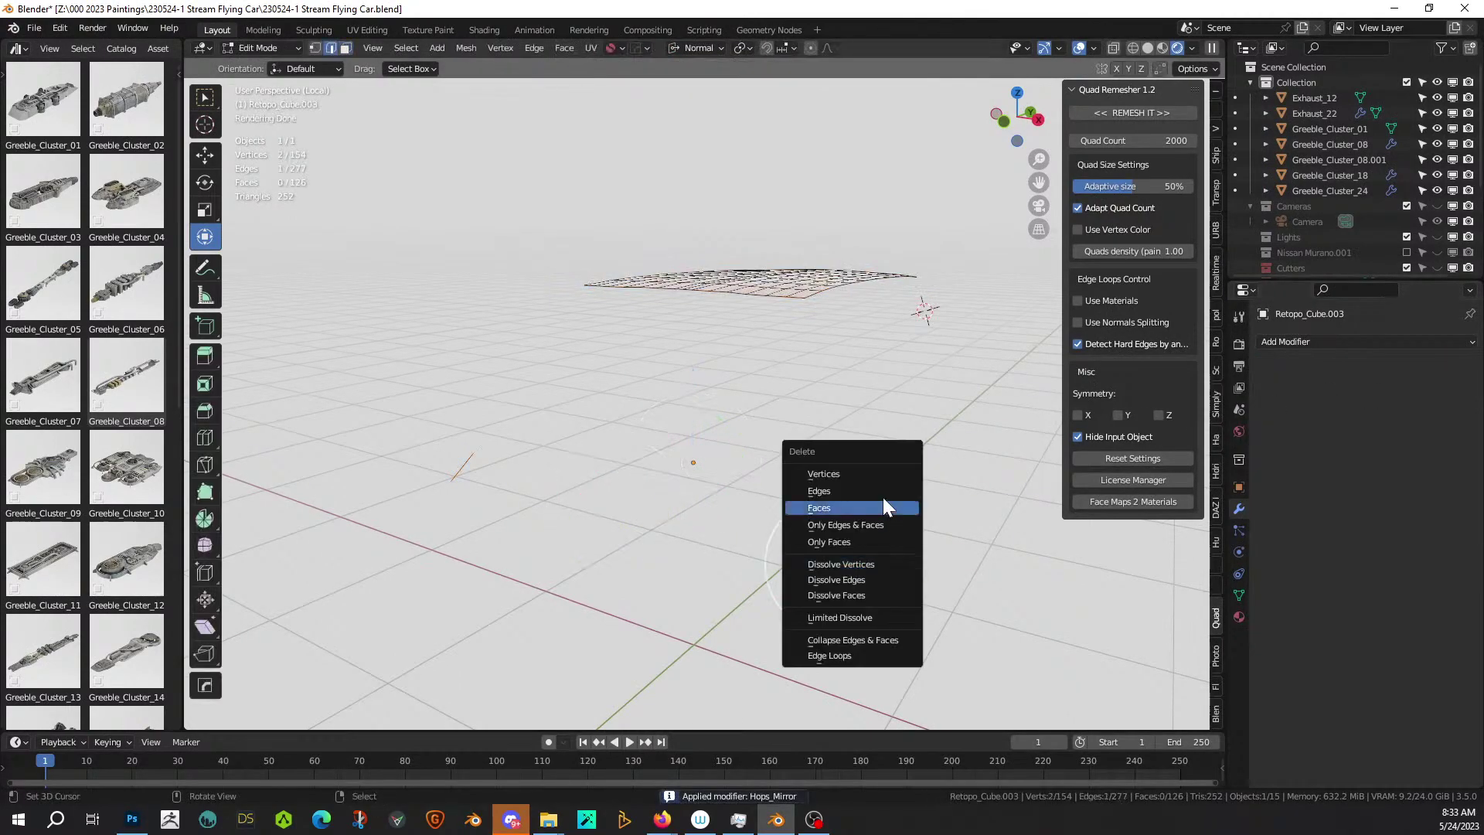
{"action": "left_click", "coordinate": [861, 475]}
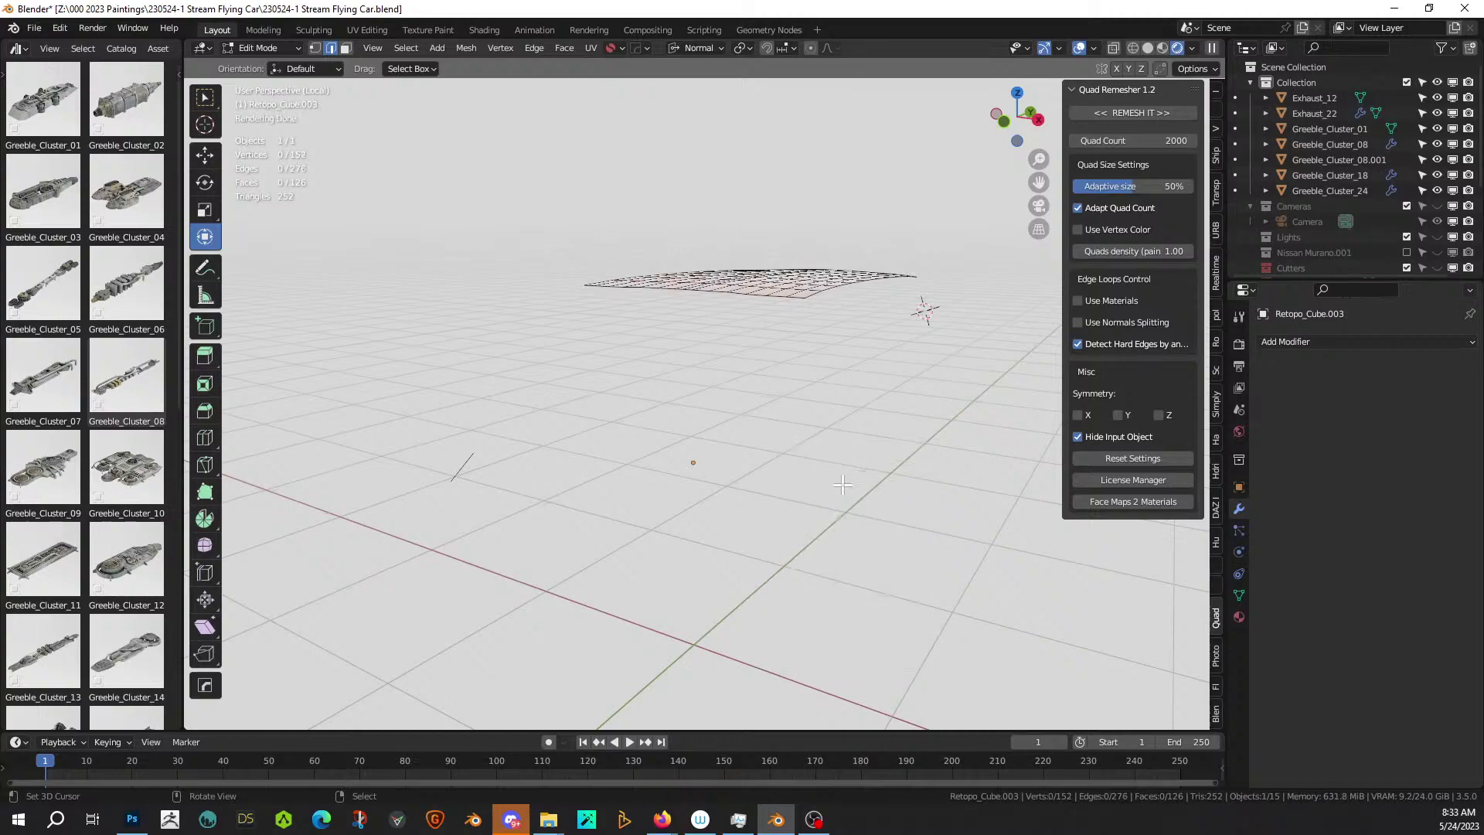
{"action": "left_click", "coordinate": [457, 462]}
{"action": "key", "text": "x"}
{"action": "left_click", "coordinate": [517, 465]}
{"action": "scroll", "coordinate": [517, 465], "scroll_direction": "up", "scroll_amount": 5}
{"action": "middle_click_drag", "start_coordinate": [517, 465], "coordinate": [583, 447]}
{"action": "key", "text": "Tab"}
{"action": "scroll", "coordinate": [623, 461], "scroll_direction": "down", "scroll_amount": 3}
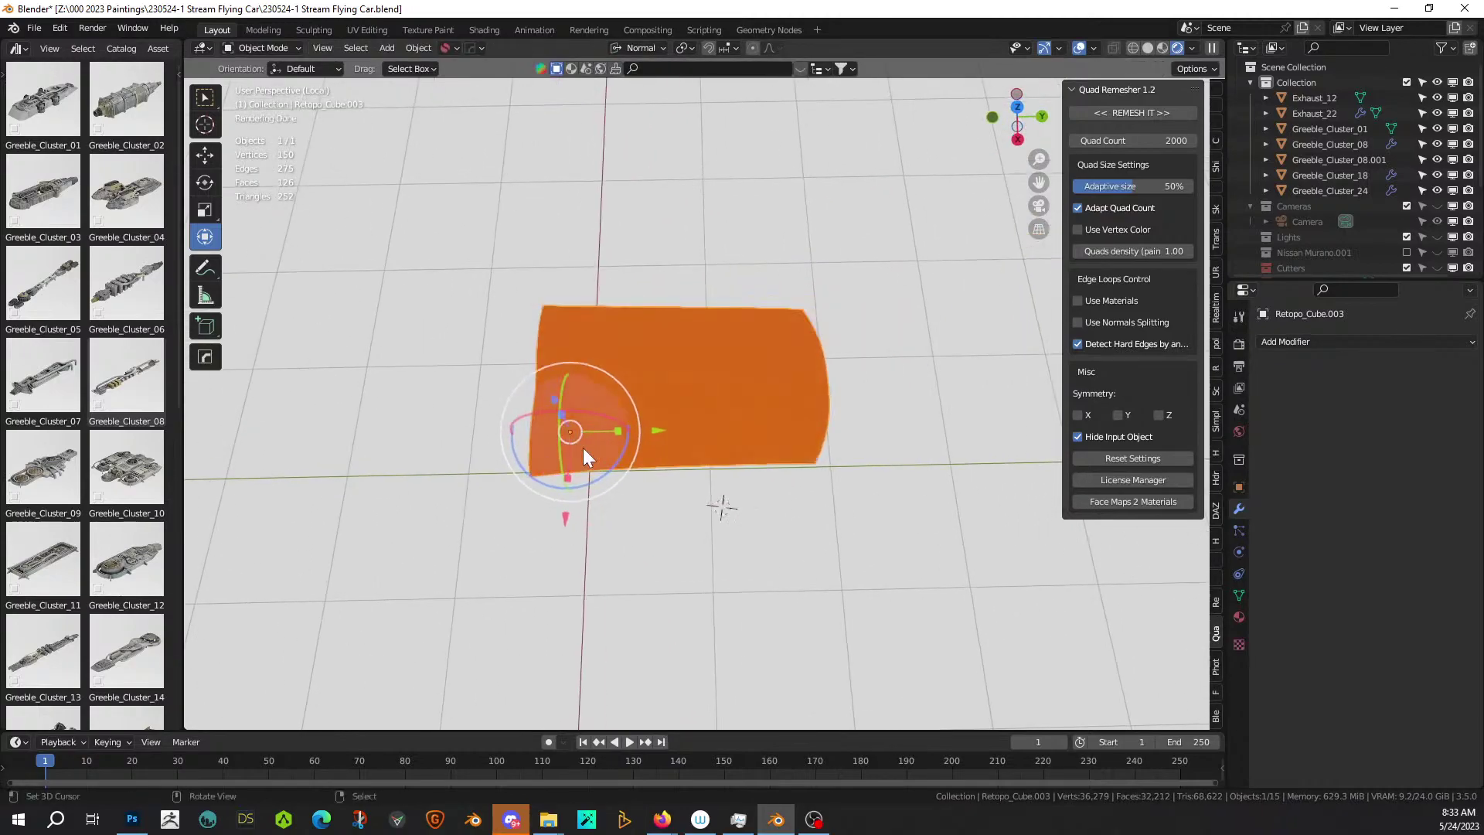
Select all faces of the isolated roof patch and remesh it with Quad Remesher at a quad count of 25.
{"action": "key", "text": "KP_Decimal"}
{"action": "key", "text": "KP_Divide"}
{"action": "middle_click_drag", "start_coordinate": [683, 438], "coordinate": [1042, 396]}
{"action": "key", "text": "KP_Divide"}
{"action": "scroll", "coordinate": [740, 391], "scroll_direction": "up", "scroll_amount": 3}
{"action": "key", "text": "Tab"}
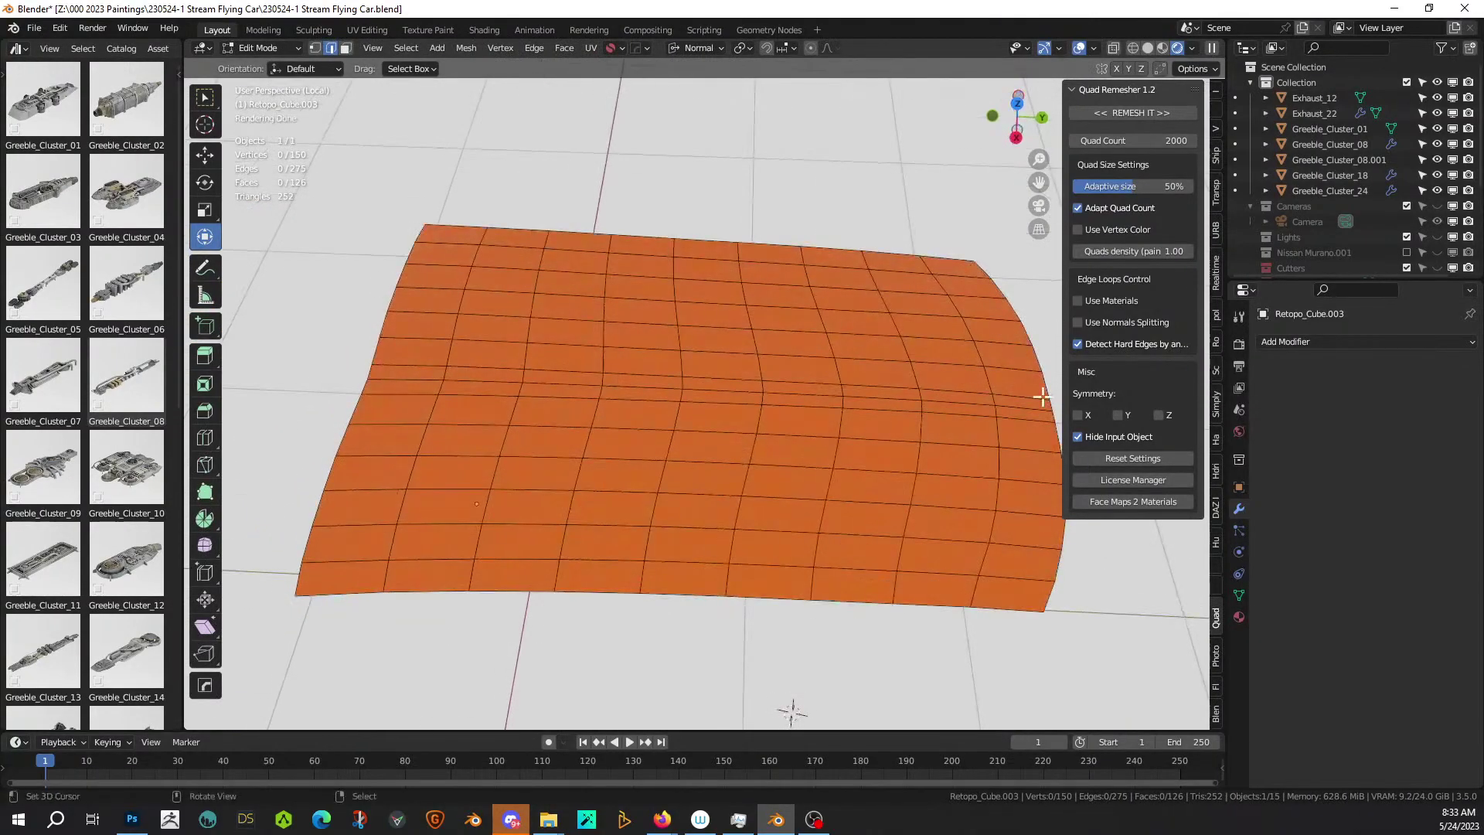
{"action": "key", "text": "a"}
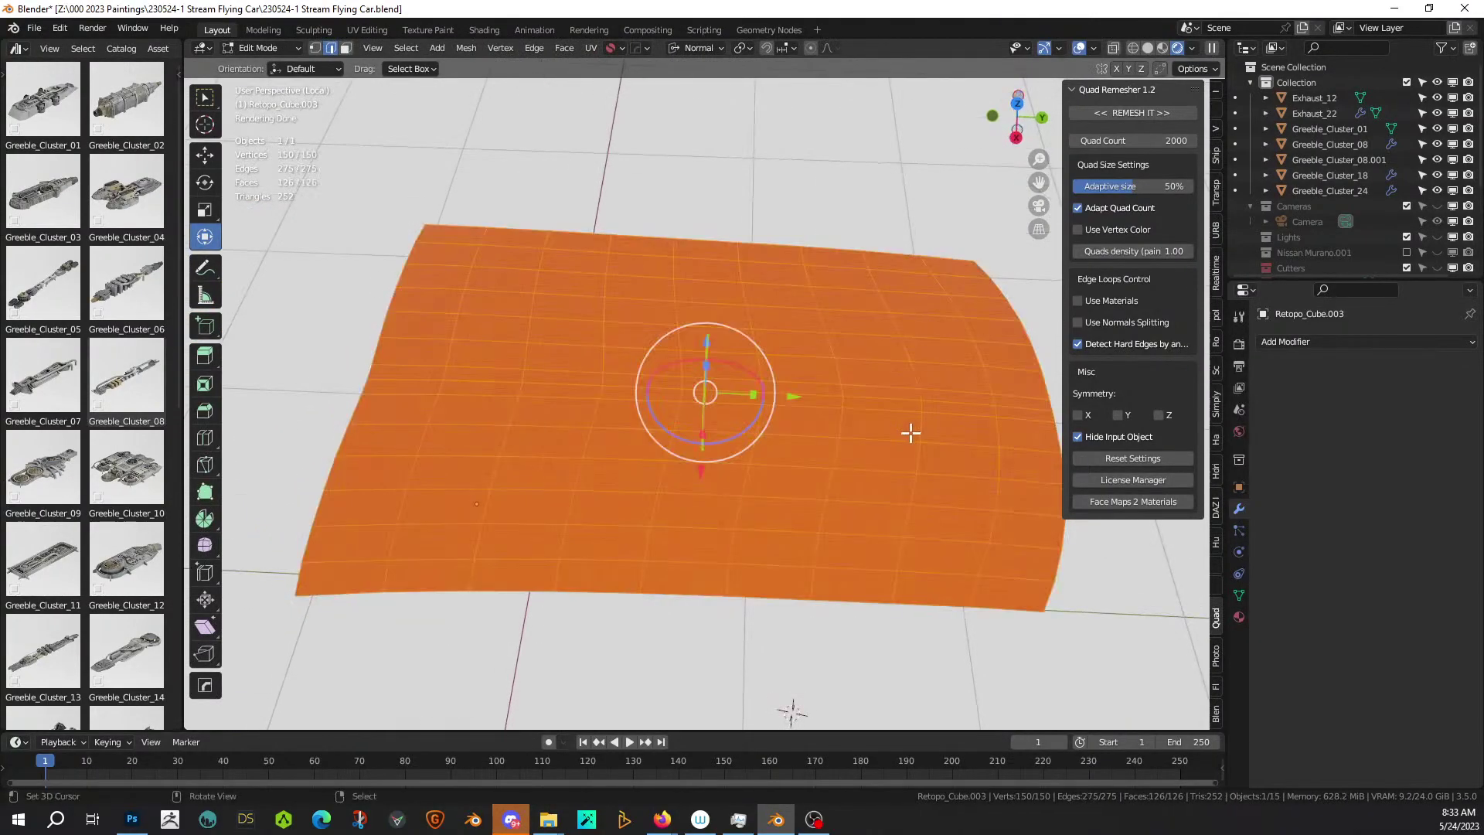
{"action": "left_click", "coordinate": [1157, 140]}
{"action": "type", "text": "25"}
{"action": "key", "text": "Return"}
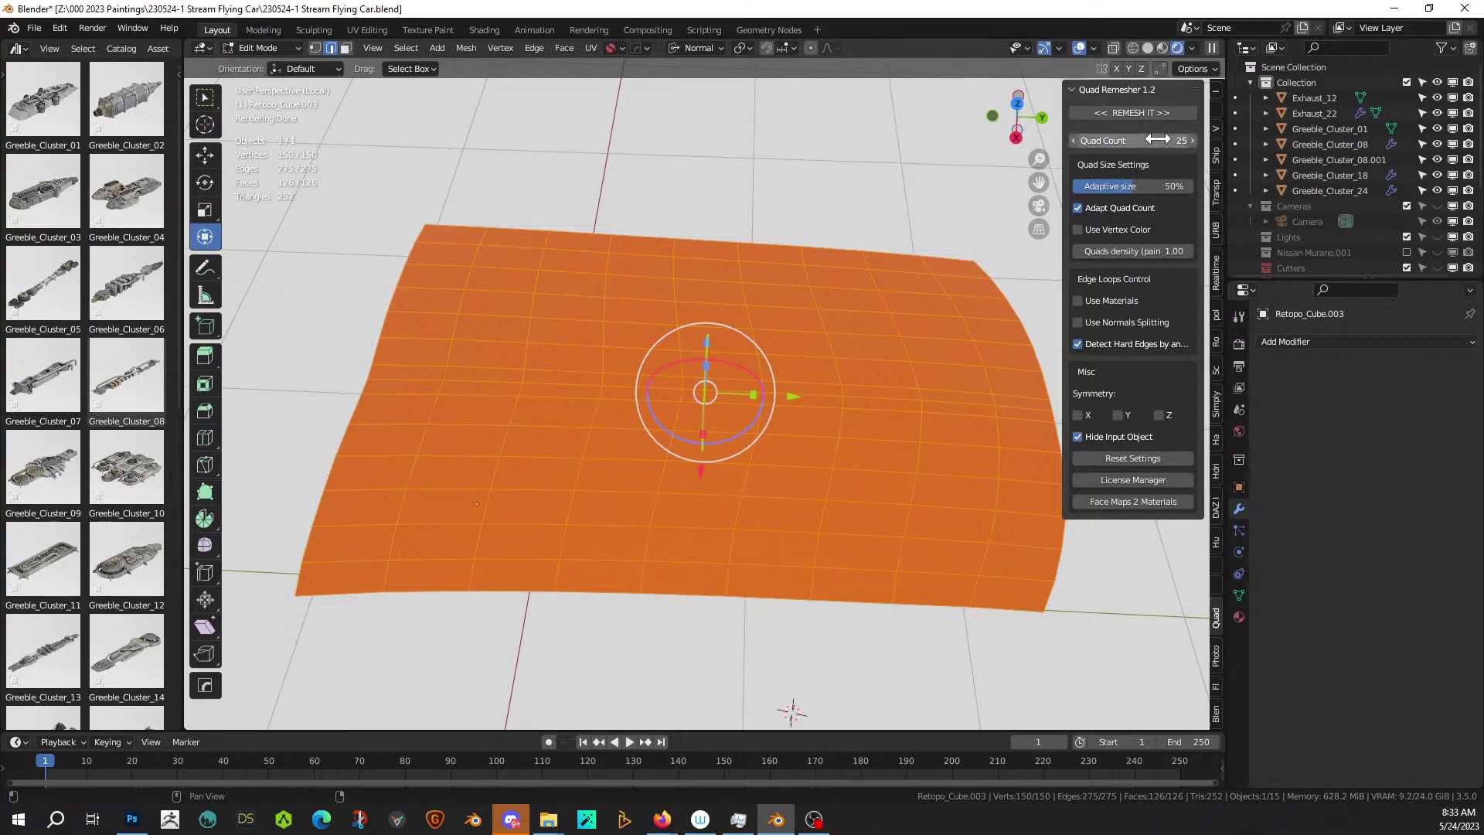
{"action": "left_click", "coordinate": [1145, 114]}
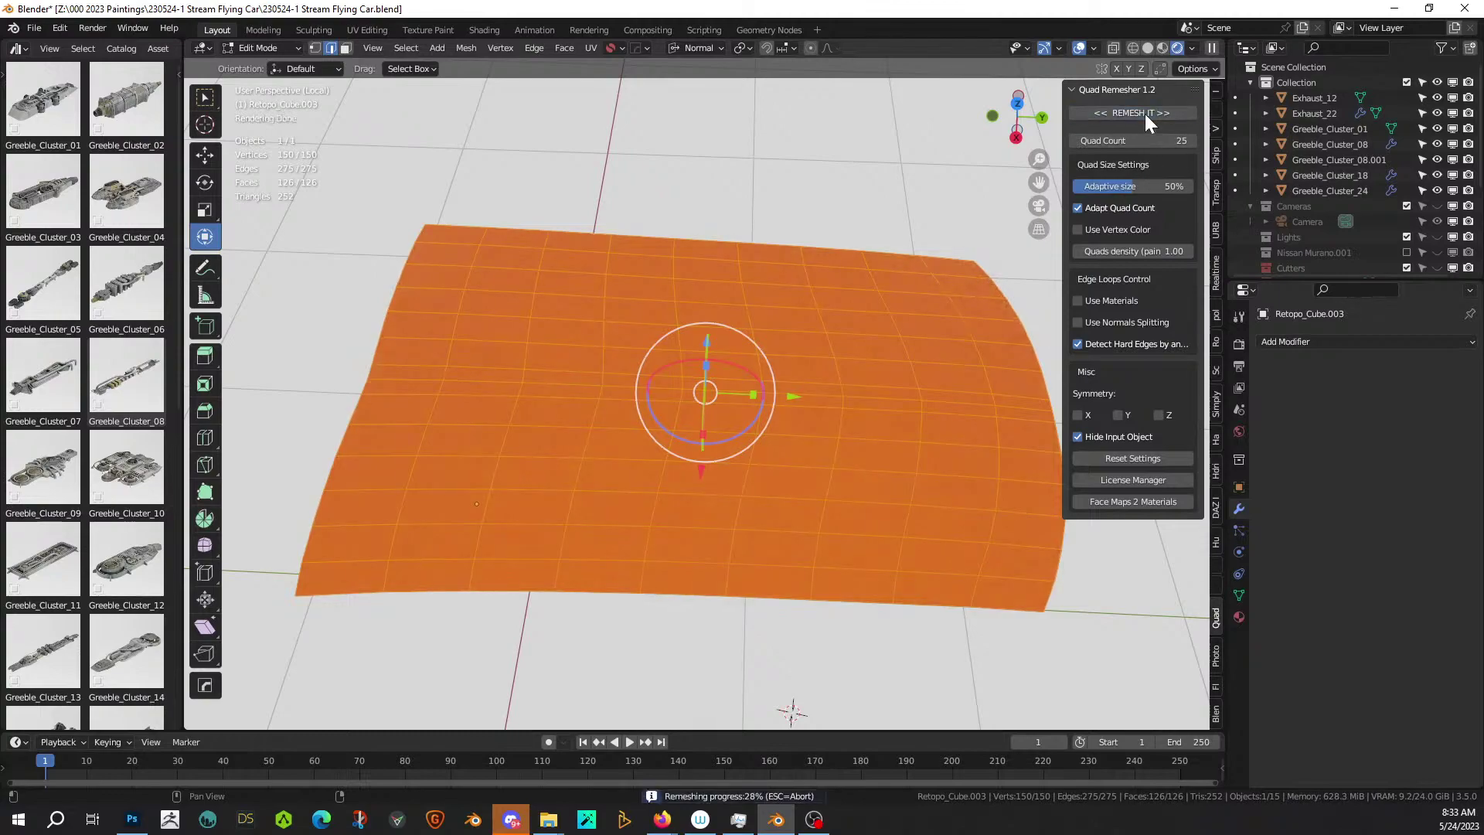
Extrude the remeshed roof patch upward along its normal by about 0.097 m.
{"action": "middle_click_drag", "start_coordinate": [773, 415], "coordinate": [788, 332]}
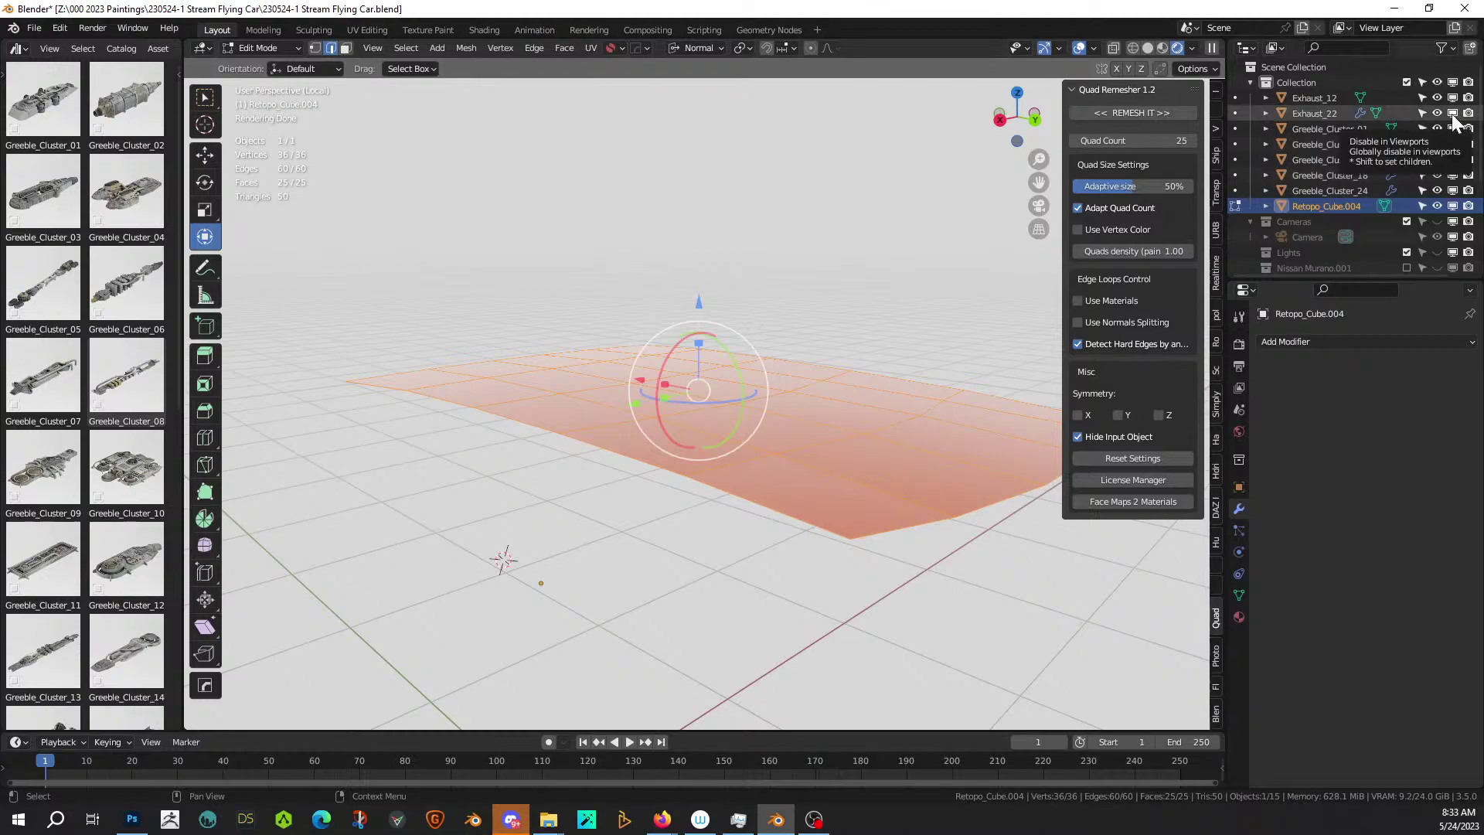
{"action": "middle_click_drag", "start_coordinate": [569, 516], "coordinate": [375, 454]}
{"action": "middle_click_drag", "start_coordinate": [424, 458], "coordinate": [526, 459]}
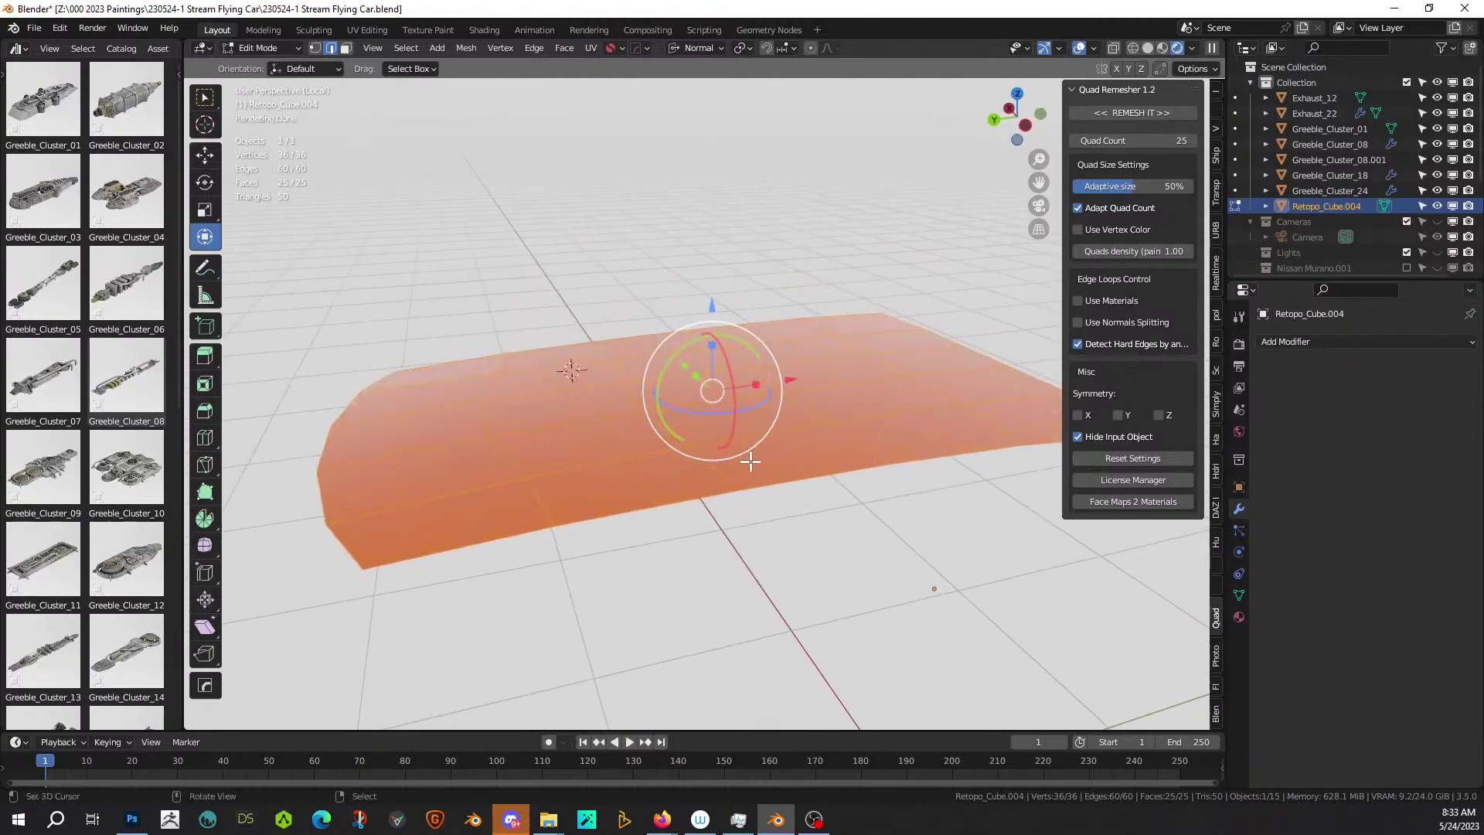
{"action": "key", "text": "e"}
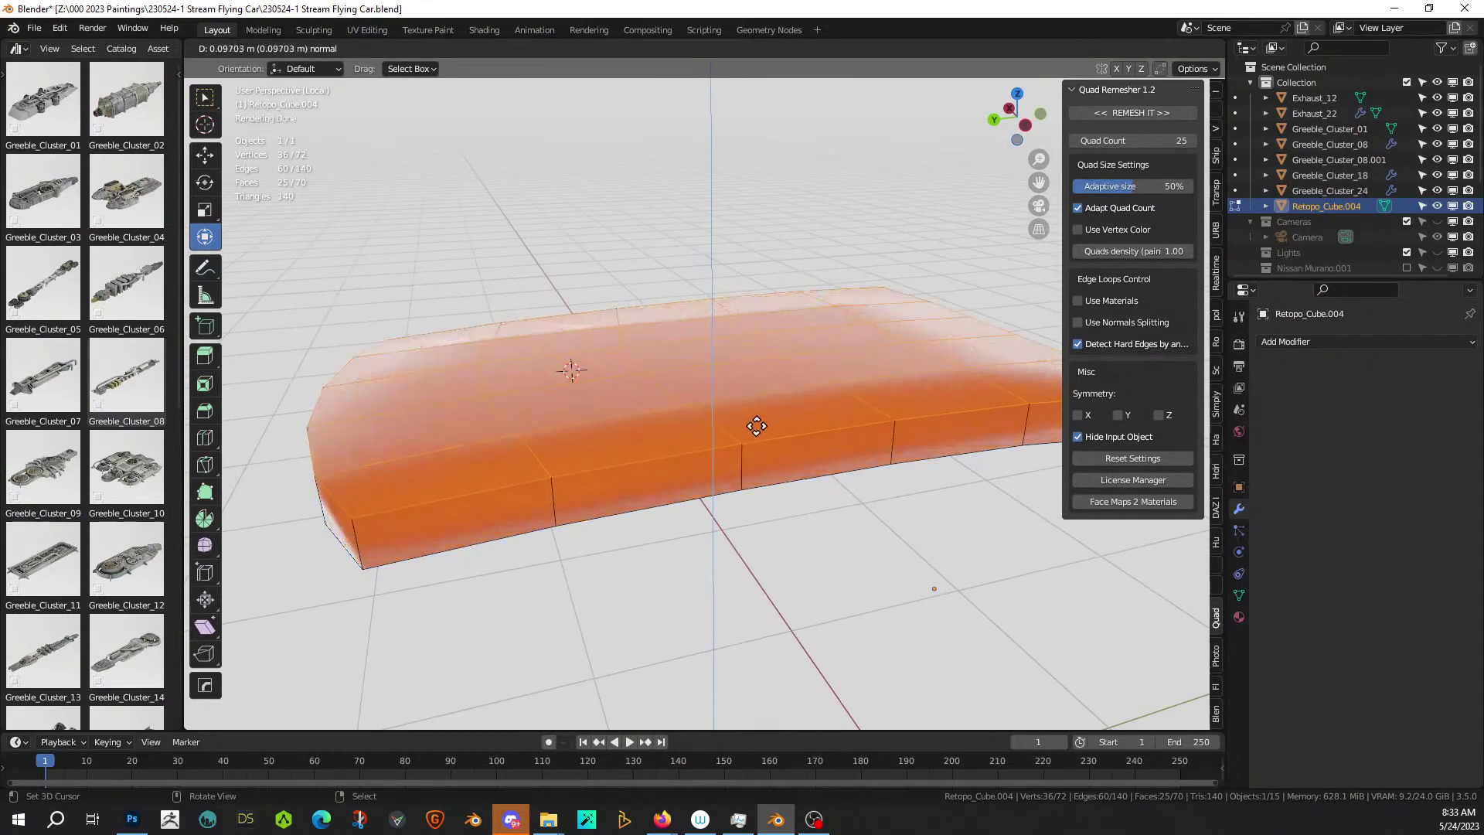
{"action": "left_click", "coordinate": [756, 426]}
{"action": "middle_click_drag", "start_coordinate": [755, 424], "coordinate": [961, 418]}
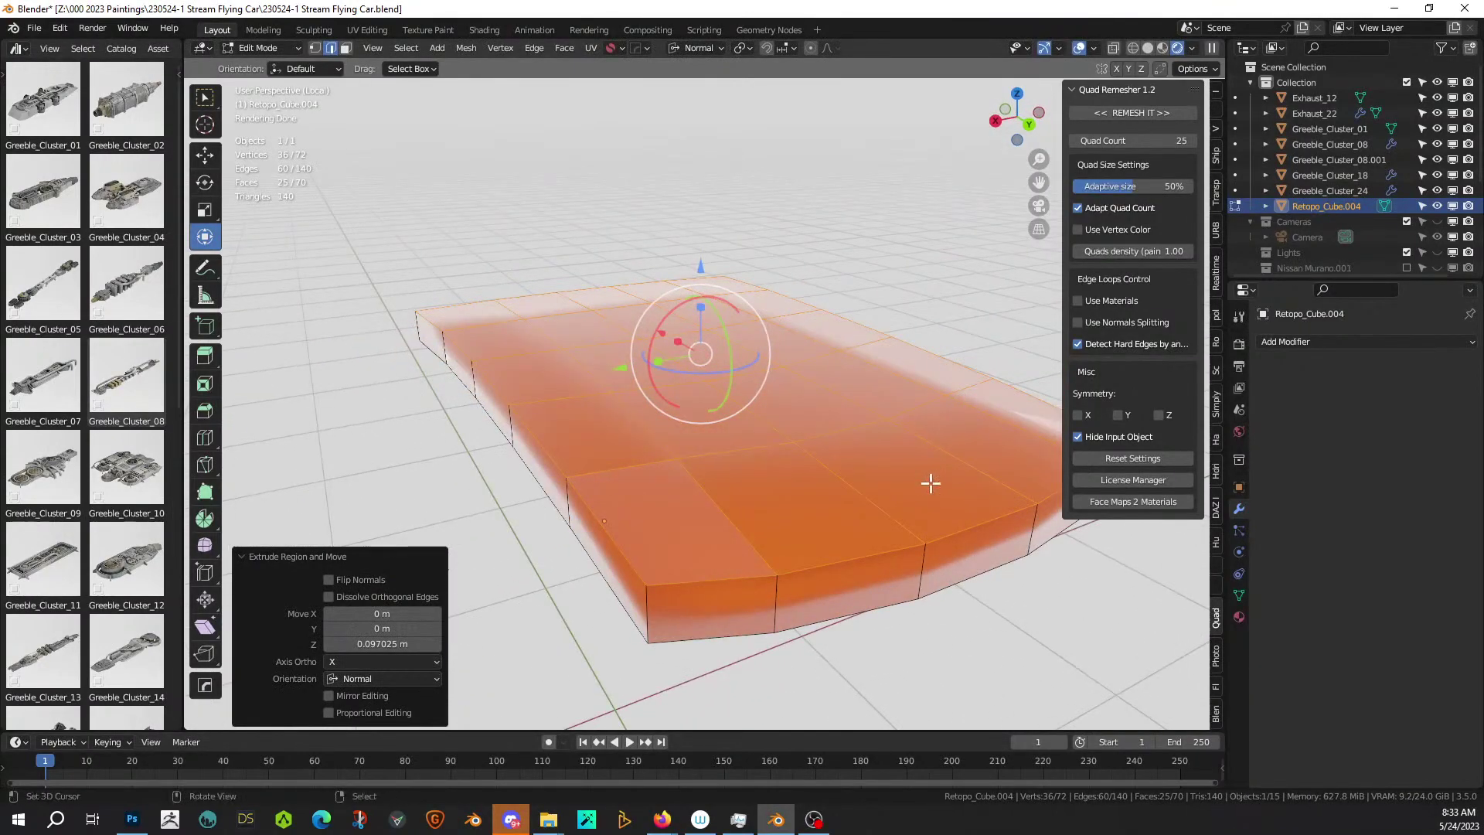
Switch the viewport to Solid shading to work on the edges of the extruded roof slab.
{"action": "left_click", "coordinate": [647, 584]}
{"action": "left_click", "coordinate": [648, 585]}
{"action": "left_click", "coordinate": [572, 506]}
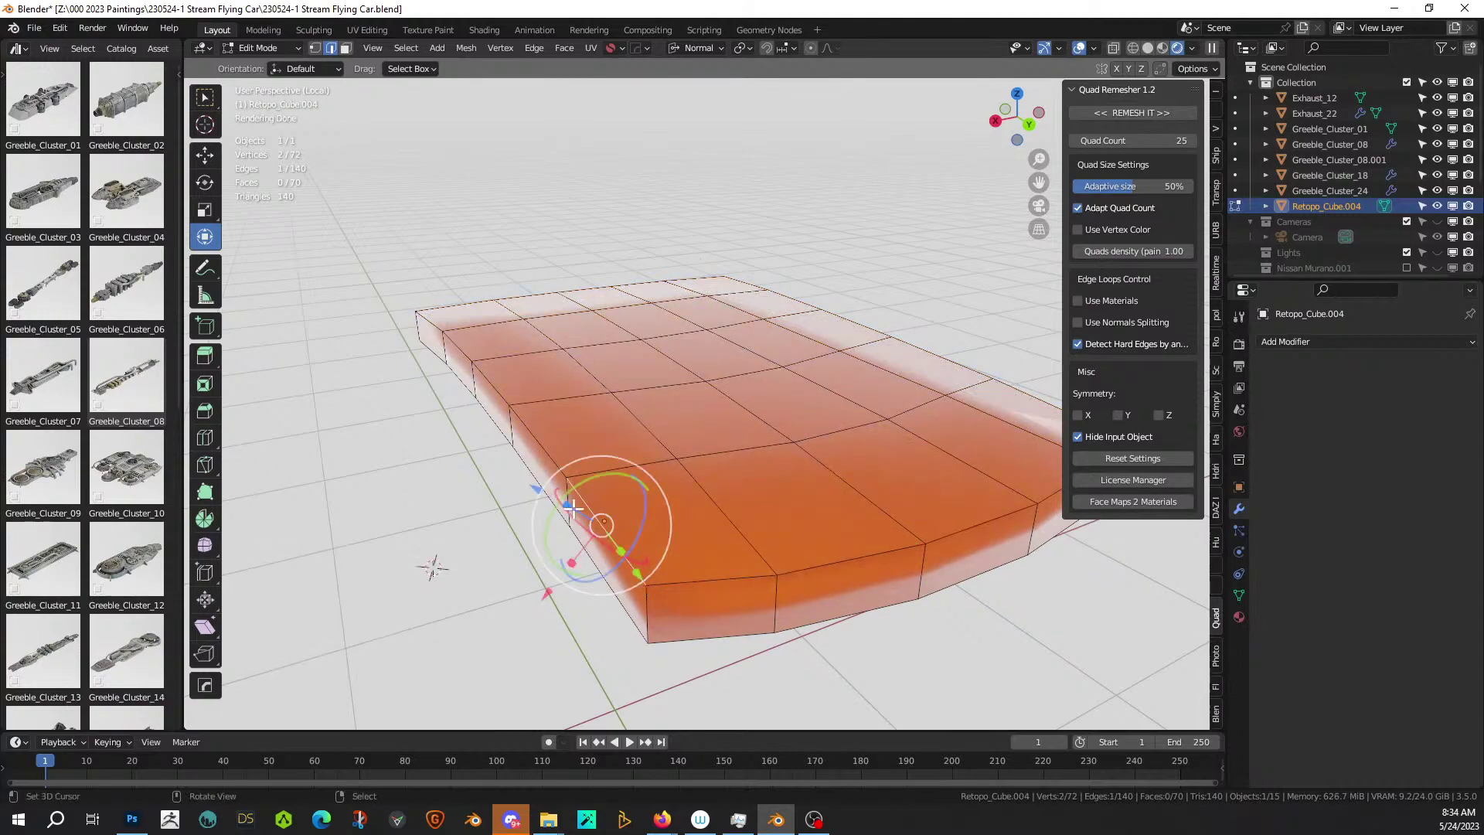
{"action": "left_click", "coordinate": [1148, 48]}
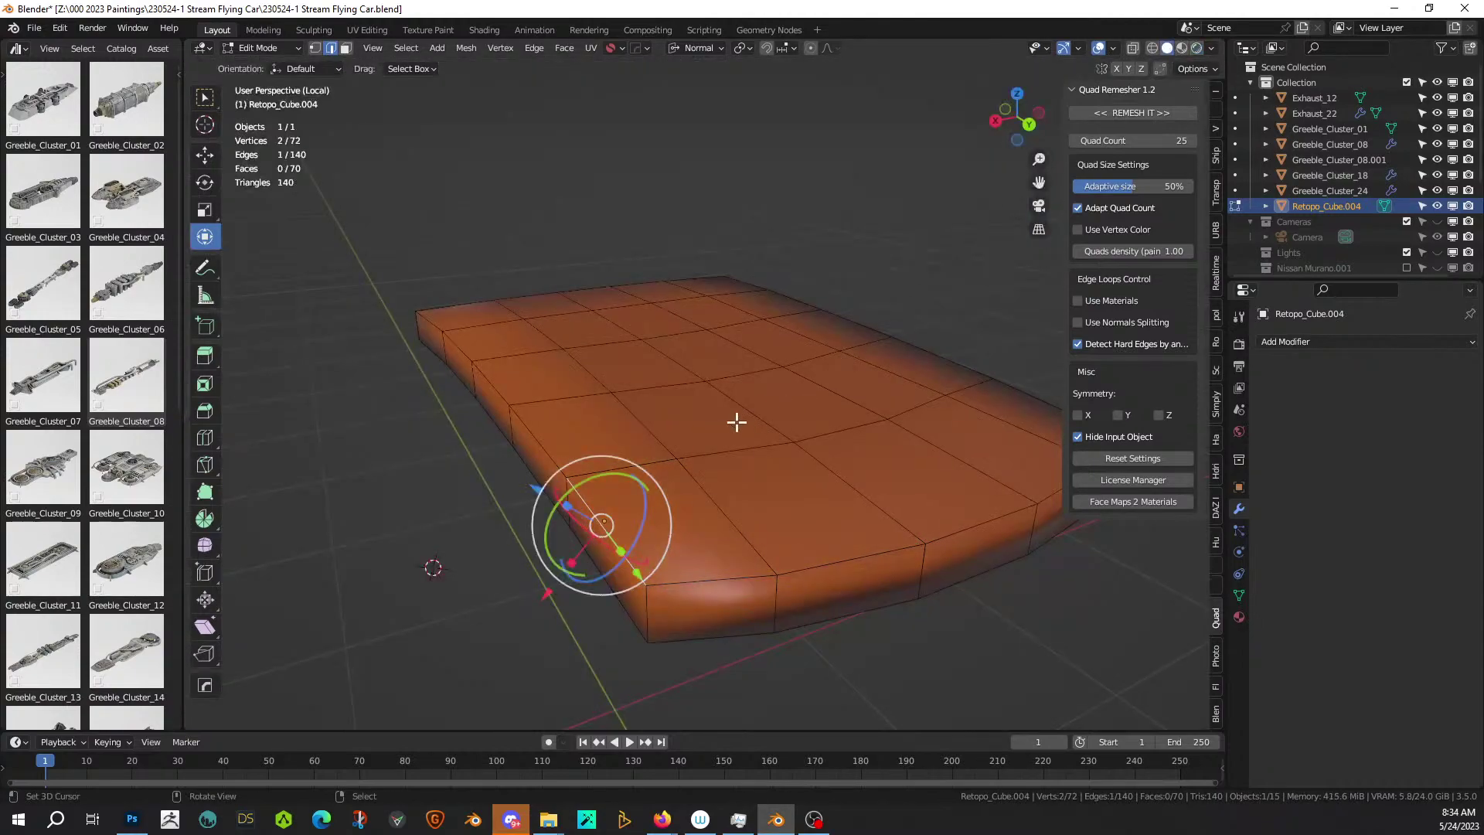
Bevel the edge loops around the slab's upper perimeter by about 0.02 m with one segment, and leave Edit Mode.
{"action": "left_click", "coordinate": [729, 577], "text": "alt"}
{"action": "left_click", "coordinate": [539, 449], "text": "alt+shift"}
{"action": "middle_click_drag", "start_coordinate": [540, 451], "coordinate": [758, 444]}
{"action": "left_click", "coordinate": [504, 544], "text": "alt+shift"}
{"action": "middle_click_drag", "start_coordinate": [566, 540], "coordinate": [758, 542]}
{"action": "left_click", "coordinate": [831, 547], "text": "alt+shift"}
{"action": "key", "text": "ctrl+b"}
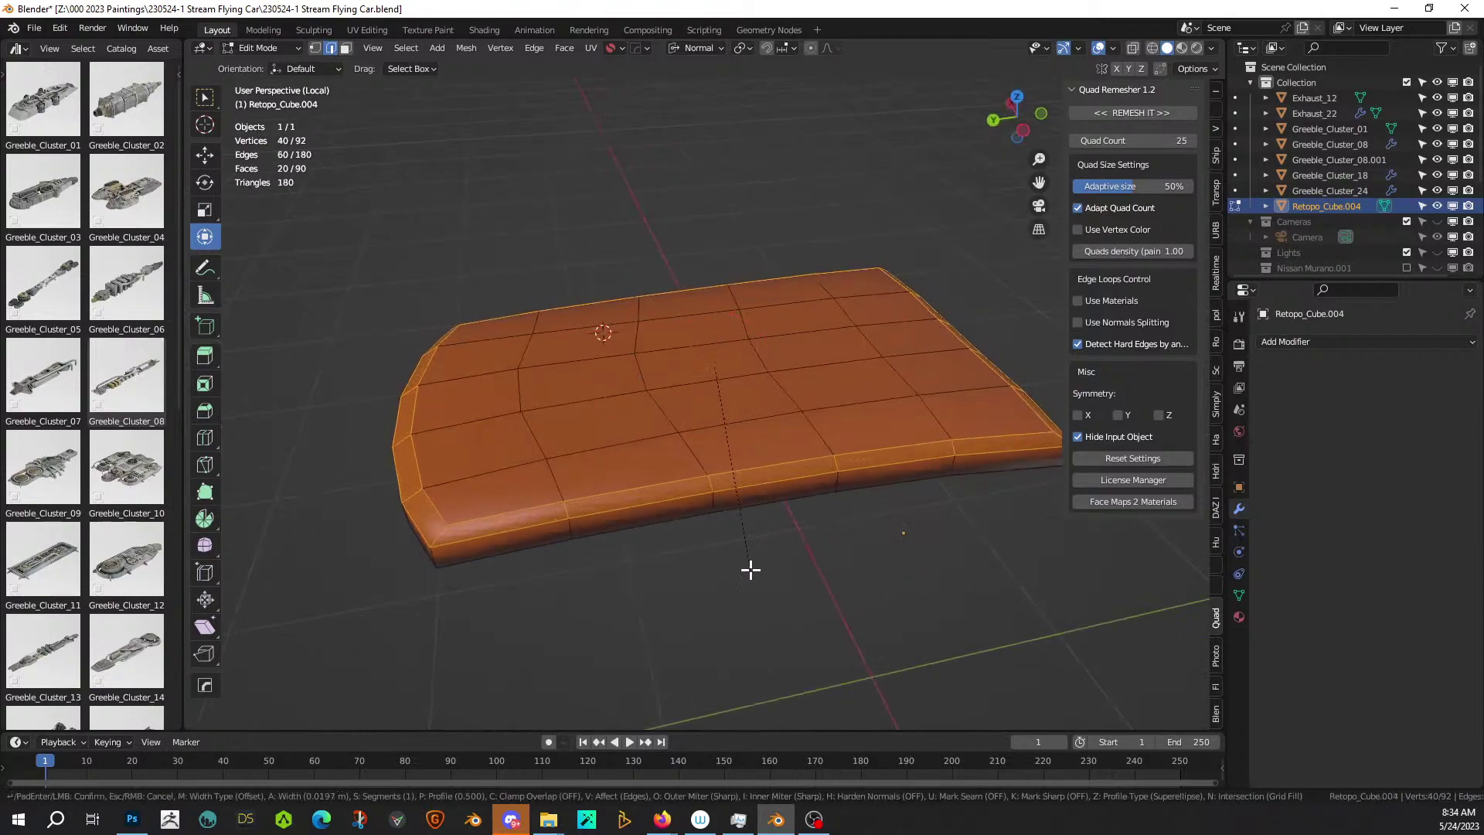
{"action": "left_click", "coordinate": [748, 569]}
{"action": "mouse_move", "coordinate": [748, 570]}
{"action": "middle_mouse_down"}
{"action": "mouse_move", "coordinate": [590, 523]}
{"action": "mouse_move", "coordinate": [494, 540]}
{"action": "middle_mouse_up"}
{"action": "key", "text": "Tab"}
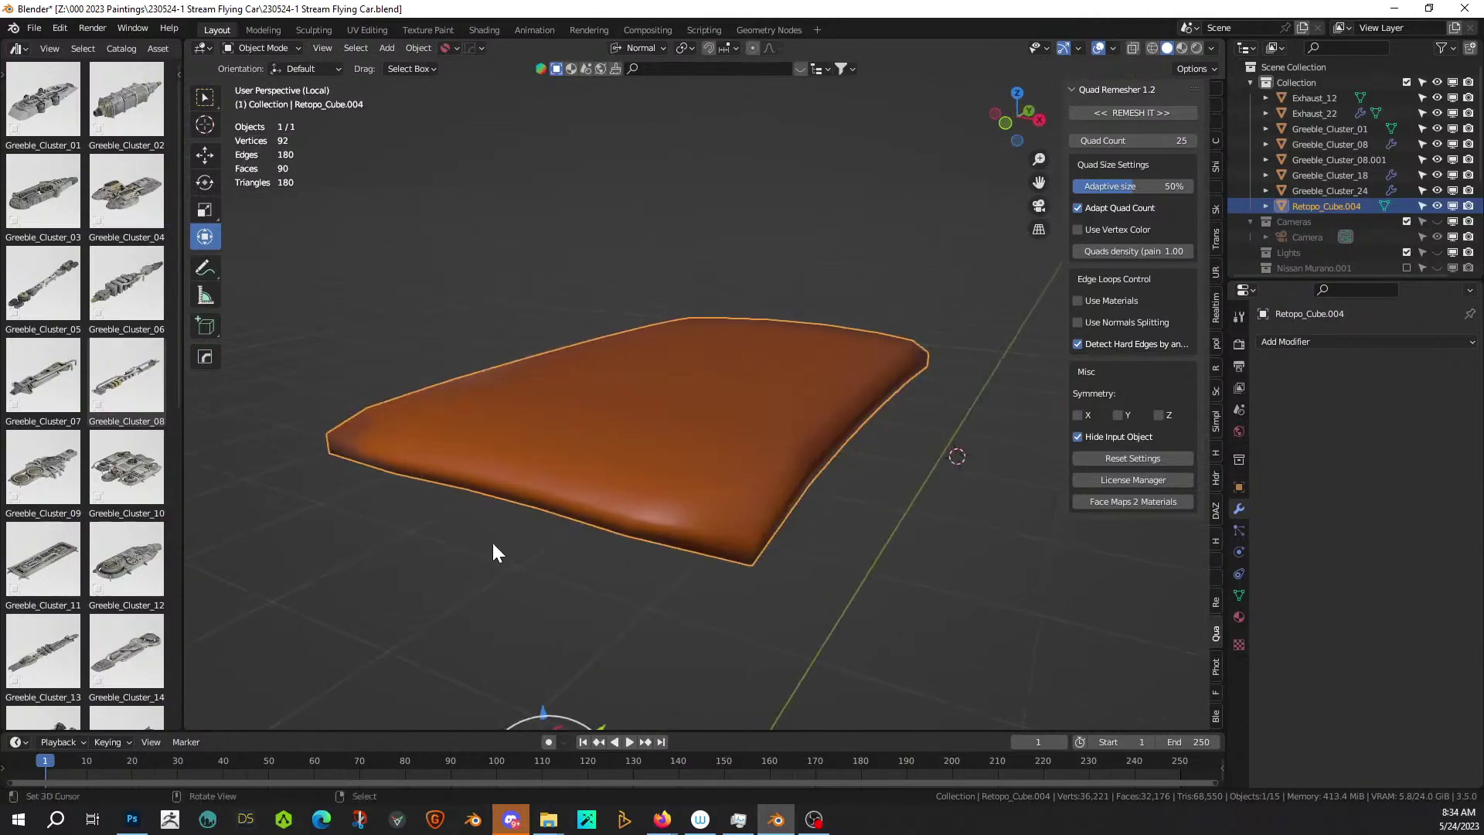
Add a HardOps Wireframe modifier to the roof slab with a thickness of about 0.0106 m.
{"action": "key", "text": "q"}
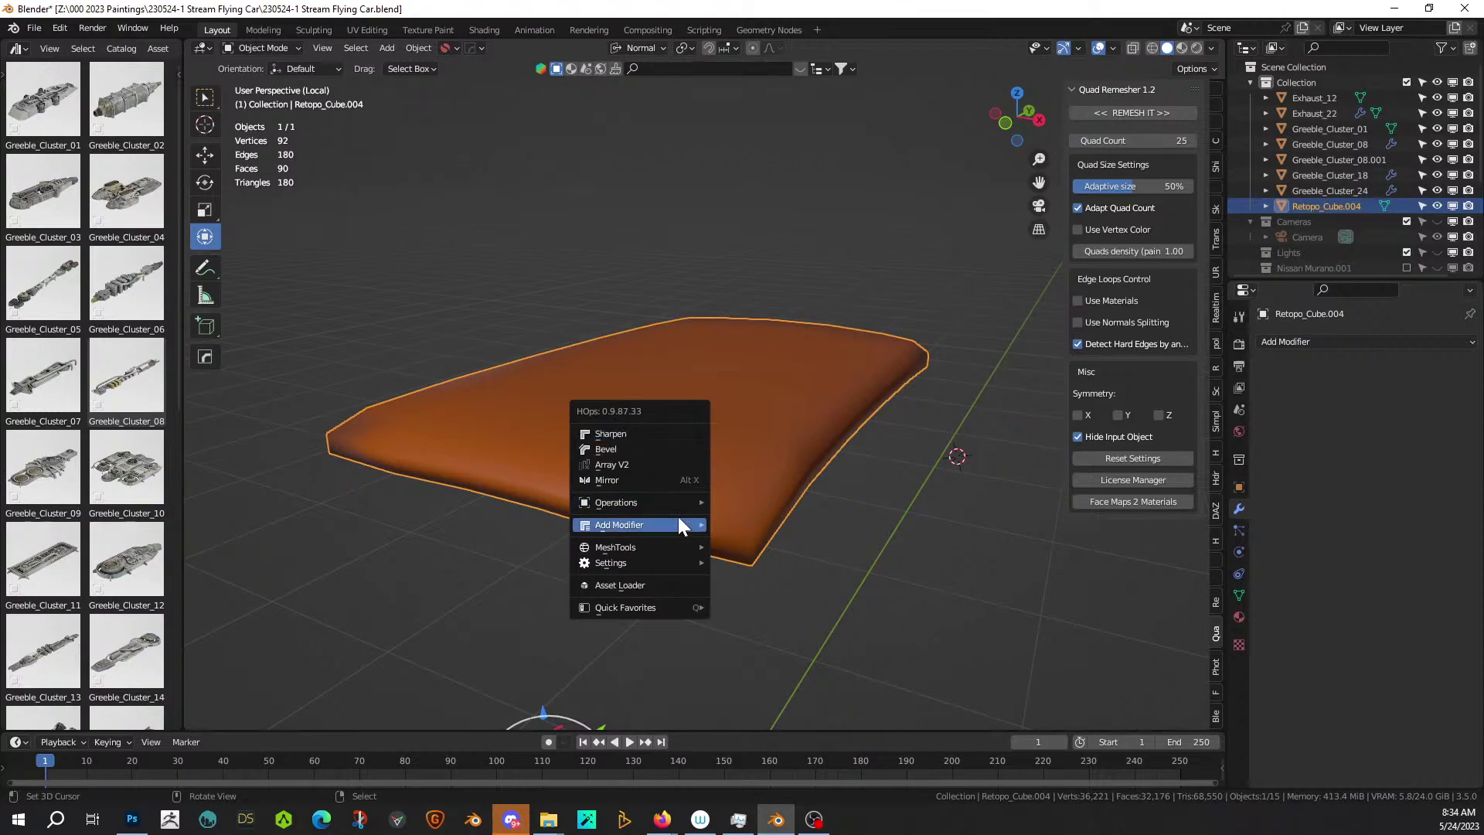
{"action": "mouse_move", "coordinate": [680, 524]}
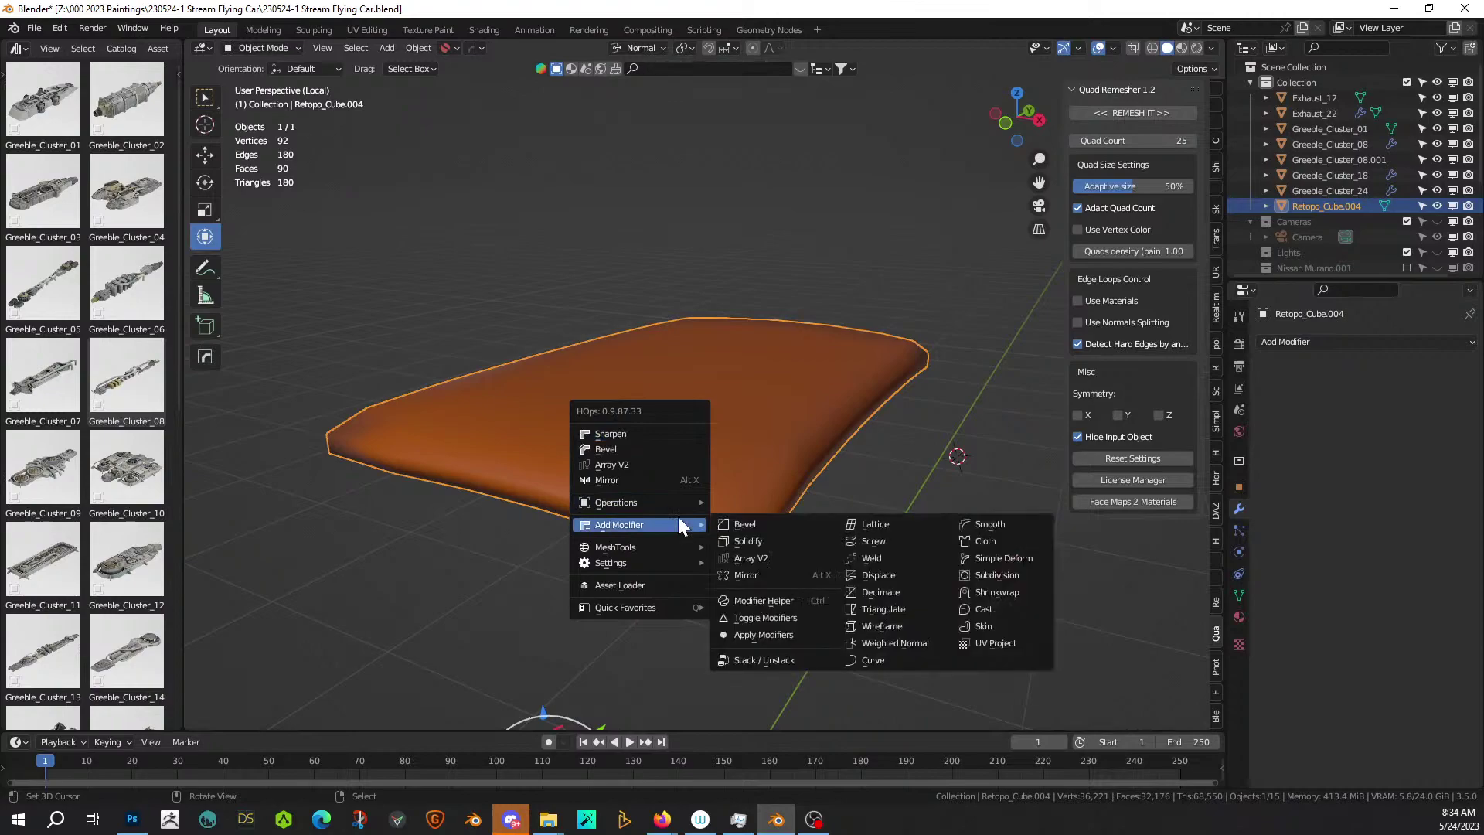
{"action": "left_click", "coordinate": [920, 623]}
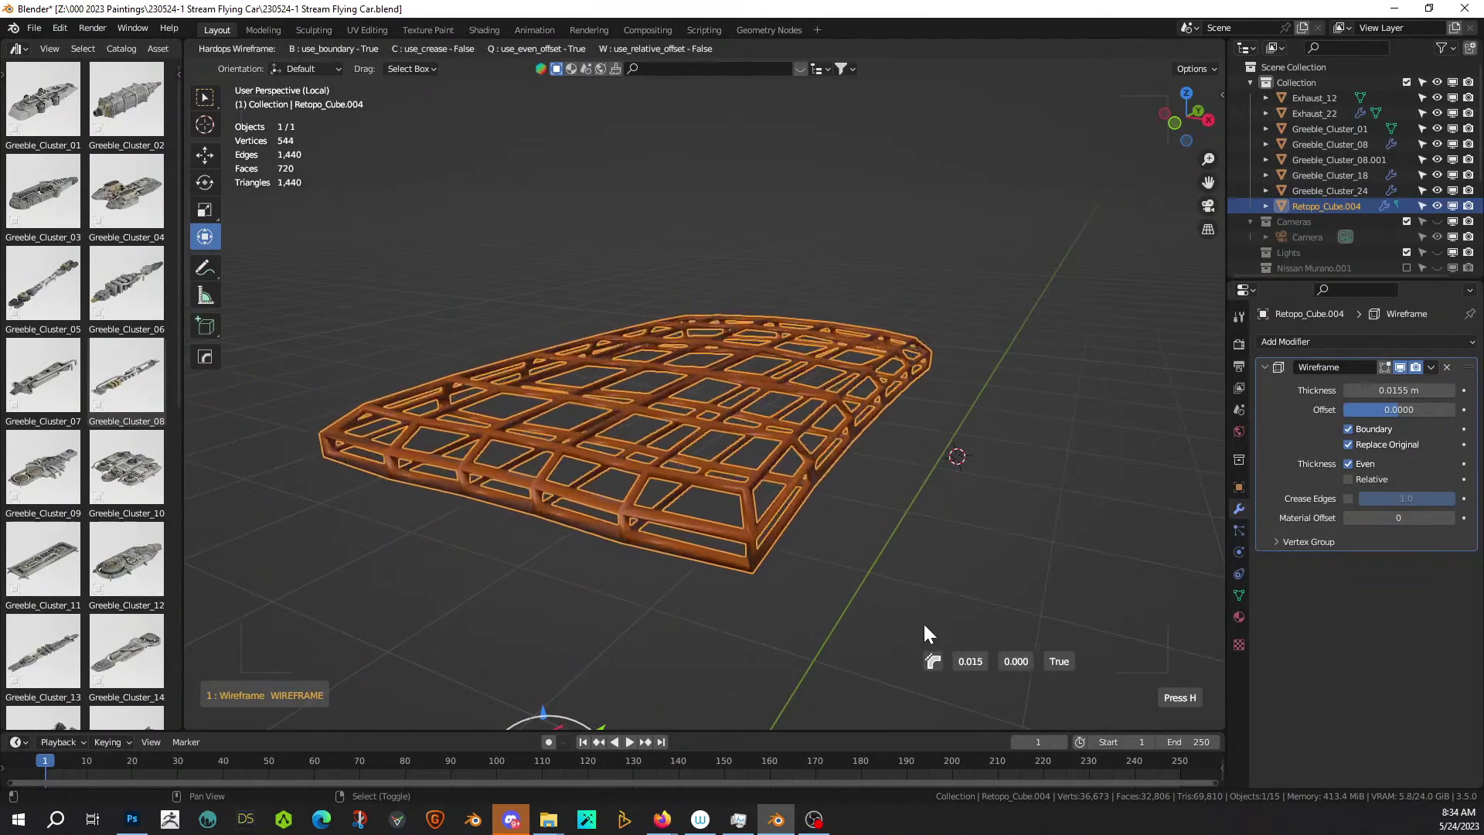
{"action": "left_click", "coordinate": [927, 618]}
{"action": "middle_click_drag", "start_coordinate": [928, 621], "coordinate": [739, 502]}
{"action": "key", "text": "Tab"}
{"action": "key", "text": "Tab"}
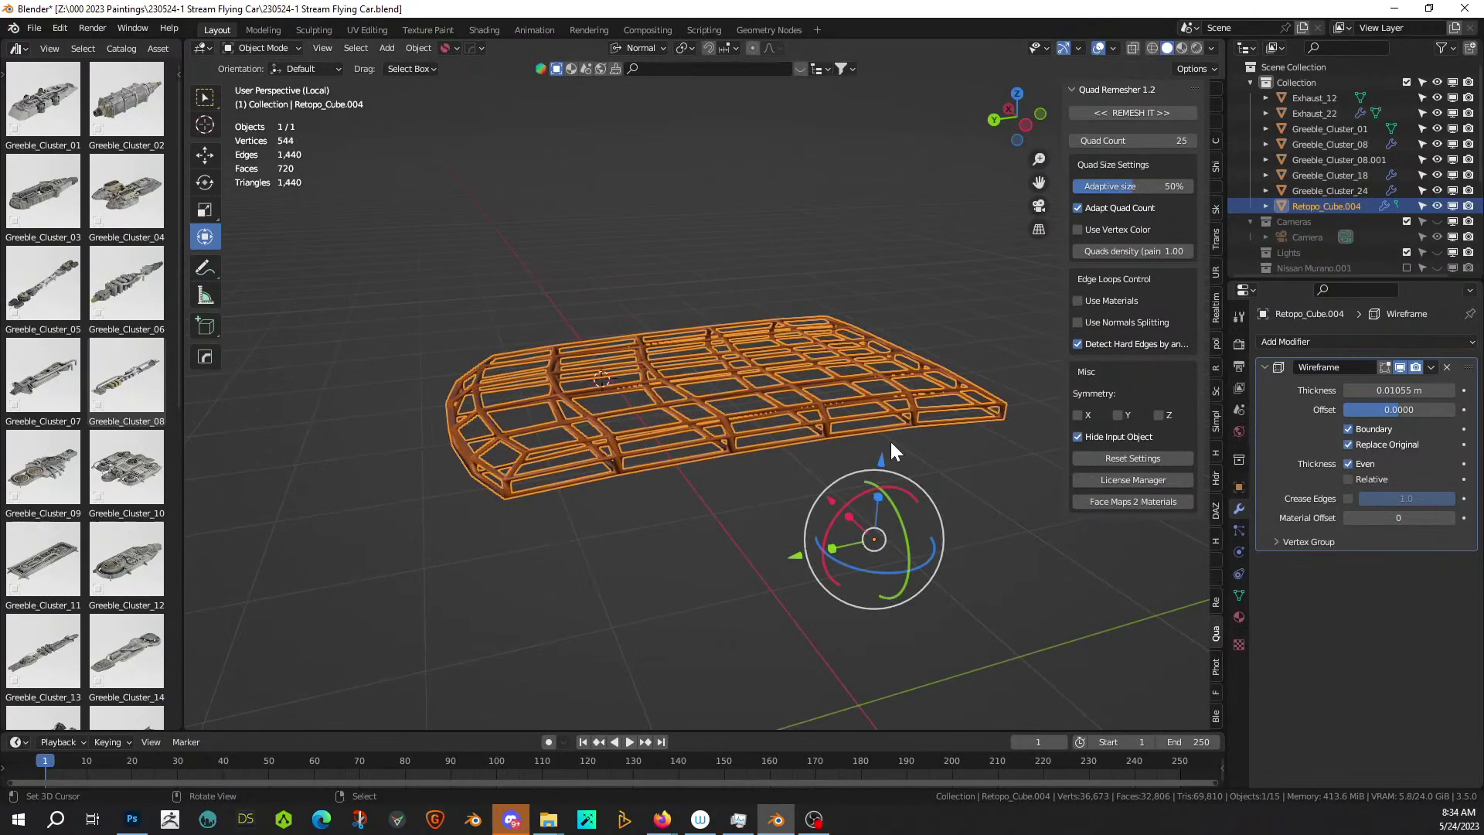
Leave local view and examine how the wireframe rack sits on the car's roof.
{"action": "key", "text": "KP_Divide"}
{"action": "left_click", "coordinate": [628, 113]}
{"action": "middle_click_drag", "start_coordinate": [629, 182], "coordinate": [612, 225]}
{"action": "scroll", "coordinate": [629, 229], "scroll_direction": "up", "scroll_amount": 3}
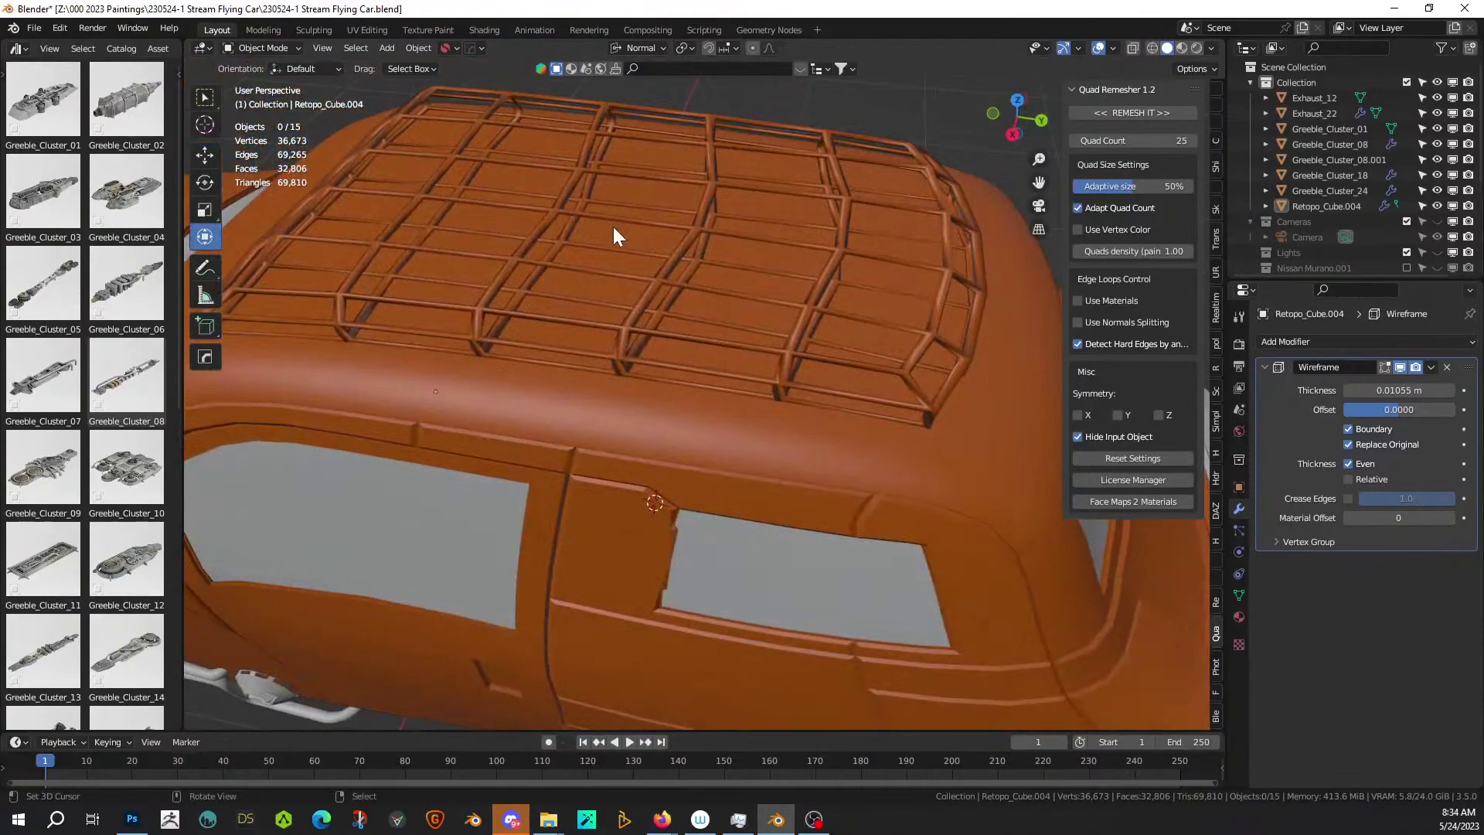
{"action": "key", "text": "z"}
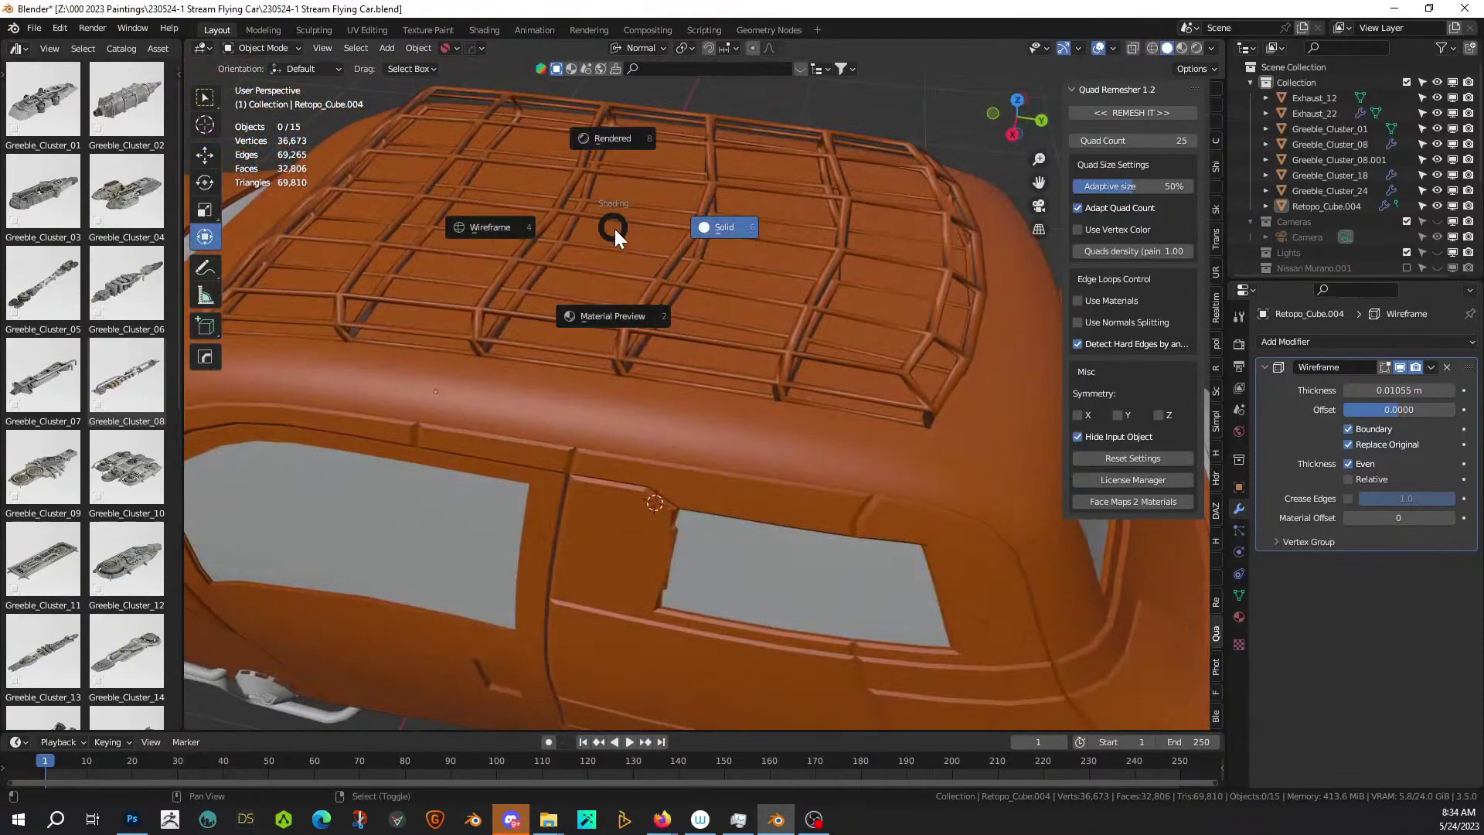
{"action": "left_click", "coordinate": [708, 136]}
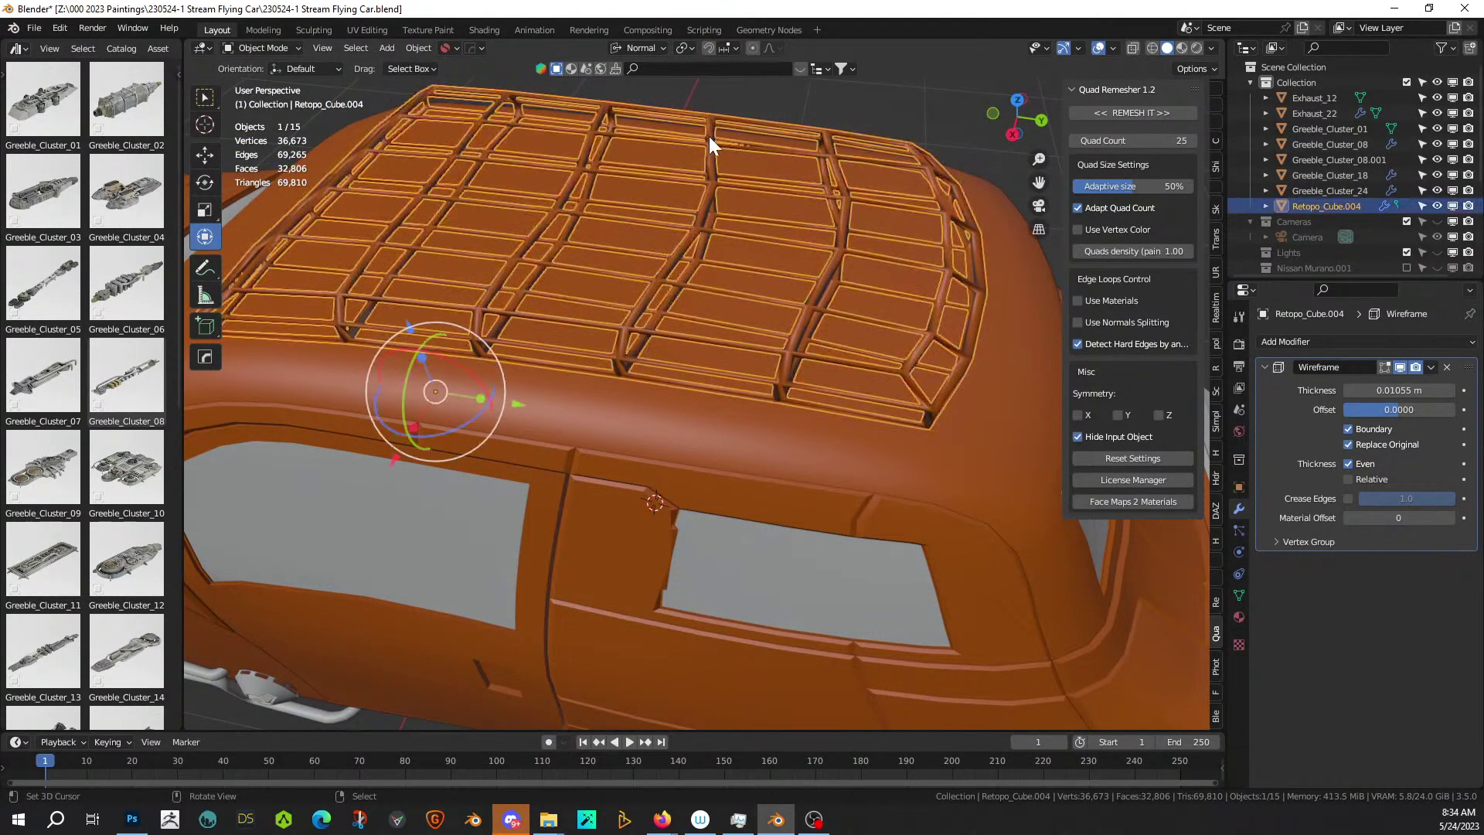
{"action": "key", "text": "q"}
{"action": "left_click", "coordinate": [662, 59]}
{"action": "middle_click_drag", "start_coordinate": [683, 118], "coordinate": [627, 387]}
{"action": "scroll", "coordinate": [735, 147], "scroll_direction": "up", "scroll_amount": 3}
{"action": "left_click", "coordinate": [596, 418]}
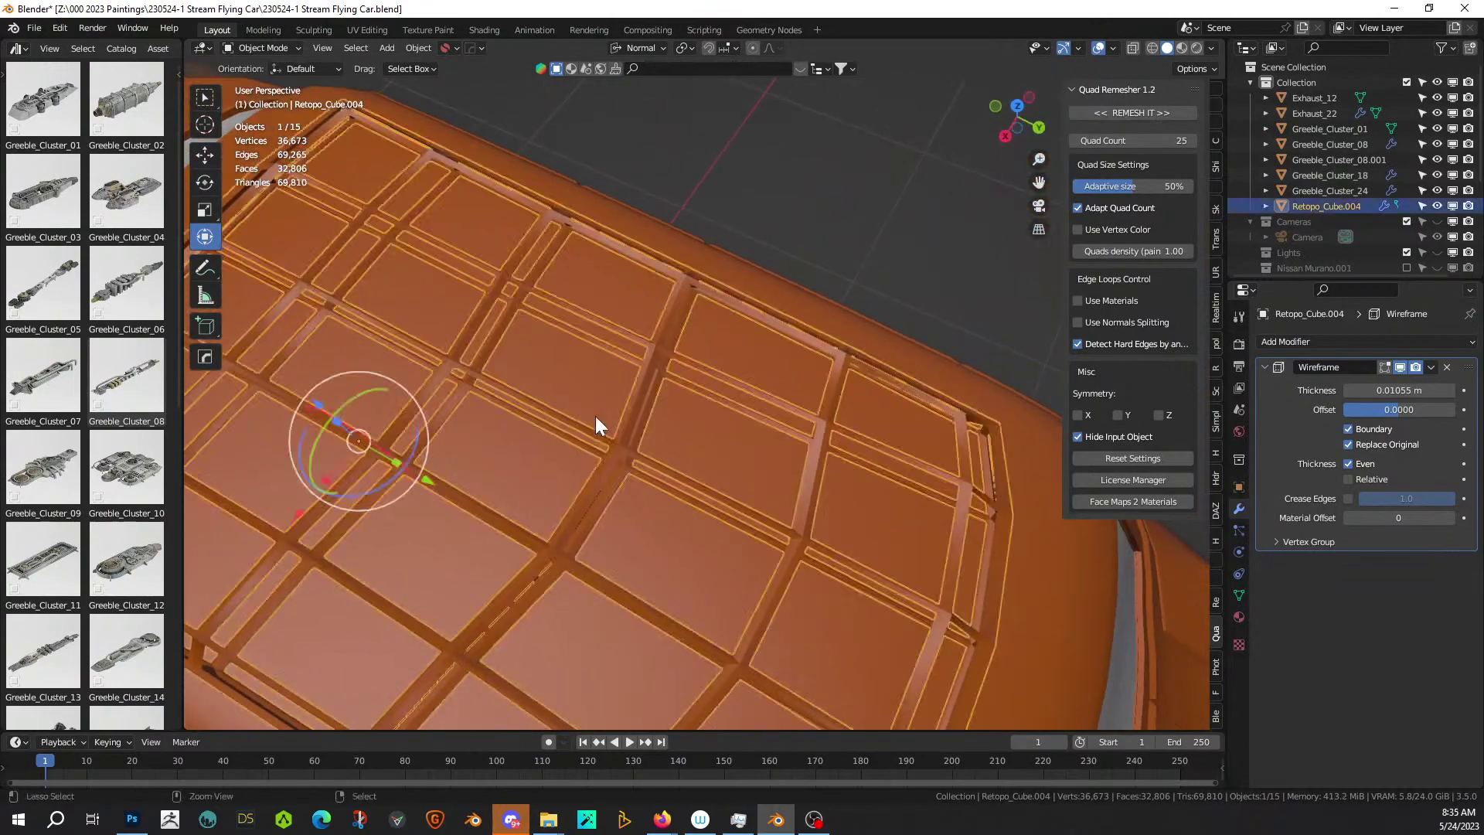
{"action": "key", "text": "ctrl+z"}
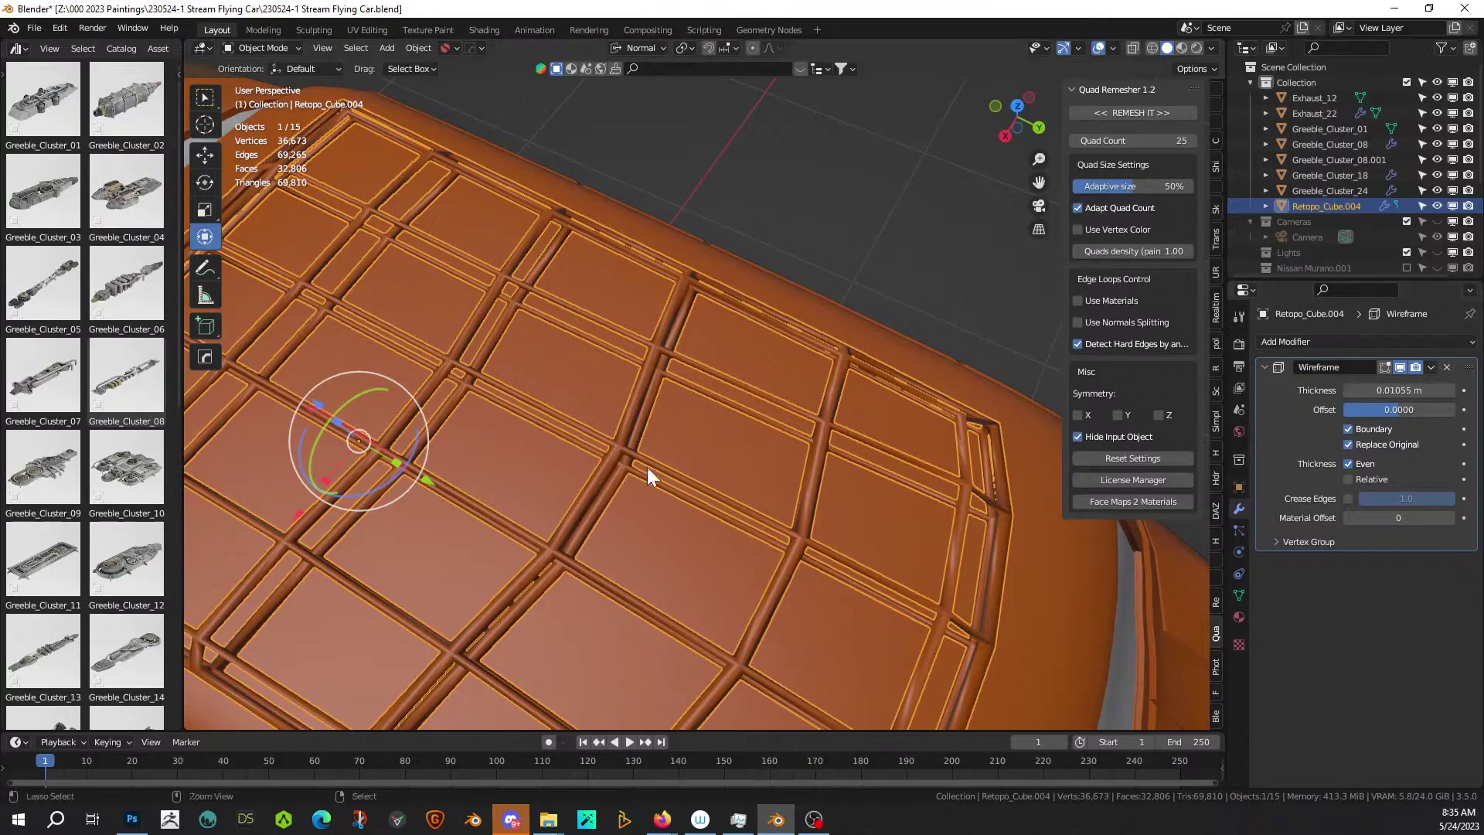
{"action": "key", "text": "alt+a"}
{"action": "key", "text": "ctrl+z"}
Remove the Wireframe modifier from the roof piece and isolate the piece in local view.
{"action": "left_click", "coordinate": [1446, 366]}
{"action": "scroll", "coordinate": [823, 452], "scroll_direction": "down", "scroll_amount": 5}
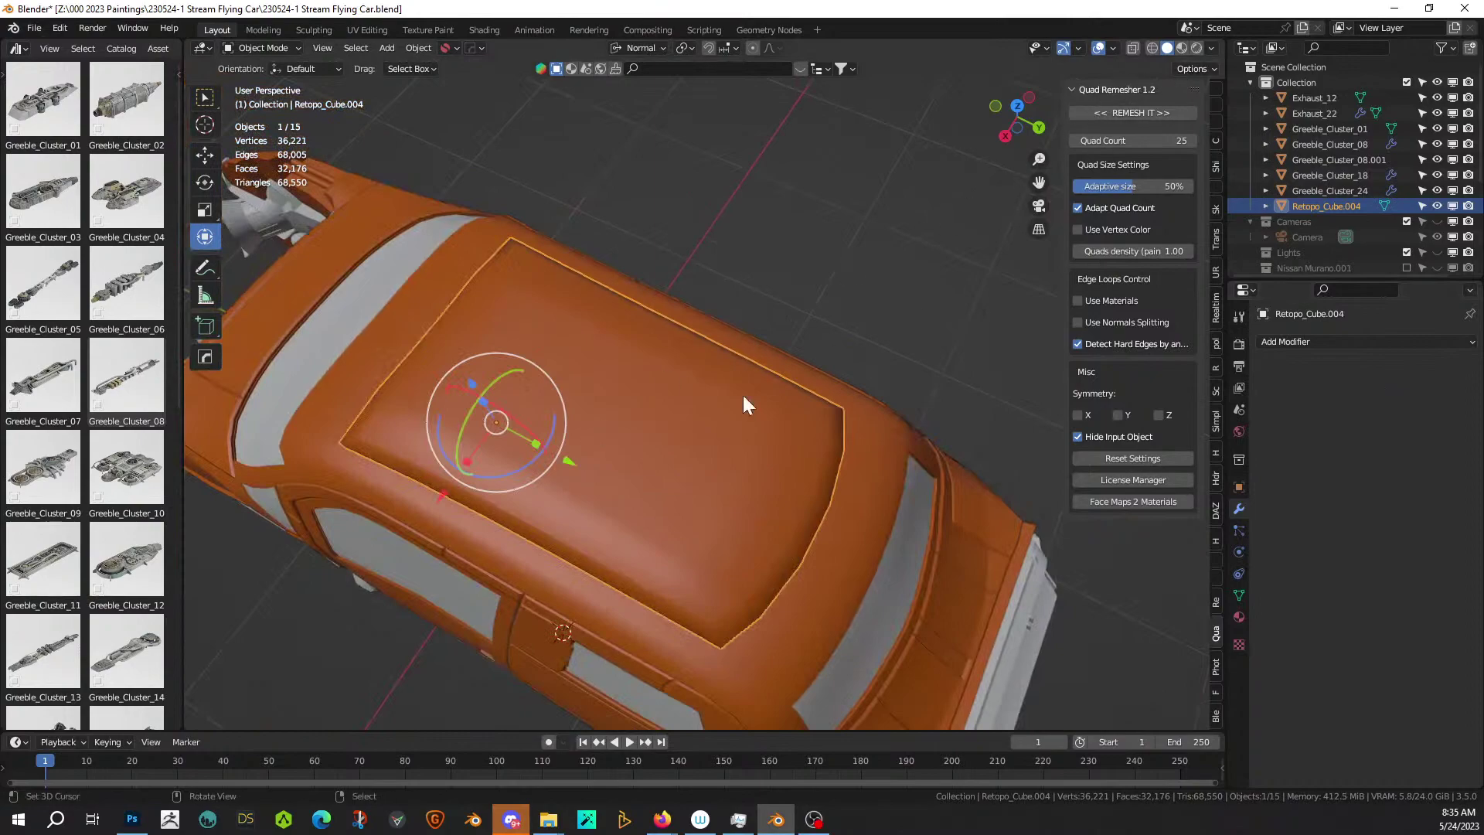
{"action": "key", "text": "KP_Divide"}
Try to convert the isolated roof piece to a curve in Object Mode.
{"action": "key", "text": "Tab"}
{"action": "middle_click_drag", "start_coordinate": [646, 391], "coordinate": [670, 346]}
{"action": "key", "text": "q"}
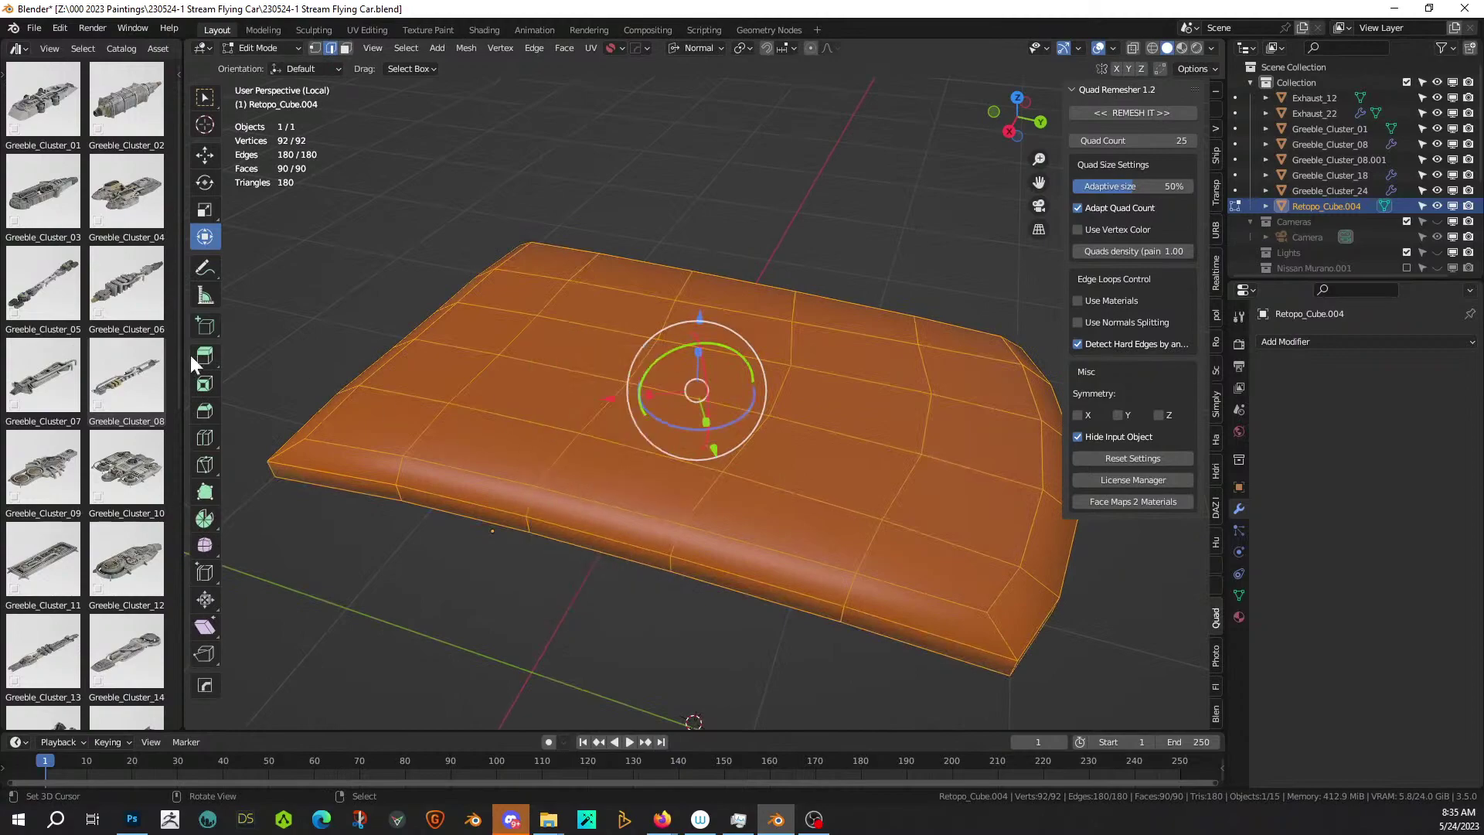
{"action": "key", "text": "q"}
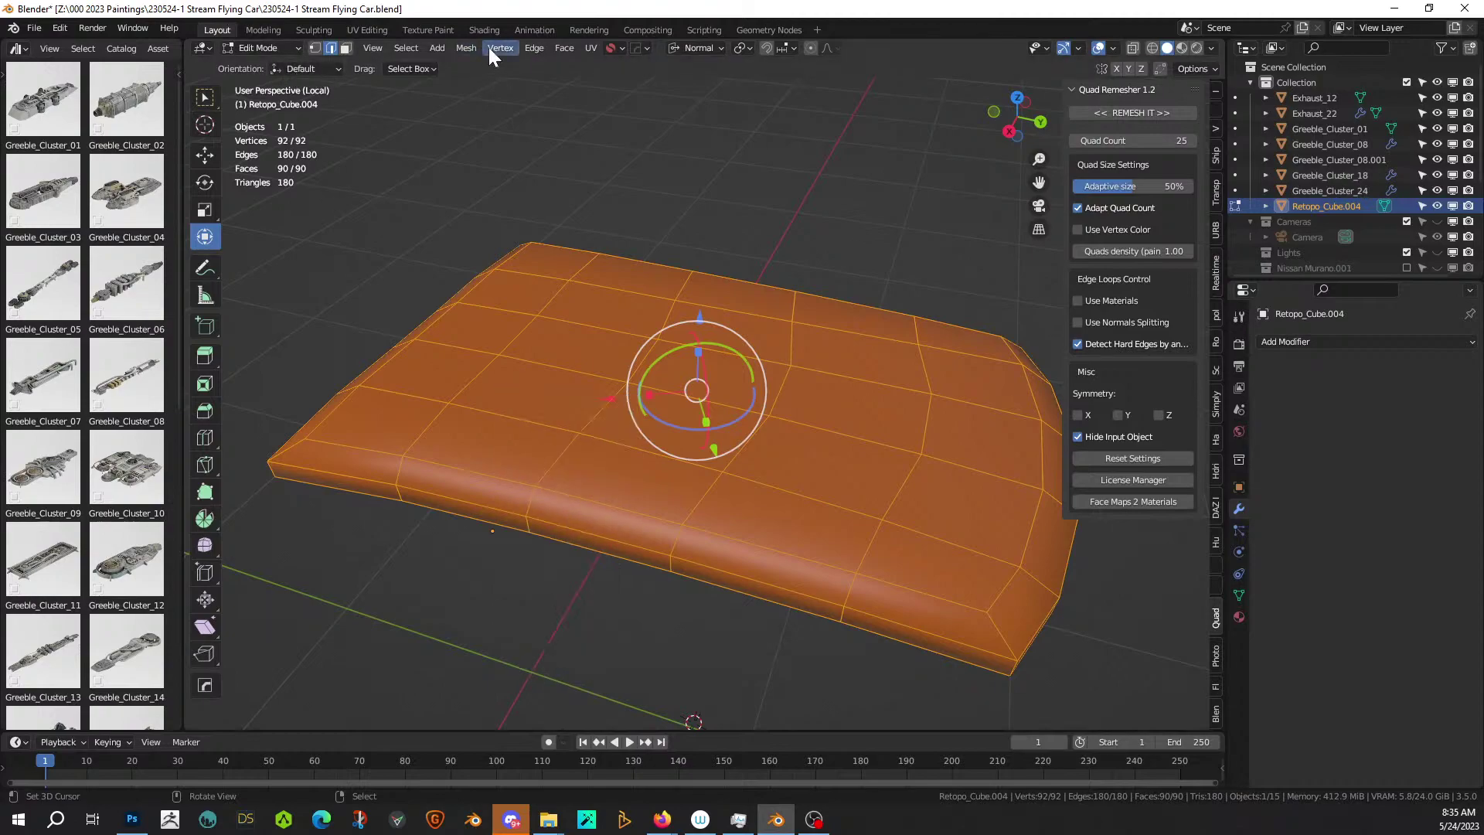
{"action": "left_click", "coordinate": [462, 48]}
{"action": "key", "text": "Tab"}
{"action": "left_click", "coordinate": [412, 49]}
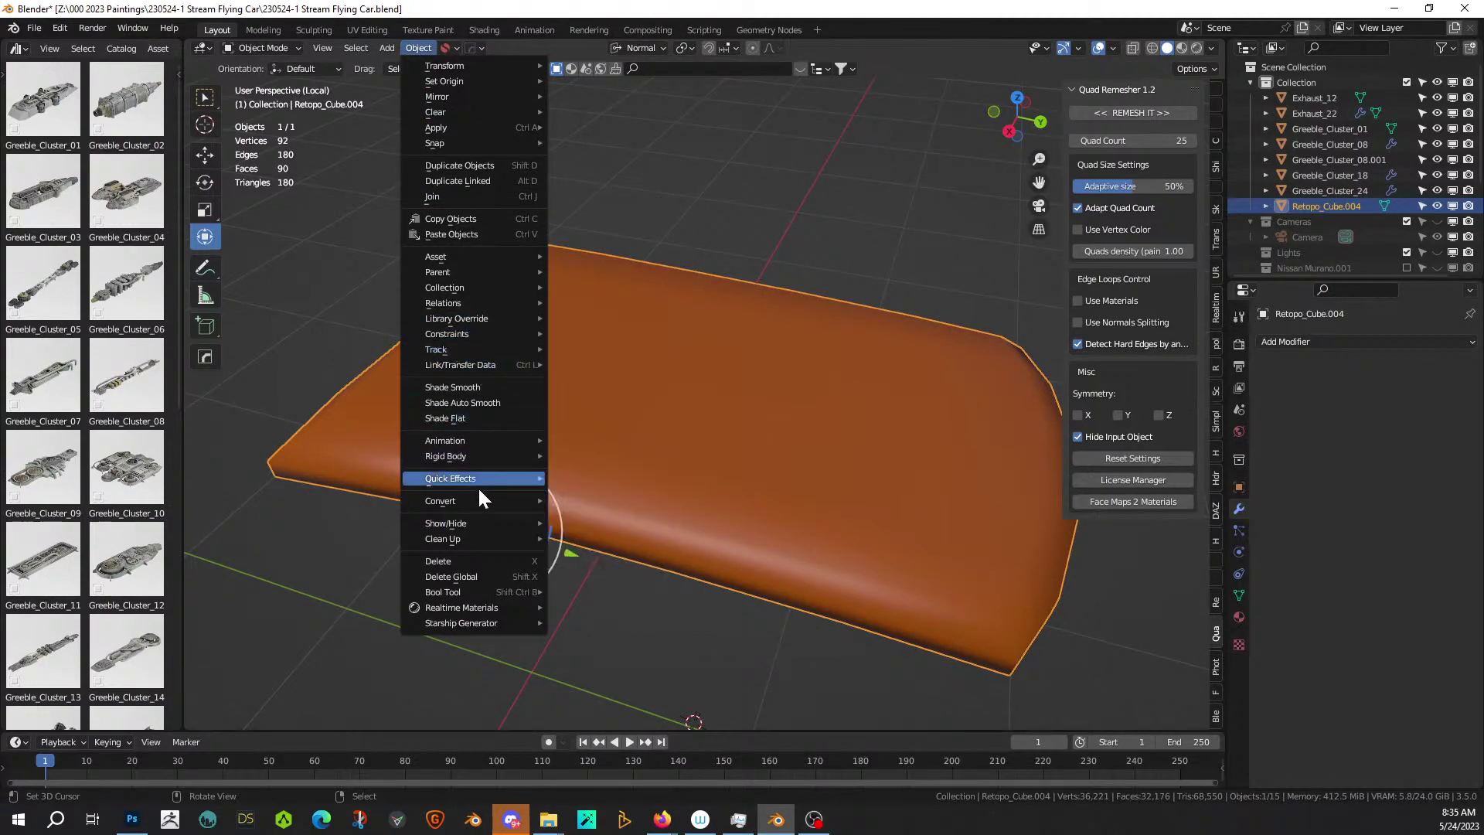
{"action": "mouse_move", "coordinate": [479, 500]}
{"action": "left_click", "coordinate": [627, 501]}
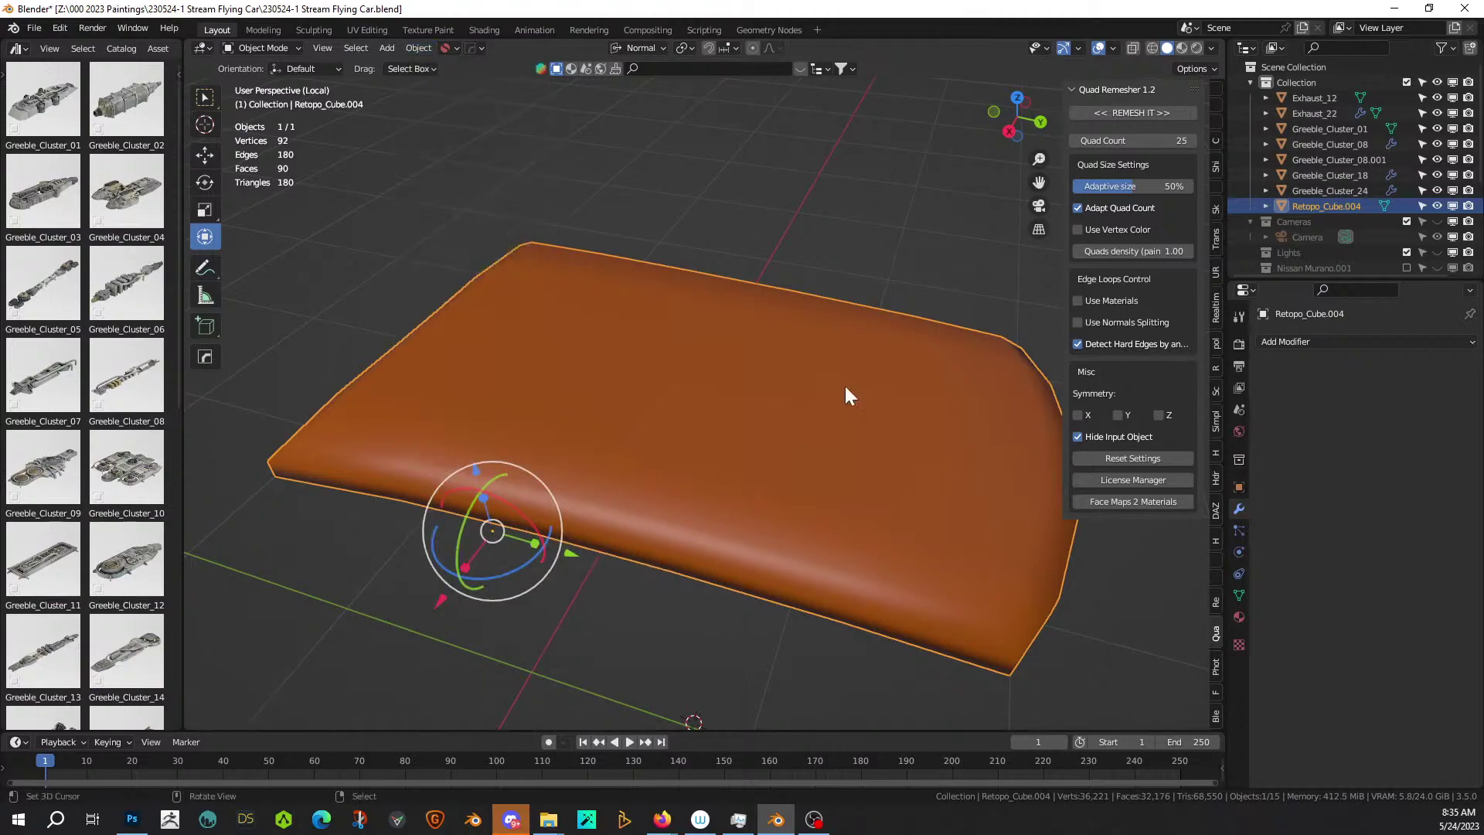
Extract all edges of the roof slab as a thin tubular curve grid with the HardOps Curve/Extract tool.
{"action": "key", "text": "Tab"}
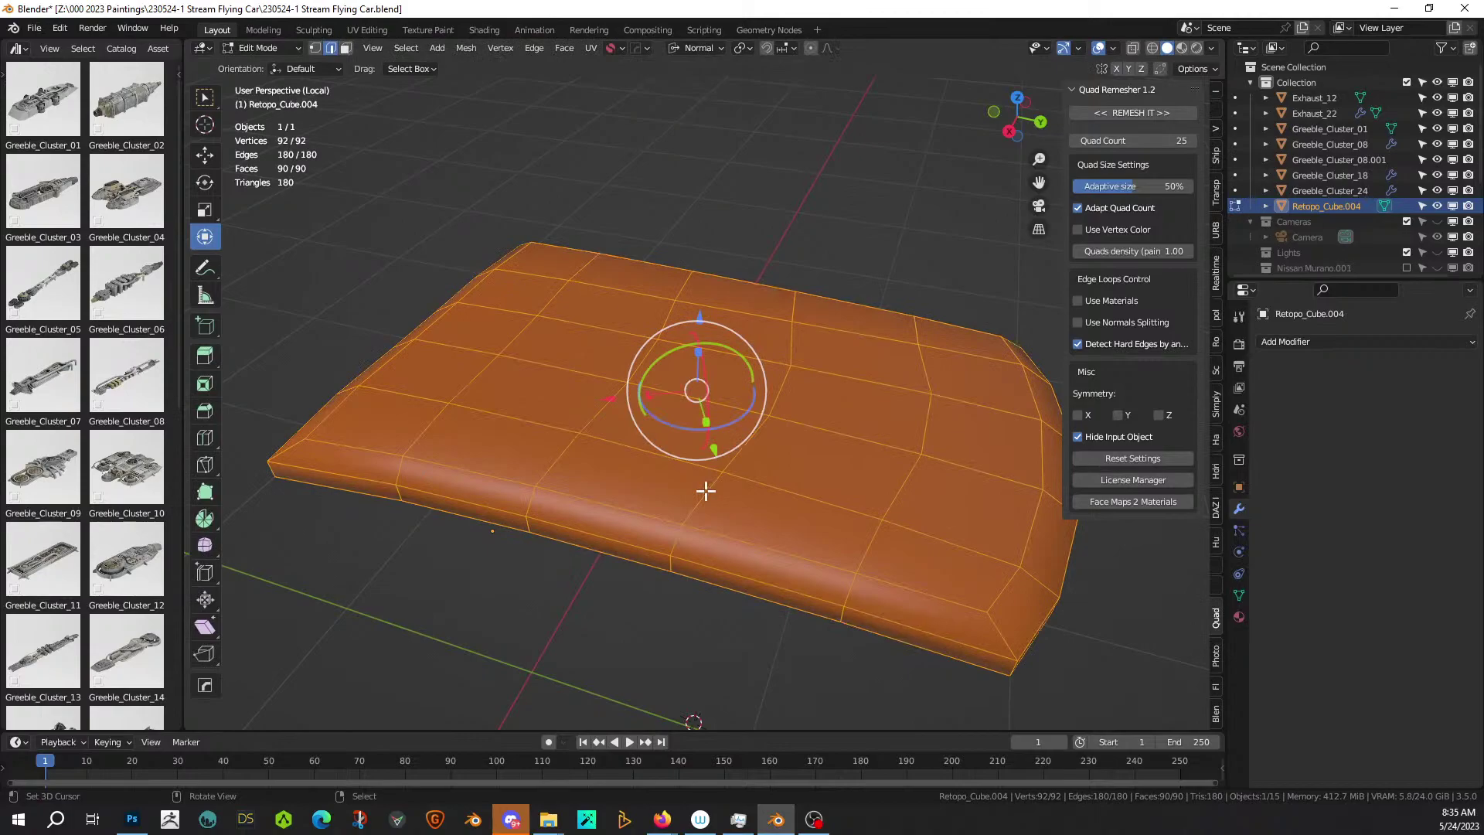
{"action": "key", "text": "q"}
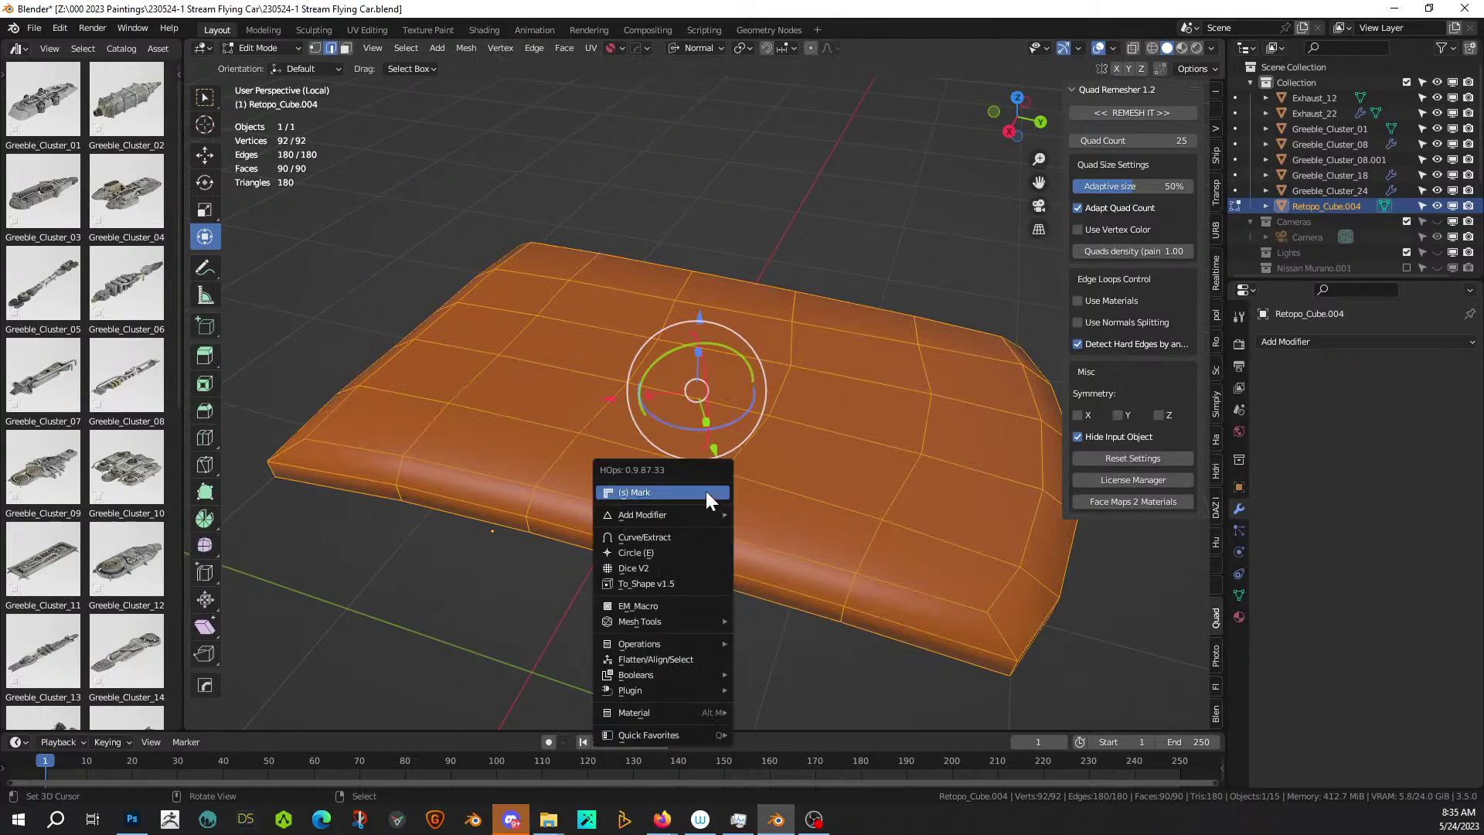
{"action": "left_click", "coordinate": [674, 538]}
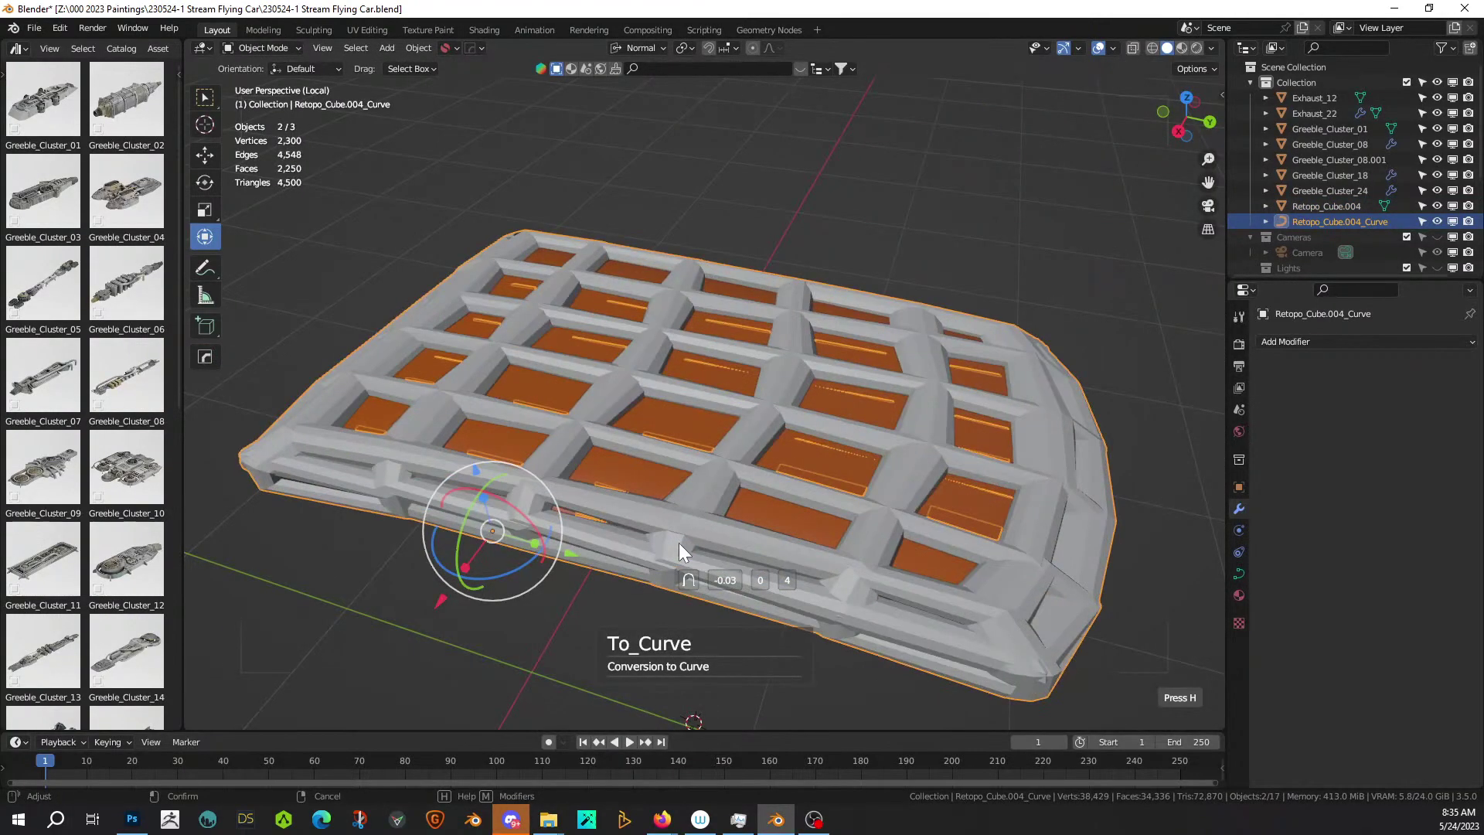
{"action": "left_click", "coordinate": [636, 530]}
{"action": "key", "text": "n"}
{"action": "middle_click_drag", "start_coordinate": [638, 530], "coordinate": [422, 493]}
{"action": "scroll", "coordinate": [465, 502], "scroll_direction": "up", "scroll_amount": 4}
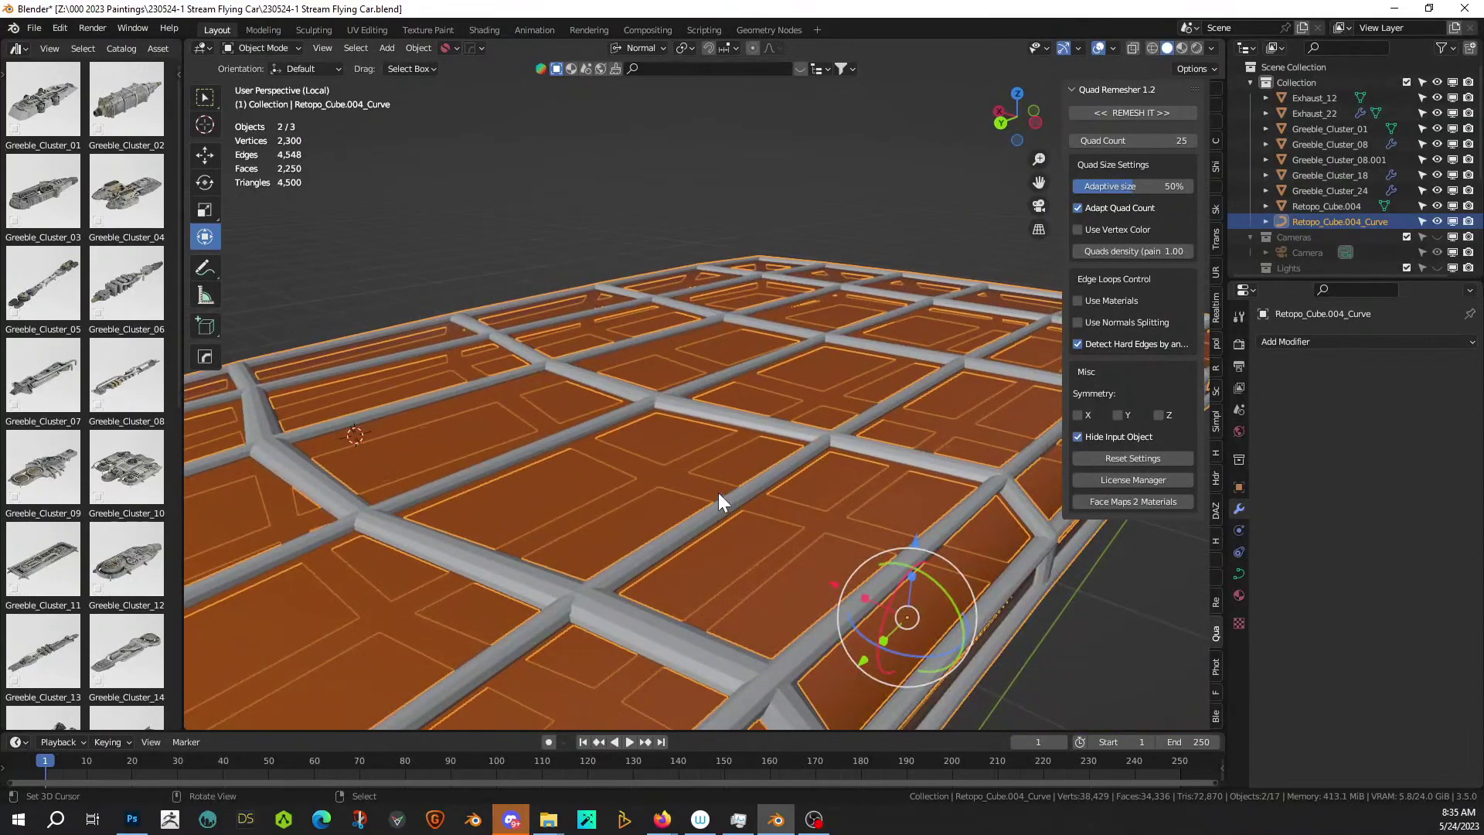
Set the rack curve's bevel resolution to 6 and its bevel depth to 0.01 m.
{"action": "scroll", "coordinate": [717, 493], "scroll_direction": "up", "scroll_amount": 2}
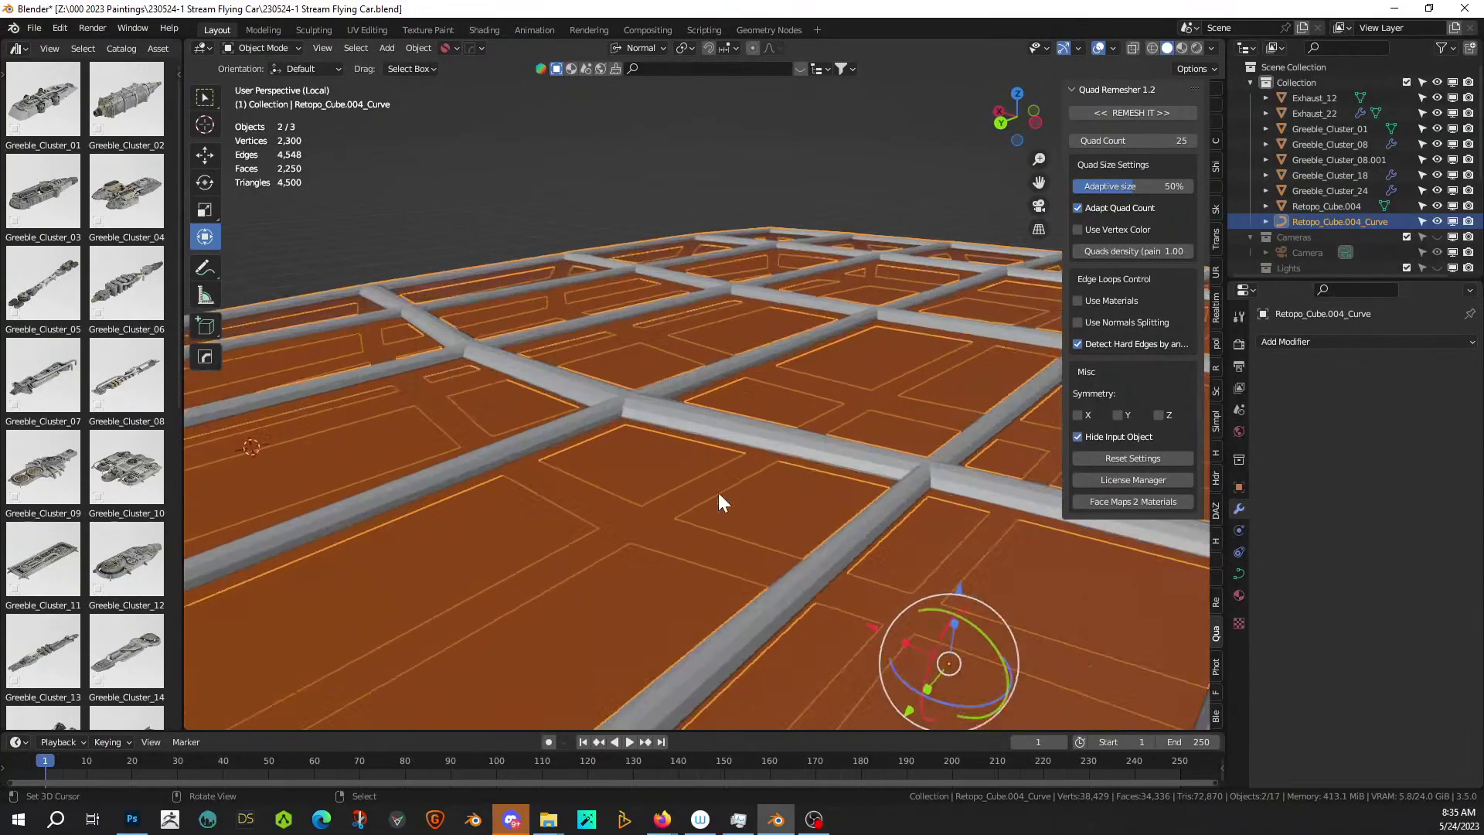
{"action": "left_click", "coordinate": [1239, 574]}
{"action": "left_click", "coordinate": [1267, 595]}
{"action": "scroll", "coordinate": [1314, 641], "scroll_direction": "down", "scroll_amount": 5}
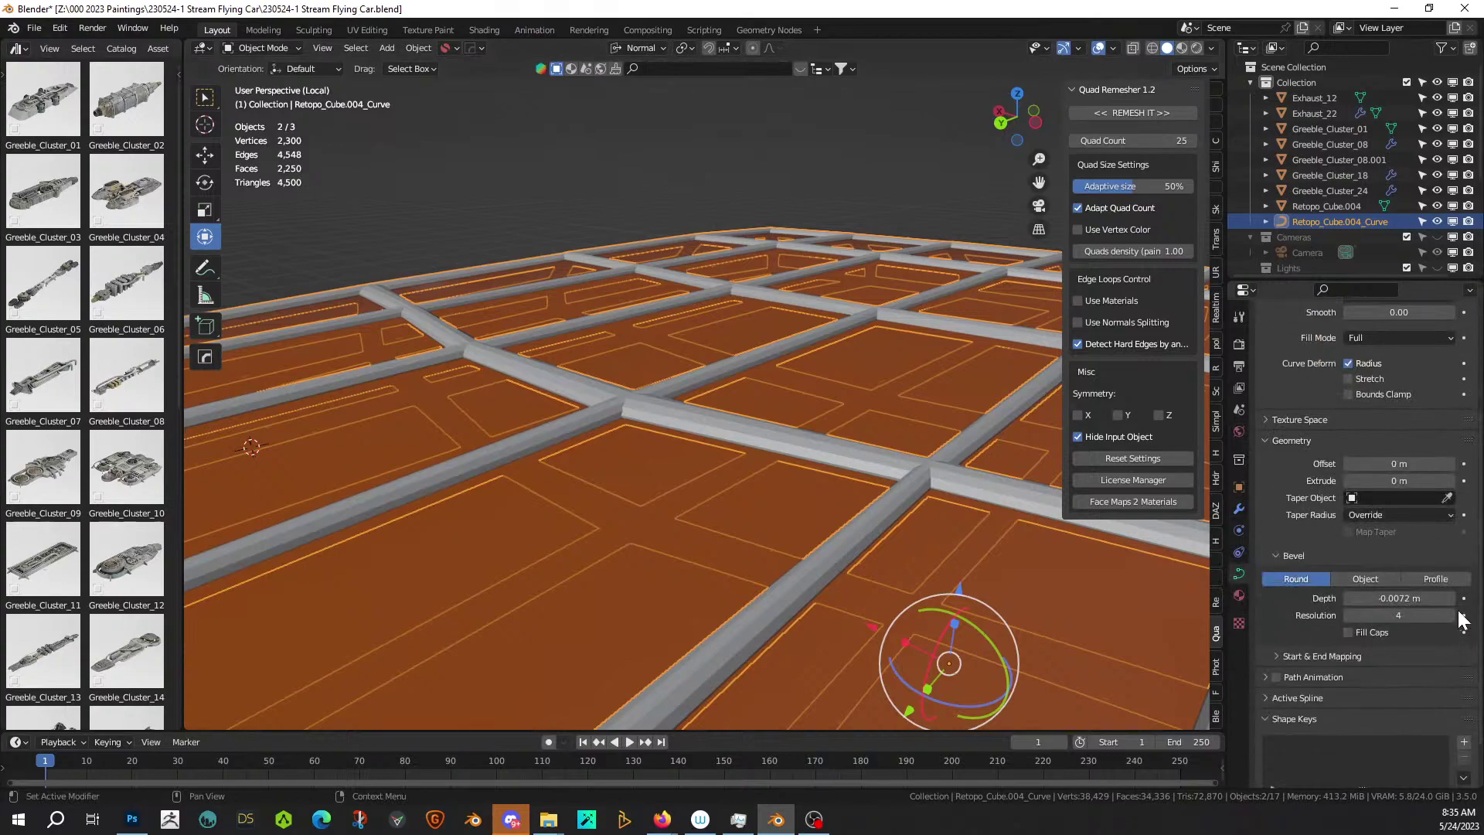
{"action": "left_click", "coordinate": [1451, 615]}
{"action": "left_click", "coordinate": [1451, 615]}
{"action": "left_click", "coordinate": [1391, 598]}
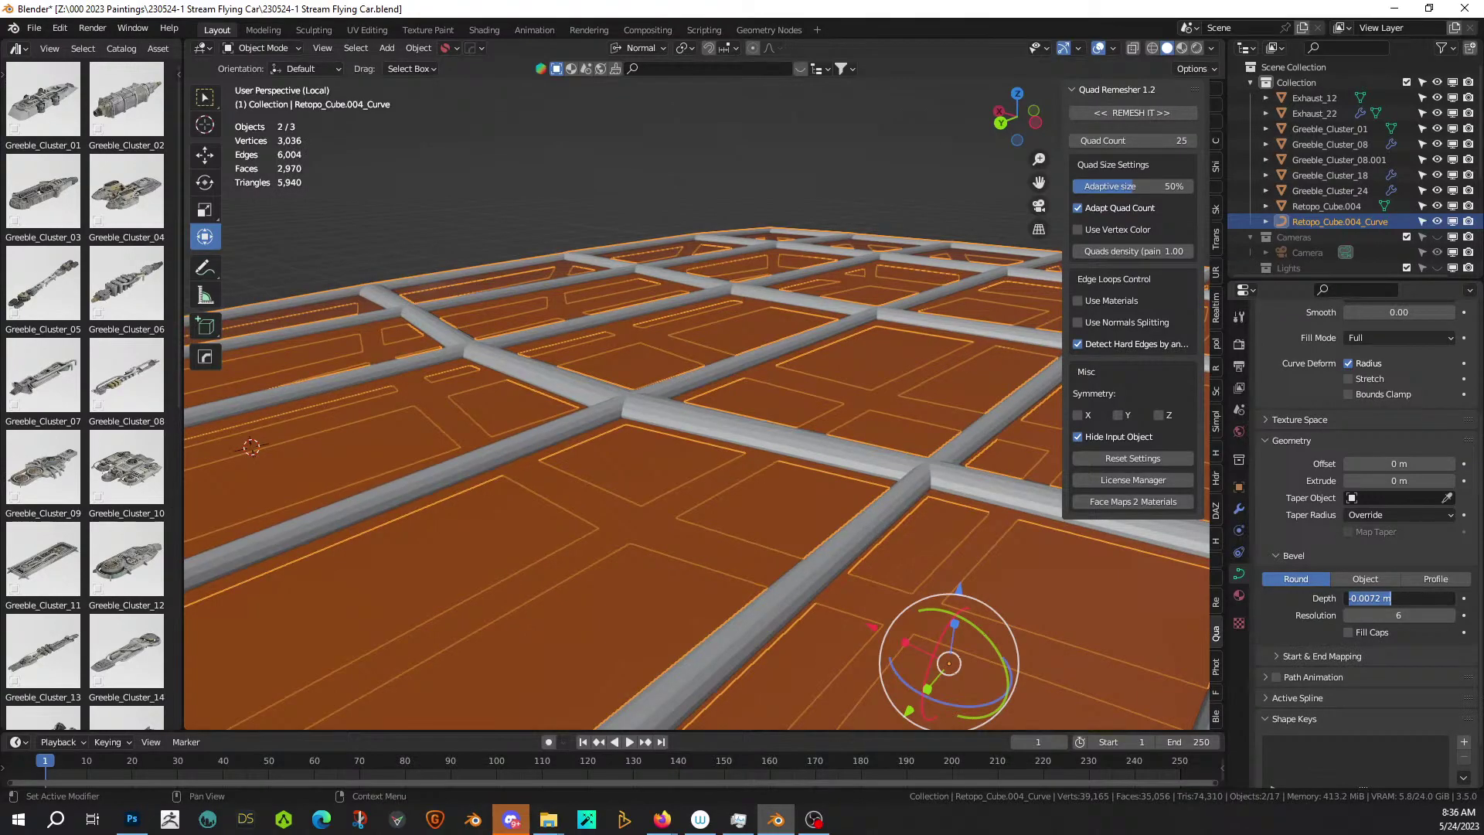
{"action": "type", "text": ".01"}
{"action": "key", "text": "Return"}
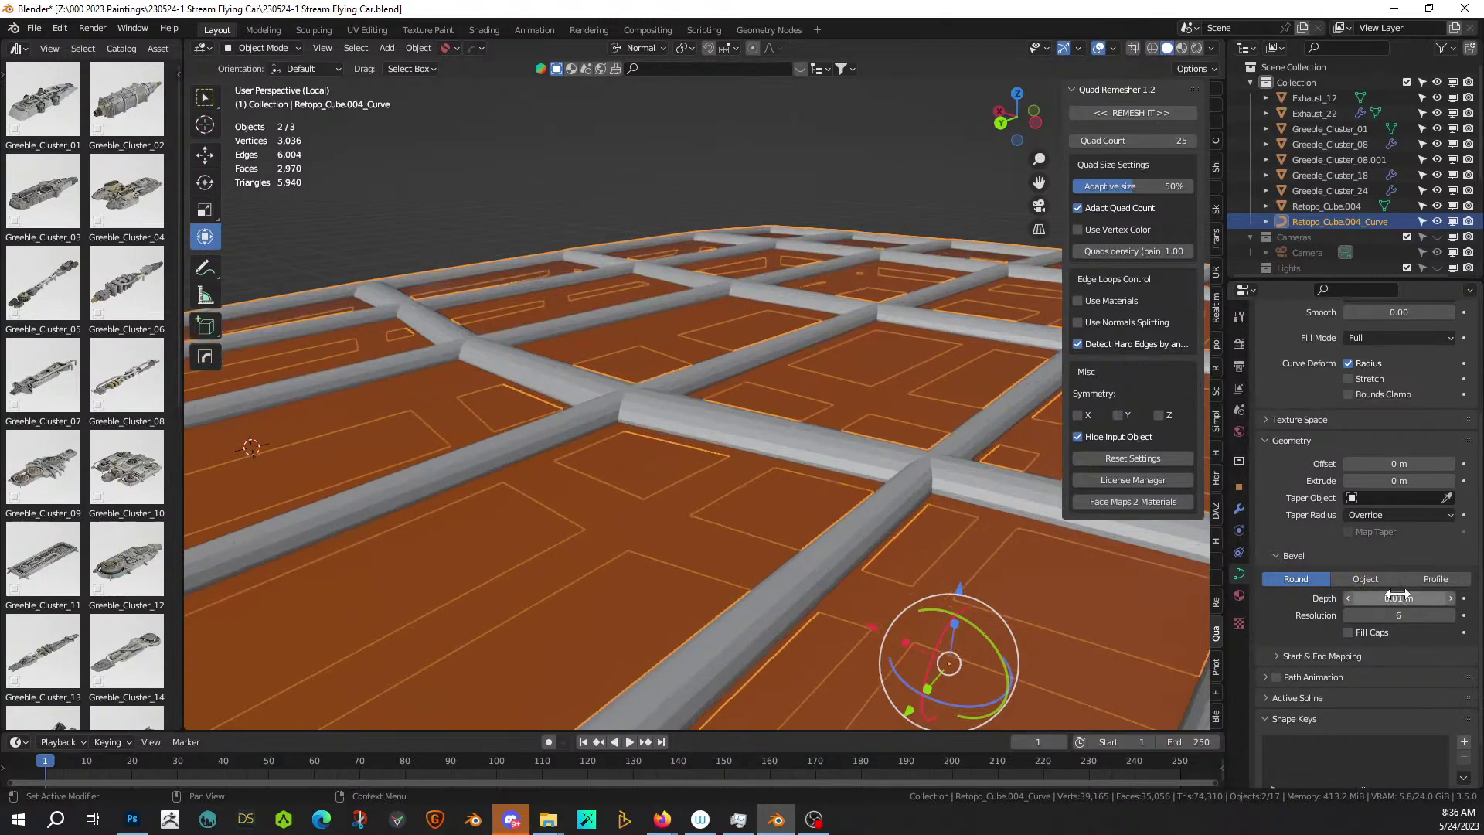
Leave local view and delete the solid roof slab left inside the tubular rack.
{"action": "middle_click_drag", "start_coordinate": [829, 507], "coordinate": [355, 503]}
{"action": "scroll", "coordinate": [797, 482], "scroll_direction": "down", "scroll_amount": 3}
{"action": "middle_click_drag", "start_coordinate": [442, 473], "coordinate": [661, 522]}
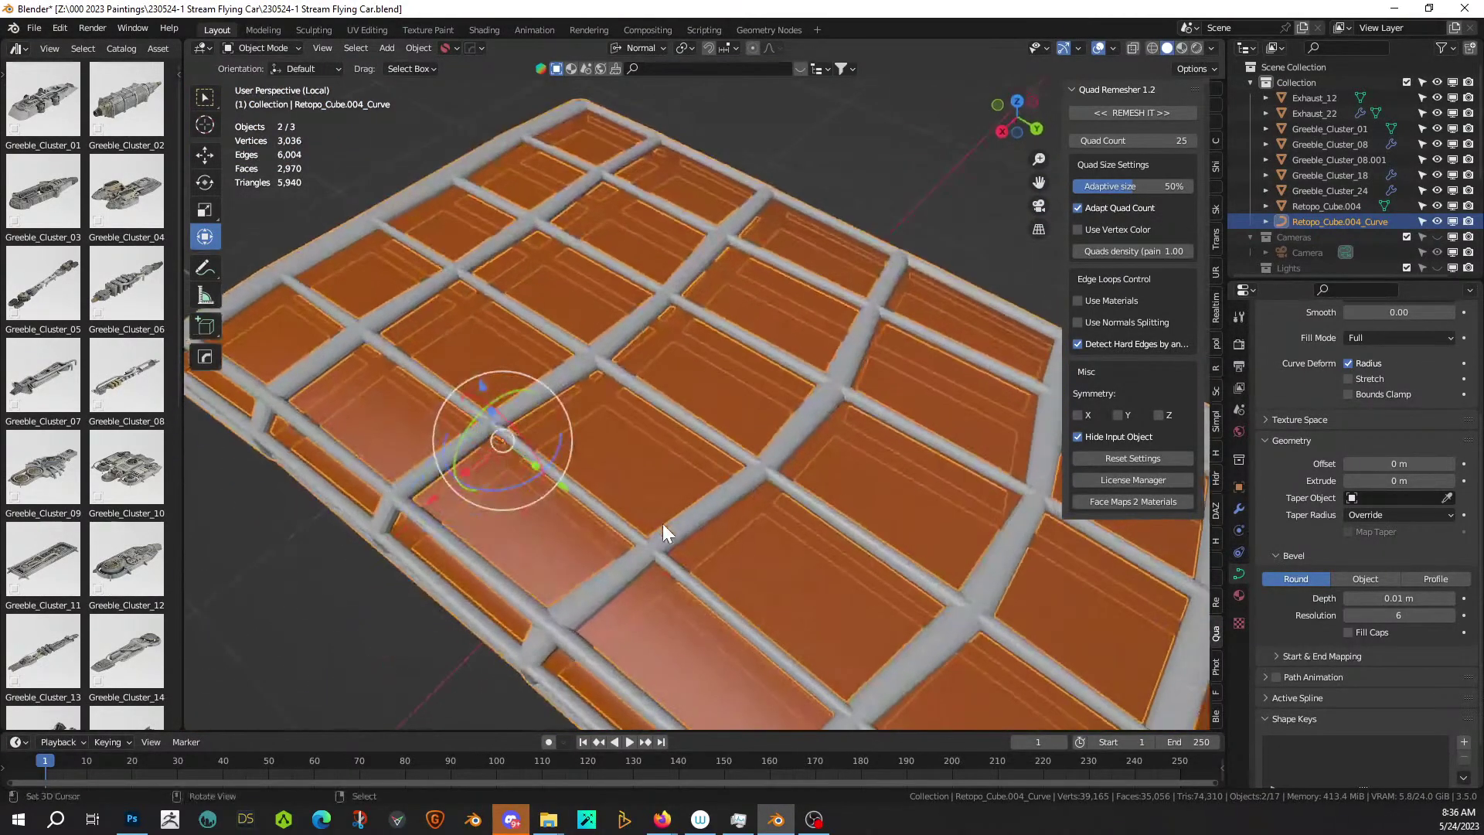
{"action": "key", "text": "KP_Divide"}
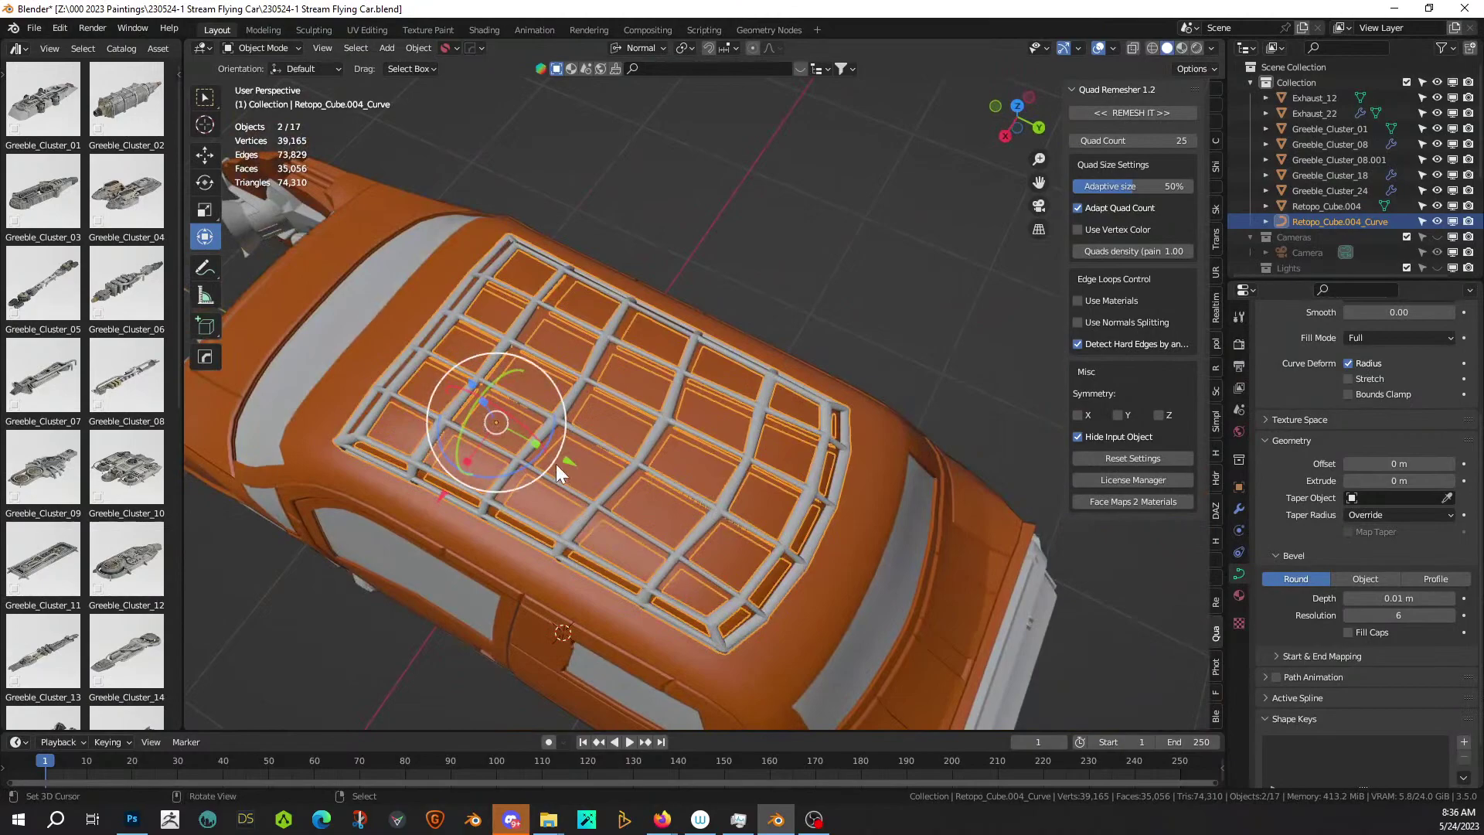
{"action": "left_click", "coordinate": [556, 465]}
{"action": "key", "text": "x"}
{"action": "left_click", "coordinate": [555, 463]}
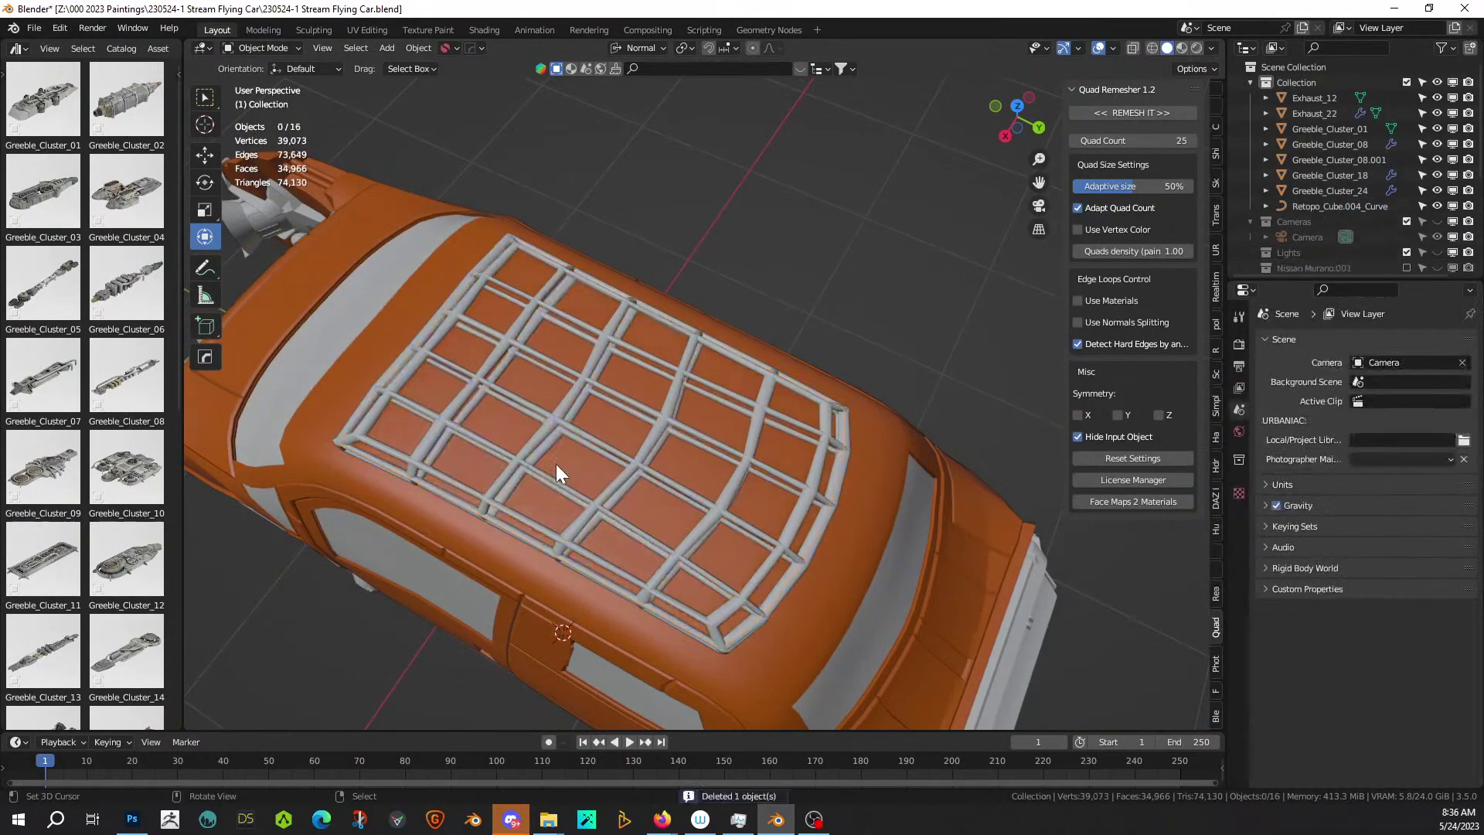
Switch to rendered shading and lower the rack about 0.0066 m along its normal Z axis towards the roof.
{"action": "middle_click_drag", "start_coordinate": [554, 462], "coordinate": [586, 394]}
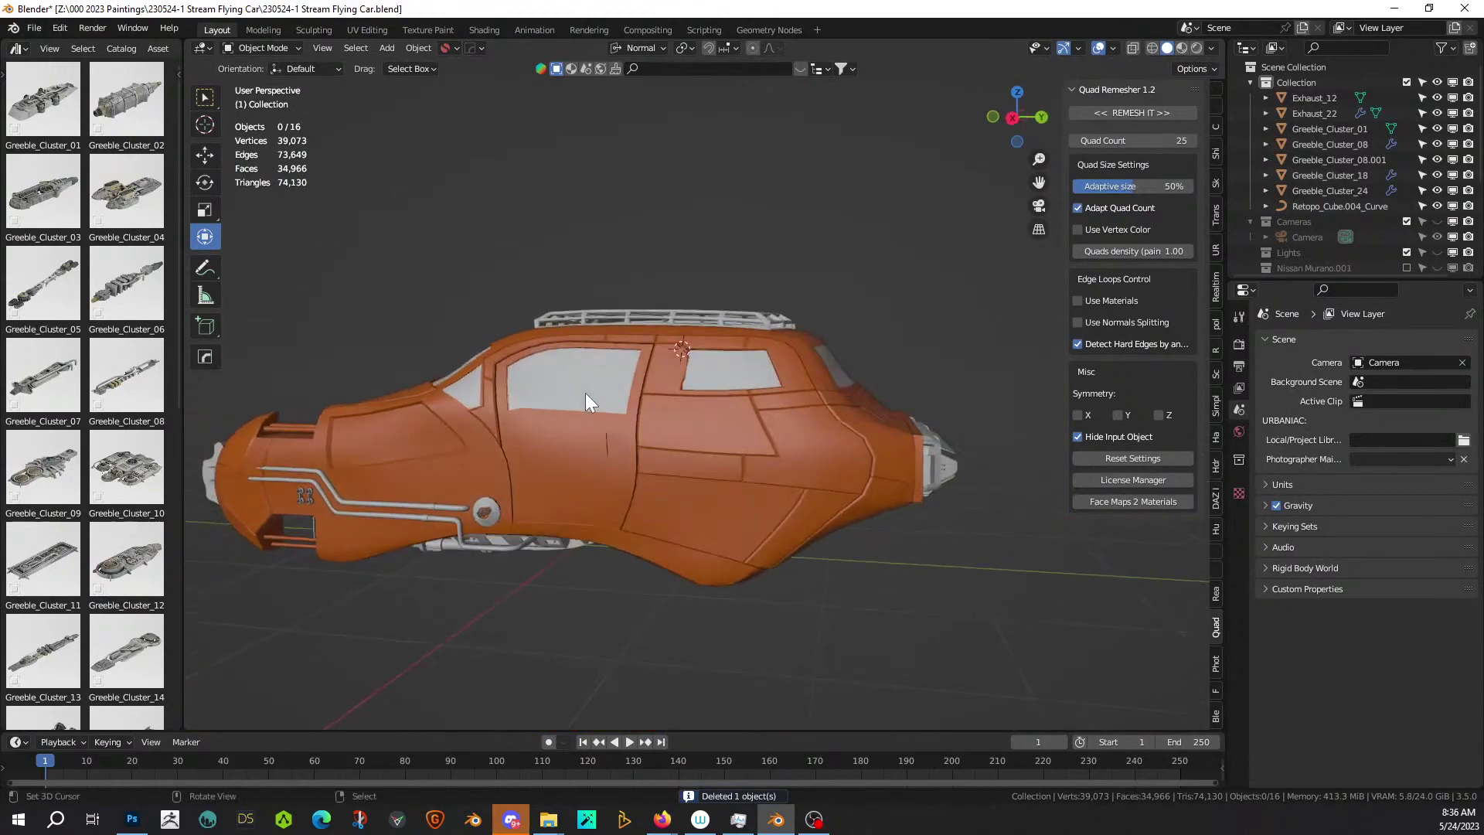
{"action": "scroll", "coordinate": [585, 393], "scroll_direction": "up", "scroll_amount": 3}
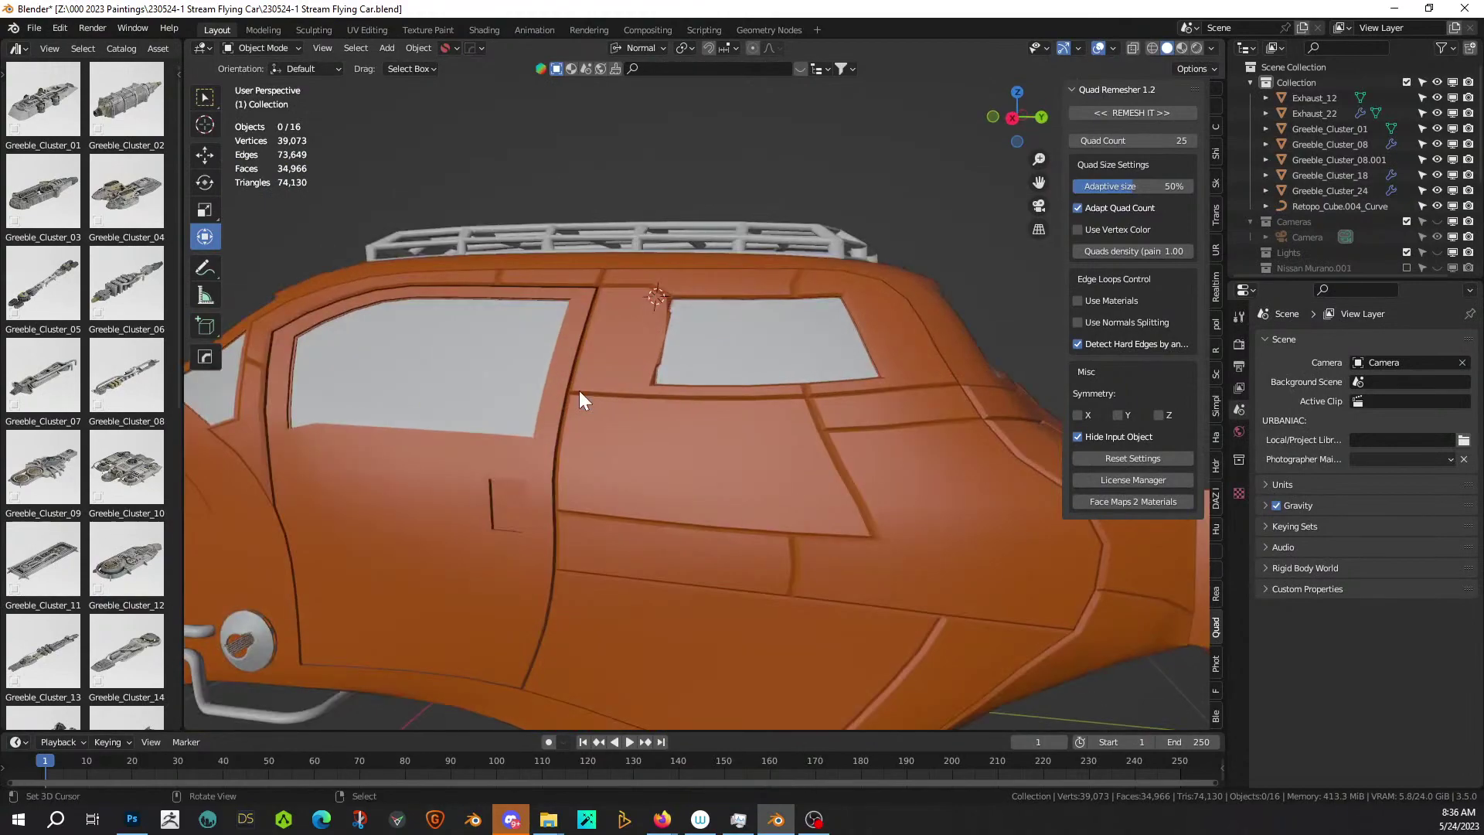
{"action": "left_click", "coordinate": [1195, 48]}
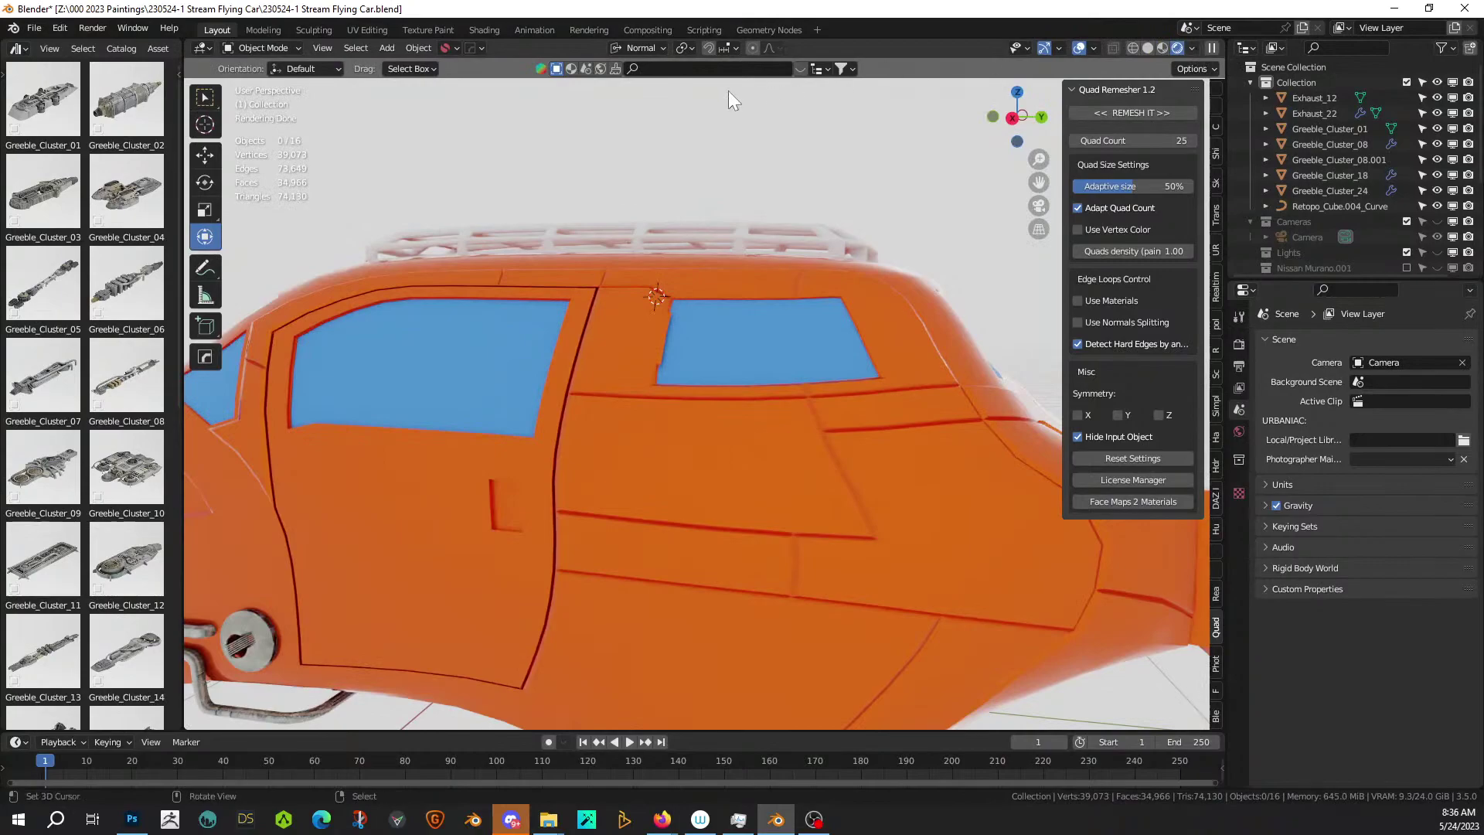
{"action": "middle_click_drag", "start_coordinate": [575, 234], "coordinate": [483, 267]}
{"action": "scroll", "coordinate": [586, 286], "scroll_direction": "up", "scroll_amount": 4}
{"action": "left_click", "coordinate": [590, 337]}
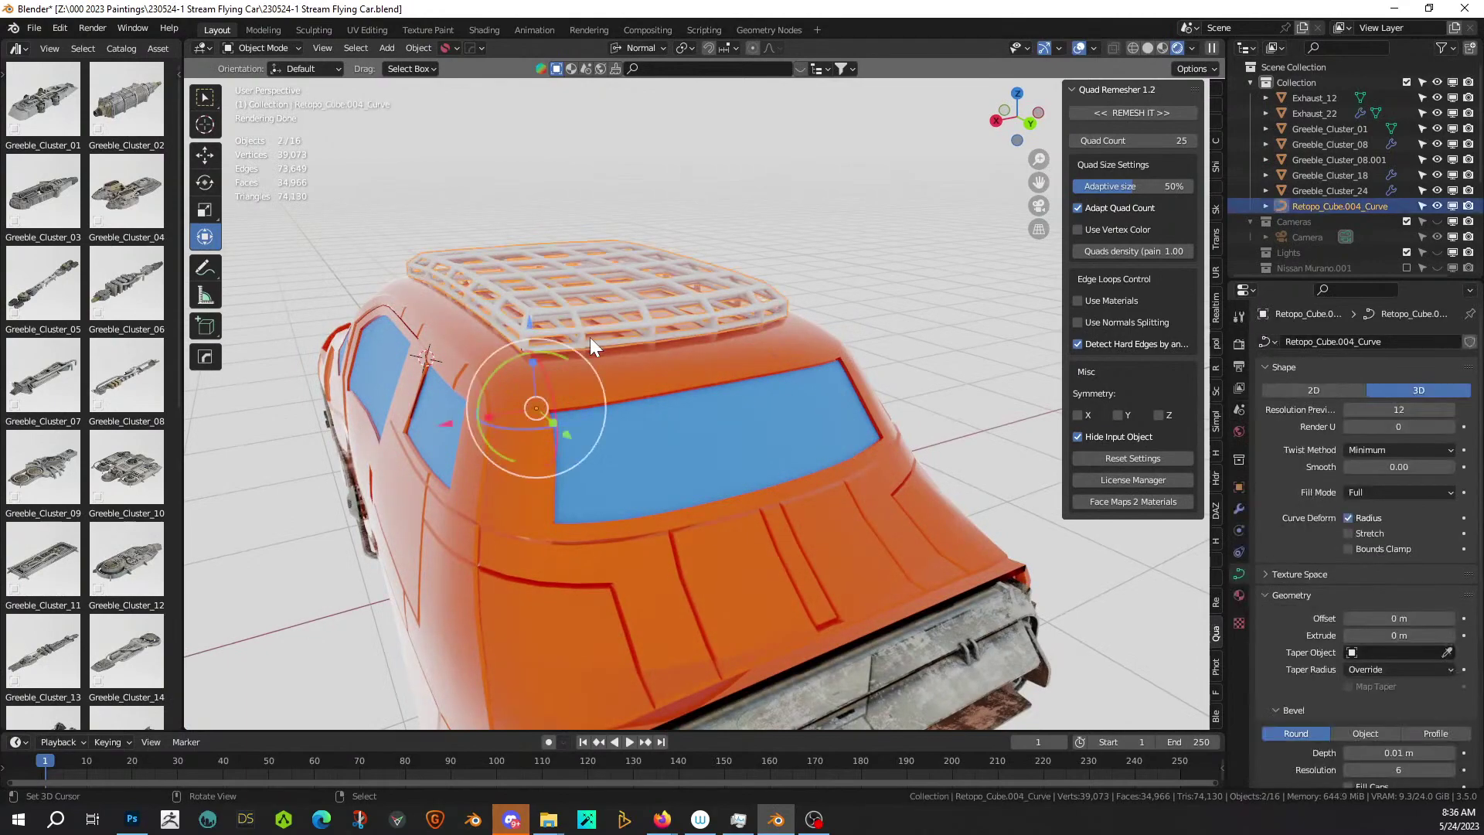
{"action": "scroll", "coordinate": [590, 337], "scroll_direction": "up", "scroll_amount": 7}
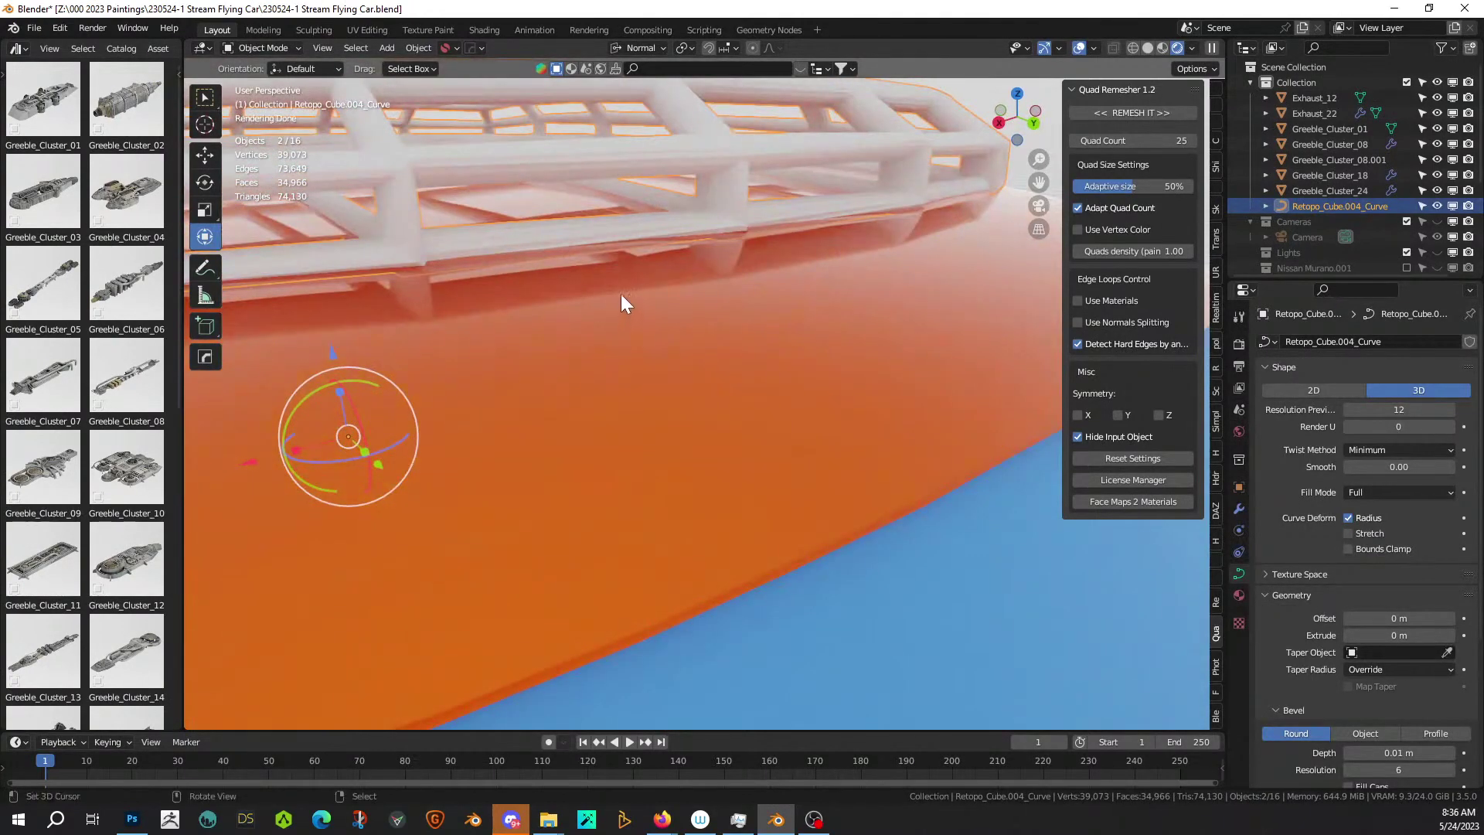
{"action": "key", "text": "g"}
{"action": "key", "text": "z"}
{"action": "key", "text": "z"}
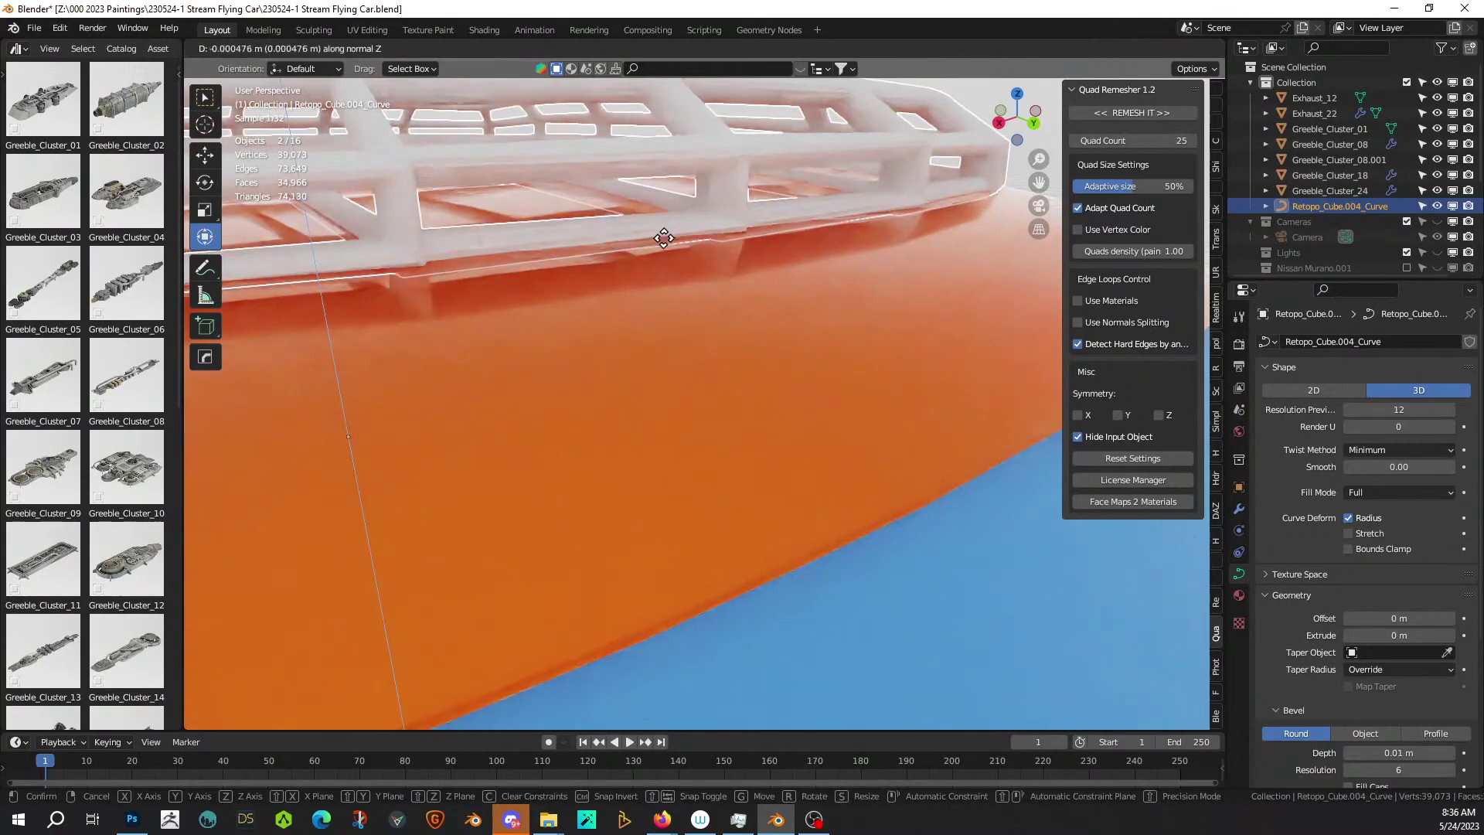
{"action": "left_click", "coordinate": [658, 261]}
{"action": "scroll", "coordinate": [659, 262], "scroll_direction": "down", "scroll_amount": 5}
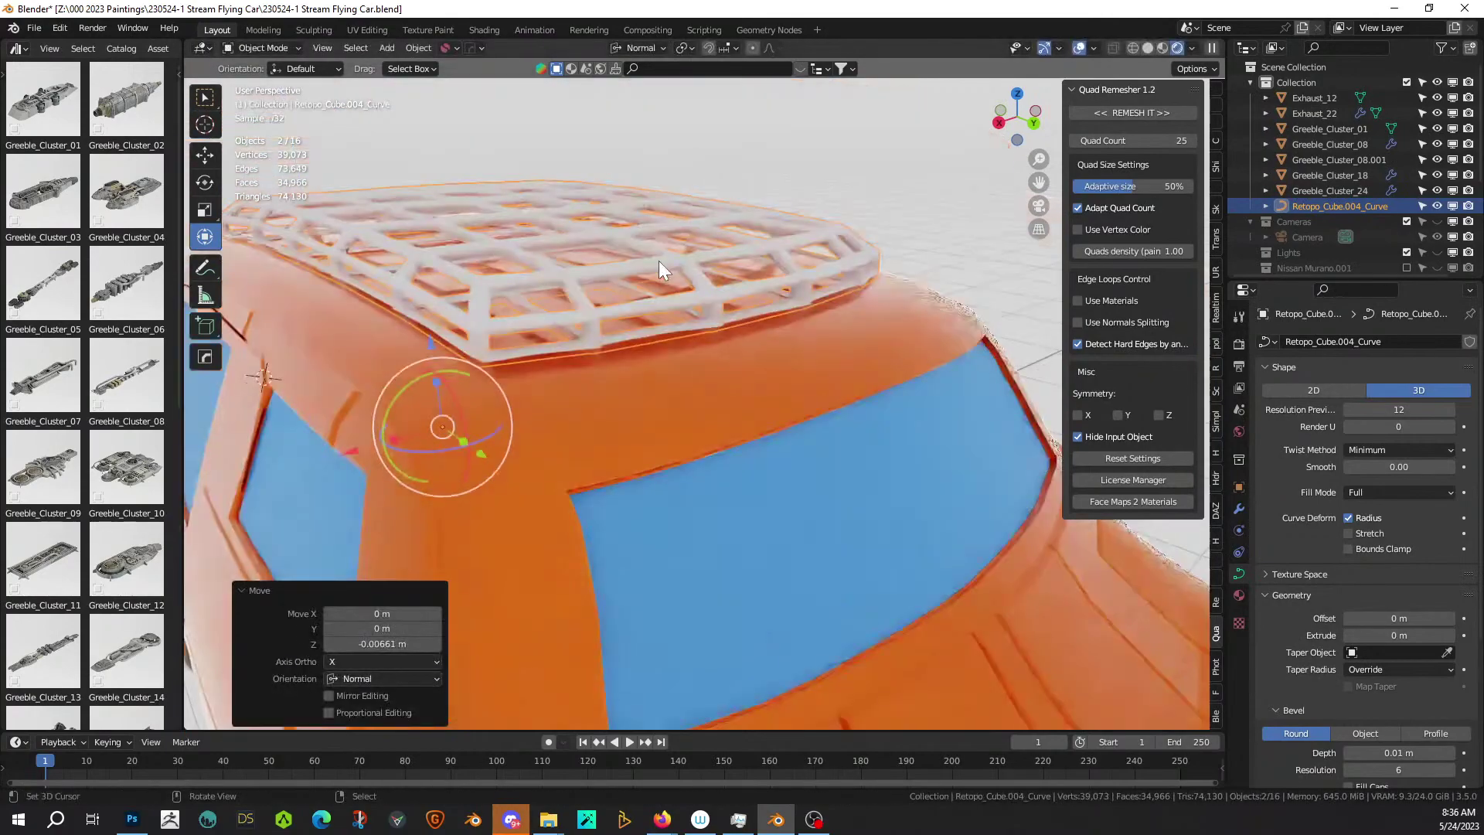
{"action": "middle_click_drag", "start_coordinate": [672, 263], "coordinate": [720, 263]}
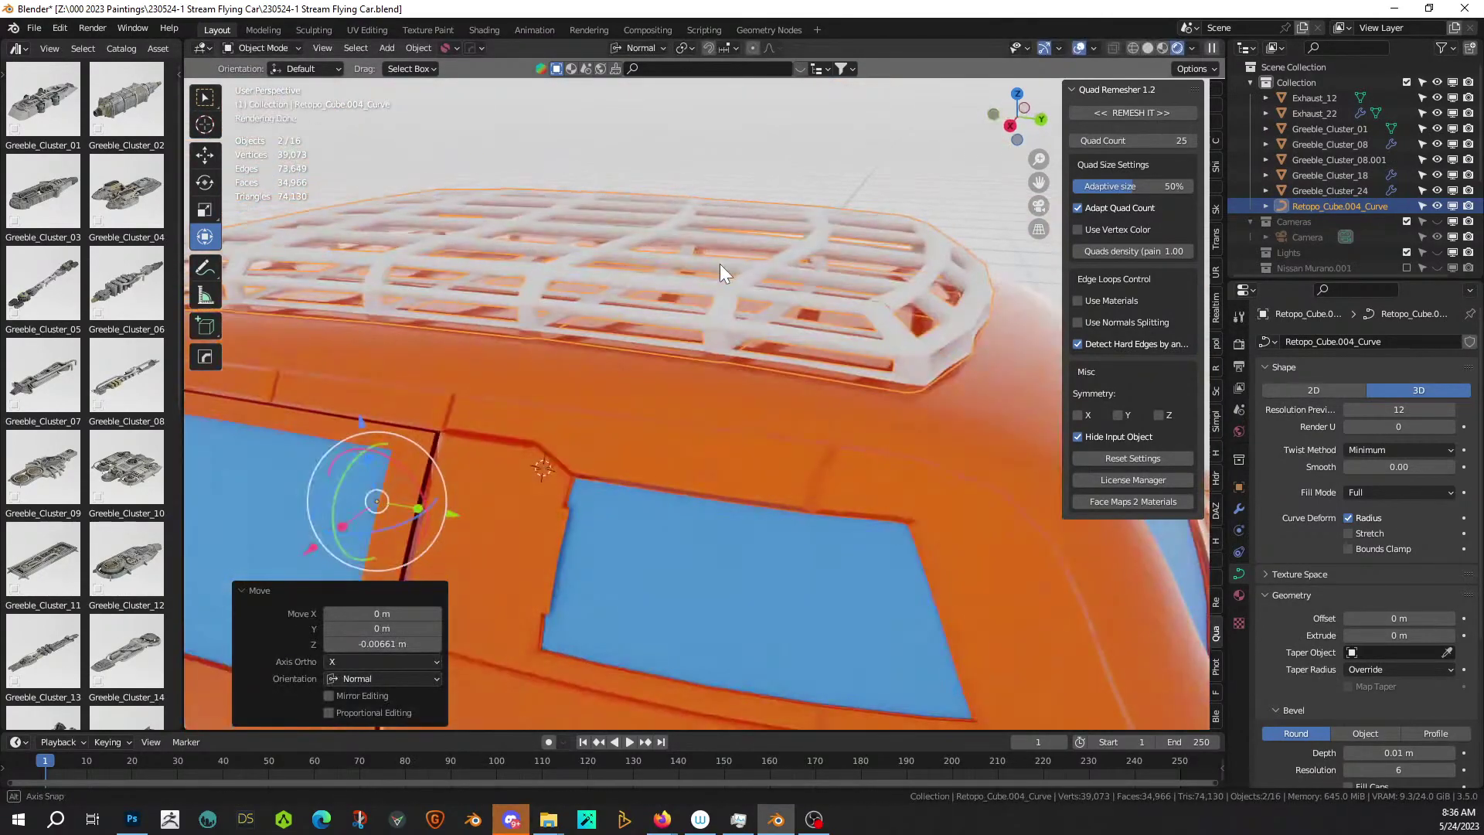
Deselect the rack and examine how its side rails and front corner sit on the roof.
{"action": "left_click", "coordinate": [804, 179]}
{"action": "scroll", "coordinate": [804, 179], "scroll_direction": "down", "scroll_amount": 5}
{"action": "middle_click_drag", "start_coordinate": [804, 179], "coordinate": [849, 179]}
{"action": "scroll", "coordinate": [694, 446], "scroll_direction": "up", "scroll_amount": 4}
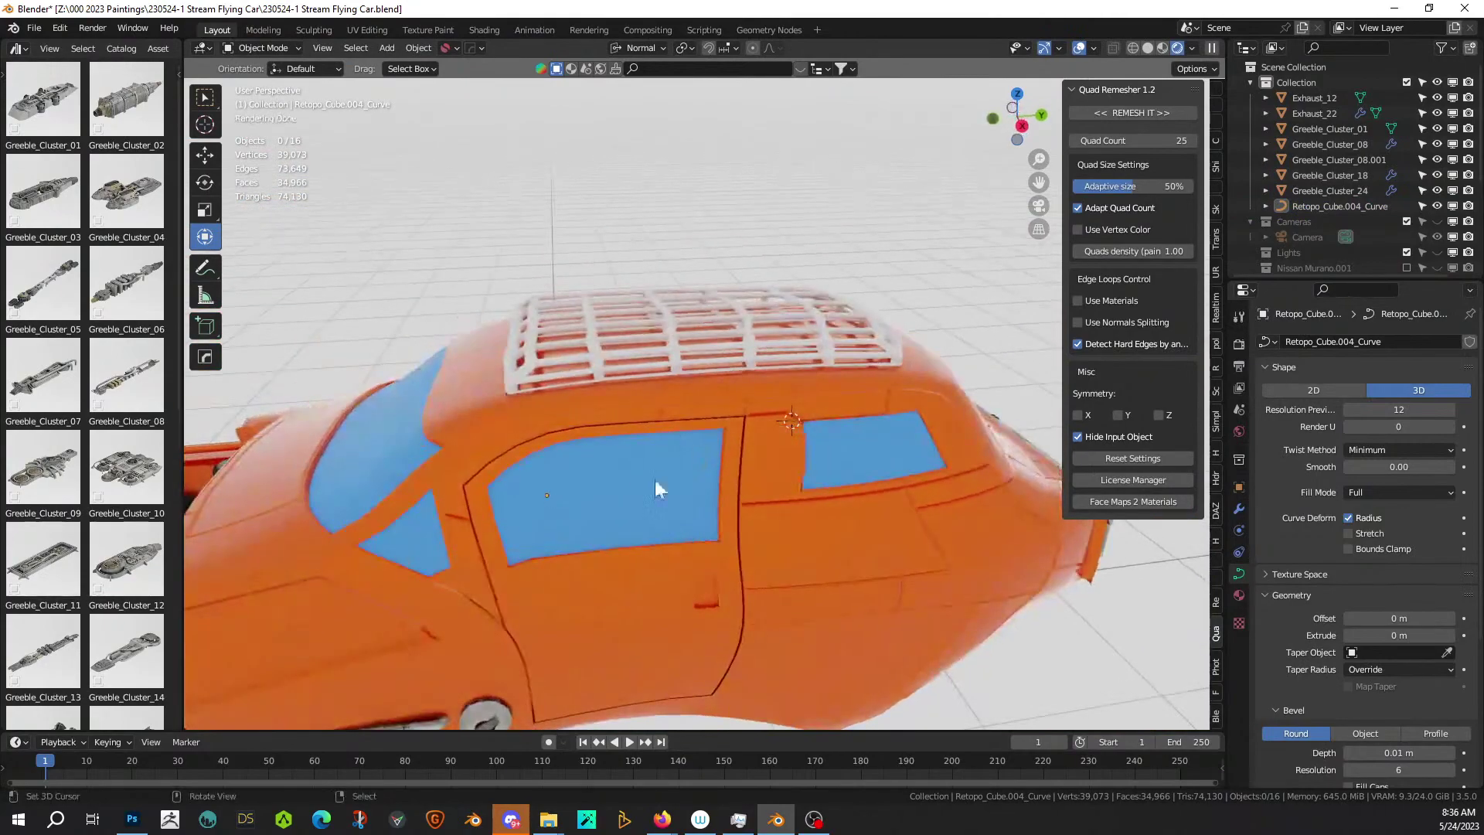
{"action": "scroll", "coordinate": [552, 457], "scroll_direction": "up", "scroll_amount": 3}
{"action": "middle_click_drag", "start_coordinate": [551, 457], "coordinate": [585, 457]}
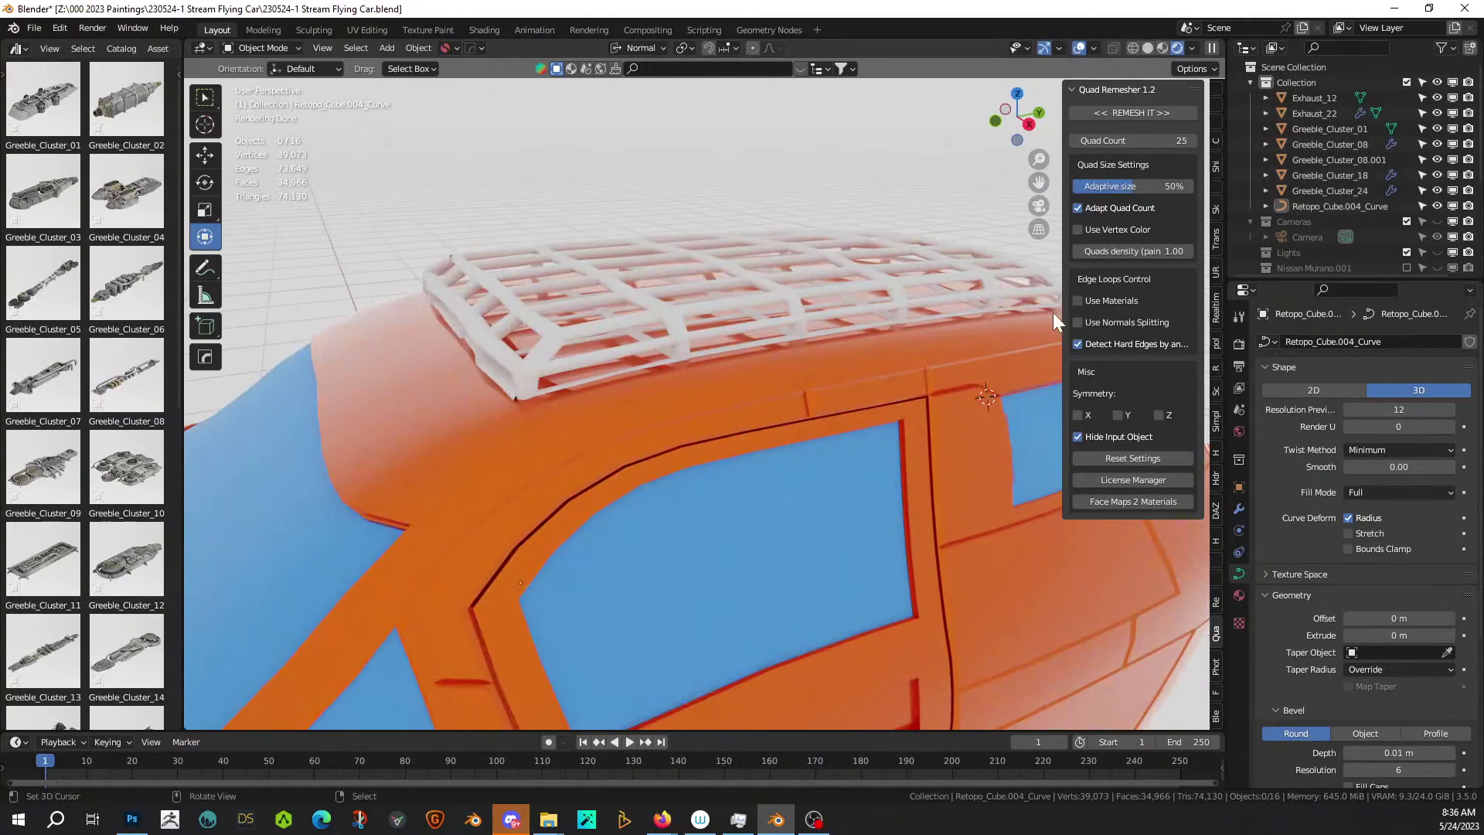
{"action": "scroll", "coordinate": [545, 384], "scroll_direction": "up", "scroll_amount": 5}
{"action": "scroll", "coordinate": [568, 405], "scroll_direction": "down", "scroll_amount": 3}
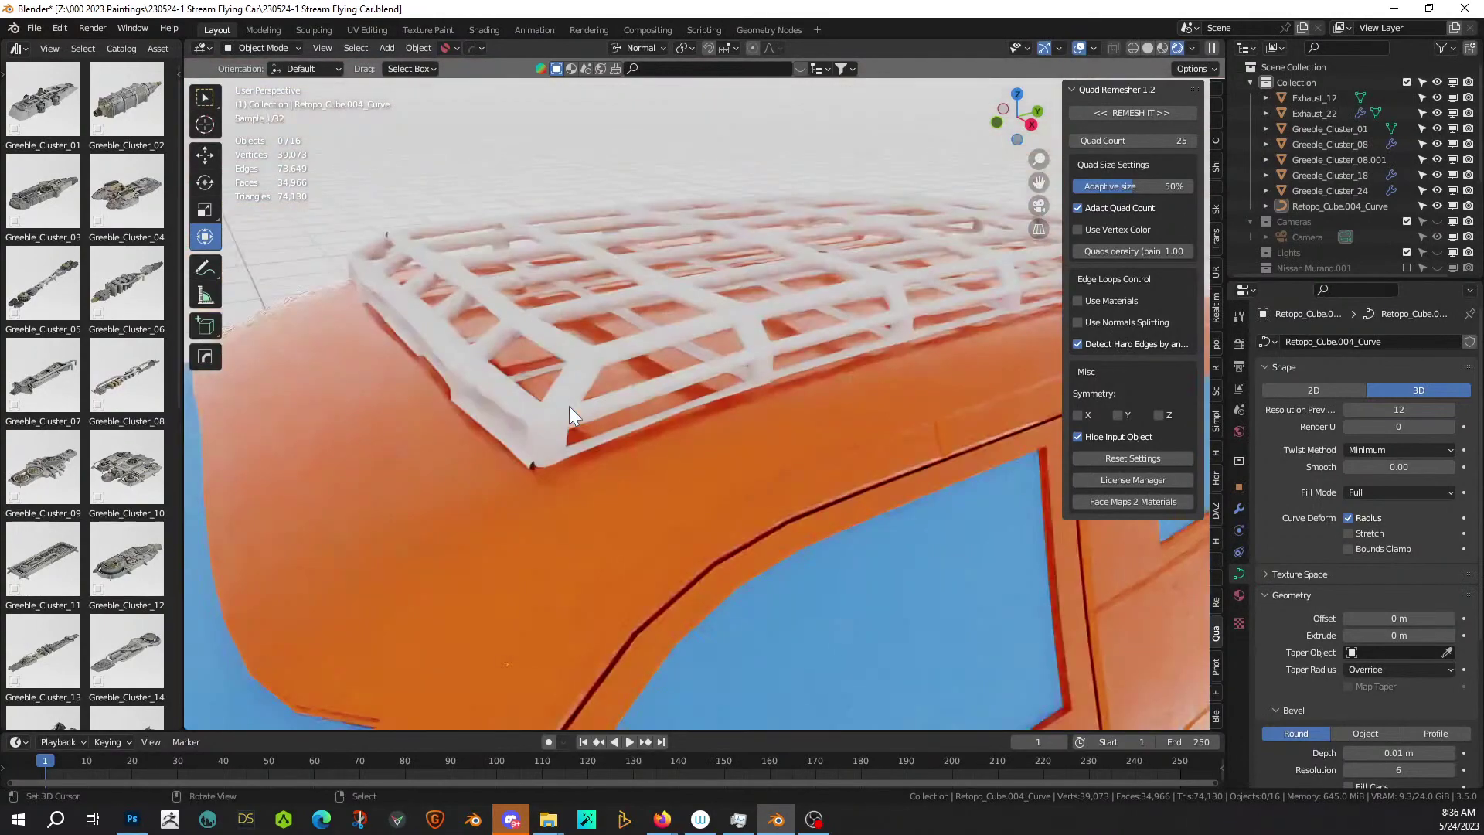
Convert the rack curve to a mesh and open it for editing, isolated in local view with solid shading.
{"action": "left_click", "coordinate": [564, 408]}
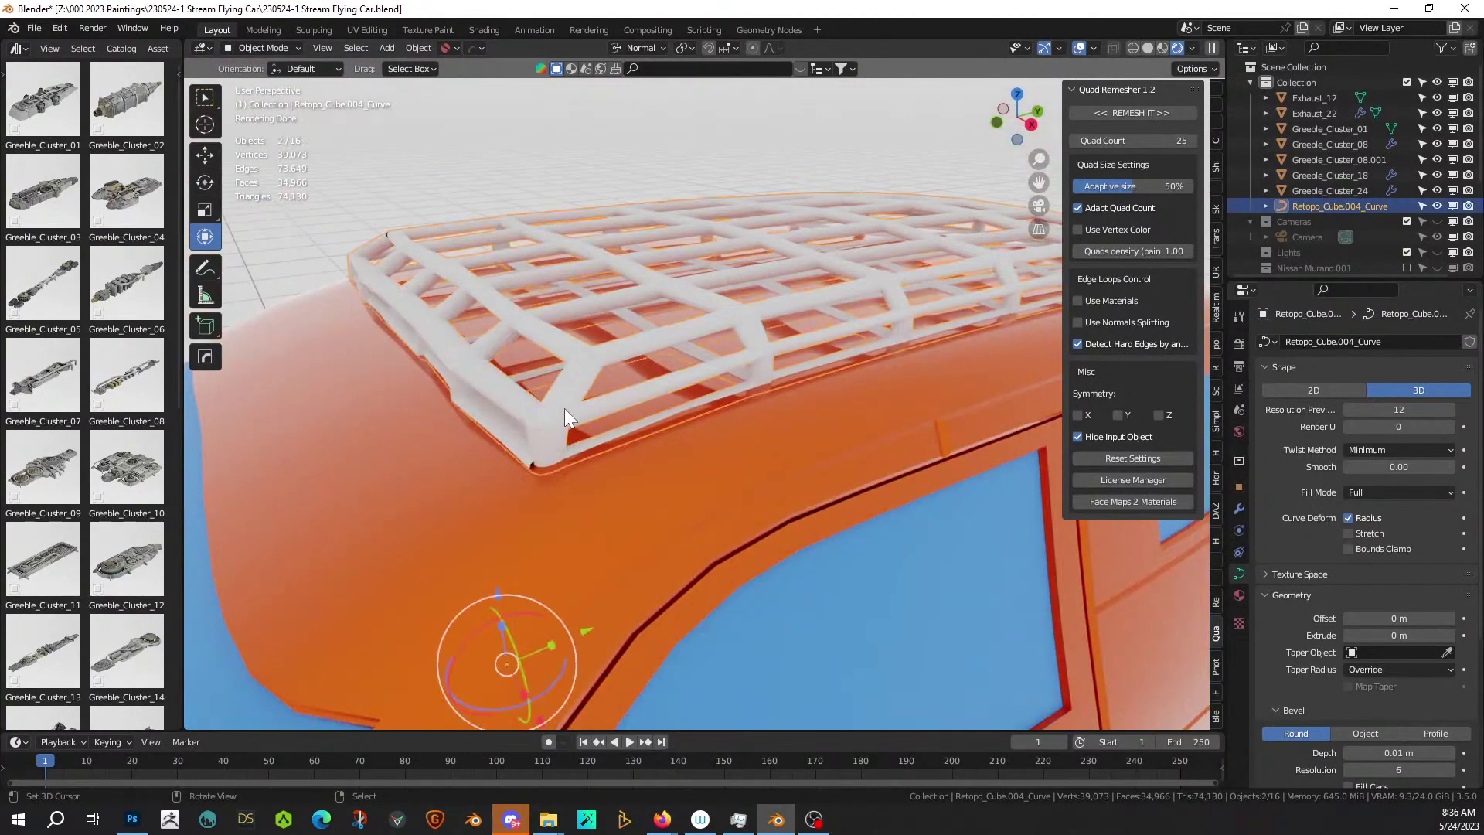
{"action": "key", "text": "q"}
{"action": "mouse_move", "coordinate": [541, 485]}
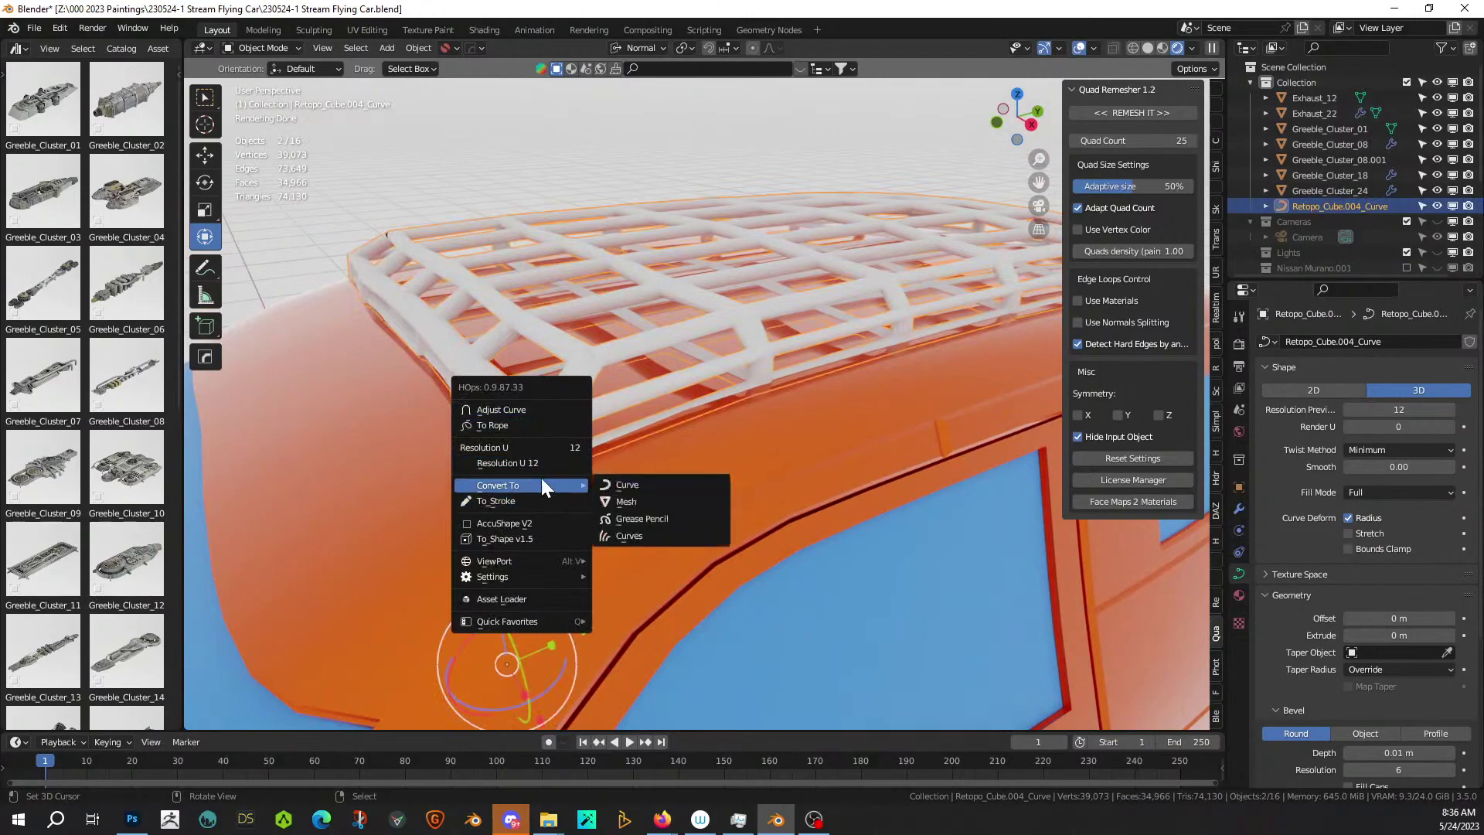
{"action": "left_click", "coordinate": [666, 503]}
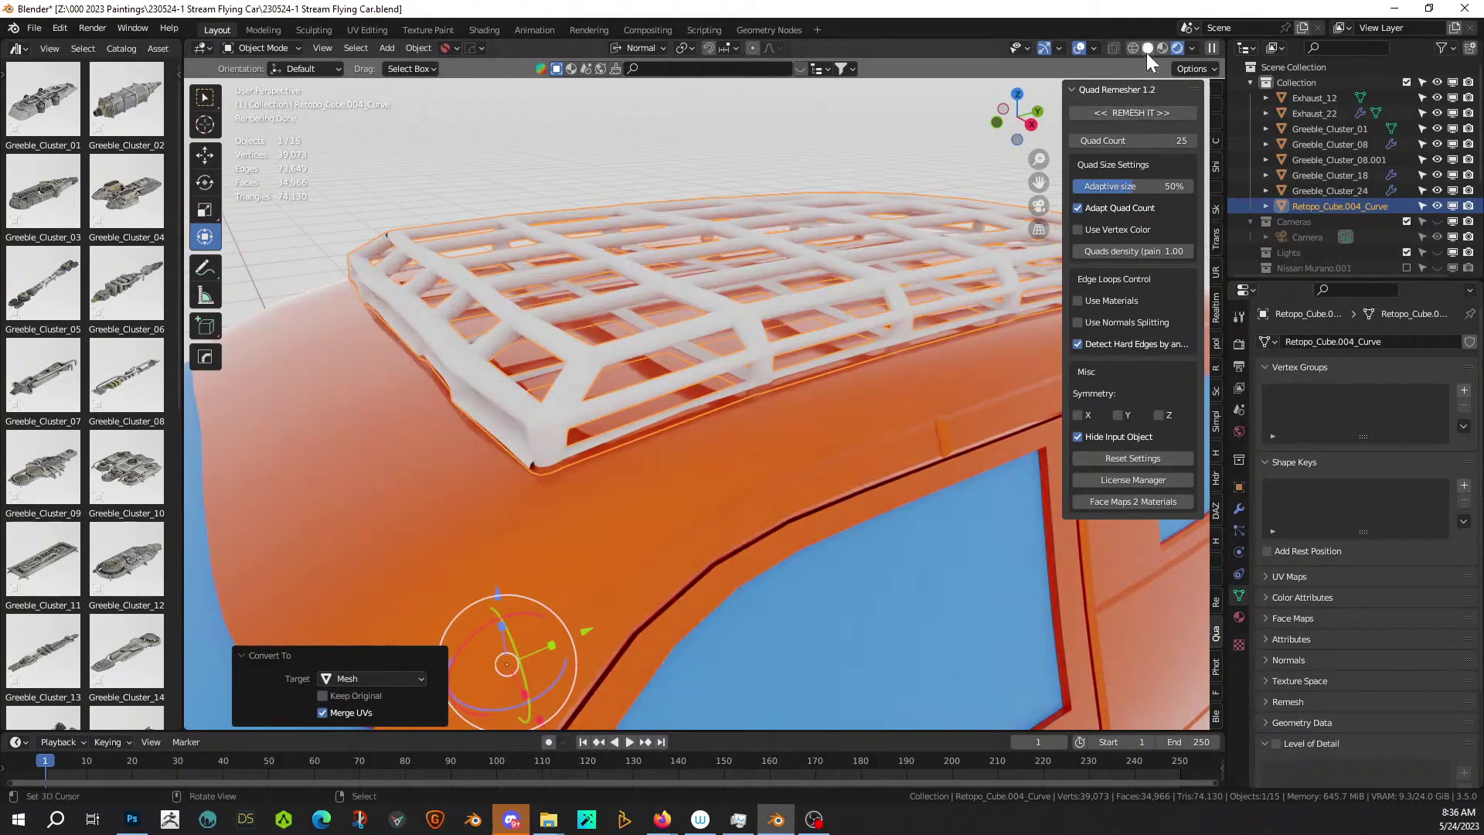
{"action": "left_click", "coordinate": [1147, 49]}
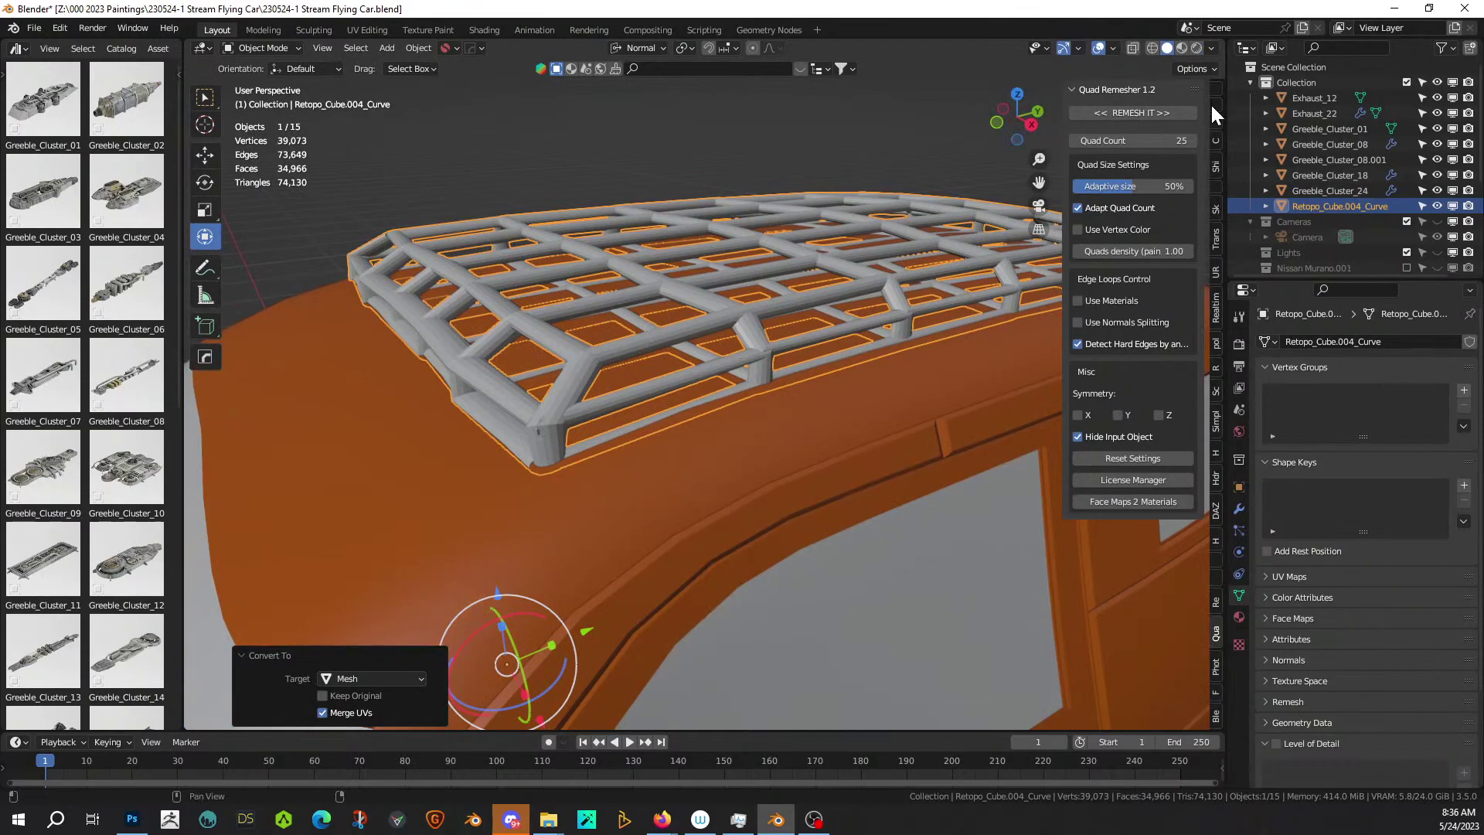
{"action": "key", "text": "KP_Divide"}
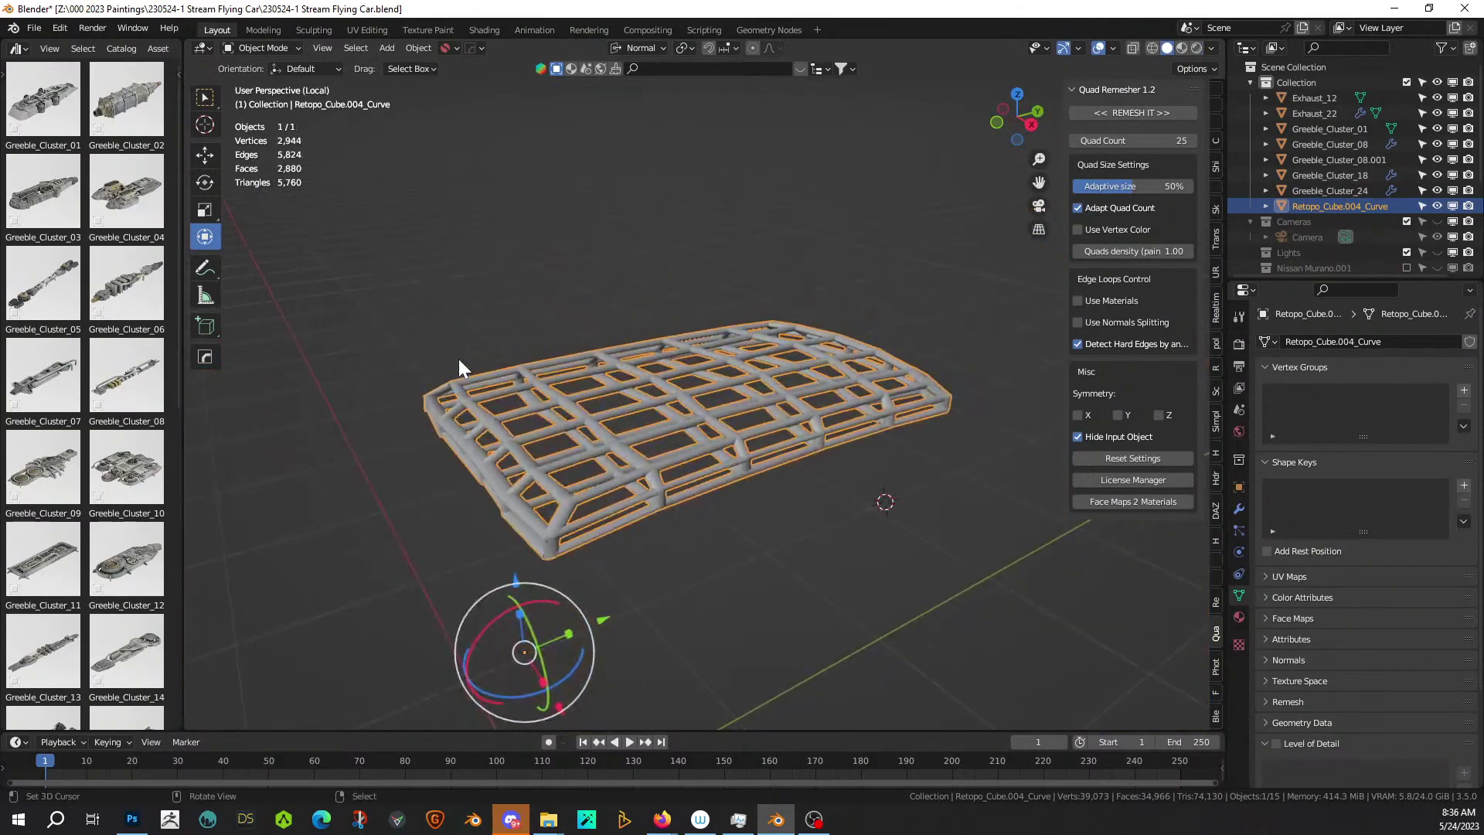
{"action": "key", "text": "Tab"}
Try 10 evenly spaced loop cuts on the front end segment of the rack's lower side rail.
{"action": "scroll", "coordinate": [634, 575], "scroll_direction": "up", "scroll_amount": 3}
{"action": "middle_click_drag", "start_coordinate": [633, 576], "coordinate": [485, 350]}
{"action": "left_click", "coordinate": [434, 401]}
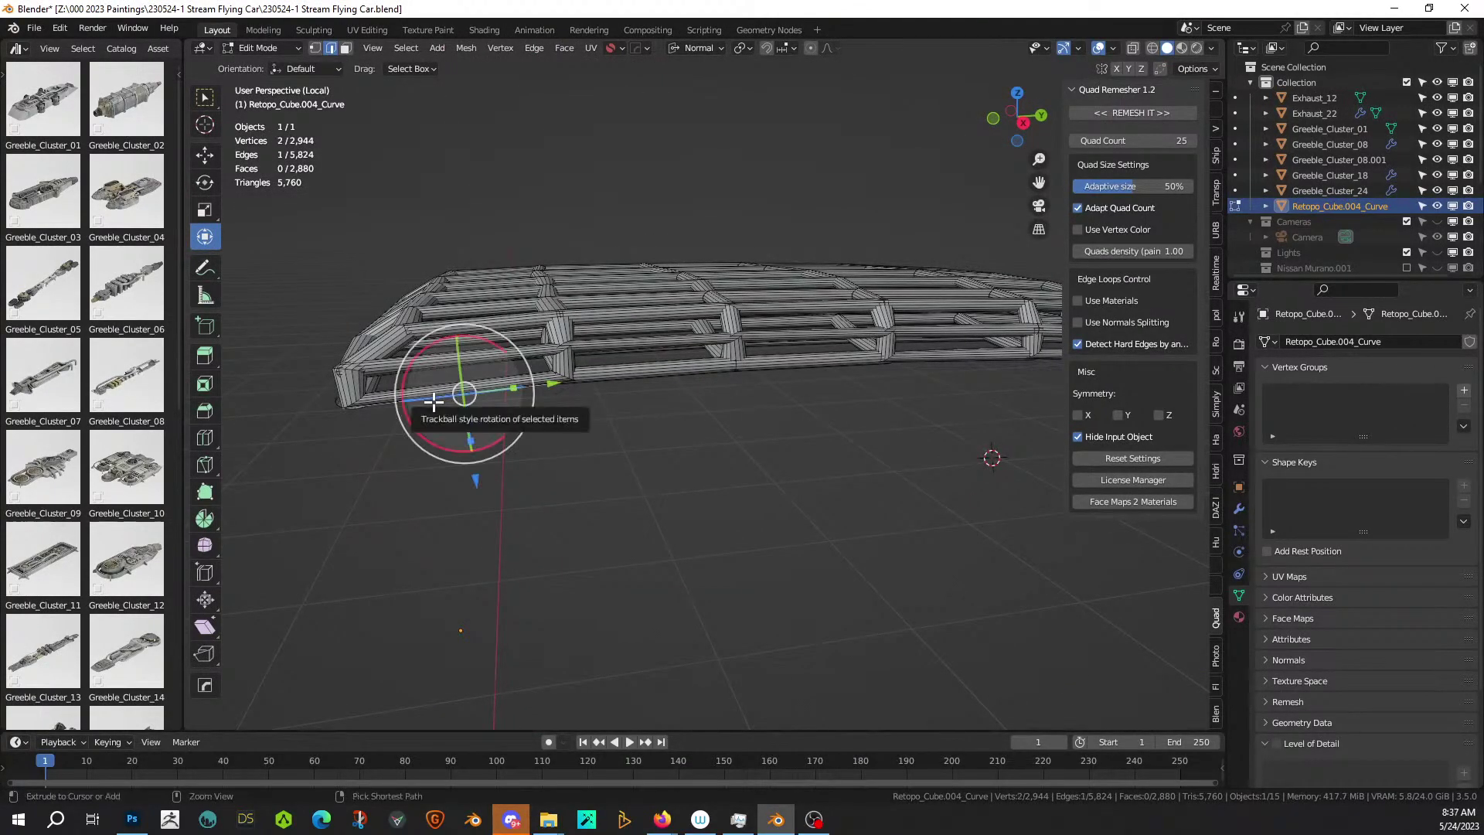
{"action": "key", "text": "ctrl+r"}
{"action": "scroll", "coordinate": [433, 401], "scroll_direction": "up", "scroll_amount": 4}
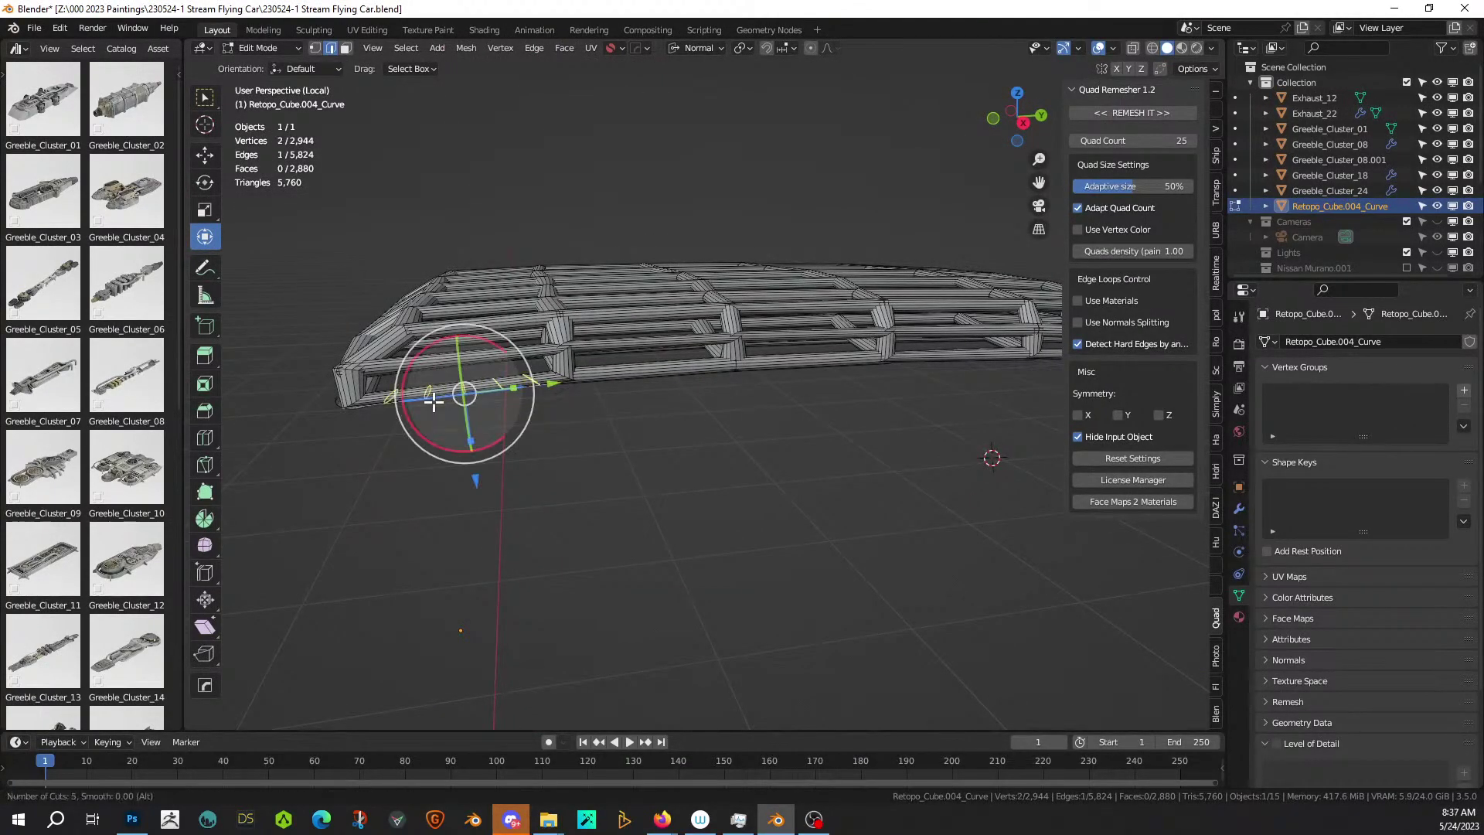
{"action": "scroll", "coordinate": [434, 401], "scroll_direction": "up", "scroll_amount": 5}
{"action": "scroll", "coordinate": [433, 401], "scroll_direction": "up", "scroll_amount": 1}
{"action": "left_click", "coordinate": [433, 401]}
{"action": "right_click", "coordinate": [433, 401]}
Try 10 evenly spaced loop cuts on the rear end segment of the rack's lower side rail.
{"action": "middle_click_drag", "start_coordinate": [710, 450], "coordinate": [427, 491]}
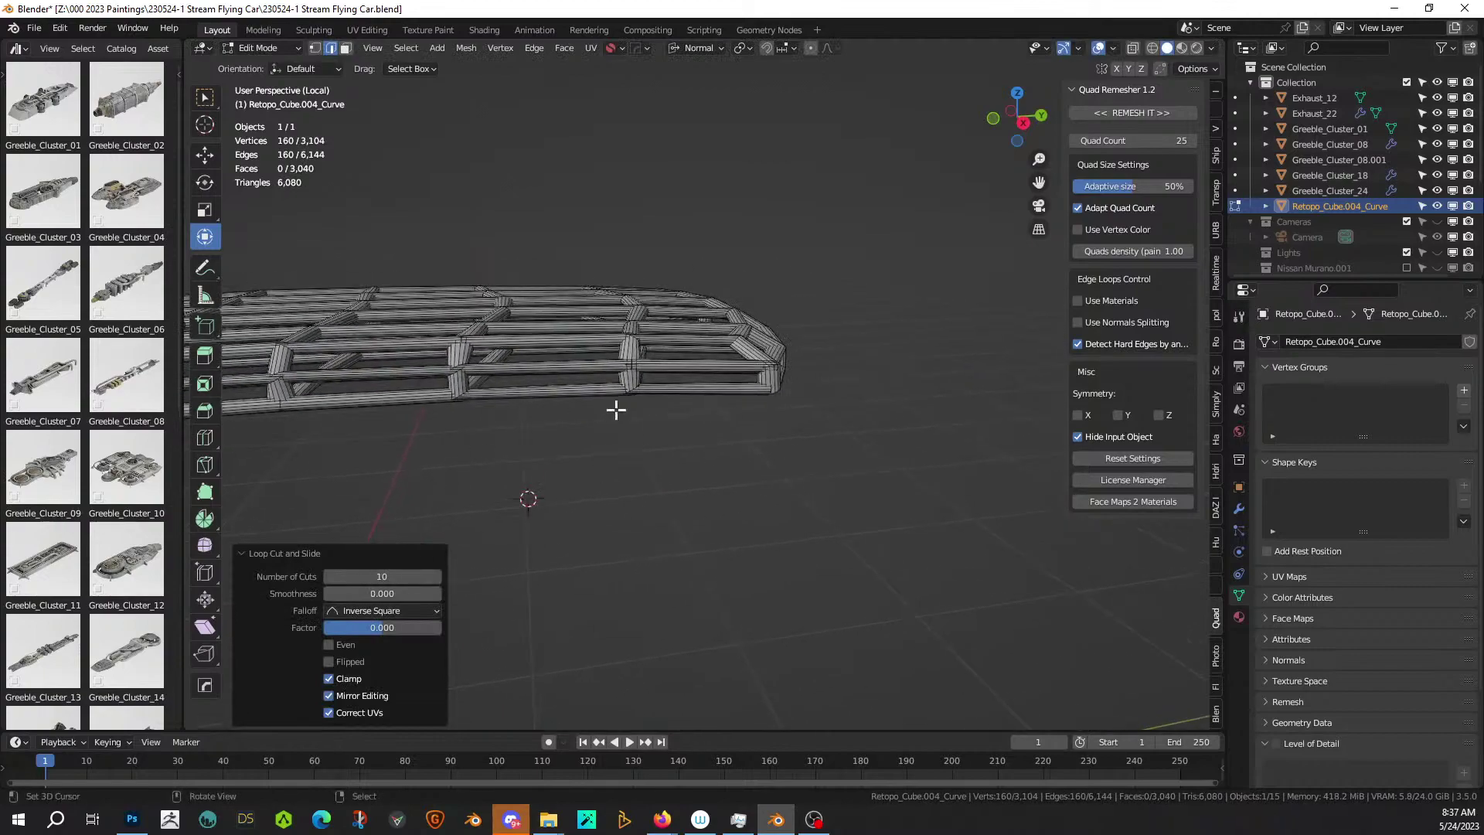
{"action": "left_click", "coordinate": [705, 388]}
{"action": "key", "text": "ctrl+r"}
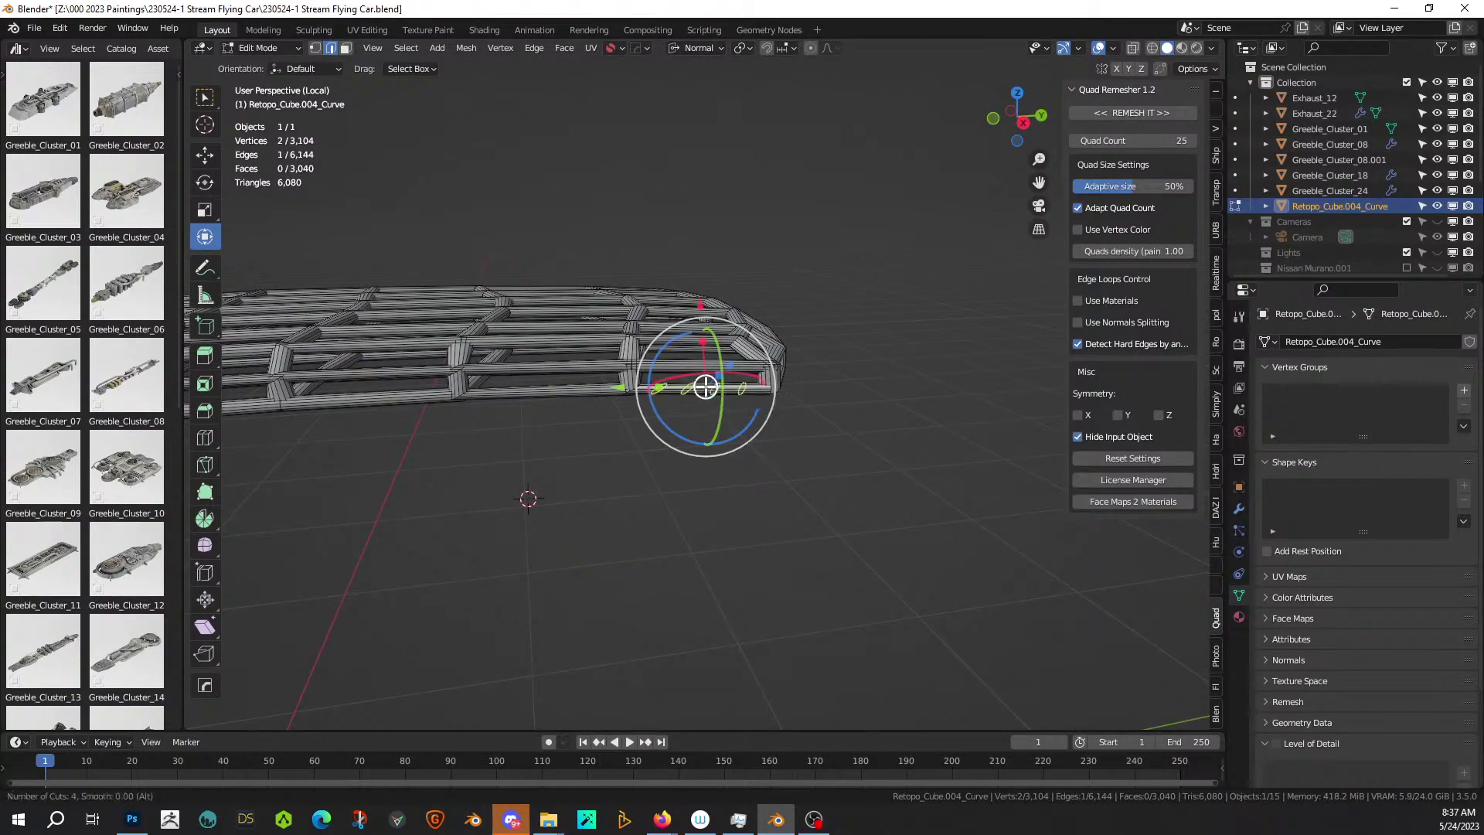
{"action": "scroll", "coordinate": [706, 387], "scroll_direction": "up", "scroll_amount": 3}
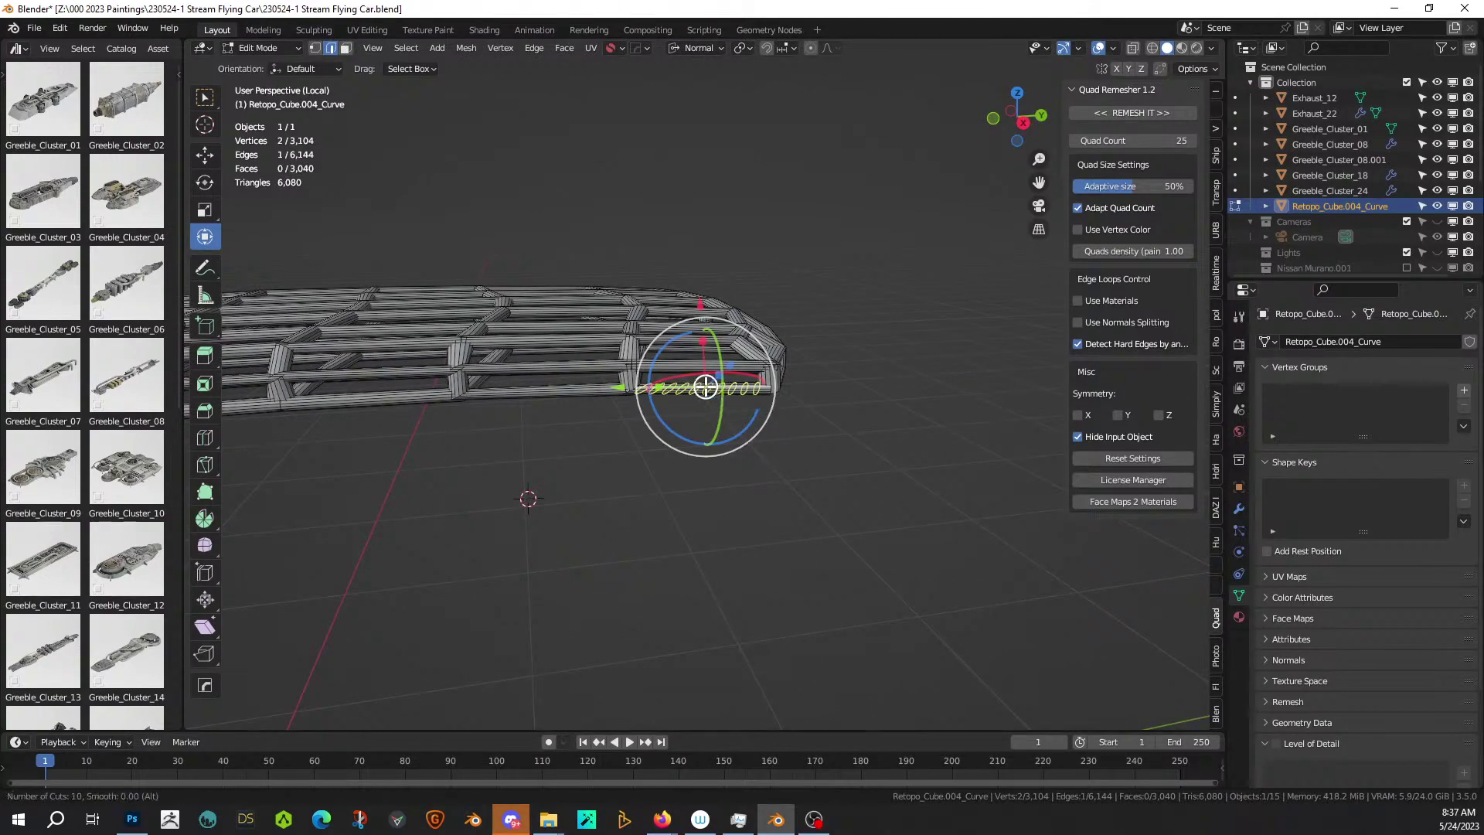
{"action": "left_click", "coordinate": [705, 386]}
{"action": "right_click", "coordinate": [705, 387]}
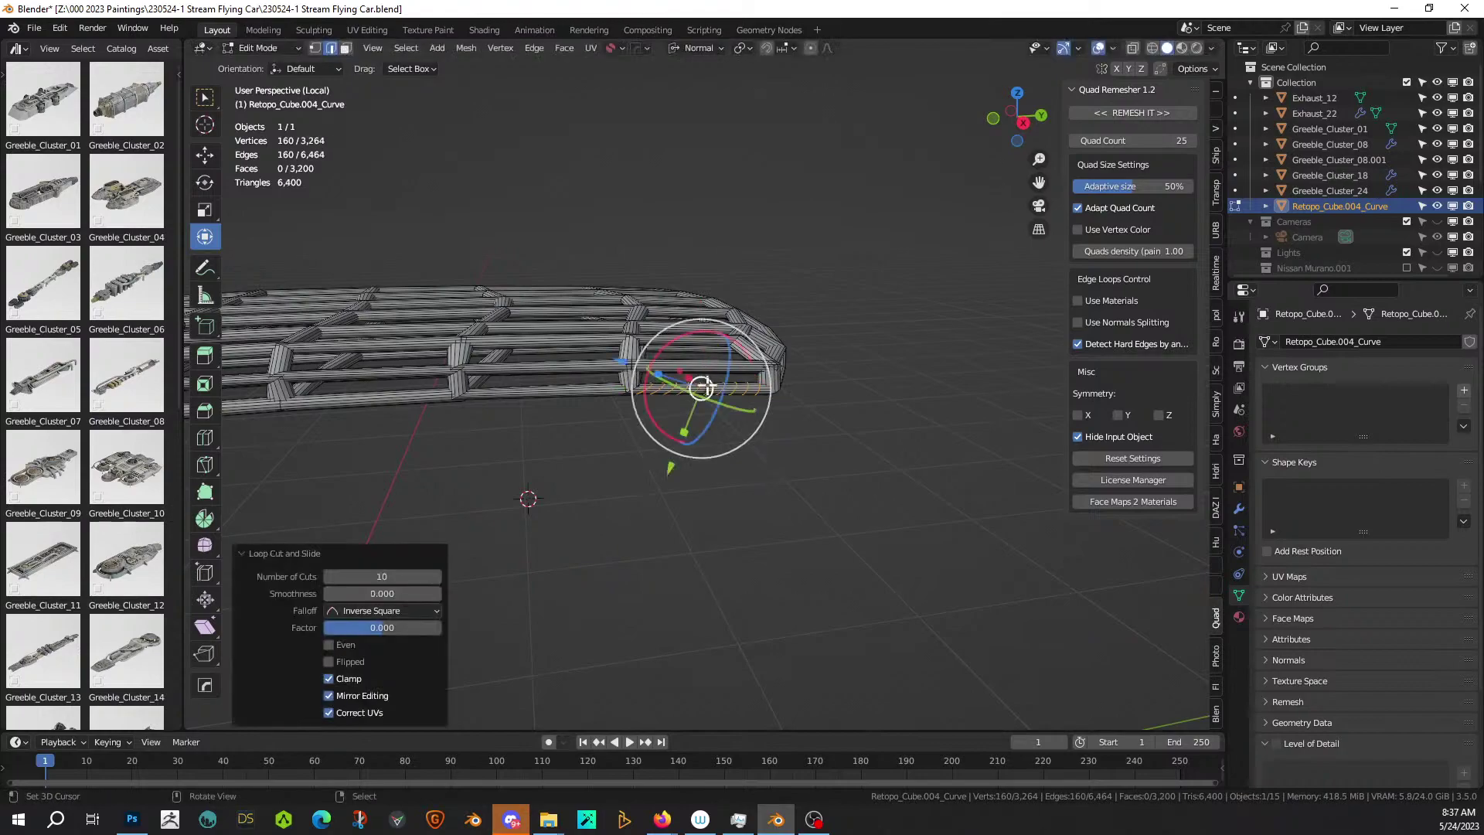
Undo the 10-cut loop cuts on both end segments of the lower side rail.
{"action": "scroll", "coordinate": [723, 416], "scroll_direction": "up", "scroll_amount": 2}
{"action": "key", "text": "ctrl+z"}
{"action": "key", "text": "ctrl+z"}
{"action": "middle_click_drag", "start_coordinate": [646, 475], "coordinate": [548, 473], "text": "shift"}
{"action": "key", "text": "ctrl+z"}
Add a single centred loop cut to the front end segment of the rack's lower side rail.
{"action": "right_click", "coordinate": [920, 513]}
{"action": "key", "text": "ctrl+r"}
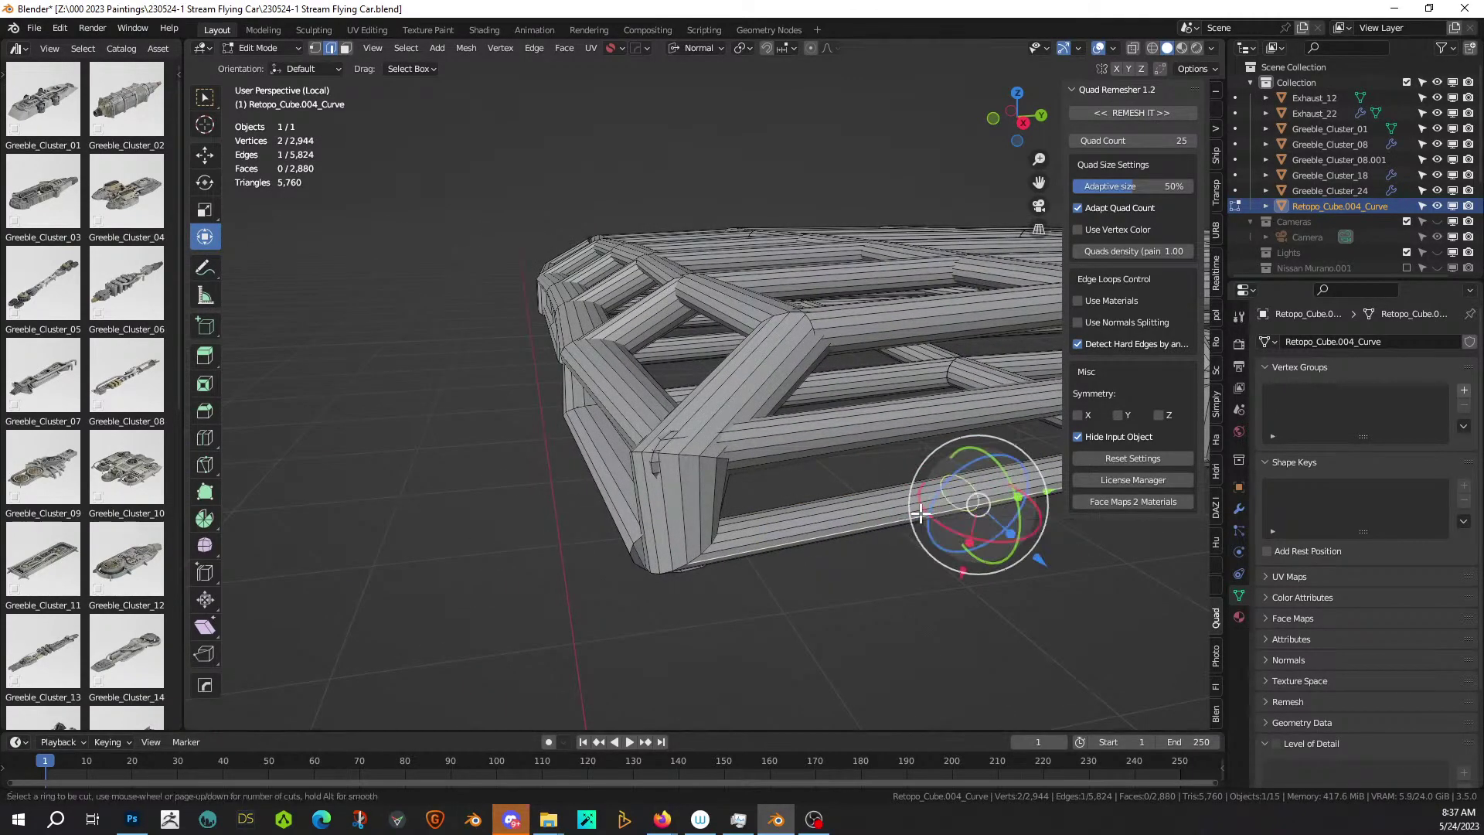
{"action": "left_click", "coordinate": [921, 513]}
{"action": "left_click", "coordinate": [920, 513]}
{"action": "left_click", "coordinate": [921, 511]}
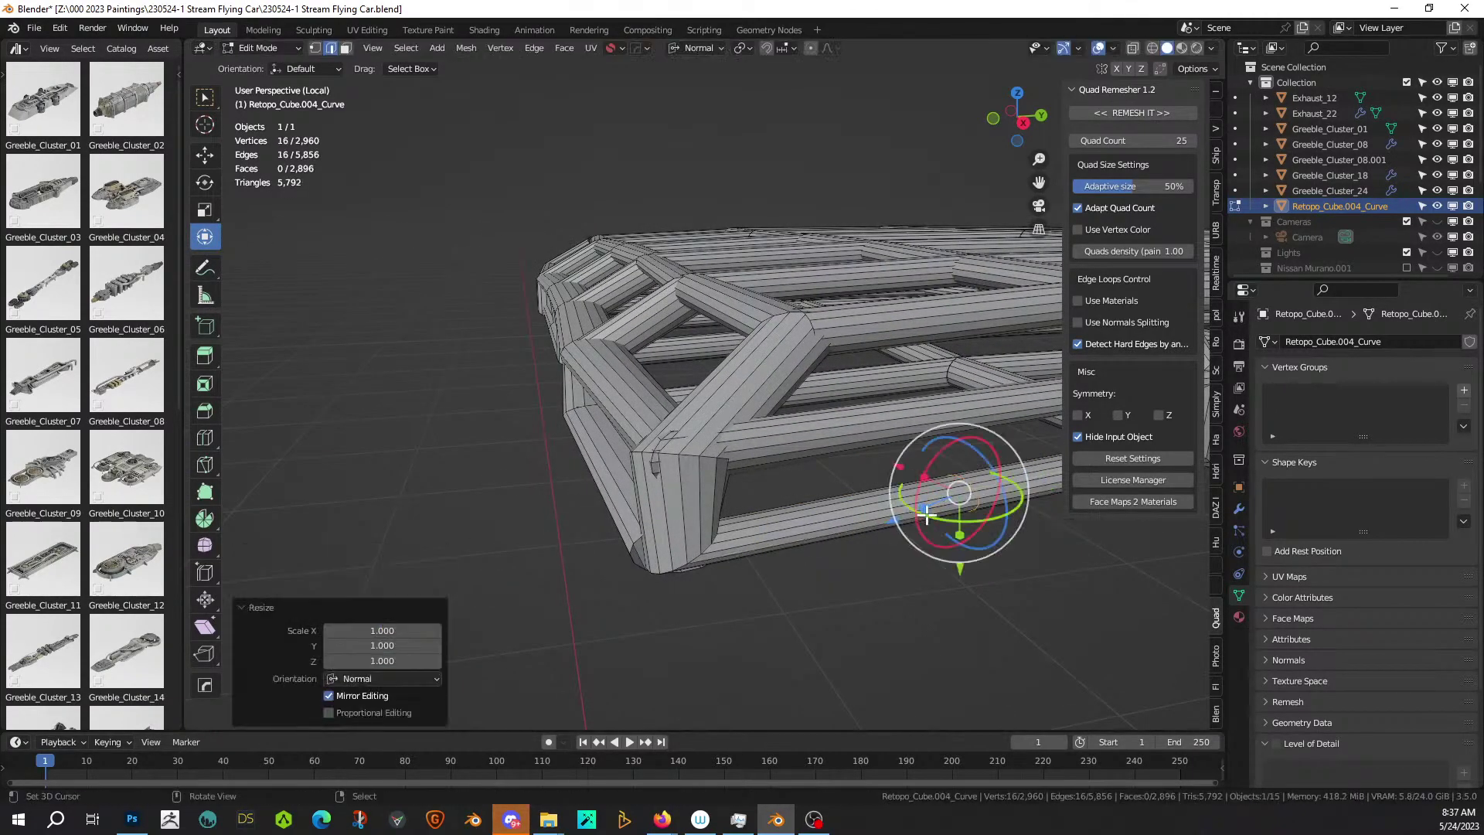
Add a single centred loop cut to the rear end segment of the rack's lower side rail.
{"action": "middle_click_drag", "start_coordinate": [1071, 603], "coordinate": [332, 639]}
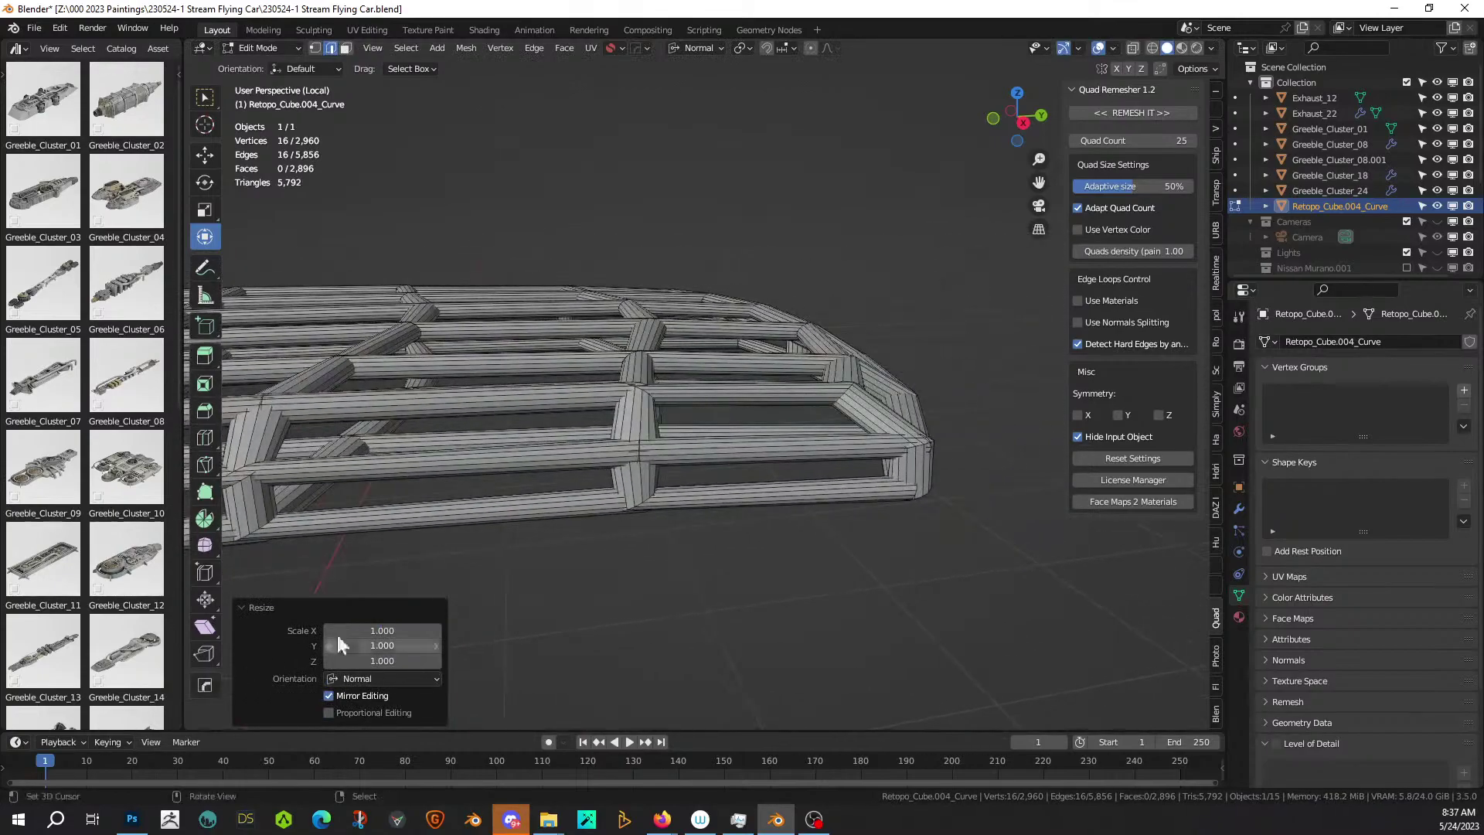
{"action": "right_click", "coordinate": [787, 496]}
{"action": "key", "text": "ctrl+r"}
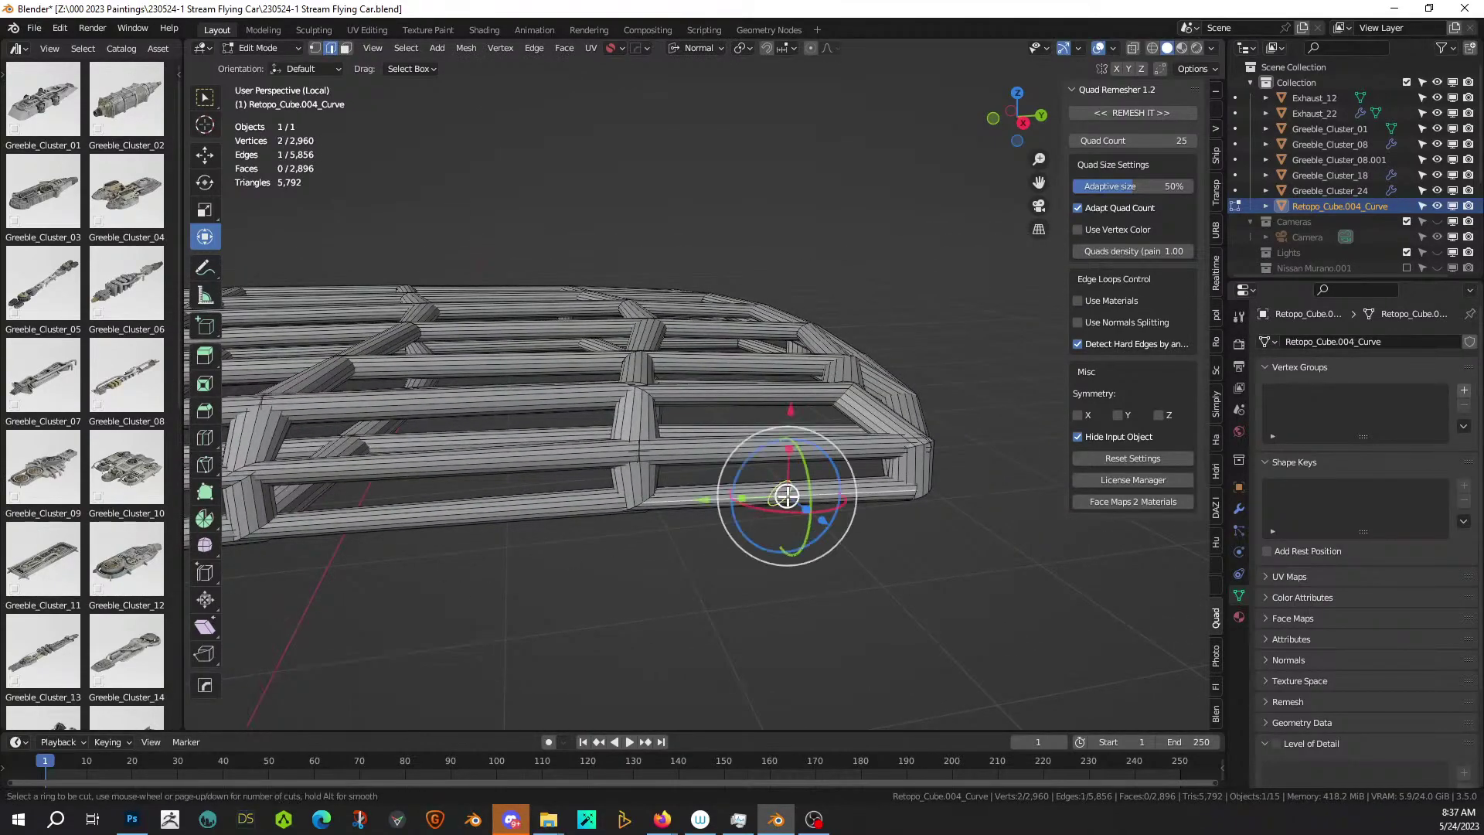
{"action": "left_click", "coordinate": [788, 496]}
{"action": "left_click", "coordinate": [788, 496]}
{"action": "scroll", "coordinate": [787, 496], "scroll_direction": "up", "scroll_amount": 6}
{"action": "scroll", "coordinate": [788, 496], "scroll_direction": "down", "scroll_amount": 3}
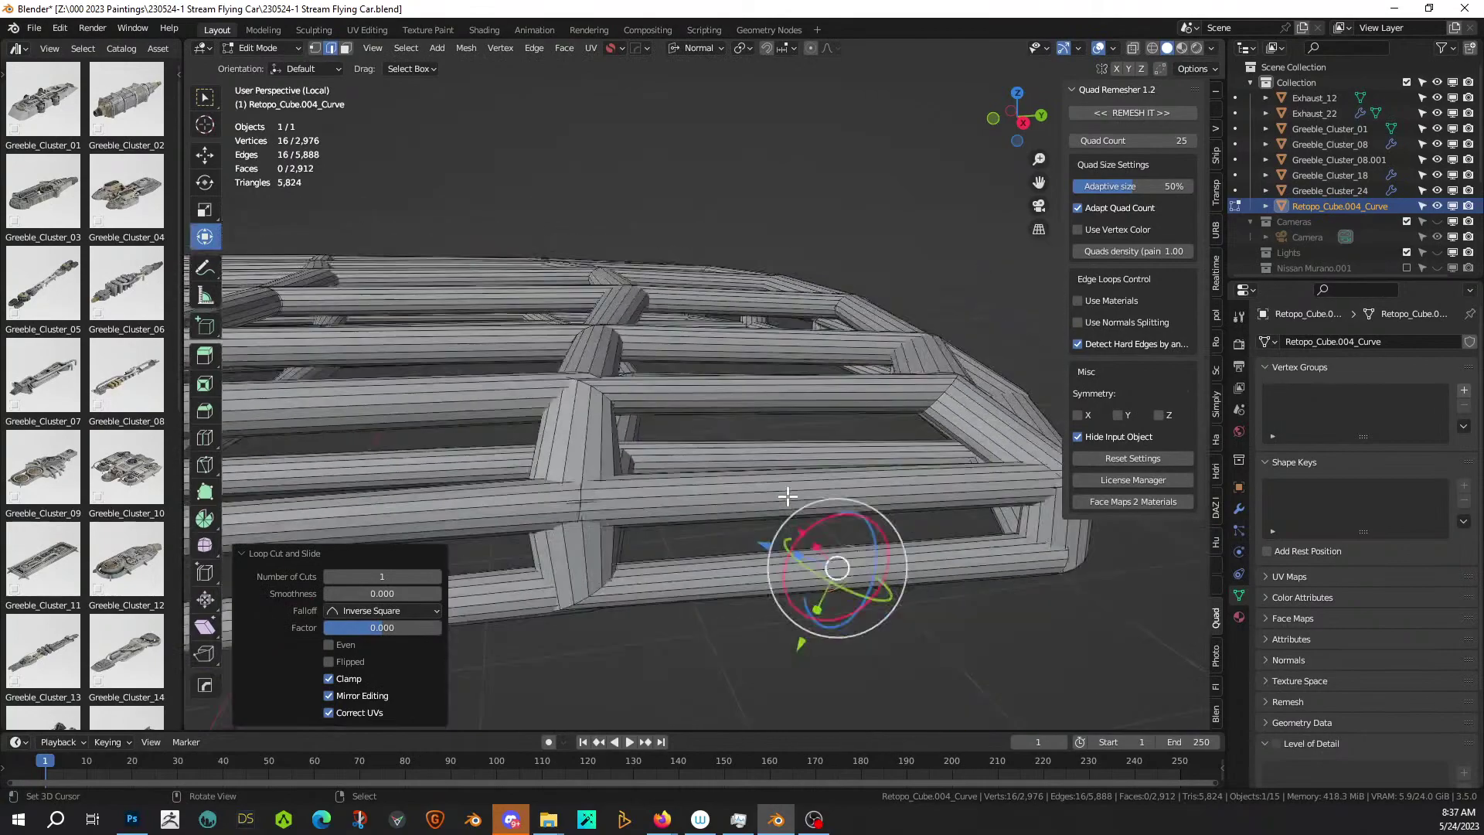
{"action": "middle_click_drag", "start_coordinate": [787, 496], "coordinate": [755, 481]}
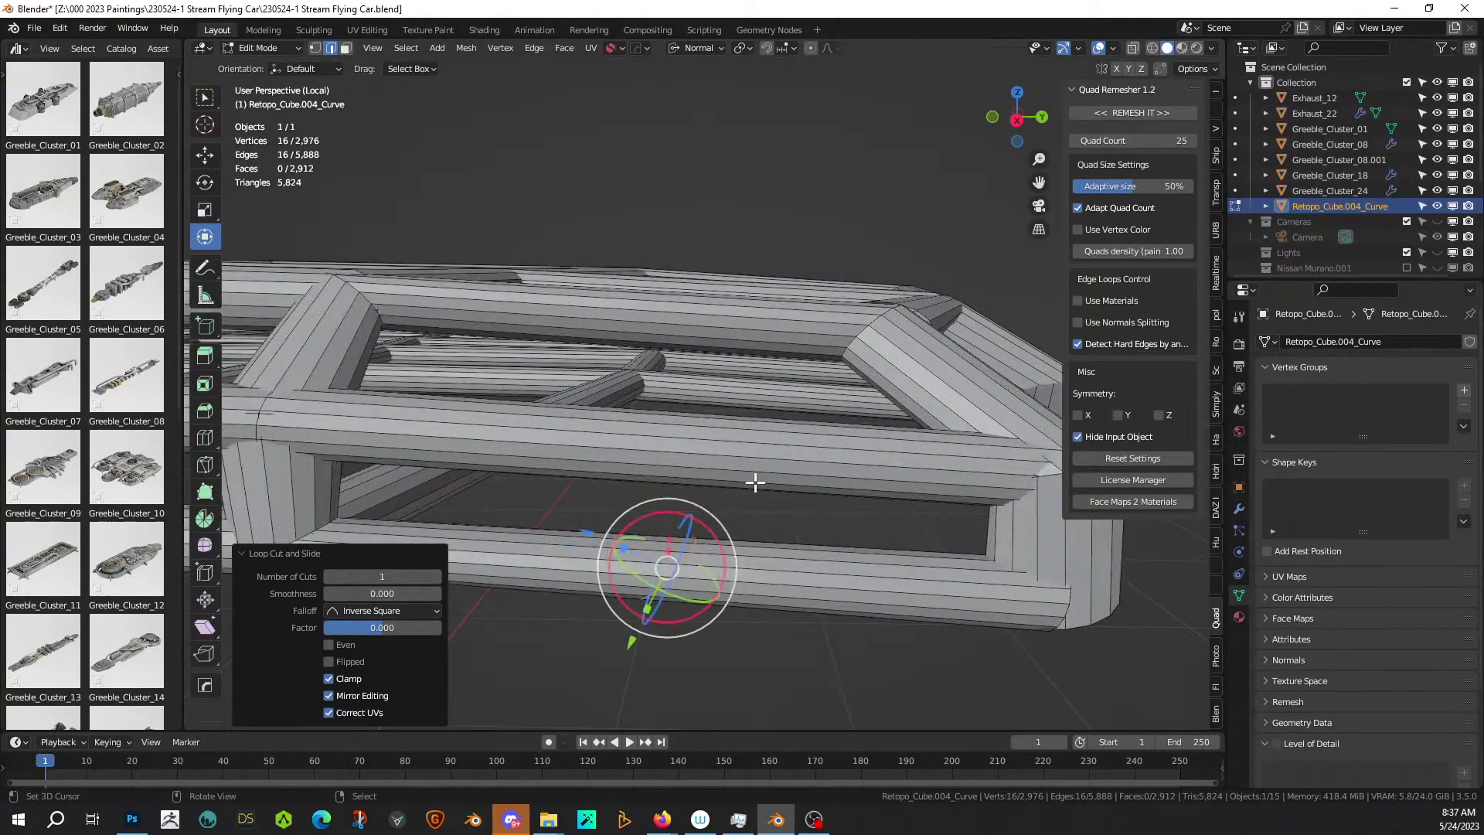
Switch the transform orientation to Global and flatten the rear segment's new edge loop by scaling it to 0 along Y.
{"action": "left_click", "coordinate": [709, 48]}
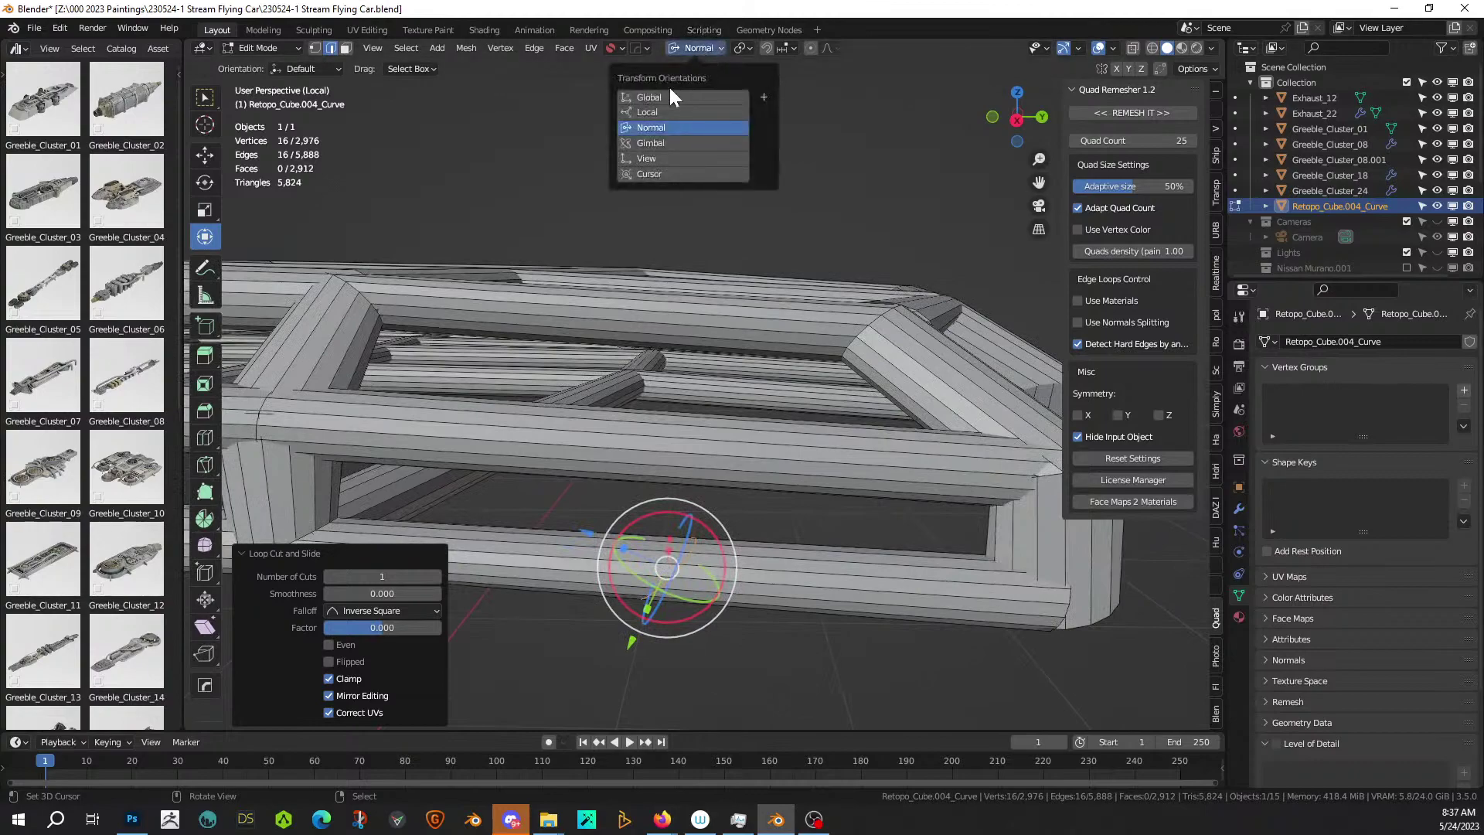
{"action": "left_click", "coordinate": [664, 95]}
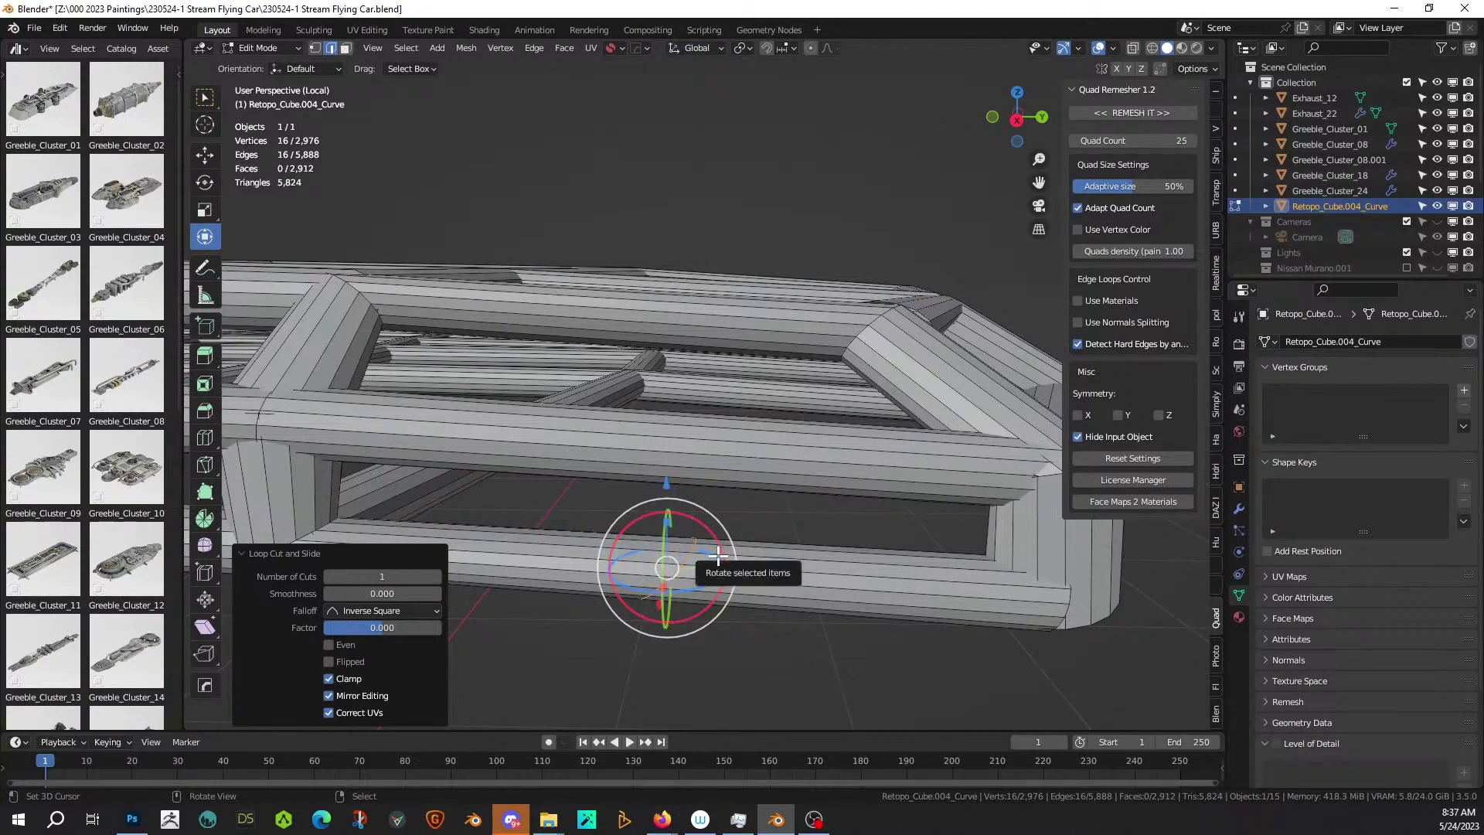
{"action": "key", "text": "s"}
{"action": "key", "text": "y"}
{"action": "key", "text": "0"}
{"action": "key", "text": "Return"}
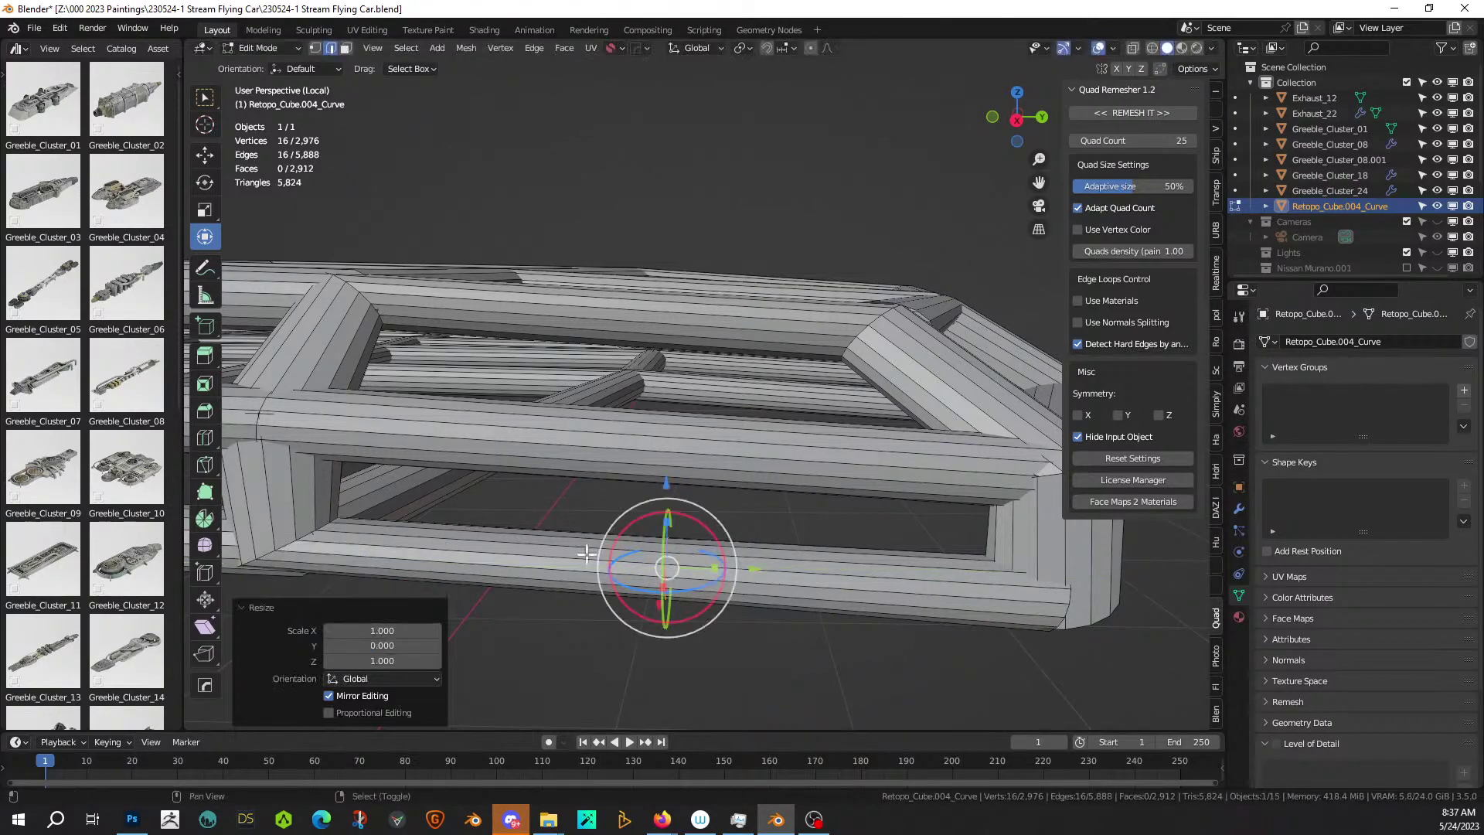
Flatten the edge loop on the front end segment of the lower side rail by scaling it to 0 along global Y.
{"action": "middle_click_drag", "start_coordinate": [544, 551], "coordinate": [783, 513]}
{"action": "scroll", "coordinate": [602, 553], "scroll_direction": "down", "scroll_amount": 4}
{"action": "scroll", "coordinate": [742, 507], "scroll_direction": "up", "scroll_amount": 3}
{"action": "scroll", "coordinate": [783, 513], "scroll_direction": "down", "scroll_amount": 4}
{"action": "middle_click_drag", "start_coordinate": [676, 523], "coordinate": [606, 464]}
{"action": "scroll", "coordinate": [676, 433], "scroll_direction": "up", "scroll_amount": 5}
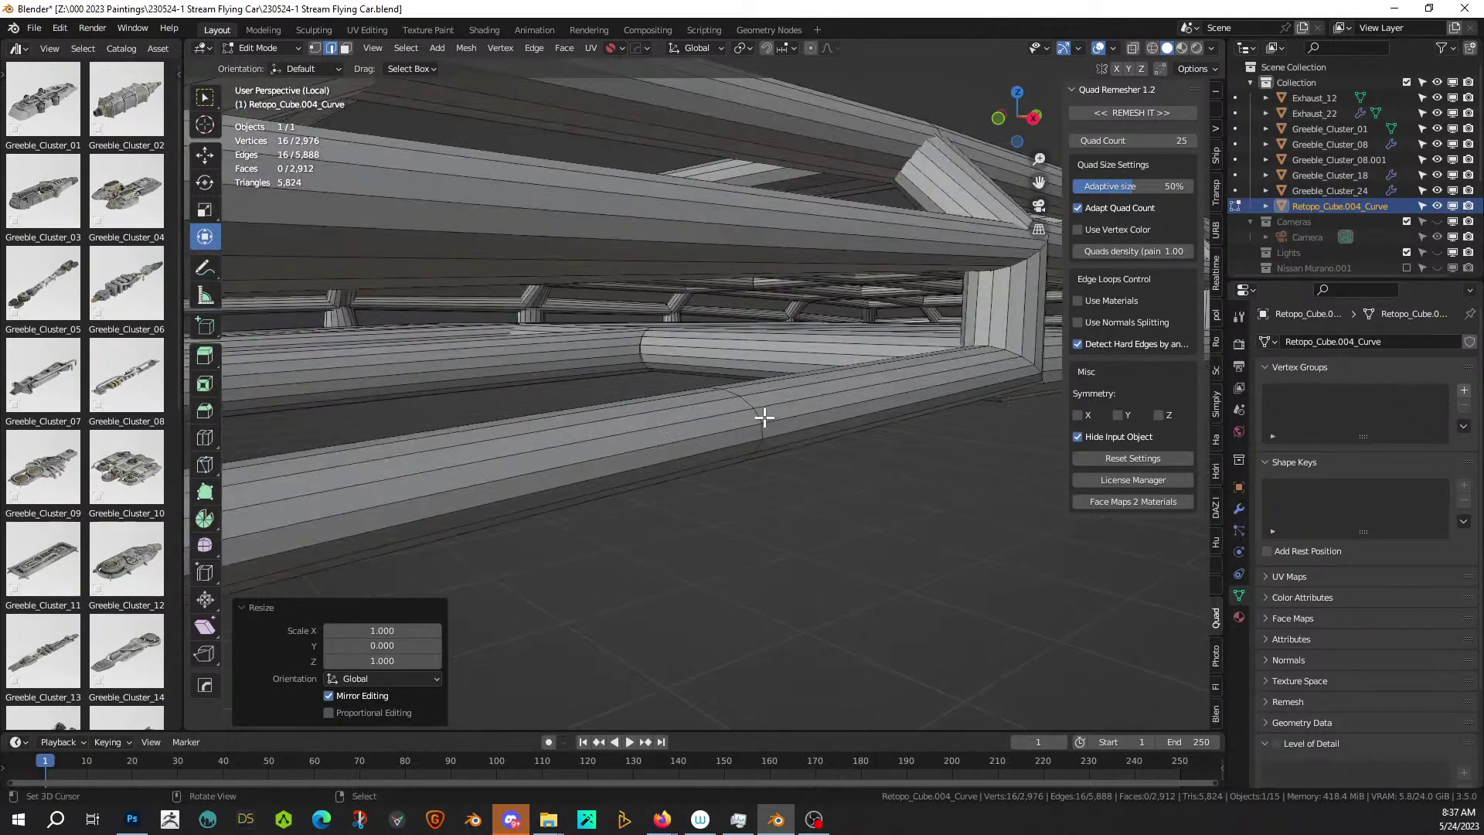
{"action": "key", "text": "s"}
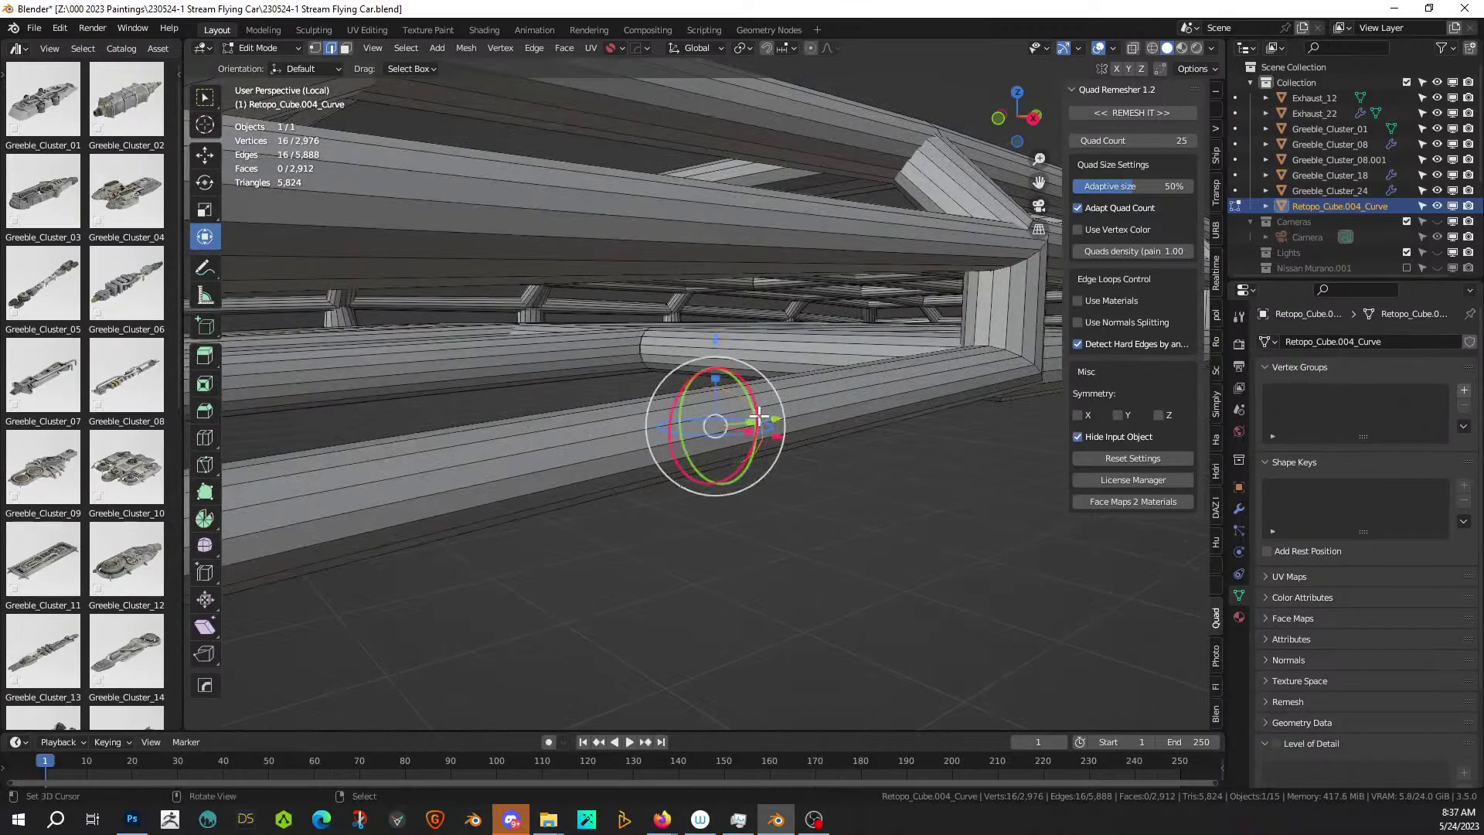
{"action": "key", "text": "y"}
{"action": "key", "text": "0"}
{"action": "key", "text": "Return"}
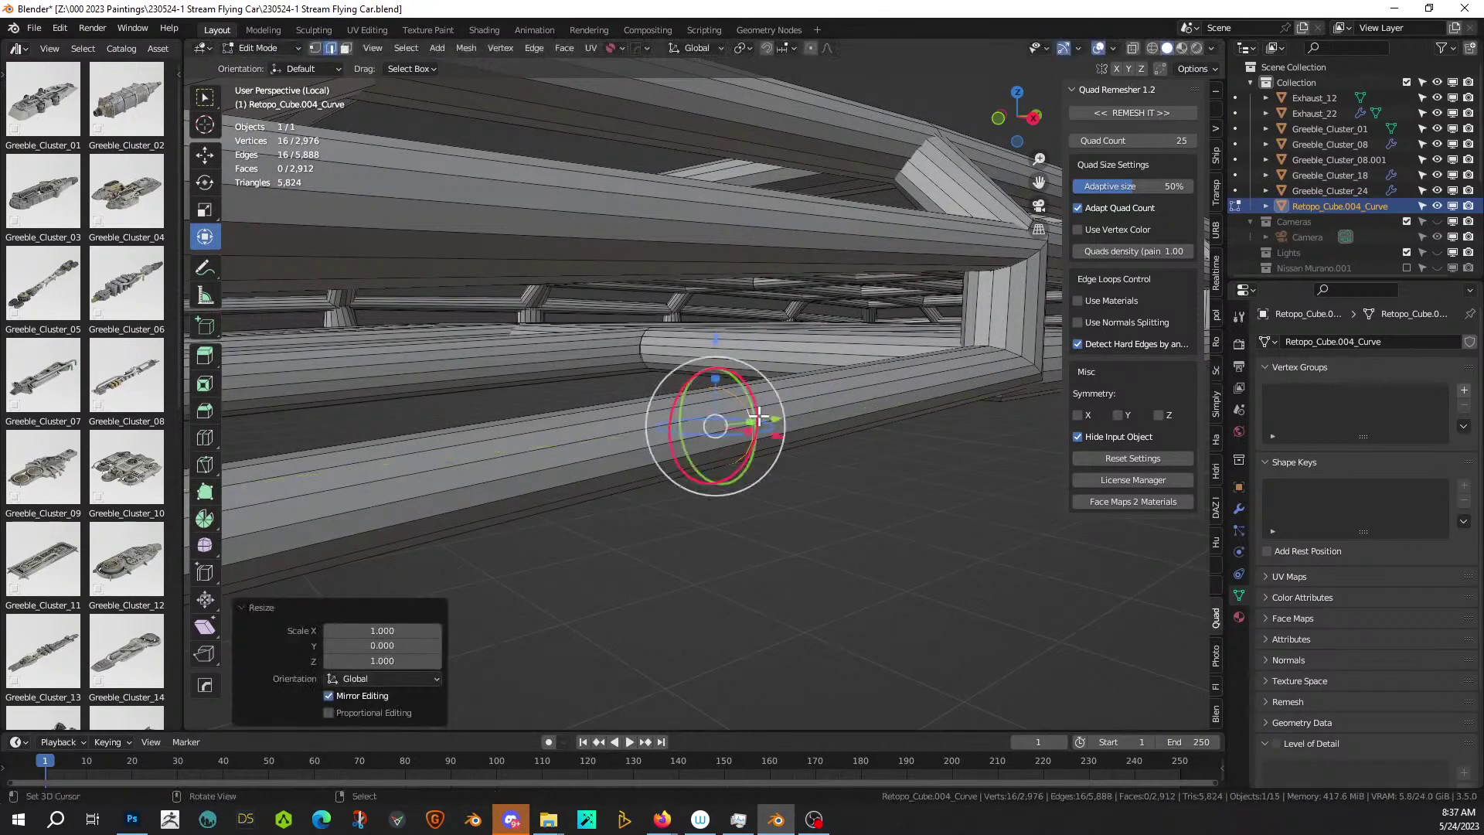
Select the edge loop on the lower side rail segment beside the support post.
{"action": "middle_click_drag", "start_coordinate": [753, 424], "coordinate": [441, 437]}
{"action": "scroll", "coordinate": [666, 438], "scroll_direction": "down", "scroll_amount": 2}
{"action": "scroll", "coordinate": [640, 409], "scroll_direction": "up", "scroll_amount": 2}
{"action": "scroll", "coordinate": [889, 518], "scroll_direction": "up", "scroll_amount": 3}
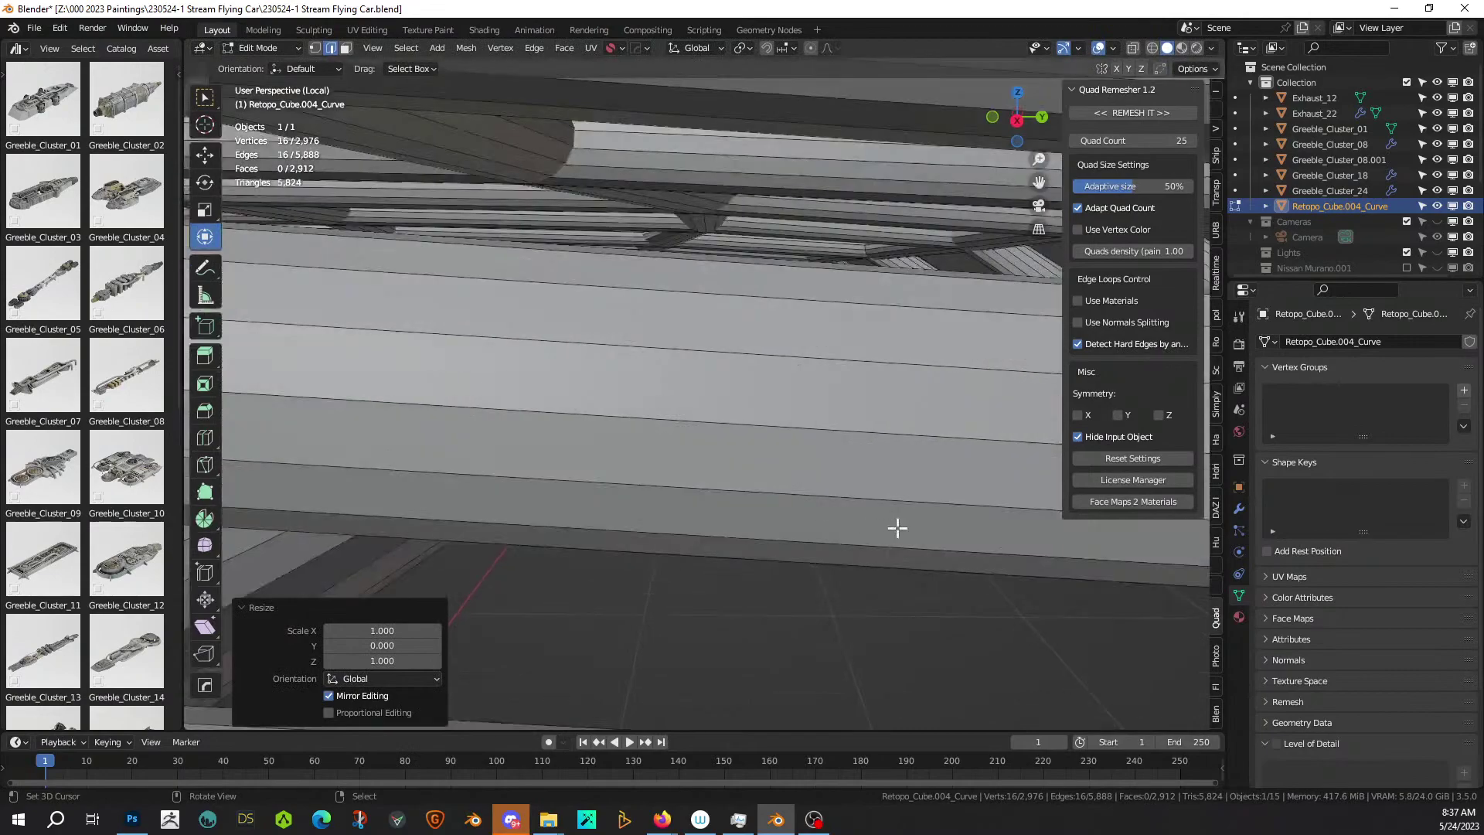
{"action": "scroll", "coordinate": [889, 537], "scroll_direction": "down", "scroll_amount": 1}
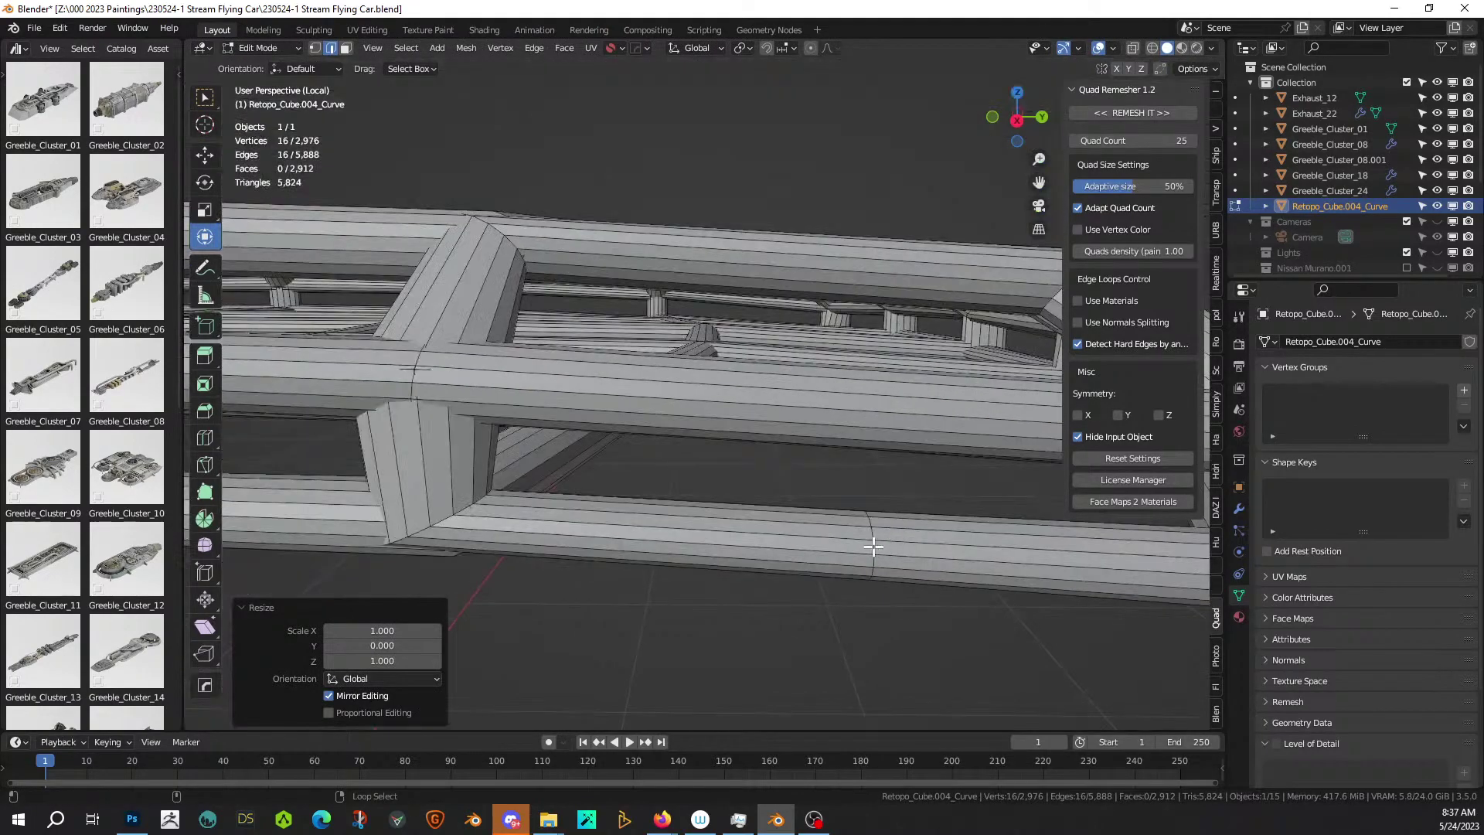
Add the second edge loop on the lower side rail to the selection and bevel both loops with a width of about 0.0083 m.
{"action": "left_click", "coordinate": [873, 546], "text": "alt+shift"}
{"action": "scroll", "coordinate": [870, 549], "scroll_direction": "down", "scroll_amount": 5}
{"action": "middle_click_drag", "start_coordinate": [467, 557], "coordinate": [527, 553]}
{"action": "scroll", "coordinate": [855, 517], "scroll_direction": "up", "scroll_amount": 6}
{"action": "middle_click_drag", "start_coordinate": [935, 544], "coordinate": [780, 545], "text": "shift"}
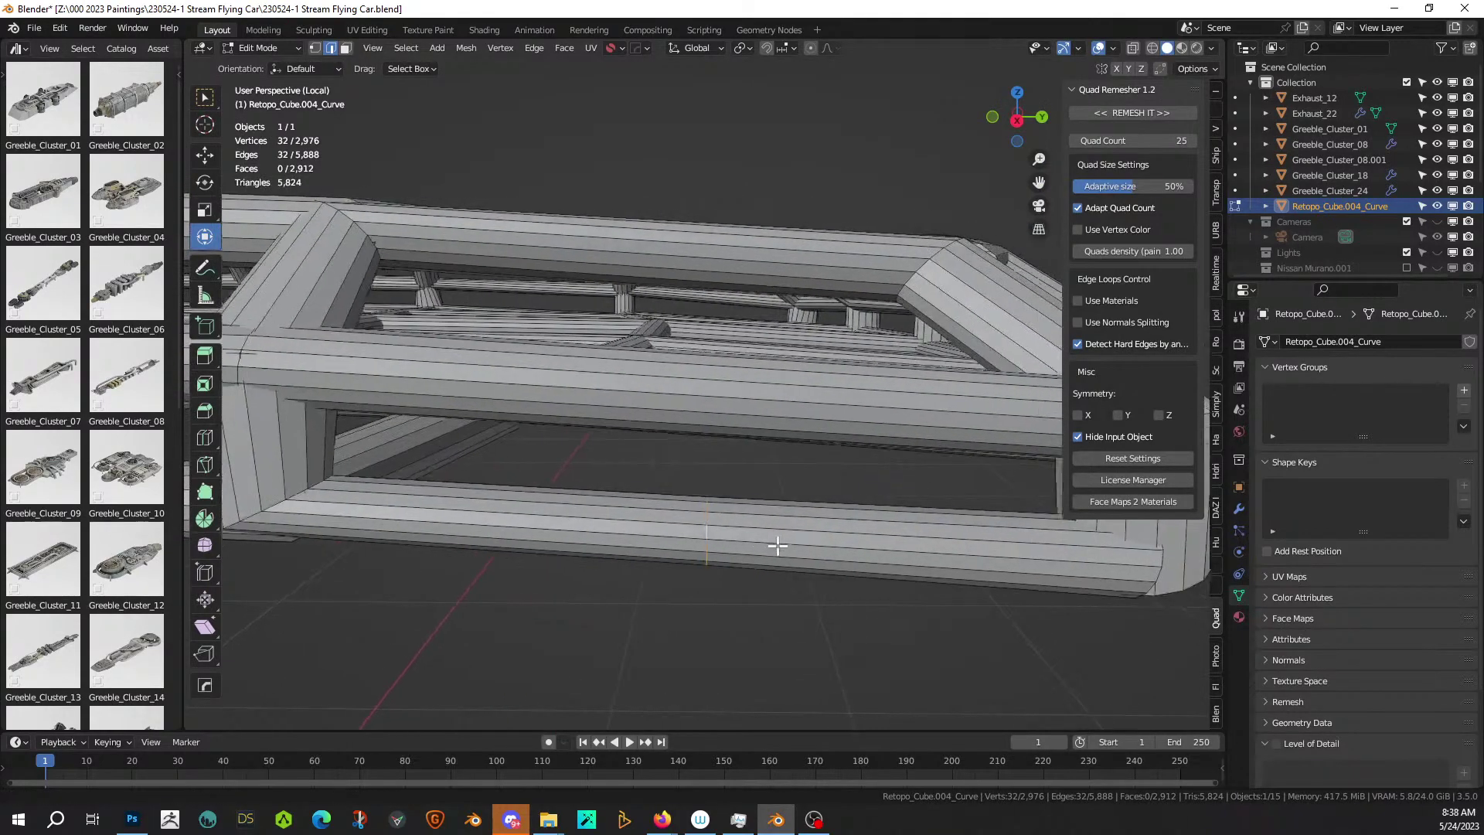
{"action": "scroll", "coordinate": [779, 545], "scroll_direction": "down", "scroll_amount": 3}
{"action": "key", "text": "ctrl+b"}
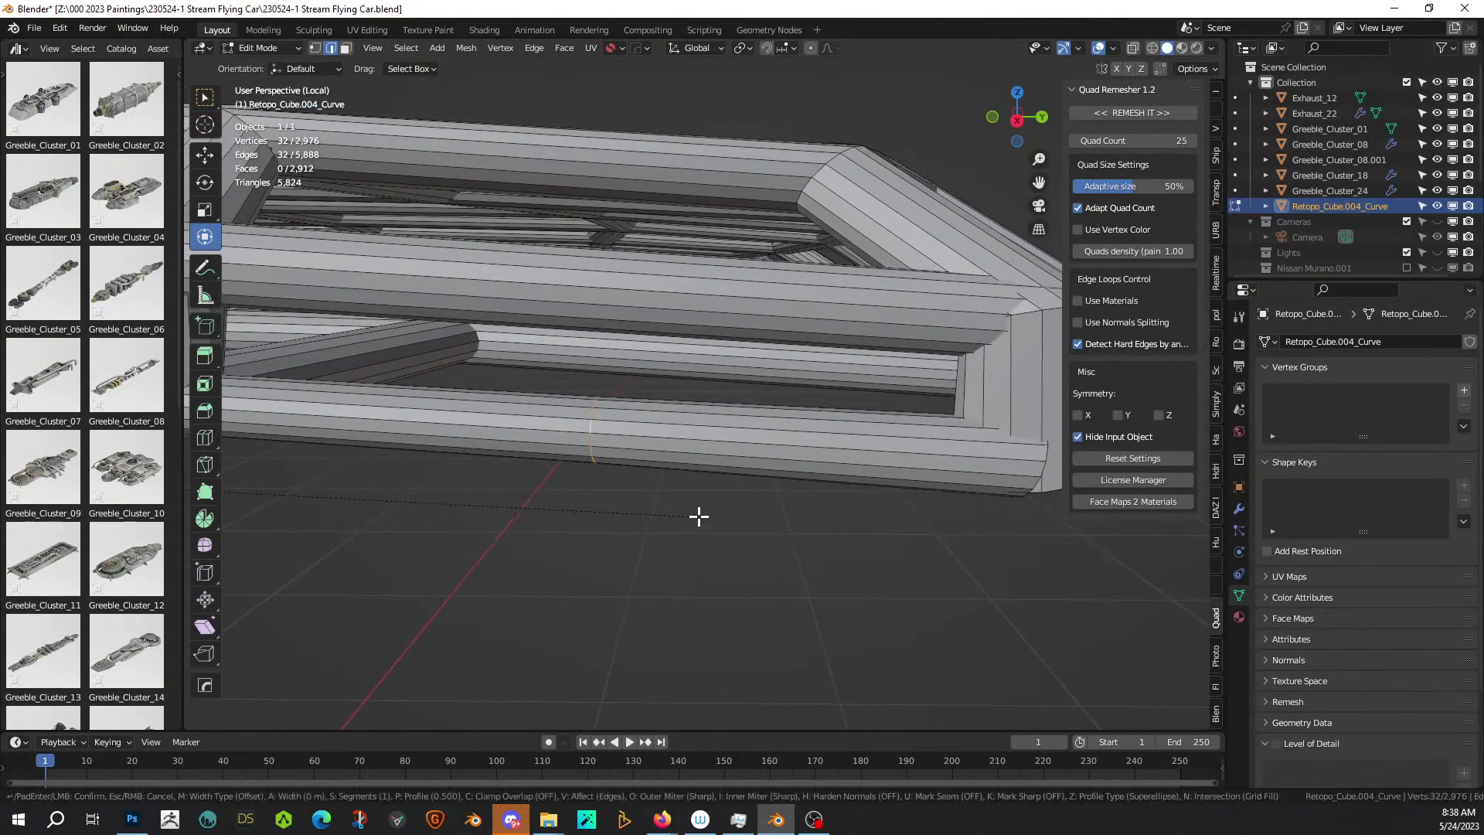
{"action": "left_click", "coordinate": [743, 517]}
{"action": "mouse_move", "coordinate": [743, 517]}
{"action": "middle_mouse_down"}
{"action": "mouse_move", "coordinate": [721, 520]}
{"action": "mouse_move", "coordinate": [740, 516]}
{"action": "middle_mouse_up"}
Extrude the two beveled bands along their normals by about 0.004 m to form raised collars on the rail.
{"action": "key", "text": "alt+e"}
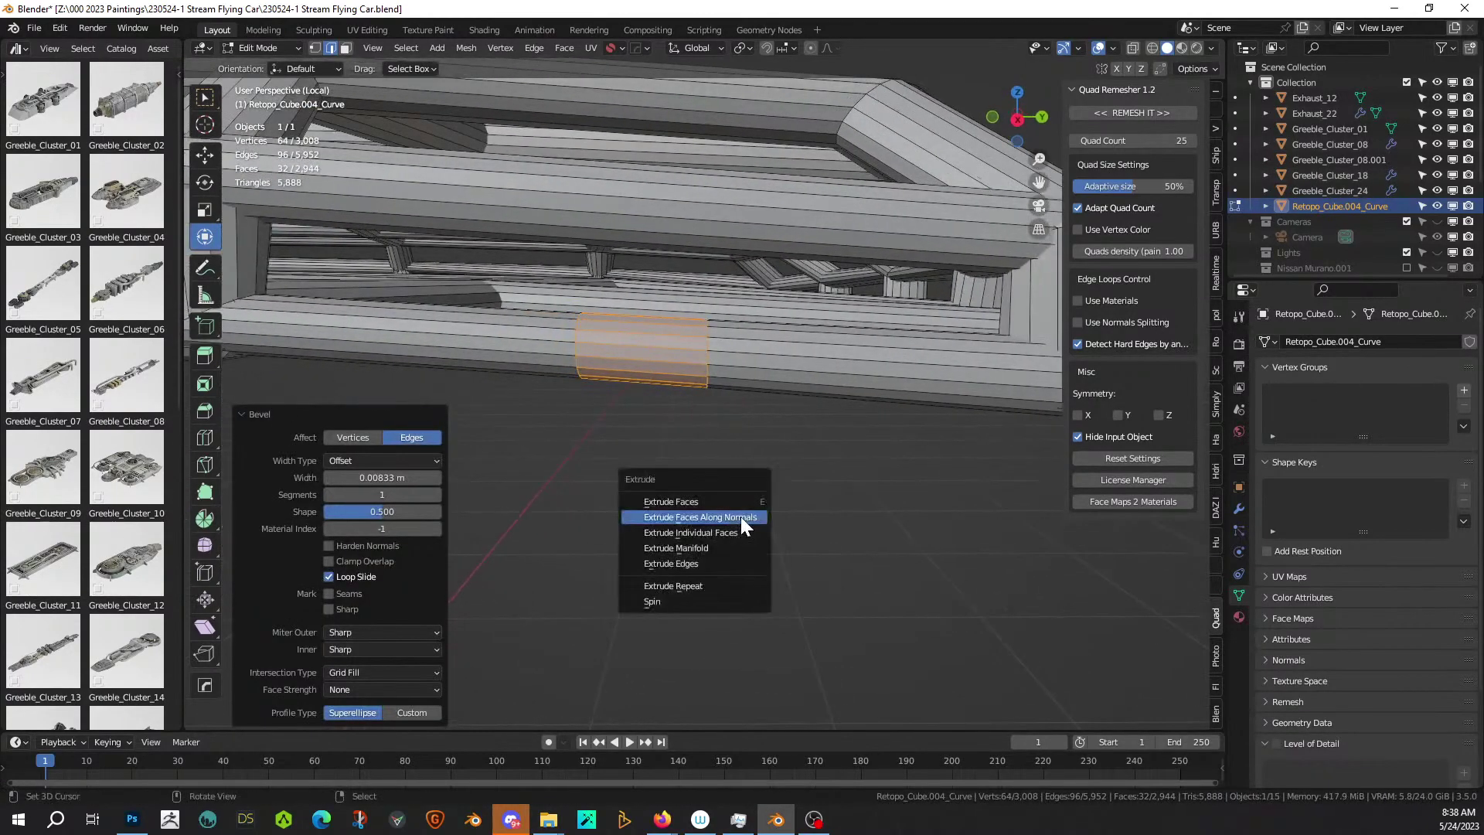
{"action": "left_click", "coordinate": [740, 516]}
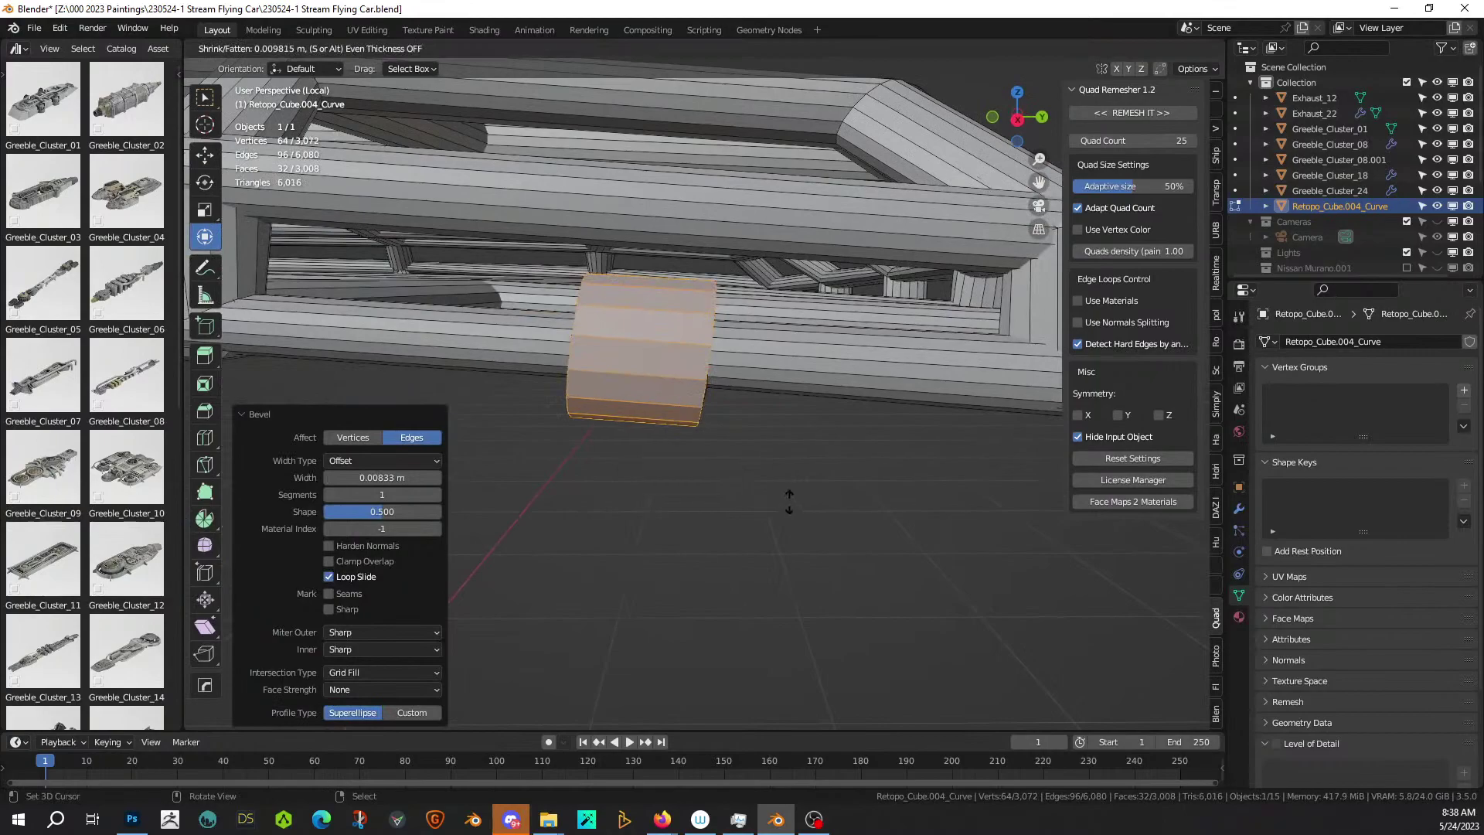
{"action": "left_click", "coordinate": [788, 510]}
{"action": "middle_click_drag", "start_coordinate": [788, 510], "coordinate": [728, 503]}
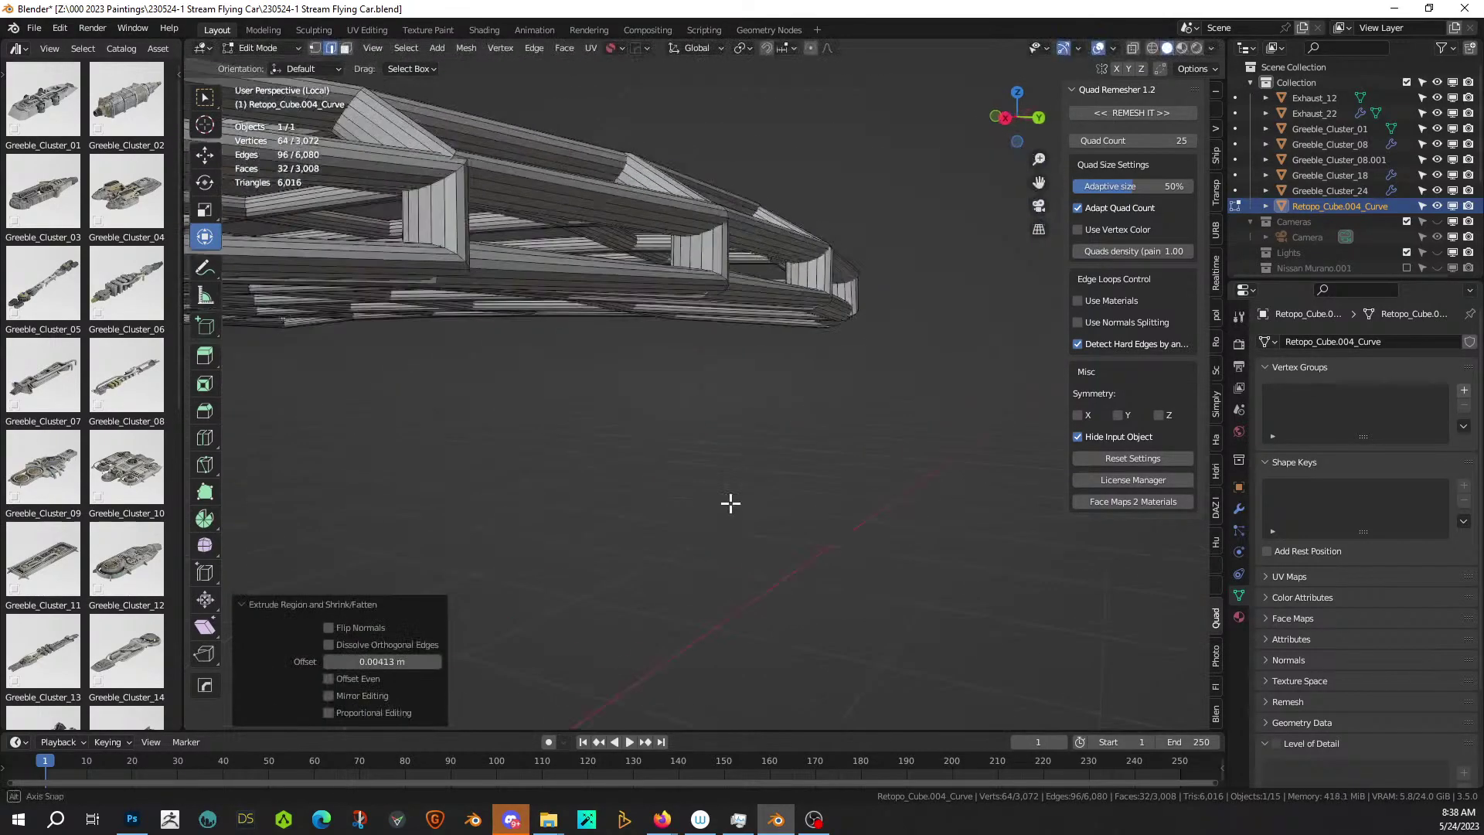
{"action": "middle_click_drag", "start_coordinate": [722, 172], "coordinate": [963, 196], "text": "shift"}
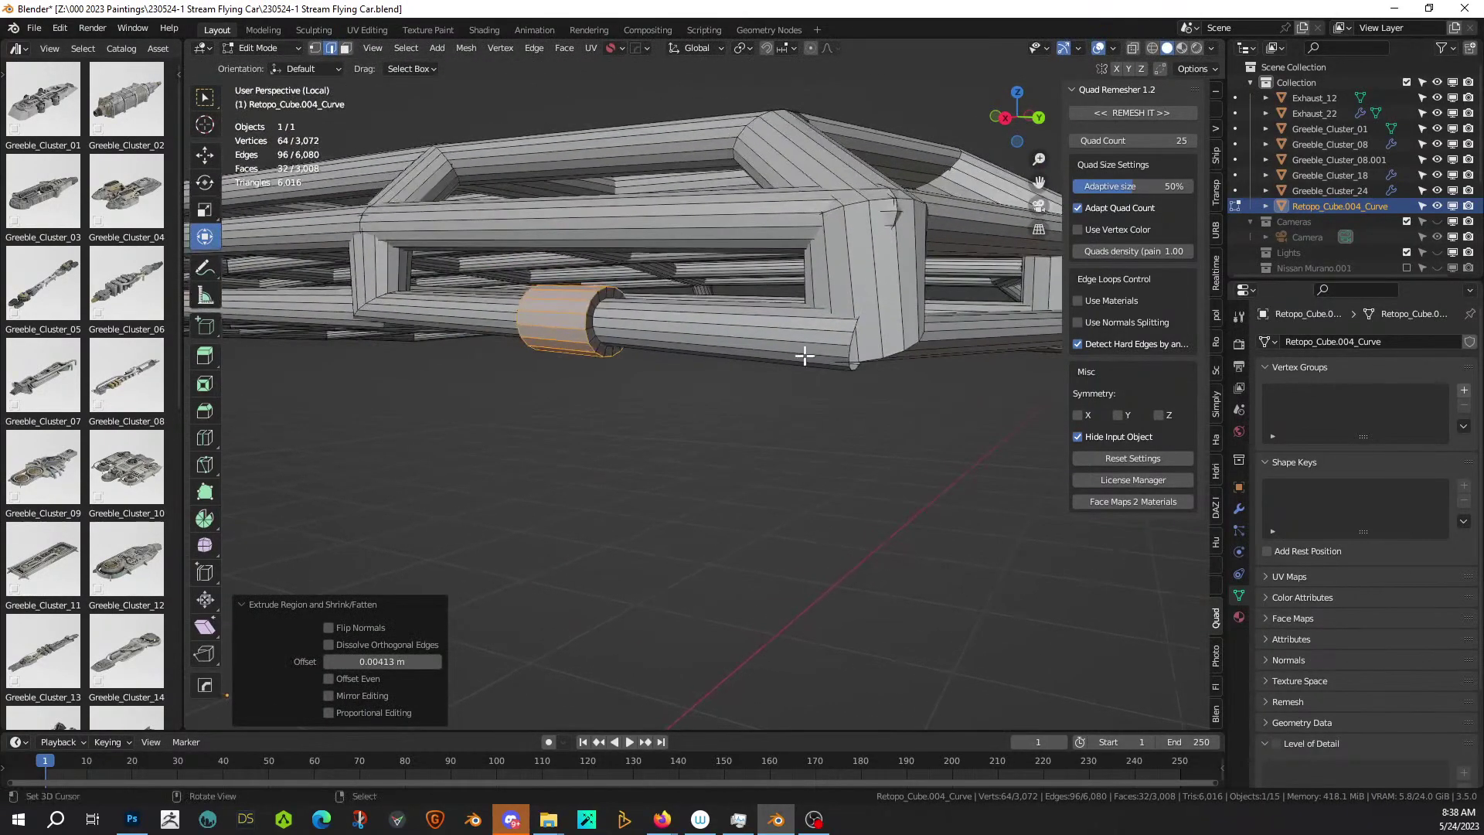
{"action": "scroll", "coordinate": [653, 411], "scroll_direction": "up", "scroll_amount": 5}
{"action": "scroll", "coordinate": [556, 385], "scroll_direction": "down", "scroll_amount": 2}
{"action": "middle_click_drag", "start_coordinate": [563, 387], "coordinate": [619, 398]}
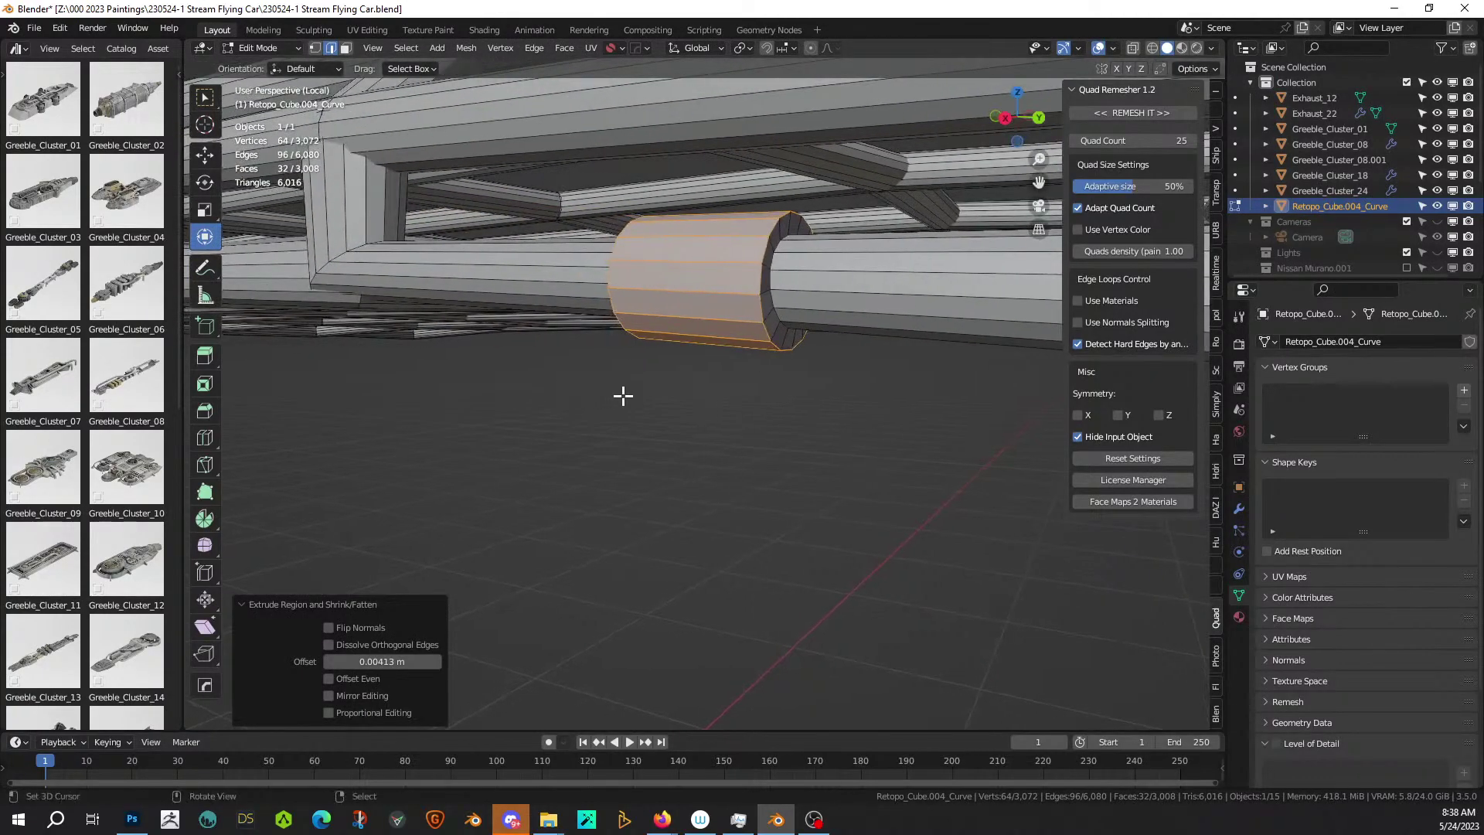
Select one outer and one inner side face on each of the two rail collars, with the car body shown.
{"action": "key", "text": "KP_Divide"}
{"action": "scroll", "coordinate": [621, 393], "scroll_direction": "up", "scroll_amount": 4}
{"action": "middle_click_drag", "start_coordinate": [620, 392], "coordinate": [560, 484]}
{"action": "scroll", "coordinate": [559, 483], "scroll_direction": "up", "scroll_amount": 3}
{"action": "scroll", "coordinate": [561, 484], "scroll_direction": "down", "scroll_amount": 3}
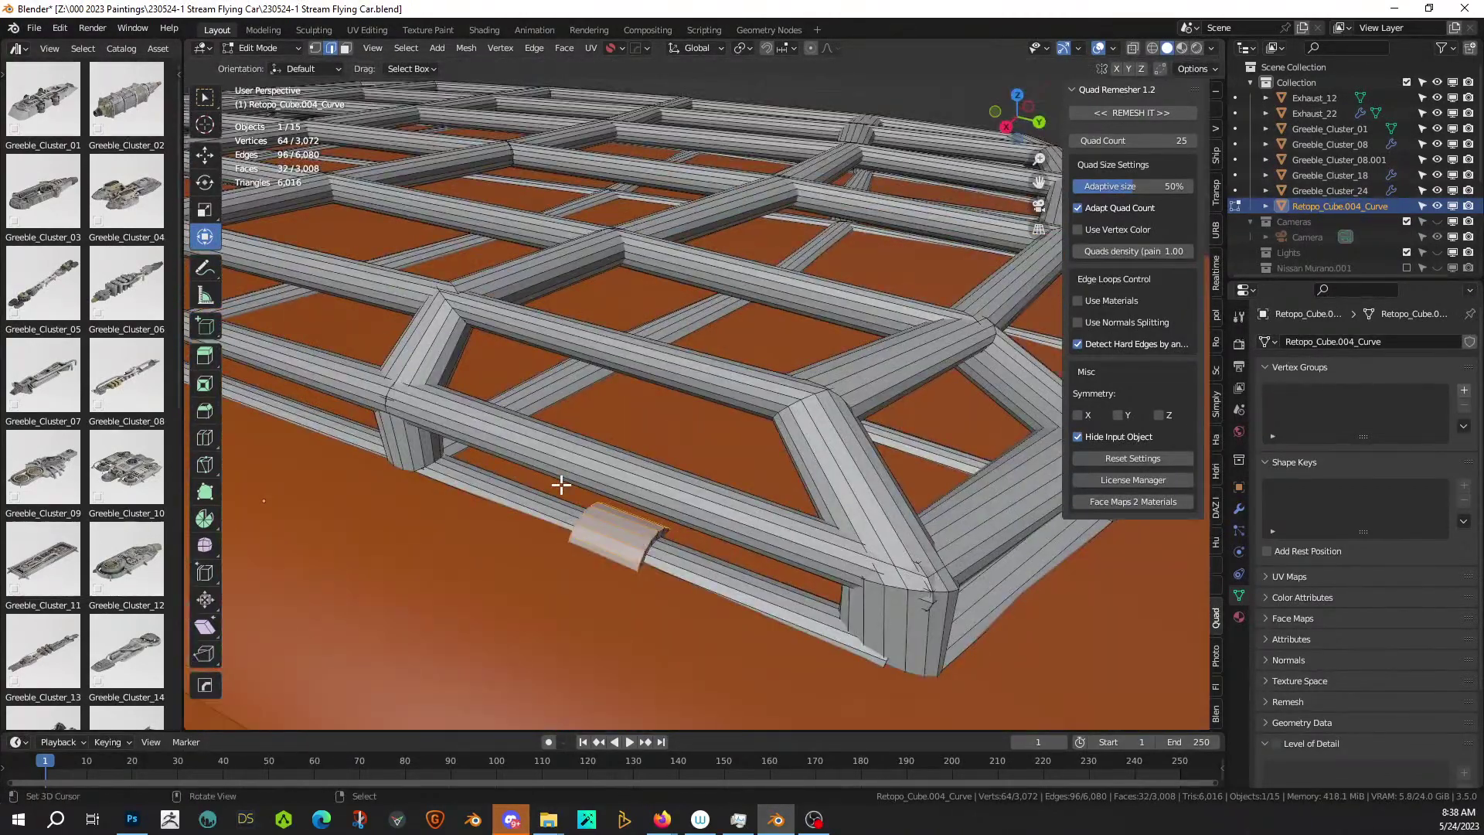
{"action": "key", "text": "3"}
{"action": "left_click", "coordinate": [600, 553]}
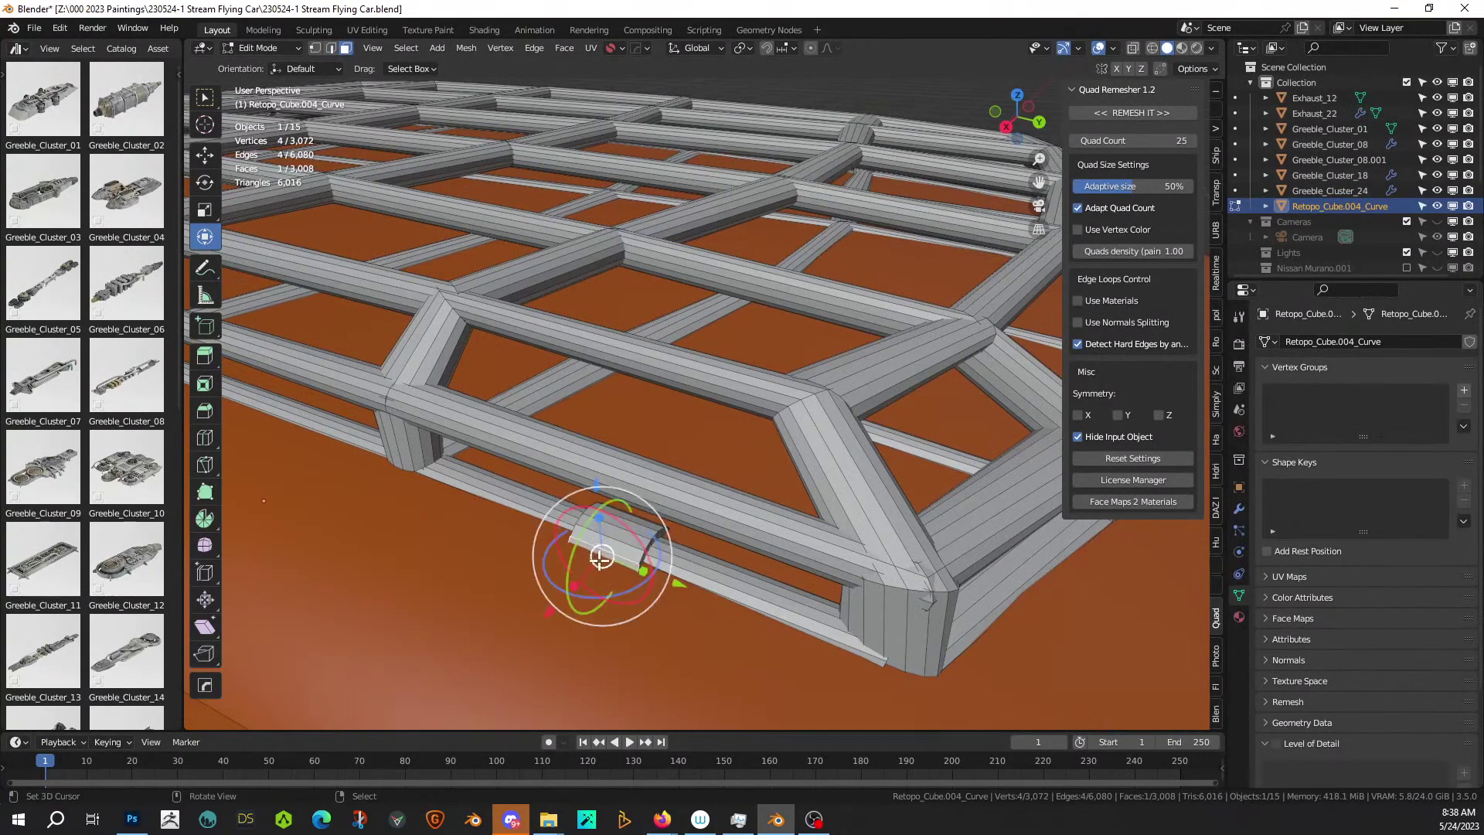
{"action": "middle_click_drag", "start_coordinate": [603, 558], "coordinate": [869, 542], "text": "shift"}
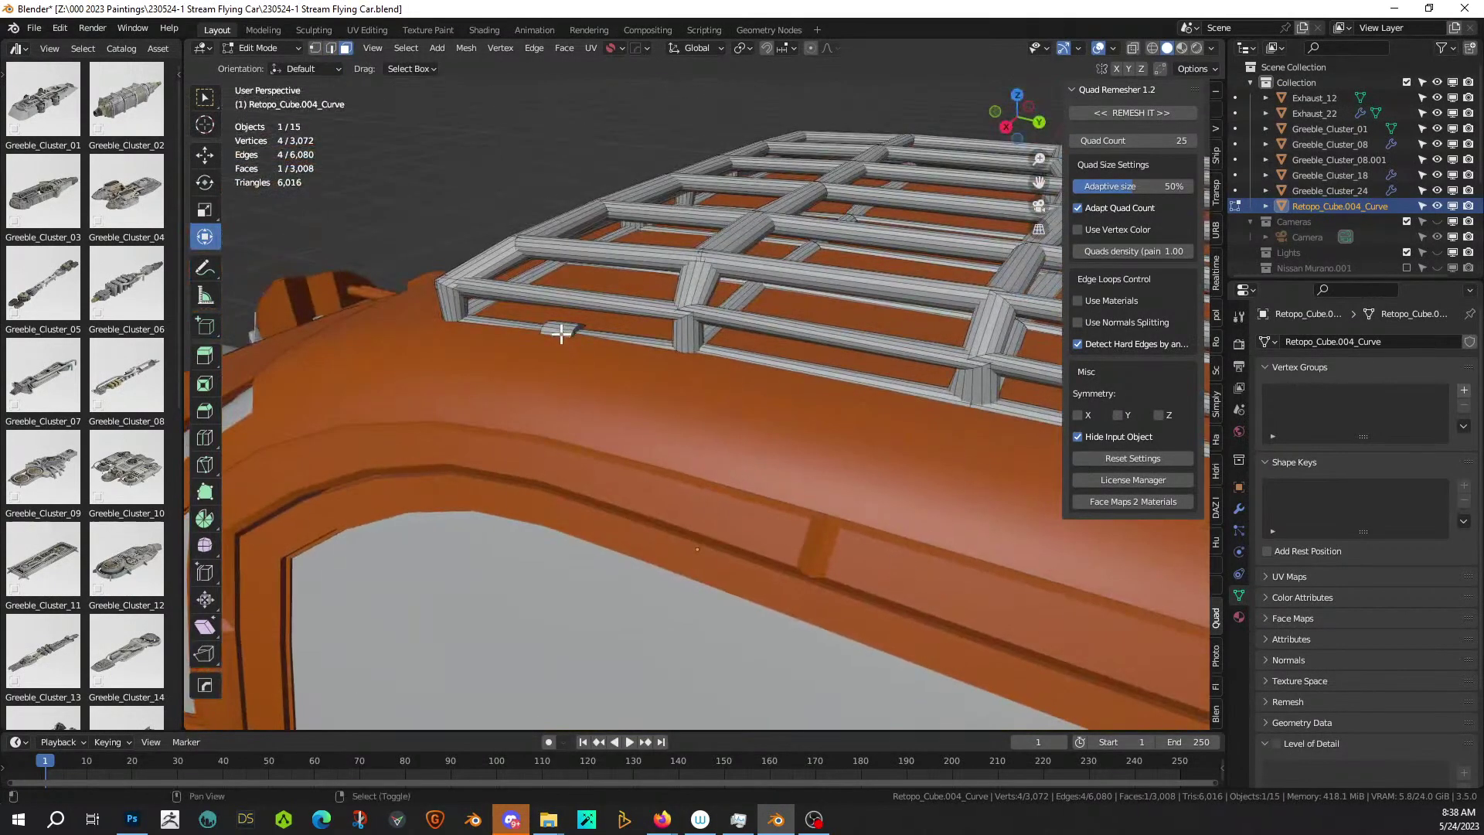
{"action": "key", "text": "KP_Decimal"}
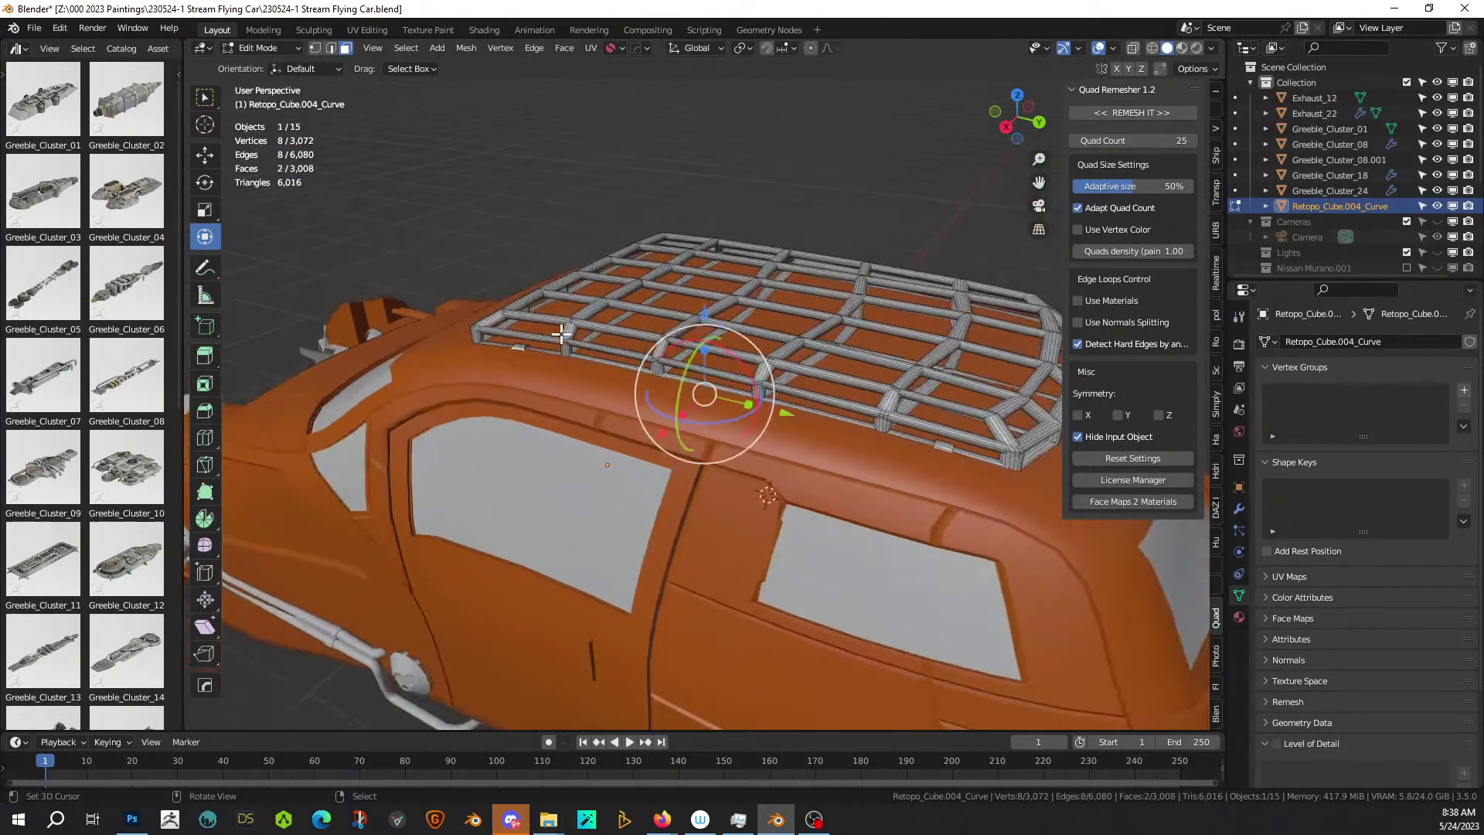
{"action": "middle_click_drag", "start_coordinate": [561, 332], "coordinate": [567, 215]}
{"action": "scroll", "coordinate": [567, 215], "scroll_direction": "up", "scroll_amount": 3}
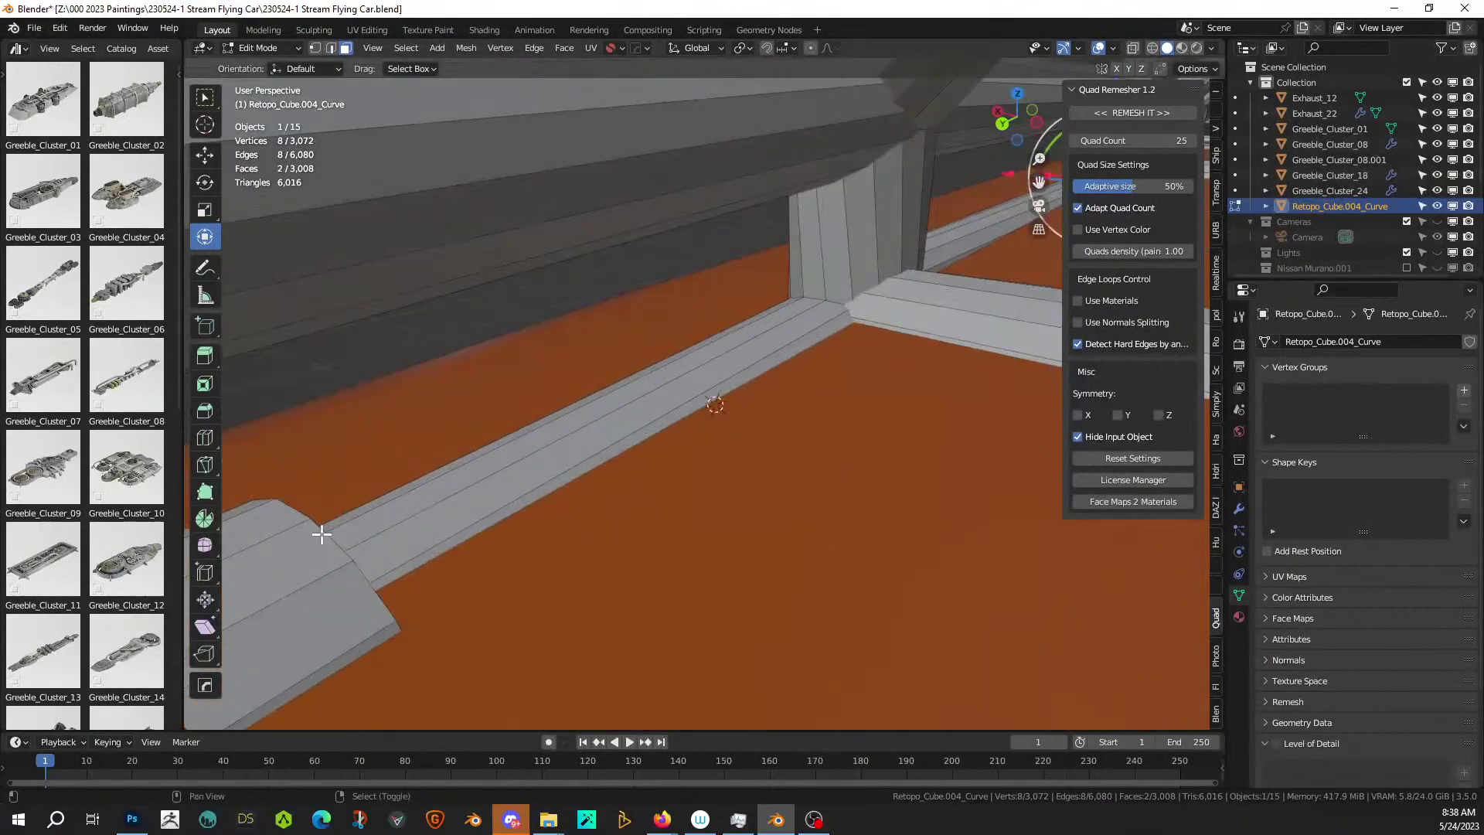
{"action": "right_click", "coordinate": [380, 632], "text": "shift"}
{"action": "scroll", "coordinate": [659, 424], "scroll_direction": "down", "scroll_amount": 5}
{"action": "middle_click_drag", "start_coordinate": [659, 424], "coordinate": [583, 599], "text": "shift"}
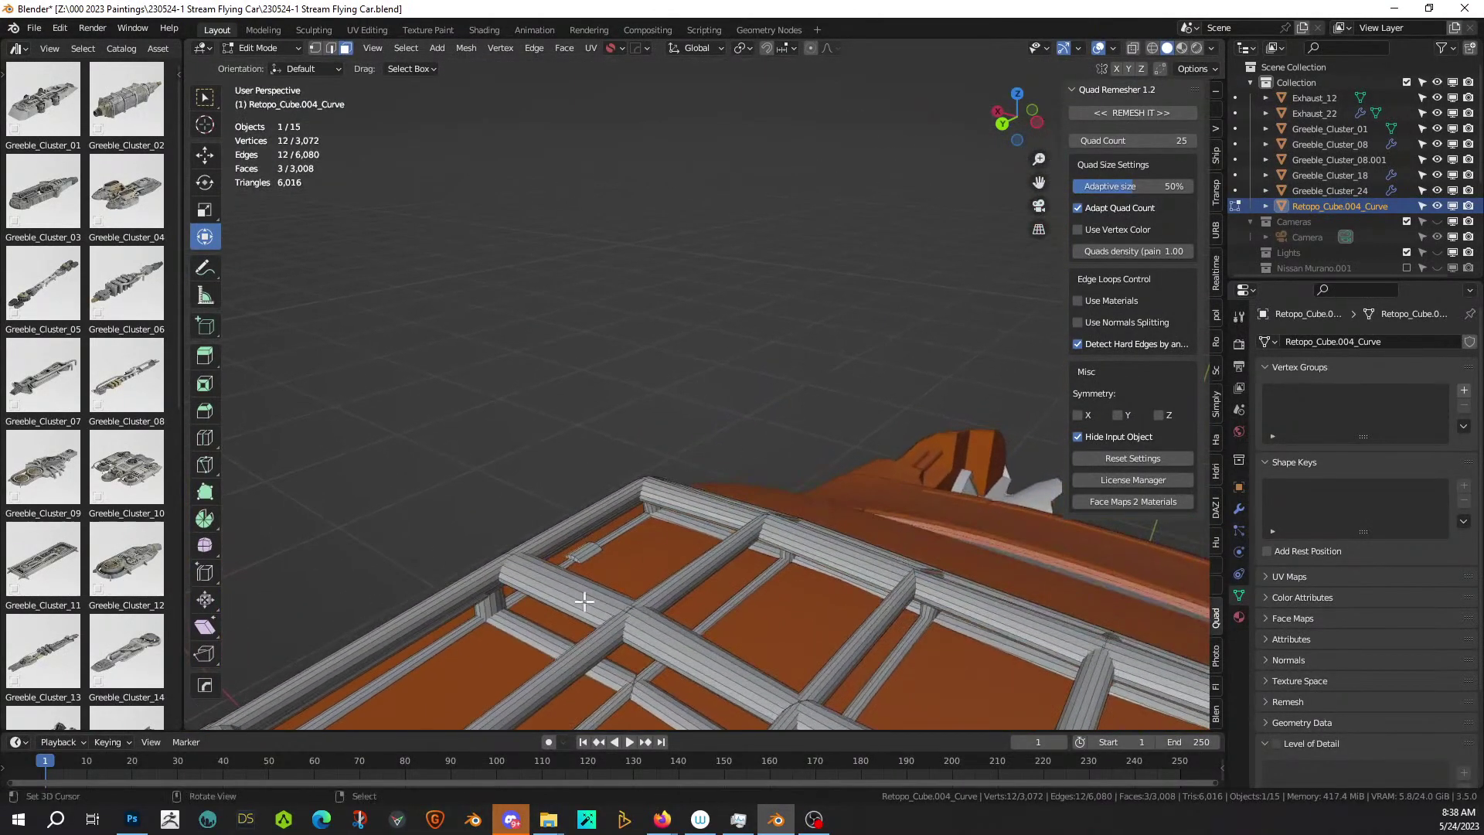
{"action": "scroll", "coordinate": [577, 606], "scroll_direction": "up", "scroll_amount": 3}
{"action": "scroll", "coordinate": [577, 576], "scroll_direction": "up", "scroll_amount": 2}
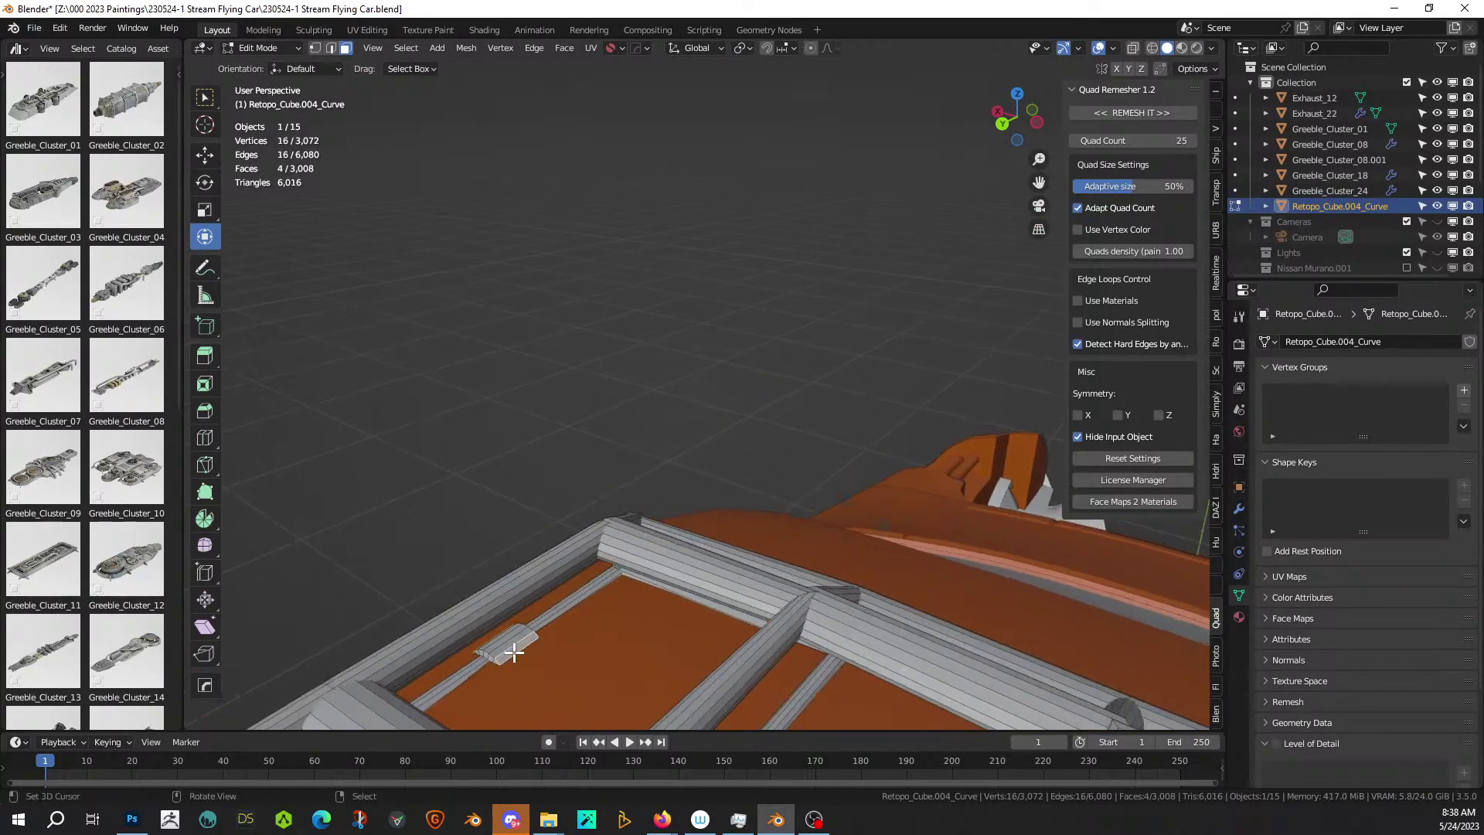
{"action": "key", "text": "KP_Divide"}
{"action": "key", "text": "KP_Divide"}
{"action": "middle_click_drag", "start_coordinate": [563, 656], "coordinate": [291, 456]}
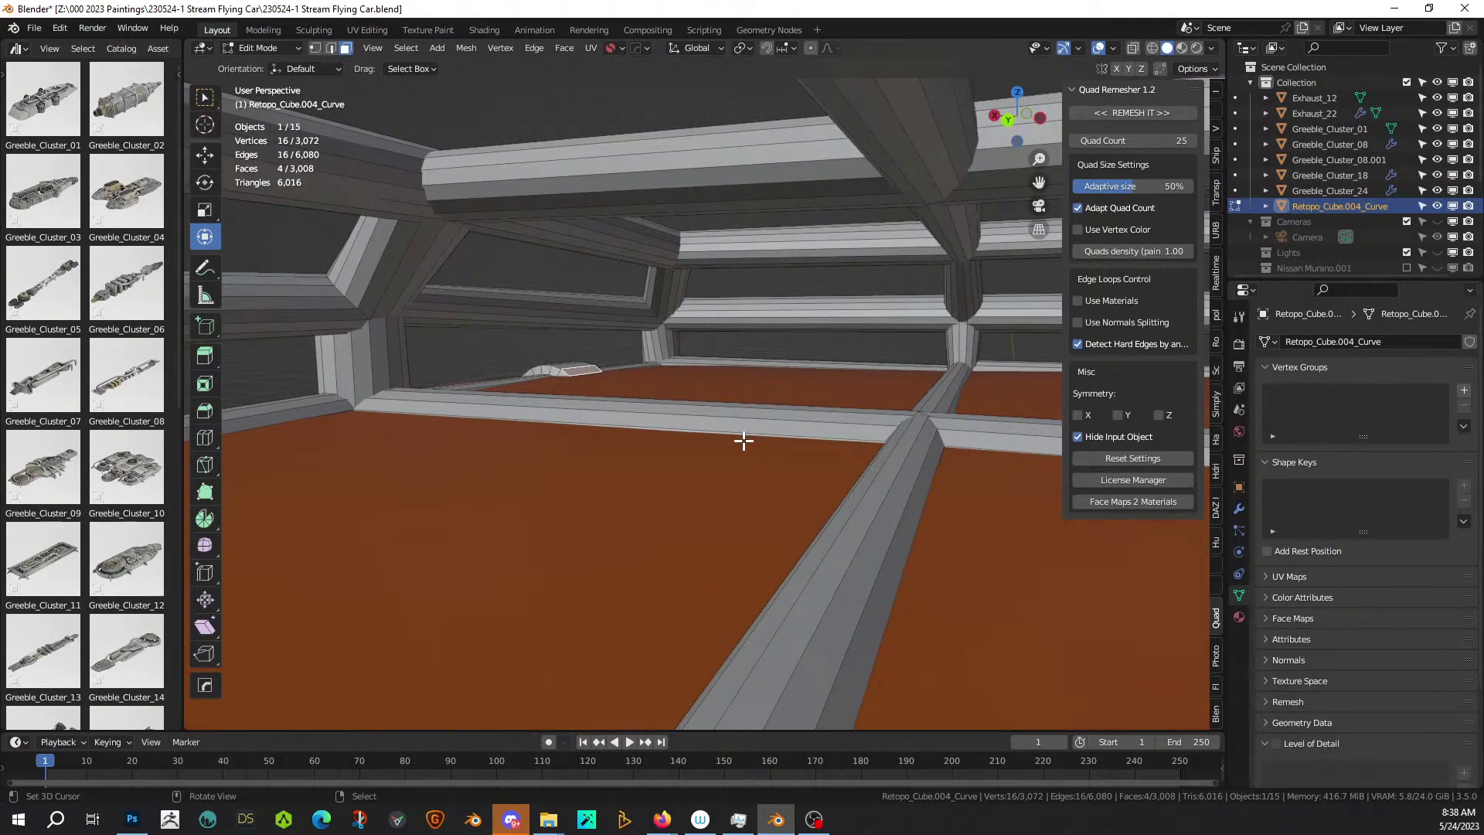
{"action": "key", "text": "shift+h"}
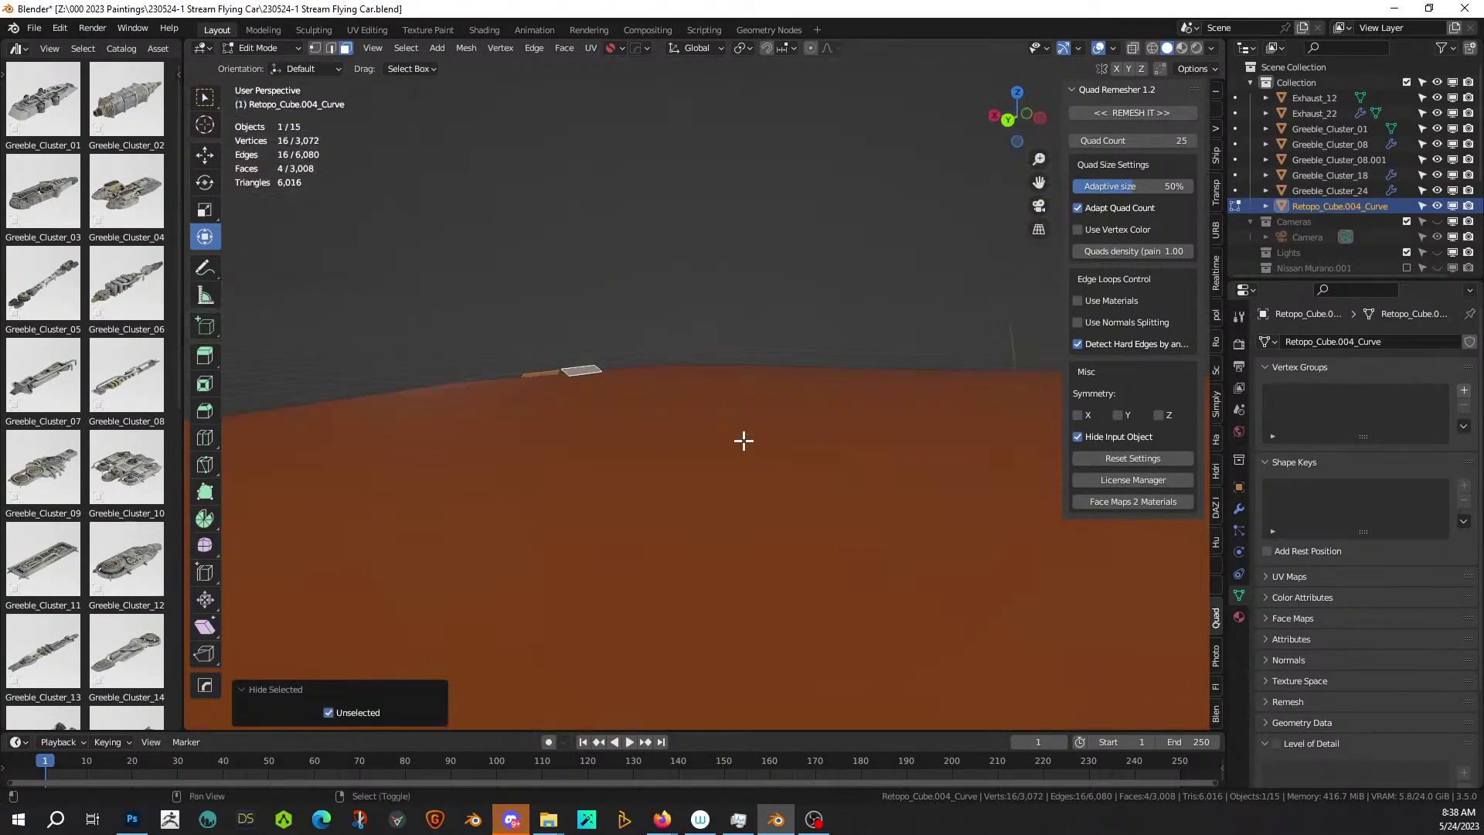
{"action": "key", "text": "alt+h"}
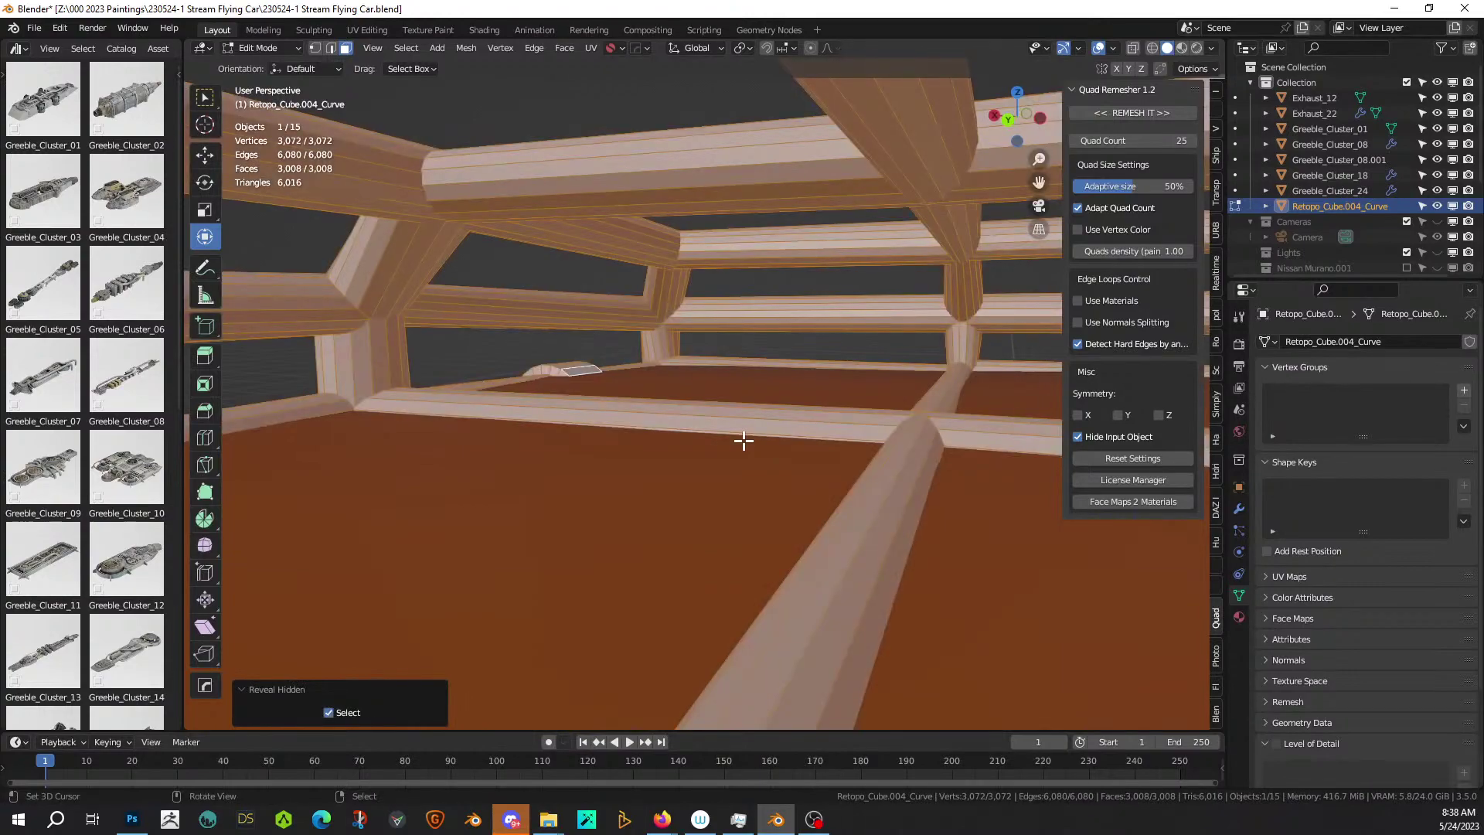
{"action": "key", "text": "ctrl+z"}
{"action": "key", "text": "ctrl+z"}
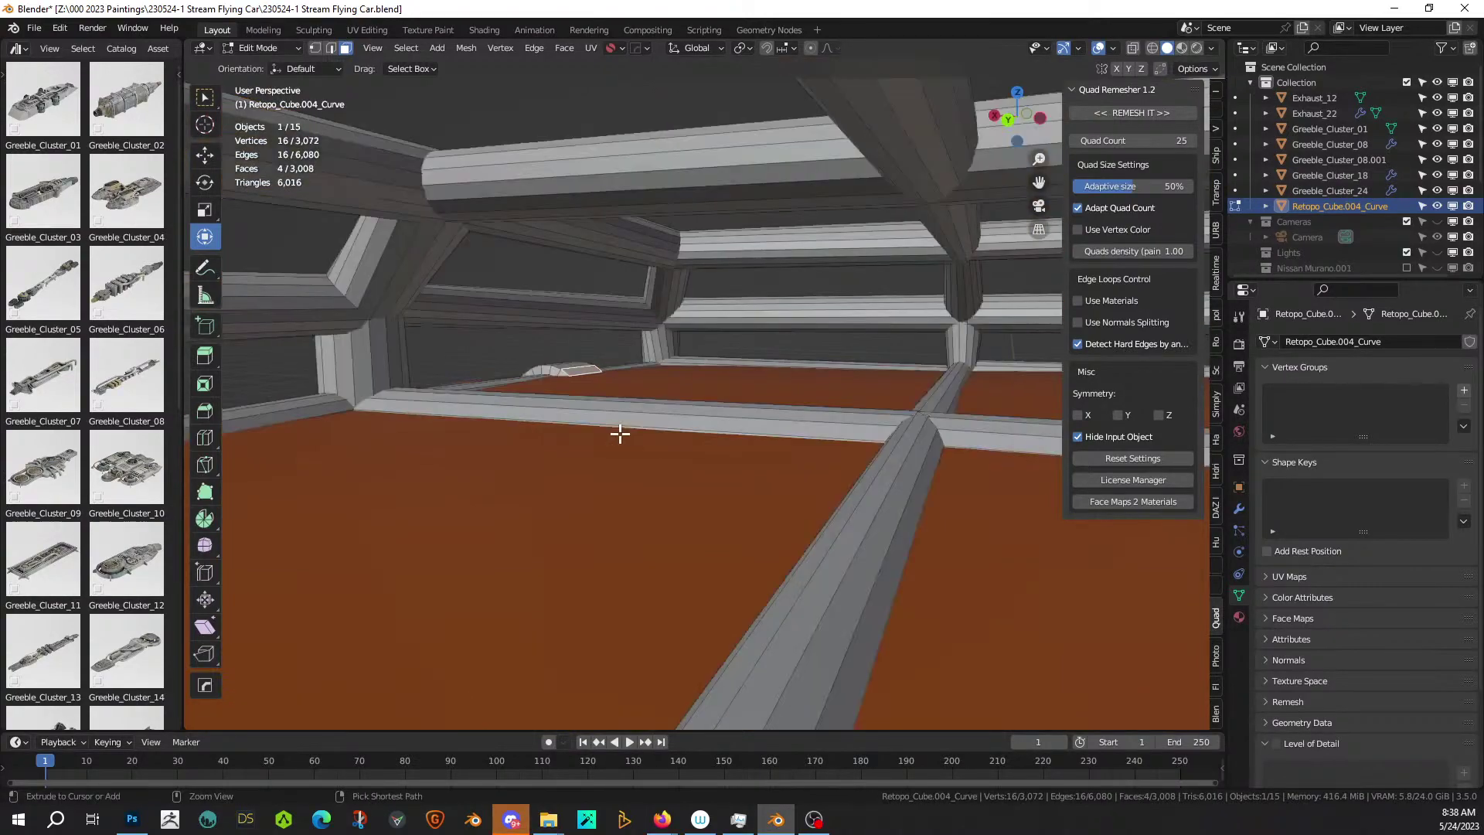
Isolate the roof rack, extrude the four selected collar faces and push them out along their normals by about 0.005 m.
{"action": "key", "text": "KP_Divide"}
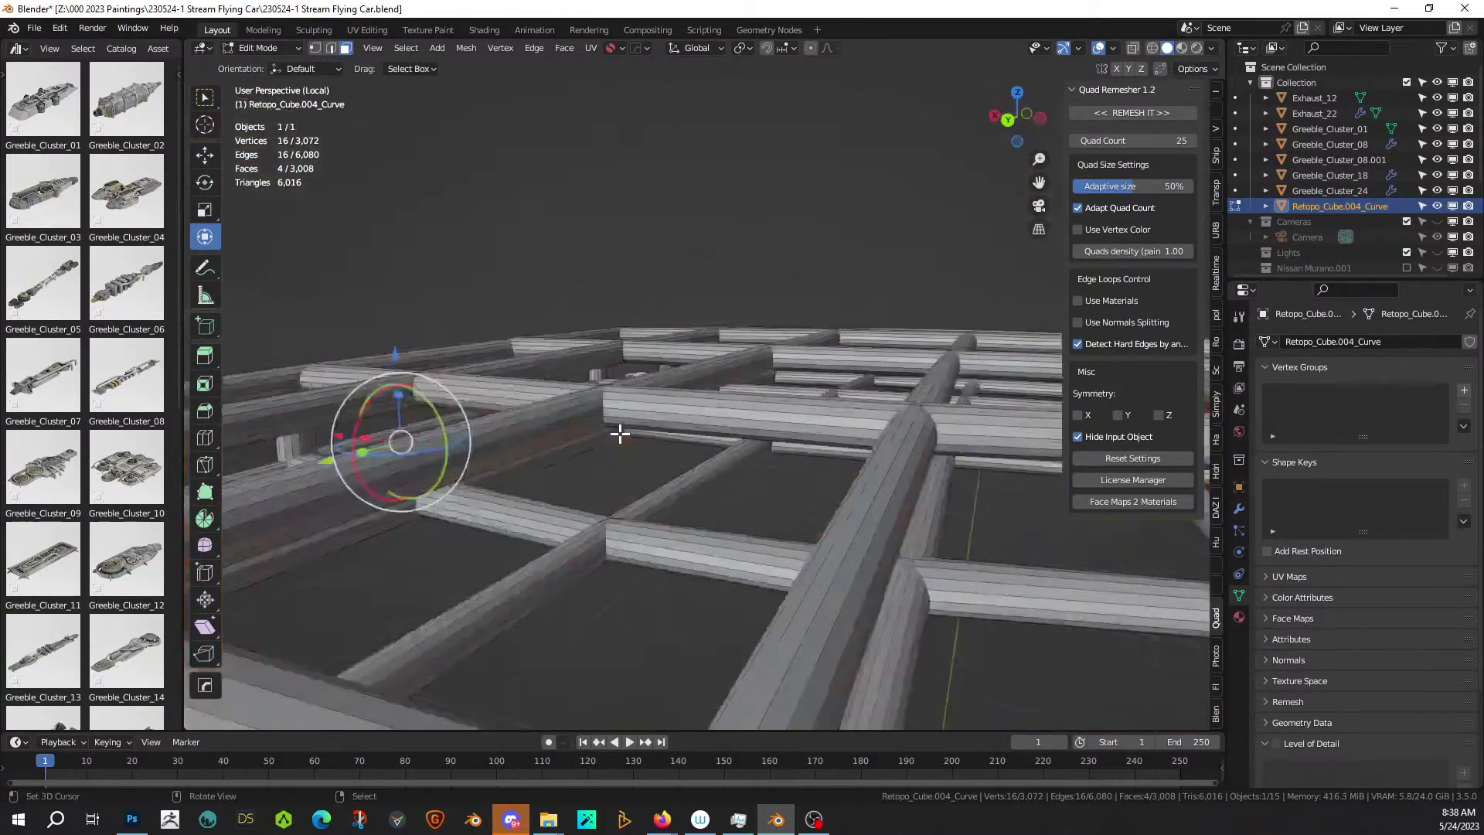
{"action": "scroll", "coordinate": [619, 432], "scroll_direction": "up", "scroll_amount": 10}
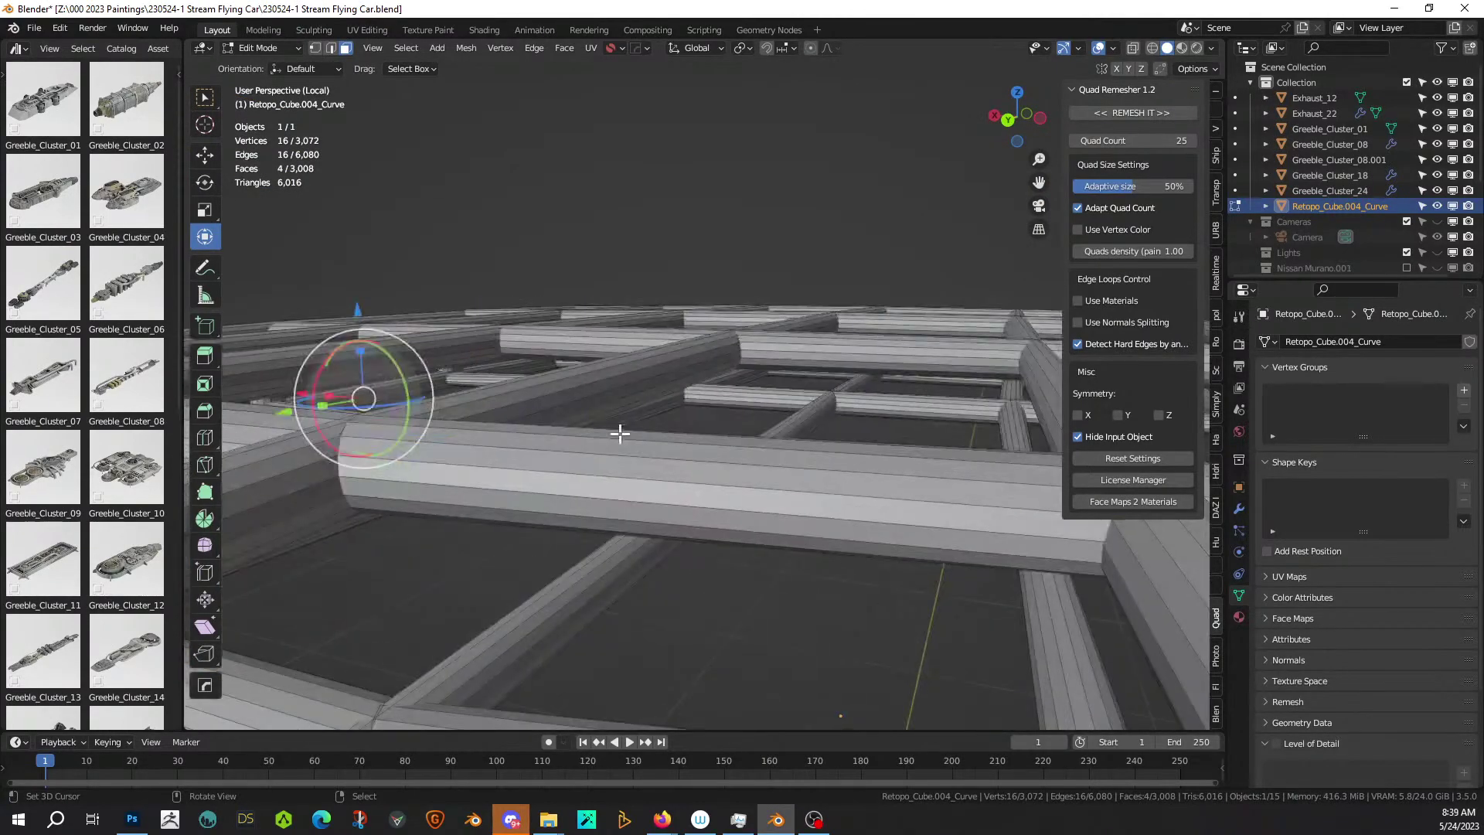
{"action": "scroll", "coordinate": [695, 386], "scroll_direction": "down", "scroll_amount": 8}
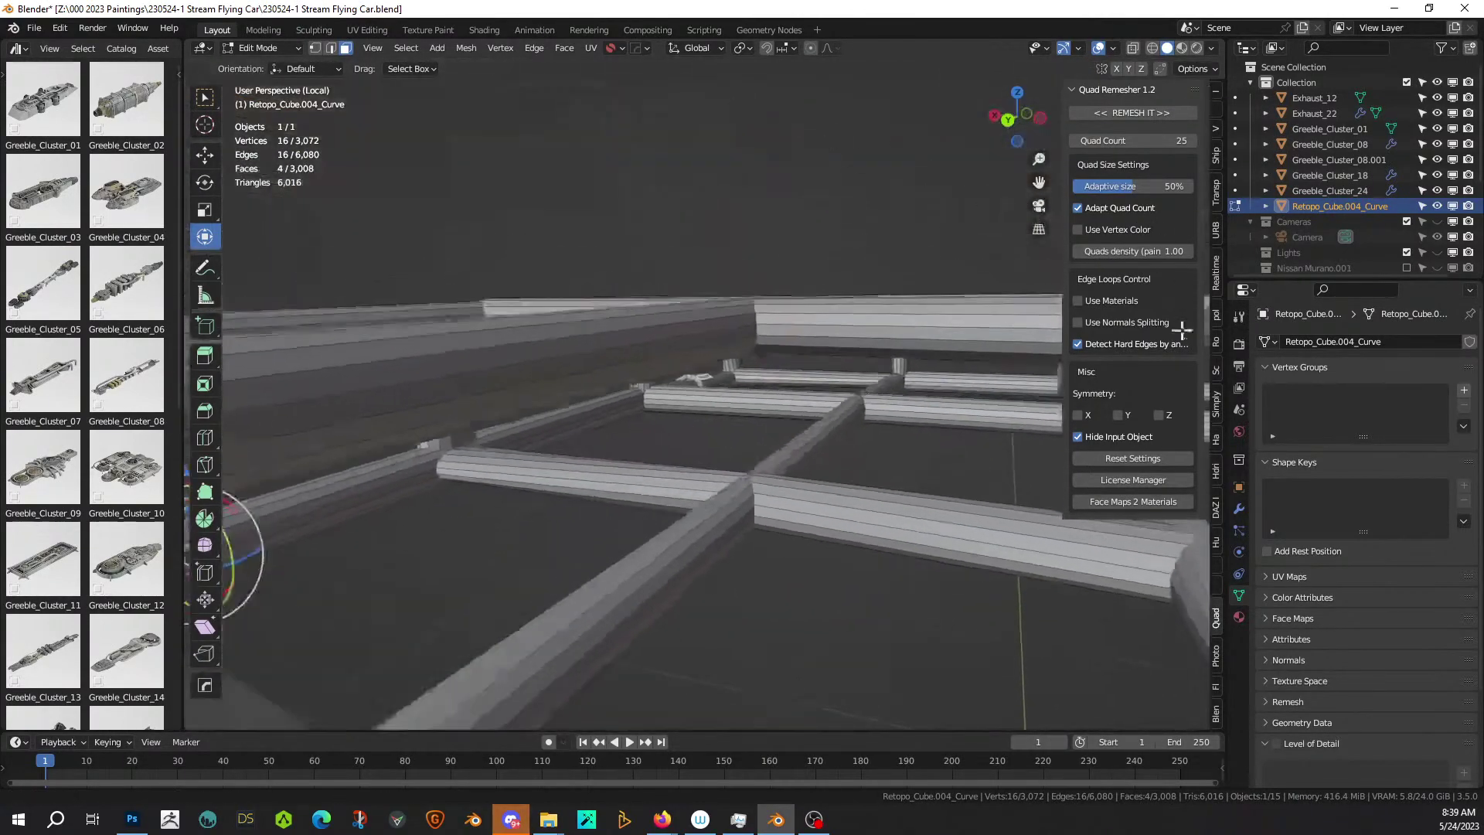
{"action": "scroll", "coordinate": [696, 573], "scroll_direction": "down", "scroll_amount": 2}
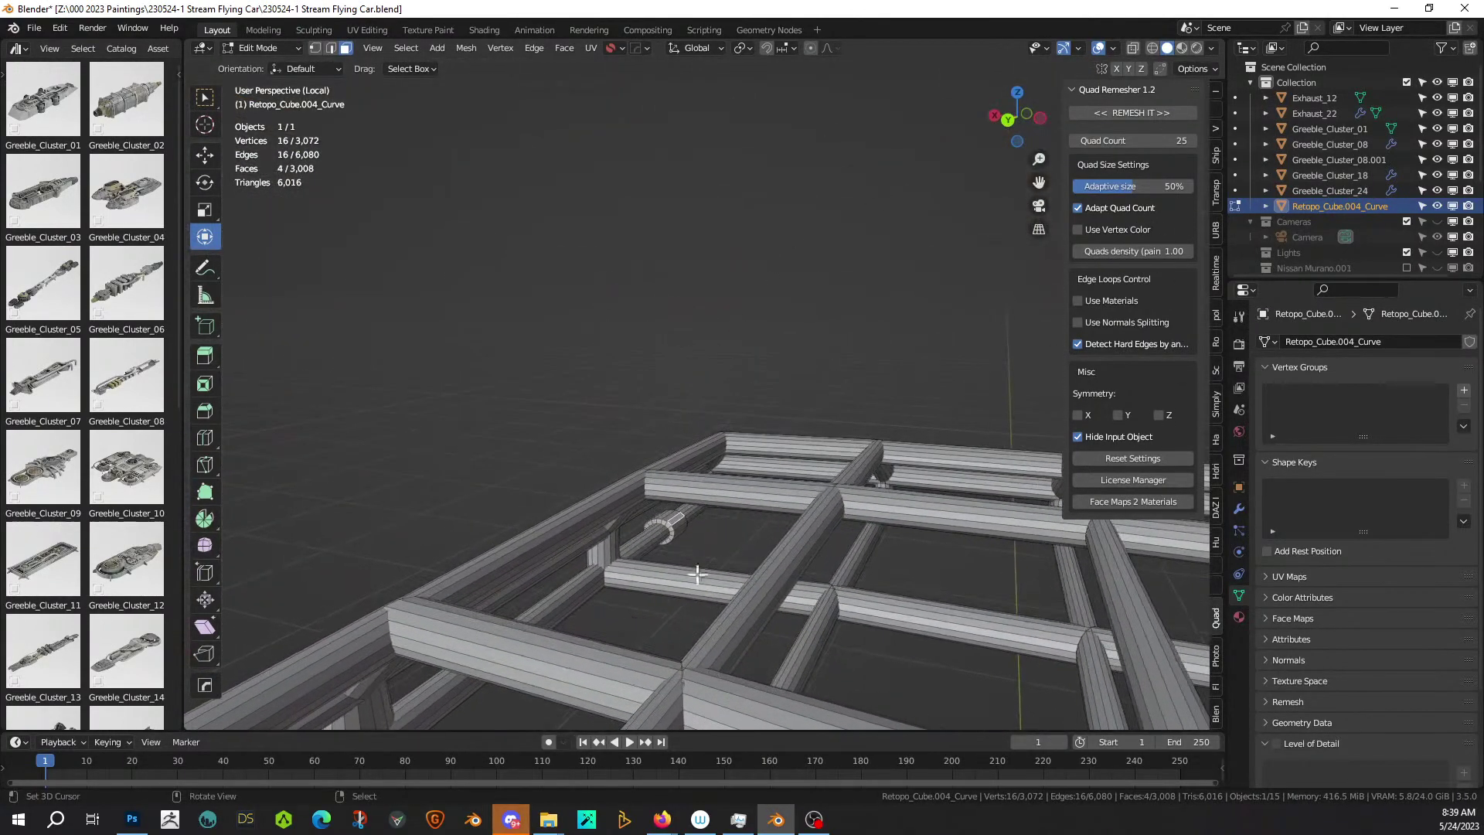
{"action": "left_click", "coordinate": [678, 522], "text": "shift"}
{"action": "middle_click_drag", "start_coordinate": [685, 554], "coordinate": [785, 533]}
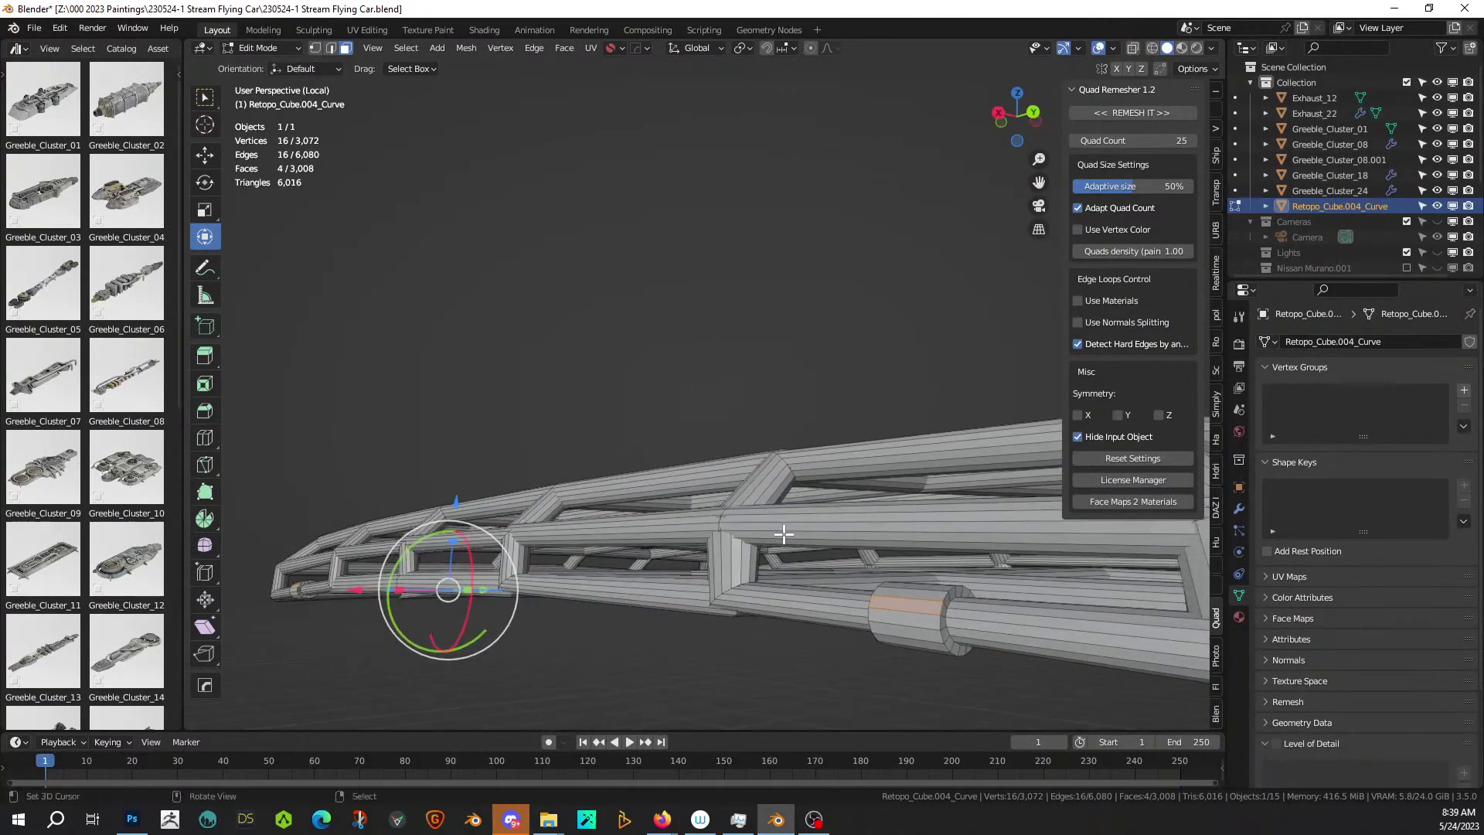
{"action": "scroll", "coordinate": [784, 533], "scroll_direction": "down", "scroll_amount": 2}
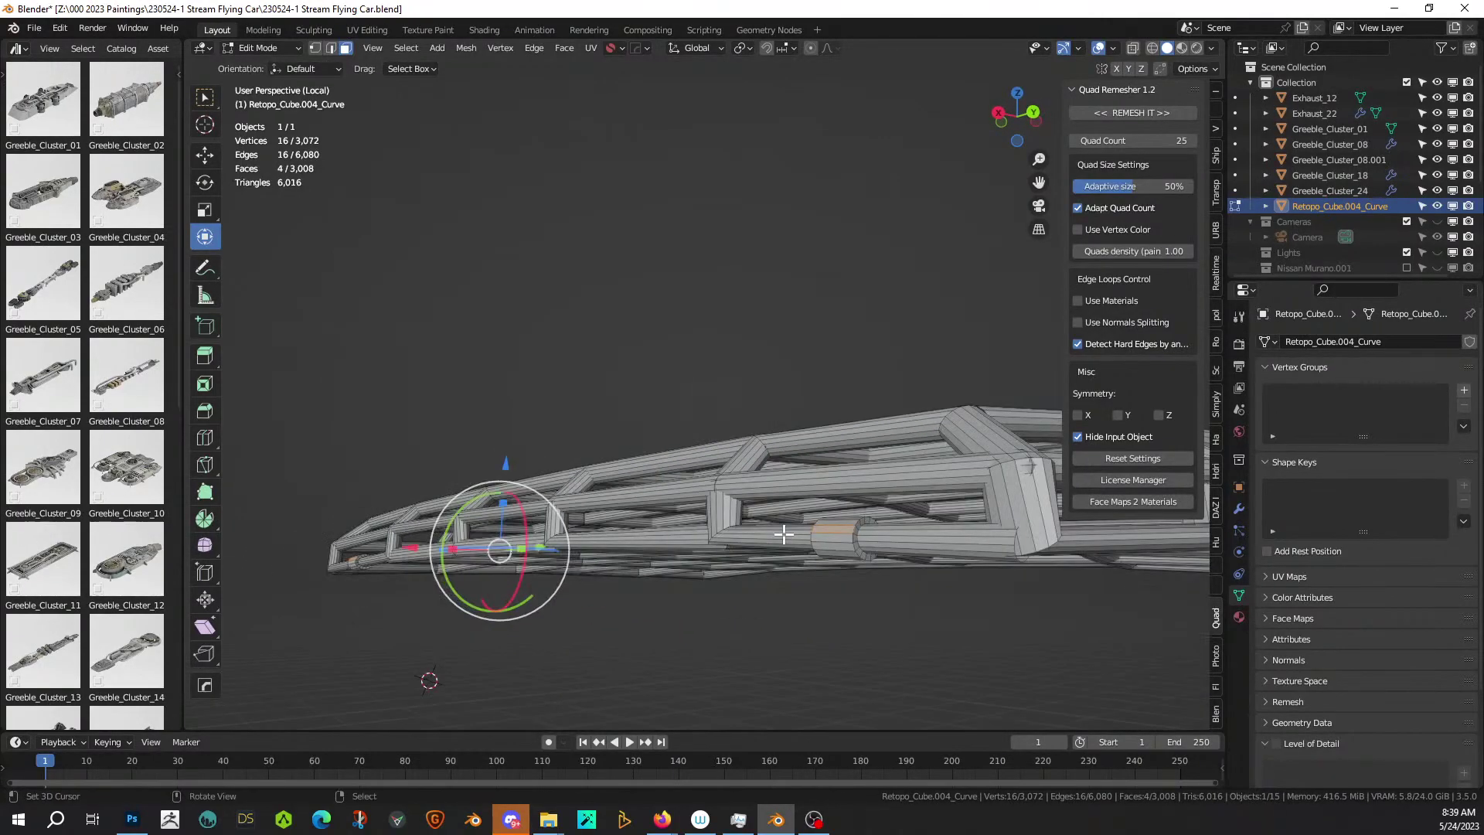
{"action": "key", "text": "e"}
{"action": "right_click", "coordinate": [783, 534]}
{"action": "middle_click_drag", "start_coordinate": [784, 533], "coordinate": [767, 552]}
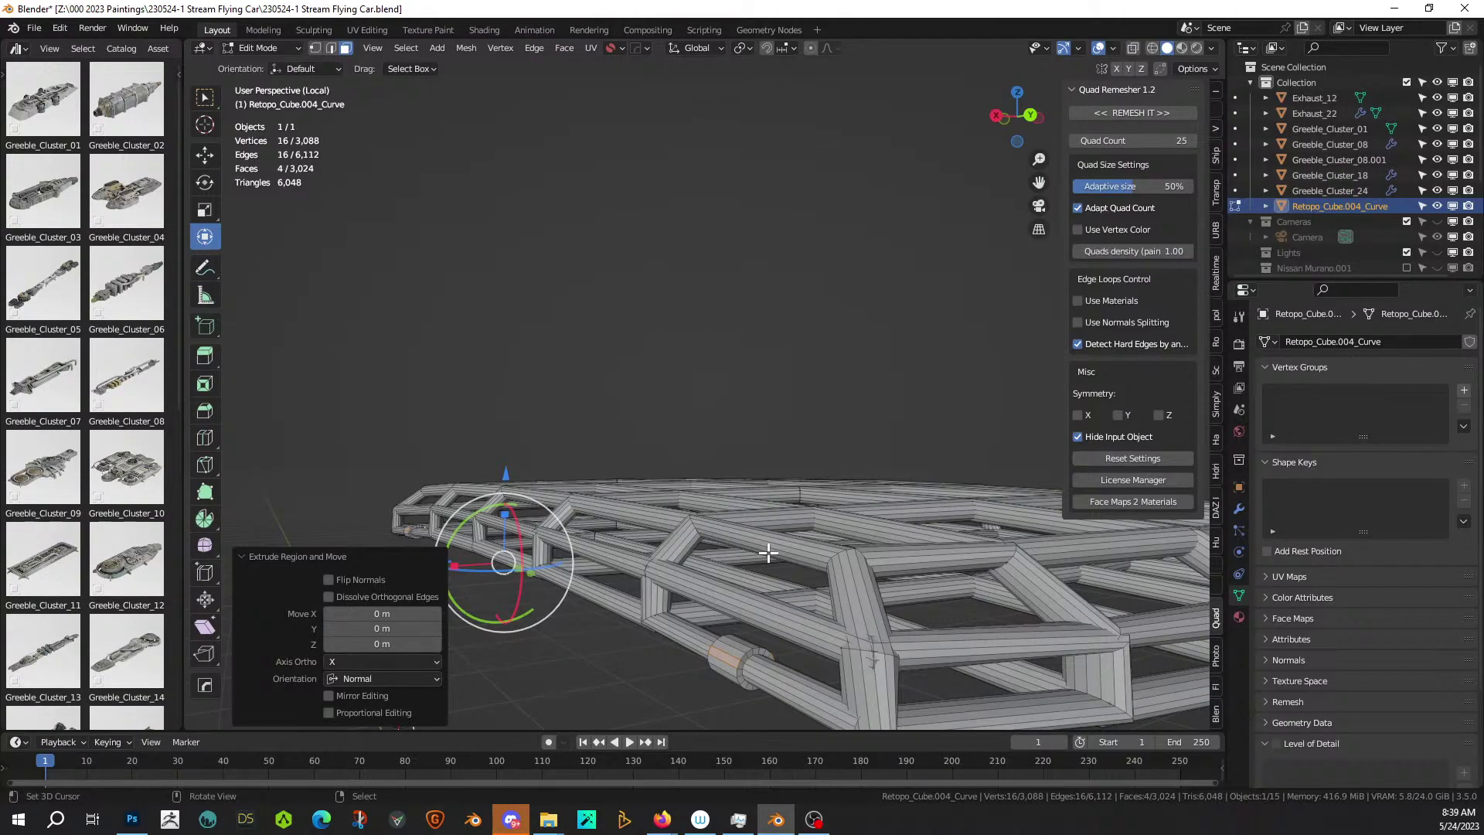
{"action": "key", "text": "alt+s"}
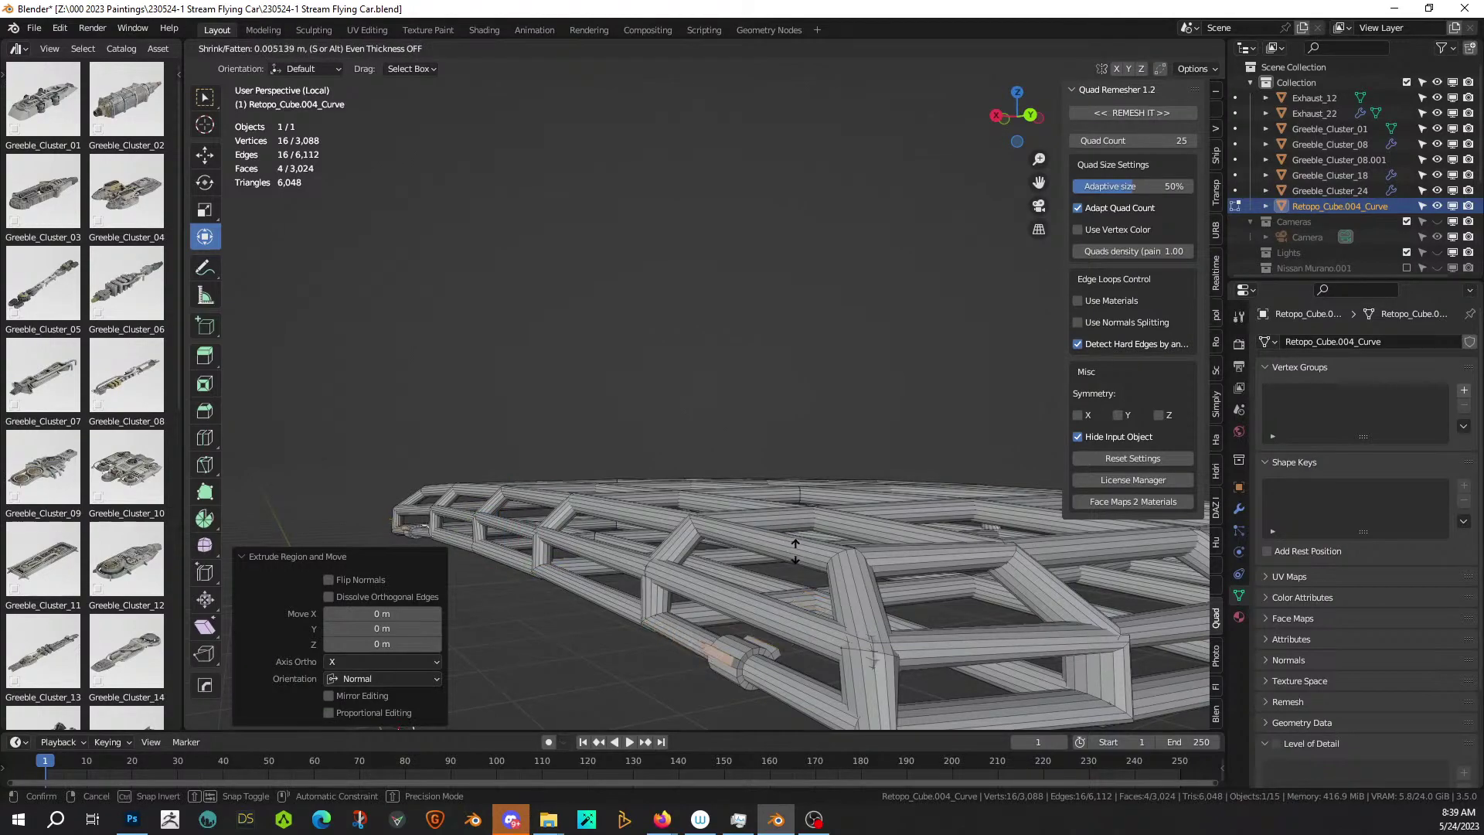
{"action": "left_click", "coordinate": [795, 551]}
{"action": "mouse_move", "coordinate": [795, 551]}
{"action": "middle_mouse_down"}
{"action": "mouse_move", "coordinate": [738, 519]}
{"action": "mouse_move", "coordinate": [758, 507]}
{"action": "mouse_move", "coordinate": [790, 531]}
{"action": "middle_mouse_up"}
Select the underside face of each of the four collar flanges and extrude them downward along their normals as mounting feet.
{"action": "left_click", "coordinate": [924, 544]}
{"action": "middle_click_drag", "start_coordinate": [925, 543], "coordinate": [625, 578]}
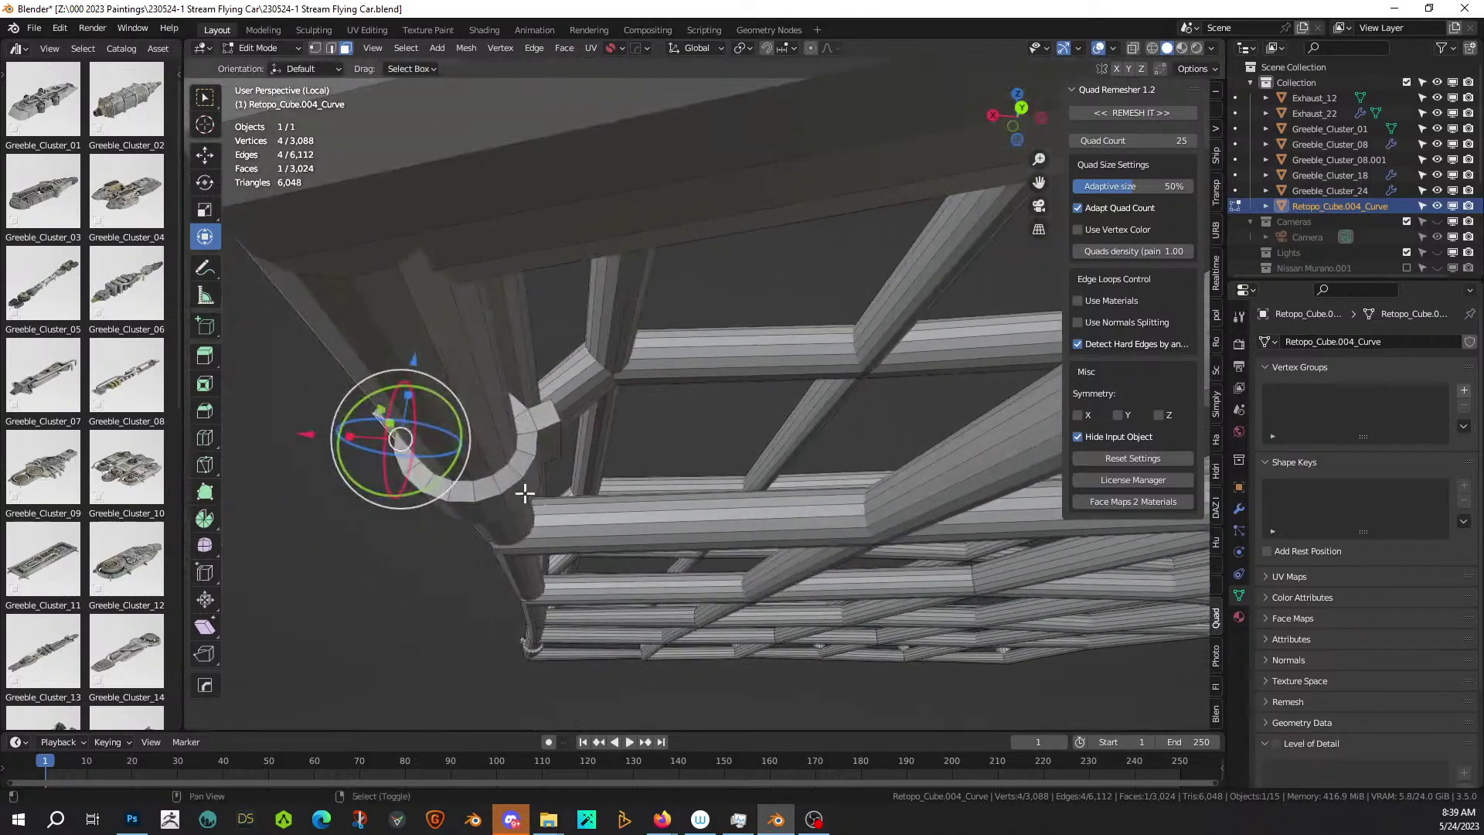
{"action": "left_click", "coordinate": [561, 439], "text": "shift"}
{"action": "middle_click_drag", "start_coordinate": [561, 438], "coordinate": [815, 434]}
{"action": "left_click", "coordinate": [726, 451], "text": "shift"}
{"action": "left_click", "coordinate": [964, 510], "text": "shift"}
{"action": "middle_click_drag", "start_coordinate": [964, 510], "coordinate": [867, 552]}
{"action": "key", "text": "alt+e"}
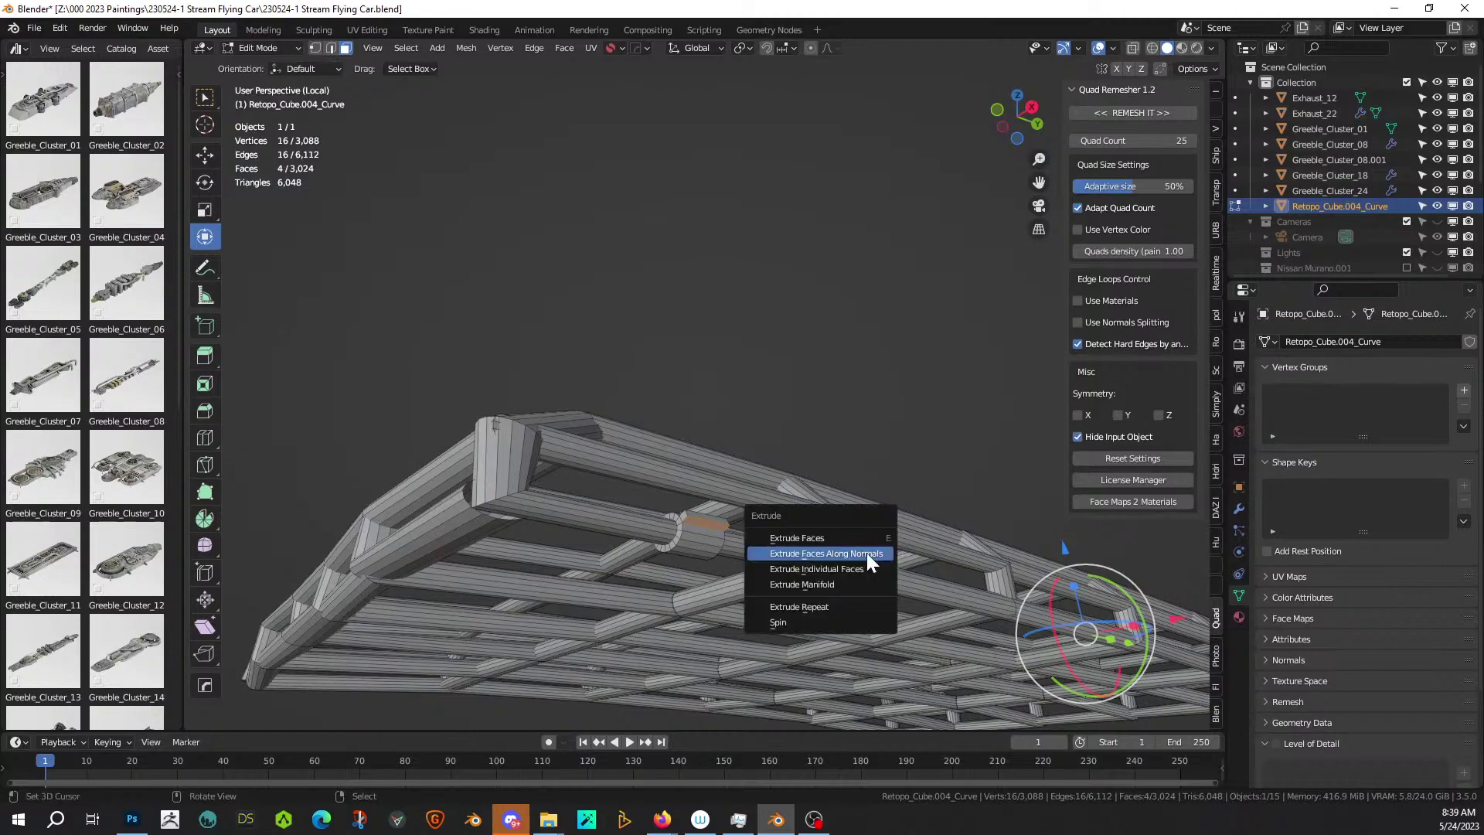
{"action": "left_click", "coordinate": [866, 553]}
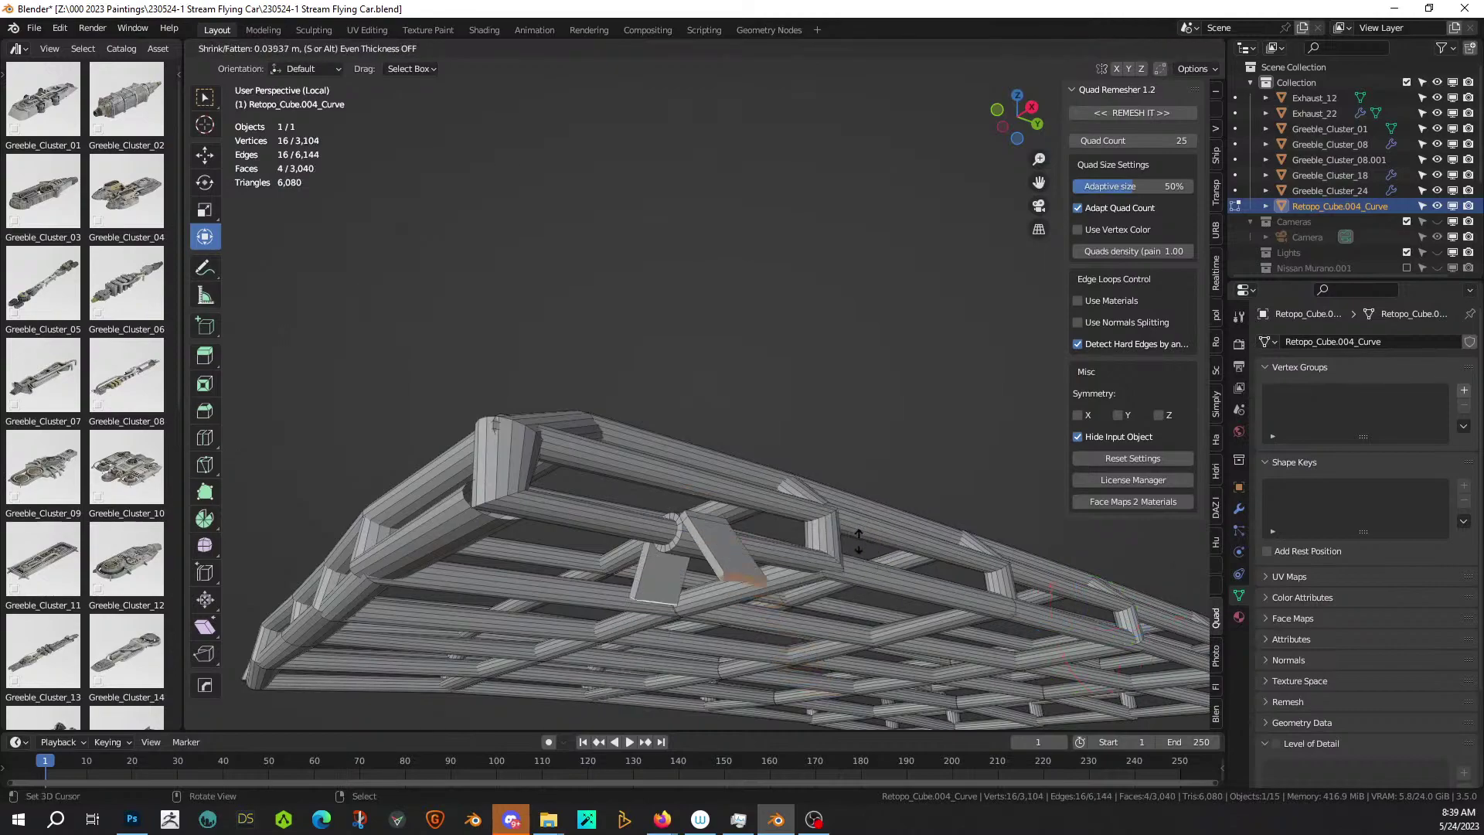
{"action": "left_click", "coordinate": [863, 547]}
{"action": "middle_click_drag", "start_coordinate": [861, 539], "coordinate": [716, 451]}
Return to the full car in Object Mode and raise the roof rack by about 0.01 m along Z.
{"action": "key", "text": "KP_Divide"}
{"action": "key", "text": "Tab"}
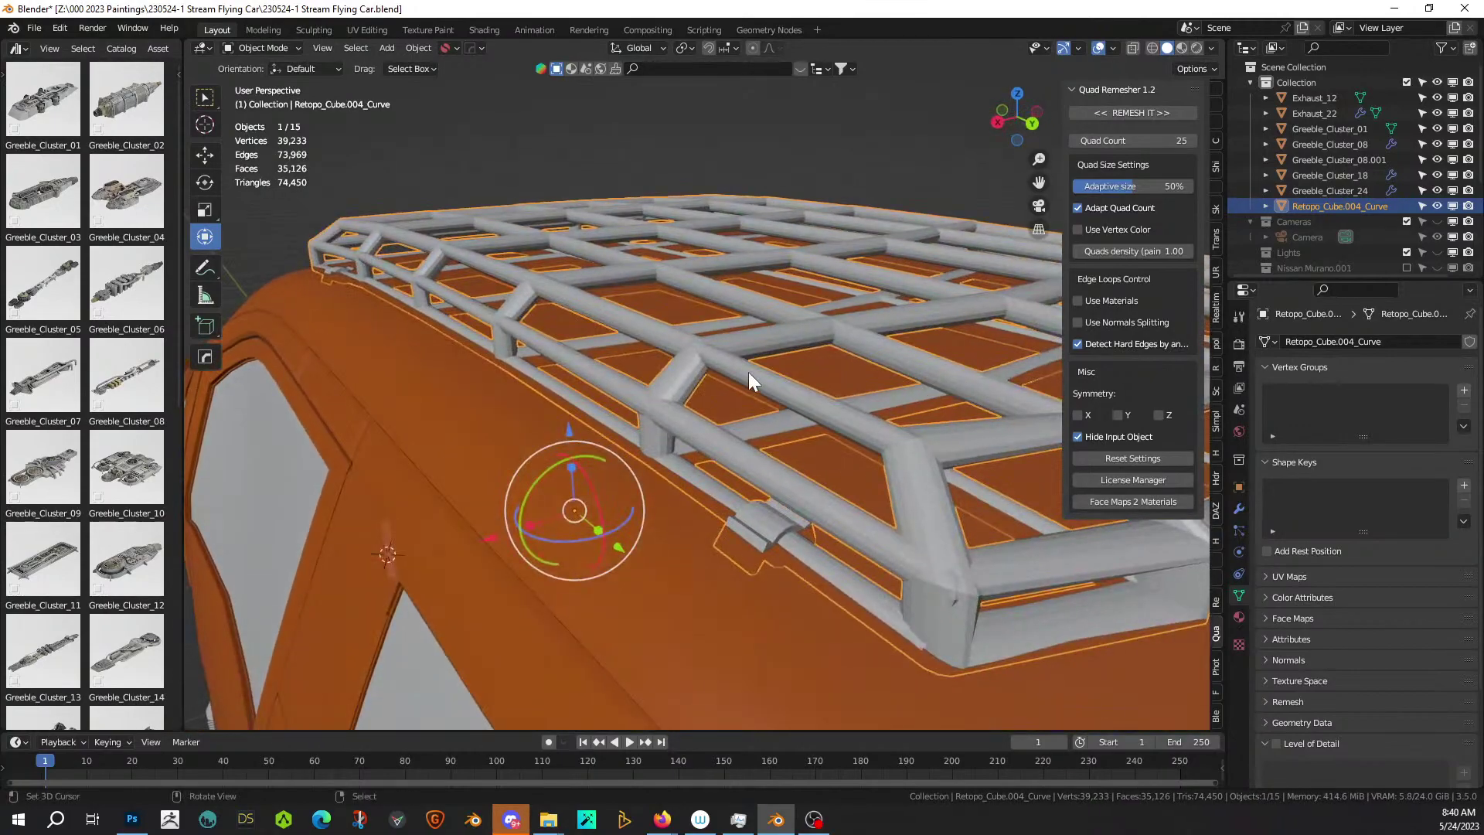
{"action": "key", "text": "g"}
{"action": "key", "text": "z"}
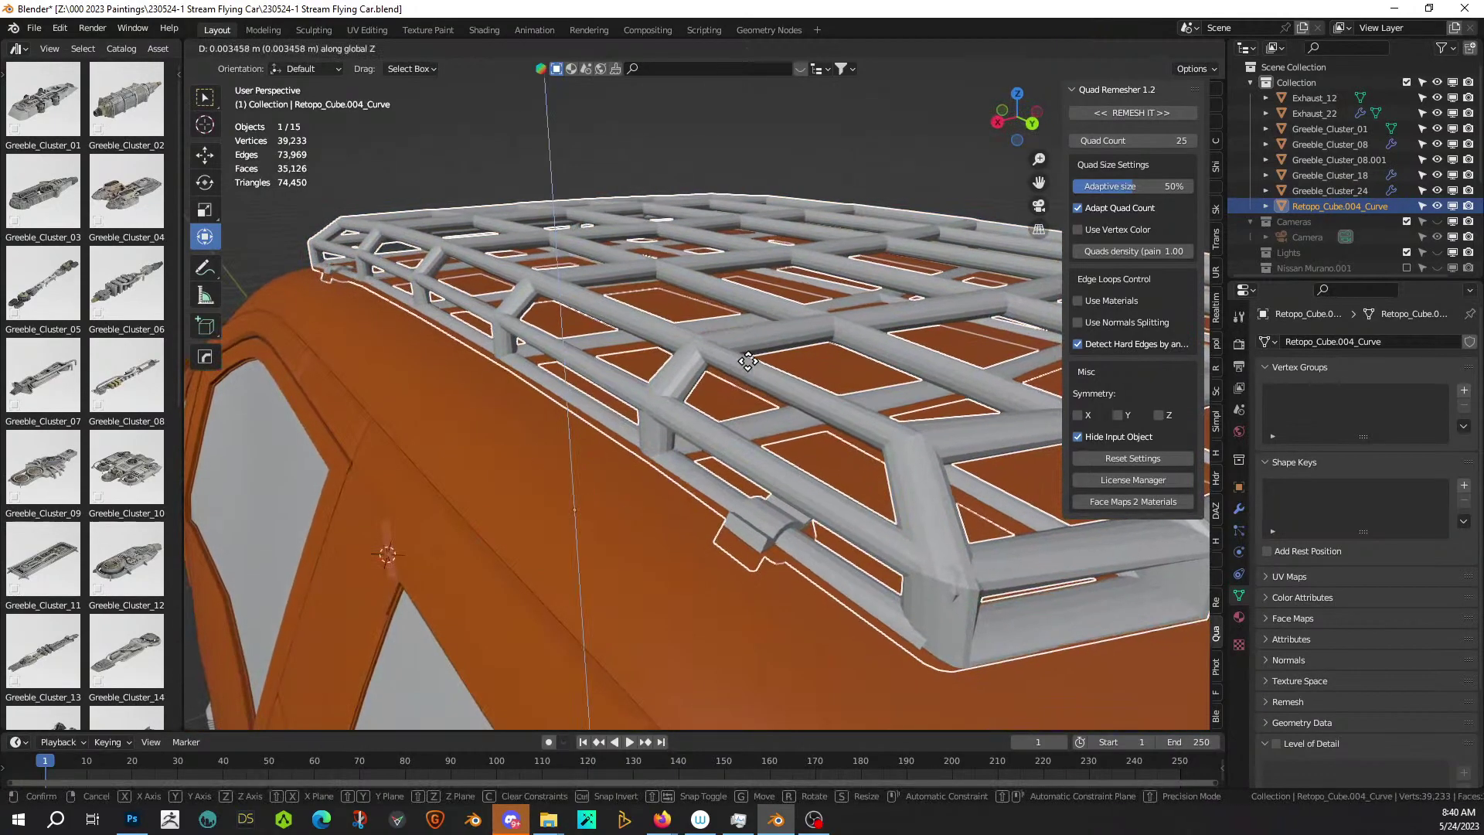
{"action": "left_click", "coordinate": [748, 340]}
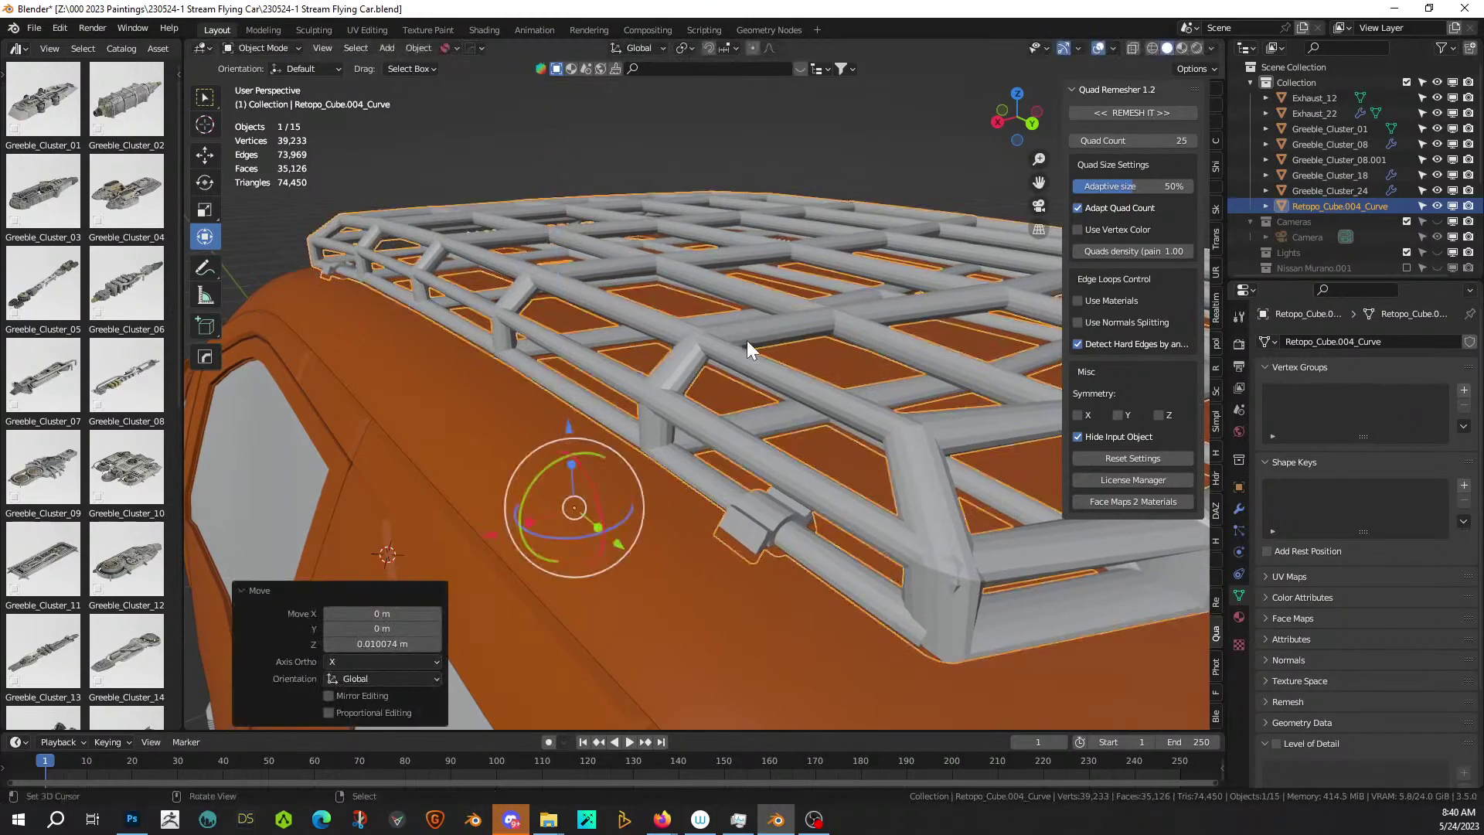
{"action": "scroll", "coordinate": [818, 342], "scroll_direction": "up", "scroll_amount": 5}
{"action": "scroll", "coordinate": [814, 334], "scroll_direction": "down", "scroll_amount": 8}
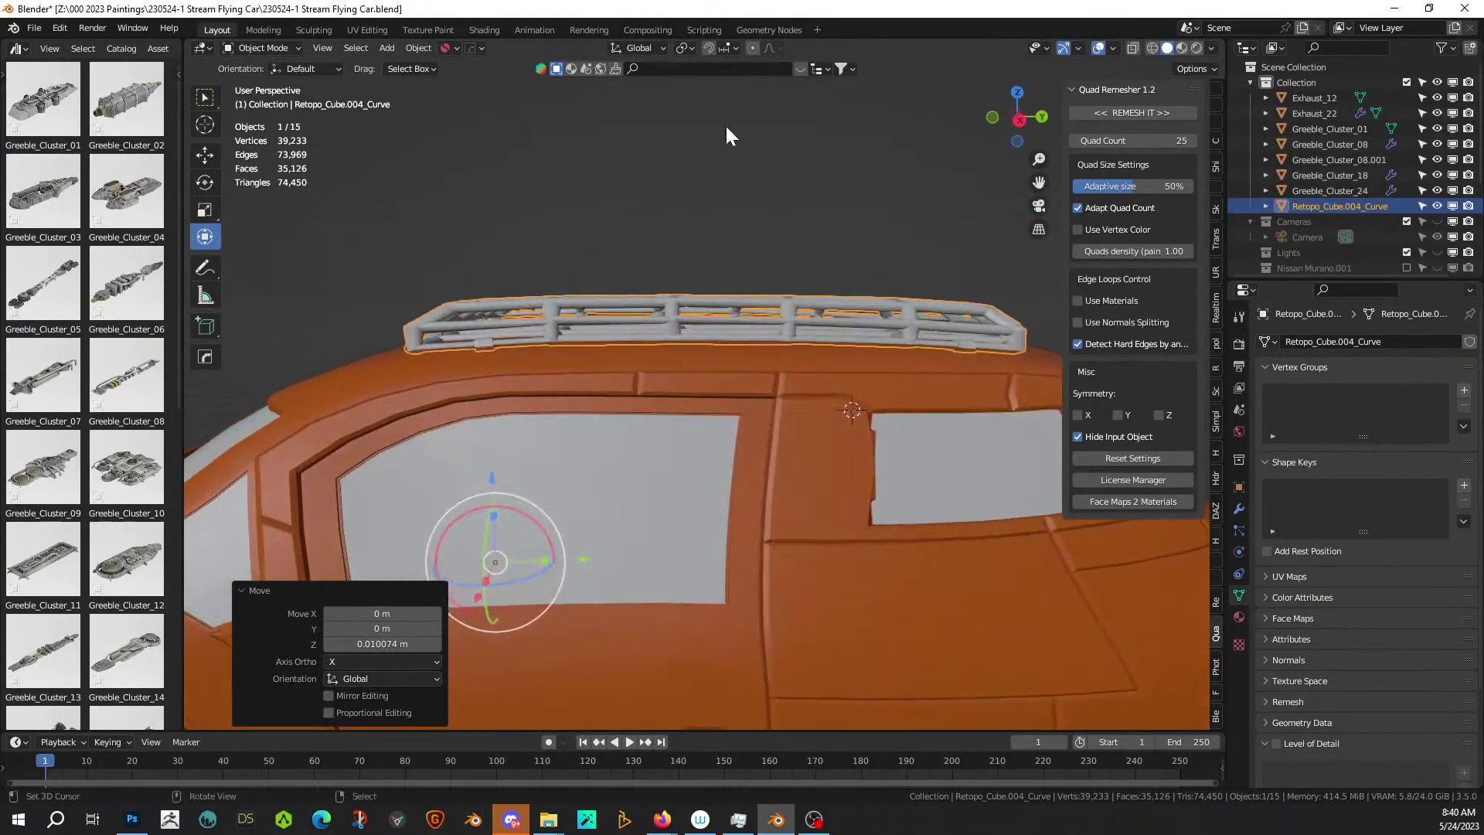
Deselect the roof rack and save the file.
{"action": "left_click", "coordinate": [678, 168]}
{"action": "scroll", "coordinate": [679, 169], "scroll_direction": "down", "scroll_amount": 3}
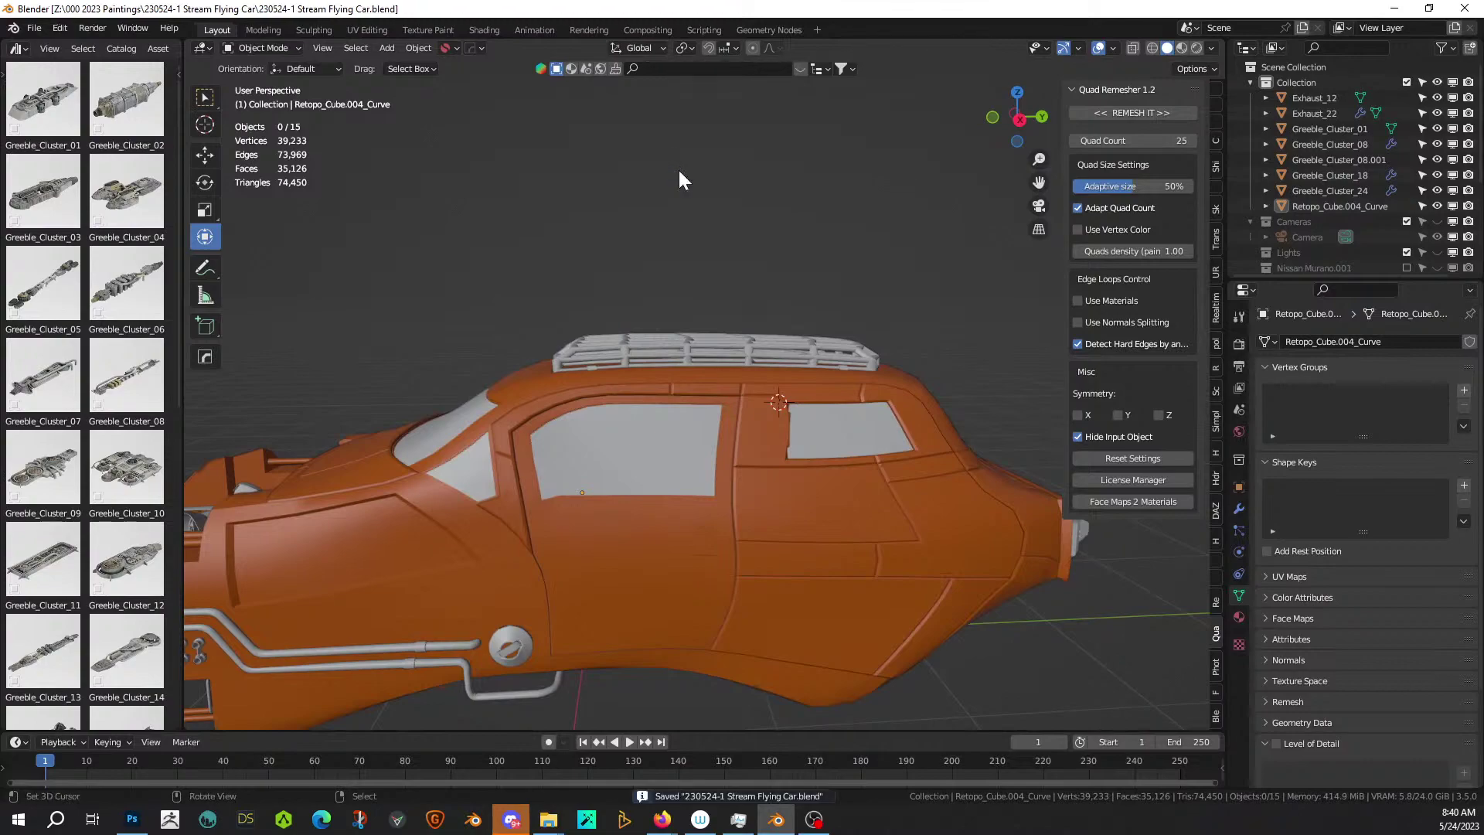
{"action": "middle_click_drag", "start_coordinate": [700, 348], "coordinate": [771, 386]}
{"action": "scroll", "coordinate": [663, 443], "scroll_direction": "up", "scroll_amount": 3}
{"action": "scroll", "coordinate": [727, 431], "scroll_direction": "down", "scroll_amount": 3}
{"action": "scroll", "coordinate": [769, 387], "scroll_direction": "up", "scroll_amount": 2}
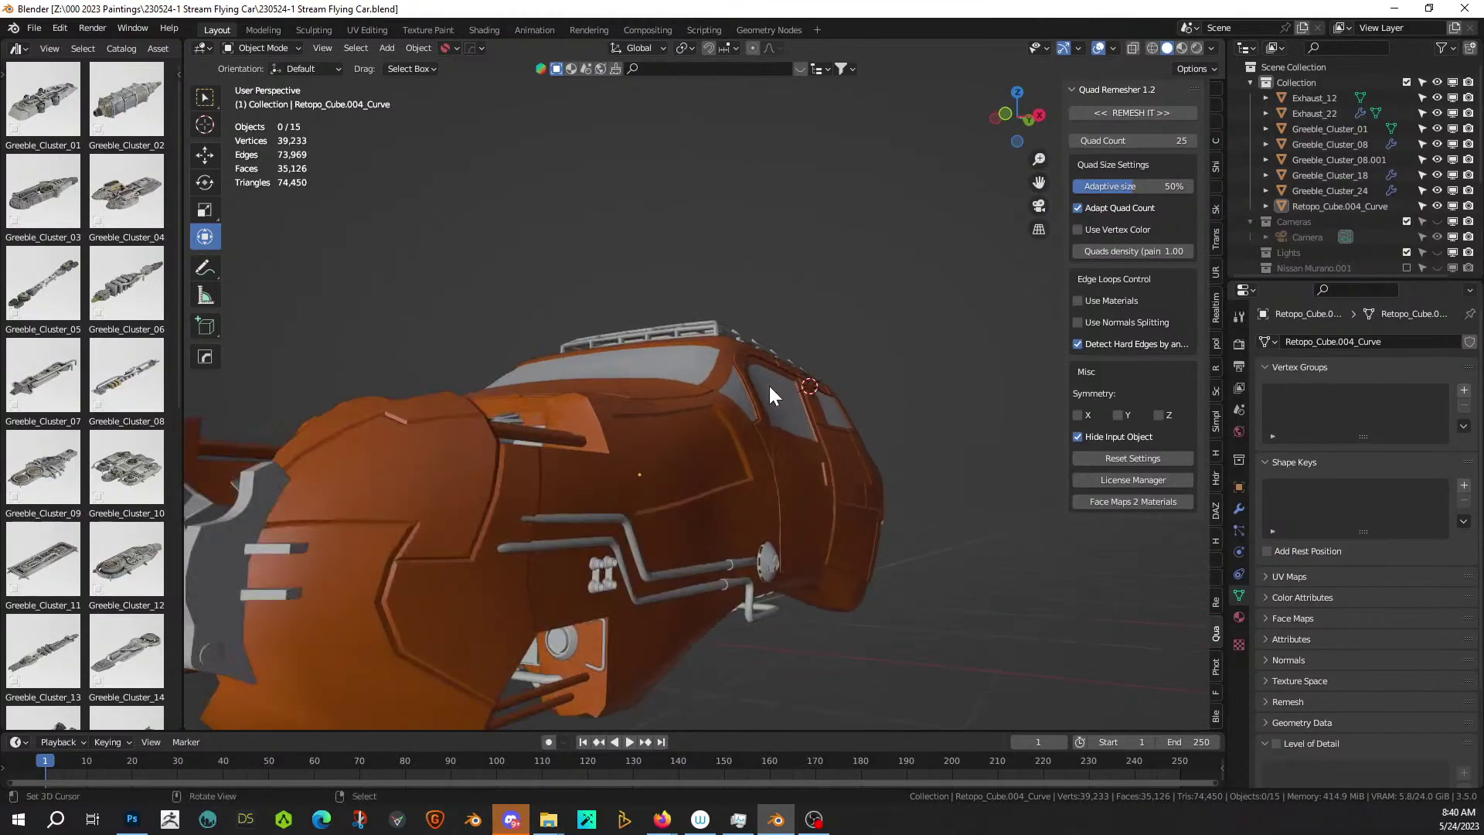
Enter Edit Mode on the car's front fender panel.
{"action": "scroll", "coordinate": [479, 510], "scroll_direction": "down", "scroll_amount": 3}
{"action": "mouse_move", "coordinate": [493, 486]}
{"action": "middle_mouse_down"}
{"action": "mouse_move", "coordinate": [539, 545]}
{"action": "mouse_move", "coordinate": [534, 517]}
{"action": "mouse_move", "coordinate": [493, 502]}
{"action": "mouse_move", "coordinate": [489, 482]}
{"action": "middle_mouse_up"}
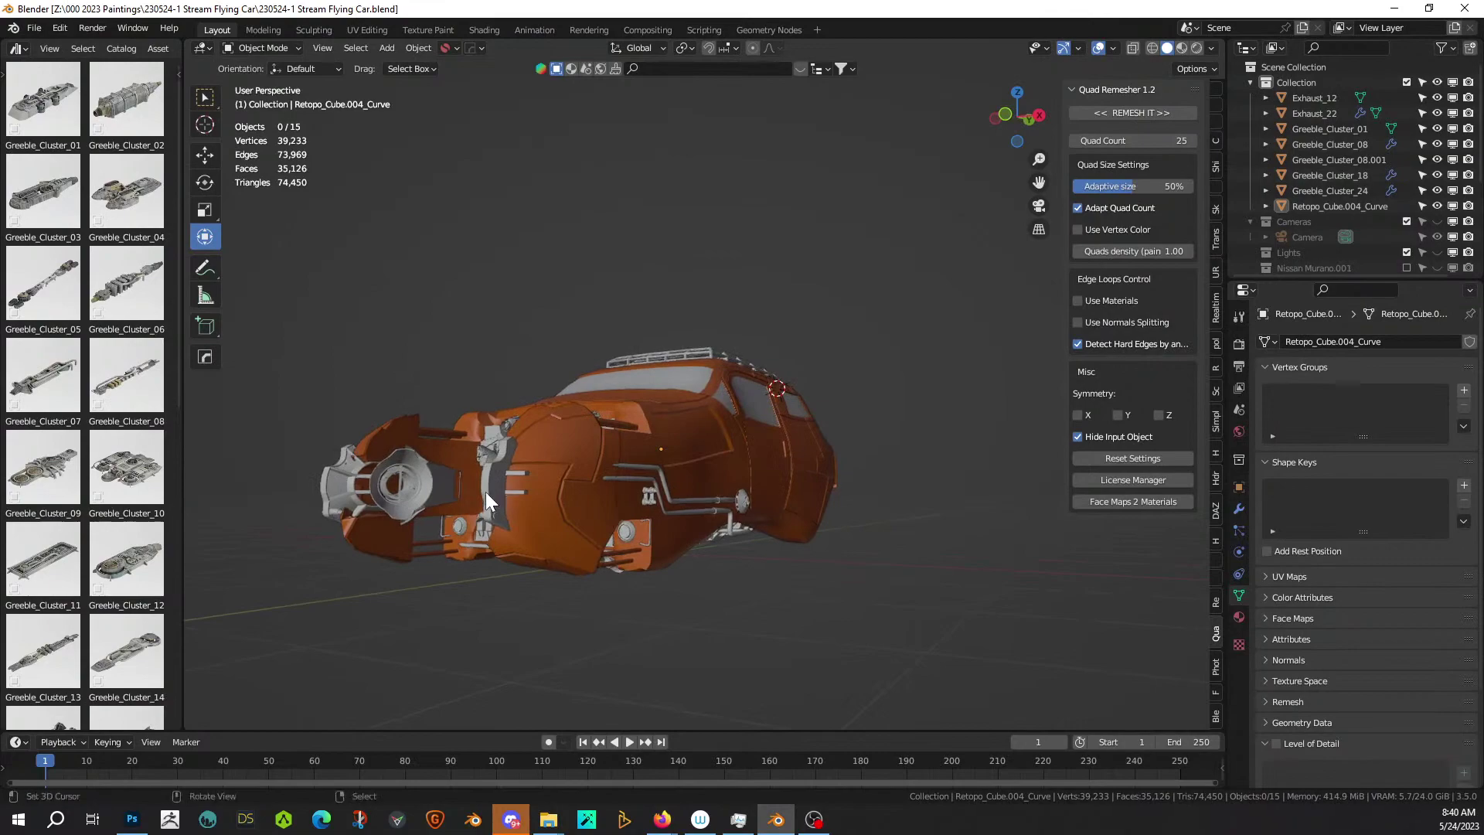
{"action": "scroll", "coordinate": [484, 493], "scroll_direction": "up", "scroll_amount": 5}
{"action": "middle_click_drag", "start_coordinate": [533, 488], "coordinate": [641, 432], "text": "shift"}
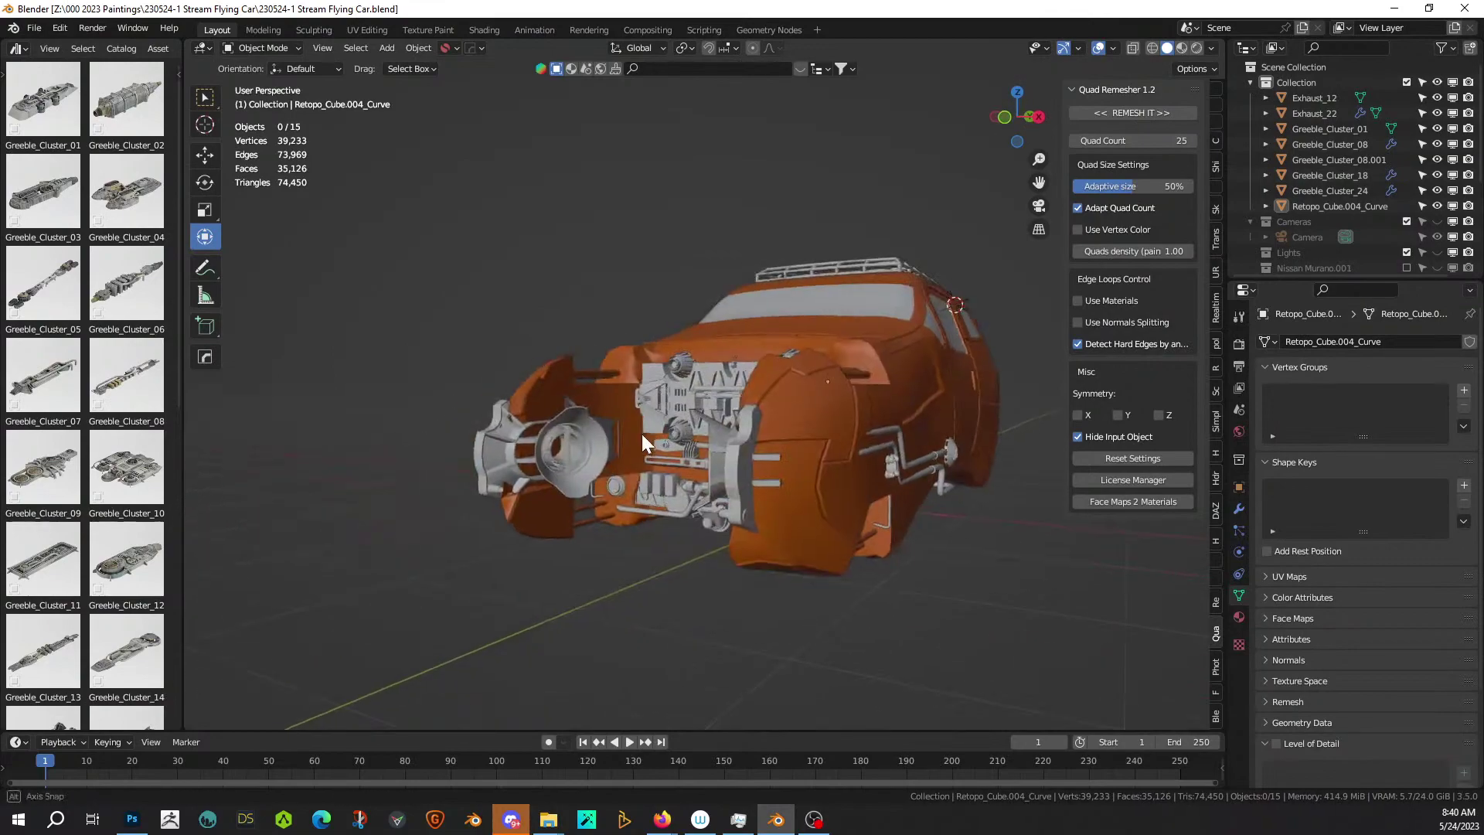
{"action": "scroll", "coordinate": [637, 438], "scroll_direction": "down", "scroll_amount": 2}
{"action": "left_click", "coordinate": [755, 486]}
{"action": "key", "text": "Tab"}
{"action": "scroll", "coordinate": [754, 487], "scroll_direction": "up", "scroll_amount": 2}
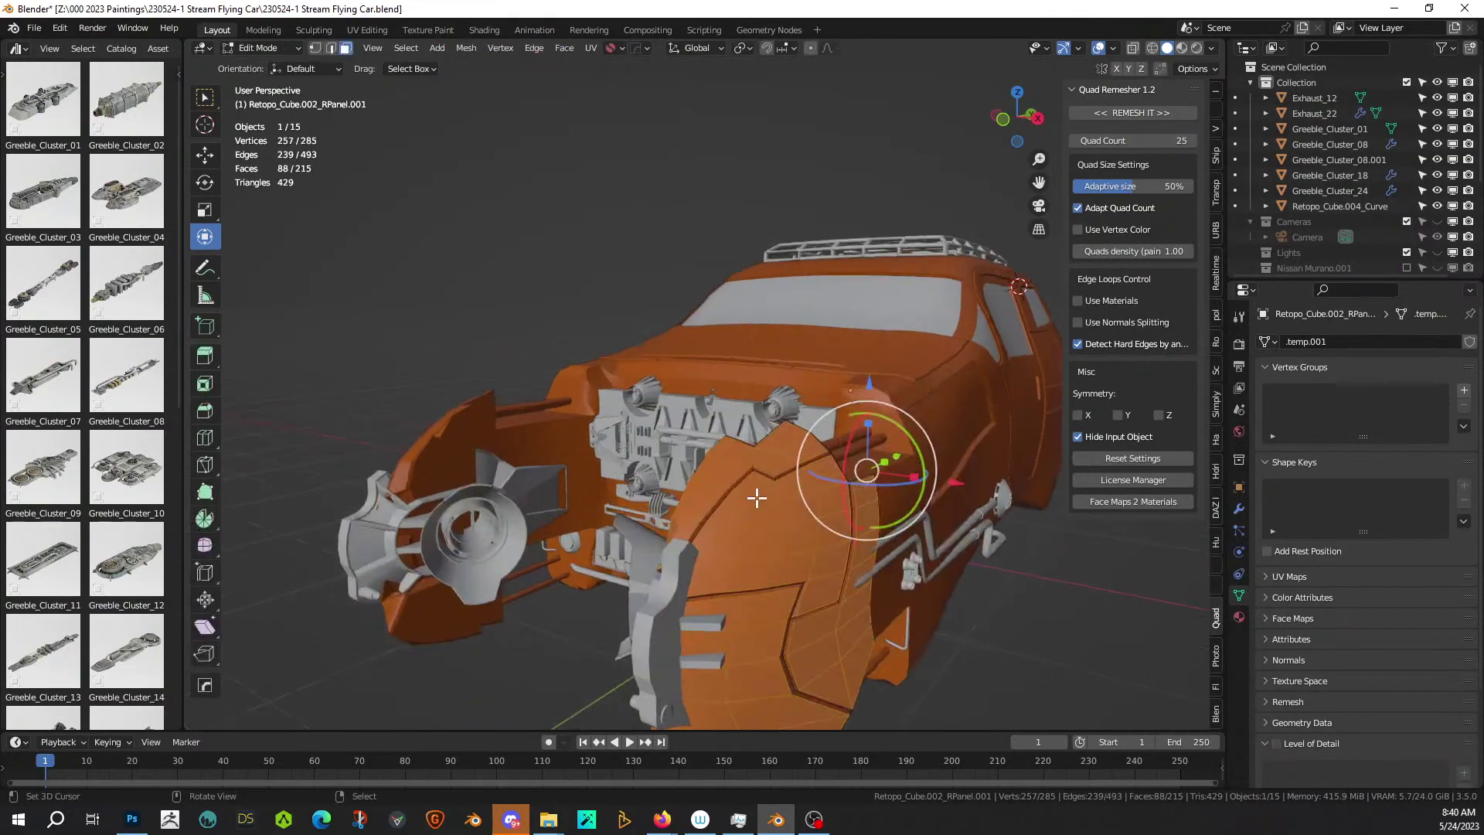
Select four adjoining faces on the upper front of the fender as the headlight area.
{"action": "left_click", "coordinate": [761, 524]}
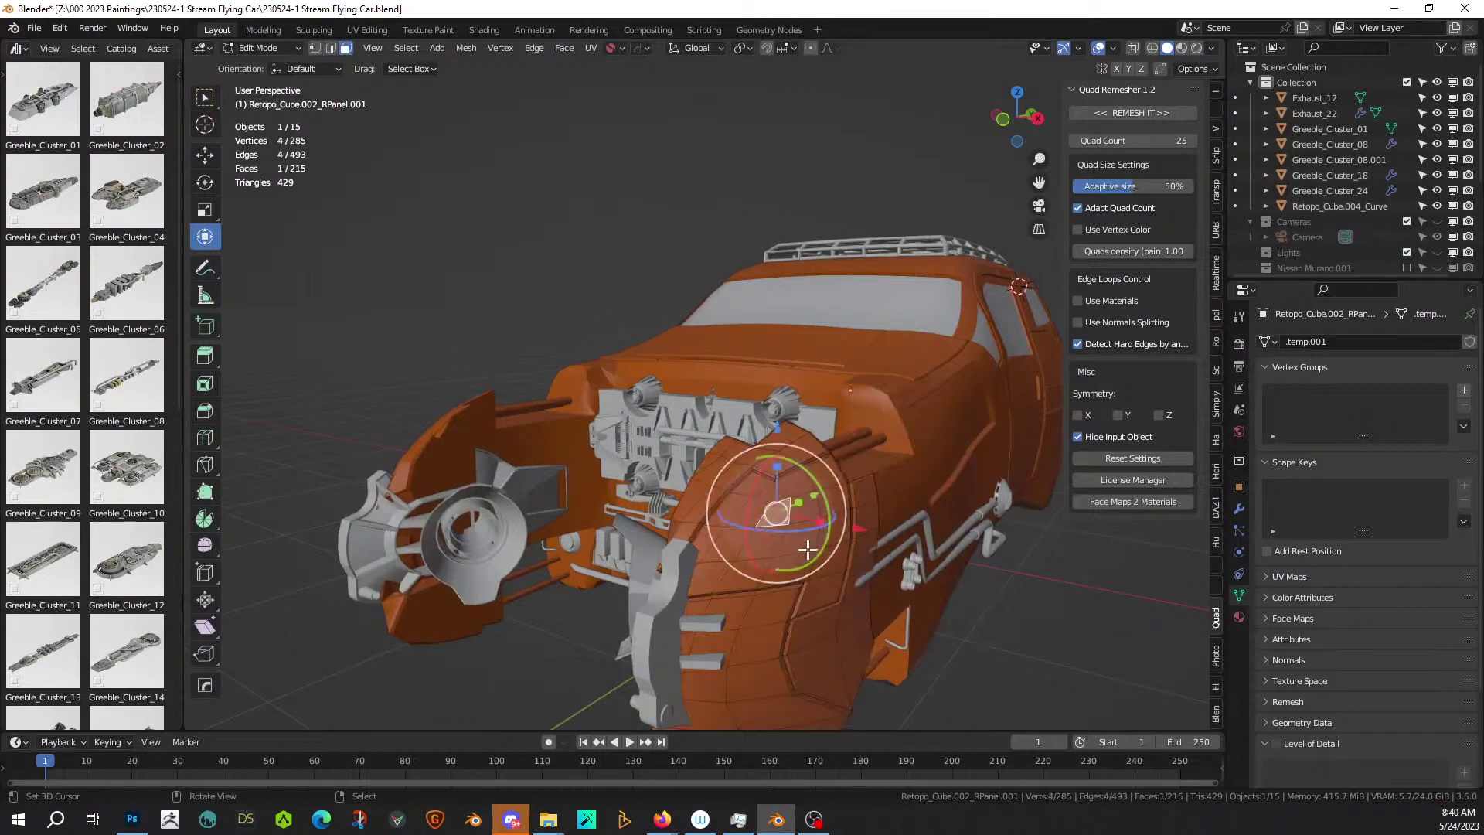
{"action": "scroll", "coordinate": [761, 524], "scroll_direction": "up", "scroll_amount": 2}
{"action": "middle_click_drag", "start_coordinate": [891, 709], "coordinate": [828, 591], "text": "shift"}
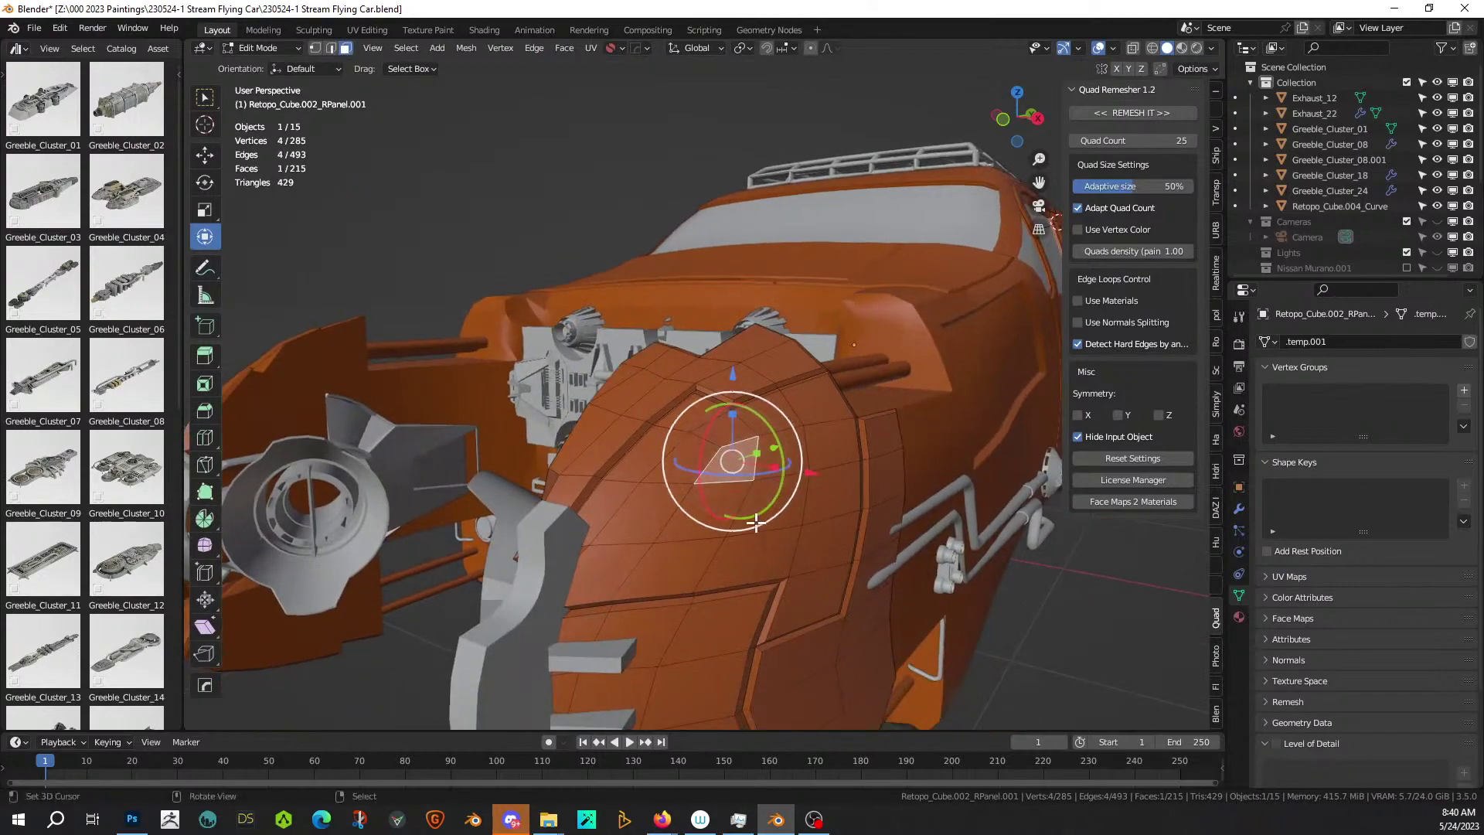
{"action": "left_click", "coordinate": [709, 519], "text": "shift"}
{"action": "left_click", "coordinate": [680, 510], "text": "shift"}
{"action": "left_click", "coordinate": [747, 462], "text": "shift"}
{"action": "middle_click_drag", "start_coordinate": [748, 462], "coordinate": [765, 541]}
{"action": "key", "text": "KP_Decimal"}
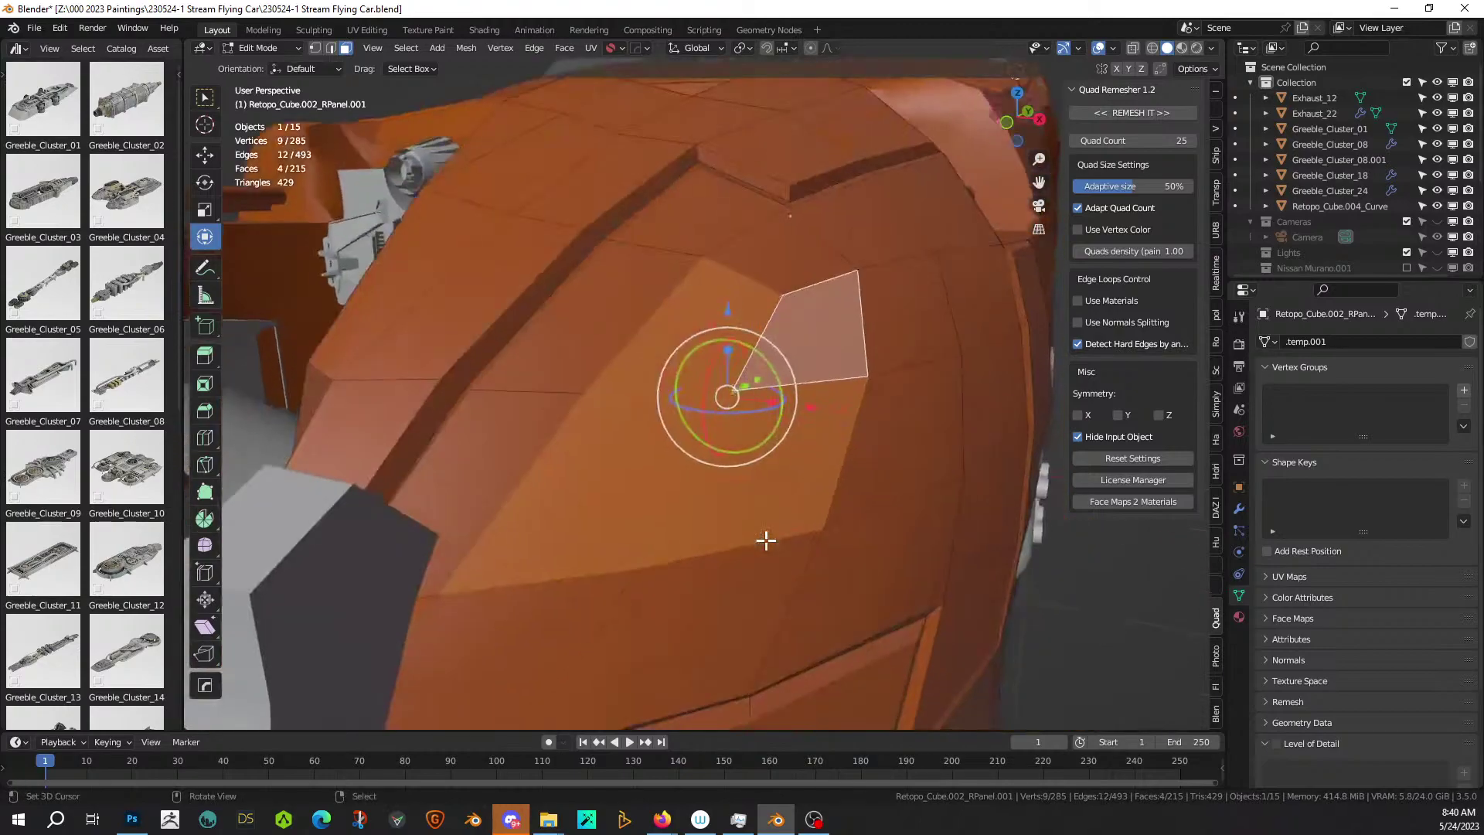
Inset the selected fender faces slightly, then extrude them about -0.046 m along Y to form the headlight housing.
{"action": "key", "text": "i"}
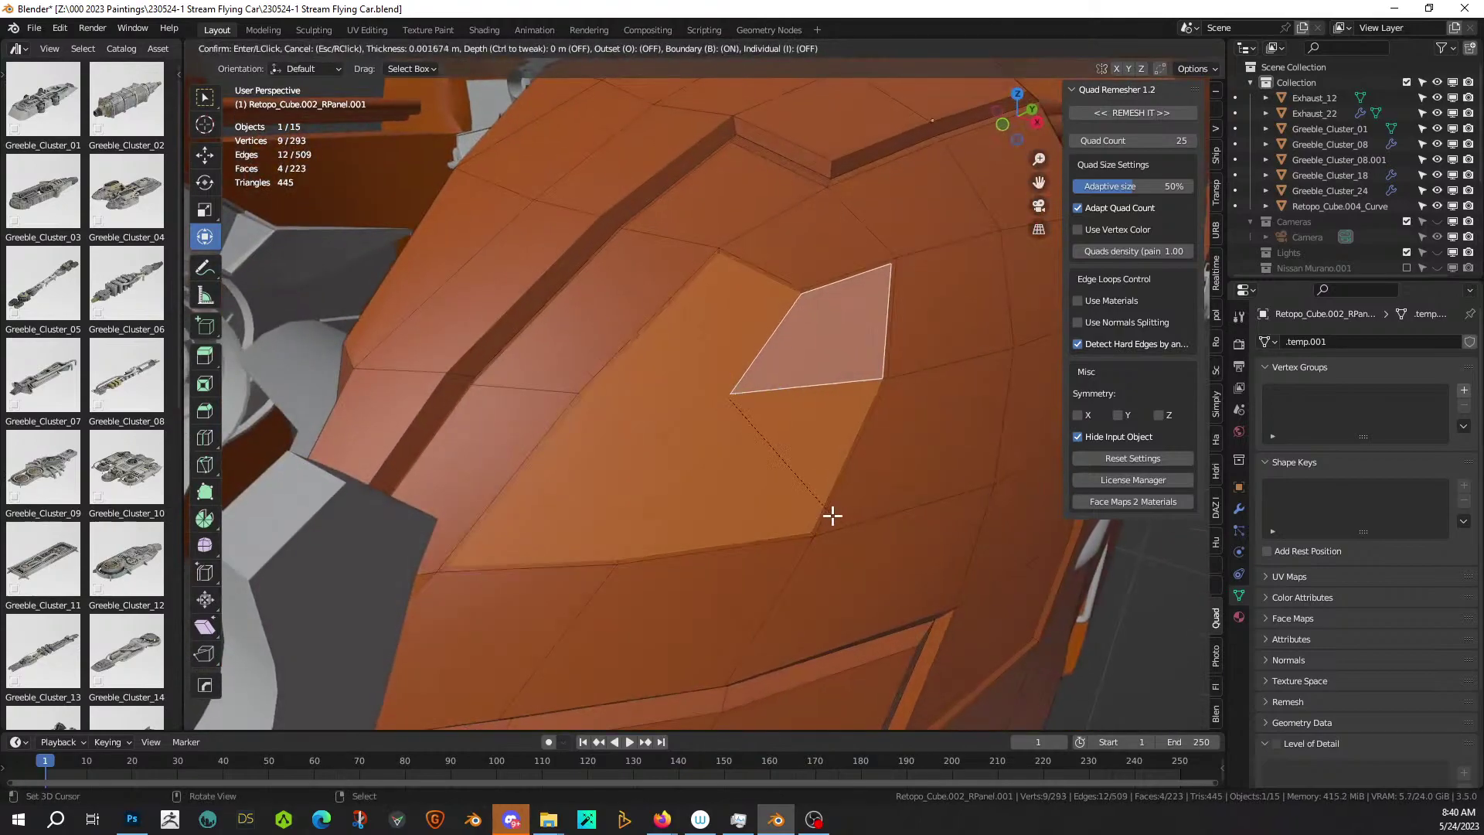
{"action": "left_click", "coordinate": [821, 508]}
{"action": "middle_click_drag", "start_coordinate": [821, 508], "coordinate": [660, 591]}
{"action": "key", "text": "e"}
{"action": "right_click", "coordinate": [660, 590]}
{"action": "key", "text": "g"}
{"action": "key", "text": "z"}
{"action": "right_click", "coordinate": [605, 577]}
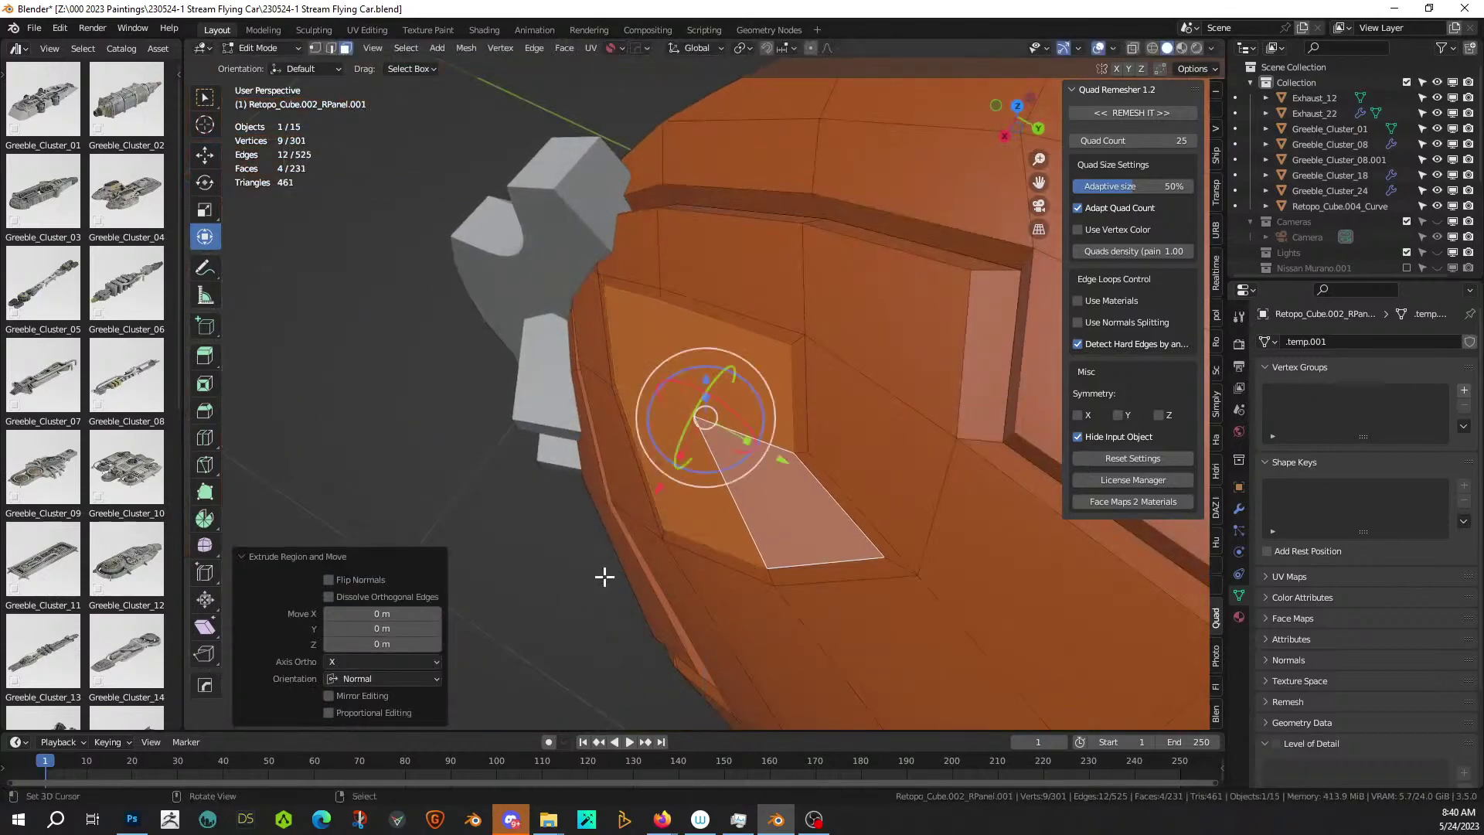
{"action": "key", "text": "g"}
{"action": "key", "text": "y"}
{"action": "left_click", "coordinate": [520, 566]}
{"action": "middle_click_drag", "start_coordinate": [520, 546], "coordinate": [796, 540]}
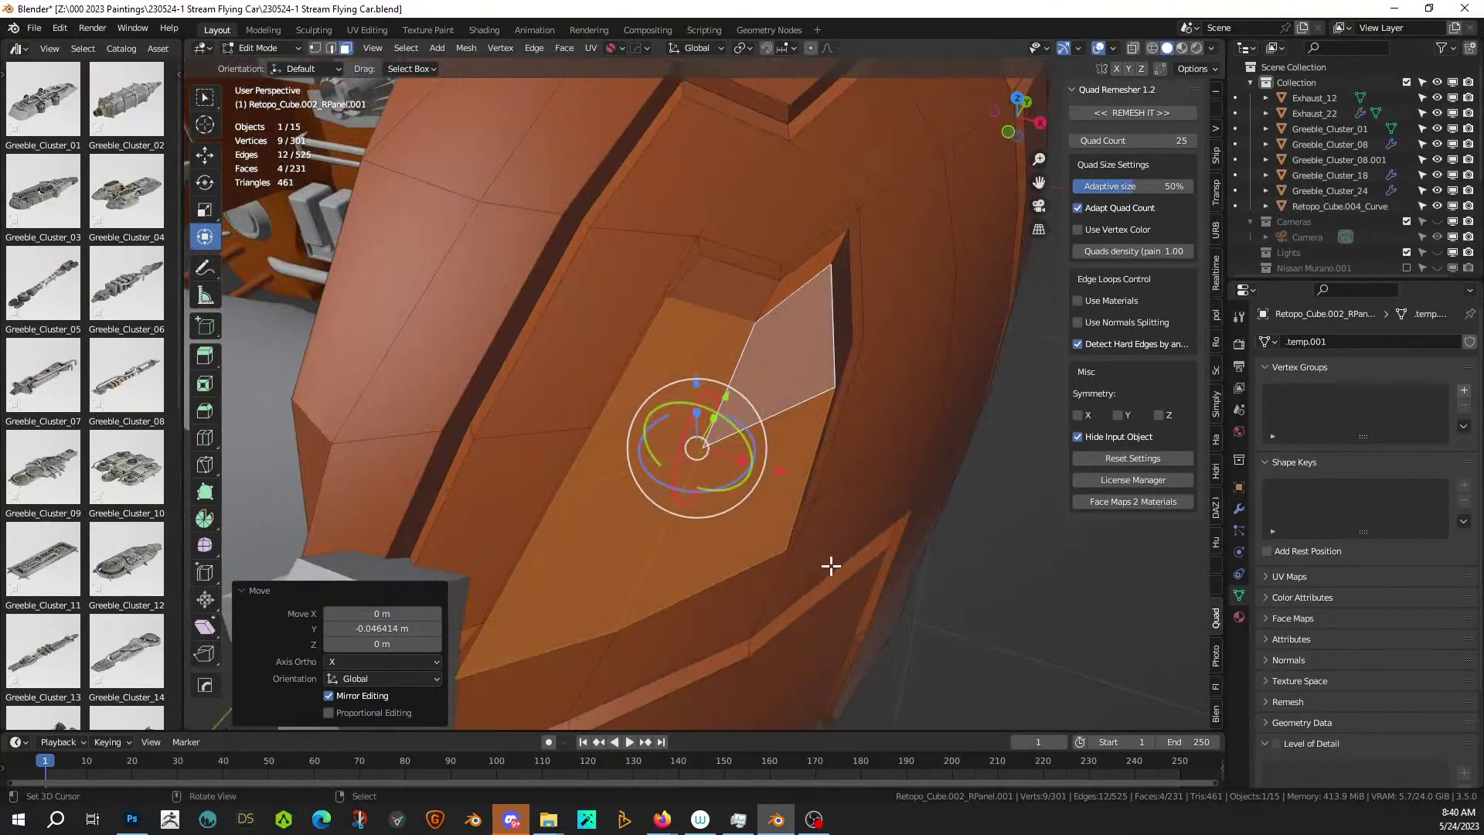
Inset the housing's front faces by about 0.004 m and extrude them about -0.0036 m along their normals.
{"action": "key", "text": "i"}
{"action": "left_click", "coordinate": [814, 556]}
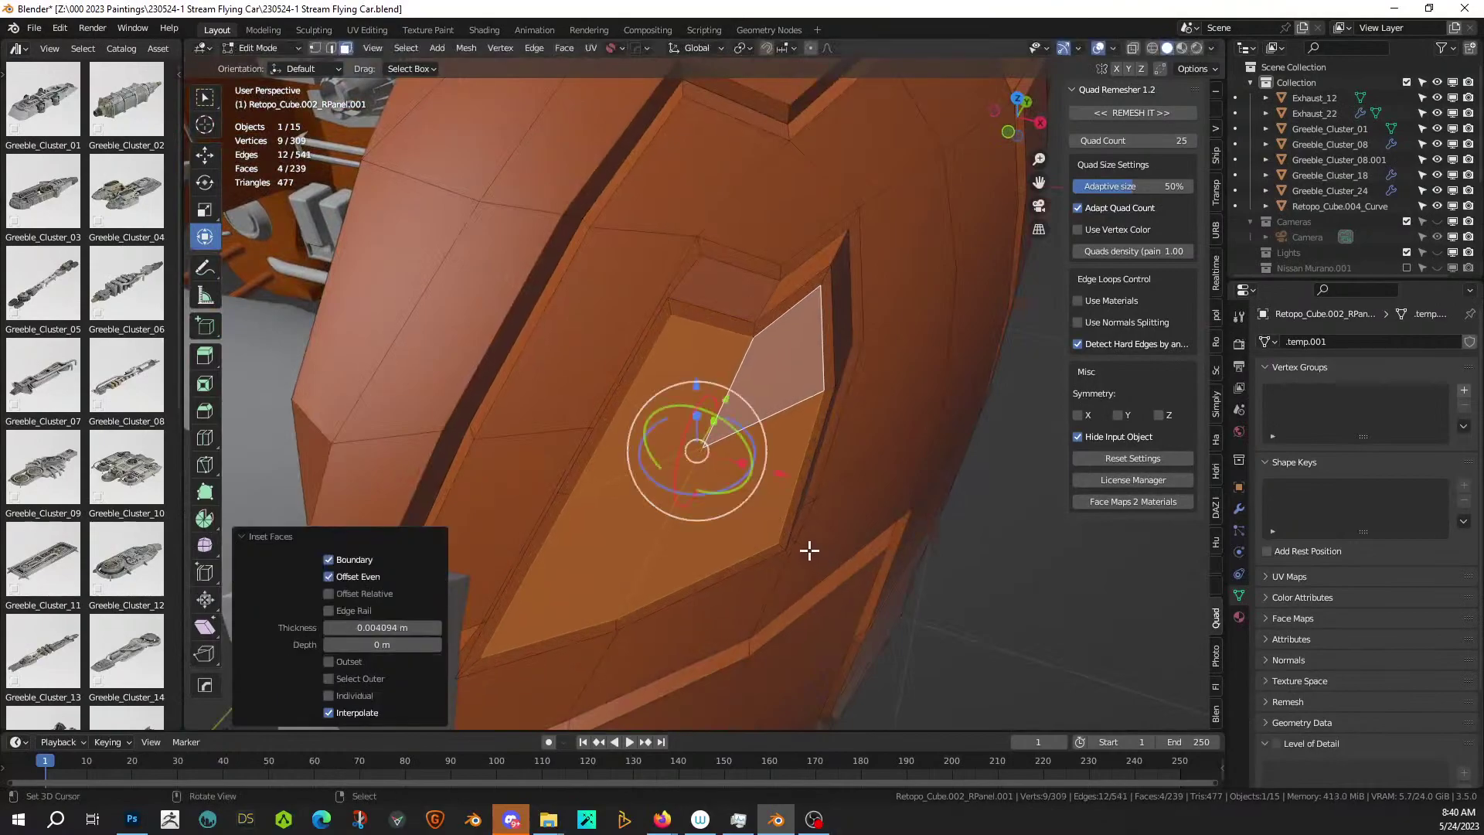
{"action": "middle_click_drag", "start_coordinate": [813, 554], "coordinate": [649, 536]}
{"action": "key", "text": "e"}
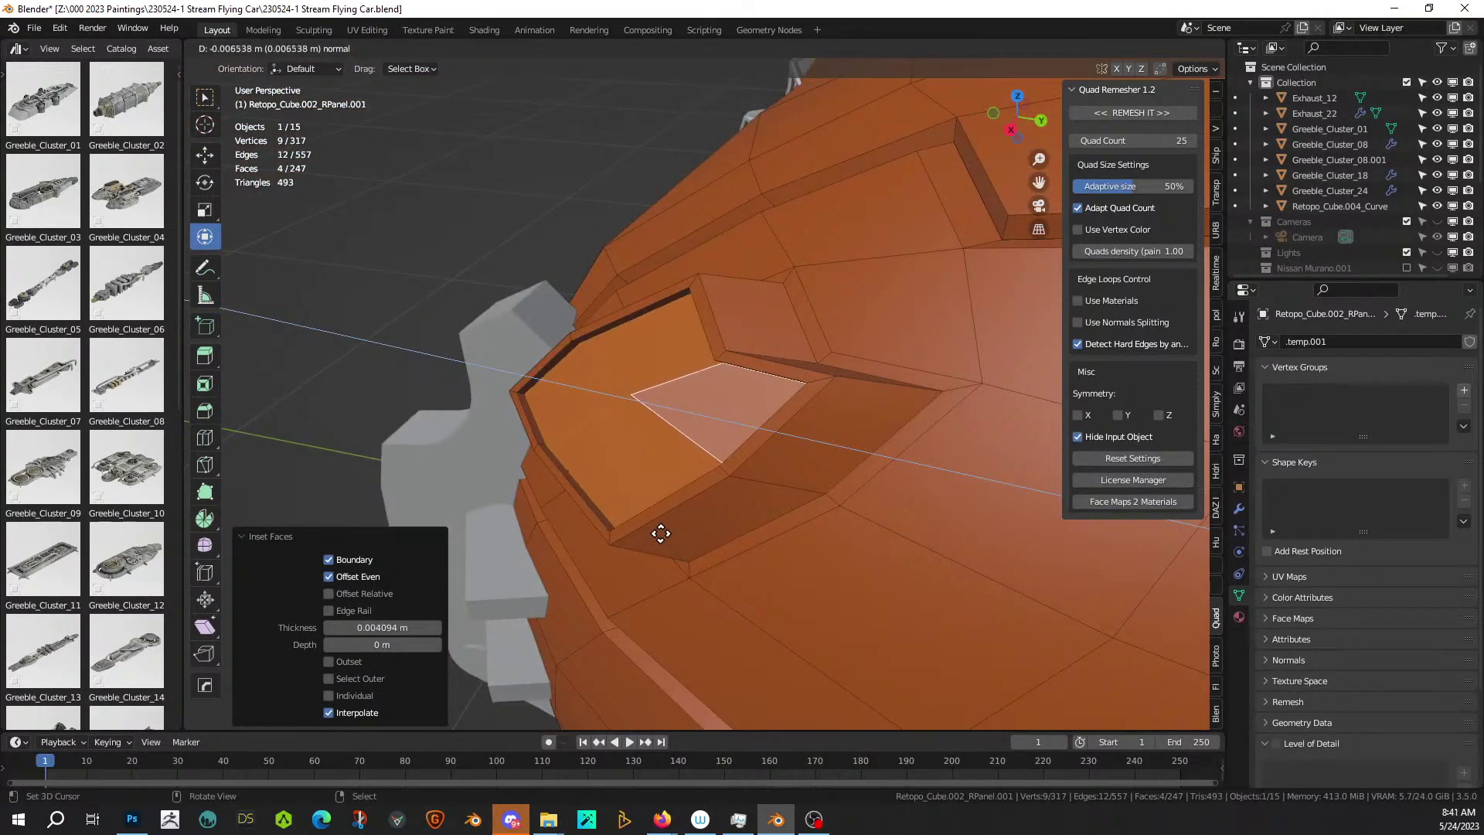
{"action": "left_click", "coordinate": [656, 533]}
Inset the recessed headlight faces by about 0.0035 m and extrude them about 0.0185 m along Y.
{"action": "key", "text": "i"}
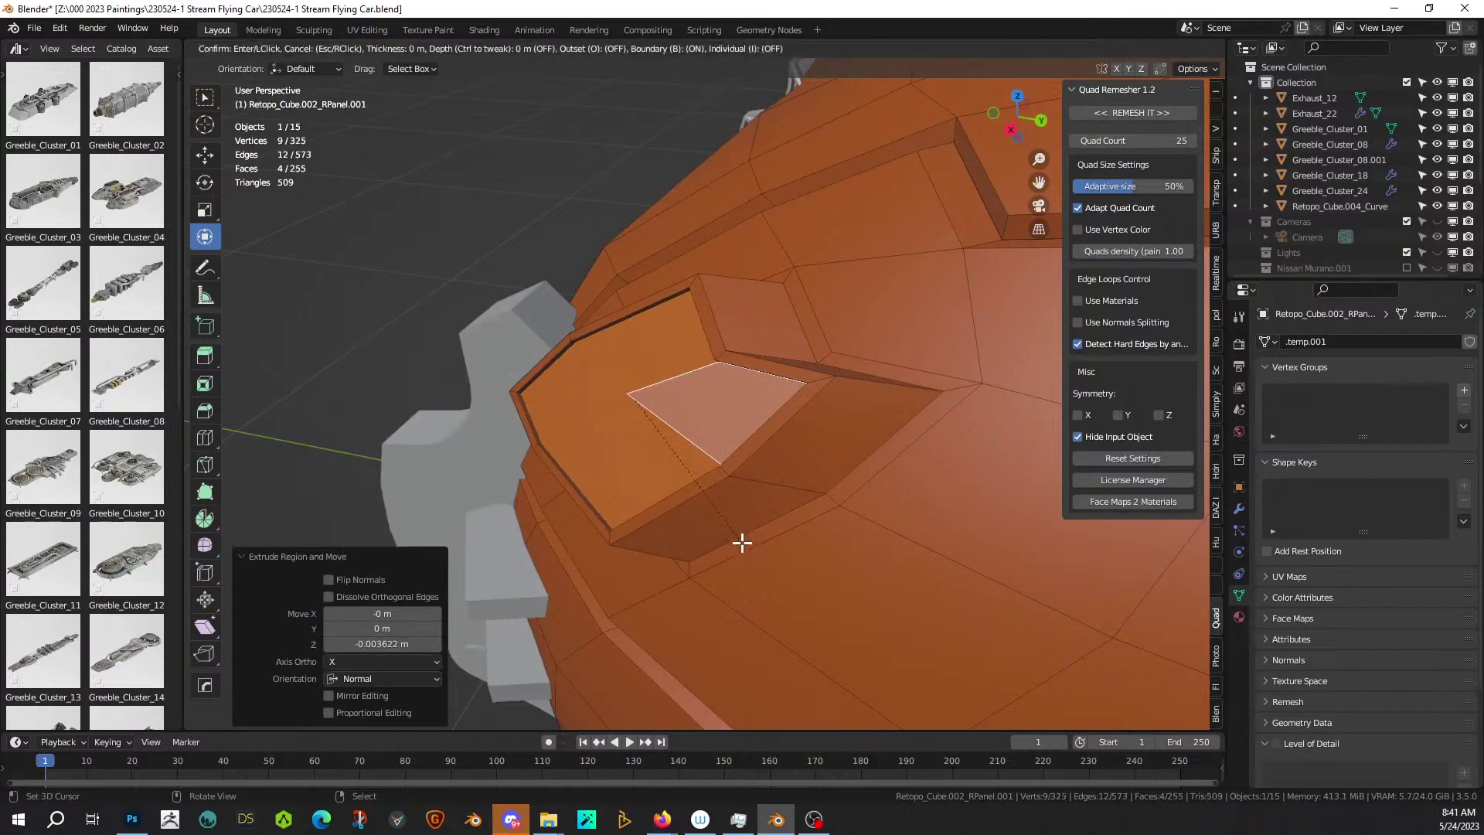
{"action": "left_click", "coordinate": [742, 527]}
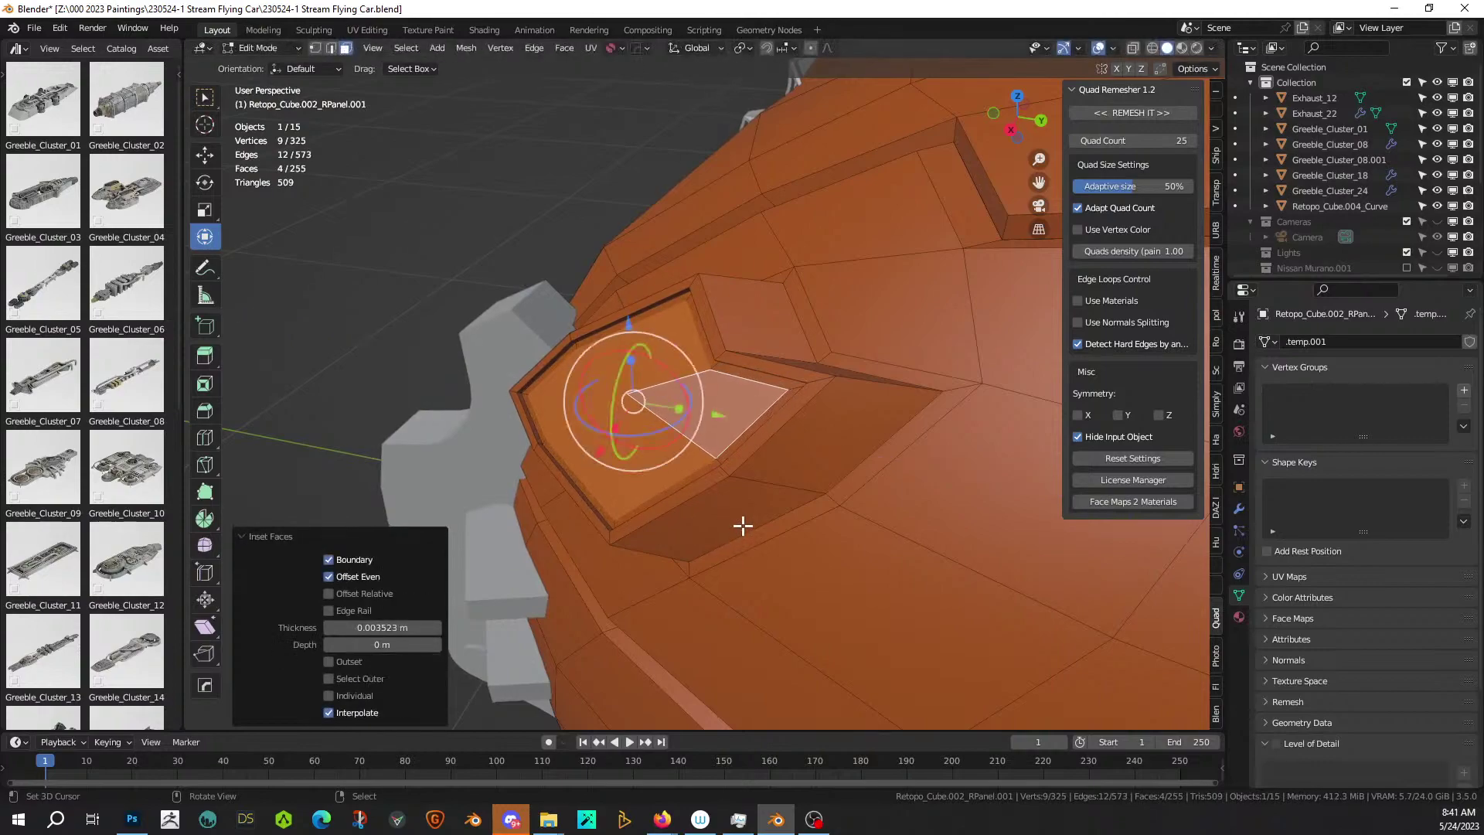
{"action": "key", "text": "e"}
{"action": "key", "text": "y"}
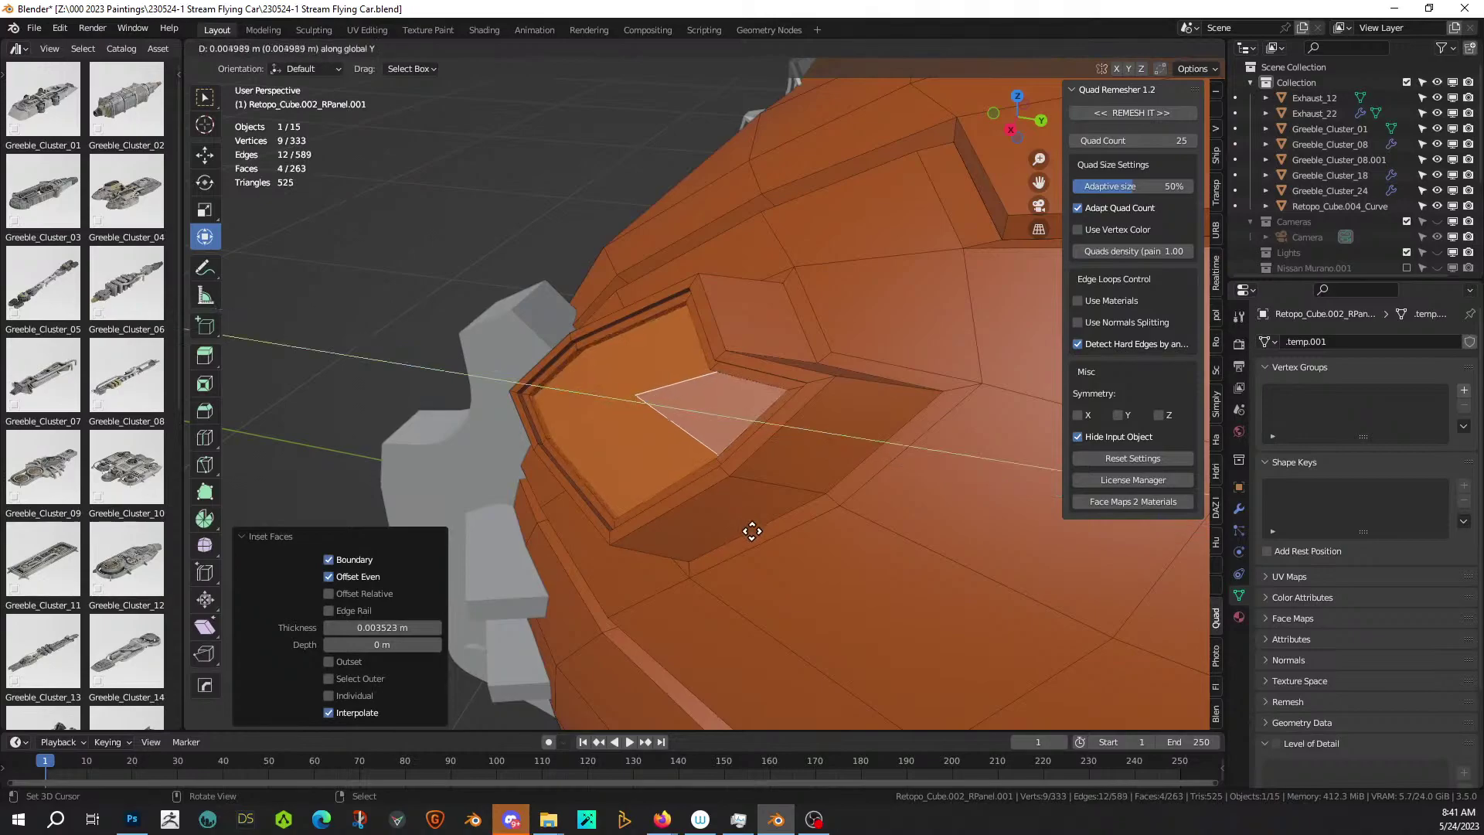
{"action": "left_click", "coordinate": [770, 534]}
Assign the selected headlight faces to an added material slot holding a new material named Headlight.
{"action": "middle_click_drag", "start_coordinate": [772, 533], "coordinate": [1221, 441]}
{"action": "left_click", "coordinate": [1238, 617]}
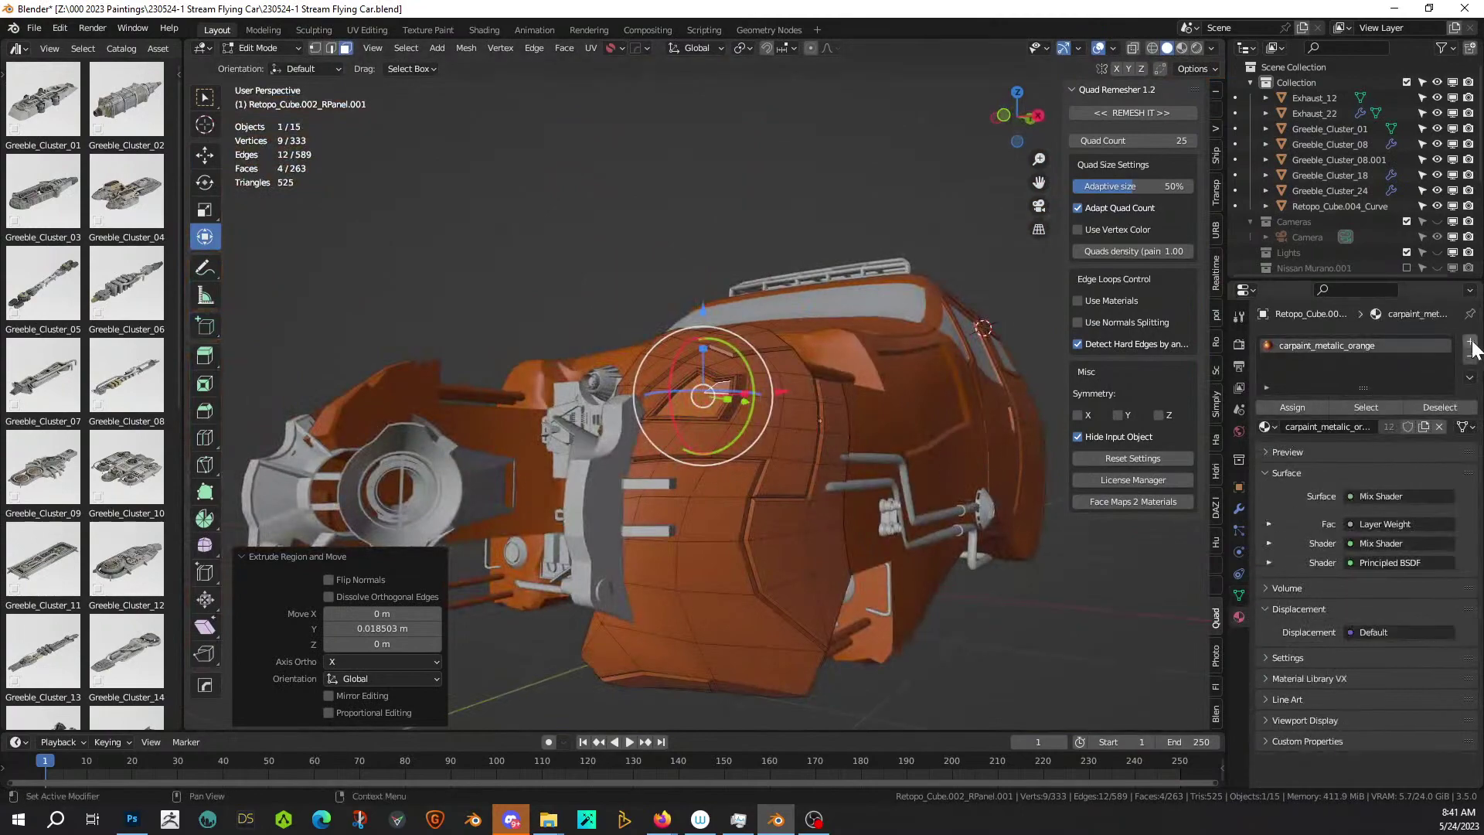
{"action": "left_click", "coordinate": [1469, 342]}
{"action": "left_click", "coordinate": [1300, 428]}
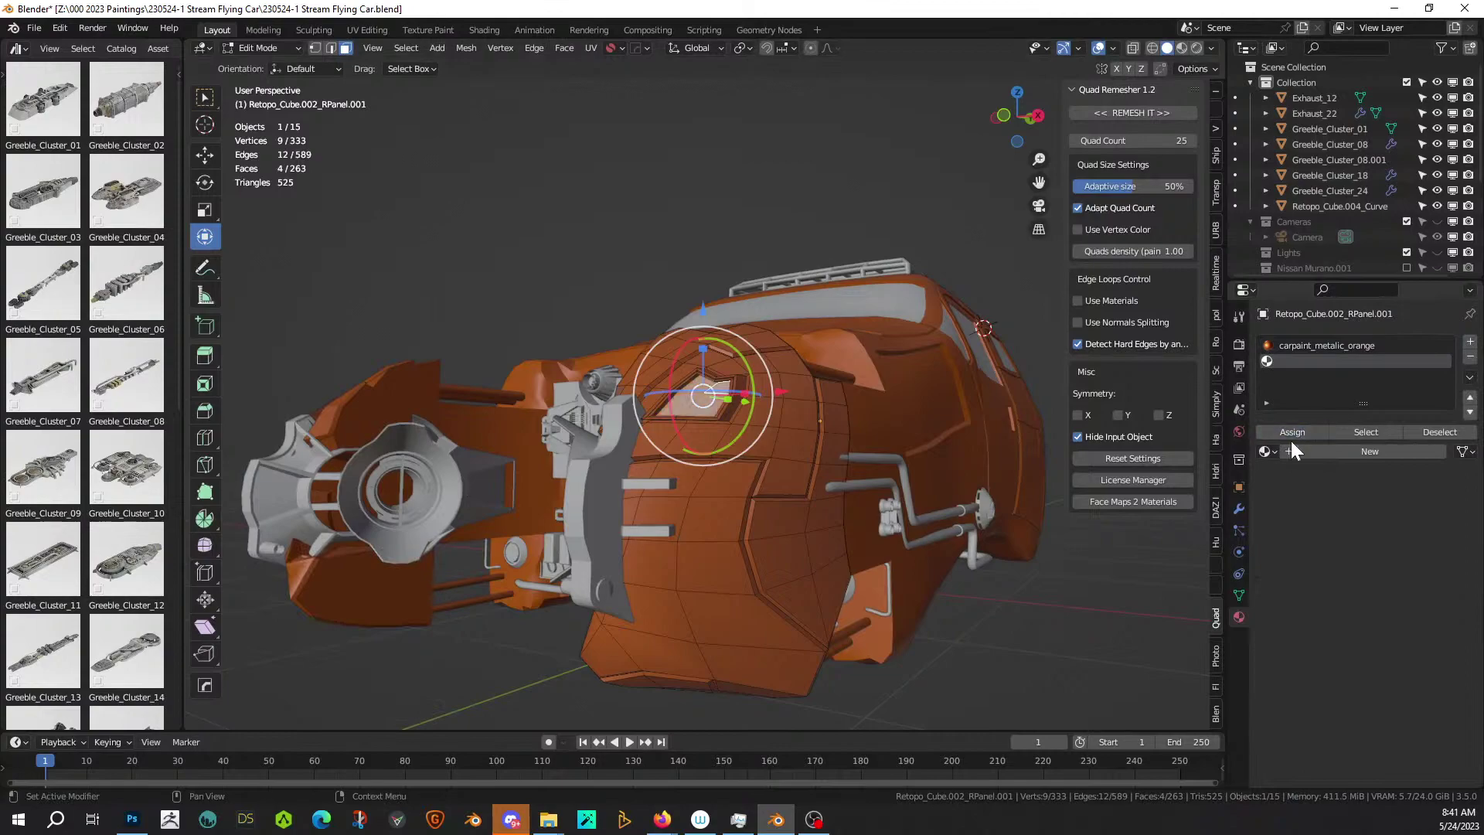
{"action": "left_click", "coordinate": [1289, 449]}
{"action": "double_click", "coordinate": [1289, 449]}
{"action": "type", "text": "H"}
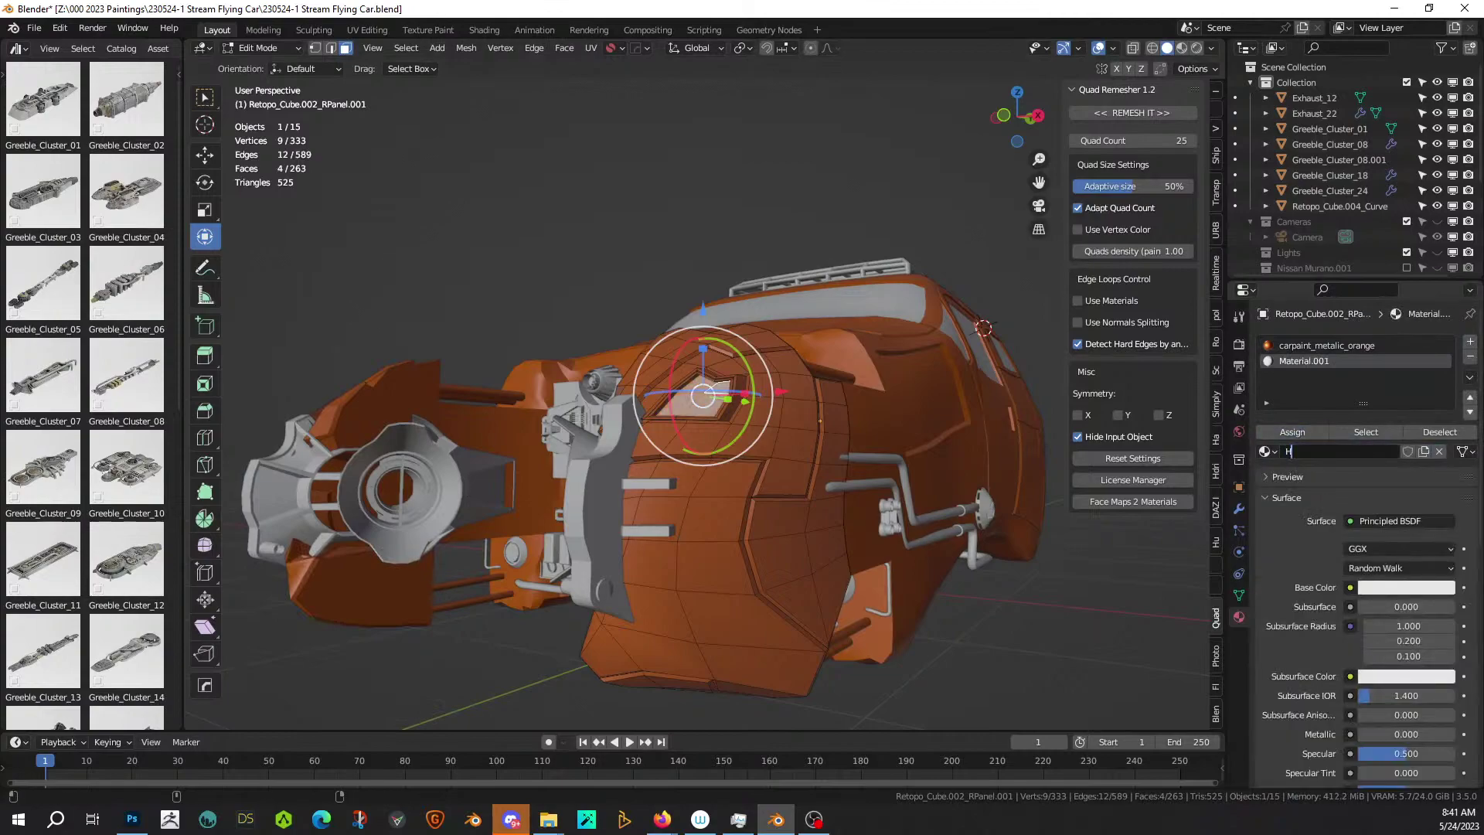
{"action": "key", "text": "Tab"}
Select the pointed face at the fender's lower front and inset it by about 0.005 m.
{"action": "middle_click_drag", "start_coordinate": [636, 332], "coordinate": [729, 400]}
{"action": "scroll", "coordinate": [674, 363], "scroll_direction": "down", "scroll_amount": 5}
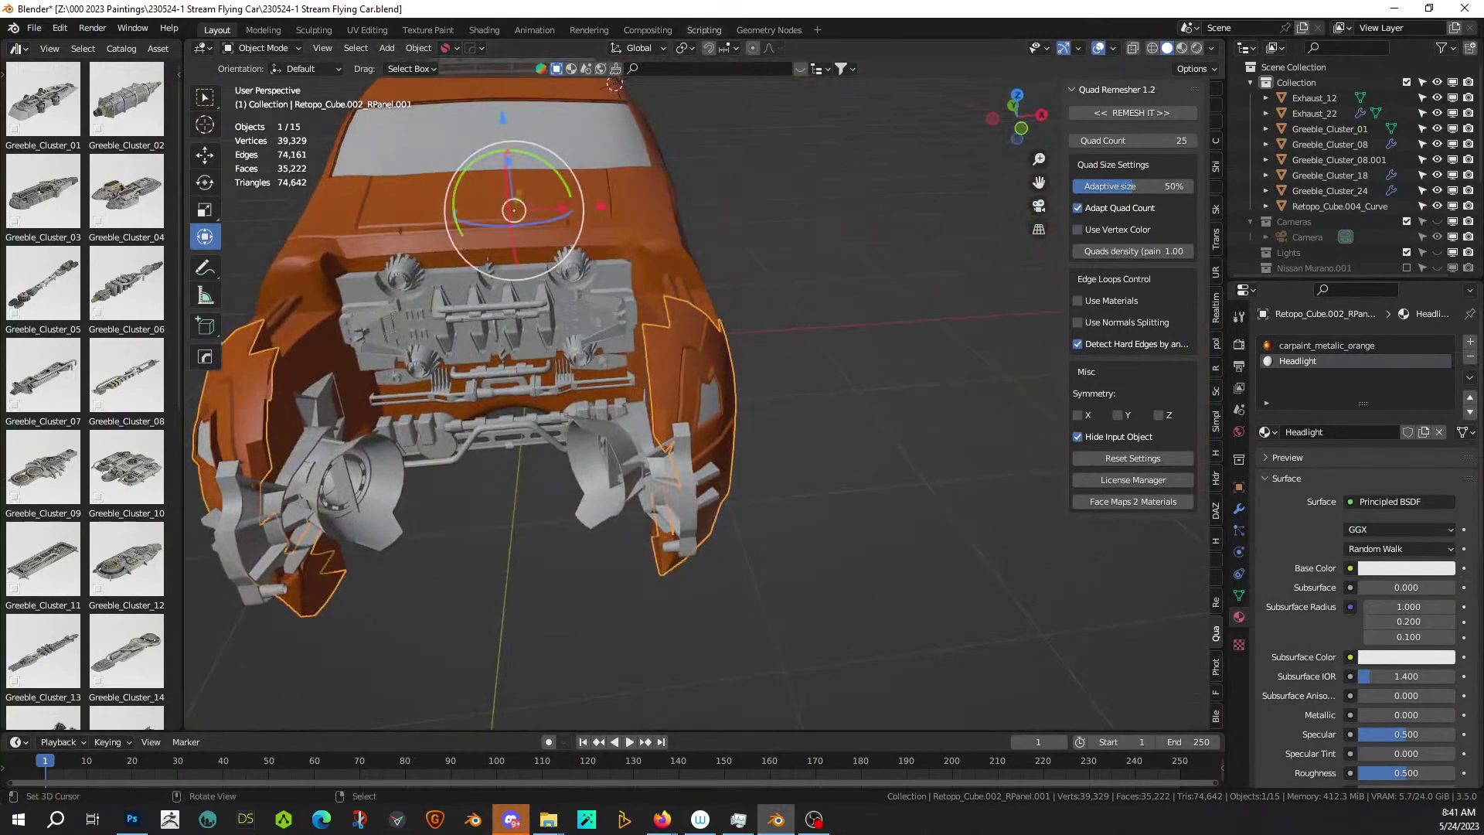
{"action": "scroll", "coordinate": [932, 225], "scroll_direction": "up", "scroll_amount": 1}
{"action": "scroll", "coordinate": [733, 469], "scroll_direction": "up", "scroll_amount": 4}
{"action": "middle_click_drag", "start_coordinate": [732, 469], "coordinate": [734, 709]}
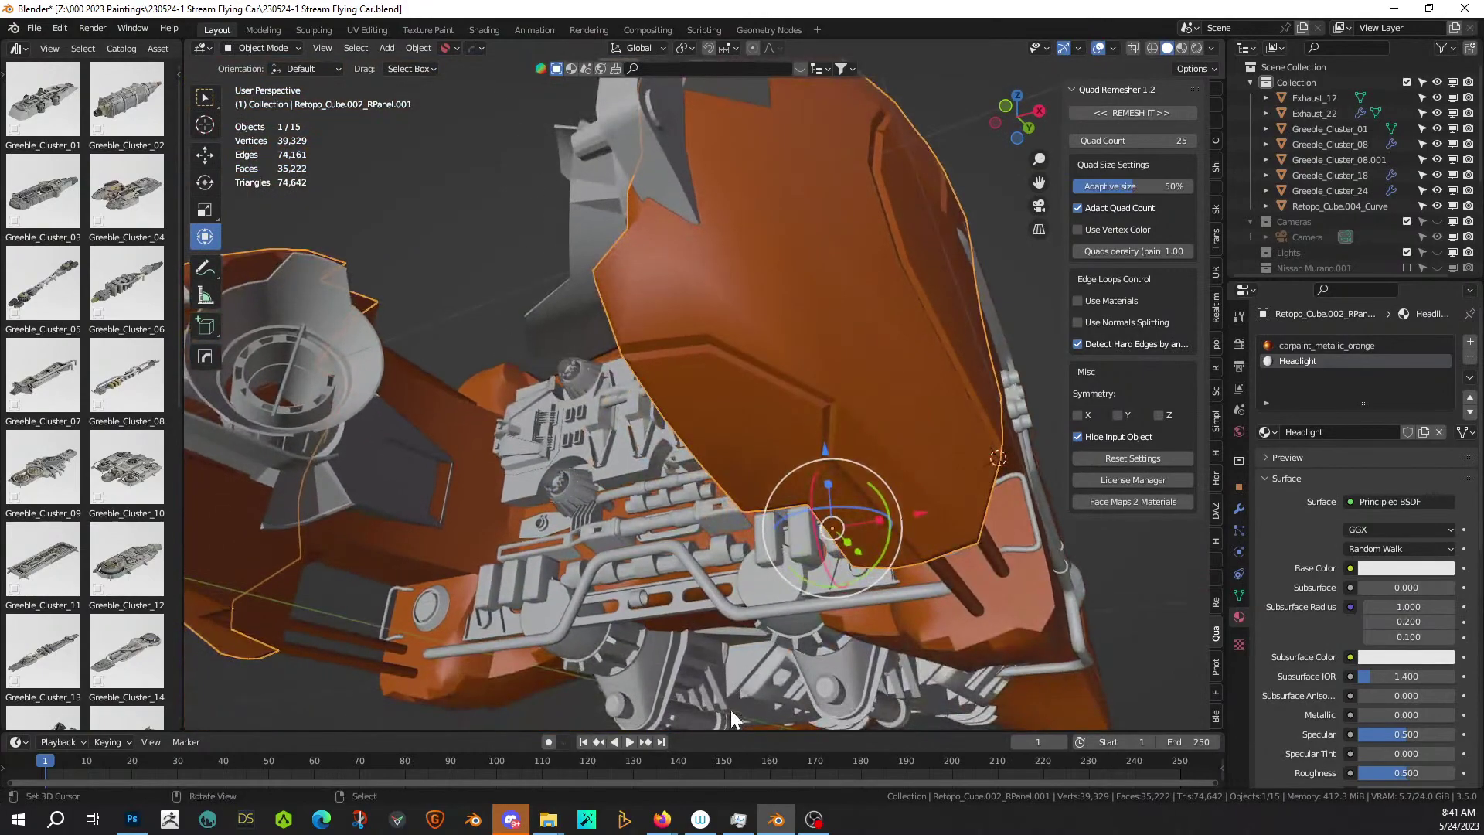
{"action": "key", "text": "Tab"}
{"action": "left_click", "coordinate": [652, 272]}
{"action": "middle_click_drag", "start_coordinate": [651, 271], "coordinate": [679, 340]}
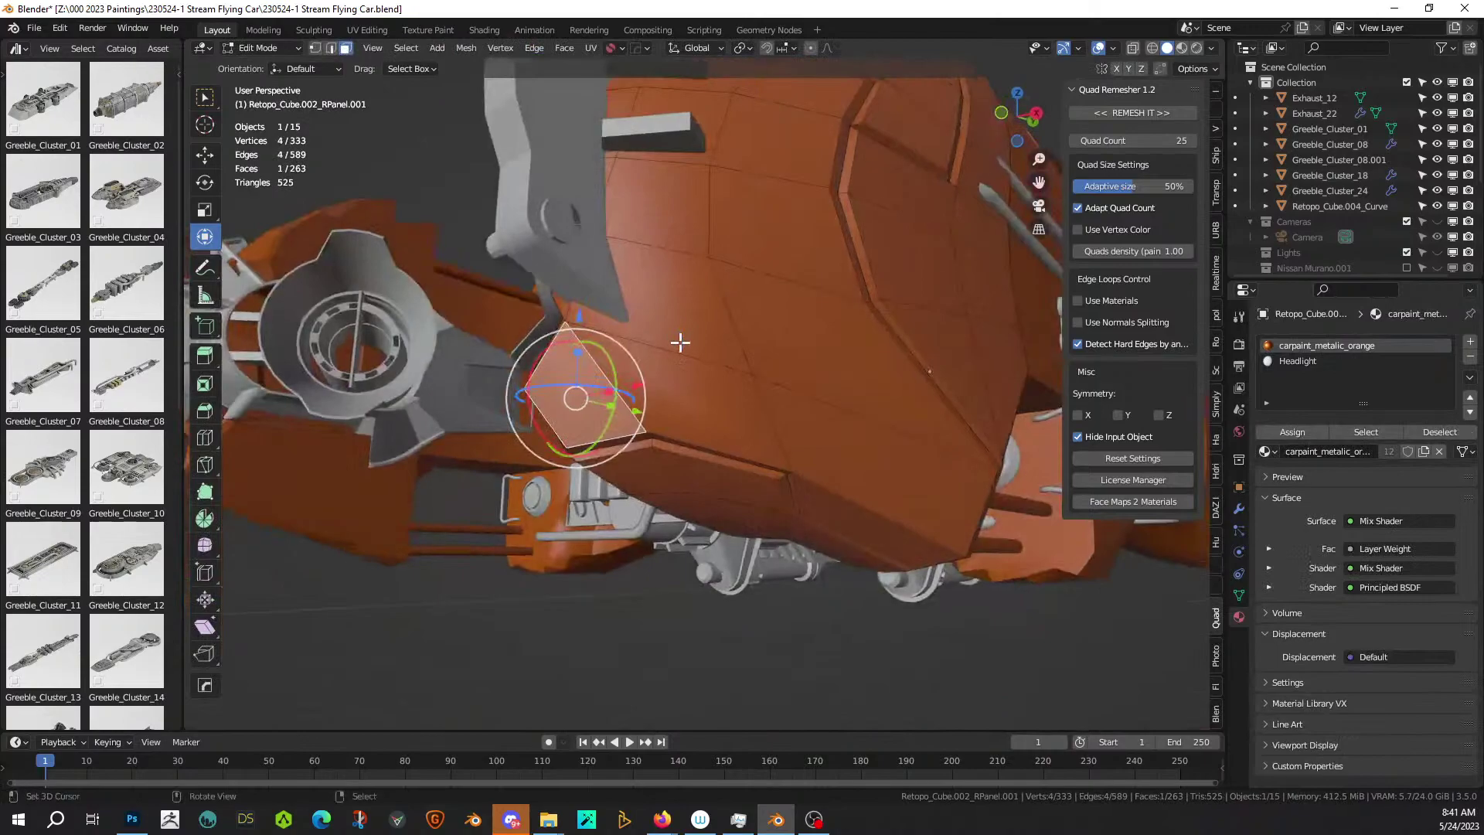
{"action": "key", "text": "i"}
{"action": "left_click", "coordinate": [683, 478]}
{"action": "middle_click_drag", "start_coordinate": [679, 480], "coordinate": [717, 475]}
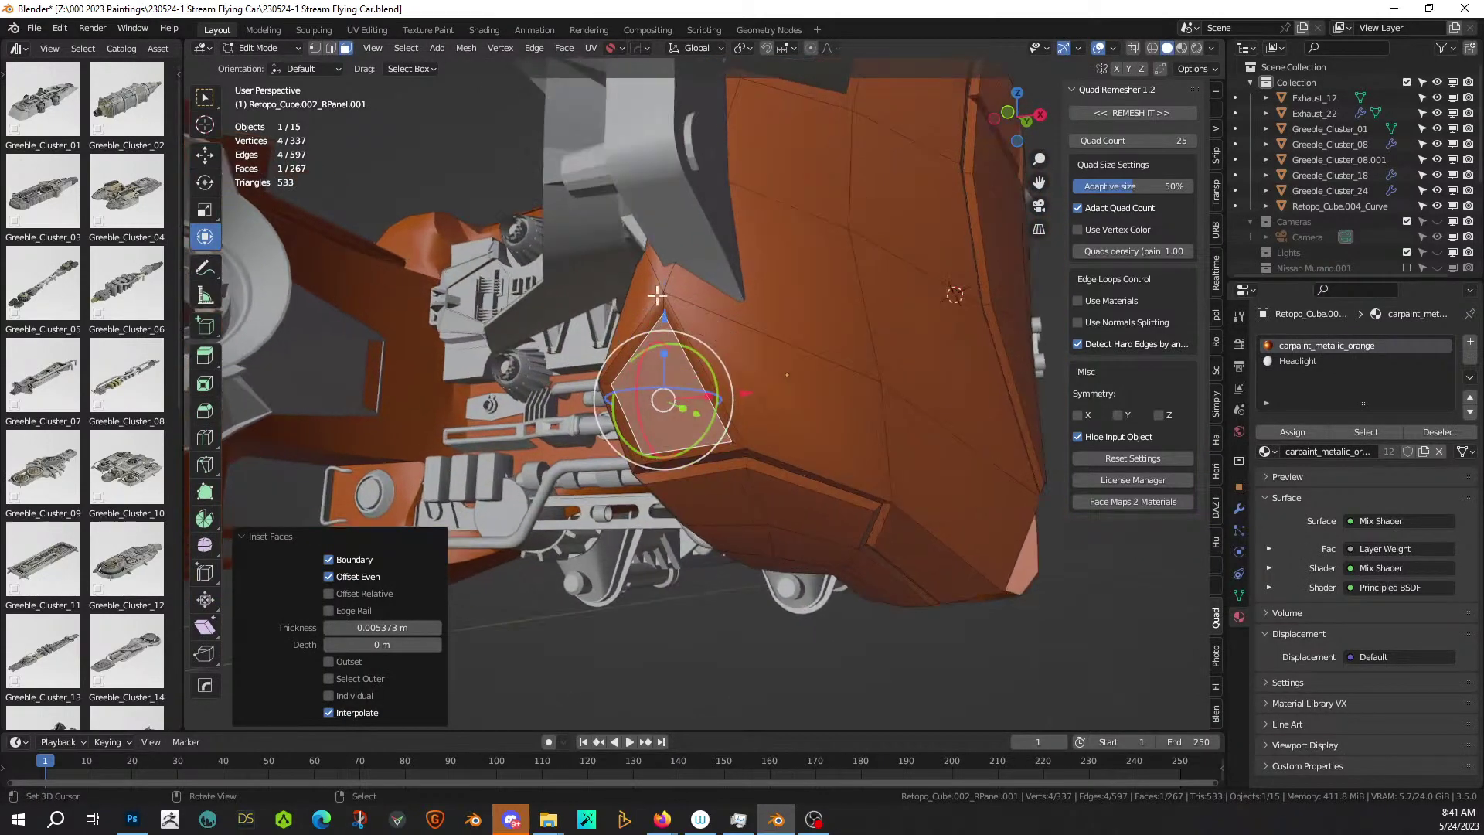
Poke the inset face and convert its centre vertex into a 16-segment circle with a radius of 0.02.
{"action": "left_click", "coordinate": [561, 48]}
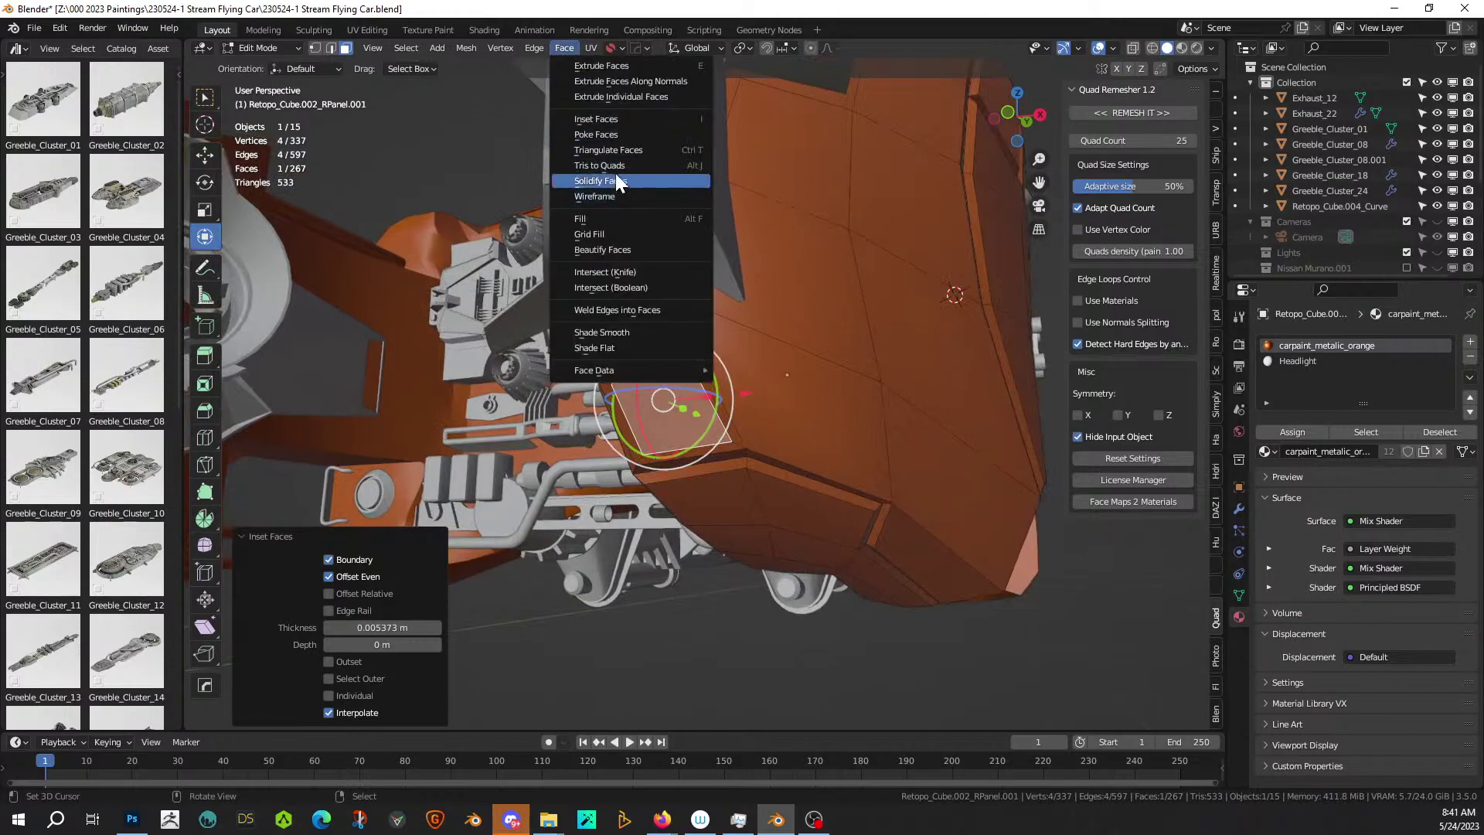
{"action": "left_click", "coordinate": [618, 134]}
{"action": "key", "text": "1"}
{"action": "left_click", "coordinate": [671, 397]}
{"action": "middle_click_drag", "start_coordinate": [671, 397], "coordinate": [688, 402]}
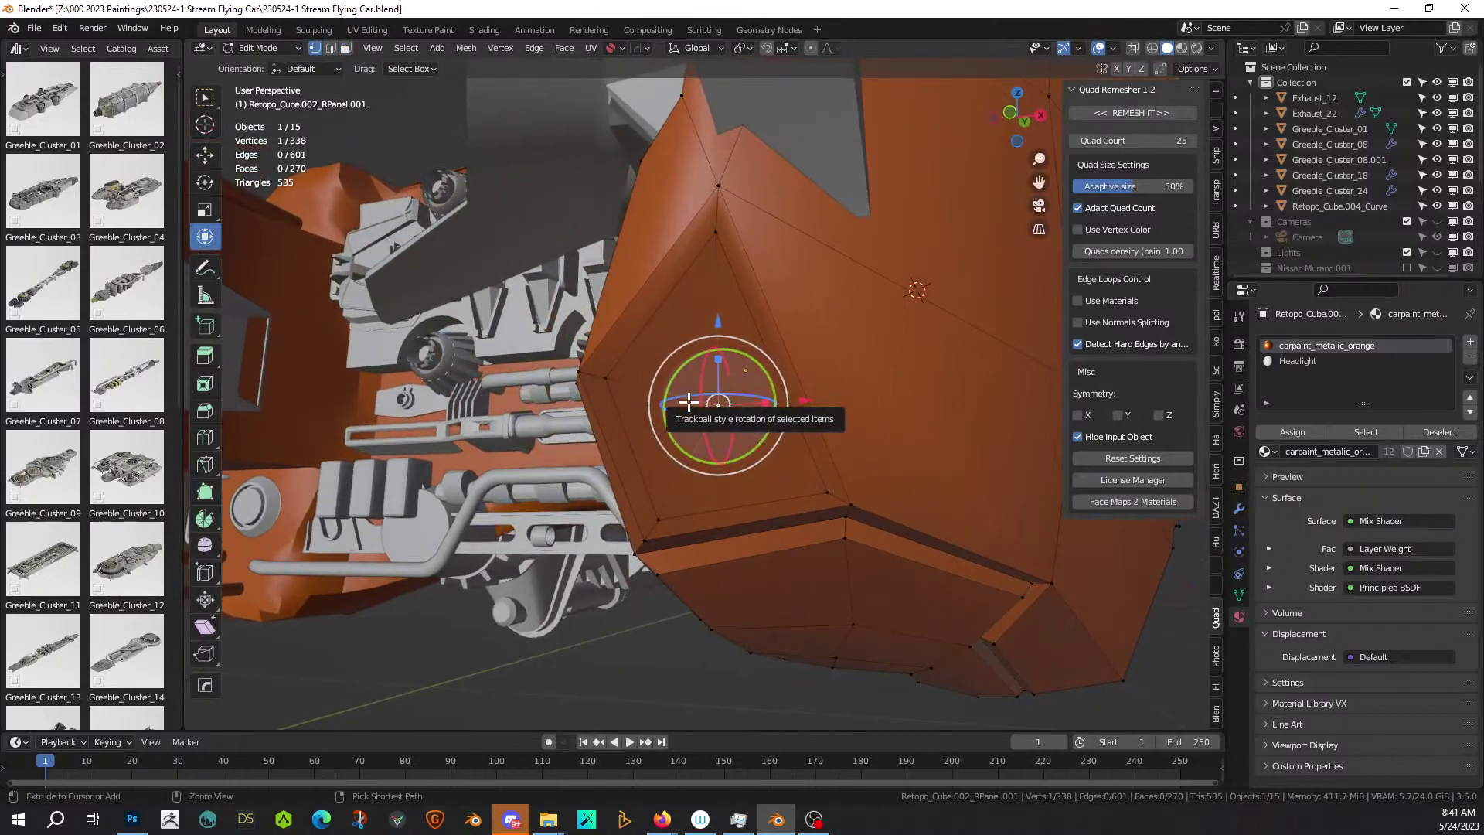
{"action": "key", "text": "q"}
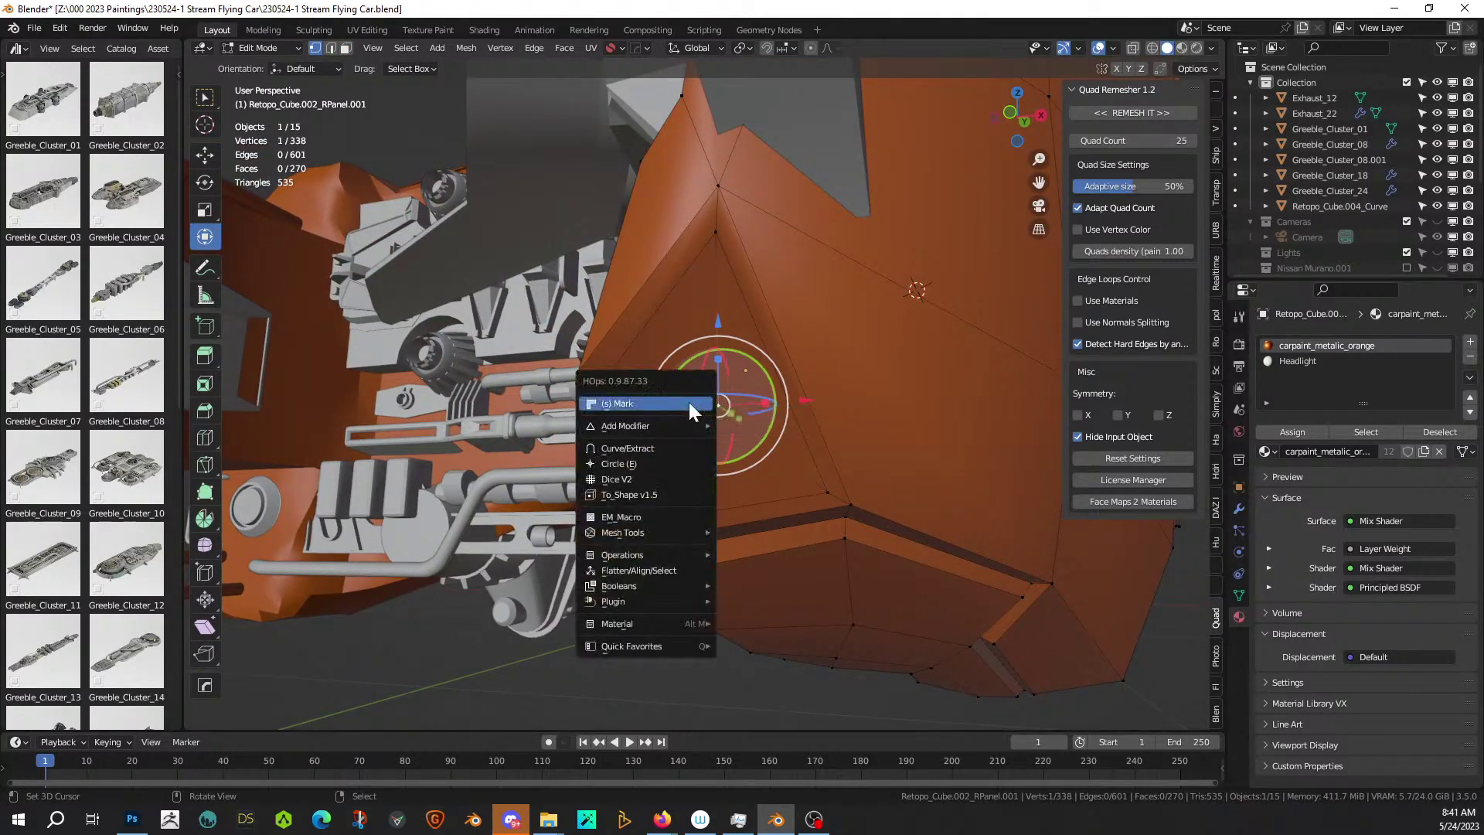
{"action": "left_click", "coordinate": [669, 464]}
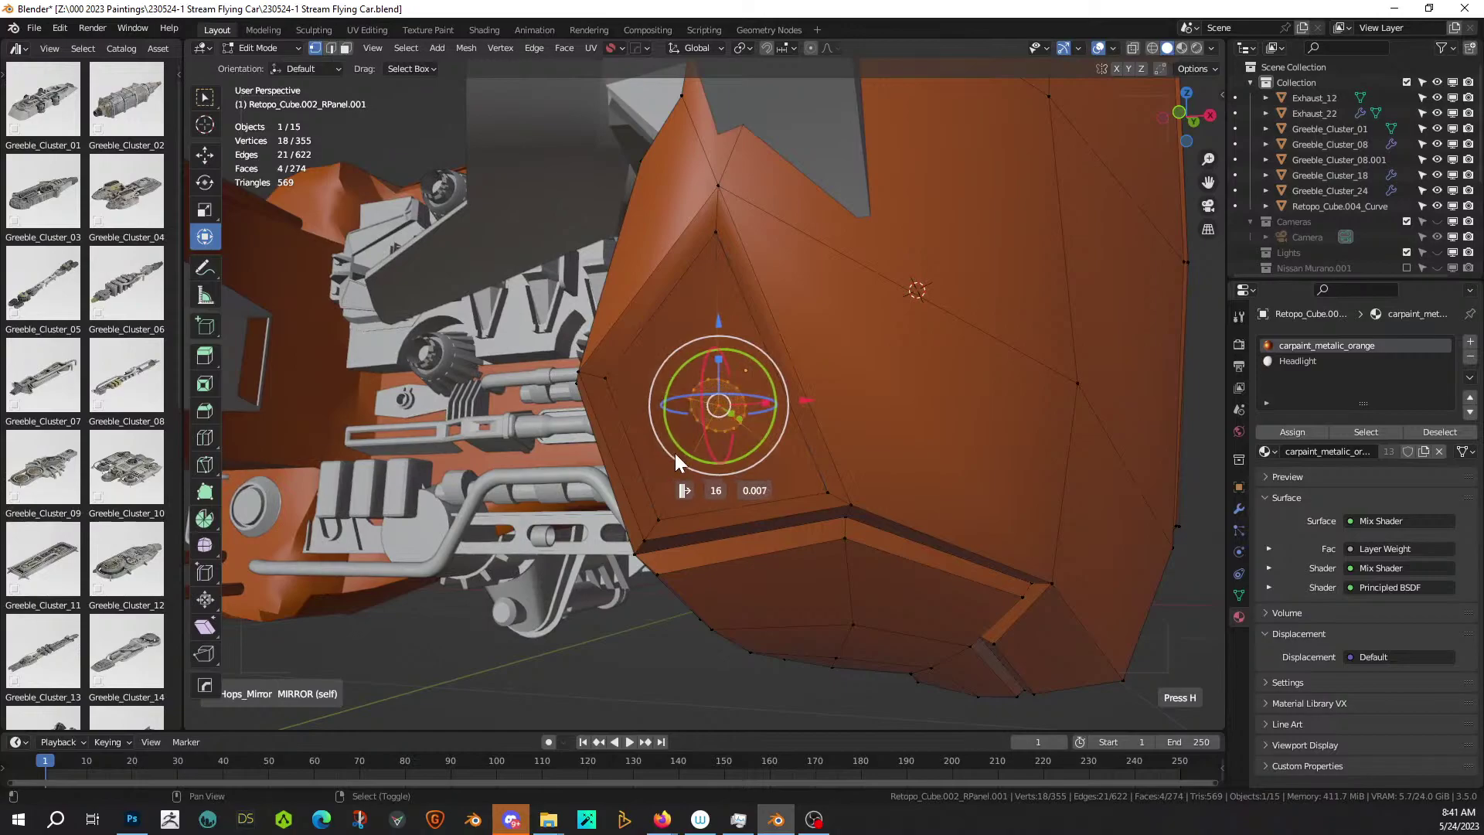
{"action": "left_click", "coordinate": [688, 458]}
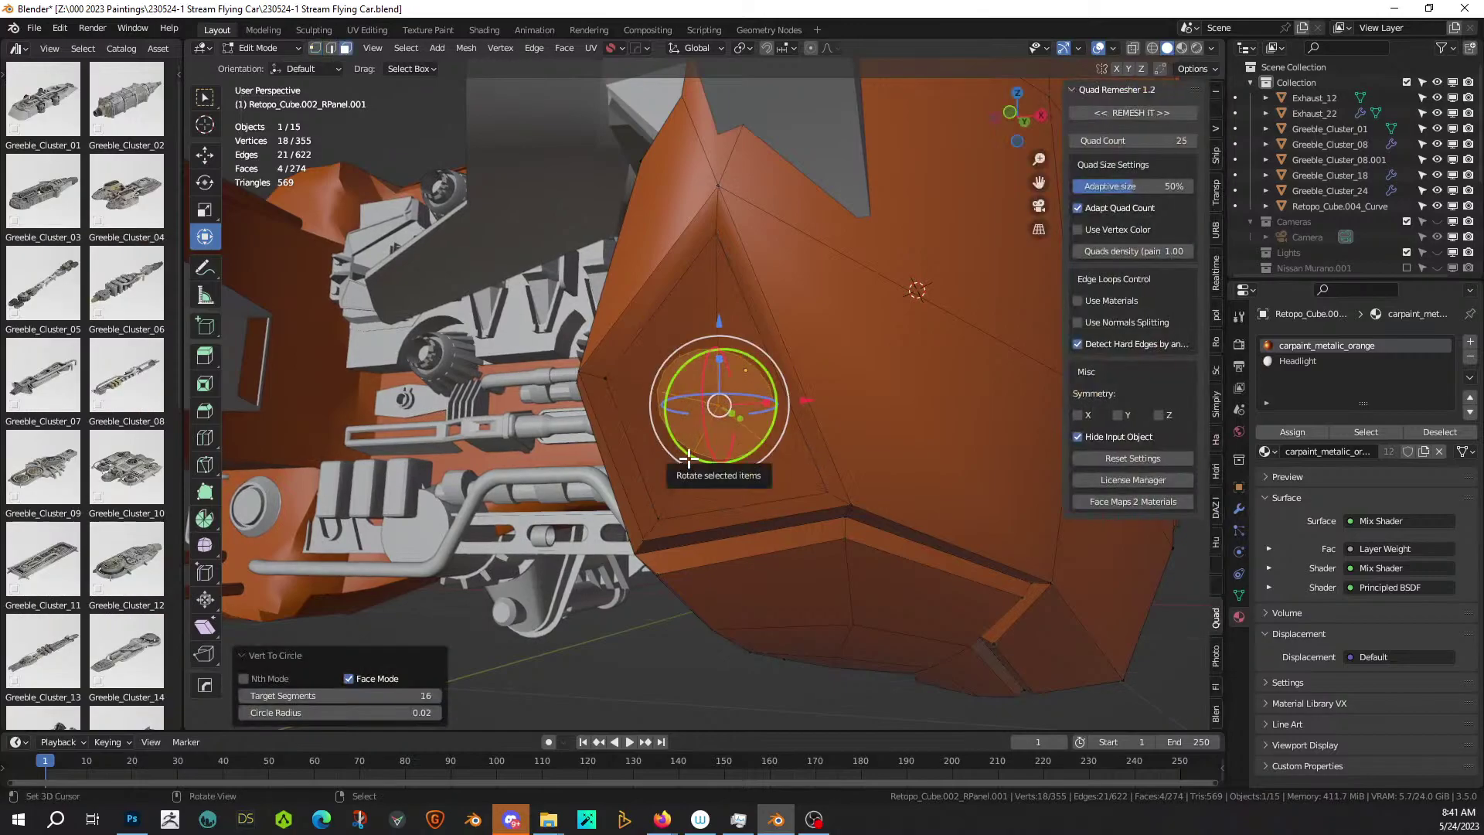
Try extruding the circle faces in place and flattening them by scaling to 0 along Y.
{"action": "middle_click_drag", "start_coordinate": [689, 457], "coordinate": [668, 469]}
{"action": "key", "text": "e"}
{"action": "right_click", "coordinate": [683, 466]}
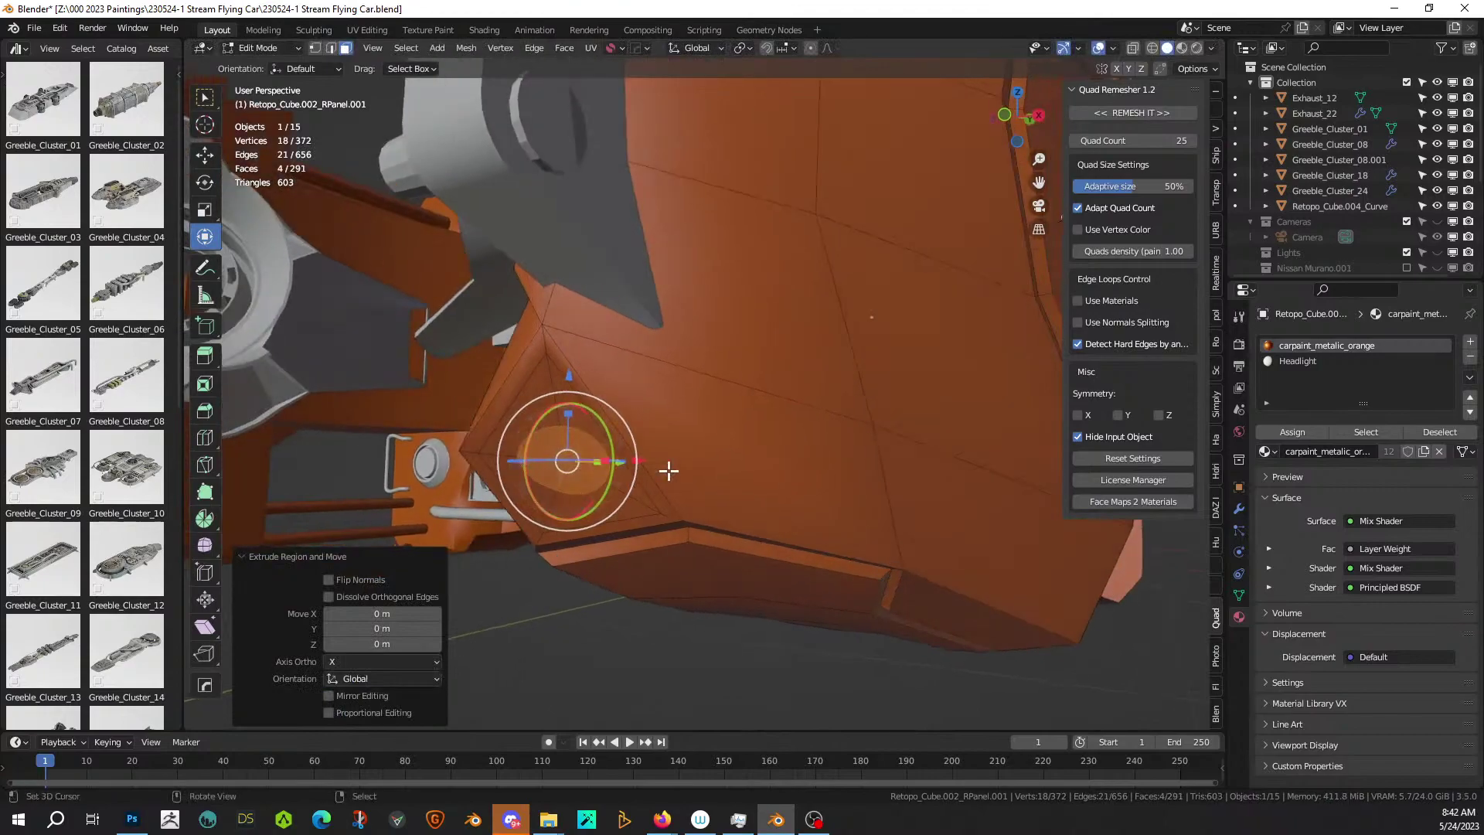
{"action": "key", "text": "s"}
{"action": "key", "text": "y"}
{"action": "key", "text": "0"}
{"action": "key", "text": "Return"}
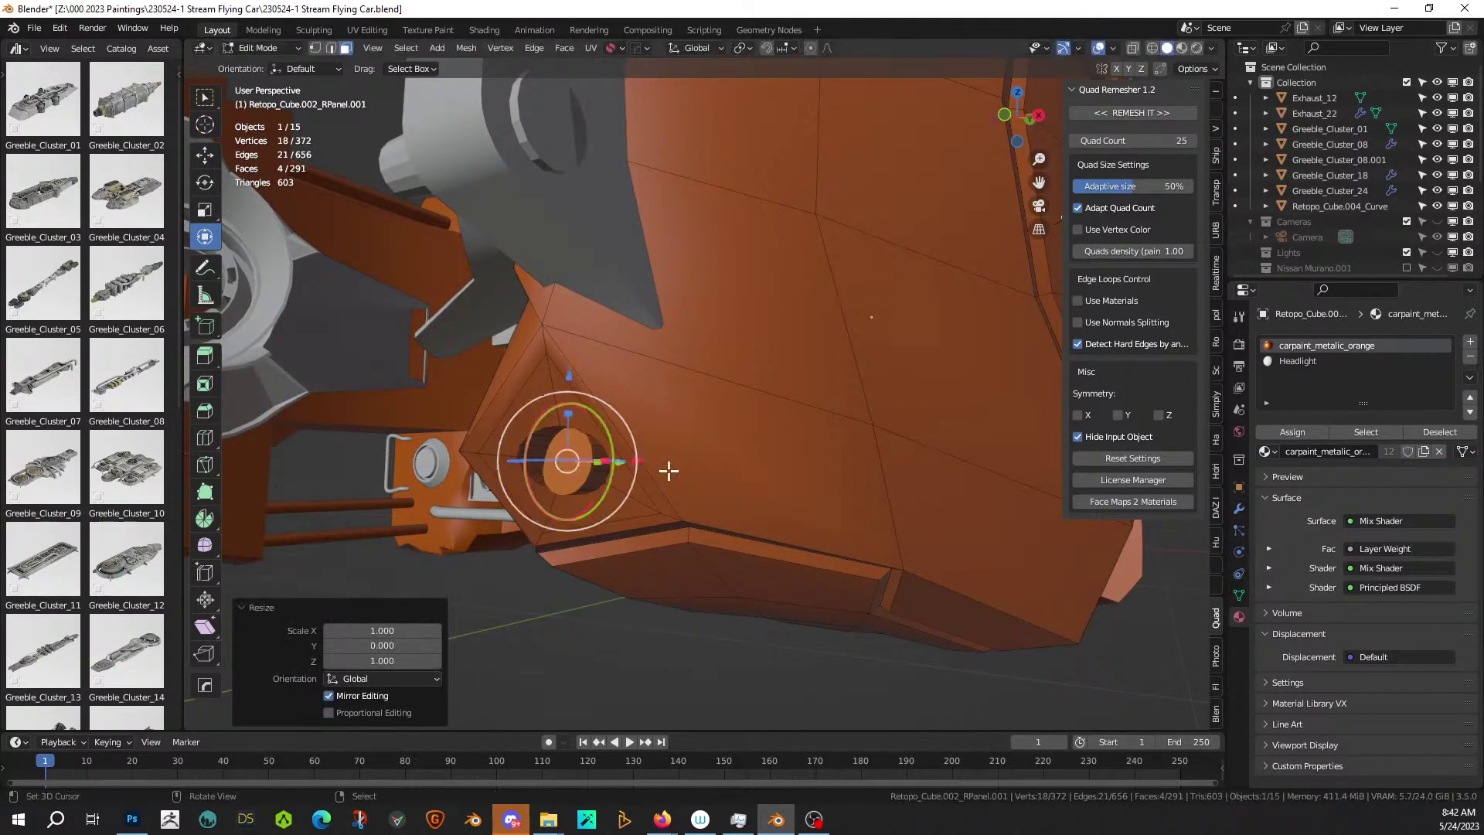
Try moving the flattened circle faces about -0.047 m along Y as a protruding cylinder.
{"action": "key", "text": "g"}
{"action": "key", "text": "y"}
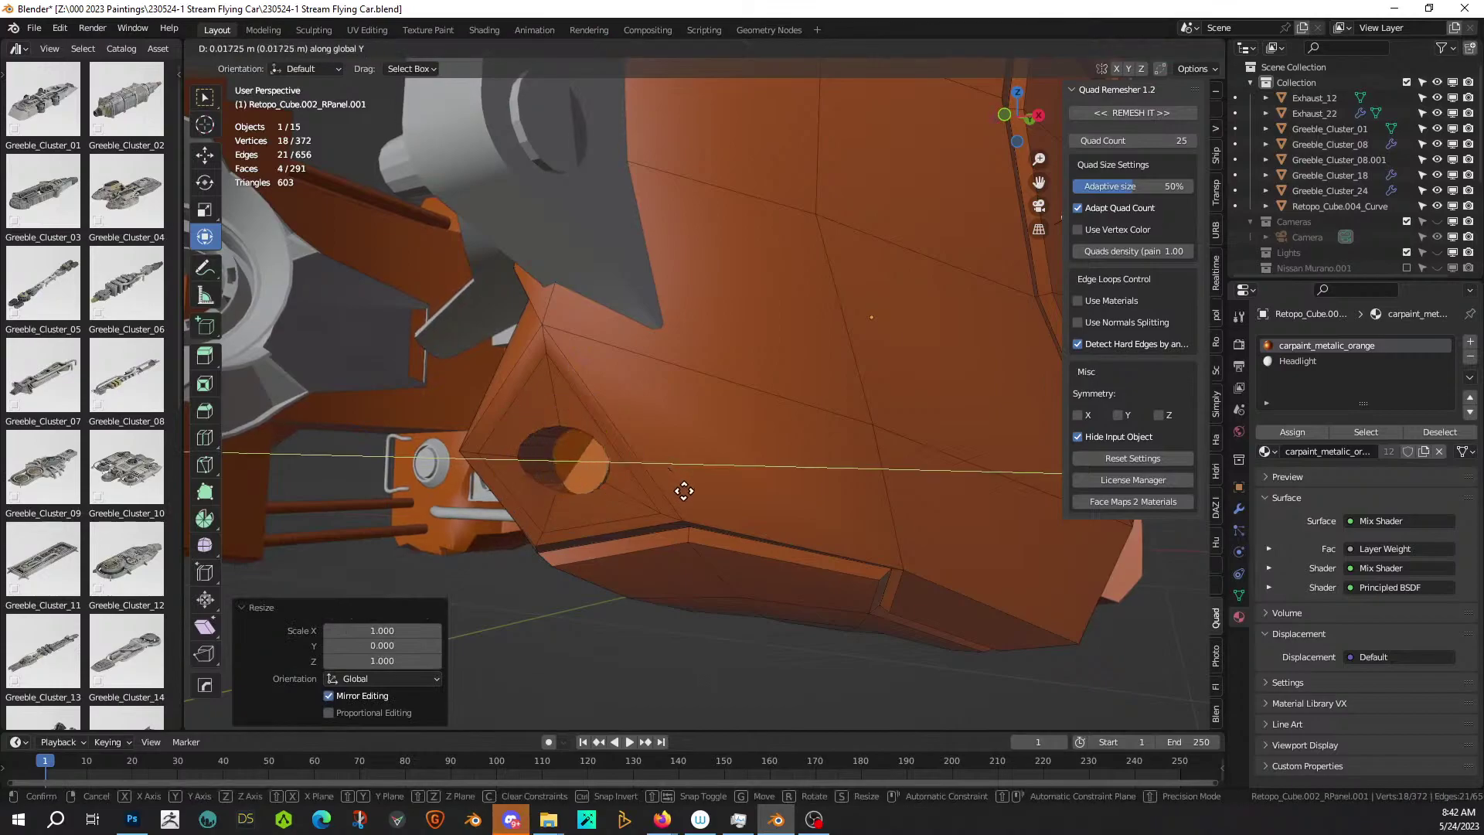
{"action": "left_click", "coordinate": [666, 501]}
{"action": "mouse_move", "coordinate": [665, 501]}
{"action": "middle_mouse_down"}
{"action": "mouse_move", "coordinate": [697, 507]}
{"action": "mouse_move", "coordinate": [687, 492]}
{"action": "middle_mouse_up"}
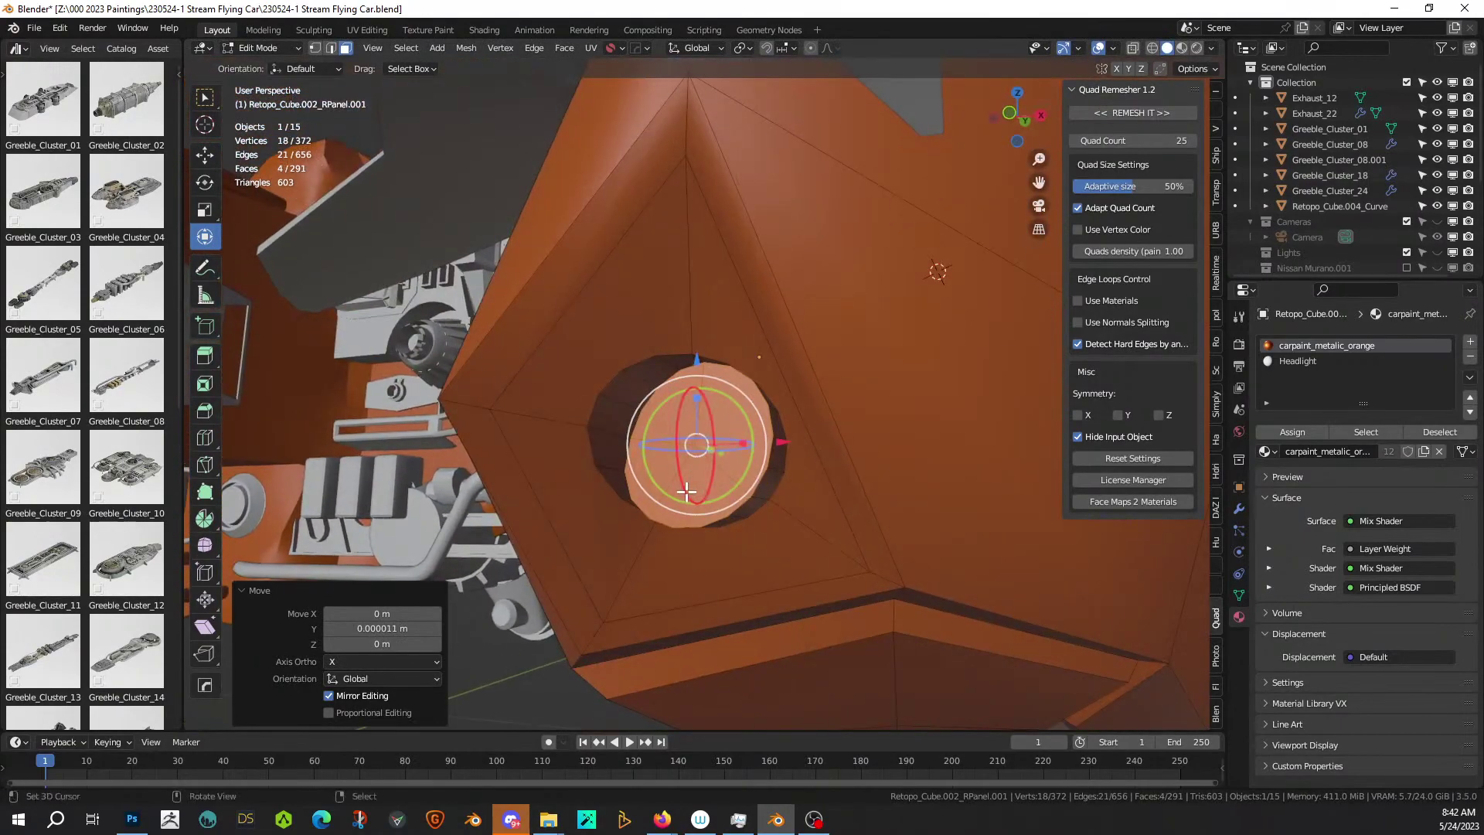
{"action": "key", "text": "g"}
{"action": "key", "text": "y"}
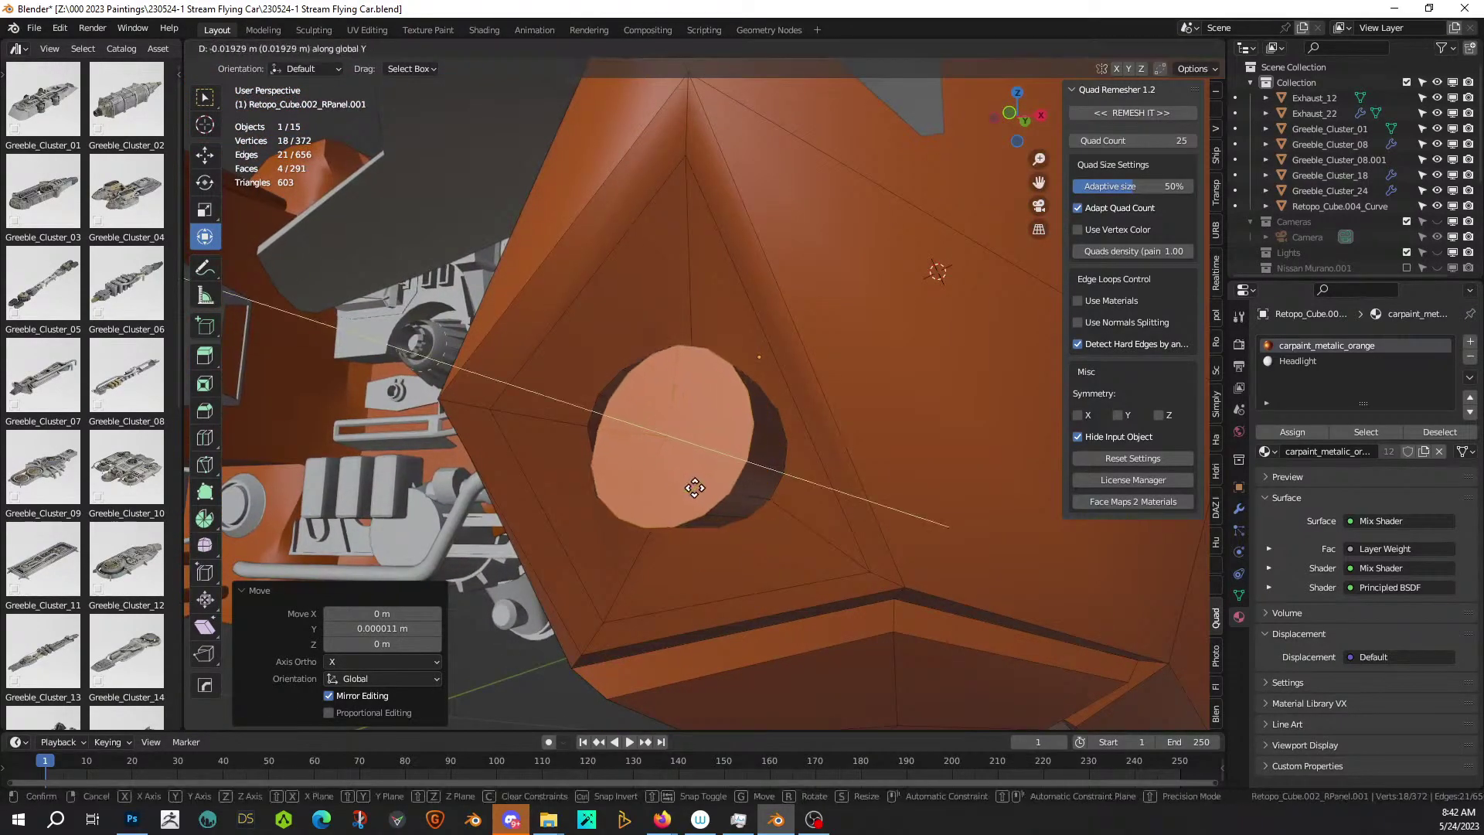
{"action": "left_click", "coordinate": [649, 485]}
{"action": "mouse_move", "coordinate": [650, 484]}
{"action": "middle_mouse_down"}
{"action": "mouse_move", "coordinate": [666, 490]}
{"action": "mouse_move", "coordinate": [654, 479]}
{"action": "middle_mouse_up"}
{"action": "key", "text": "KP_1"}
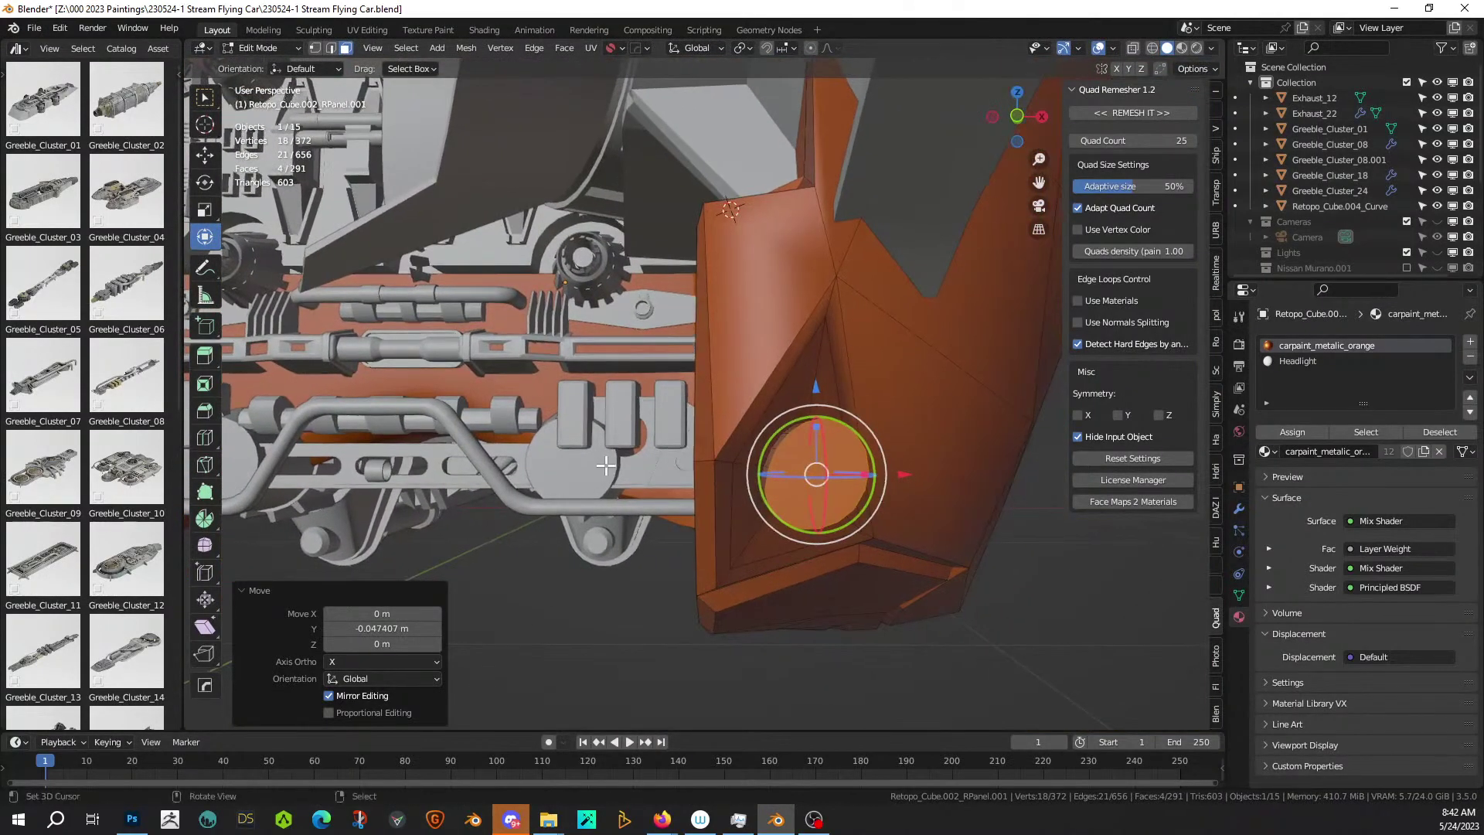
{"action": "scroll", "coordinate": [606, 465], "scroll_direction": "up", "scroll_amount": 2}
{"action": "scroll", "coordinate": [649, 433], "scroll_direction": "up", "scroll_amount": 5}
{"action": "middle_click_drag", "start_coordinate": [652, 430], "coordinate": [597, 419]}
{"action": "scroll", "coordinate": [596, 418], "scroll_direction": "down", "scroll_amount": 4}
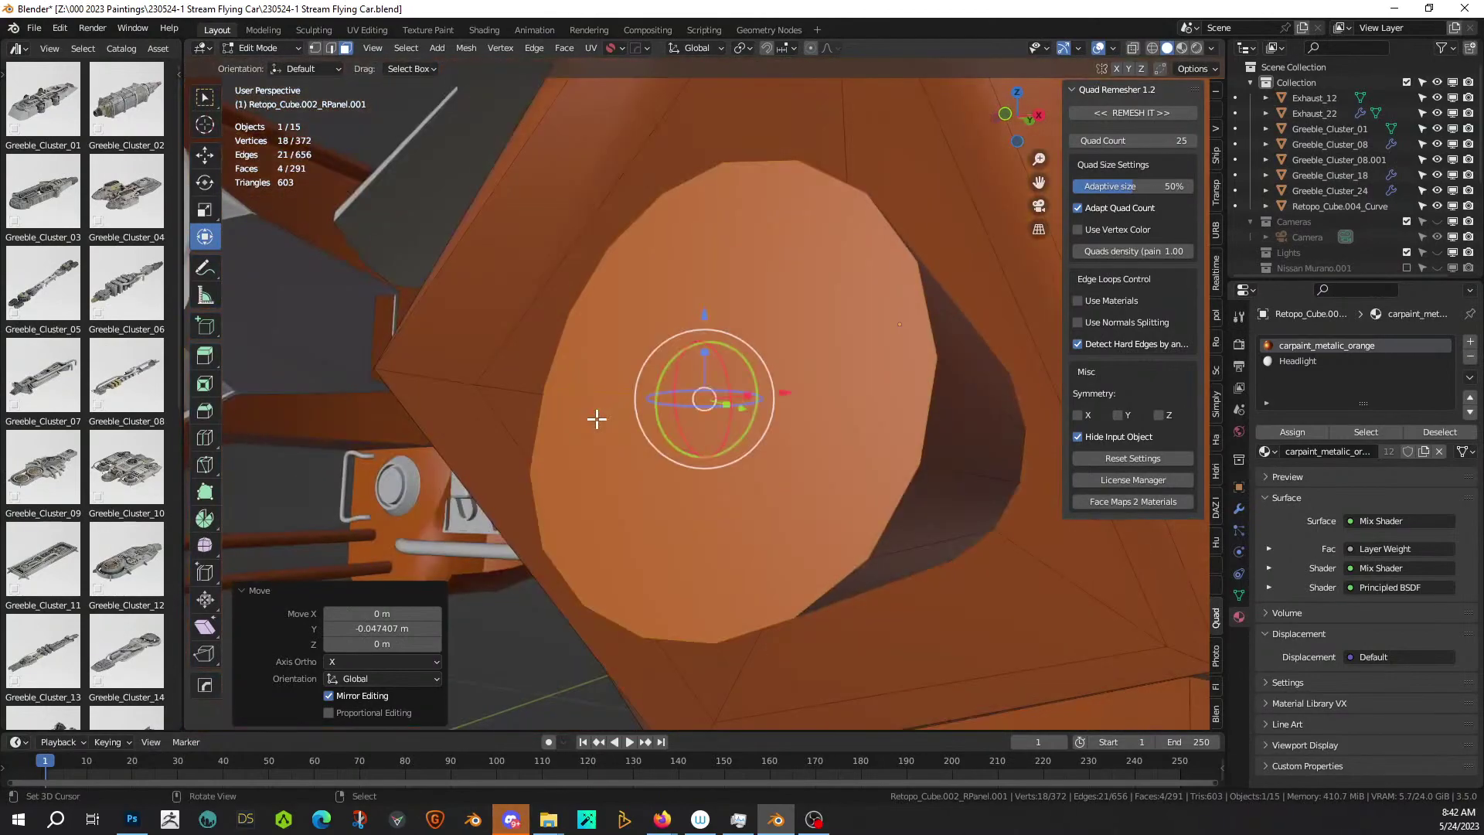
Undo the Y moves and the flattening of the circle faces.
{"action": "key", "text": "ctrl+z"}
{"action": "key", "text": "ctrl+z"}
{"action": "middle_click_drag", "start_coordinate": [596, 417], "coordinate": [189, 538]}
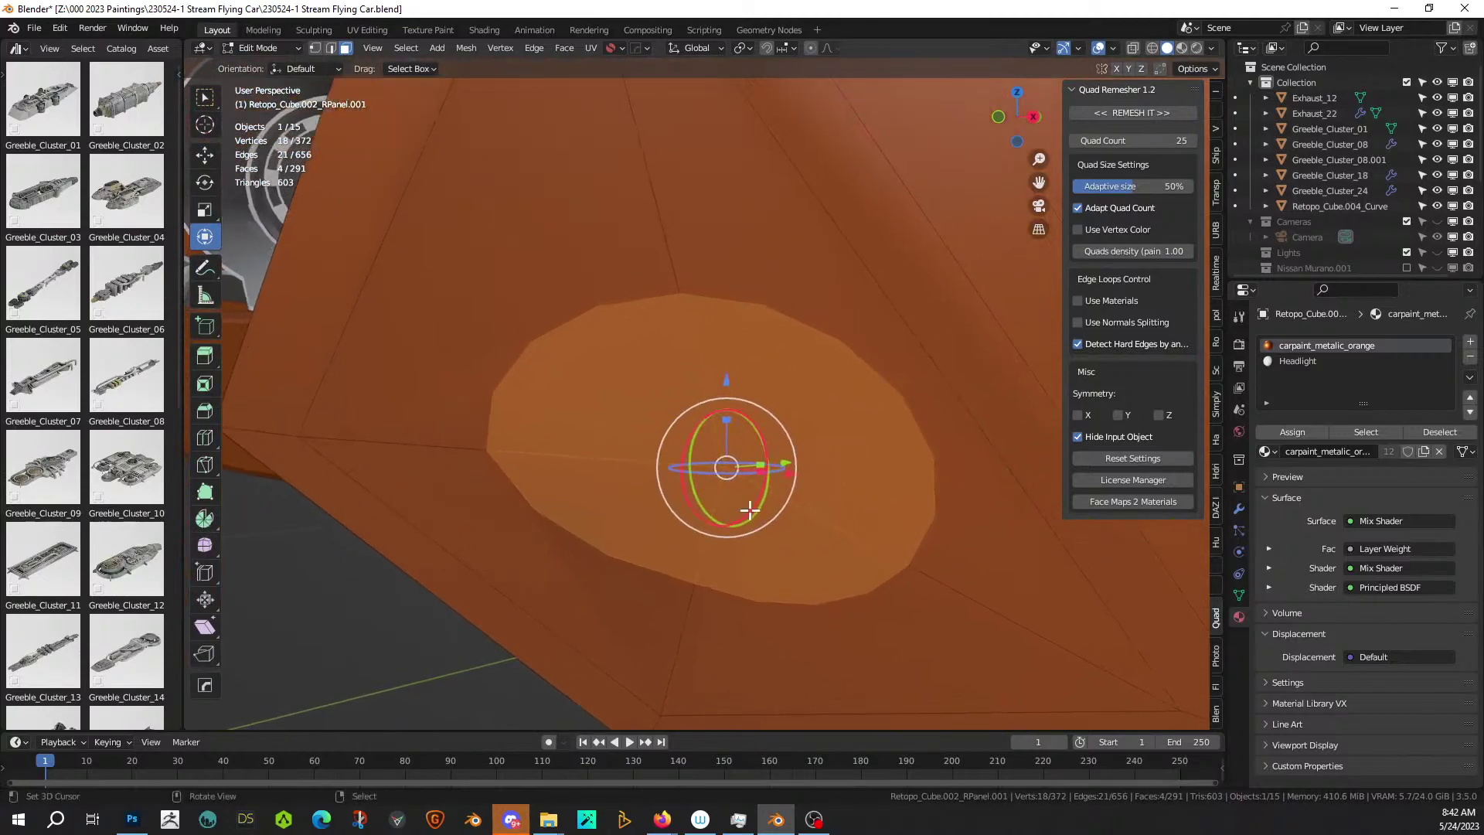
Extrude the circle faces on the front fender along their normals by about -0.0026 m to form the lower light.
{"action": "middle_click_drag", "start_coordinate": [748, 510], "coordinate": [656, 549]}
{"action": "key", "text": "e"}
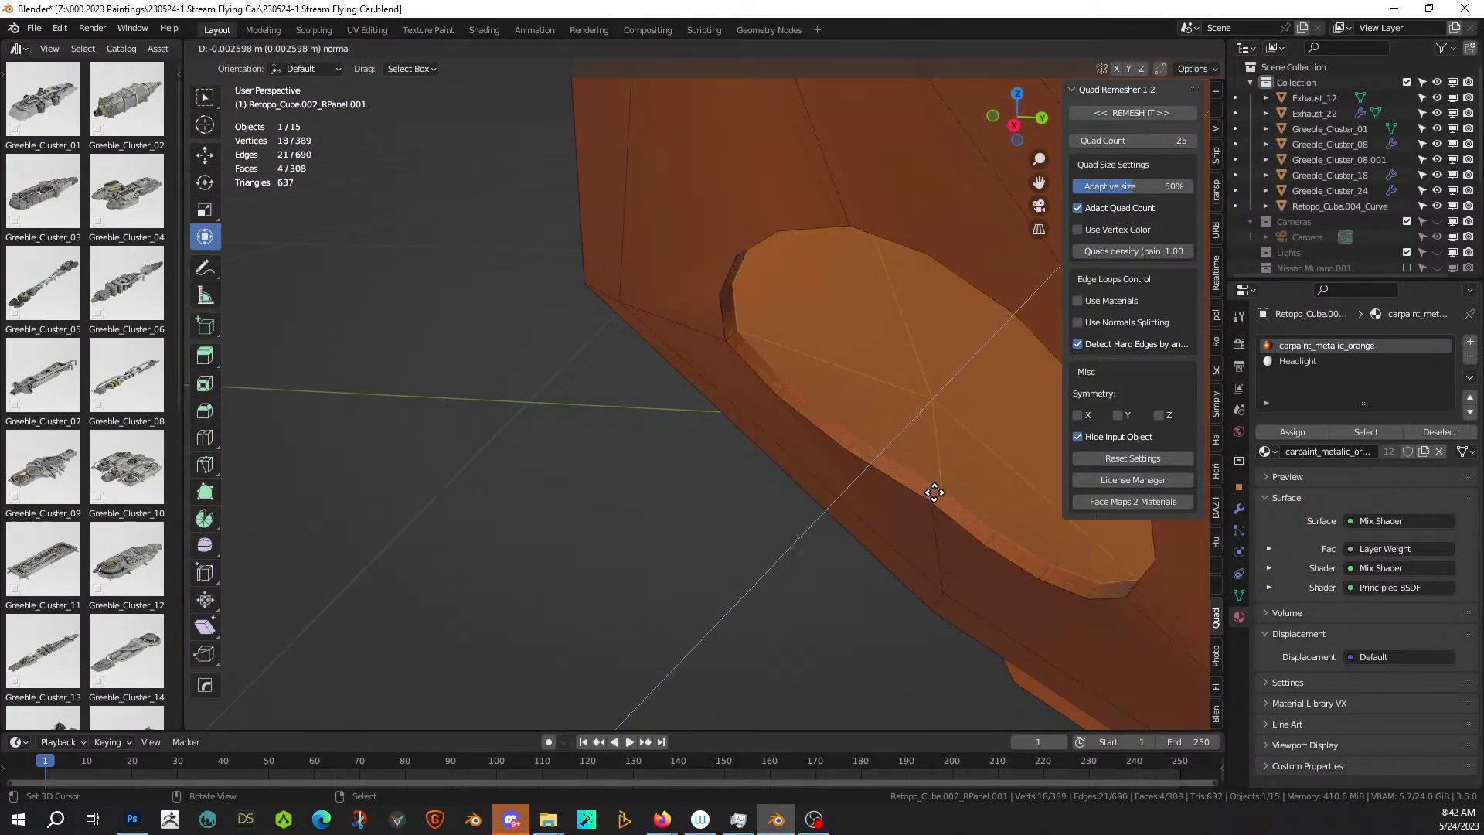
{"action": "left_click", "coordinate": [939, 490]}
{"action": "key", "text": "Tab"}
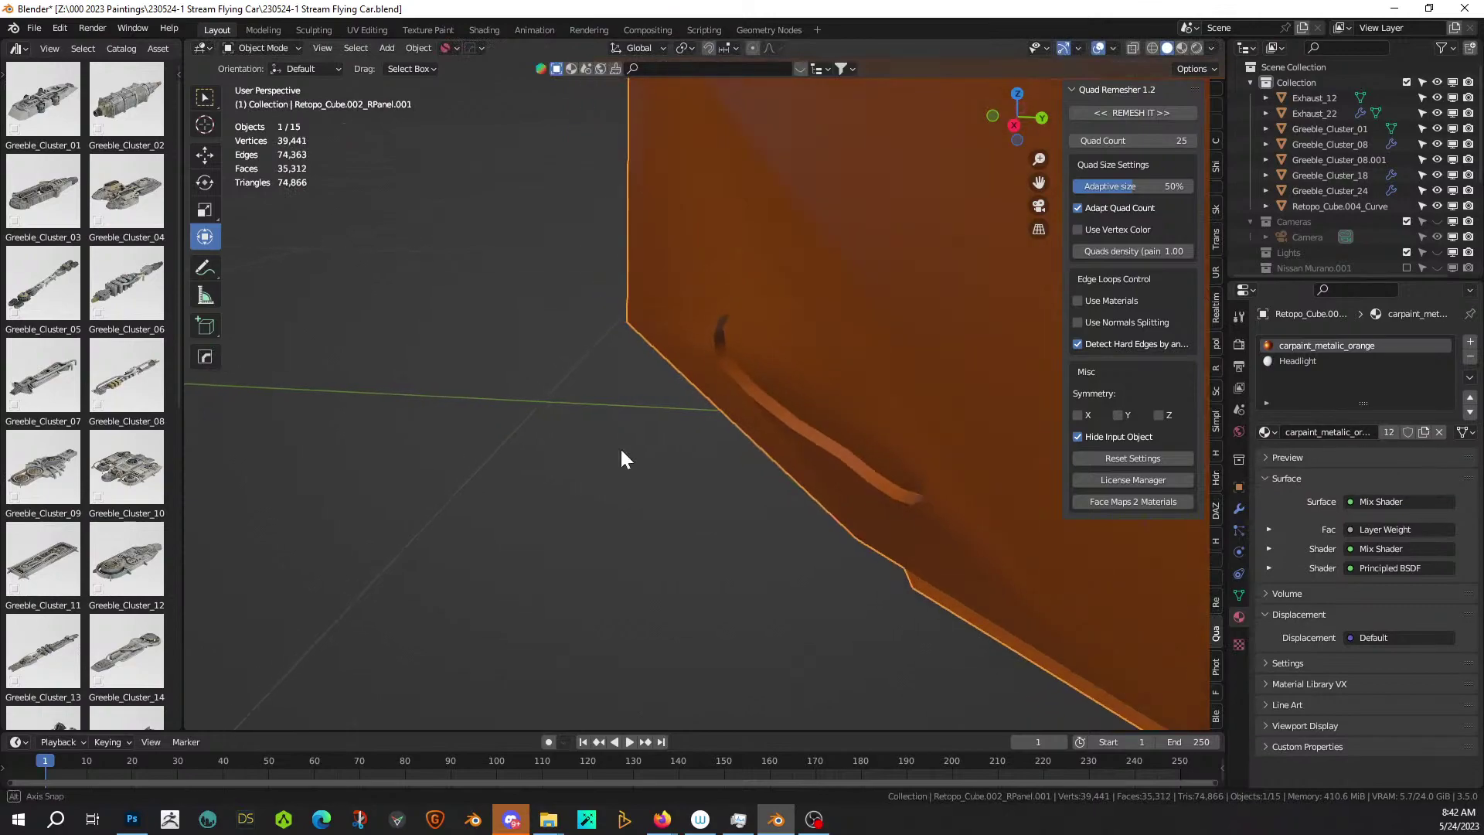
{"action": "middle_click_drag", "start_coordinate": [619, 447], "coordinate": [674, 436]}
Add a material slot, assign it to the extruded circle faces, and create a new material in it named Headlight 2.
{"action": "key", "text": "Tab"}
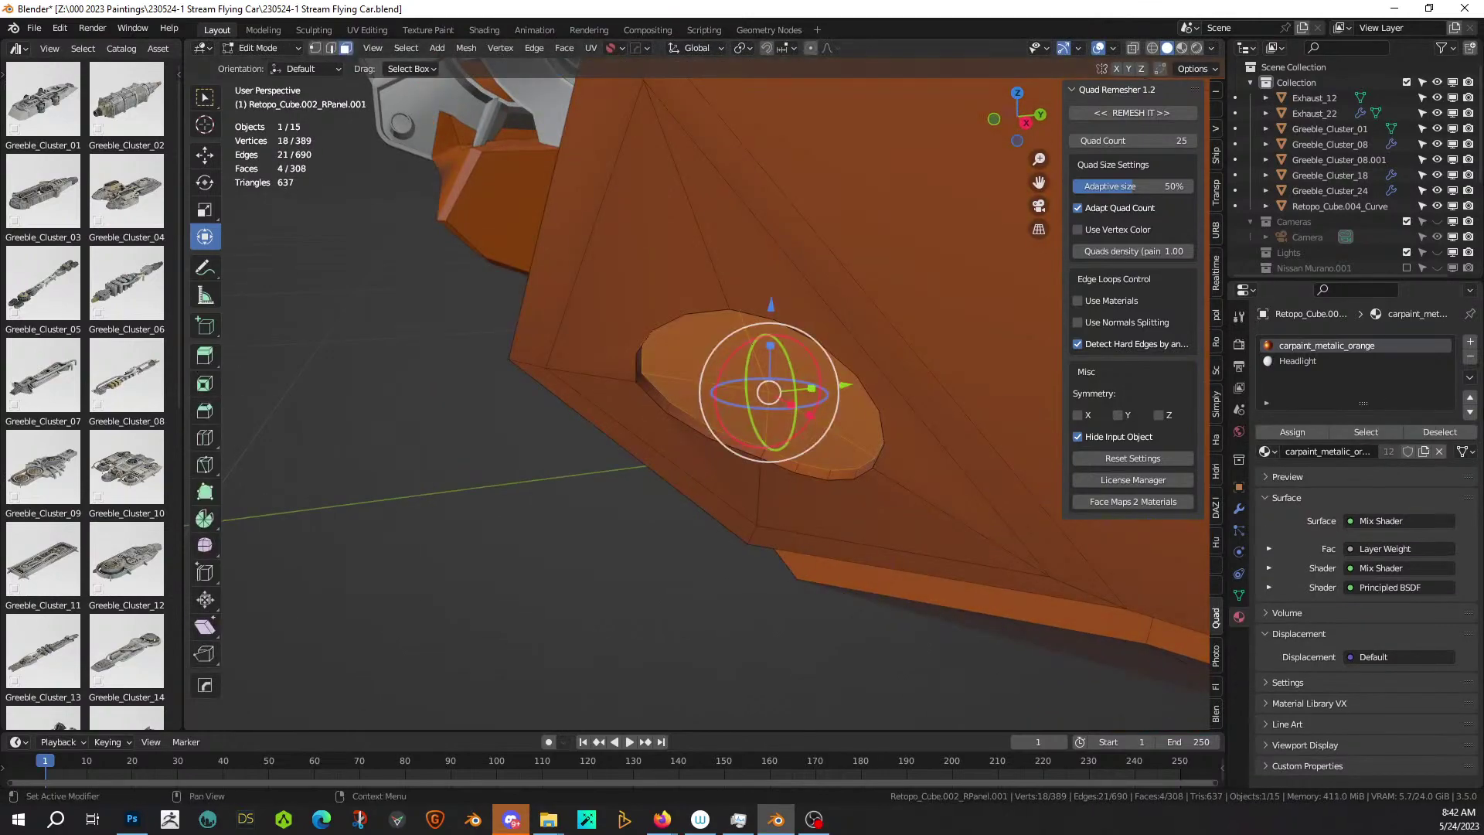
{"action": "left_click", "coordinate": [1470, 341]}
{"action": "left_click", "coordinate": [1291, 433]}
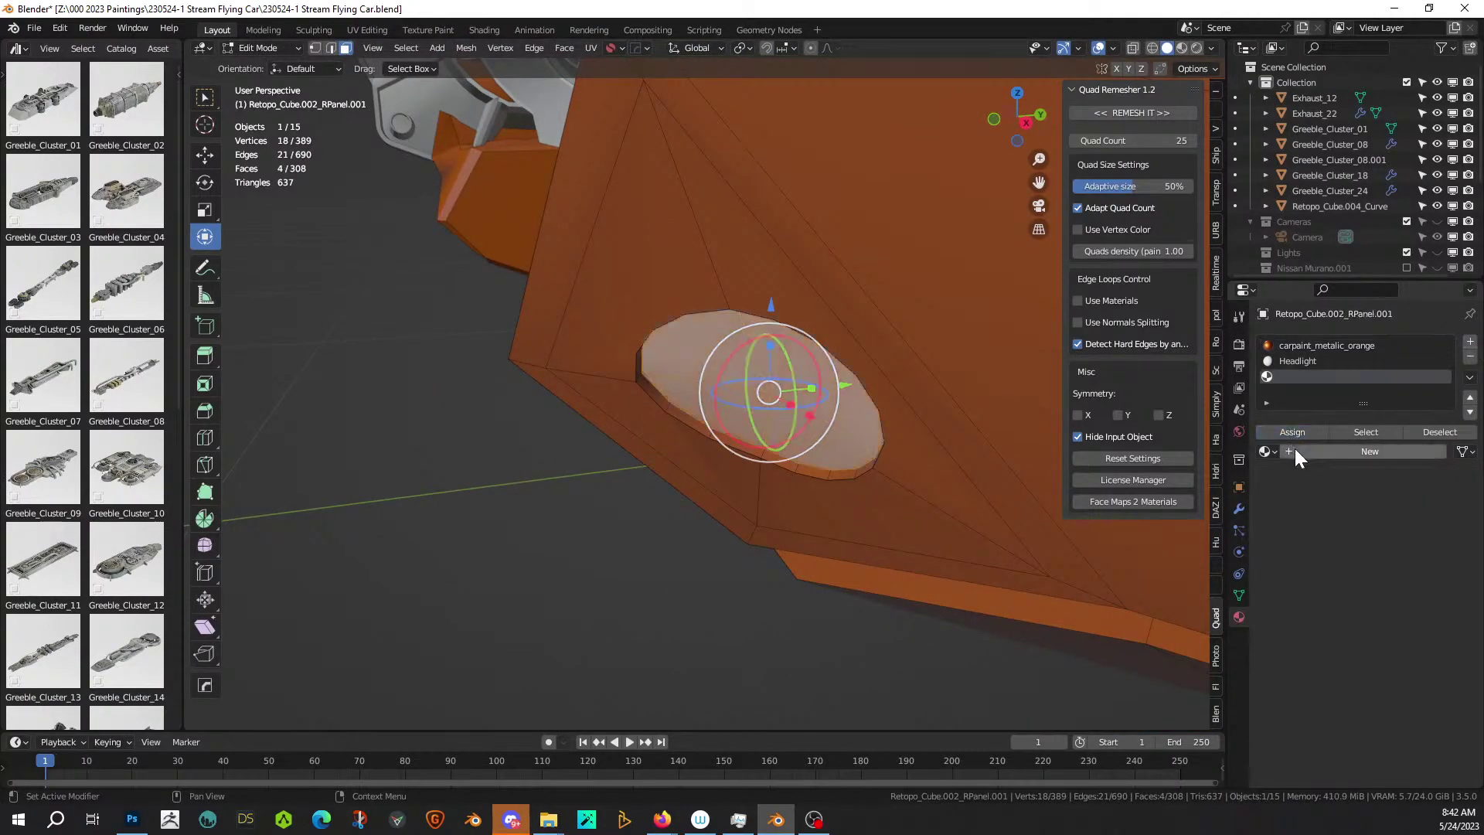
{"action": "left_click", "coordinate": [1314, 453]}
{"action": "double_click", "coordinate": [1306, 452]}
{"action": "type", "text": "Headlight 2"}
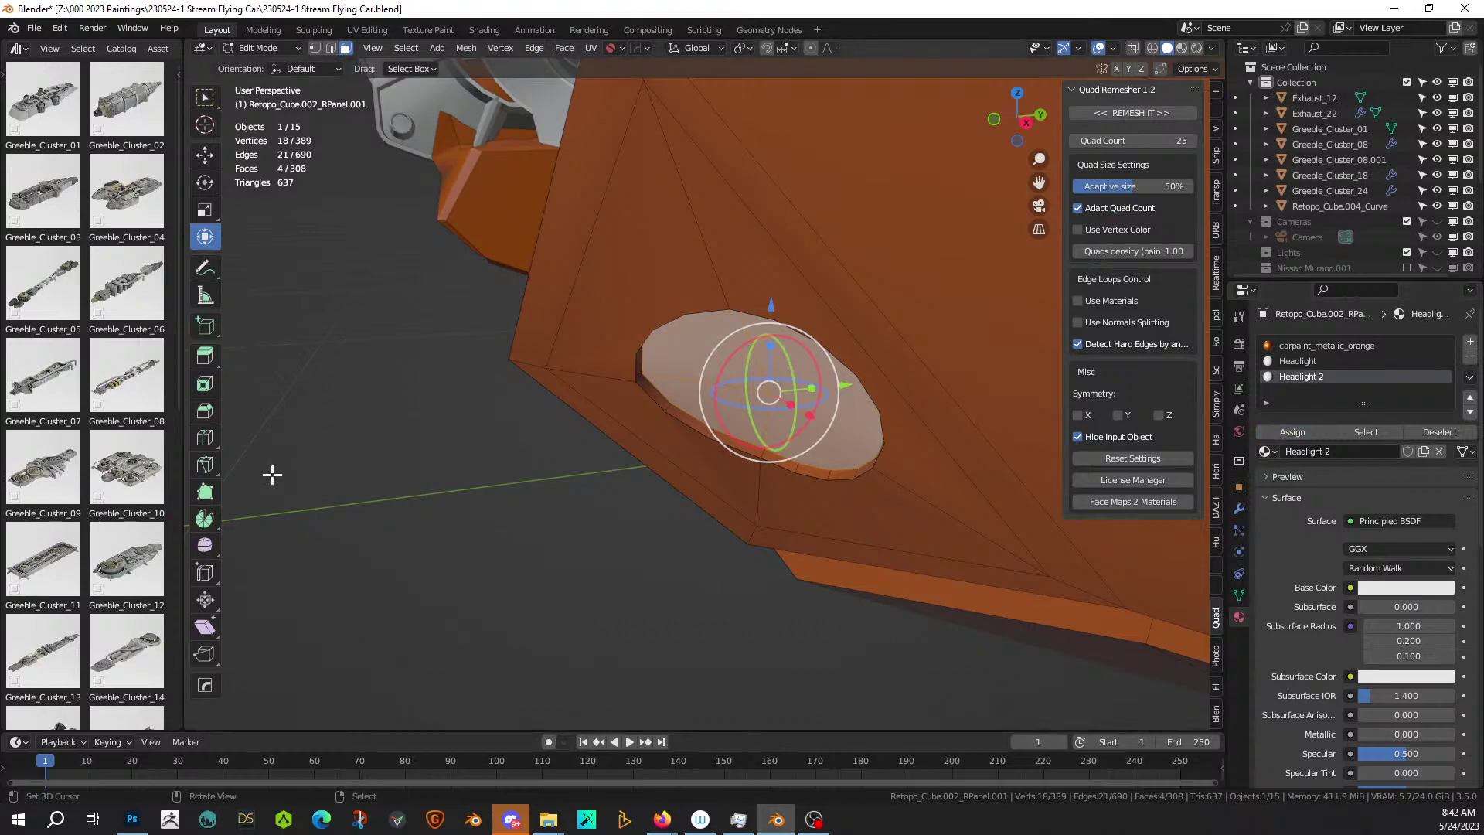
{"action": "scroll", "coordinate": [388, 499], "scroll_direction": "down", "scroll_amount": 2}
{"action": "key", "text": "Tab"}
Examine the whole car from the front and both sides, ending on the recessed panel beside the hood.
{"action": "scroll", "coordinate": [388, 498], "scroll_direction": "down", "scroll_amount": 9}
{"action": "middle_click_drag", "start_coordinate": [533, 687], "coordinate": [641, 649]}
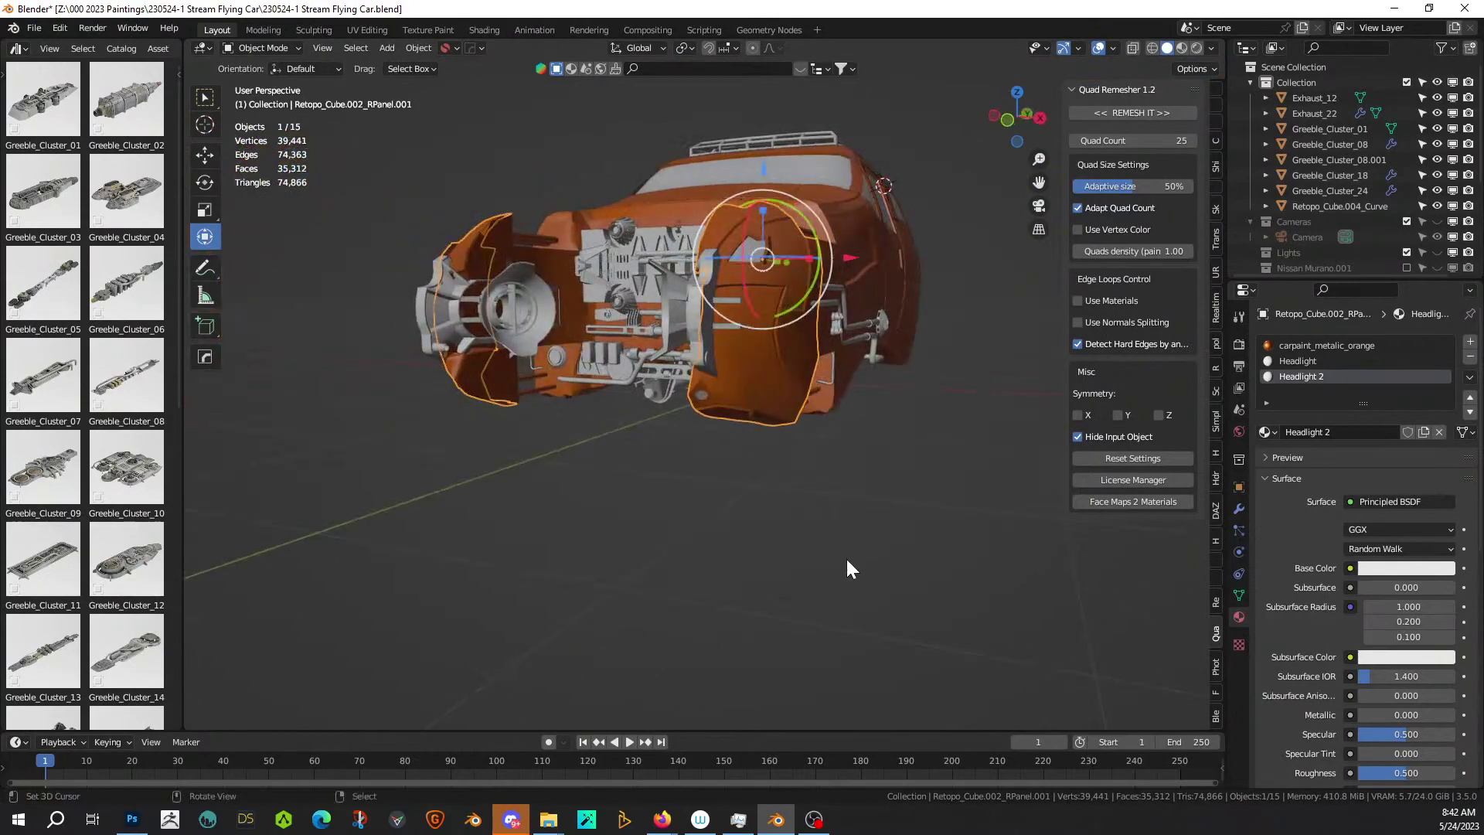
{"action": "middle_click_drag", "start_coordinate": [857, 522], "coordinate": [258, 523]}
{"action": "scroll", "coordinate": [400, 487], "scroll_direction": "up", "scroll_amount": 4}
{"action": "scroll", "coordinate": [331, 508], "scroll_direction": "down", "scroll_amount": 4}
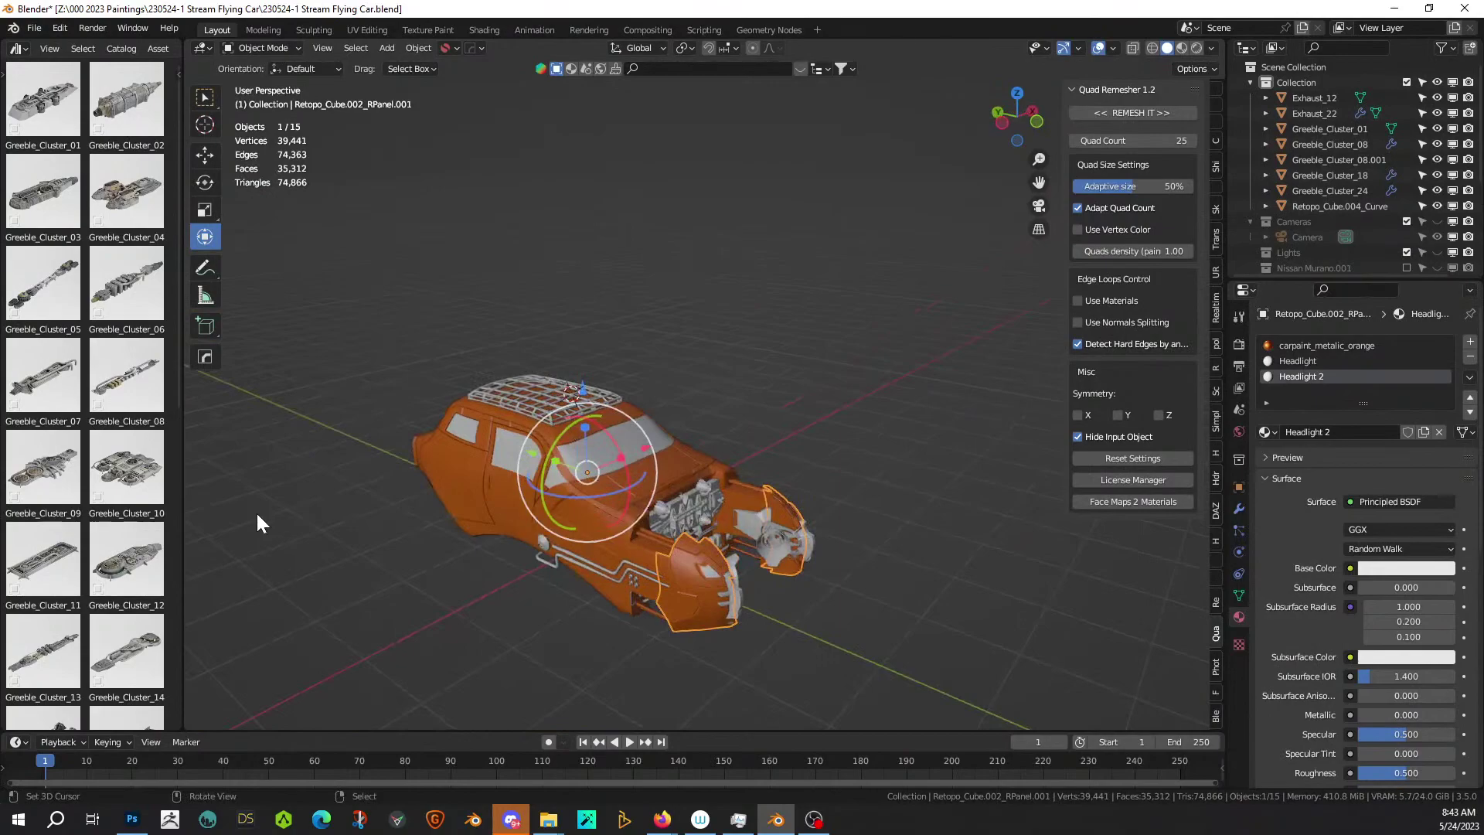
{"action": "middle_click_drag", "start_coordinate": [258, 516], "coordinate": [454, 283]}
{"action": "scroll", "coordinate": [924, 434], "scroll_direction": "up", "scroll_amount": 3}
{"action": "middle_click_drag", "start_coordinate": [924, 434], "coordinate": [530, 207]}
{"action": "scroll", "coordinate": [763, 400], "scroll_direction": "up", "scroll_amount": 3}
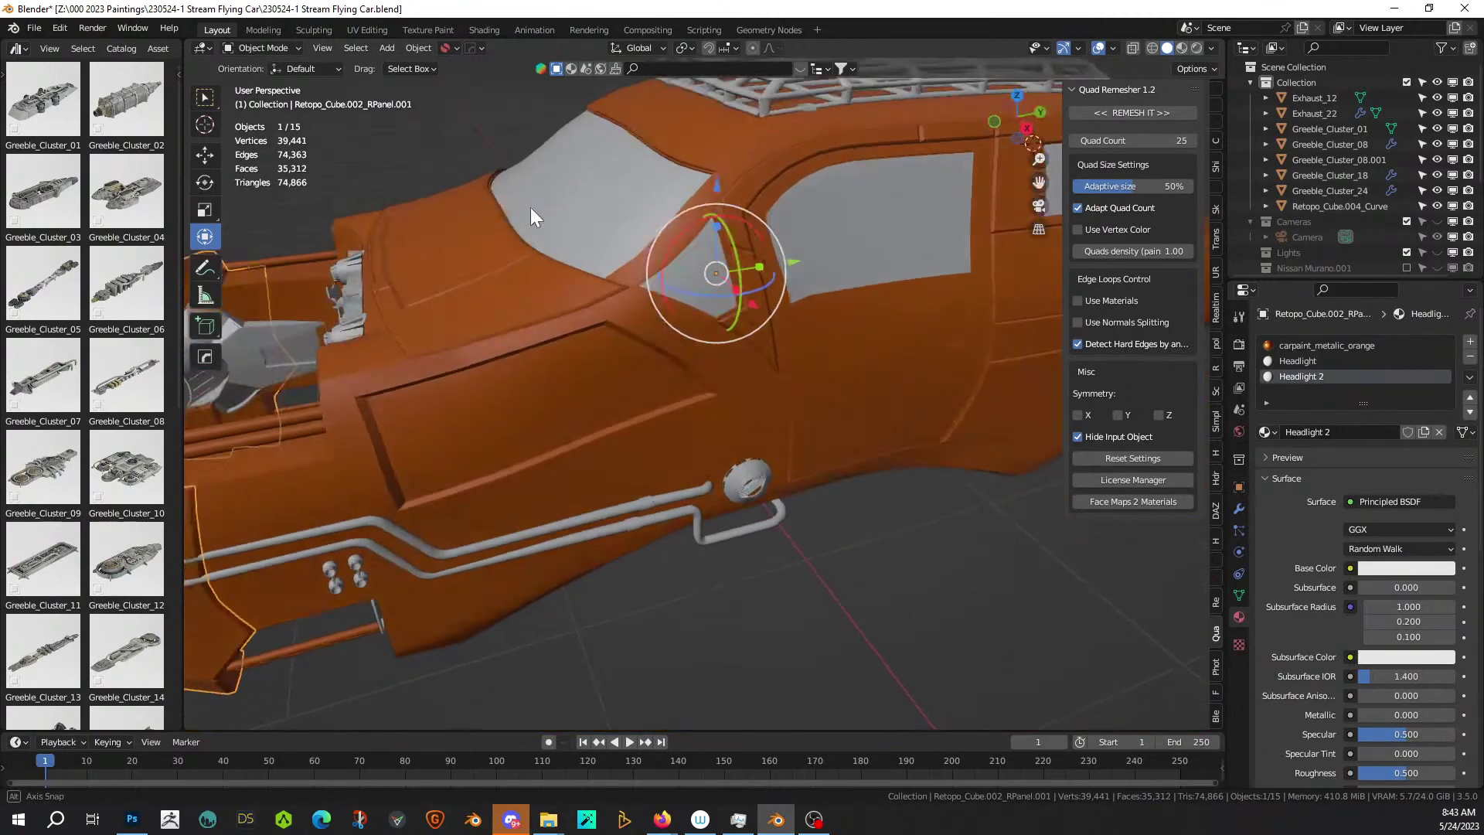
Select all faces of the recessed side panel between the hood and the exhaust pipes on the main body mesh.
{"action": "left_click", "coordinate": [545, 401]}
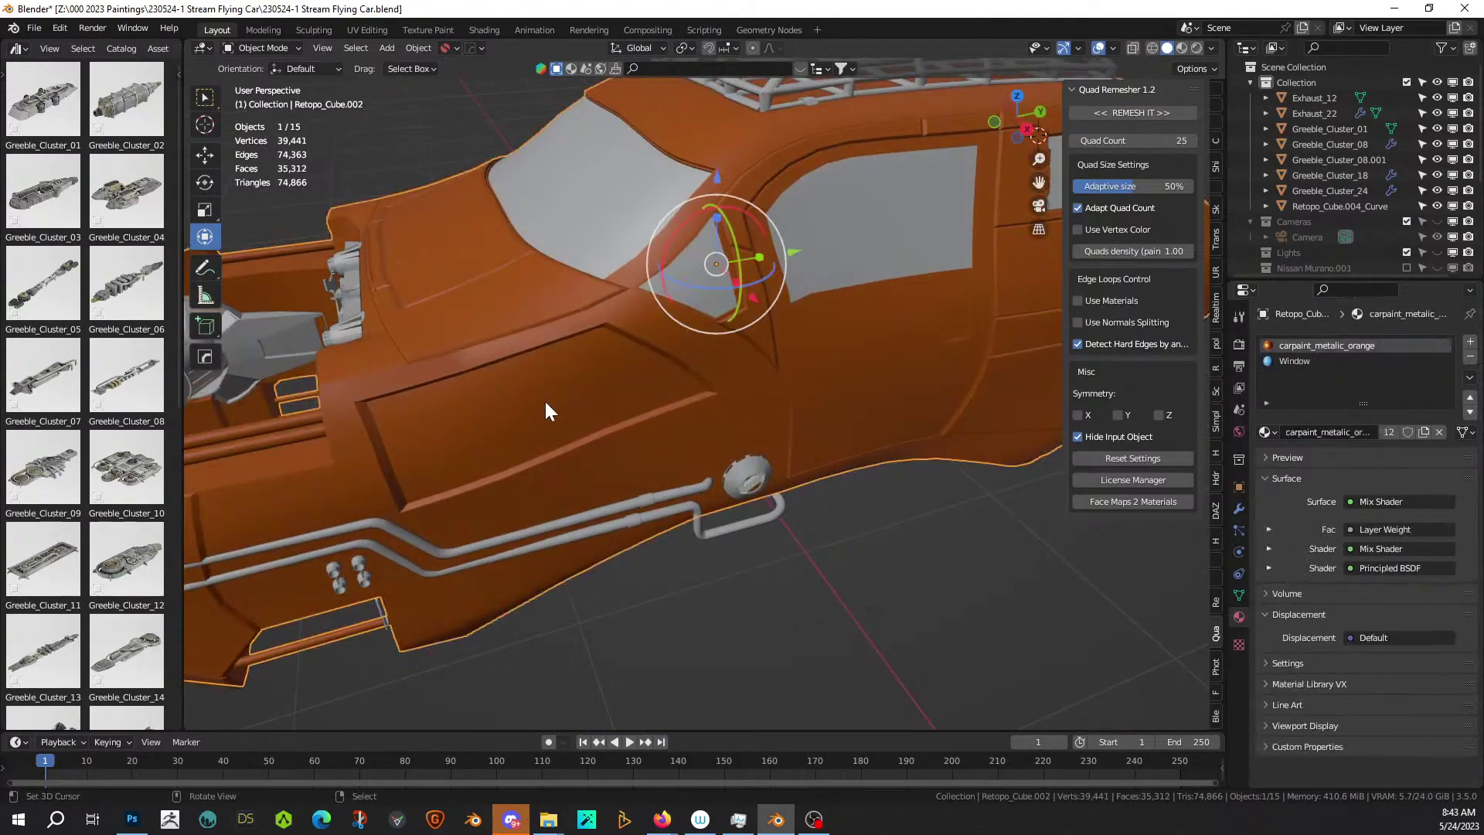
{"action": "key", "text": "Tab"}
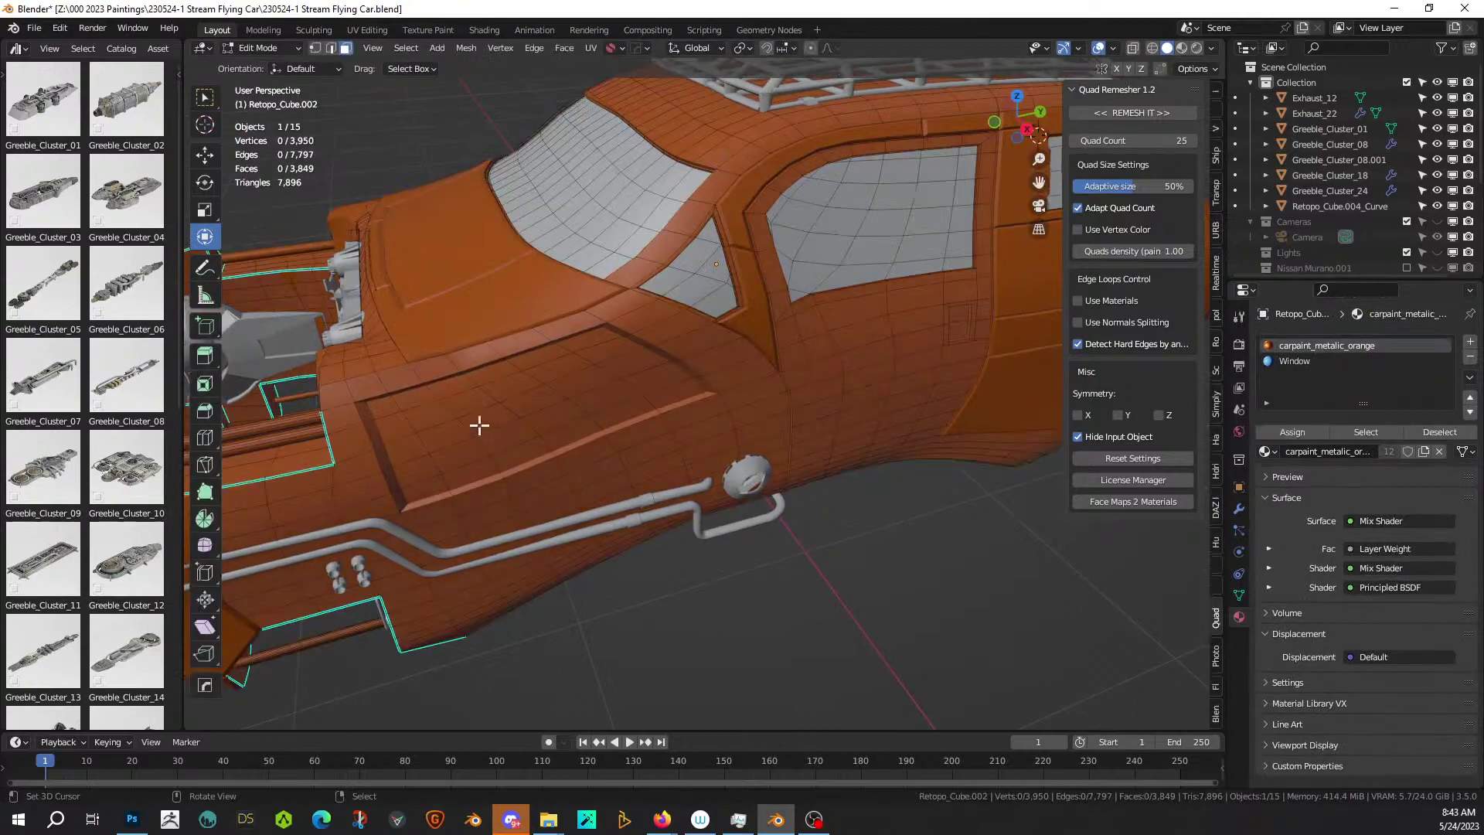
{"action": "left_click", "coordinate": [378, 418]}
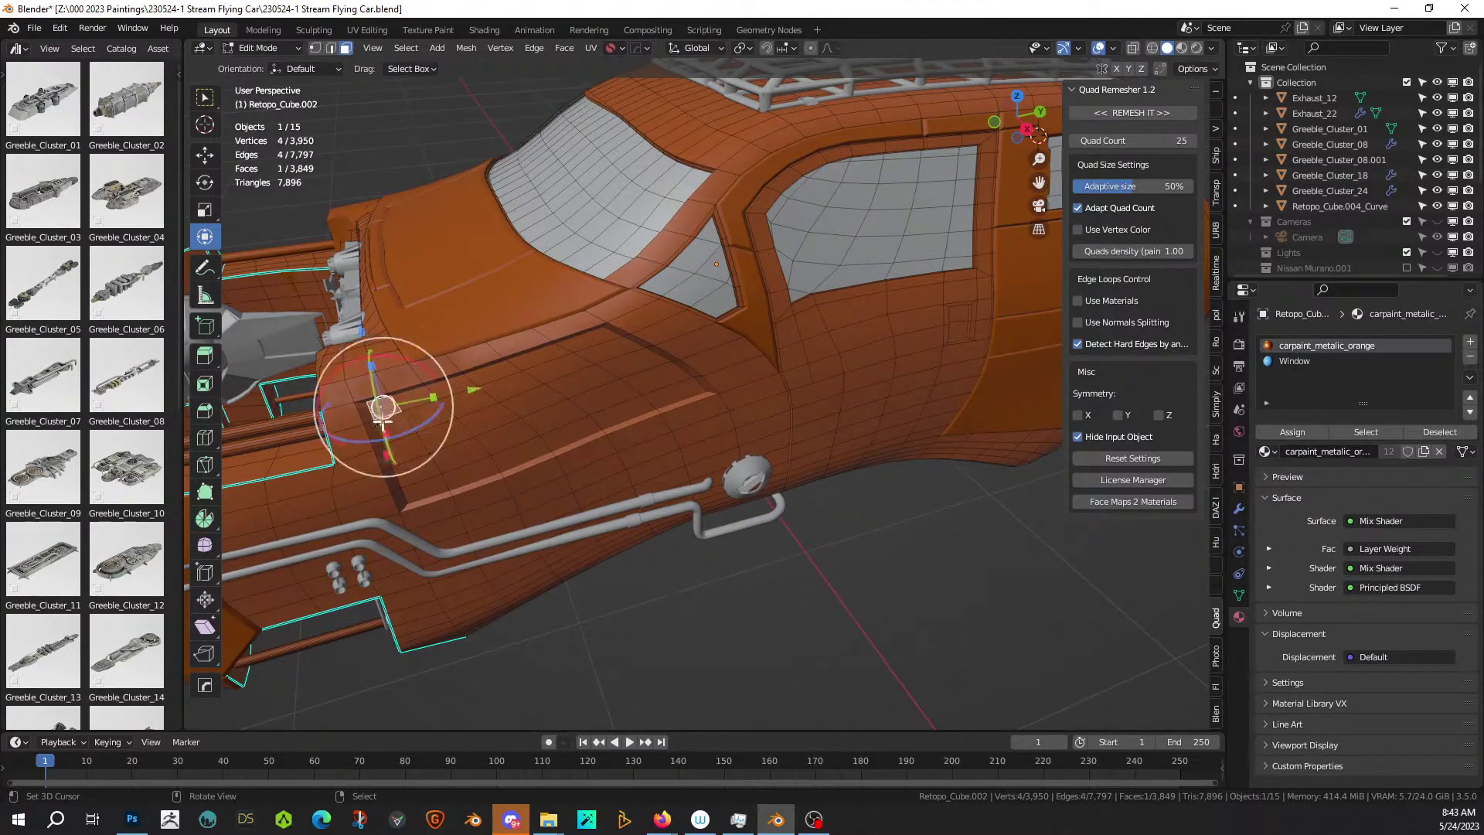
{"action": "left_click", "coordinate": [431, 489], "text": "ctrl"}
{"action": "left_click", "coordinate": [673, 388], "text": "ctrl"}
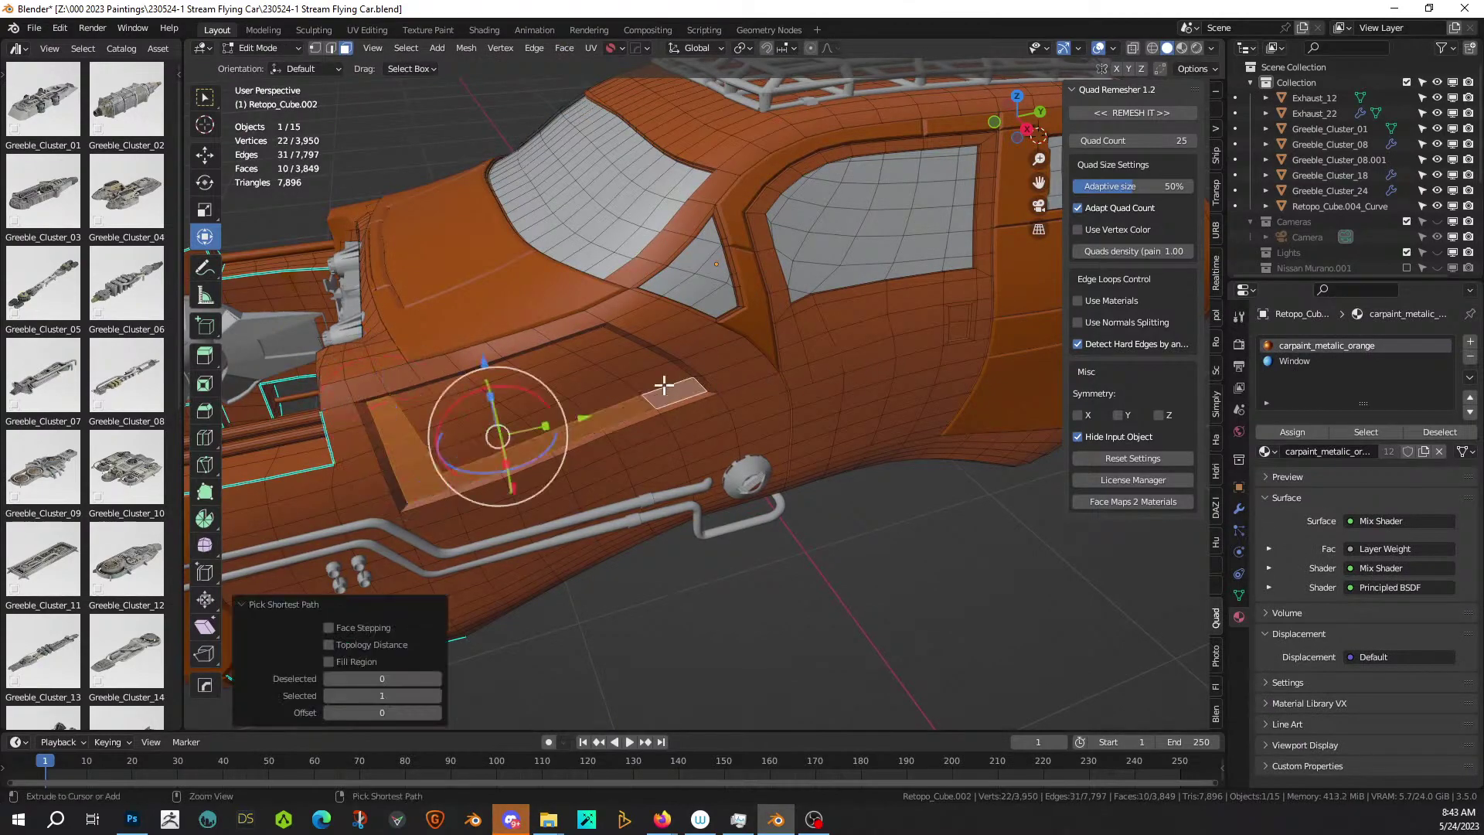
{"action": "left_click", "coordinate": [596, 333], "text": "ctrl"}
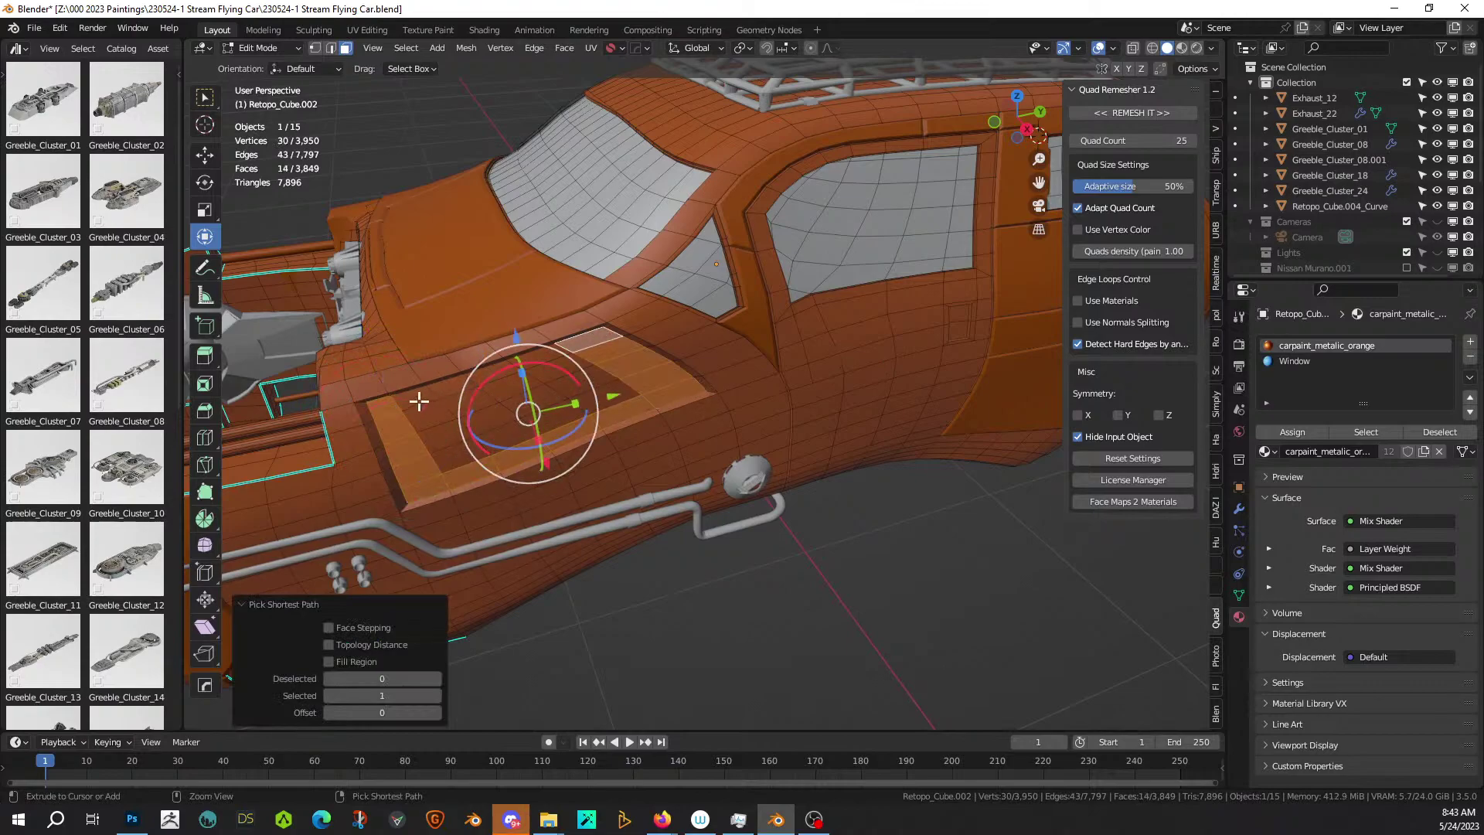
{"action": "key", "text": "c"}
{"action": "mouse_move", "coordinate": [433, 417]}
{"action": "left_mouse_down"}
{"action": "mouse_move", "coordinate": [471, 394]}
{"action": "mouse_move", "coordinate": [565, 382]}
{"action": "left_mouse_up"}
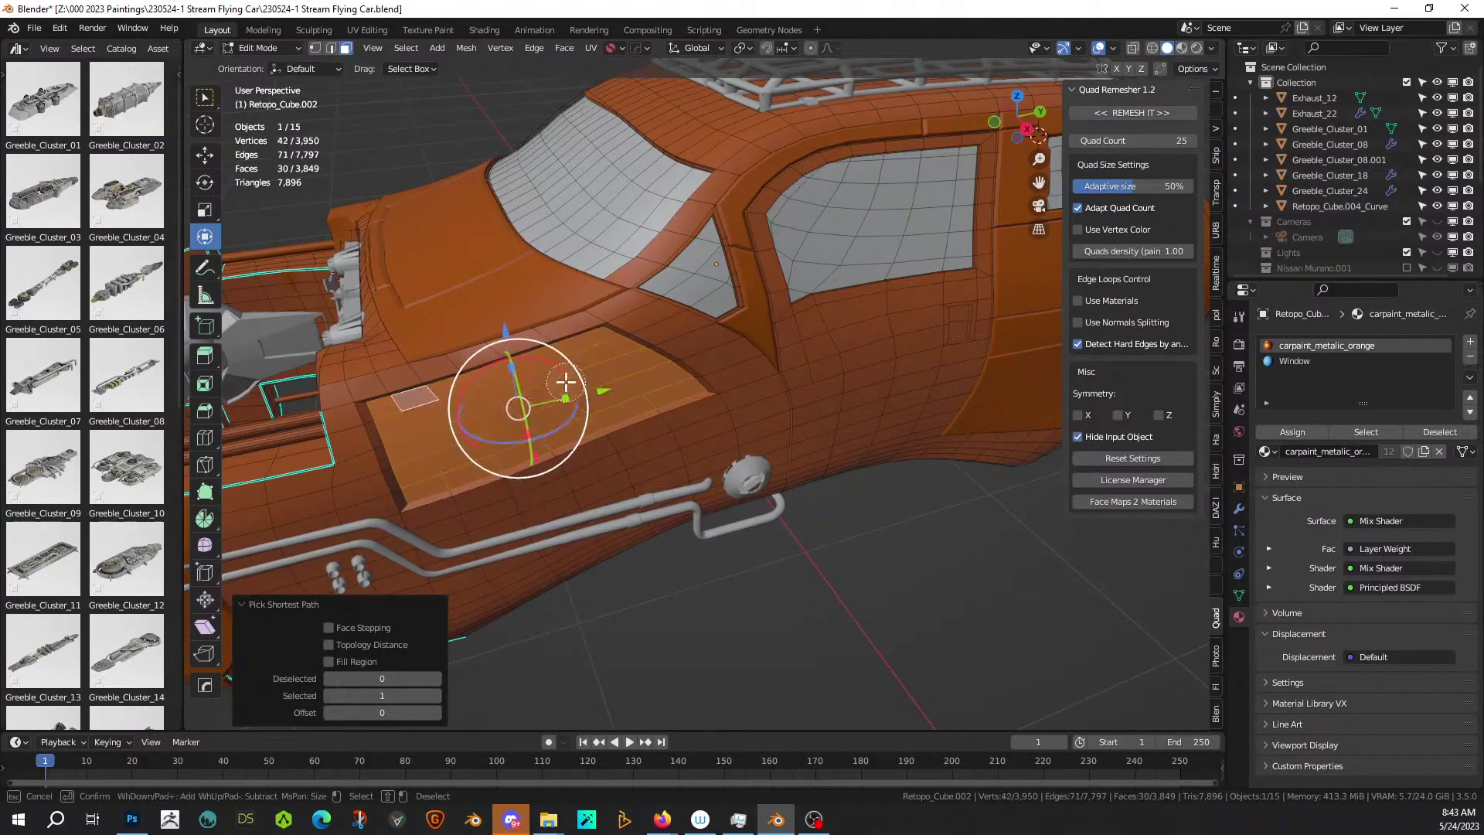
{"action": "key", "text": "Escape"}
Inset the selected side panel faces with a thickness of about 0.0086 m.
{"action": "scroll", "coordinate": [605, 380], "scroll_direction": "up", "scroll_amount": 2}
{"action": "middle_click_drag", "start_coordinate": [606, 381], "coordinate": [758, 348]}
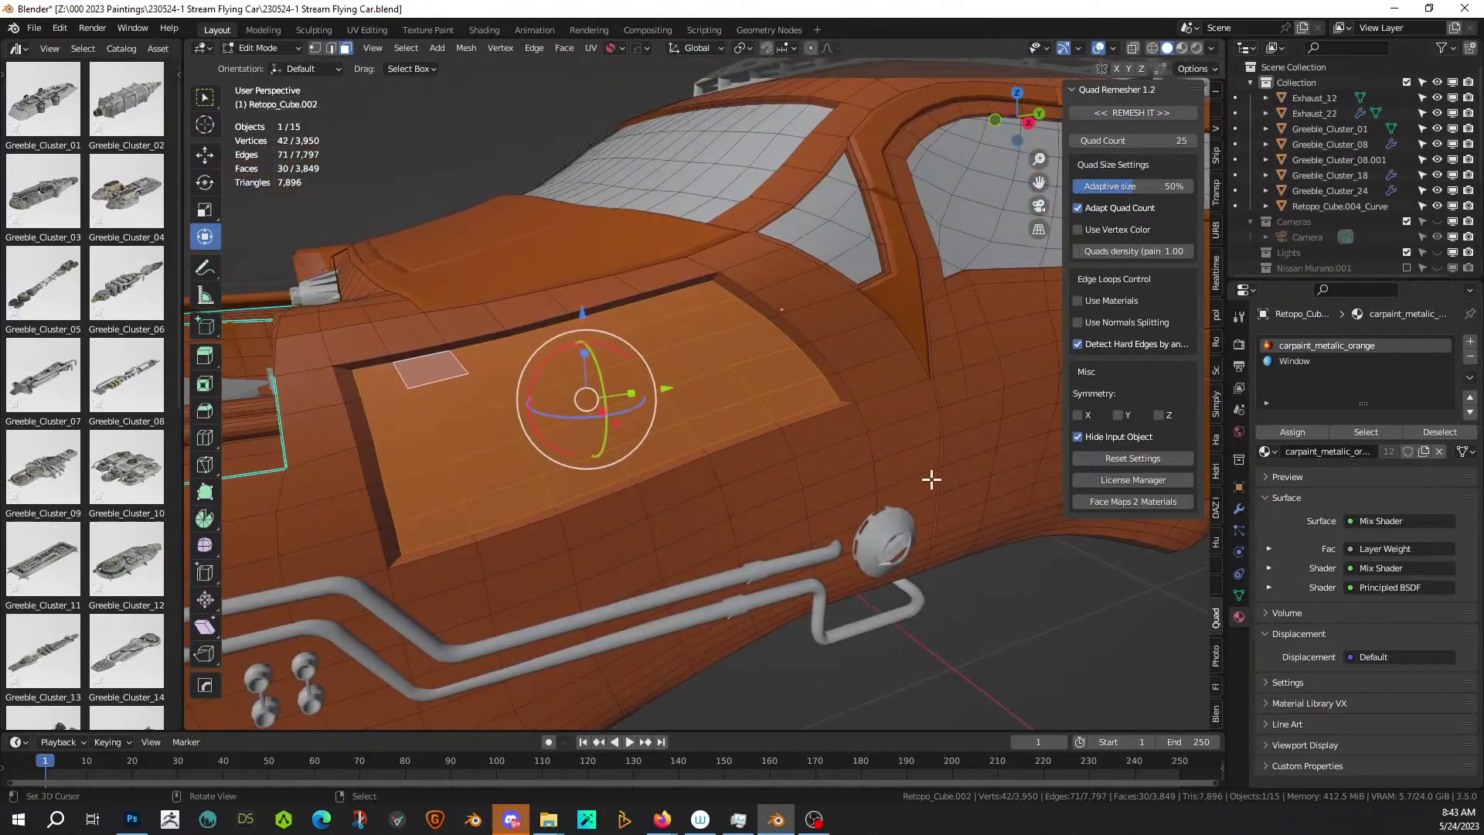
{"action": "key", "text": "i"}
{"action": "left_click", "coordinate": [921, 482]}
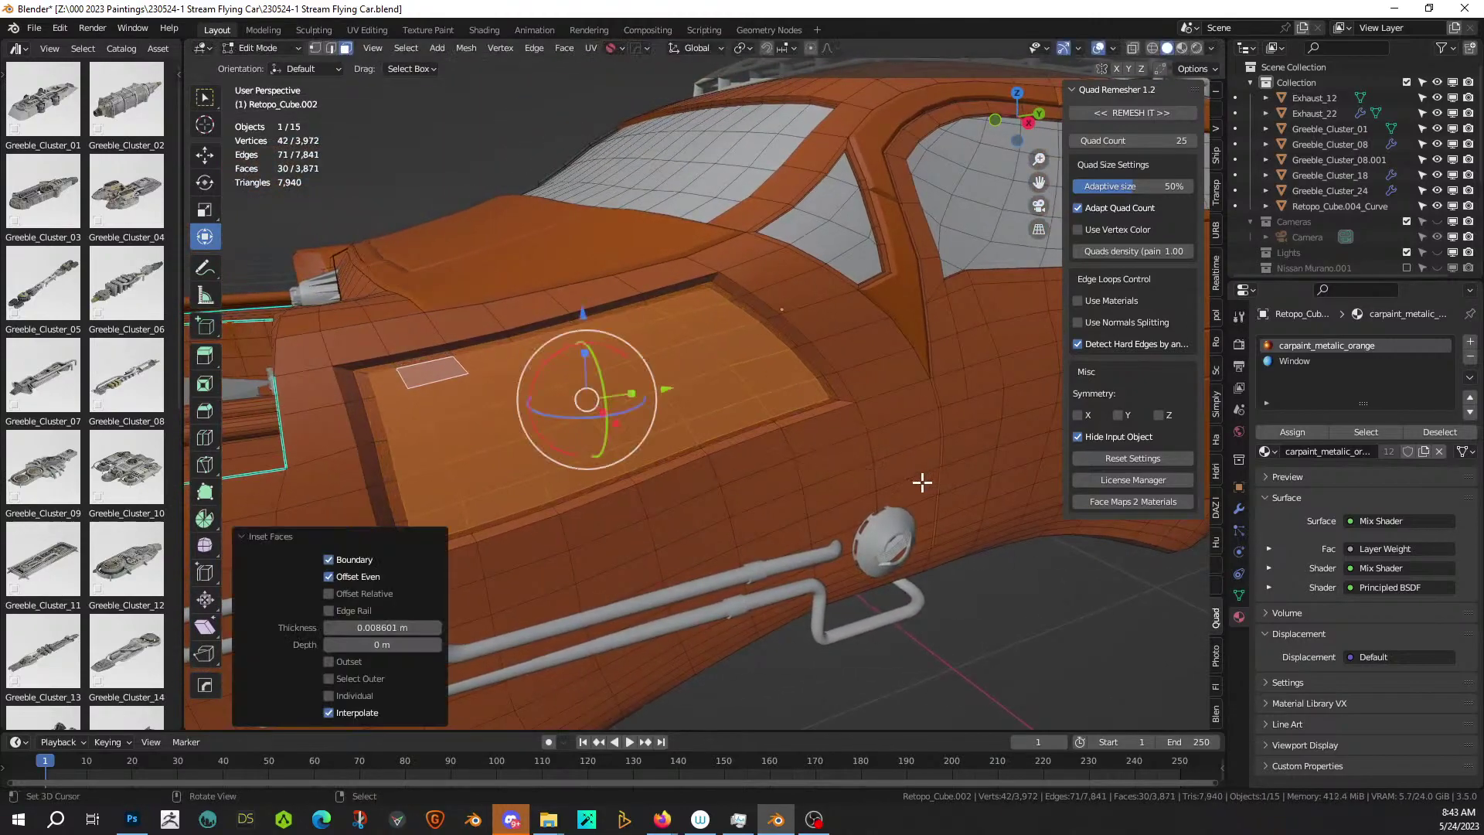
{"action": "middle_click_drag", "start_coordinate": [660, 535], "coordinate": [685, 530]}
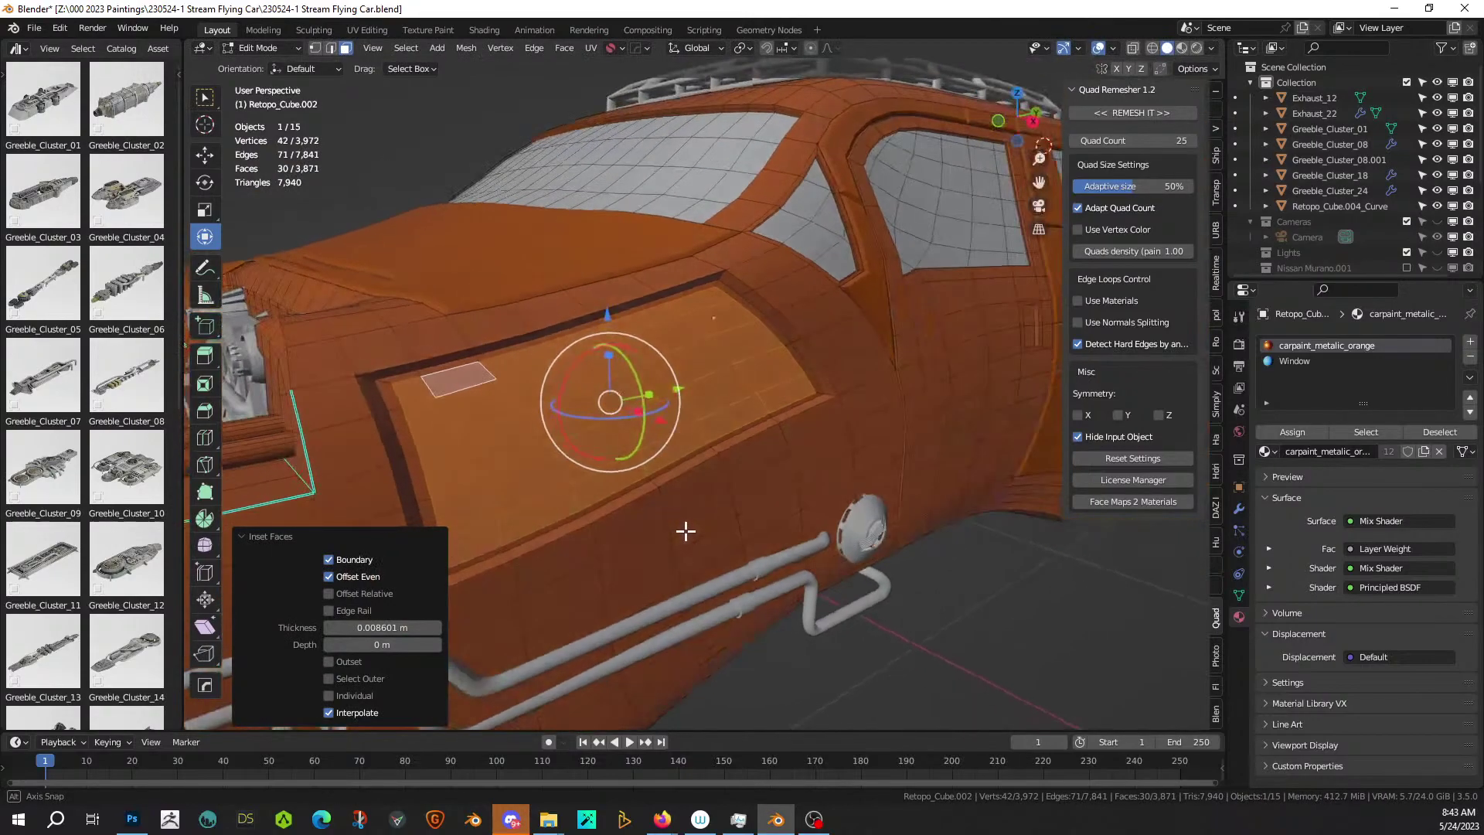
Apply Random Flow's Plate Insets to the selected panel faces of the body with 10 plates.
{"action": "key", "text": "Tab"}
{"action": "key", "text": "q"}
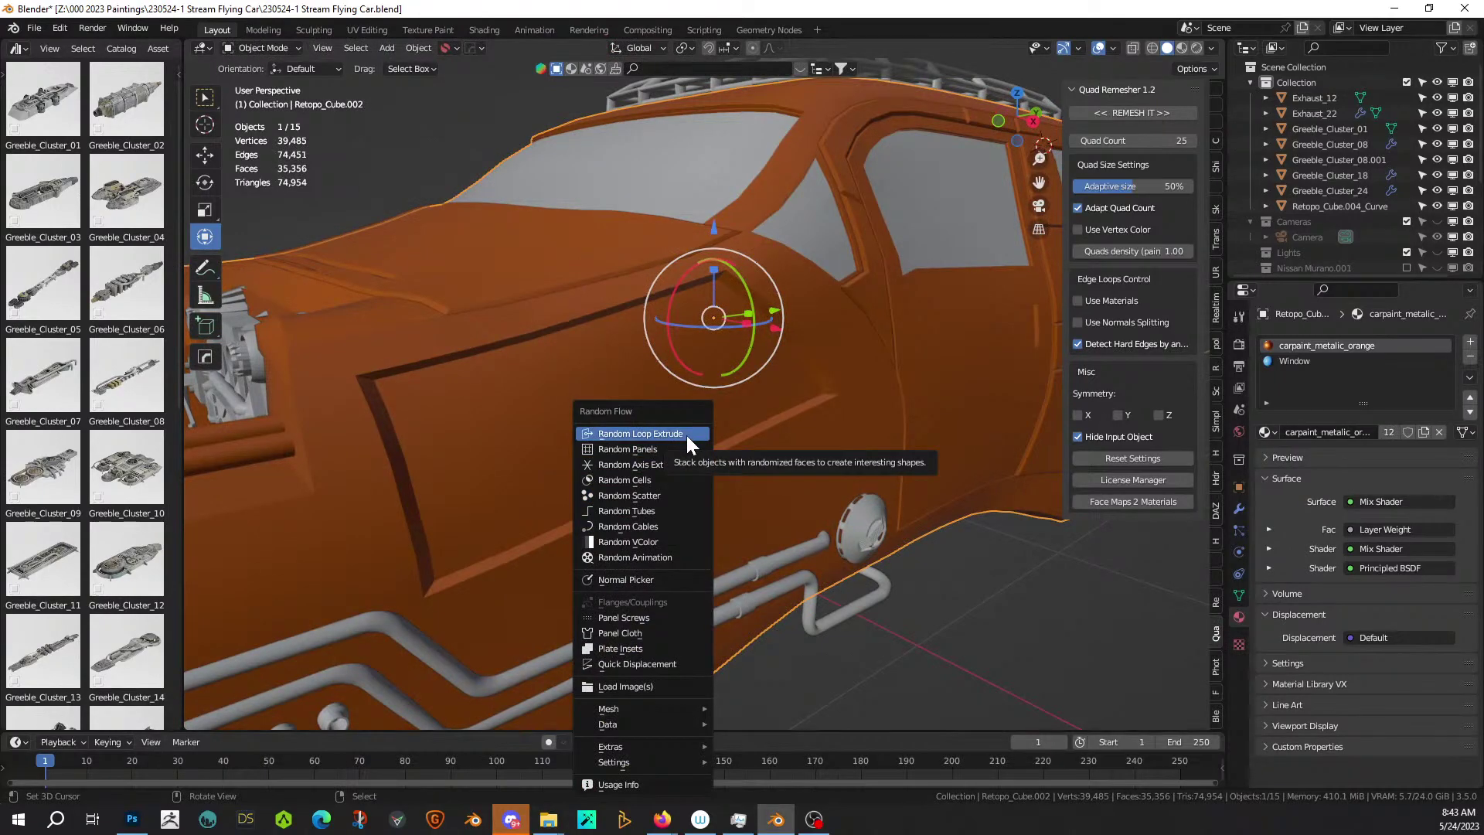
{"action": "left_click", "coordinate": [645, 647]}
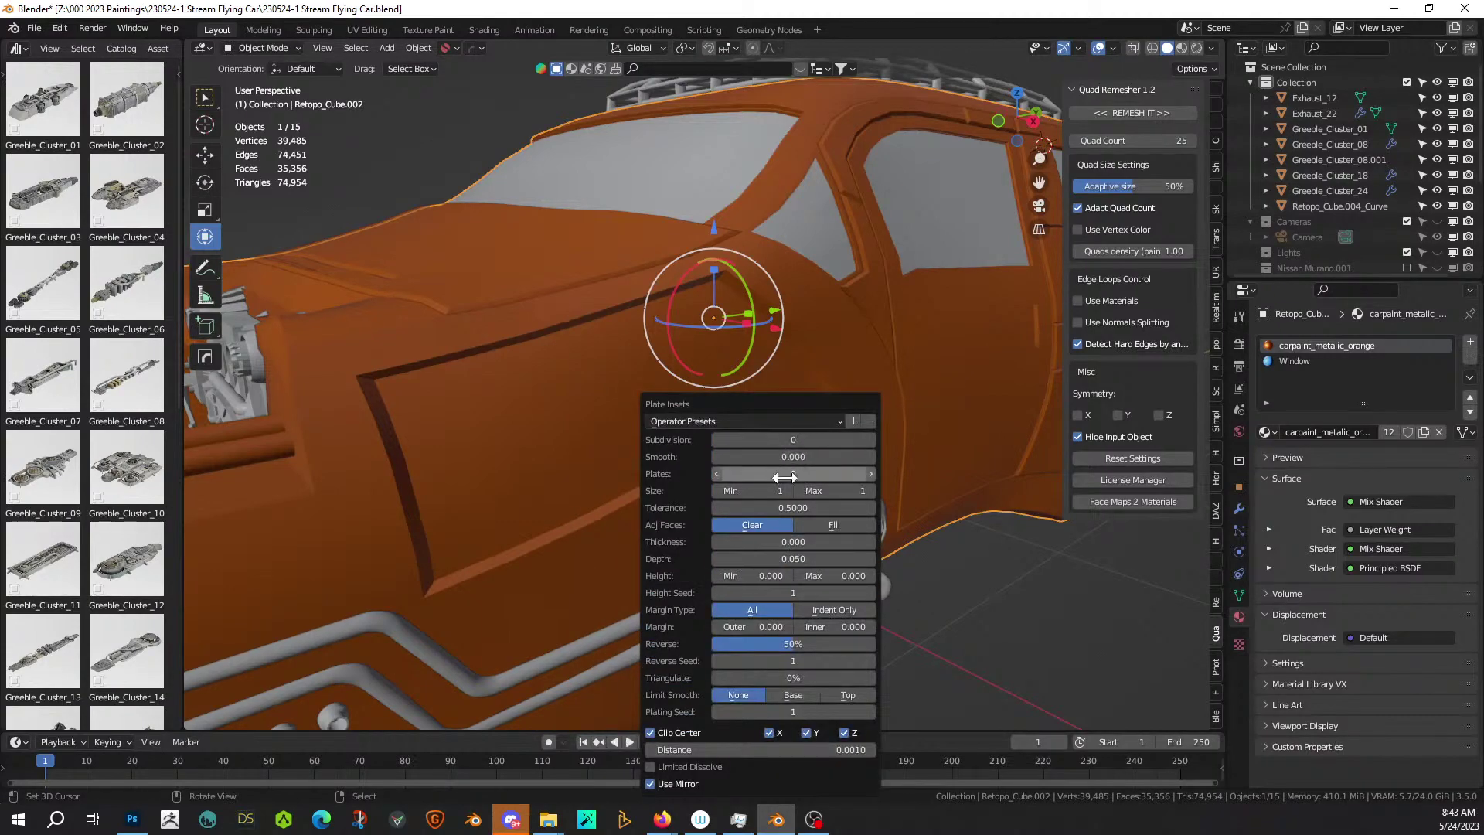
{"action": "key", "text": "Return"}
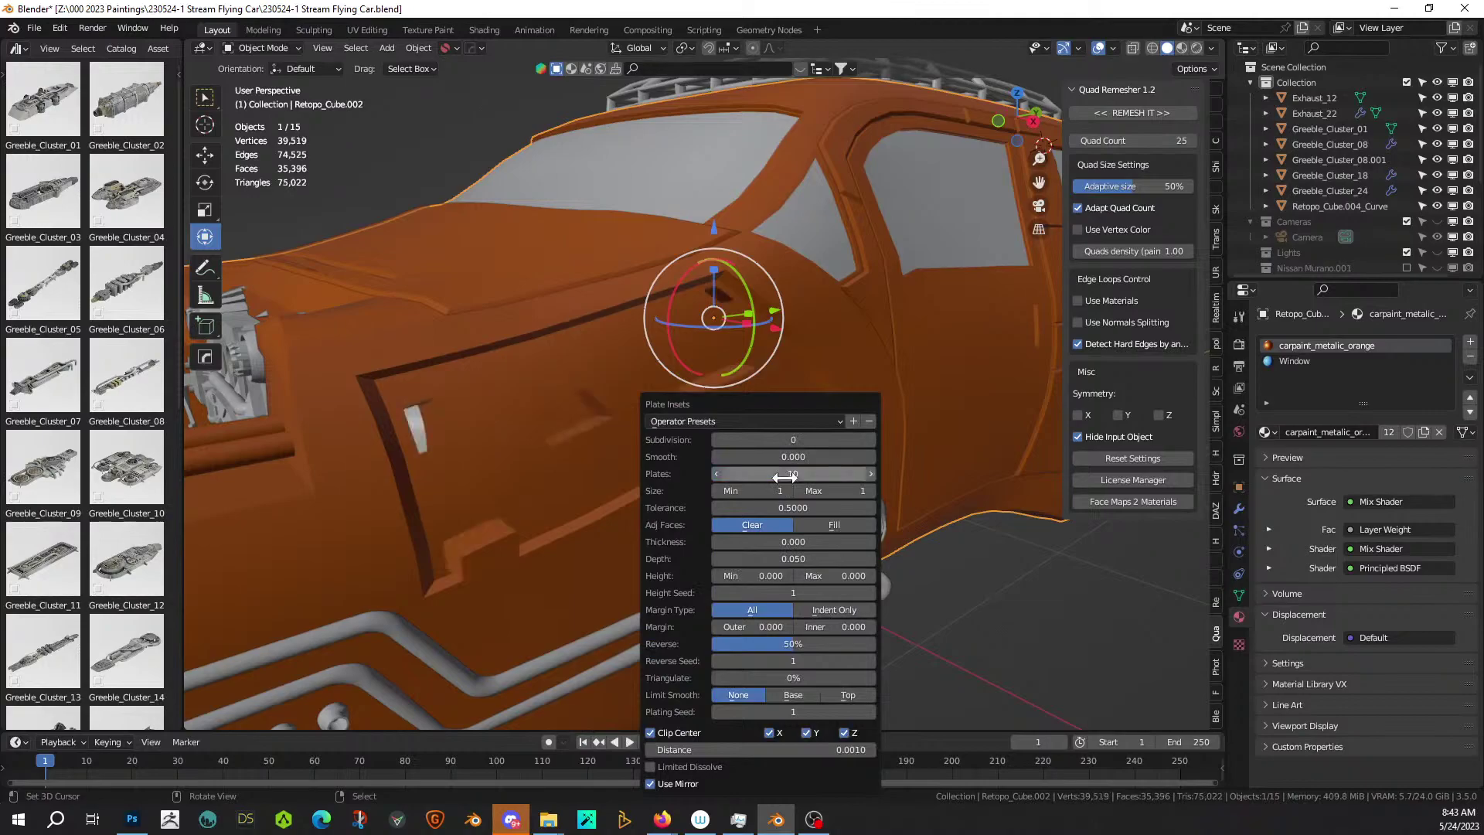
Set the plate insets' maximum size to 4 and their subdivision to 1.
{"action": "mouse_move", "coordinate": [625, 497]}
{"action": "middle_mouse_down"}
{"action": "mouse_move", "coordinate": [527, 521]}
{"action": "mouse_move", "coordinate": [550, 484]}
{"action": "mouse_move", "coordinate": [623, 485]}
{"action": "middle_mouse_up"}
{"action": "key", "text": "F9"}
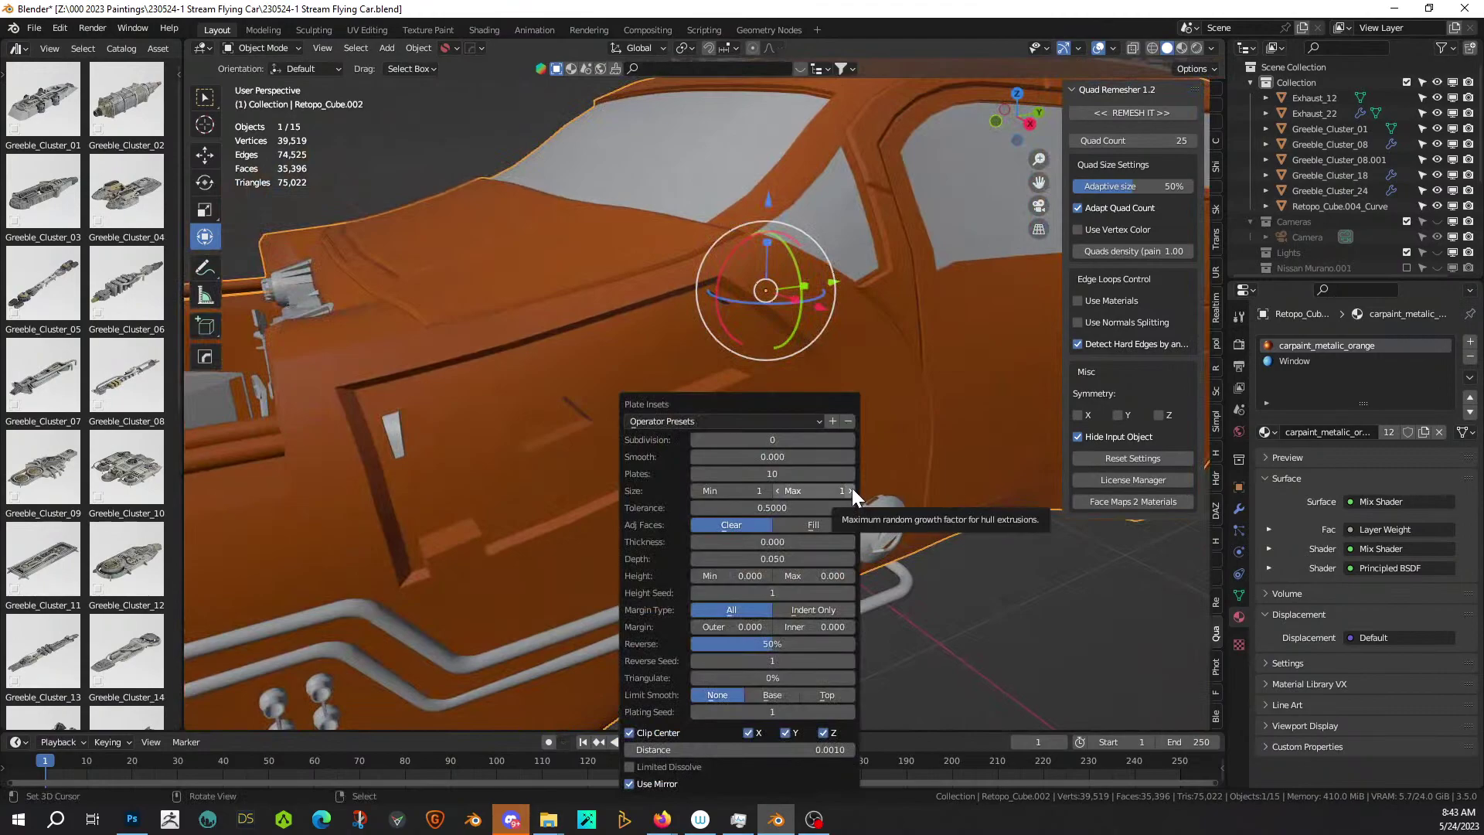
{"action": "left_click", "coordinate": [852, 488]}
{"action": "left_click", "coordinate": [851, 488]}
{"action": "left_click", "coordinate": [852, 488]}
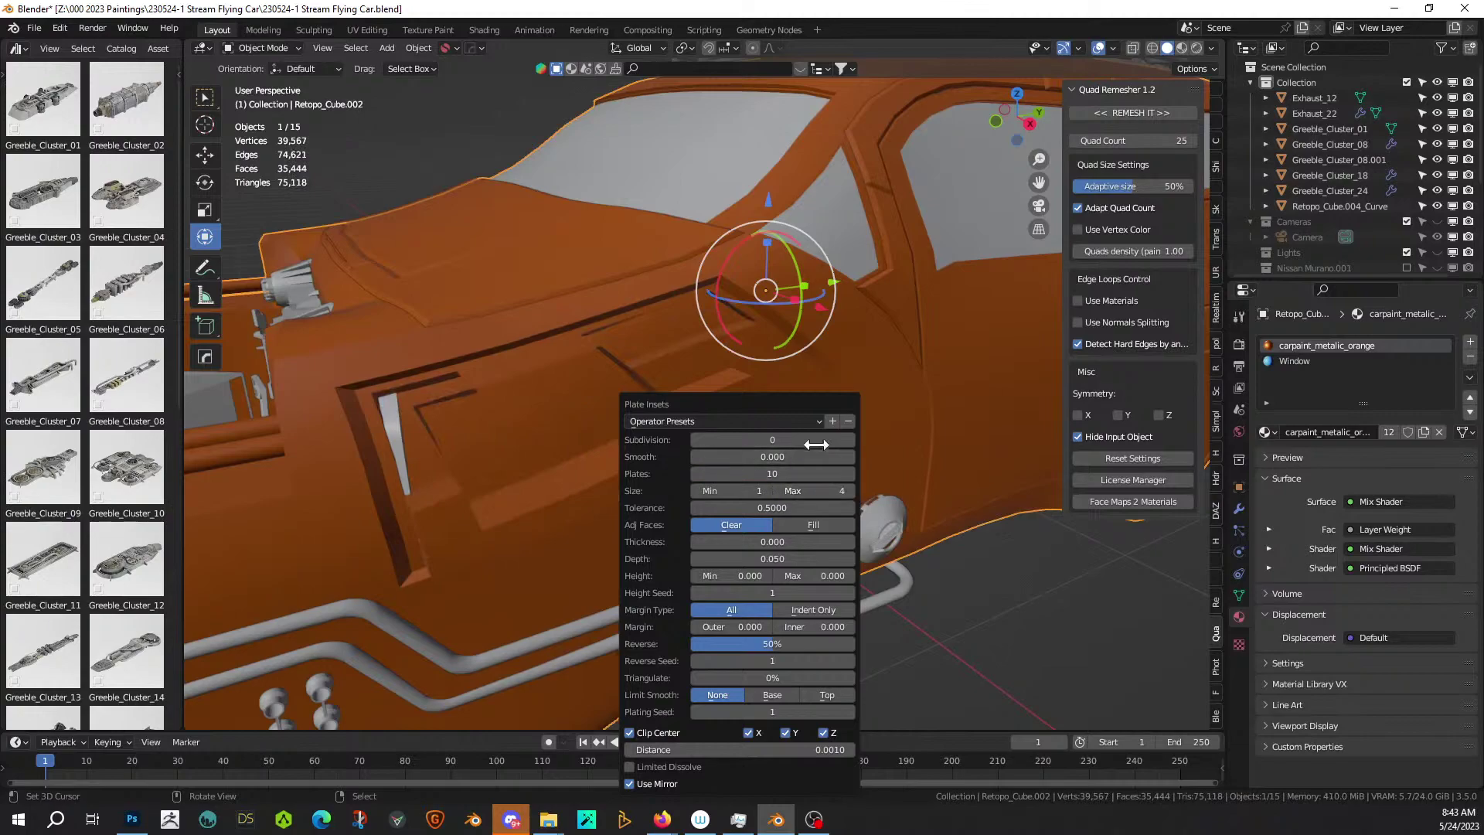
{"action": "left_click", "coordinate": [850, 439]}
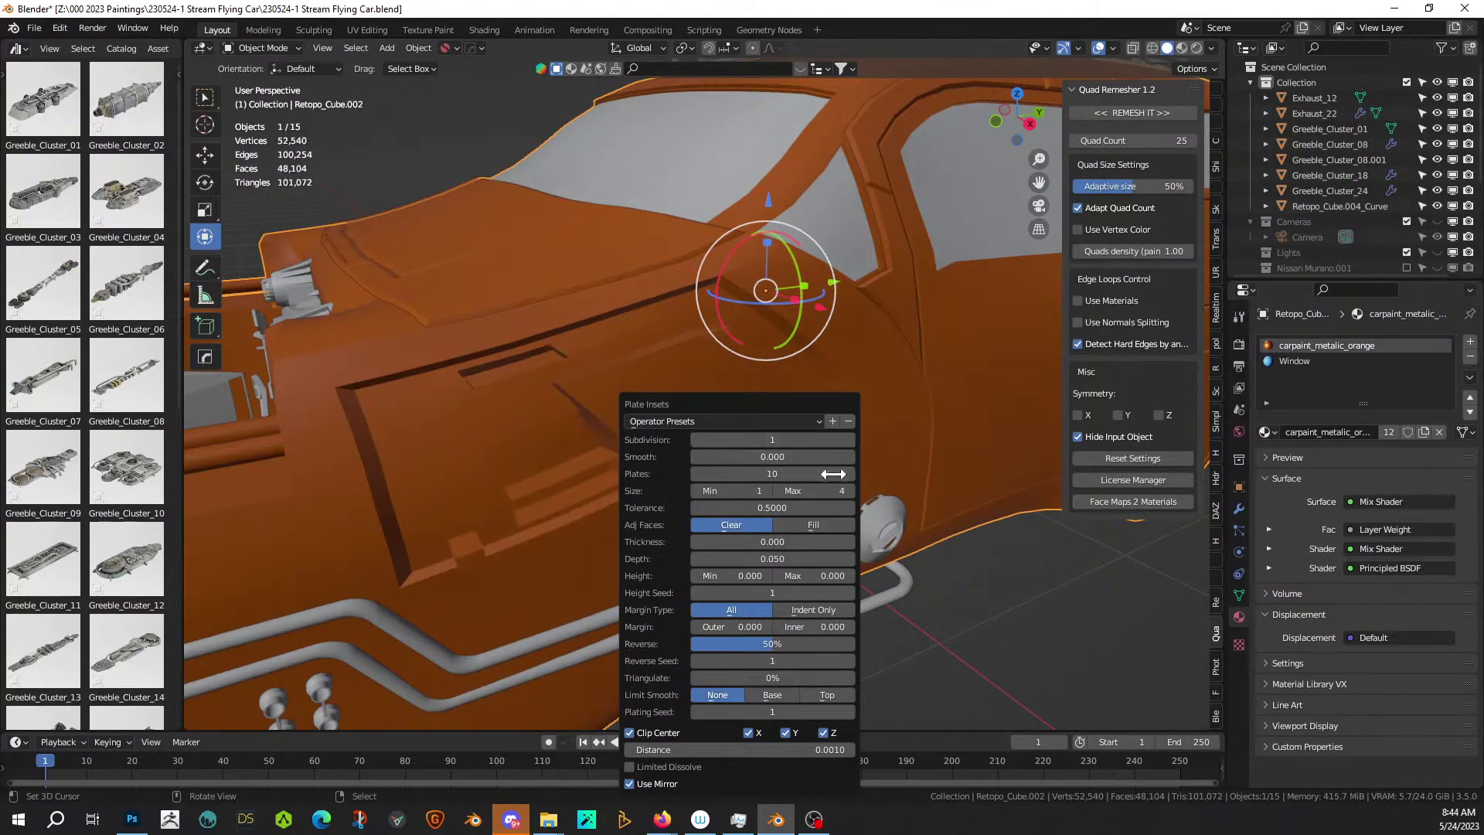
Set the plate insets' depth to 0.02.
{"action": "left_click", "coordinate": [786, 557]}
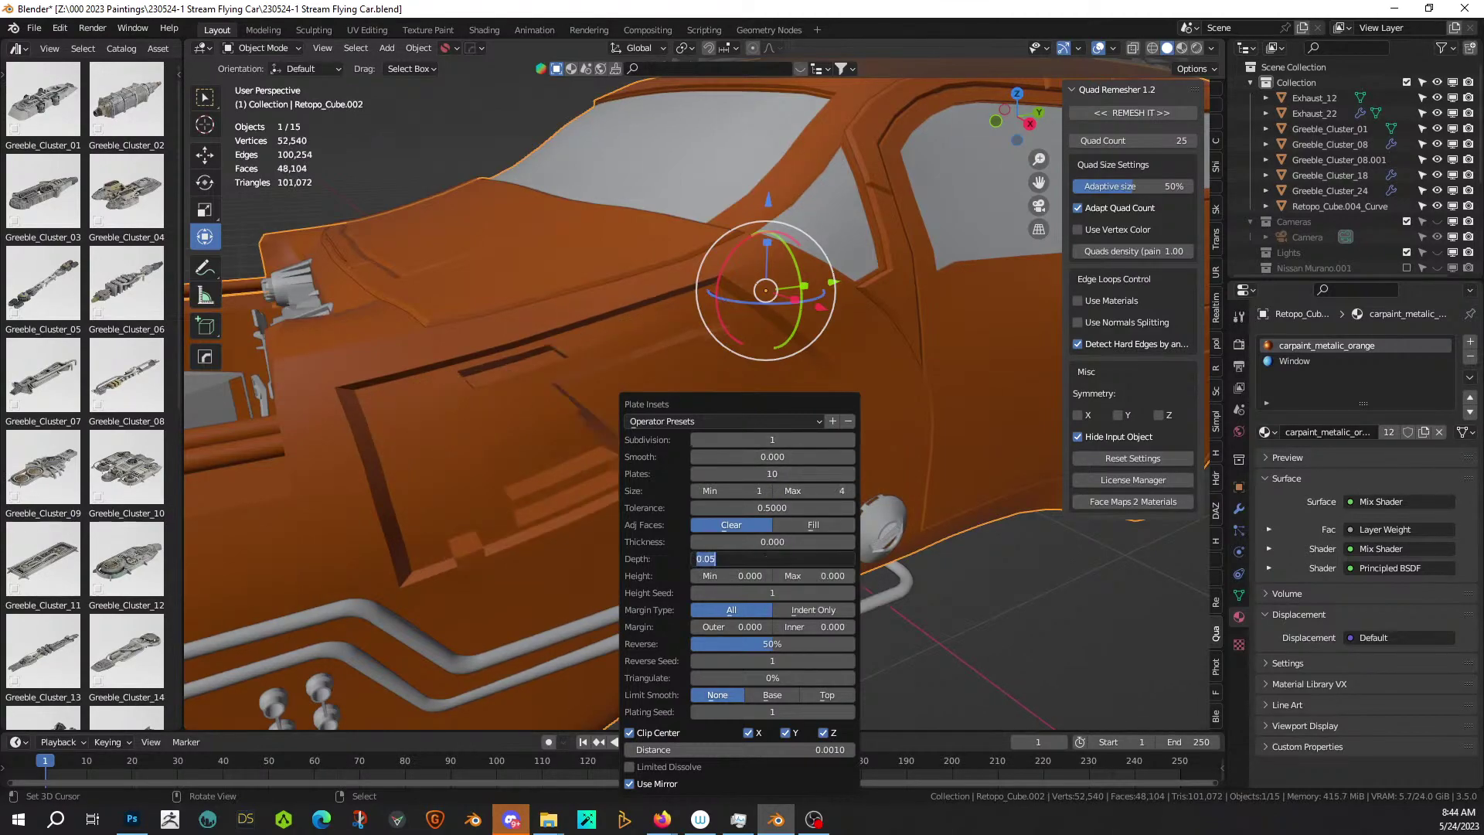
{"action": "type", "text": ".02"}
{"action": "key", "text": "Return"}
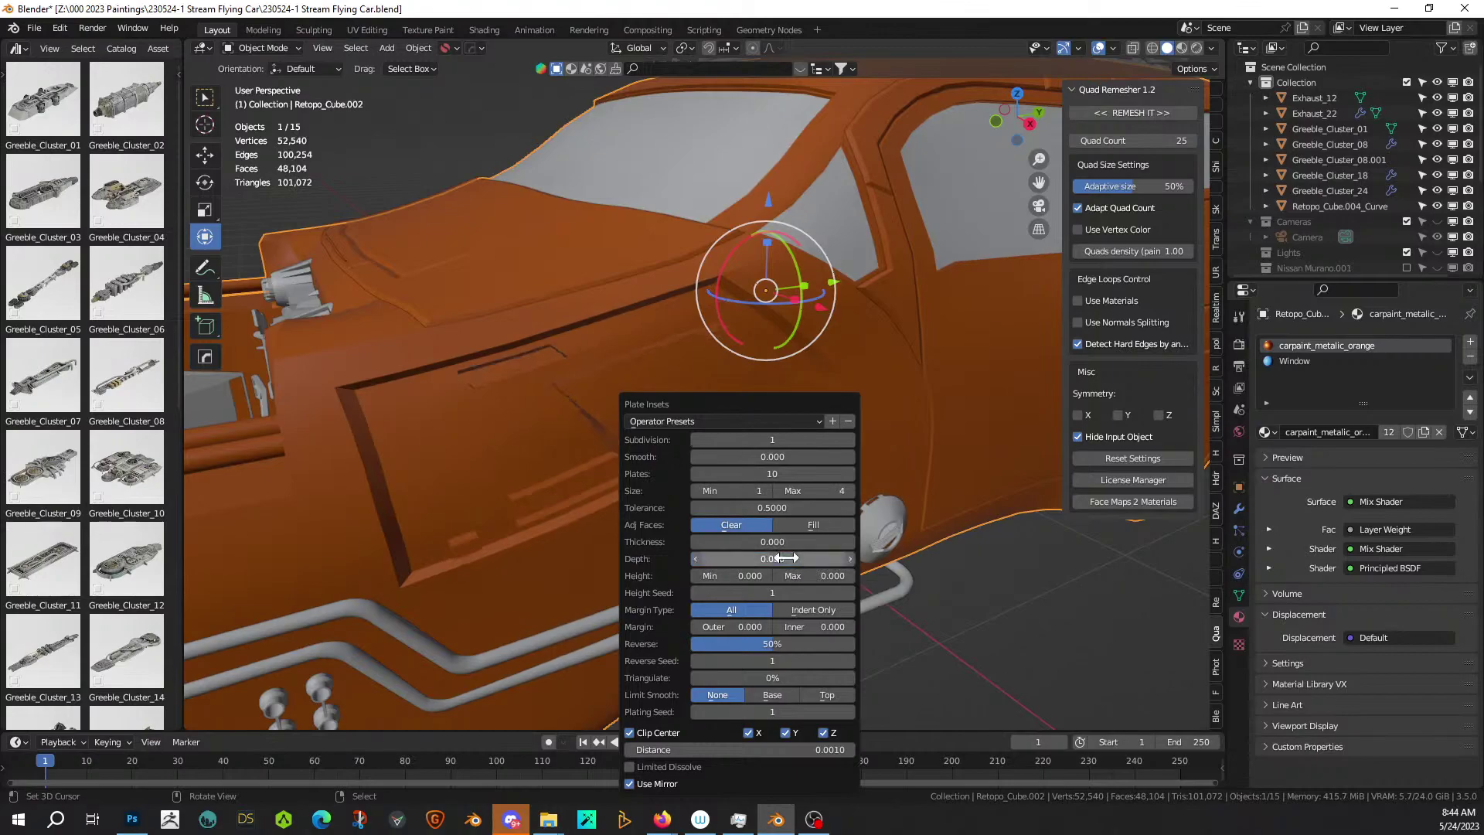
{"action": "middle_click_drag", "start_coordinate": [330, 422], "coordinate": [444, 413]}
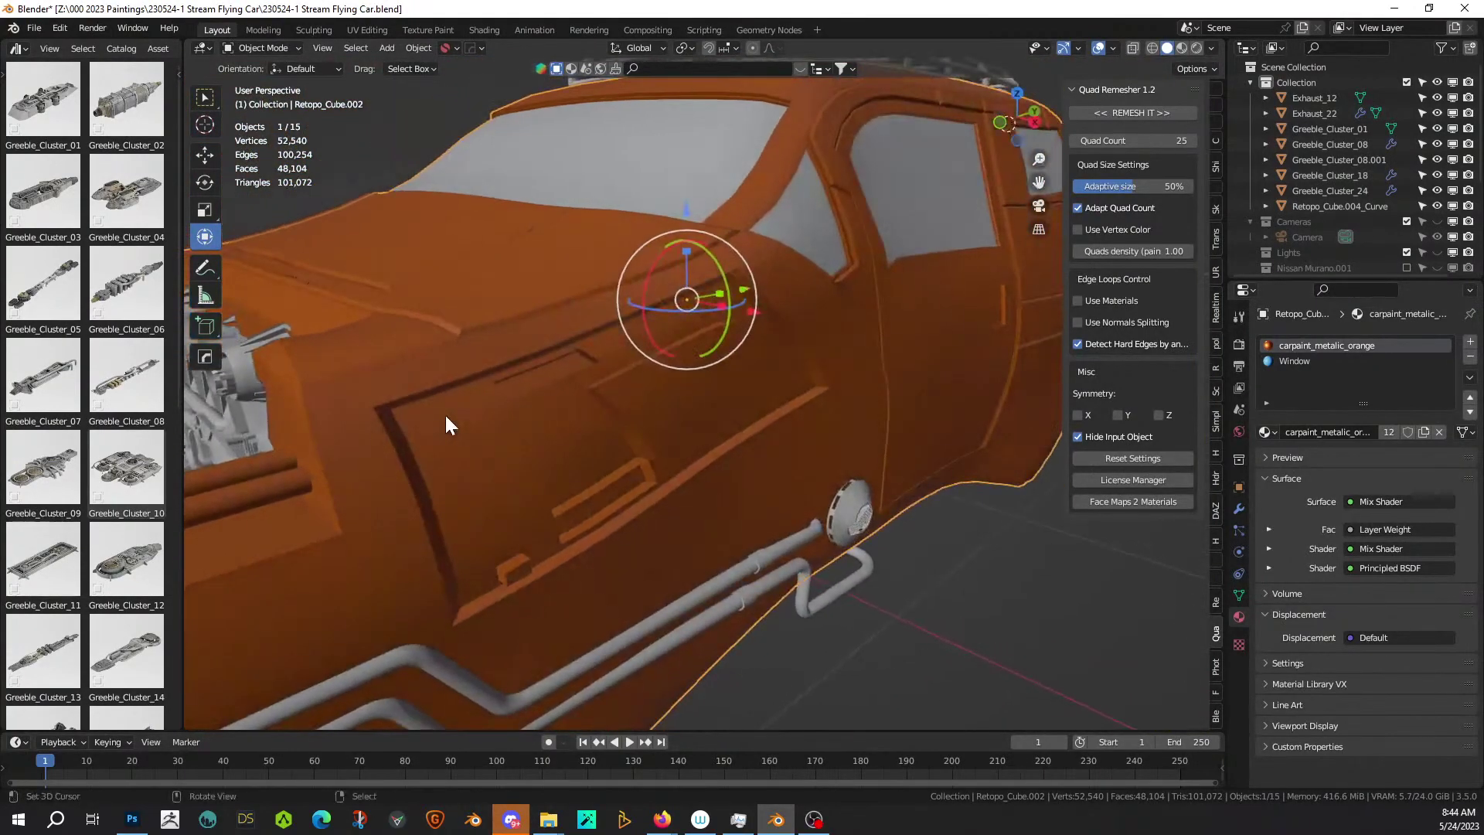
{"action": "scroll", "coordinate": [444, 413], "scroll_direction": "down", "scroll_amount": 3}
Deselect the body and switch the viewport to rendered shading to preview the whole car.
{"action": "left_click", "coordinate": [838, 541]}
{"action": "middle_click_drag", "start_coordinate": [838, 541], "coordinate": [754, 530]}
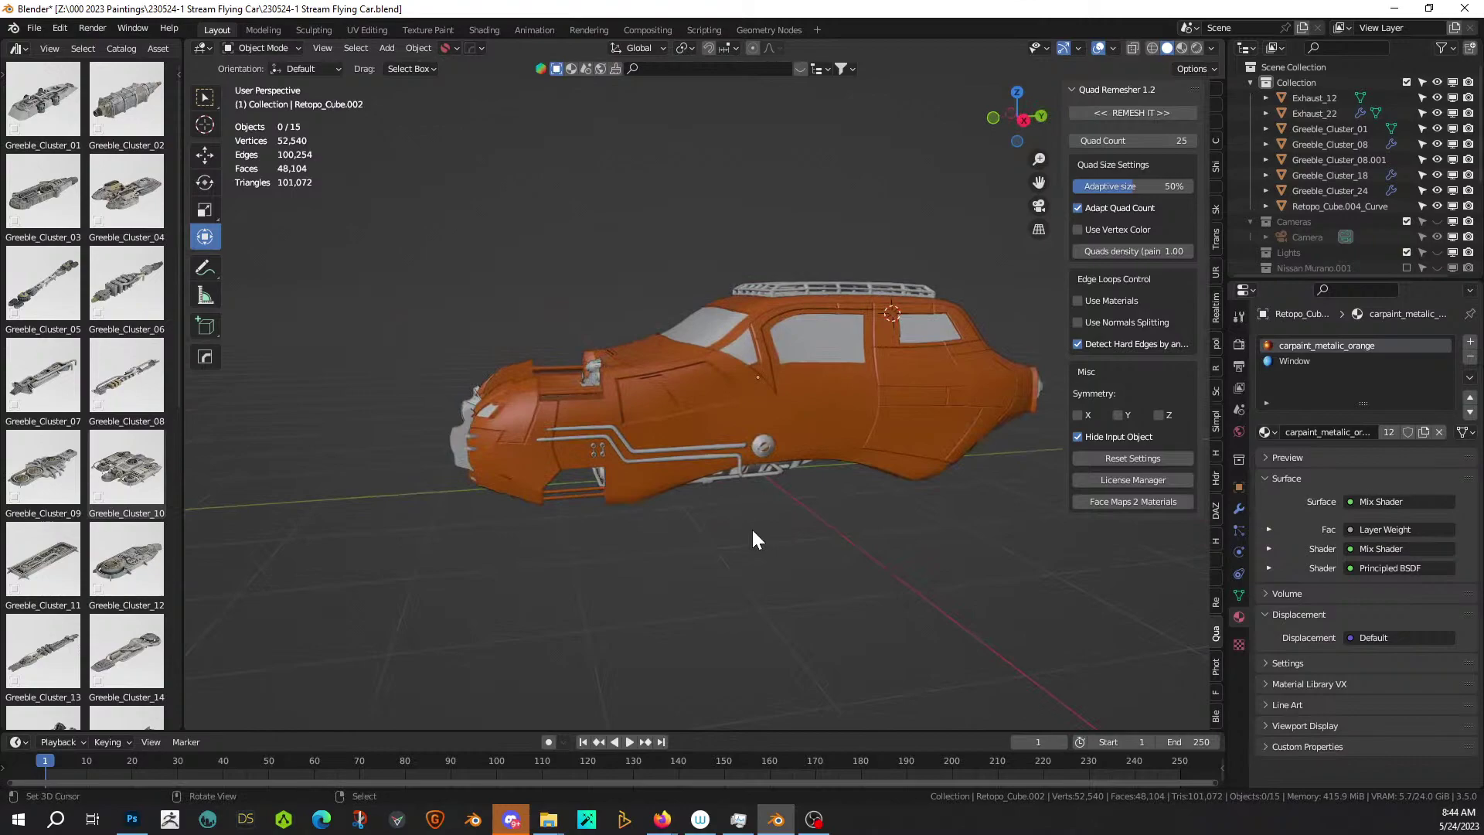
{"action": "middle_click_drag", "start_coordinate": [1032, 521], "coordinate": [880, 680]}
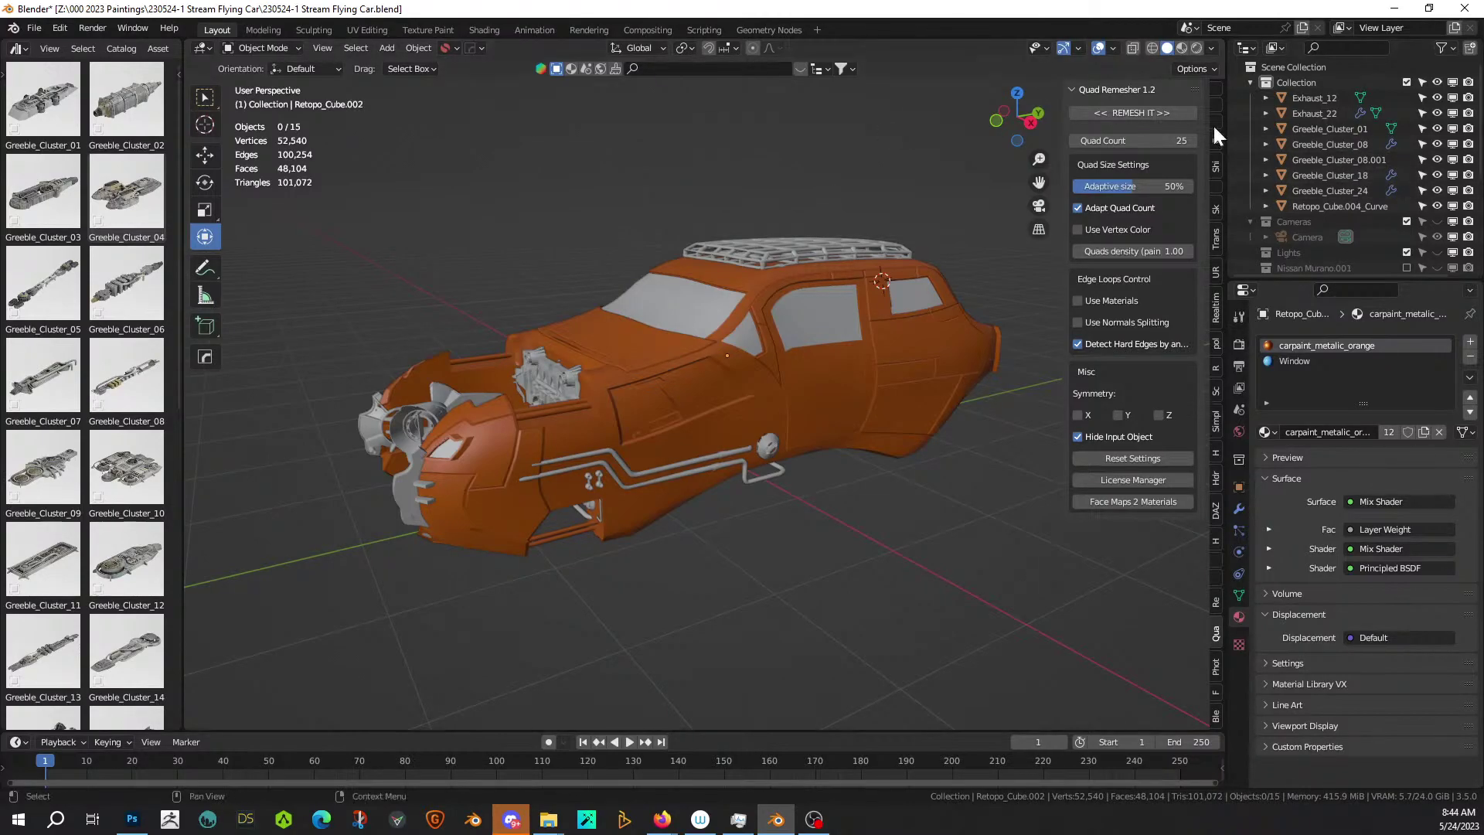
{"action": "left_click", "coordinate": [1197, 48]}
{"action": "middle_click_drag", "start_coordinate": [708, 427], "coordinate": [391, 462]}
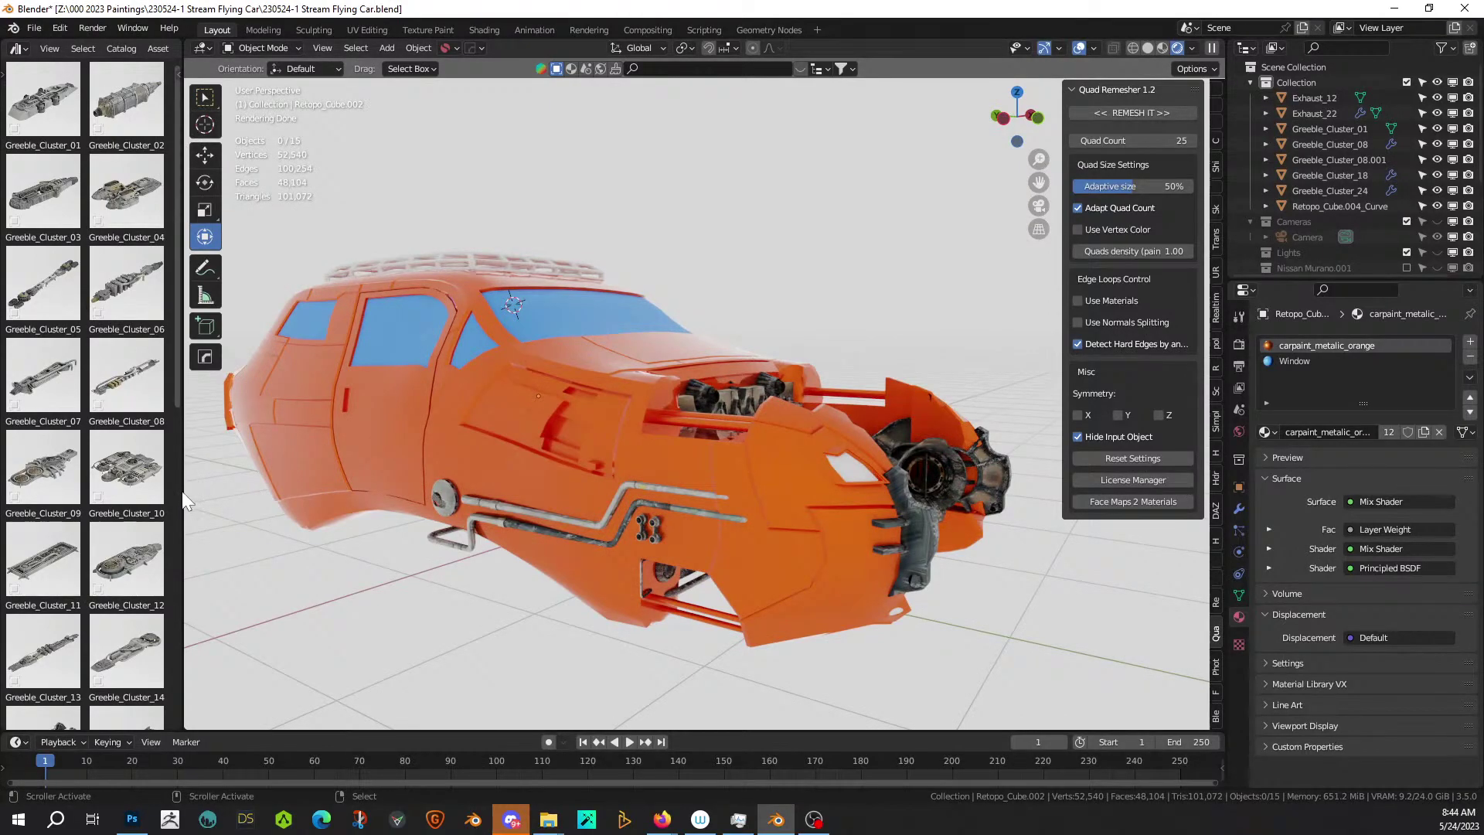
Close the narrow asset browser area and split off a wider asset browser beside the 3D viewport.
{"action": "left_click_drag", "start_coordinate": [184, 480], "coordinate": [184, 476]}
{"action": "left_click", "coordinate": [40, 61]}
{"action": "right_click", "coordinate": [41, 51]}
{"action": "mouse_move", "coordinate": [46, 82]}
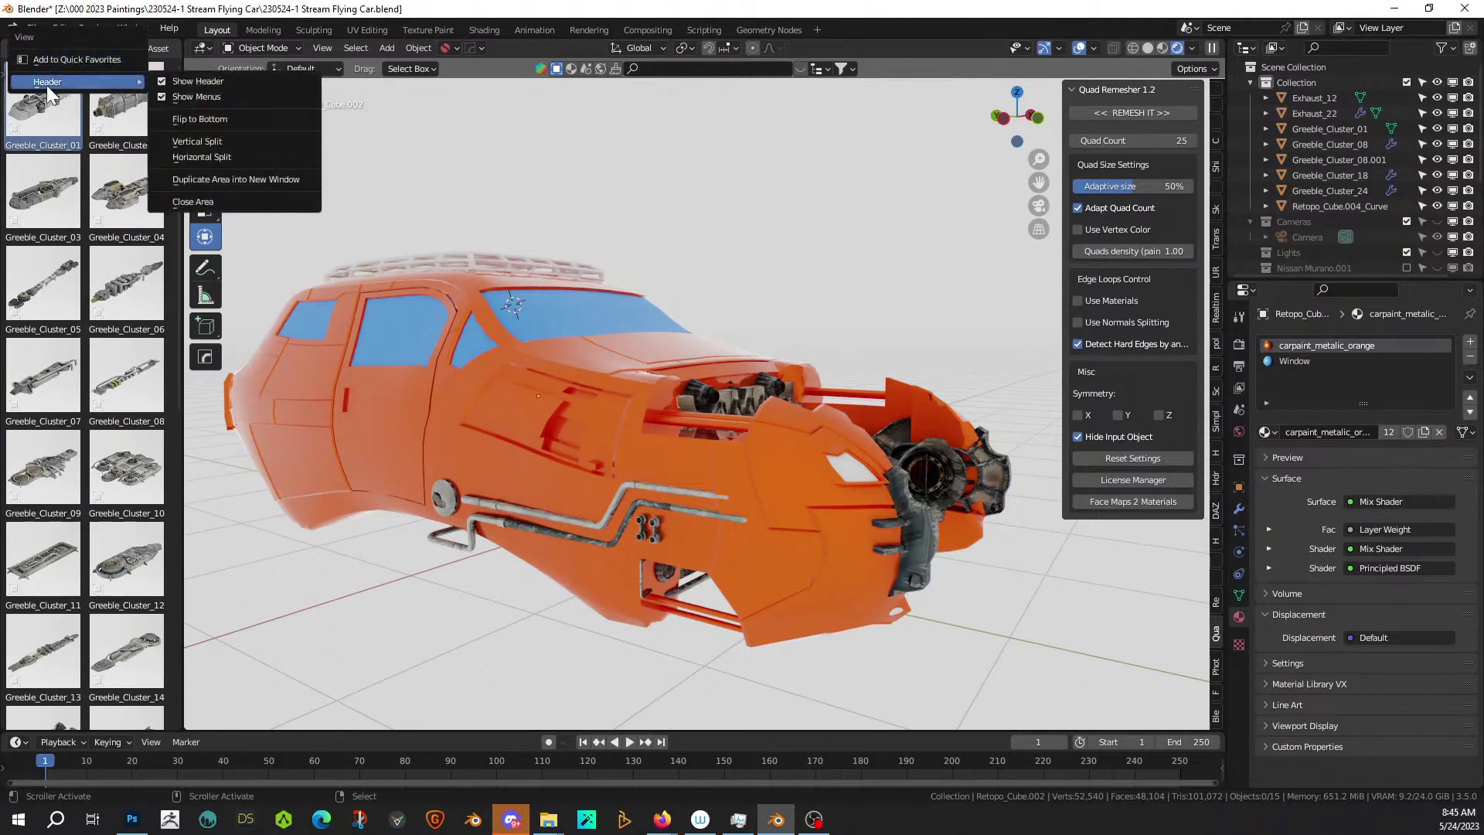
{"action": "left_click", "coordinate": [234, 203]}
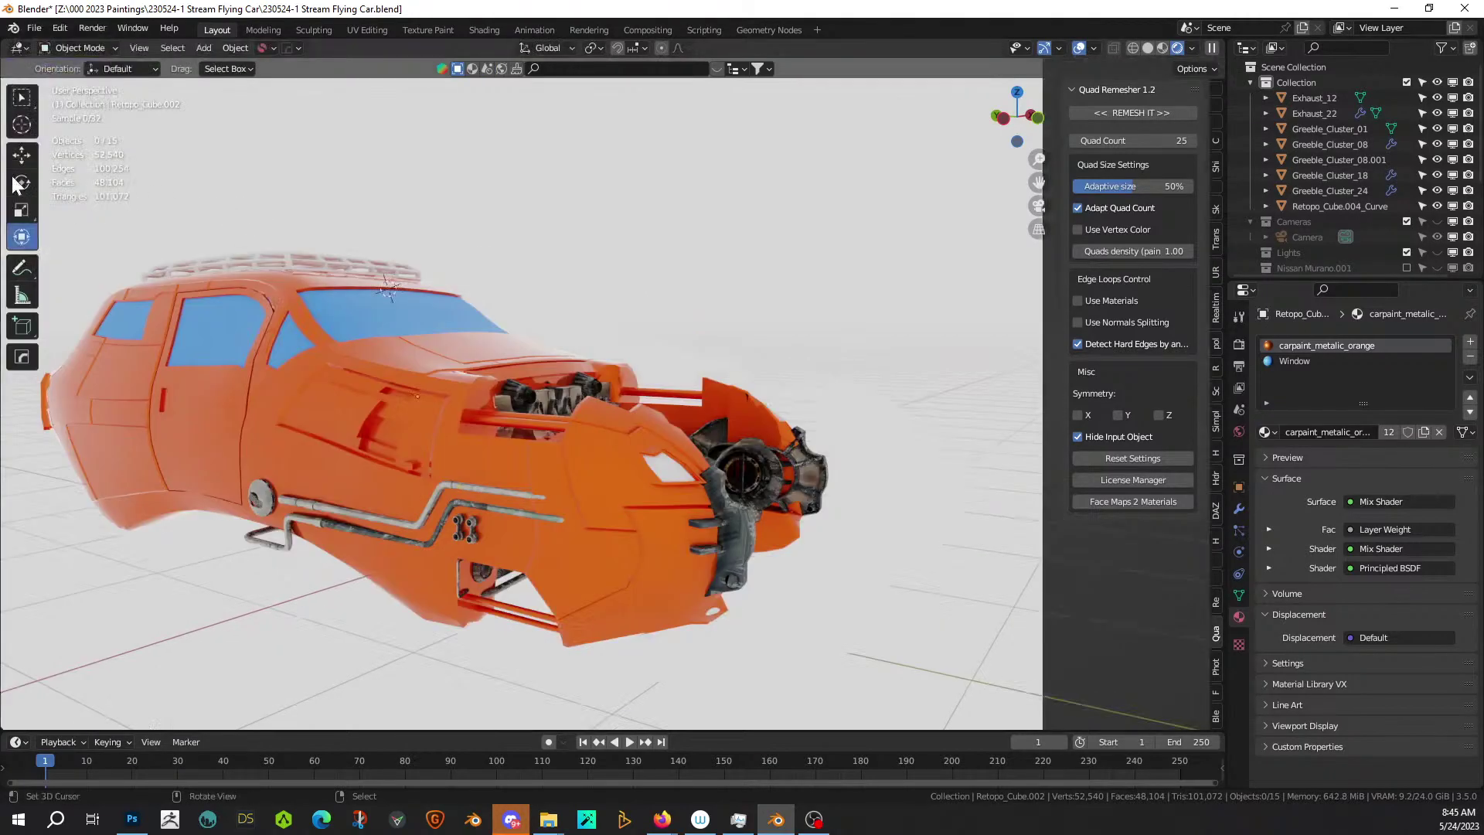
{"action": "left_click_drag", "start_coordinate": [6, 43], "coordinate": [449, 106]}
{"action": "key", "text": "shift+F1"}
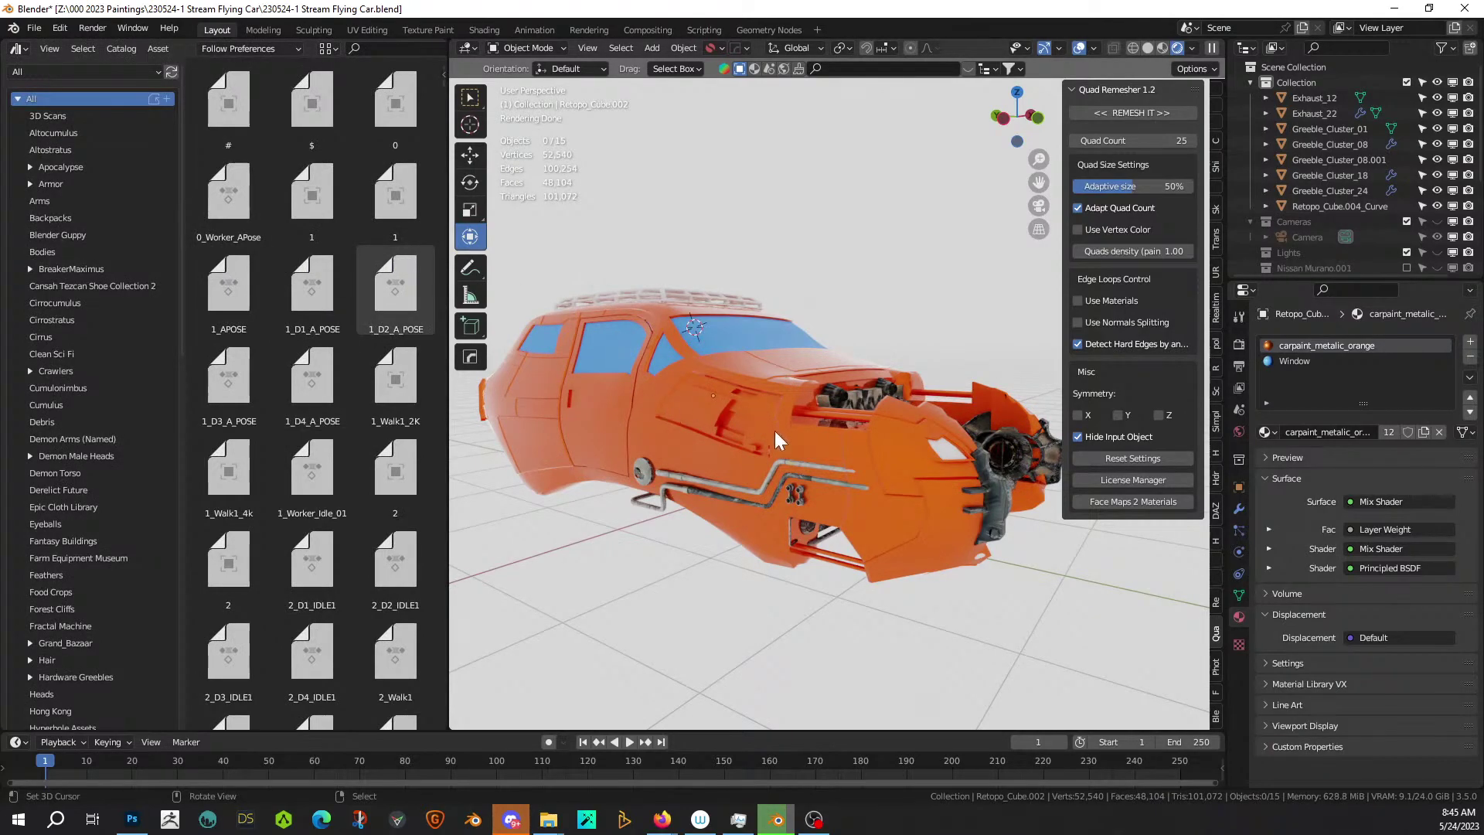
Select the car body and show the Seth Created catalog of the 00 Blender Shaders library in the asset browser.
{"action": "middle_click_drag", "start_coordinate": [738, 484], "coordinate": [739, 484]}
{"action": "left_click", "coordinate": [735, 442]}
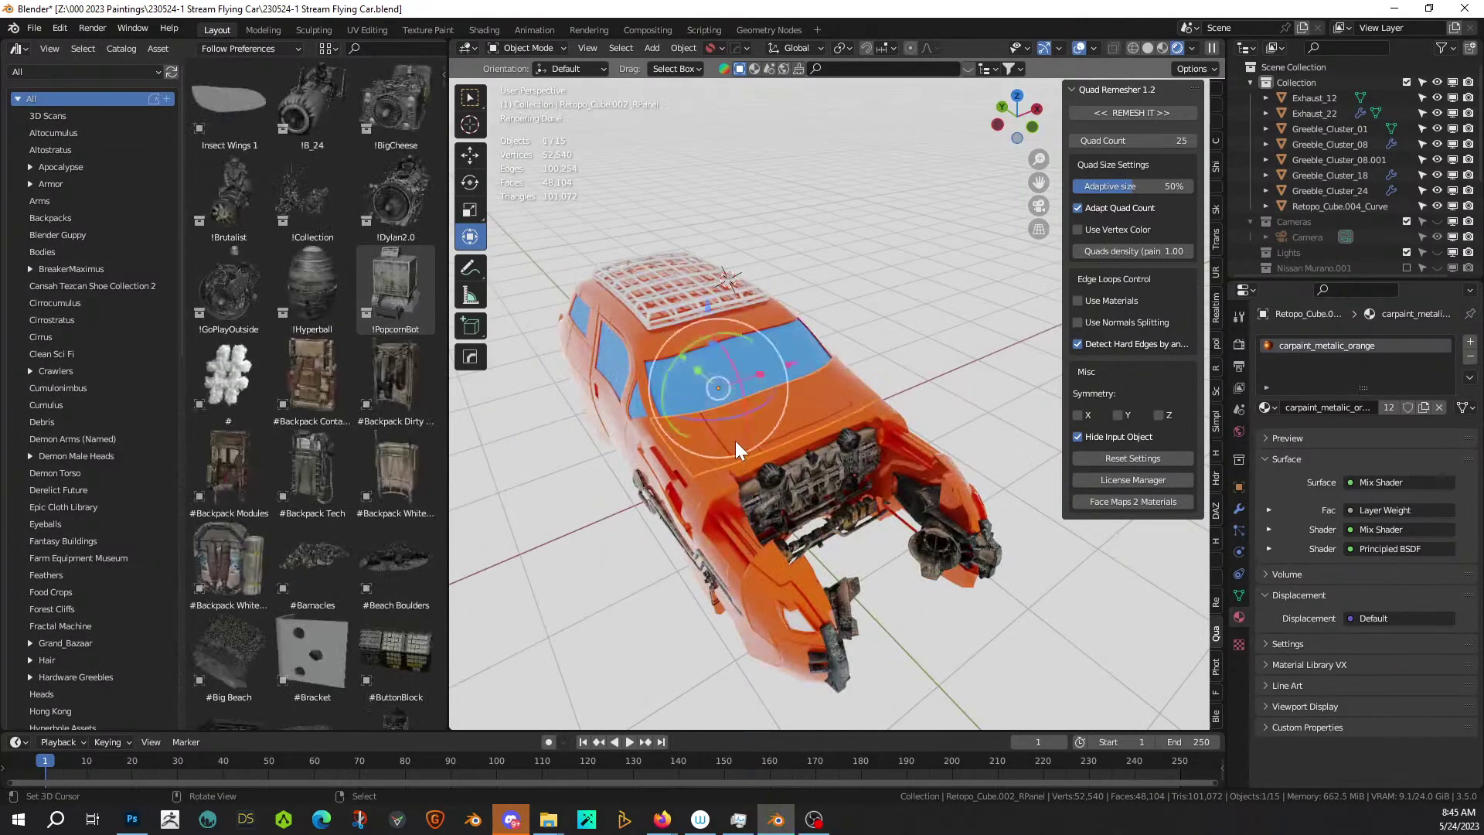
{"action": "left_click", "coordinate": [632, 337]}
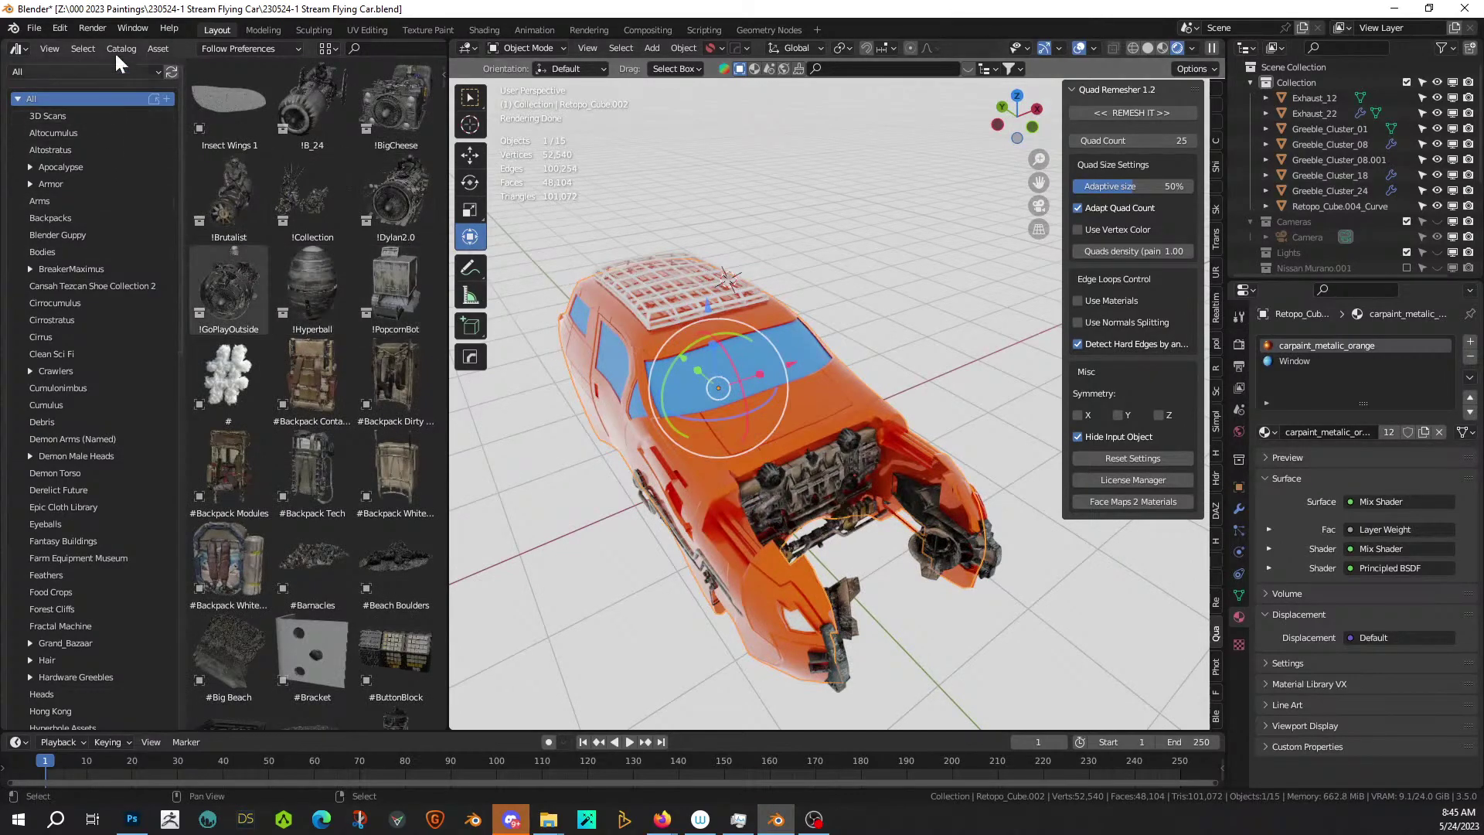
{"action": "left_click", "coordinate": [64, 69]}
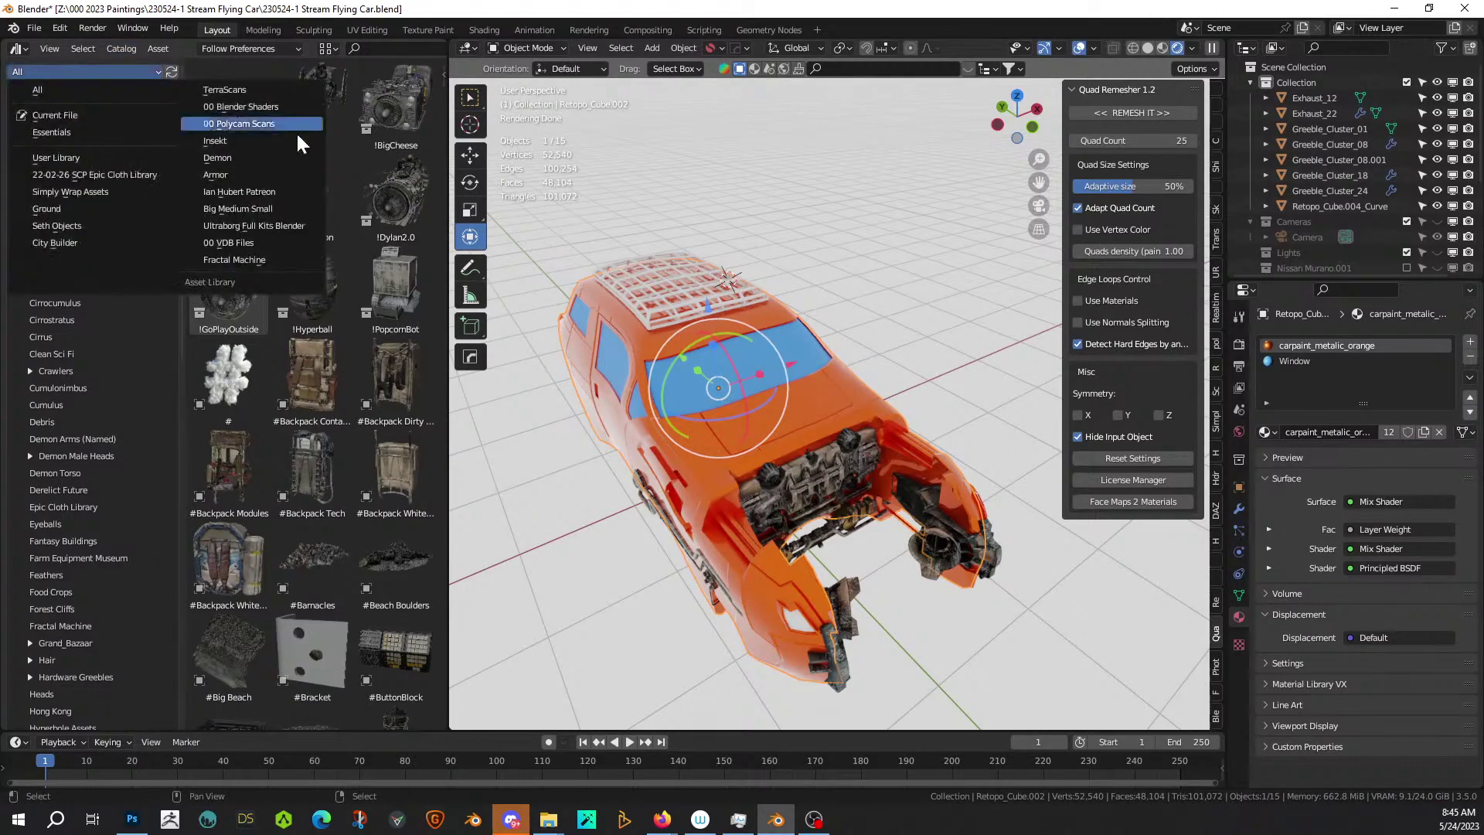
{"action": "left_click", "coordinate": [285, 107]}
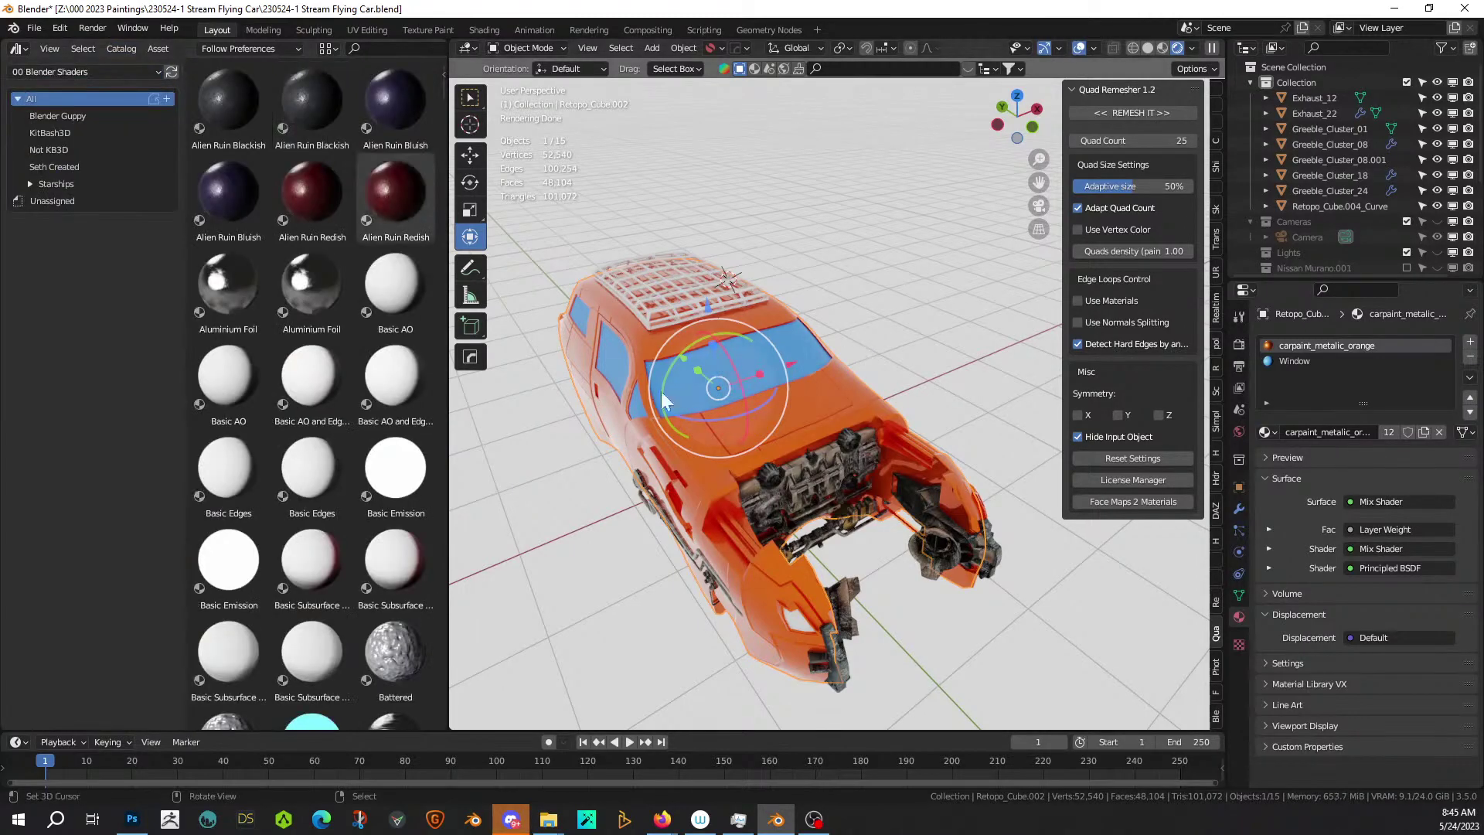
{"action": "left_click", "coordinate": [58, 165]}
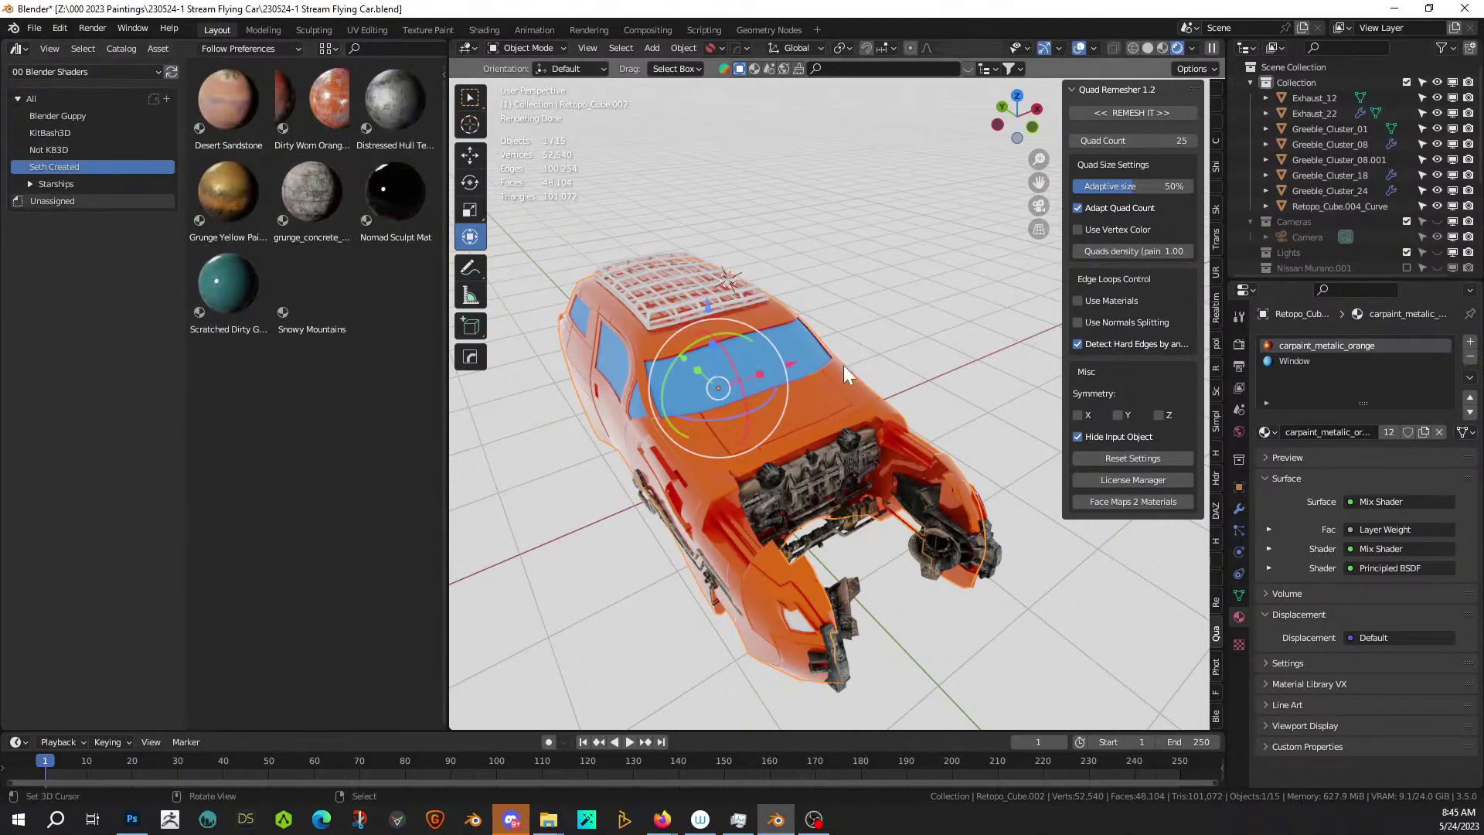
Replace the car body's orange paint with the Grunge Yellow Painted Metal material from the asset library.
{"action": "middle_click_drag", "start_coordinate": [637, 392], "coordinate": [716, 437]}
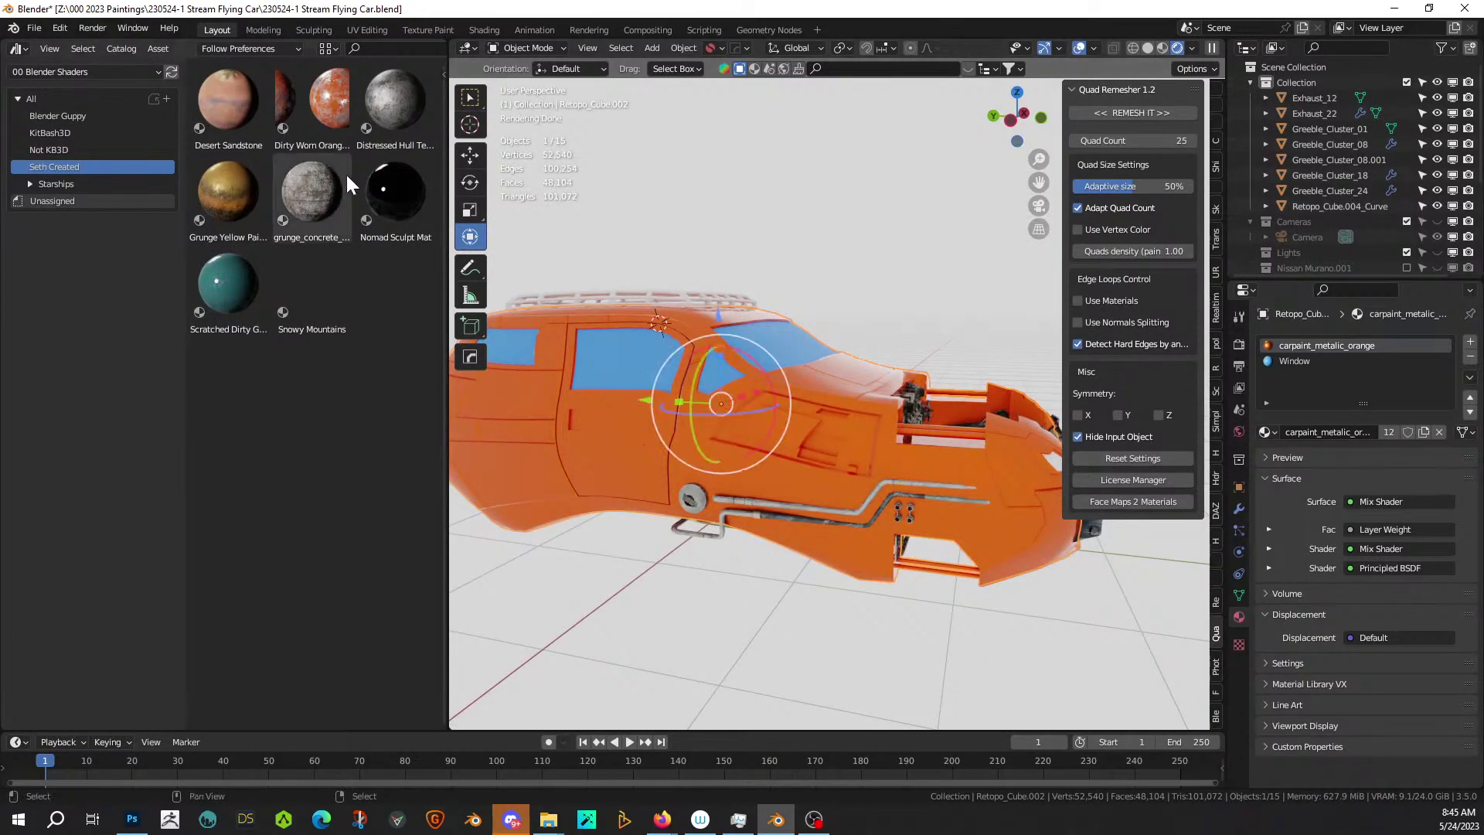
{"action": "mouse_move", "coordinate": [228, 220]}
{"action": "left_mouse_down"}
{"action": "mouse_move", "coordinate": [378, 262]}
{"action": "mouse_move", "coordinate": [618, 437]}
{"action": "left_mouse_up"}
{"action": "scroll", "coordinate": [645, 438], "scroll_direction": "down", "scroll_amount": 3}
{"action": "middle_click_drag", "start_coordinate": [645, 437], "coordinate": [1451, 451]}
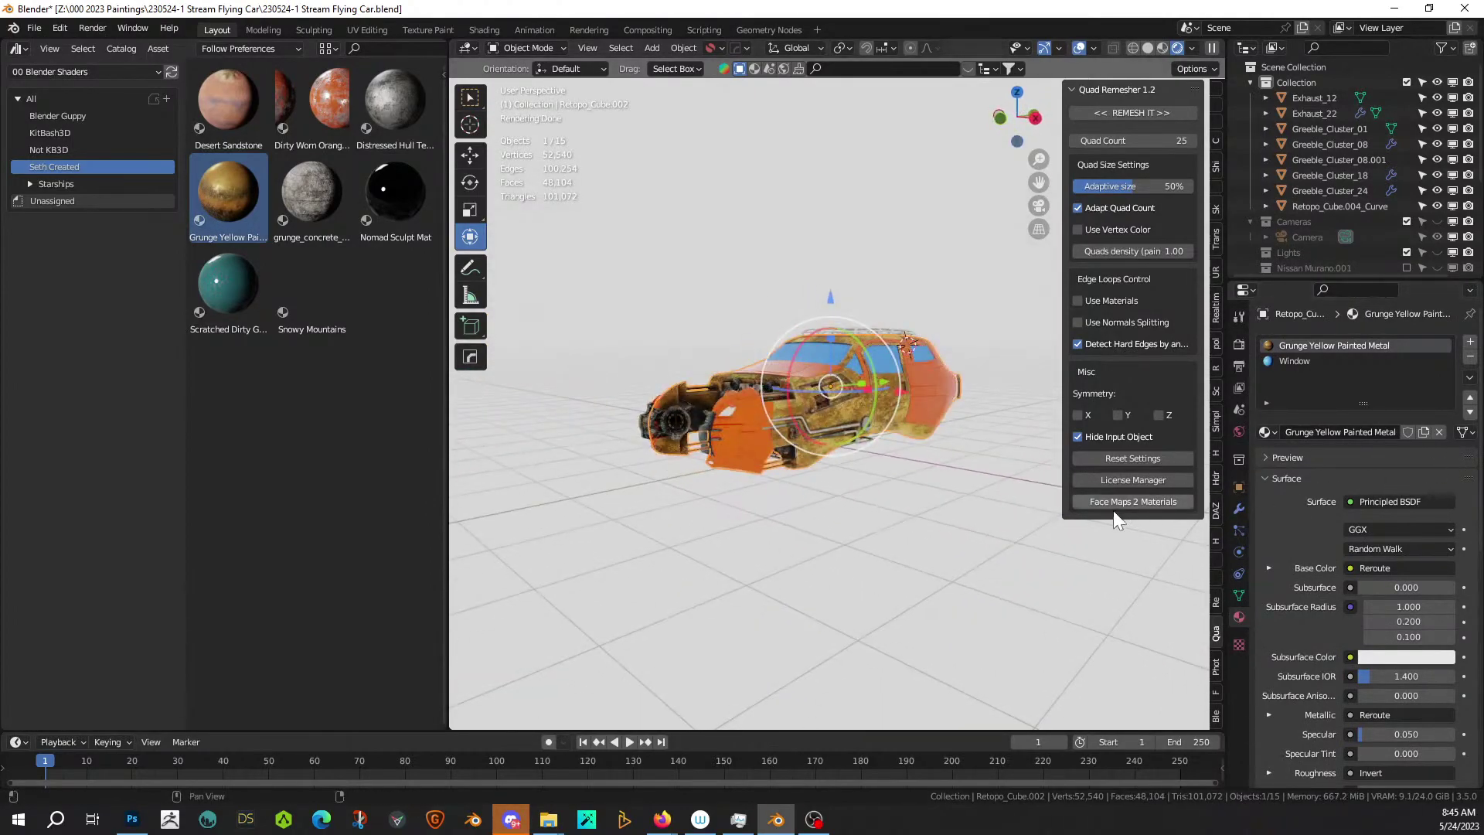
{"action": "middle_click_drag", "start_coordinate": [1116, 507], "coordinate": [812, 603]}
{"action": "scroll", "coordinate": [775, 599], "scroll_direction": "up", "scroll_amount": 6}
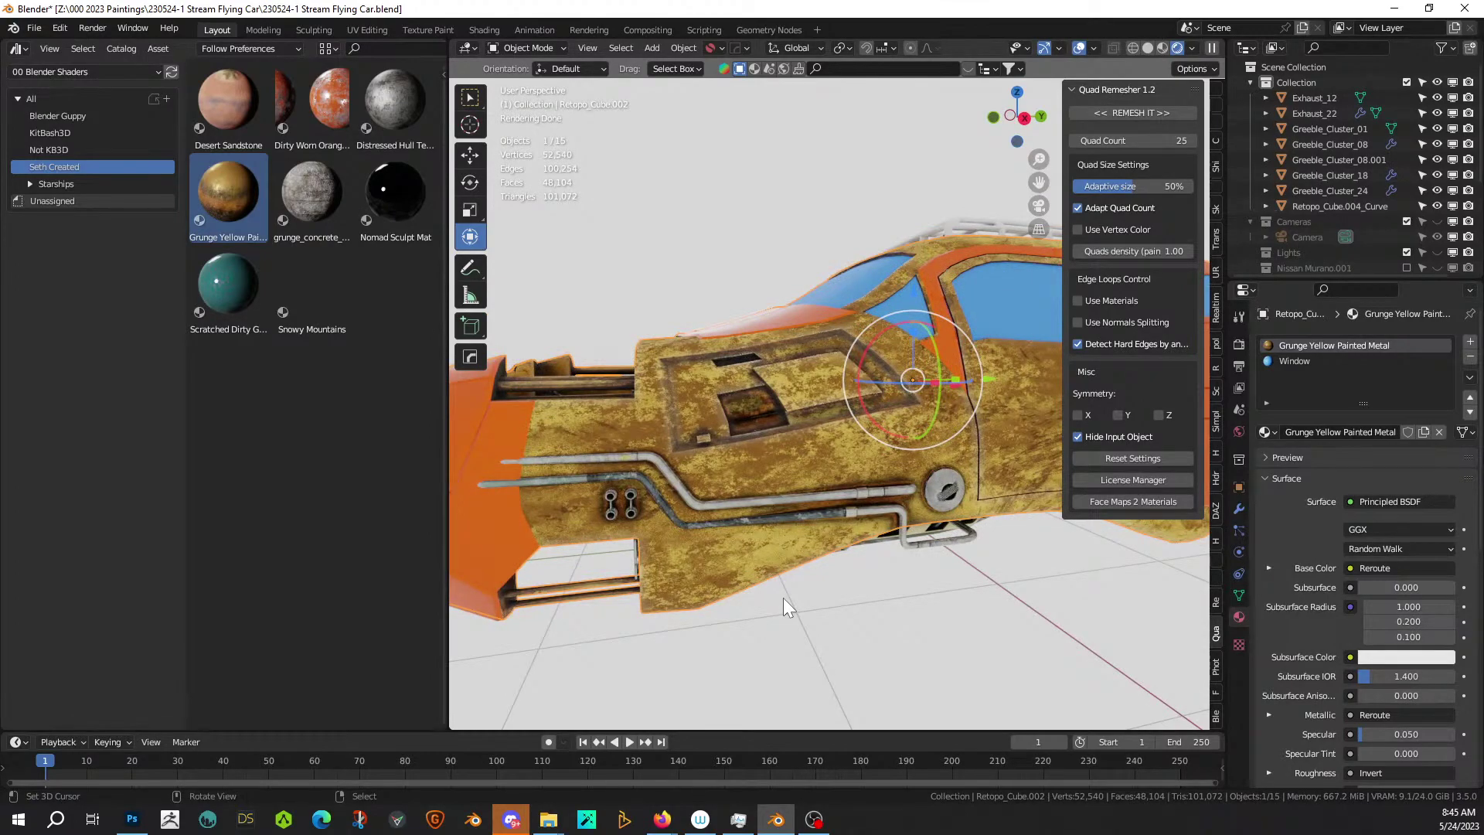
{"action": "middle_click_drag", "start_coordinate": [920, 604], "coordinate": [966, 627]}
{"action": "scroll", "coordinate": [988, 623], "scroll_direction": "down", "scroll_amount": 2}
{"action": "scroll", "coordinate": [874, 647], "scroll_direction": "up", "scroll_amount": 4}
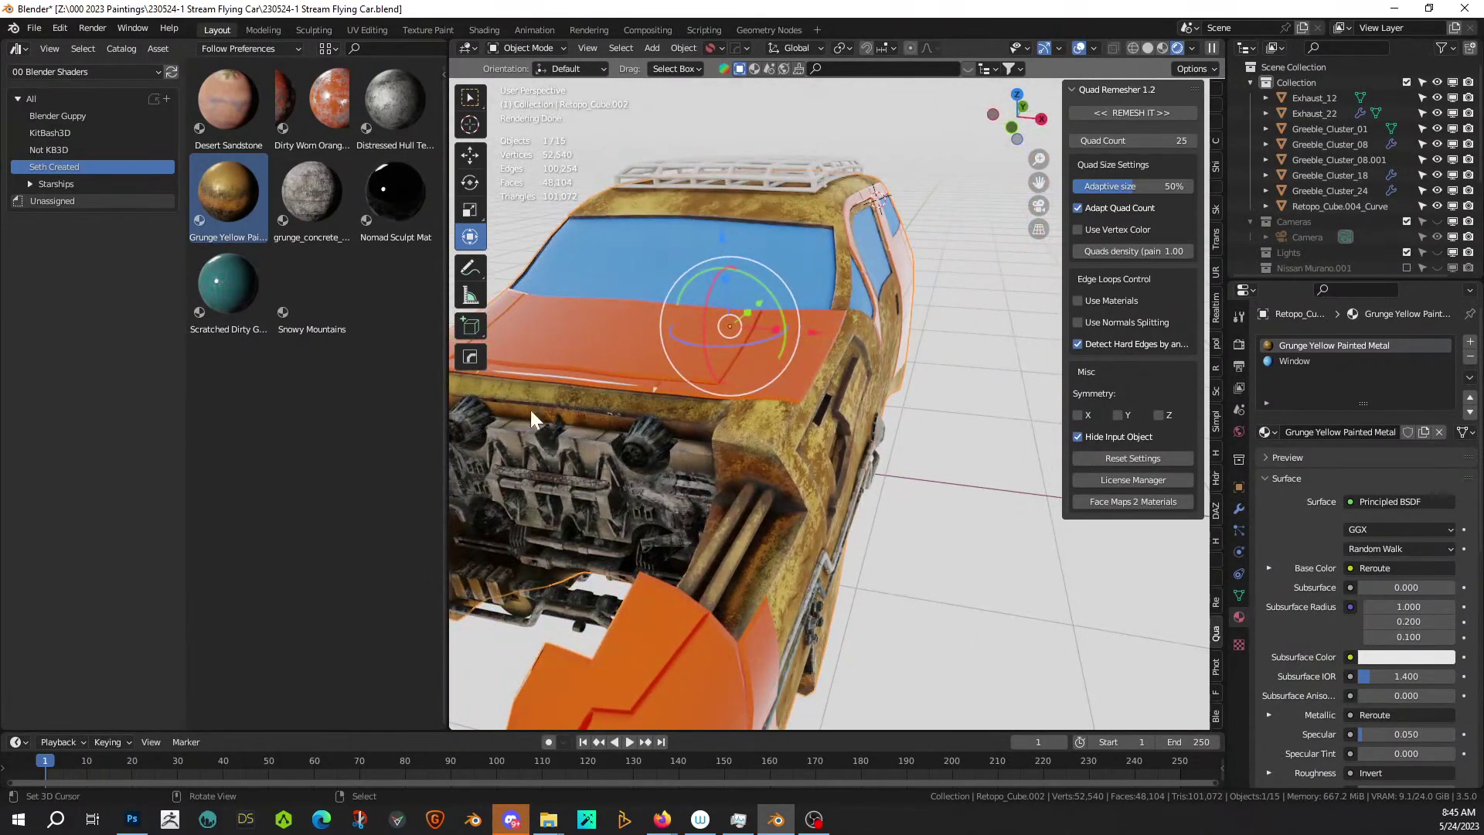
Assign the existing Grunge Yellow Painted Metal material to the hood panel and deselect it.
{"action": "left_click", "coordinate": [809, 373]}
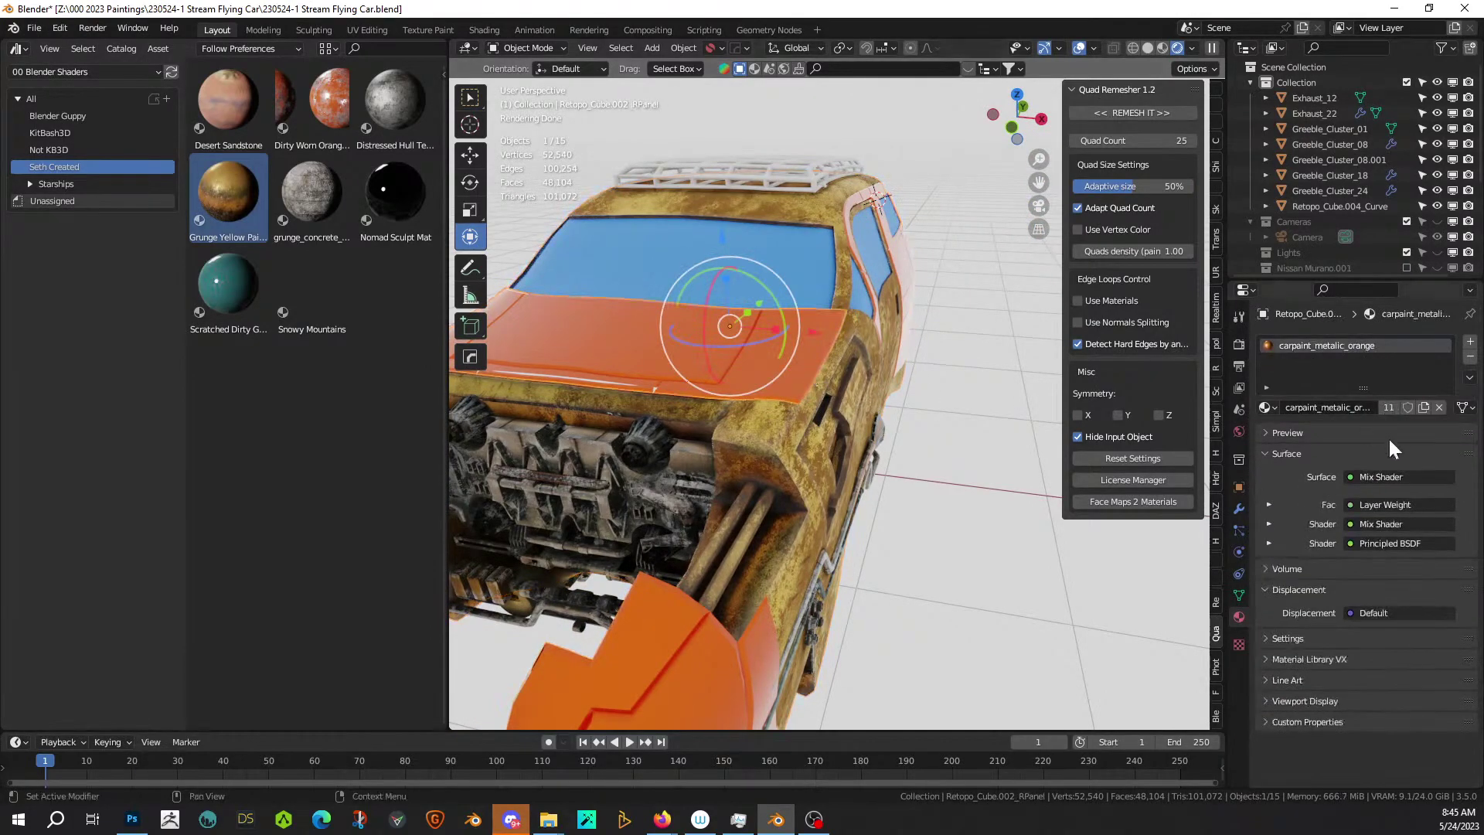
{"action": "left_click", "coordinate": [1264, 407]}
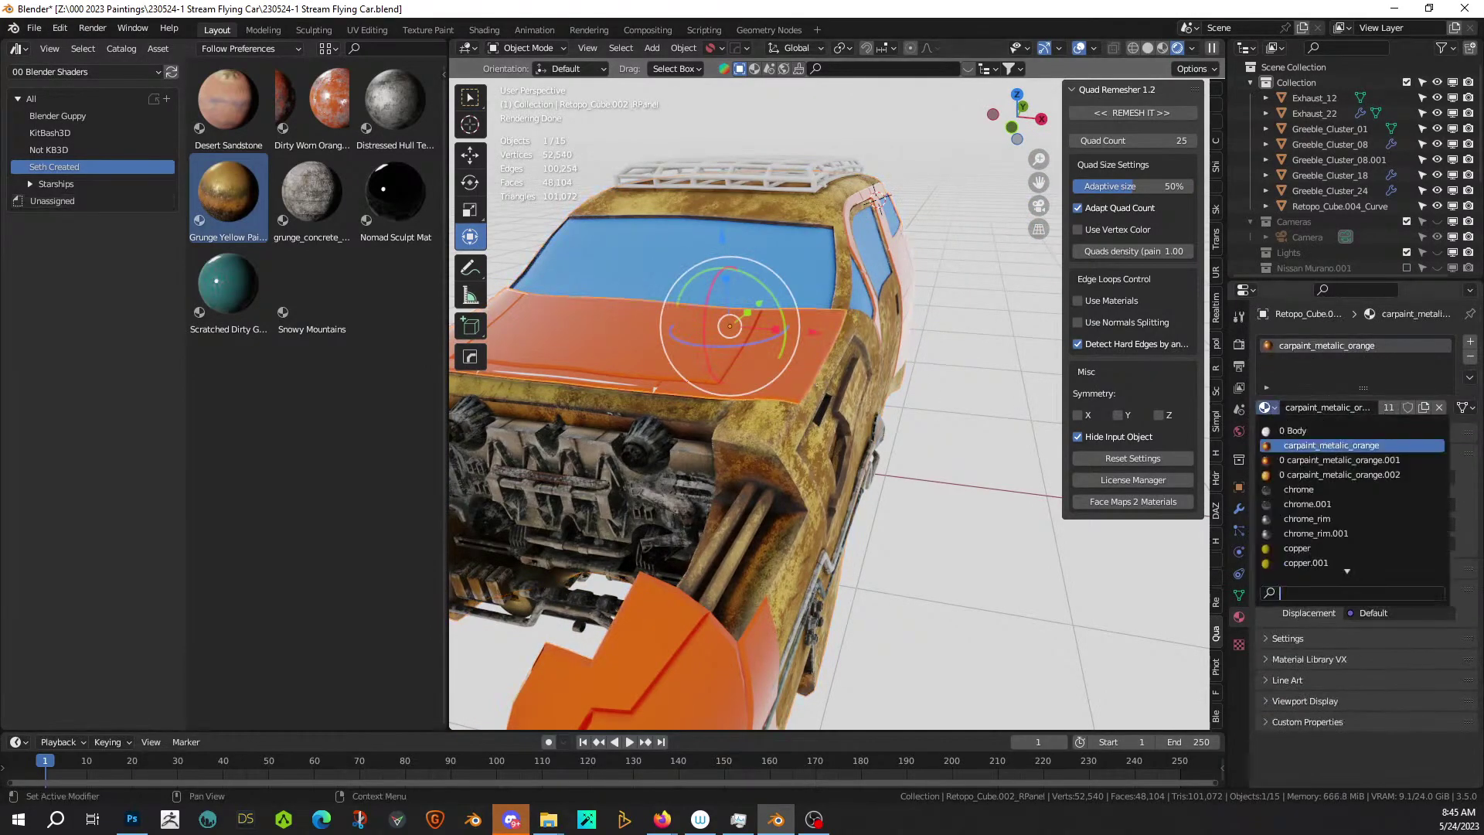
{"action": "type", "text": "gr"}
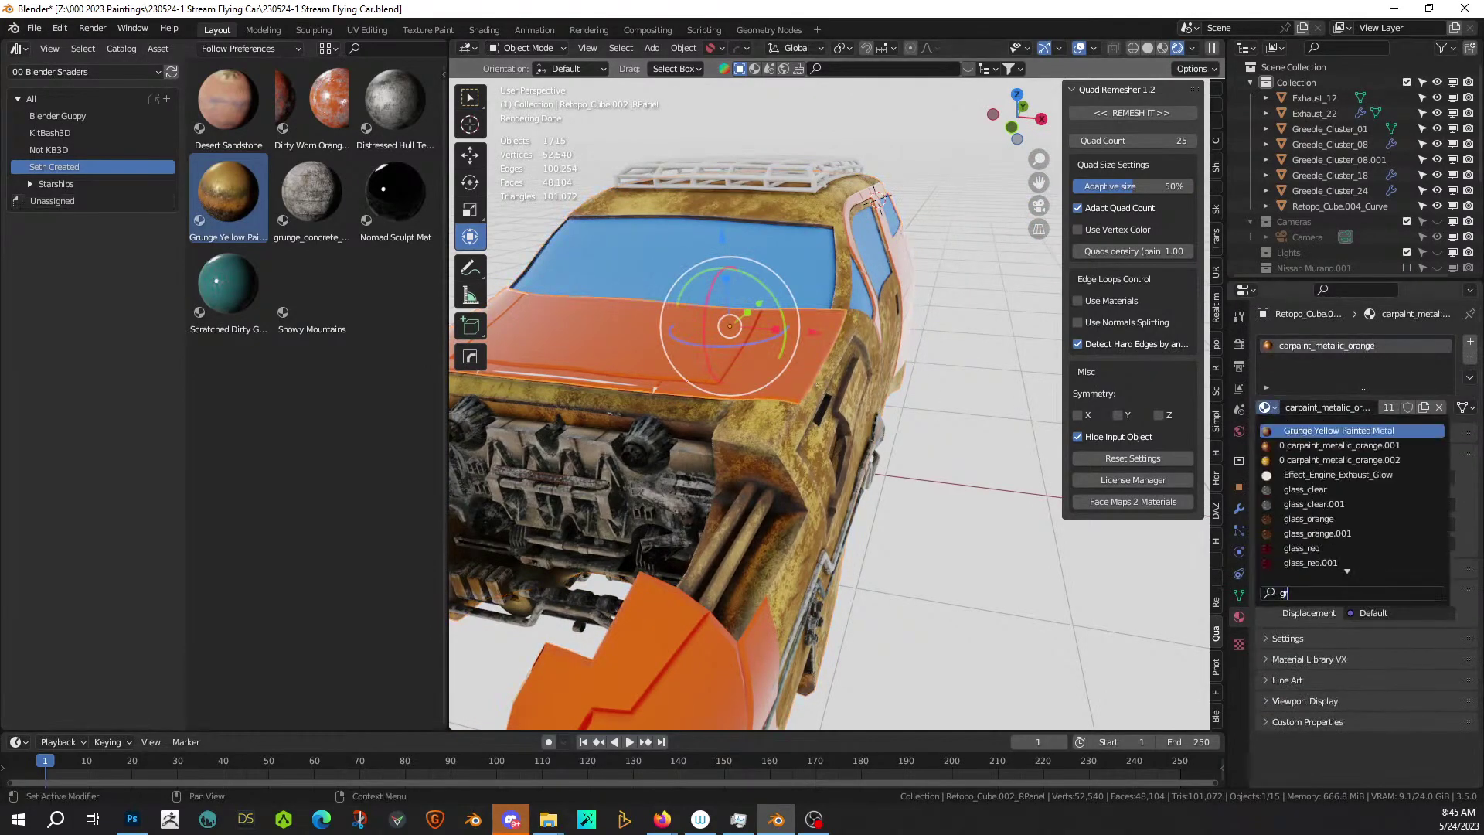
{"action": "key", "text": "Return"}
{"action": "left_click", "coordinate": [1002, 513]}
{"action": "middle_click_drag", "start_coordinate": [1002, 513], "coordinate": [795, 498]}
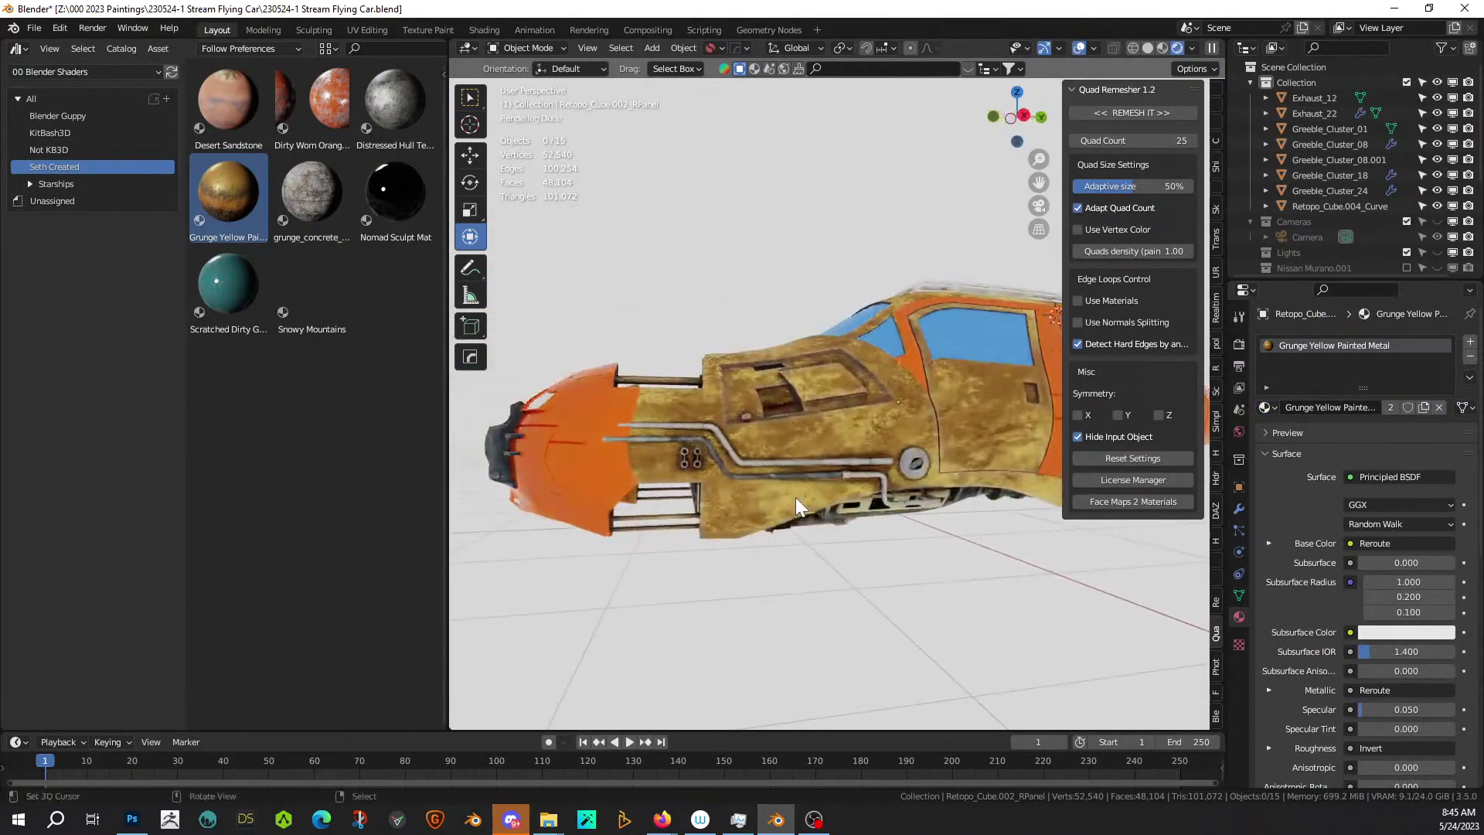
Assign Grunge Yellow Painted Metal to the orange panel running along the windshield pillar and above the front door.
{"action": "middle_click_drag", "start_coordinate": [841, 571], "coordinate": [655, 641], "text": "shift"}
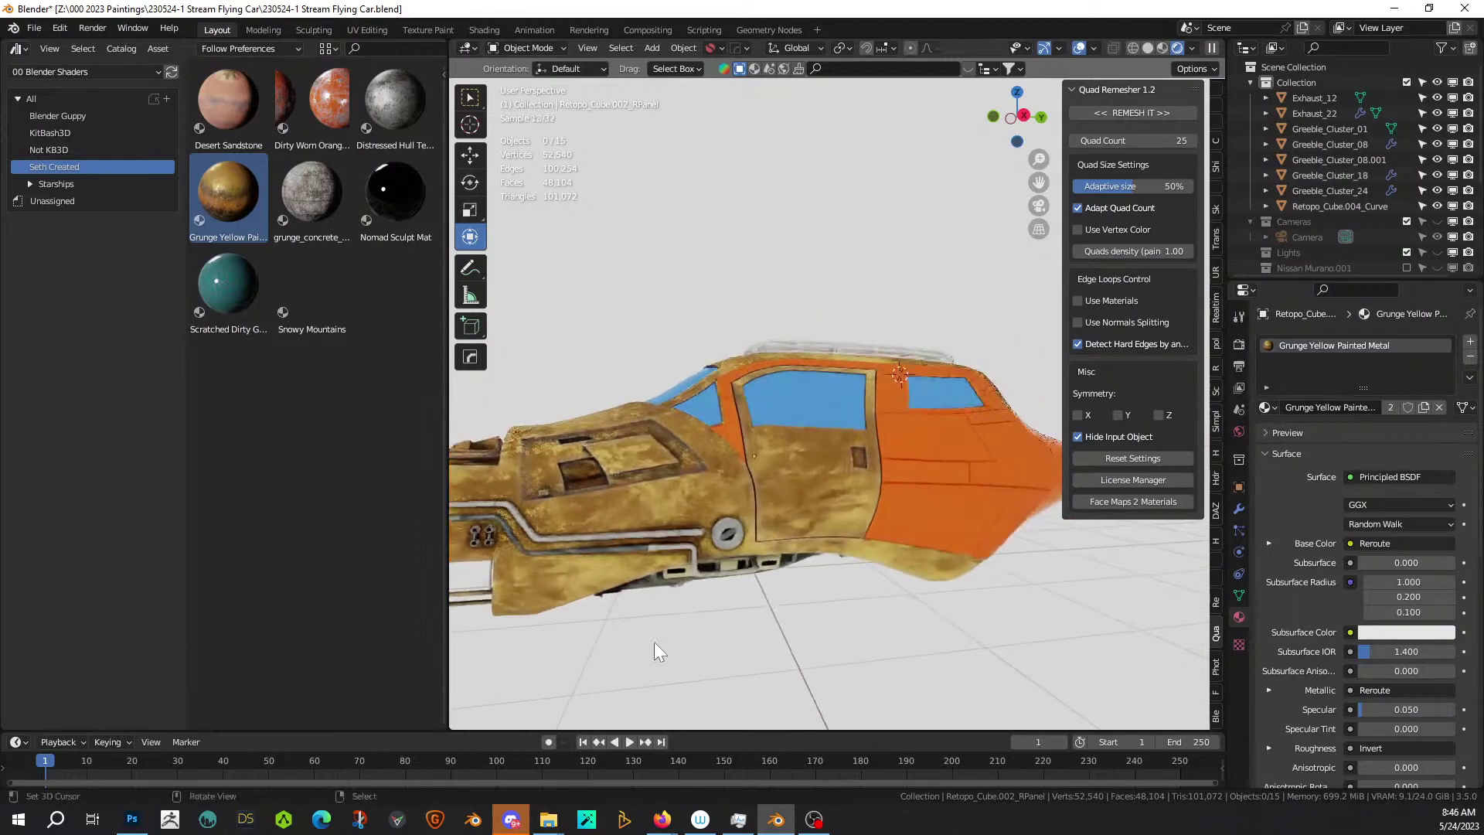
{"action": "scroll", "coordinate": [668, 583], "scroll_direction": "up", "scroll_amount": 3}
{"action": "left_click", "coordinate": [680, 443]}
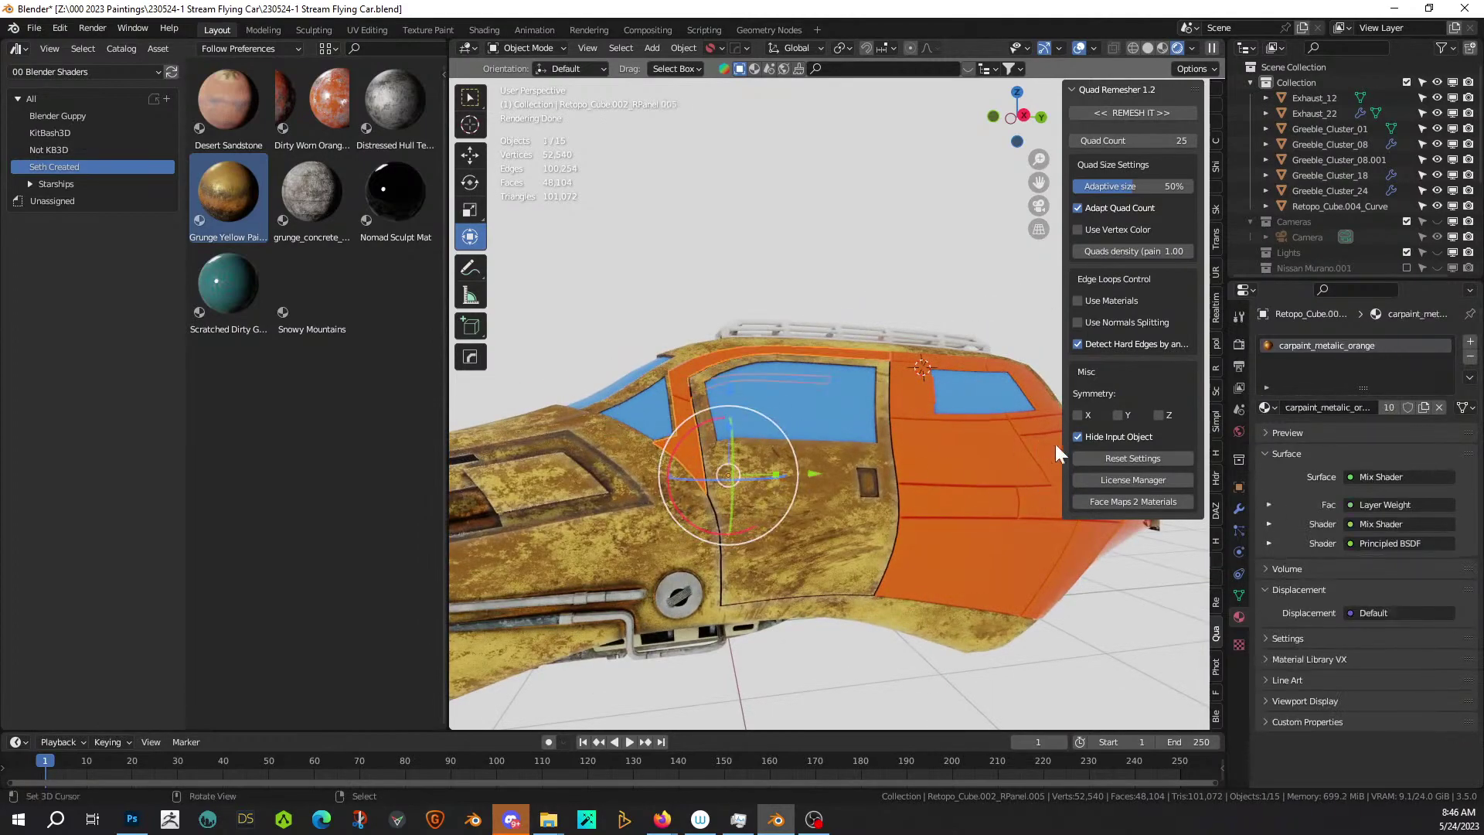
{"action": "left_click", "coordinate": [1265, 407]}
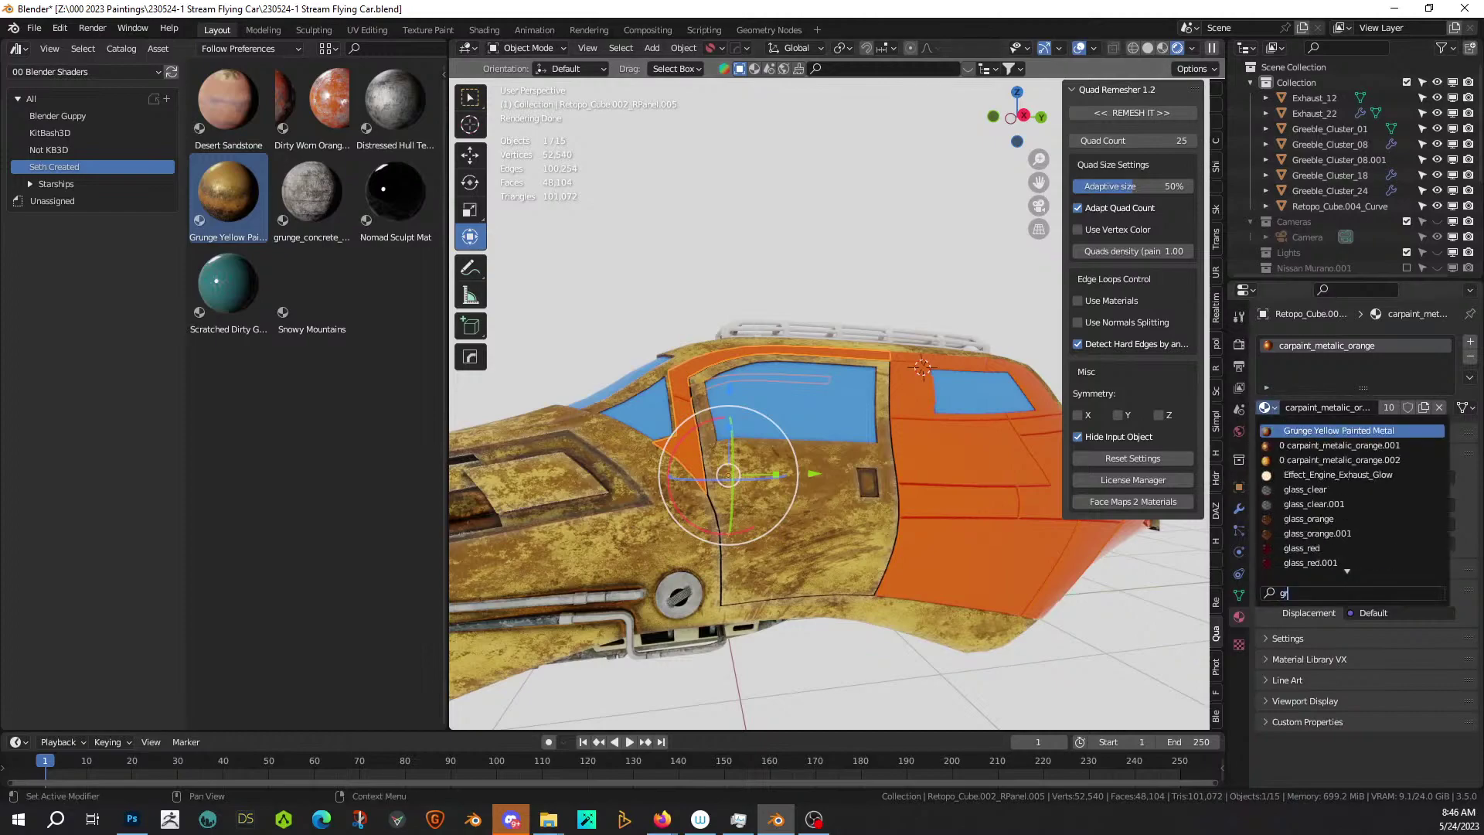
{"action": "left_click", "coordinate": [1300, 433]}
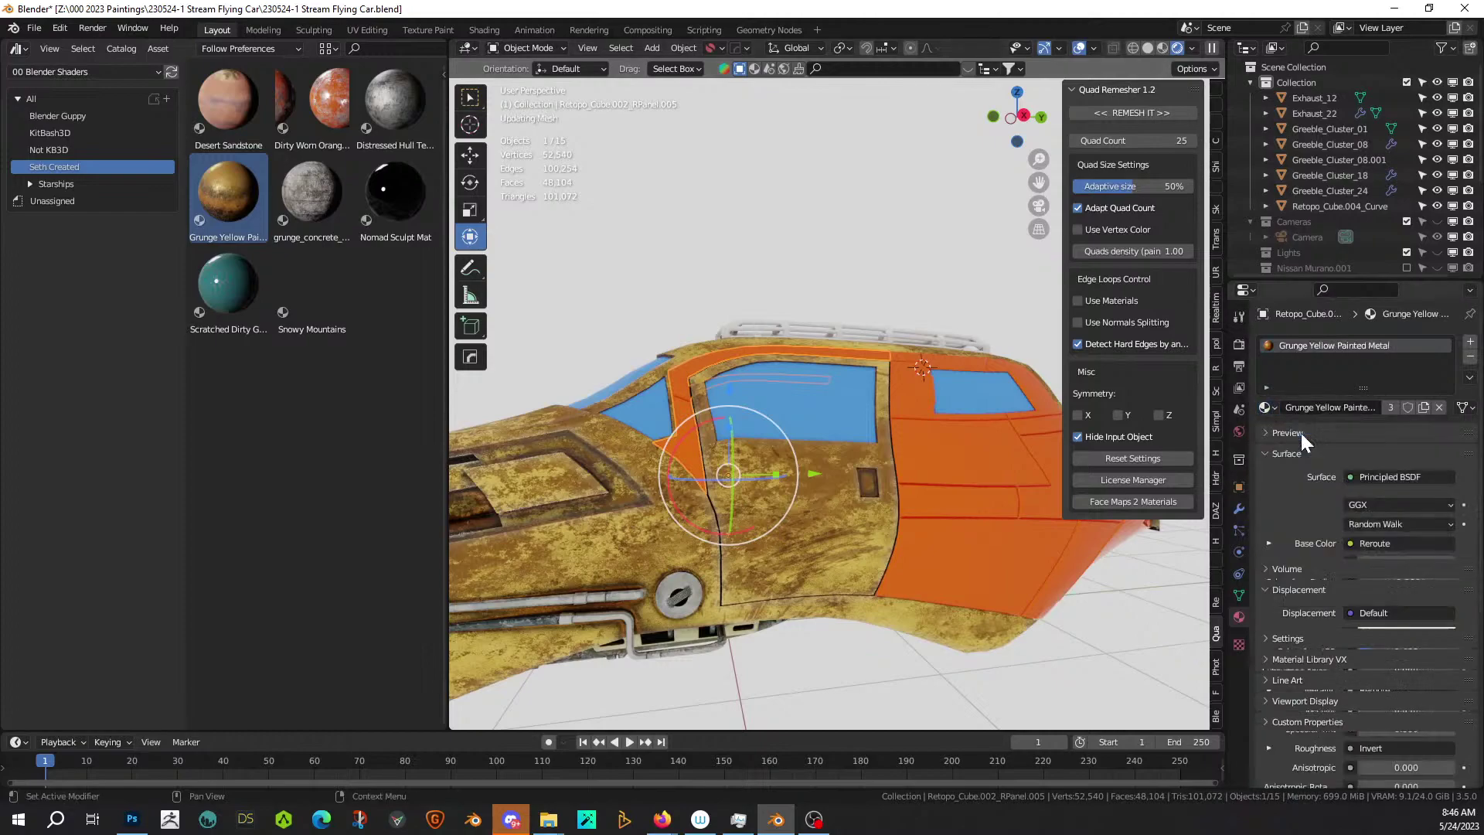
Join the two orange panels behind the door into one object and assign Grunge Yellow Painted Metal to it.
{"action": "left_click", "coordinate": [943, 452]}
{"action": "left_click", "coordinate": [916, 373], "text": "shift"}
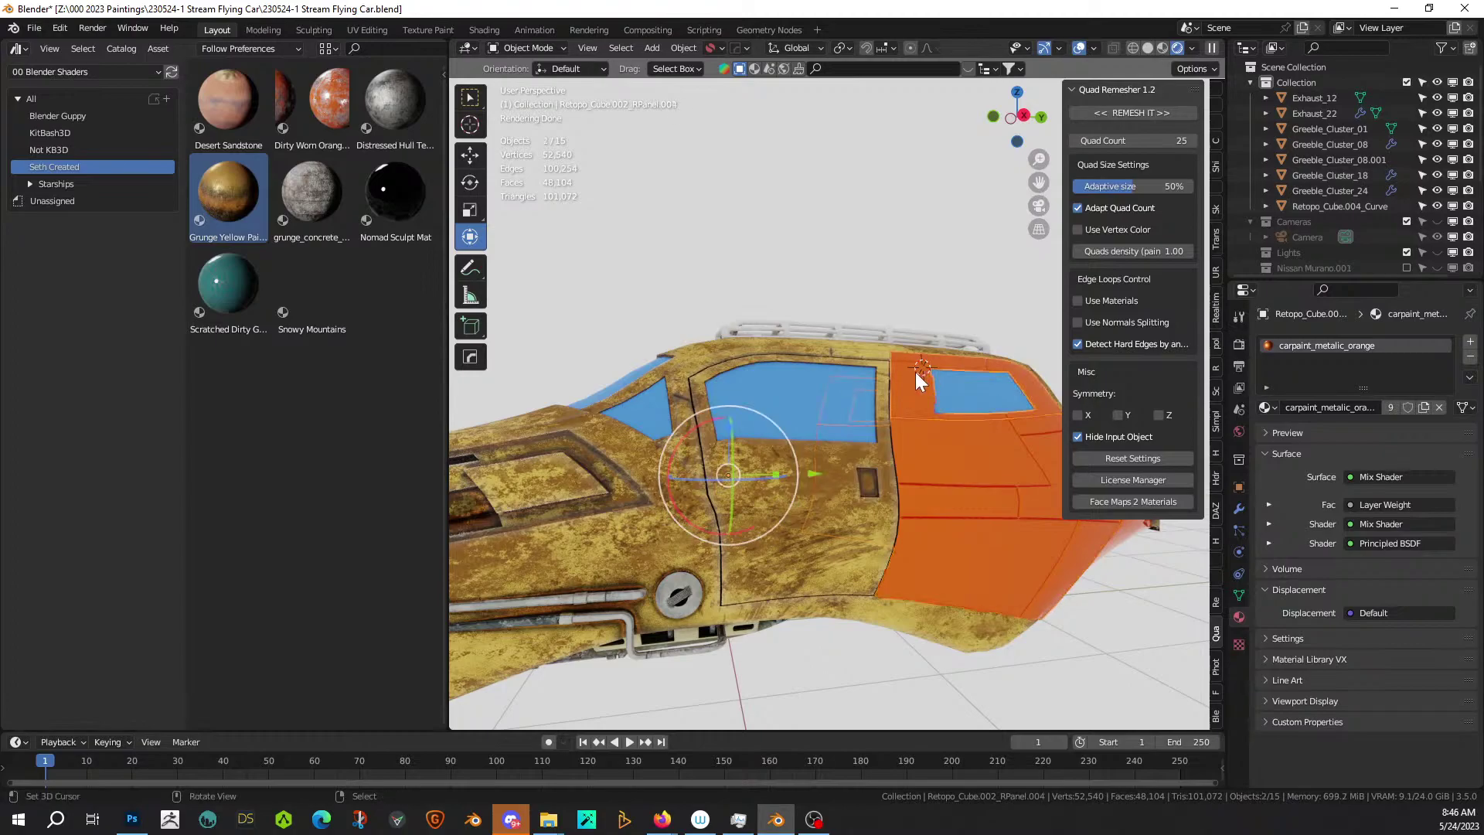
{"action": "key", "text": "ctrl+j"}
{"action": "left_click", "coordinate": [1271, 400]}
{"action": "type", "text": "gr"}
{"action": "key", "text": "Return"}
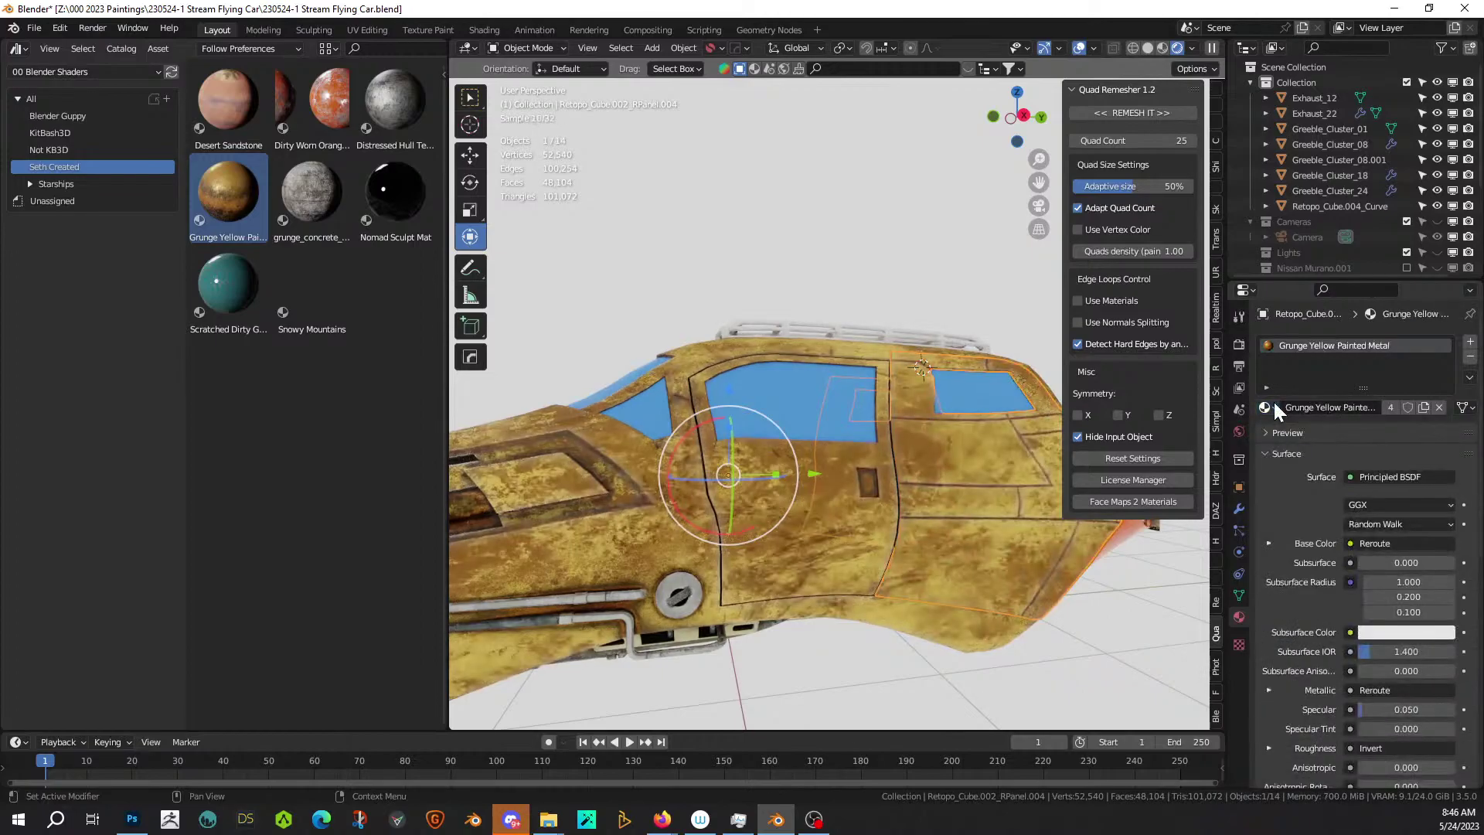
Assign Grunge Yellow Painted Metal to the orange rear panel around the trunk.
{"action": "mouse_move", "coordinate": [772, 564]}
{"action": "middle_mouse_down"}
{"action": "mouse_move", "coordinate": [635, 606]}
{"action": "mouse_move", "coordinate": [691, 548]}
{"action": "mouse_move", "coordinate": [591, 564]}
{"action": "mouse_move", "coordinate": [581, 535]}
{"action": "mouse_move", "coordinate": [998, 535]}
{"action": "mouse_move", "coordinate": [1071, 508]}
{"action": "middle_mouse_up"}
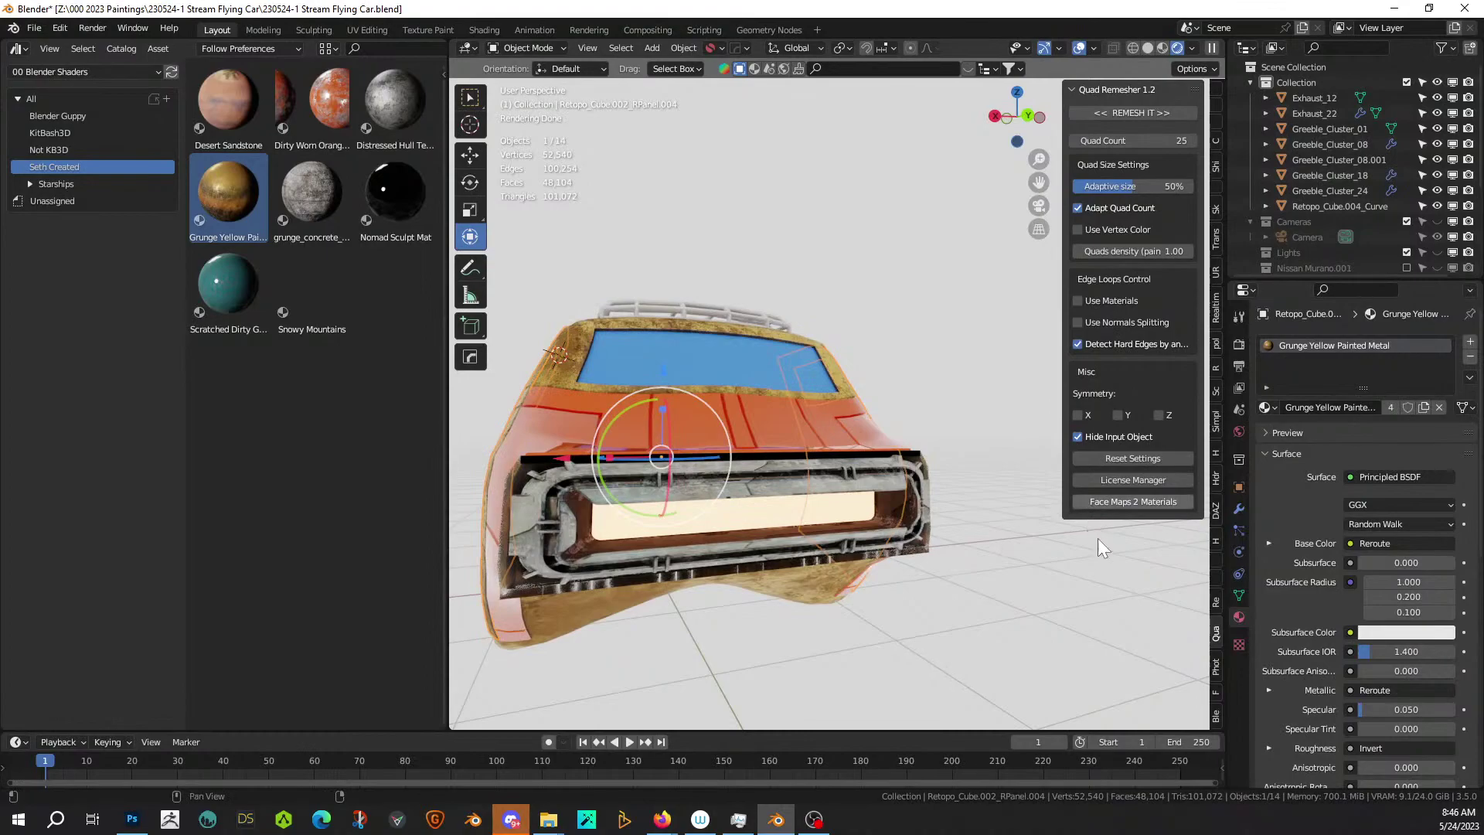
{"action": "middle_click_drag", "start_coordinate": [838, 595], "coordinate": [772, 603]}
{"action": "left_click", "coordinate": [903, 573]}
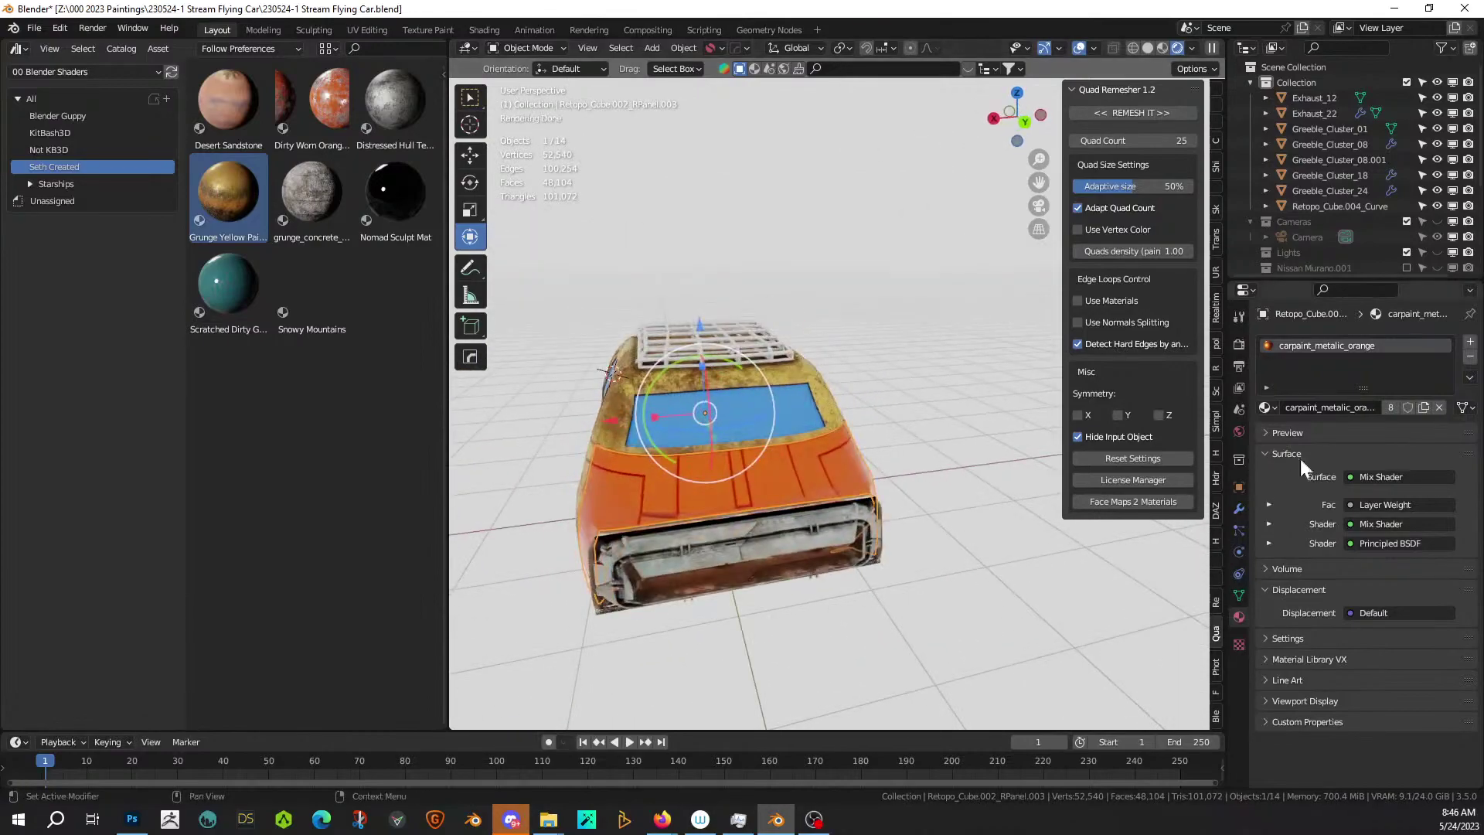
{"action": "left_click", "coordinate": [1266, 407]}
{"action": "middle_click_drag", "start_coordinate": [772, 646], "coordinate": [843, 671]}
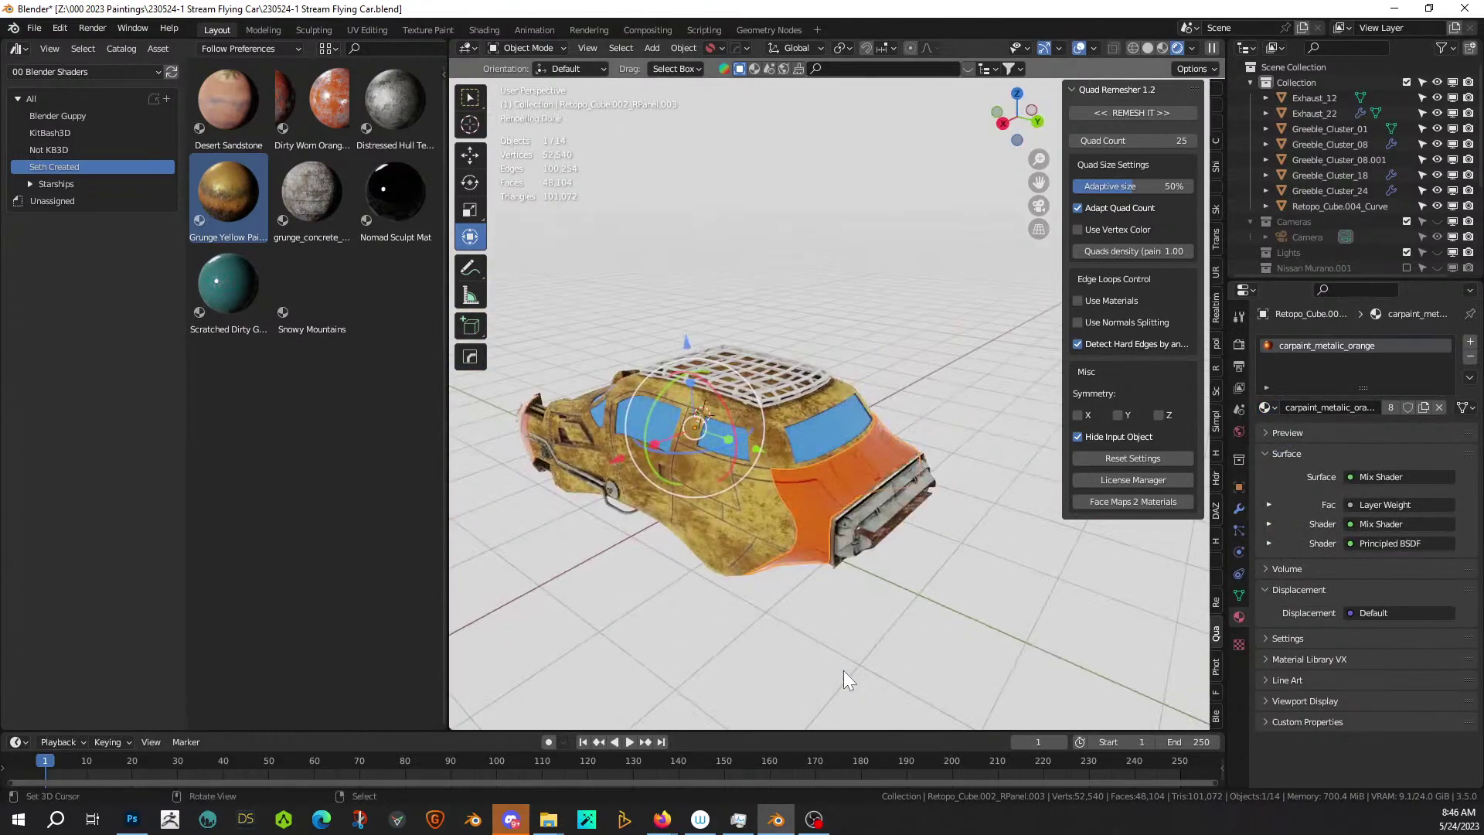
{"action": "scroll", "coordinate": [843, 670], "scroll_direction": "up", "scroll_amount": 1}
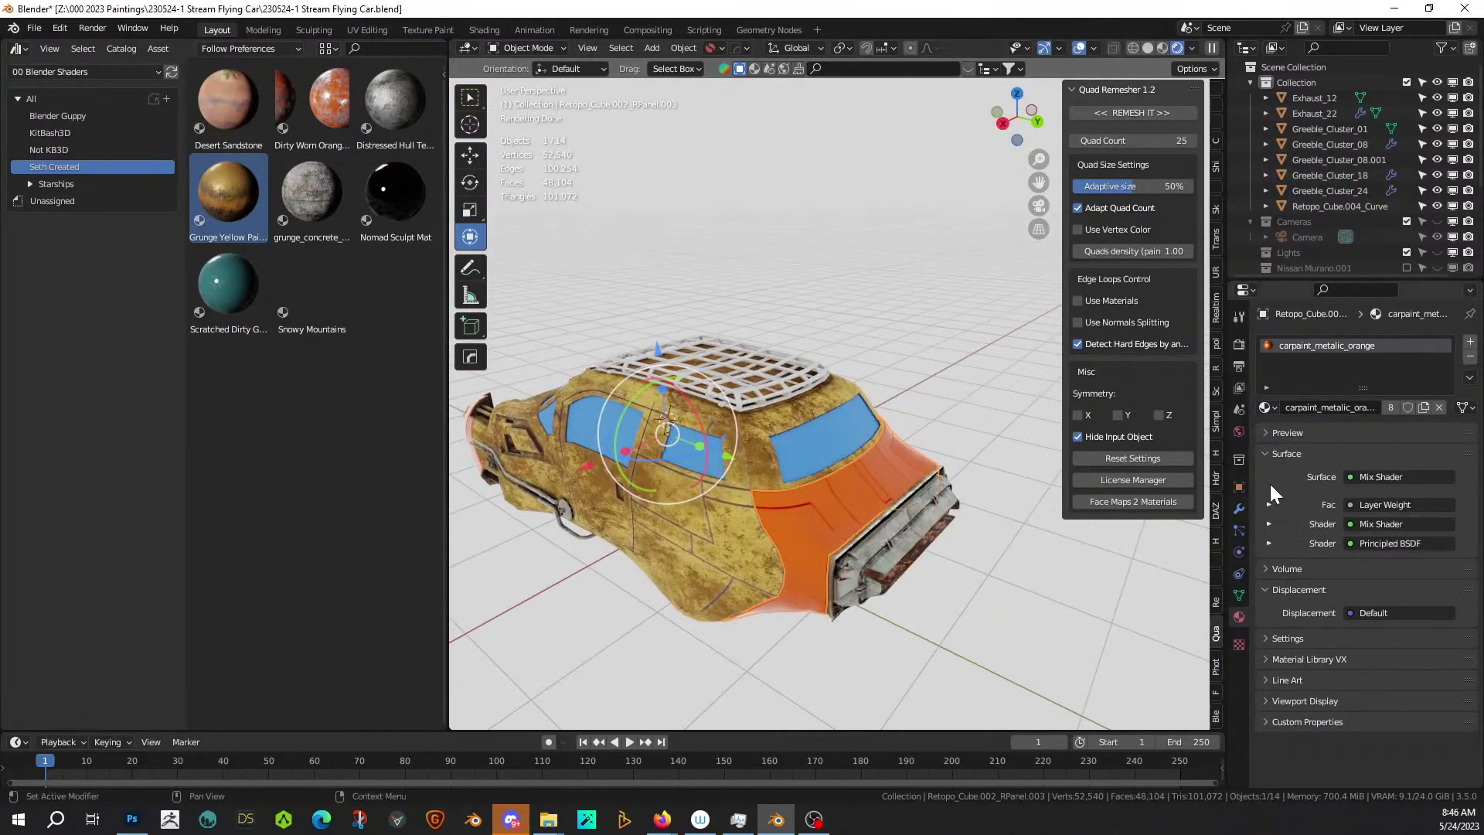
{"action": "left_click", "coordinate": [1267, 407]}
{"action": "type", "text": "gr"}
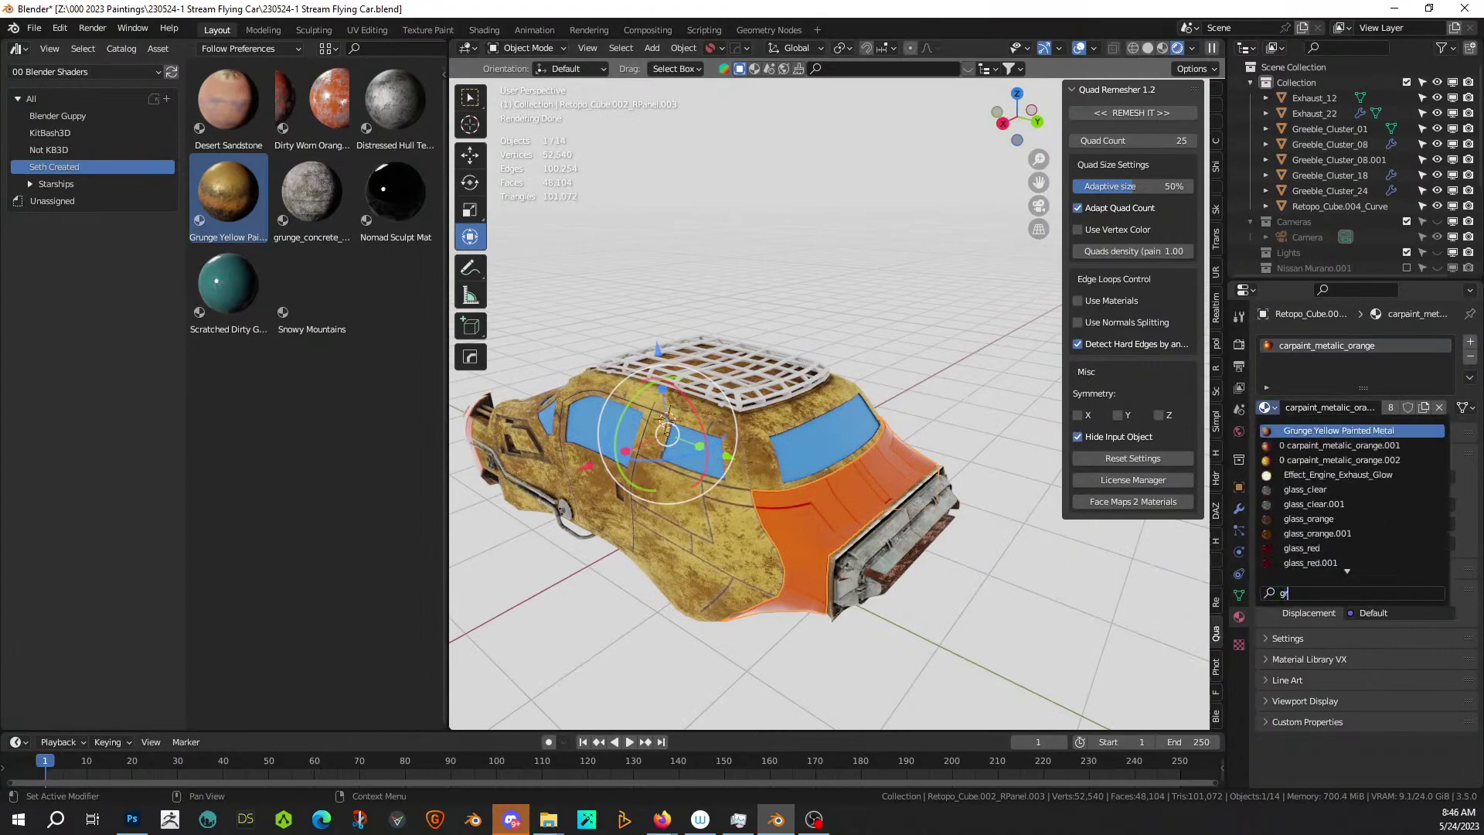
{"action": "left_click", "coordinate": [1306, 431]}
Deselect the rear panel and save the file.
{"action": "scroll", "coordinate": [963, 605], "scroll_direction": "down", "scroll_amount": 1}
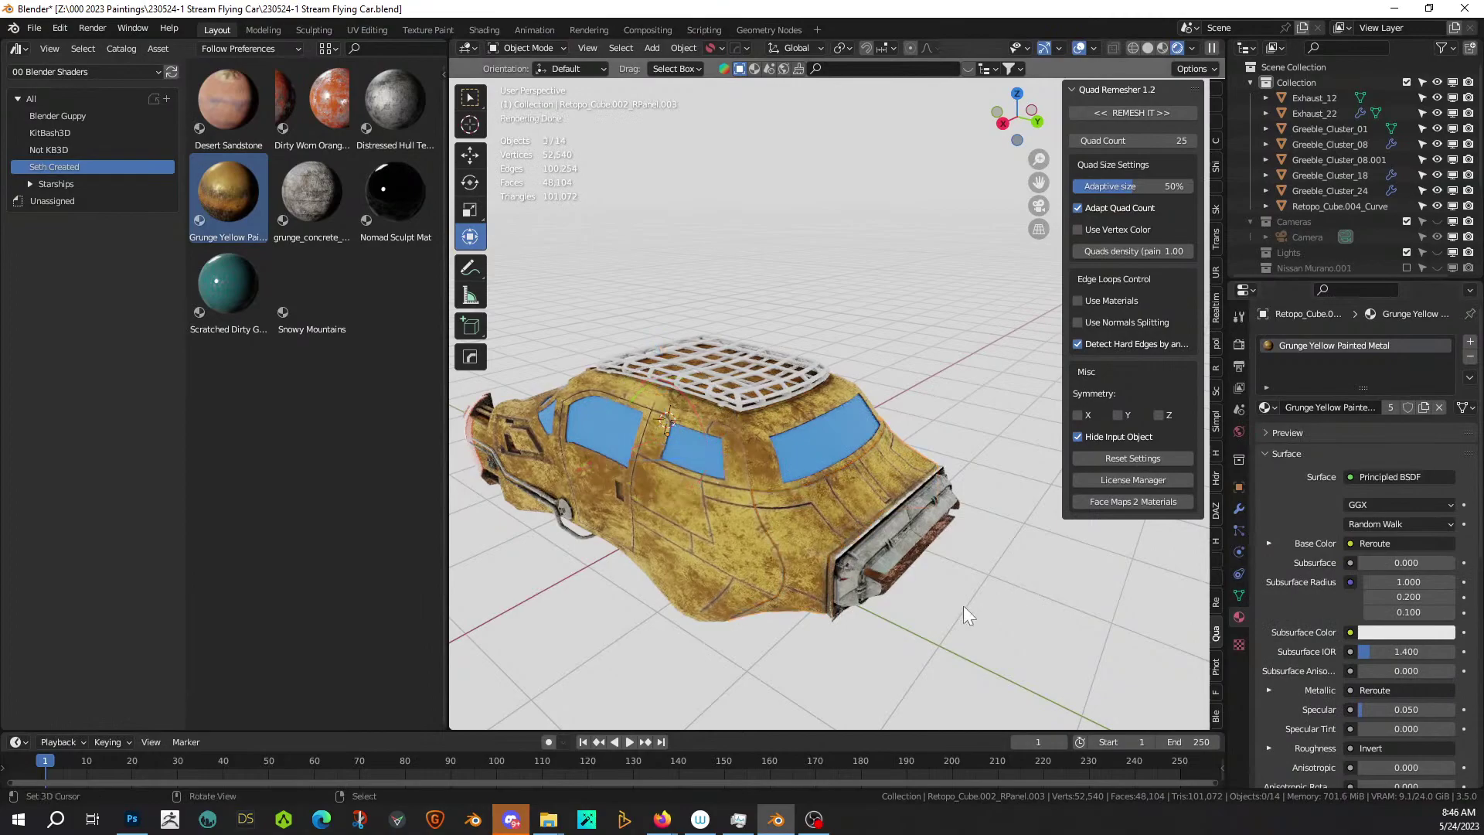
{"action": "left_click", "coordinate": [963, 605]}
{"action": "middle_click_drag", "start_coordinate": [957, 605], "coordinate": [935, 583]}
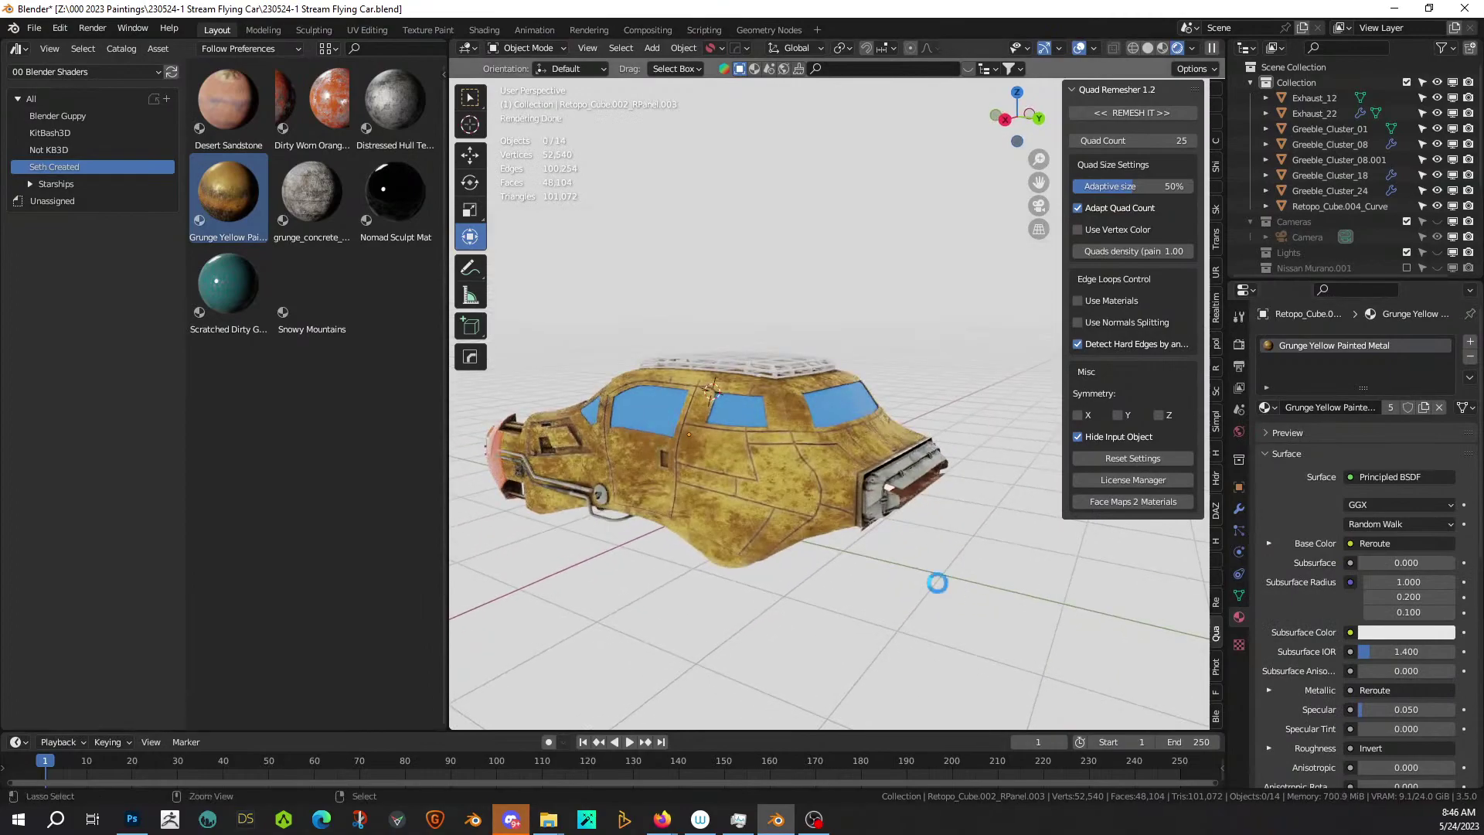
{"action": "key", "text": "ctrl+s"}
Replace the orange paint on the front fenders with the Distressed Hull Texture material from the asset library.
{"action": "middle_click_drag", "start_coordinate": [550, 615], "coordinate": [967, 516]}
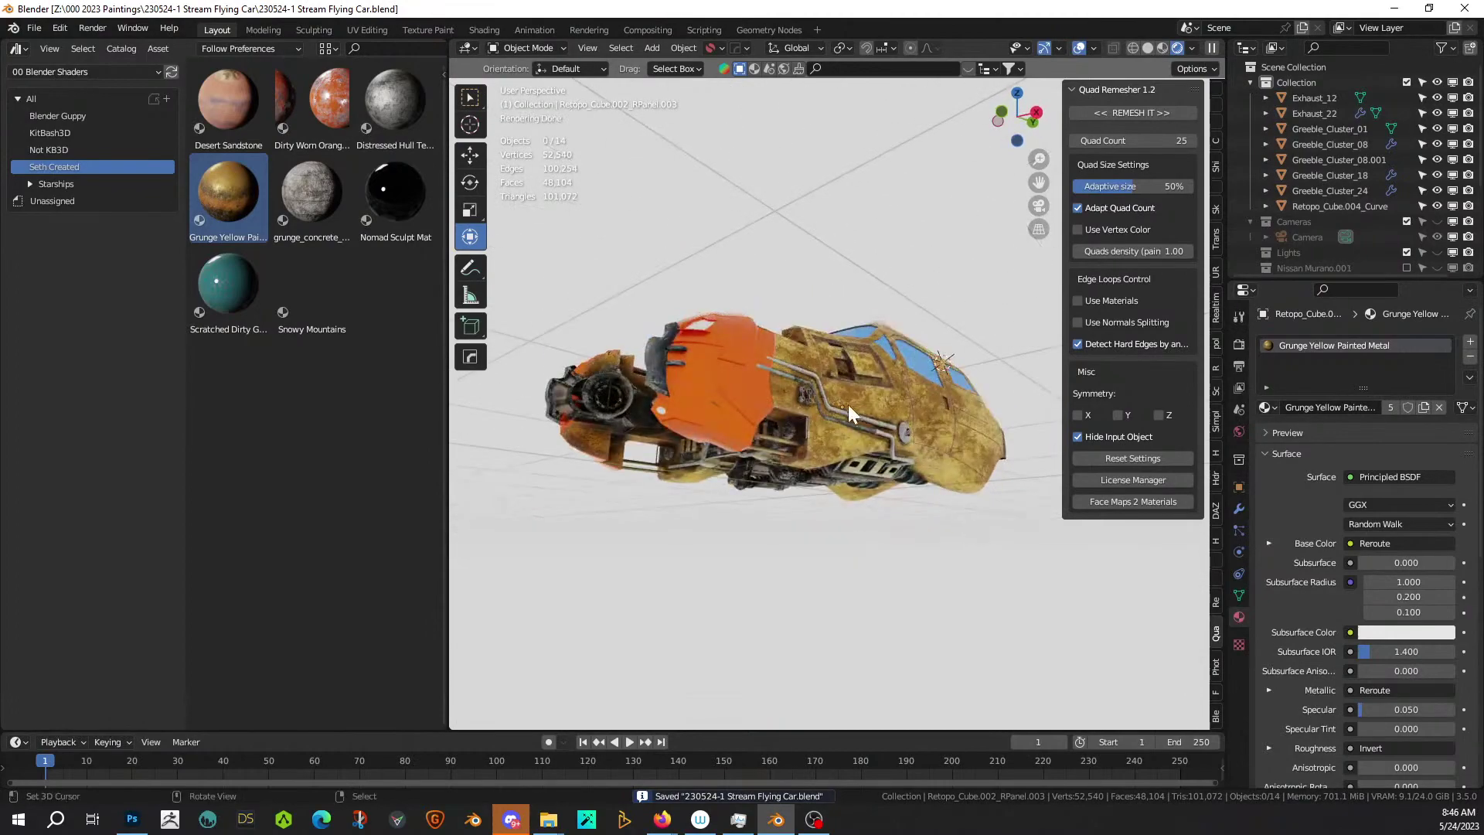
{"action": "left_click", "coordinate": [728, 369]}
{"action": "middle_click_drag", "start_coordinate": [724, 368], "coordinate": [739, 410]}
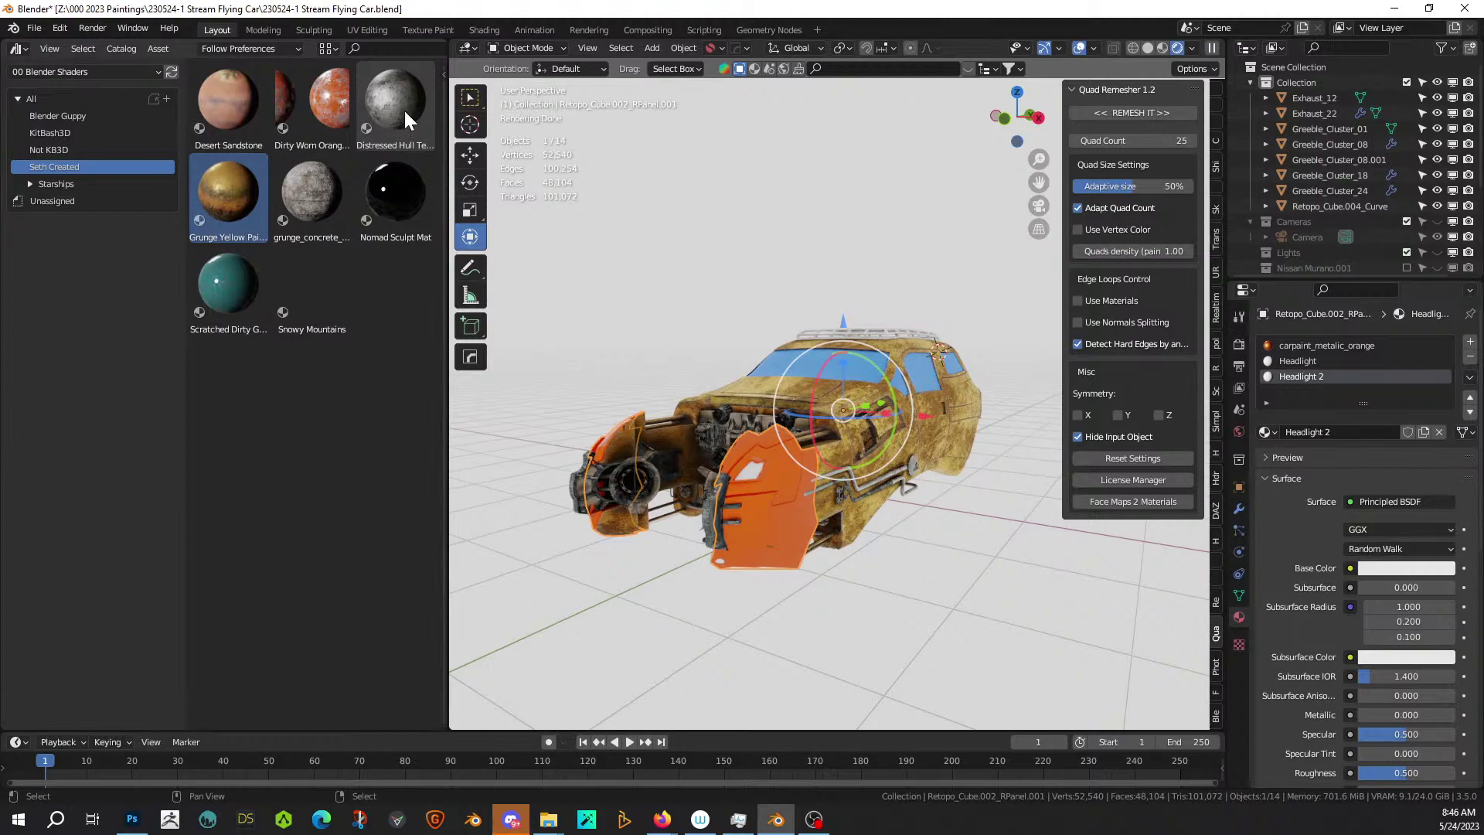
{"action": "left_click_drag", "start_coordinate": [403, 109], "coordinate": [758, 527]}
Examine the fenders' material against the body from the side and front, including the engine greebles.
{"action": "middle_click_drag", "start_coordinate": [877, 581], "coordinate": [790, 618]}
{"action": "scroll", "coordinate": [1014, 613], "scroll_direction": "up", "scroll_amount": 4}
{"action": "scroll", "coordinate": [742, 602], "scroll_direction": "up", "scroll_amount": 3}
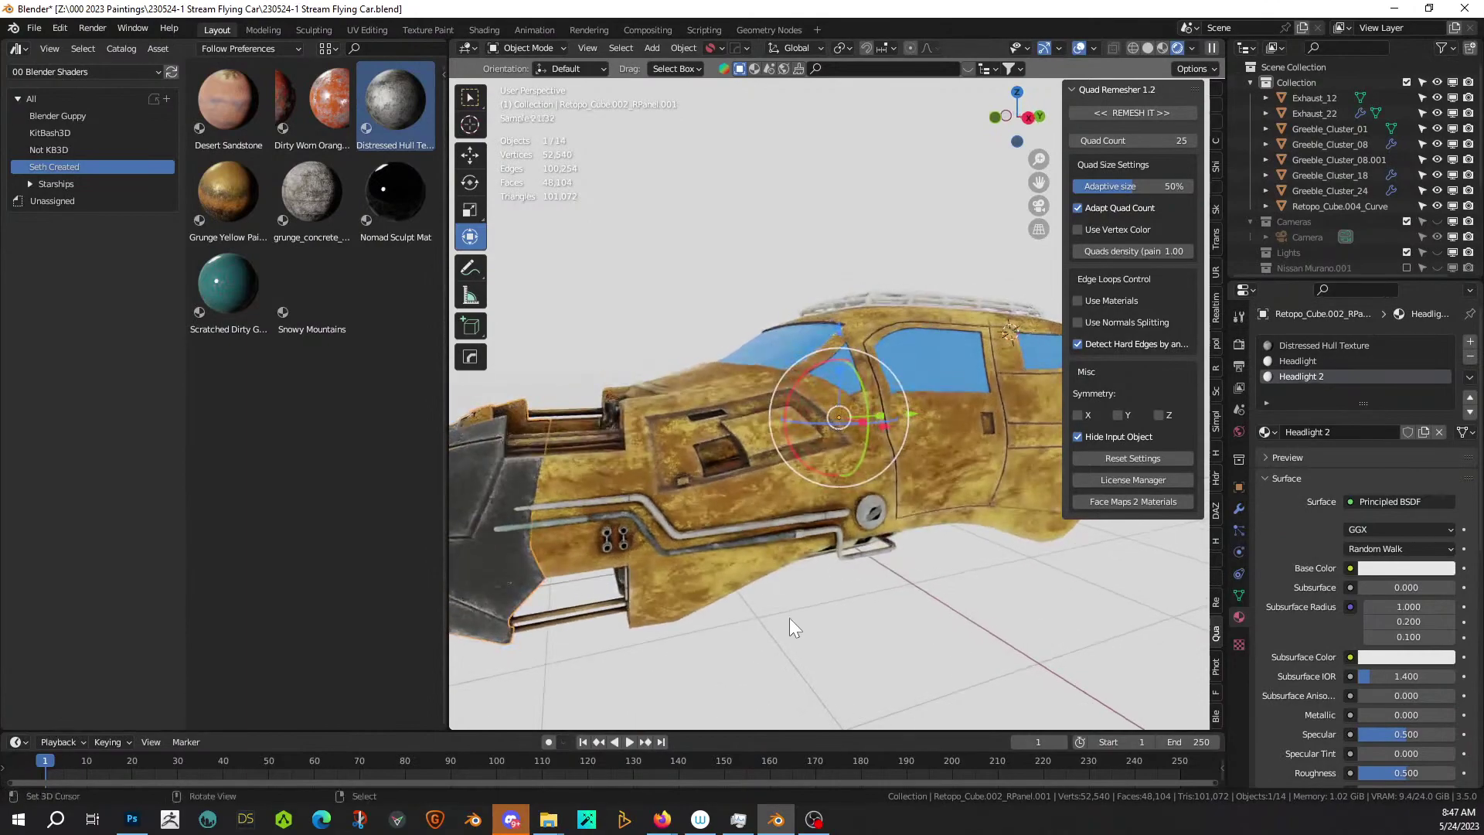
{"action": "scroll", "coordinate": [790, 619], "scroll_direction": "down", "scroll_amount": 2}
{"action": "middle_click_drag", "start_coordinate": [680, 634], "coordinate": [771, 620]}
{"action": "scroll", "coordinate": [730, 517], "scroll_direction": "up", "scroll_amount": 4}
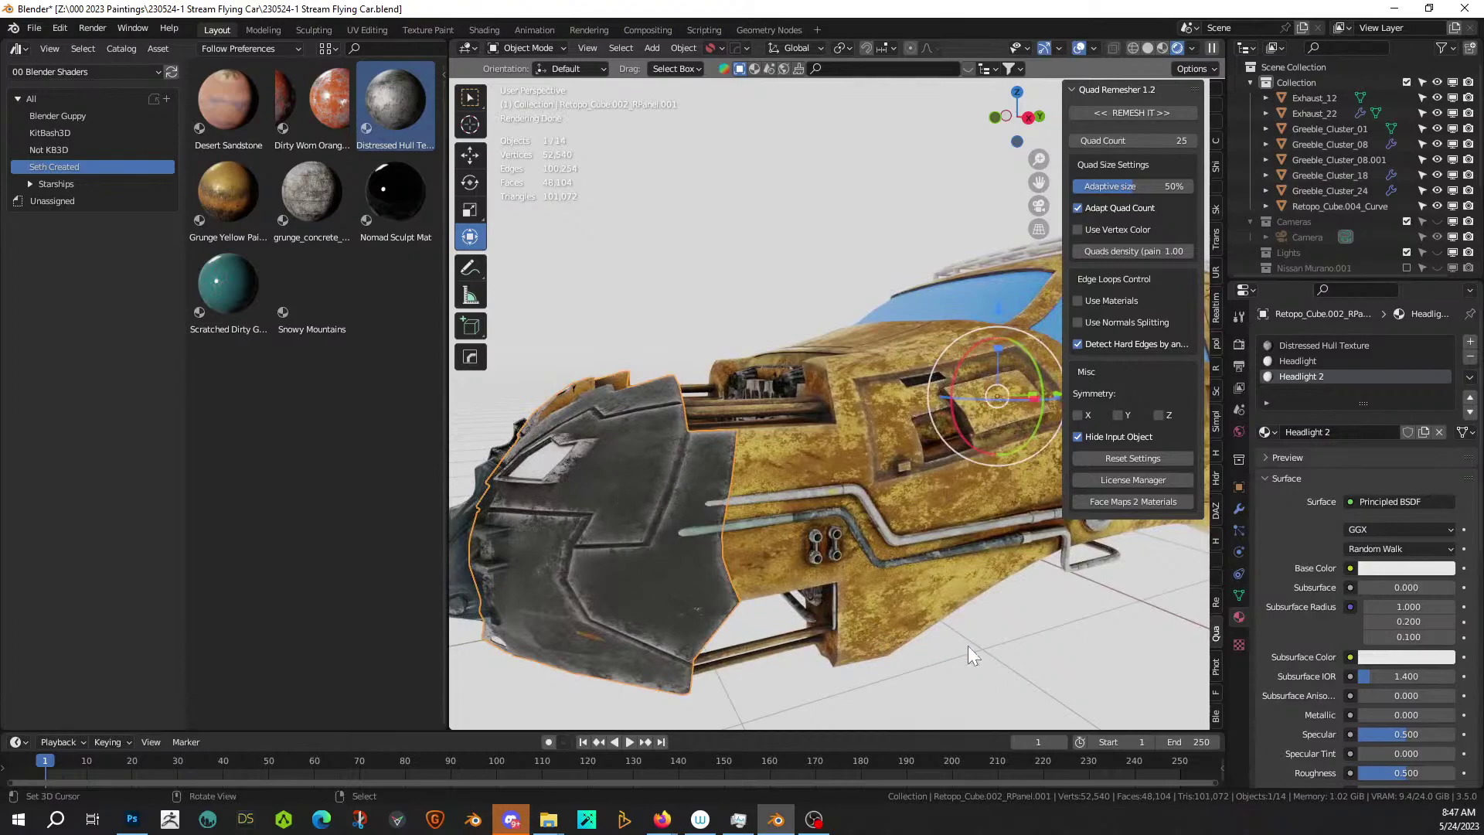
{"action": "middle_click_drag", "start_coordinate": [1014, 686], "coordinate": [1074, 681]}
{"action": "middle_click_drag", "start_coordinate": [654, 644], "coordinate": [703, 532]}
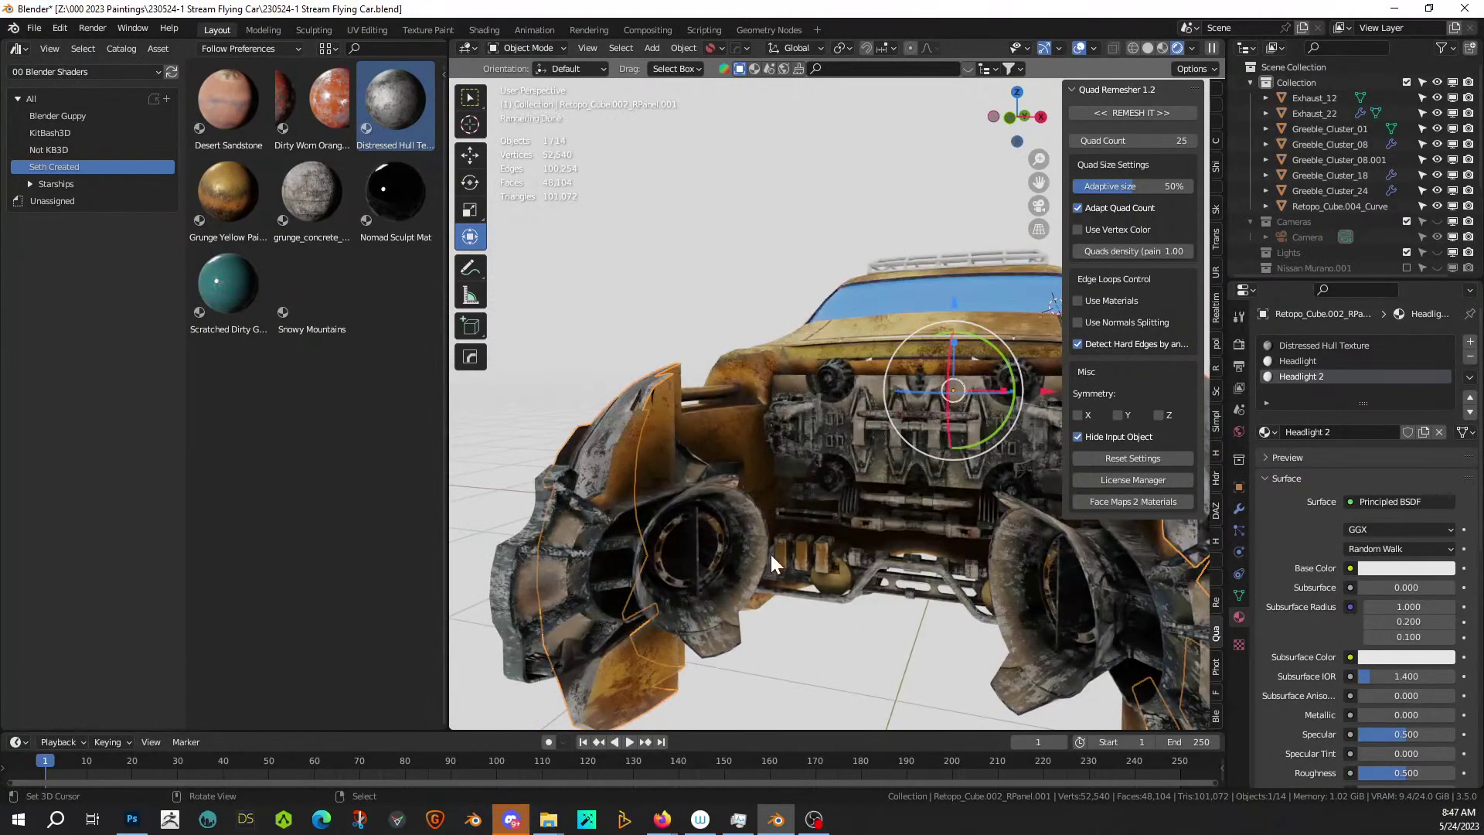
{"action": "left_click", "coordinate": [906, 430]}
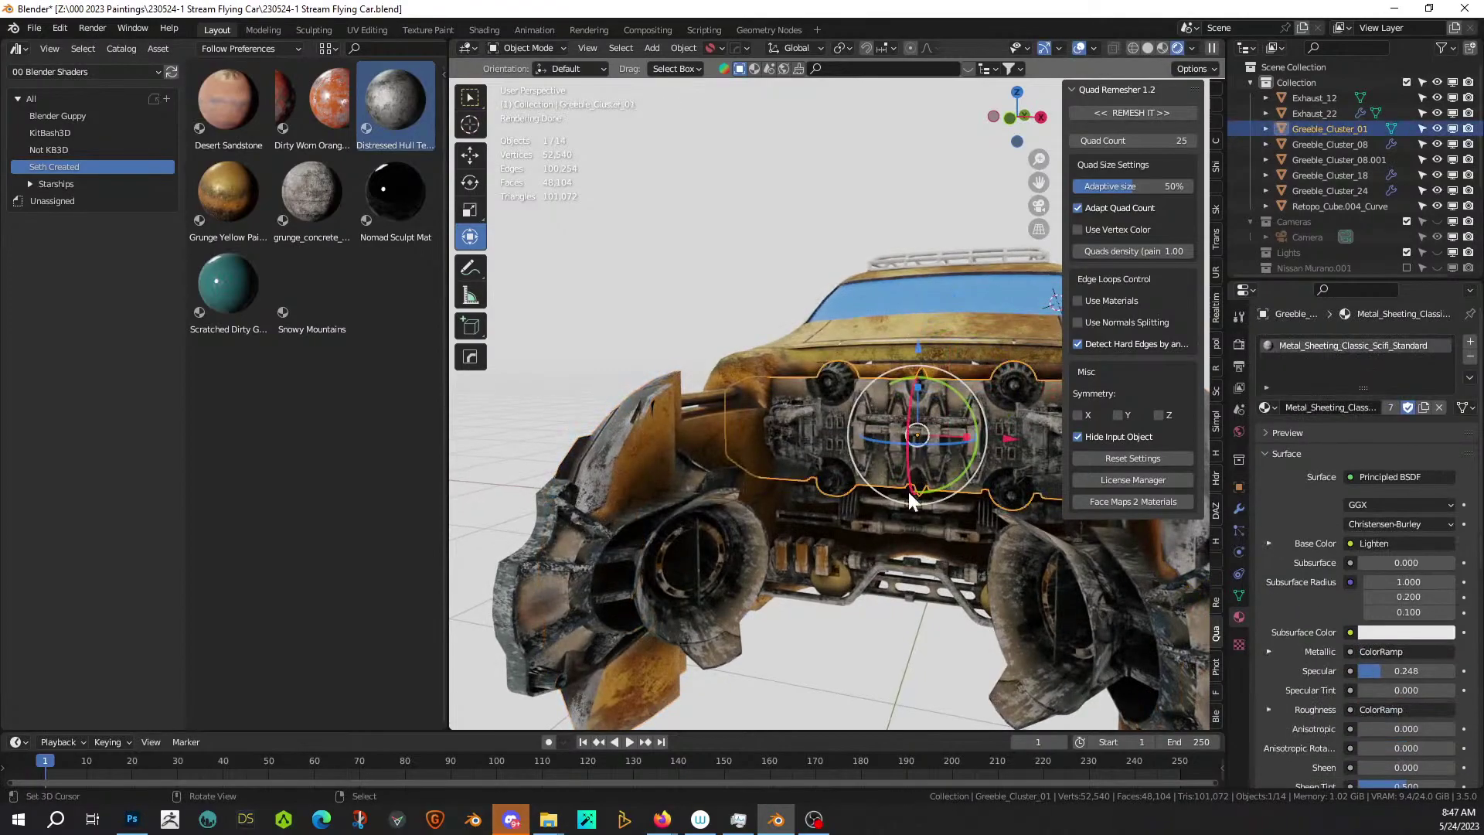
Assign the Distressed Hull Texture material to the roof rack and deselect it.
{"action": "middle_click_drag", "start_coordinate": [906, 498], "coordinate": [595, 599]}
{"action": "left_click", "coordinate": [847, 372]}
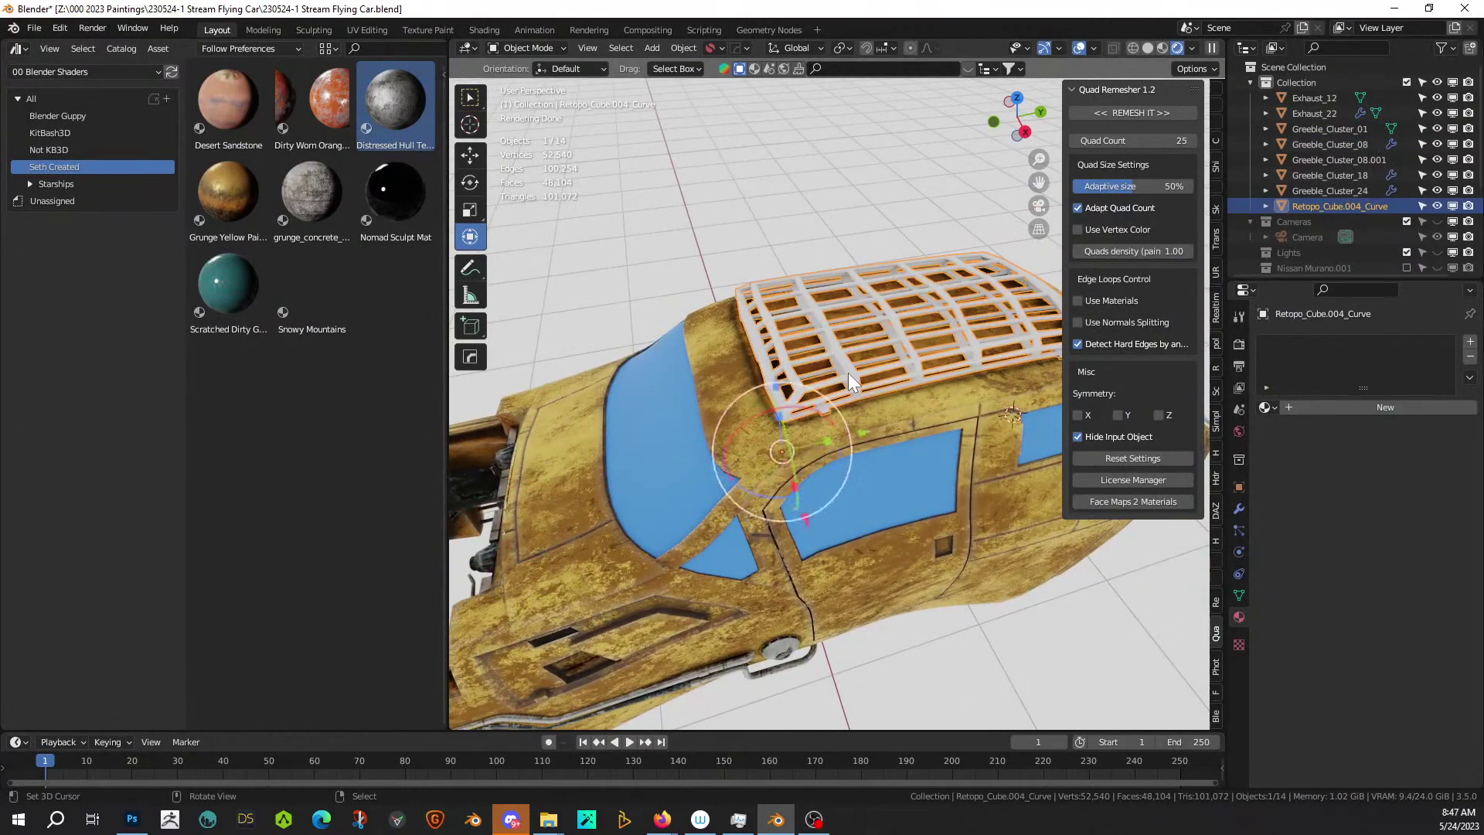
{"action": "left_click", "coordinate": [1268, 407]}
{"action": "type", "text": "ds"}
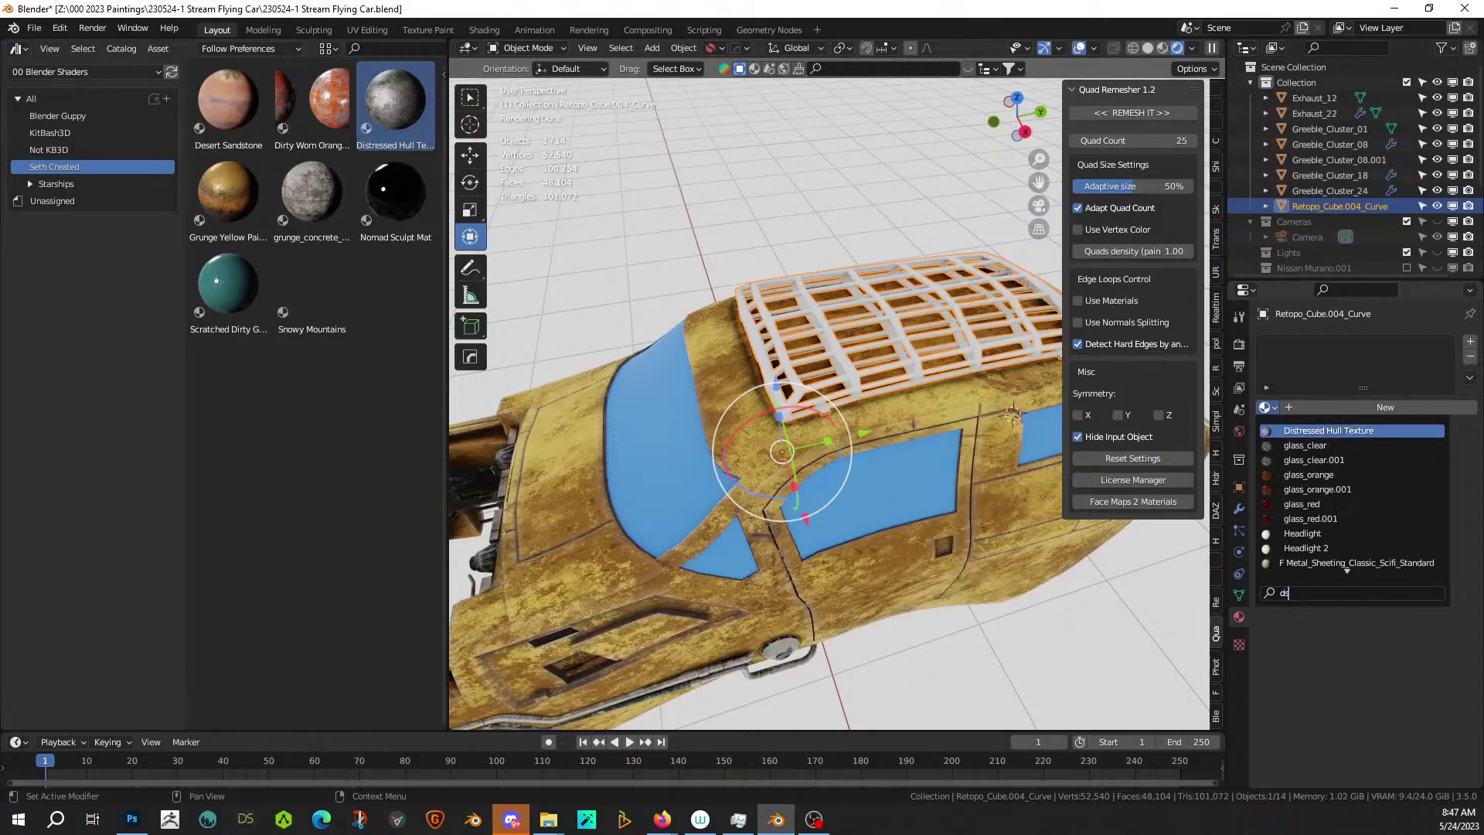
{"action": "left_click", "coordinate": [1378, 429]}
{"action": "left_click", "coordinate": [1018, 595]}
{"action": "middle_click_drag", "start_coordinate": [1032, 674], "coordinate": [1012, 591]}
{"action": "scroll", "coordinate": [805, 633], "scroll_direction": "down", "scroll_amount": 3}
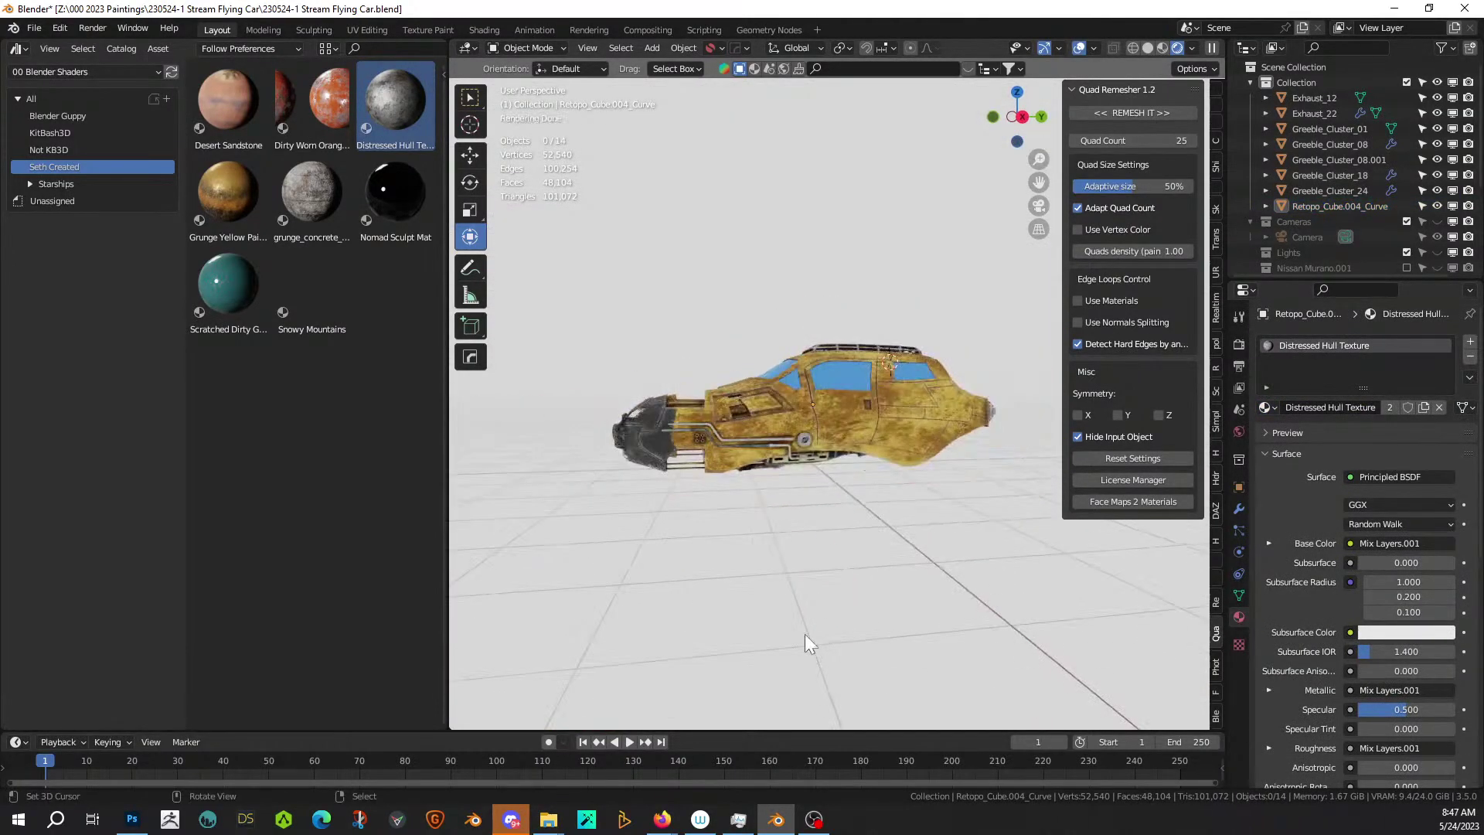
Open the Shading workspace and save the file.
{"action": "middle_click_drag", "start_coordinate": [786, 592], "coordinate": [705, 612]}
{"action": "scroll", "coordinate": [705, 609], "scroll_direction": "up", "scroll_amount": 3}
{"action": "scroll", "coordinate": [705, 609], "scroll_direction": "up", "scroll_amount": 1}
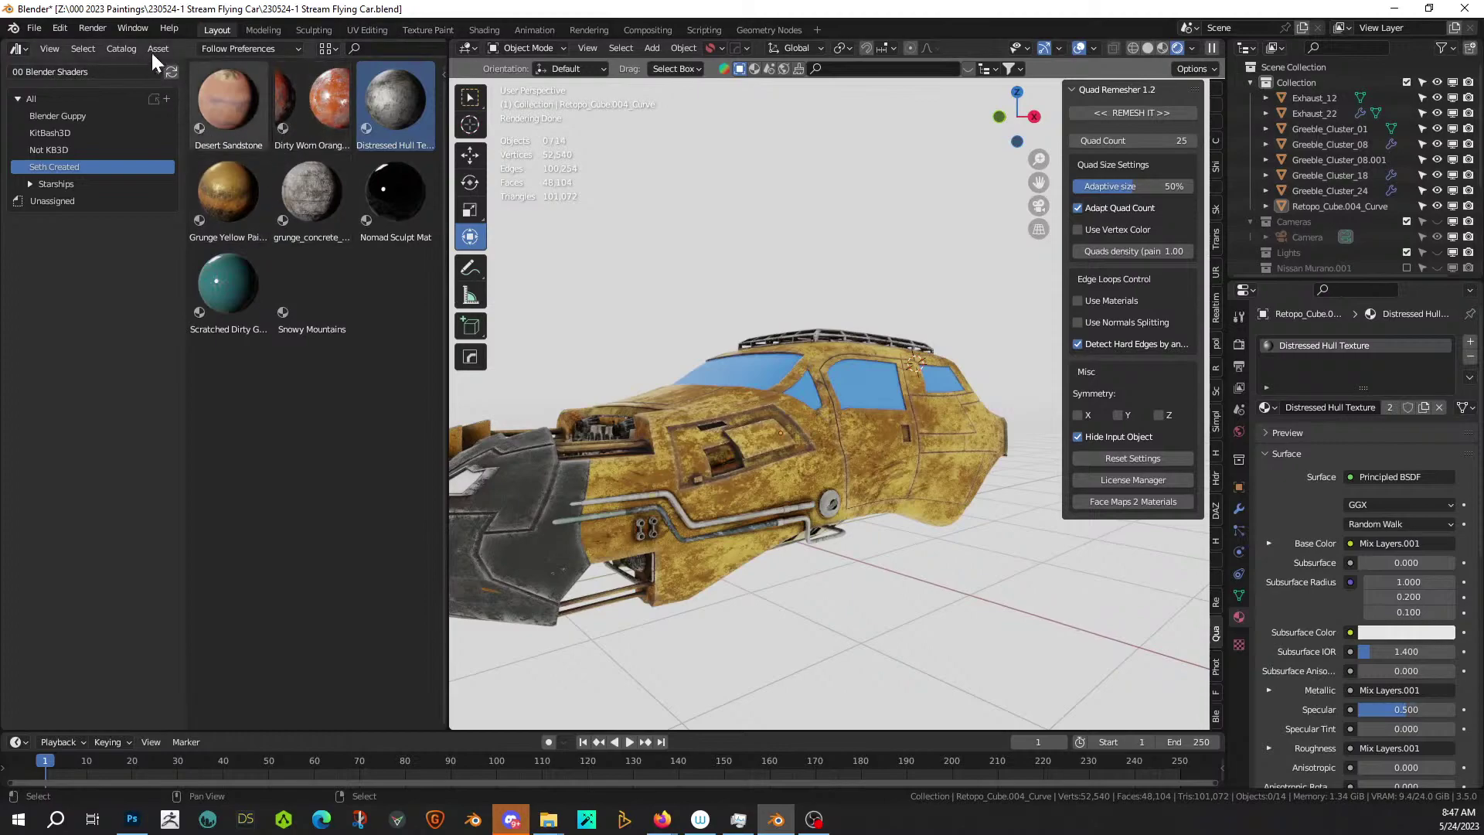
{"action": "right_click", "coordinate": [183, 45]}
{"action": "left_click", "coordinate": [110, 181]}
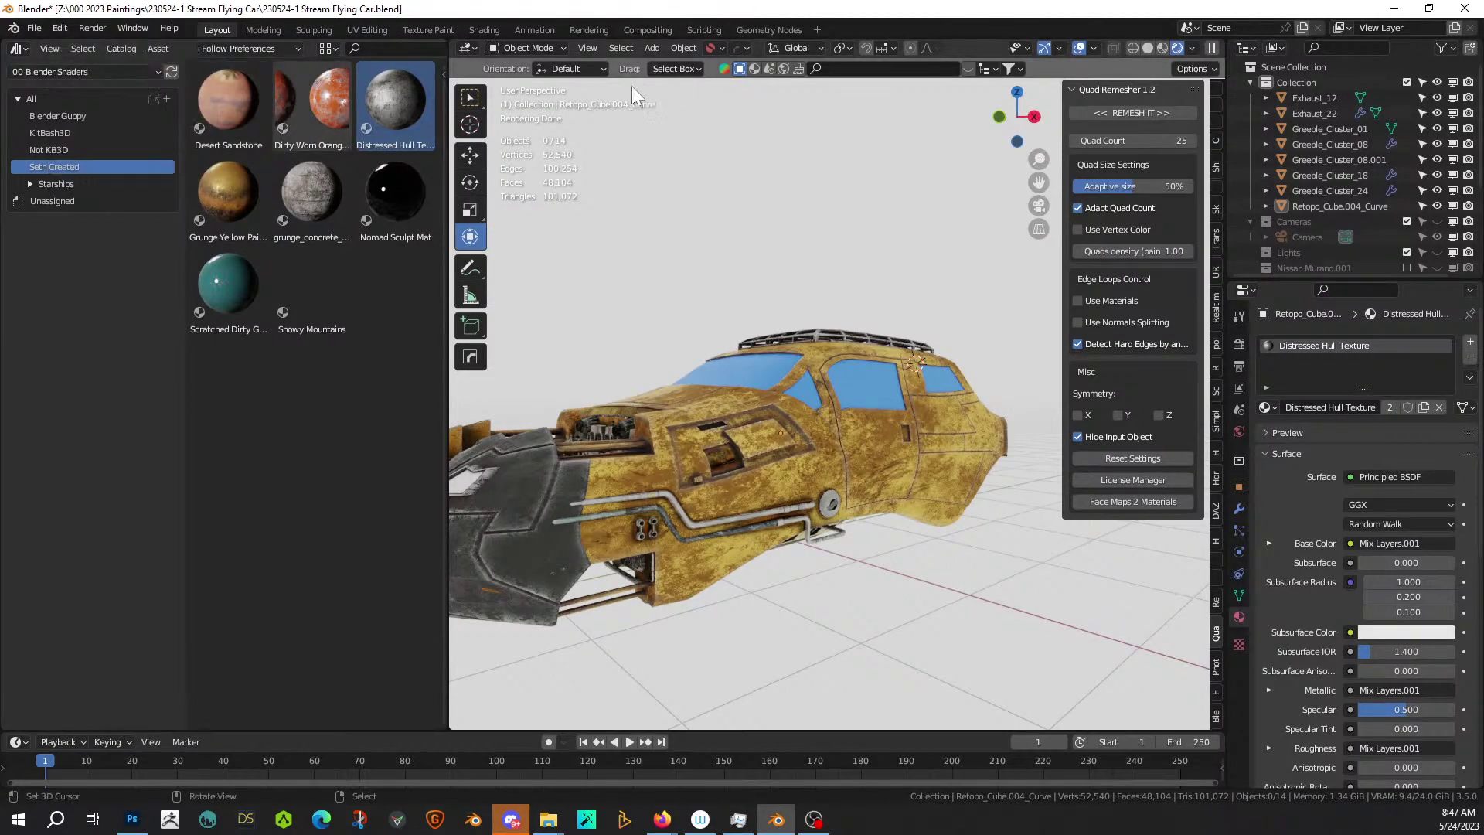
{"action": "left_click", "coordinate": [483, 30]}
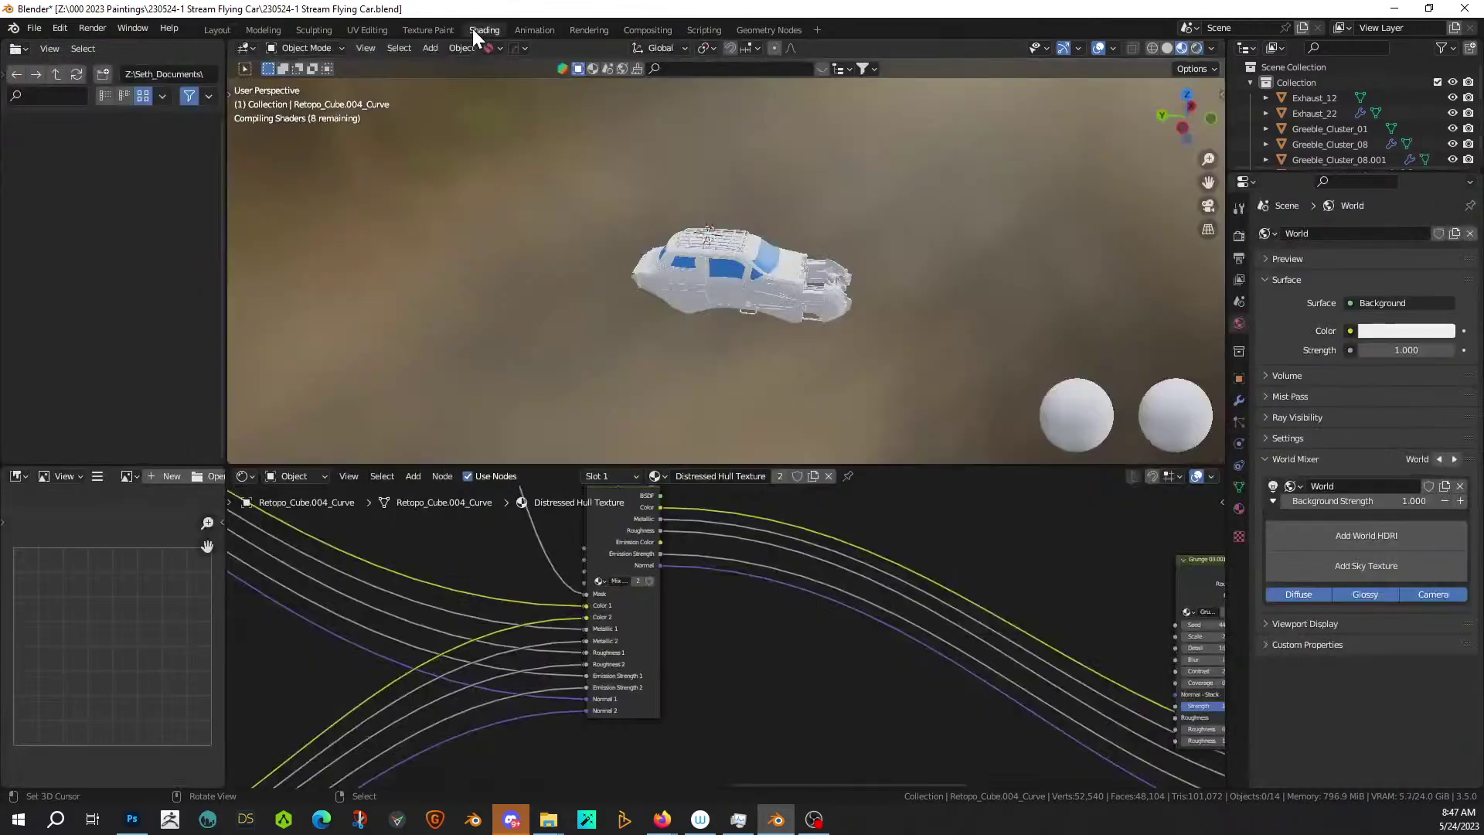
{"action": "key", "text": "ctrl+s"}
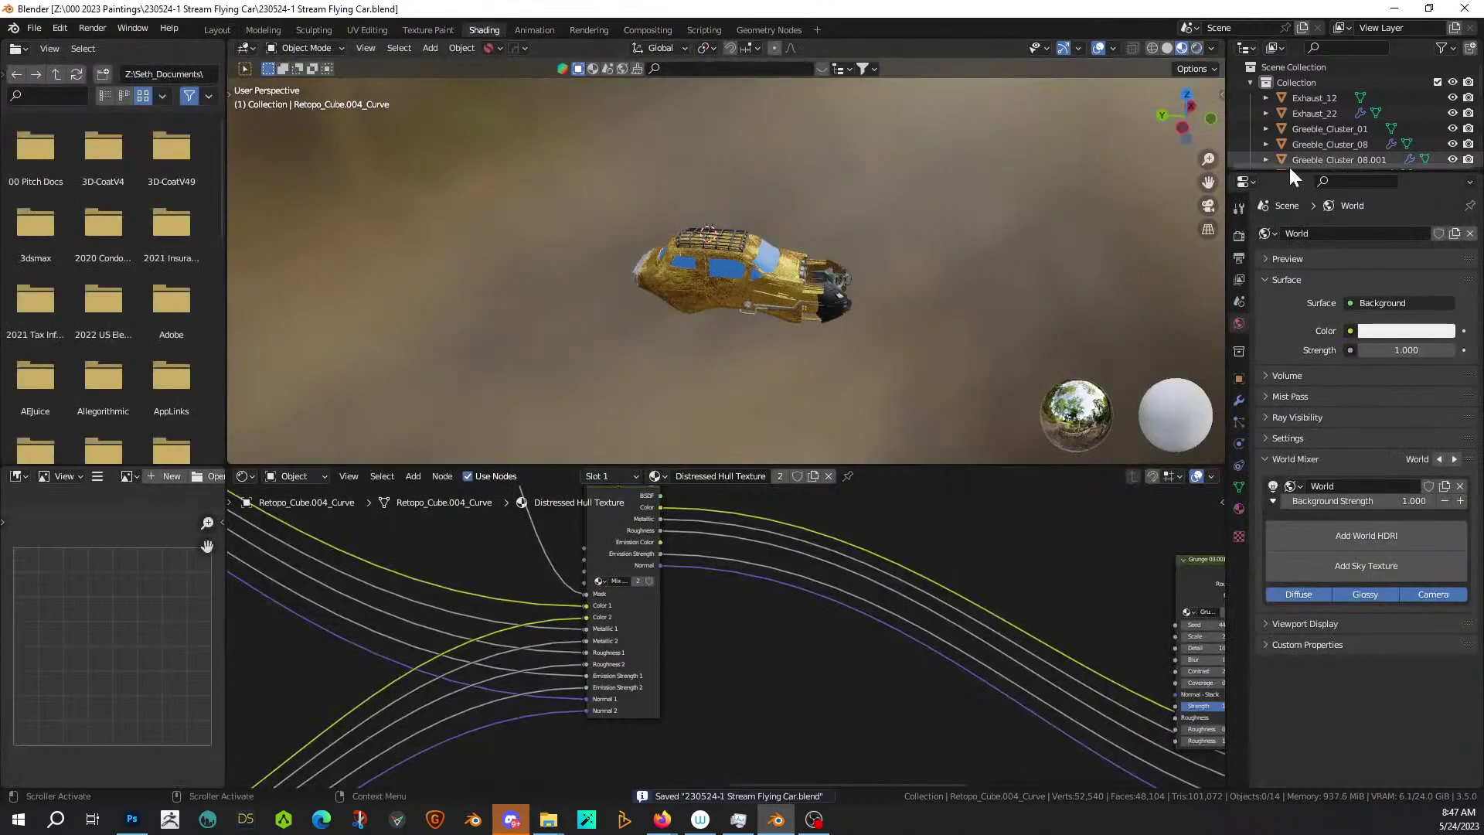
Show the viewport in rendered mode and bring up the RGB node in the car body's Grunge Yellow Painted Metal material.
{"action": "left_click", "coordinate": [1196, 49]}
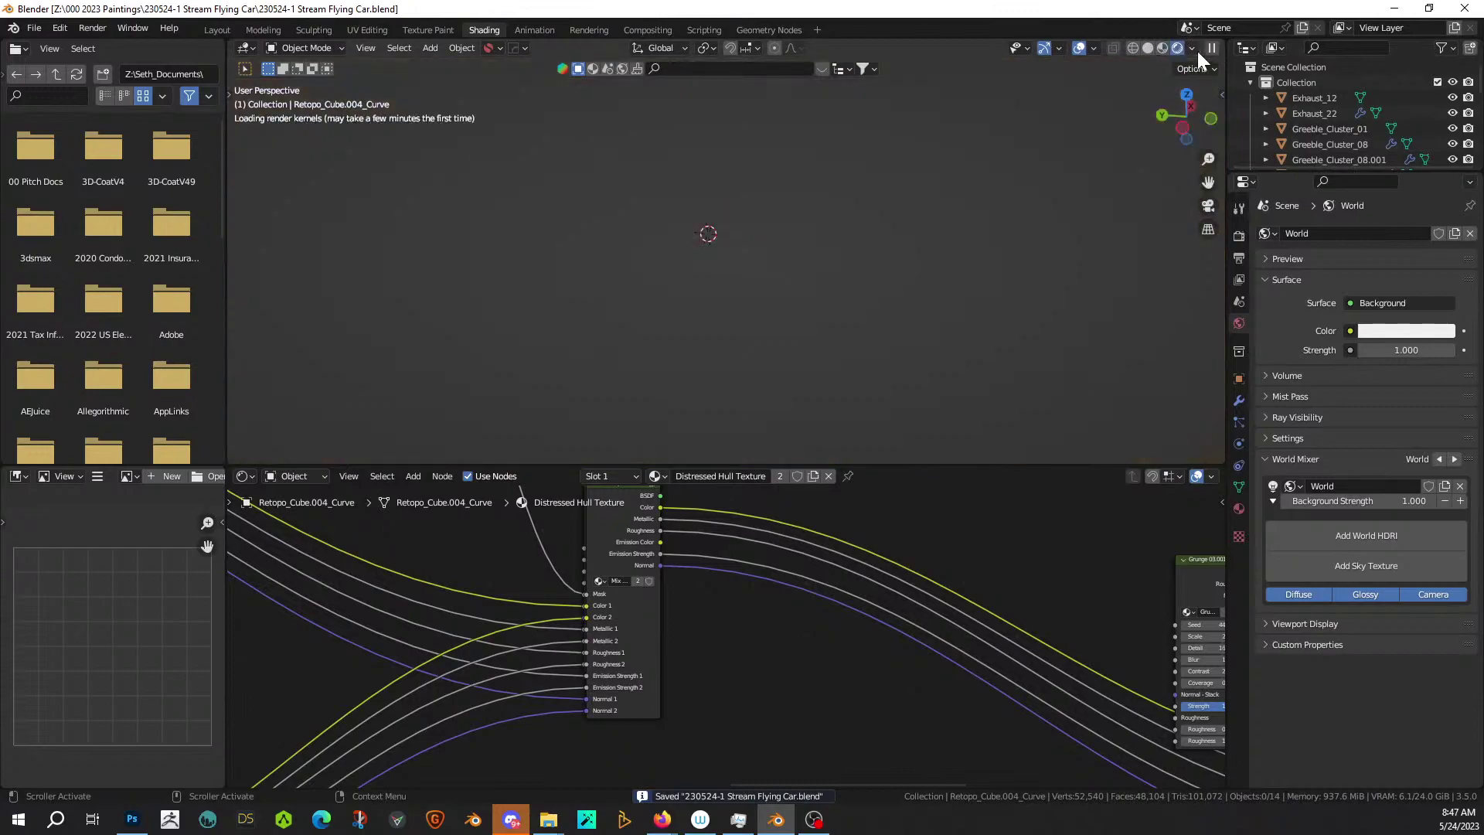
{"action": "scroll", "coordinate": [833, 279], "scroll_direction": "up", "scroll_amount": 5}
{"action": "middle_click_drag", "start_coordinate": [452, 553], "coordinate": [1182, 536]}
{"action": "right_click", "coordinate": [757, 369]}
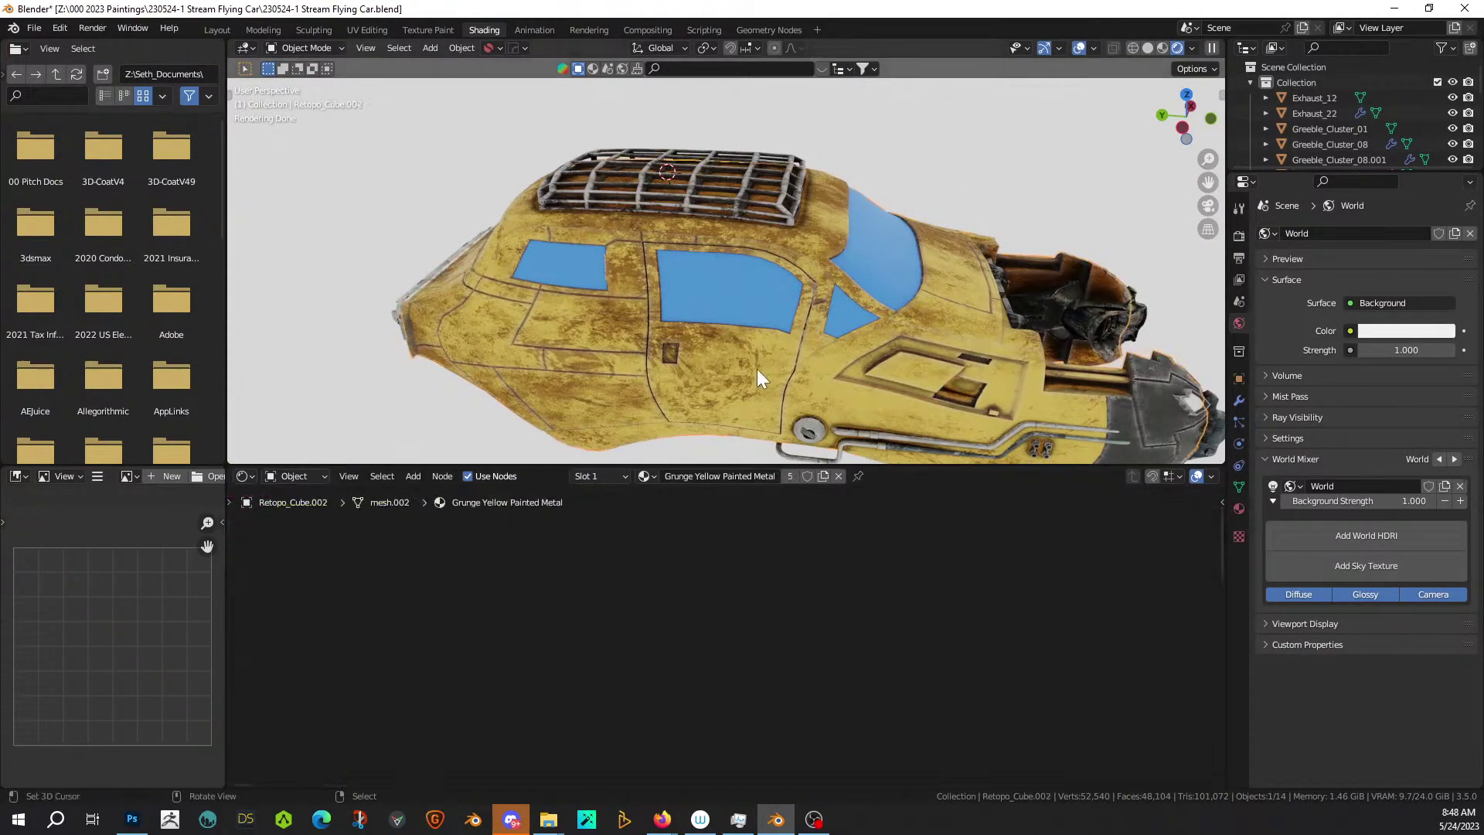
{"action": "key", "text": "Home"}
{"action": "scroll", "coordinate": [591, 627], "scroll_direction": "up", "scroll_amount": 5}
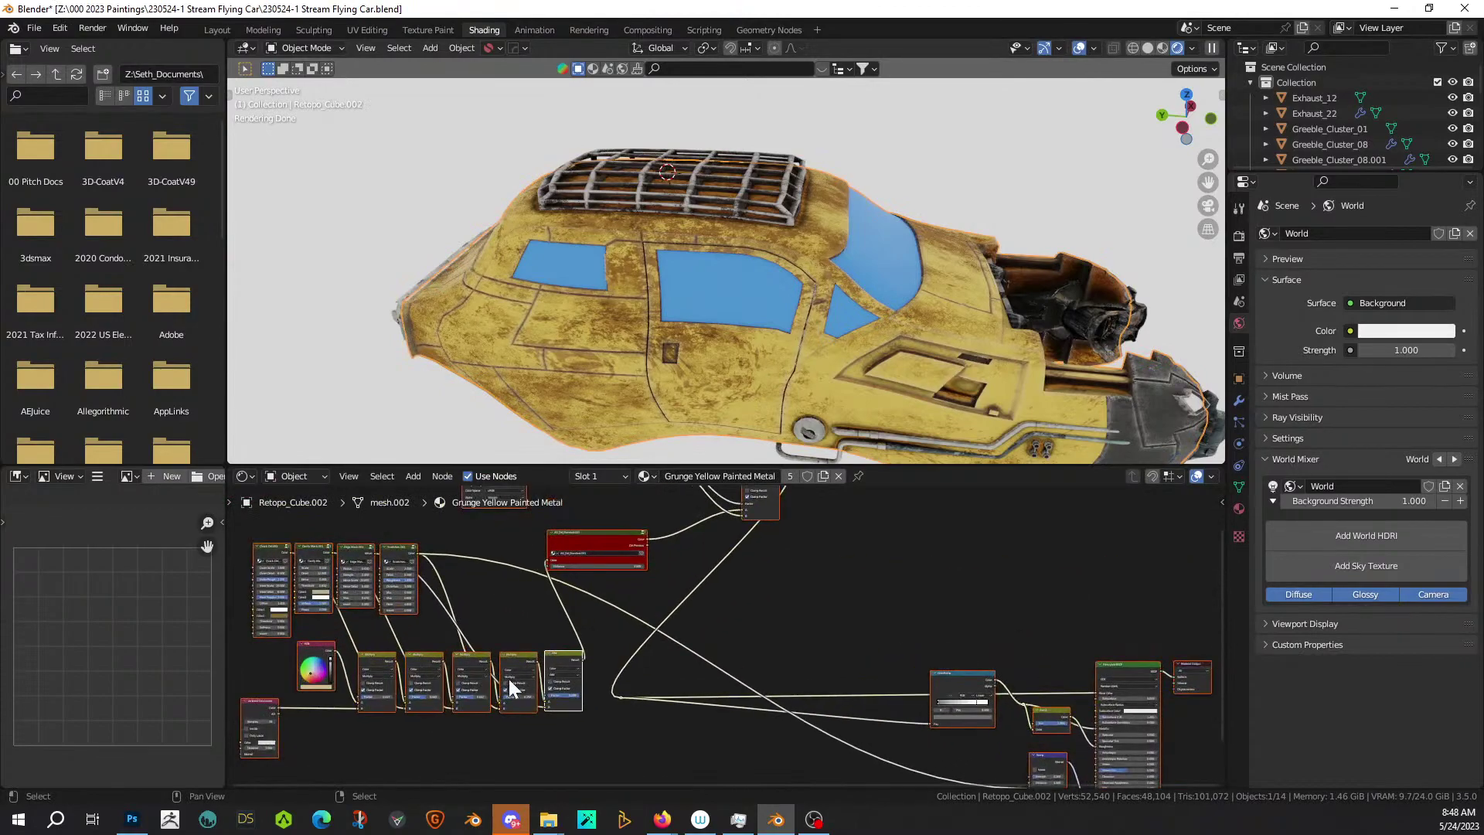
{"action": "middle_click_drag", "start_coordinate": [398, 607], "coordinate": [695, 582]}
{"action": "scroll", "coordinate": [698, 583], "scroll_direction": "up", "scroll_amount": 8}
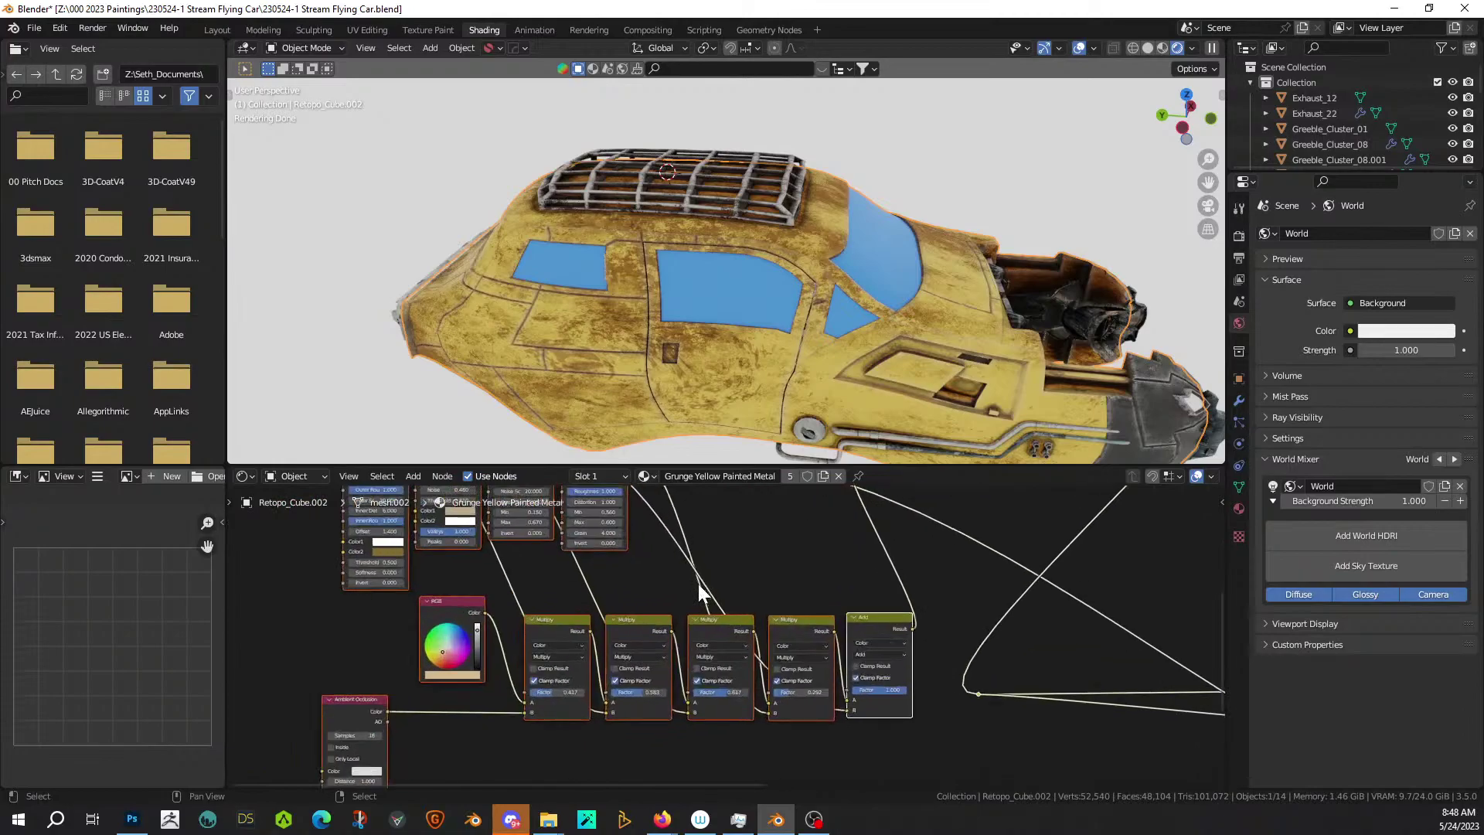
{"action": "middle_click_drag", "start_coordinate": [477, 590], "coordinate": [622, 581]}
{"action": "scroll", "coordinate": [535, 649], "scroll_direction": "up", "scroll_amount": 2}
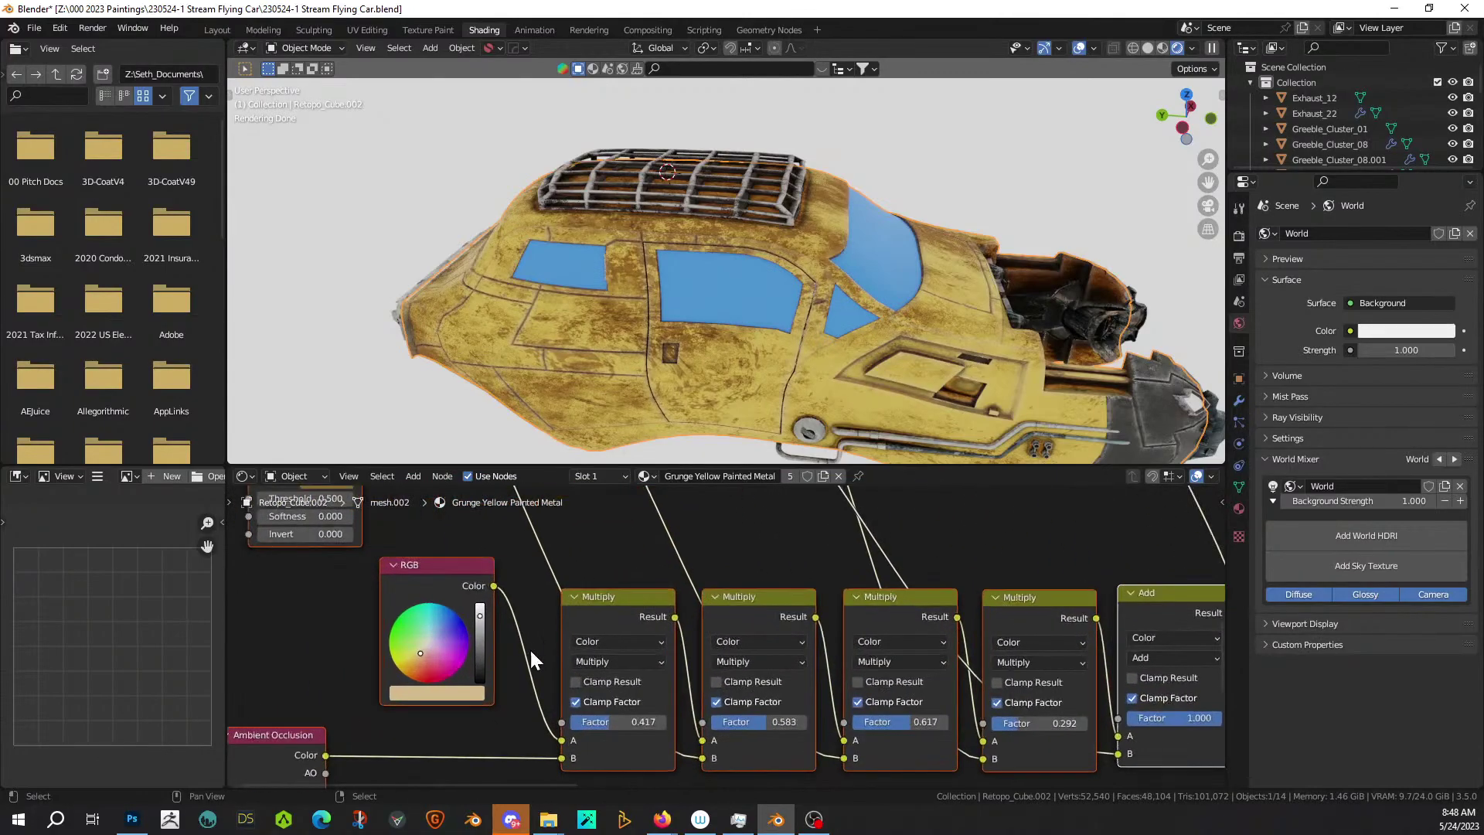
Try a green tint in the body material's RGB node, shifting it to a darker olive.
{"action": "left_click_drag", "start_coordinate": [420, 665], "coordinate": [420, 668]}
{"action": "middle_click_drag", "start_coordinate": [661, 391], "coordinate": [715, 323]}
{"action": "left_click", "coordinate": [413, 637]}
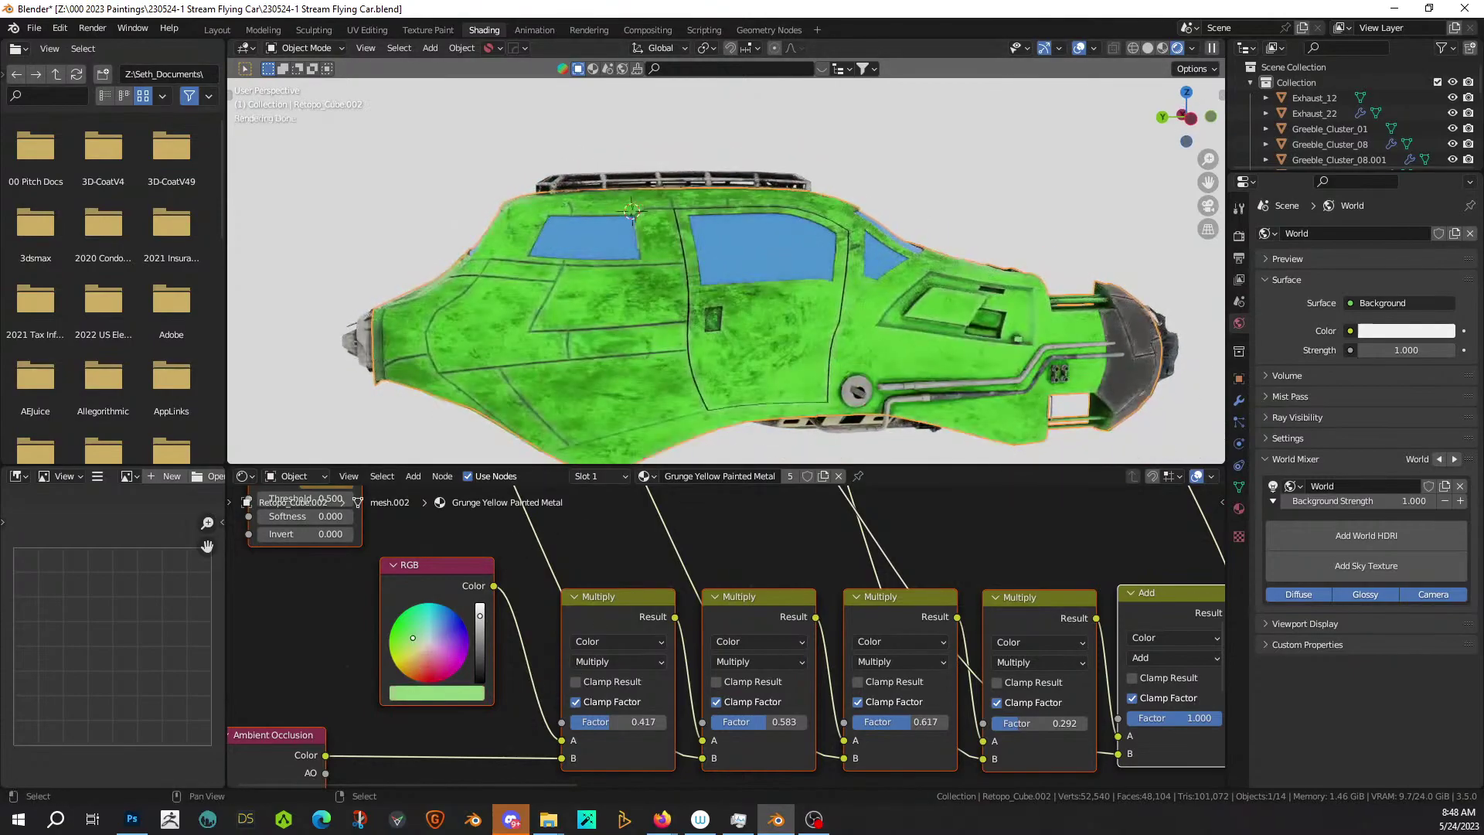
{"action": "mouse_move", "coordinate": [412, 637]}
{"action": "left_mouse_down"}
{"action": "mouse_move", "coordinate": [478, 643]}
{"action": "mouse_move", "coordinate": [410, 655]}
{"action": "left_mouse_up"}
{"action": "middle_click_drag", "start_coordinate": [776, 304], "coordinate": [615, 308]}
{"action": "left_click_drag", "start_coordinate": [479, 629], "coordinate": [479, 629]}
{"action": "scroll", "coordinate": [846, 286], "scroll_direction": "down", "scroll_amount": 2}
{"action": "middle_click_drag", "start_coordinate": [845, 286], "coordinate": [1005, 289]}
{"action": "scroll", "coordinate": [249, 630], "scroll_direction": "up", "scroll_amount": 3}
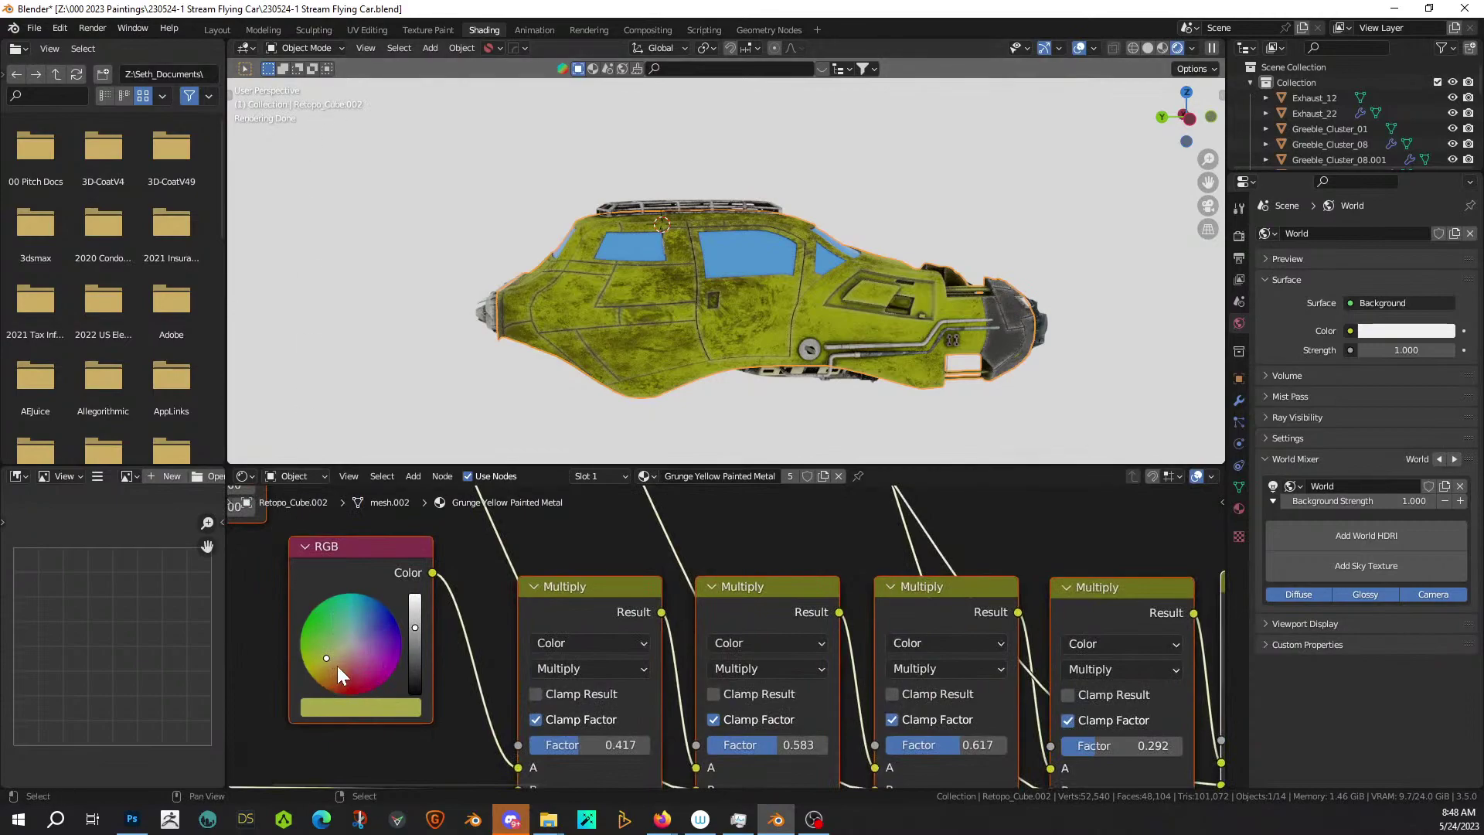
Try a rusty orange tint in the body material's RGB node and soften it to a lighter, less saturated brown.
{"action": "left_click", "coordinate": [349, 704]}
{"action": "left_click", "coordinate": [349, 704]}
{"action": "left_click_drag", "start_coordinate": [347, 684], "coordinate": [335, 669]}
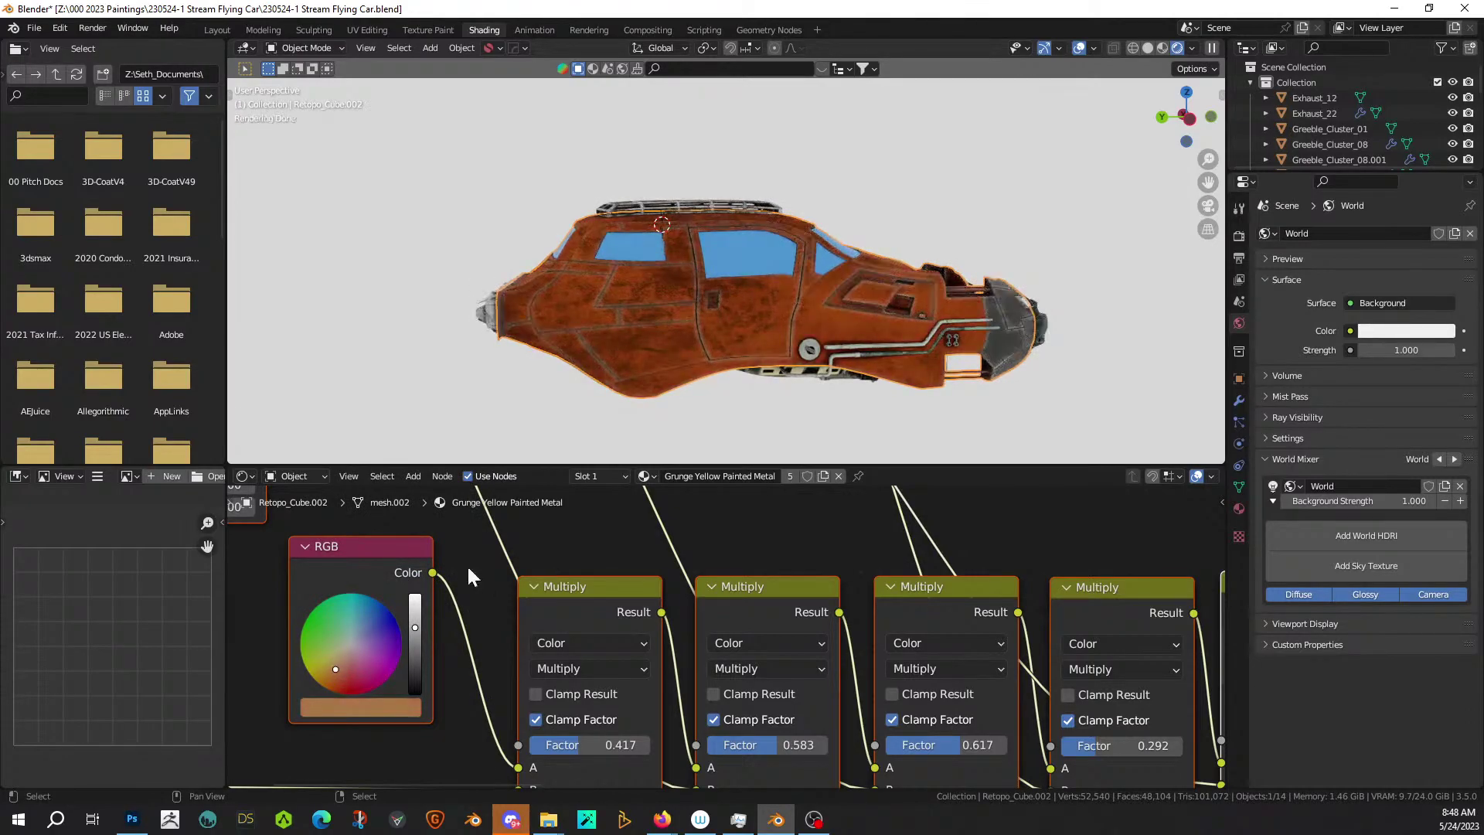
{"action": "scroll", "coordinate": [539, 512], "scroll_direction": "down", "scroll_amount": 3}
{"action": "scroll", "coordinate": [539, 512], "scroll_direction": "down", "scroll_amount": 6}
{"action": "middle_click_drag", "start_coordinate": [544, 510], "coordinate": [445, 538]}
{"action": "scroll", "coordinate": [757, 322], "scroll_direction": "up", "scroll_amount": 7}
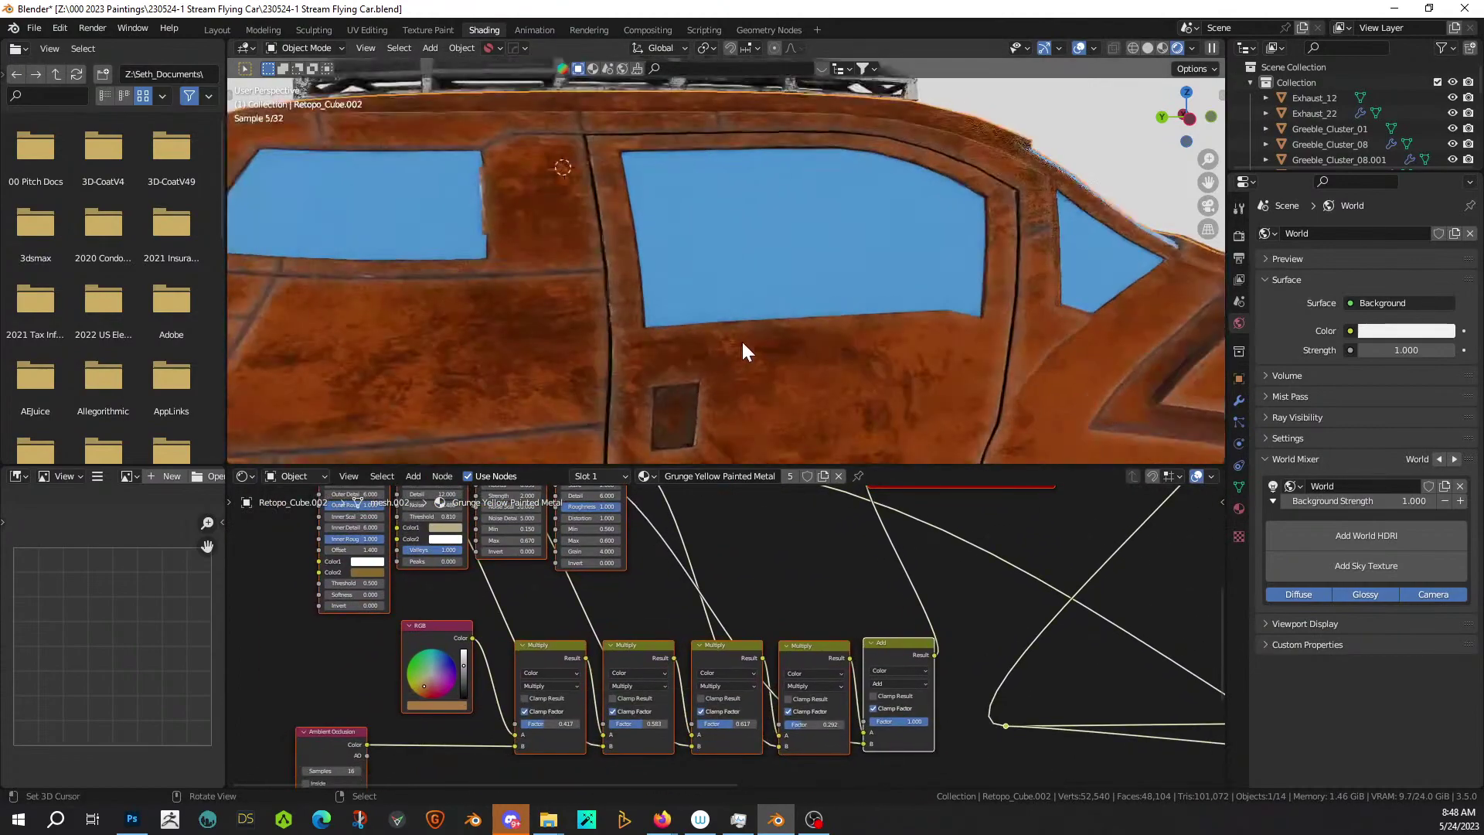
{"action": "left_click_drag", "start_coordinate": [424, 686], "coordinate": [426, 679]}
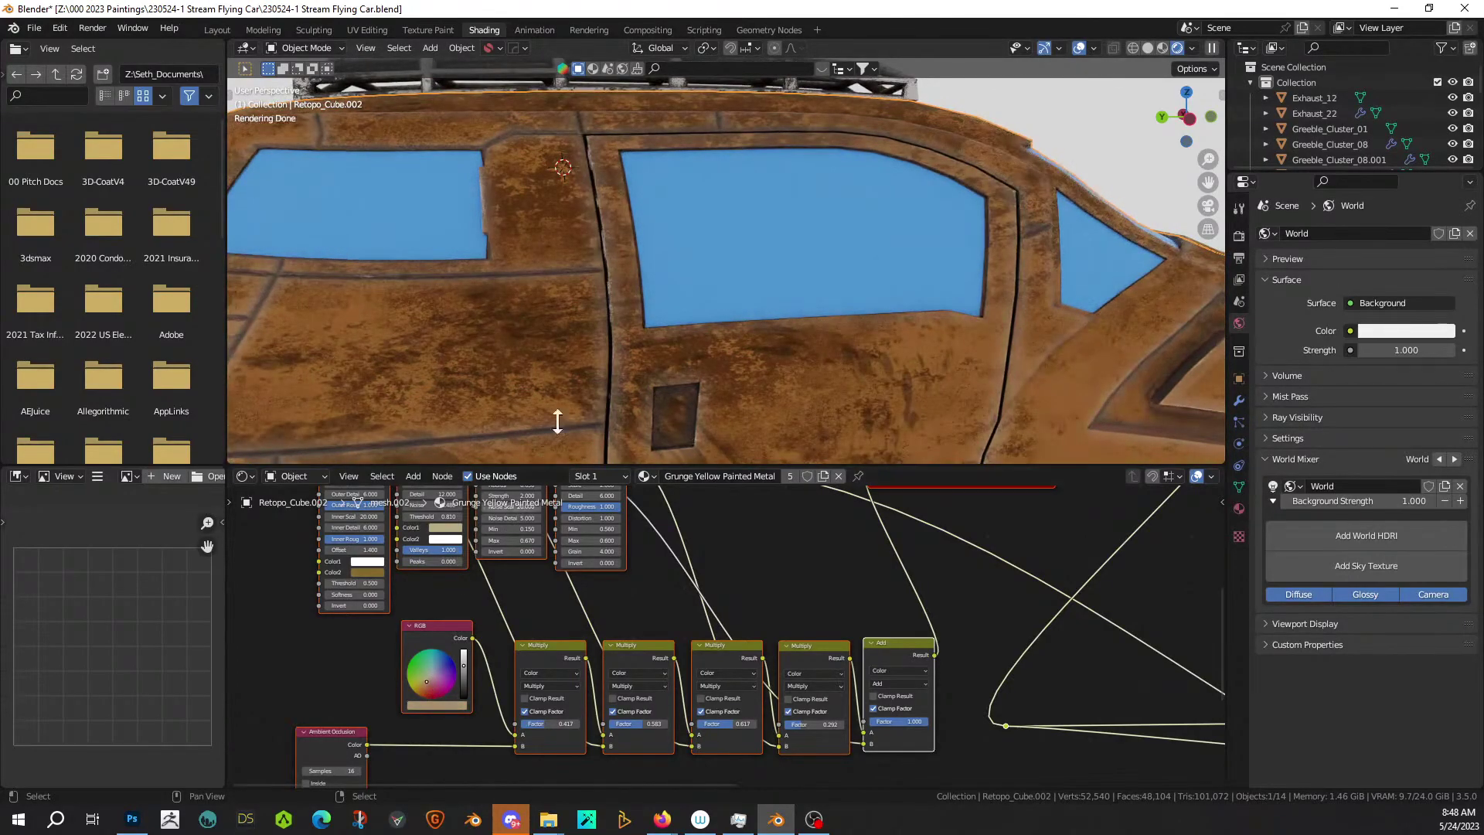
{"action": "scroll", "coordinate": [765, 230], "scroll_direction": "down", "scroll_amount": 5}
{"action": "middle_click_drag", "start_coordinate": [765, 230], "coordinate": [711, 247]}
{"action": "scroll", "coordinate": [711, 247], "scroll_direction": "down", "scroll_amount": 4}
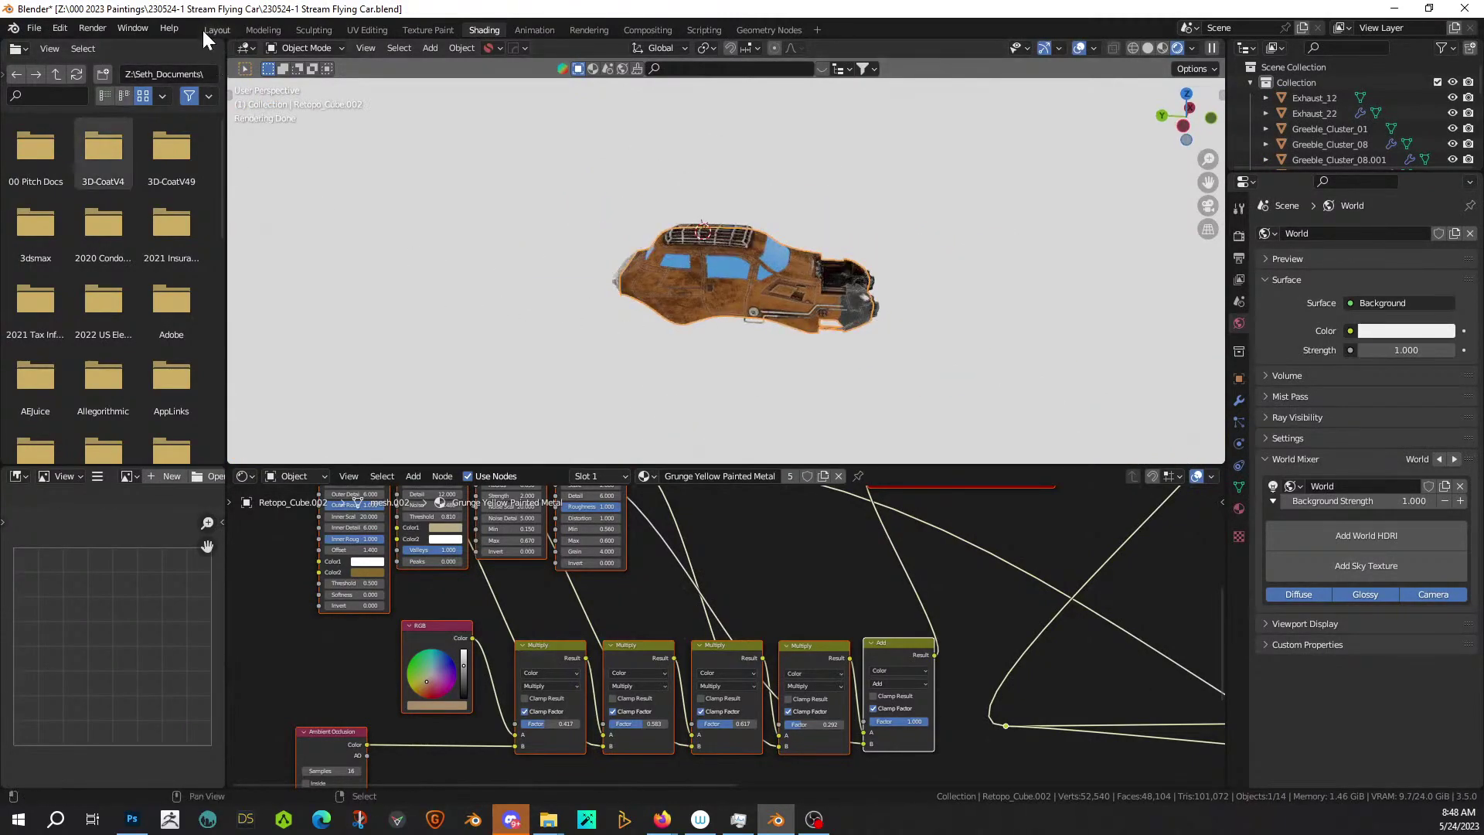
In the Layout workspace, add a mesh plane, reset its location to the world origin and scale it up about 15 times.
{"action": "left_click", "coordinate": [225, 30]}
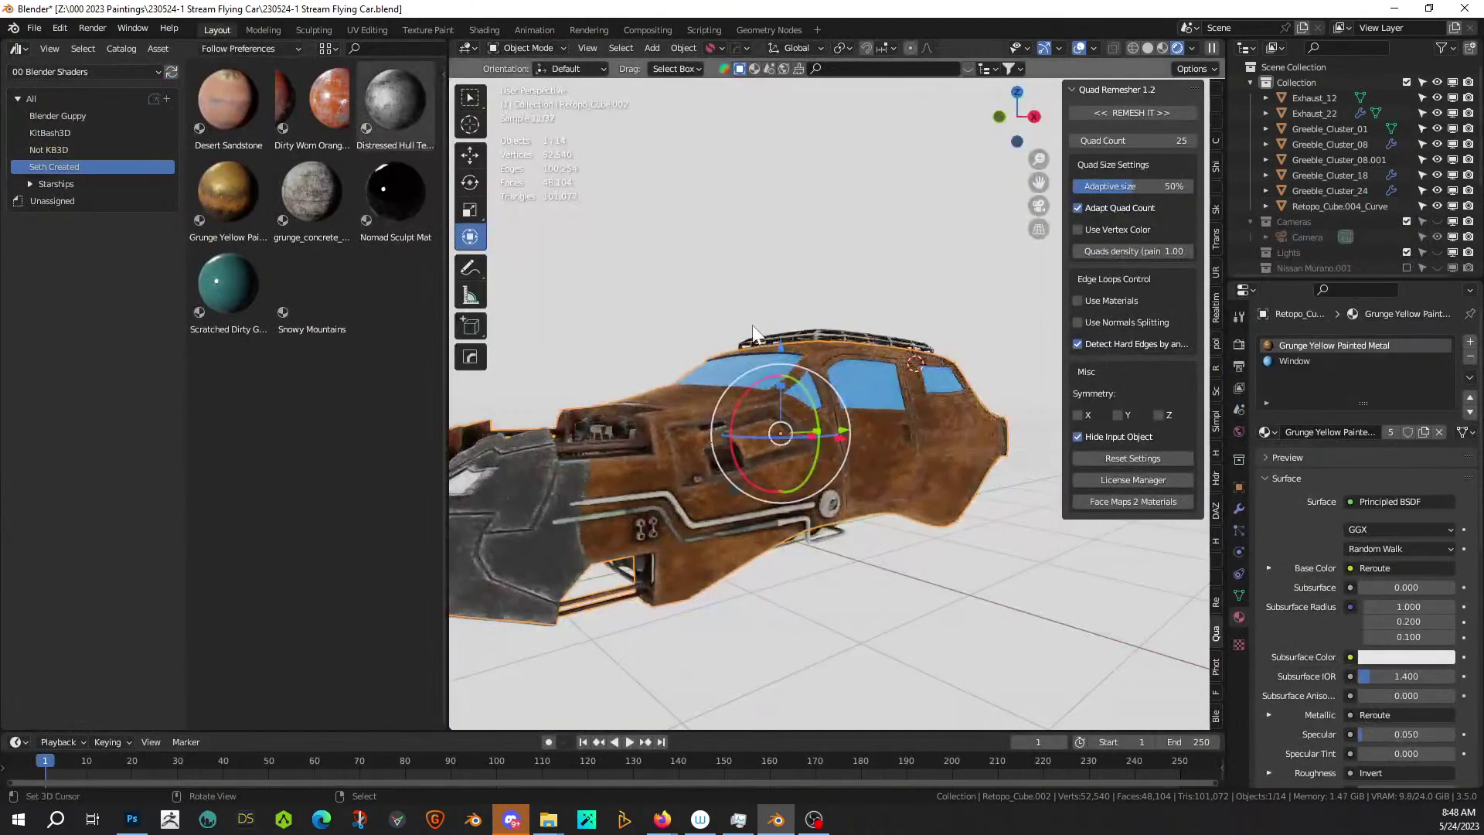
{"action": "scroll", "coordinate": [753, 360], "scroll_direction": "down", "scroll_amount": 3}
{"action": "middle_click_drag", "start_coordinate": [753, 360], "coordinate": [750, 386]}
{"action": "key", "text": "shift+a"}
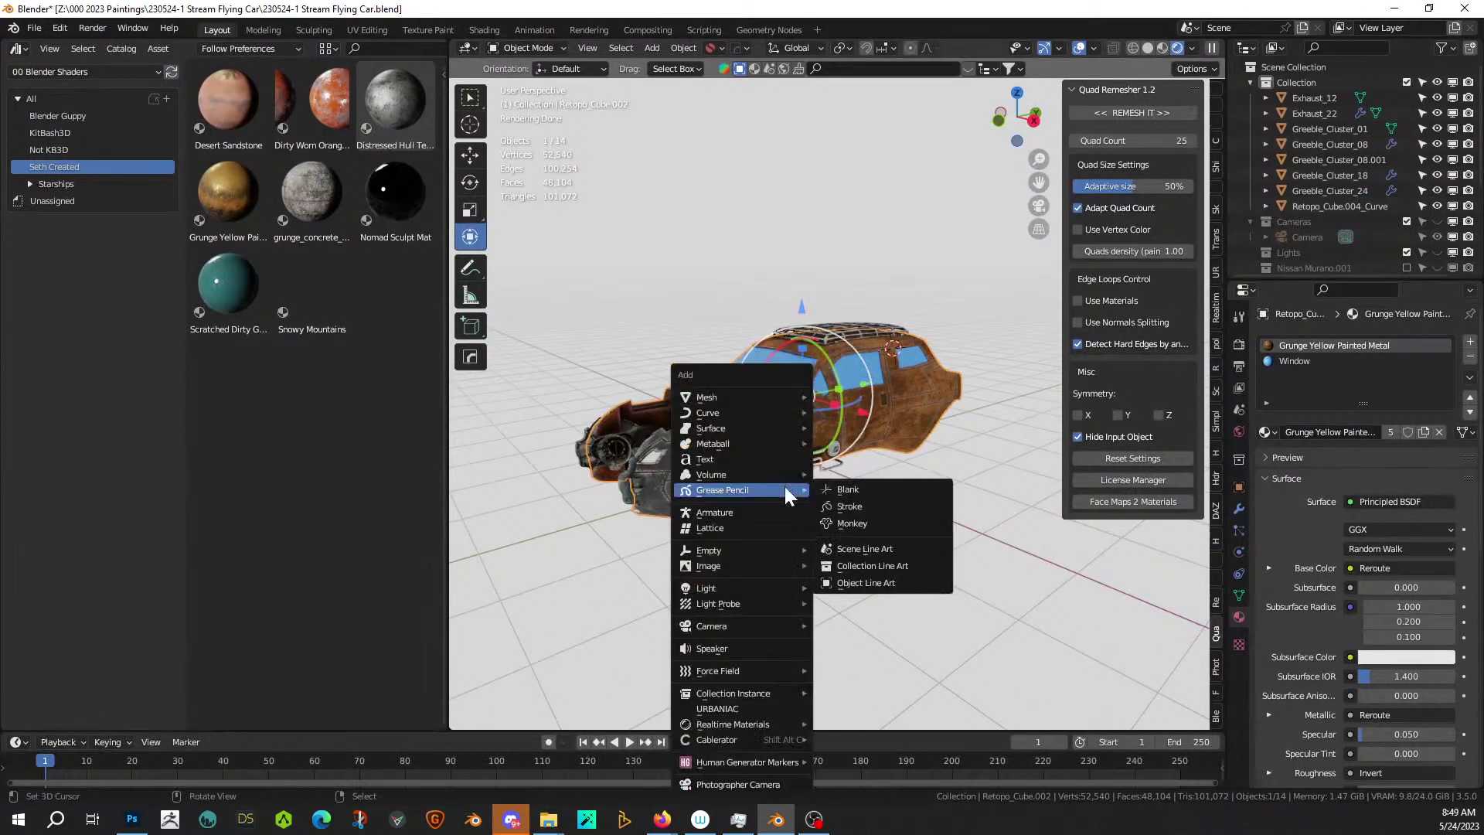
{"action": "mouse_move", "coordinate": [697, 388]}
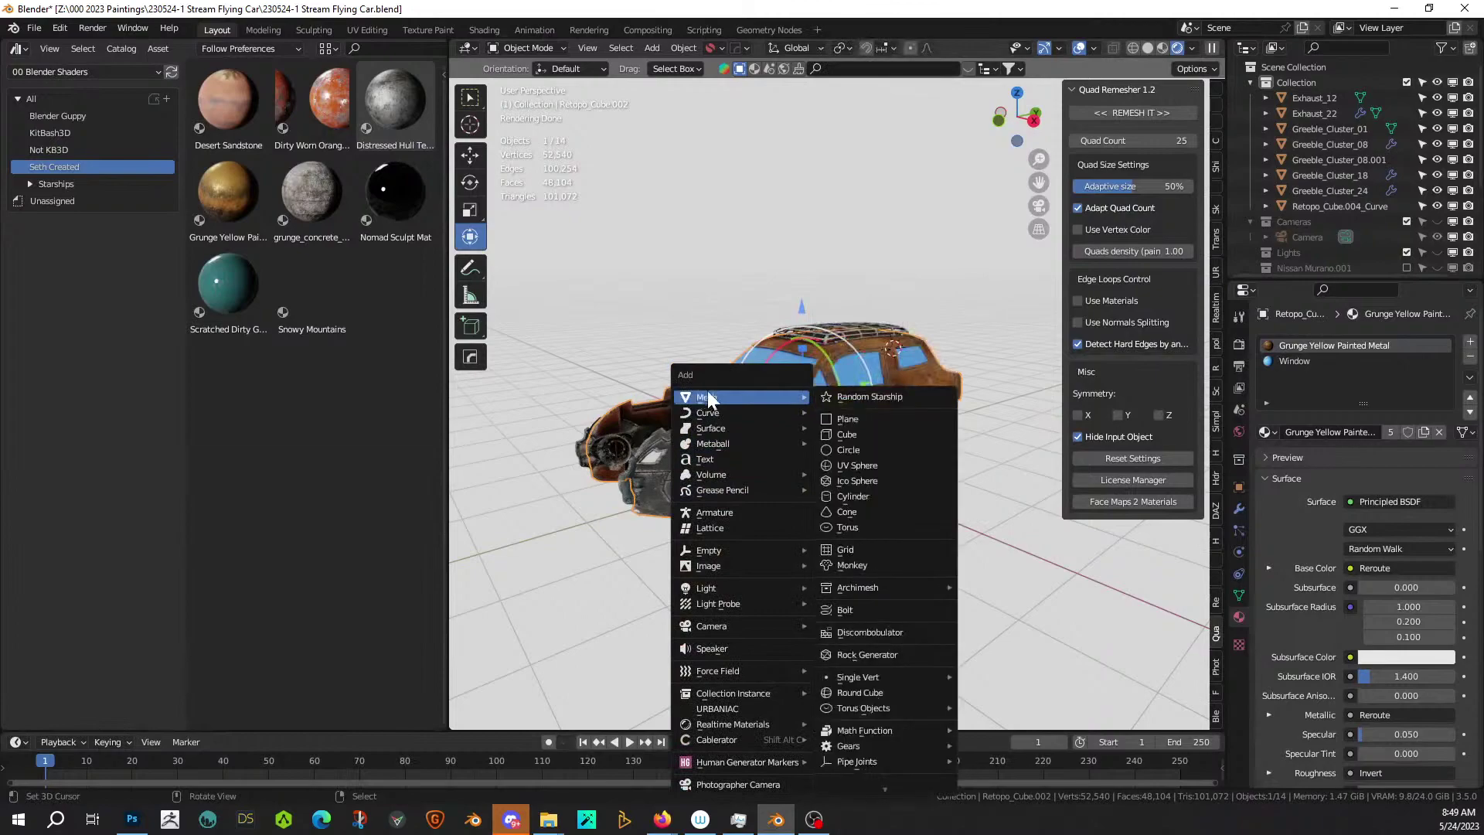
{"action": "left_click", "coordinate": [850, 421]}
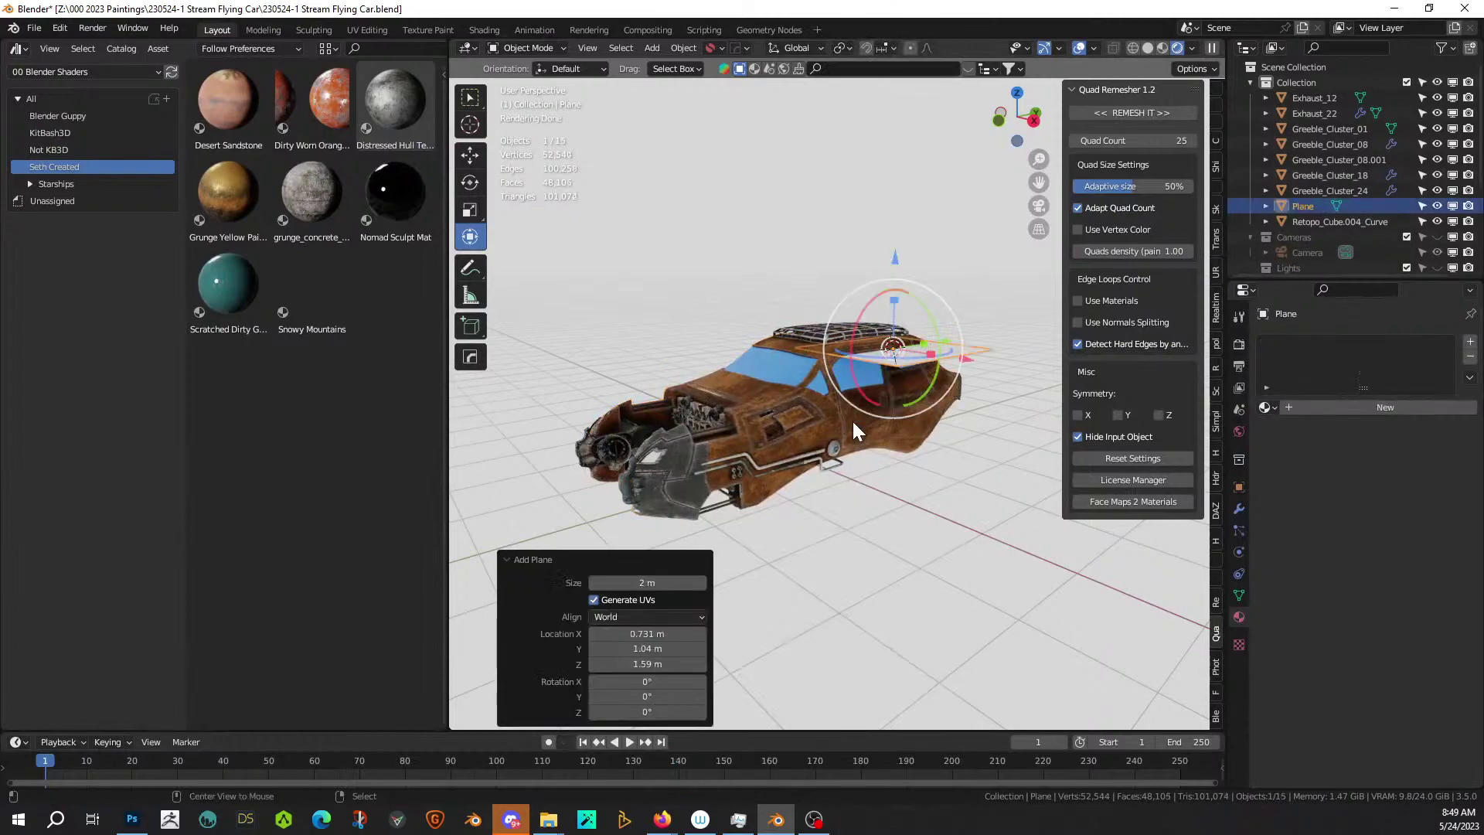
{"action": "key", "text": "alt+g"}
{"action": "key", "text": "s"}
{"action": "left_click", "coordinate": [949, 481]}
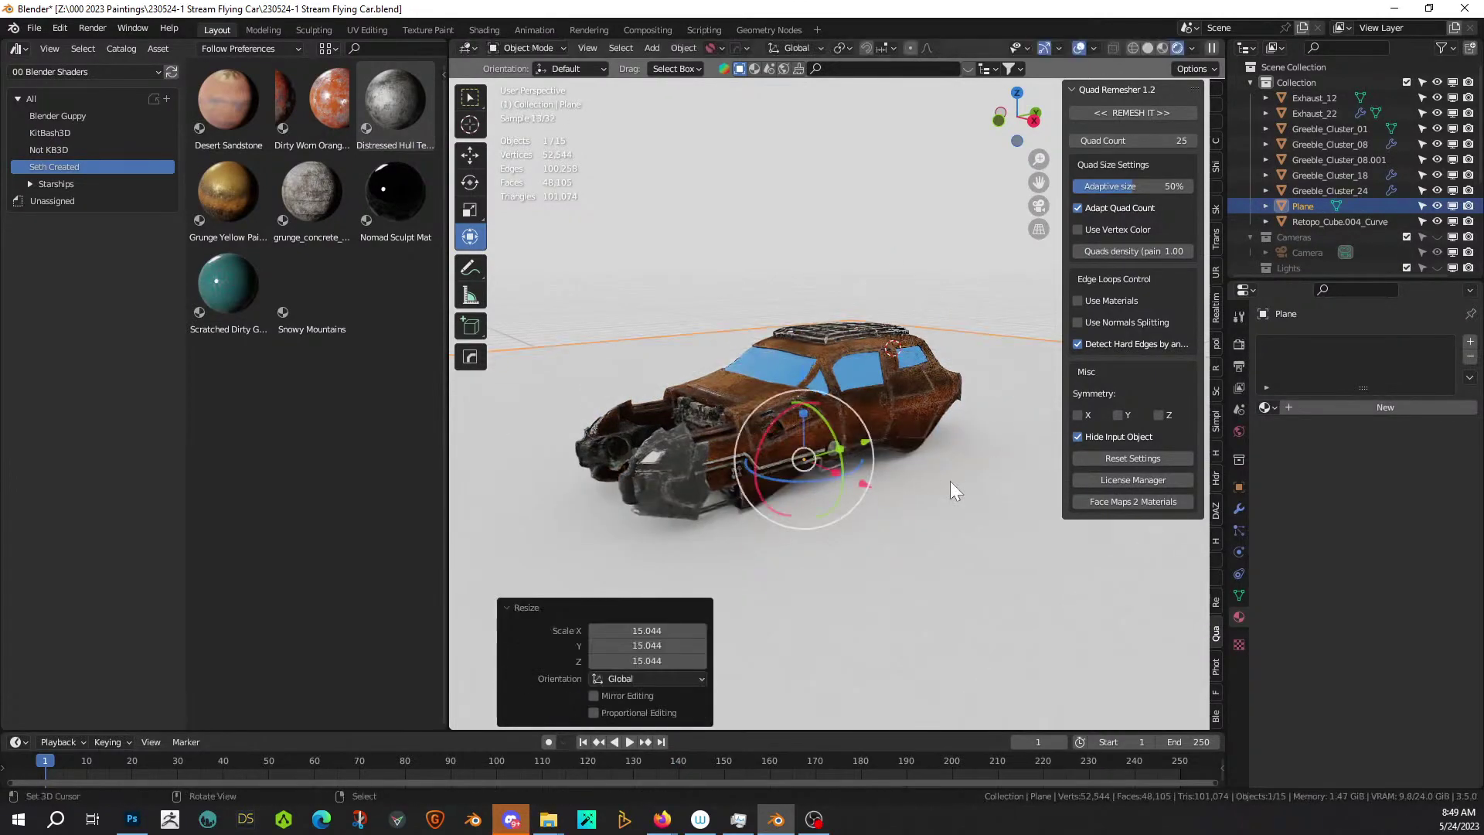
Lower the ground plane beneath the car by about 0.94 m along Z.
{"action": "scroll", "coordinate": [948, 480], "scroll_direction": "down", "scroll_amount": 3}
{"action": "key", "text": "g"}
{"action": "key", "text": "z"}
{"action": "left_click", "coordinate": [951, 506]}
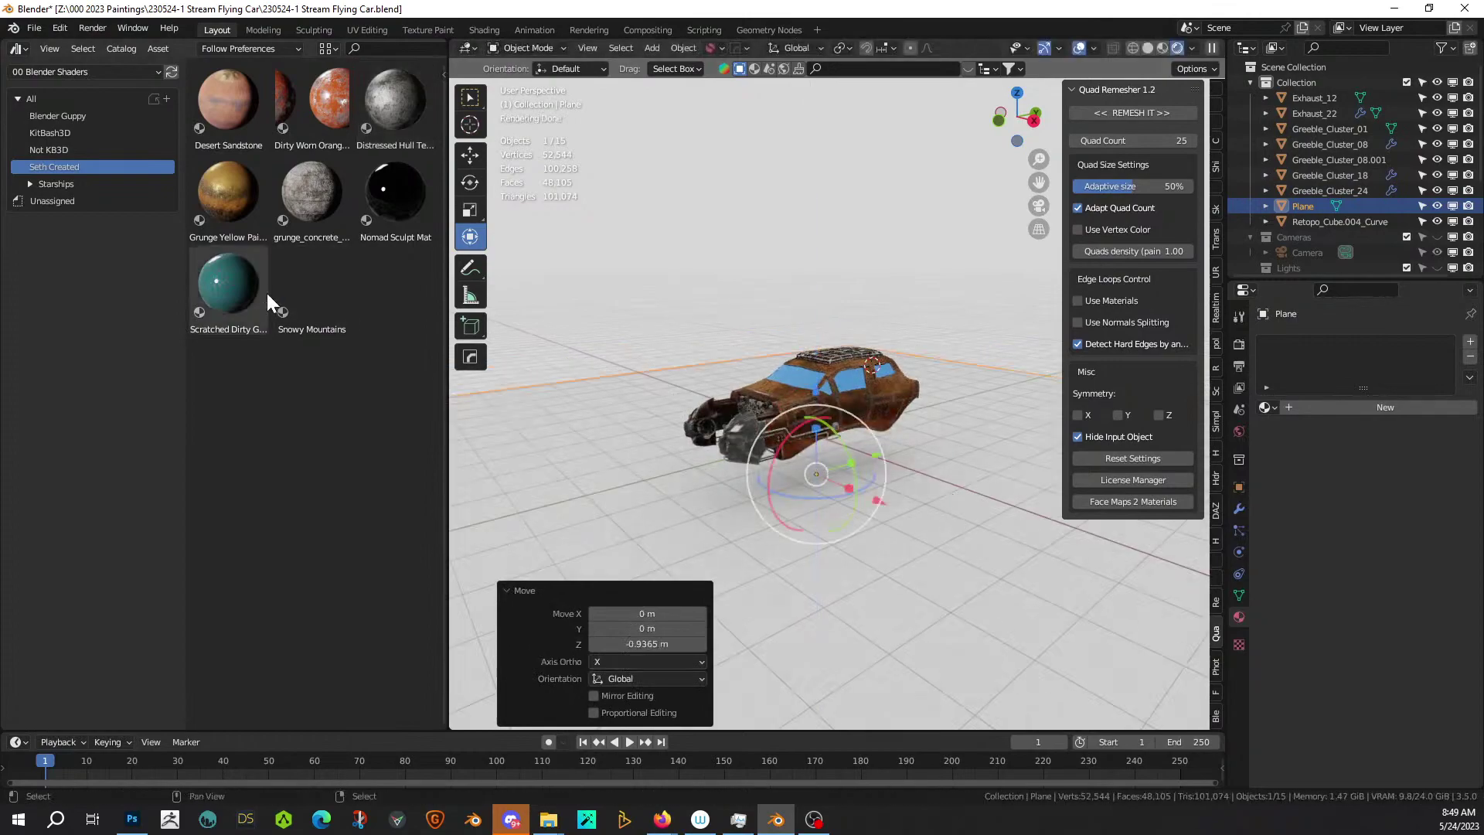
Assign the Ground material from the Blender Guppy catalog to the plane.
{"action": "left_click", "coordinate": [66, 118]}
{"action": "left_click_drag", "start_coordinate": [228, 101], "coordinate": [578, 492]}
{"action": "scroll", "coordinate": [578, 492], "scroll_direction": "up", "scroll_amount": 3}
{"action": "middle_click_drag", "start_coordinate": [586, 493], "coordinate": [794, 519]}
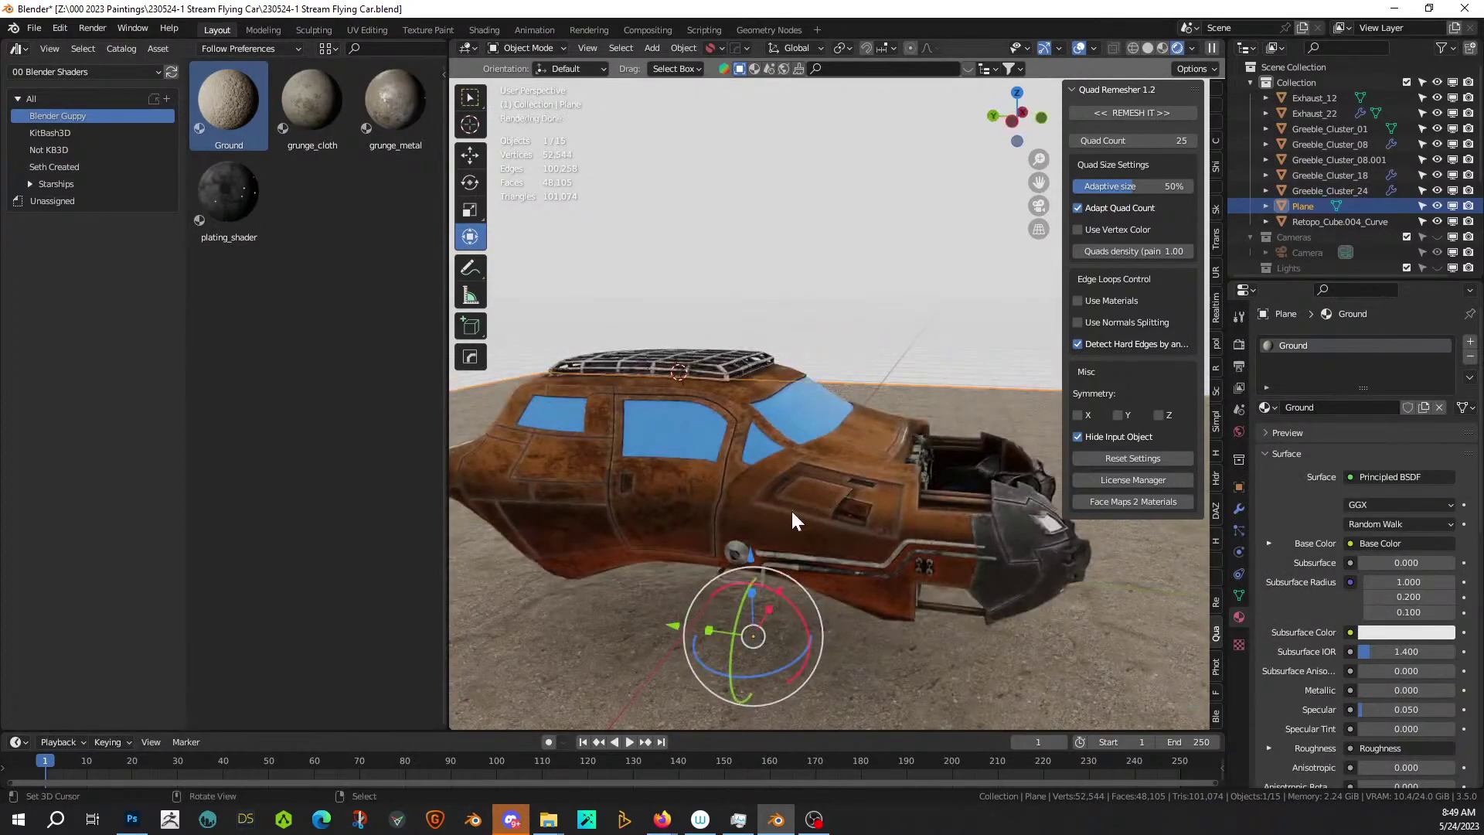
In the Shading workspace, select the car's rear side panel and sample the ground's colour into its material's RGB node.
{"action": "left_click", "coordinate": [484, 29]}
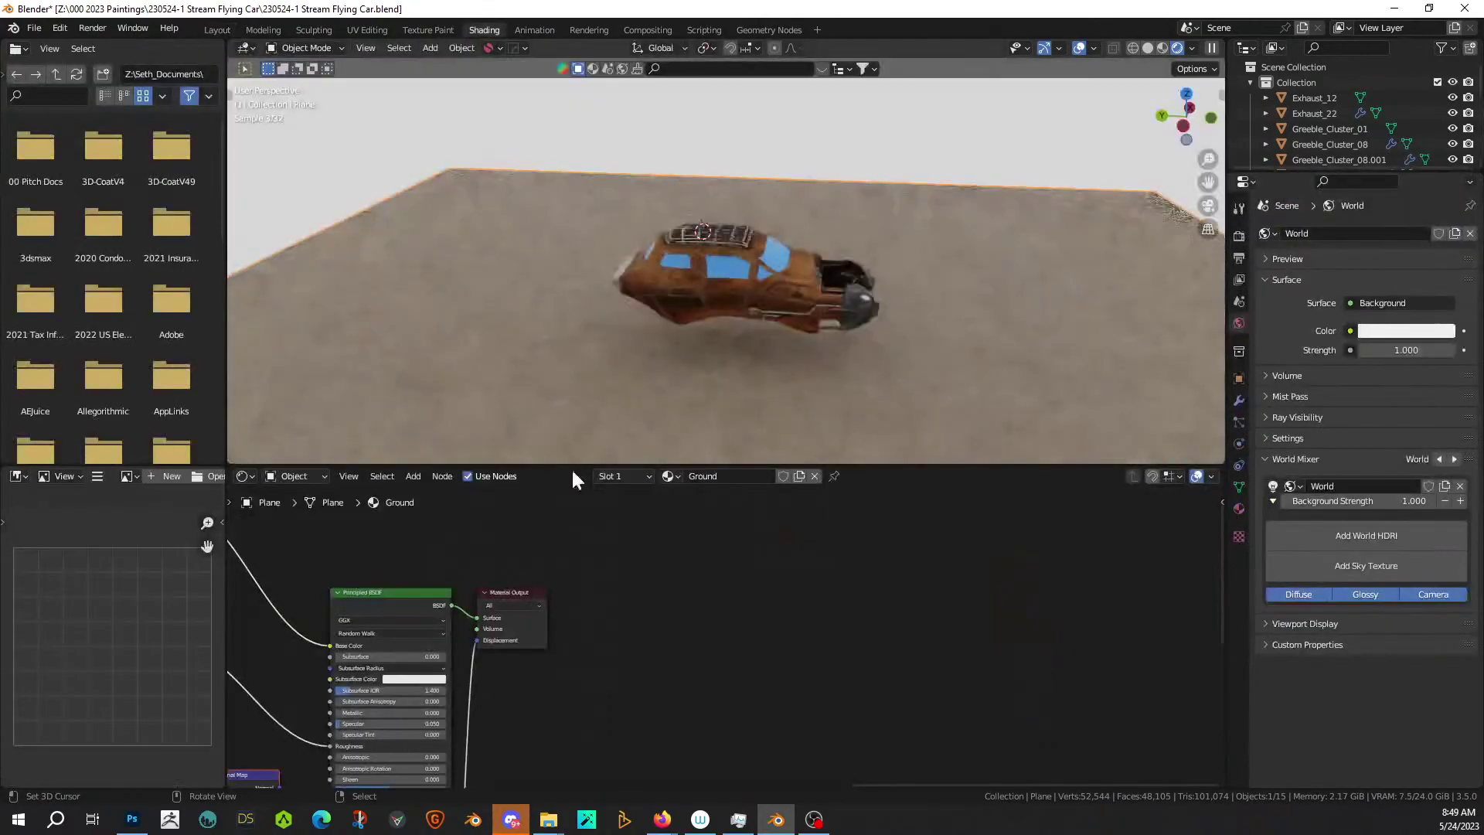
{"action": "left_click", "coordinate": [578, 299]}
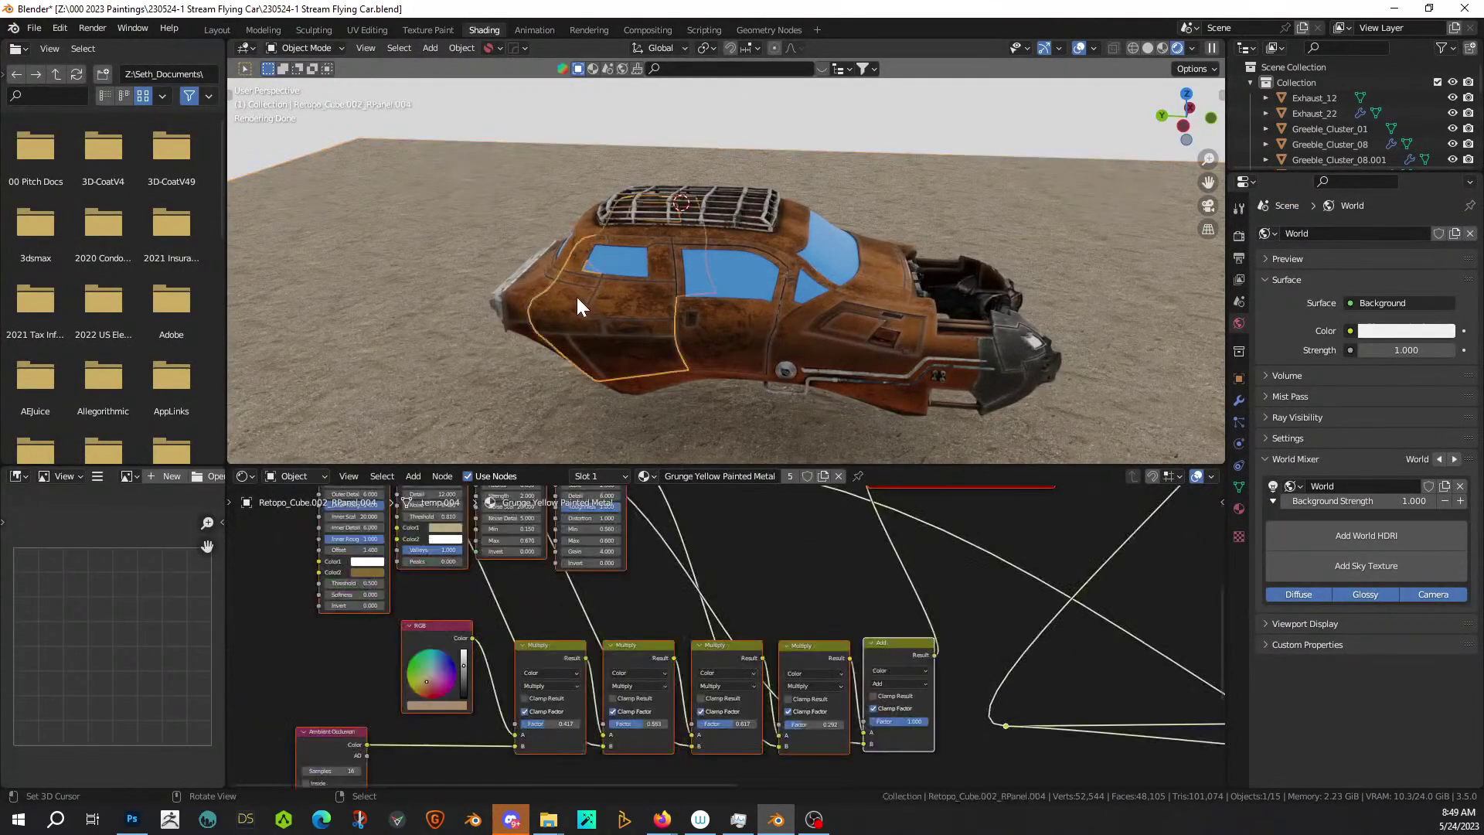
{"action": "left_click", "coordinate": [443, 706]}
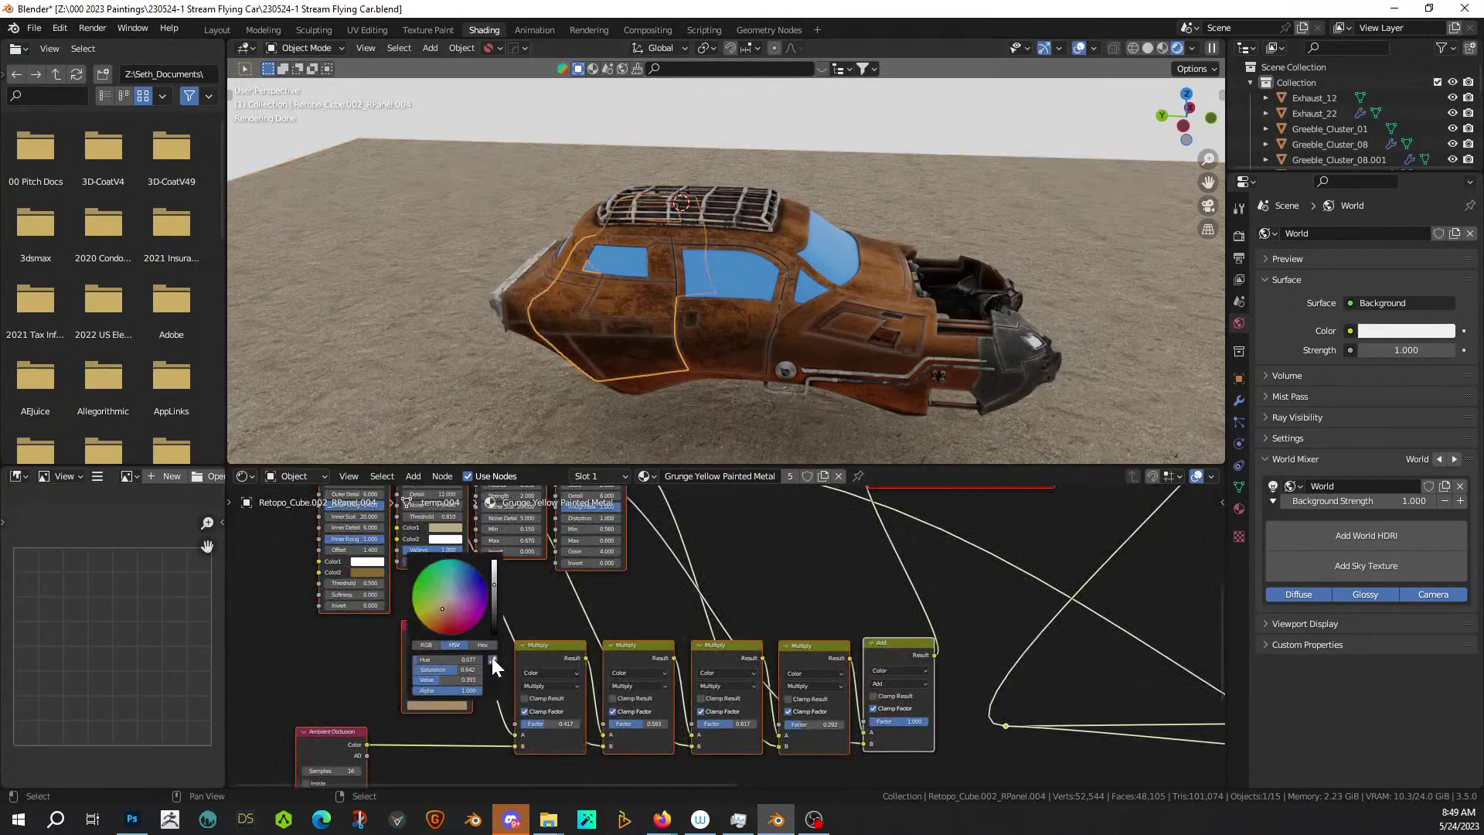
{"action": "left_click", "coordinate": [491, 659]}
{"action": "left_click", "coordinate": [378, 421]}
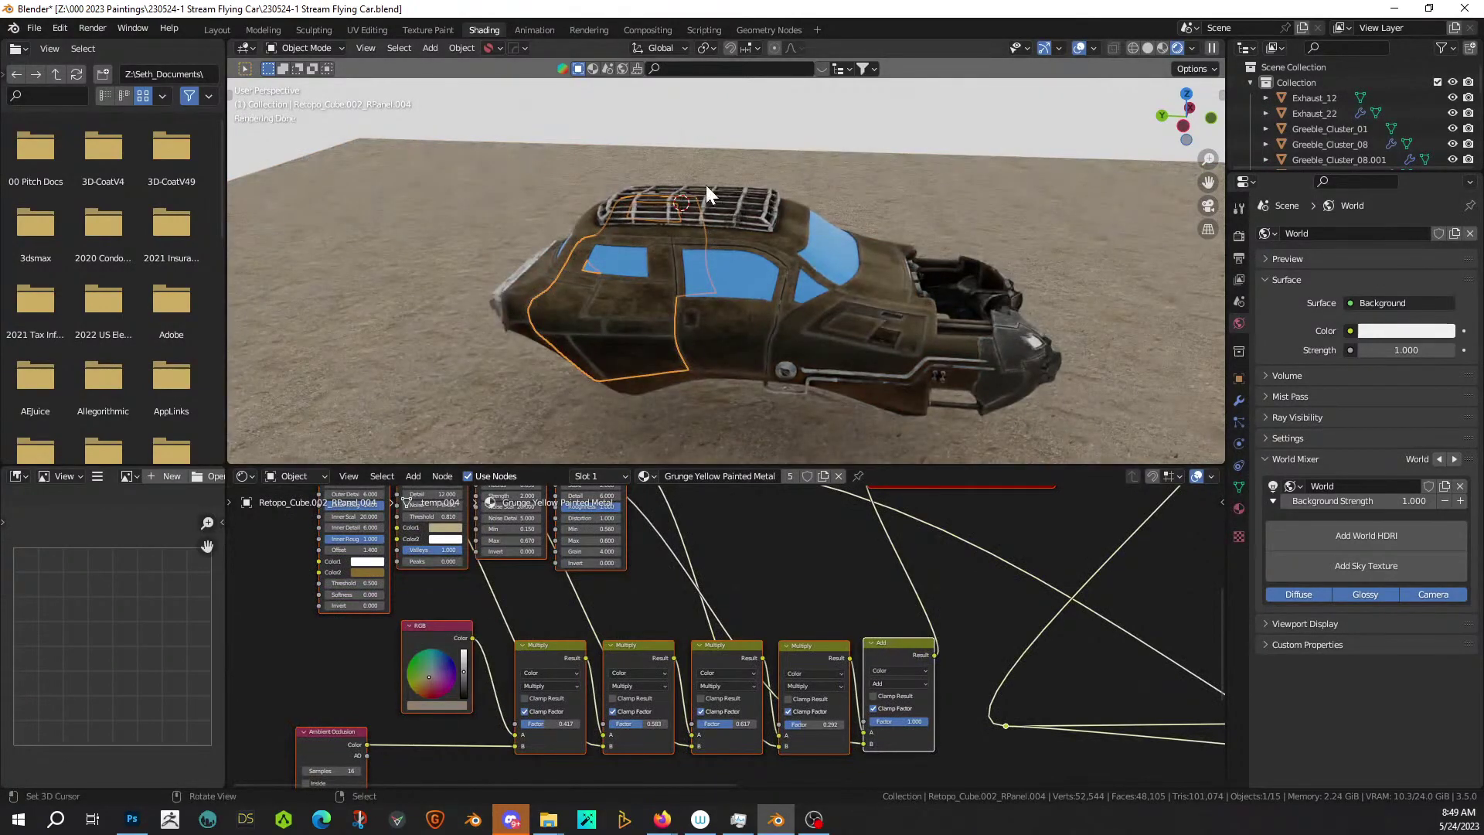
Set the Value of the RGB node's colour to 0.33.
{"action": "scroll", "coordinate": [706, 184], "scroll_direction": "up", "scroll_amount": 5}
{"action": "middle_click_drag", "start_coordinate": [662, 162], "coordinate": [460, 423]}
{"action": "scroll", "coordinate": [762, 532], "scroll_direction": "up", "scroll_amount": 1}
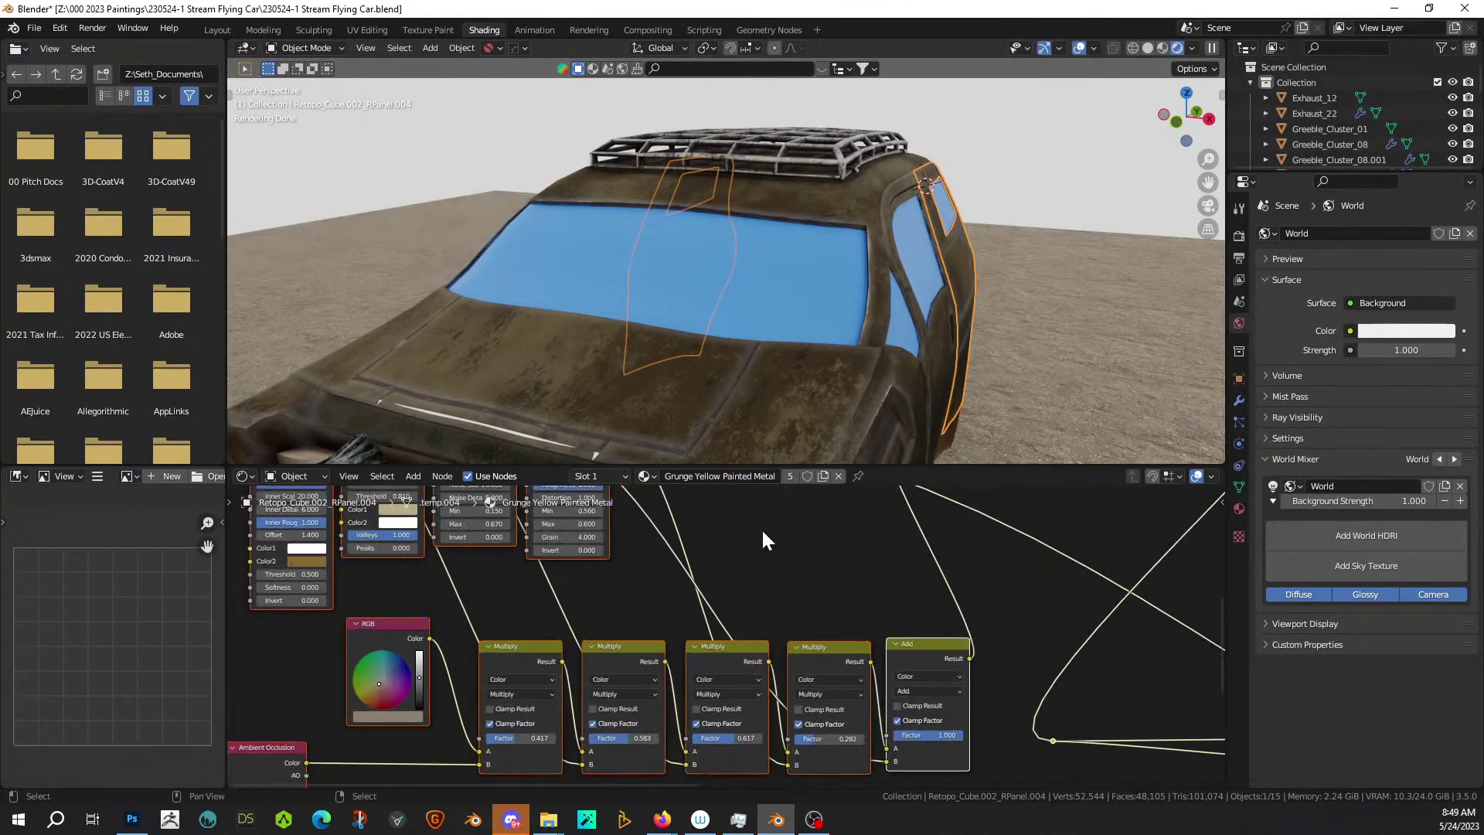
{"action": "scroll", "coordinate": [663, 572], "scroll_direction": "up", "scroll_amount": 1}
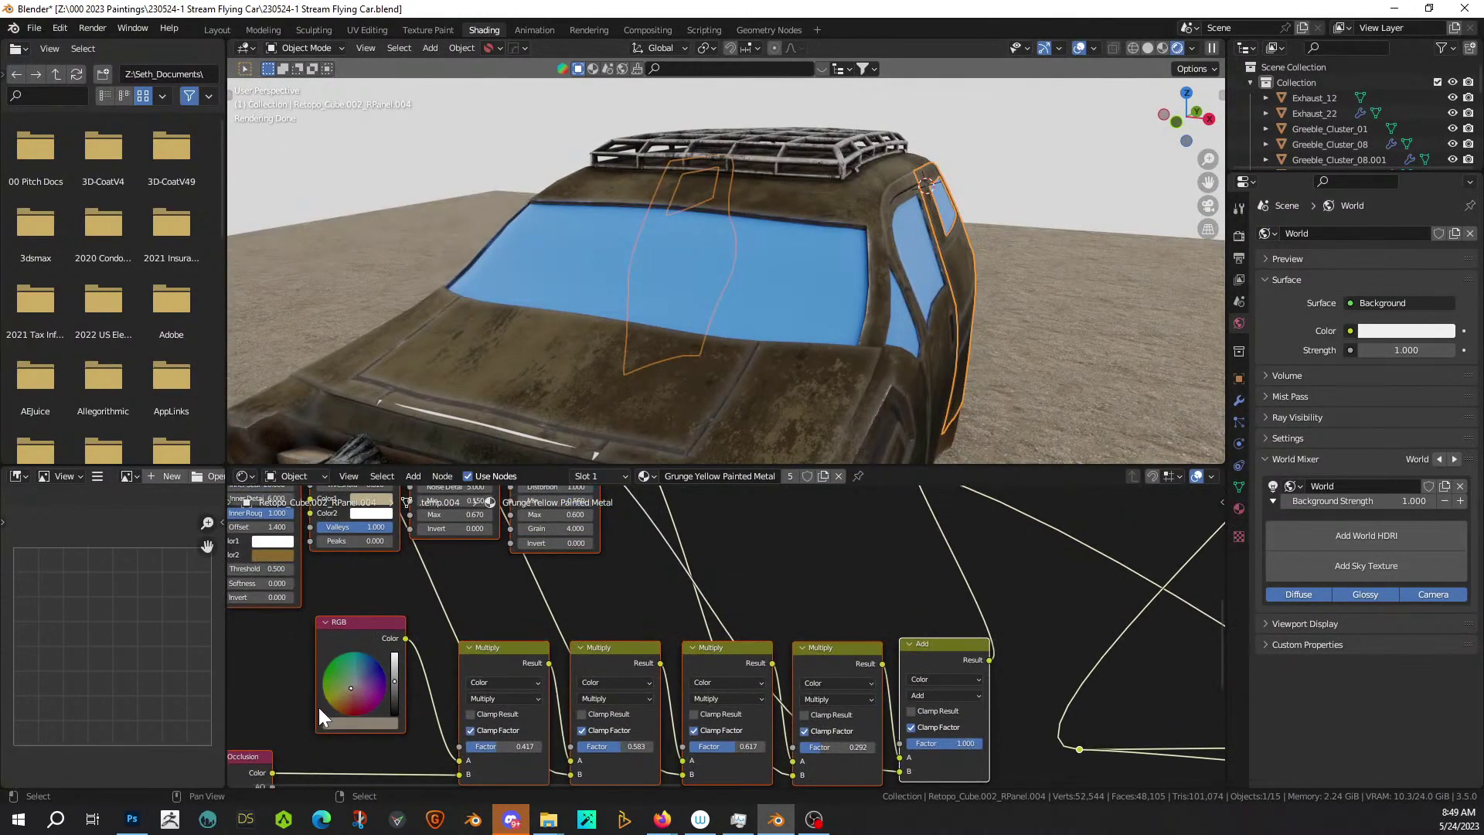
{"action": "left_click", "coordinate": [377, 720]}
{"action": "left_click", "coordinate": [365, 690]}
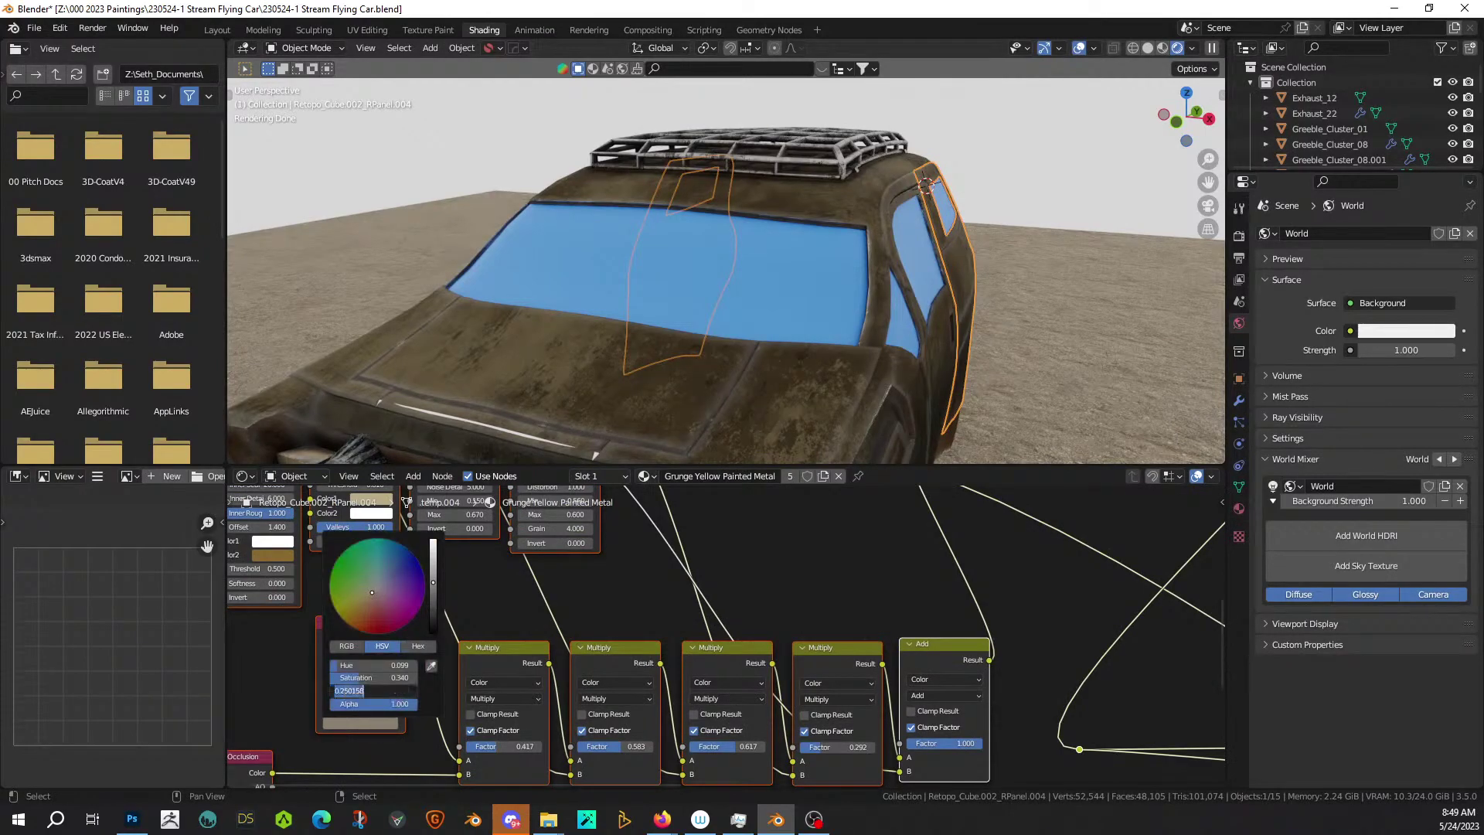
{"action": "type", "text": "3"}
{"action": "key", "text": "Return"}
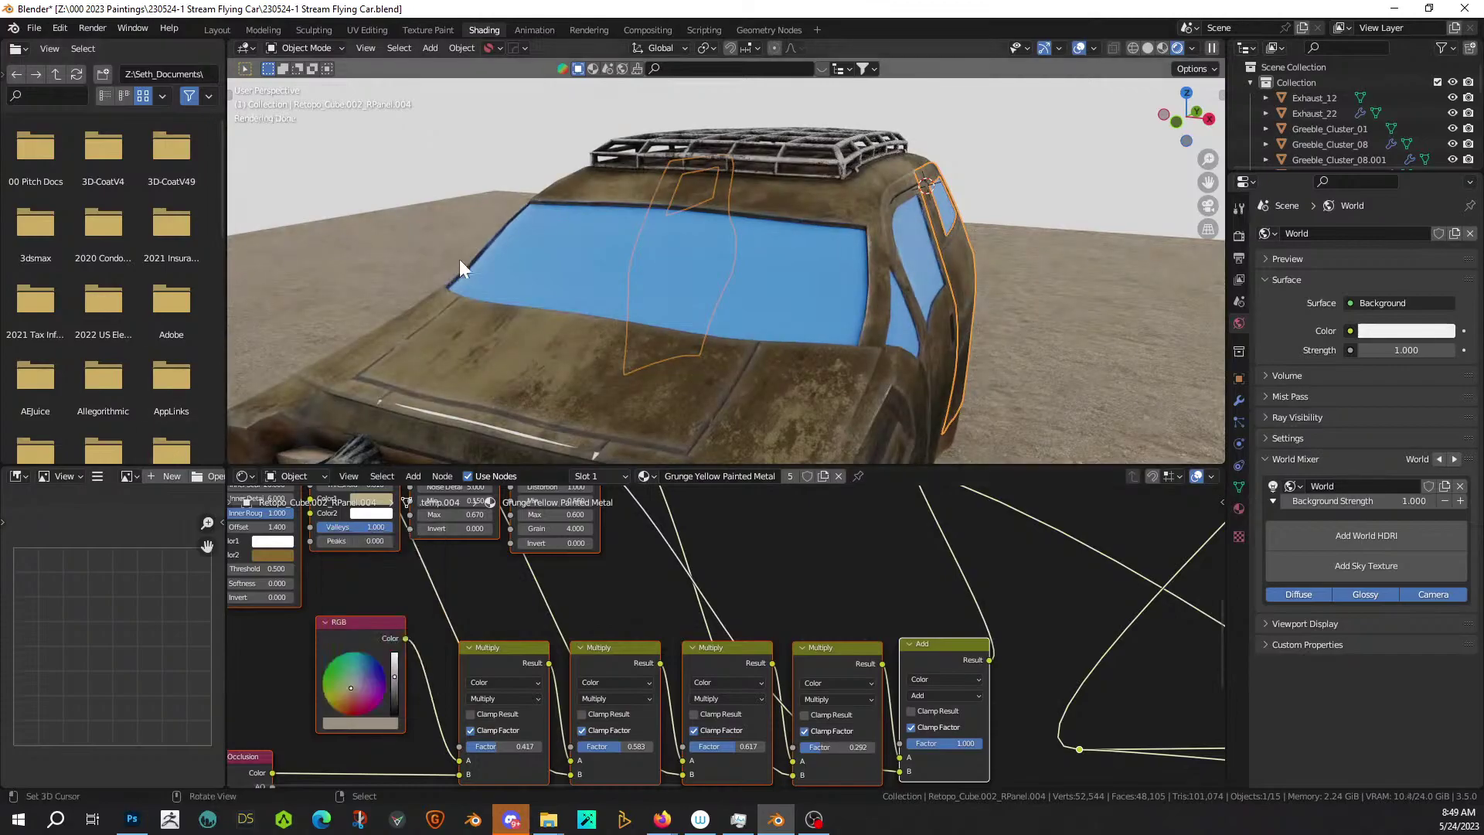
Try a brighter body tint by setting the RGB node's colour Value to 0.5.
{"action": "middle_click_drag", "start_coordinate": [867, 305], "coordinate": [766, 284]}
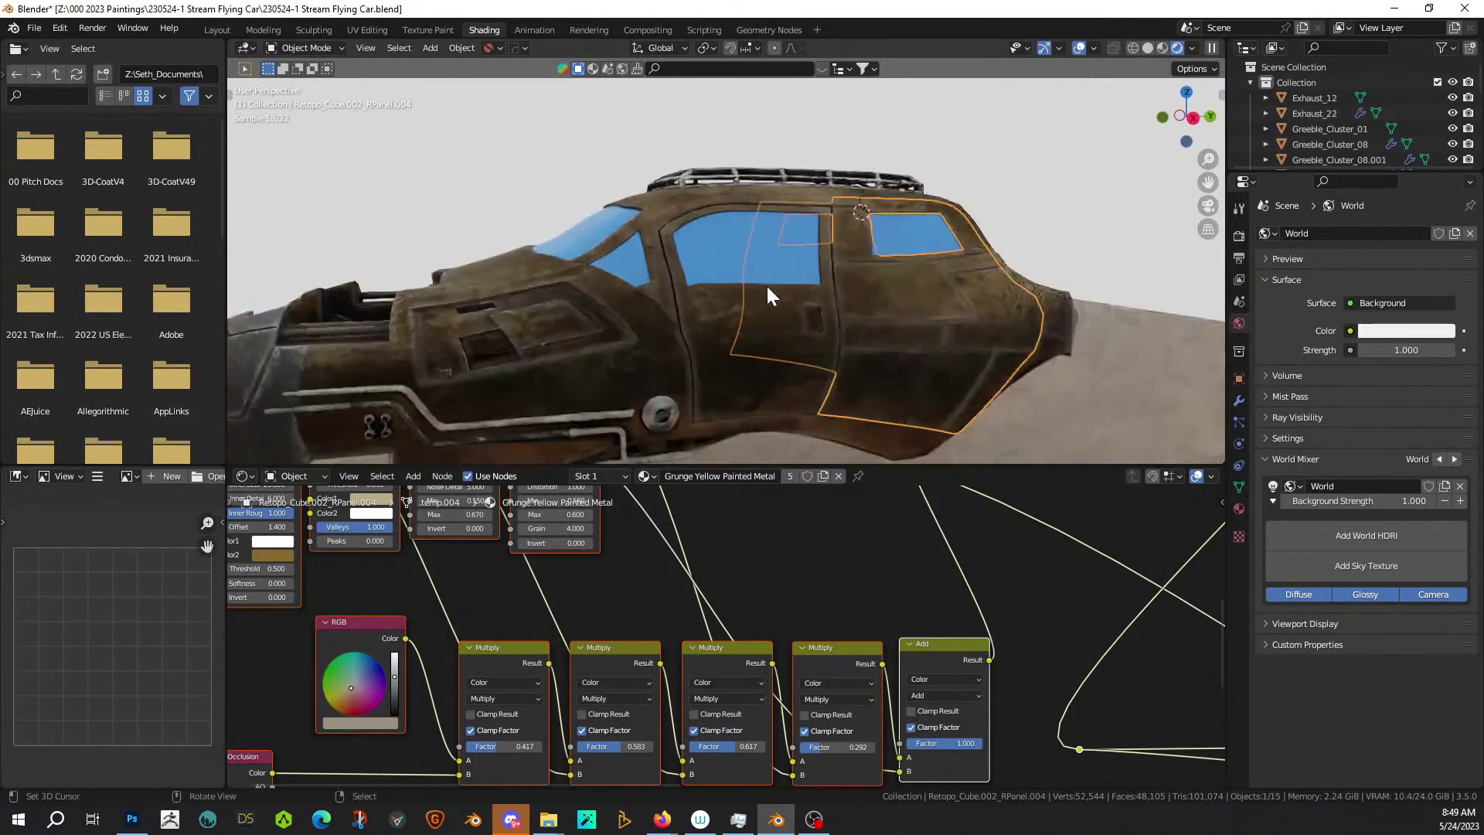
{"action": "left_click", "coordinate": [375, 726]}
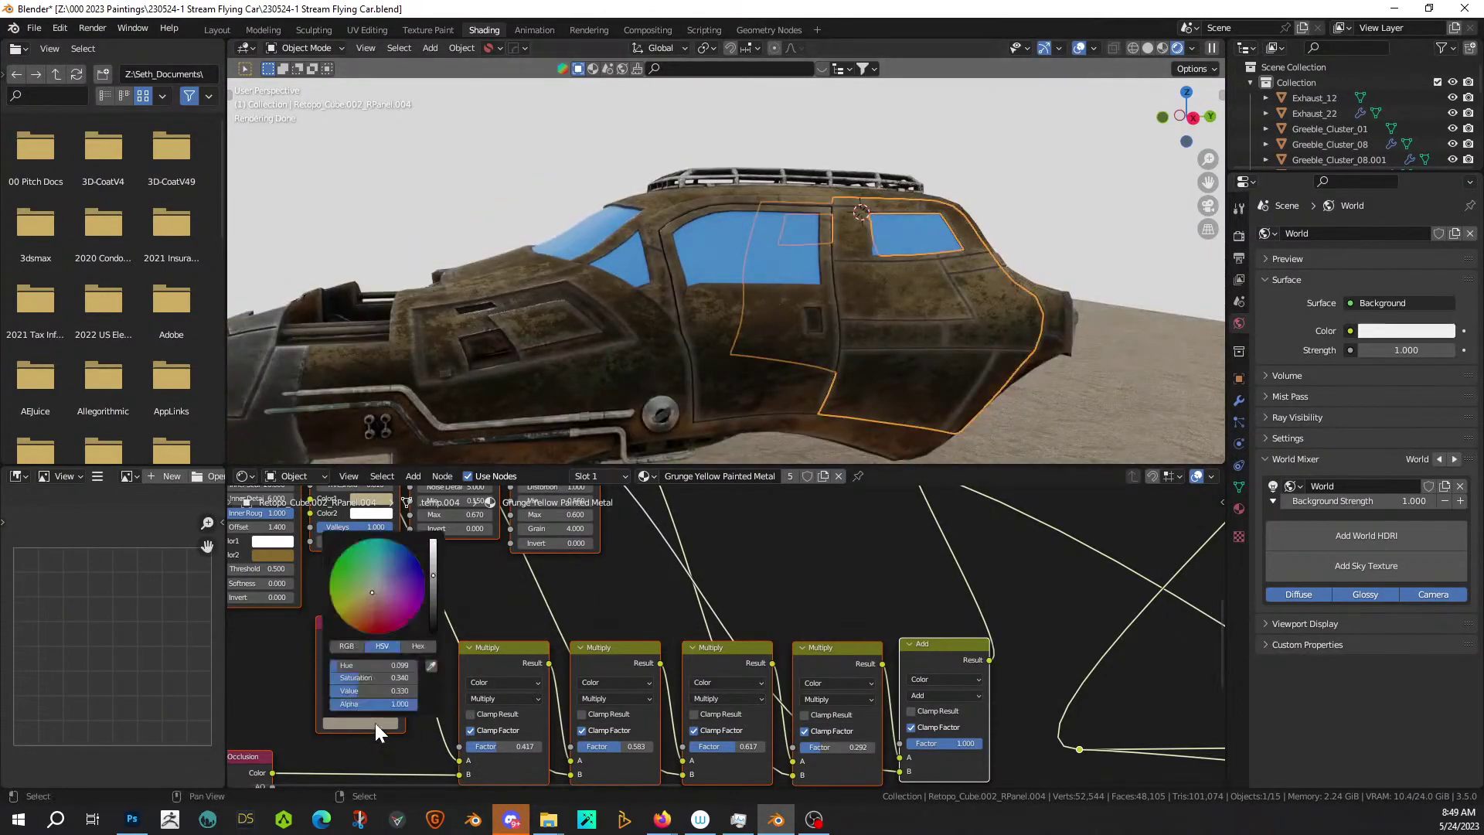
{"action": "left_click", "coordinate": [398, 691]}
{"action": "type", "text": ".5"}
{"action": "key", "text": "Return"}
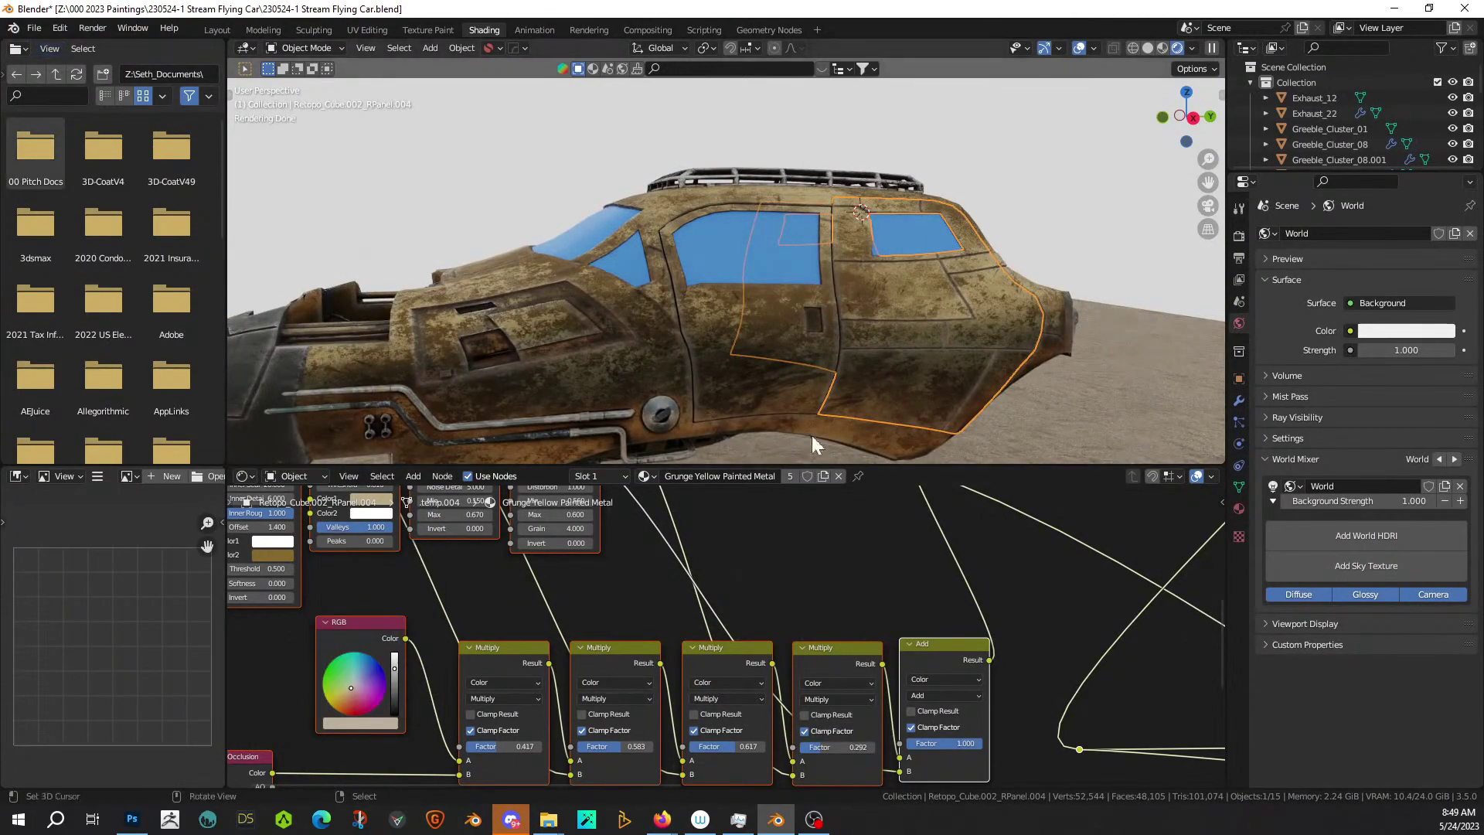
Set the RGB node's colour Value to 0.4 for the body paint.
{"action": "left_click", "coordinate": [382, 720]}
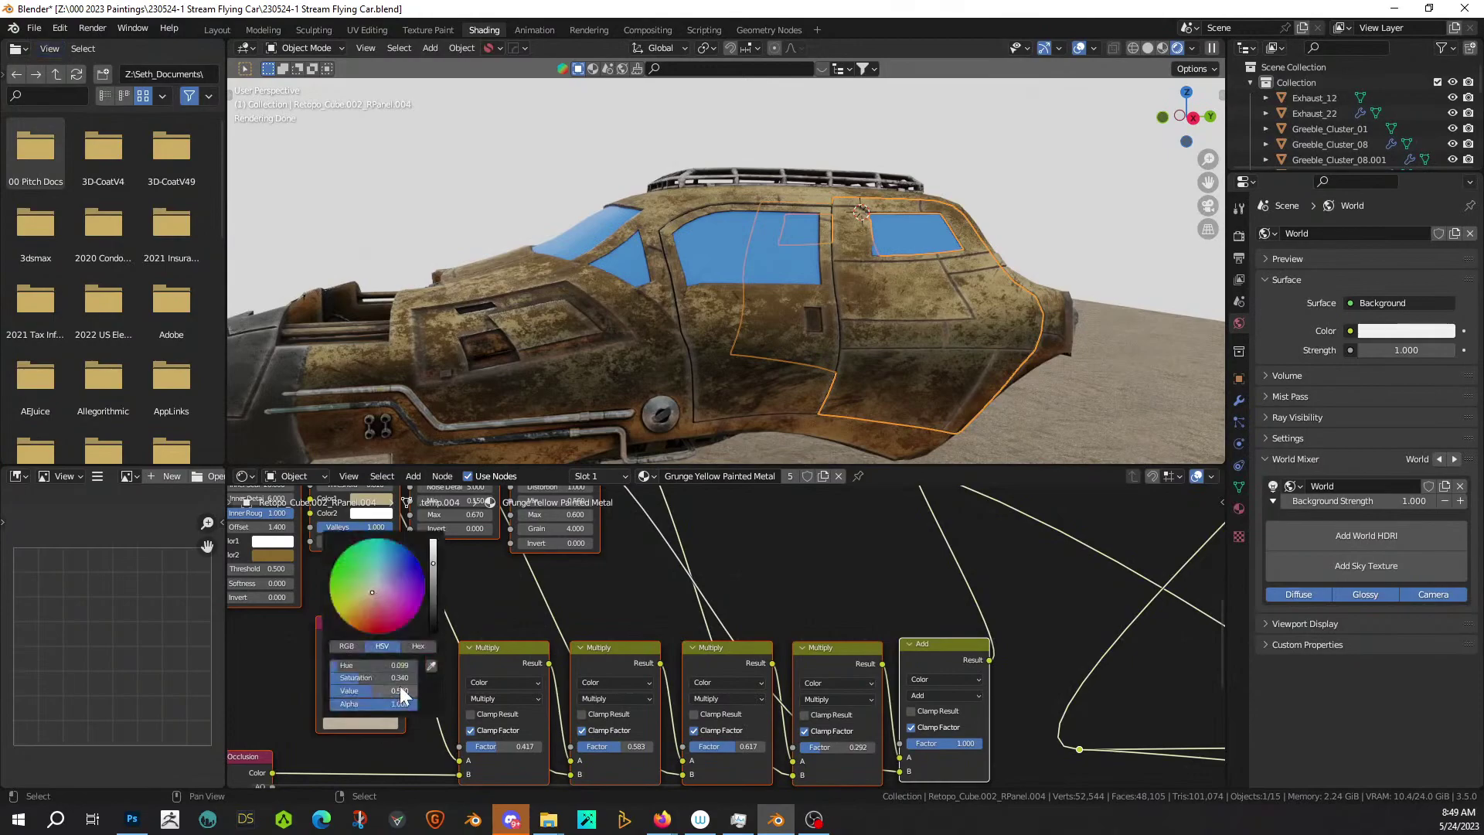
{"action": "type", "text": ".4"}
{"action": "key", "text": "Return"}
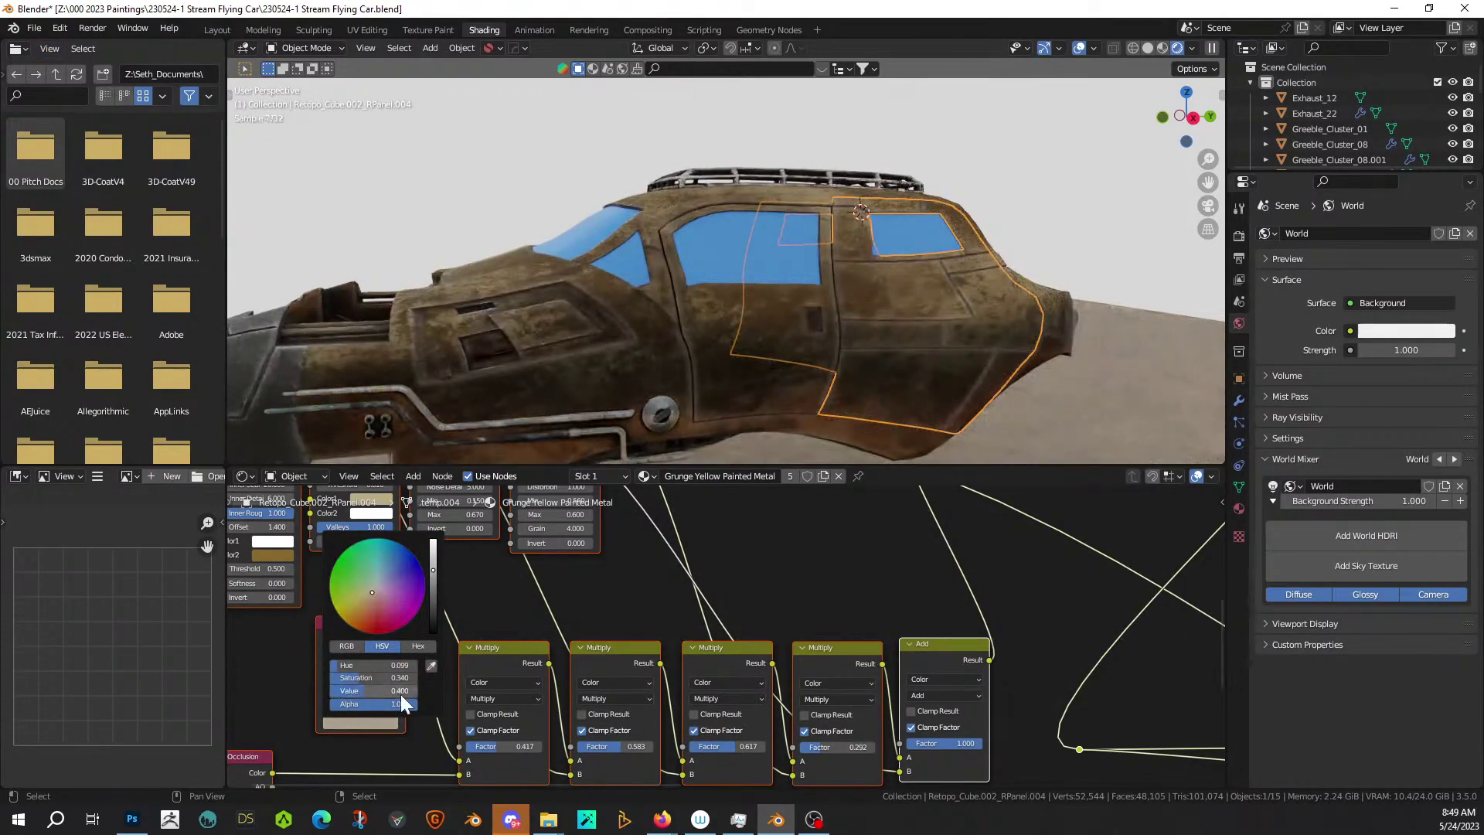
Inspect the body paint from both sides of the car and delete the ground plane beneath it.
{"action": "middle_click_drag", "start_coordinate": [739, 273], "coordinate": [1032, 278]}
{"action": "scroll", "coordinate": [985, 277], "scroll_direction": "up", "scroll_amount": 6}
{"action": "scroll", "coordinate": [970, 280], "scroll_direction": "up", "scroll_amount": 3}
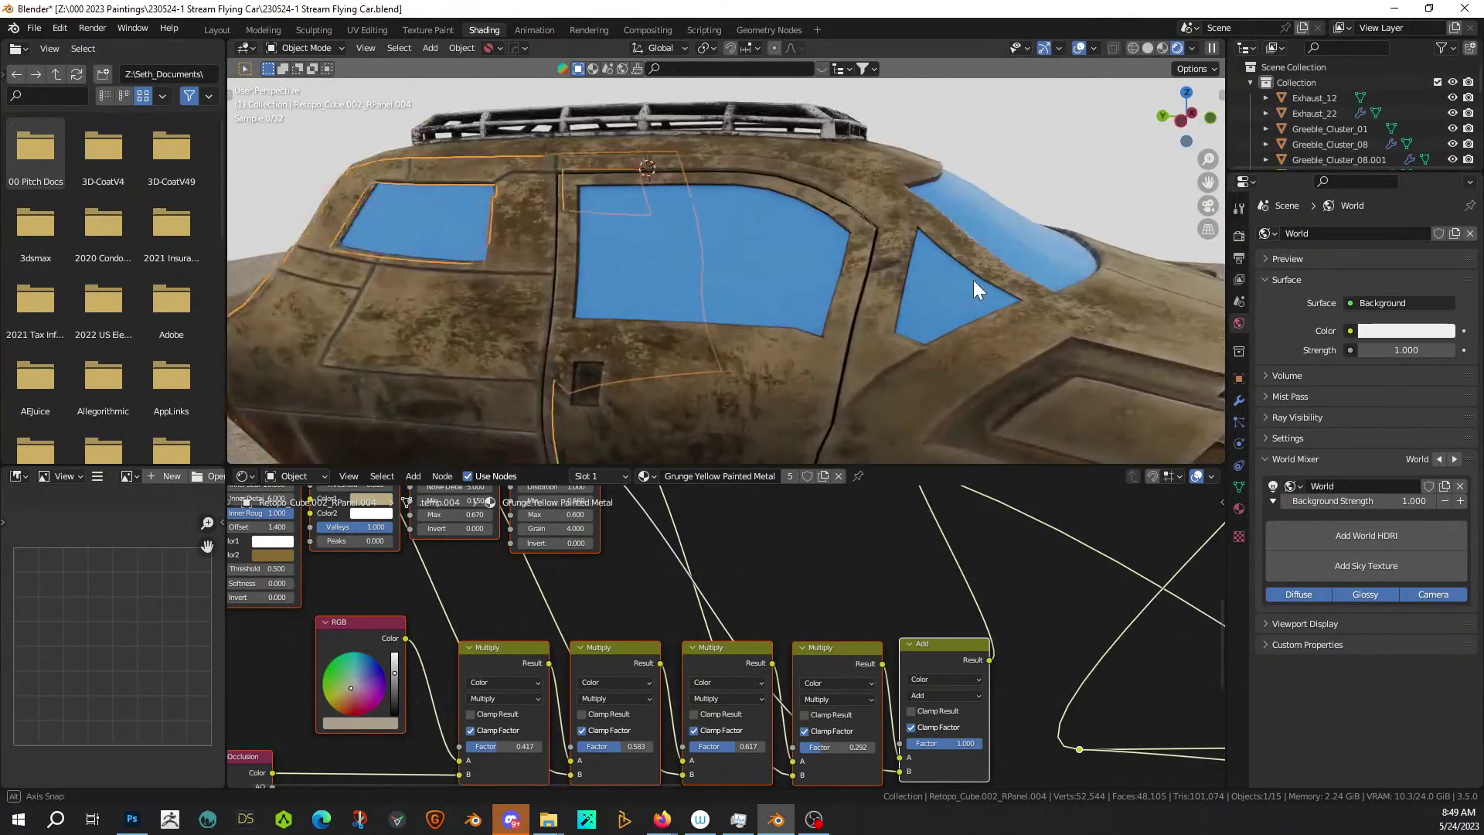
{"action": "middle_click_drag", "start_coordinate": [804, 304], "coordinate": [980, 368]}
{"action": "scroll", "coordinate": [587, 297], "scroll_direction": "down", "scroll_amount": 2}
{"action": "left_click", "coordinate": [980, 368]}
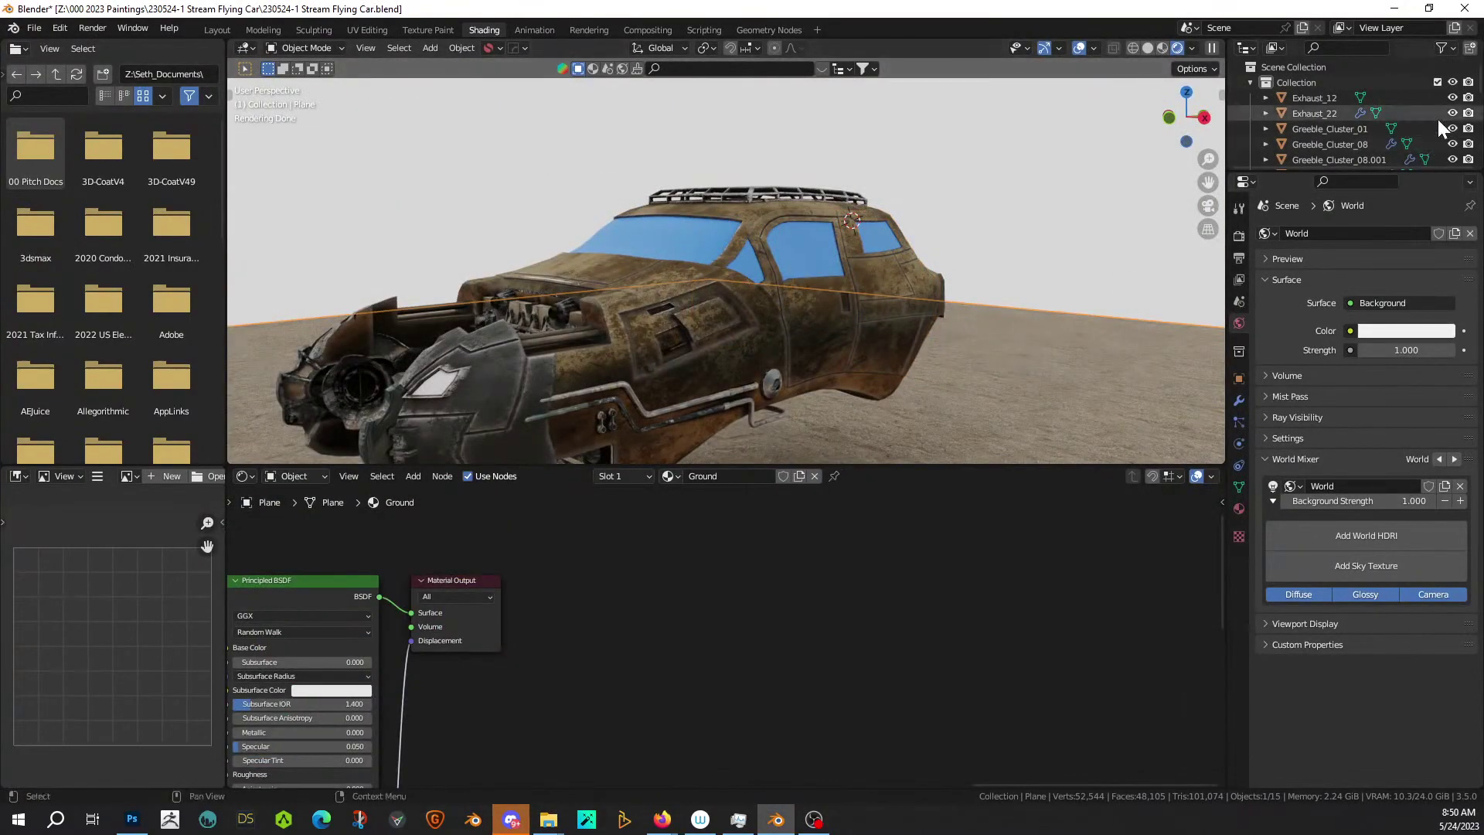
{"action": "scroll", "coordinate": [965, 364], "scroll_direction": "down", "scroll_amount": 10}
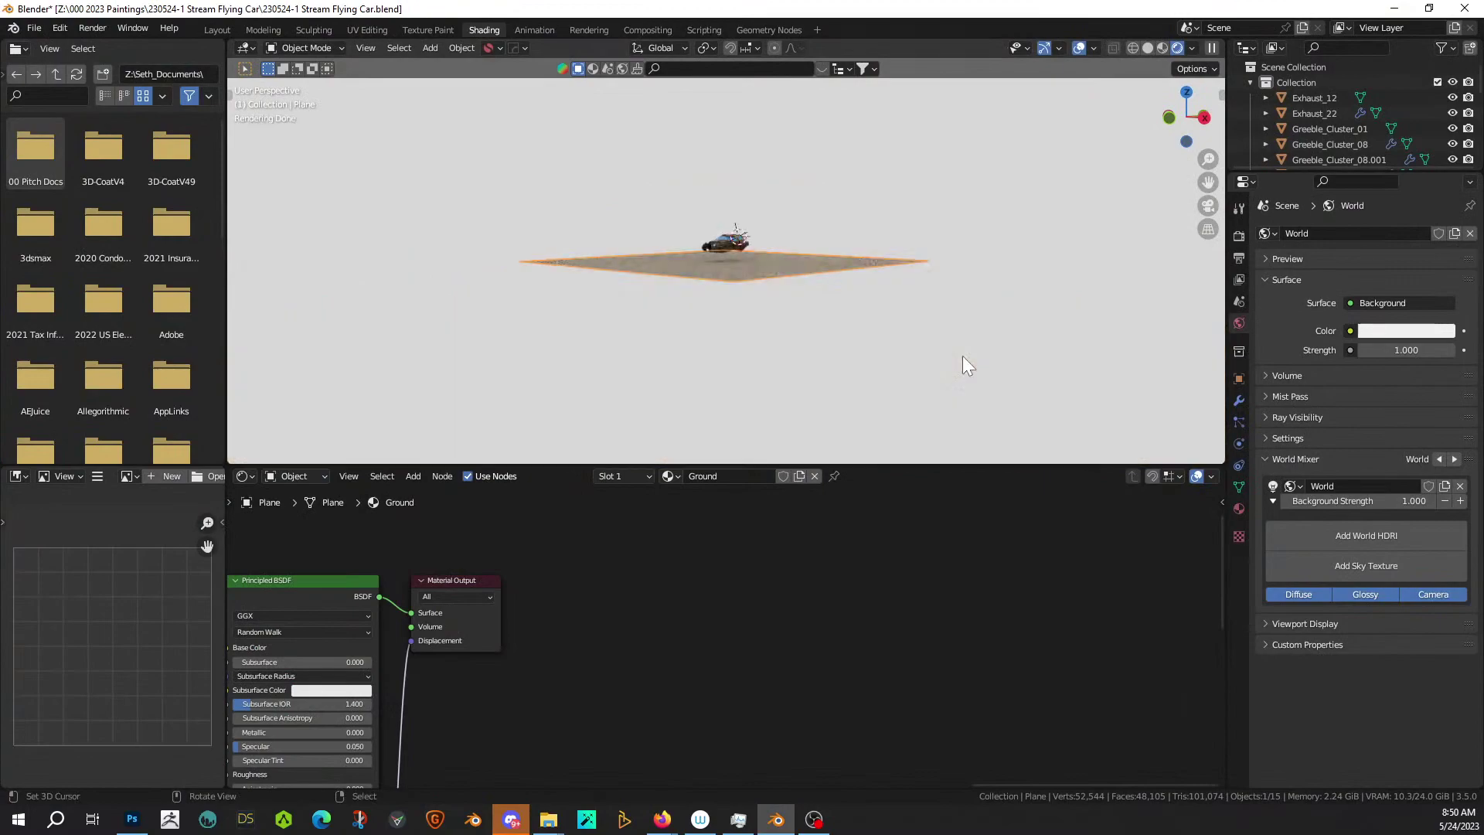
{"action": "key", "text": "Delete"}
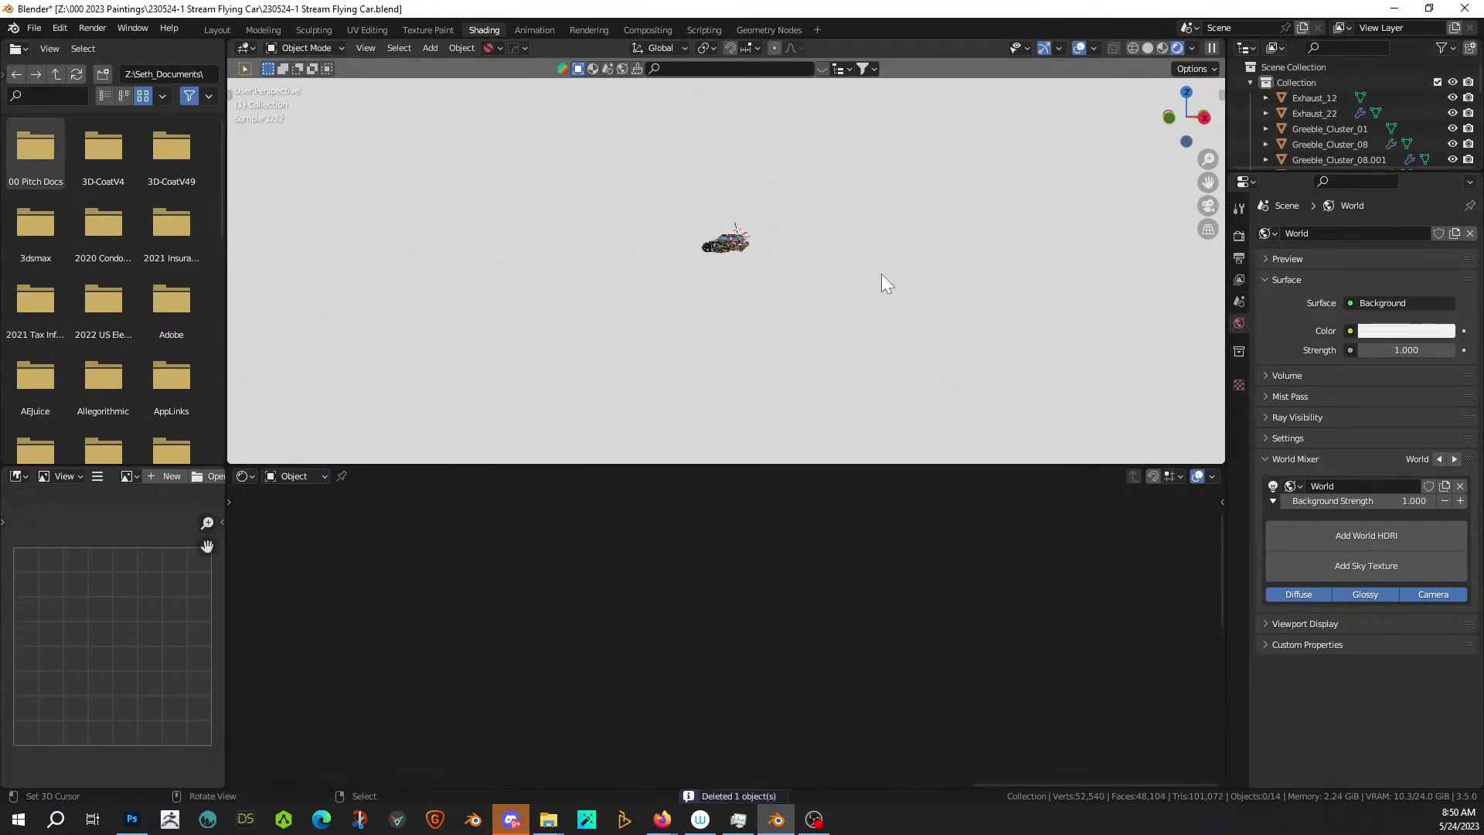
Select the car body, switch to the Layout workspace and close its asset browser area.
{"action": "left_click", "coordinate": [721, 244]}
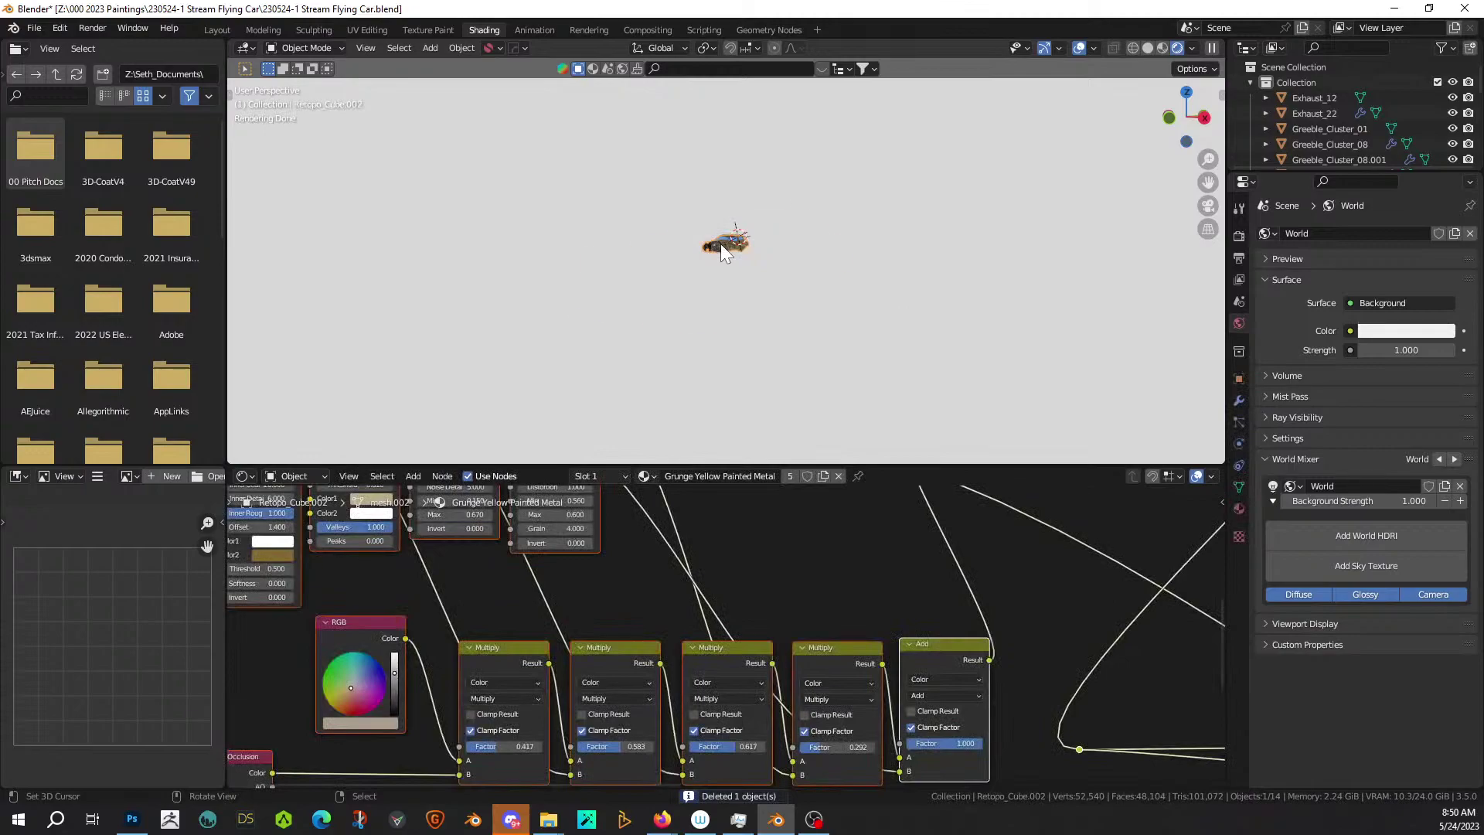
{"action": "scroll", "coordinate": [720, 243], "scroll_direction": "up", "scroll_amount": 6}
{"action": "middle_click_drag", "start_coordinate": [734, 298], "coordinate": [267, 224]}
{"action": "scroll", "coordinate": [770, 197], "scroll_direction": "up", "scroll_amount": 3}
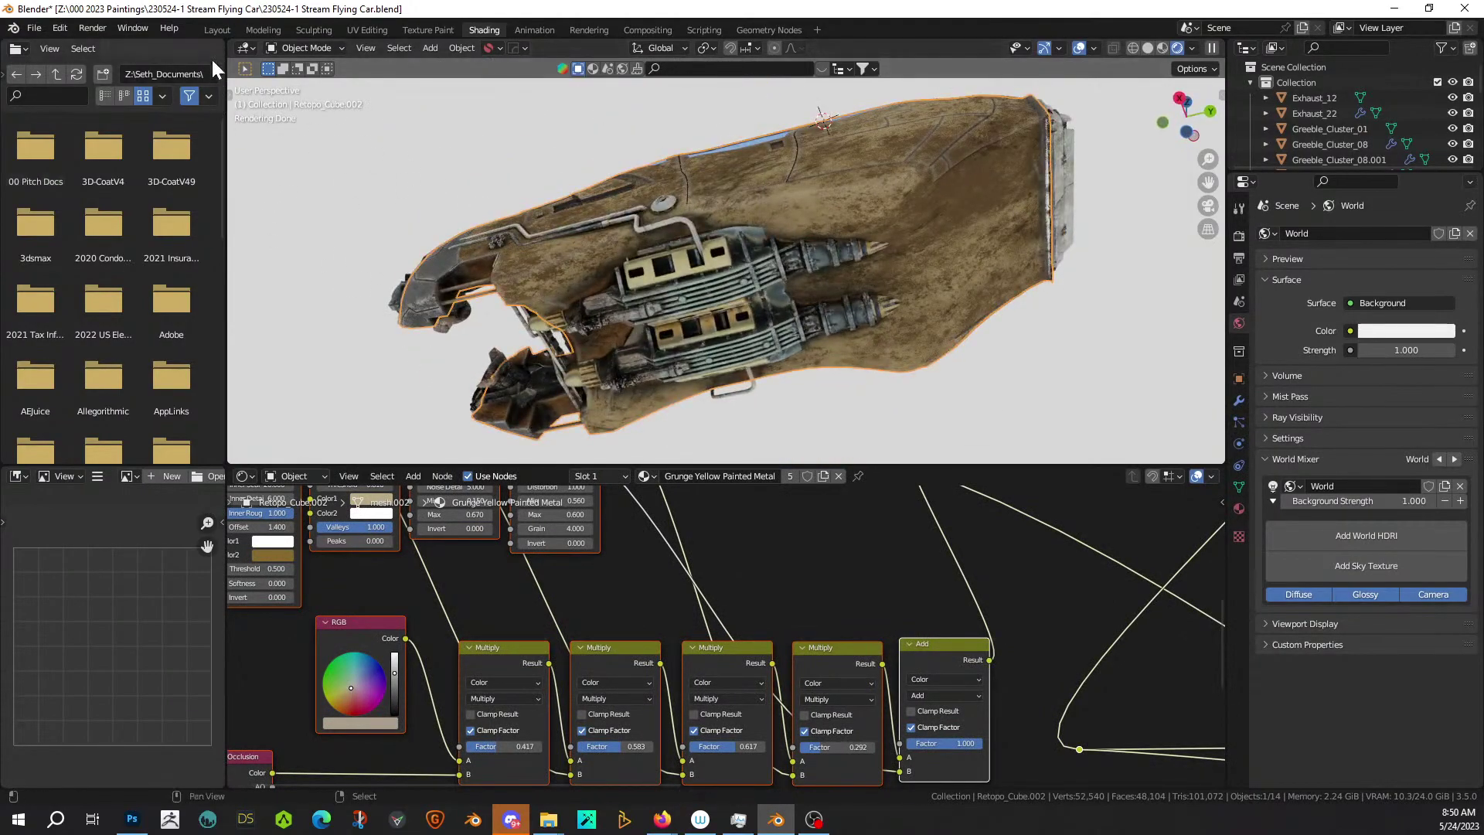
{"action": "left_click", "coordinate": [216, 30]}
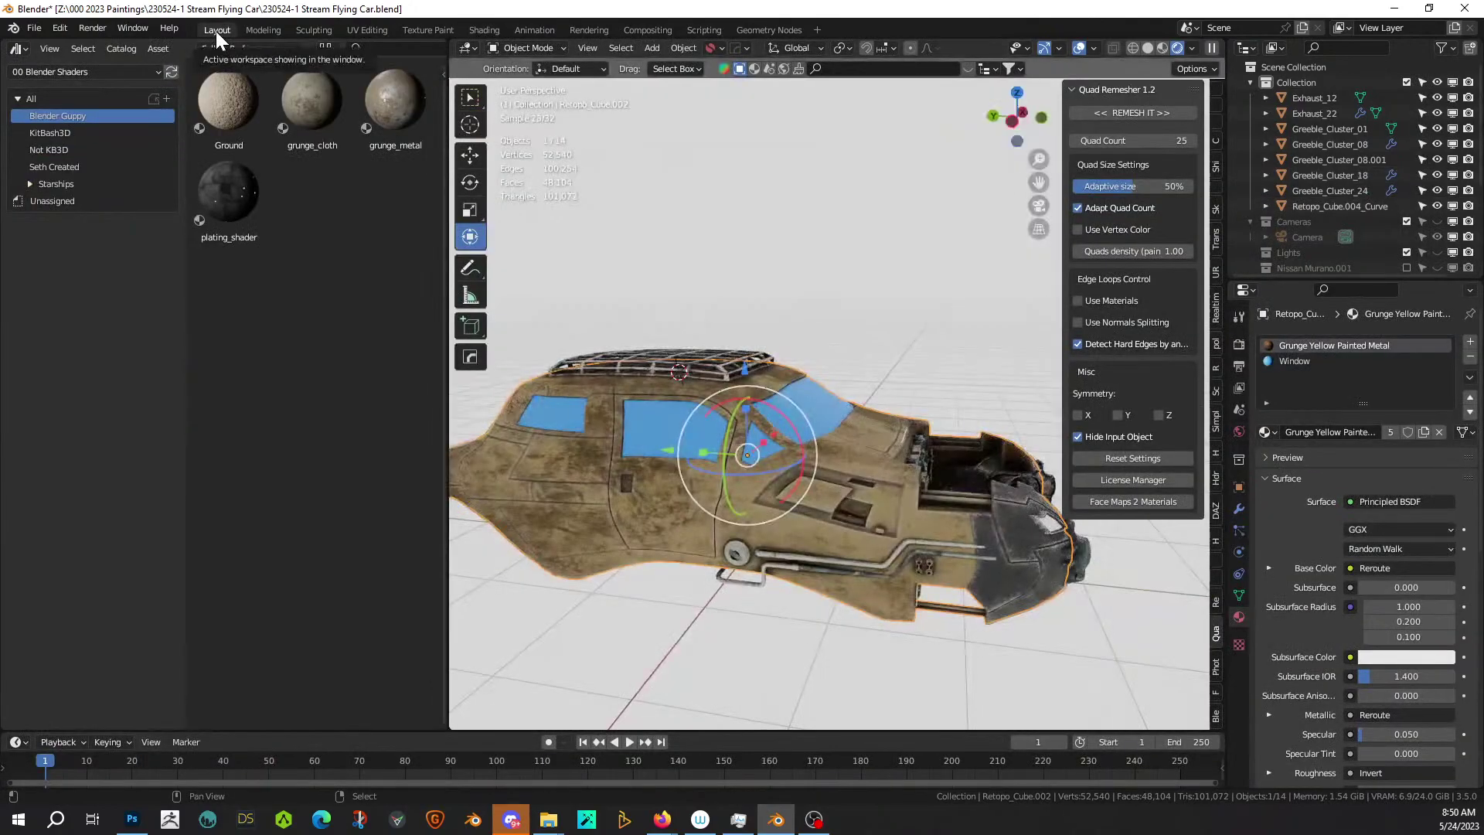
{"action": "right_click", "coordinate": [183, 53]}
{"action": "left_click", "coordinate": [164, 179]}
{"action": "middle_click_drag", "start_coordinate": [480, 521], "coordinate": [455, 438]}
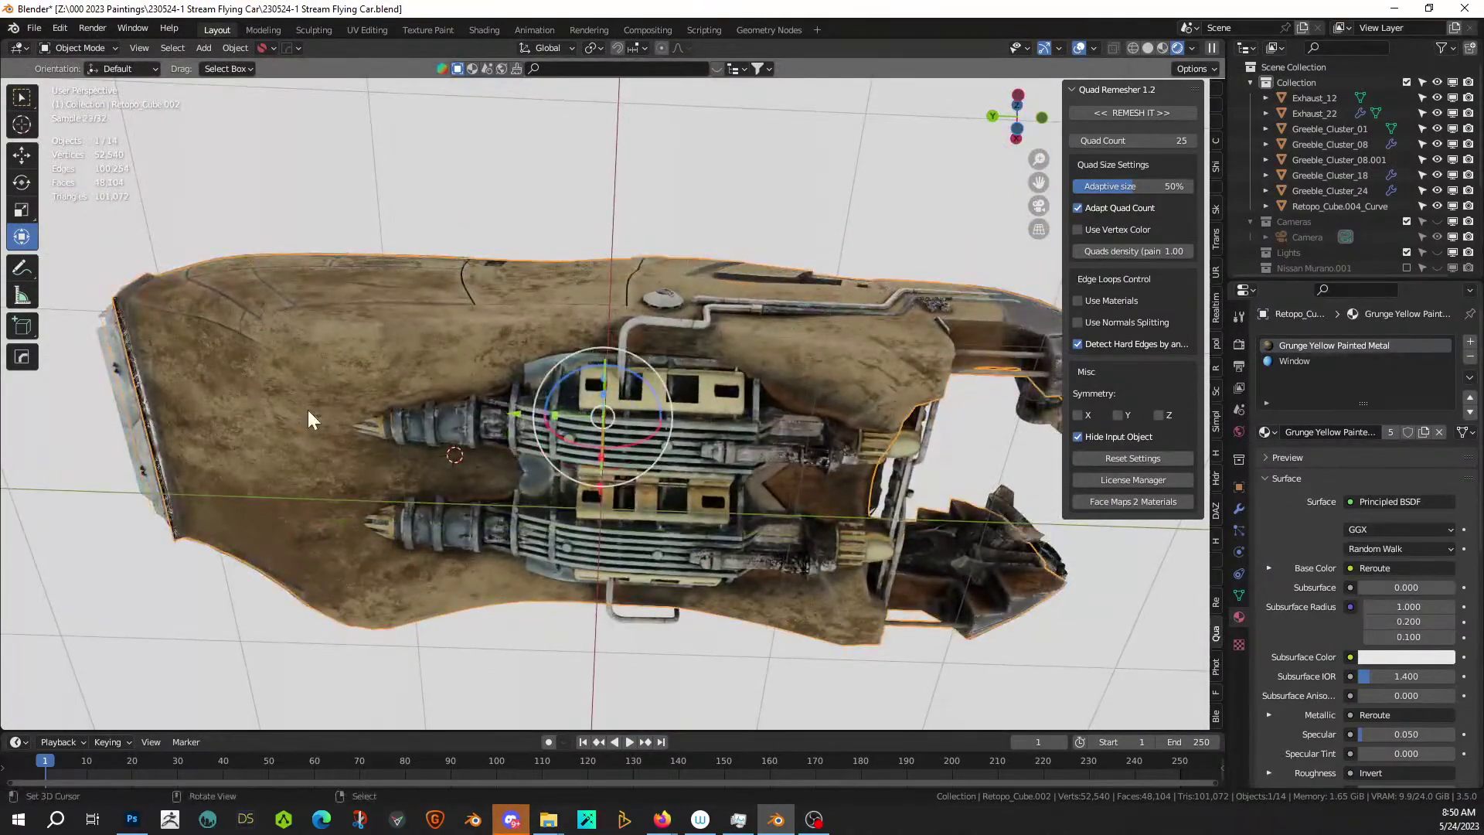
Open the car body for mesh editing in solid shading and view its underside straight from below.
{"action": "key", "text": "Tab"}
{"action": "middle_click_drag", "start_coordinate": [189, 336], "coordinate": [159, 383]}
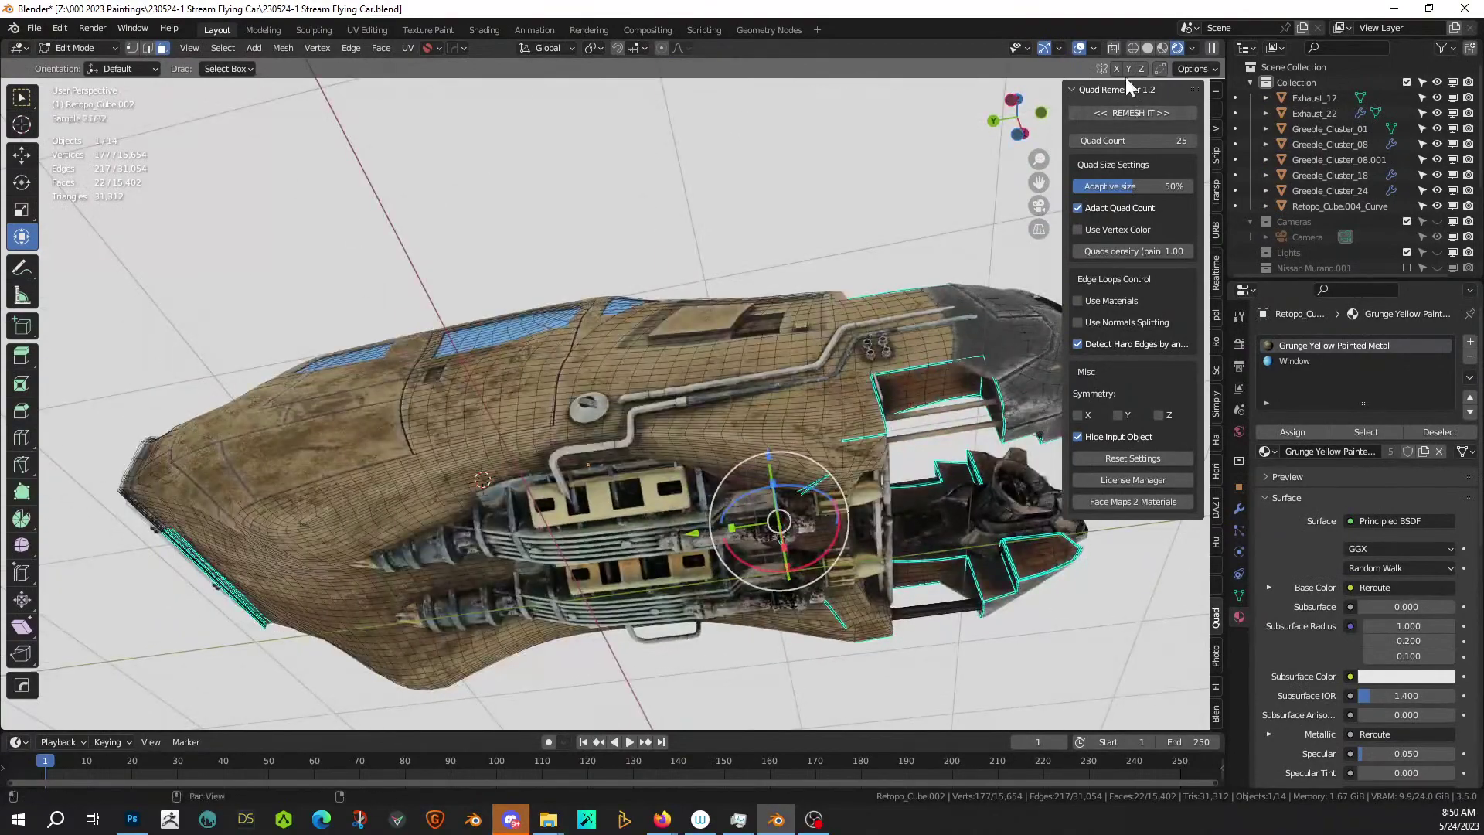
{"action": "left_click", "coordinate": [1147, 48]}
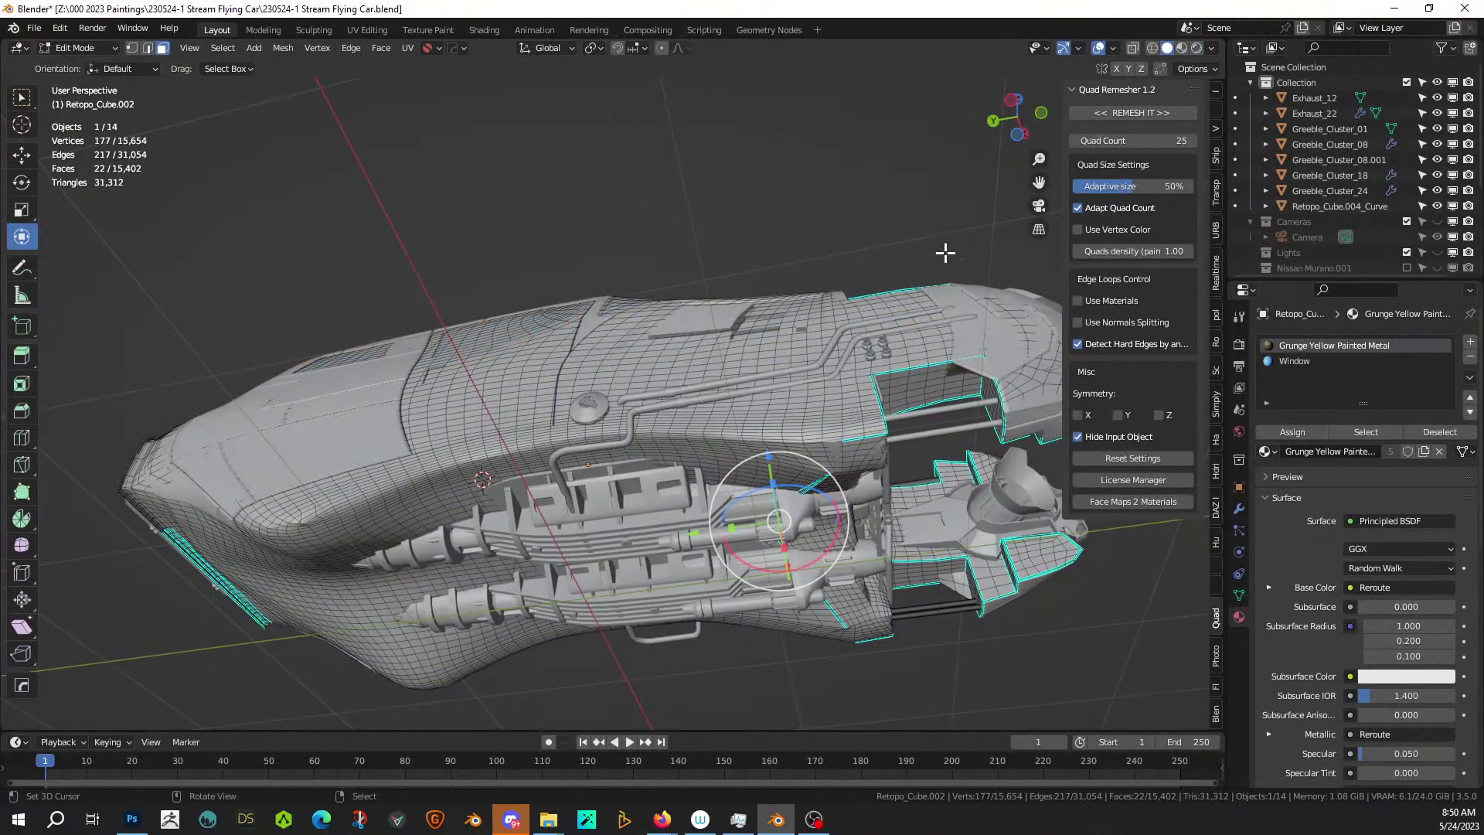
{"action": "key", "text": "KP_7"}
{"action": "key", "text": "ctrl+KP_7"}
{"action": "scroll", "coordinate": [1003, 479], "scroll_direction": "up", "scroll_amount": 2}
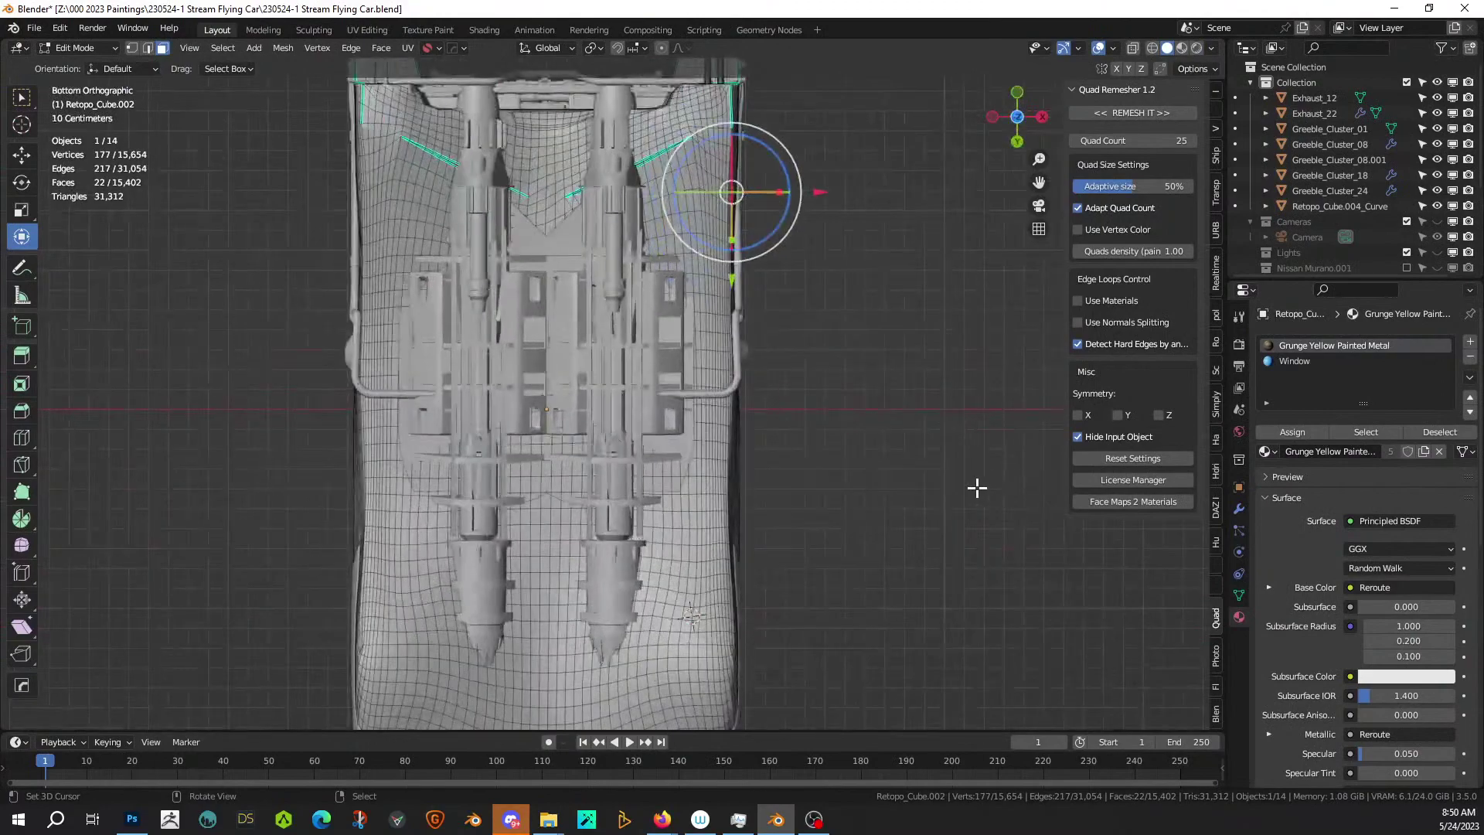
{"action": "middle_click_drag", "start_coordinate": [819, 415], "coordinate": [841, 513], "text": "shift"}
{"action": "middle_click_drag", "start_coordinate": [448, 292], "coordinate": [497, 248], "text": "shift"}
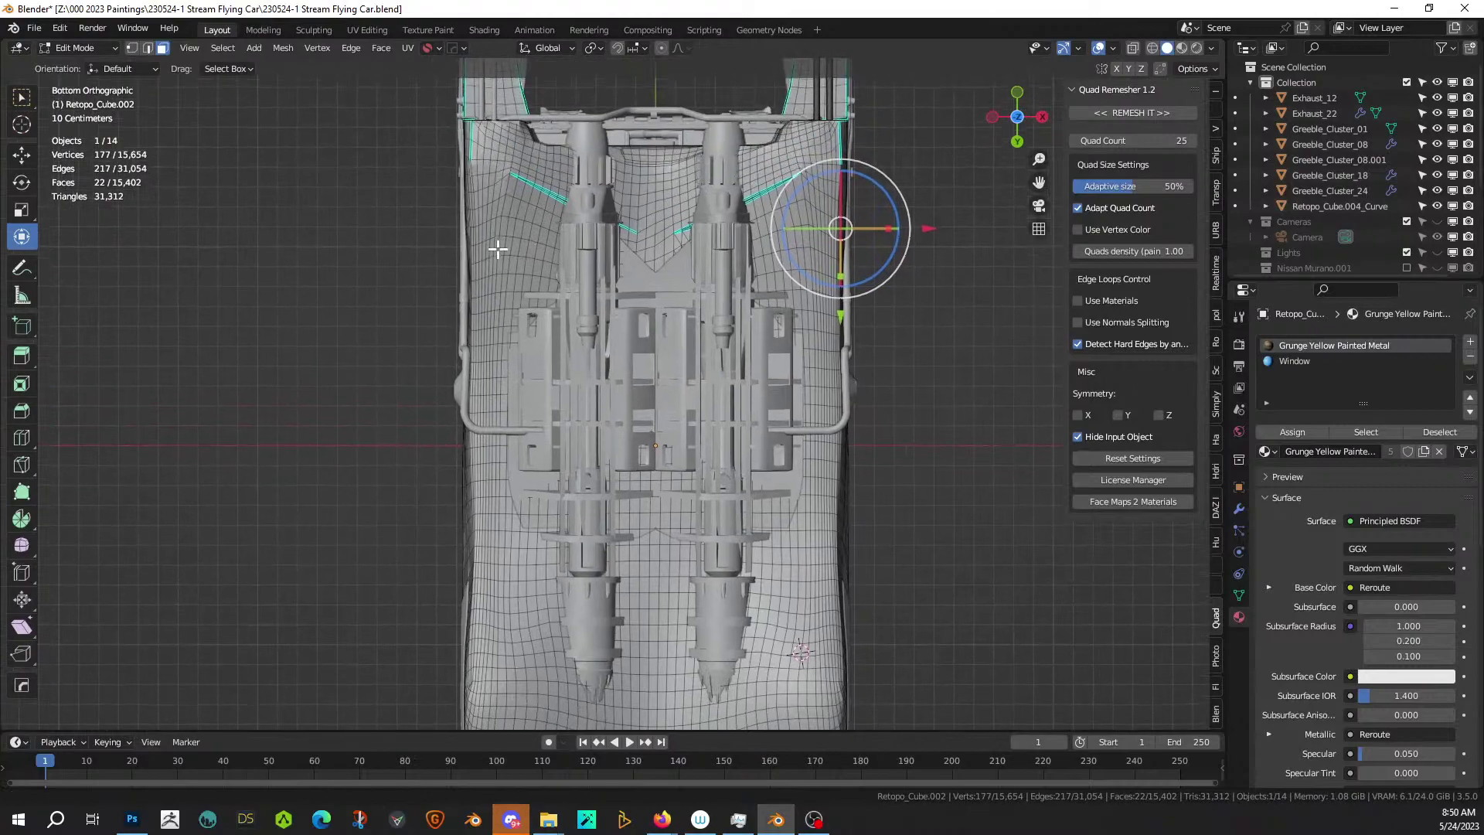
Try to select a shortest path of faces lengthwise along one side edge of the underside.
{"action": "left_click", "coordinate": [512, 184]}
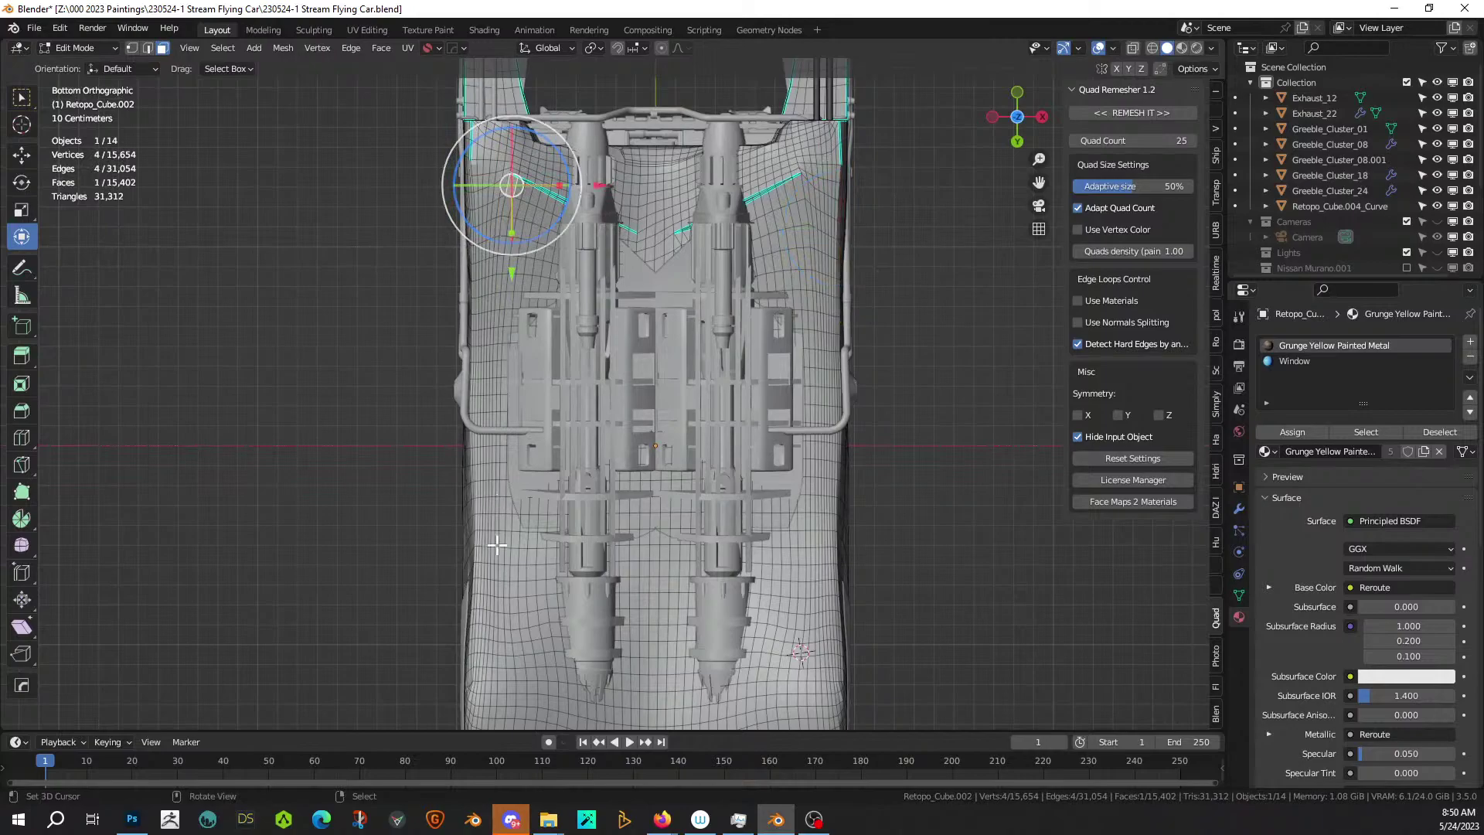
{"action": "left_click", "coordinate": [501, 652], "text": "ctrl"}
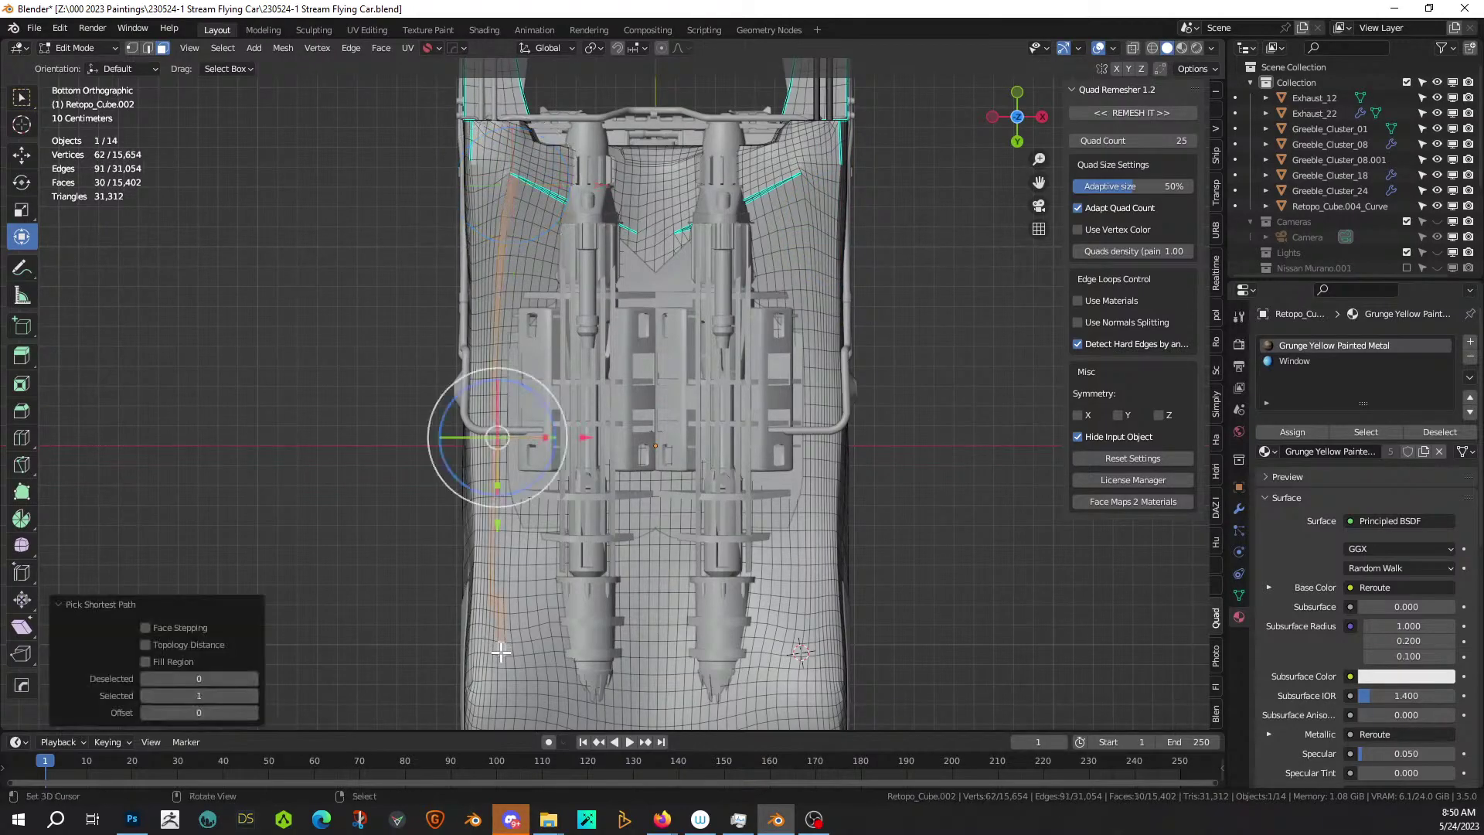
{"action": "scroll", "coordinate": [555, 503], "scroll_direction": "up", "scroll_amount": 3}
{"action": "middle_click_drag", "start_coordinate": [555, 504], "coordinate": [1060, 384]}
{"action": "middle_click_drag", "start_coordinate": [878, 502], "coordinate": [587, 585]}
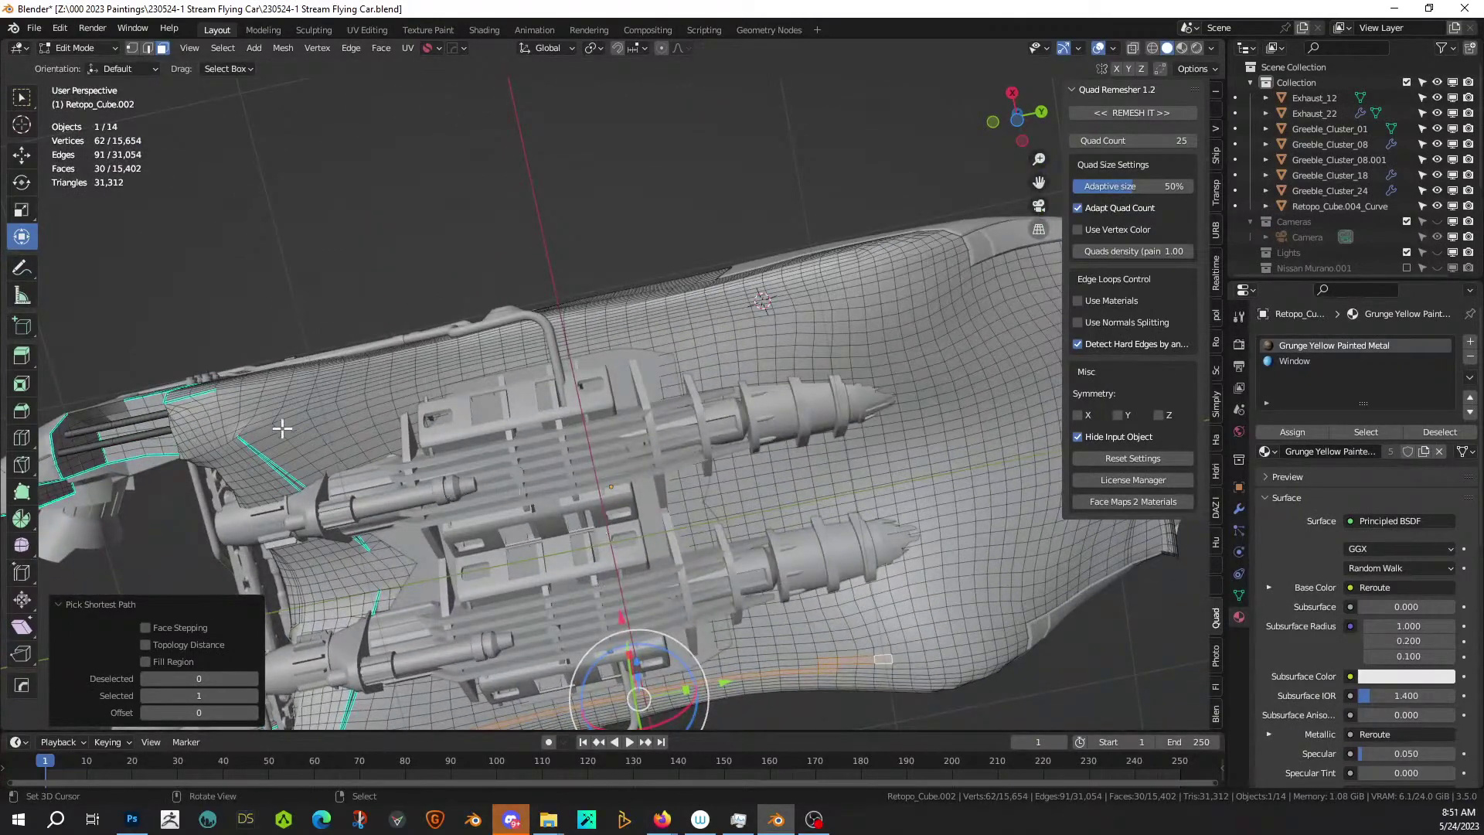
Select the face loop along the underside's side edge and add a shortest path of faces across its rear end.
{"action": "right_click", "coordinate": [242, 438]}
{"action": "middle_click_drag", "start_coordinate": [259, 436], "coordinate": [216, 449], "text": "shift"}
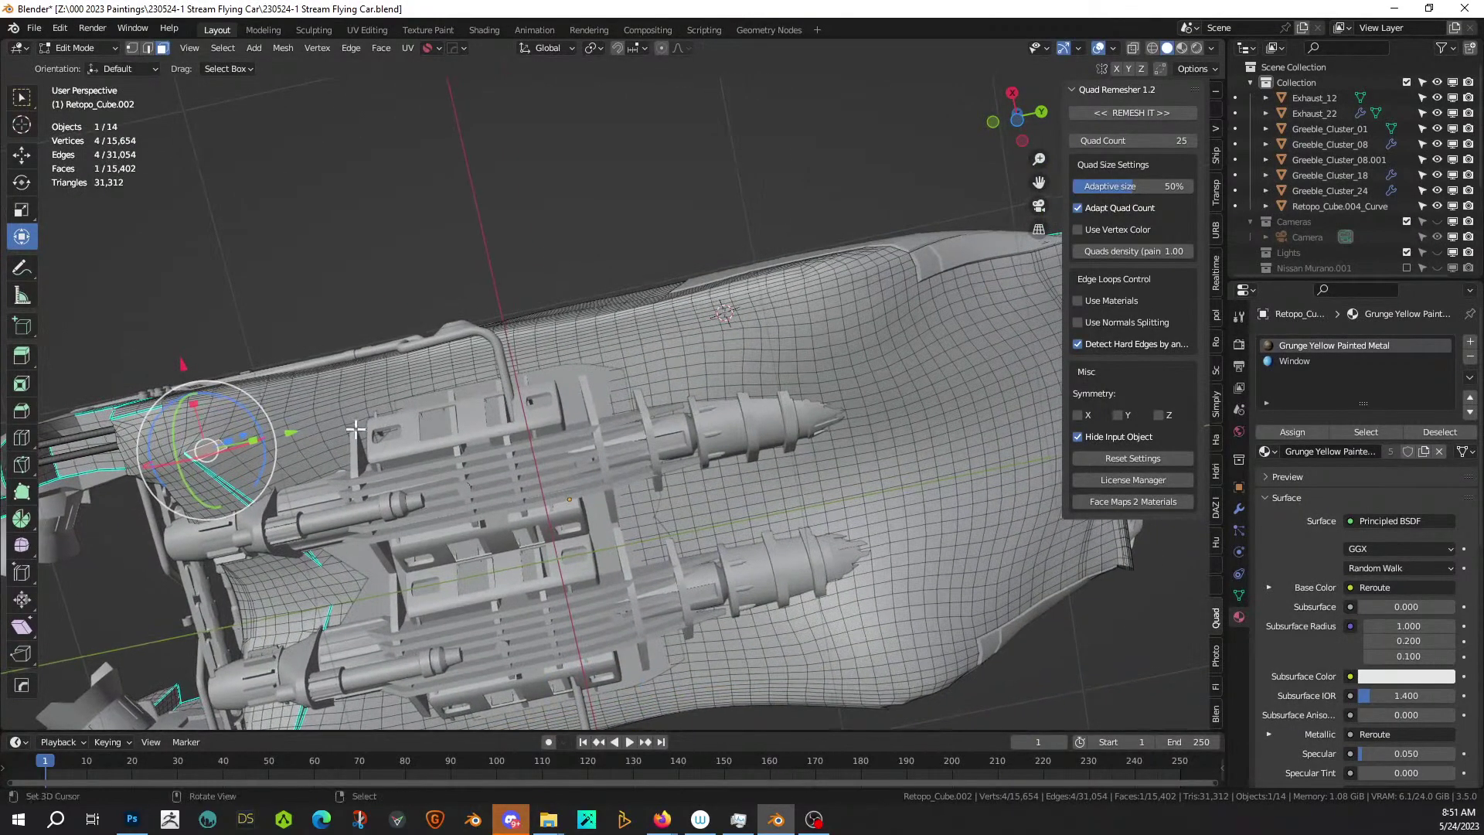
{"action": "right_click", "coordinate": [225, 443], "text": "alt"}
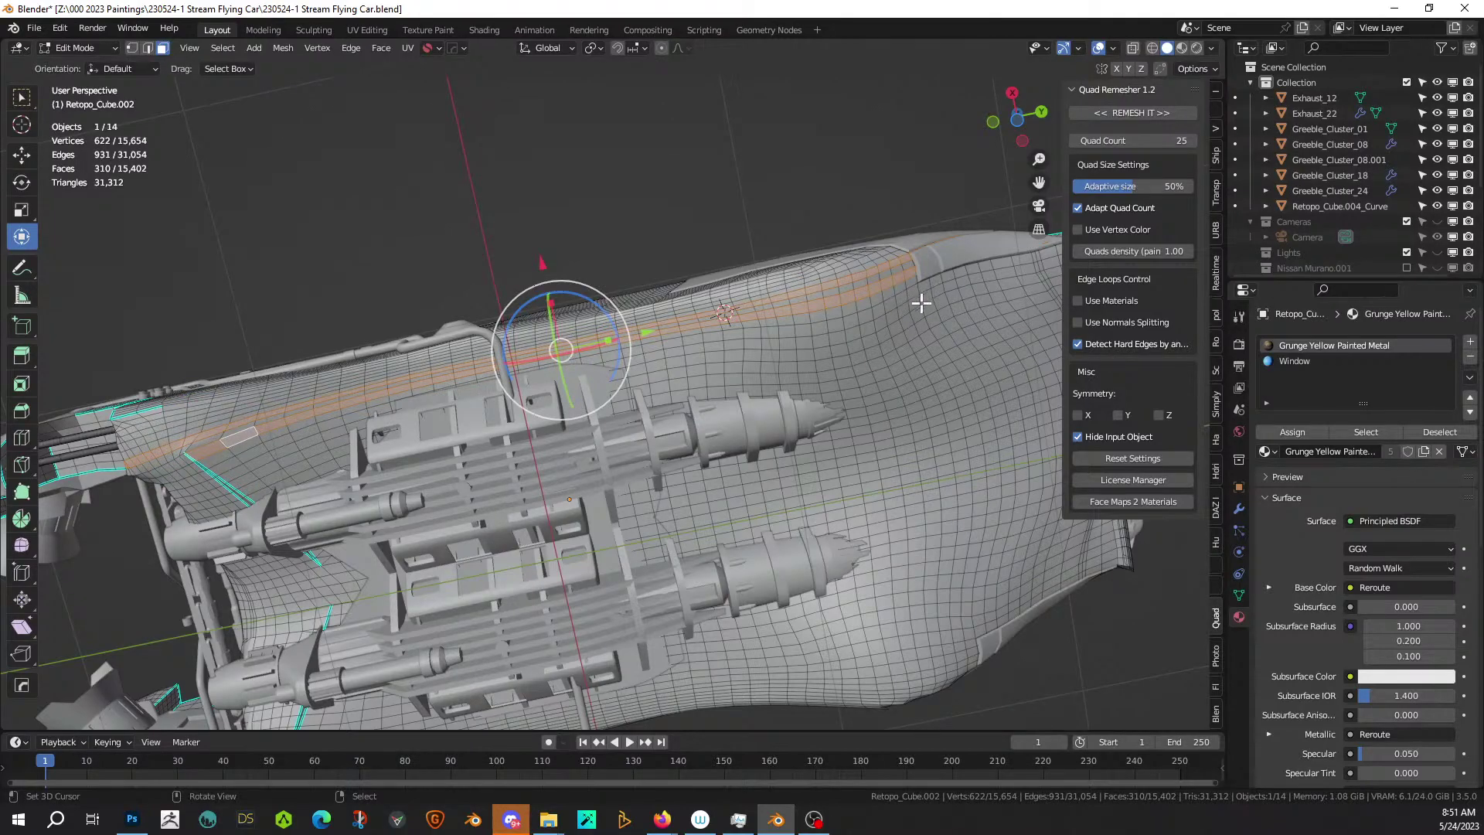
{"action": "middle_click_drag", "start_coordinate": [937, 299], "coordinate": [808, 350], "text": "shift"}
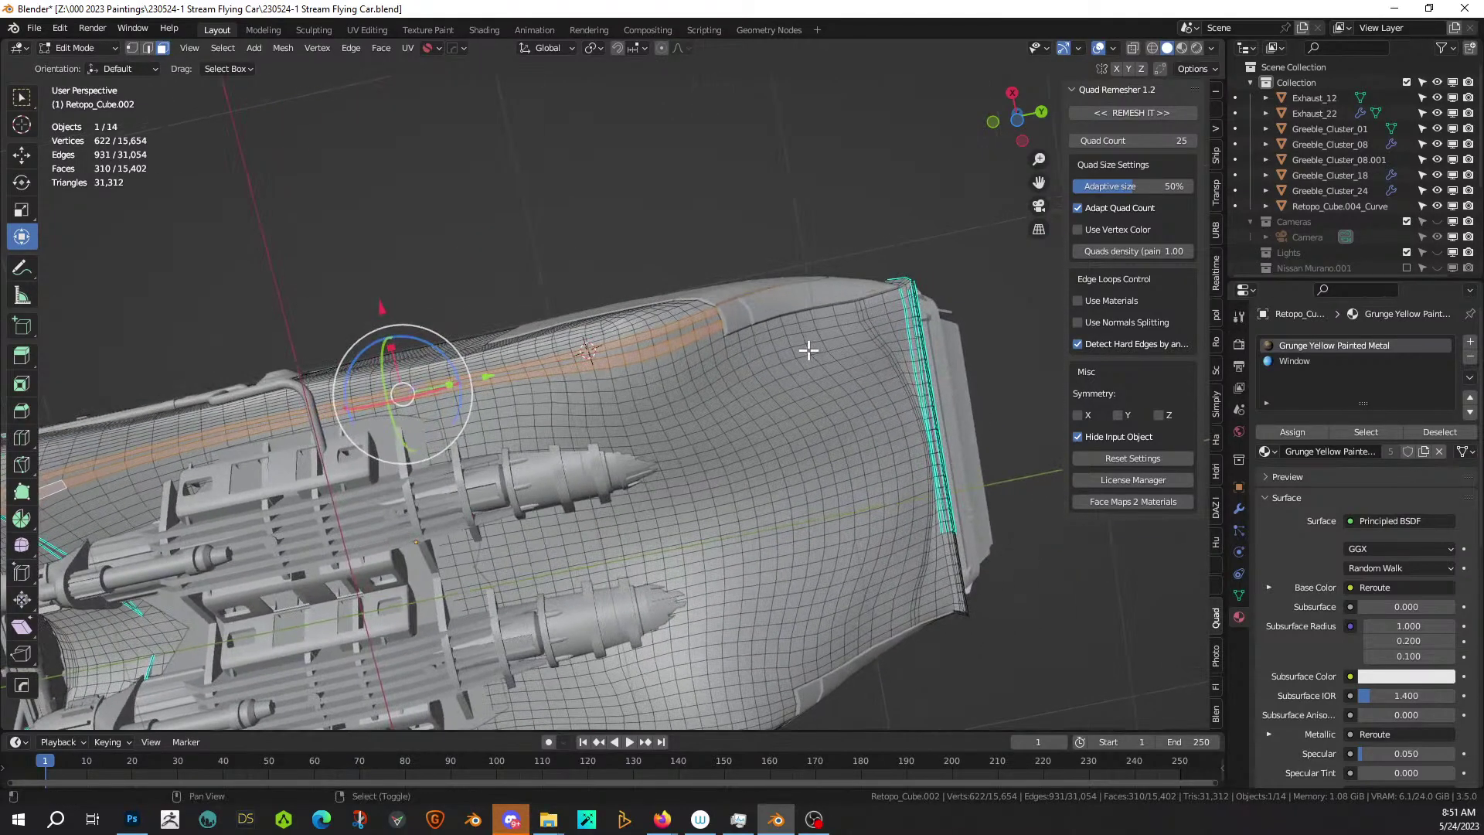
{"action": "left_click", "coordinate": [844, 309], "text": "shift"}
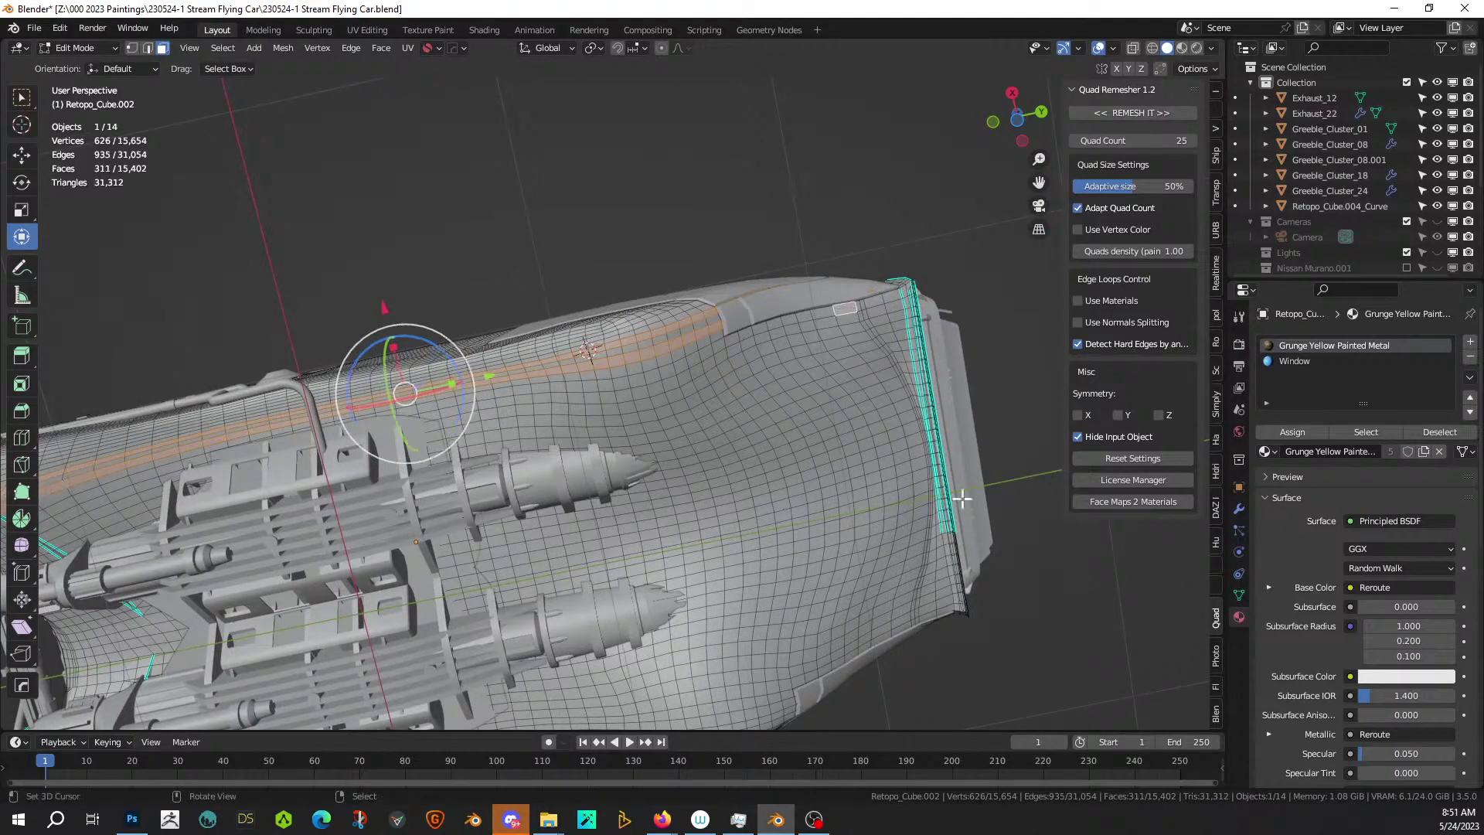
{"action": "left_click", "coordinate": [898, 628], "text": "ctrl"}
{"action": "middle_click_drag", "start_coordinate": [839, 576], "coordinate": [819, 562]}
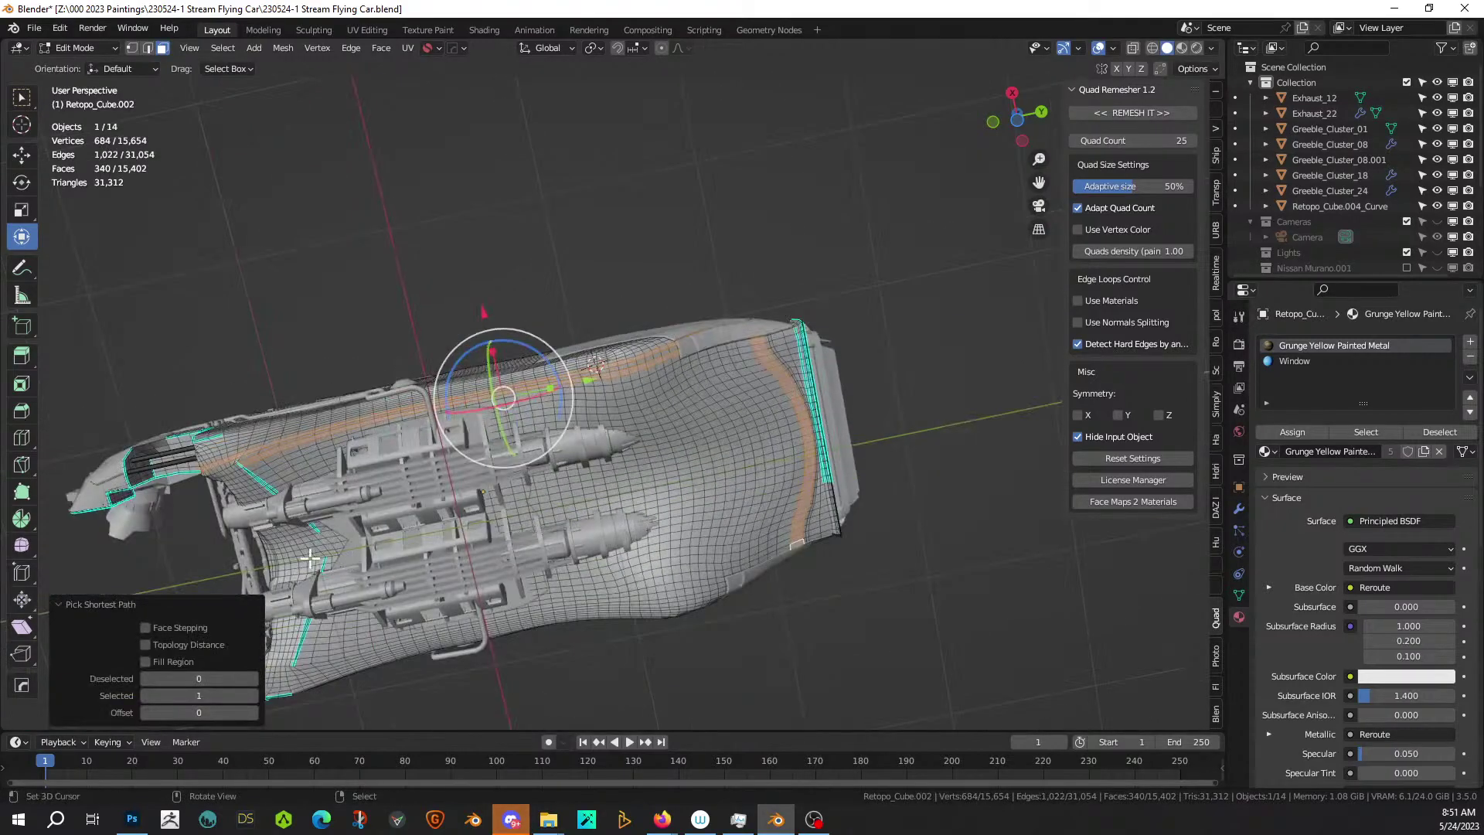
Add the underside faces inside the selected border strips with Circle Select.
{"action": "key", "text": "c"}
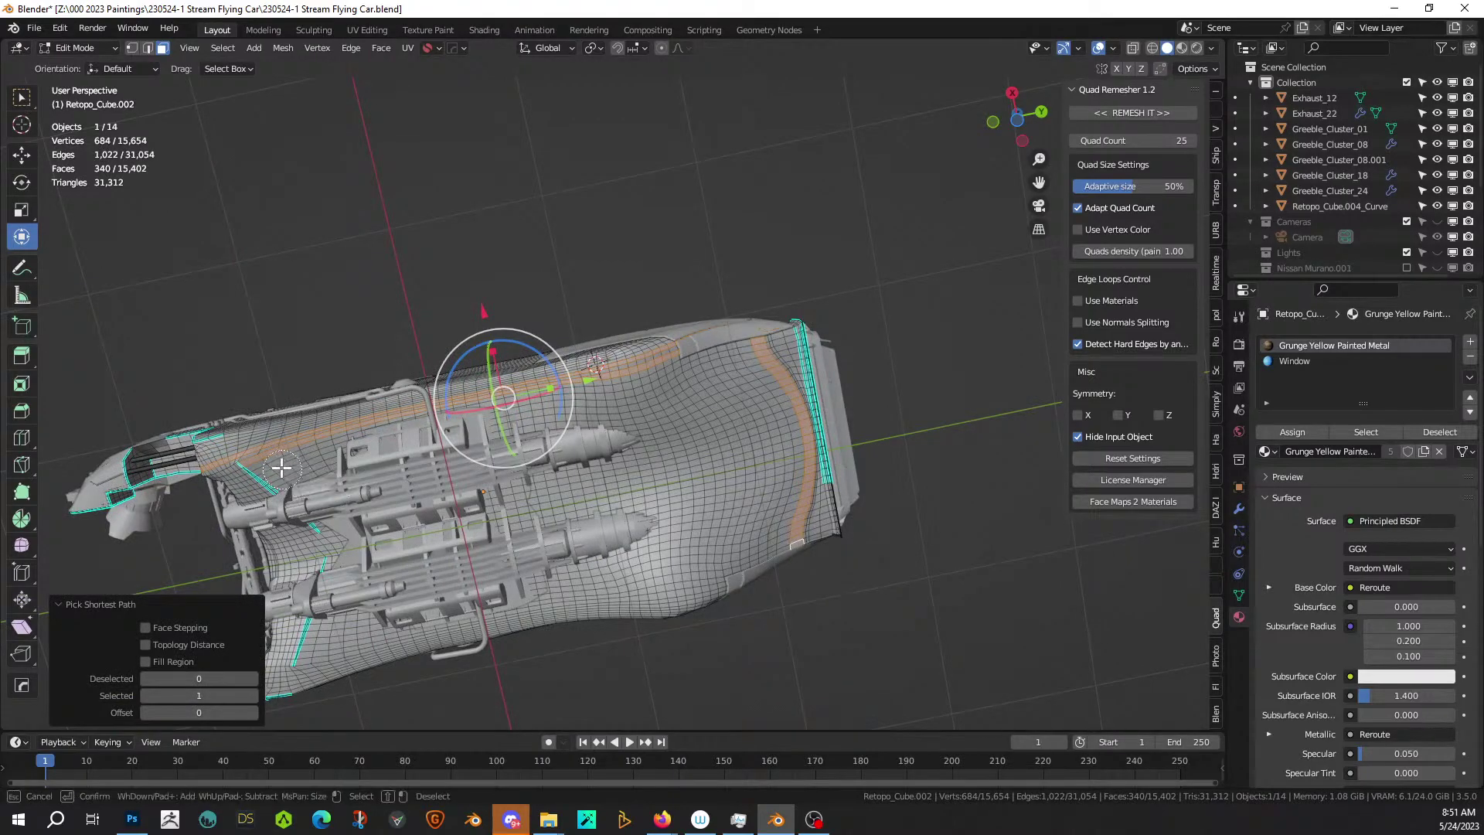
{"action": "mouse_move", "coordinate": [277, 467]}
{"action": "left_mouse_down"}
{"action": "mouse_move", "coordinate": [502, 417]}
{"action": "mouse_move", "coordinate": [673, 421]}
{"action": "mouse_move", "coordinate": [722, 391]}
{"action": "mouse_move", "coordinate": [556, 464]}
{"action": "mouse_move", "coordinate": [526, 432]}
{"action": "mouse_move", "coordinate": [716, 404]}
{"action": "mouse_move", "coordinate": [618, 483]}
{"action": "mouse_move", "coordinate": [768, 420]}
{"action": "mouse_move", "coordinate": [562, 501]}
{"action": "mouse_move", "coordinate": [487, 479]}
{"action": "mouse_move", "coordinate": [375, 504]}
{"action": "left_mouse_up"}
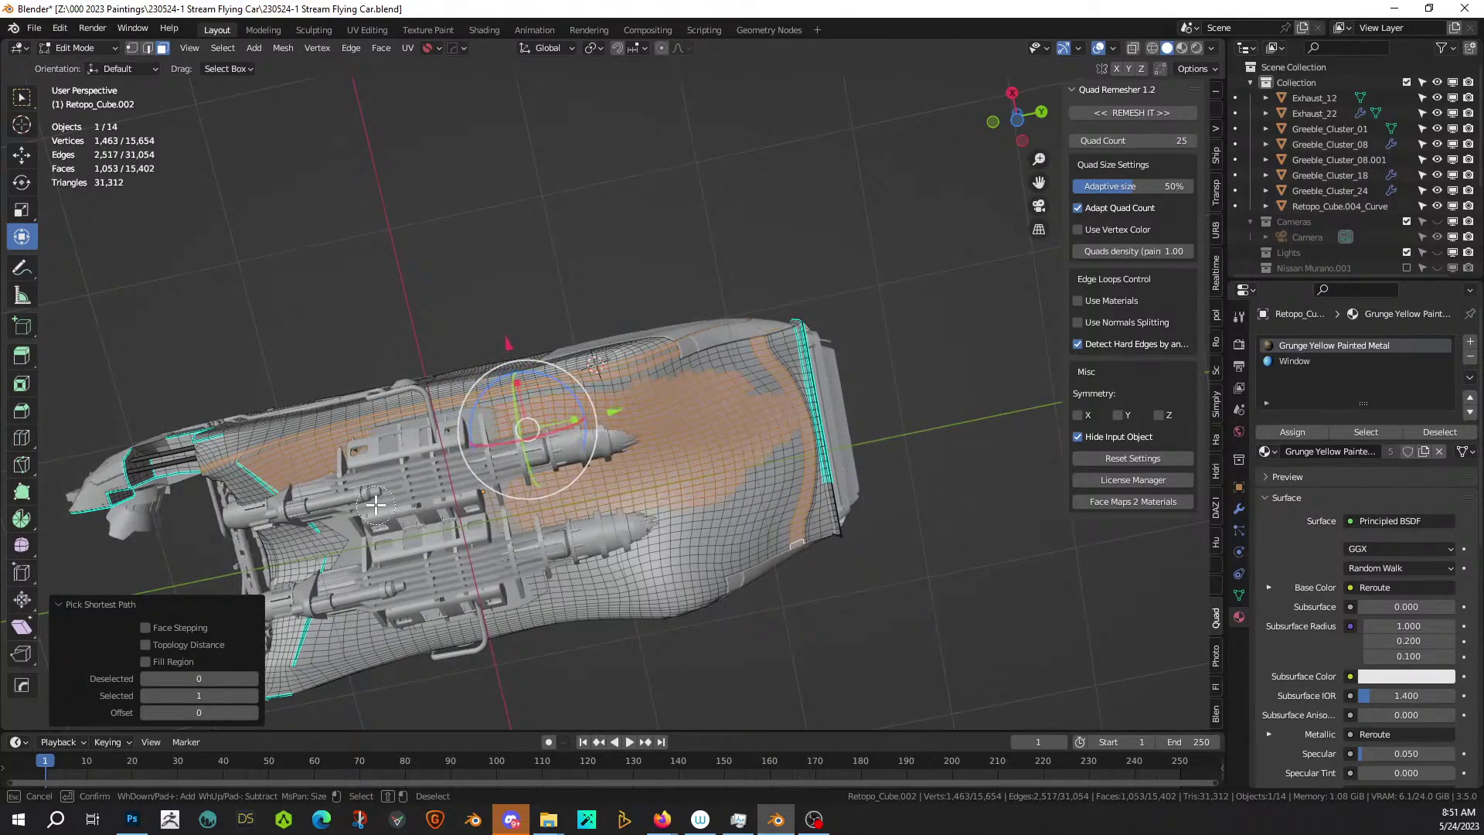
{"action": "key", "text": "Escape"}
Isolate the car body in local view and deselect the single face at the strip's rear corner.
{"action": "key", "text": "slash"}
{"action": "scroll", "coordinate": [810, 421], "scroll_direction": "up", "scroll_amount": 2}
{"action": "middle_click_drag", "start_coordinate": [810, 421], "coordinate": [510, 610]}
{"action": "scroll", "coordinate": [778, 477], "scroll_direction": "up", "scroll_amount": 4}
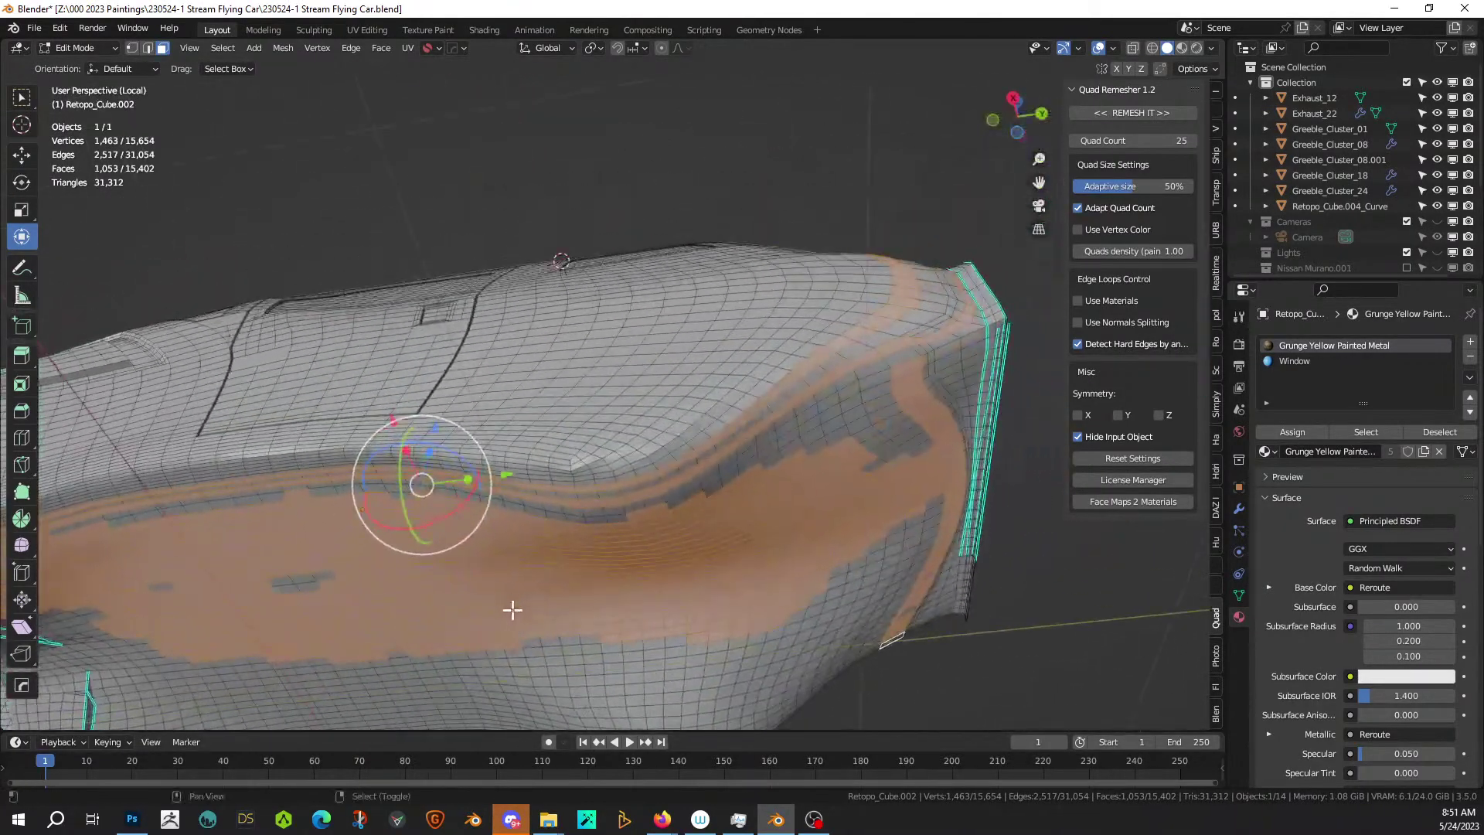
{"action": "middle_click_drag", "start_coordinate": [648, 573], "coordinate": [662, 569]}
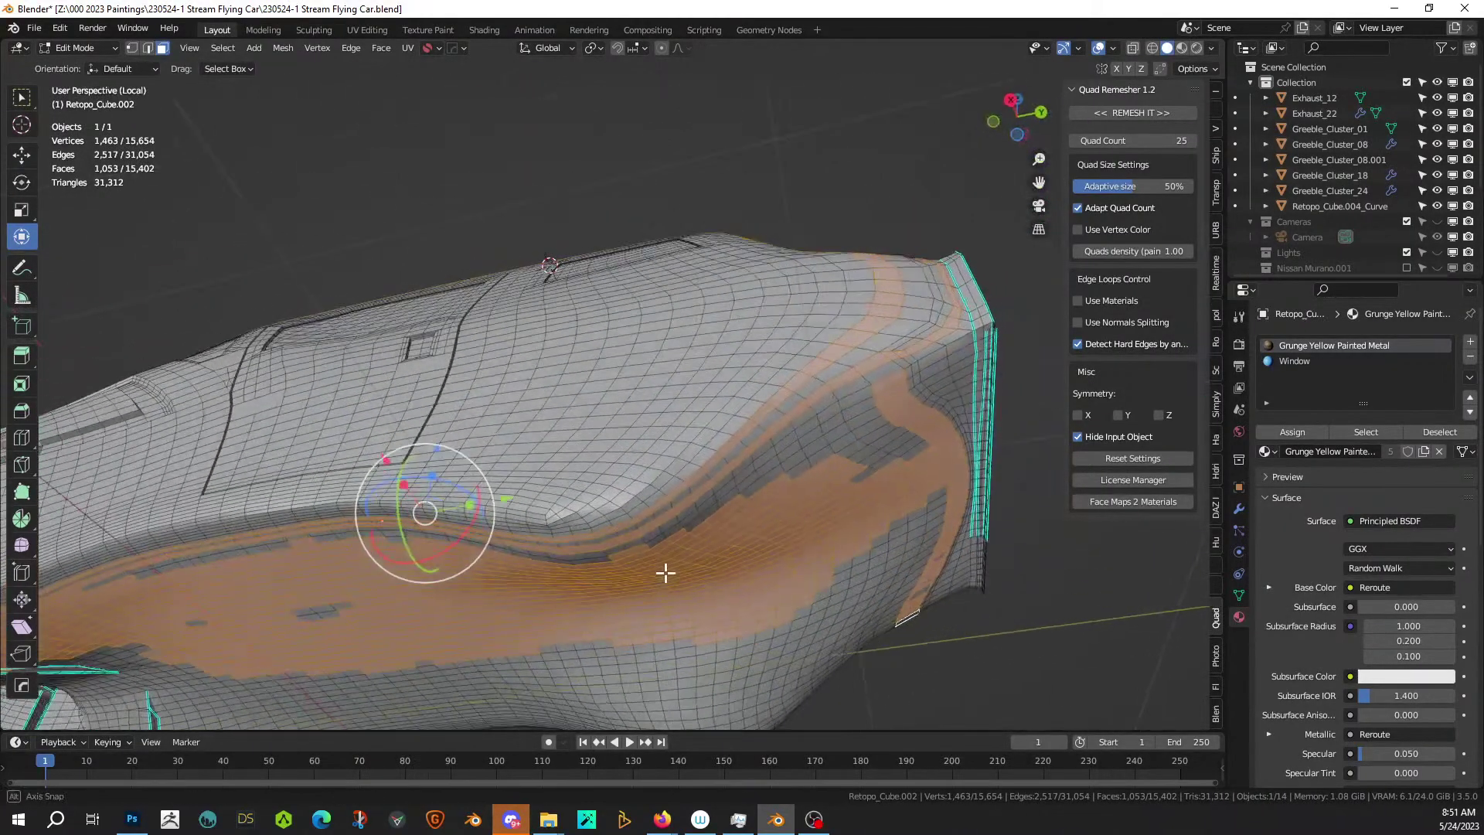
{"action": "left_click", "coordinate": [902, 360], "text": "shift"}
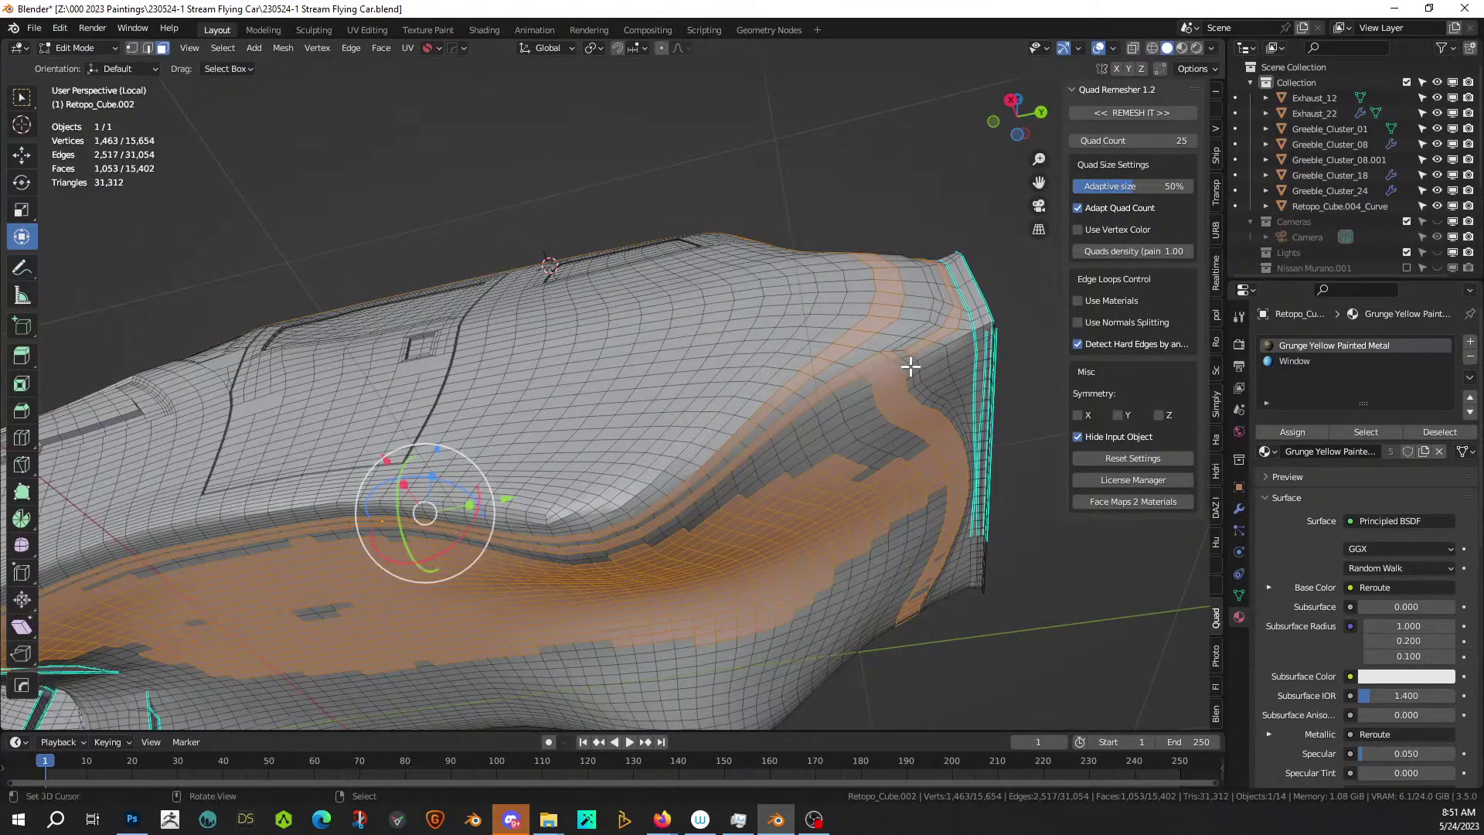
{"action": "left_click", "coordinate": [901, 357], "text": "shift"}
{"action": "middle_click_drag", "start_coordinate": [901, 357], "coordinate": [943, 377]}
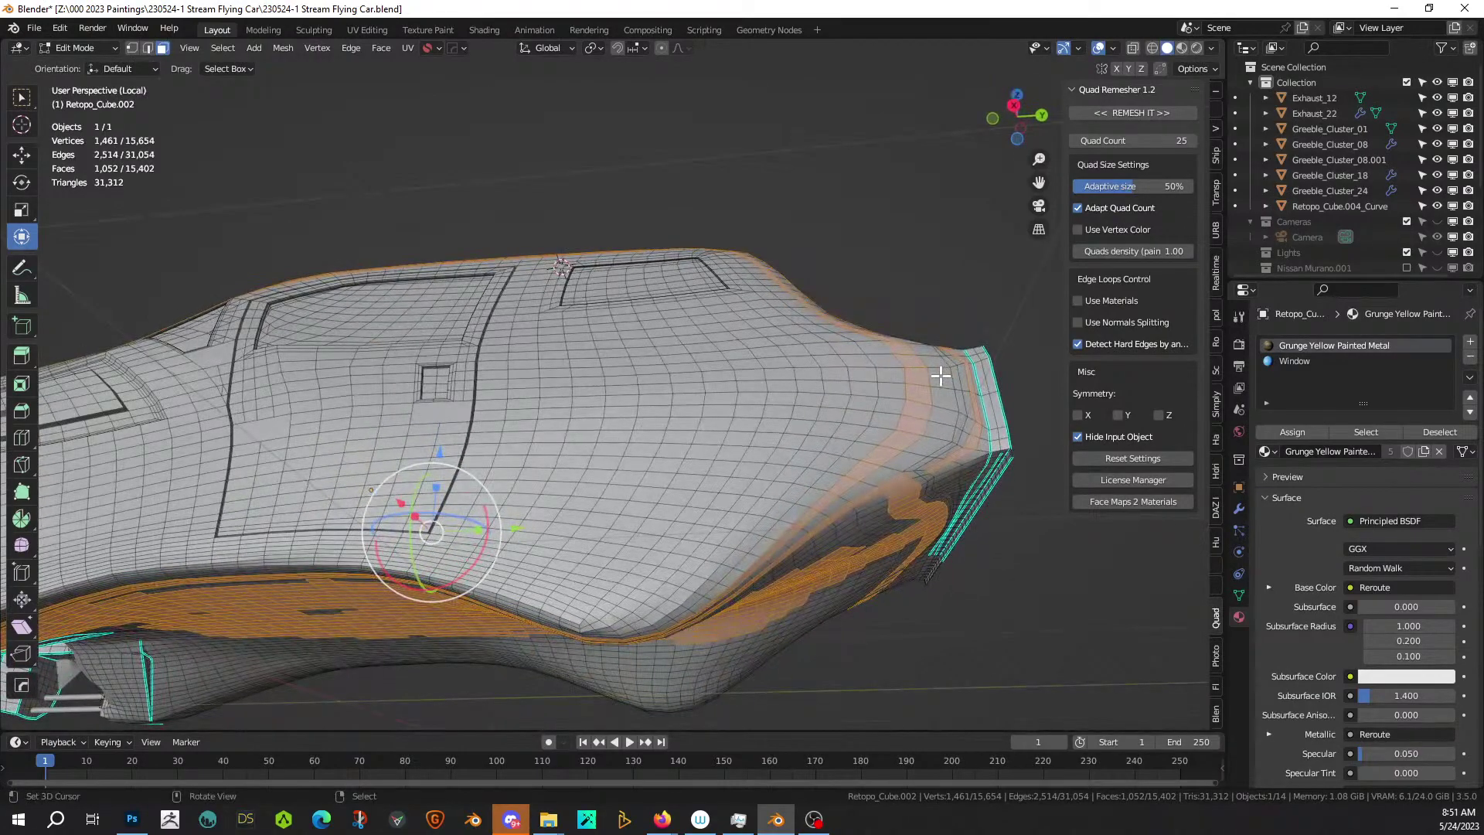
Remove the loop faces running up the rear side of the body from the selection with Circle Select.
{"action": "key", "text": "c"}
{"action": "mouse_move", "coordinate": [980, 458]}
{"action": "middle_mouse_down"}
{"action": "mouse_move", "coordinate": [938, 453]}
{"action": "mouse_move", "coordinate": [953, 341]}
{"action": "mouse_move", "coordinate": [930, 401]}
{"action": "mouse_move", "coordinate": [863, 451]}
{"action": "middle_mouse_up"}
{"action": "mouse_move", "coordinate": [887, 381]}
{"action": "middle_mouse_down"}
{"action": "mouse_move", "coordinate": [874, 327]}
{"action": "mouse_move", "coordinate": [758, 252]}
{"action": "mouse_move", "coordinate": [513, 271]}
{"action": "mouse_move", "coordinate": [284, 313]}
{"action": "middle_mouse_up"}
{"action": "middle_click_drag", "start_coordinate": [135, 338], "coordinate": [425, 268]}
{"action": "key", "text": "Escape"}
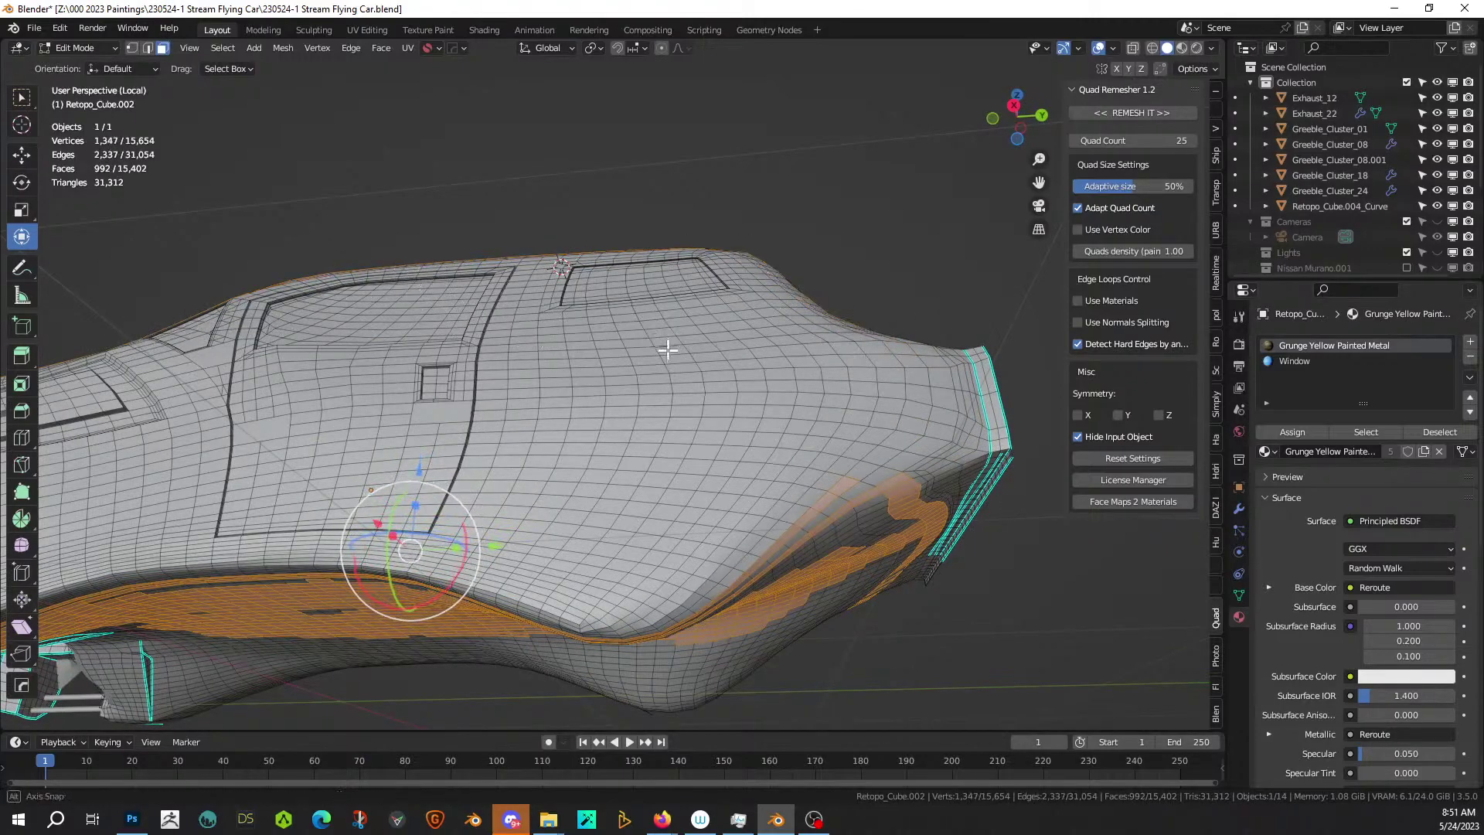
In the right side view with X-ray on, box-deselect the faces on the upper body and around the front opening.
{"action": "middle_click_drag", "start_coordinate": [666, 347], "coordinate": [679, 431]}
{"action": "key", "text": "KP_1"}
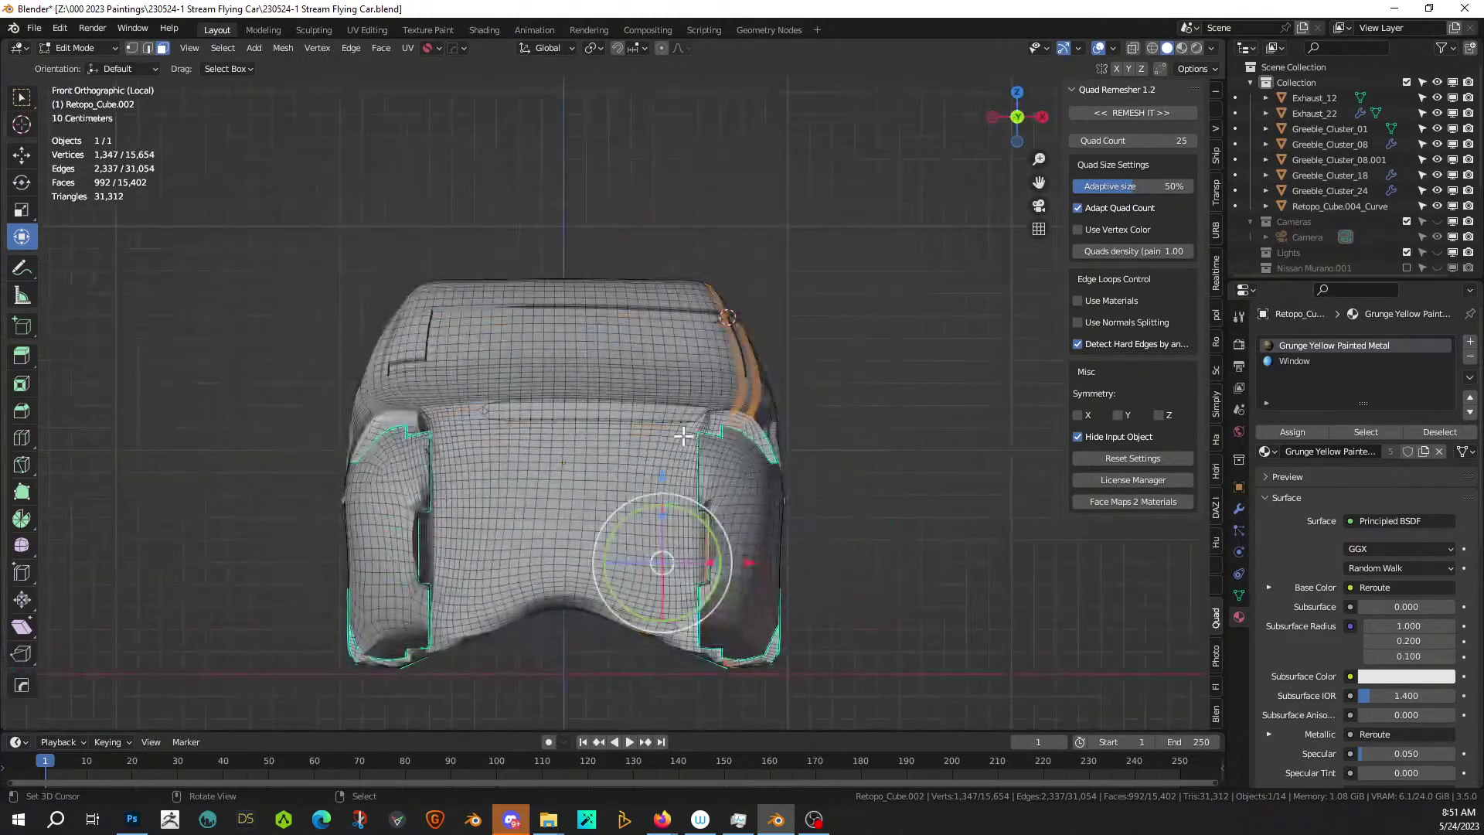
{"action": "key", "text": "KP_3"}
{"action": "scroll", "coordinate": [683, 435], "scroll_direction": "down", "scroll_amount": 4}
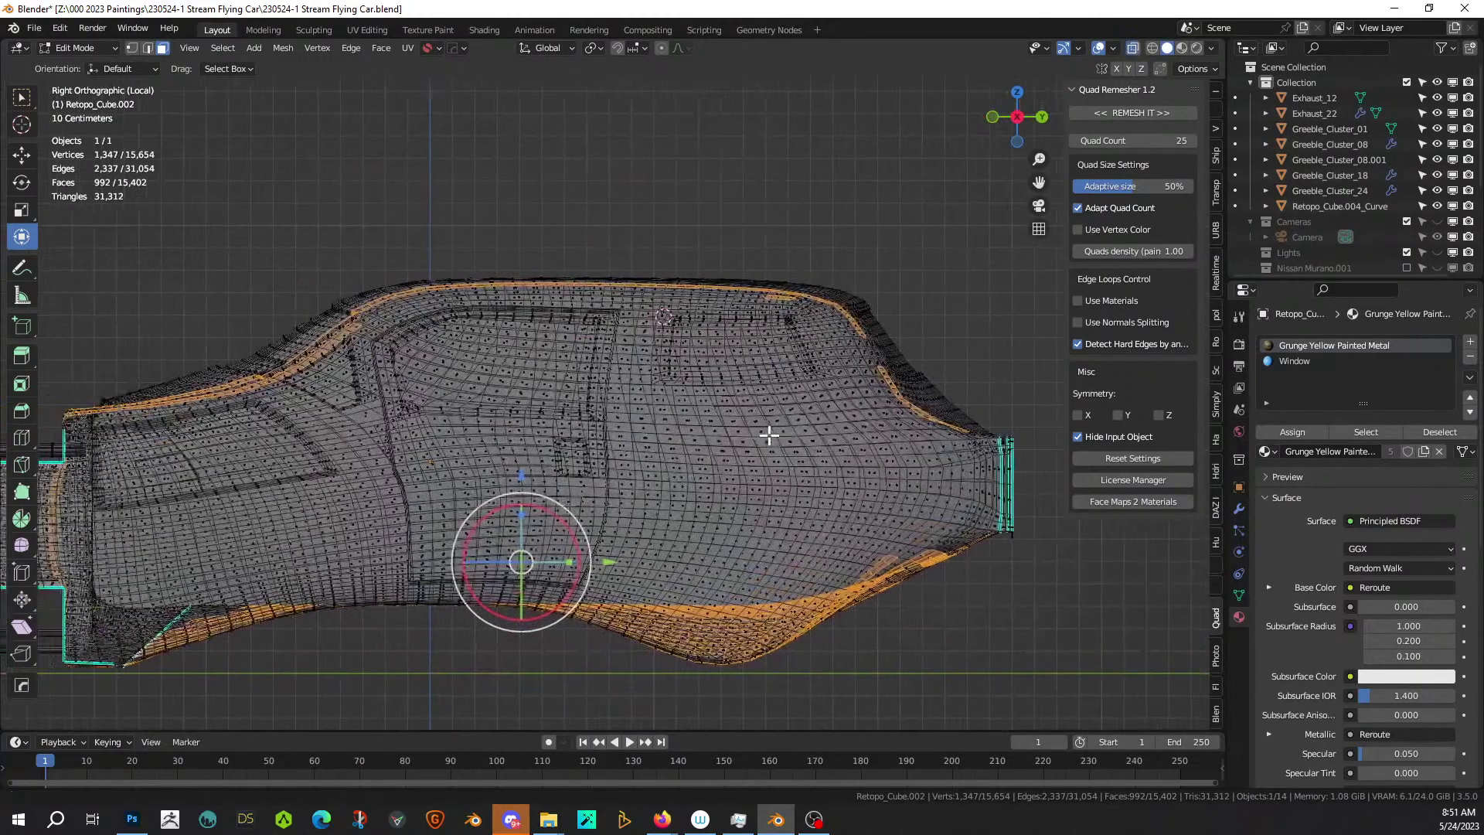
{"action": "key", "text": "v"}
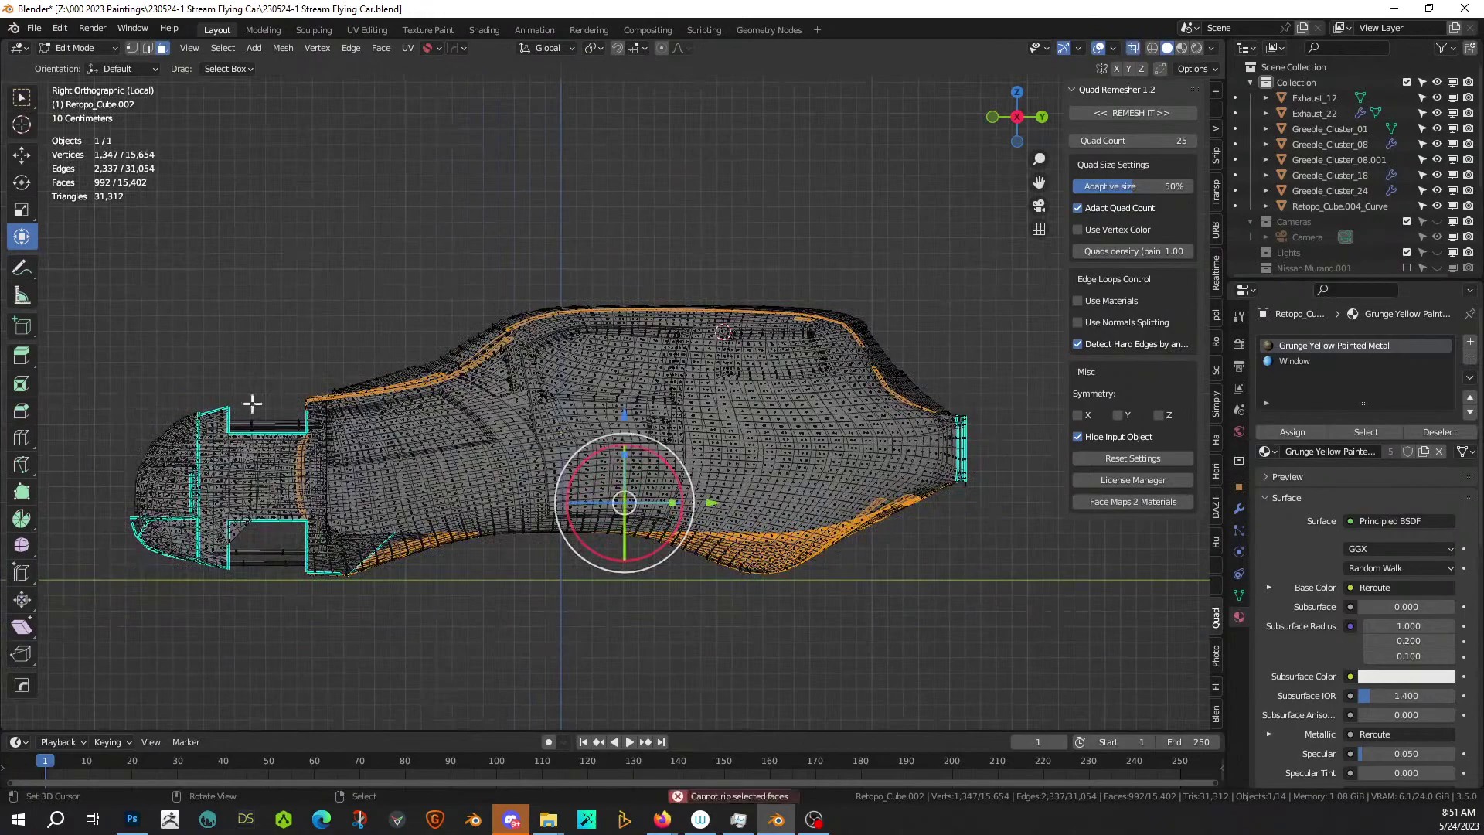
{"action": "key", "text": "b"}
{"action": "left_click_drag", "start_coordinate": [229, 218], "coordinate": [981, 467]}
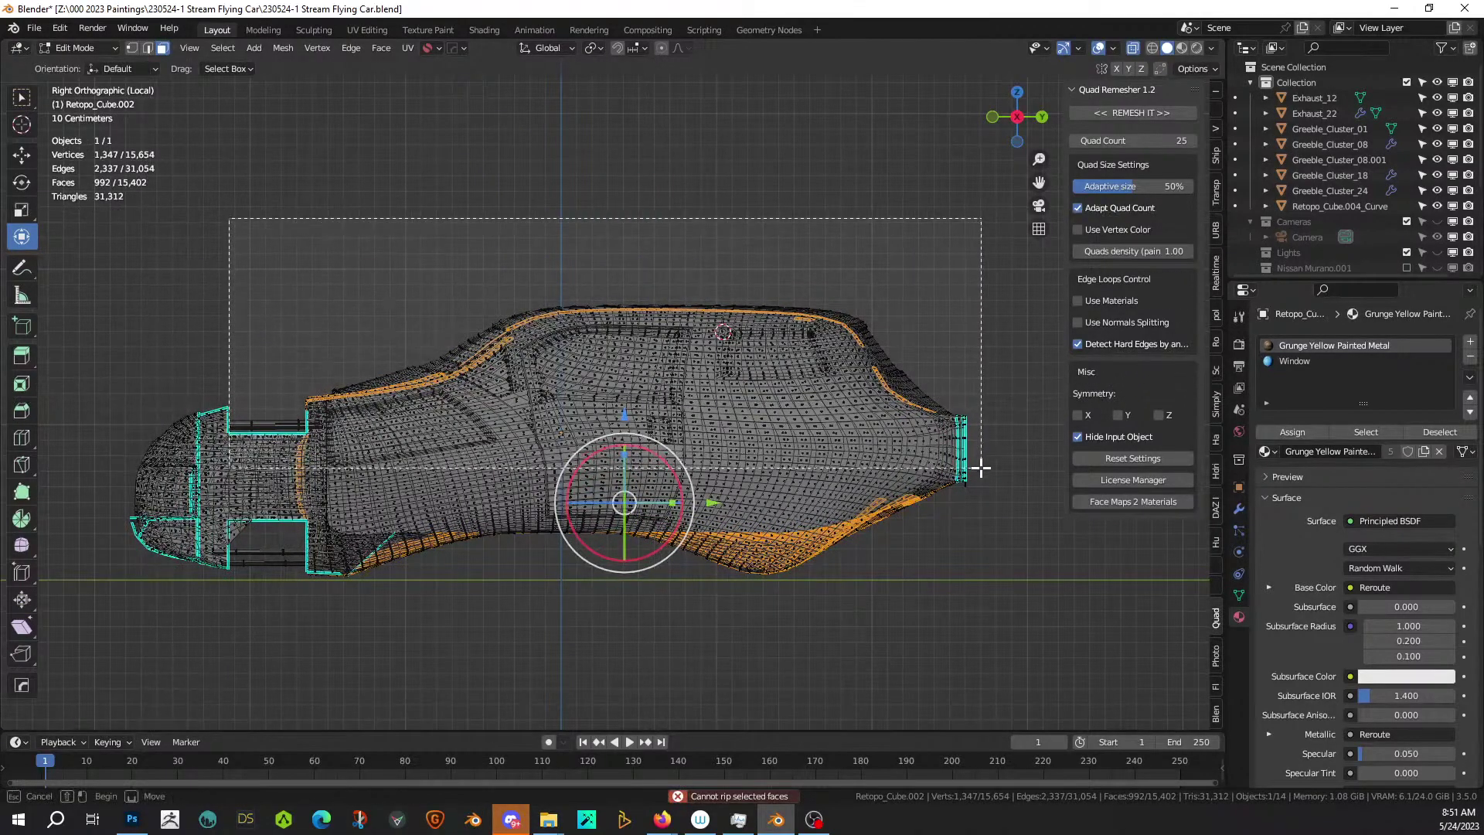
{"action": "middle_click_drag", "start_coordinate": [981, 467], "coordinate": [981, 467]}
{"action": "key", "text": "b"}
{"action": "left_click_drag", "start_coordinate": [192, 423], "coordinate": [326, 572]}
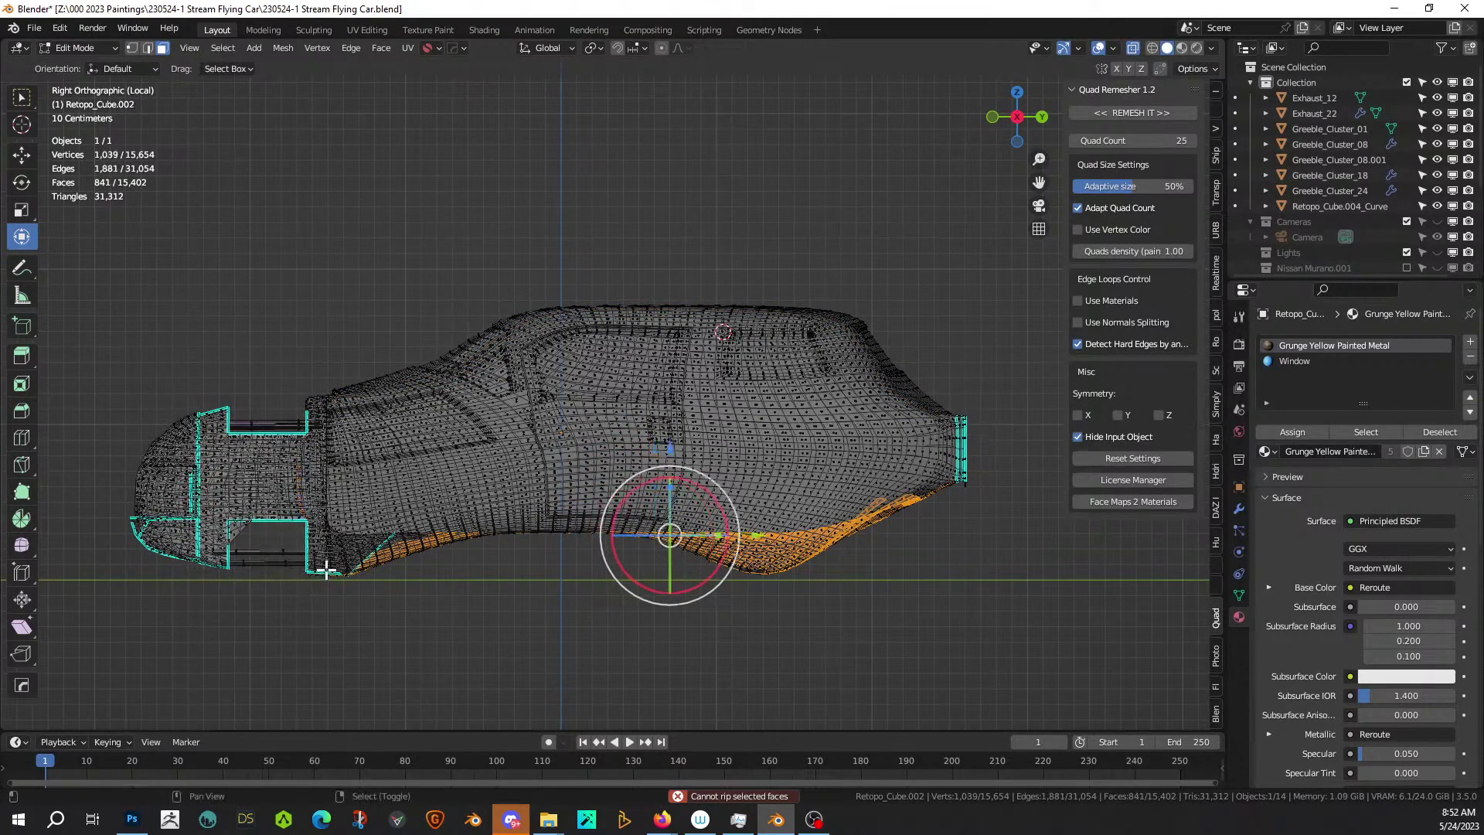
From directly below, box-deselect the stray faces extending past the underside's front edge.
{"action": "middle_click_drag", "start_coordinate": [364, 507], "coordinate": [571, 495]}
{"action": "scroll", "coordinate": [373, 376], "scroll_direction": "up", "scroll_amount": 2}
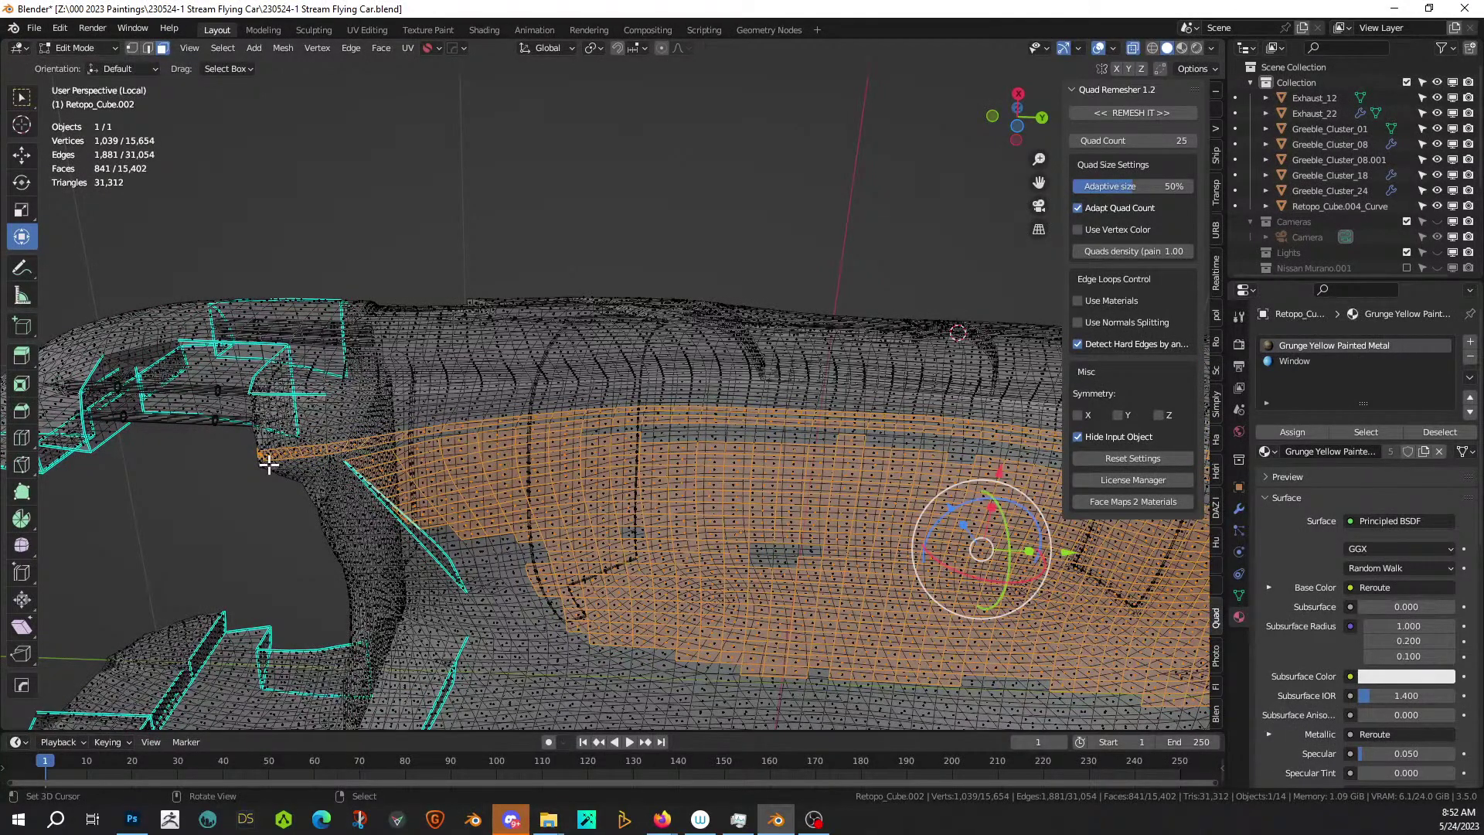
{"action": "key", "text": "KP_1"}
{"action": "key", "text": "ctrl+KP_1"}
{"action": "key", "text": "KP_7"}
{"action": "key", "text": "ctrl+KP_7"}
{"action": "middle_click_drag", "start_coordinate": [719, 152], "coordinate": [745, 357], "text": "shift"}
{"action": "left_click_drag", "start_coordinate": [673, 256], "coordinate": [806, 374]}
With X-ray off, remove the outer strip of faces along the underside's side edge from the selection using Circle Select.
{"action": "middle_click_drag", "start_coordinate": [782, 434], "coordinate": [663, 556], "text": "shift"}
{"action": "middle_click_drag", "start_coordinate": [662, 662], "coordinate": [549, 699]}
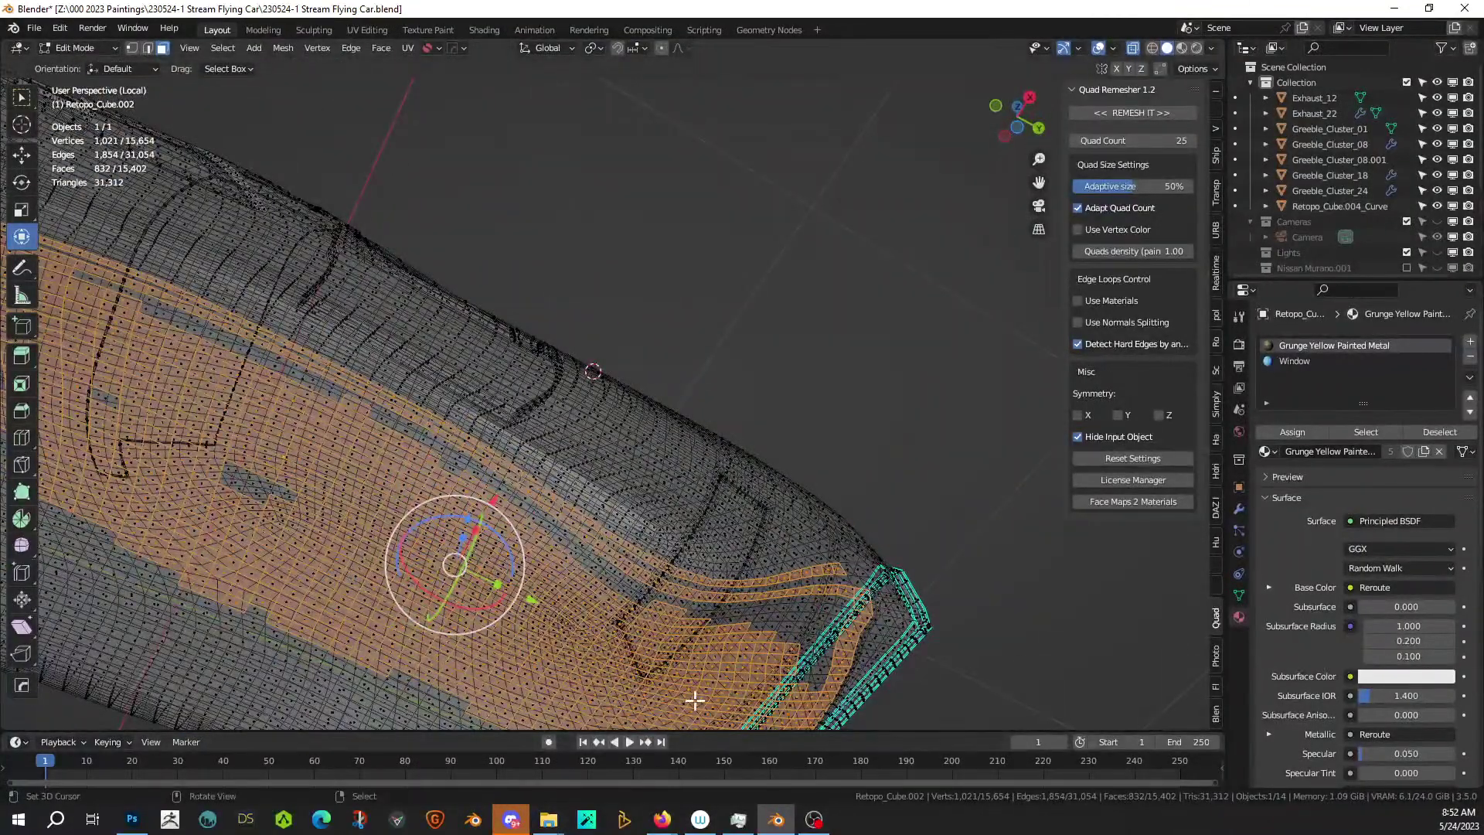
{"action": "key", "text": "alt+z"}
{"action": "left_click", "coordinate": [838, 572], "text": "shift"}
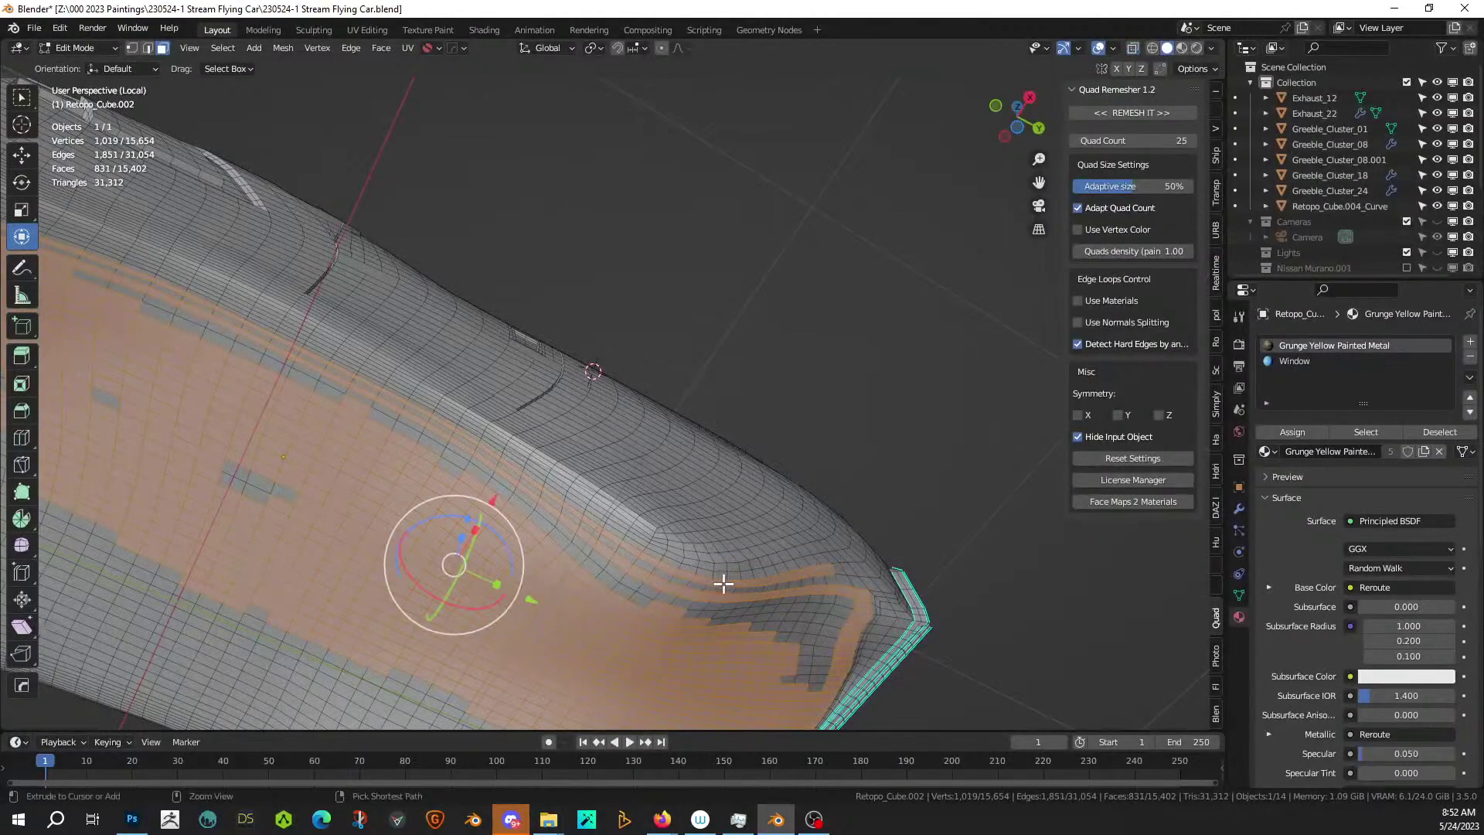
{"action": "left_click", "coordinate": [658, 566], "text": "ctrl+shift"}
{"action": "key", "text": "ctrl+z"}
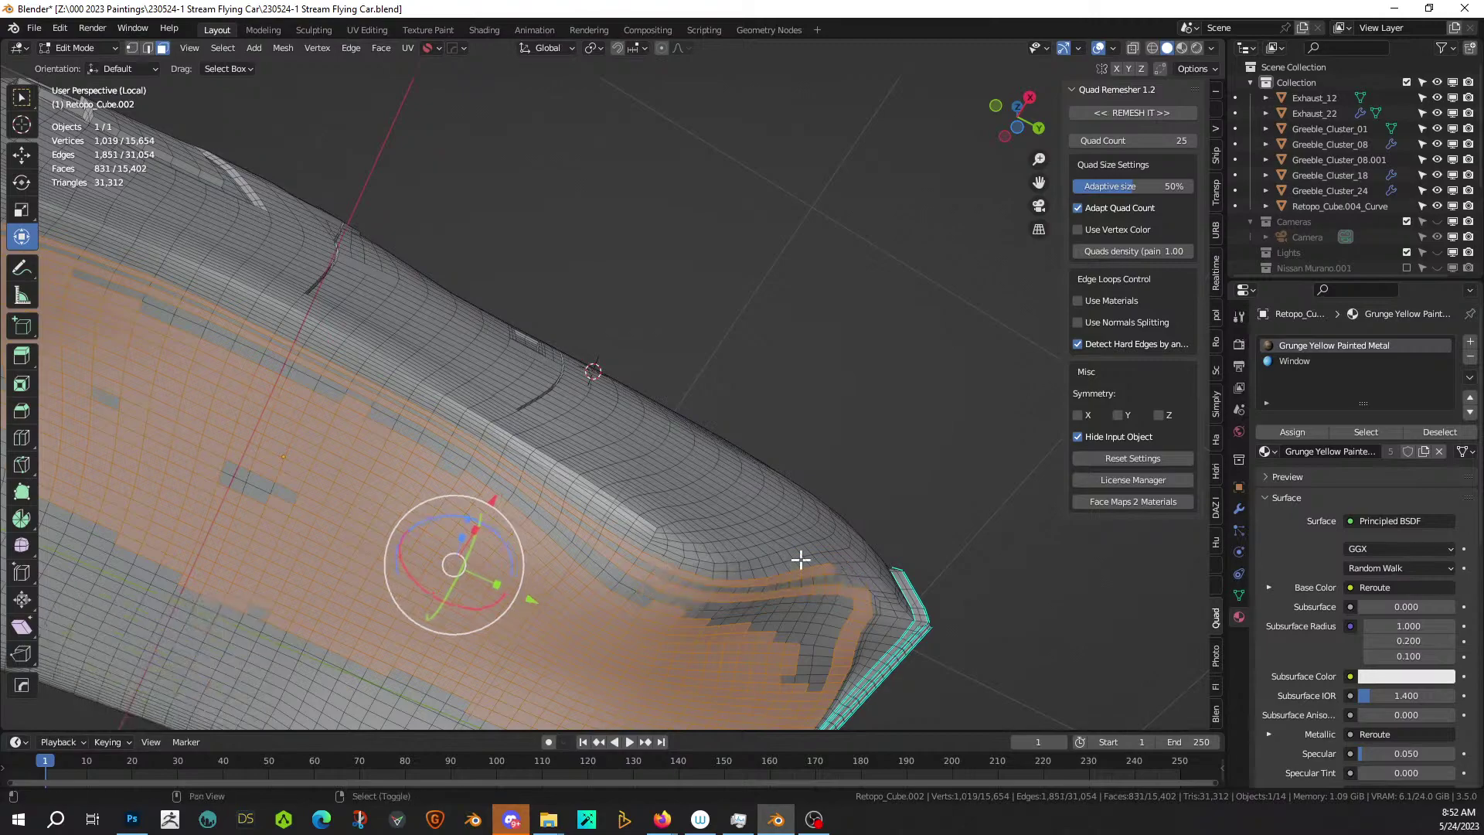
{"action": "left_click", "coordinate": [825, 566], "text": "shift"}
{"action": "key", "text": "c"}
{"action": "mouse_move", "coordinate": [825, 558]}
{"action": "left_mouse_down", "text": "shift"}
{"action": "mouse_move", "coordinate": [675, 564]}
{"action": "mouse_move", "coordinate": [619, 527]}
{"action": "left_mouse_up", "text": "shift"}
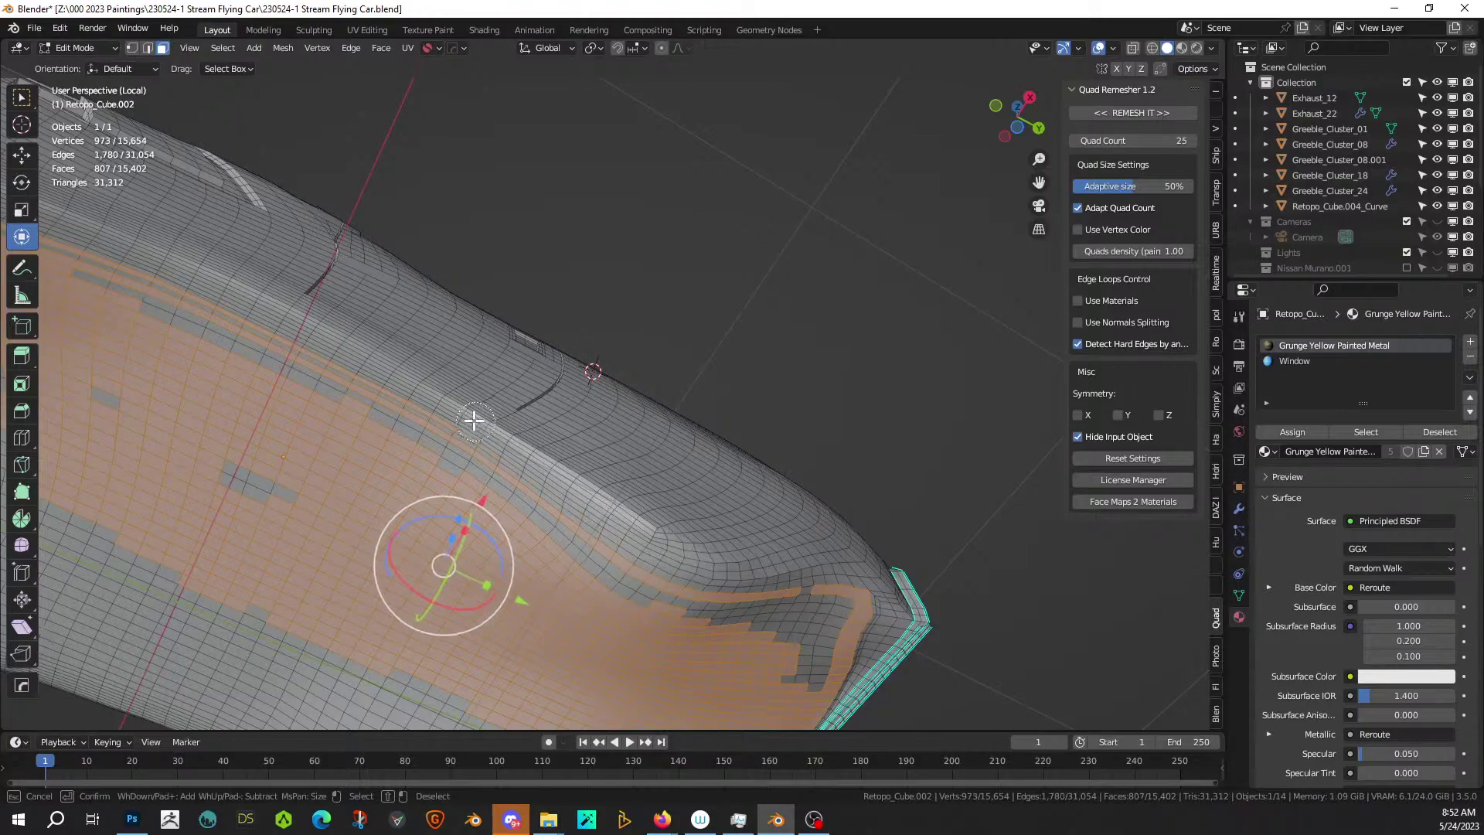
{"action": "left_click_drag", "start_coordinate": [424, 388], "coordinate": [119, 242], "text": "shift"}
{"action": "right_click", "coordinate": [119, 241]}
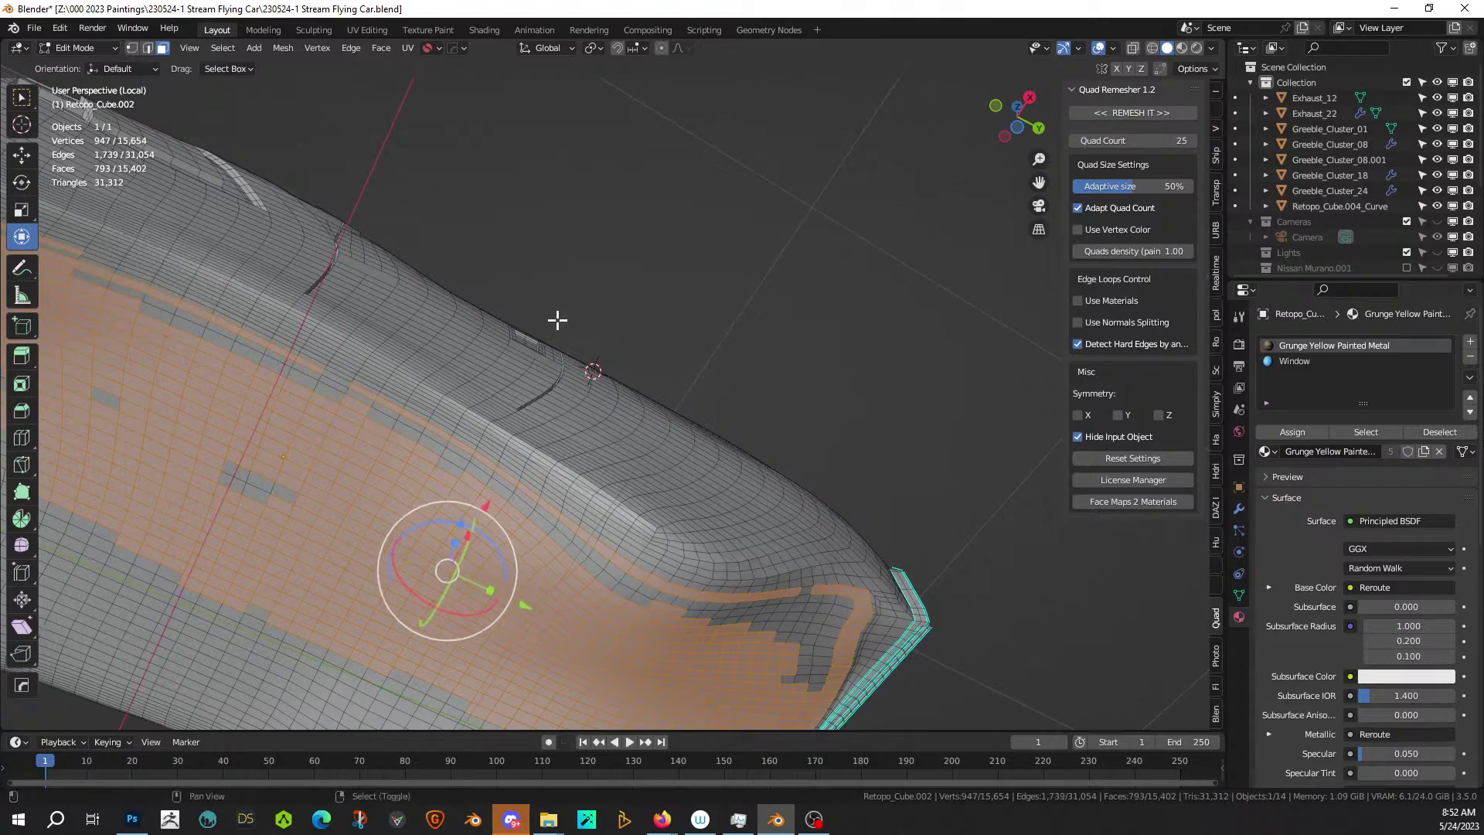
Circle-deselect the rest of the outer strip toward the body's forked end and toggle the single face on the selection's border.
{"action": "middle_click_drag", "start_coordinate": [557, 315], "coordinate": [847, 391], "text": "shift"}
{"action": "key", "text": "c"}
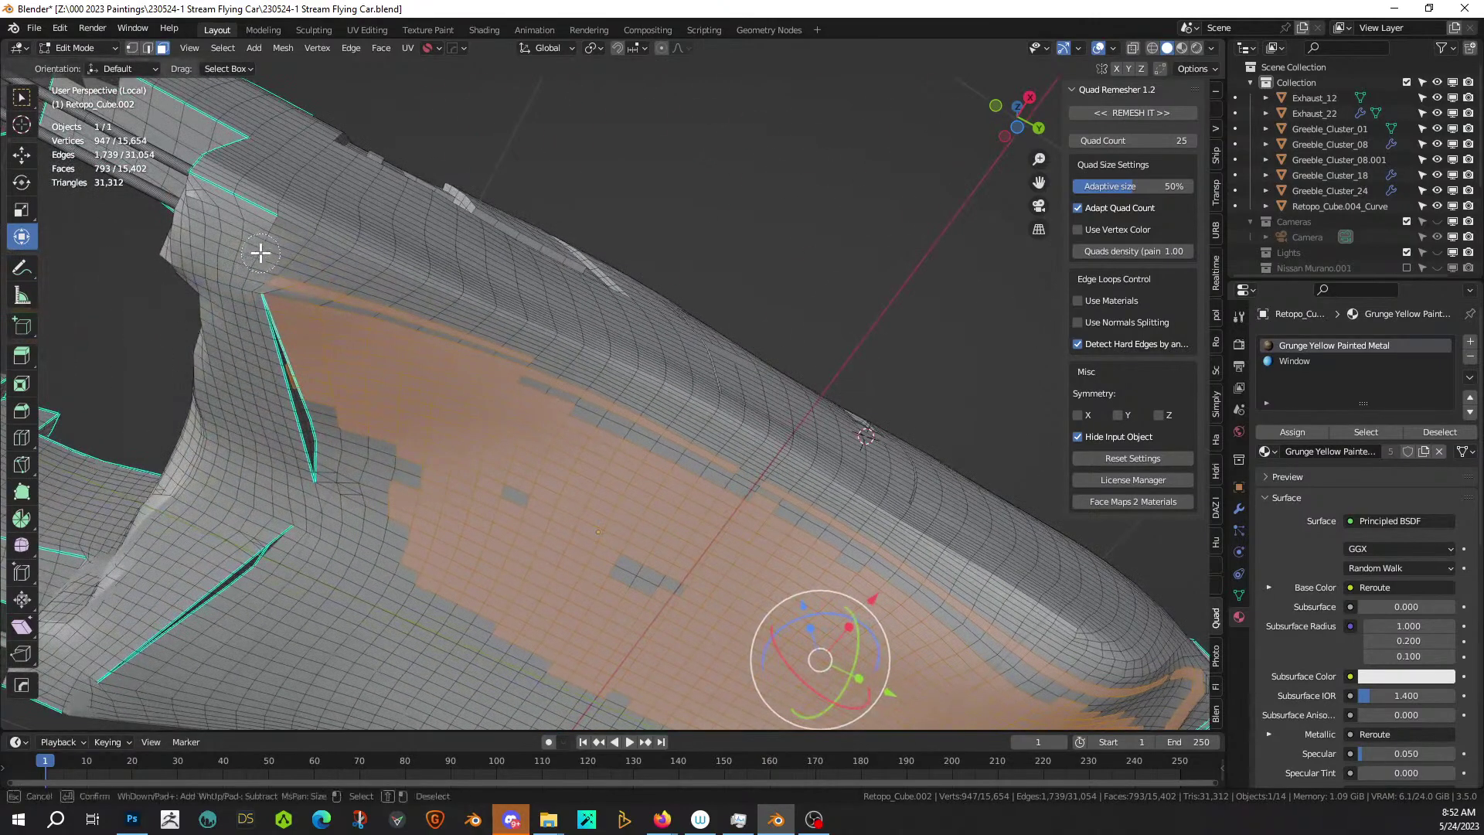
{"action": "left_click_drag", "start_coordinate": [276, 258], "coordinate": [517, 331], "text": "shift"}
{"action": "right_click", "coordinate": [778, 561]}
{"action": "left_click", "coordinate": [741, 480], "text": "shift"}
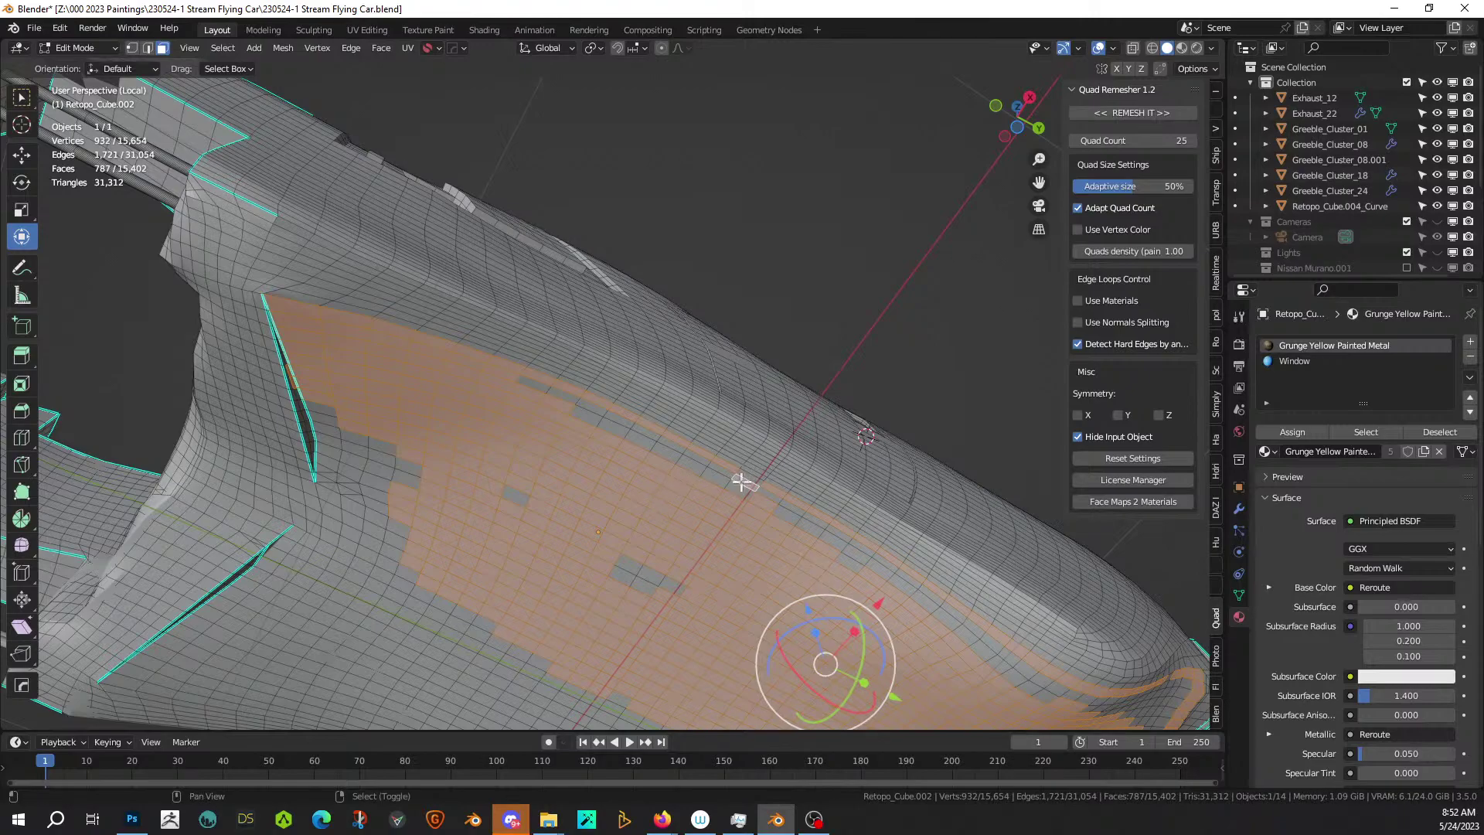
{"action": "right_click", "coordinate": [746, 474], "text": "shift"}
Add the unselected gaps at the underside's closed end and along its side border to the selection with Circle Select.
{"action": "middle_click_drag", "start_coordinate": [790, 558], "coordinate": [484, 461], "text": "shift"}
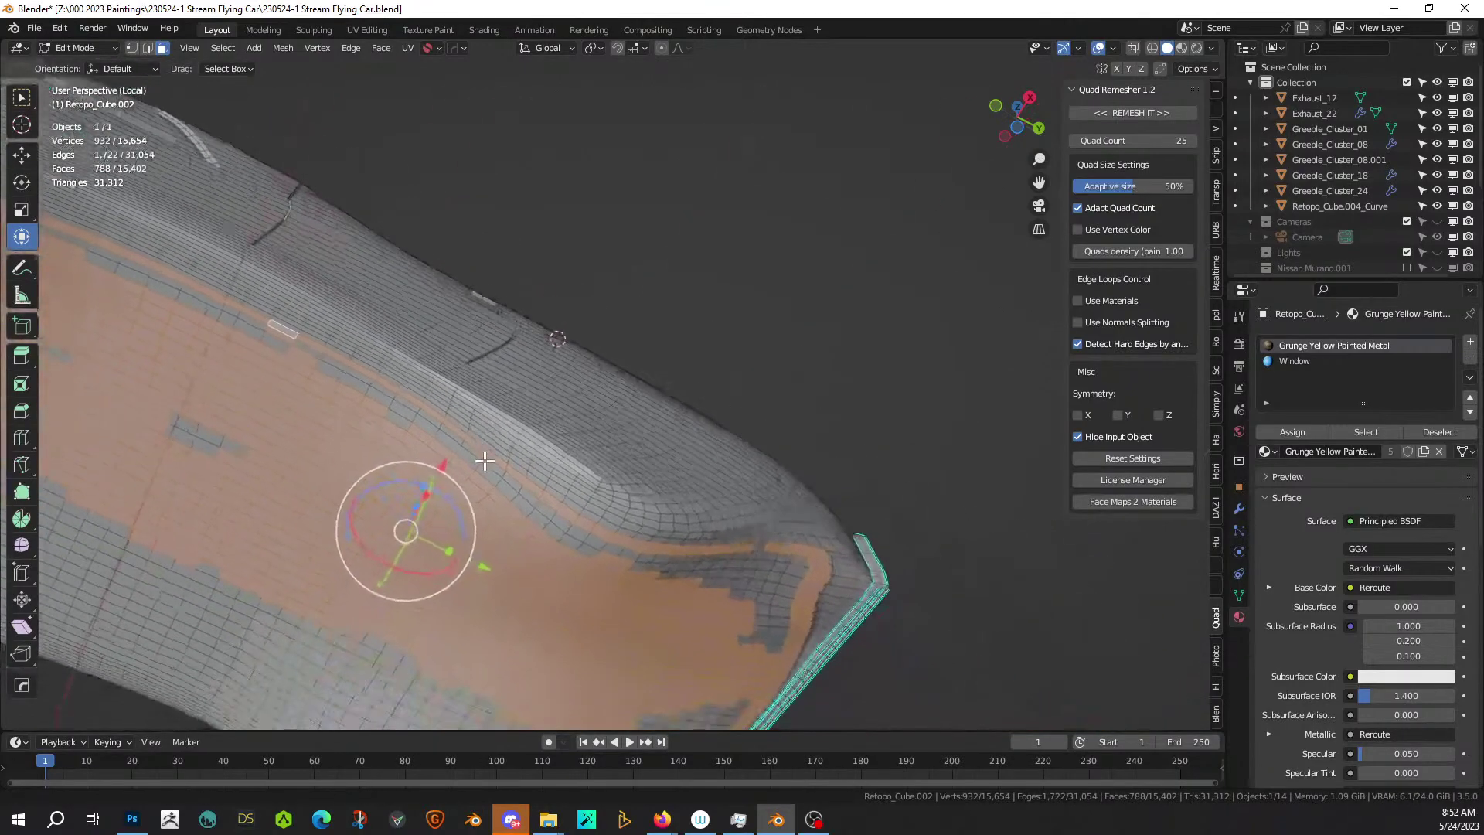
{"action": "left_click", "coordinate": [757, 553], "text": "shift"}
{"action": "left_click", "coordinate": [754, 550], "text": "shift"}
{"action": "key", "text": "c"}
{"action": "mouse_move", "coordinate": [706, 631]}
{"action": "left_mouse_down"}
{"action": "mouse_move", "coordinate": [718, 590]}
{"action": "mouse_move", "coordinate": [785, 569]}
{"action": "mouse_move", "coordinate": [740, 641]}
{"action": "mouse_move", "coordinate": [728, 576]}
{"action": "mouse_move", "coordinate": [649, 573]}
{"action": "mouse_move", "coordinate": [525, 518]}
{"action": "left_mouse_up"}
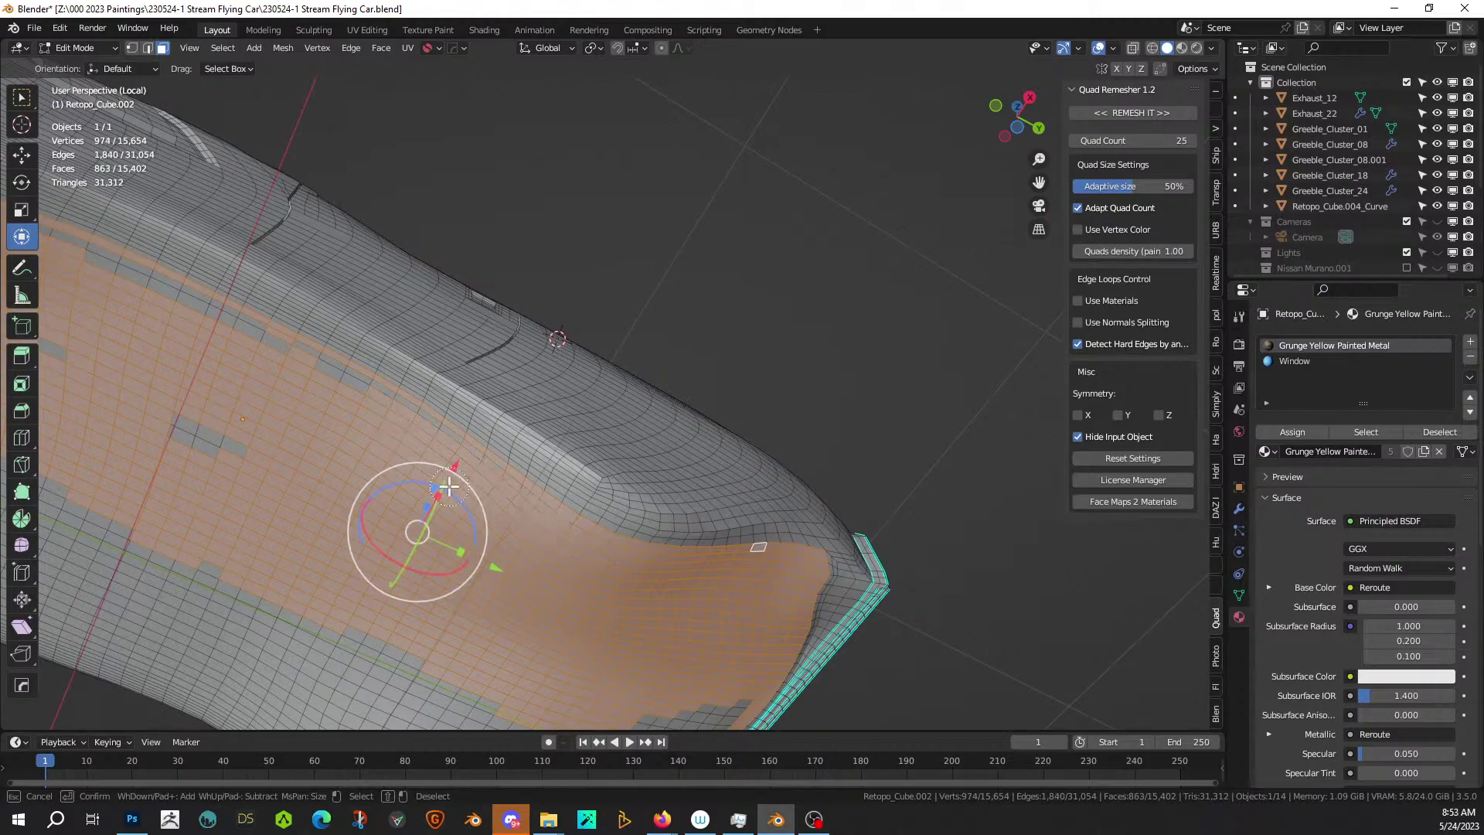
{"action": "left_click_drag", "start_coordinate": [449, 485], "coordinate": [182, 430]}
{"action": "left_click_drag", "start_coordinate": [415, 431], "coordinate": [327, 388]}
{"action": "mouse_move", "coordinate": [271, 359]}
{"action": "left_mouse_down"}
{"action": "mouse_move", "coordinate": [193, 308]}
{"action": "mouse_move", "coordinate": [93, 275]}
{"action": "mouse_move", "coordinate": [67, 321]}
{"action": "mouse_move", "coordinate": [75, 509]}
{"action": "mouse_move", "coordinate": [374, 633]}
{"action": "mouse_move", "coordinate": [619, 686]}
{"action": "mouse_move", "coordinate": [662, 661]}
{"action": "left_mouse_up"}
{"action": "right_click", "coordinate": [661, 661]}
Circle-select the remaining gaps toward the forked end, filling the underside selection up to the sharp slit.
{"action": "middle_click_drag", "start_coordinate": [646, 531], "coordinate": [1086, 605], "text": "shift"}
{"action": "key", "text": "c"}
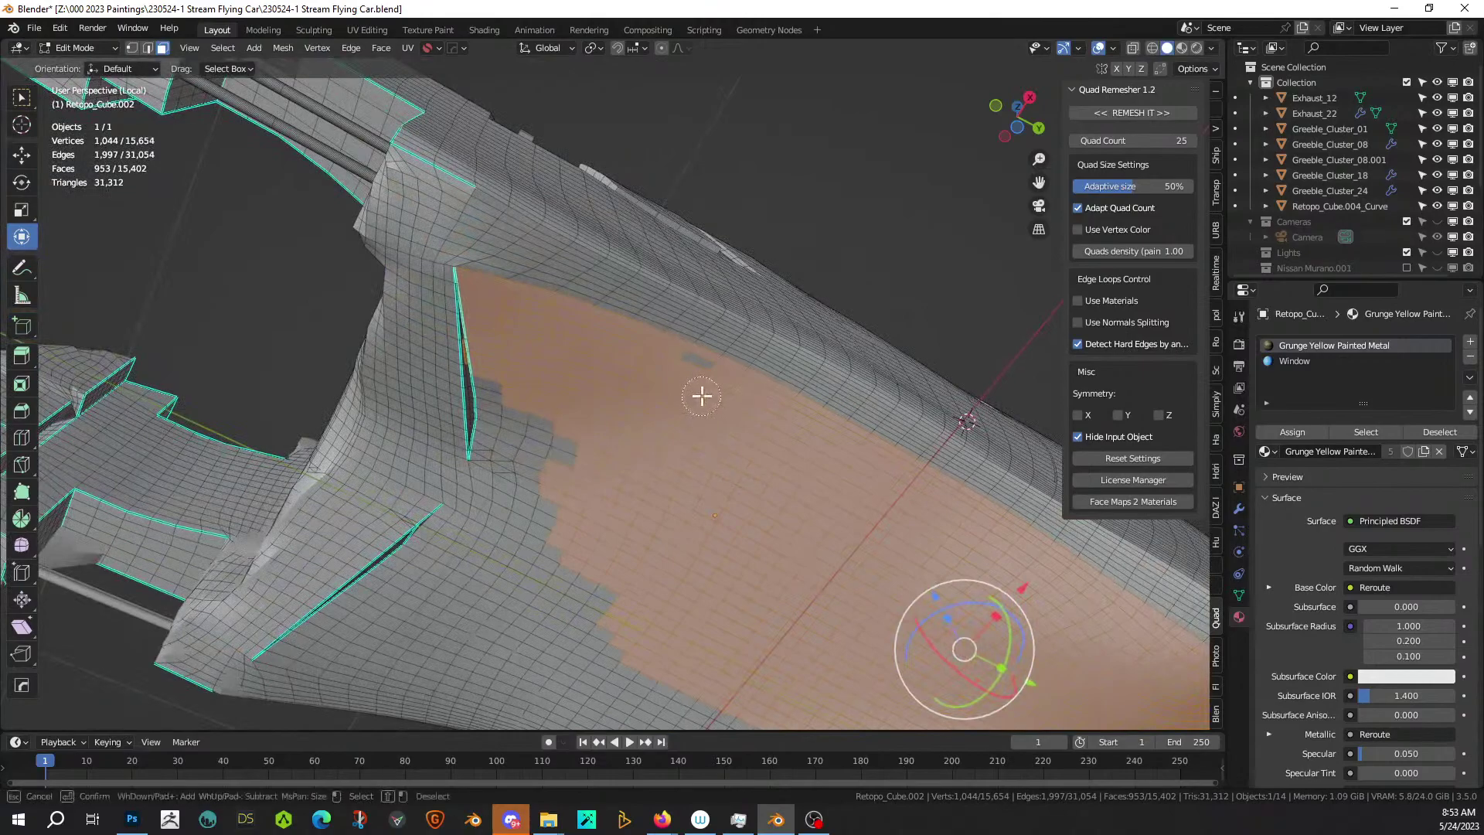
{"action": "mouse_move", "coordinate": [703, 379]}
{"action": "left_mouse_down"}
{"action": "mouse_move", "coordinate": [549, 431]}
{"action": "mouse_move", "coordinate": [513, 381]}
{"action": "mouse_move", "coordinate": [474, 513]}
{"action": "mouse_move", "coordinate": [546, 569]}
{"action": "mouse_move", "coordinate": [536, 540]}
{"action": "mouse_move", "coordinate": [496, 536]}
{"action": "left_mouse_up"}
{"action": "mouse_move", "coordinate": [508, 432]}
{"action": "left_mouse_down"}
{"action": "mouse_move", "coordinate": [484, 321]}
{"action": "mouse_move", "coordinate": [487, 434]}
{"action": "mouse_move", "coordinate": [477, 298]}
{"action": "mouse_move", "coordinate": [473, 313]}
{"action": "left_mouse_up"}
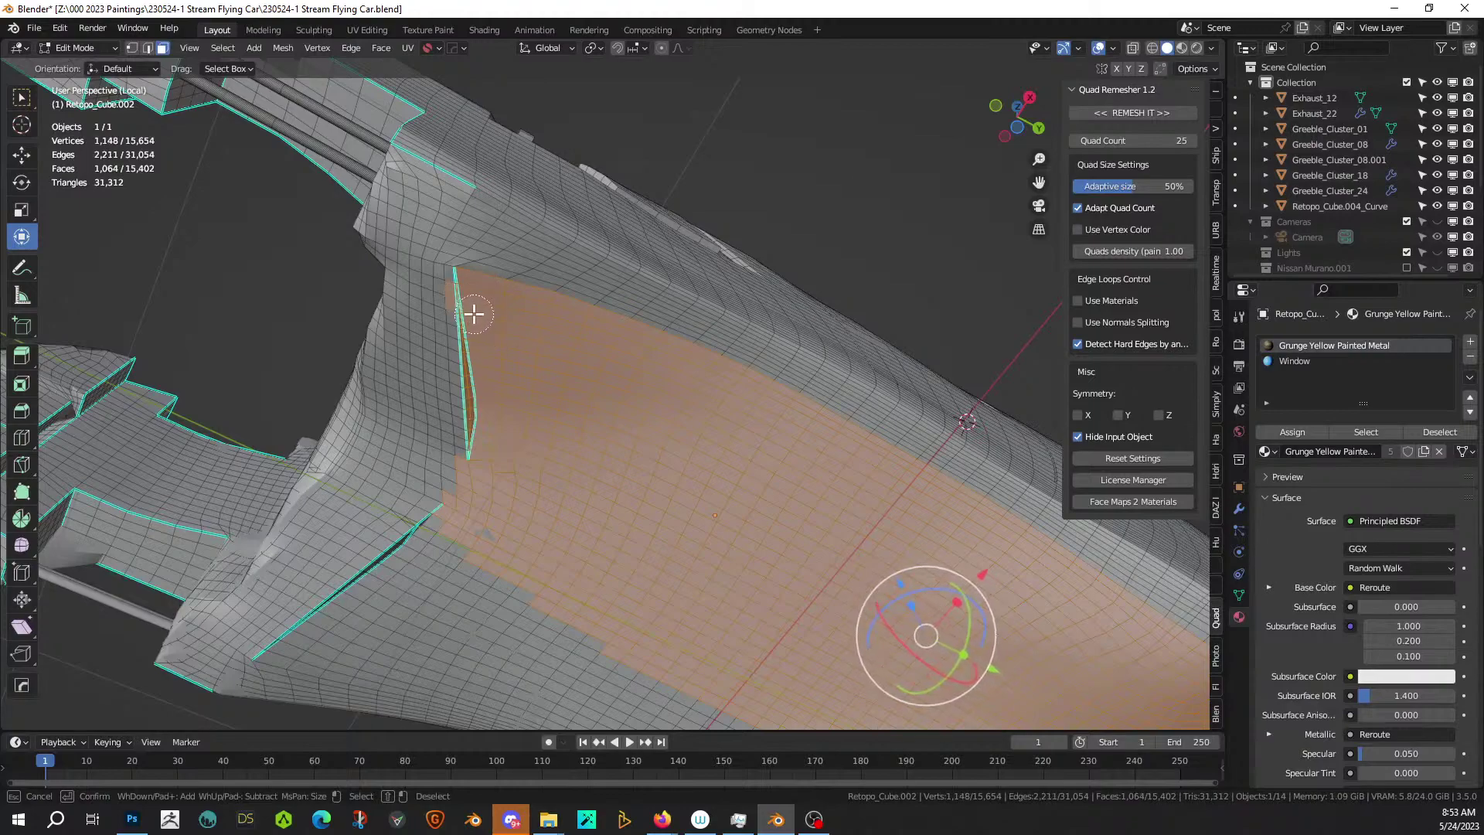
{"action": "mouse_move", "coordinate": [431, 285]}
{"action": "middle_mouse_down"}
{"action": "mouse_move", "coordinate": [423, 268]}
{"action": "mouse_move", "coordinate": [566, 374]}
{"action": "mouse_move", "coordinate": [490, 489]}
{"action": "mouse_move", "coordinate": [517, 430]}
{"action": "mouse_move", "coordinate": [510, 441]}
{"action": "mouse_move", "coordinate": [461, 324]}
{"action": "middle_mouse_up"}
{"action": "right_click", "coordinate": [422, 268]}
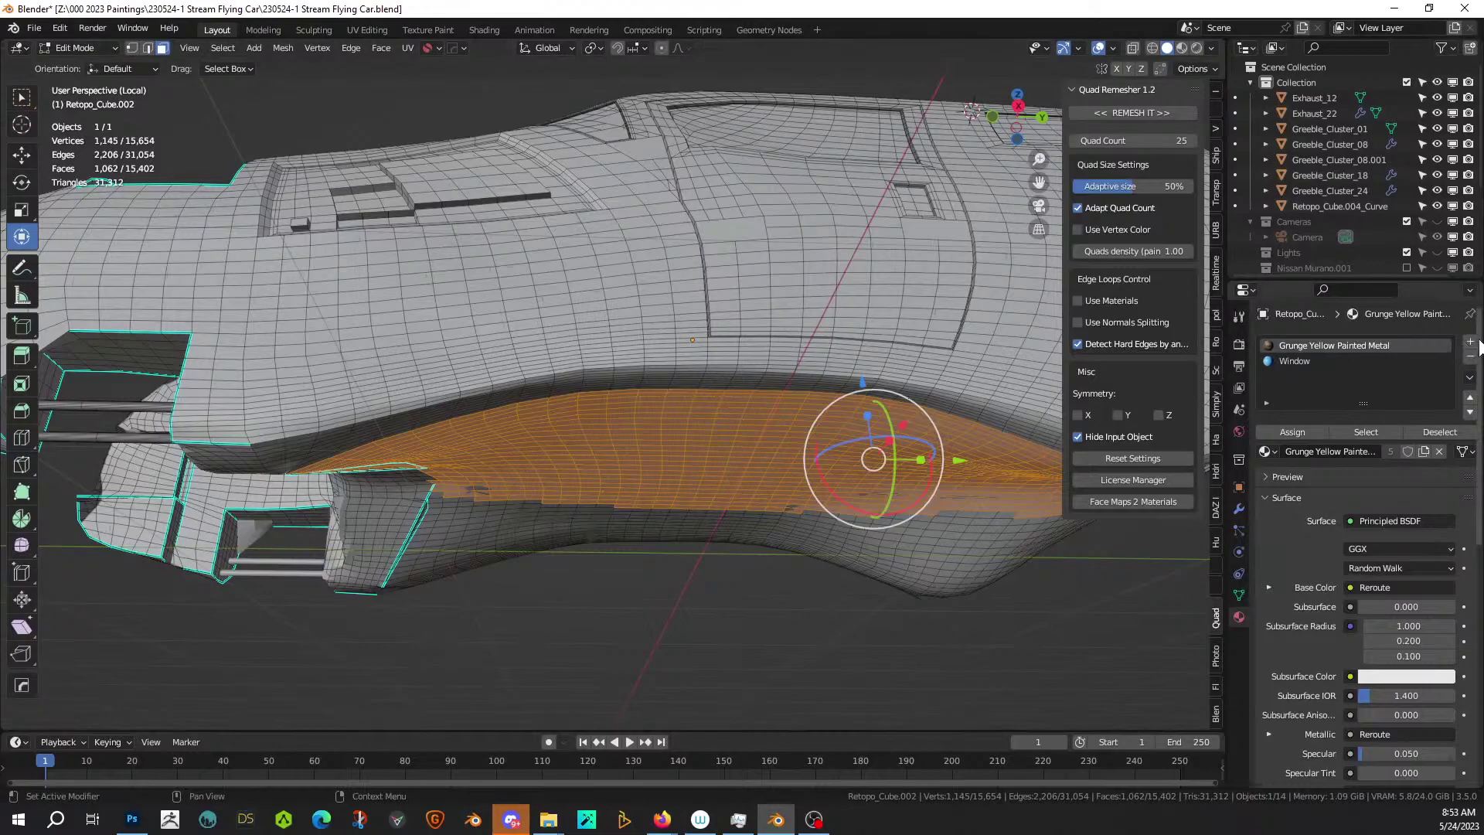
Add a new material slot with Distressed Hull Texture, assign it to the selected underside faces and switch to rendered shading.
{"action": "left_click", "coordinate": [1470, 342]}
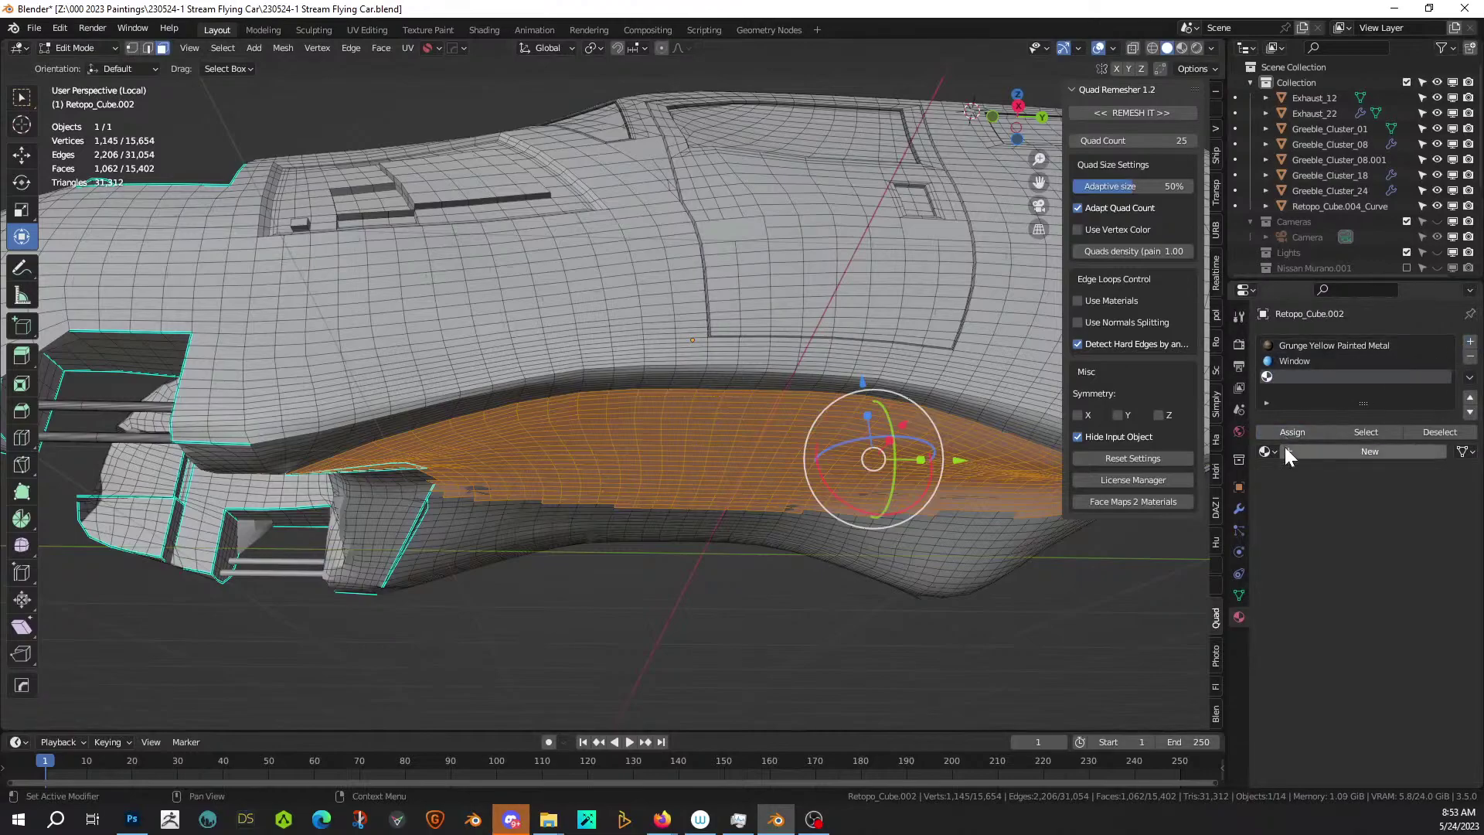
{"action": "left_click", "coordinate": [1267, 451]}
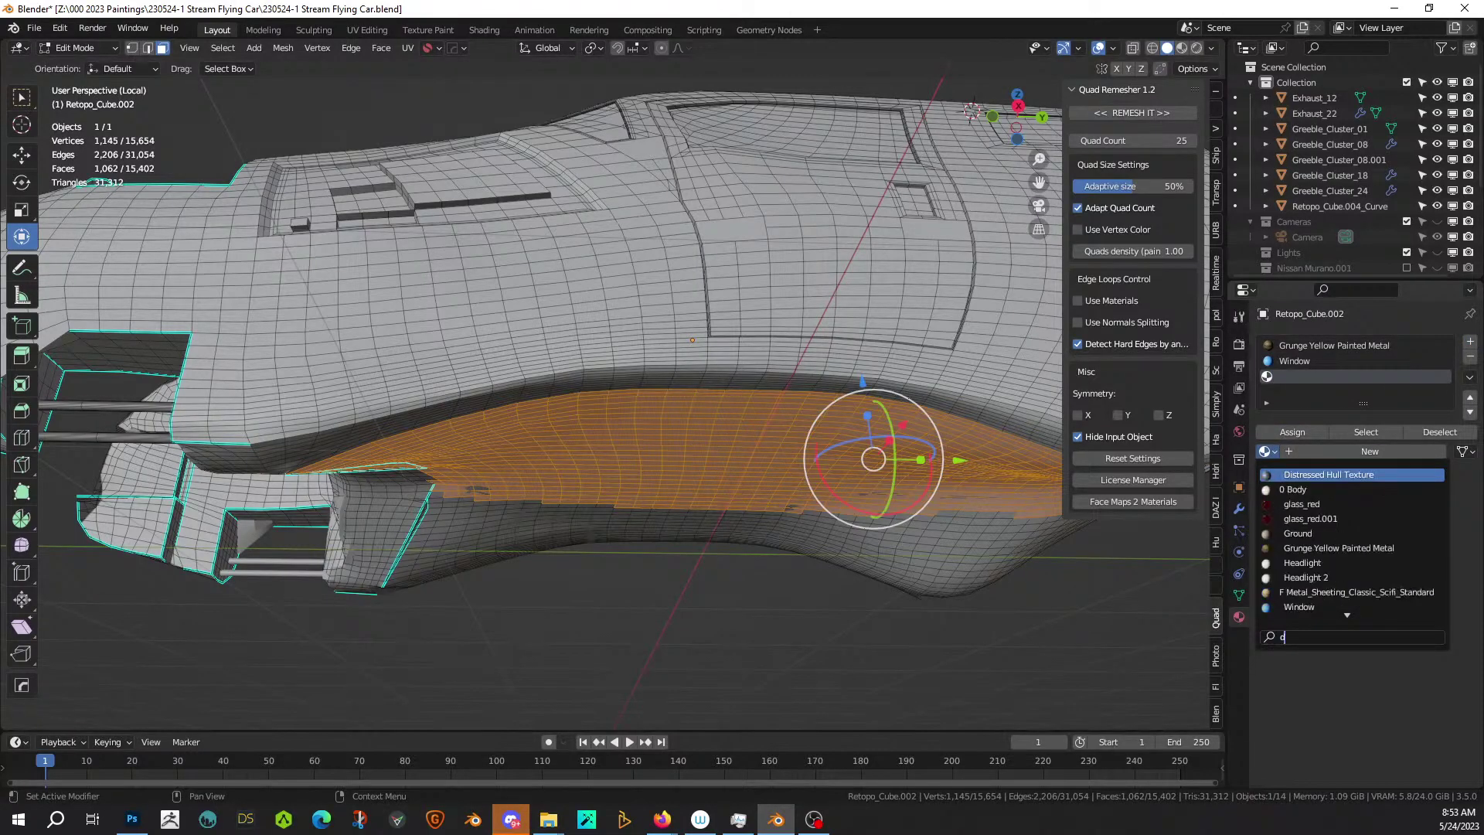
{"action": "type", "text": "d"}
{"action": "left_click", "coordinate": [1363, 474]}
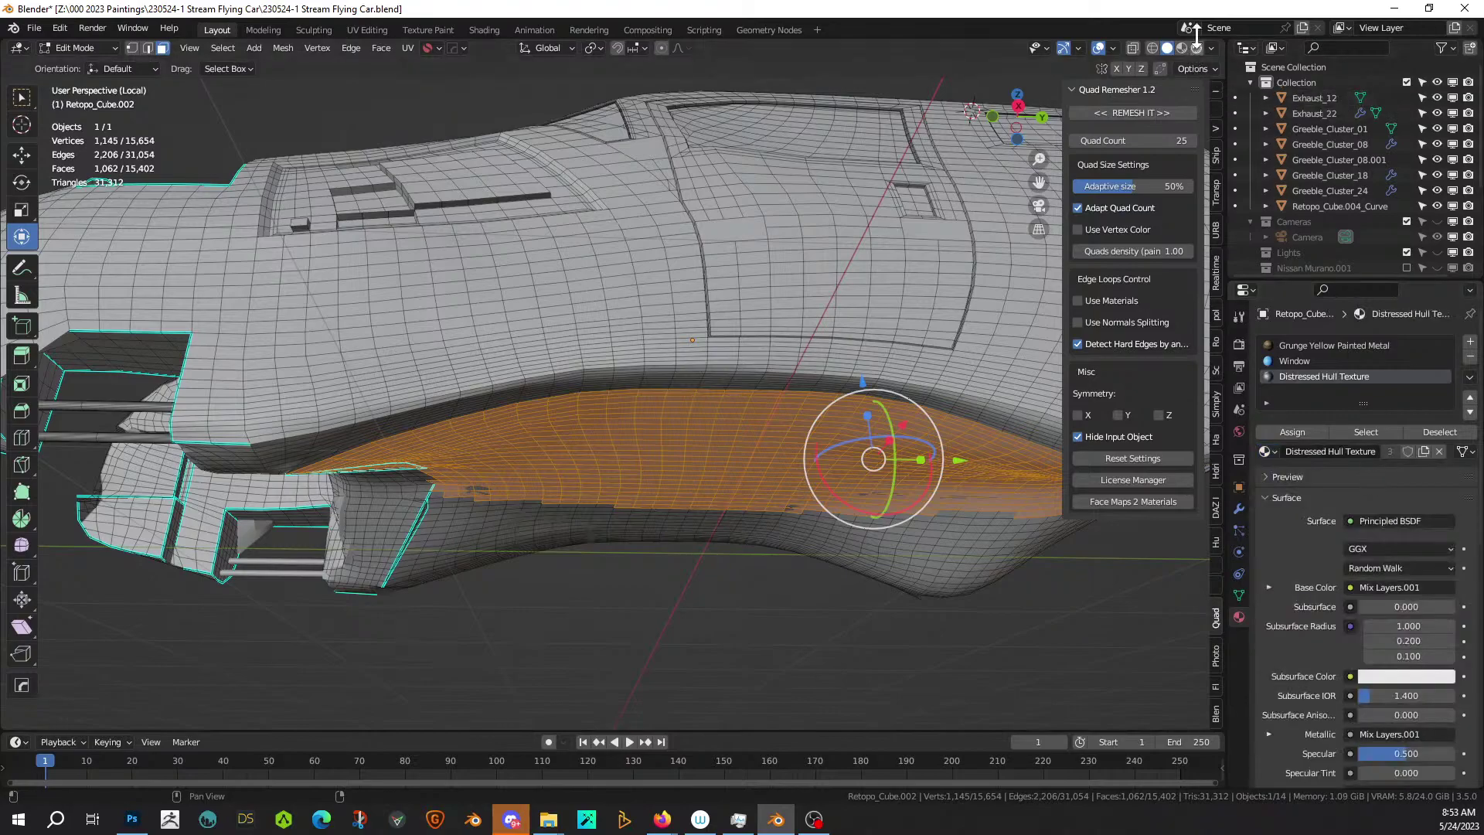
{"action": "left_click", "coordinate": [1197, 48]}
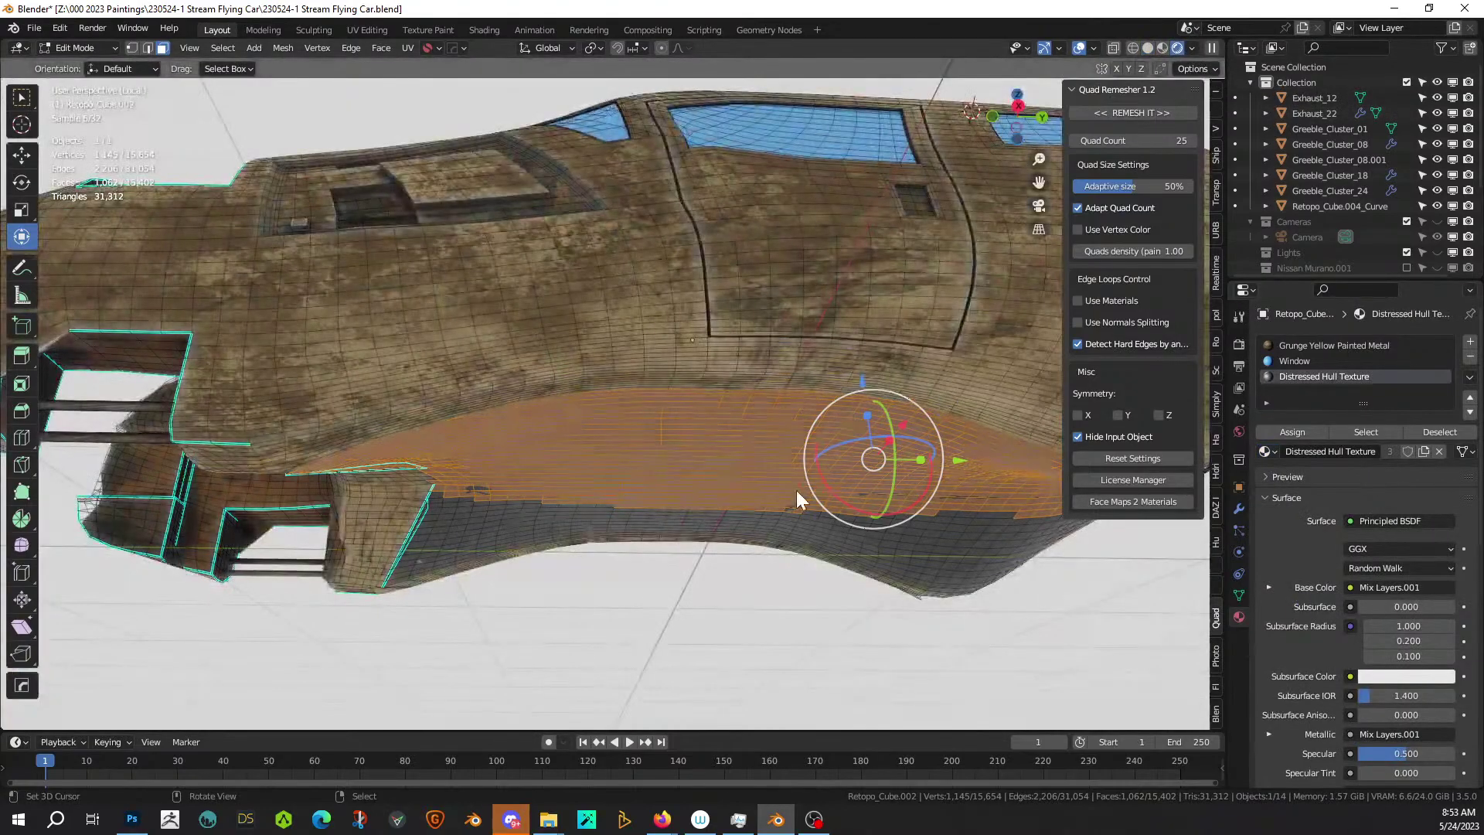
Return to Object Mode, leave local view and examine the dark underside together with the rest of the car.
{"action": "key", "text": "Tab"}
{"action": "middle_click_drag", "start_coordinate": [751, 544], "coordinate": [844, 505]}
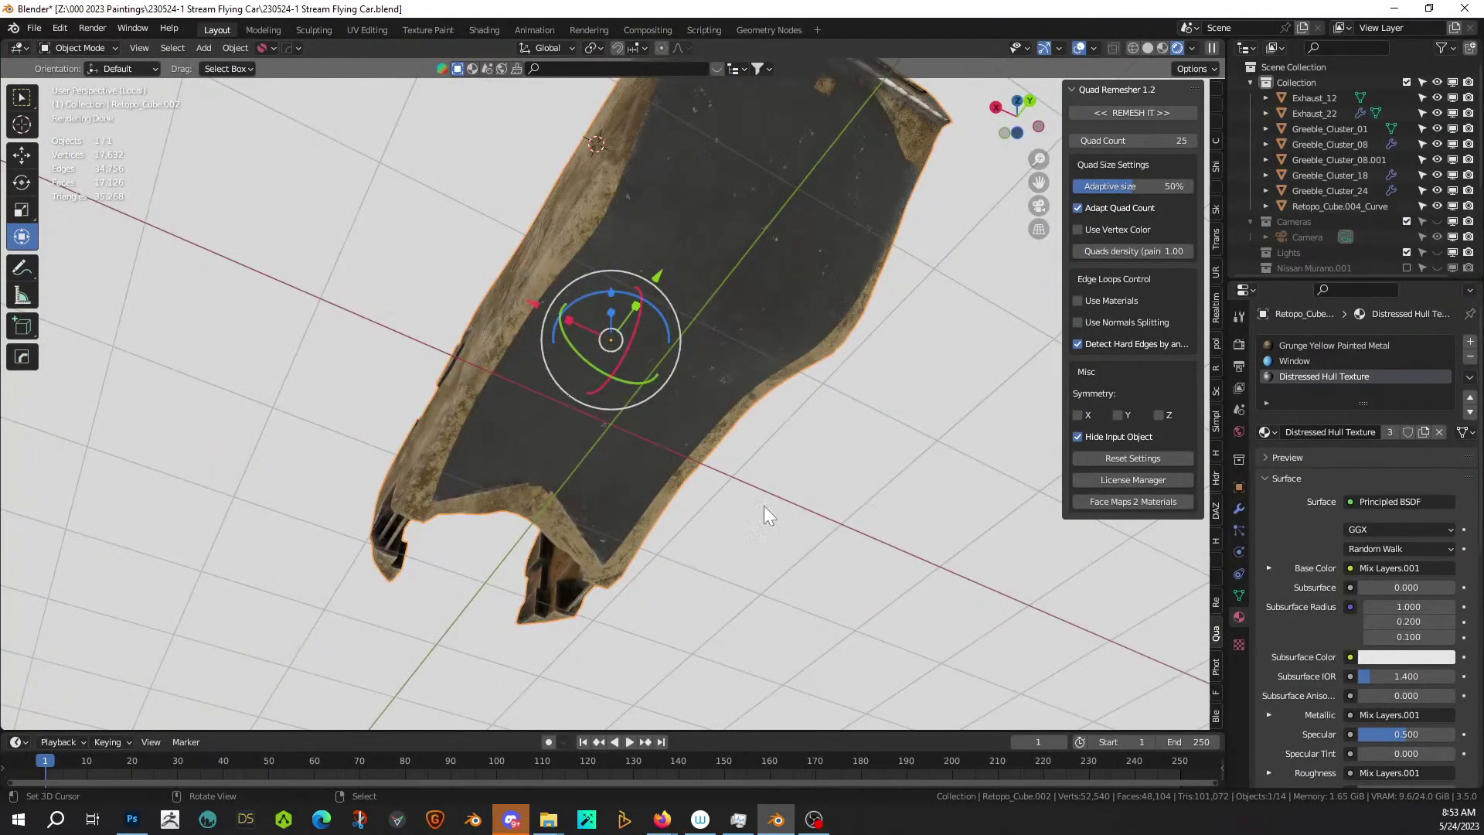
{"action": "key", "text": "KP_Divide"}
{"action": "middle_click_drag", "start_coordinate": [752, 513], "coordinate": [558, 610]}
{"action": "scroll", "coordinate": [561, 651], "scroll_direction": "up", "scroll_amount": 3}
{"action": "middle_click_drag", "start_coordinate": [664, 404], "coordinate": [813, 339]}
{"action": "middle_click_drag", "start_coordinate": [806, 703], "coordinate": [777, 629]}
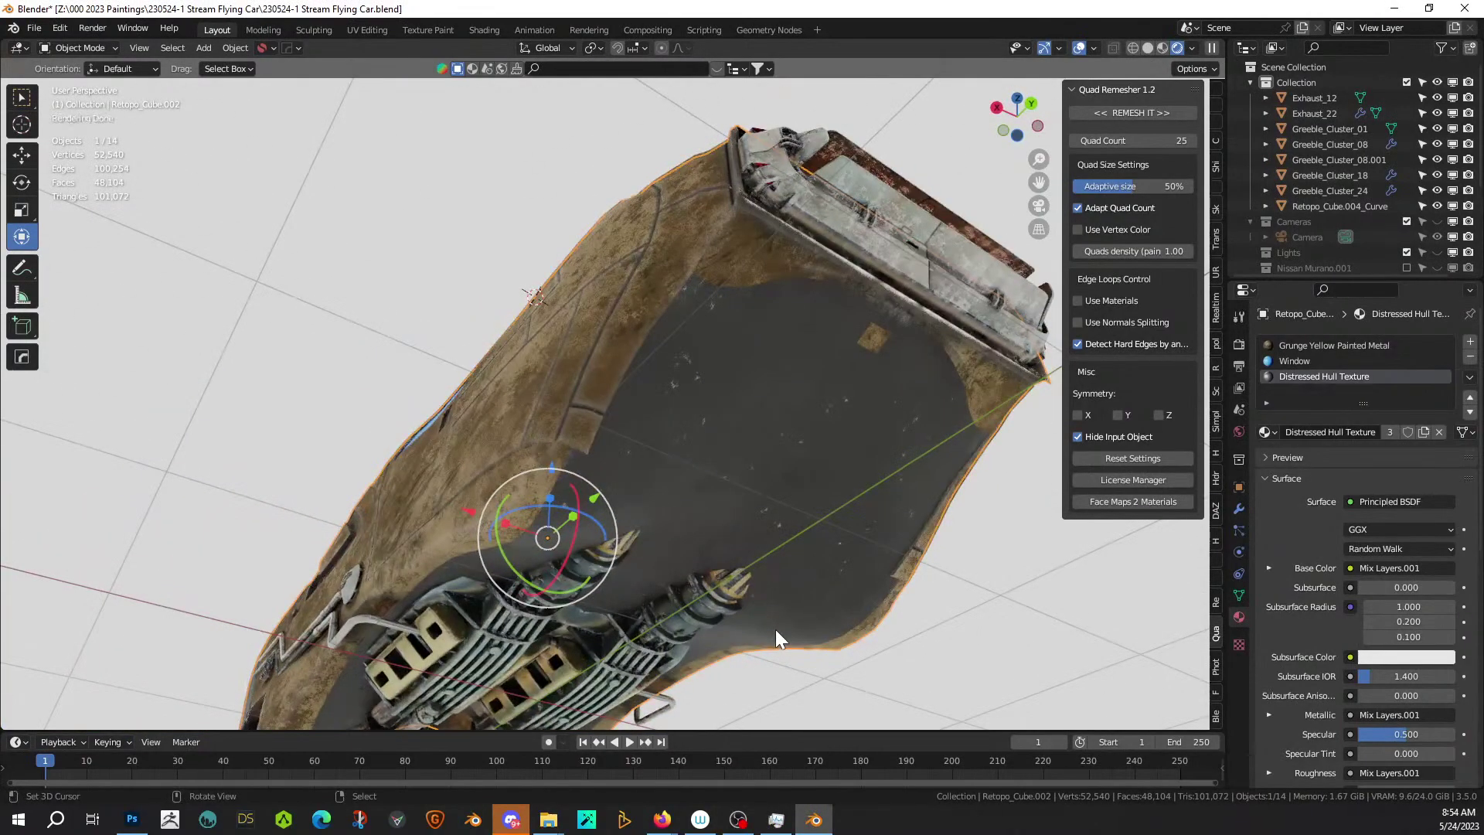
Circle-select the underside faces between the engine tips and the bumper and assign Grunge Yellow Painted Metal to them.
{"action": "key", "text": "Tab"}
{"action": "middle_click_drag", "start_coordinate": [706, 566], "coordinate": [553, 444]}
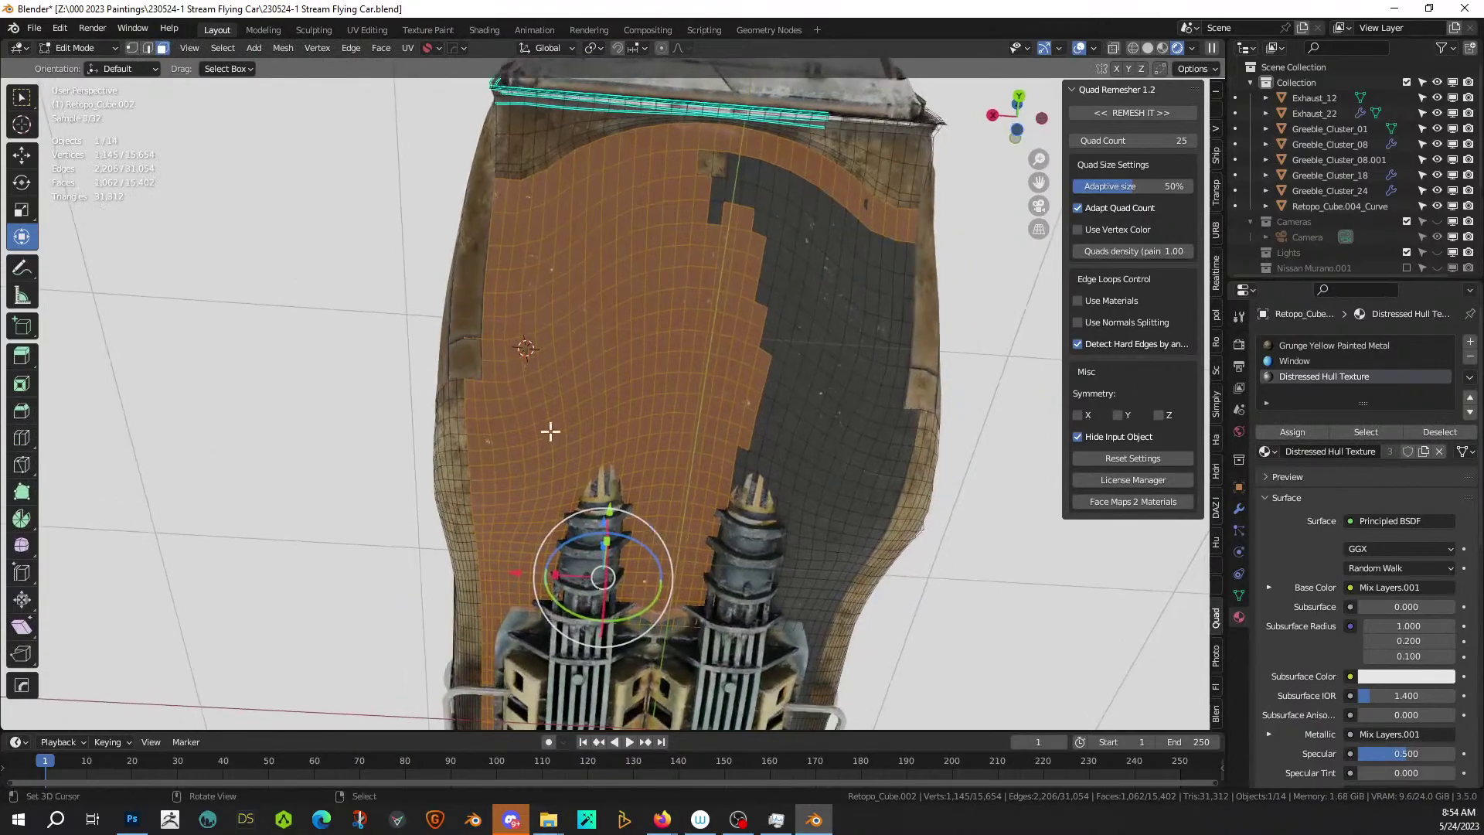
{"action": "left_click", "coordinate": [490, 372]}
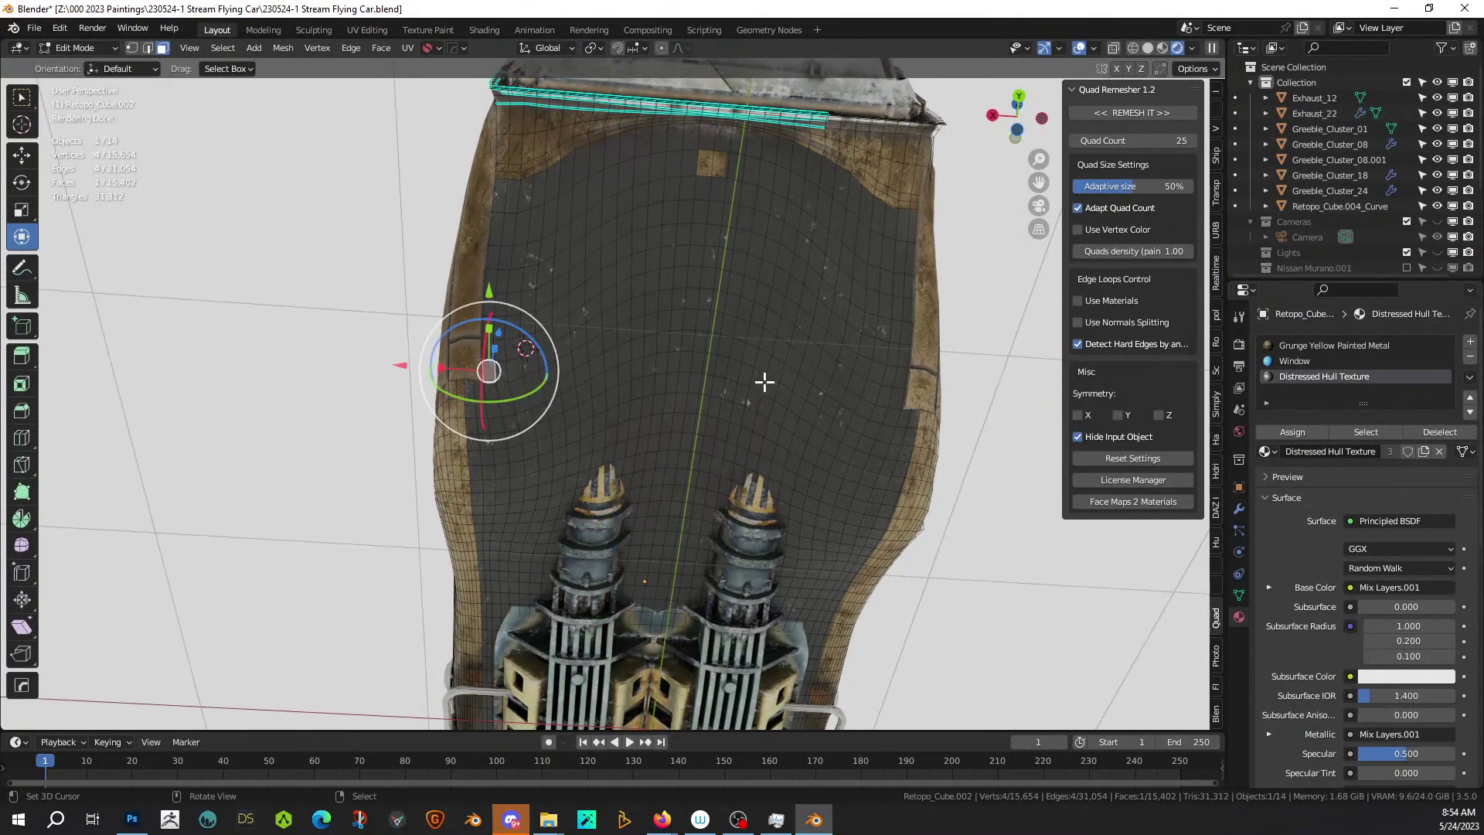
{"action": "key", "text": "c"}
{"action": "mouse_move", "coordinate": [531, 341]}
{"action": "left_mouse_down"}
{"action": "mouse_move", "coordinate": [497, 344]}
{"action": "mouse_move", "coordinate": [718, 295]}
{"action": "mouse_move", "coordinate": [785, 311]}
{"action": "mouse_move", "coordinate": [766, 319]}
{"action": "mouse_move", "coordinate": [891, 384]}
{"action": "mouse_move", "coordinate": [897, 262]}
{"action": "mouse_move", "coordinate": [844, 186]}
{"action": "mouse_move", "coordinate": [639, 139]}
{"action": "mouse_move", "coordinate": [510, 182]}
{"action": "mouse_move", "coordinate": [520, 298]}
{"action": "mouse_move", "coordinate": [580, 277]}
{"action": "mouse_move", "coordinate": [623, 217]}
{"action": "left_mouse_up"}
{"action": "mouse_move", "coordinate": [766, 249]}
{"action": "left_mouse_down"}
{"action": "mouse_move", "coordinate": [858, 308]}
{"action": "mouse_move", "coordinate": [860, 206]}
{"action": "mouse_move", "coordinate": [859, 370]}
{"action": "left_mouse_up"}
{"action": "mouse_move", "coordinate": [865, 379]}
{"action": "middle_mouse_down"}
{"action": "mouse_move", "coordinate": [831, 418]}
{"action": "mouse_move", "coordinate": [772, 368]}
{"action": "middle_mouse_up"}
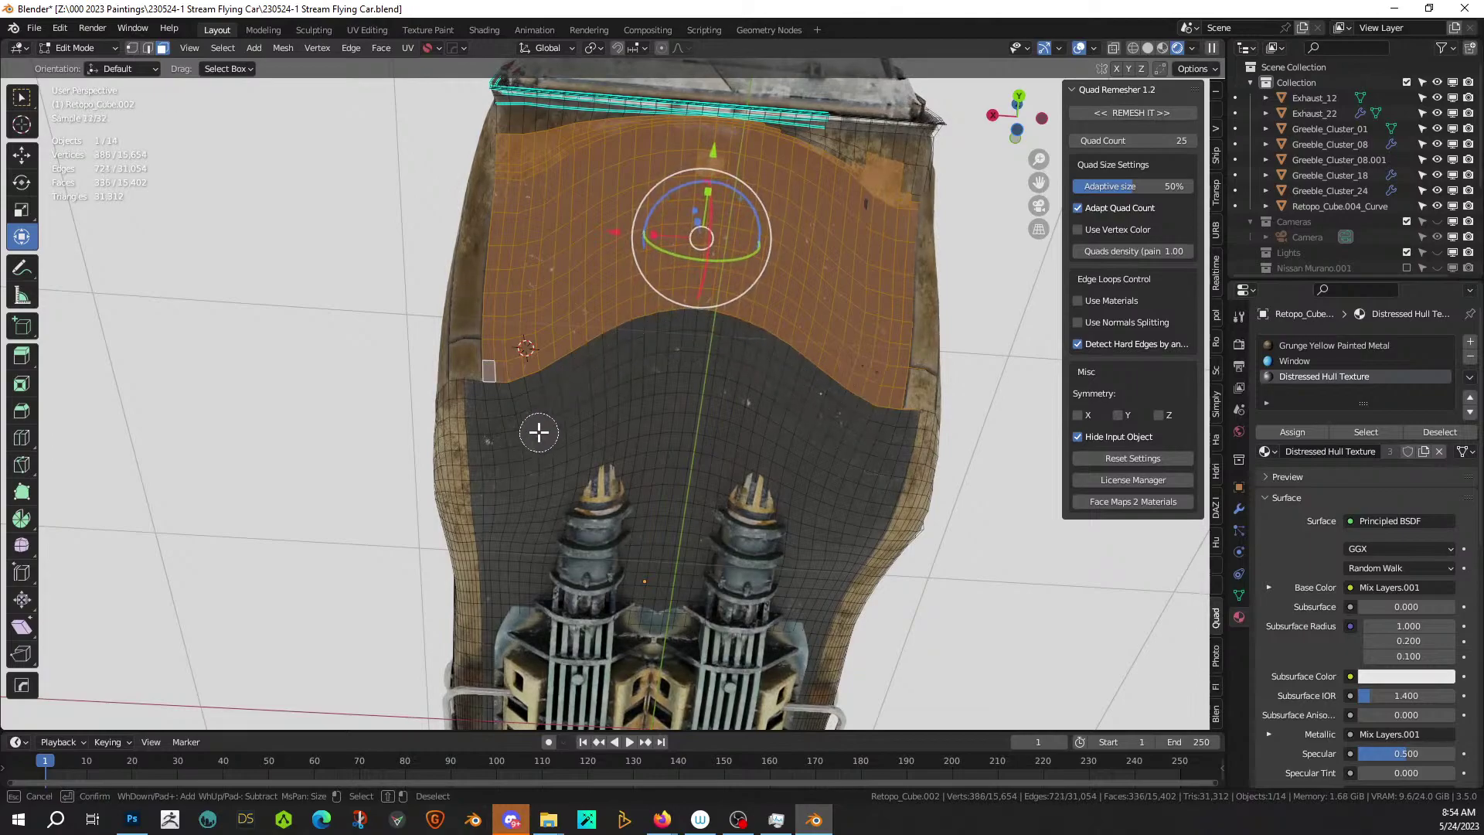
{"action": "key", "text": "Escape"}
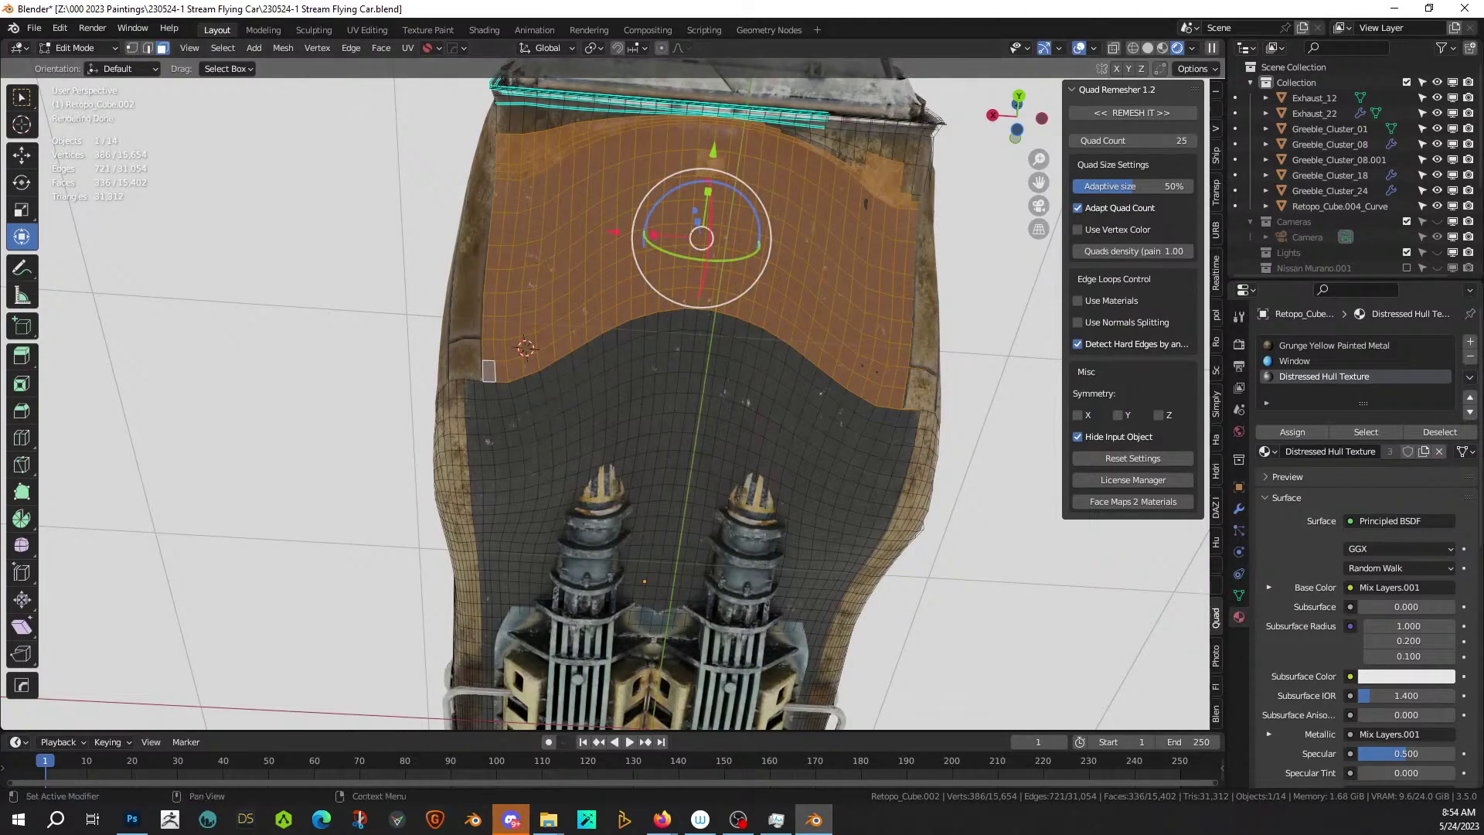
{"action": "left_click", "coordinate": [1298, 346]}
{"action": "left_click", "coordinate": [1288, 431]}
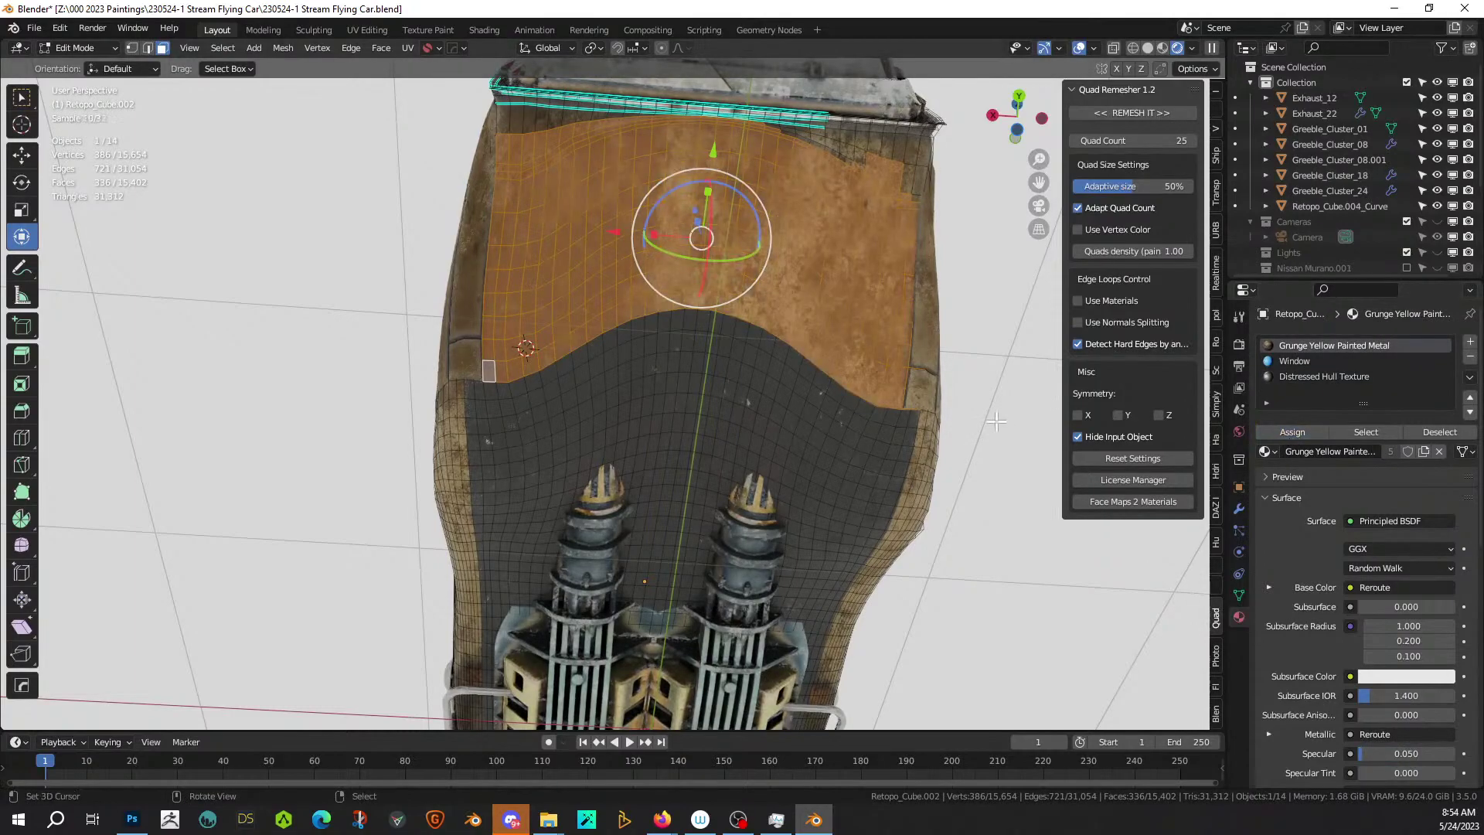
From directly below in Edit Mode, extend the selection with Circle Select over the remaining underside faces up to the bumper edge.
{"action": "key", "text": "Tab"}
{"action": "middle_click_drag", "start_coordinate": [890, 452], "coordinate": [820, 197]}
{"action": "scroll", "coordinate": [884, 564], "scroll_direction": "up", "scroll_amount": 4}
{"action": "key", "text": "Tab"}
{"action": "scroll", "coordinate": [758, 497], "scroll_direction": "up", "scroll_amount": 2}
{"action": "key", "text": "KP_7"}
{"action": "key", "text": "KP_9"}
{"action": "scroll", "coordinate": [736, 527], "scroll_direction": "up", "scroll_amount": 2}
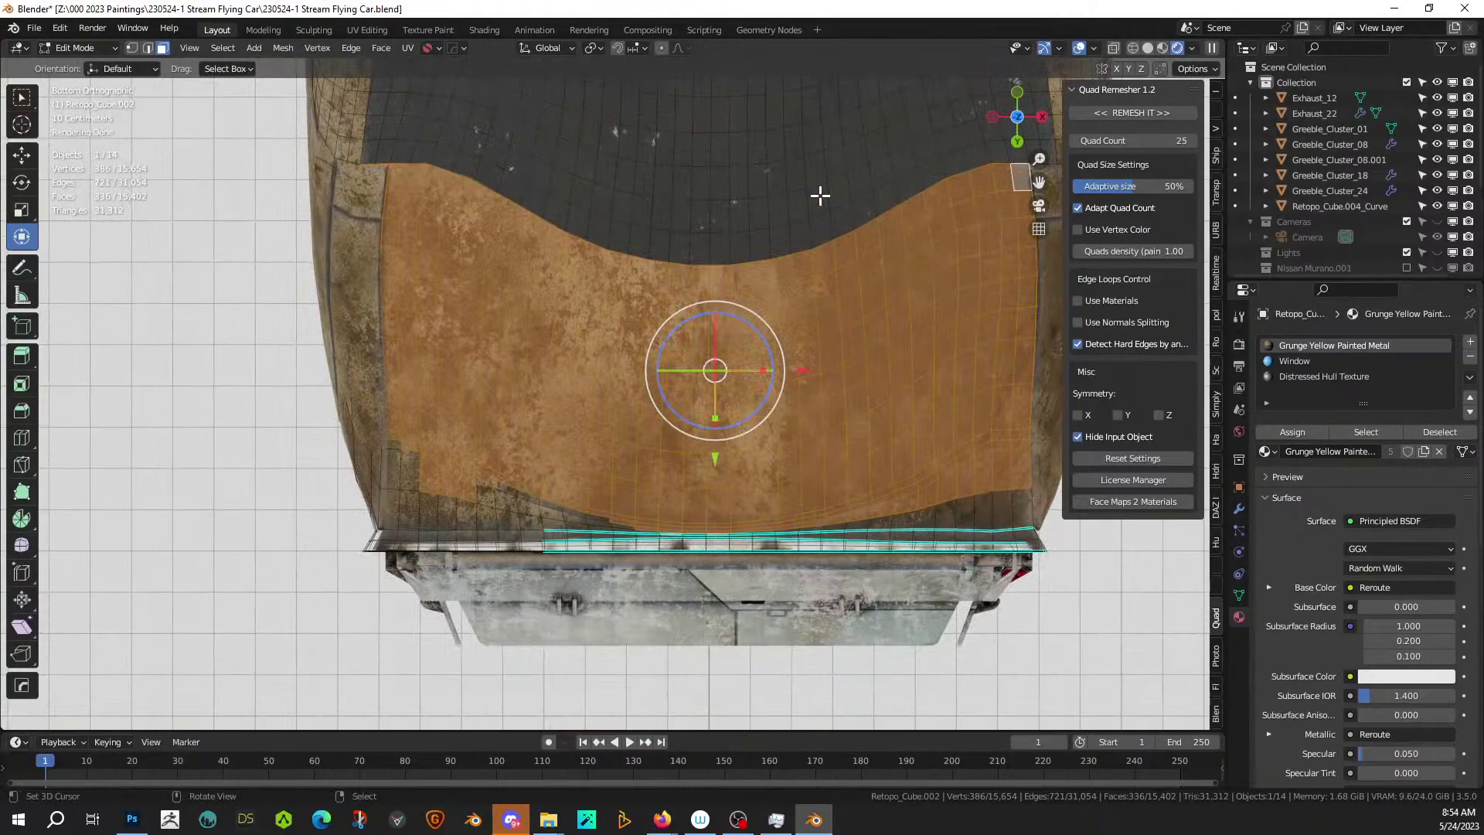
{"action": "key", "text": "c"}
{"action": "middle_click", "coordinate": [626, 507]}
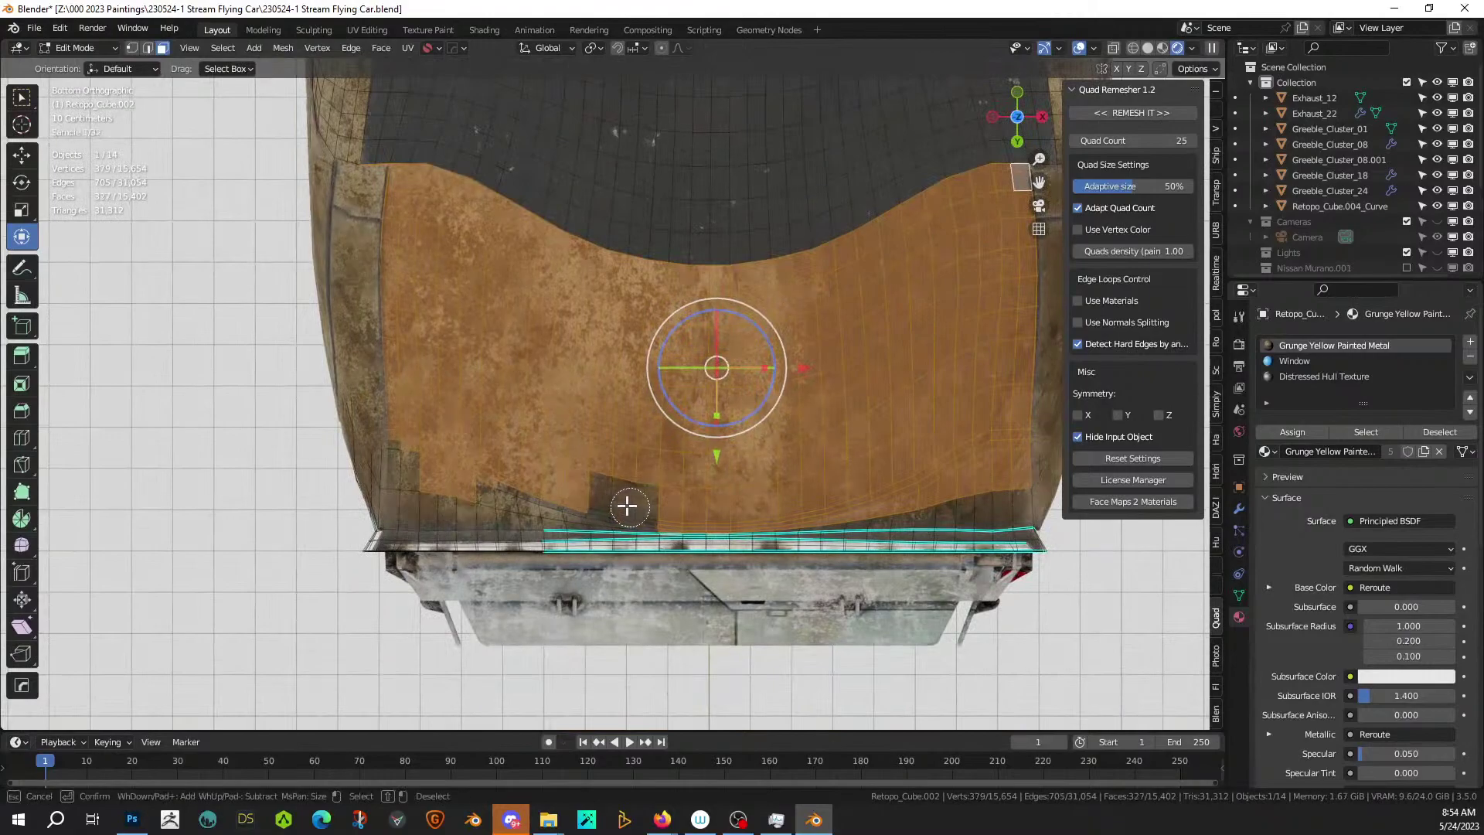
{"action": "mouse_move", "coordinate": [662, 500]}
{"action": "left_mouse_down"}
{"action": "mouse_move", "coordinate": [412, 459]}
{"action": "mouse_move", "coordinate": [428, 500]}
{"action": "mouse_move", "coordinate": [978, 503]}
{"action": "left_mouse_up"}
{"action": "key", "text": "Escape"}
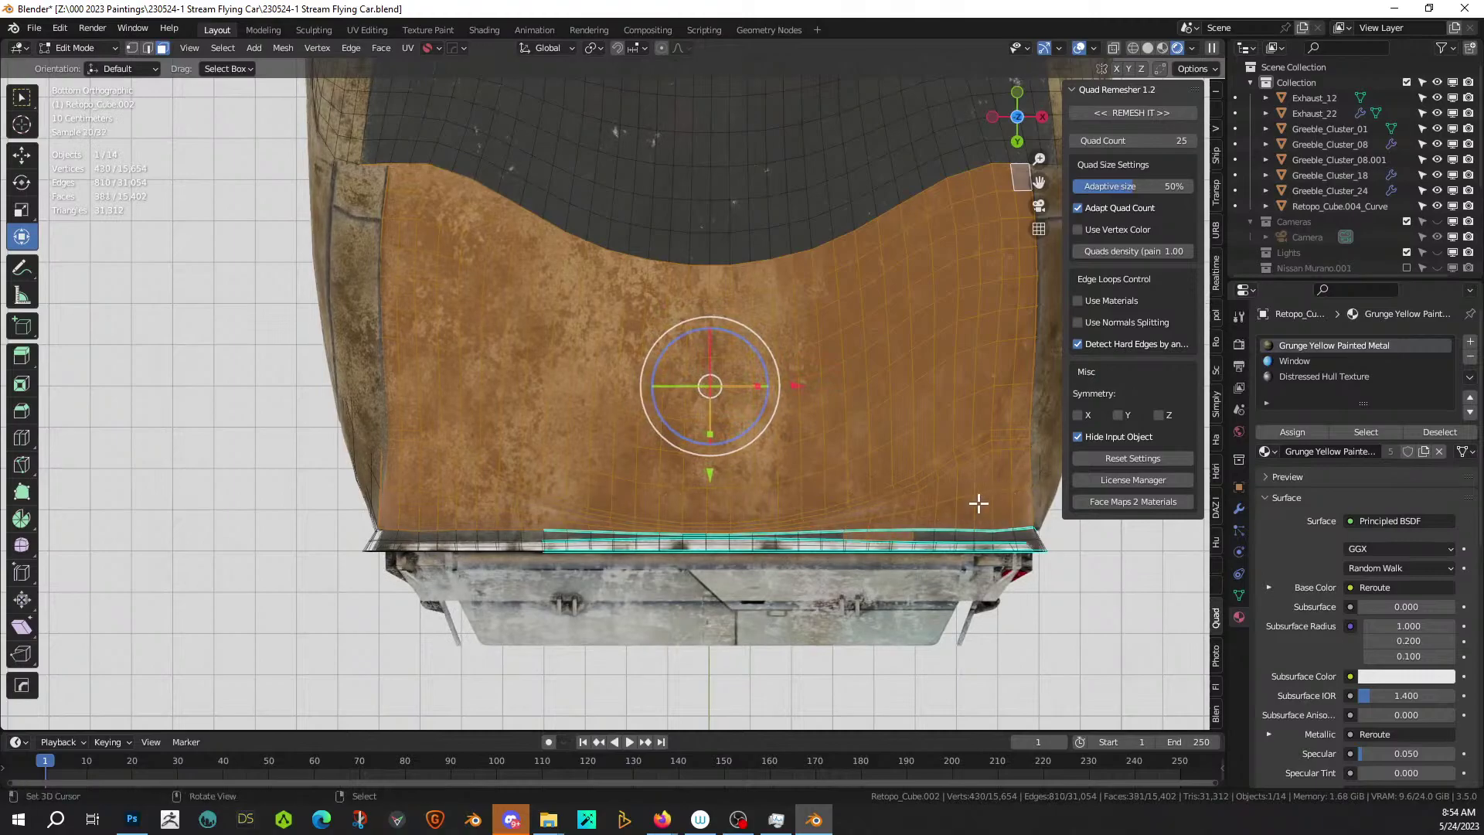
Isolate the body in local view with solid shading and box-deselect the faces along the rim at the bumper end.
{"action": "key", "text": "KP_Divide"}
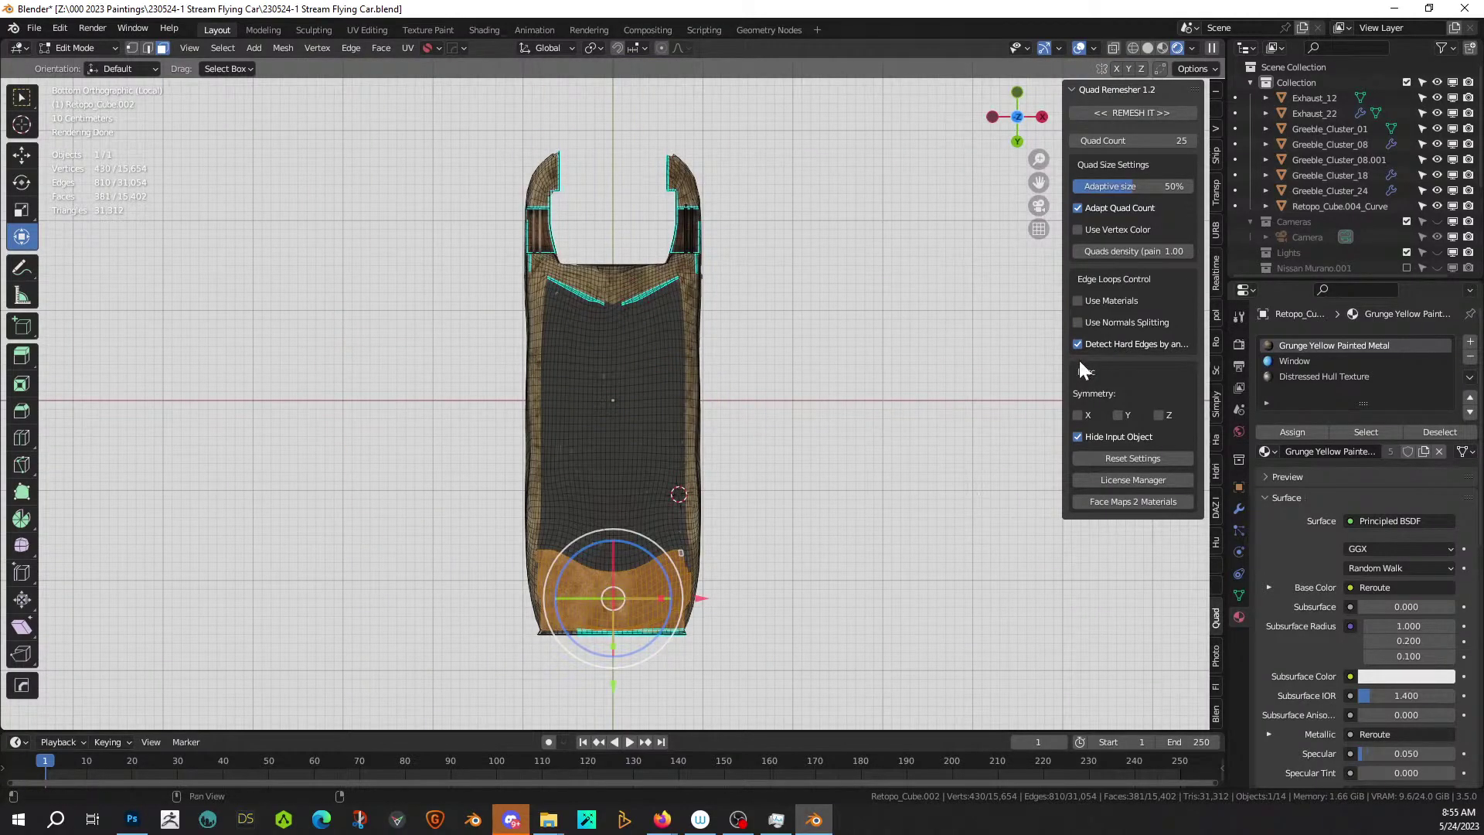
{"action": "left_click", "coordinate": [1145, 49]}
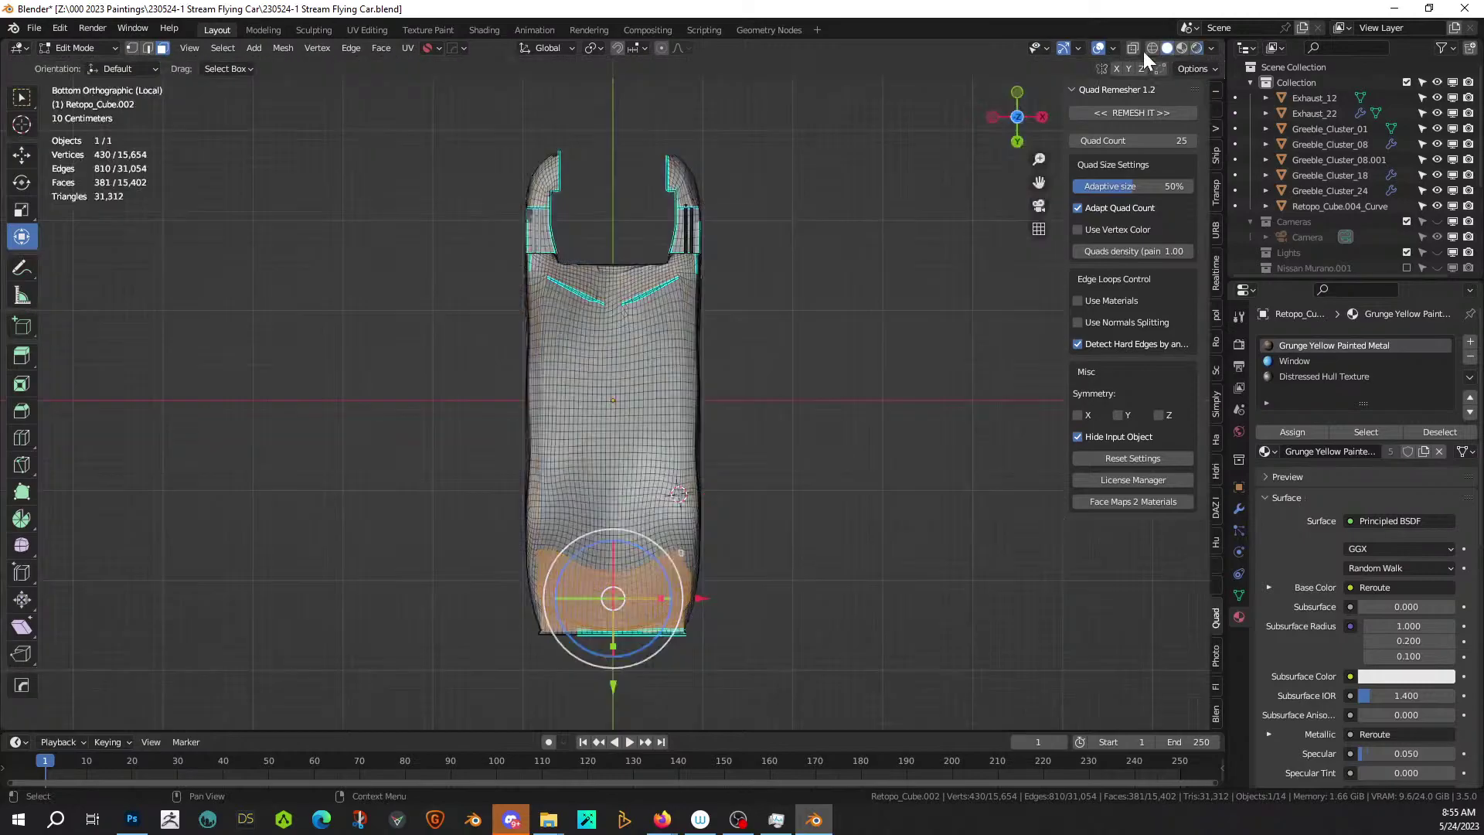
{"action": "scroll", "coordinate": [928, 471], "scroll_direction": "up", "scroll_amount": 5}
{"action": "middle_click_drag", "start_coordinate": [792, 599], "coordinate": [765, 105], "text": "shift"}
{"action": "scroll", "coordinate": [753, 216], "scroll_direction": "up", "scroll_amount": 3}
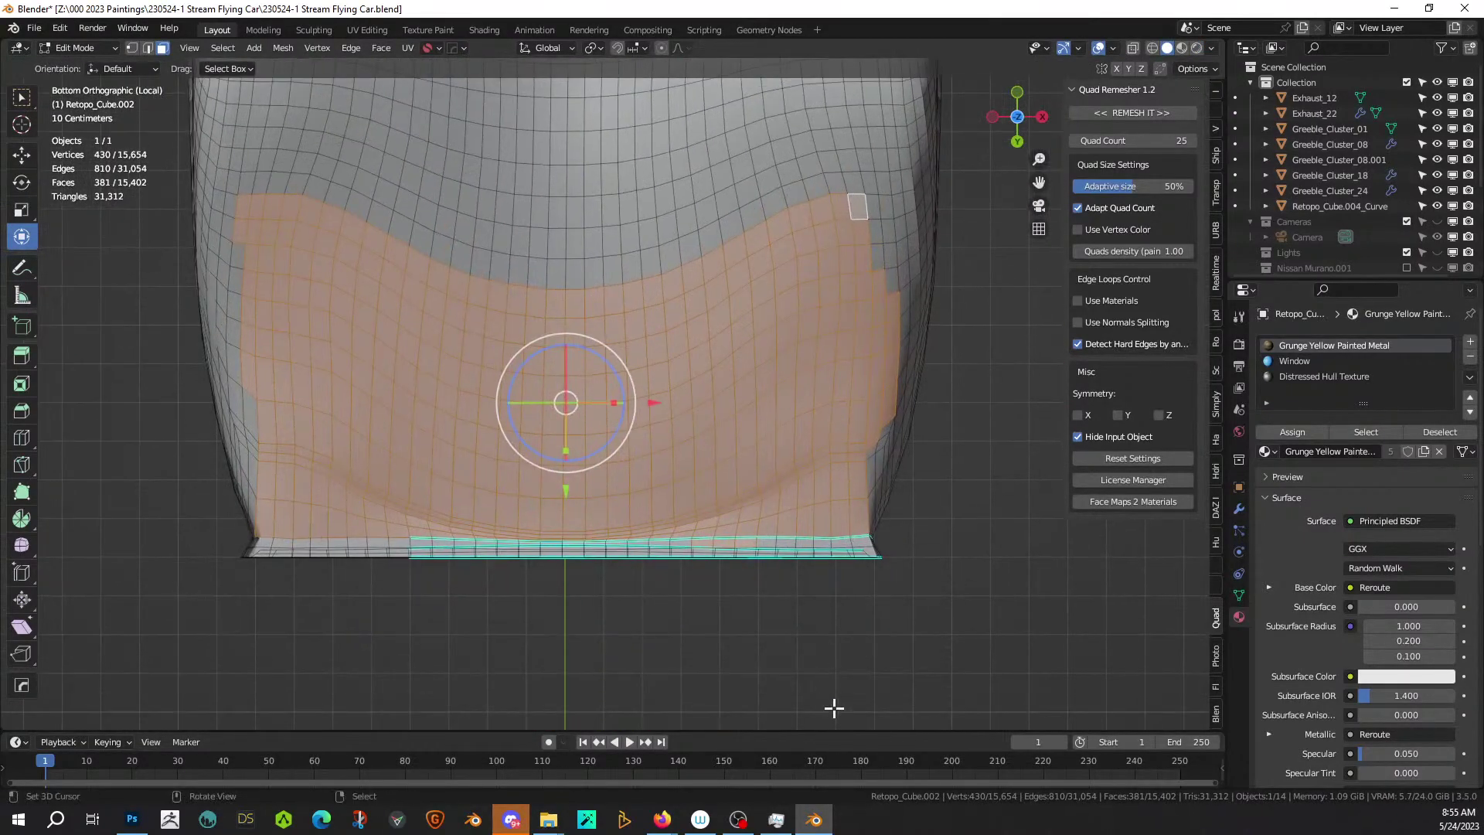
{"action": "key", "text": "b"}
{"action": "left_click_drag", "start_coordinate": [991, 651], "coordinate": [21, 538]}
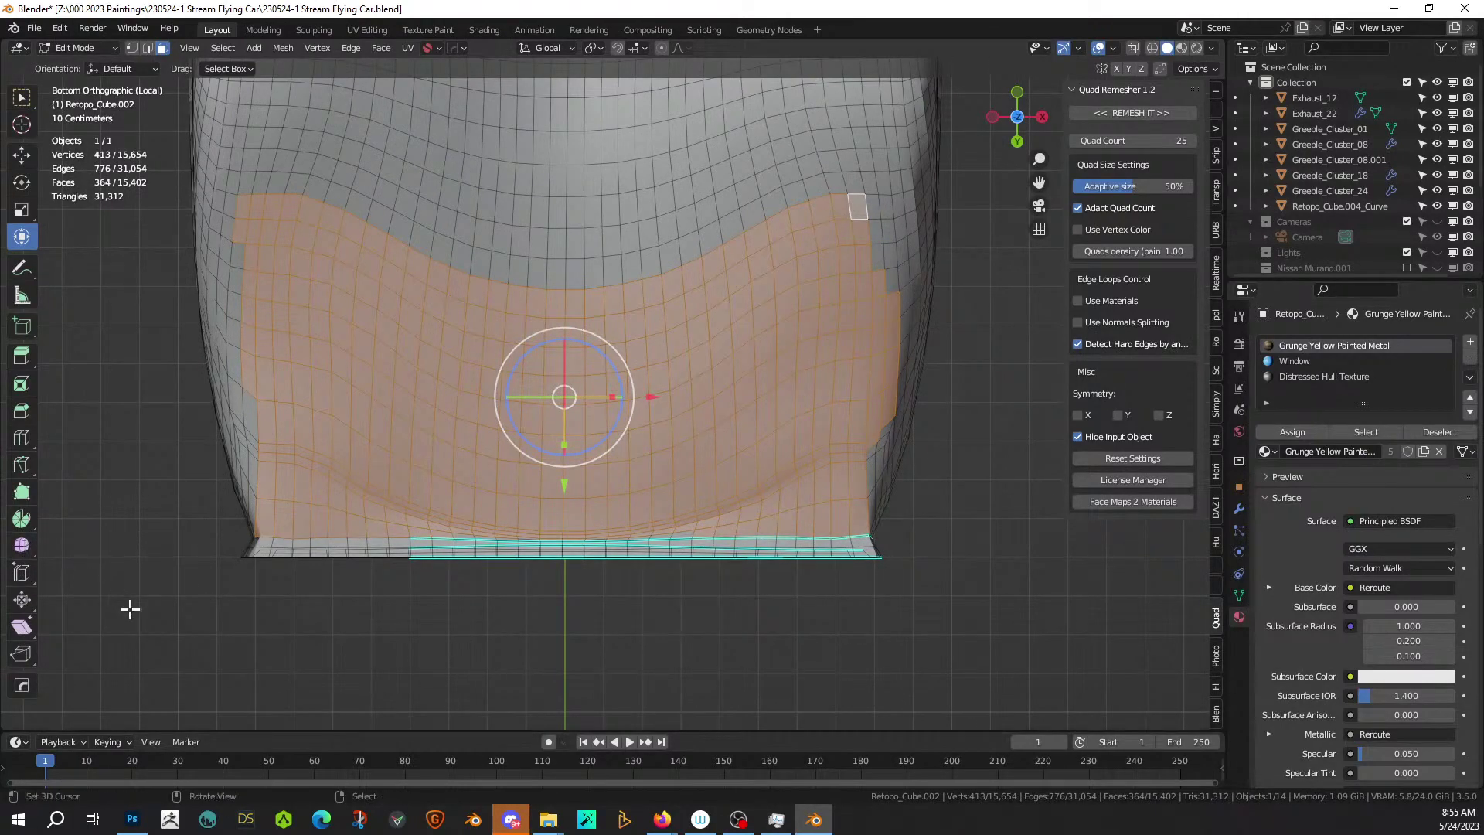
Add missed faces along the edge of the underside section near the bumper rim to the selection with Circle Select.
{"action": "scroll", "coordinate": [278, 617], "scroll_direction": "up", "scroll_amount": 1}
{"action": "scroll", "coordinate": [295, 540], "scroll_direction": "up", "scroll_amount": 1}
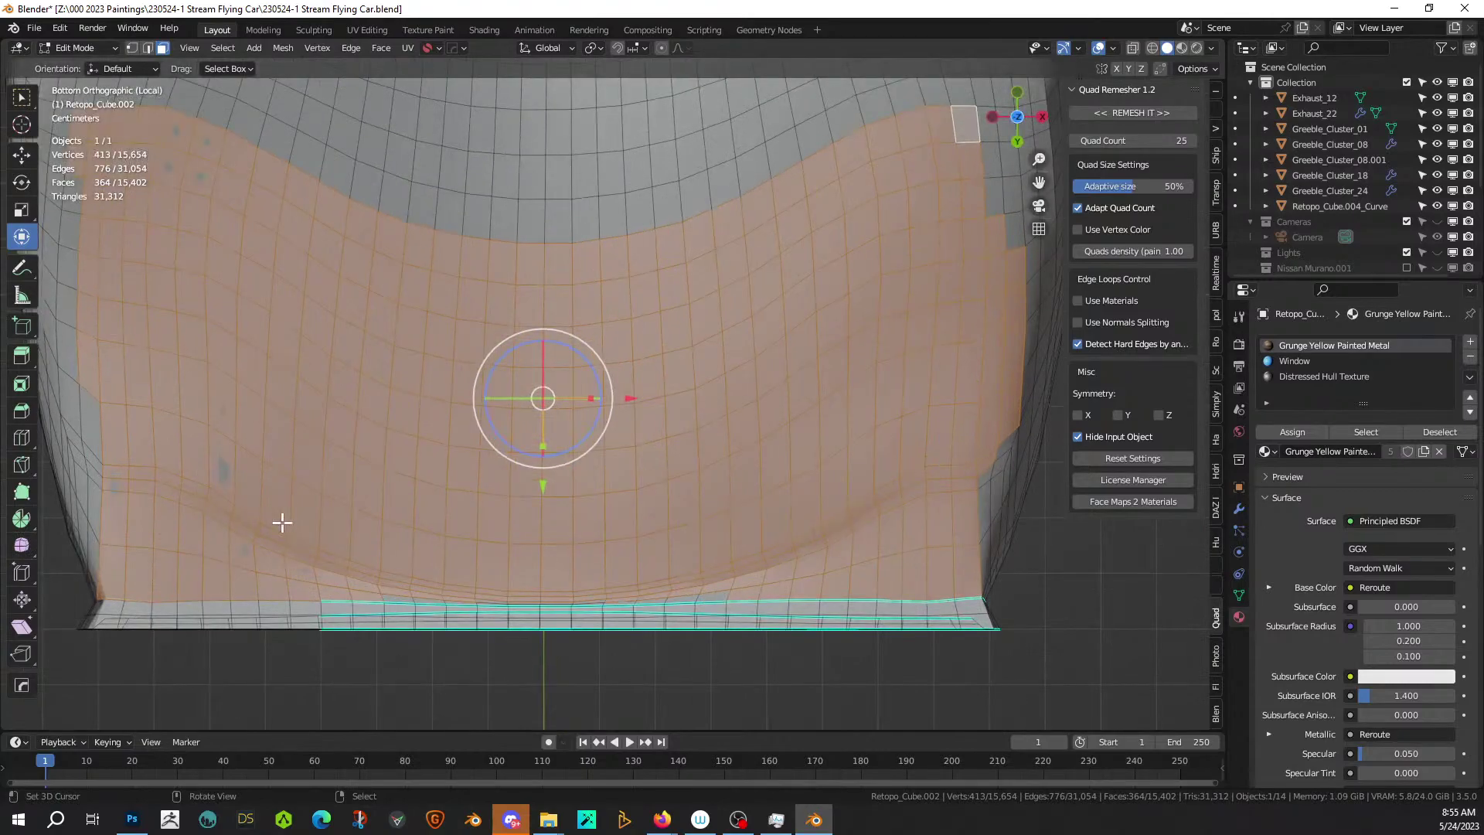
{"action": "key", "text": "c"}
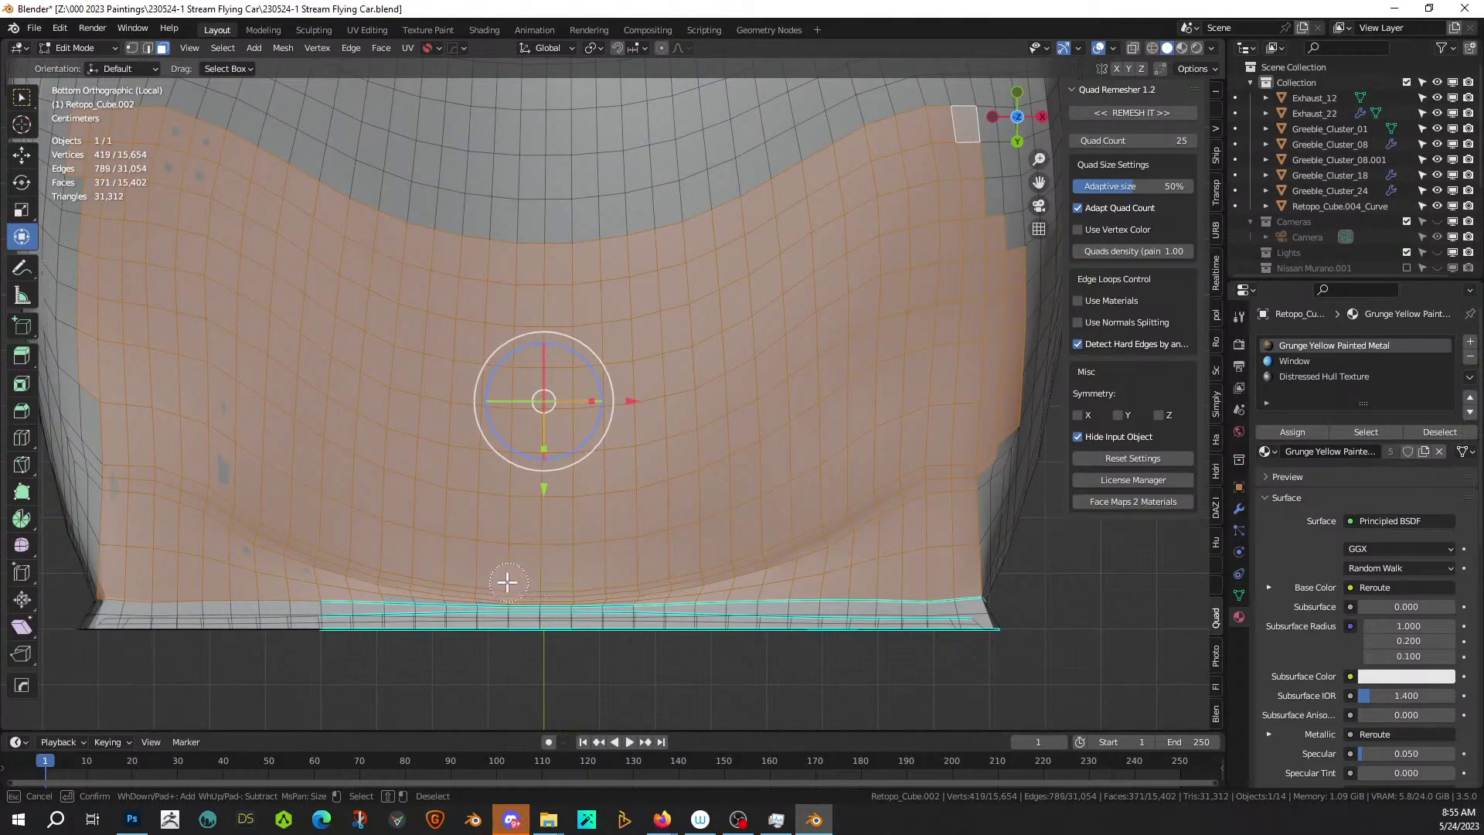
{"action": "right_click", "coordinate": [229, 529]}
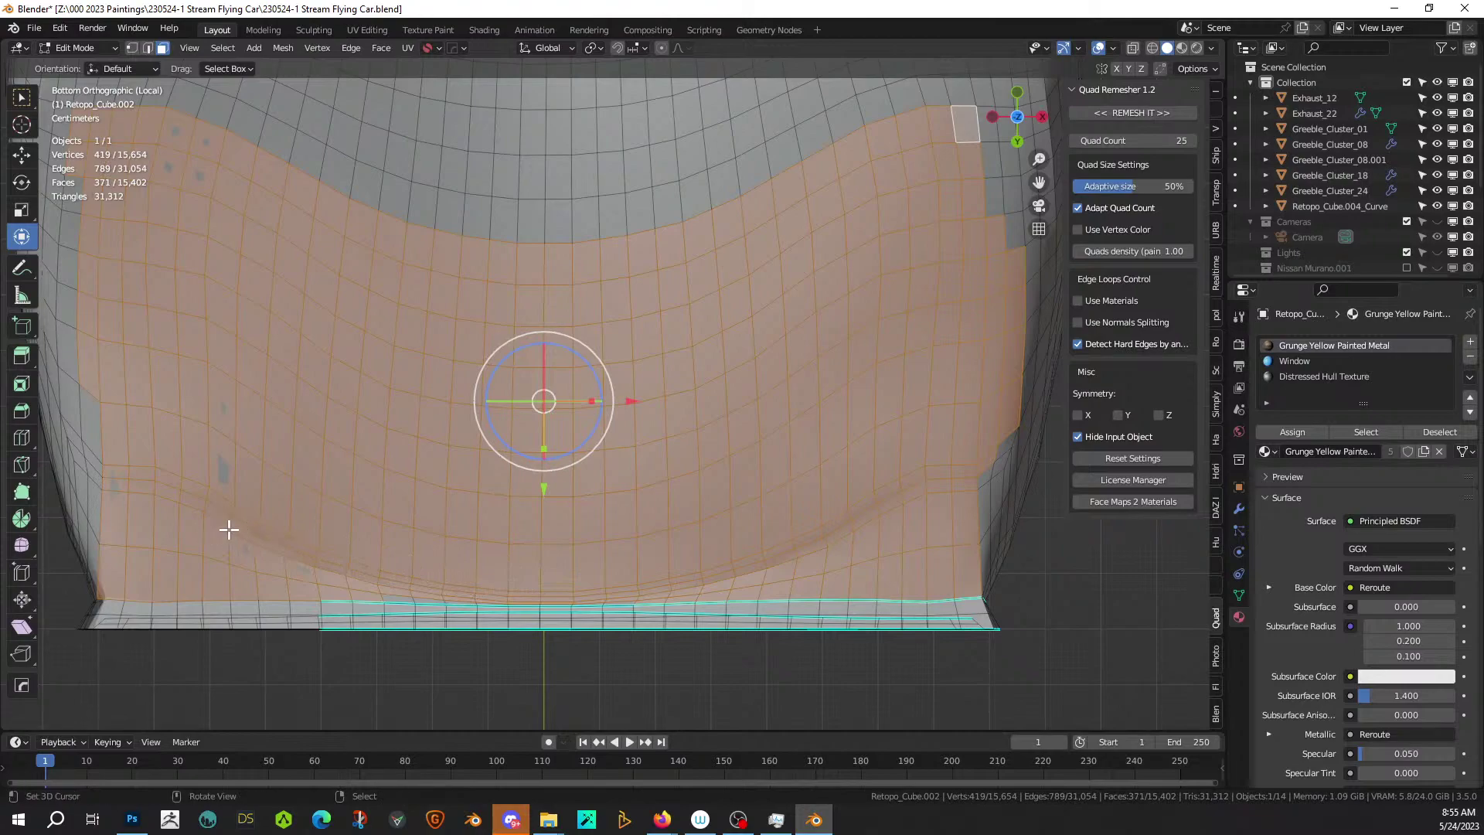
With Rendered shading on, extend the selection with Circle Select along both side edges of the yellow underside section.
{"action": "scroll", "coordinate": [228, 530], "scroll_direction": "down", "scroll_amount": 2}
{"action": "middle_click_drag", "start_coordinate": [228, 529], "coordinate": [100, 600], "text": "shift"}
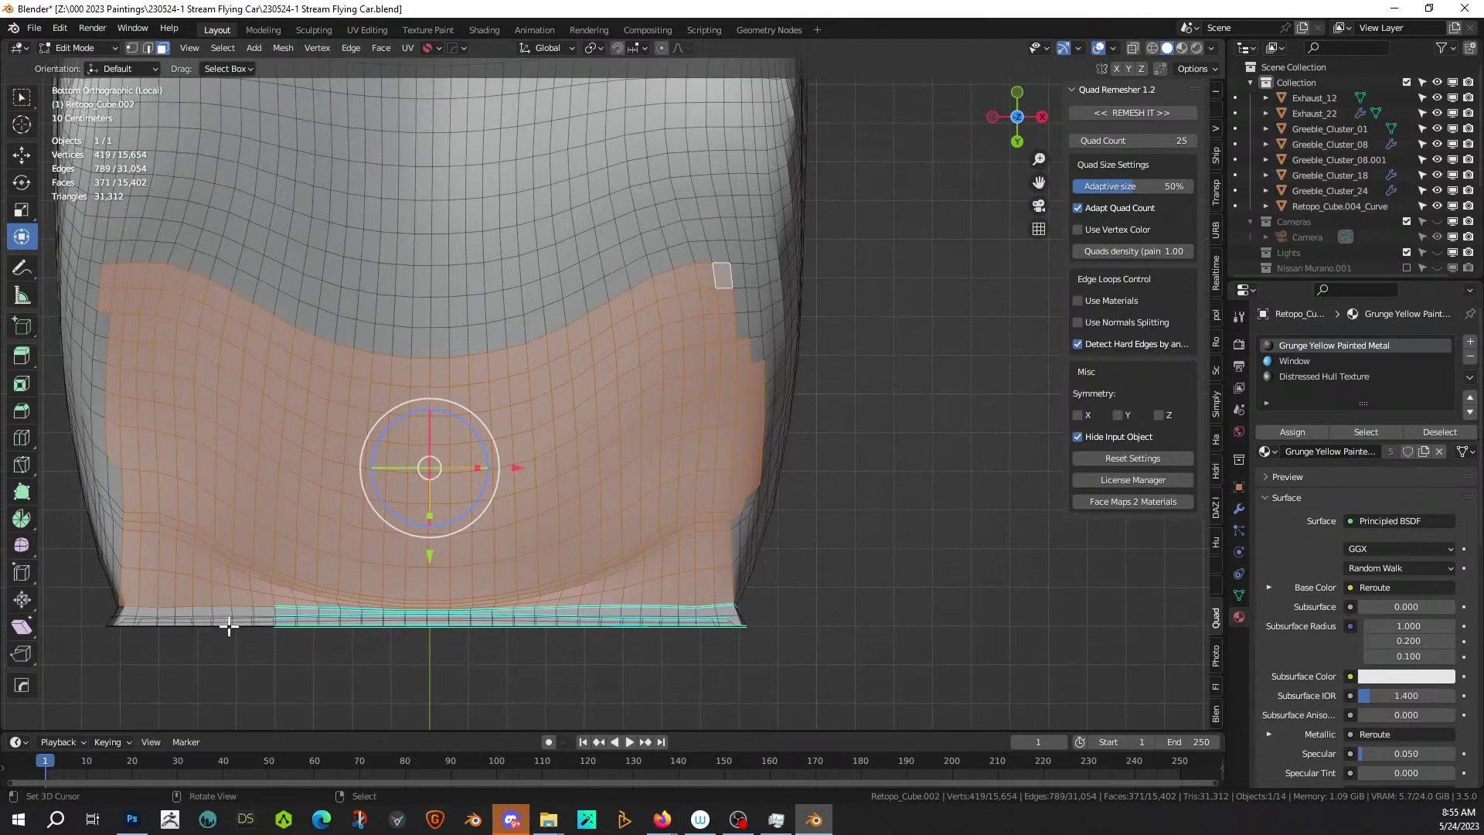
{"action": "key", "text": "z"}
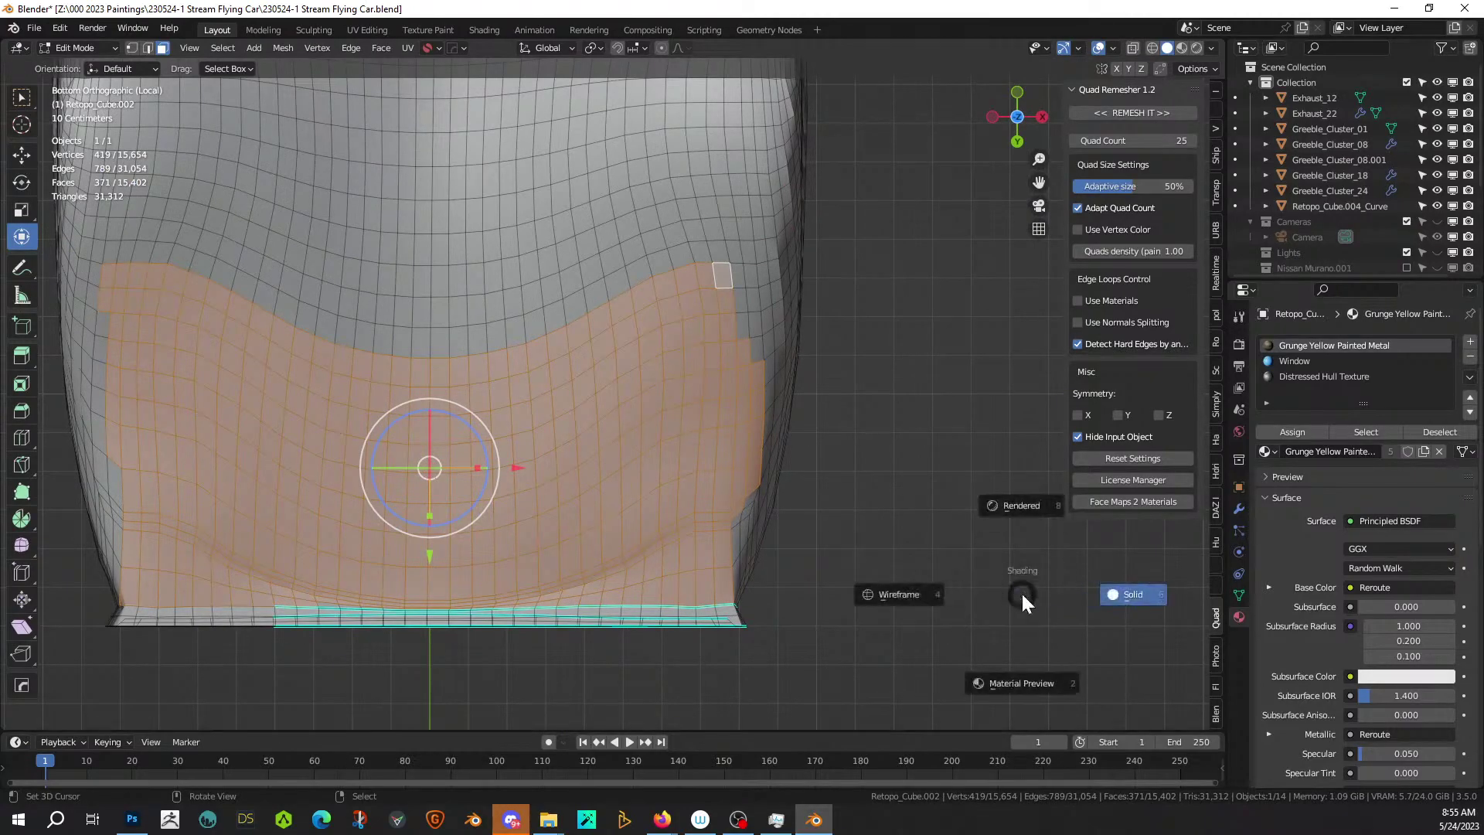
{"action": "left_click", "coordinate": [1022, 506]}
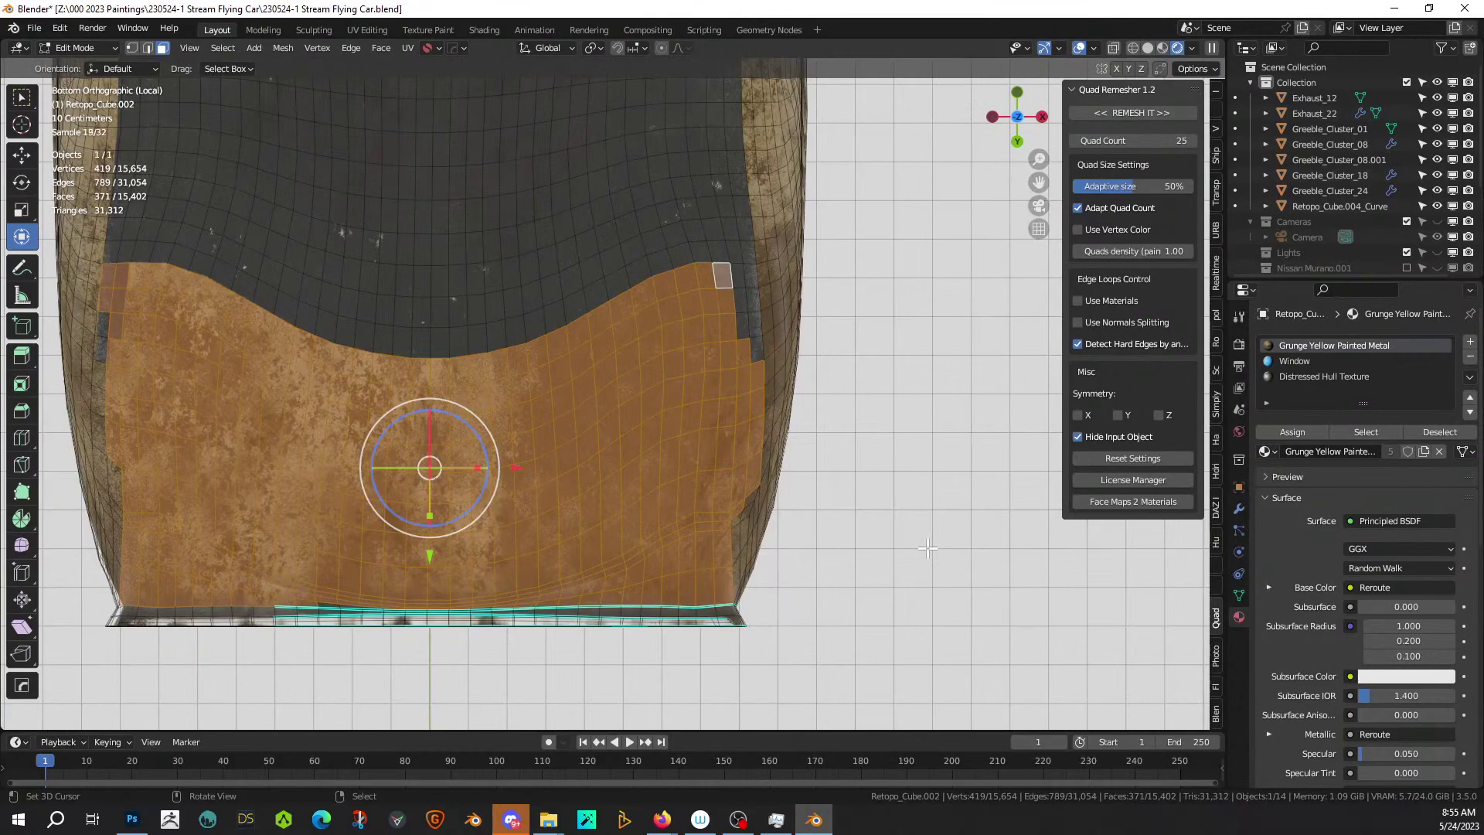
{"action": "key", "text": "c"}
{"action": "left_click_drag", "start_coordinate": [731, 296], "coordinate": [741, 339]}
{"action": "left_click_drag", "start_coordinate": [733, 479], "coordinate": [726, 551]}
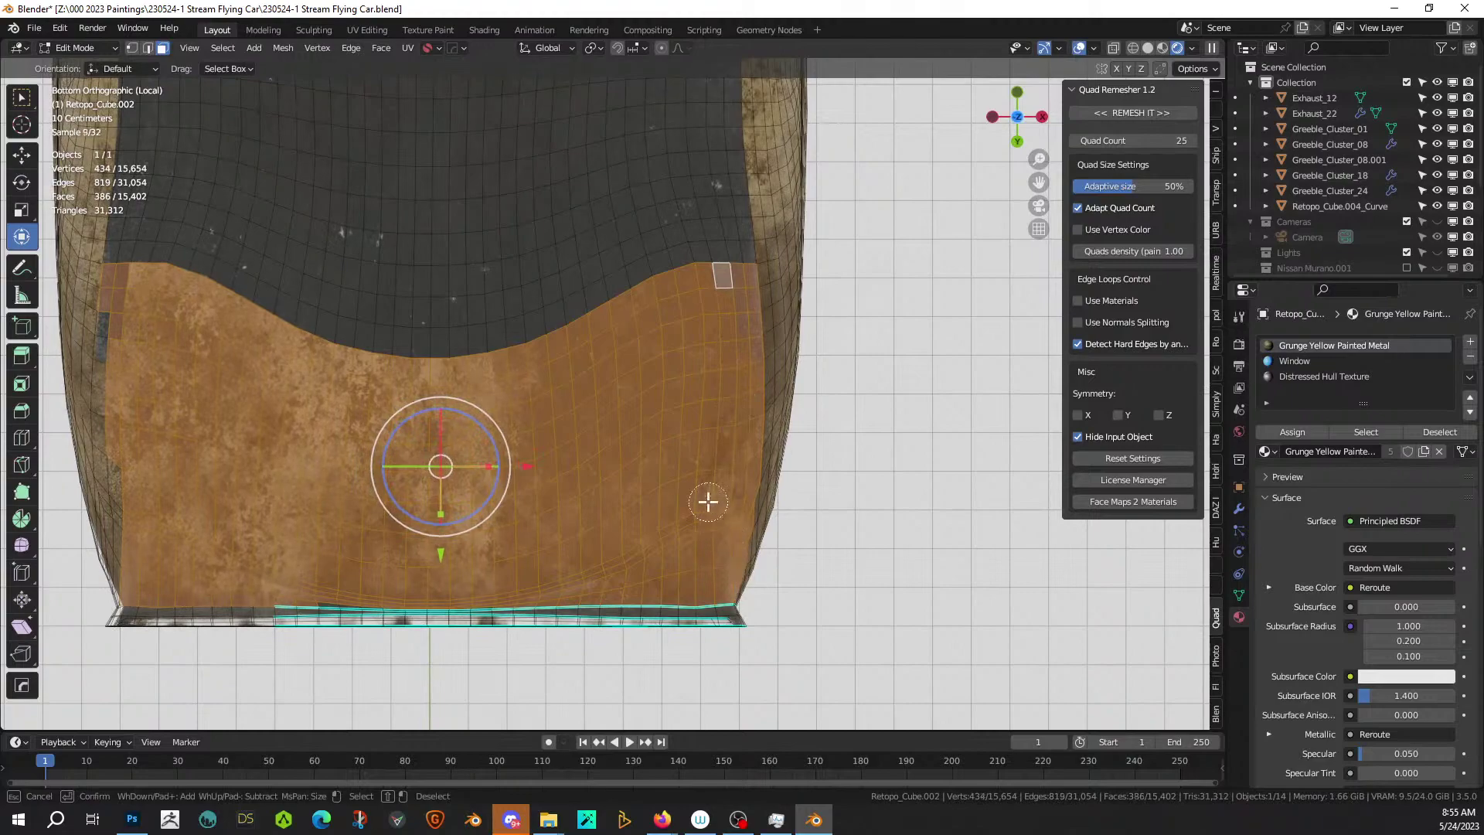
{"action": "left_click_drag", "start_coordinate": [136, 571], "coordinate": [132, 490]}
{"action": "mouse_move", "coordinate": [128, 412]}
{"action": "left_mouse_down"}
{"action": "mouse_move", "coordinate": [122, 355]}
{"action": "mouse_move", "coordinate": [131, 547]}
{"action": "left_mouse_up"}
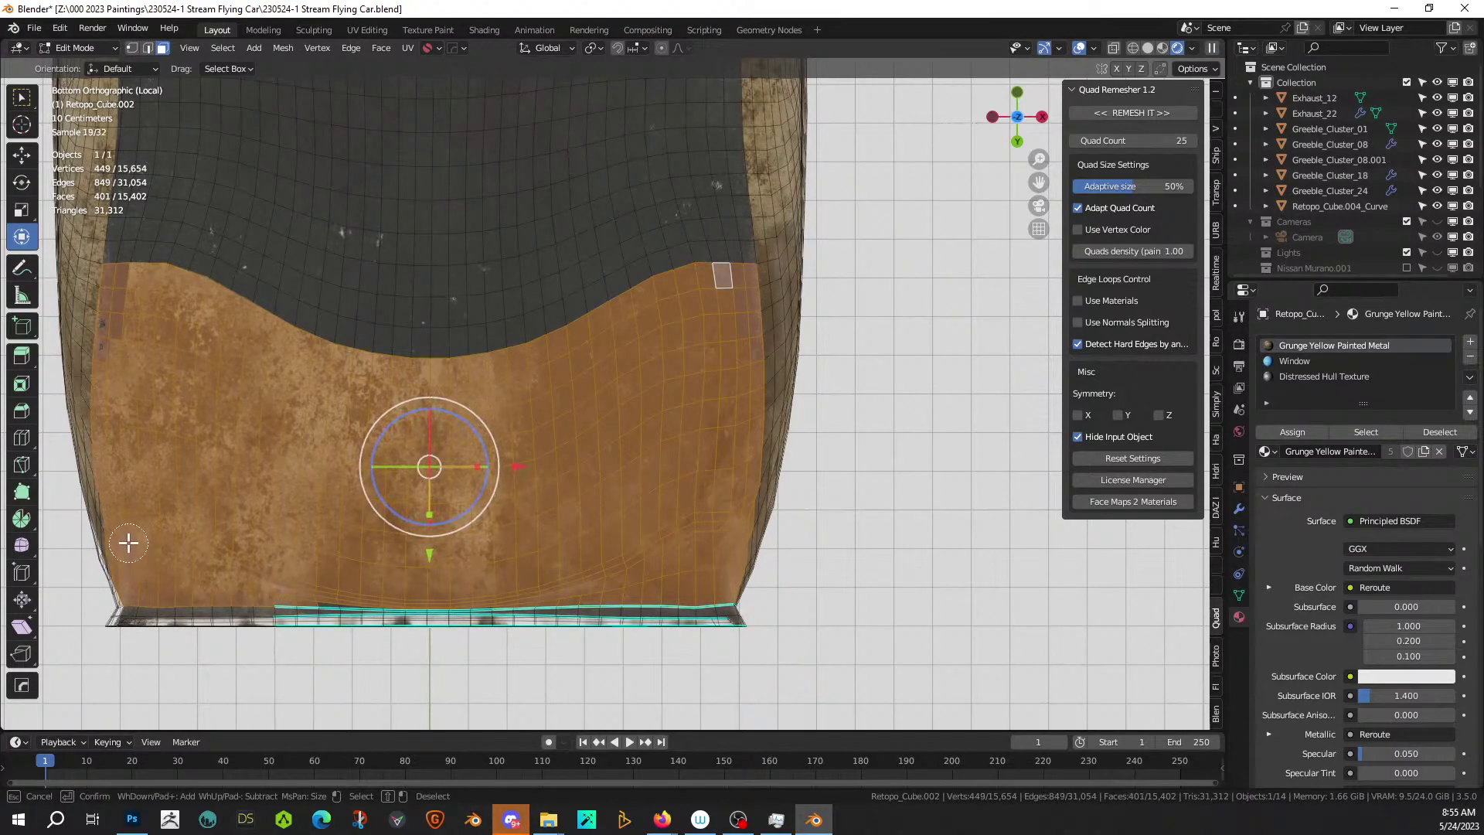
{"action": "key", "text": "Escape"}
In Object Mode, generate Random Panels on the body with the Radial solver and 36% panel size, adjusting the Panel Seed.
{"action": "key", "text": "Tab"}
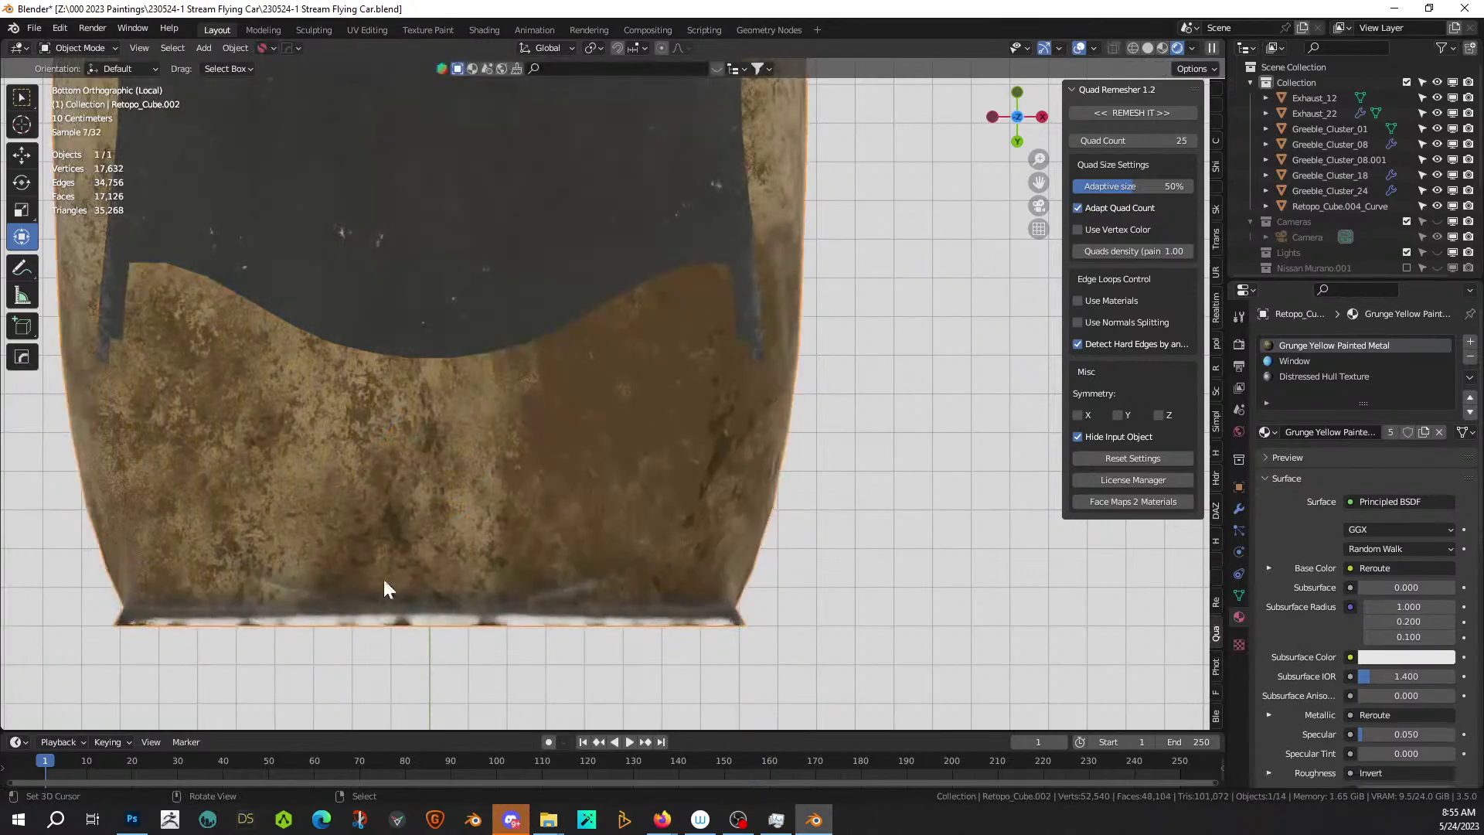
{"action": "middle_click_drag", "start_coordinate": [571, 430], "coordinate": [717, 527]}
{"action": "scroll", "coordinate": [717, 527], "scroll_direction": "down", "scroll_amount": 5}
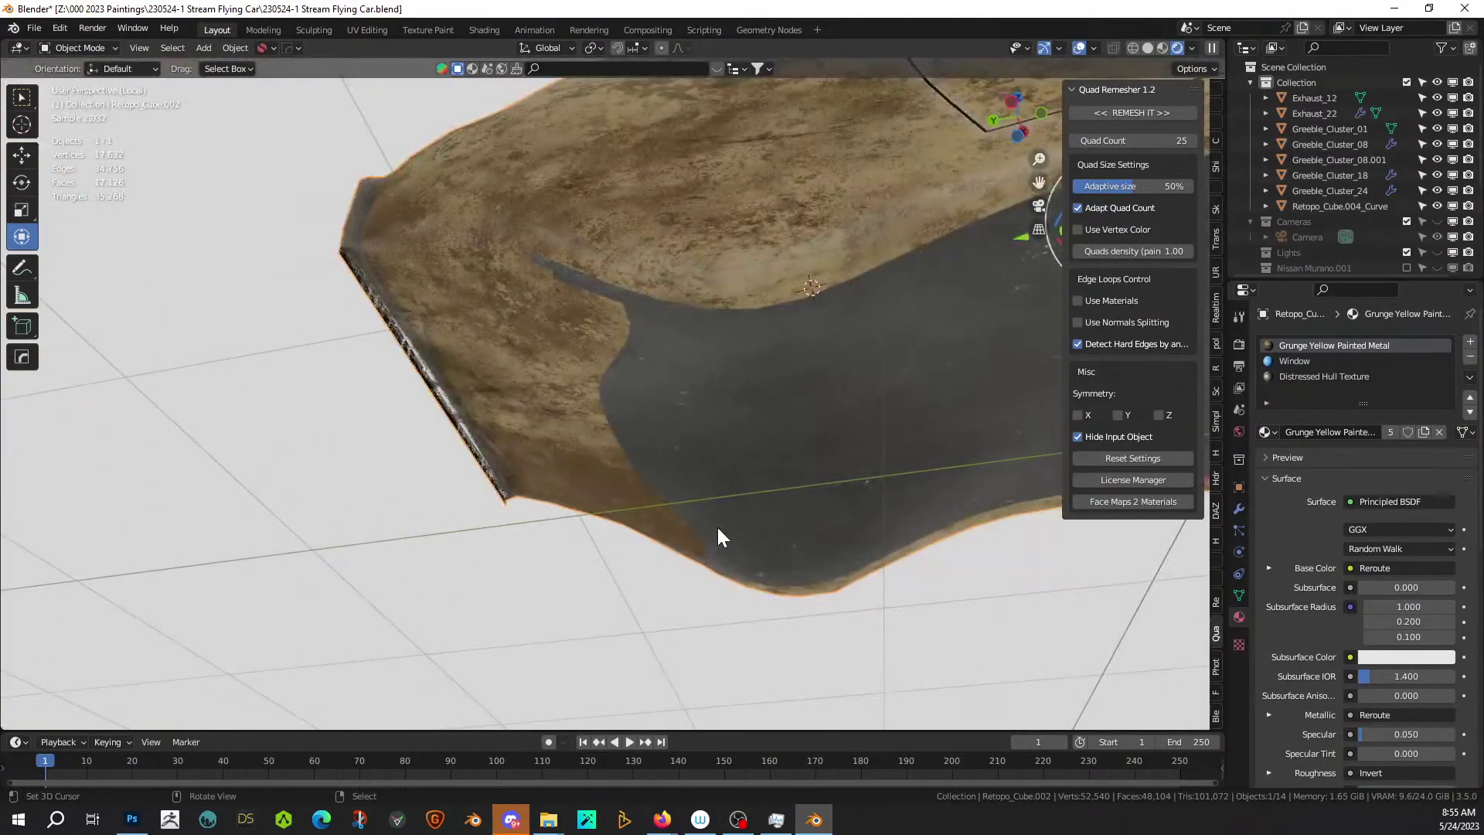
{"action": "key", "text": "shift+q"}
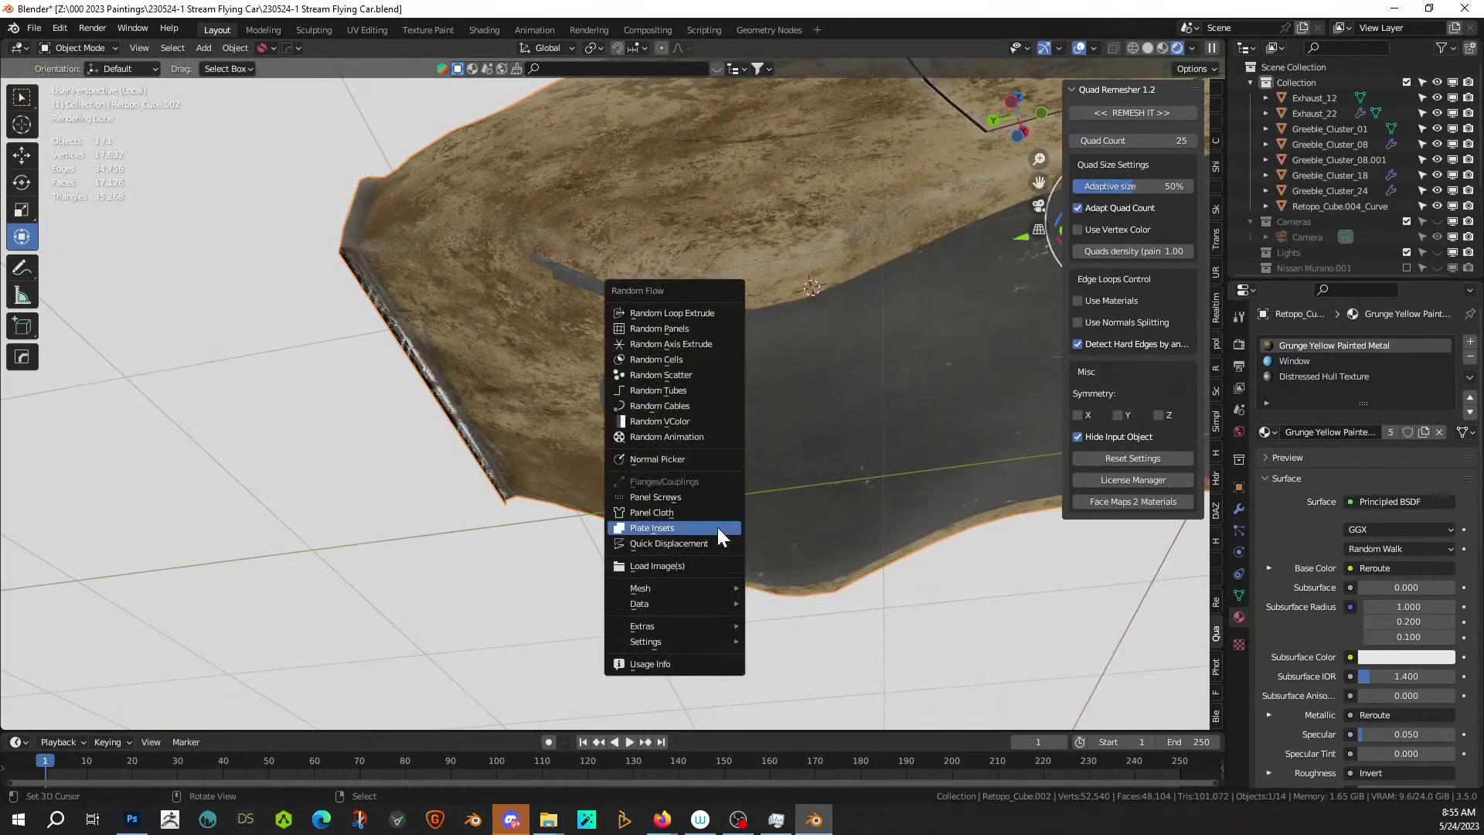
{"action": "left_click", "coordinate": [676, 328]}
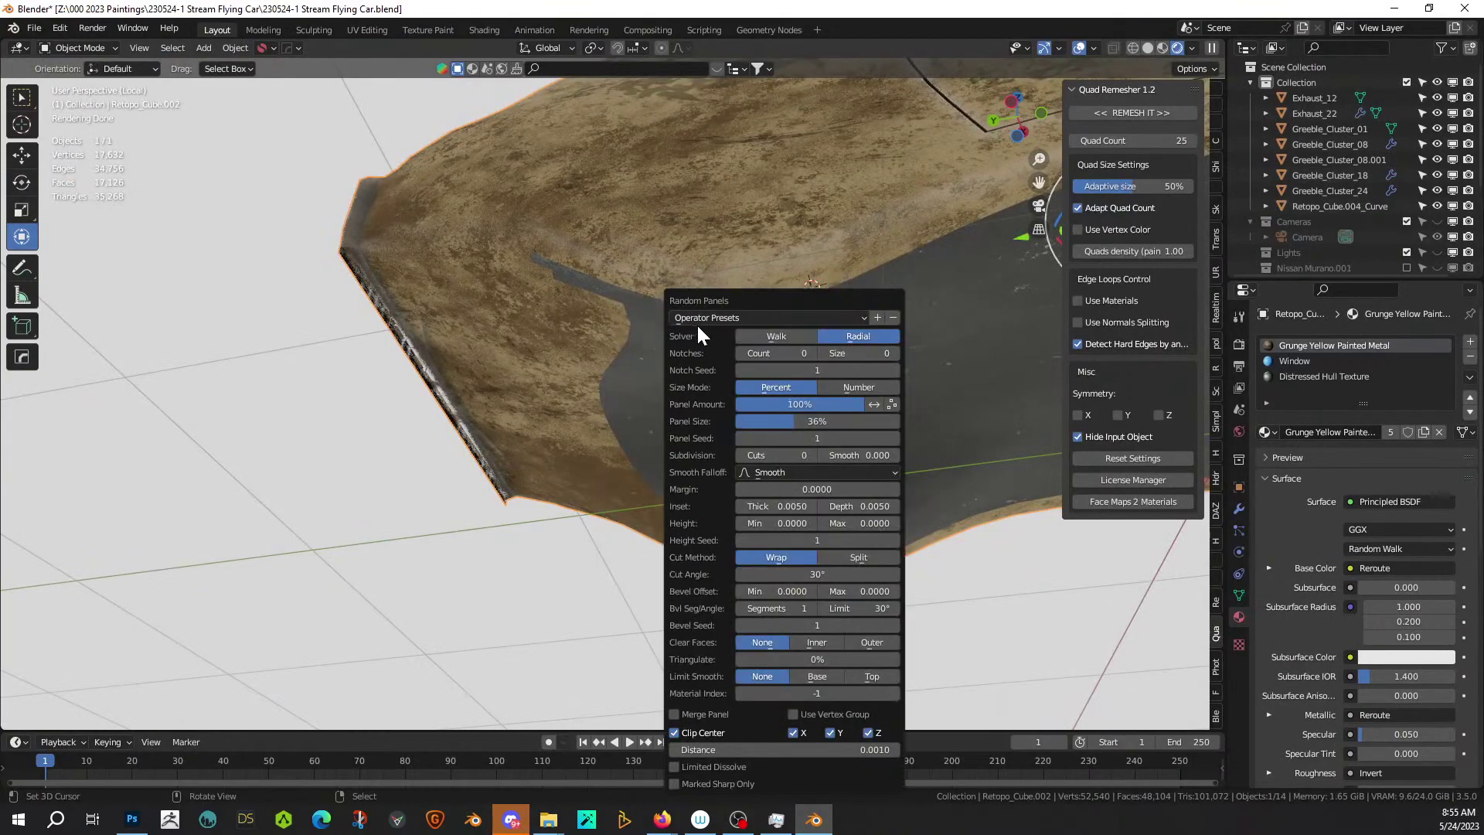
{"action": "left_click", "coordinate": [895, 439]}
Leave local view, examine the panel lines on the whole car from the rear and side, and save the file.
{"action": "middle_click_drag", "start_coordinate": [453, 570], "coordinate": [726, 597]}
{"action": "scroll", "coordinate": [775, 547], "scroll_direction": "up", "scroll_amount": 5}
{"action": "key", "text": "KP_Divide"}
{"action": "middle_click_drag", "start_coordinate": [1022, 303], "coordinate": [653, 516]}
{"action": "scroll", "coordinate": [835, 340], "scroll_direction": "down", "scroll_amount": 5}
{"action": "key", "text": "ctrl+s"}
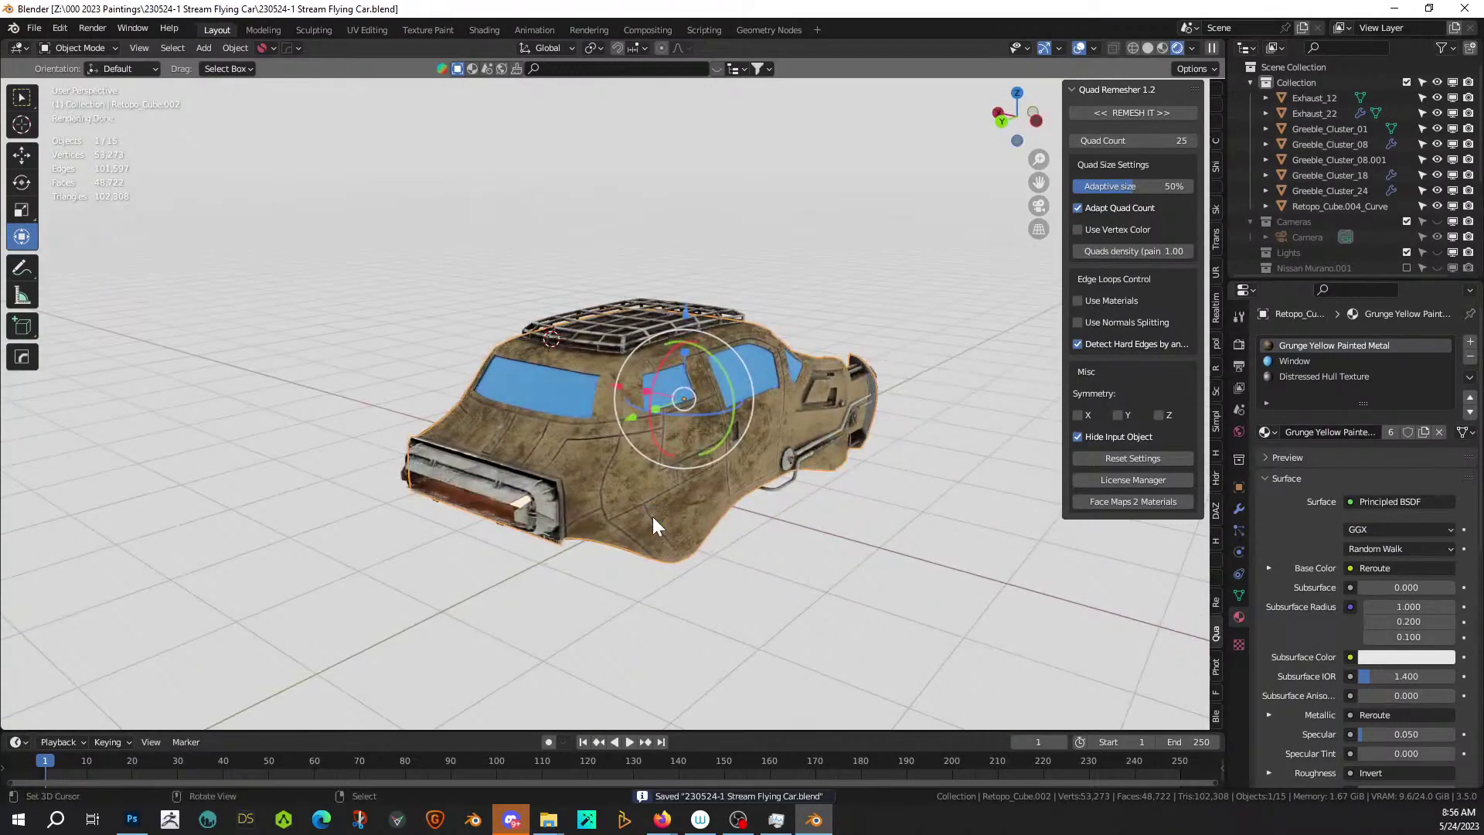
{"action": "middle_click_drag", "start_coordinate": [759, 525], "coordinate": [541, 479]}
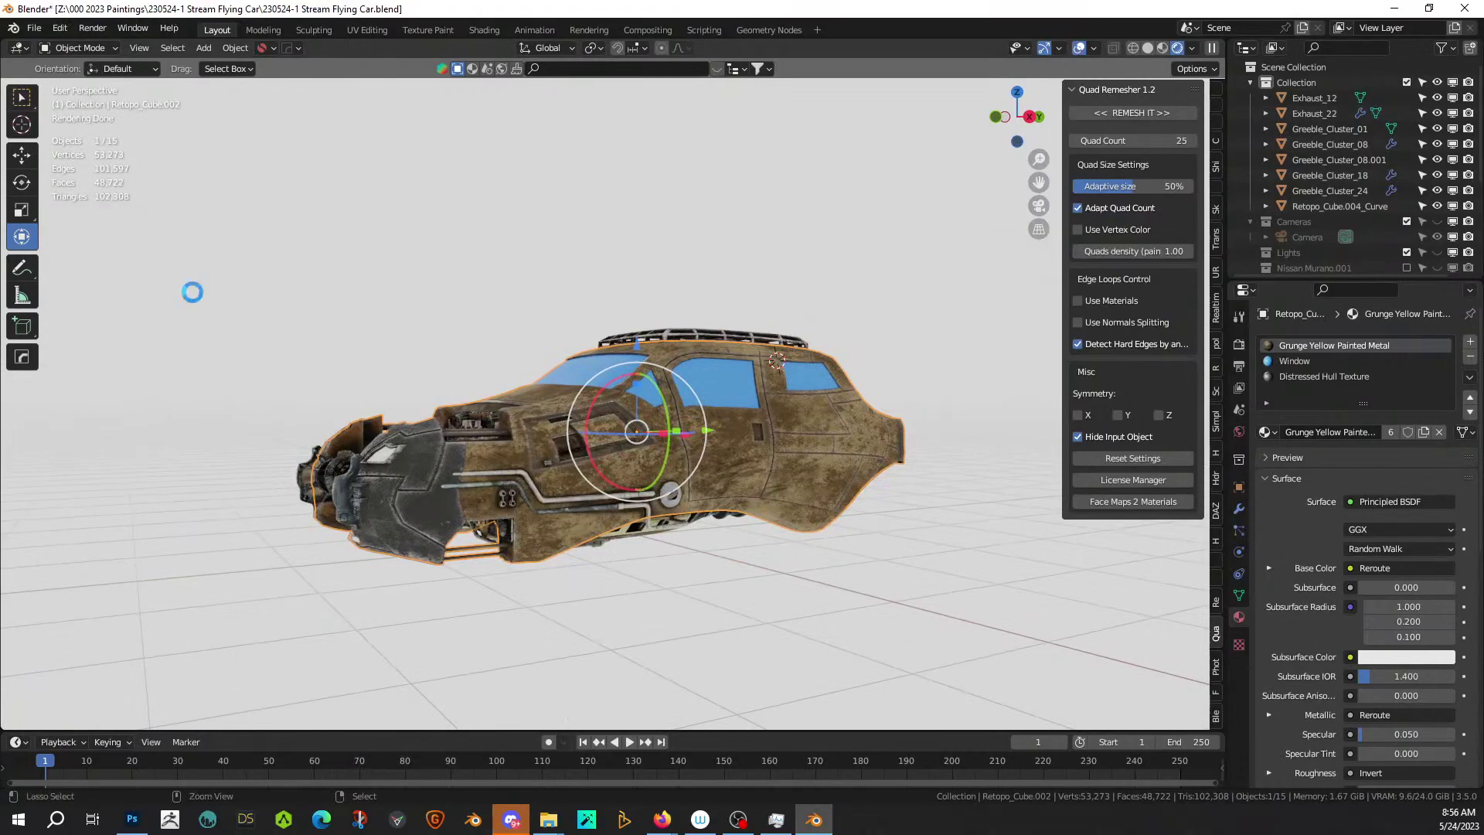
{"action": "key", "text": "ctrl+s"}
Split off a second area beside the viewport as an Asset Browser showing the creator's own catalog in 00 Blender Shaders.
{"action": "left_click_drag", "start_coordinate": [4, 503], "coordinate": [450, 502]}
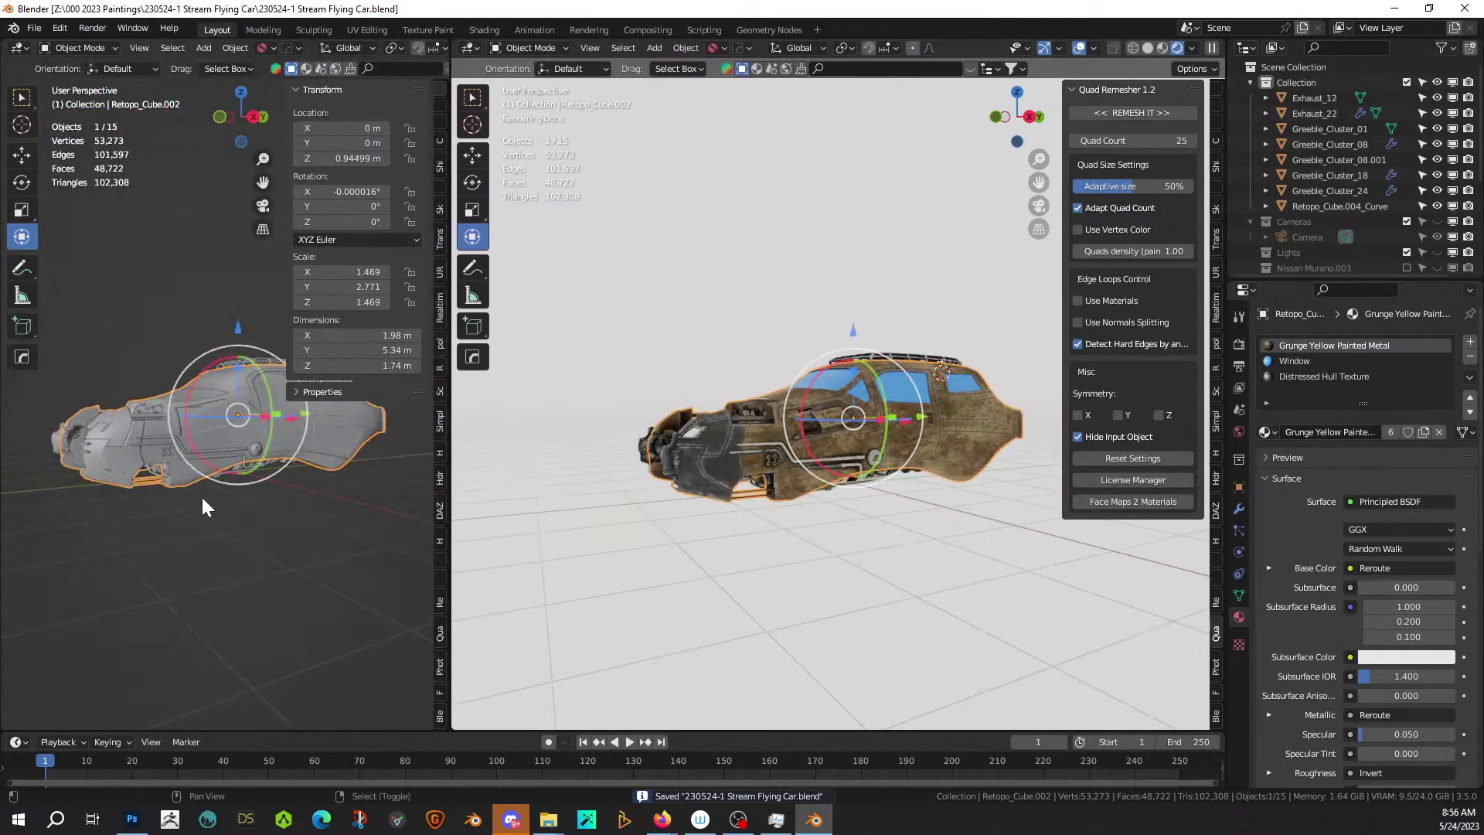
{"action": "key", "text": "shift+F1"}
{"action": "key", "text": "shift+F1"}
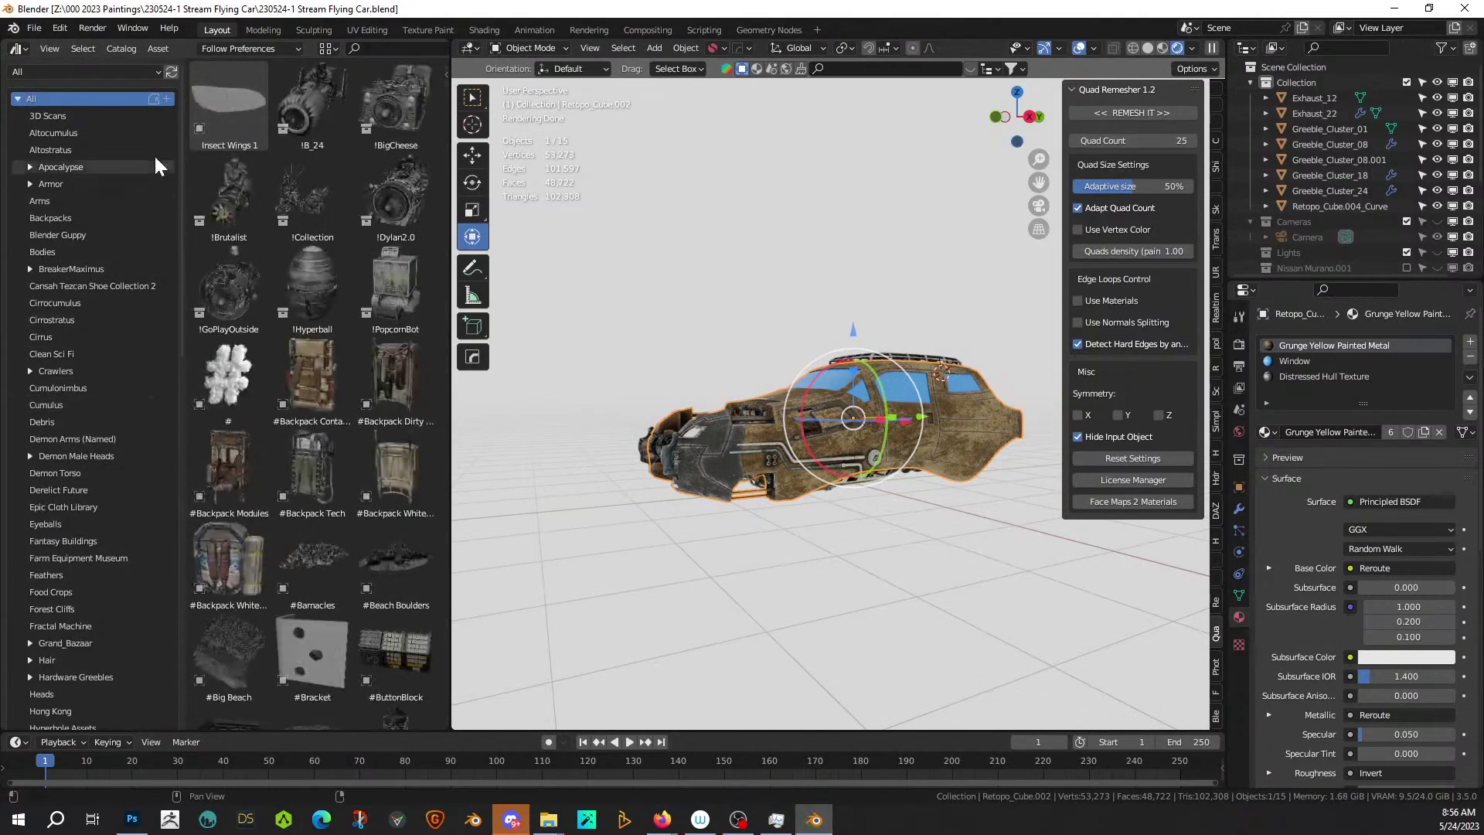
{"action": "left_click", "coordinate": [117, 68]}
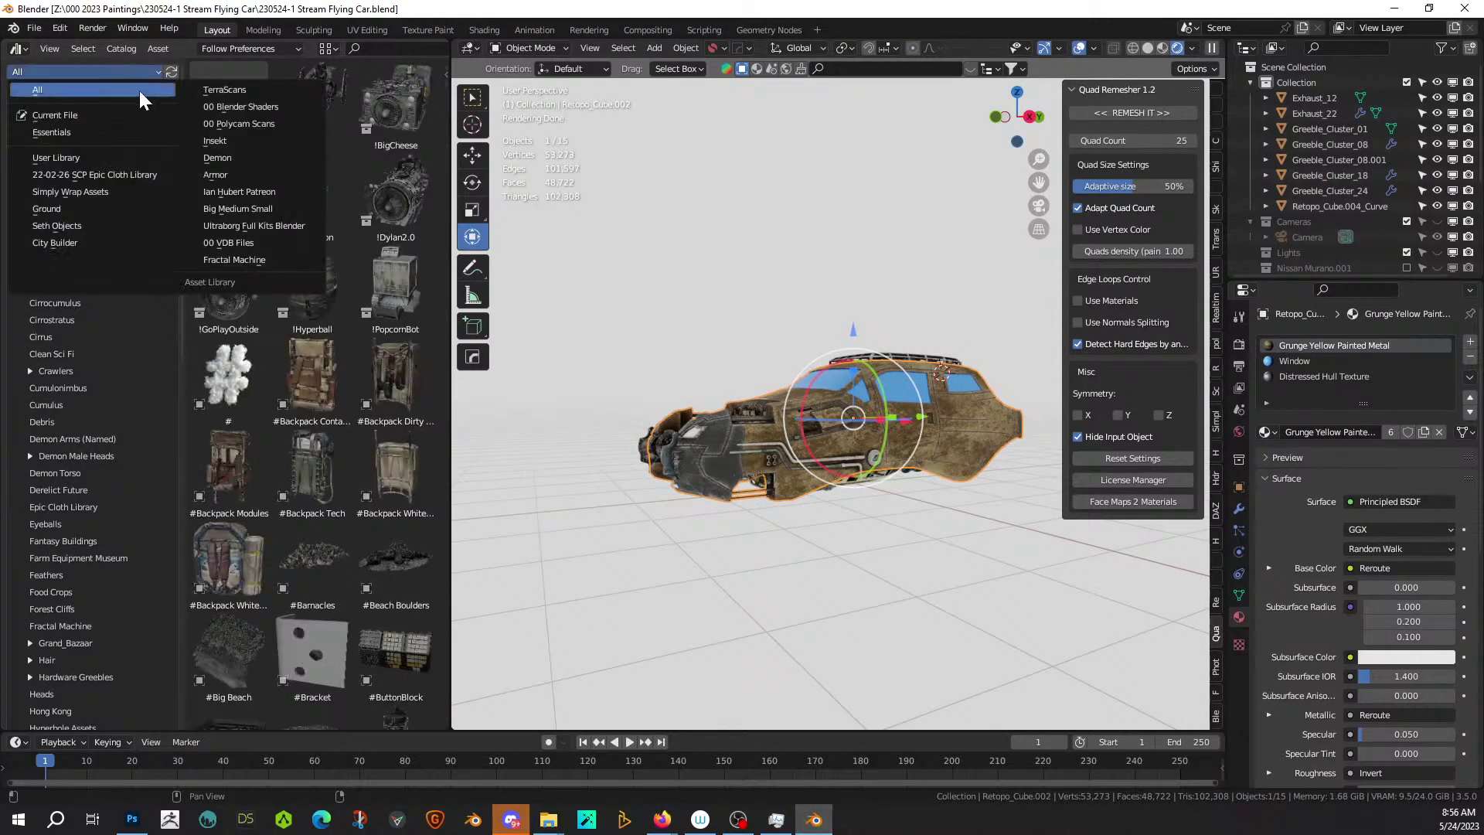
{"action": "left_click", "coordinate": [261, 109]}
{"action": "left_click", "coordinate": [56, 170]}
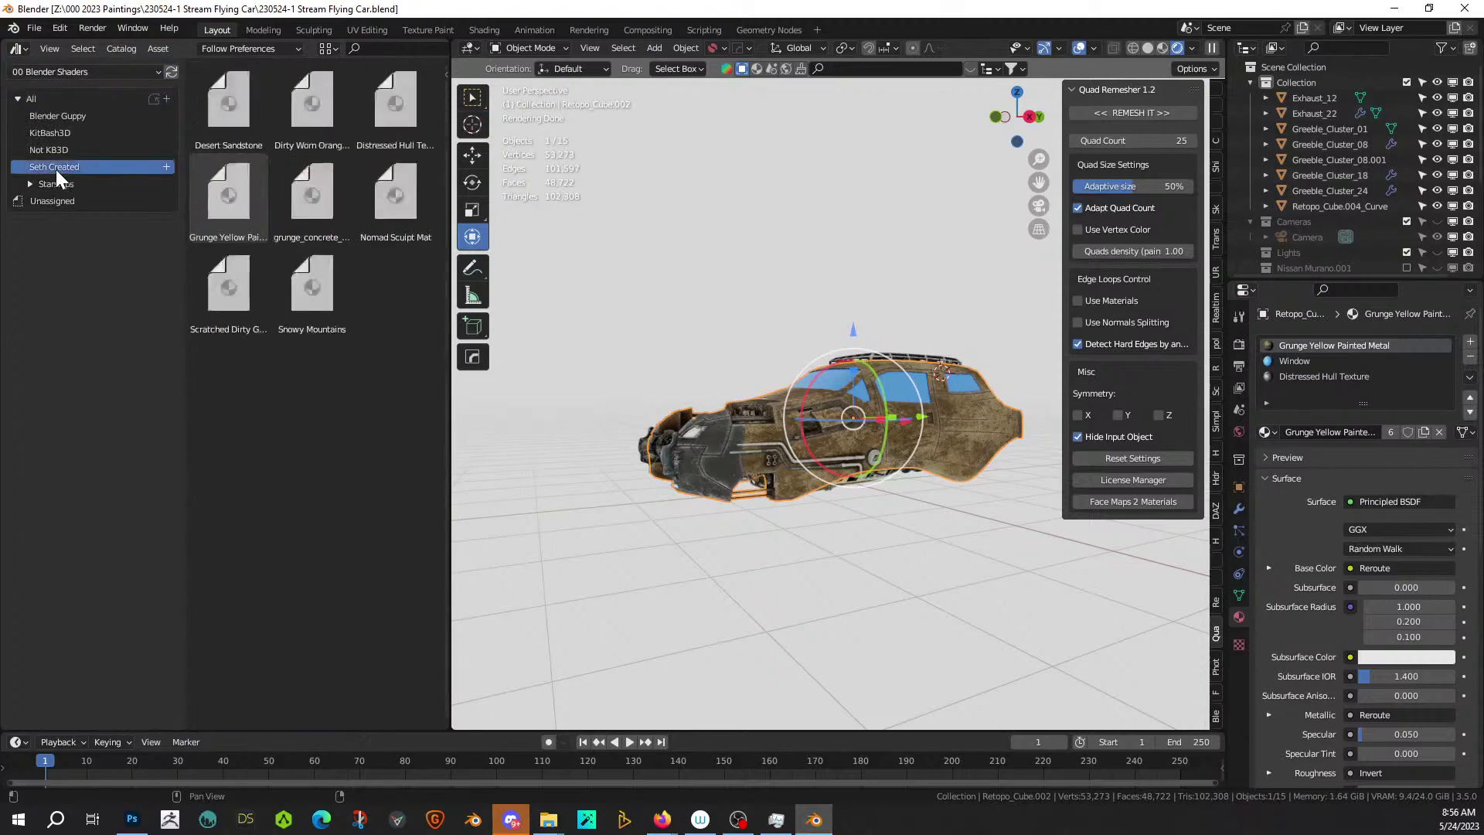
Replace the body's Window material with the Scratched Dirty Glass asset and check the windows up close.
{"action": "left_click", "coordinate": [1313, 361]}
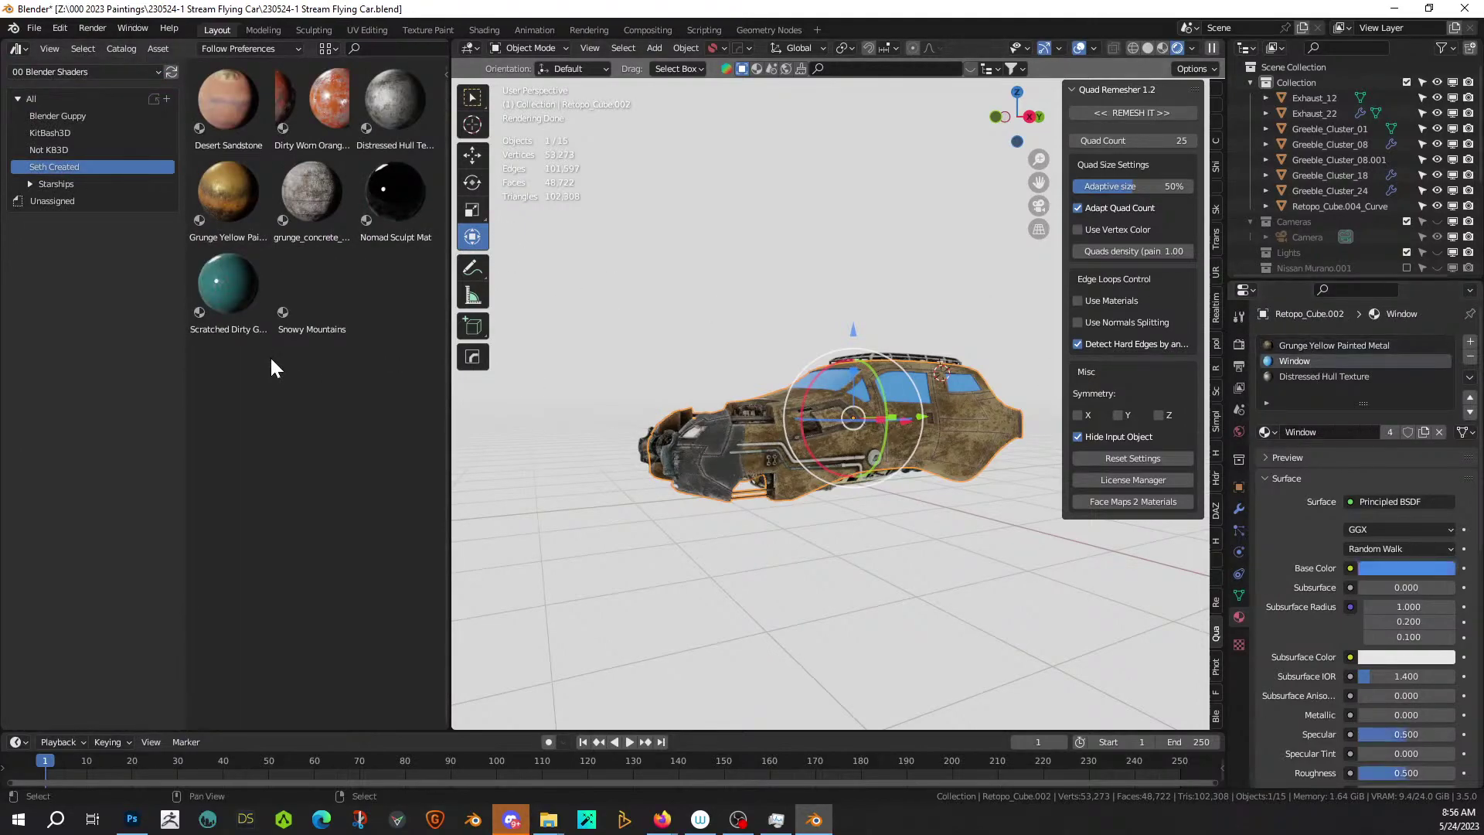
{"action": "left_click_drag", "start_coordinate": [230, 284], "coordinate": [1347, 408]}
{"action": "scroll", "coordinate": [842, 564], "scroll_direction": "up", "scroll_amount": 5}
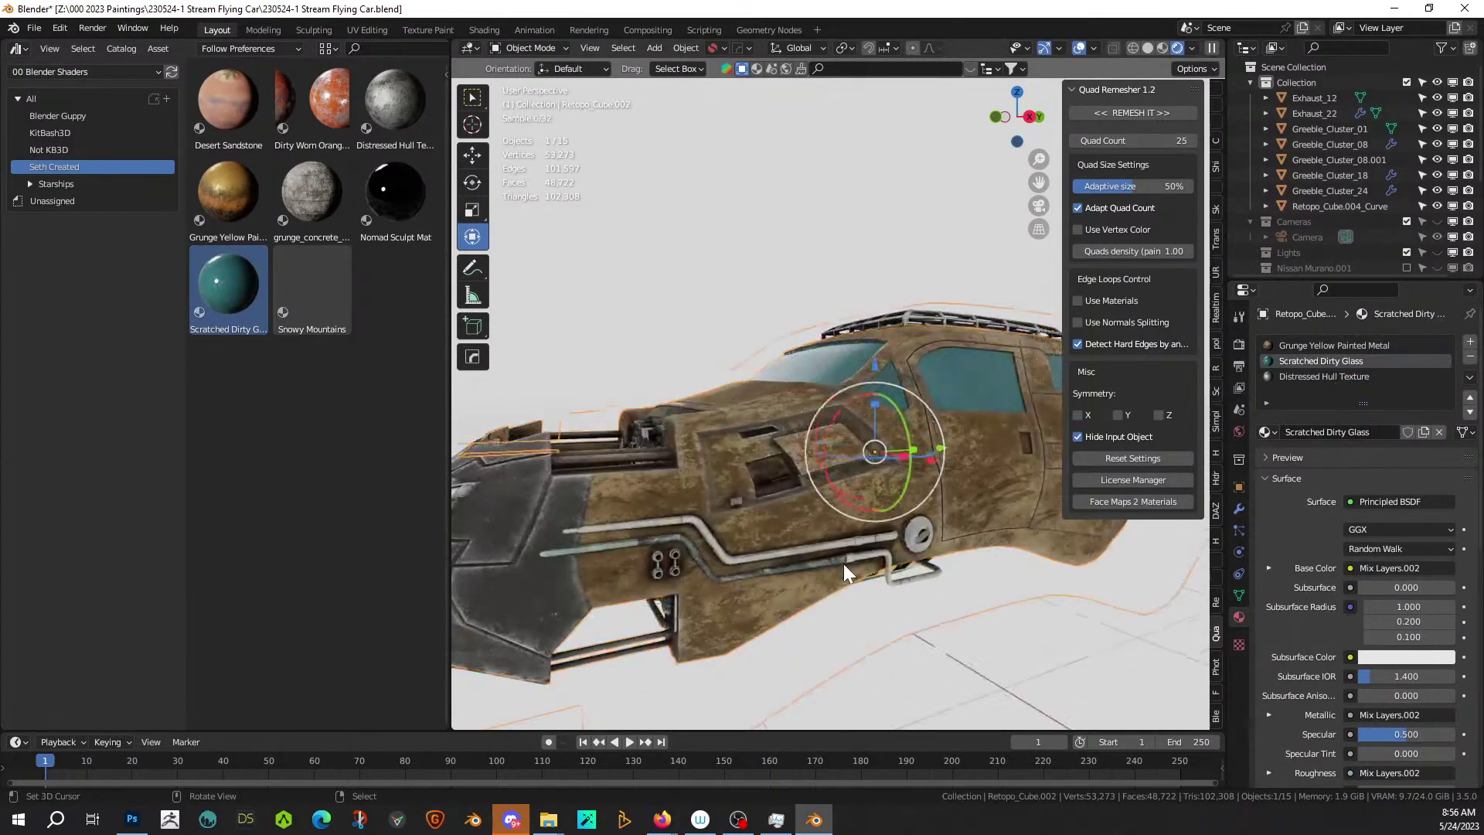
{"action": "scroll", "coordinate": [842, 563], "scroll_direction": "up", "scroll_amount": 5}
{"action": "middle_click_drag", "start_coordinate": [852, 572], "coordinate": [715, 588]}
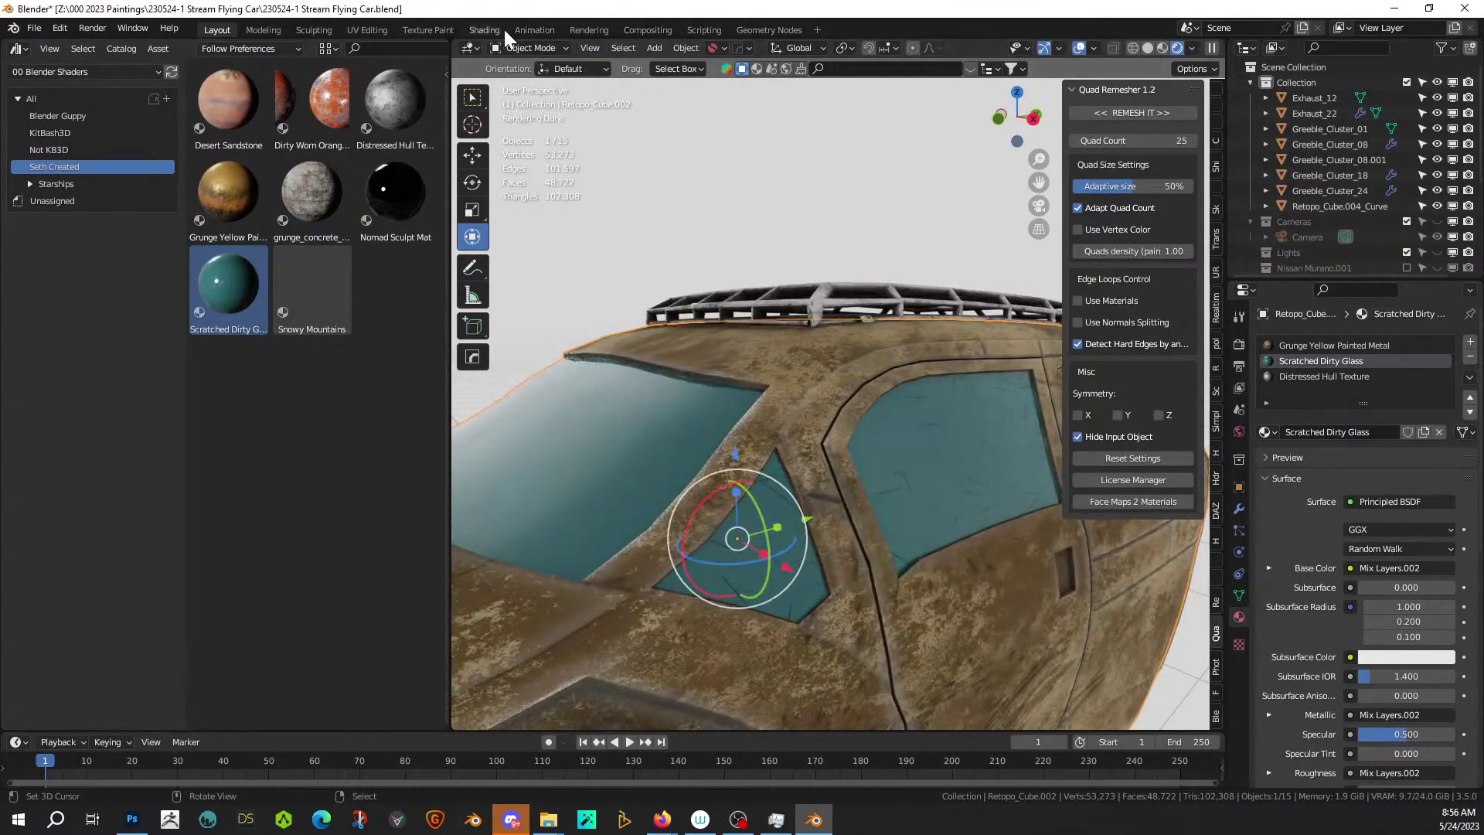
In the Shading workspace, set the Scale of the glass material's Scratches Normal node to 5.
{"action": "left_click", "coordinate": [484, 30]}
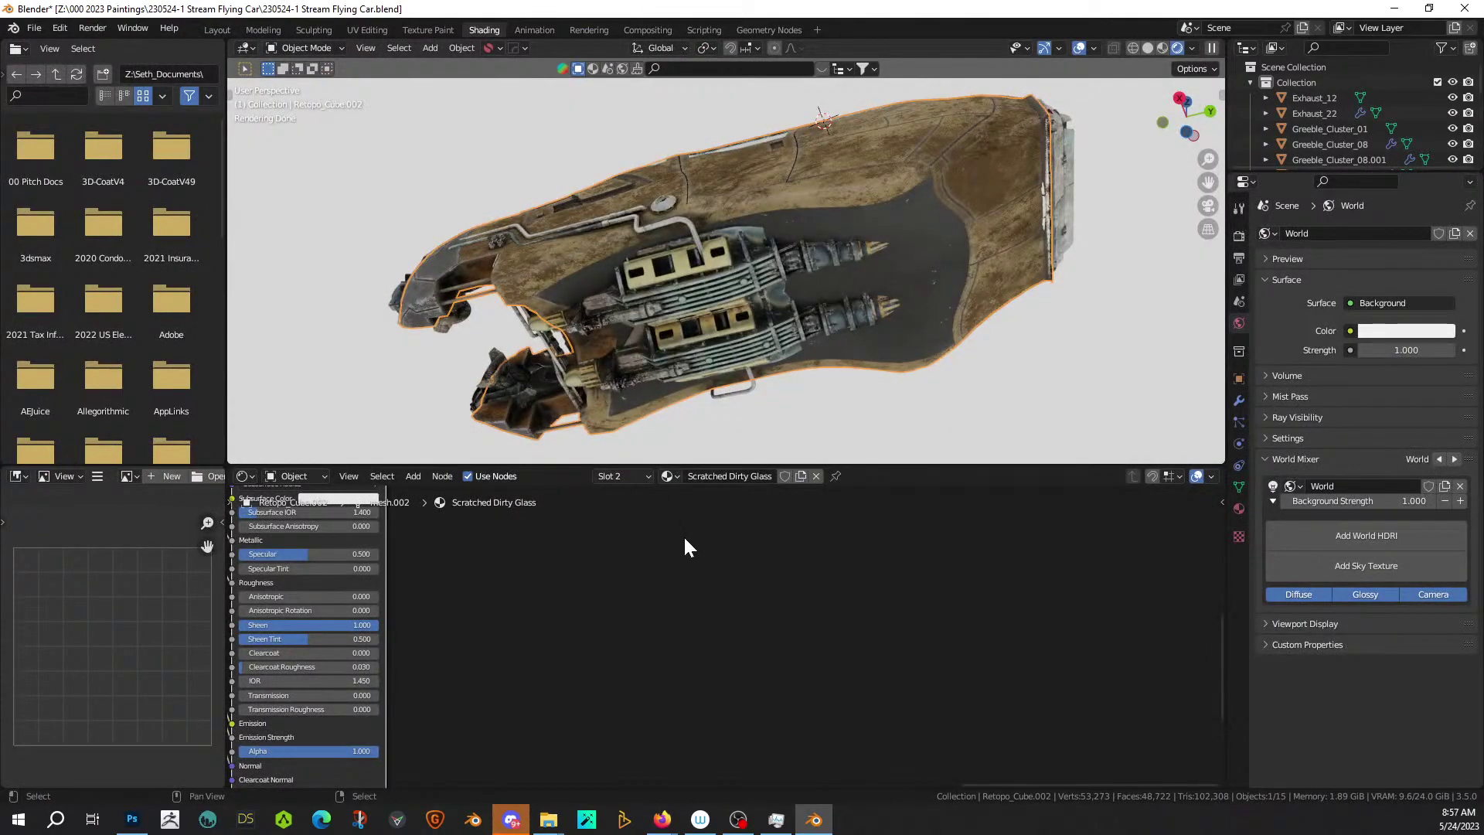
{"action": "scroll", "coordinate": [684, 541], "scroll_direction": "down", "scroll_amount": 6}
{"action": "scroll", "coordinate": [703, 541], "scroll_direction": "up", "scroll_amount": 4}
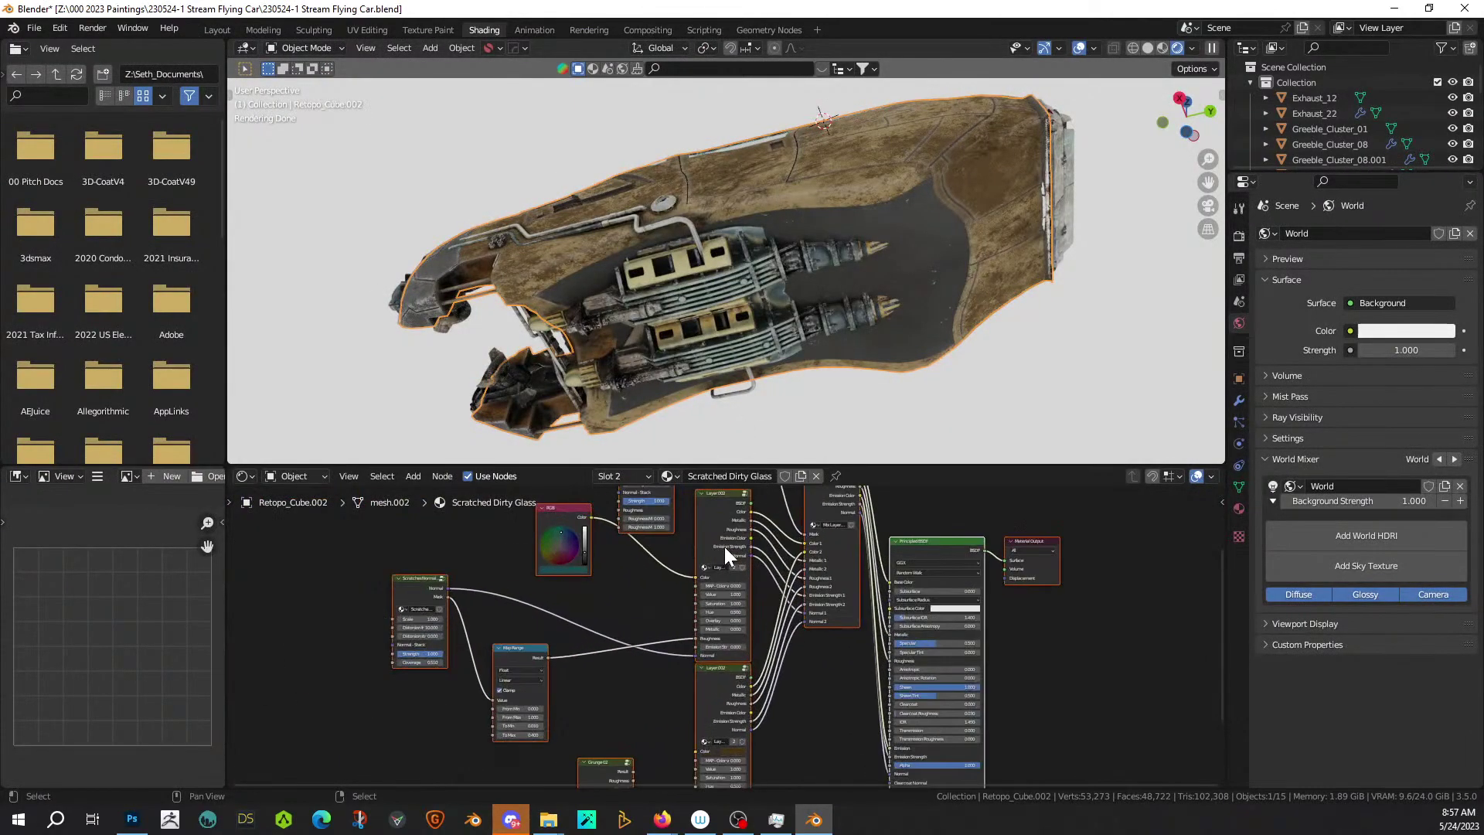
{"action": "middle_click_drag", "start_coordinate": [737, 556], "coordinate": [861, 728]}
{"action": "scroll", "coordinate": [749, 671], "scroll_direction": "up", "scroll_amount": 1}
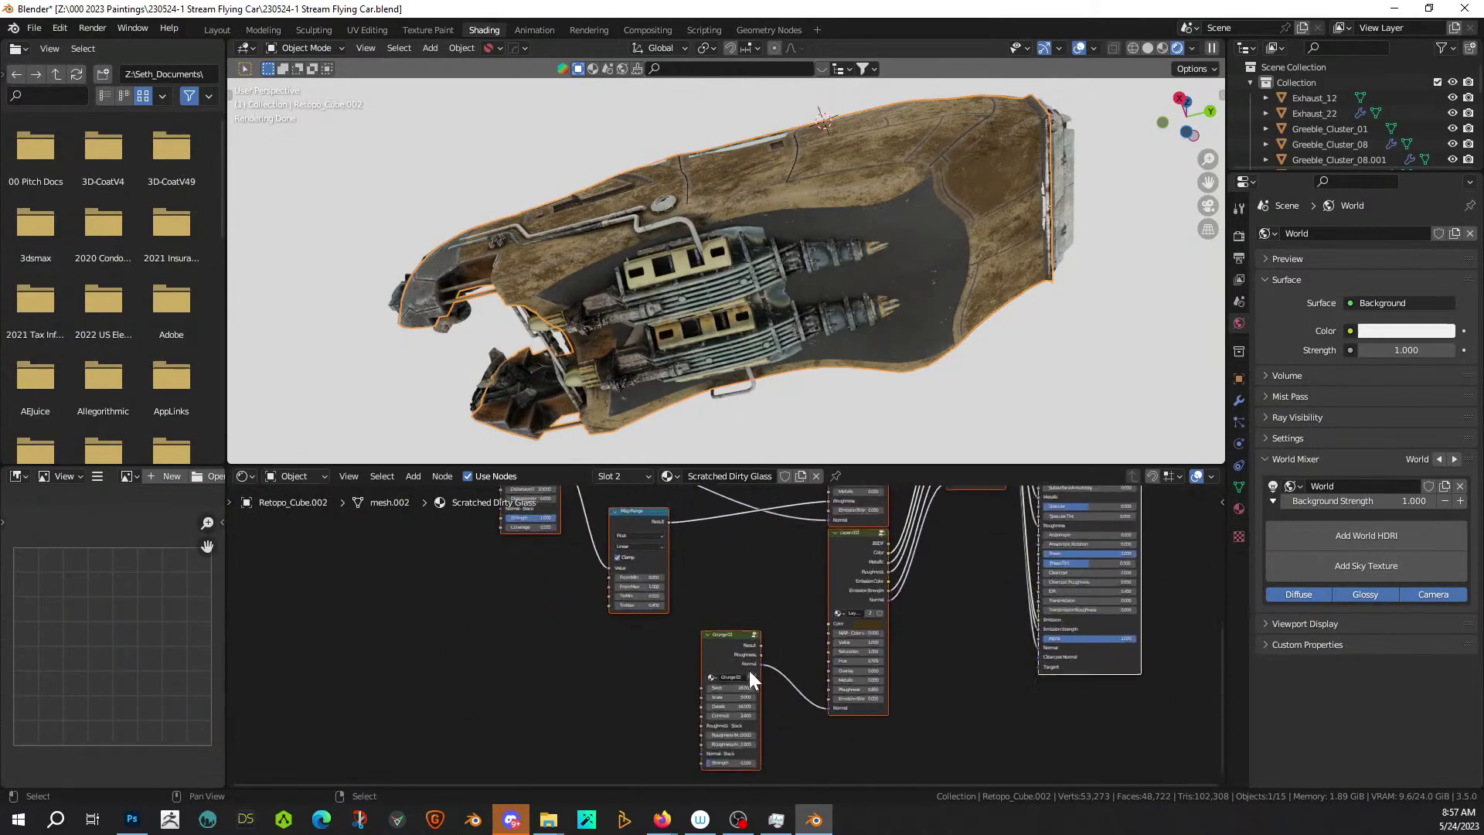
{"action": "scroll", "coordinate": [749, 680], "scroll_direction": "up", "scroll_amount": 3}
{"action": "middle_click_drag", "start_coordinate": [719, 558], "coordinate": [811, 562]}
{"action": "scroll", "coordinate": [600, 714], "scroll_direction": "up", "scroll_amount": 2}
{"action": "left_click", "coordinate": [398, 692]}
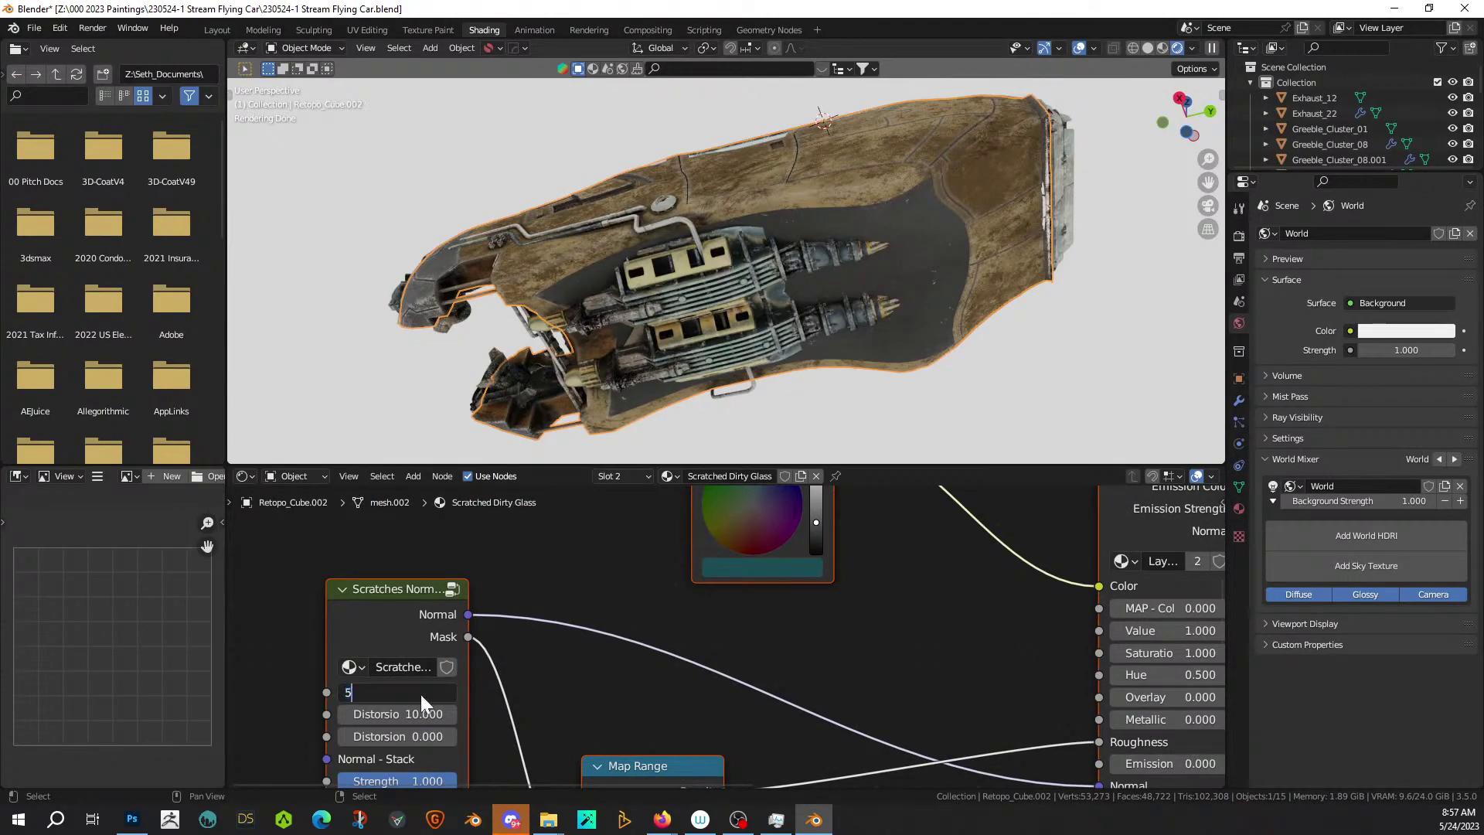
Inspect the scratched windows up close, try a Scratches Normal Scale of 3 and return it to 5.
{"action": "middle_click_drag", "start_coordinate": [746, 221], "coordinate": [796, 340]}
{"action": "scroll", "coordinate": [796, 342], "scroll_direction": "up", "scroll_amount": 5}
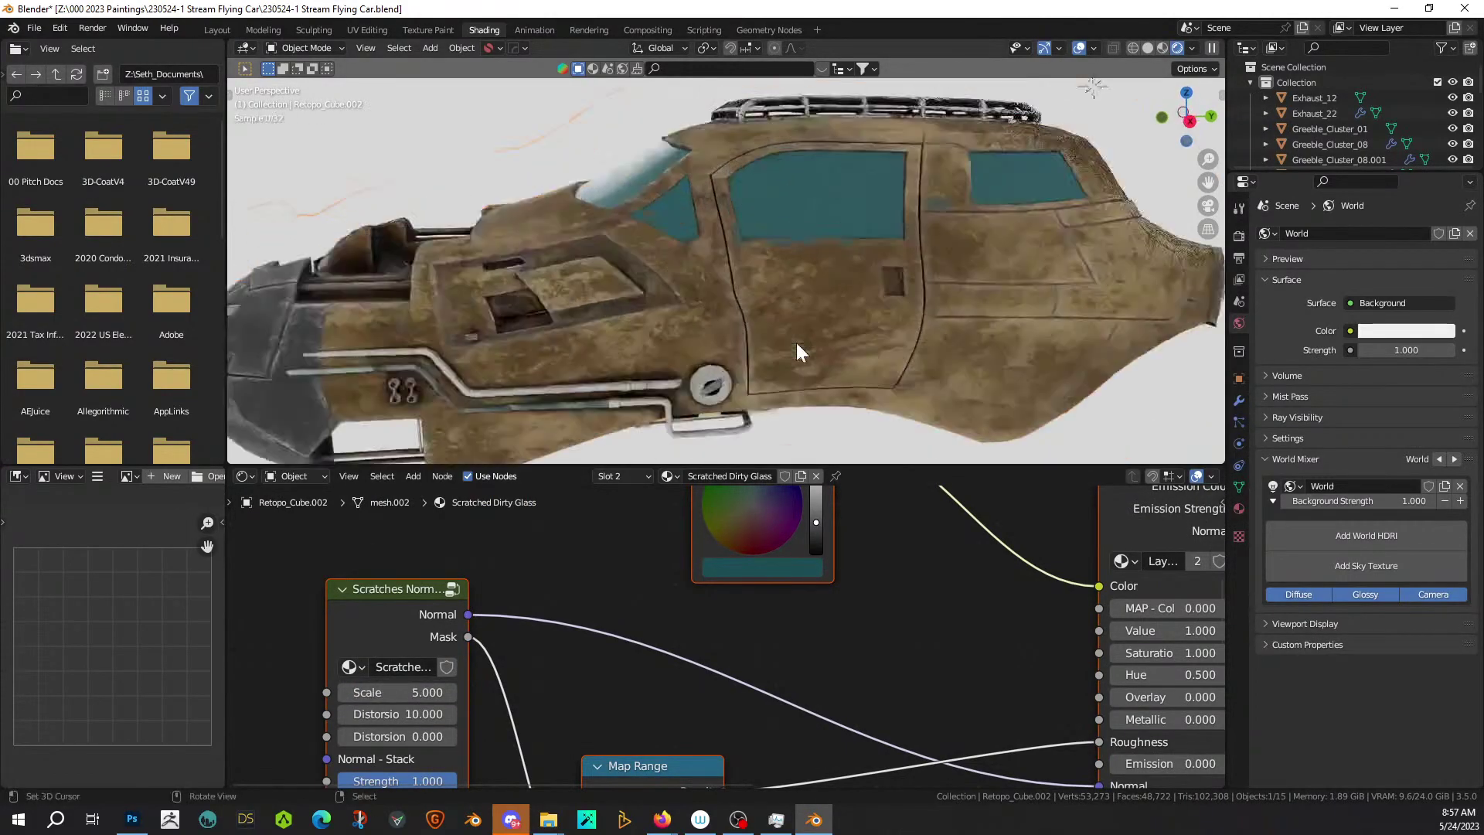
{"action": "middle_click_drag", "start_coordinate": [689, 277], "coordinate": [558, 348], "text": "shift"}
{"action": "scroll", "coordinate": [457, 346], "scroll_direction": "up", "scroll_amount": 4}
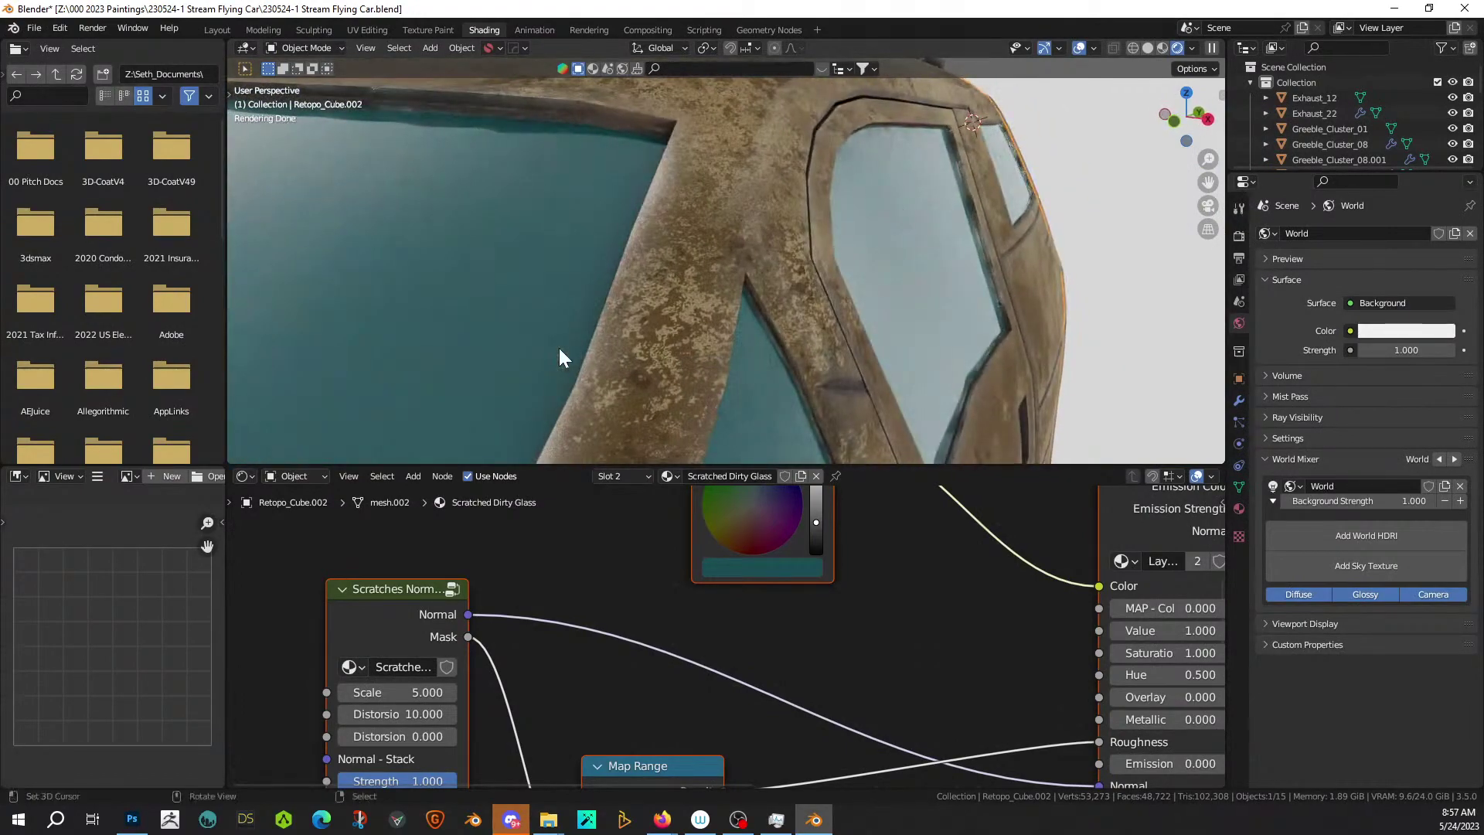
{"action": "scroll", "coordinate": [662, 327], "scroll_direction": "down", "scroll_amount": 5}
{"action": "middle_click_drag", "start_coordinate": [662, 327], "coordinate": [646, 317]}
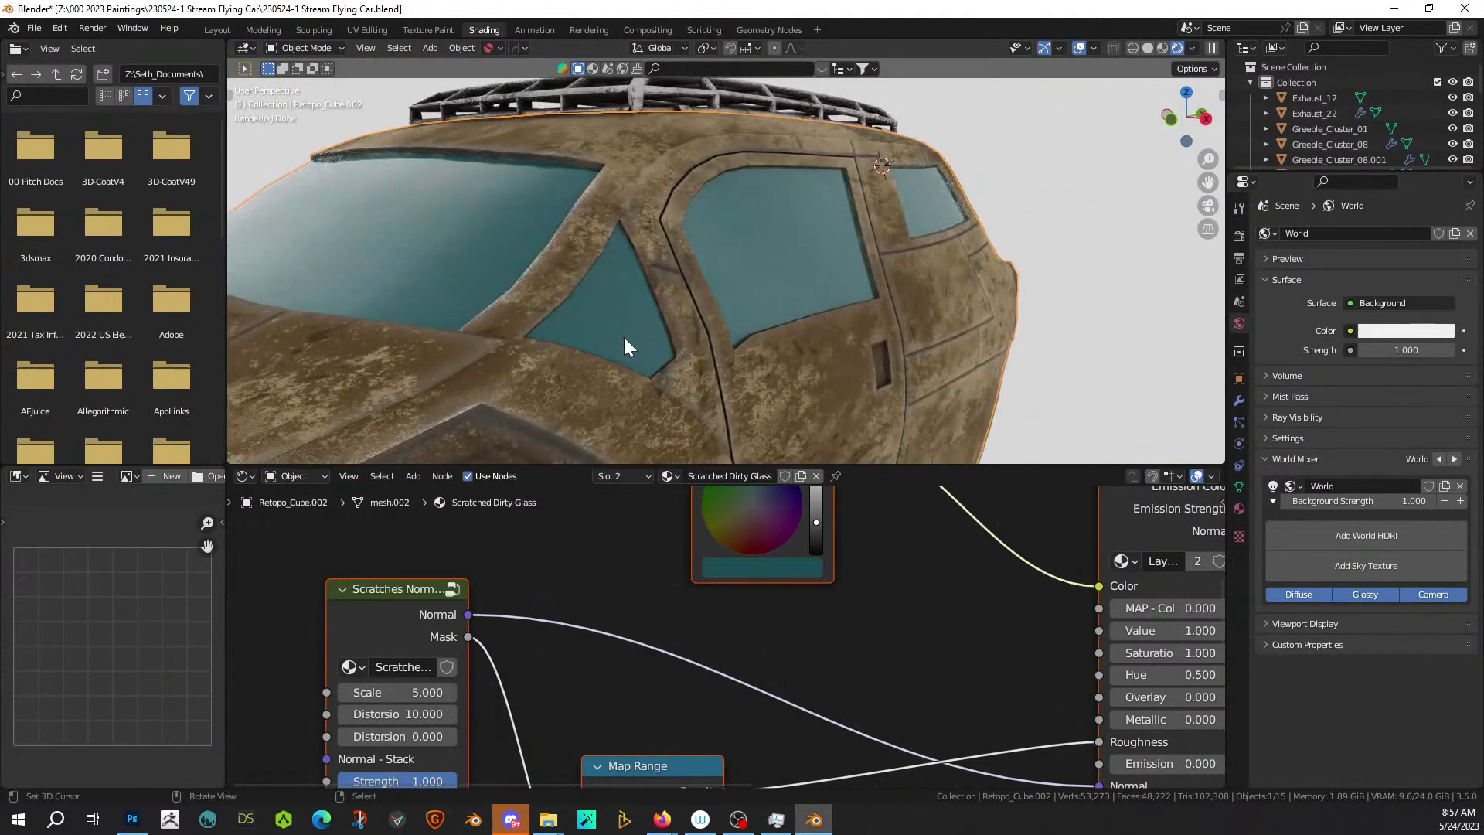
{"action": "type", "text": "3"}
{"action": "key", "text": "Return"}
{"action": "scroll", "coordinate": [777, 352], "scroll_direction": "up", "scroll_amount": 4}
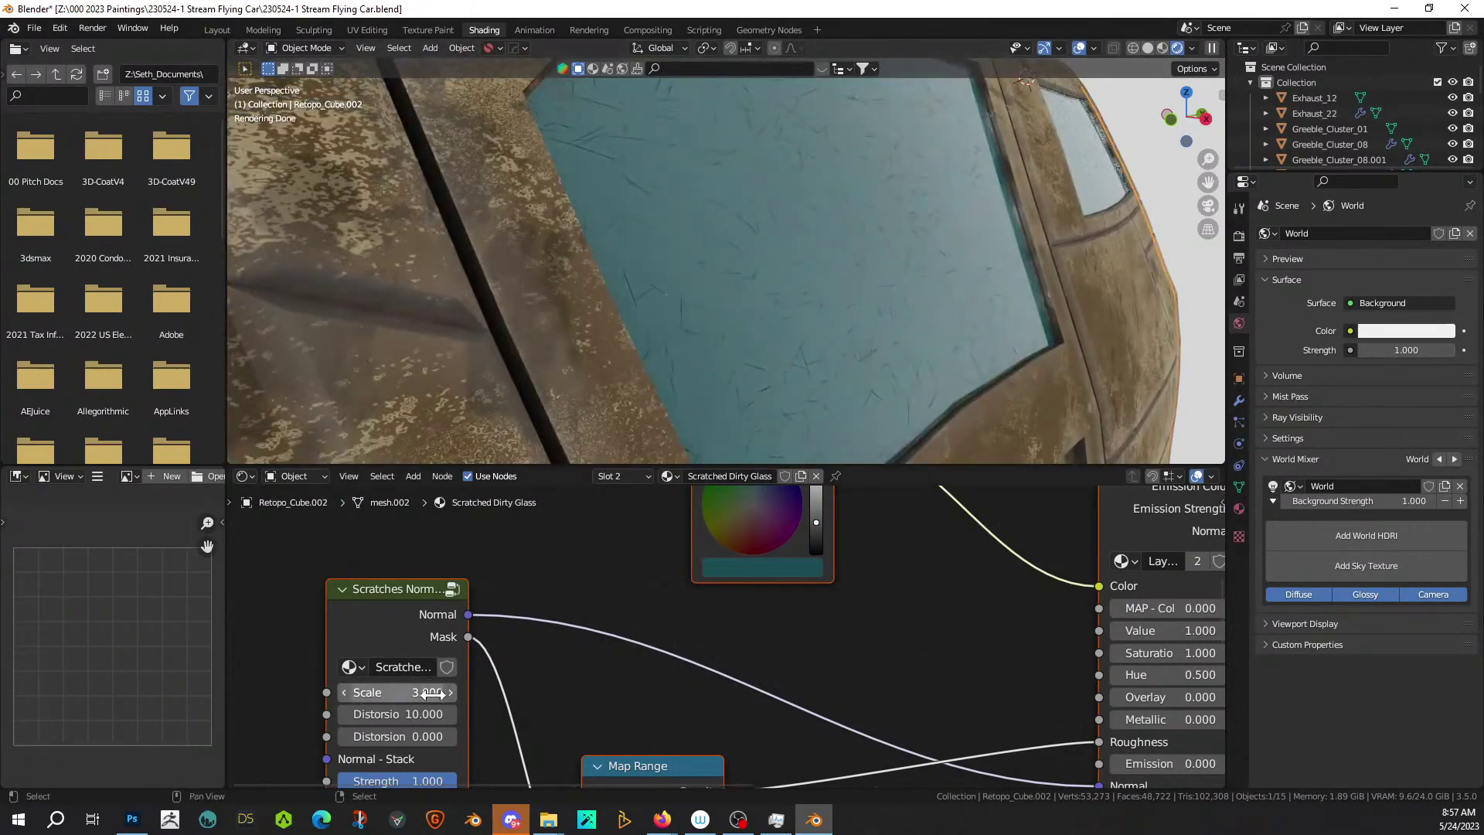
{"action": "key", "text": "Return"}
{"action": "key", "text": "Return"}
Save the file and examine the whole car from the side and its underside with the engines.
{"action": "scroll", "coordinate": [836, 165], "scroll_direction": "down", "scroll_amount": 6}
{"action": "middle_click_drag", "start_coordinate": [836, 165], "coordinate": [736, 150]}
{"action": "scroll", "coordinate": [736, 150], "scroll_direction": "down", "scroll_amount": 2}
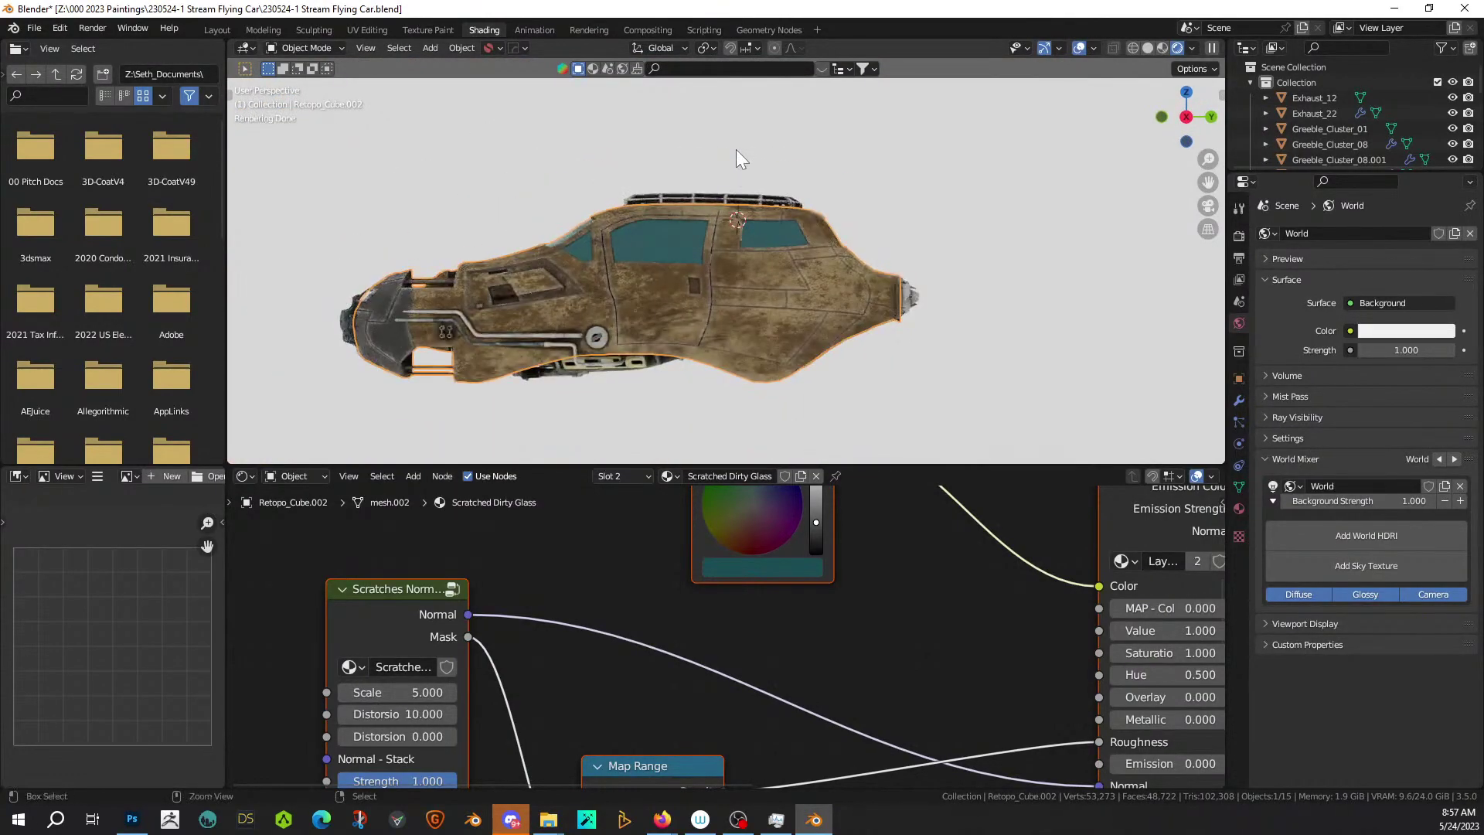
{"action": "key", "text": "ctrl+s"}
{"action": "middle_click_drag", "start_coordinate": [837, 222], "coordinate": [515, 168]}
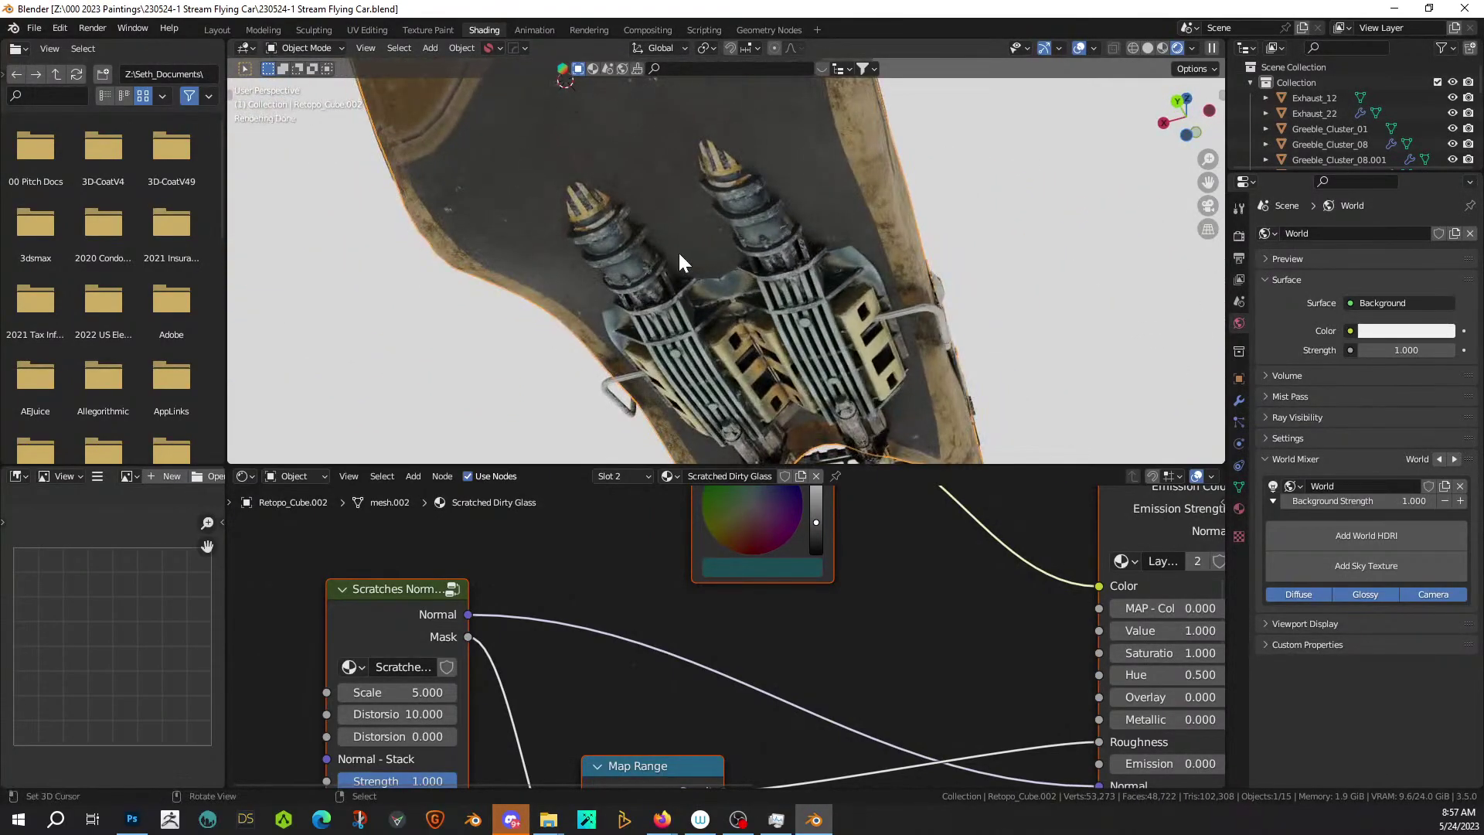
{"action": "middle_click_drag", "start_coordinate": [540, 229], "coordinate": [740, 153]}
{"action": "scroll", "coordinate": [828, 156], "scroll_direction": "down", "scroll_amount": 5}
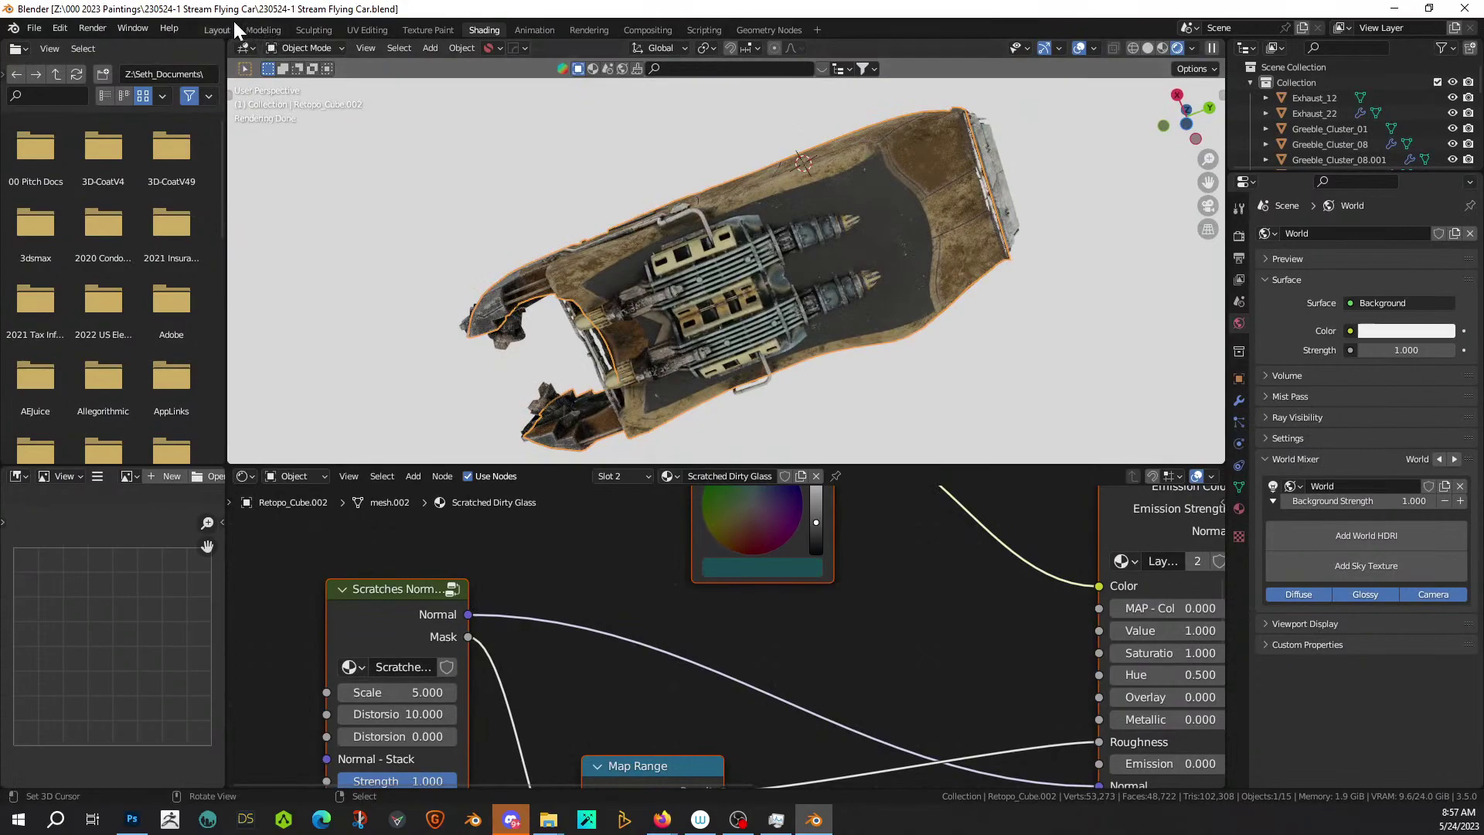
Return to the Layout workspace and isolate the car body in local view.
{"action": "left_click", "coordinate": [213, 28]}
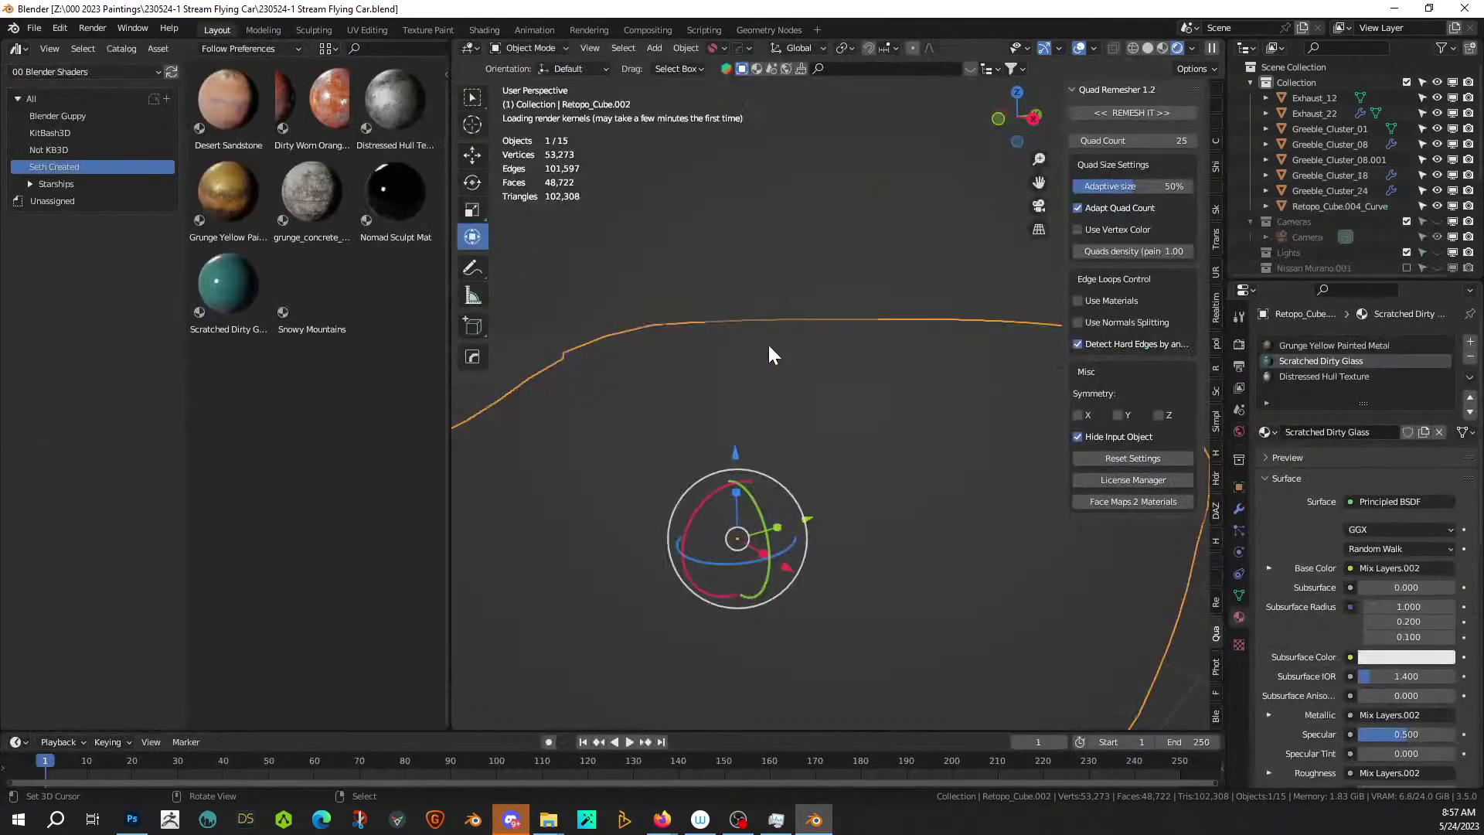
{"action": "scroll", "coordinate": [1019, 360], "scroll_direction": "up", "scroll_amount": 4}
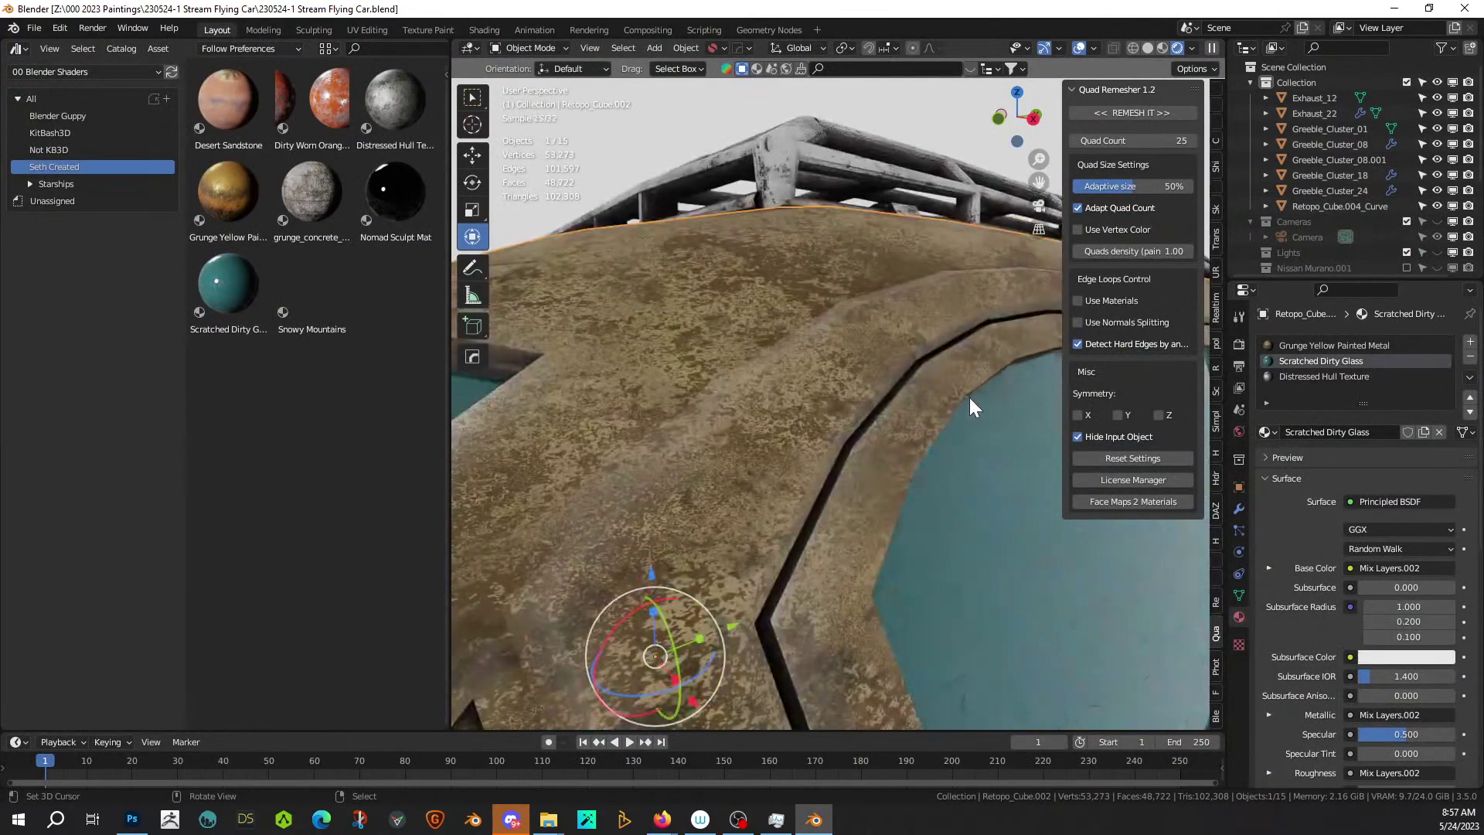
{"action": "middle_click_drag", "start_coordinate": [975, 395], "coordinate": [811, 419]}
{"action": "key", "text": "KP_Divide"}
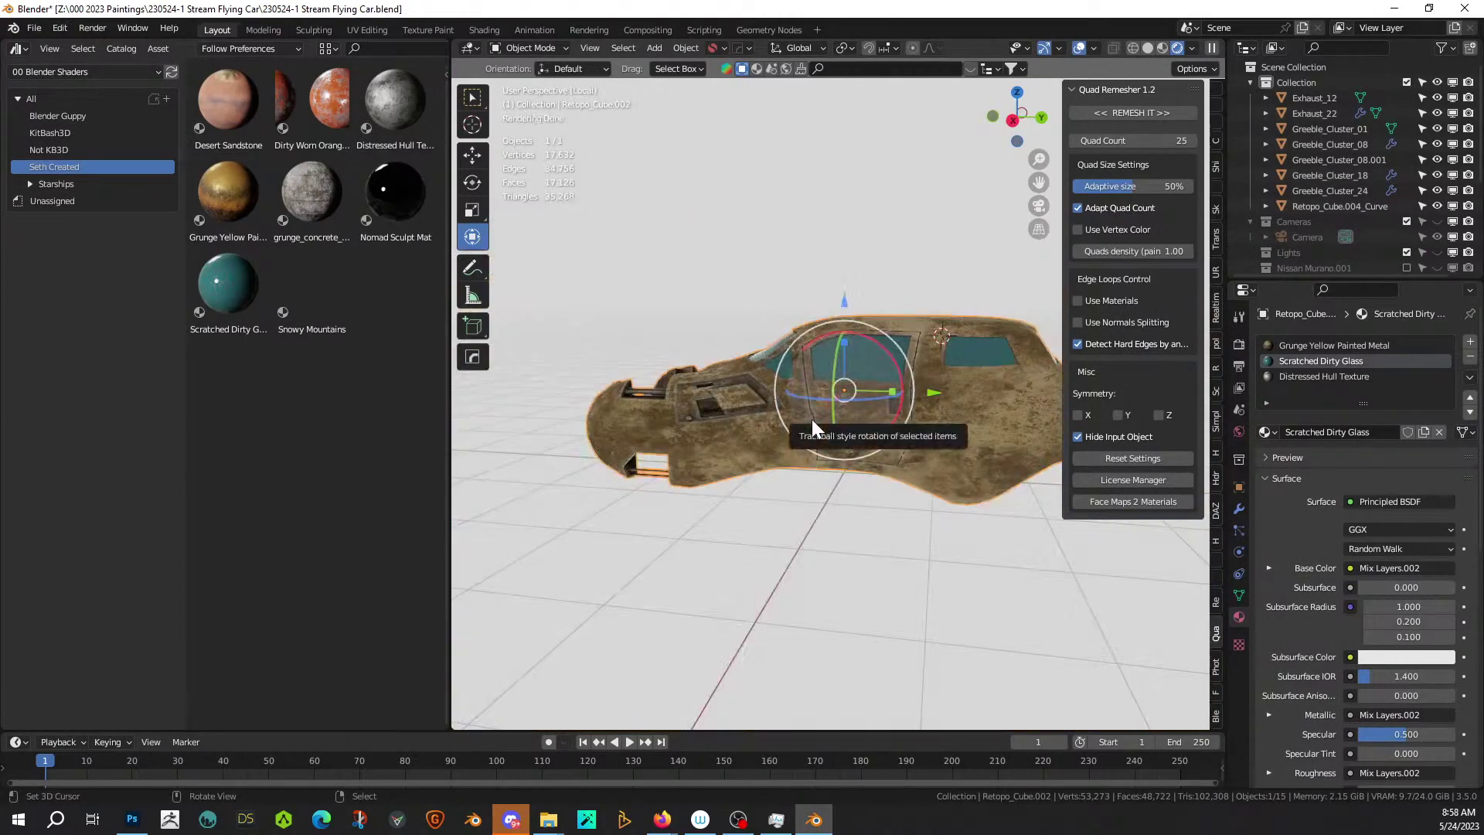
Select the body's underside faces that use the Distressed Hull Texture material and display the viewport in solid shading.
{"action": "key", "text": "ctrl+KP_7"}
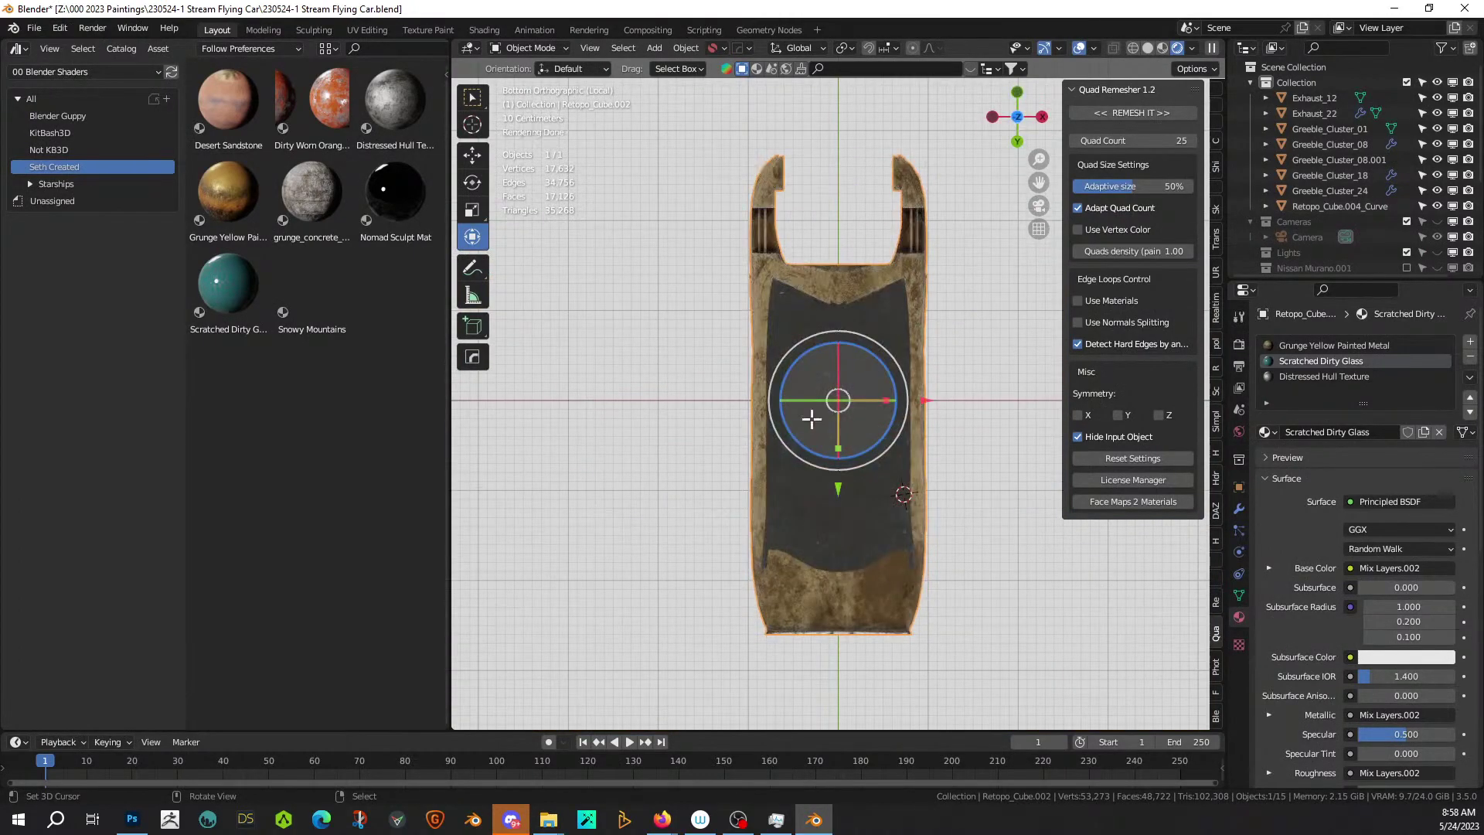
{"action": "key", "text": "Tab"}
{"action": "scroll", "coordinate": [986, 512], "scroll_direction": "up", "scroll_amount": 2}
{"action": "key", "text": "alt+a"}
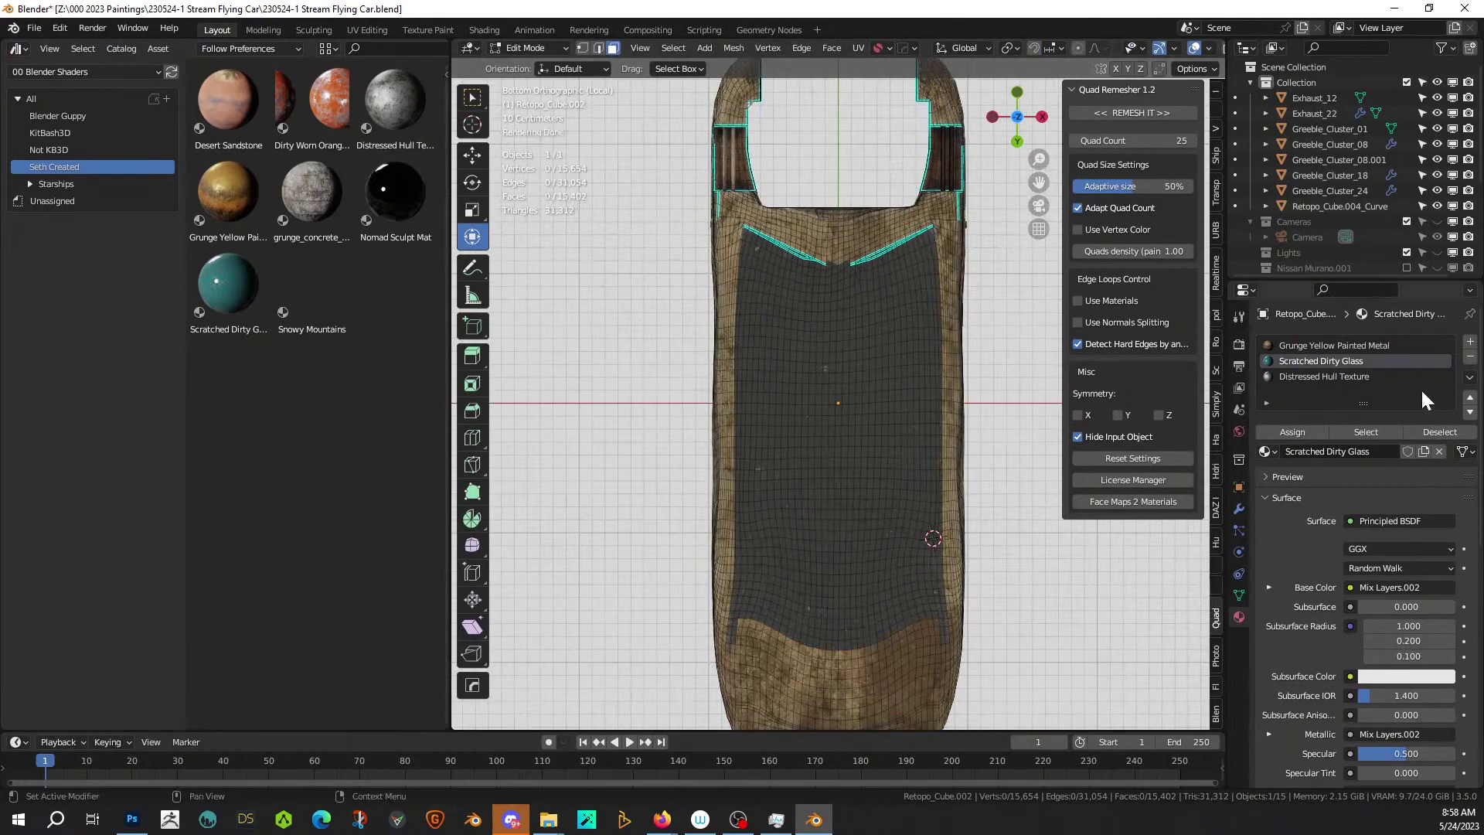
{"action": "left_click", "coordinate": [1350, 376]}
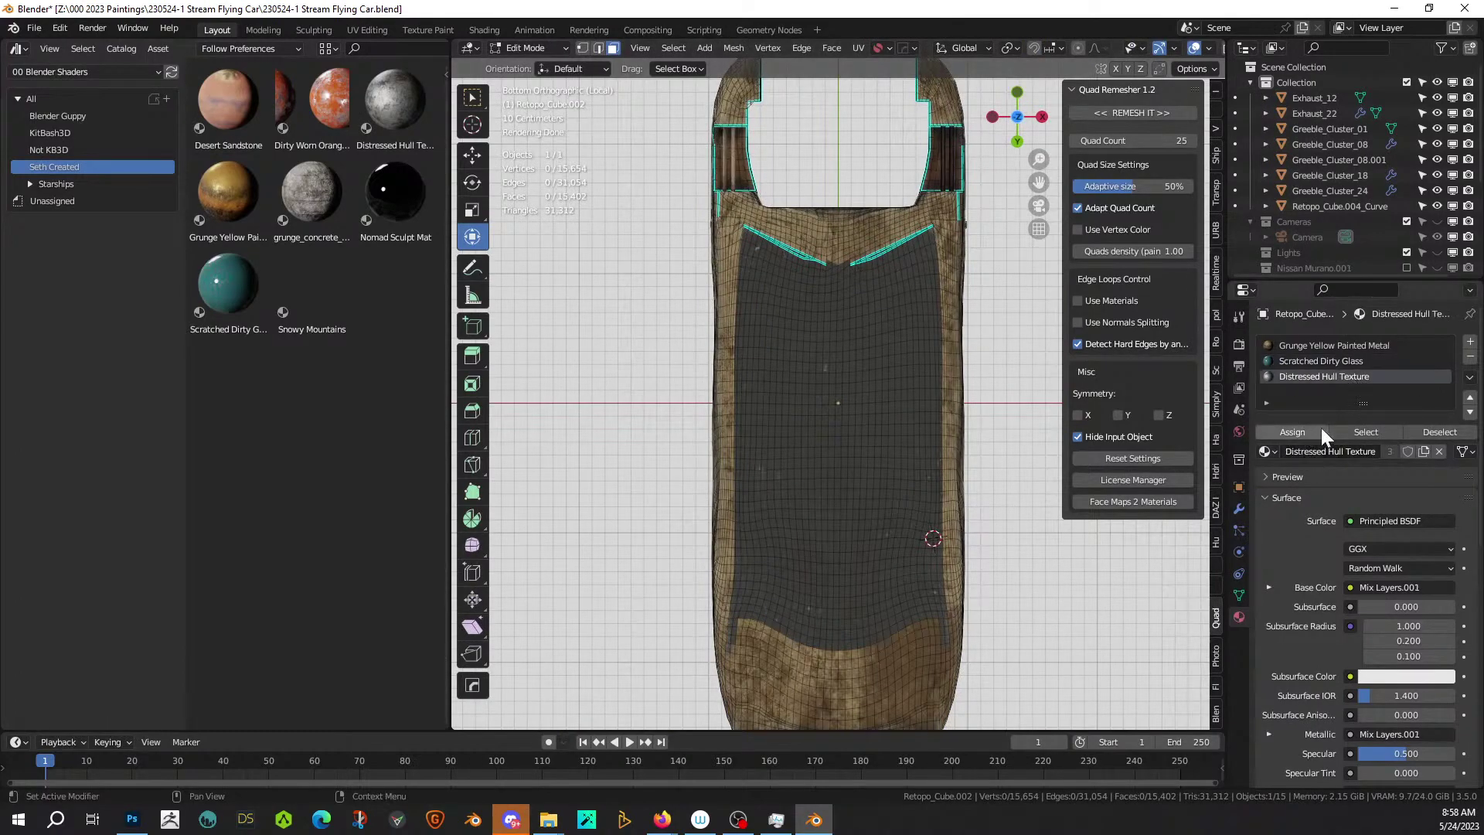
{"action": "left_click", "coordinate": [1345, 431]}
{"action": "middle_click_drag", "start_coordinate": [850, 541], "coordinate": [772, 490]}
{"action": "scroll", "coordinate": [794, 431], "scroll_direction": "up", "scroll_amount": 2}
{"action": "scroll", "coordinate": [794, 430], "scroll_direction": "down", "scroll_amount": 2}
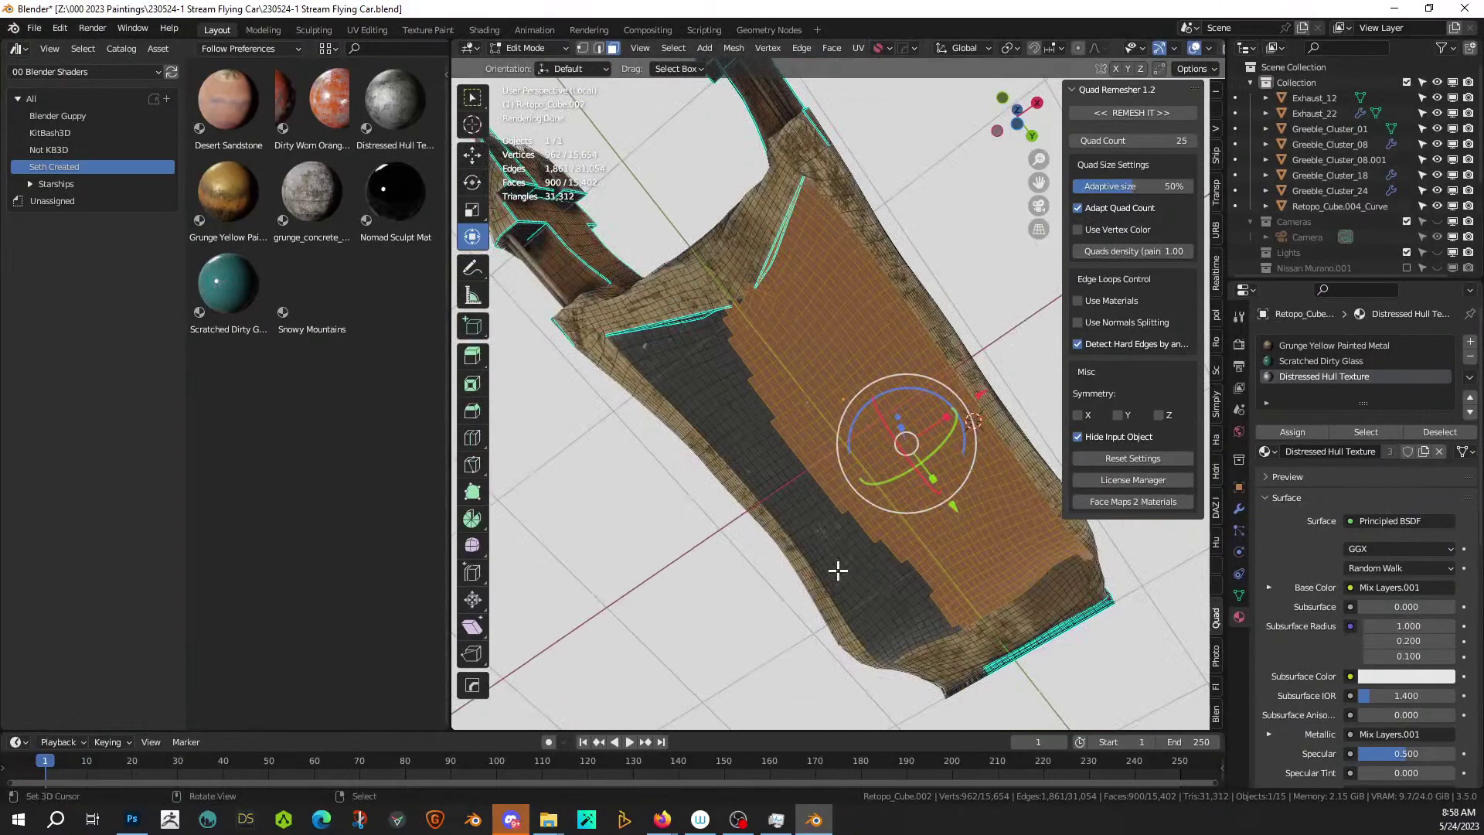
{"action": "key", "text": "z"}
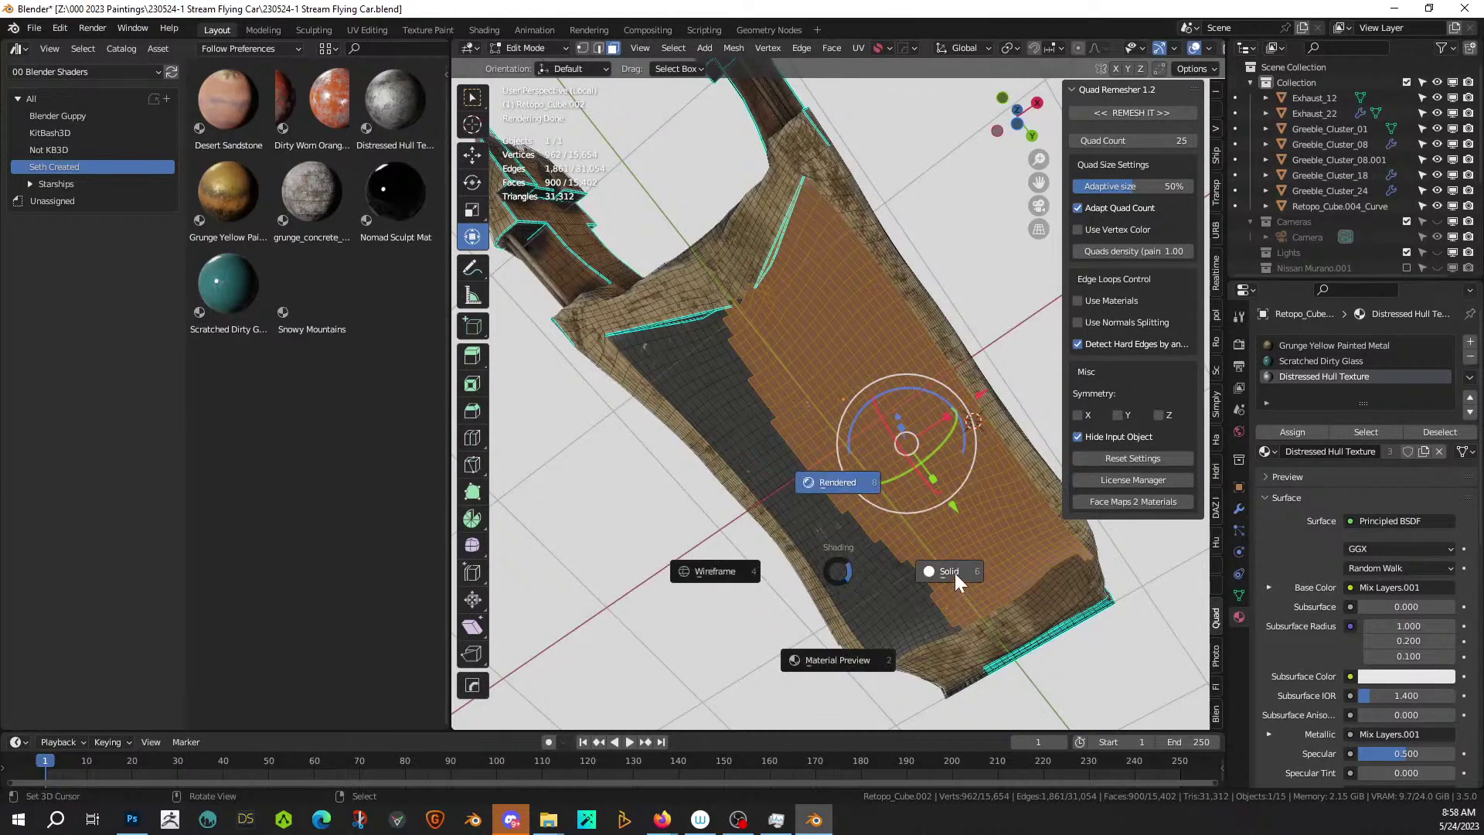
{"action": "left_click", "coordinate": [957, 579]}
{"action": "scroll", "coordinate": [943, 572], "scroll_direction": "up", "scroll_amount": 1}
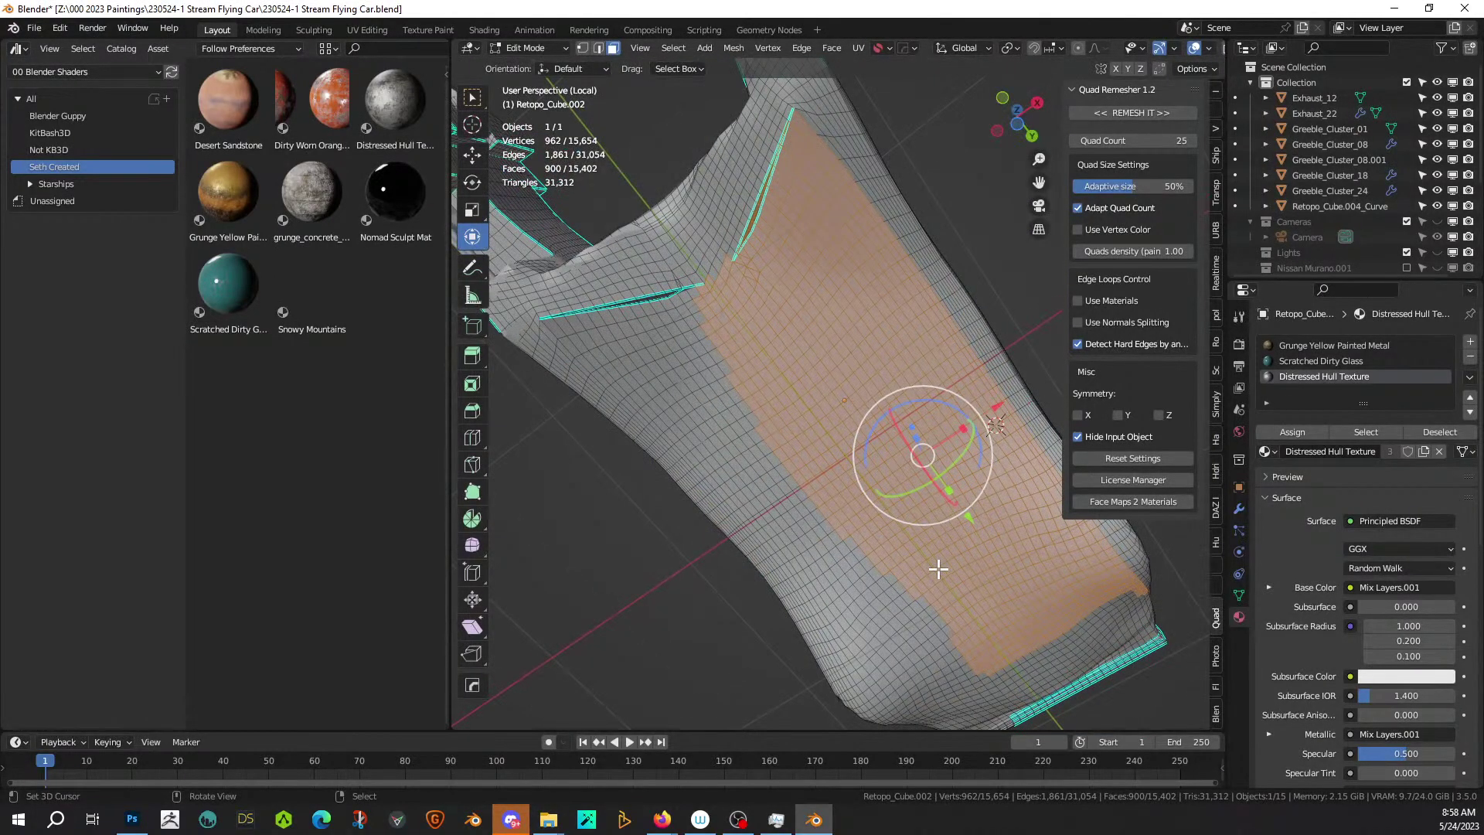
Apply Random Flow Plate Insets to the selected underside faces with 25 plates.
{"action": "key", "text": "Tab"}
{"action": "key", "text": "shift+alt+q"}
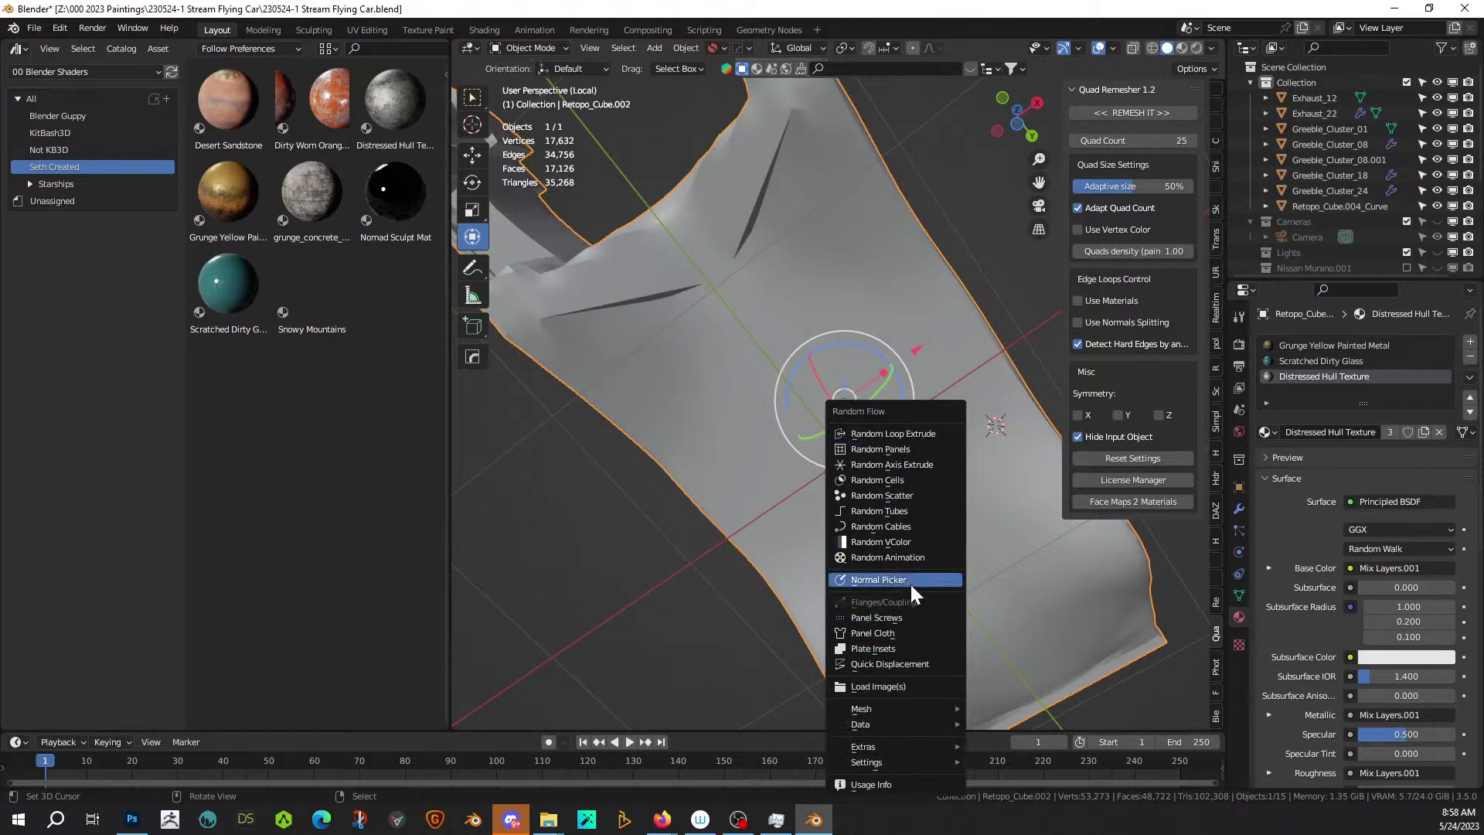
{"action": "left_click", "coordinate": [903, 647]}
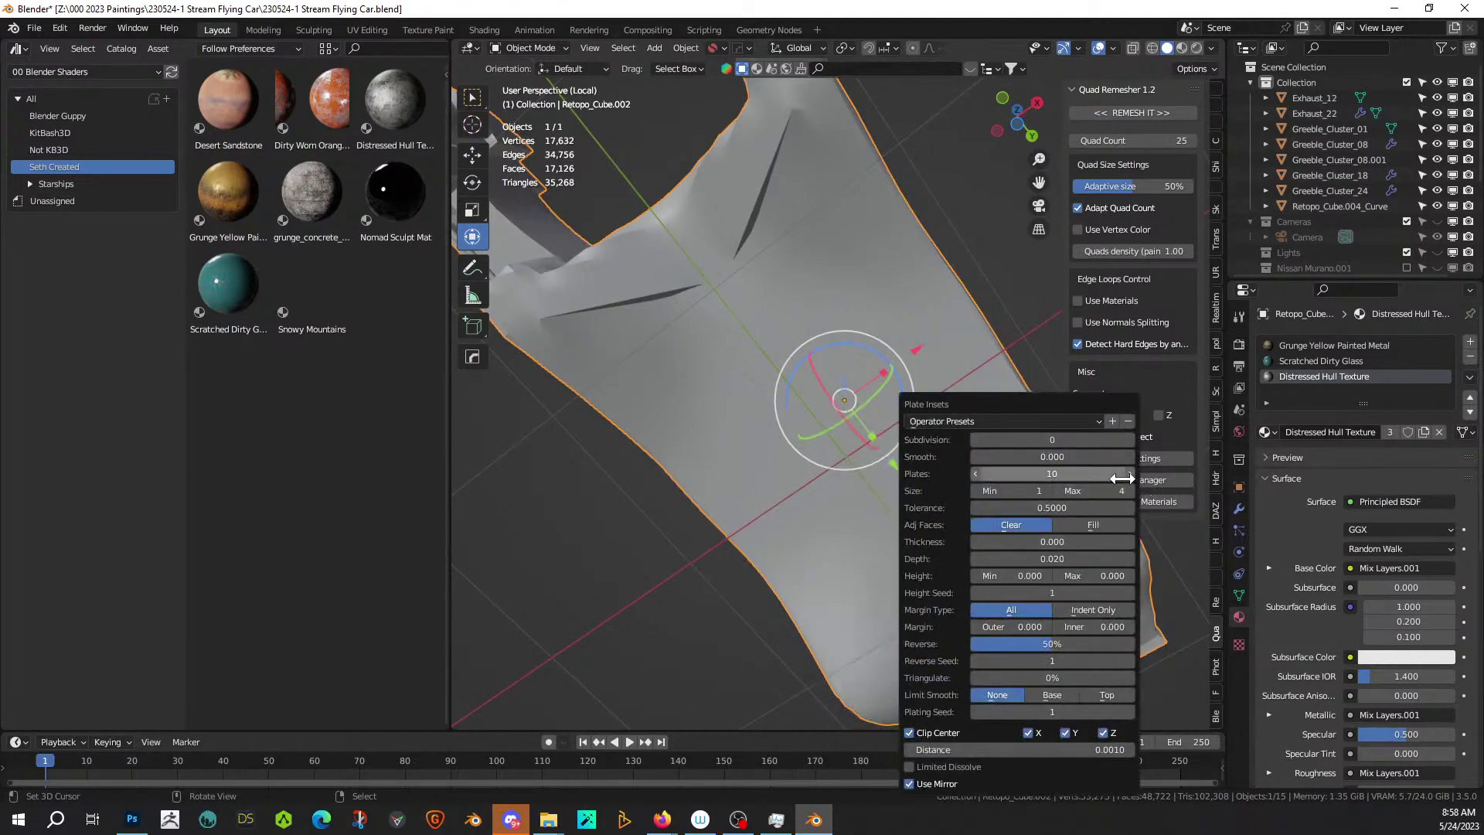
{"action": "type", "text": "2"}
{"action": "key", "text": "Return"}
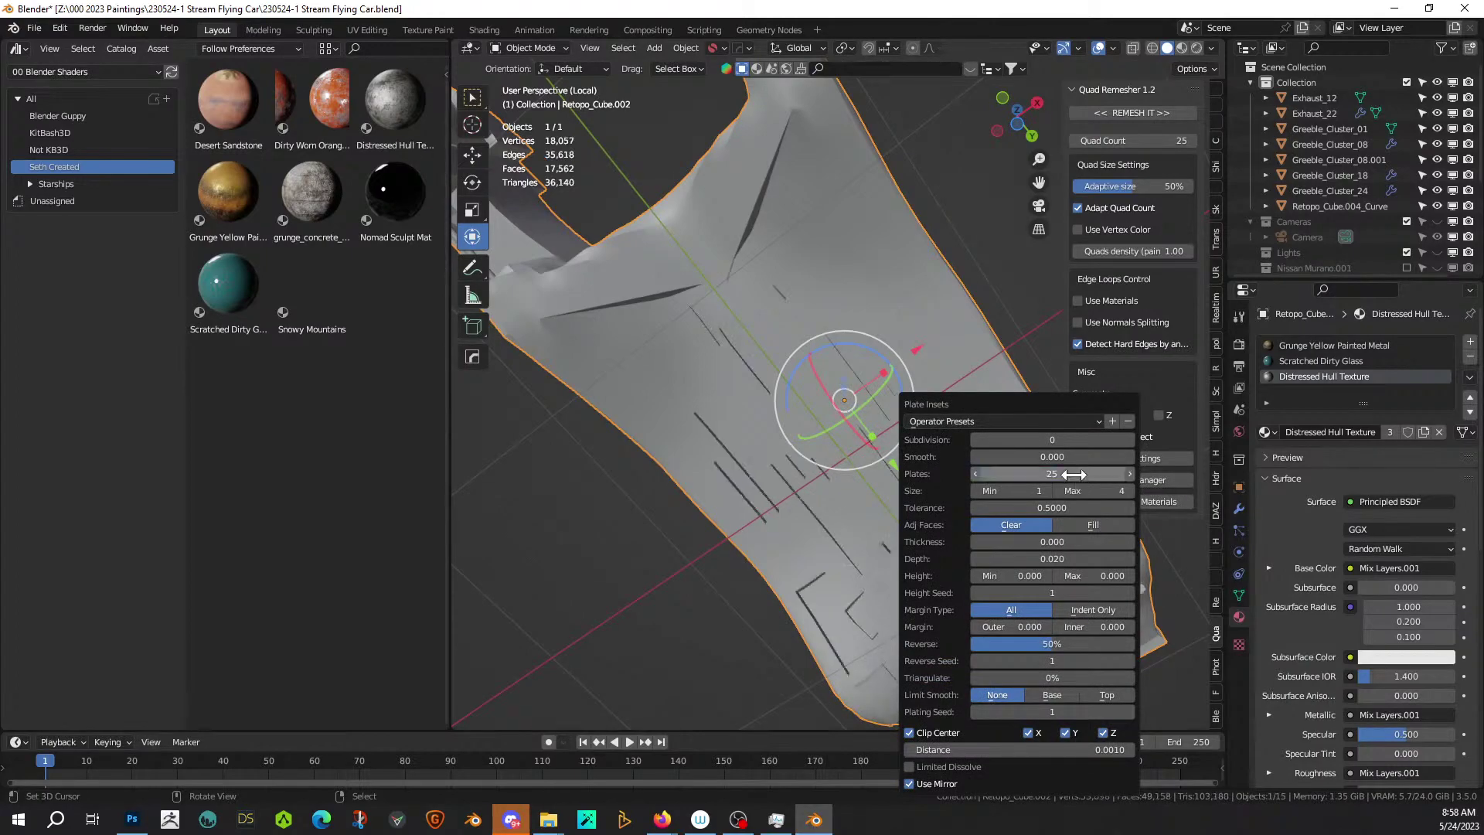
Inspect the inset plates, leave local view and show the whole car in rendered shading.
{"action": "middle_click_drag", "start_coordinate": [700, 190], "coordinate": [1173, 286]}
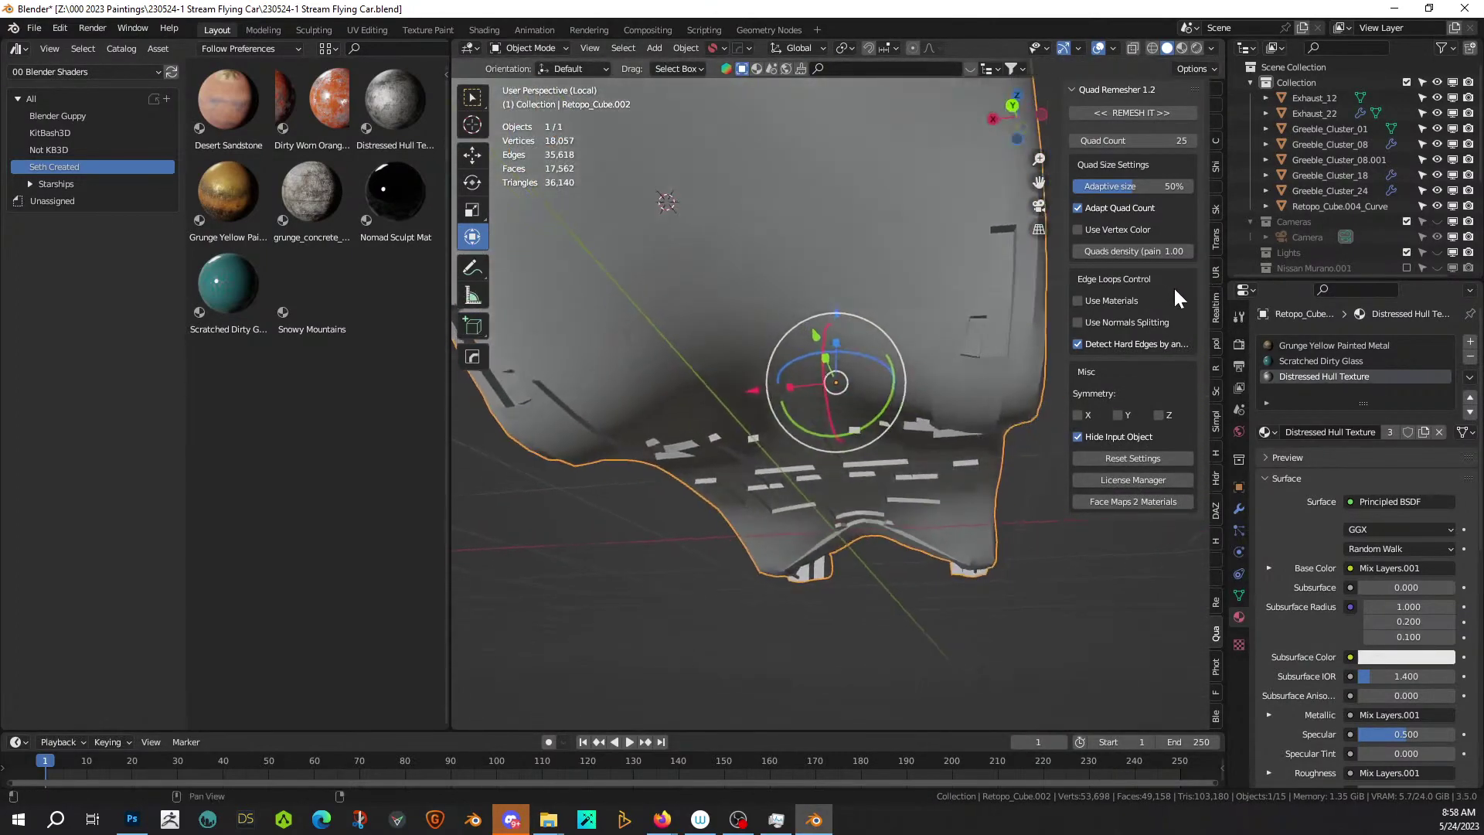
{"action": "scroll", "coordinate": [1367, 541], "scroll_direction": "down", "scroll_amount": 1}
{"action": "middle_click_drag", "start_coordinate": [1116, 654], "coordinate": [993, 471]}
{"action": "key", "text": "KP_Divide"}
{"action": "scroll", "coordinate": [941, 603], "scroll_direction": "down", "scroll_amount": 5}
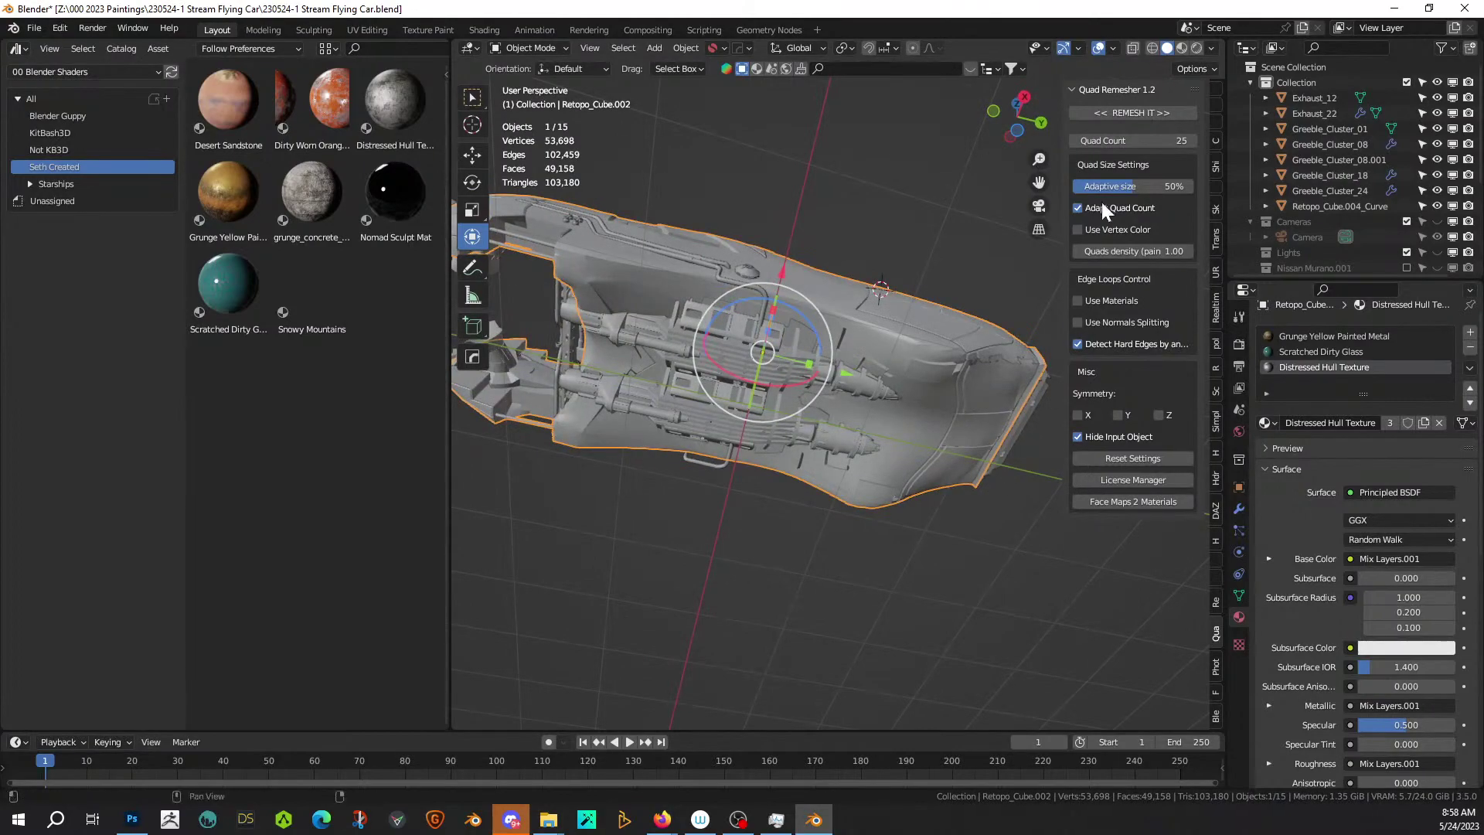
{"action": "left_click", "coordinate": [1198, 48]}
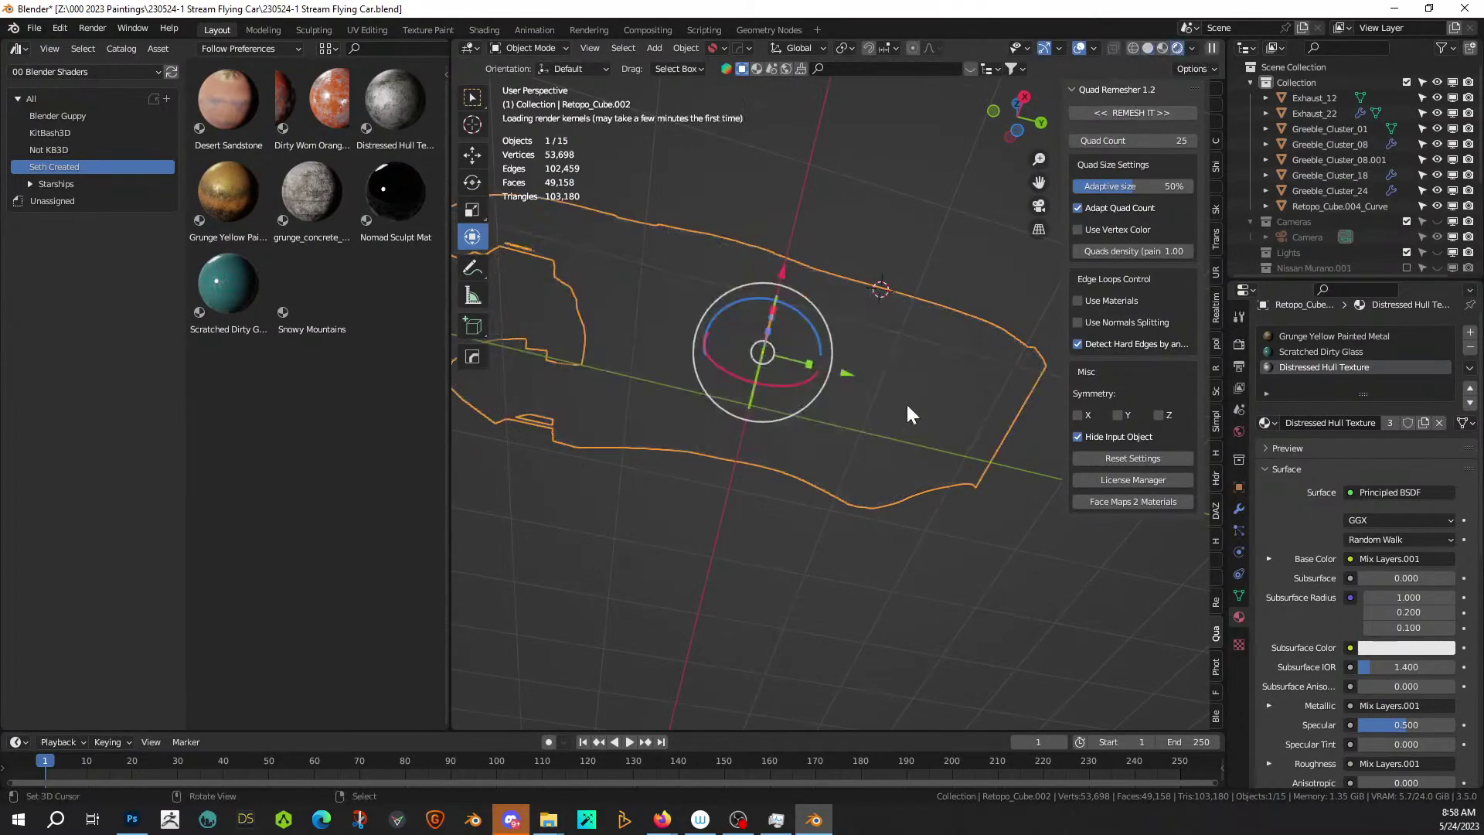
Select the dark underside faces between the engine tips and the rear yellow hull, and generate Random Panels from them.
{"action": "mouse_move", "coordinate": [930, 494]}
{"action": "middle_mouse_down"}
{"action": "mouse_move", "coordinate": [906, 461]}
{"action": "mouse_move", "coordinate": [802, 471]}
{"action": "mouse_move", "coordinate": [638, 452]}
{"action": "mouse_move", "coordinate": [563, 485]}
{"action": "mouse_move", "coordinate": [639, 557]}
{"action": "mouse_move", "coordinate": [718, 381]}
{"action": "mouse_move", "coordinate": [864, 403]}
{"action": "mouse_move", "coordinate": [910, 464]}
{"action": "mouse_move", "coordinate": [833, 505]}
{"action": "mouse_move", "coordinate": [903, 458]}
{"action": "mouse_move", "coordinate": [818, 438]}
{"action": "middle_mouse_up"}
{"action": "scroll", "coordinate": [906, 460], "scroll_direction": "up", "scroll_amount": 3}
{"action": "key", "text": "Tab"}
{"action": "key", "text": "c"}
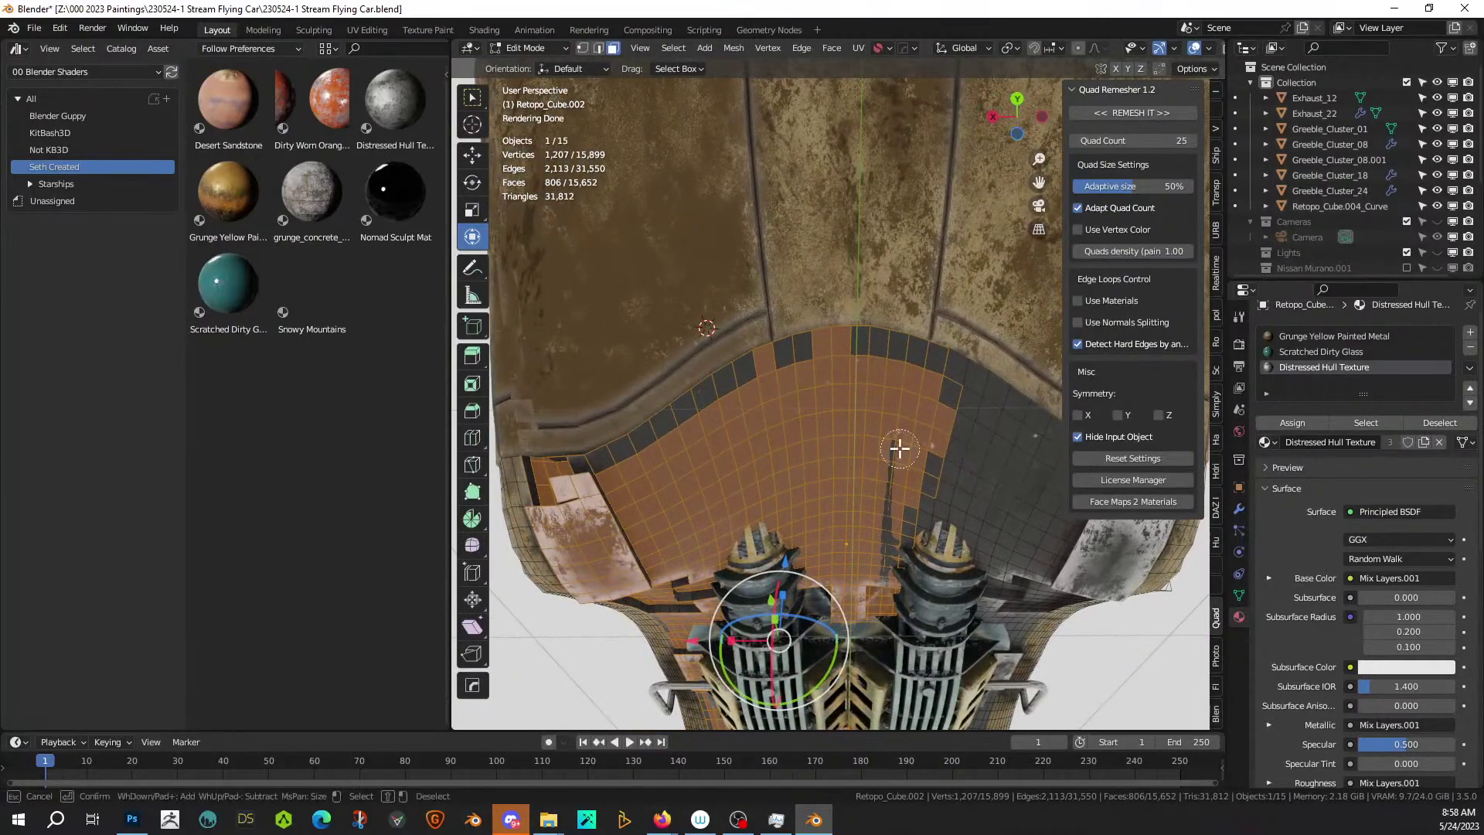
{"action": "key", "text": "alt+a"}
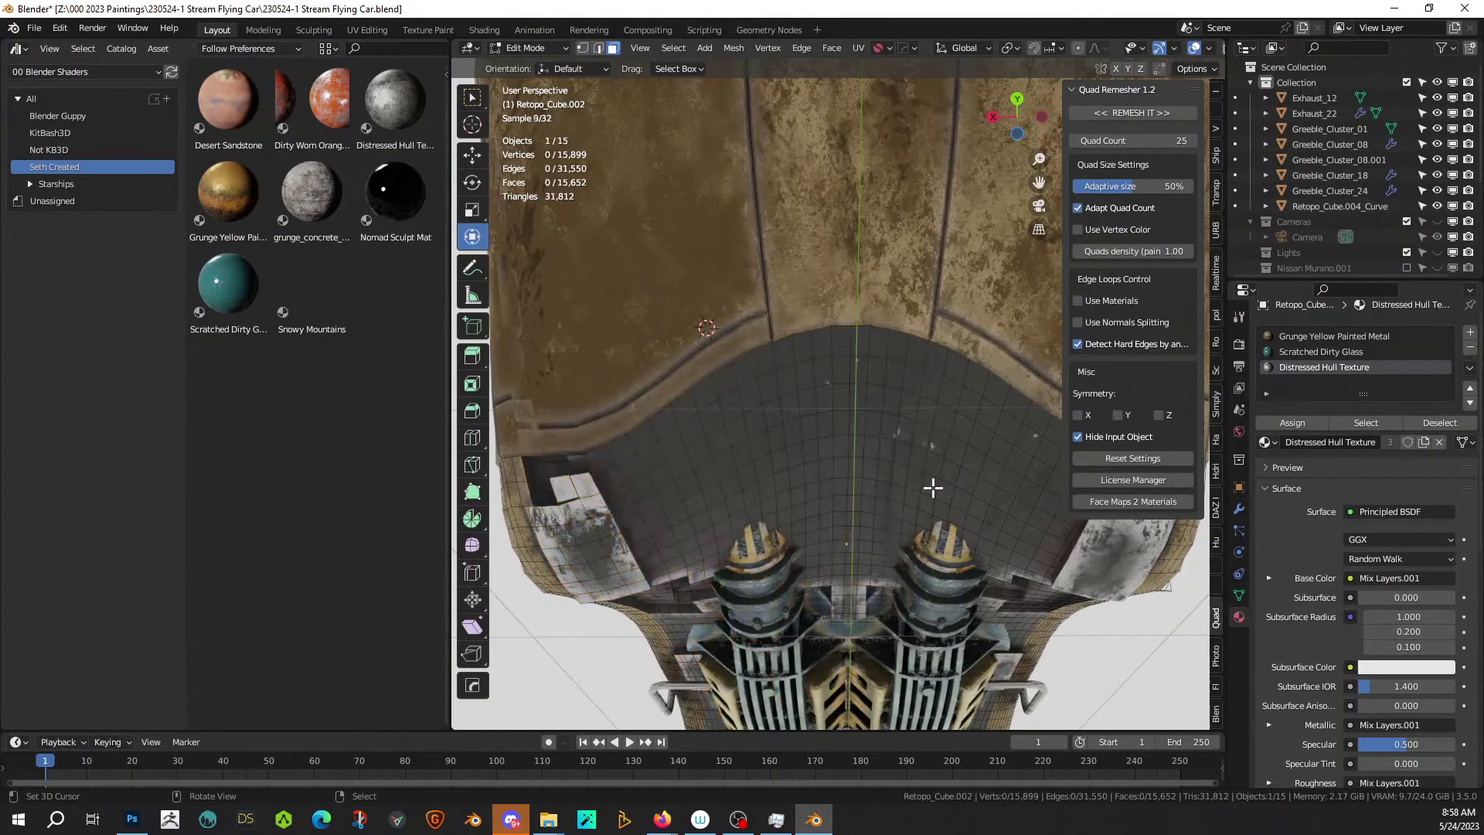
{"action": "mouse_move", "coordinate": [934, 487]}
{"action": "left_mouse_down"}
{"action": "mouse_move", "coordinate": [930, 430]}
{"action": "mouse_move", "coordinate": [884, 354]}
{"action": "mouse_move", "coordinate": [814, 360]}
{"action": "mouse_move", "coordinate": [649, 454]}
{"action": "mouse_move", "coordinate": [679, 521]}
{"action": "mouse_move", "coordinate": [781, 490]}
{"action": "mouse_move", "coordinate": [815, 503]}
{"action": "mouse_move", "coordinate": [901, 490]}
{"action": "mouse_move", "coordinate": [921, 462]}
{"action": "mouse_move", "coordinate": [854, 398]}
{"action": "mouse_move", "coordinate": [838, 424]}
{"action": "mouse_move", "coordinate": [742, 475]}
{"action": "left_mouse_up"}
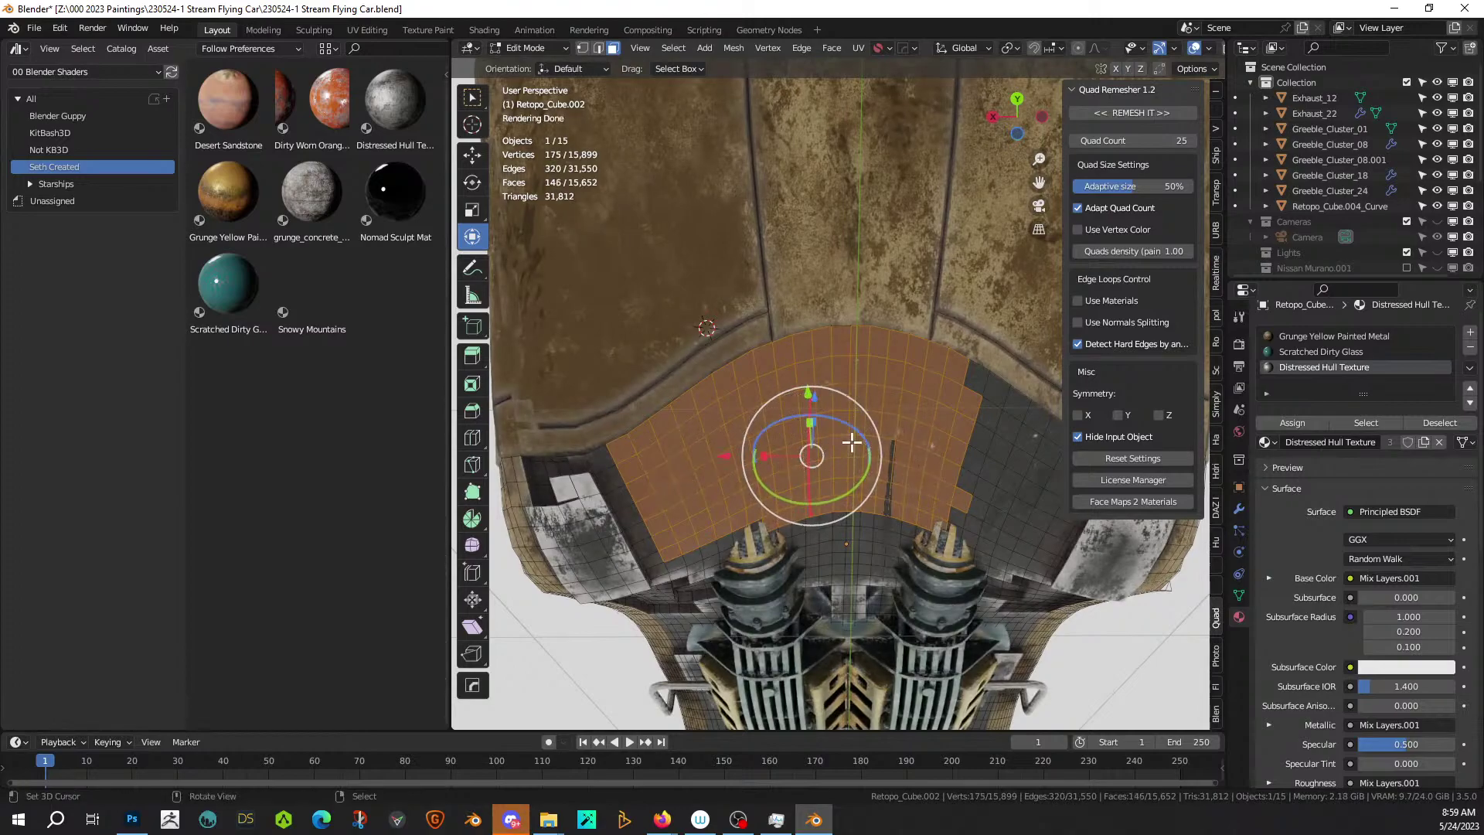
{"action": "key", "text": "Tab"}
{"action": "key", "text": "shift+alt+f"}
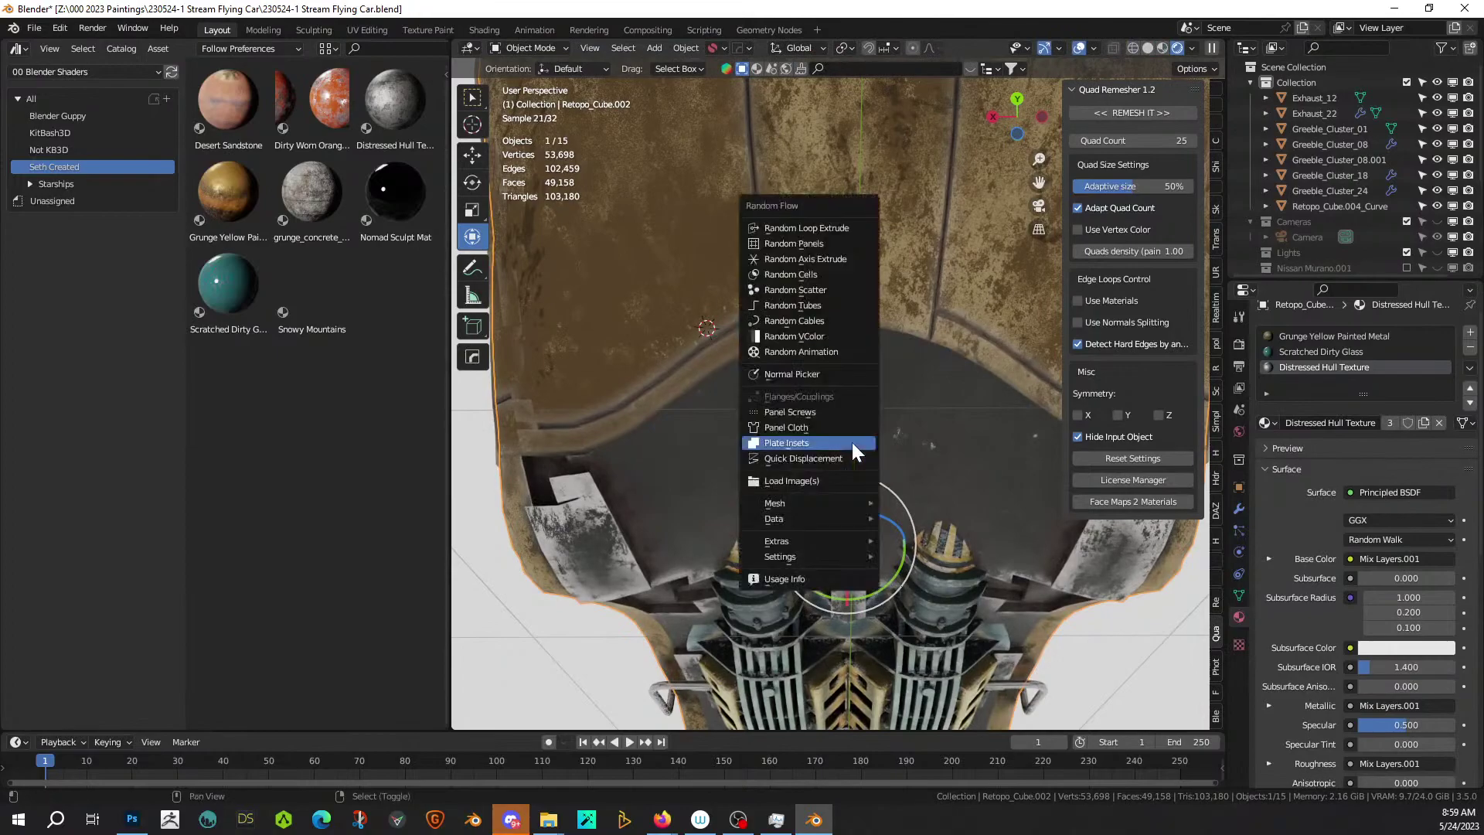
{"action": "left_click", "coordinate": [823, 239]}
{"action": "left_click", "coordinate": [1049, 317]}
{"action": "scroll", "coordinate": [893, 513], "scroll_direction": "down", "scroll_amount": 2}
{"action": "middle_click_drag", "start_coordinate": [893, 513], "coordinate": [1179, 459]}
{"action": "scroll", "coordinate": [782, 554], "scroll_direction": "down", "scroll_amount": 3}
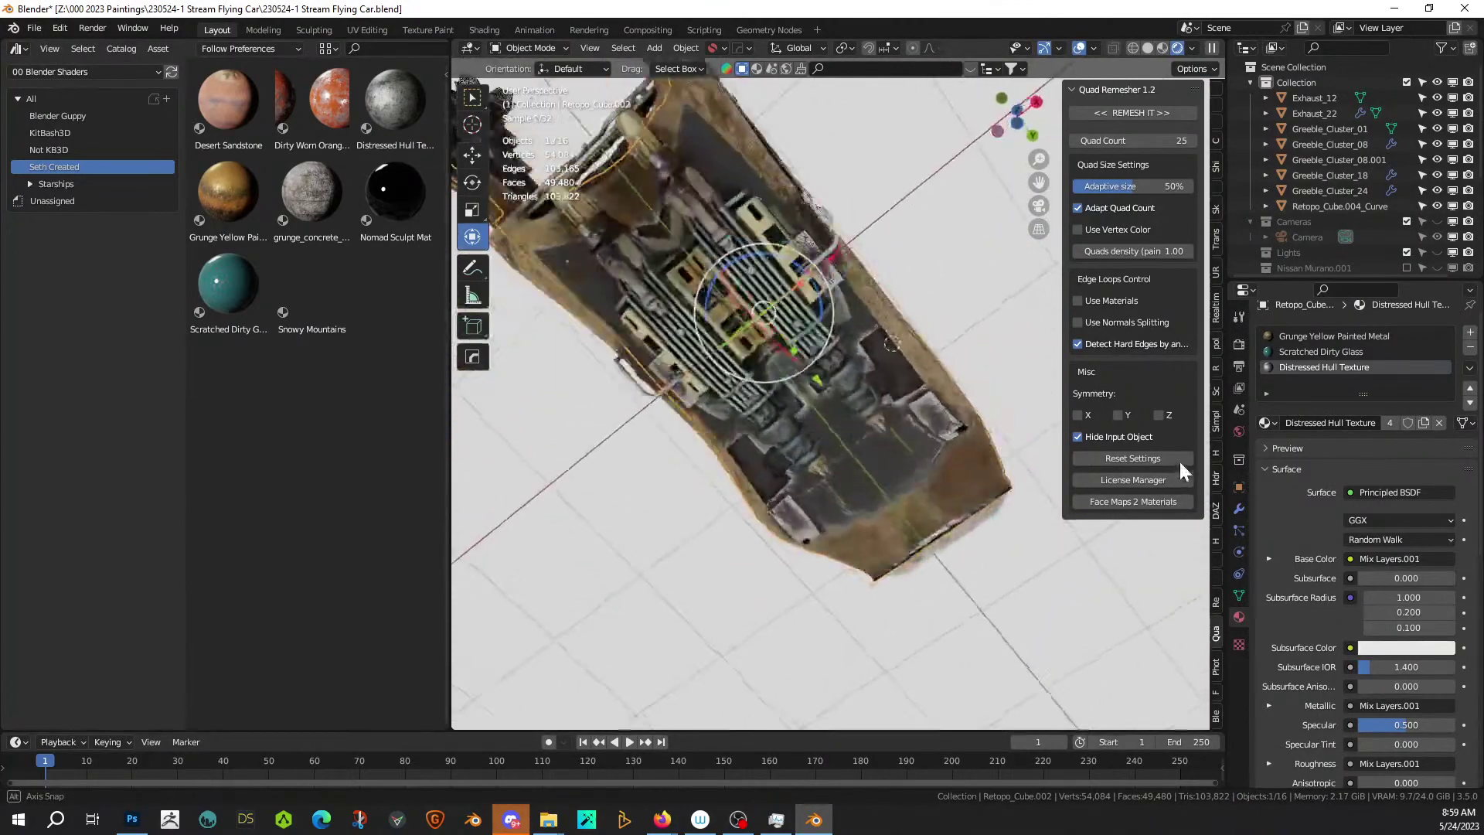
From the bottom view, select the patch of dark hull faces beside the engine near the car's front.
{"action": "middle_click_drag", "start_coordinate": [898, 374], "coordinate": [799, 515], "text": "shift"}
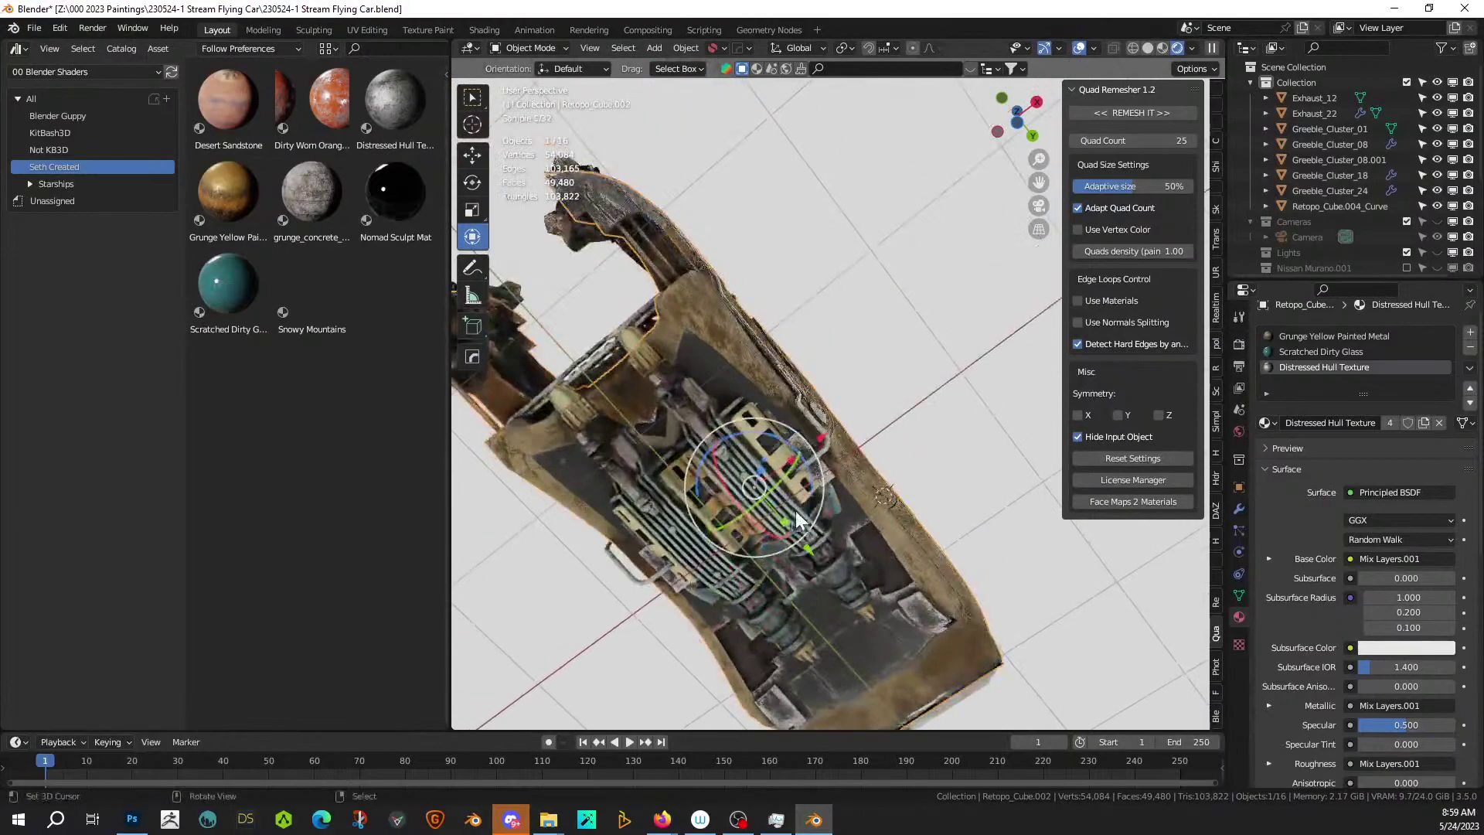
{"action": "scroll", "coordinate": [773, 495], "scroll_direction": "up", "scroll_amount": 3}
{"action": "middle_click_drag", "start_coordinate": [735, 467], "coordinate": [672, 470]}
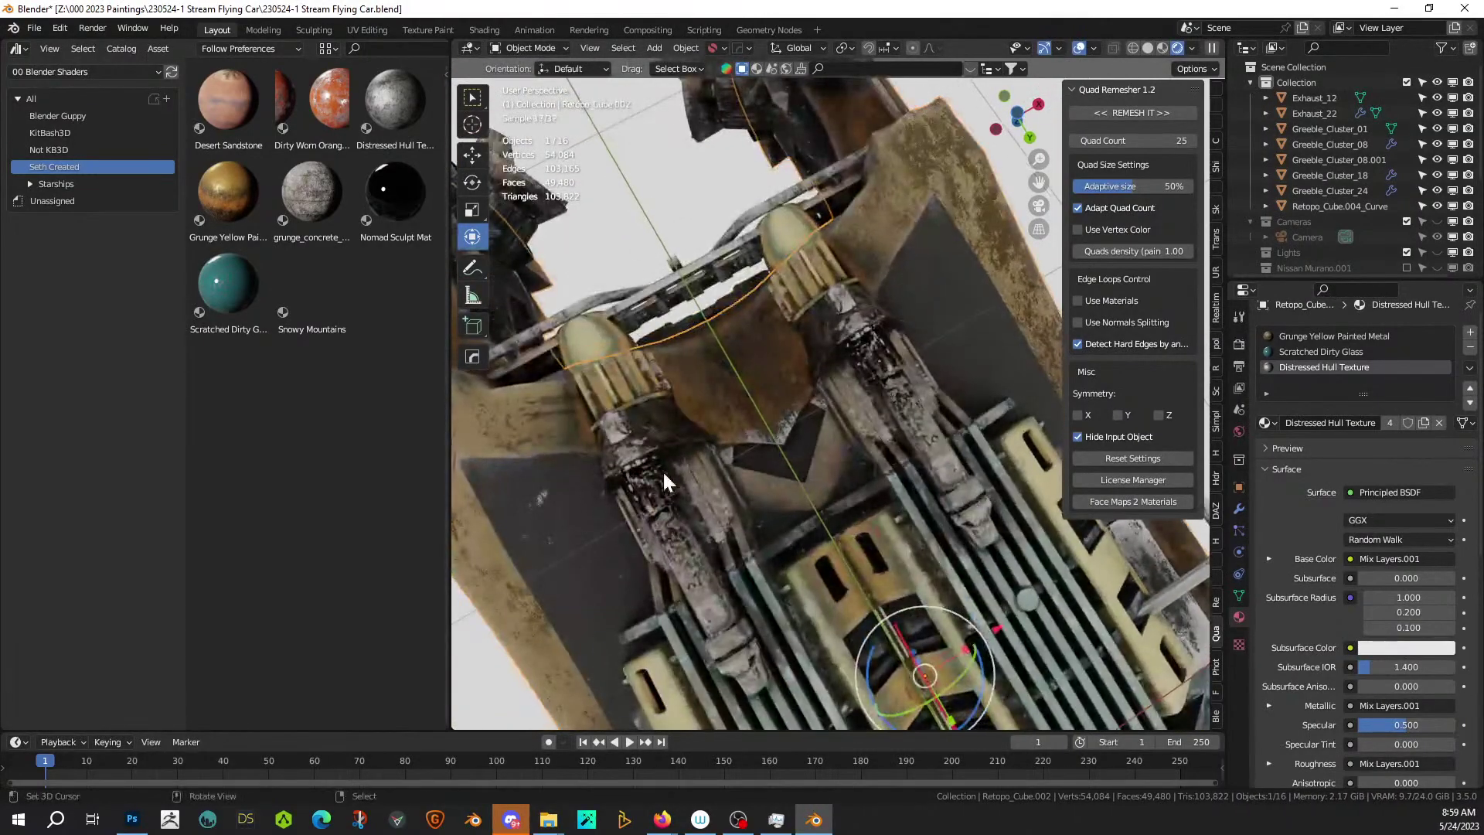
{"action": "key", "text": "ctrl+KP_7"}
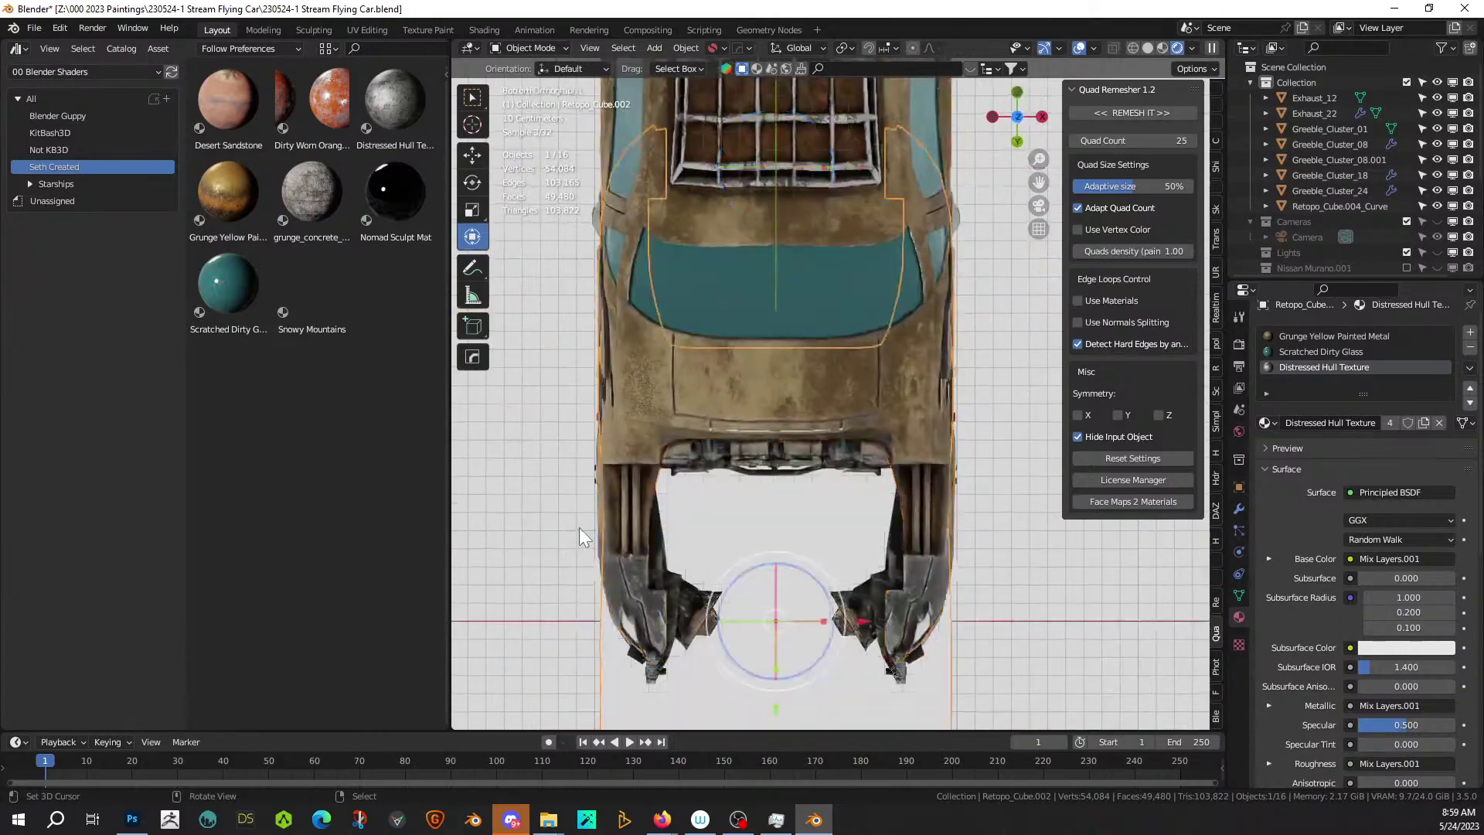
{"action": "key", "text": "Tab"}
{"action": "scroll", "coordinate": [580, 530], "scroll_direction": "up", "scroll_amount": 5}
{"action": "left_click", "coordinate": [520, 498]}
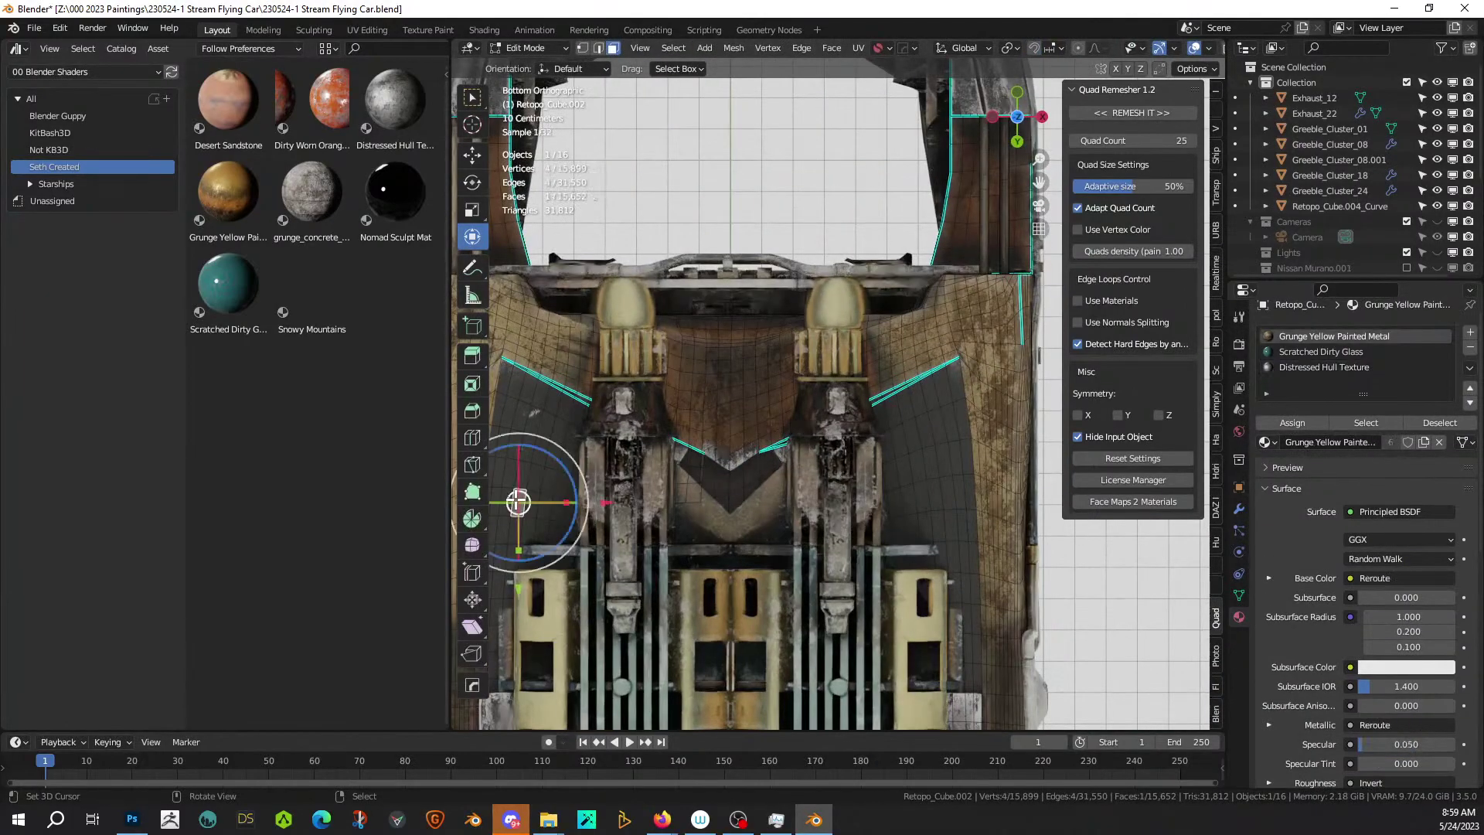
{"action": "middle_click_drag", "start_coordinate": [607, 485], "coordinate": [990, 384]}
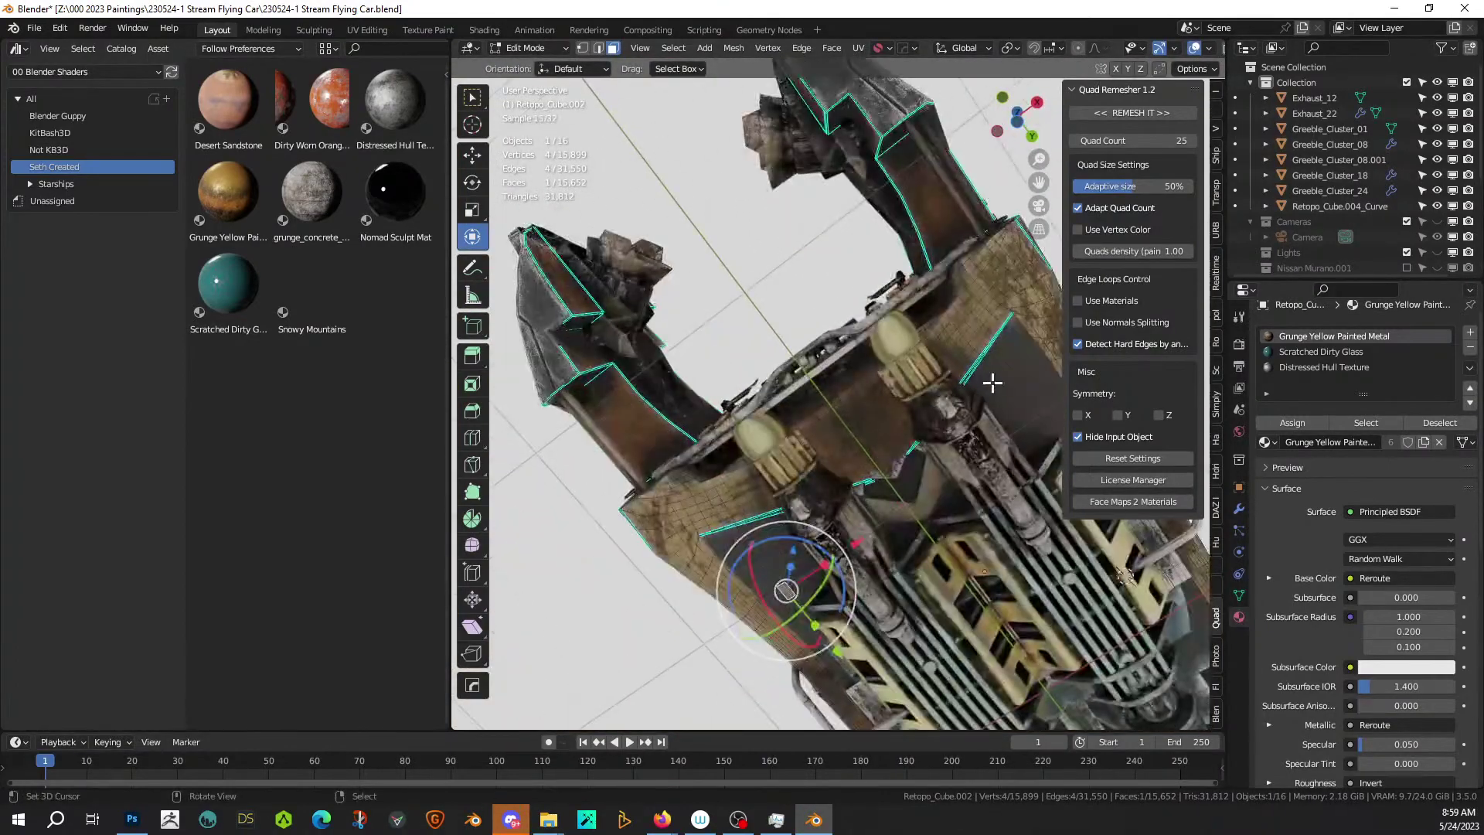
{"action": "left_click", "coordinate": [992, 390]}
{"action": "scroll", "coordinate": [850, 417], "scroll_direction": "up", "scroll_amount": 5}
{"action": "scroll", "coordinate": [850, 404], "scroll_direction": "down", "scroll_amount": 3}
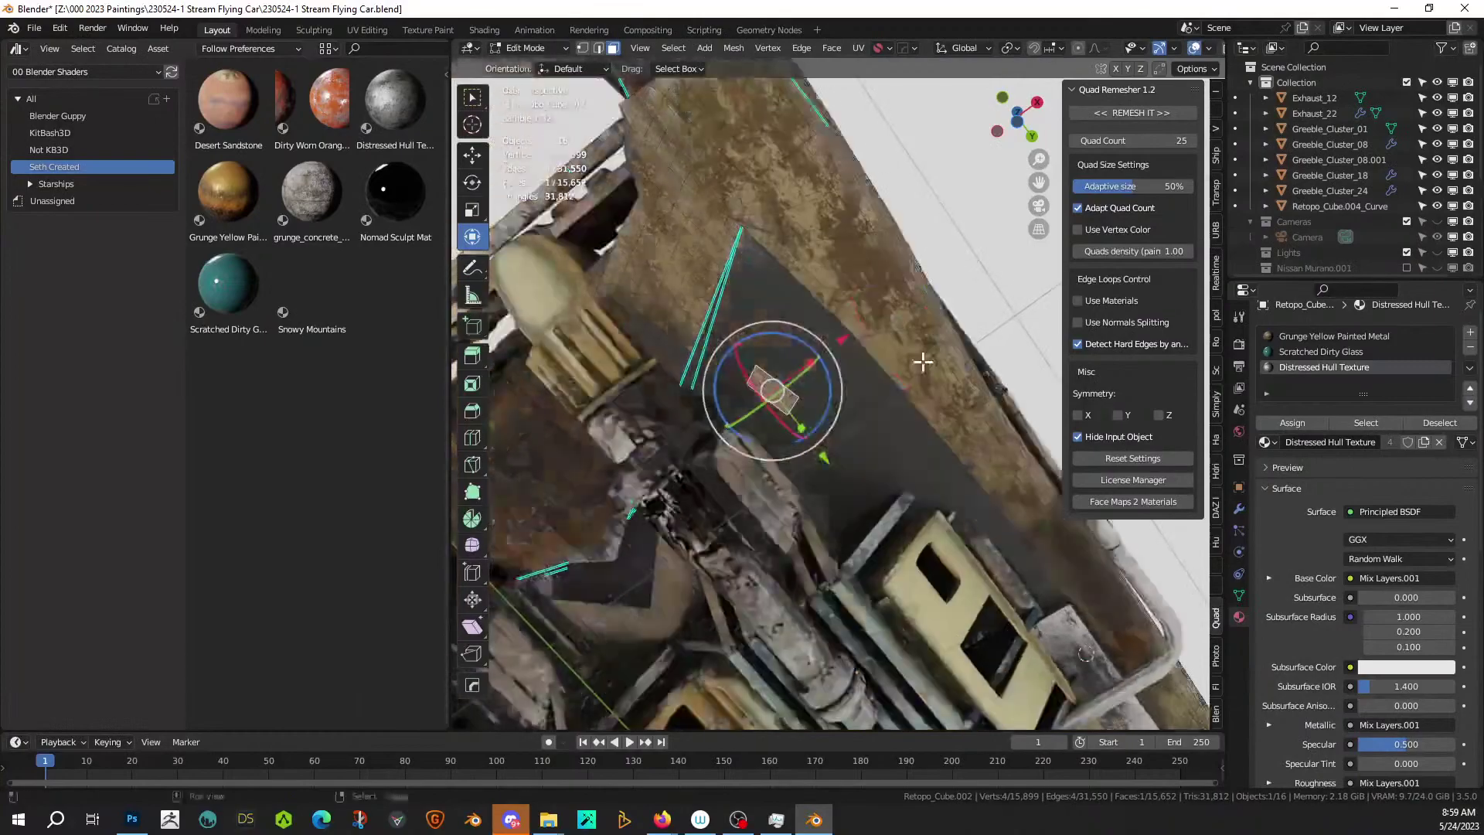
{"action": "key", "text": "ctrl+KP_1"}
{"action": "scroll", "coordinate": [909, 367], "scroll_direction": "up", "scroll_amount": 3}
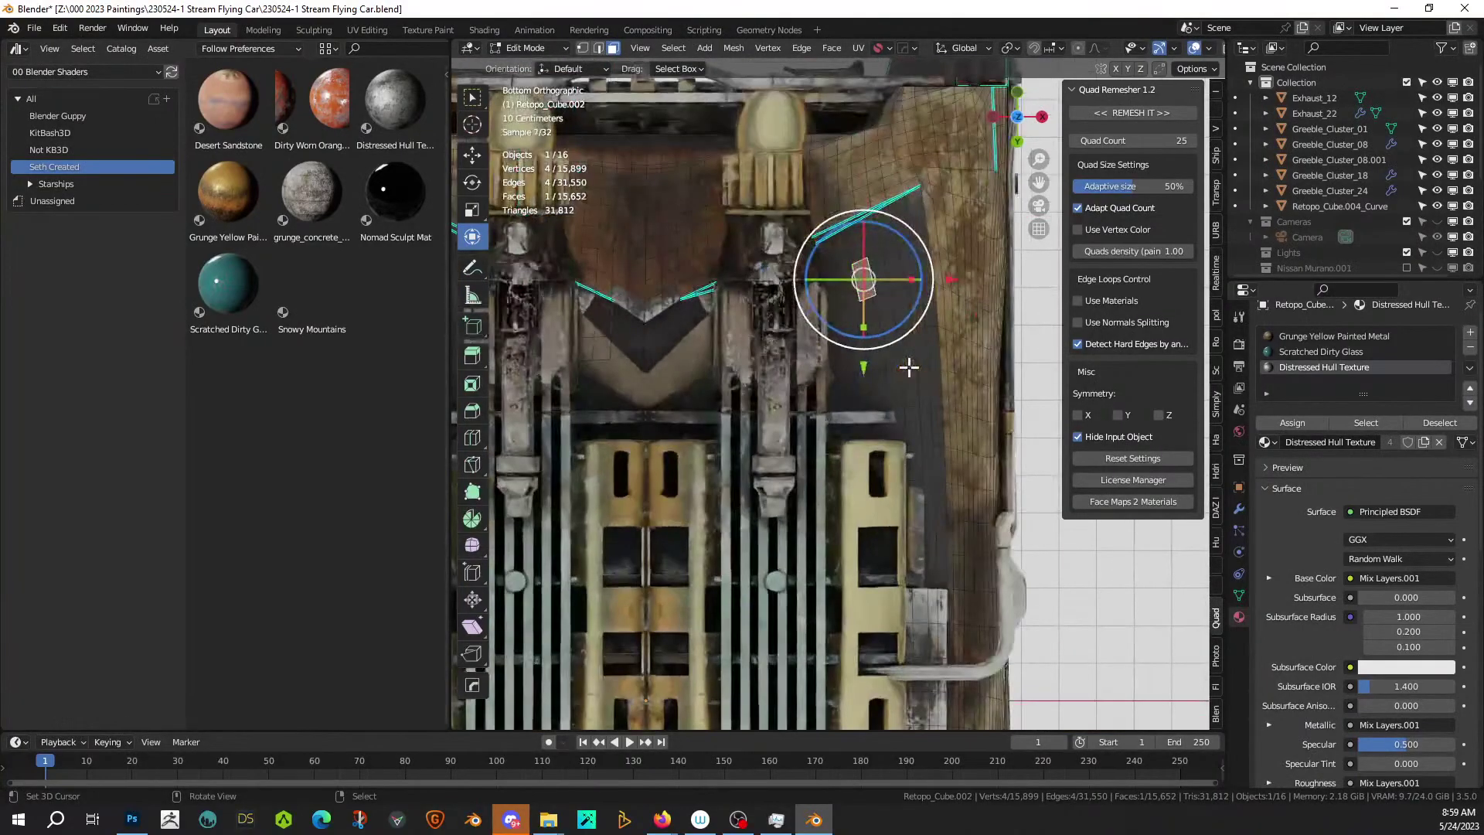
{"action": "scroll", "coordinate": [870, 465], "scroll_direction": "down", "scroll_amount": 1}
{"action": "key", "text": "c"}
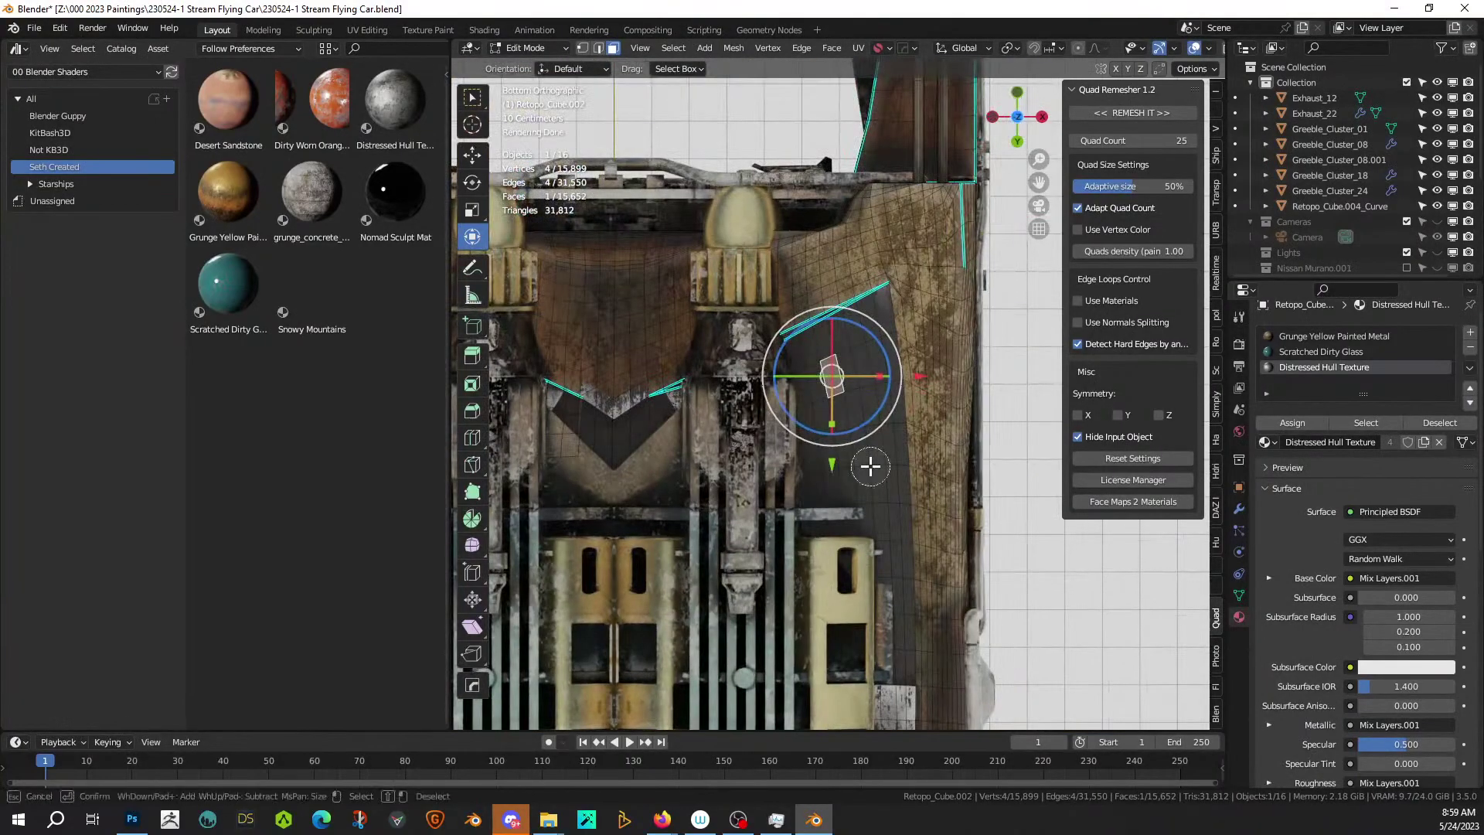
{"action": "mouse_move", "coordinate": [825, 371]}
{"action": "left_mouse_down"}
{"action": "mouse_move", "coordinate": [824, 343]}
{"action": "mouse_move", "coordinate": [844, 462]}
{"action": "mouse_move", "coordinate": [873, 469]}
{"action": "mouse_move", "coordinate": [857, 464]}
{"action": "mouse_move", "coordinate": [870, 335]}
{"action": "left_mouse_up"}
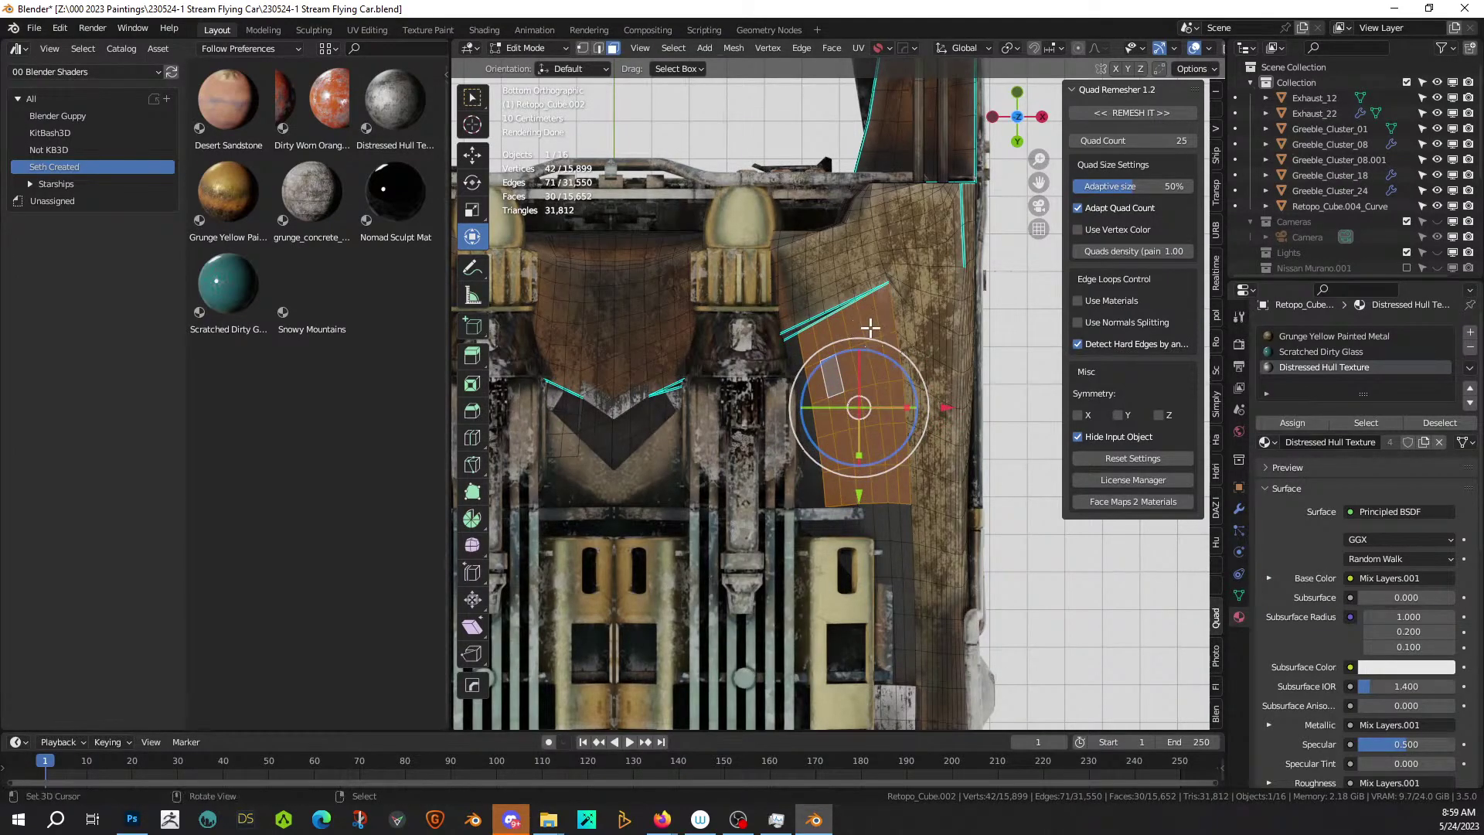
Generate Random Panels from the selected hull patch with Panel Seed 3.
{"action": "key", "text": "Tab"}
{"action": "right_click", "coordinate": [881, 372]}
{"action": "left_click", "coordinate": [881, 372]}
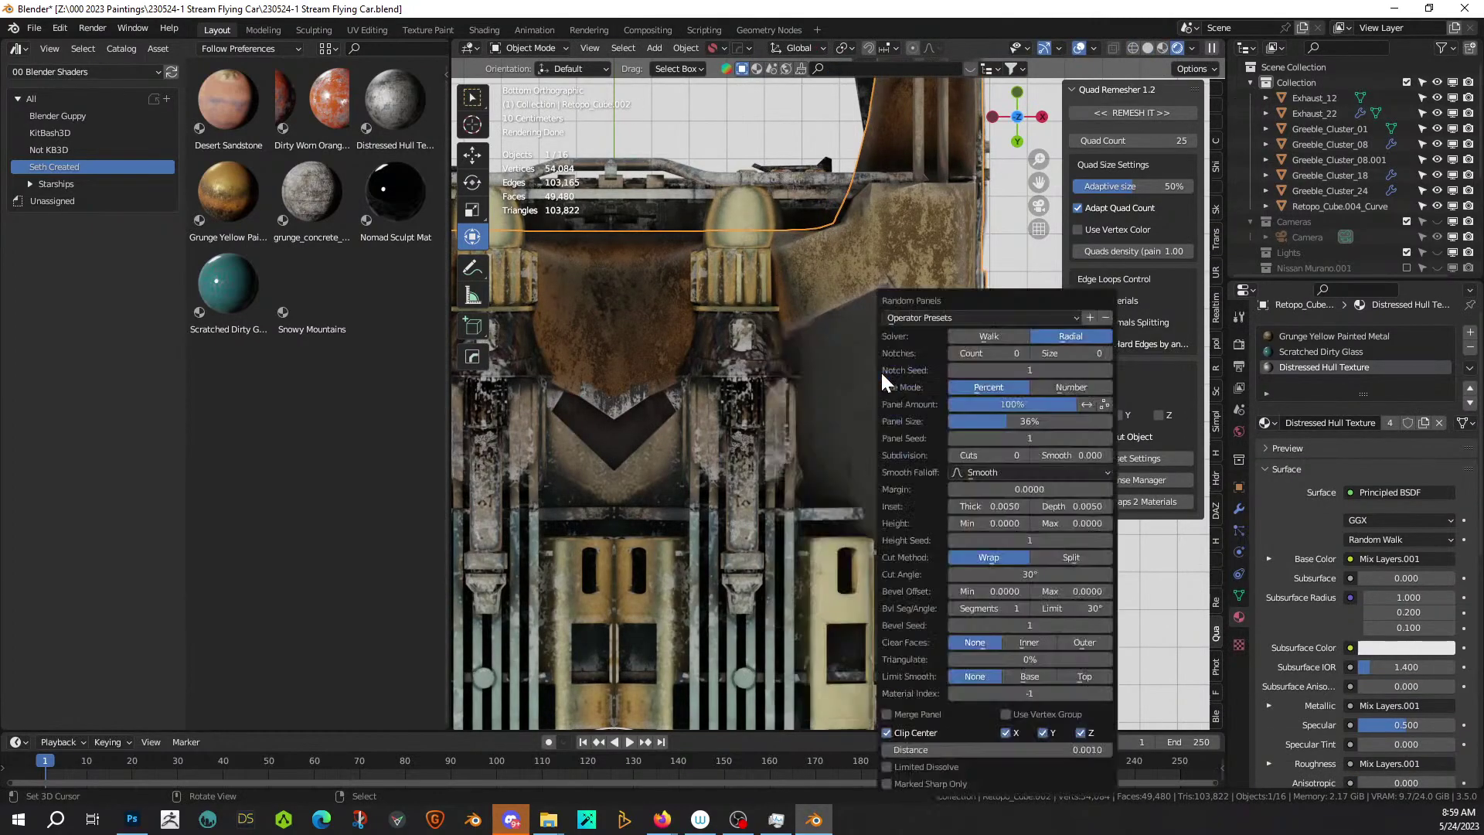
{"action": "left_click", "coordinate": [1107, 437]}
{"action": "left_click", "coordinate": [1106, 437]}
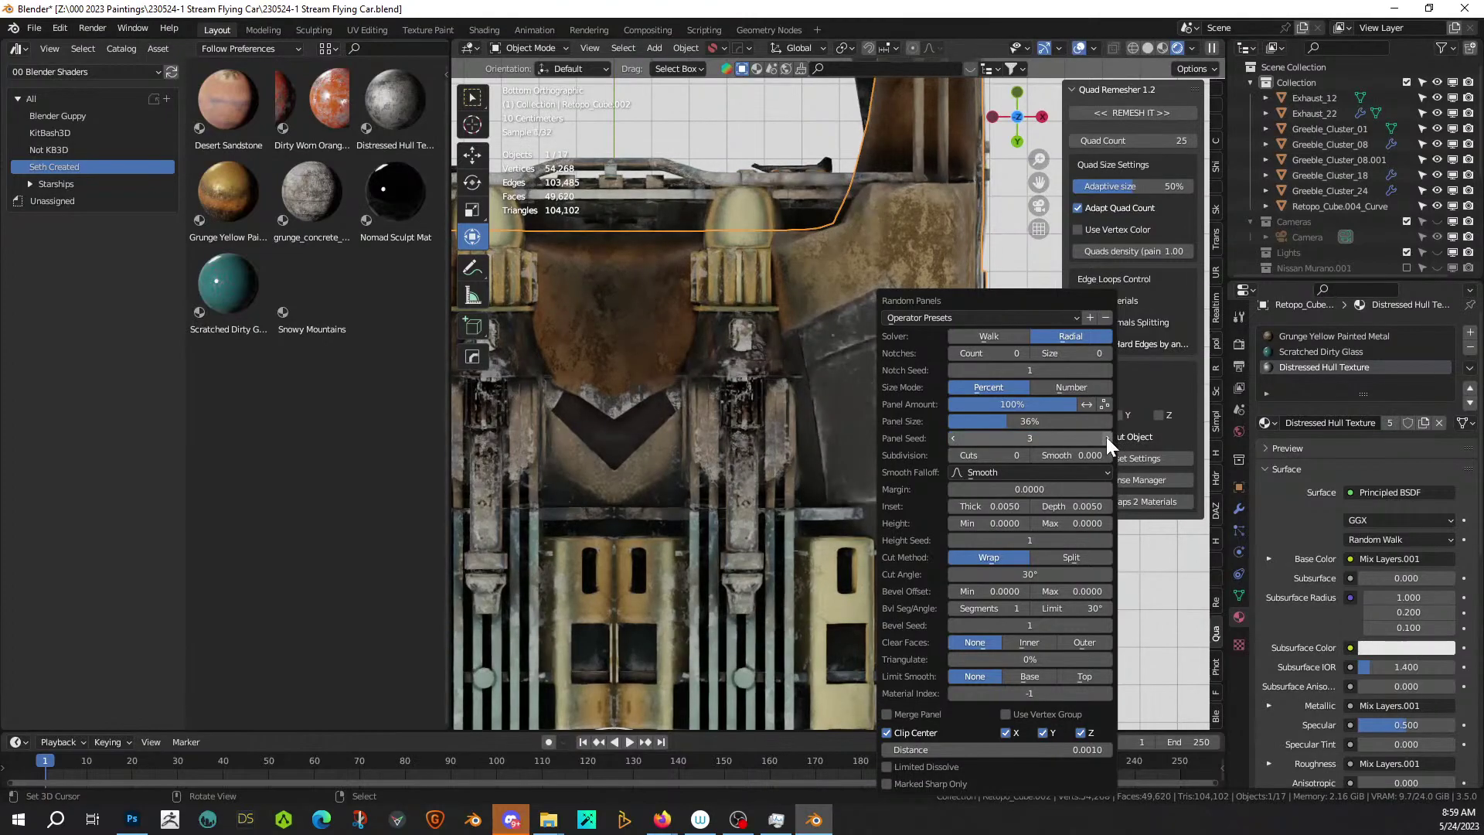
Save the file and examine the car's underside and side with the added panels.
{"action": "middle_click_drag", "start_coordinate": [846, 523], "coordinate": [878, 522]}
{"action": "scroll", "coordinate": [871, 590], "scroll_direction": "down", "scroll_amount": 10}
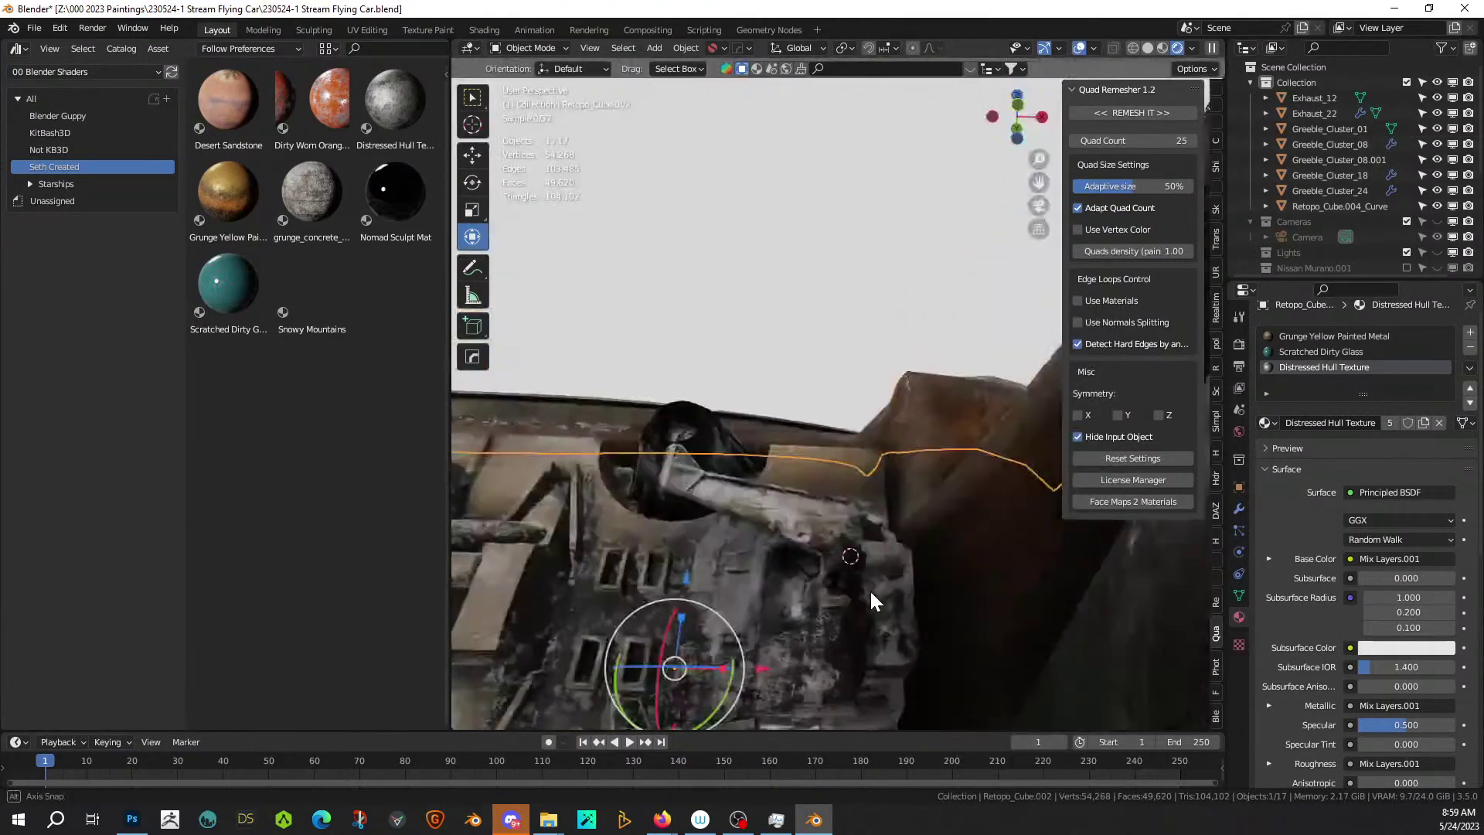
{"action": "middle_click_drag", "start_coordinate": [871, 591], "coordinate": [978, 529]}
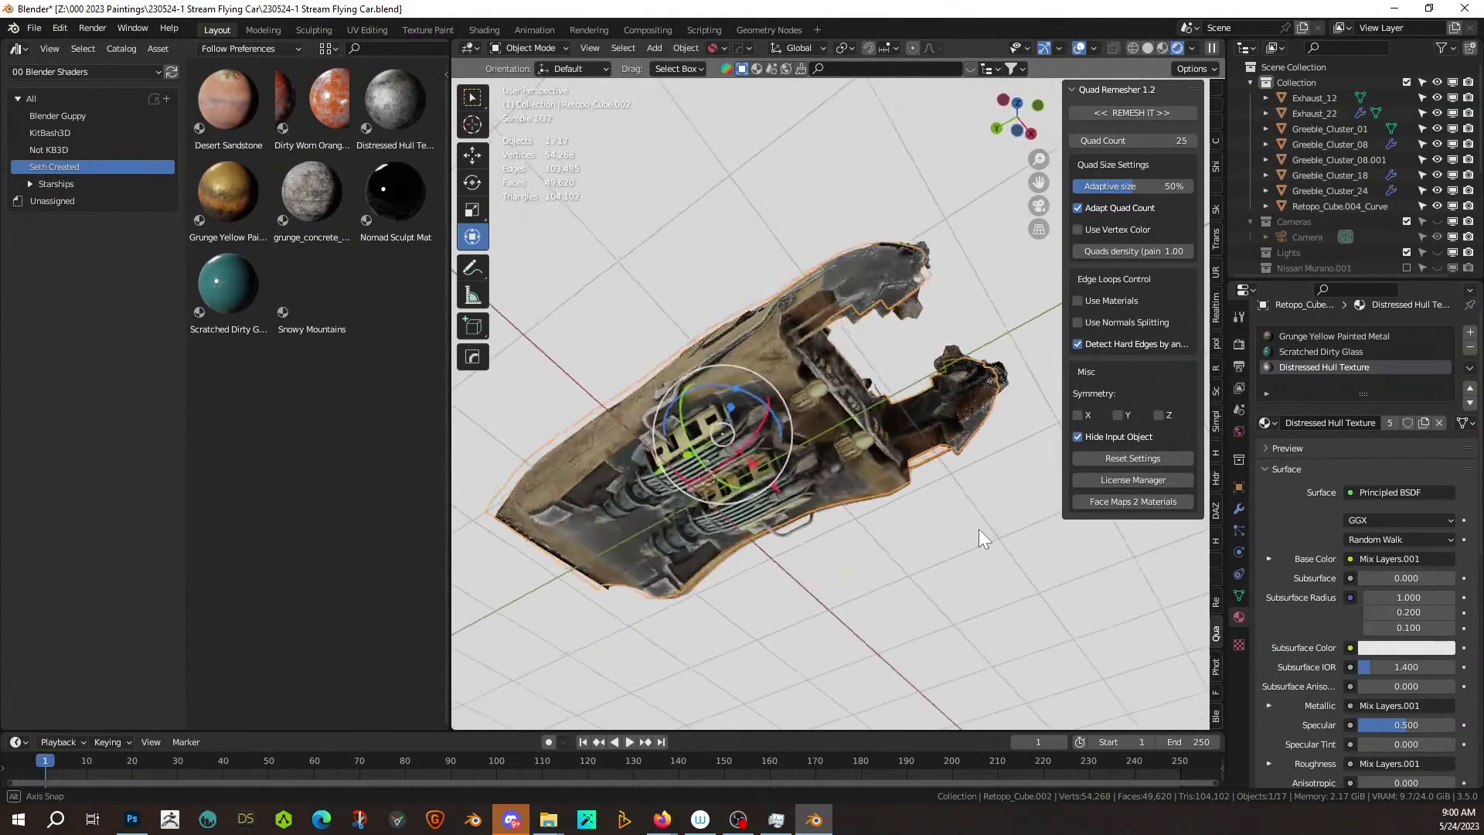
{"action": "key", "text": "ctrl+s"}
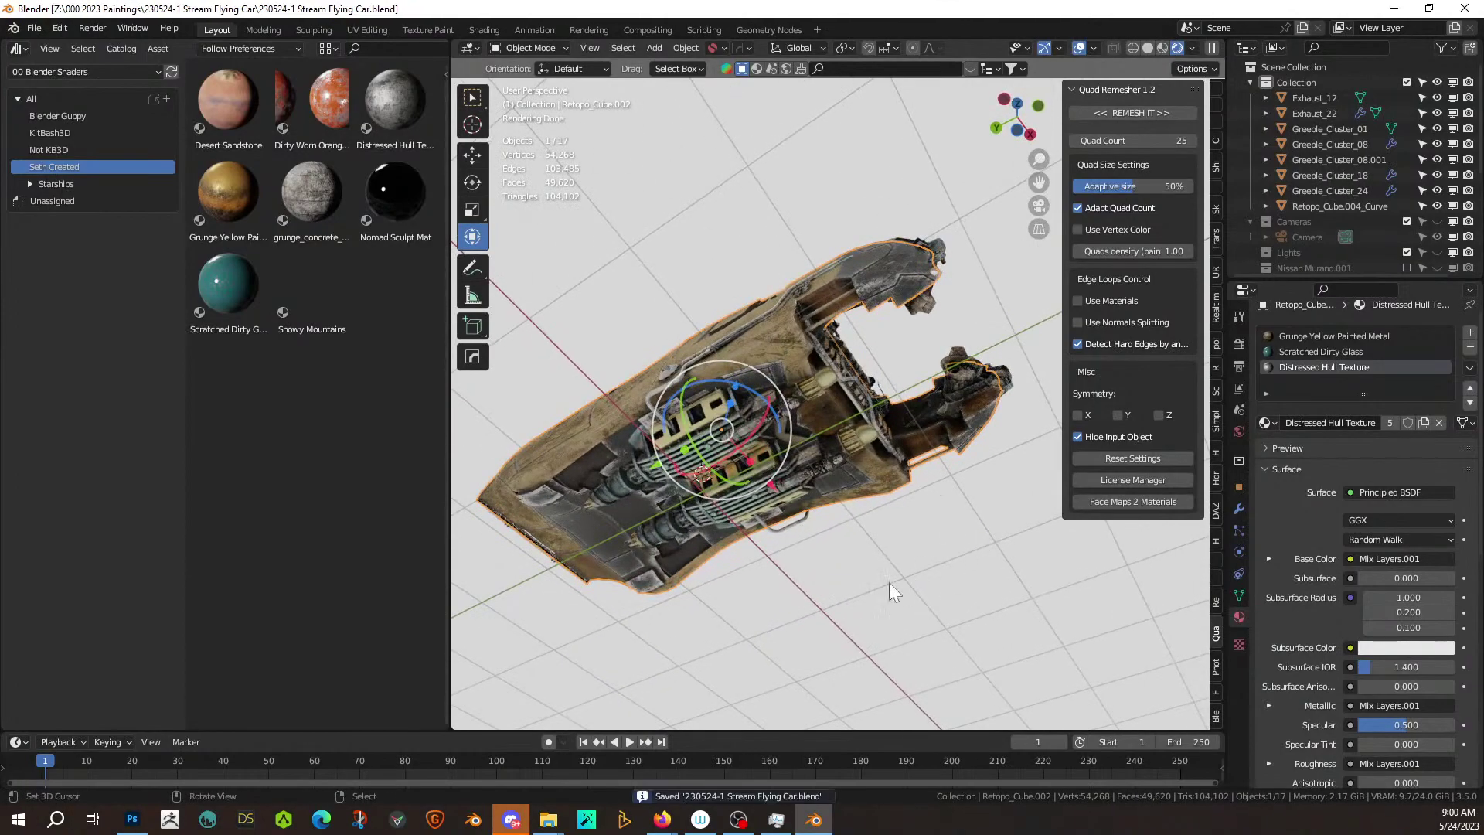
{"action": "middle_click_drag", "start_coordinate": [854, 522], "coordinate": [889, 605]}
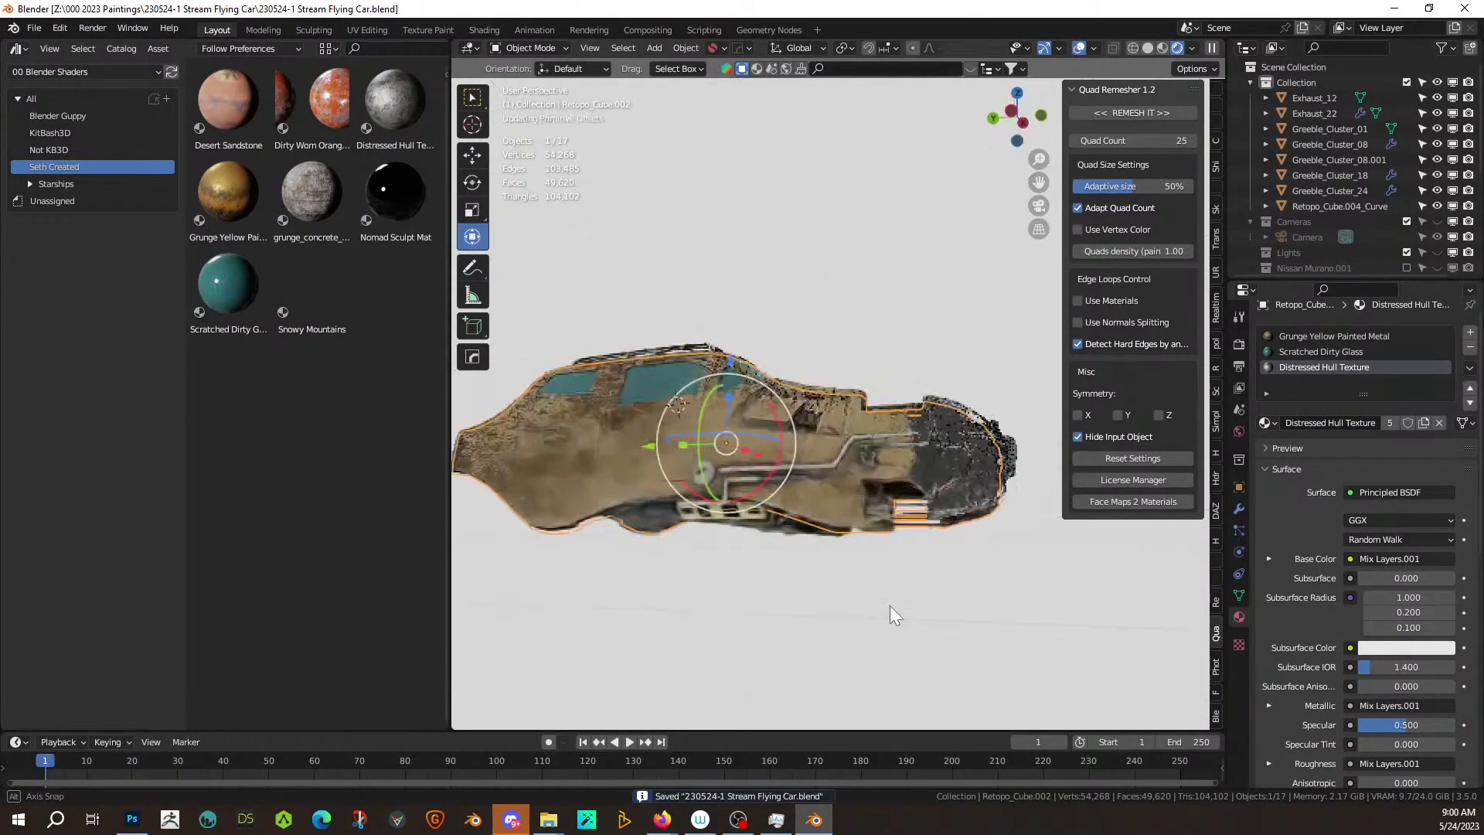
Close the asset browser area to enlarge the viewport and toggle the Nissan Murano.001 collection.
{"action": "right_click", "coordinate": [175, 43]}
{"action": "left_click", "coordinate": [108, 175]}
{"action": "middle_click_drag", "start_coordinate": [316, 309], "coordinate": [881, 495]}
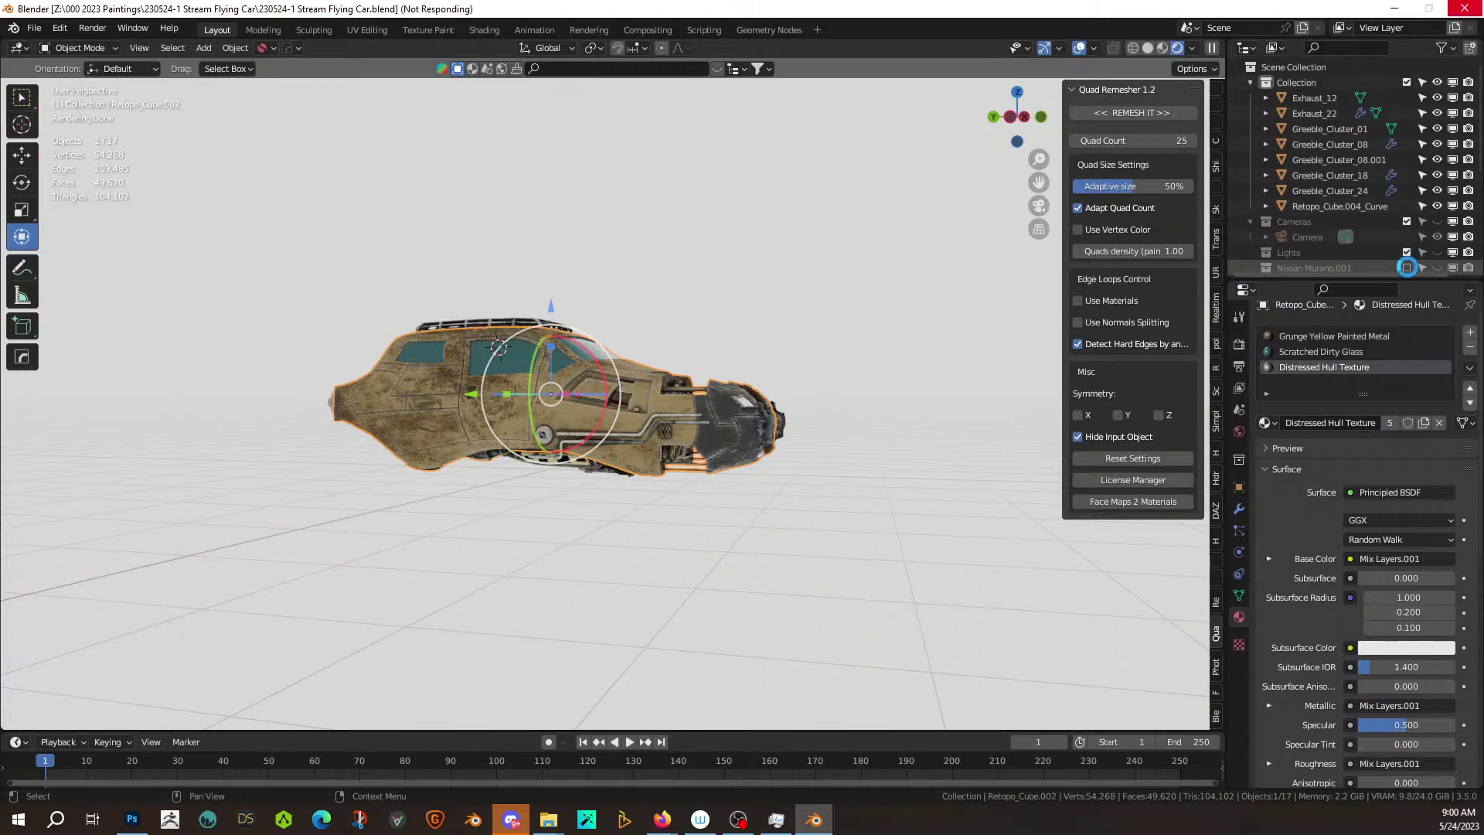
{"action": "left_click", "coordinate": [1406, 267]}
{"action": "middle_click_drag", "start_coordinate": [893, 307], "coordinate": [652, 424]}
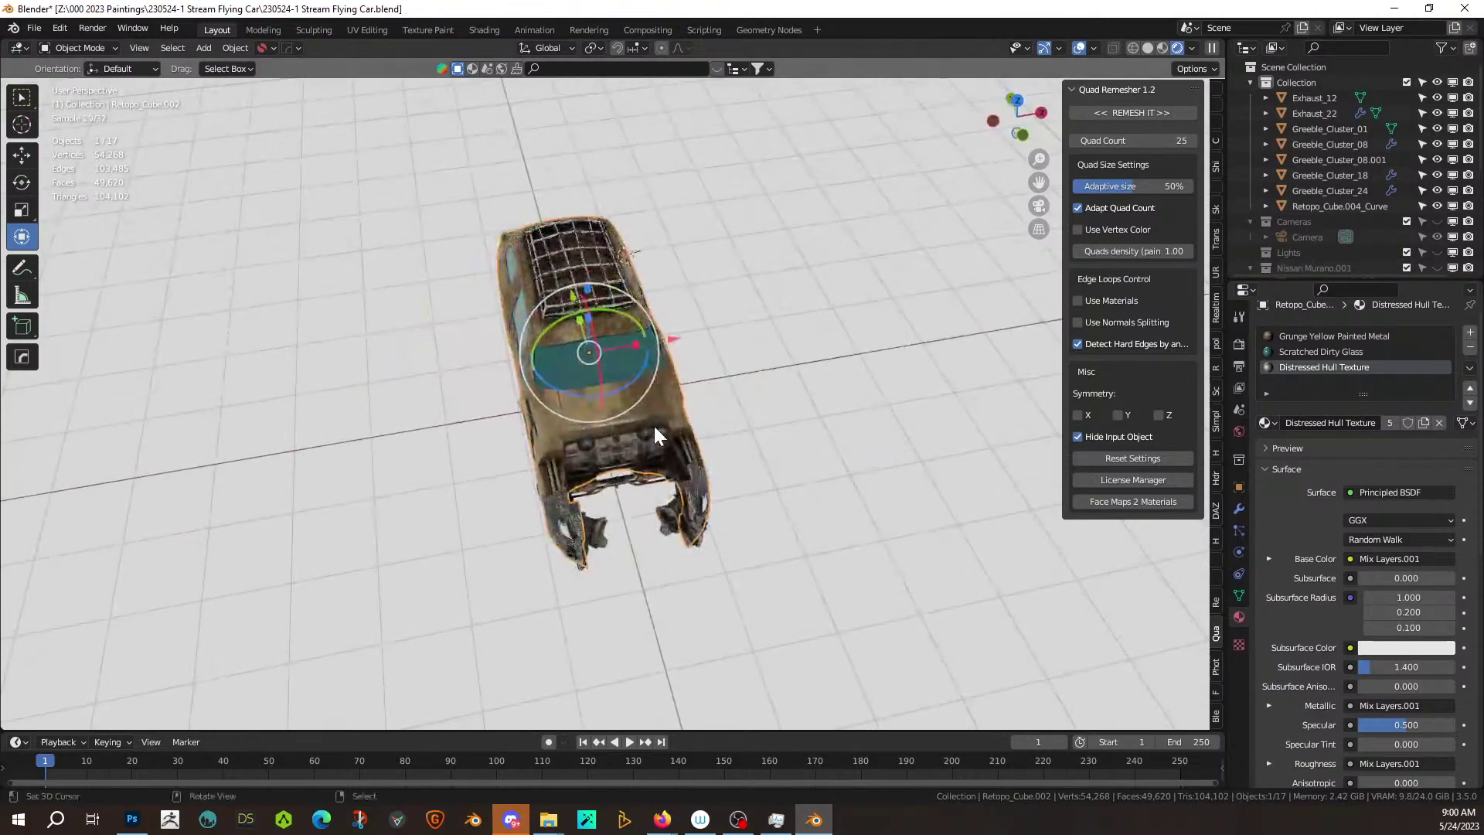
{"action": "key", "text": "g"}
{"action": "key", "text": "x"}
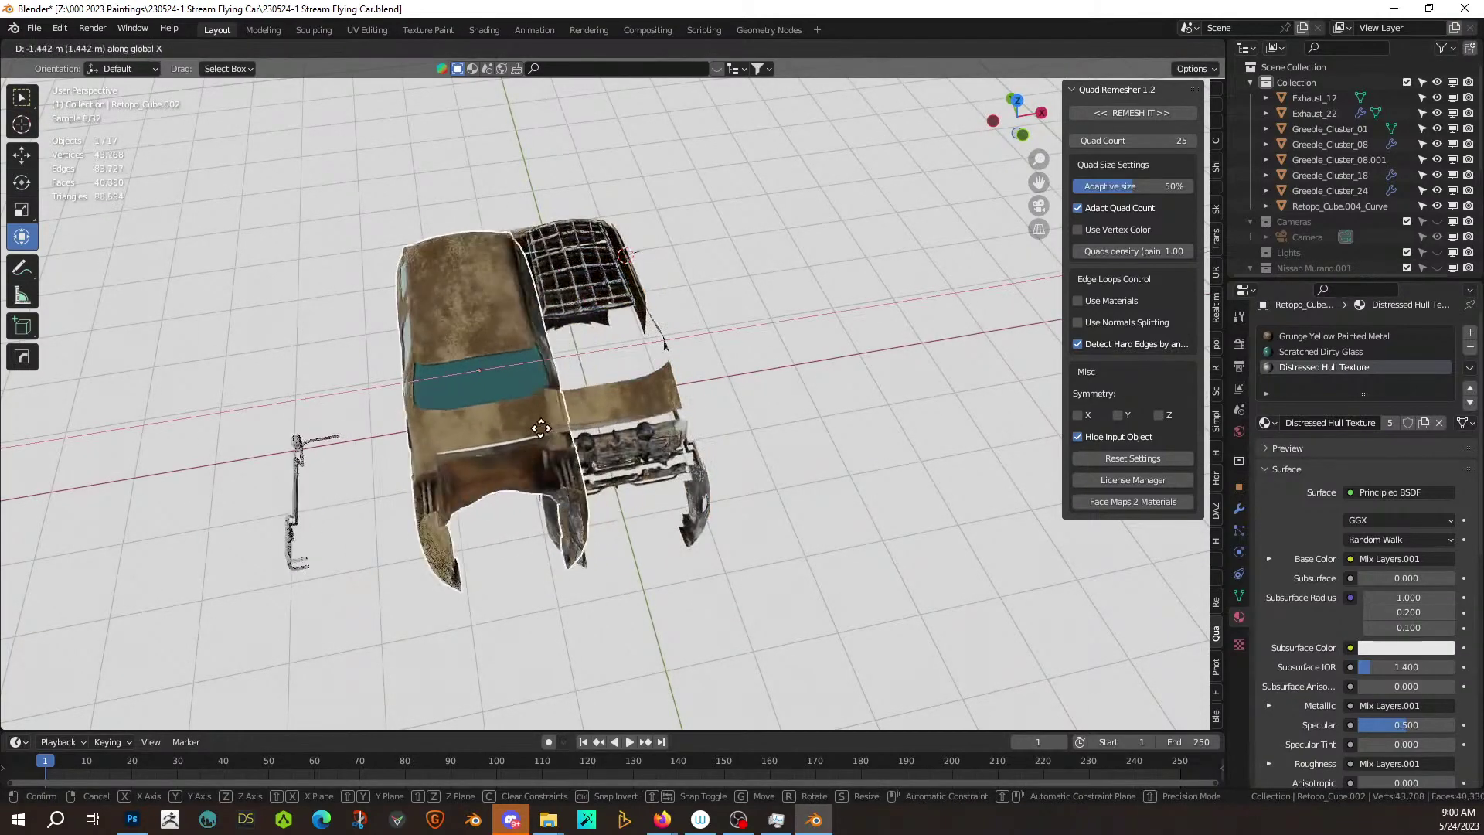
{"action": "right_click", "coordinate": [540, 427]}
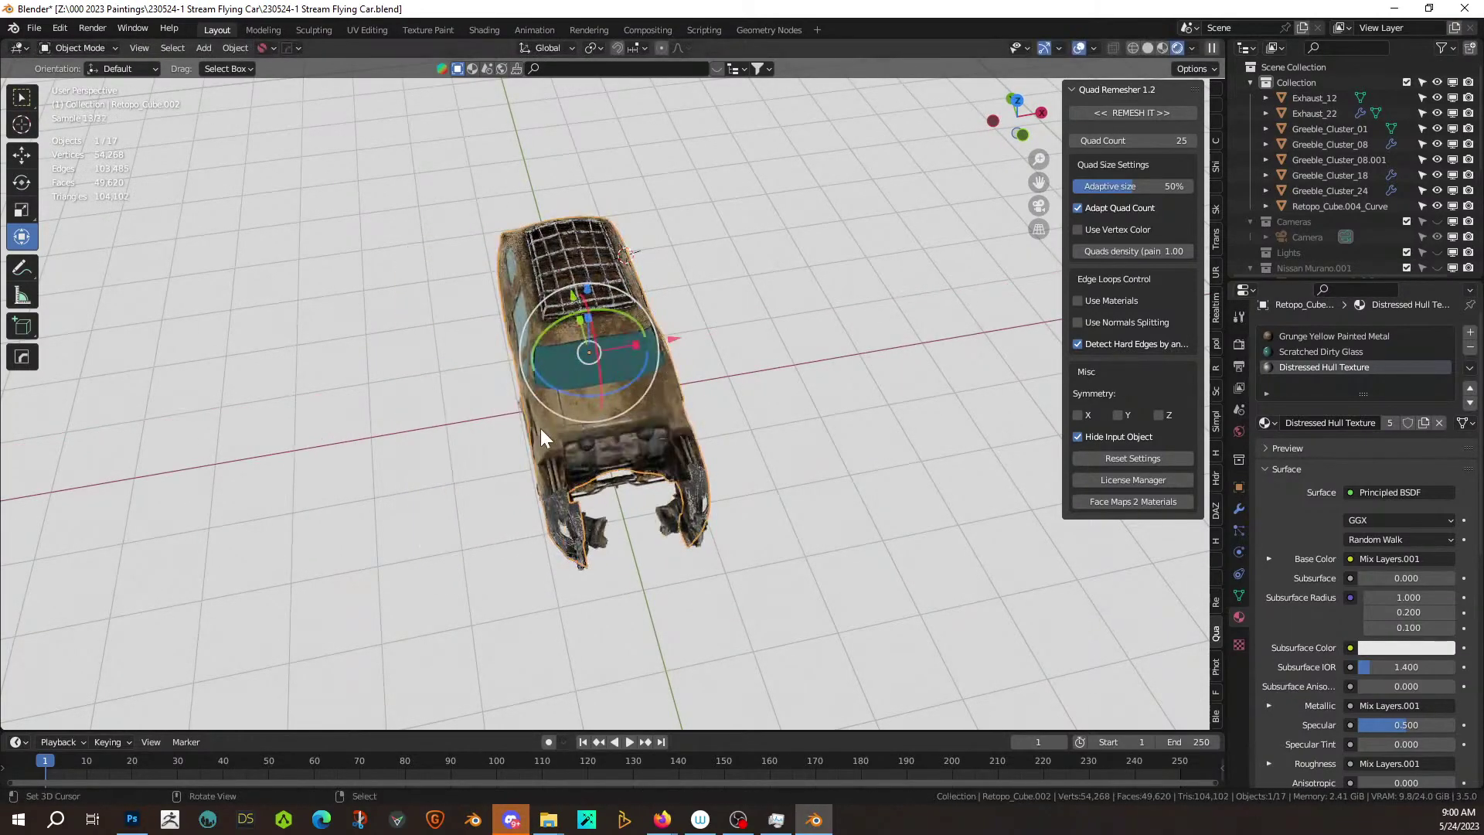
Show the Nissan Murano.001 collection and move its body.001 object -3.046 m along X, beside the flying car.
{"action": "scroll", "coordinate": [1323, 248], "scroll_direction": "down", "scroll_amount": 1}
{"action": "left_click", "coordinate": [1438, 237]}
{"action": "left_click", "coordinate": [1324, 253]}
{"action": "key", "text": "g"}
{"action": "key", "text": "x"}
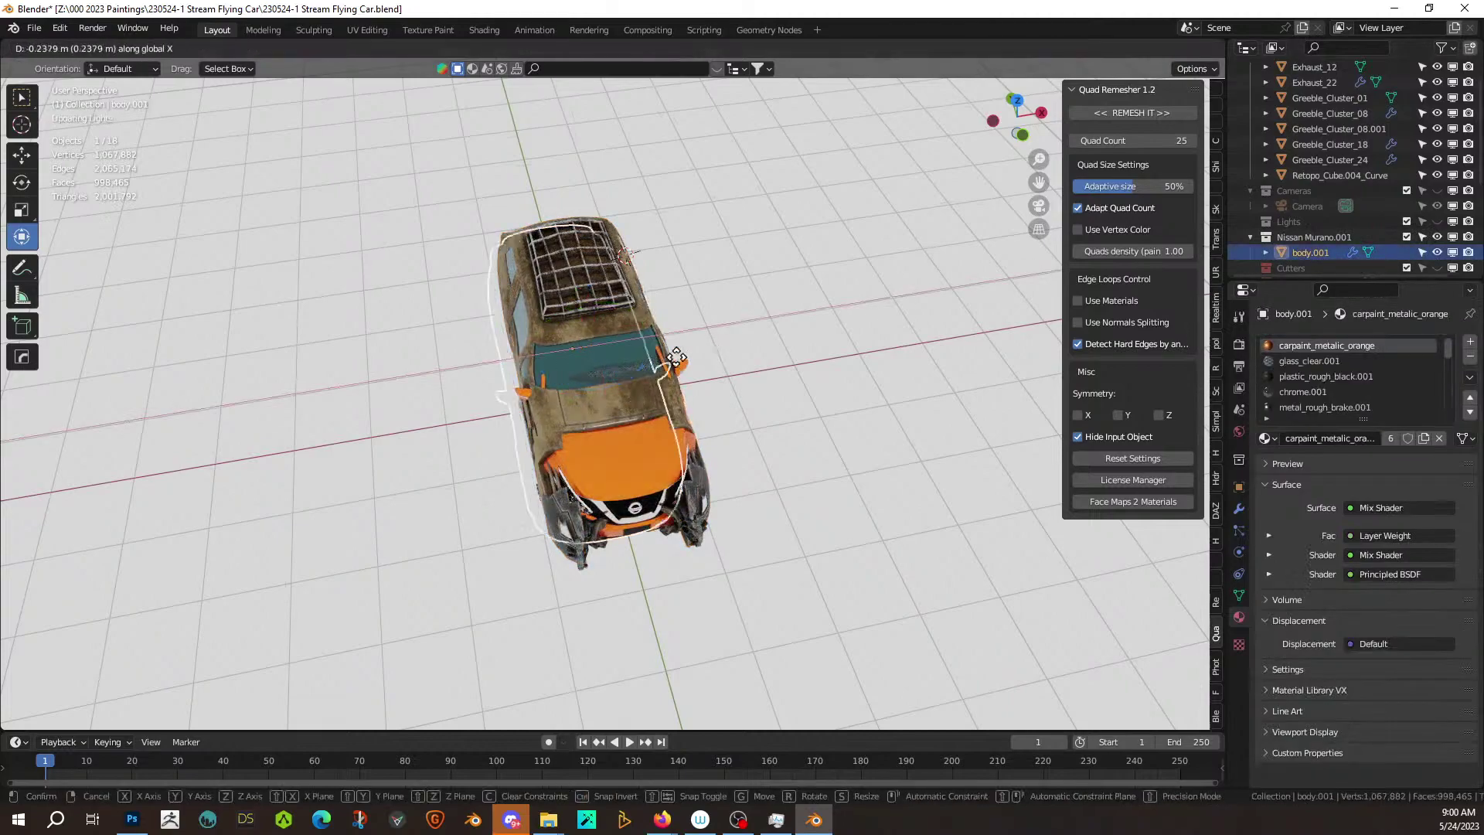
{"action": "left_click", "coordinate": [479, 366]}
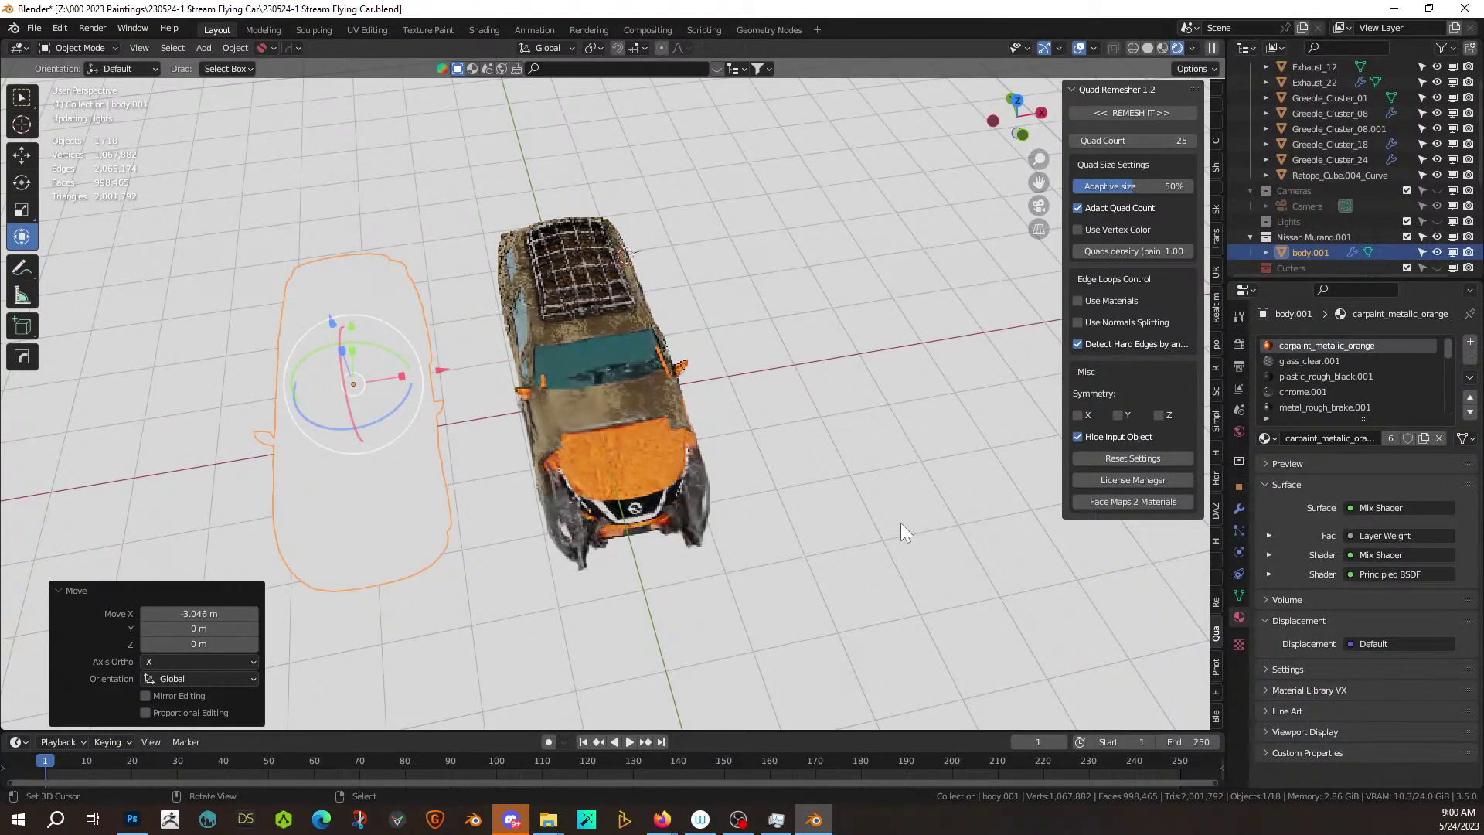
{"action": "left_click", "coordinate": [827, 513]}
Compare the flying car with the Nissan from above and the front, exclude the Nissan Murano.001 collection from the view layer and save.
{"action": "middle_click_drag", "start_coordinate": [827, 512], "coordinate": [842, 613]}
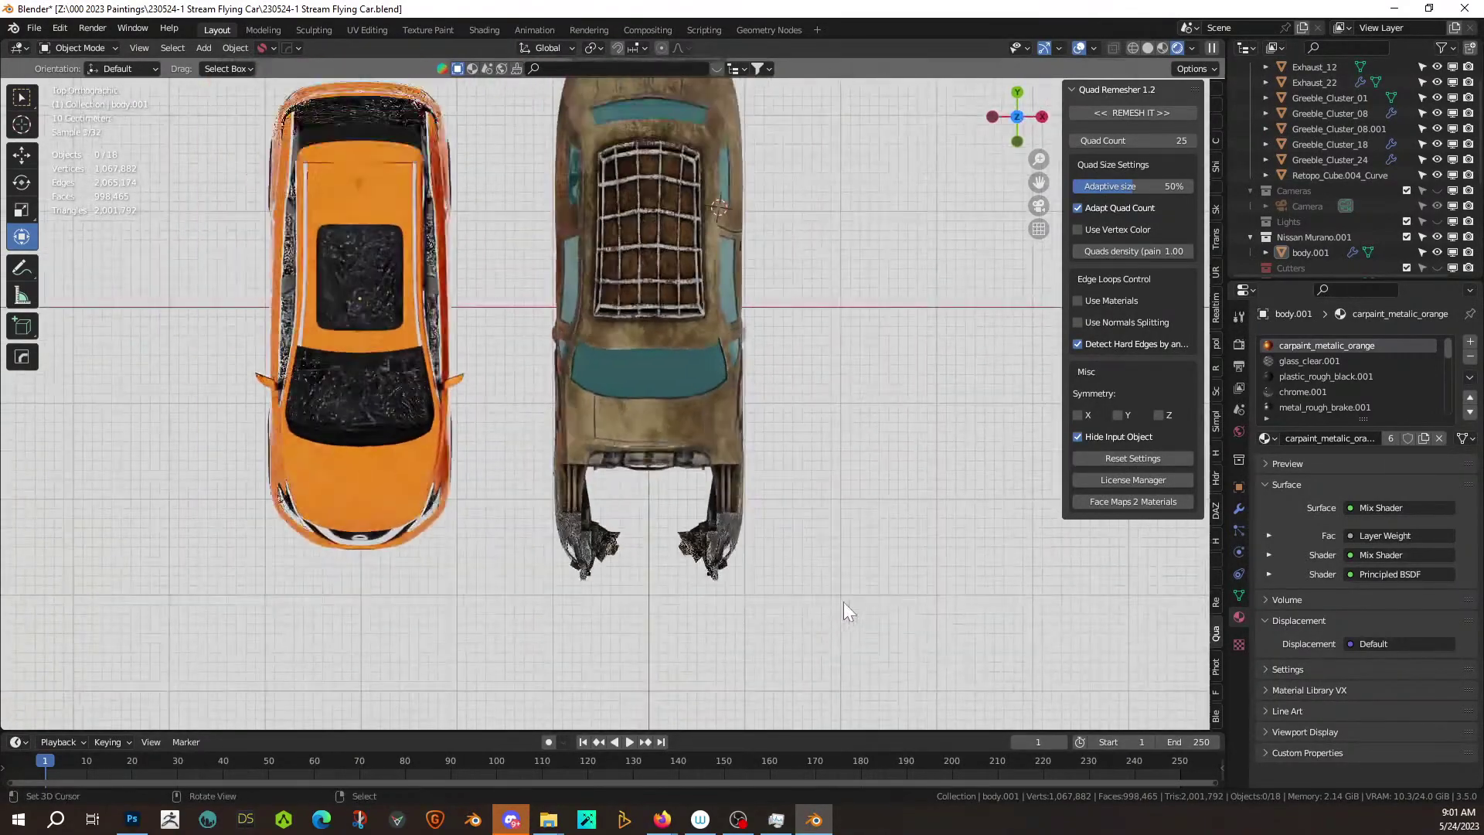
{"action": "scroll", "coordinate": [843, 613], "scroll_direction": "down", "scroll_amount": 2}
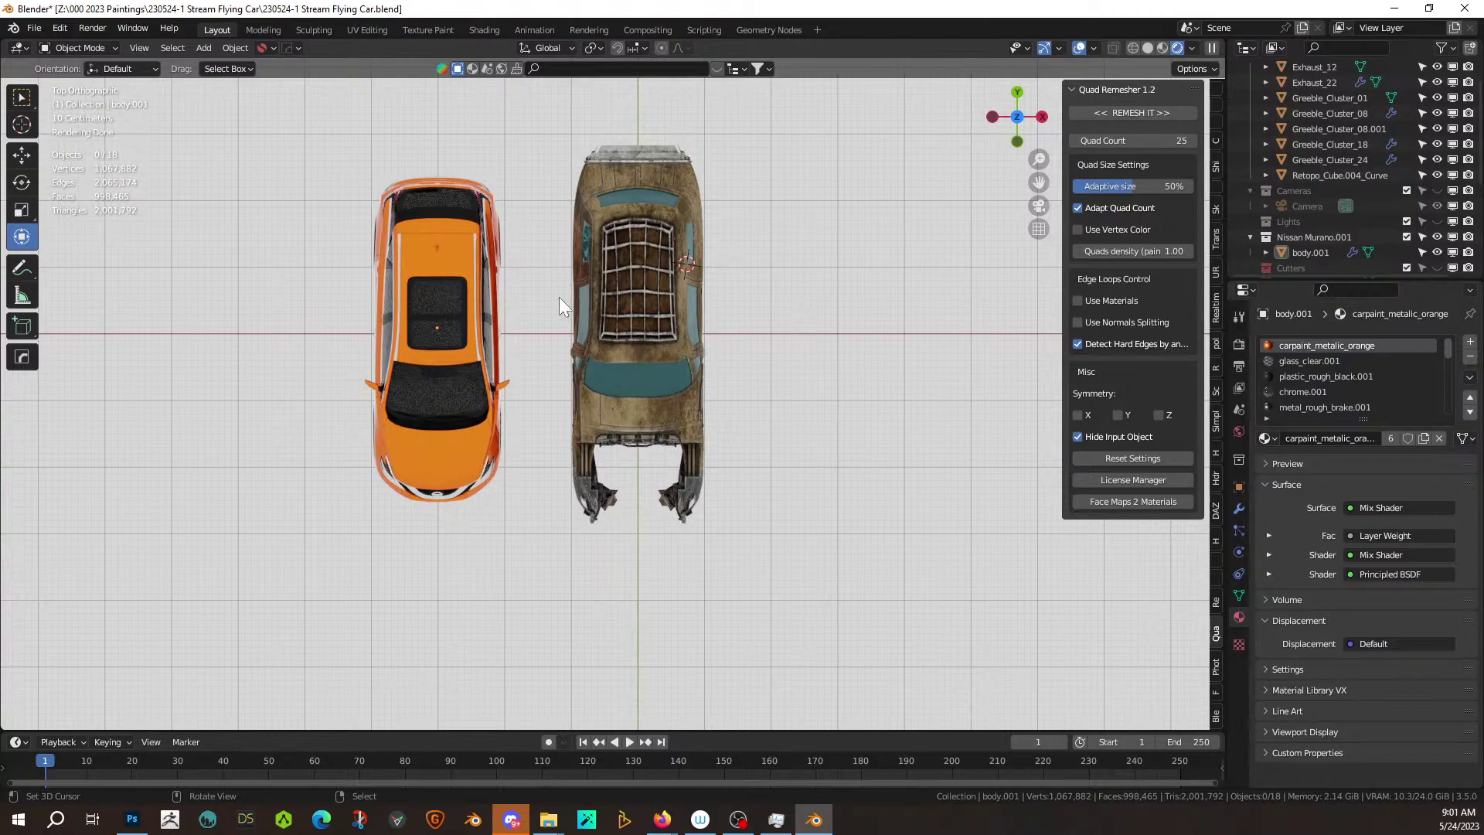
{"action": "scroll", "coordinate": [558, 433], "scroll_direction": "up", "scroll_amount": 3}
{"action": "middle_click_drag", "start_coordinate": [576, 470], "coordinate": [536, 364]}
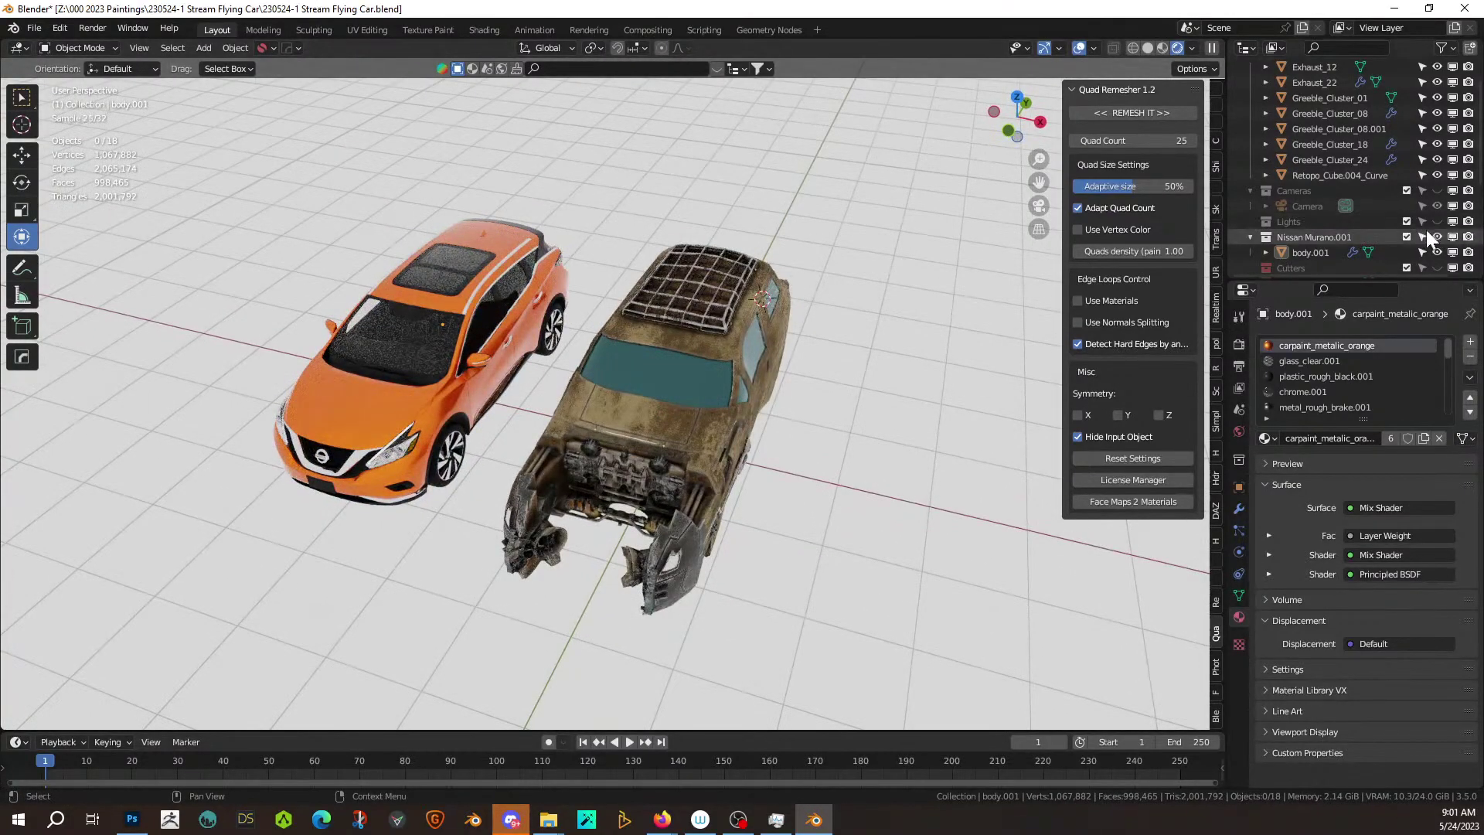
{"action": "left_click", "coordinate": [1406, 235]}
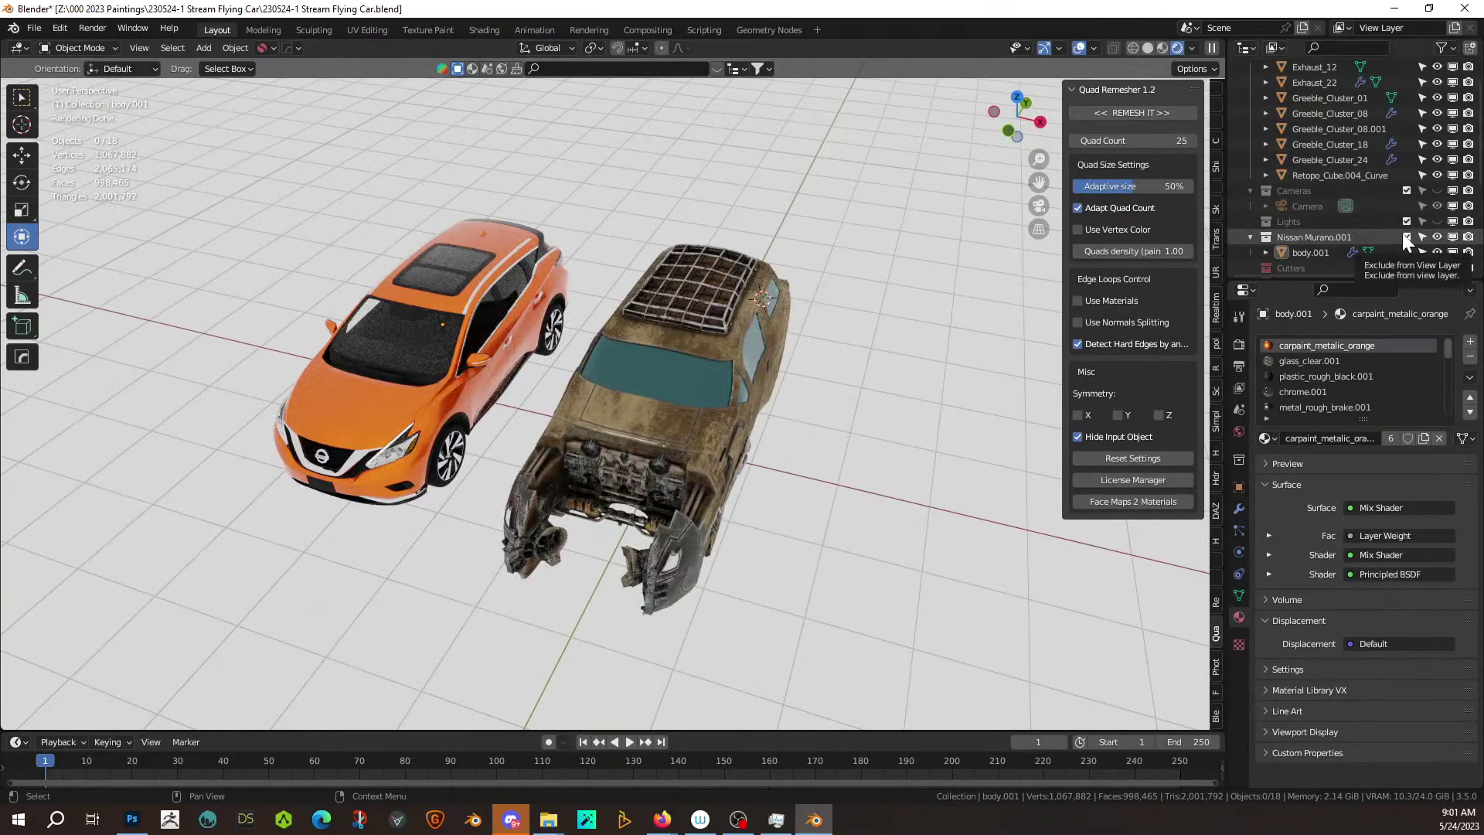
{"action": "key", "text": "ctrl"}
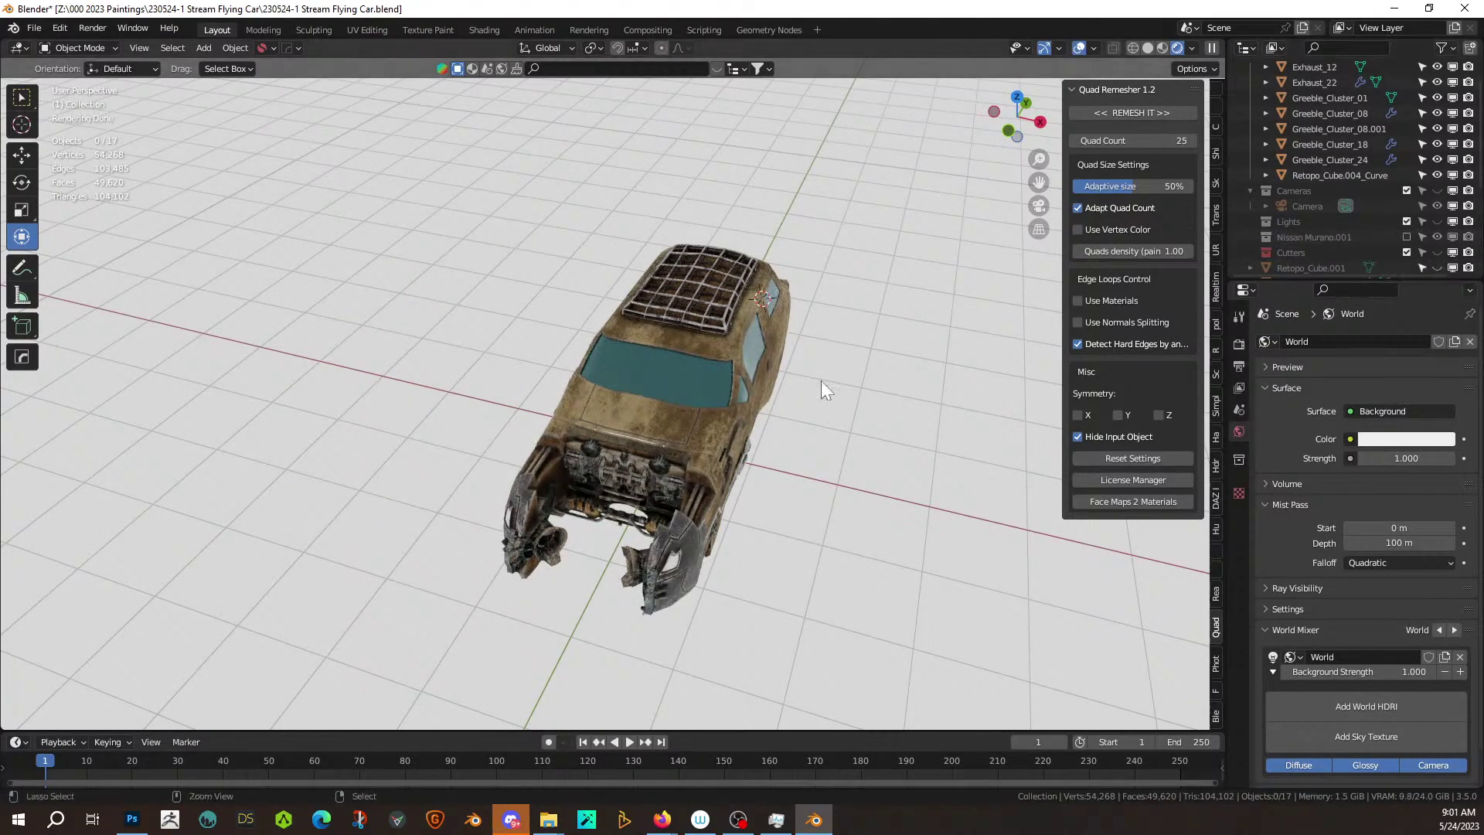
{"action": "key", "text": "ctrl+s"}
Examine the finished flying car's front engines, side pipes, hull panels and roof rack up close and from several angles.
{"action": "middle_click_drag", "start_coordinate": [840, 444], "coordinate": [731, 391]}
{"action": "scroll", "coordinate": [731, 392], "scroll_direction": "up", "scroll_amount": 6}
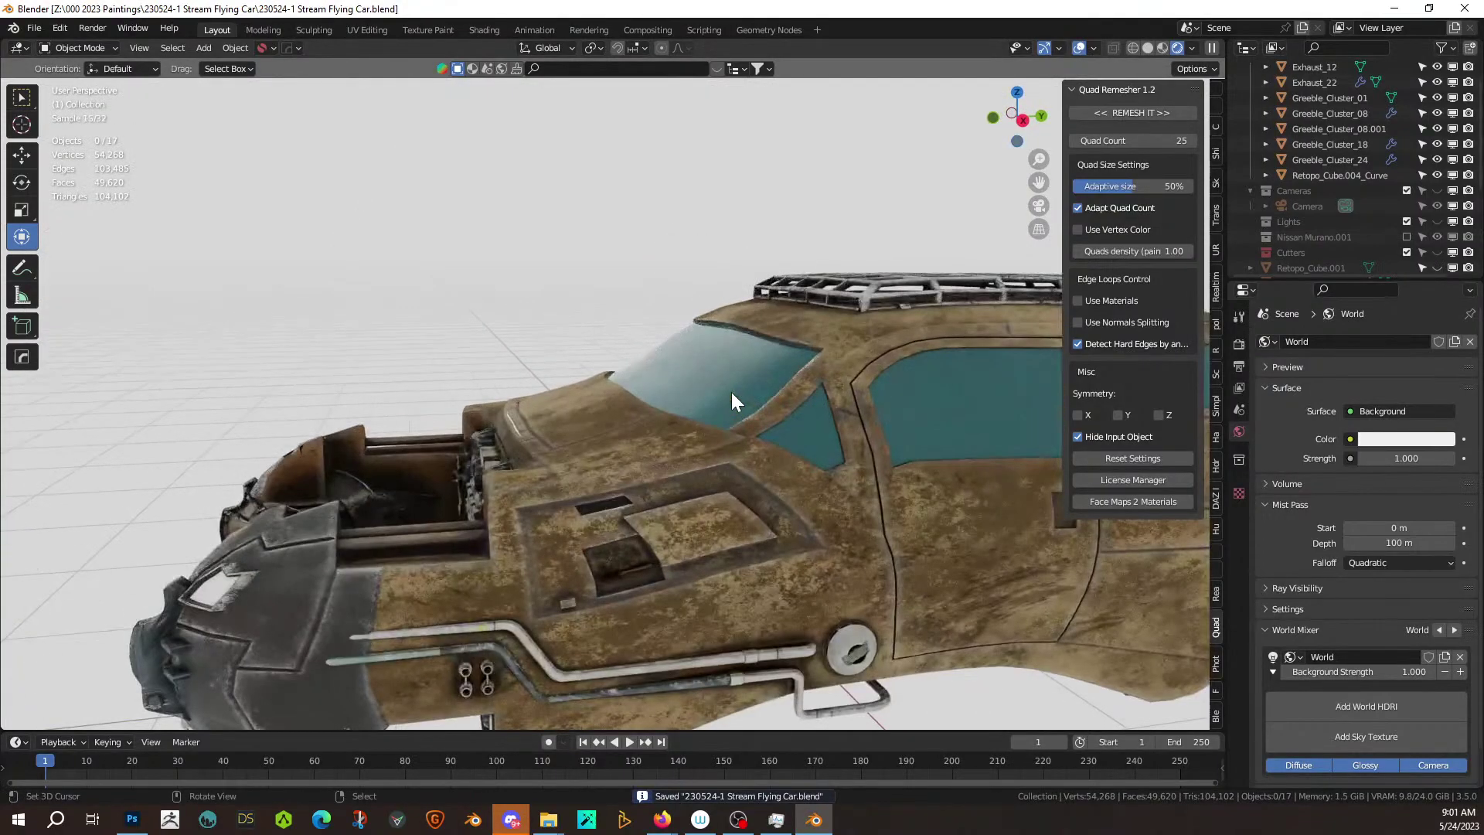
{"action": "scroll", "coordinate": [721, 392], "scroll_direction": "down", "scroll_amount": 6}
{"action": "middle_click_drag", "start_coordinate": [410, 517], "coordinate": [469, 477]}
{"action": "scroll", "coordinate": [482, 479], "scroll_direction": "up", "scroll_amount": 3}
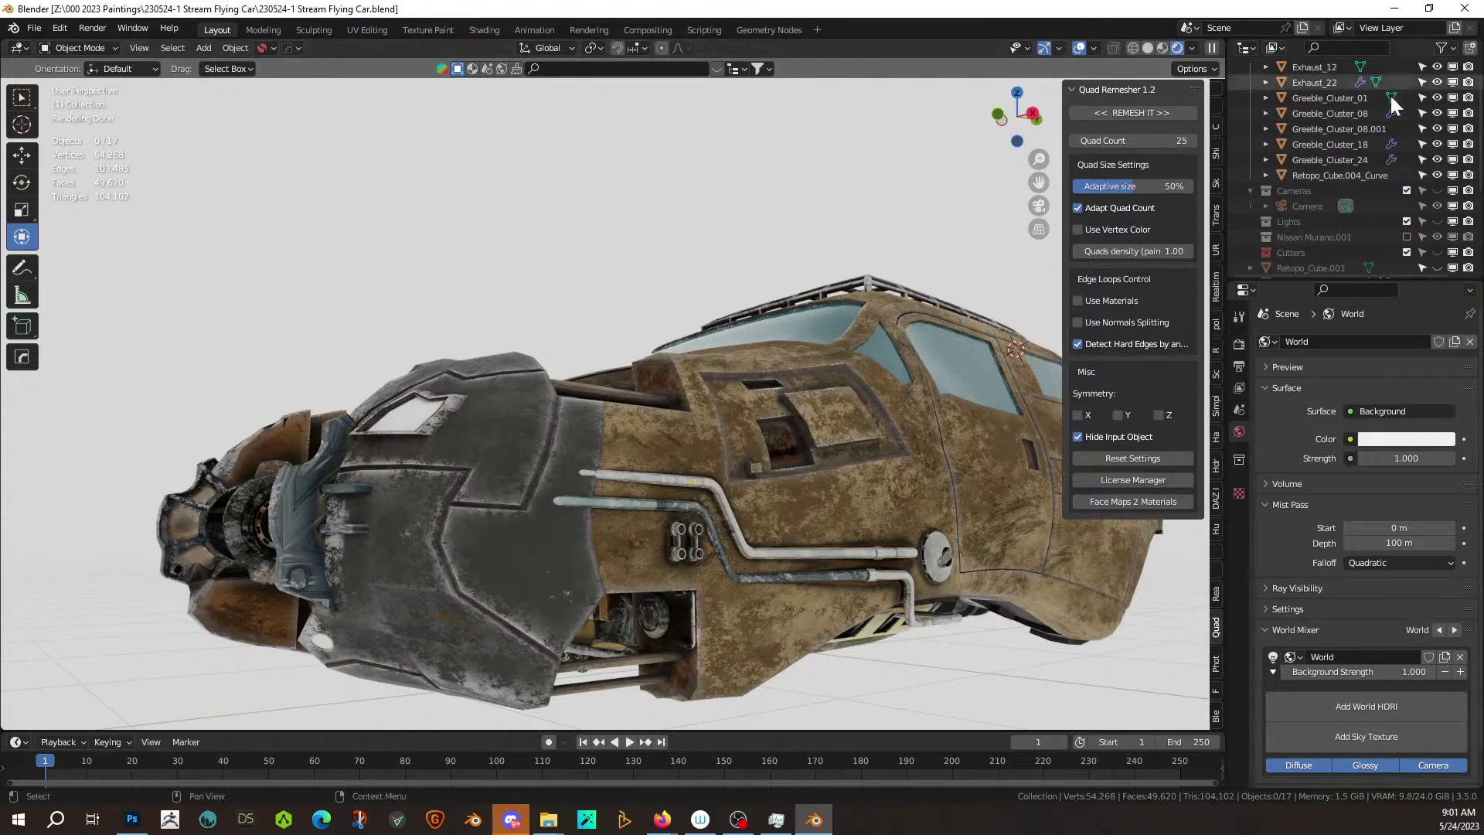
{"action": "middle_click_drag", "start_coordinate": [620, 230], "coordinate": [598, 286]}
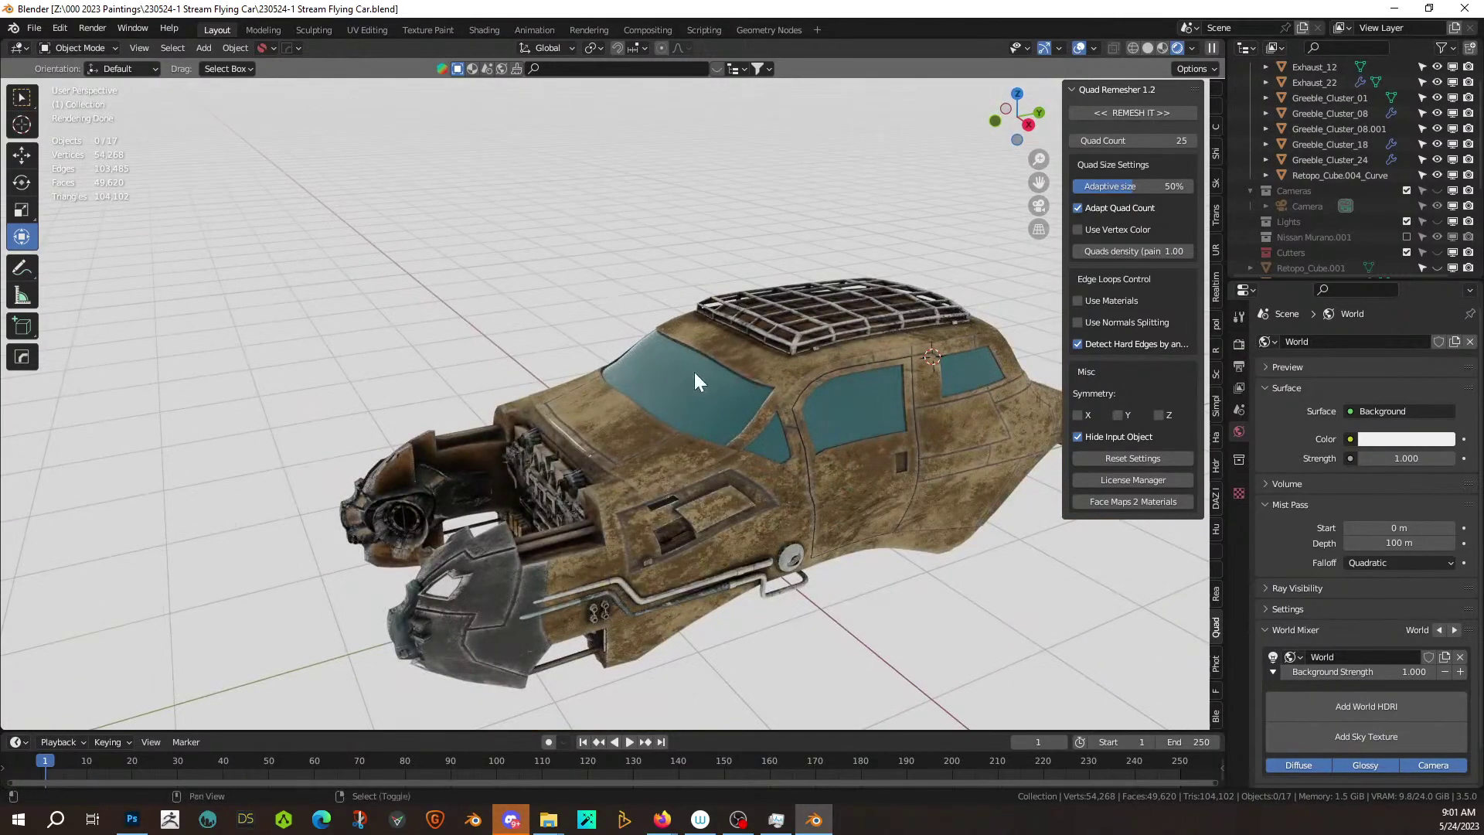
{"action": "scroll", "coordinate": [694, 372], "scroll_direction": "up", "scroll_amount": 1}
{"action": "middle_click_drag", "start_coordinate": [694, 372], "coordinate": [606, 345], "text": "shift"}
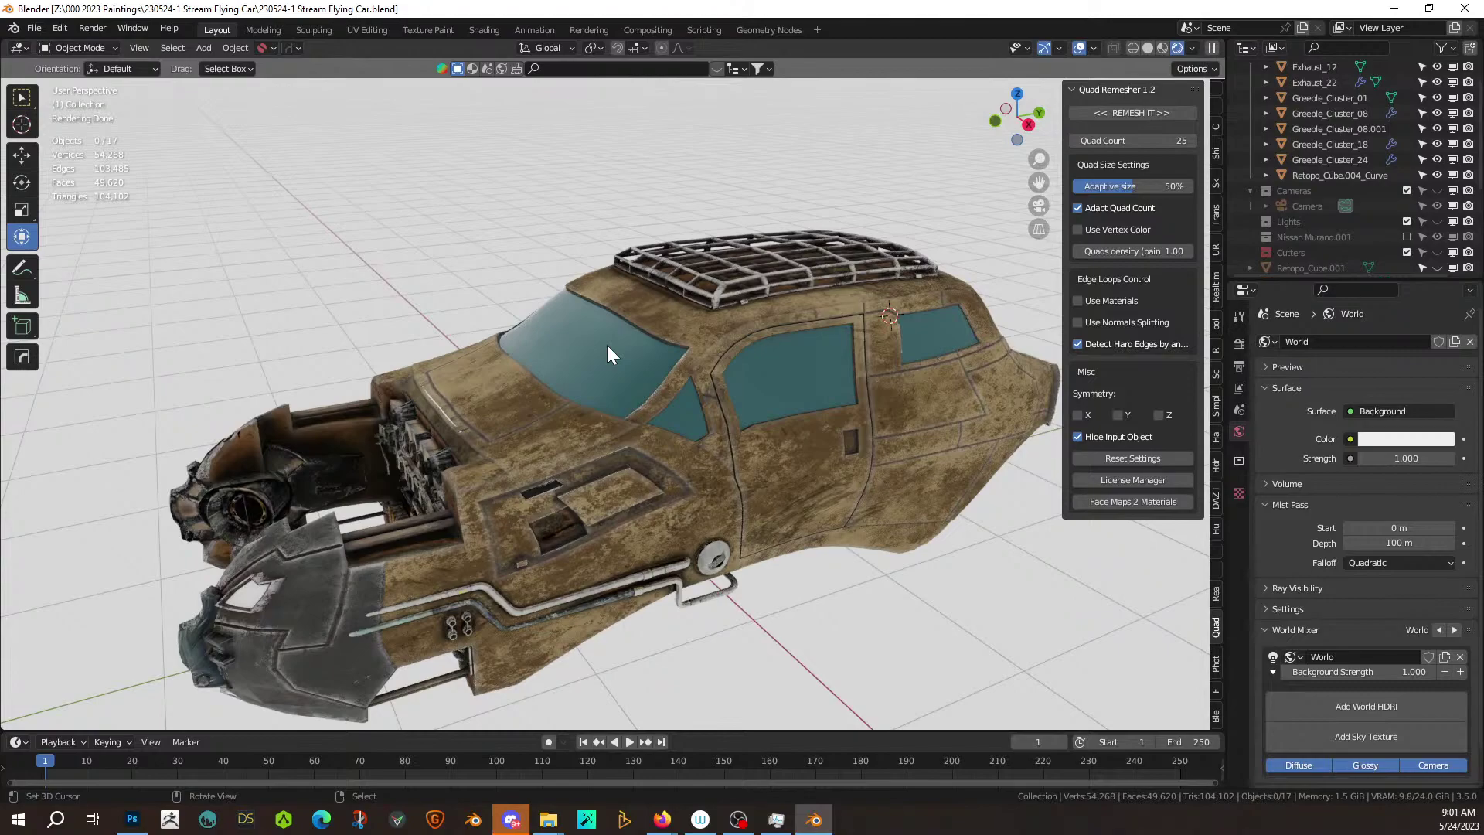
{"action": "middle_click_drag", "start_coordinate": [675, 553], "coordinate": [644, 612]}
{"action": "scroll", "coordinate": [907, 522], "scroll_direction": "up", "scroll_amount": 5}
{"action": "scroll", "coordinate": [691, 583], "scroll_direction": "down", "scroll_amount": 5}
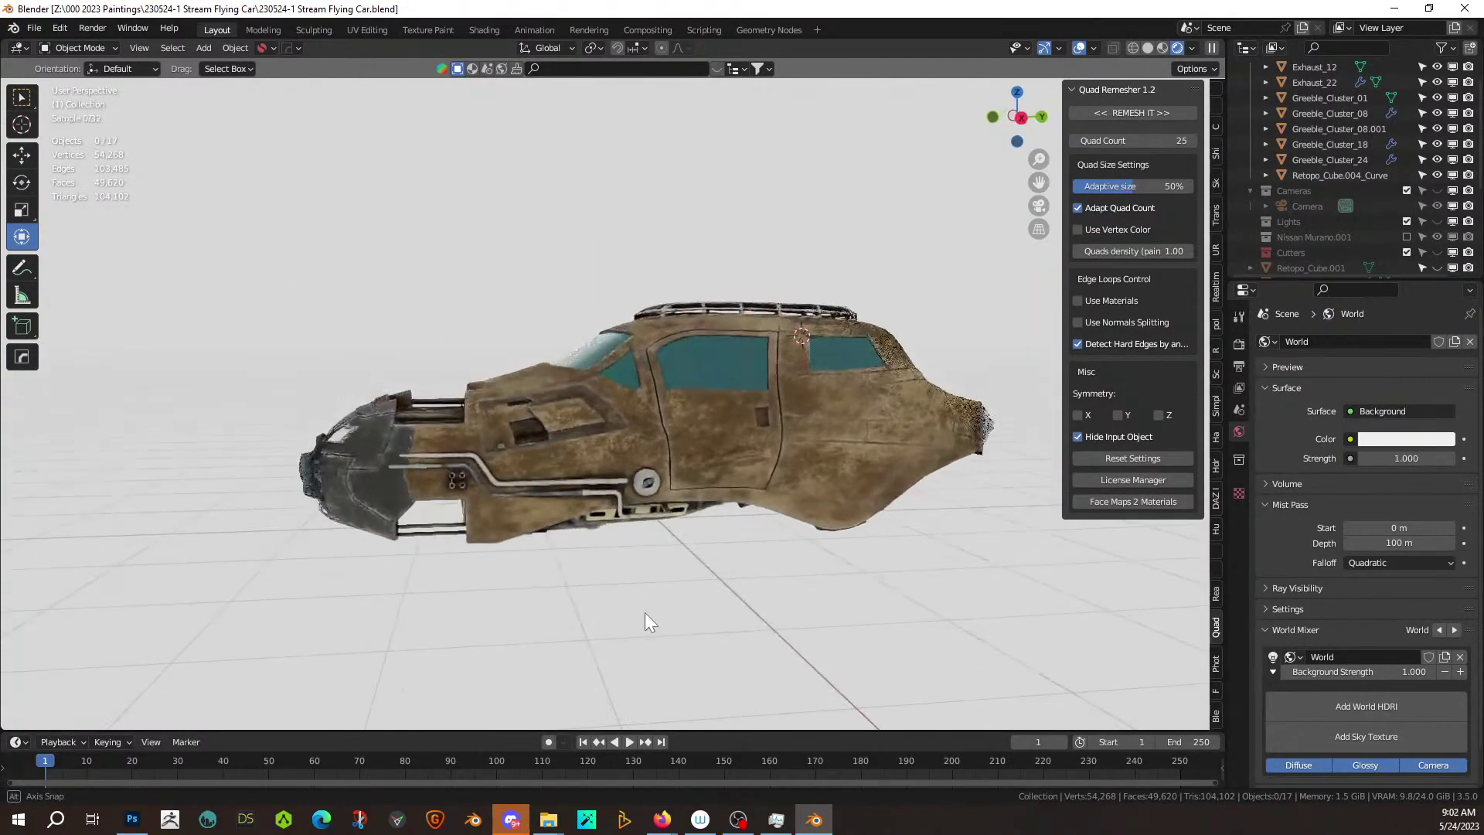